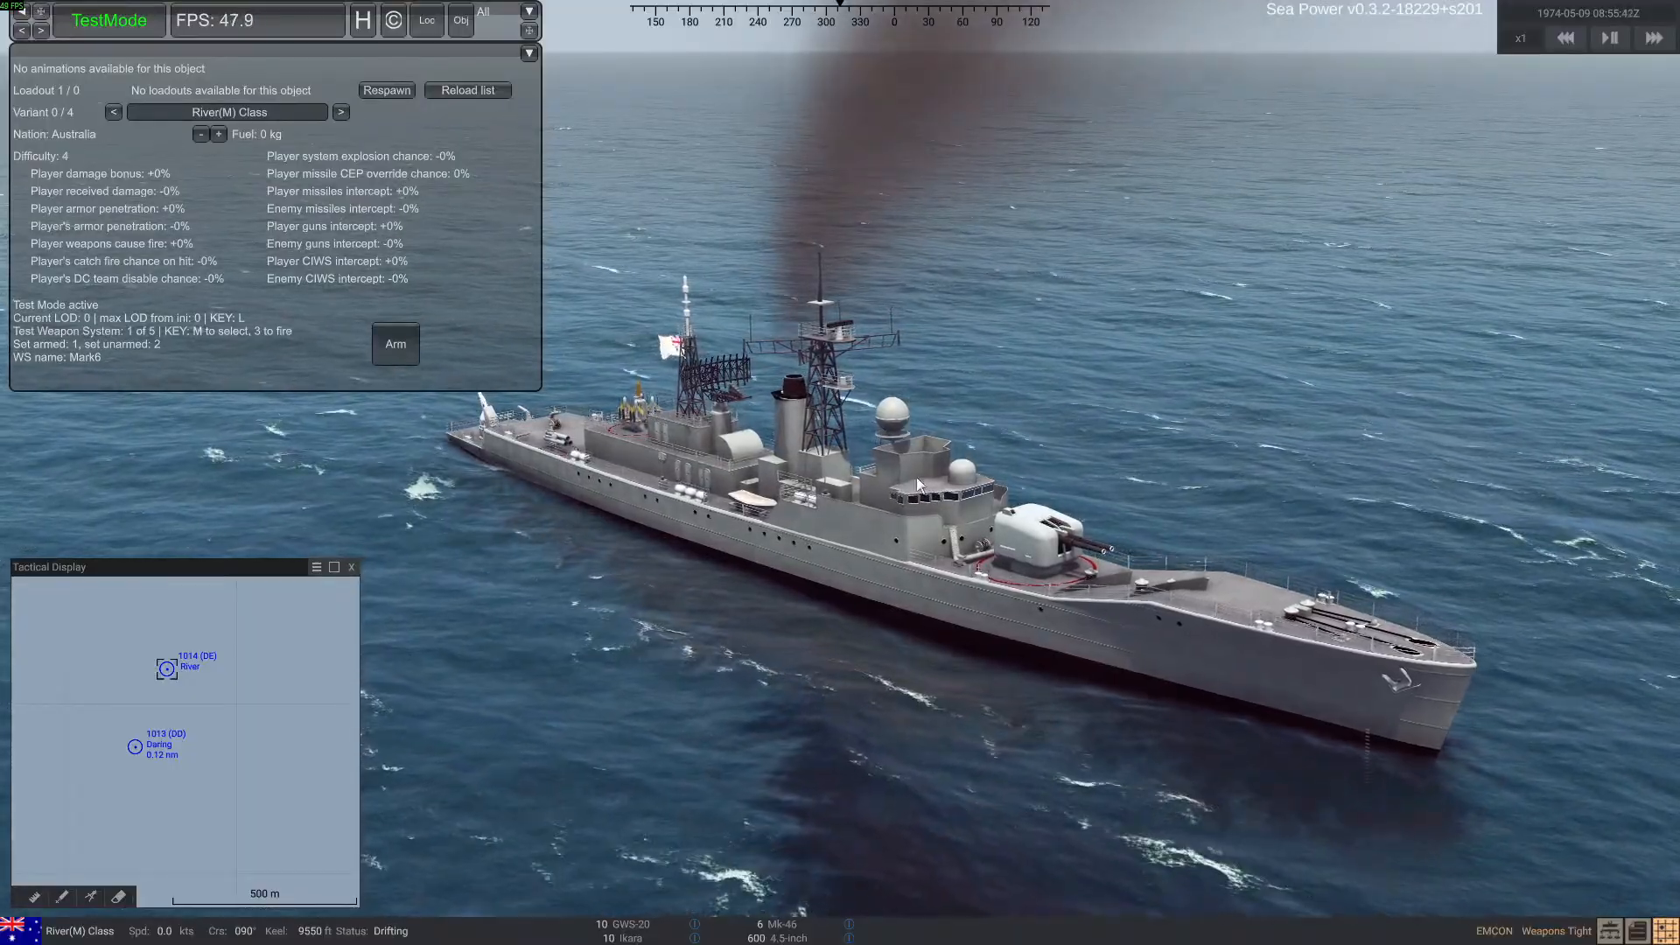
# Examine the River(M) Class ship's hull, deck and superstructure from several angles and heights
pyautogui.moveTo(810, 593)
pyautogui.mouseDown(button='right')
pyautogui.moveTo(878, 616)
pyautogui.moveTo(906, 647)
pyautogui.moveTo(795, 581)
pyautogui.mouseUp(button='right')
pyautogui.scroll(4, 905, 646)
pyautogui.scroll(-4, 905, 646)
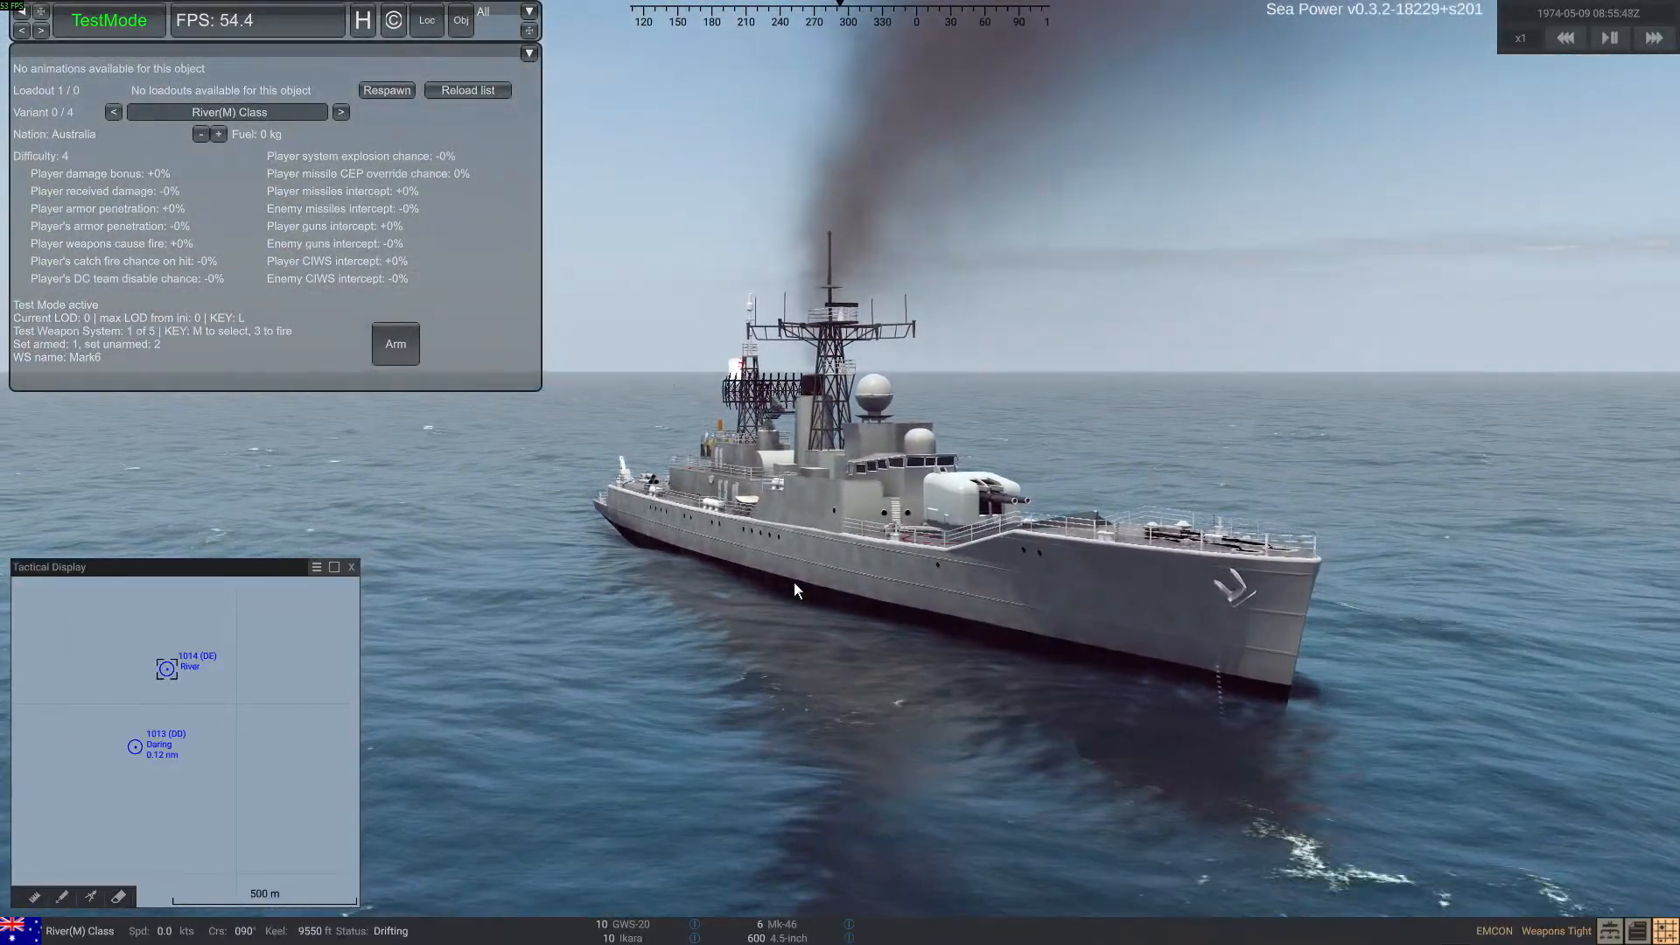
pyautogui.moveTo(795, 581); pyautogui.dragTo(865, 643, button='right')
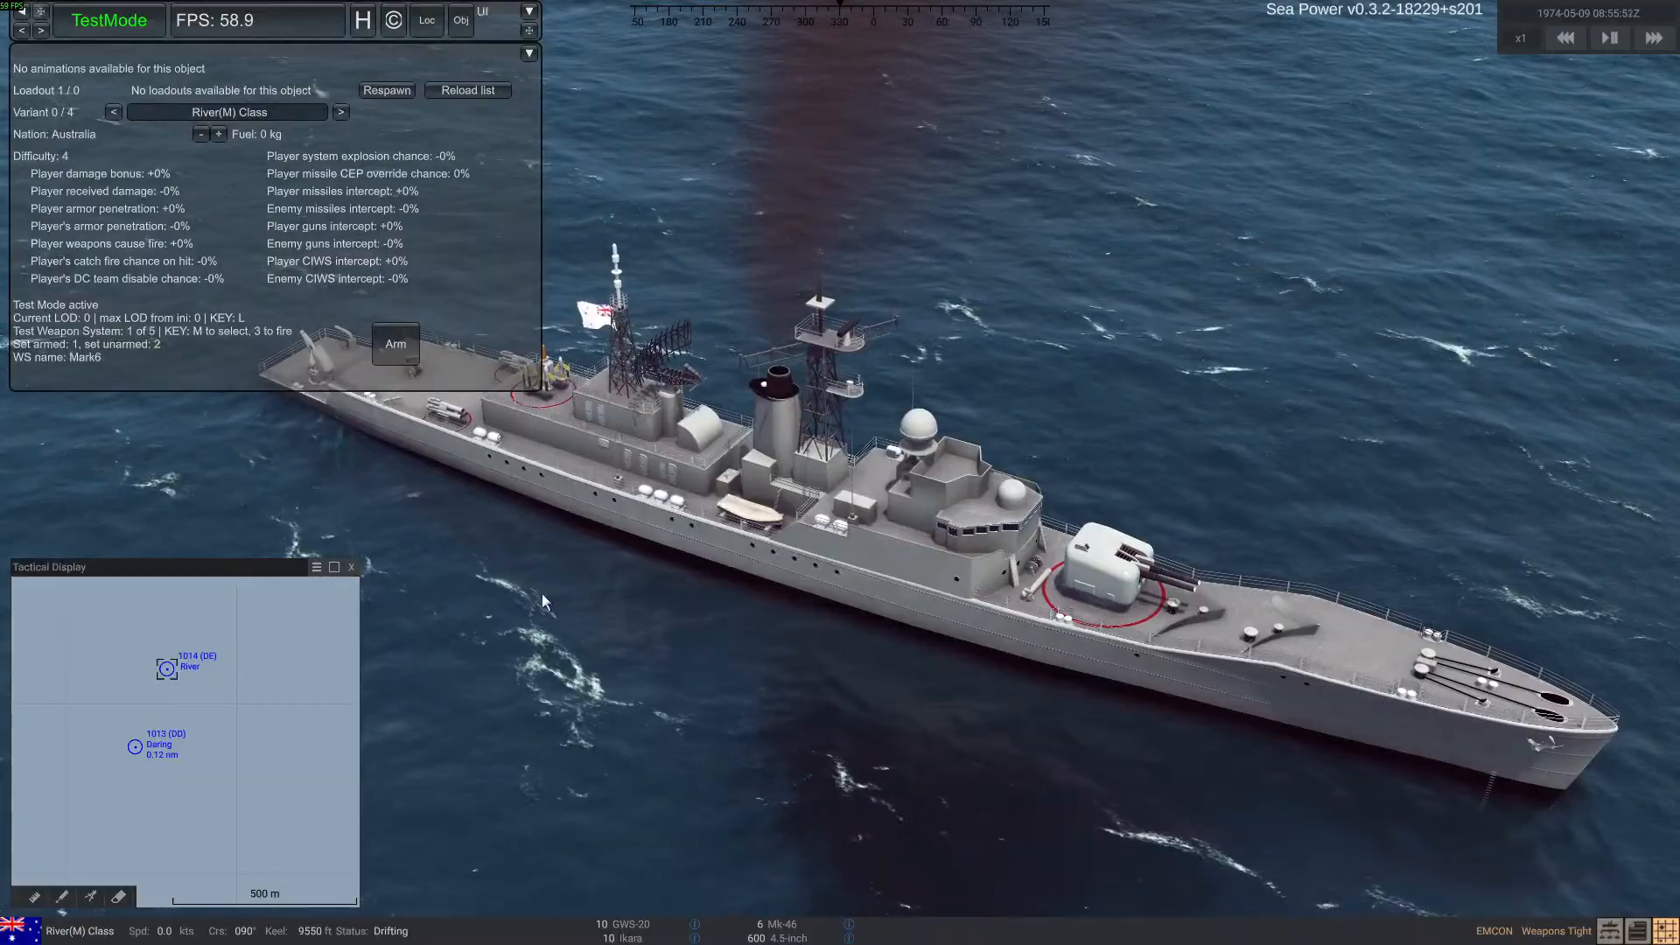
pyautogui.moveTo(867, 646); pyautogui.dragTo(992, 654, button='right')
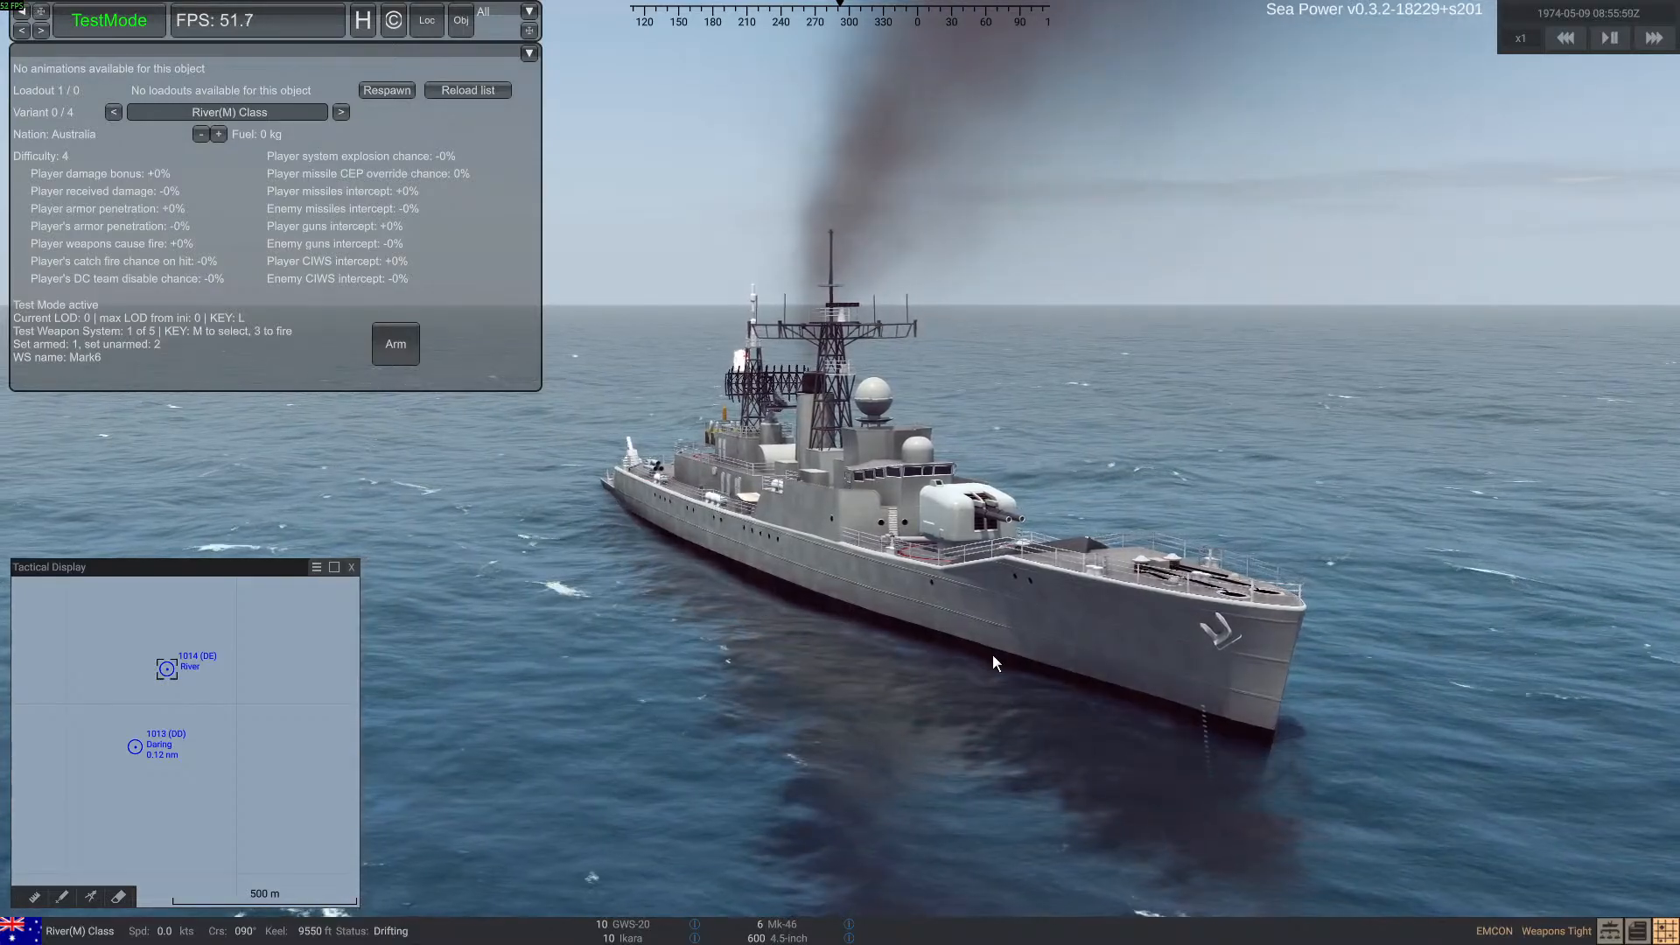
pyautogui.moveTo(992, 654); pyautogui.dragTo(1030, 680, button='right')
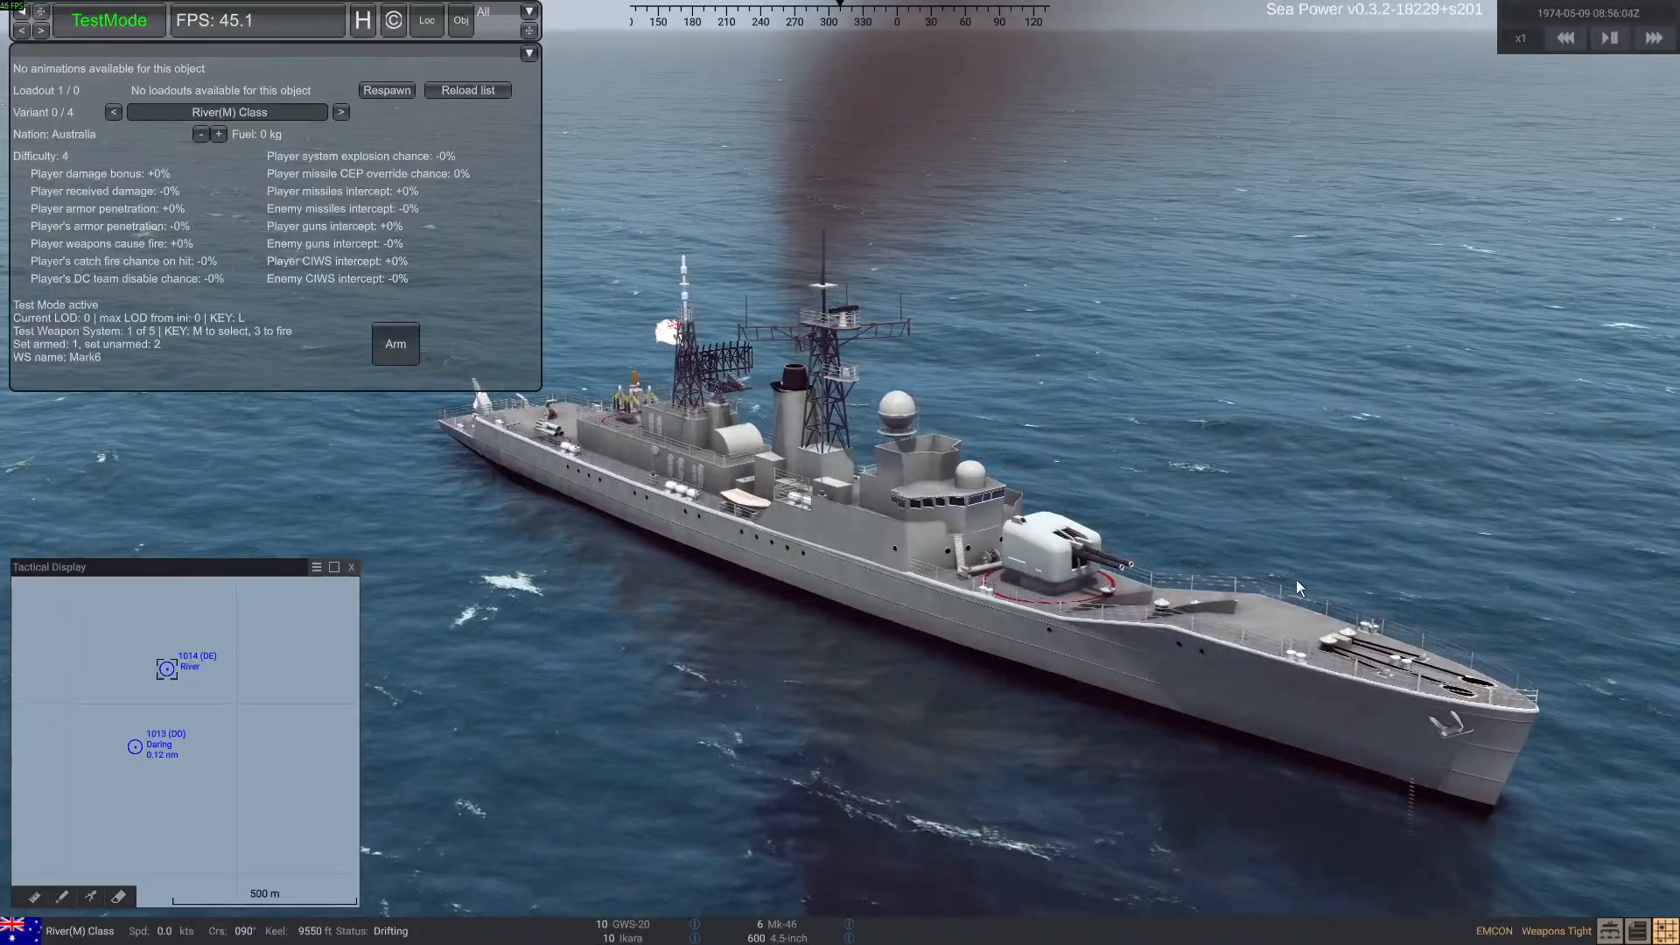
pyautogui.moveTo(1285, 580); pyautogui.dragTo(560, 546, button='right')
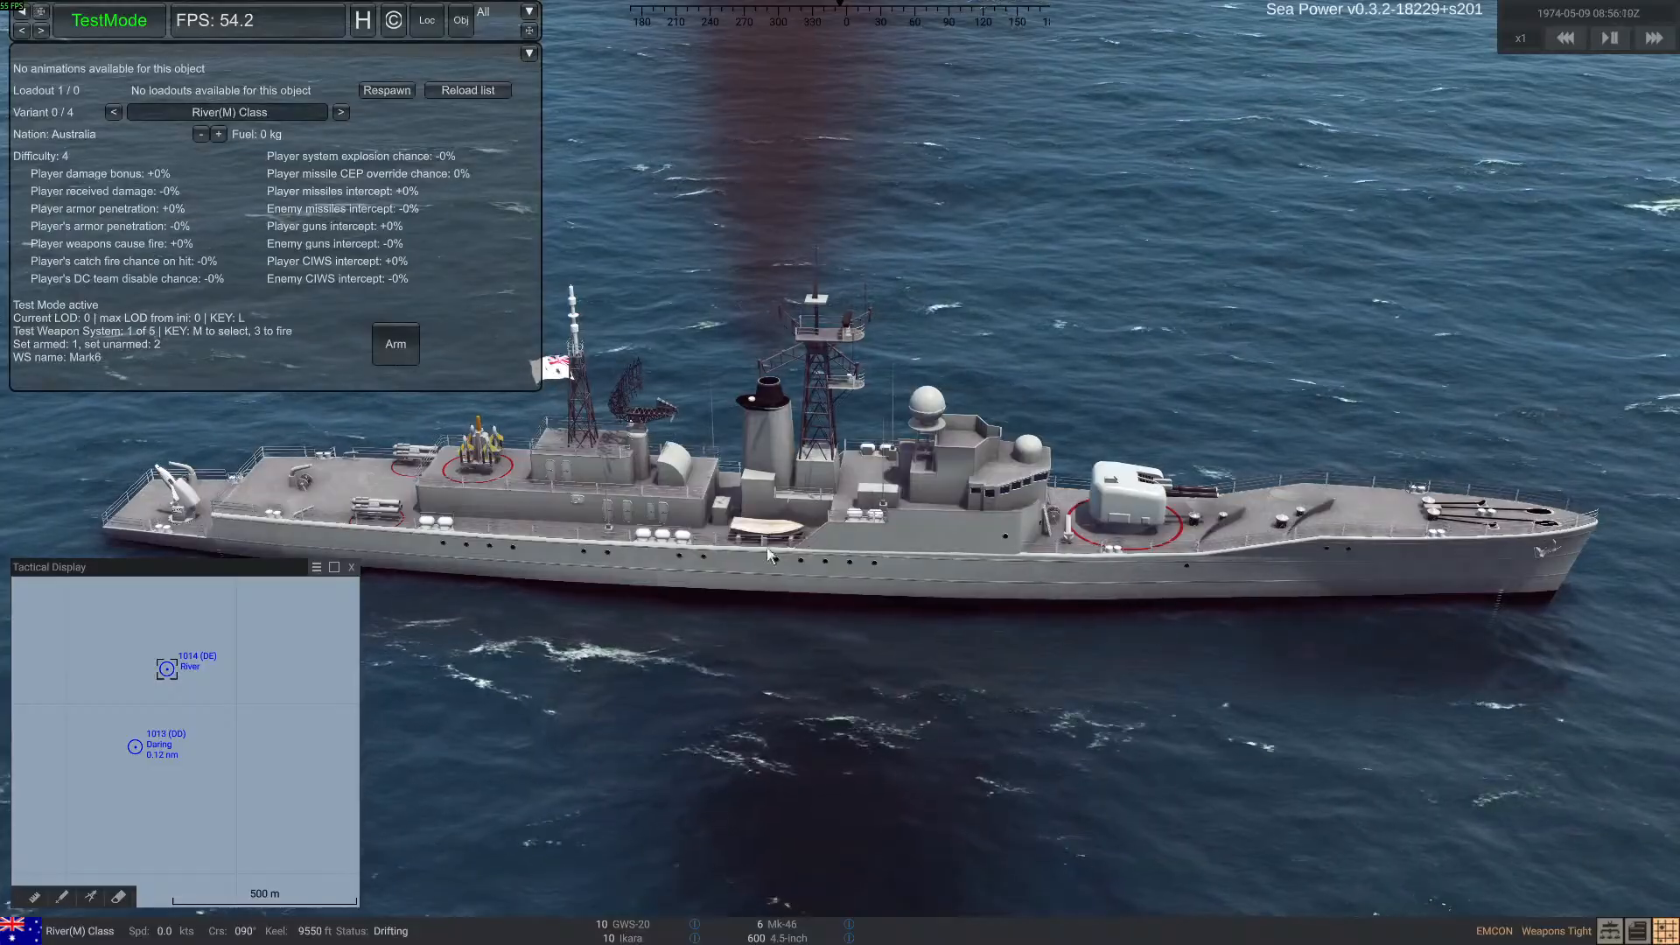
pyautogui.moveTo(854, 558); pyautogui.dragTo(800, 543, button='right')
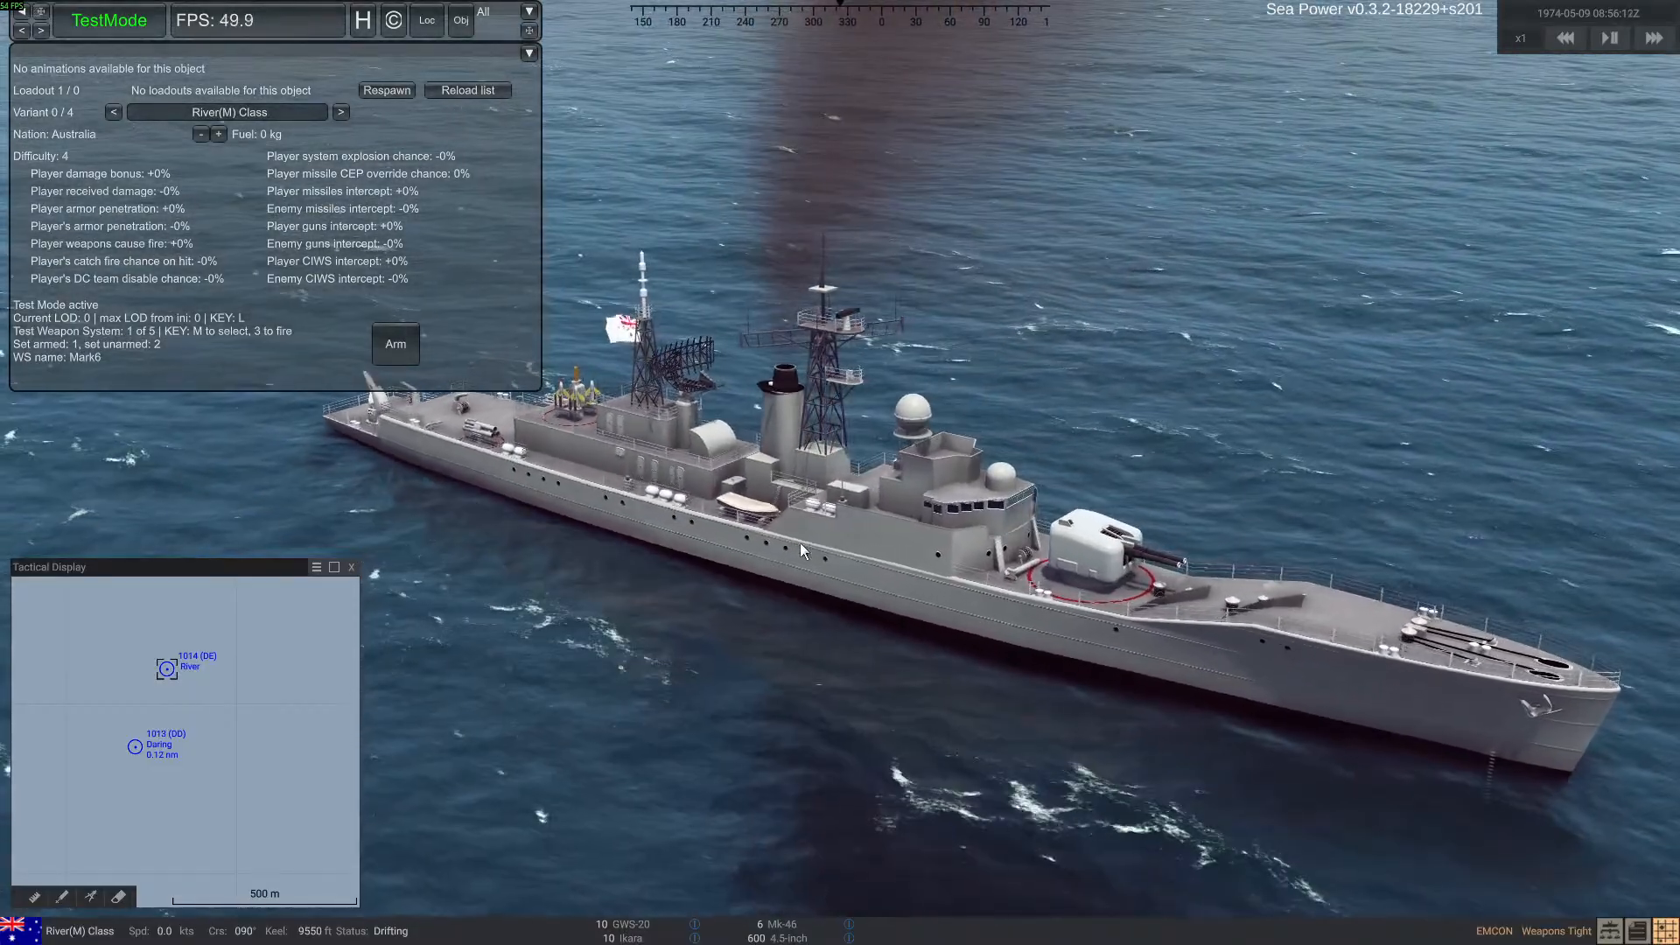
# Switch to the ran_river file in Notepad and review the AssetBundle entries under [Models], especially AssetBundleMeshHullCollider
pyautogui.hotkey('alt', 'Tab')
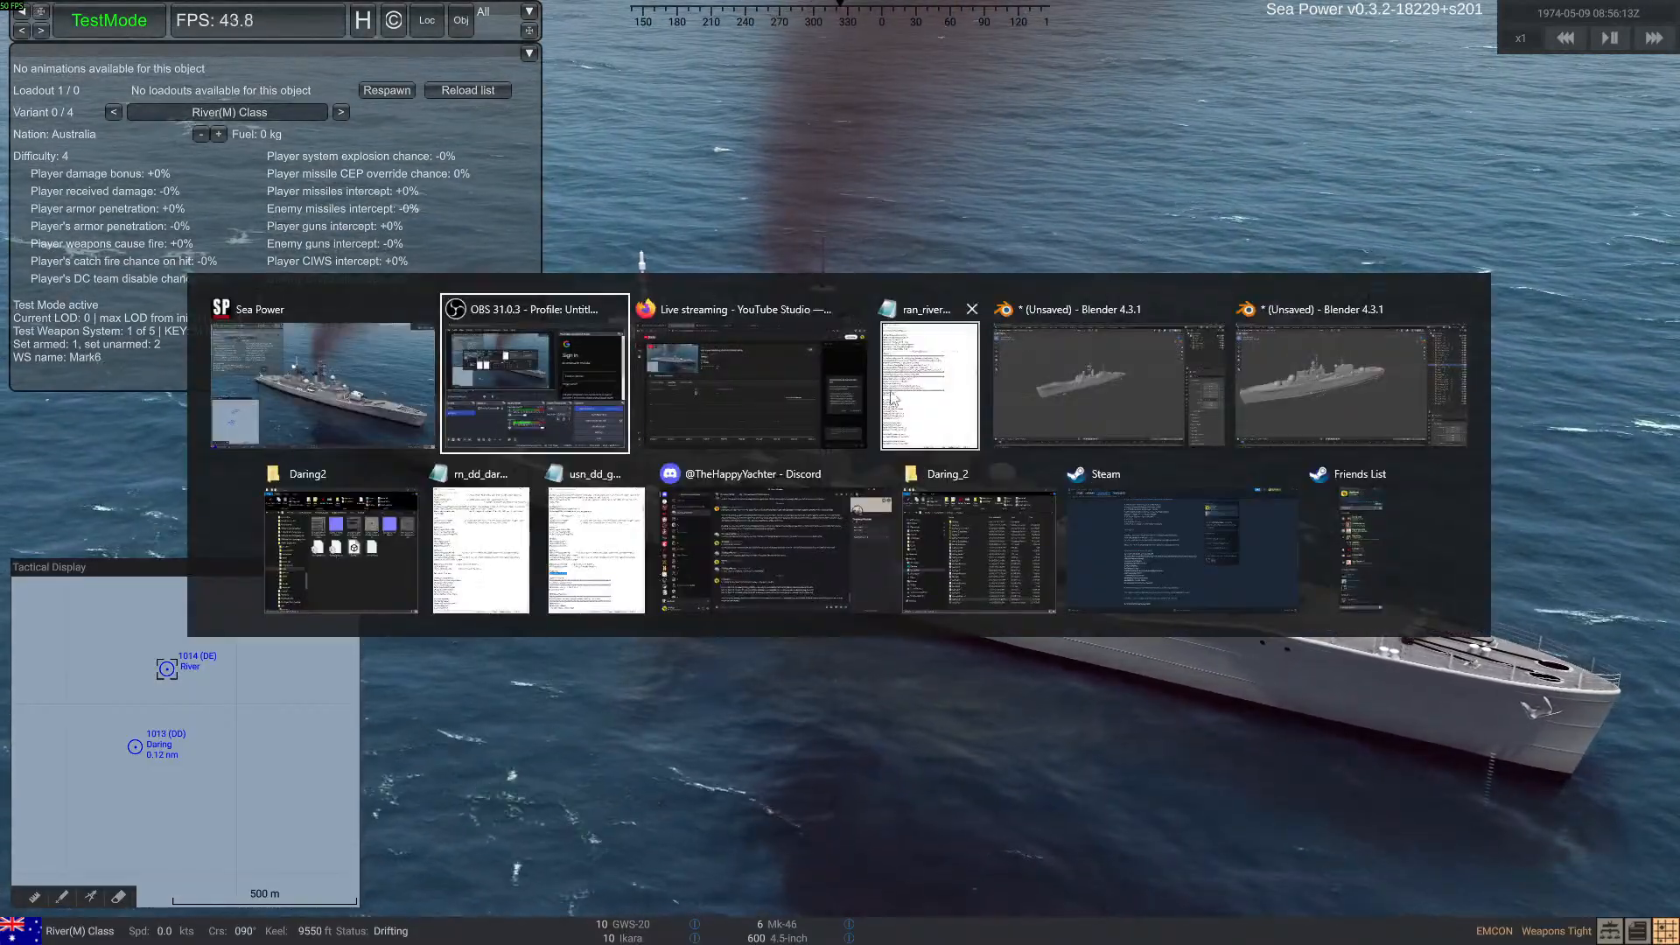
pyautogui.press('Escape')
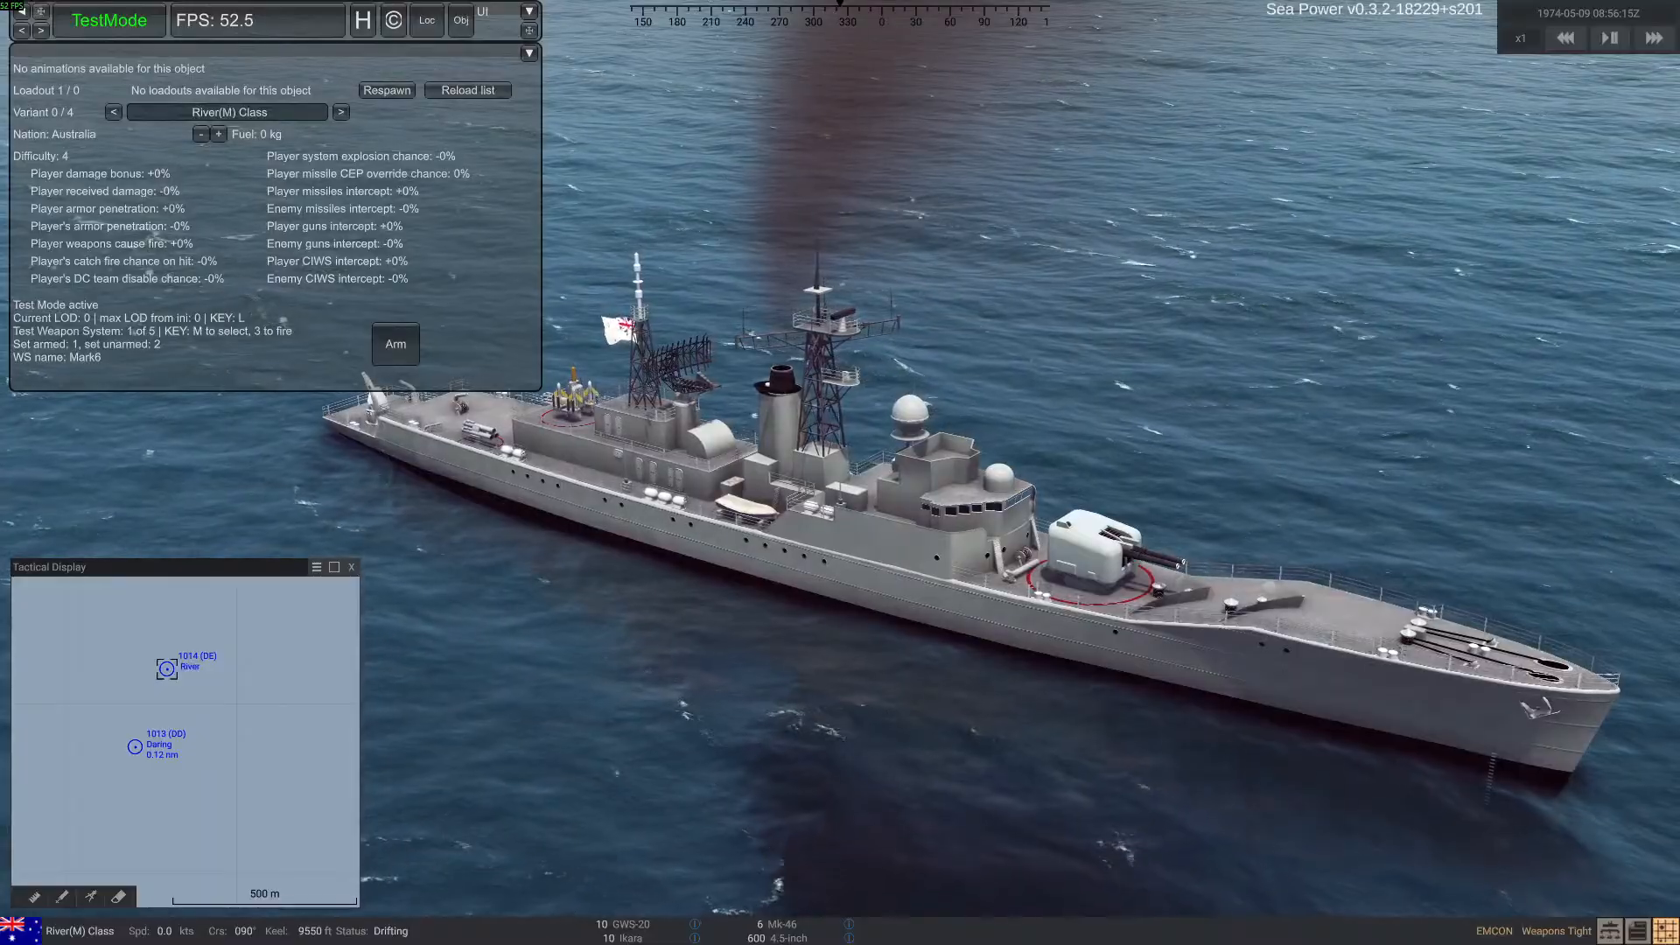
pyautogui.moveTo(0, 104); pyautogui.dragTo(412, 34)
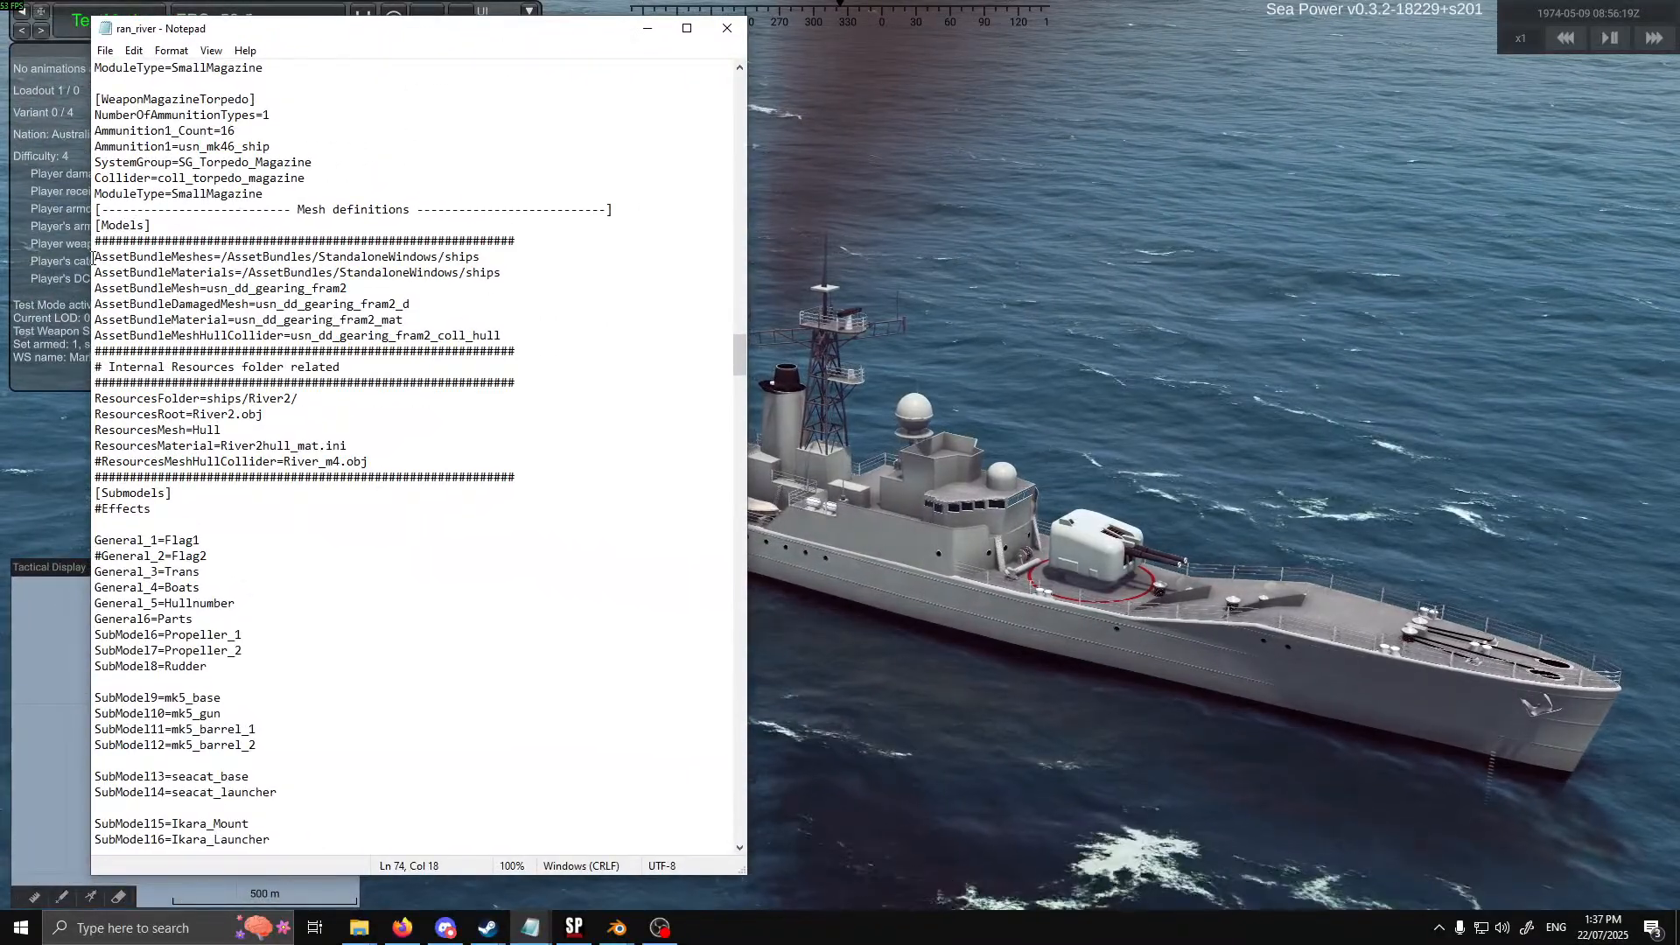
pyautogui.moveTo(92, 258); pyautogui.dragTo(505, 335)
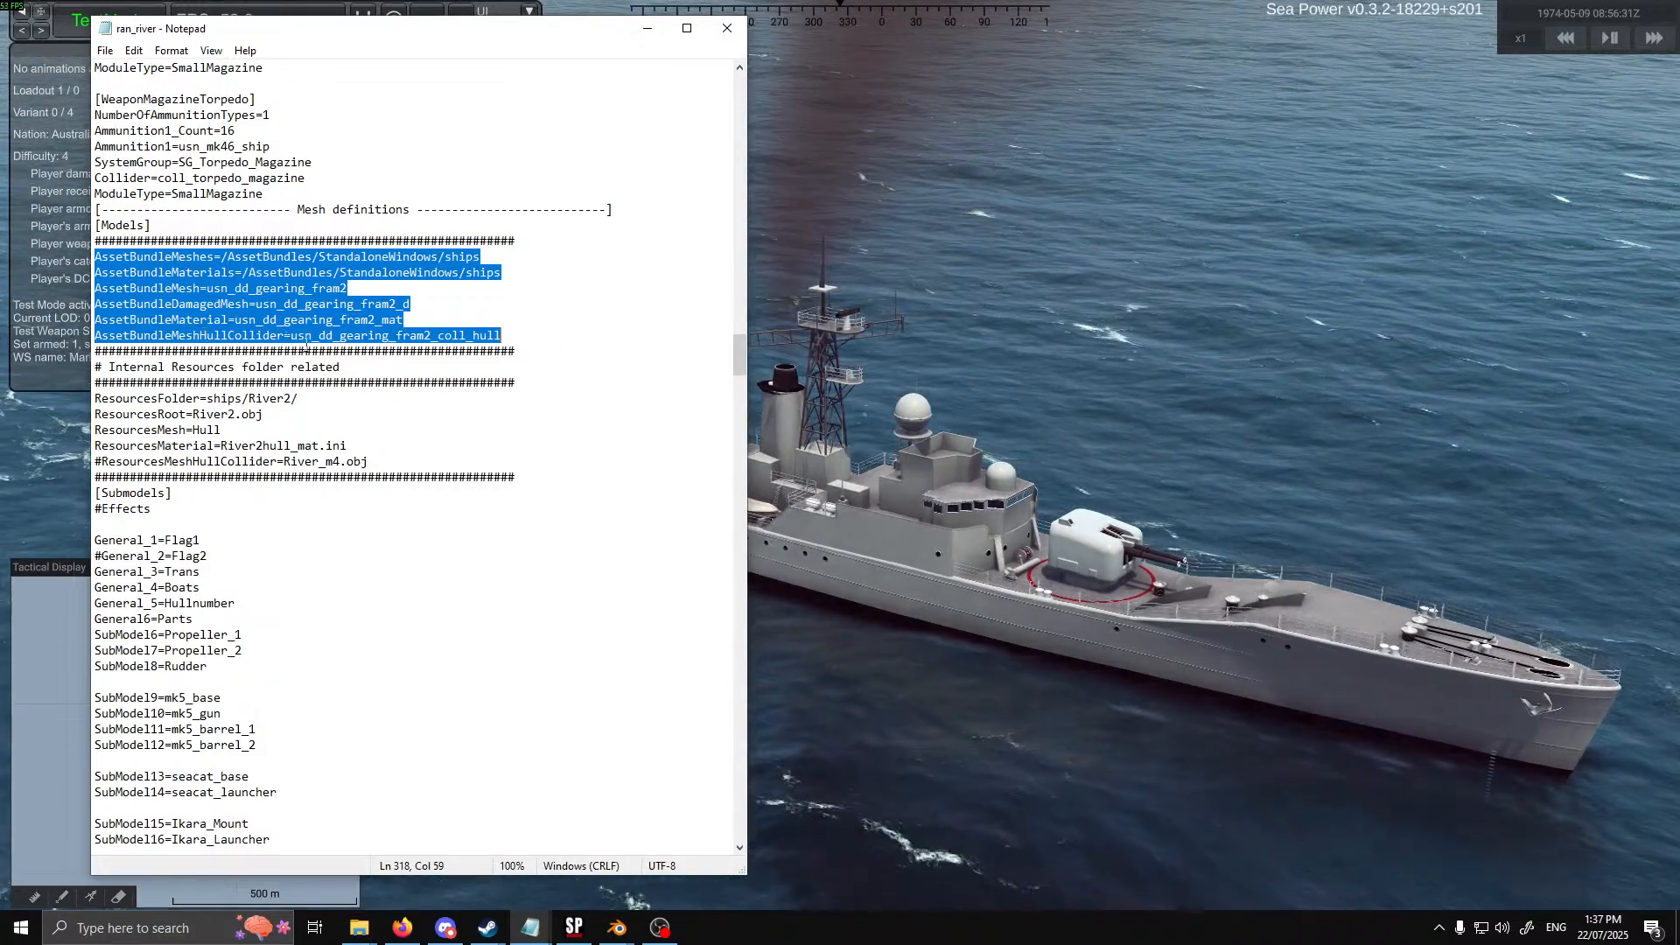
pyautogui.click(528, 341)
pyautogui.moveTo(453, 337); pyautogui.dragTo(93, 337)
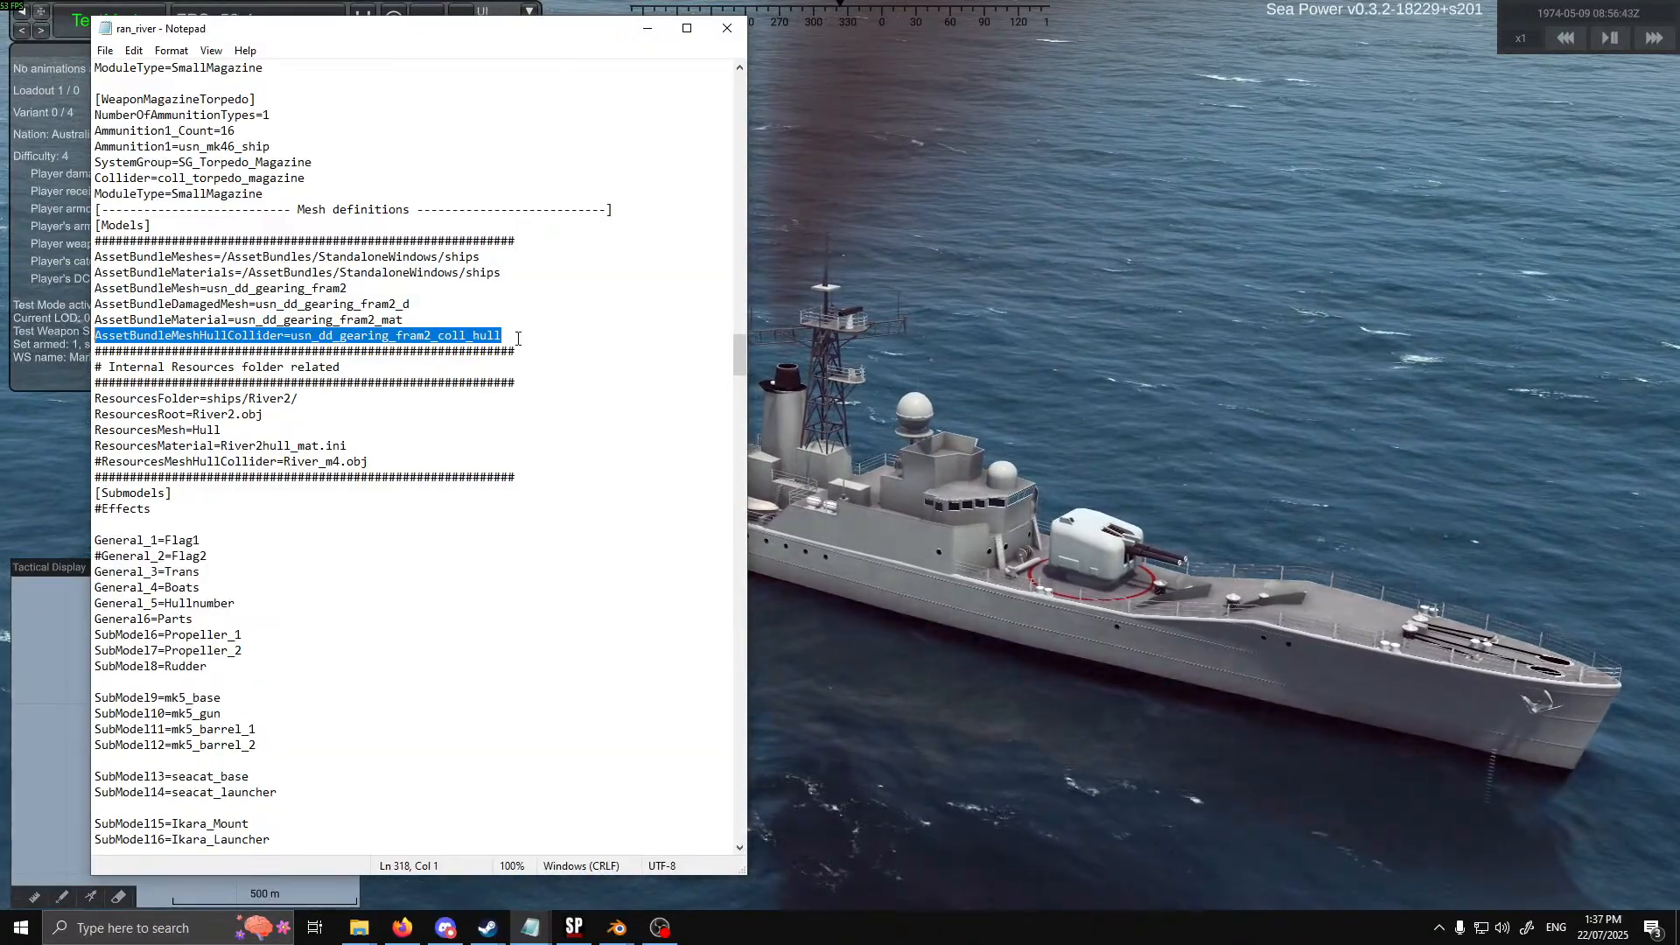
# Review the Mesh Colliders and Sys Colliders lists in the [Colliders] section, and the individual collider definitions below them
pyautogui.moveTo(737, 368); pyautogui.dragTo(754, 656)
pyautogui.scroll(-2, 248, 204)
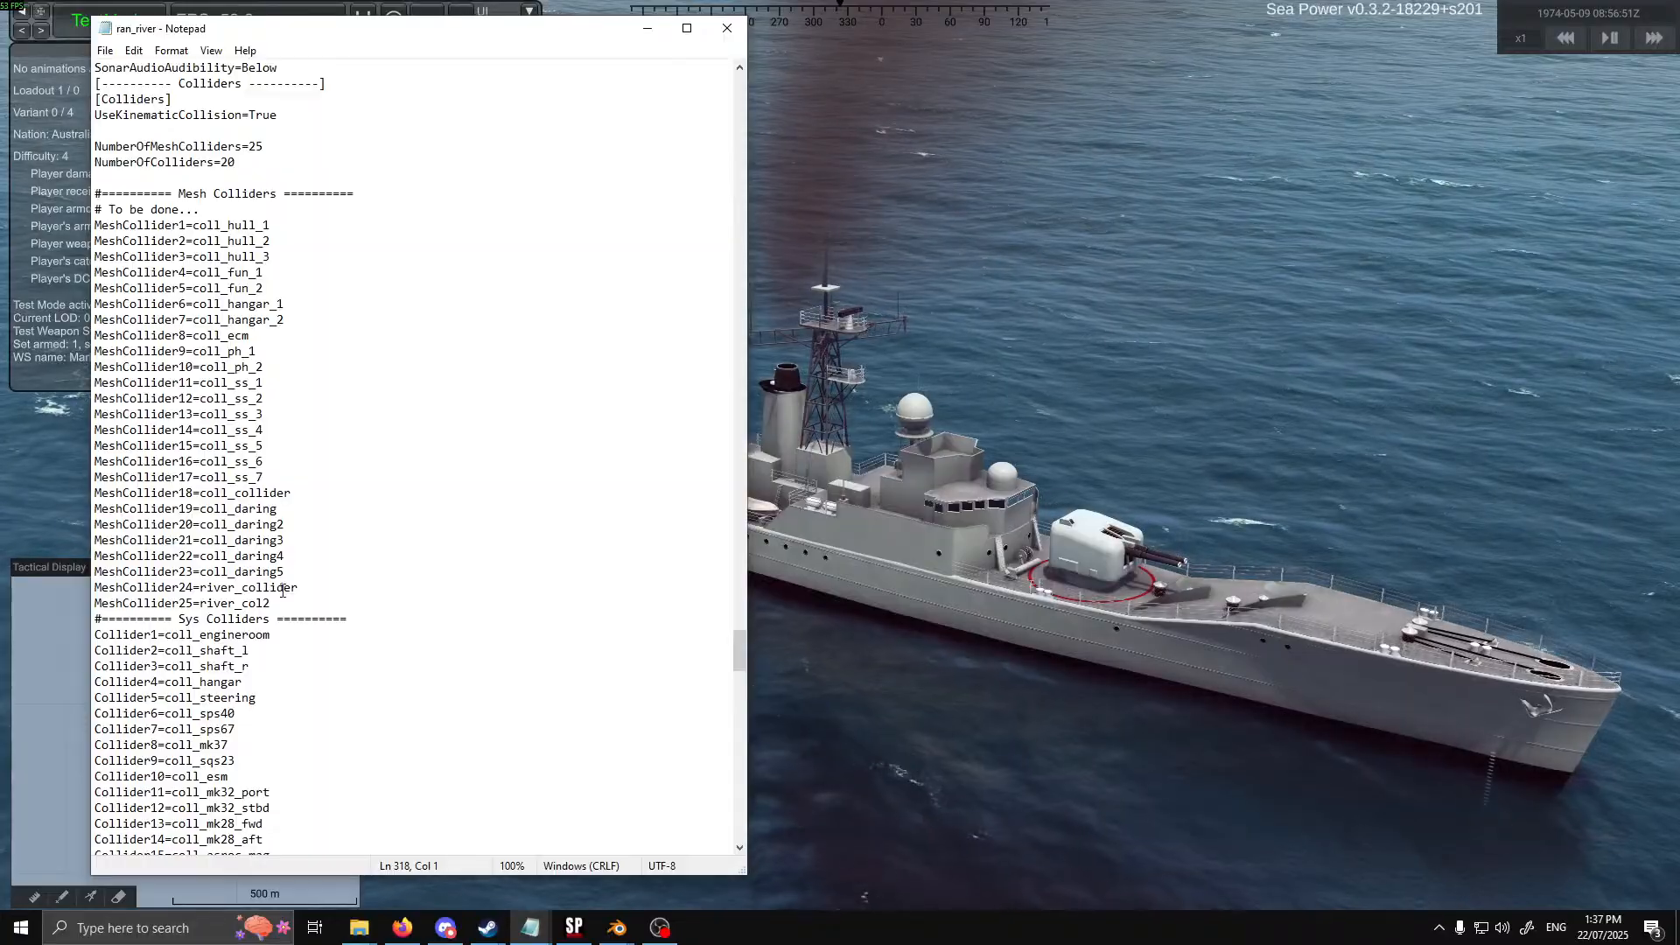
pyautogui.moveTo(97, 225); pyautogui.dragTo(320, 597)
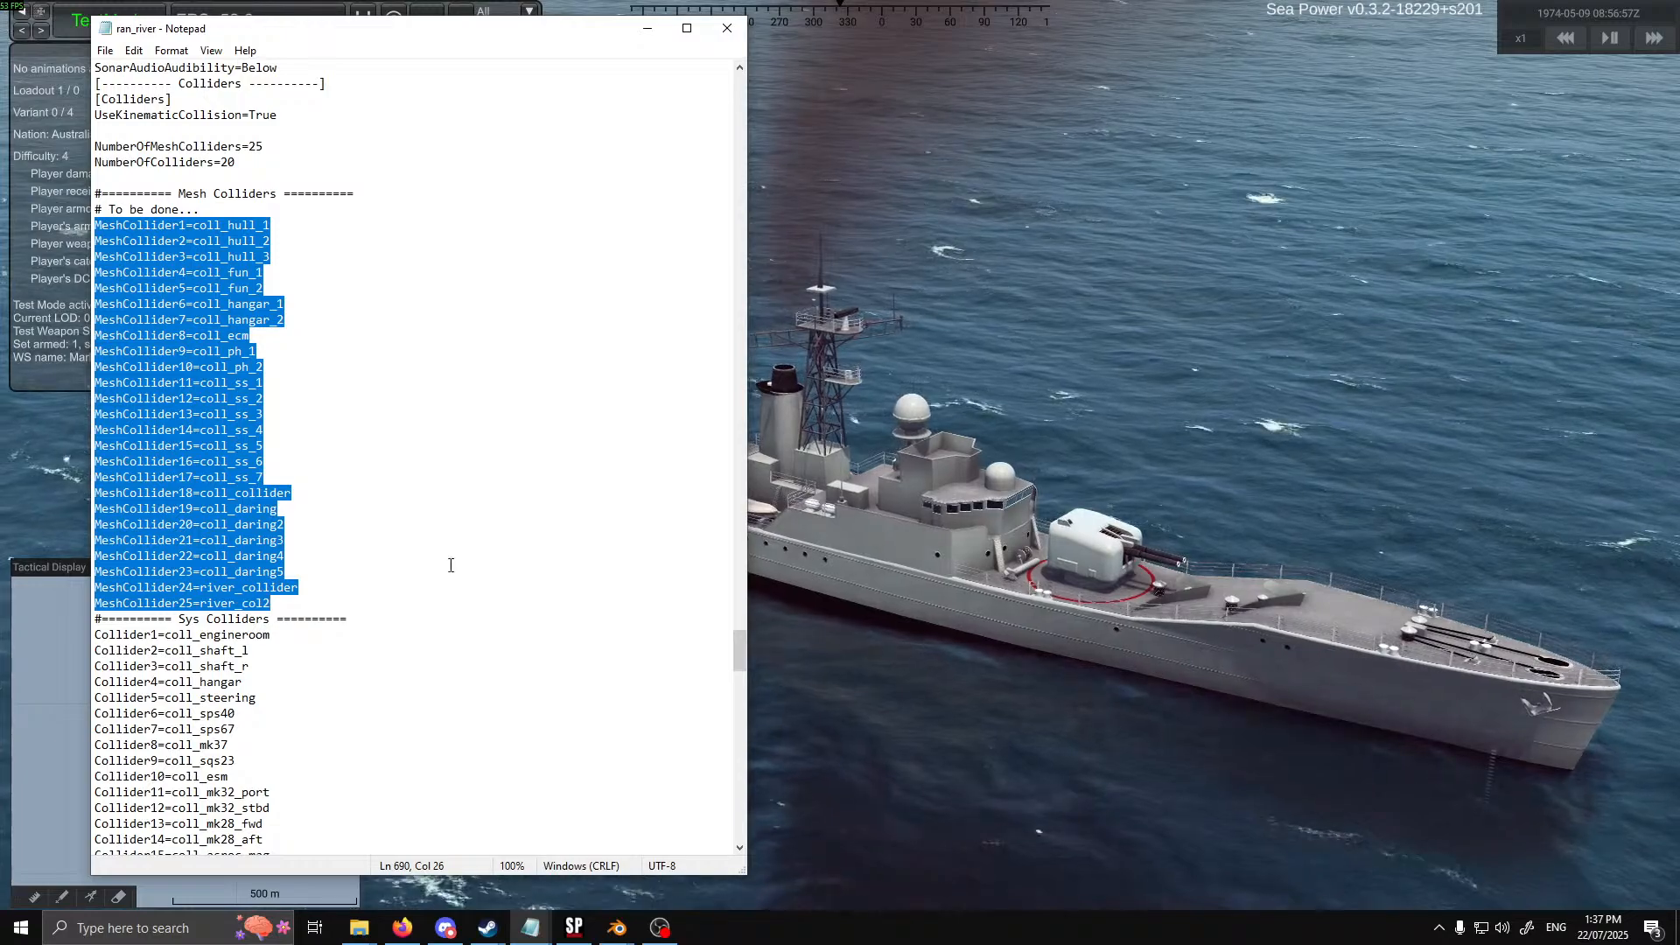
pyautogui.scroll(-5, 450, 565)
pyautogui.moveTo(98, 399); pyautogui.dragTo(348, 704)
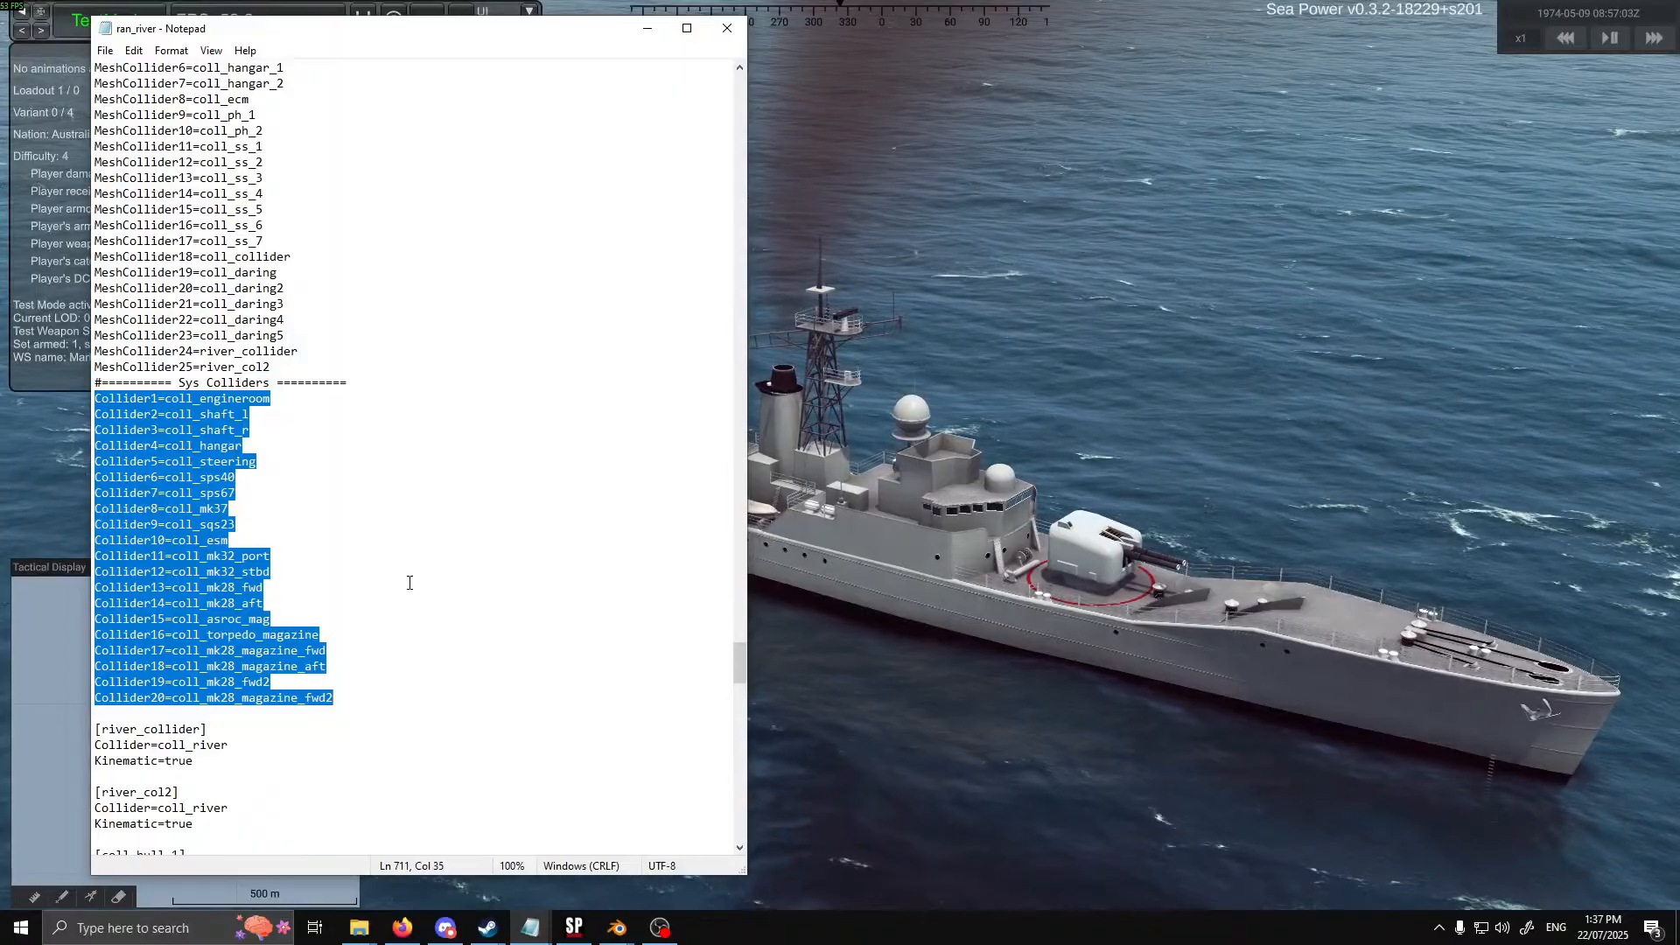
pyautogui.scroll(-20, 410, 581)
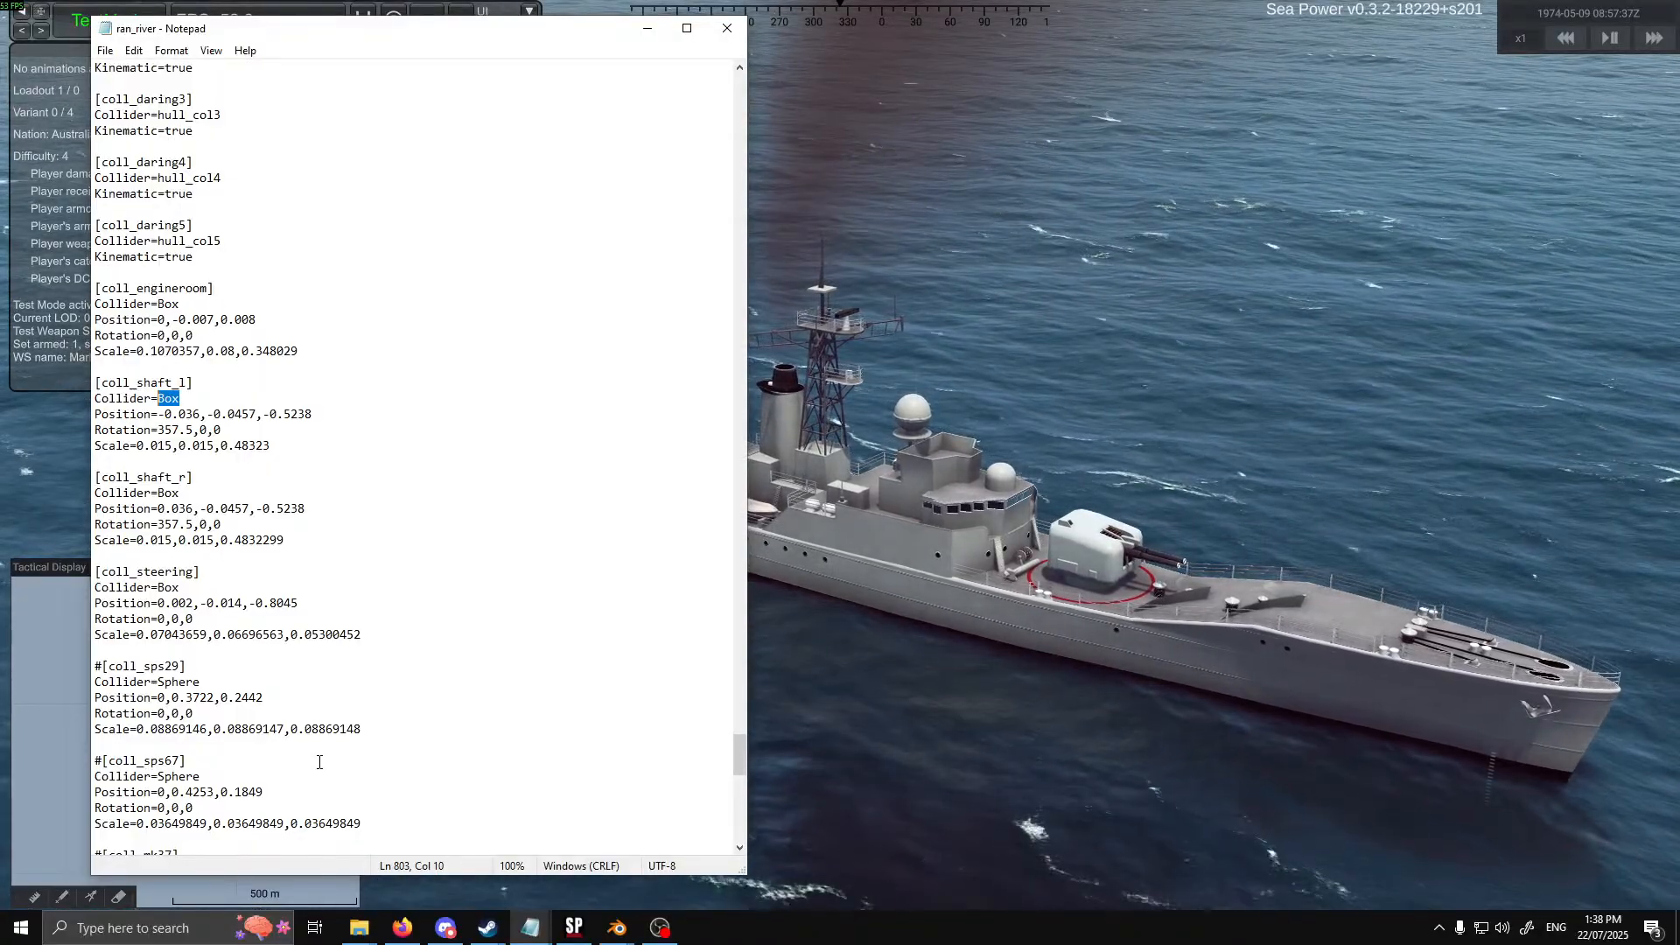
# Return to Sea Power, set the debug tools to show colliders, and close the Tactical Display
pyautogui.moveTo(416, 35); pyautogui.dragTo(0, 78)
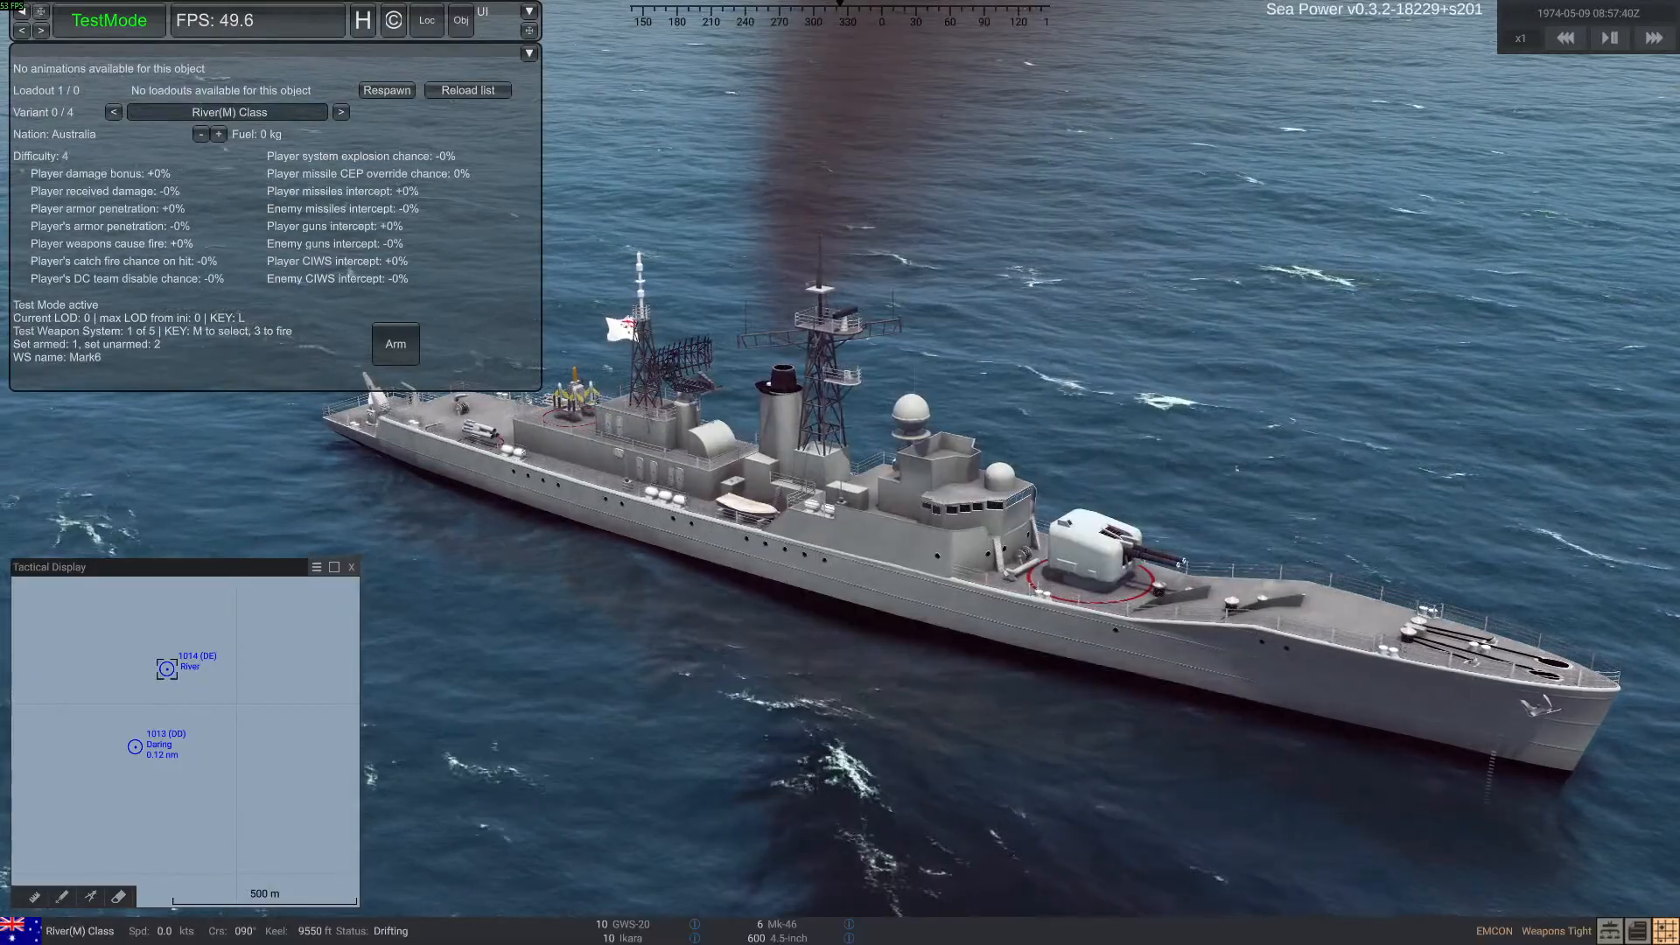
pyautogui.click(130, 30)
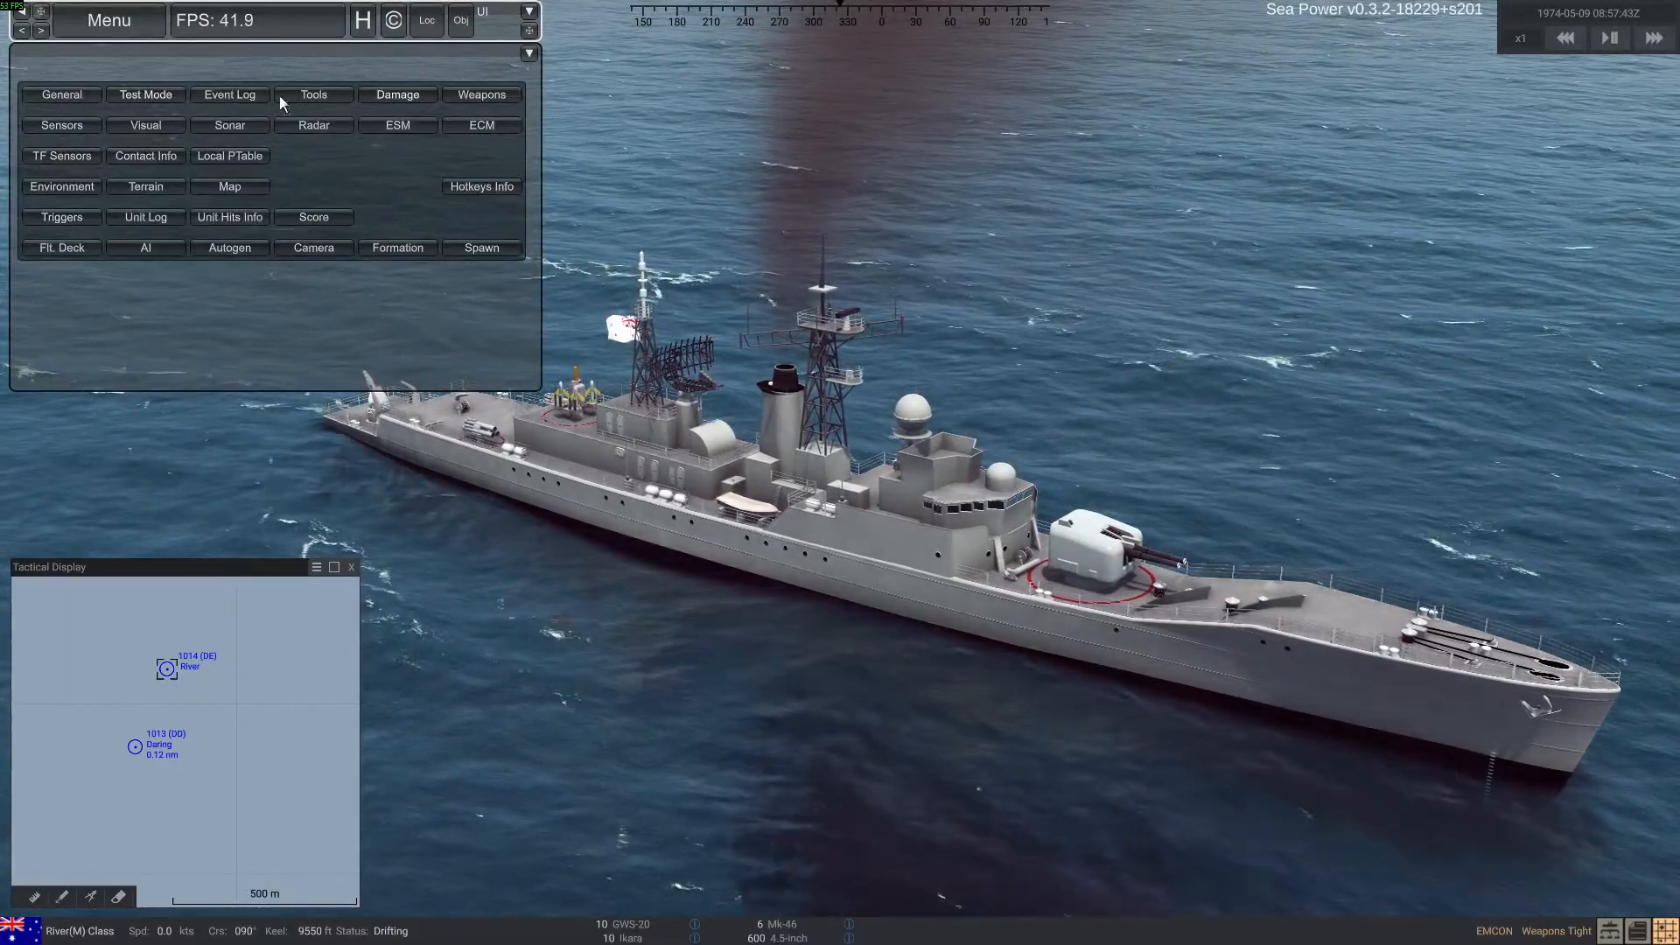
pyautogui.click(320, 93)
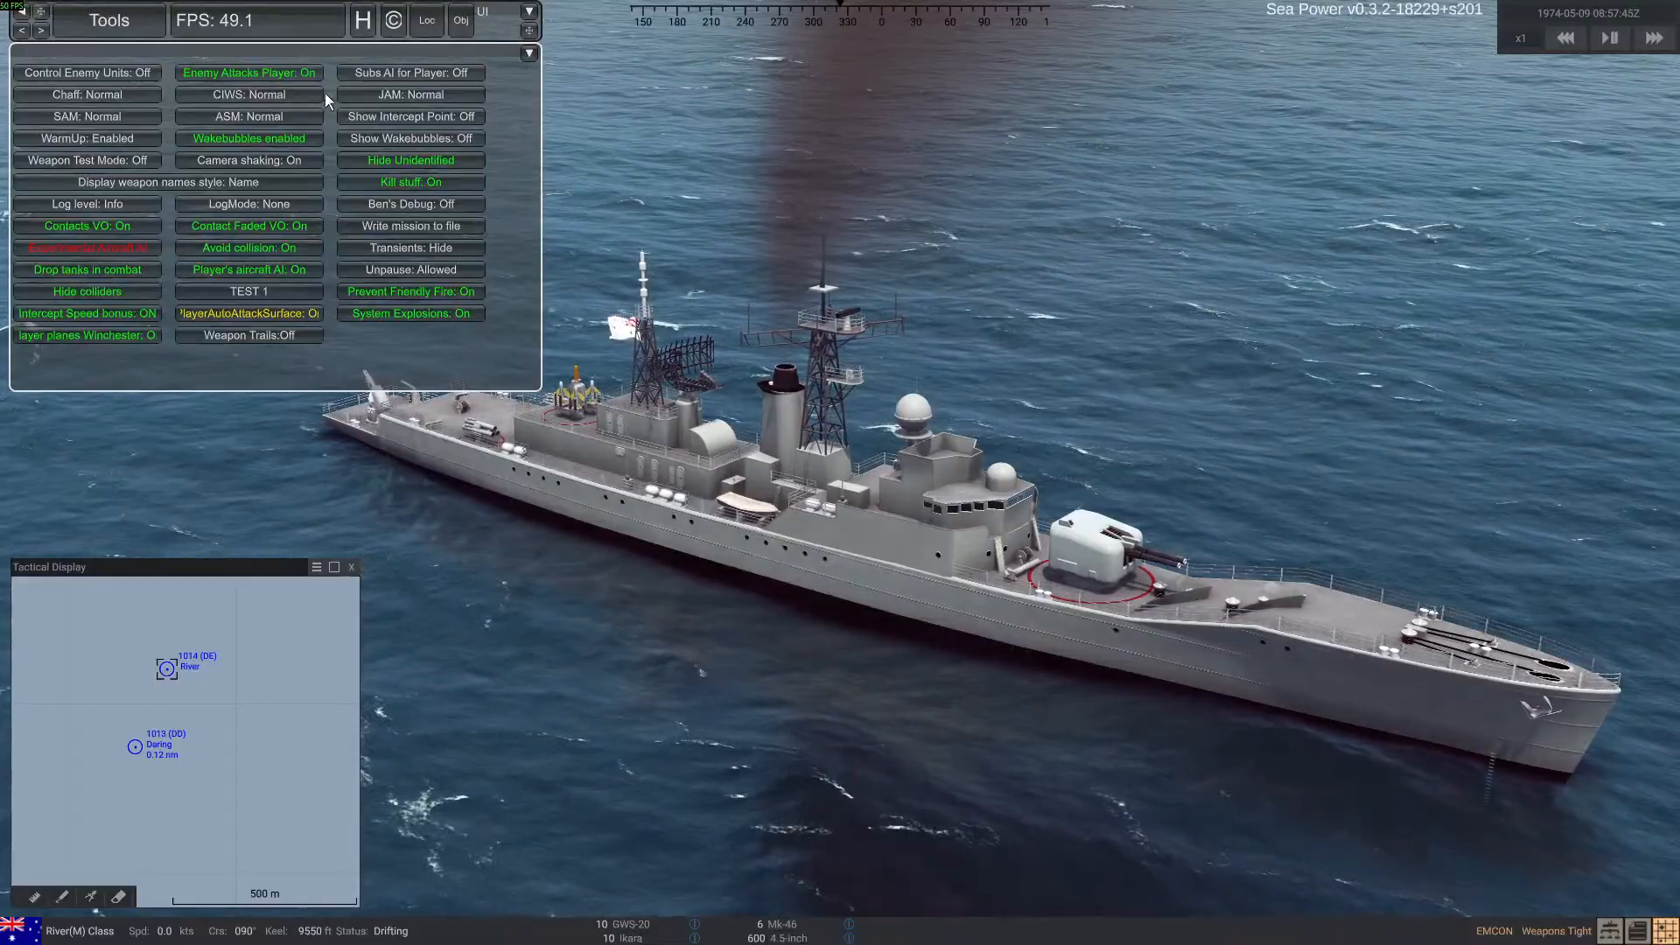
pyautogui.click(103, 290)
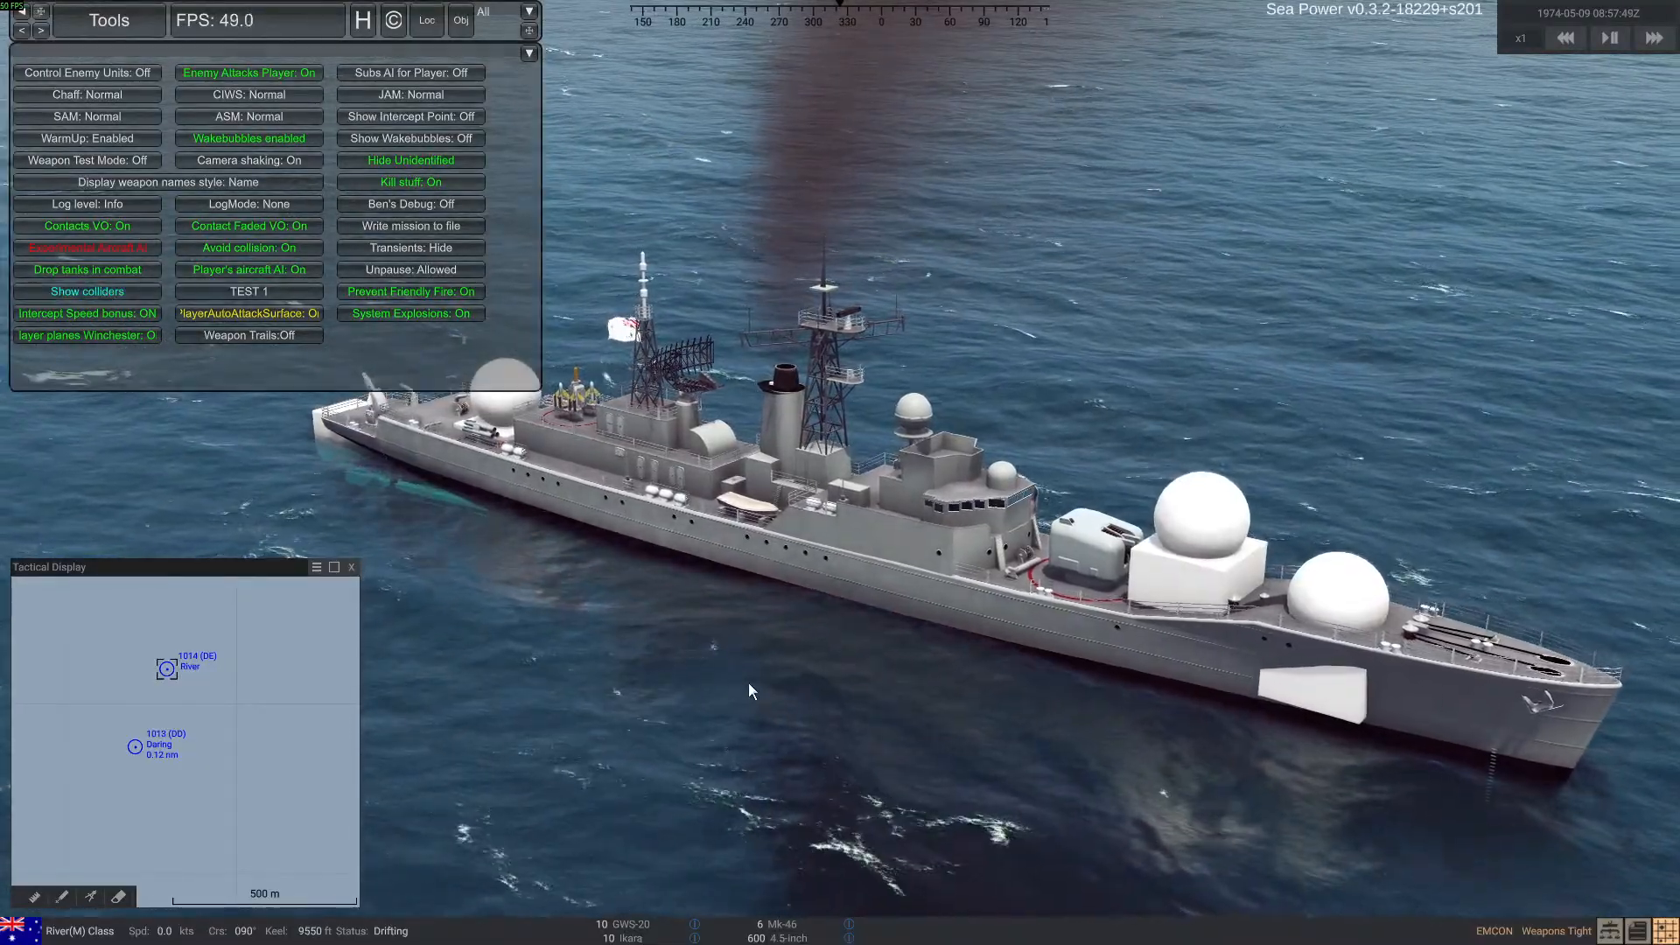
pyautogui.moveTo(748, 681); pyautogui.dragTo(827, 665, button='right')
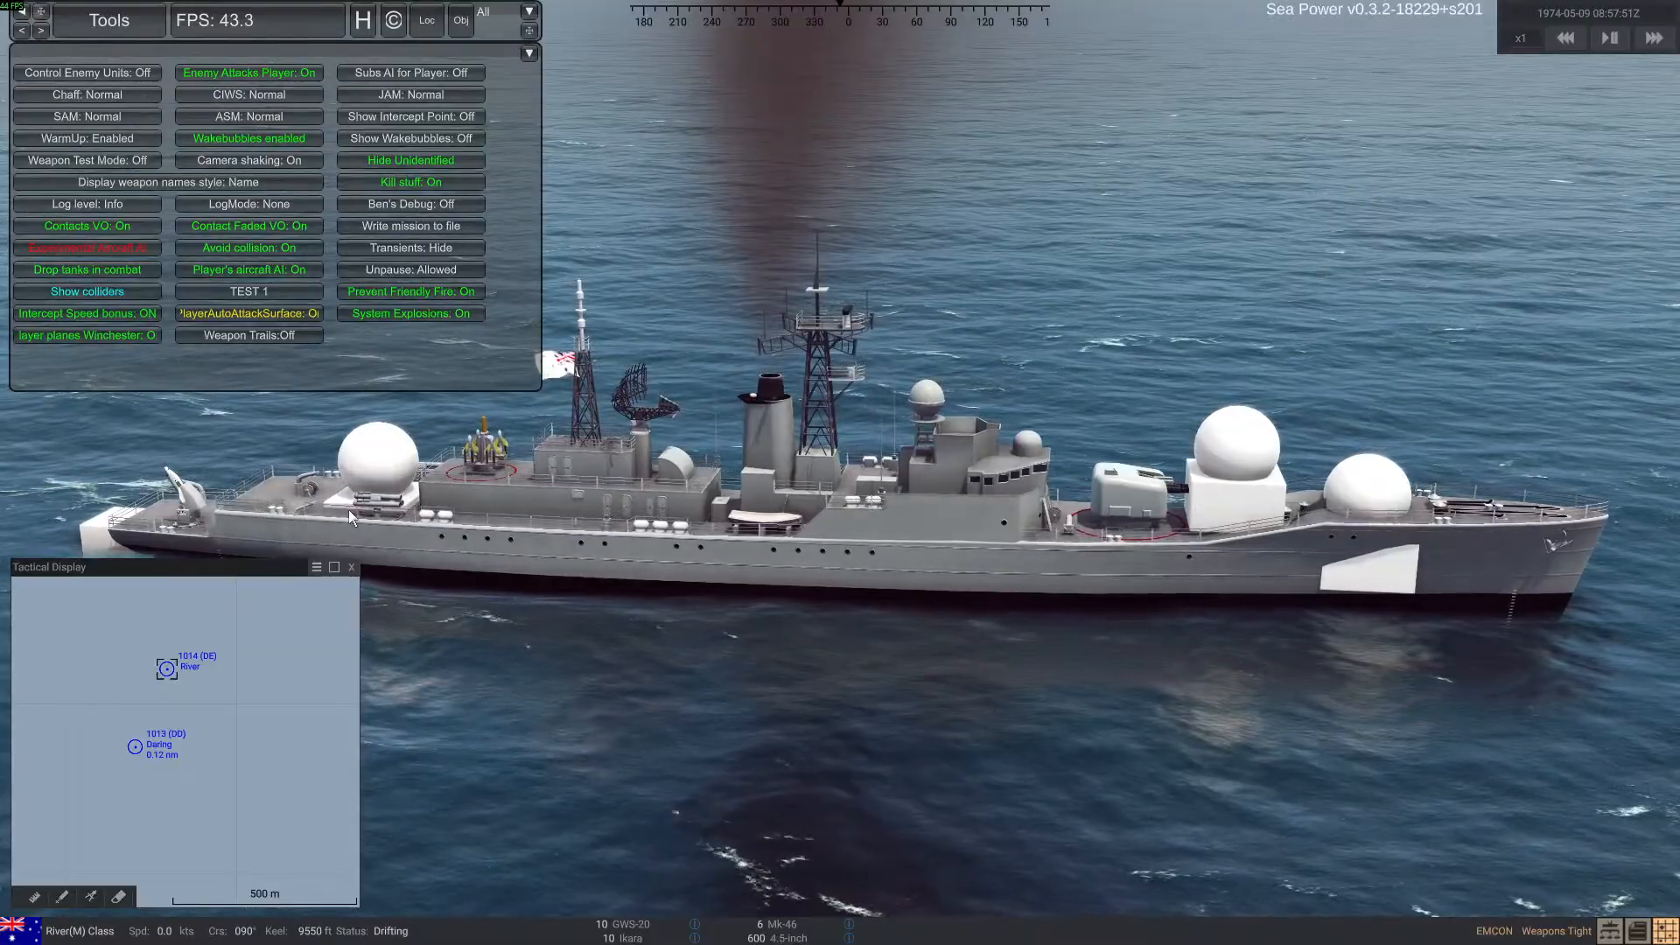
pyautogui.click(351, 567)
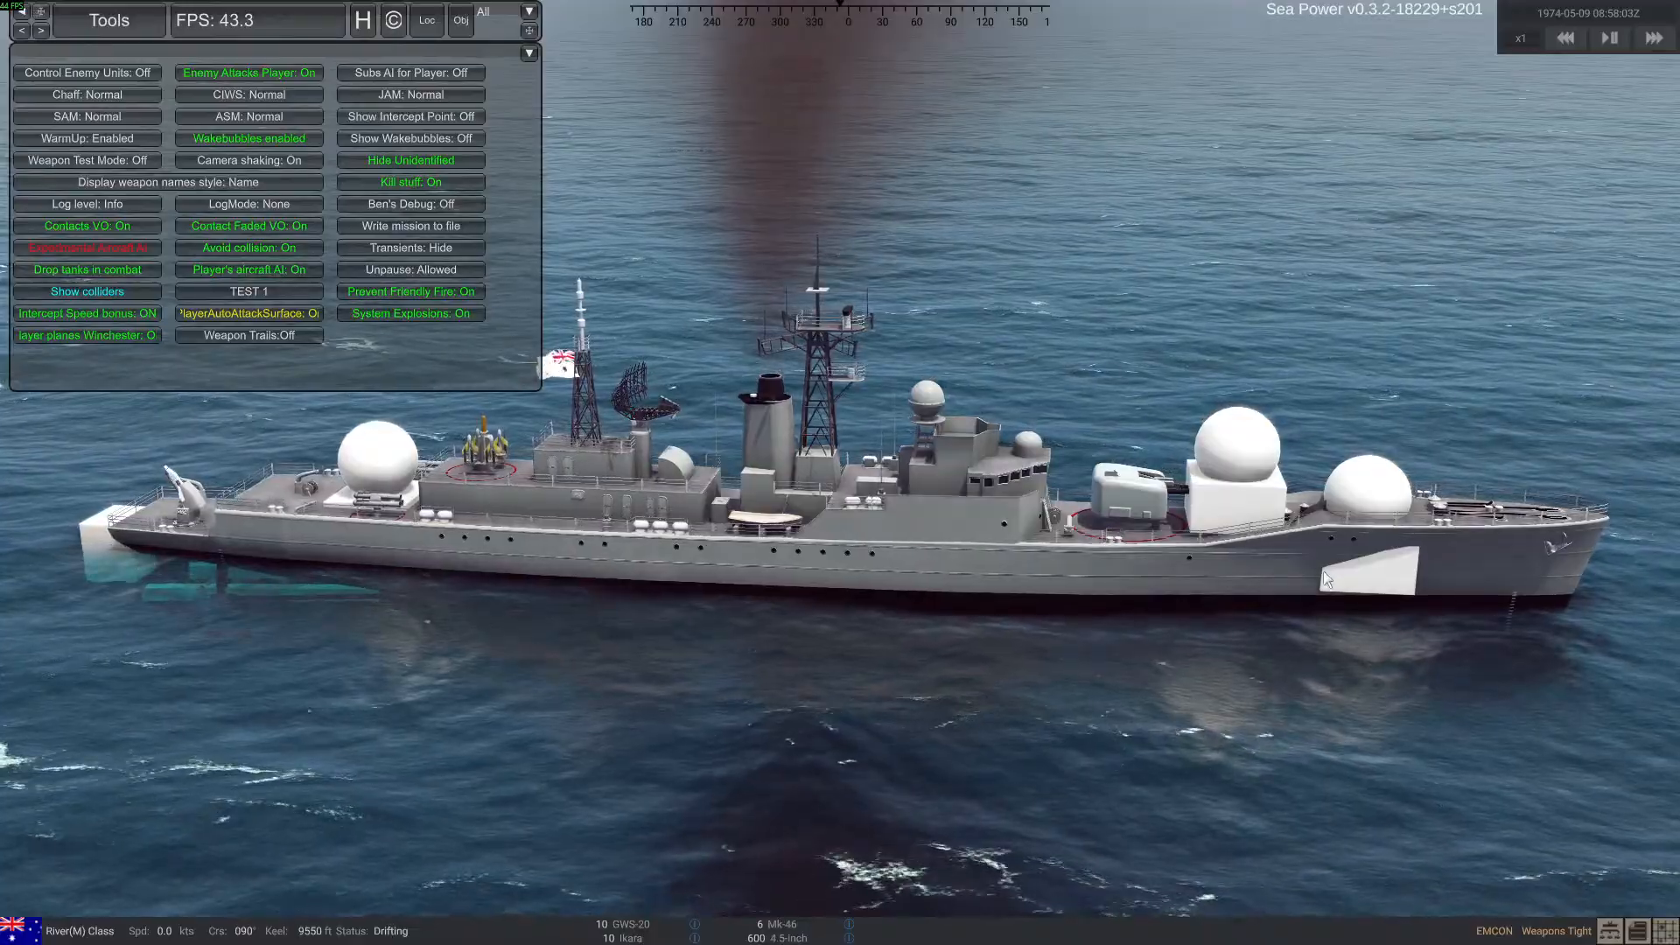
# Inspect the displayed colliders around the ship's underwater stern, along the deck and at the bow
pyautogui.moveTo(701, 558); pyautogui.dragTo(327, 481, button='right')
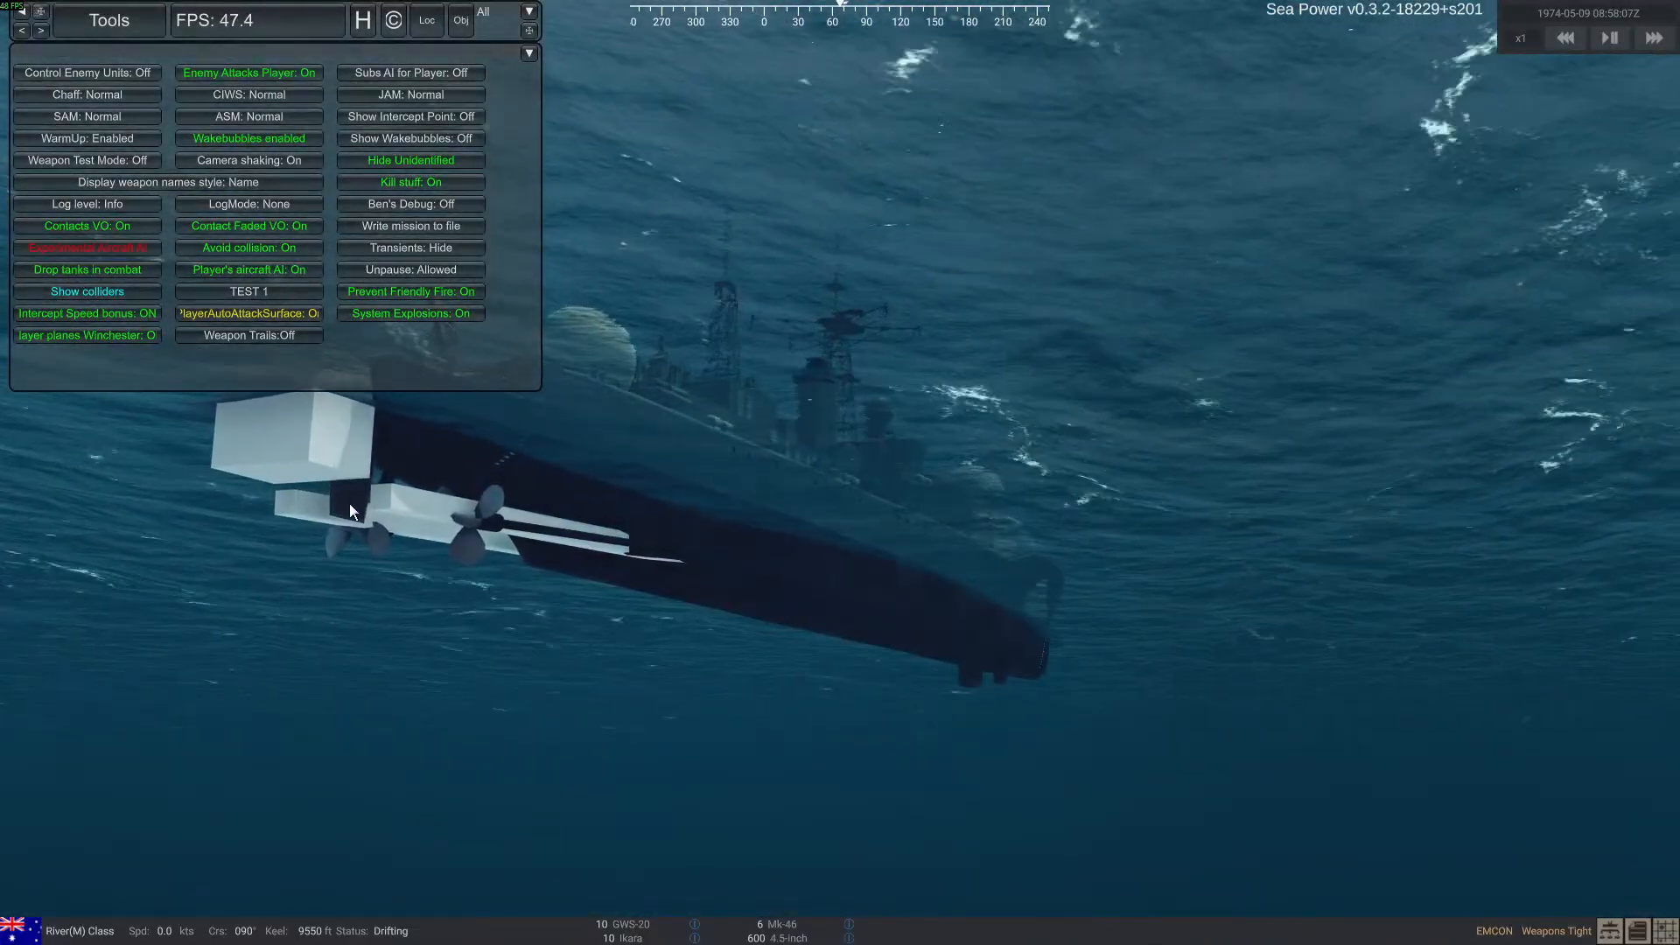
pyautogui.moveTo(673, 604); pyautogui.dragTo(849, 553, button='right')
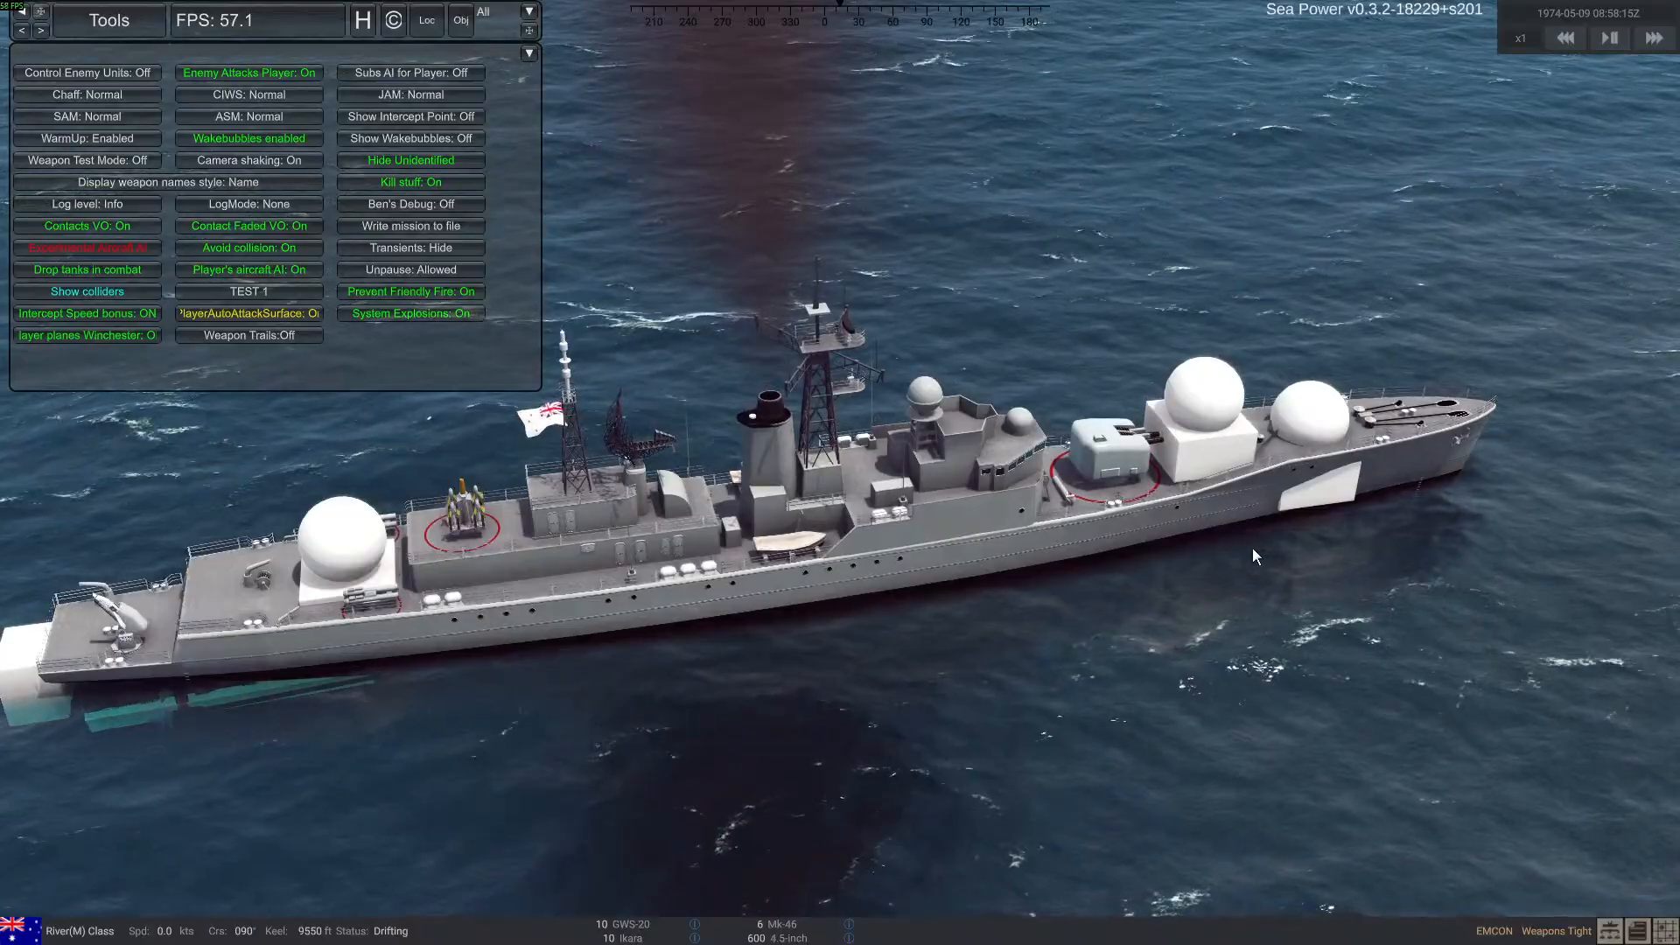
pyautogui.moveTo(900, 570); pyautogui.dragTo(838, 556, button='right')
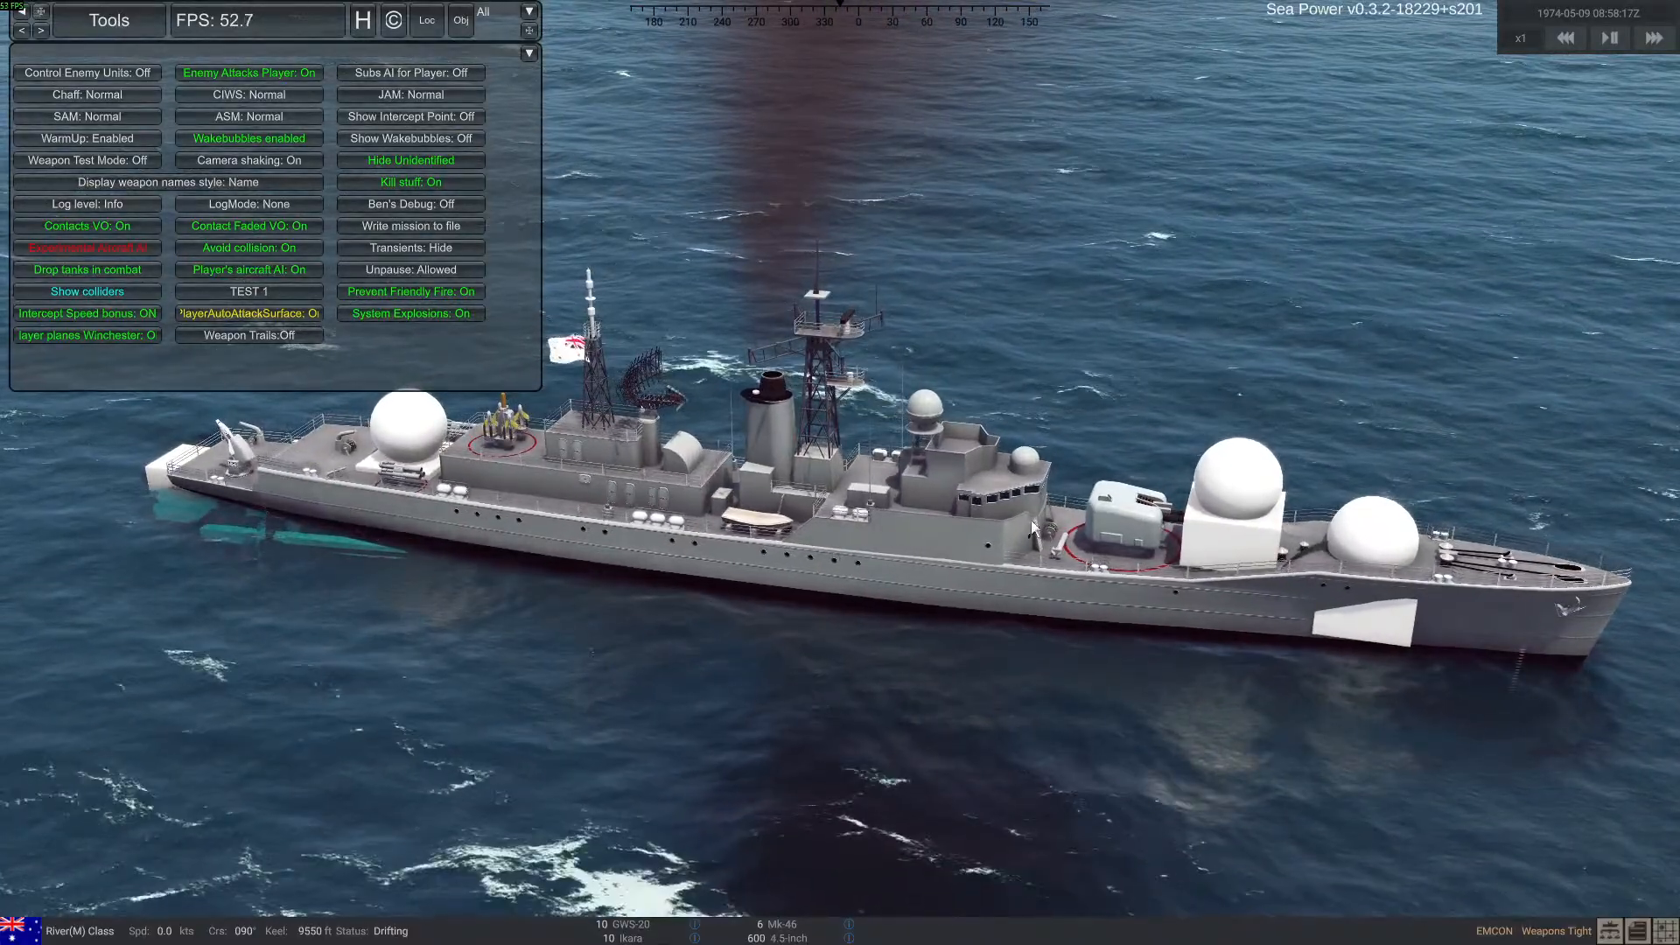
pyautogui.moveTo(513, 537); pyautogui.dragTo(490, 550, button='right')
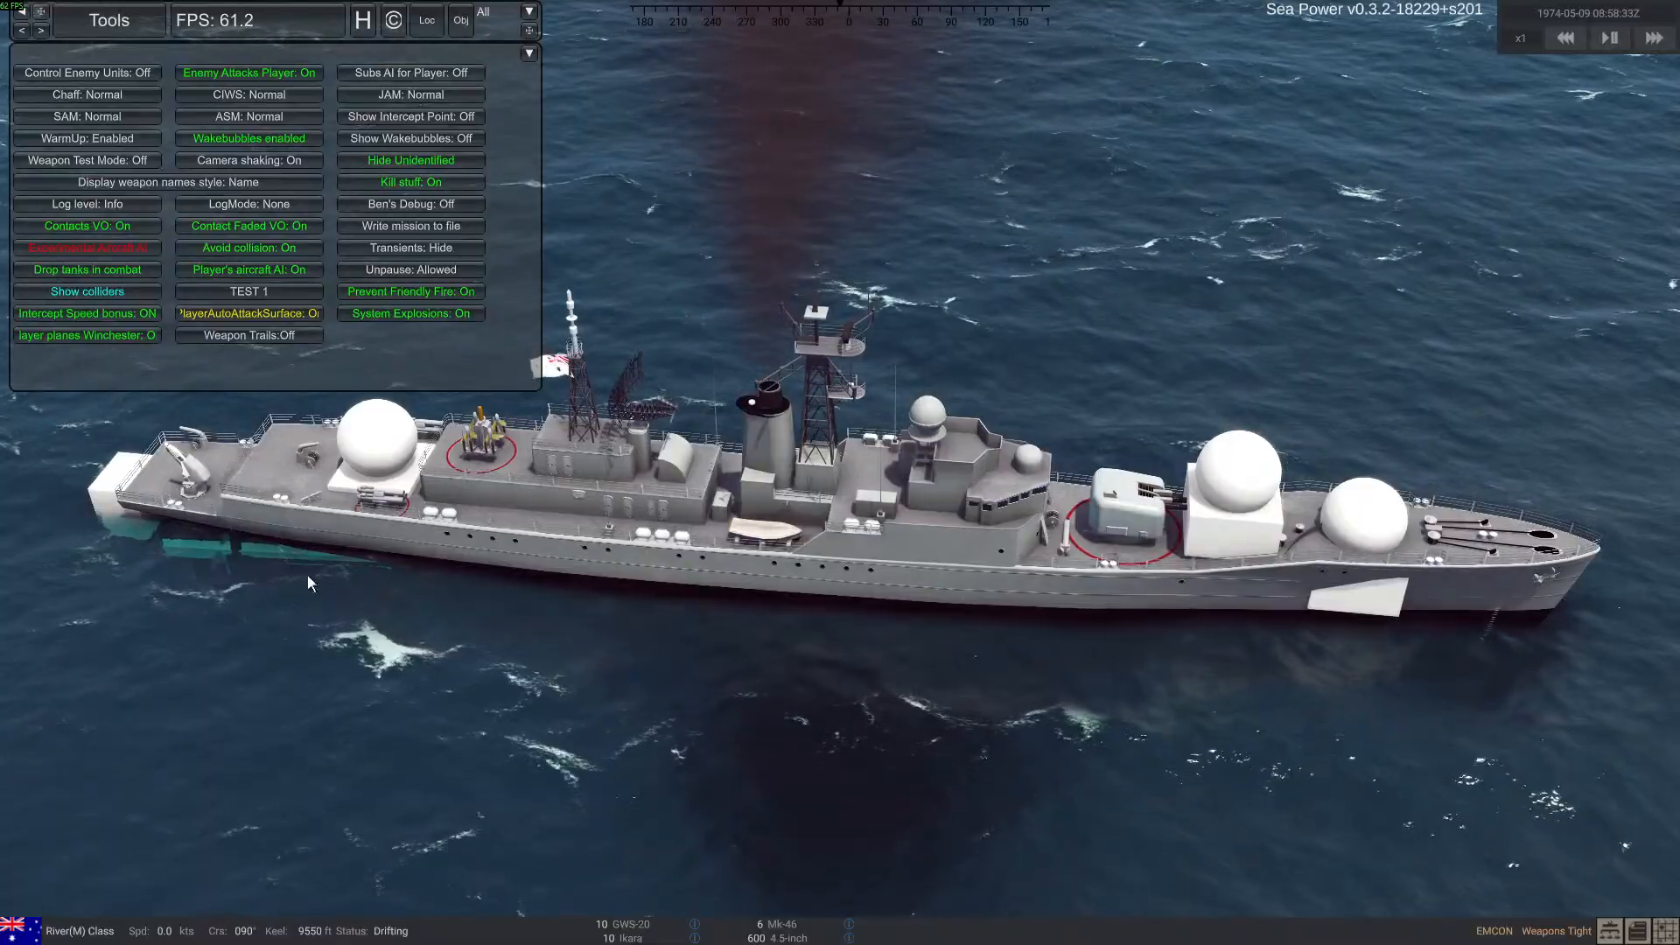
pyautogui.moveTo(525, 603); pyautogui.dragTo(645, 528, button='right')
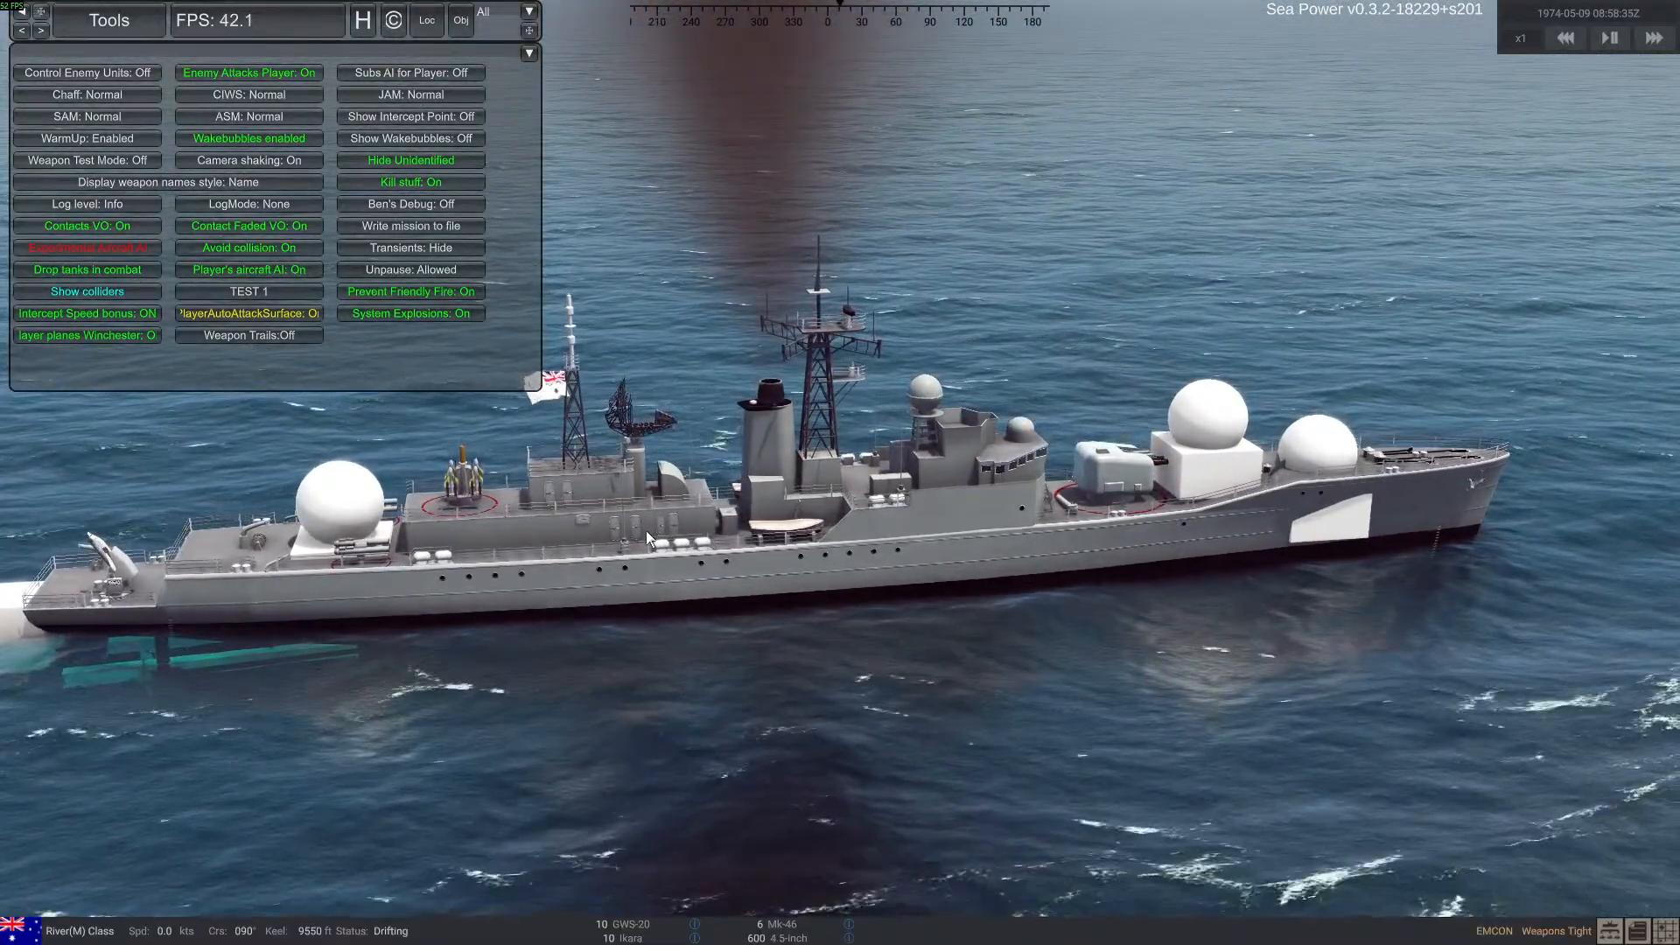
pyautogui.moveTo(648, 548); pyautogui.dragTo(542, 534, button='right')
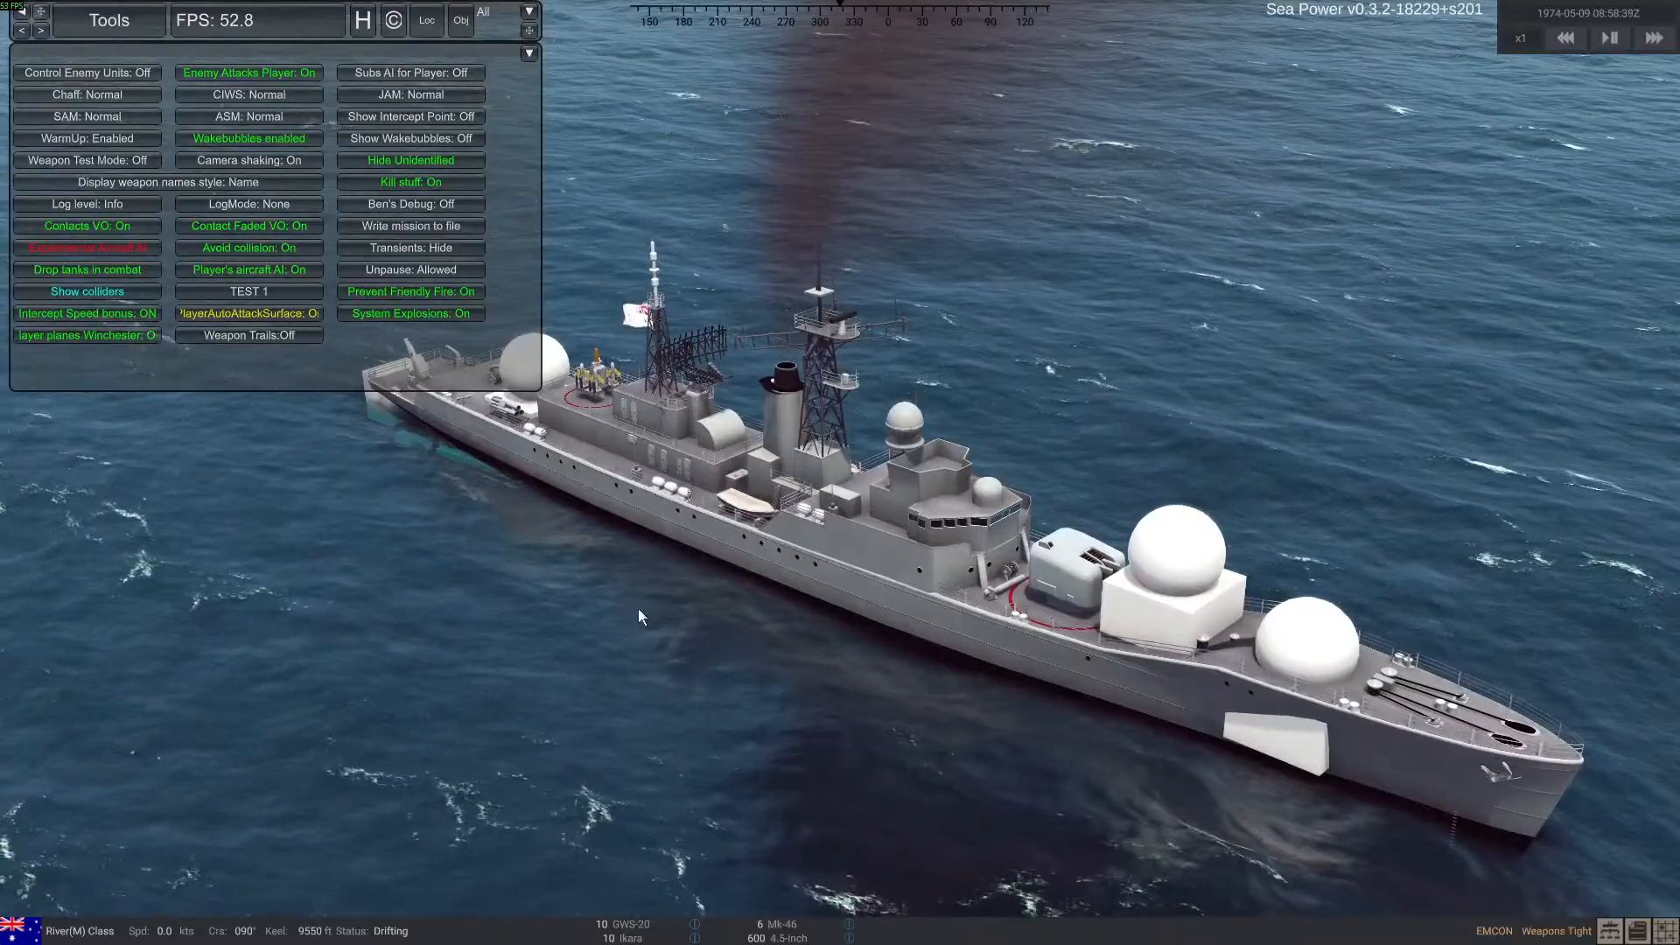
# Switch to the ran_river file in Notepad and review the gearing_fram2 mesh collider definitions and the coll_daring entries
pyautogui.hotkey('alt', 'Tab')
pyautogui.moveTo(411, 70); pyautogui.dragTo(632, 97)
pyautogui.scroll(5, 469, 392)
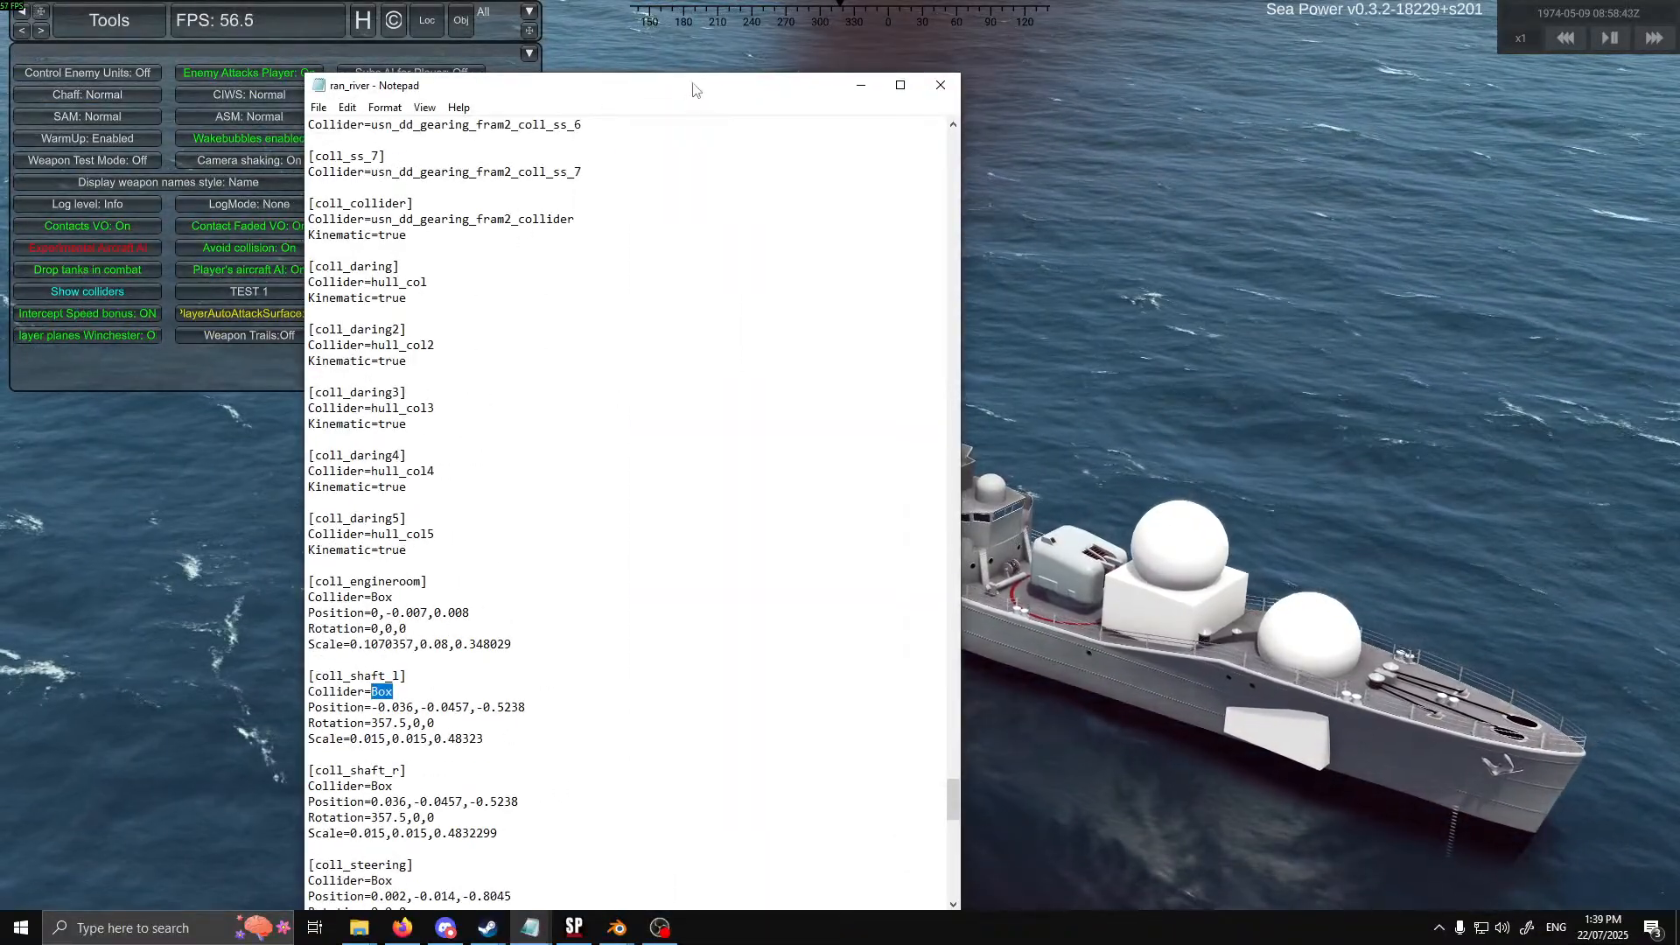
pyautogui.scroll(2, 490, 402)
pyautogui.scroll(2, 455, 455)
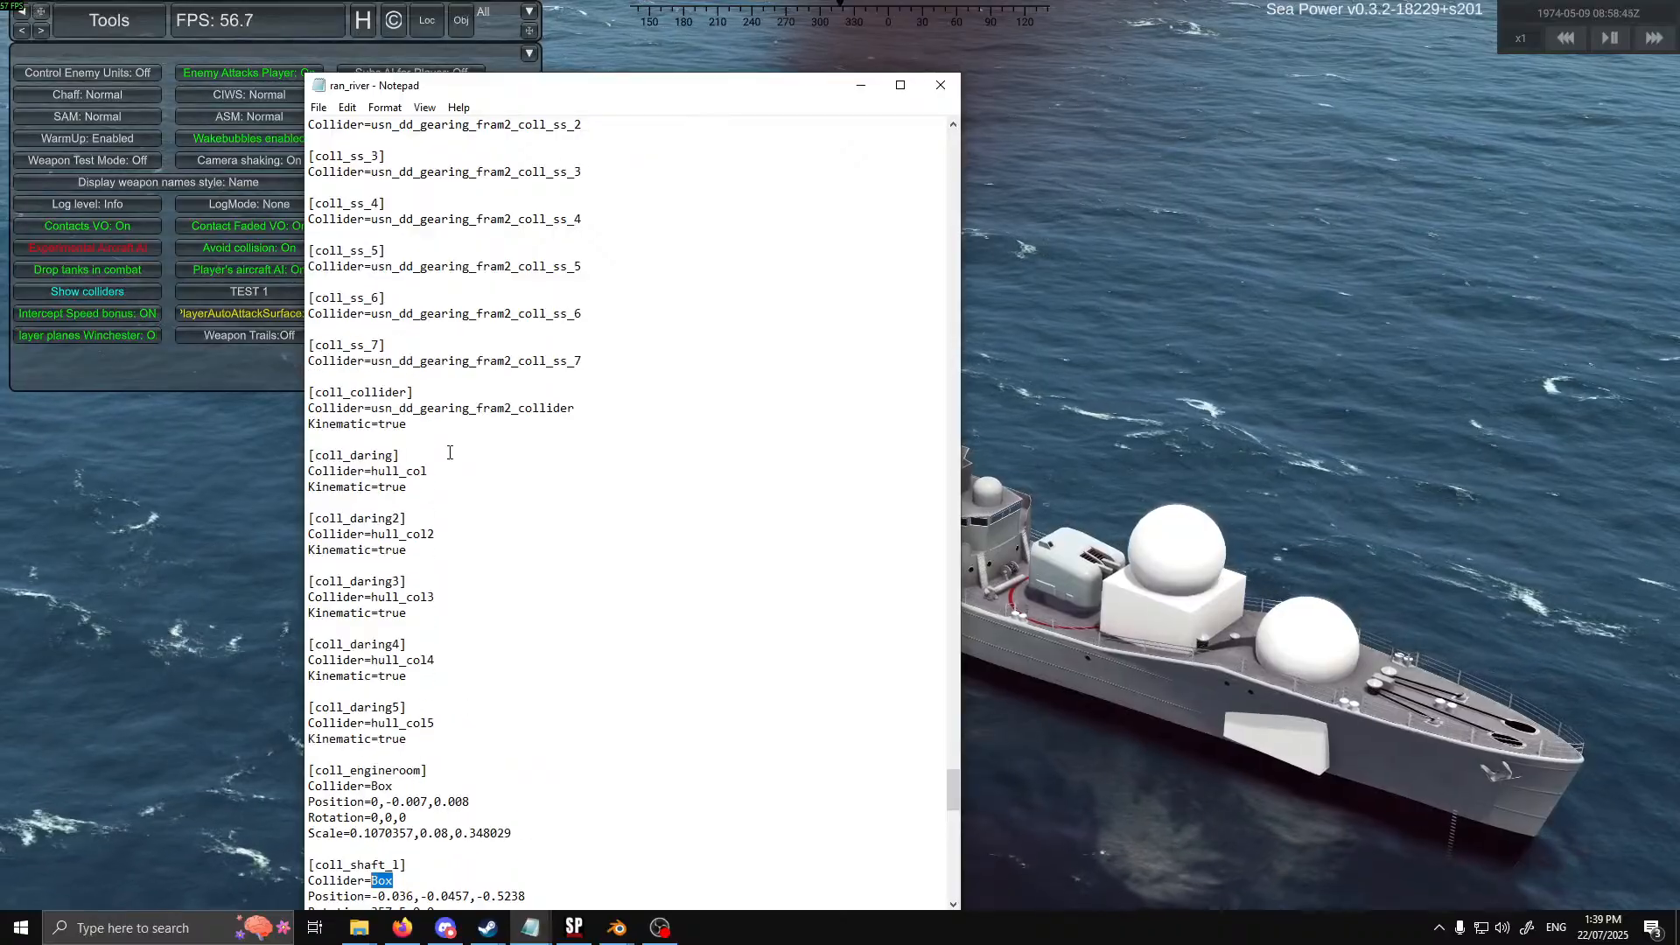
pyautogui.scroll(10, 445, 463)
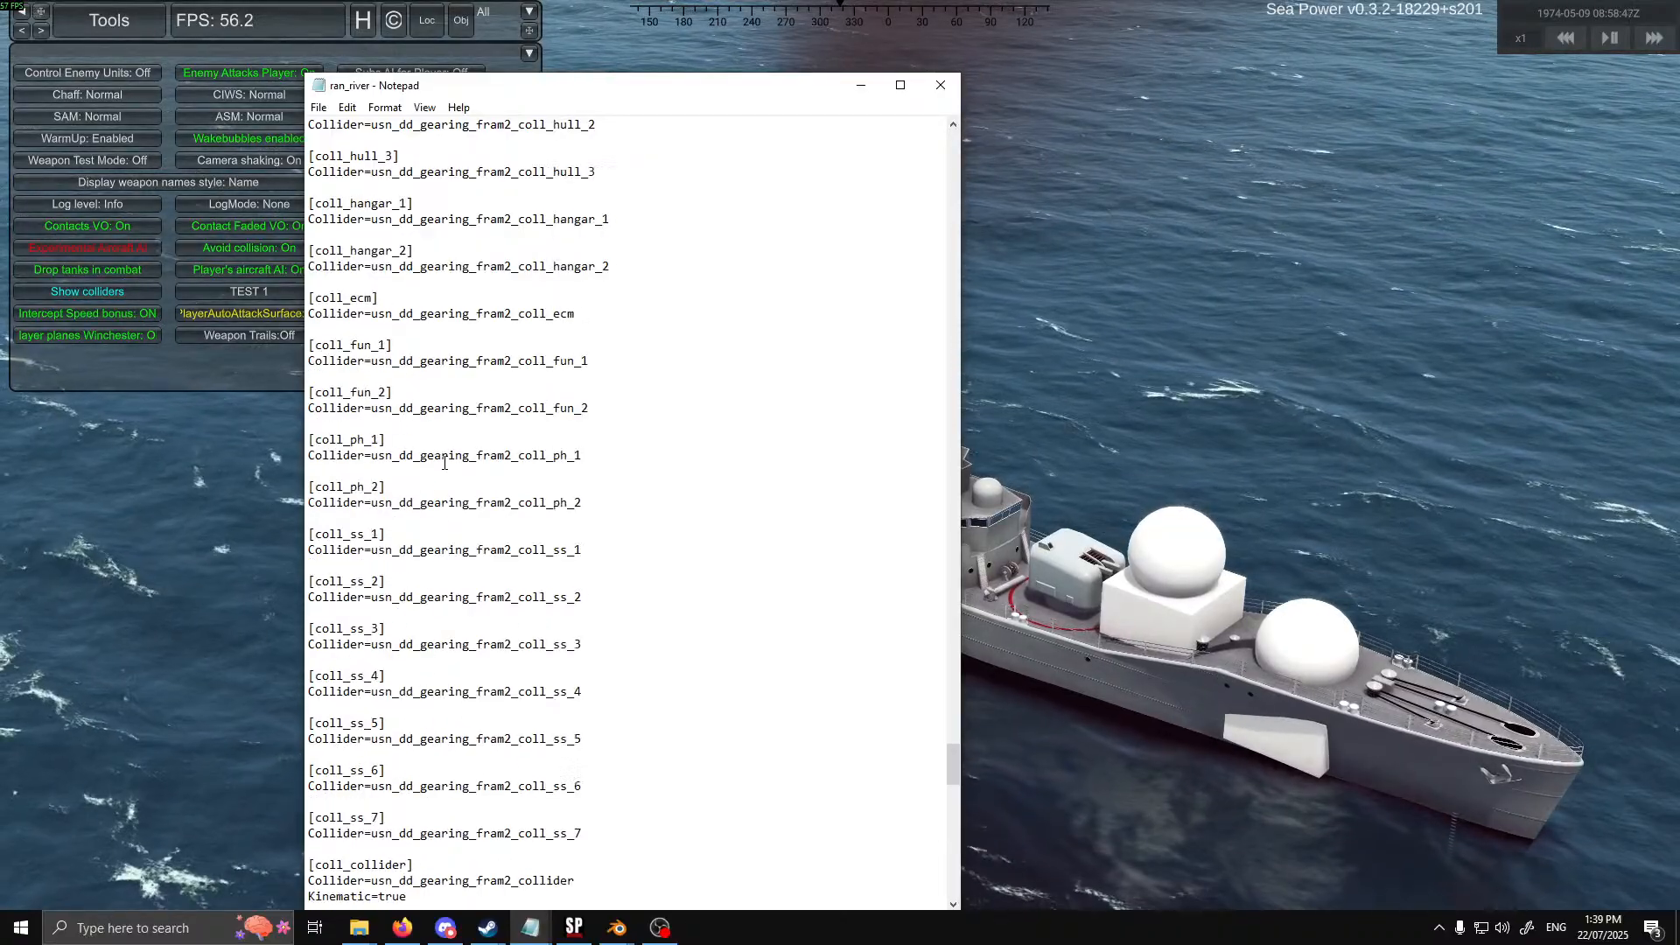
pyautogui.scroll(-7, 451, 459)
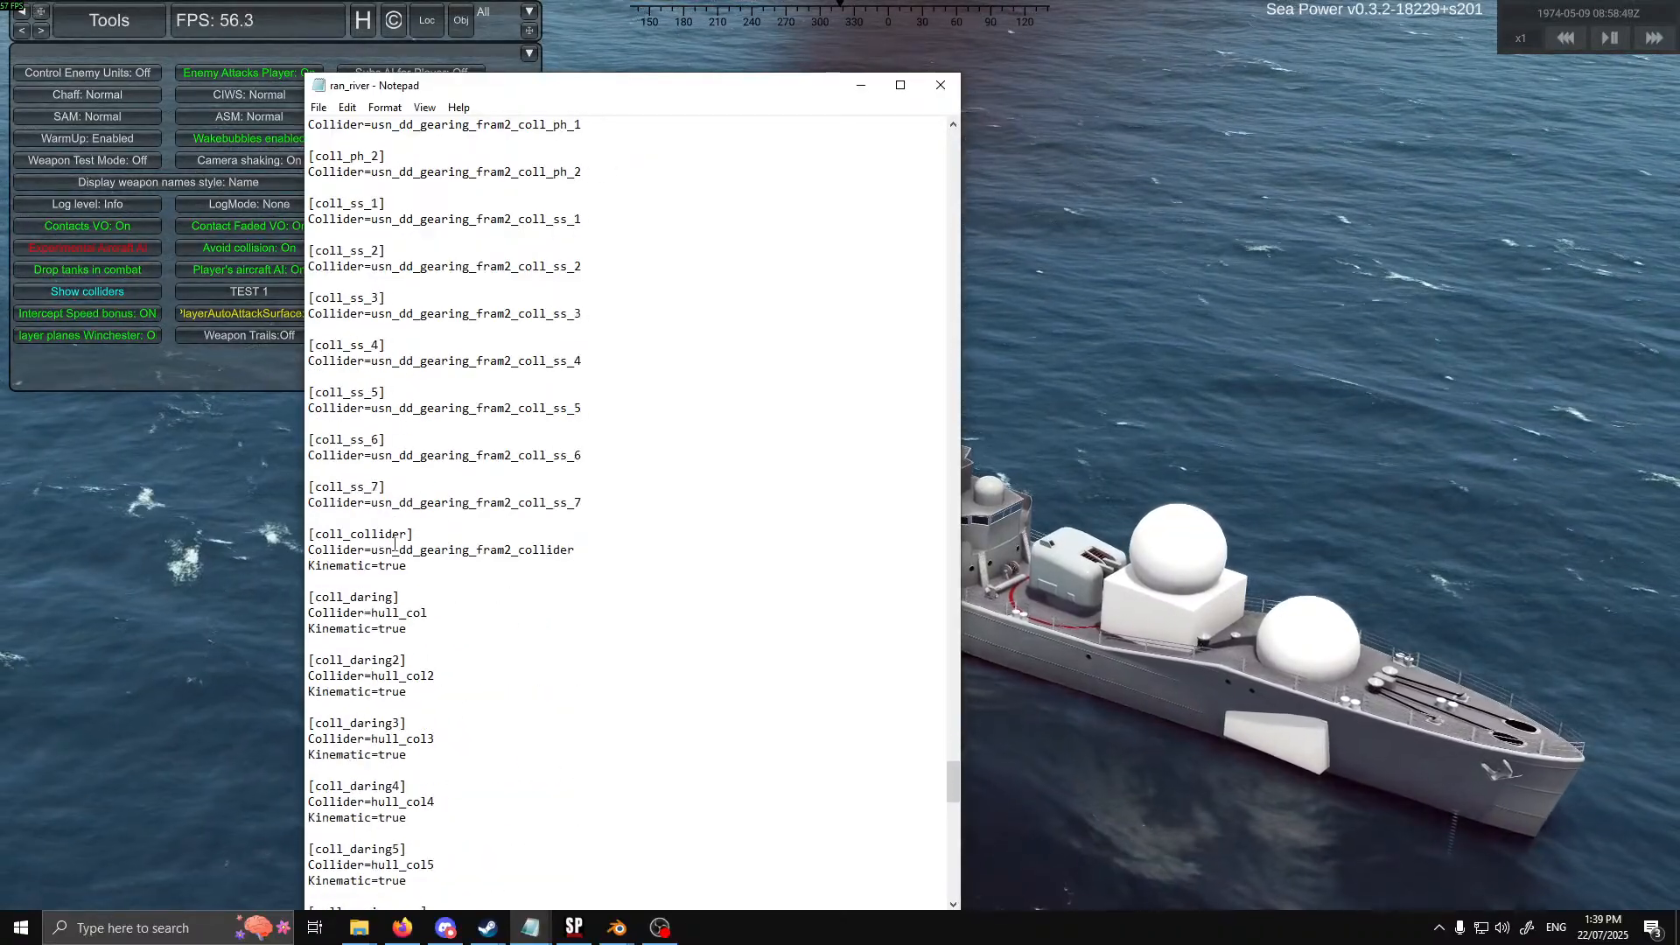
pyautogui.scroll(-3, 420, 613)
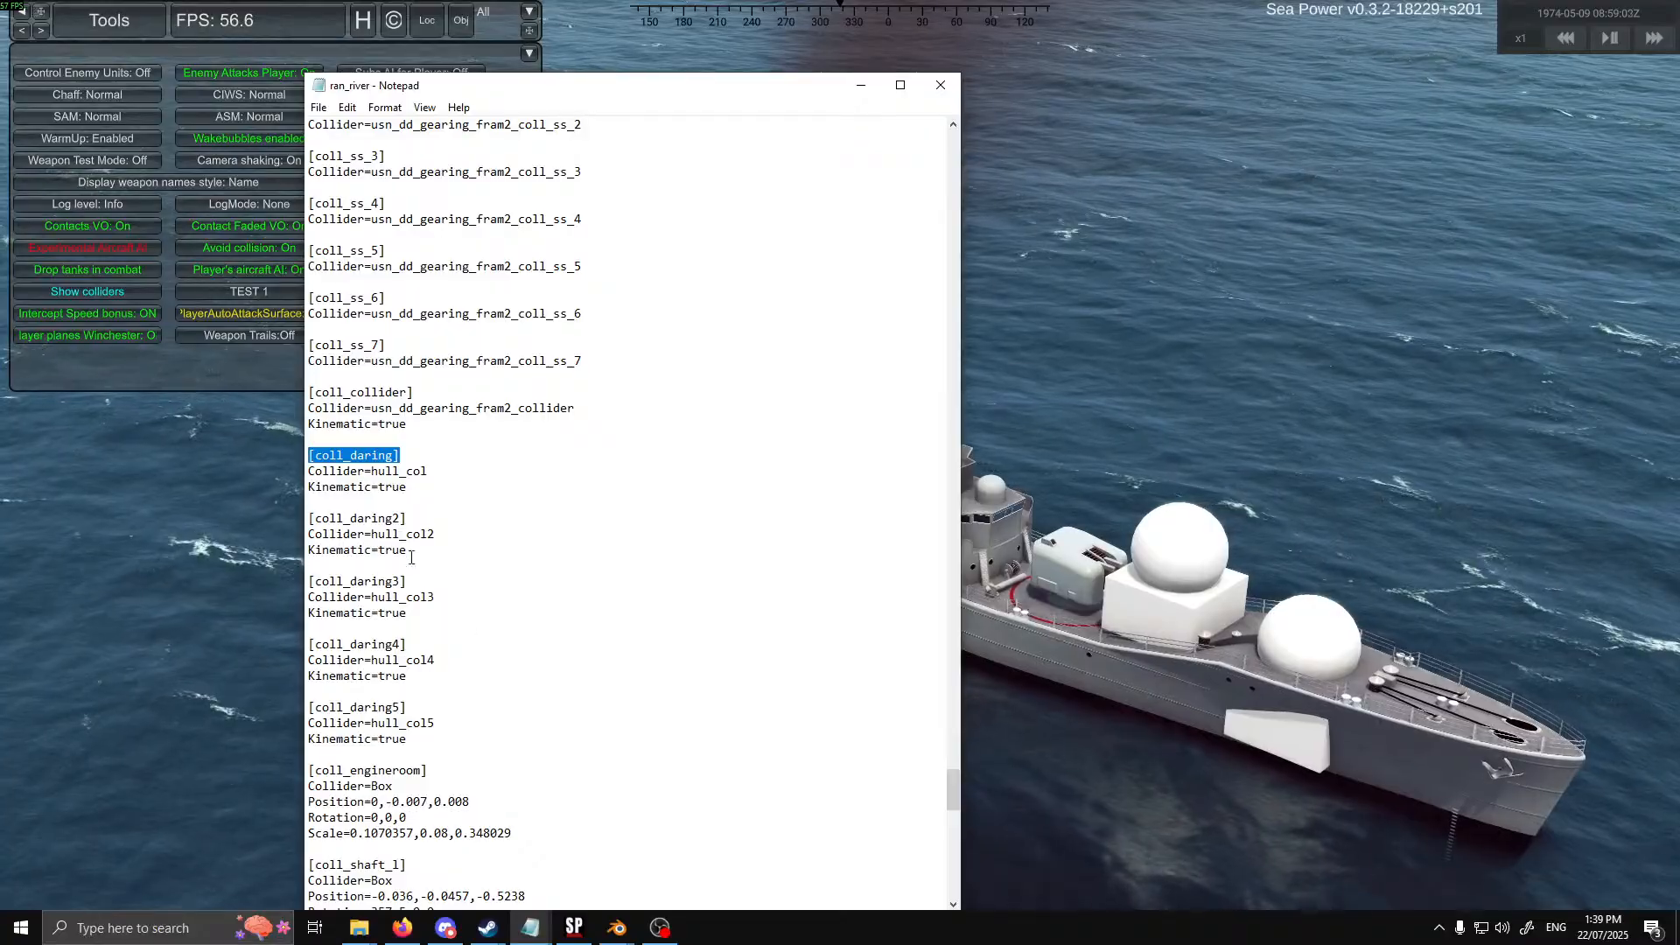
# Return to Sea Power and examine the ship's colliders from both sides of the hull
pyautogui.moveTo(785, 94); pyautogui.dragTo(0, 96)
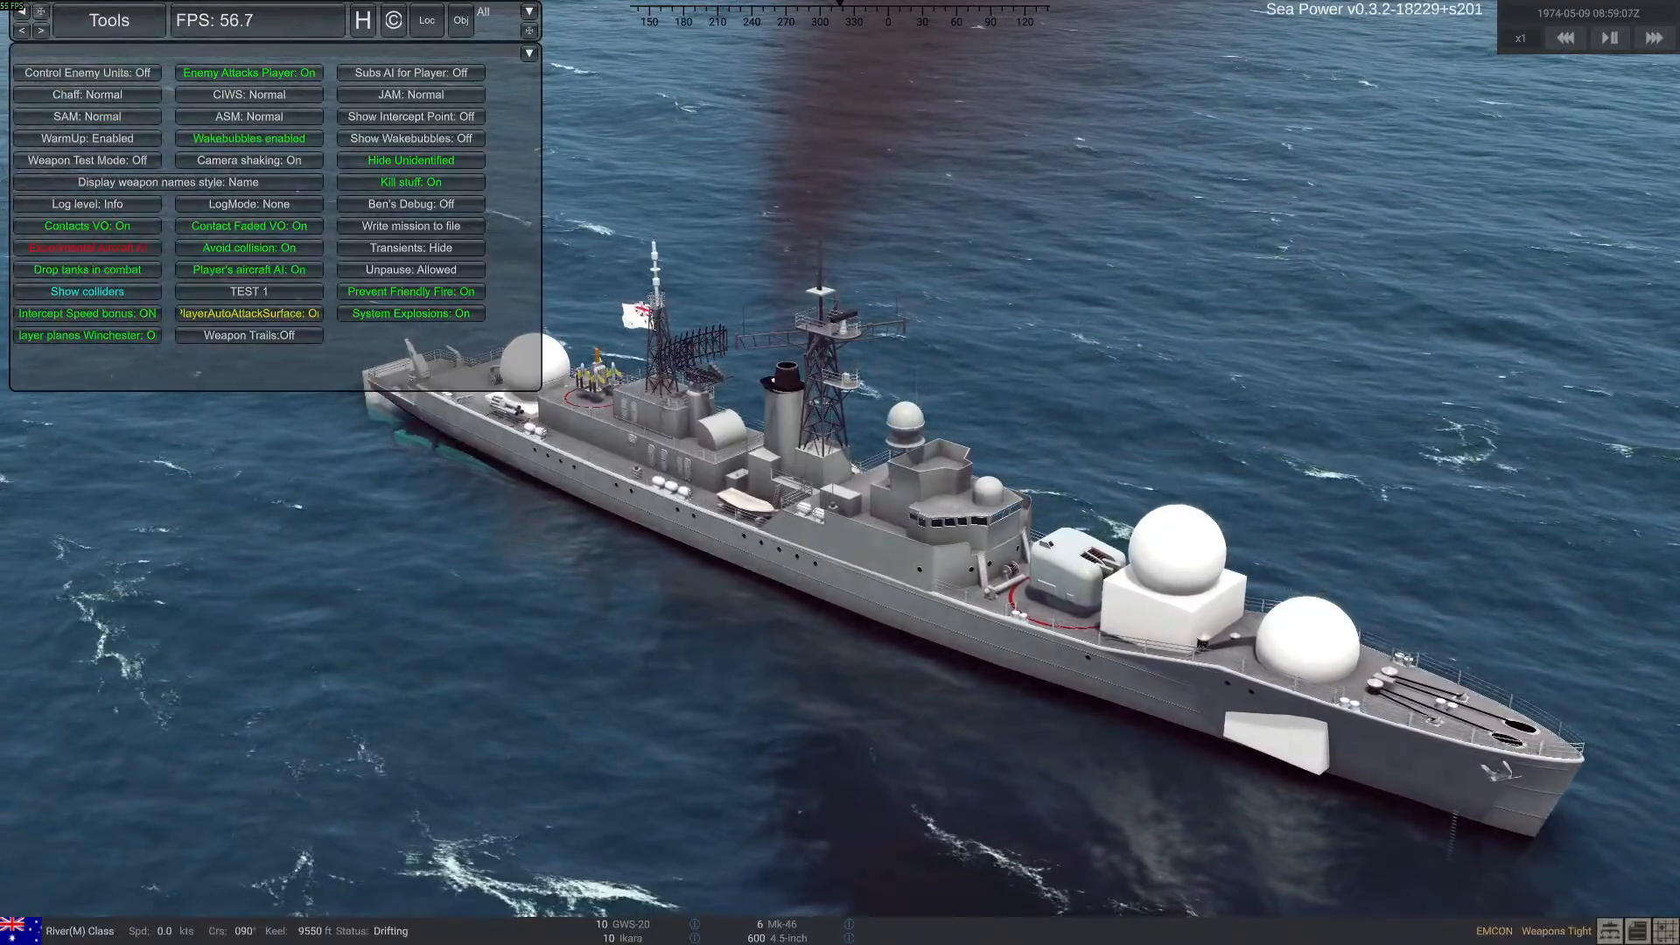
pyautogui.moveTo(679, 610); pyautogui.dragTo(702, 635, button='right')
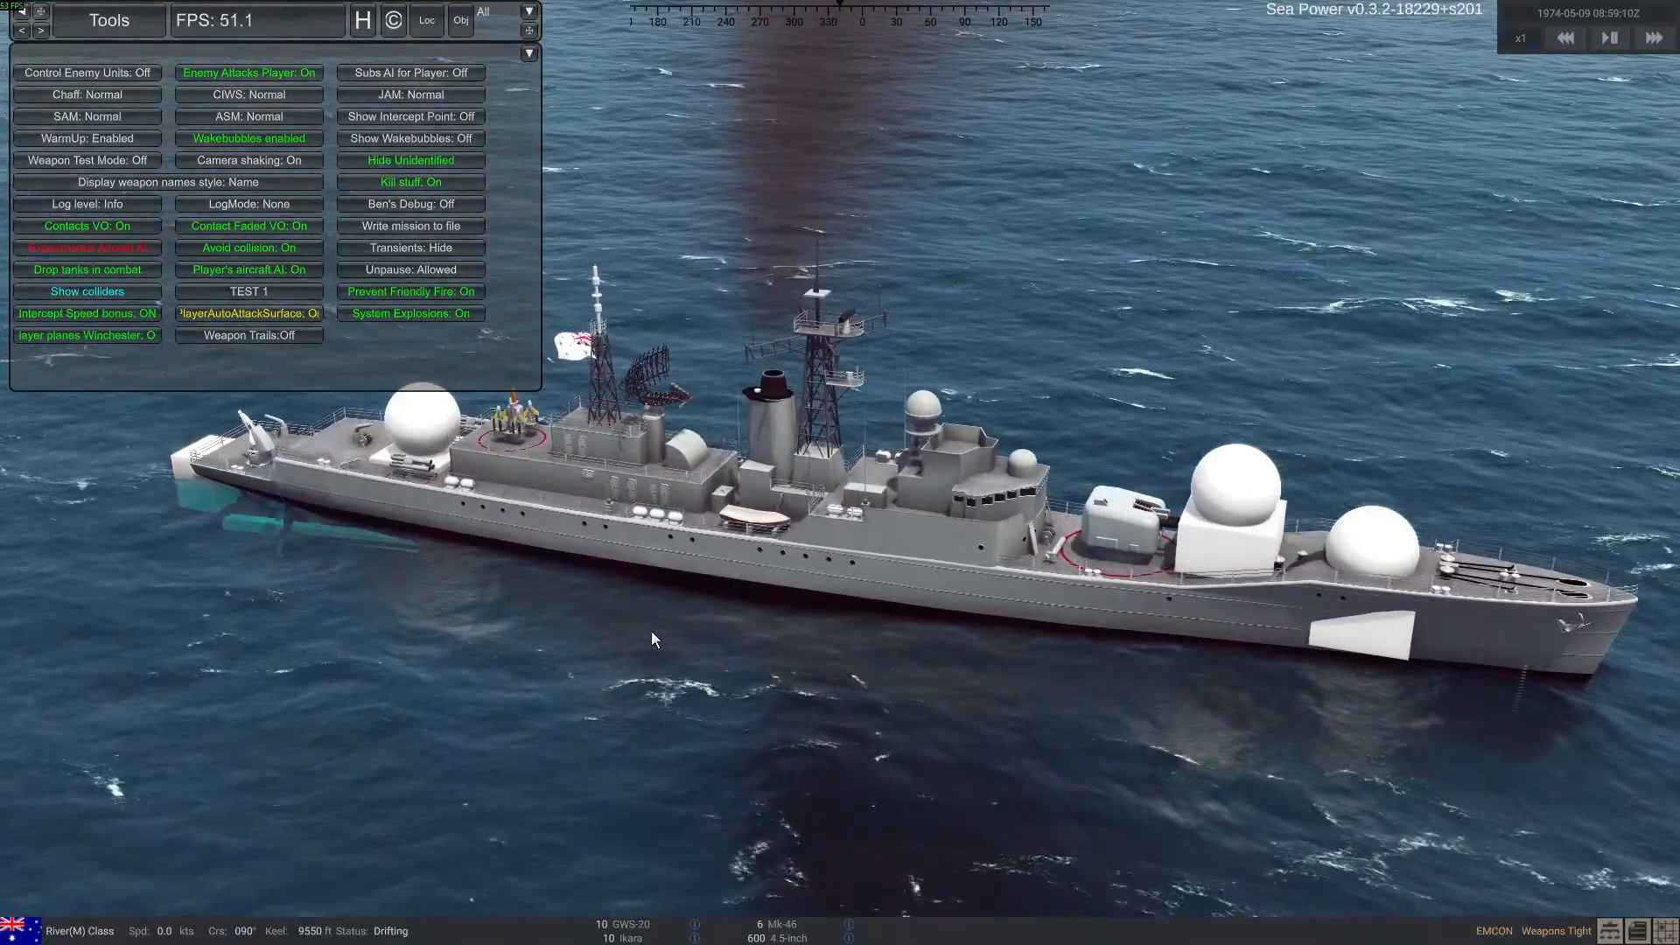
pyautogui.moveTo(671, 575); pyautogui.dragTo(982, 604, button='right')
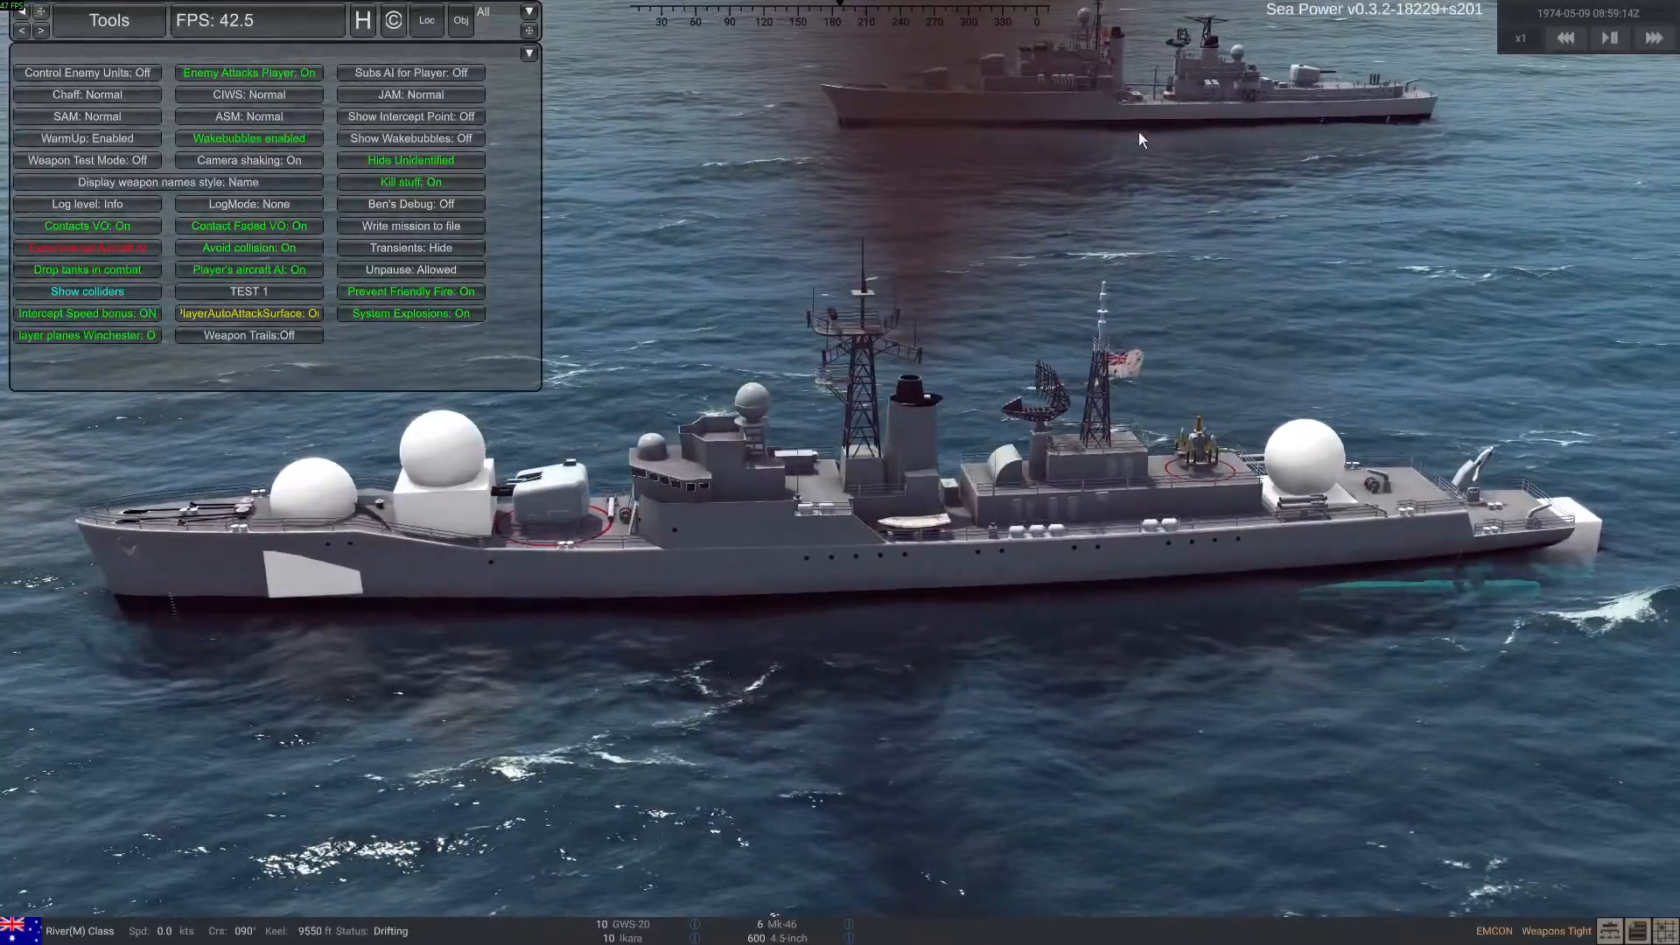
# Select the Daring-class ship, close the debug tools and open the Tactical Display
pyautogui.doubleClick(1186, 92)
pyautogui.moveTo(813, 482); pyautogui.dragTo(889, 496, button='right')
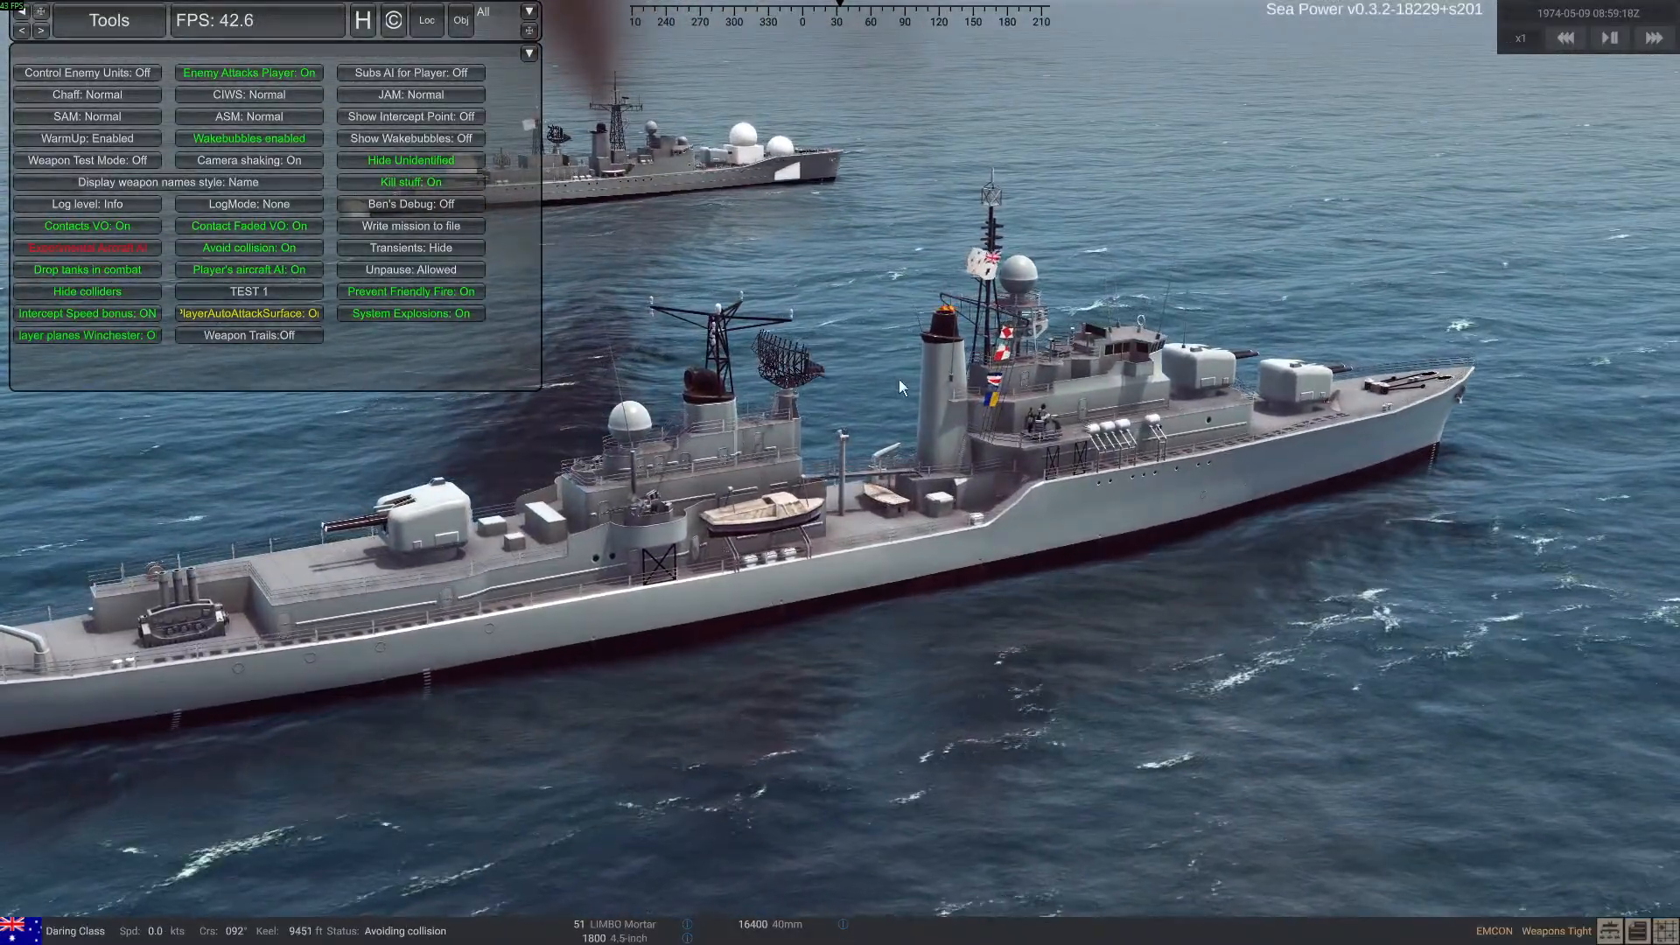
pyautogui.hotkey('ctrl', 'd')
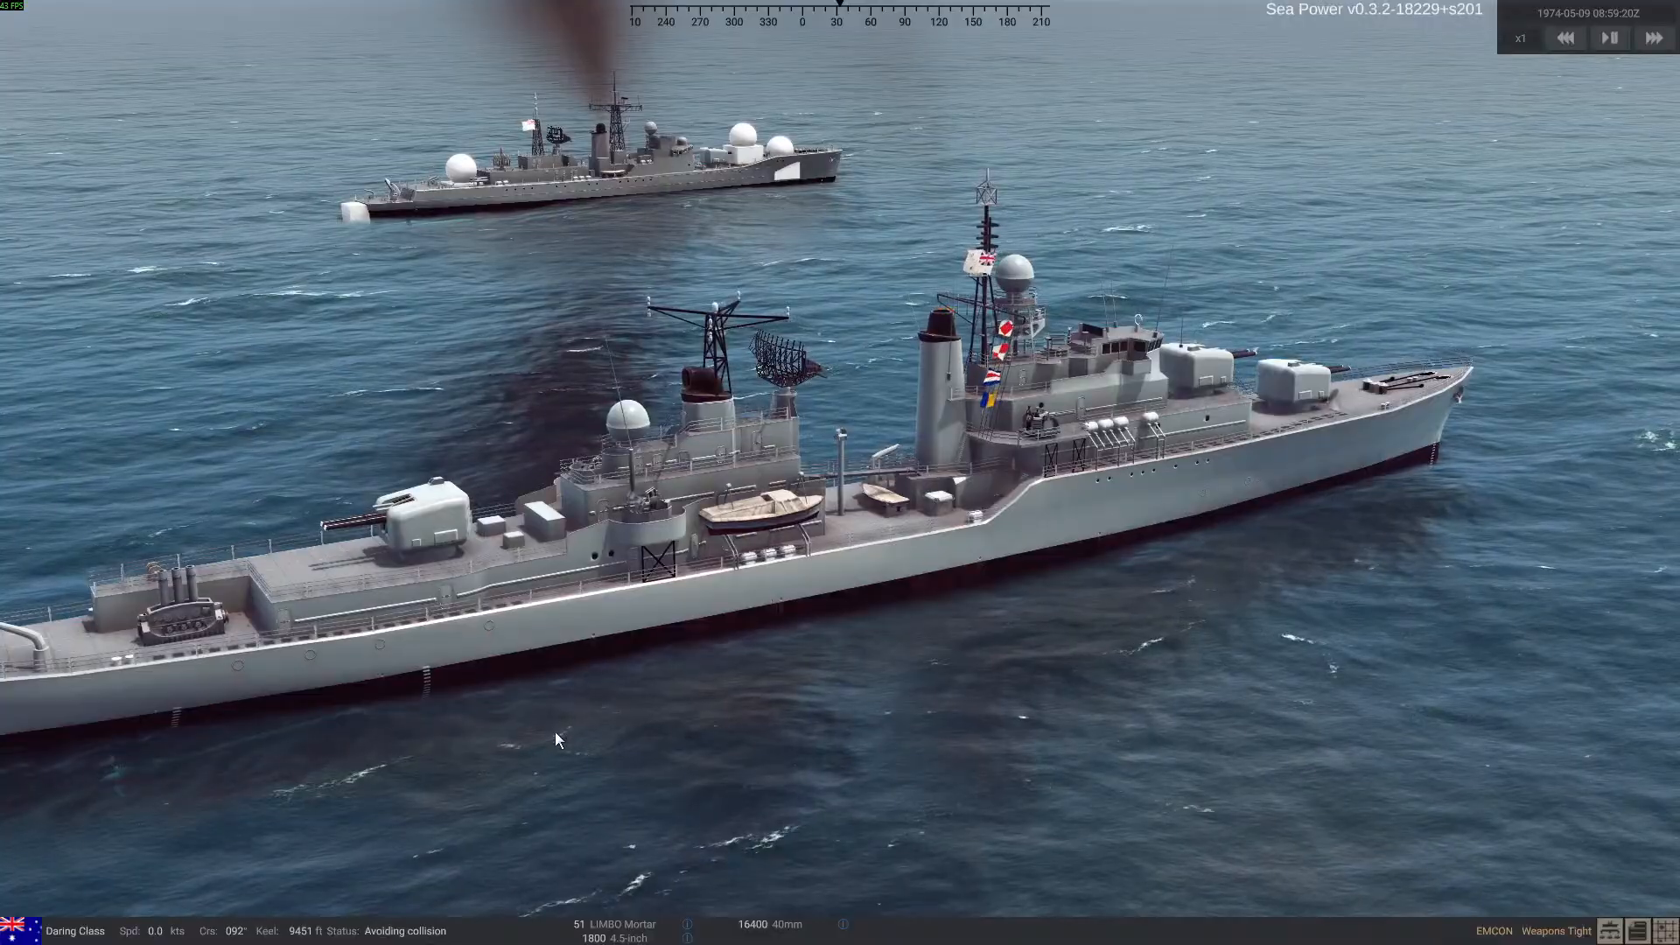
pyautogui.press('m')
pyautogui.press('m')
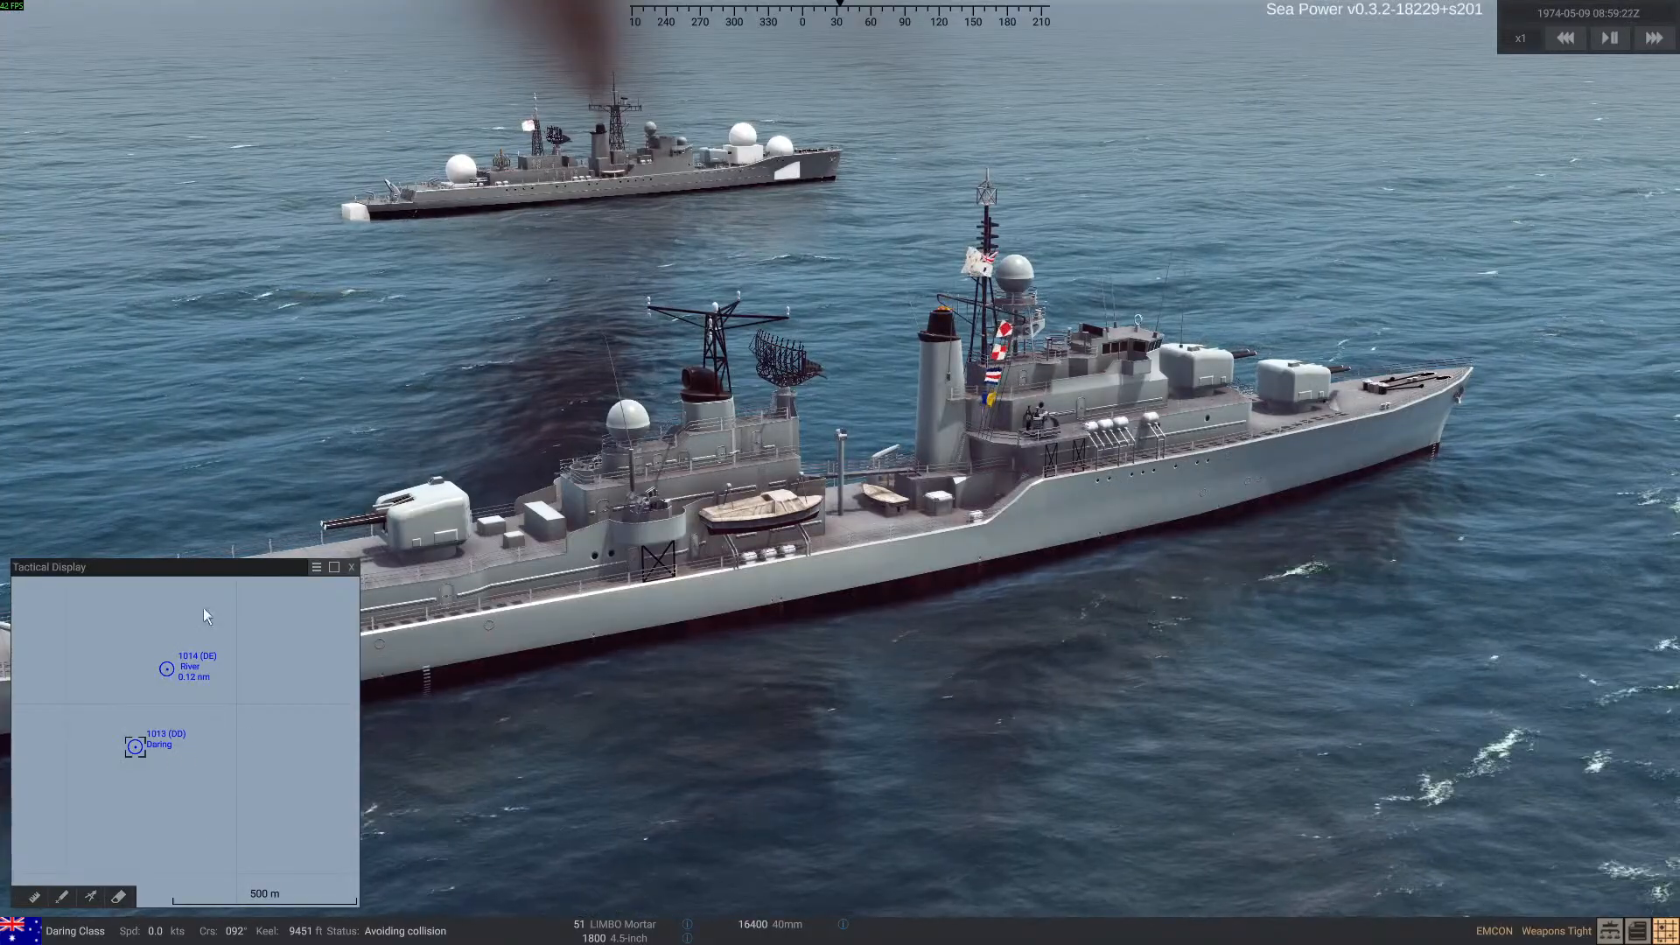
# Fire the Daring-class ship's 4.5-inch guns at the River-class ship, and order it to cease fire
pyautogui.click(641, 938)
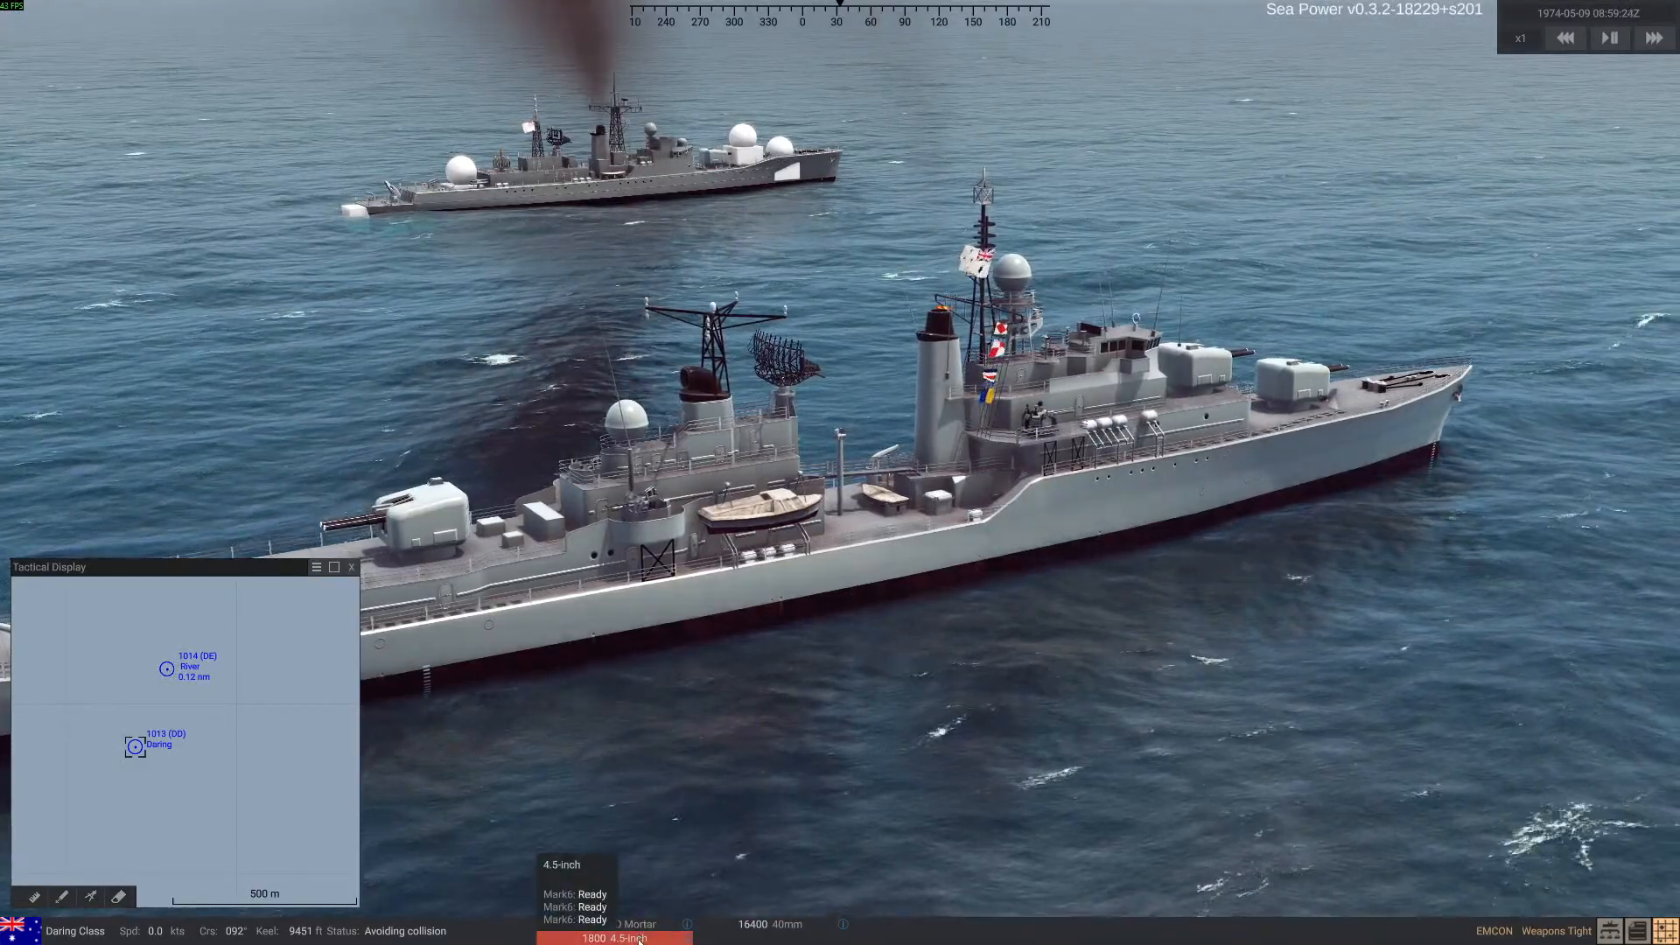
pyautogui.click(166, 669)
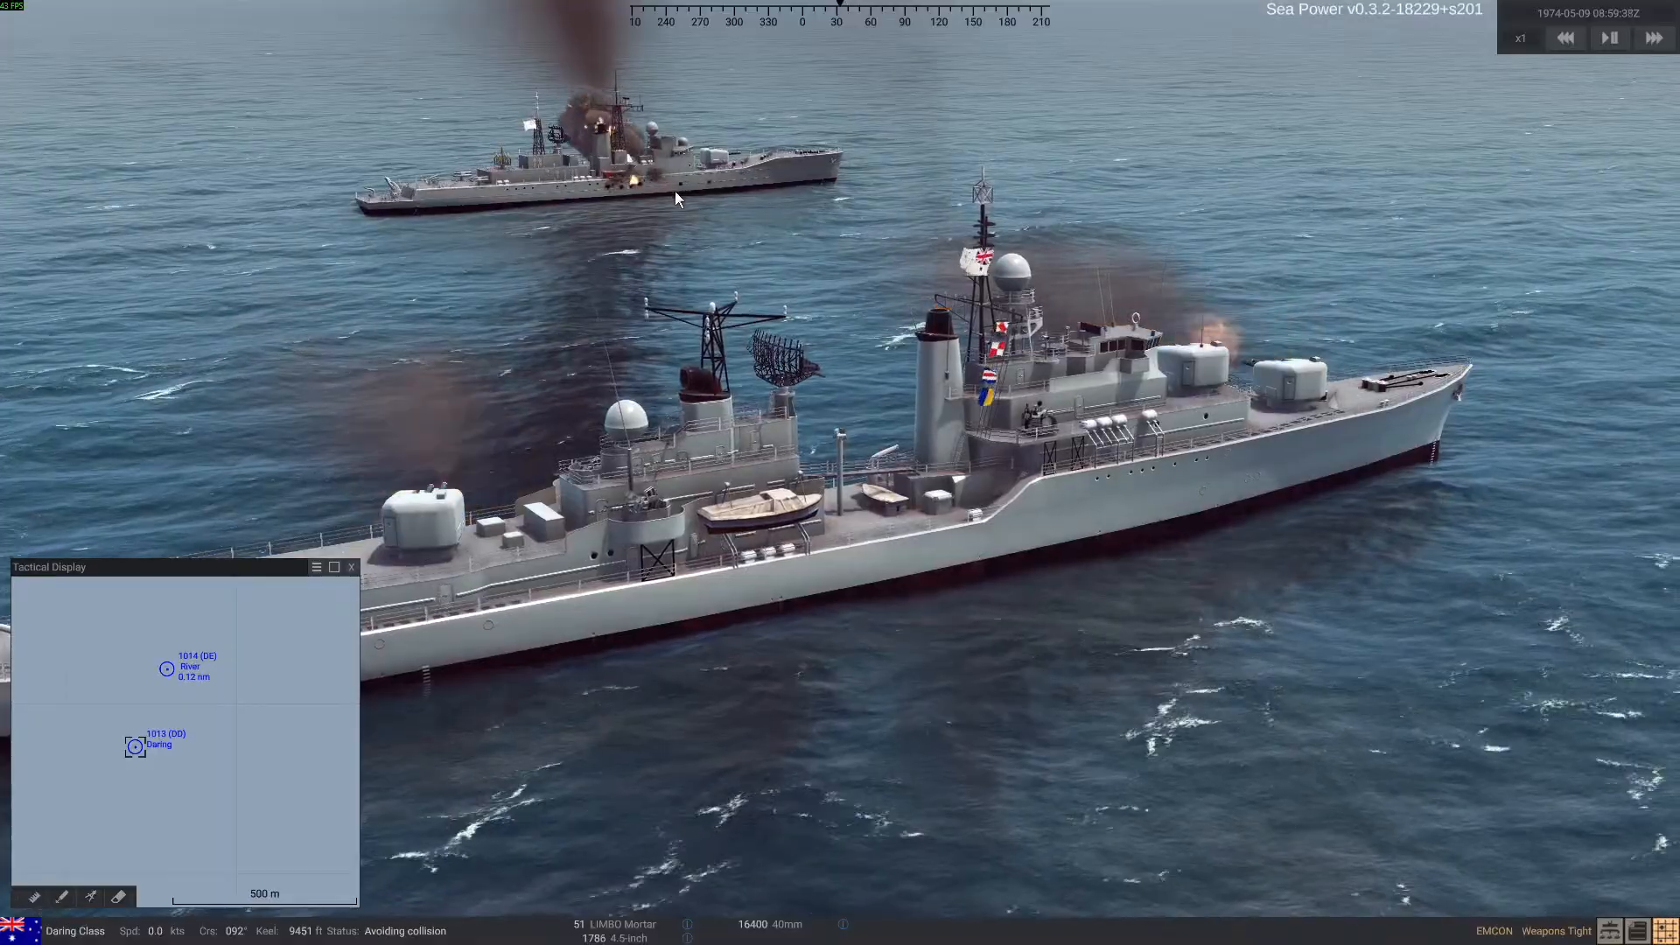
pyautogui.rightClick(780, 571)
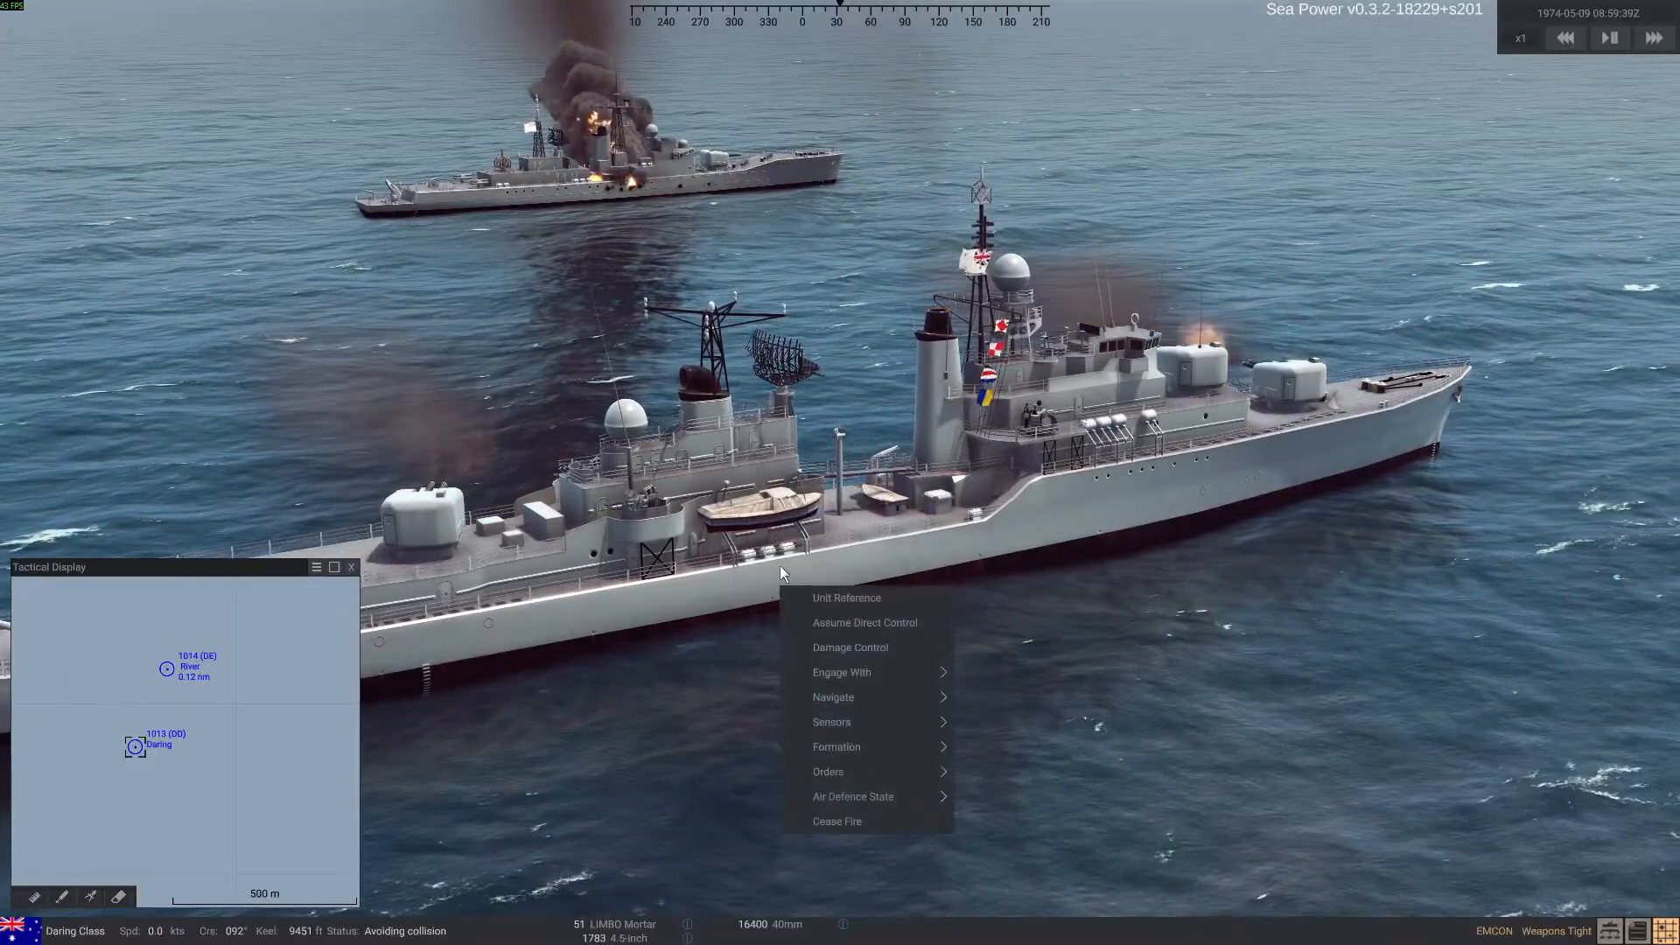
pyautogui.click(869, 817)
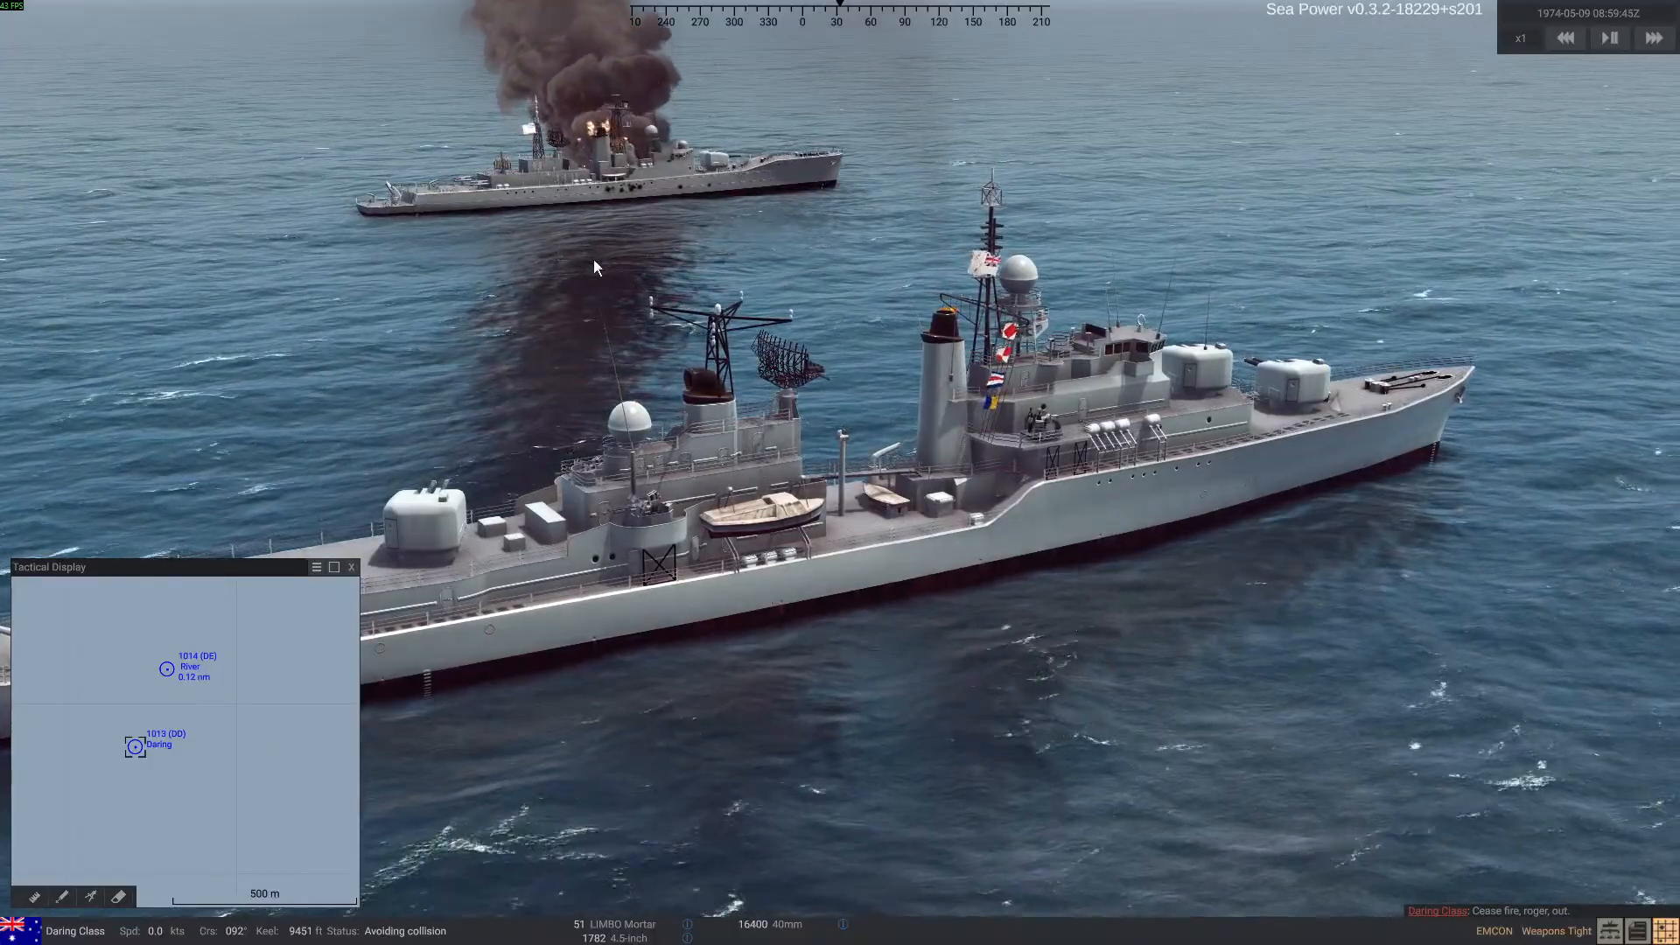
# Select the River-class ship and examine the shell damage on both sides of its hull
pyautogui.moveTo(821, 502); pyautogui.dragTo(792, 491, button='right')
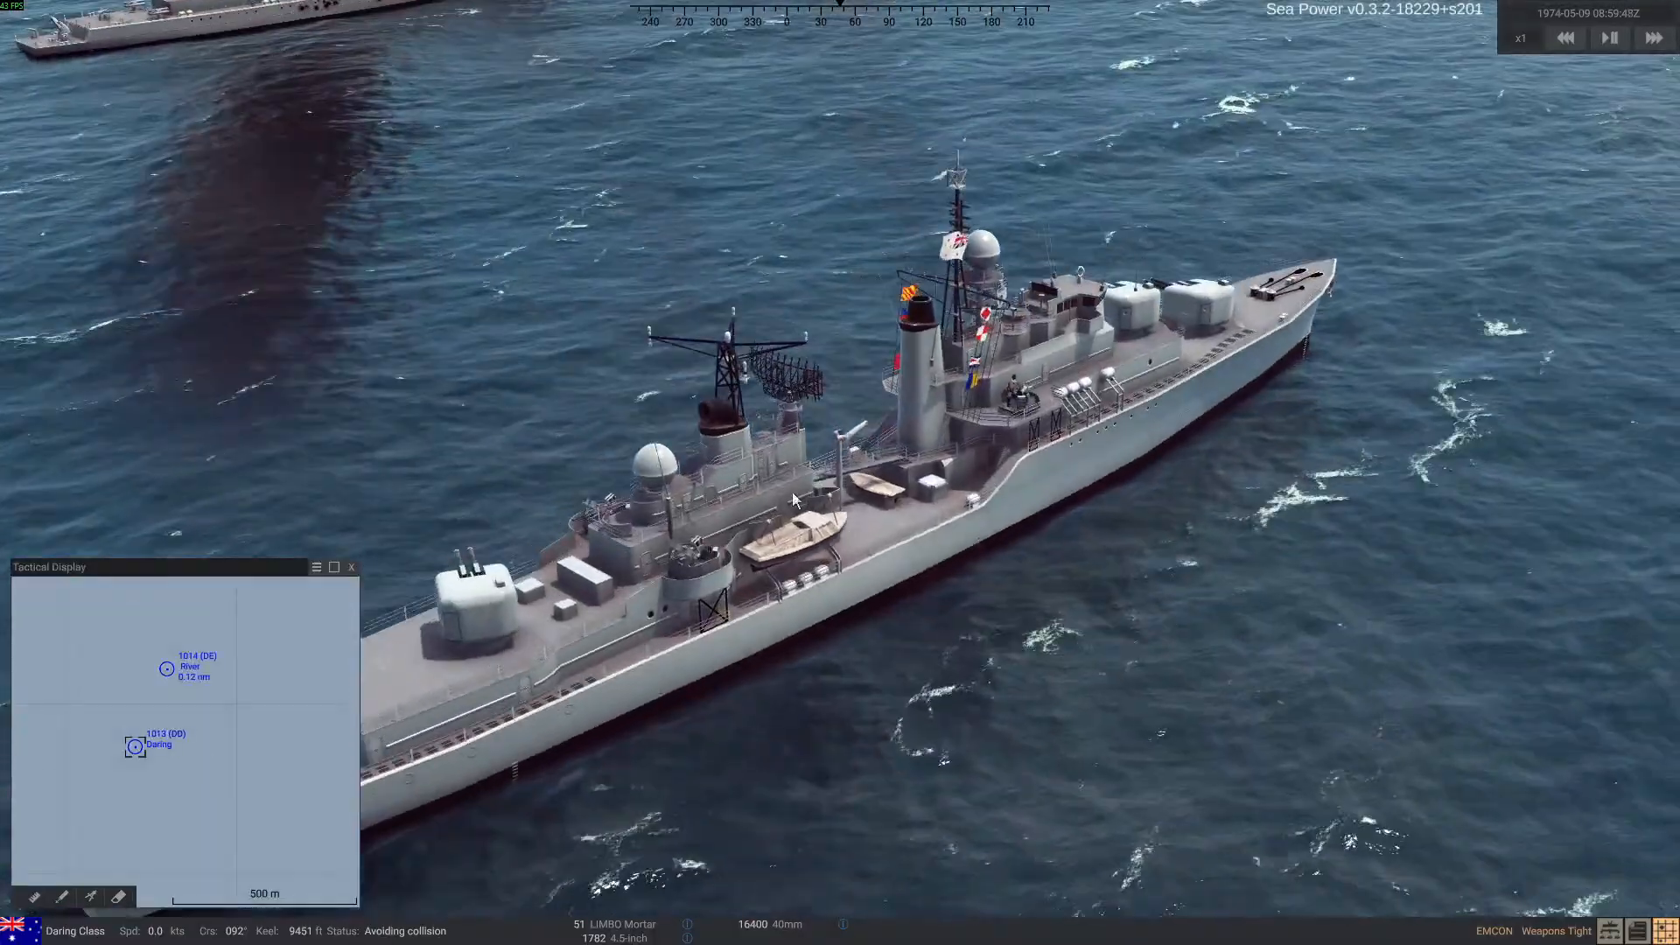
pyautogui.scroll(-4, 793, 493)
pyautogui.moveTo(497, 190); pyautogui.dragTo(490, 185, button='right')
pyautogui.click(485, 152)
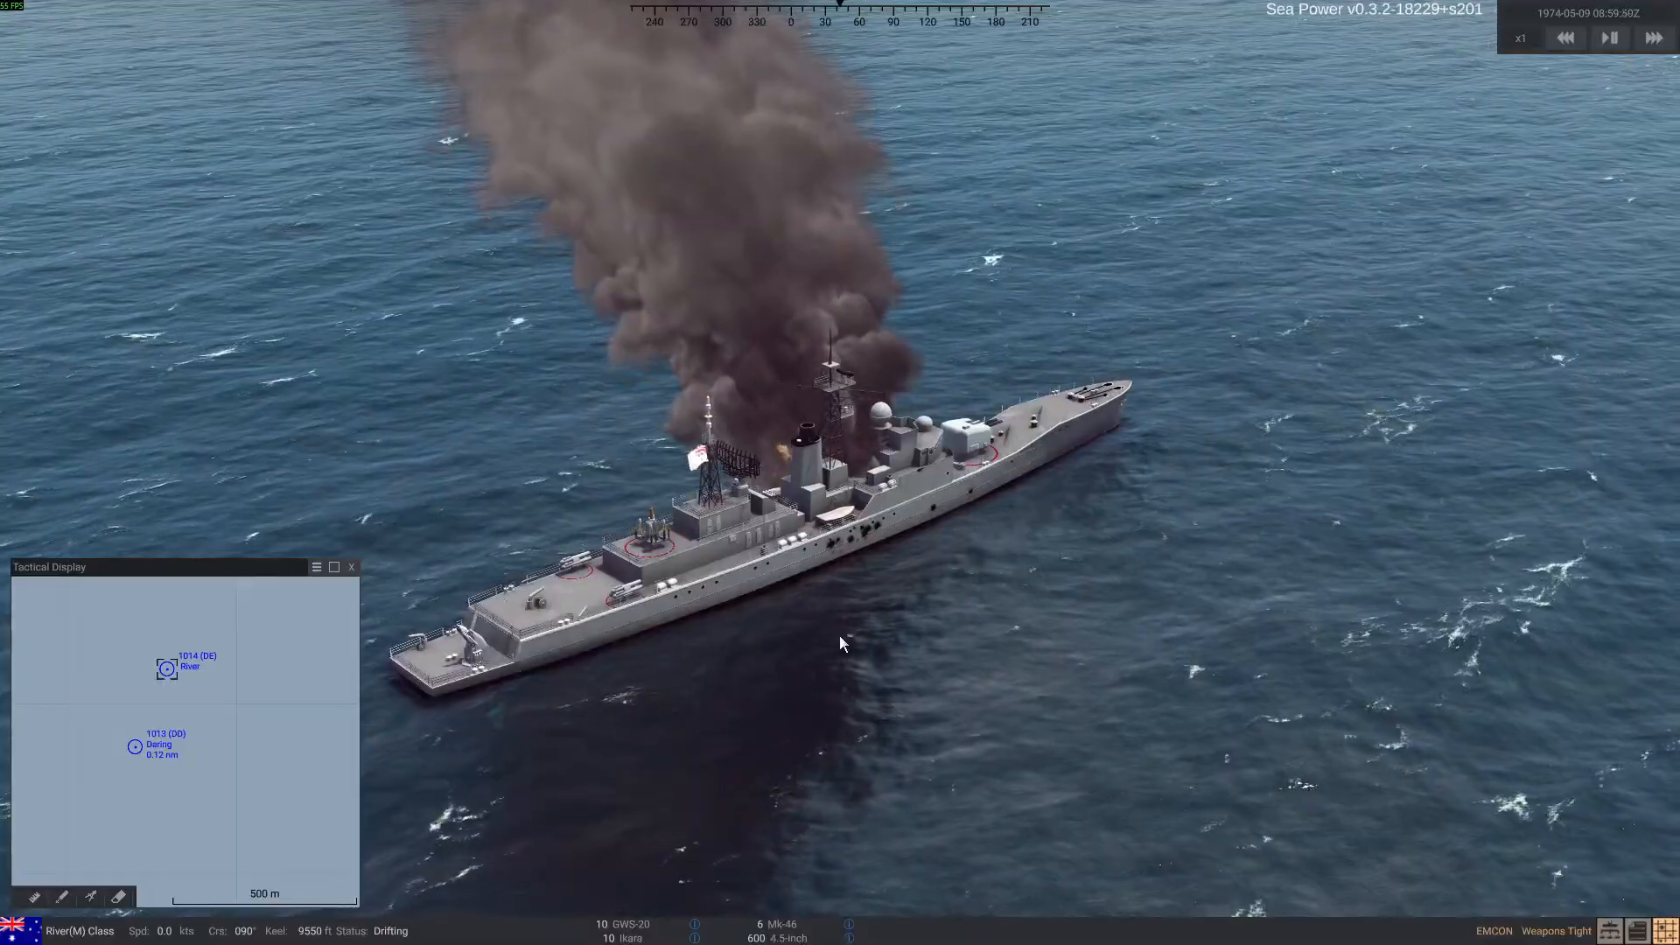
pyautogui.moveTo(361, 604)
pyautogui.mouseDown()
pyautogui.moveTo(795, 595)
pyautogui.moveTo(367, 596)
pyautogui.mouseUp()
pyautogui.moveTo(612, 473)
pyautogui.mouseDown(button='right')
pyautogui.moveTo(826, 429)
pyautogui.moveTo(838, 411)
pyautogui.mouseUp(button='right')
# Reopen the debug tools in Test Mode and respawn the damaged River-class ship
pyautogui.hotkey('ctrl', 'd')
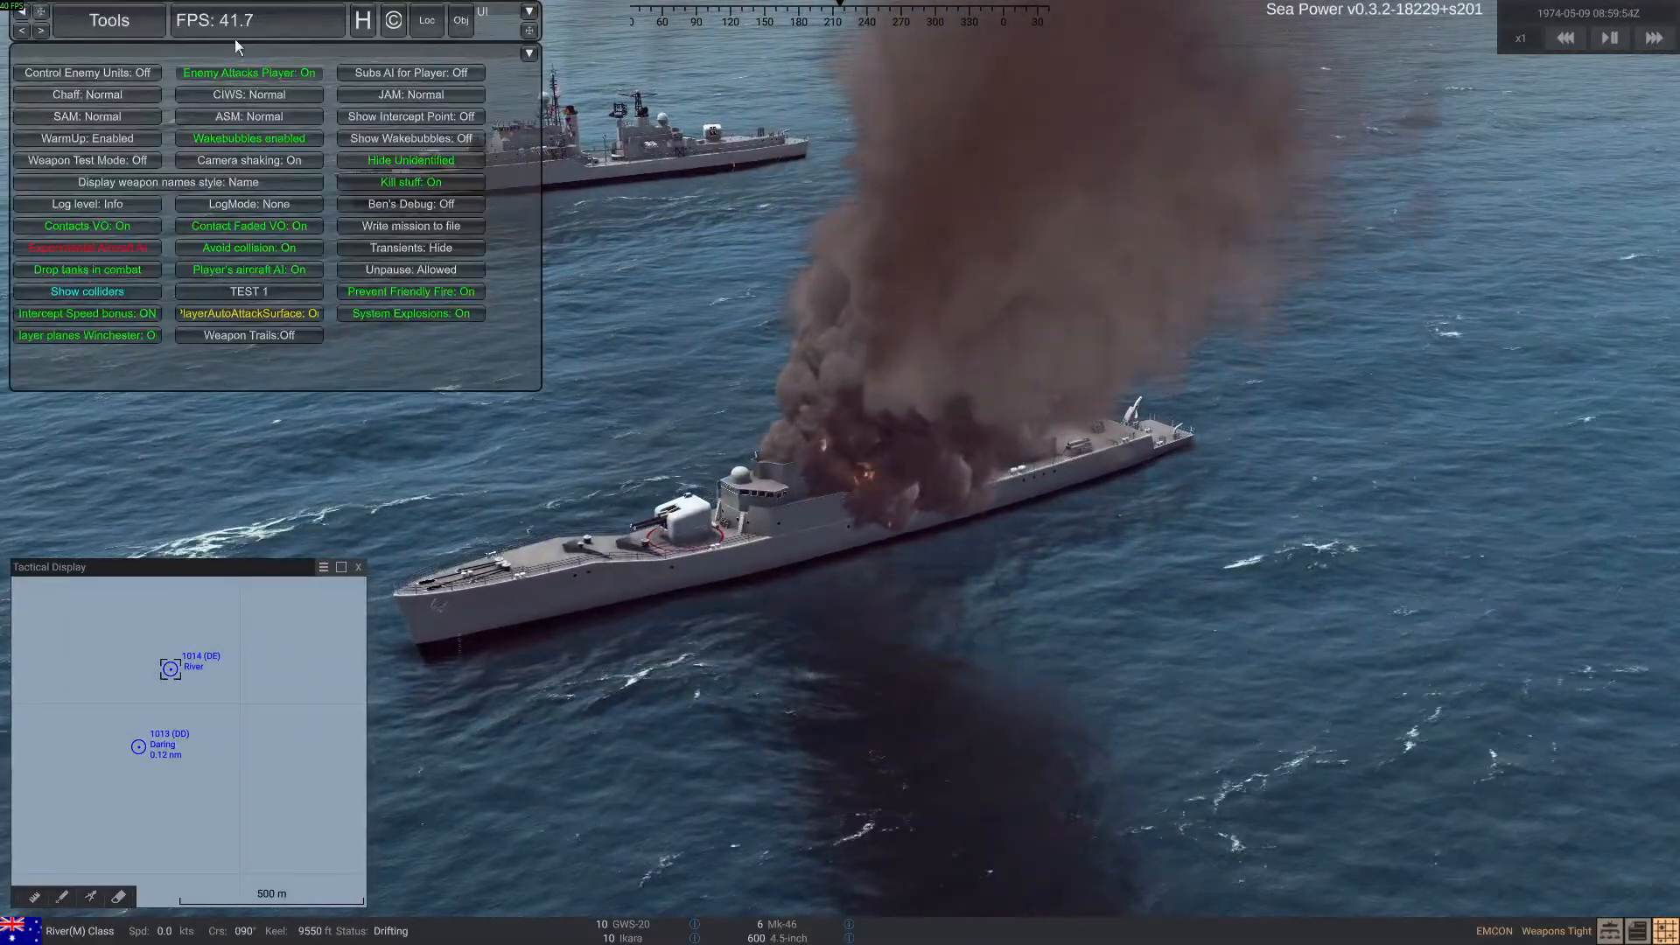
pyautogui.click(135, 23)
pyautogui.click(148, 94)
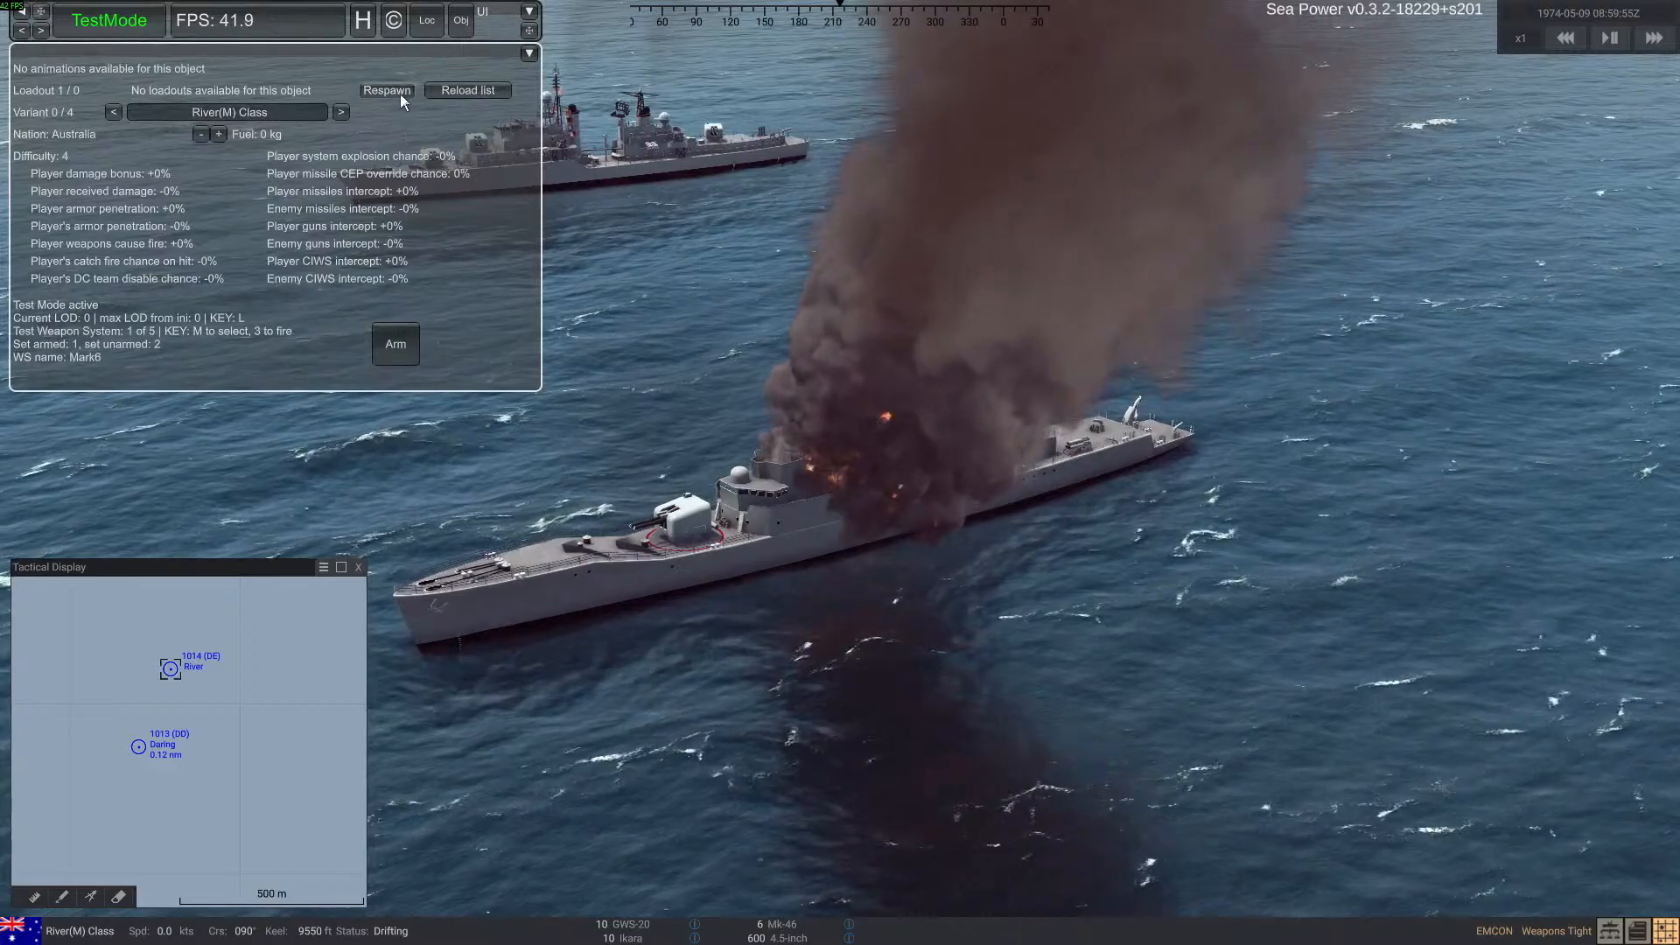
pyautogui.scroll(3, 800, 610)
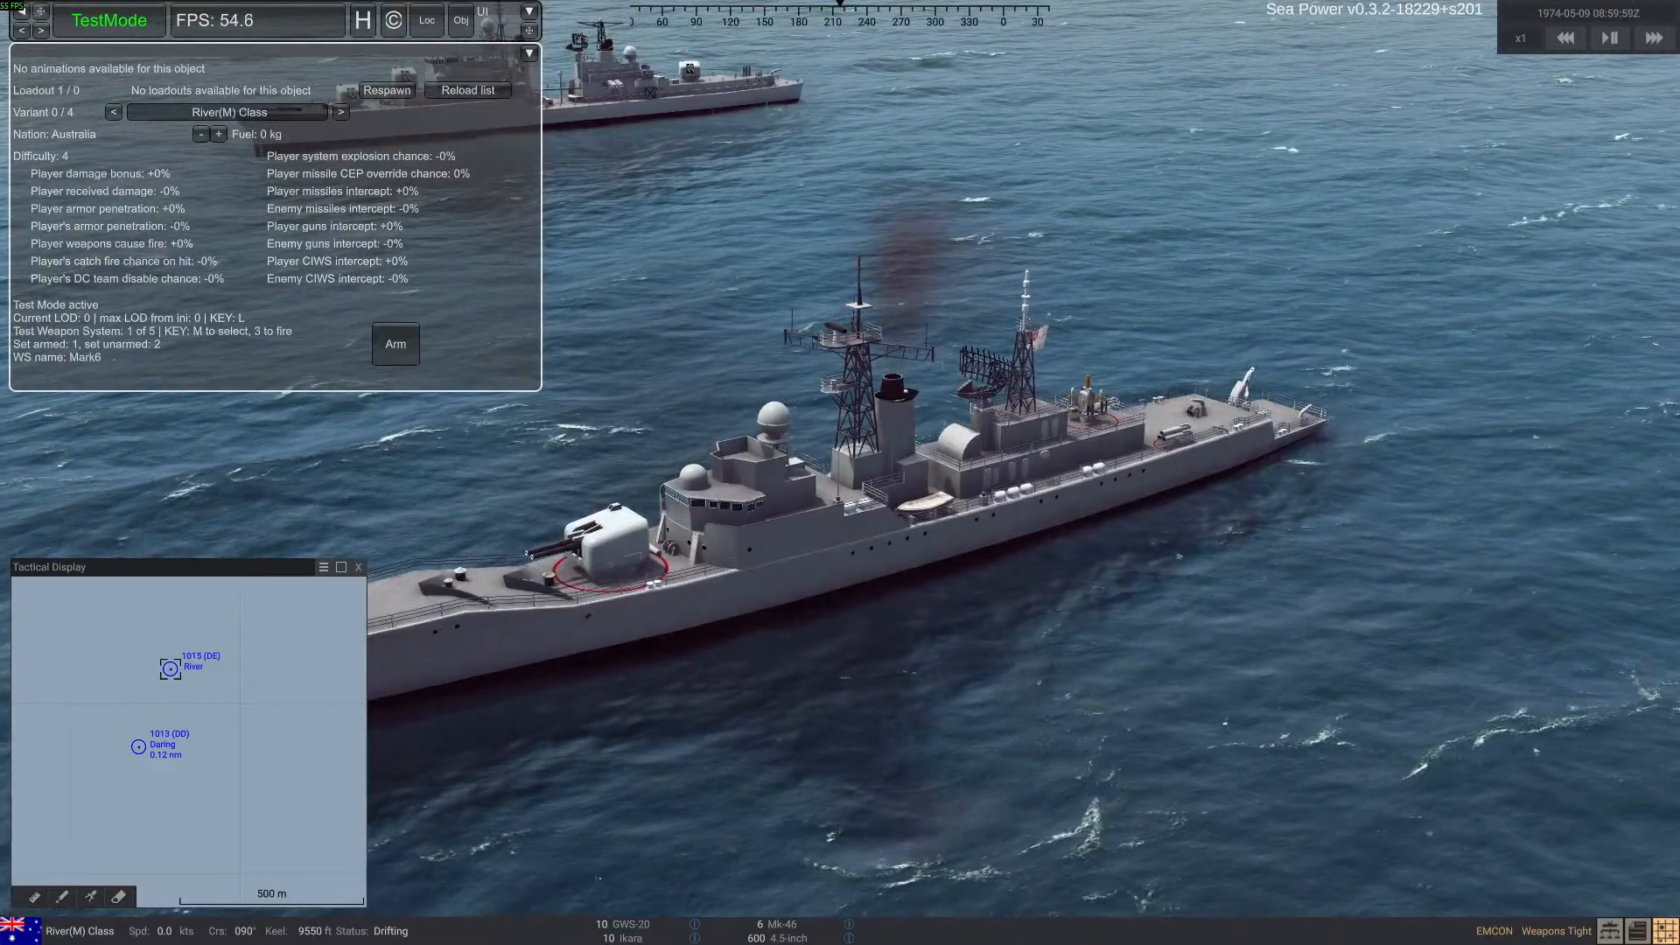
# Comment out the AssetBundleMeshHullCollider line with # in the [Models] section of ran_river in Notepad, and save the file
pyautogui.hotkey('alt', 'Tab')
pyautogui.moveTo(705, 93); pyautogui.dragTo(485, 52)
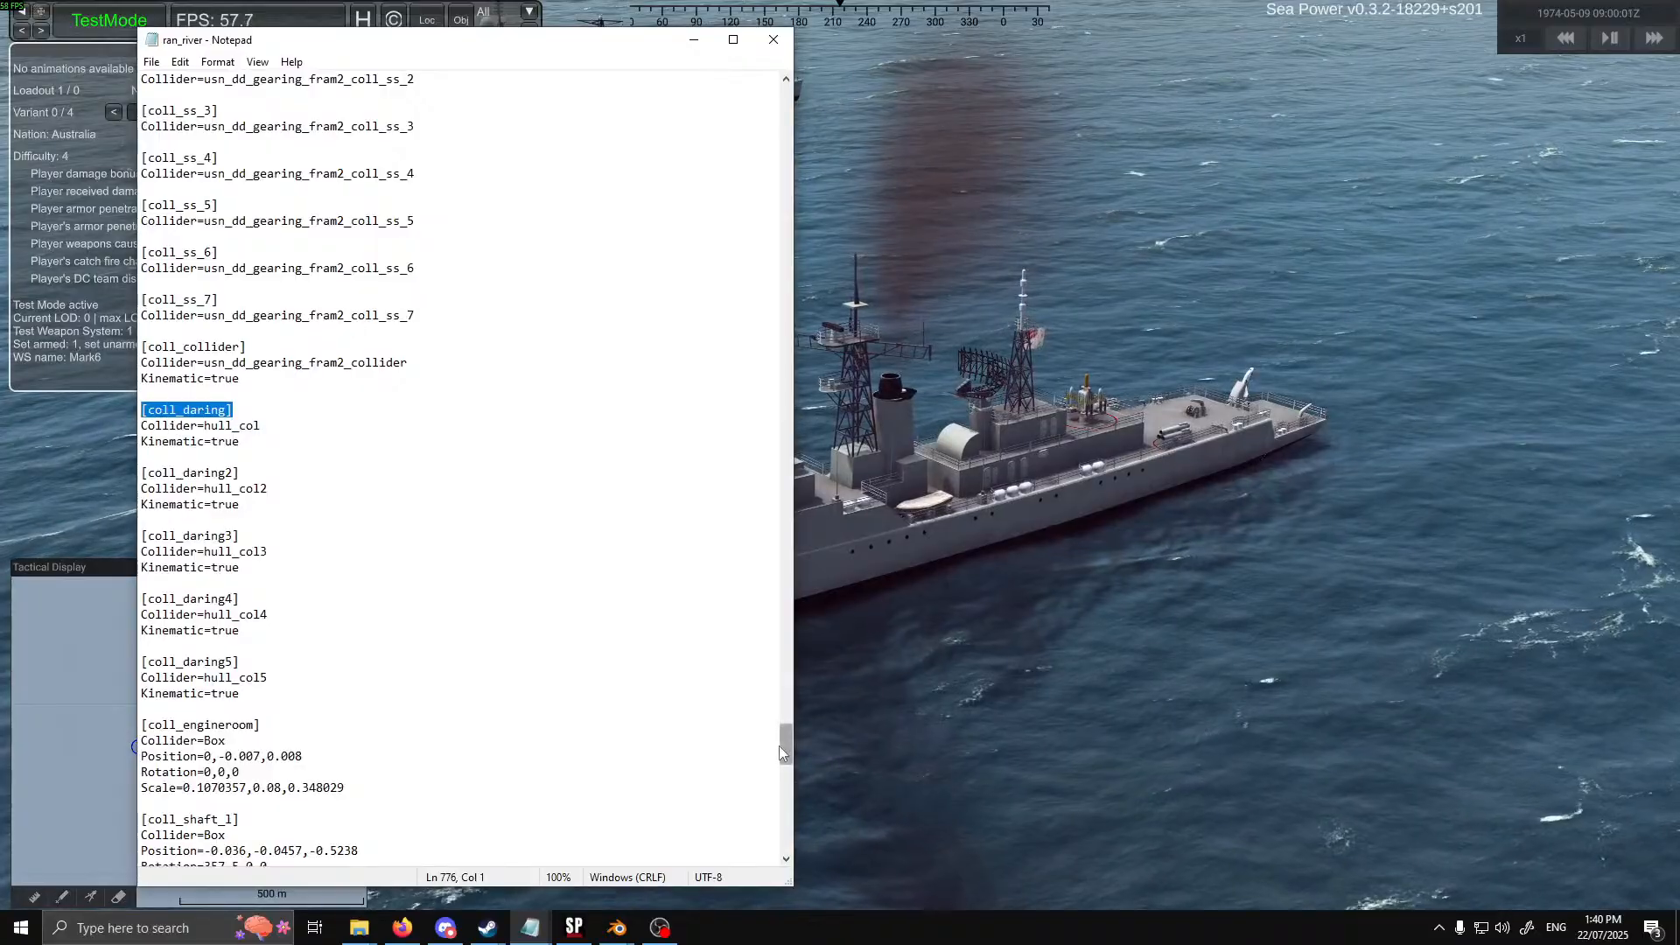
pyautogui.moveTo(779, 745); pyautogui.dragTo(786, 356)
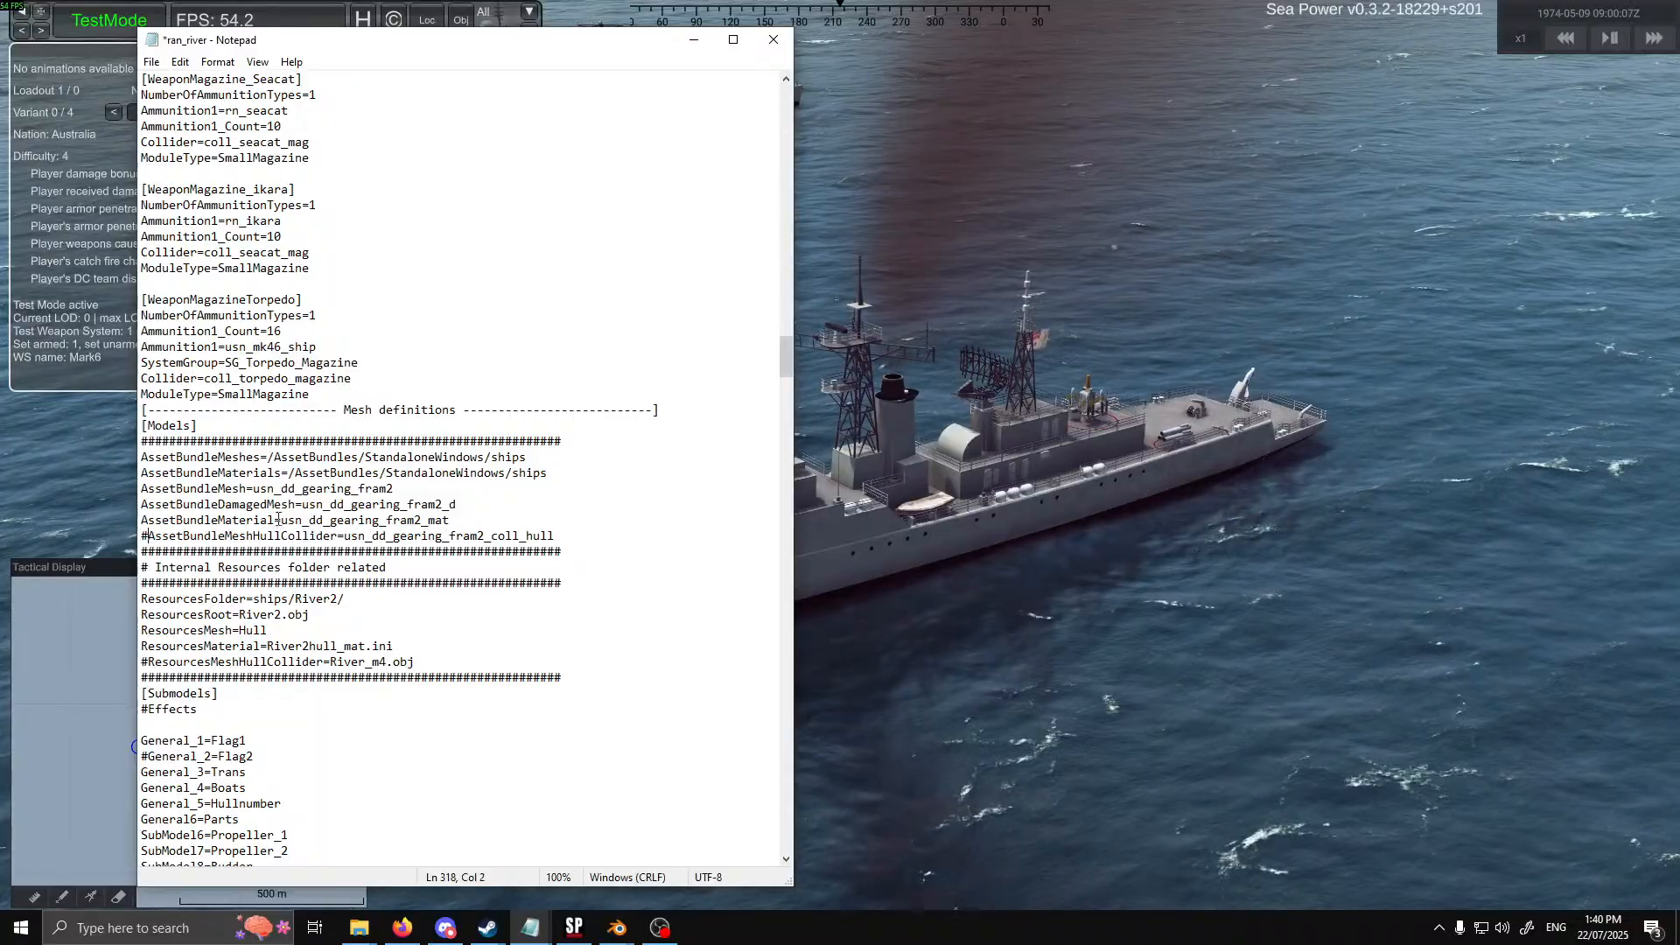
pyautogui.click(153, 62)
pyautogui.click(175, 143)
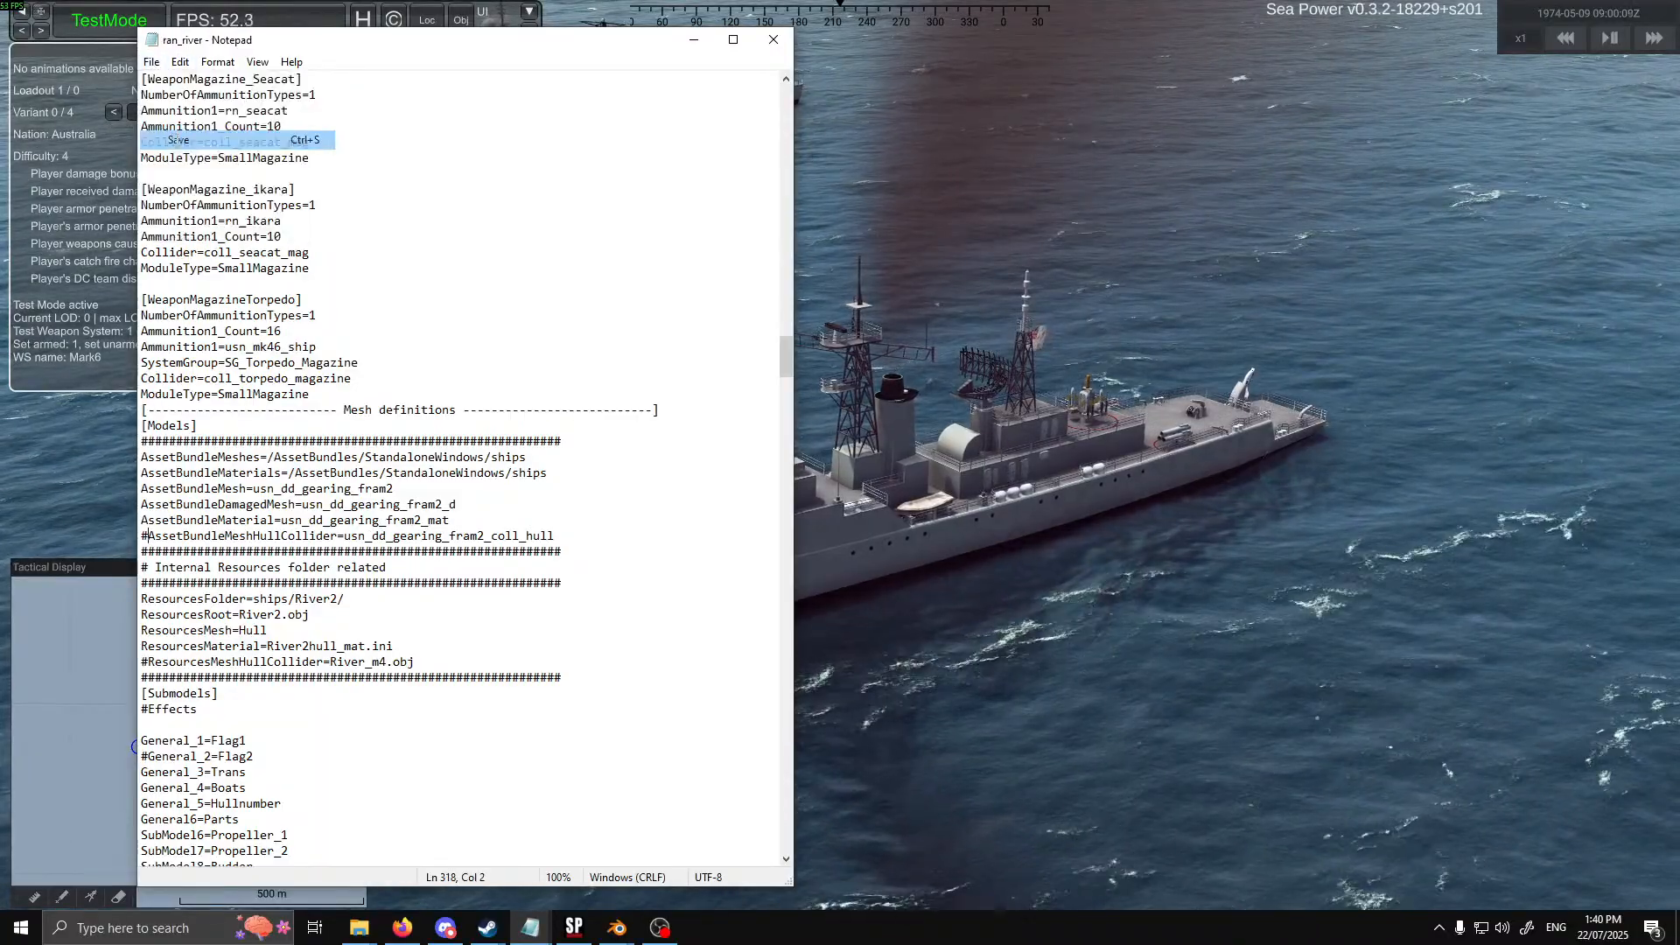
# Return to Sea Power and respawn the River-class ship so it loads the edited configuration
pyautogui.moveTo(622, 51); pyautogui.dragTo(0, 45)
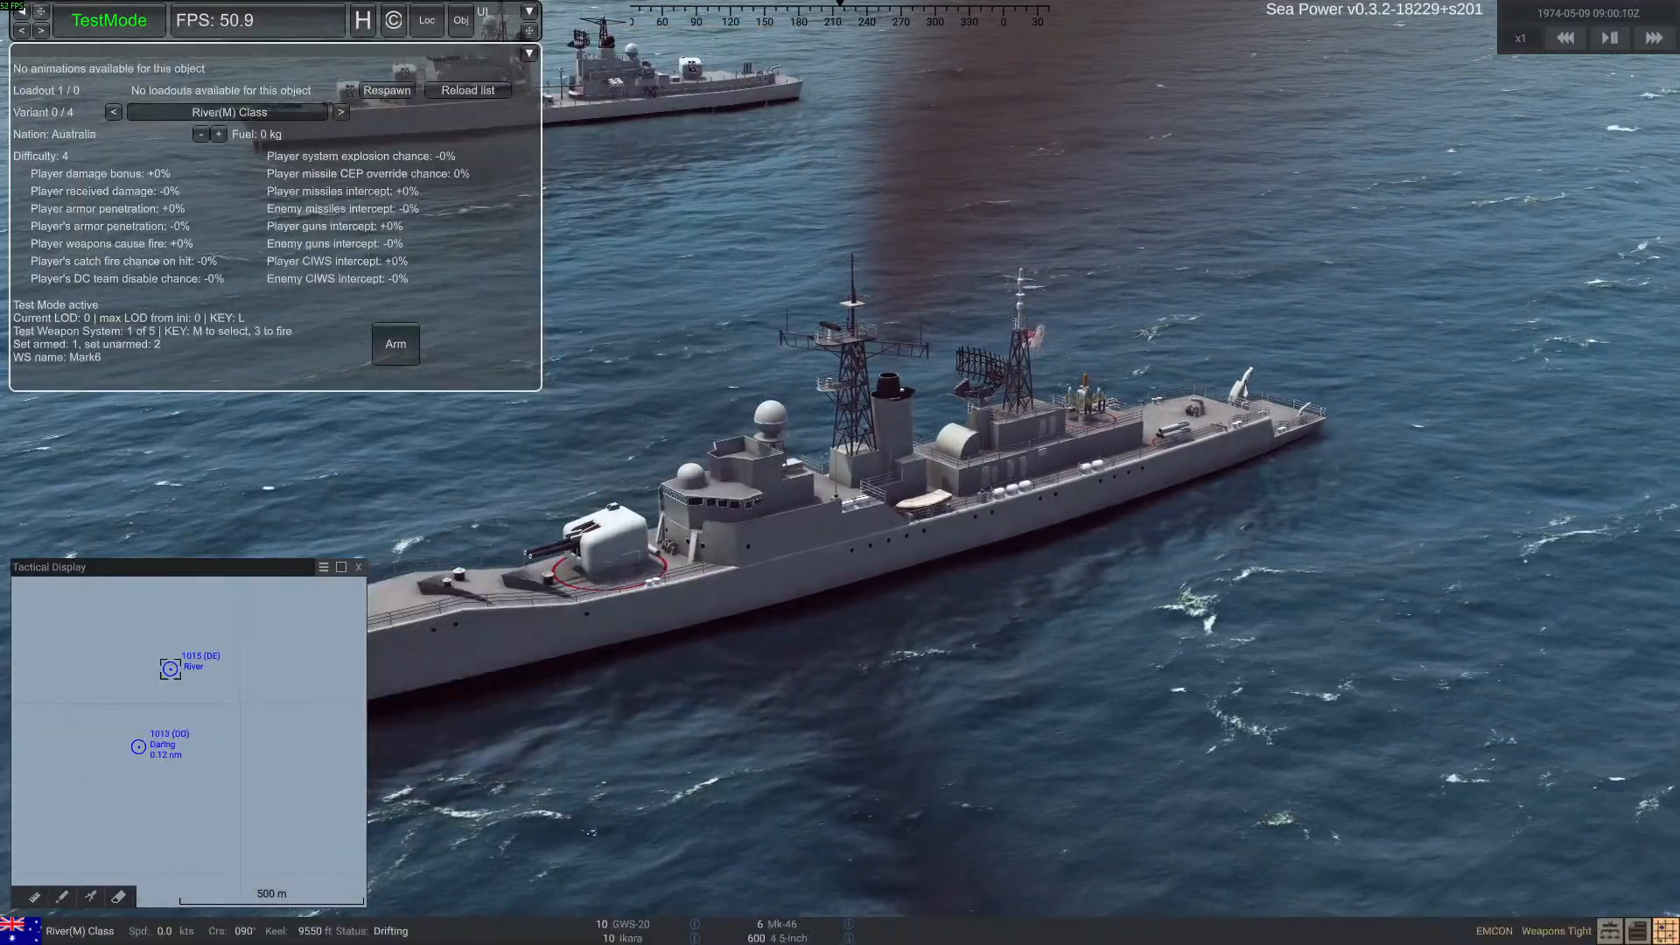
pyautogui.click(95, 21)
pyautogui.click(154, 91)
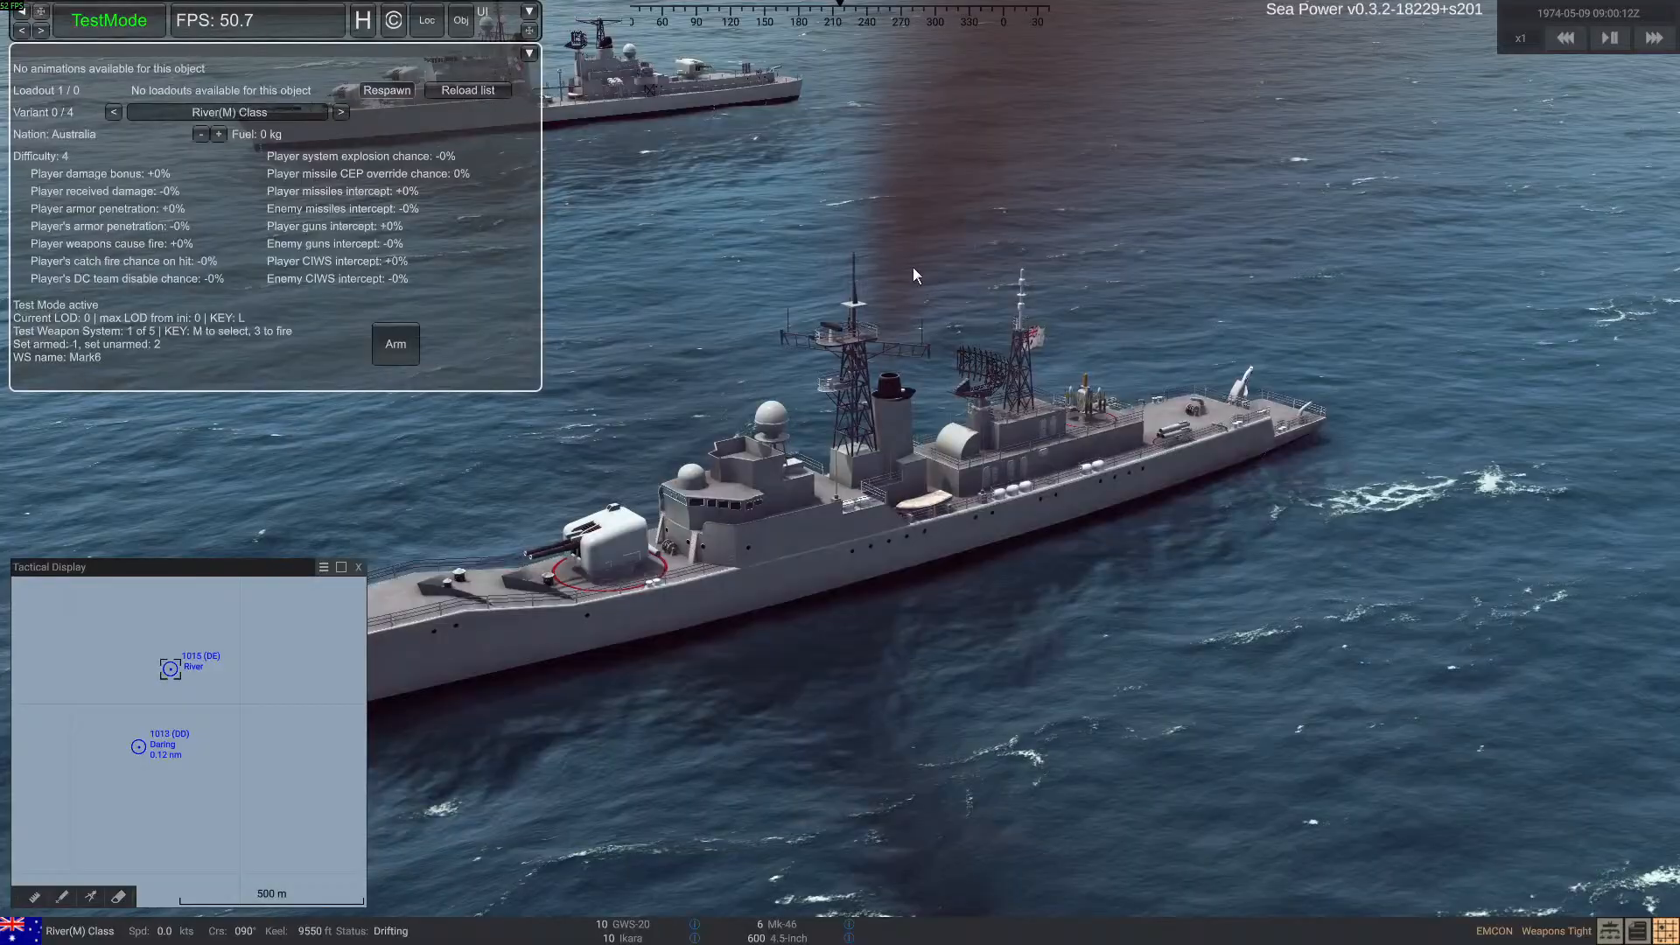
pyautogui.press('r')
# Select the Daring-class ship and engage the respawned River-class ship with its 40mm guns
pyautogui.moveTo(913, 268); pyautogui.dragTo(1020, 328, button='right')
pyautogui.click(790, 61)
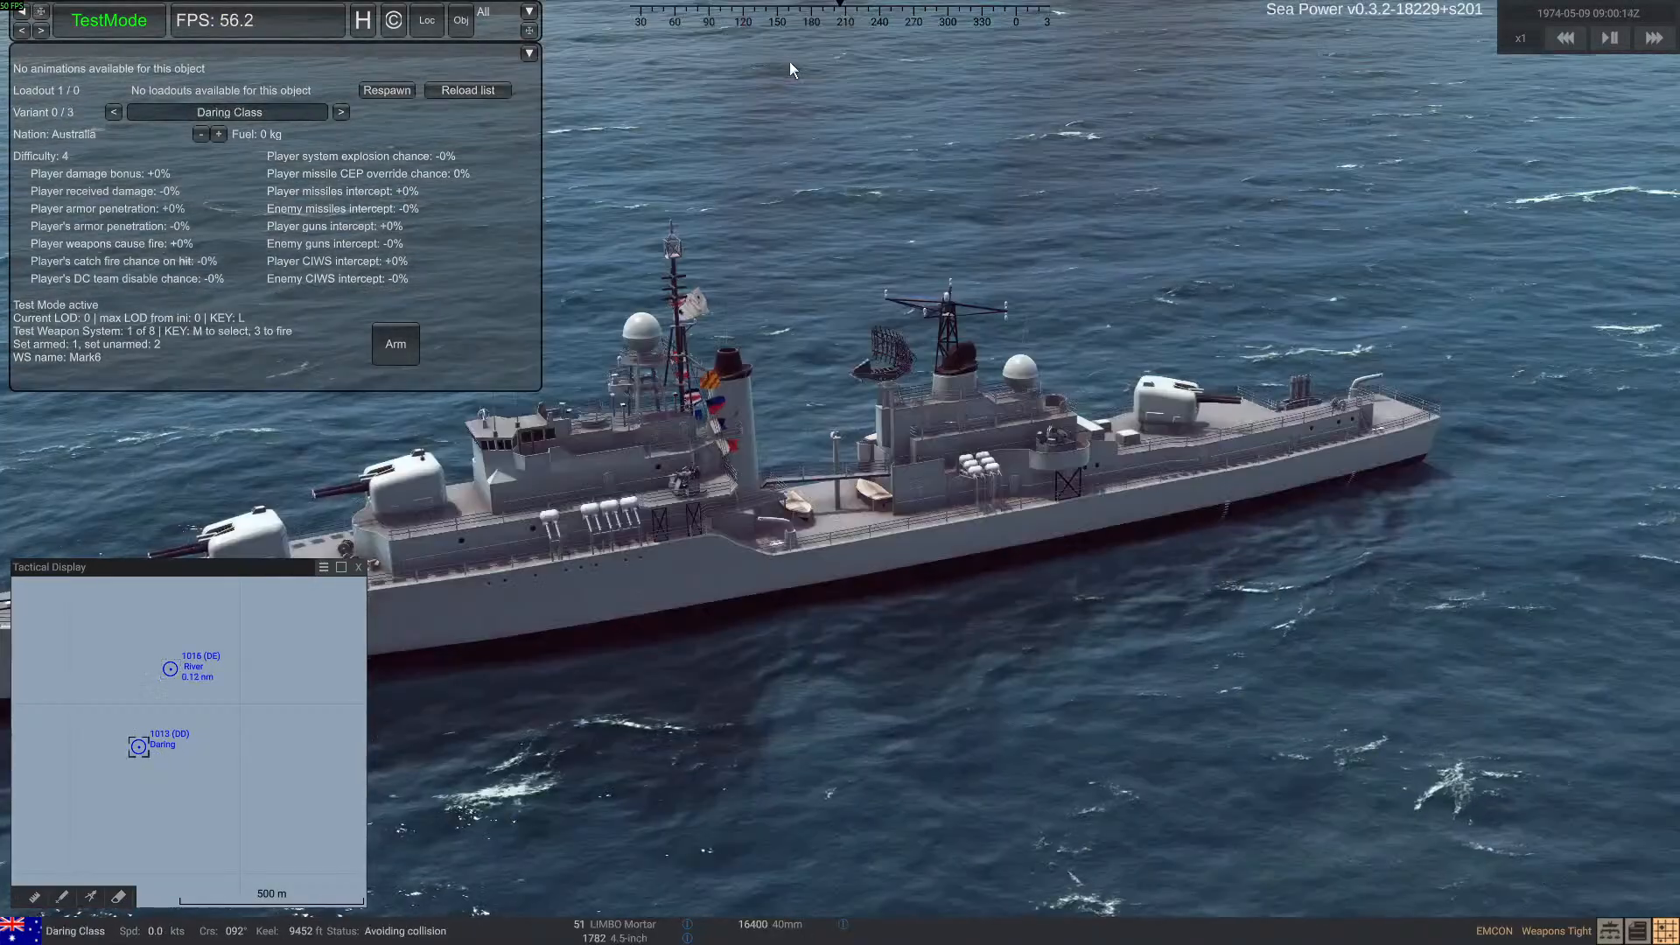
pyautogui.moveTo(1063, 525); pyautogui.dragTo(490, 613, button='right')
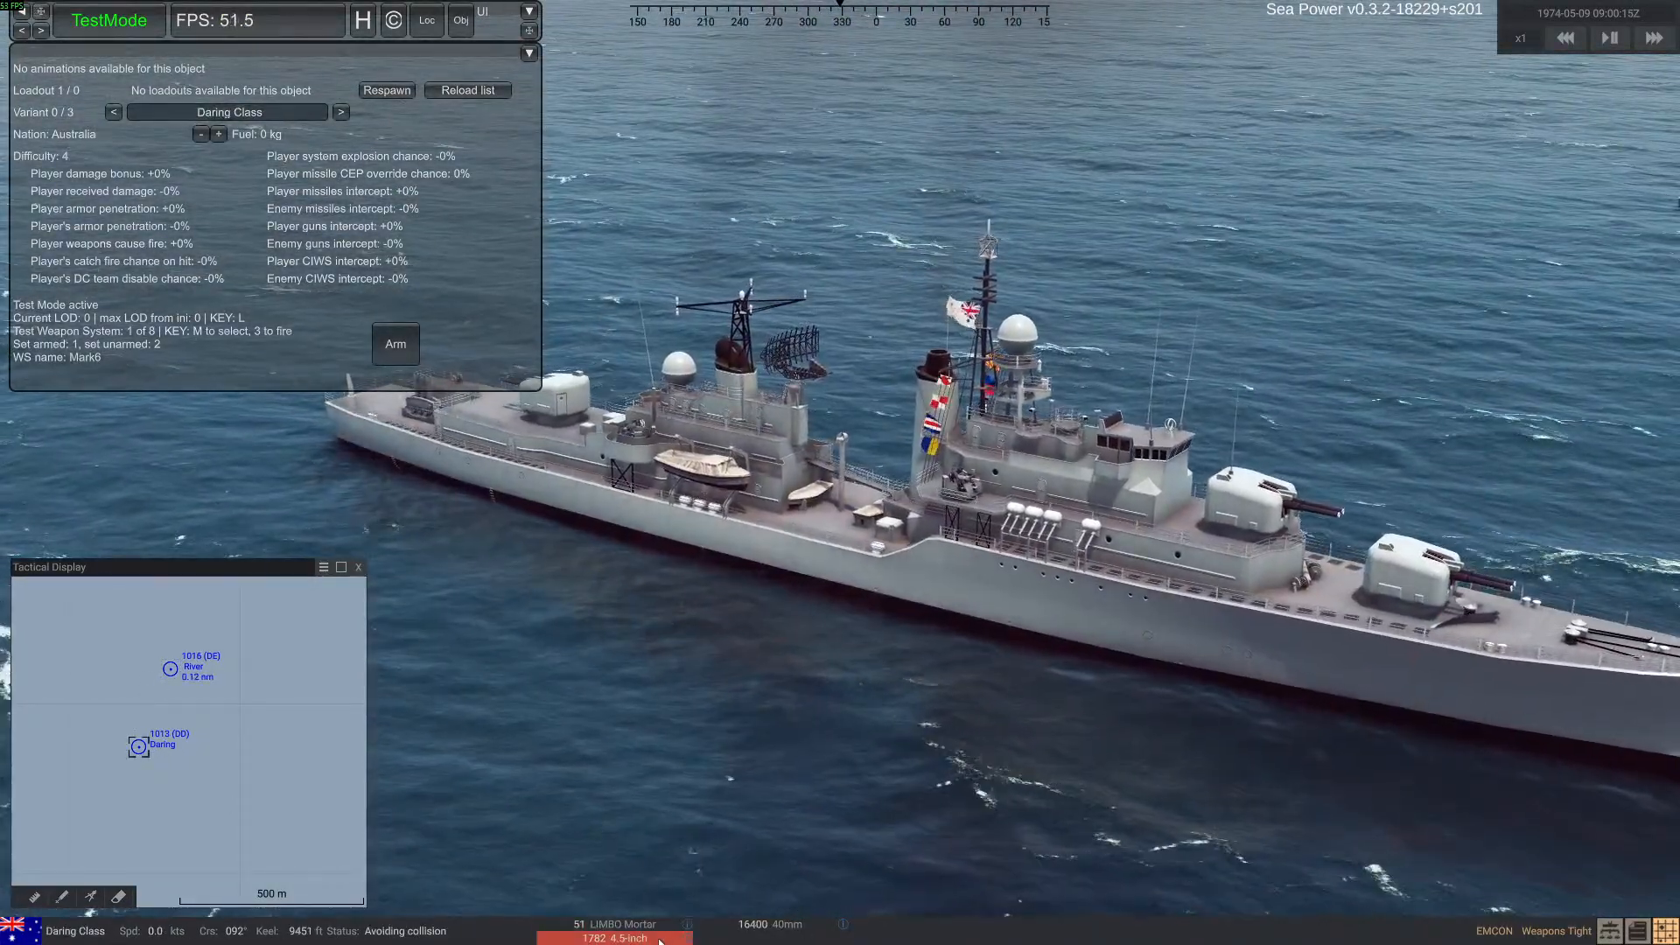
pyautogui.moveTo(747, 924); pyautogui.dragTo(170, 670)
pyautogui.moveTo(802, 658); pyautogui.dragTo(949, 658, button='right')
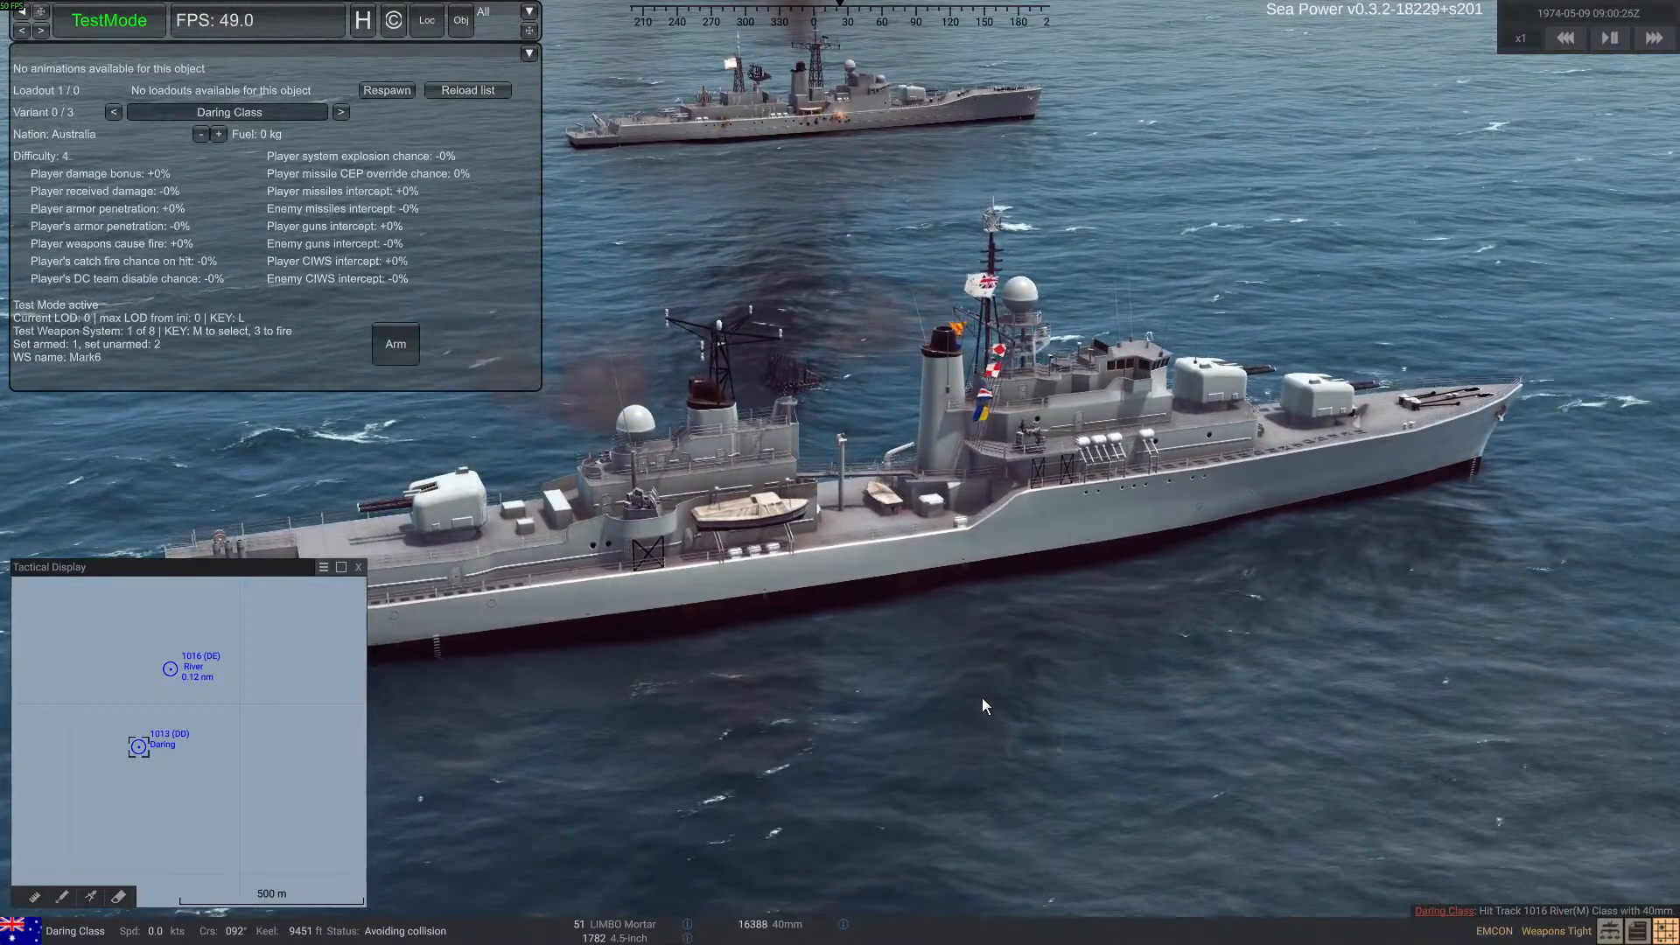
# Check the River-class ship's hit damage, respawn it, and fire on it again with the Daring-class ship's 40mm guns
pyautogui.doubleClick(810, 110)
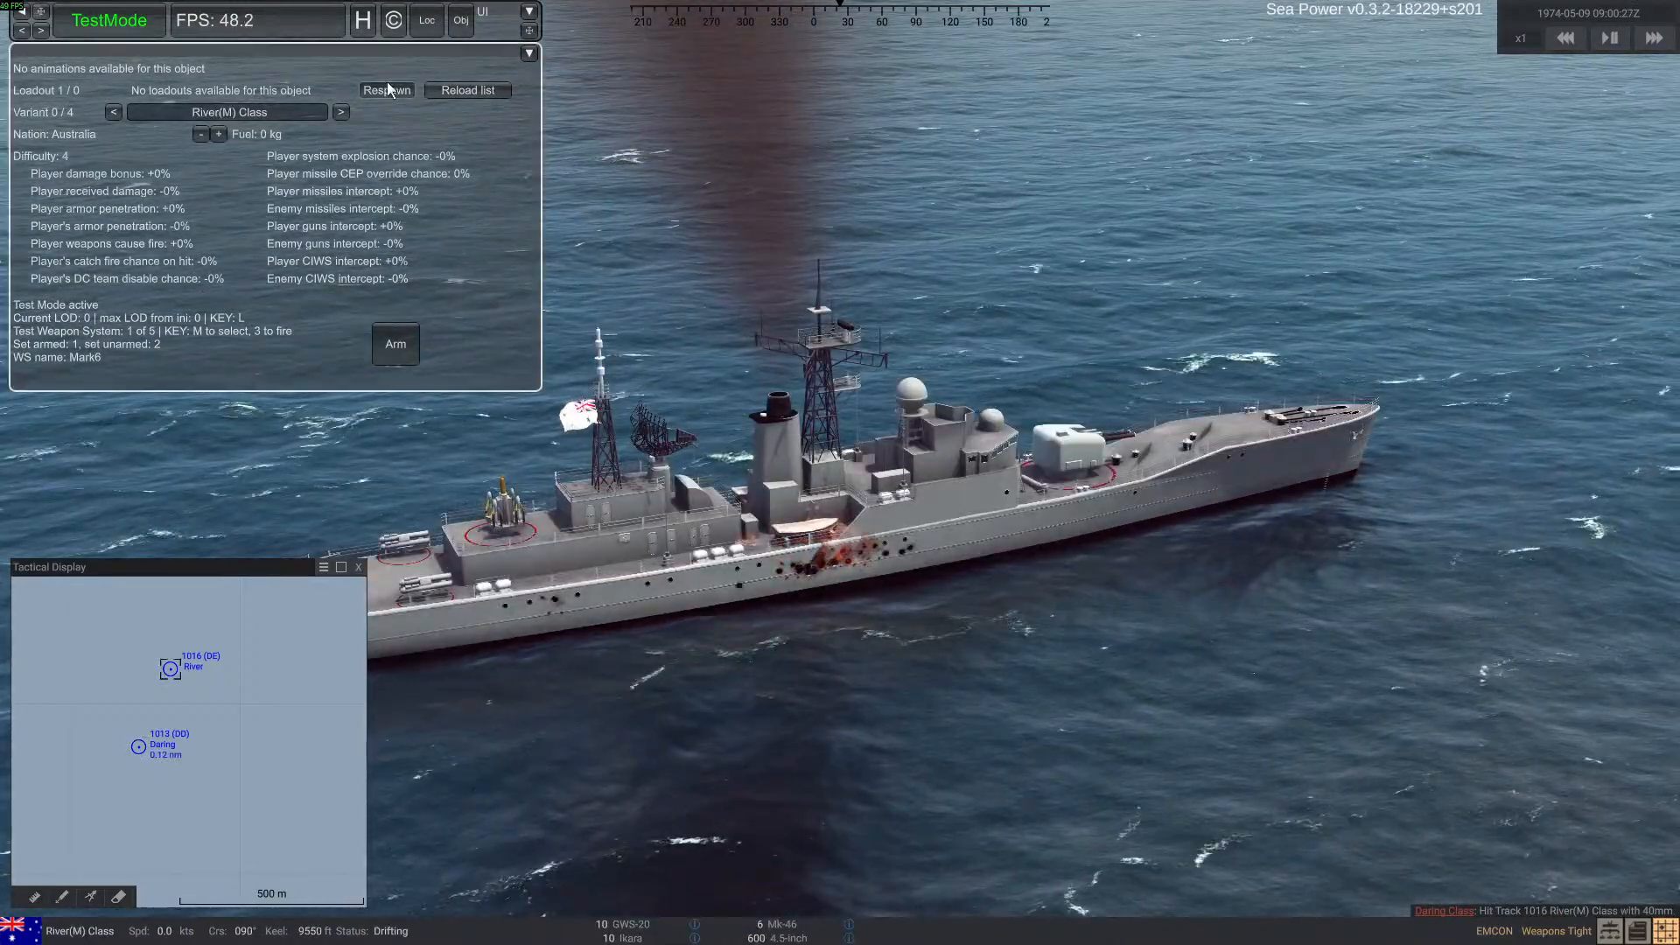
pyautogui.doubleClick(139, 746)
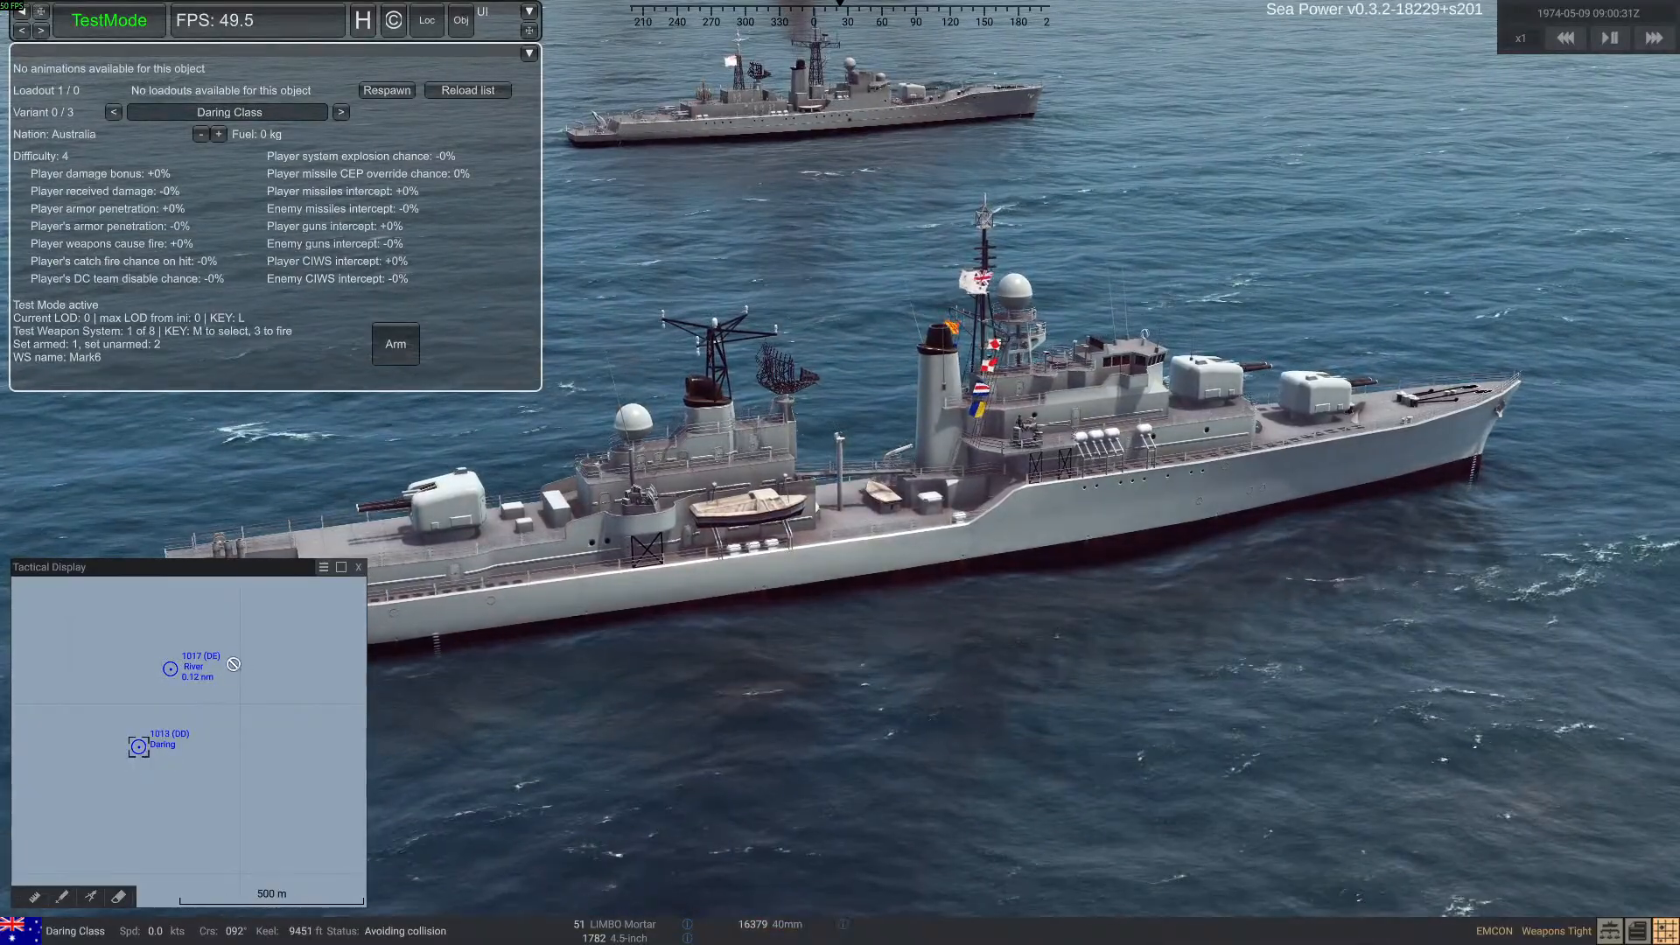
pyautogui.click(179, 686)
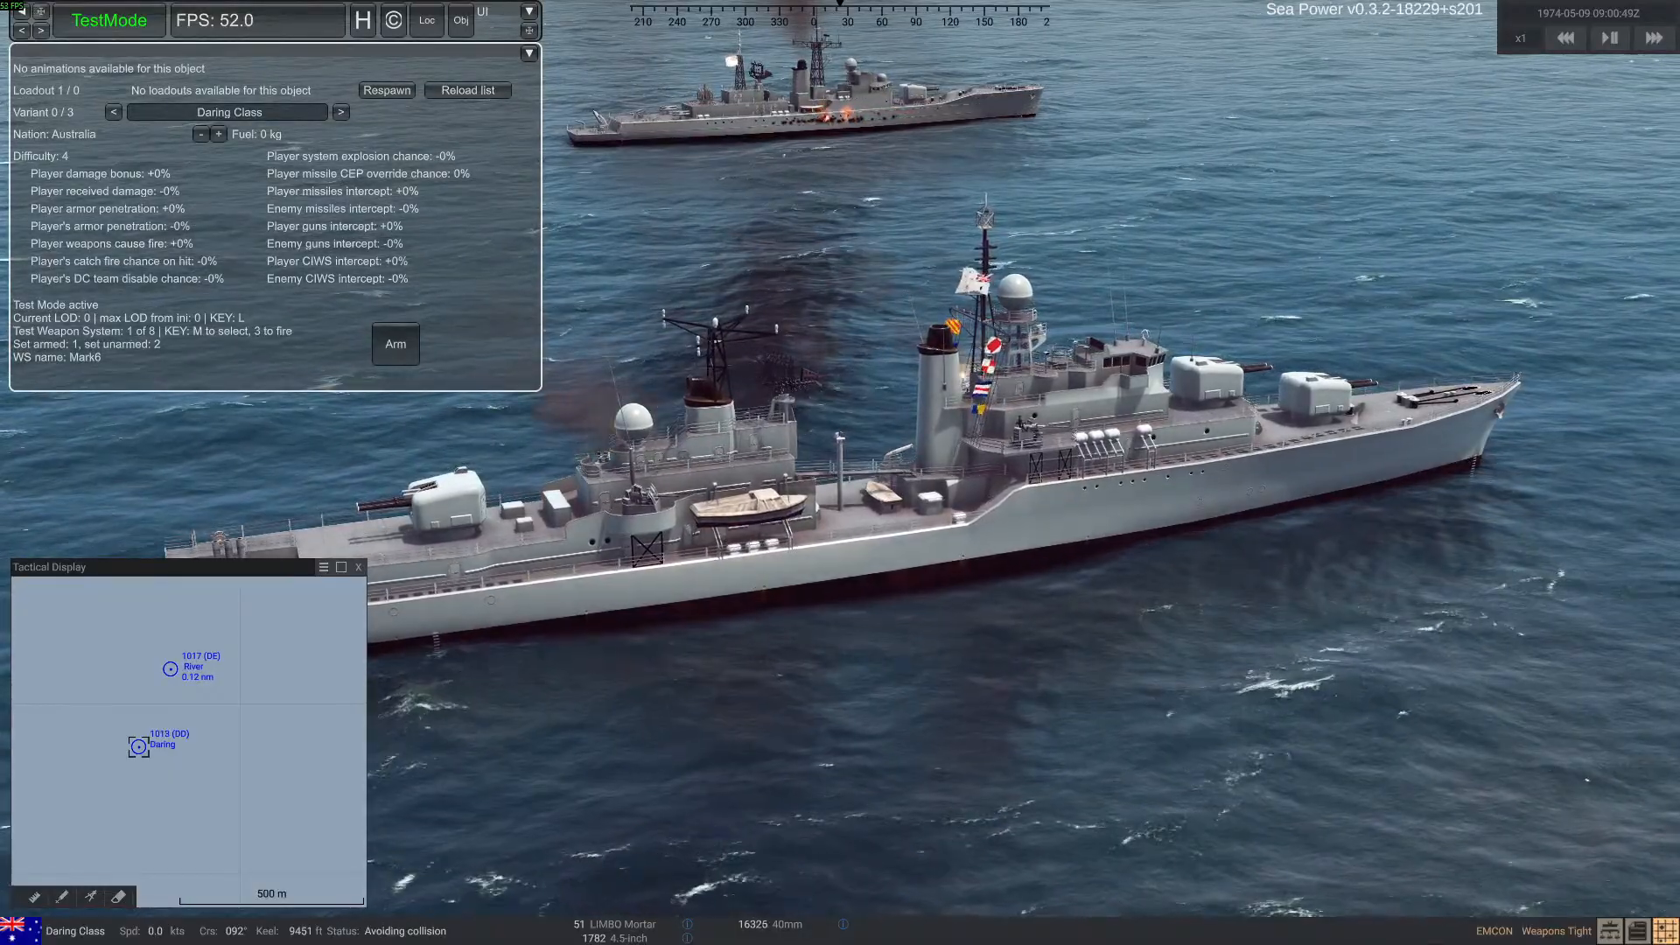
# Check the commented-out AssetBundle lines under [Models] in ran_river, and respawn the River-class ship in Sea Power's Test Mode
pyautogui.hotkey('alt', 'Tab')
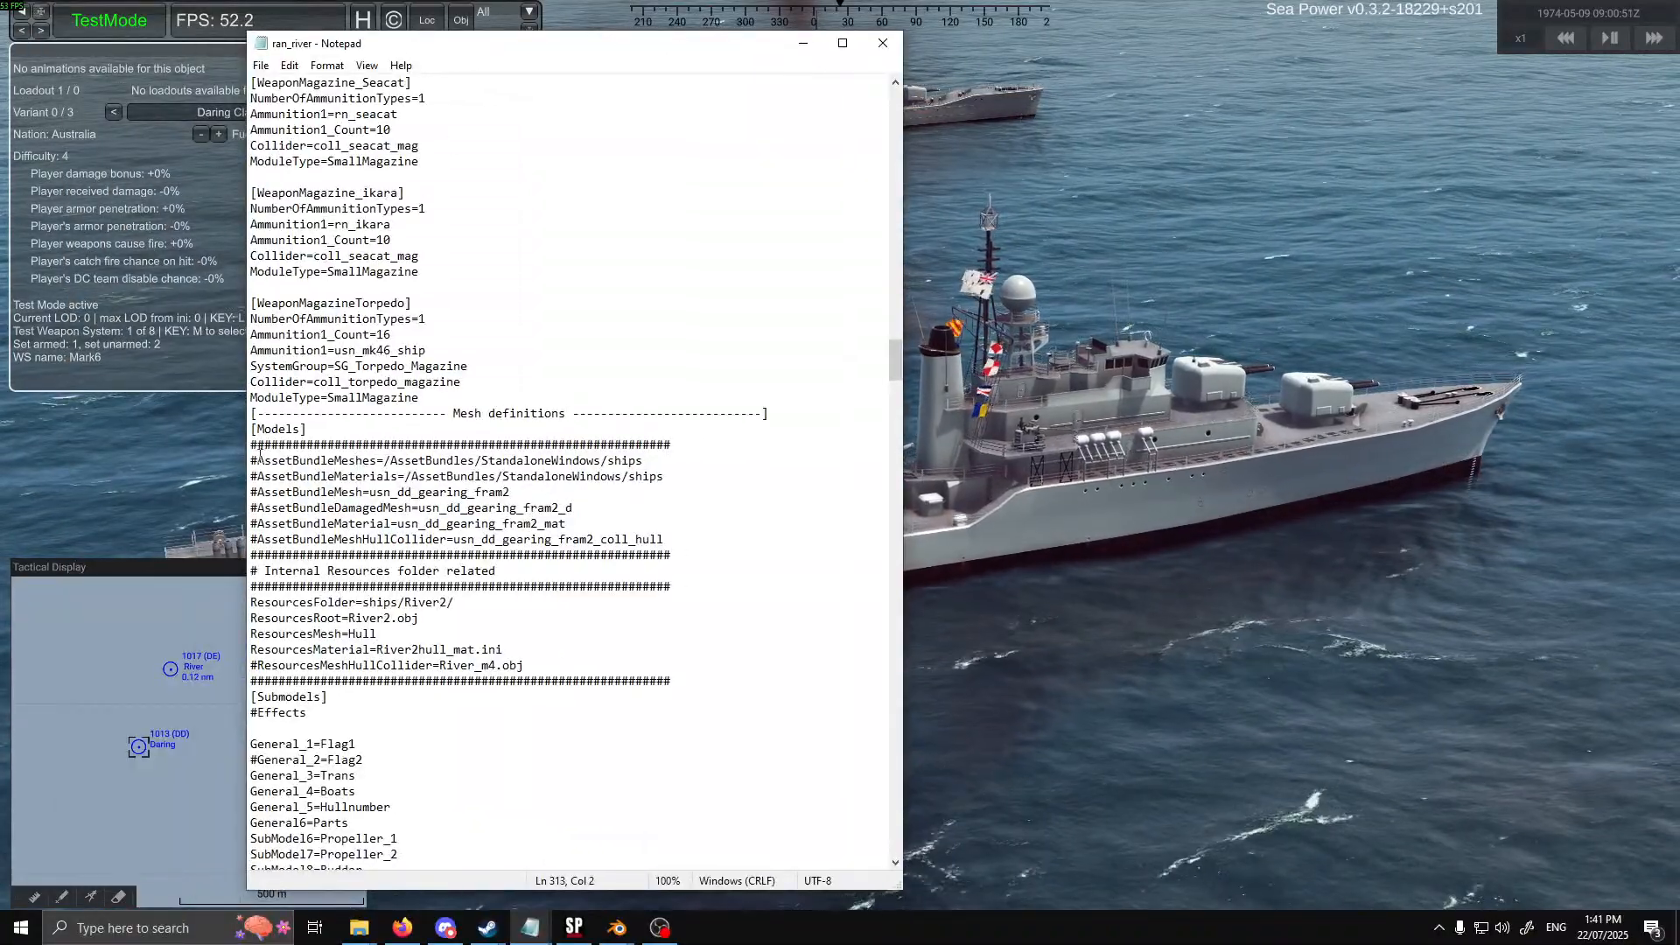
pyautogui.hotkey('alt', 'Tab')
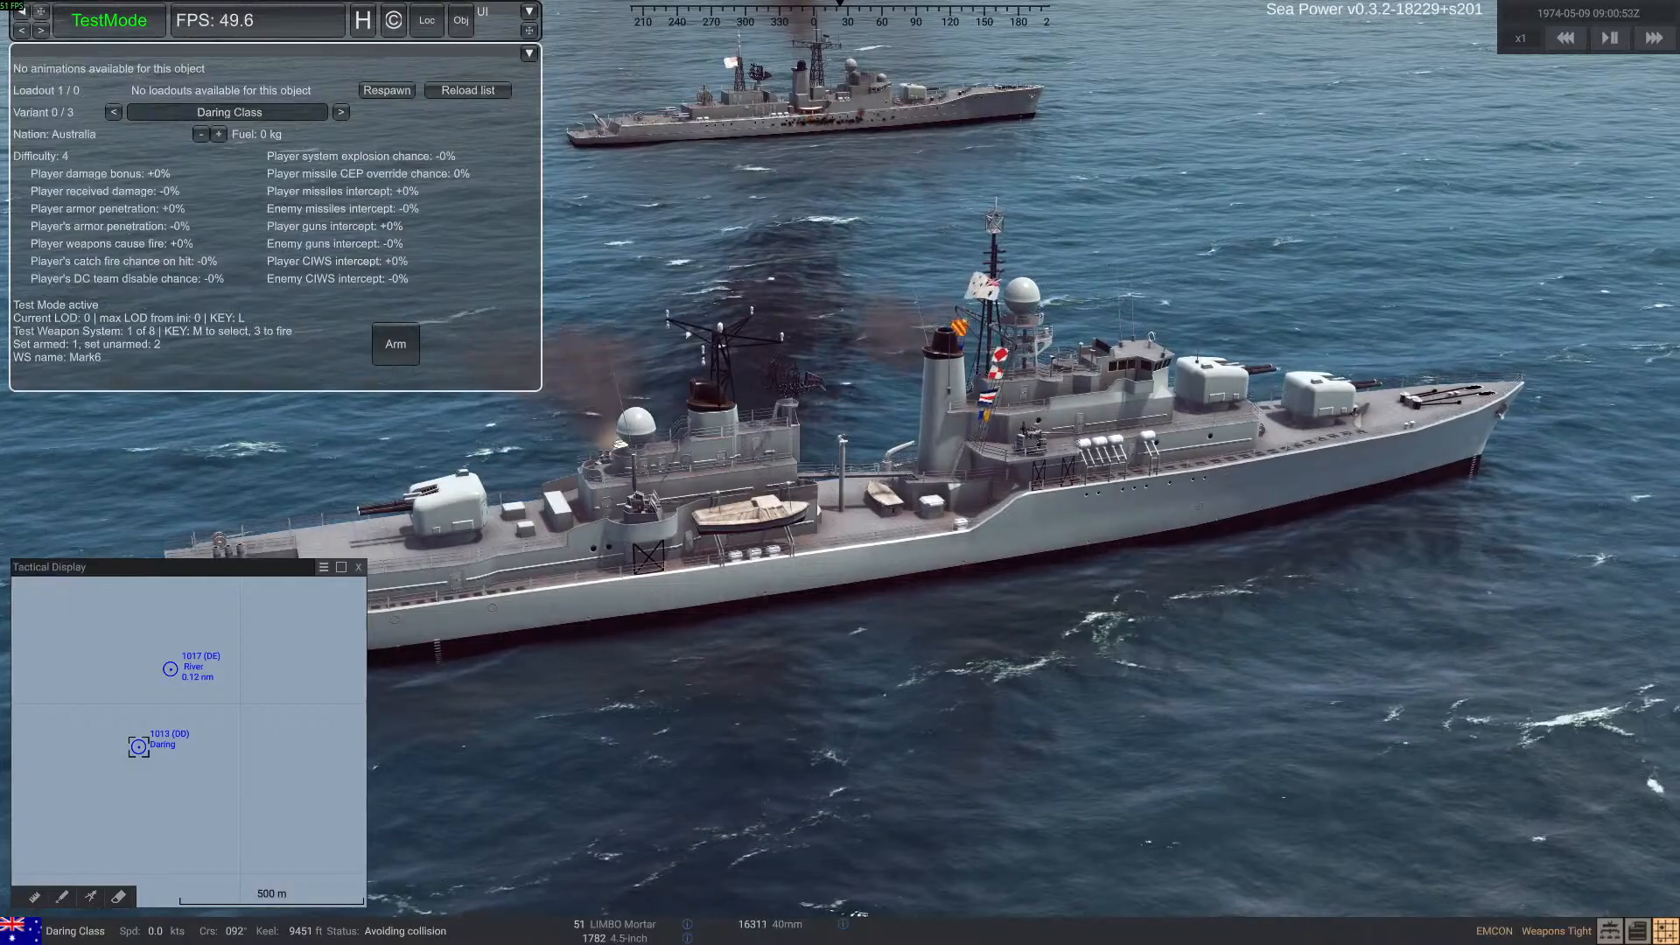
pyautogui.click(109, 21)
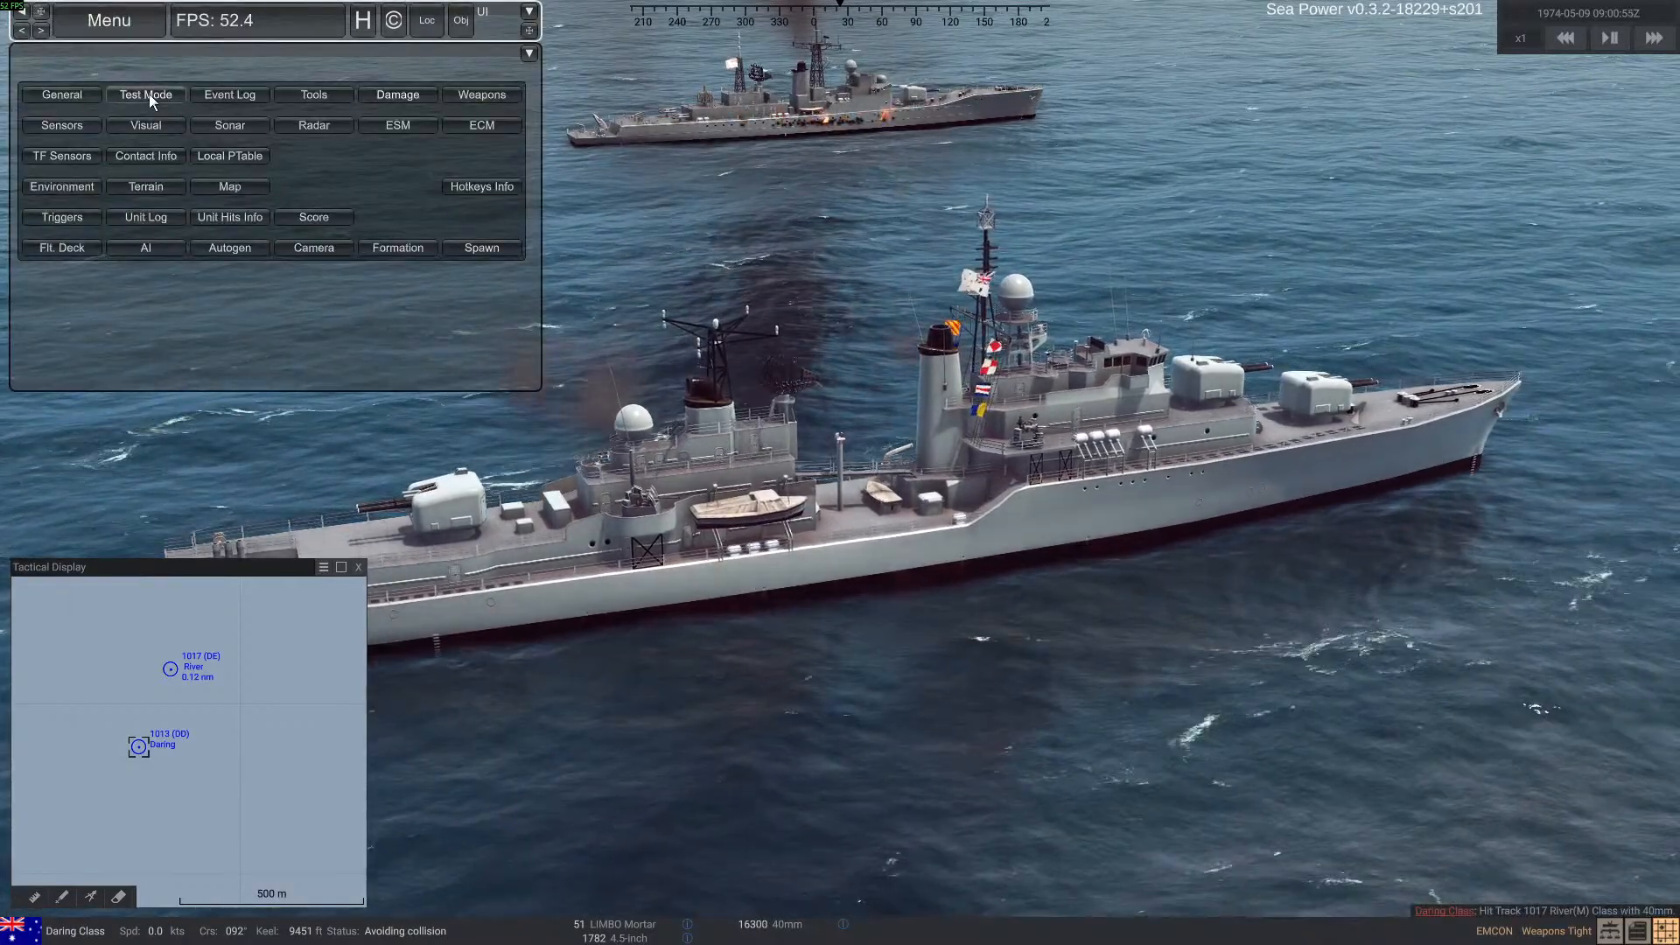
pyautogui.doubleClick(870, 97)
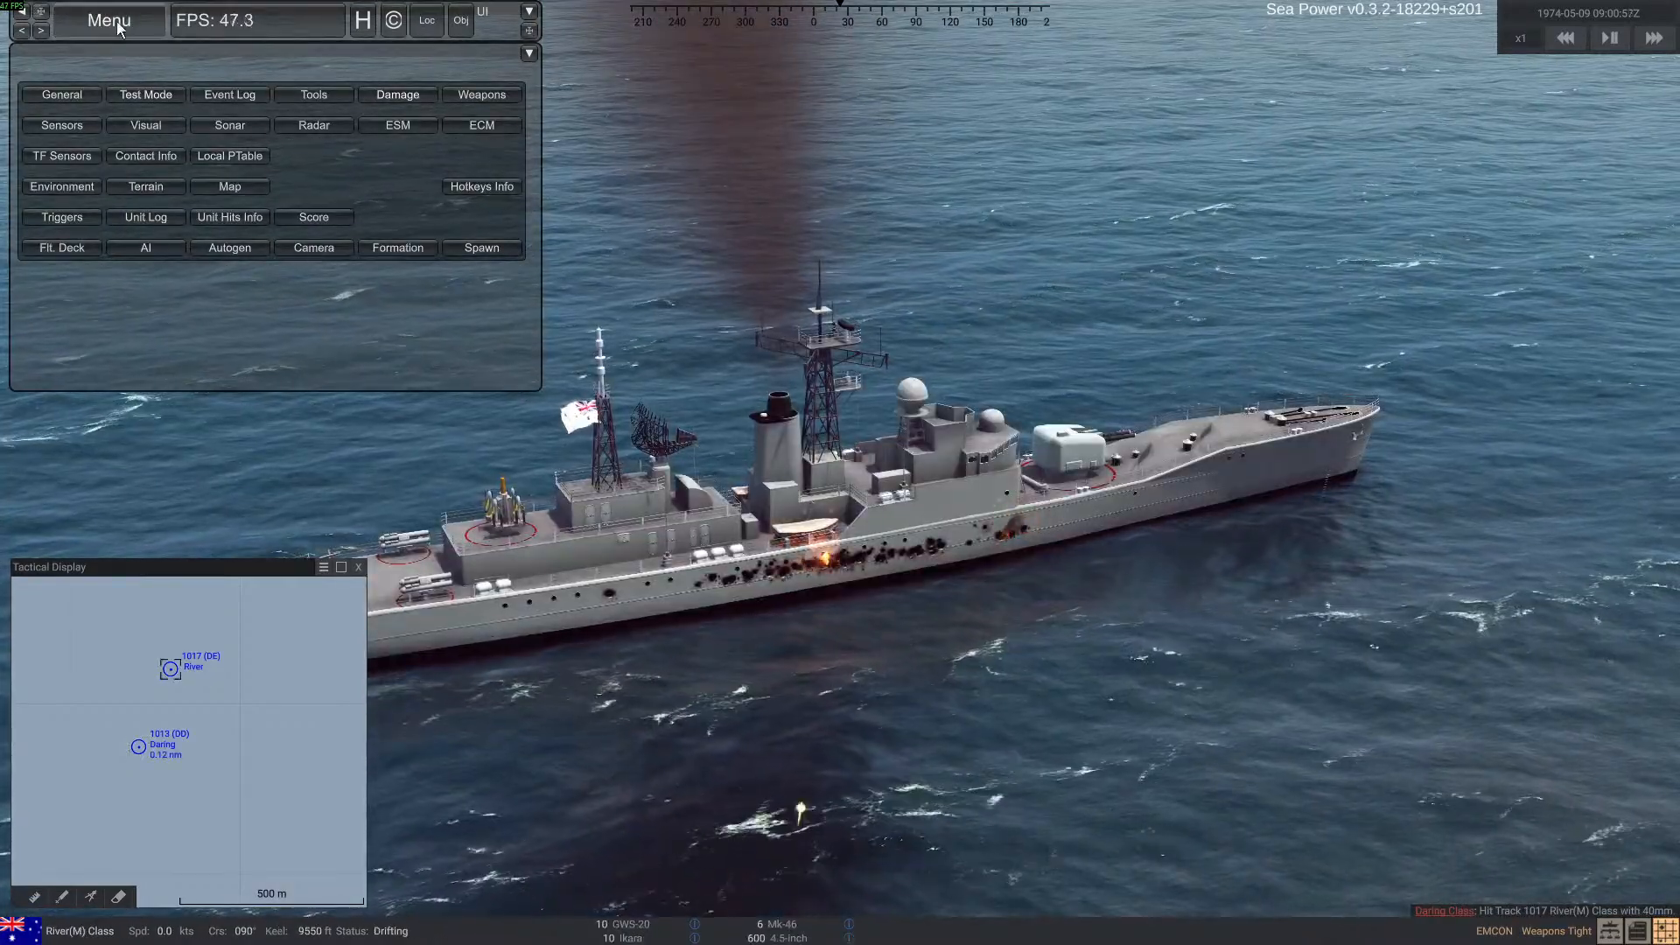
pyautogui.click(154, 94)
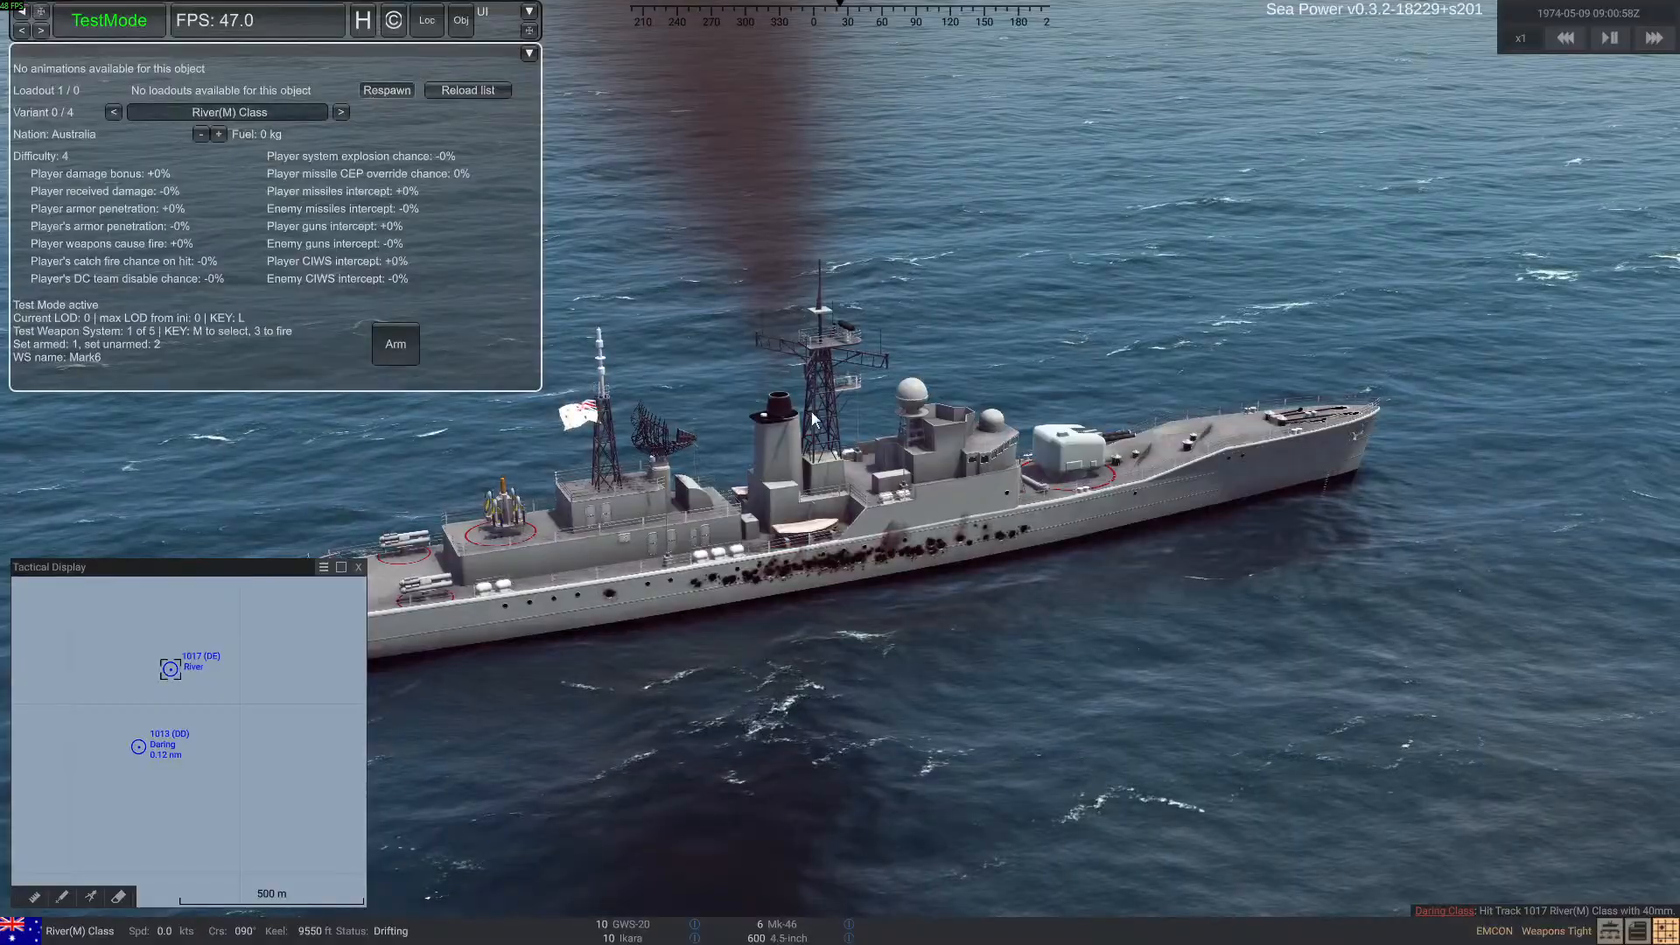
# Shell the new River-class ship with the Daring-class ship's 4.5-inch and 40mm guns, and respawn the damaged target
pyautogui.doubleClick(139, 746)
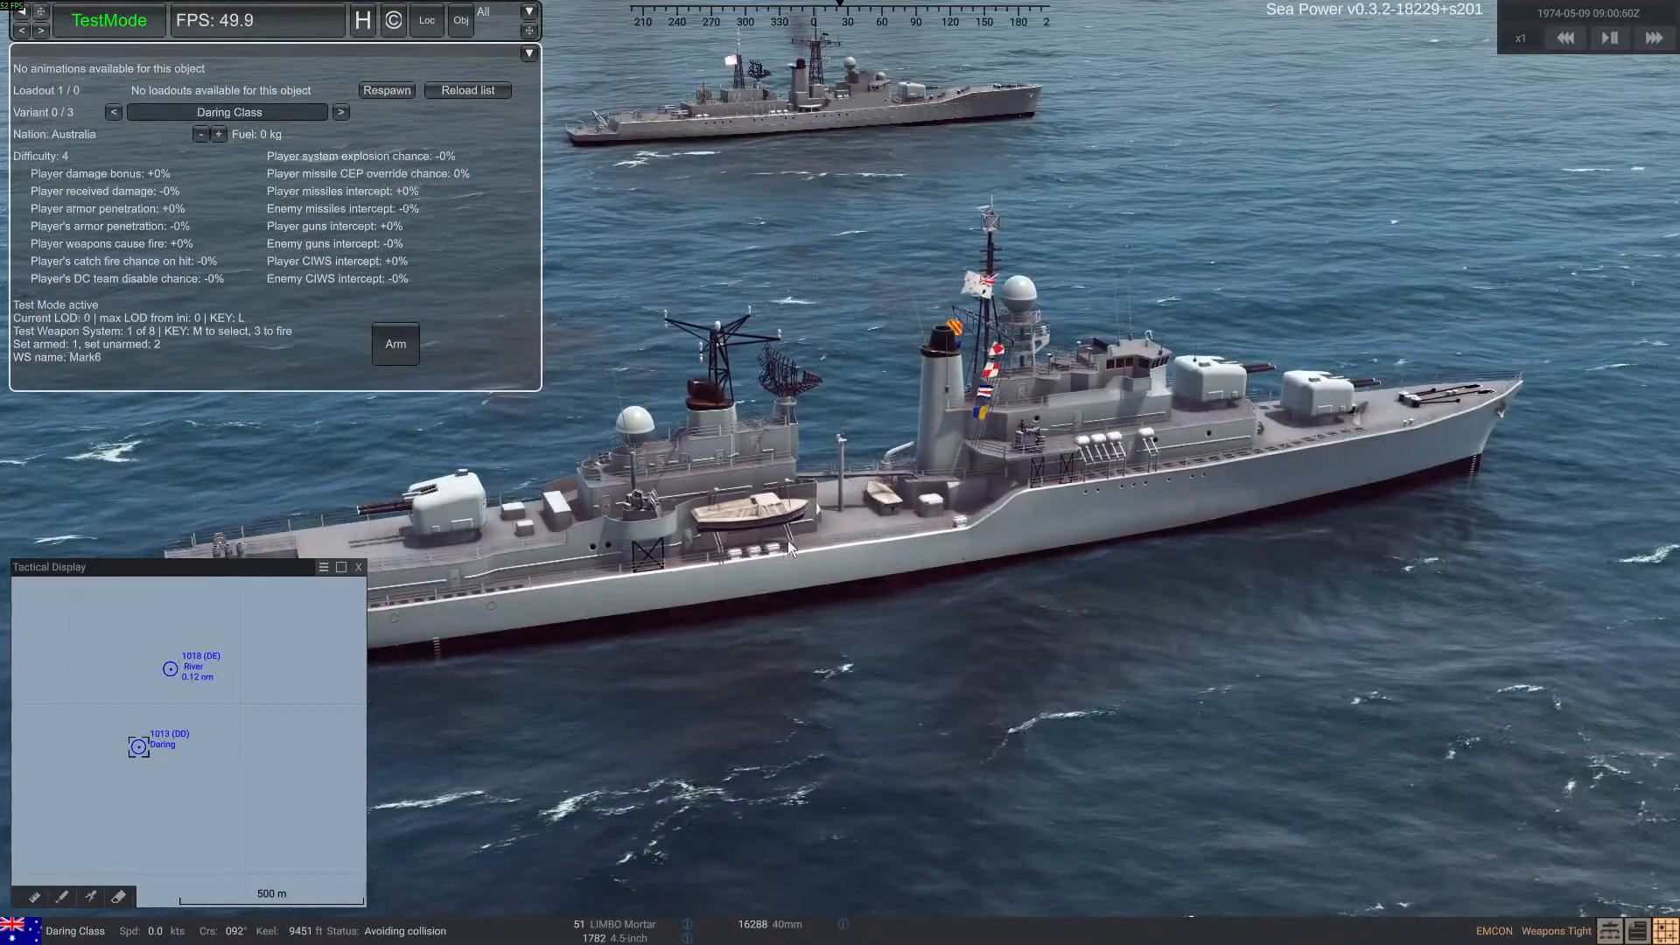
pyautogui.rightClick(728, 576)
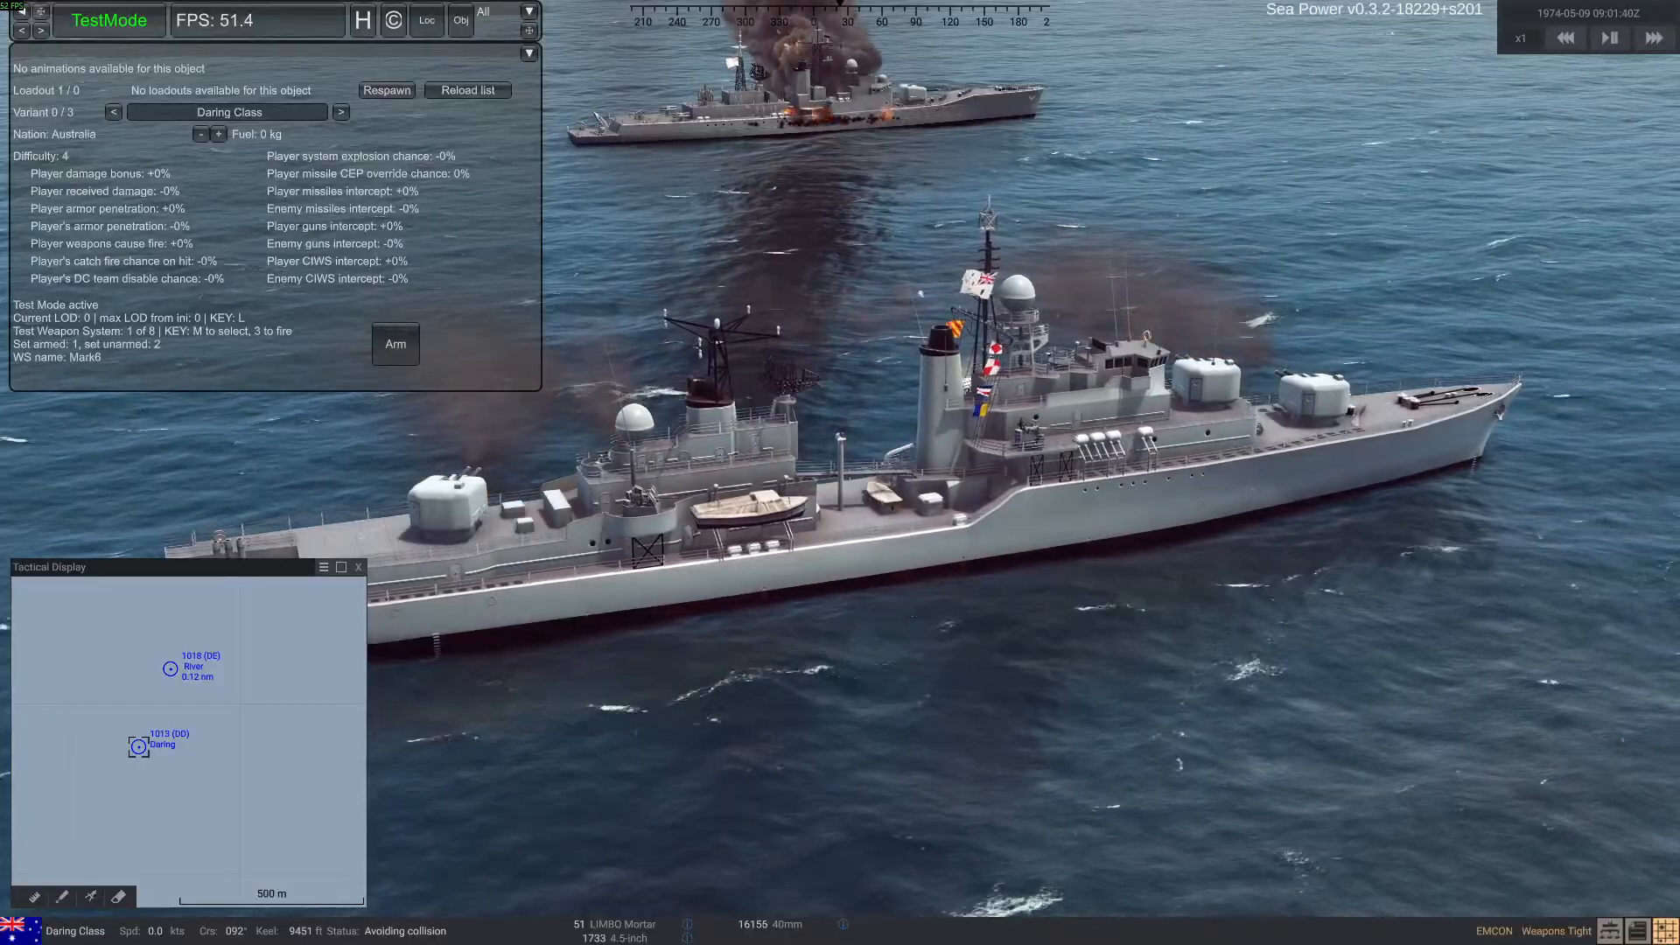
pyautogui.click(814, 115)
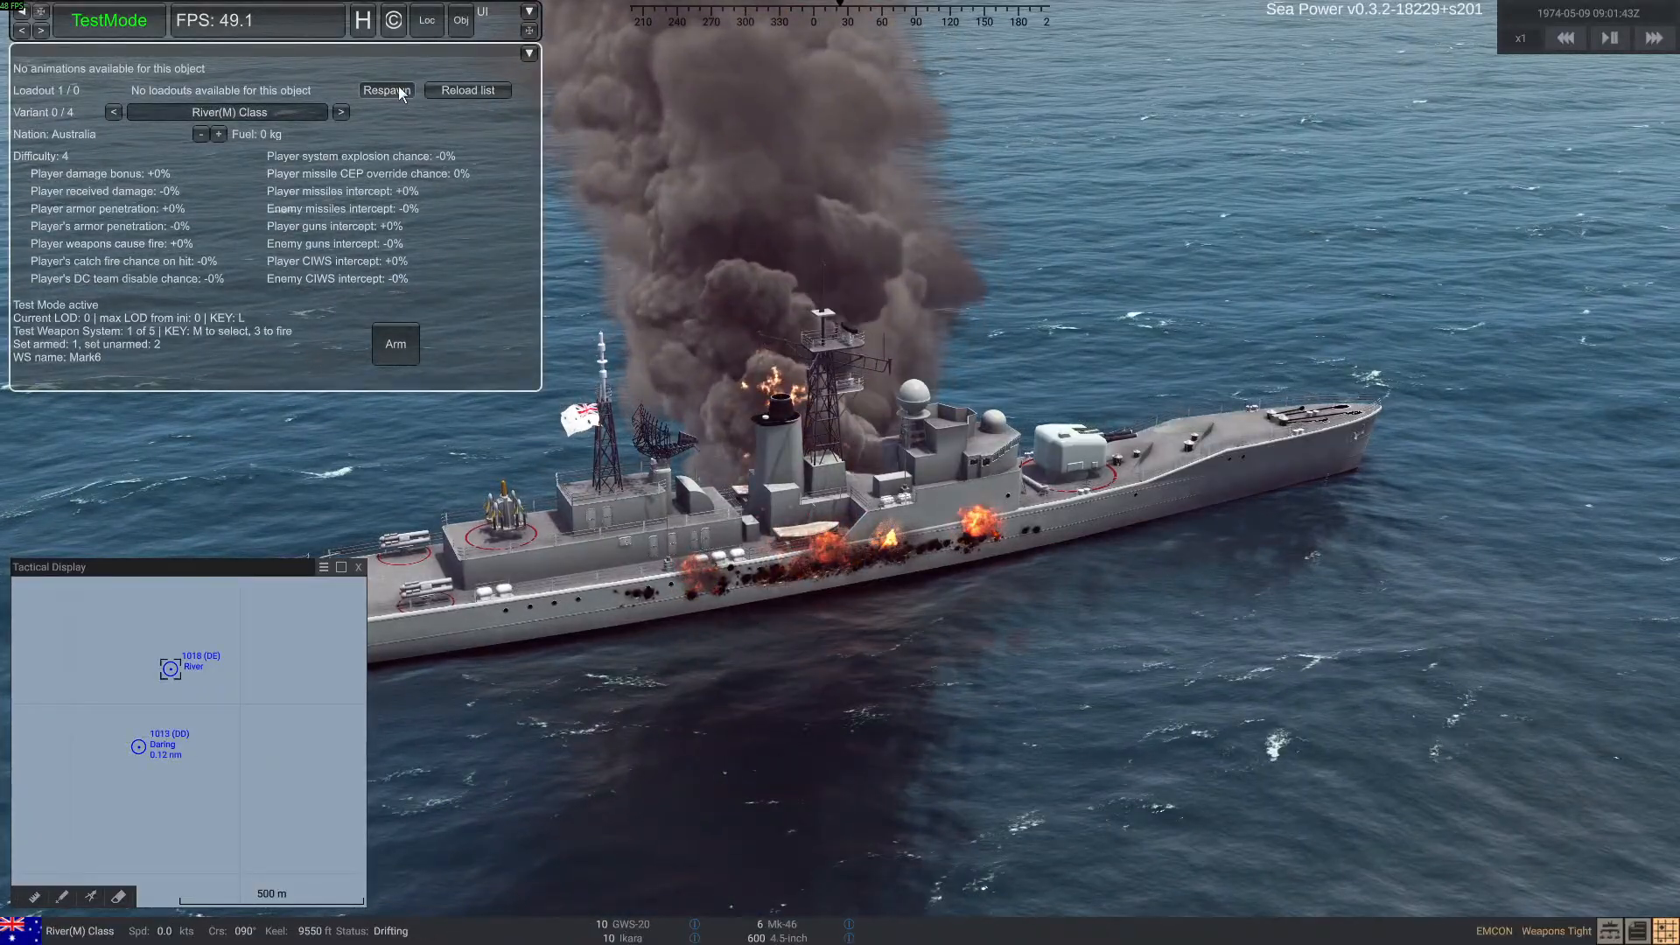
pyautogui.click(385, 90)
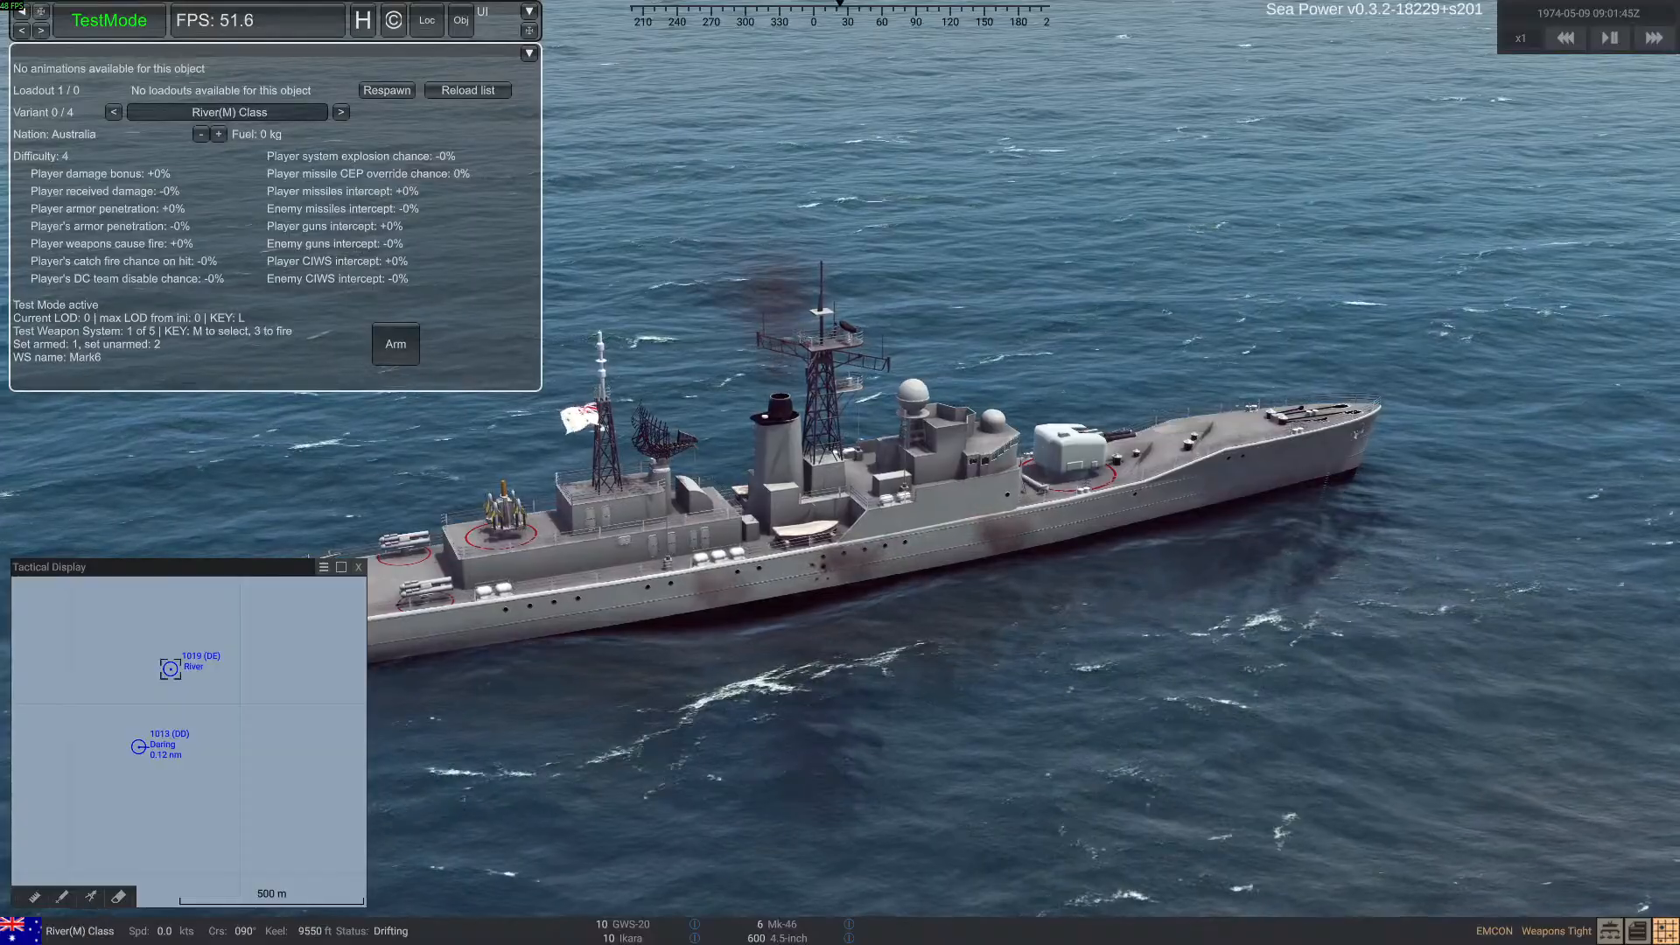
pyautogui.hotkey('alt', 'Tab')
pyautogui.moveTo(452, 56); pyautogui.dragTo(917, 56)
# Select the Daring-class ship and set its speed order to All Stop
pyautogui.click(140, 733)
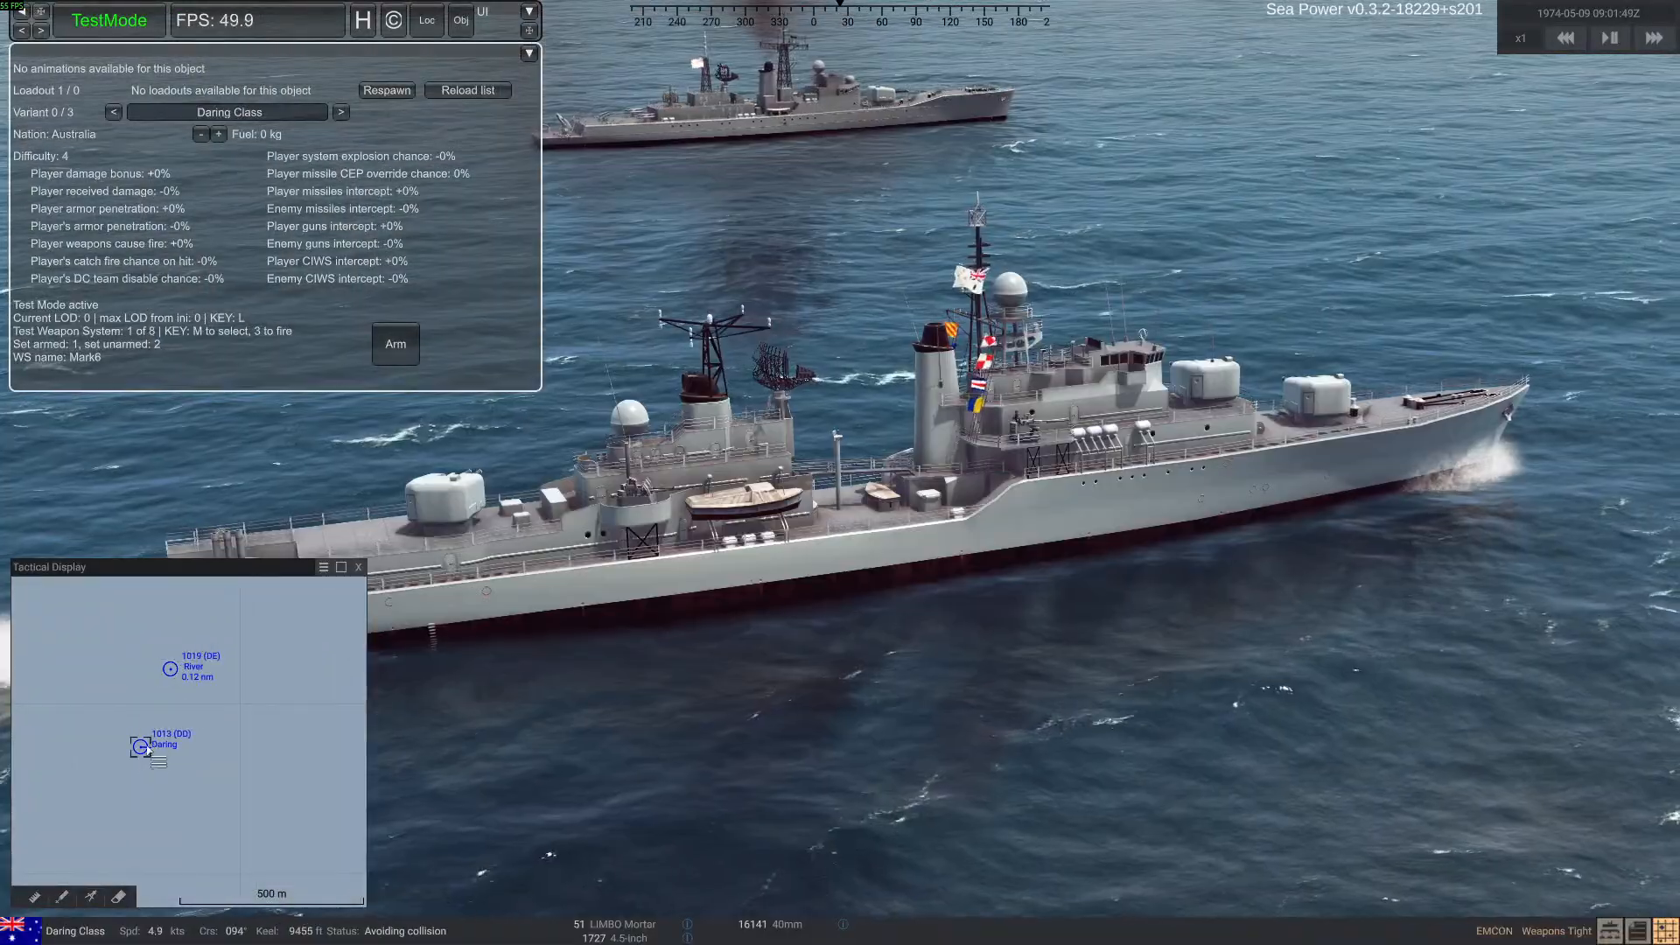
pyautogui.click(138, 935)
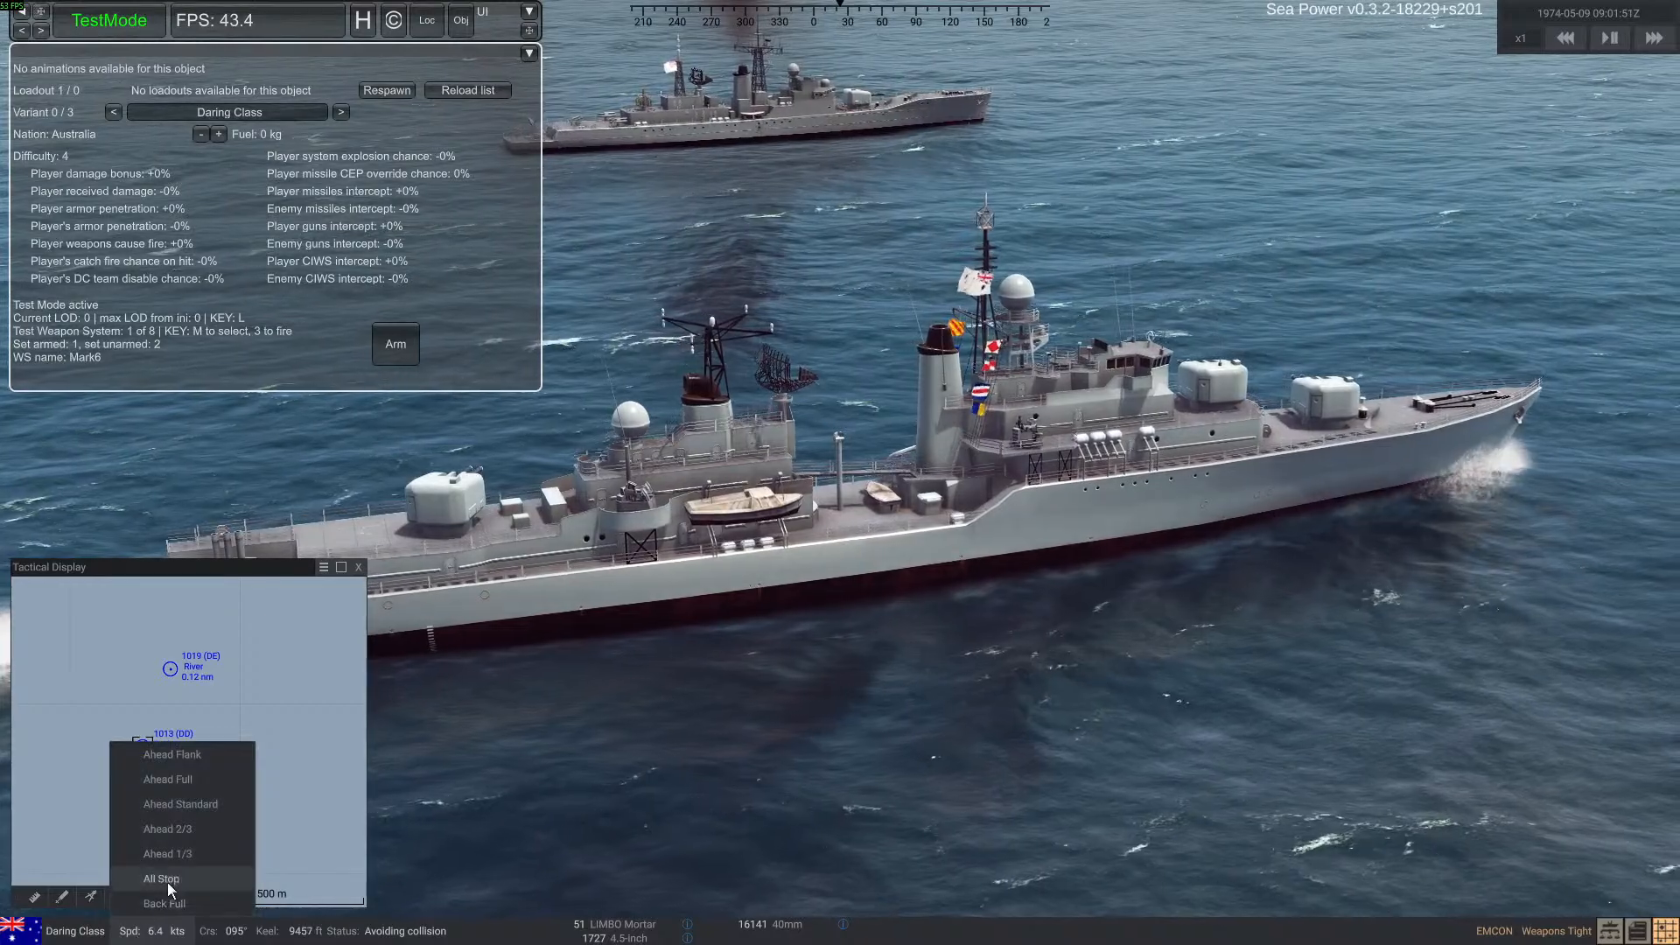
pyautogui.click(164, 880)
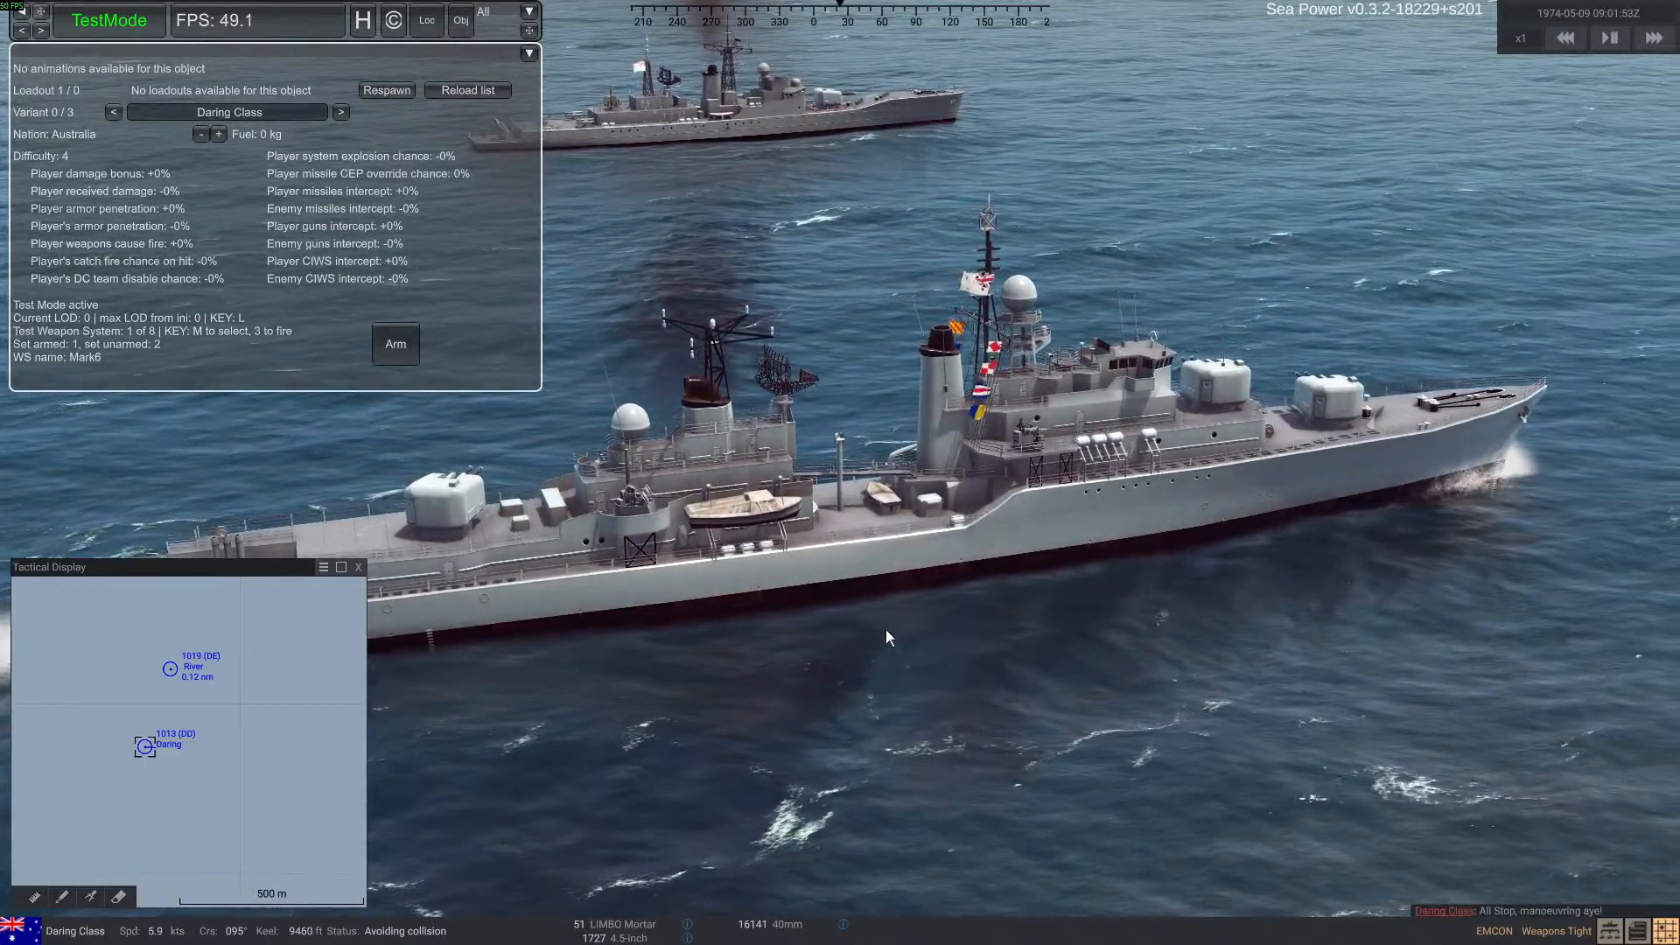
# Comment out the MeshCollider1 to MeshCollider25 lines in ran_river, and respawn the River-class ship in Sea Power
pyautogui.hotkey('alt', 'Tab')
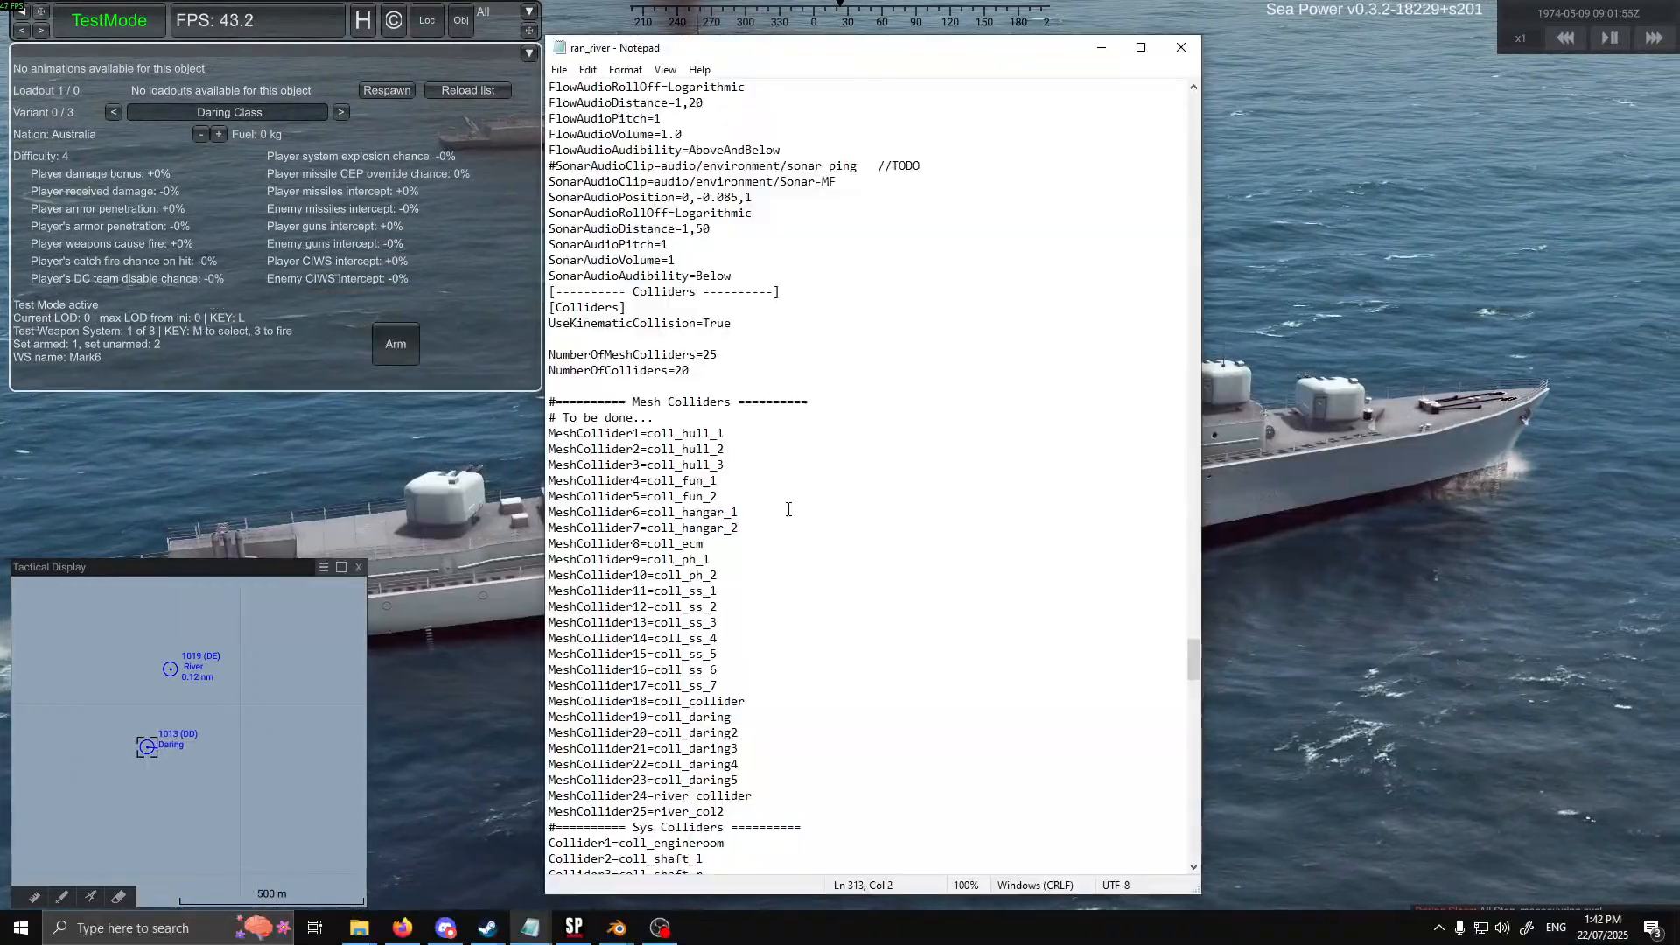
pyautogui.scroll(-2, 791, 448)
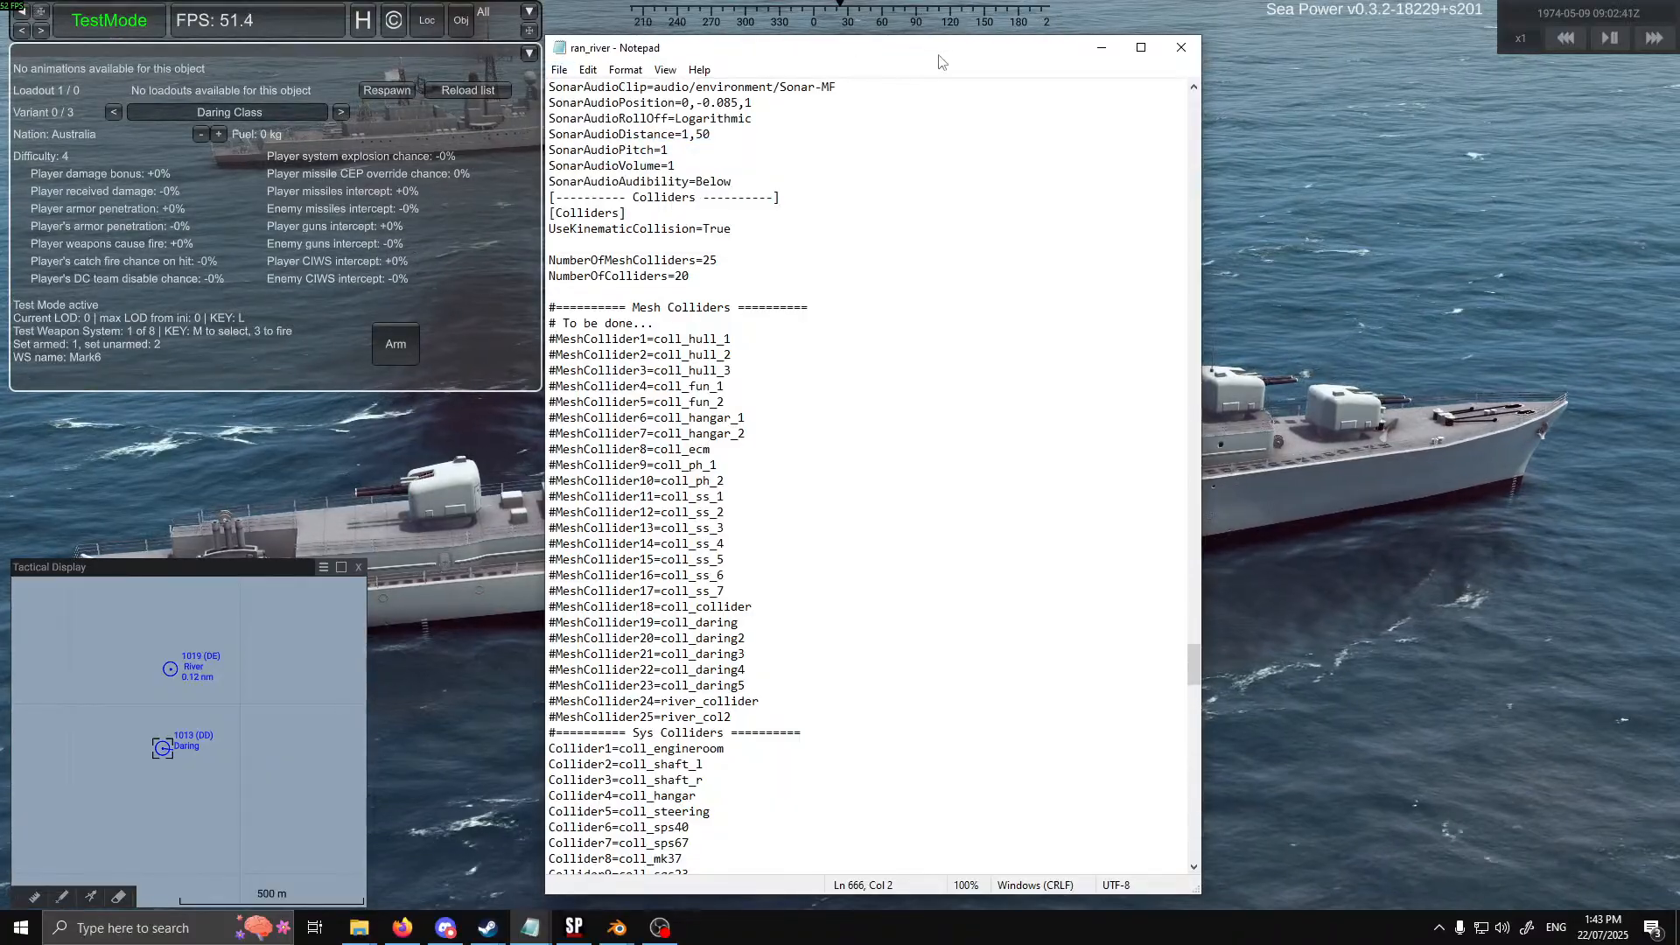
pyautogui.moveTo(939, 55); pyautogui.dragTo(694, 77)
pyautogui.hotkey('alt', 'Tab')
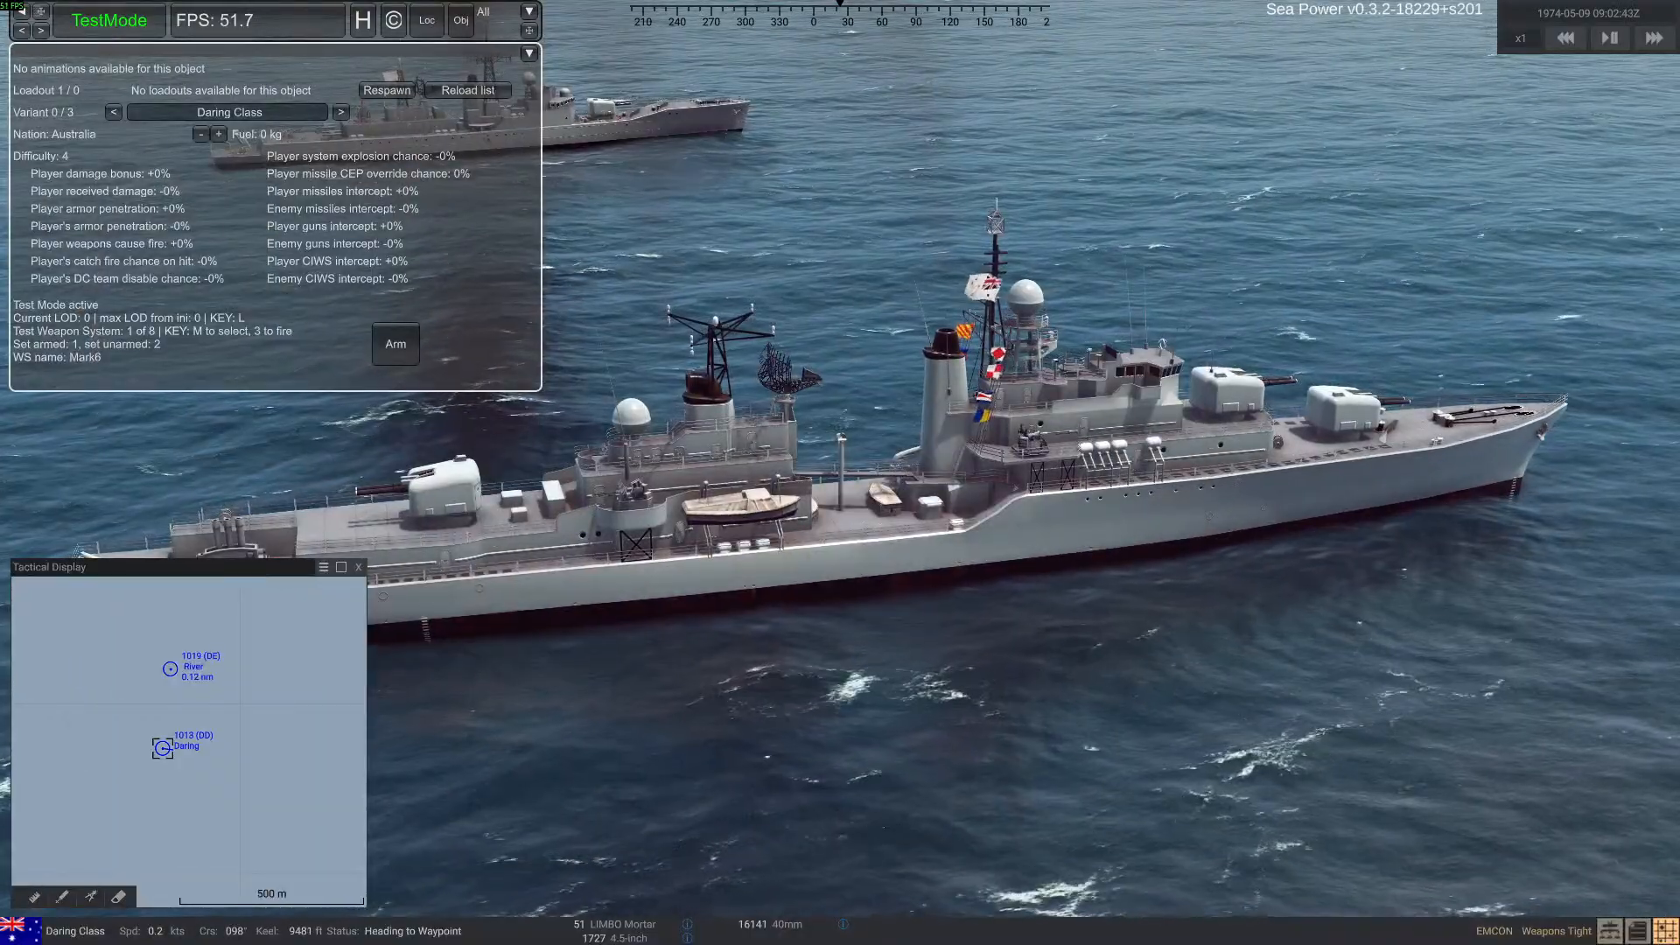
pyautogui.click(661, 129)
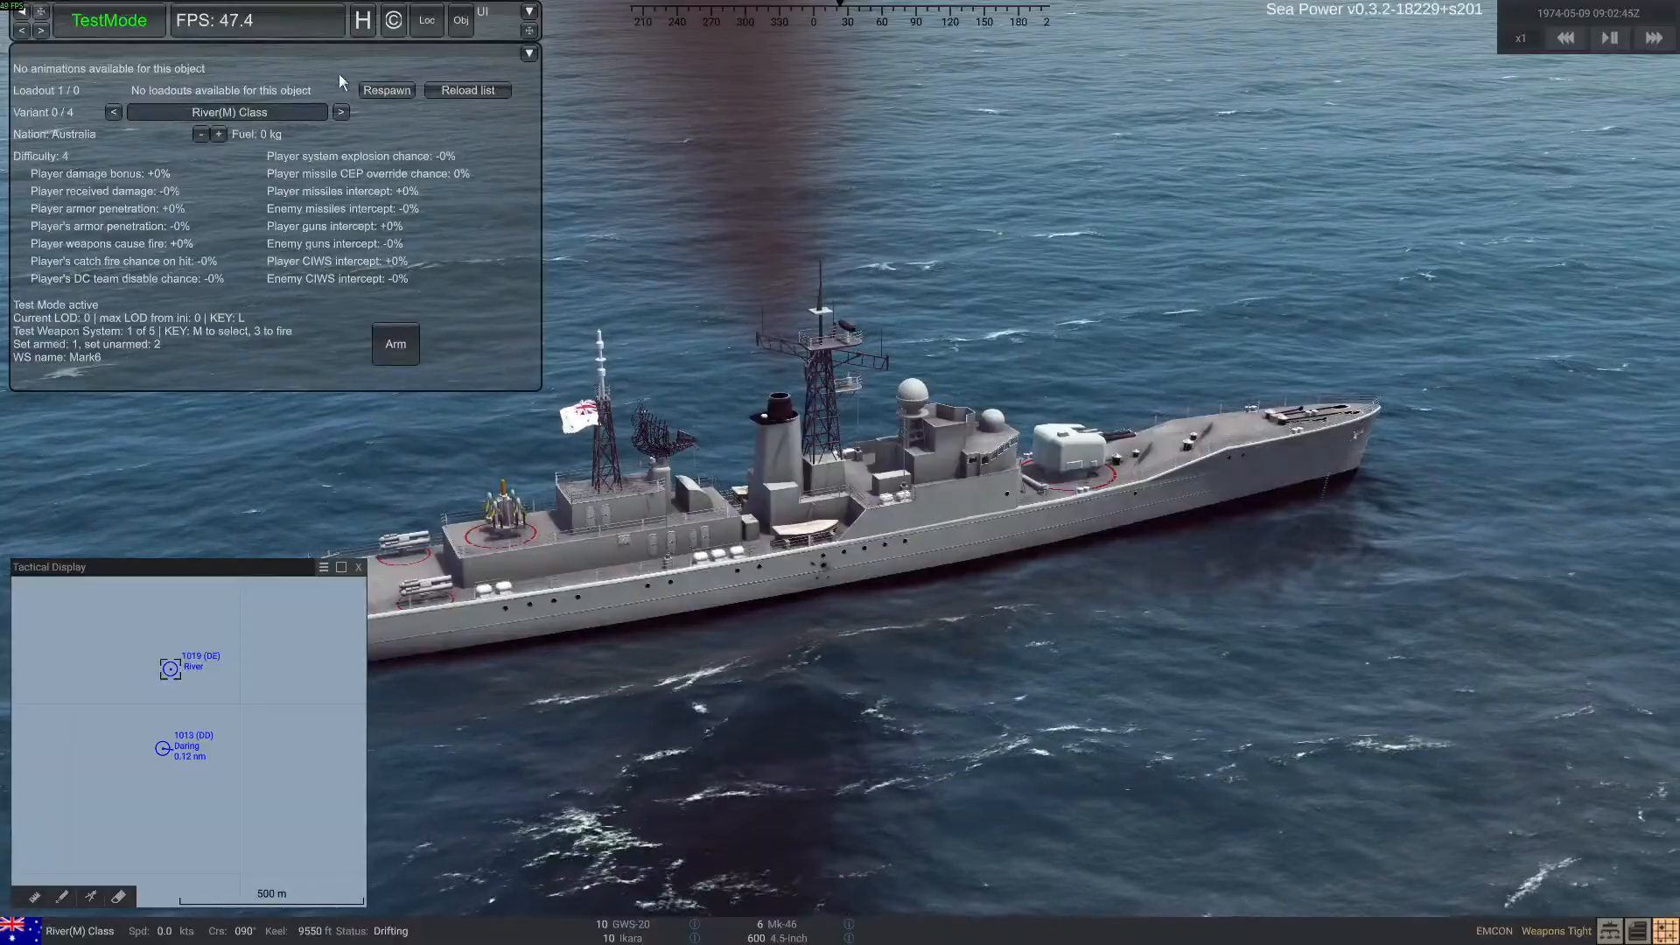
pyautogui.click(386, 90)
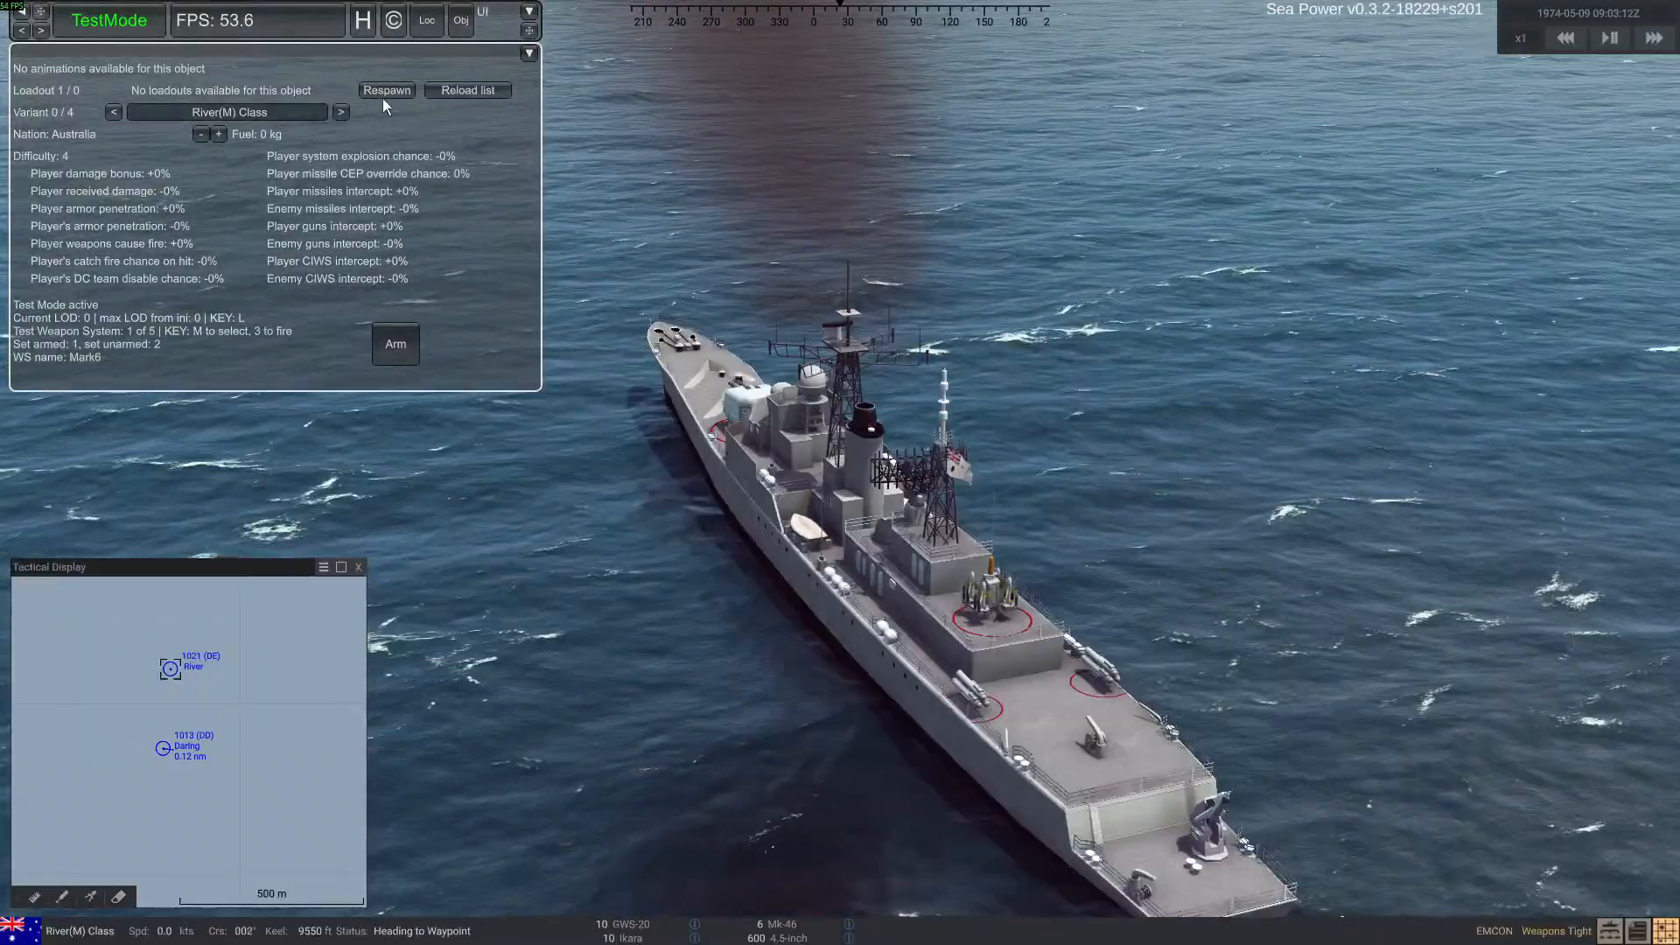
# Respawn the River-class ship repeatedly to test the changed mesh collider lines
pyautogui.click(387, 90)
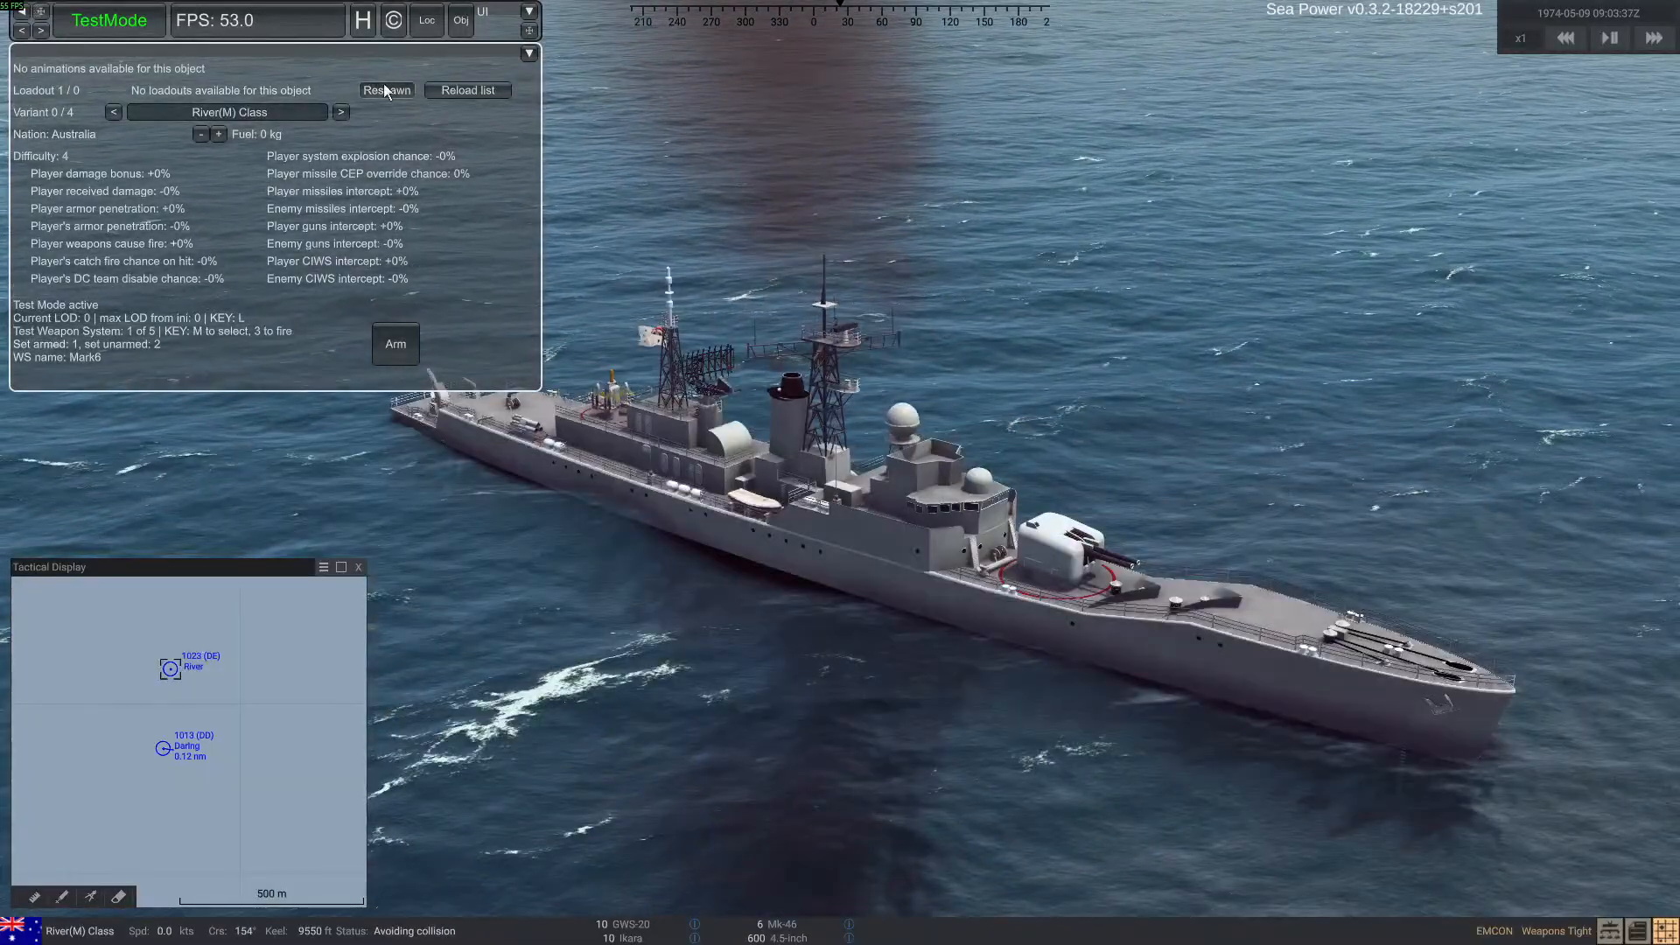
pyautogui.click(383, 82)
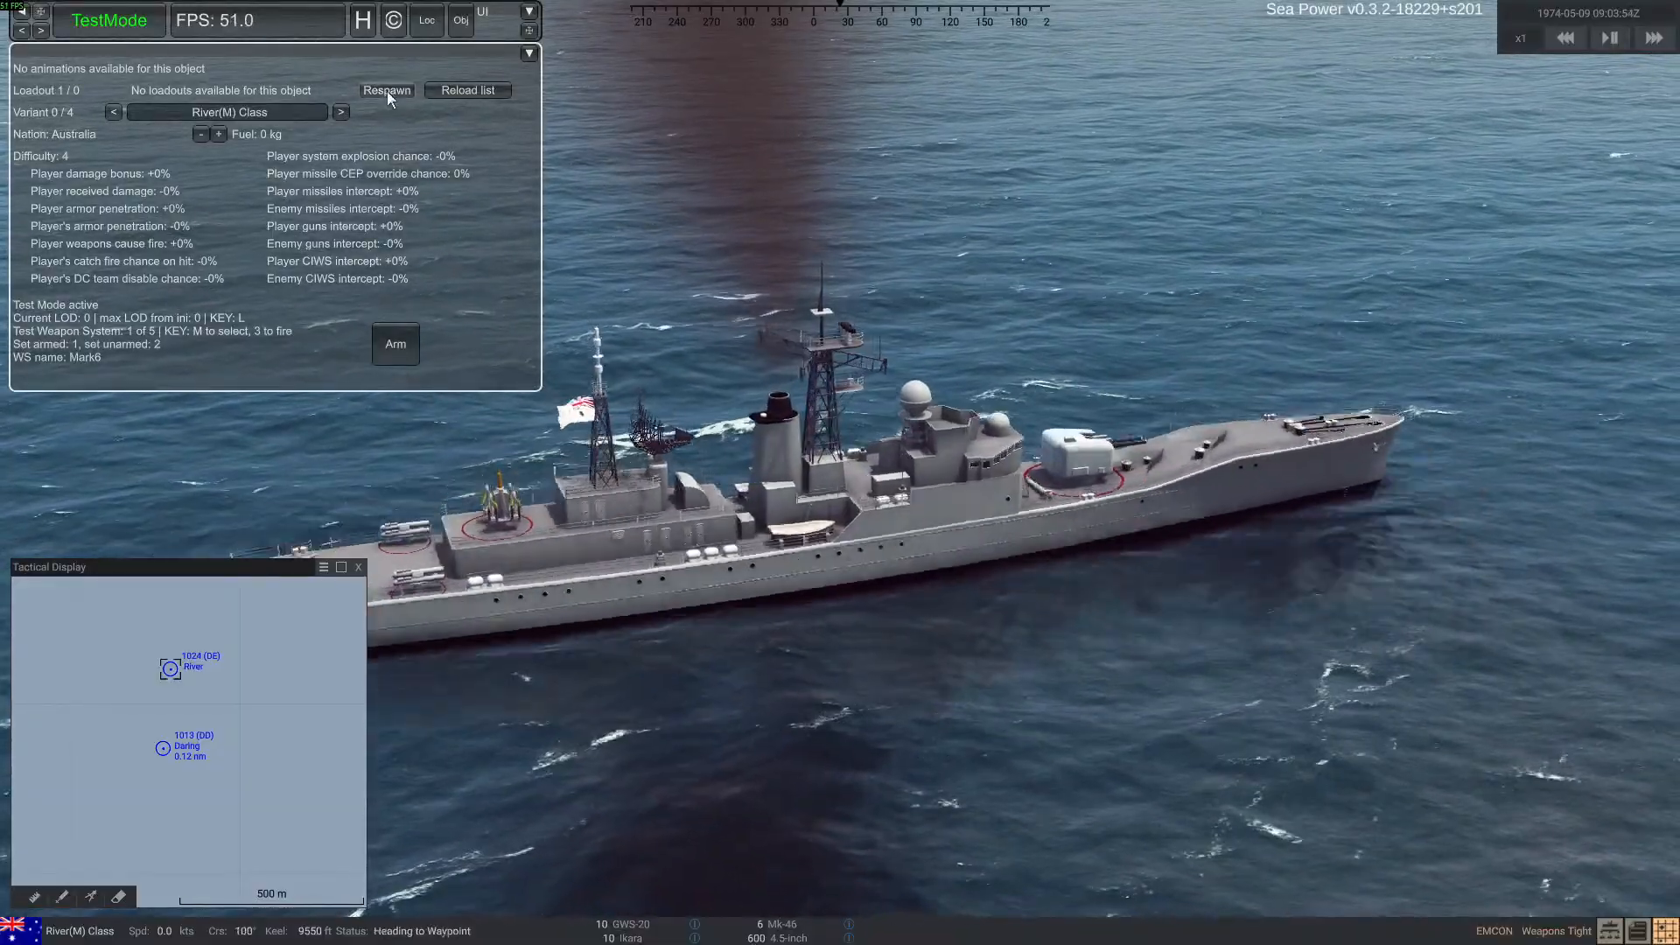
pyautogui.click(387, 90)
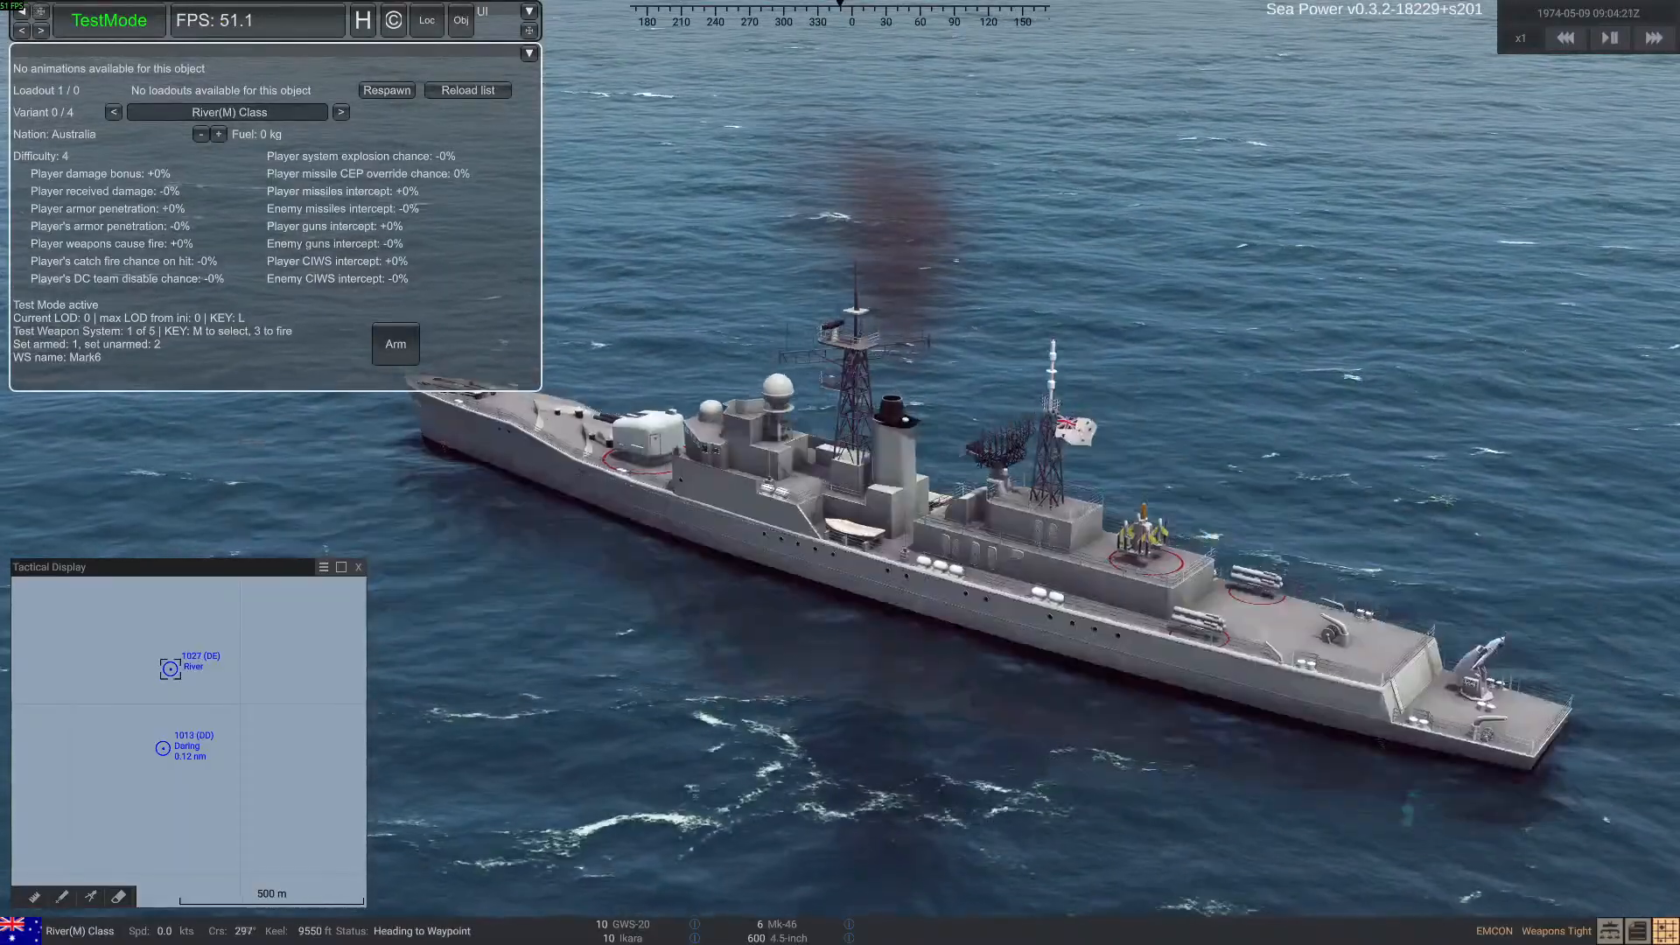
# Search ran_river from its beginning for coll_ph_1 to locate that collider's definition
pyautogui.moveTo(787, 0); pyautogui.dragTo(1275, 50)
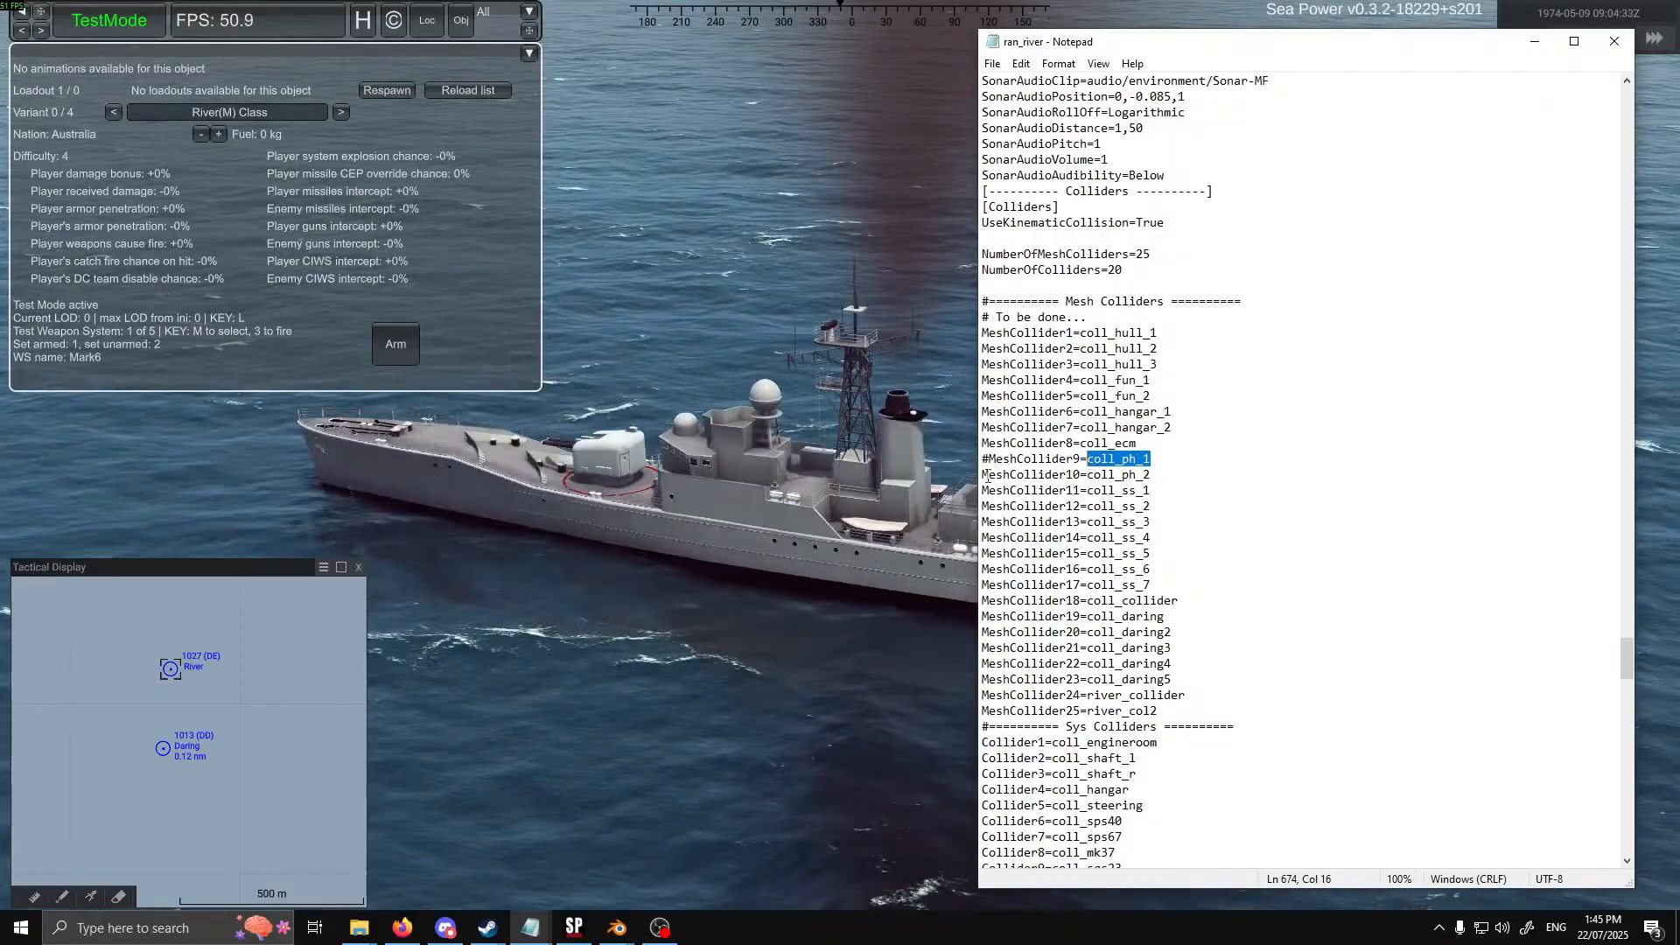
pyautogui.moveTo(1628, 672); pyautogui.dragTo(1606, 64)
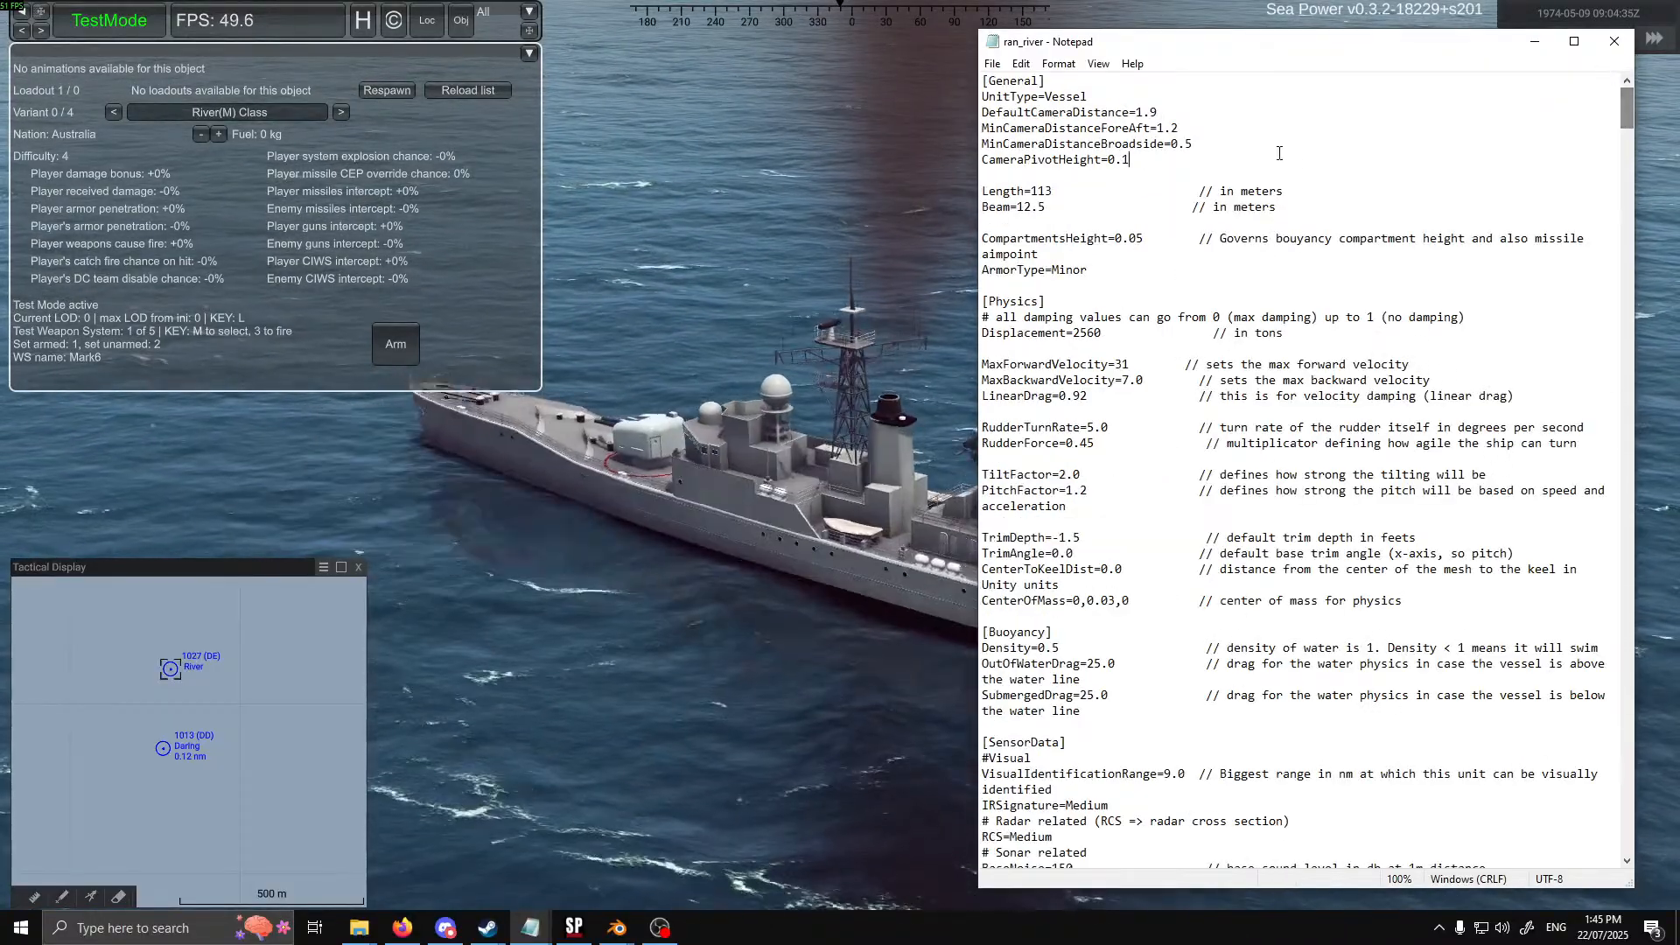
pyautogui.hotkey('ctrl', 'f')
pyautogui.click(1296, 222)
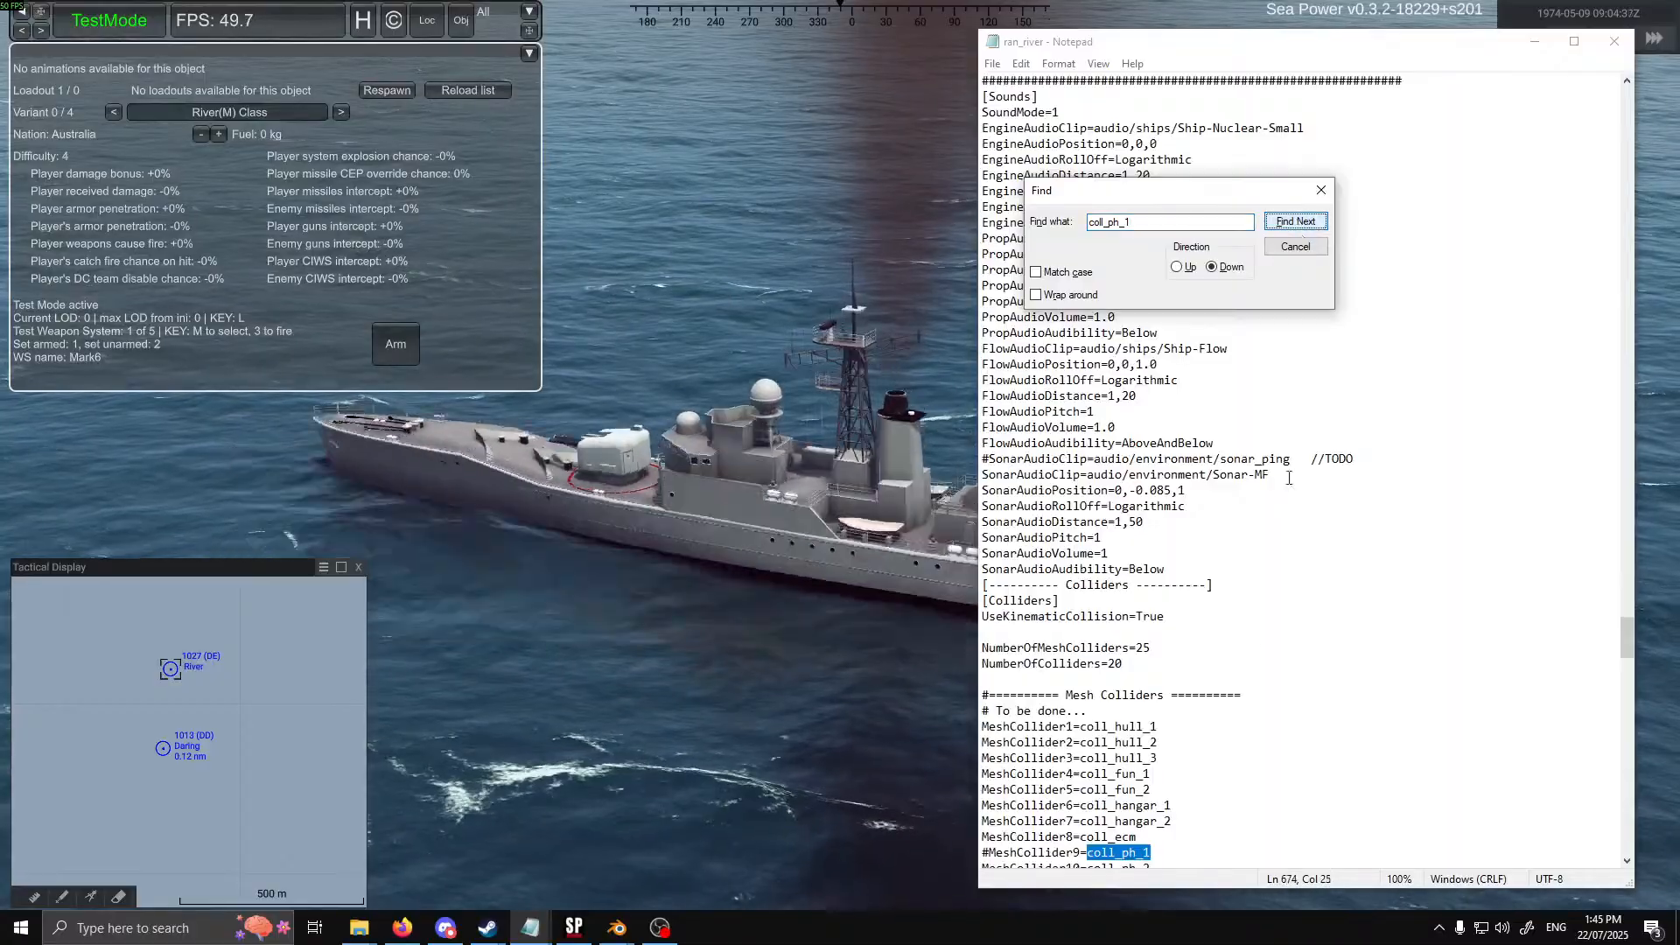
pyautogui.click(1296, 222)
pyautogui.scroll(-3, 1228, 621)
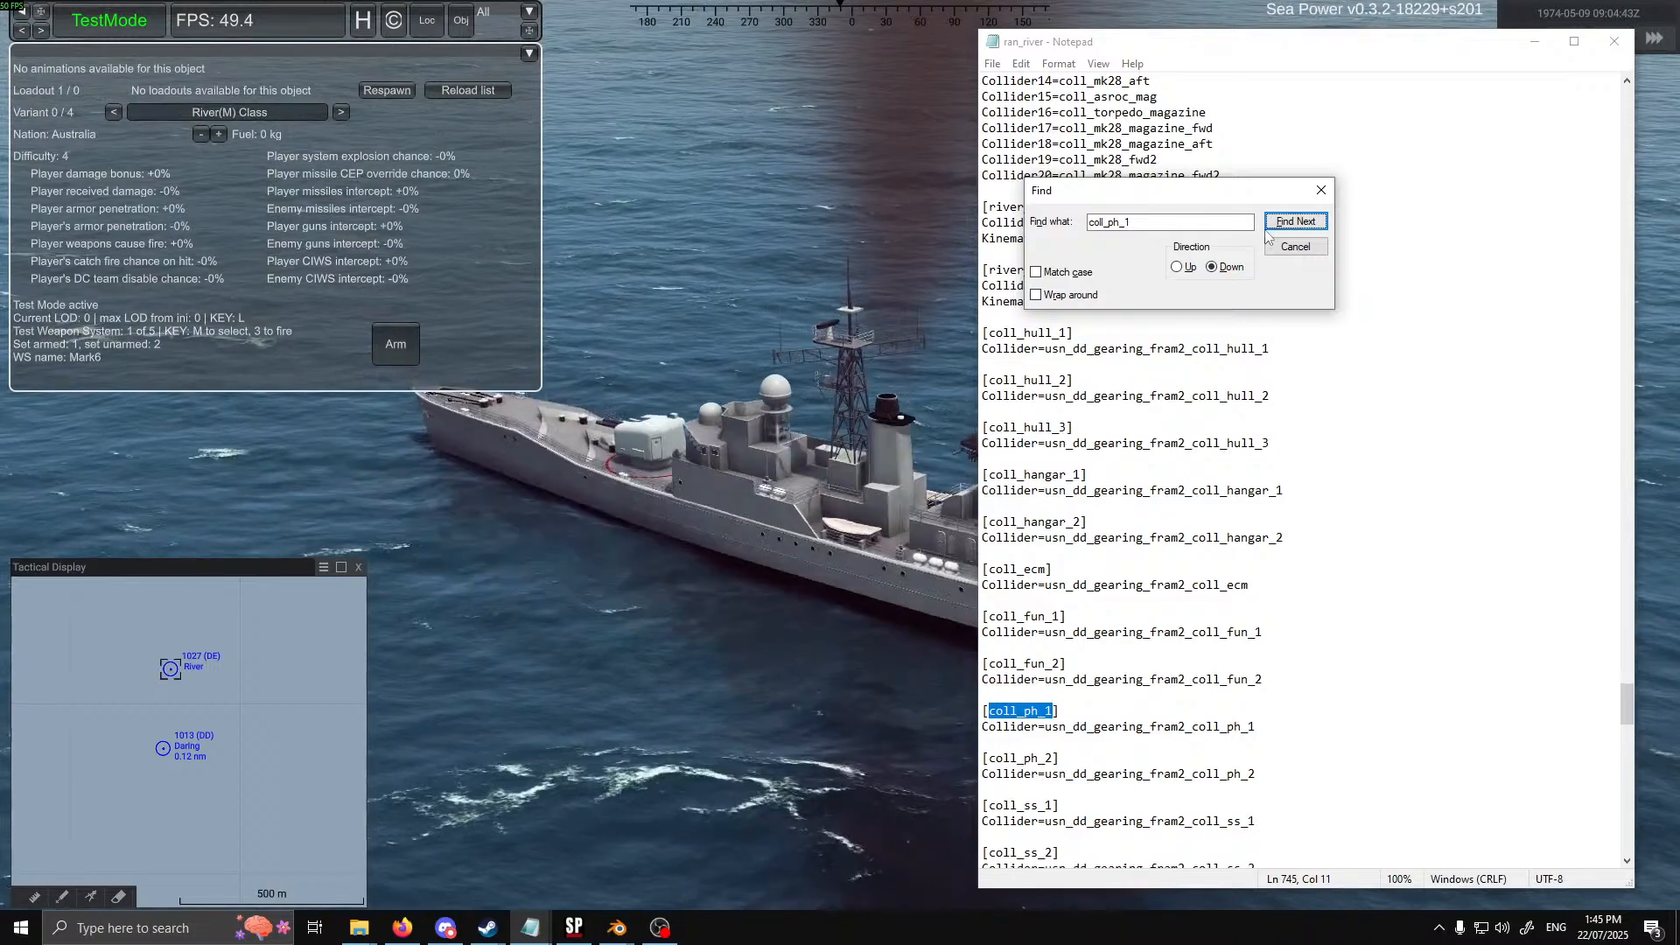
pyautogui.click(1295, 221)
pyautogui.click(1295, 221)
pyautogui.press('Return')
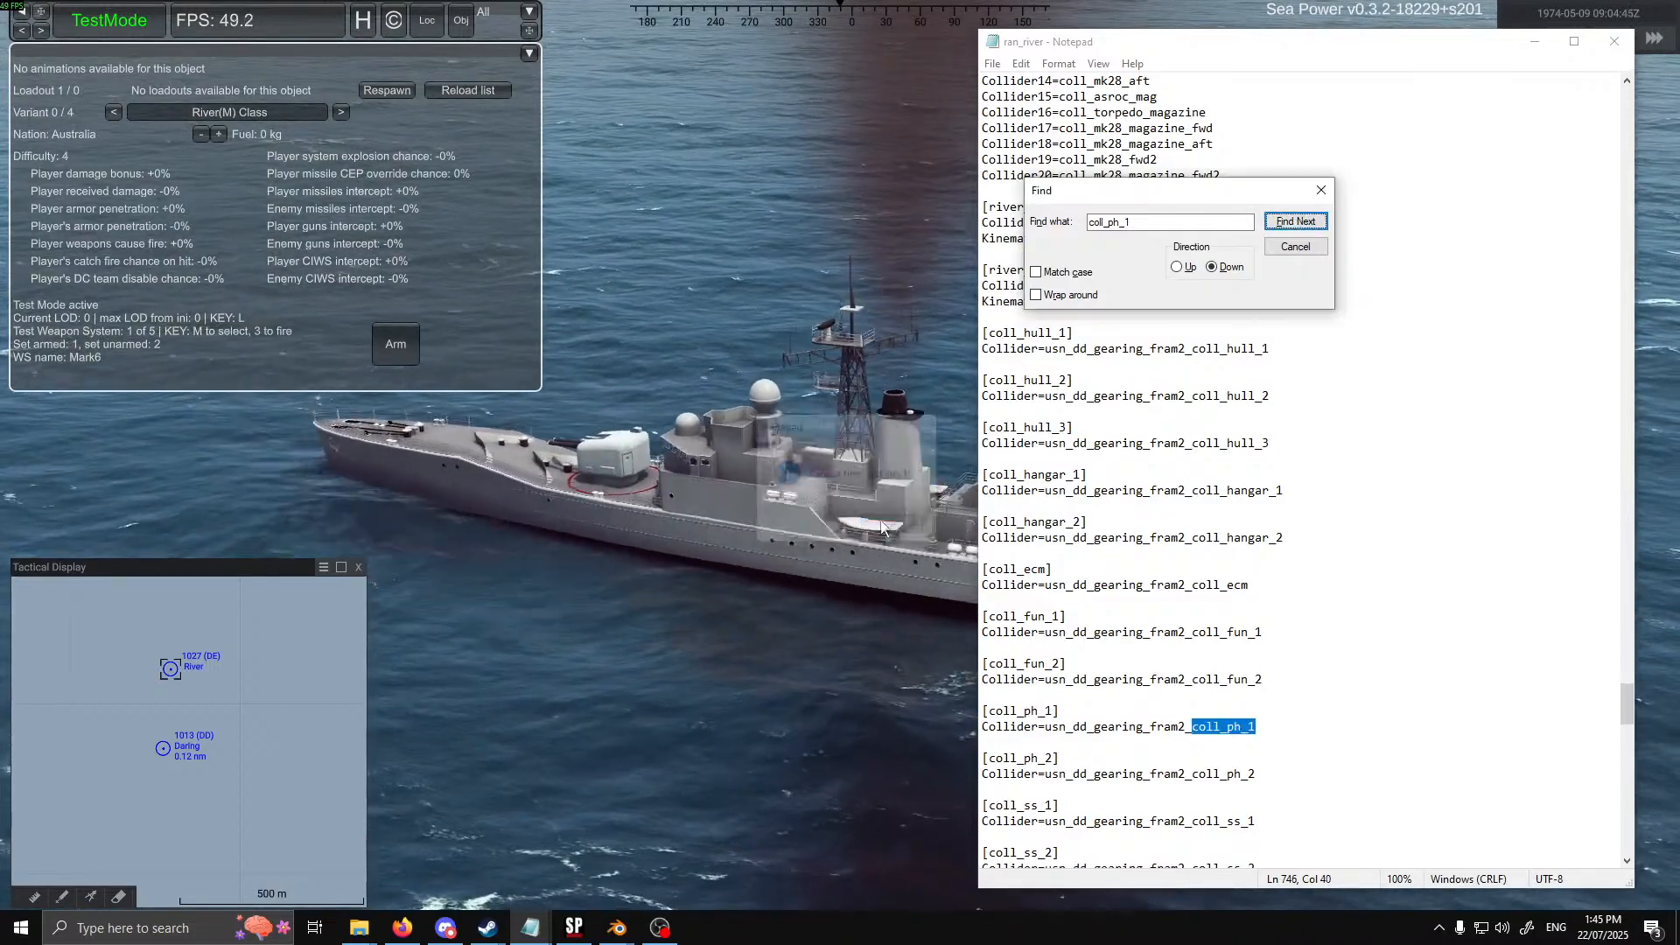
pyautogui.press('Escape')
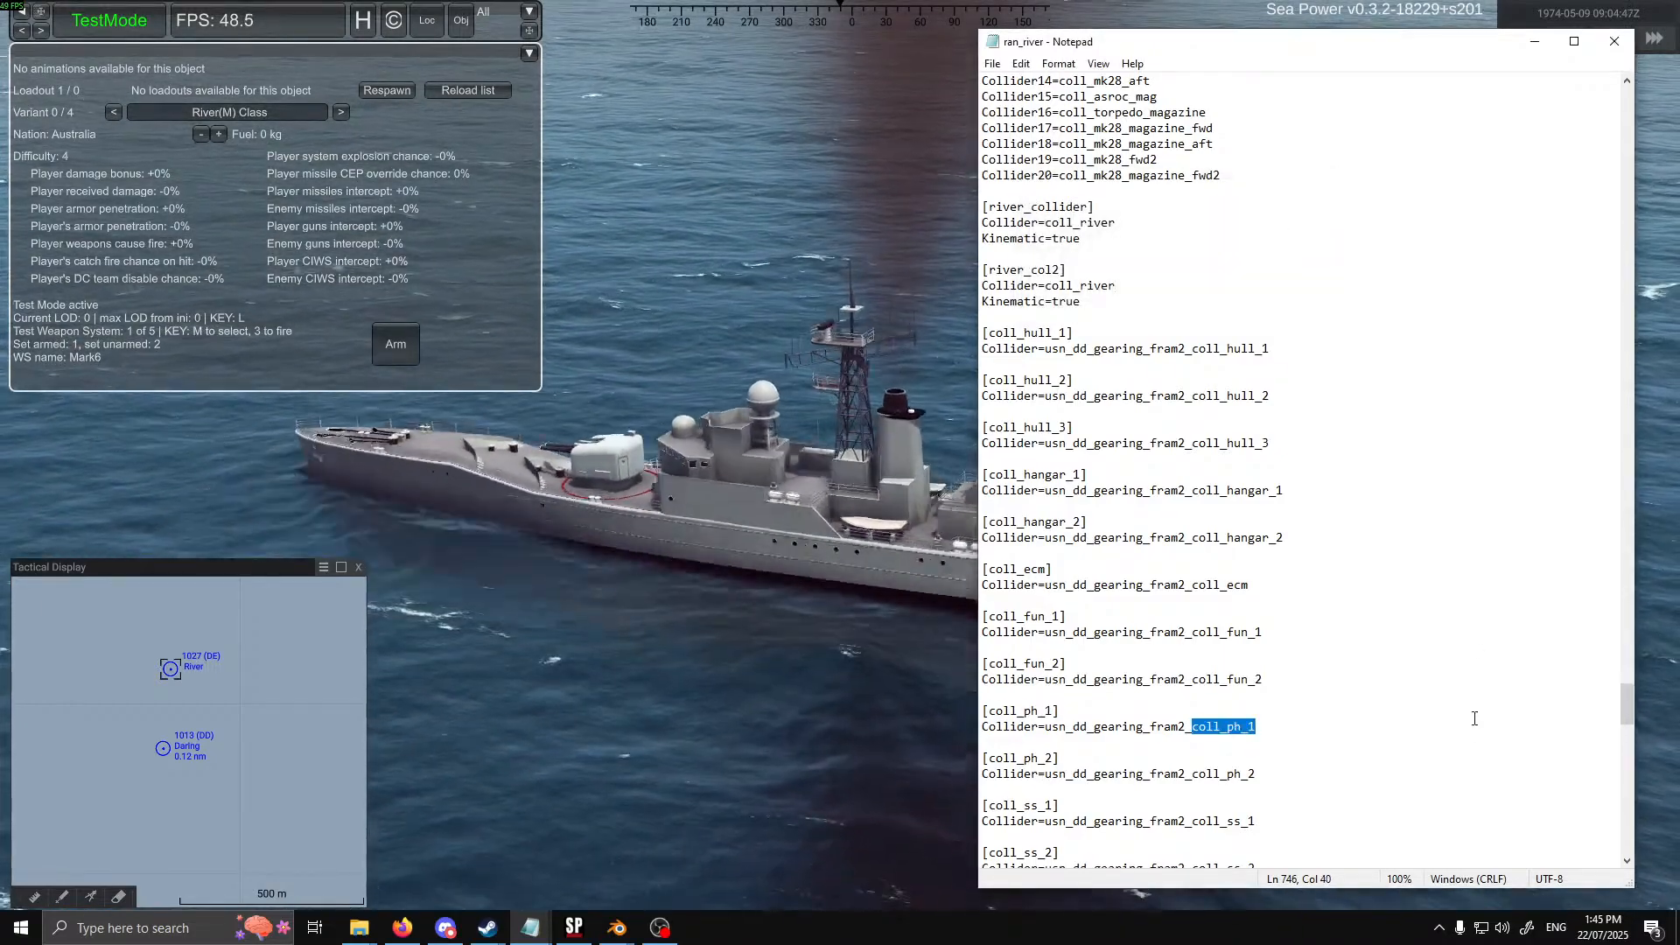
# Uncomment the MeshCollider9=coll_ph_1 line, save ran_river, and respawn the River-class ship
pyautogui.scroll(17, 1475, 718)
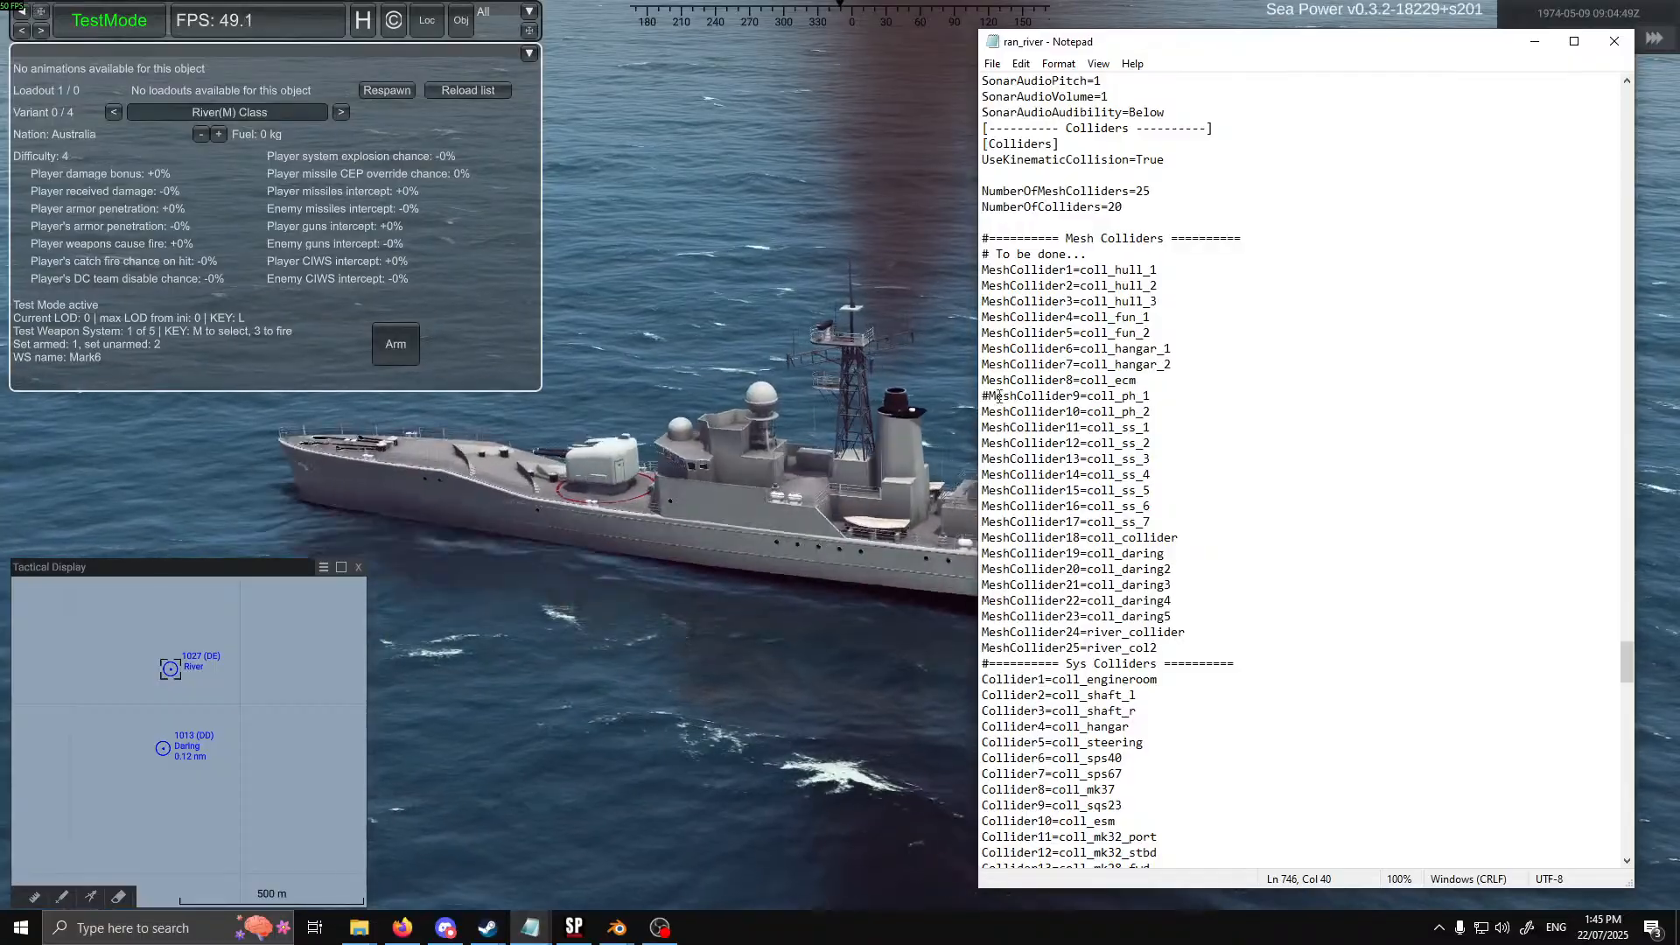
pyautogui.click(991, 396)
pyautogui.press('BackSpace')
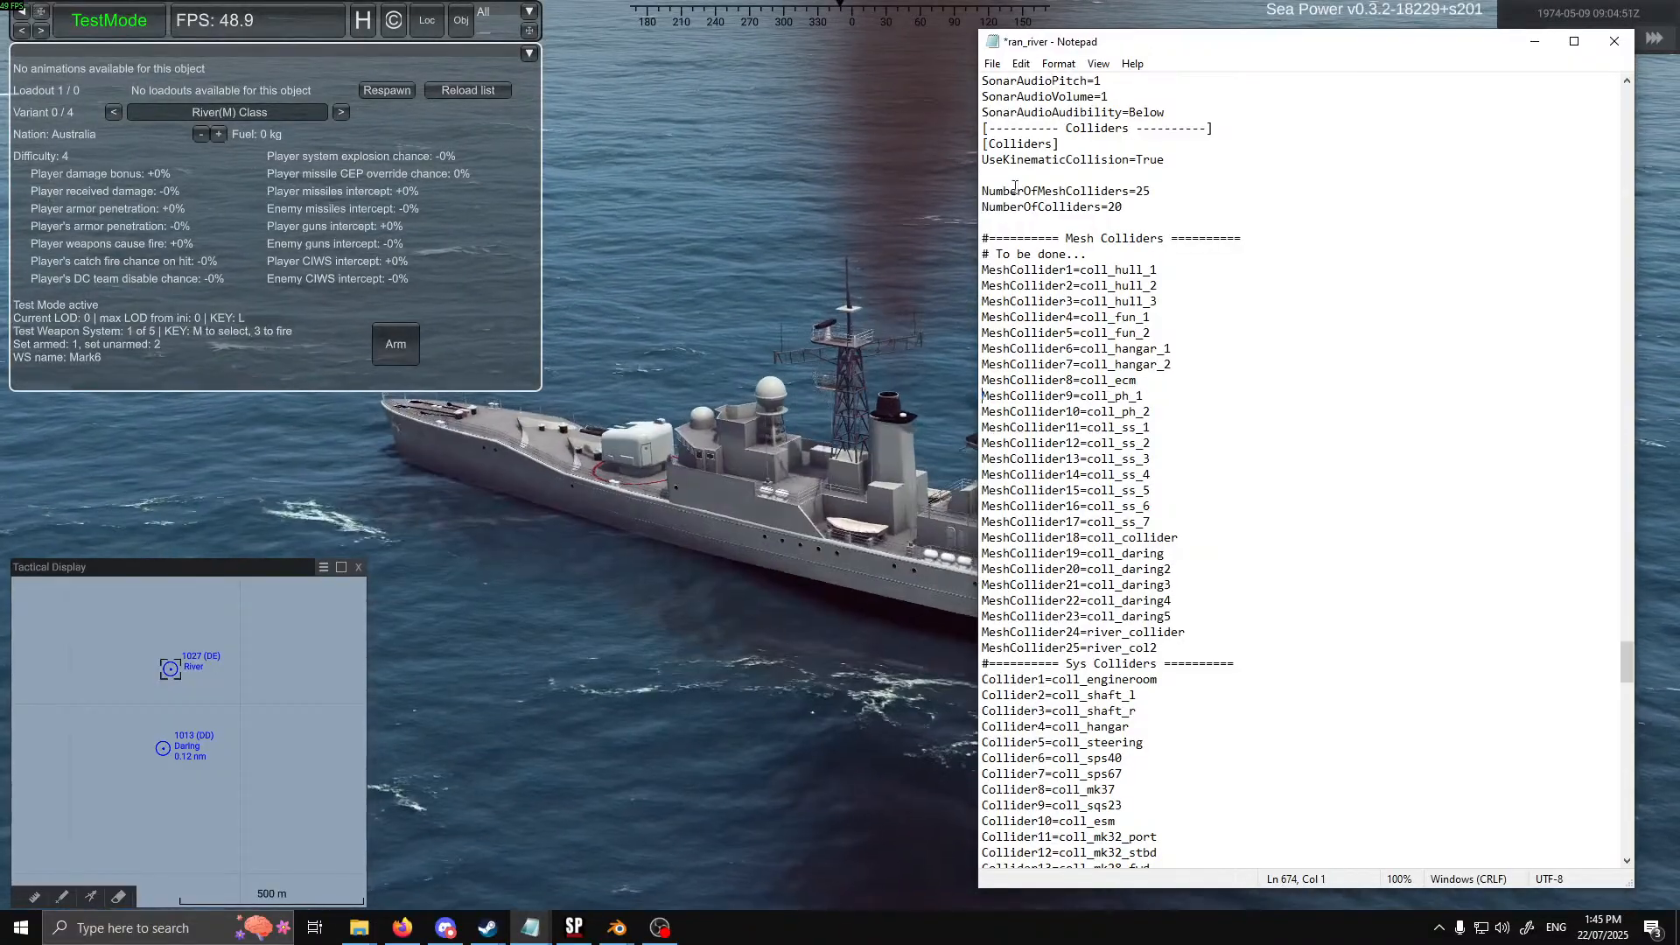
pyautogui.click(992, 64)
pyautogui.click(1015, 142)
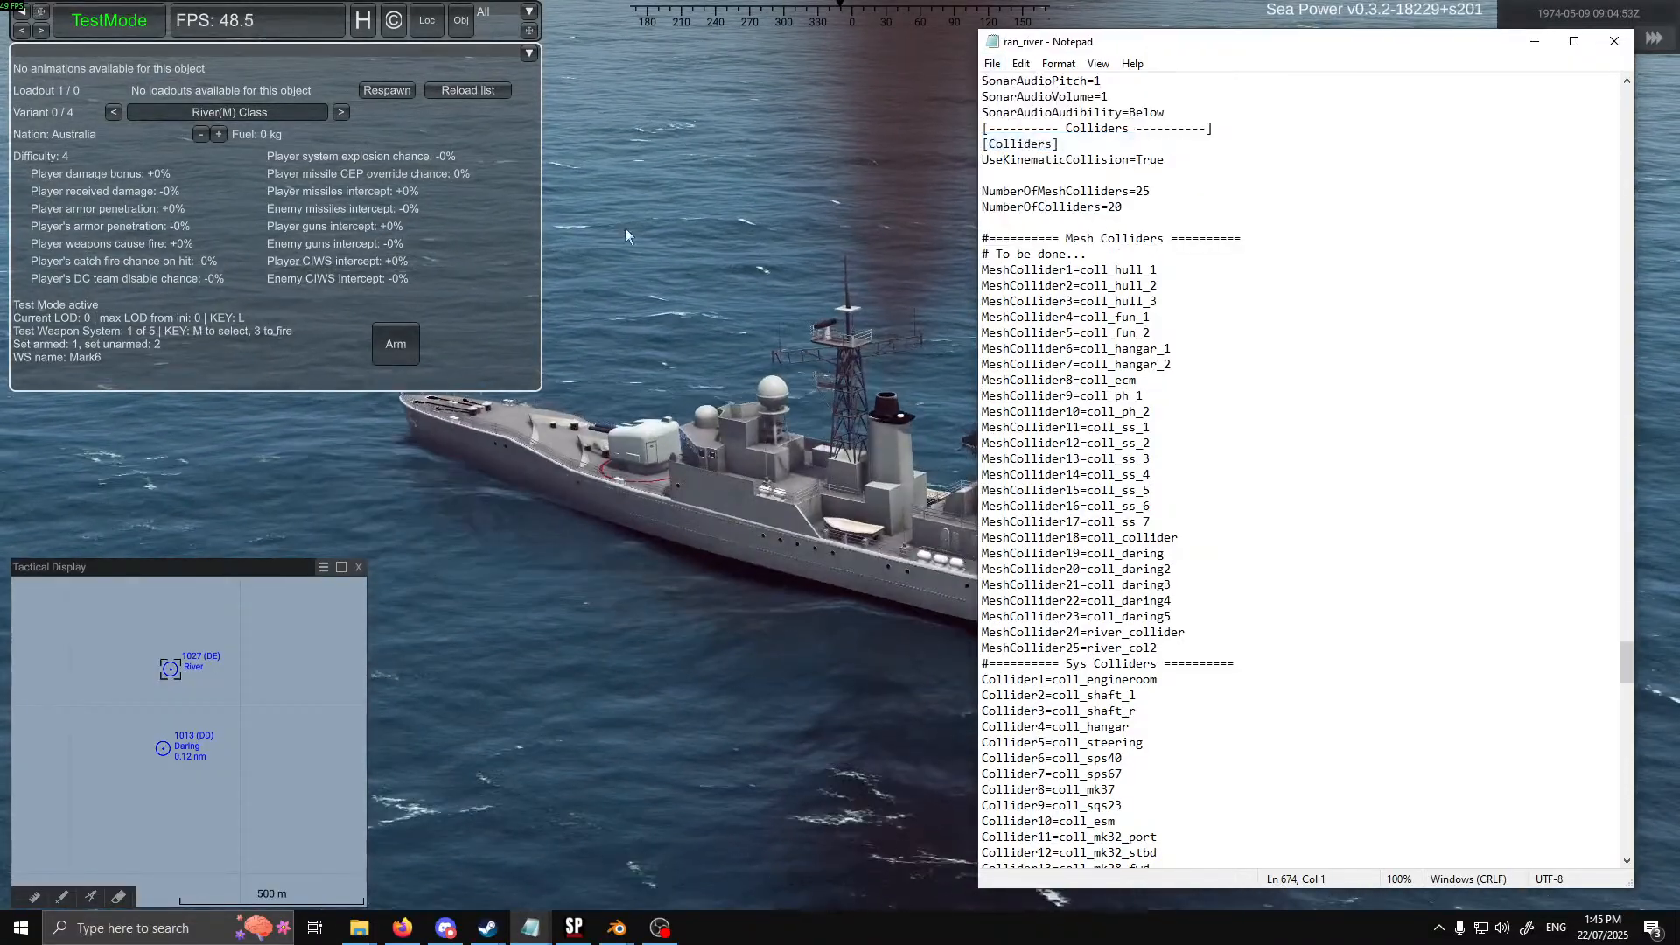
pyautogui.click(390, 89)
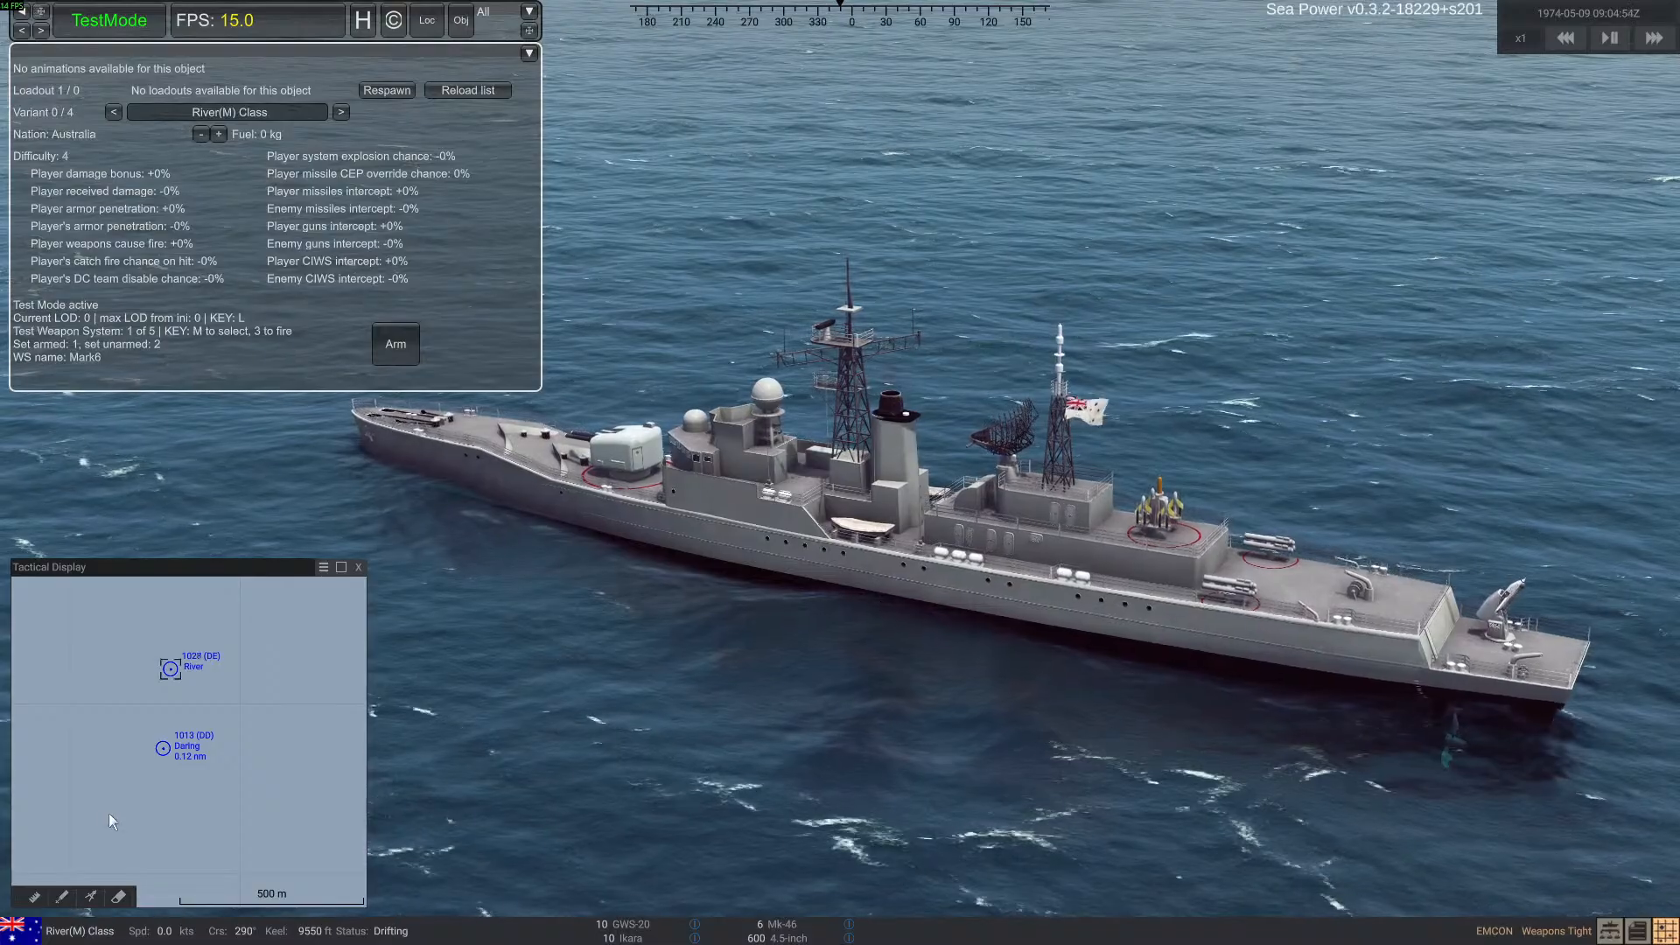
# Select the Daring-class ship and view it with the River-class ship behind it
pyautogui.click(163, 749)
pyautogui.moveTo(787, 702); pyautogui.dragTo(833, 702, button='right')
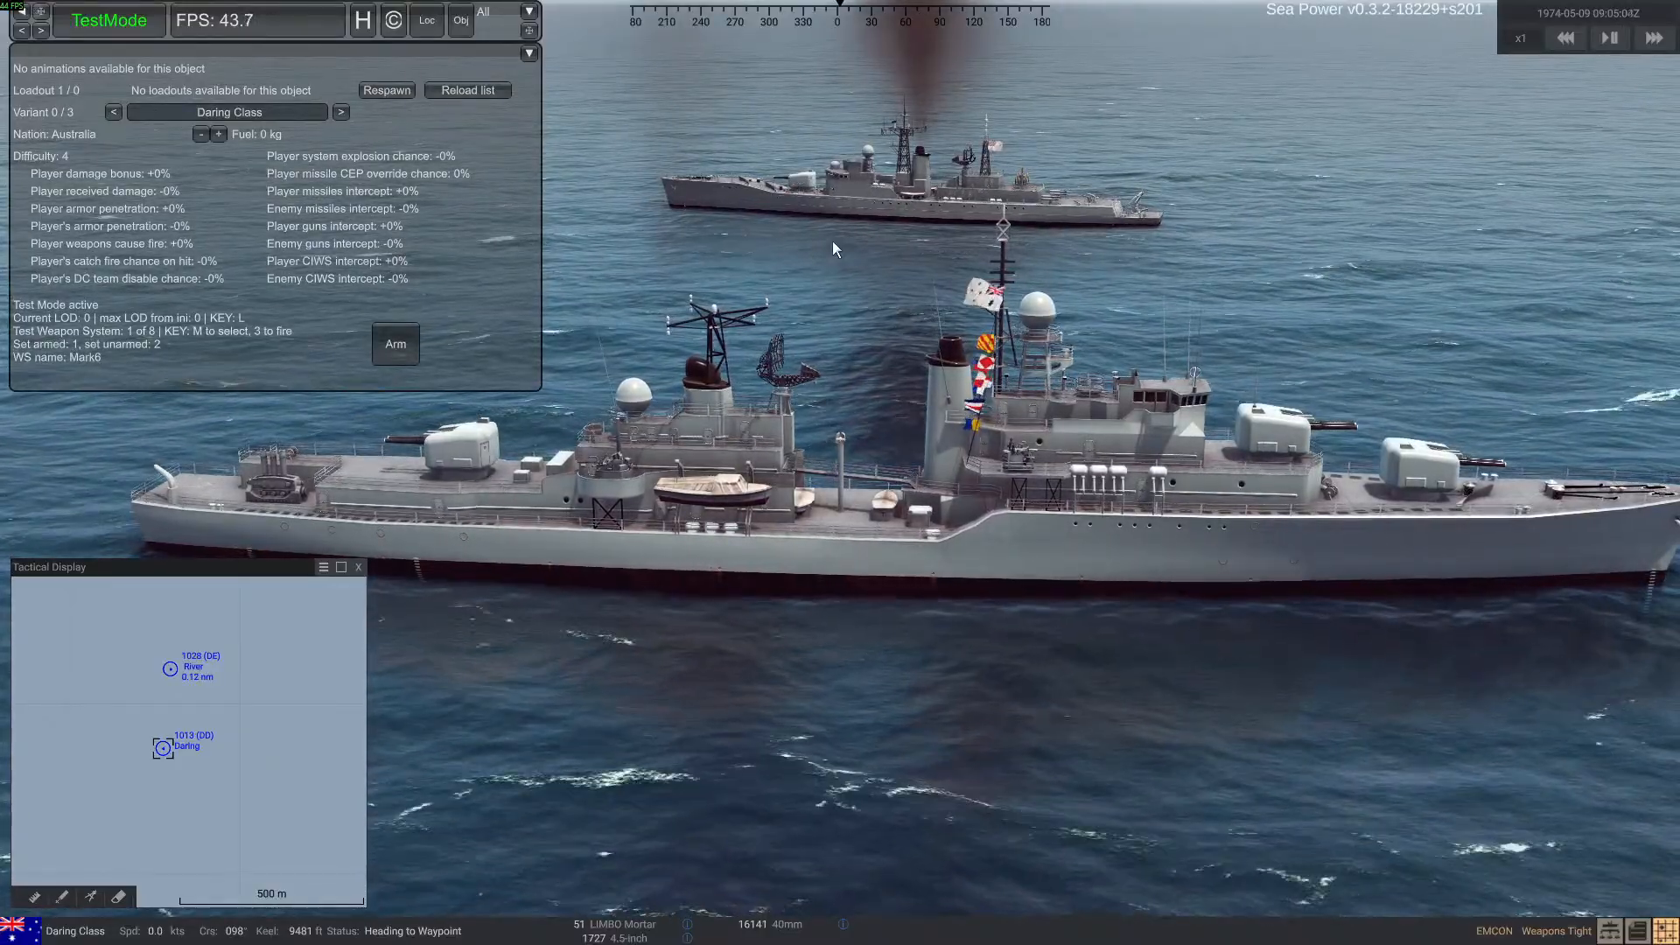
pyautogui.moveTo(828, 296); pyautogui.dragTo(872, 309, button='right')
pyautogui.scroll(-3, 849, 486)
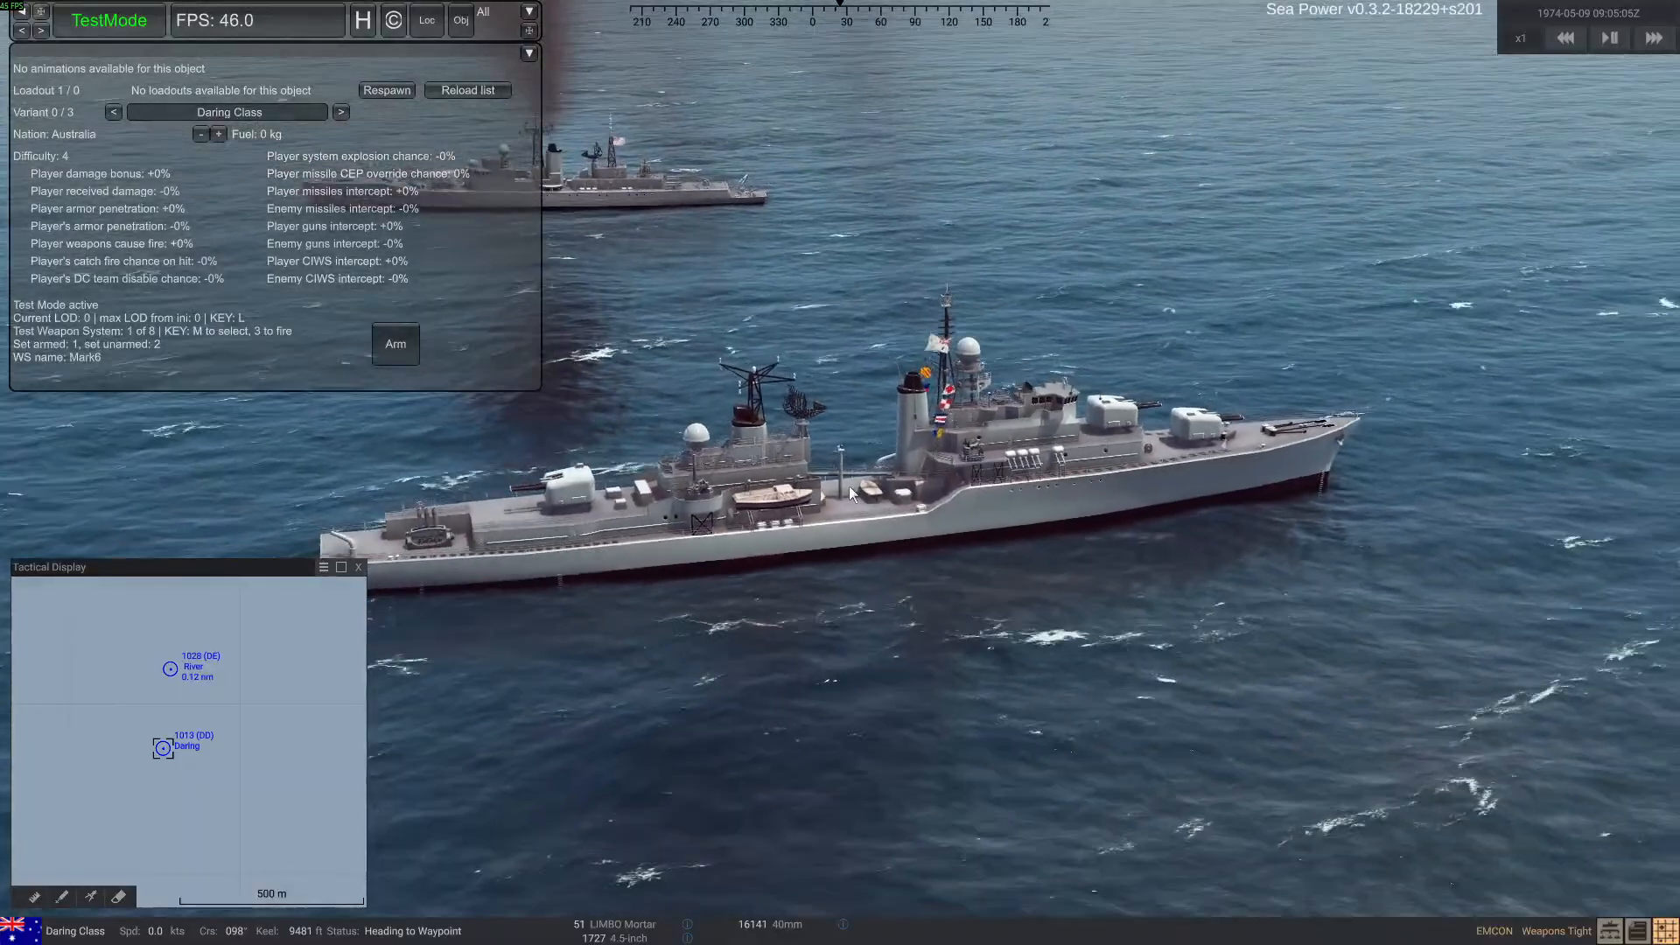
pyautogui.hotkey('alt', 'Tab')
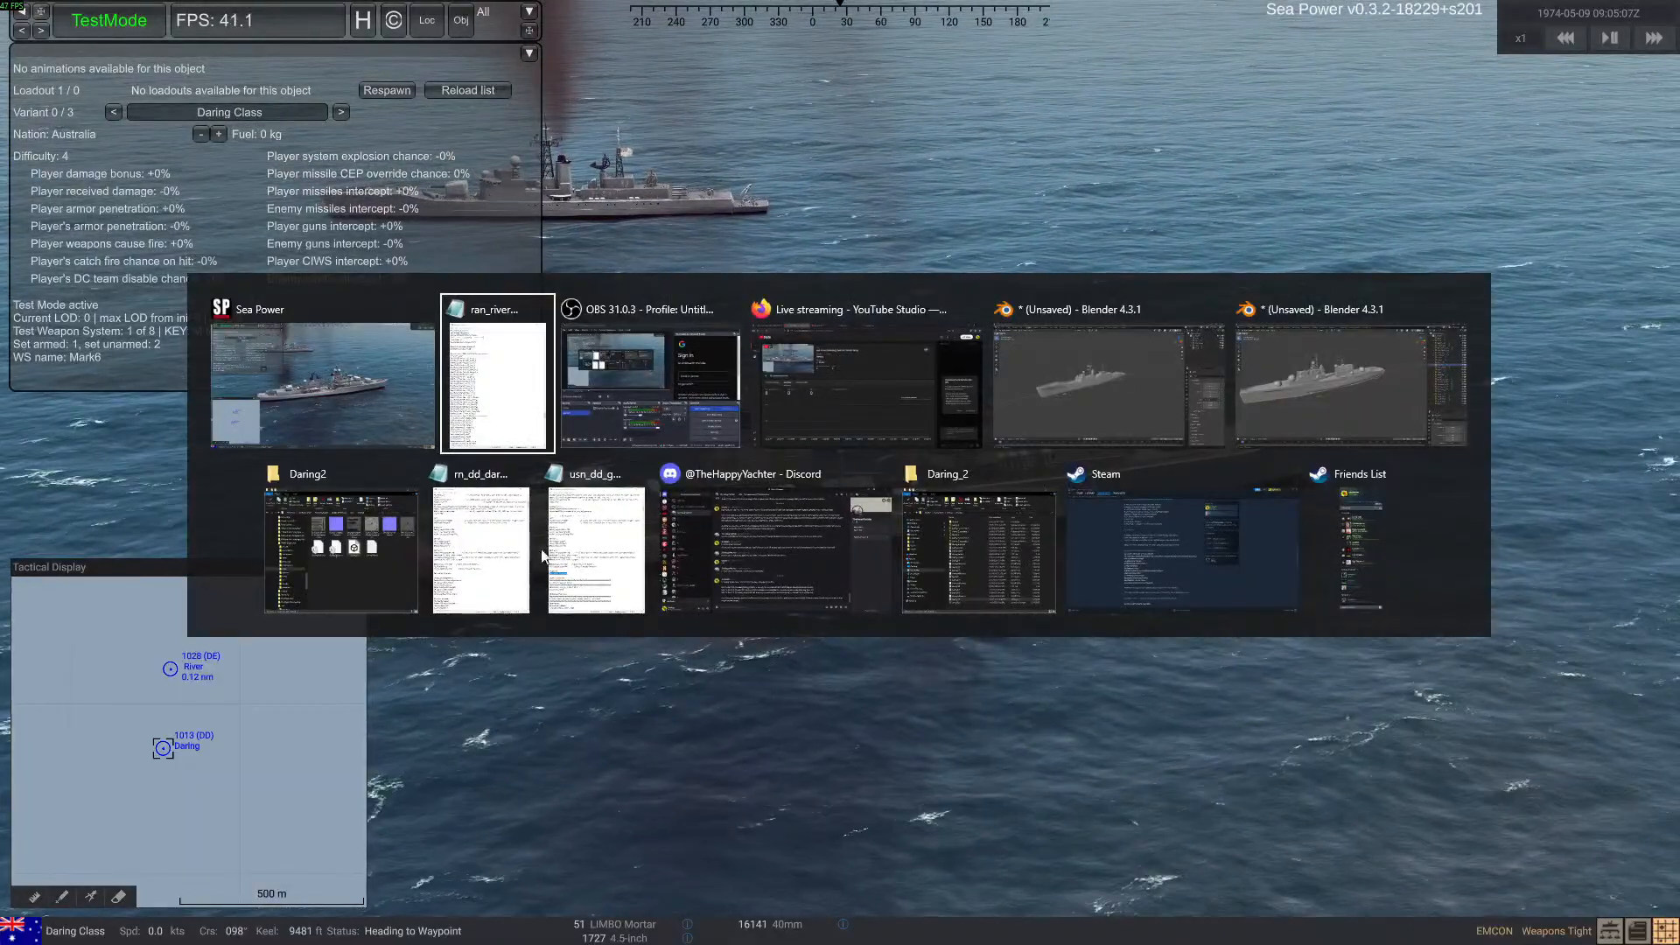
pyautogui.press('Escape')
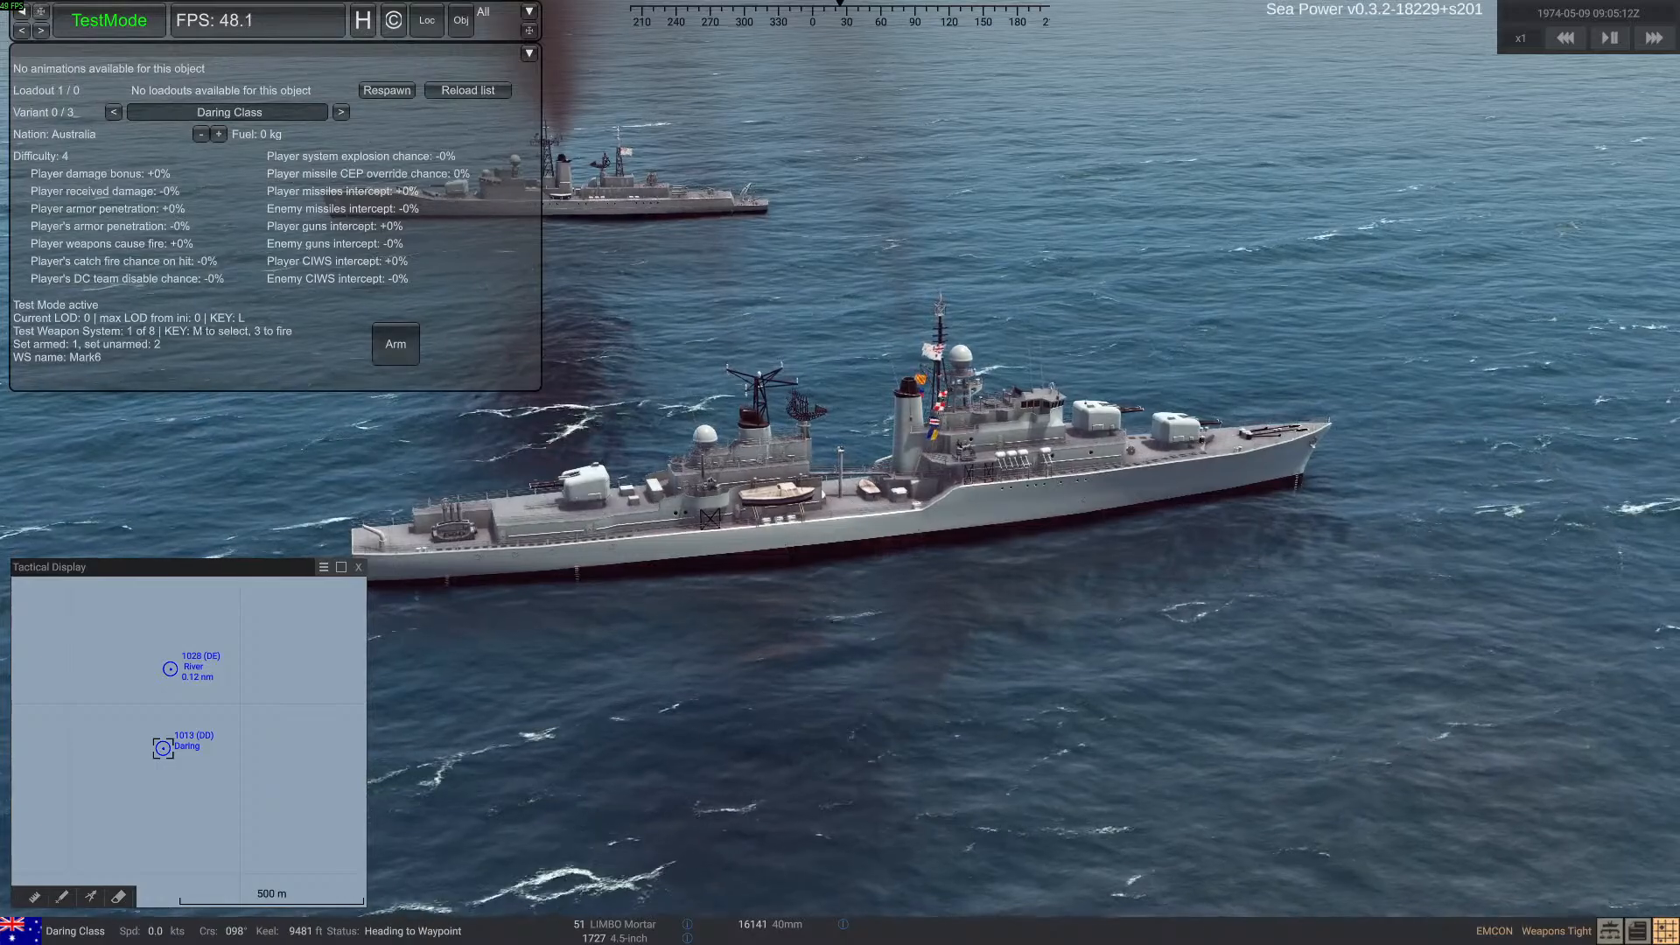
# Examine the hull, turret and superstructure entries under Mesh Colliders in the rn_dd_daring file
pyautogui.hotkey('alt', 'Tab')
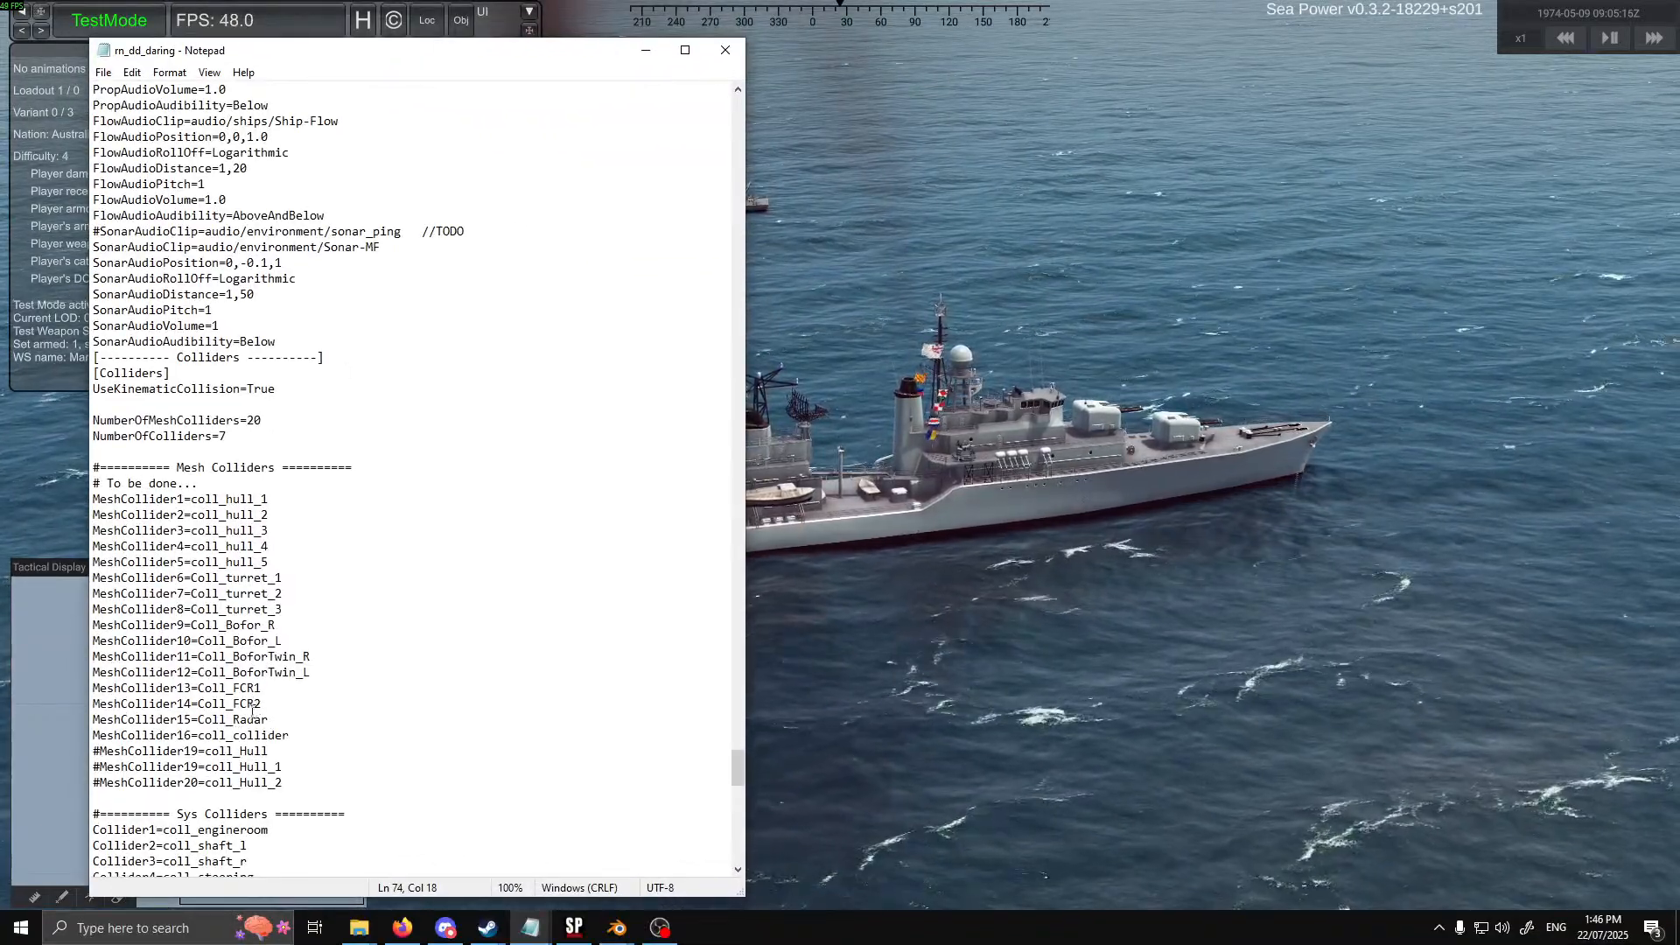
pyautogui.click(275, 501)
pyautogui.press('Down')
pyautogui.press('Down')
pyautogui.press('Down')
pyautogui.press('Down')
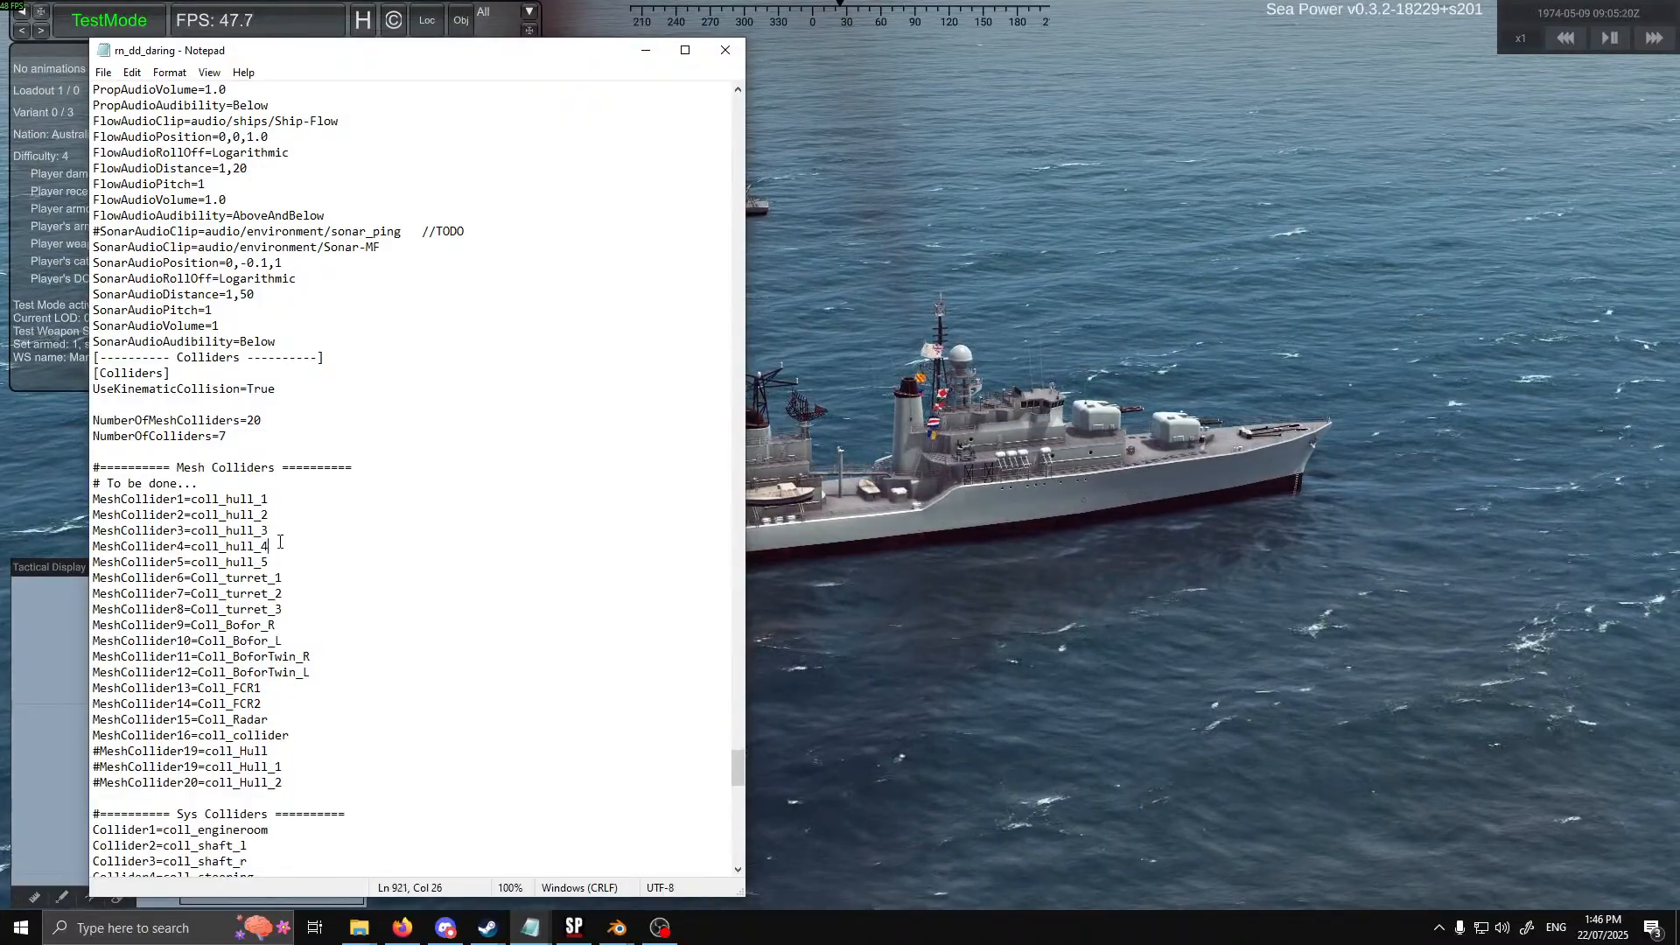
pyautogui.click(303, 733)
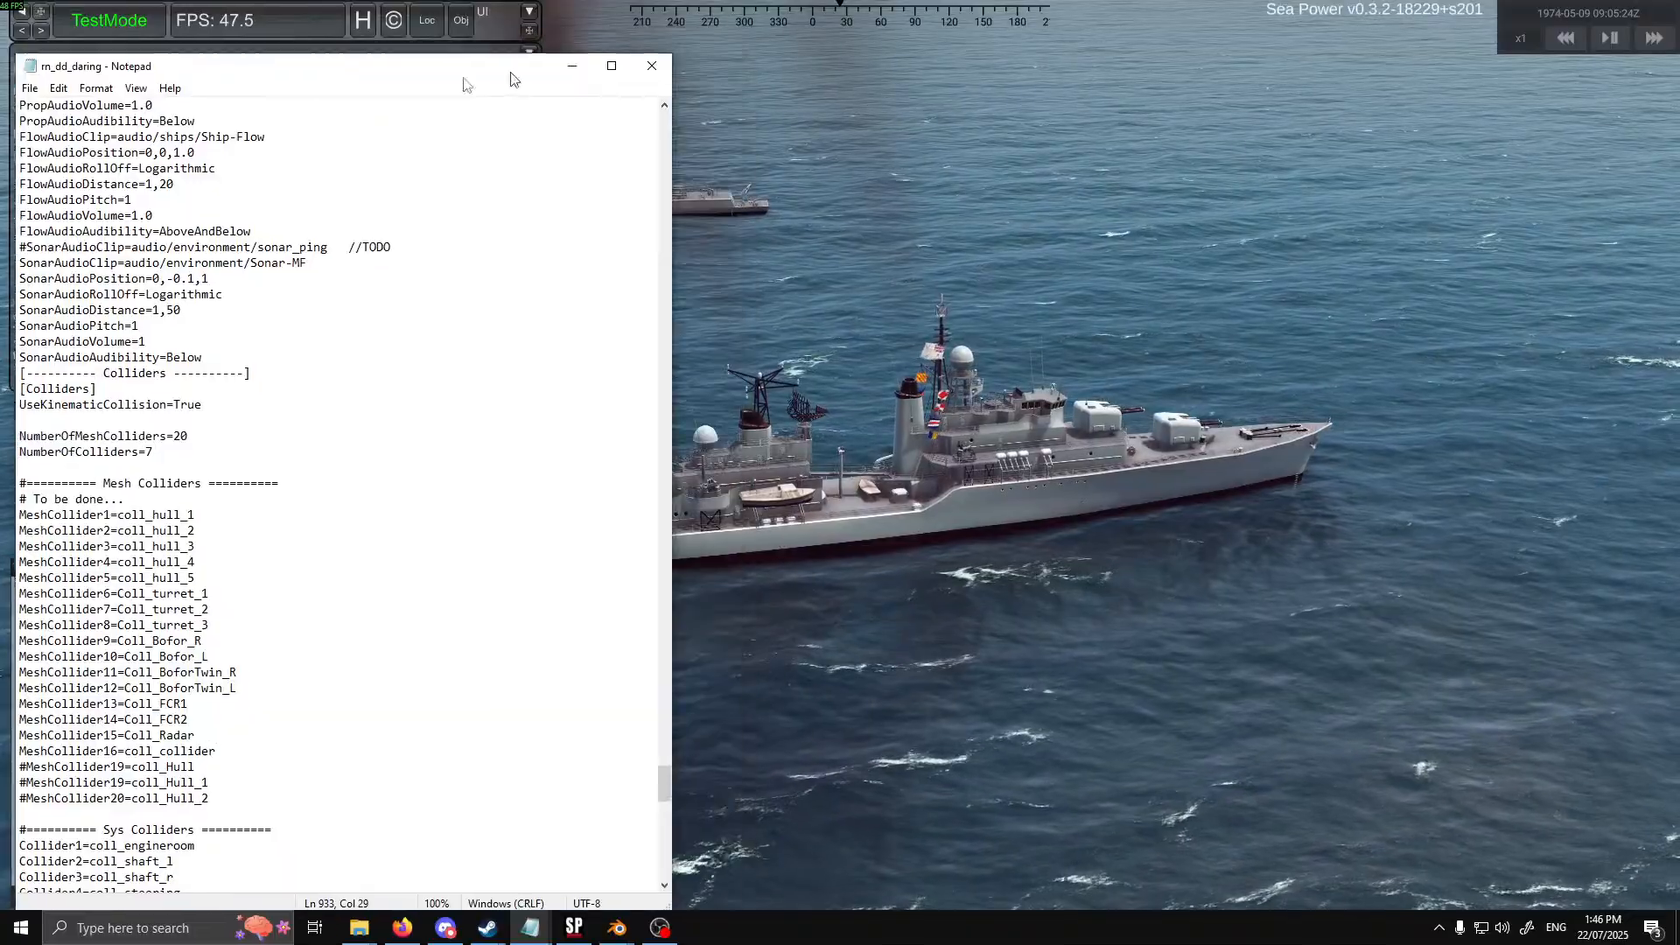
# Switch to the Daring-class model in Blender and inspect its Structure_1_Coll to Structure_5_Coll collider meshes
pyautogui.hotkey('alt', 'Tab')
pyautogui.click(1245, 398)
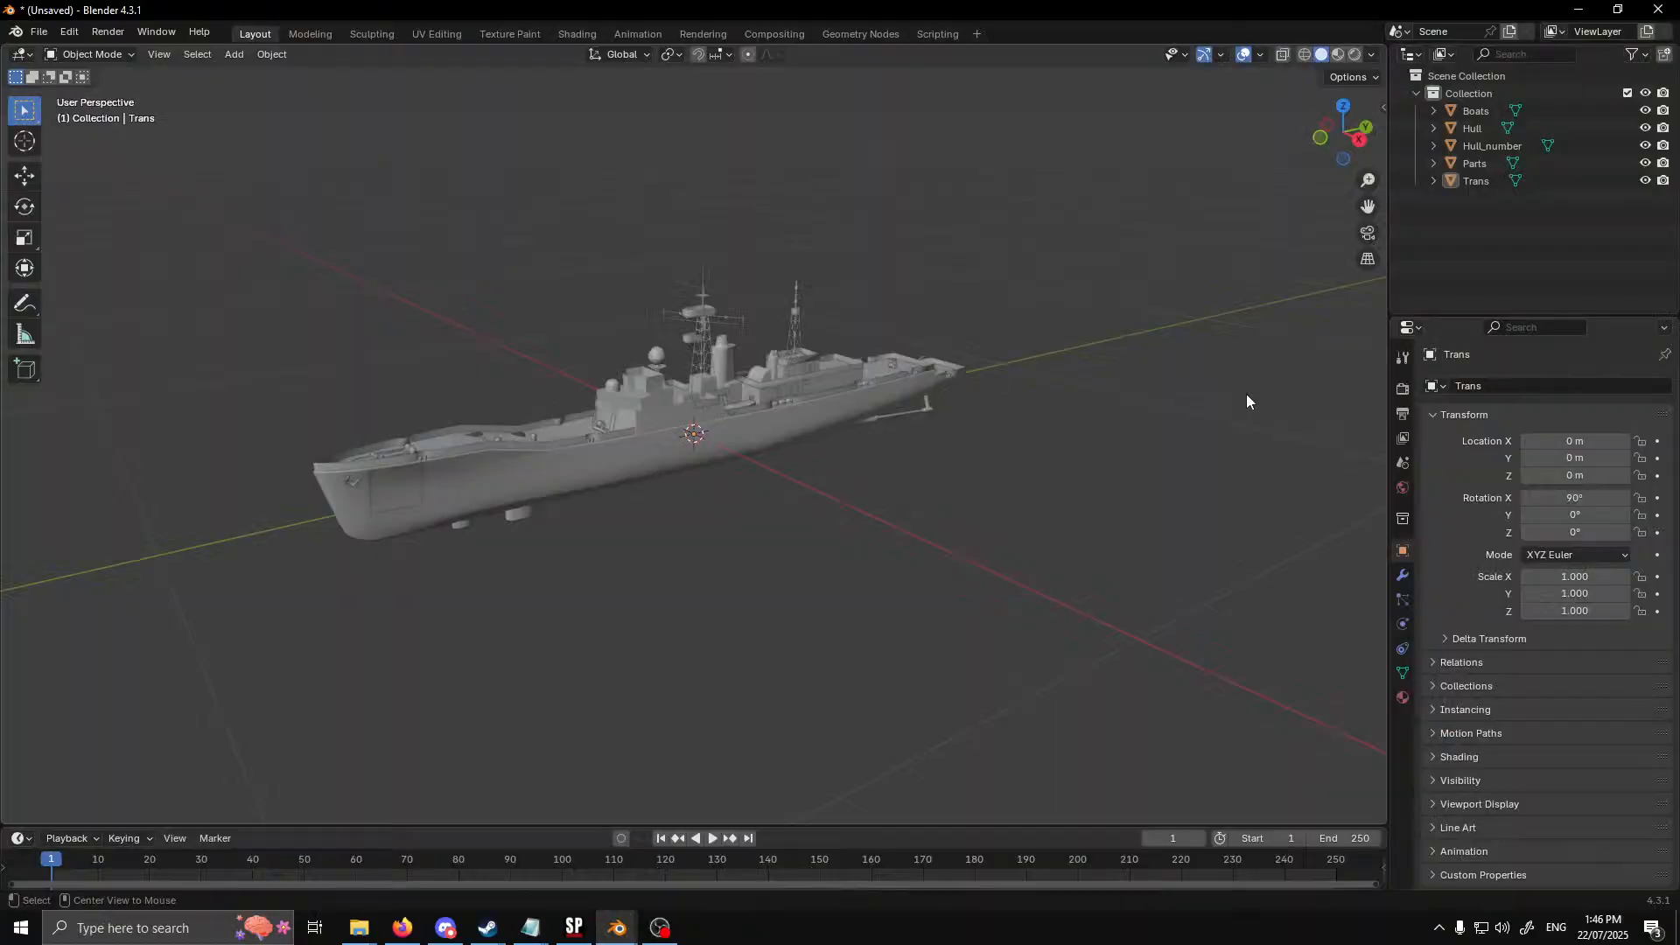
pyautogui.click(614, 929)
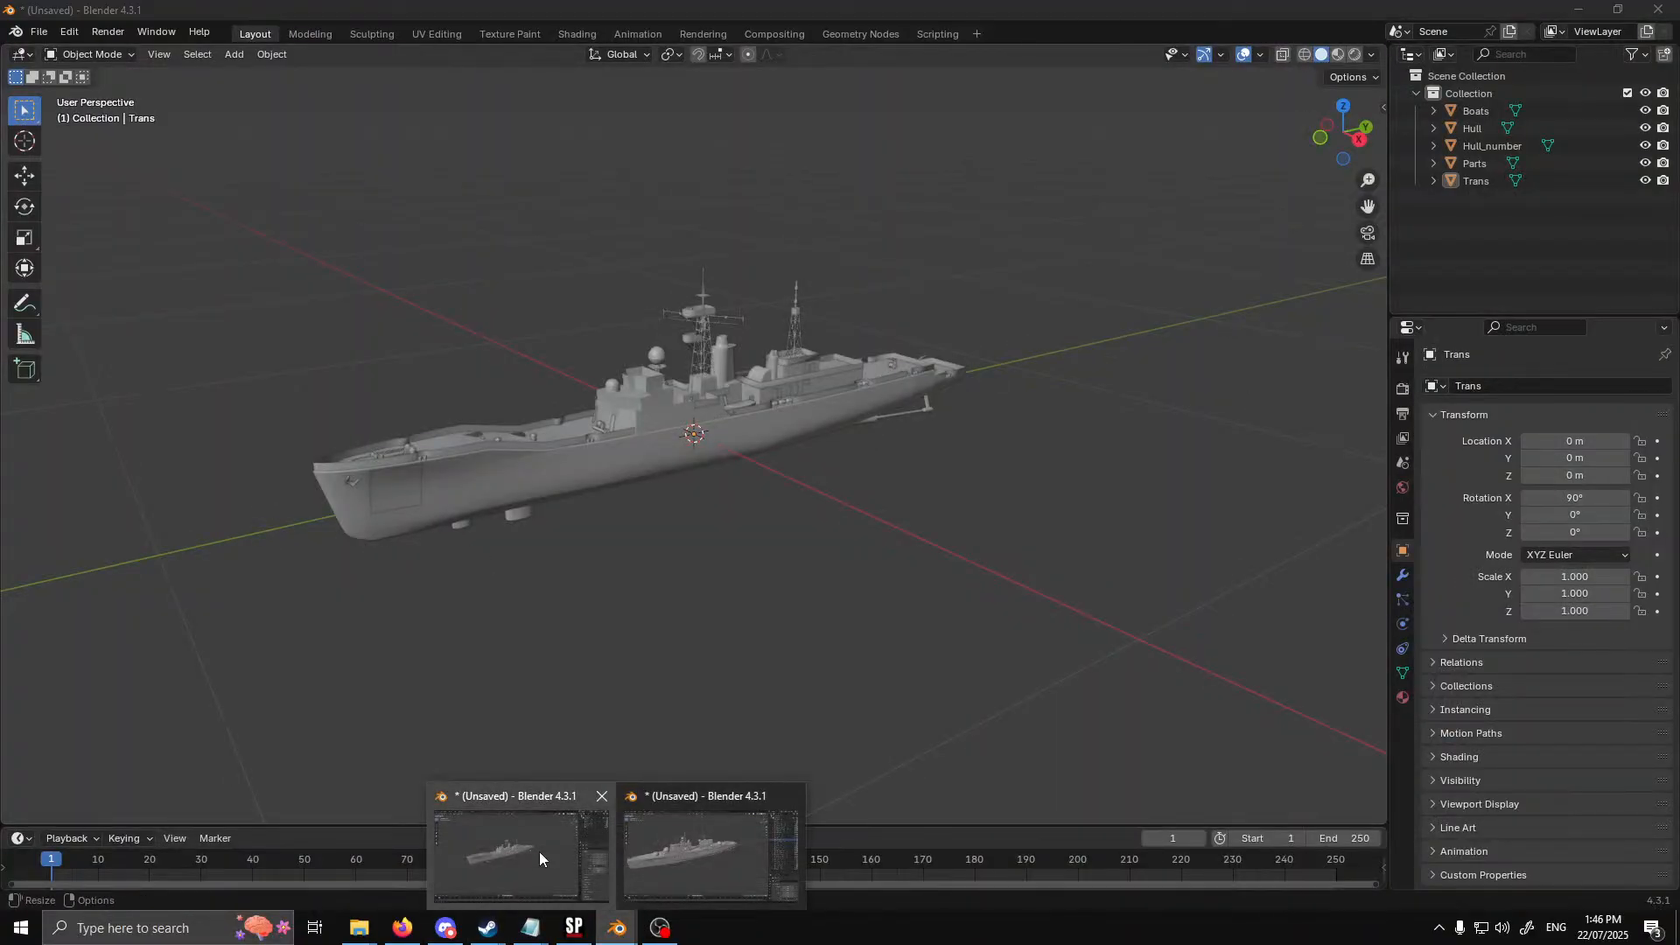
pyautogui.click(539, 853)
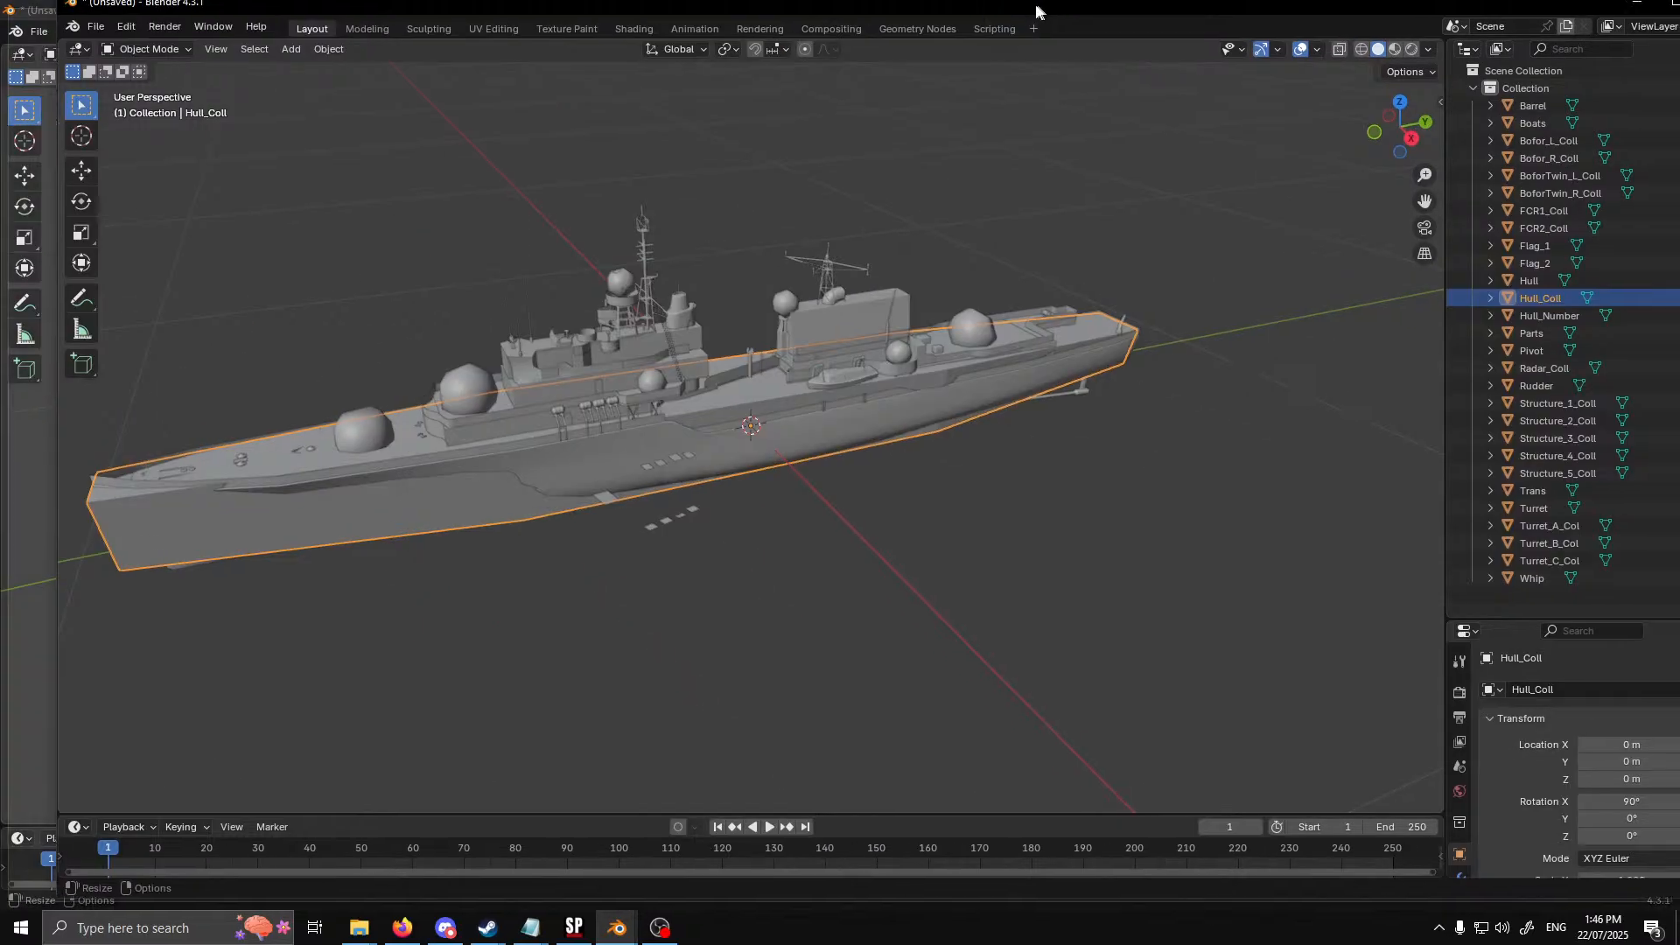
pyautogui.click(1533, 428)
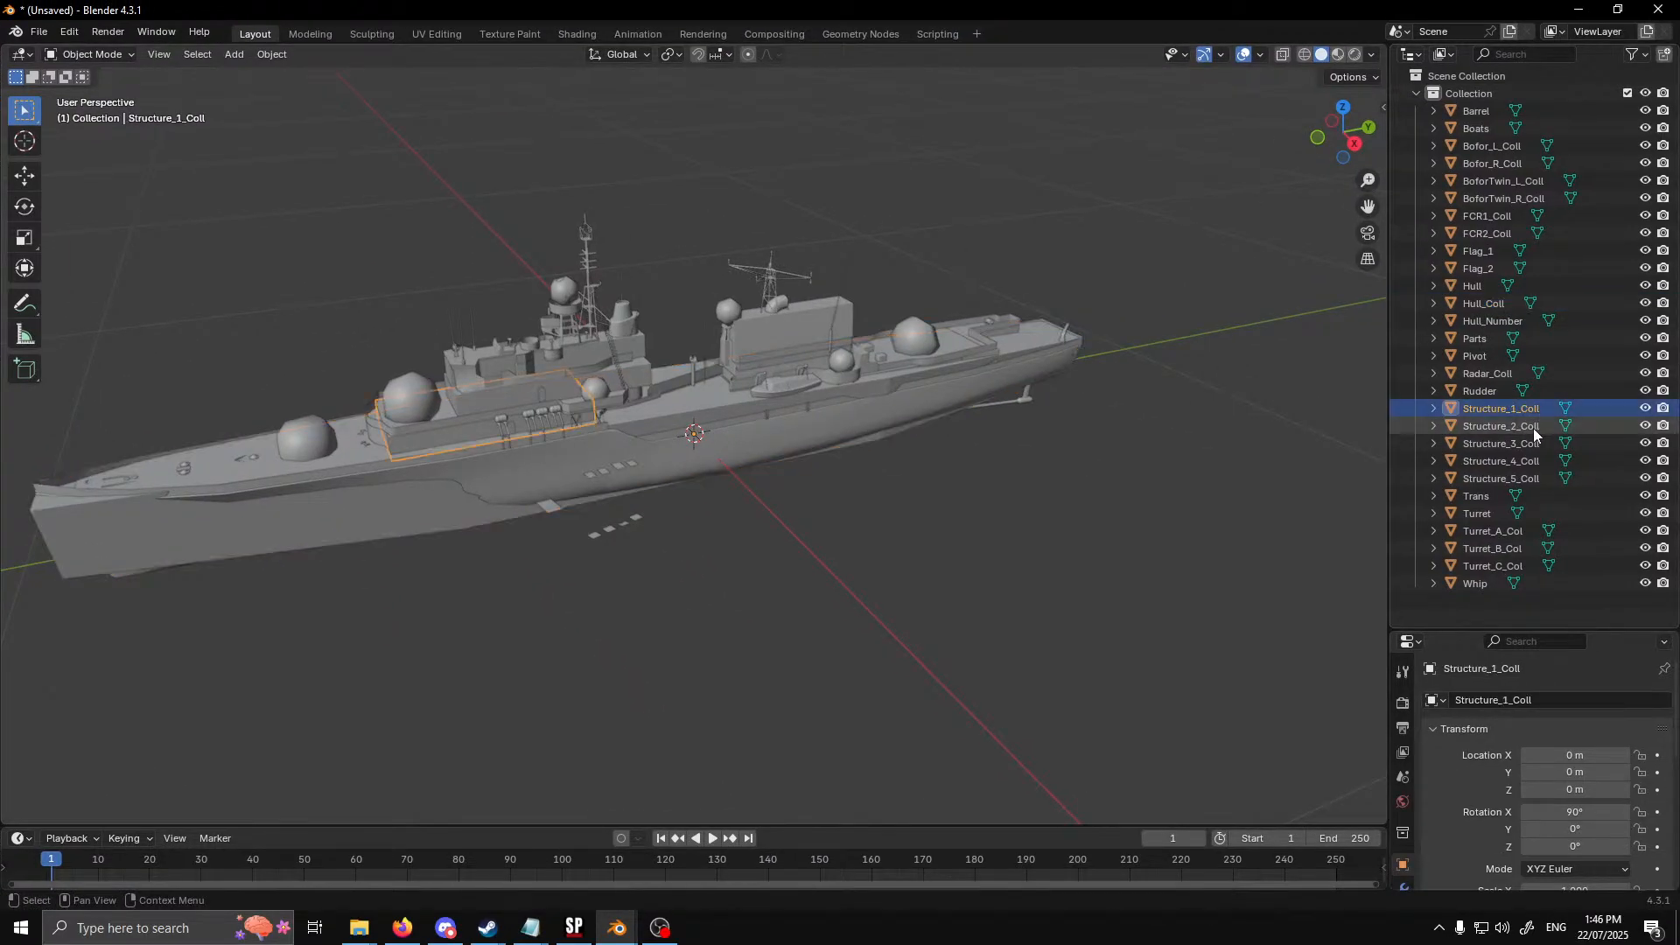
pyautogui.click(1531, 445)
pyautogui.click(1529, 463)
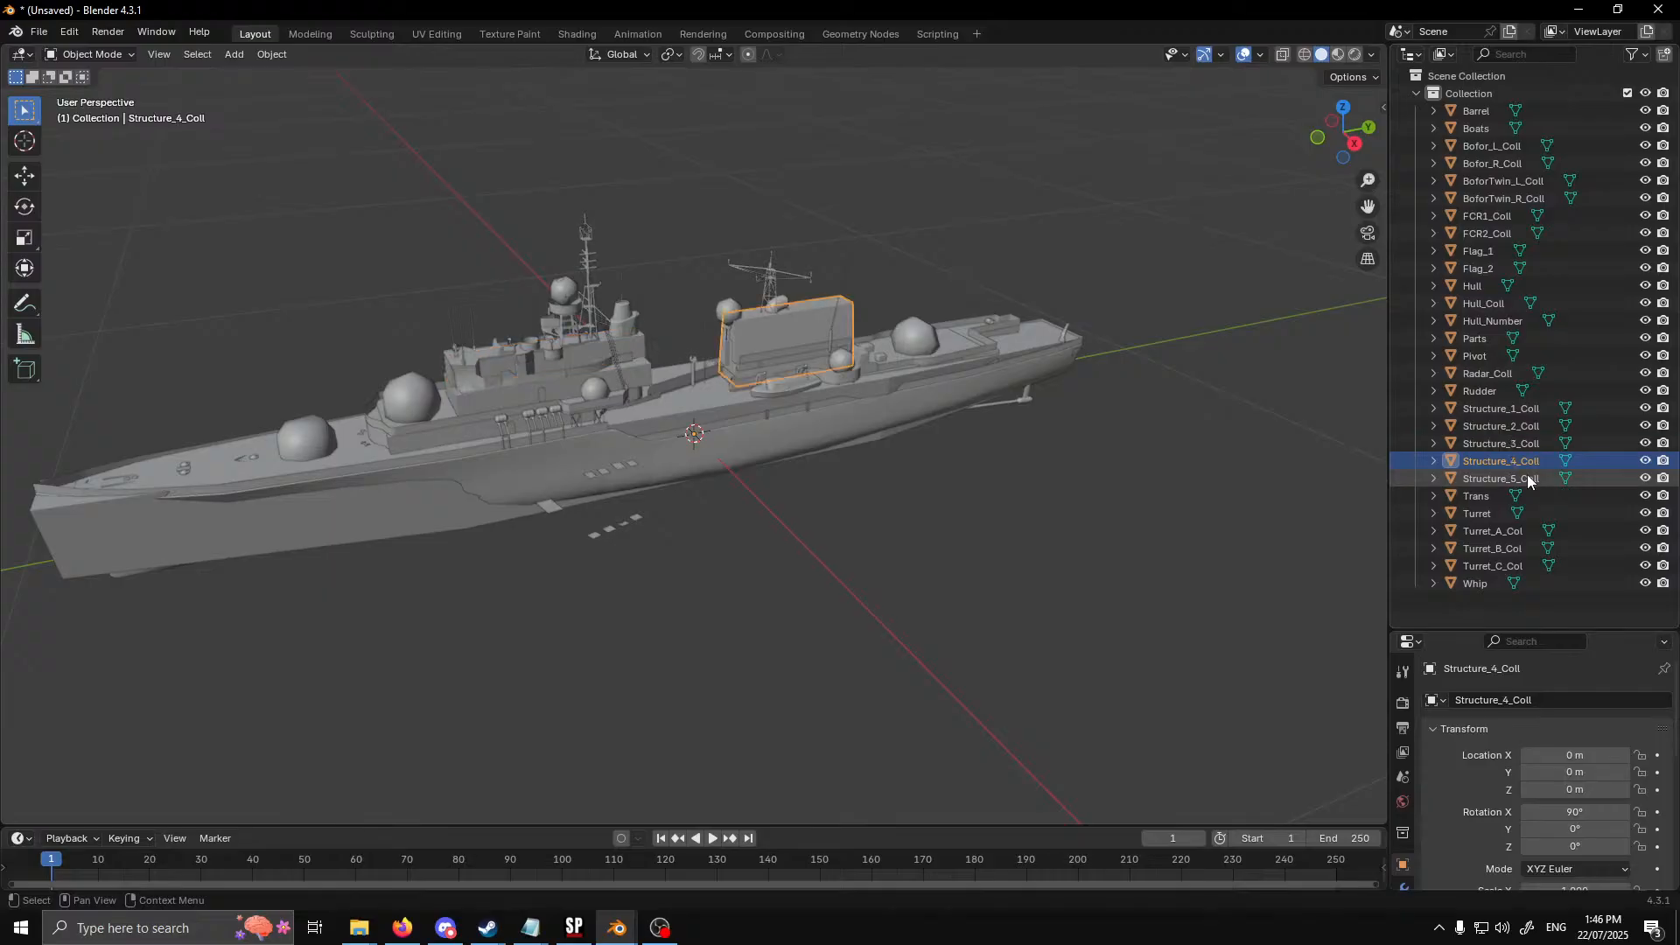
pyautogui.click(1528, 481)
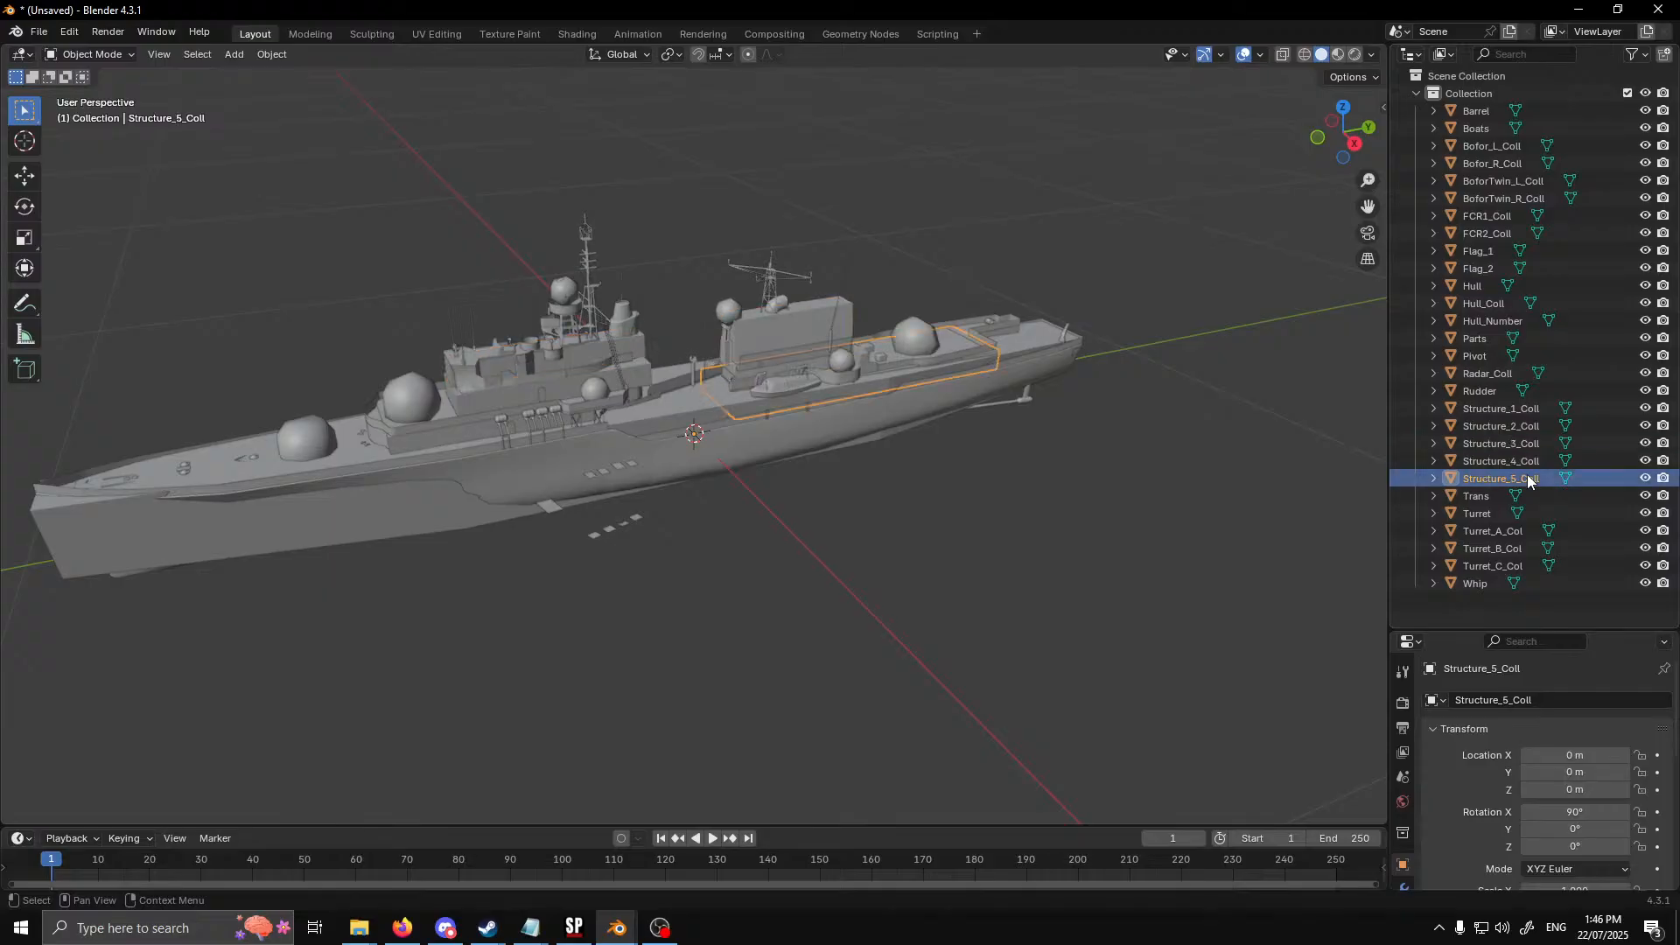
# Inspect the Daring-class model's collider meshes for the turrets, hull and fire-control radars
pyautogui.click(1526, 530)
pyautogui.click(1529, 548)
pyautogui.click(1519, 568)
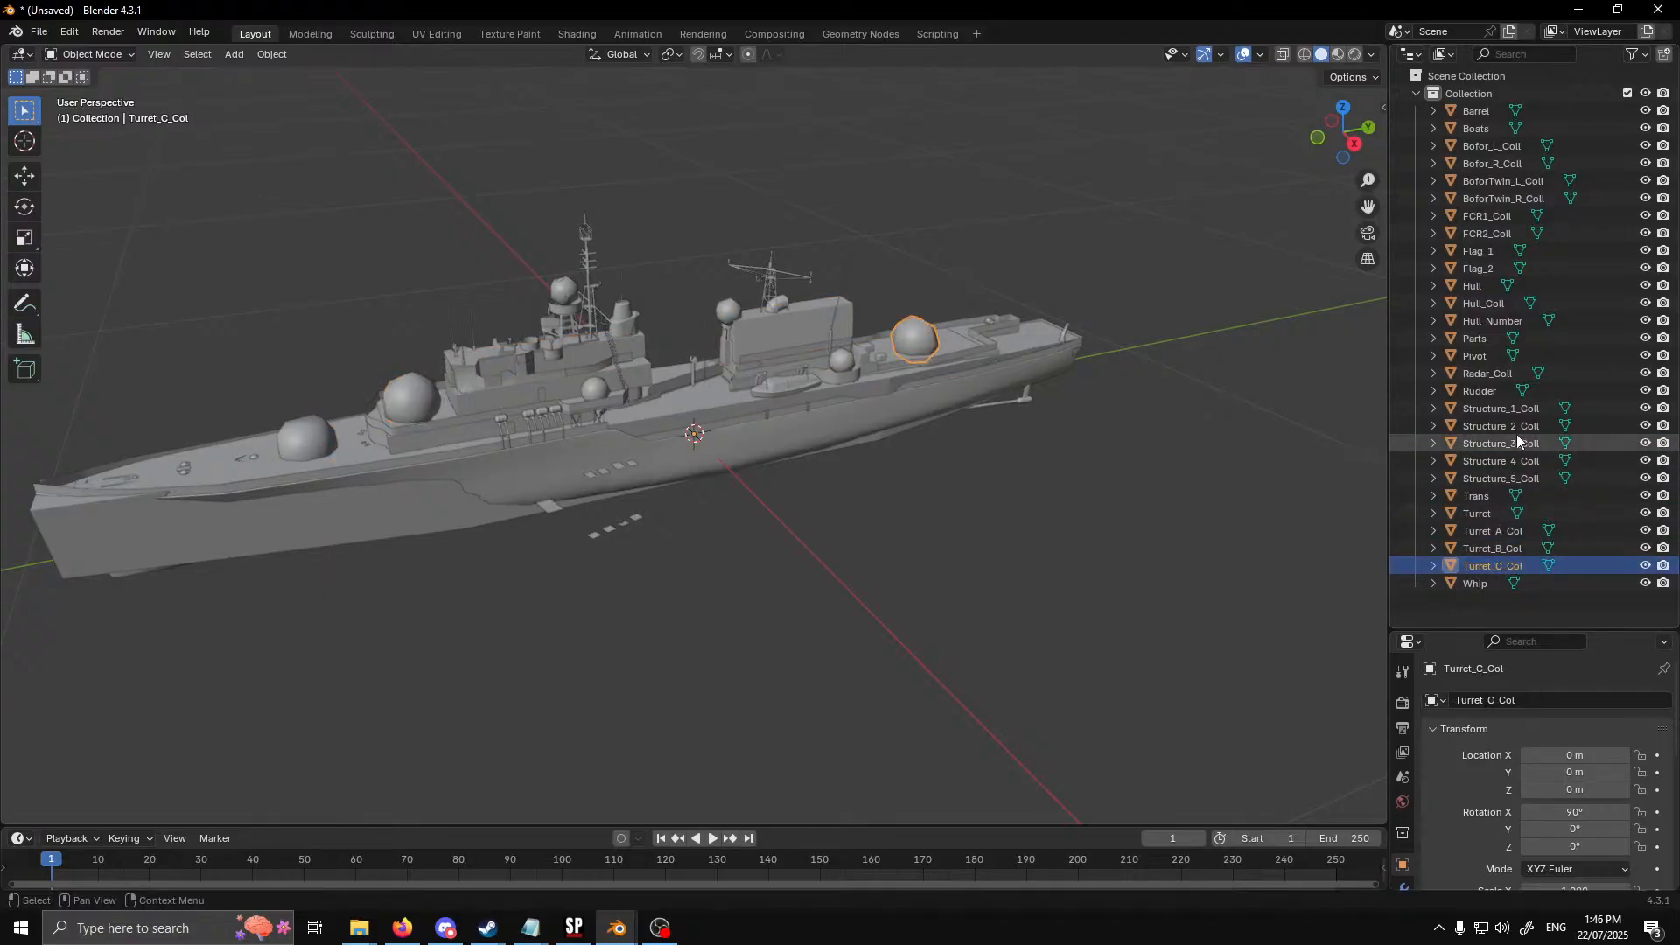
pyautogui.click(1499, 305)
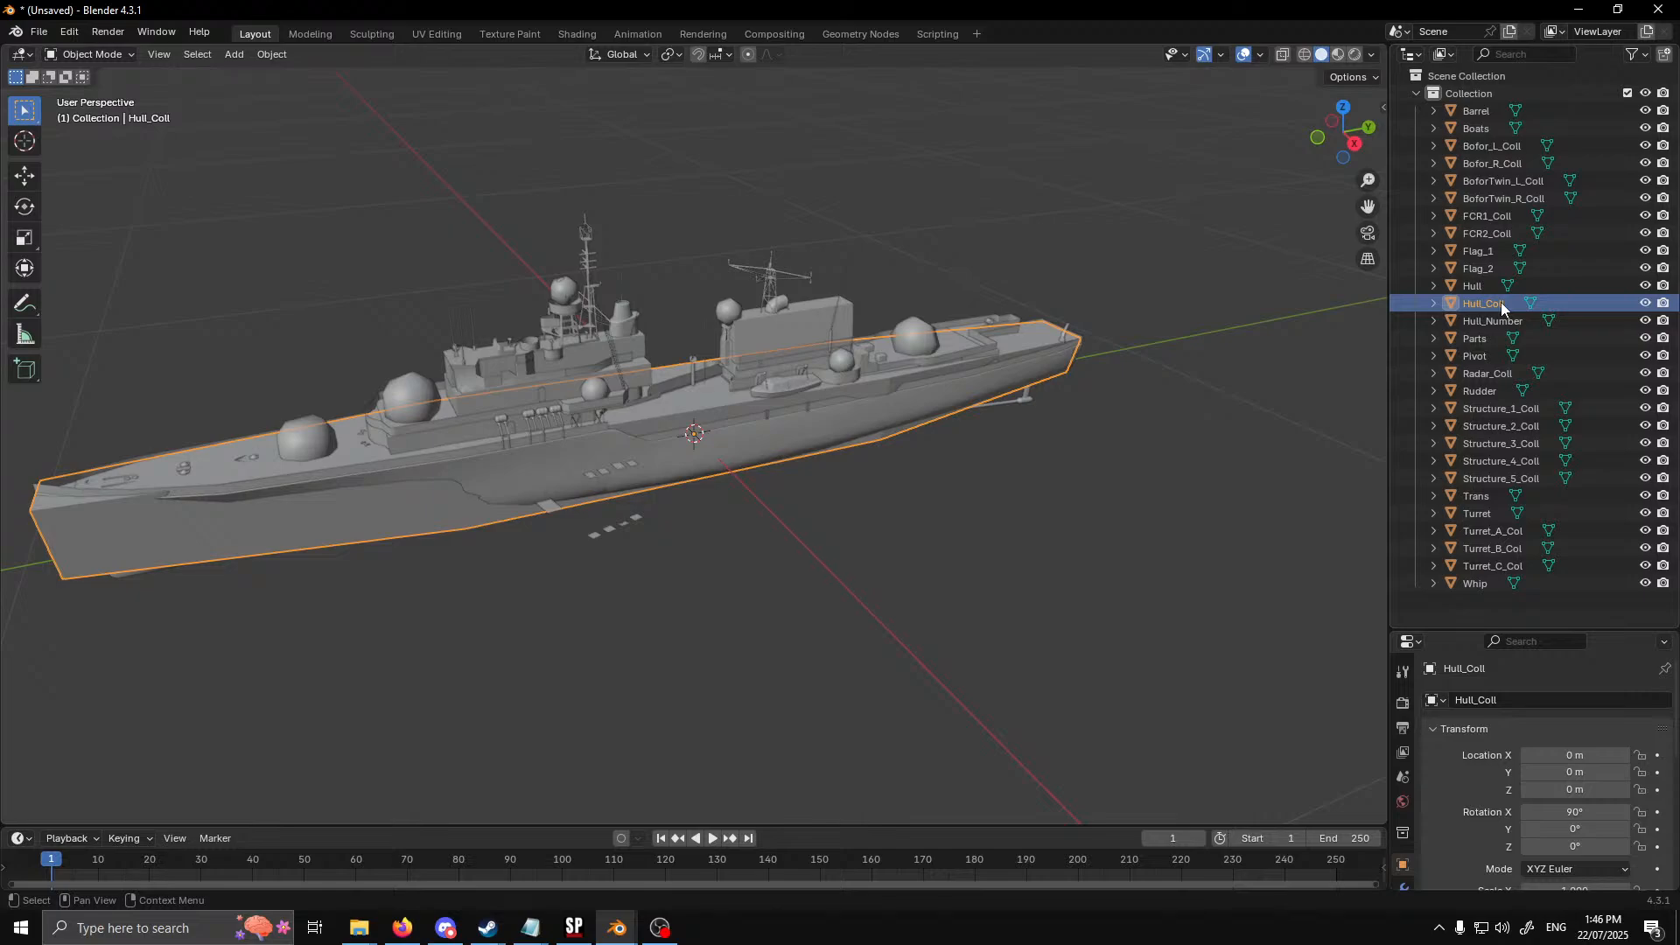
pyautogui.click(1493, 234)
pyautogui.click(1493, 219)
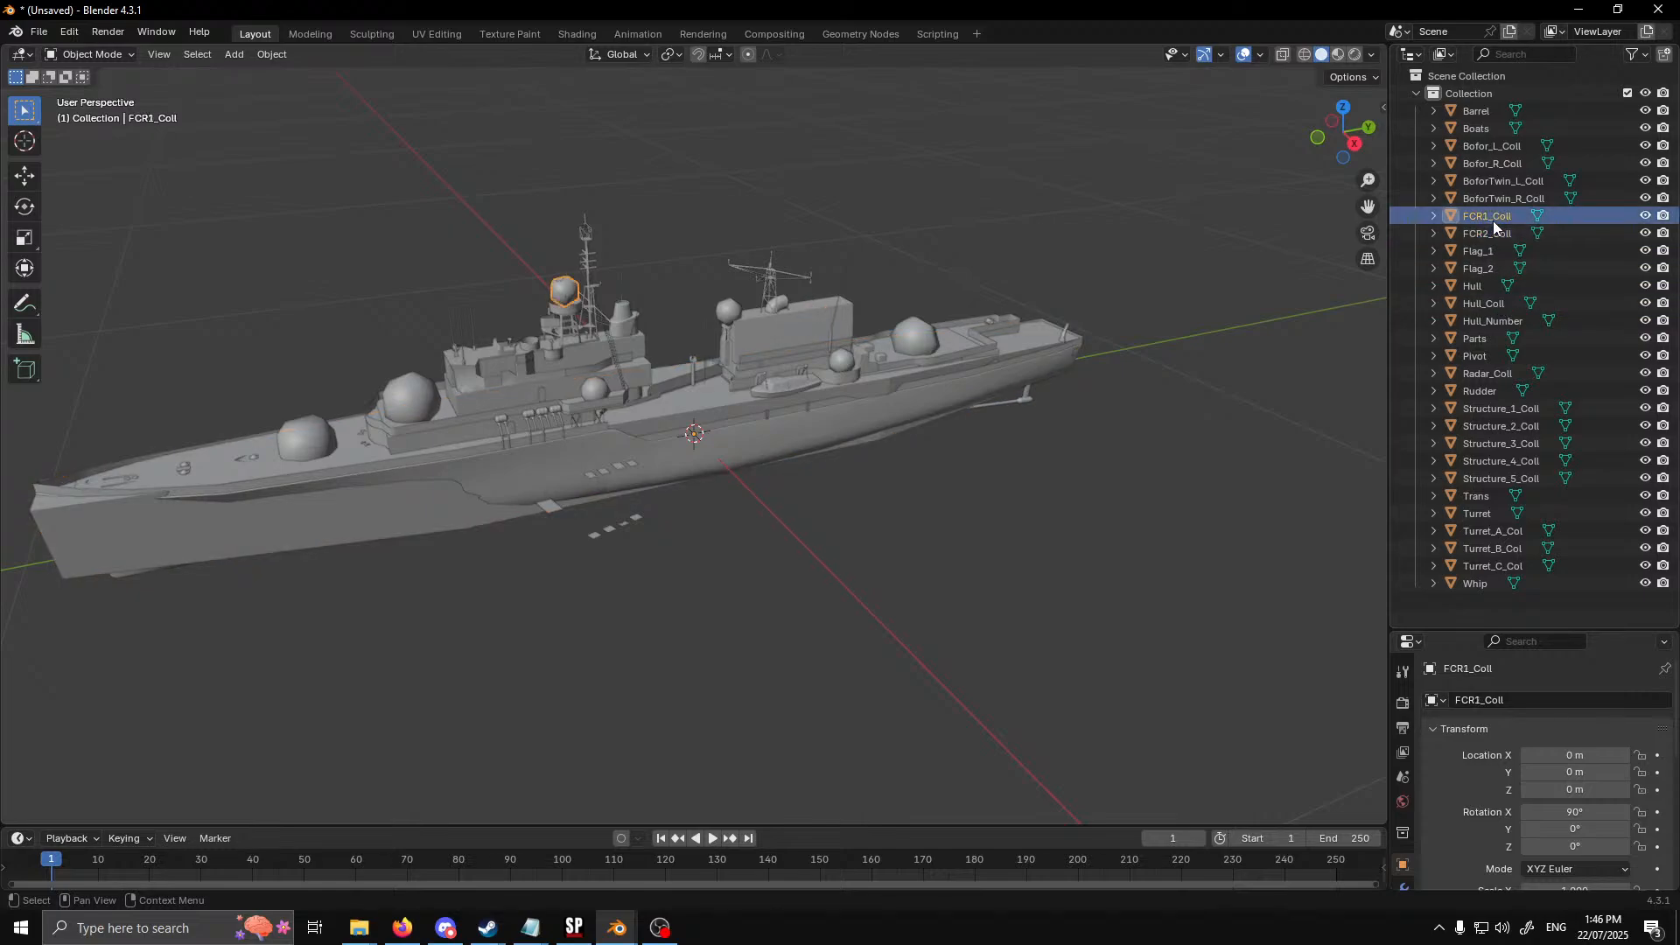
# Inspect the Daring-class model's Bofors collider meshes, and return to the River-class model in the other Blender window
pyautogui.click(1498, 199)
pyautogui.click(1504, 181)
pyautogui.click(1503, 164)
pyautogui.click(1500, 147)
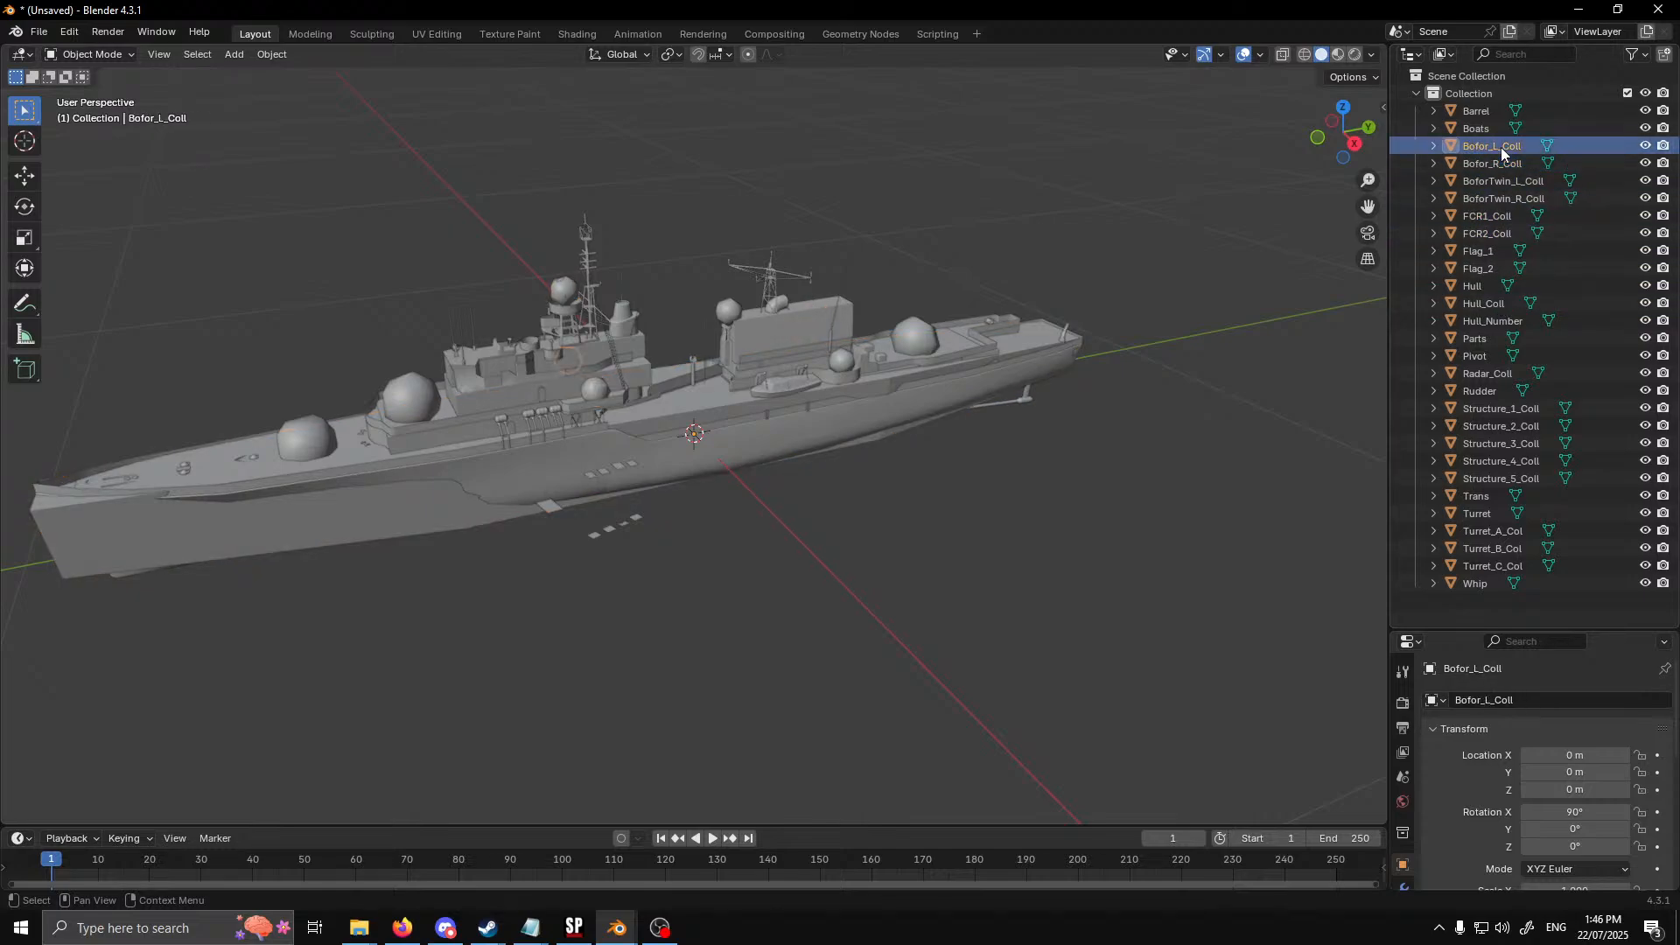
pyautogui.moveTo(1396, 7); pyautogui.dragTo(1350, 12)
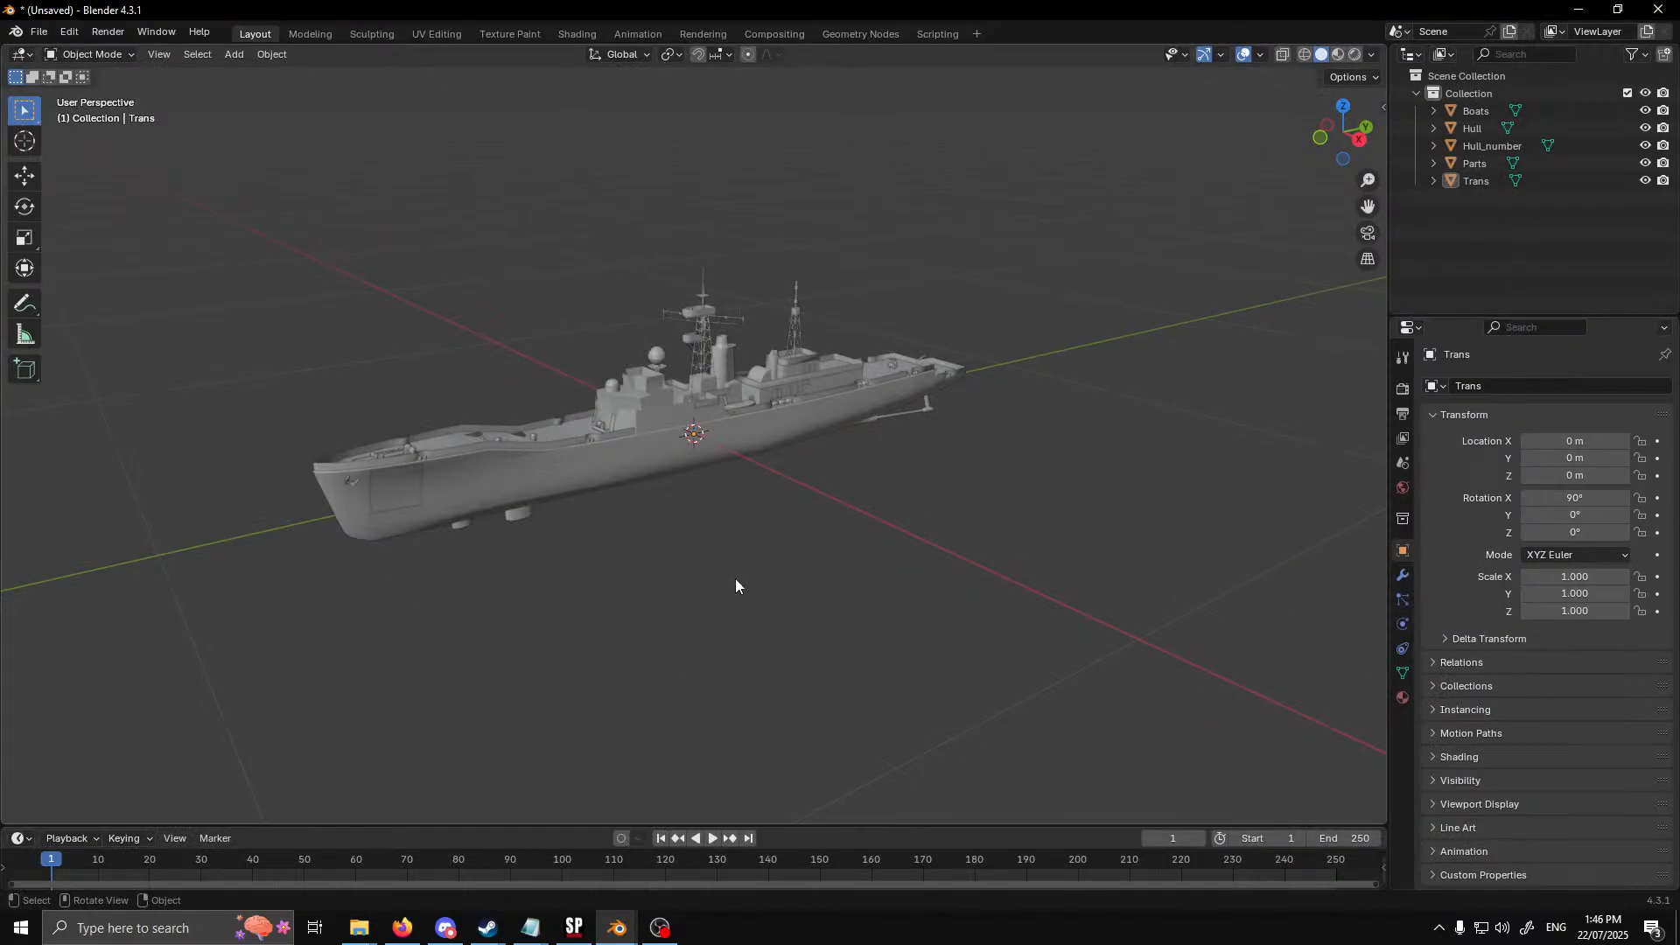
# Add a cube mesh at the centre of the River-class ship model
pyautogui.moveTo(735, 580); pyautogui.dragTo(753, 618, button='middle')
pyautogui.scroll(5, 595, 604)
pyautogui.scroll(-6, 601, 569)
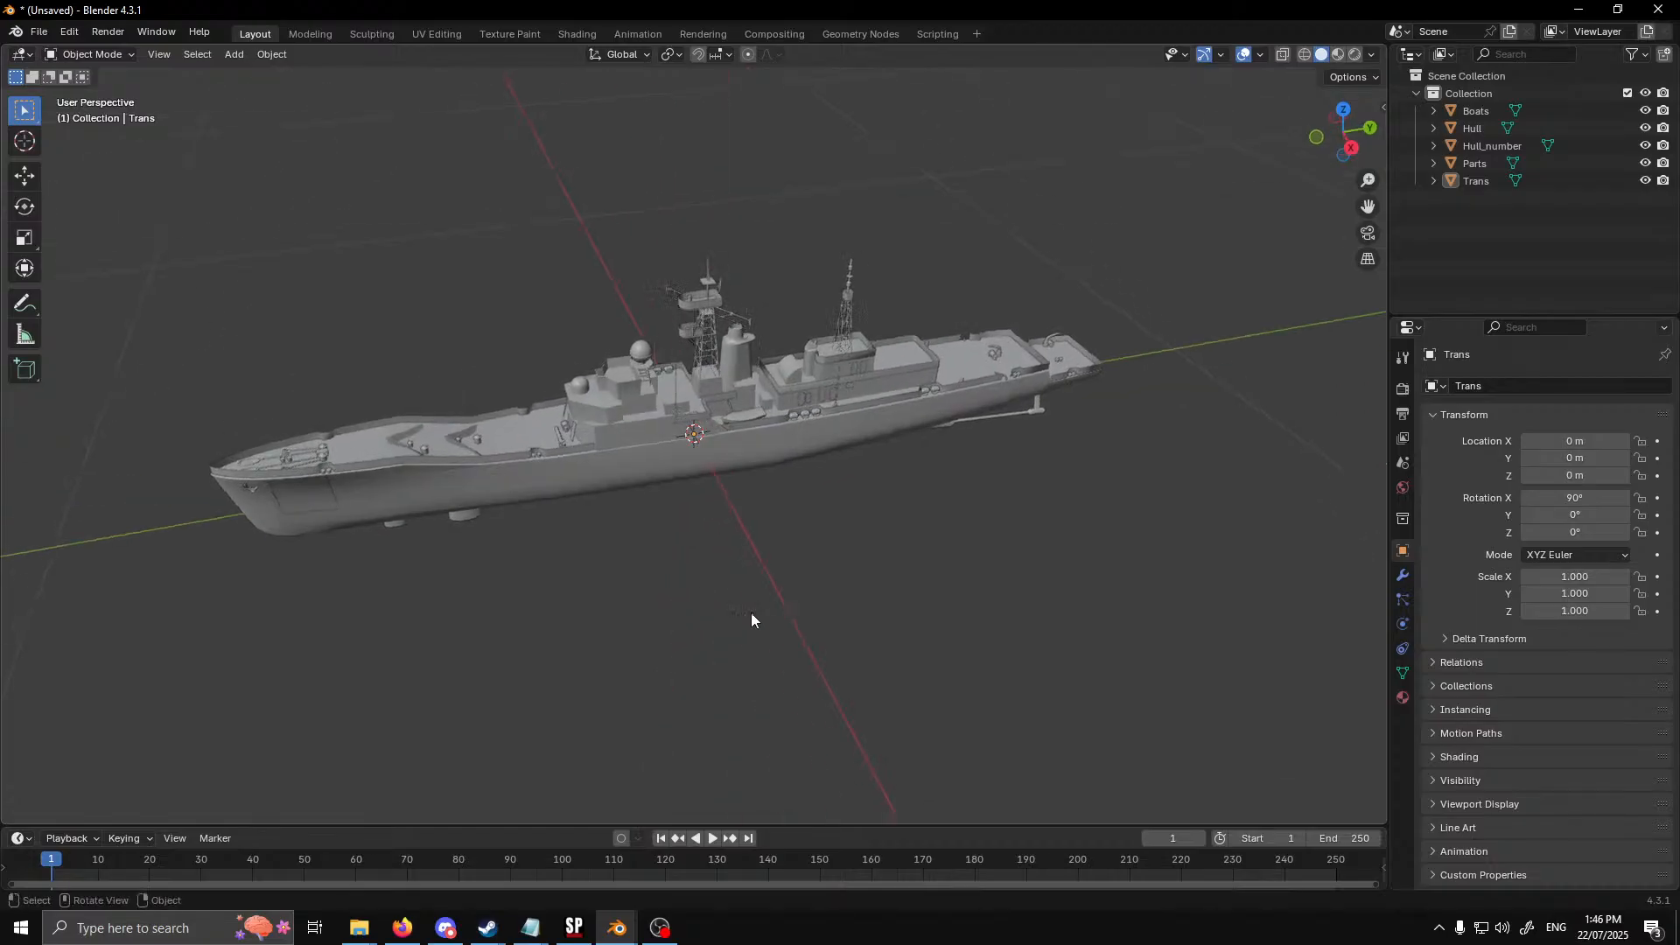
pyautogui.moveTo(612, 630); pyautogui.dragTo(585, 610, button='middle')
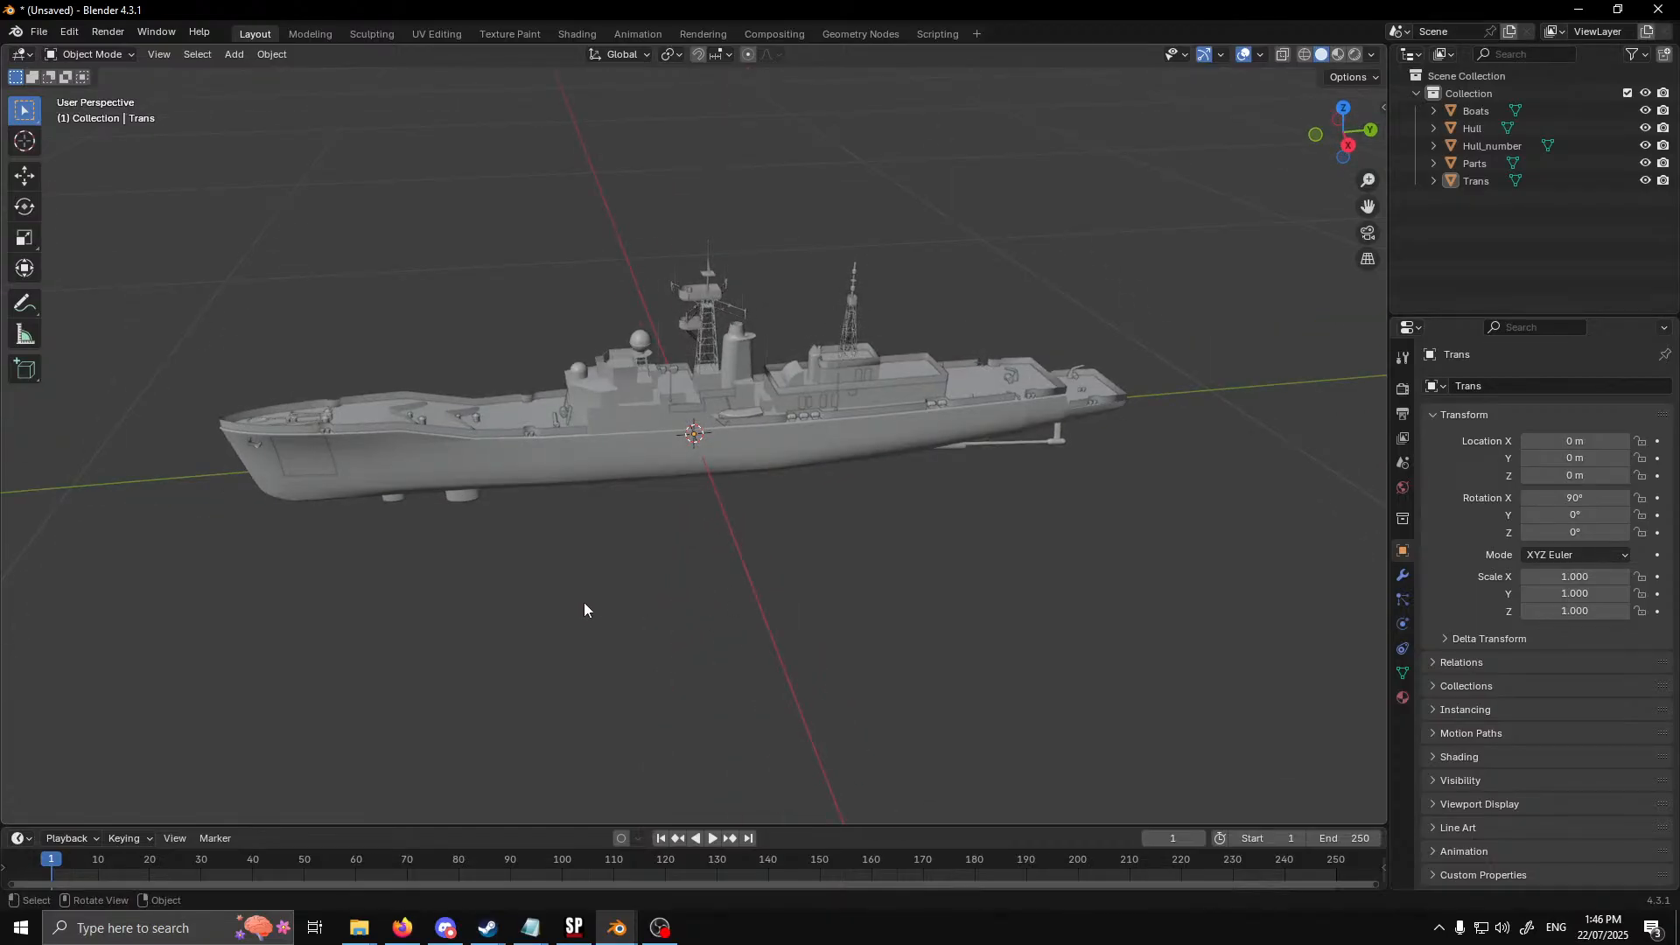
pyautogui.click(235, 55)
pyautogui.moveTo(238, 74)
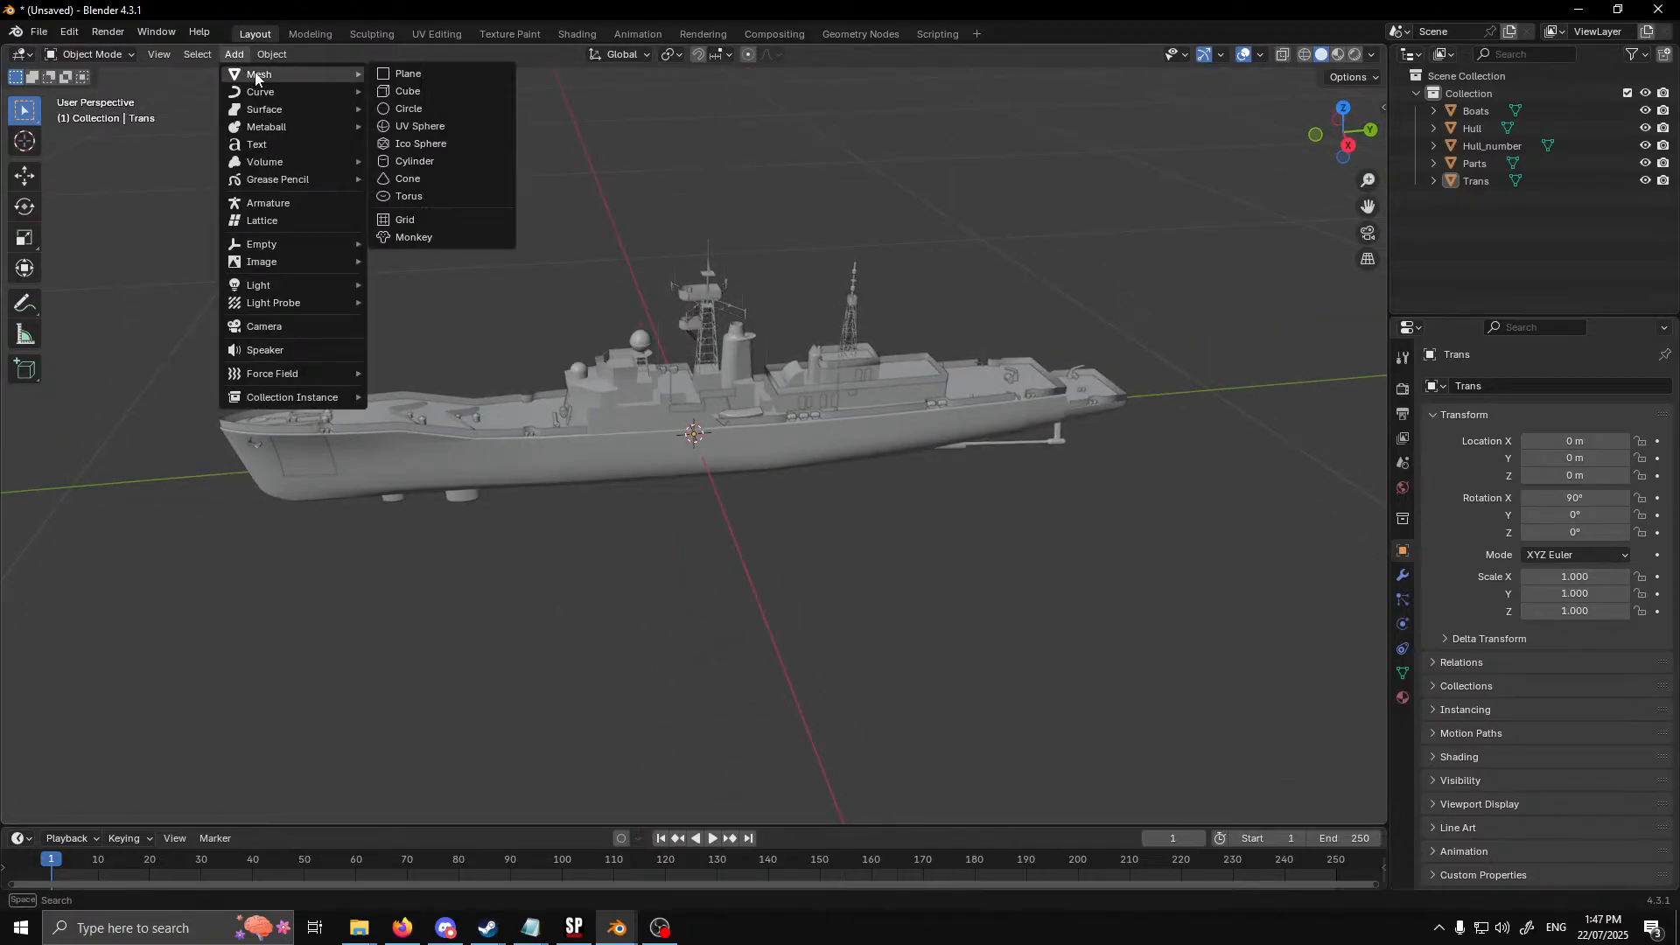
pyautogui.click(481, 96)
pyautogui.click(780, 522)
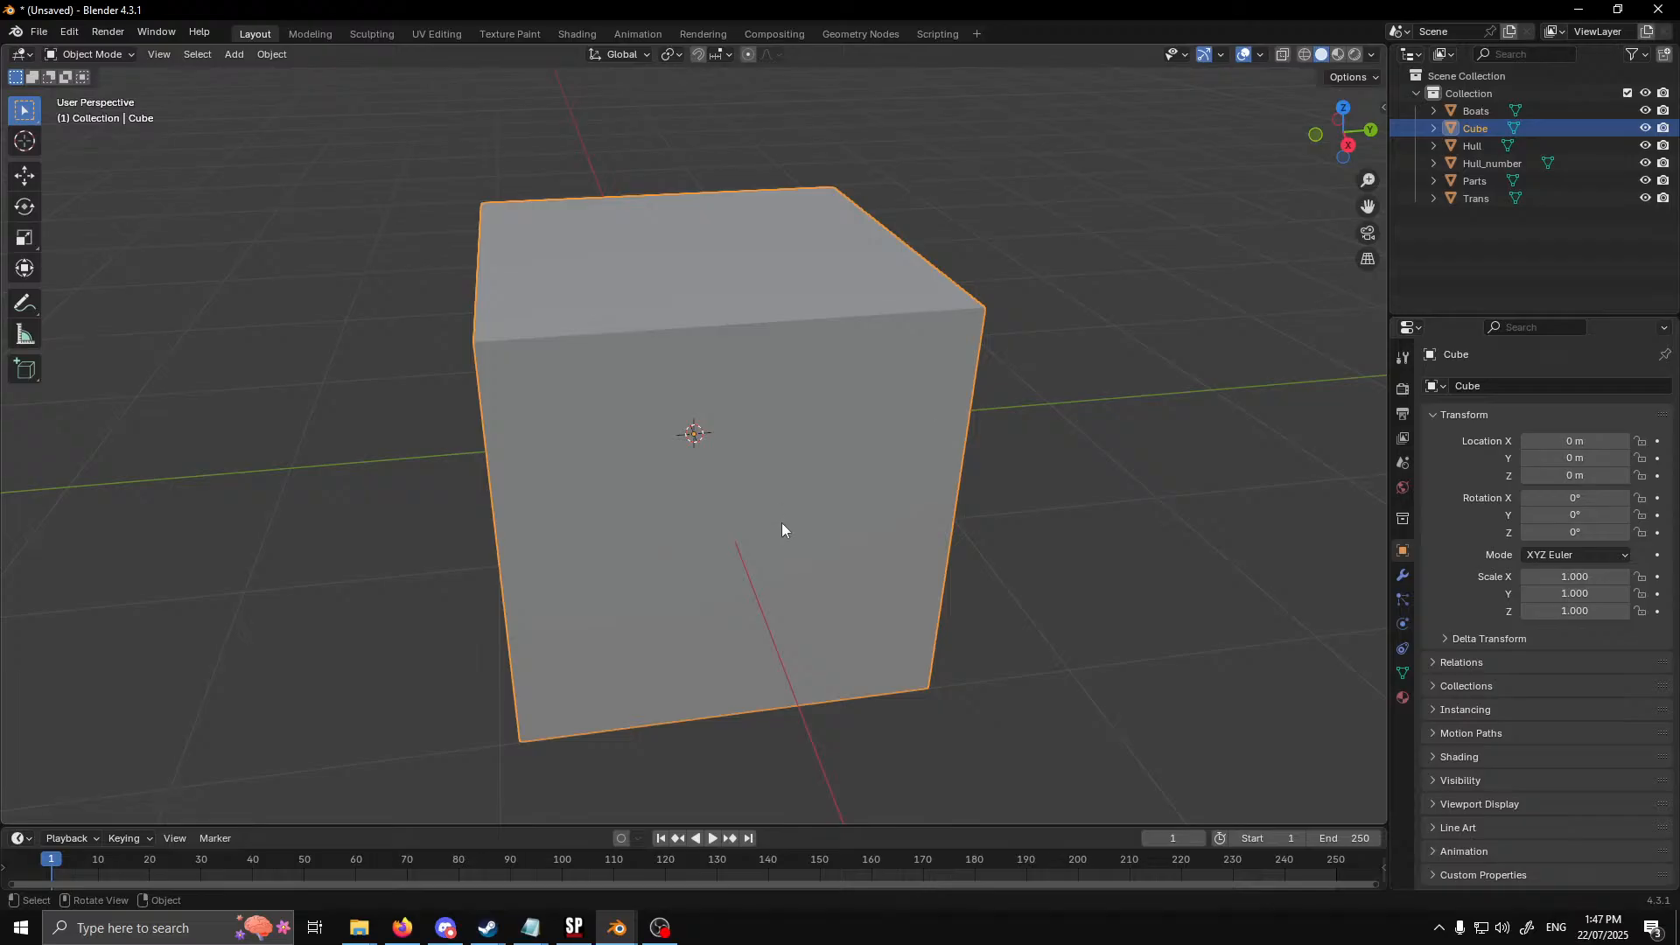
# Scale the cube to about -0.118 along X and 0.126 along Z, forming a long box around the ship
pyautogui.click(25, 237)
pyautogui.moveTo(703, 471); pyautogui.dragTo(691, 431)
pyautogui.moveTo(567, 543); pyautogui.dragTo(720, 515, button='middle')
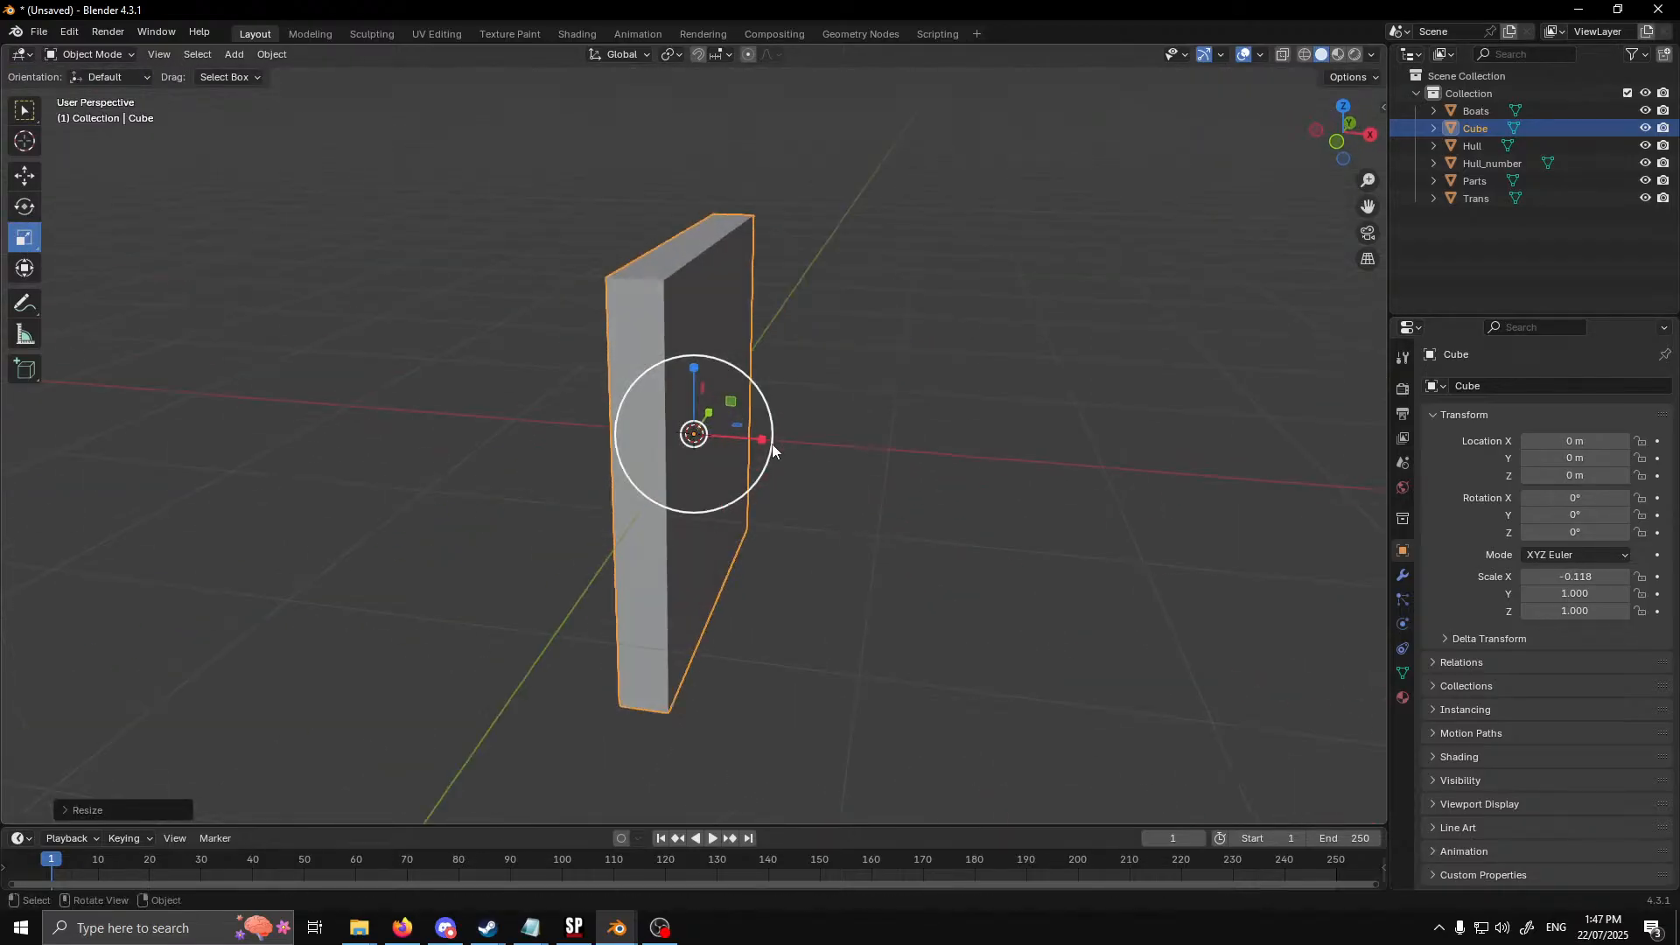
pyautogui.moveTo(696, 371); pyautogui.dragTo(700, 553)
pyautogui.scroll(5, 689, 664)
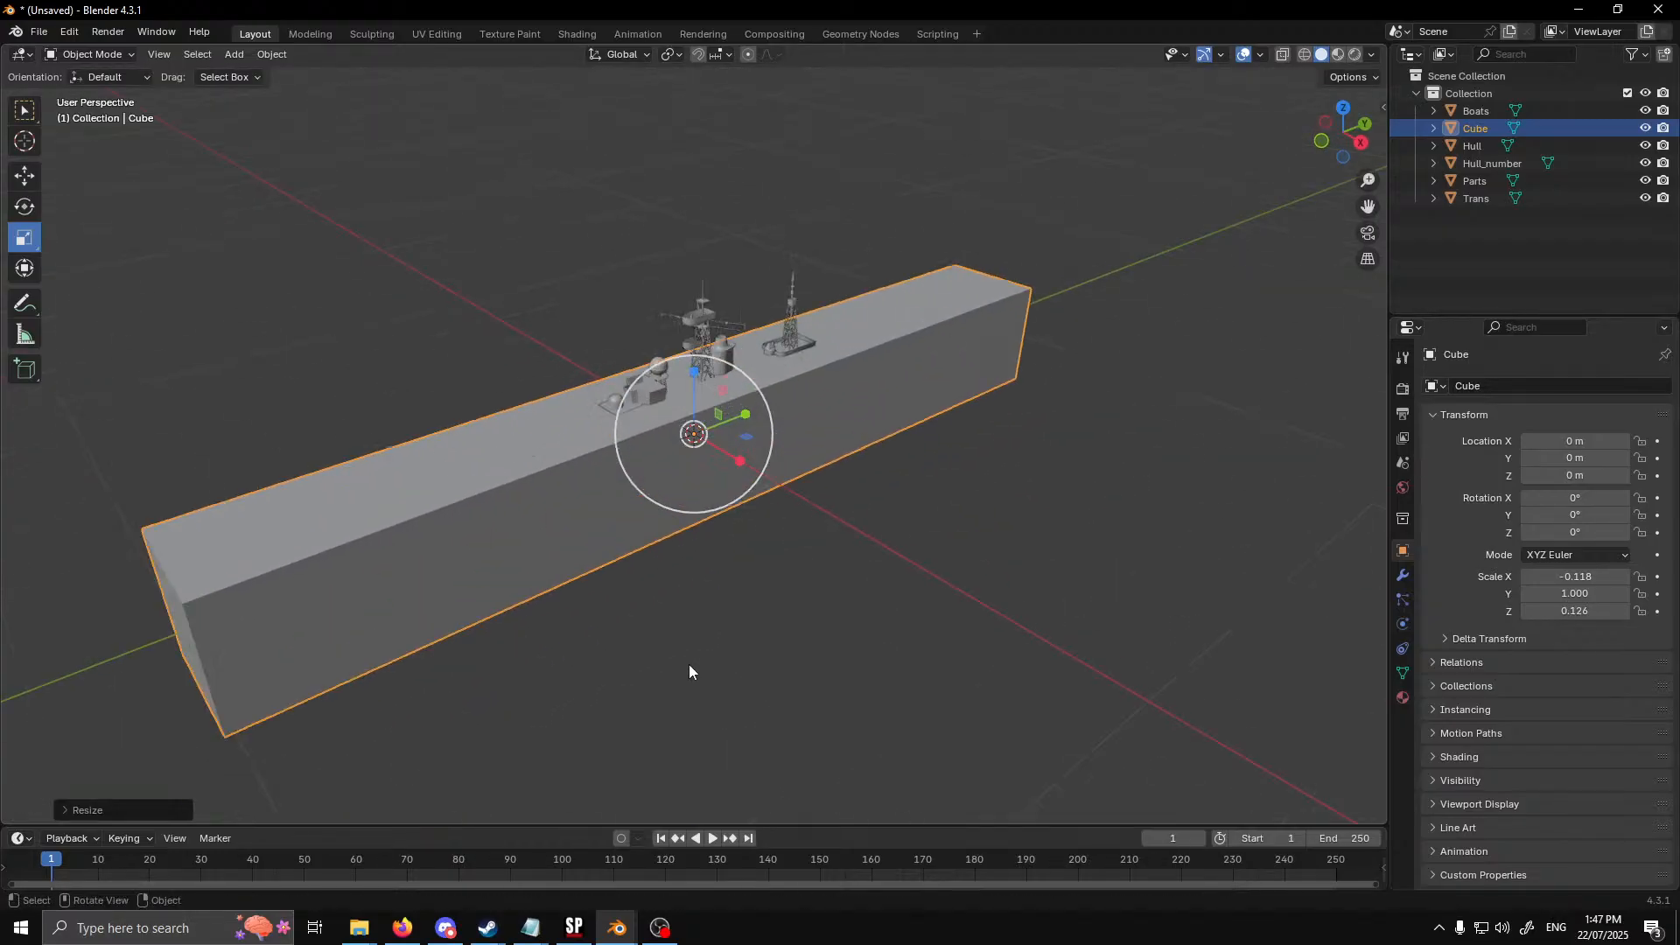
pyautogui.keyDown('shift'); pyautogui.moveTo(743, 603); pyautogui.dragTo(895, 536, button='middle'); pyautogui.keyUp('shift')
pyautogui.moveTo(894, 535); pyautogui.dragTo(821, 504, button='middle')
pyautogui.scroll(4, 821, 504)
pyautogui.scroll(-6, 819, 506)
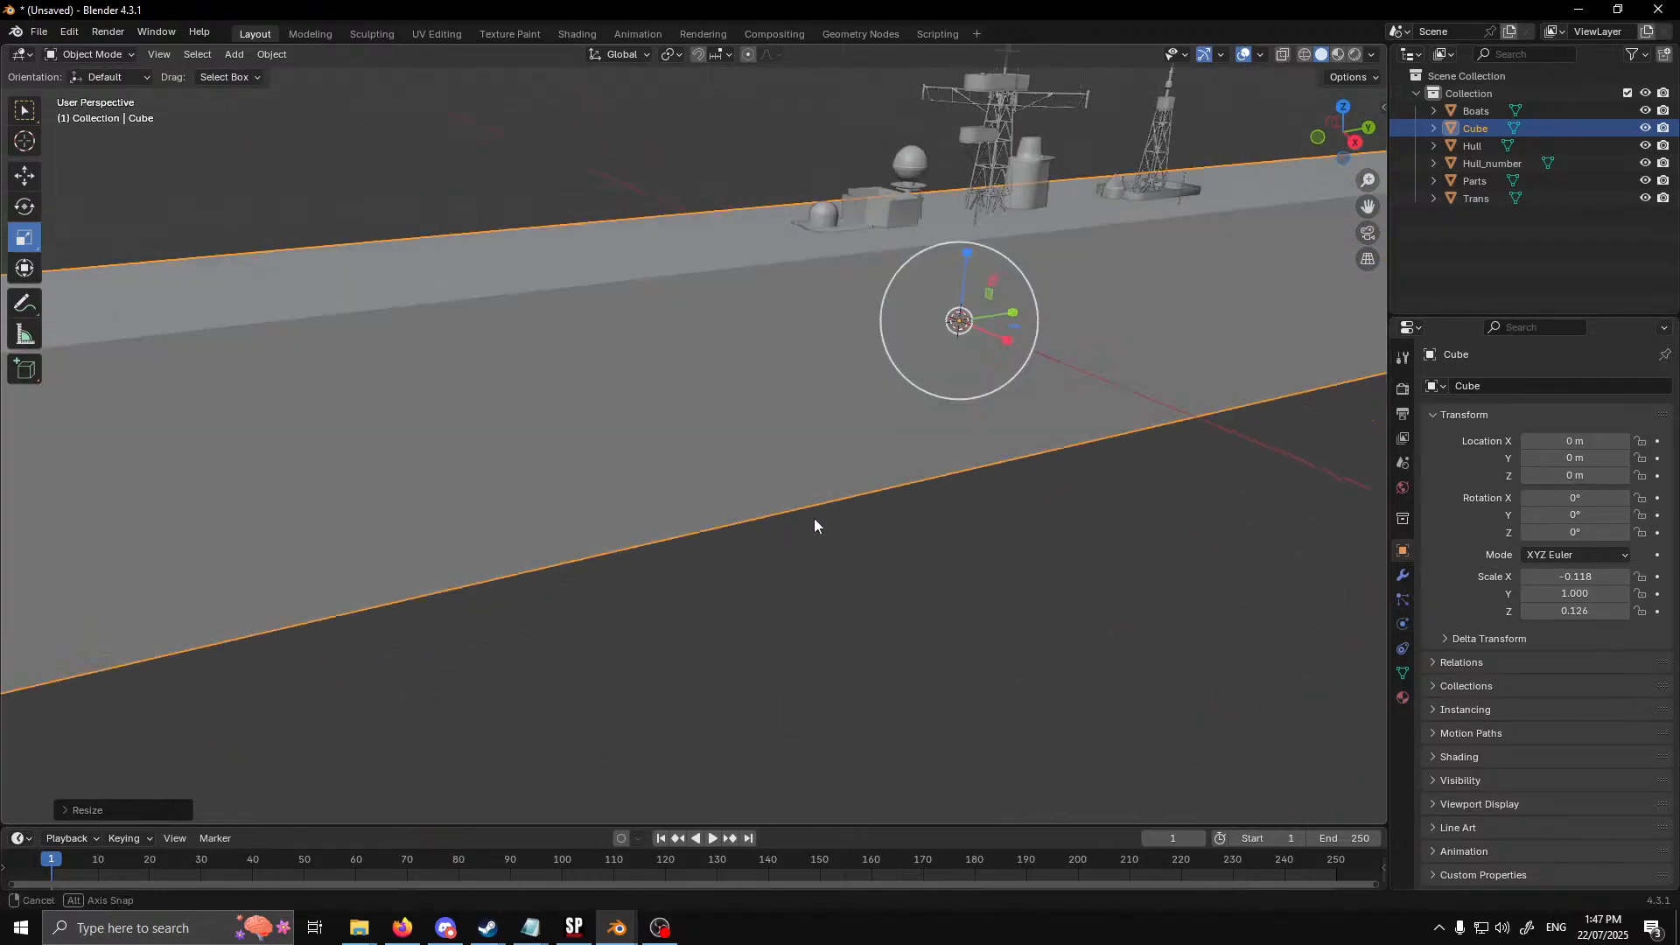
# Scale the box uniformly by about 0.66, and narrow it to about -0.072 along X to fit the hull's width
pyautogui.press('s')
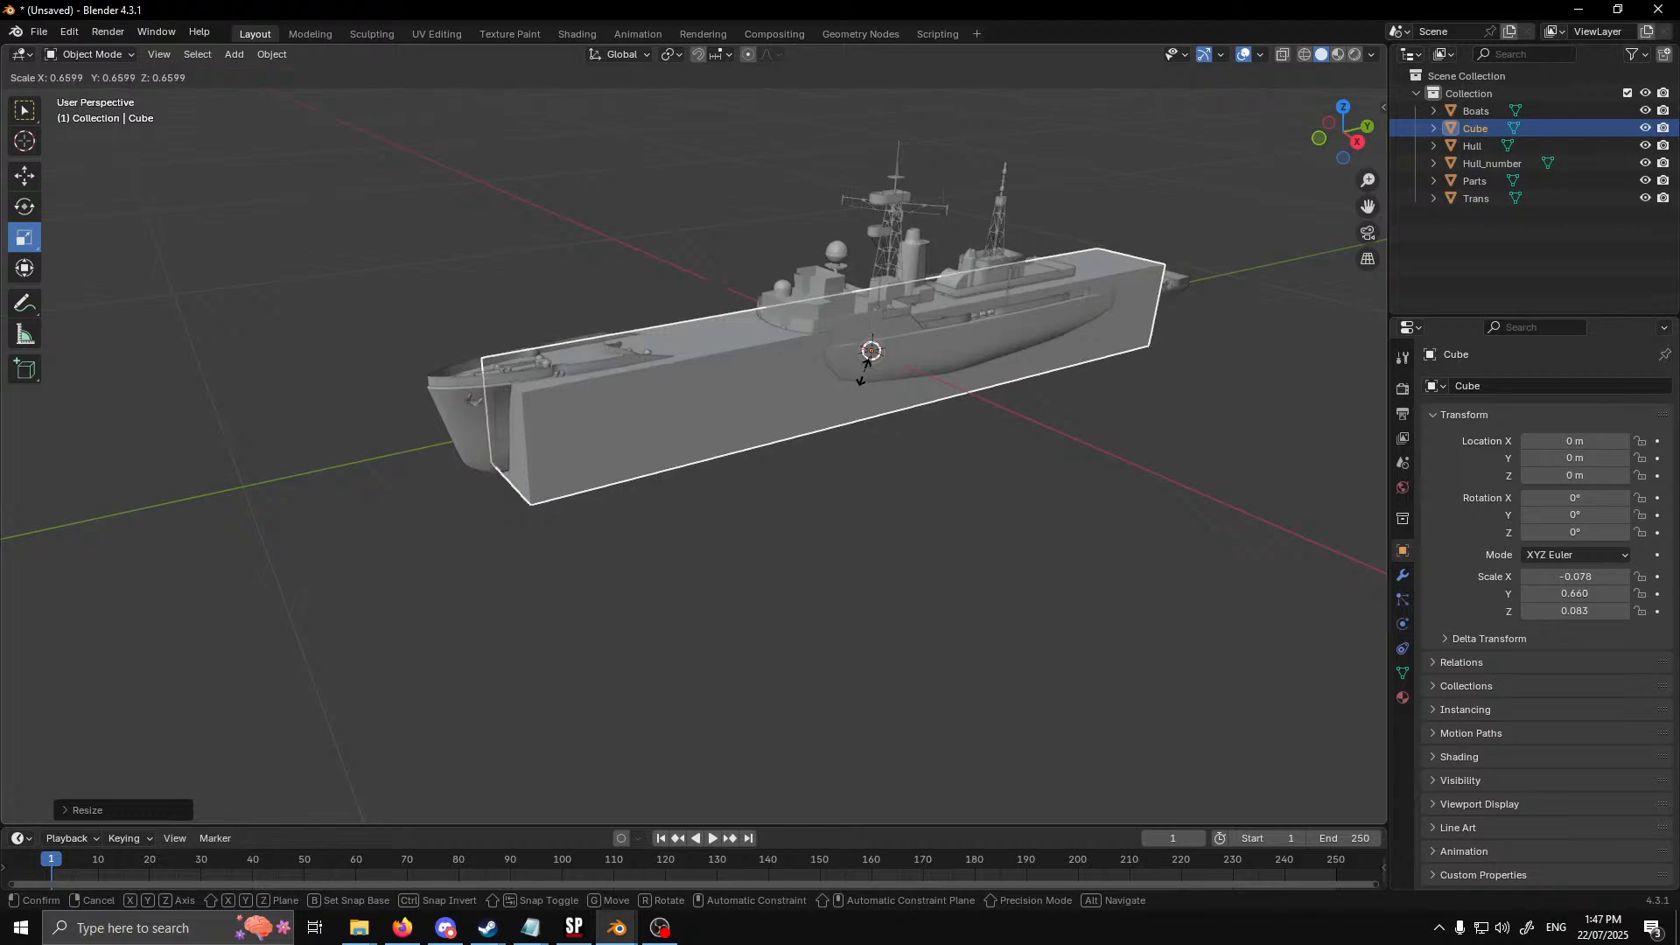
pyautogui.click(859, 376)
pyautogui.moveTo(854, 433); pyautogui.dragTo(863, 459, button='middle')
pyautogui.scroll(3, 862, 459)
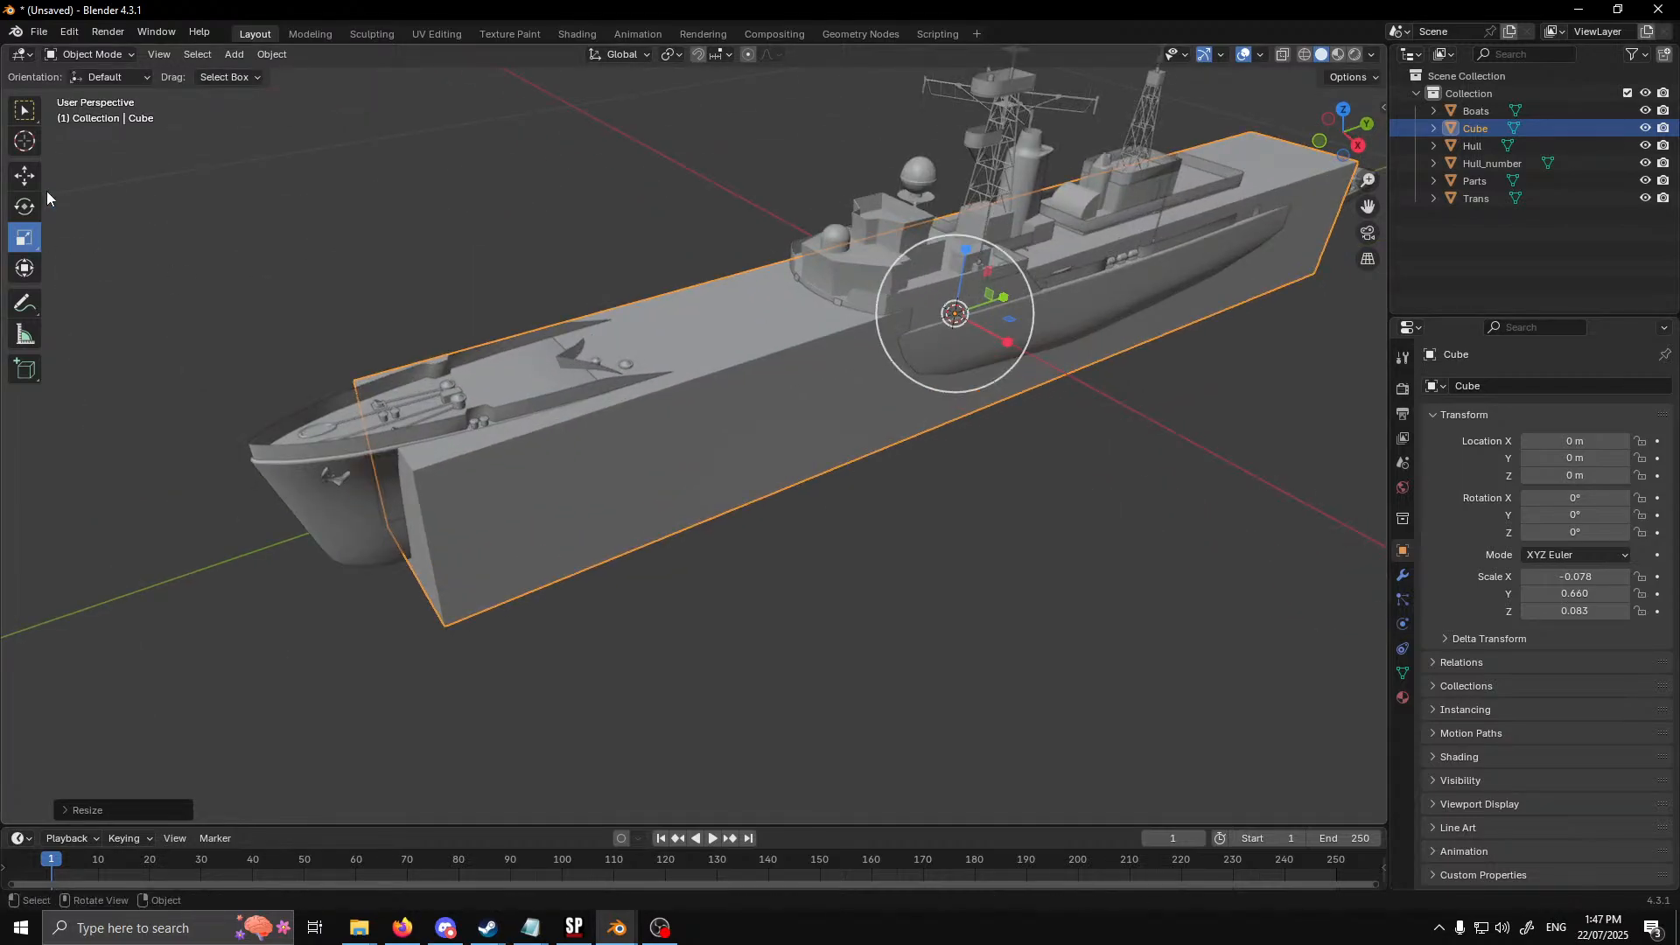
pyautogui.moveTo(1007, 341); pyautogui.dragTo(1001, 341)
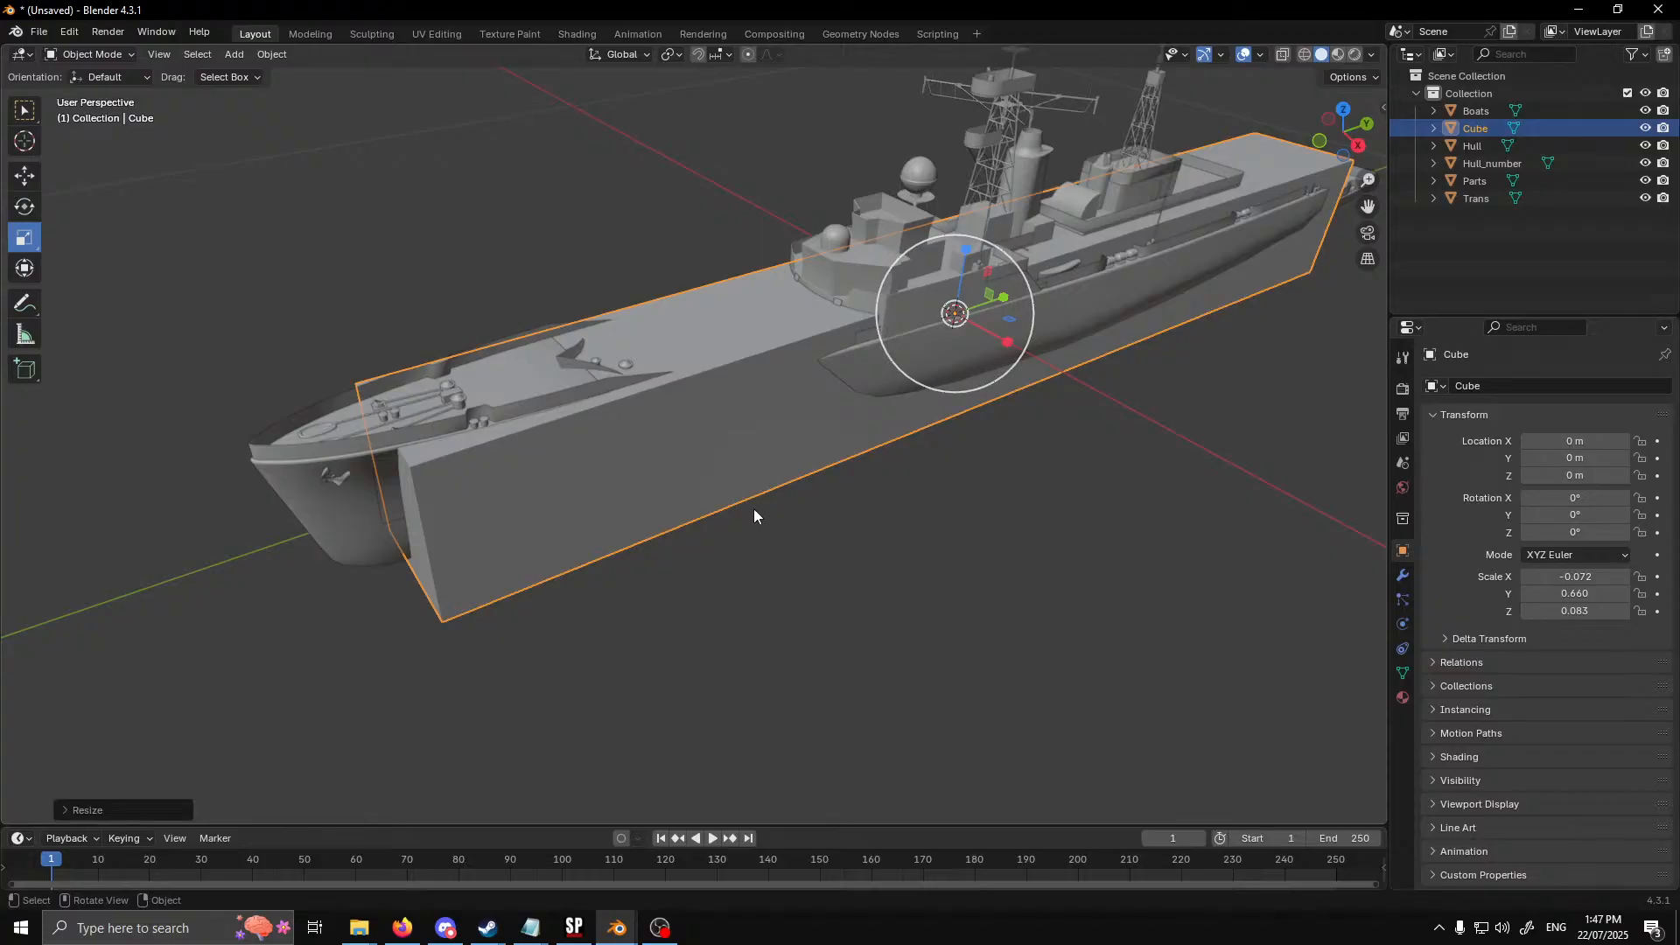
pyautogui.moveTo(752, 486); pyautogui.dragTo(782, 462, button='middle')
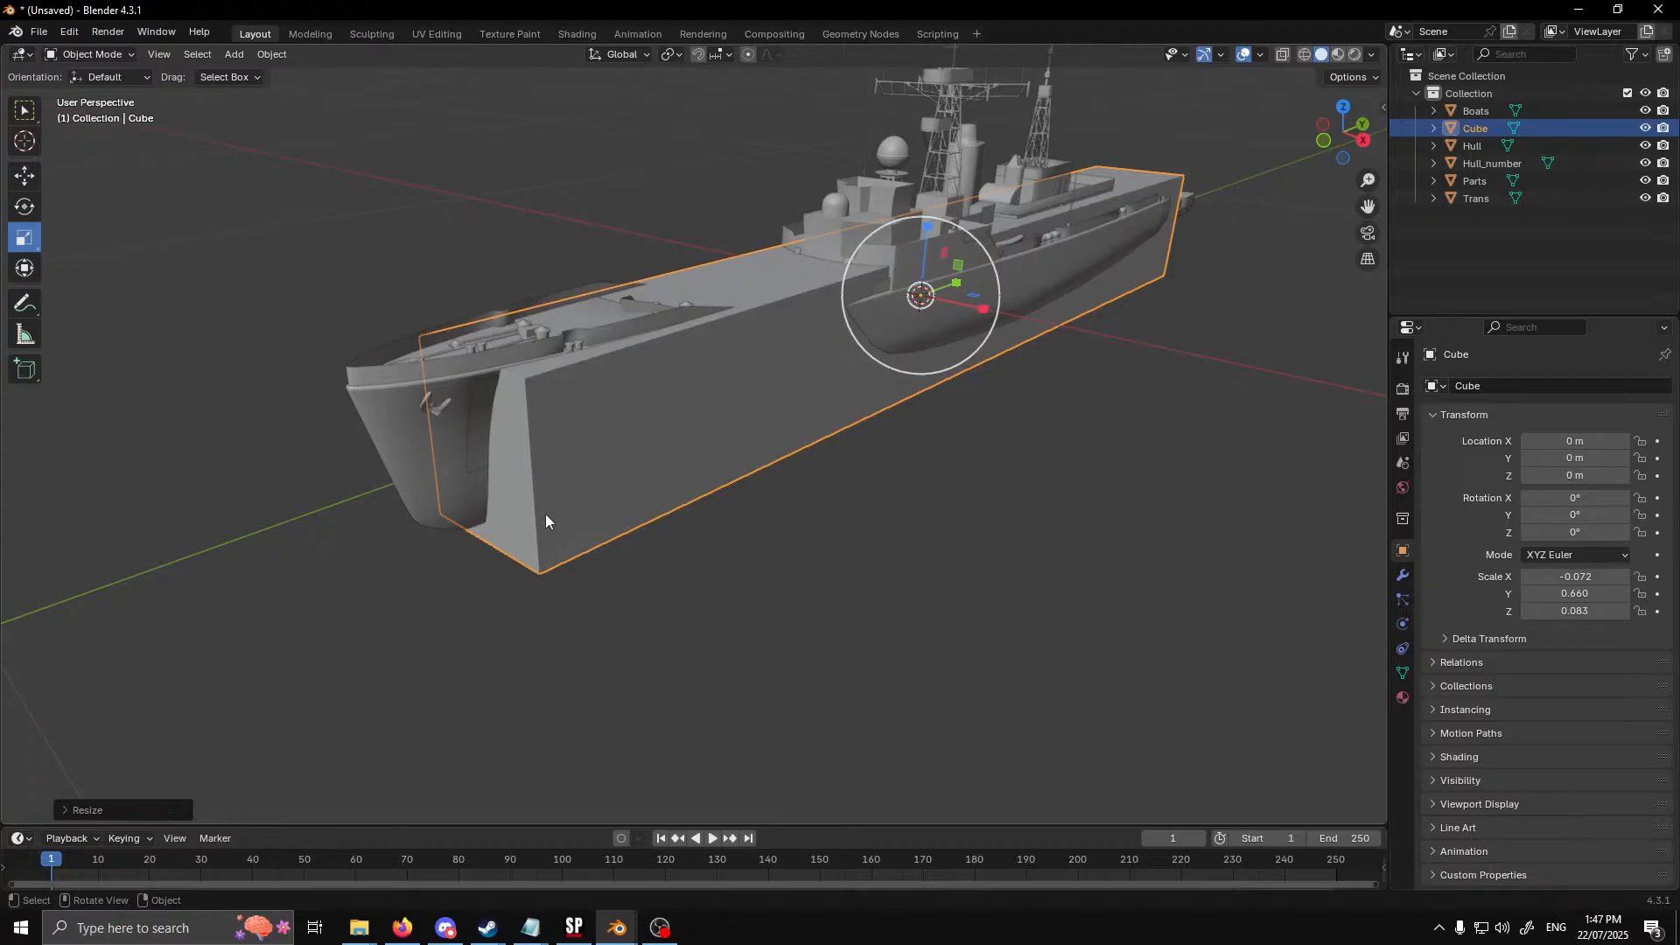
pyautogui.moveTo(545, 515); pyautogui.dragTo(543, 497, button='middle')
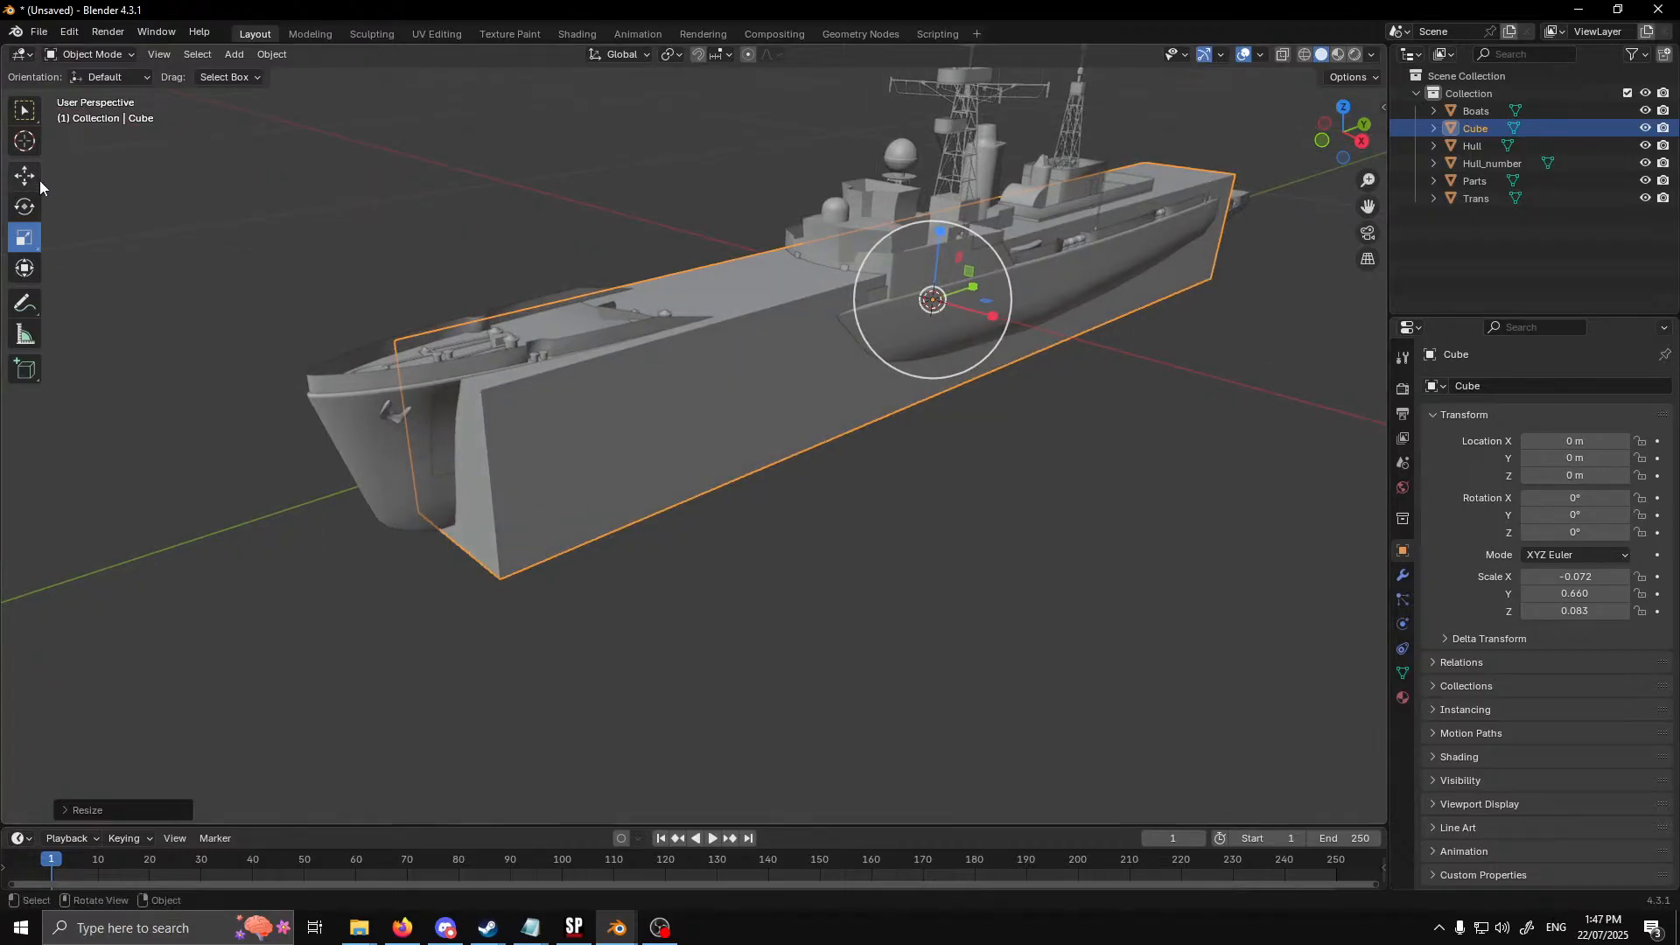
# Edit the box's mesh and subdivide its lengthwise edges with 2 cuts
pyautogui.press('Tab')
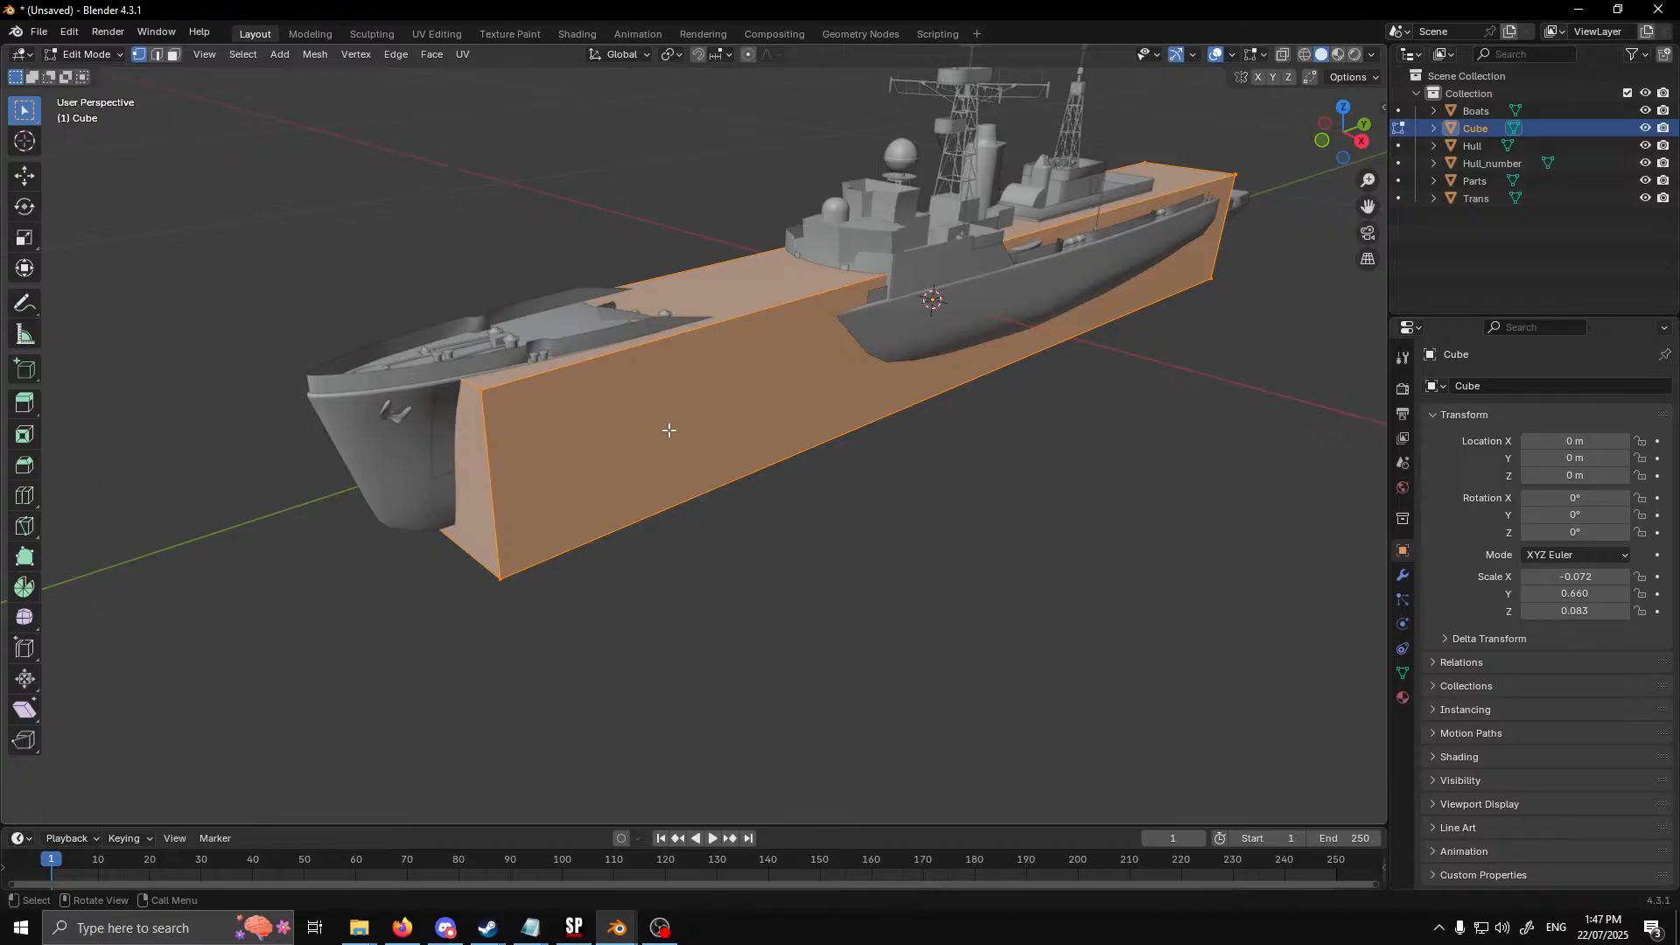
pyautogui.moveTo(670, 431); pyautogui.dragTo(736, 434, button='middle')
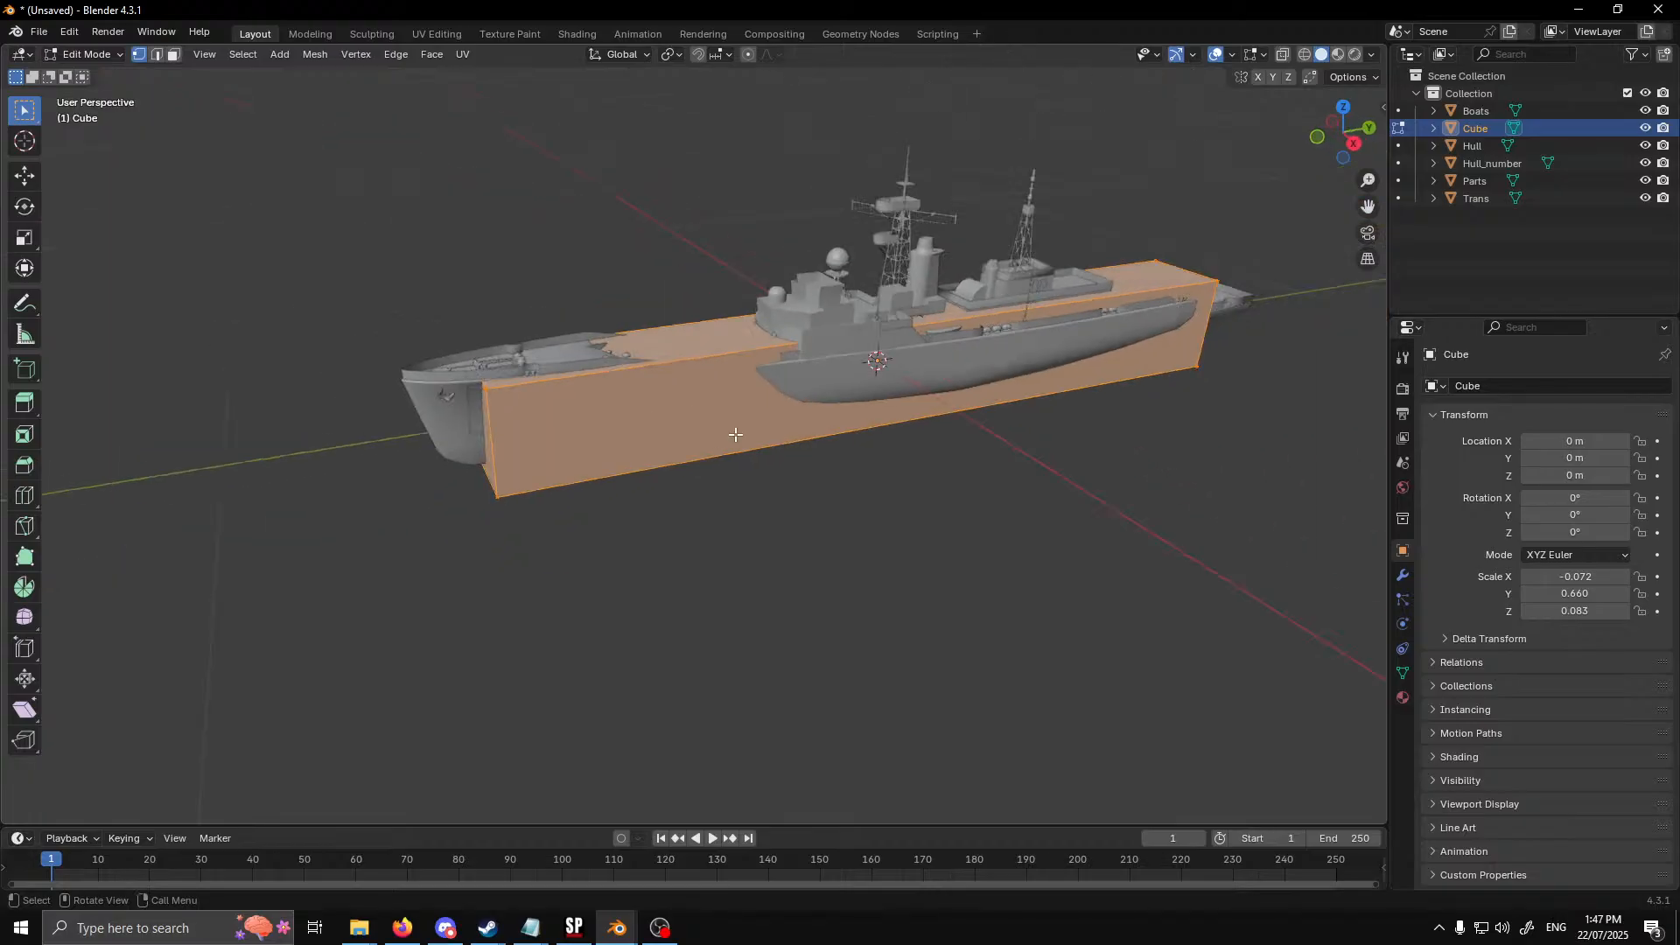
pyautogui.click(173, 55)
pyautogui.scroll(3, 538, 441)
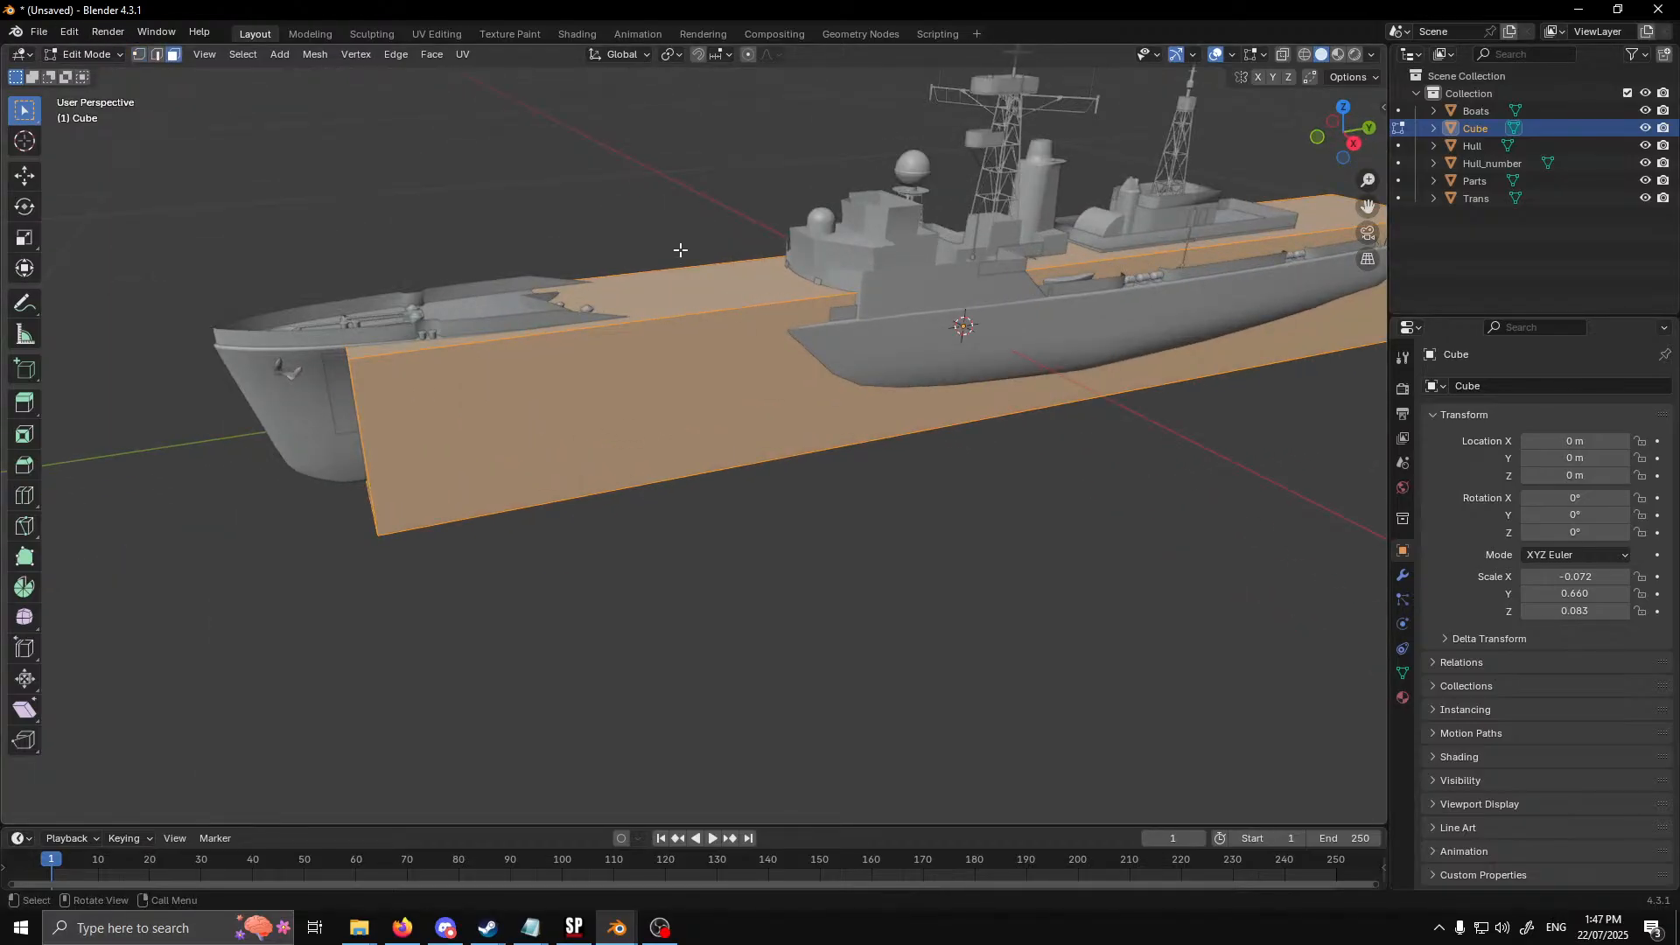
pyautogui.moveTo(680, 667); pyautogui.dragTo(925, 626, button='middle')
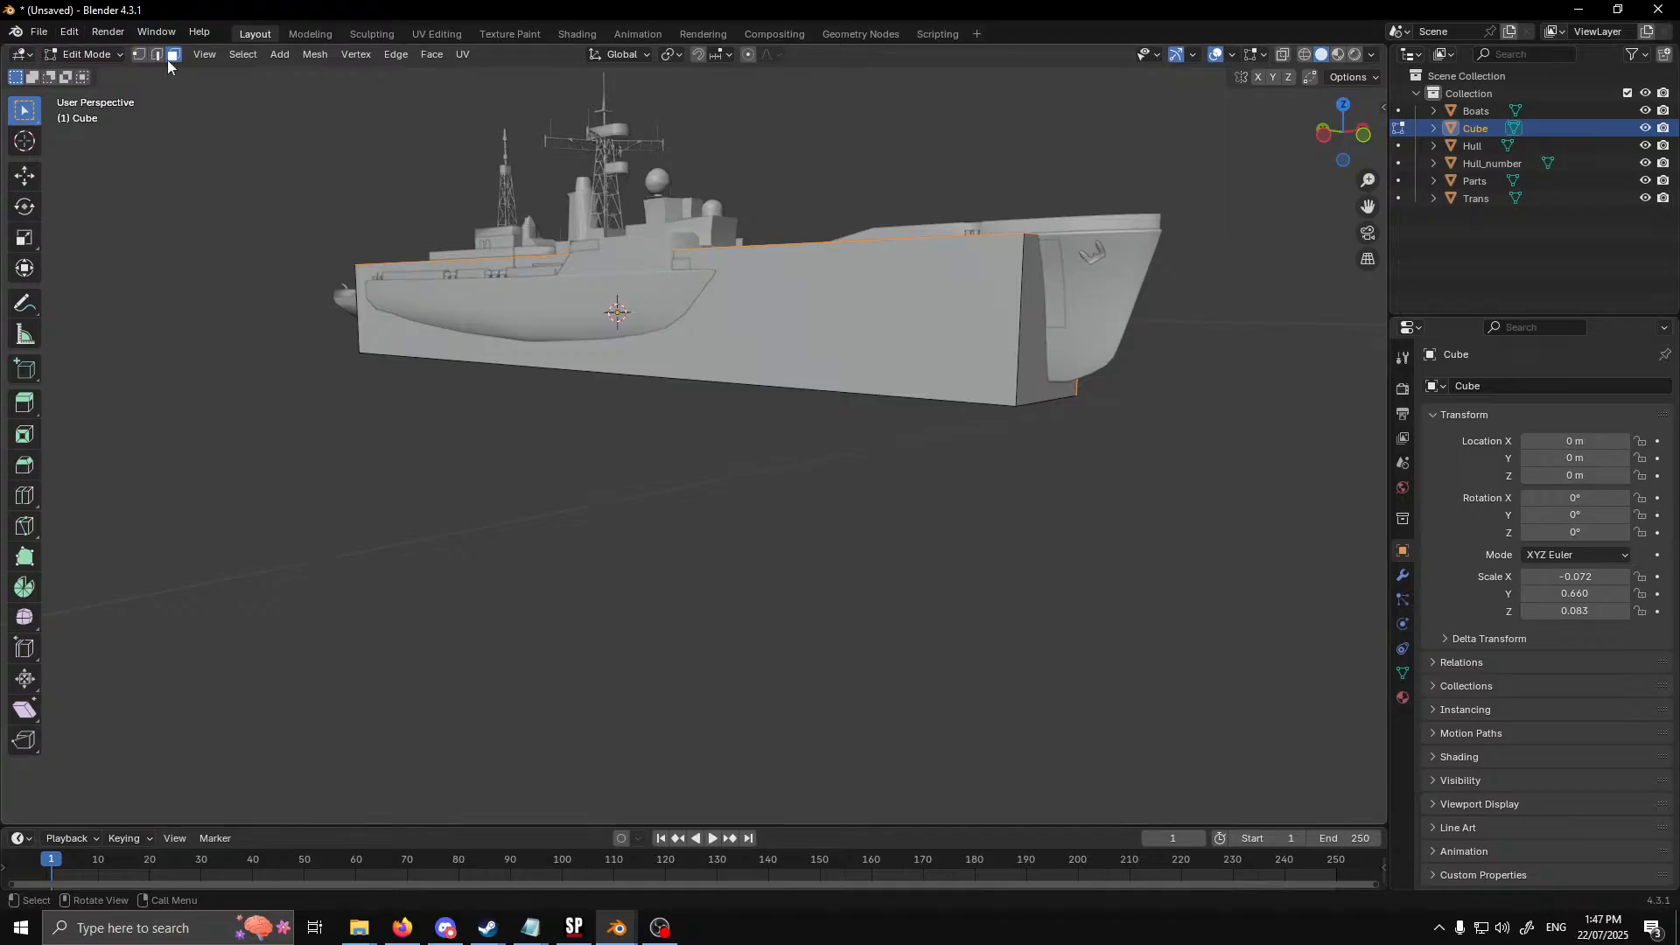
pyautogui.click(160, 58)
pyautogui.moveTo(617, 134); pyautogui.dragTo(840, 525)
pyautogui.moveTo(954, 560); pyautogui.dragTo(691, 525, button='middle')
pyautogui.keyDown('shift'); pyautogui.moveTo(575, 82); pyautogui.dragTo(814, 507); pyautogui.keyUp('shift')
pyautogui.moveTo(848, 551); pyautogui.dragTo(799, 547, button='middle')
pyautogui.rightClick(868, 552)
pyautogui.click(852, 387)
pyautogui.rightClick(744, 490)
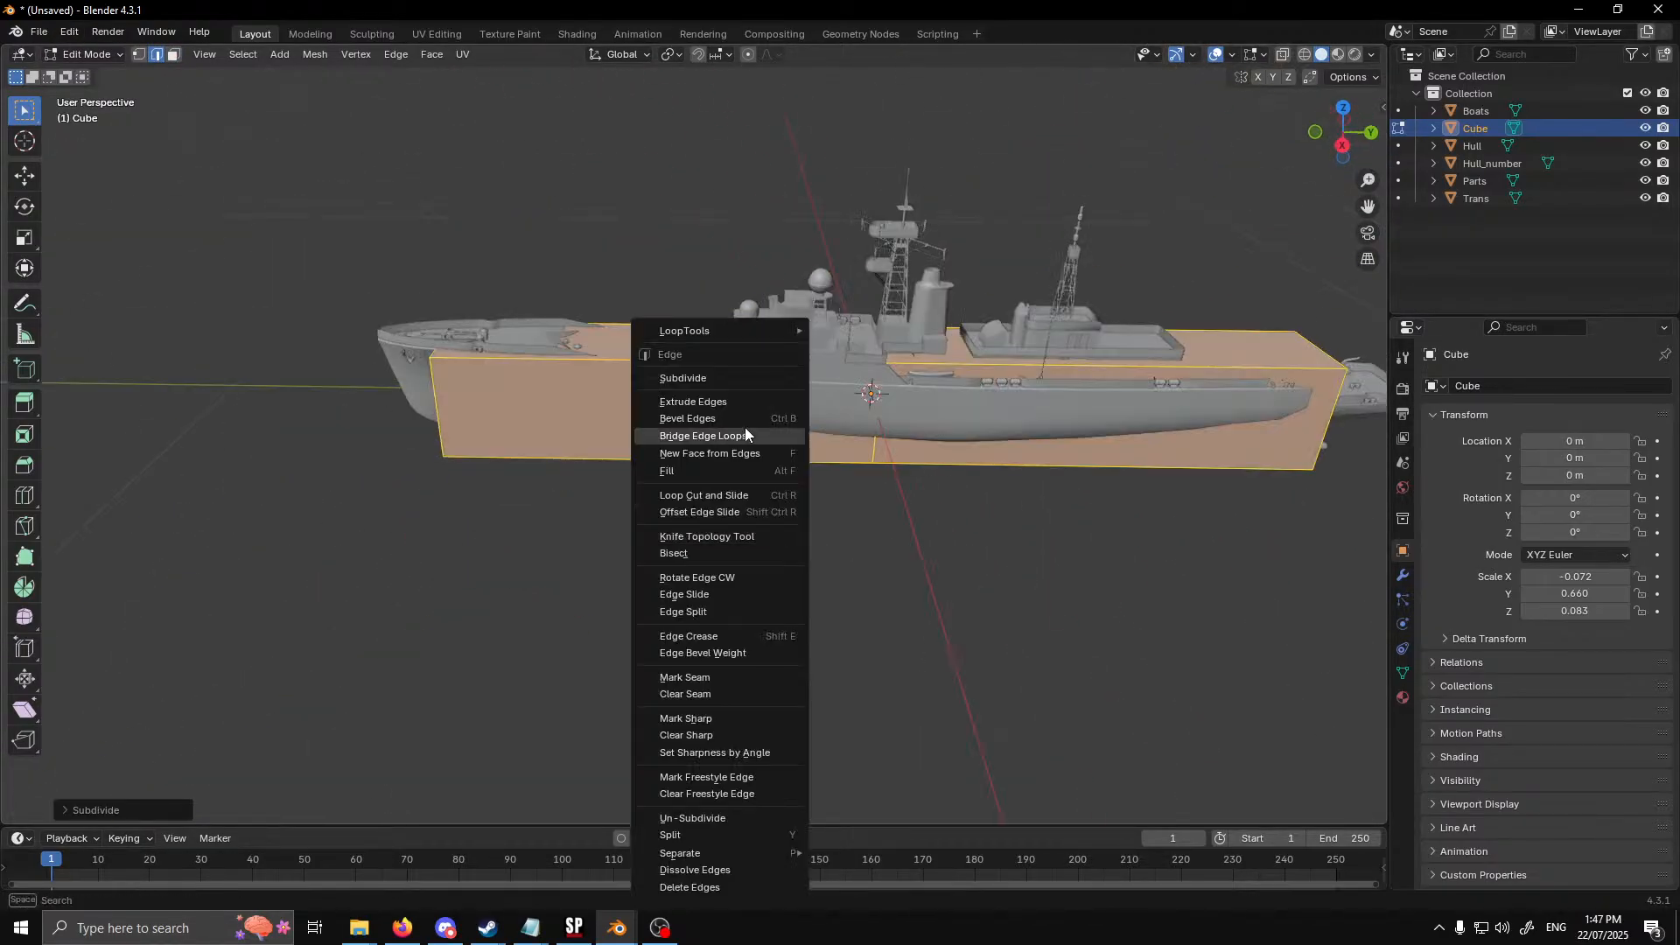
pyautogui.click(724, 379)
pyautogui.click(163, 810)
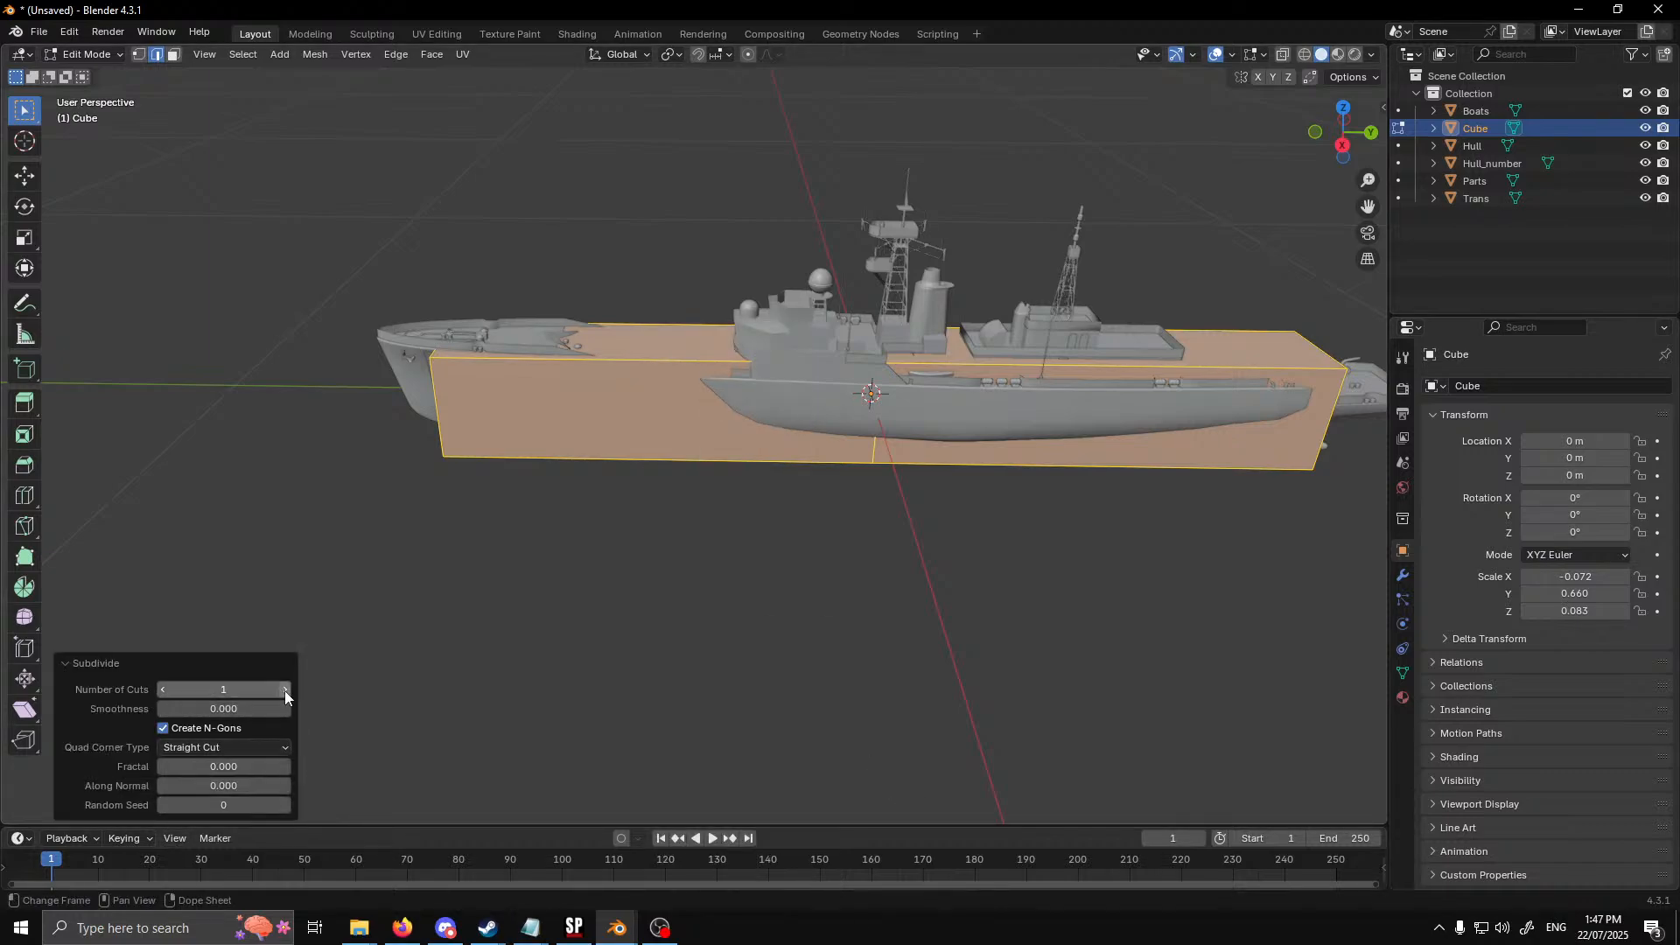
pyautogui.click(286, 690)
# Narrow the upper edge of the box's front face along X to match the ship's bow
pyautogui.moveTo(591, 481); pyautogui.dragTo(1122, 312, button='middle')
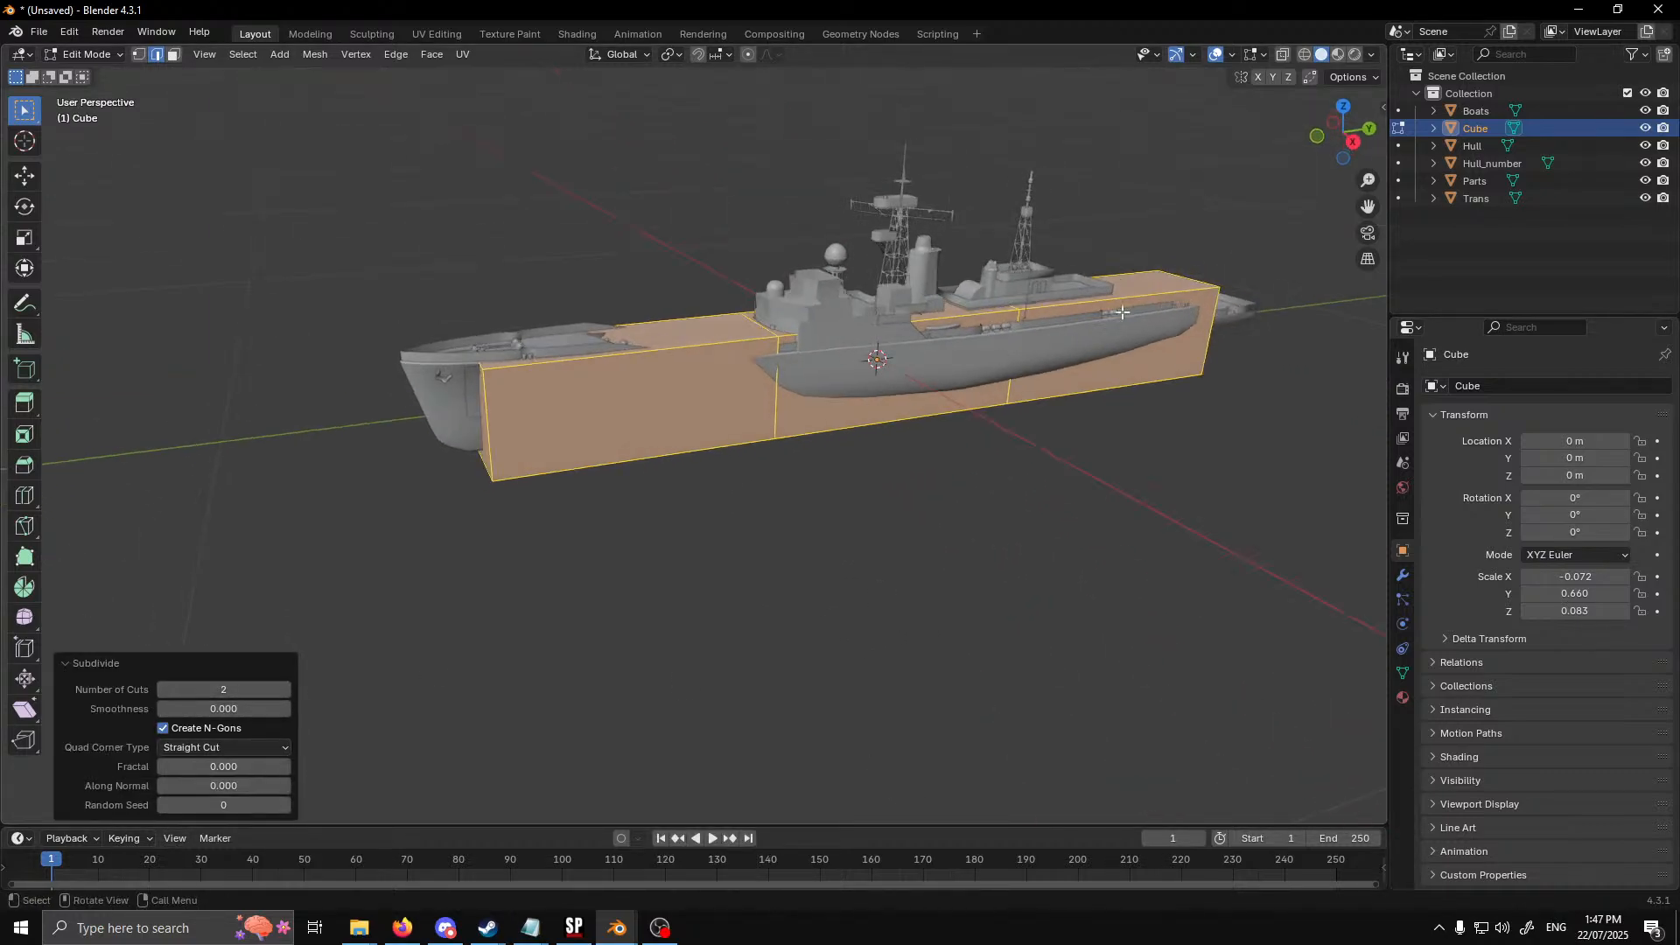
pyautogui.moveTo(574, 503); pyautogui.dragTo(445, 415, button='middle')
pyautogui.click(175, 55)
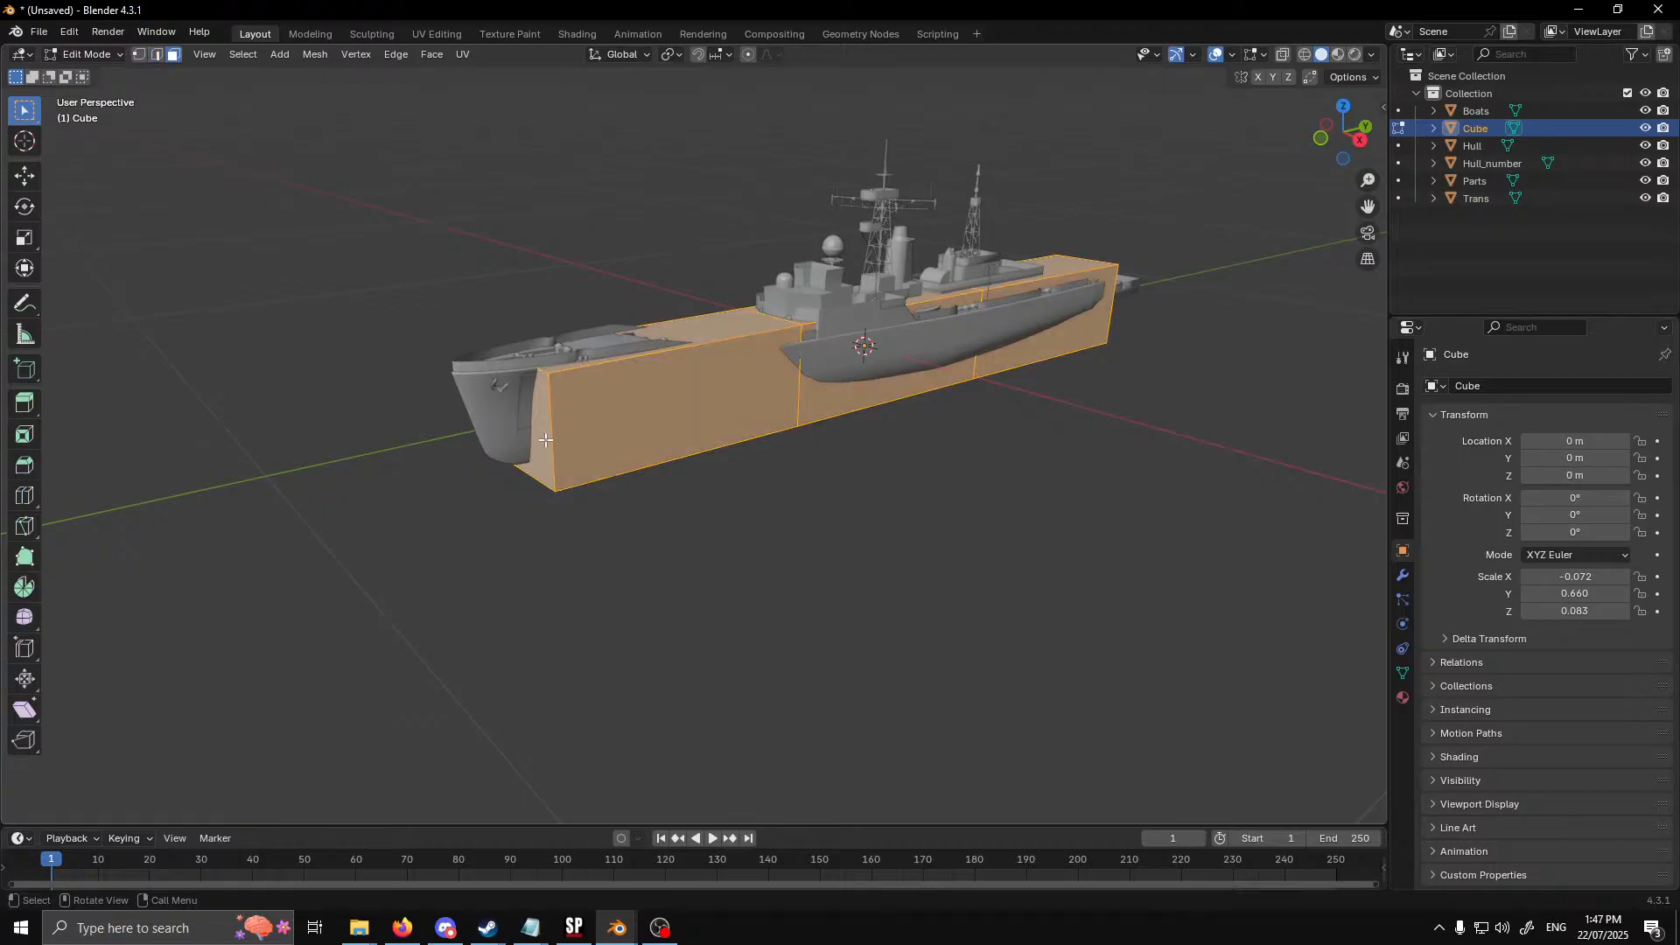
pyautogui.click(545, 449)
pyautogui.moveTo(546, 450); pyautogui.dragTo(616, 448, button='middle')
pyautogui.scroll(2, 330, 260)
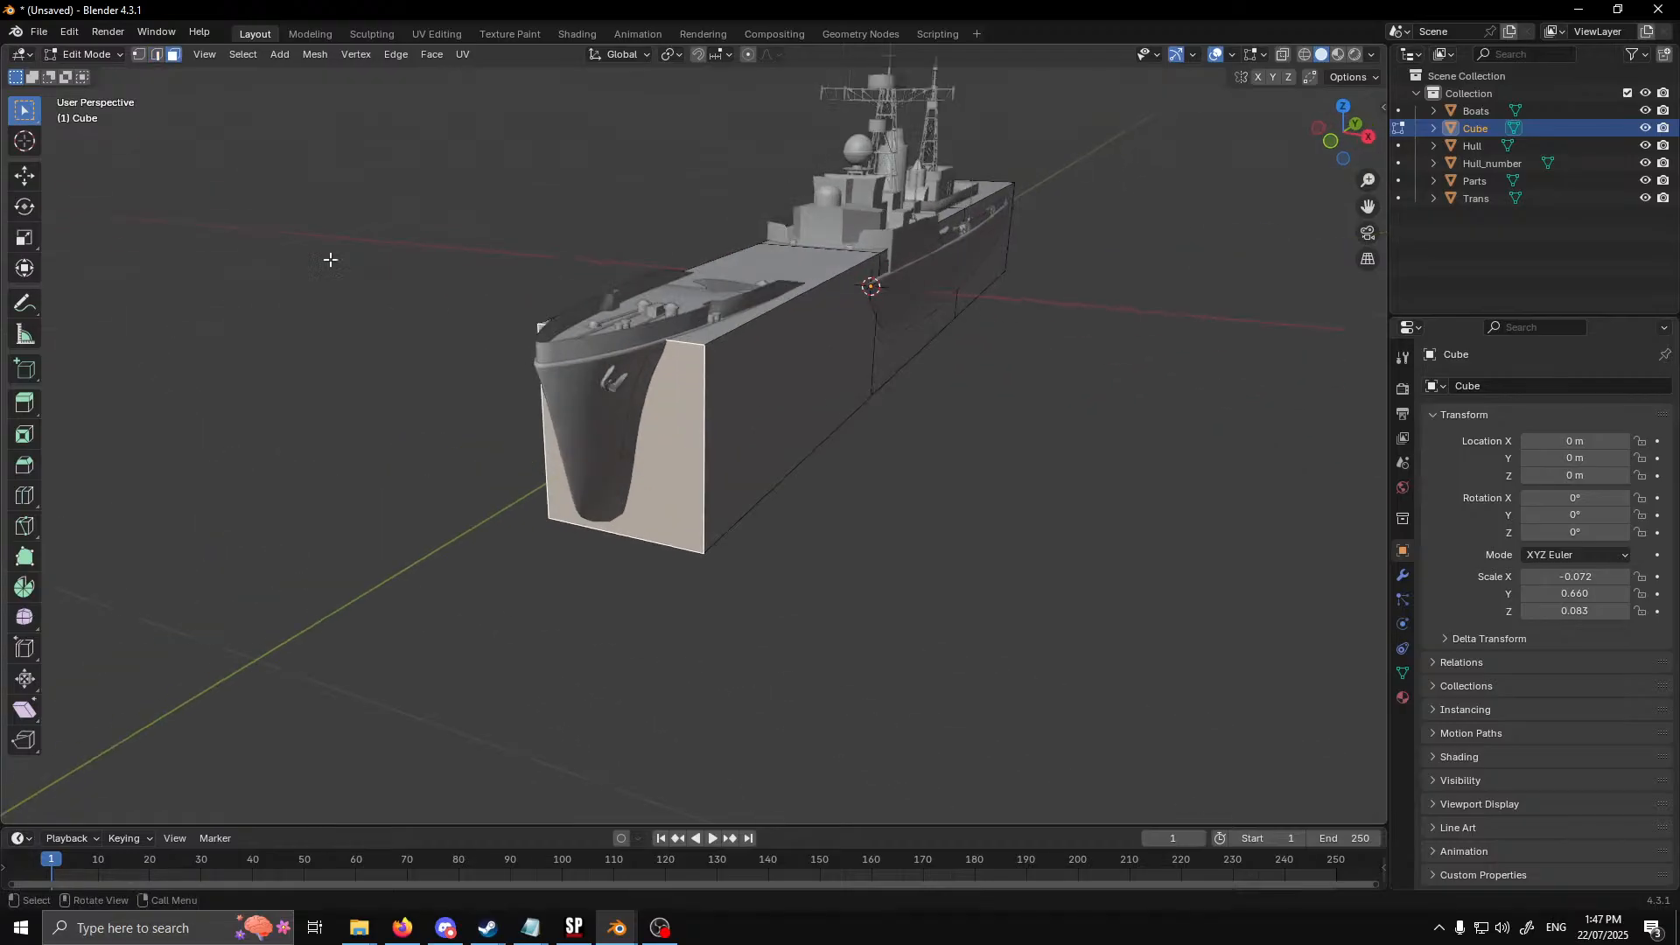
pyautogui.click(155, 55)
pyautogui.click(674, 346)
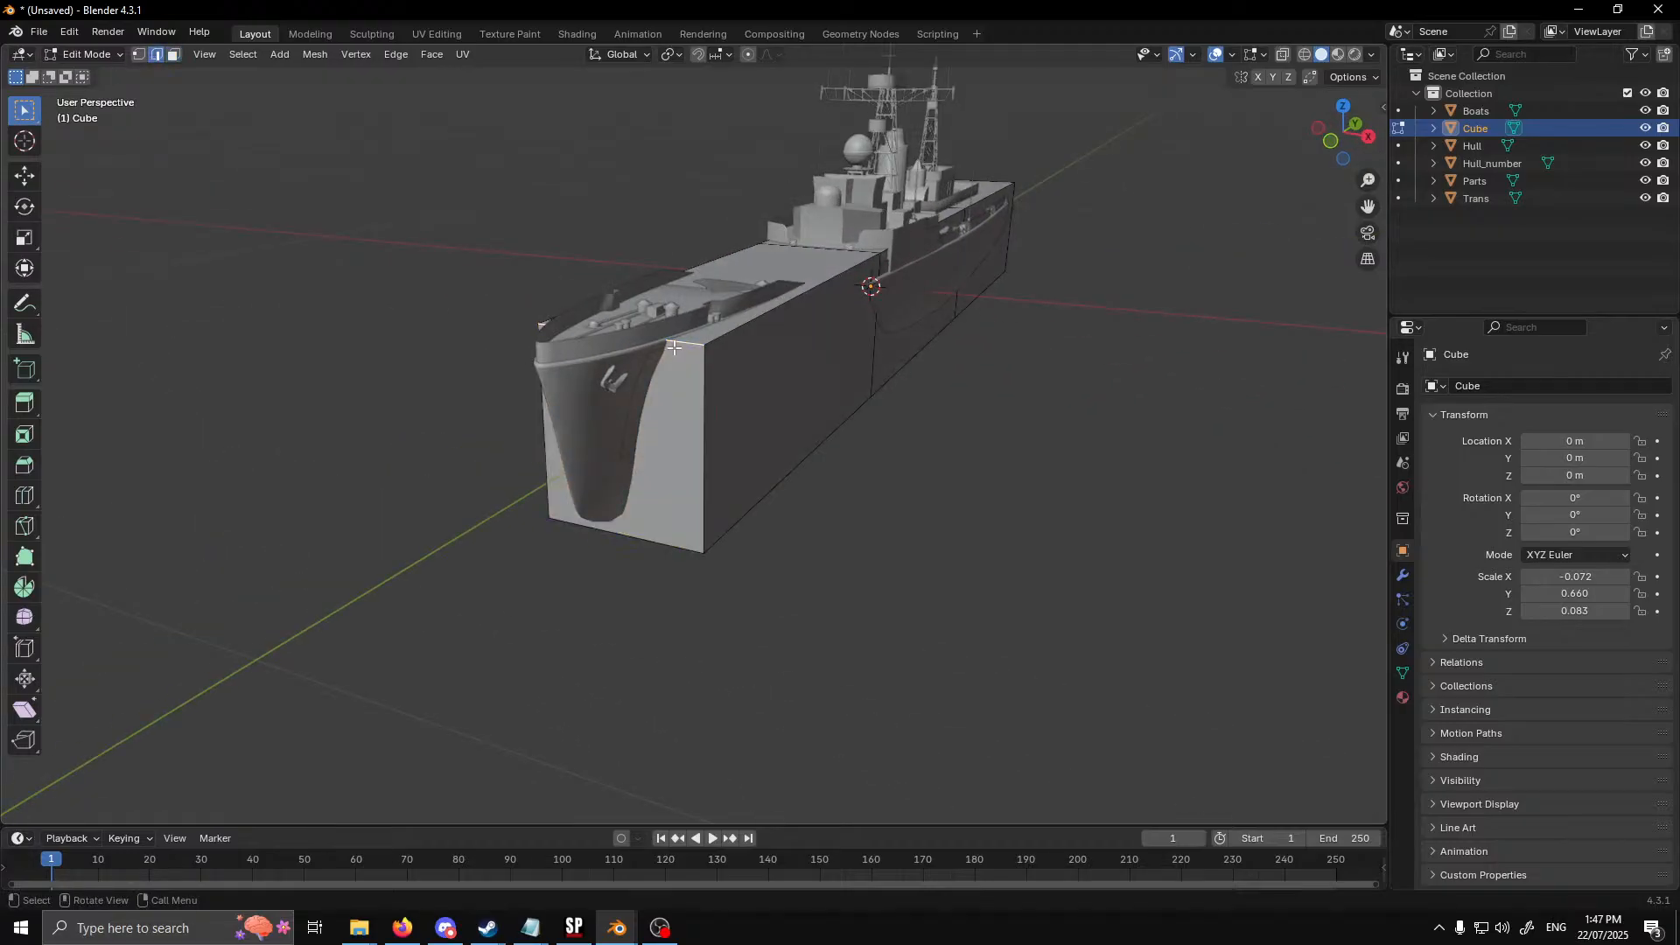
pyautogui.click(24, 236)
pyautogui.moveTo(673, 341); pyautogui.dragTo(657, 334)
# Narrow the lower edge of the box's bow face to a scale of about 0.089 along X
pyautogui.click(675, 547)
pyautogui.moveTo(685, 548); pyautogui.dragTo(627, 530)
pyautogui.scroll(-1, 1038, 566)
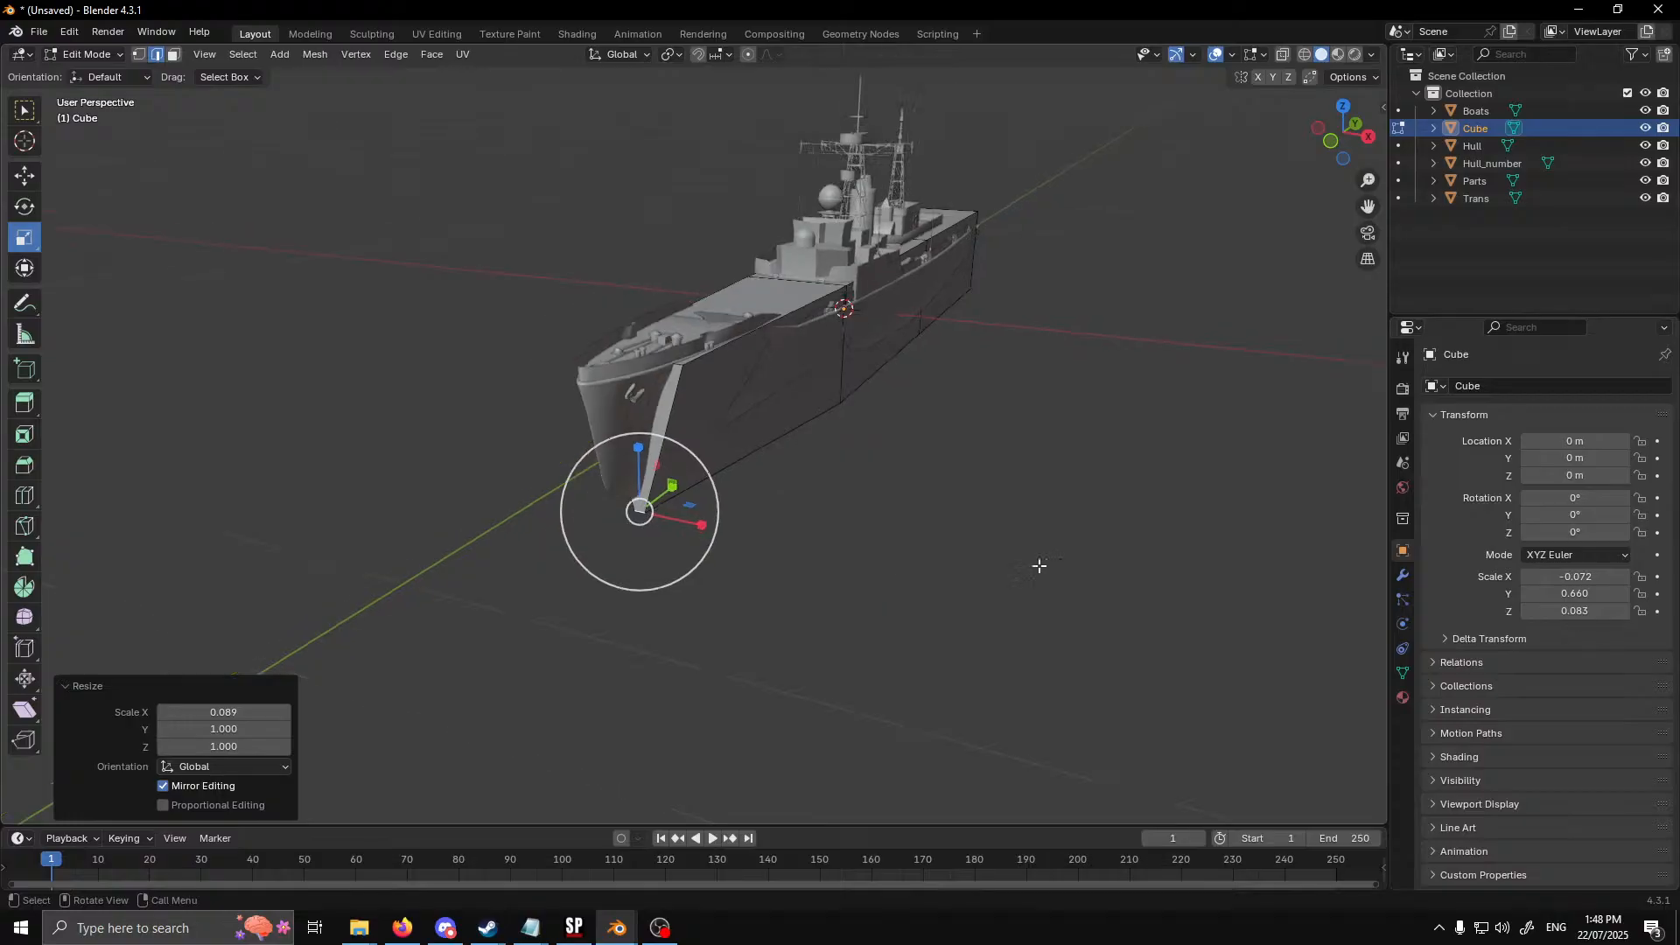
# Narrow the lower edge of the box's stern face along X so it tapers toward the keel
pyautogui.moveTo(1050, 567); pyautogui.dragTo(847, 559, button='middle')
pyautogui.keyDown('shift'); pyautogui.moveTo(1216, 643); pyautogui.dragTo(492, 421, button='middle'); pyautogui.keyUp('shift')
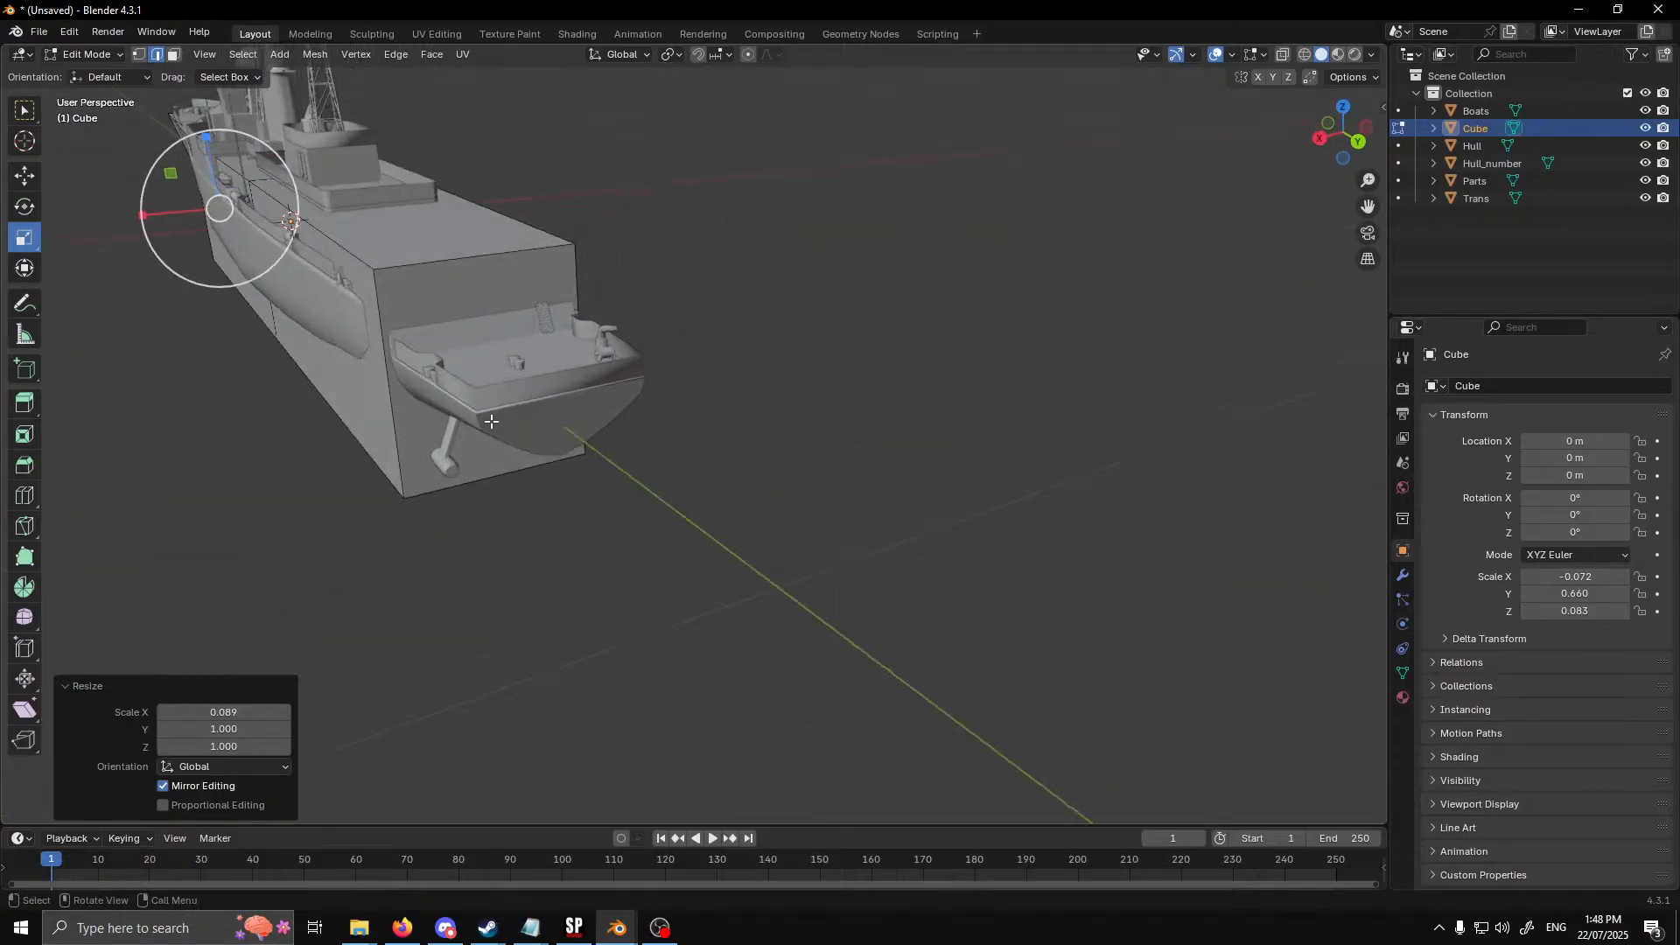
pyautogui.moveTo(394, 325); pyautogui.dragTo(457, 323, button='middle')
pyautogui.click(465, 294)
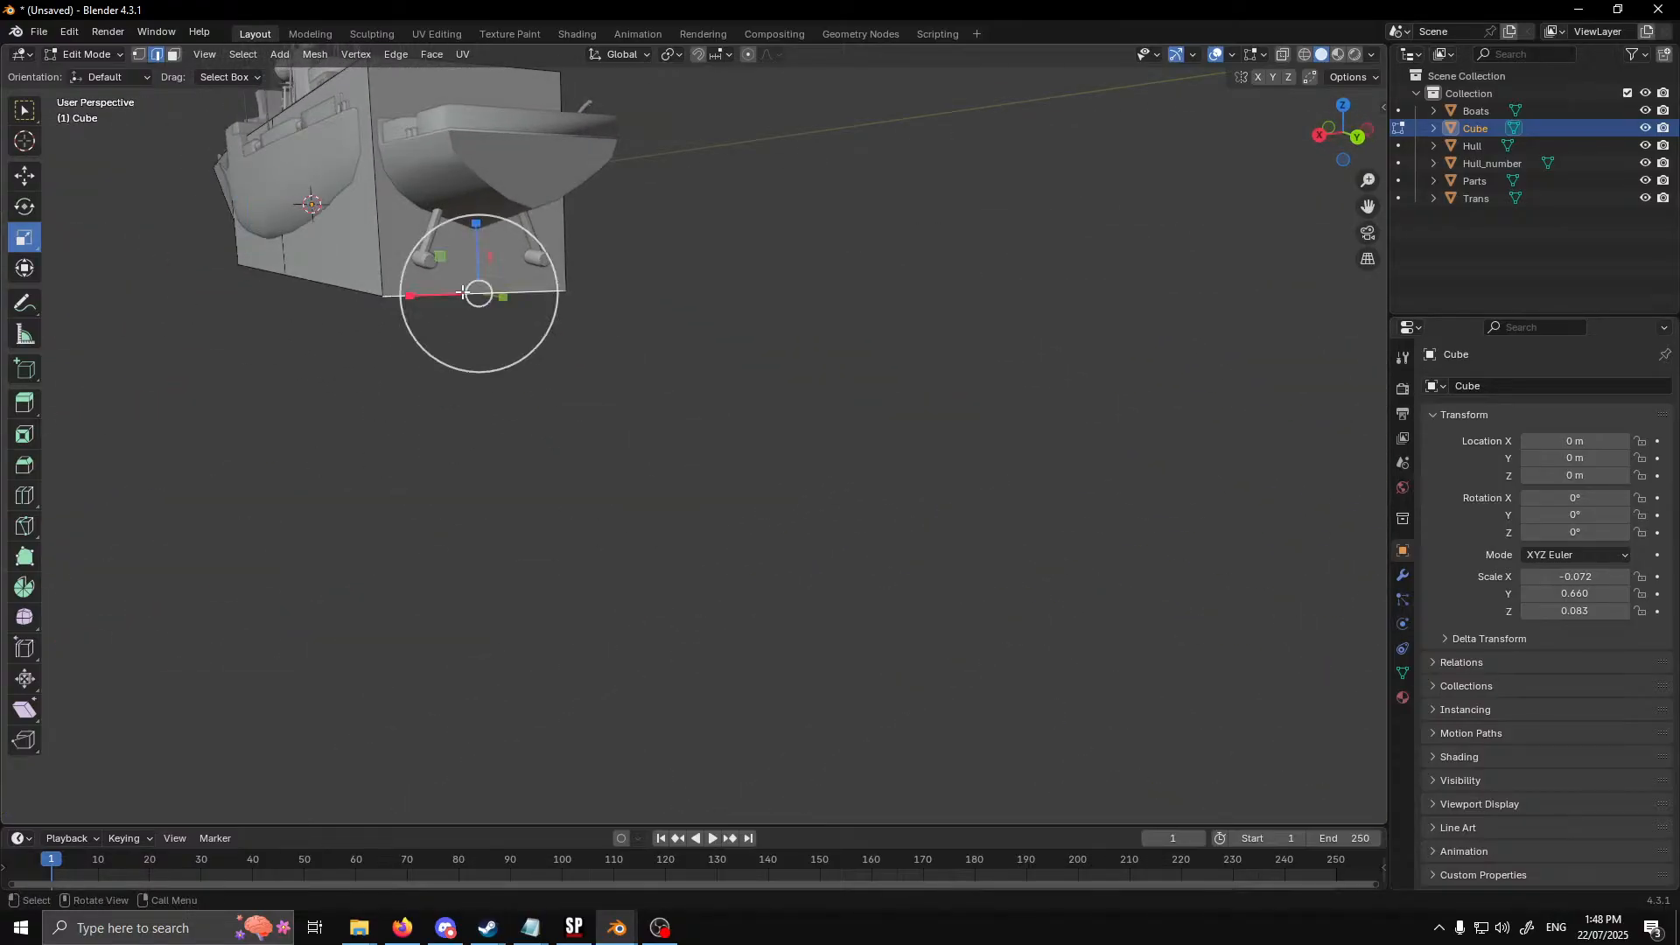
pyautogui.moveTo(409, 296); pyautogui.dragTo(431, 301)
pyautogui.moveTo(431, 302); pyautogui.dragTo(286, 189, button='middle')
# Raise the three underside faces of the box along Z to match the bottom of the hull
pyautogui.click(172, 61)
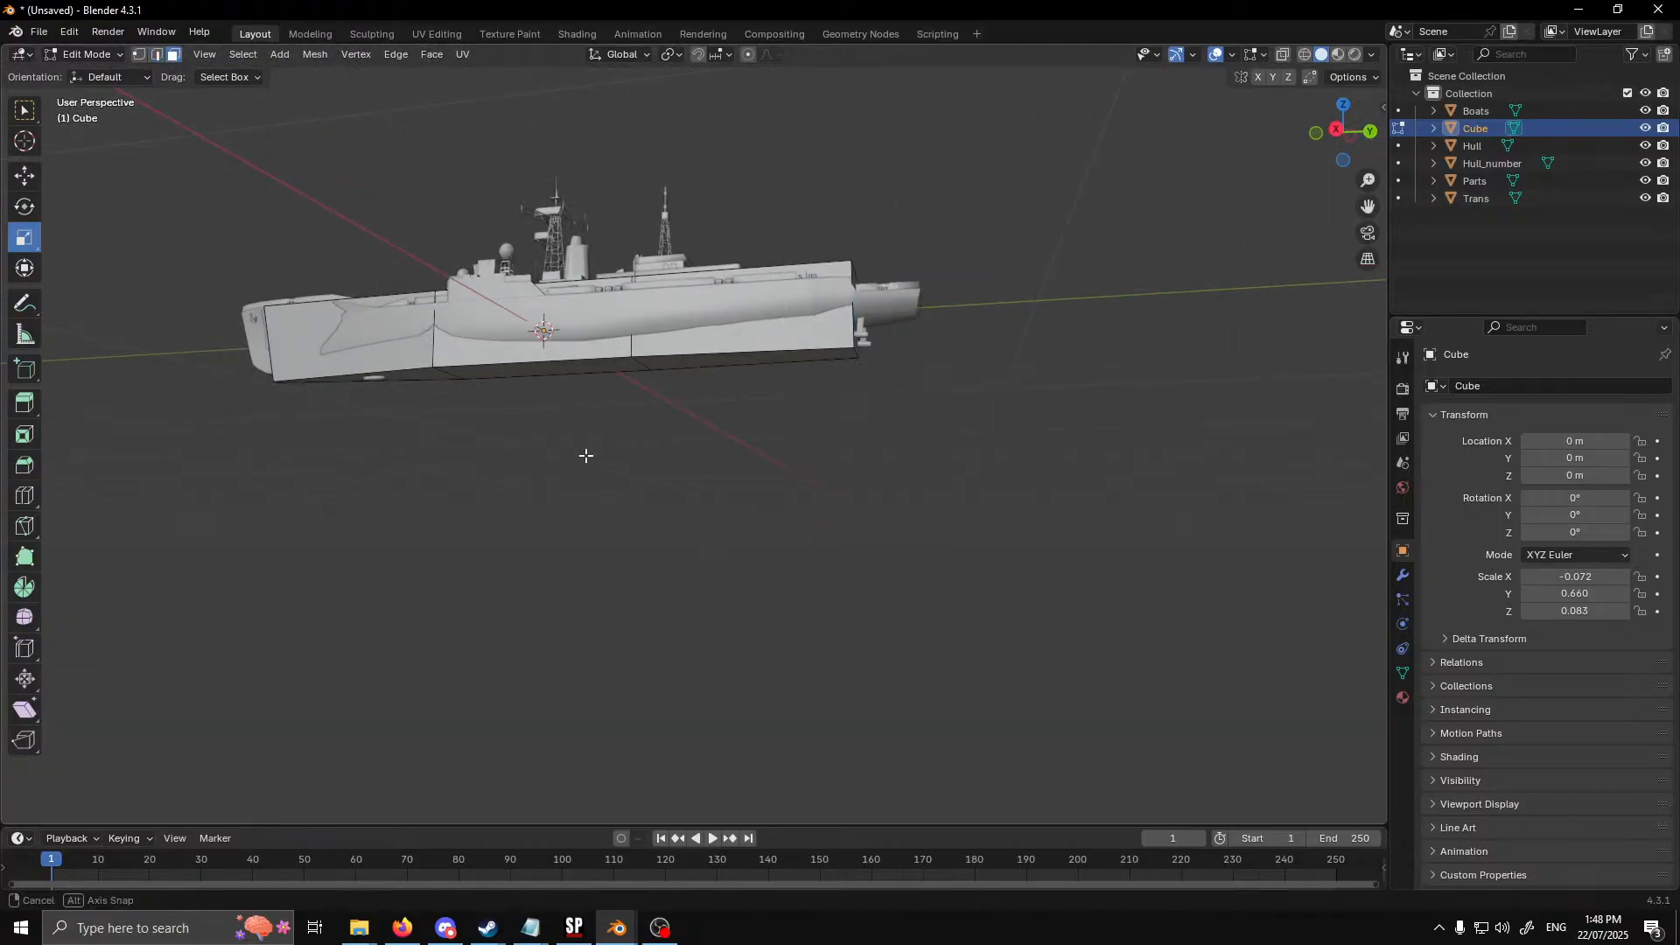
pyautogui.moveTo(585, 454); pyautogui.dragTo(577, 392, button='middle')
pyautogui.click(441, 331)
pyautogui.keyDown('shift'); pyautogui.click(523, 302); pyautogui.keyUp('shift')
pyautogui.keyDown('shift'); pyautogui.click(669, 278); pyautogui.keyUp('shift')
pyautogui.hotkey('shift', 'space')
pyautogui.press('g')
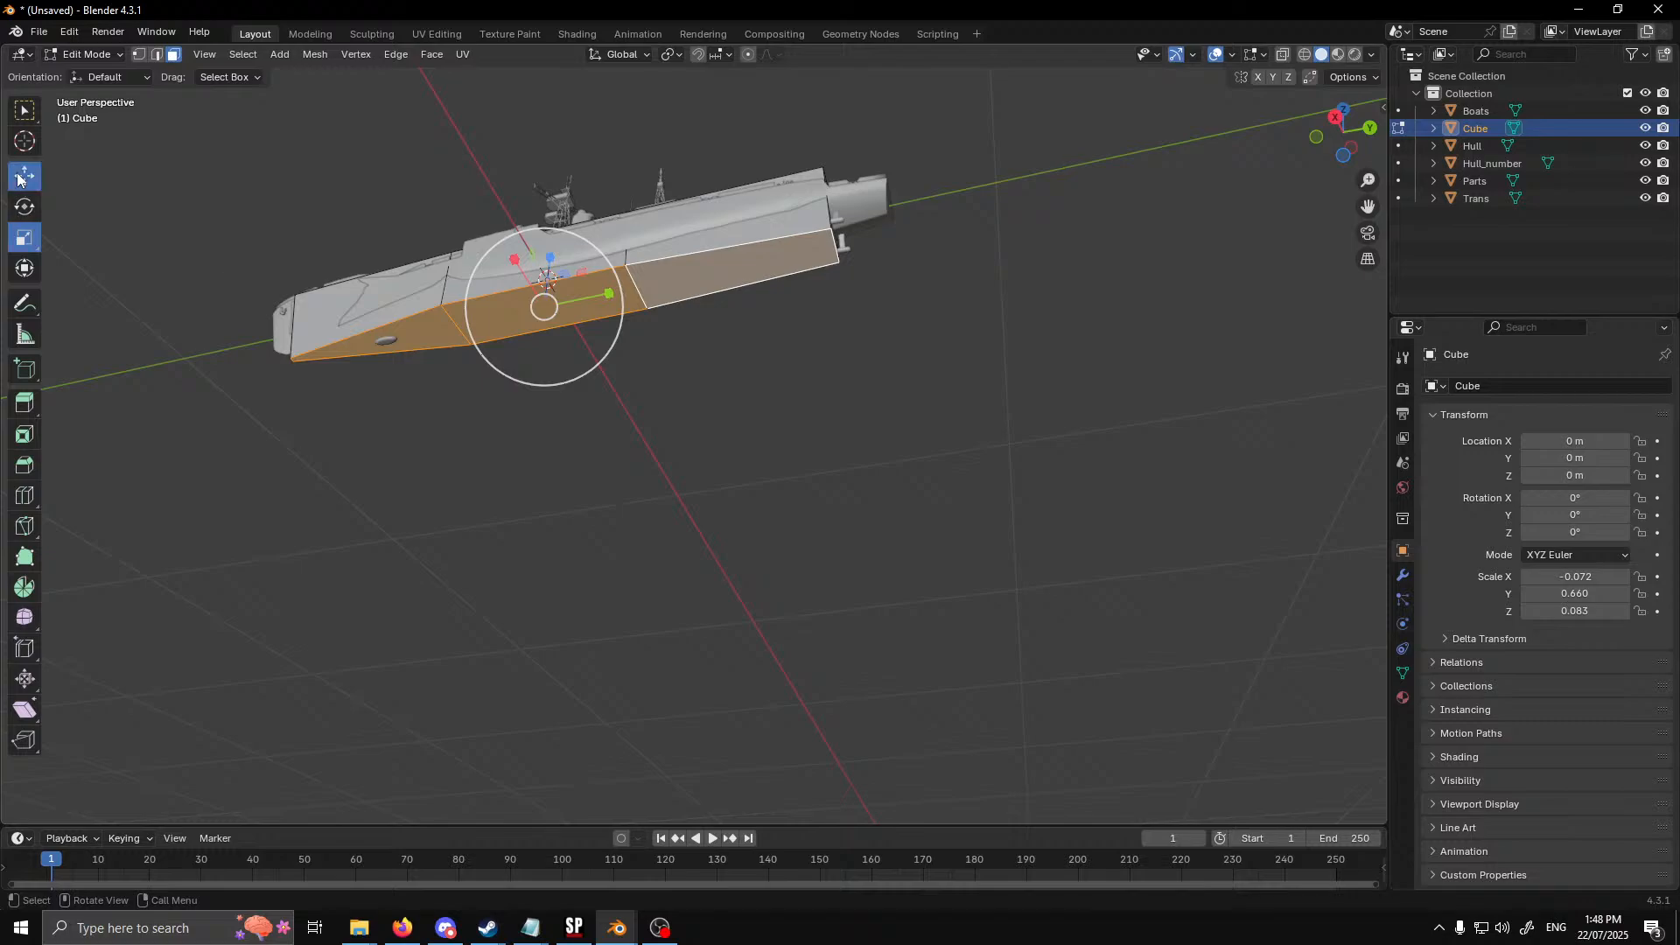
pyautogui.moveTo(552, 257); pyautogui.dragTo(563, 246)
# Lower the three top faces of the box by about 0.022 m along Z to deck level
pyautogui.moveTo(634, 343); pyautogui.dragTo(305, 329, button='middle')
pyautogui.scroll(4, 714, 527)
pyautogui.click(310, 322)
pyautogui.keyDown('ctrl'); pyautogui.click(1024, 439); pyautogui.keyUp('ctrl')
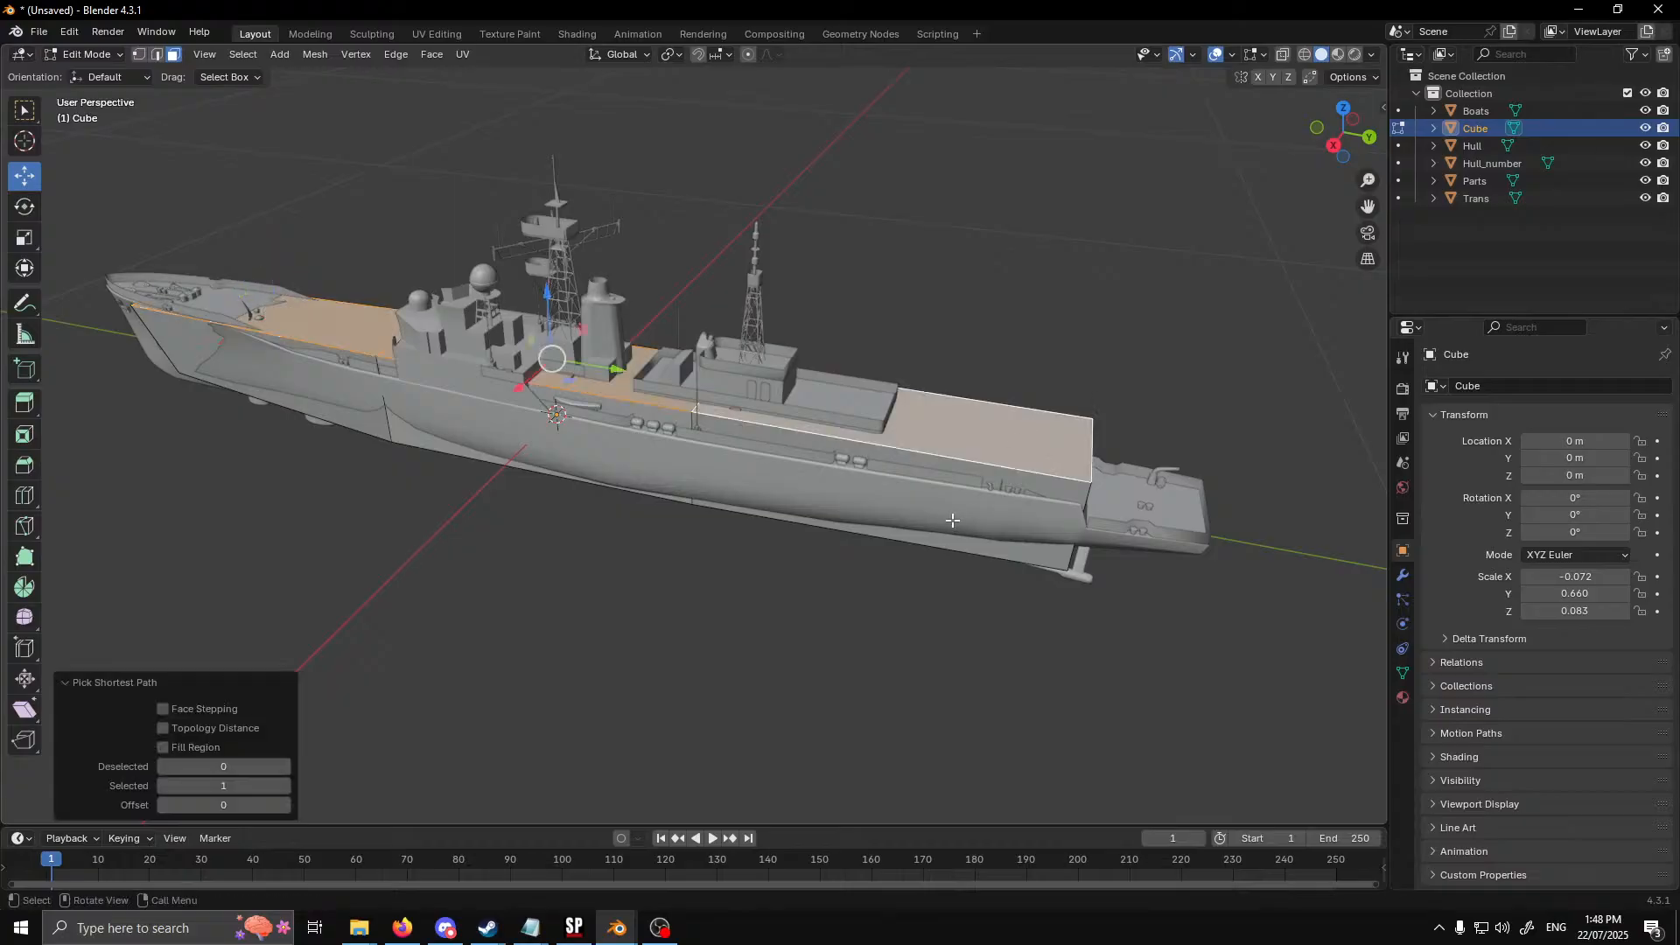
pyautogui.moveTo(545, 299); pyautogui.dragTo(563, 317)
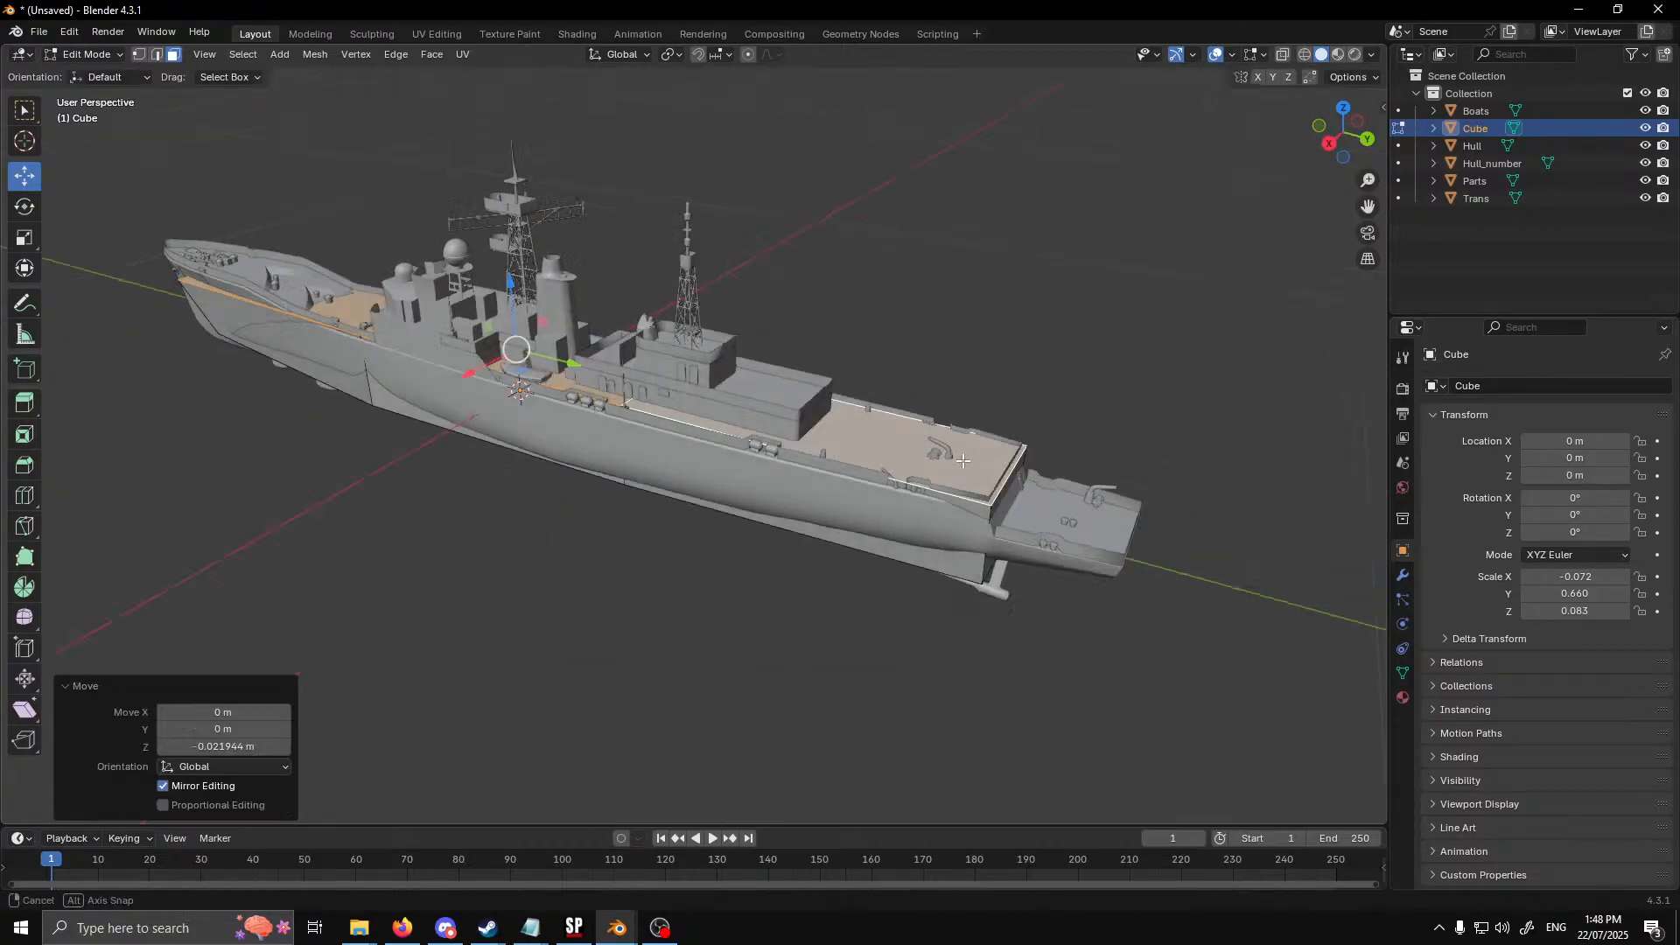
# Move the box's stern face aft along Y so that it encloses the end of the ship
pyautogui.moveTo(563, 317); pyautogui.dragTo(927, 422, button='middle')
pyautogui.click(768, 315)
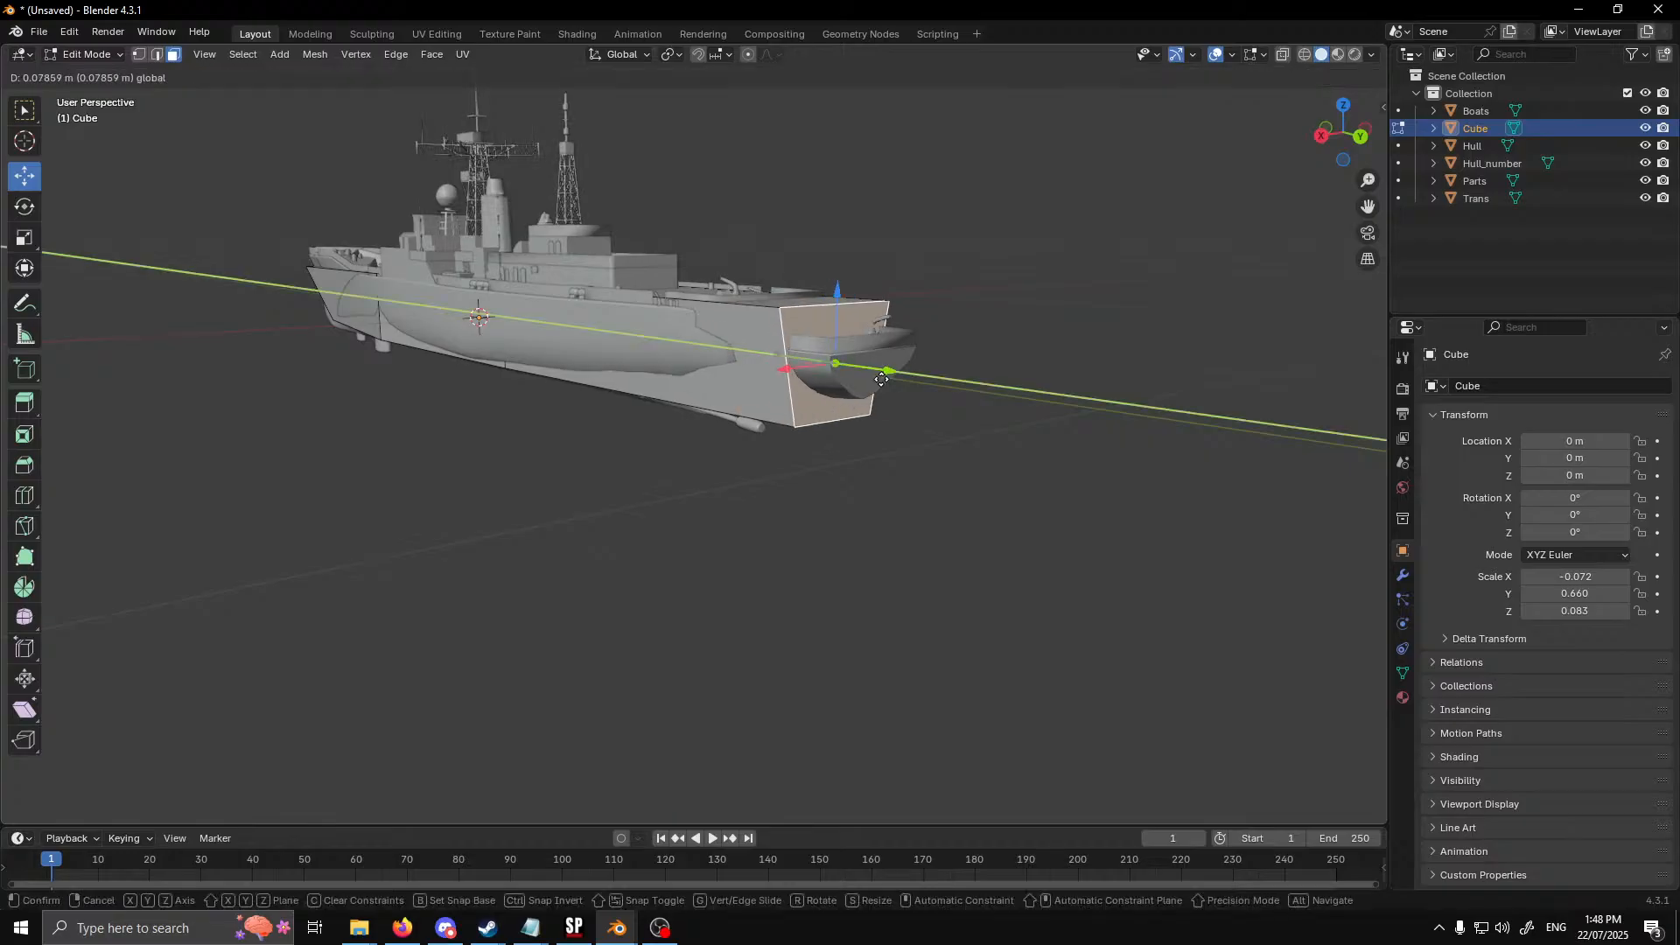
pyautogui.moveTo(824, 374); pyautogui.dragTo(922, 390)
pyautogui.moveTo(921, 390); pyautogui.dragTo(774, 537, button='middle')
pyautogui.press('Tab')
pyautogui.press('Tab')
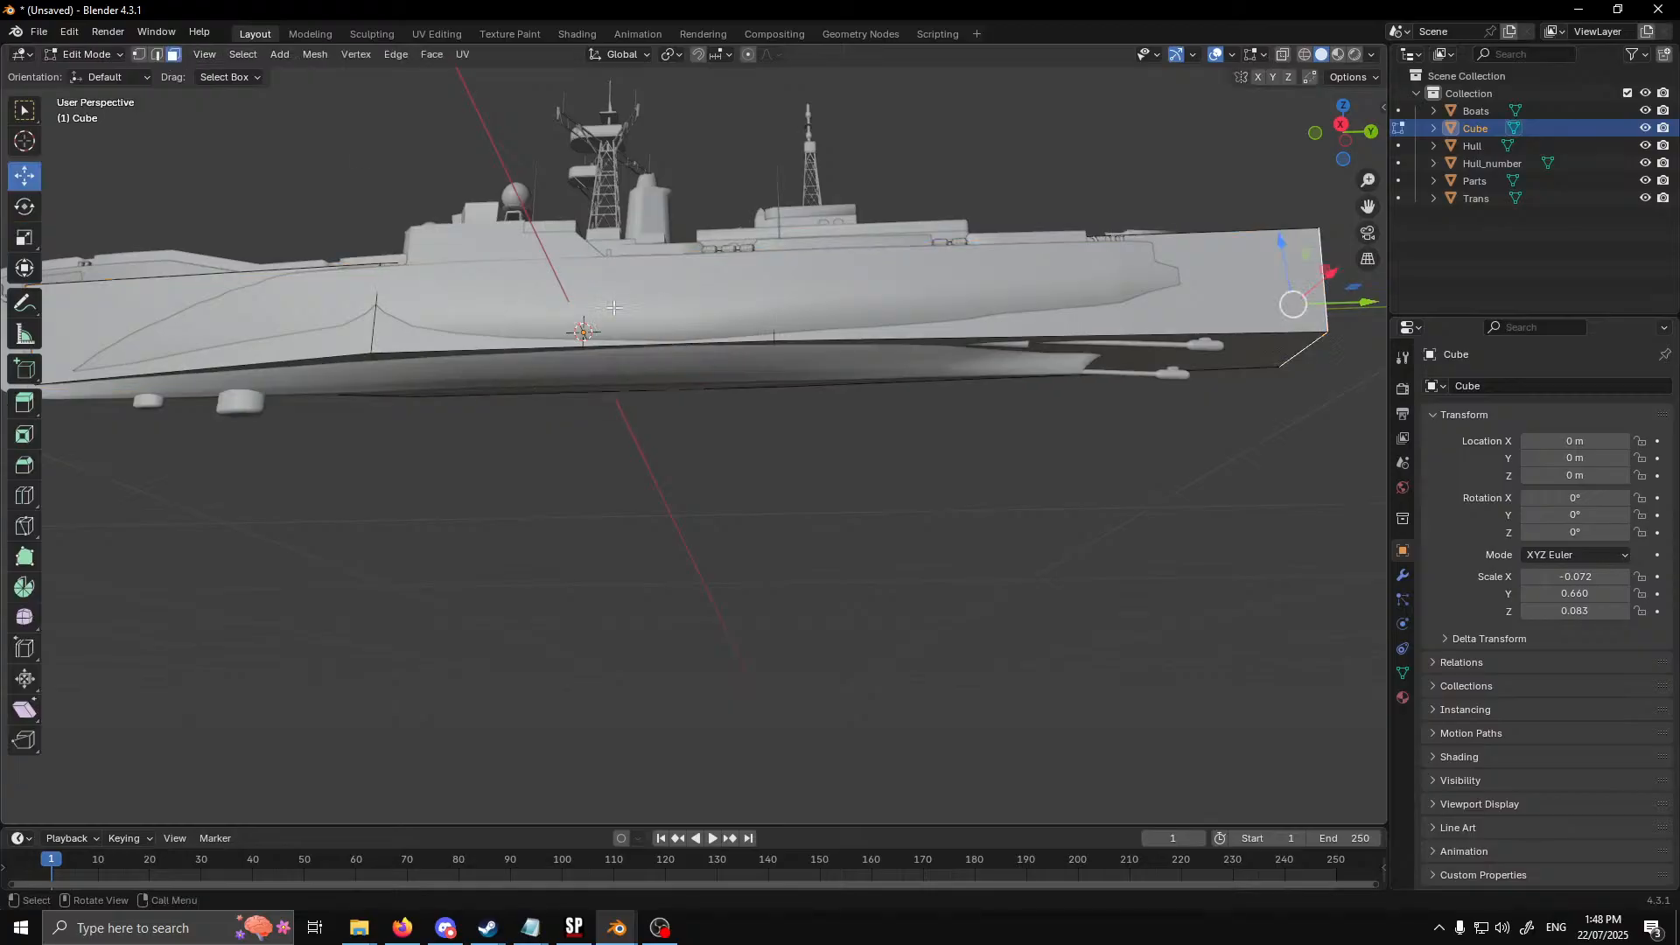
# Move the rear subdivision edge loop about 0.209 m aft along Y
pyautogui.moveTo(1133, 397); pyautogui.dragTo(699, 340, button='middle')
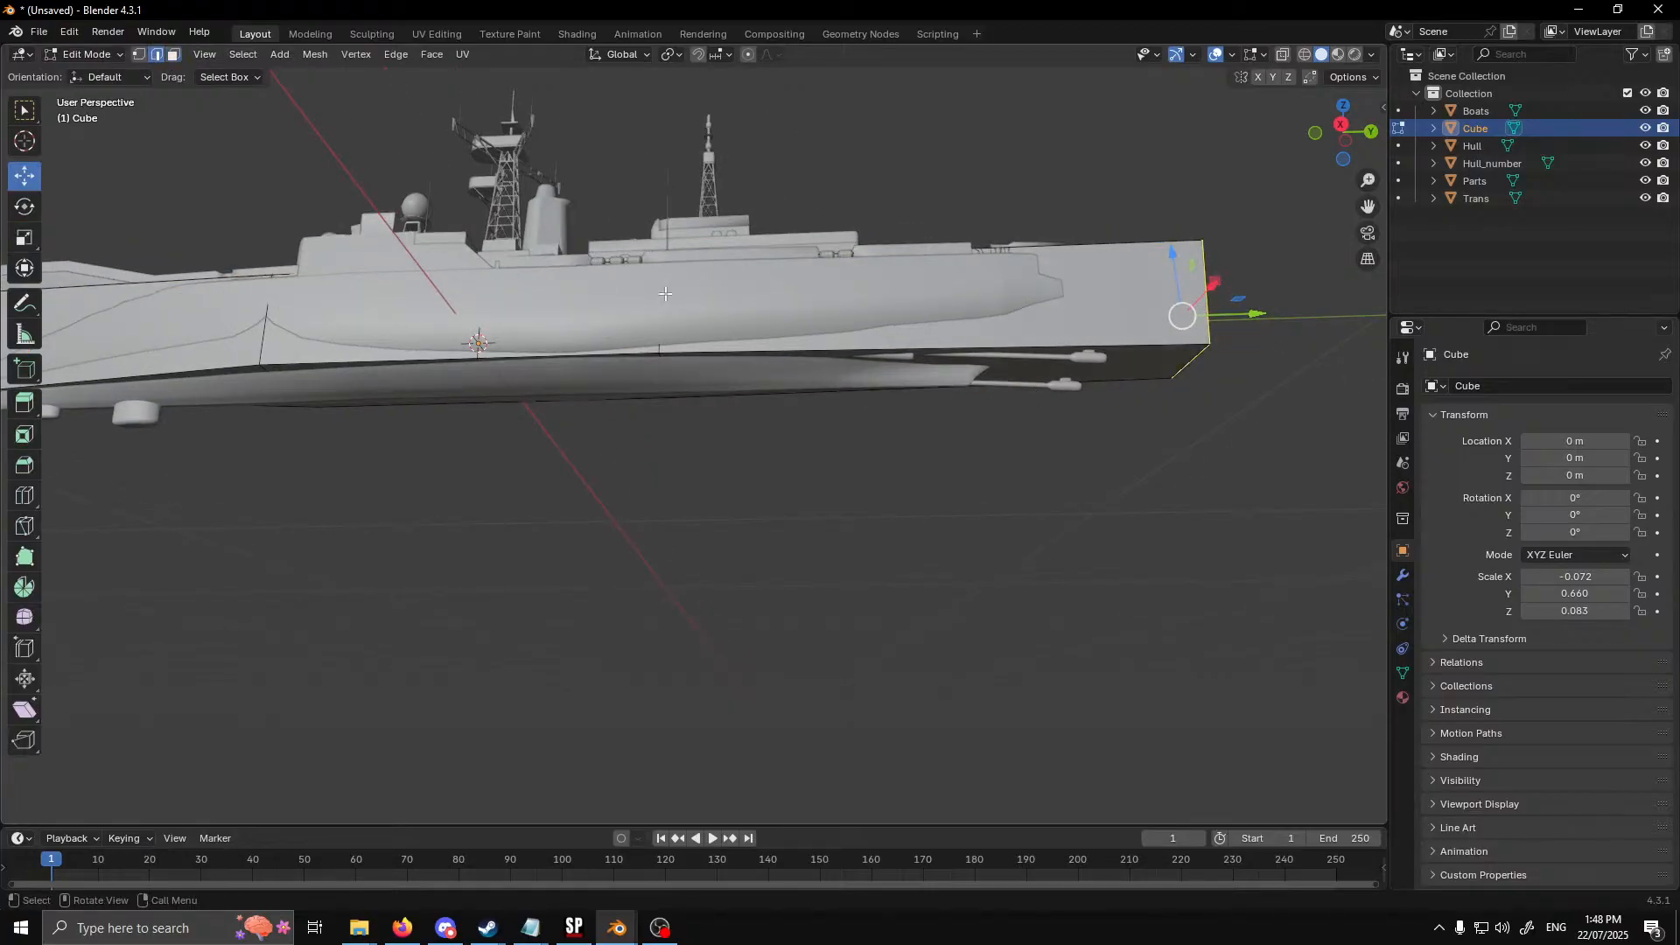
pyautogui.keyDown('alt'); pyautogui.click(658, 352); pyautogui.keyUp('alt')
pyautogui.keyDown('alt'); pyautogui.click(661, 344); pyautogui.keyUp('alt')
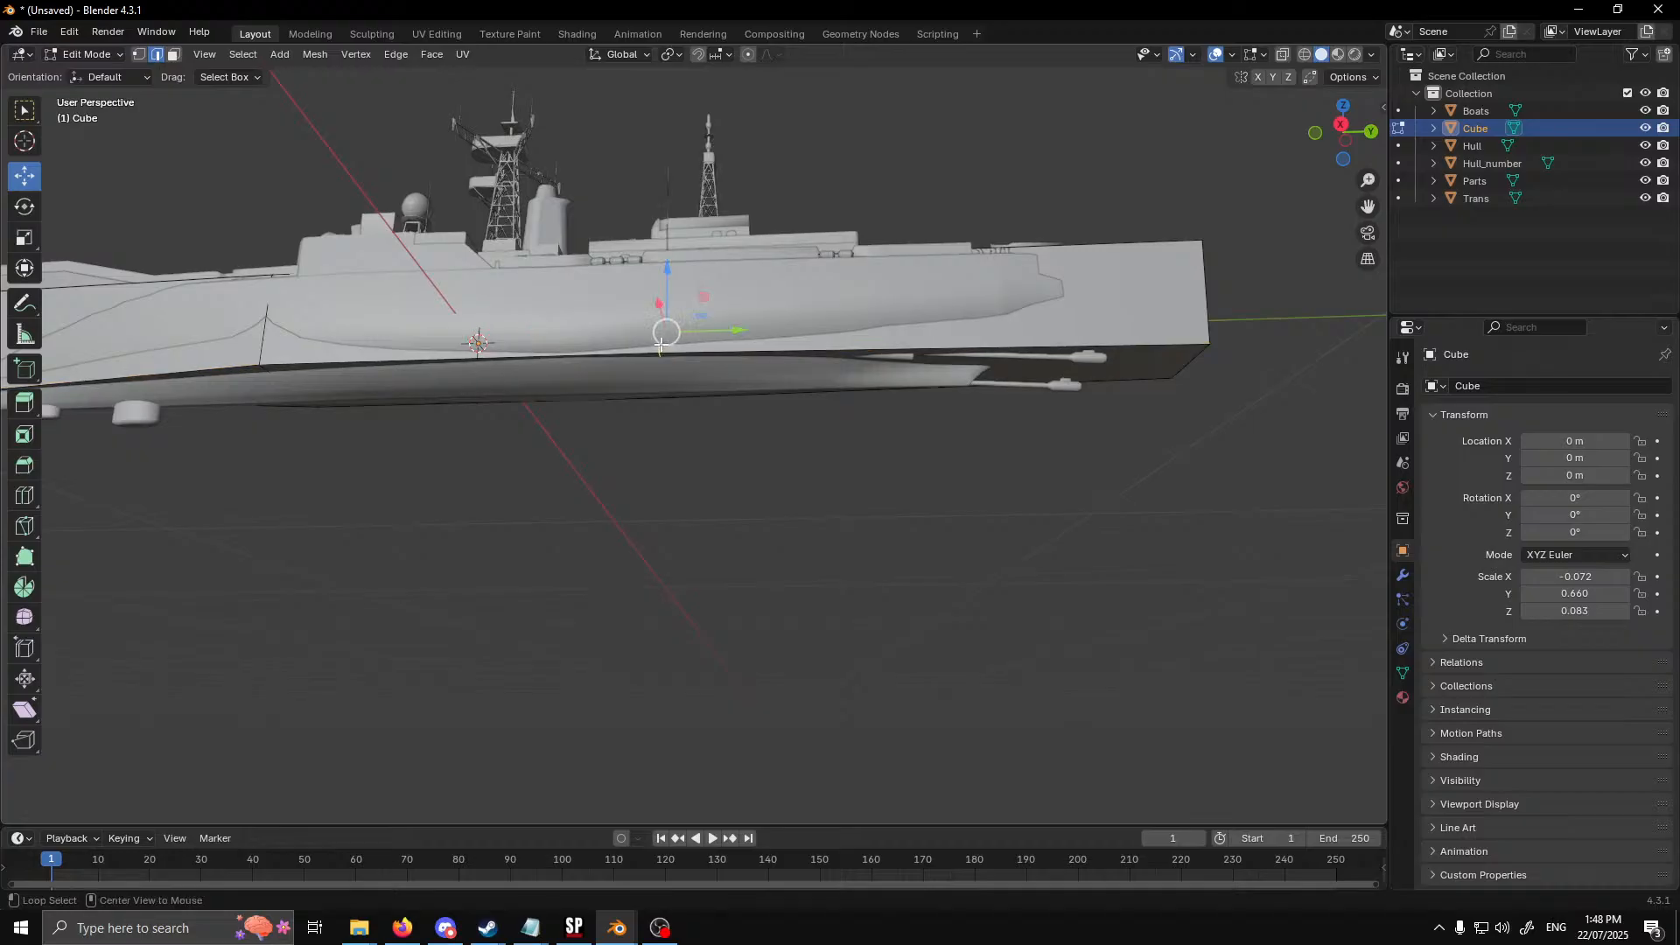
pyautogui.moveTo(735, 343); pyautogui.dragTo(950, 348)
# Narrow the stern end face of the collider box by scaling it to about 0.823 along X
pyautogui.moveTo(1085, 417); pyautogui.dragTo(723, 499, button='middle')
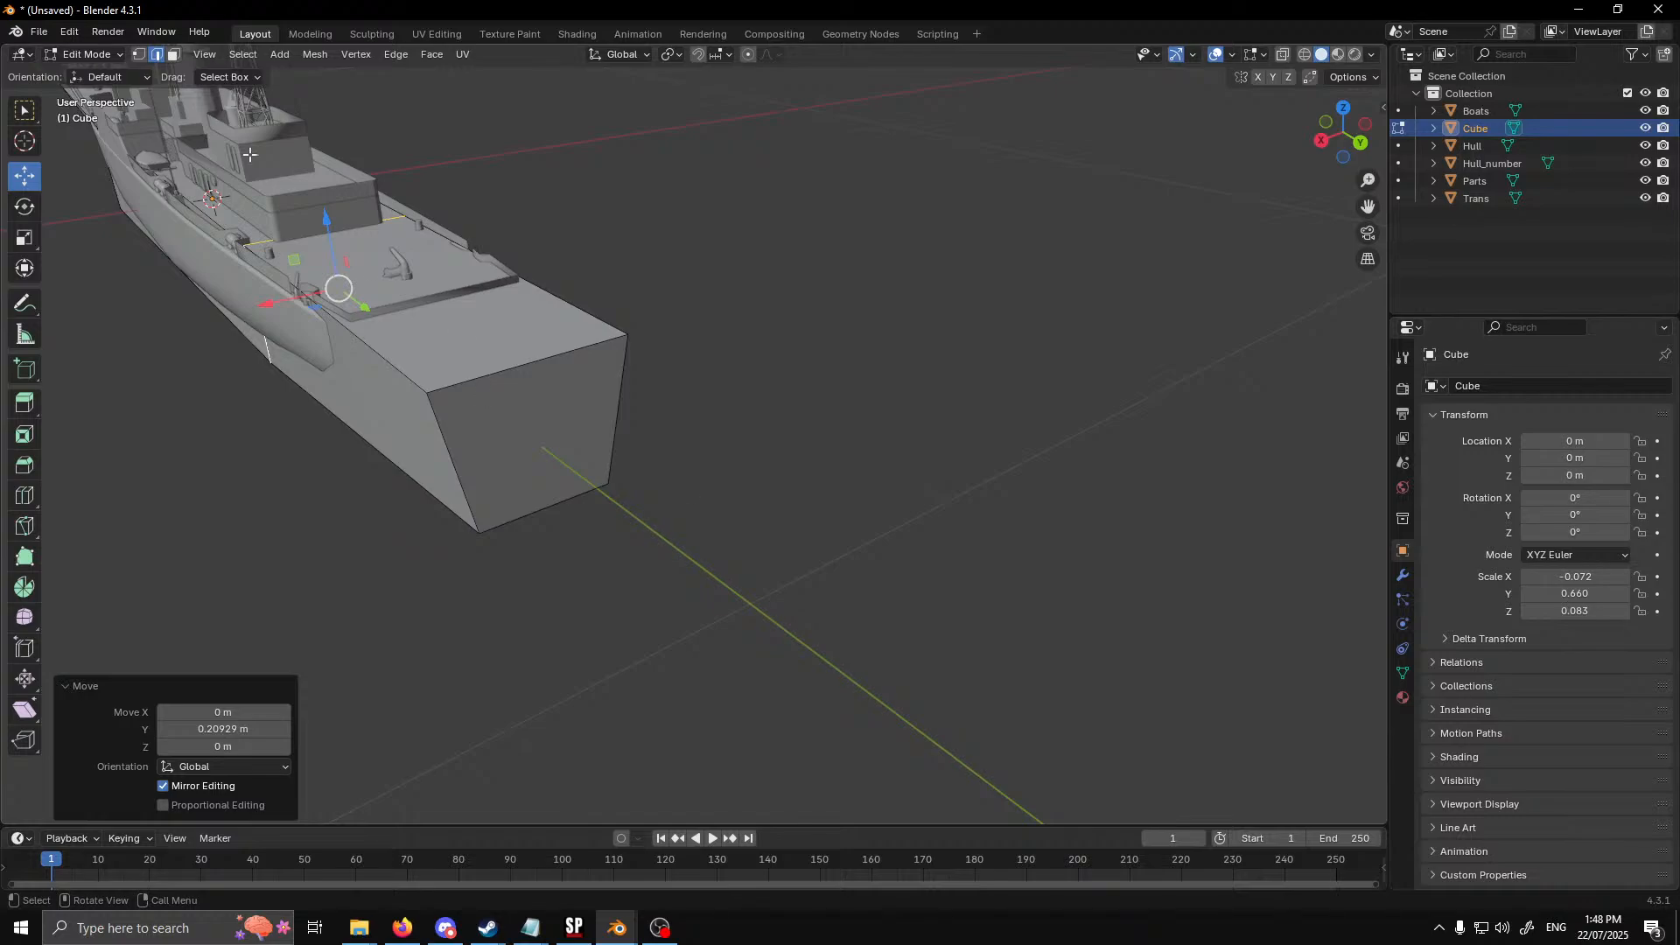
pyautogui.click(174, 57)
pyautogui.click(534, 454)
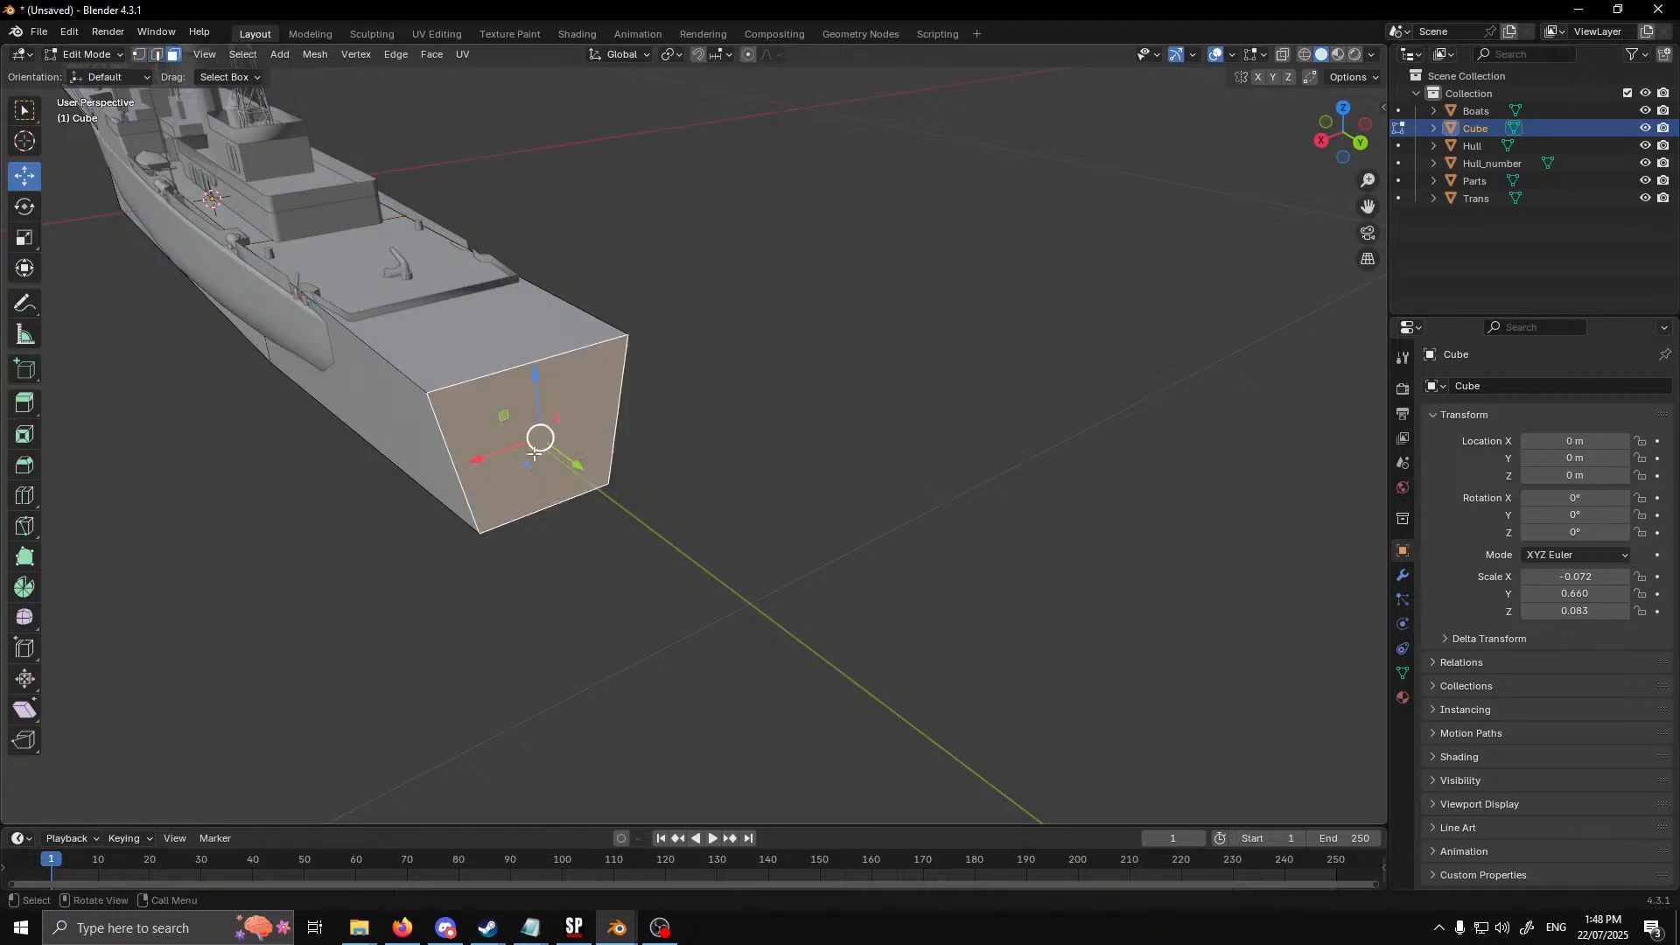
pyautogui.click(29, 238)
pyautogui.moveTo(478, 458); pyautogui.dragTo(487, 457)
pyautogui.moveTo(488, 457); pyautogui.dragTo(562, 450, button='middle')
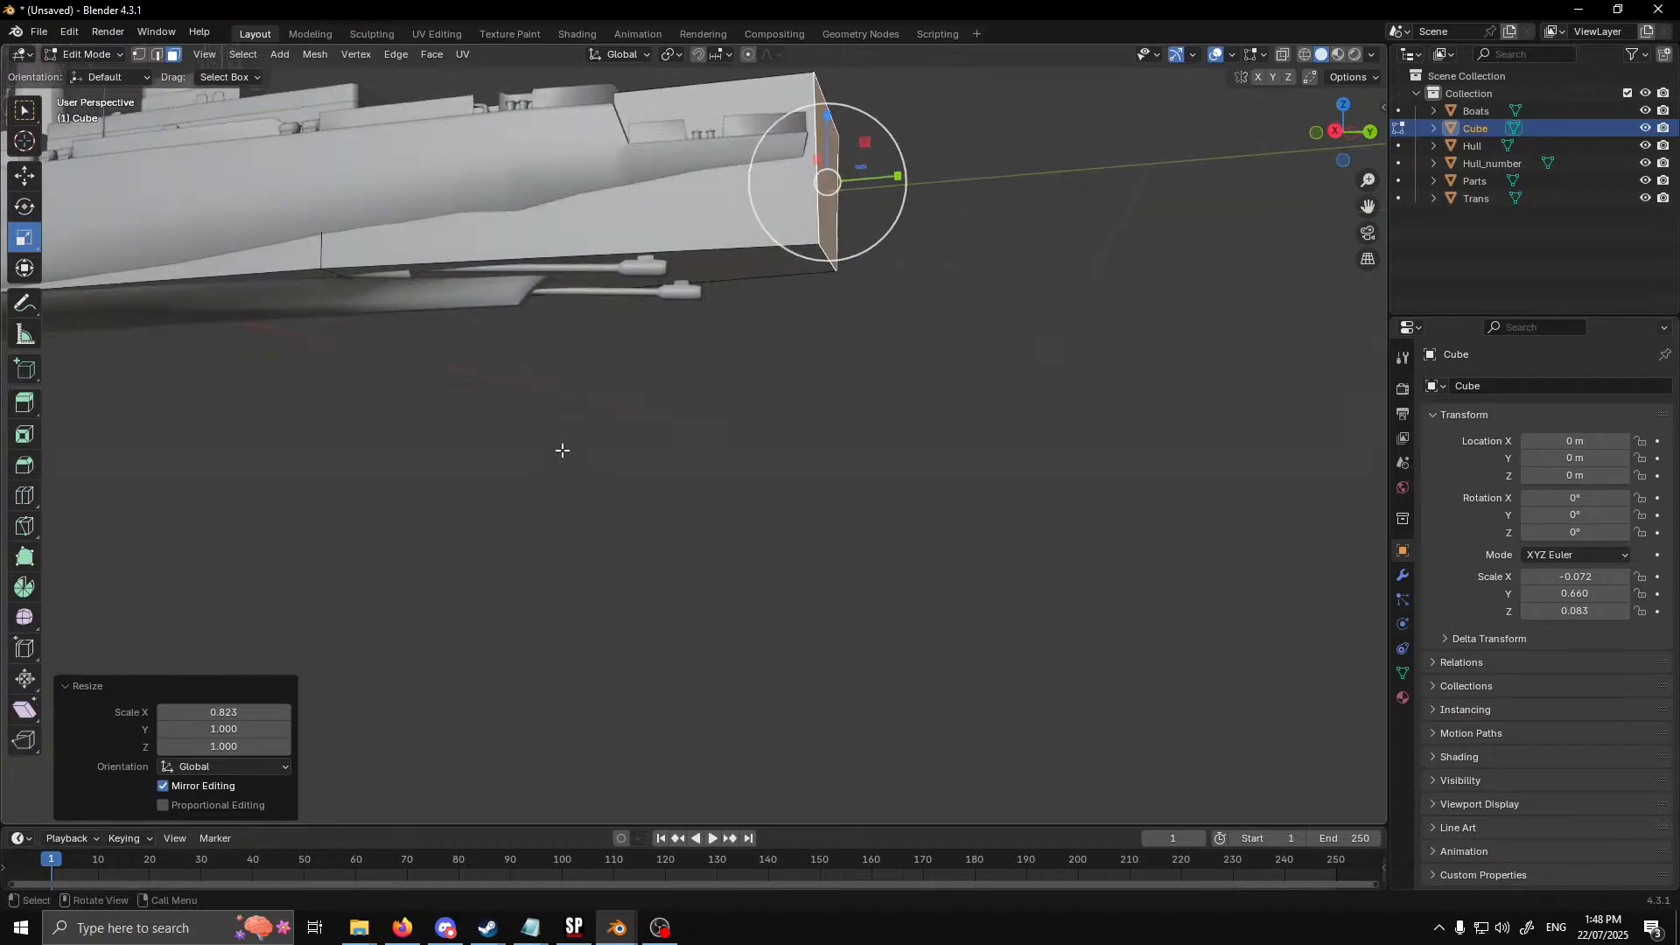
# Raise the bottom edge of the stern face by about 0.033 m along Z
pyautogui.moveTo(801, 448); pyautogui.dragTo(754, 447, button='middle')
pyautogui.click(156, 54)
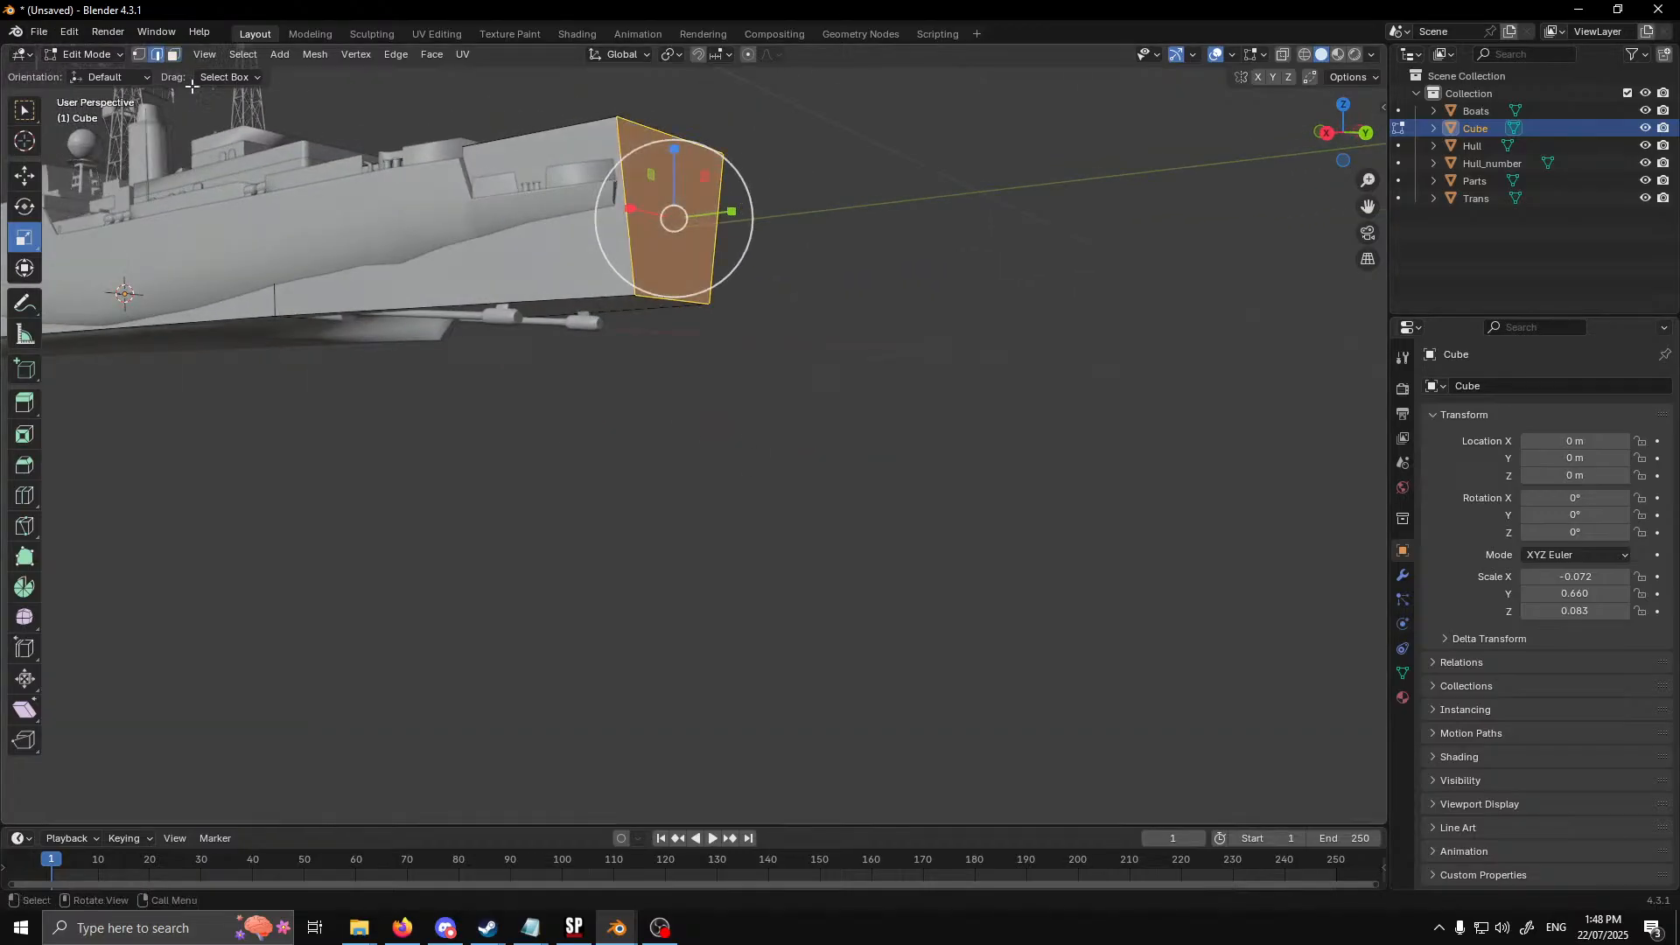
pyautogui.click(688, 304)
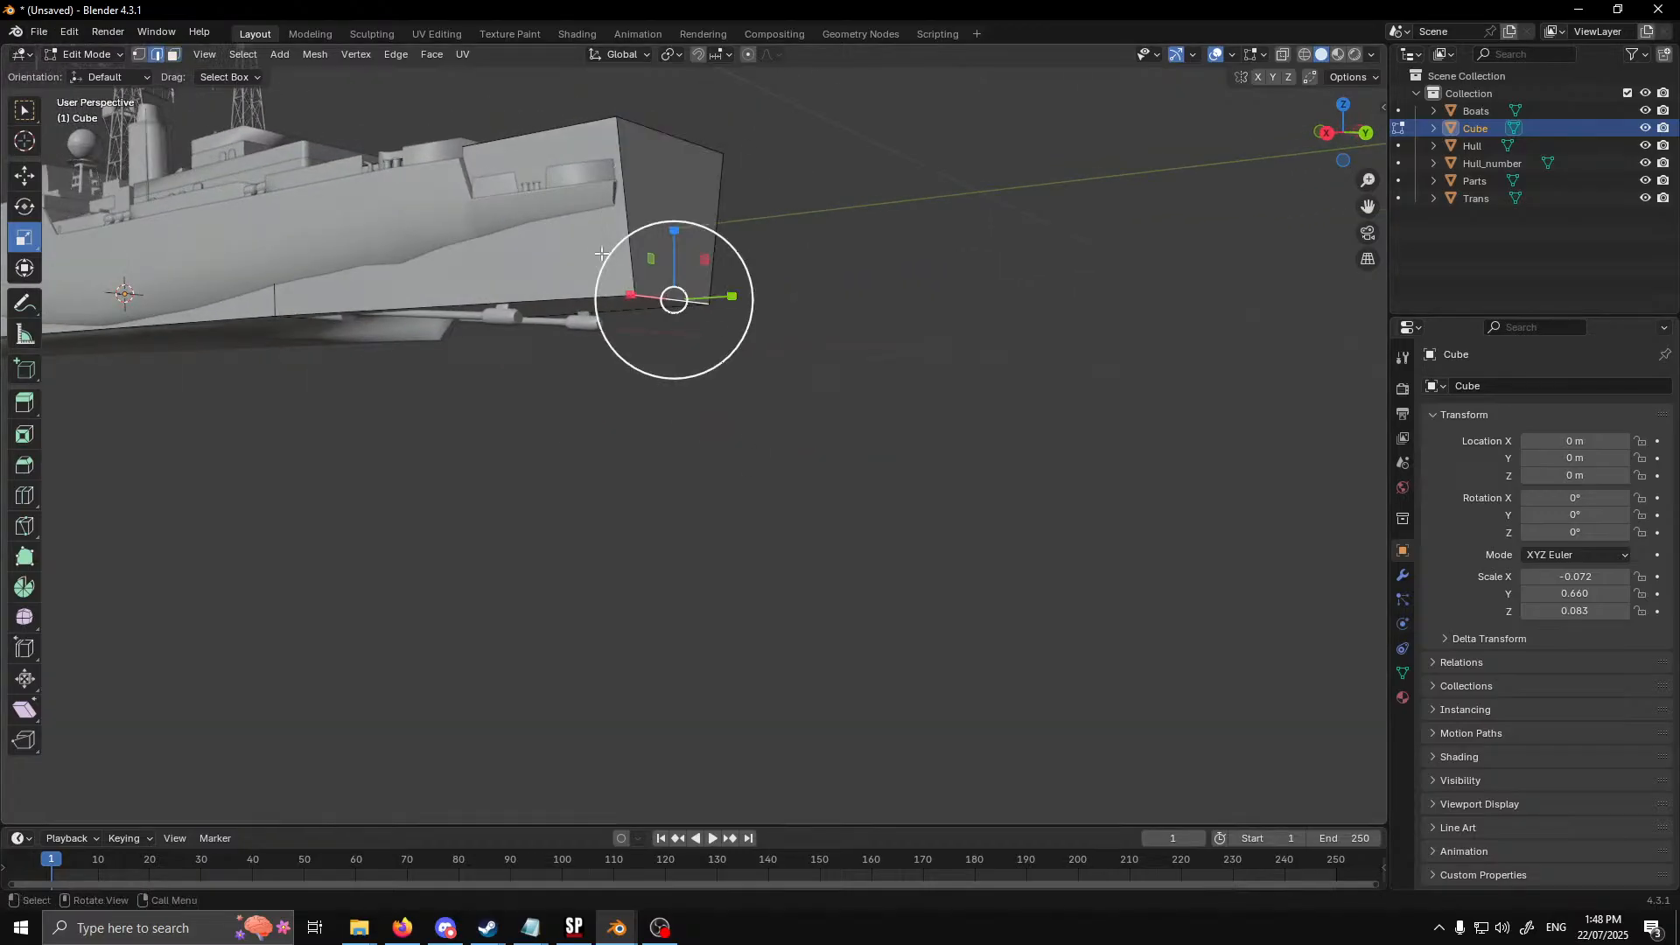
pyautogui.click(33, 183)
pyautogui.moveTo(674, 245); pyautogui.dragTo(695, 186)
pyautogui.scroll(-6, 604, 394)
# Try to move a single edge of the collider's bow end forward along Y, and undo the move
pyautogui.moveTo(315, 433); pyautogui.dragTo(717, 555, button='middle')
pyautogui.scroll(3, 420, 446)
pyautogui.scroll(-3, 601, 466)
pyautogui.scroll(4, 716, 555)
pyautogui.moveTo(620, 574); pyautogui.dragTo(662, 538, button='middle')
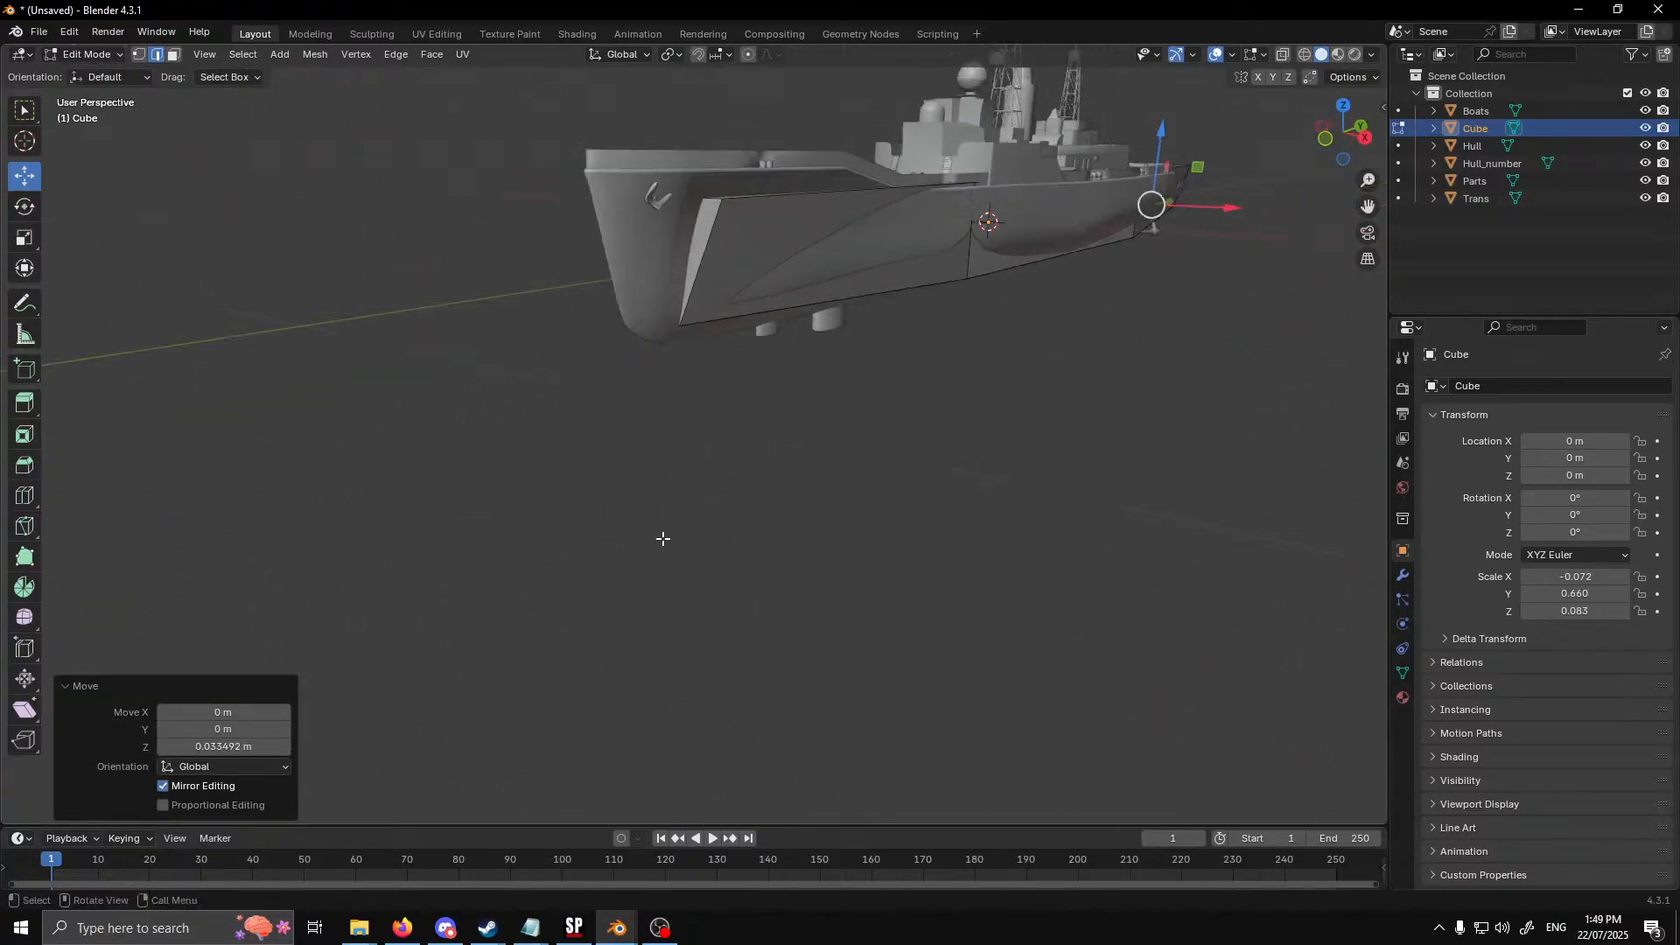
pyautogui.click(682, 238)
pyautogui.moveTo(682, 238); pyautogui.dragTo(619, 370, button='middle')
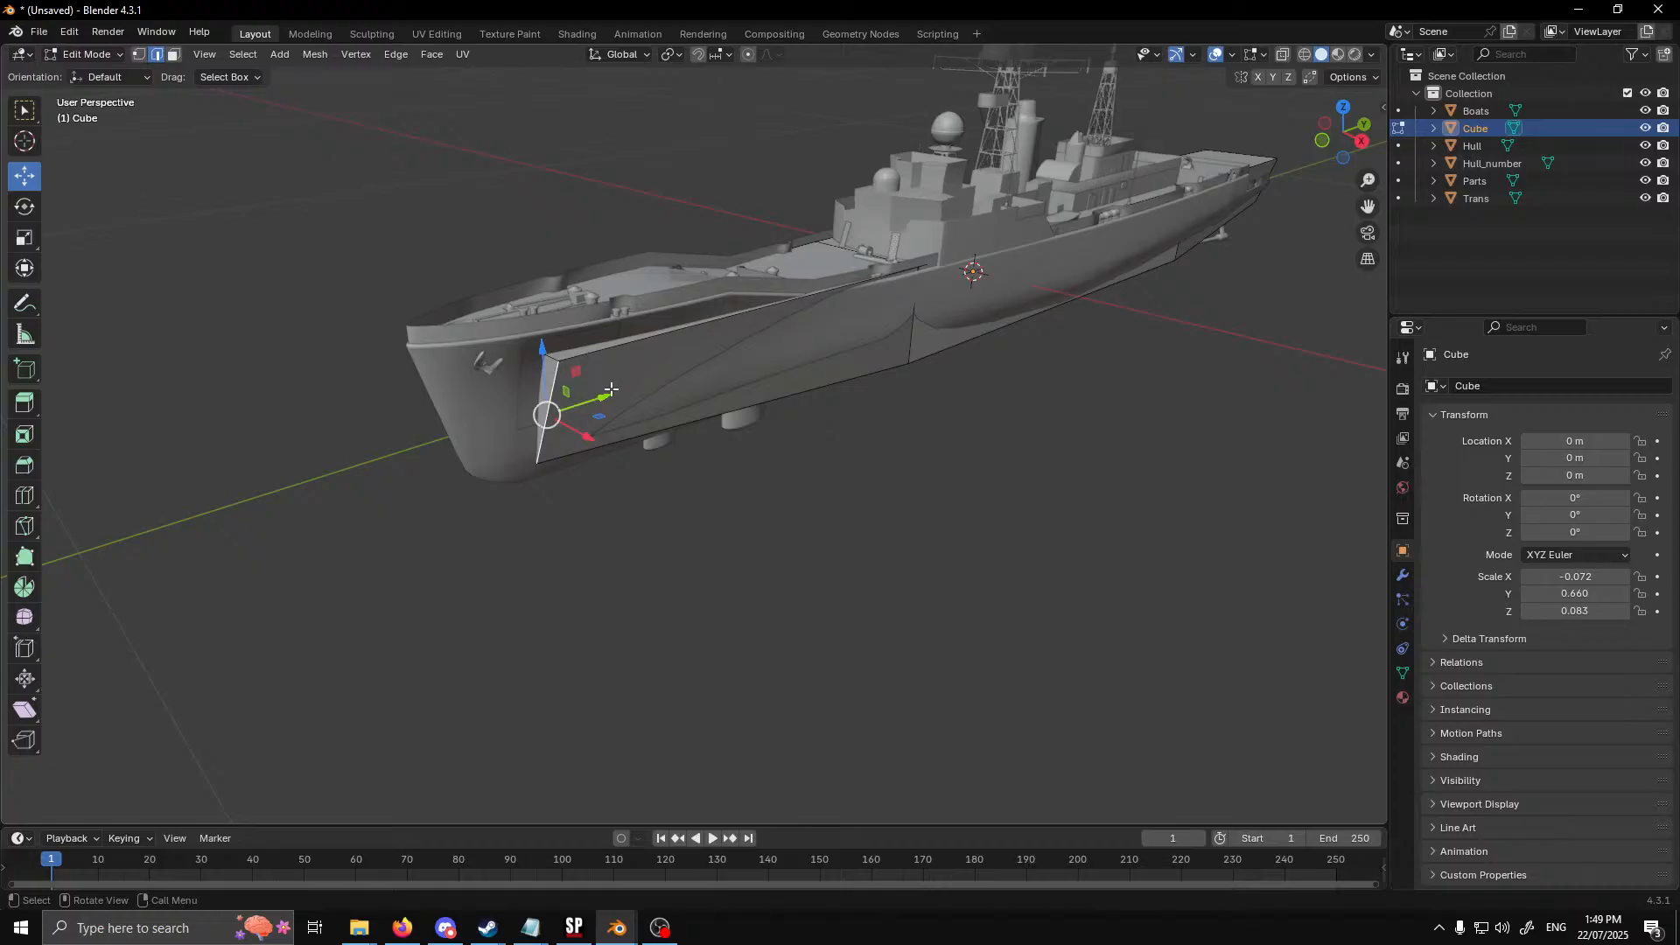
pyautogui.moveTo(609, 395); pyautogui.dragTo(499, 454)
pyautogui.hotkey('ctrl', 'z')
# Move the collider's whole bow end face forward along Y to the tip of the ship's bow
pyautogui.moveTo(501, 491); pyautogui.dragTo(223, 102, button='middle')
pyautogui.click(174, 56)
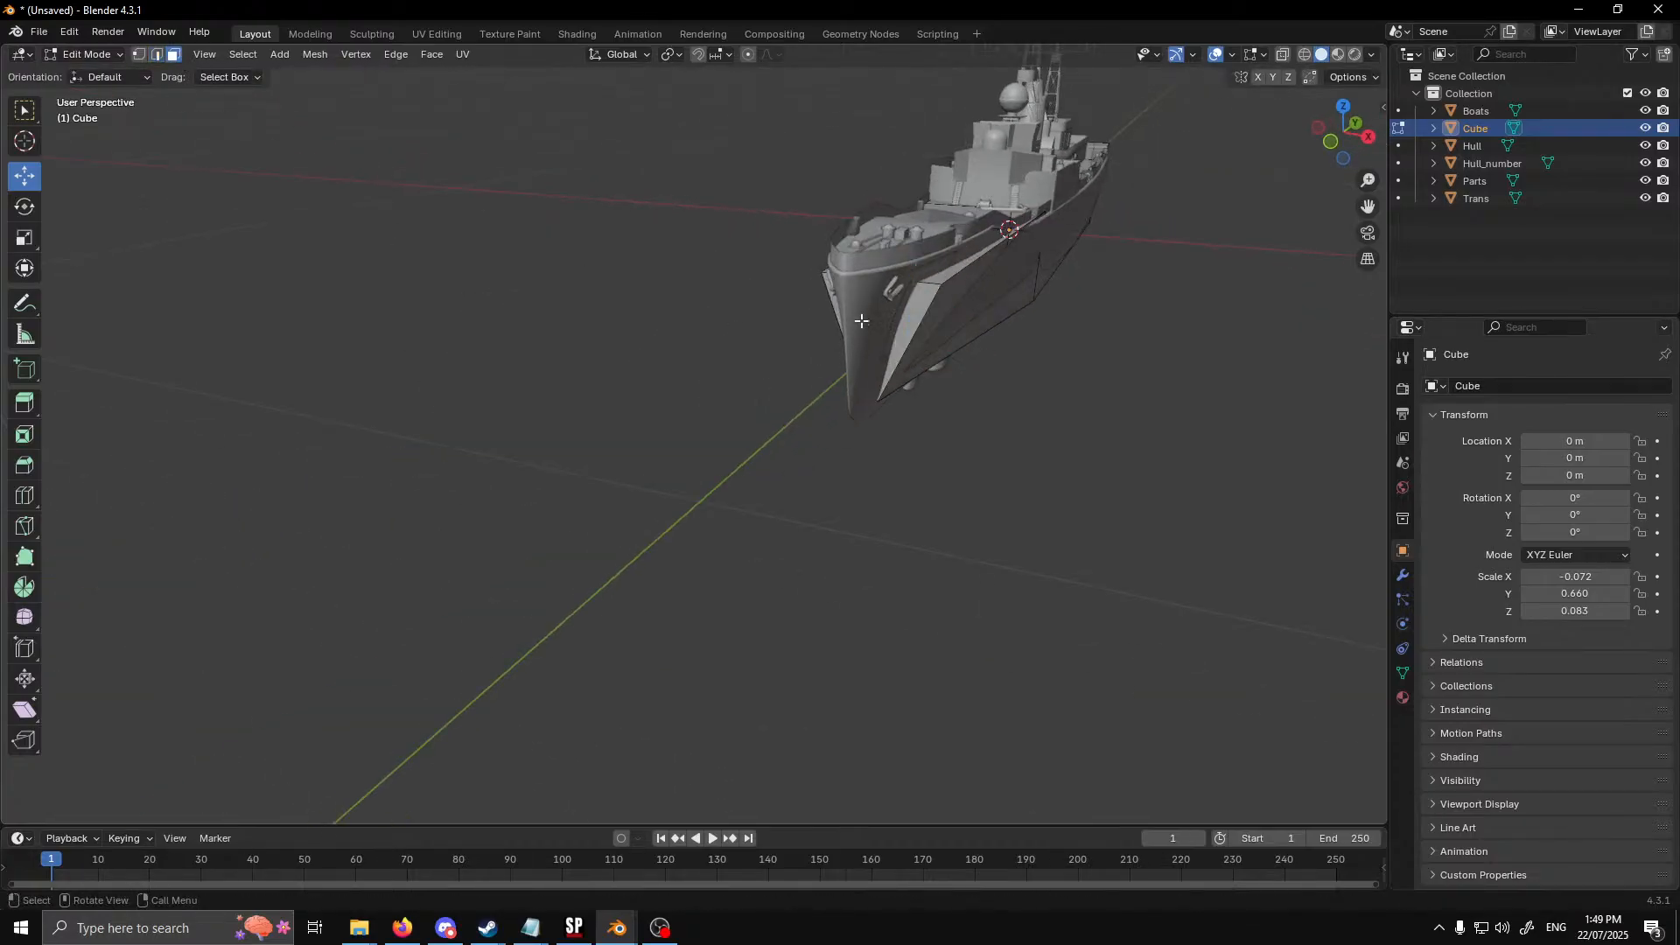
pyautogui.click(919, 305)
pyautogui.scroll(3, 921, 426)
pyautogui.moveTo(728, 441); pyautogui.dragTo(671, 494)
pyautogui.moveTo(671, 494); pyautogui.dragTo(760, 412, button='middle')
# Select the forward subdivision edge loop of the collider and shift it along Y
pyautogui.keyDown('alt'); pyautogui.click(773, 434); pyautogui.keyUp('alt')
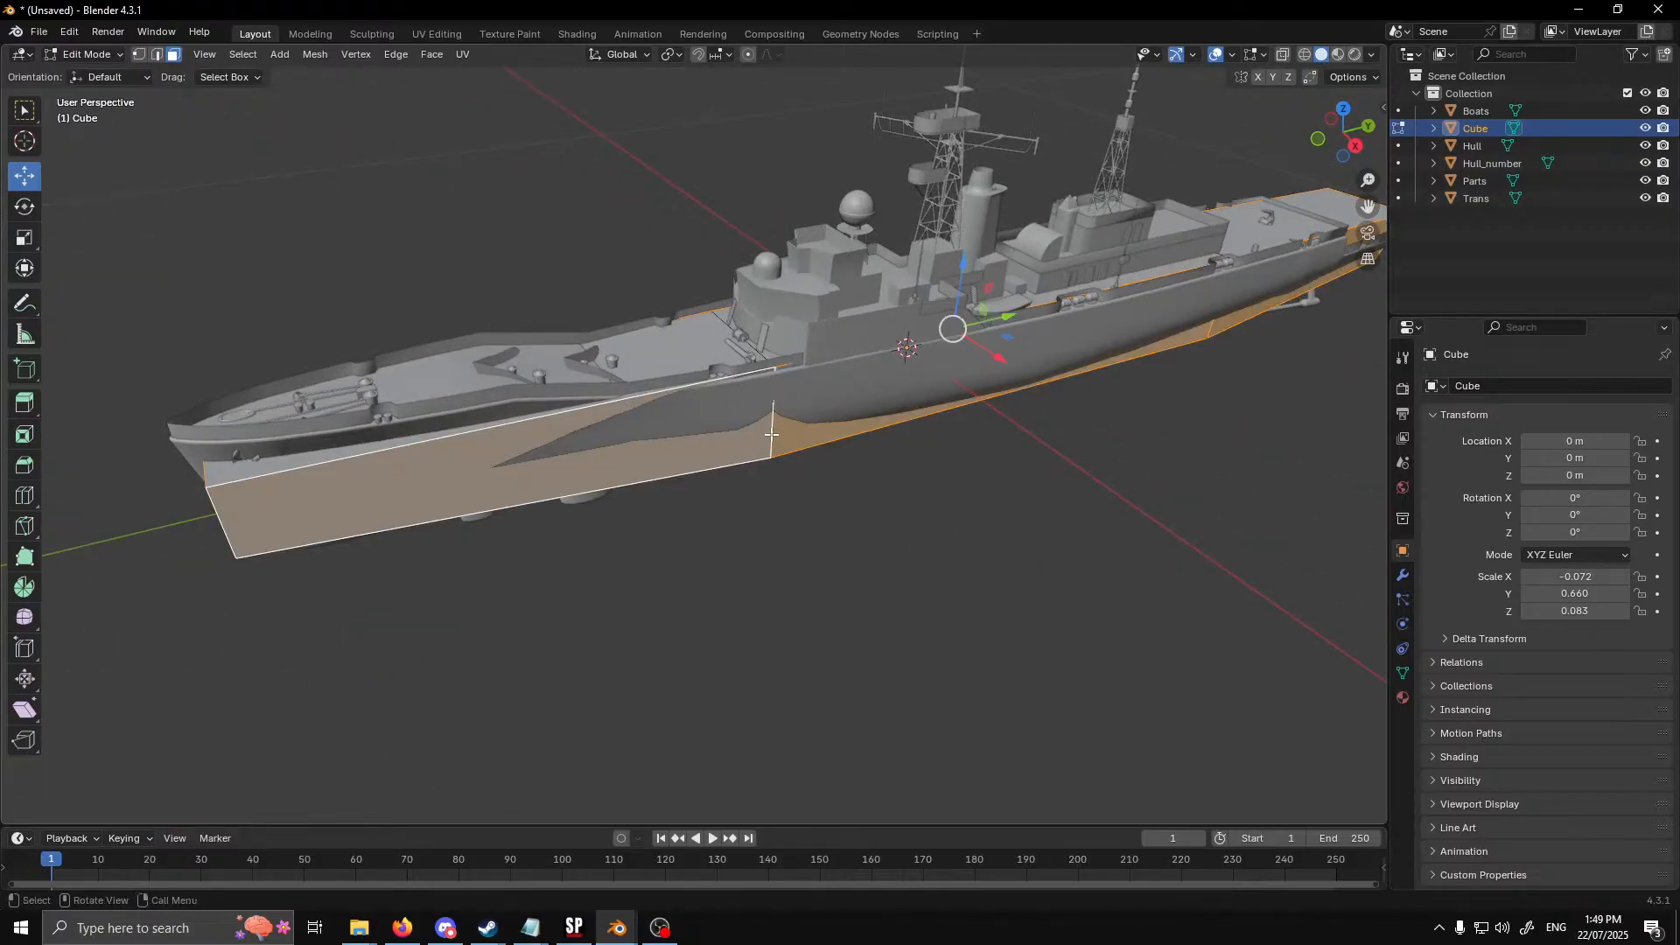
pyautogui.click(157, 55)
pyautogui.keyDown('alt'); pyautogui.click(776, 435); pyautogui.keyUp('alt')
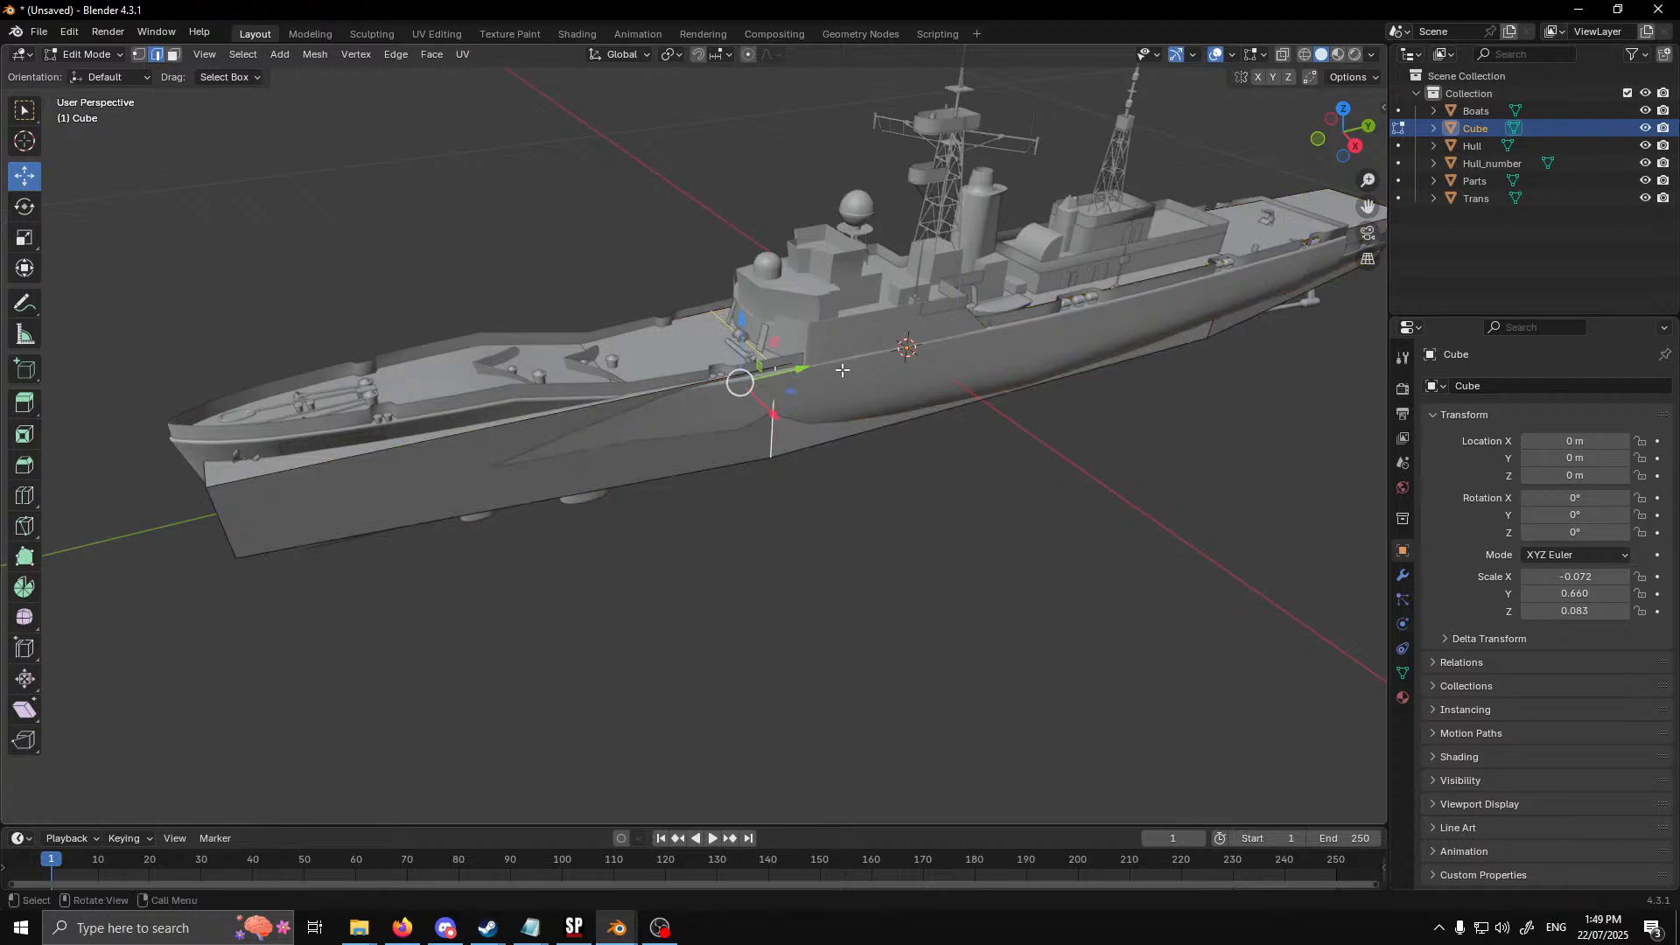
pyautogui.press('g')
pyautogui.press('y')
pyautogui.click(598, 619)
# Scale the top edge of the bow face down along X to narrow it to the shape of the bow
pyautogui.moveTo(597, 618); pyautogui.dragTo(906, 547, button='middle')
pyautogui.click(992, 540)
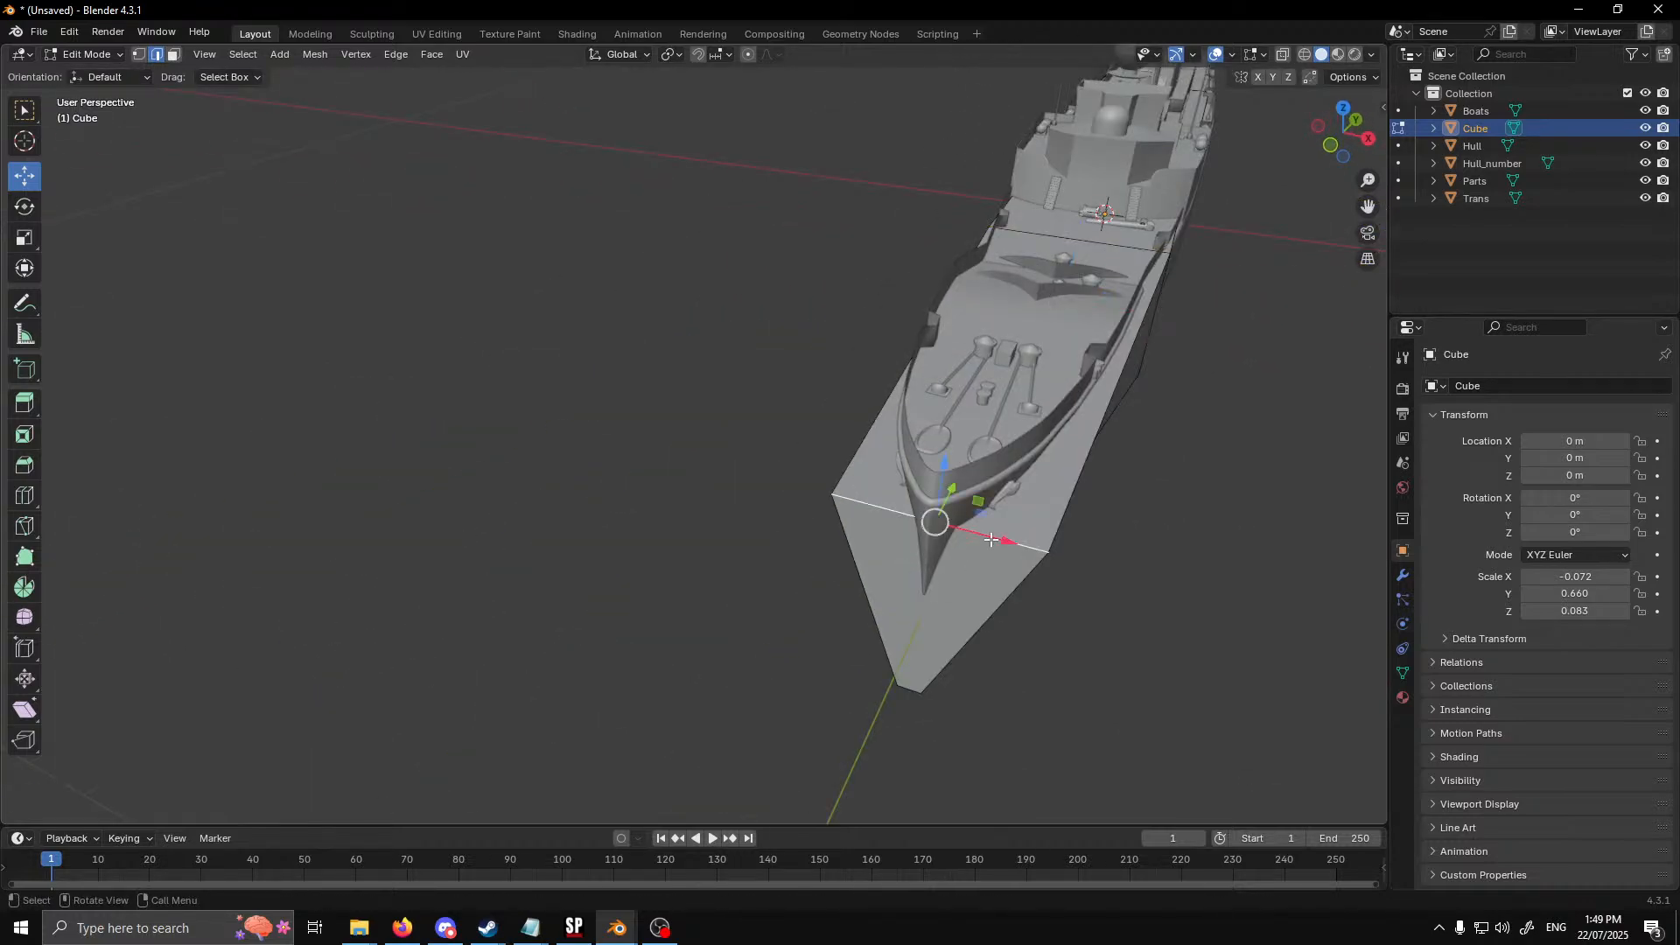
pyautogui.click(25, 239)
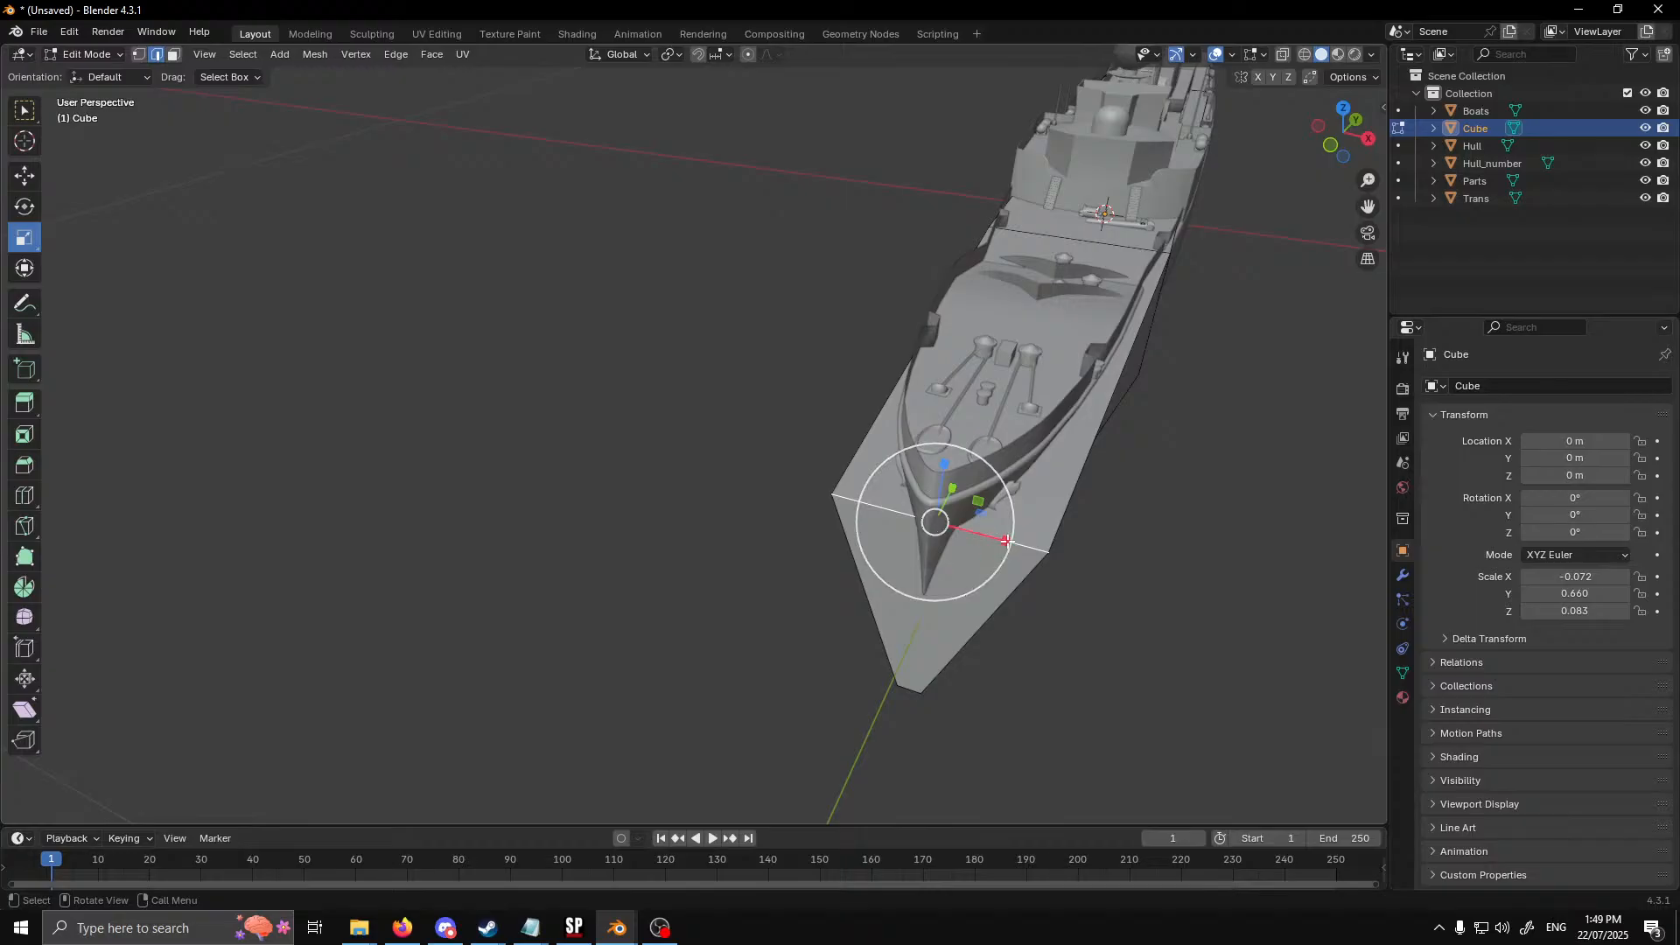
pyautogui.moveTo(1005, 540); pyautogui.dragTo(966, 530)
pyautogui.moveTo(1024, 567); pyautogui.dragTo(1006, 525, button='middle')
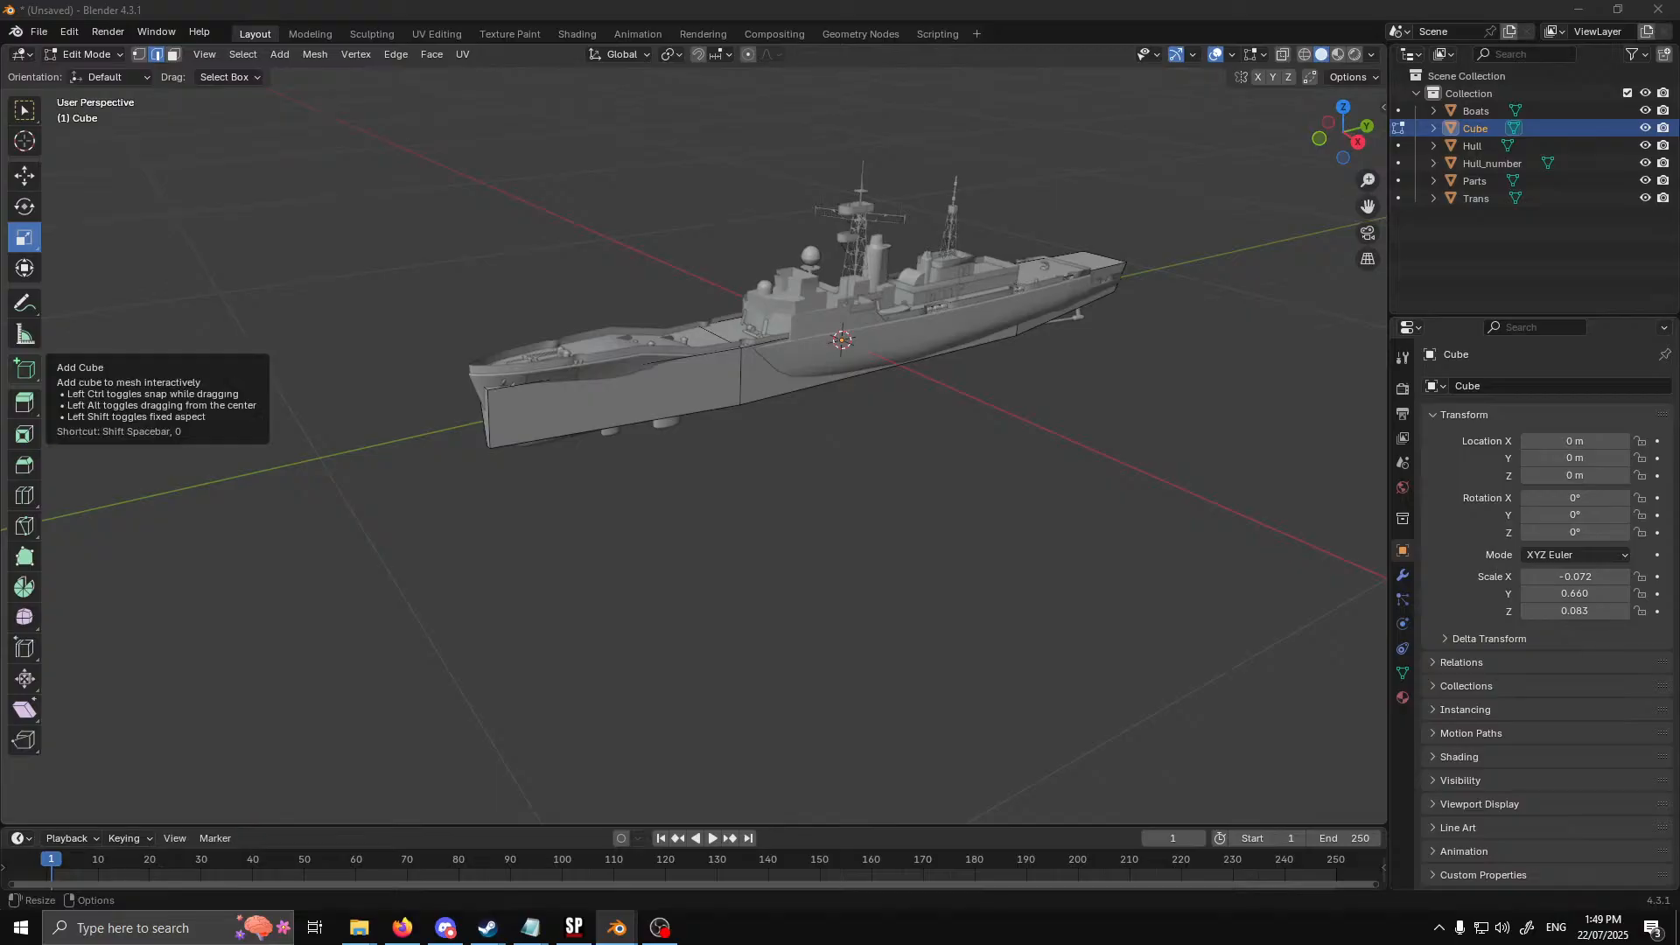
# Rename the Cube object to Hull_Coll
pyautogui.doubleClick(1498, 129)
pyautogui.write('Hull_Coll')
pyautogui.press('Return')
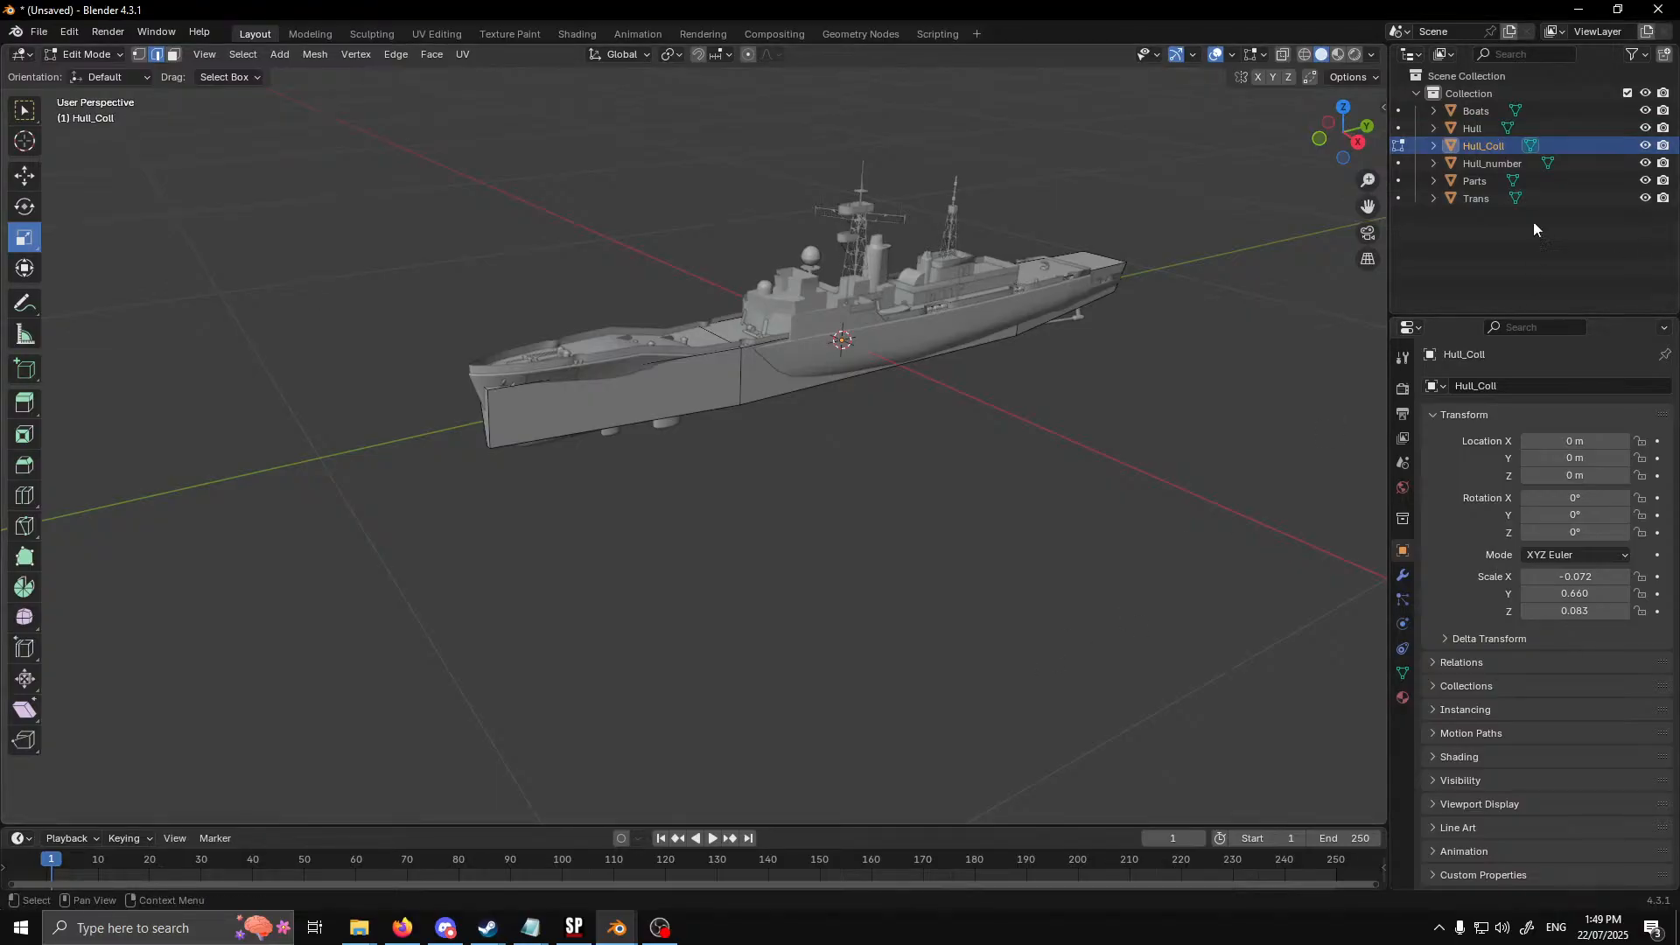
# Leave mesh editing and add a UV sphere with 8 segments
pyautogui.scroll(3, 817, 428)
pyautogui.scroll(-3, 845, 424)
pyautogui.moveTo(988, 436); pyautogui.dragTo(796, 518, button='middle')
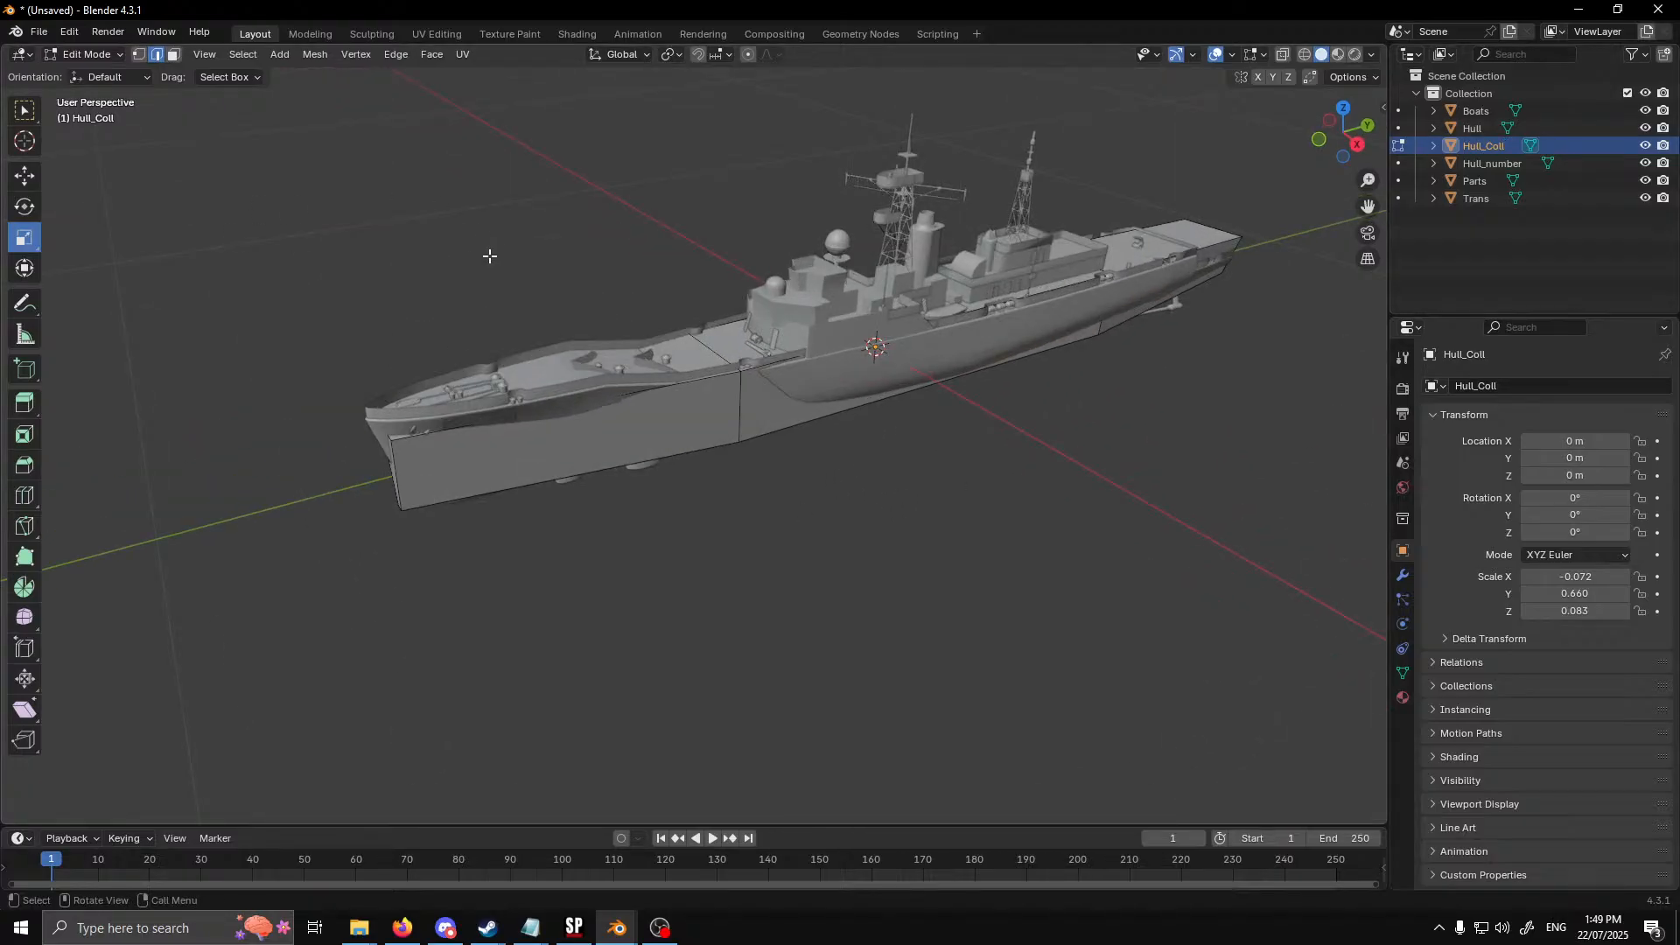
pyautogui.press('Tab')
pyautogui.click(595, 224)
pyautogui.click(234, 54)
pyautogui.moveTo(268, 77)
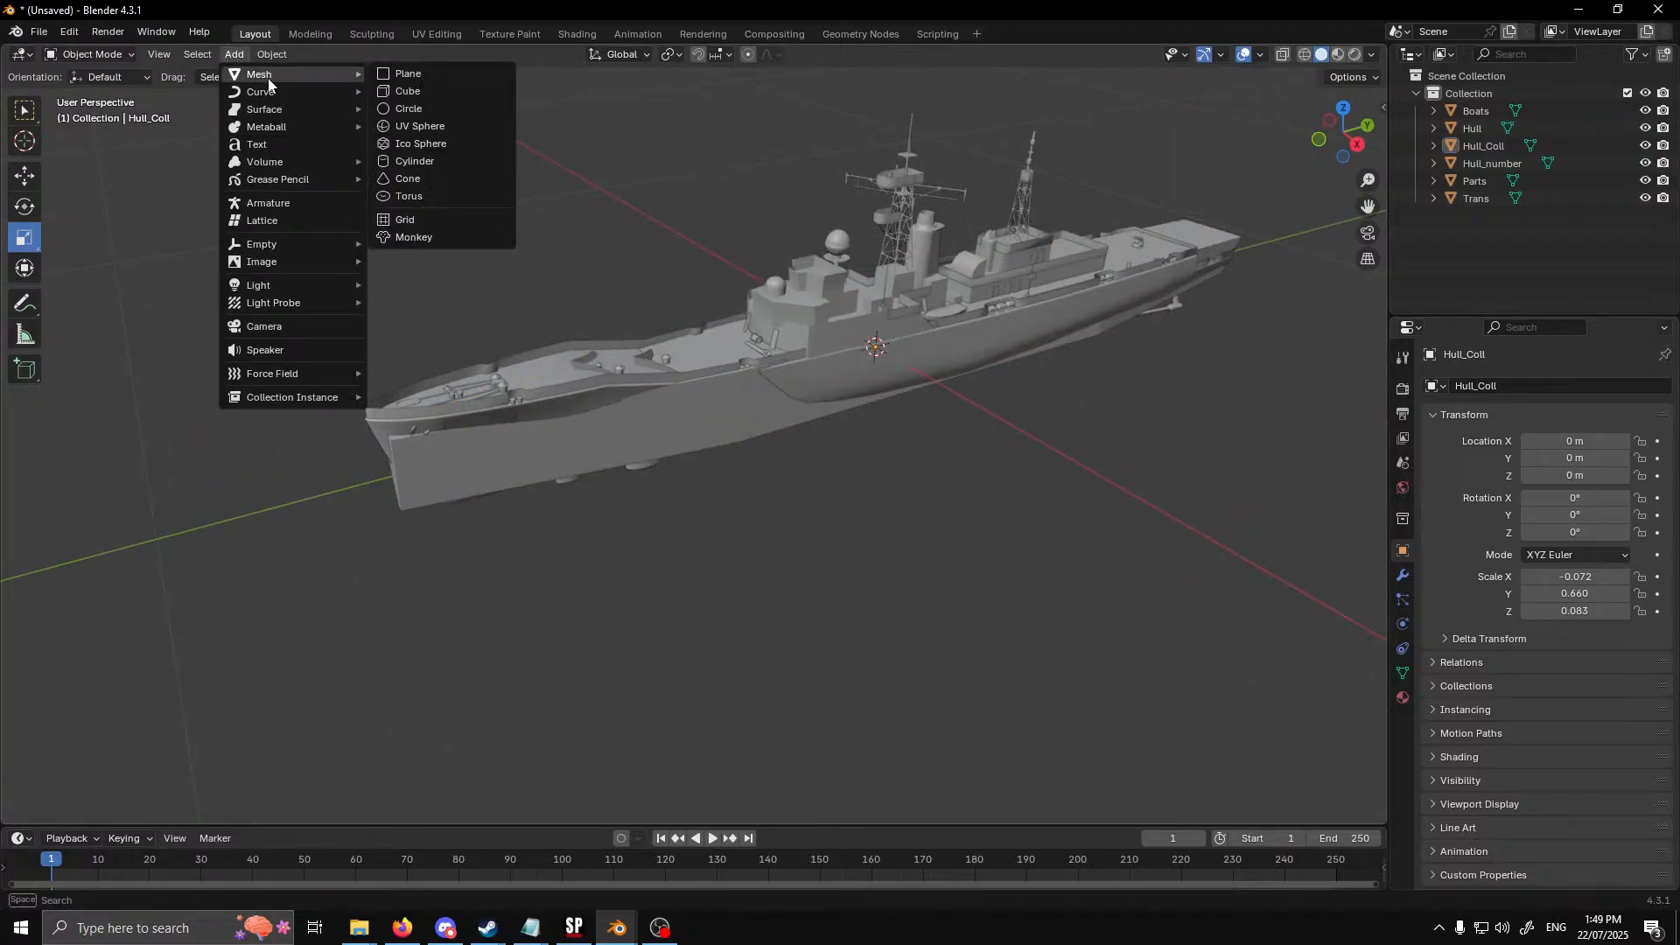
pyautogui.click(463, 126)
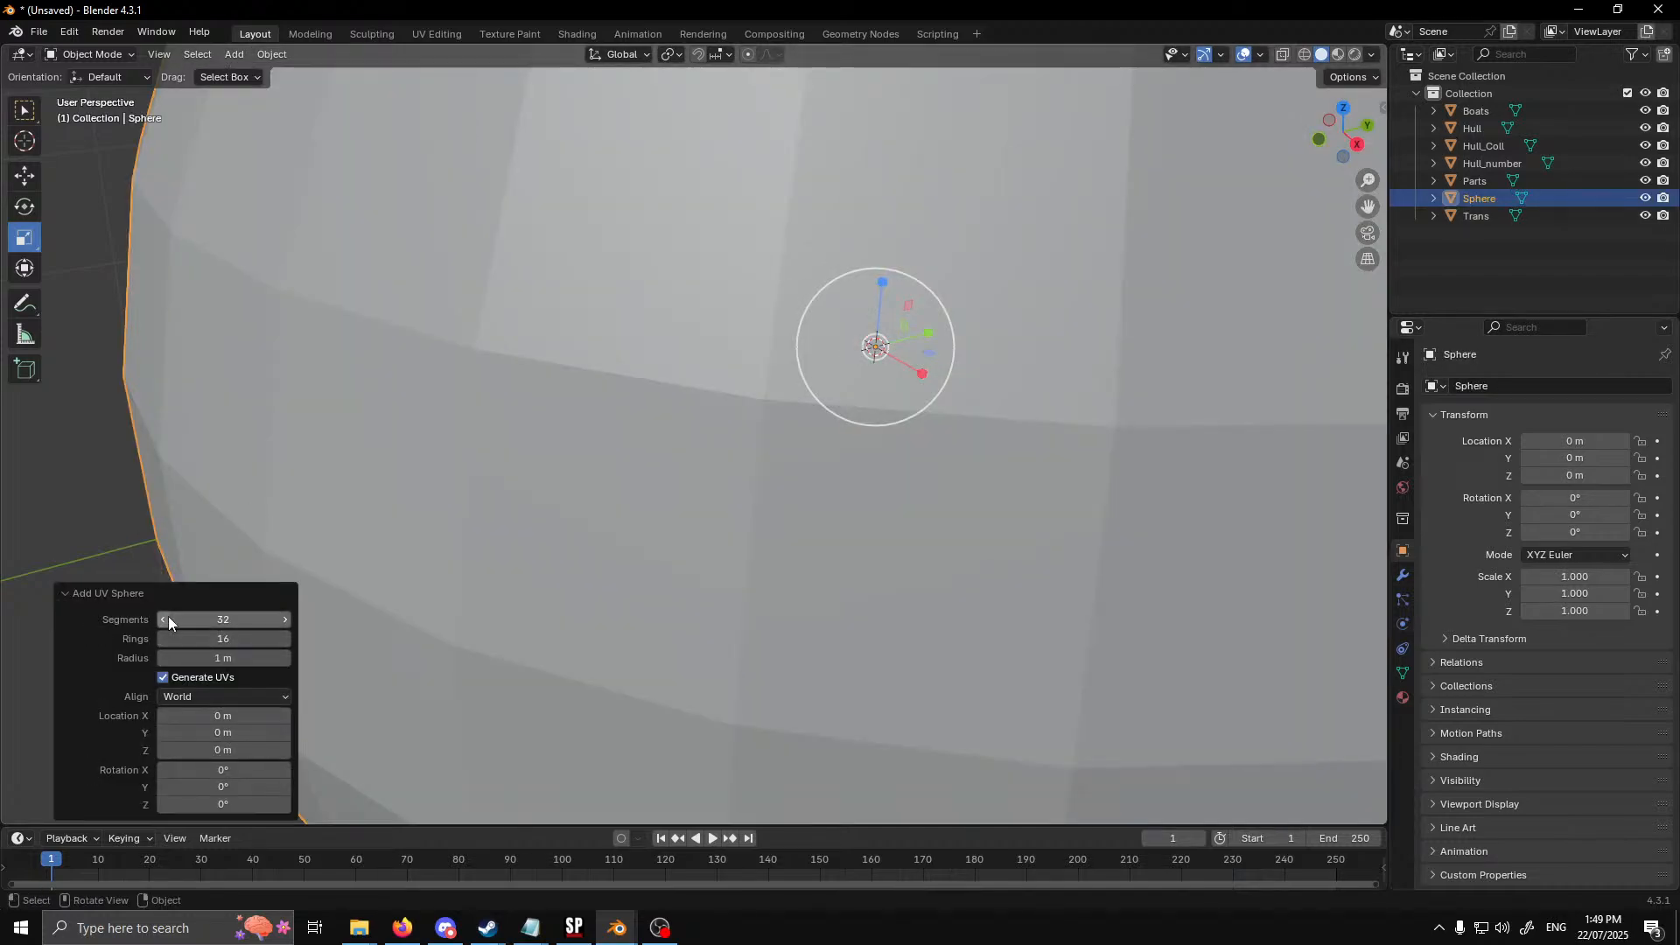
pyautogui.click(225, 622)
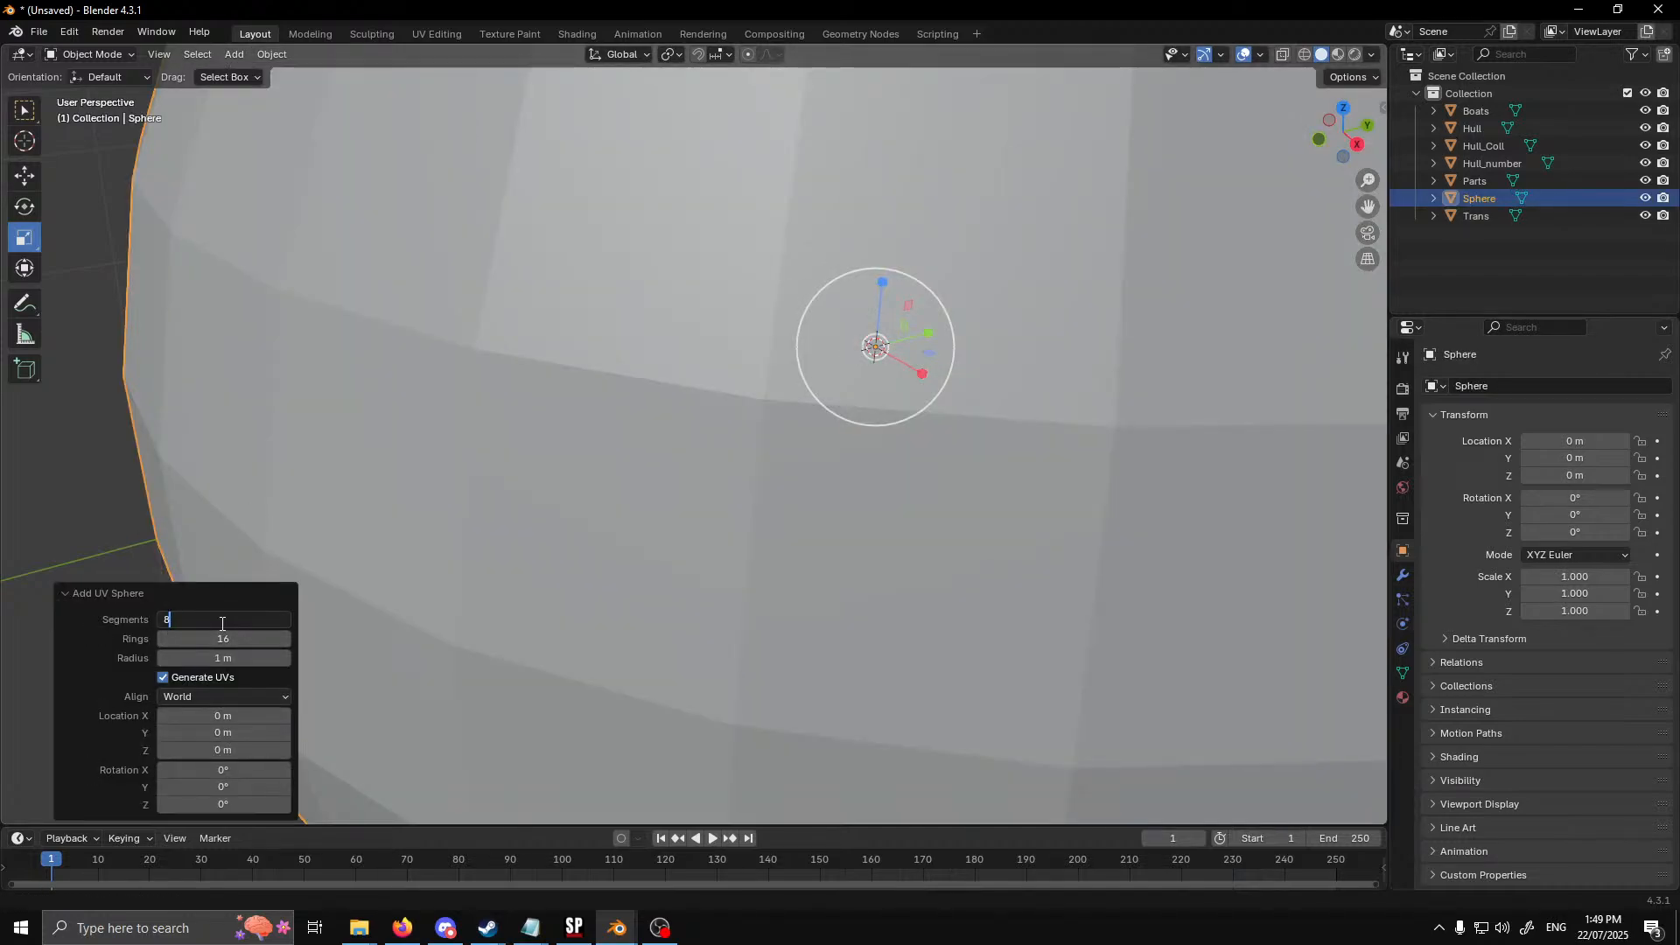
pyautogui.press('Return')
# Set the new UV sphere's rings to 8
pyautogui.scroll(-6, 568, 506)
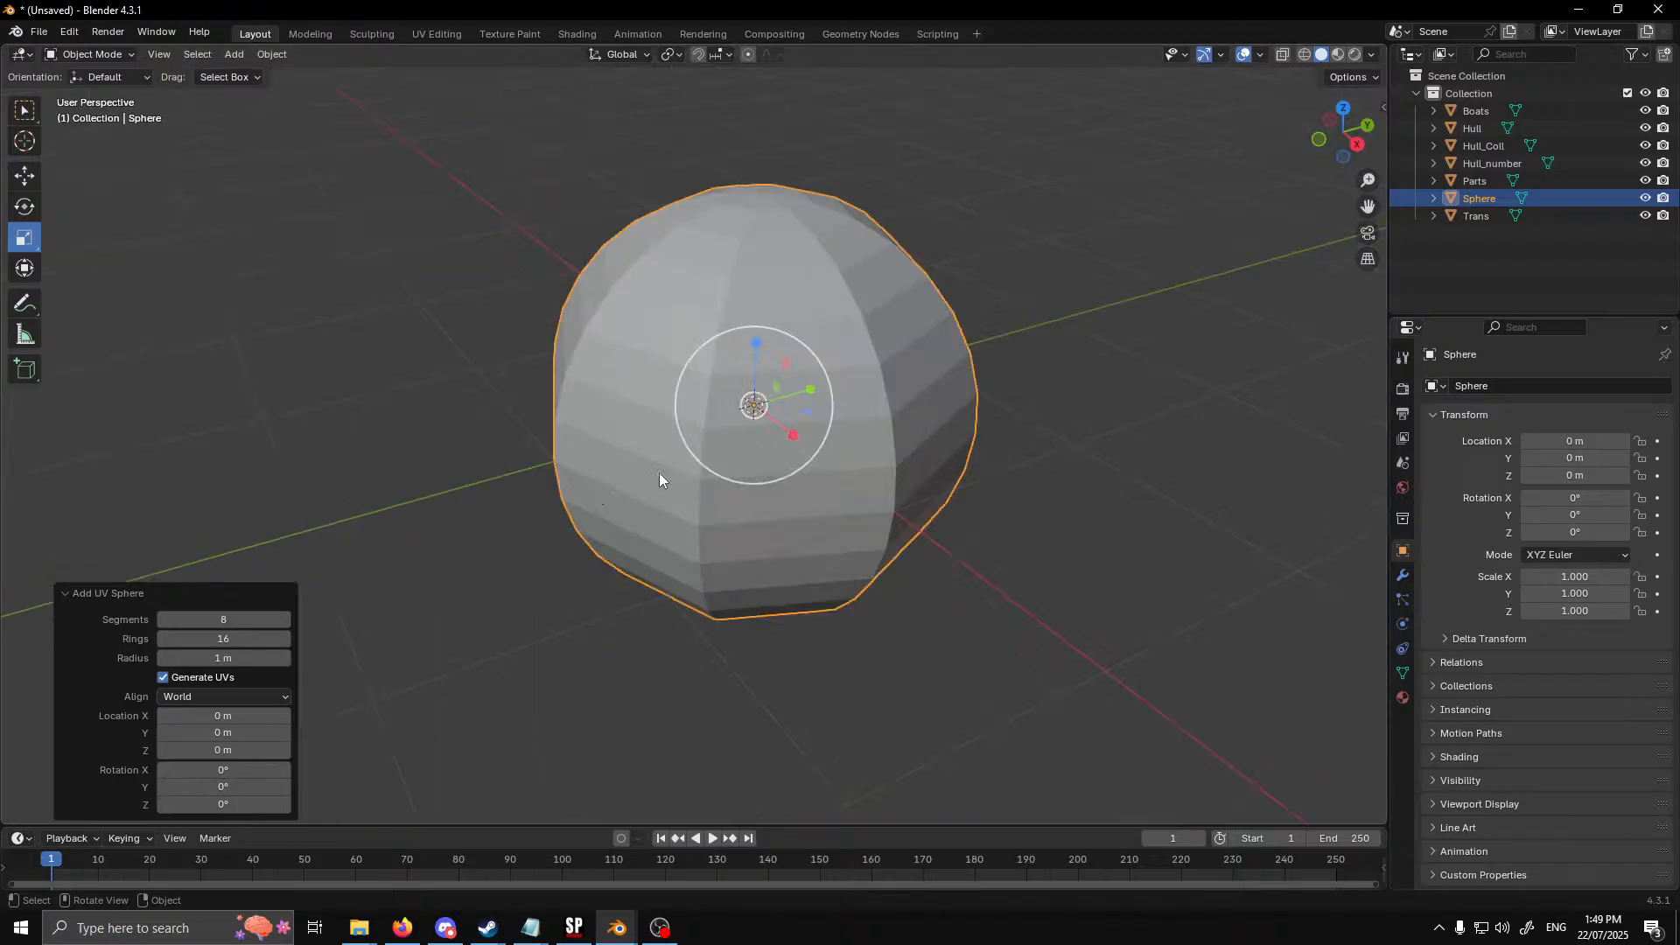
pyautogui.moveTo(659, 472); pyautogui.dragTo(816, 477, button='middle')
pyautogui.click(238, 639)
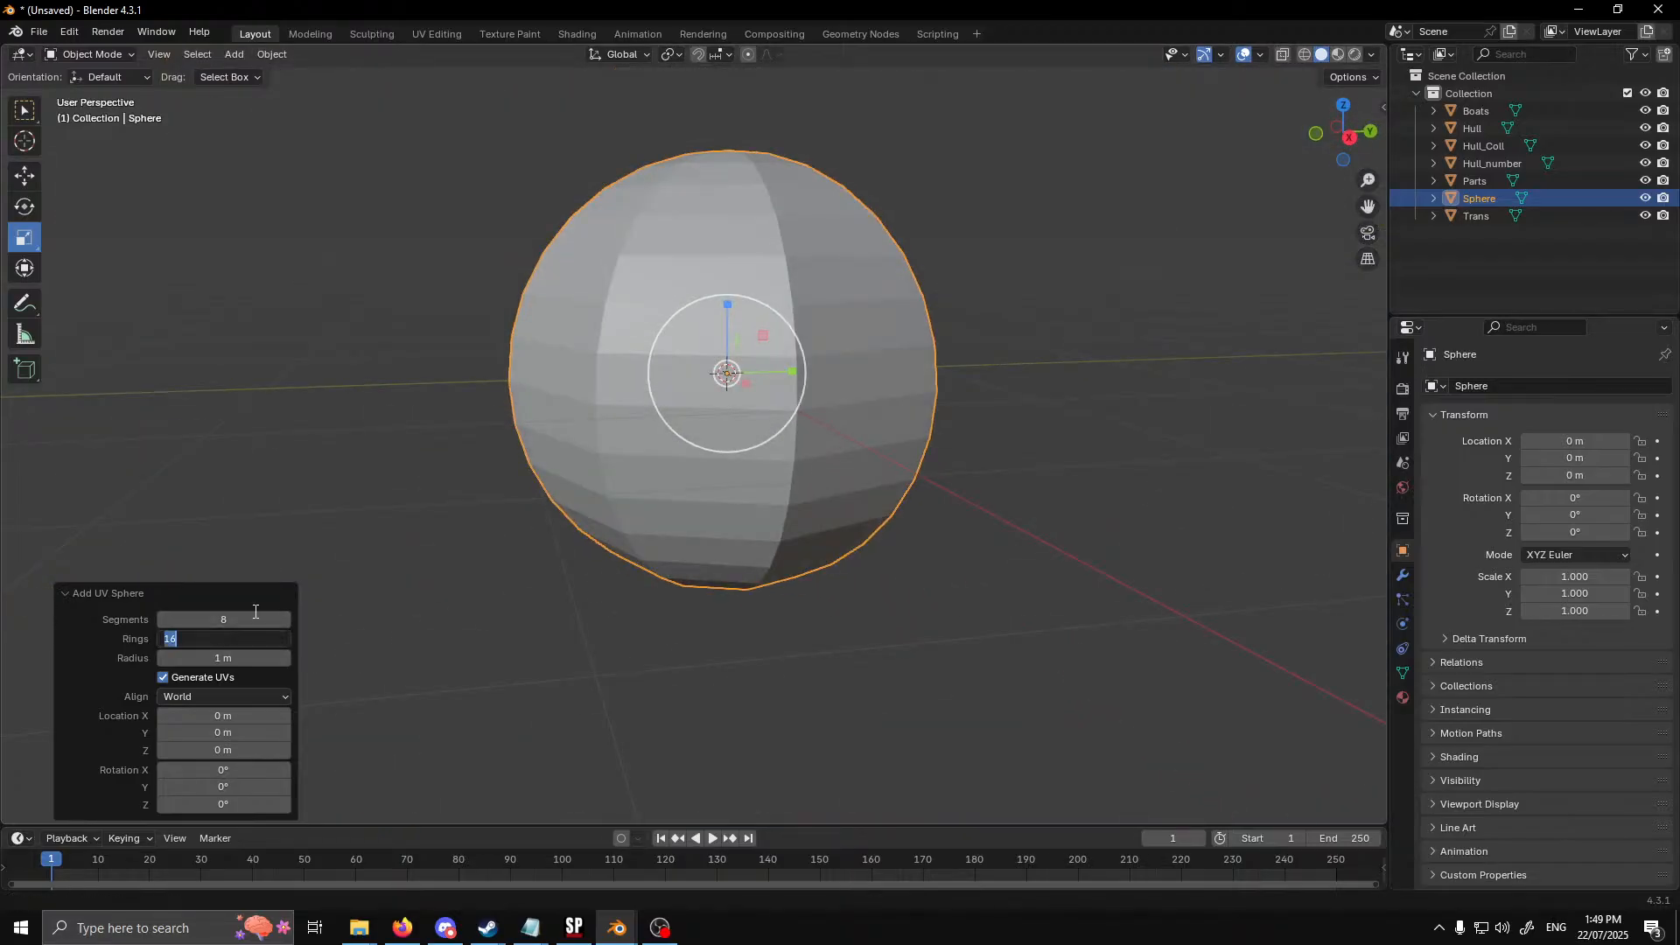
pyautogui.press('Return')
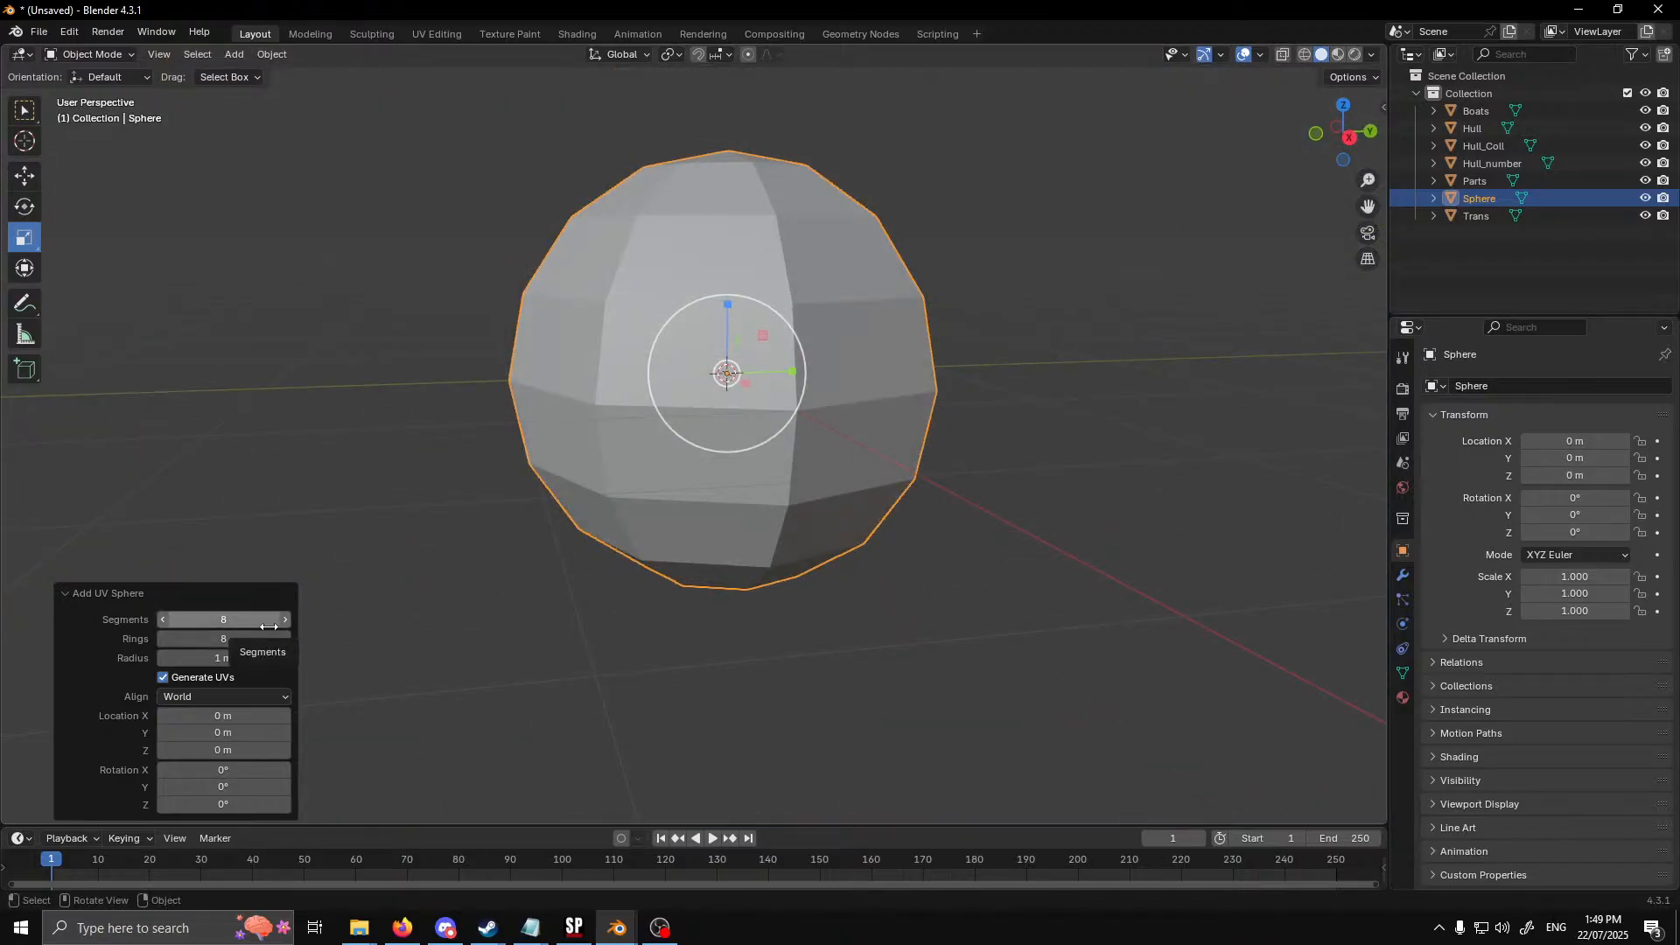
# Scale the sphere down uniformly in two passes to a scale of about 0.087
pyautogui.moveTo(613, 604); pyautogui.dragTo(616, 532, button='middle')
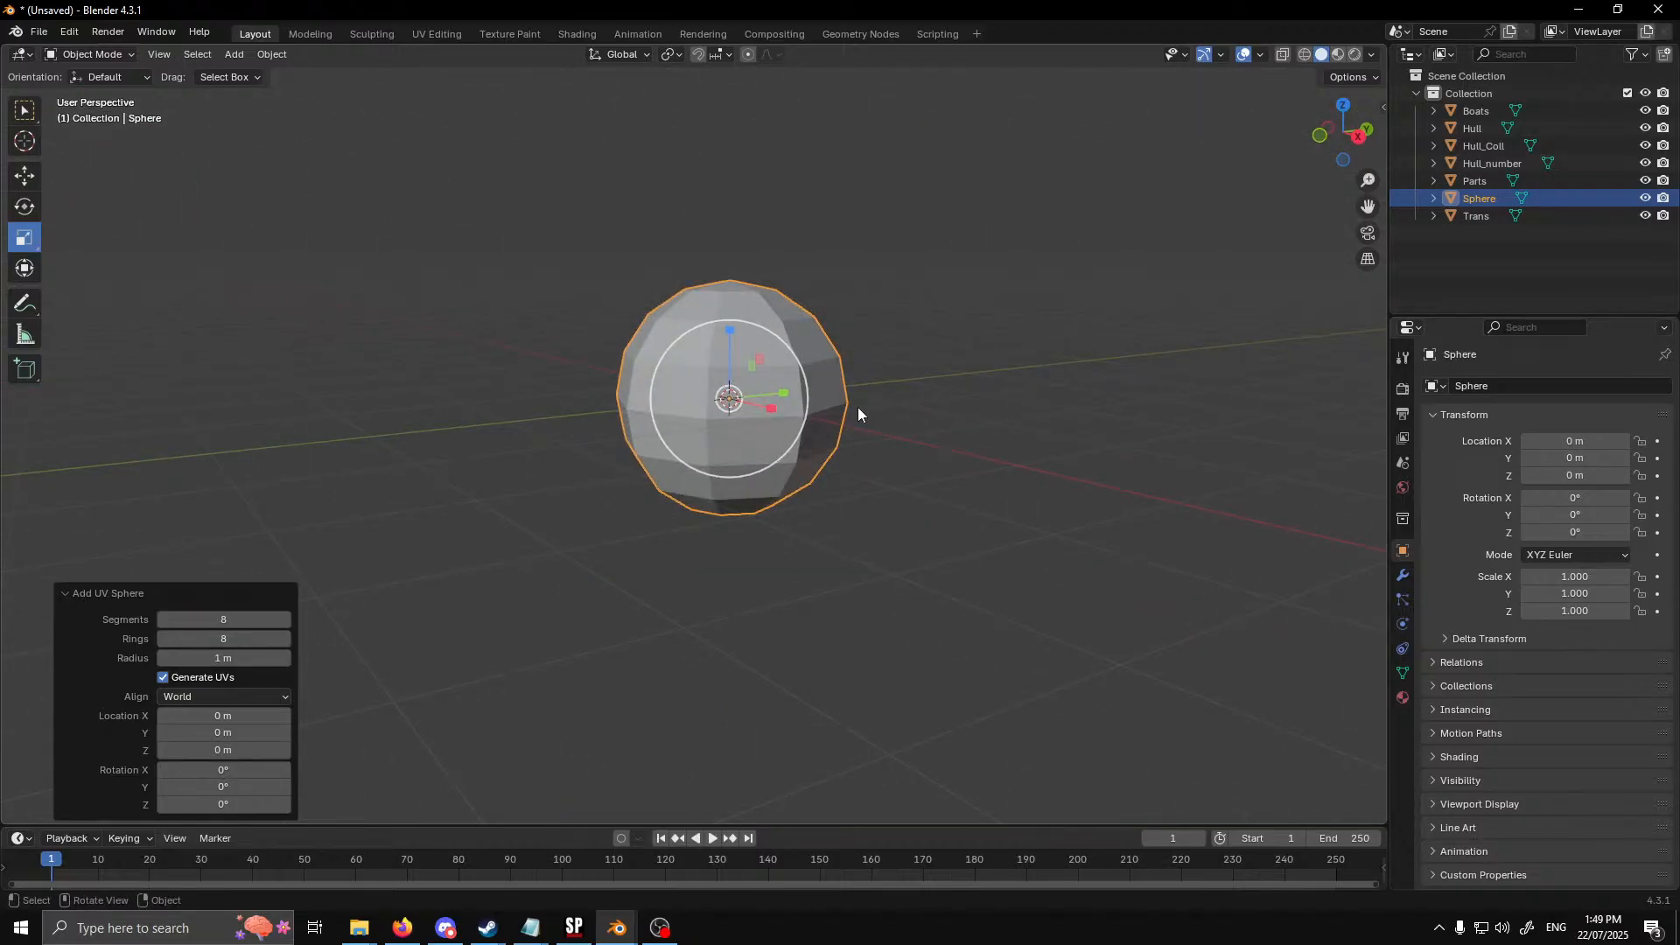
pyautogui.press('s')
pyautogui.click(739, 429)
pyautogui.scroll(8, 739, 436)
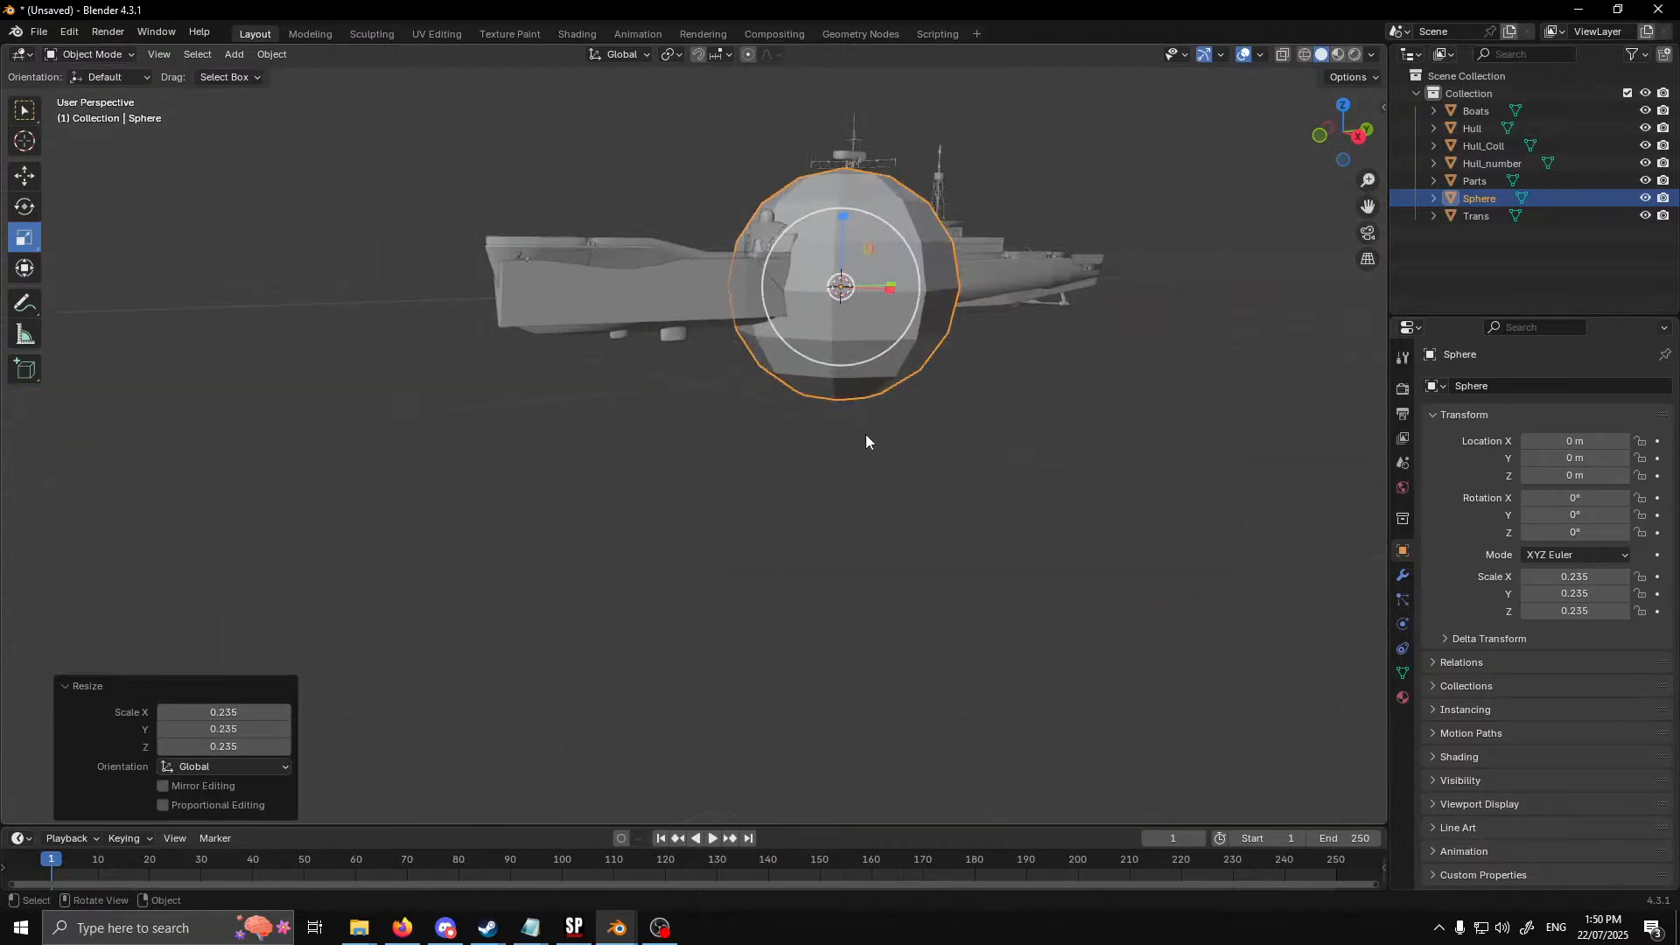
pyautogui.moveTo(864, 435); pyautogui.dragTo(853, 472, button='middle')
pyautogui.scroll(3, 836, 396)
pyautogui.press('s')
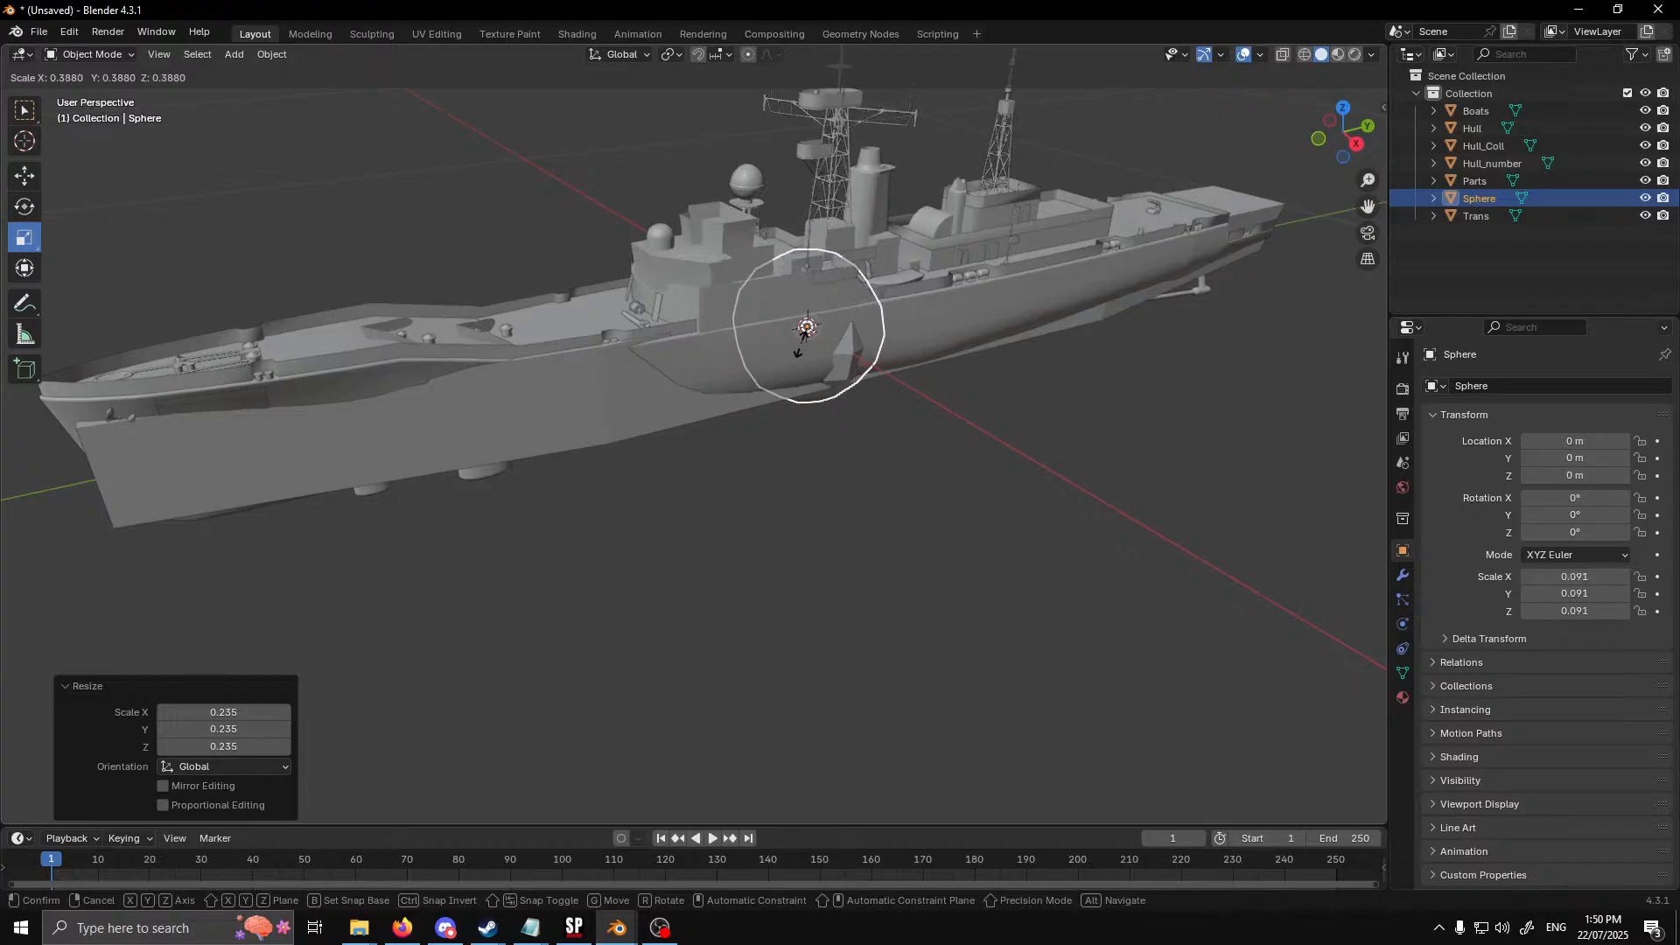
pyautogui.click(797, 349)
# Move the sphere about -0.291 m along Y and 0.095 m up Z onto the foredeck ahead of the bridge
pyautogui.click(35, 185)
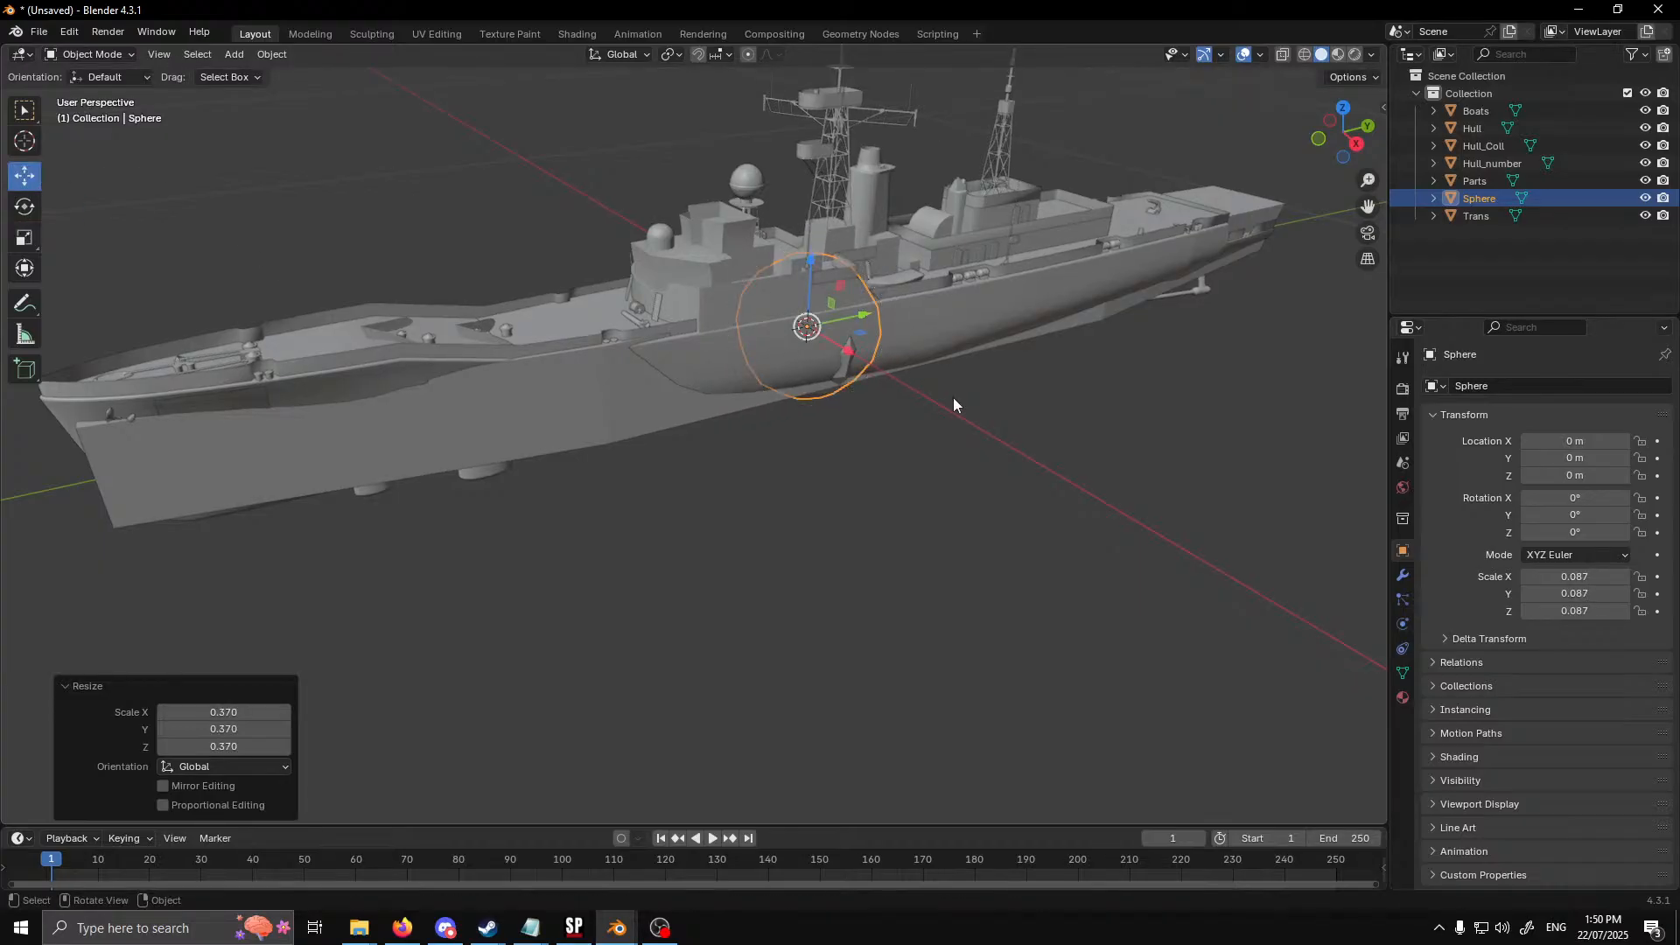
pyautogui.moveTo(953, 403); pyautogui.dragTo(843, 522, button='middle')
pyautogui.moveTo(799, 475); pyautogui.dragTo(472, 522)
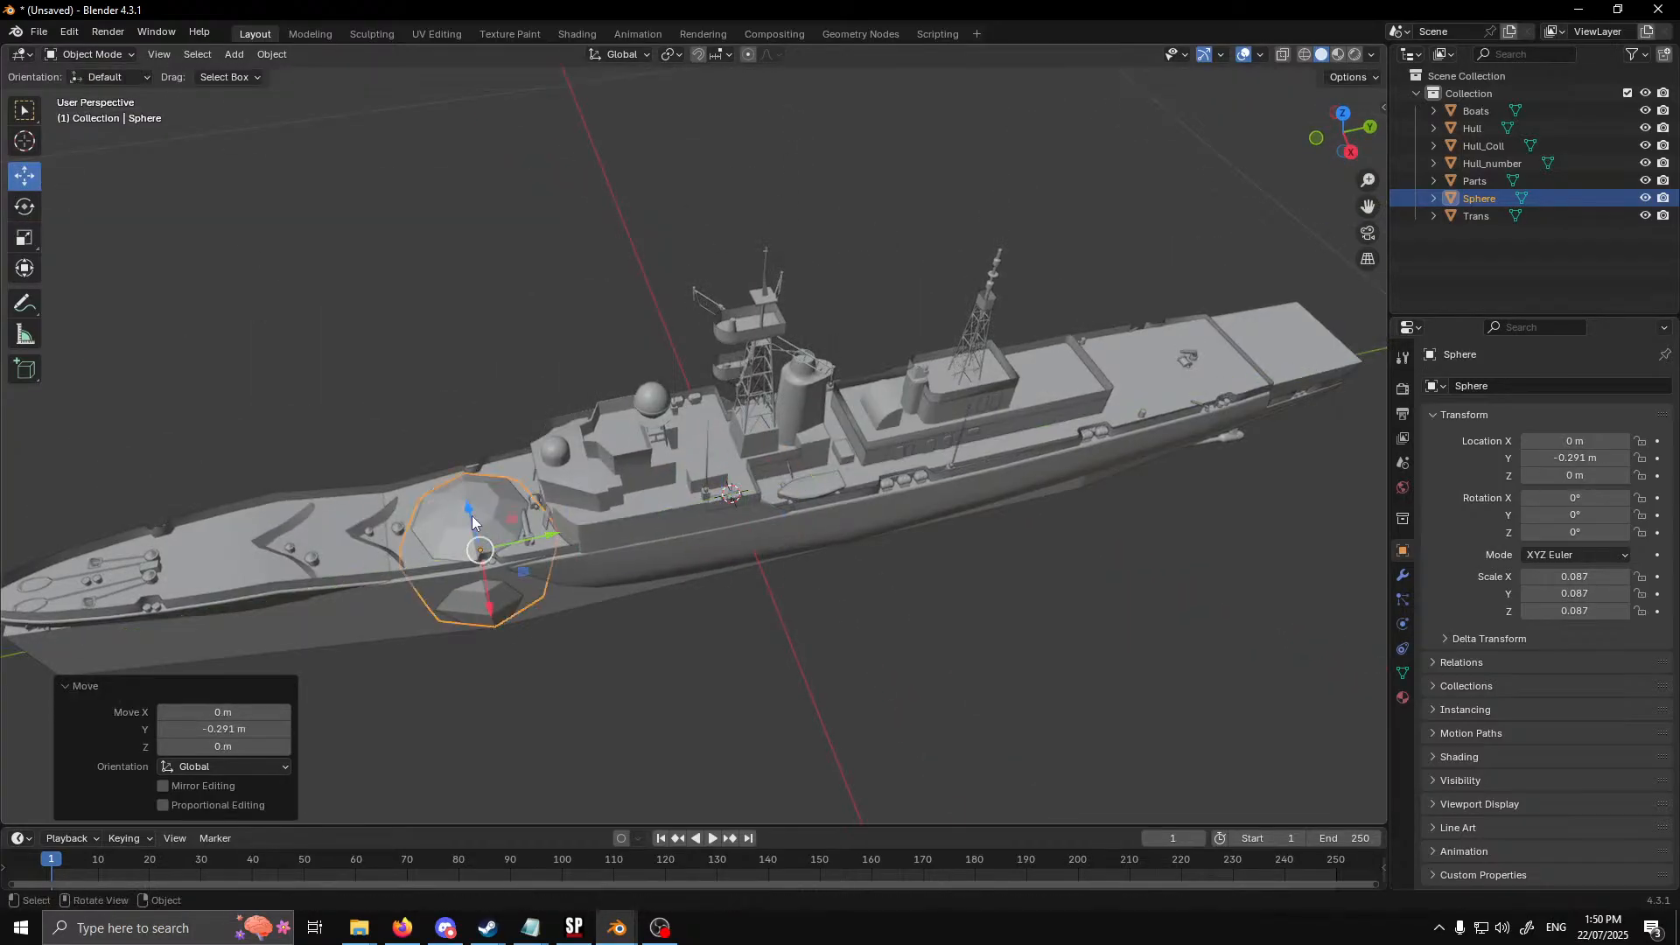
pyautogui.moveTo(472, 522); pyautogui.dragTo(735, 404, button='middle')
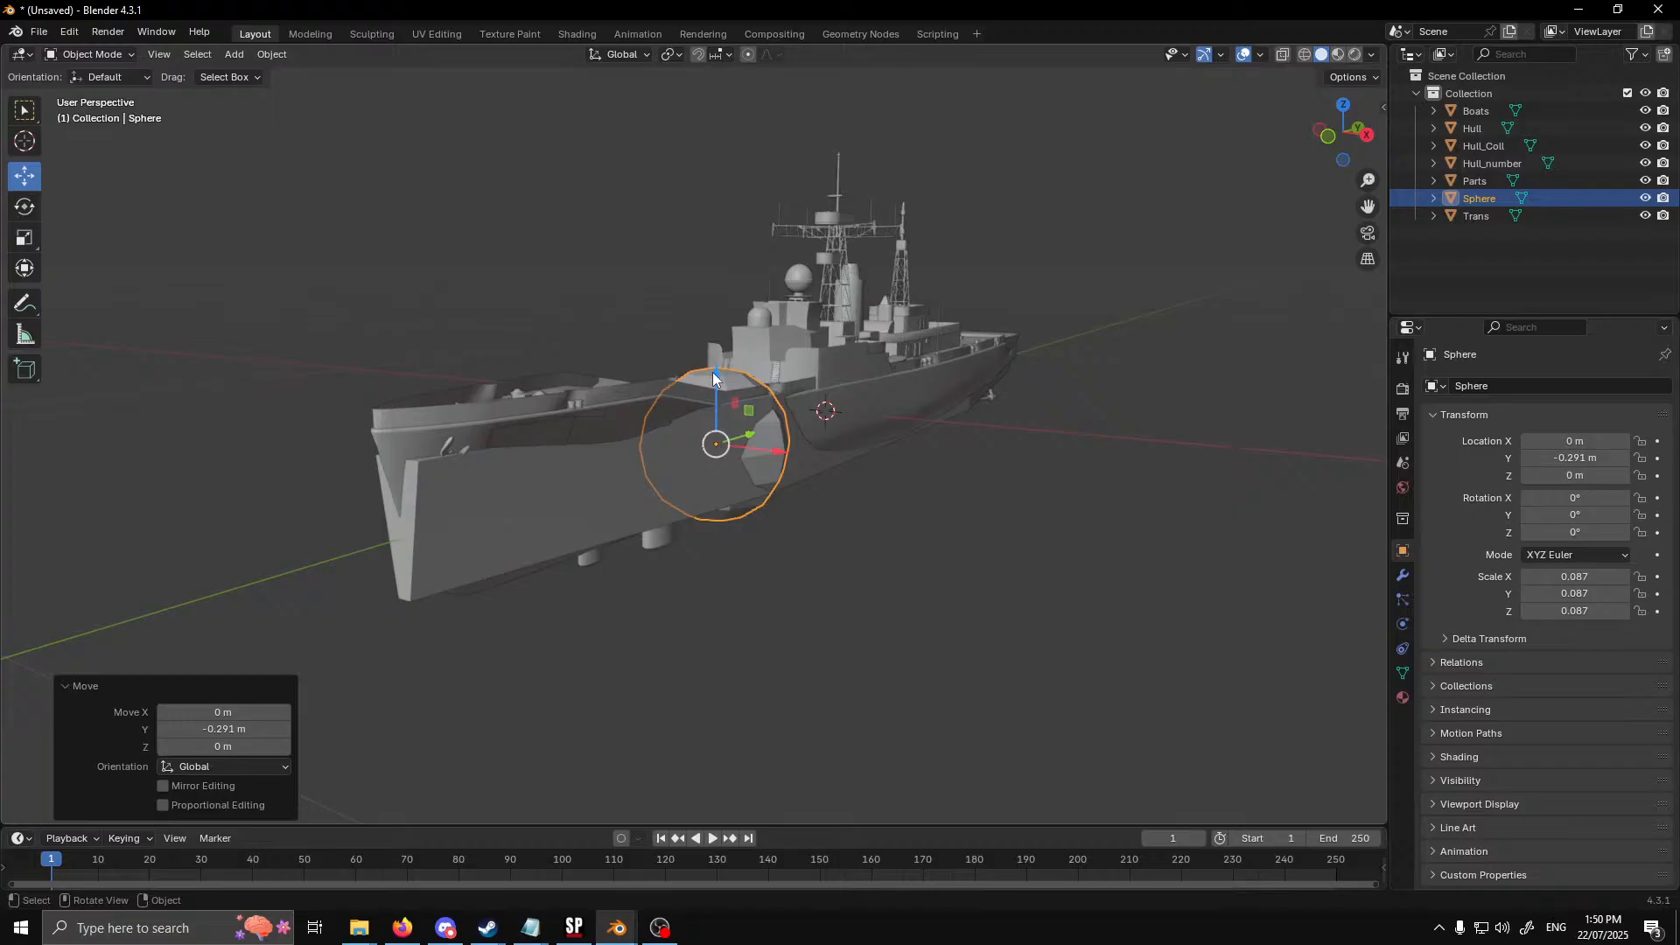
pyautogui.moveTo(713, 378); pyautogui.dragTo(713, 308)
# Shrink the sphere on the foredeck uniformly by a factor of about 0.512
pyautogui.moveTo(916, 433); pyautogui.dragTo(154, 329, button='middle')
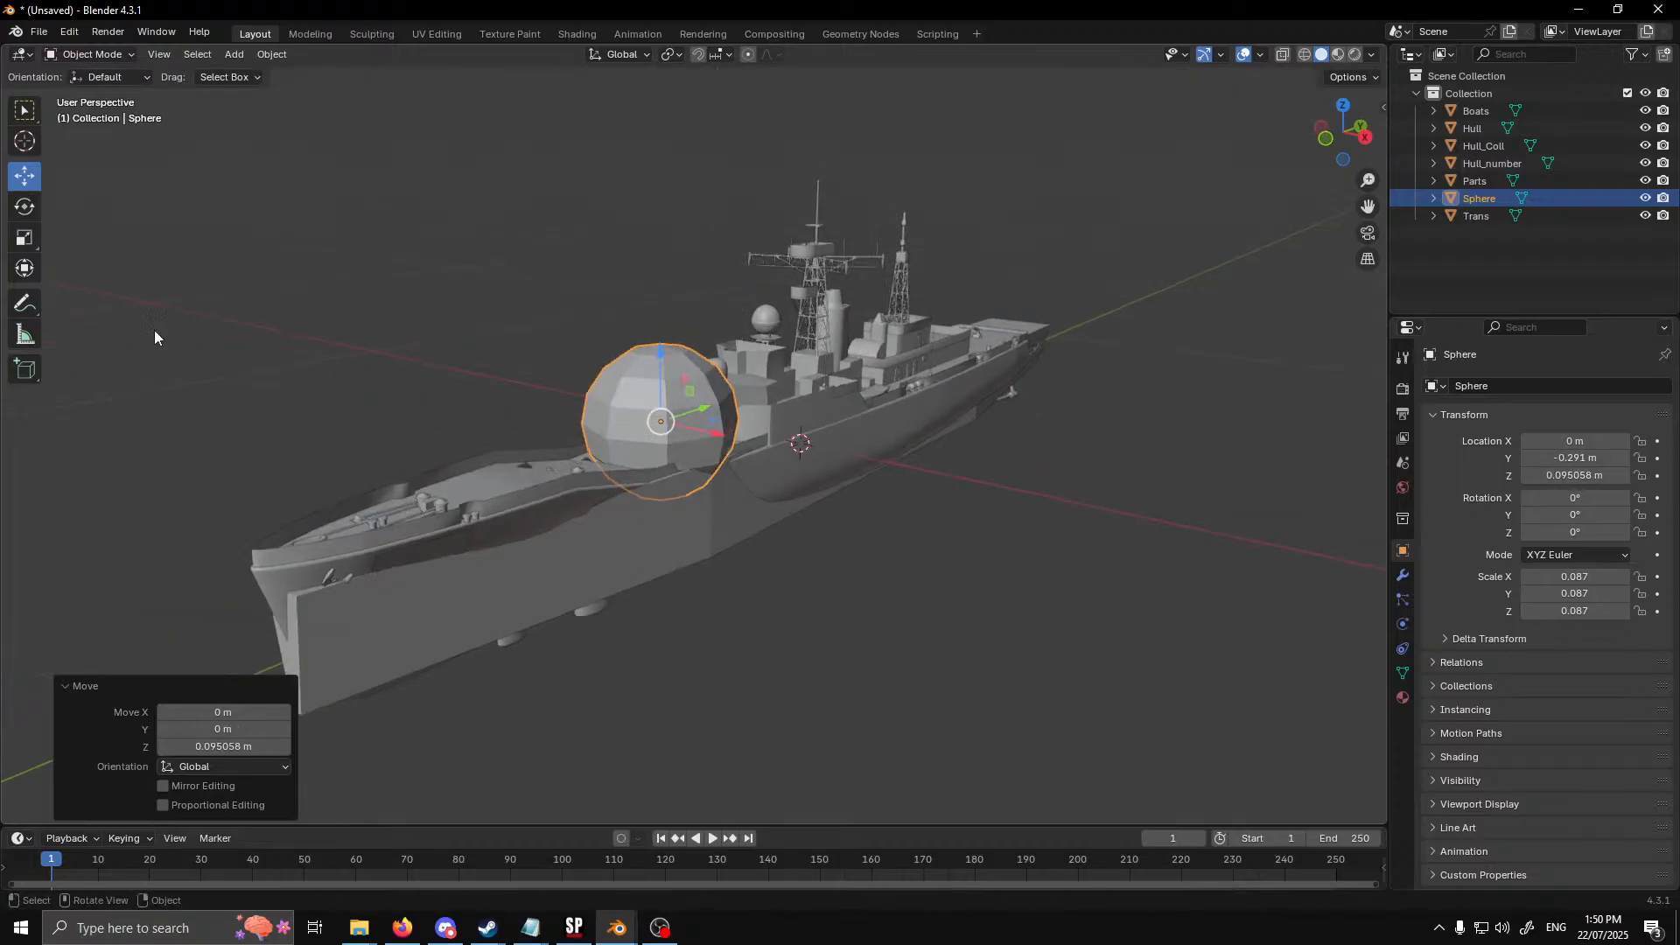
pyautogui.click(18, 240)
pyautogui.moveTo(714, 479); pyautogui.dragTo(687, 451)
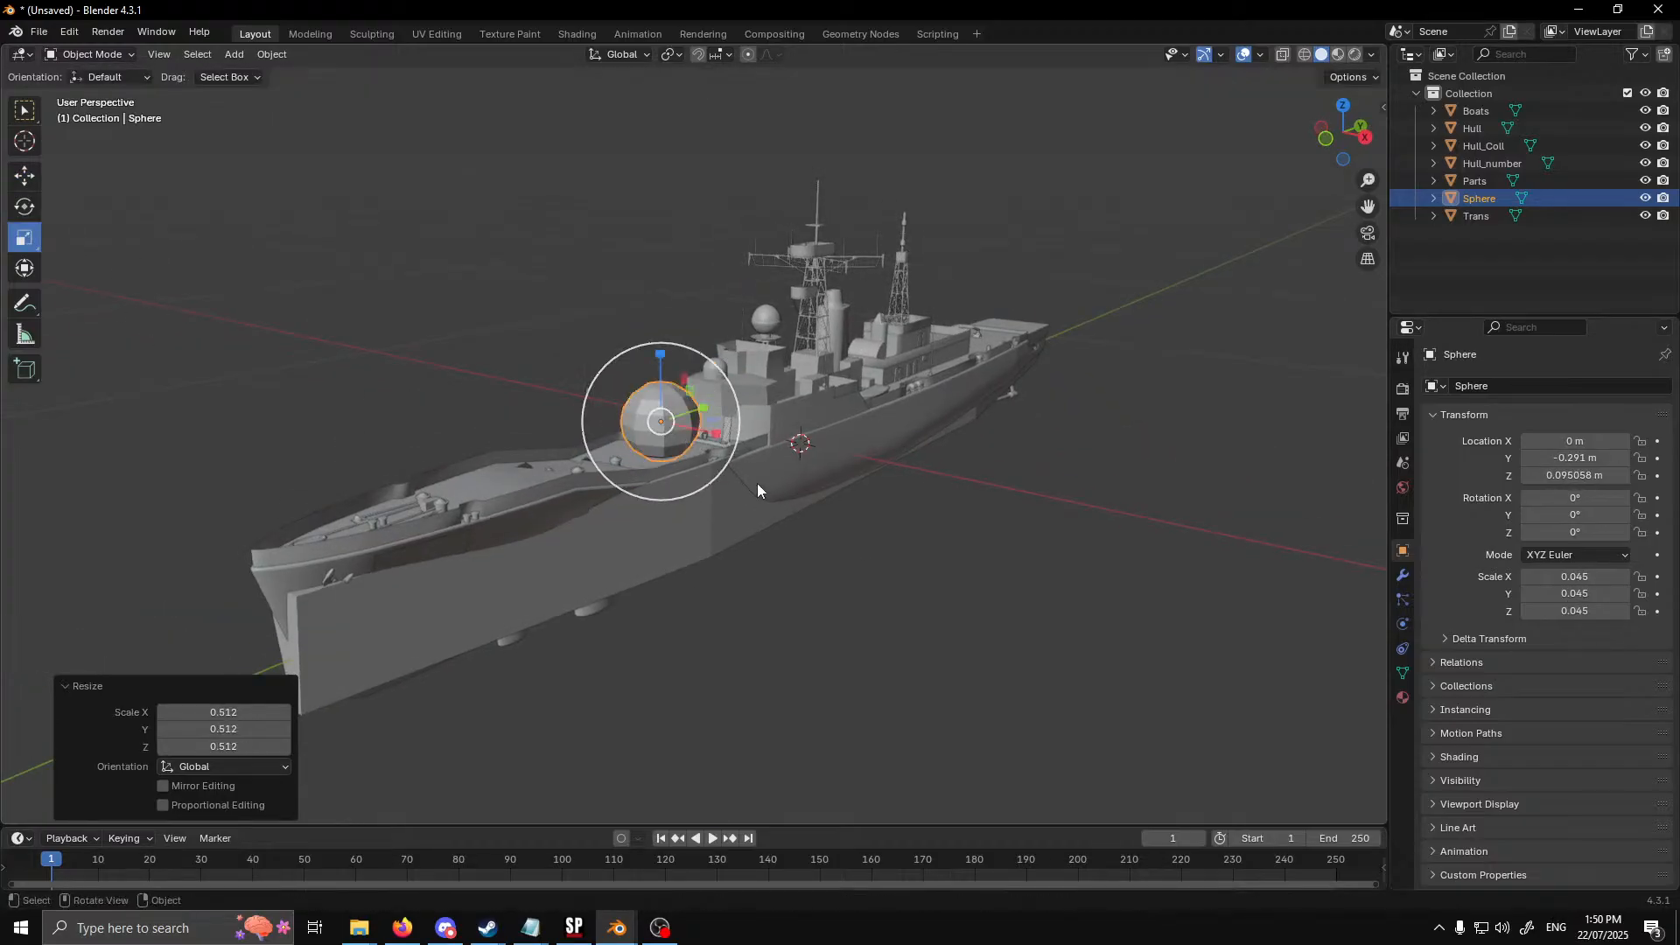
# Rename the Sphere object to Turret_A_Col
pyautogui.moveTo(758, 483); pyautogui.dragTo(840, 442, button='middle')
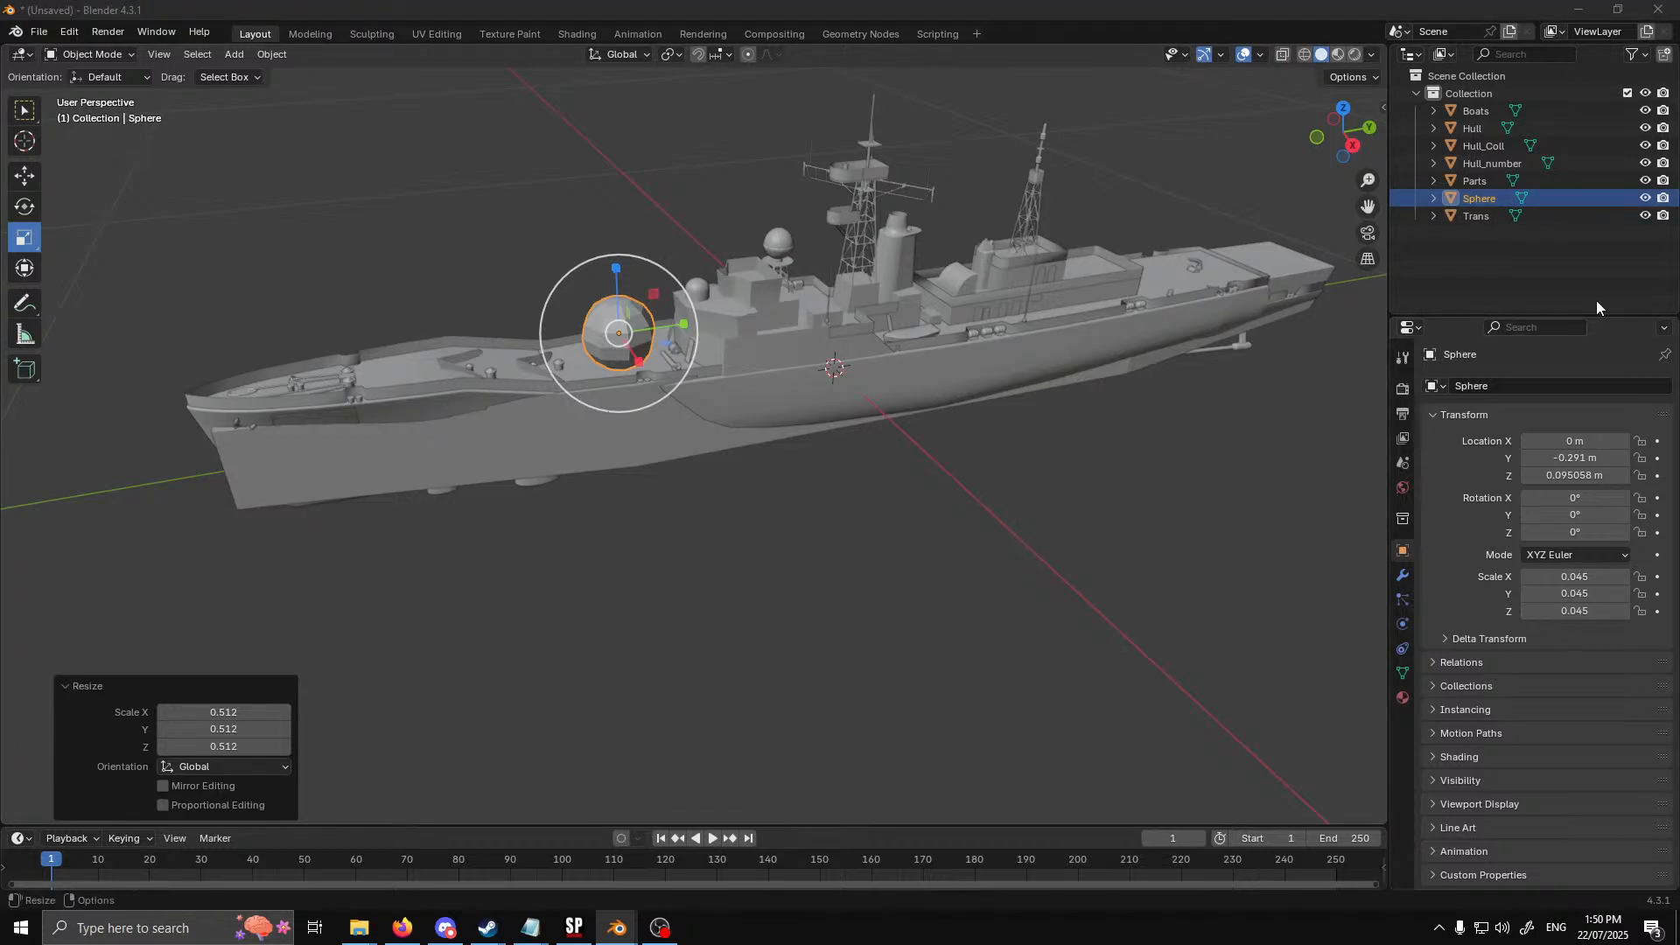
pyautogui.doubleClick(1493, 194)
pyautogui.write('Turret_A_Col')
pyautogui.press('Return')
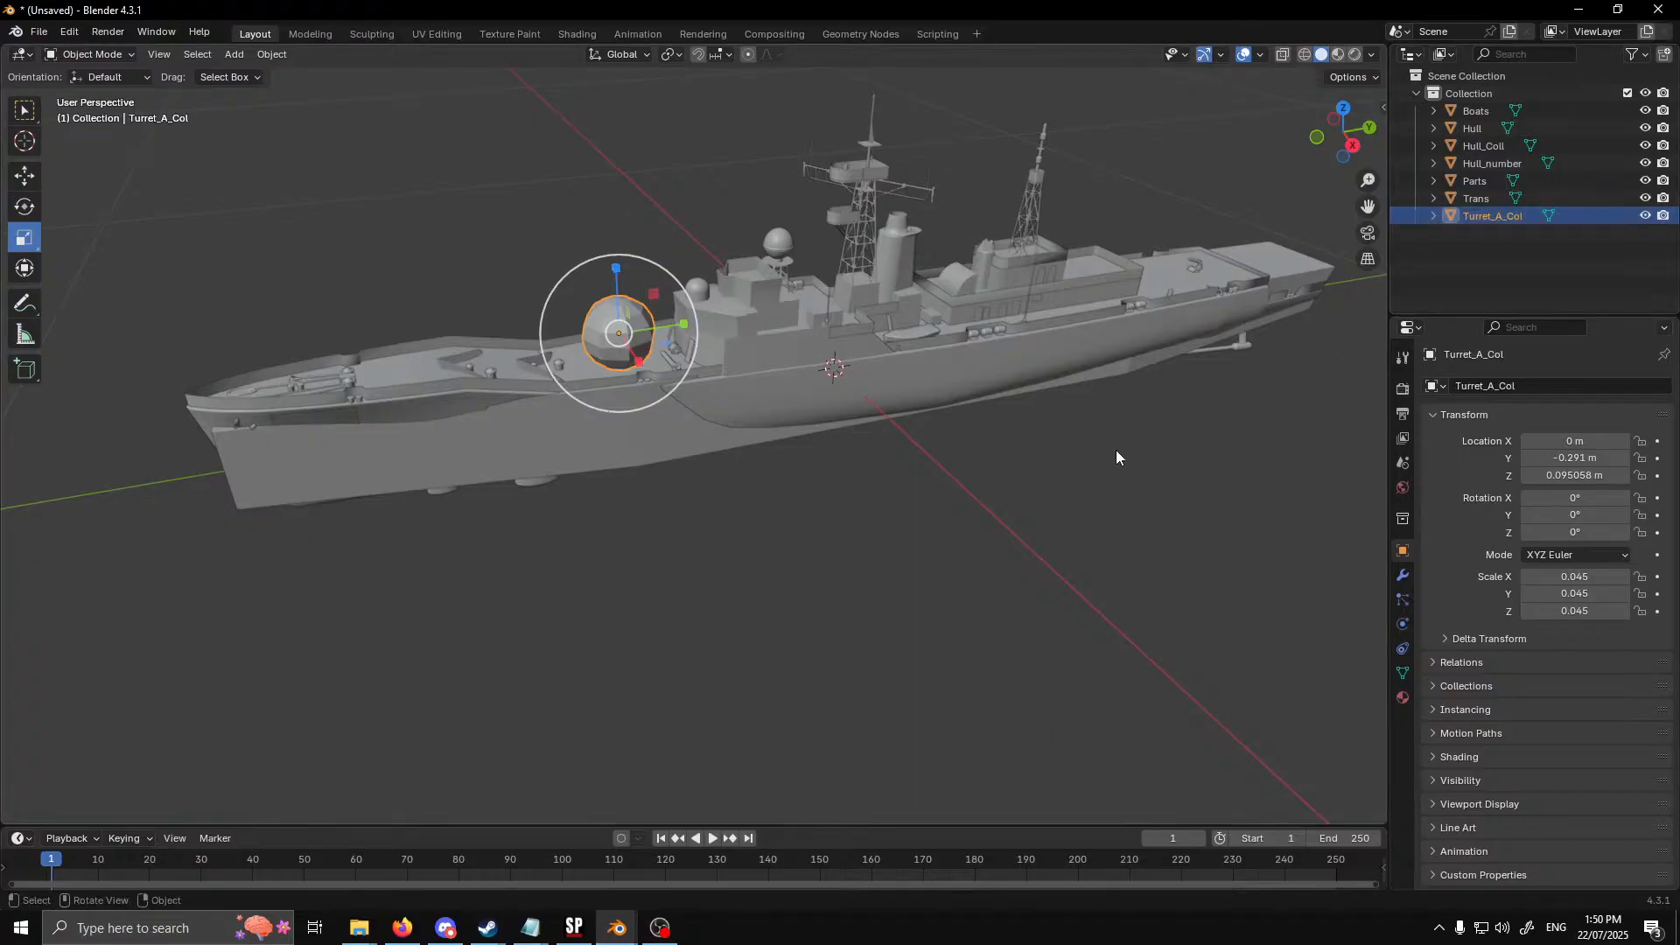
# Try to duplicate the turret collider sphere, and undo the copy
pyautogui.scroll(4, 919, 438)
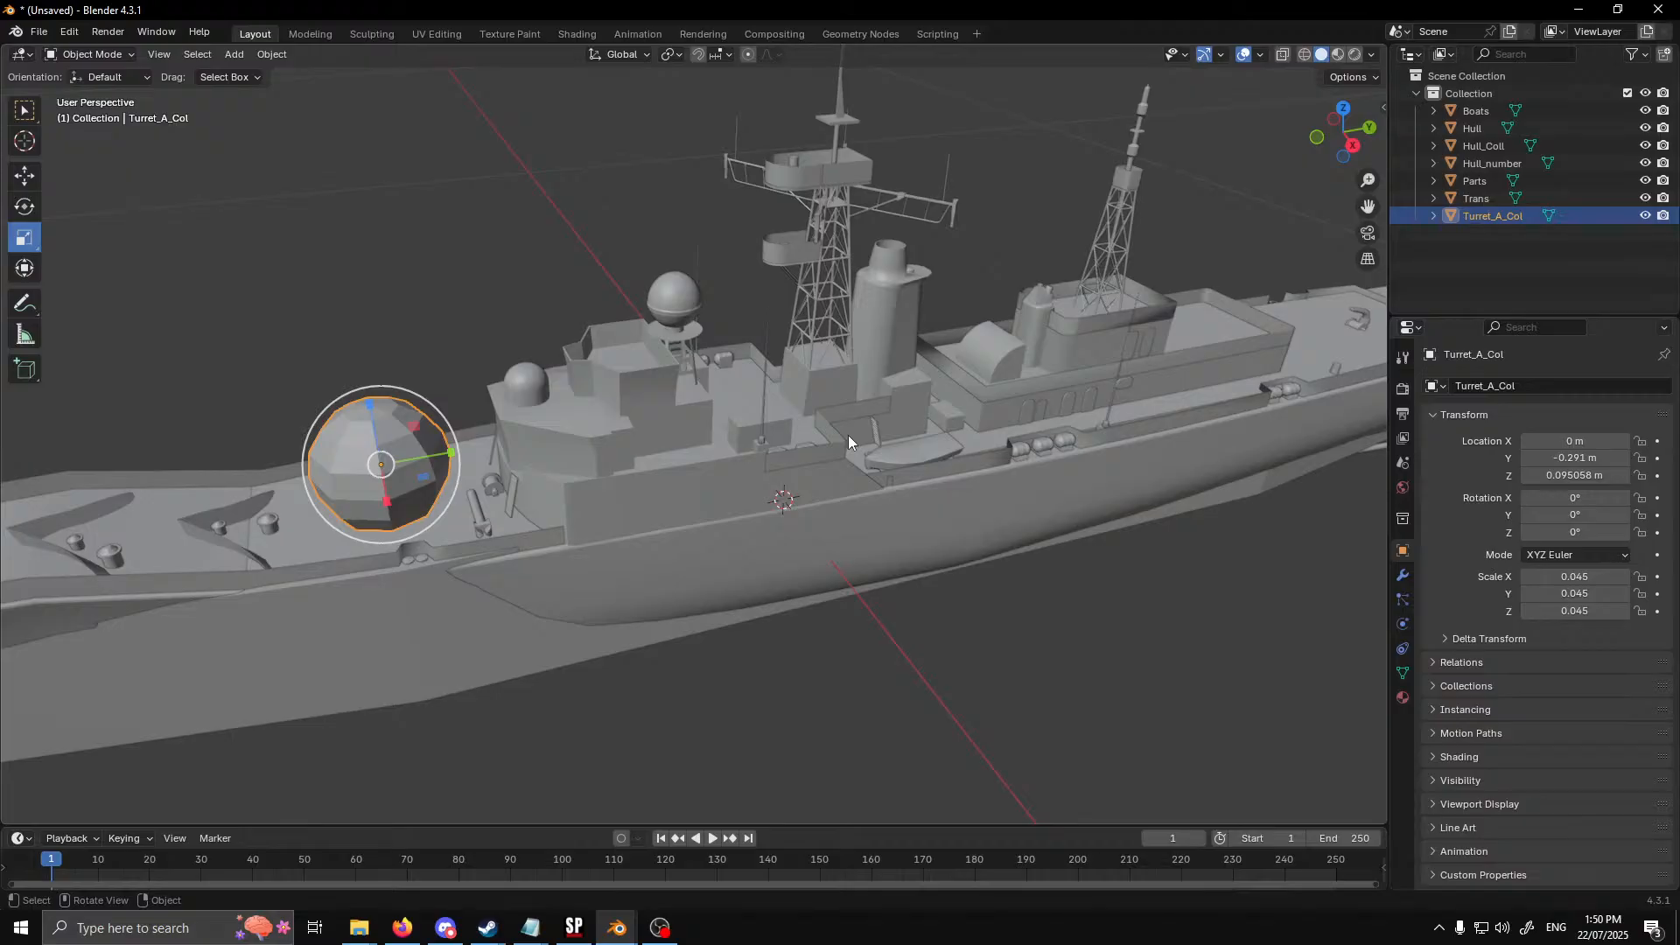
pyautogui.moveTo(877, 428); pyautogui.dragTo(994, 496, button='middle')
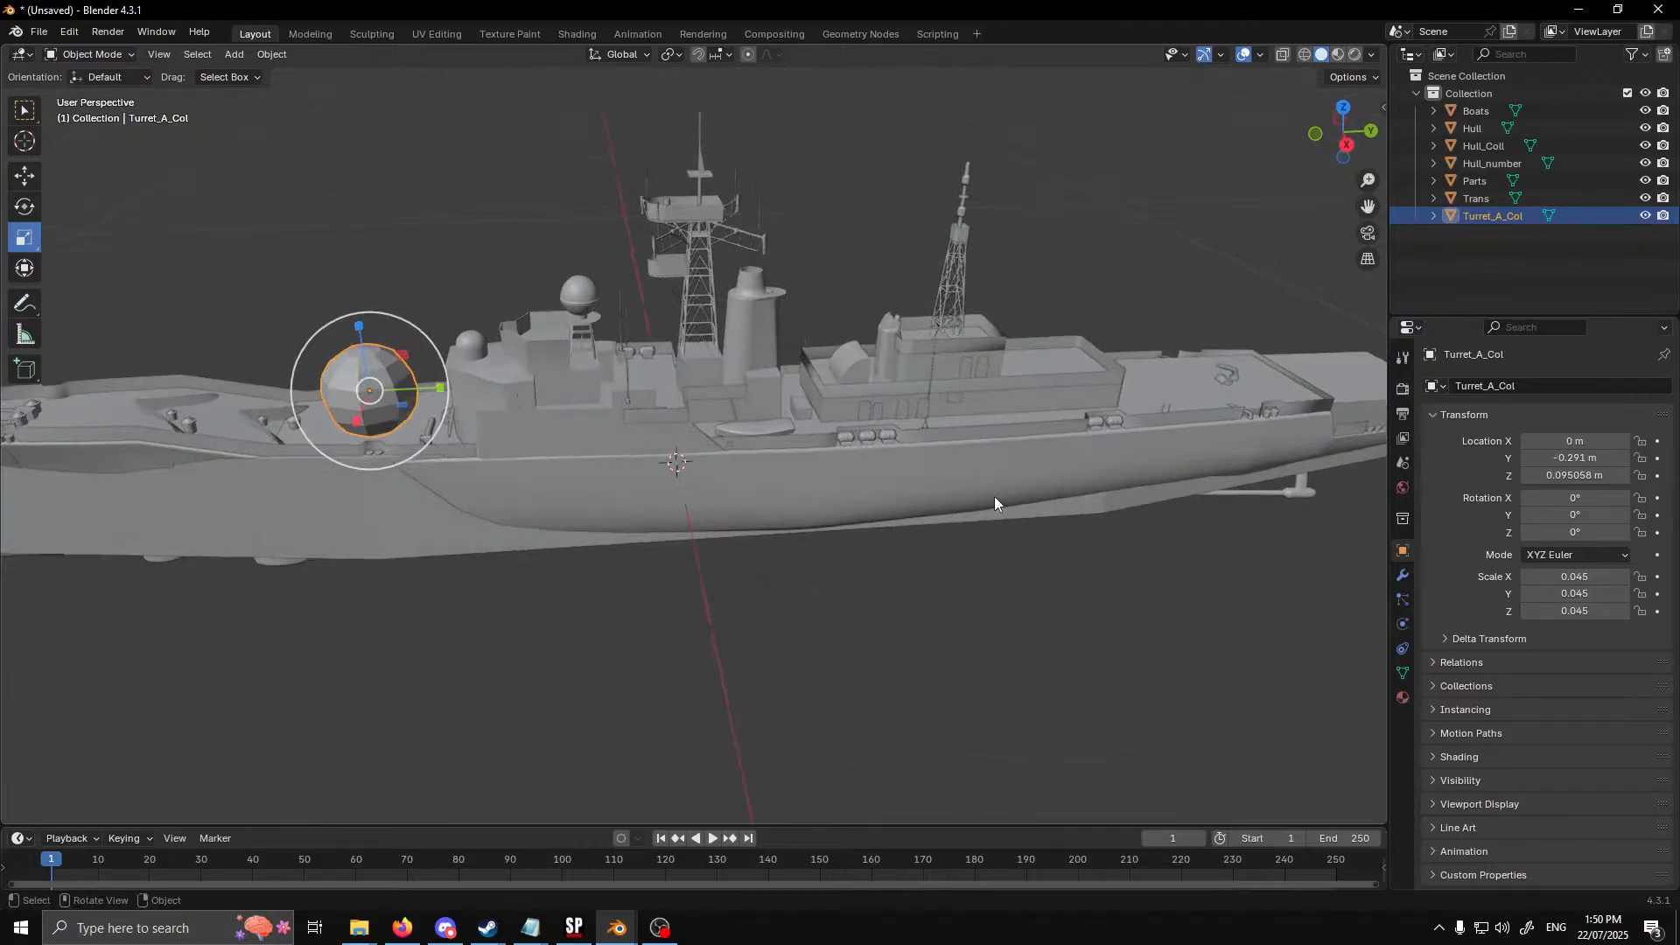
pyautogui.rightClick(1487, 214)
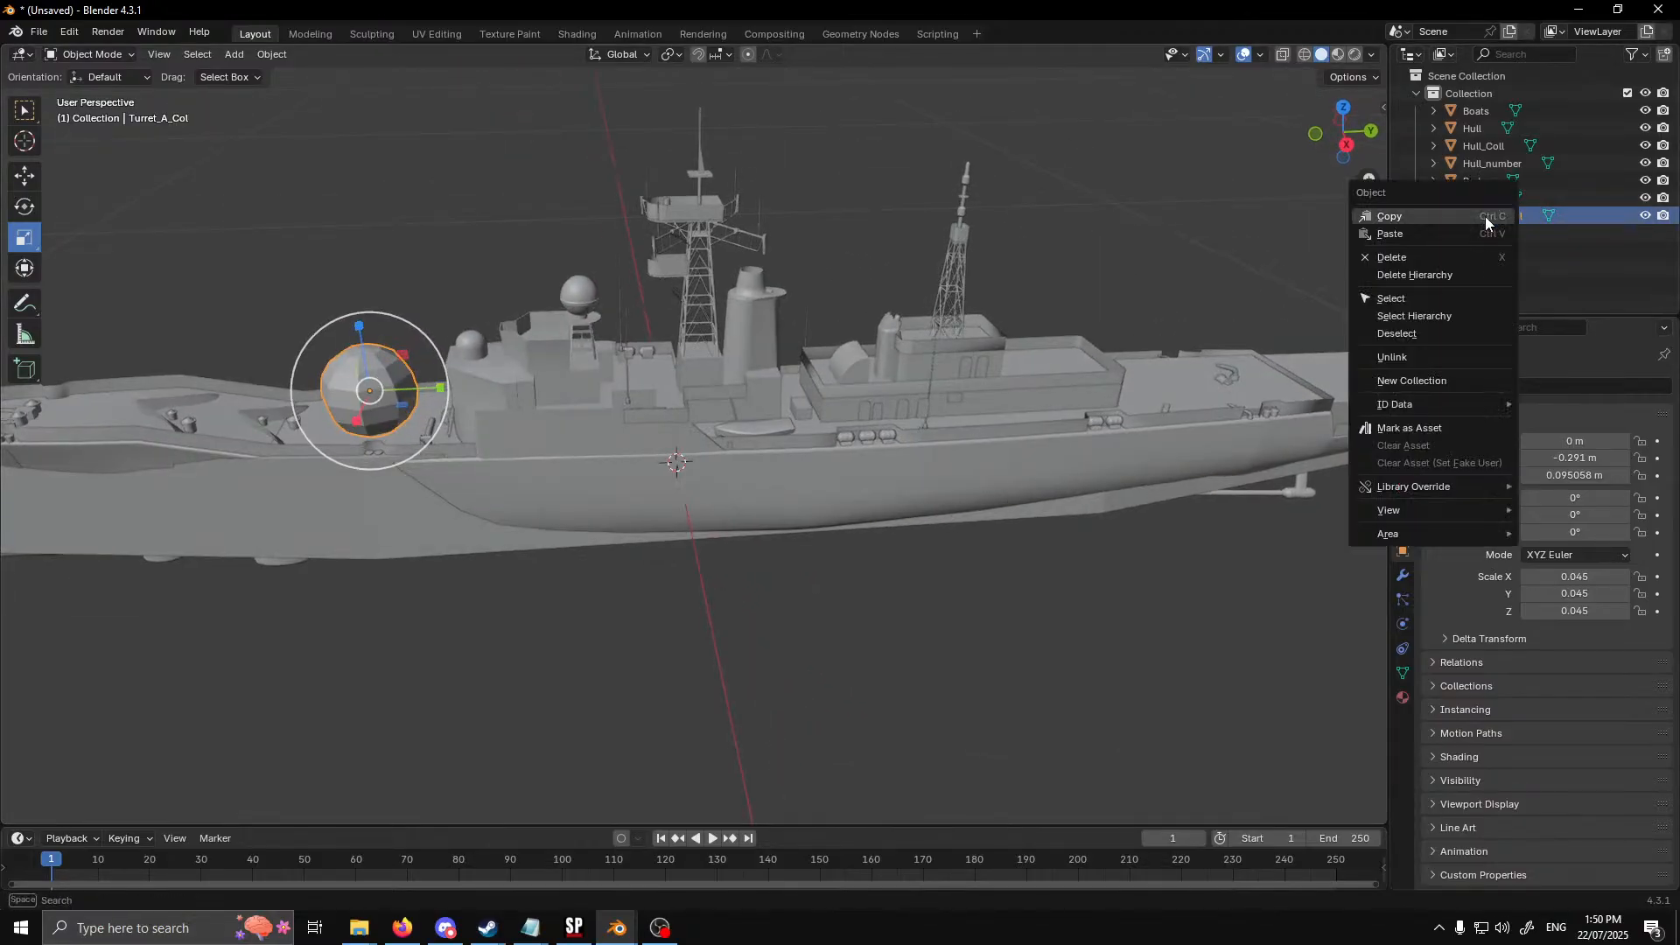
pyautogui.rightClick(424, 233)
pyautogui.click(376, 382)
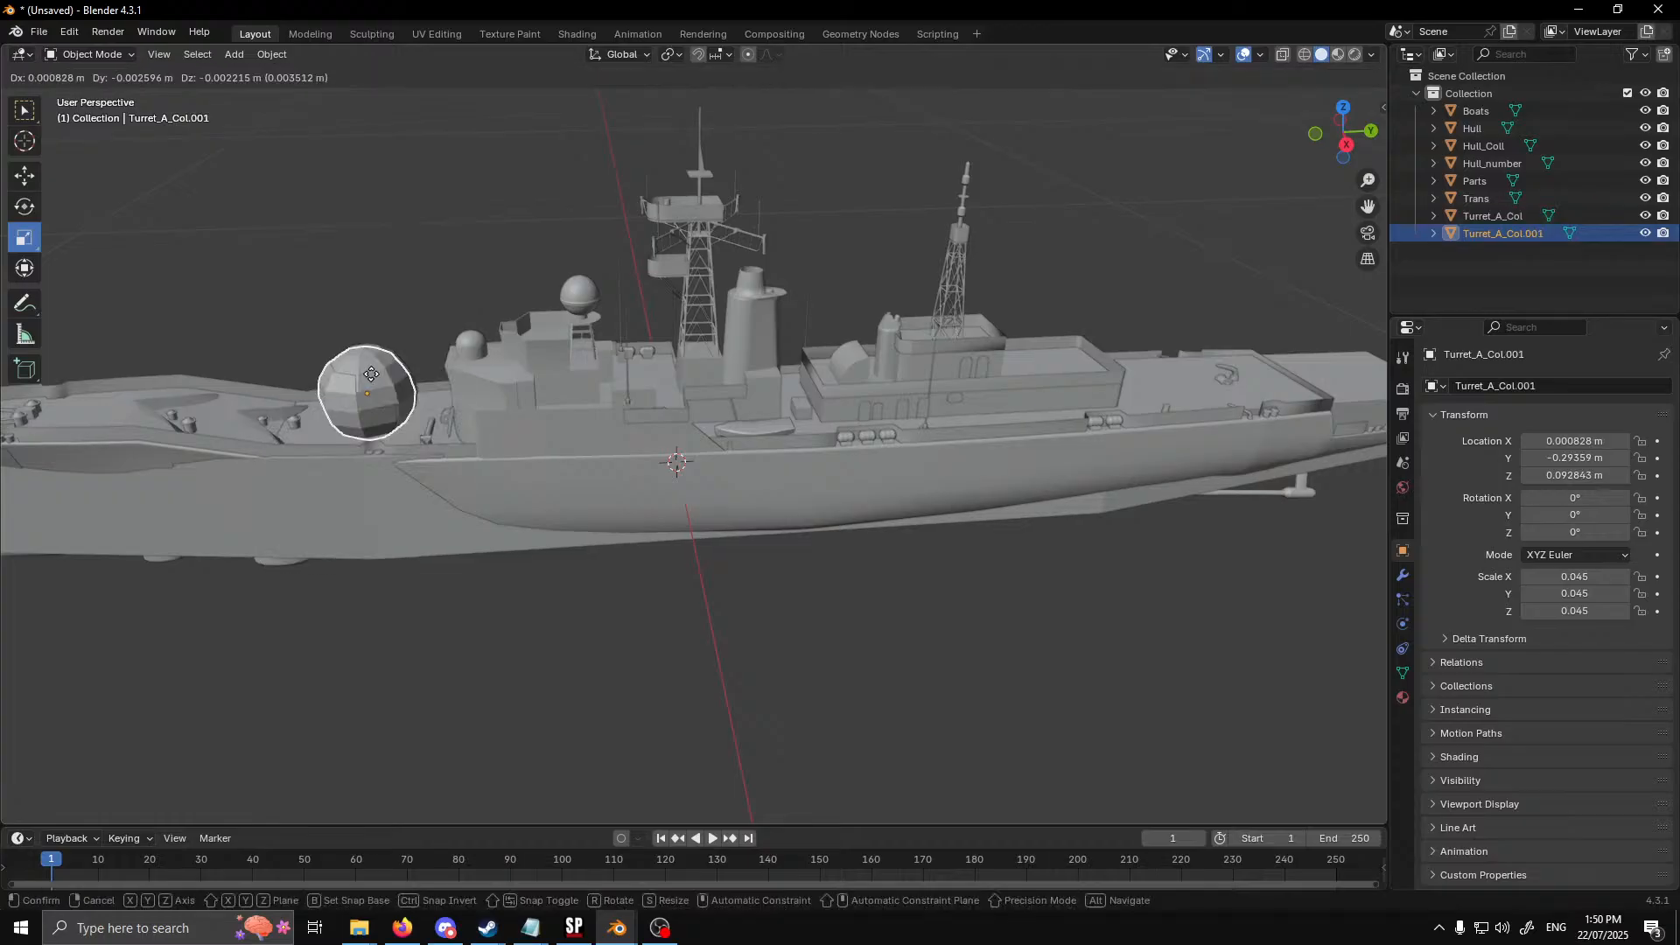
pyautogui.click(372, 374)
pyautogui.hotkey('ctrl', 'z')
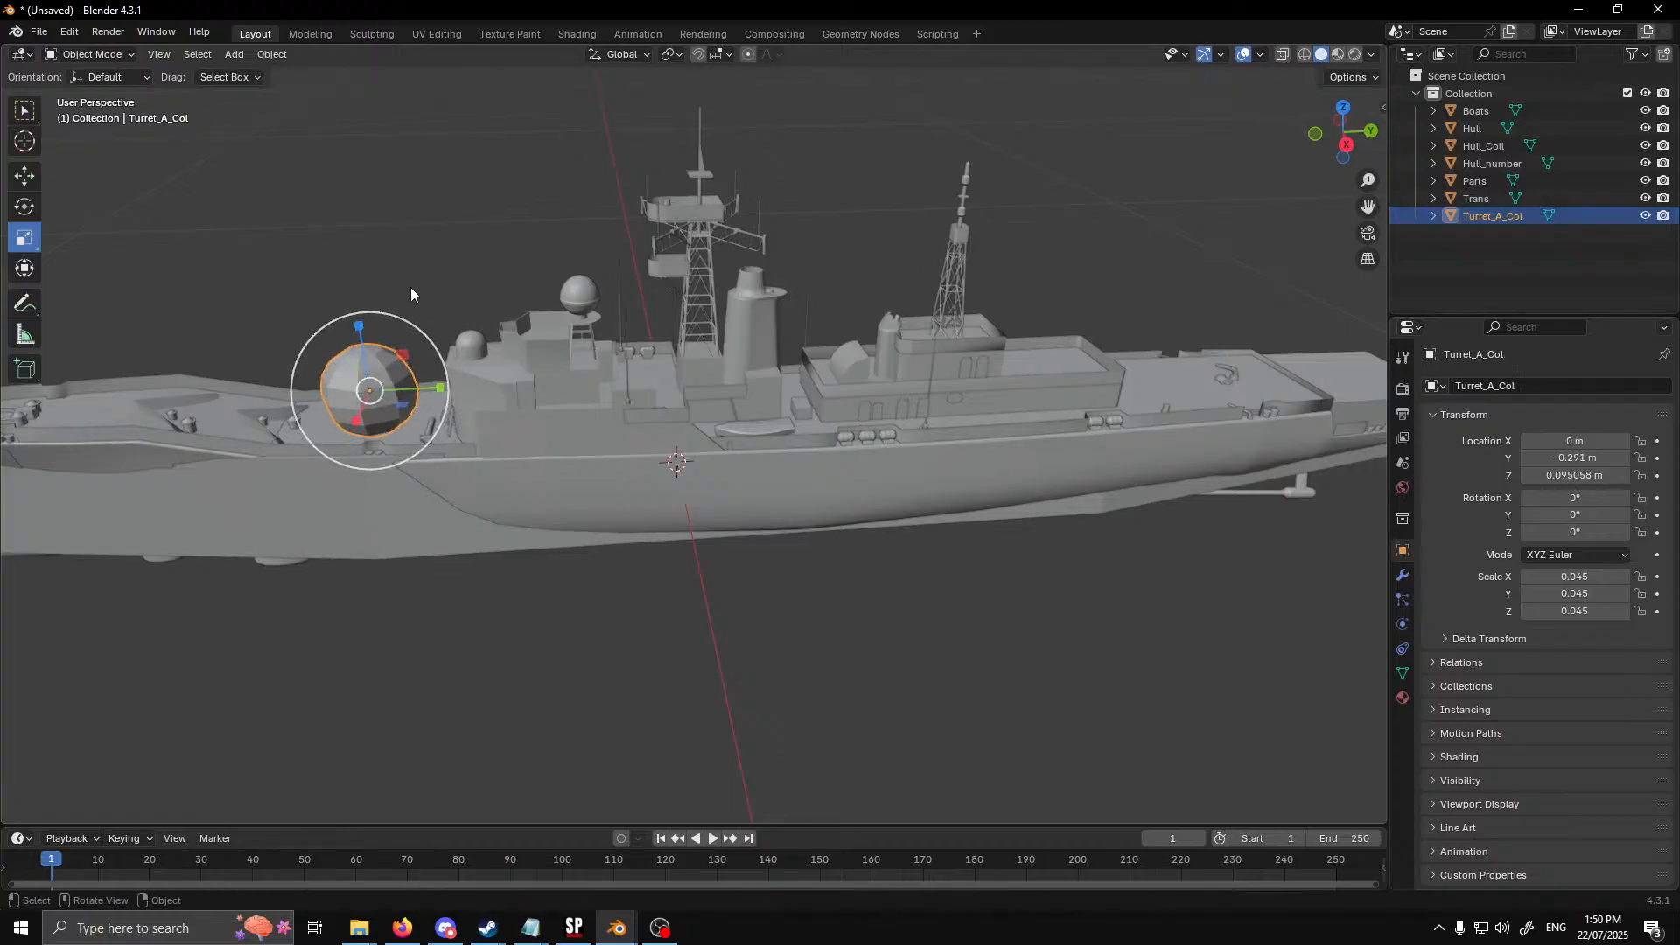
# Duplicate the turret collider sphere and move the copy about 0.749 m along Y toward the stern
pyautogui.rightClick(412, 291)
pyautogui.click(412, 287)
pyautogui.click(411, 291)
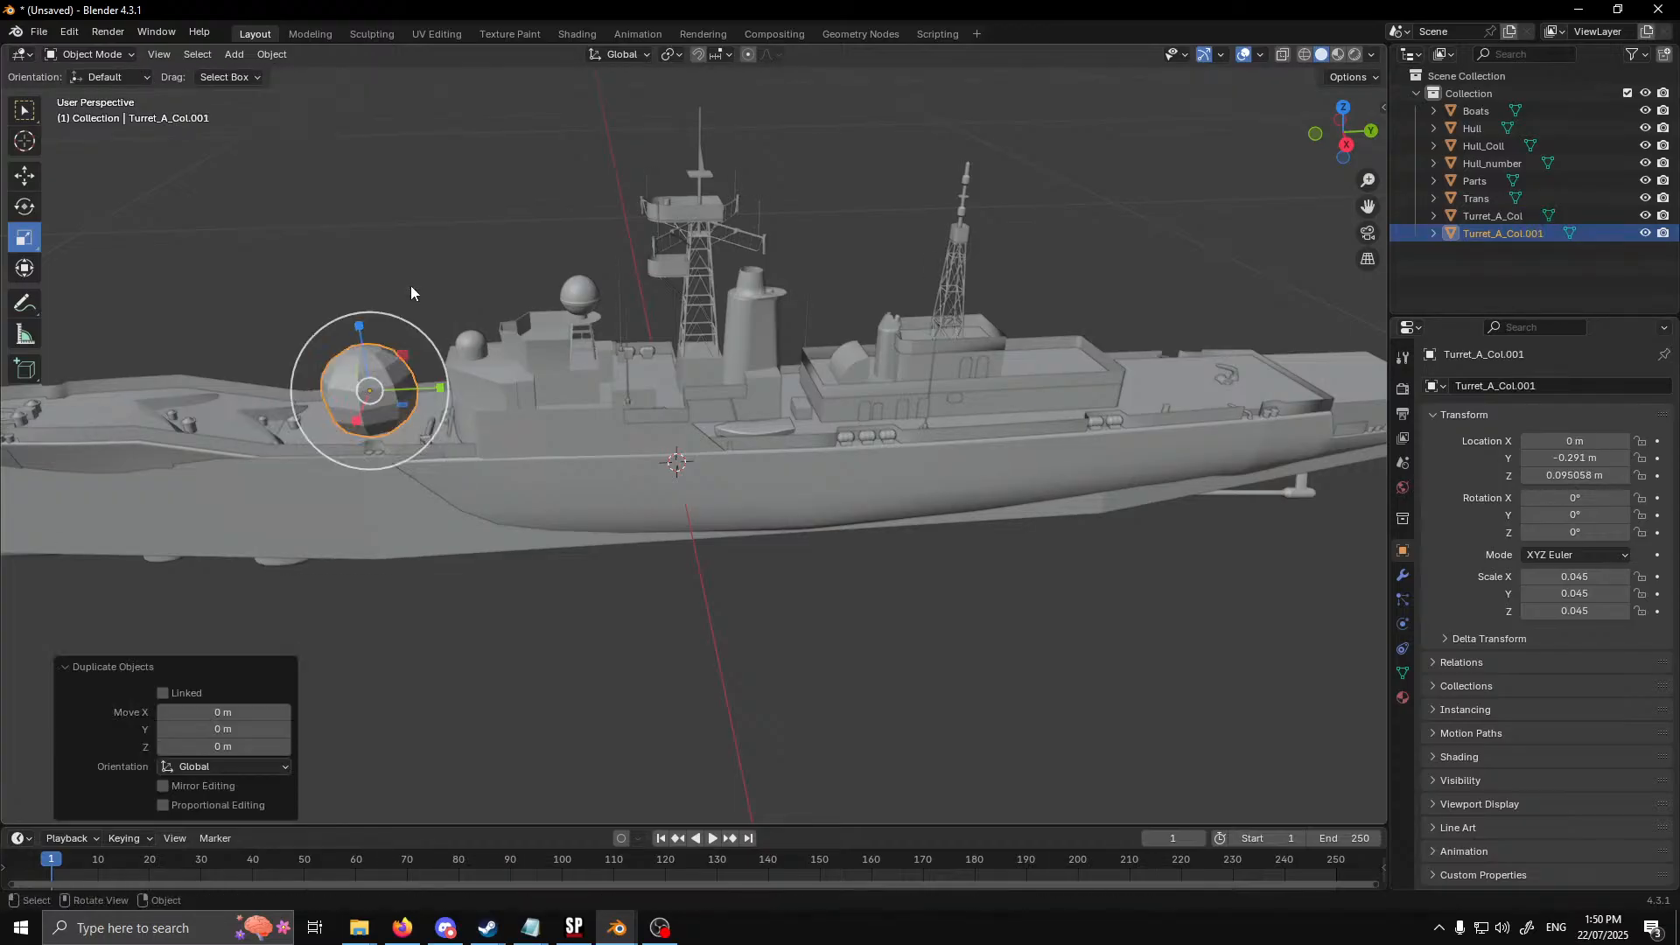
pyautogui.click(30, 181)
pyautogui.moveTo(446, 387); pyautogui.dragTo(1204, 394)
# Position the duplicated sphere above the aft deckhouse roof, at about Y 0.390 m and Z 0.130 m
pyautogui.keyDown('shift'); pyautogui.moveTo(1218, 453); pyautogui.dragTo(557, 444, button='middle'); pyautogui.keyUp('shift')
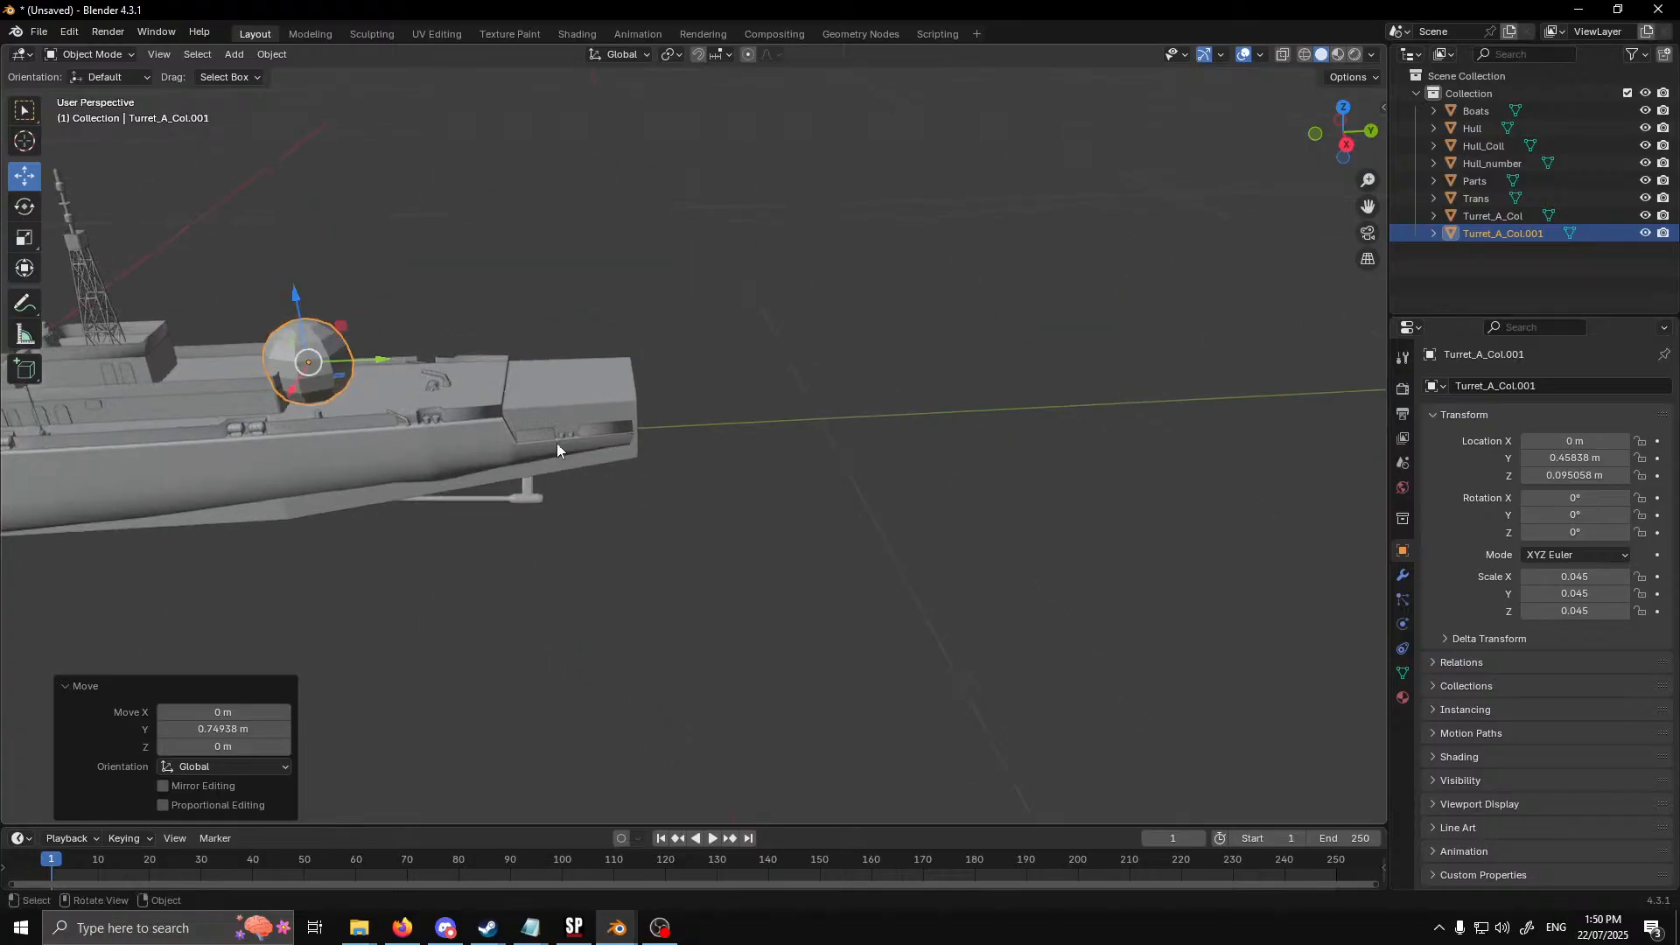
pyautogui.moveTo(387, 359); pyautogui.dragTo(313, 360)
pyautogui.moveTo(238, 322); pyautogui.dragTo(242, 300)
# Shrink the aft deckhouse sphere uniformly to a scale of about 0.025 and lower it to about Z 0.115 m
pyautogui.keyDown('shift'); pyautogui.moveTo(256, 309); pyautogui.dragTo(532, 371, button='middle'); pyautogui.keyUp('shift')
pyautogui.click(23, 234)
pyautogui.moveTo(642, 468)
pyautogui.mouseDown()
pyautogui.moveTo(623, 442)
pyautogui.moveTo(632, 457)
pyautogui.mouseUp()
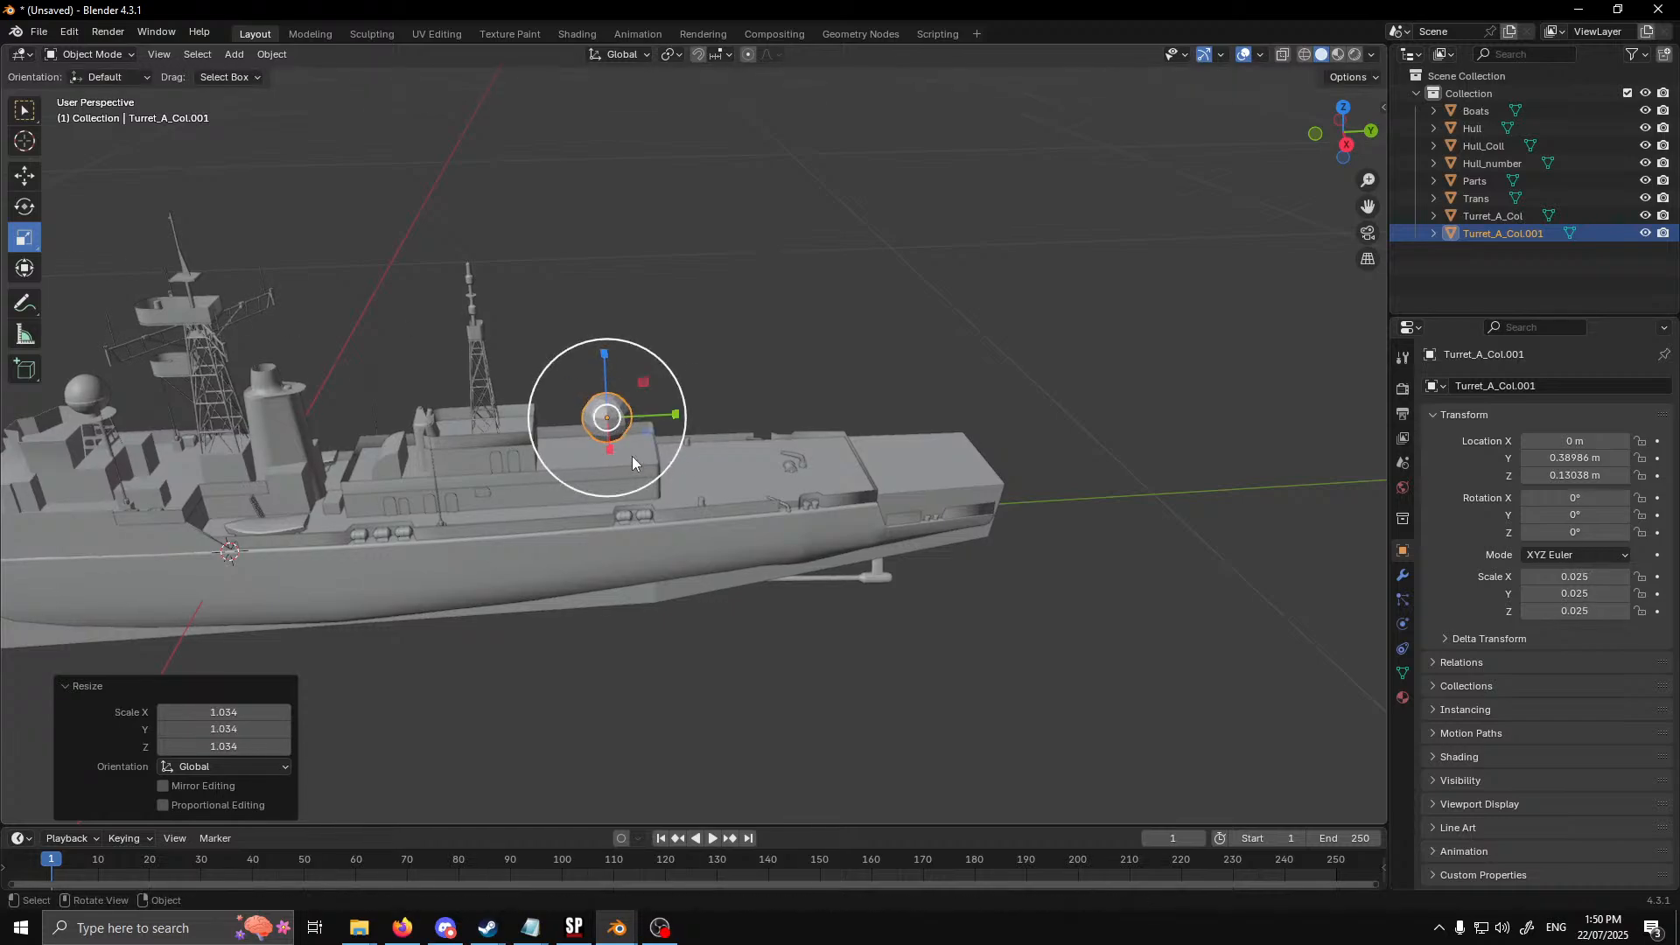
pyautogui.click(27, 176)
pyautogui.moveTo(607, 359); pyautogui.dragTo(617, 373)
# Duplicate the aft deckhouse sphere and move the copy about 0.304 m along Y over the stern deck
pyautogui.rightClick(776, 327)
pyautogui.click(775, 328)
pyautogui.rightClick(775, 327)
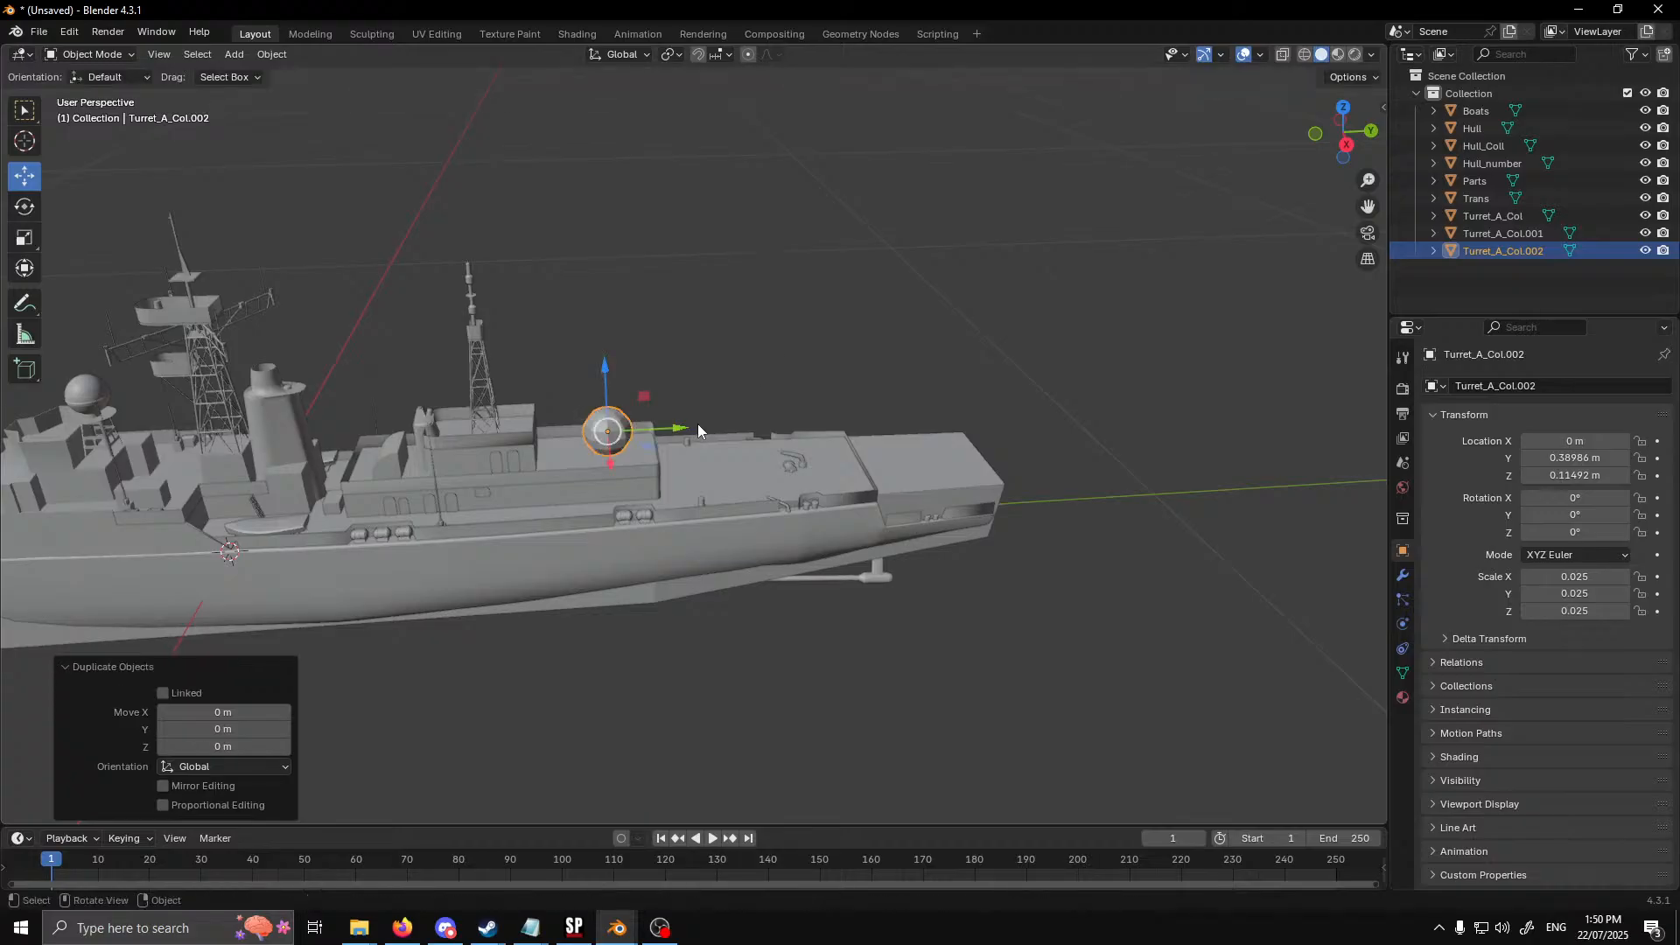
pyautogui.moveTo(681, 428); pyautogui.dragTo(972, 413)
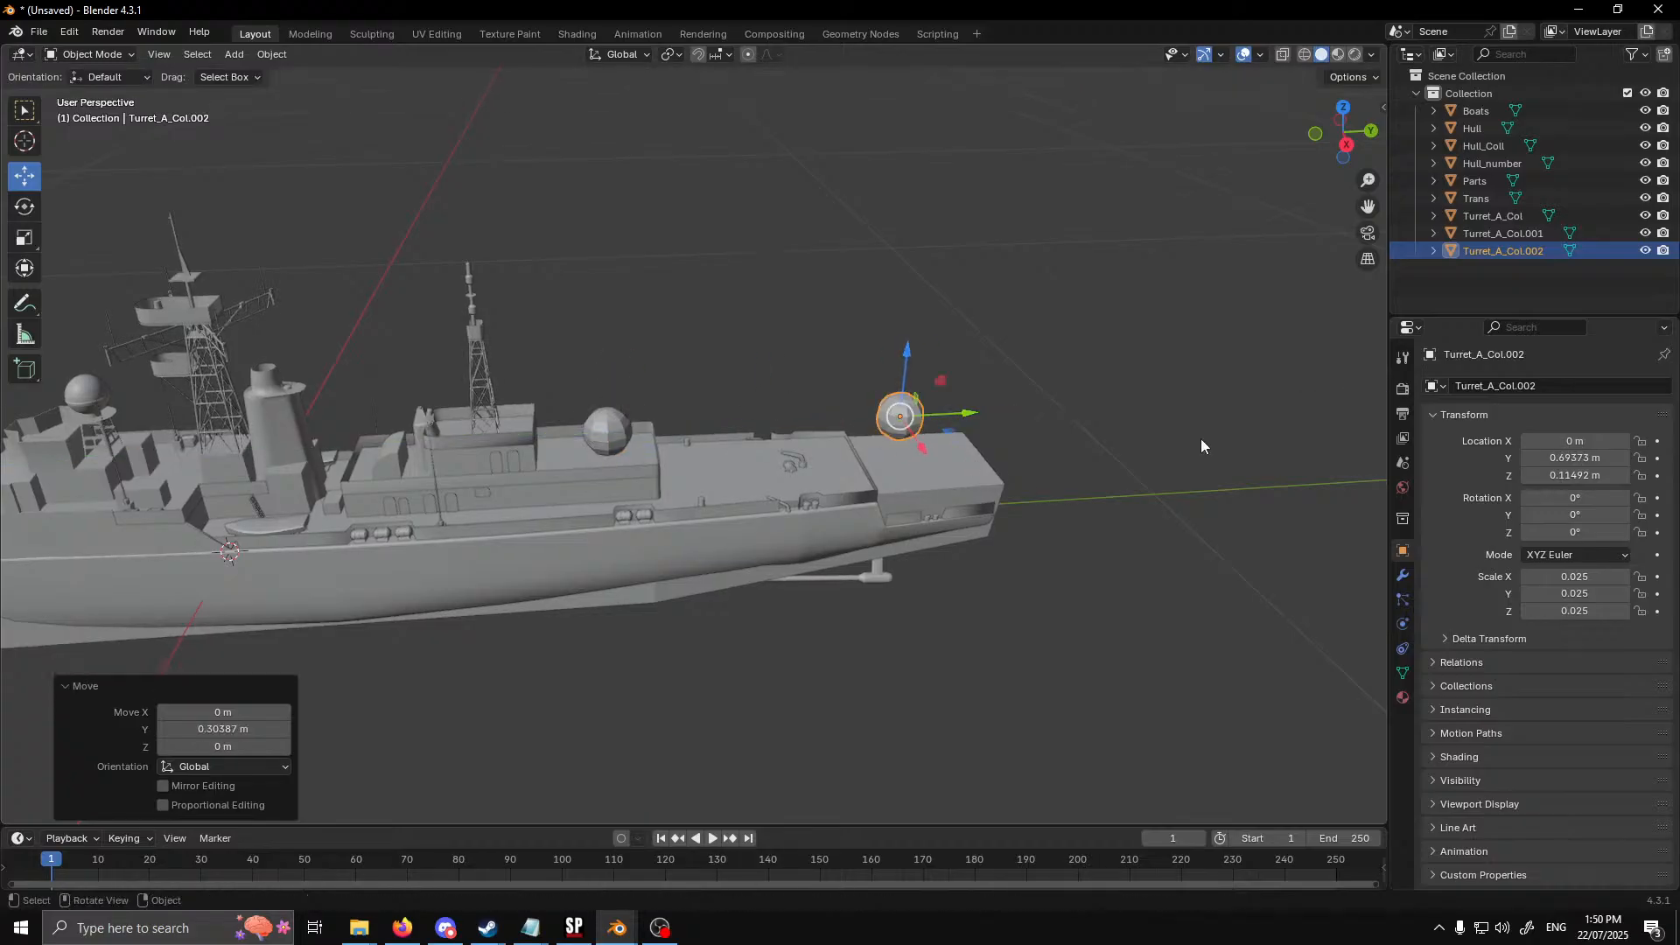
# Lower the stern sphere about 0.062 m into the deck and nudge it about 0.003 m along Y
pyautogui.click(1346, 111)
pyautogui.scroll(2, 1100, 331)
pyautogui.keyDown('shift'); pyautogui.moveTo(1055, 336); pyautogui.dragTo(607, 368, button='middle'); pyautogui.keyUp('shift')
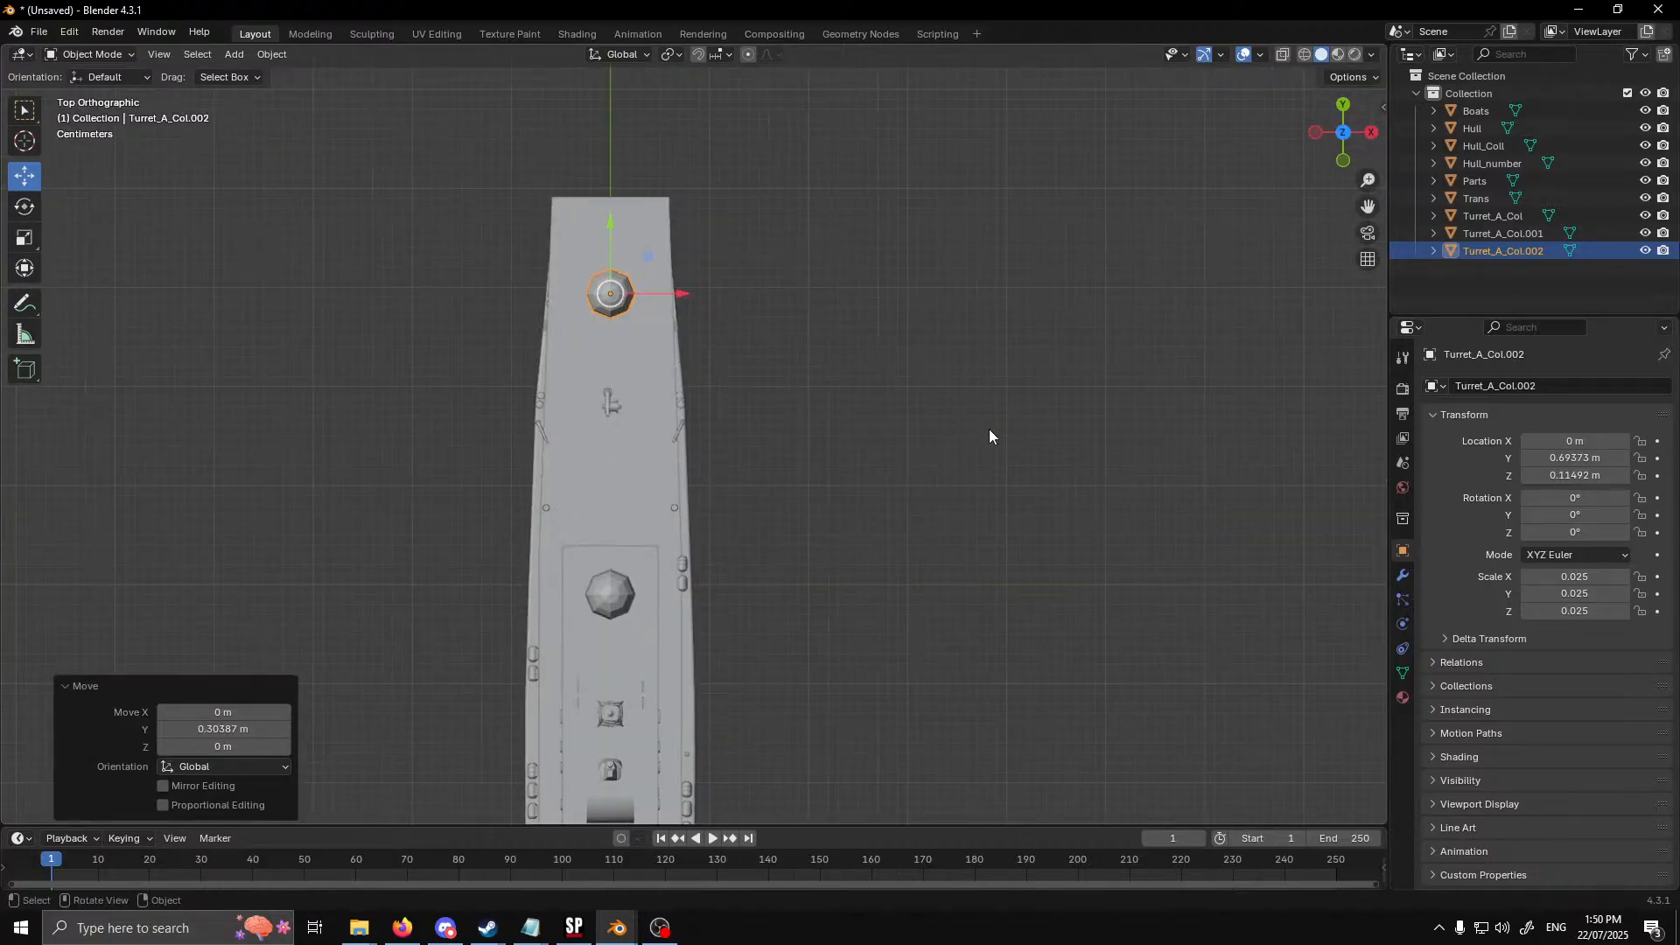
pyautogui.moveTo(989, 429); pyautogui.dragTo(831, 348, button='middle')
pyautogui.keyDown('shift'); pyautogui.moveTo(934, 366); pyautogui.dragTo(801, 471, button='middle'); pyautogui.keyUp('shift')
pyautogui.scroll(3, 798, 466)
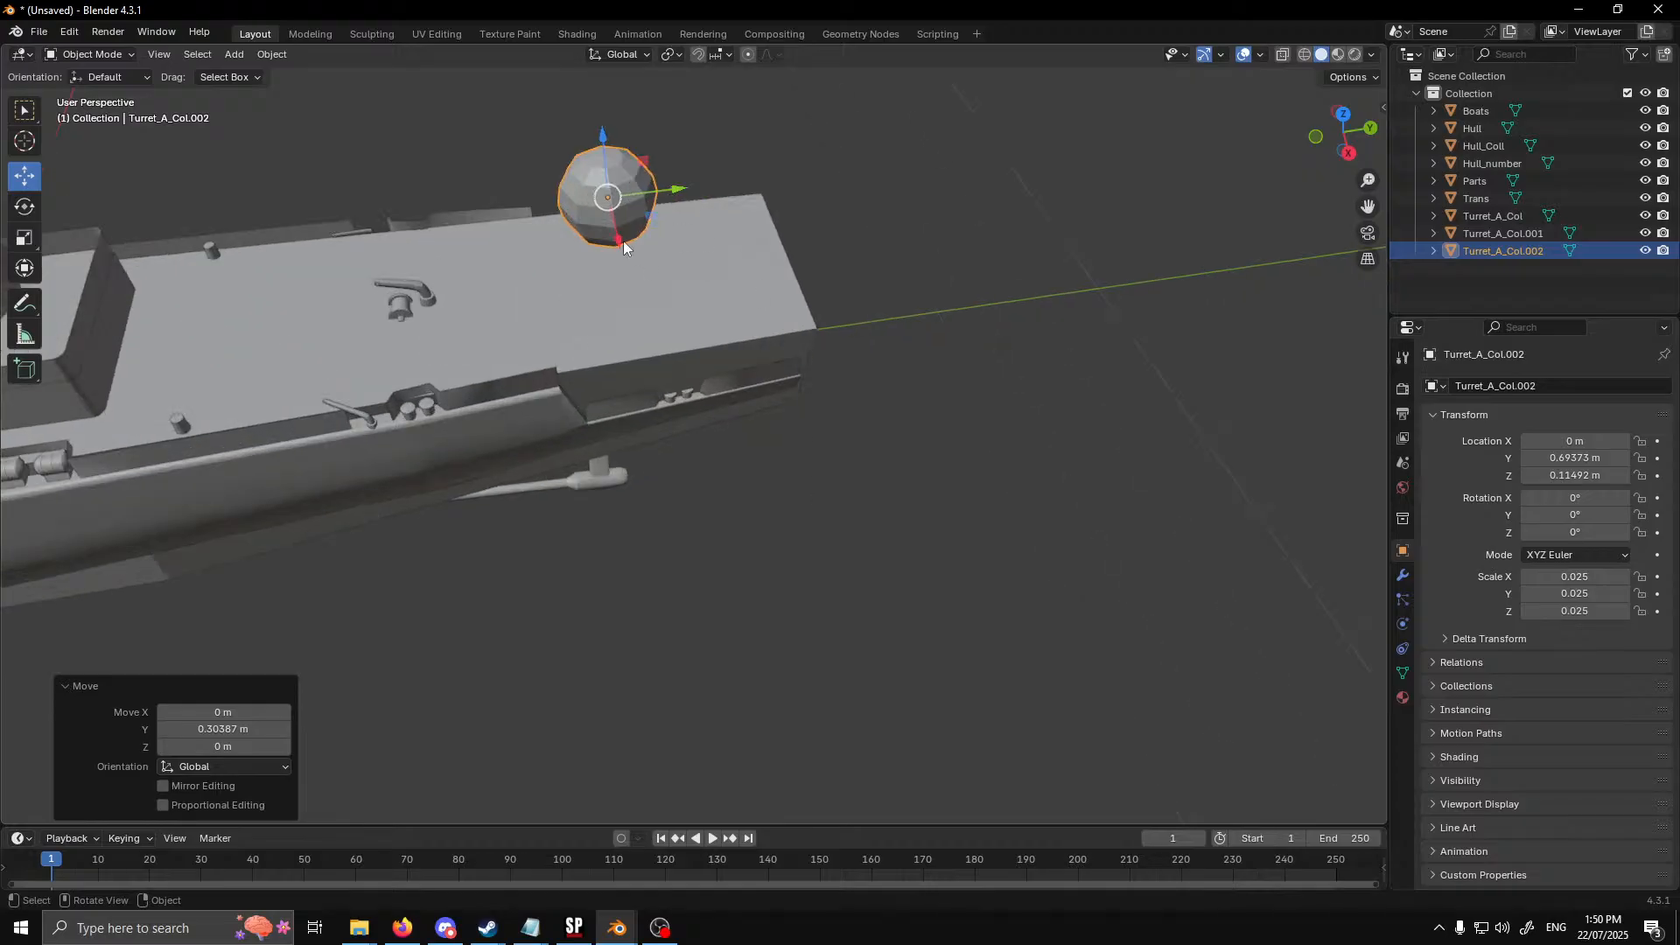
pyautogui.moveTo(600, 140); pyautogui.dragTo(848, 476)
pyautogui.moveTo(848, 476); pyautogui.dragTo(766, 571, button='middle')
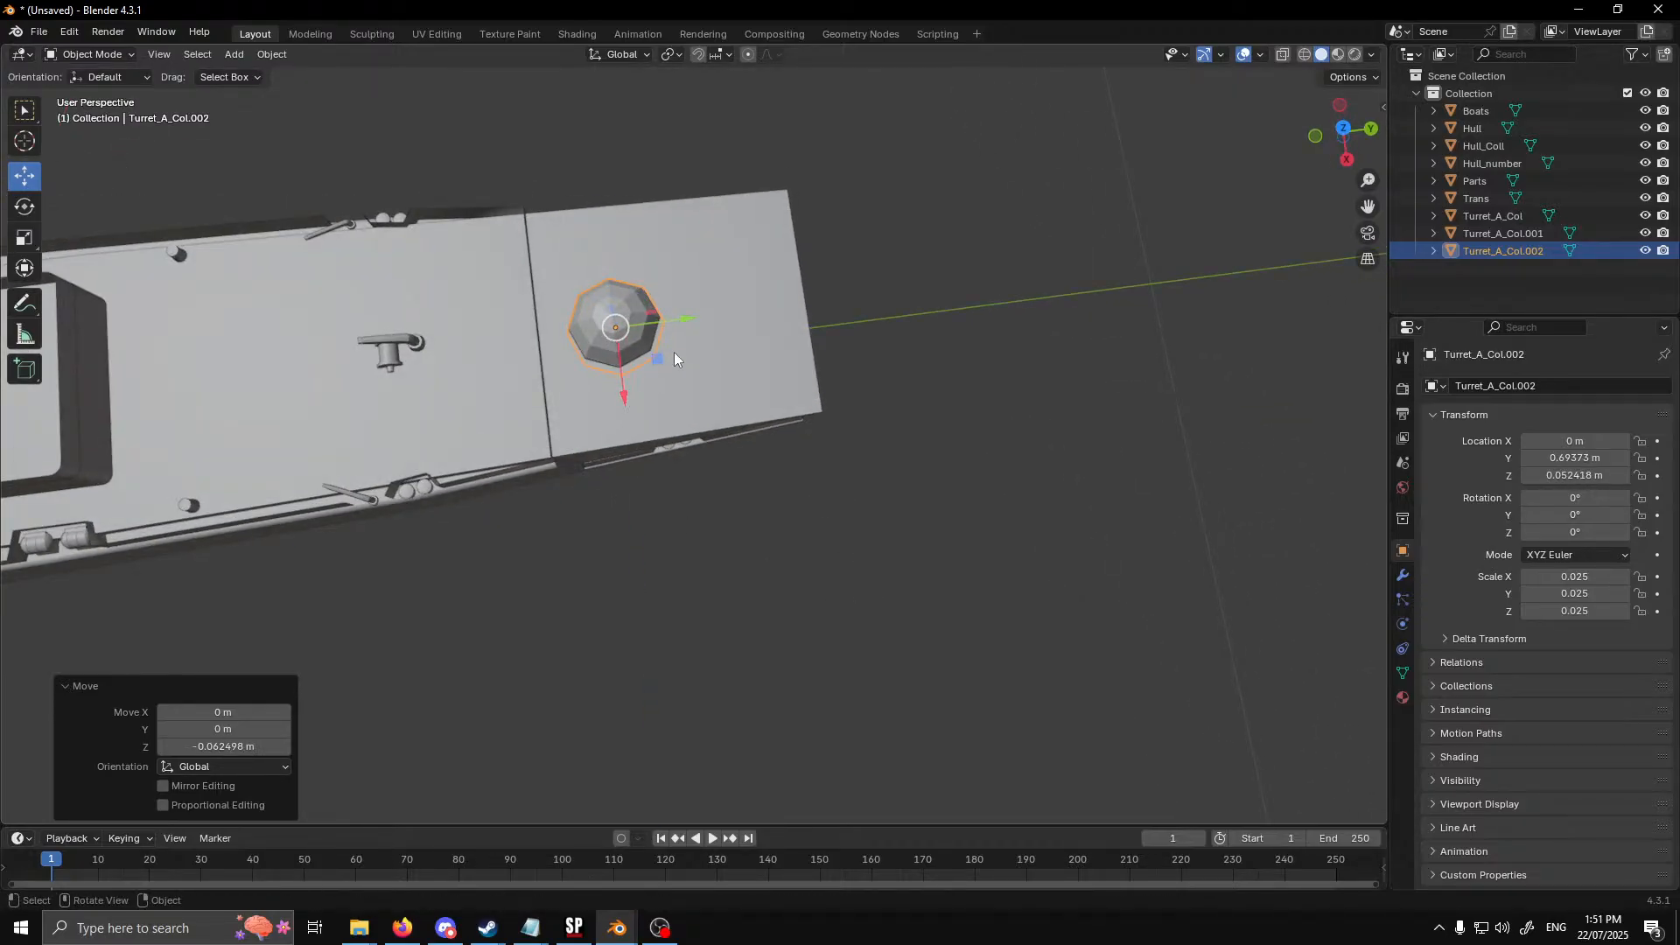
pyautogui.moveTo(686, 320); pyautogui.dragTo(691, 319)
# Check the stern launcher's placement in Sea Power and, back in Blender, move the stern sphere about 0.026 m along X off the centreline
pyautogui.click(575, 933)
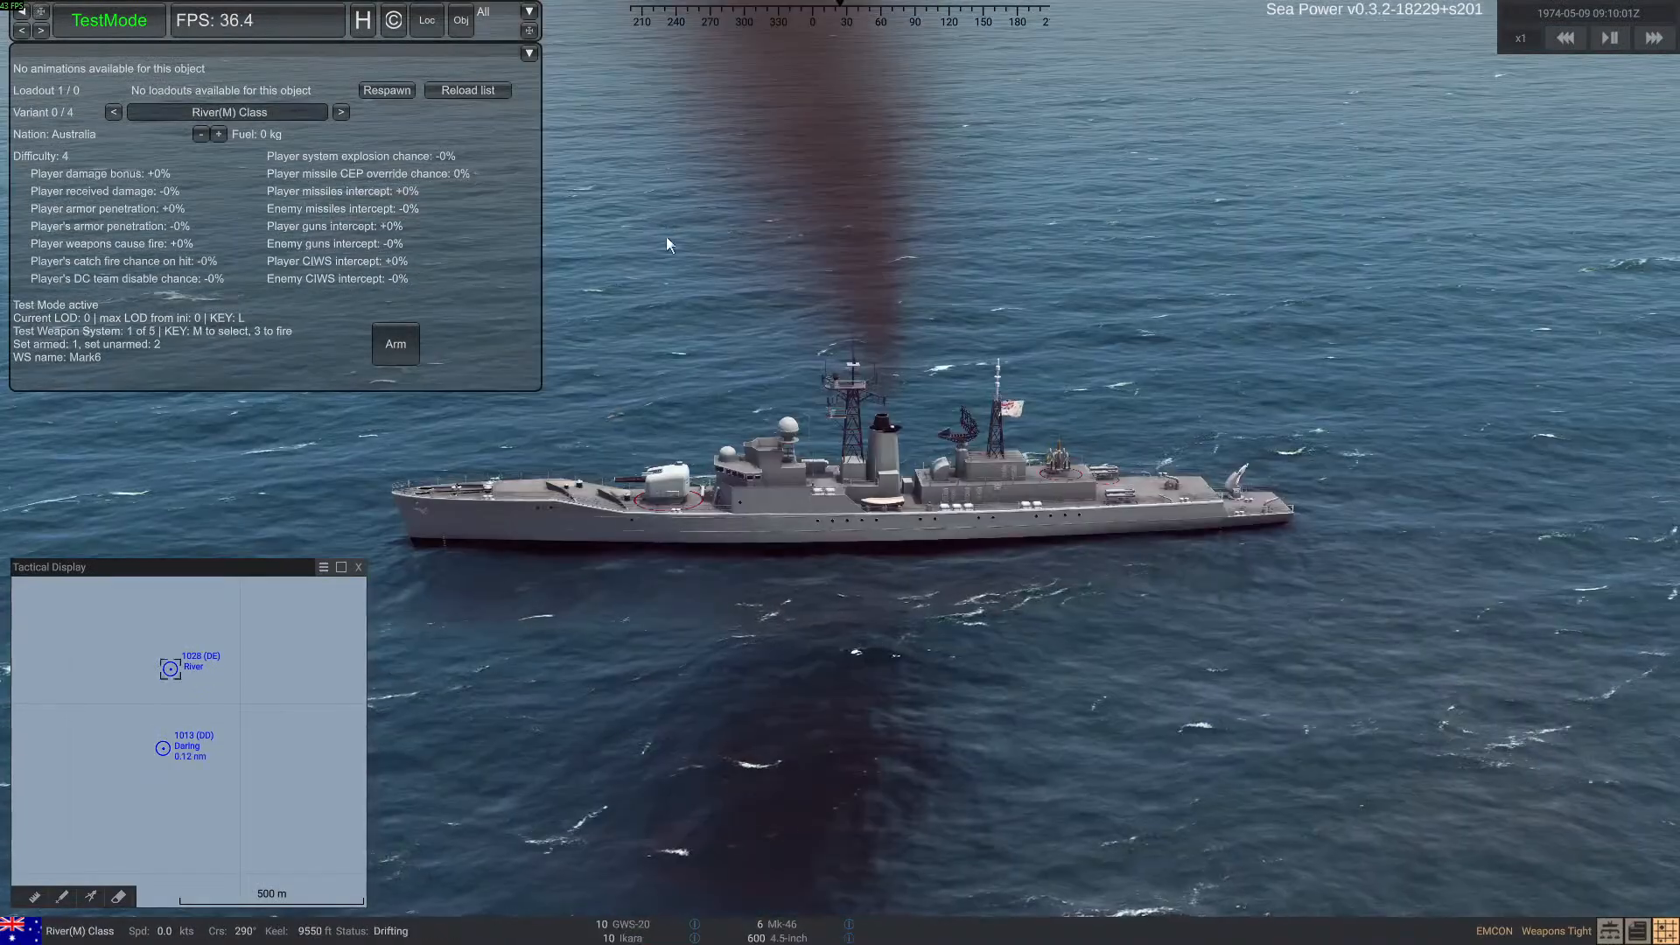
pyautogui.moveTo(889, 560); pyautogui.dragTo(1080, 674, button='right')
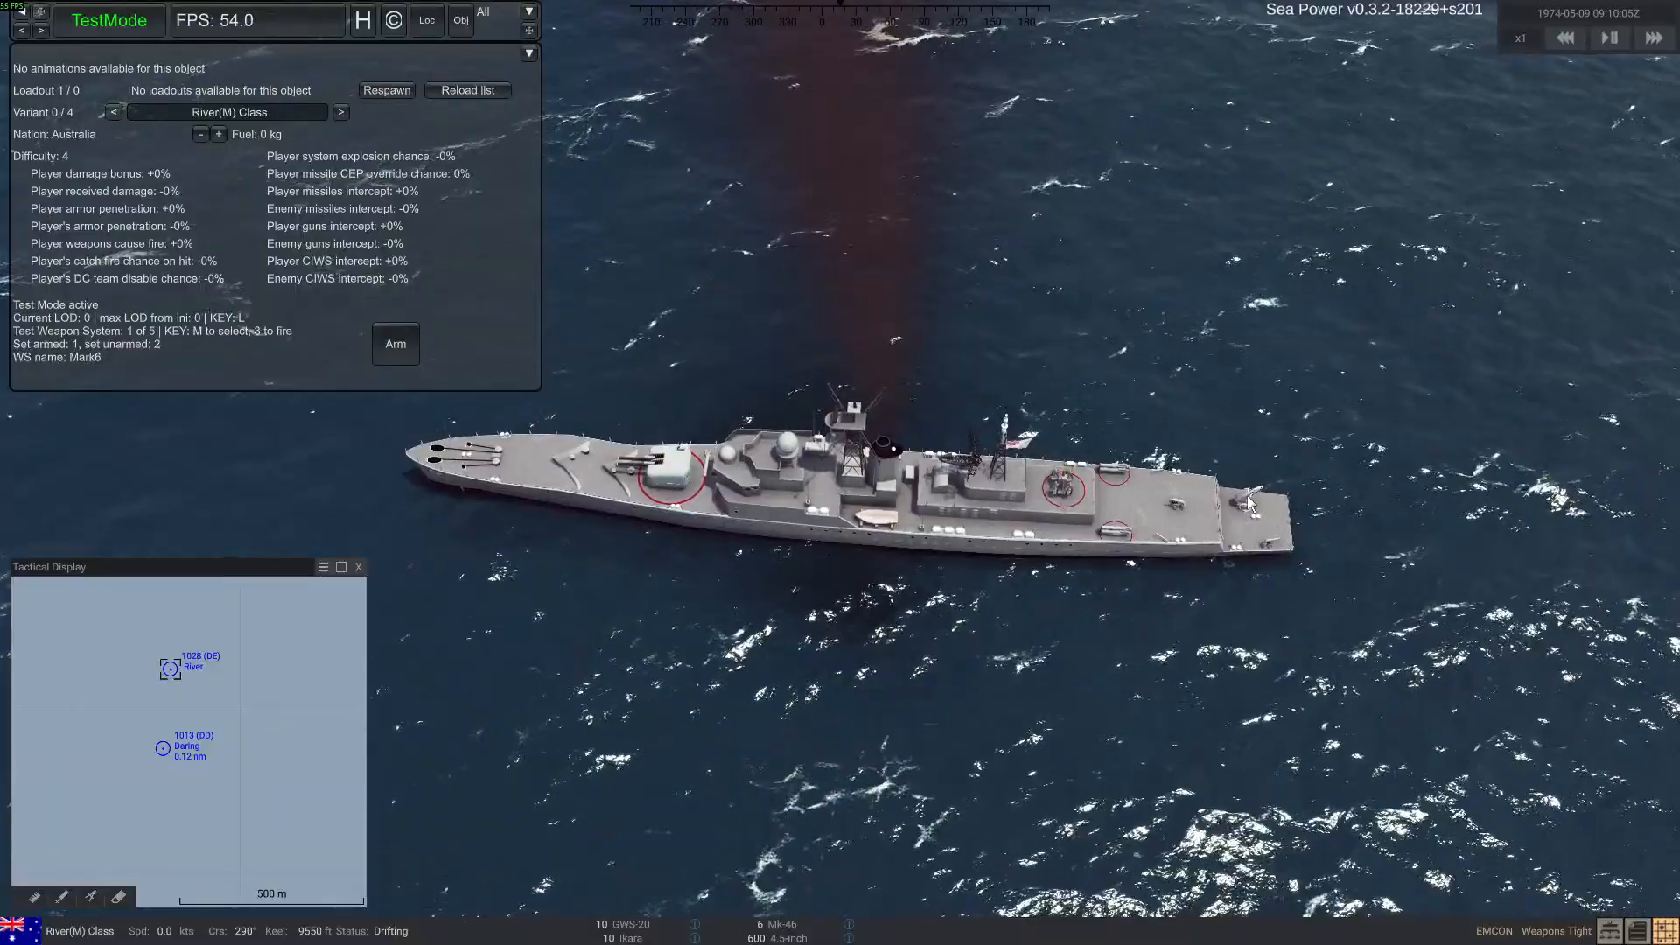
pyautogui.hotkey('alt', 'Tab')
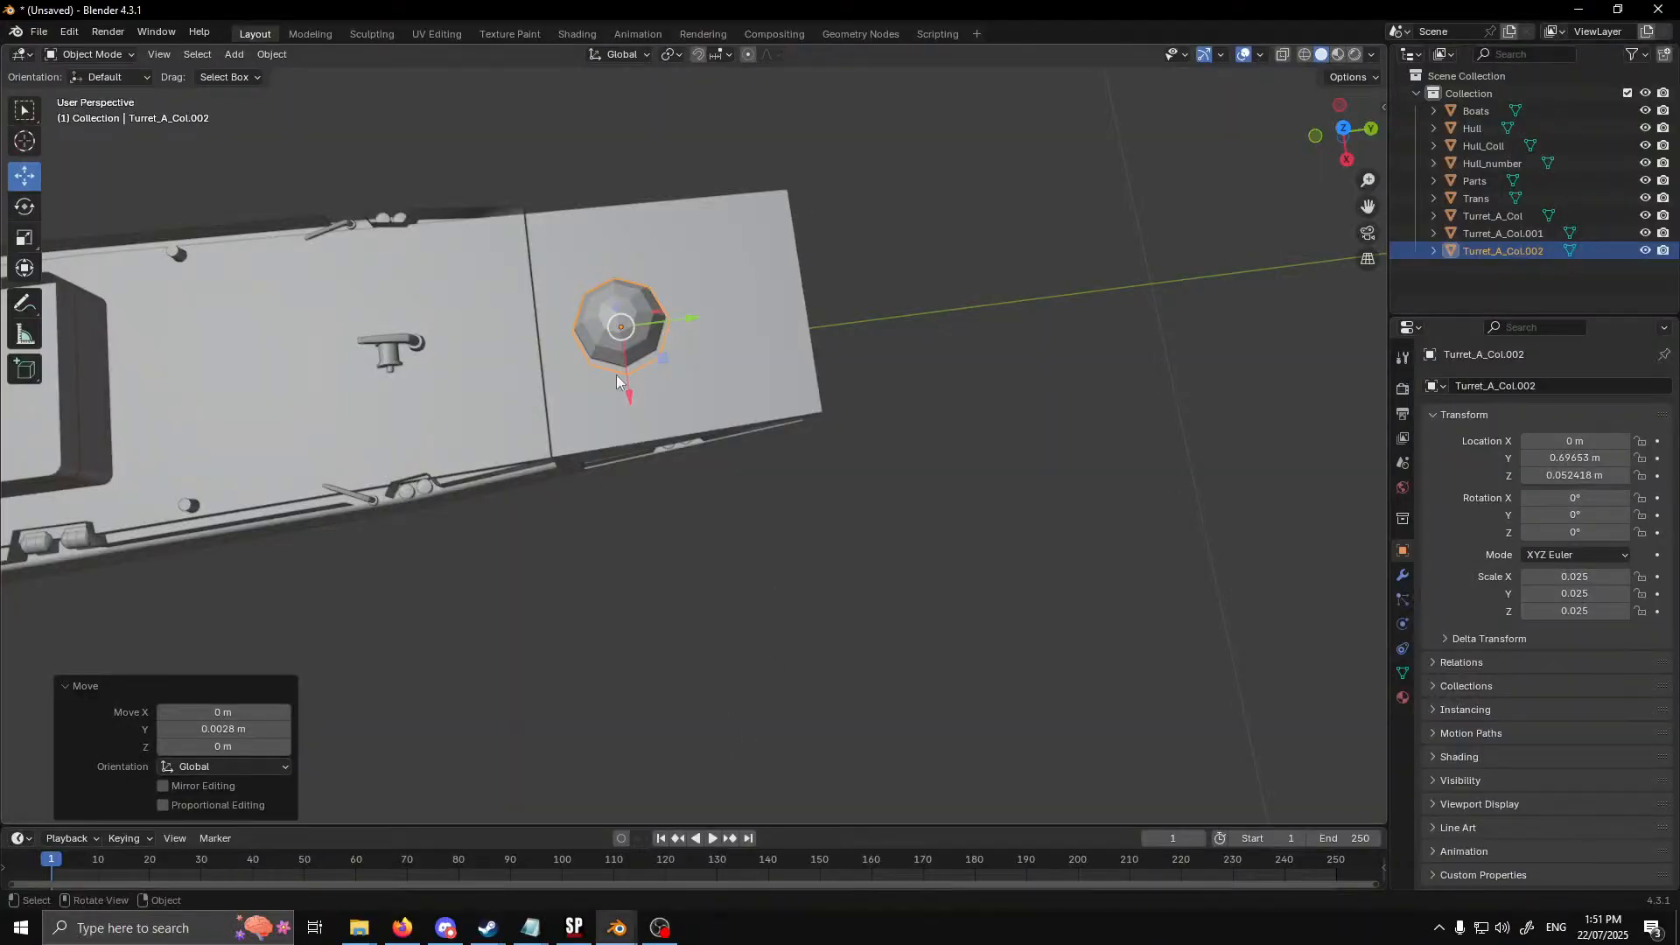
pyautogui.moveTo(628, 392); pyautogui.dragTo(642, 446)
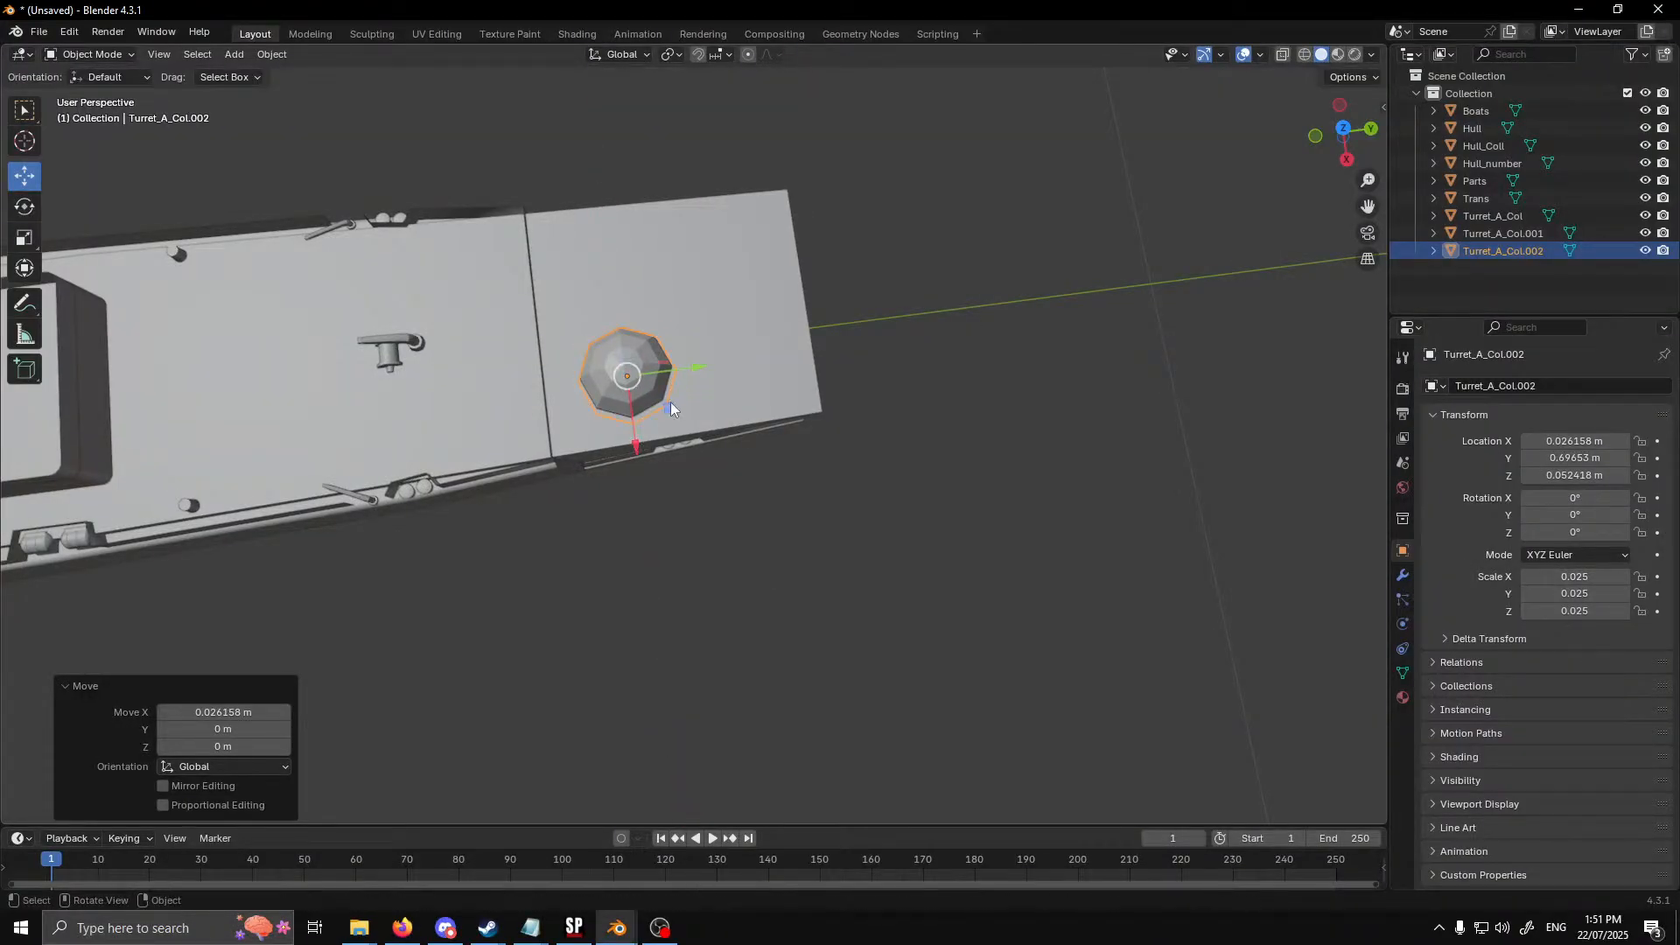
# Duplicate the aft deckhouse sphere and move the copy above the radar pedestal, at about Y 0.211 m and Z 0.176 m
pyautogui.scroll(-4, 646, 446)
pyautogui.keyDown('shift'); pyautogui.moveTo(381, 542); pyautogui.dragTo(847, 418, button='middle'); pyautogui.keyUp('shift')
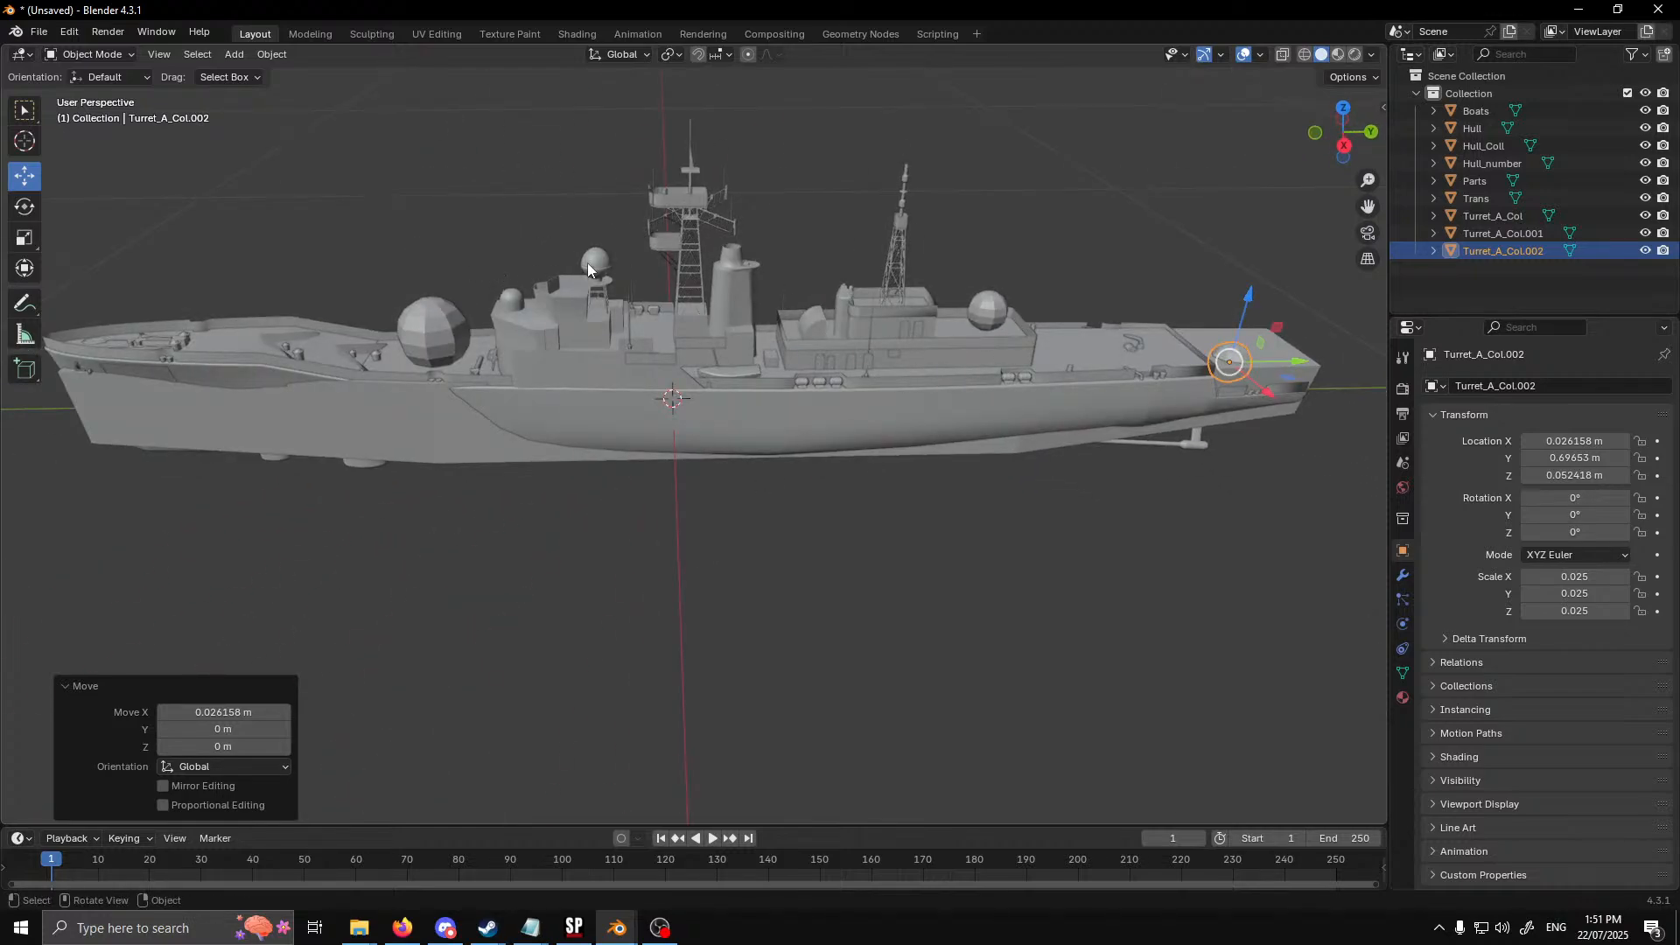
pyautogui.click(992, 315)
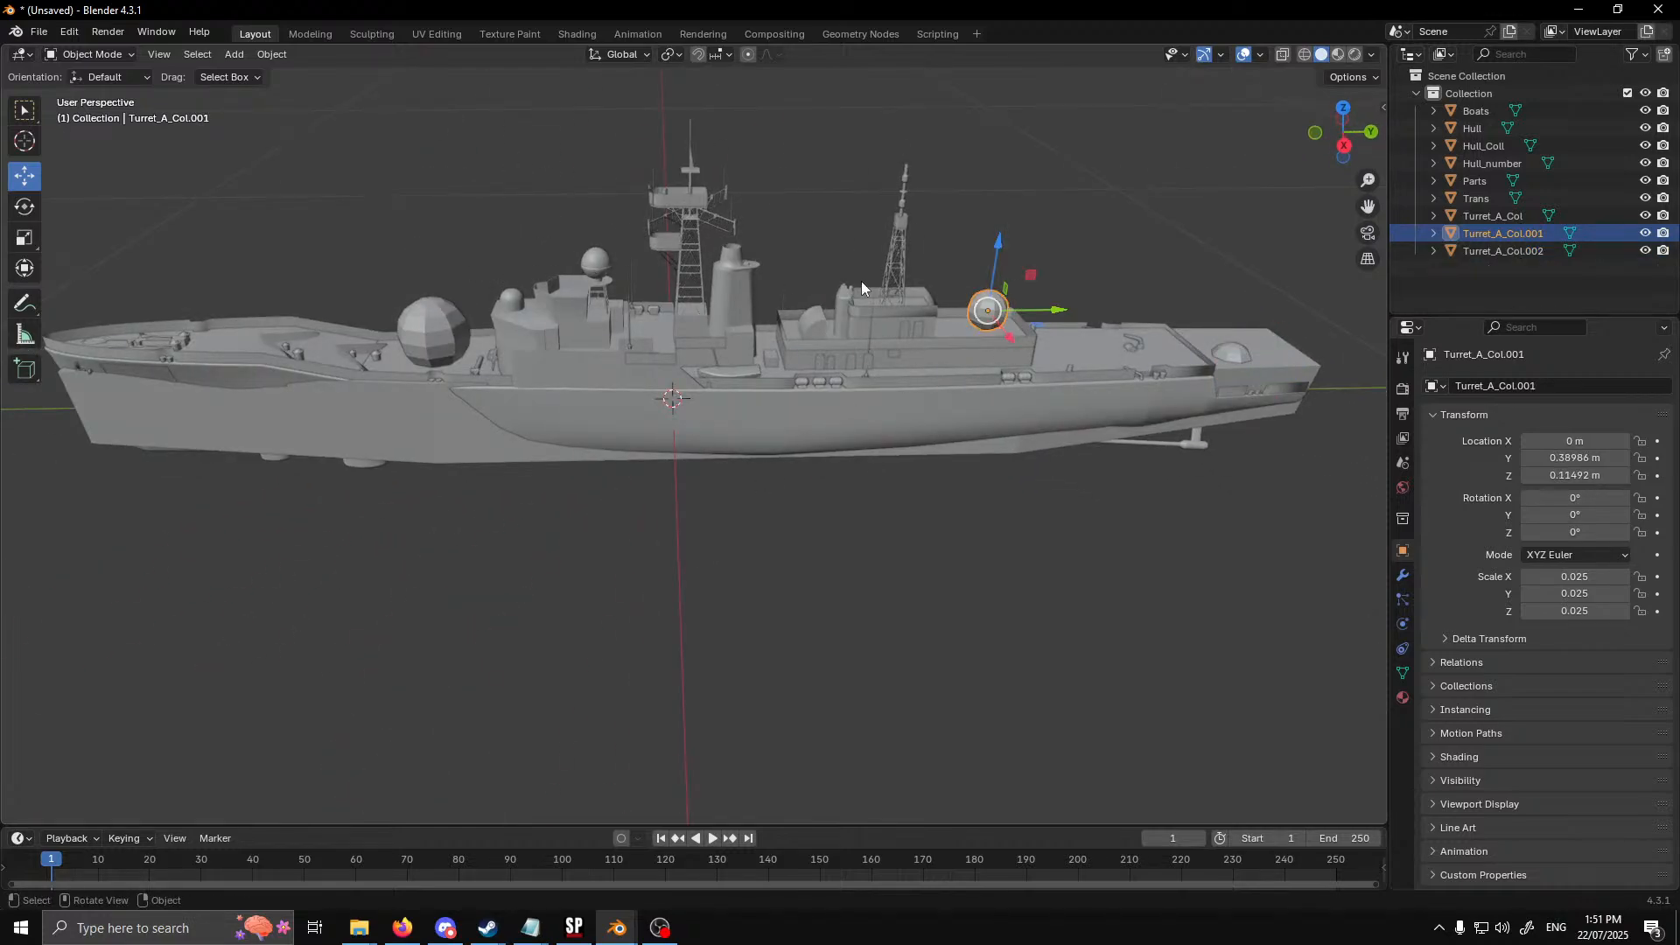
pyautogui.rightClick(780, 237)
pyautogui.click(781, 237)
pyautogui.rightClick(781, 237)
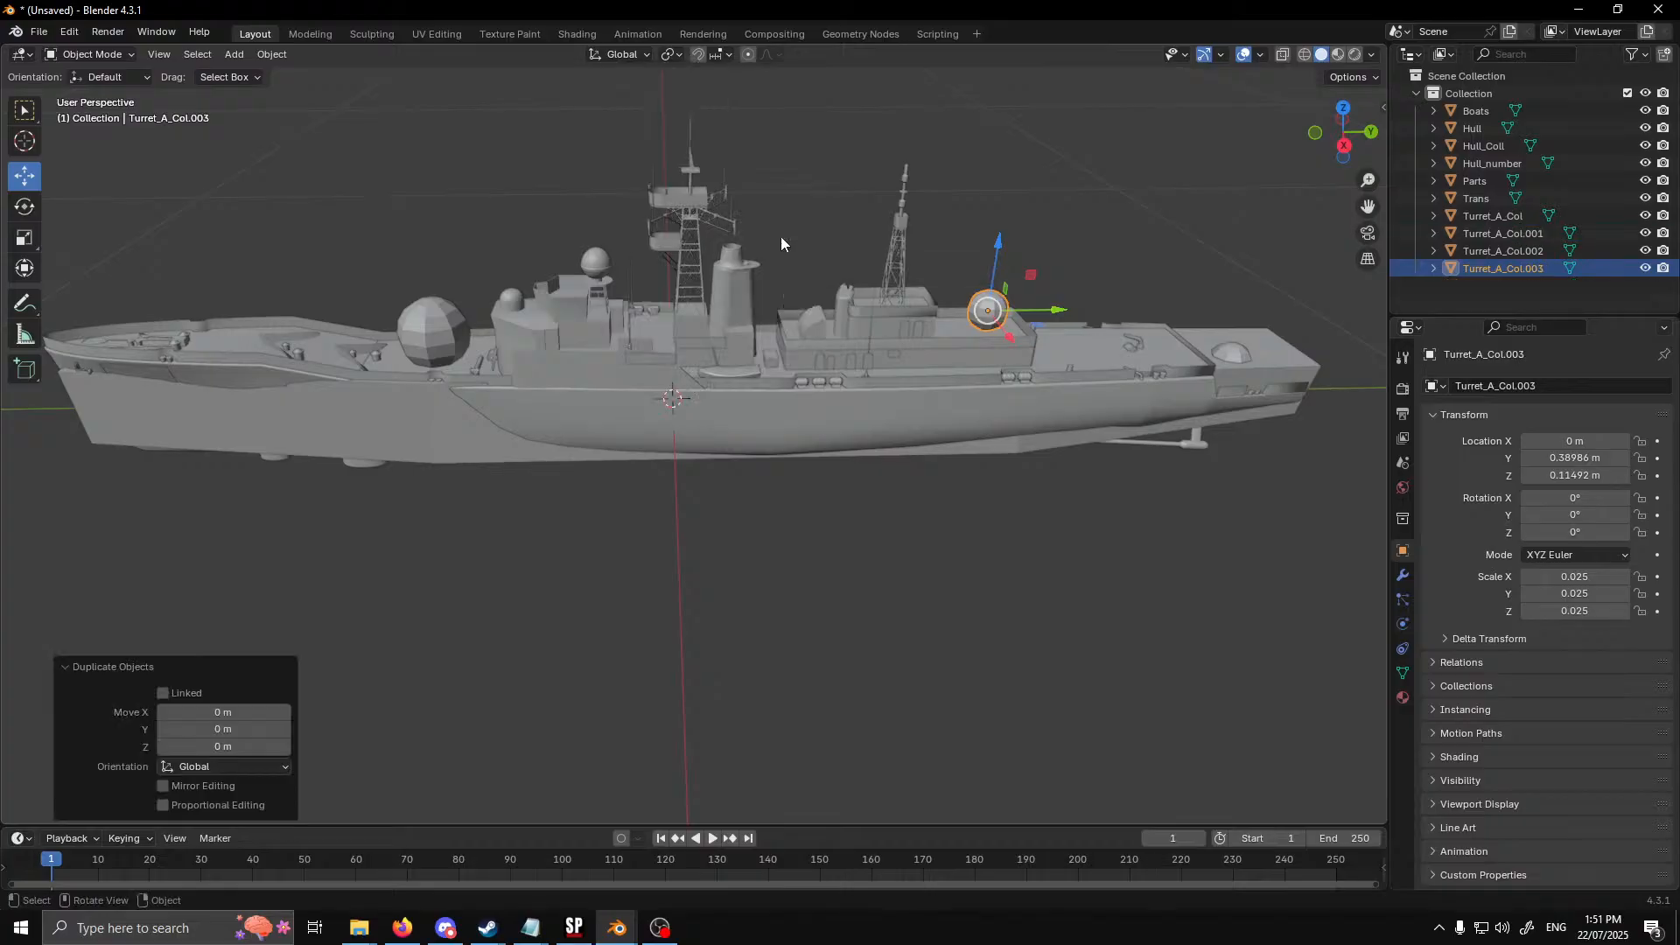
pyautogui.moveTo(1065, 320); pyautogui.dragTo(918, 323)
pyautogui.moveTo(856, 252); pyautogui.dragTo(852, 203)
# Duplicate the radar sphere, move the copy about -0.302 m along Y above the bridge director, and raise it about 0.006 m
pyautogui.rightClick(986, 251)
pyautogui.click(985, 251)
pyautogui.rightClick(985, 250)
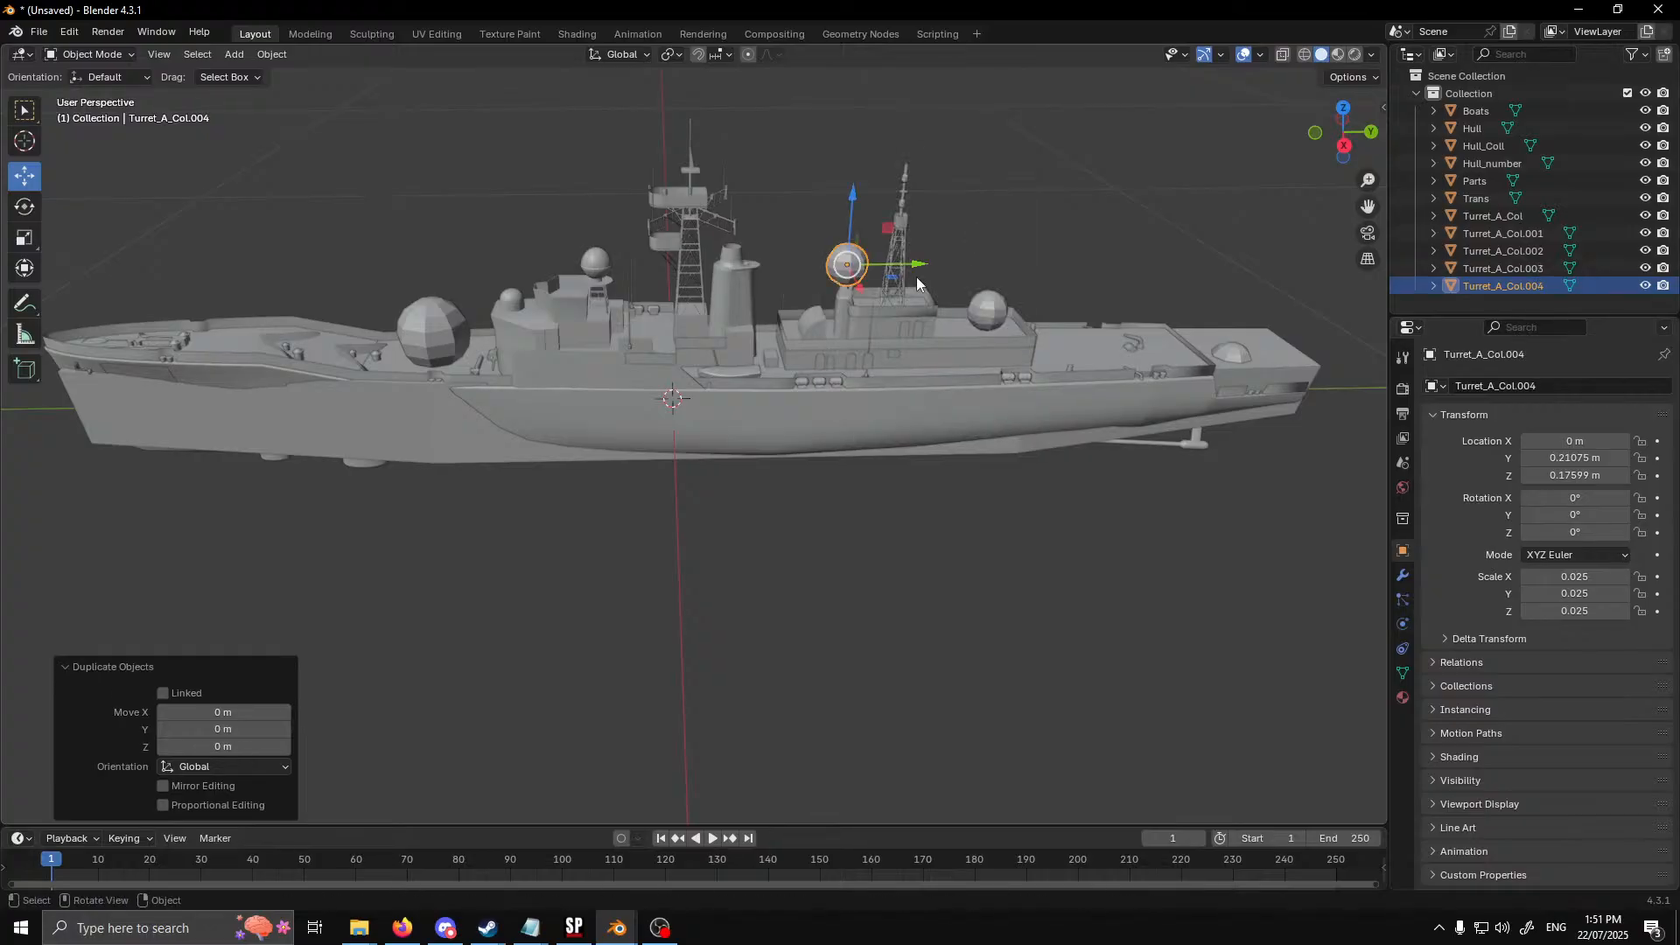
pyautogui.moveTo(907, 263); pyautogui.dragTo(649, 269)
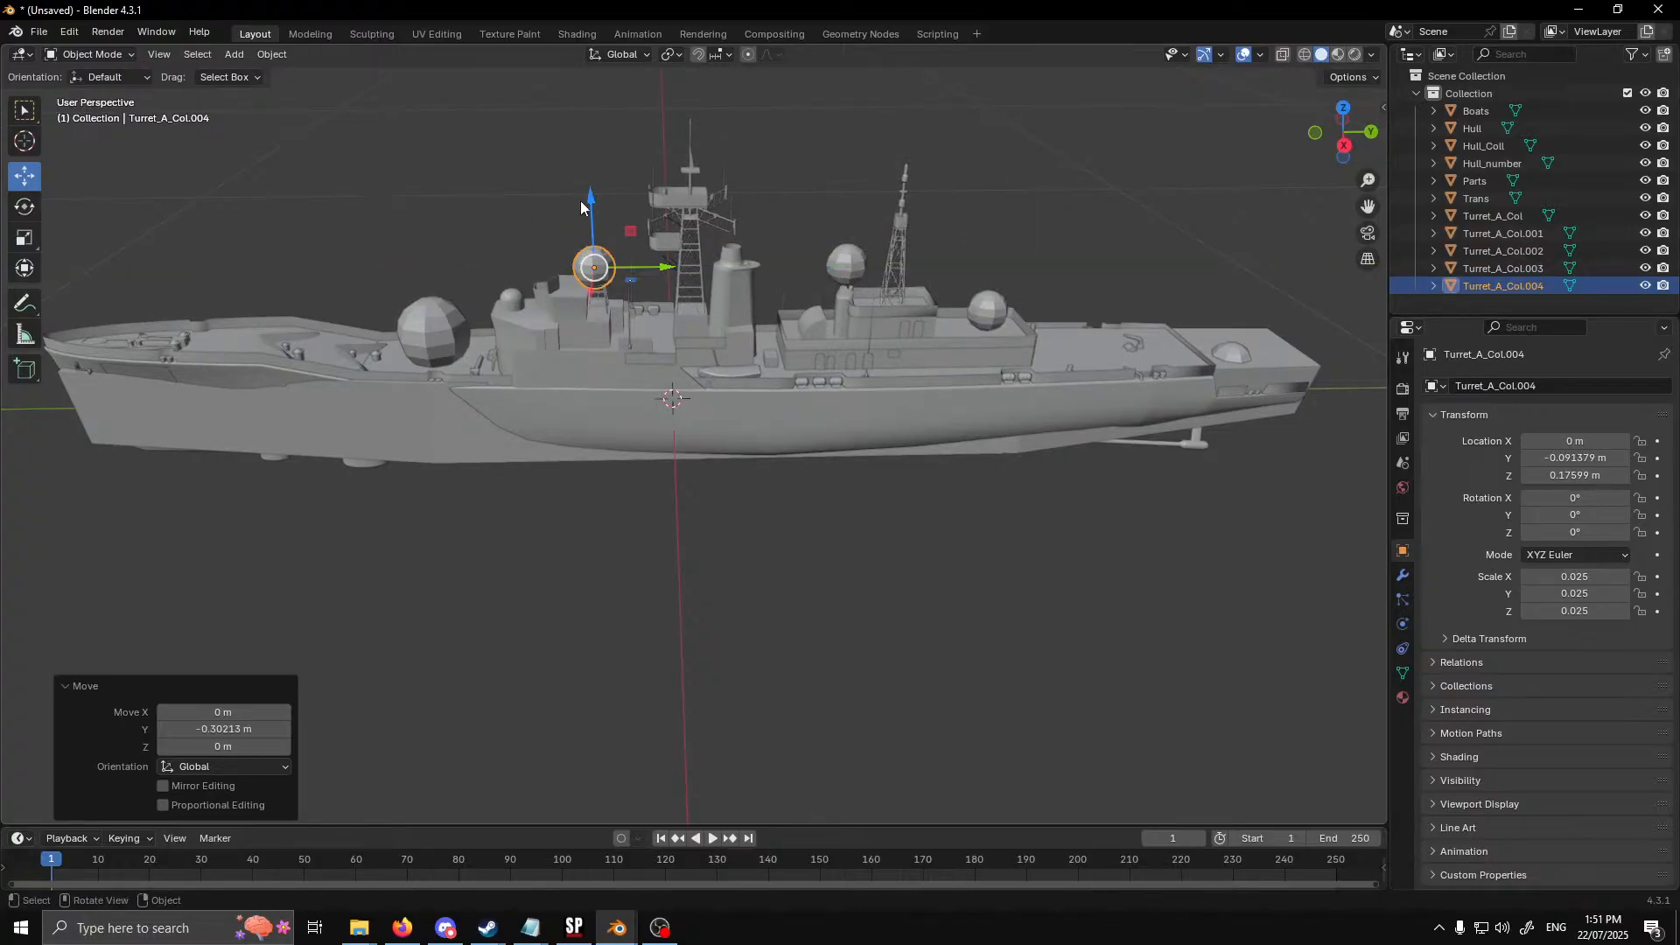
pyautogui.moveTo(583, 206); pyautogui.dragTo(583, 201)
# Shrink the sphere above the bridge uniformly to a scale of about 0.021 and nudge it about 0.002 m along Y
pyautogui.scroll(4, 653, 329)
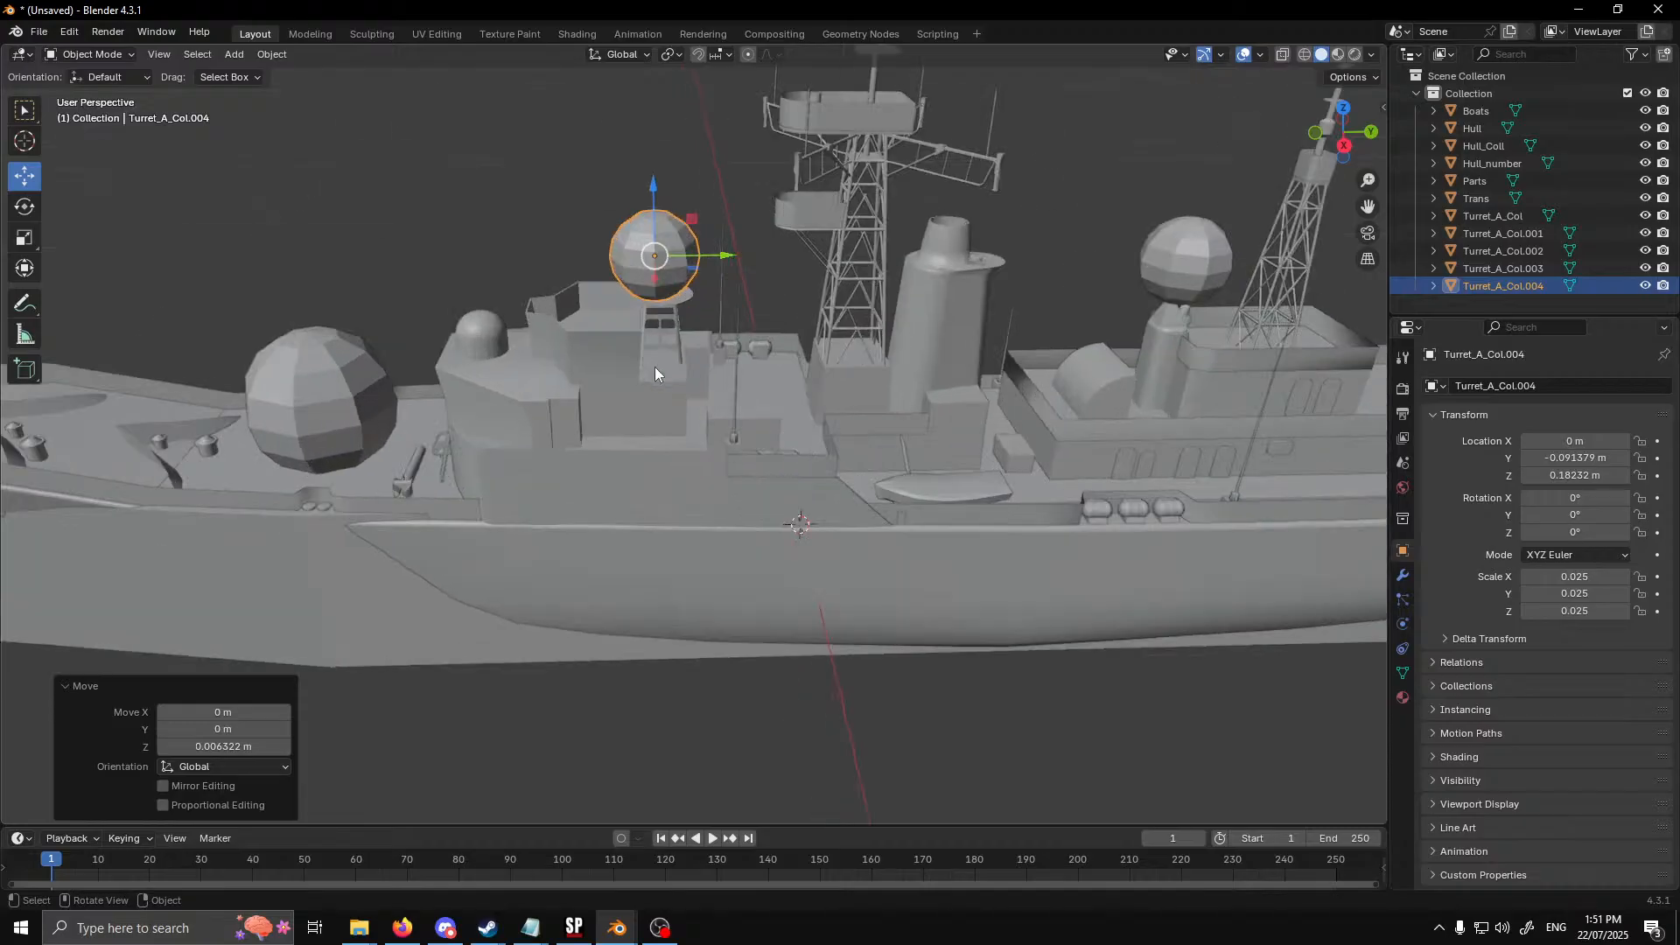
pyautogui.click(25, 237)
pyautogui.moveTo(686, 292); pyautogui.dragTo(735, 255)
pyautogui.click(25, 175)
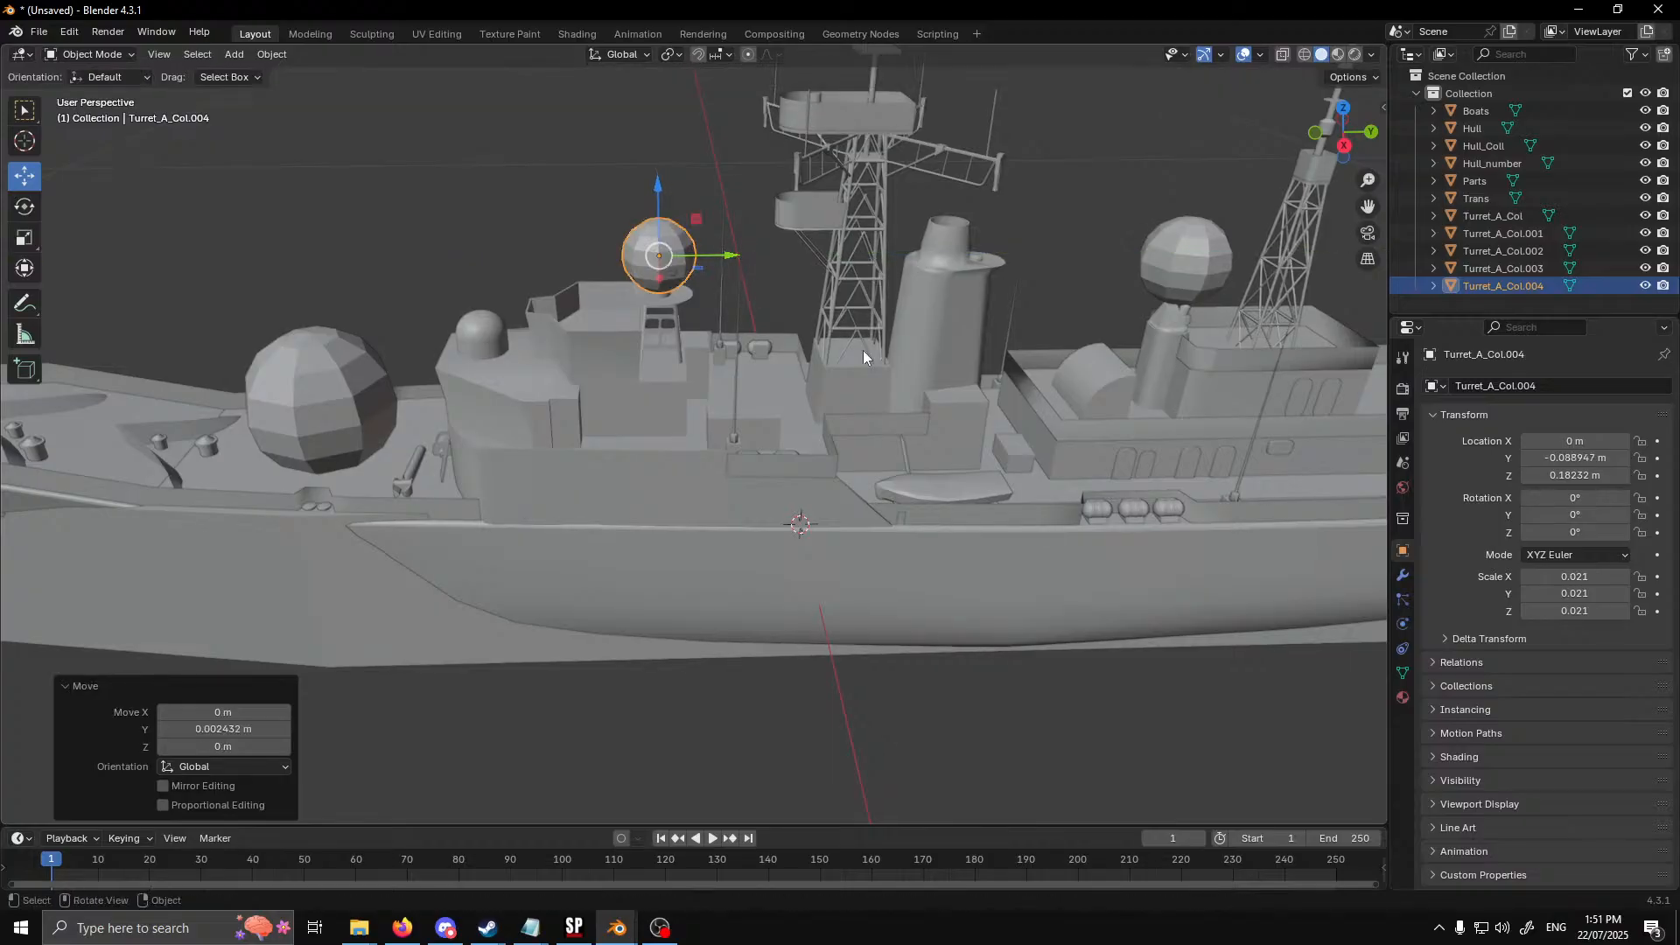
# Rename the collider sphere above the bridge as FCR_Coll
pyautogui.doubleClick(1527, 285)
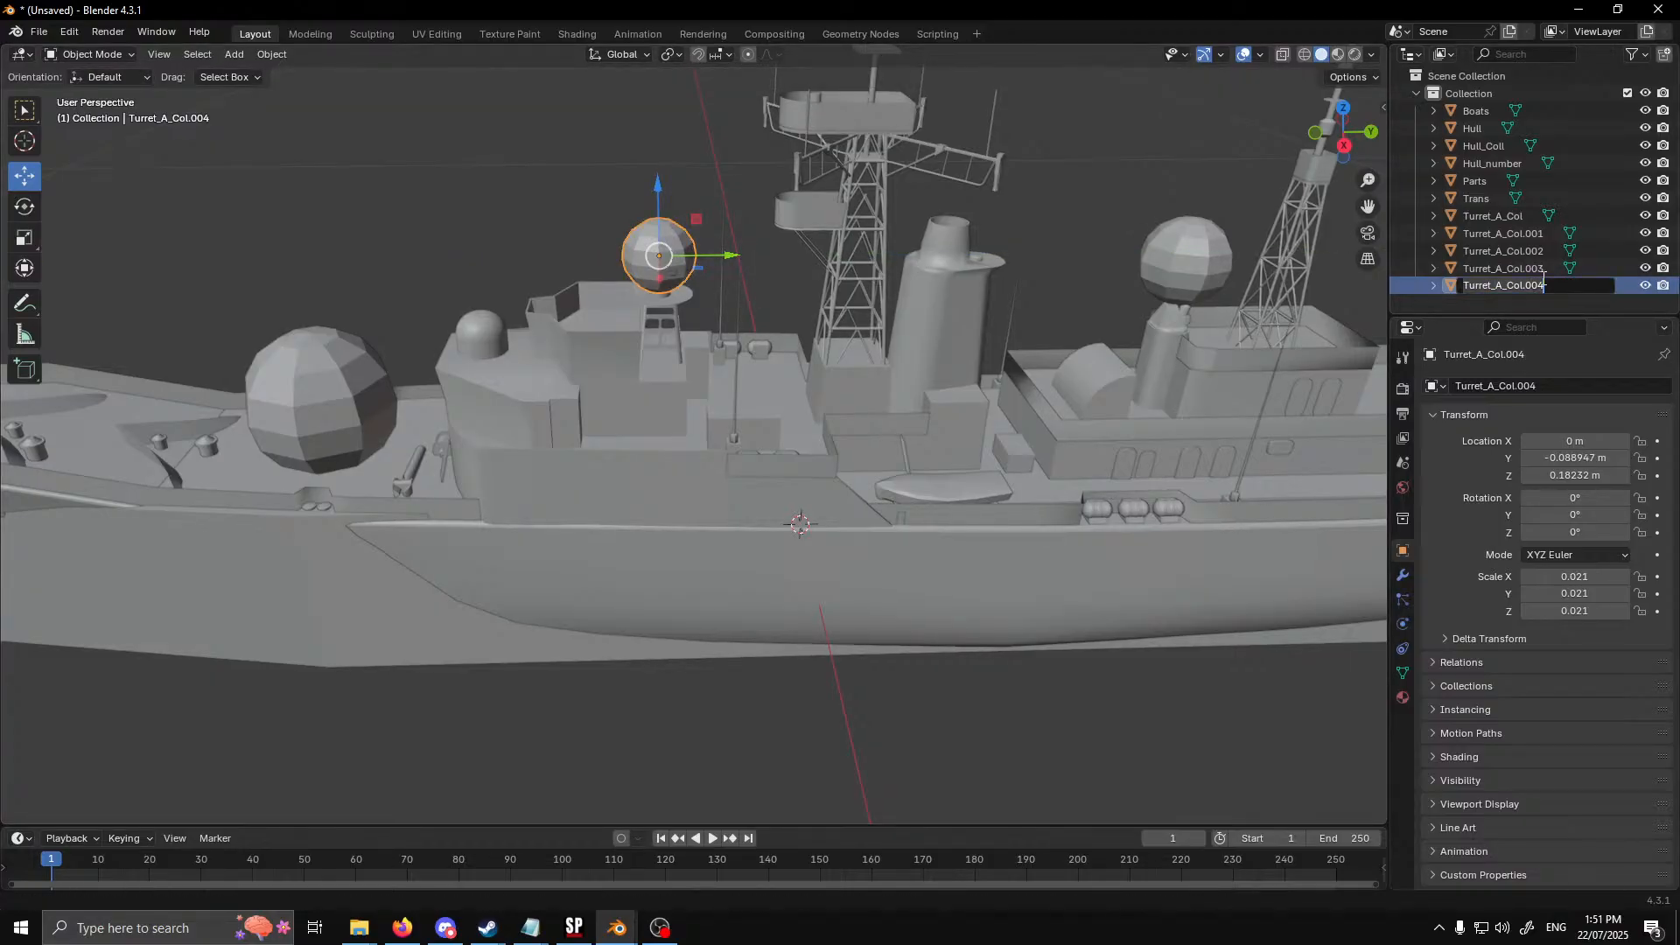
pyautogui.write('FCR_Coll')
pyautogui.press('Return')
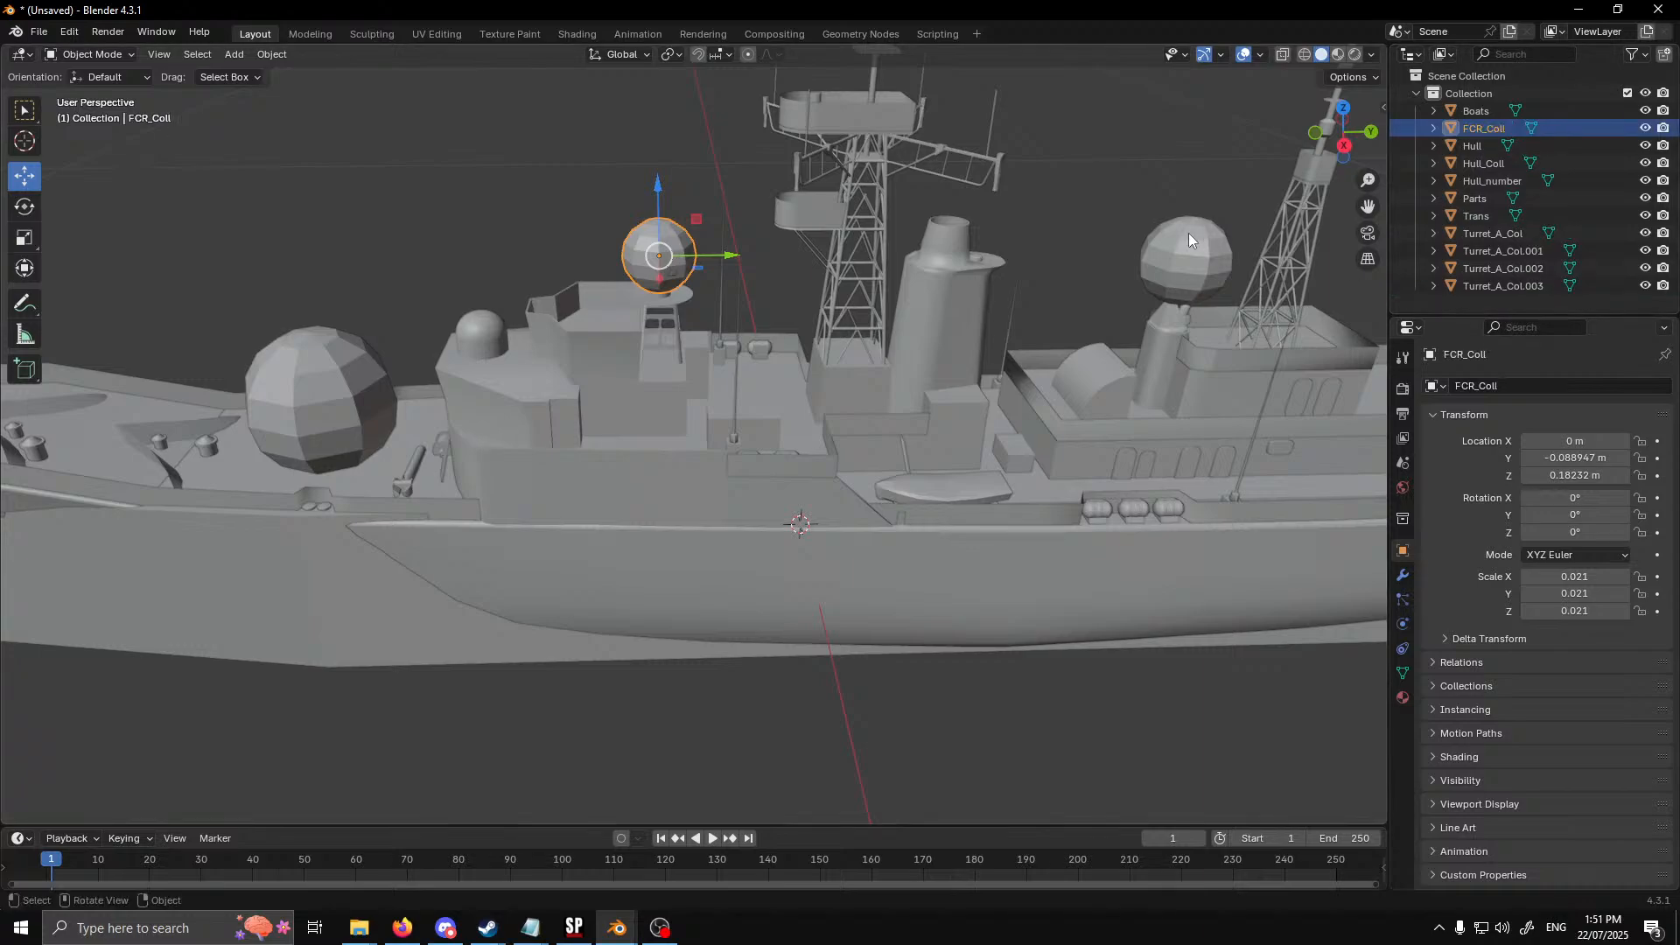
# Rename the collider sphere above the aft radar pedestal as Radar_Coll
pyautogui.click(1188, 232)
pyautogui.doubleClick(1501, 286)
pyautogui.write('Radar_Coll')
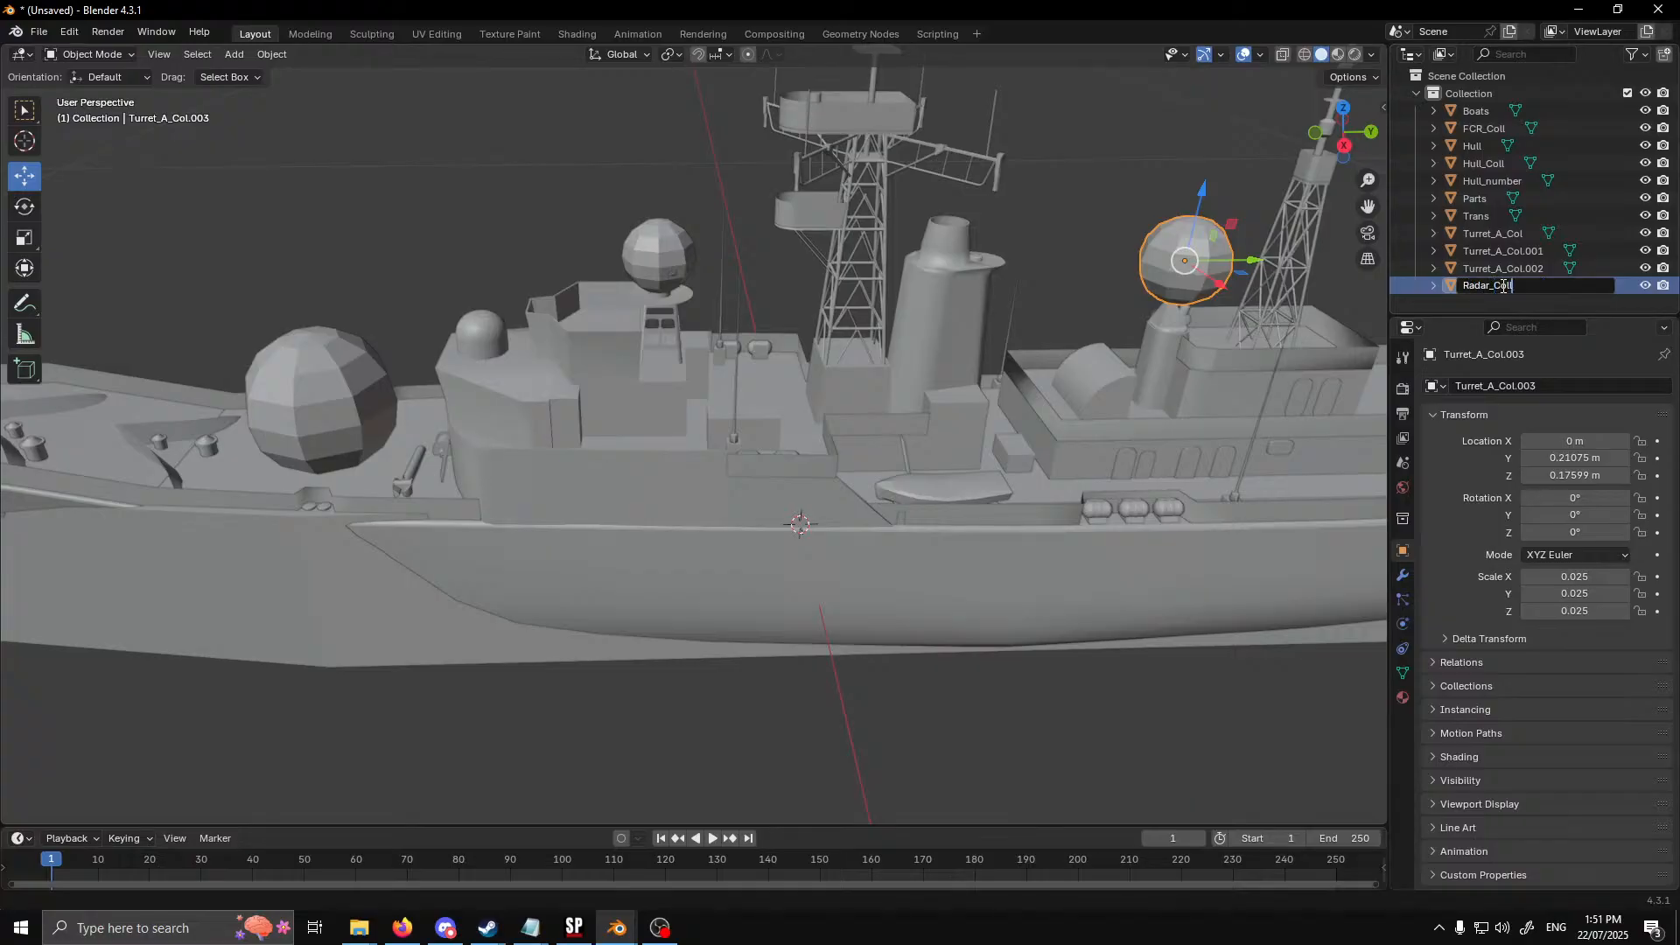
pyautogui.press('Return')
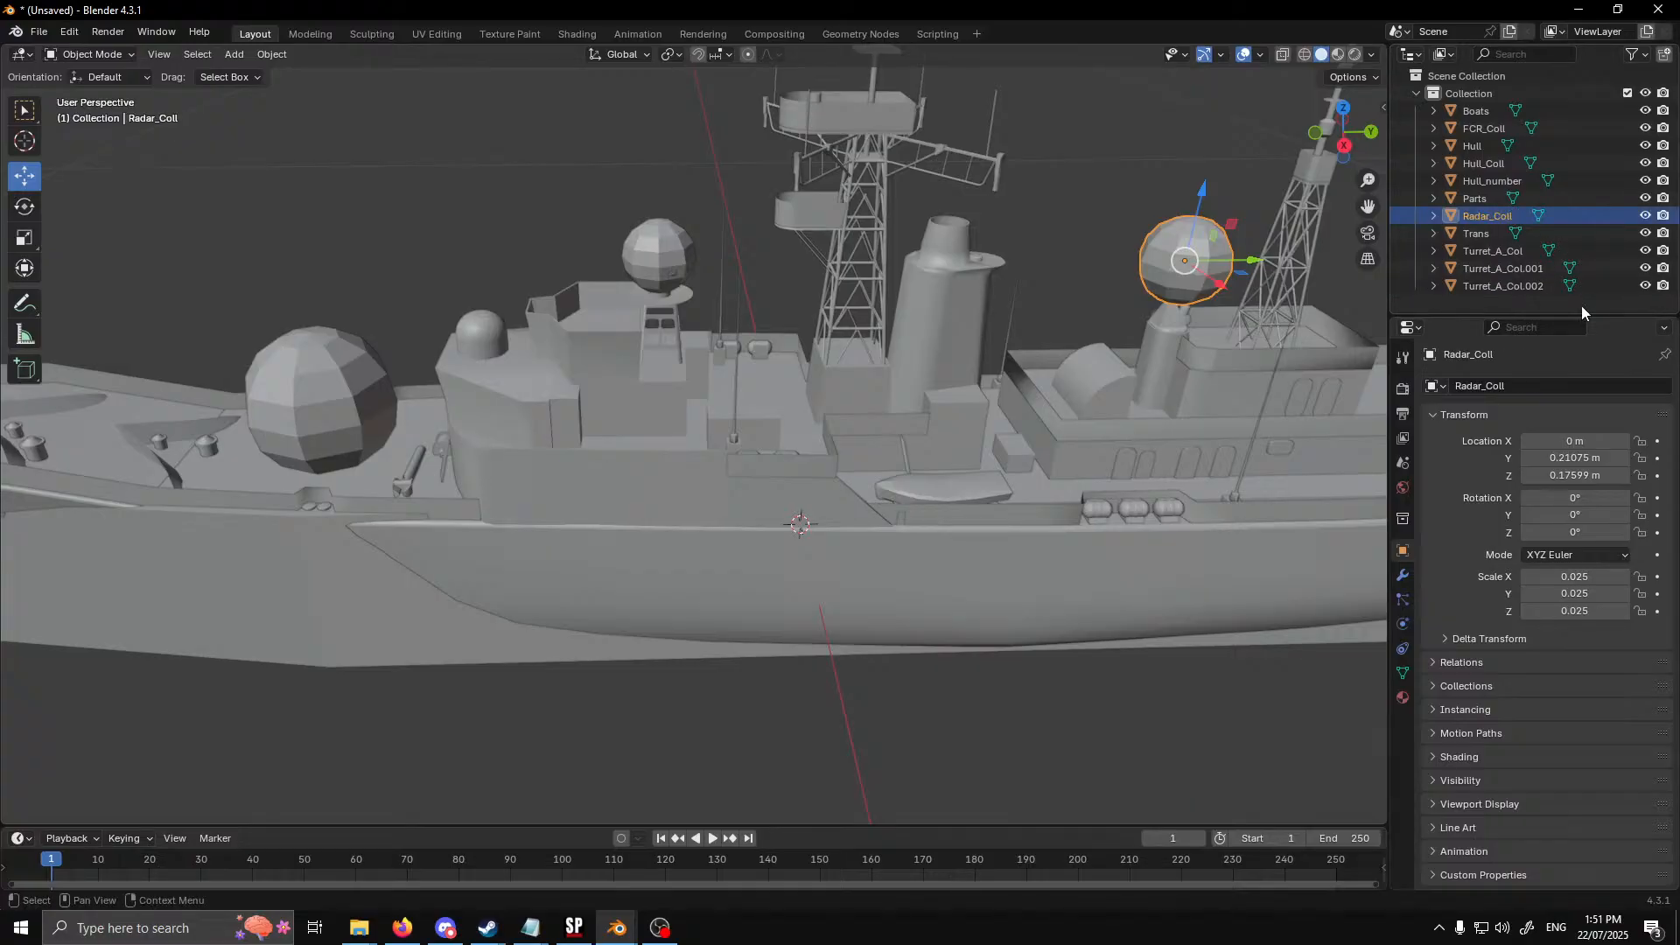
# Rename the collider sphere on the aft deckhouse roof as Seacat_Coll
pyautogui.moveTo(1312, 402); pyautogui.dragTo(705, 443, button='middle')
pyautogui.scroll(1, 705, 442)
pyautogui.click(735, 398)
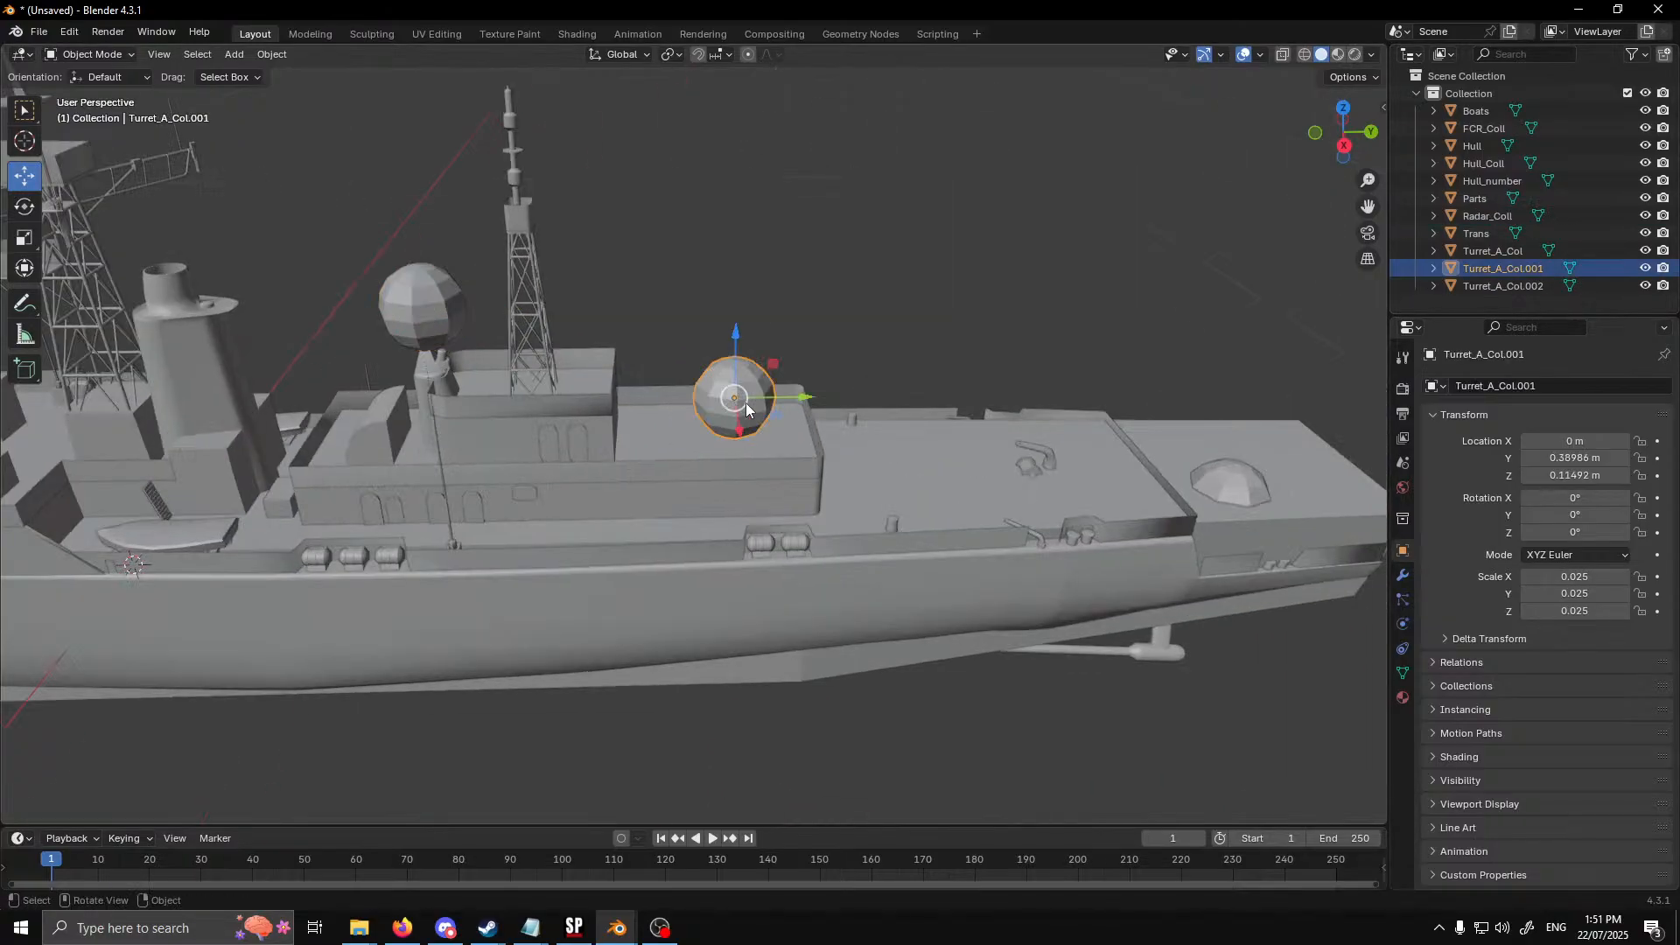
pyautogui.doubleClick(1505, 267)
pyautogui.write('Seacat_Coll')
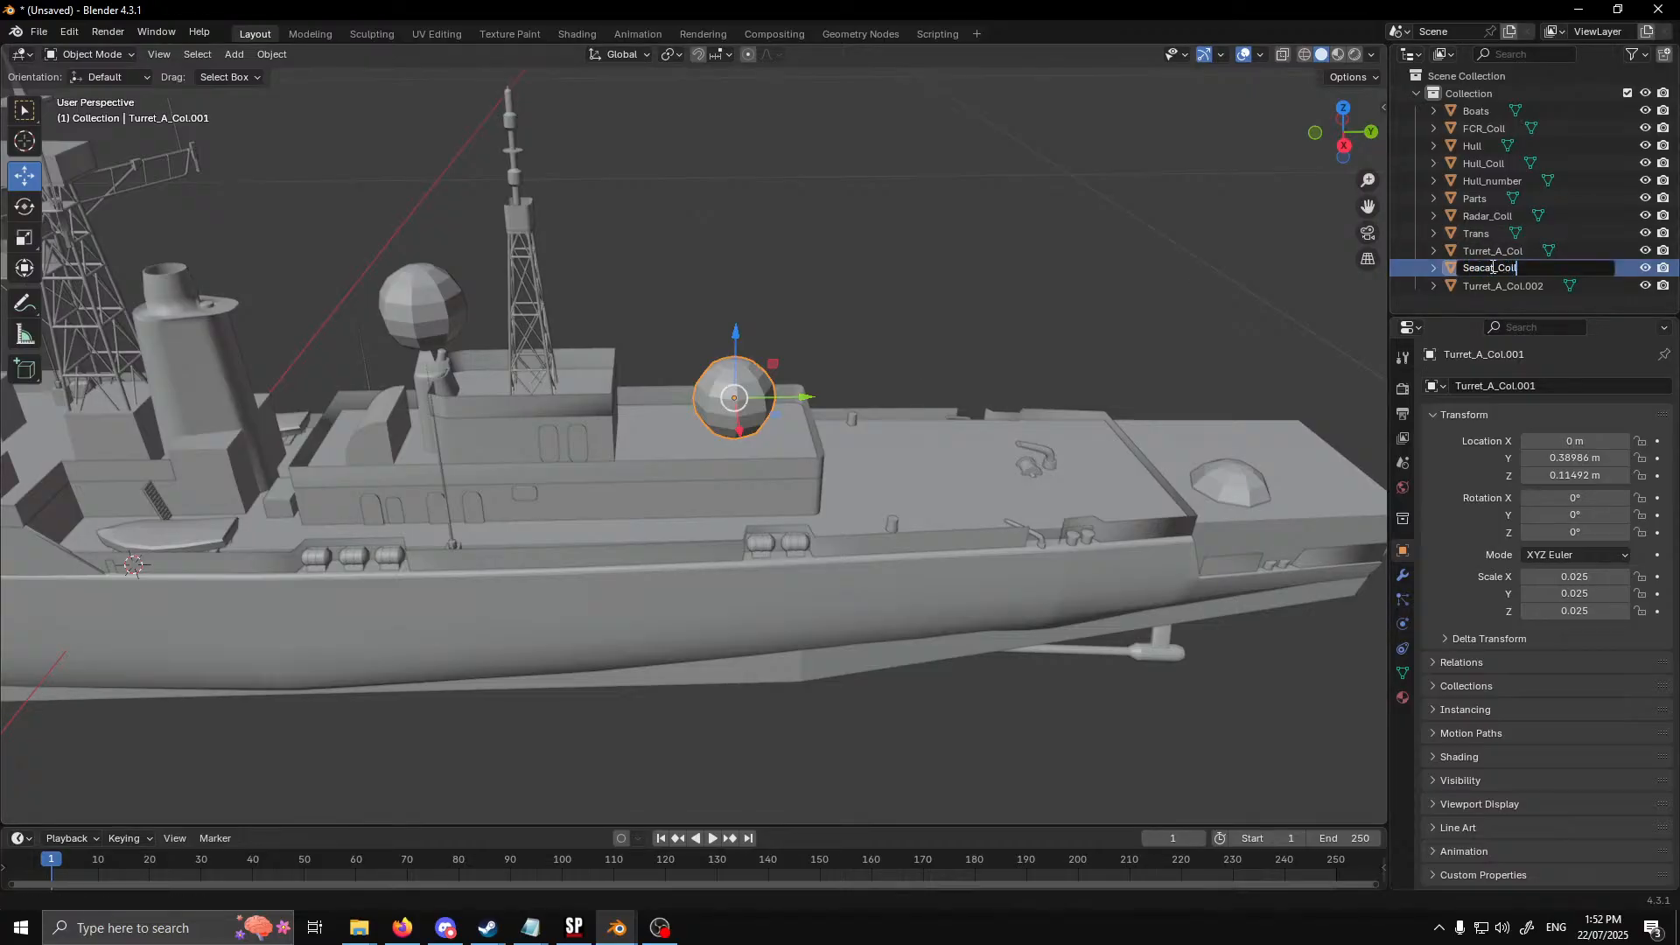
pyautogui.press('Return')
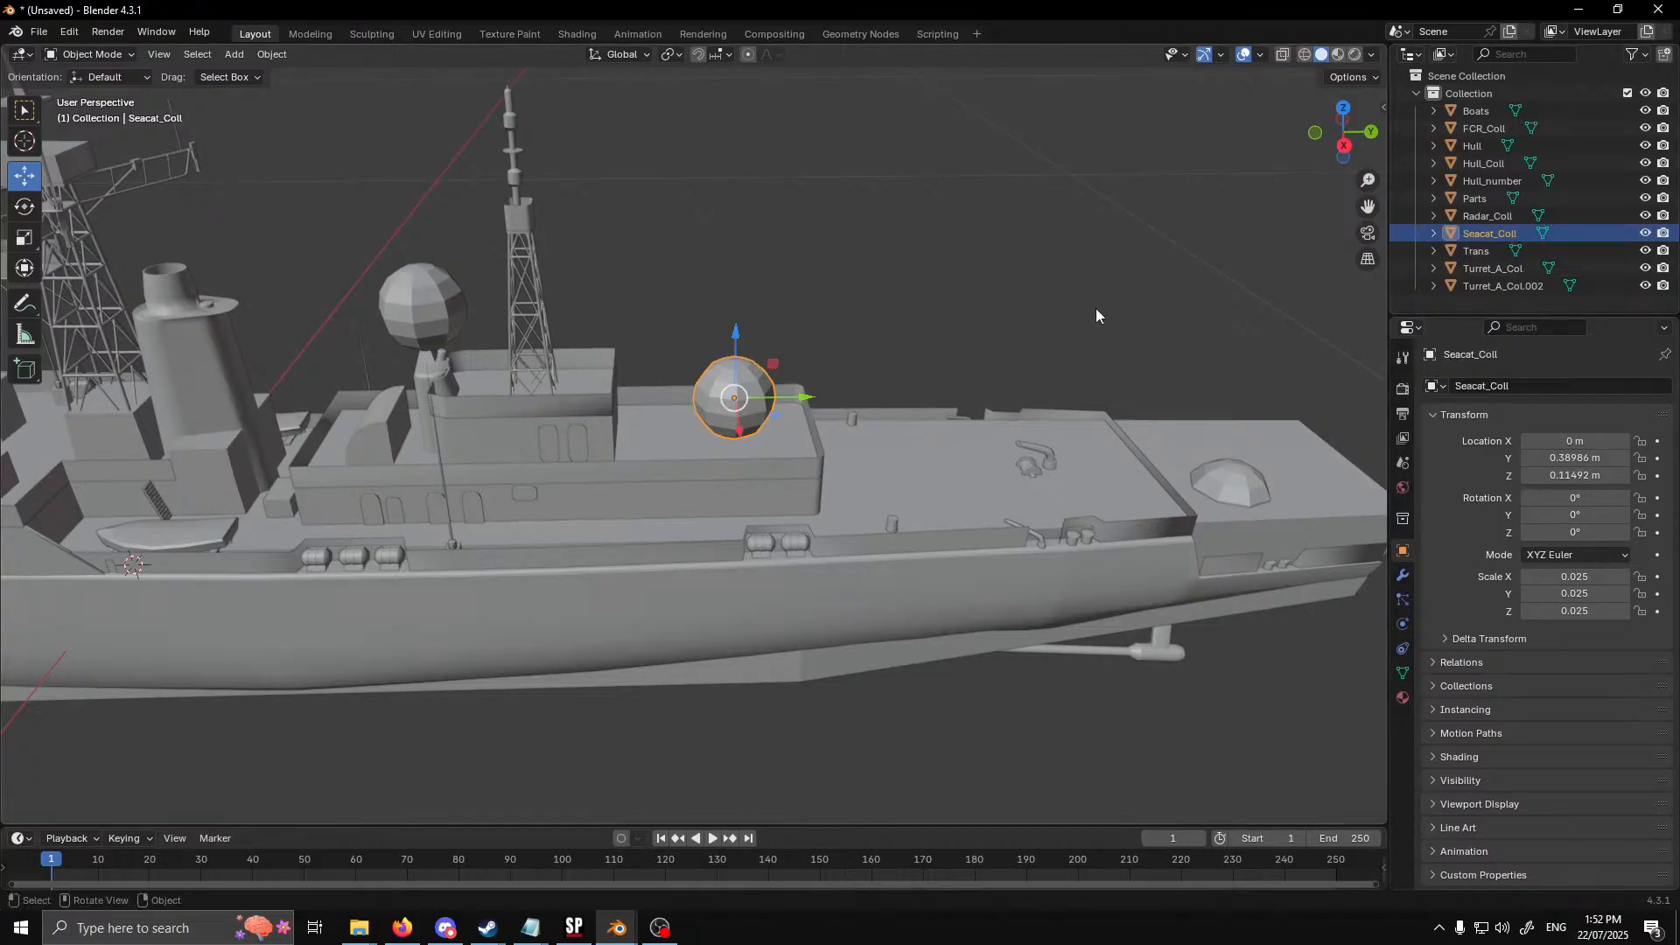
# Rename the half-sunken collider sphere on the stern deck as Ikara_Coll
pyautogui.click(1227, 499)
pyautogui.doubleClick(1530, 286)
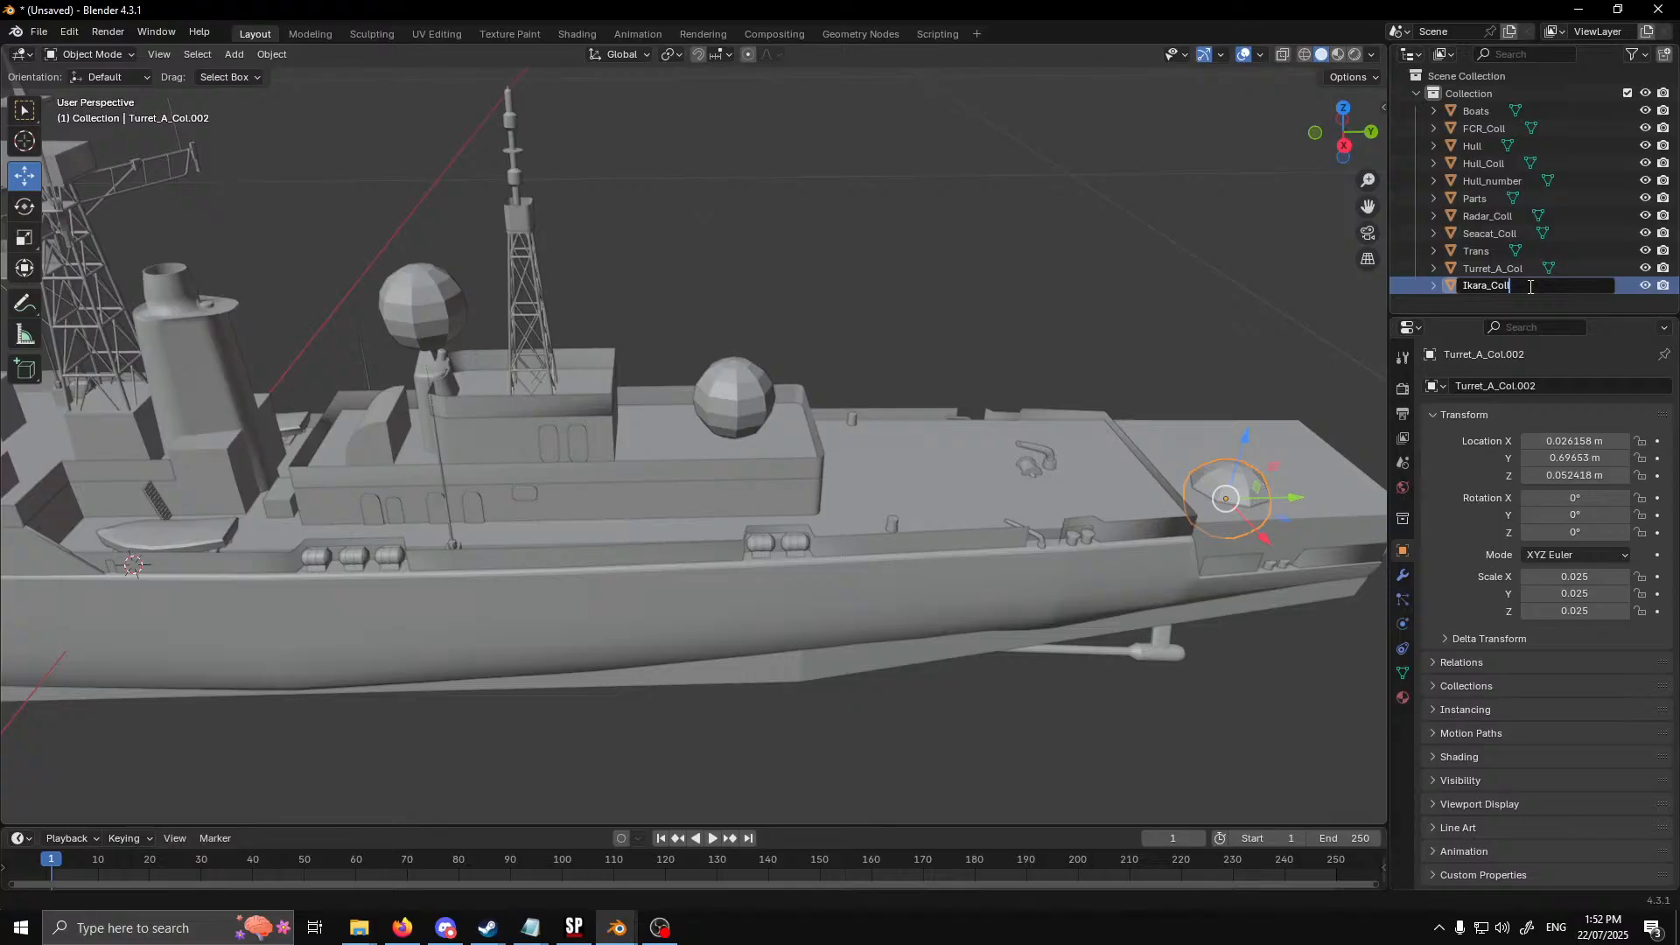
pyautogui.write('Ikara_Coll')
pyautogui.press('Return')
# Add a mesh cube at the origin and shrink it uniformly to a scale of about -0.094
pyautogui.moveTo(1178, 233); pyautogui.dragTo(797, 273, button='middle')
pyautogui.scroll(3, 796, 273)
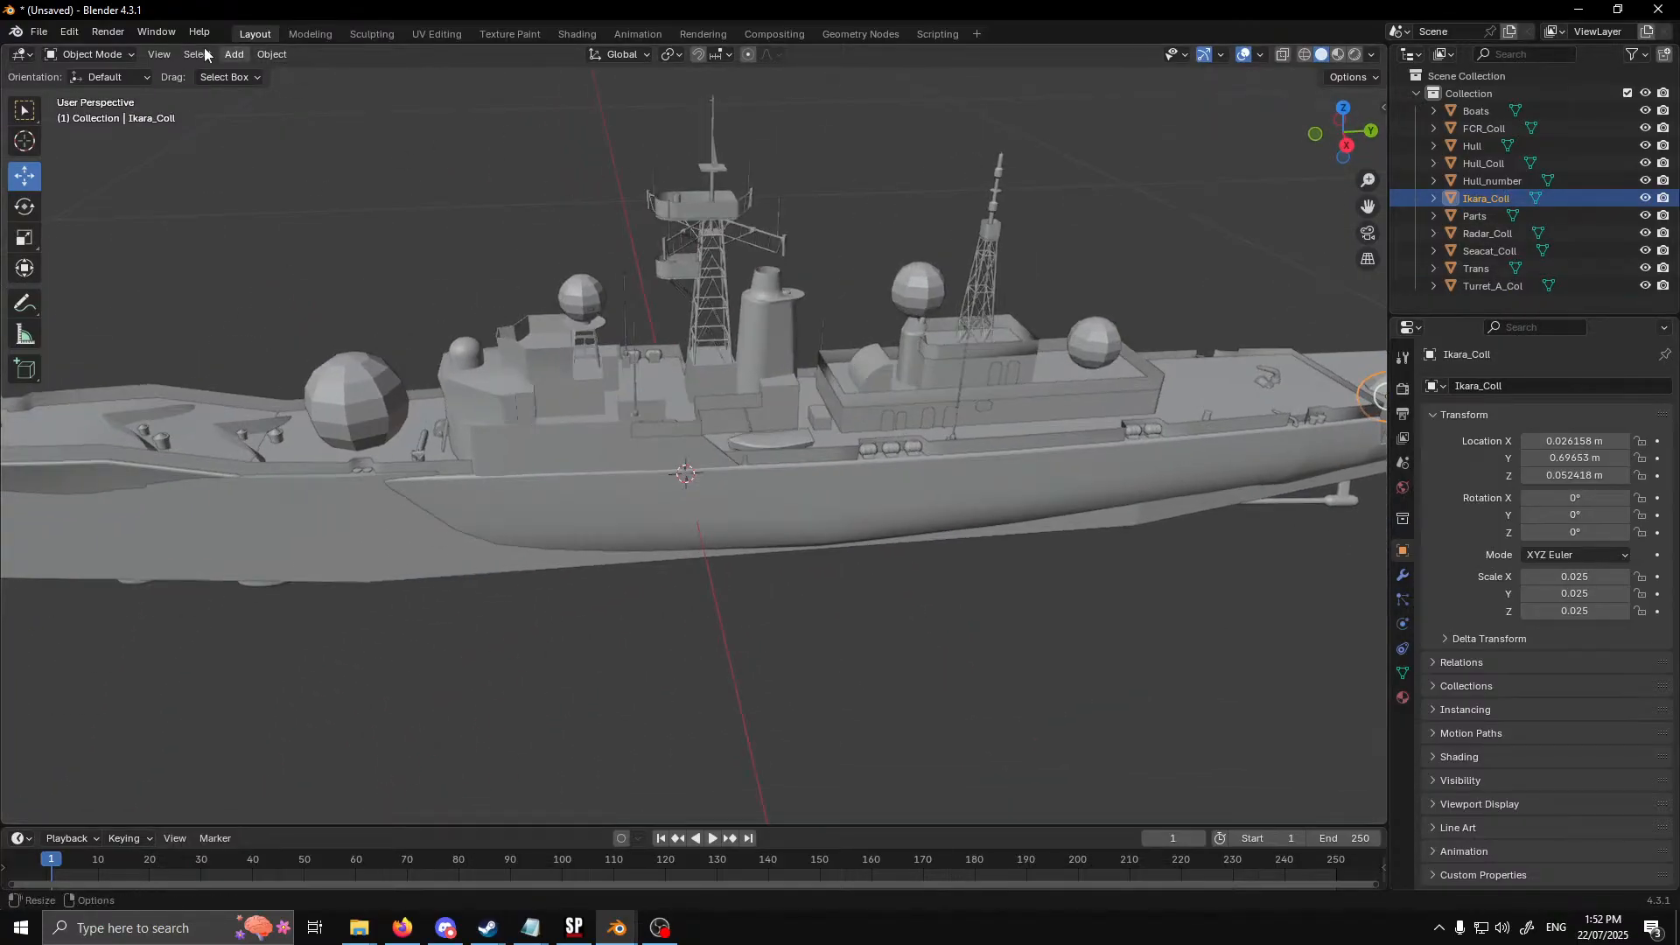
pyautogui.click(233, 54)
pyautogui.moveTo(266, 74)
pyautogui.click(406, 92)
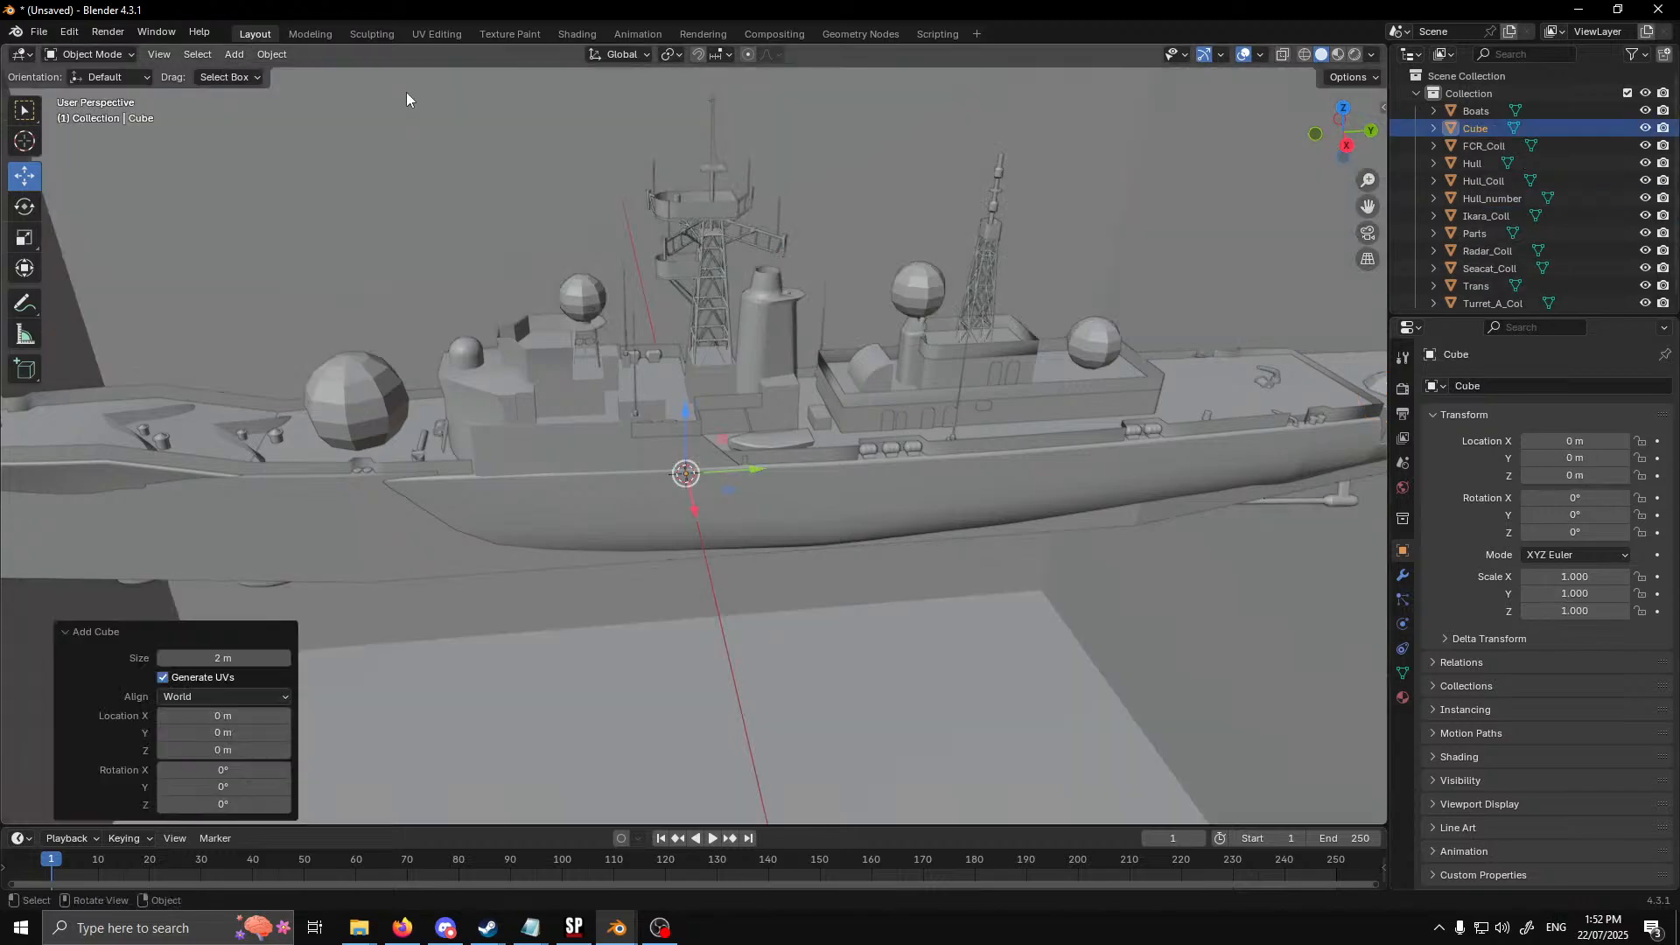
pyautogui.press('KP_Divide')
pyautogui.click(24, 238)
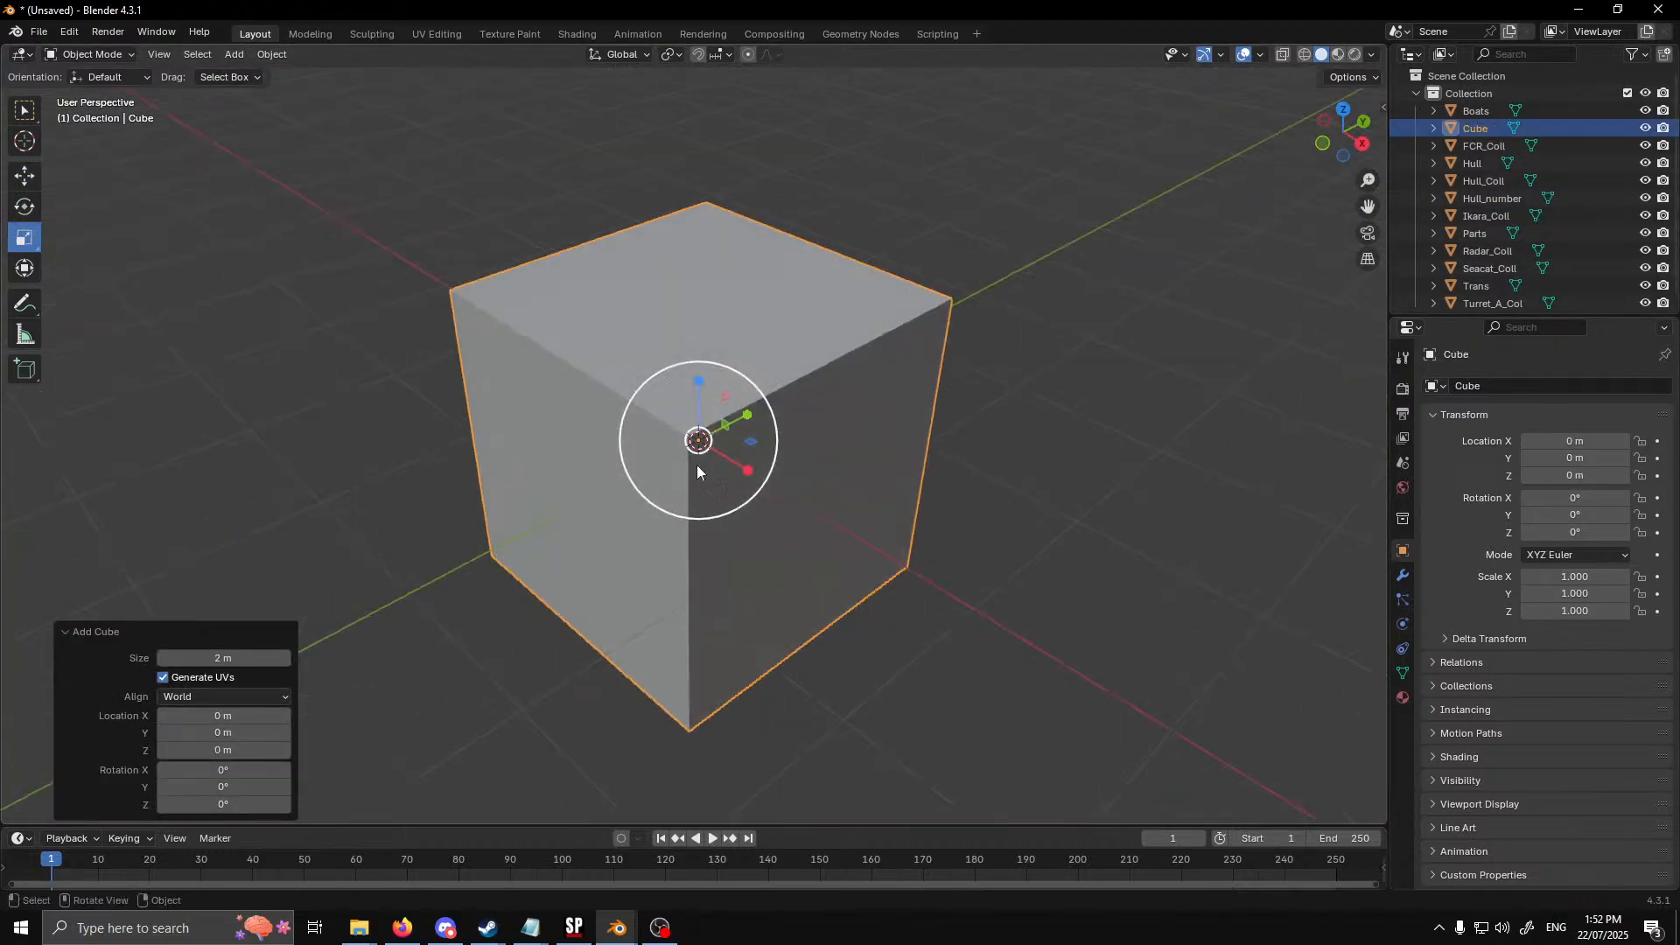
pyautogui.moveTo(733, 488); pyautogui.dragTo(719, 350)
# Raise the cube about 0.116 m along Z onto the superstructure and scale it uniformly by about 0.709
pyautogui.scroll(4, 714, 507)
pyautogui.click(25, 176)
pyautogui.moveTo(966, 585); pyautogui.dragTo(784, 538, button='middle')
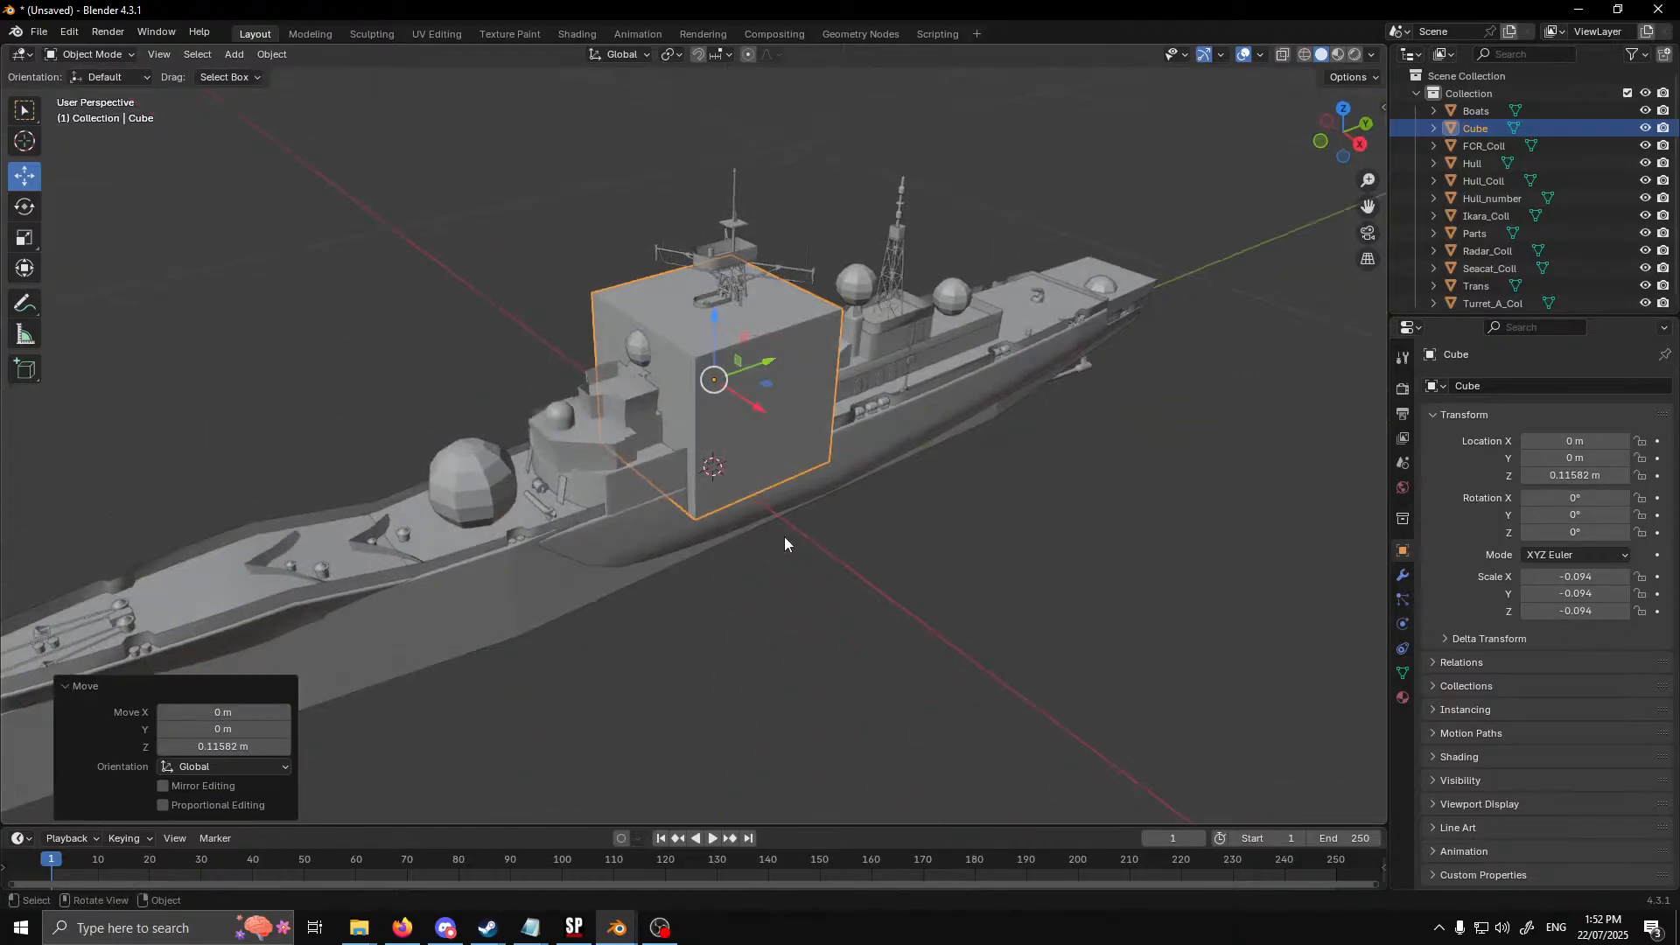
pyautogui.click(24, 237)
pyautogui.moveTo(733, 446); pyautogui.dragTo(727, 423)
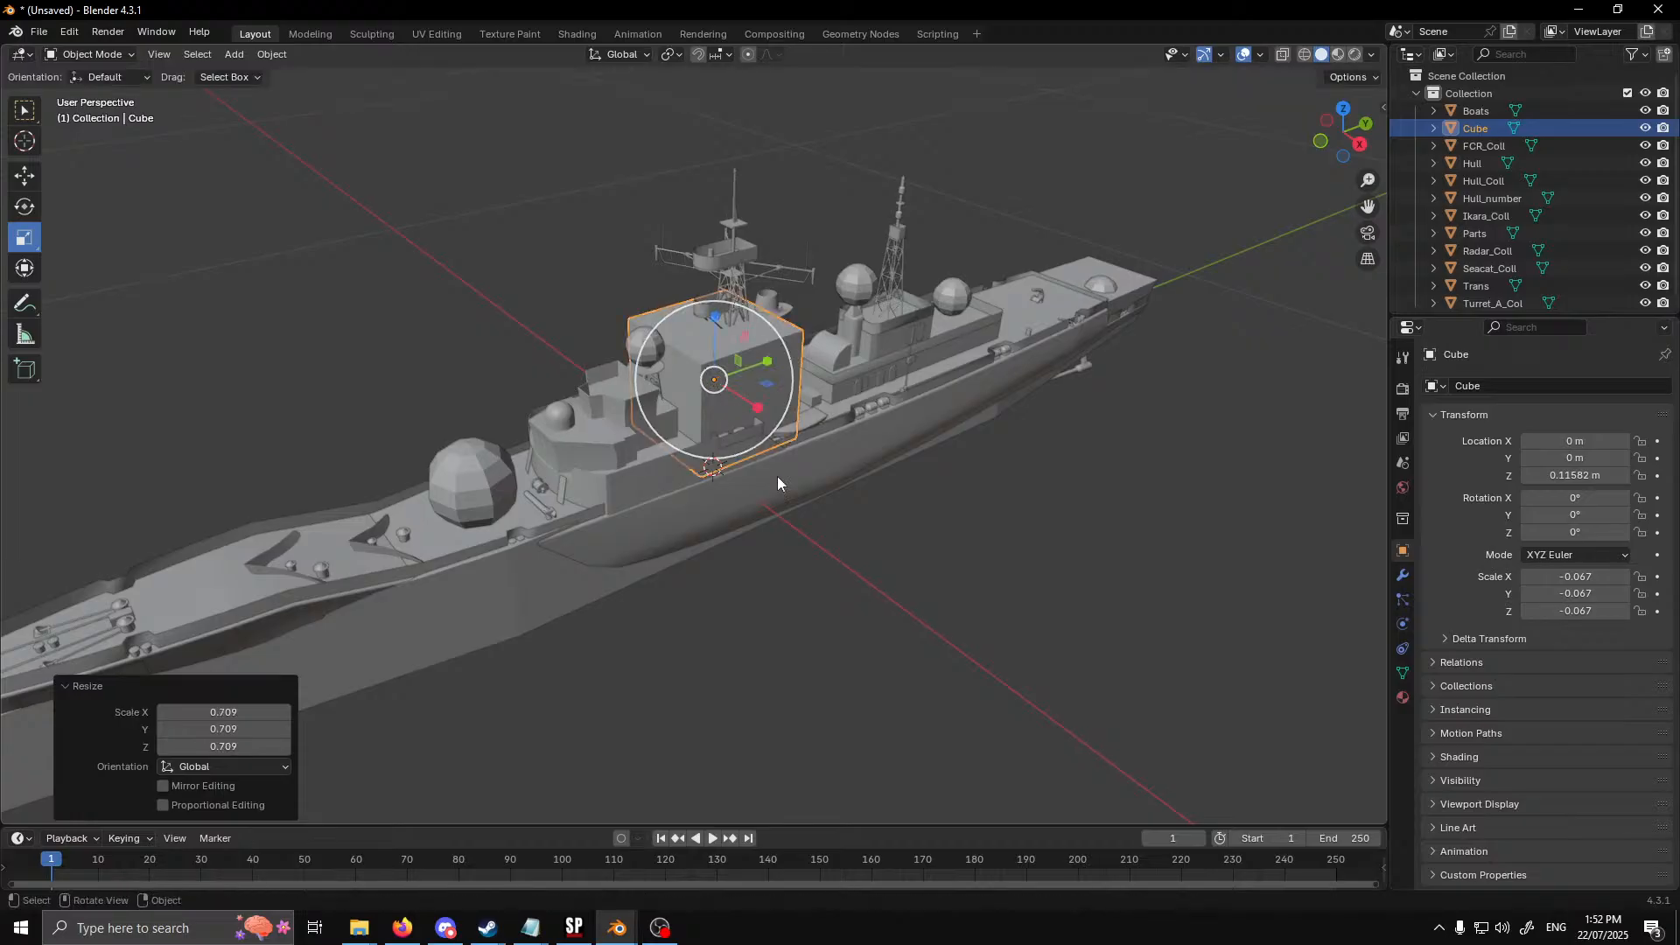
# Move the cube about -0.087 m along Y so it encloses the rear of the bridge superstructure
pyautogui.scroll(3, 761, 485)
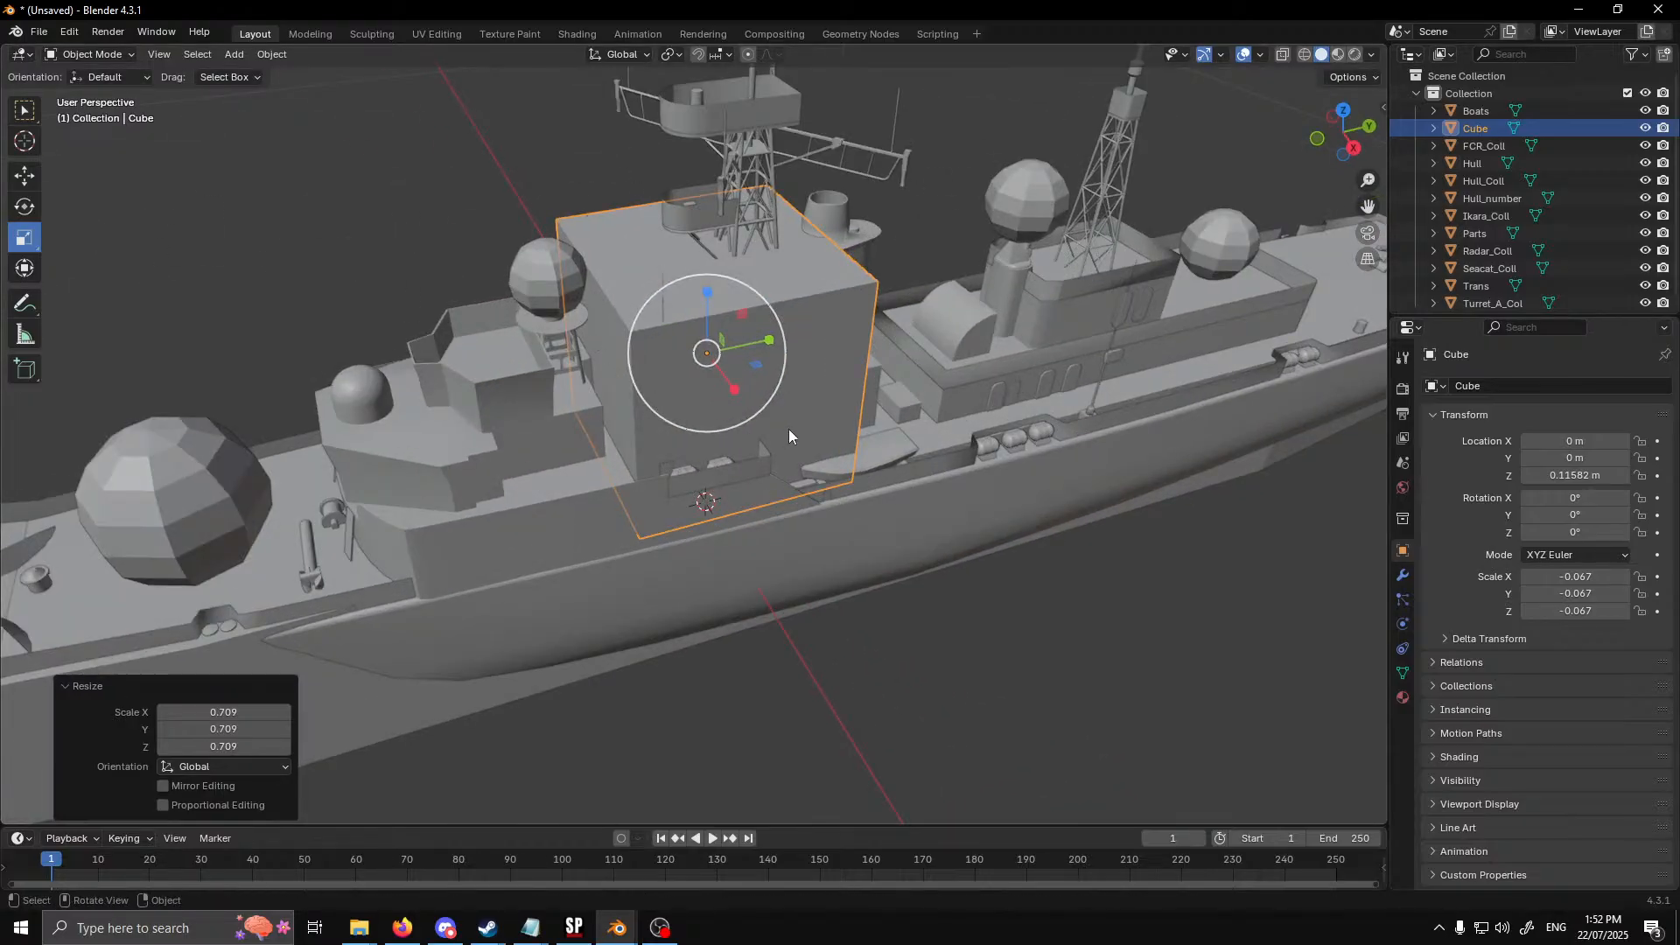
pyautogui.click(23, 176)
pyautogui.moveTo(757, 345); pyautogui.dragTo(604, 376)
pyautogui.moveTo(837, 522); pyautogui.dragTo(807, 454, button='middle')
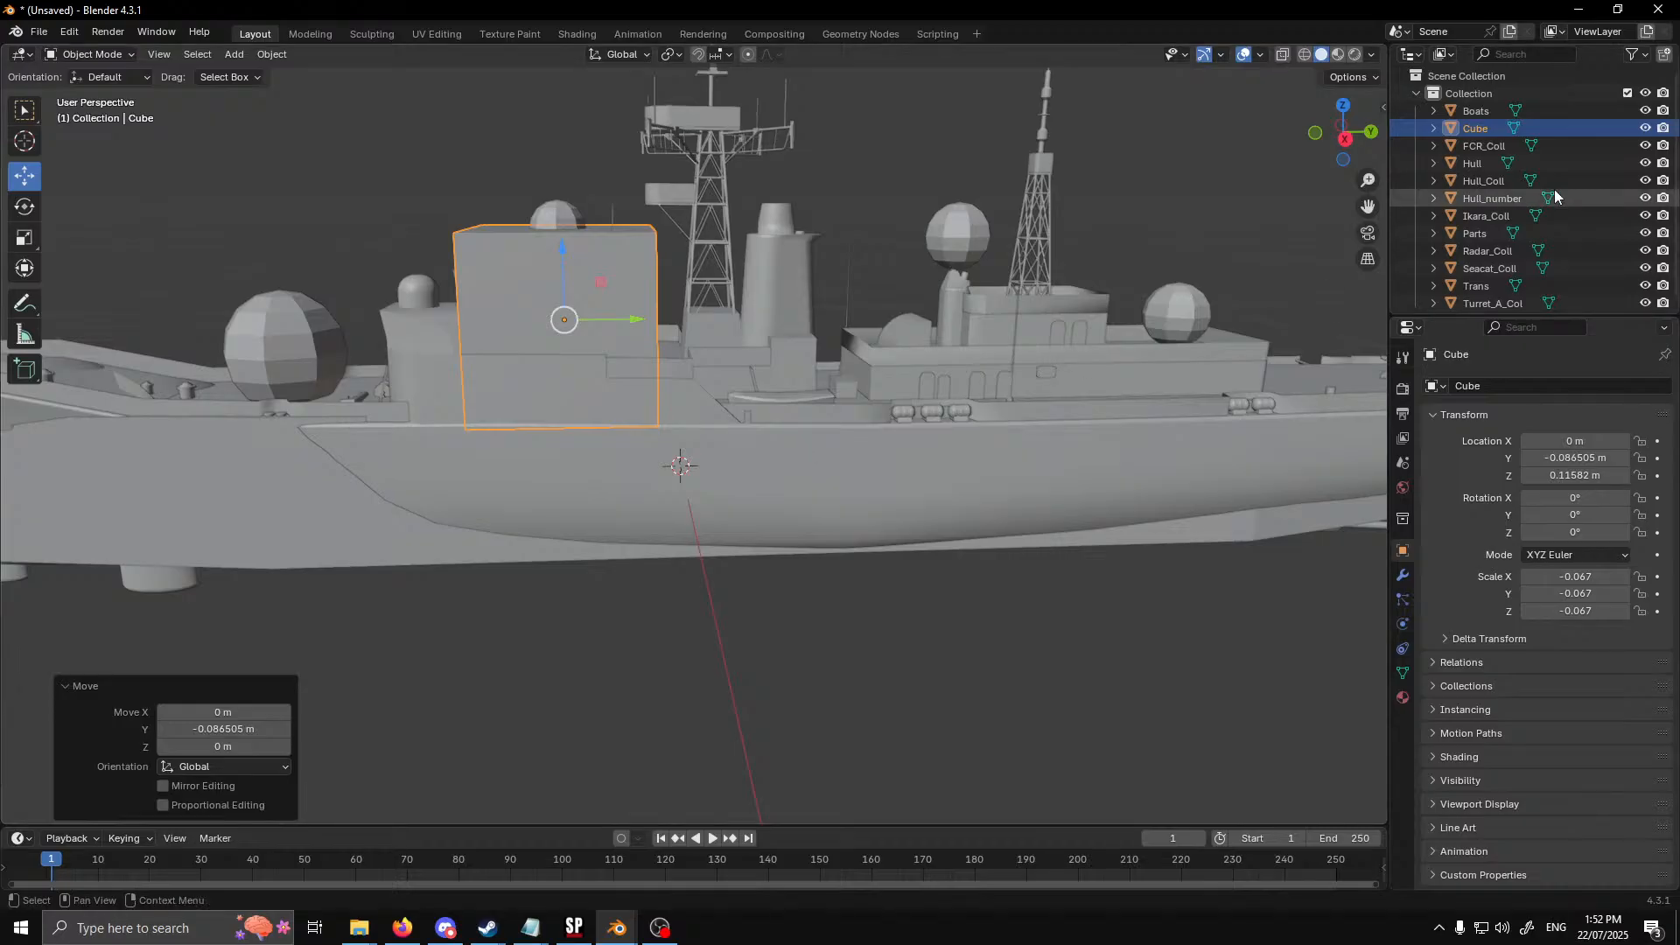
# Enlarge the scene's object list so every object in the collection fits
pyautogui.scroll(-1, 1541, 219)
pyautogui.moveTo(1566, 314); pyautogui.dragTo(1566, 563)
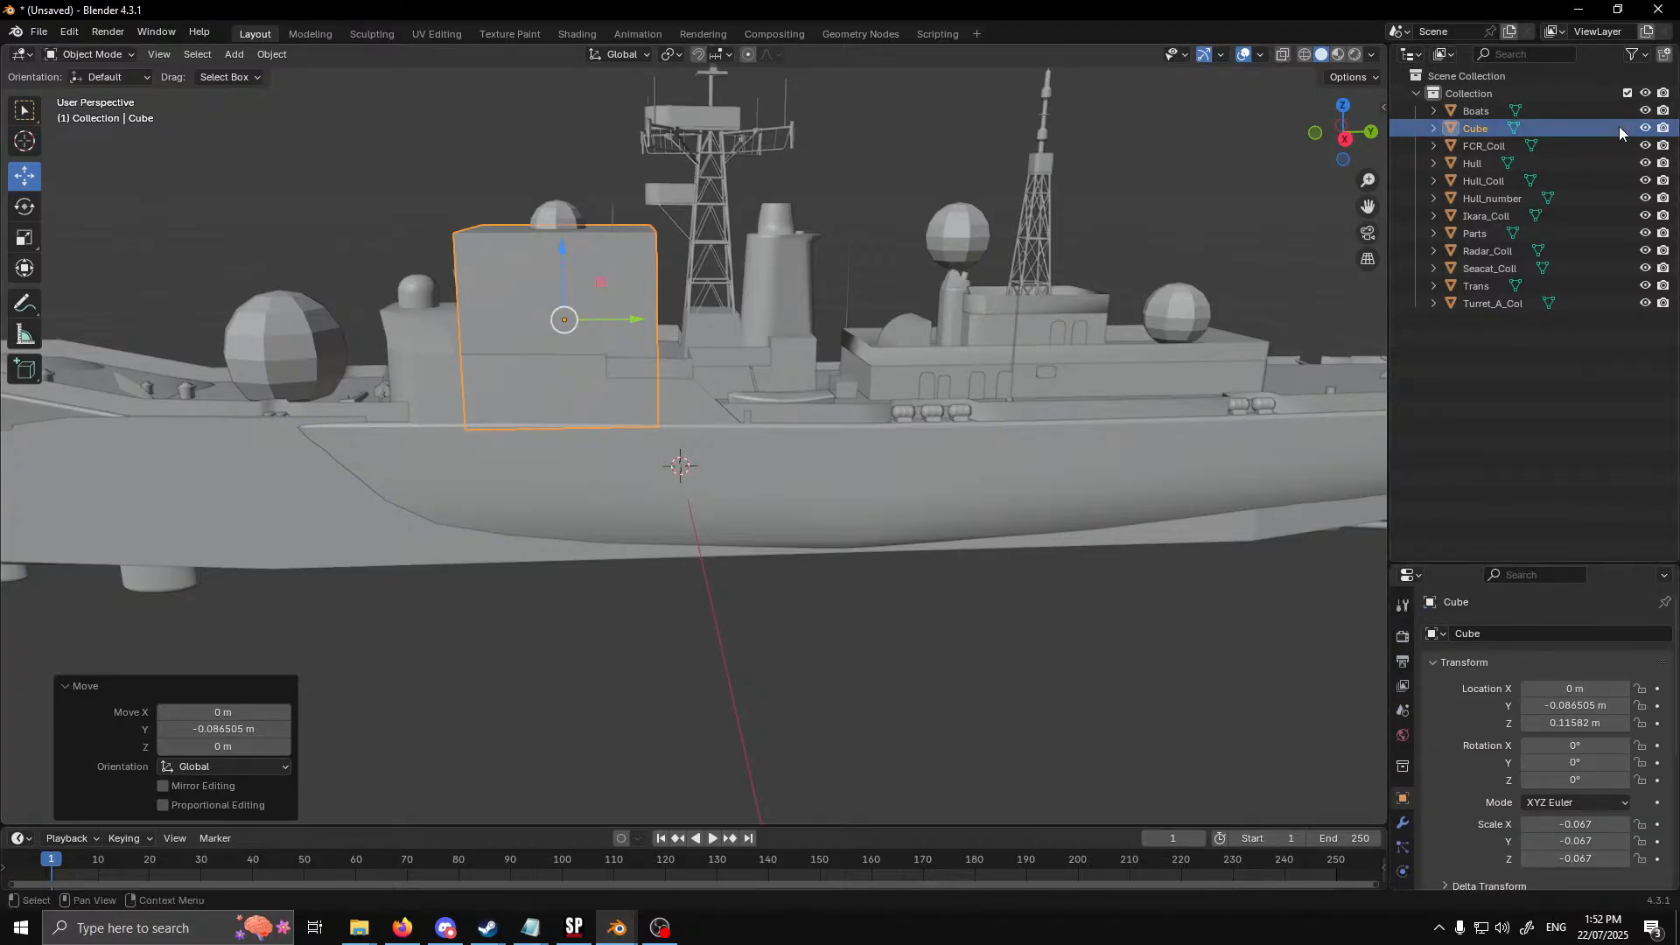
# Hide the Hull_Coll object and lower the cube's top face about 0.061 m along Z
pyautogui.click(1645, 181)
pyautogui.moveTo(867, 411); pyautogui.dragTo(651, 440, button='middle')
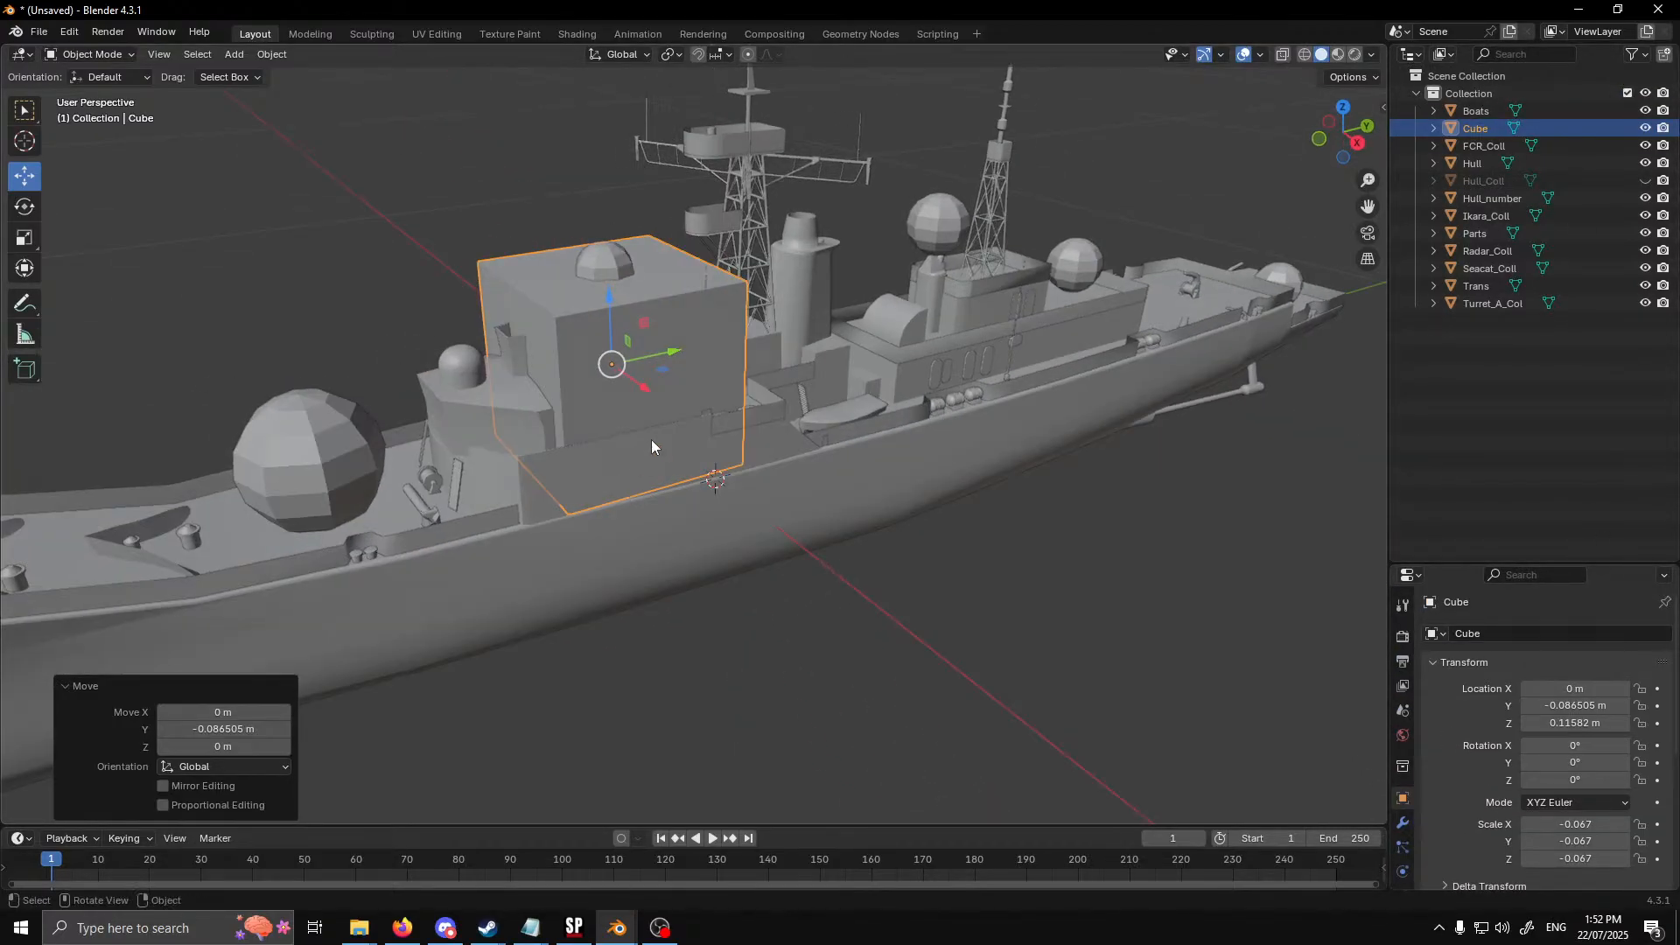
pyautogui.press('Tab')
pyautogui.click(559, 280)
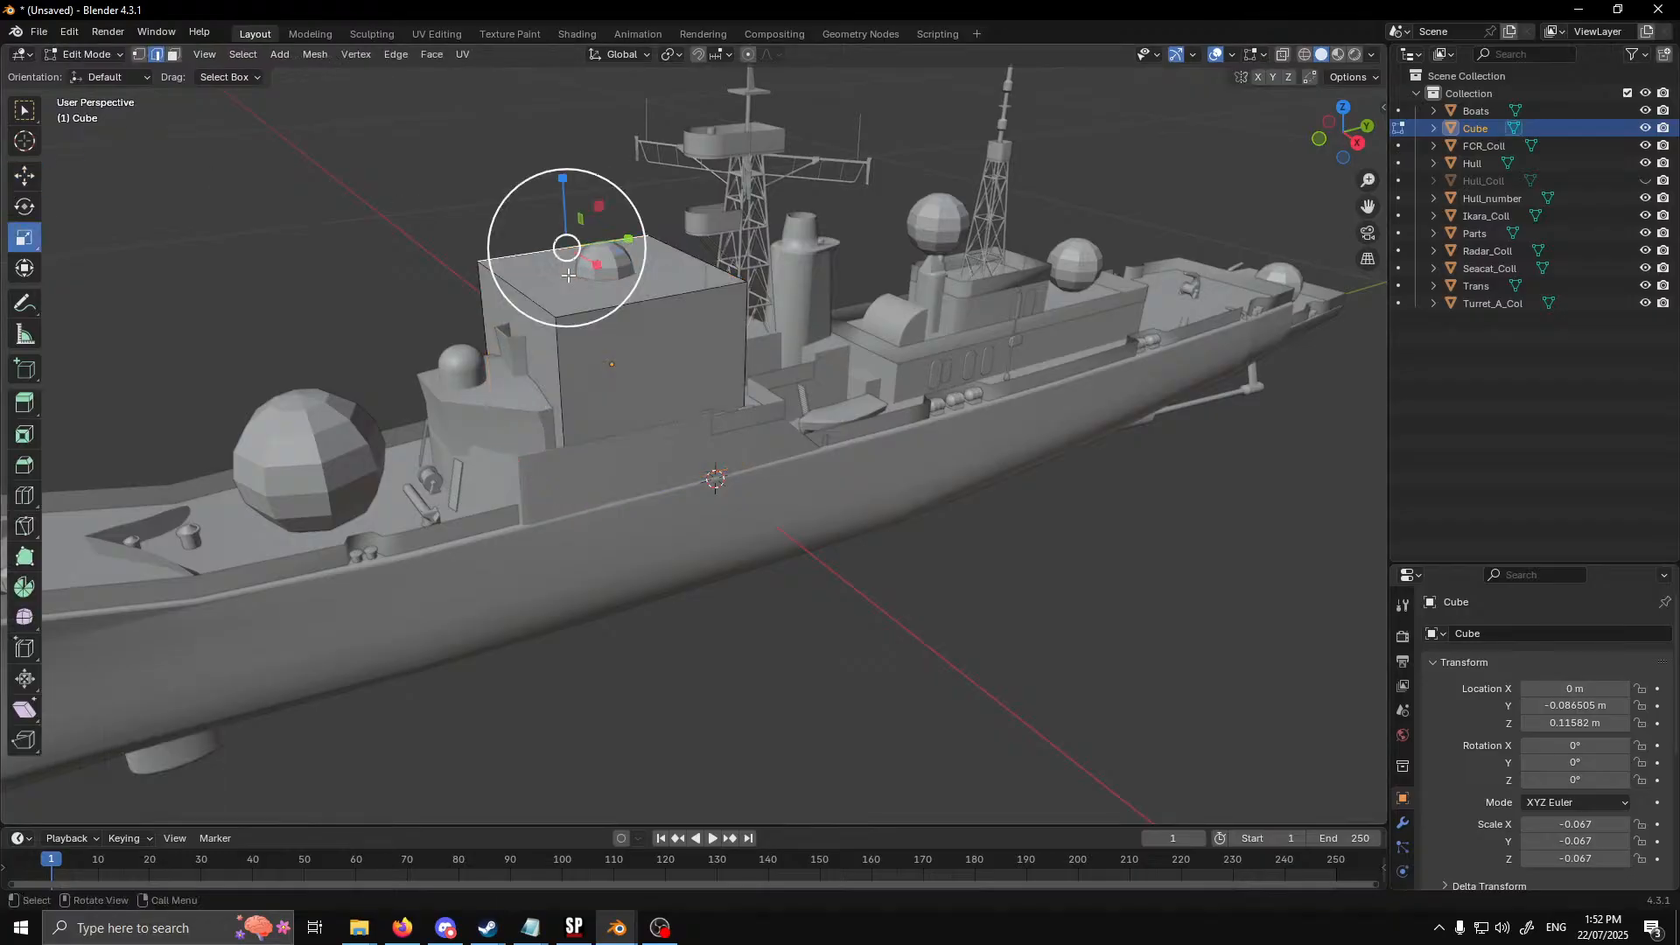
pyautogui.click(174, 54)
pyautogui.click(28, 177)
pyautogui.click(574, 293)
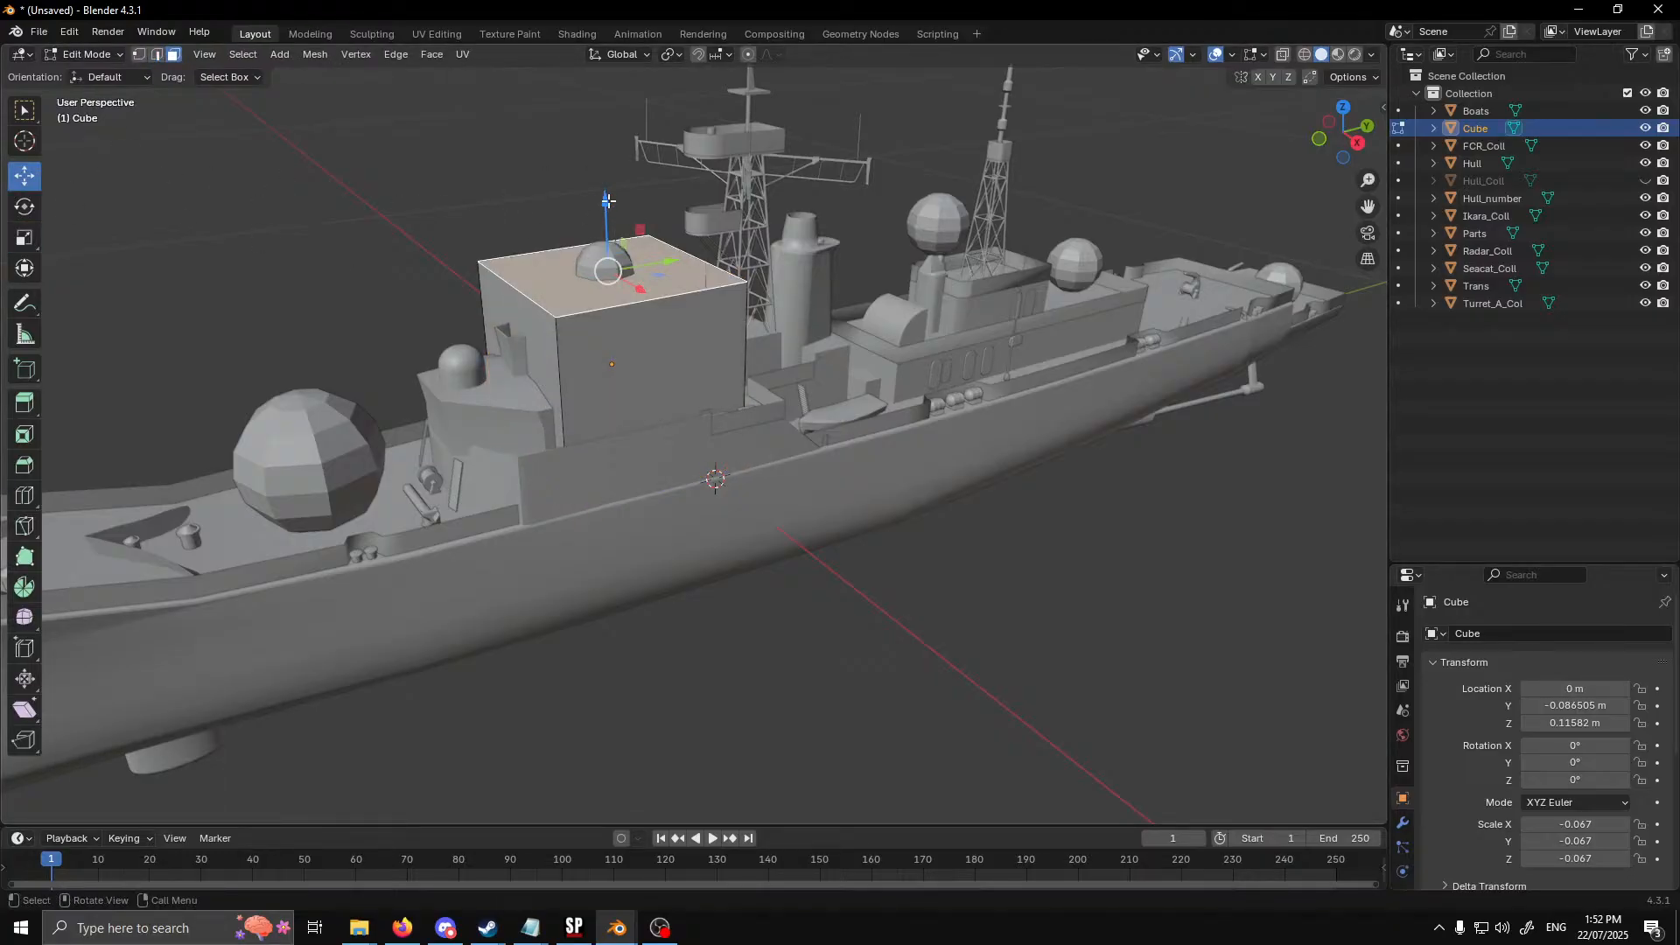
pyautogui.moveTo(607, 202); pyautogui.dragTo(613, 288)
# Lower the cube's top face further to the forward deckhouse roof and scale the whole block by about 1.915 along Y
pyautogui.moveTo(786, 420); pyautogui.dragTo(690, 424, button='middle')
pyautogui.scroll(1, 691, 424)
pyautogui.moveTo(570, 431); pyautogui.dragTo(570, 351, button='middle')
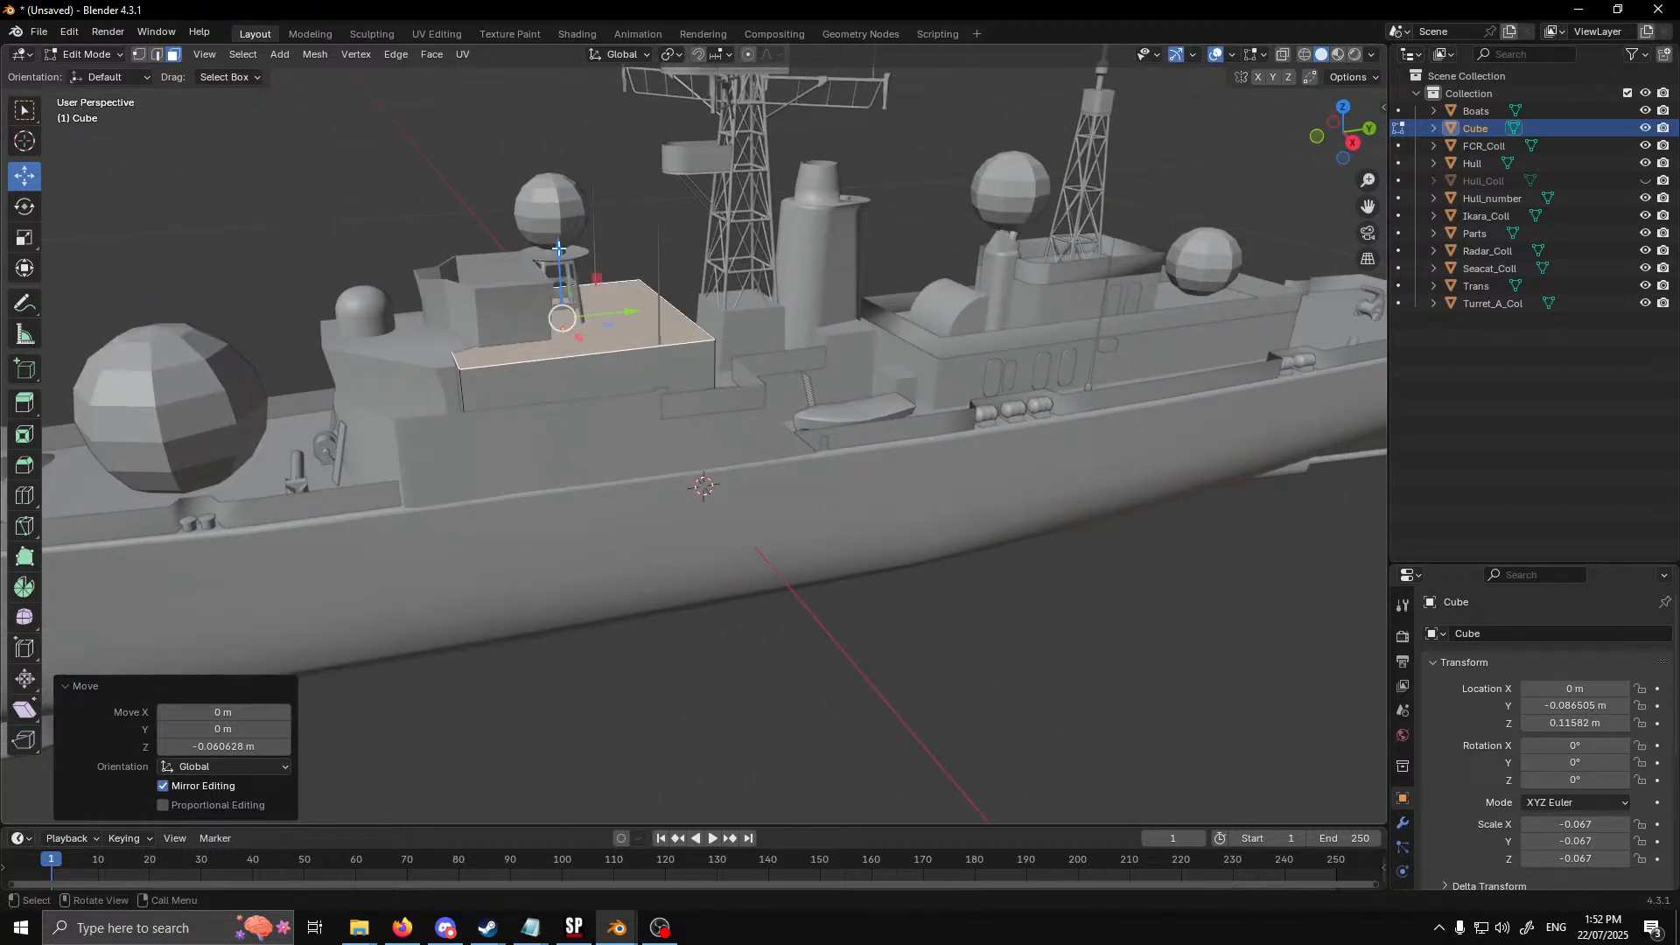
pyautogui.moveTo(558, 250); pyautogui.dragTo(569, 288)
pyautogui.click(669, 391)
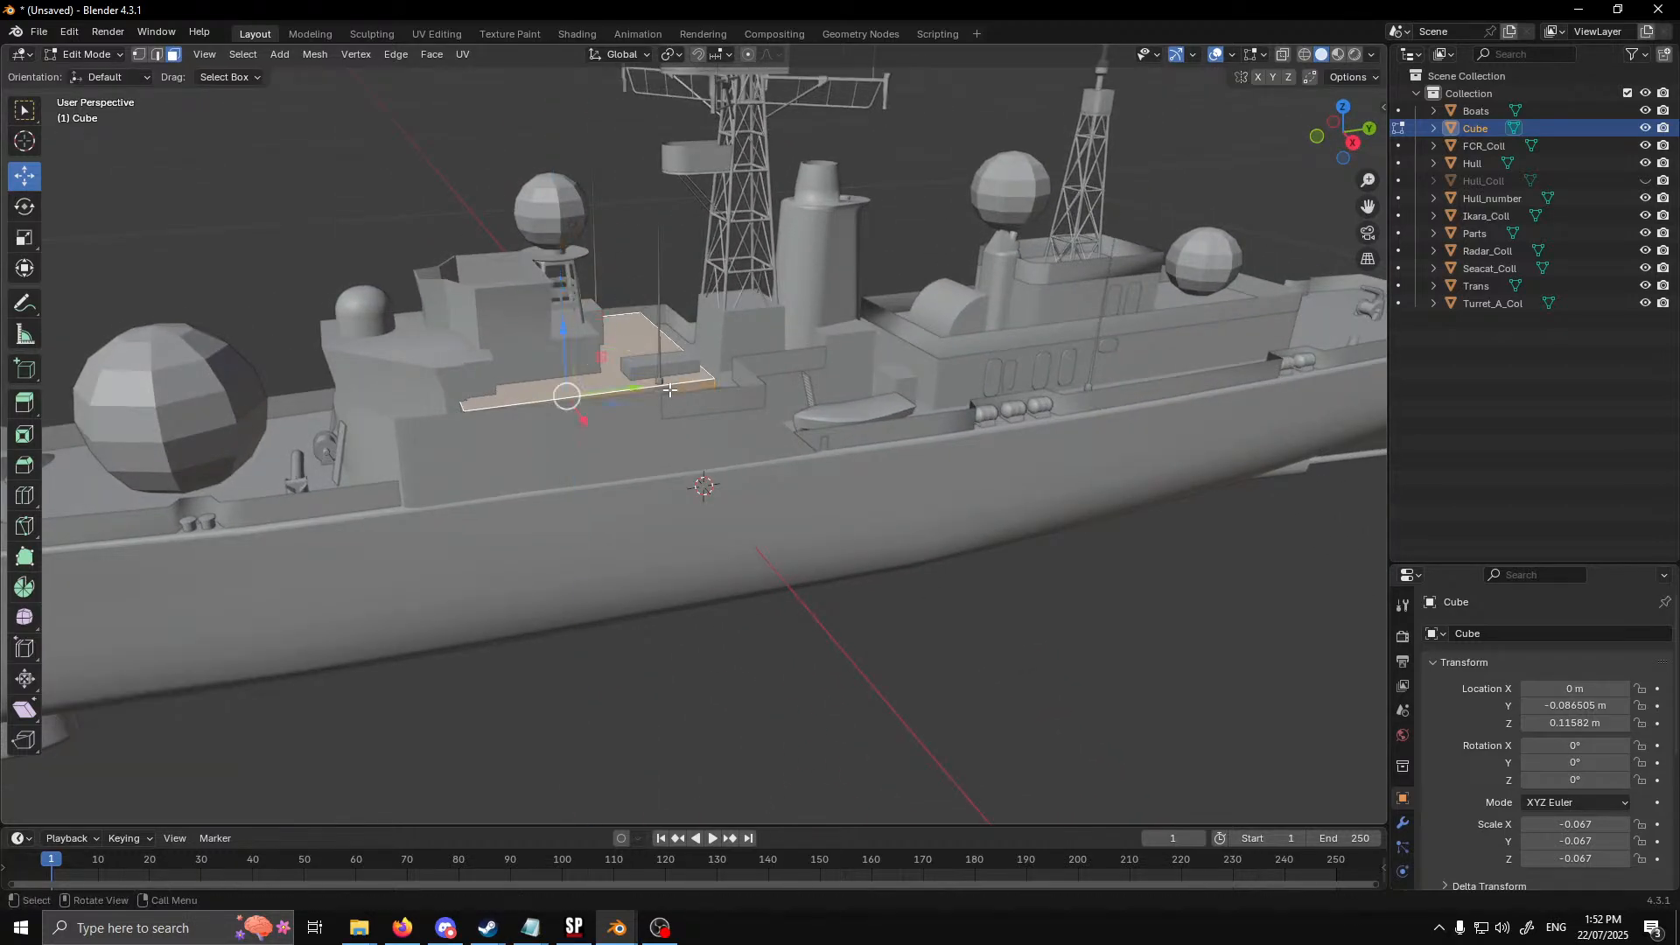
pyautogui.click(25, 238)
pyautogui.moveTo(633, 391); pyautogui.dragTo(693, 385)
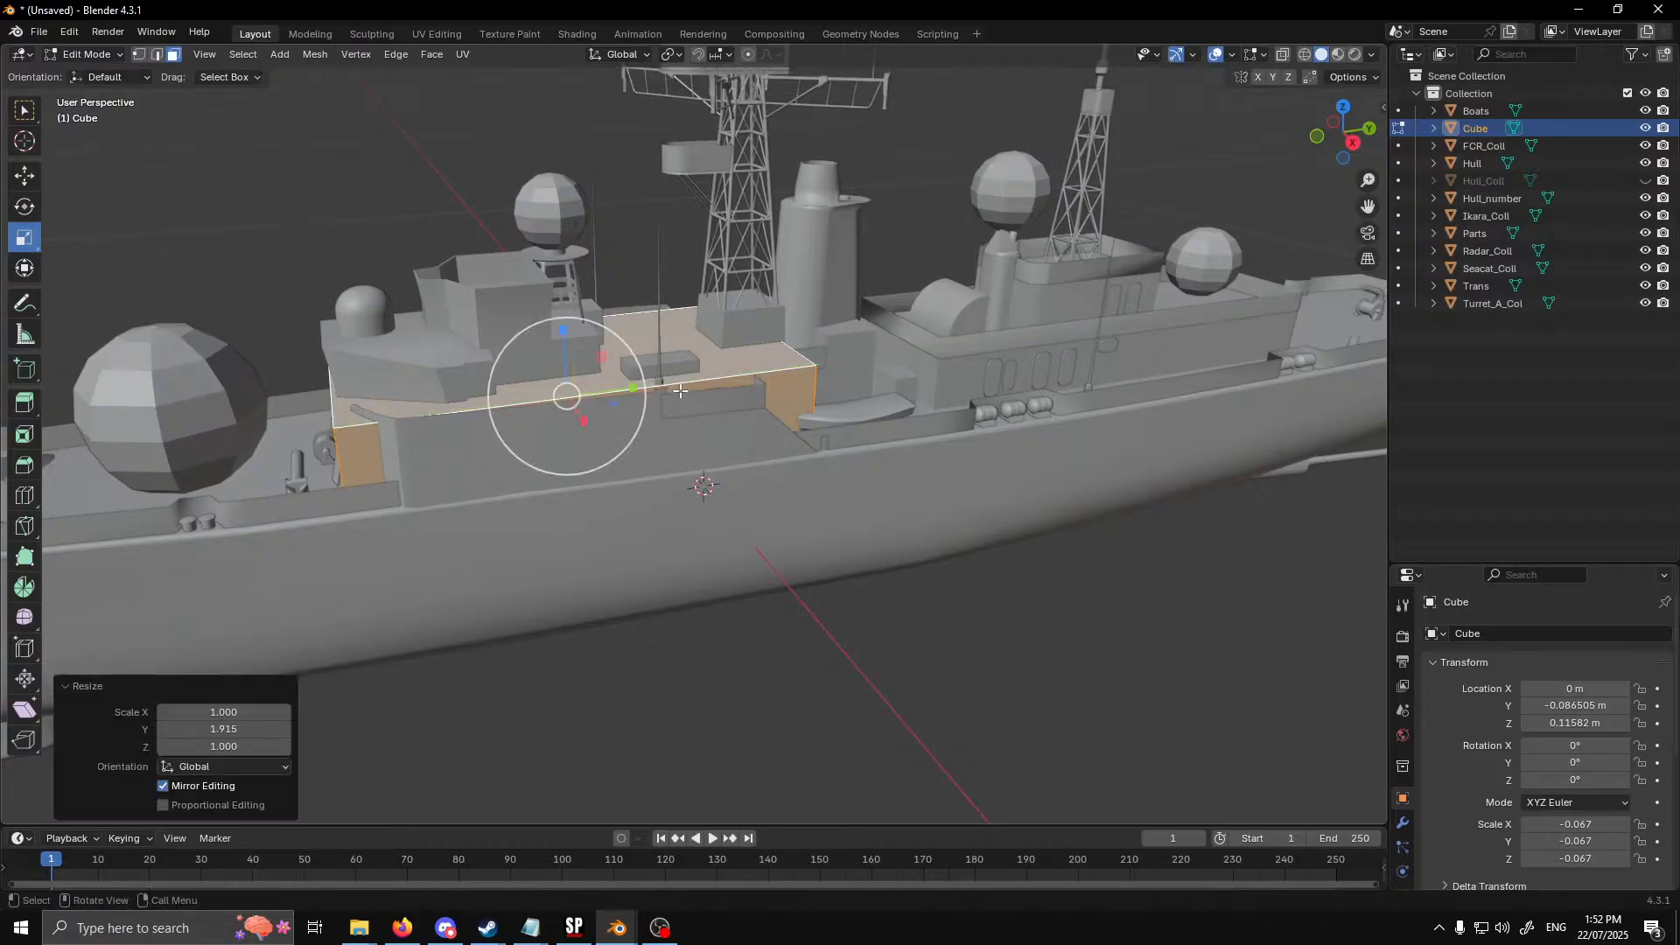
pyautogui.moveTo(693, 385); pyautogui.dragTo(1061, 407, button='middle')
# Rename the cube as Structure_Coll_1 and return to Object Mode
pyautogui.doubleClick(1494, 127)
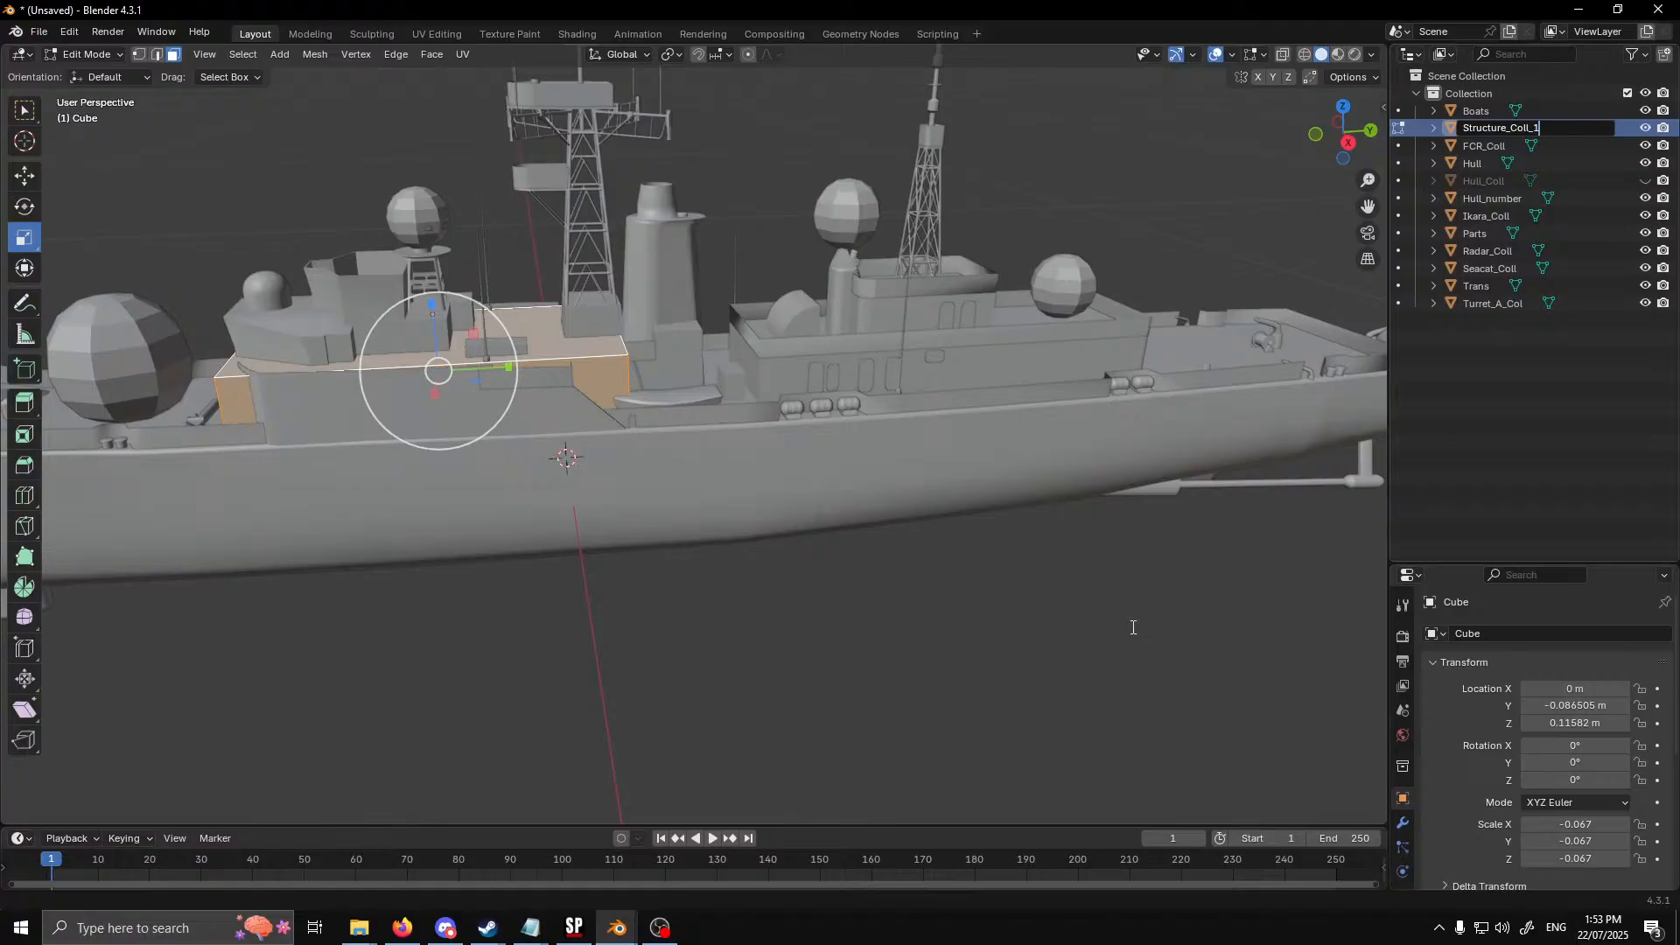
pyautogui.press('Return')
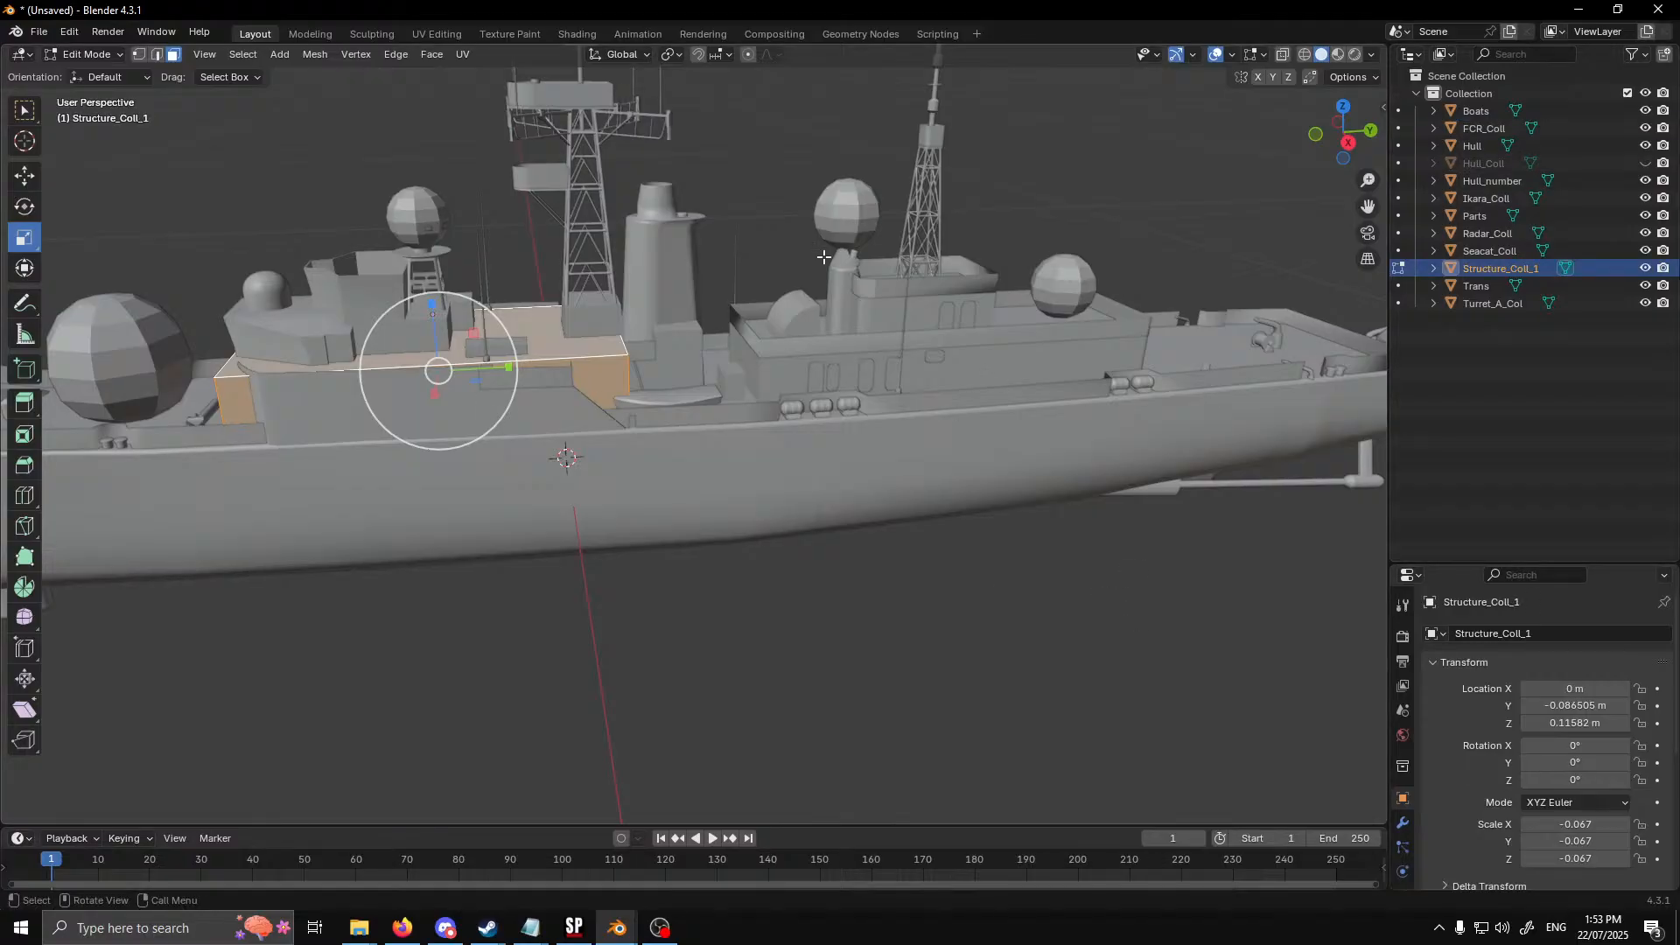
pyautogui.press('Tab')
# Duplicate Structure_Coll_1 and move the copy about 0.368 m along Y onto the aft superstructure
pyautogui.rightClick(745, 176)
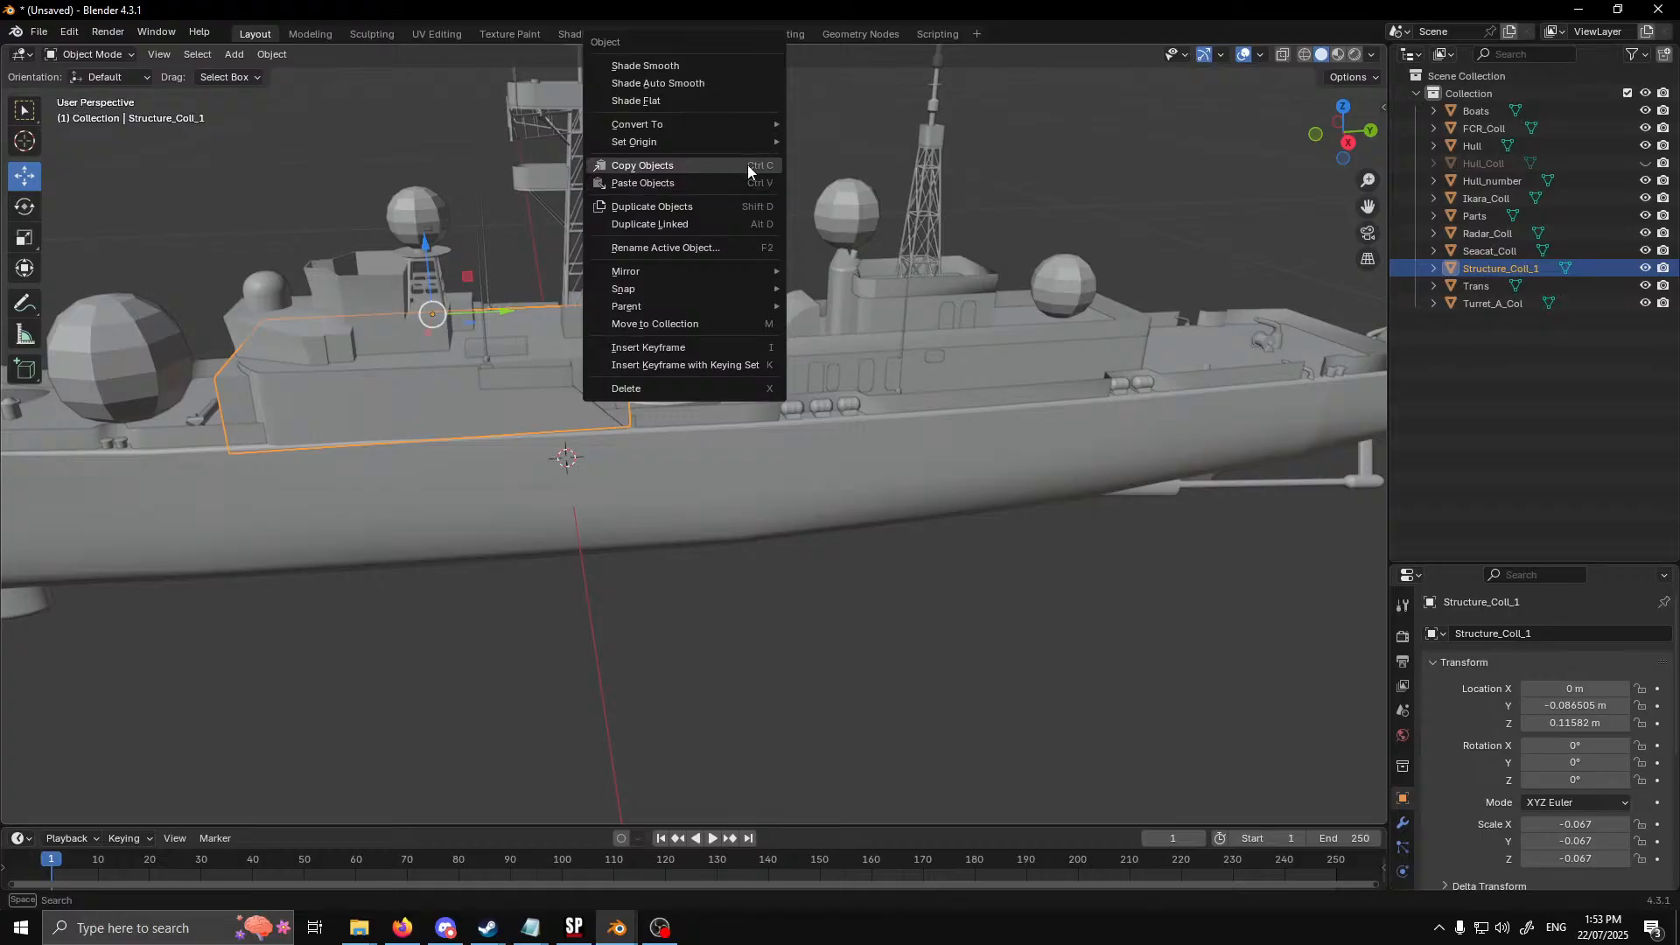
pyautogui.click(725, 210)
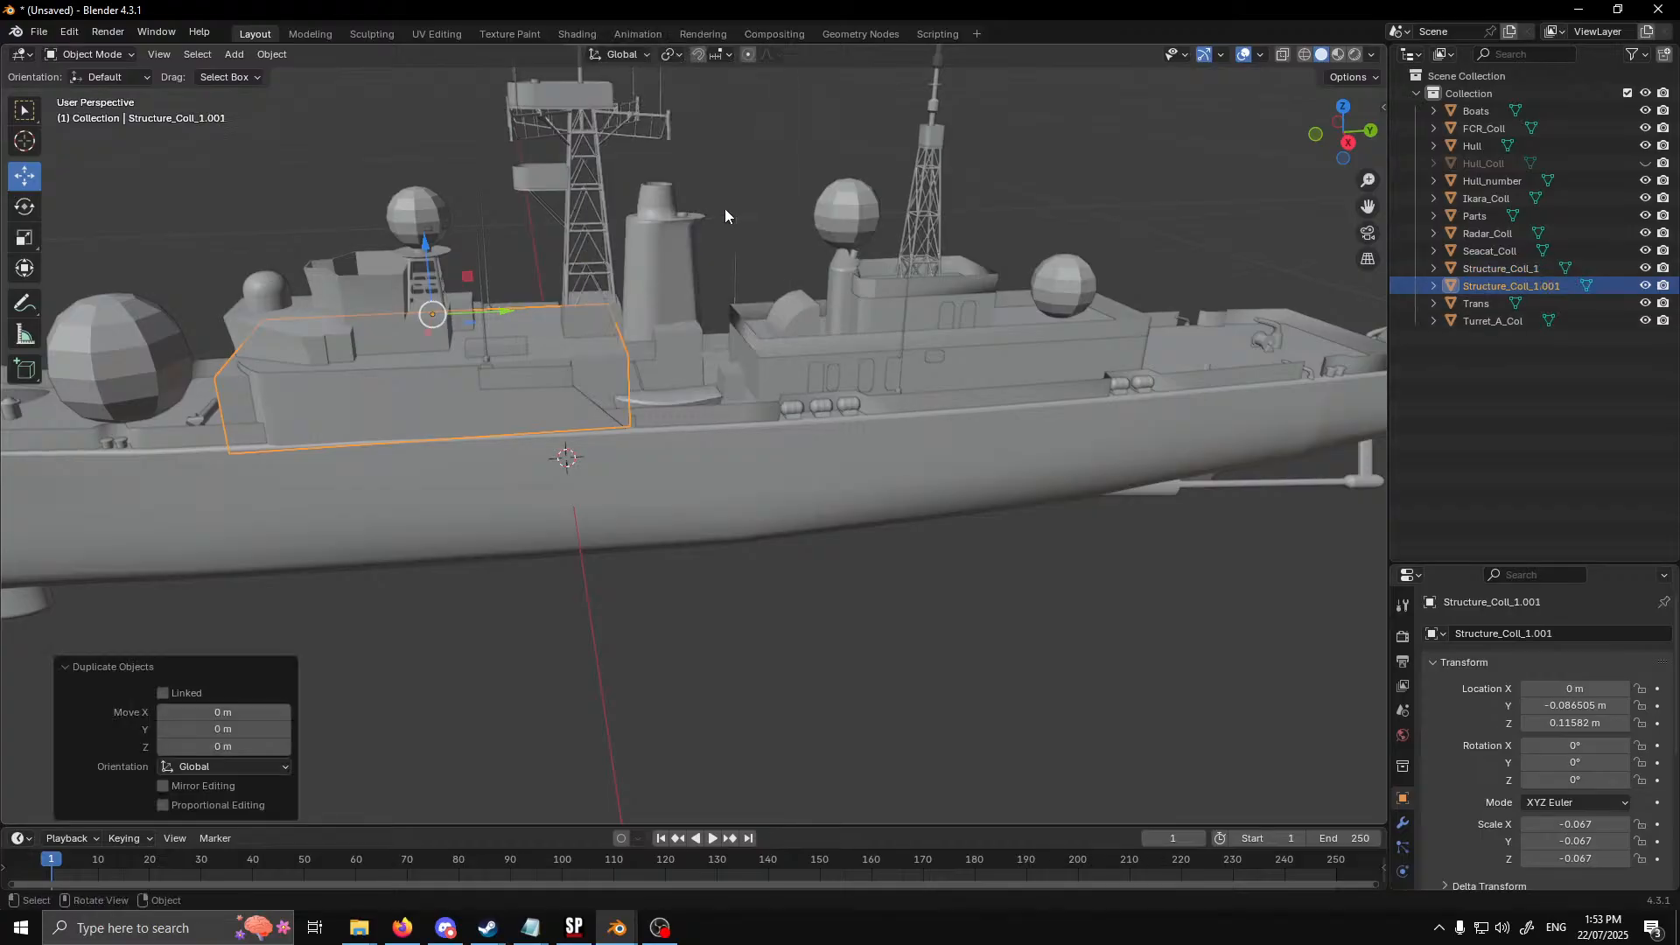
pyautogui.press('y')
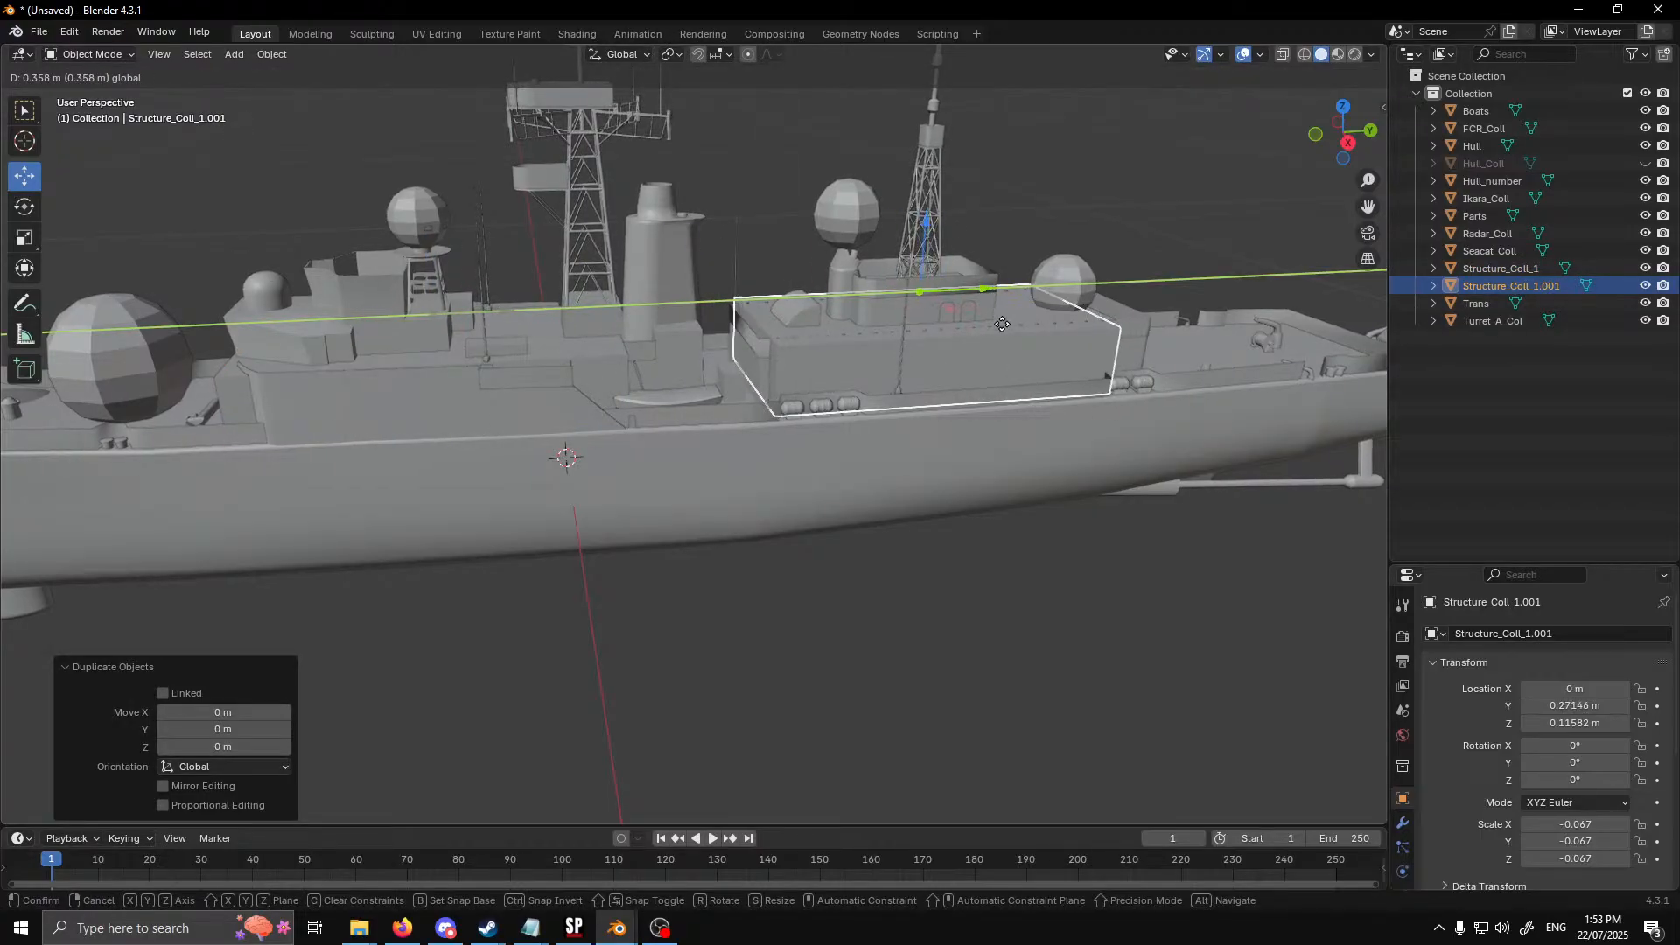
pyautogui.click(1140, 427)
# Scale the copied block's mesh along Y by about 1.248 and again by about 0.972 to fit the aft deckhouse
pyautogui.keyDown('shift'); pyautogui.moveTo(1140, 421); pyautogui.dragTo(892, 438, button='middle'); pyautogui.keyUp('shift')
pyautogui.moveTo(892, 438); pyautogui.dragTo(804, 486, button='middle')
pyautogui.scroll(2, 897, 485)
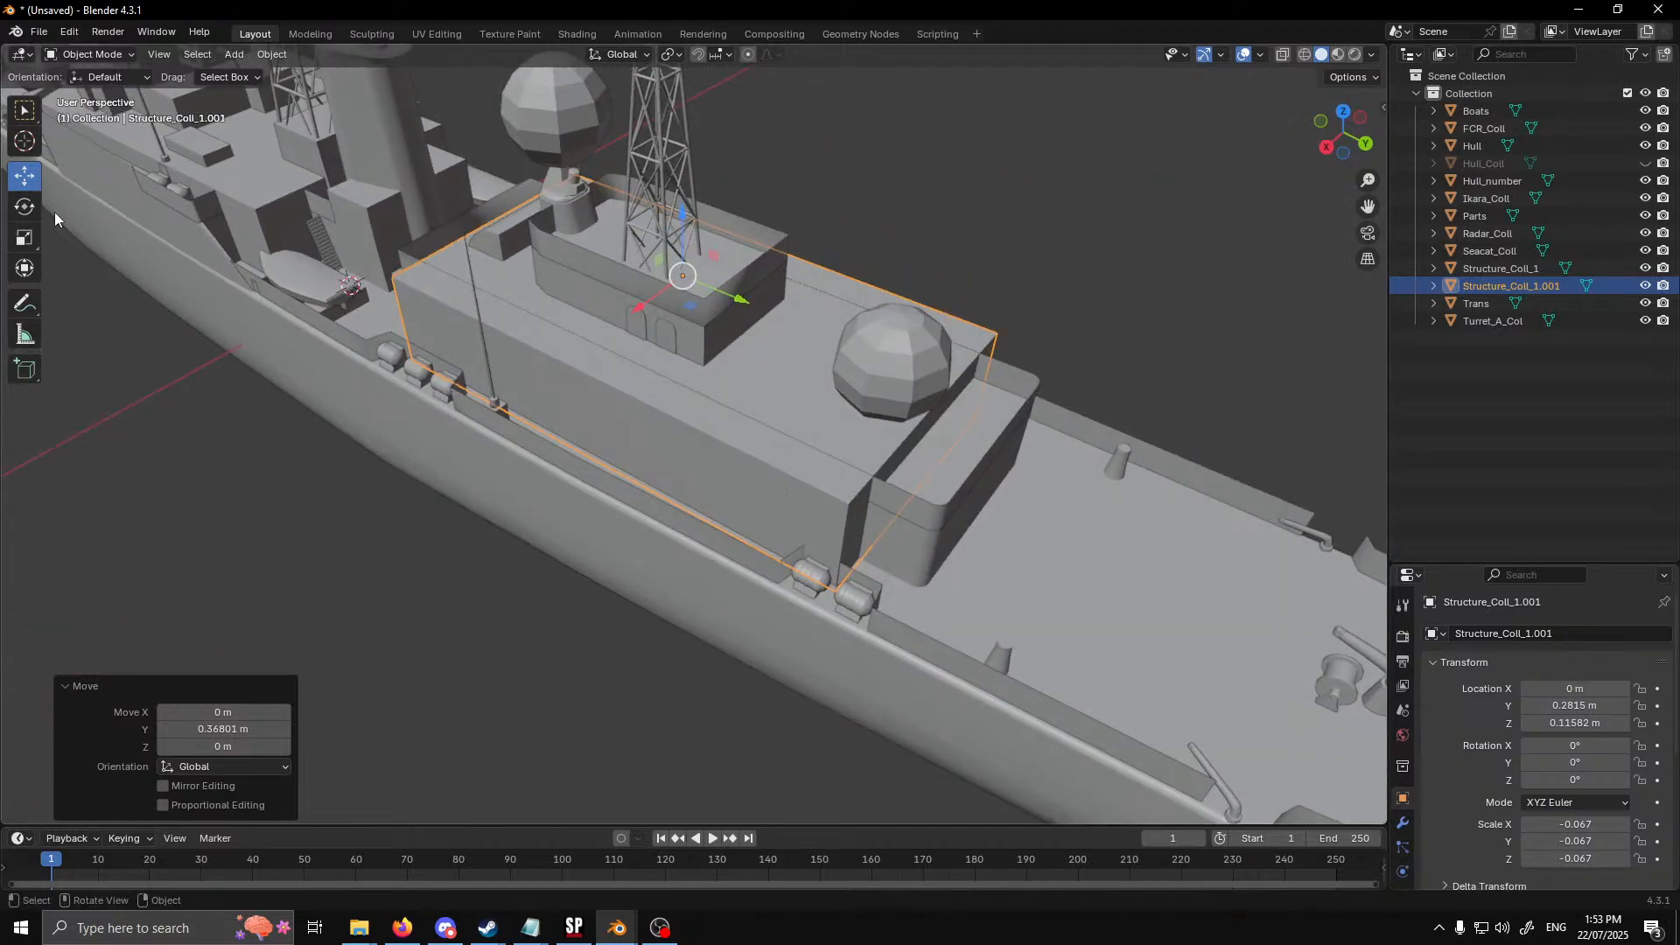
pyautogui.press('Tab')
pyautogui.moveTo(645, 386); pyautogui.dragTo(744, 405)
pyautogui.moveTo(744, 405); pyautogui.dragTo(775, 340, button='middle')
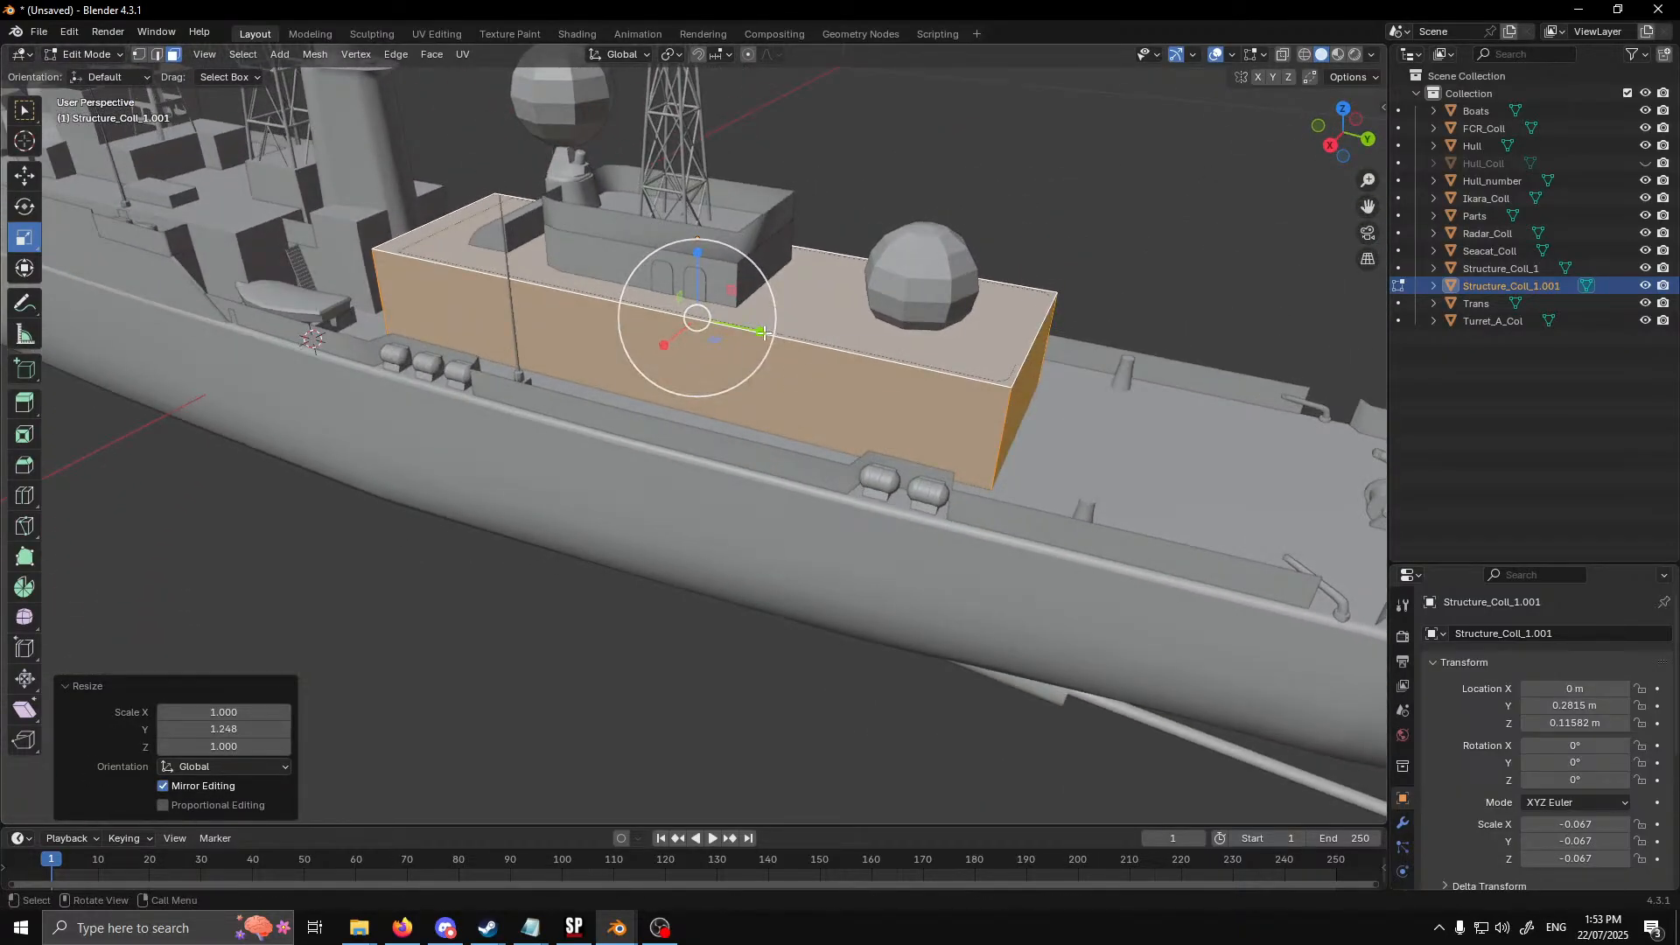
pyautogui.moveTo(775, 340); pyautogui.dragTo(716, 410)
pyautogui.moveTo(716, 411); pyautogui.dragTo(778, 425, button='middle')
pyautogui.scroll(-6, 778, 421)
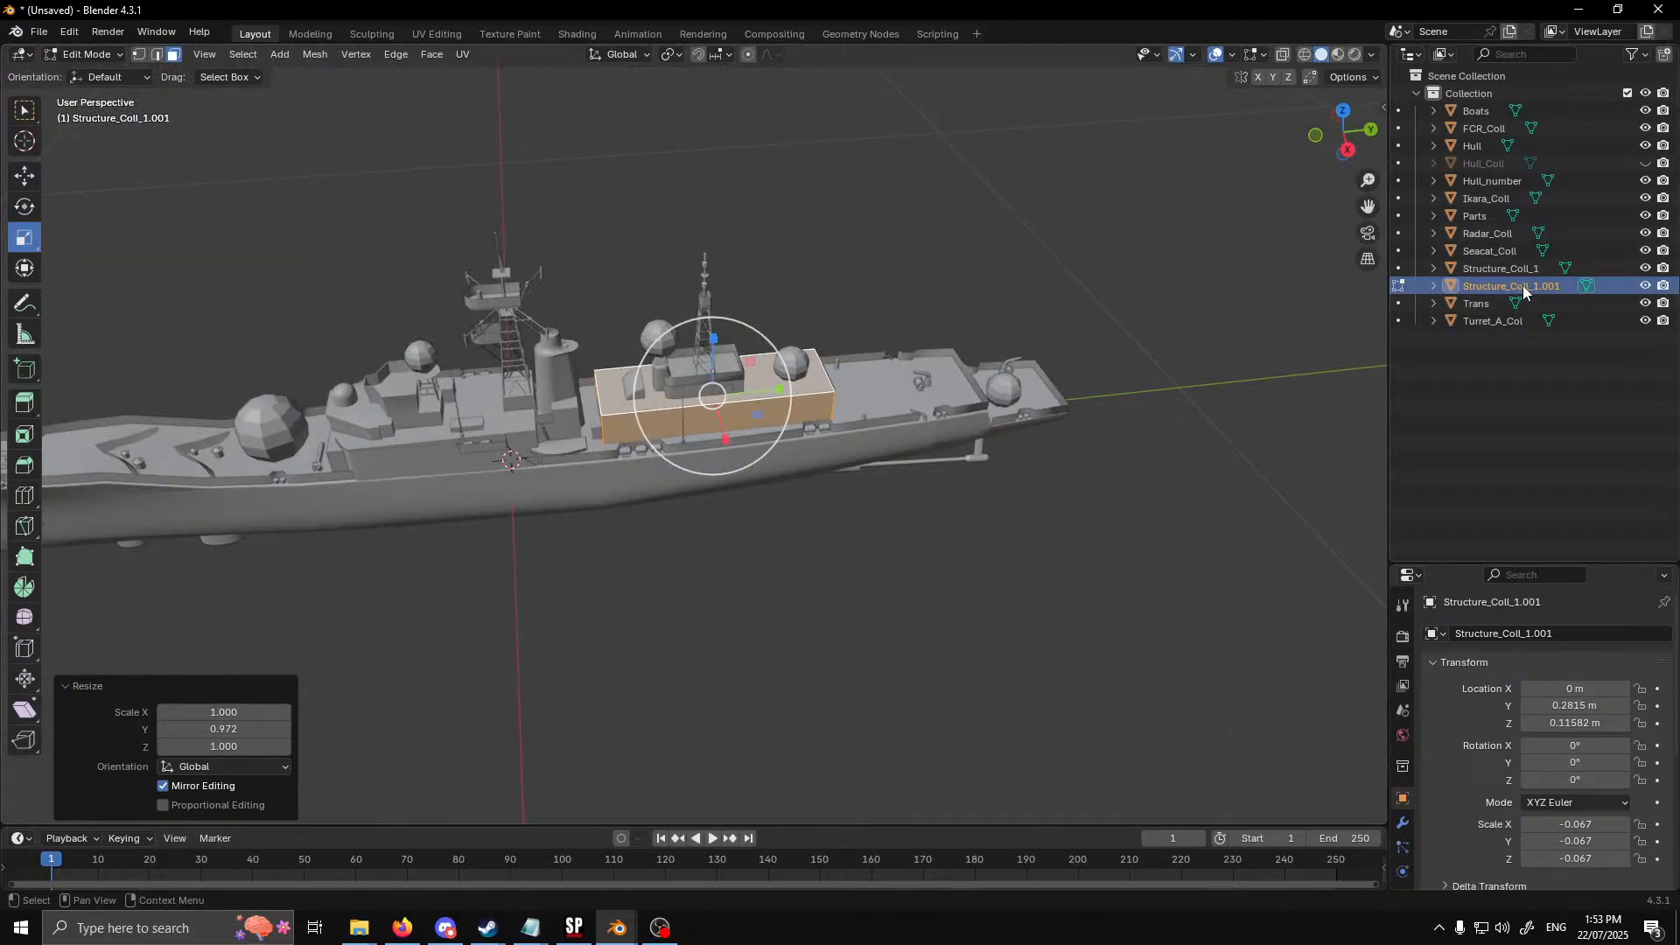
# Rename the copied structure collider as Structure_Coll_2
pyautogui.doubleClick(1525, 286)
pyautogui.click(1534, 286)
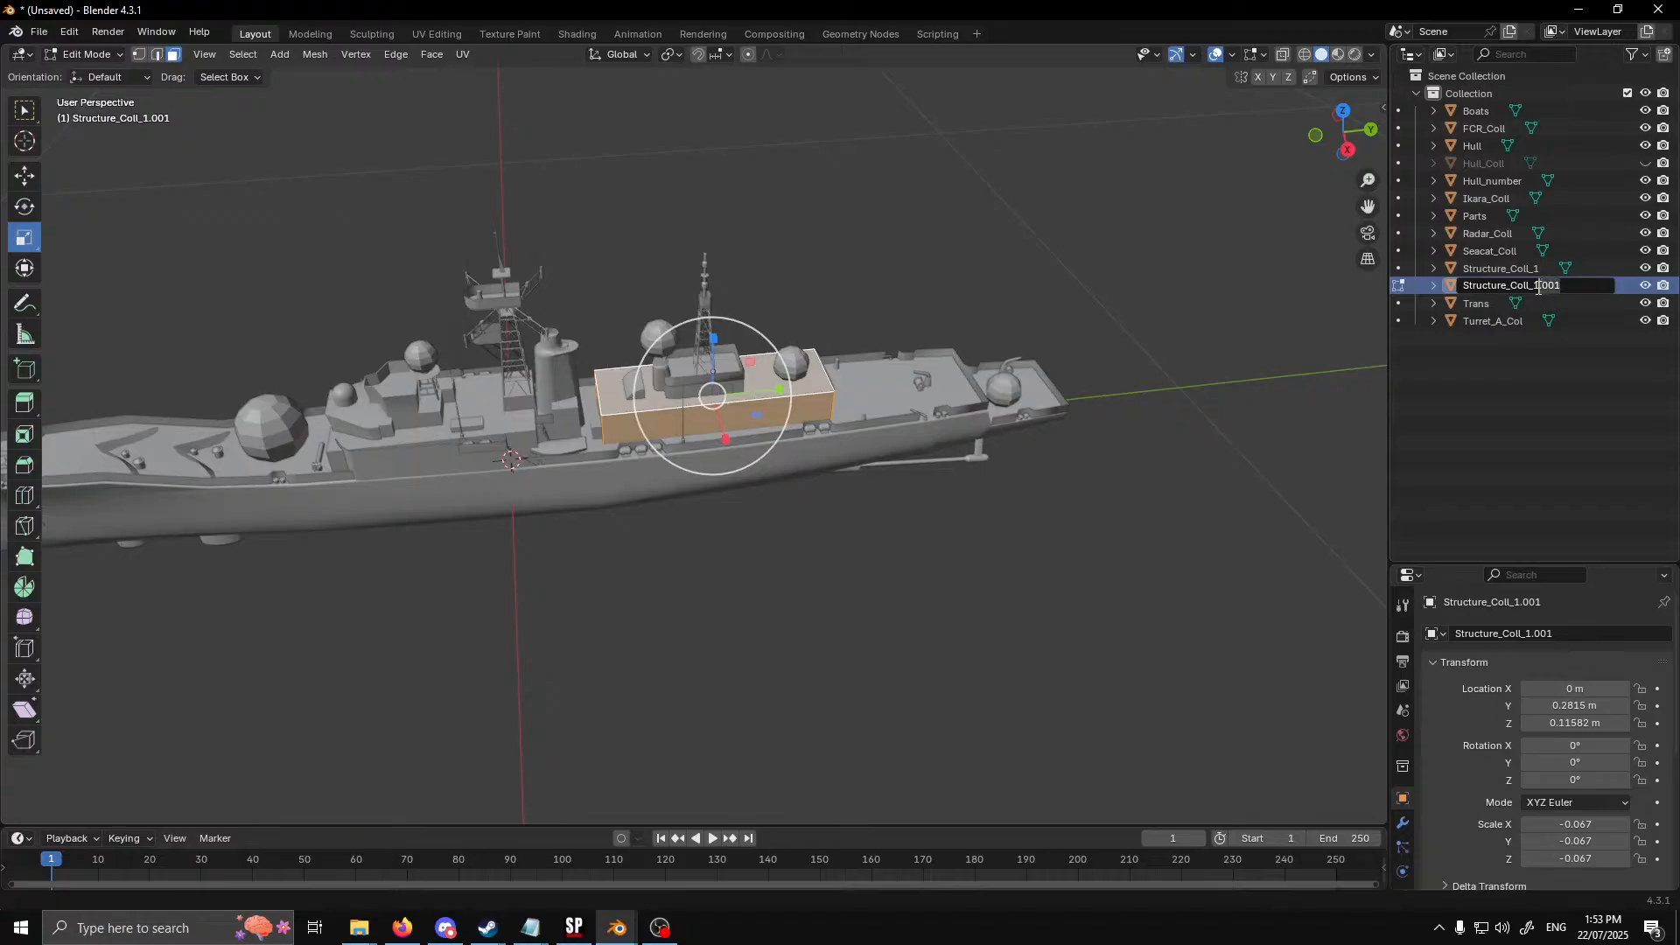
pyautogui.press('Delete')
pyautogui.press('Delete')
pyautogui.press('Delete')
pyautogui.press('Delete')
pyautogui.press('Delete')
pyautogui.write('2')
pyautogui.press('Return')
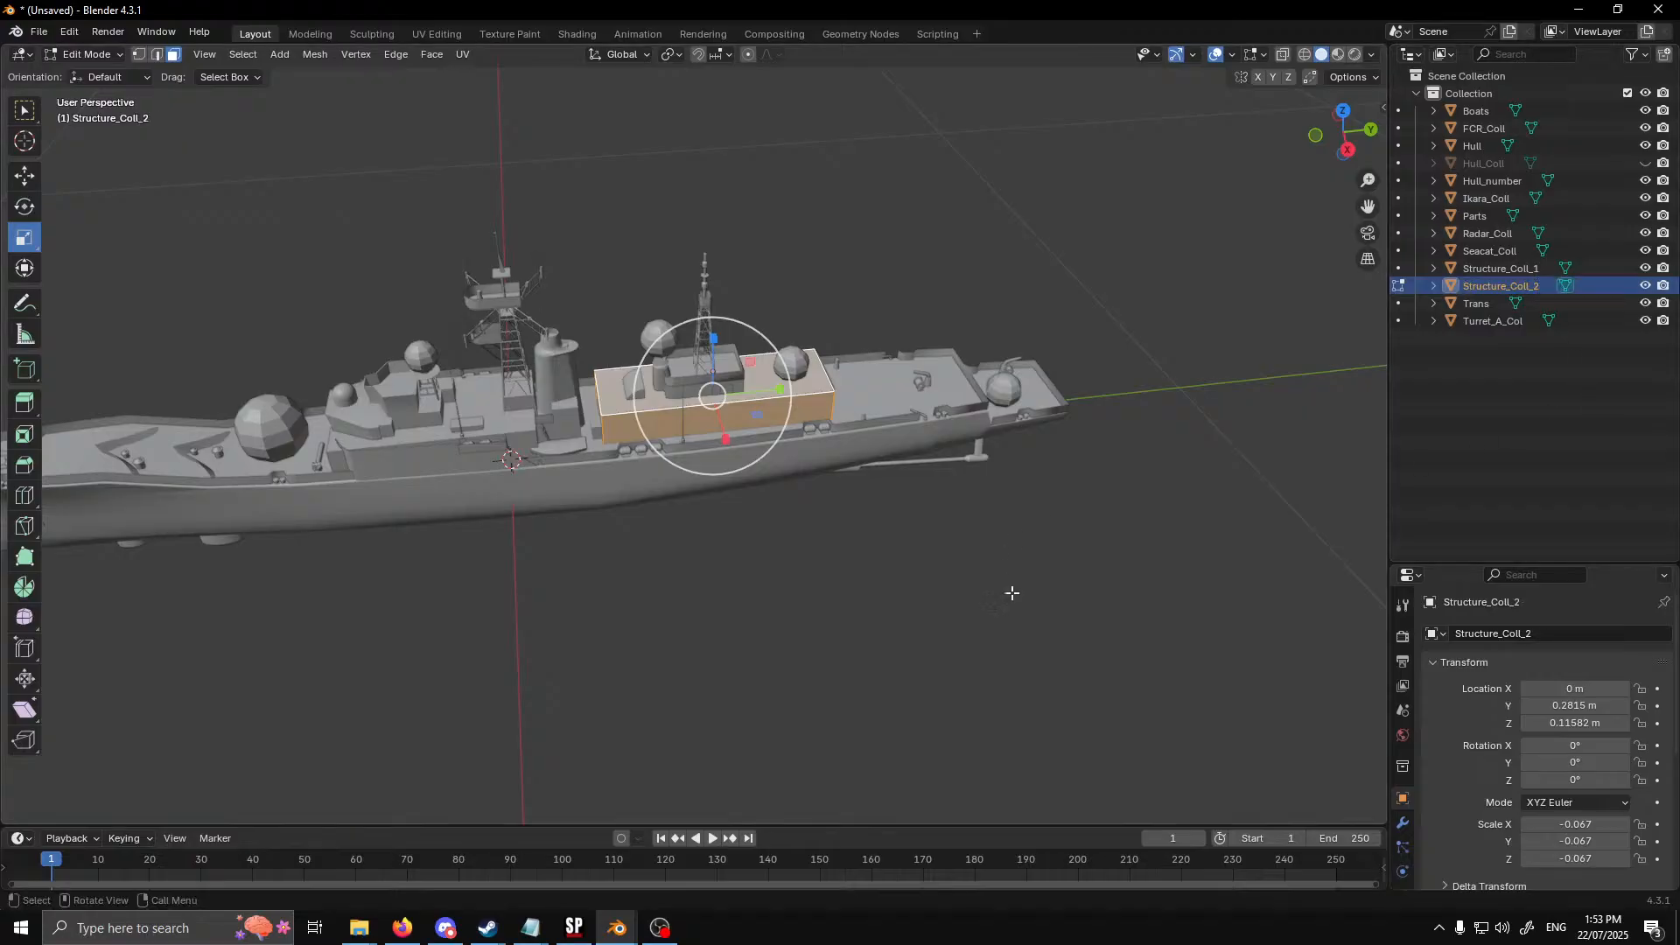
# Start a Wavefront OBJ export and open the River Class folder inside Documents as its destination
pyautogui.moveTo(1013, 589); pyautogui.dragTo(980, 589, button='middle')
pyautogui.moveTo(550, 579); pyautogui.dragTo(787, 521, button='middle')
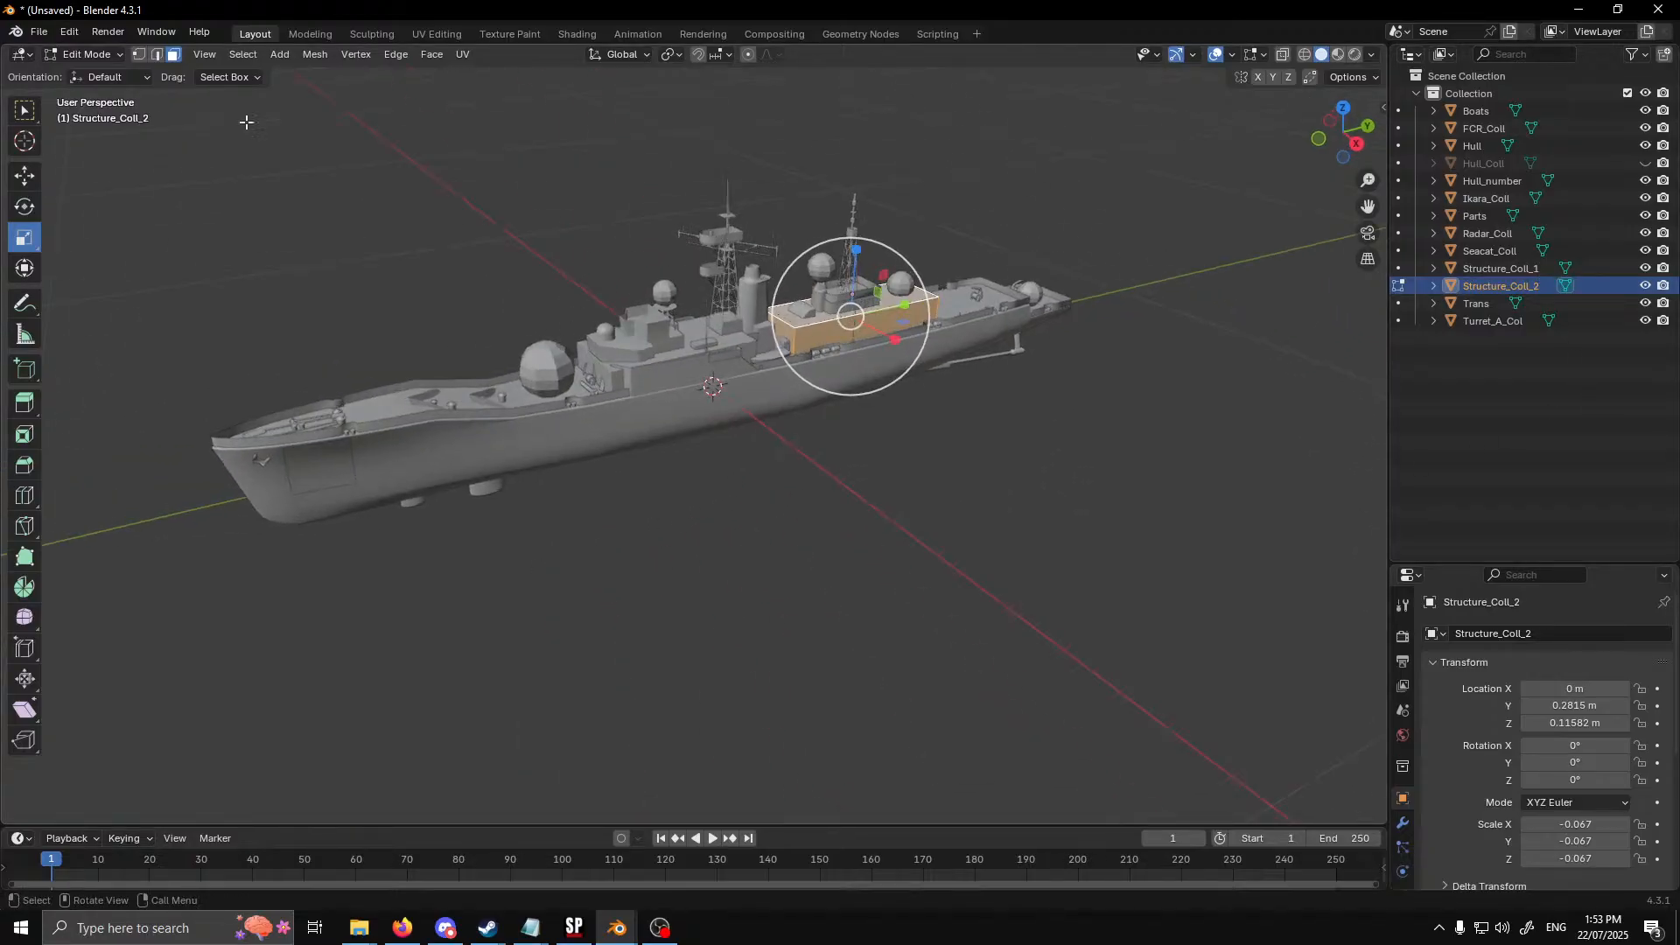
pyautogui.click(40, 32)
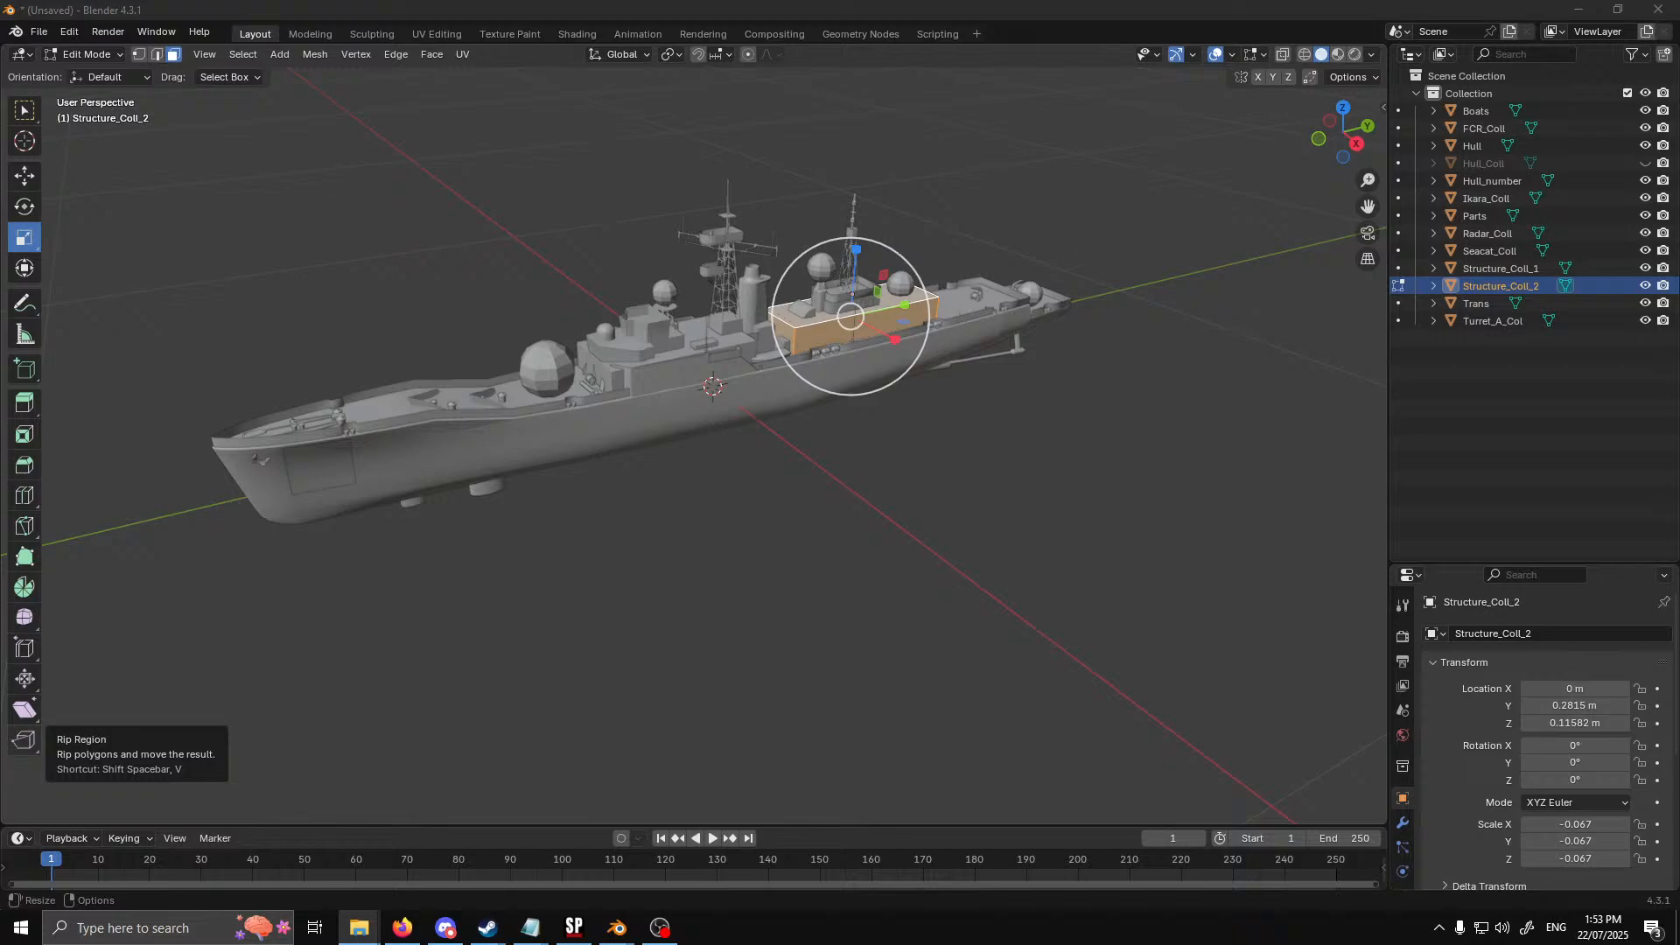
pyautogui.click(39, 33)
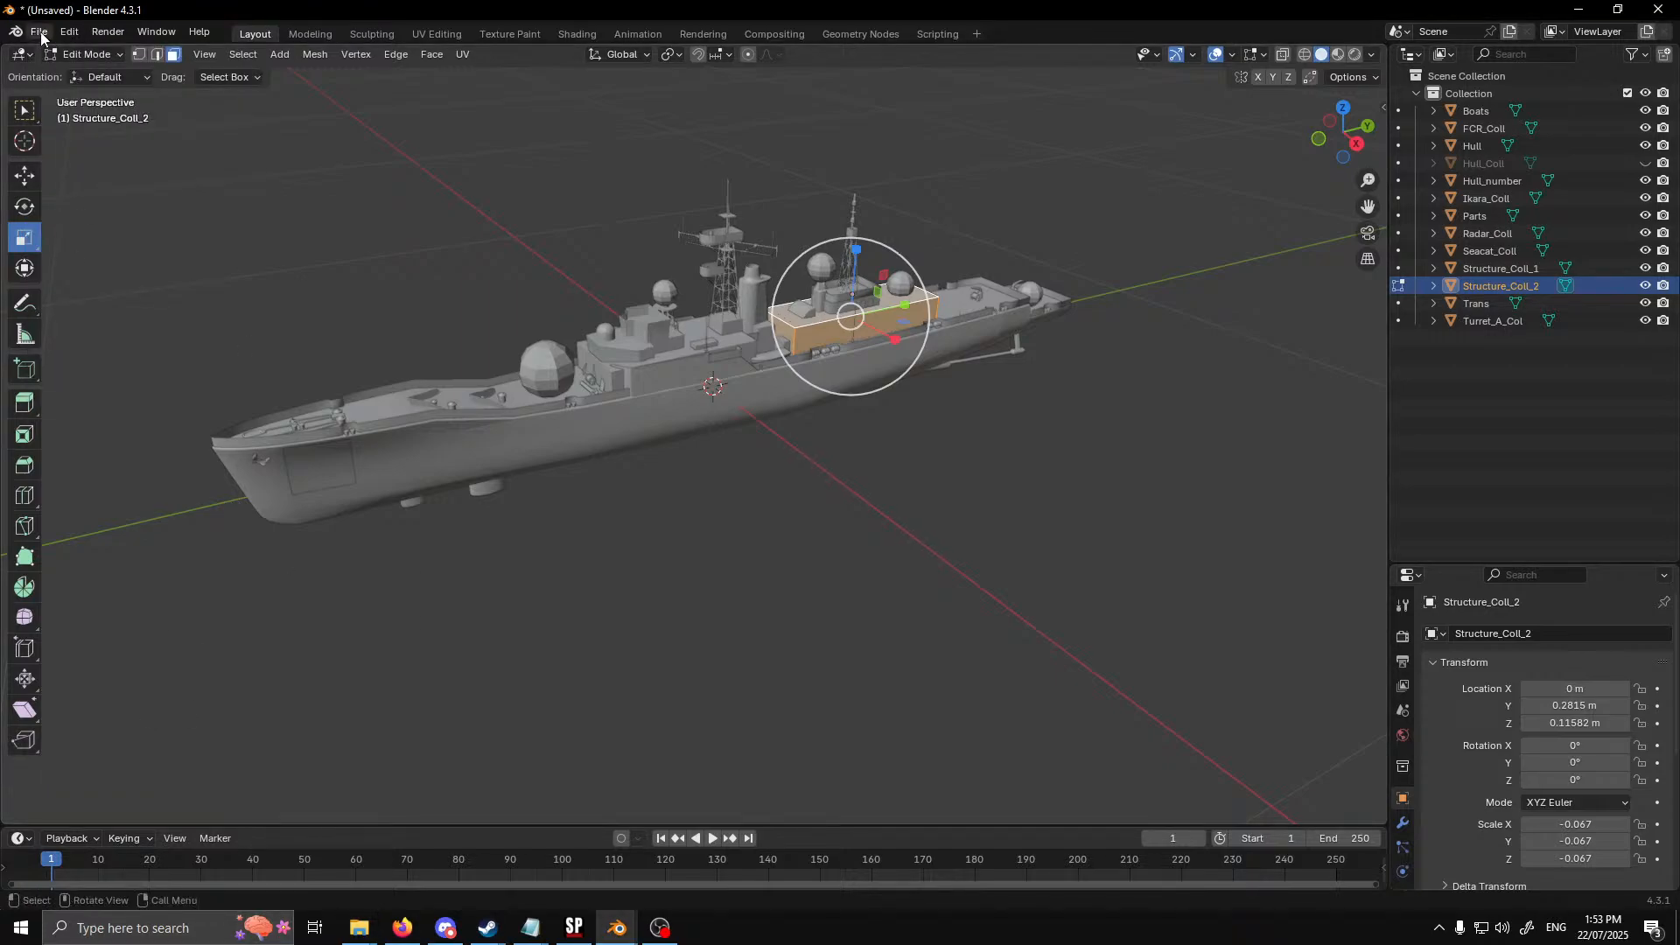
pyautogui.click(39, 33)
pyautogui.moveTo(117, 289)
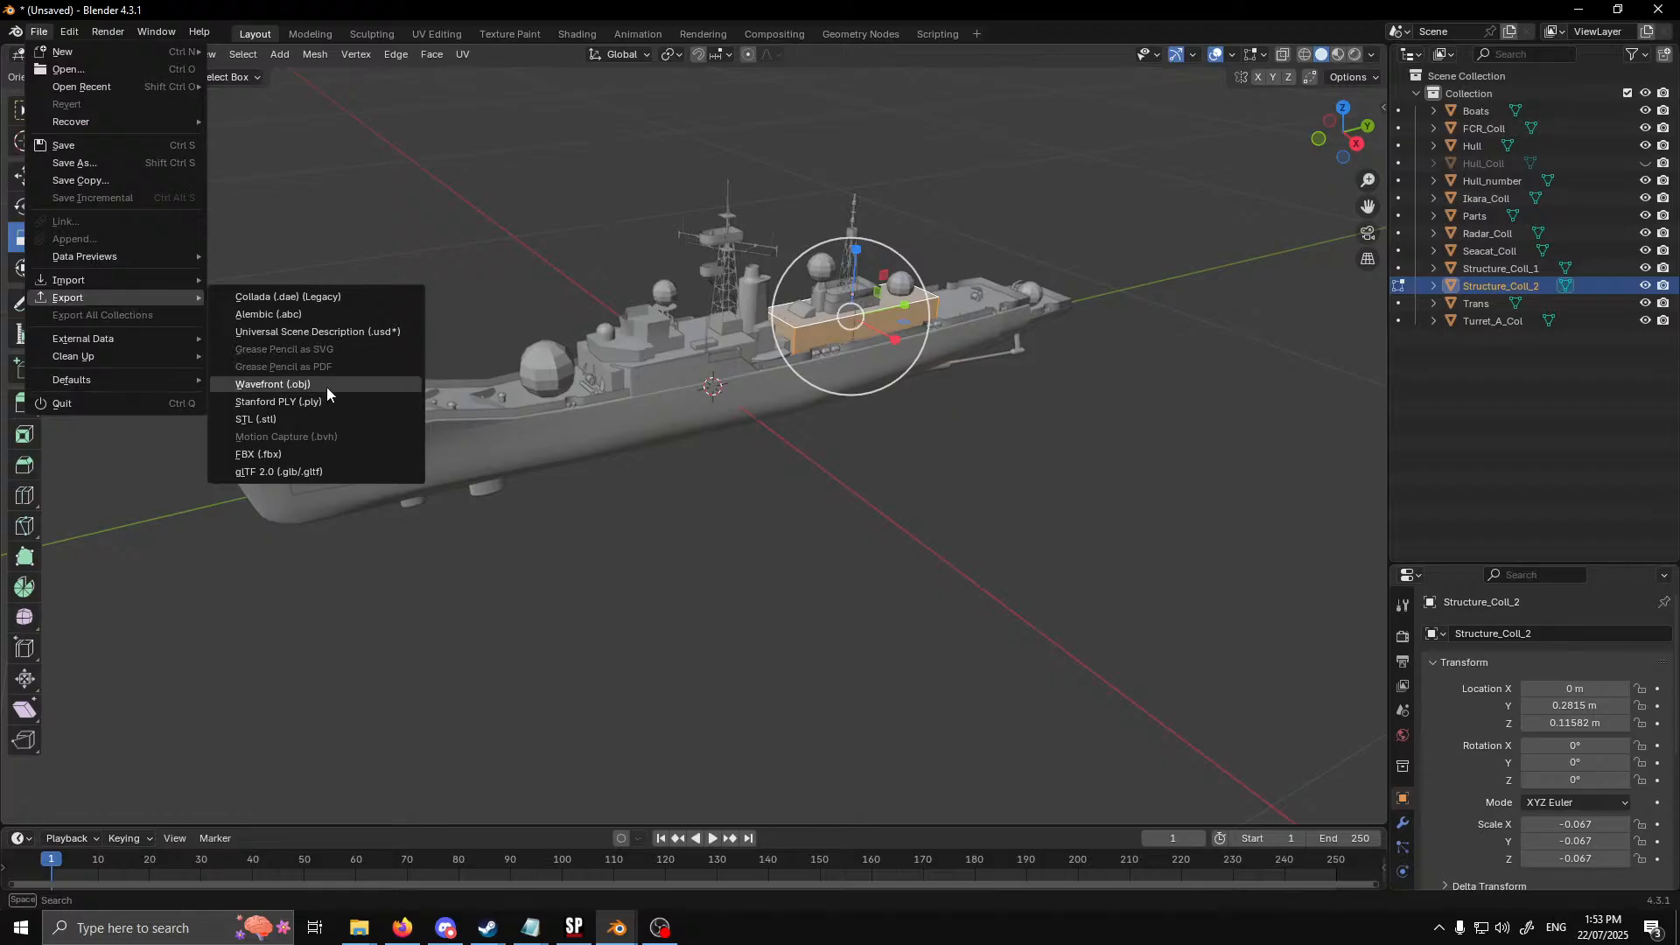
pyautogui.click(327, 386)
pyautogui.scroll(-7, 705, 454)
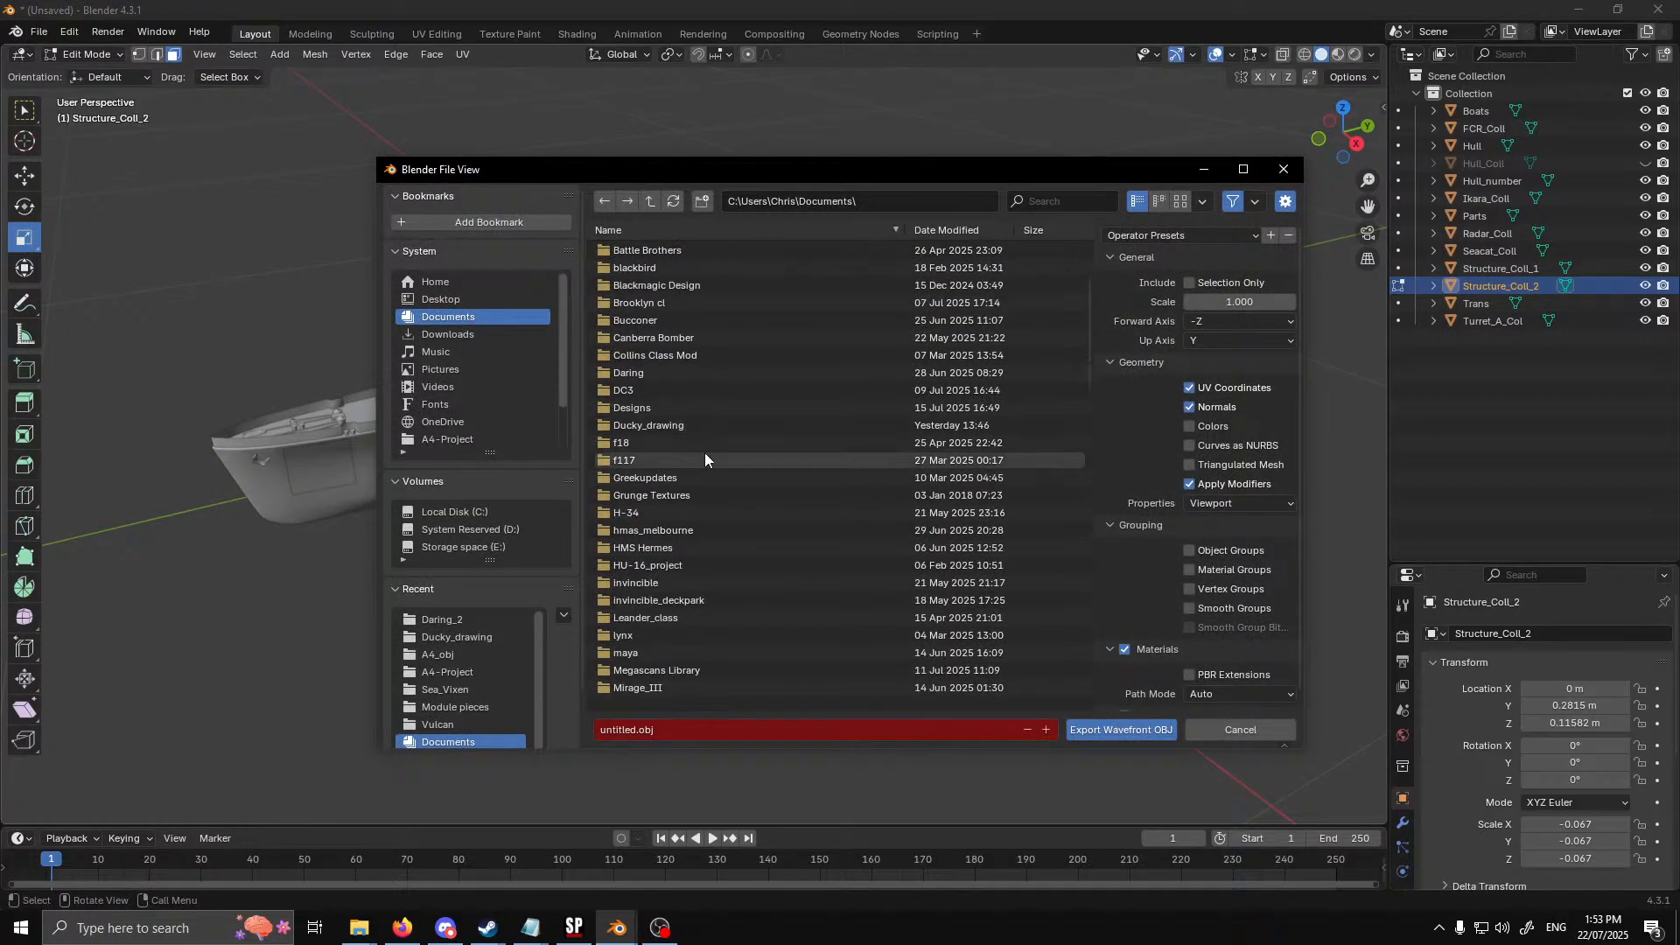
pyautogui.scroll(-3, 711, 326)
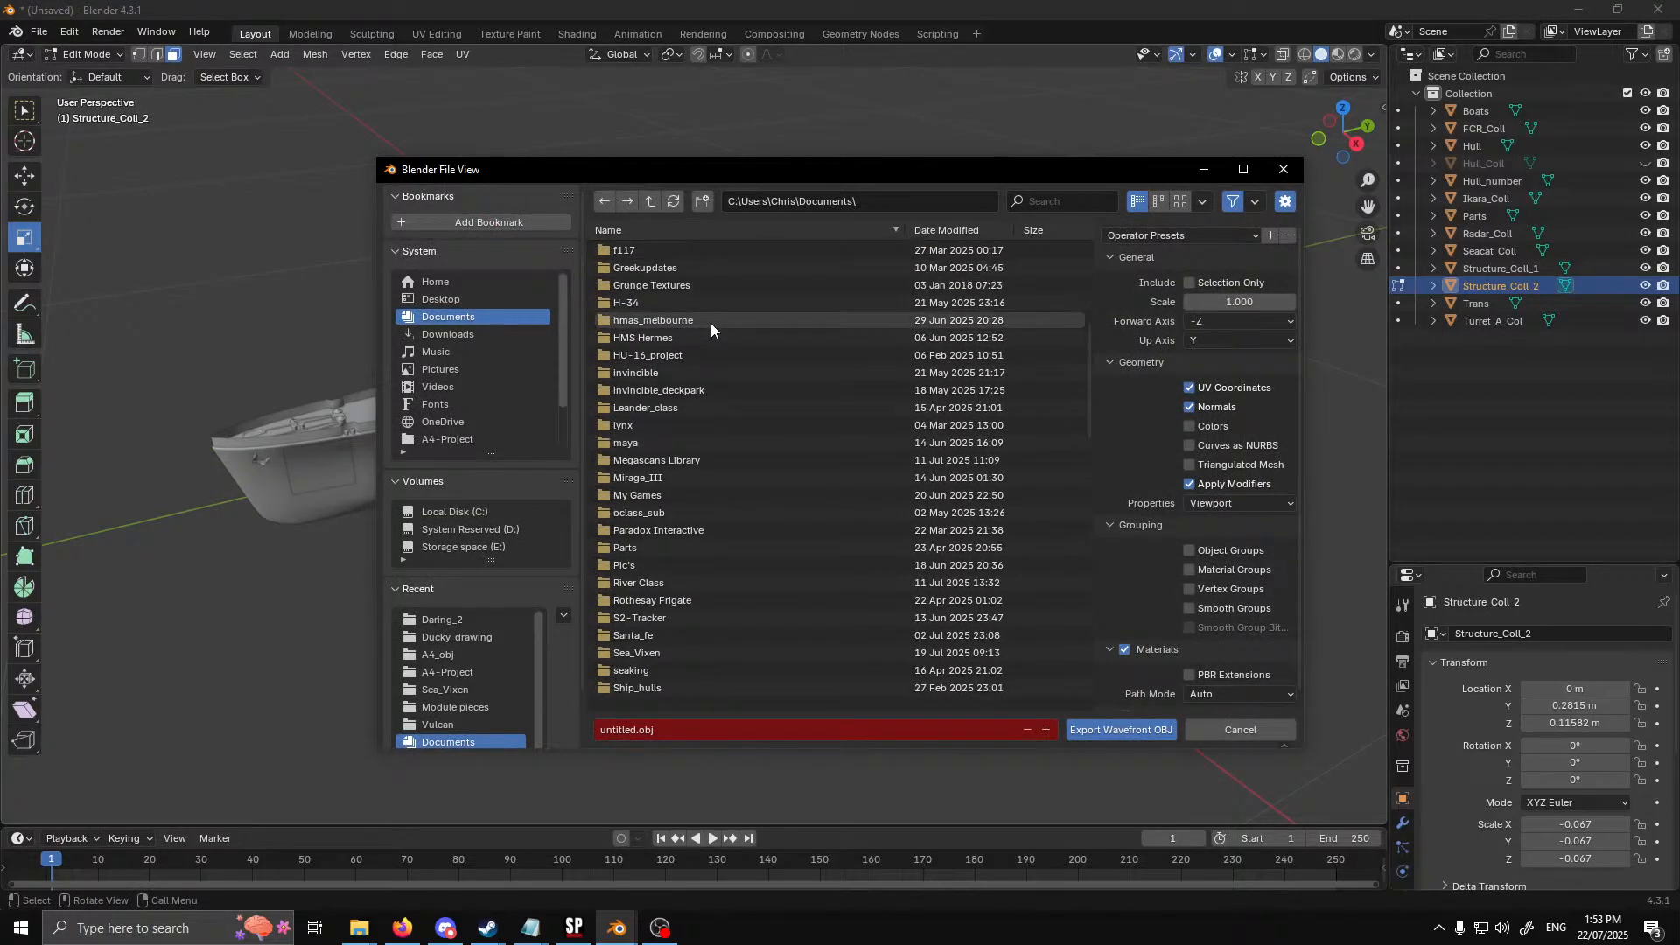
pyautogui.doubleClick(690, 585)
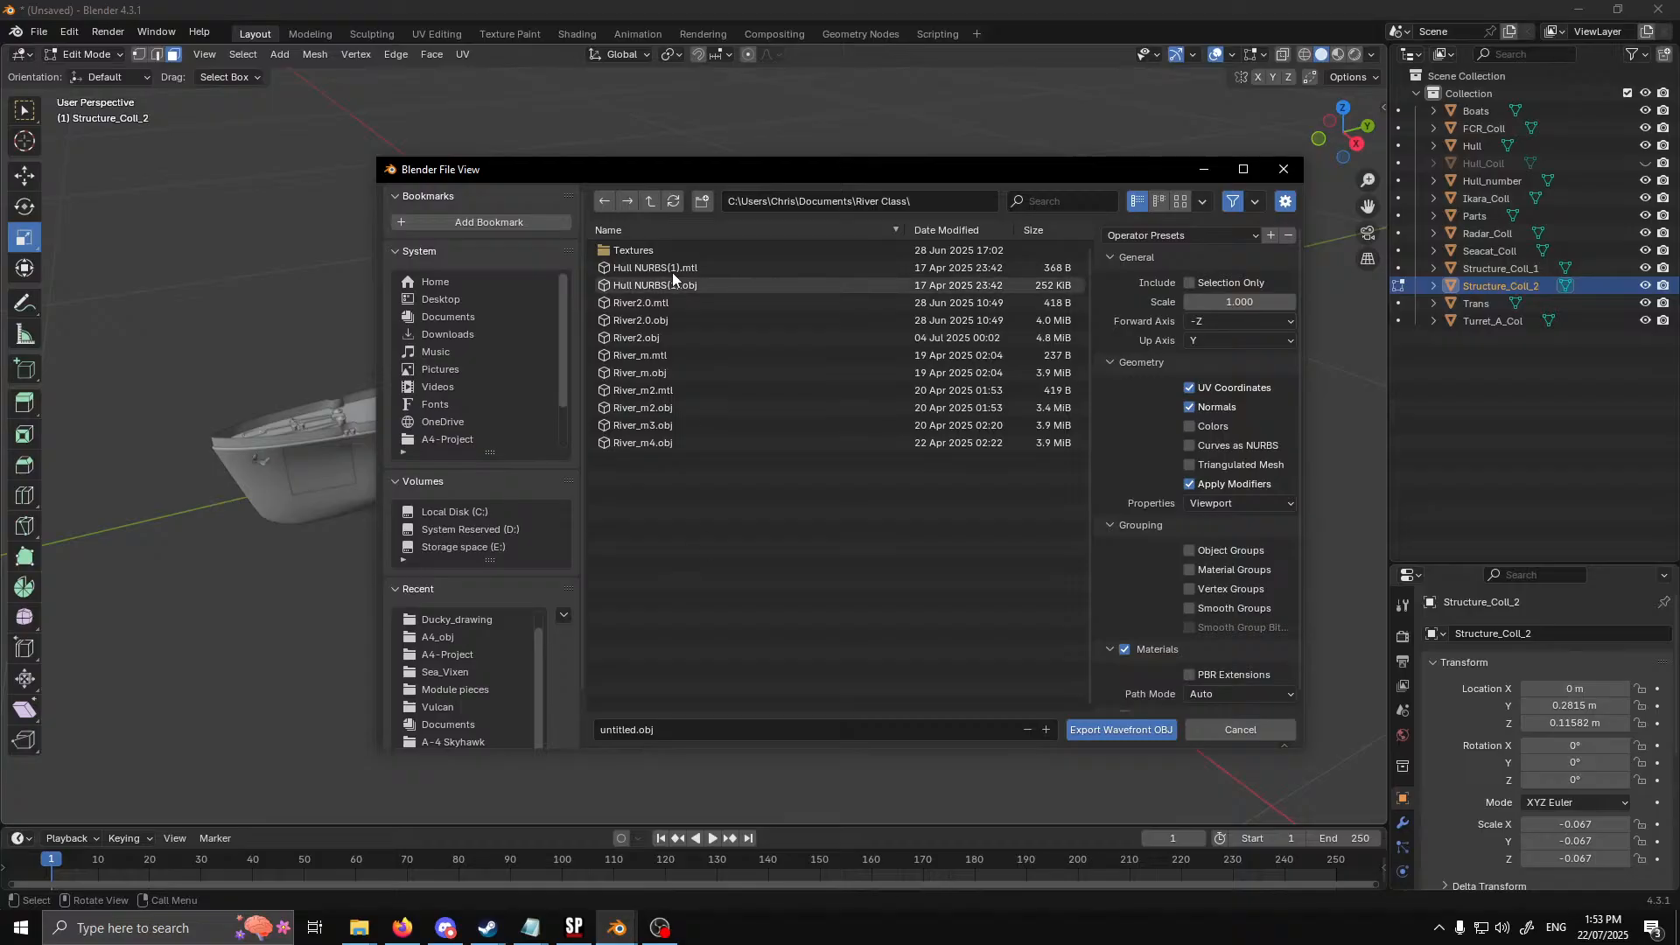
# Export the model over River2.obj with Materials disabled
pyautogui.click(657, 339)
pyautogui.click(1127, 650)
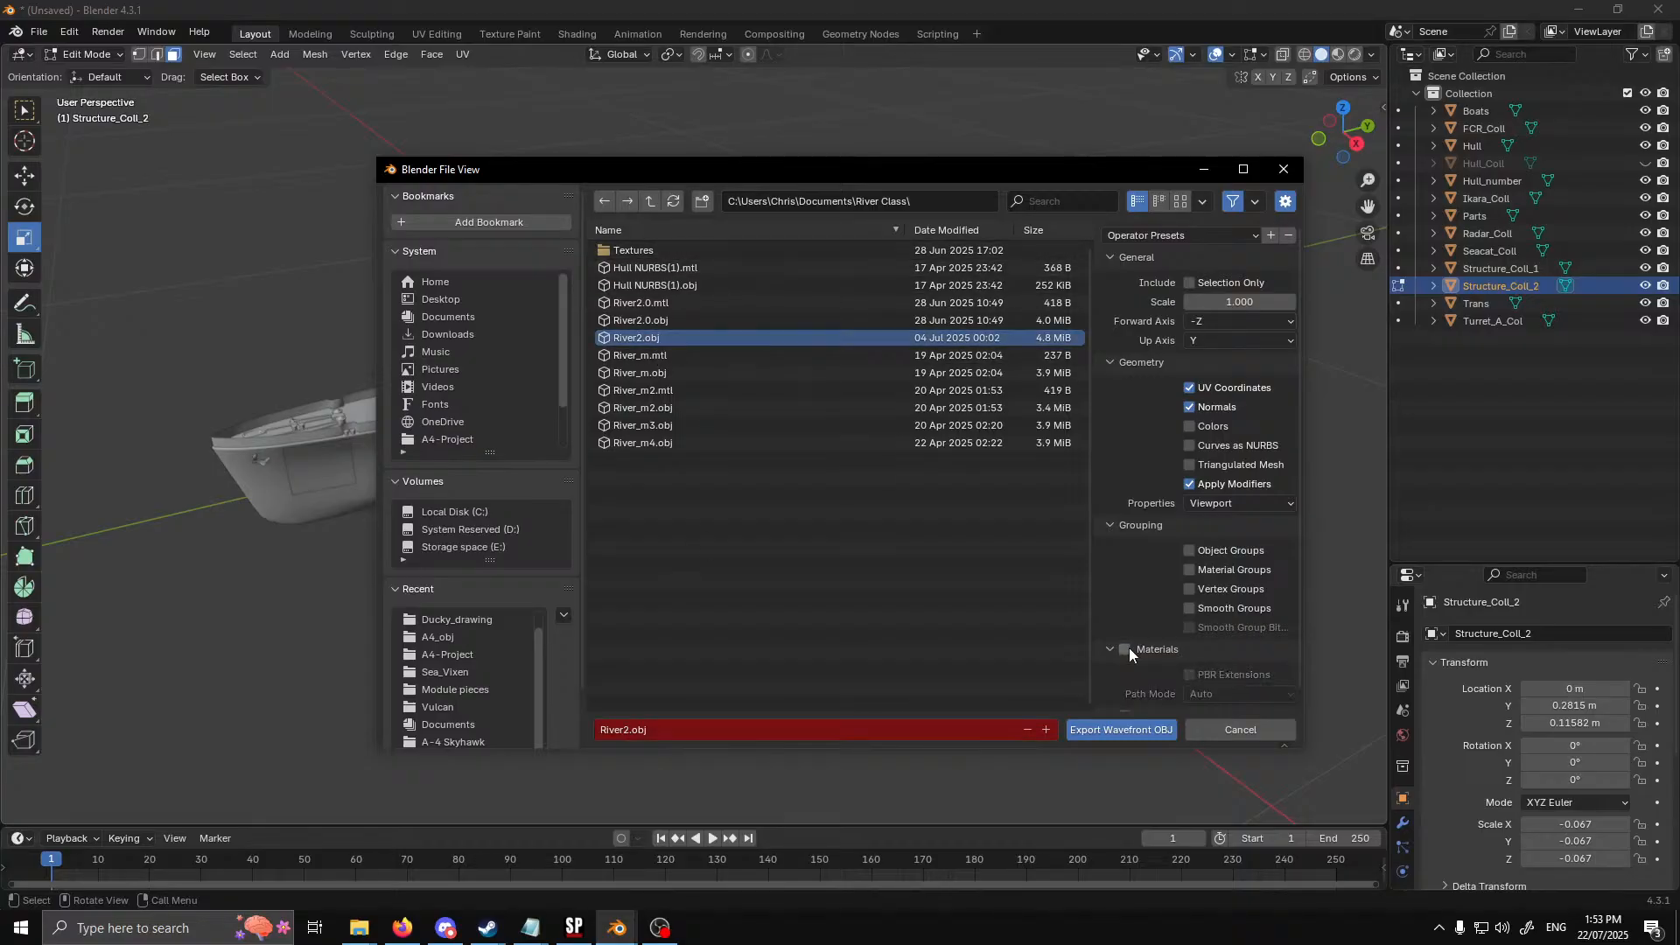
pyautogui.click(1153, 733)
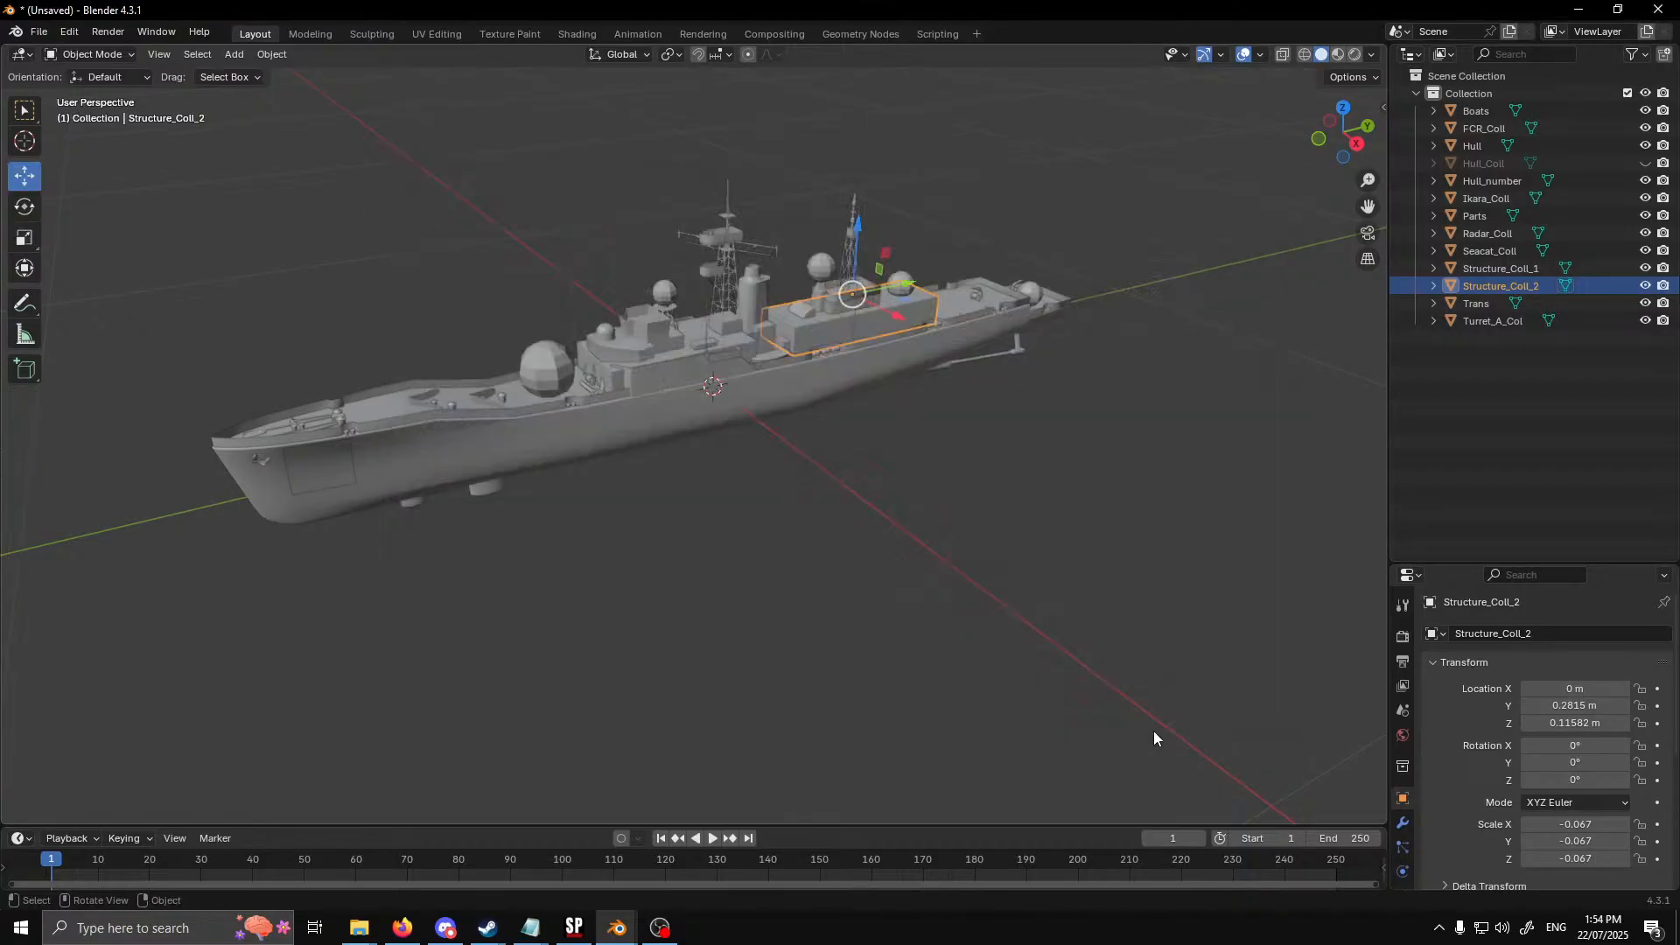
# Make the Hull_Coll object visible again and duplicate it in place
pyautogui.click(1645, 162)
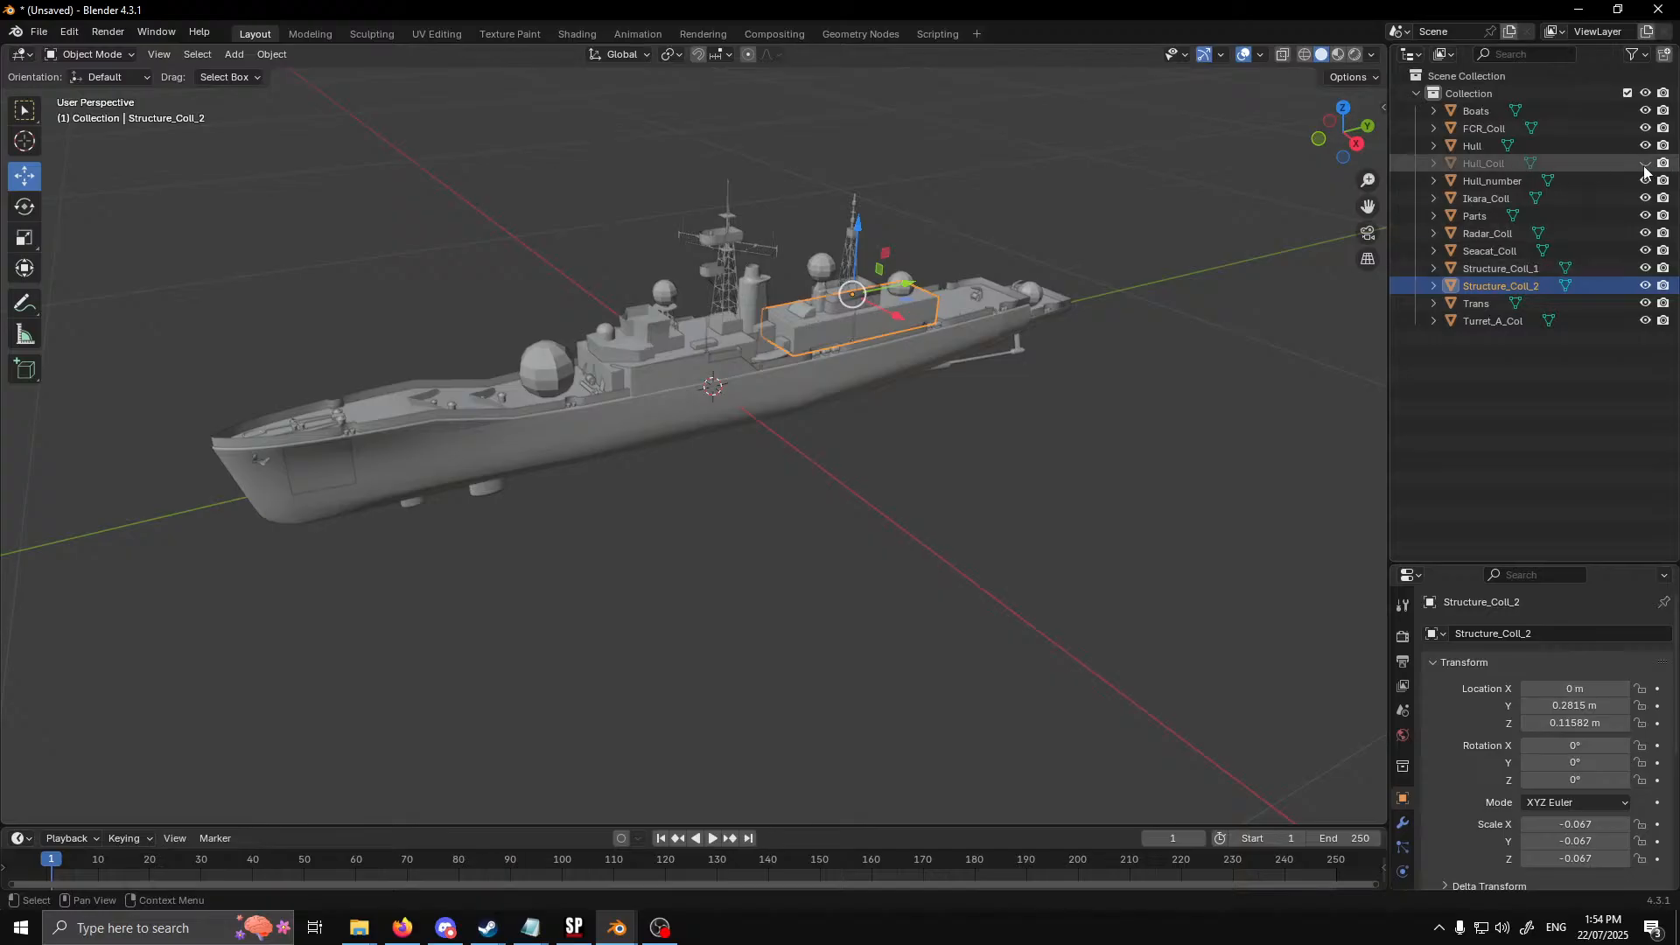
pyautogui.click(39, 32)
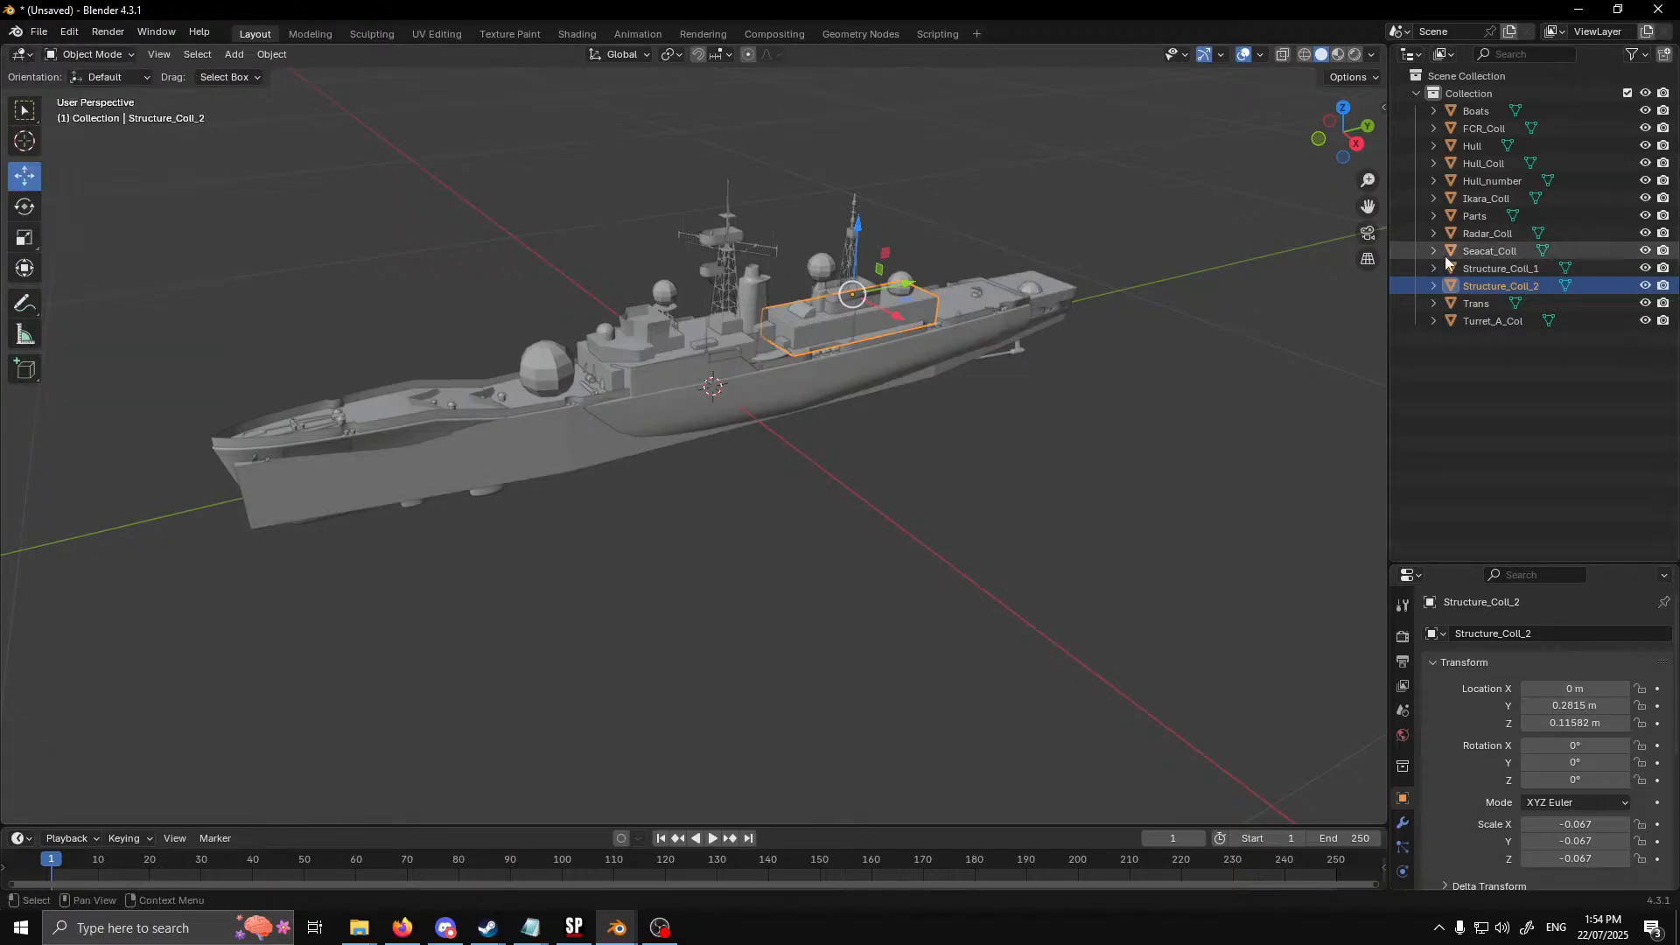
pyautogui.click(1498, 168)
pyautogui.doubleClick(1499, 168)
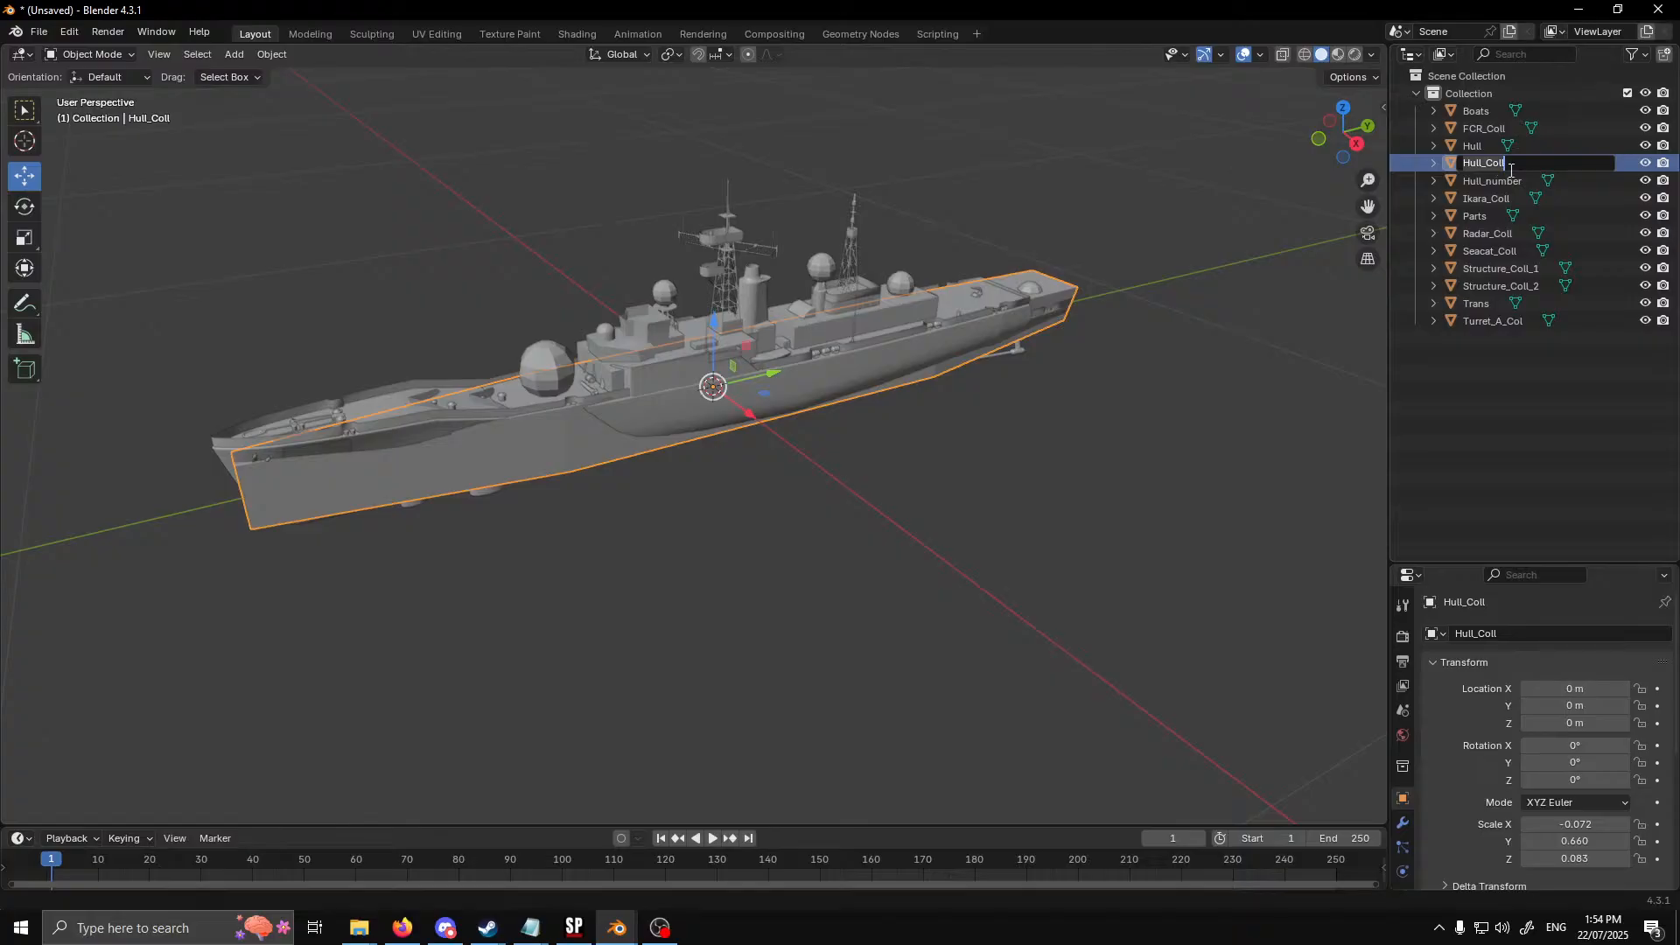
pyautogui.click(1514, 169)
pyautogui.press('Return')
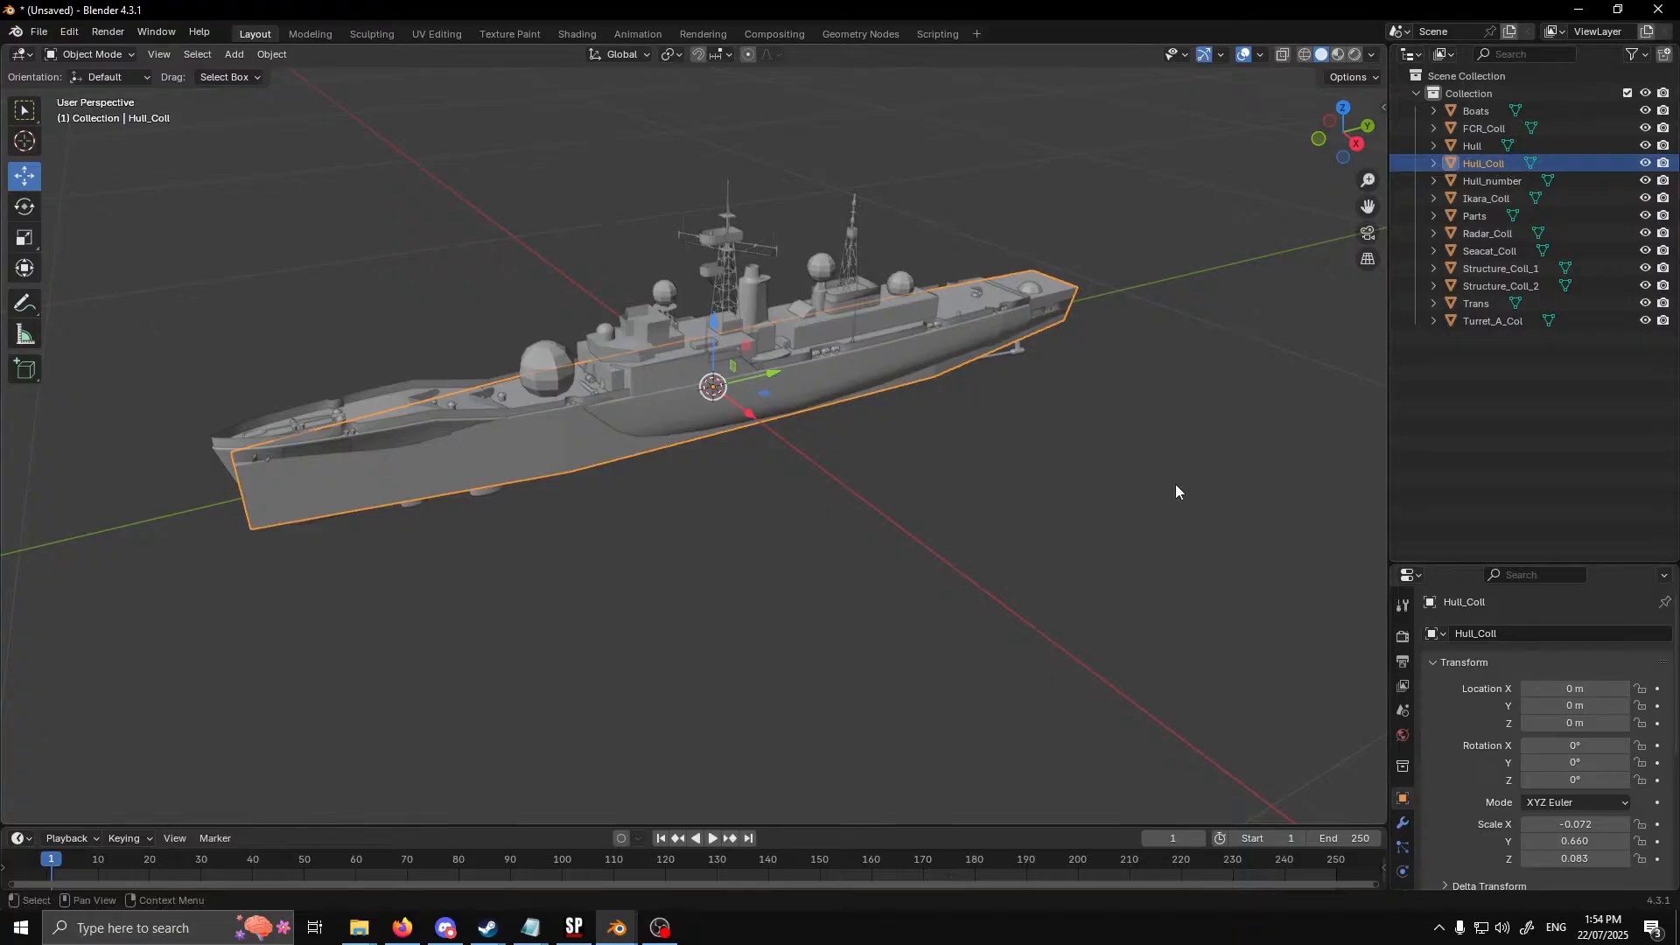
pyautogui.rightClick(377, 486)
pyautogui.click(376, 485)
pyautogui.rightClick(376, 485)
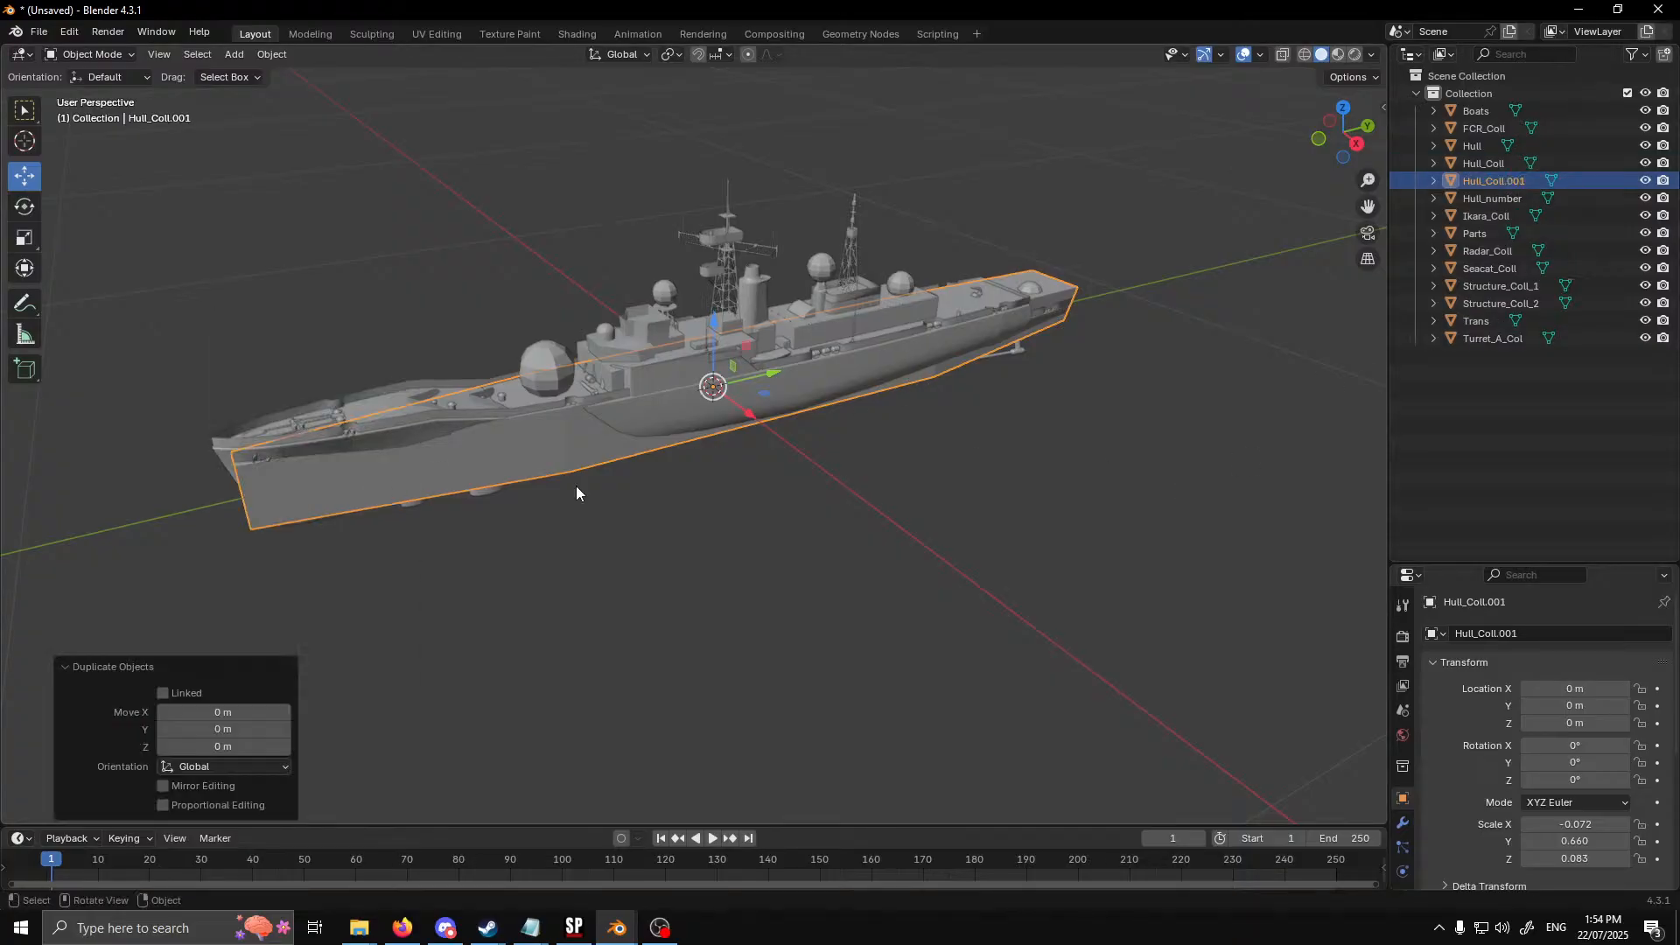
# Rename the duplicated hull collider as Hull2_Coll
pyautogui.doubleClick(1513, 182)
pyautogui.click(1505, 181)
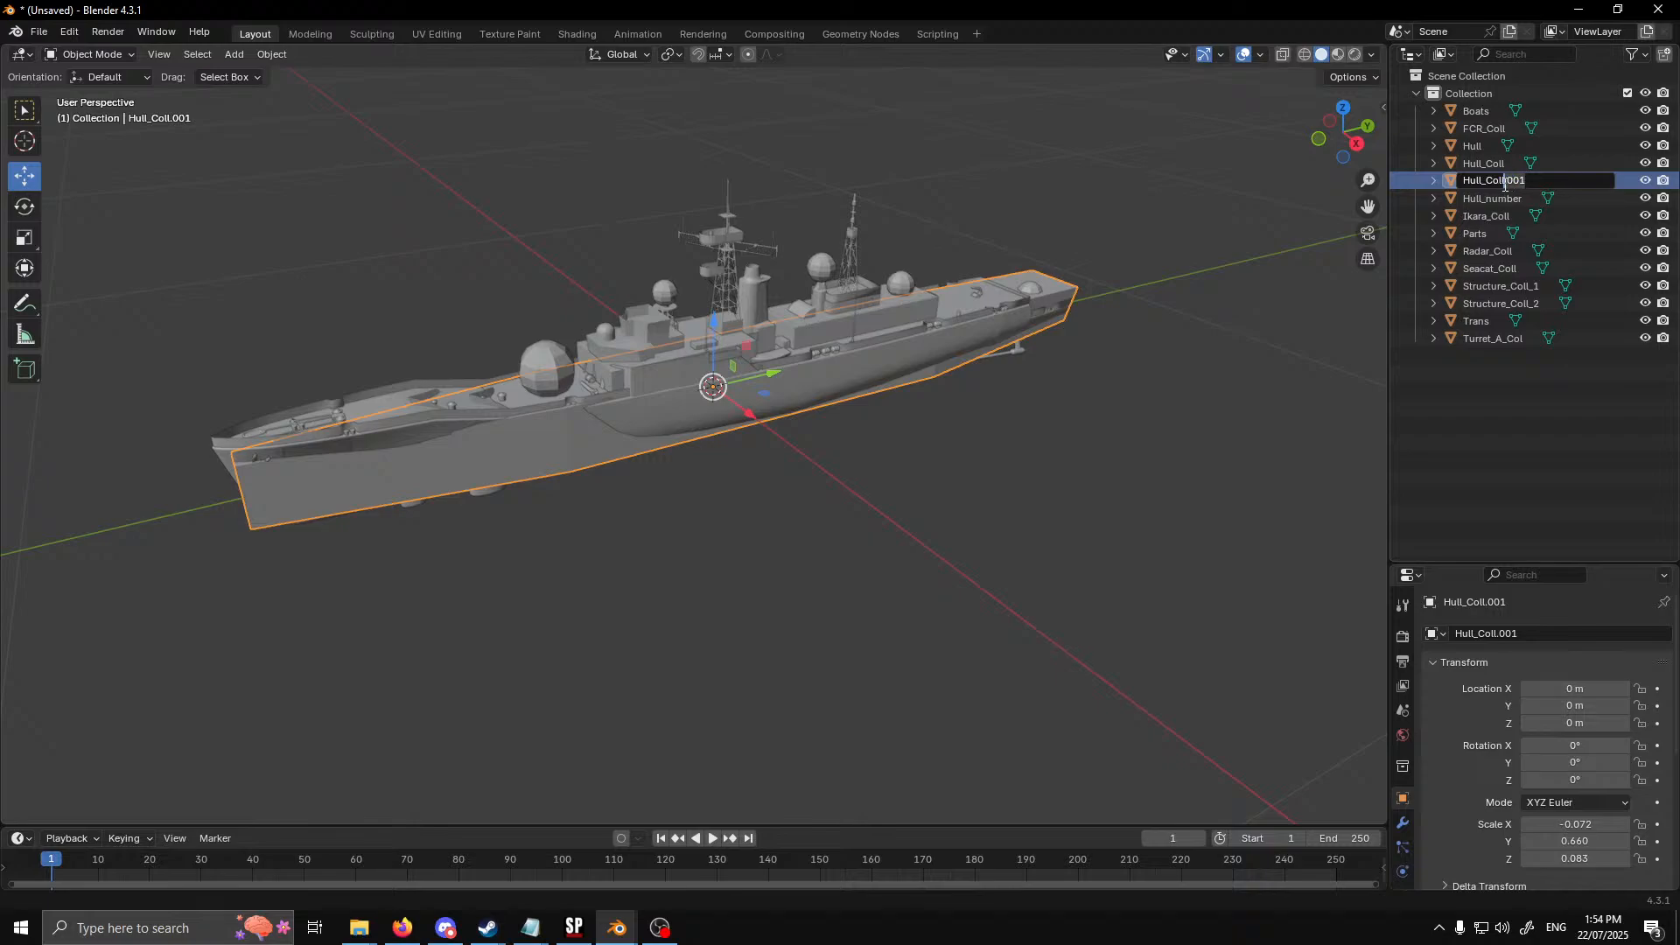
pyautogui.press('Delete')
pyautogui.click(1483, 180)
pyautogui.write('2')
pyautogui.press('Return')
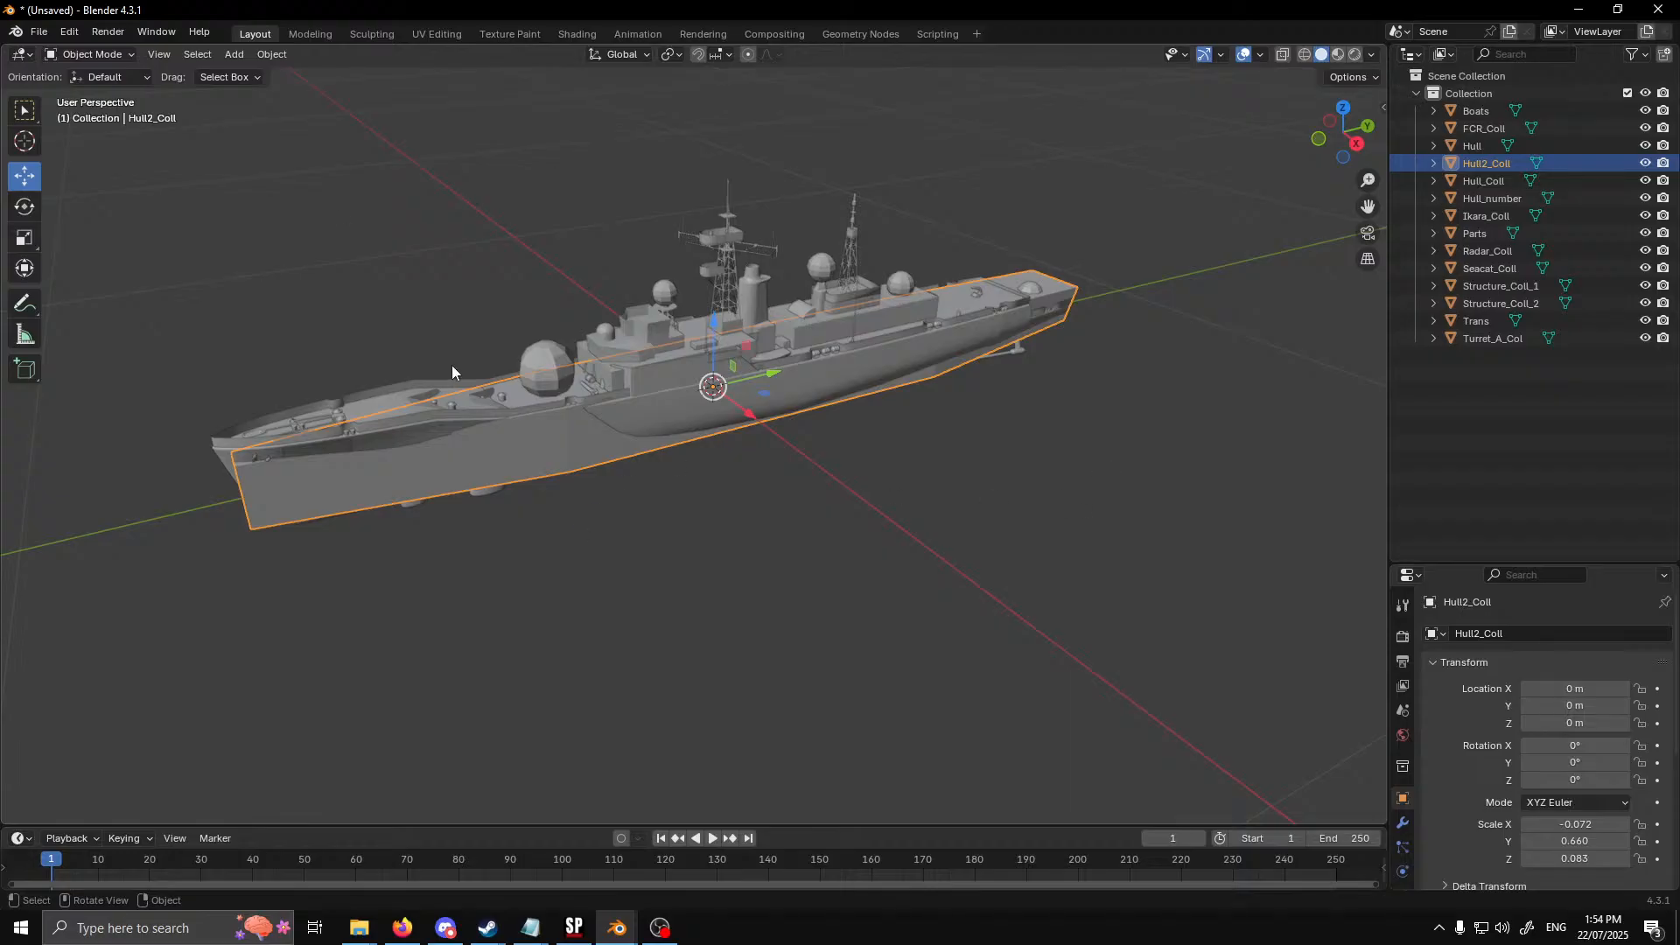
# Export the model with the added hull collider as Wavefront OBJ, overwriting River2.obj without materials
pyautogui.click(38, 31)
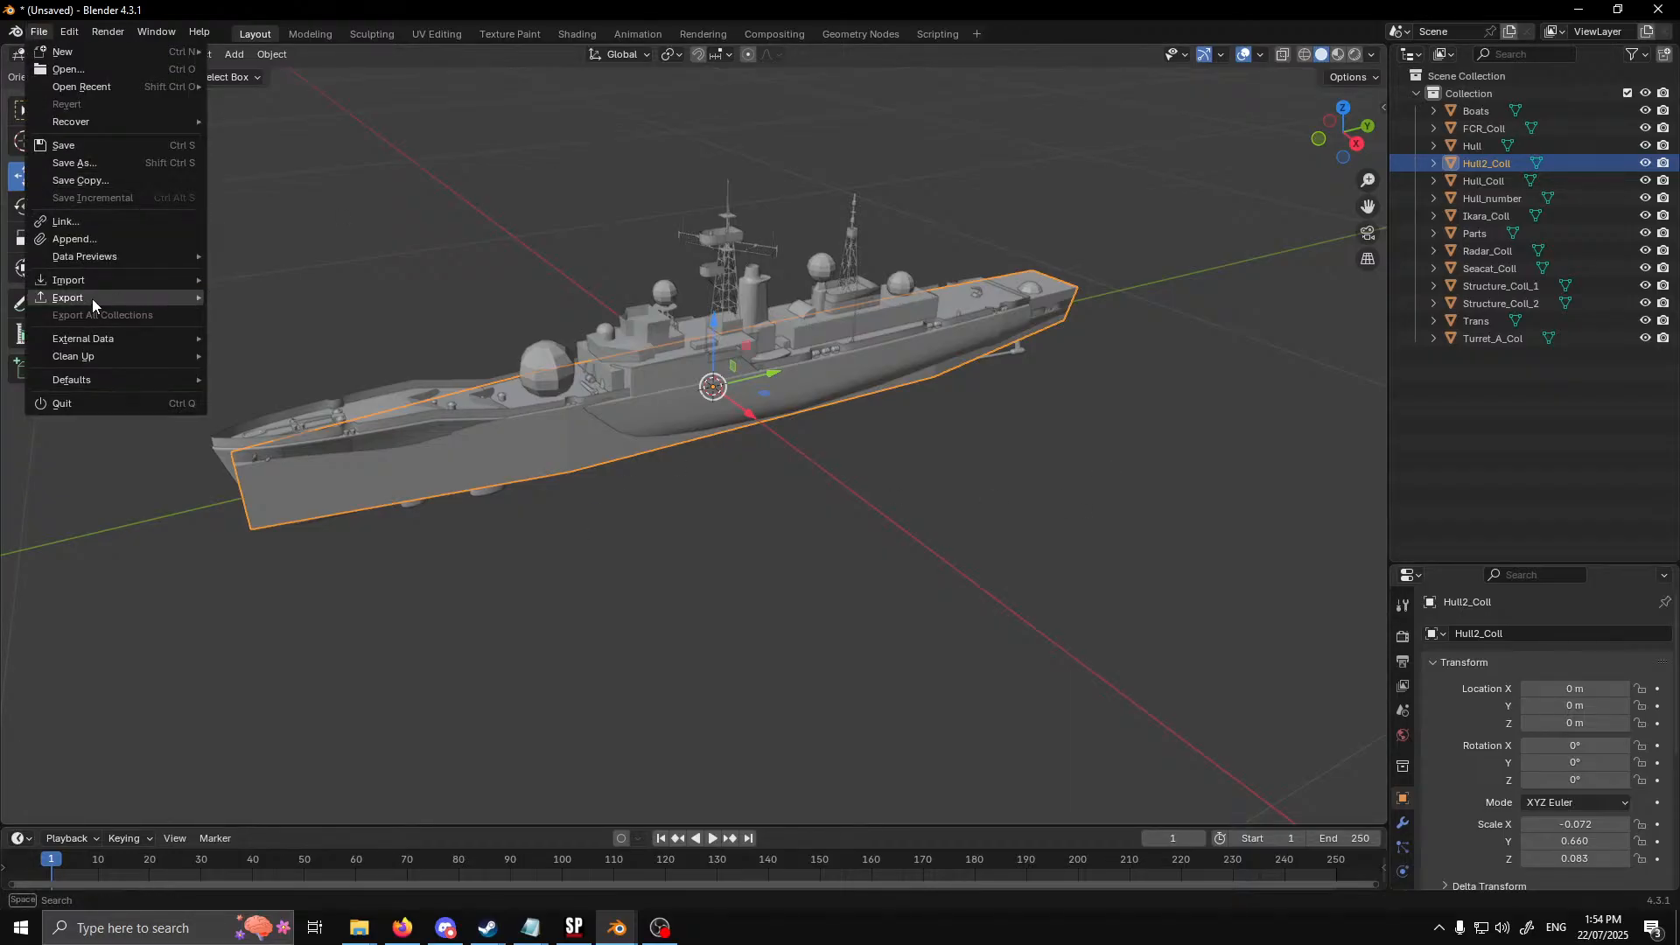
pyautogui.moveTo(92, 298)
pyautogui.click(323, 389)
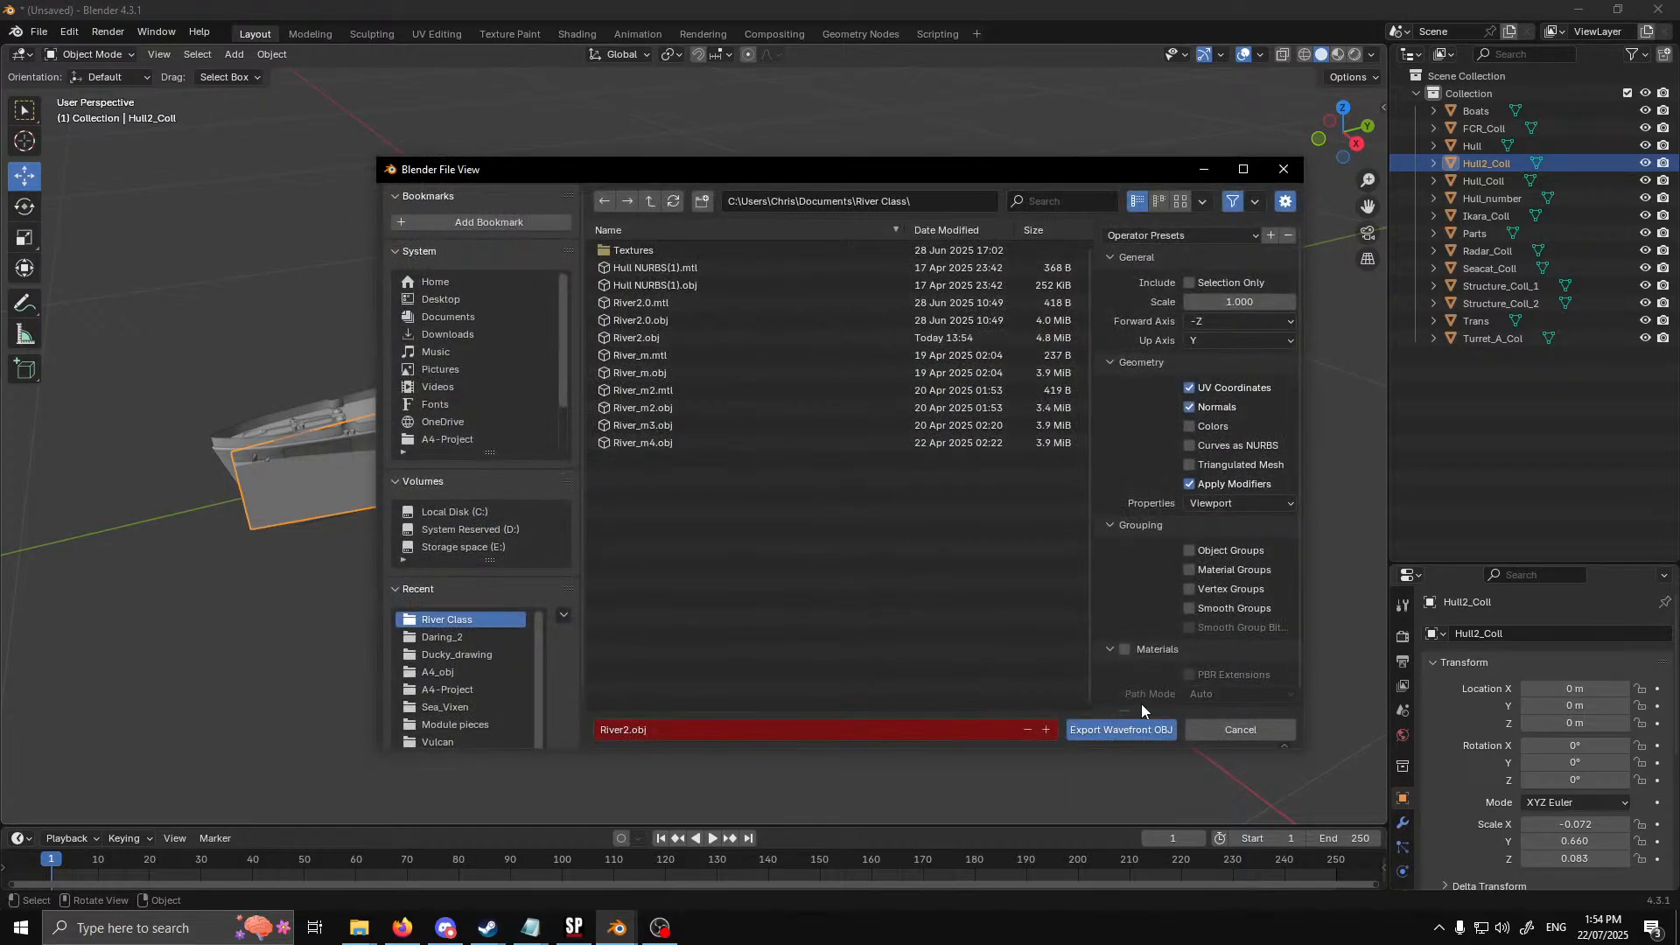
pyautogui.click(1138, 728)
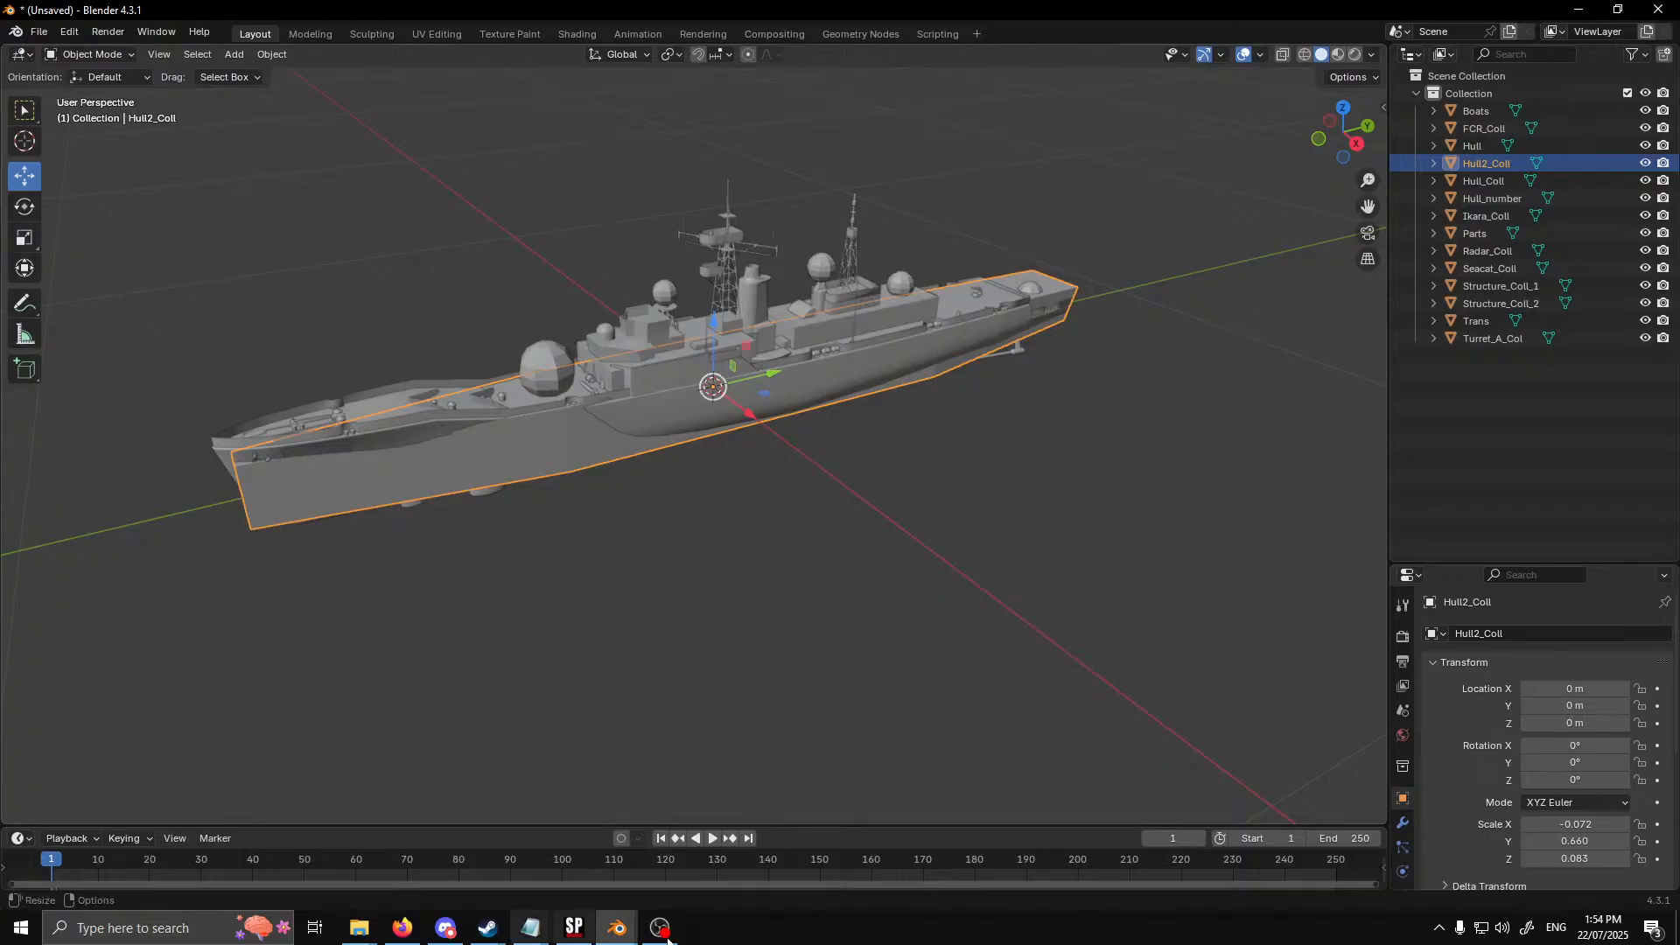
# Switch to File Explorer, open the River Class folder in Documents, and bring the River2 3D object over to the adjacent screen
pyautogui.moveTo(368, 930)
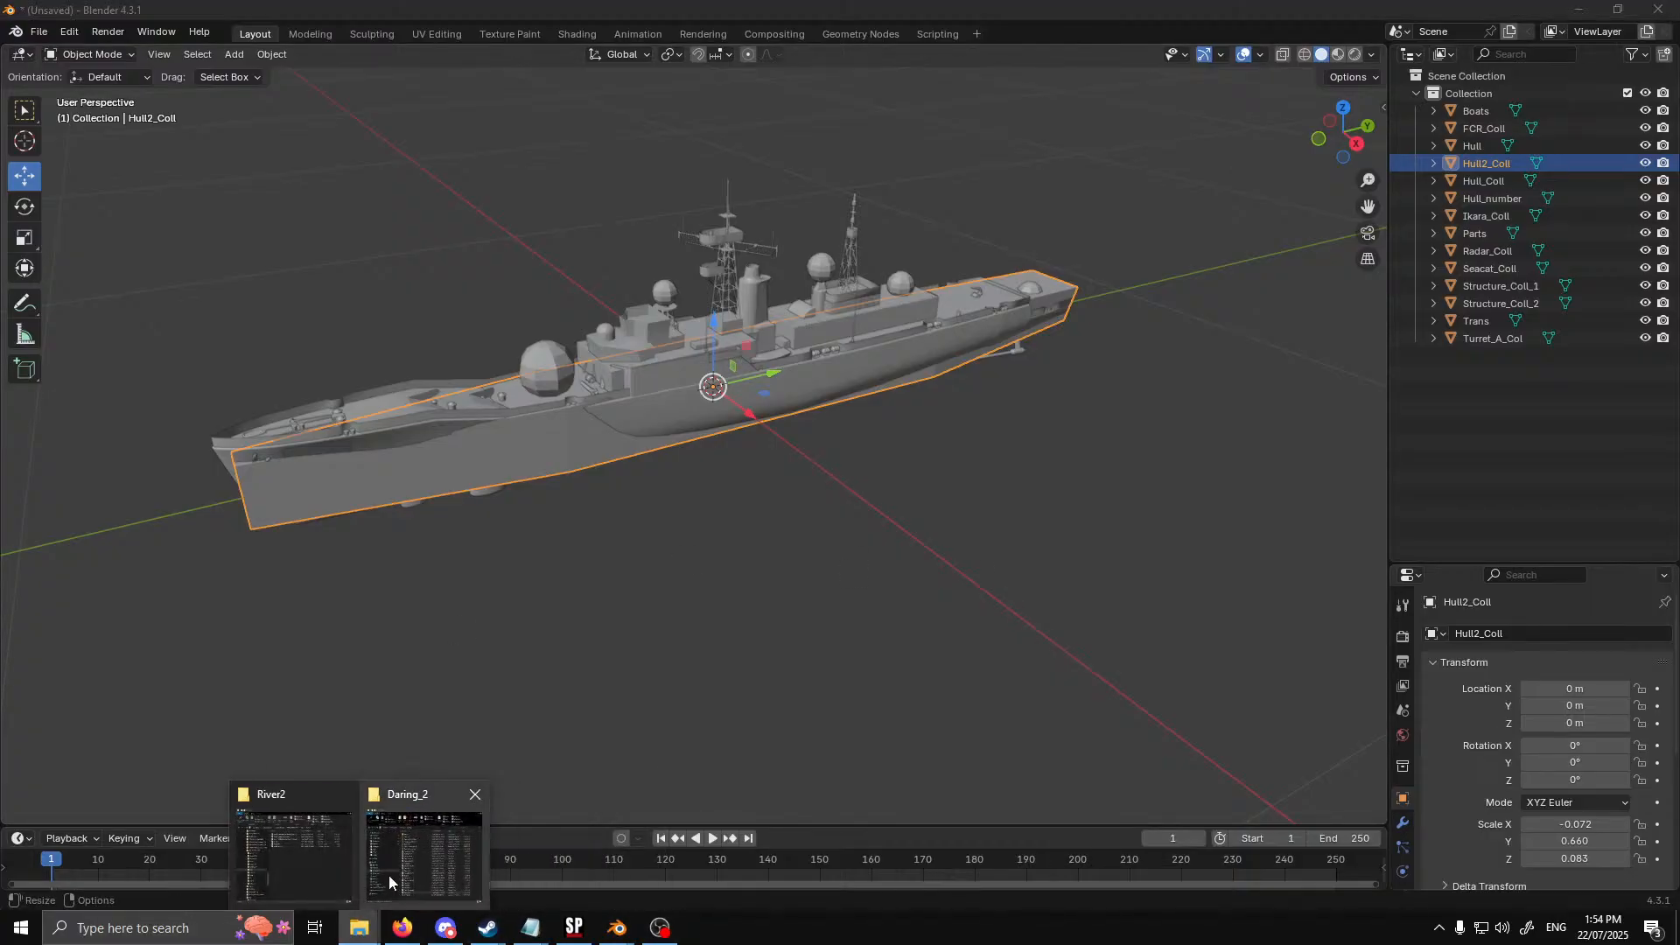
pyautogui.click(409, 866)
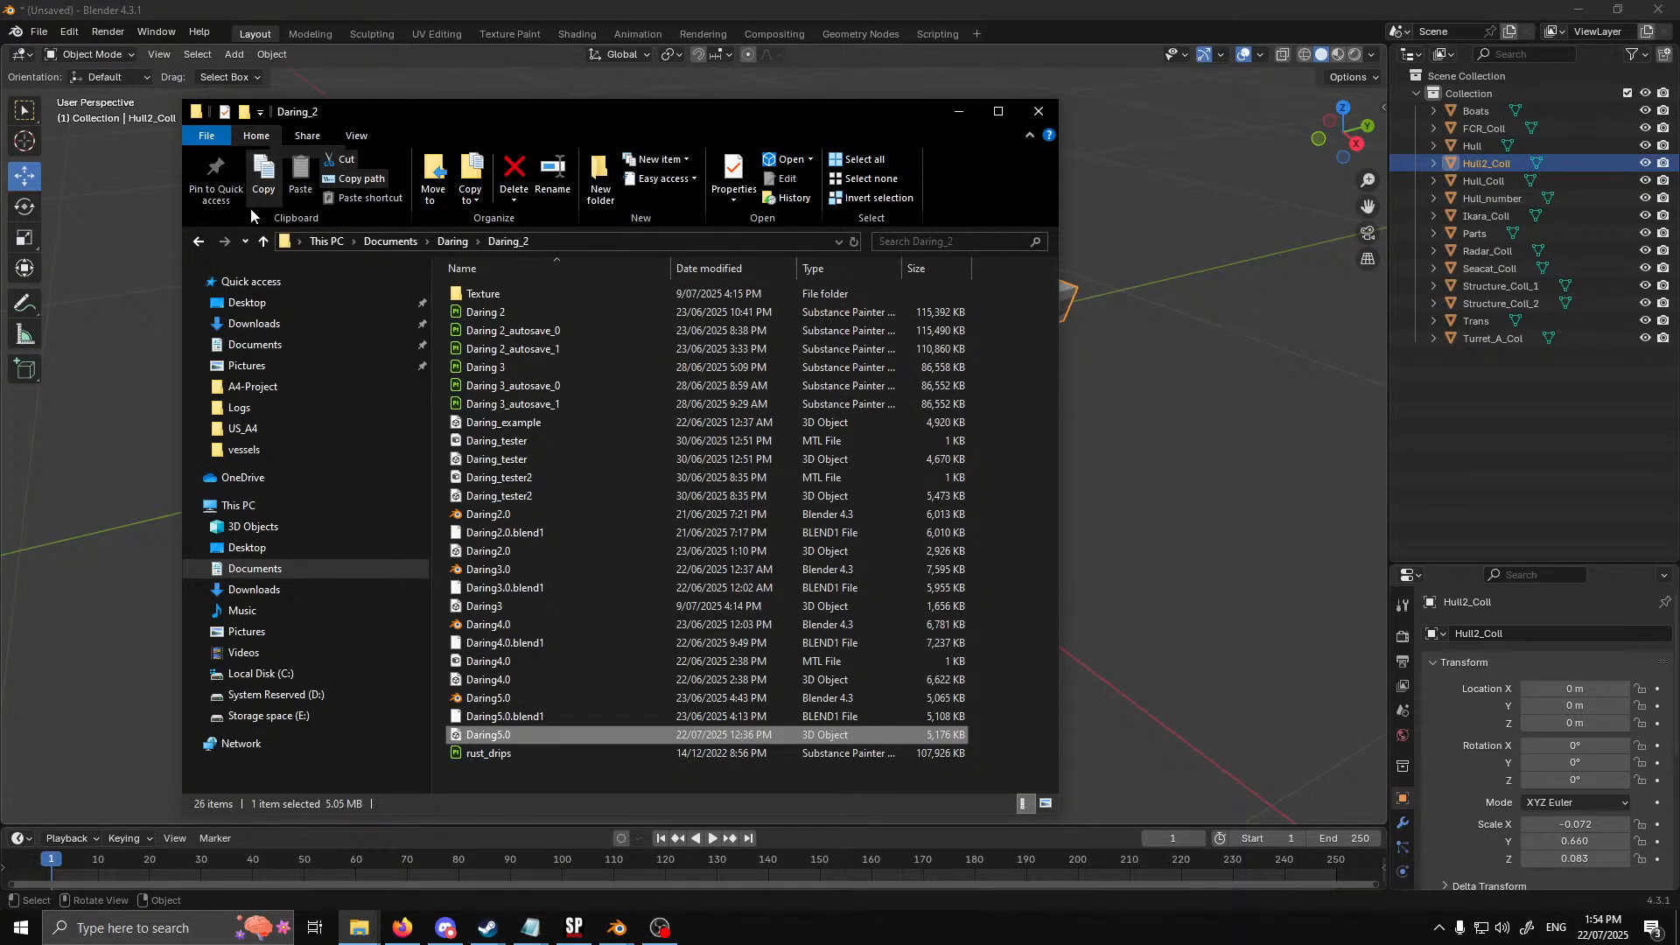
pyautogui.click(264, 242)
pyautogui.click(263, 242)
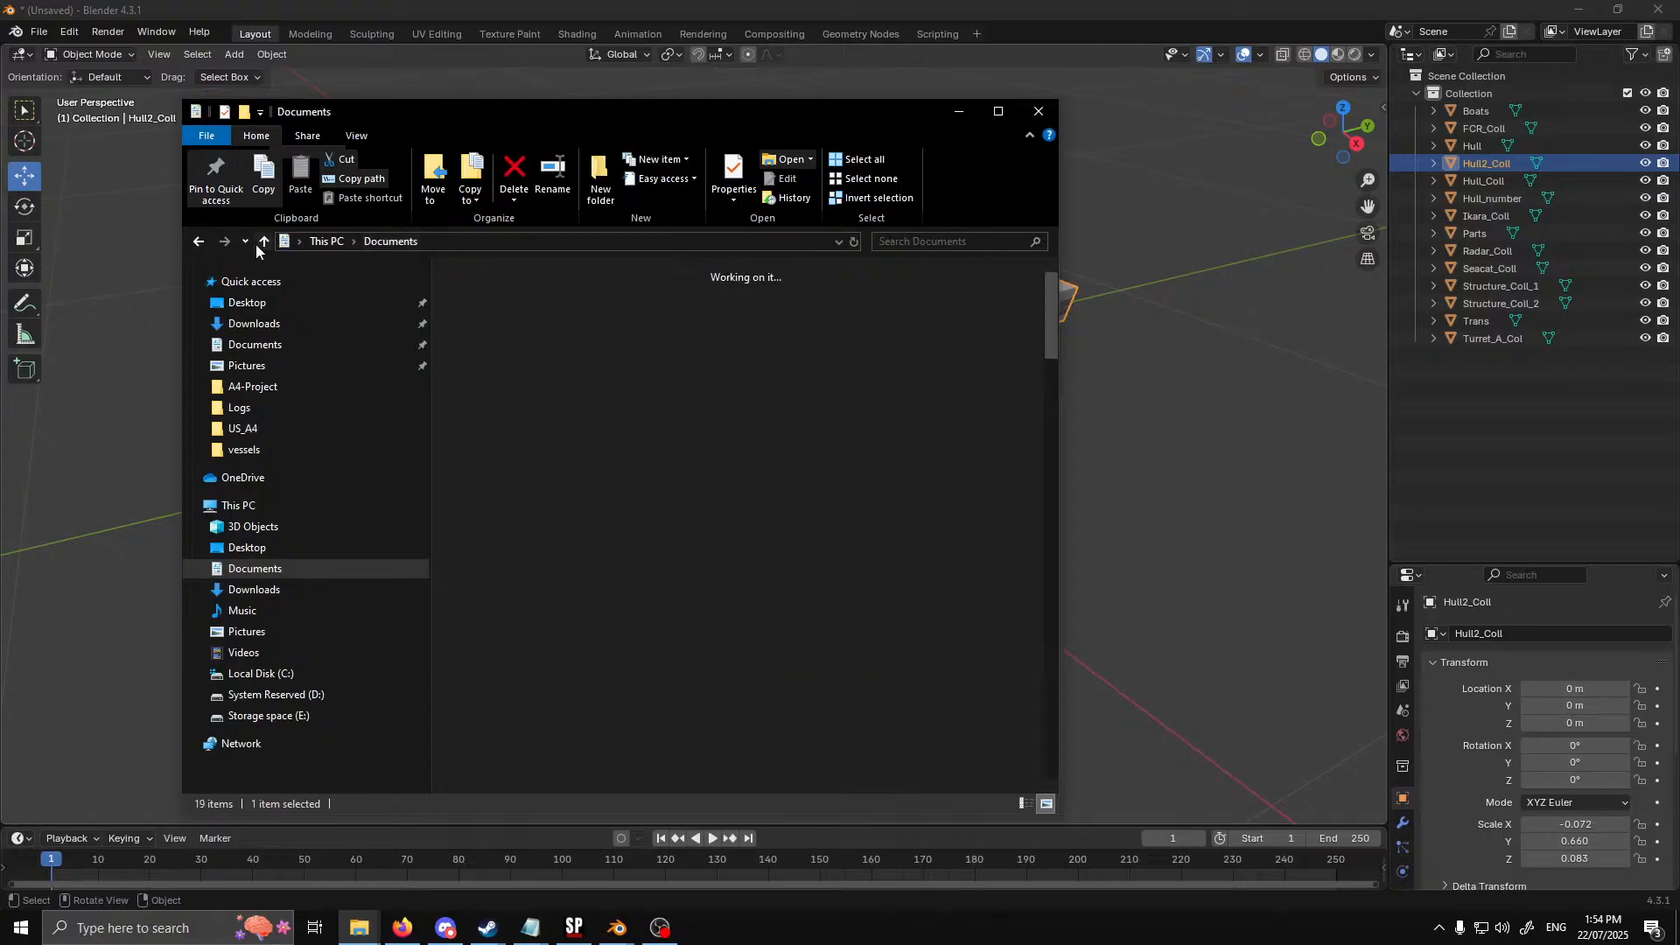
pyautogui.scroll(-5, 501, 354)
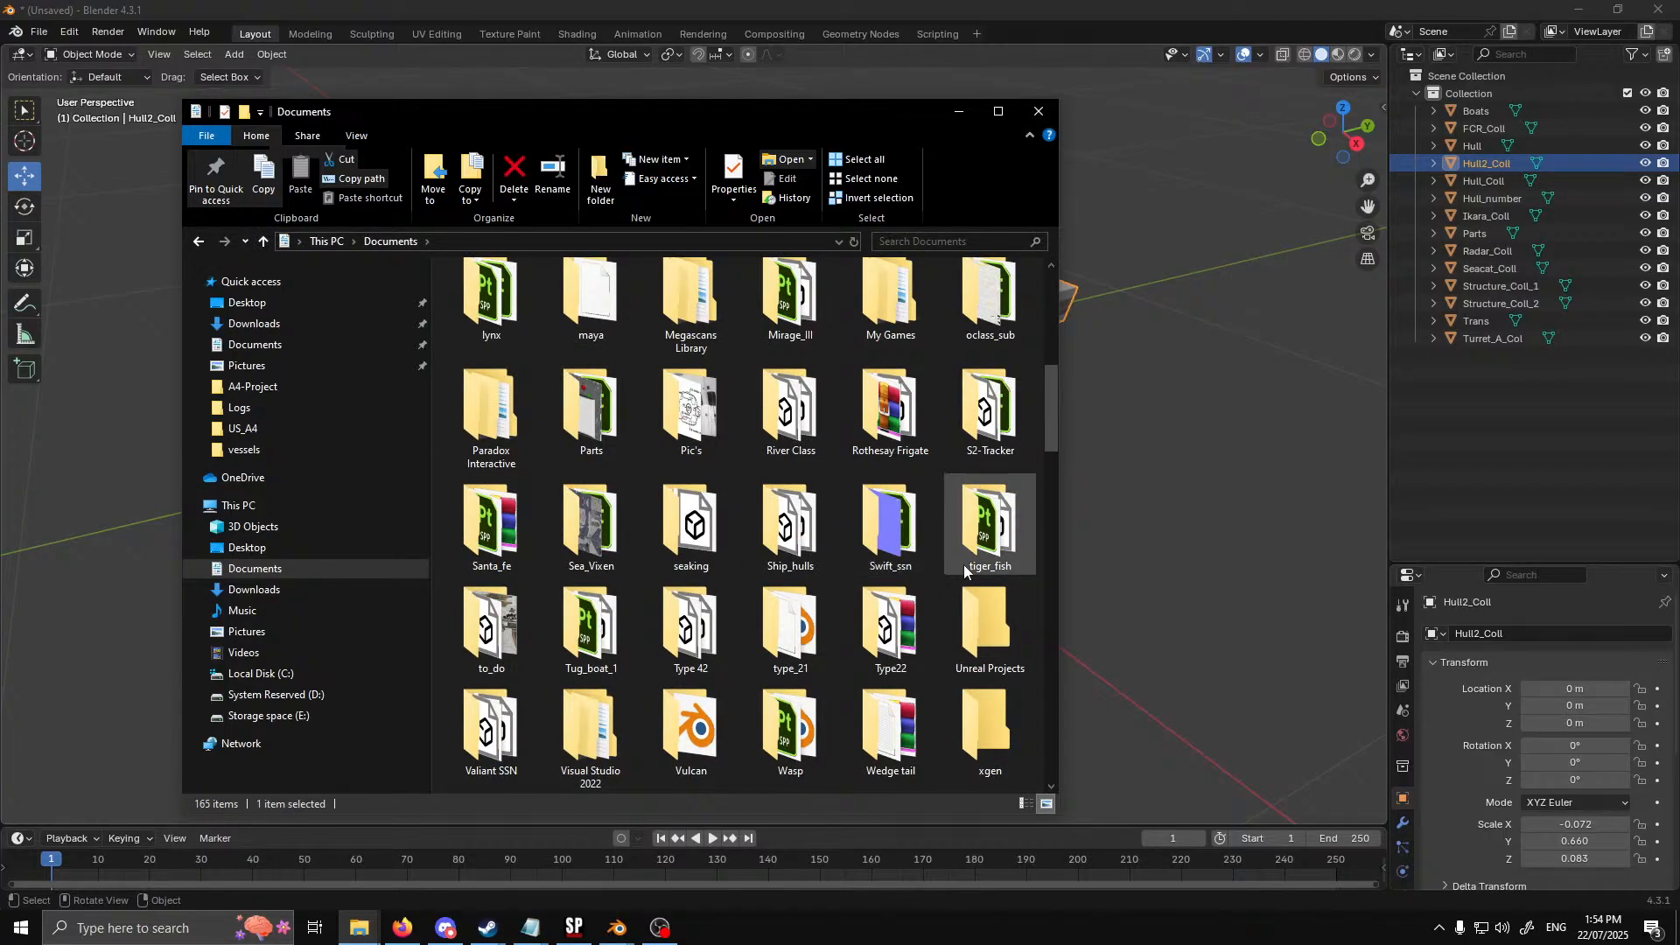
pyautogui.scroll(-3, 942, 542)
pyautogui.scroll(2, 942, 543)
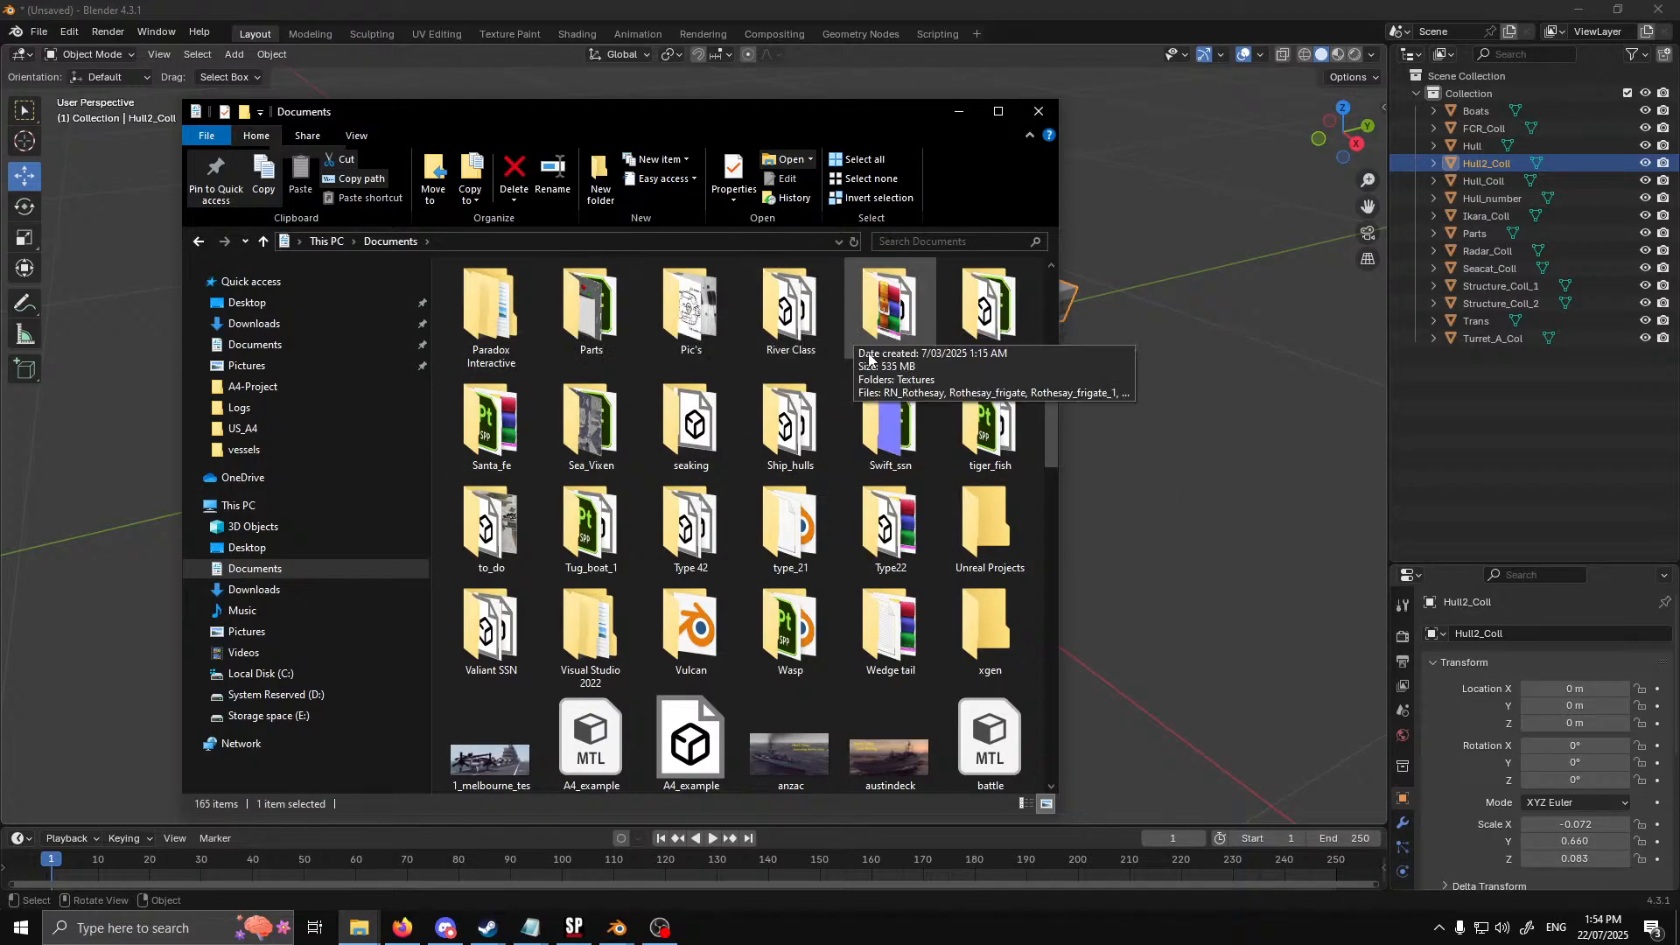
pyautogui.doubleClick(790, 302)
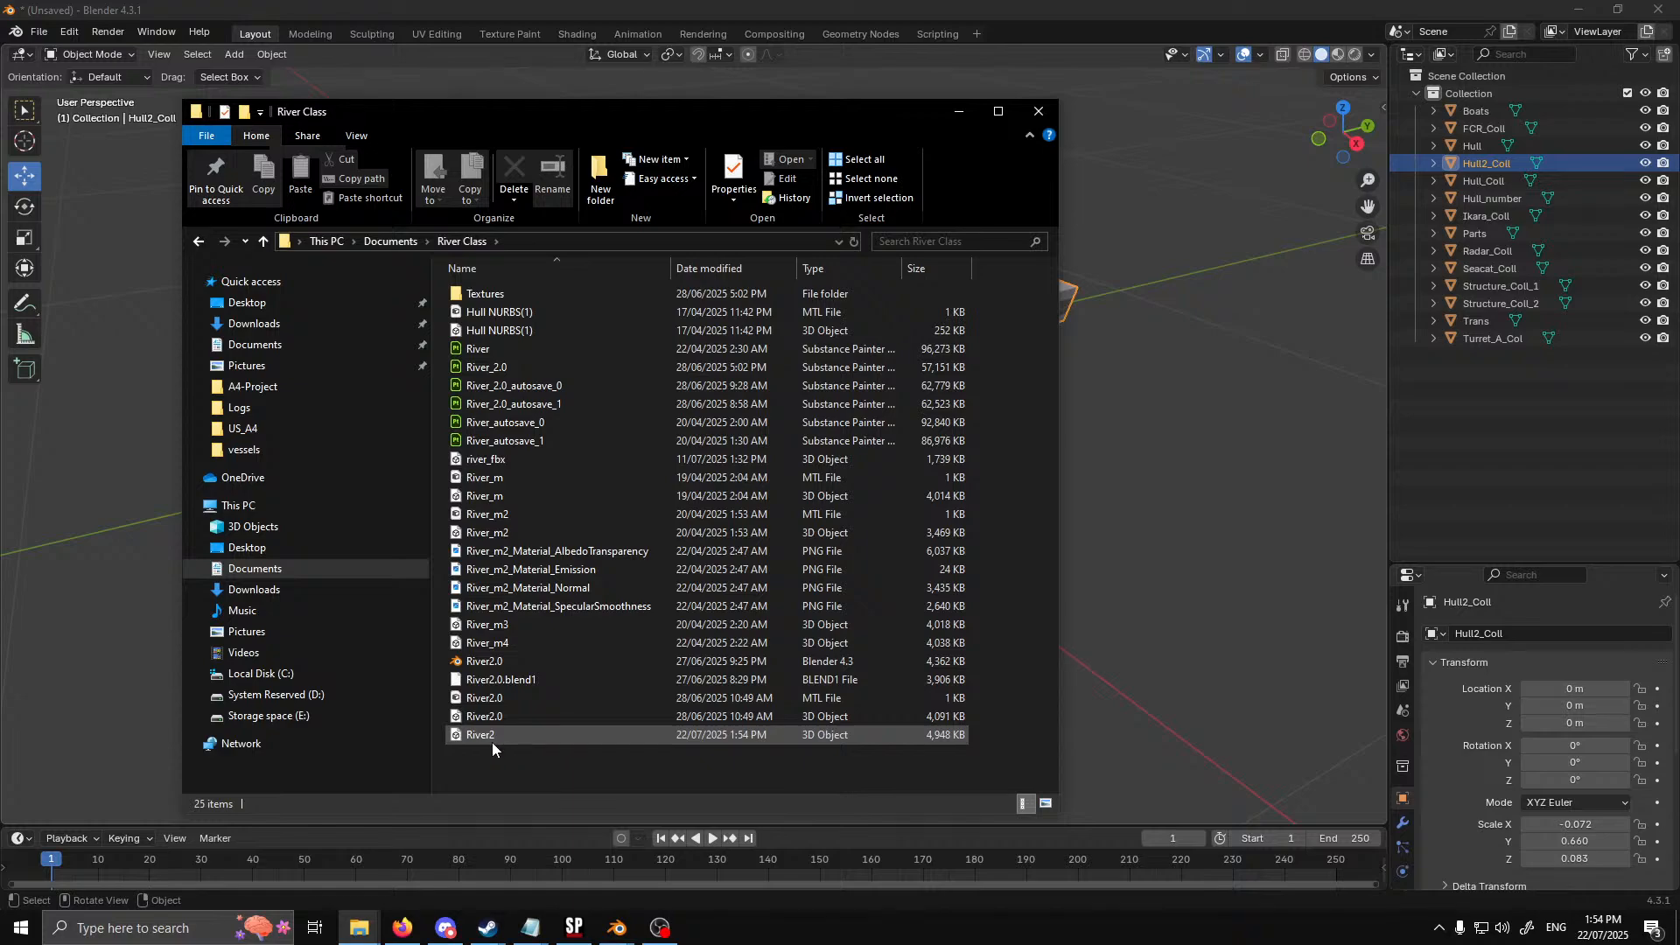
pyautogui.moveTo(490, 740); pyautogui.dragTo(1679, 770)
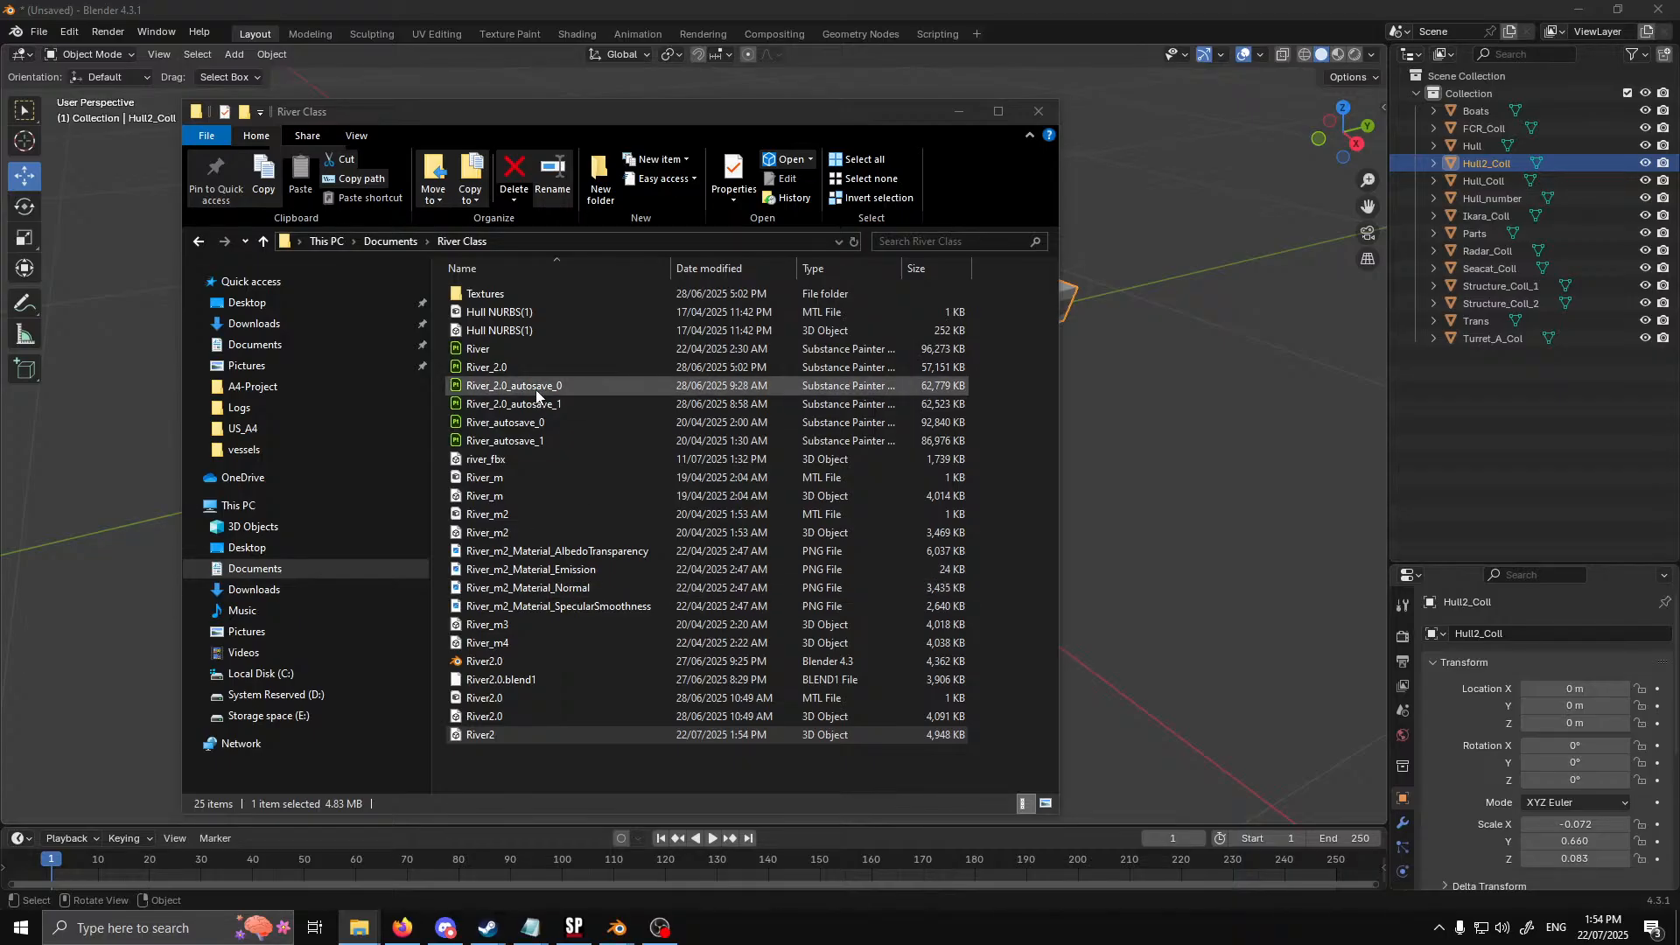
# Check the file size of the River2.0_Material_AlbedoTransparency texture in the Textures folder, and return to the River Class folder
pyautogui.click(543, 350)
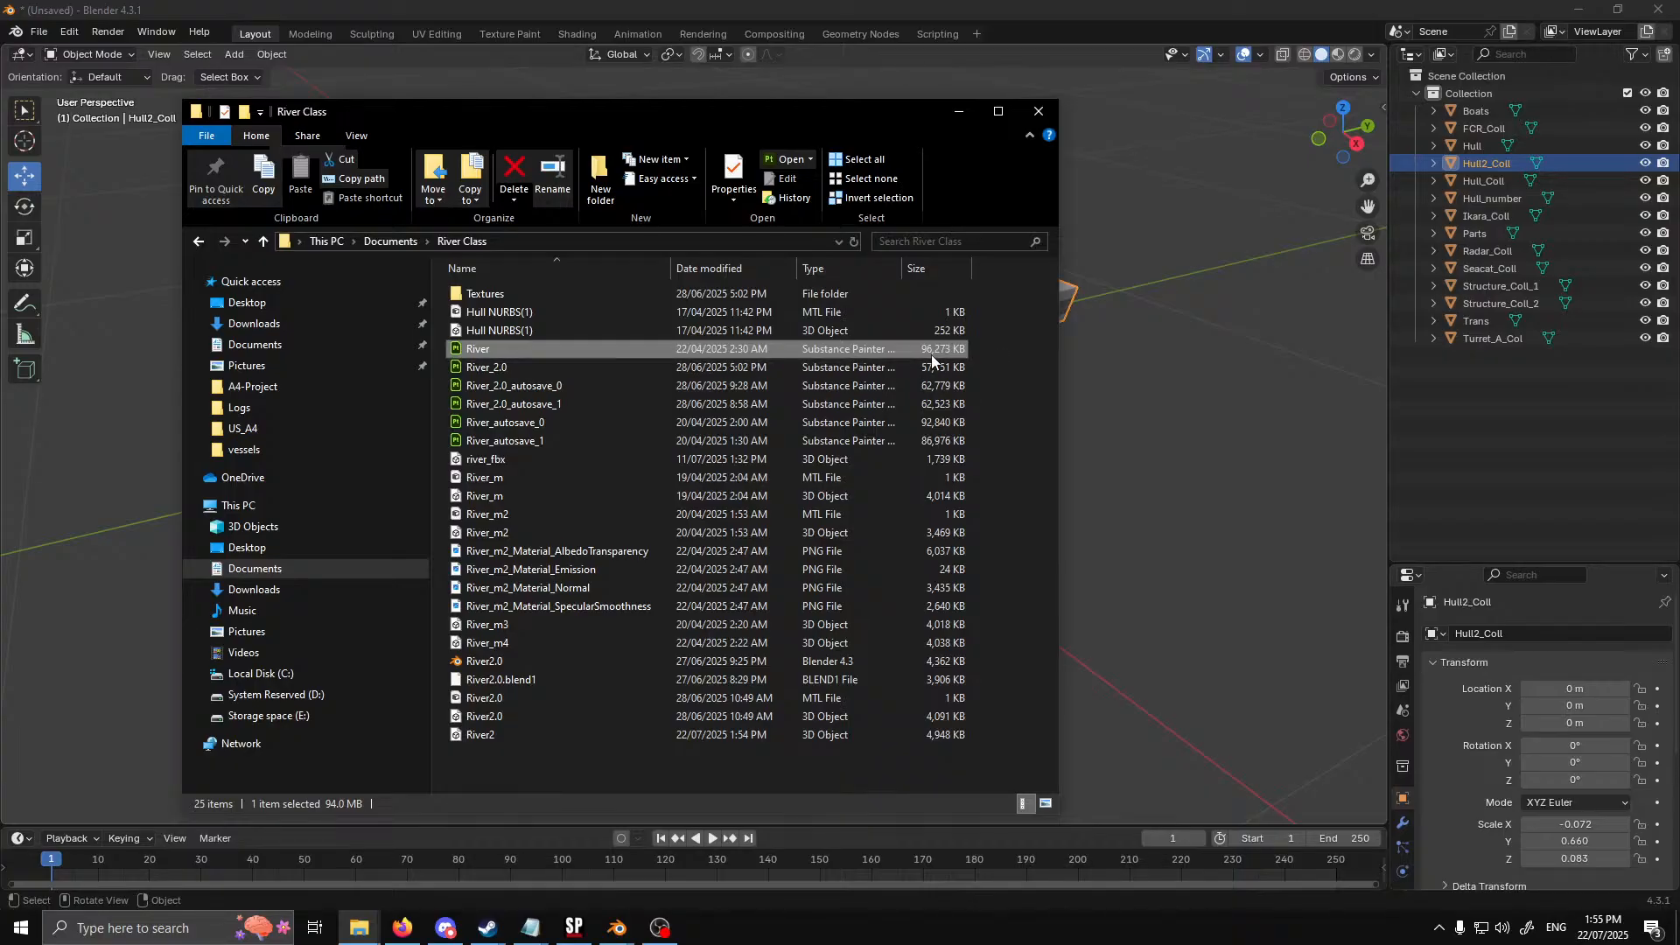
pyautogui.doubleClick(559, 294)
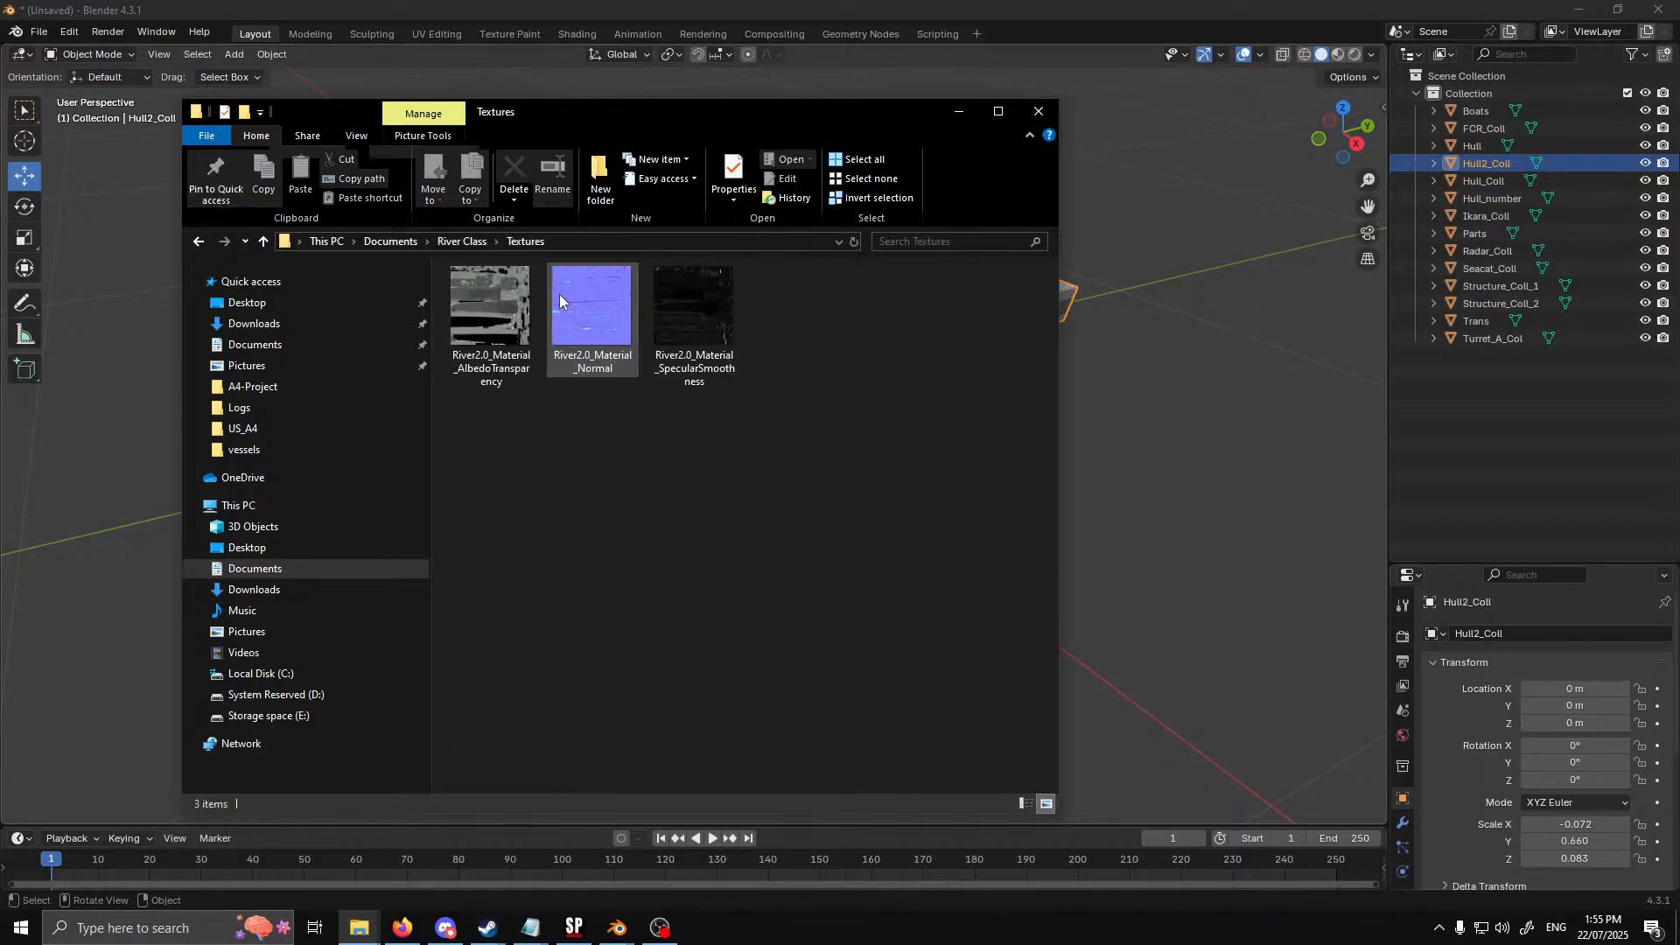
pyautogui.rightClick(471, 306)
pyautogui.click(581, 881)
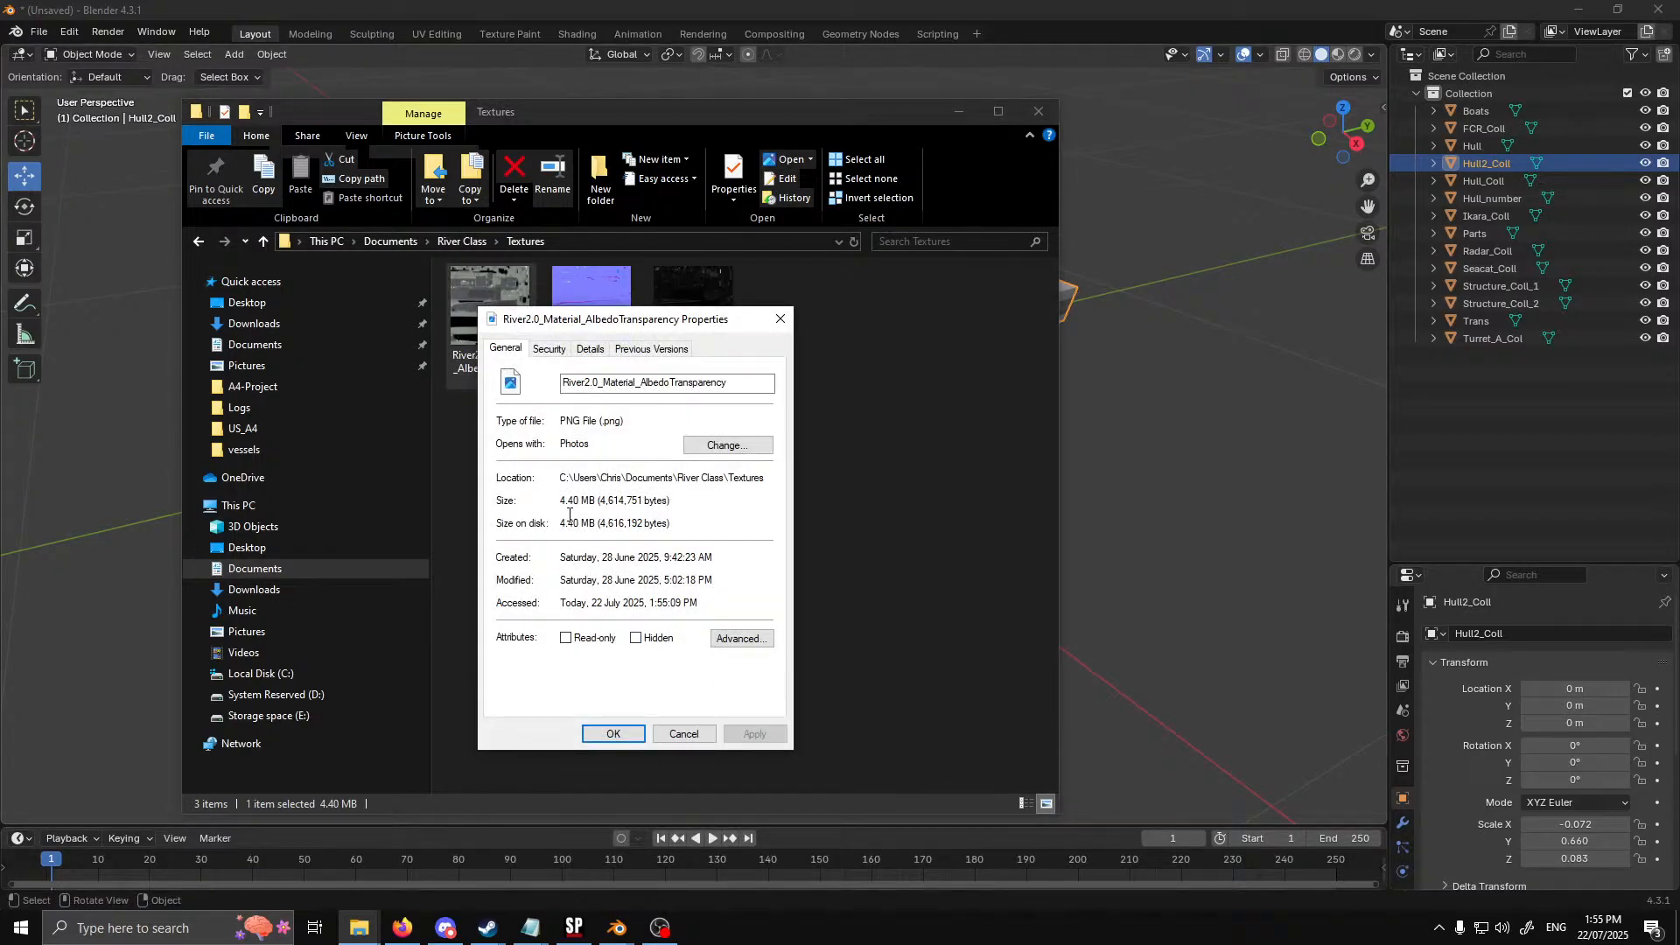
pyautogui.click(682, 733)
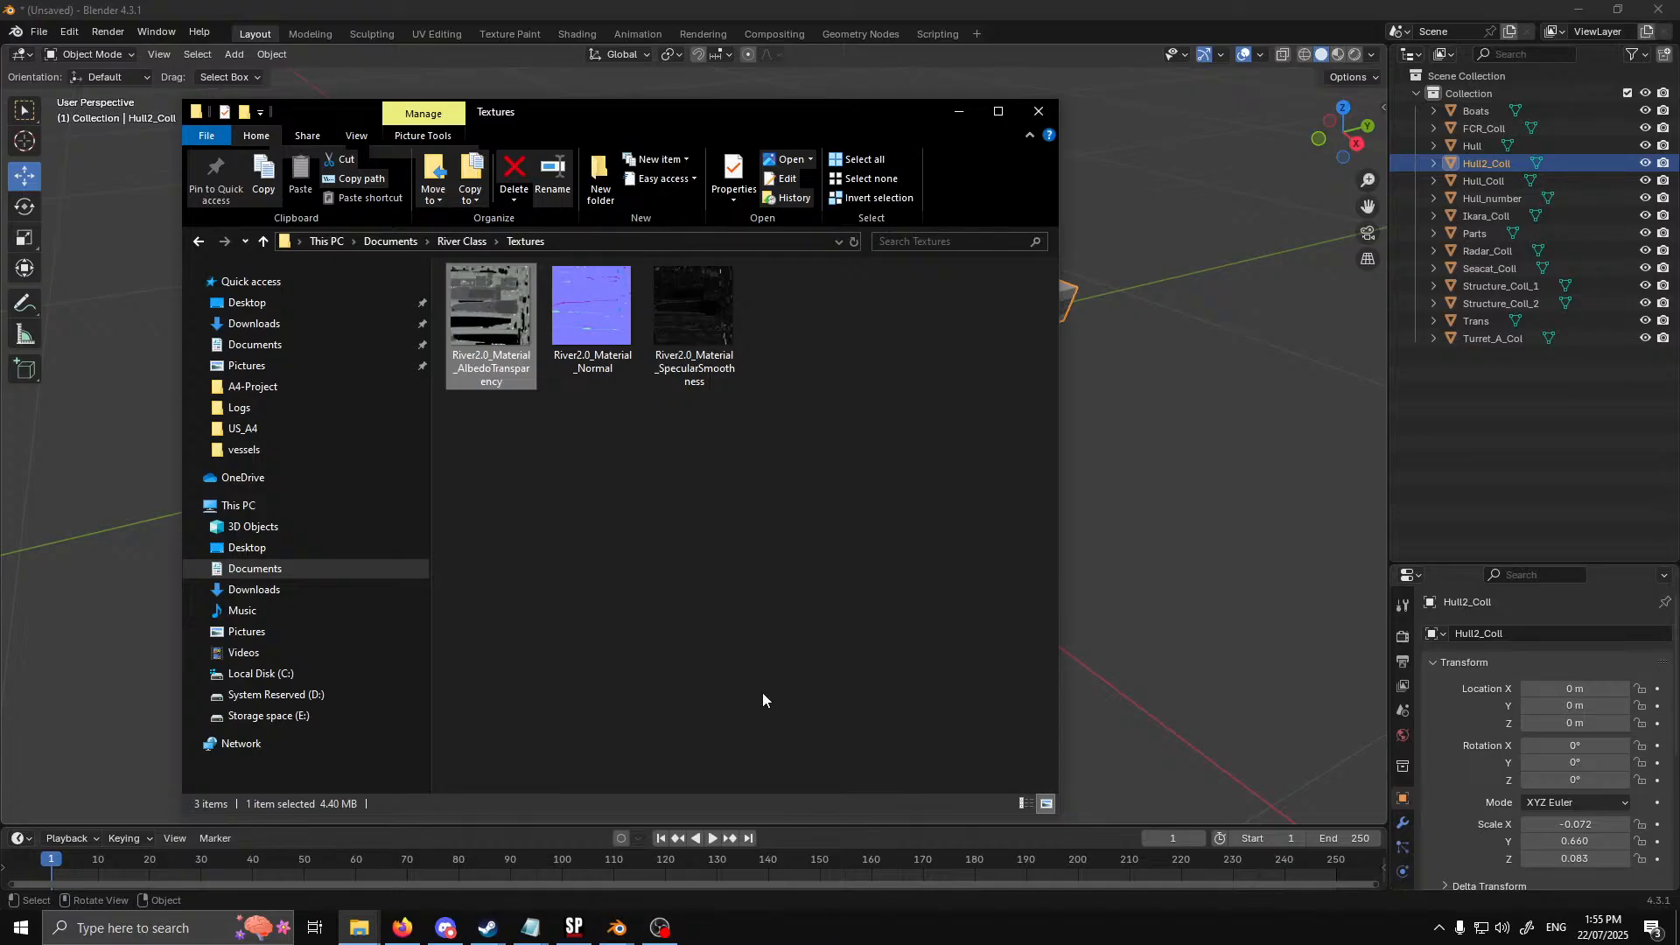
pyautogui.click(262, 242)
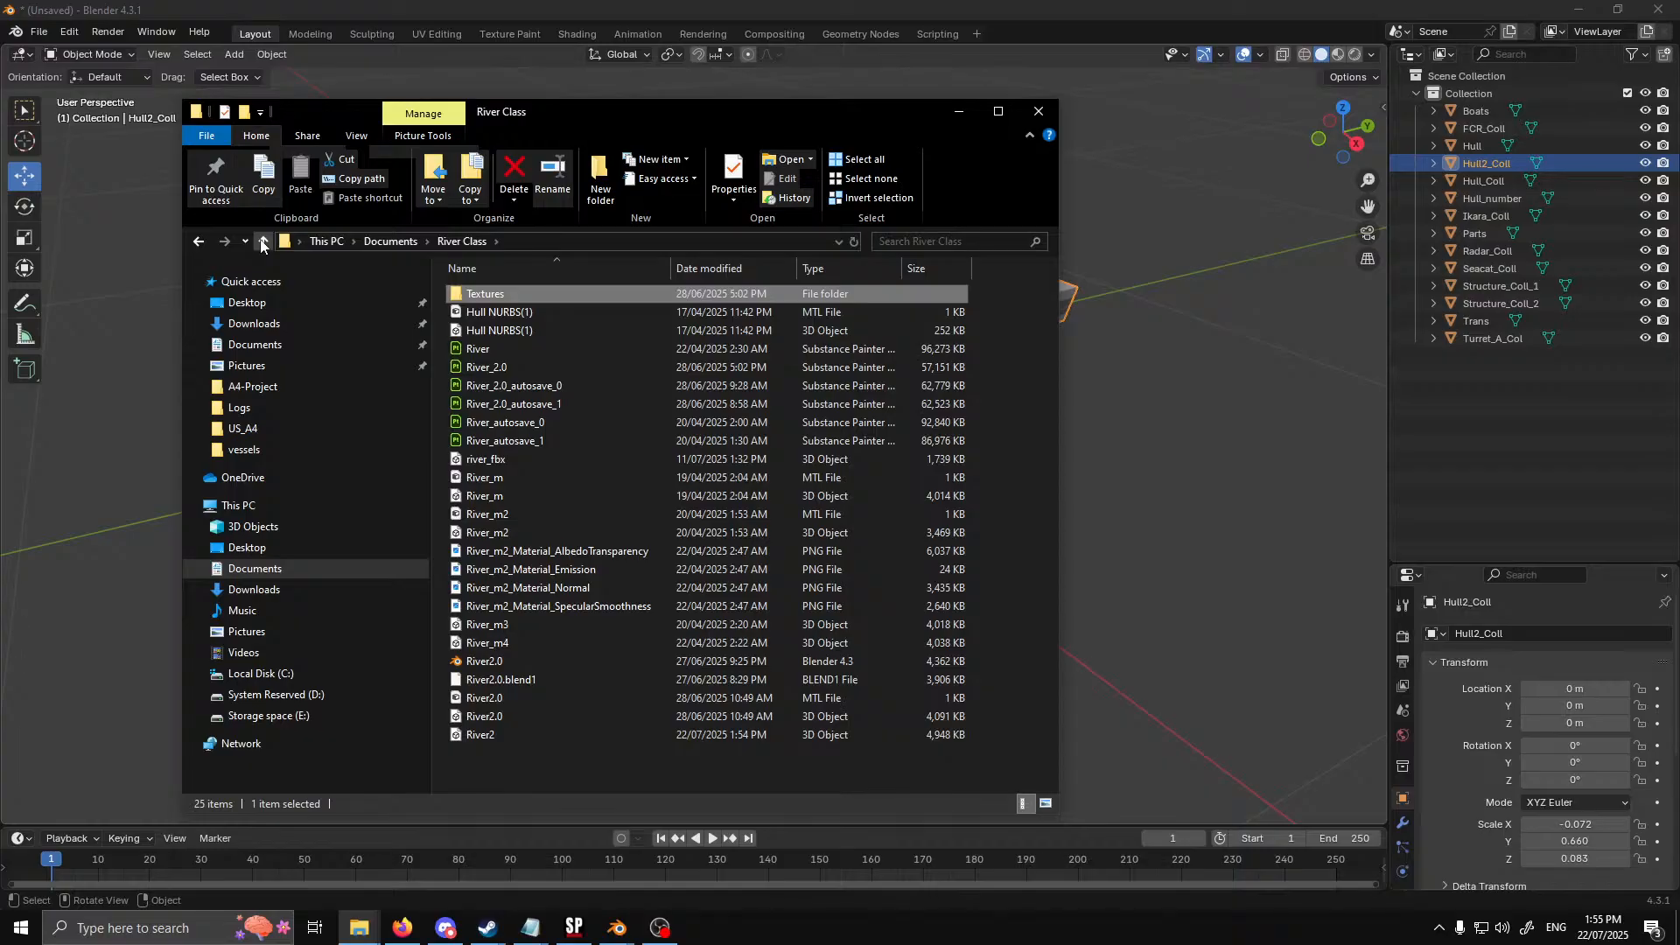
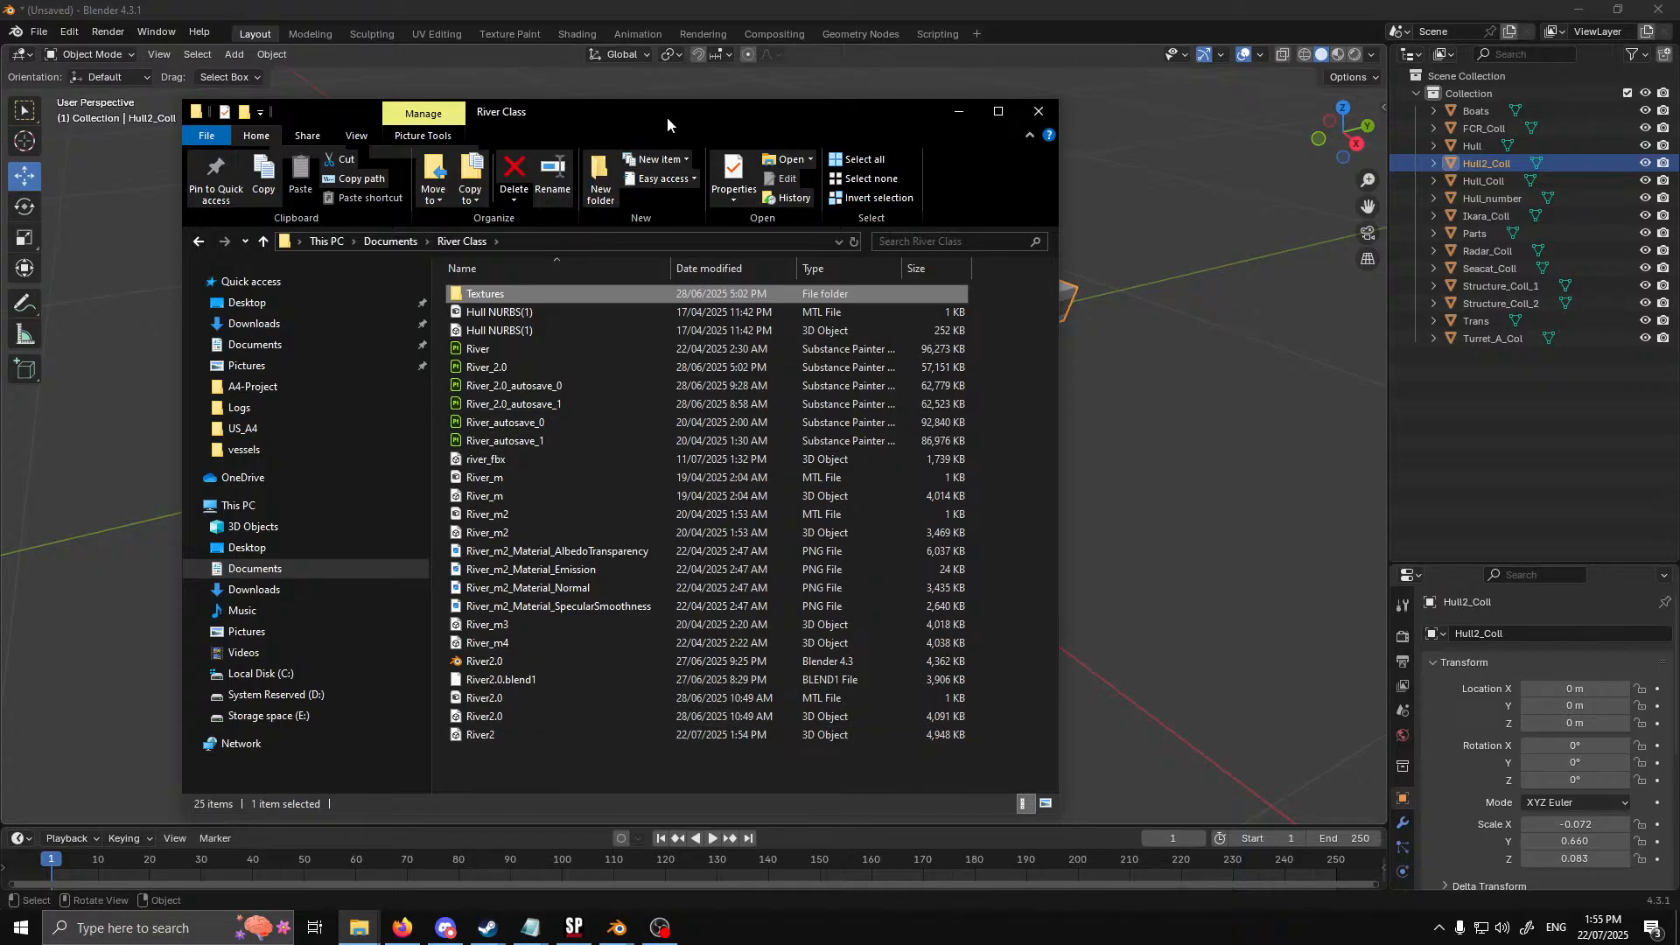
# Switch from File Explorer to the ran_river file in Notepad and position its window so Blender's object list stays visible
pyautogui.moveTo(665, 117); pyautogui.dragTo(2, 131)
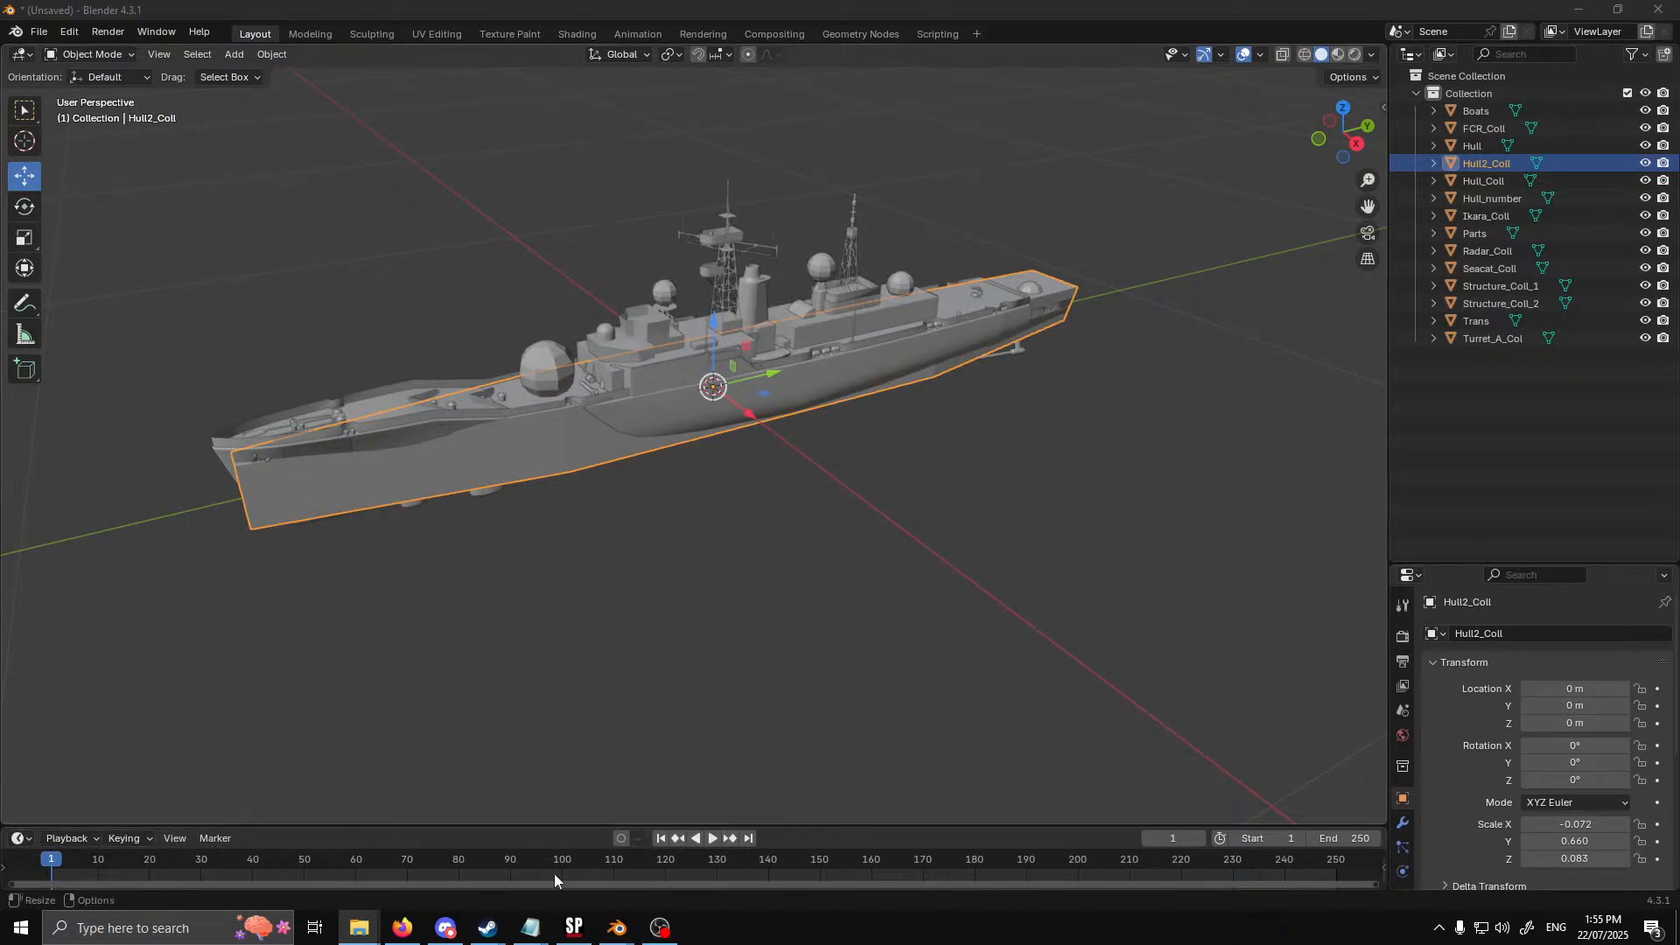
pyautogui.click(530, 928)
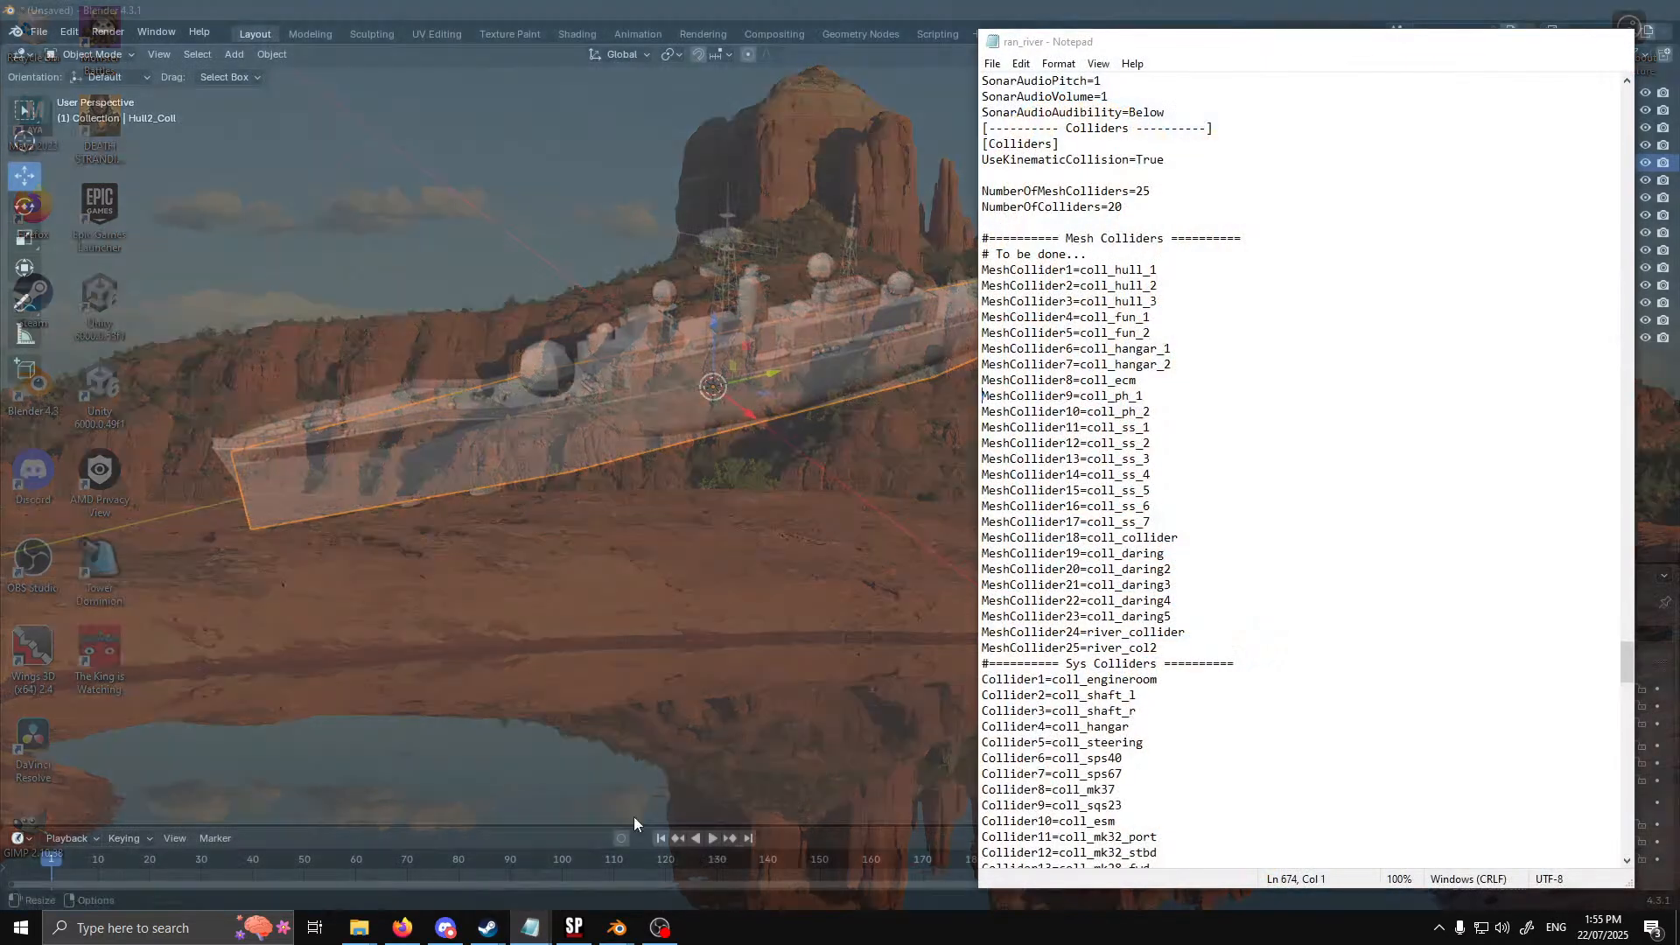
pyautogui.click(634, 817)
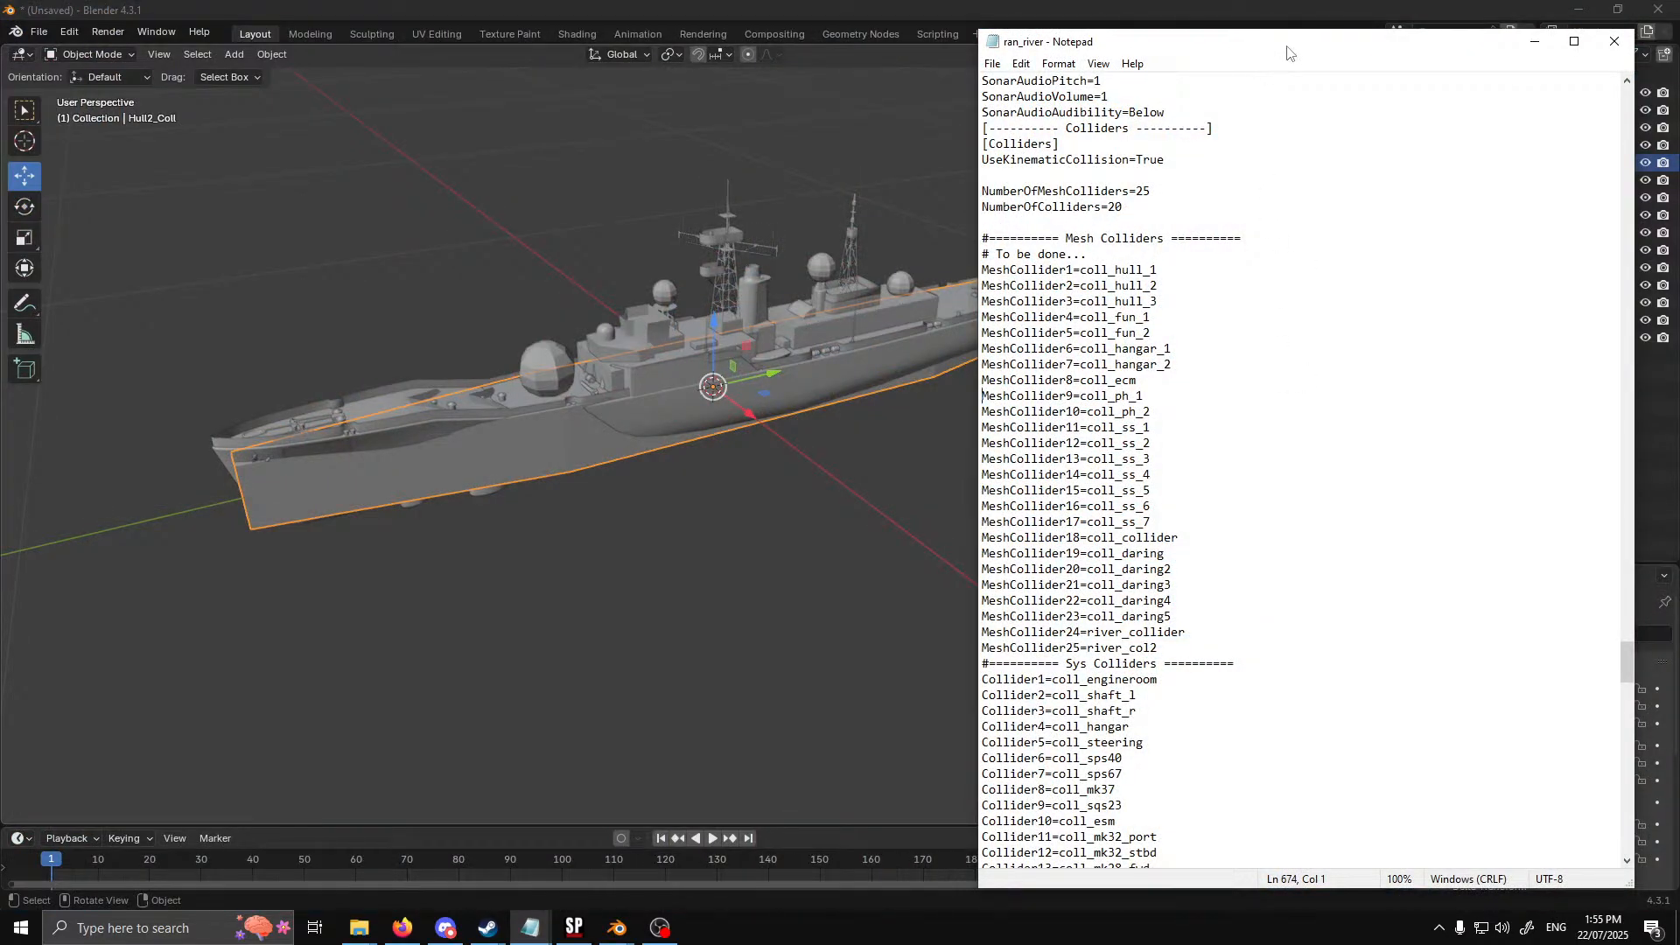
pyautogui.moveTo(1288, 53); pyautogui.dragTo(738, 64)
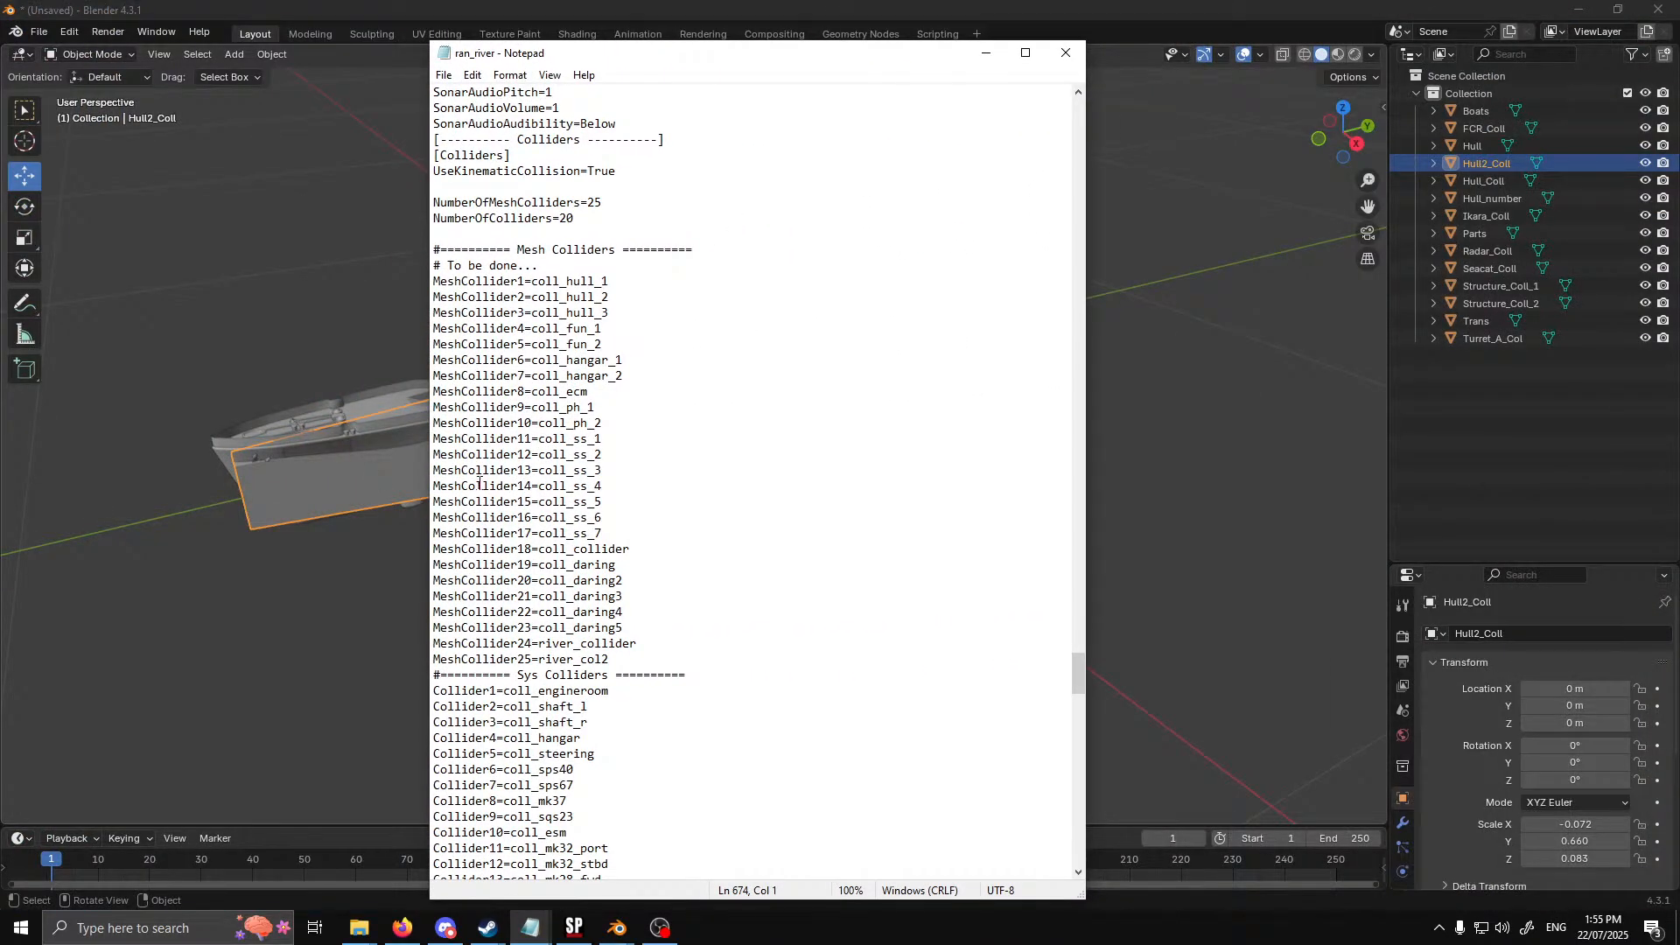
pyautogui.moveTo(604, 52); pyautogui.dragTo(458, 37)
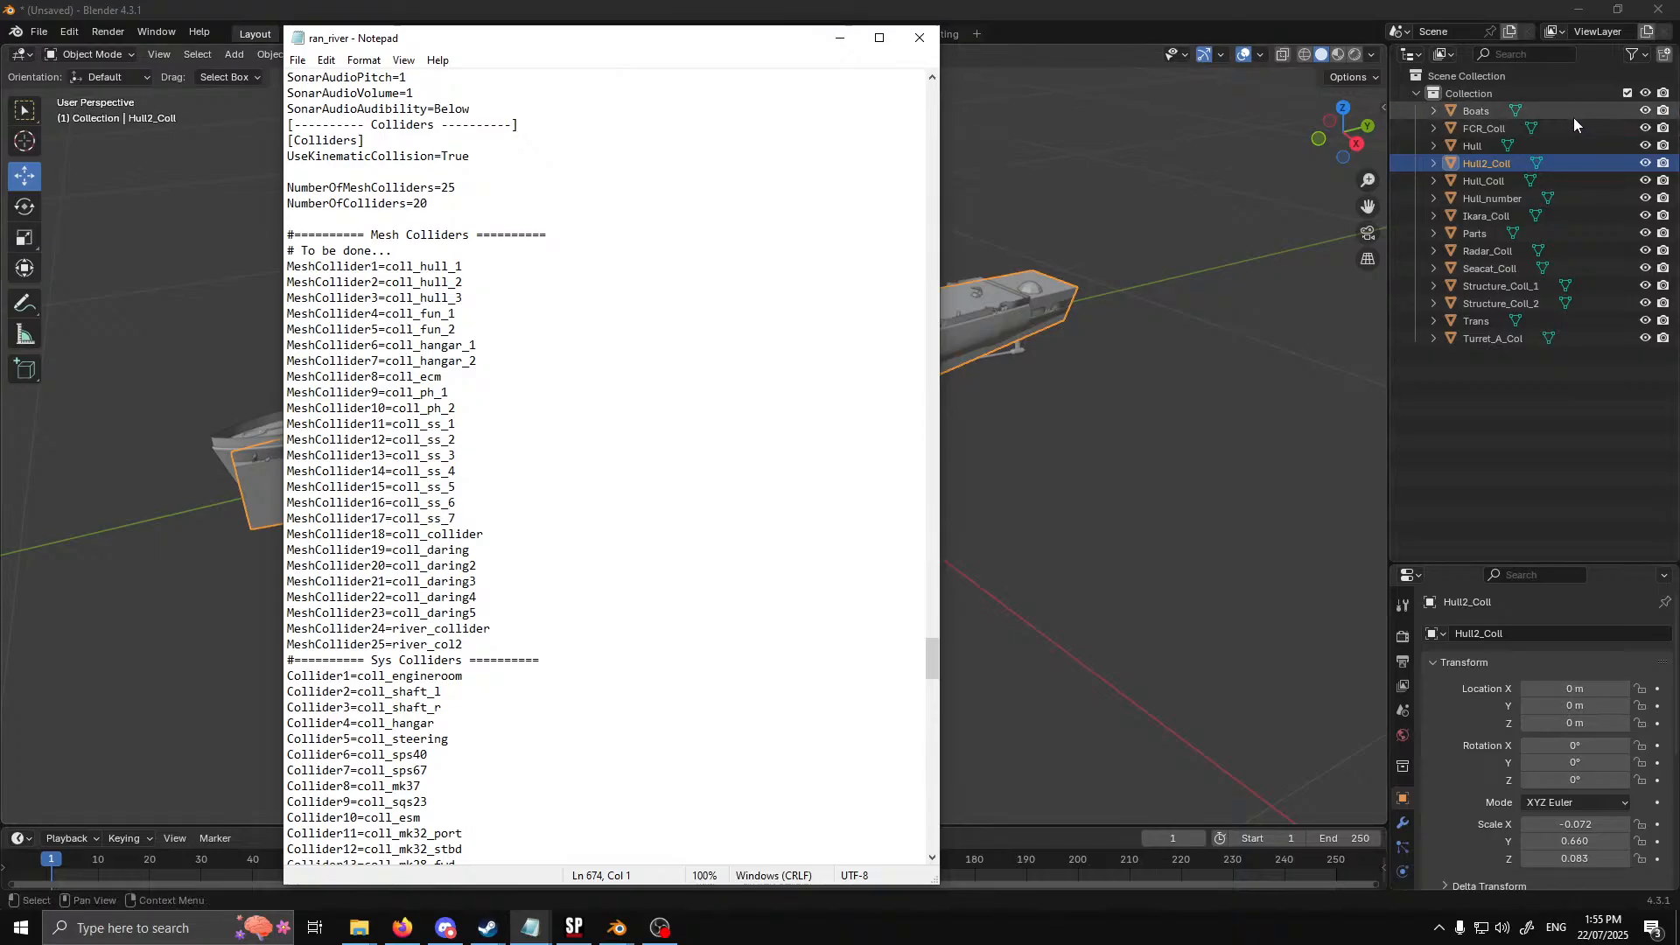
# Review the Mesh Colliders list, the Sys Colliders list and the collider definition blocks in ran_river
pyautogui.scroll(-12, 554, 488)
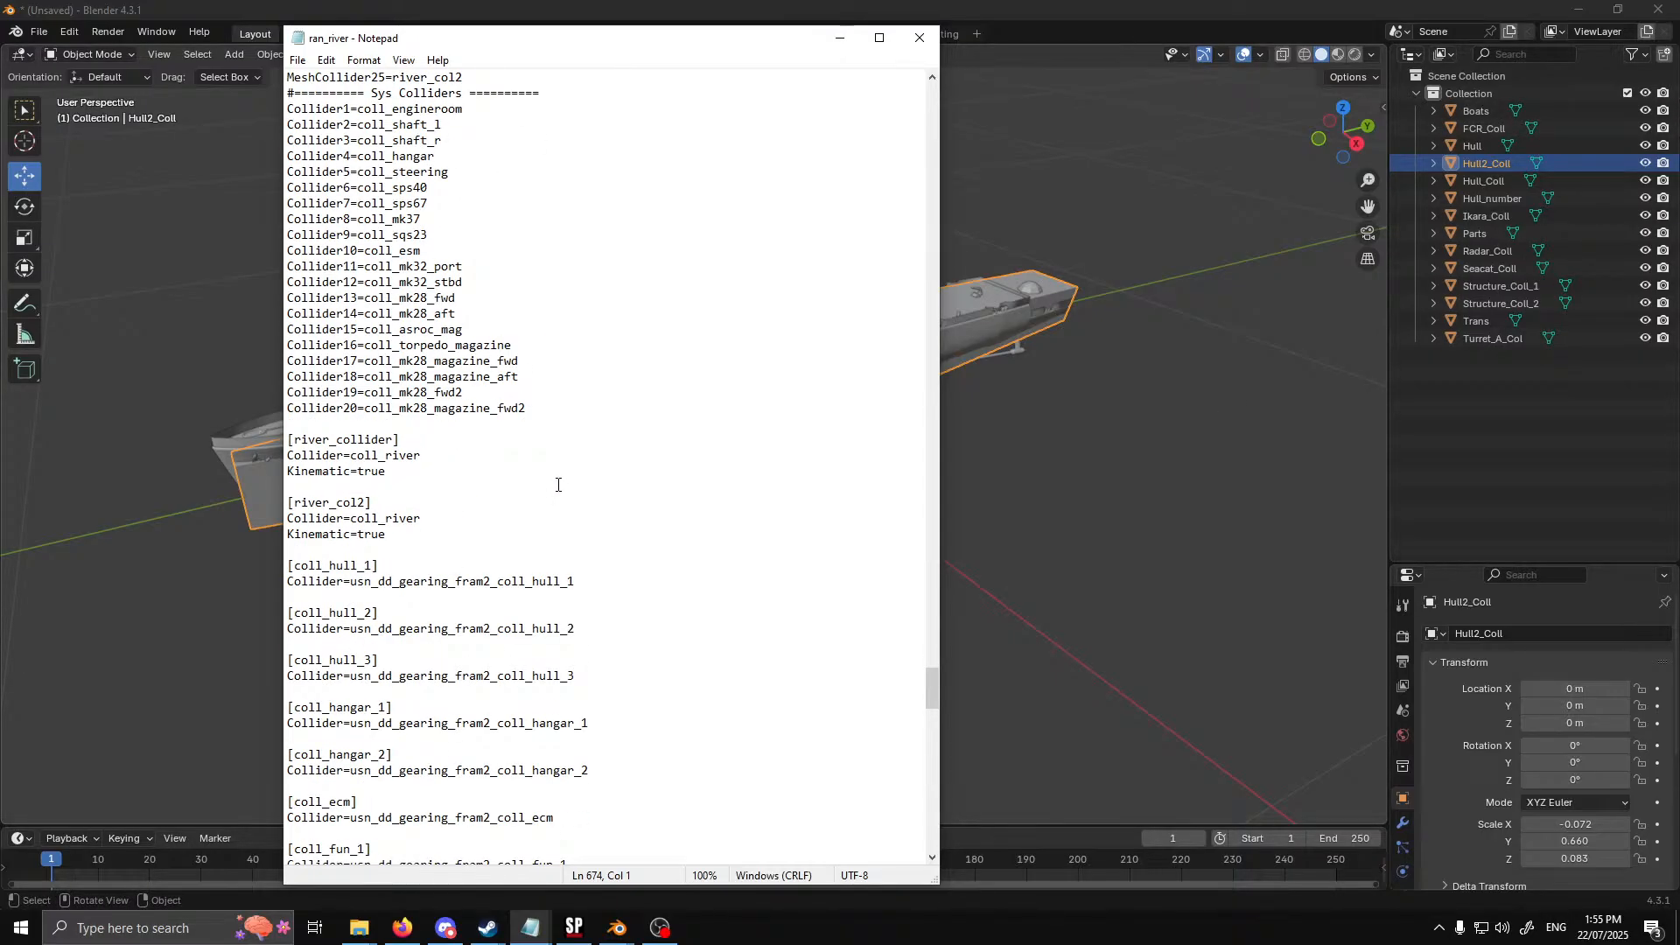
pyautogui.scroll(-3, 558, 485)
pyautogui.scroll(3, 316, 473)
pyautogui.scroll(10, 408, 451)
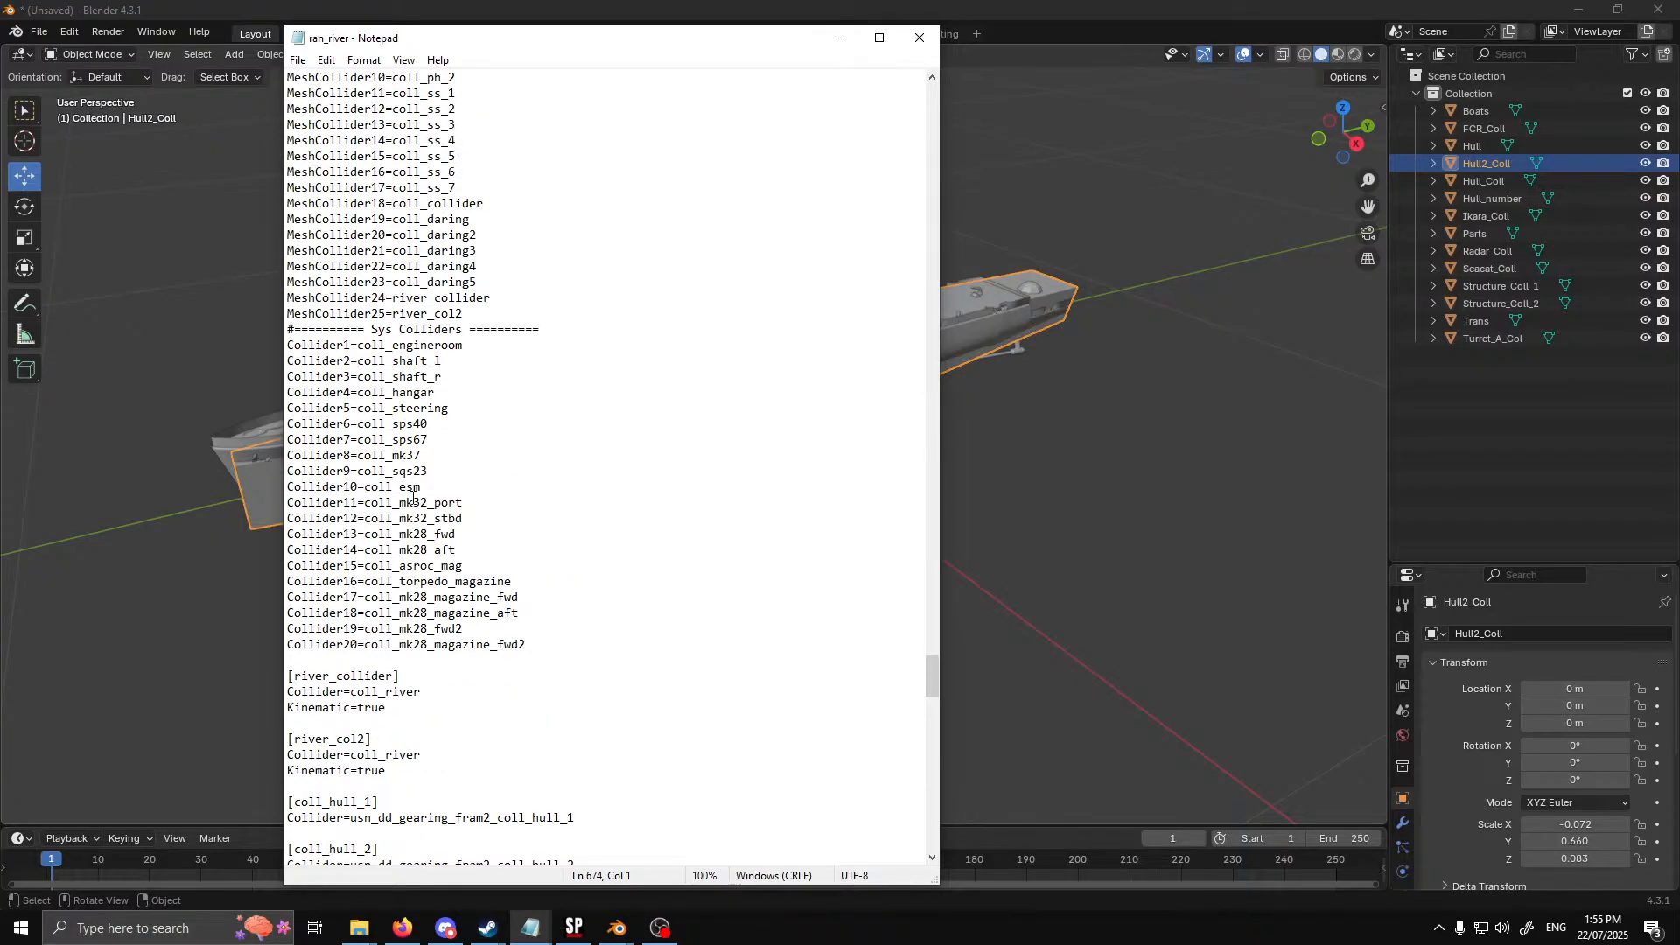
pyautogui.scroll(-11, 420, 469)
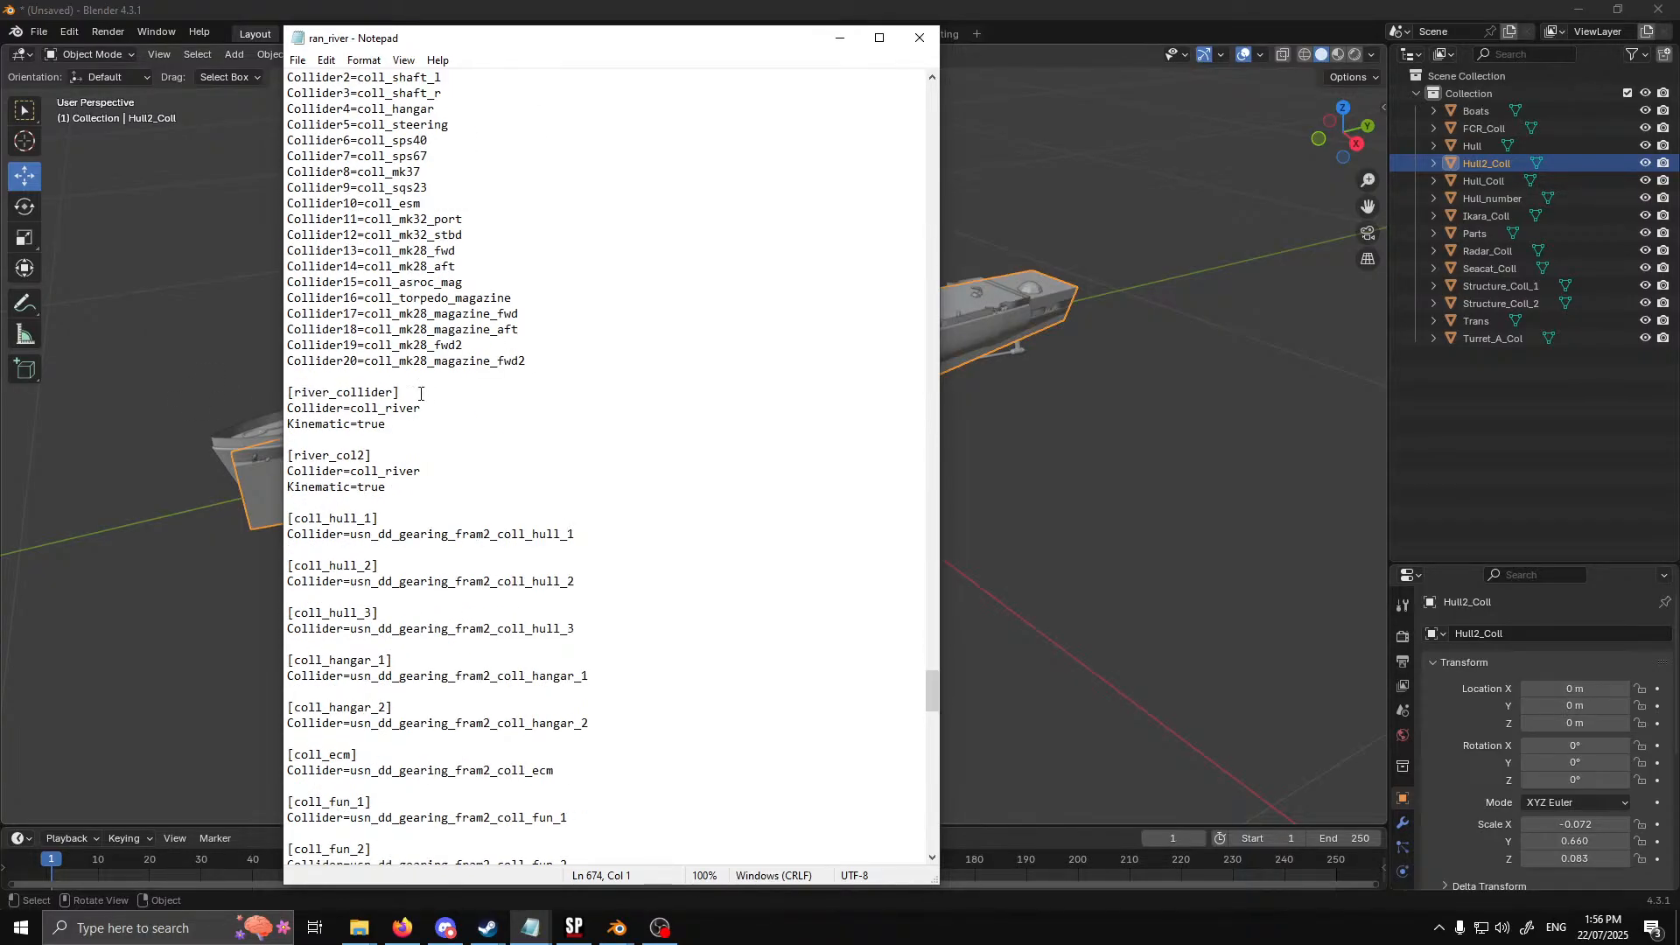
# Duplicate the [river_collider] block with its Collider and Kinematic lines directly above the existing one
pyautogui.moveTo(420, 394); pyautogui.dragTo(271, 391)
pyautogui.hotkey('ctrl', 'c')
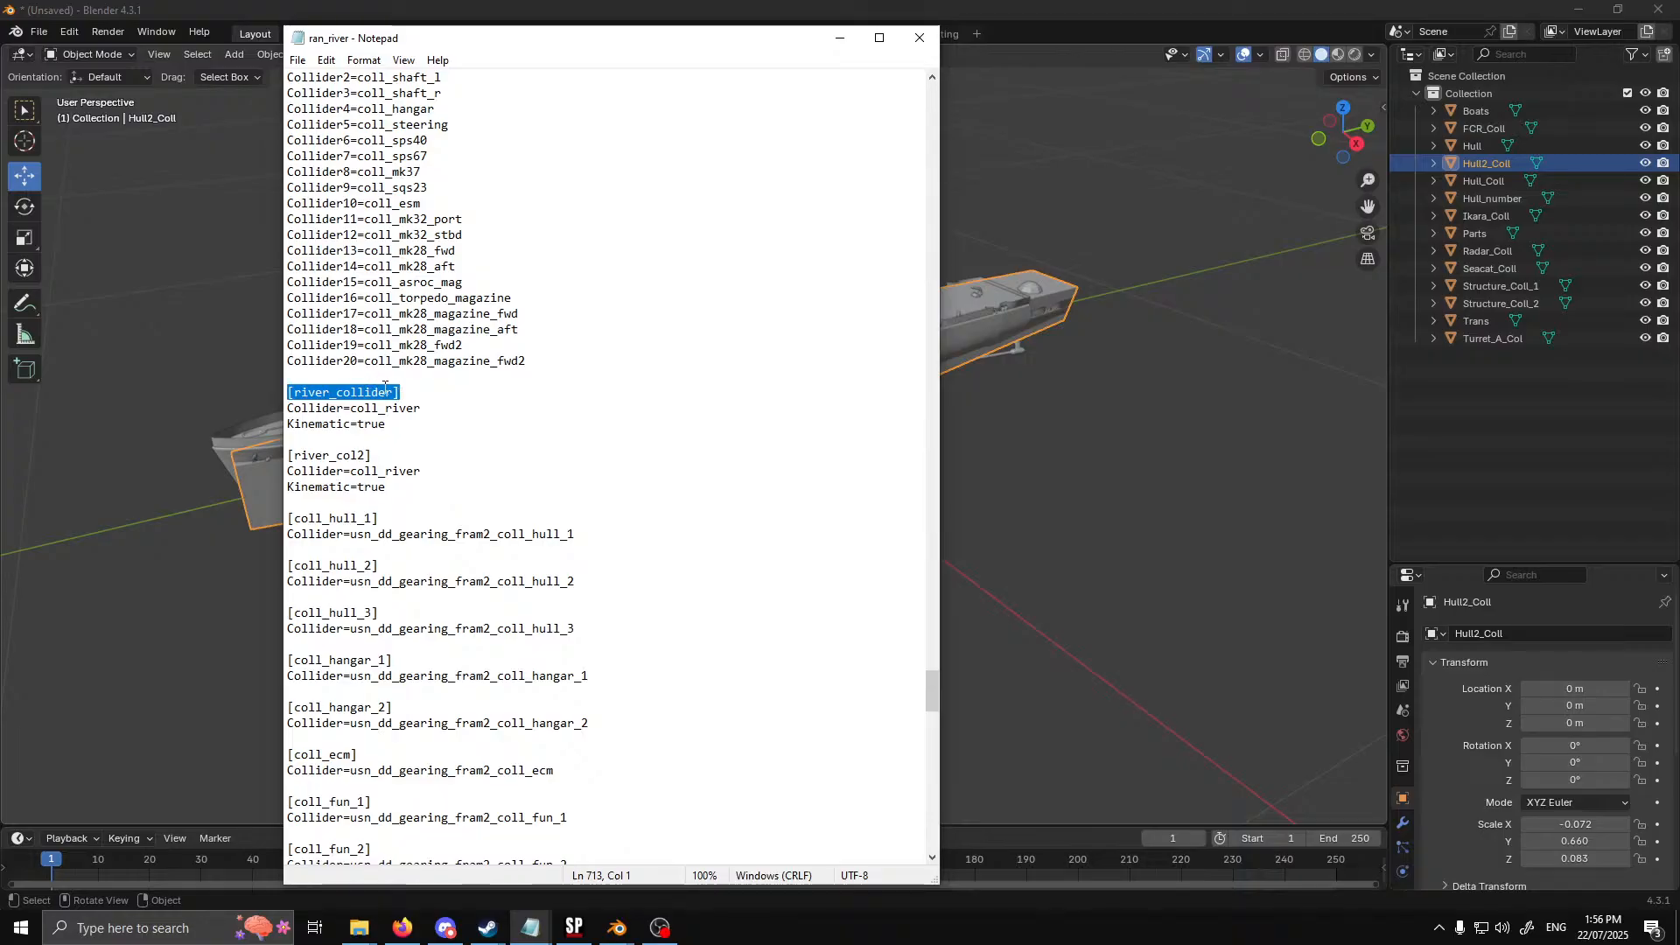
pyautogui.moveTo(405, 427); pyautogui.dragTo(289, 393)
pyautogui.hotkey('ctrl', 'v')
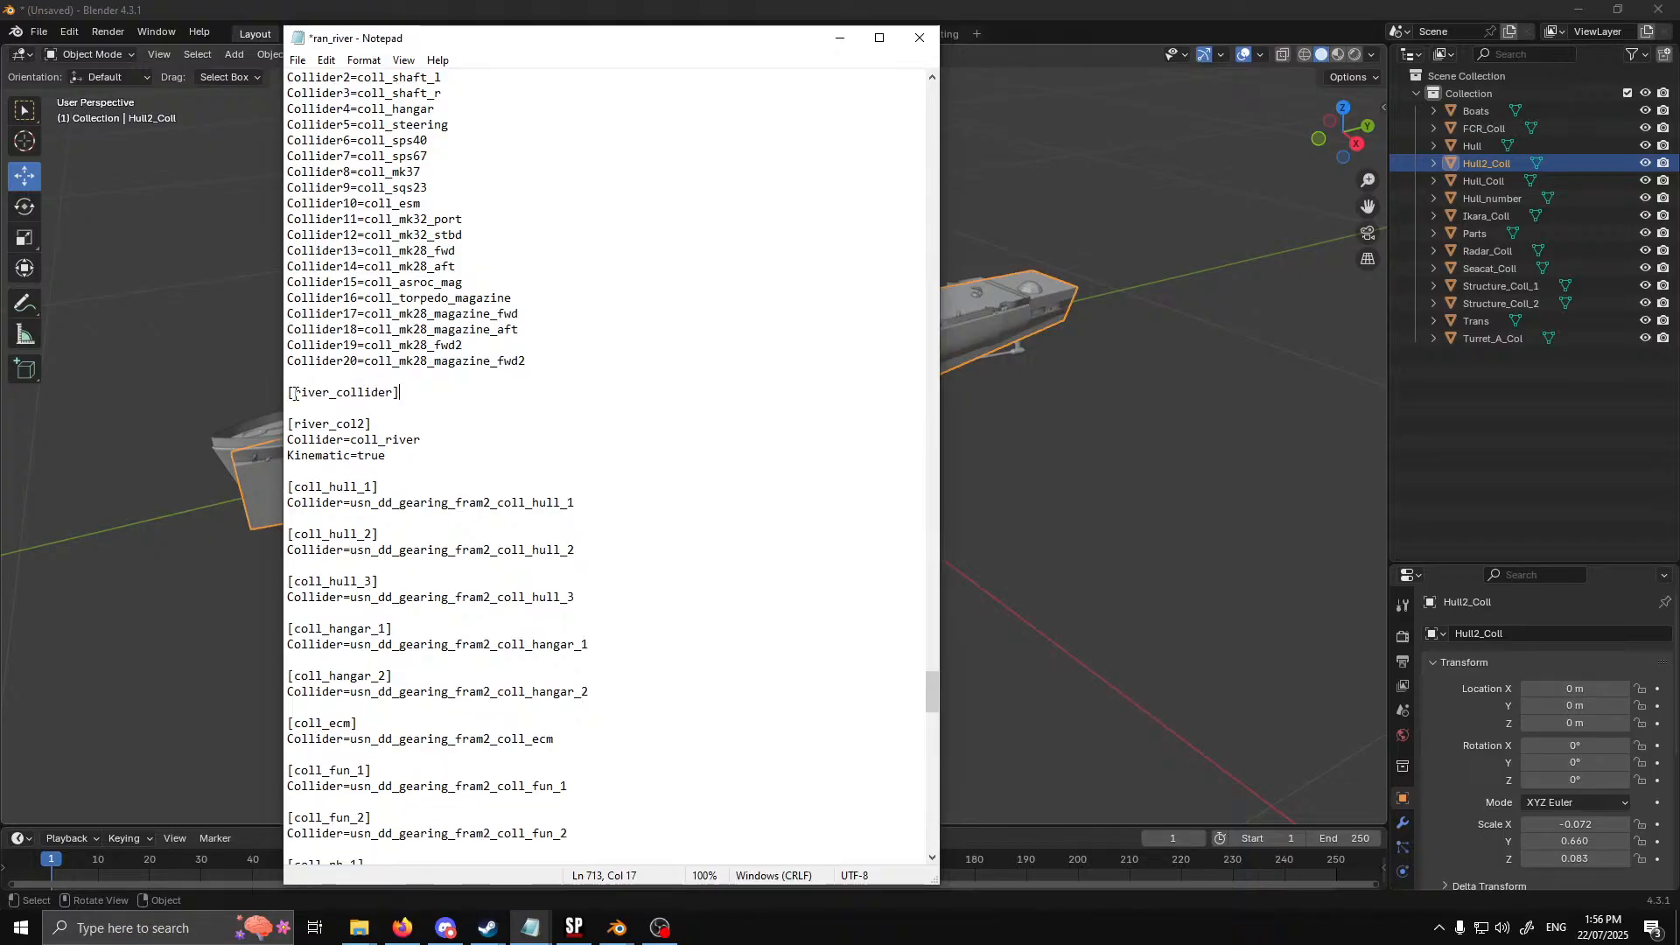
pyautogui.hotkey('ctrl', 'z')
pyautogui.hotkey('ctrl', 'c')
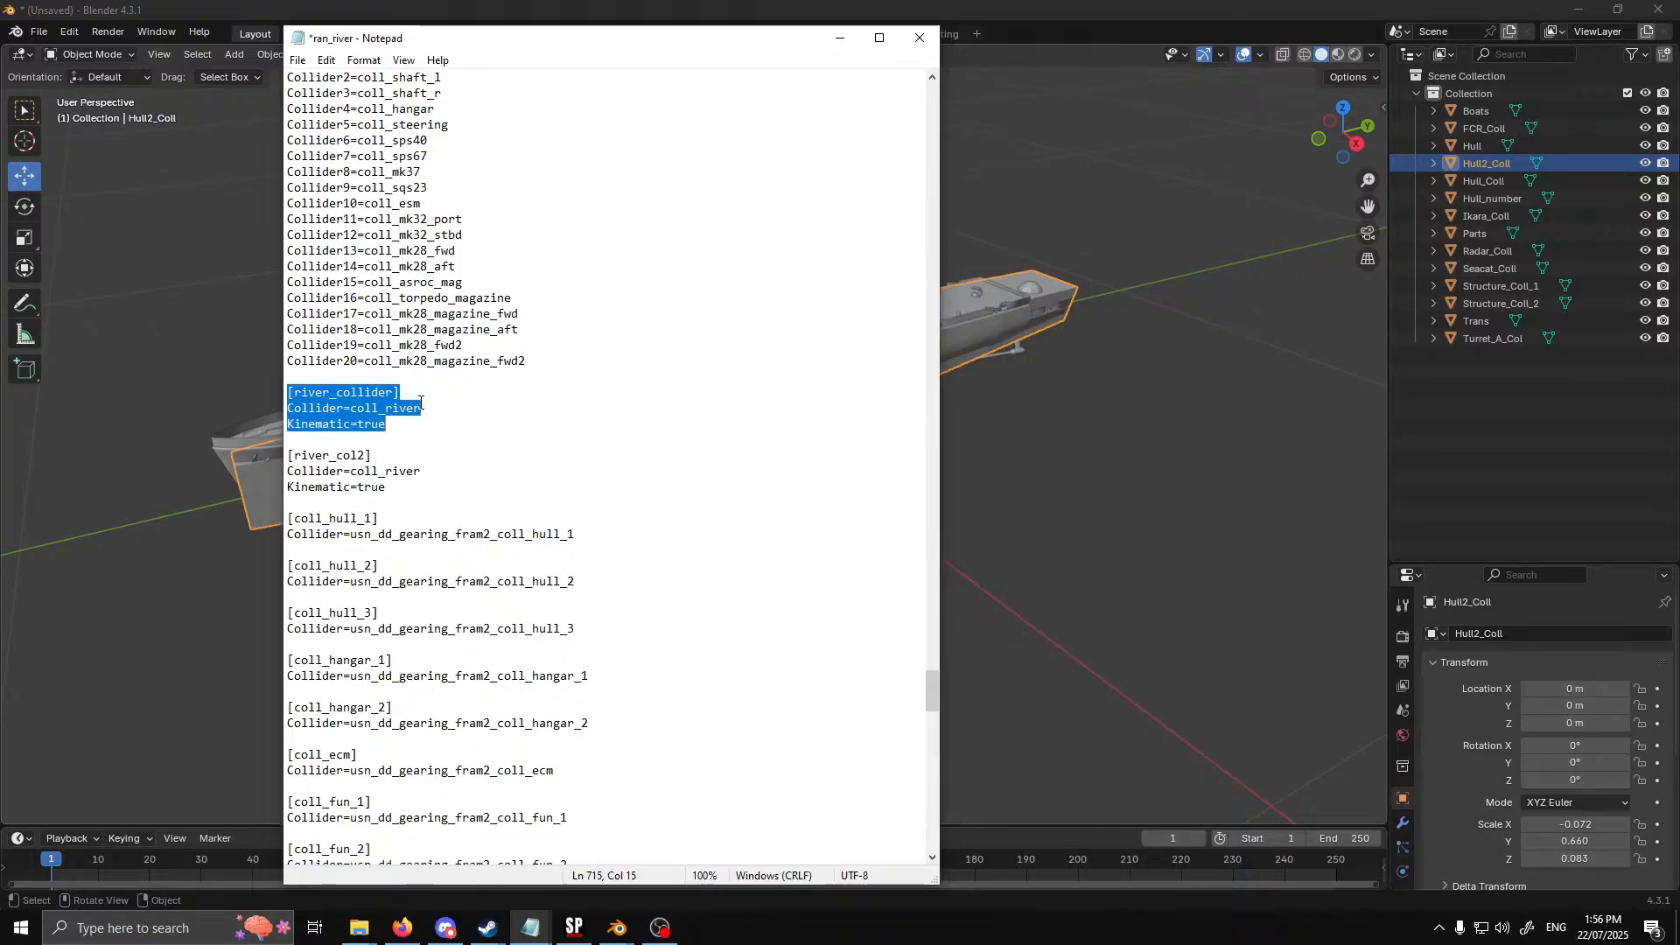
pyautogui.click(344, 379)
pyautogui.press('Return')
pyautogui.press('Return')
pyautogui.press('Return')
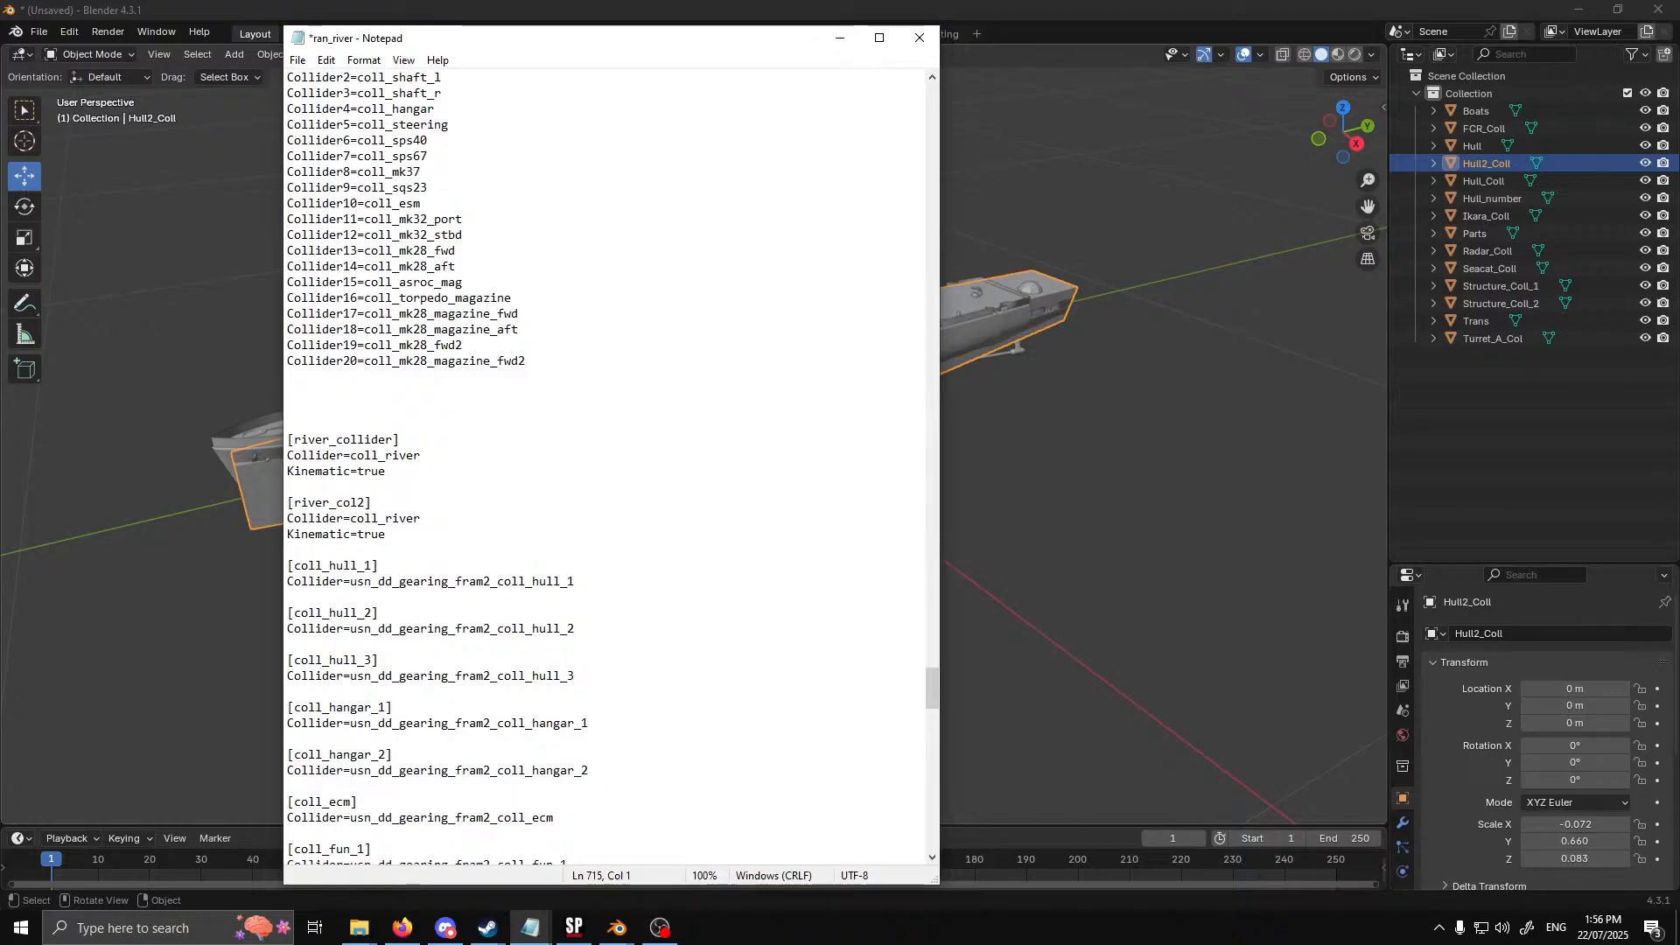
pyautogui.press('Up')
pyautogui.hotkey('ctrl', 'v')
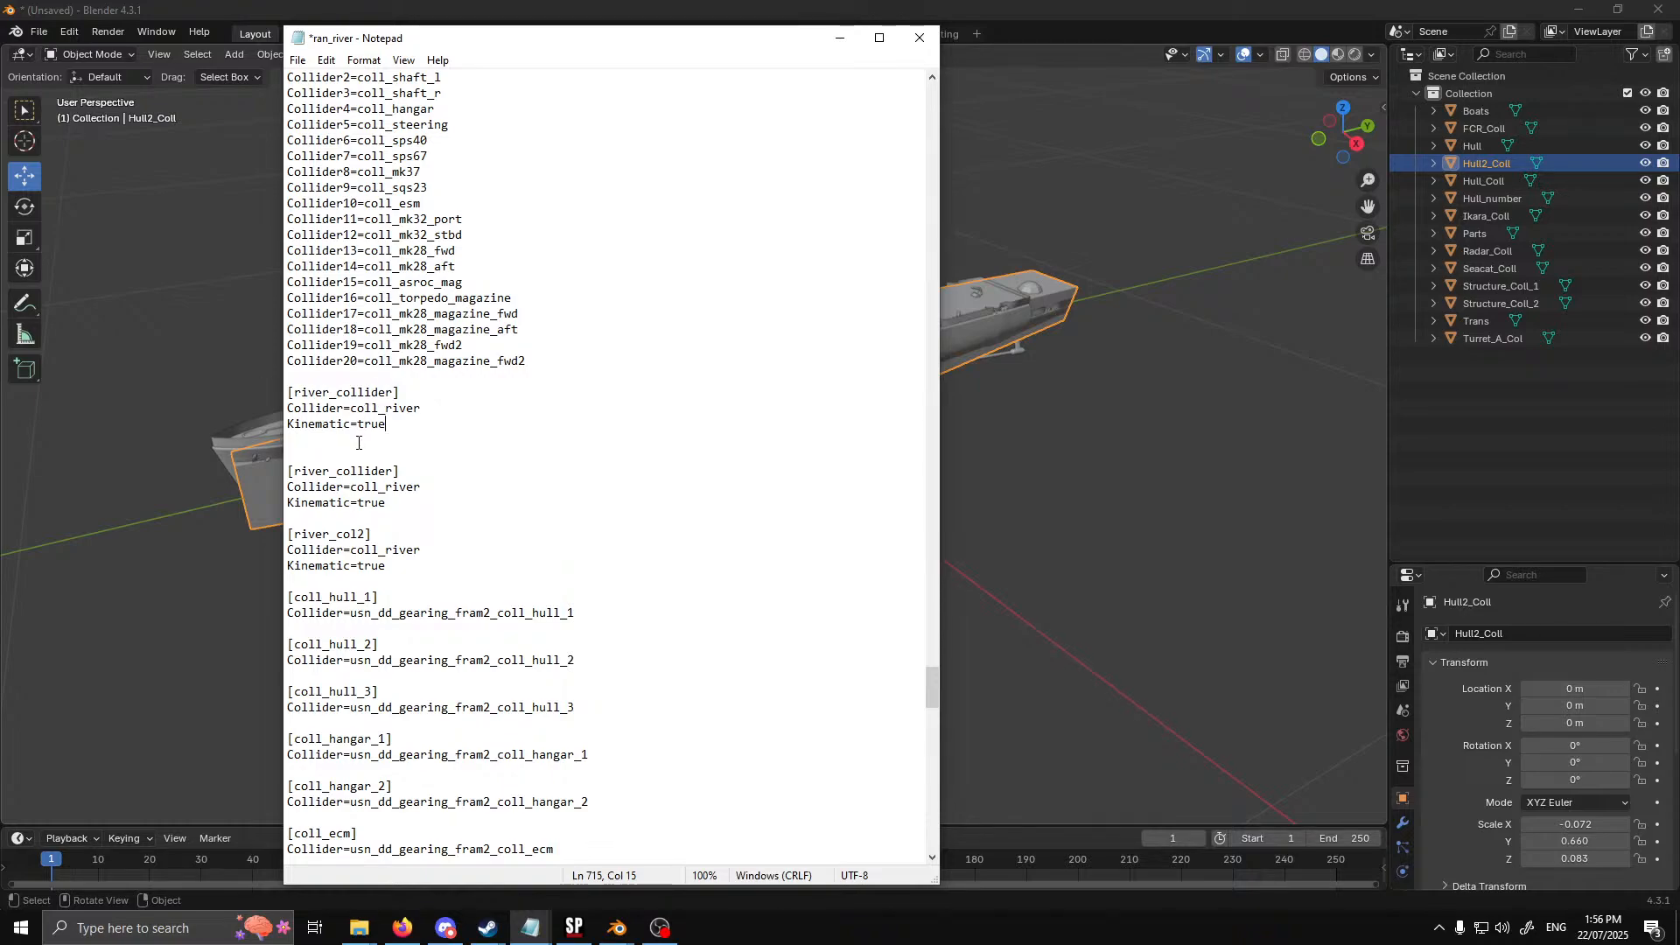
# Copy the Hull_Coll object name from Blender and enter it as the Collider value of the first [river_collider] block in ran_river
pyautogui.scroll(9, 481, 454)
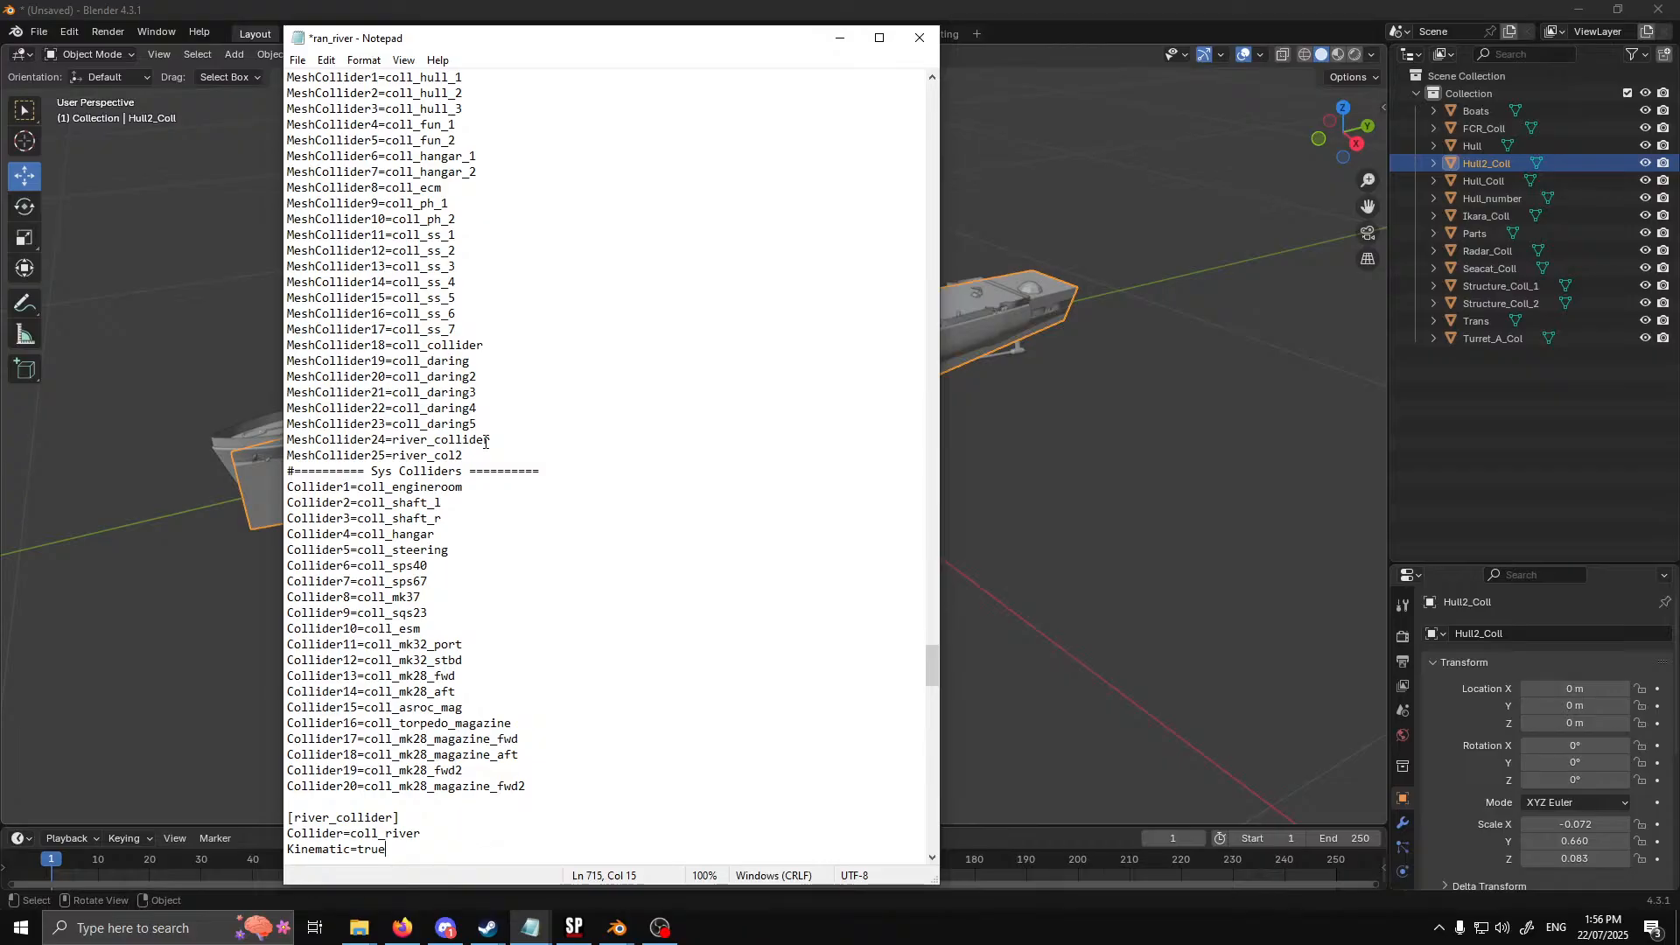
pyautogui.scroll(3, 483, 464)
pyautogui.scroll(-4, 481, 490)
pyautogui.scroll(-3, 480, 499)
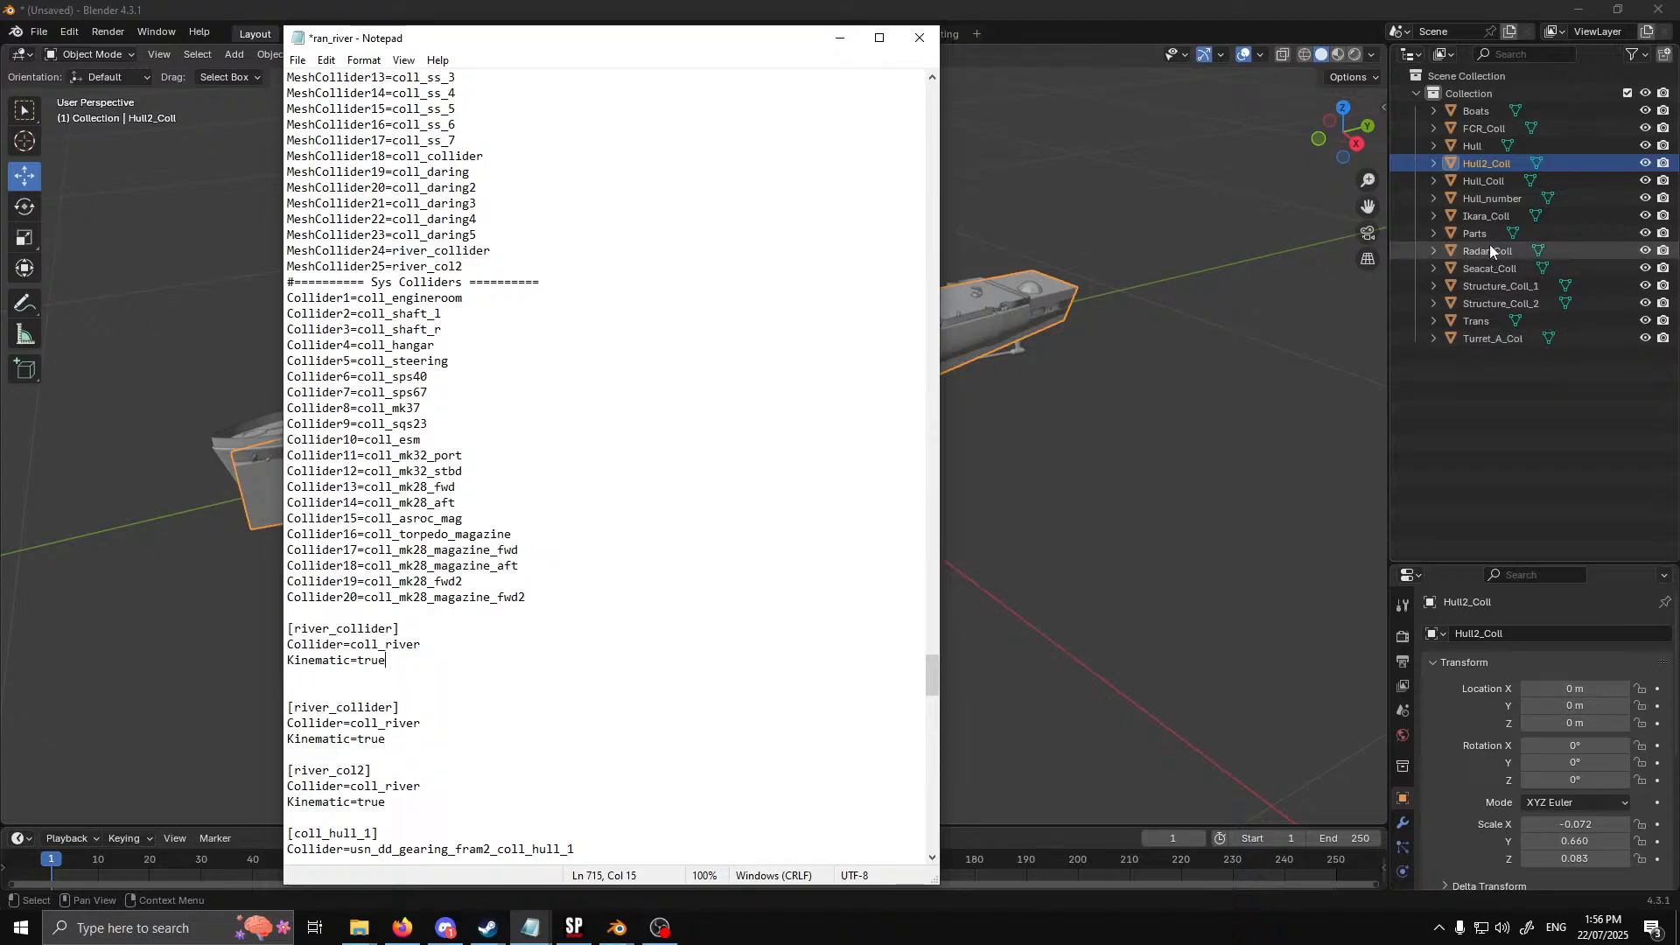
pyautogui.click(1484, 183)
pyautogui.doubleClick(1485, 183)
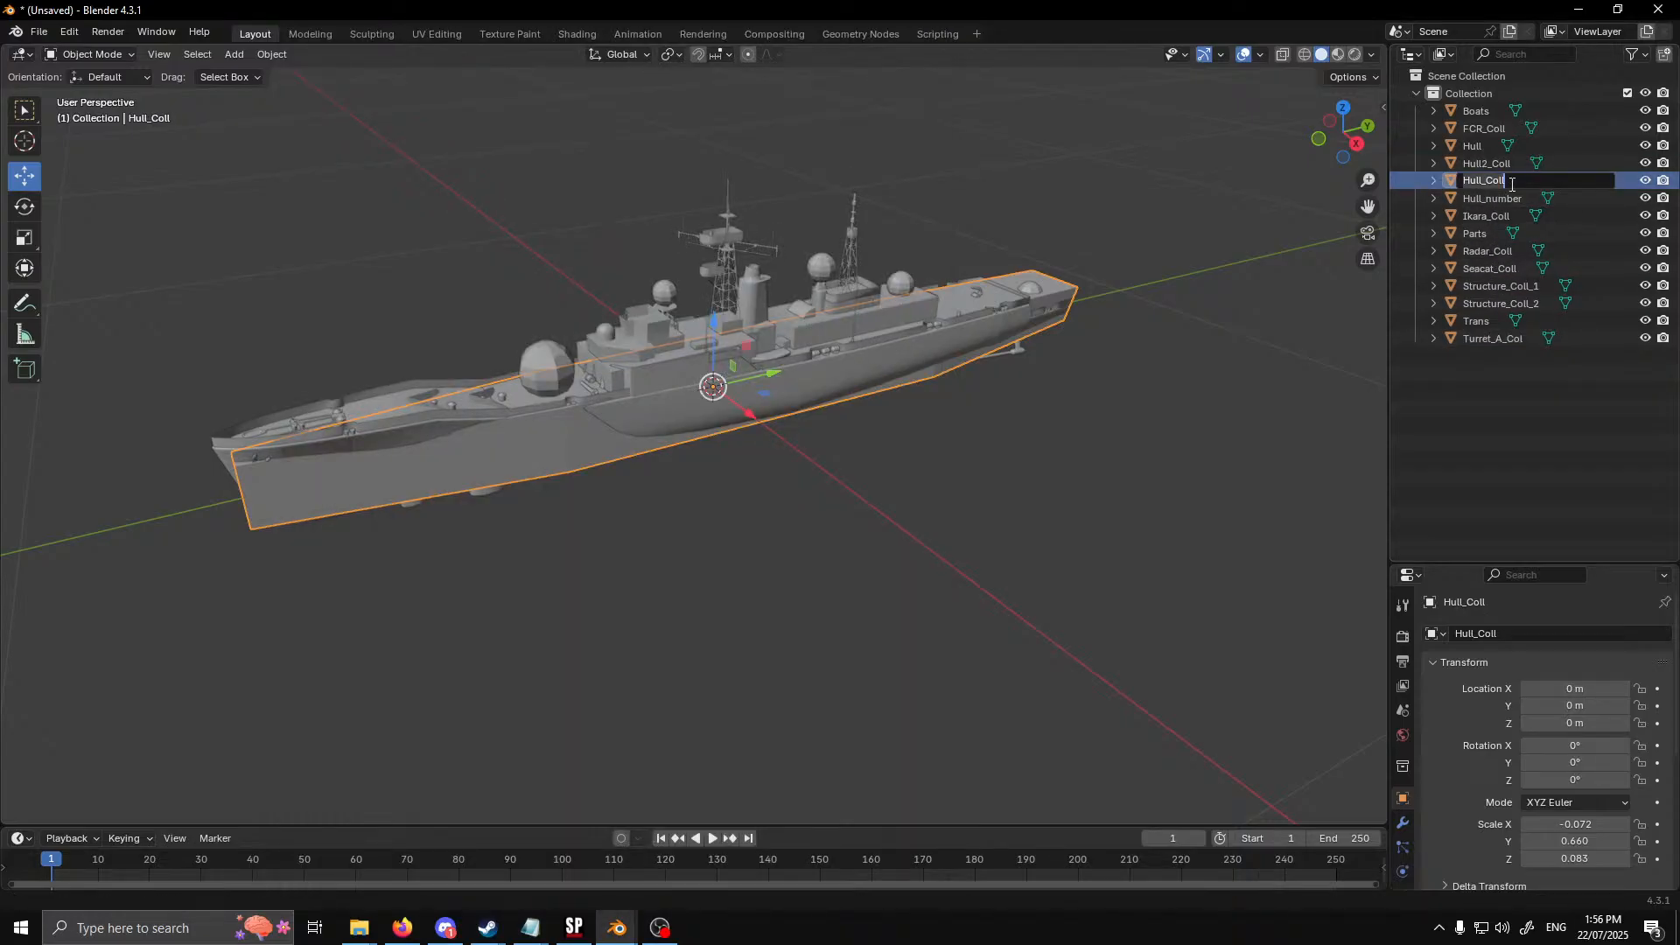
pyautogui.moveTo(530, 928)
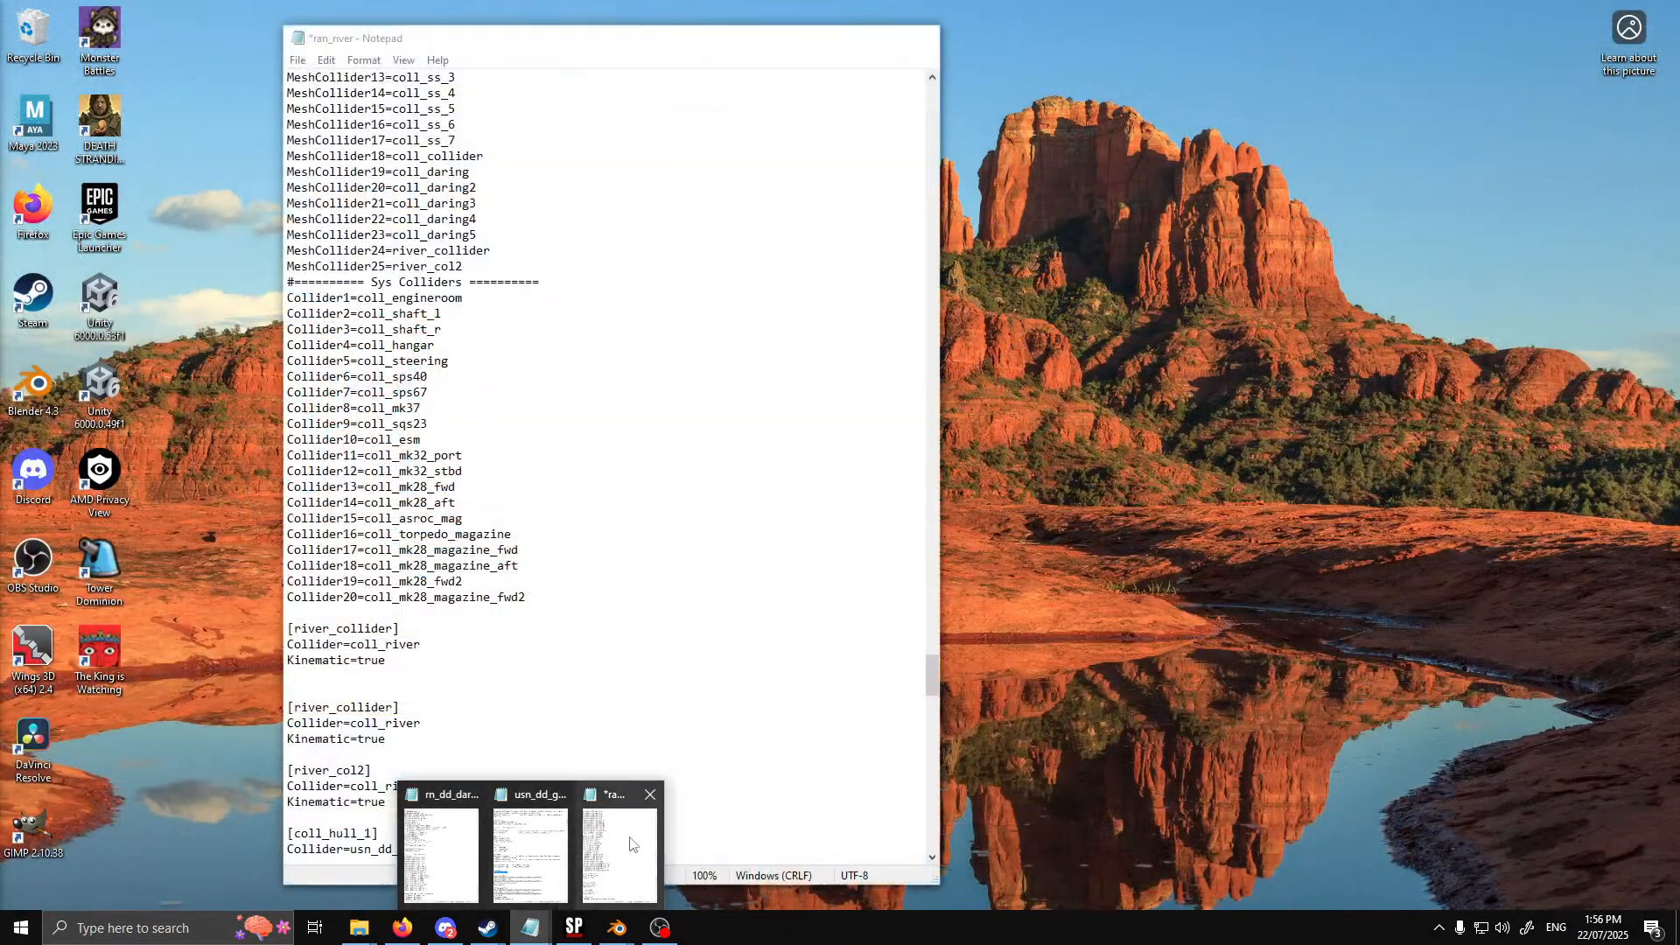
pyautogui.click(623, 851)
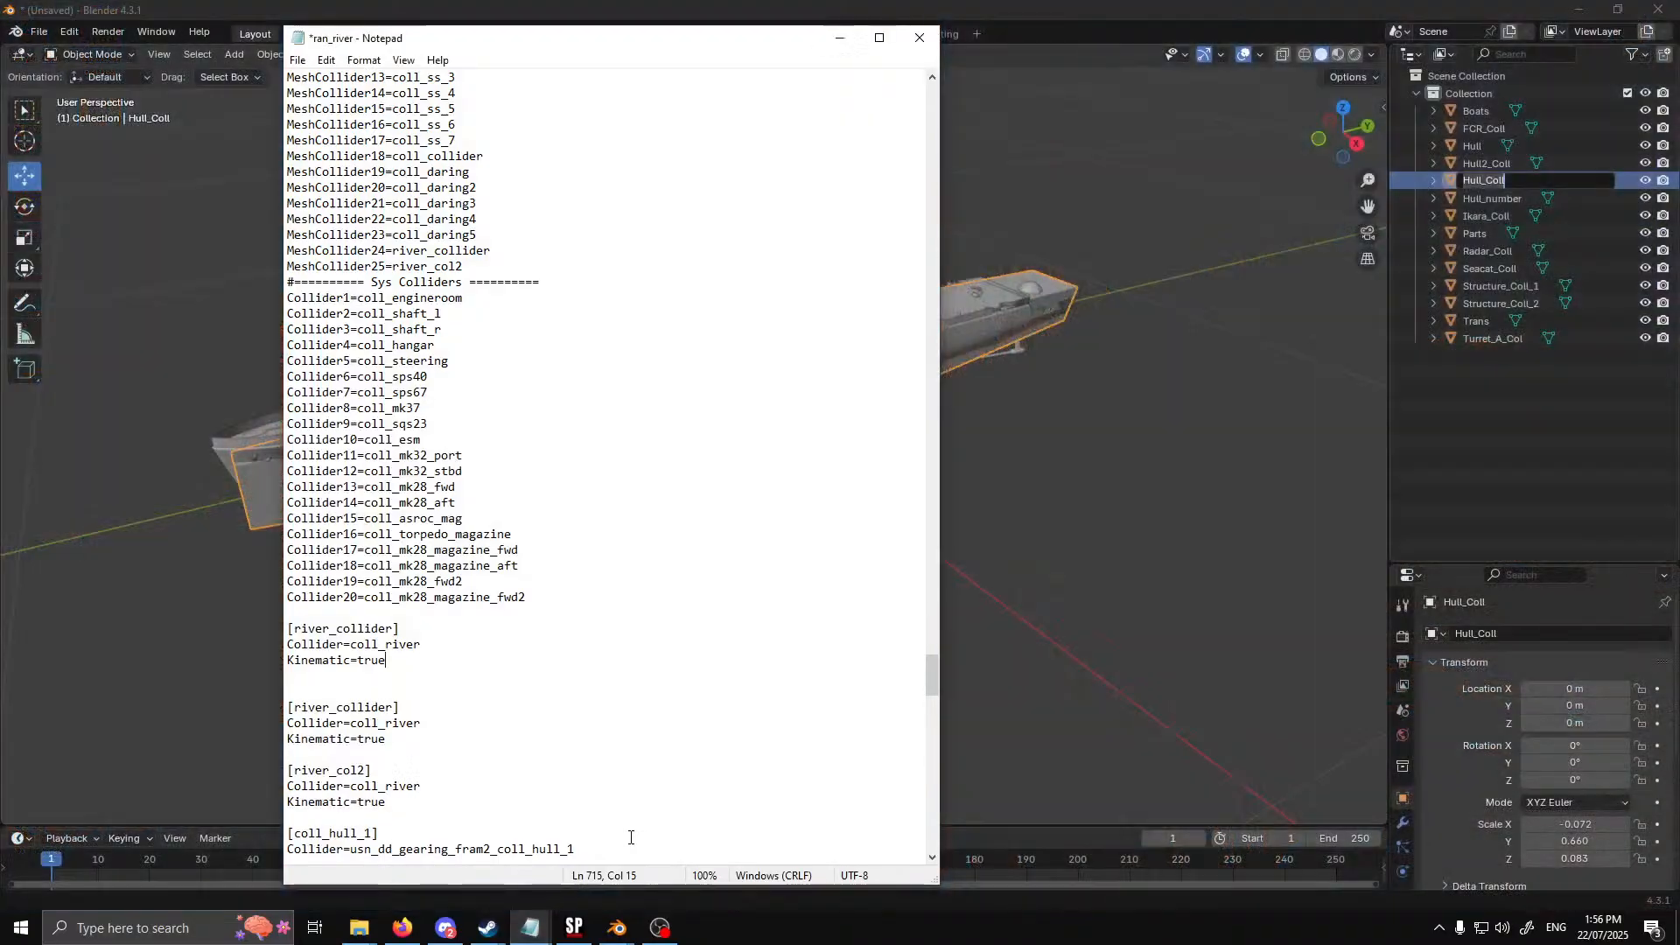
pyautogui.moveTo(421, 645); pyautogui.dragTo(350, 645)
pyautogui.write('Hull_Coll')
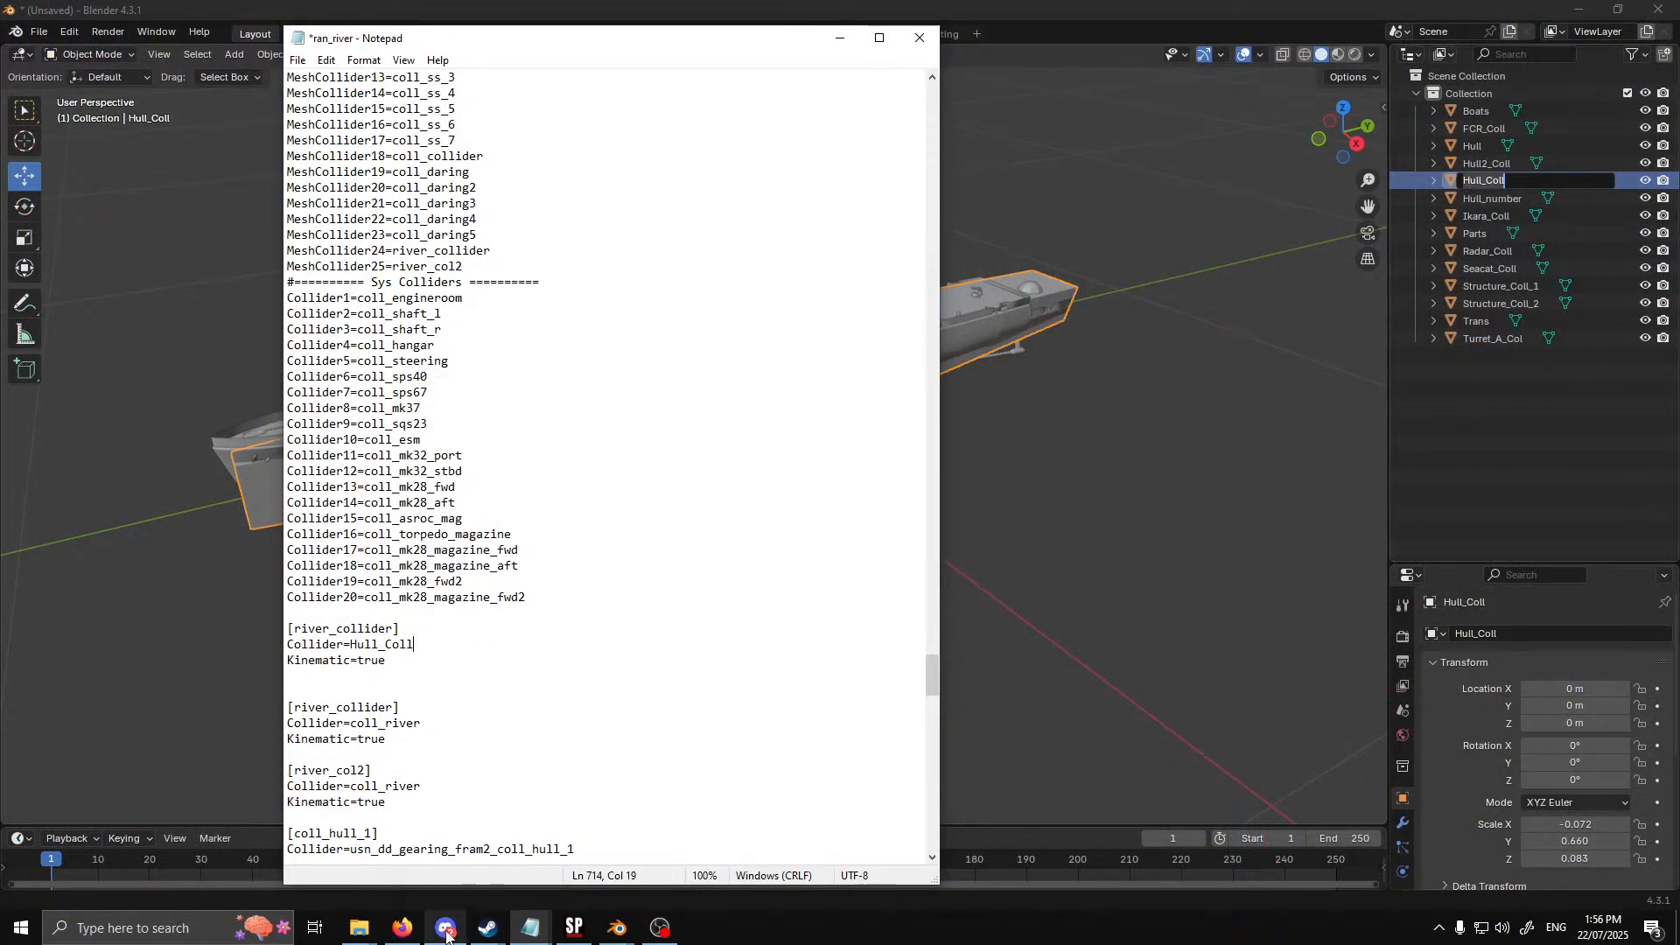
# Duplicate the [river_collider] block that uses Hull_Coll directly beneath itself
pyautogui.moveTo(446, 935)
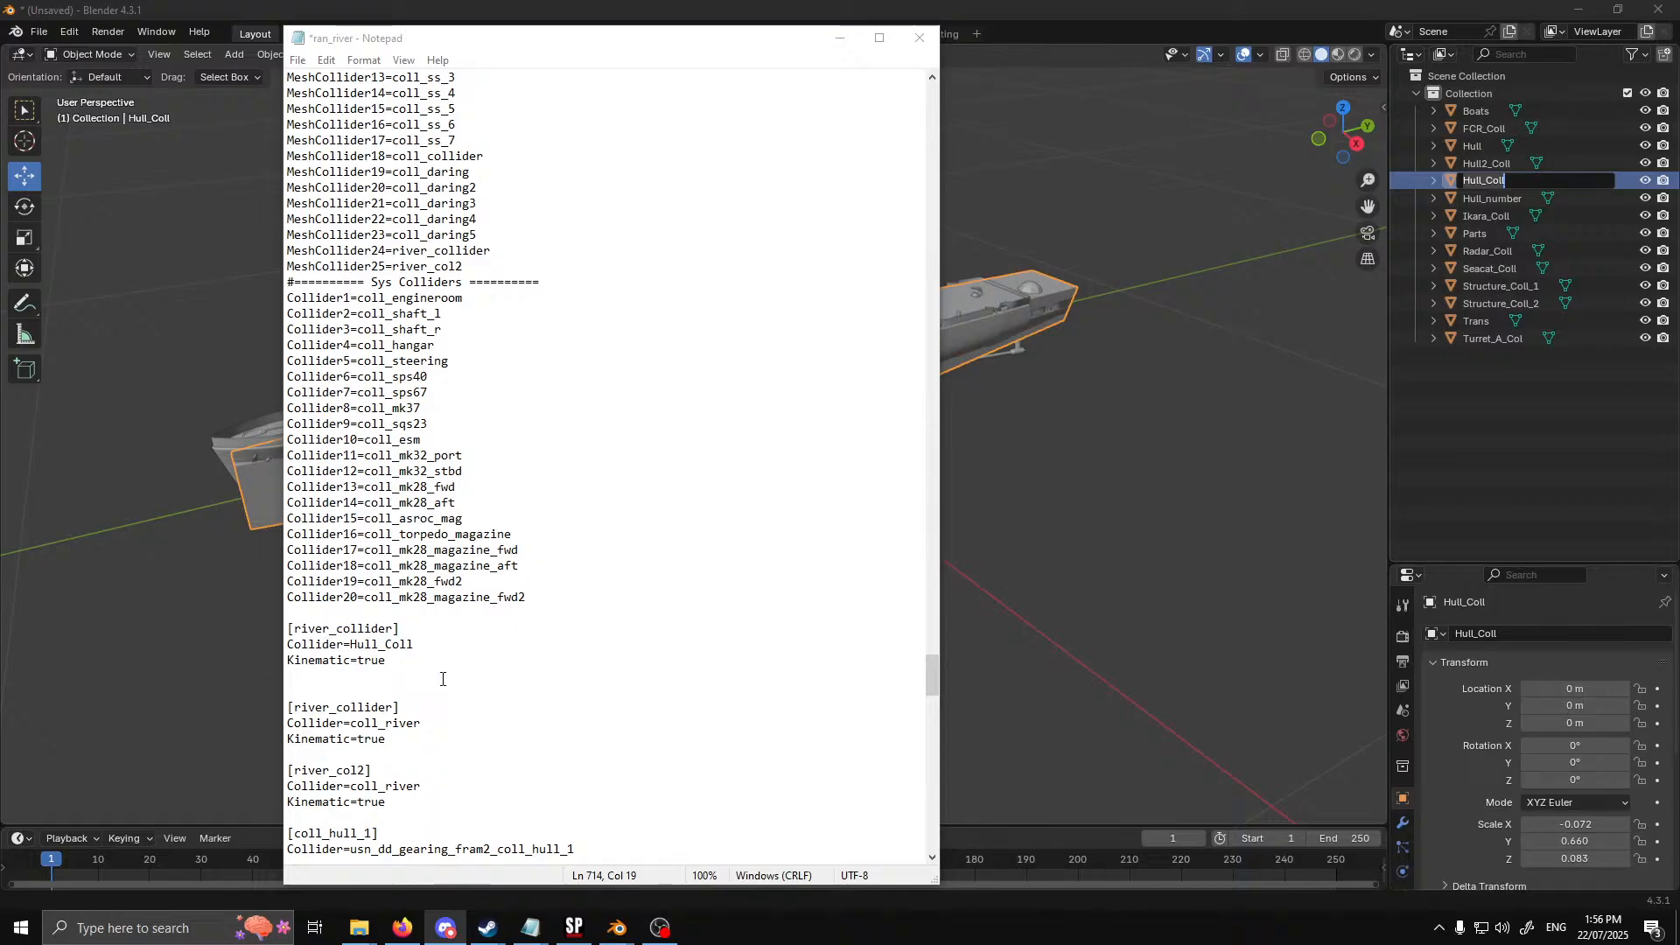
pyautogui.click(407, 662)
pyautogui.press('Return')
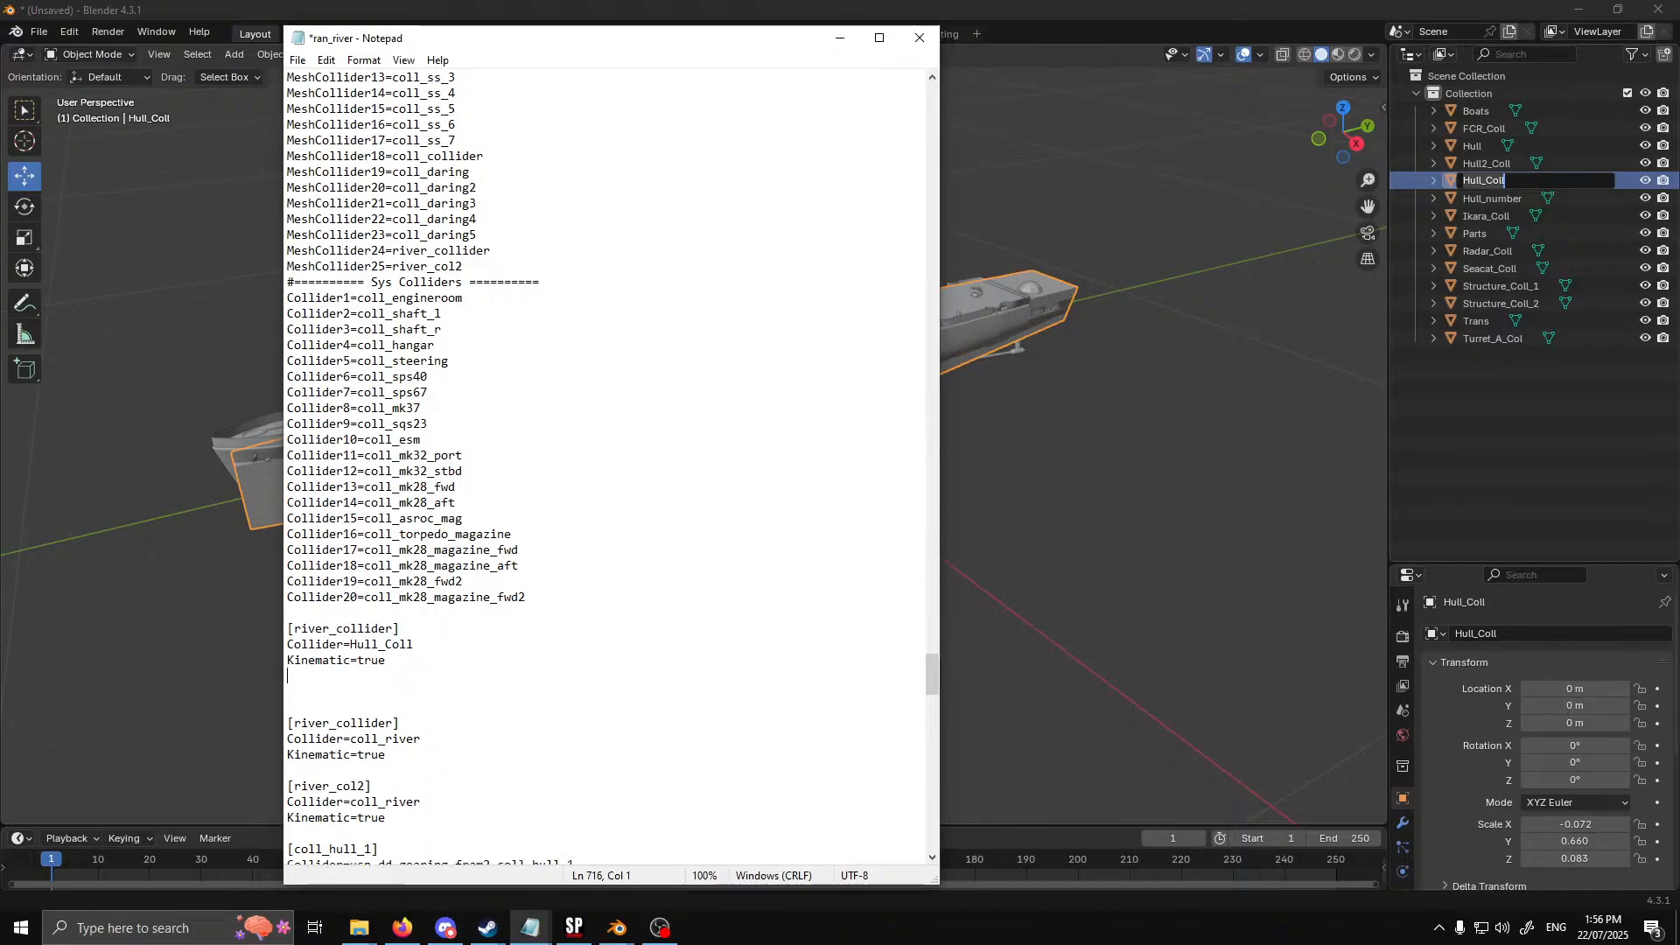
pyautogui.press('Return')
pyautogui.write('Hull_Coll')
pyautogui.moveTo(386, 661); pyautogui.dragTo(290, 627)
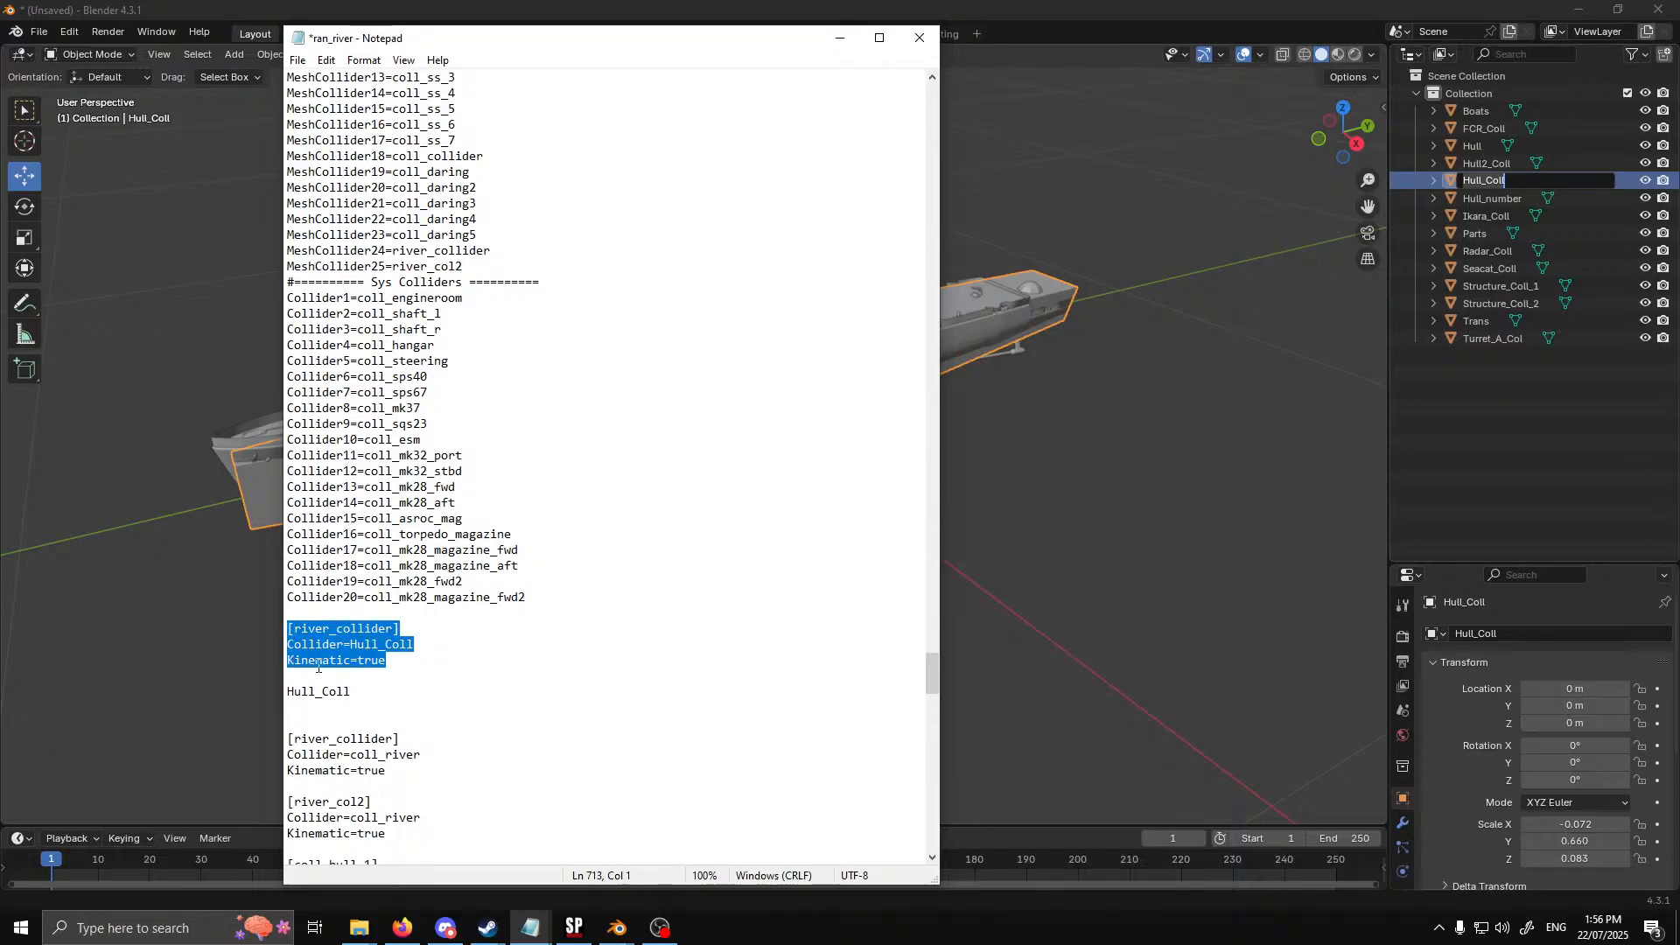
pyautogui.hotkey('ctrl', 'c')
pyautogui.moveTo(350, 692); pyautogui.dragTo(287, 691)
pyautogui.hotkey('ctrl', 'v')
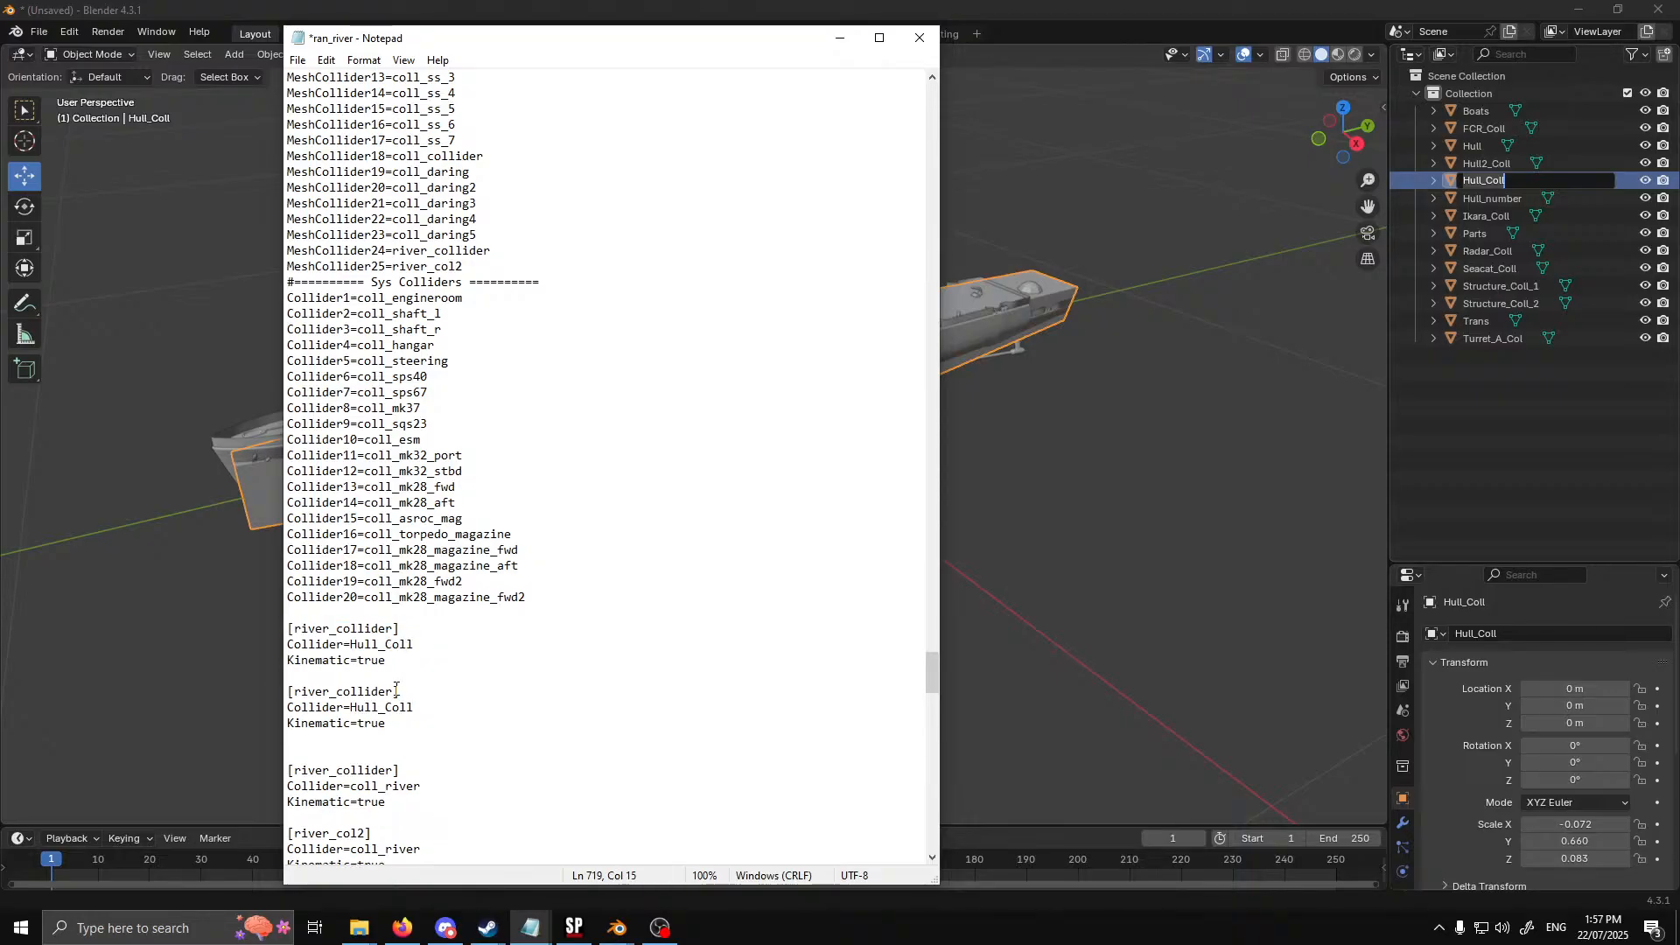
# Turn the duplicated block into [river_Hull_collider] with Collider=Hull2_Coll and without its Kinematic line
pyautogui.click(338, 693)
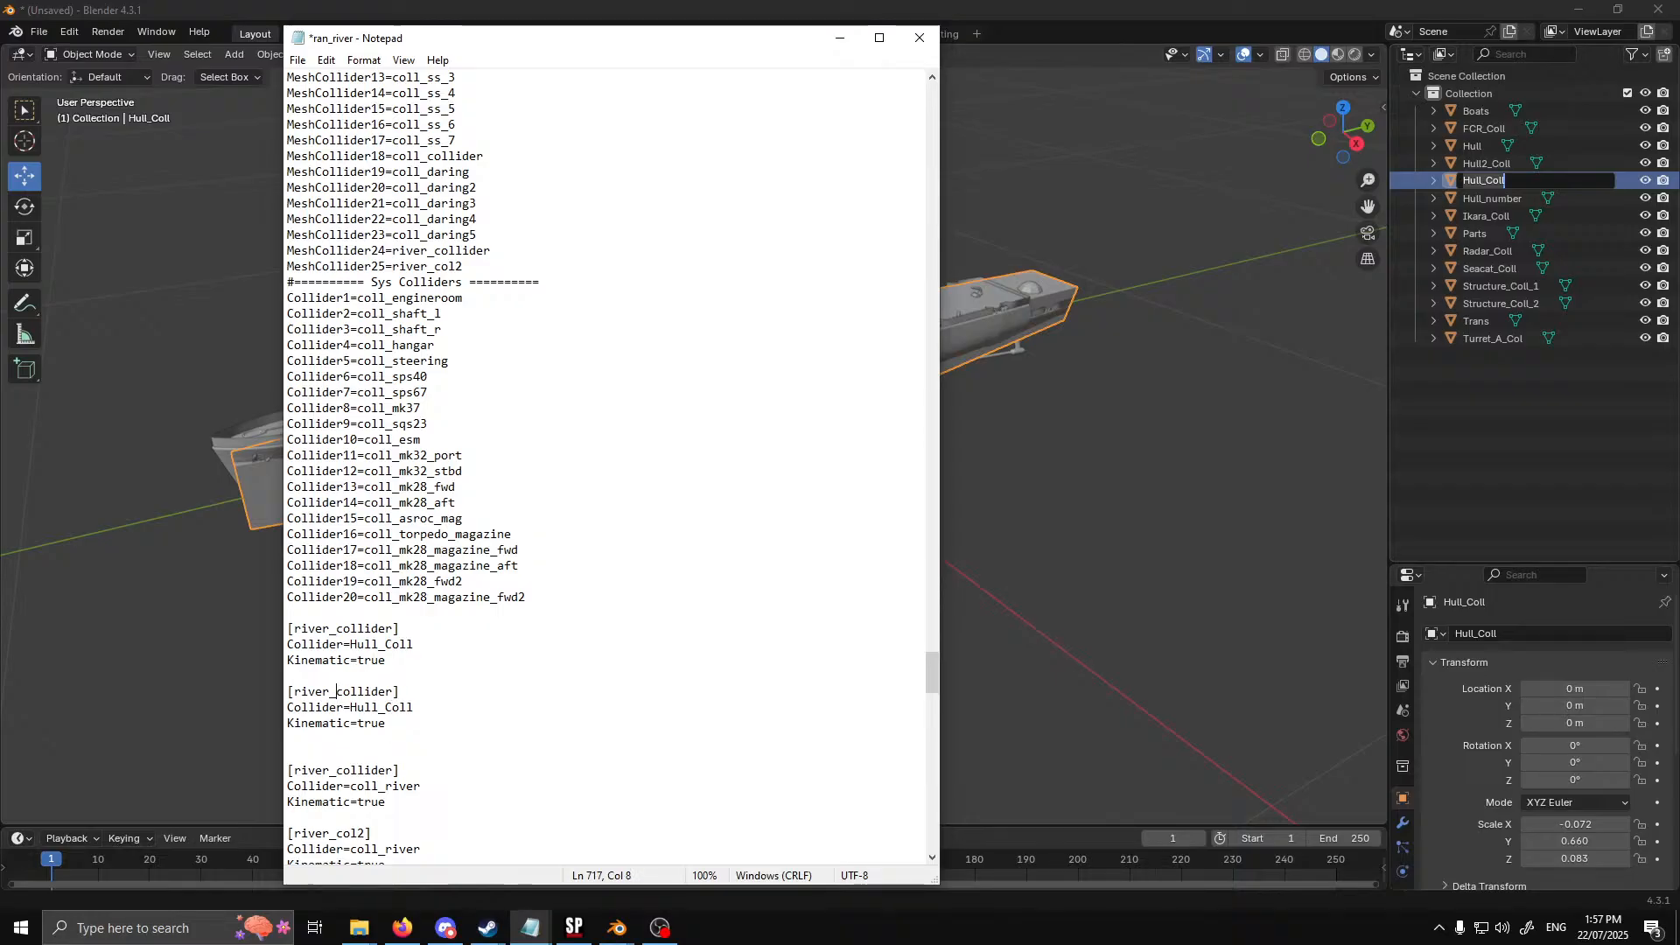
pyautogui.write('Hull_')
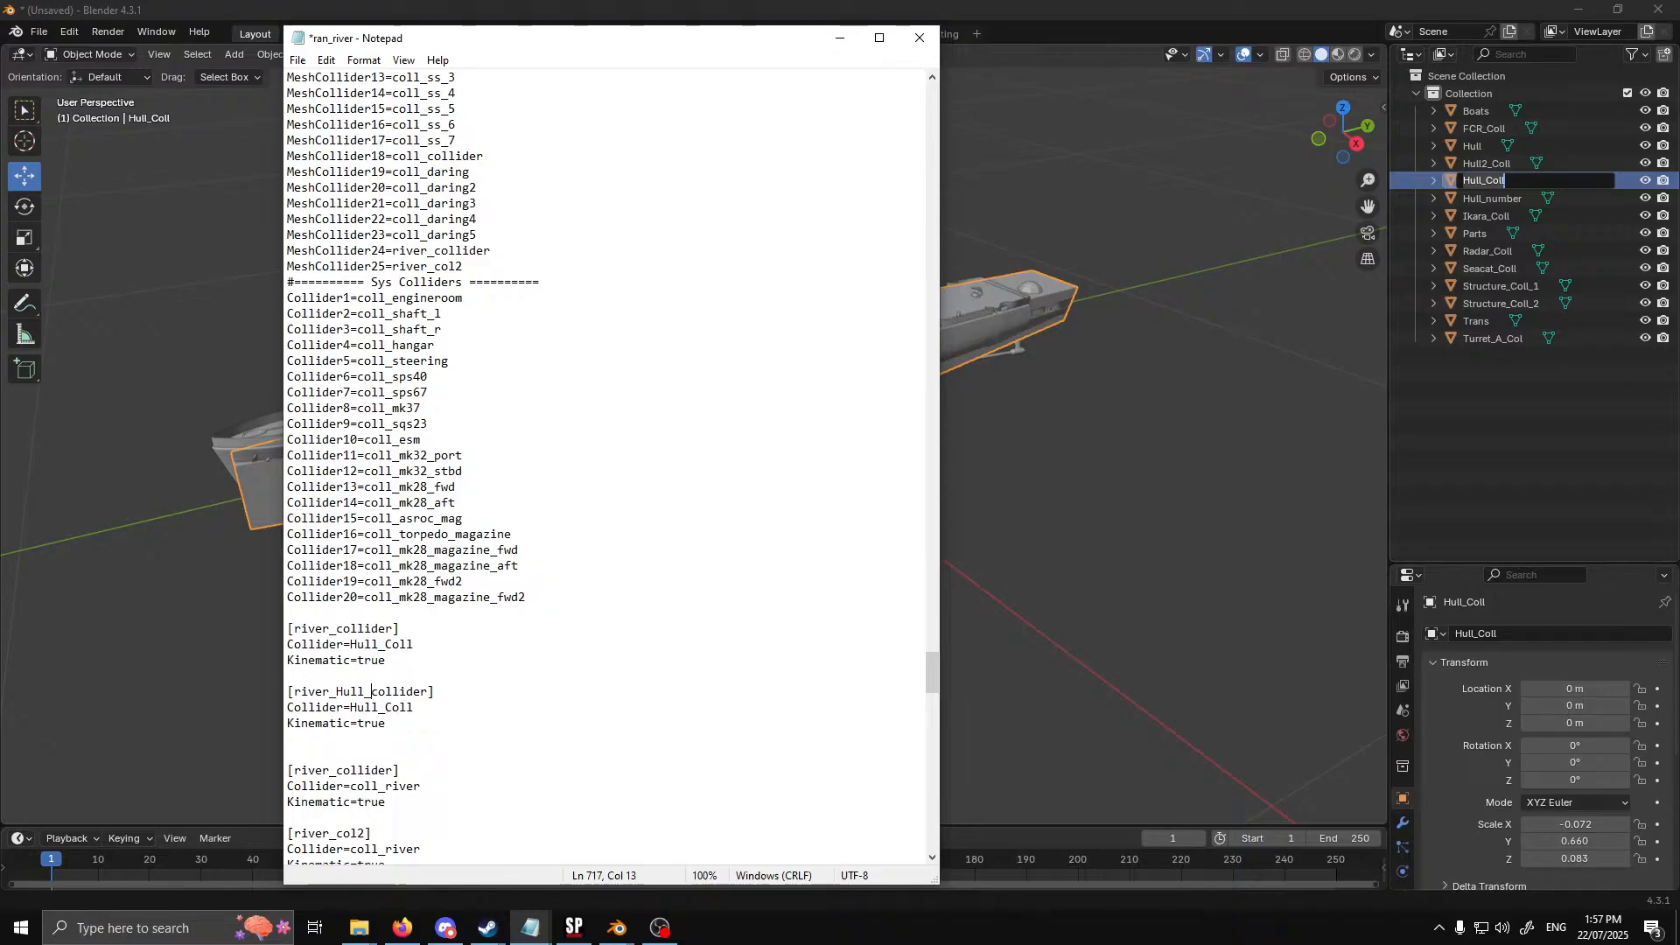
pyautogui.click(428, 712)
pyautogui.click(379, 709)
pyautogui.write('2')
pyautogui.moveTo(388, 725); pyautogui.dragTo(273, 723)
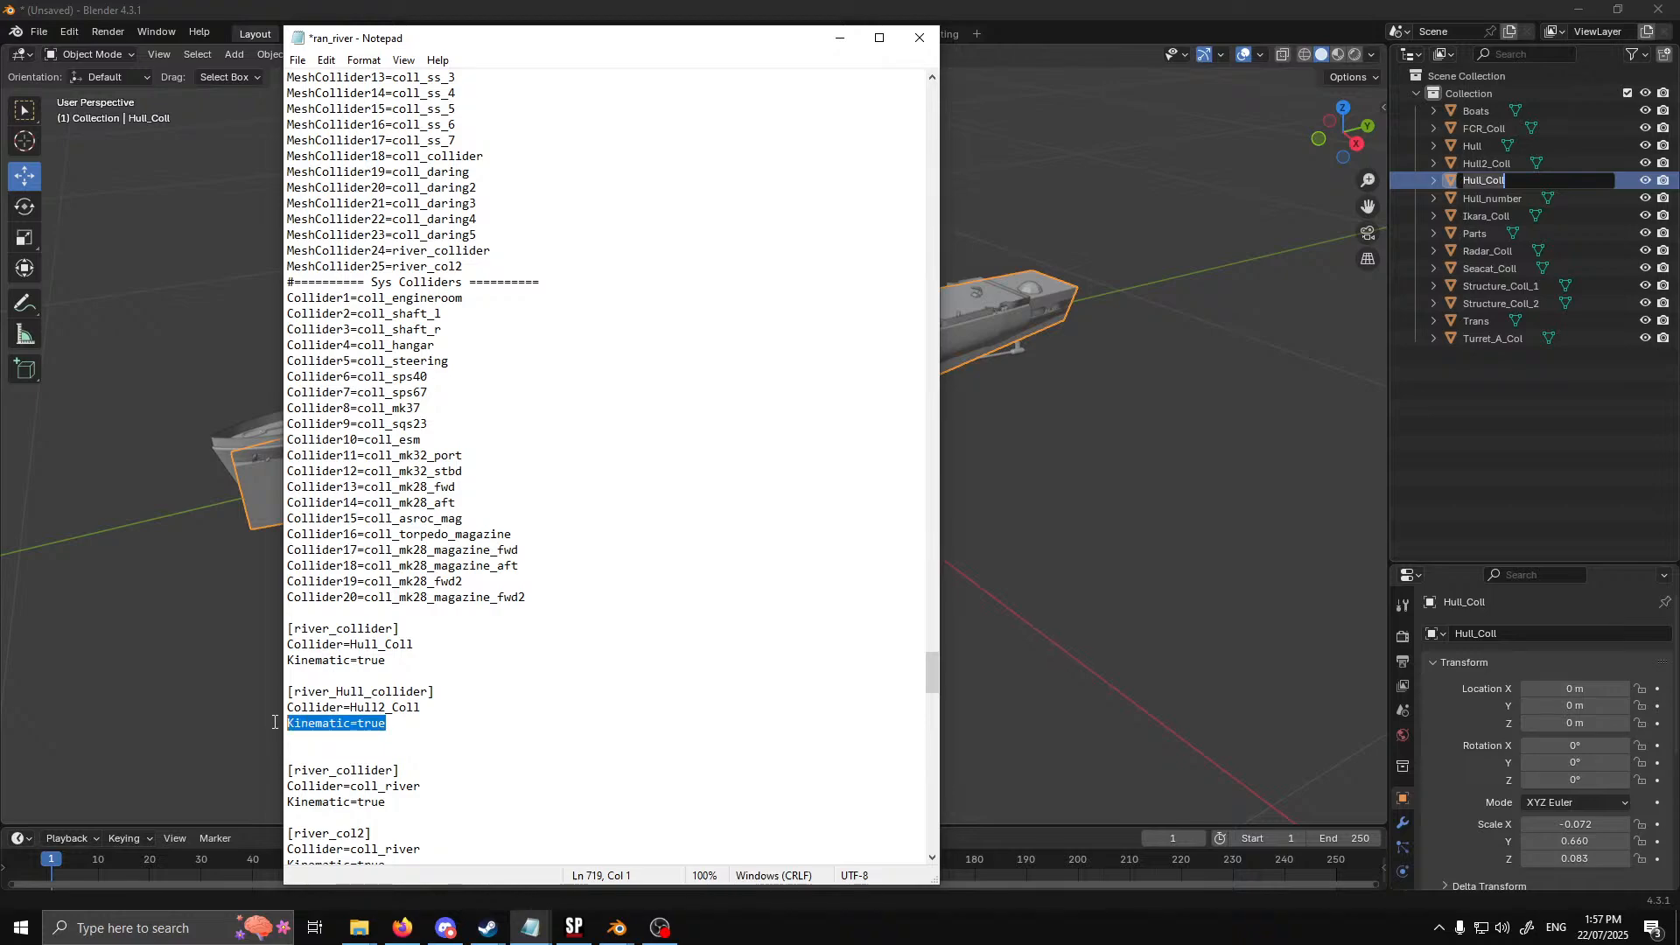
pyautogui.press('BackSpace')
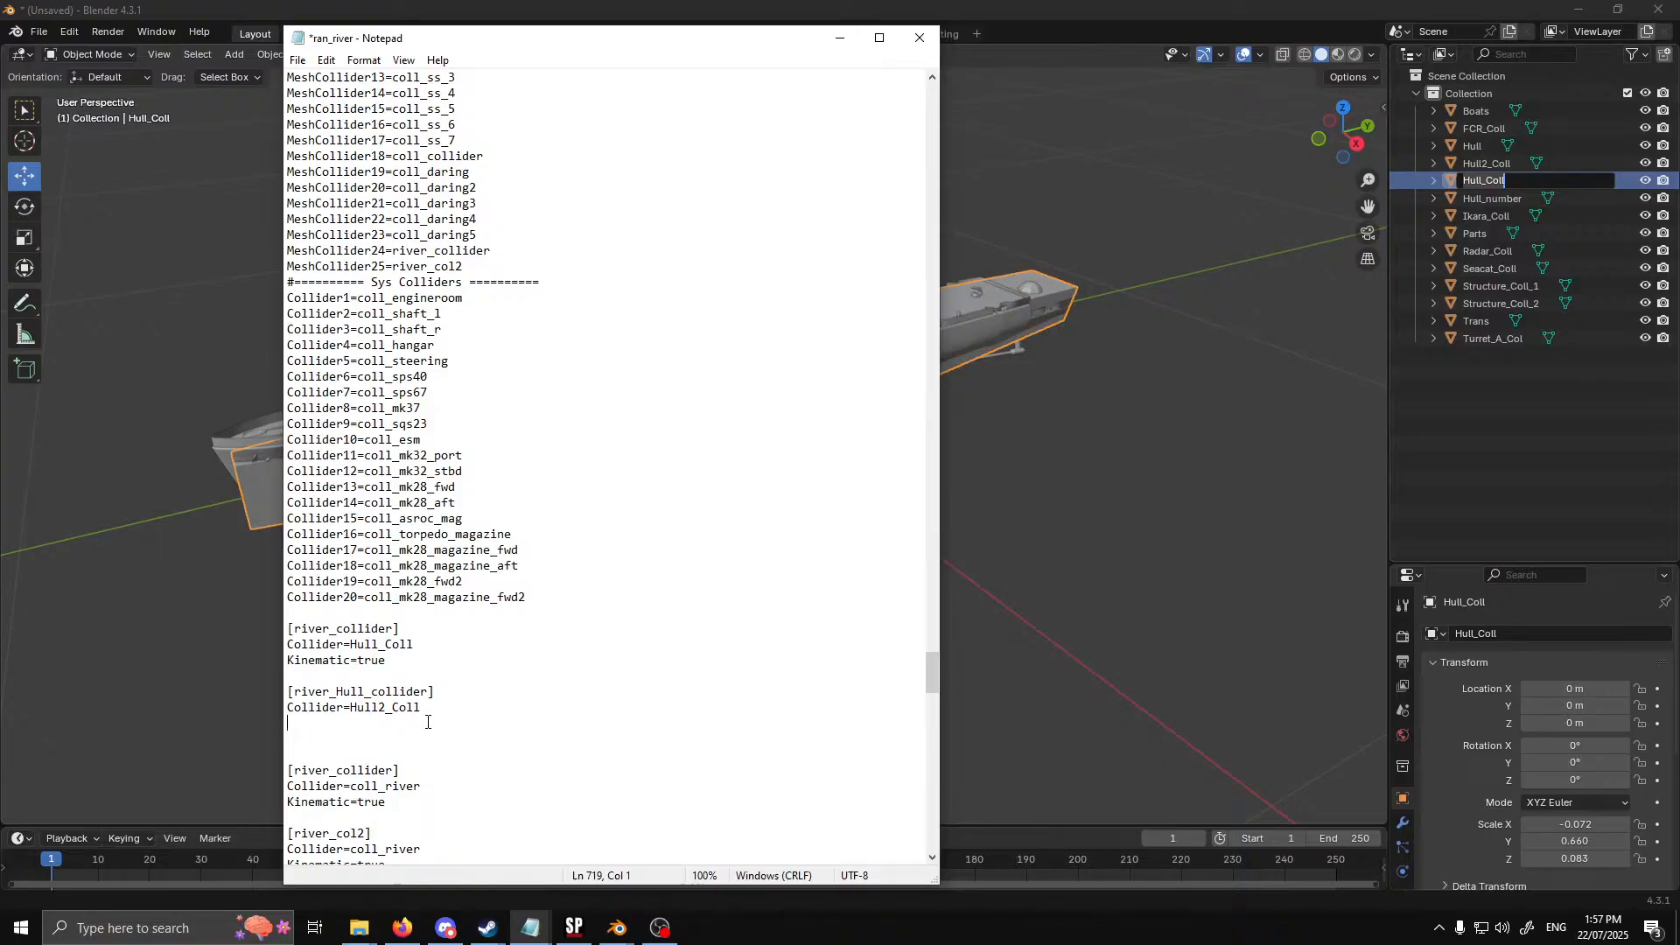
# Add another copy of the [river_collider] block below [river_Hull_collider] and remove its Kinematic=true line
pyautogui.press('Return')
pyautogui.hotkey('ctrl', 'v')
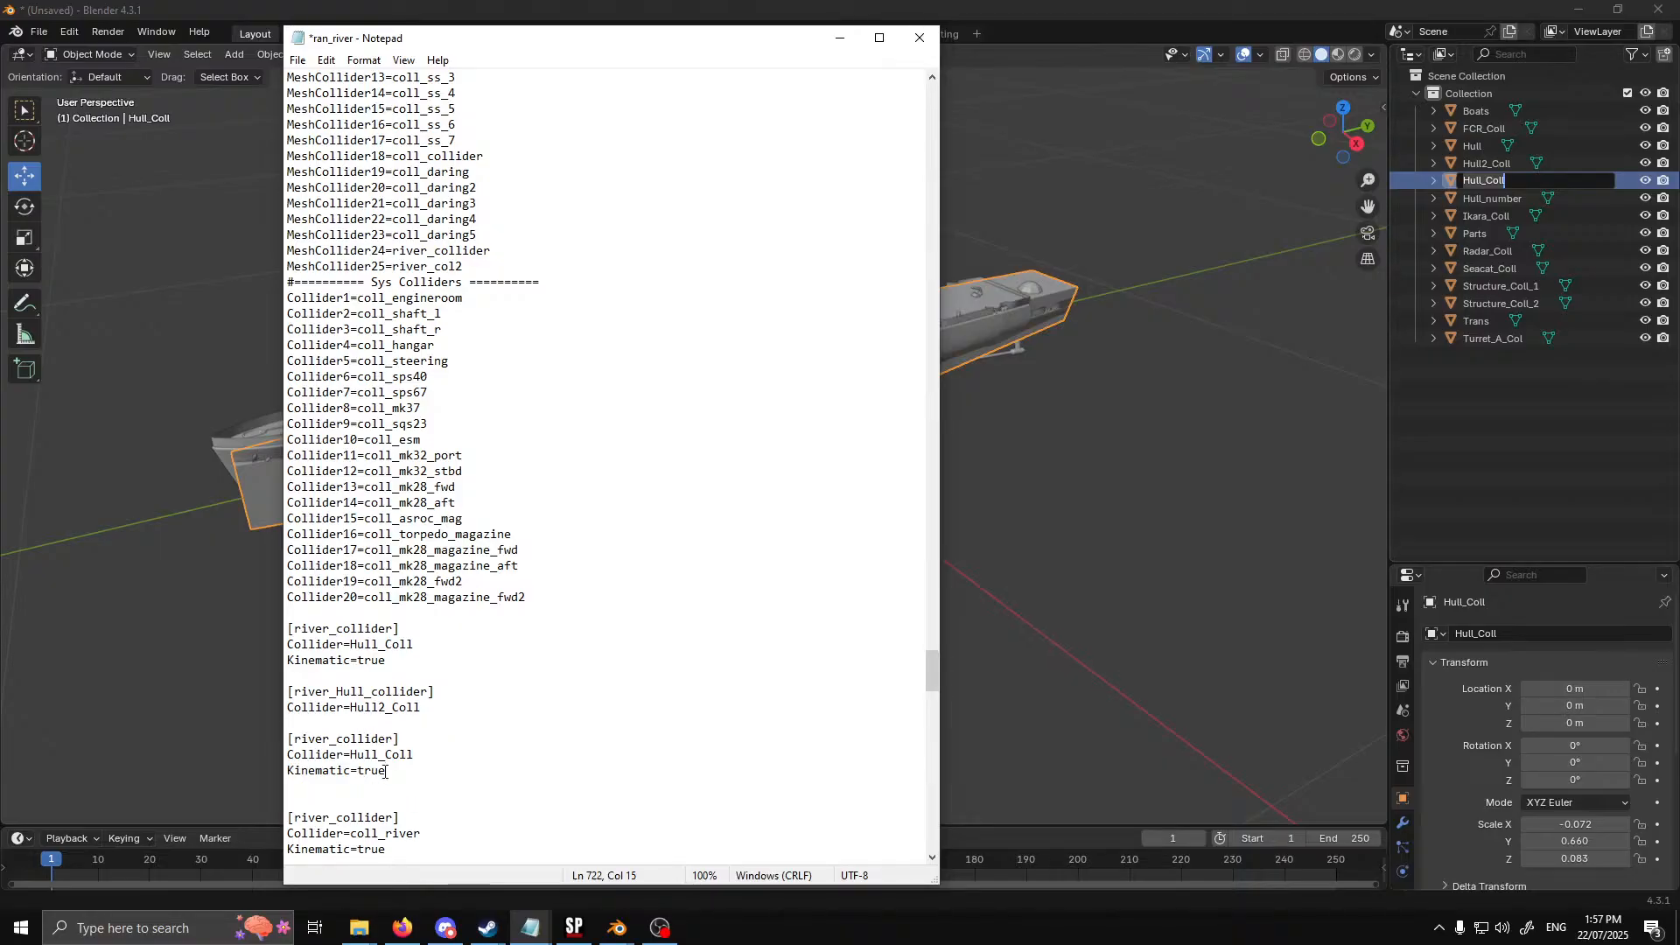
pyautogui.moveTo(386, 770); pyautogui.dragTo(268, 757)
pyautogui.click(396, 776)
pyautogui.moveTo(397, 774); pyautogui.dragTo(288, 770)
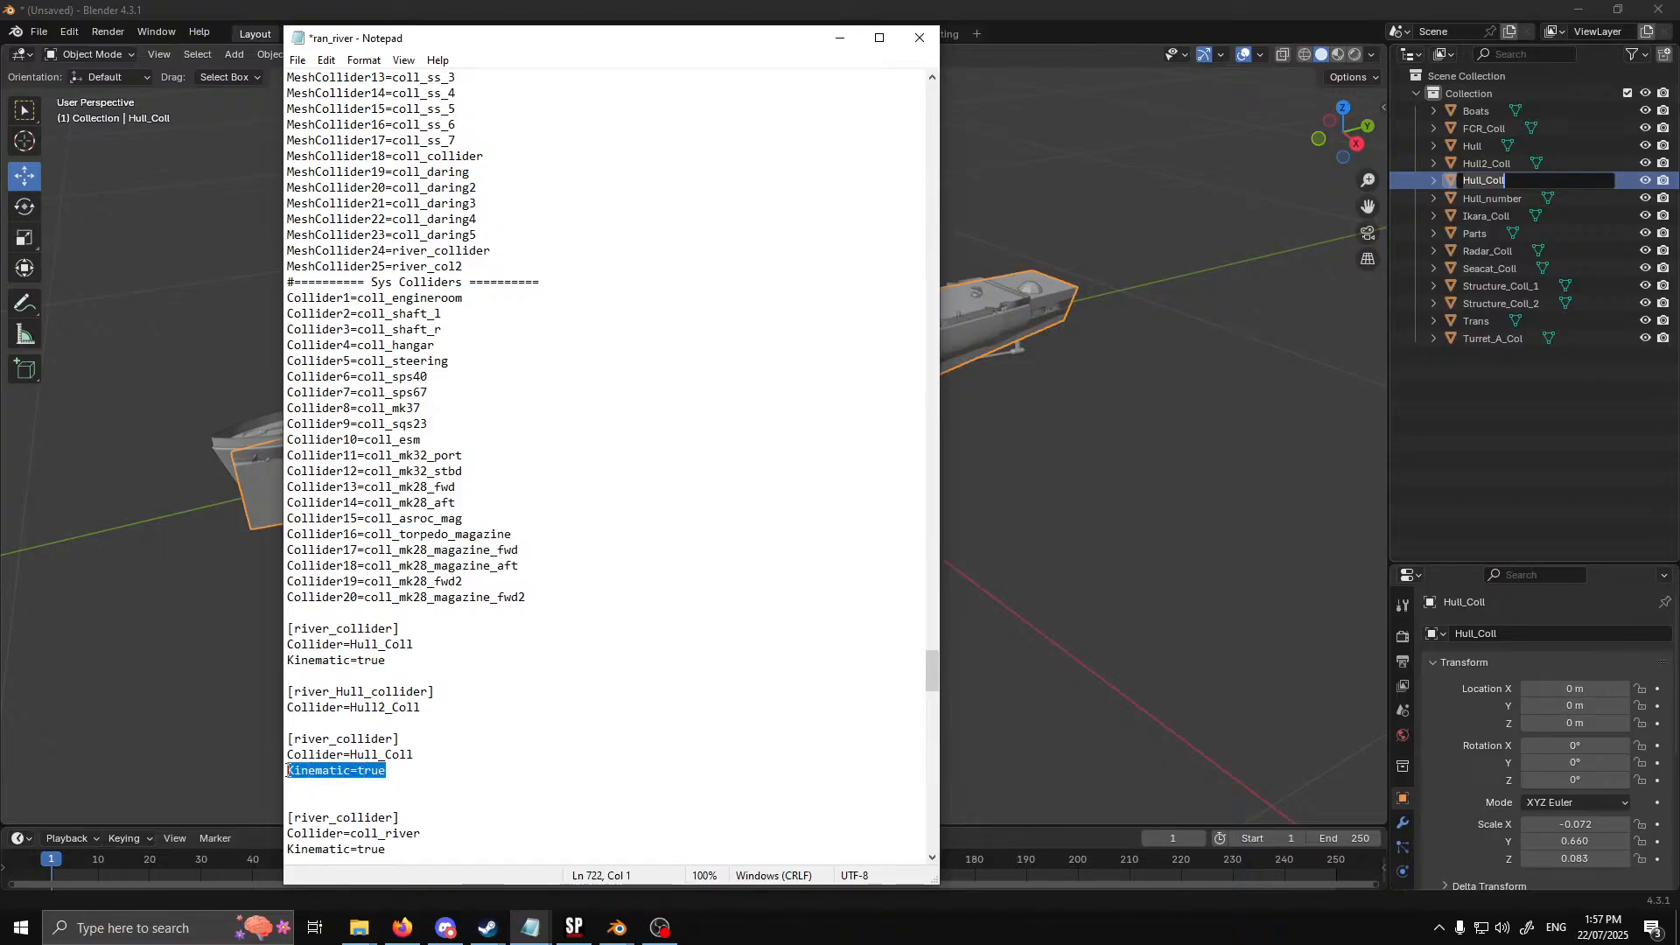
pyautogui.press('BackSpace')
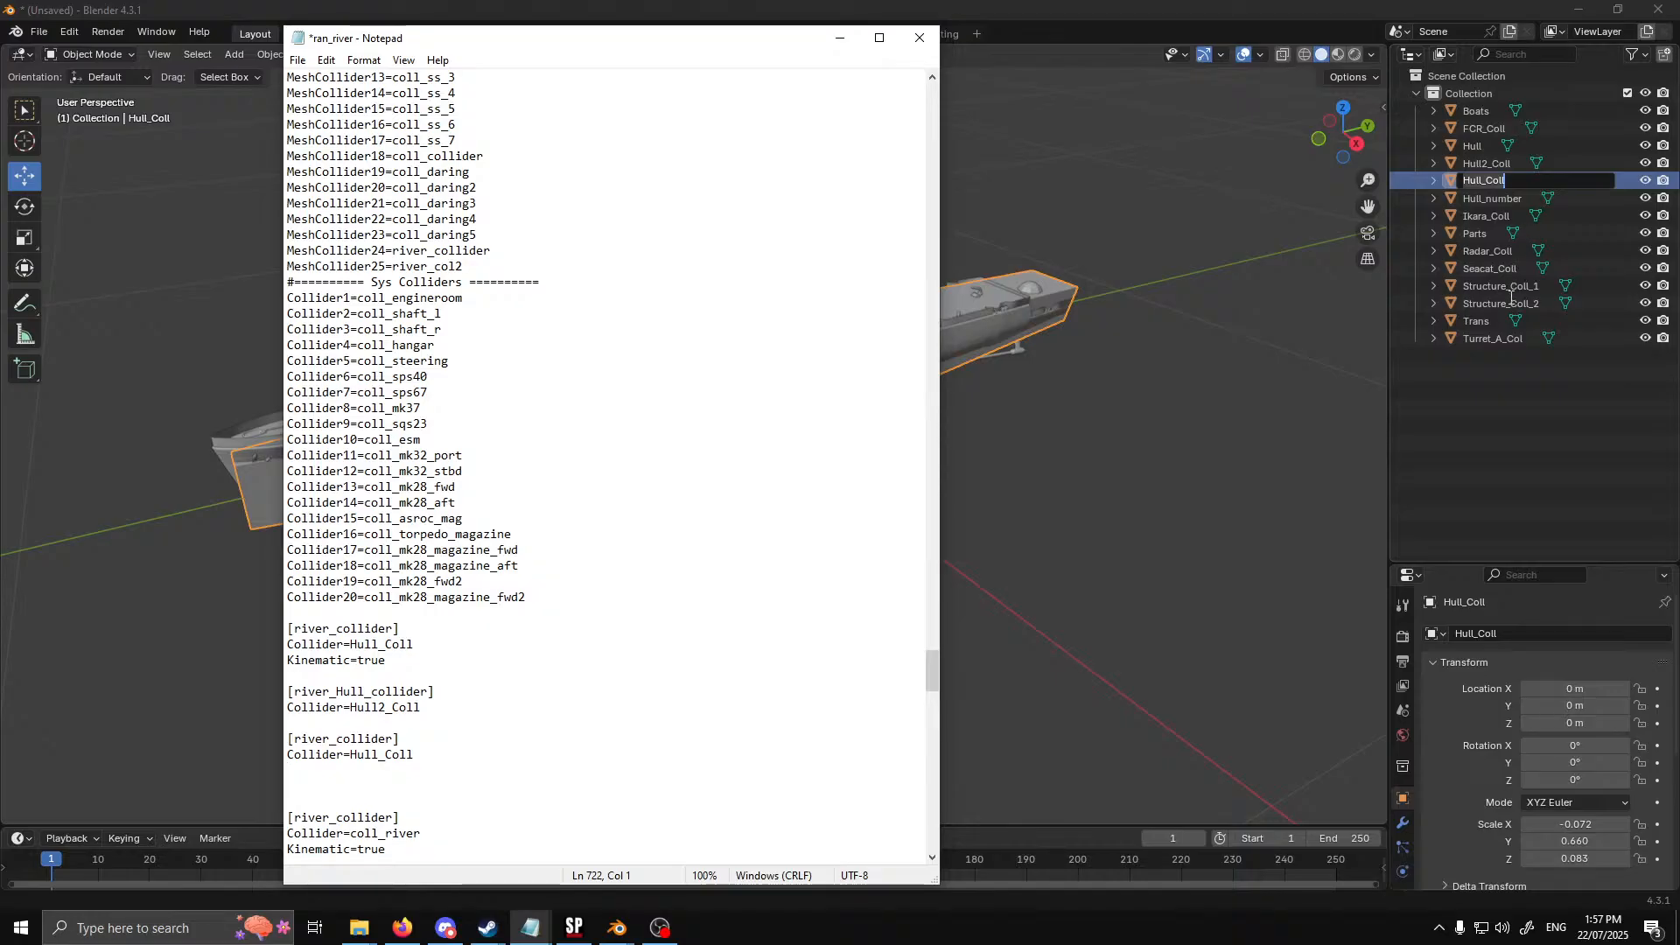
# Copy the Structure_Coll_1 object name from Blender and enter it as the Collider value of the new block below [river_Hull_collider]
pyautogui.click(1511, 290)
pyautogui.doubleClick(1510, 287)
pyautogui.hotkey('ctrl', 'c')
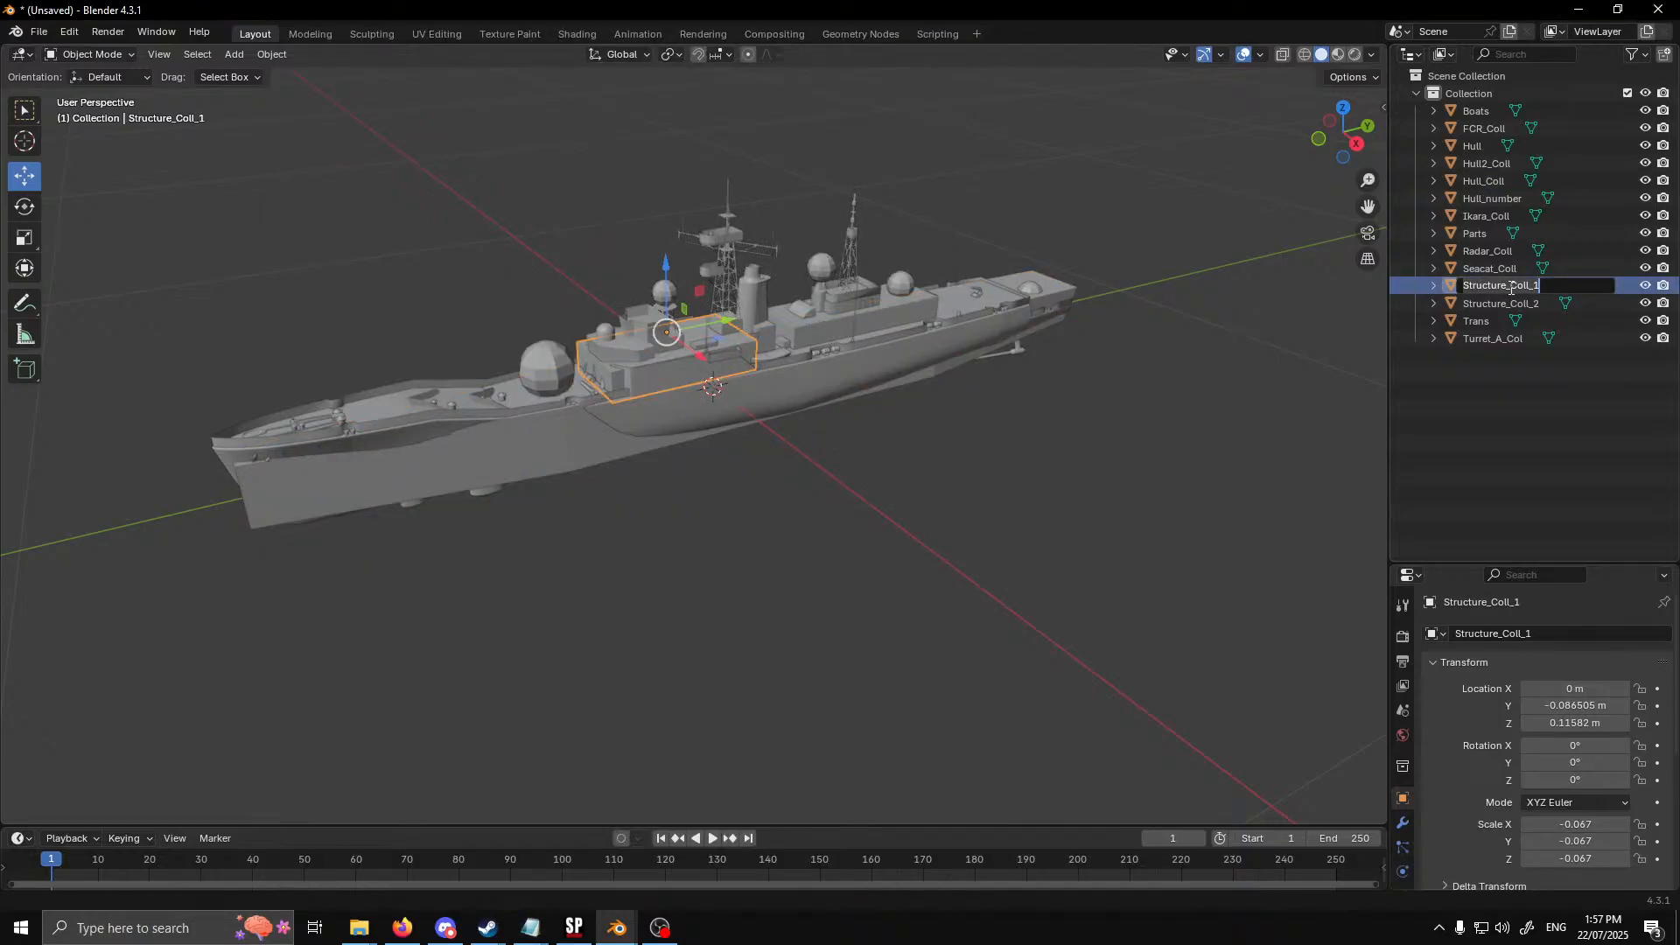
pyautogui.click(531, 928)
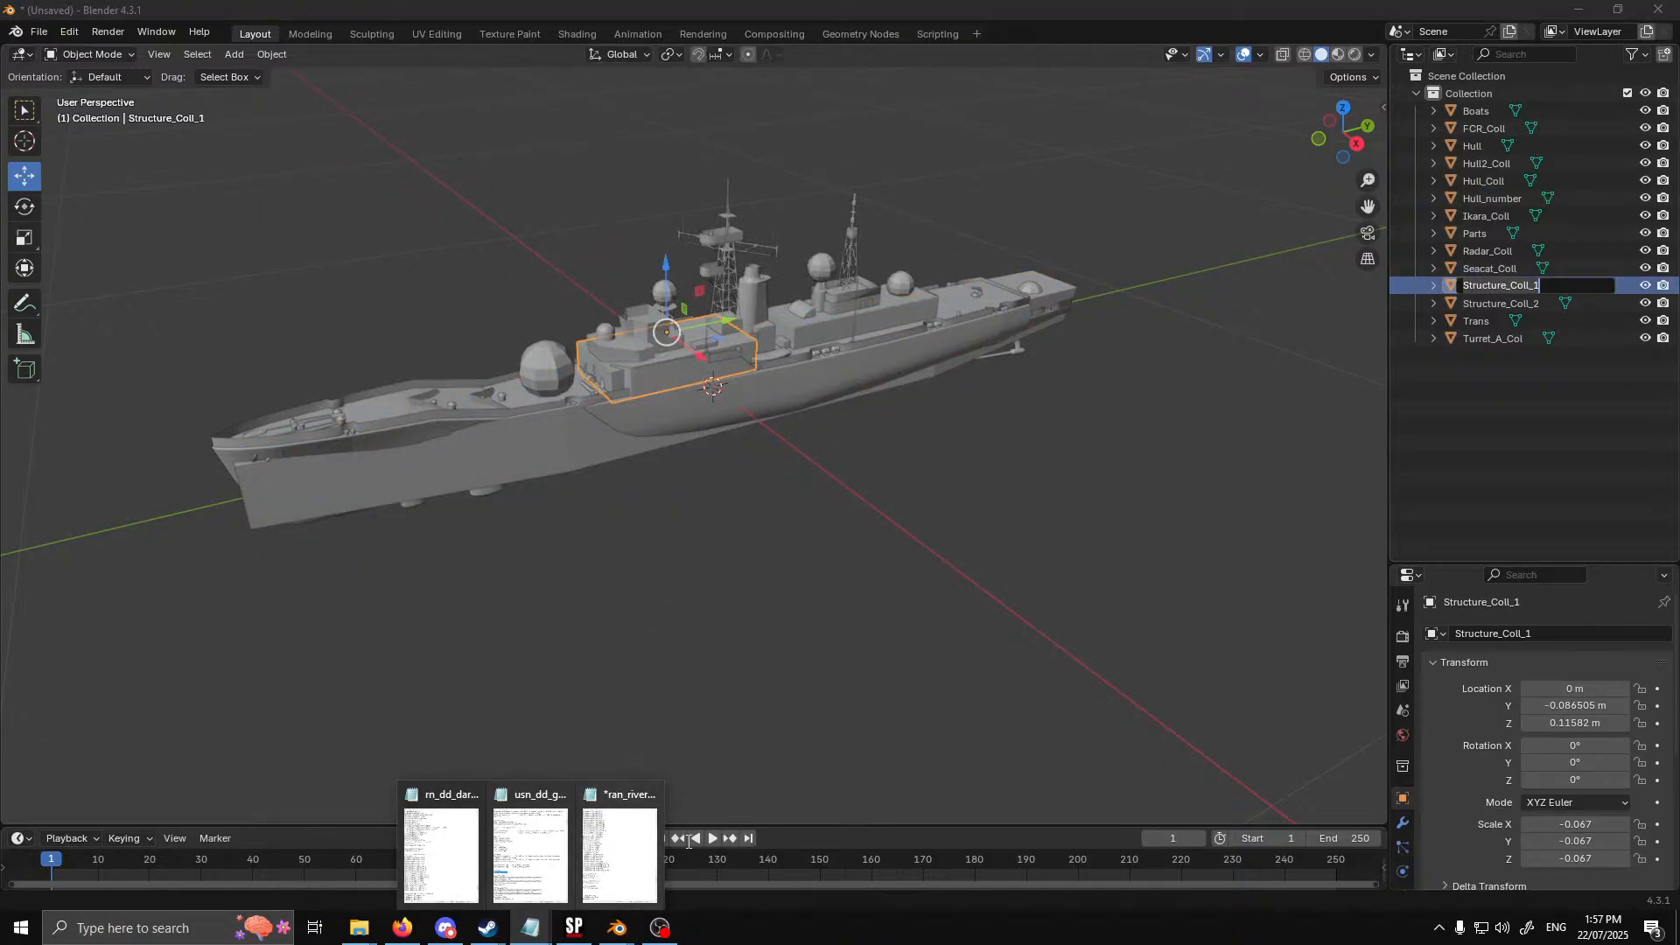
pyautogui.click(628, 851)
pyautogui.moveTo(418, 754); pyautogui.dragTo(351, 757)
pyautogui.hotkey('ctrl', 'v')
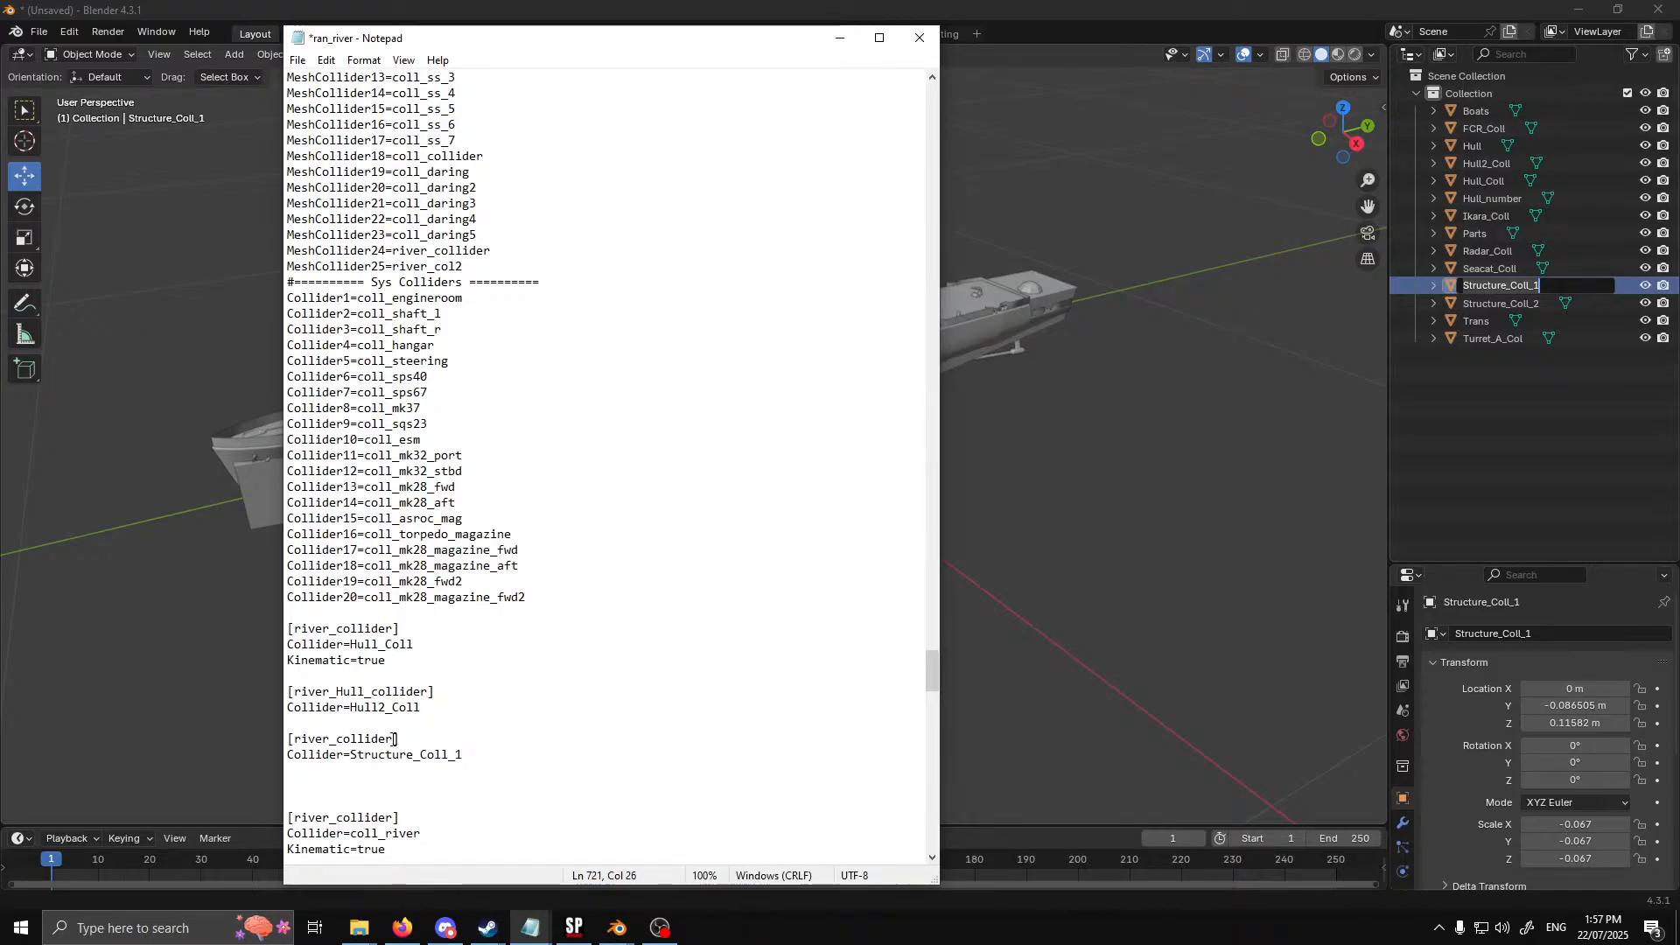
# Rename the header of the block that uses Structure_Coll_1 to [Structure_1]
pyautogui.moveTo(394, 739); pyautogui.dragTo(295, 739)
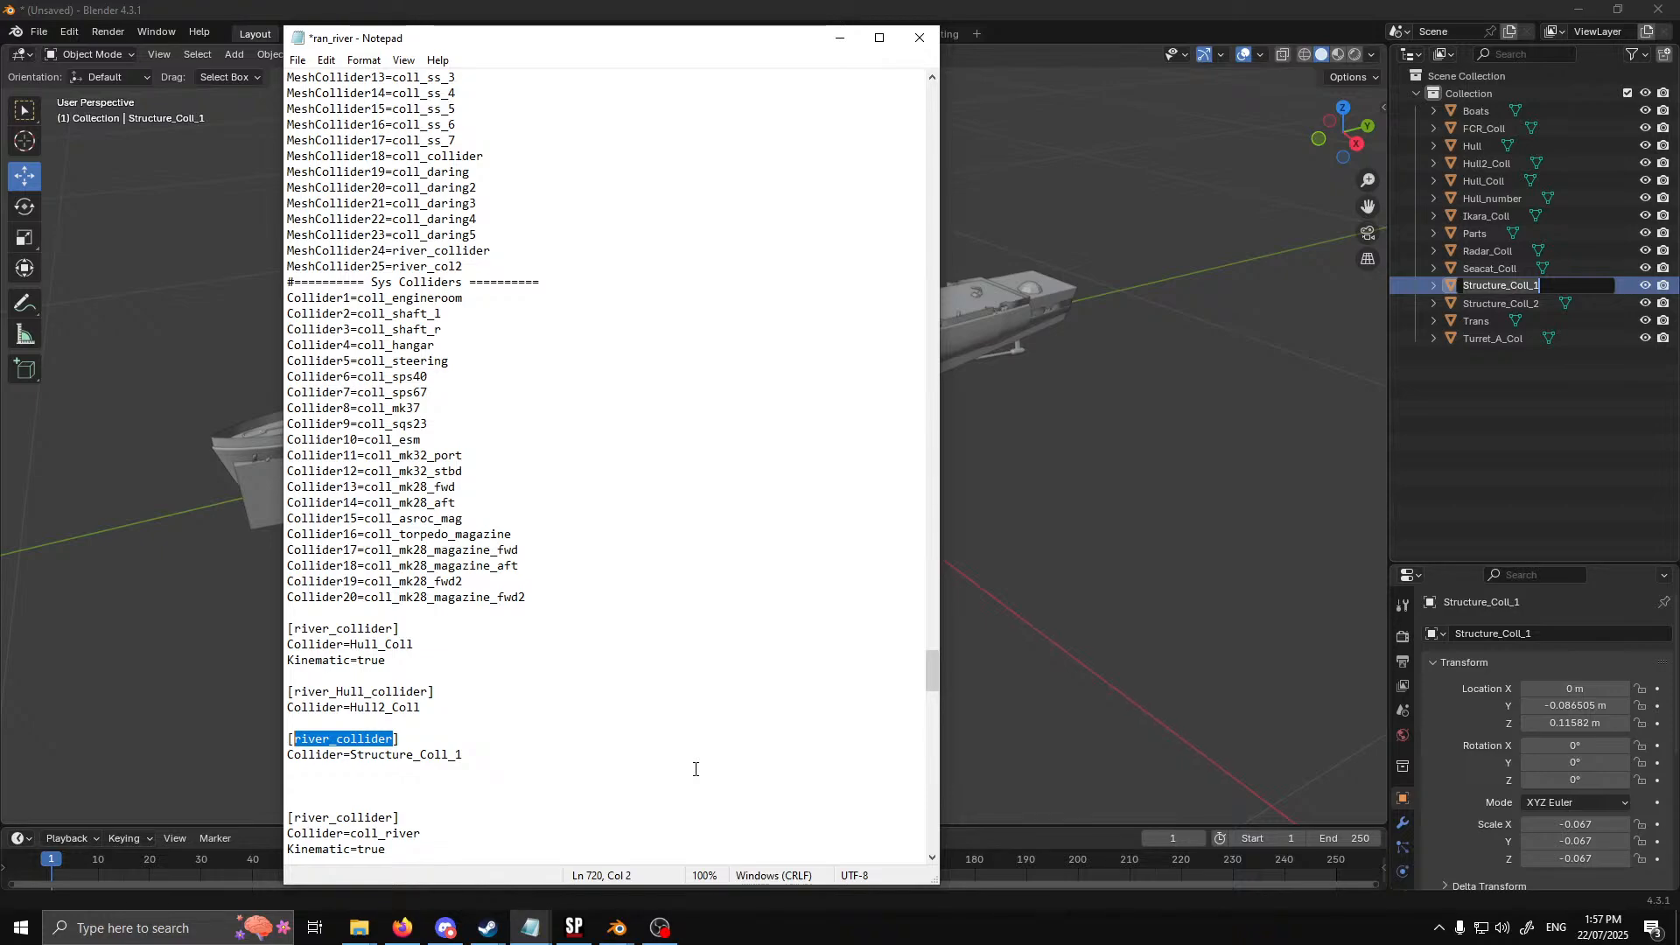
pyautogui.write('Stru')
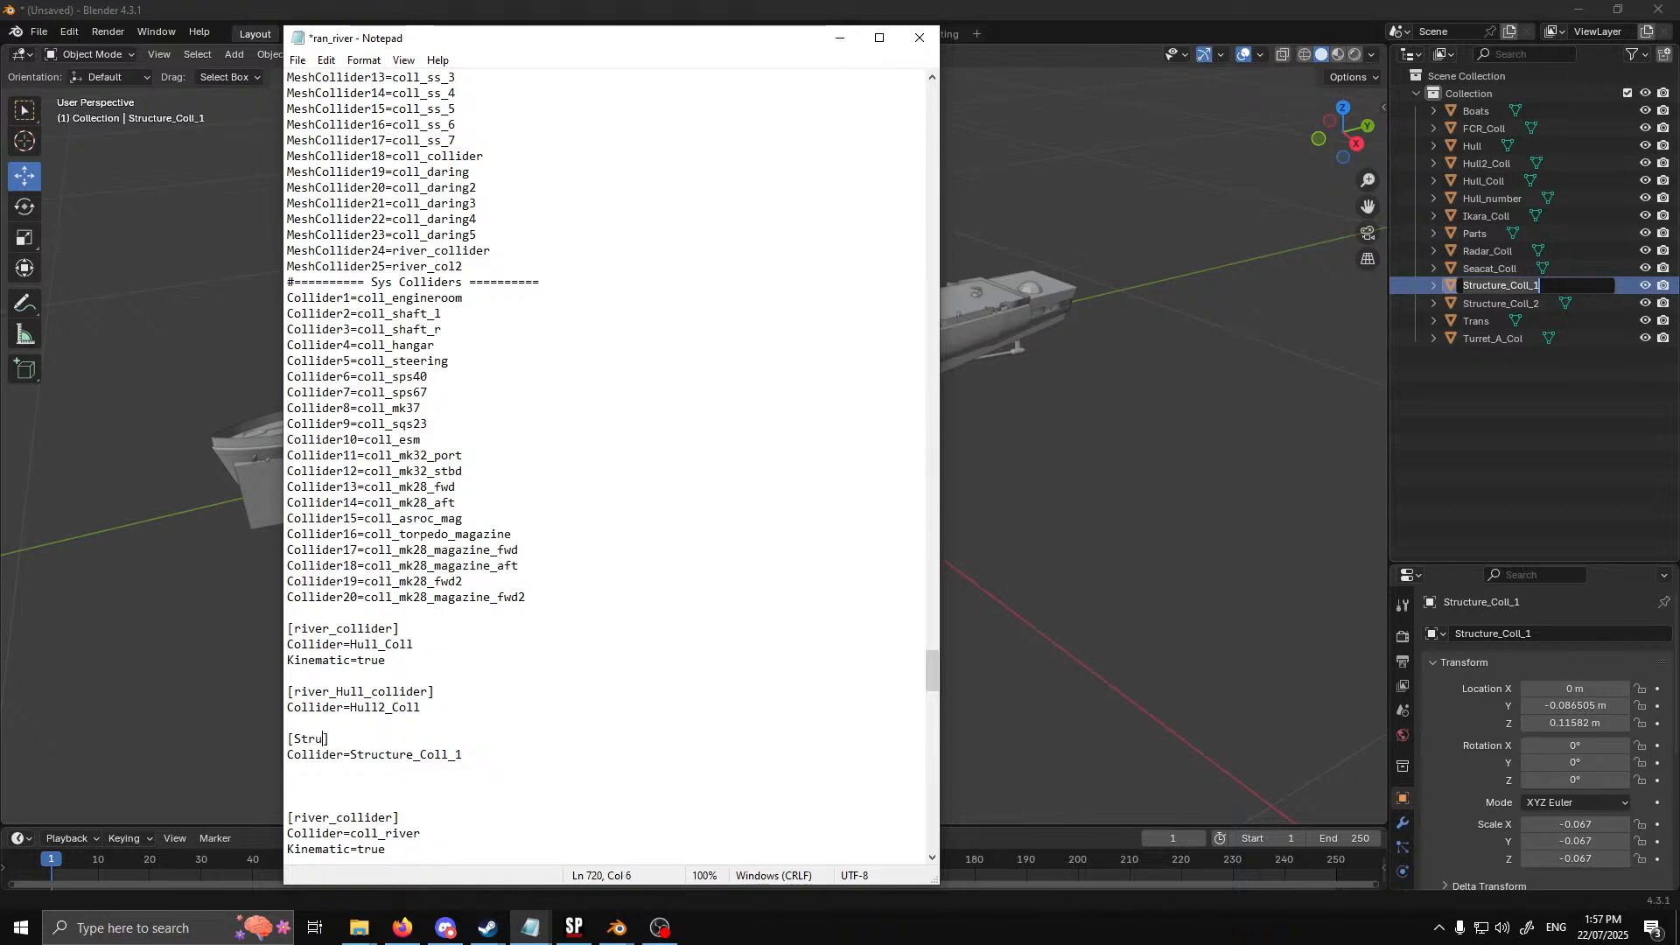
pyautogui.write('cture_1')
# Duplicate the [Structure_1] block below itself and change the copy to [Structure_2] with Collider=Structure_Coll_2
pyautogui.moveTo(467, 756); pyautogui.dragTo(286, 739)
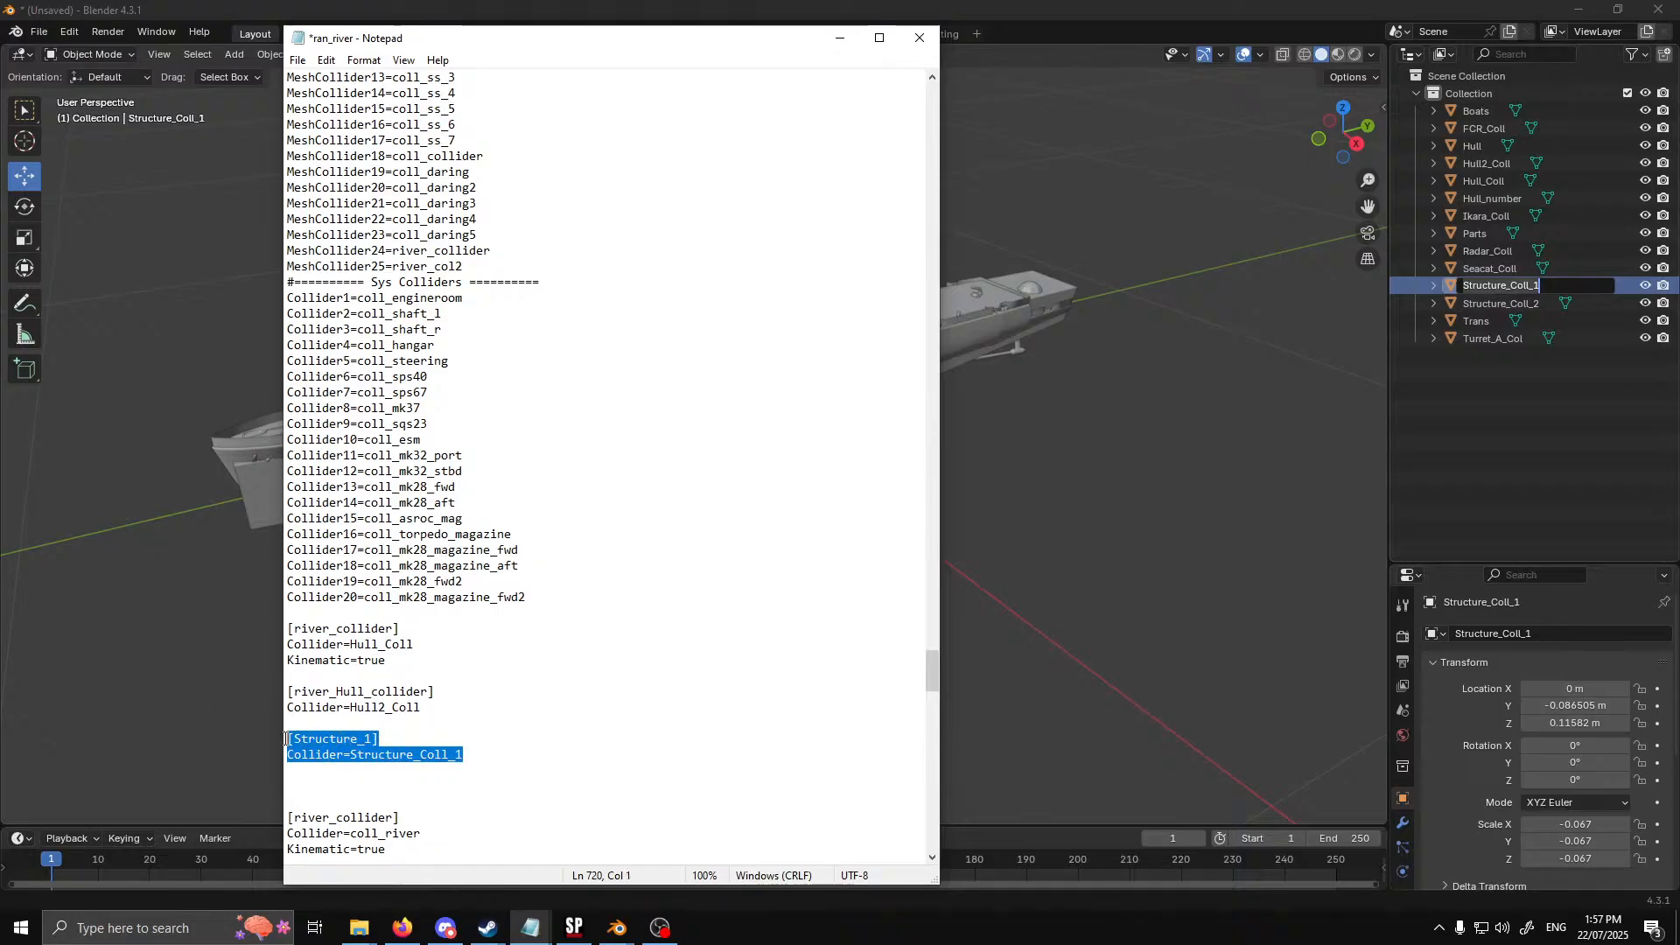
pyautogui.hotkey('ctrl', 'c')
pyautogui.click(495, 756)
pyautogui.press('Return')
pyautogui.press('Return')
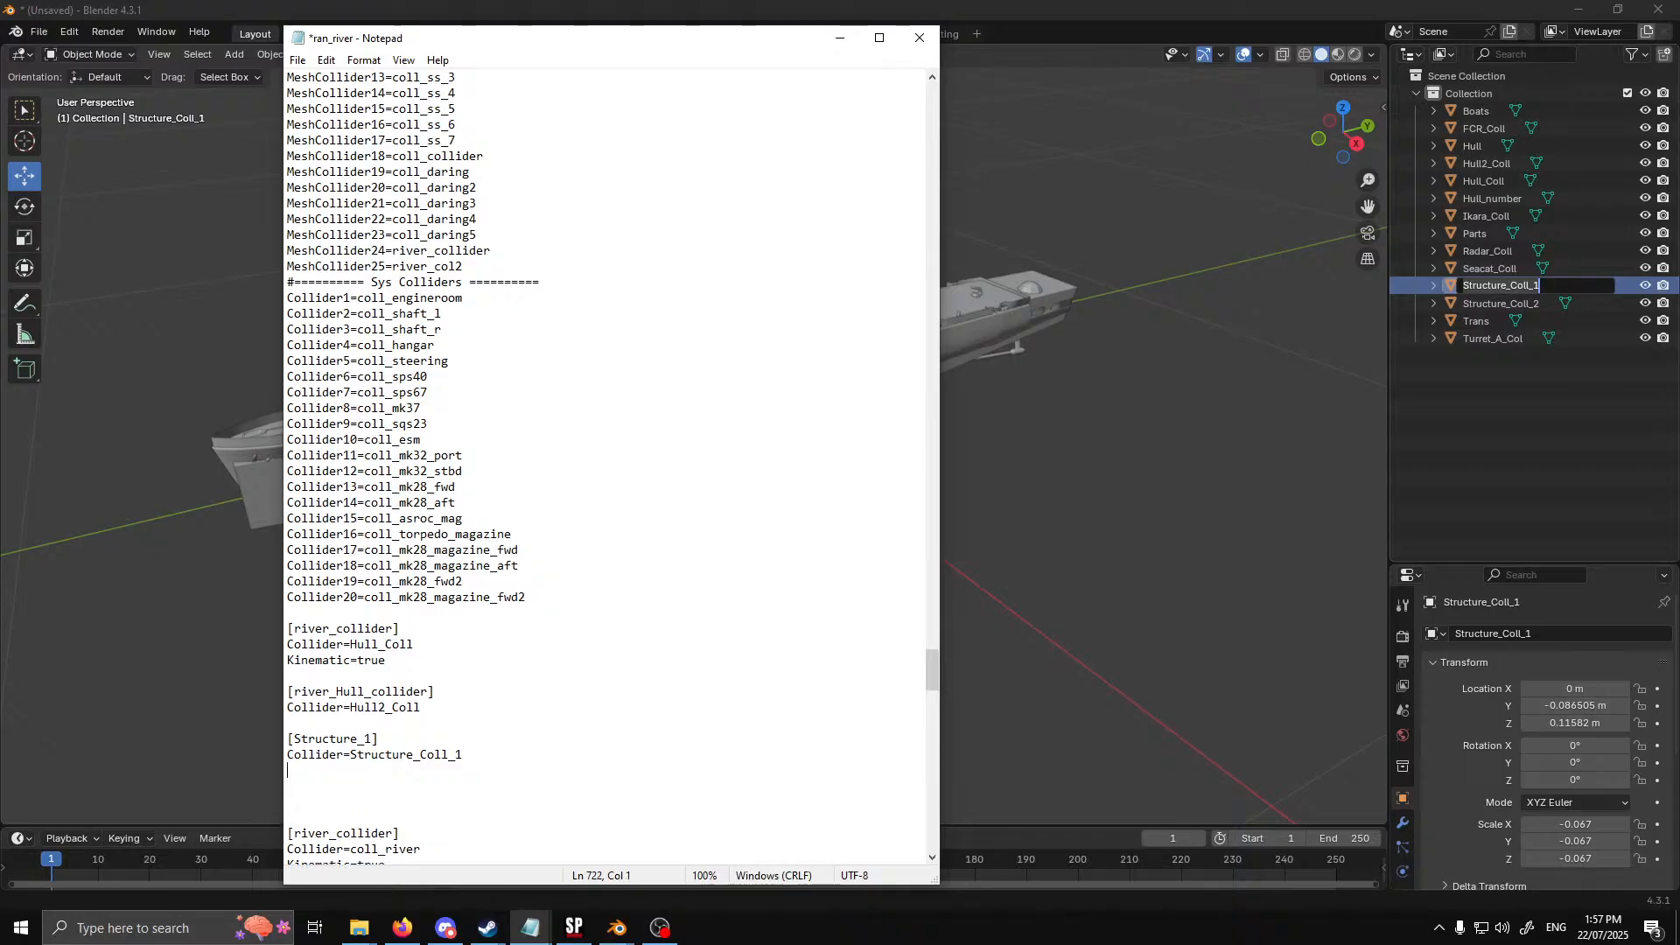
pyautogui.hotkey('ctrl', 'v')
pyautogui.moveTo(376, 786); pyautogui.dragTo(364, 786)
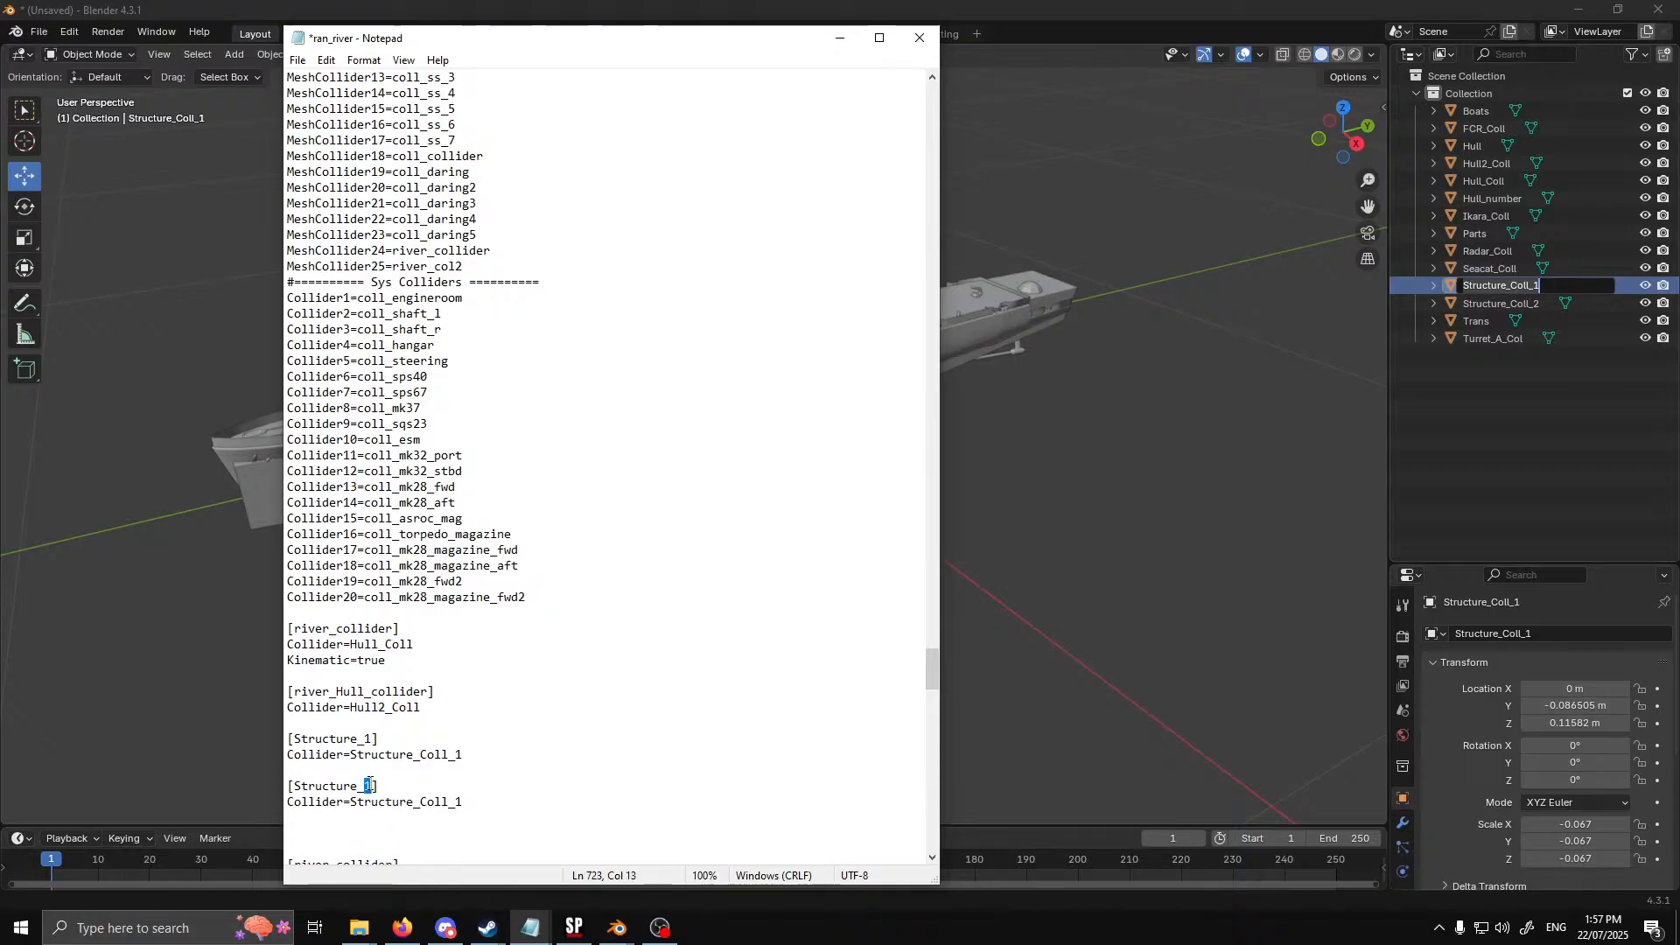
pyautogui.write('22')
# Add three more copies of the [Structure_2] block below it, each separated by an empty line
pyautogui.scroll(-4, 484, 813)
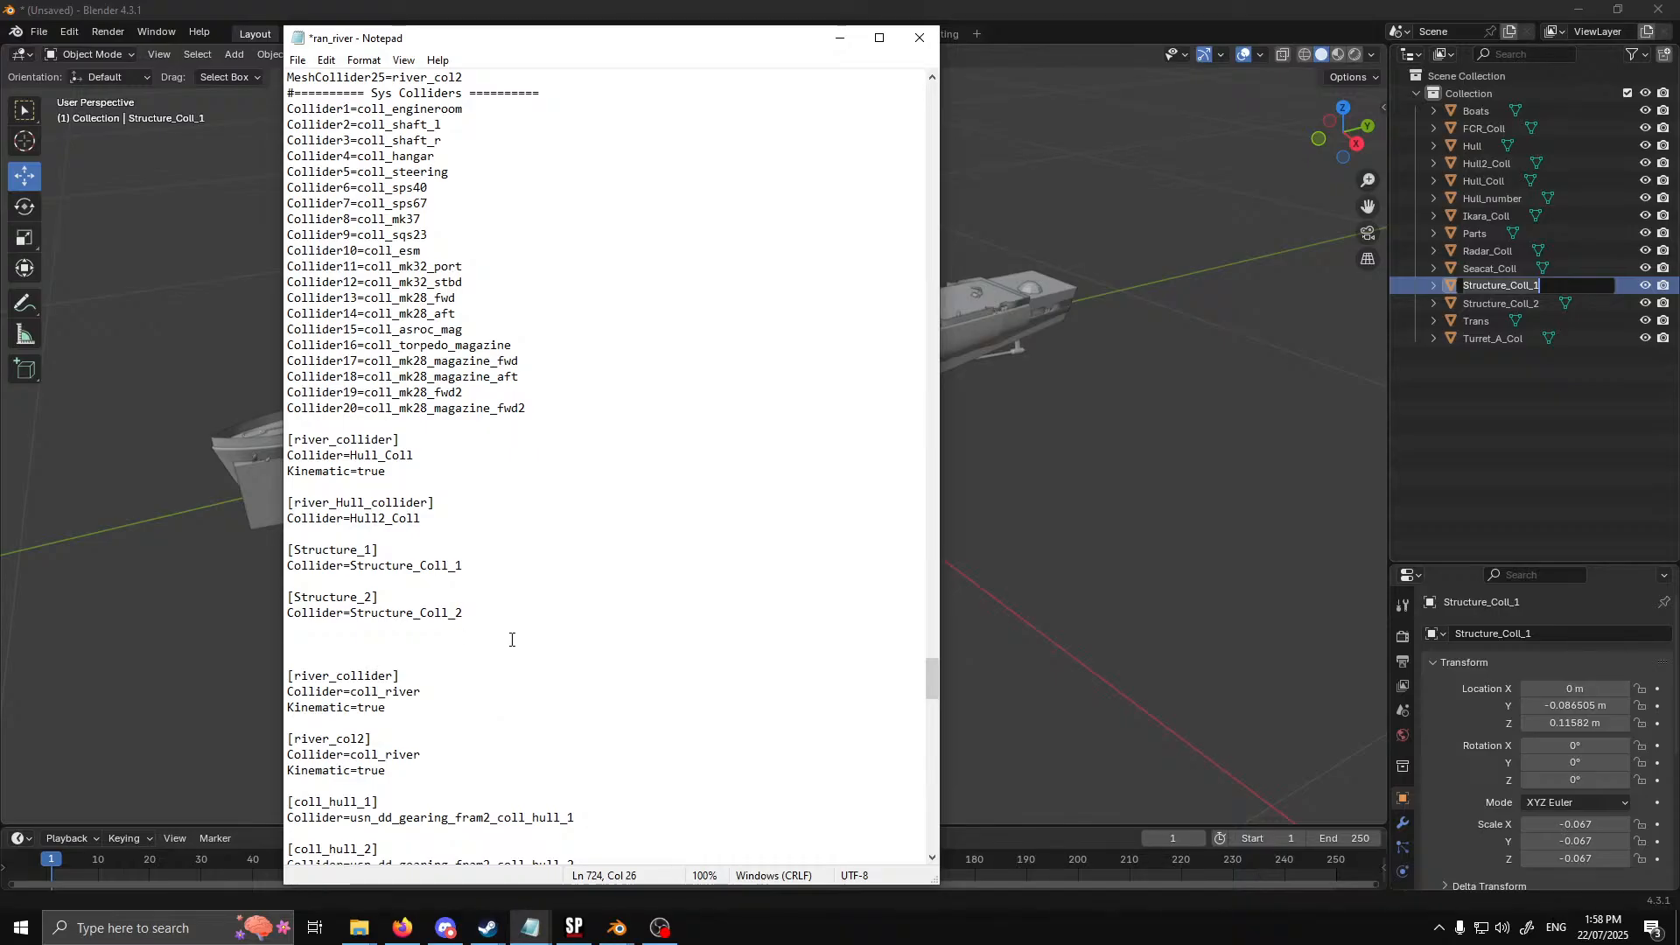
pyautogui.hotkey('shift', 'Up')
pyautogui.hotkey('shift', 'Home')
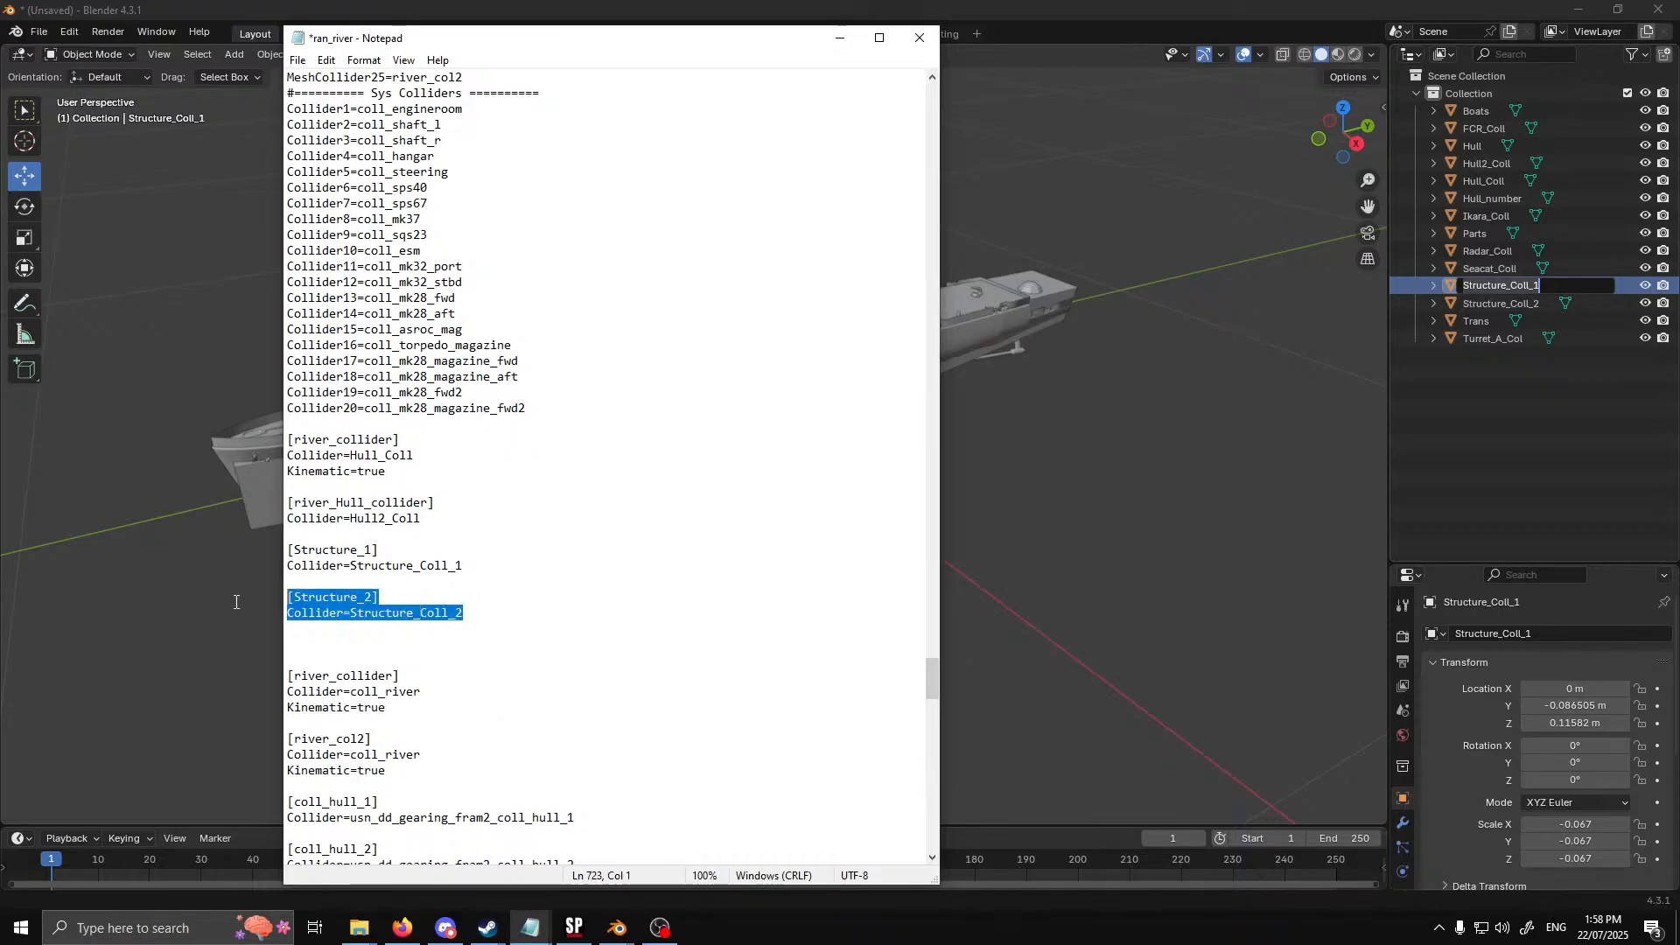
pyautogui.hotkey('ctrl', 'c')
pyautogui.click(501, 607)
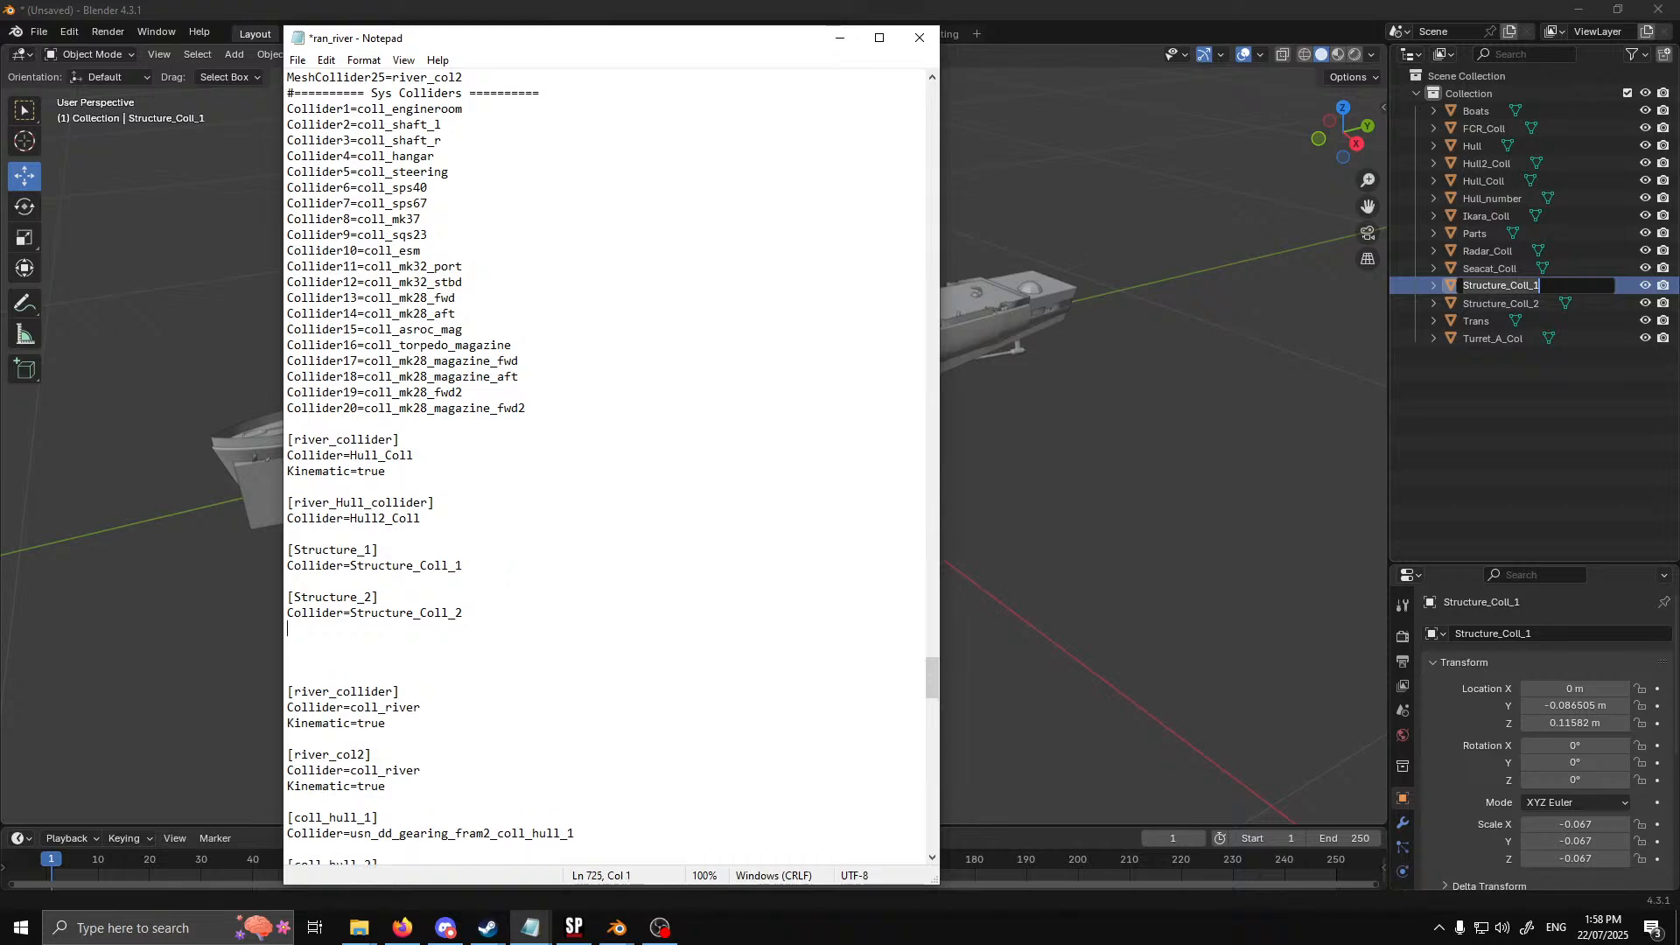
pyautogui.press('Return')
pyautogui.press('Return')
pyautogui.hotkey('ctrl', 'v')
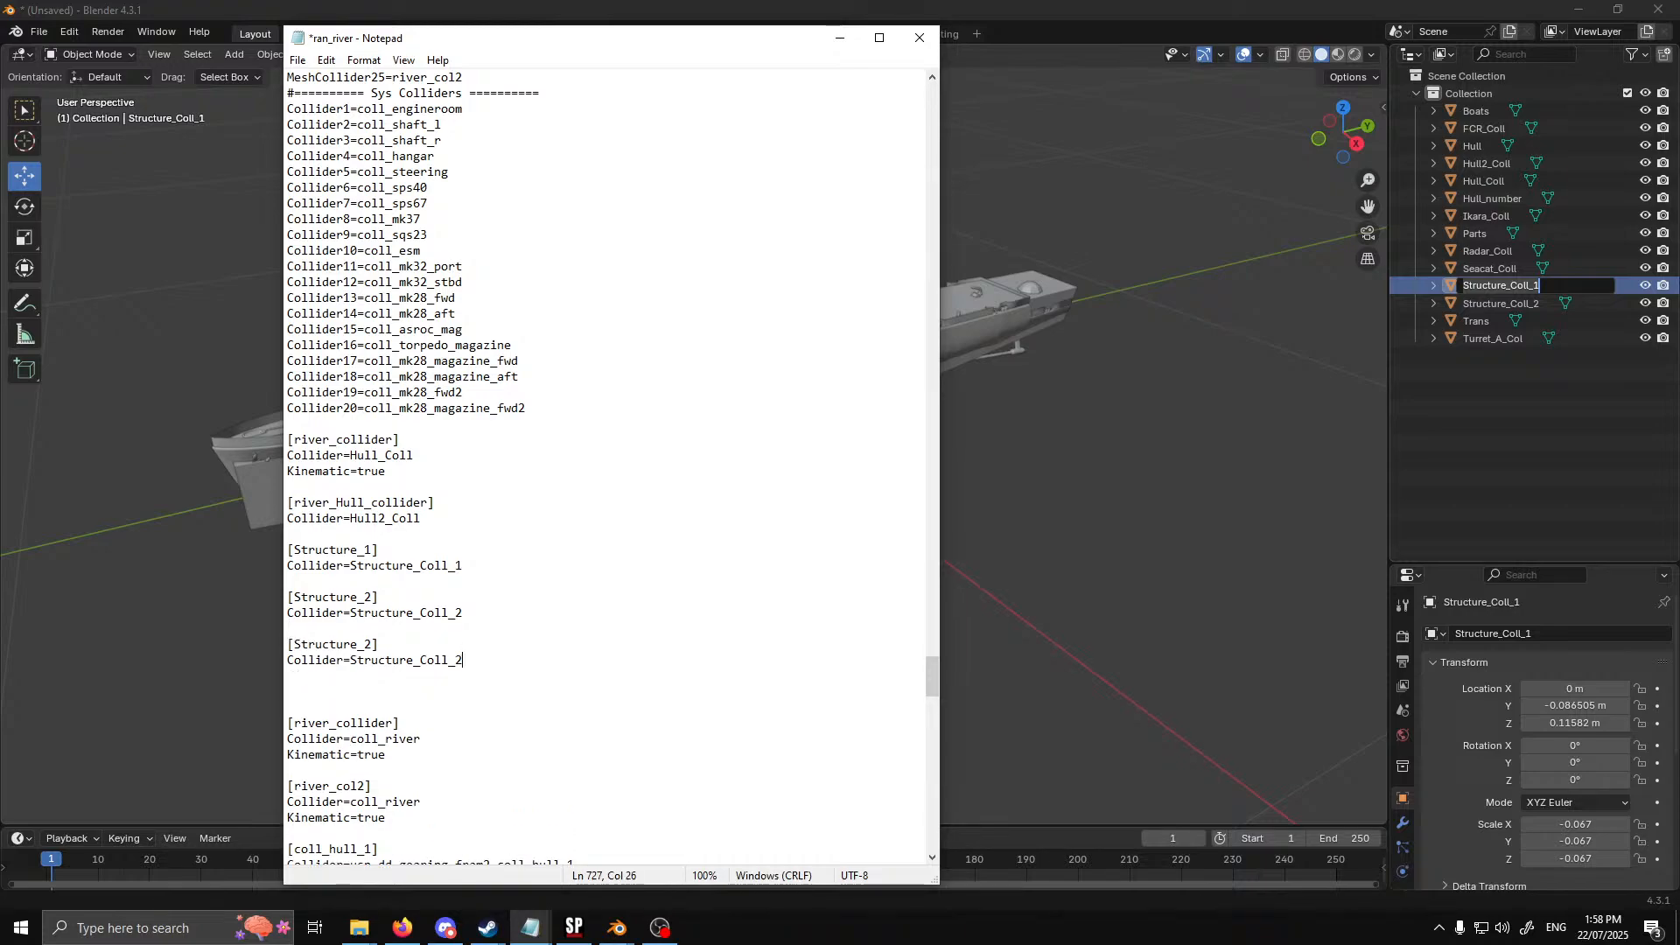
pyautogui.press('Return')
pyautogui.press('Return')
pyautogui.hotkey('ctrl', 'v')
pyautogui.press('Return')
pyautogui.press('Return')
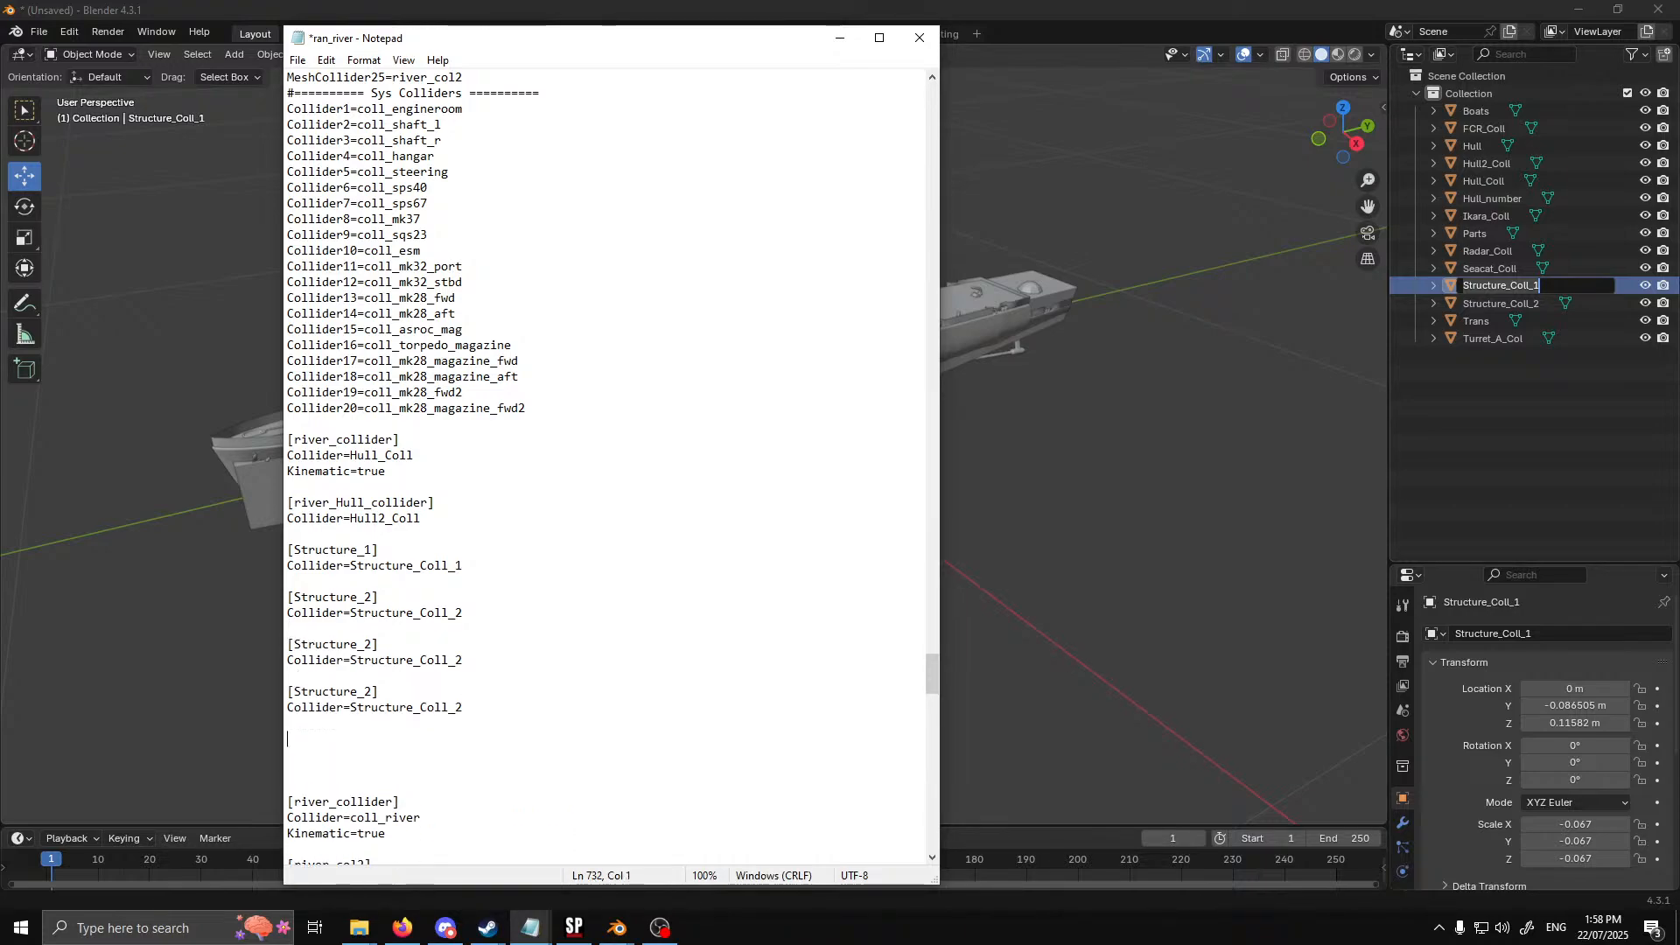
pyautogui.hotkey('ctrl', 'v')
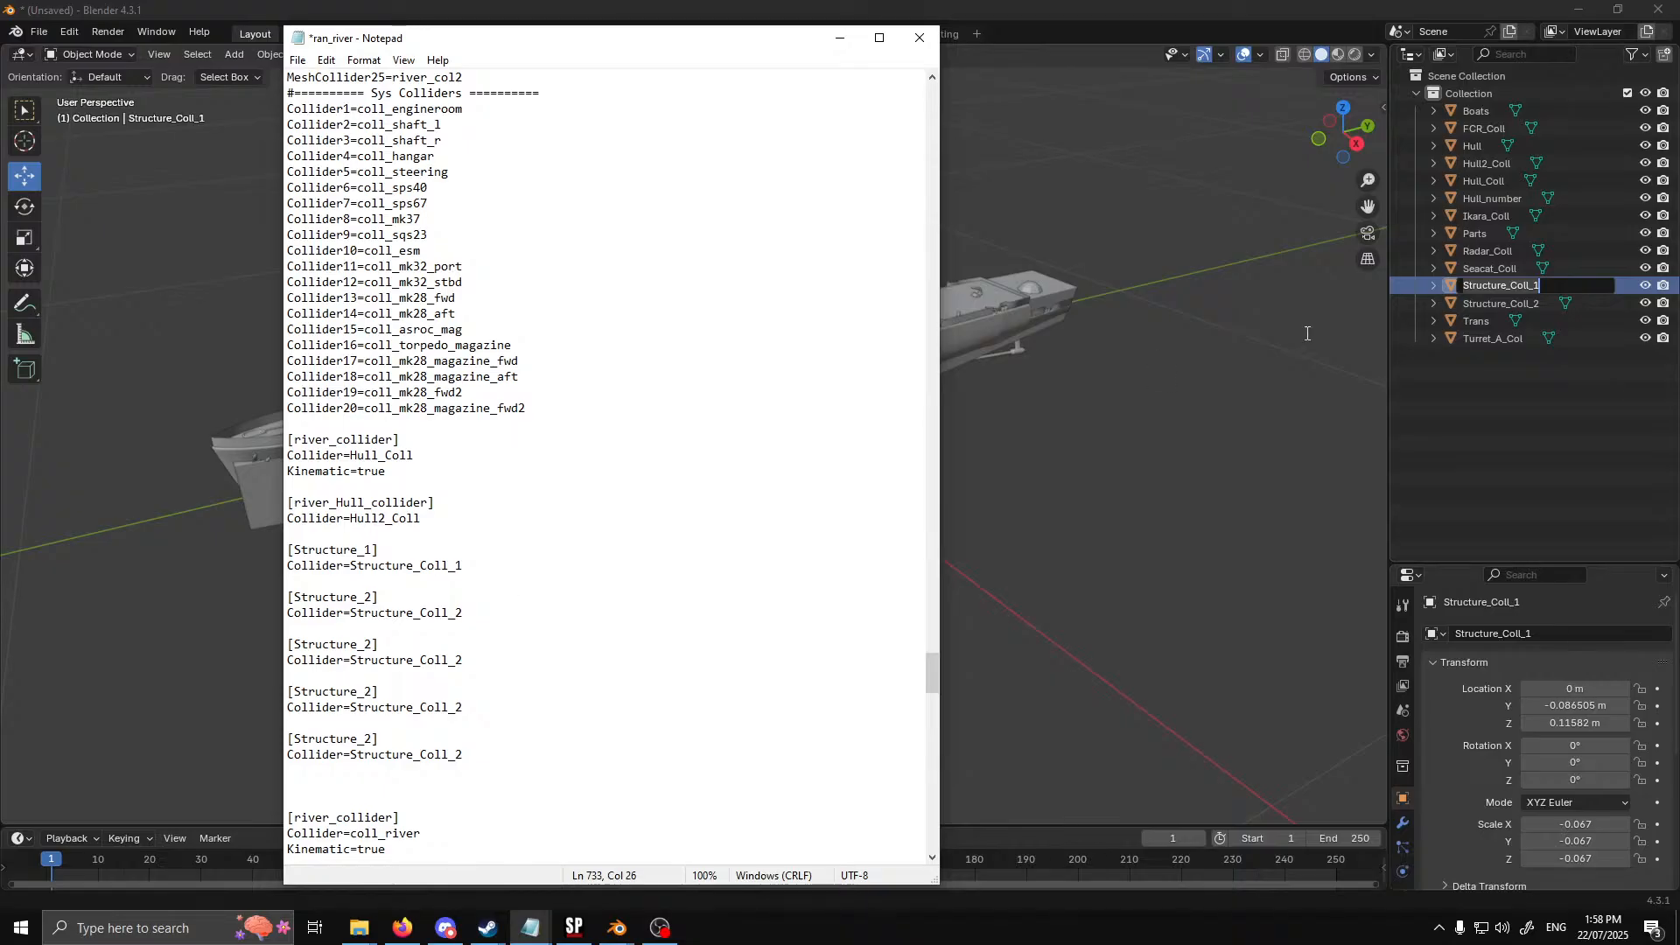
# Copy the Ikara_Coll object name from Blender and enter it in ran_river as the Collider value of the first extra [Structure_2] block
pyautogui.click(1503, 217)
pyautogui.doubleClick(1513, 216)
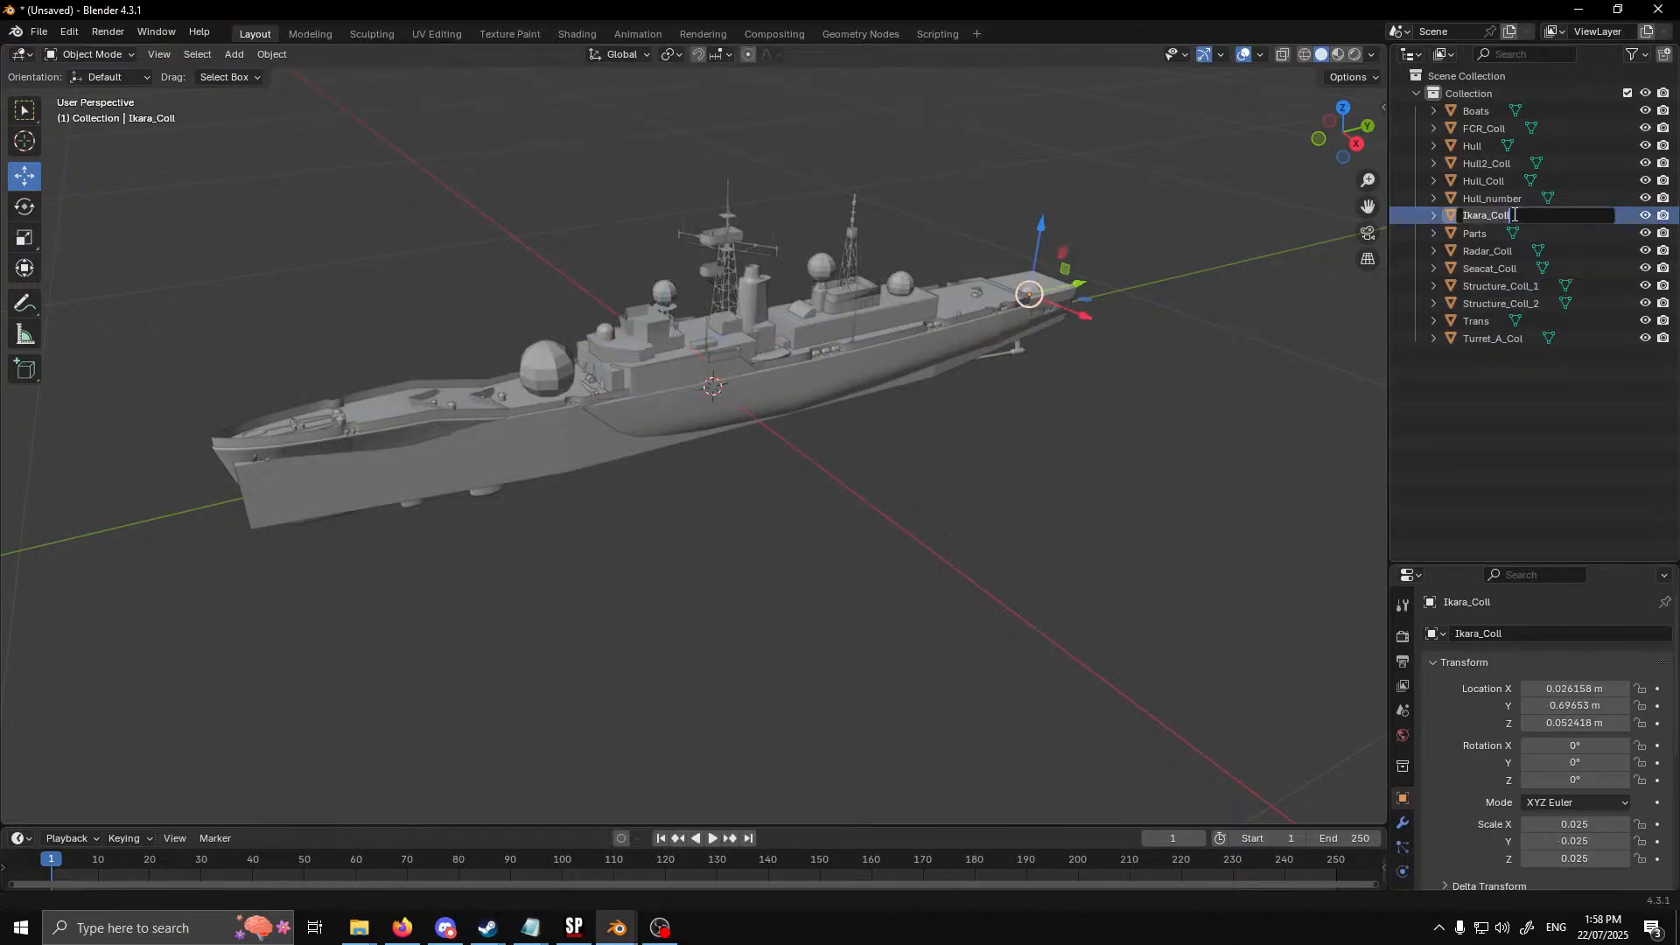
pyautogui.click(531, 926)
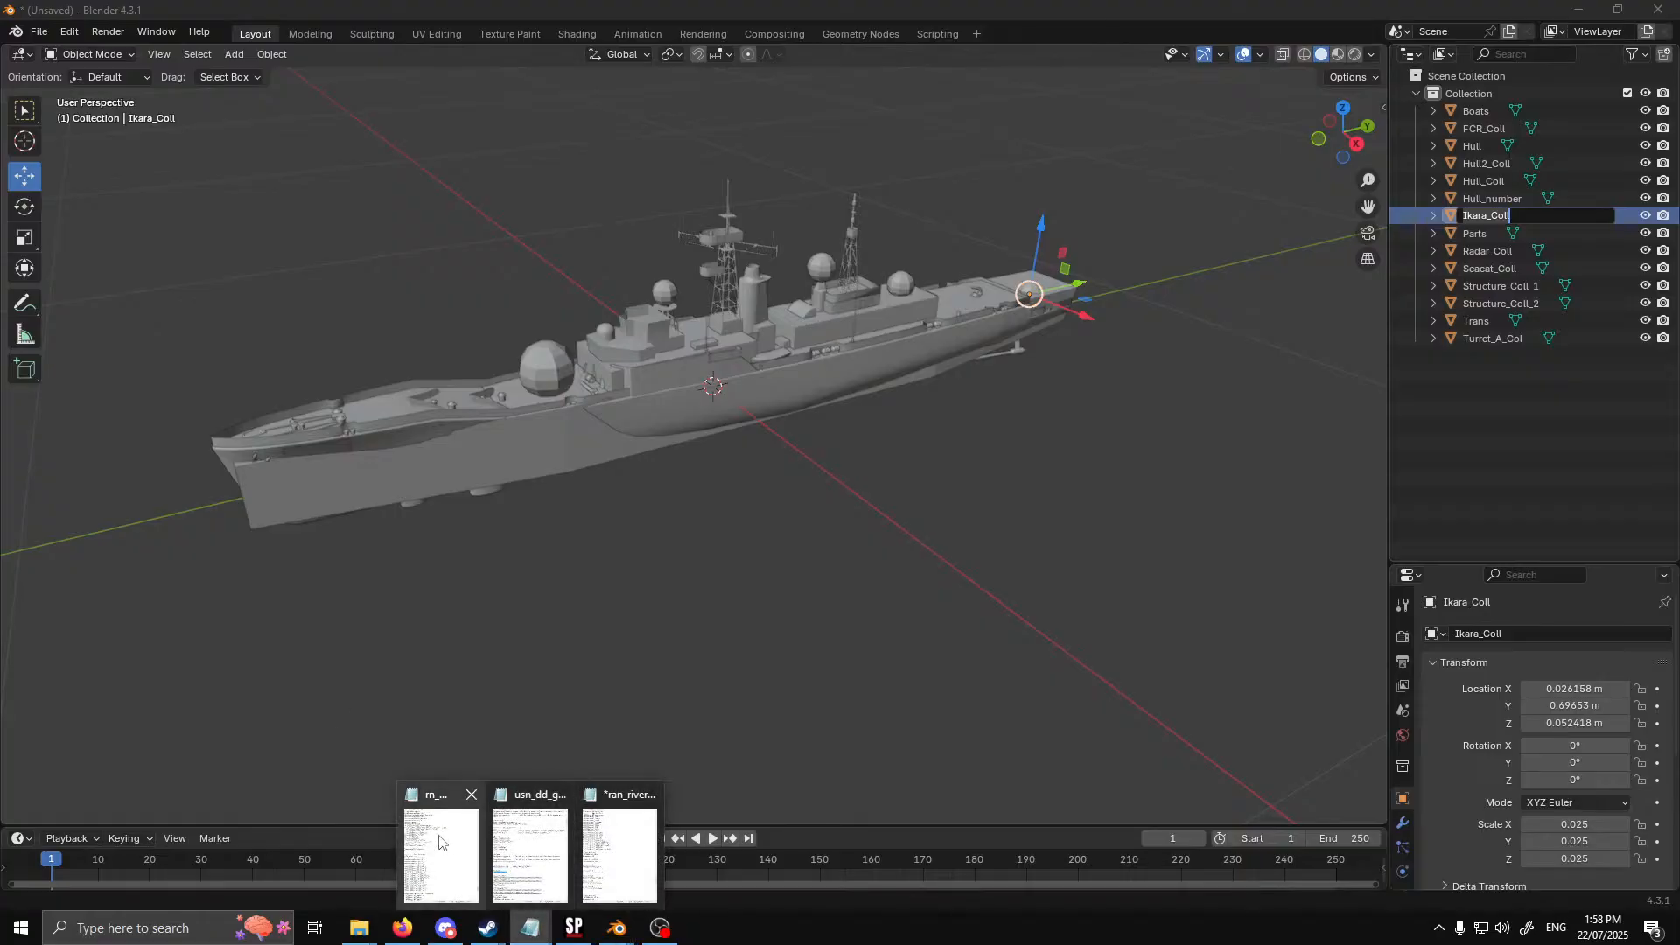
pyautogui.click(471, 880)
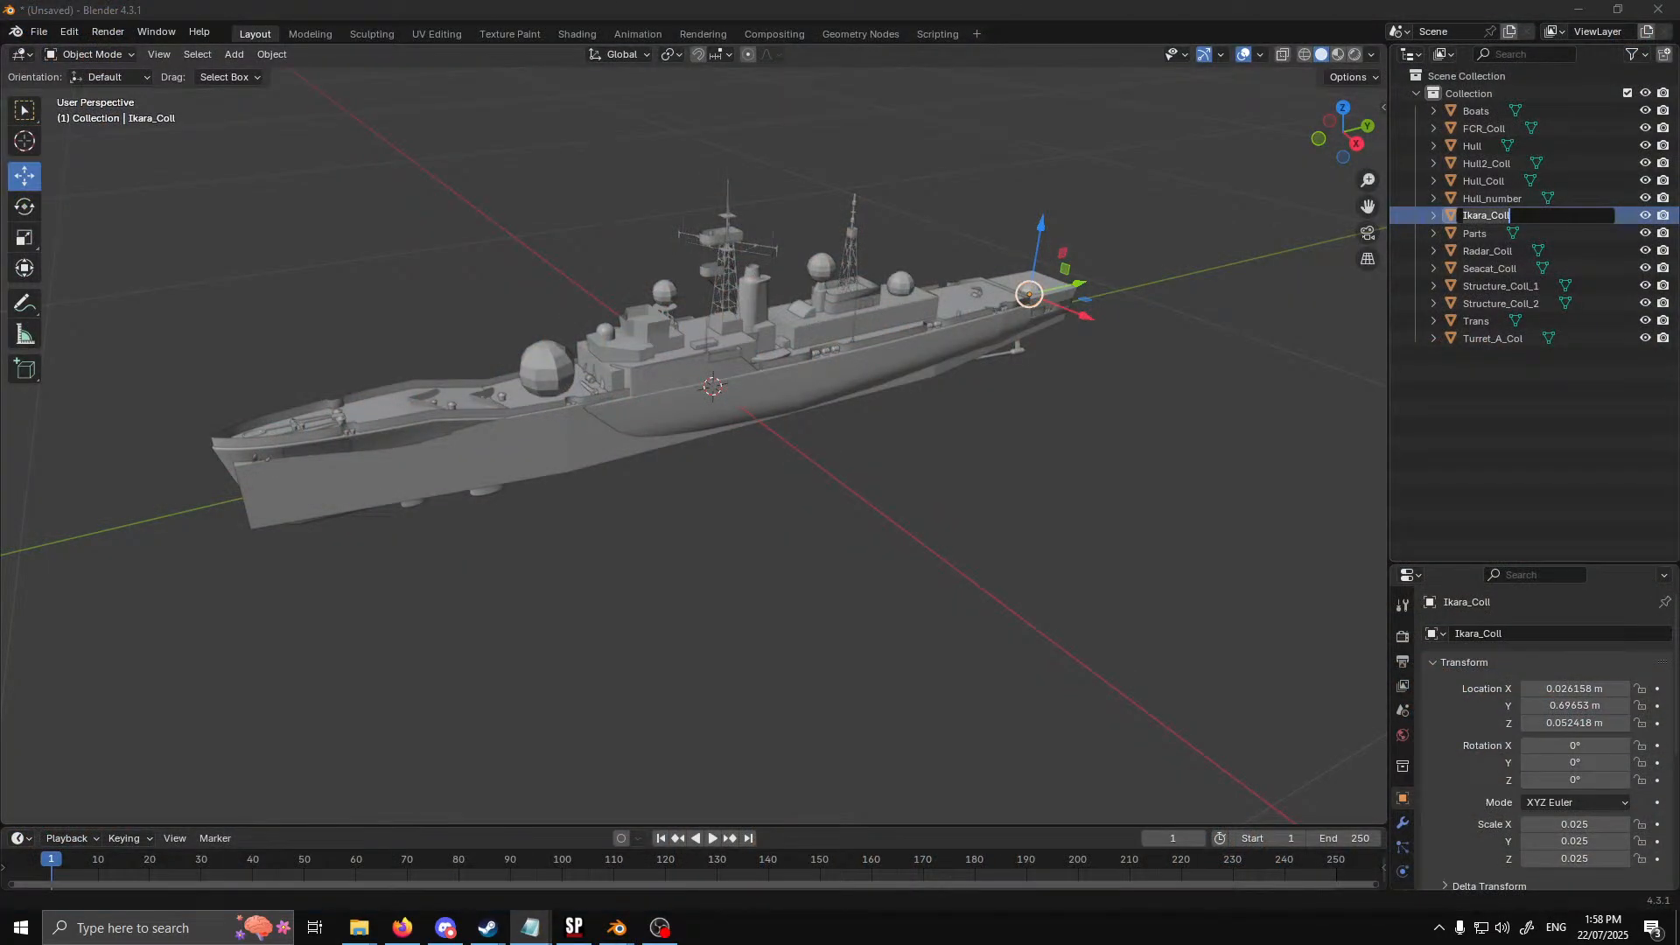
pyautogui.click(532, 925)
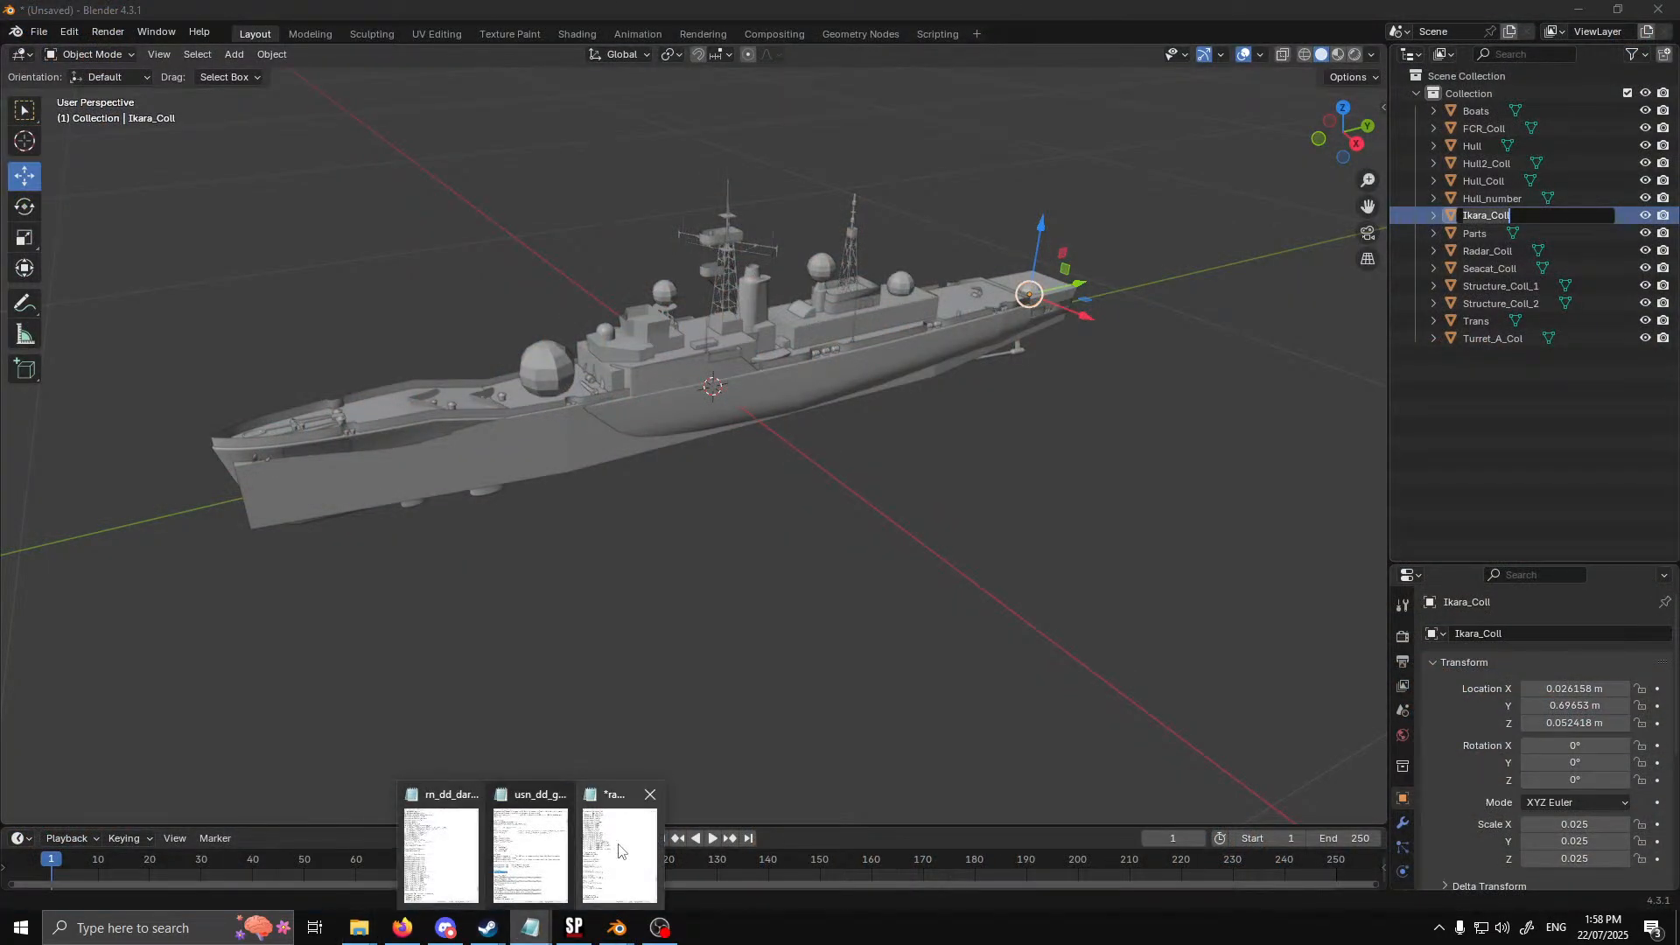
pyautogui.click(619, 845)
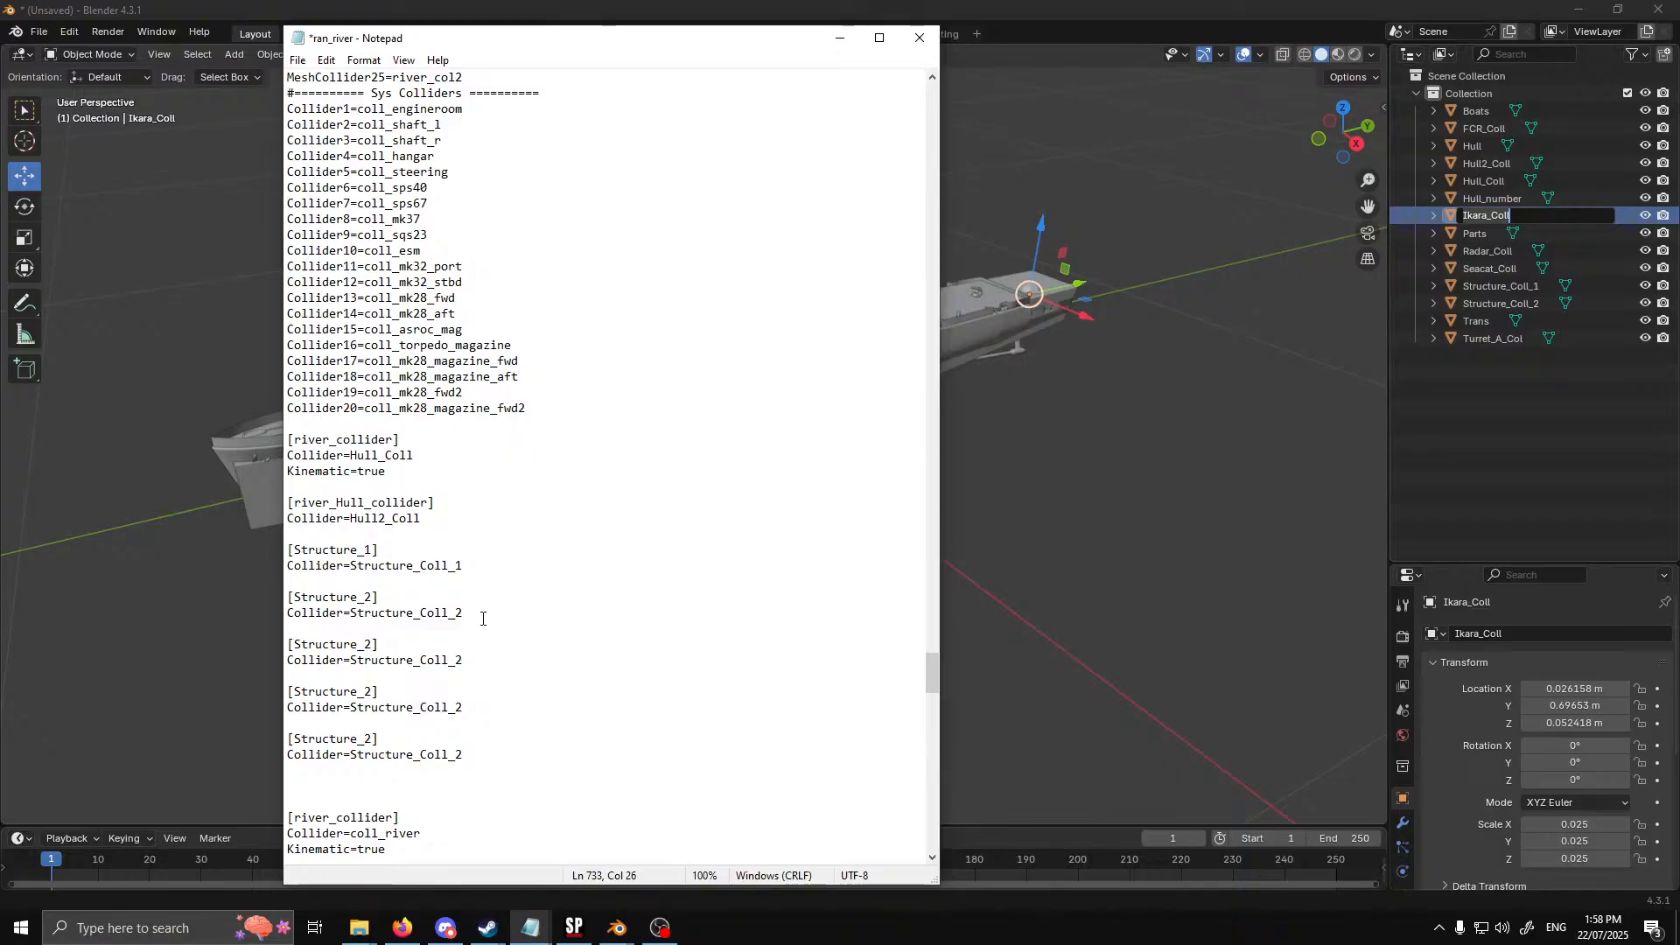
pyautogui.moveTo(465, 660); pyautogui.dragTo(350, 659)
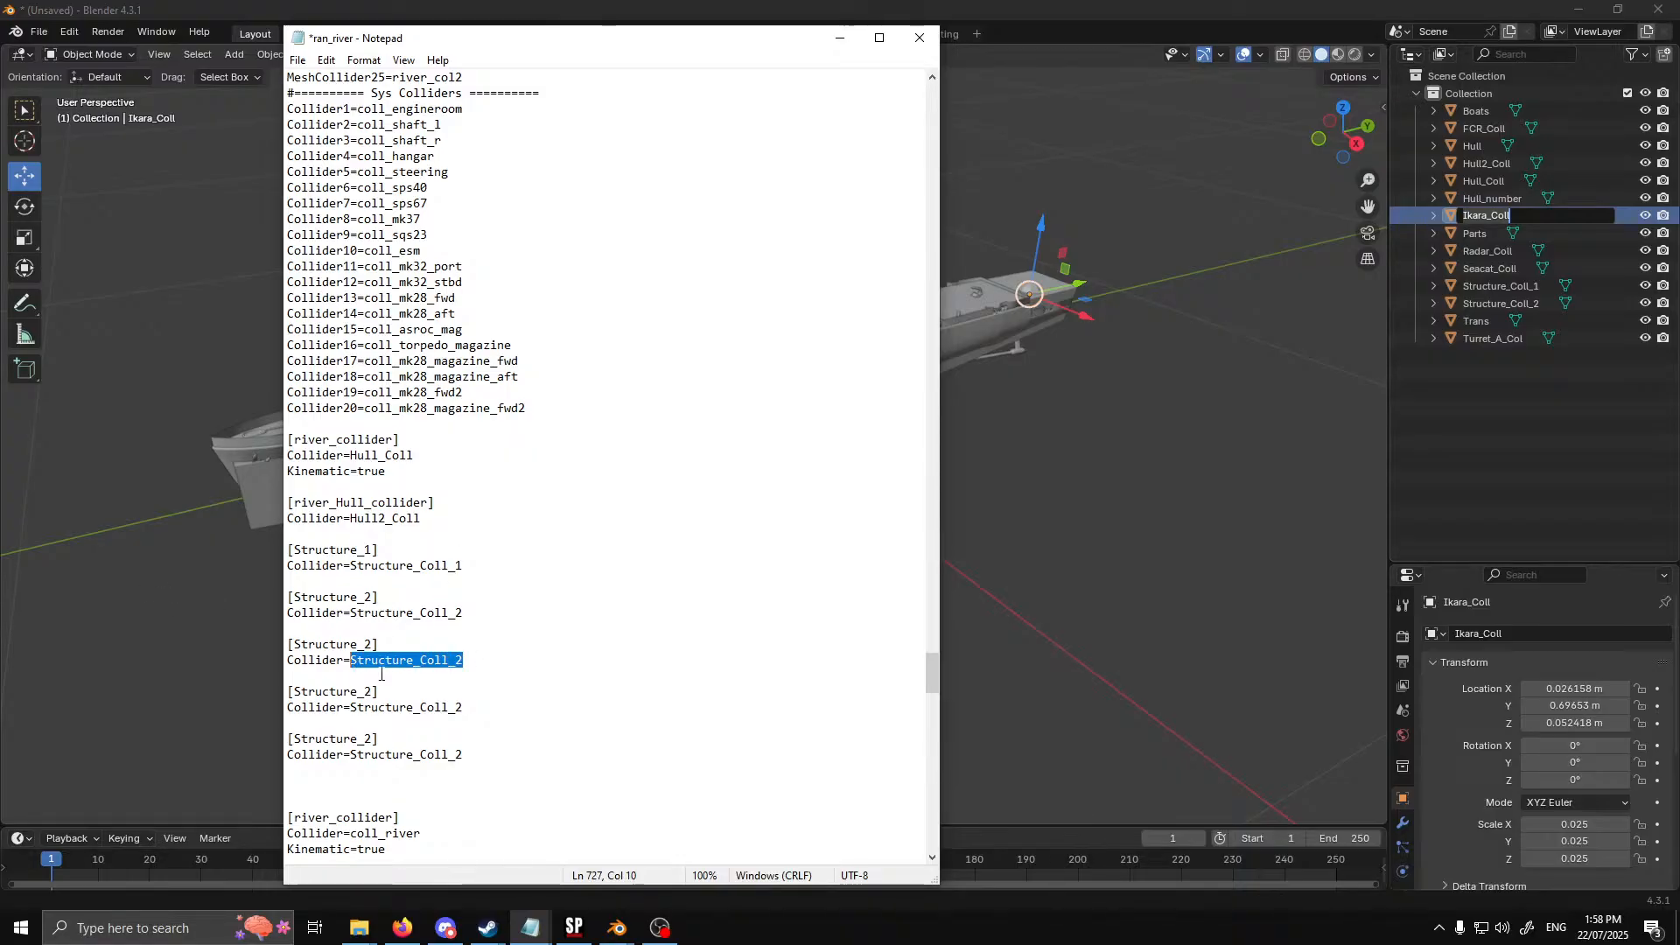
pyautogui.write('Ikara_Coll')
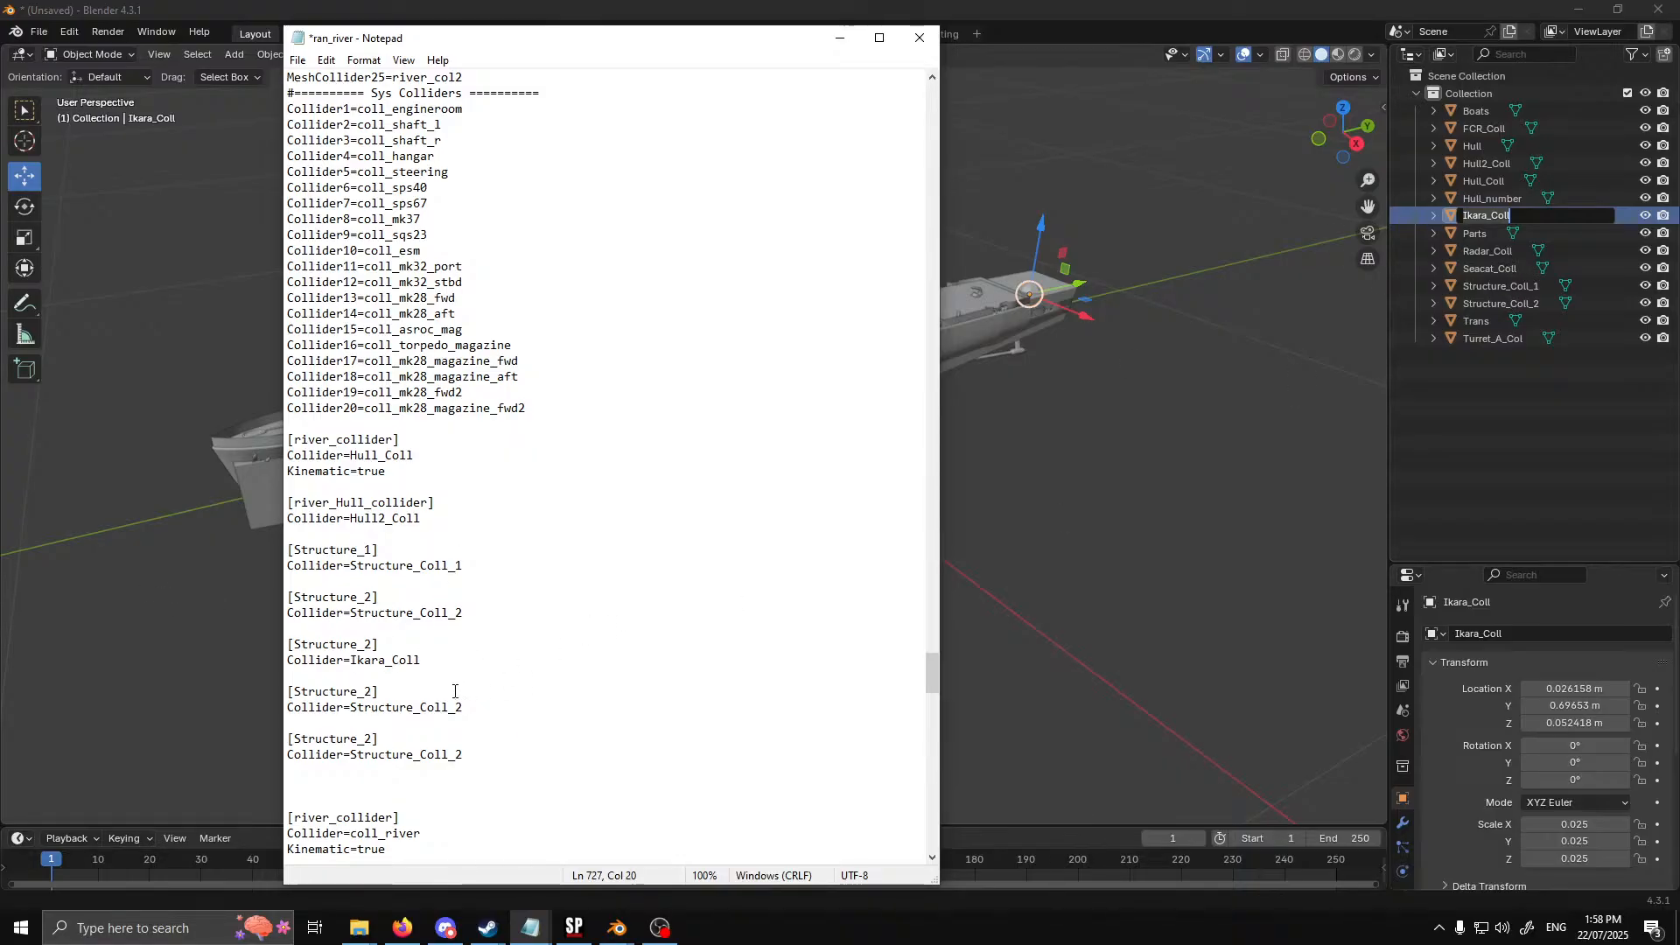
# Copy the Radar_Coll object name from Blender into ran_river as the Collider value of the block below the Ikara_Coll one
pyautogui.doubleClick(1479, 249)
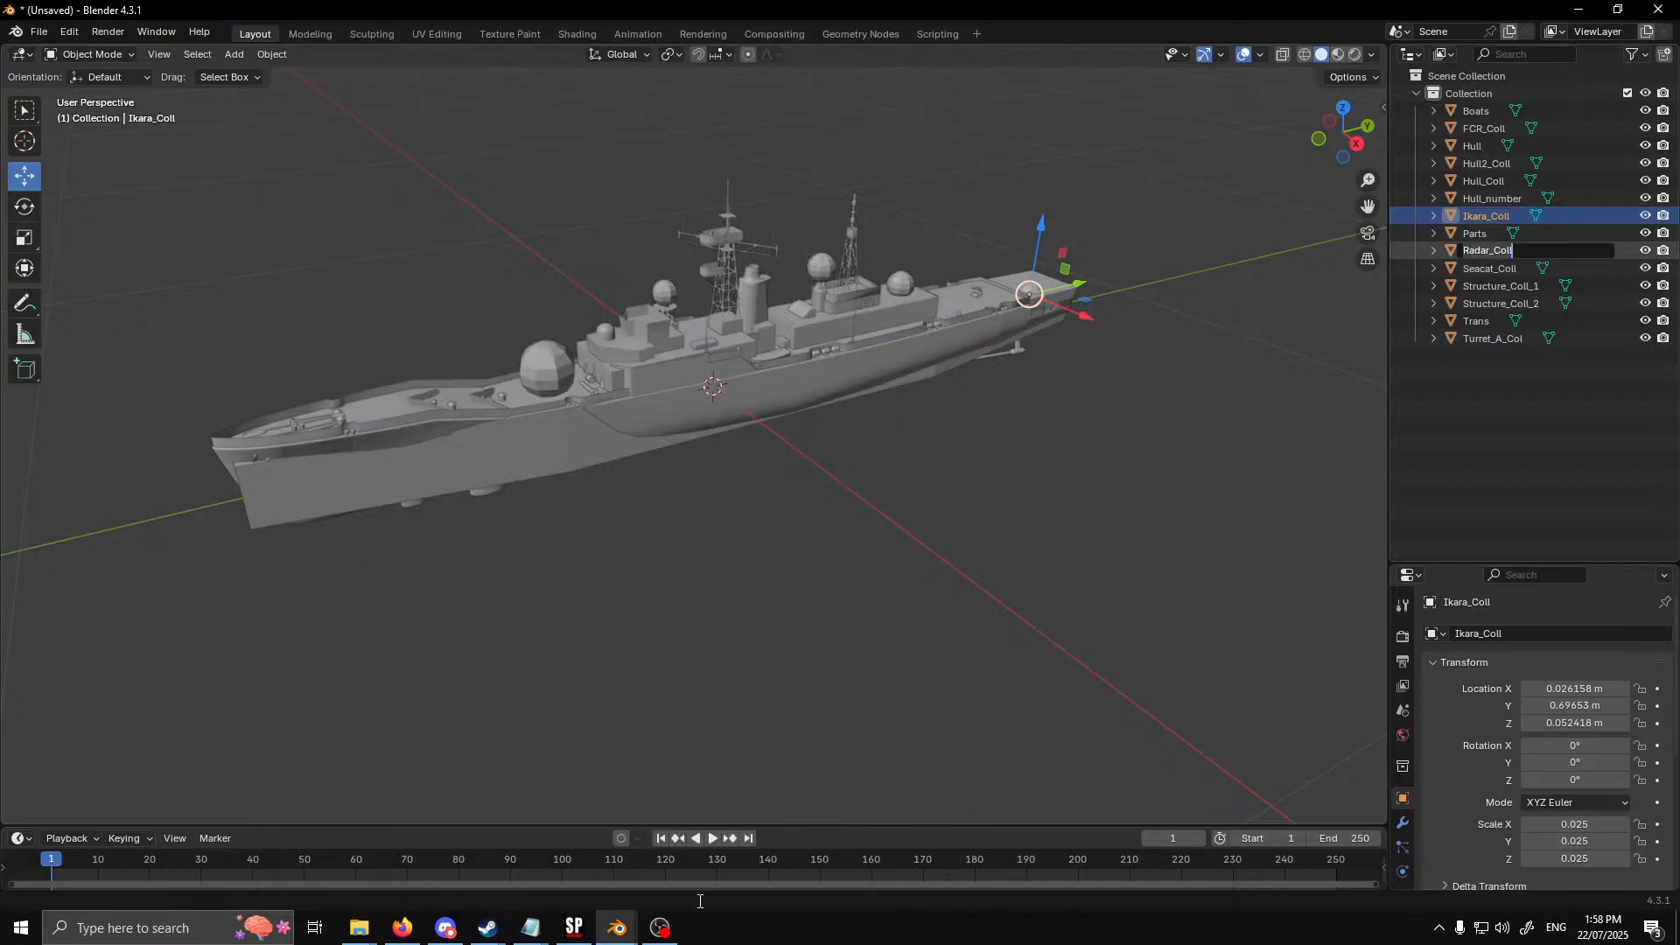
pyautogui.moveTo(535, 926)
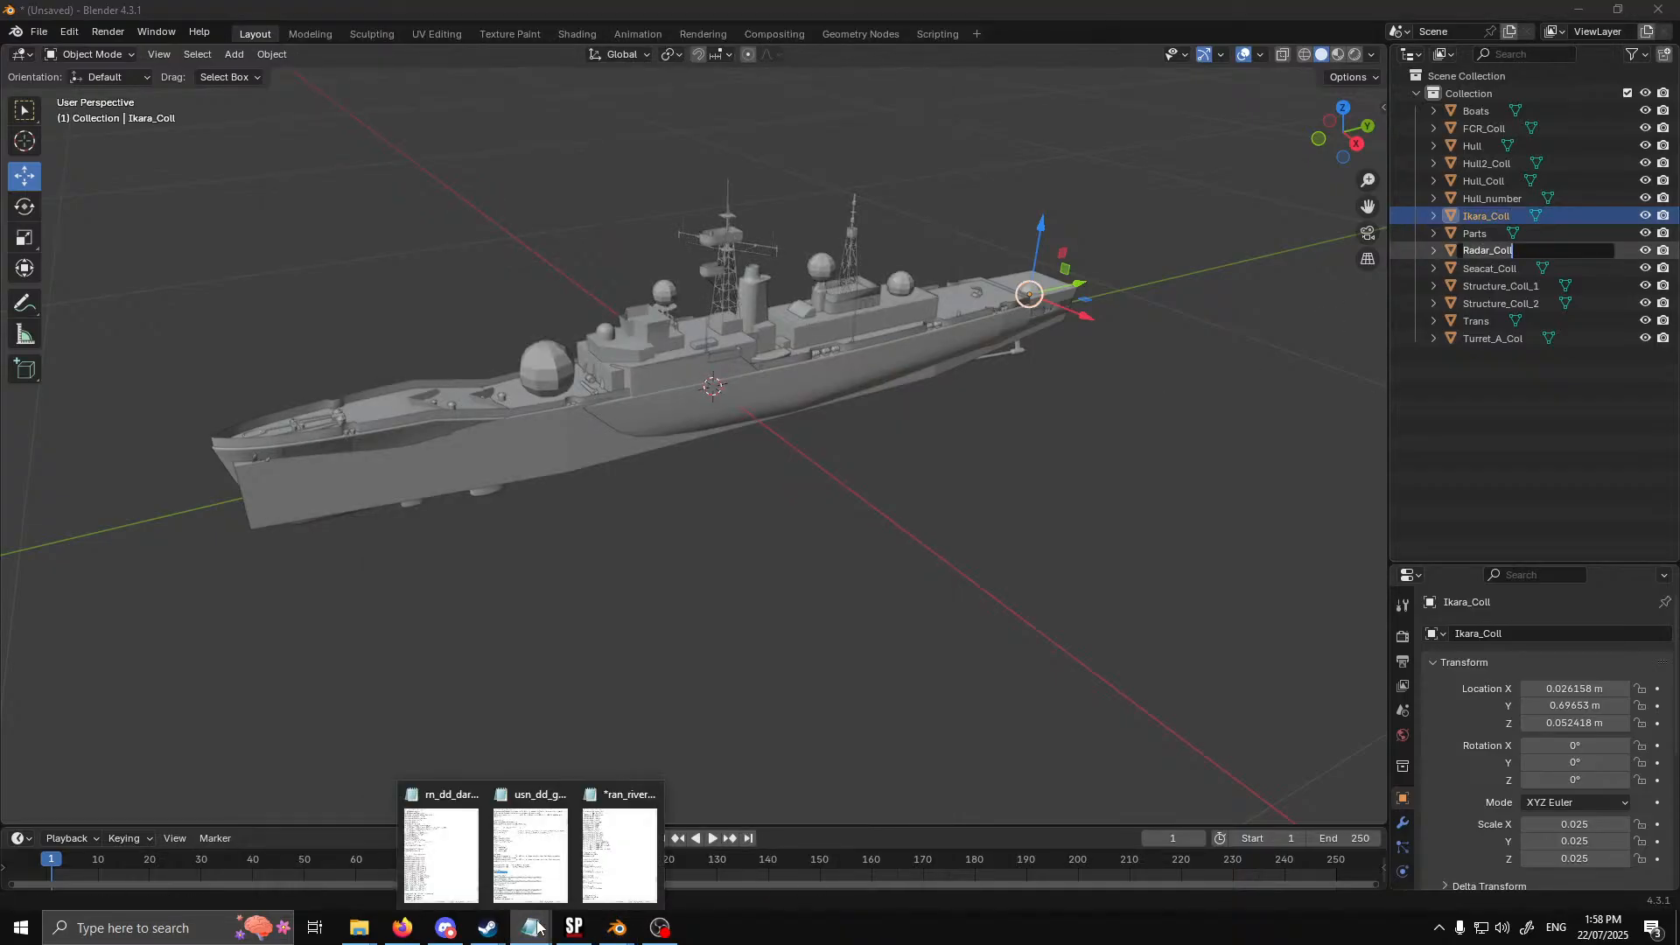
pyautogui.click(620, 853)
pyautogui.moveTo(463, 707); pyautogui.dragTo(350, 707)
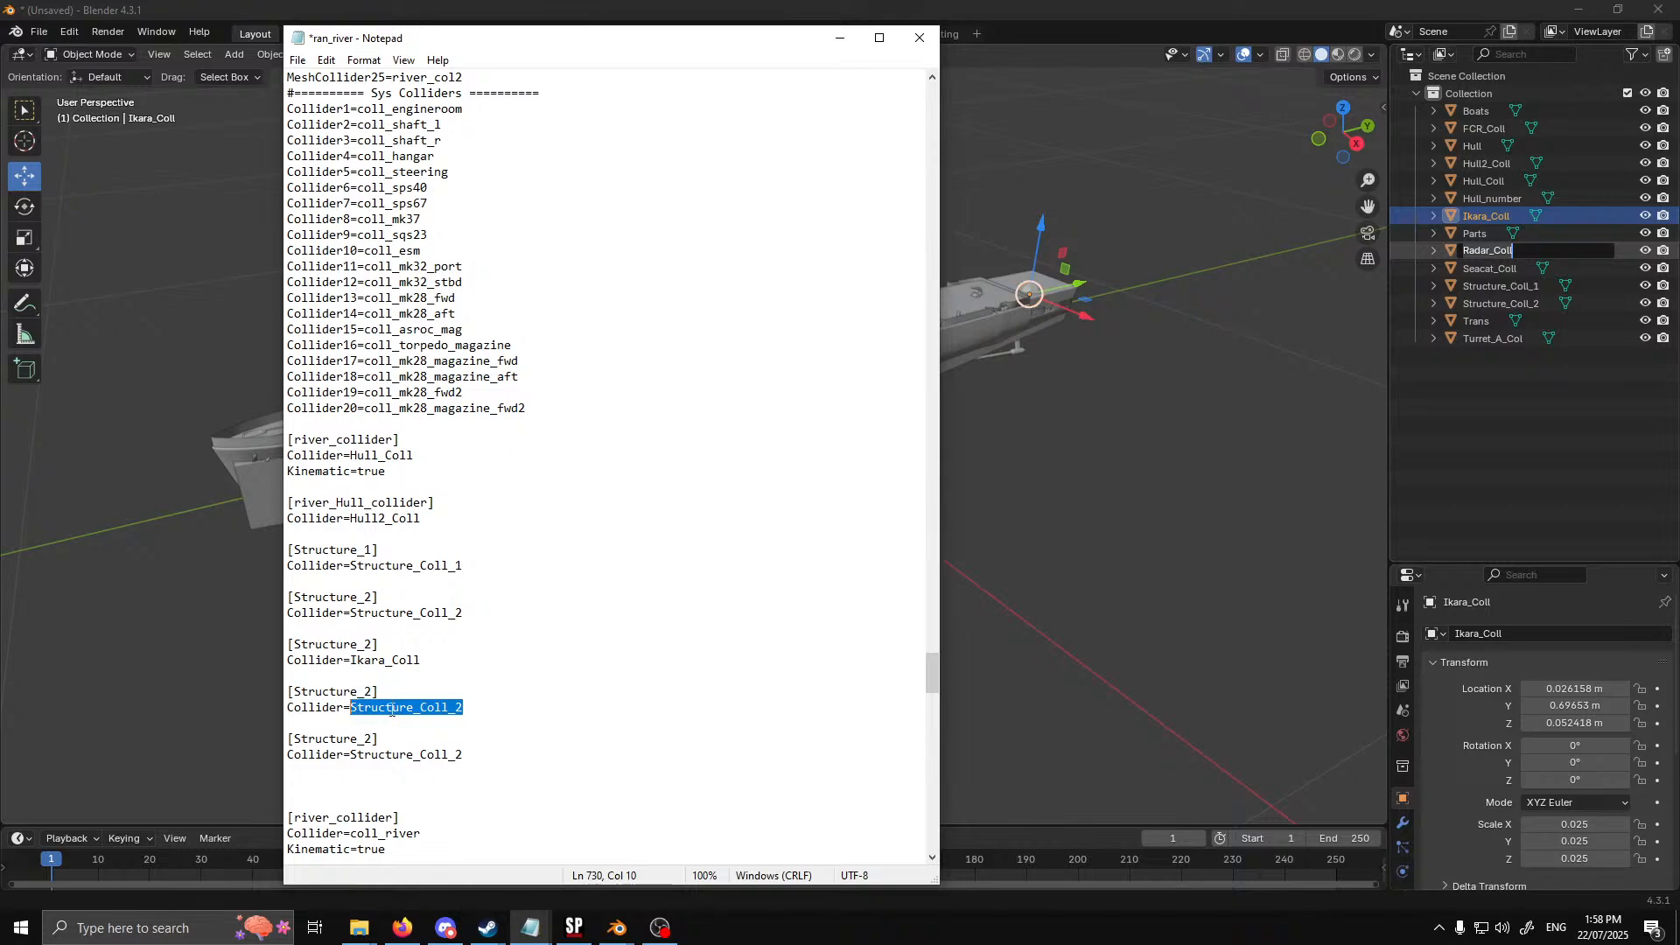
pyautogui.write('Radar_Coll')
pyautogui.click(1522, 429)
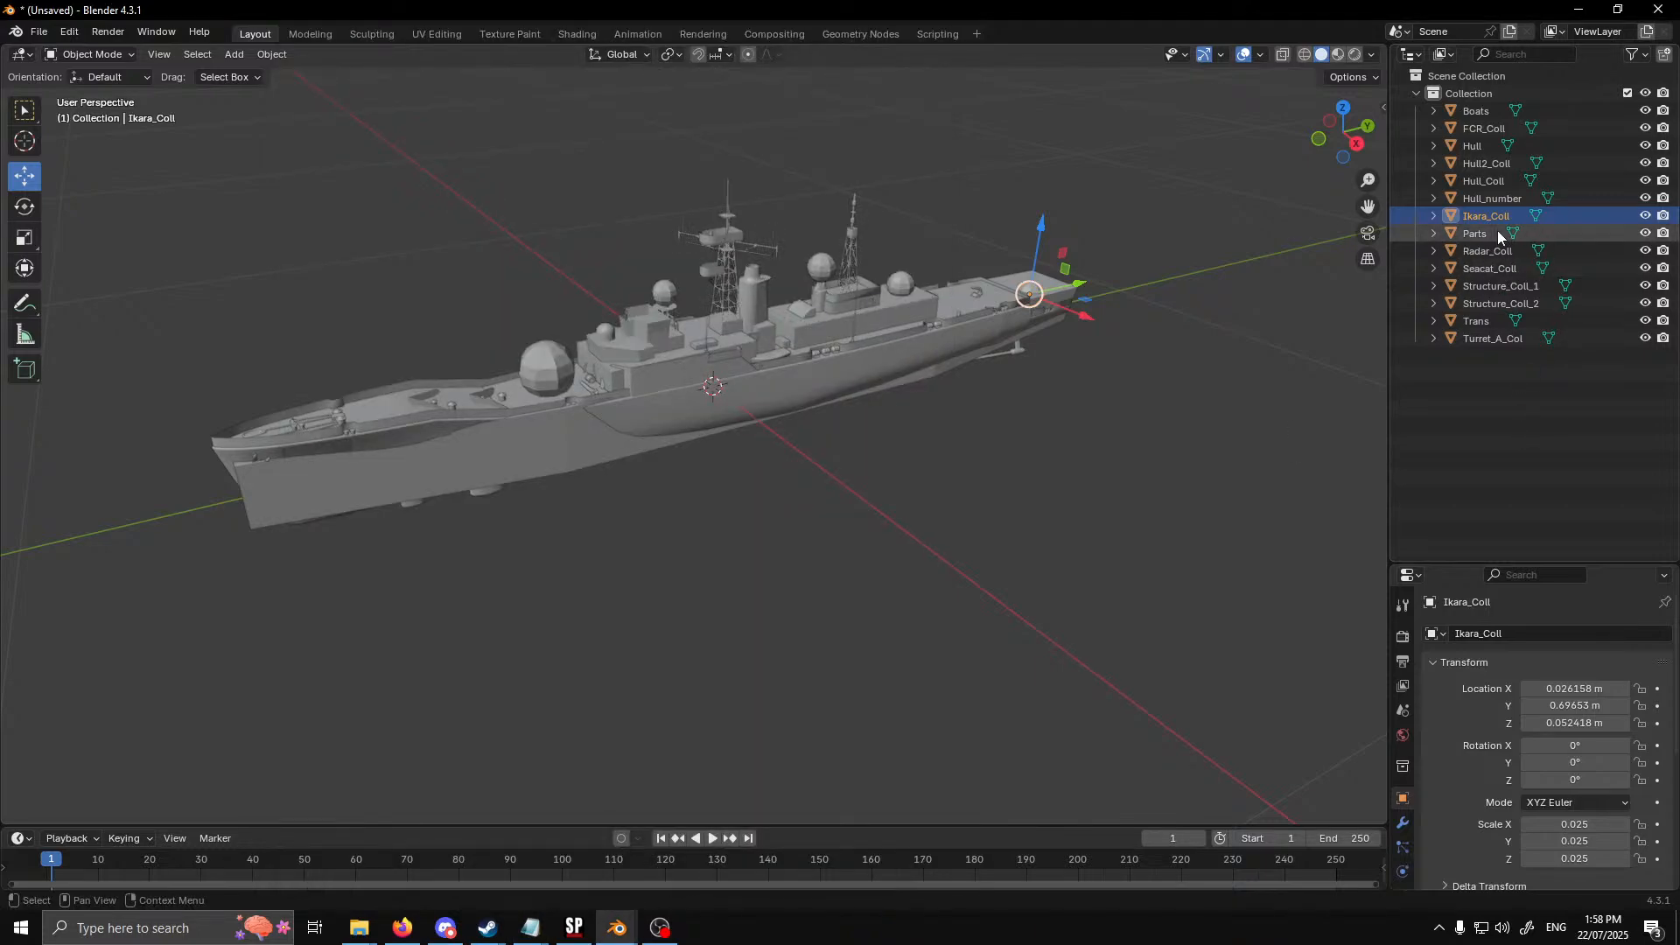
pyautogui.doubleClick(1489, 250)
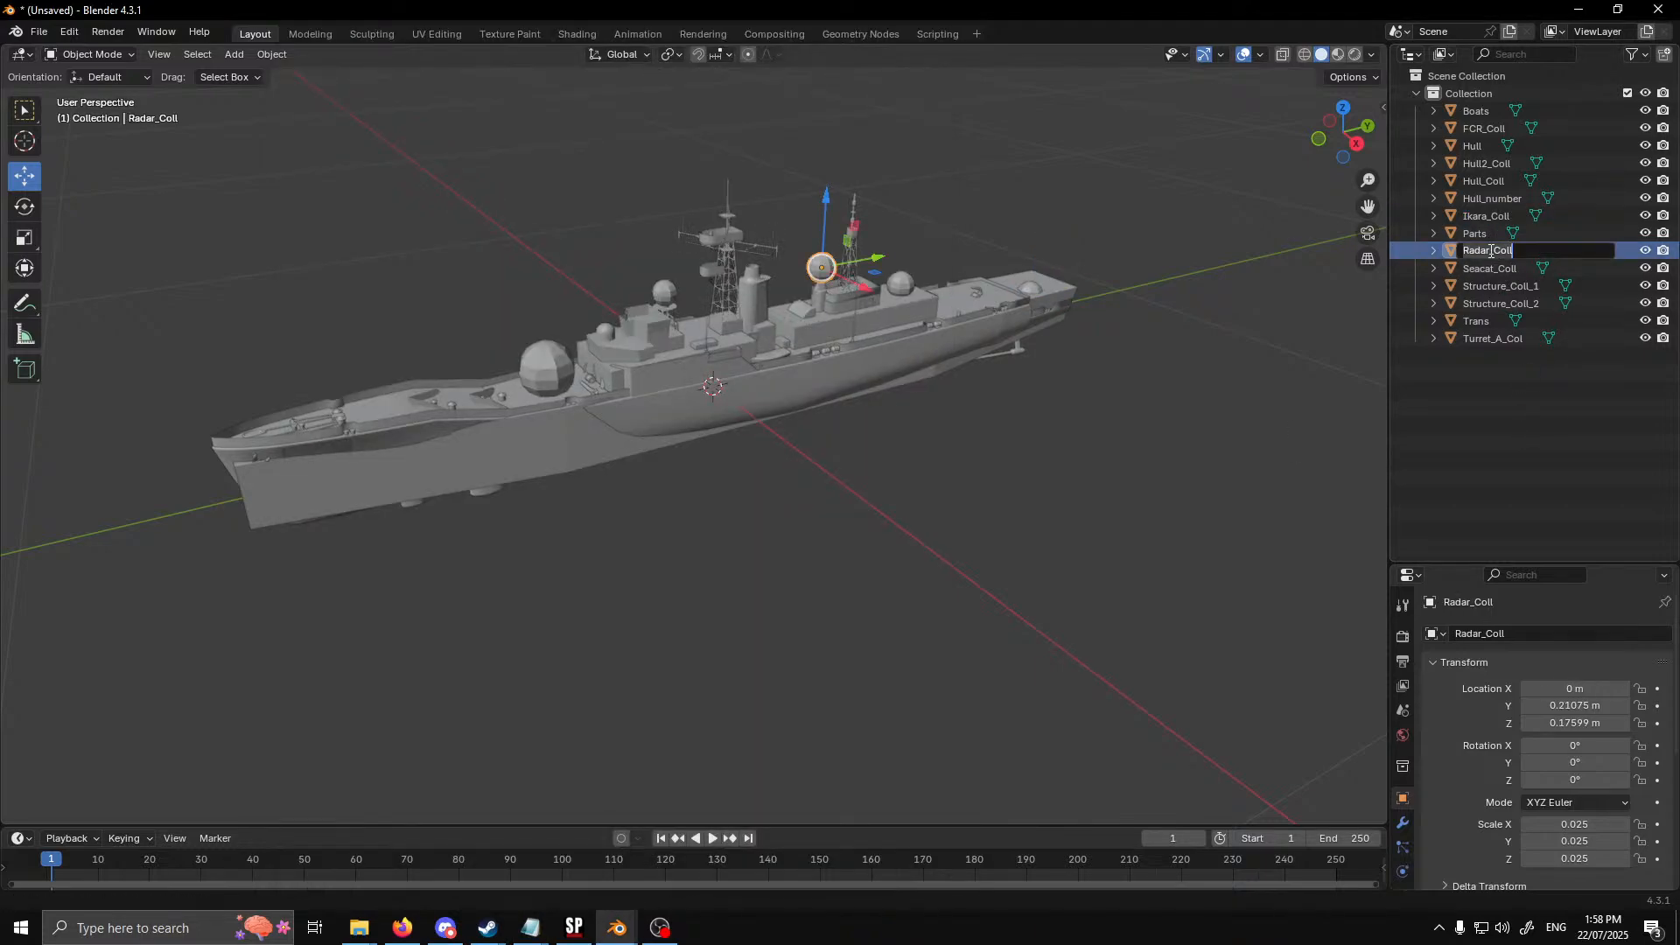
pyautogui.click(532, 928)
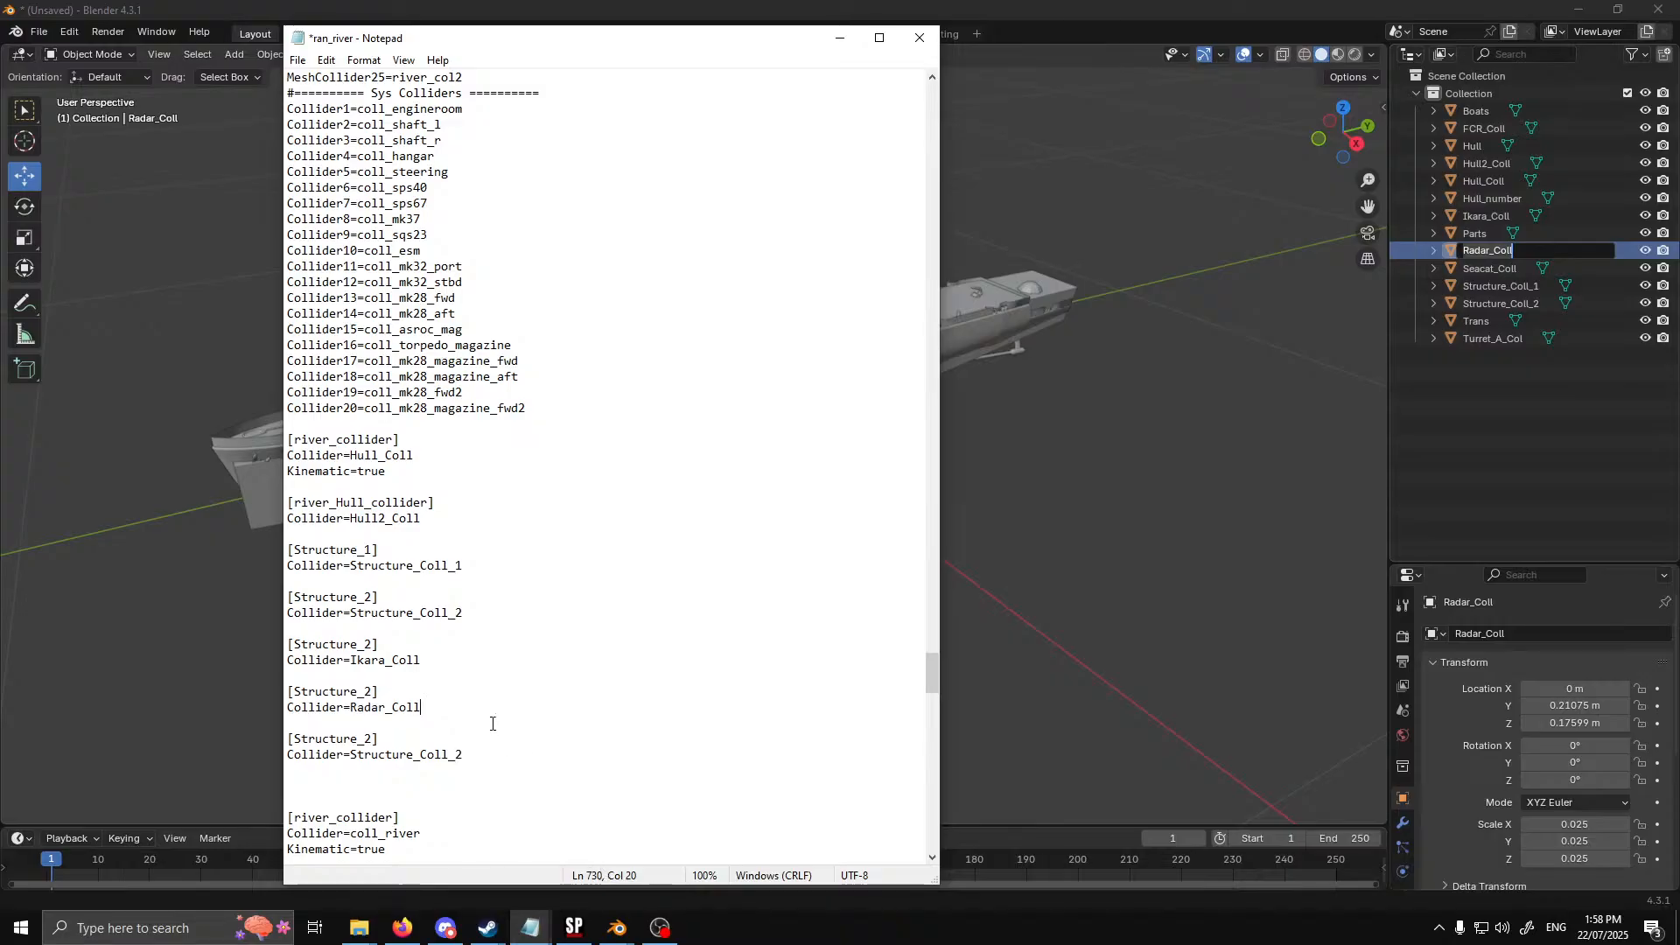
# Copy the Seacat_Coll object name from Blender into ran_river as the Collider value of the last [Structure_2] block
pyautogui.doubleClick(1489, 269)
pyautogui.hotkey('ctrl', 'c')
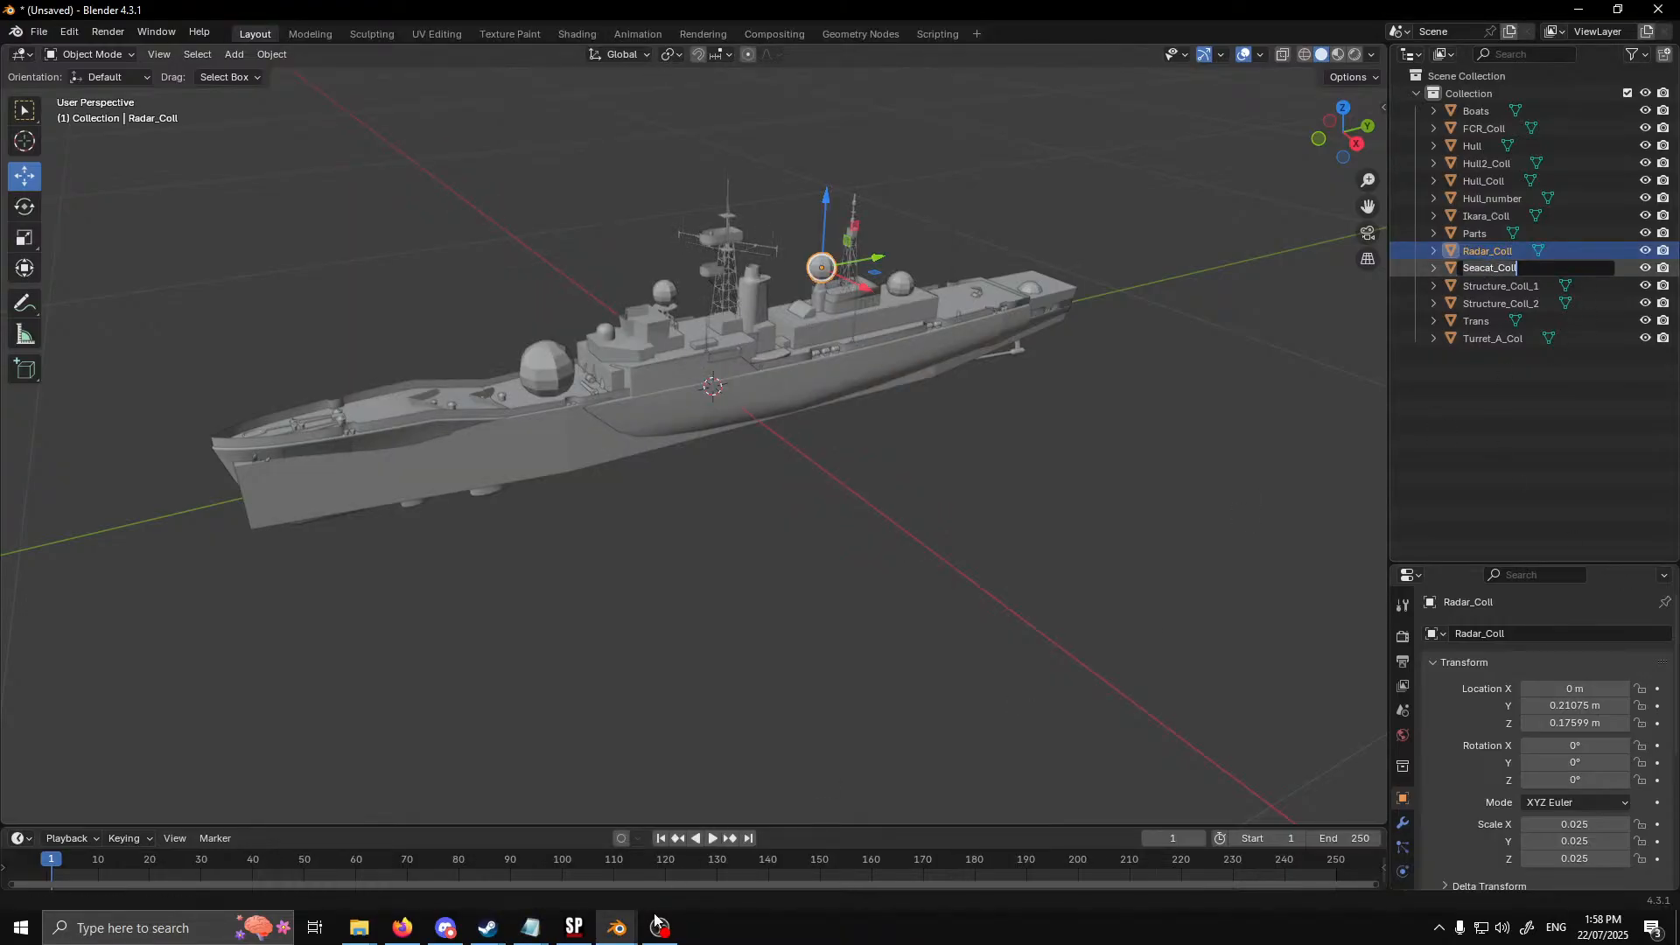
pyautogui.moveTo(531, 928)
pyautogui.click(604, 845)
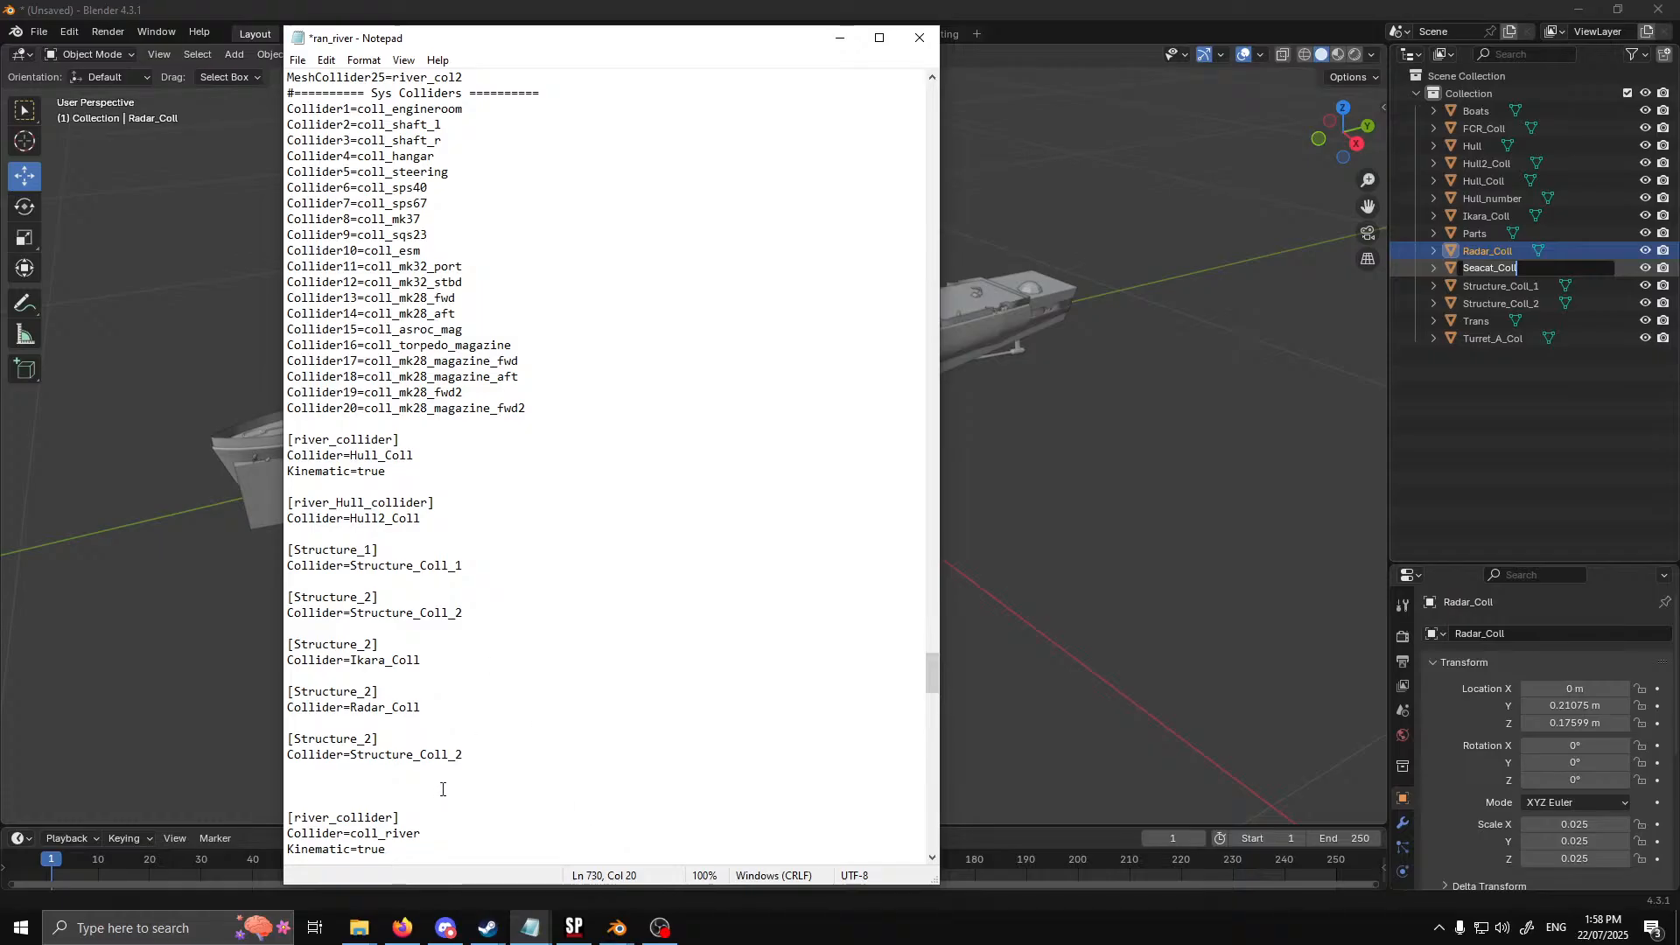
pyautogui.moveTo(474, 761); pyautogui.dragTo(350, 761)
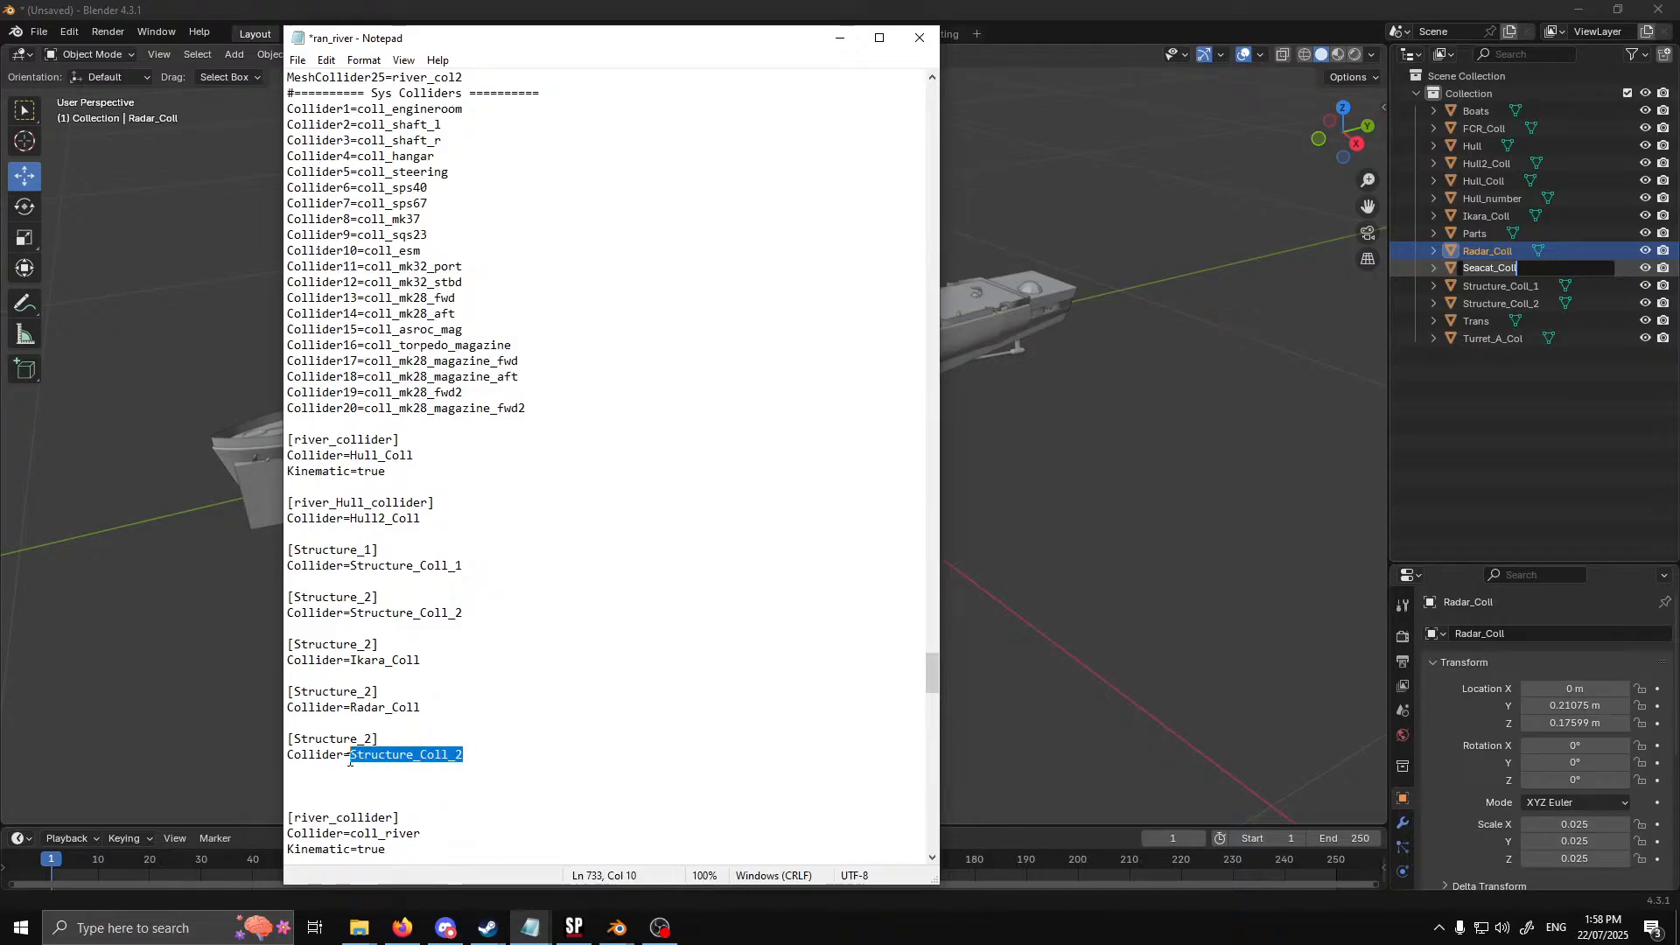
pyautogui.hotkey('ctrl', 'v')
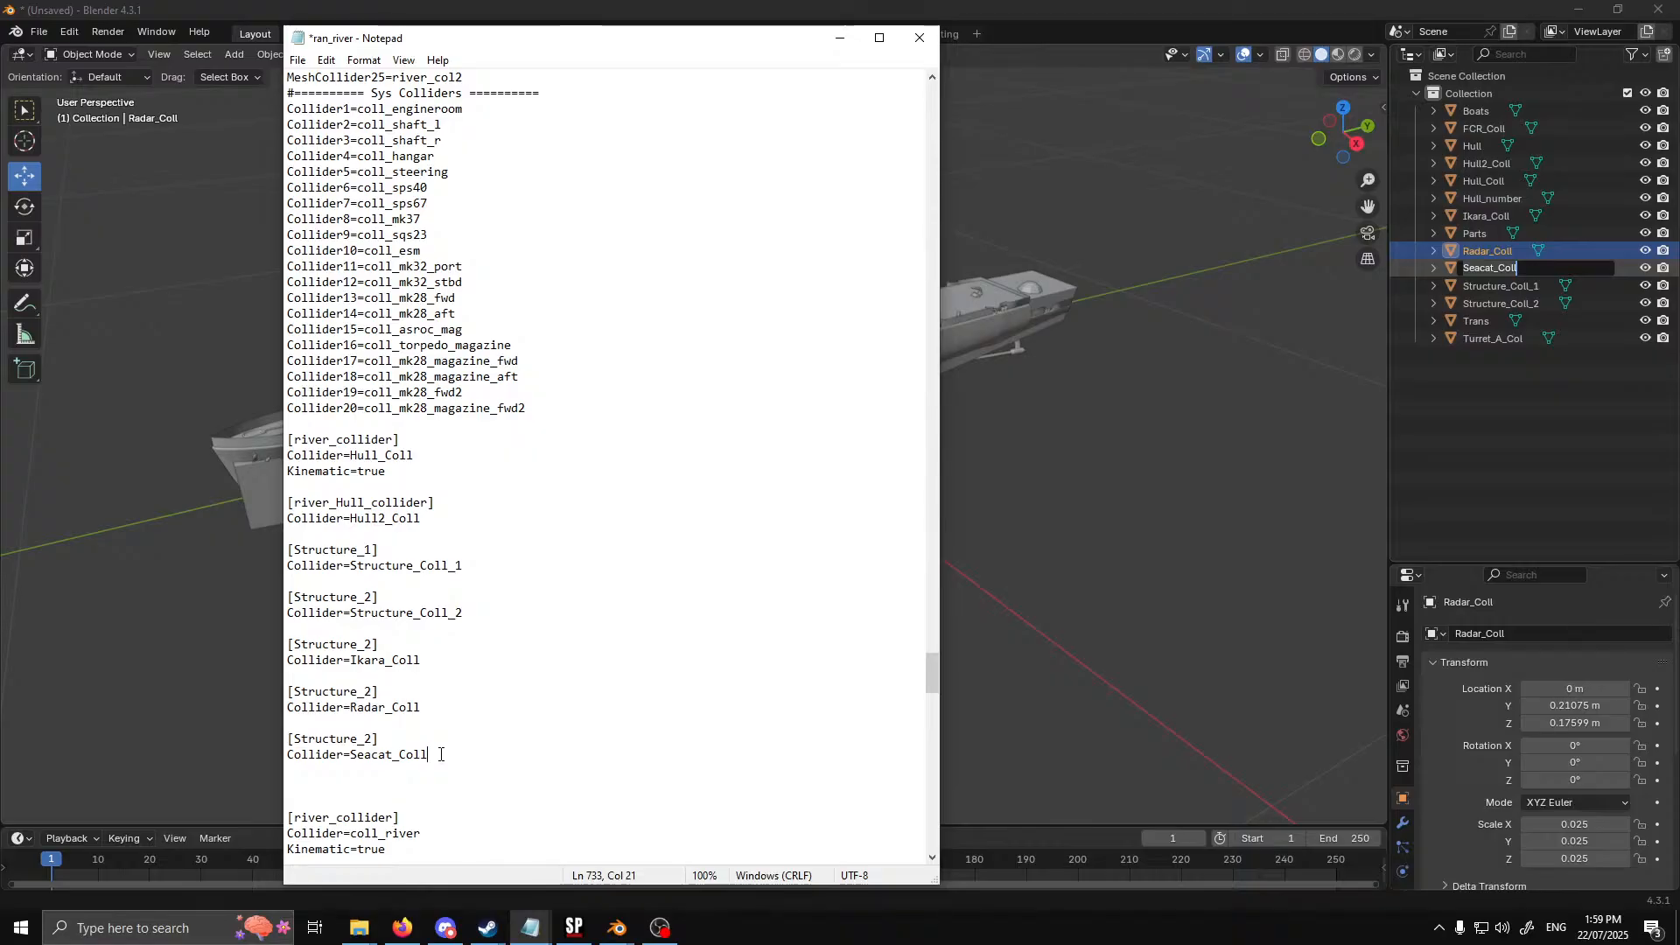
# Duplicate the block that uses Seacat_Coll directly below itself, separated by an empty line
pyautogui.moveTo(428, 755); pyautogui.dragTo(289, 739)
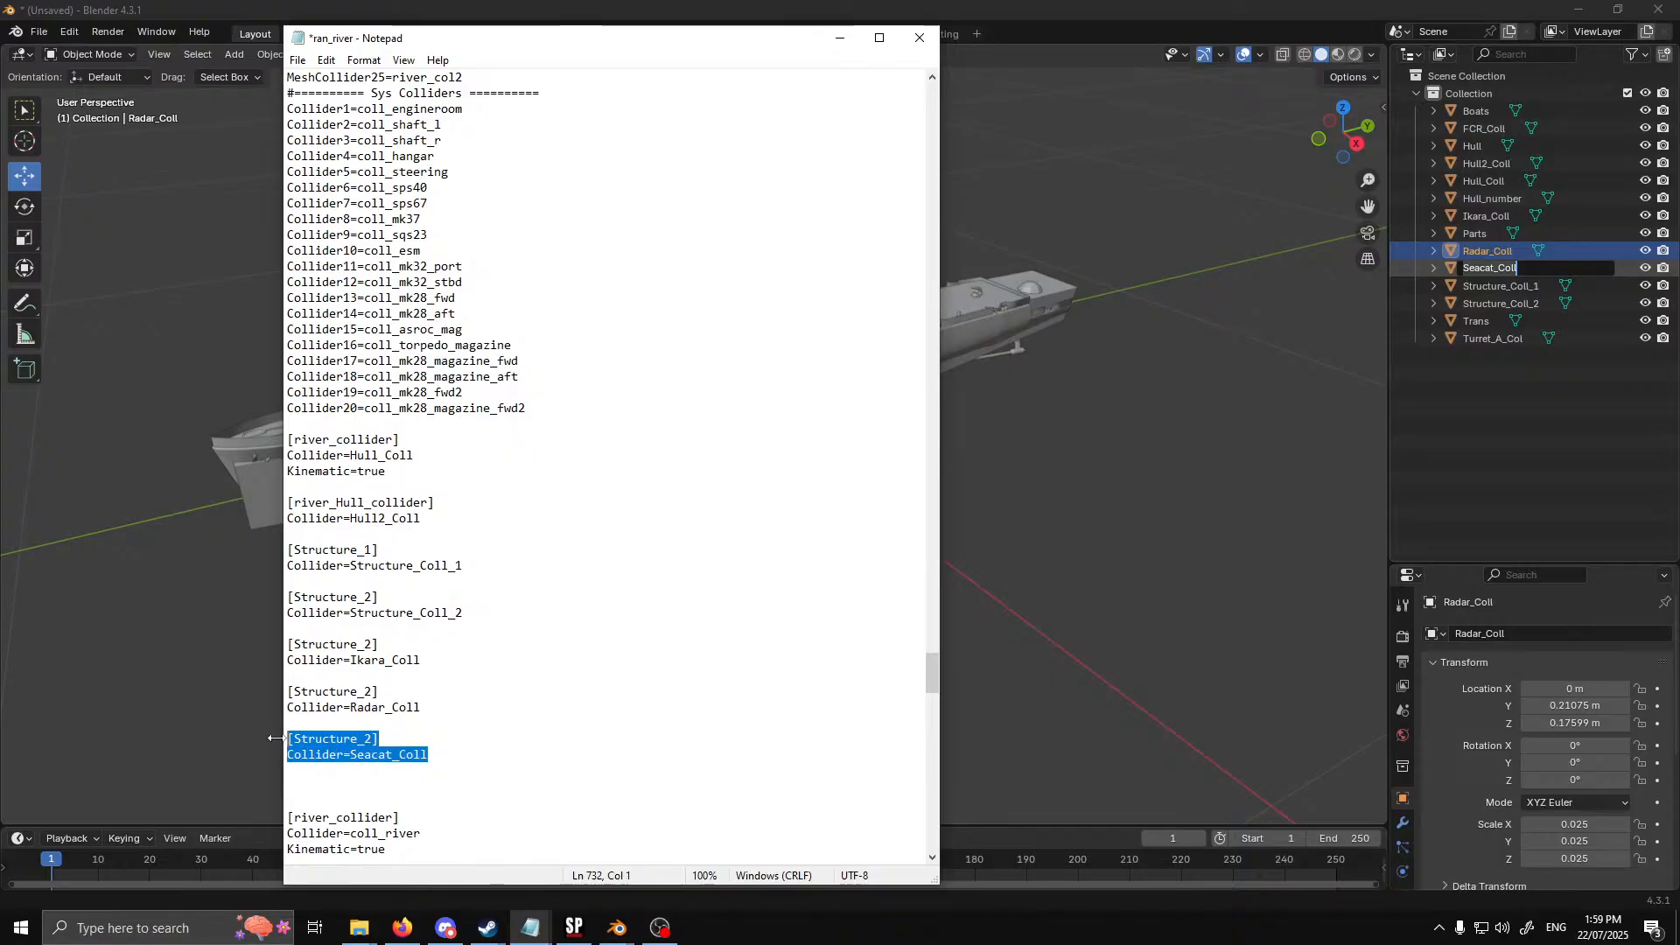
pyautogui.hotkey('ctrl', 'c')
pyautogui.click(465, 754)
pyautogui.press('Return')
pyautogui.press('Return')
pyautogui.hotkey('ctrl', 'v')
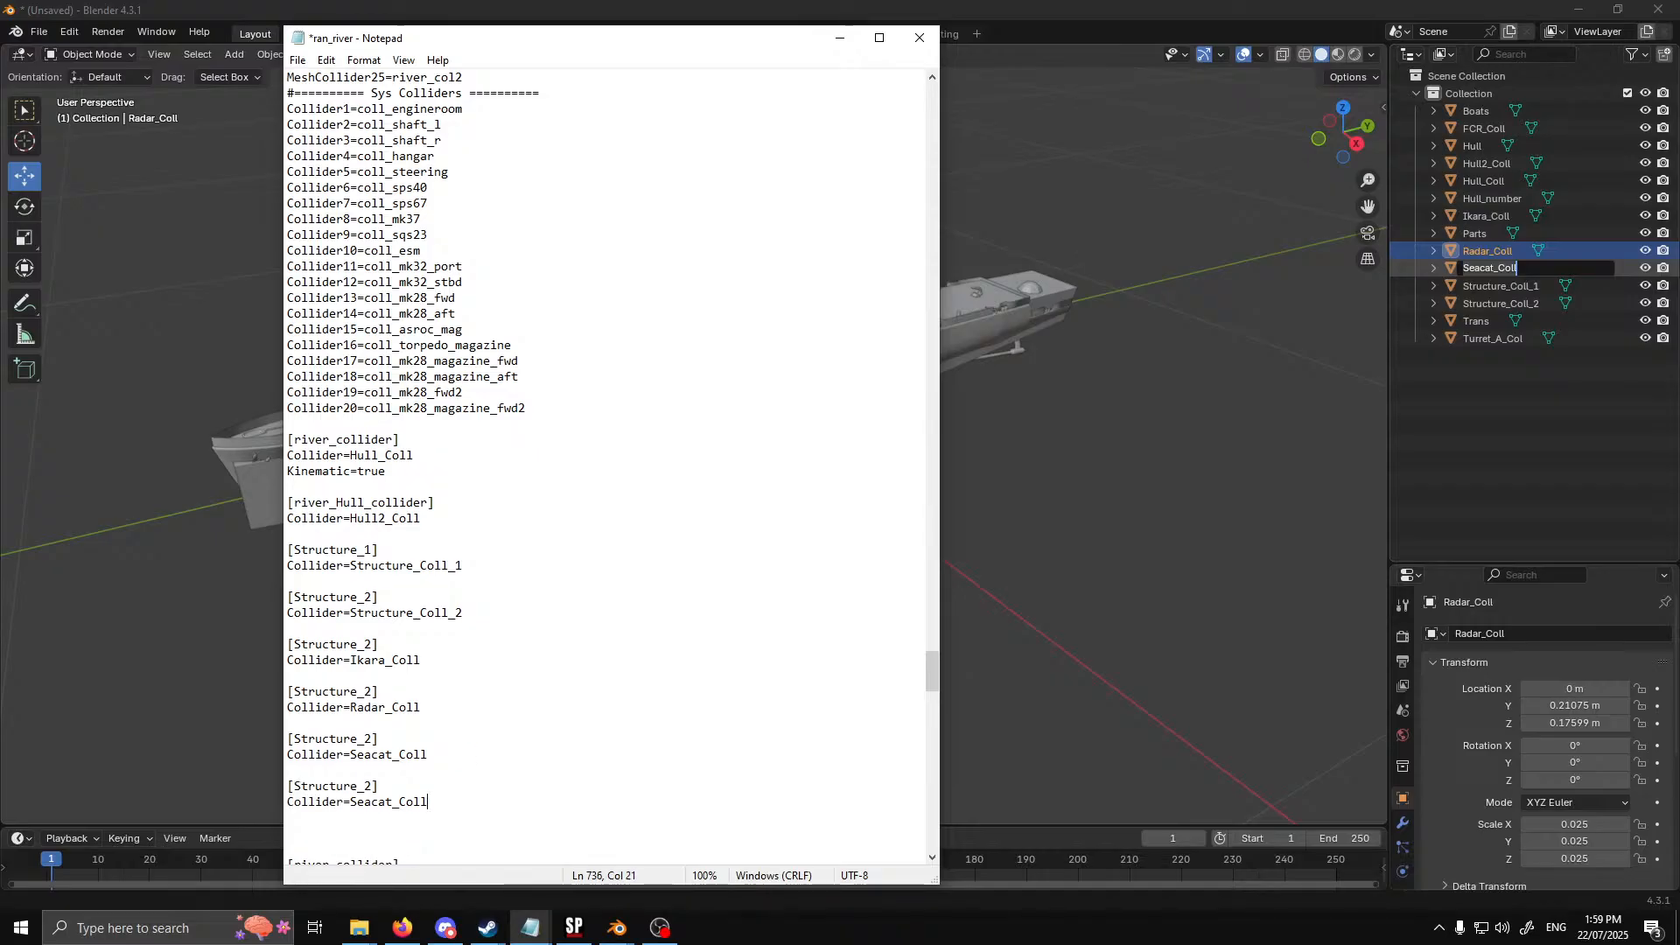
# Copy the Turret_A_Col object name from Blender and enter it in ran_river as the Collider value of the duplicated Seacat_Coll block
pyautogui.click(1562, 436)
pyautogui.doubleClick(1526, 339)
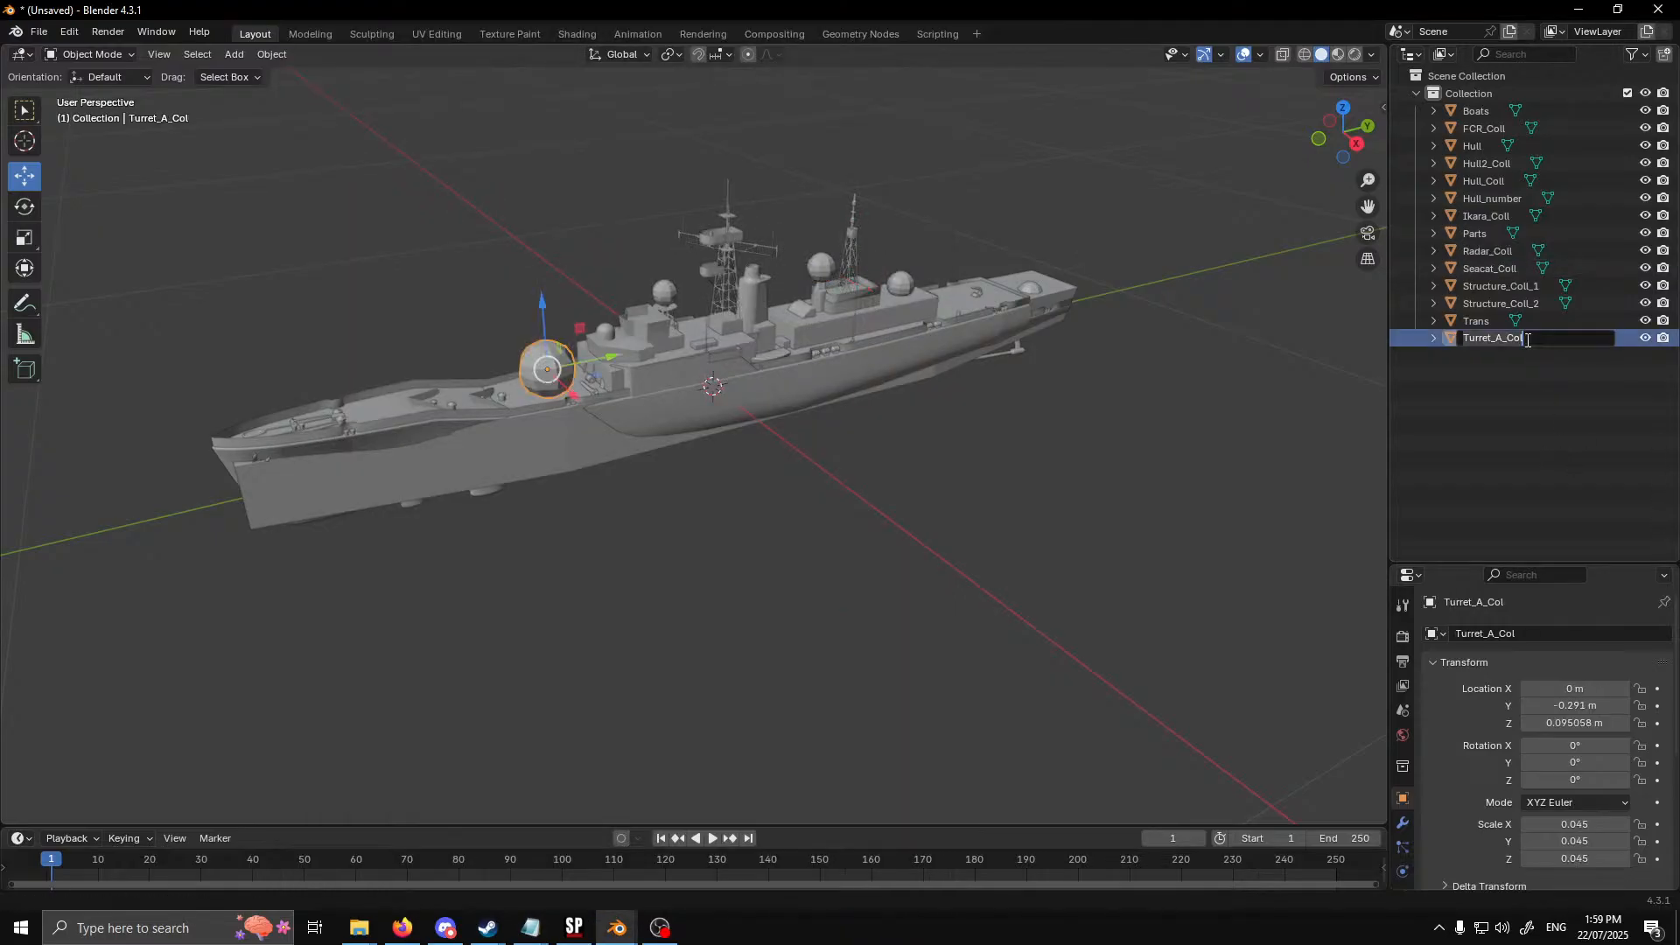
pyautogui.moveTo(530, 928)
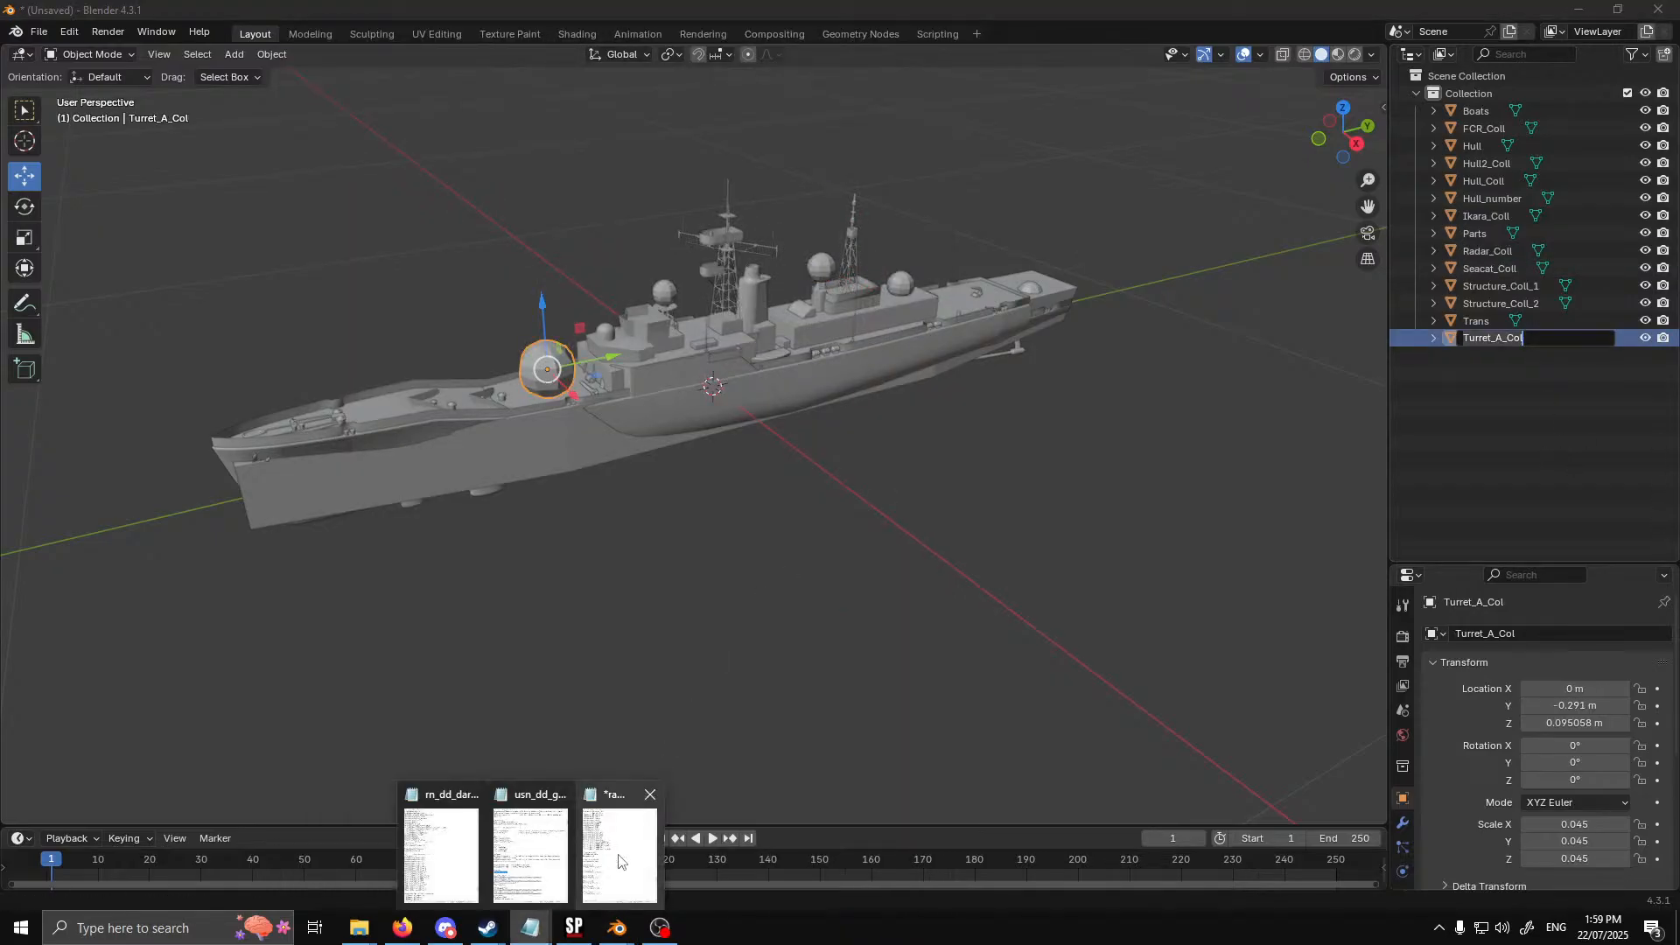
pyautogui.click(619, 845)
pyautogui.moveTo(428, 801); pyautogui.dragTo(352, 803)
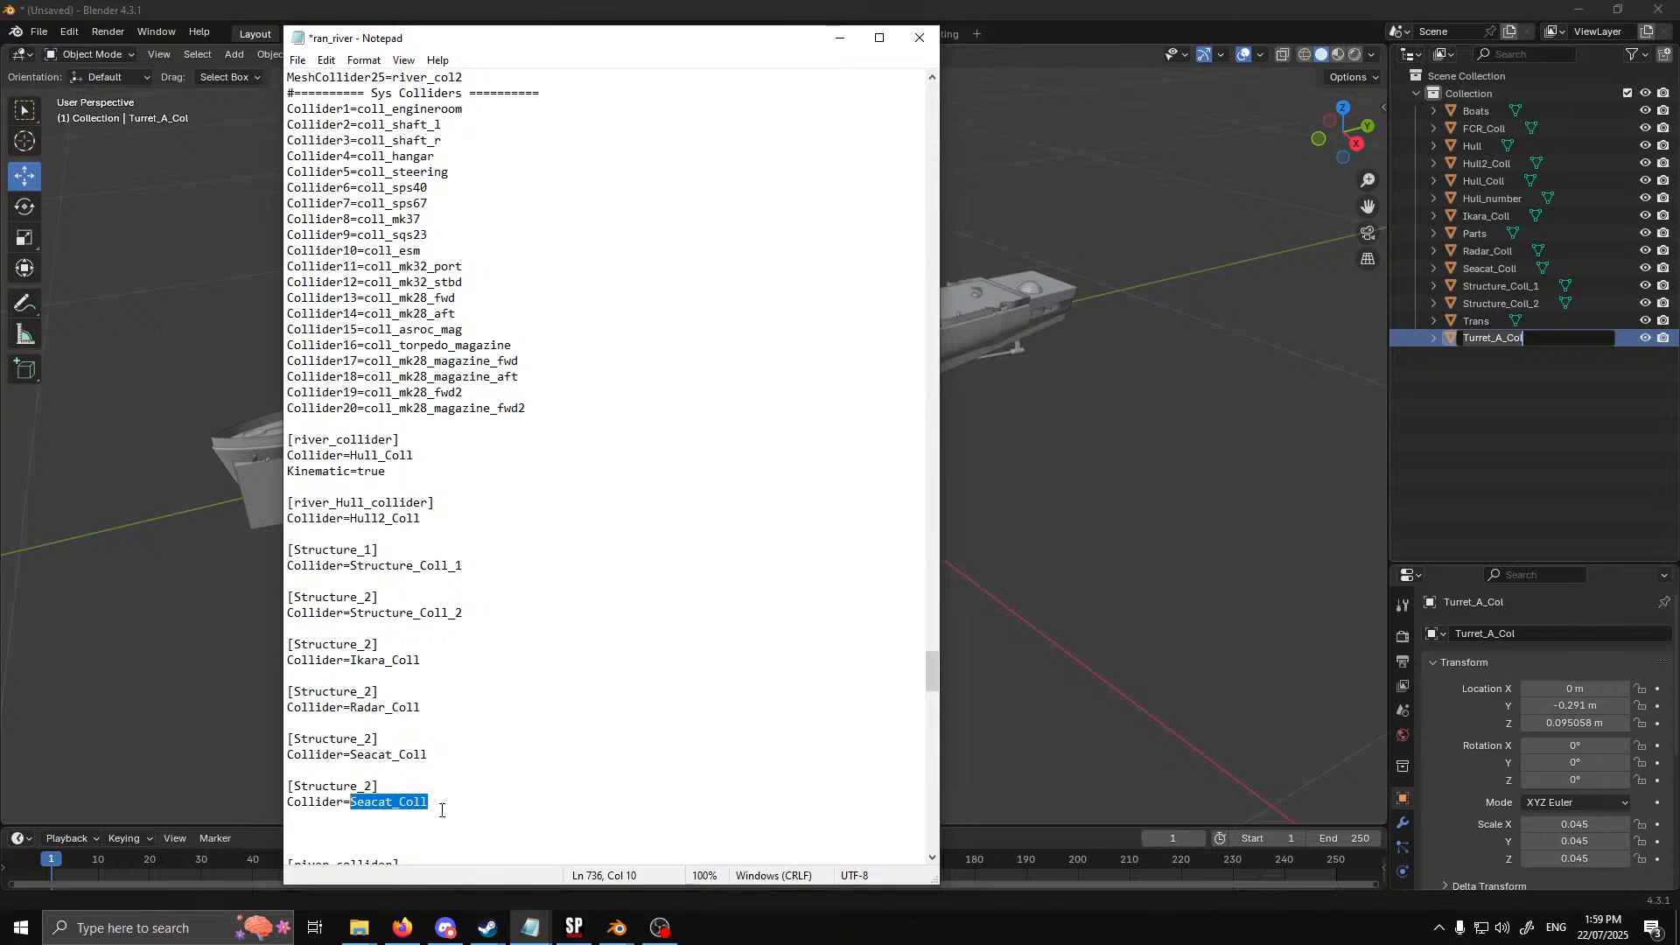
pyautogui.hotkey('ctrl', 'v')
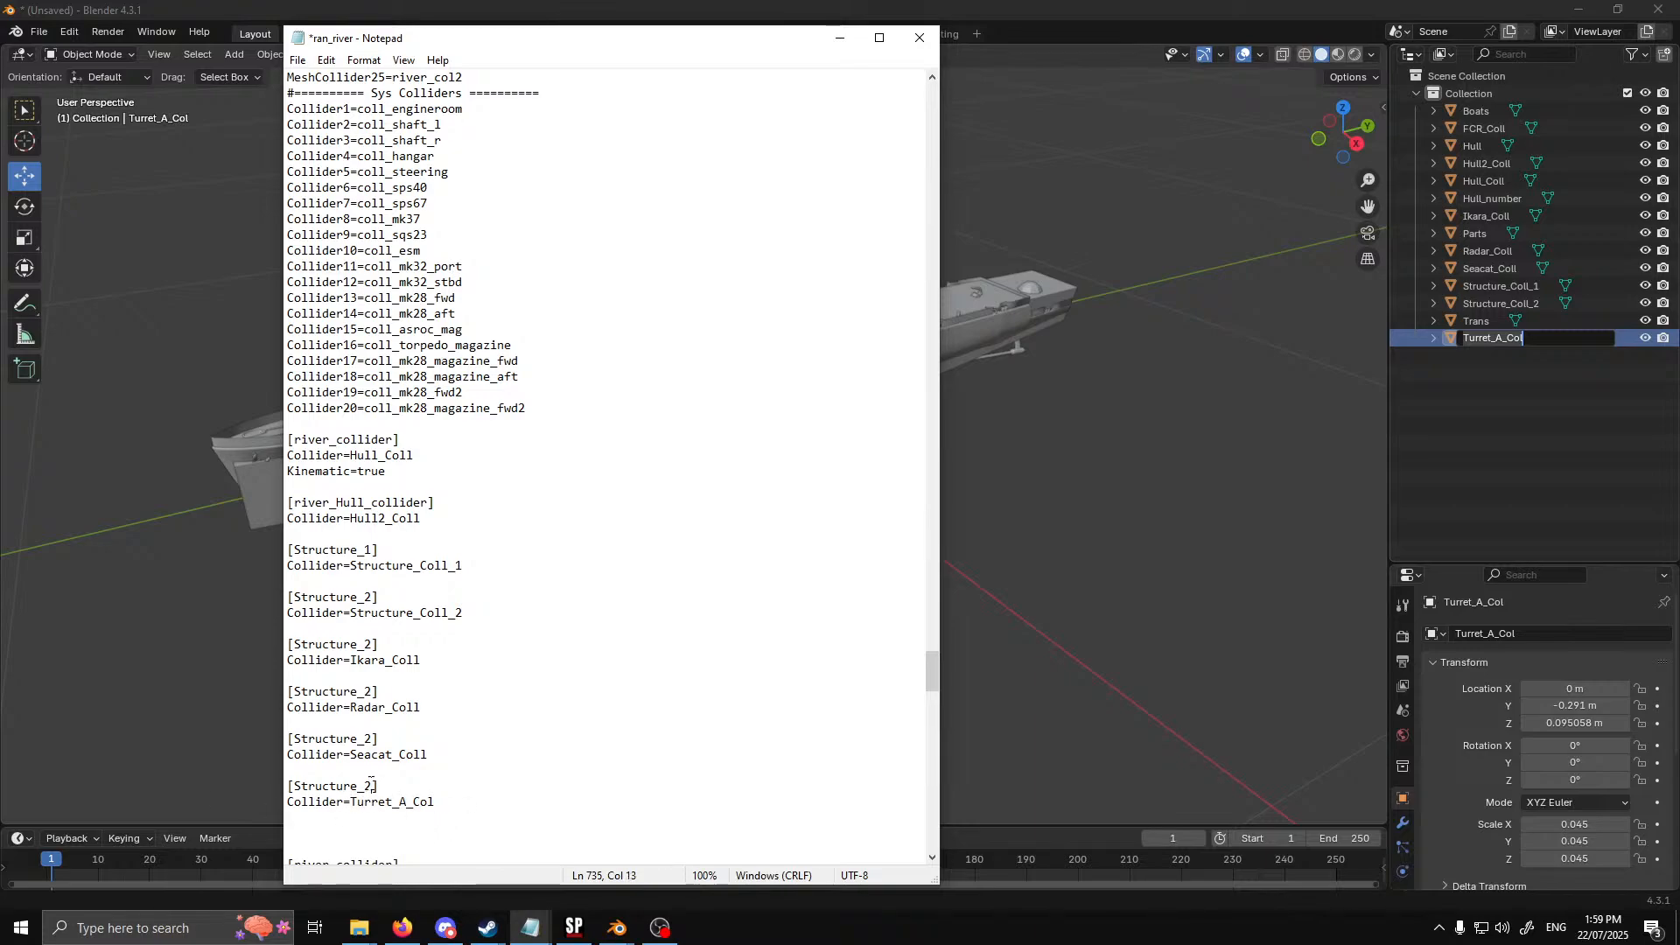
# Rename the header of the Turret_A_Col block to [Turret] and that of the Seacat_Coll block to [Seacat]
pyautogui.moveTo(376, 786); pyautogui.dragTo(295, 786)
pyautogui.write('Turret')
pyautogui.moveTo(373, 740); pyautogui.dragTo(294, 740)
pyautogui.write('Seacat')
# Extend the [Seacat] and [Turret] headers to [Seacat_col] and [Turret_col]
pyautogui.moveTo(373, 693); pyautogui.dragTo(295, 693)
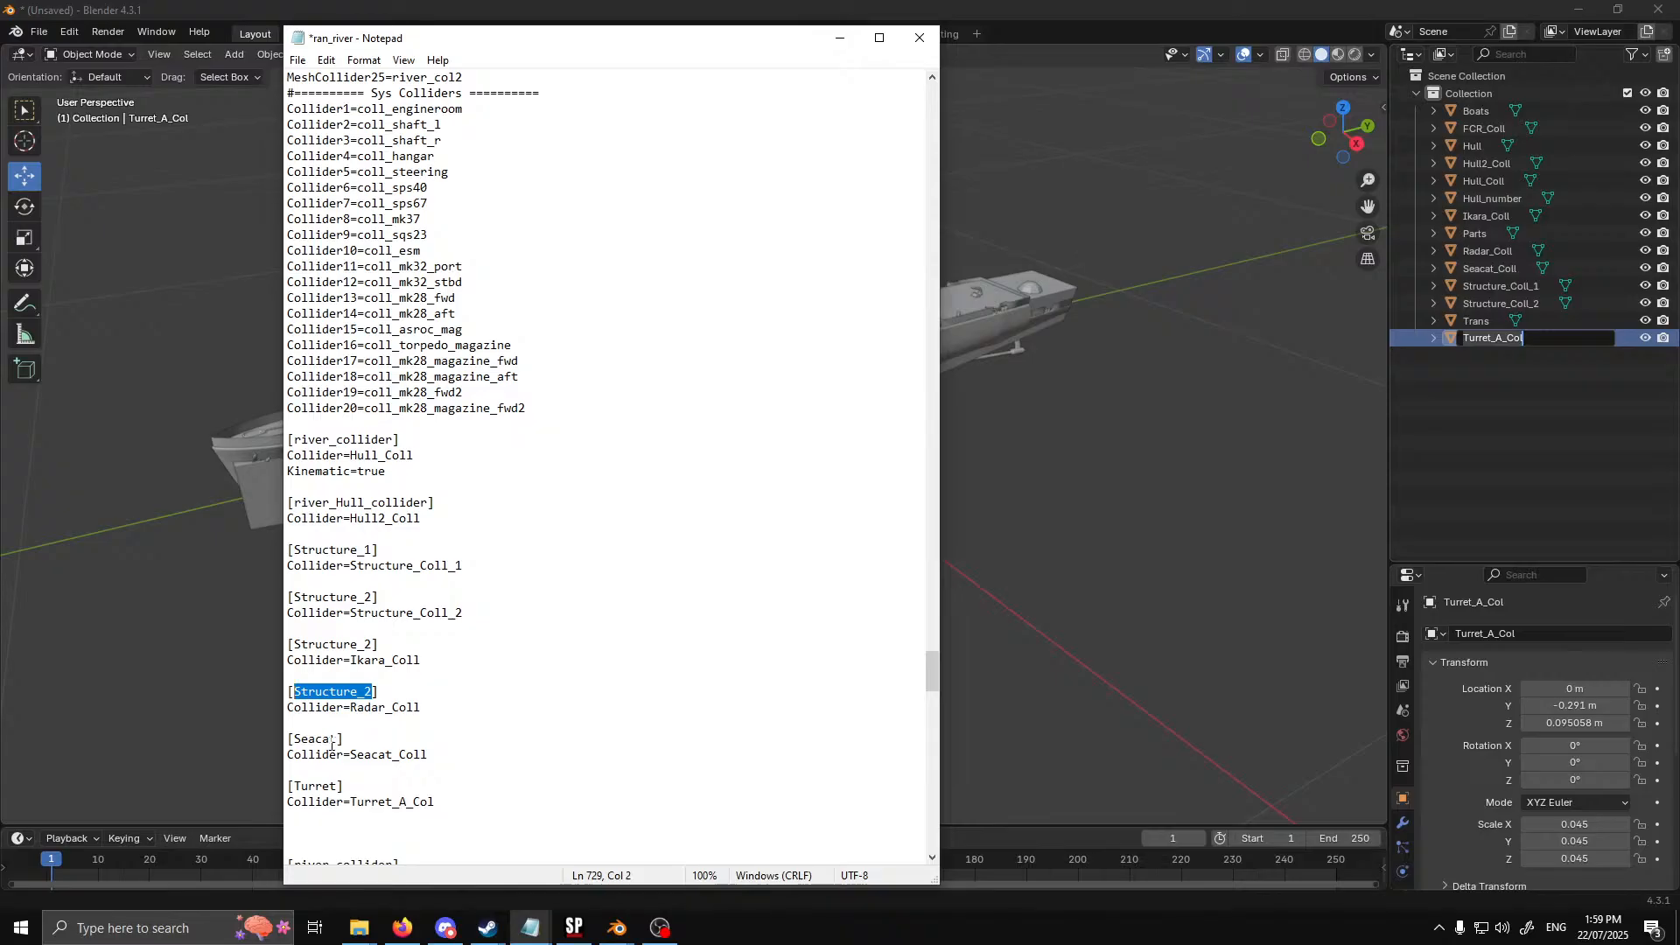
pyautogui.click(337, 740)
pyautogui.write('_')
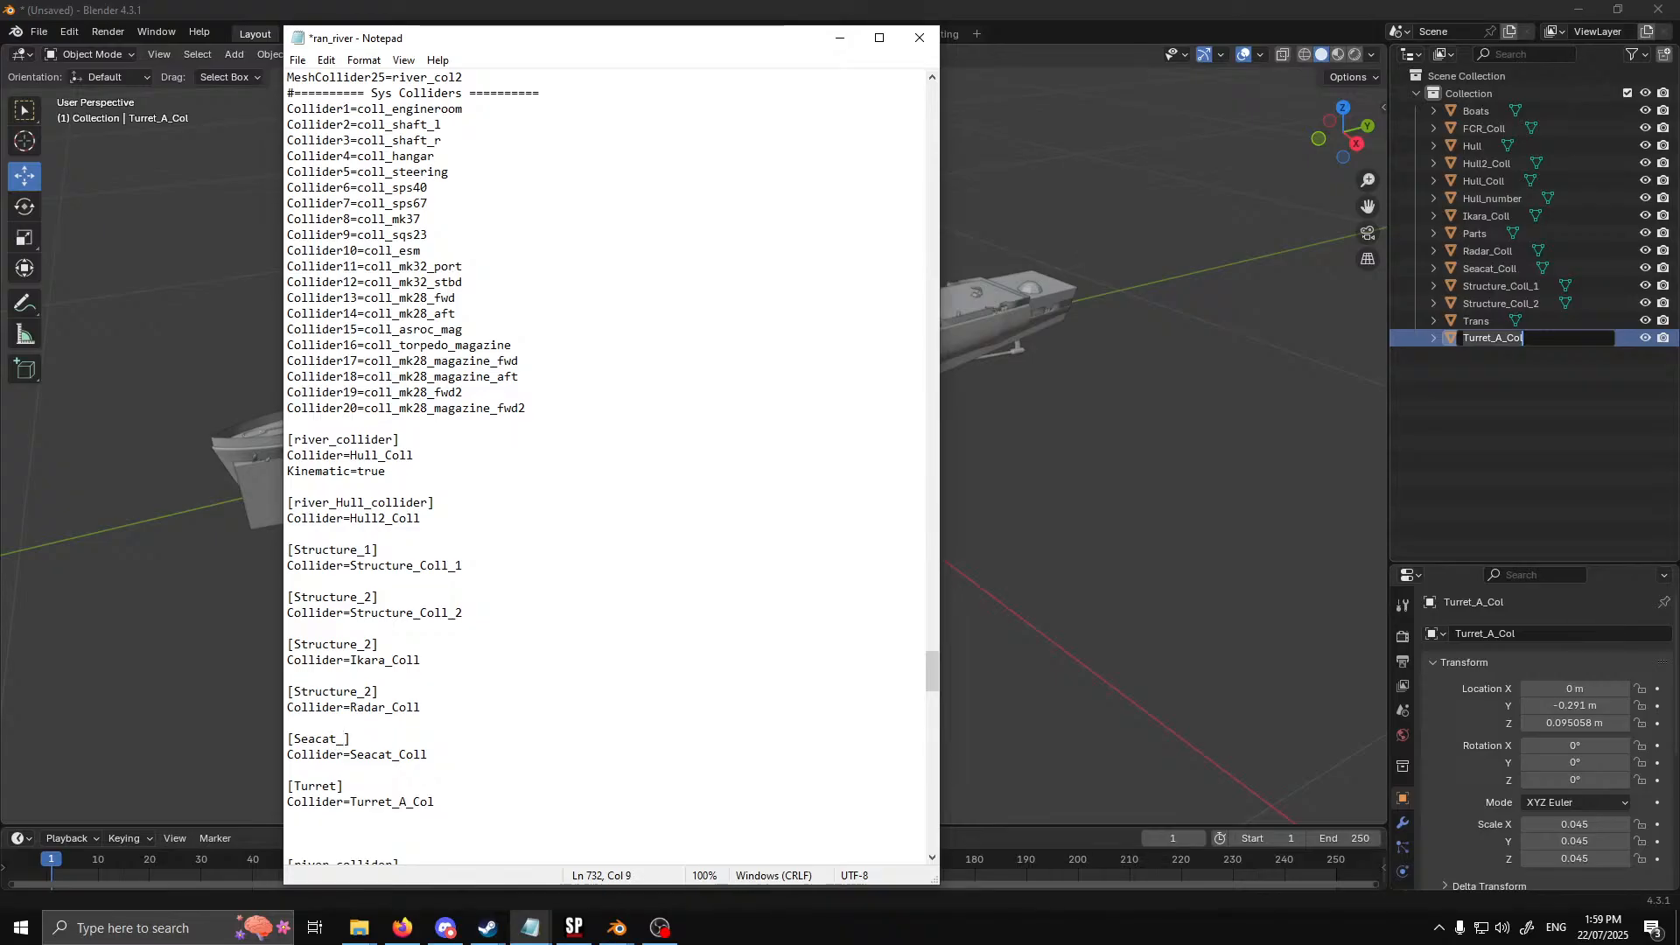
pyautogui.write('col')
pyautogui.click(341, 785)
pyautogui.write('_col')
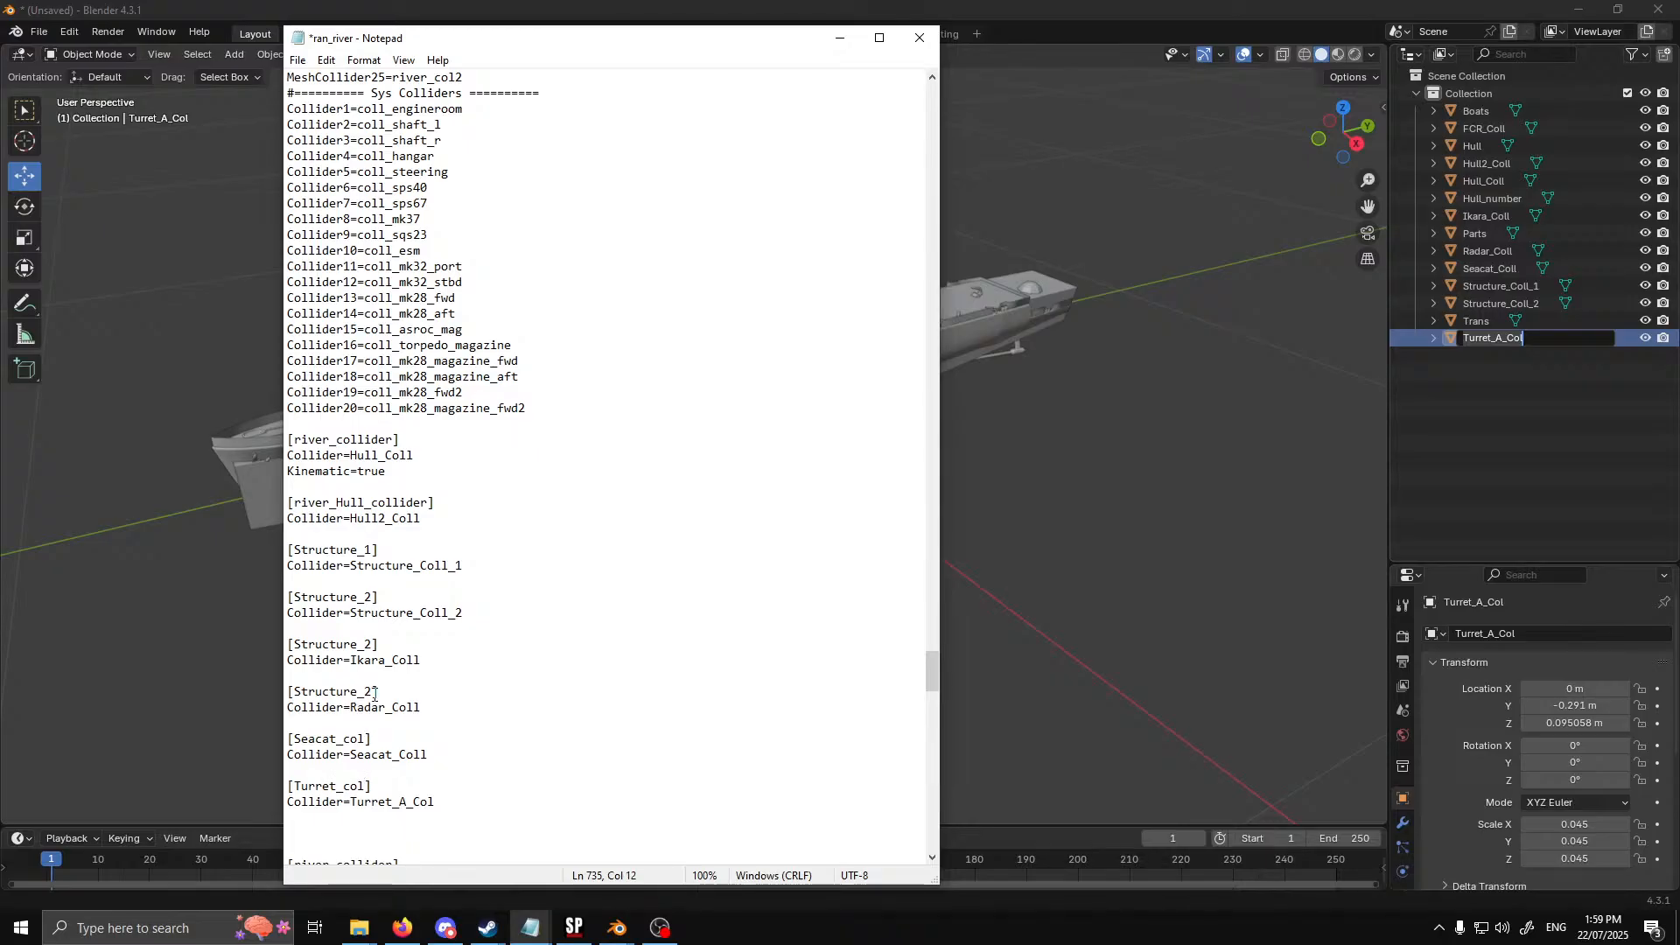
# Rename the header of the Radar_Coll block to [Radar_col] and that of the Ikara_Coll block to [Ikara_col]
pyautogui.moveTo(374, 692); pyautogui.dragTo(297, 694)
pyautogui.write('Radar_col')
pyautogui.moveTo(371, 645); pyautogui.dragTo(296, 643)
pyautogui.write('Ikara')
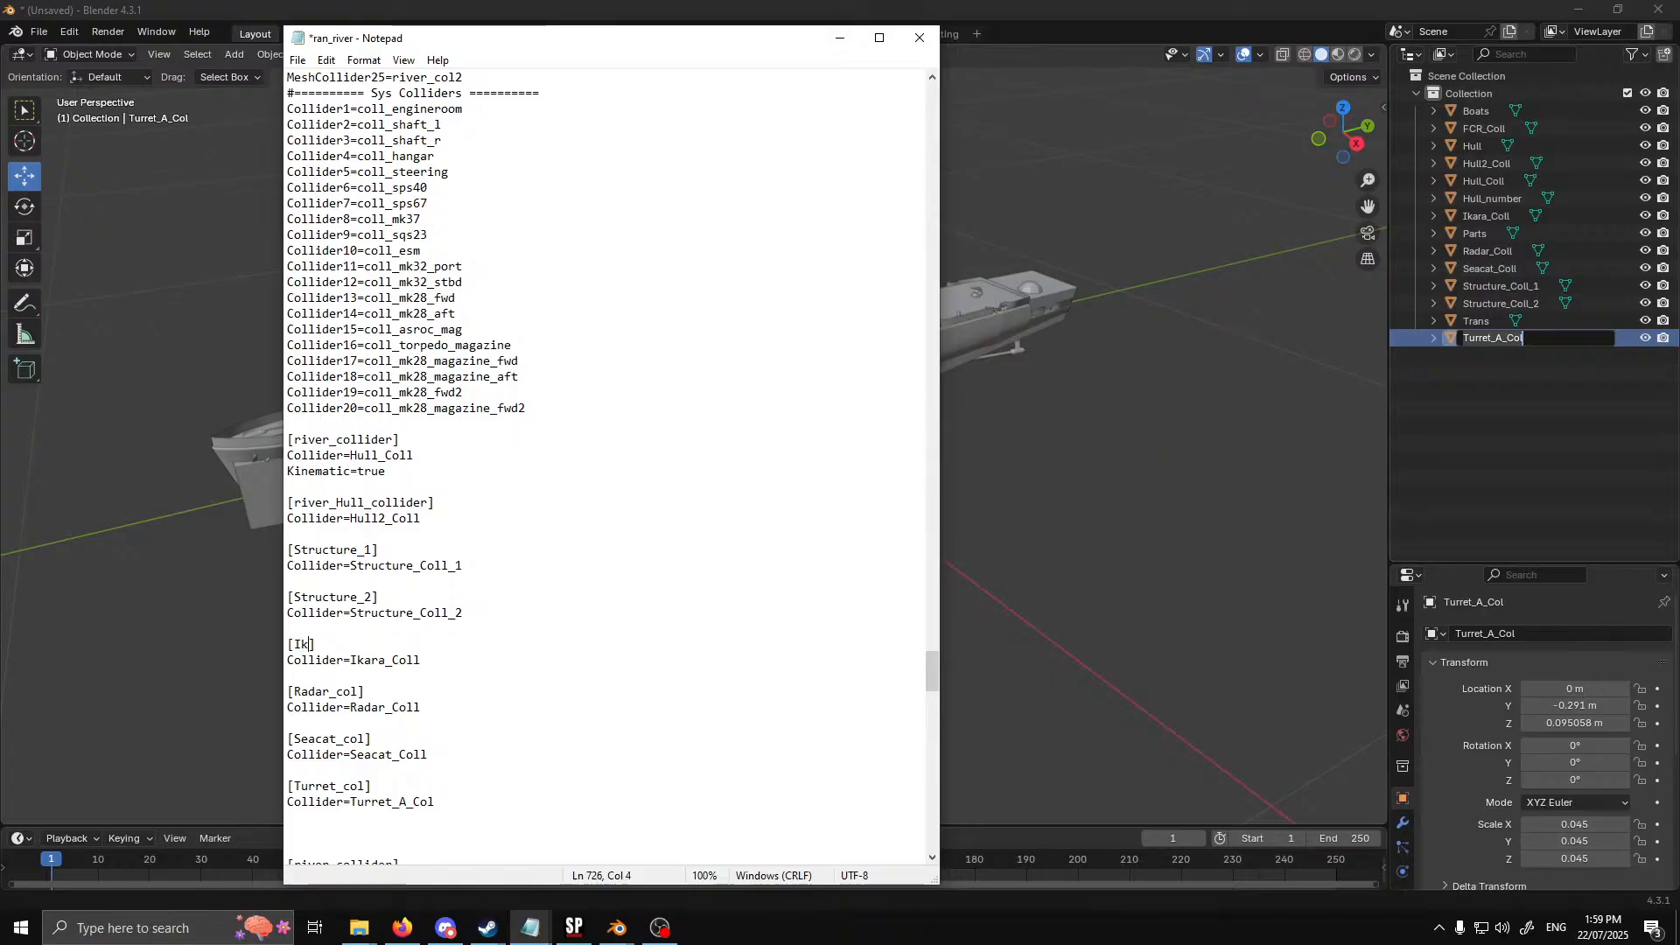
pyautogui.write('_col')
# Copy the MeshCollider1=coll_hull_1 line and paste it on its own line between the Collider20 entry and the [river_collider] block
pyautogui.scroll(7, 402, 560)
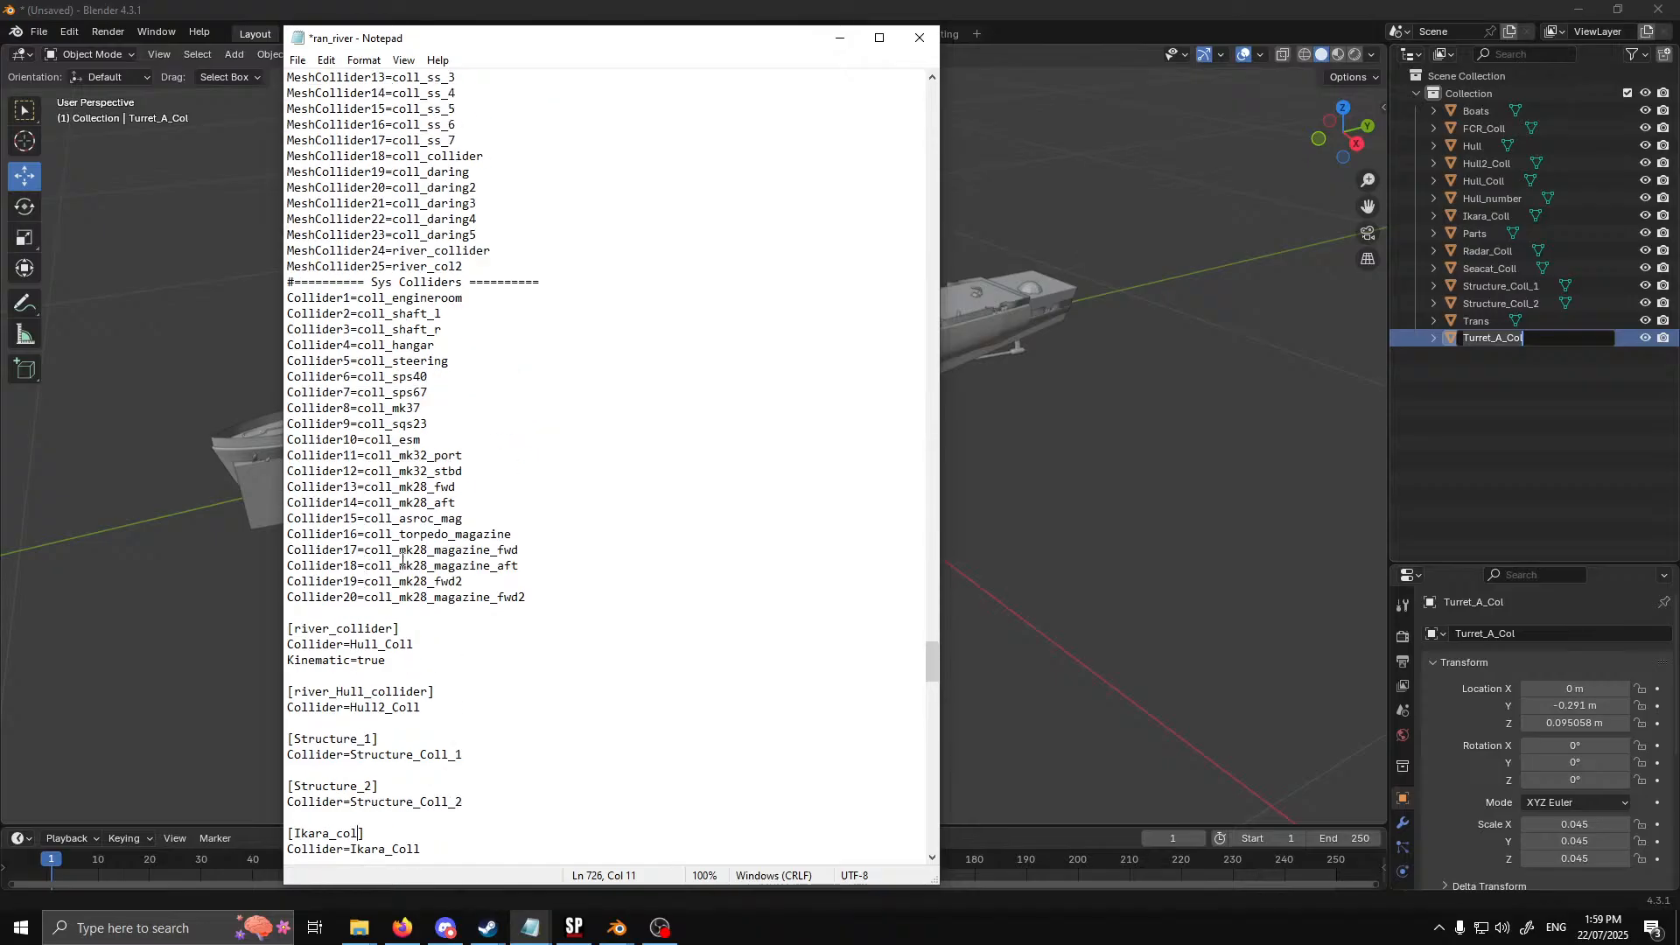
pyautogui.scroll(2, 402, 560)
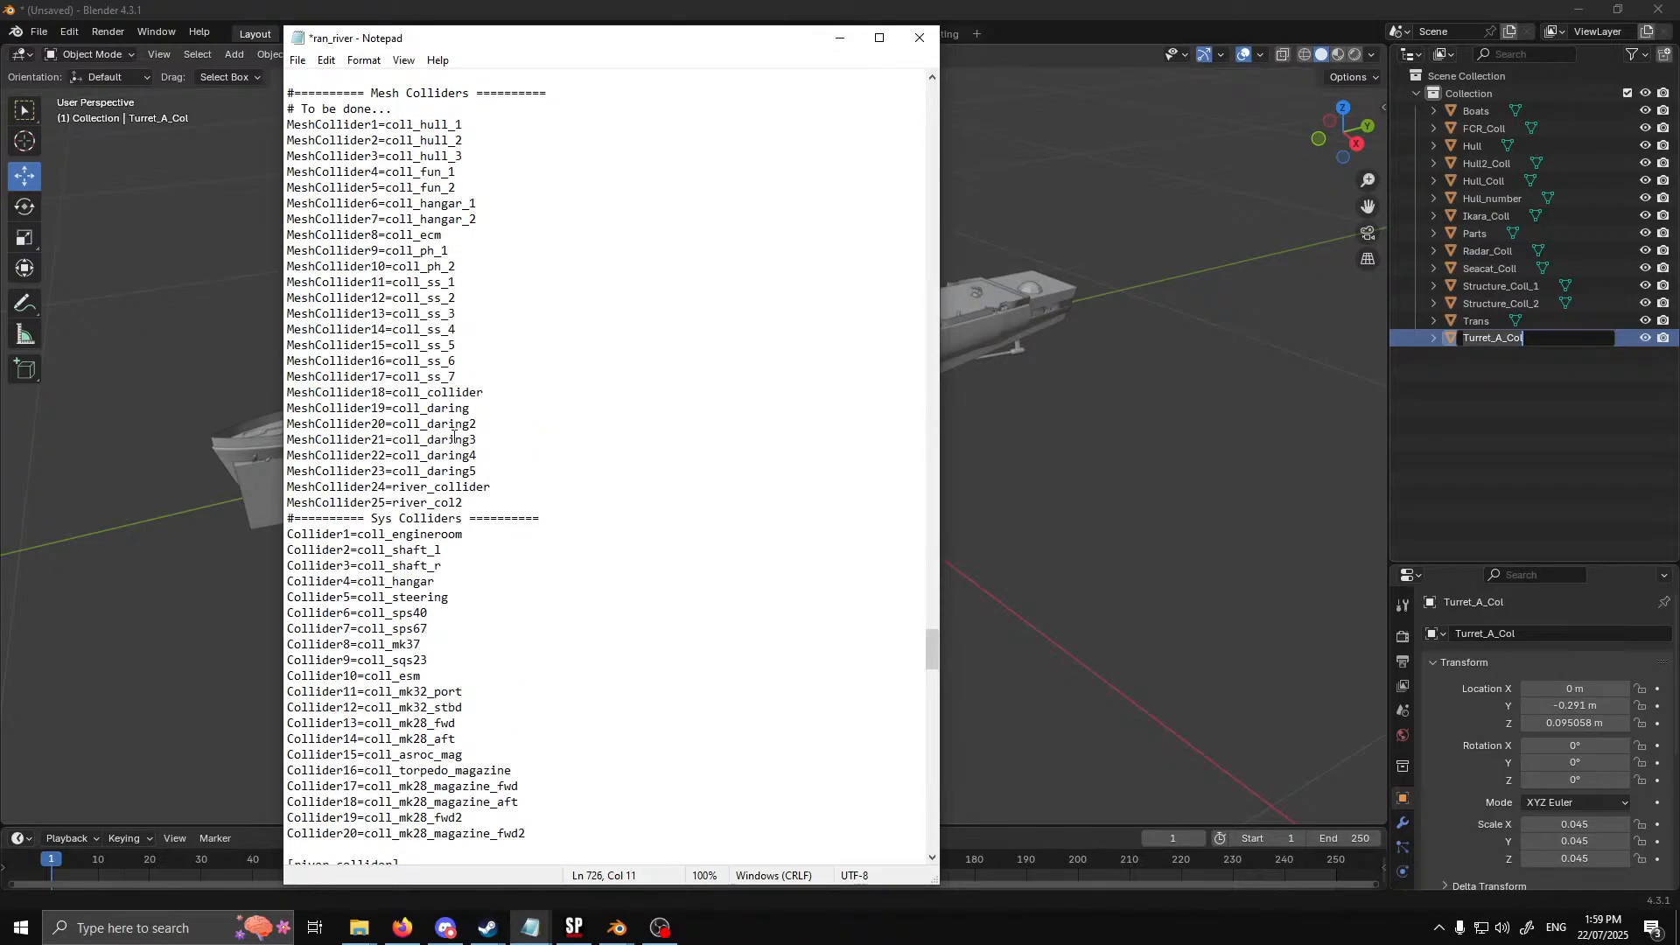
pyautogui.scroll(4, 370, 203)
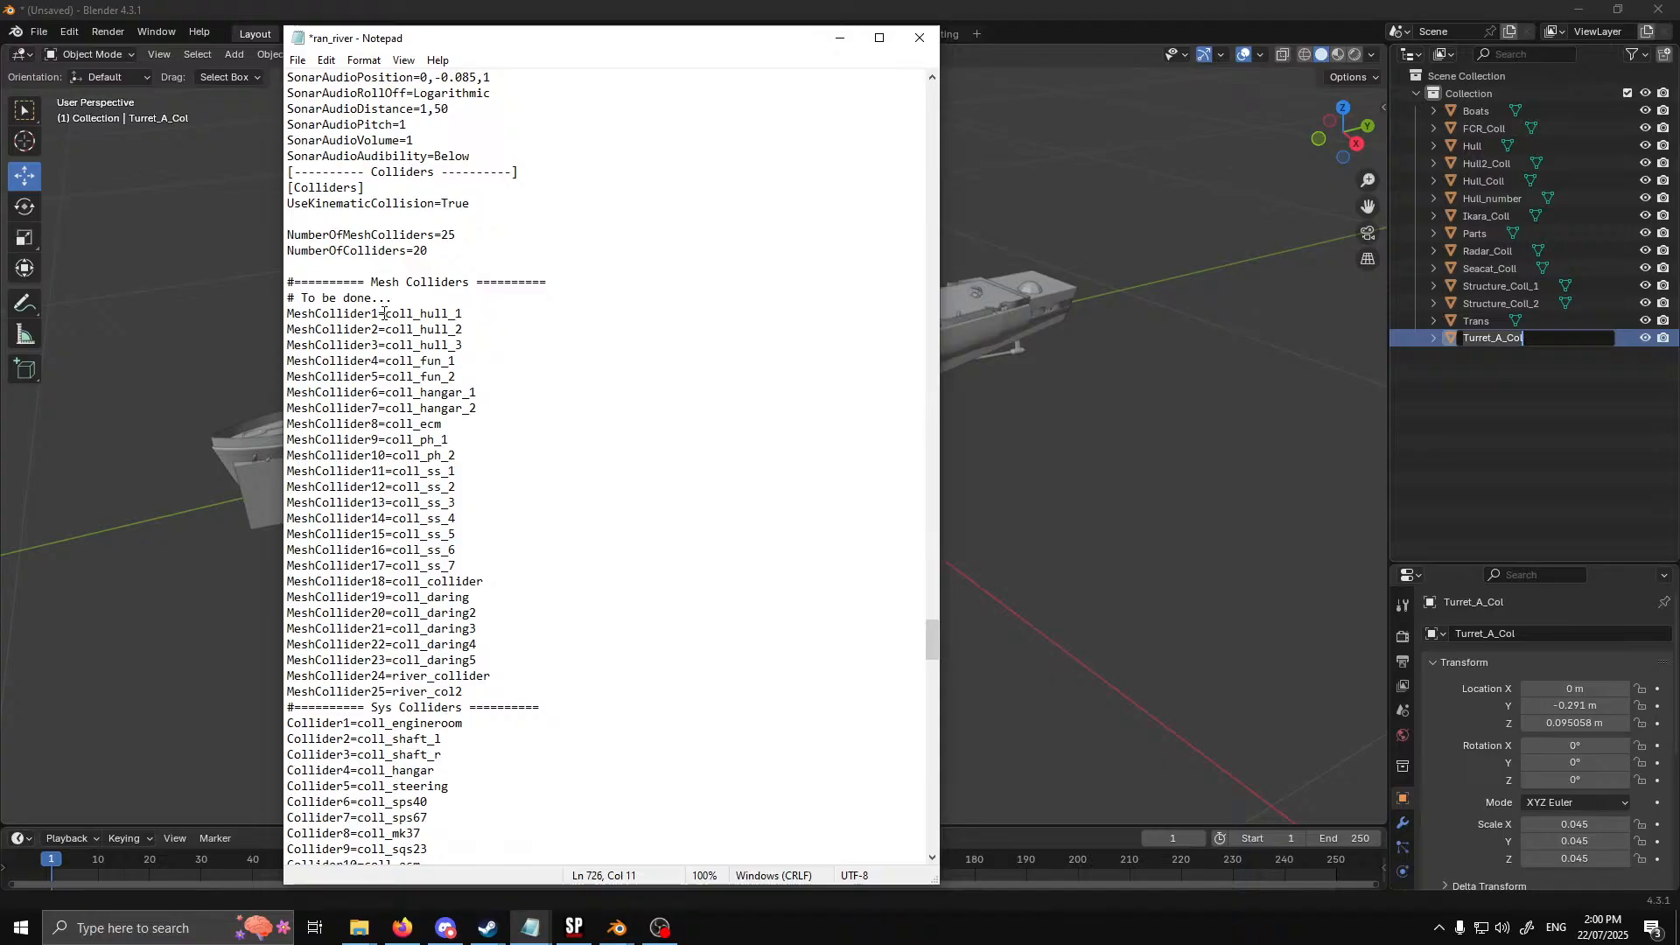
pyautogui.moveTo(465, 313); pyautogui.dragTo(289, 315)
pyautogui.hotkey('ctrl', 'c')
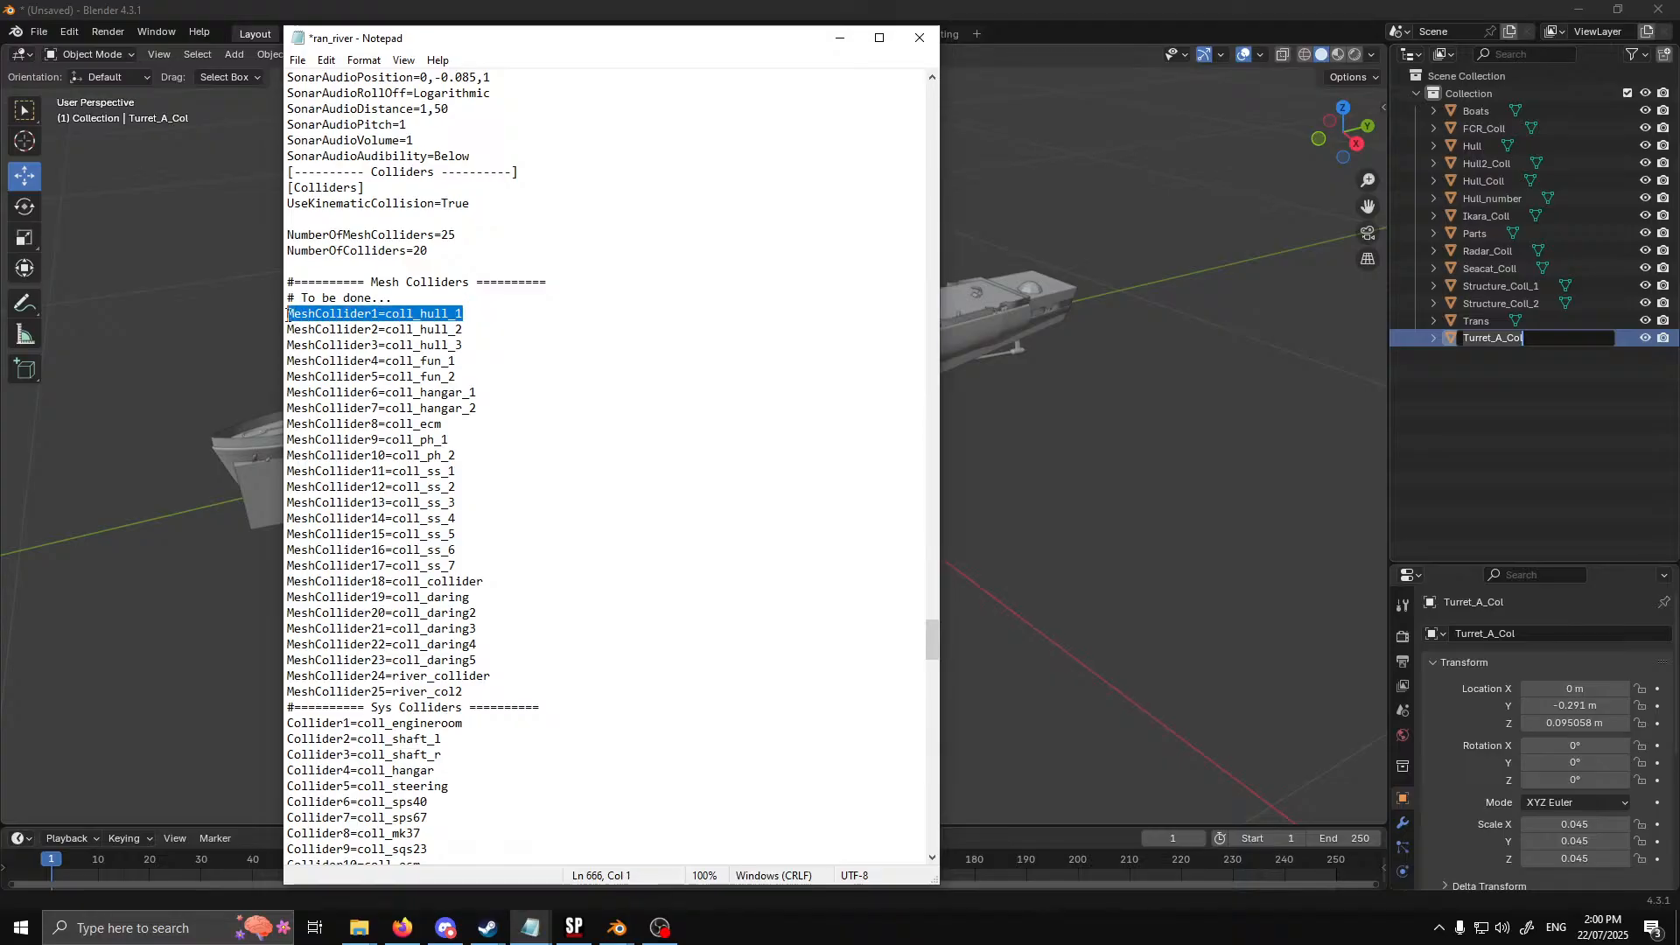
pyautogui.scroll(-10, 517, 379)
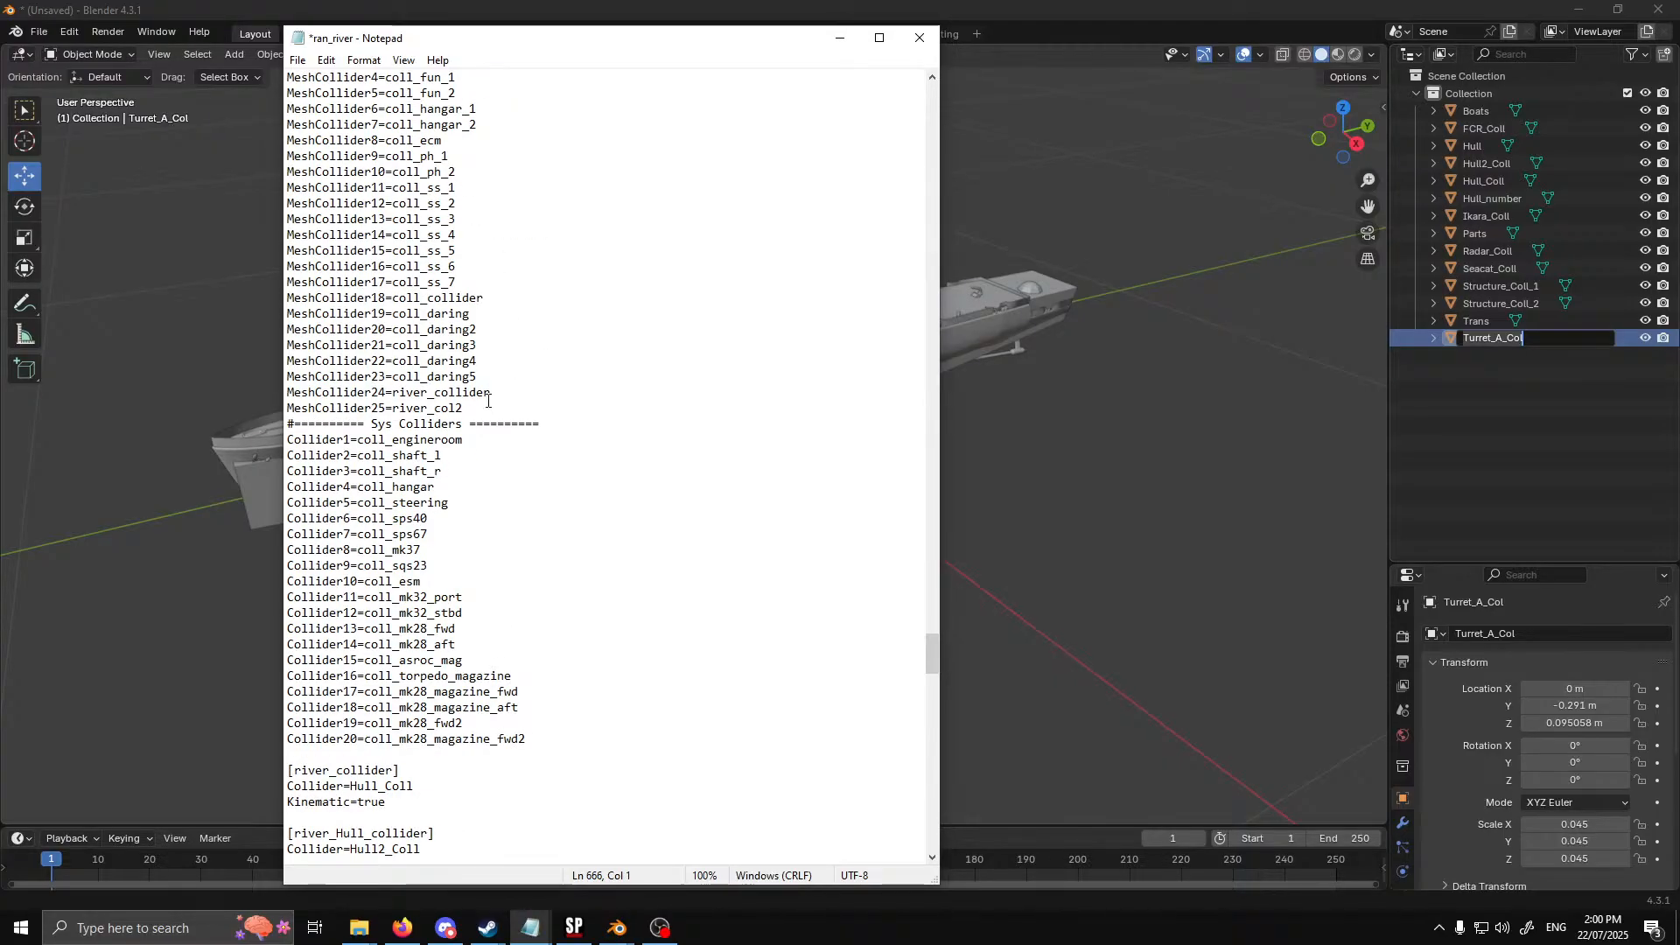
pyautogui.scroll(-1, 535, 530)
pyautogui.click(408, 526)
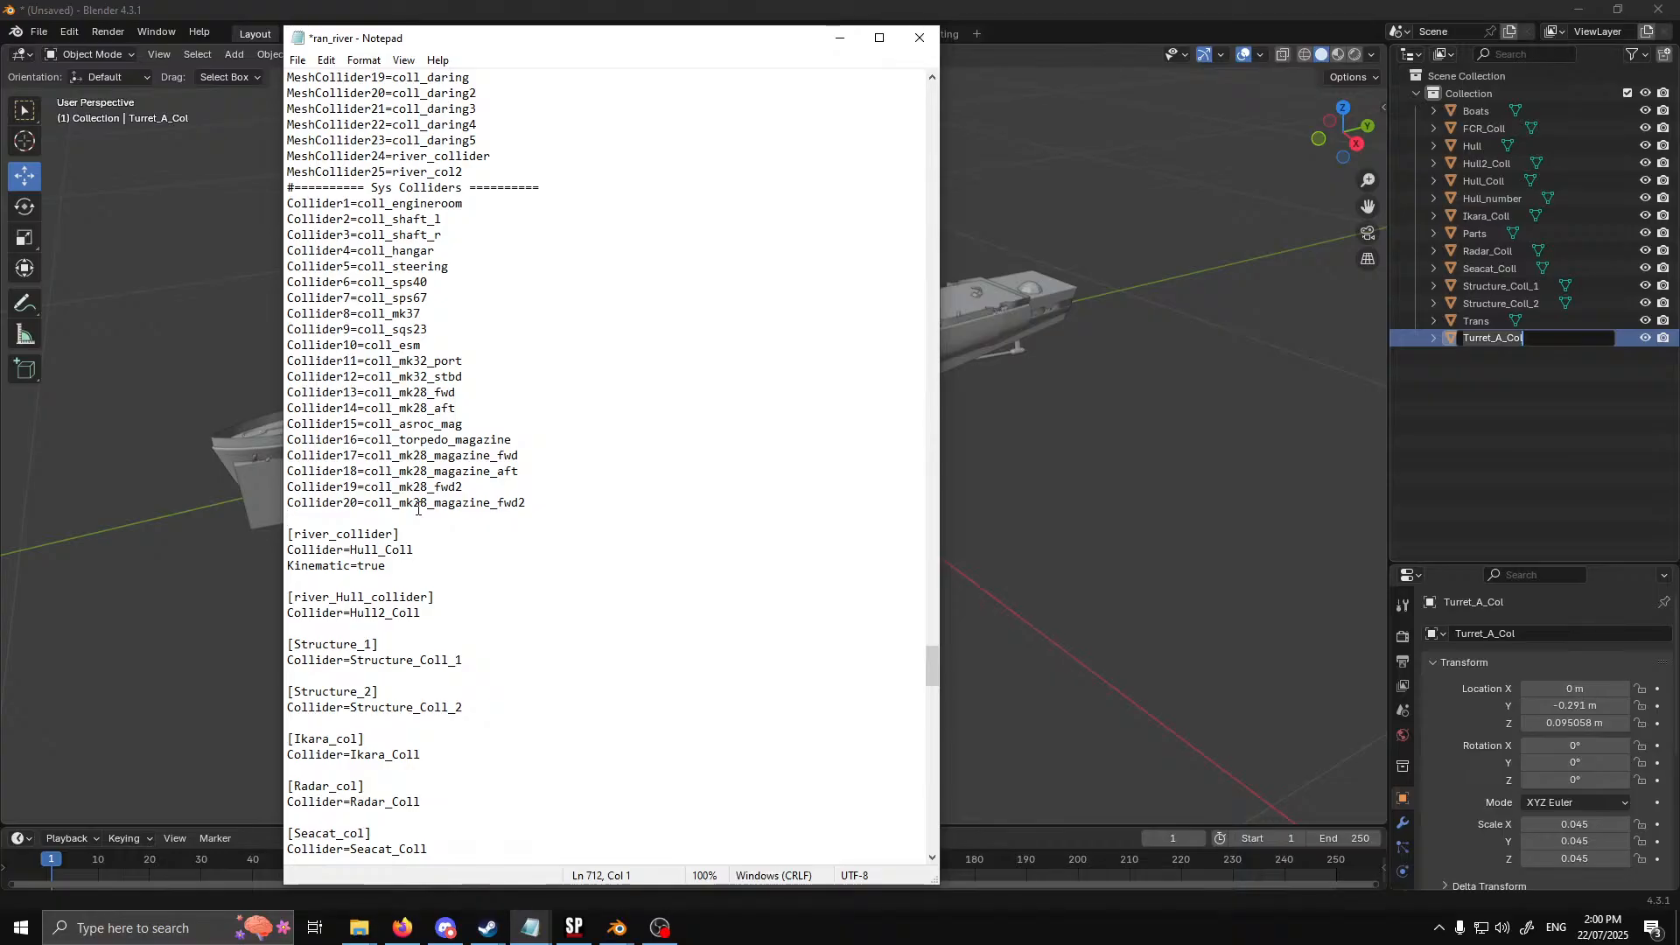
pyautogui.press('Return')
pyautogui.press('Return')
pyautogui.hotkey('ctrl', 'v')
pyautogui.scroll(-3, 420, 506)
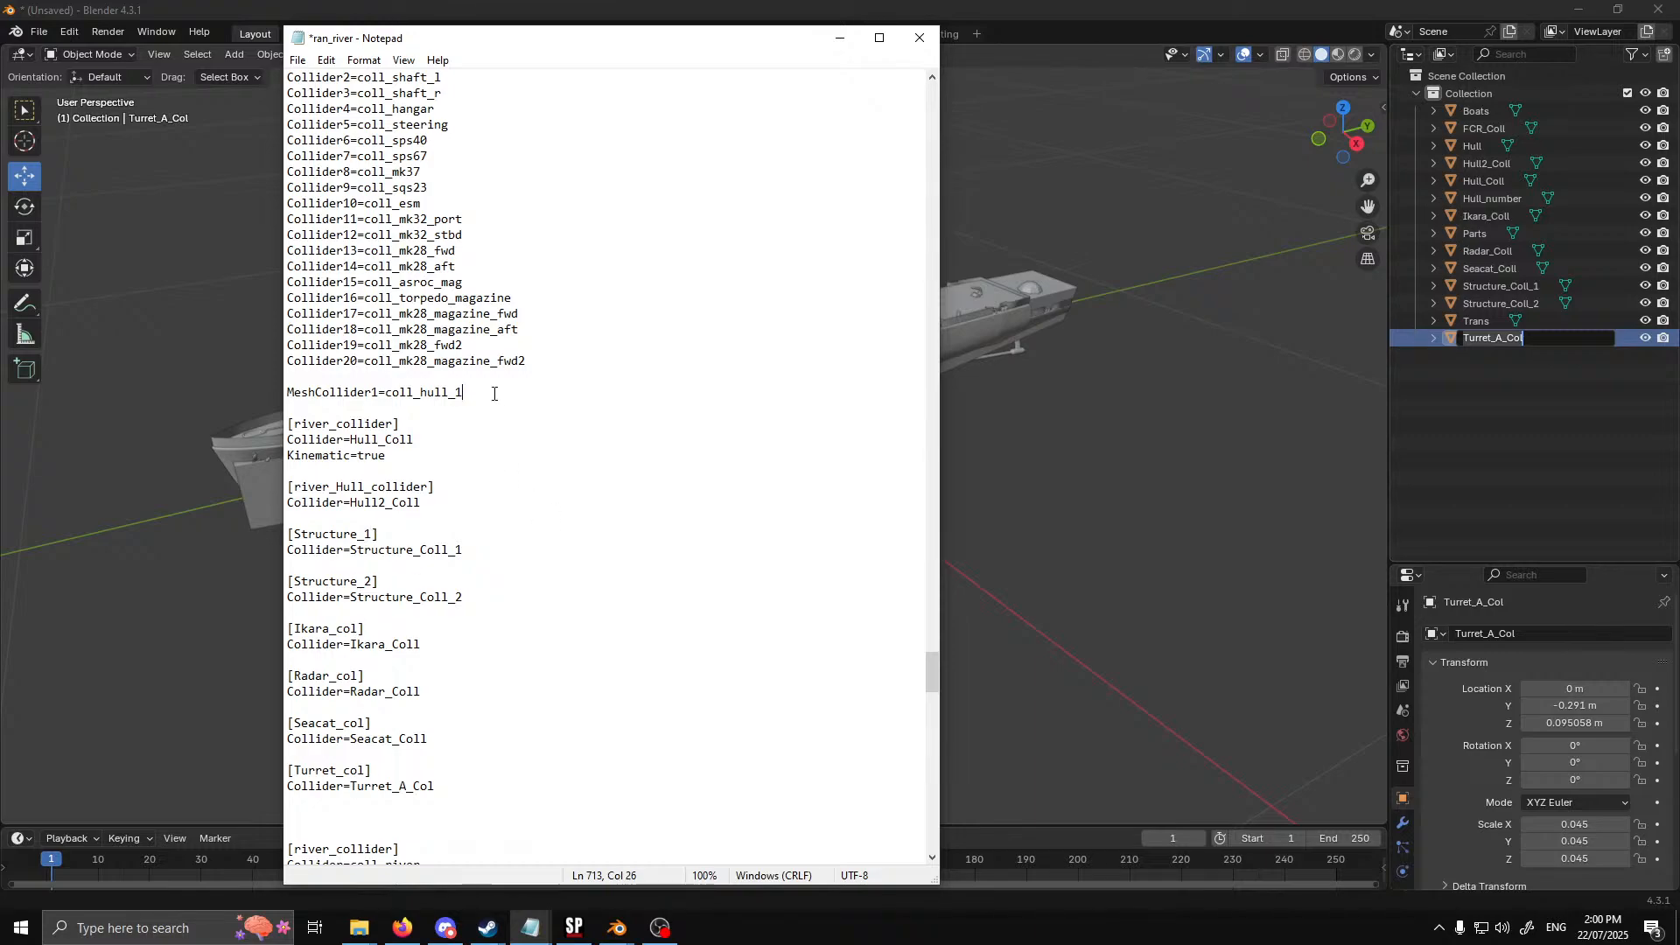
# Paste seven more copies of the MeshCollider1=coll_hull_1 line directly below the first copy
pyautogui.press('Return')
pyautogui.hotkey('ctrl', 'v')
pyautogui.press('Return')
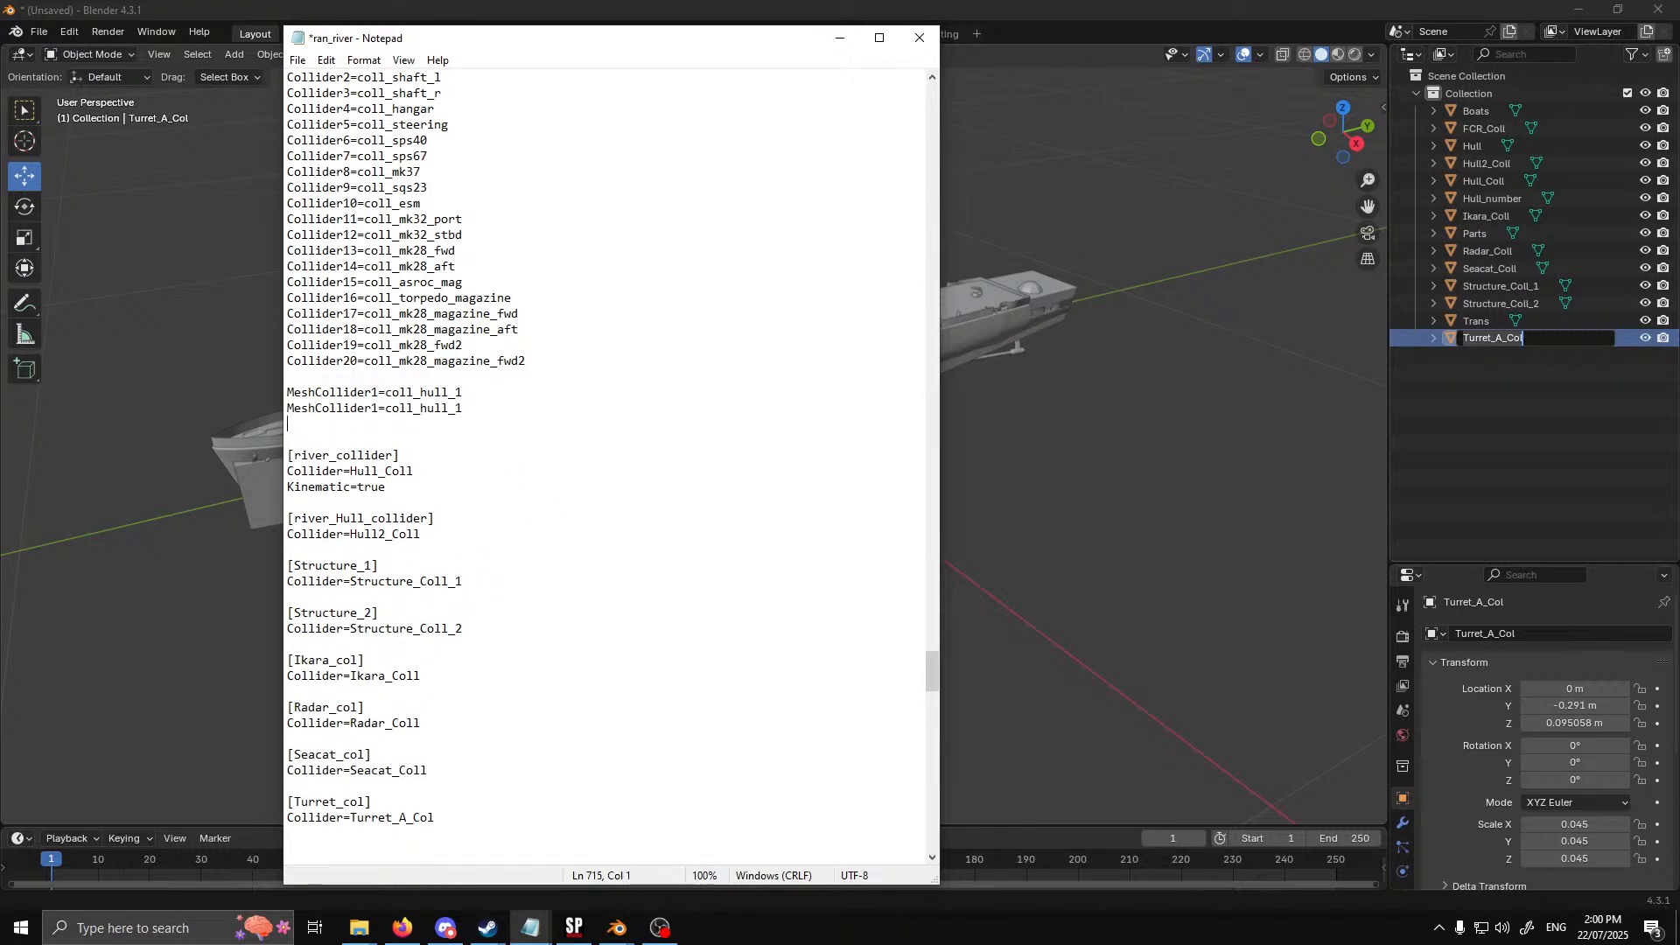
pyautogui.write('MeshCollider1=coll_hull_1')
pyautogui.press('Return')
pyautogui.write('MeshCollider1=coll_hull_1')
pyautogui.press('Return')
pyautogui.write('MeshCollider1=coll_hull_1')
pyautogui.press('Return')
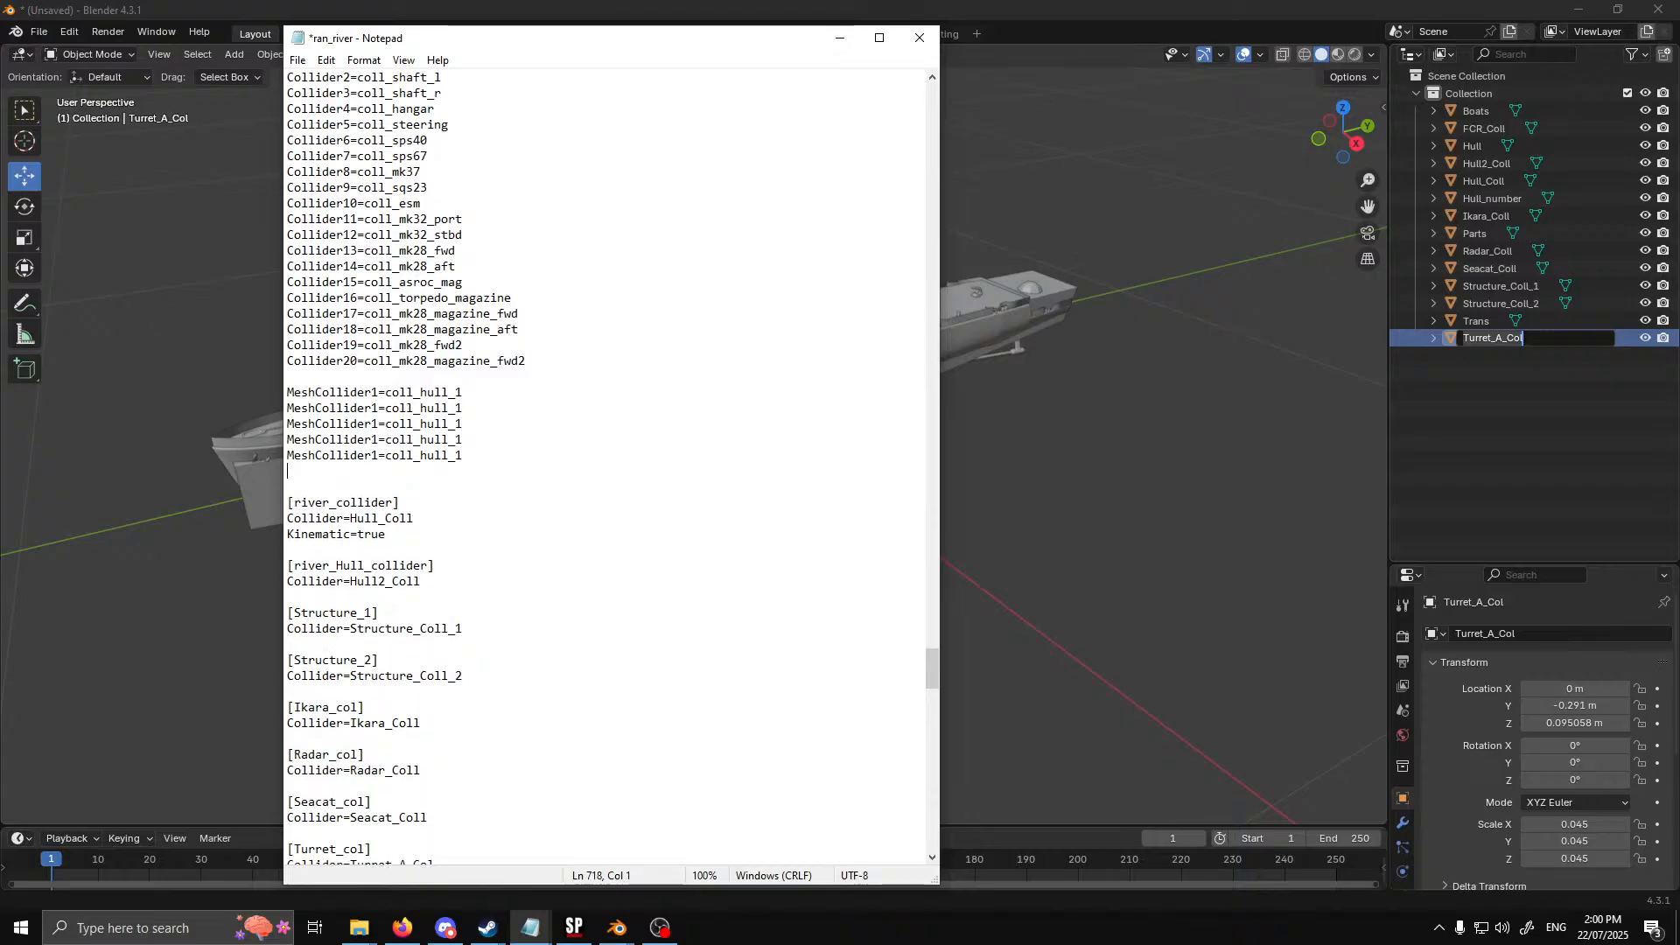
pyautogui.write('MeshCollider1=coll_hull_1')
pyautogui.press('Return')
pyautogui.hotkey('ctrl', 'v')
pyautogui.press('Return')
pyautogui.hotkey('ctrl', 'v')
pyautogui.press('Return')
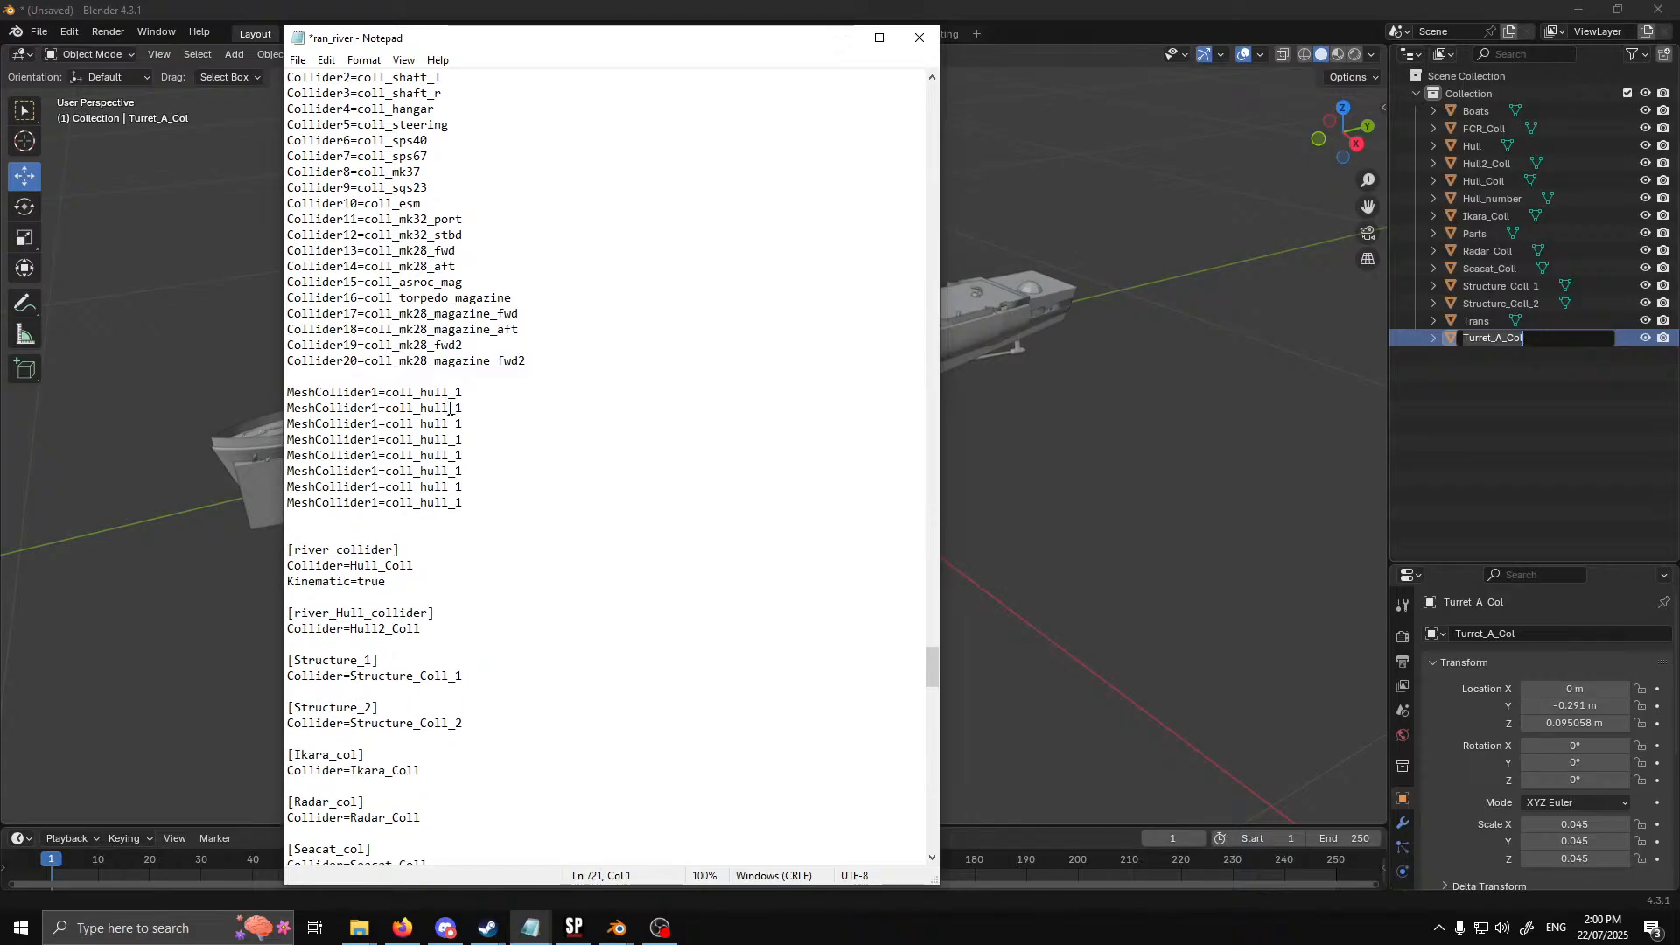
# Renumber the seven duplicated lines as MeshCollider2 through MeshCollider8
pyautogui.press('BackSpace')
pyautogui.write('2')
pyautogui.press('Down')
pyautogui.press('Right')
pyautogui.press('BackSpace')
pyautogui.write('3')
pyautogui.press('Down')
pyautogui.press('BackSpace')
pyautogui.write('4')
pyautogui.press('Down')
pyautogui.press('Down')
pyautogui.press('BackSpace')
pyautogui.write('6')
pyautogui.press('Down')
pyautogui.press('BackSpace')
pyautogui.write('7')
pyautogui.press('Down')
pyautogui.press('BackSpace')
pyautogui.write('8')
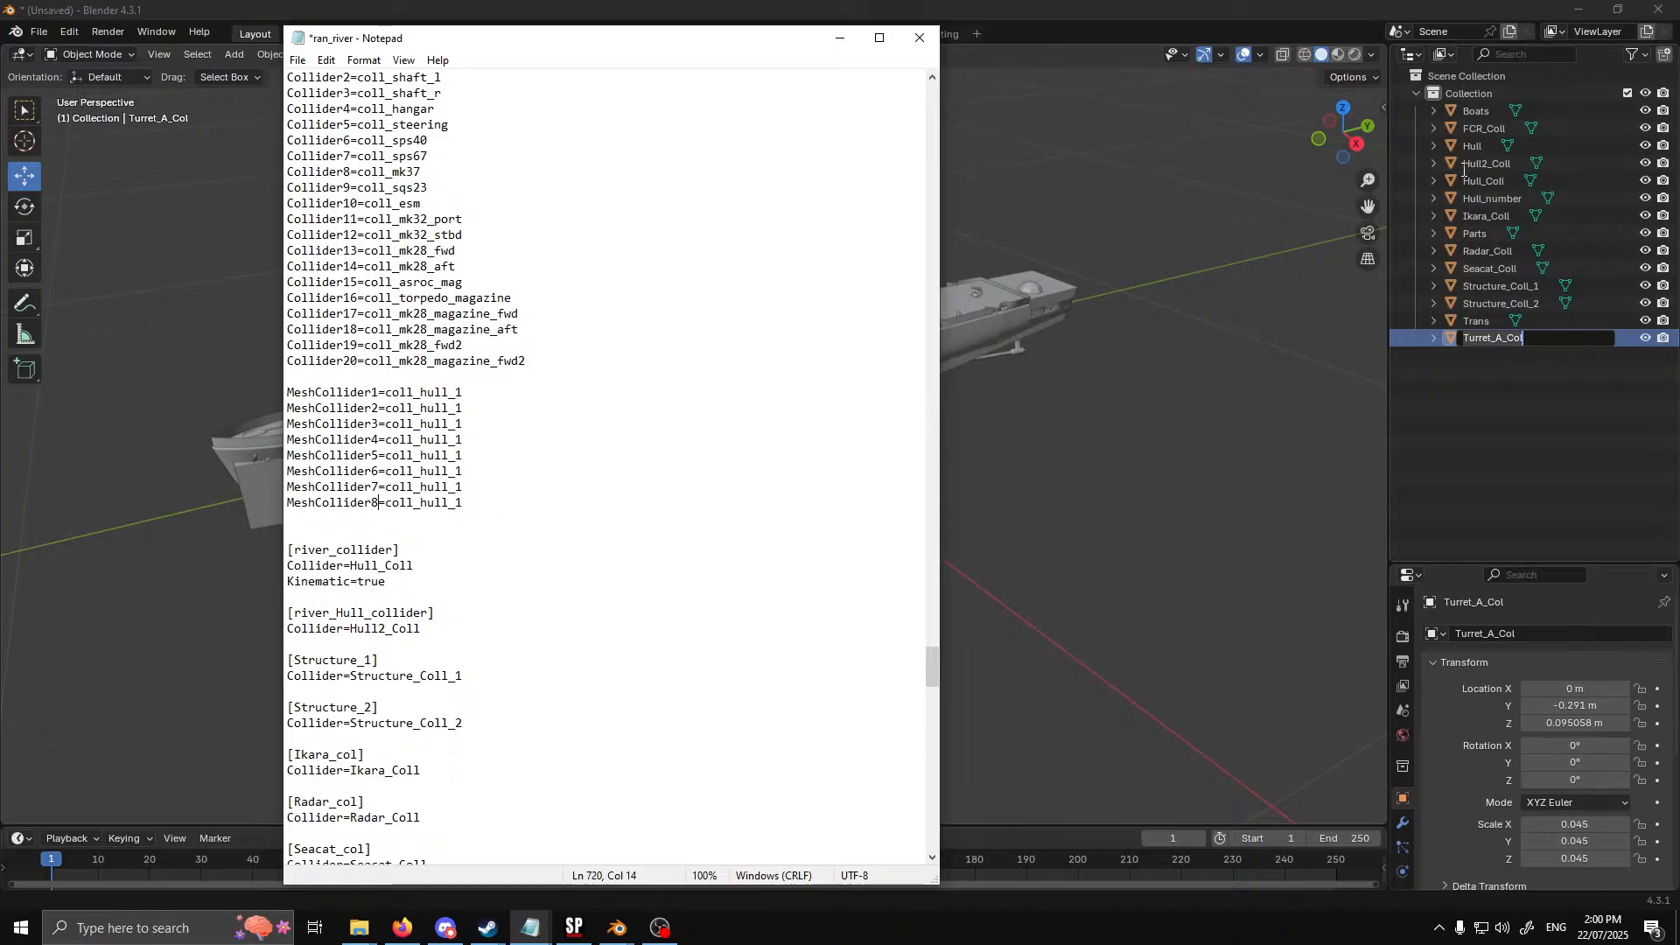
# Set MeshCollider1 to river_collider and MeshCollider2 to river_Hull_collider in the new list, copying the names from the block headers
pyautogui.scroll(-2, 411, 497)
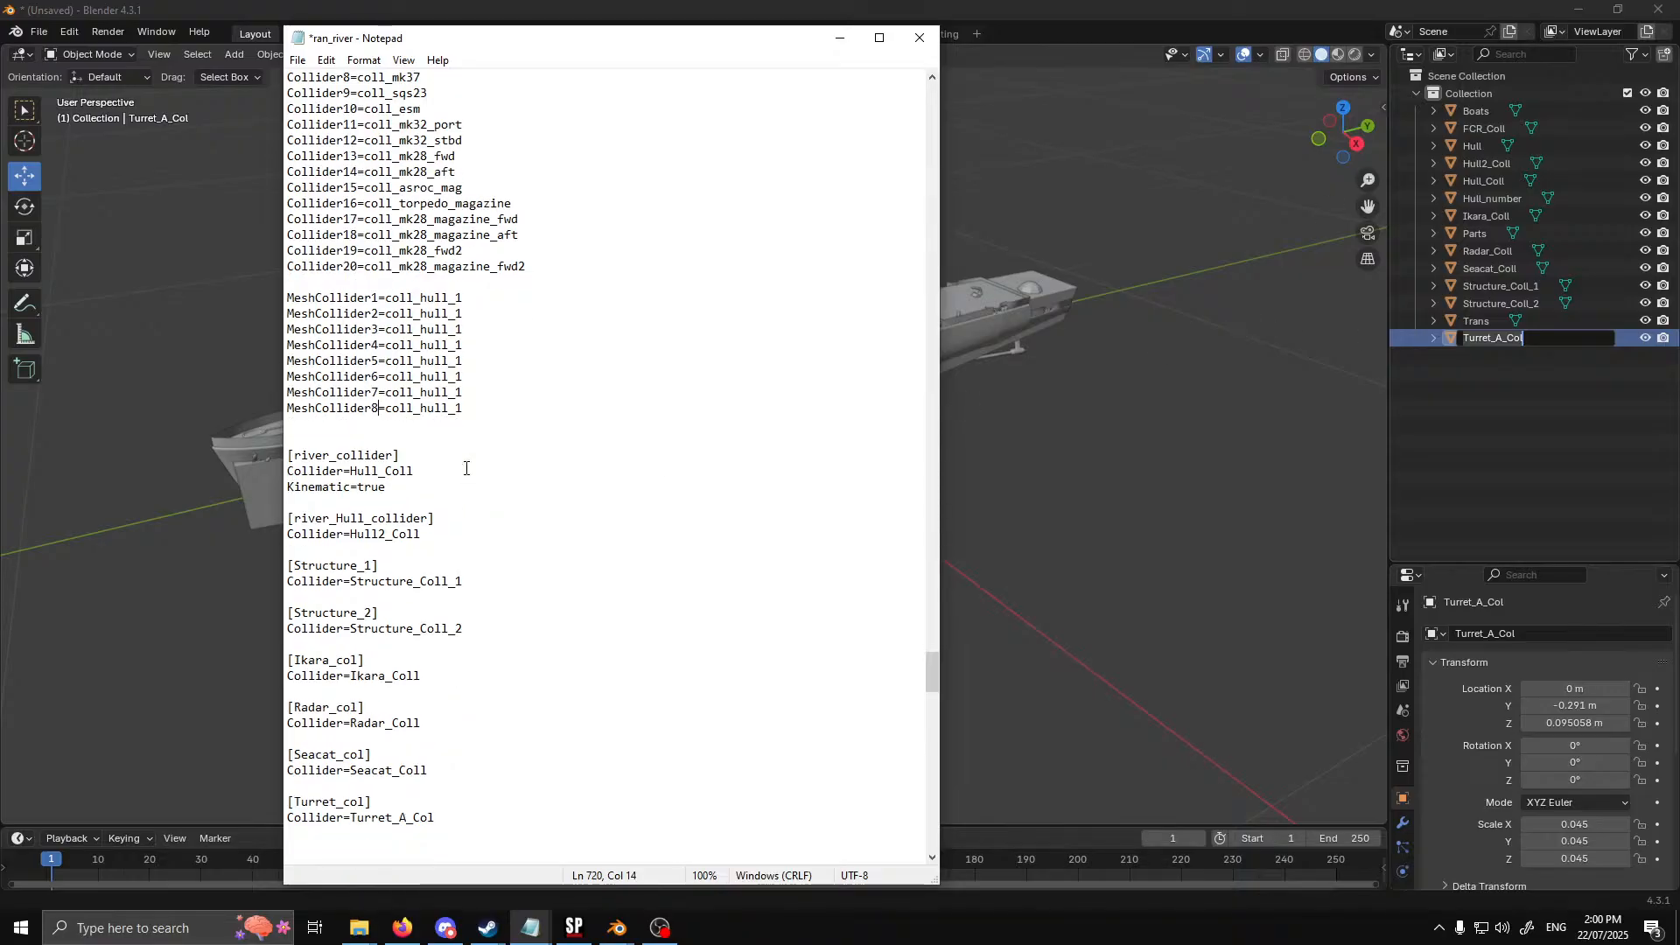
pyautogui.moveTo(393, 455); pyautogui.dragTo(302, 451)
pyautogui.hotkey('ctrl', 'c')
pyautogui.moveTo(473, 298); pyautogui.dragTo(385, 297)
pyautogui.hotkey('ctrl', 'v')
pyautogui.moveTo(428, 518); pyautogui.dragTo(304, 519)
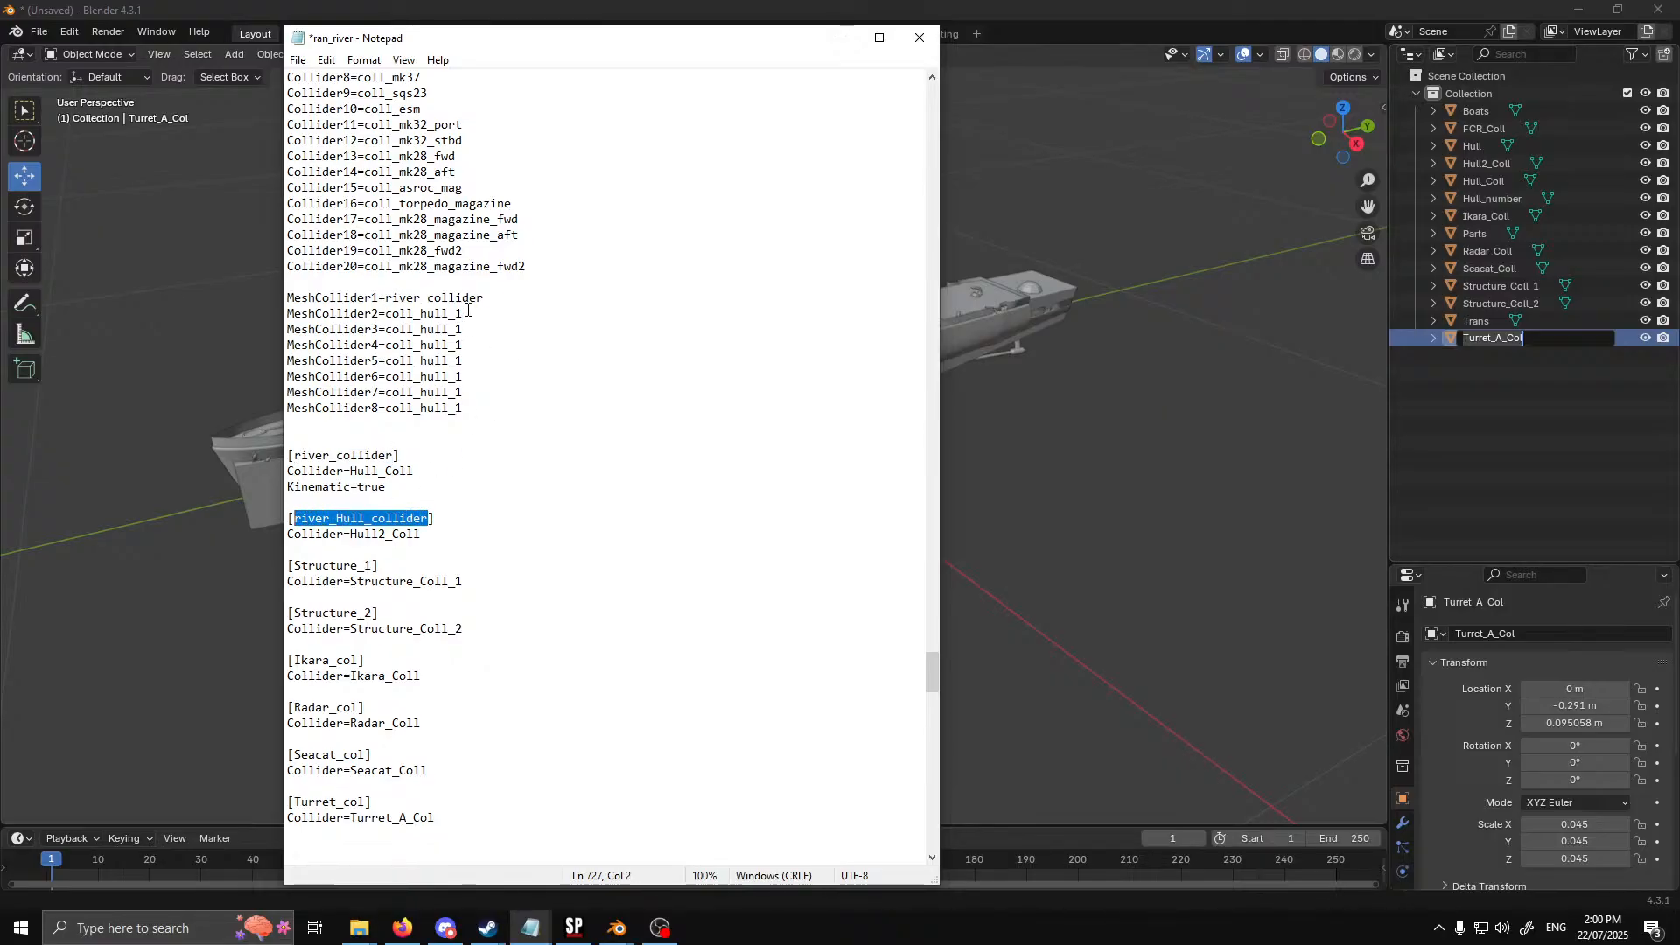
pyautogui.moveTo(470, 313); pyautogui.dragTo(386, 313)
pyautogui.hotkey('ctrl', 'v')
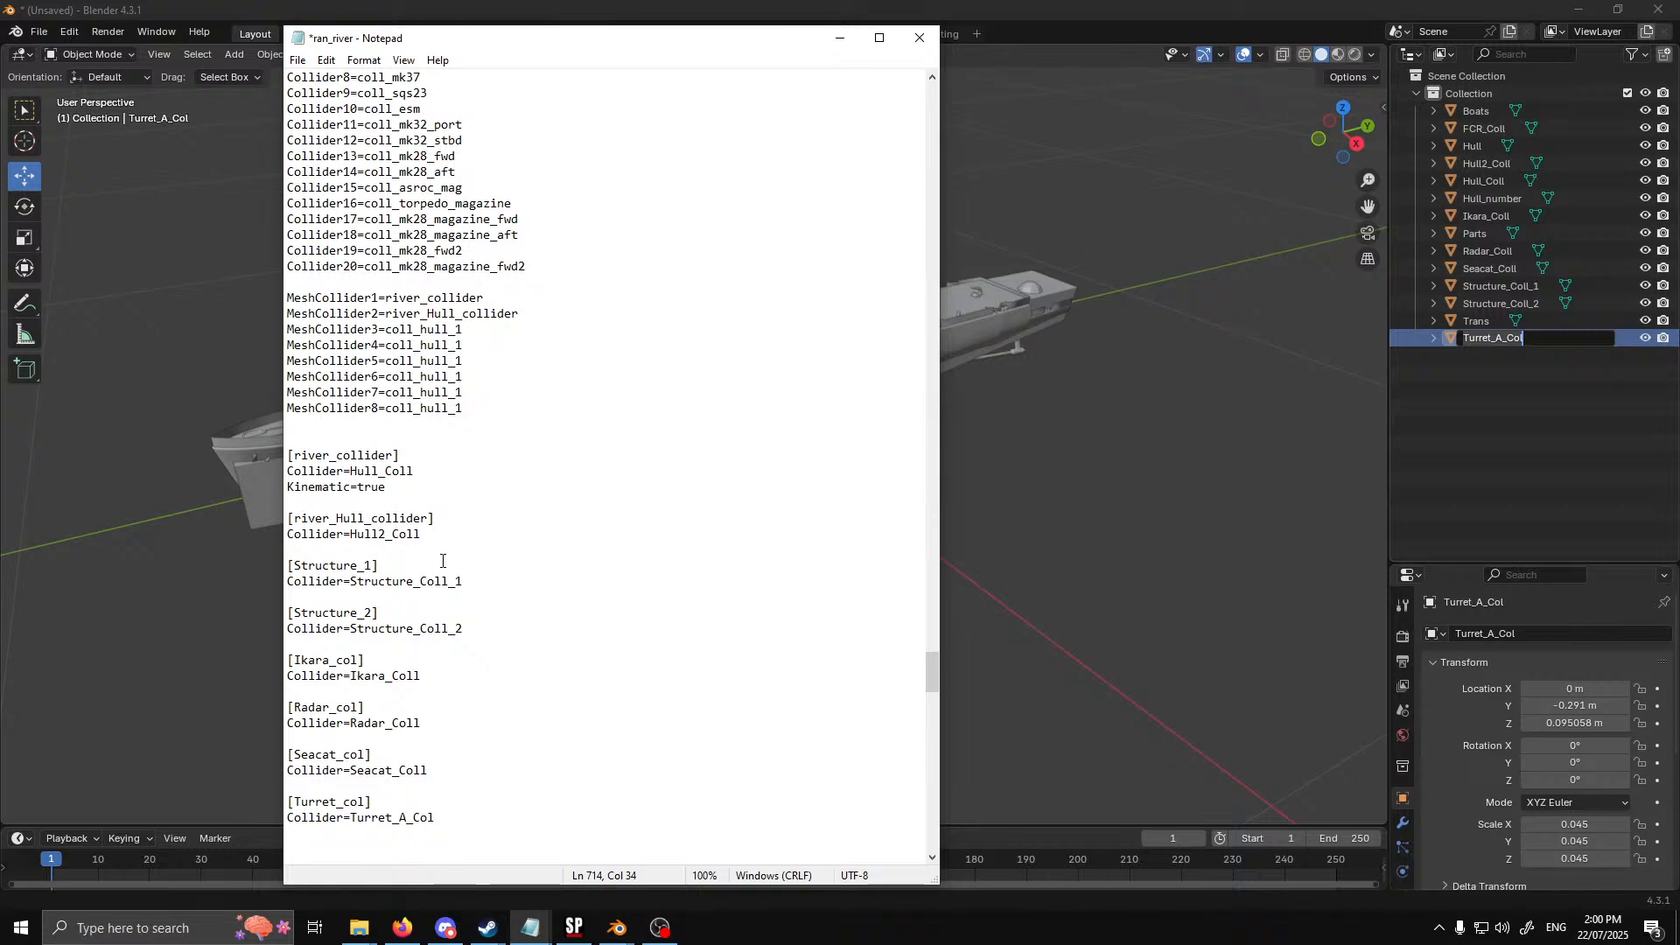
# Set MeshCollider3 to Structure_1 and MeshCollider4 to Structure_2 in the new list, using the block header names
pyautogui.moveTo(372, 566); pyautogui.dragTo(302, 563)
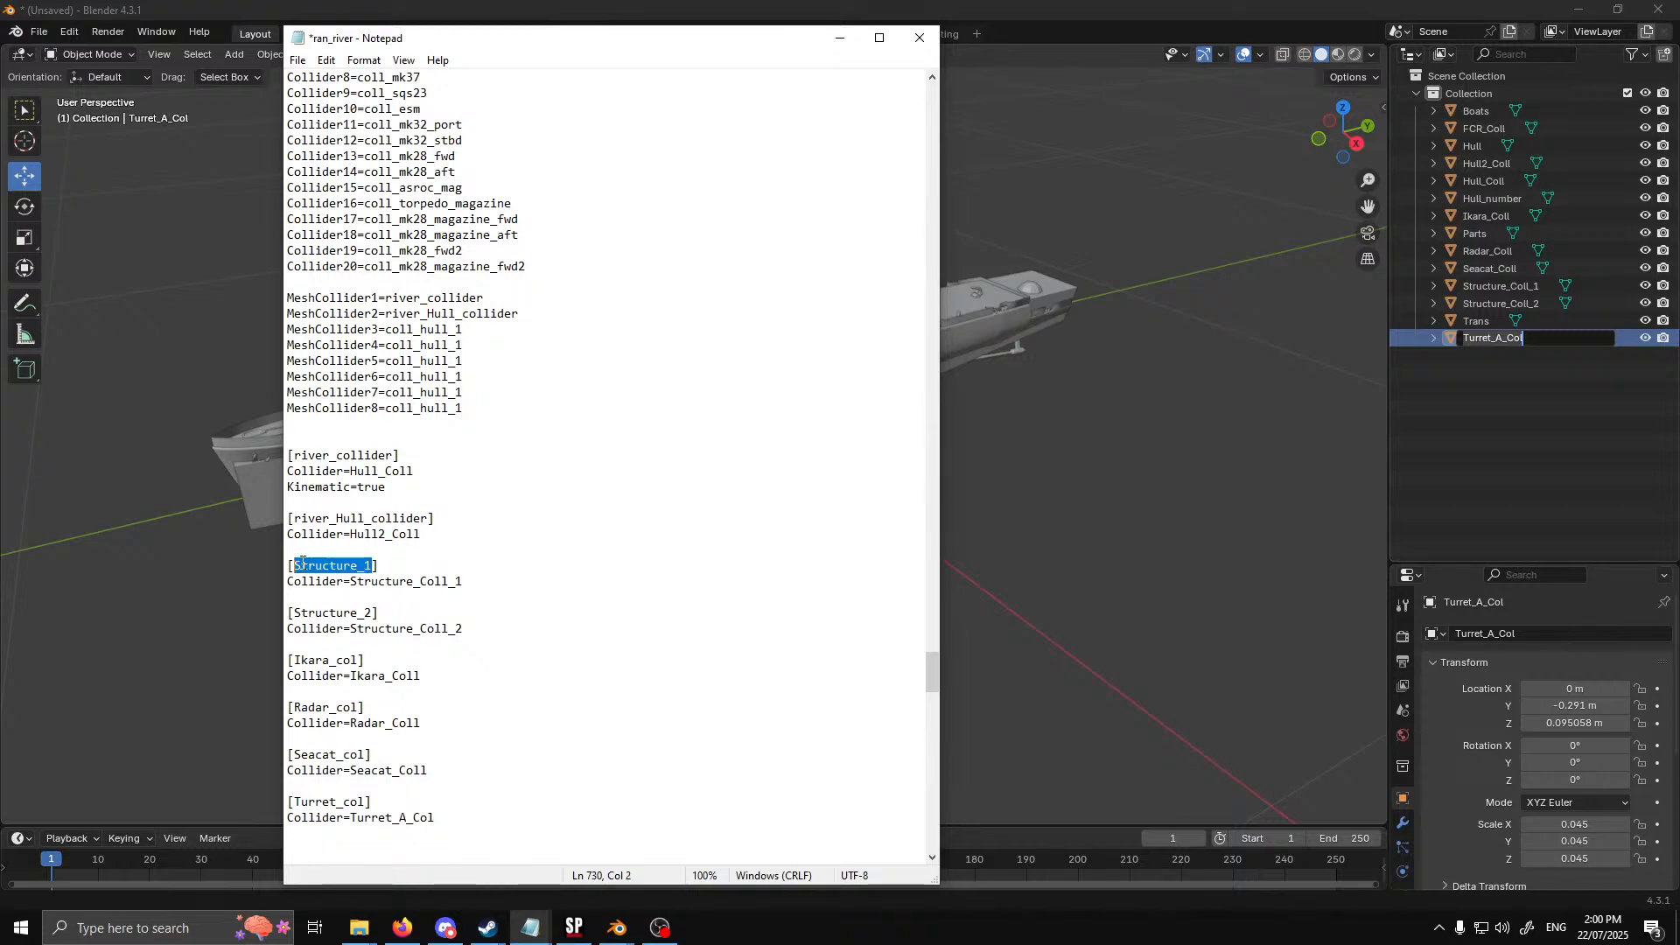
pyautogui.moveTo(468, 328); pyautogui.dragTo(385, 329)
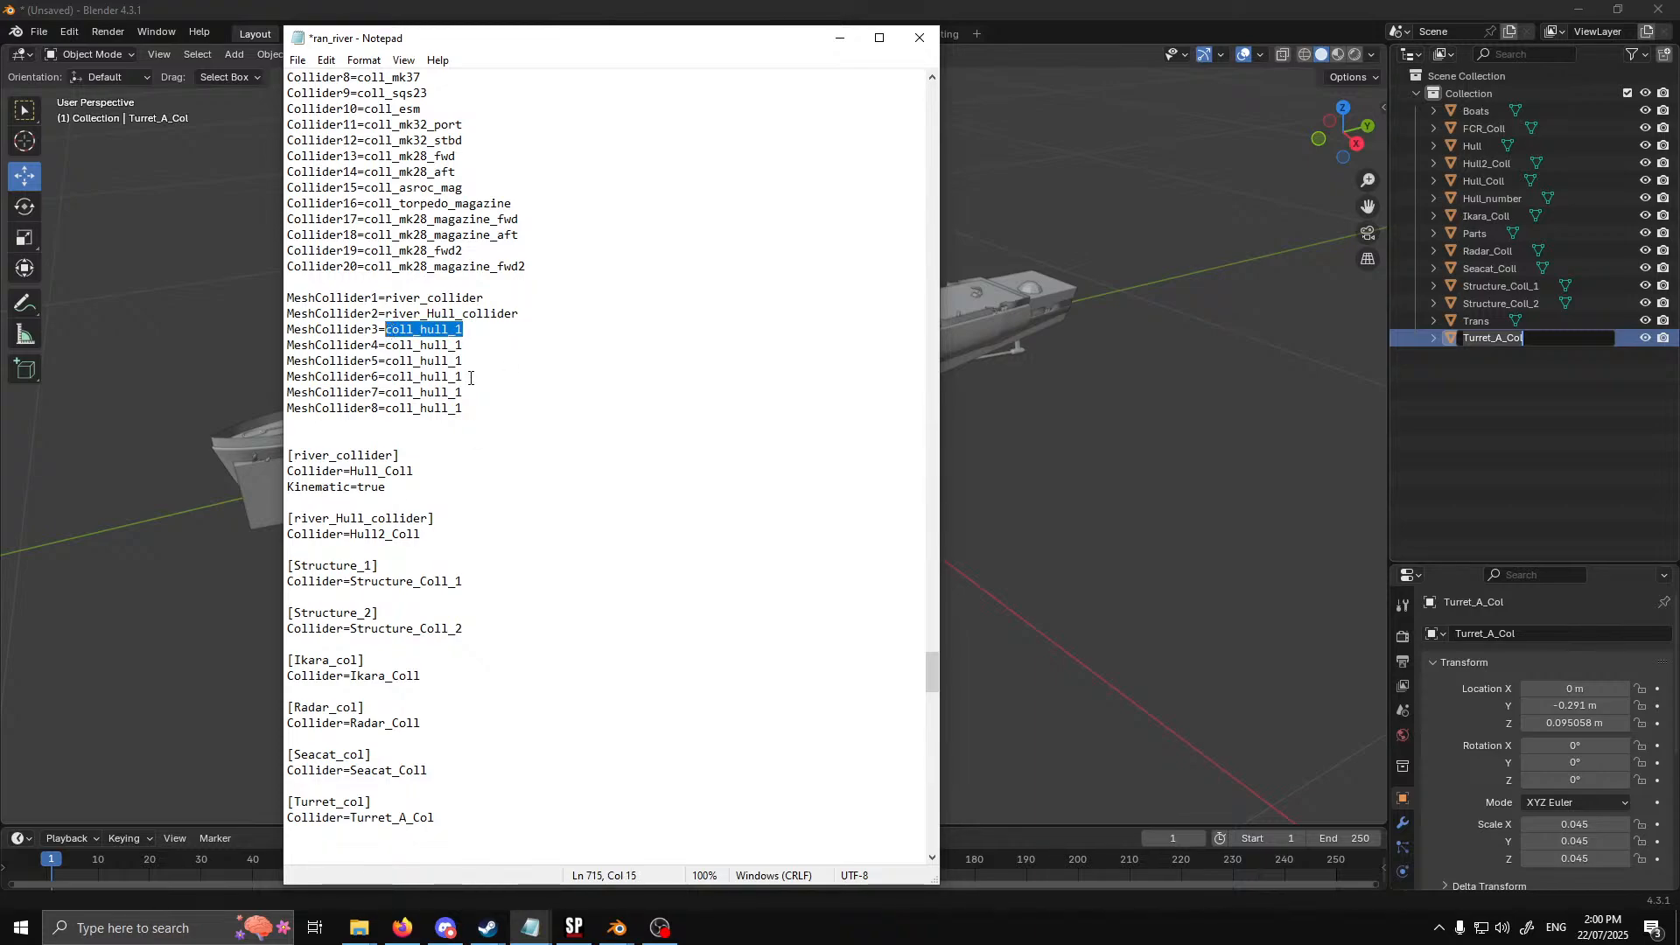
pyautogui.hotkey('ctrl', 'v')
pyautogui.moveTo(375, 613); pyautogui.dragTo(297, 615)
pyautogui.hotkey('ctrl', 'c')
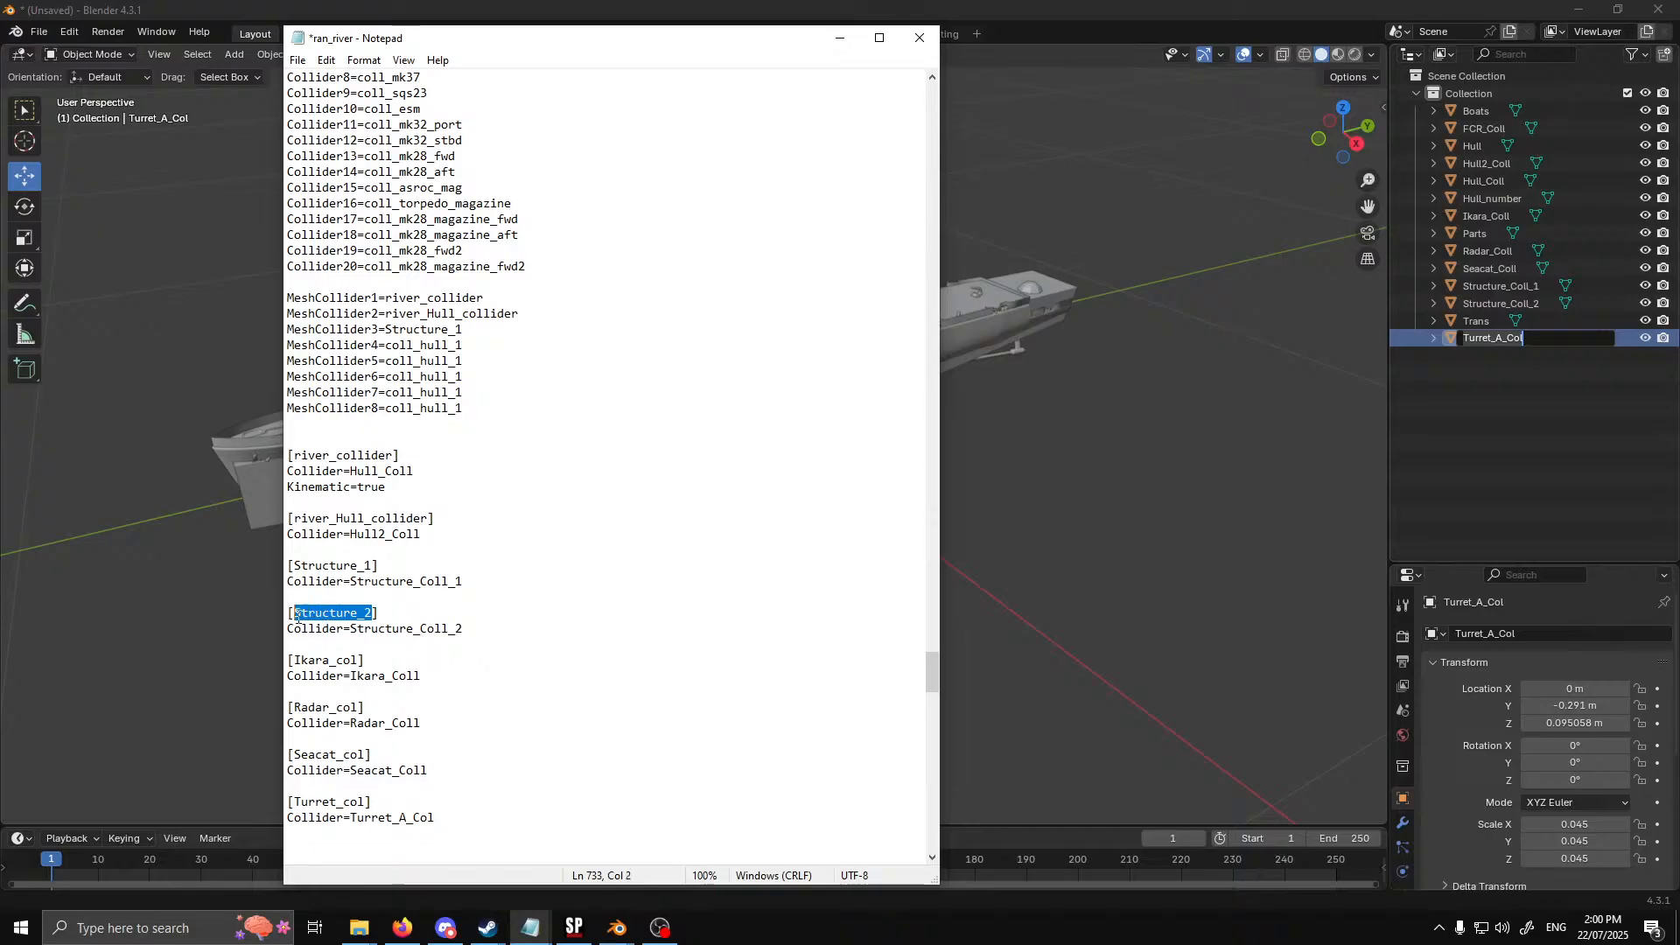
pyautogui.moveTo(468, 346); pyautogui.dragTo(385, 345)
pyautogui.hotkey('ctrl', 'v')
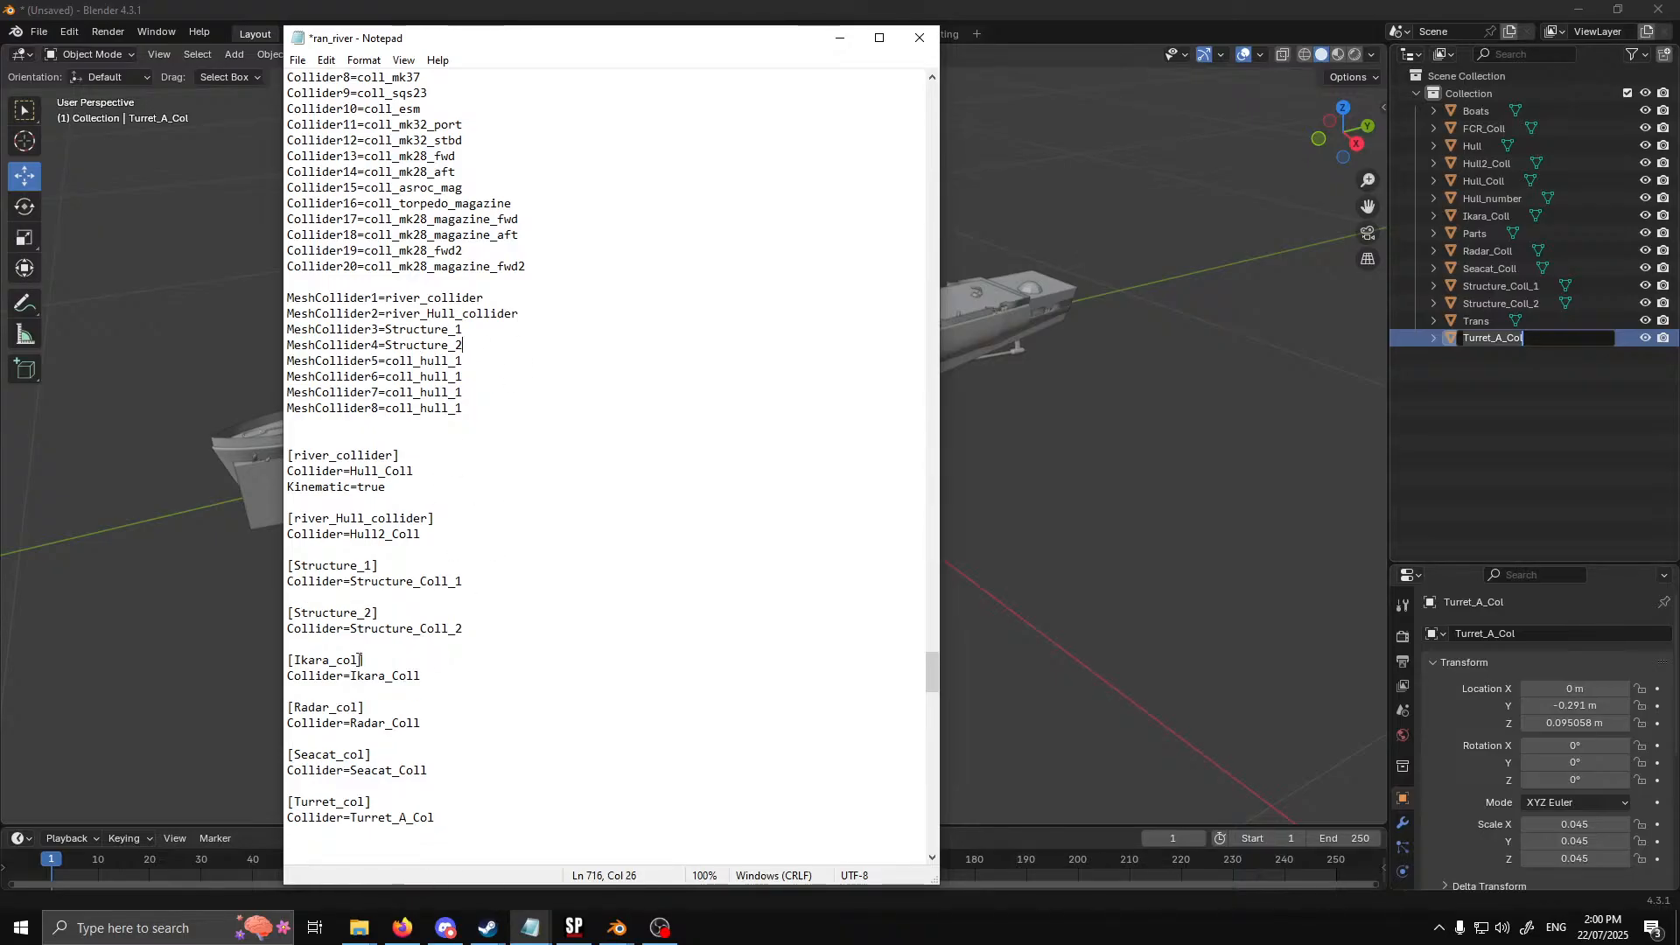
# Set MeshCollider5 to Ikara_col and MeshCollider6 to Radar_col in the new list, using the block header names
pyautogui.moveTo(359, 660); pyautogui.dragTo(297, 661)
pyautogui.hotkey('ctrl', 'c')
pyautogui.moveTo(464, 360); pyautogui.dragTo(385, 360)
pyautogui.hotkey('ctrl', 'v')
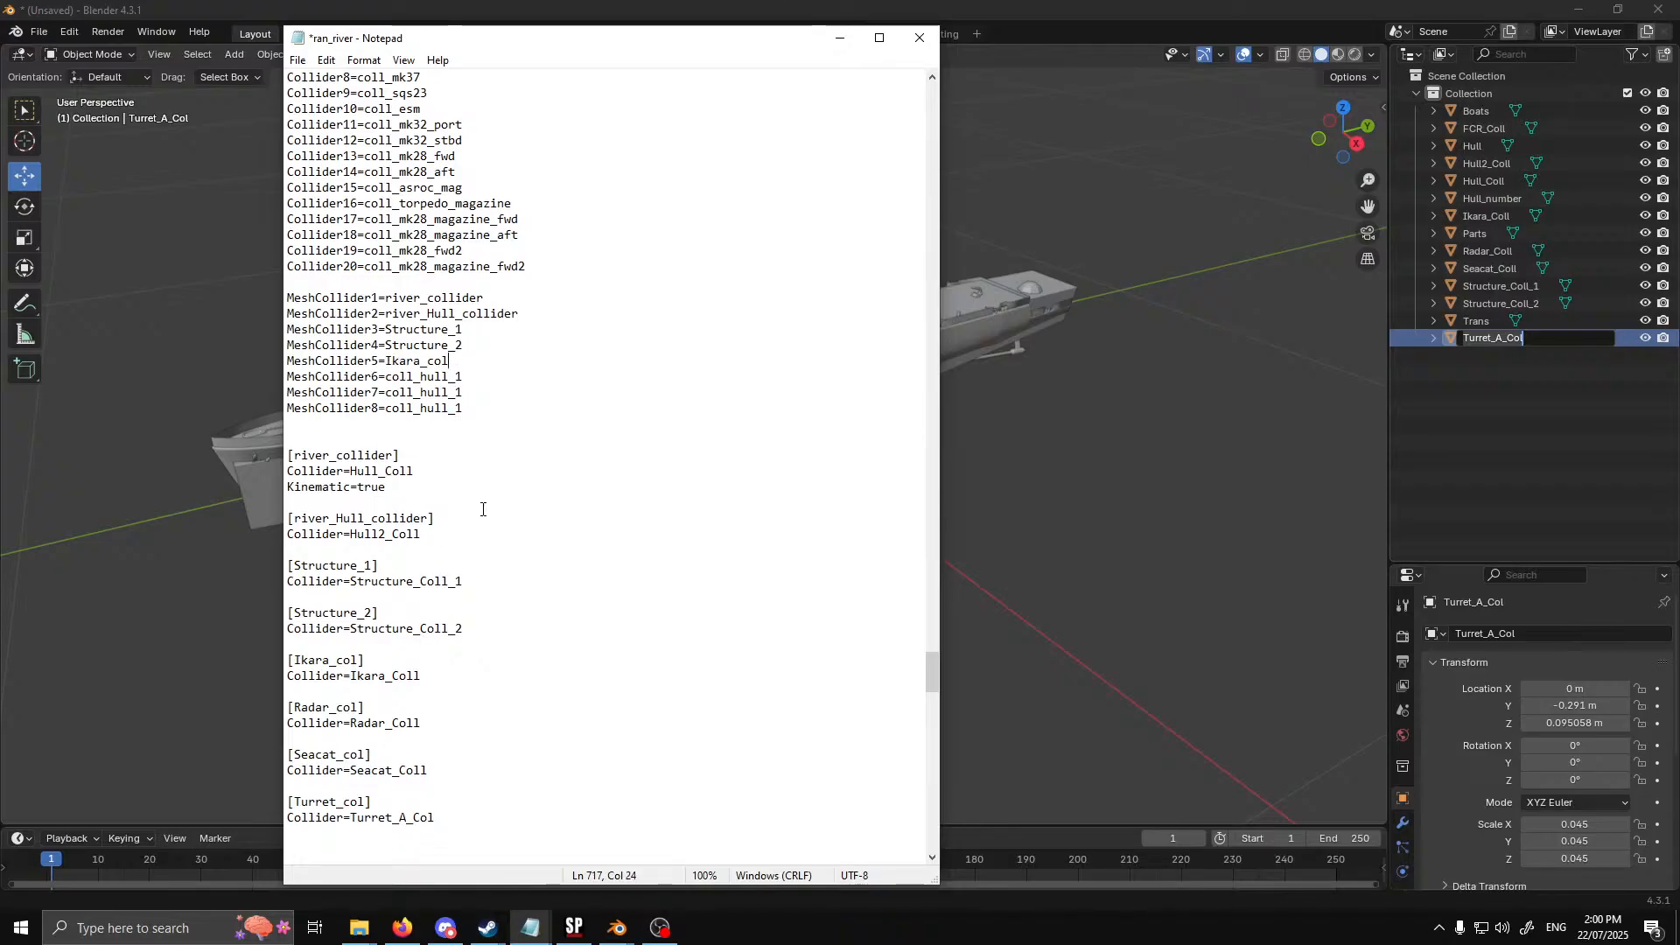
pyautogui.moveTo(359, 707); pyautogui.dragTo(294, 708)
pyautogui.hotkey('ctrl', 'c')
pyautogui.moveTo(465, 376); pyautogui.dragTo(385, 376)
pyautogui.hotkey('ctrl', 'v')
# Set MeshCollider7 to Seacat_col and MeshCollider8 to Turret_col, and select the whole eight-line list
pyautogui.moveTo(370, 754); pyautogui.dragTo(295, 755)
pyautogui.hotkey('ctrl', 'c')
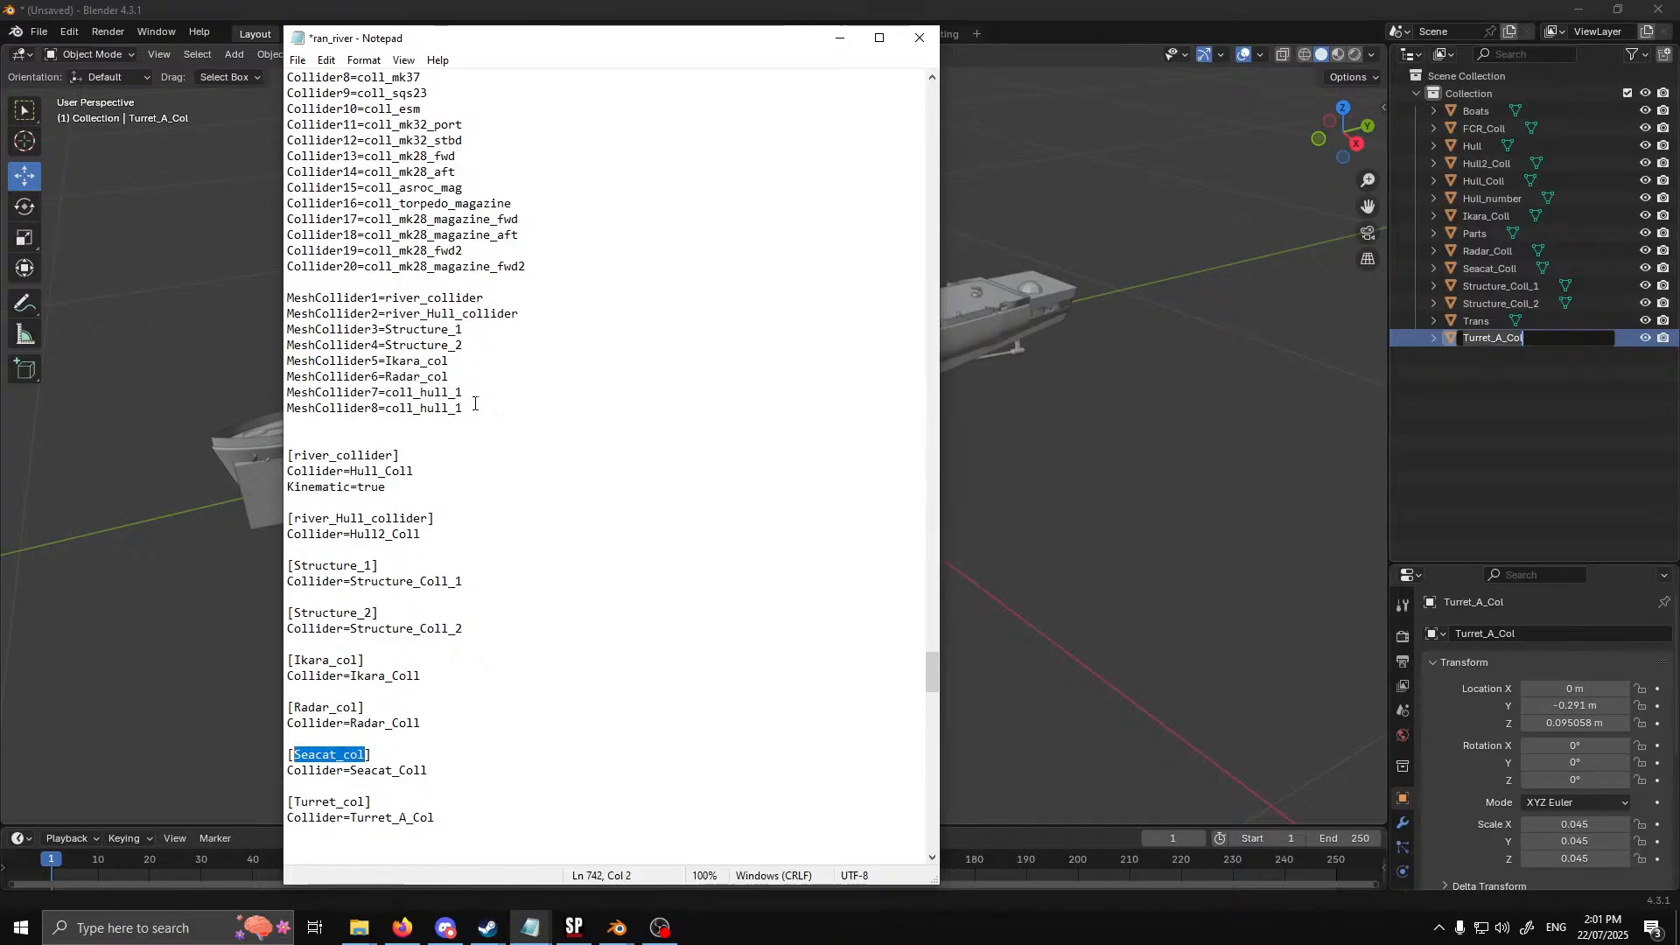
pyautogui.moveTo(465, 392); pyautogui.dragTo(385, 392)
pyautogui.hotkey('ctrl', 'v')
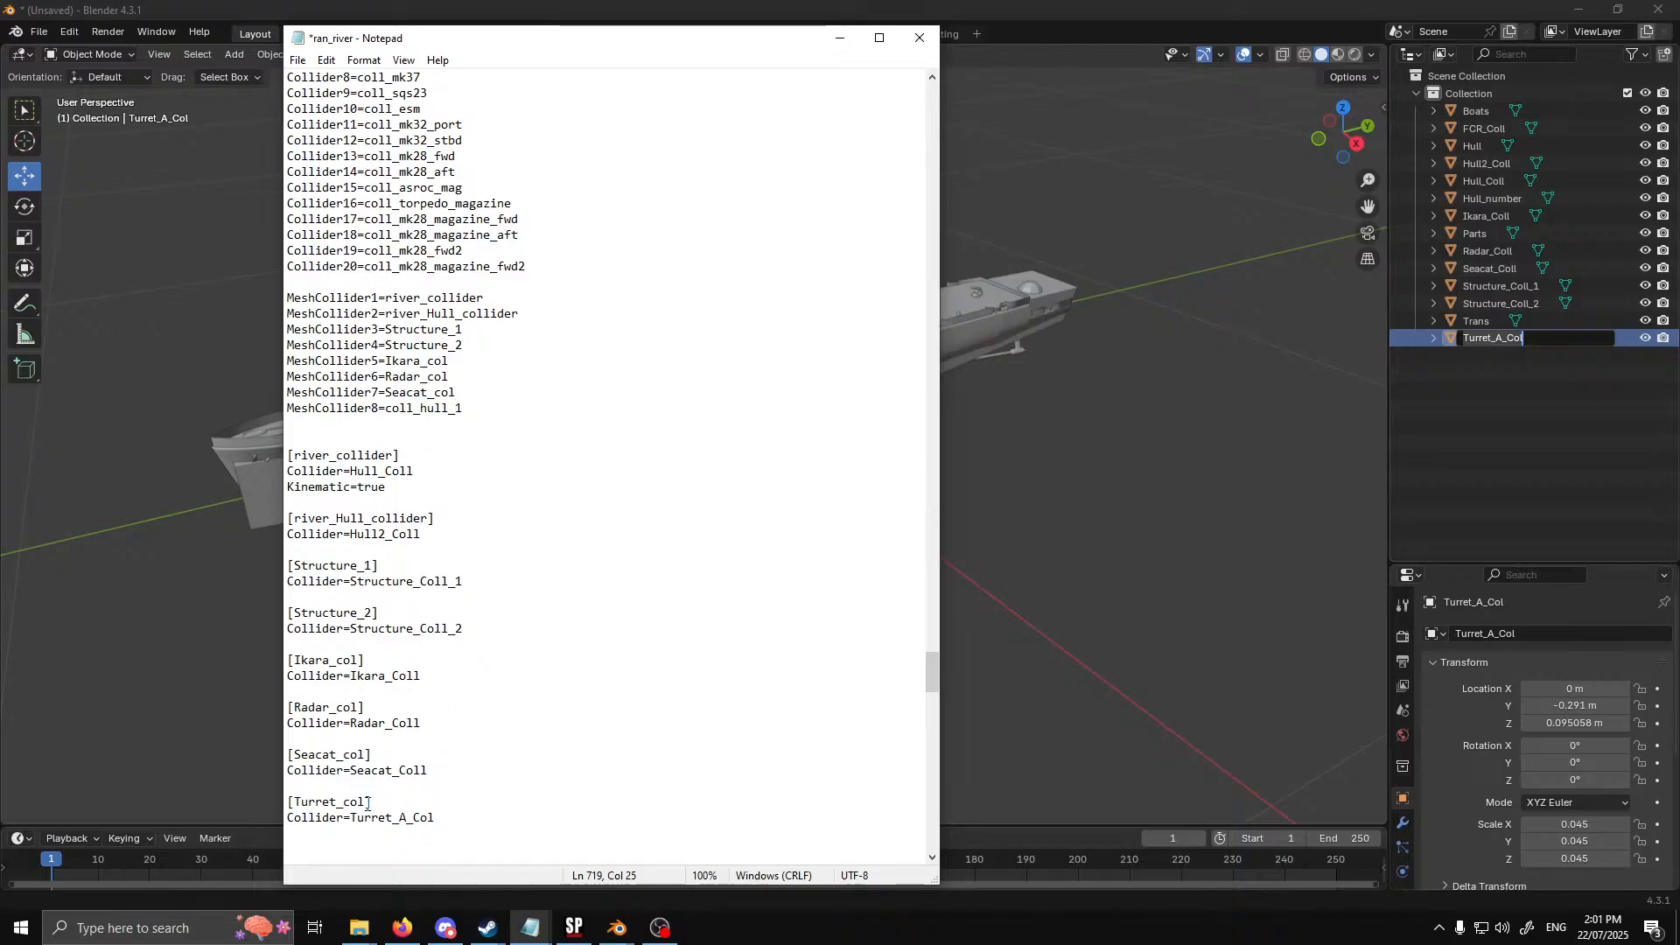
pyautogui.moveTo(369, 801); pyautogui.dragTo(295, 801)
pyautogui.hotkey('ctrl', 'c')
pyautogui.moveTo(464, 408); pyautogui.dragTo(290, 299)
pyautogui.hotkey('ctrl', 'v')
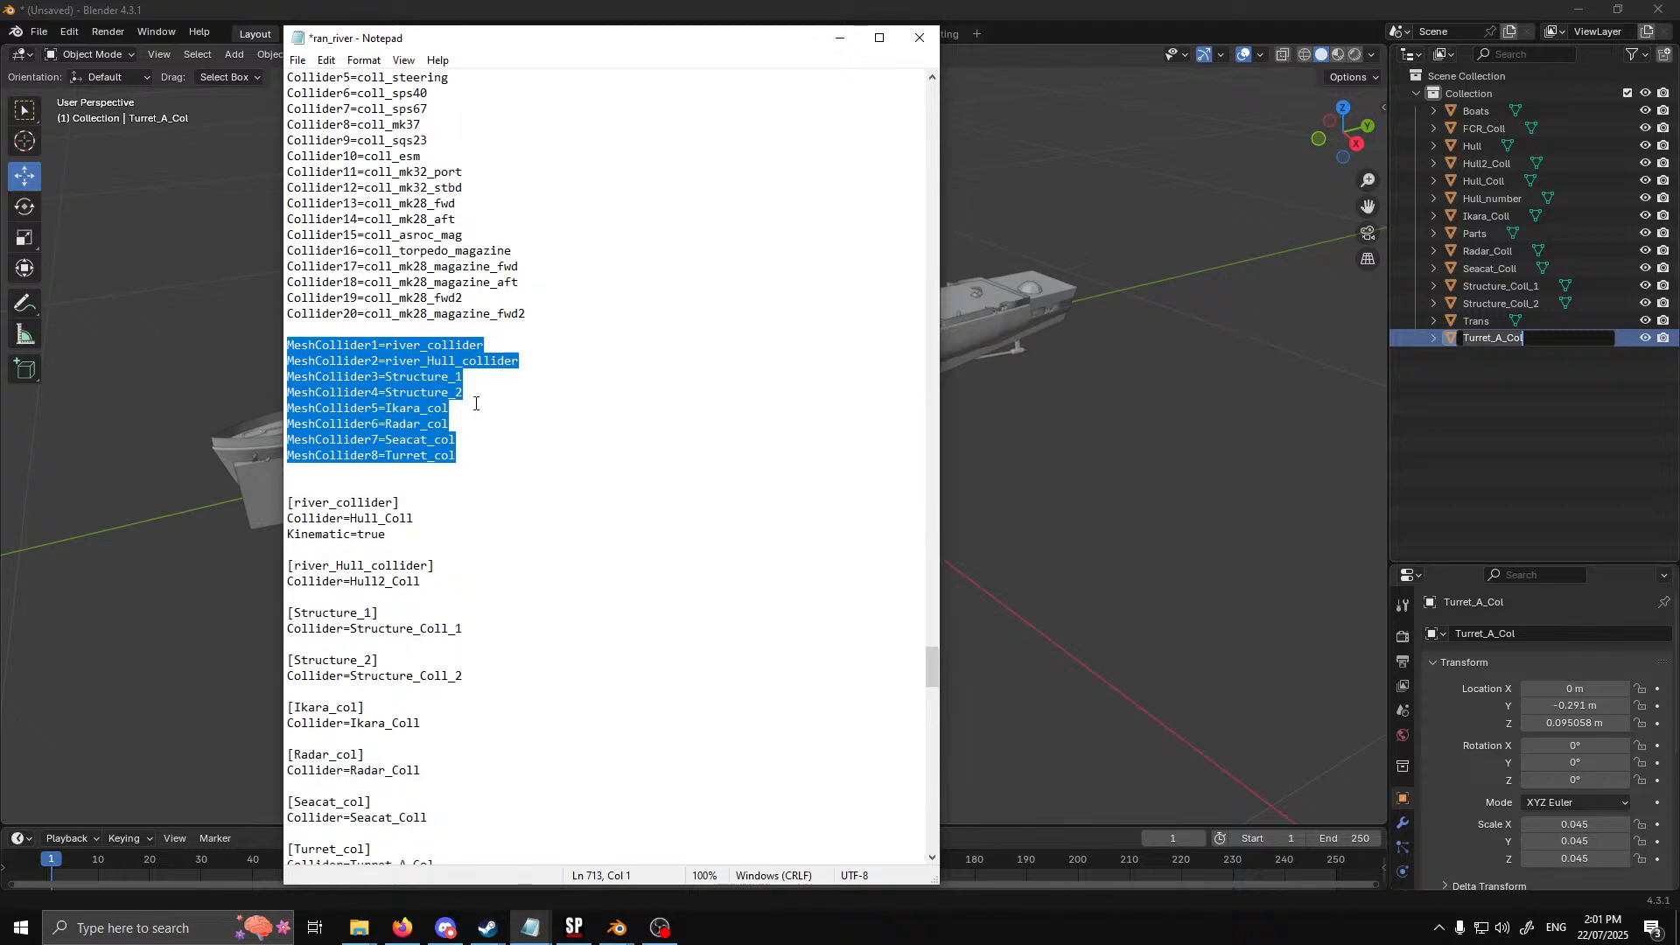
# Replace all the old entries in the Mesh Colliders section with a copy of the new eight-line MeshCollider list
pyautogui.scroll(13, 460, 553)
pyautogui.moveTo(485, 551); pyautogui.dragTo(209, 174)
pyautogui.hotkey('ctrl', 'v')
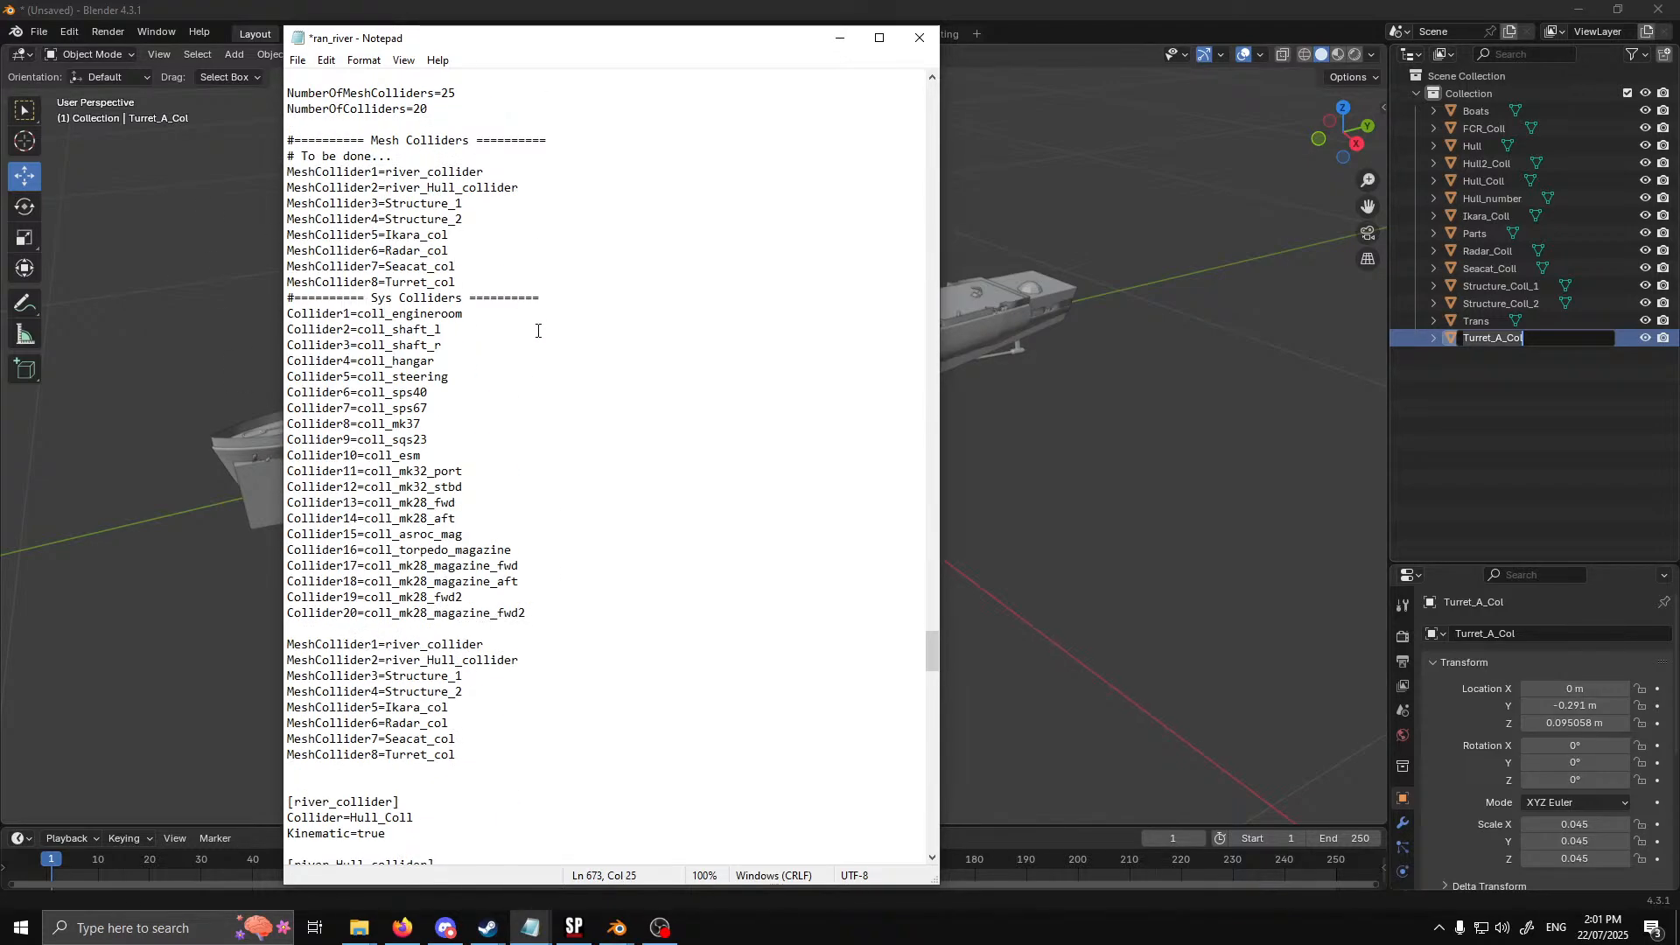
# Set NumberOfMeshColliders to 8 in the [Colliders] section
pyautogui.scroll(5, 538, 330)
pyautogui.doubleClick(448, 329)
pyautogui.write('8')
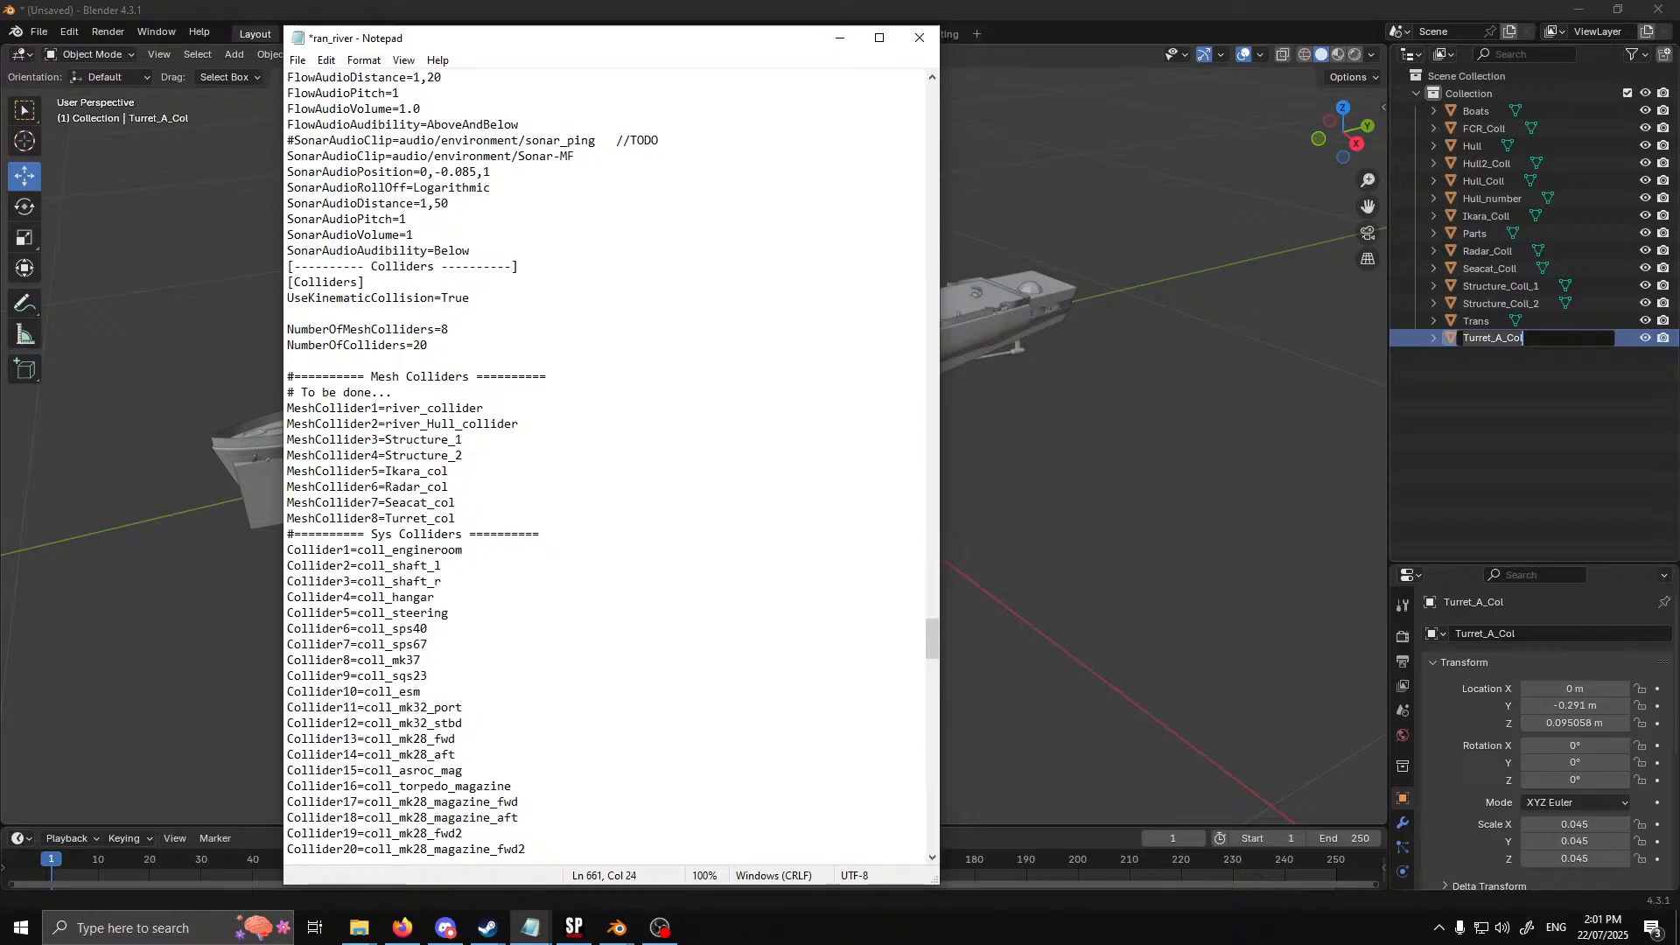
# Delete the leftover working copy of the MeshCollider list below Collider20, along with its surplus empty lines
pyautogui.scroll(-5, 559, 481)
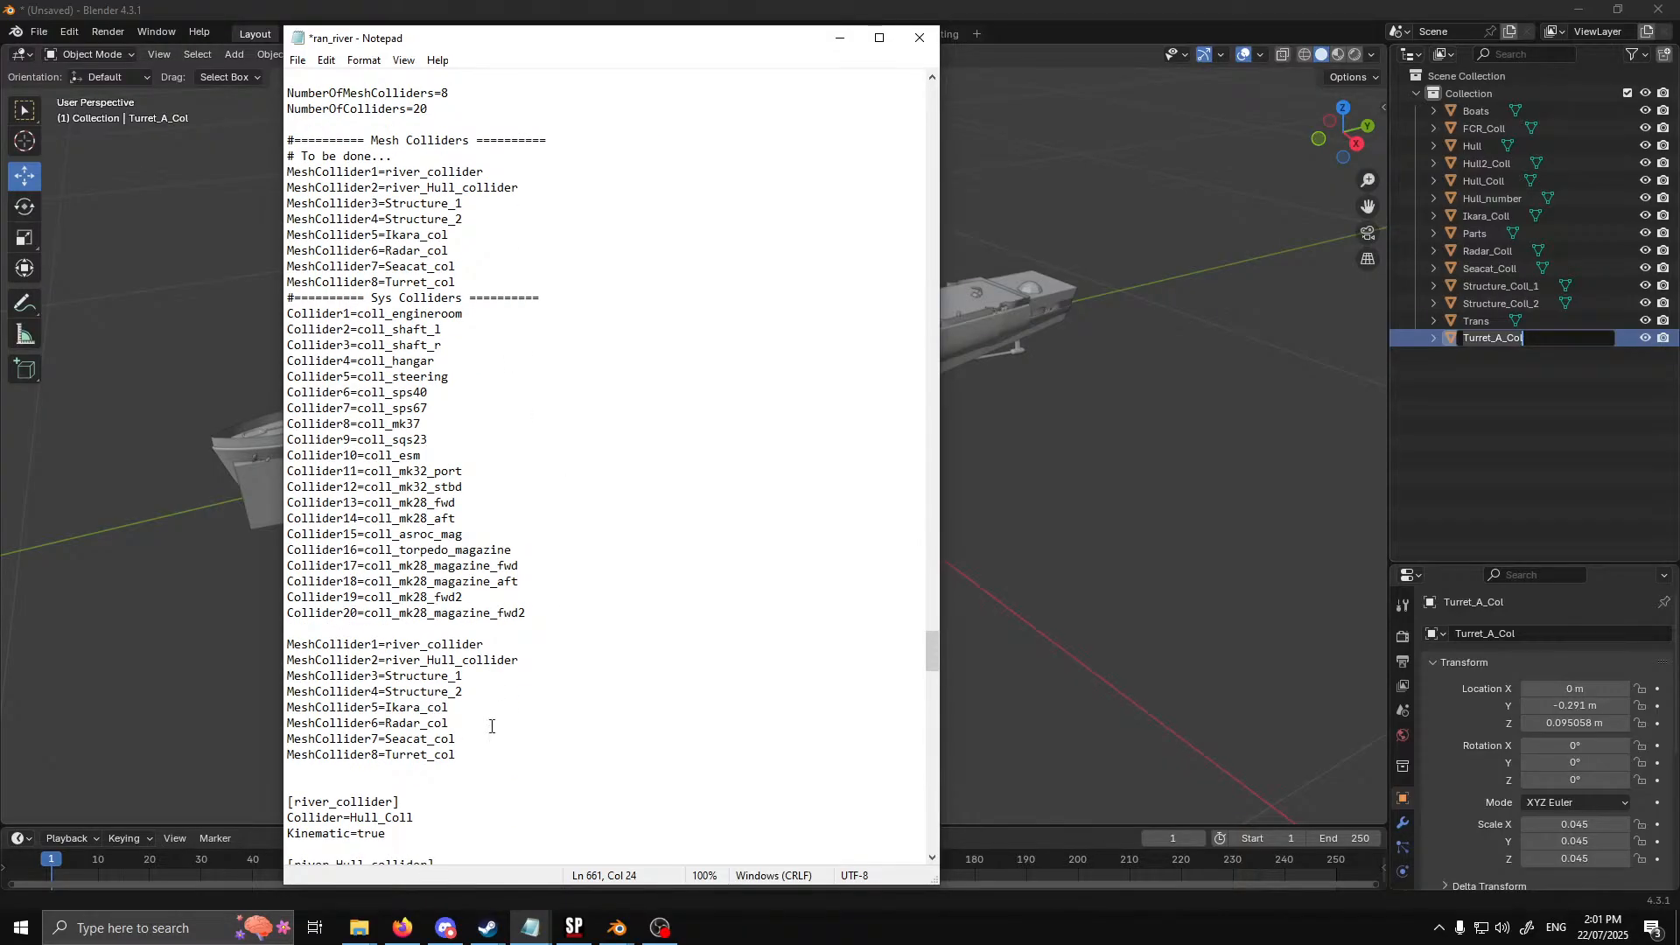
pyautogui.moveTo(464, 758); pyautogui.dragTo(260, 639)
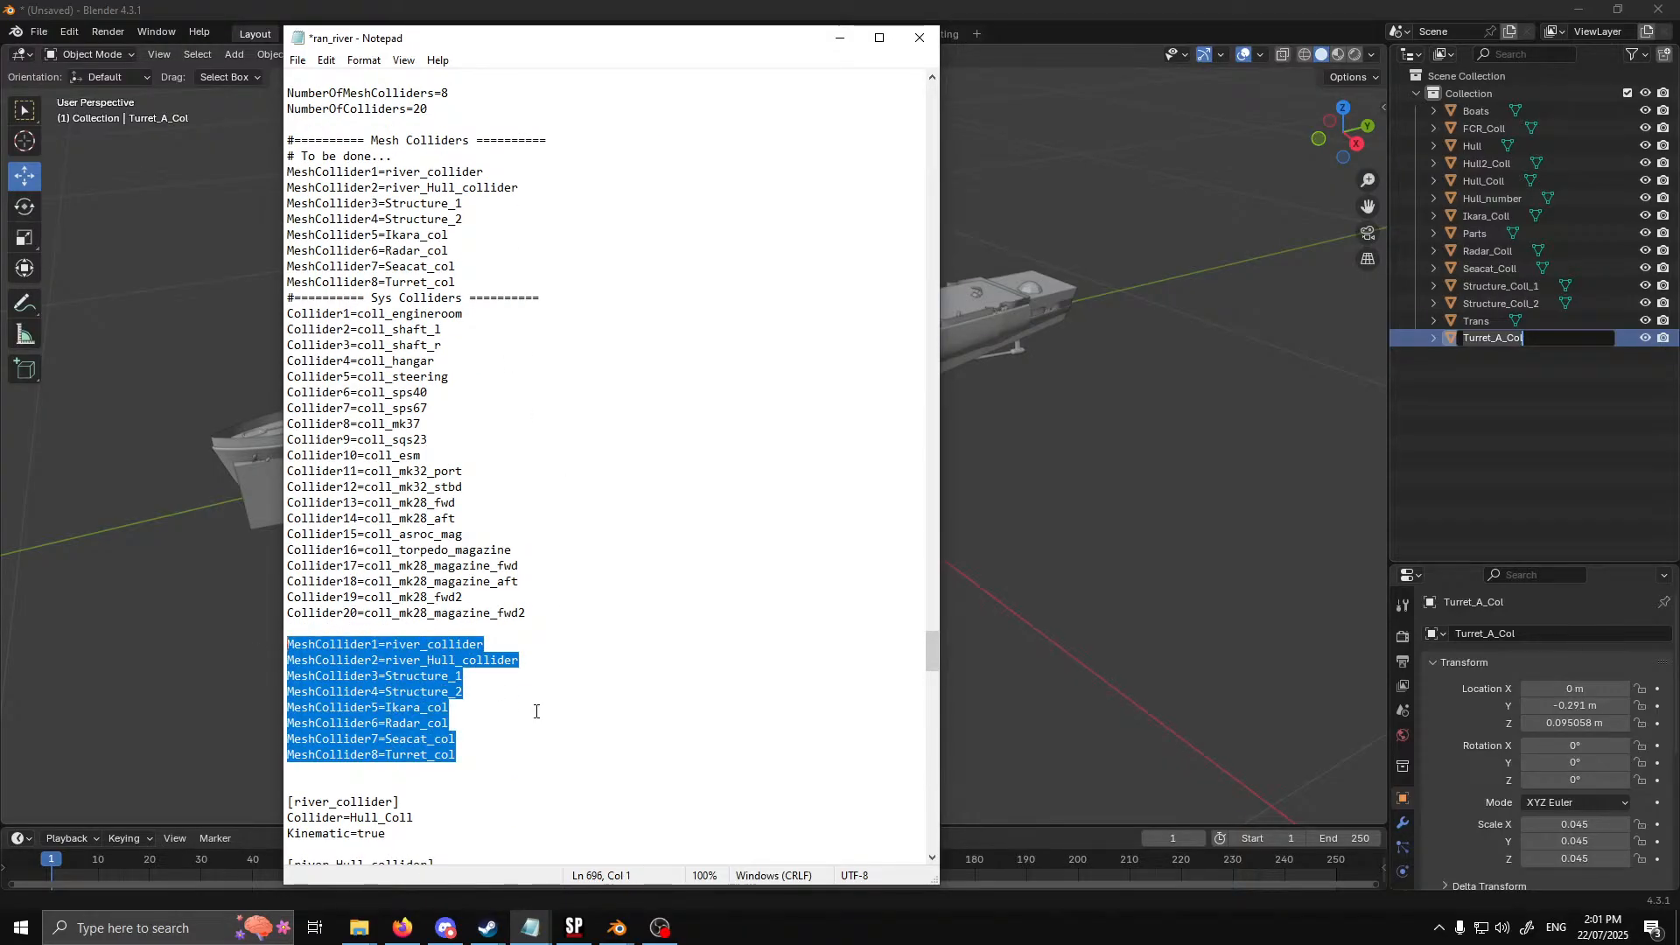
pyautogui.press('Delete')
pyautogui.click(297, 635)
pyautogui.press('Delete')
pyautogui.press('Delete')
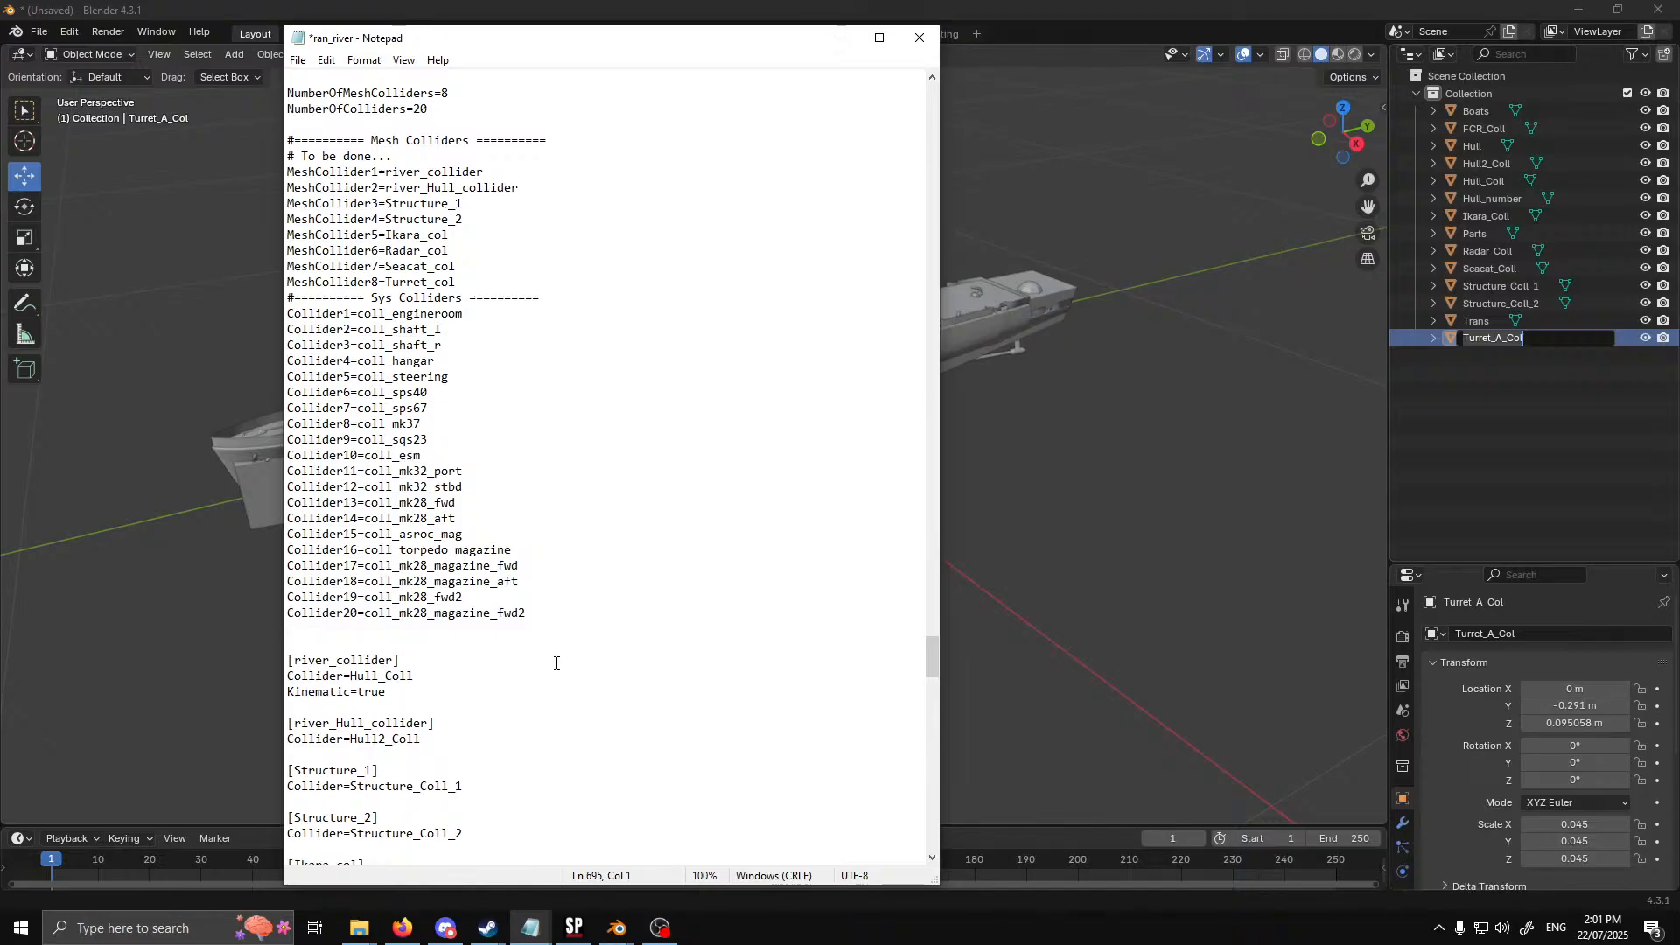
# Delete the old mesh collider blocks from the [river_collider] block using coll_river through [coll_daring5]
pyautogui.scroll(-18, 539, 612)
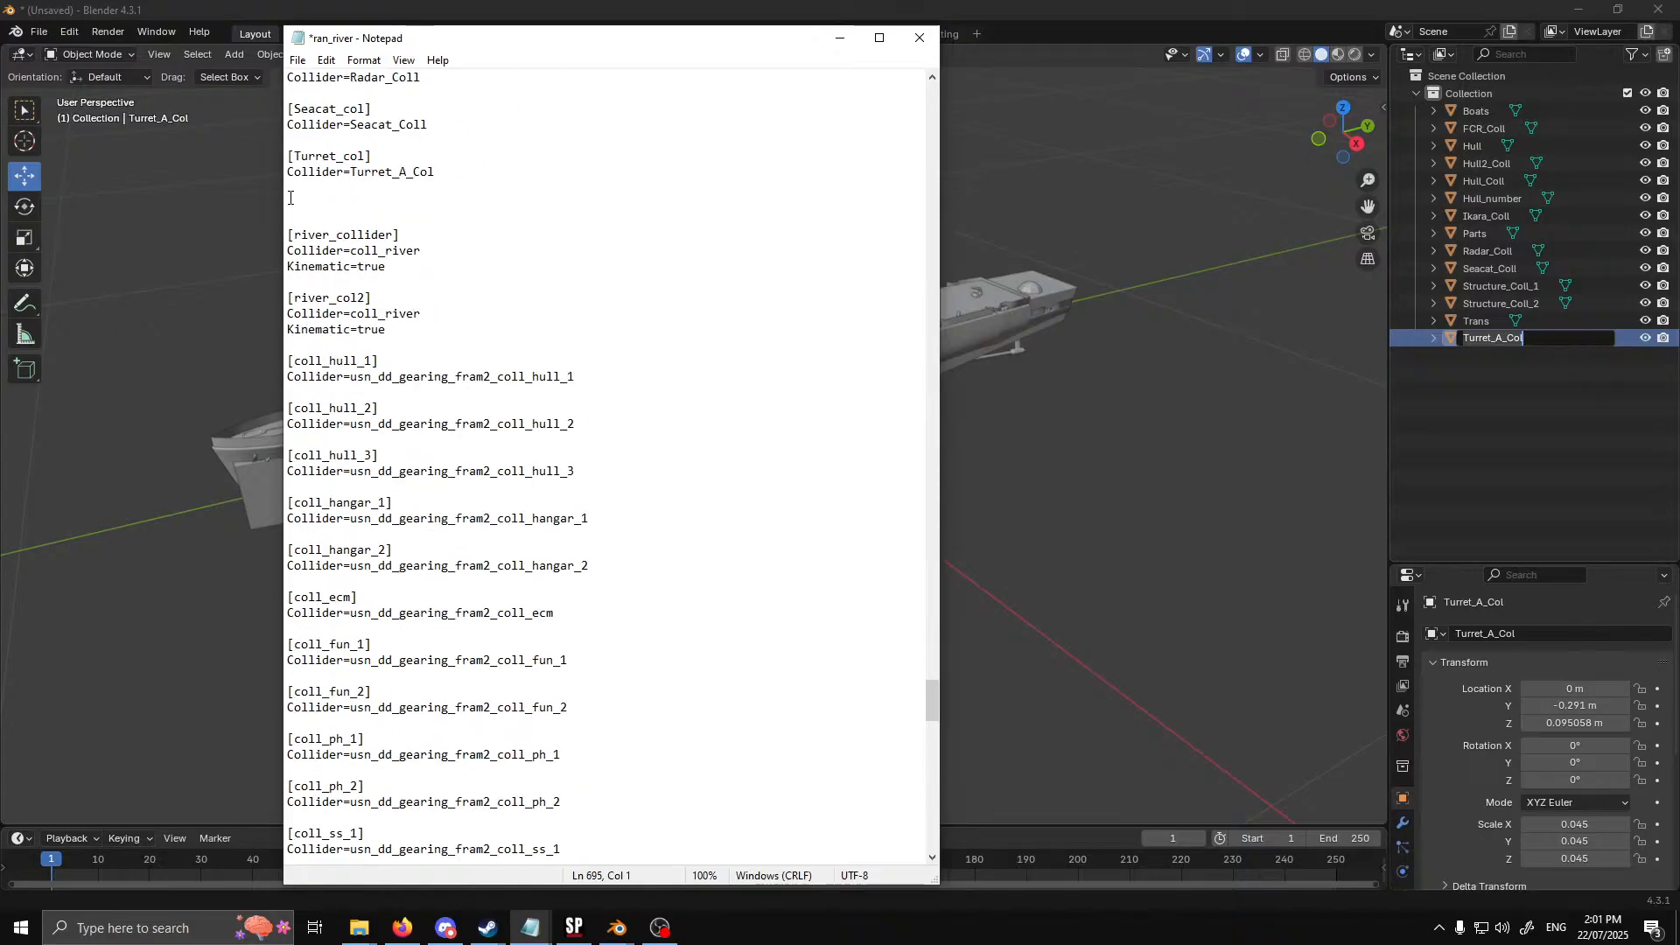
pyautogui.moveTo(289, 234); pyautogui.dragTo(616, 677)
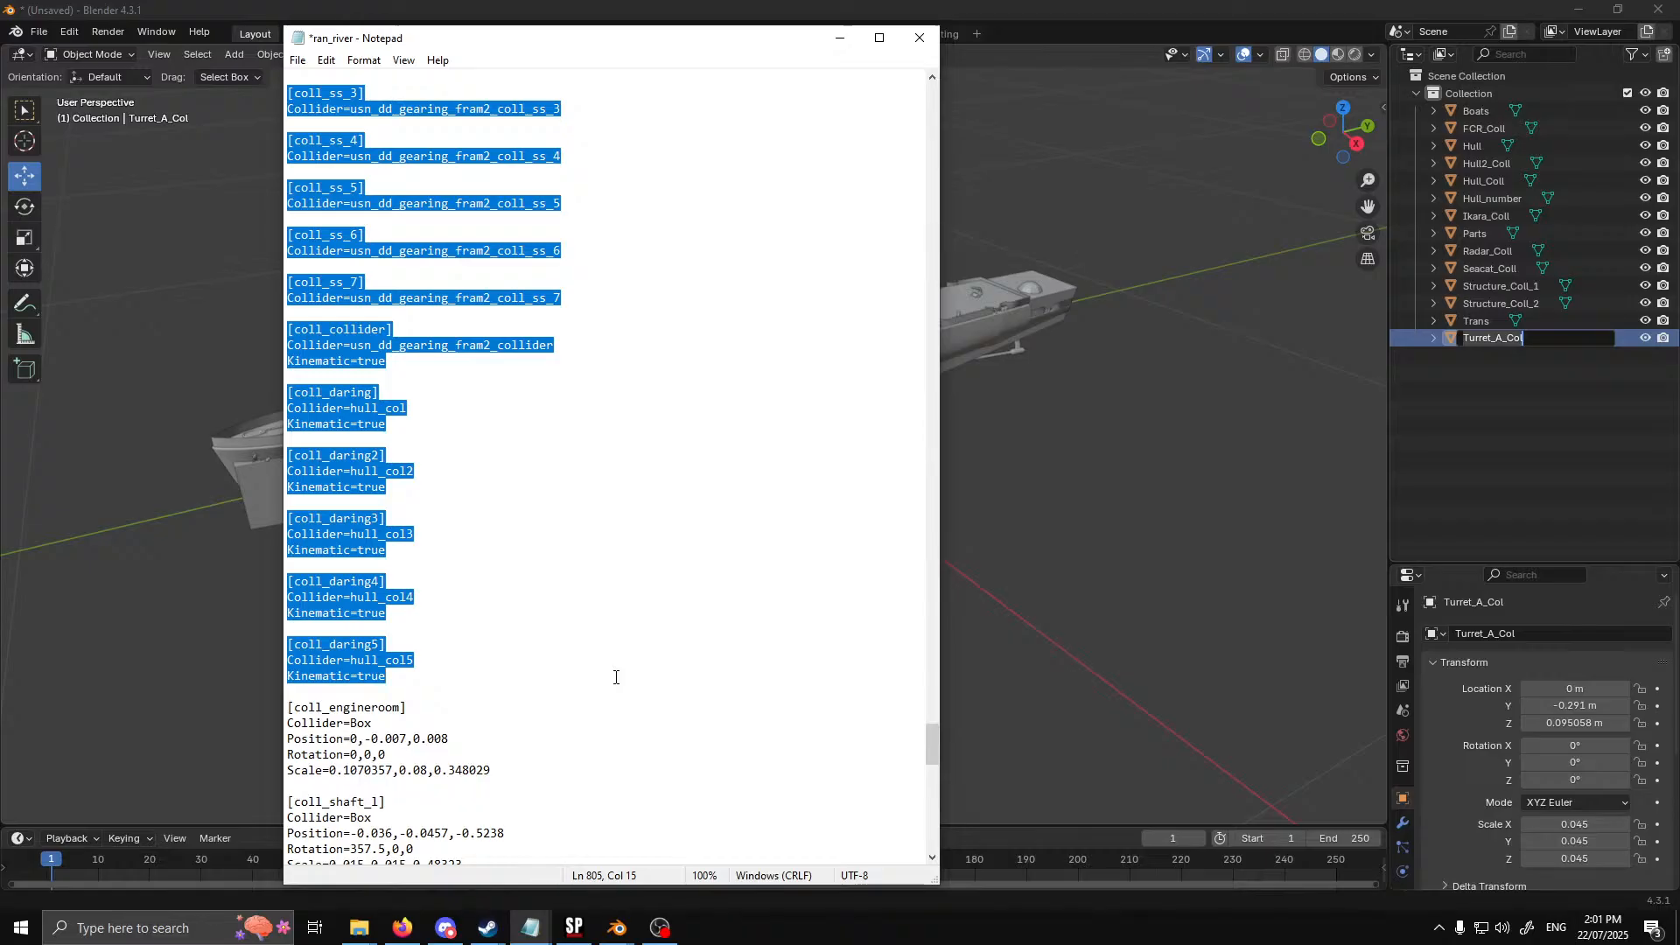
pyautogui.press('Delete')
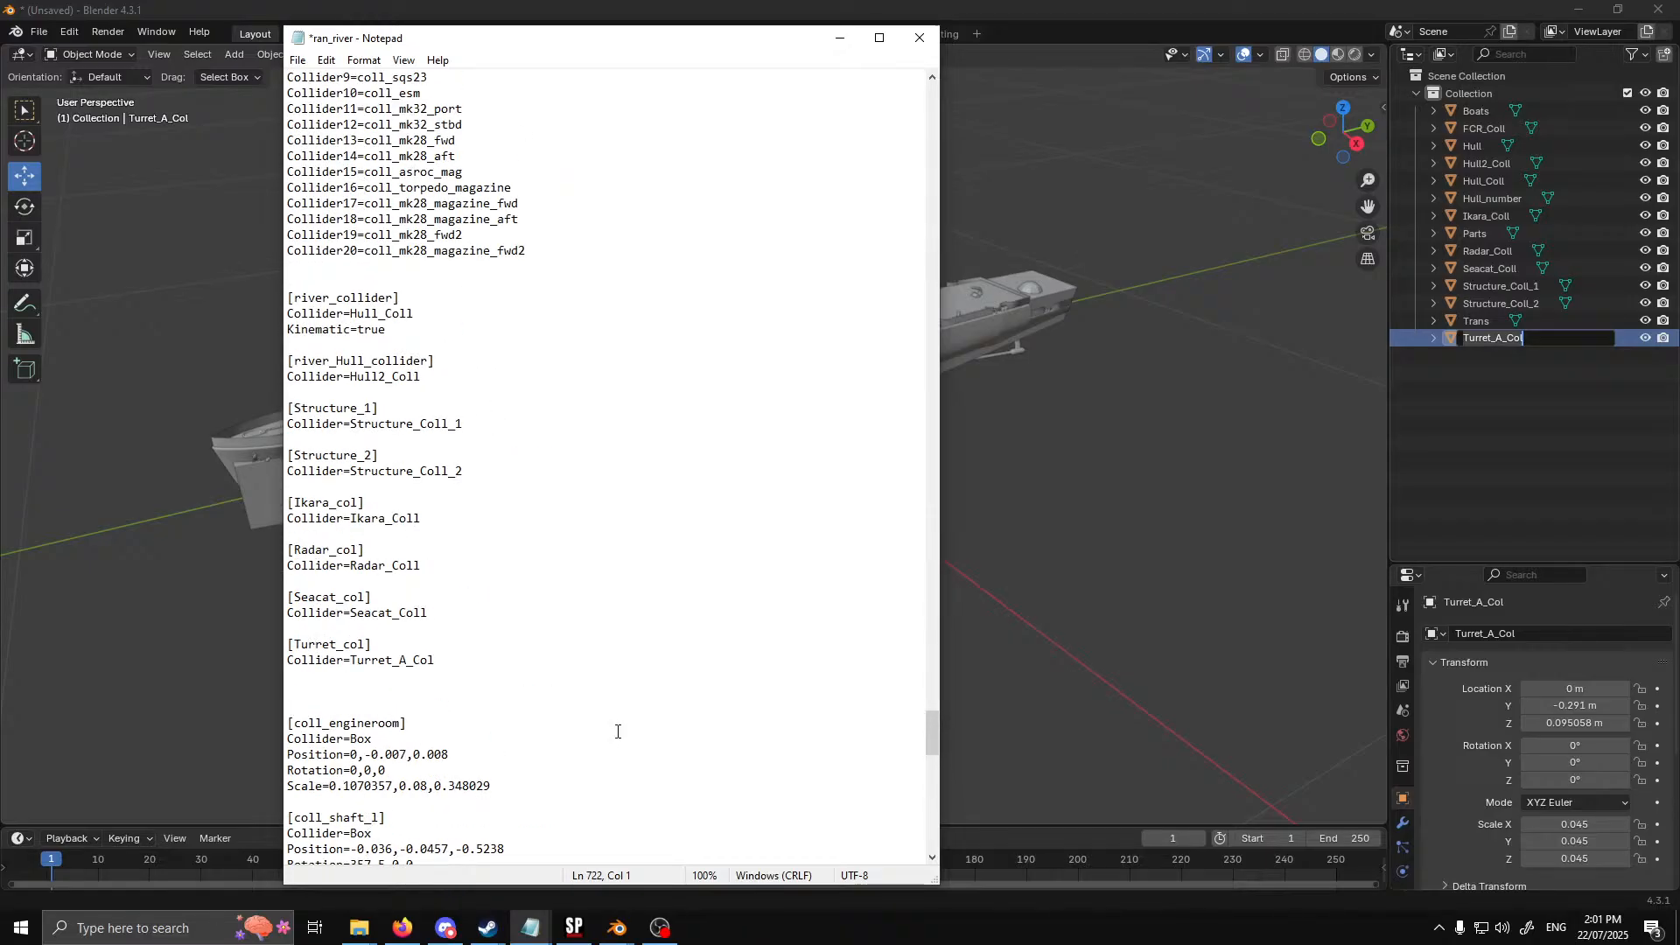
# Check the revised collider sections and save the ran_river file
pyautogui.scroll(8, 617, 731)
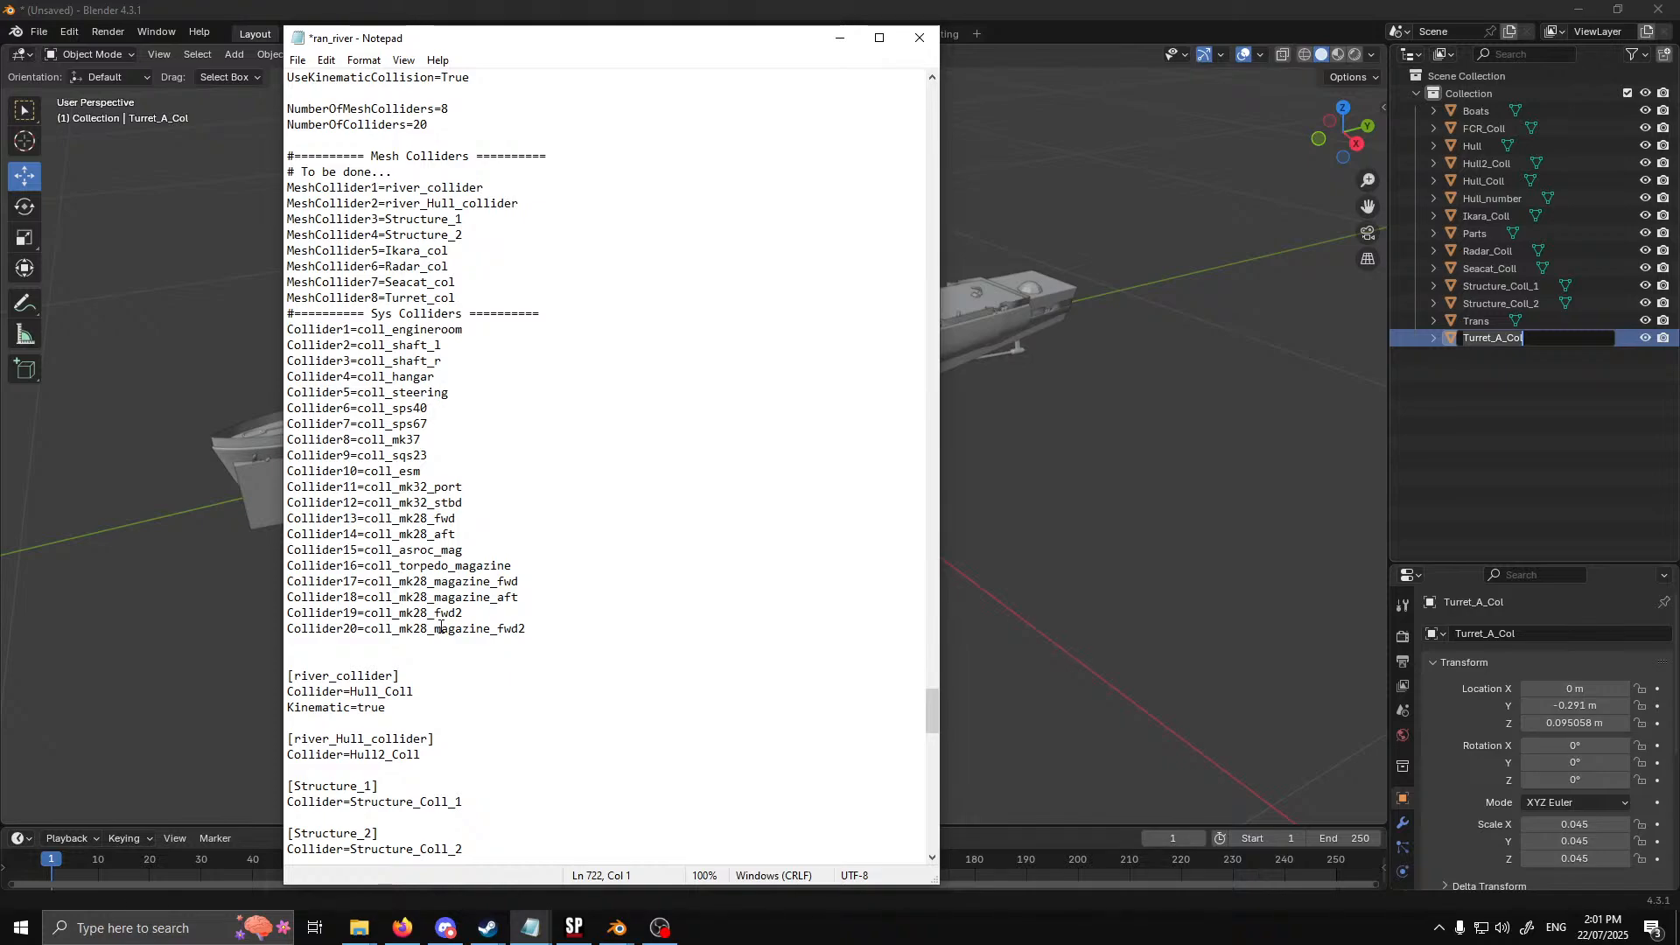
pyautogui.scroll(3, 380, 350)
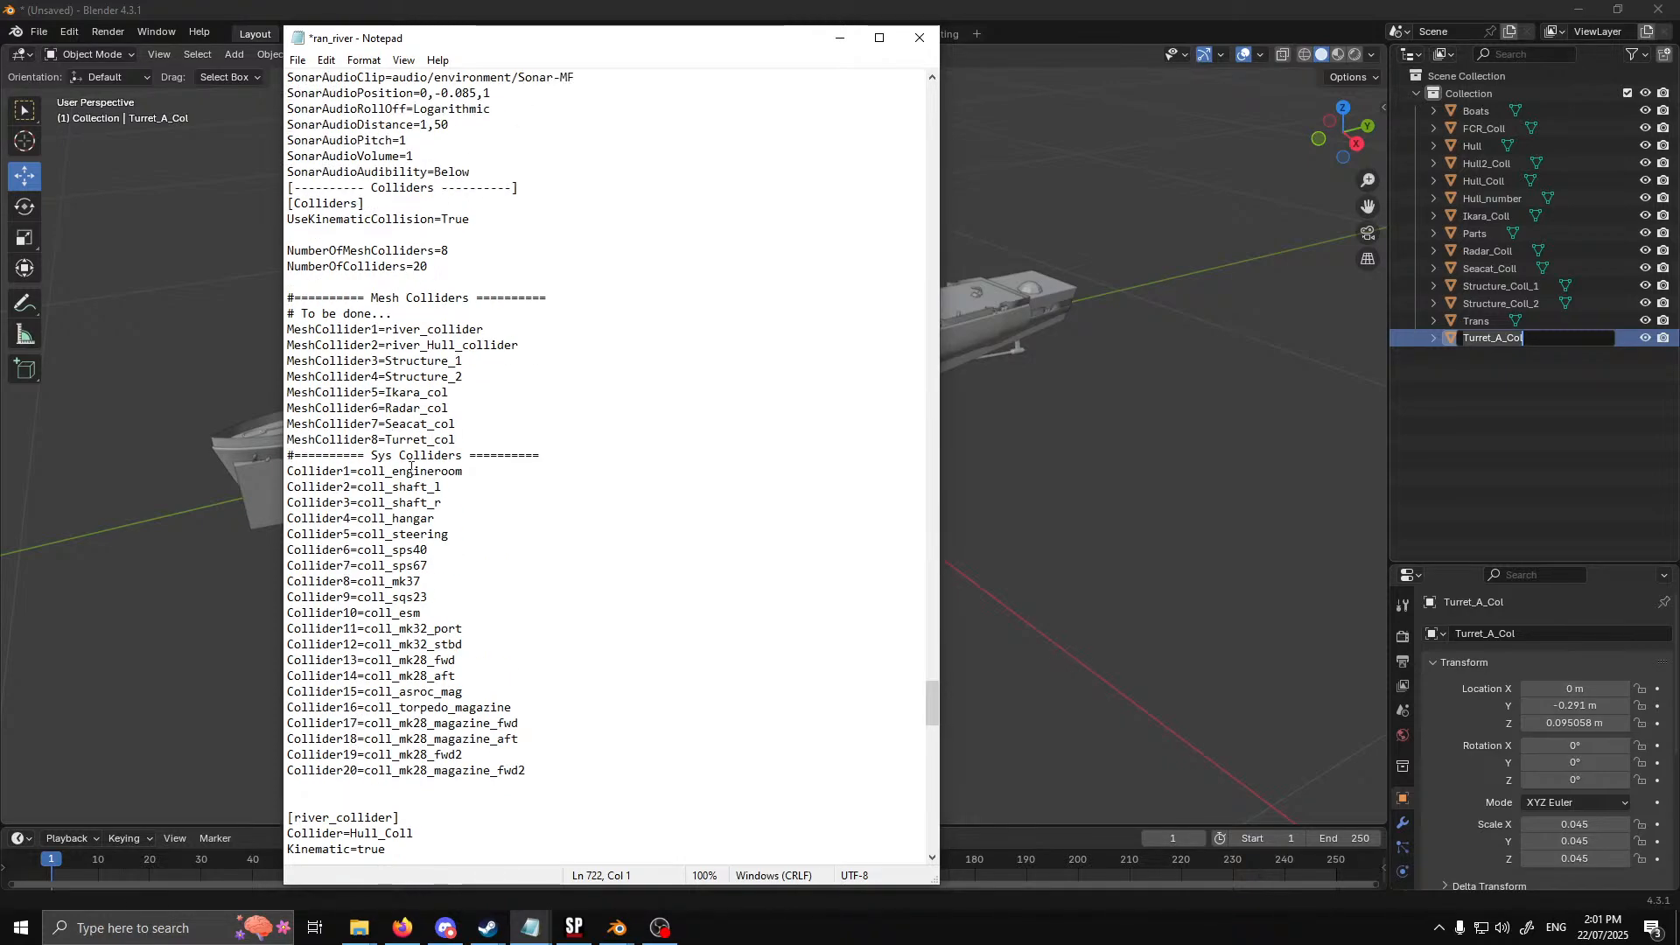
pyautogui.scroll(-6, 420, 331)
pyautogui.click(298, 59)
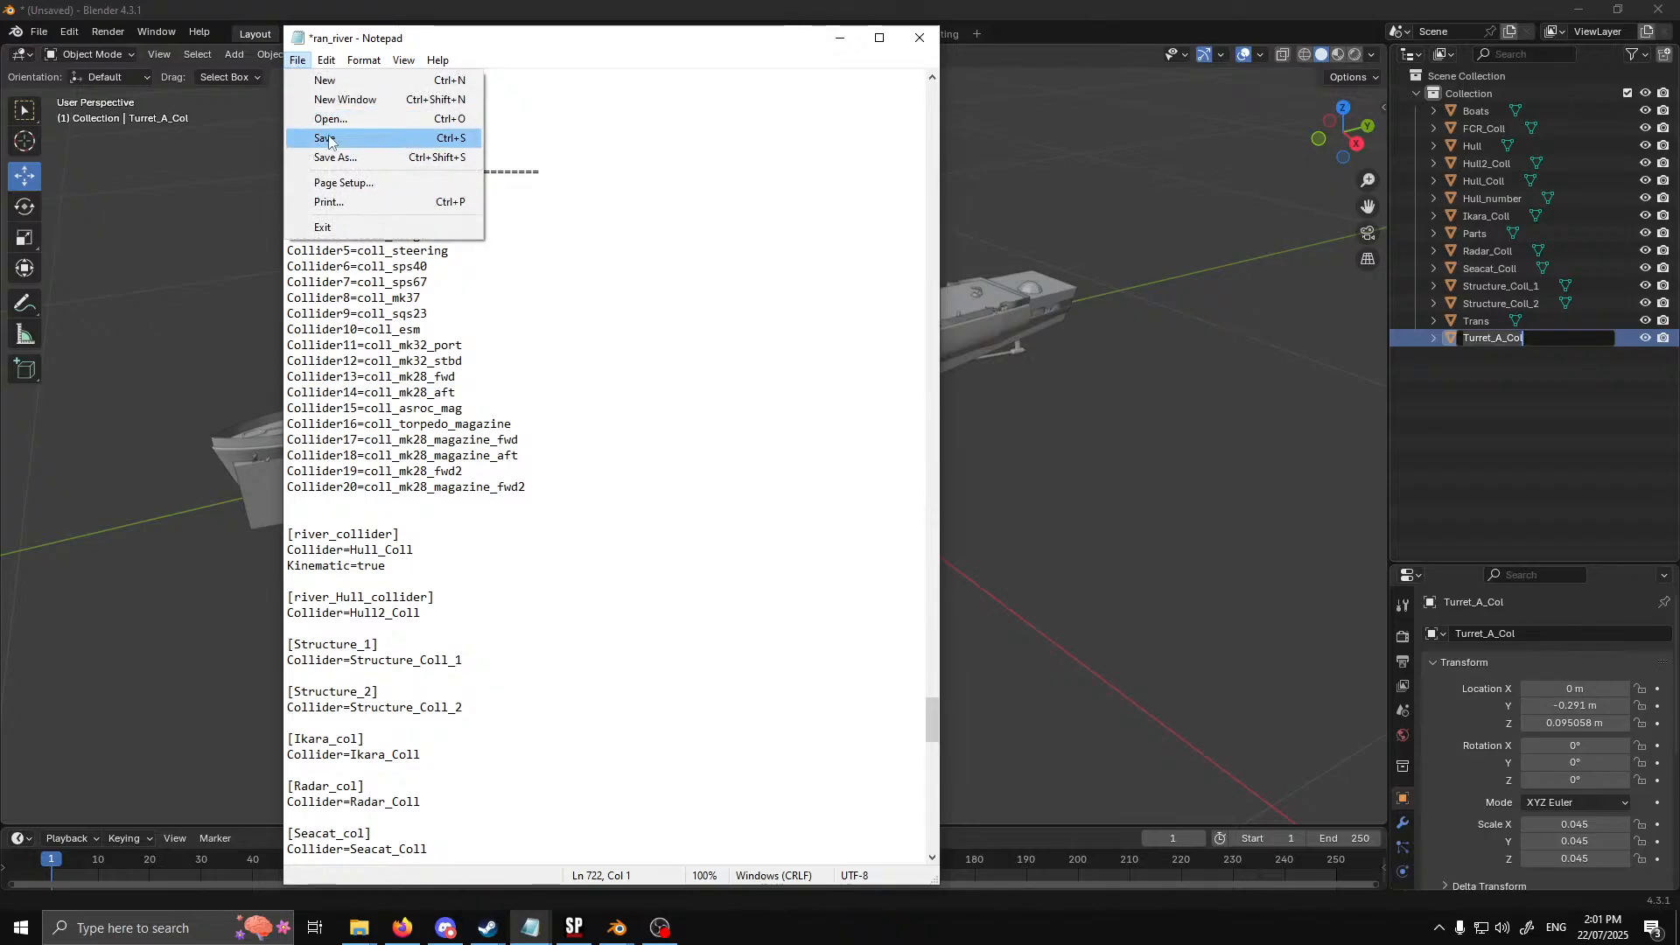
pyautogui.click(337, 139)
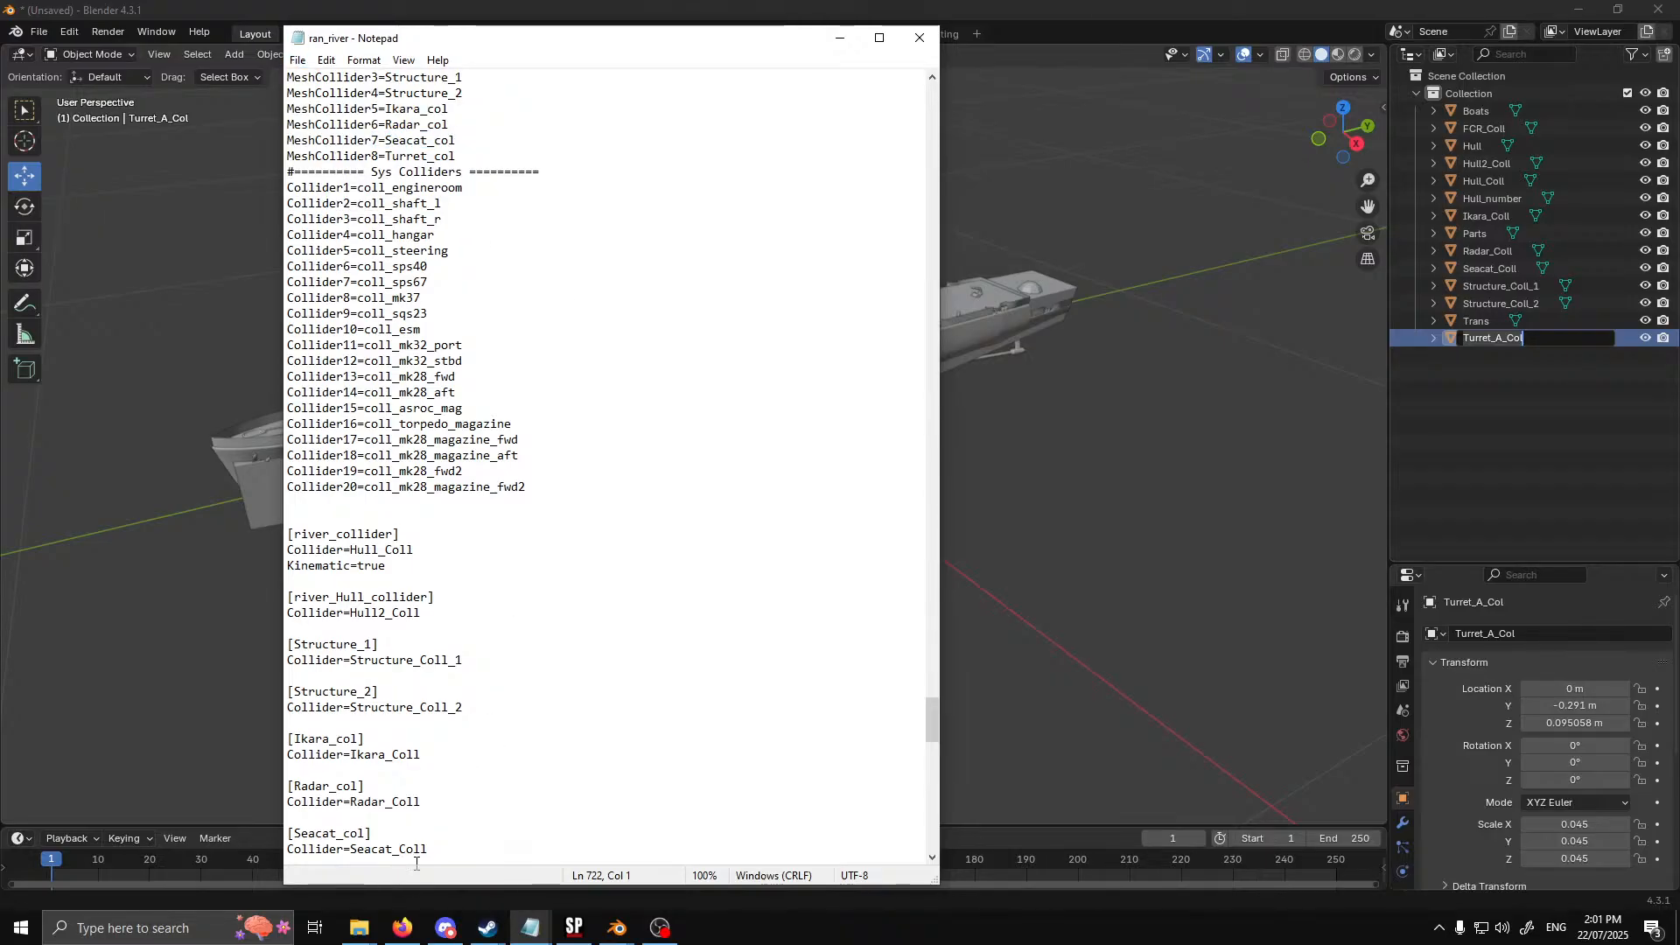
# Uncomment the Collider line of [SensorSystem2] in the ran_river file and set it to Radar_col
pyautogui.moveTo(360, 928)
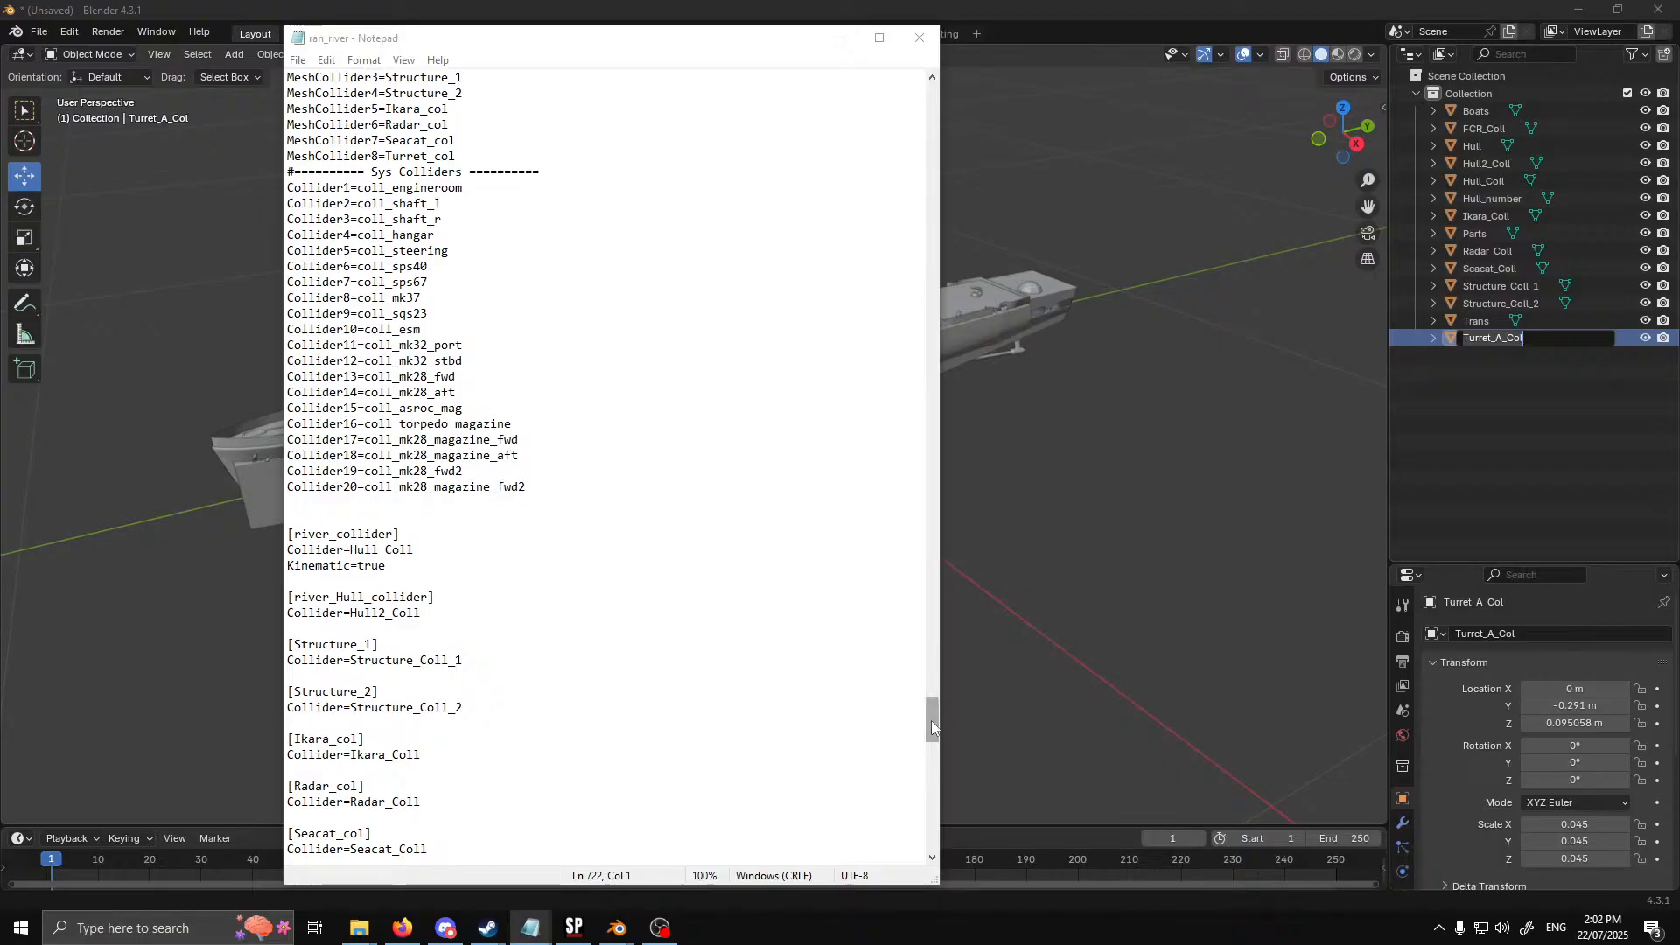
pyautogui.moveTo(931, 722); pyautogui.dragTo(935, 161)
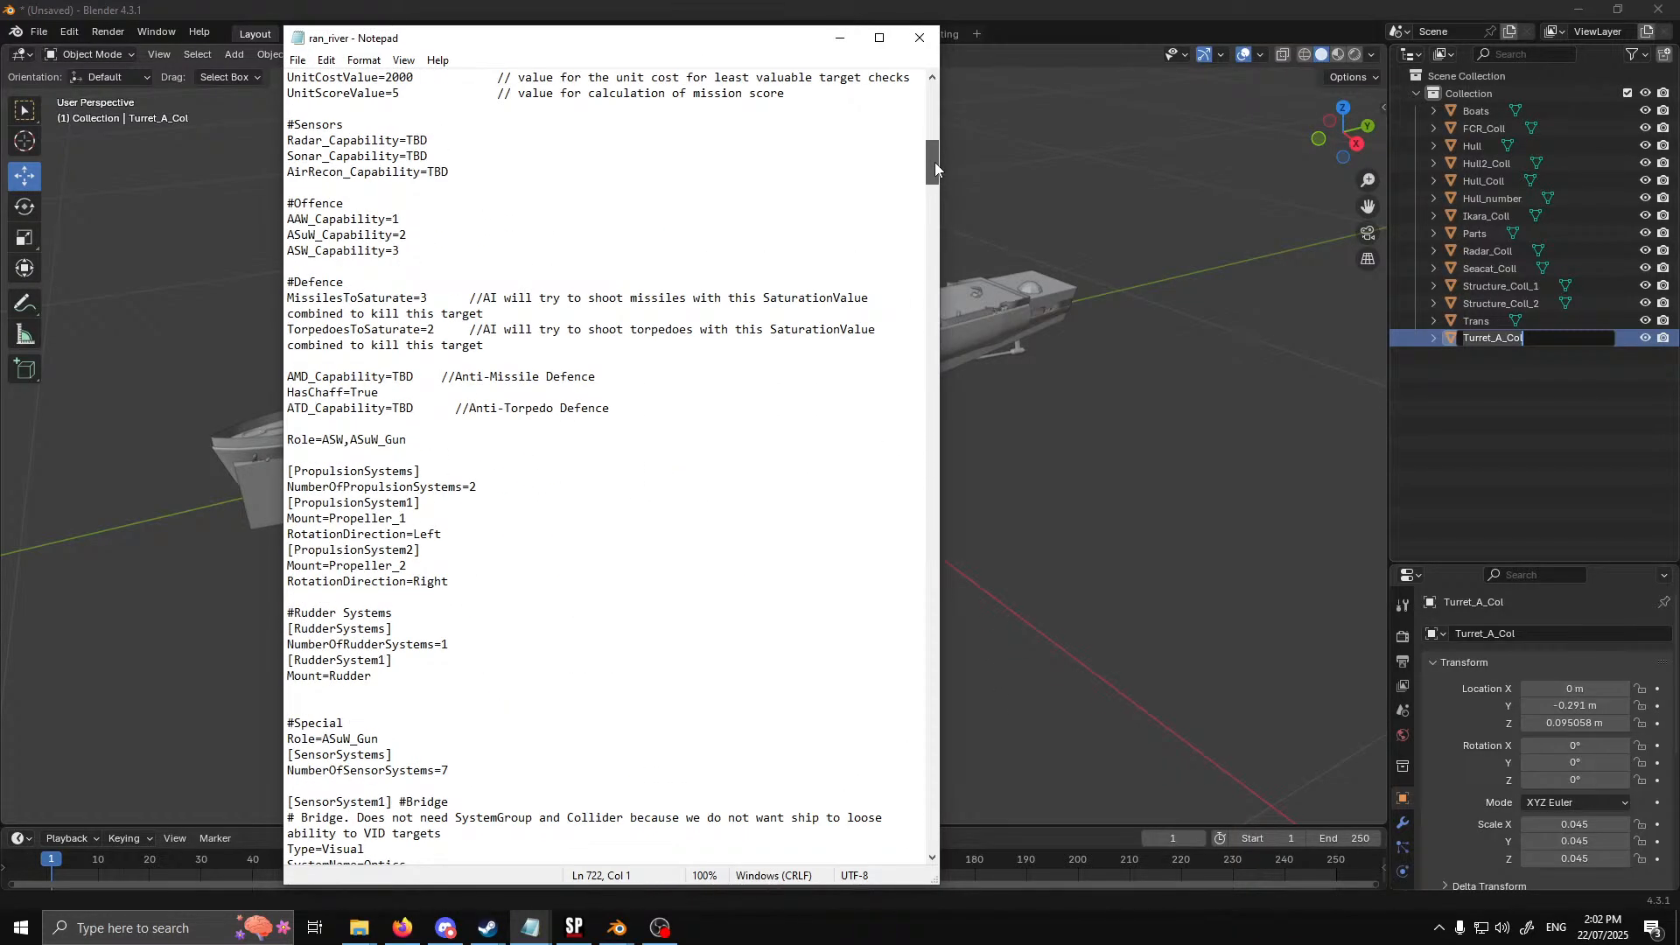
pyautogui.scroll(-10, 646, 458)
pyautogui.scroll(-4, 650, 421)
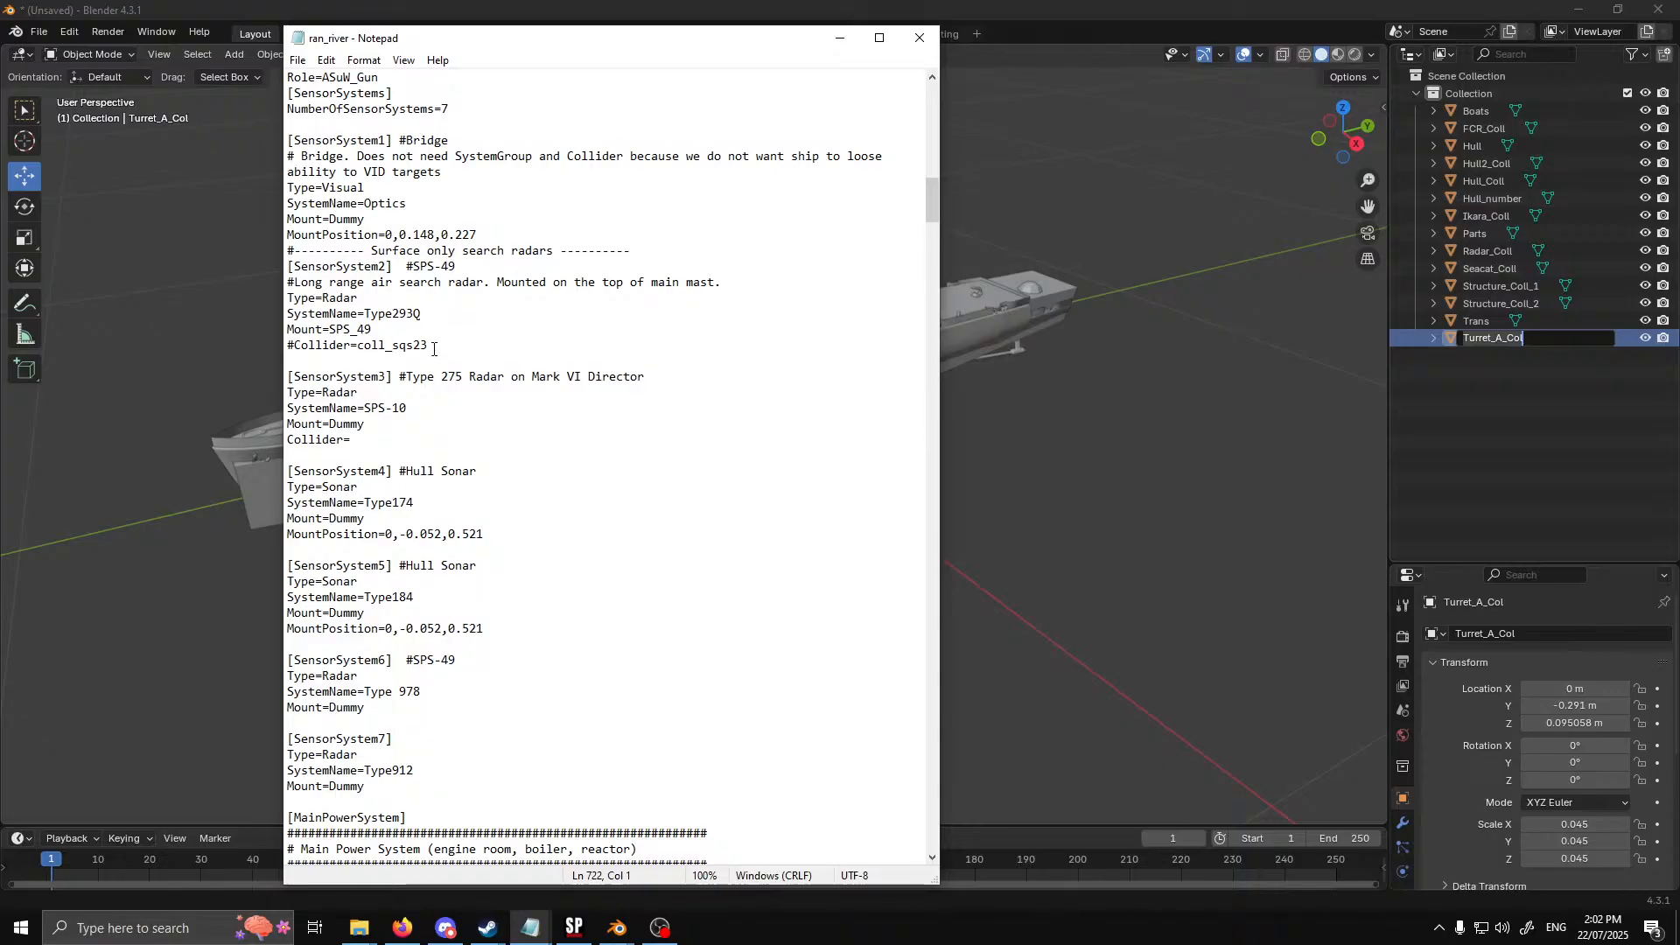
pyautogui.click(295, 345)
pyautogui.press('BackSpace')
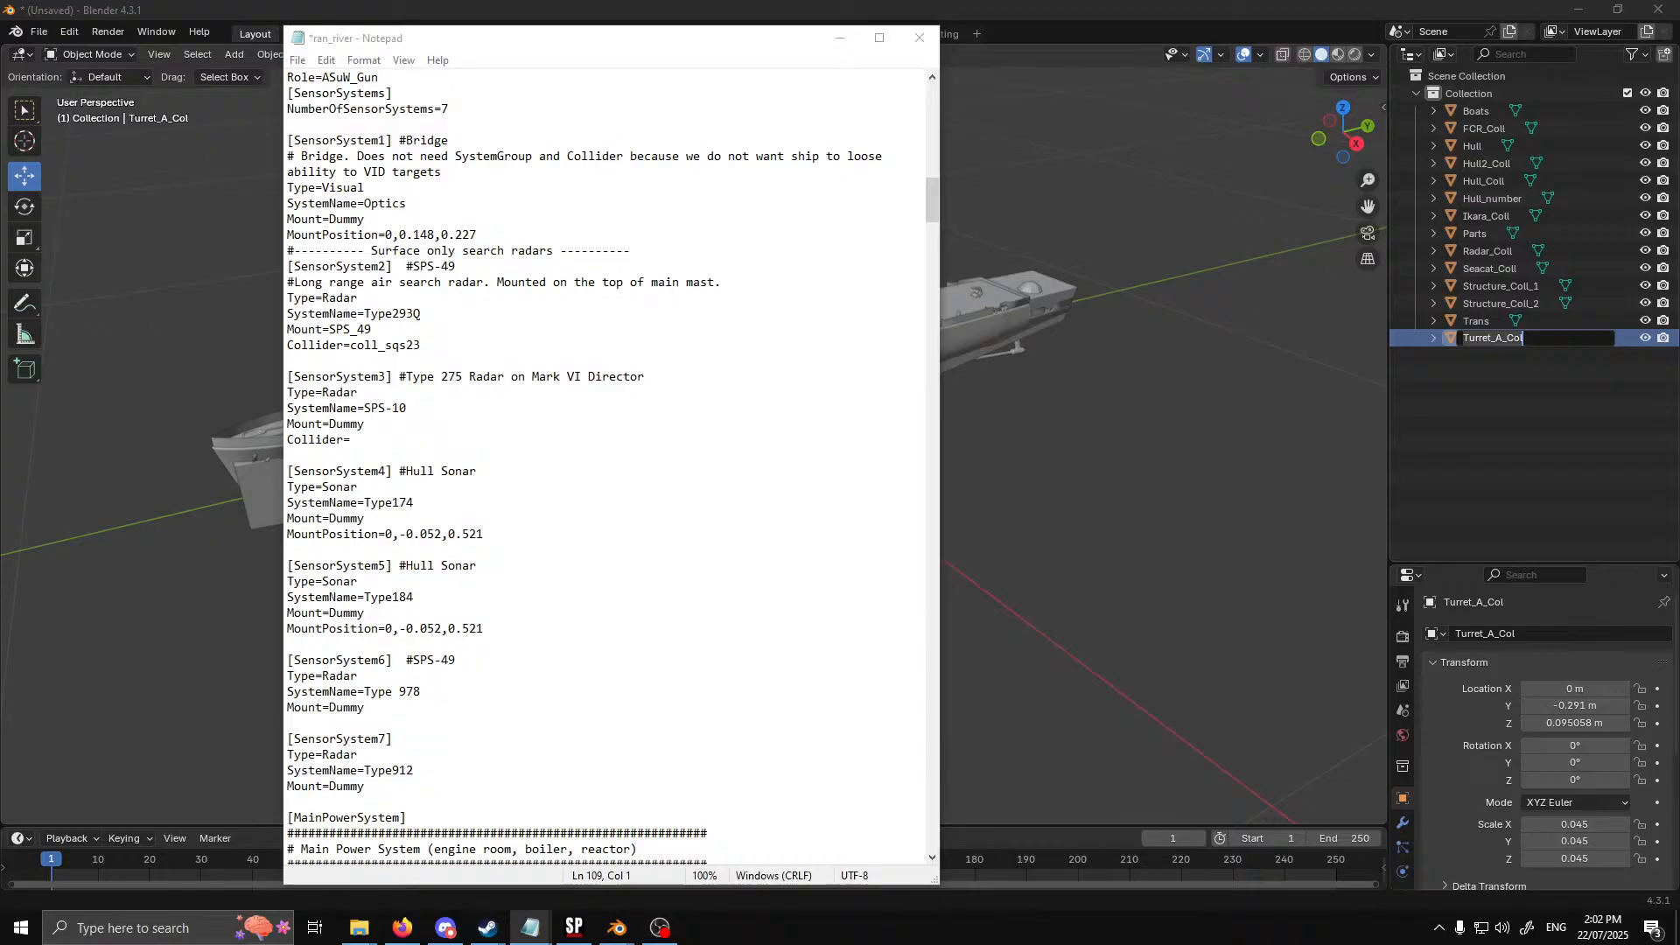
pyautogui.moveTo(428, 347); pyautogui.dragTo(350, 349)
pyautogui.write('Radar_col')
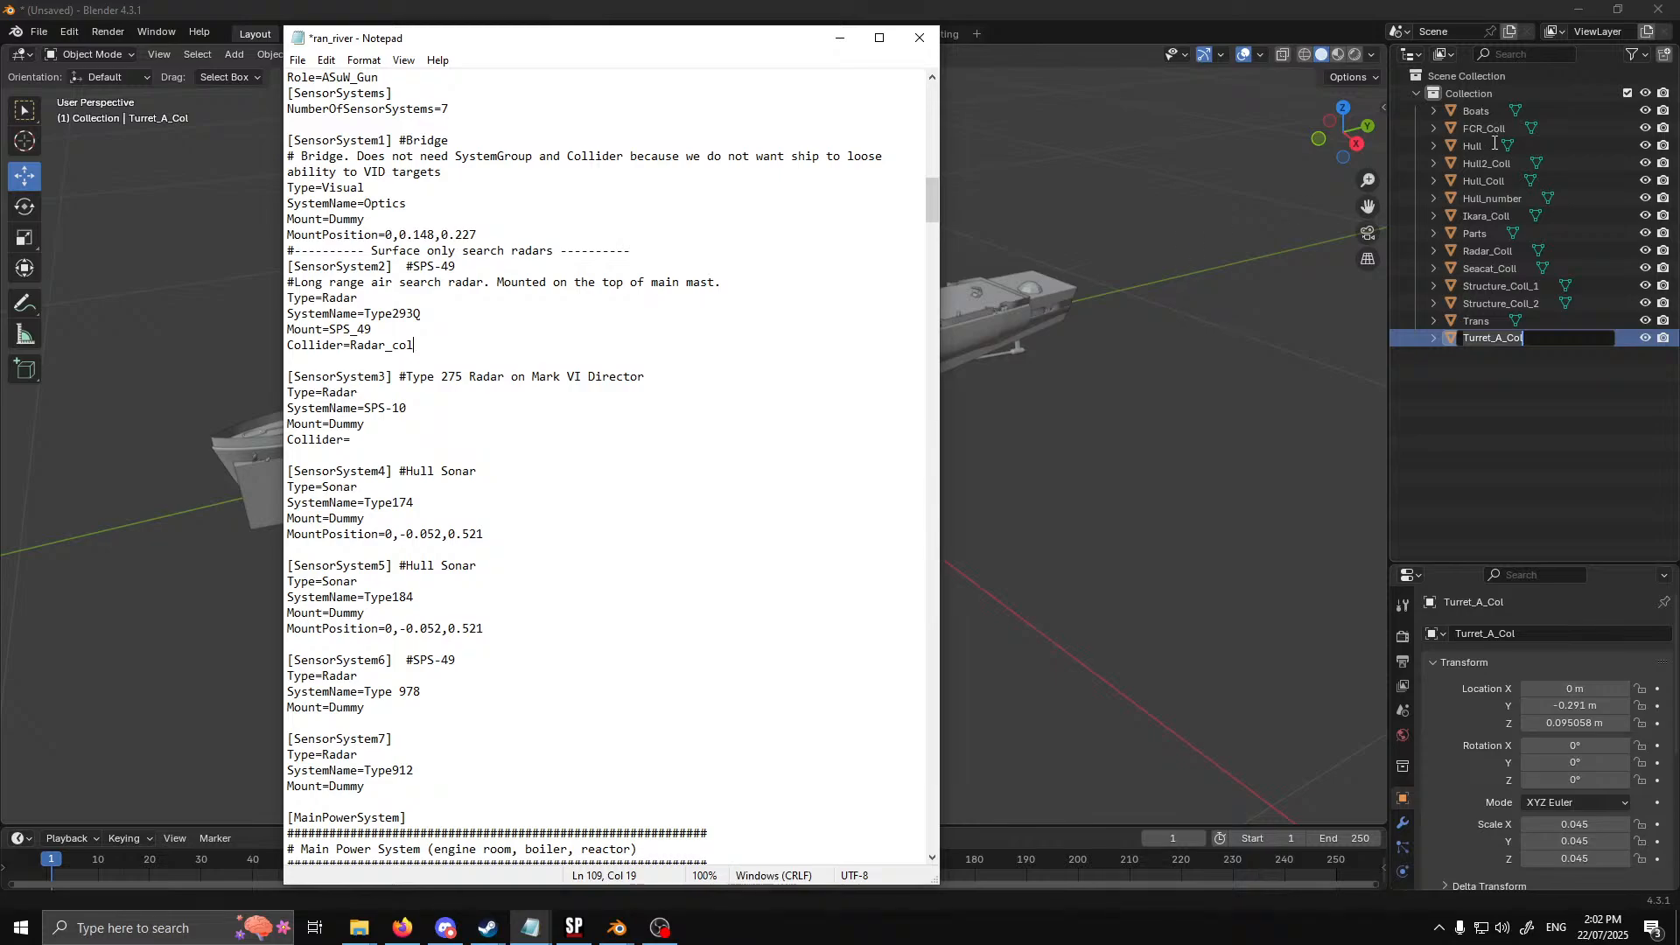
# Switch to Blender, copy the name of the FCR_Coll object, and return to the ran_river file in Notepad
pyautogui.click(1498, 130)
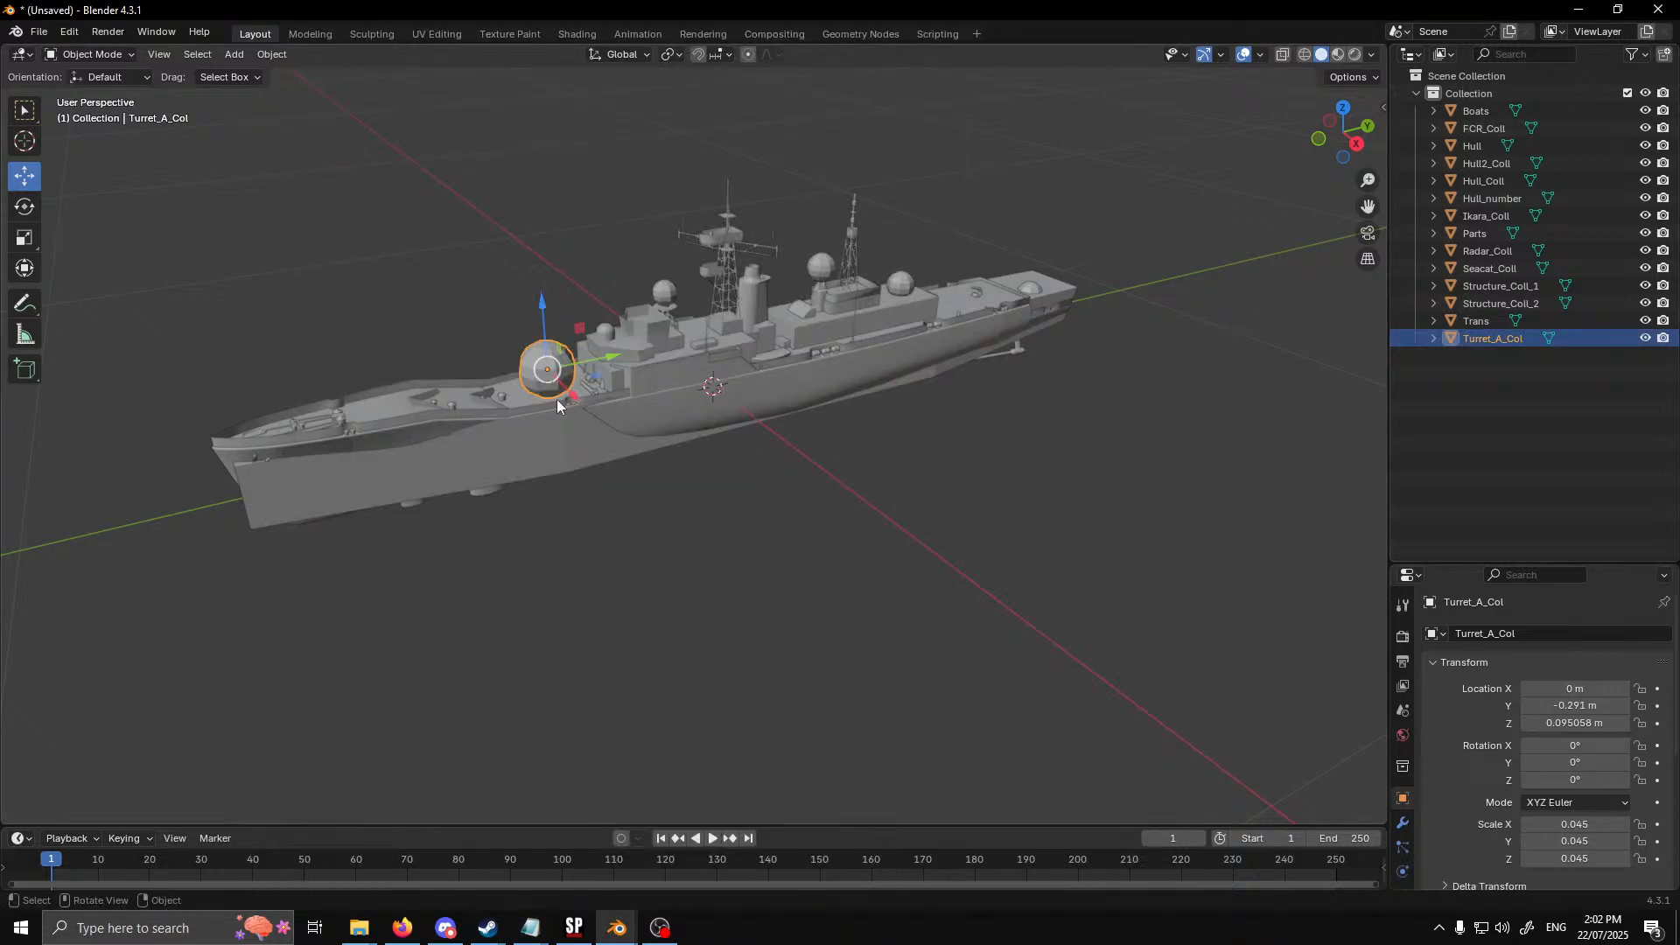
pyautogui.click(552, 915)
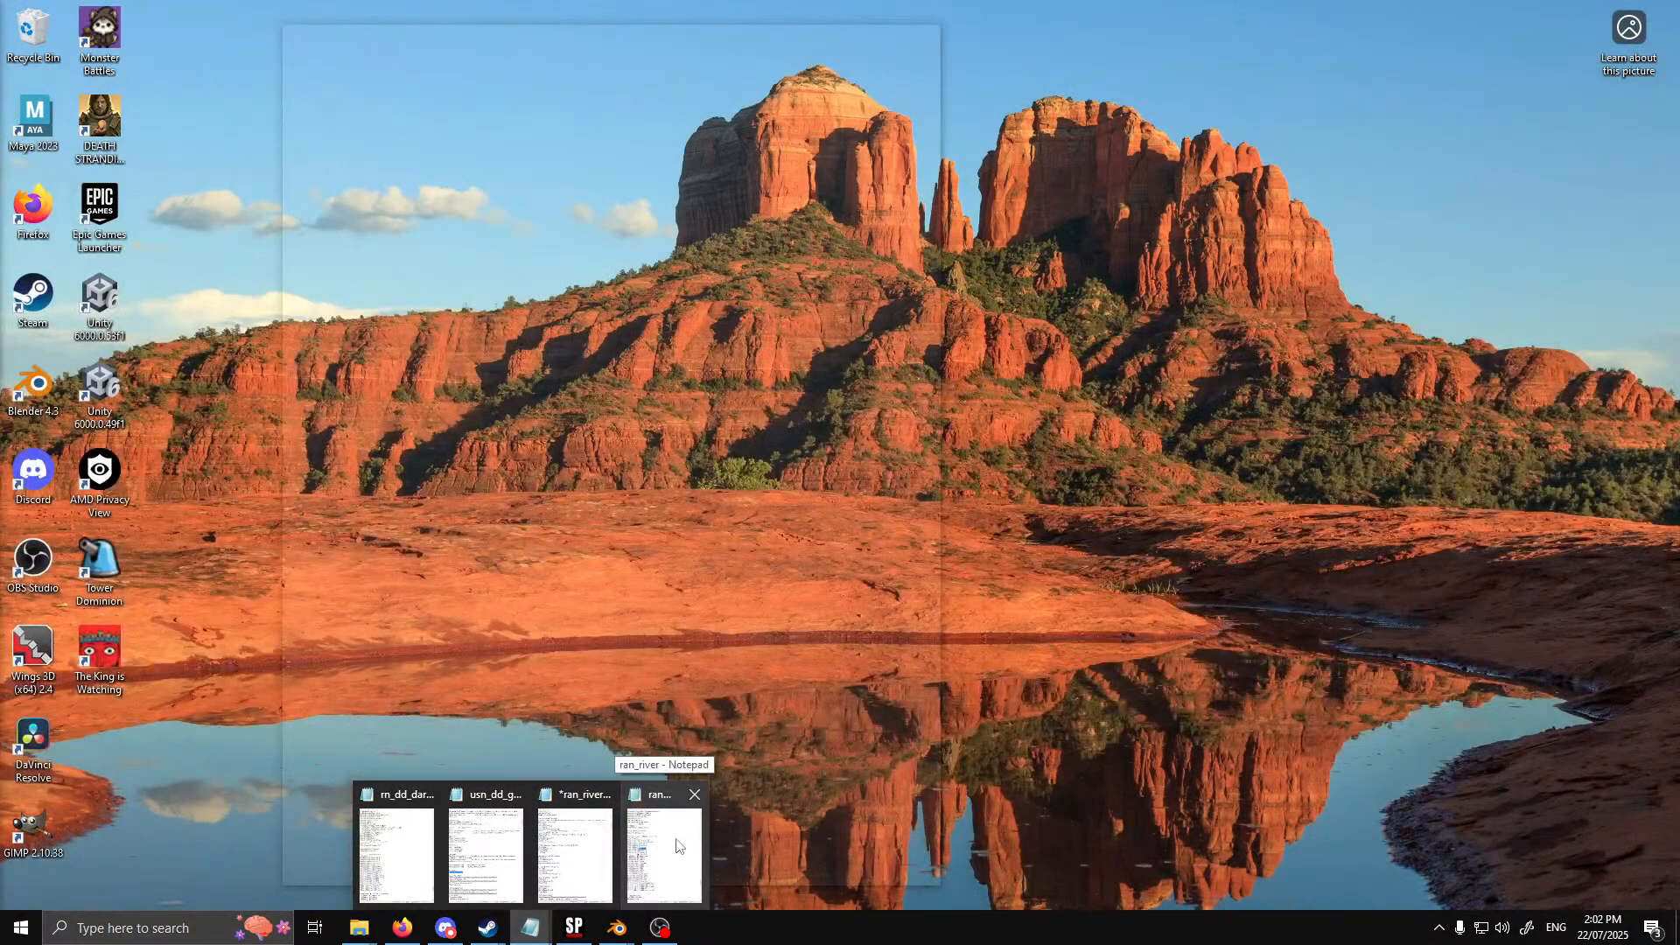
pyautogui.moveTo(583, 849)
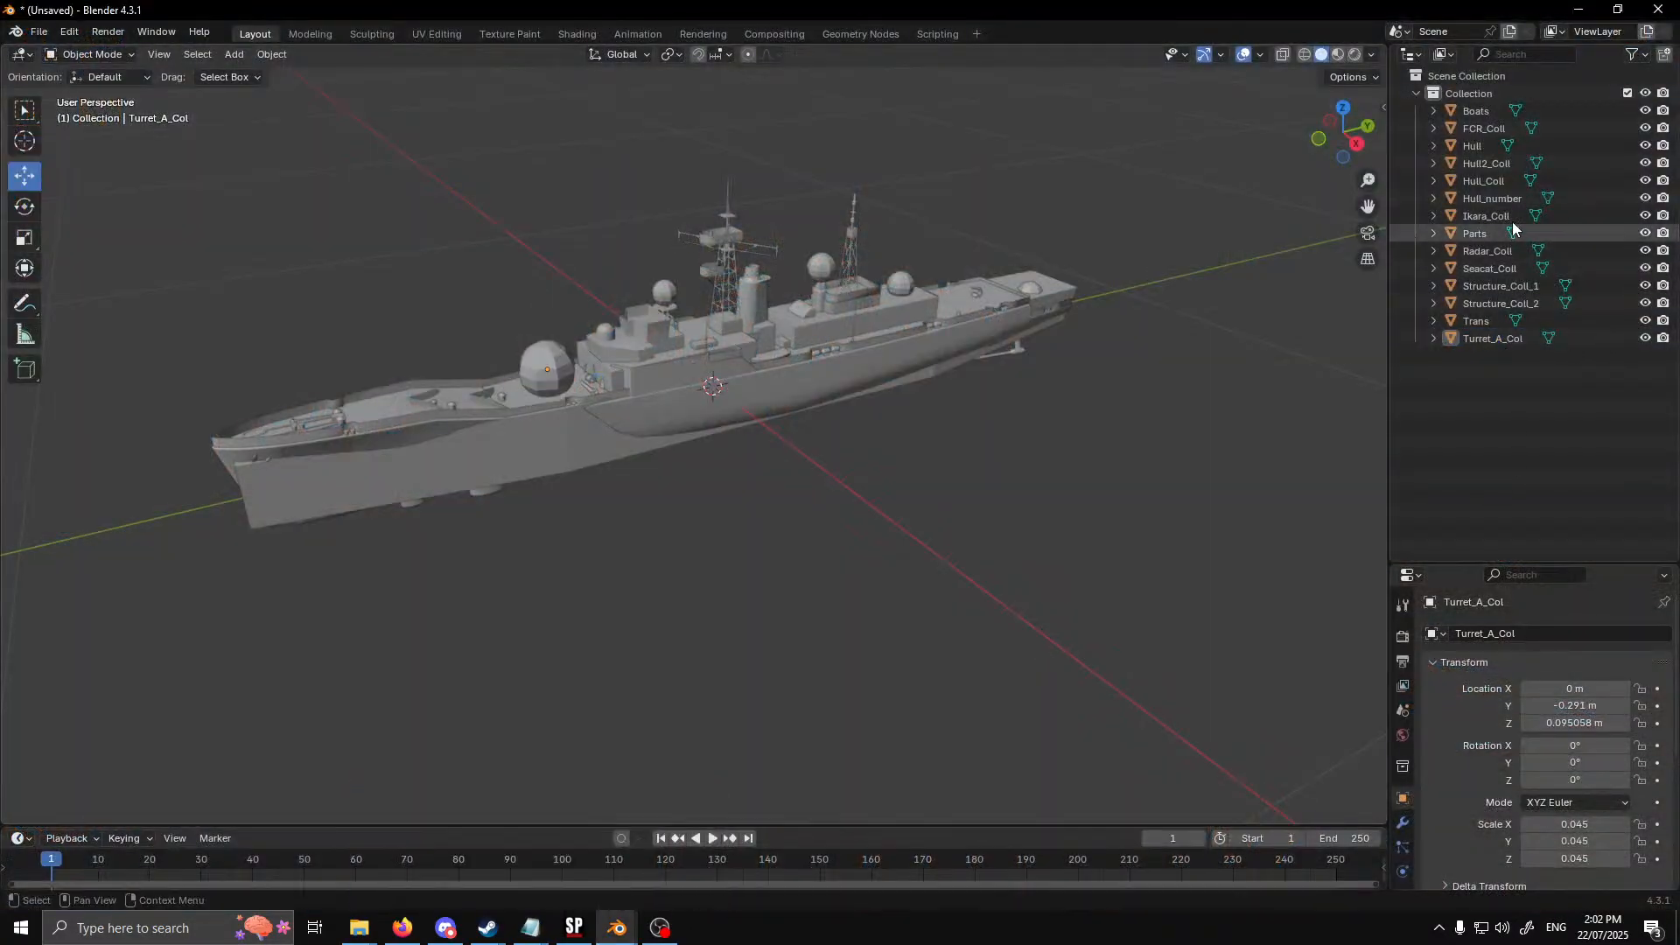
pyautogui.doubleClick(1492, 129)
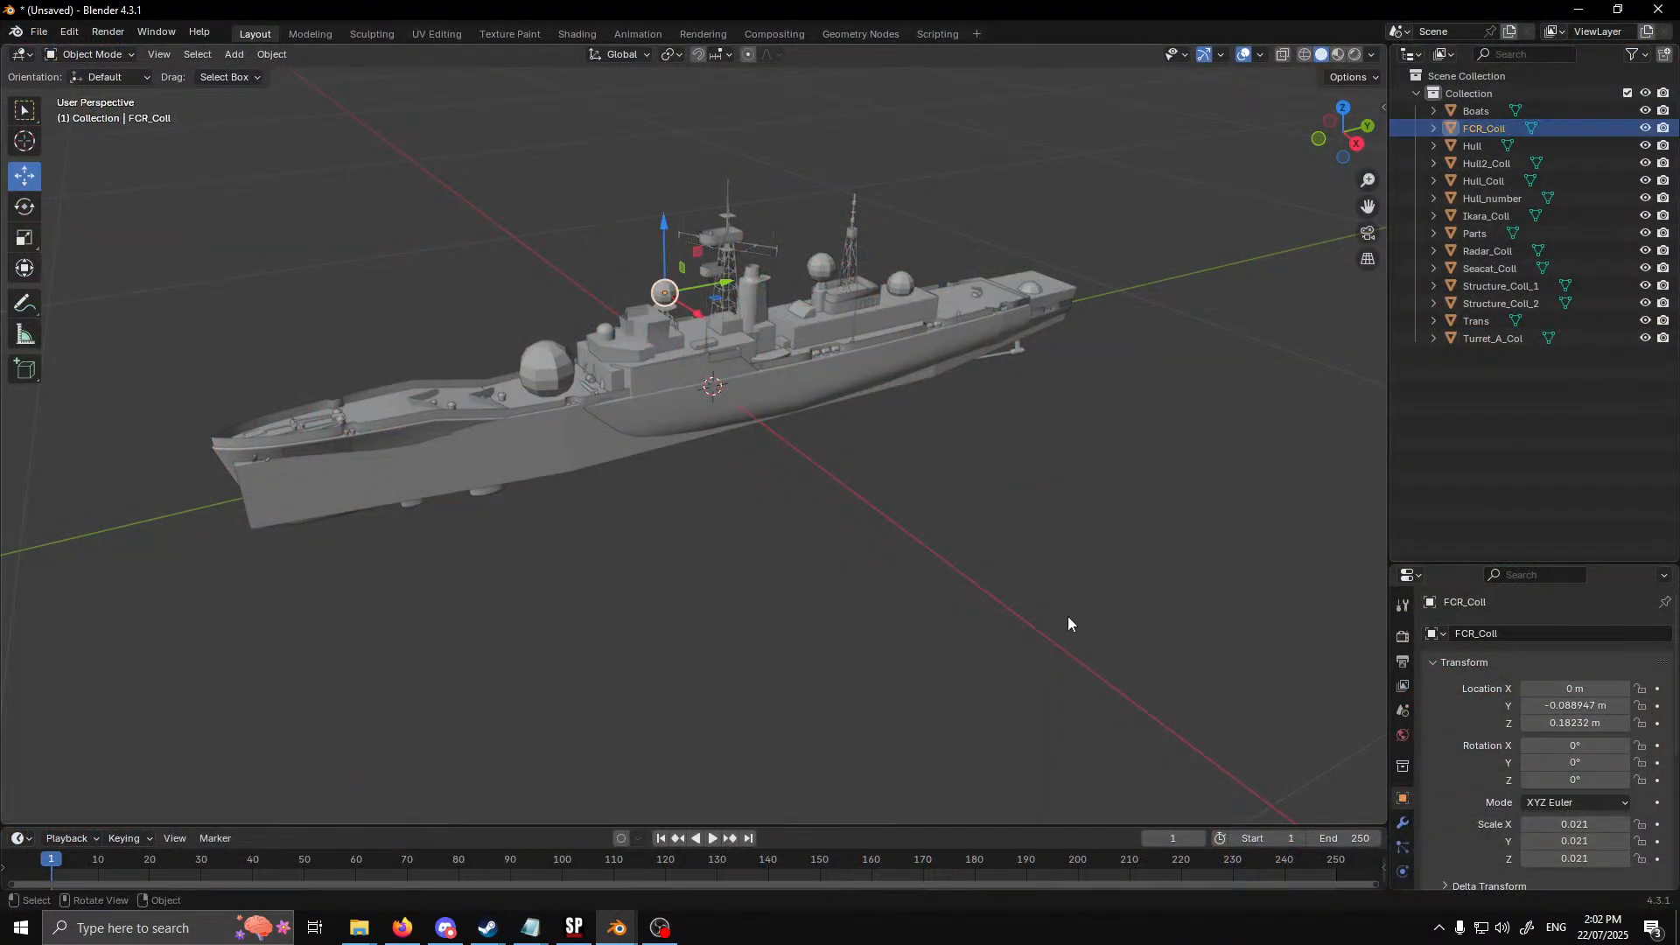
pyautogui.moveTo(528, 937)
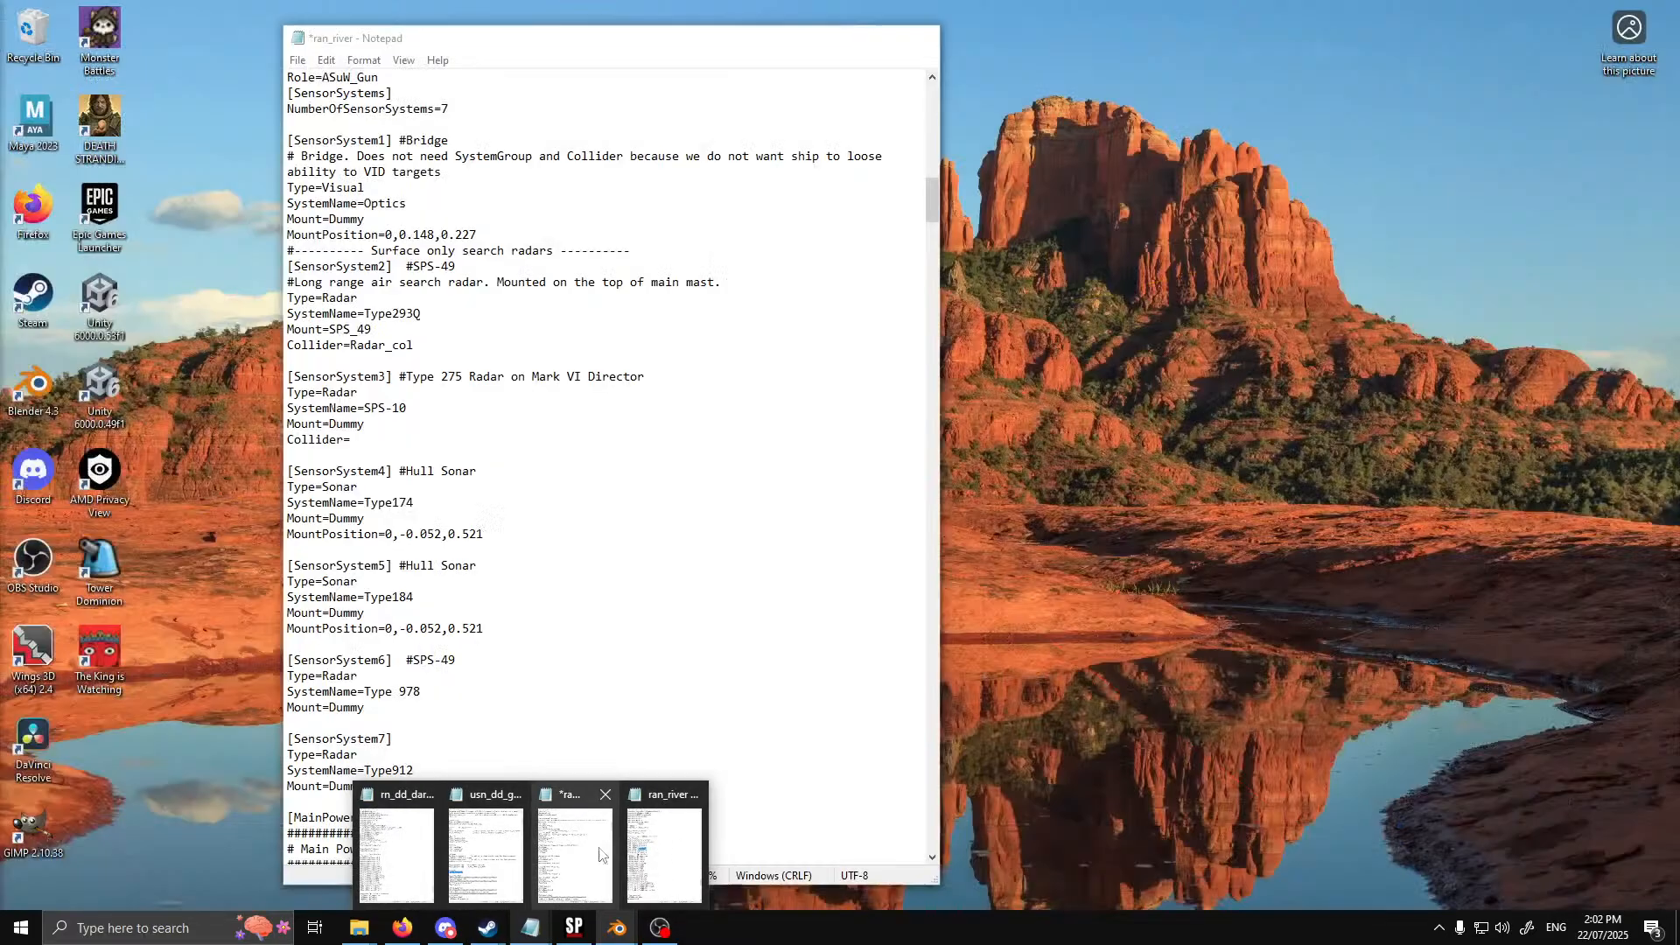
pyautogui.click(602, 855)
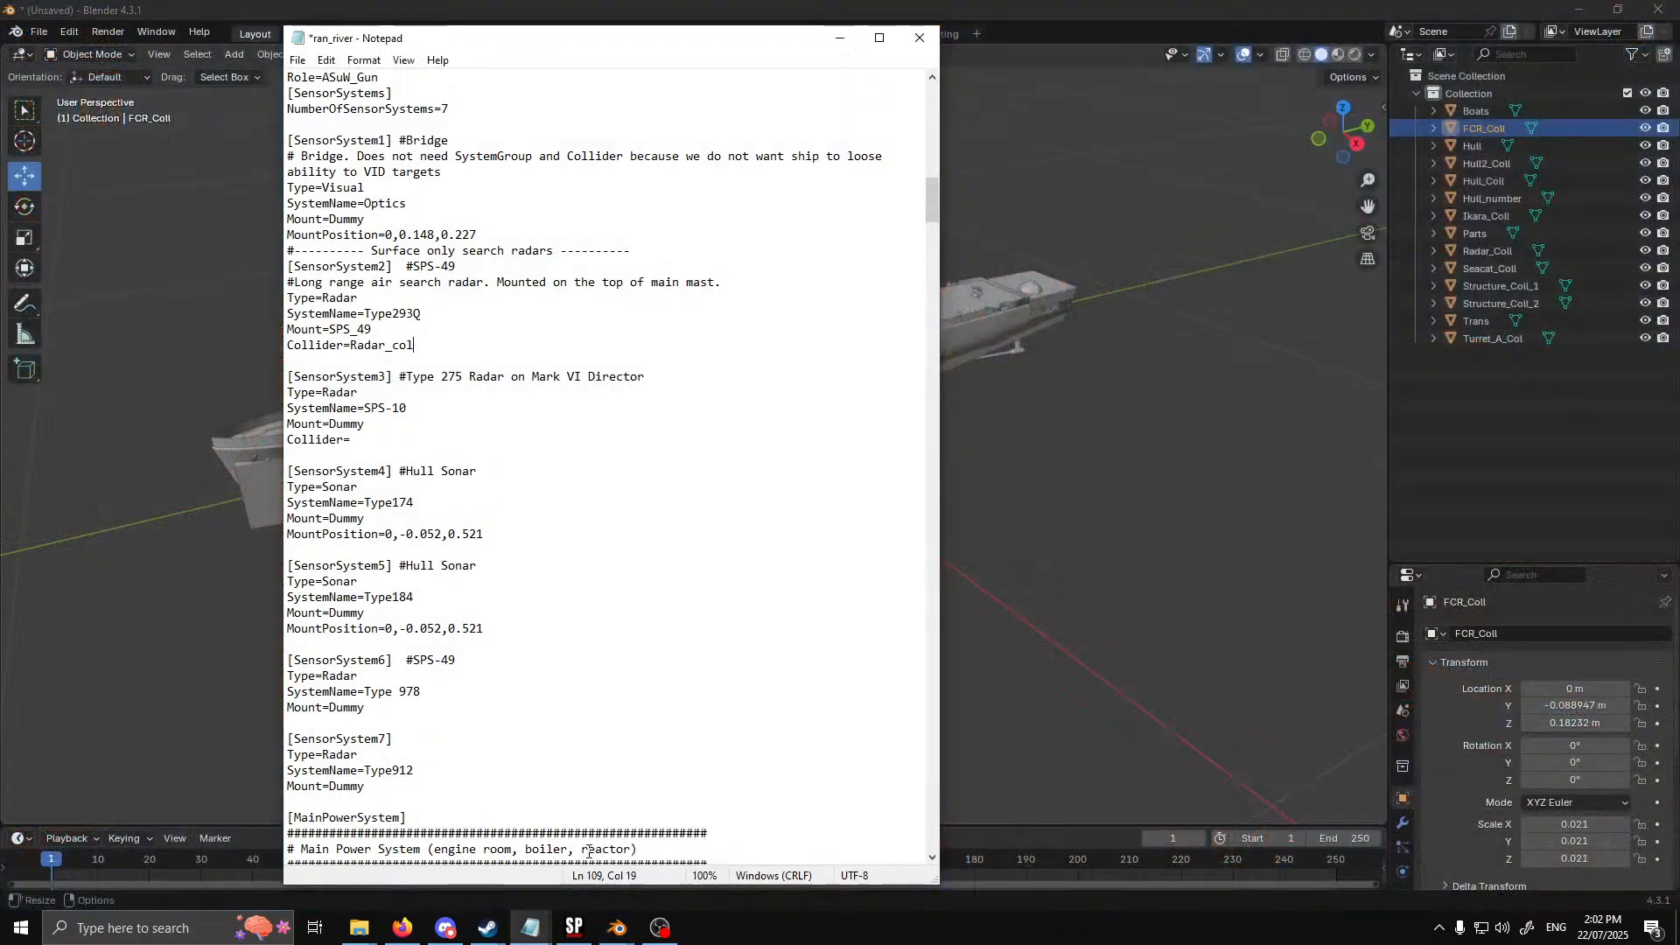
# Paste the name FCR_Coll on a separate line below the [Turret_col] block, leaving an empty line between them
pyautogui.moveTo(939, 524); pyautogui.dragTo(941, 688)
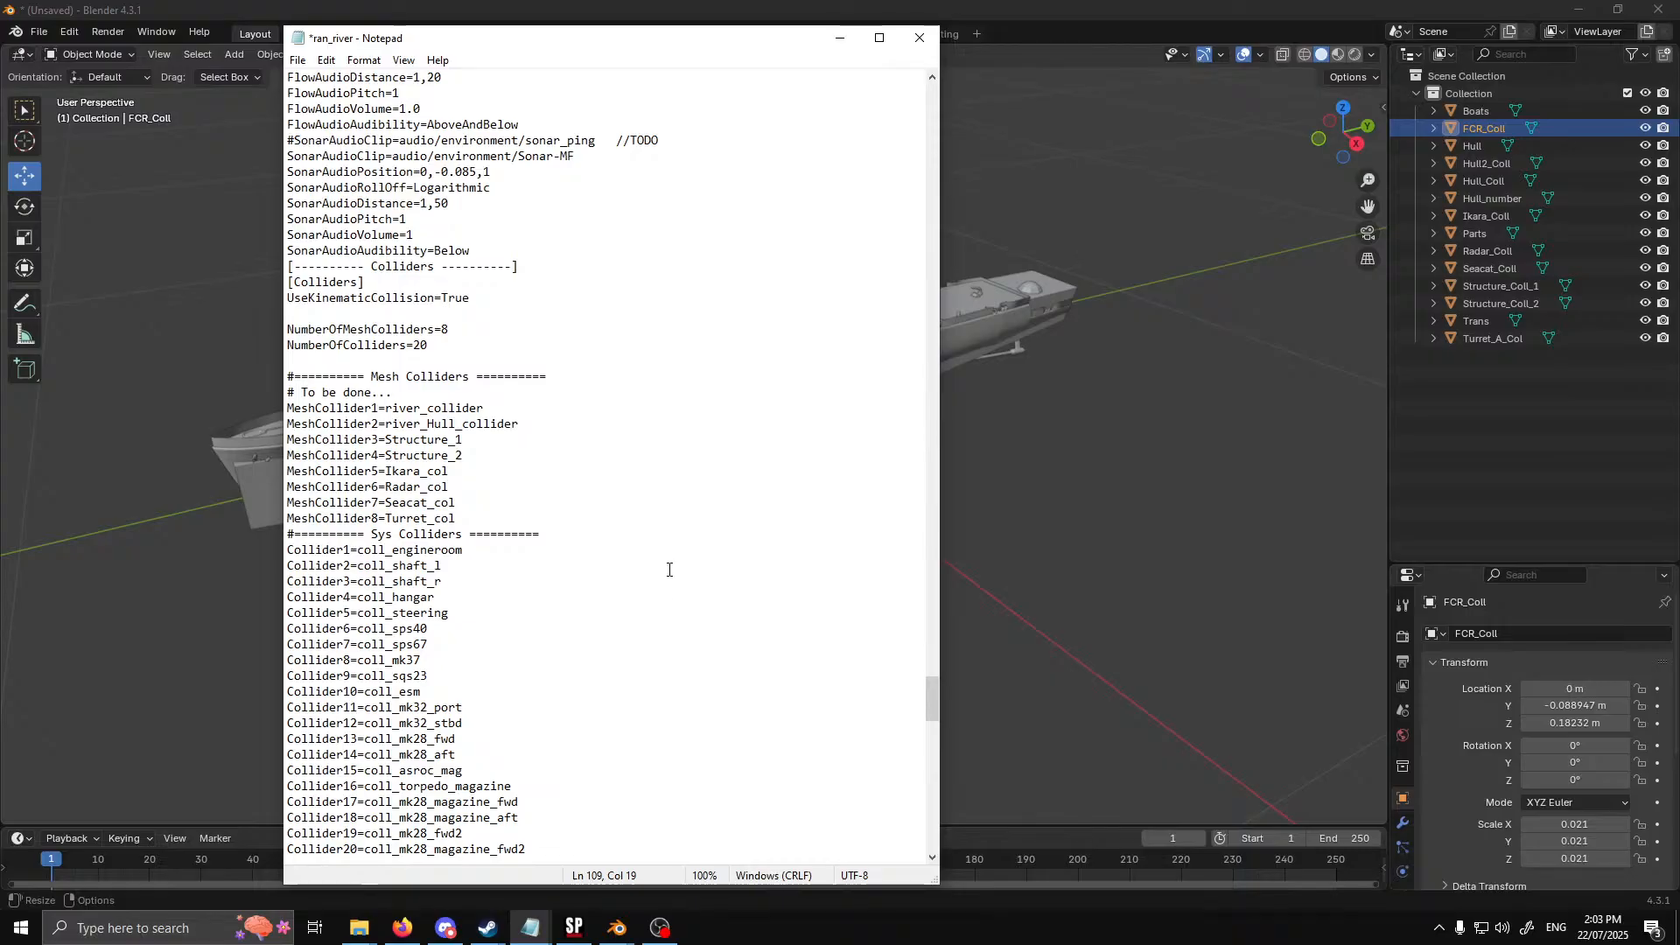
pyautogui.scroll(-6, 665, 565)
pyautogui.scroll(-7, 458, 624)
pyautogui.click(453, 644)
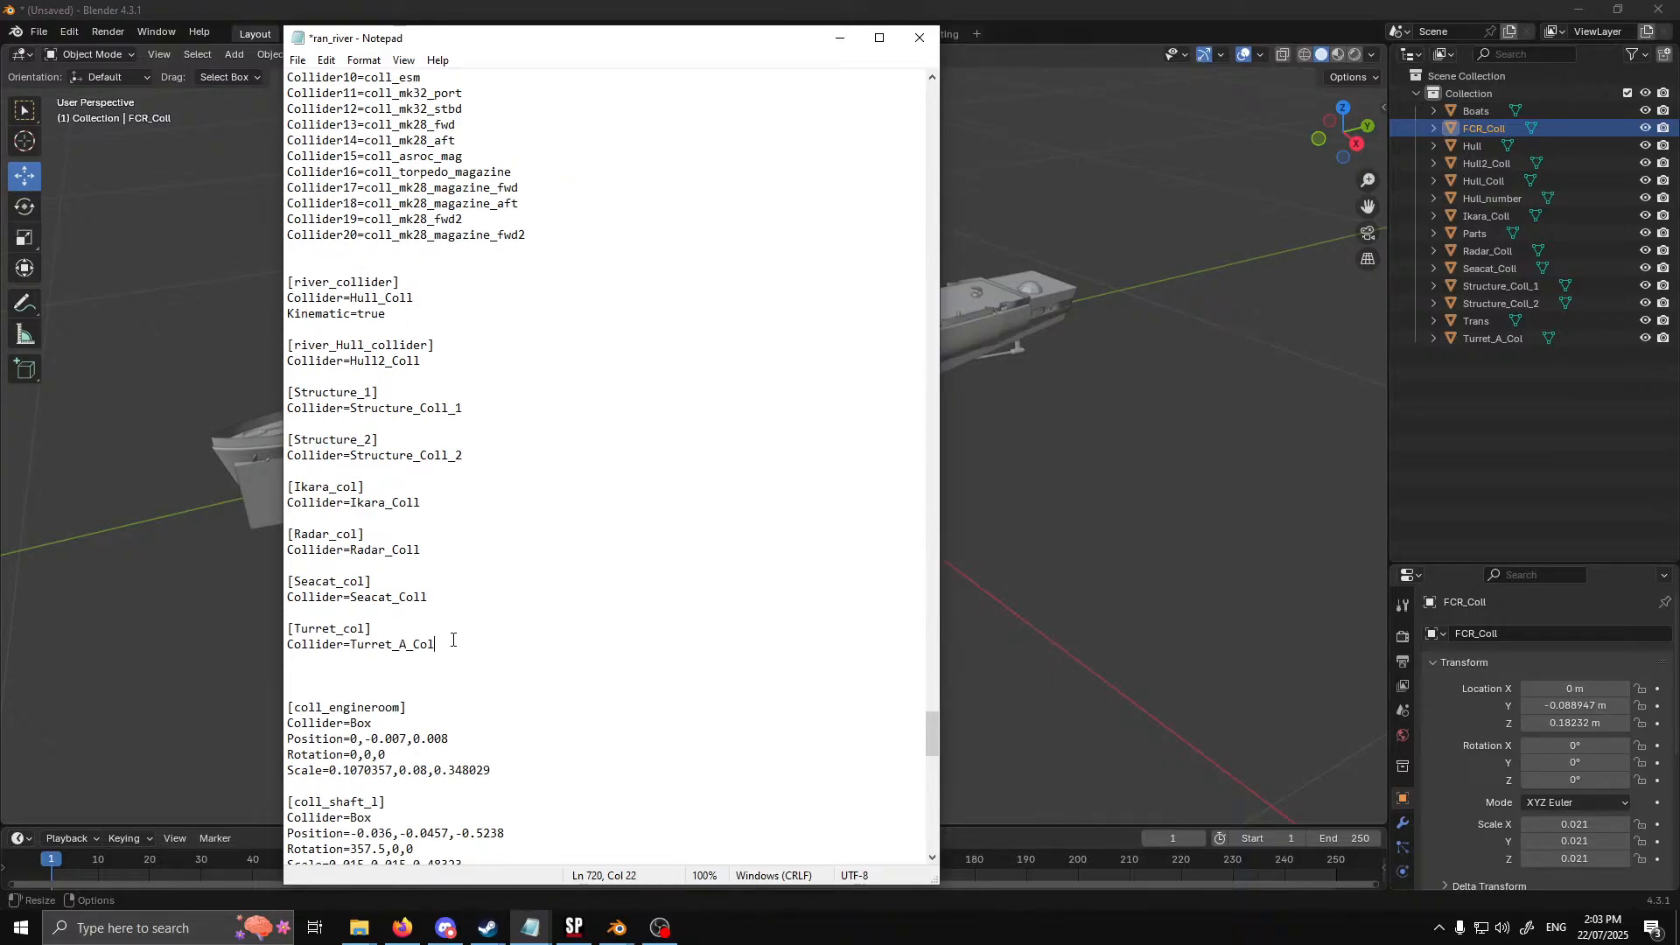
pyautogui.press('Return')
pyautogui.press('Return')
pyautogui.write('FCR_Coll')
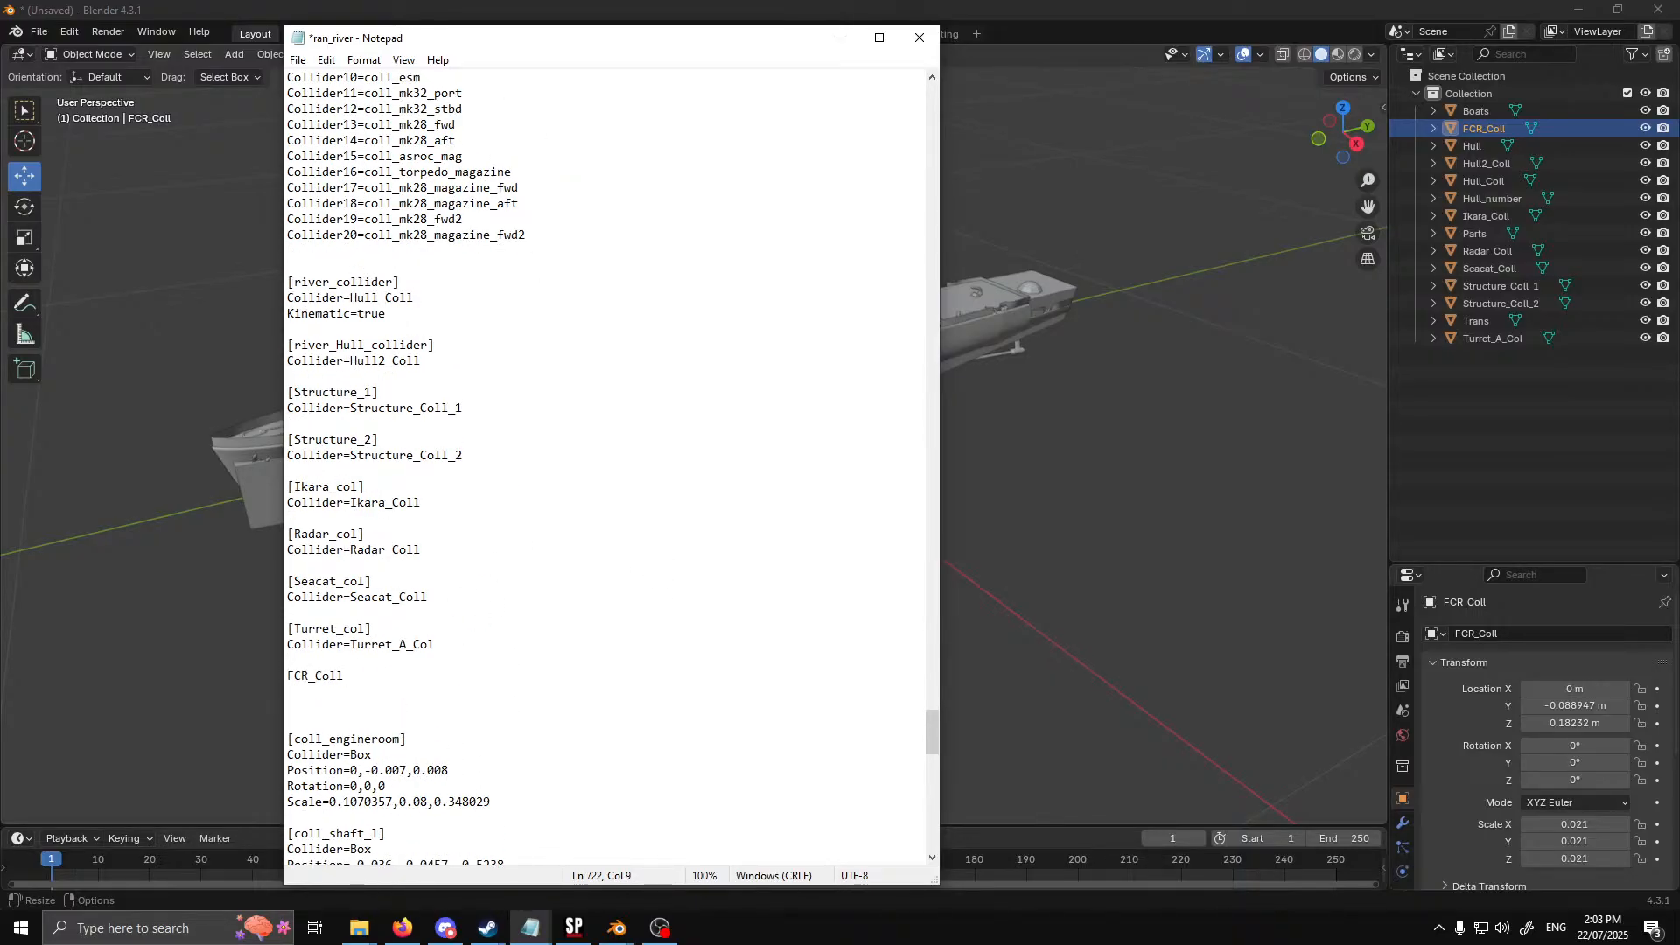
# Duplicate the [Turret_col] block and turn the copy into [FCR_col] with Collider=FCR_Coll, removing the loose FCR_Coll line
pyautogui.moveTo(466, 645); pyautogui.dragTo(266, 625)
pyautogui.hotkey('ctrl', 'c')
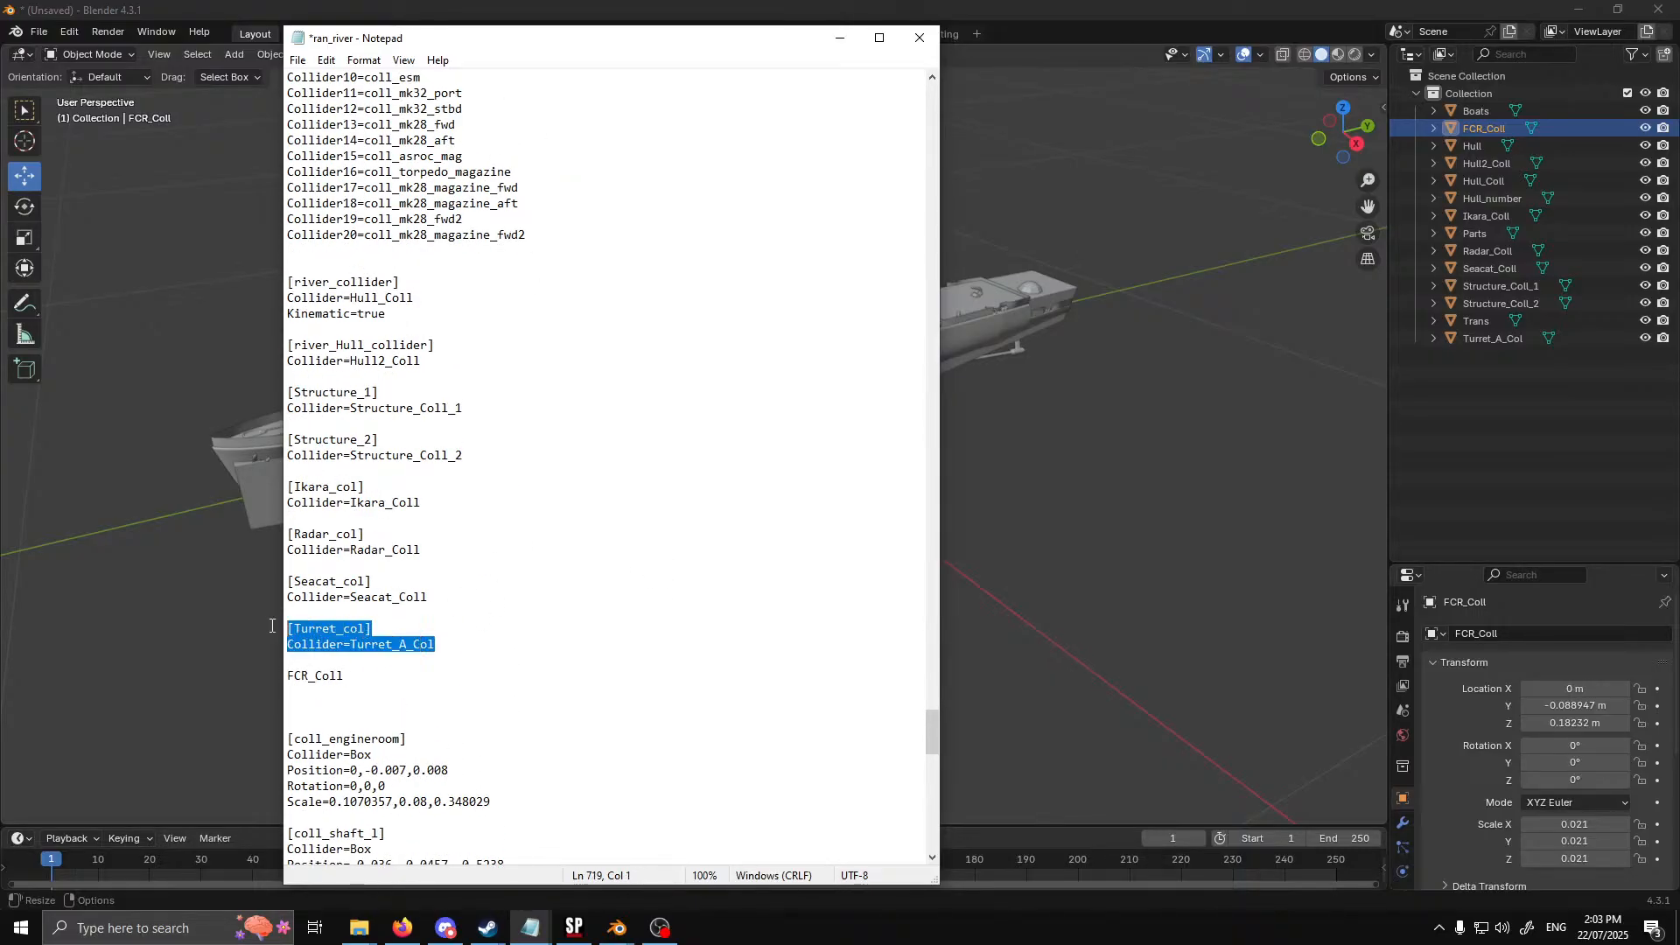
pyautogui.click(315, 663)
pyautogui.press('Return')
pyautogui.hotkey('ctrl', 'v')
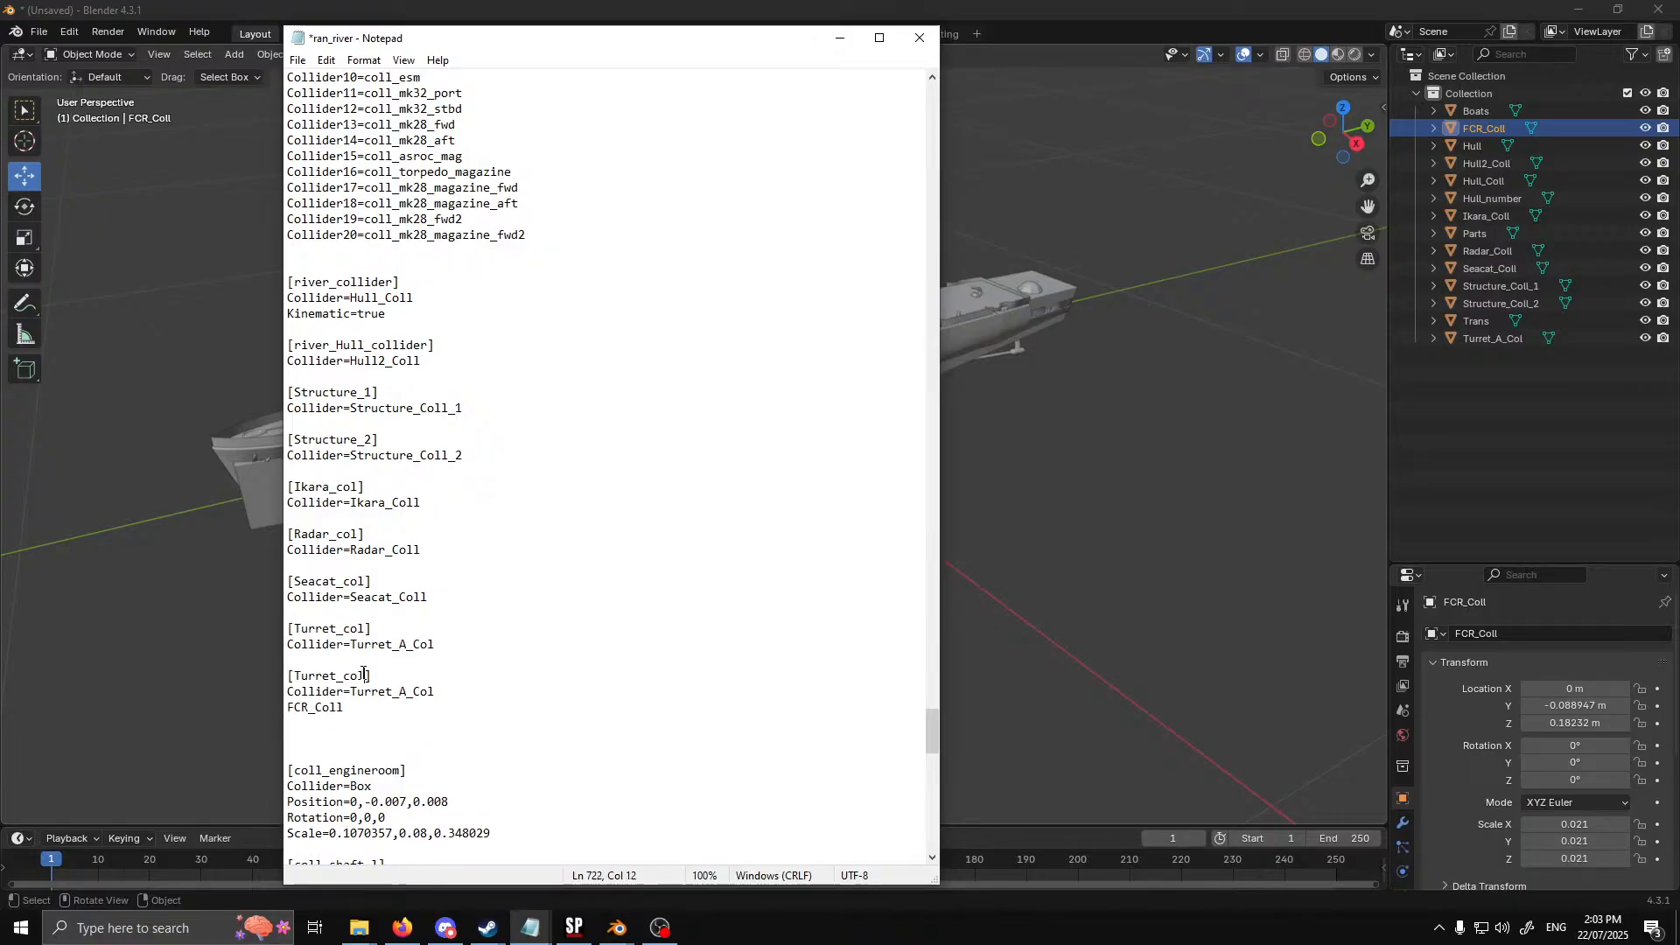
pyautogui.moveTo(366, 677); pyautogui.dragTo(295, 676)
pyautogui.write('FCR')
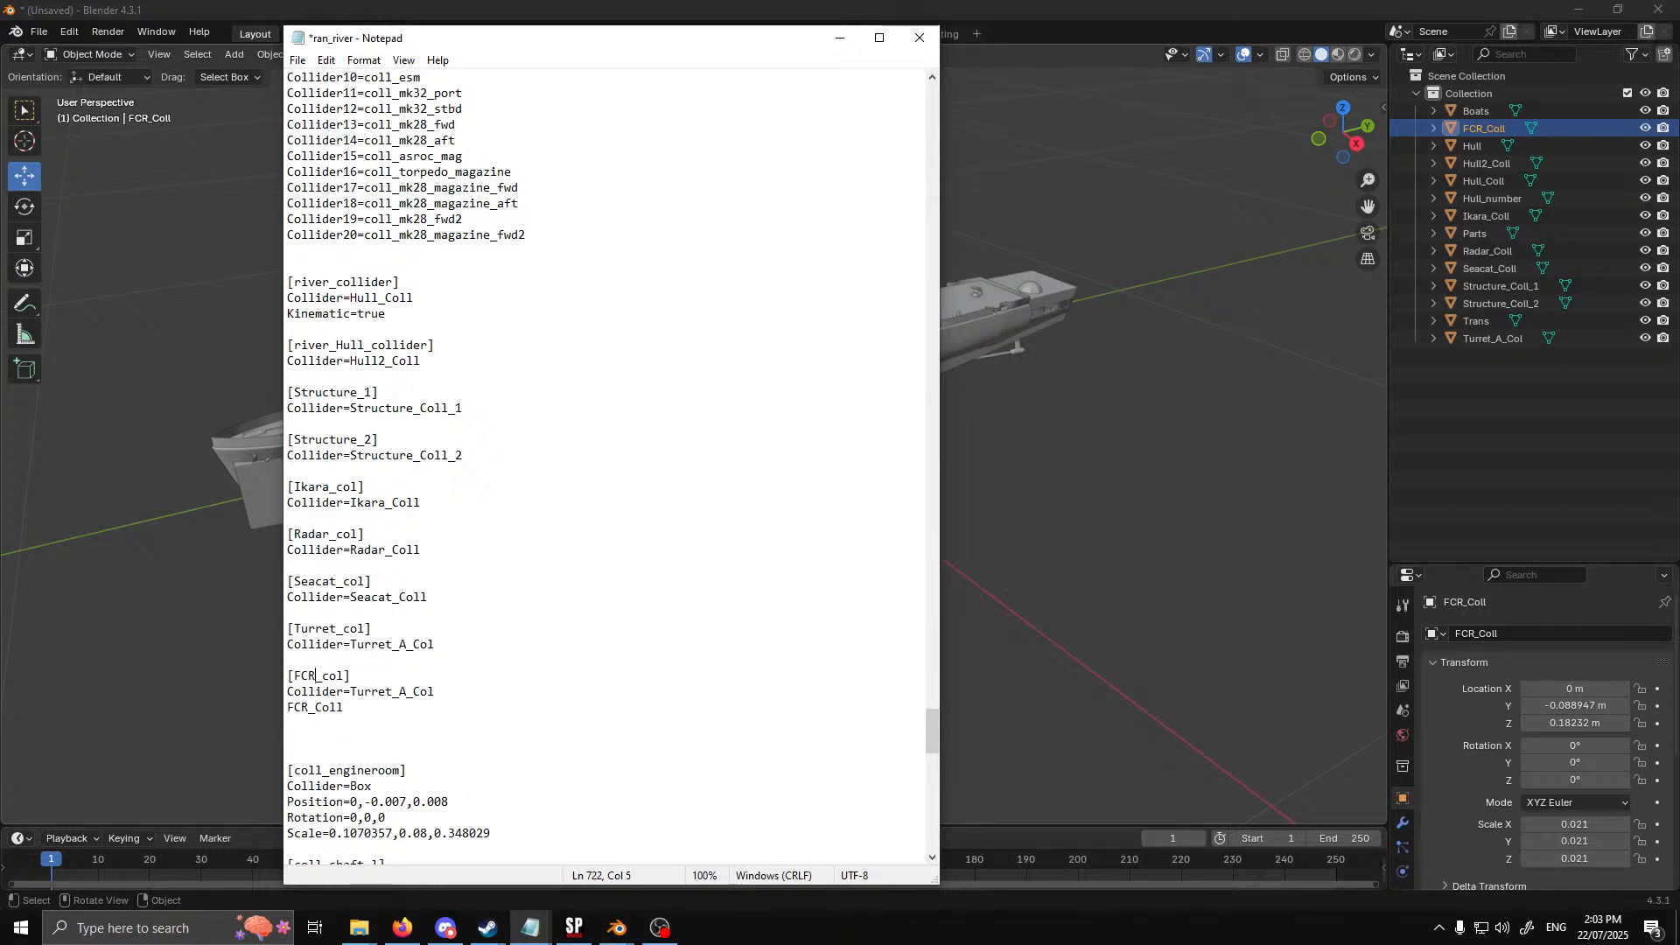
pyautogui.moveTo(343, 707); pyautogui.dragTo(258, 716)
pyautogui.moveTo(444, 694); pyautogui.dragTo(294, 682)
pyautogui.write('FCR_Coll')
pyautogui.press('BackSpace')
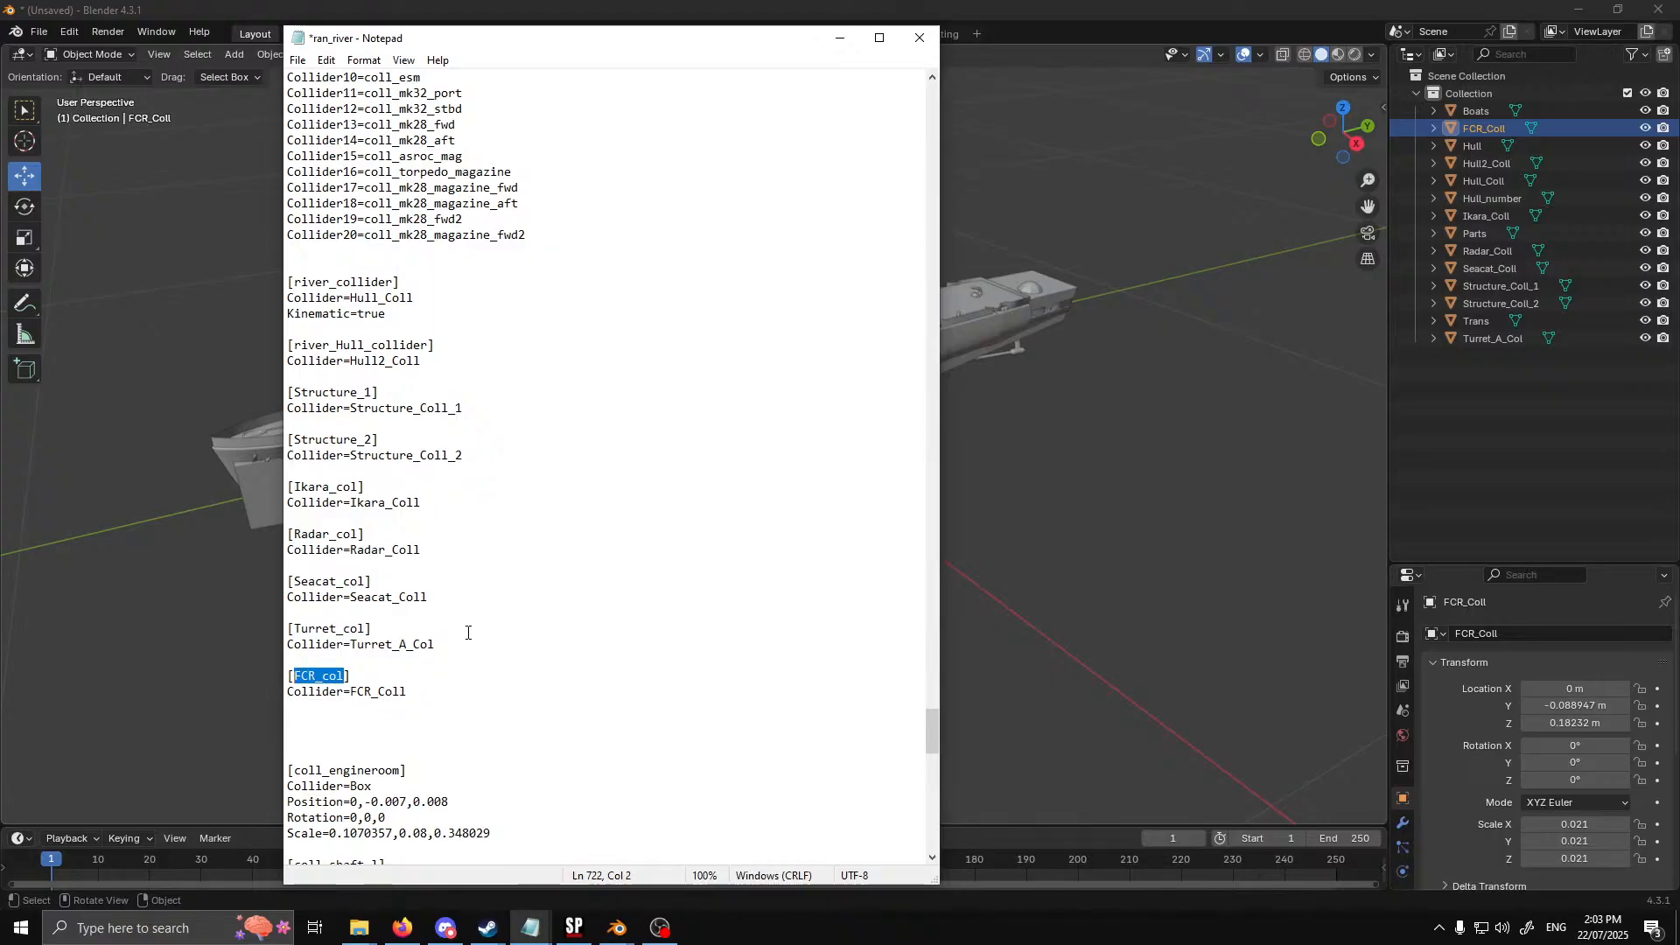
# Add MeshCollider9=FCR_col at the end of the Mesh Colliders list and save the file
pyautogui.scroll(12, 471, 639)
pyautogui.click(483, 471)
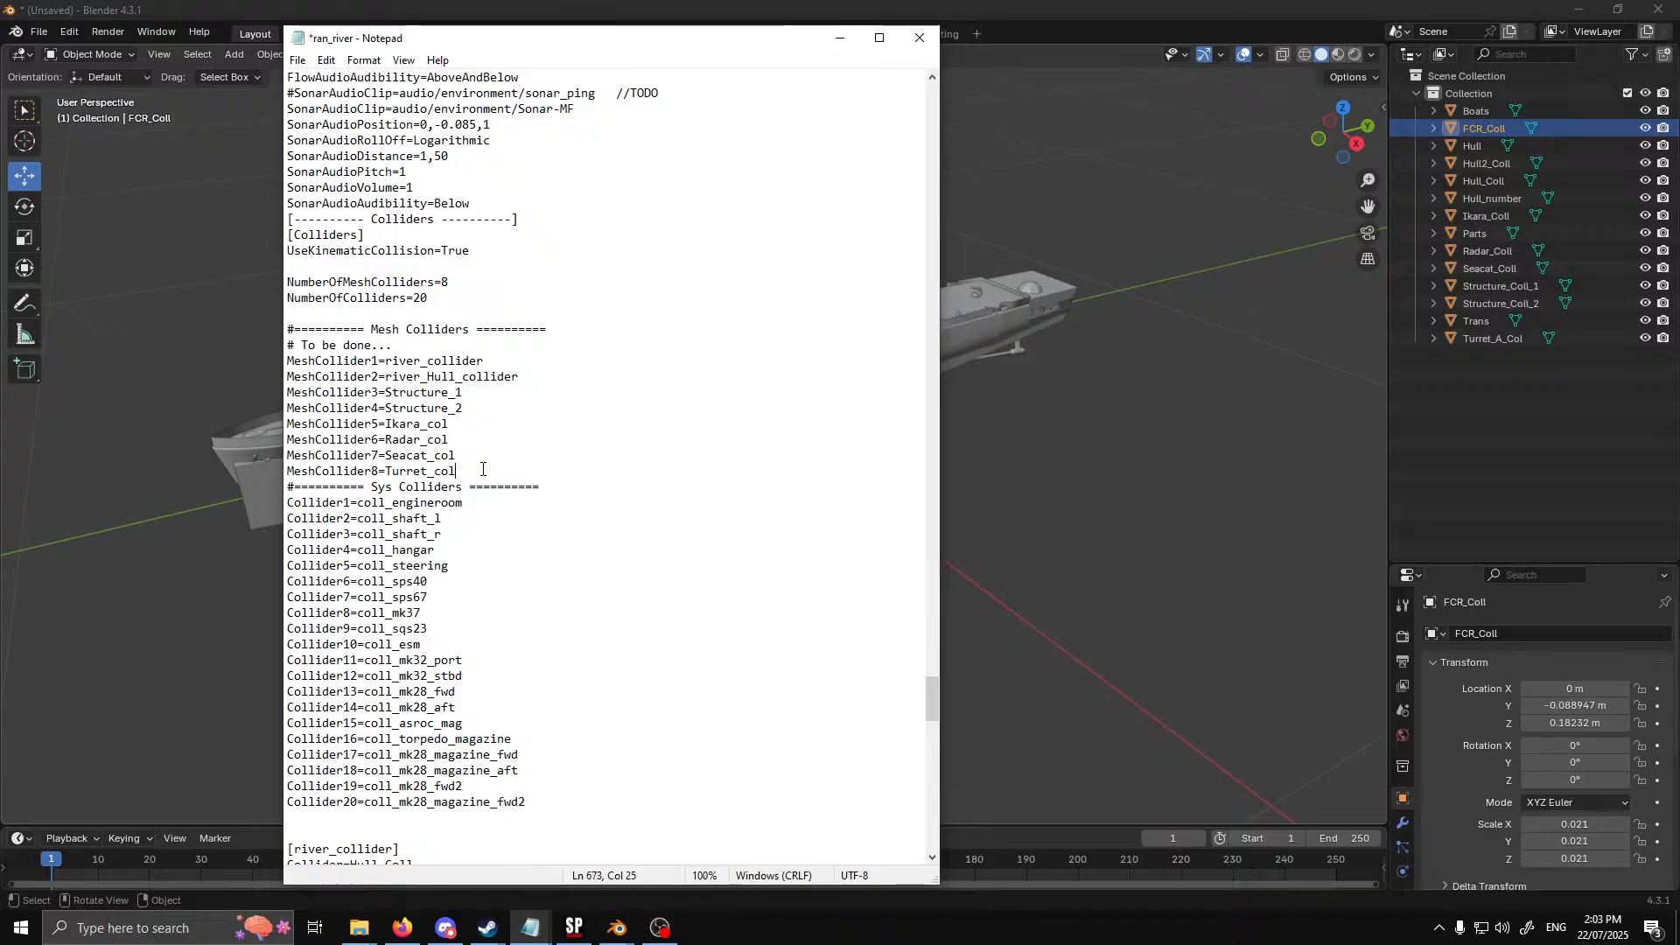
pyautogui.press('Return')
pyautogui.write('FCR_col')
pyautogui.moveTo(383, 472); pyautogui.dragTo(274, 476)
pyautogui.hotkey('ctrl', 'c')
pyautogui.click(289, 488)
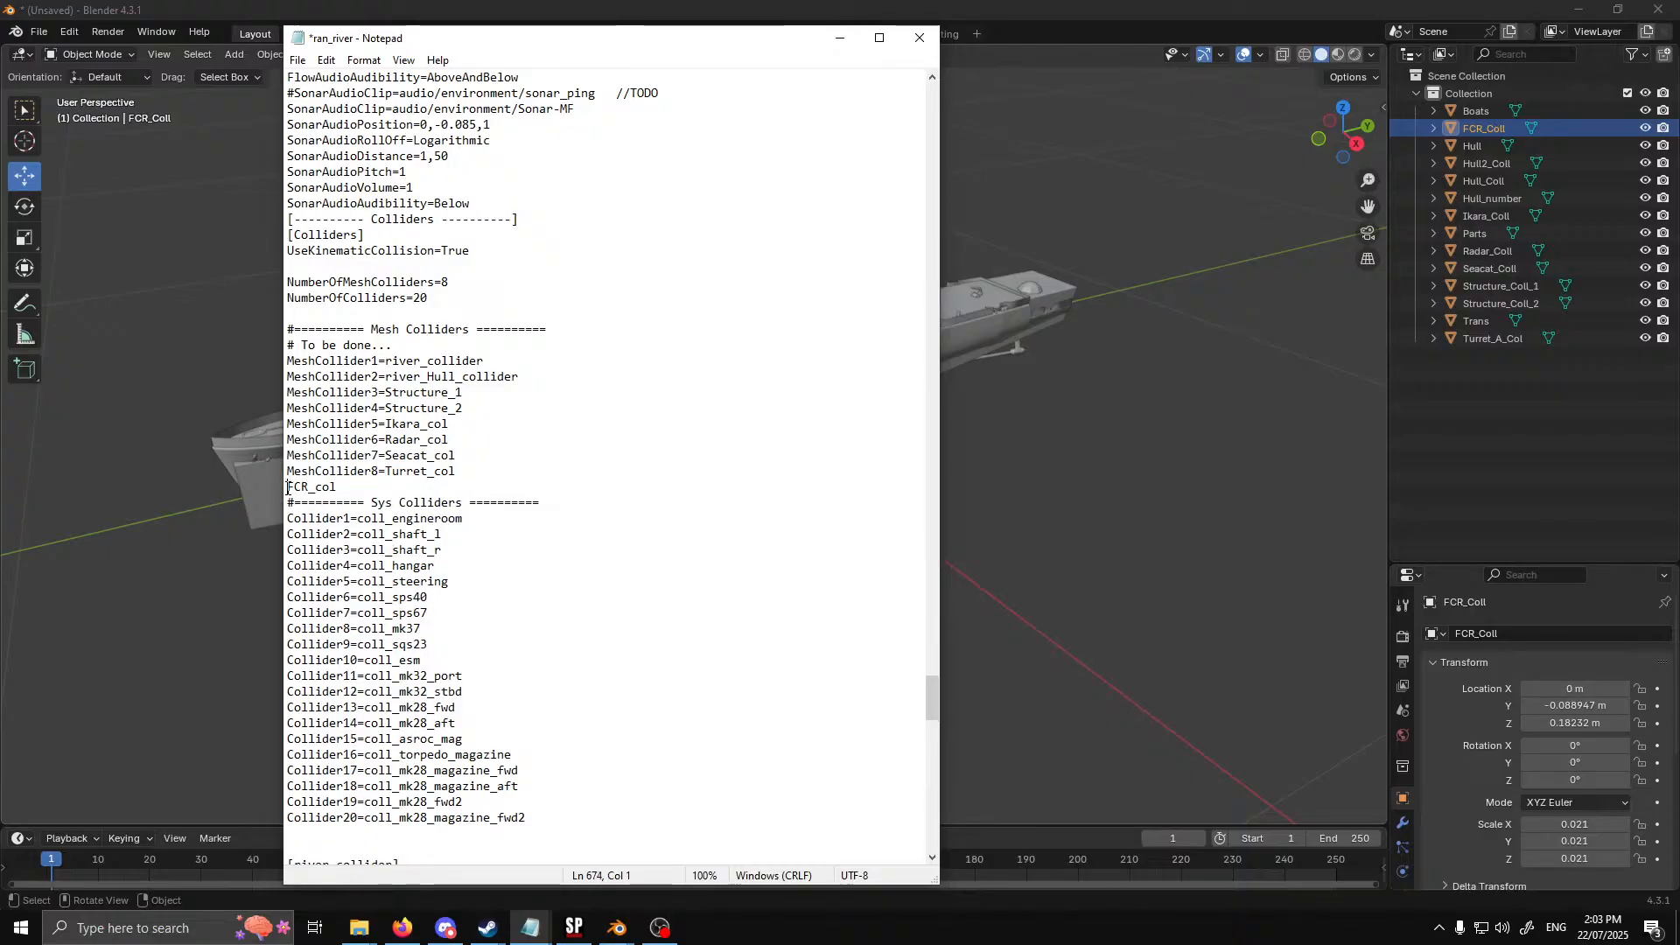
pyautogui.hotkey('ctrl', 'v')
pyautogui.click(379, 487)
pyautogui.press('BackSpace')
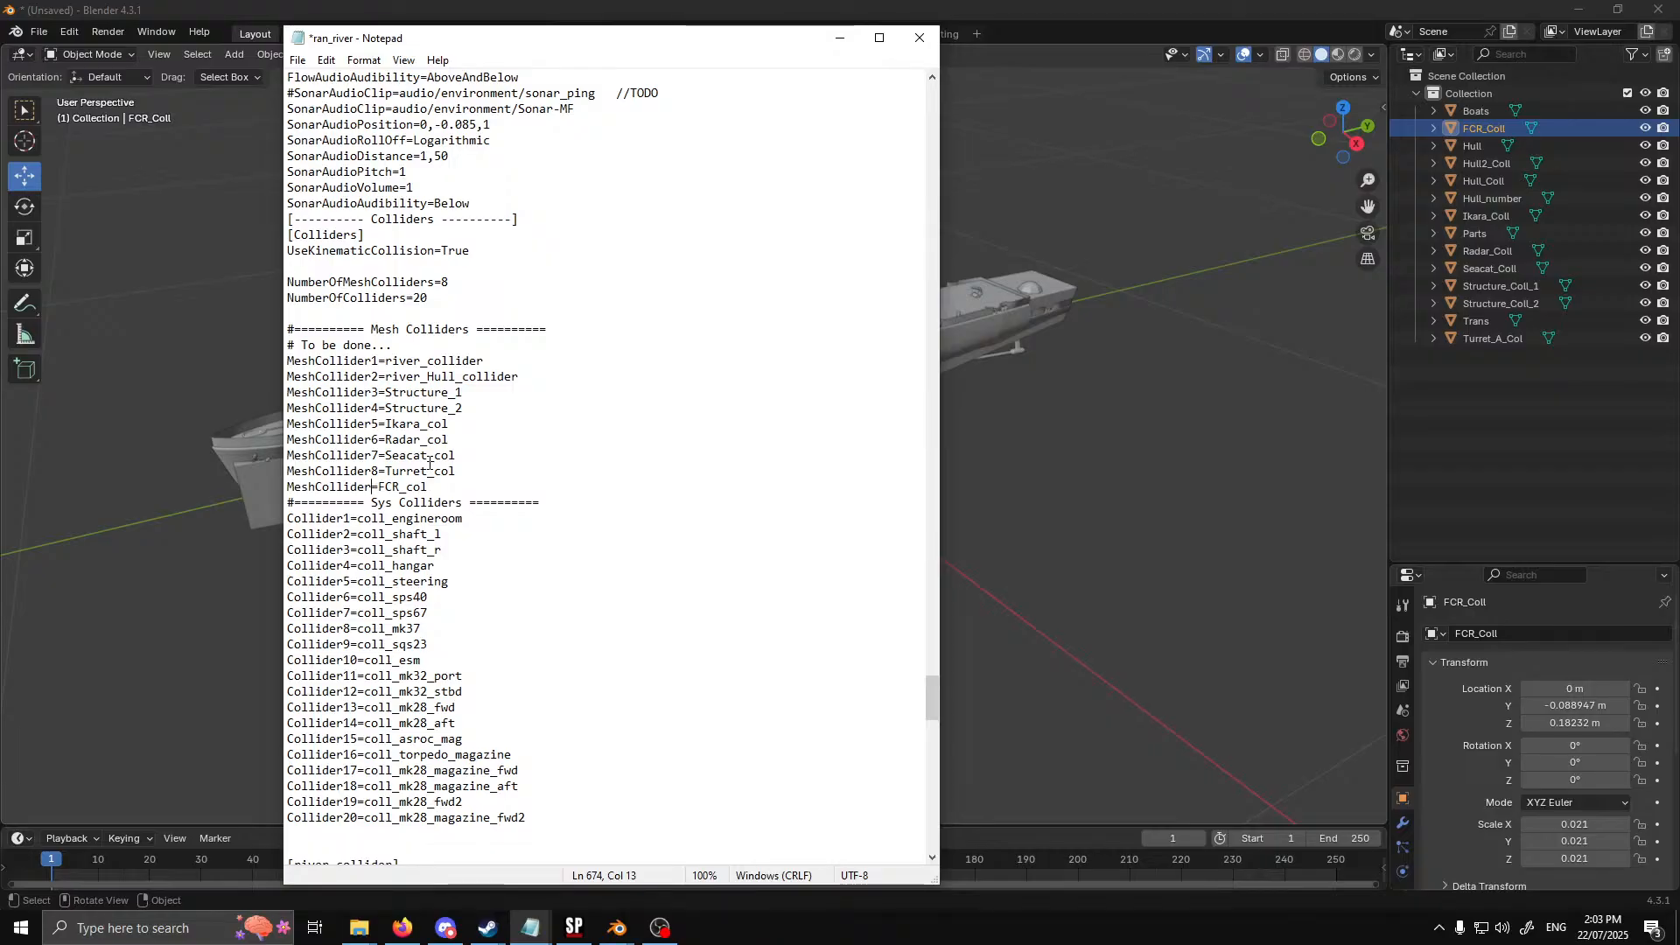
pyautogui.write('9')
pyautogui.click(297, 60)
pyautogui.click(317, 137)
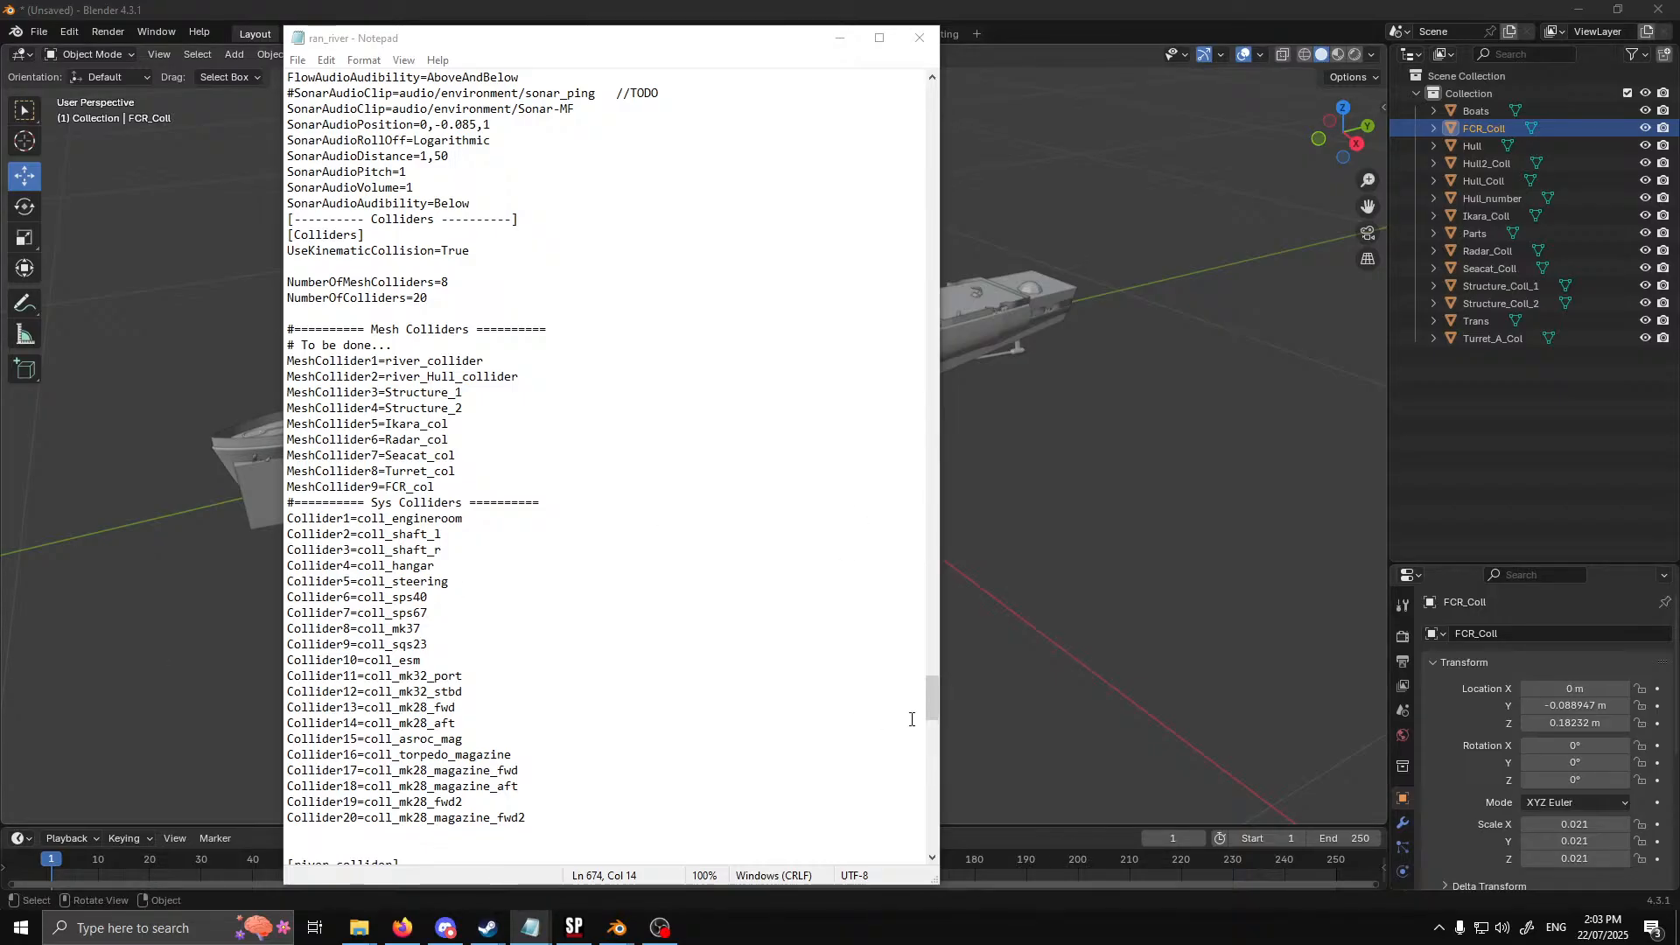
# Set the empty Collider entry of [SensorSystem3], the Type 275 radar, to FCR_col
pyautogui.moveTo(933, 698); pyautogui.dragTo(944, 202)
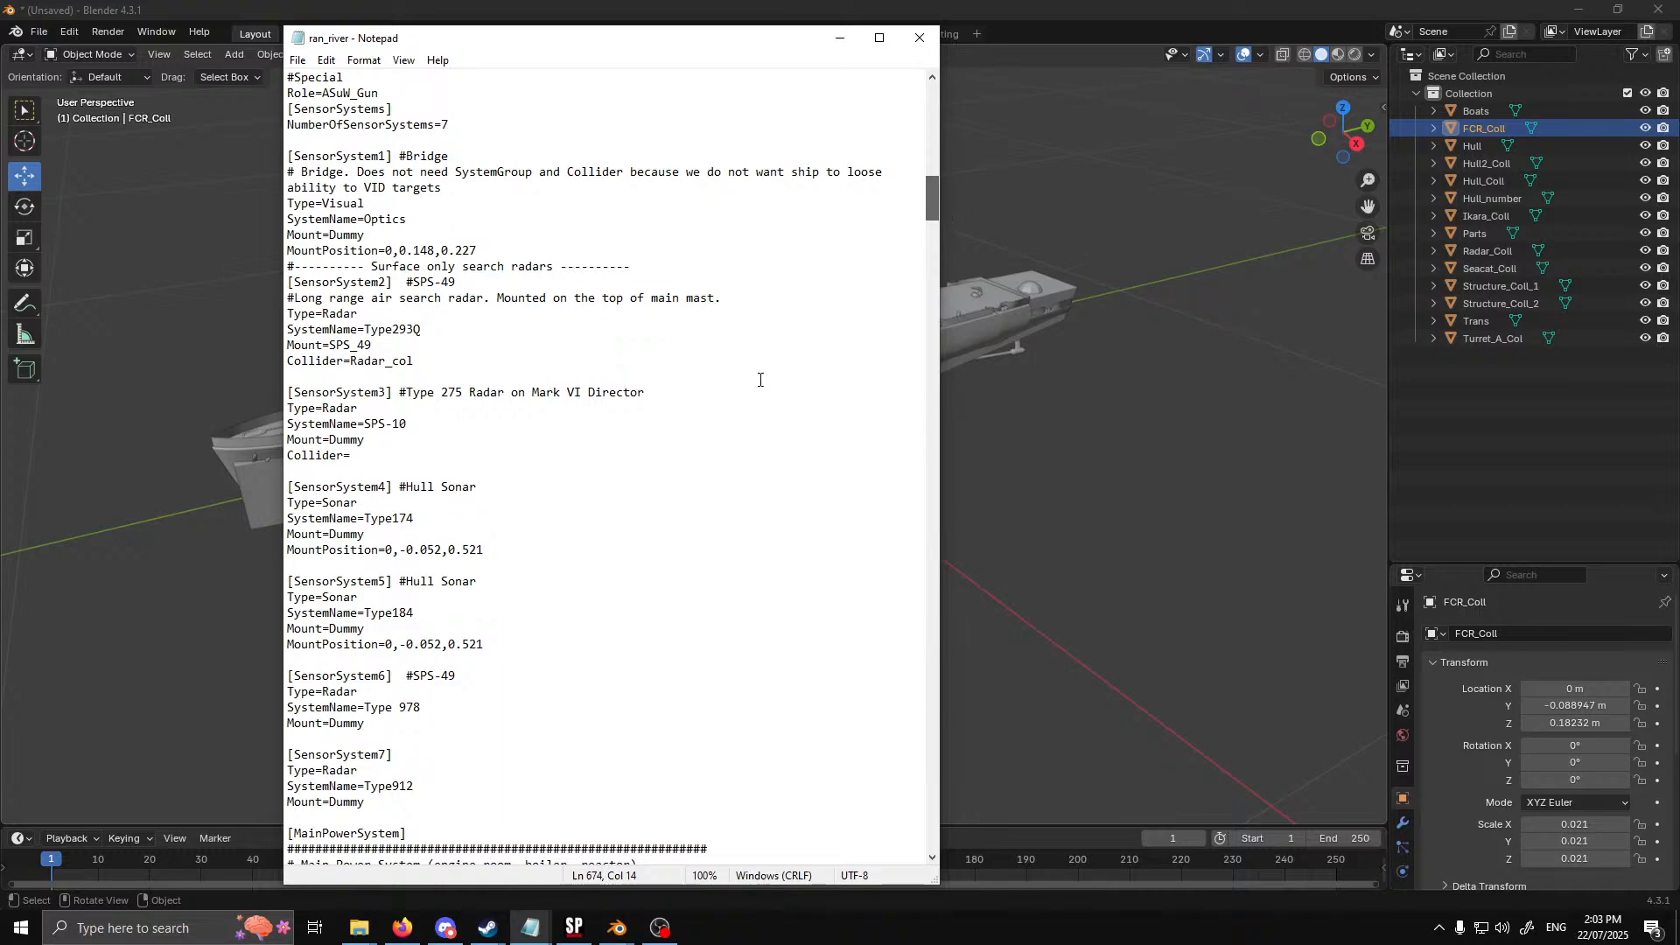
pyautogui.scroll(-2, 431, 310)
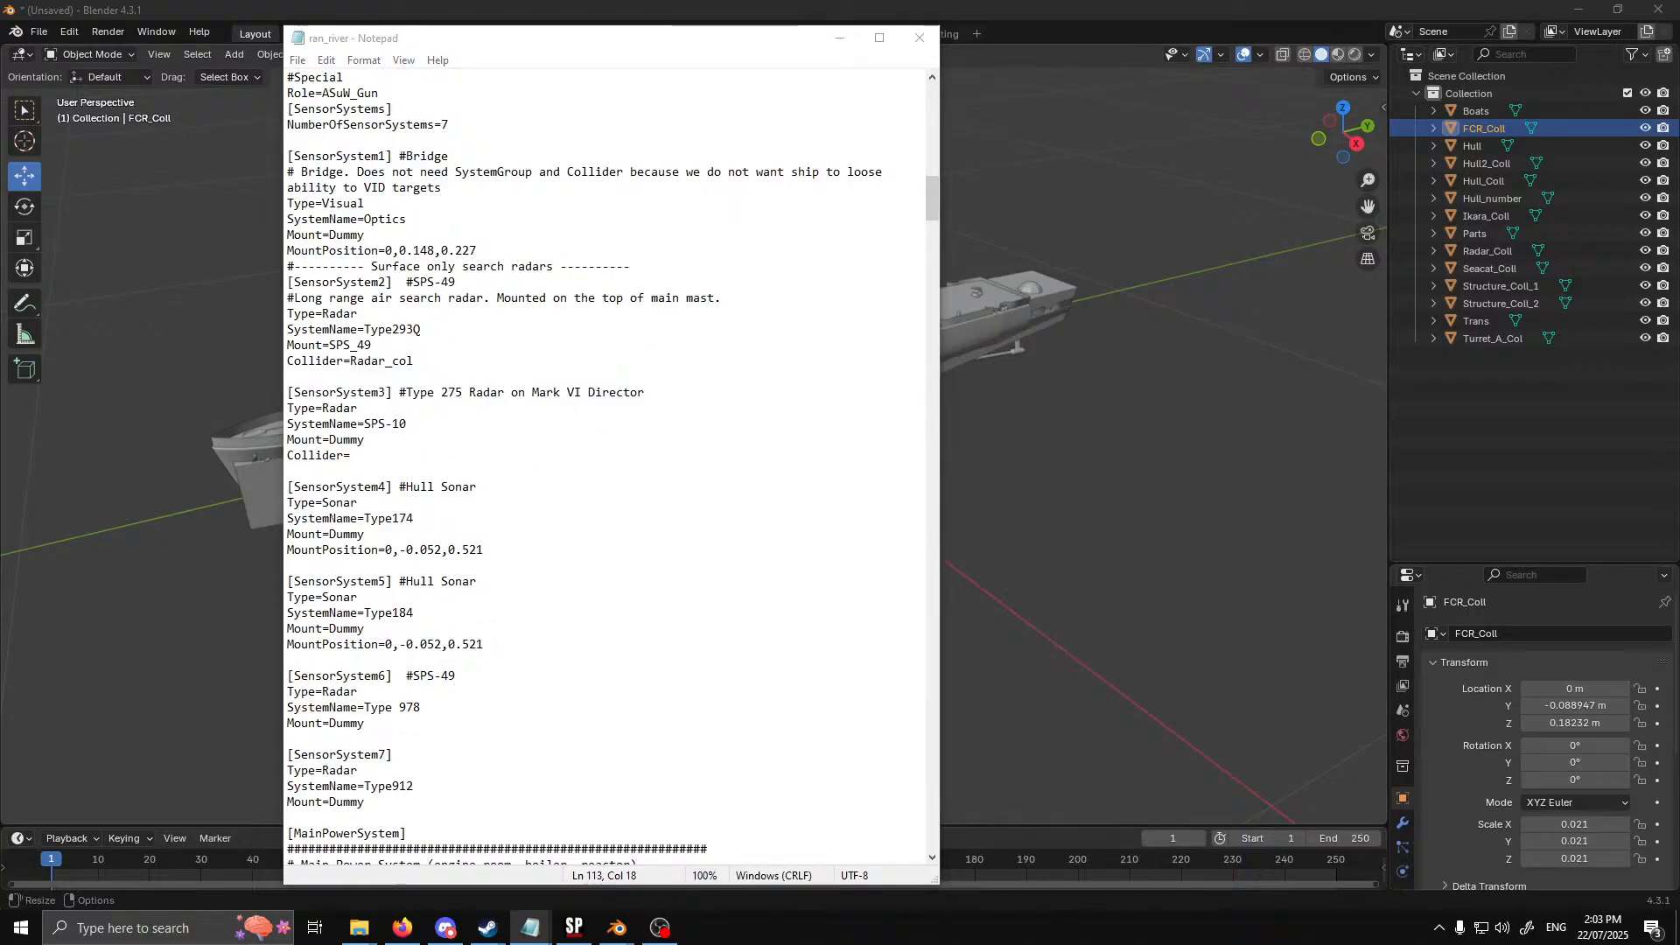
pyautogui.click(429, 456)
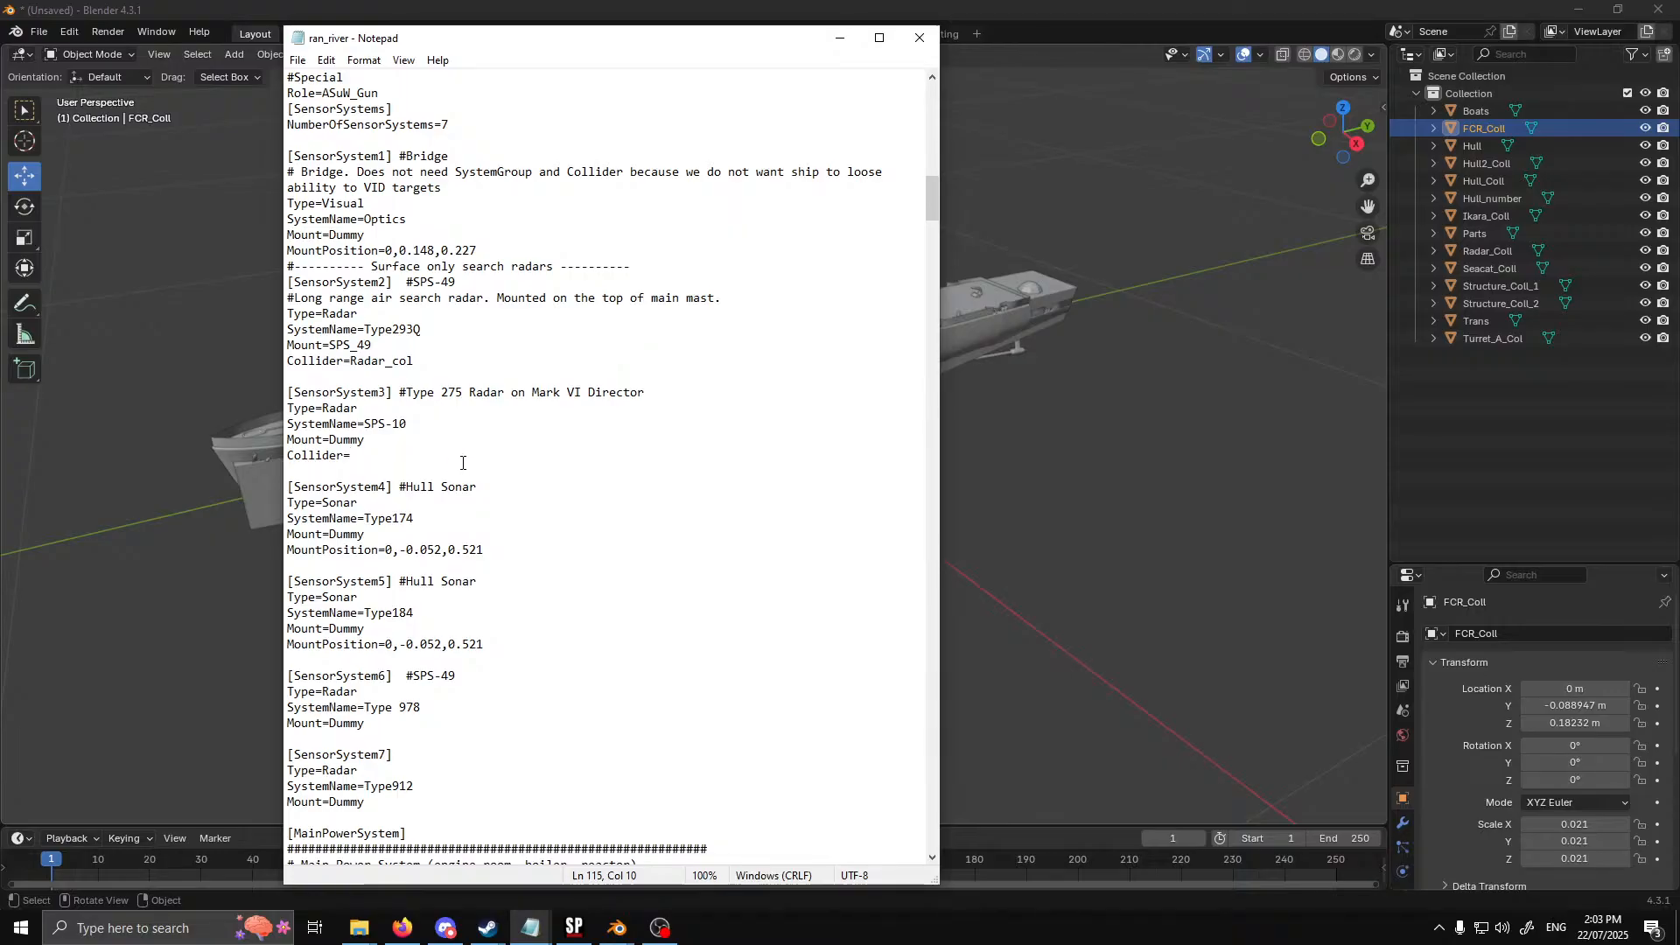
pyautogui.write('FCR_col')
# Set the Collider of [WeaponSystem1], the Turret A QF 4.5 inch gun, to Turret_col
pyautogui.scroll(-4, 501, 418)
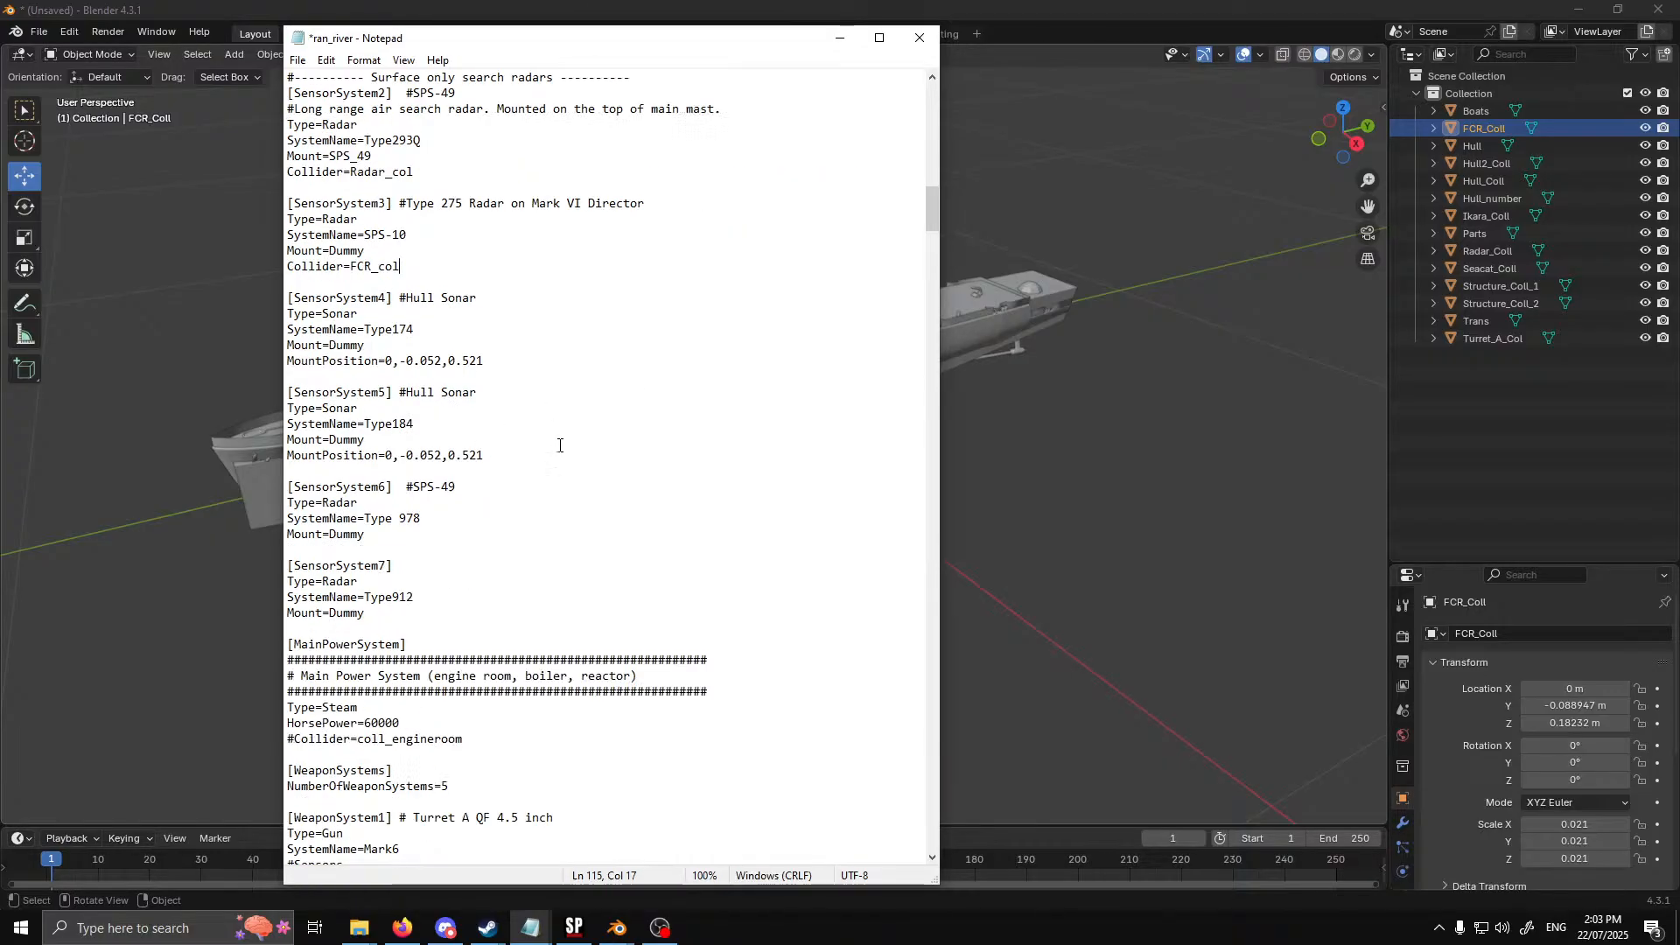
pyautogui.scroll(-3, 453, 567)
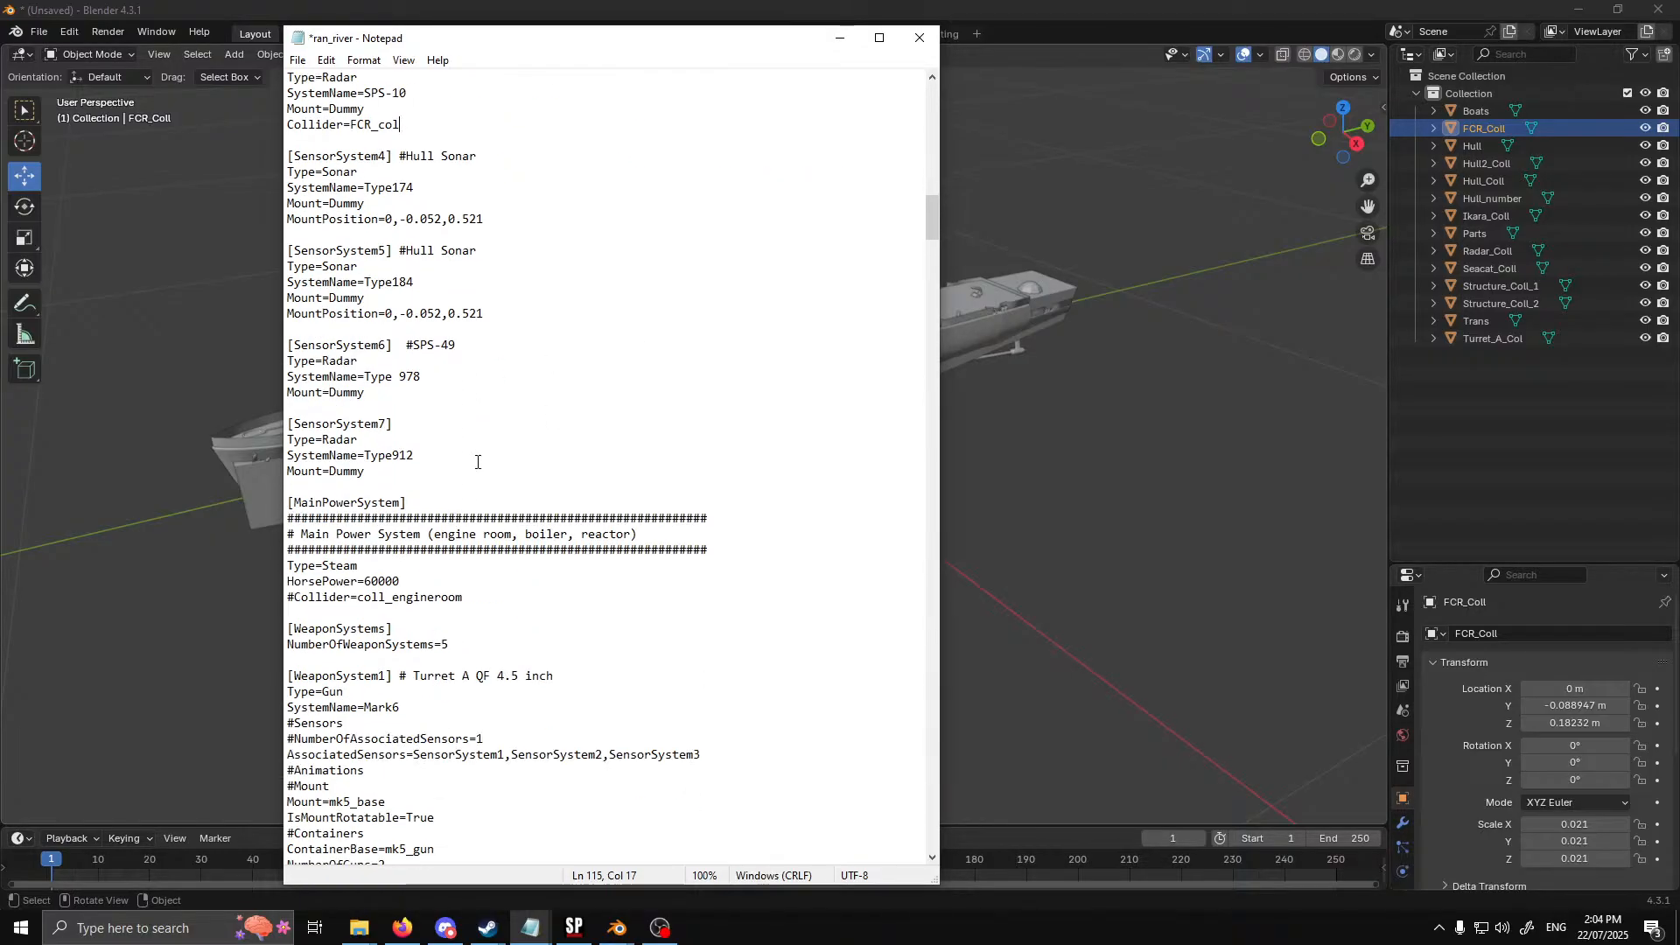
pyautogui.scroll(-6, 477, 458)
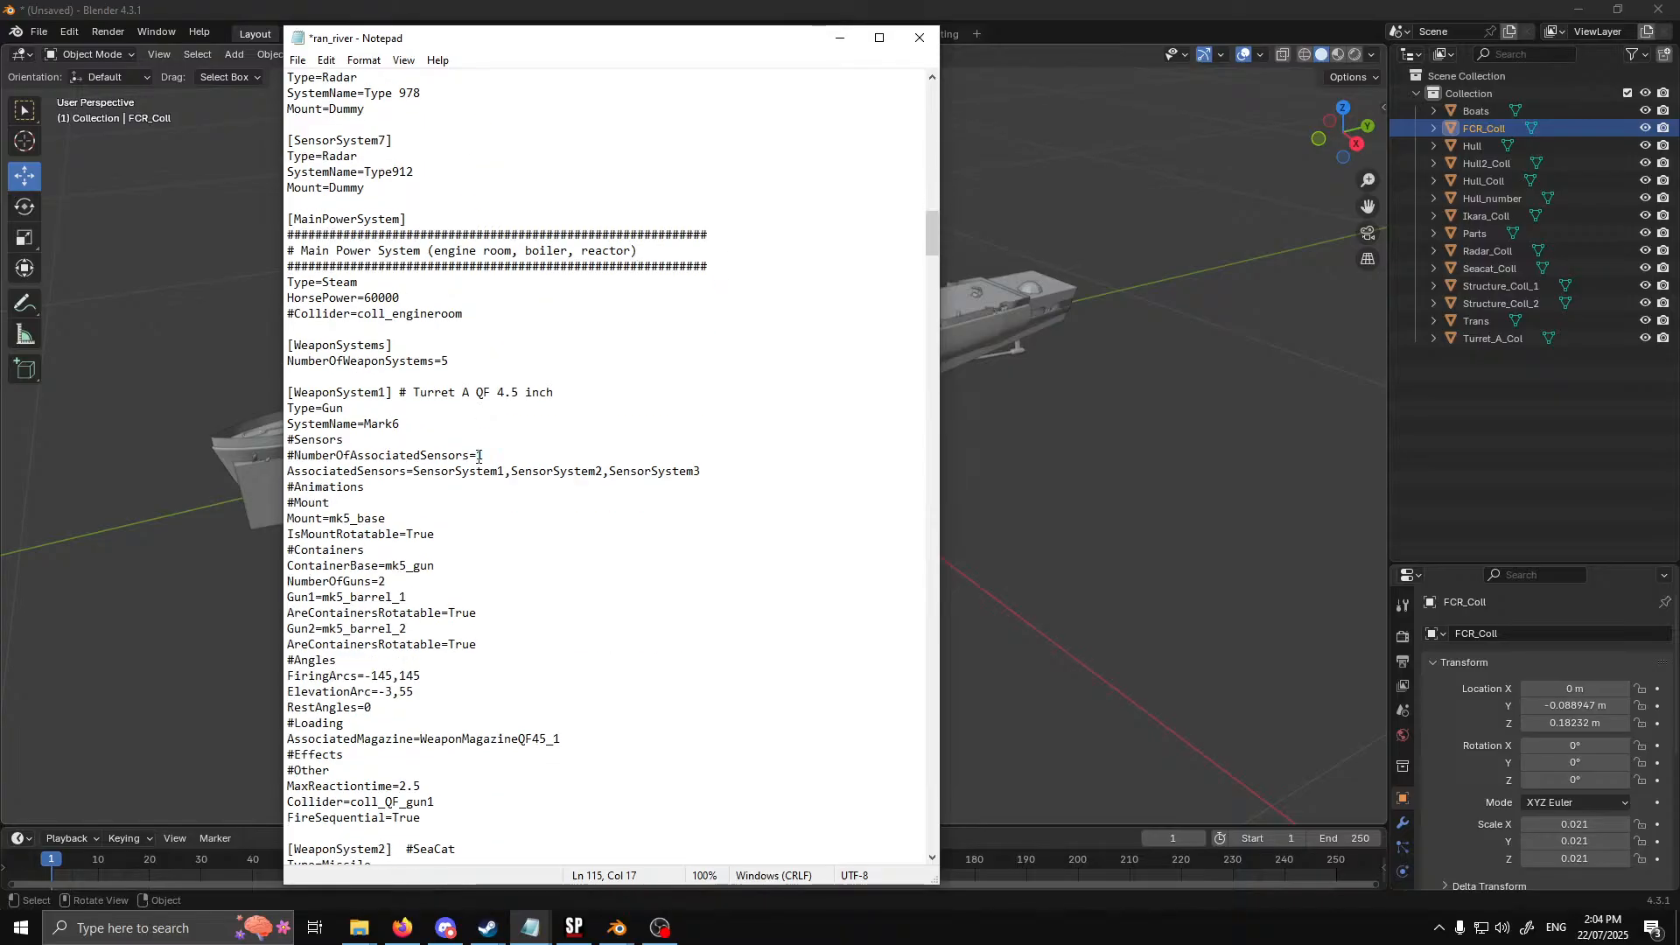
pyautogui.scroll(13, 482, 461)
pyautogui.scroll(4, 482, 462)
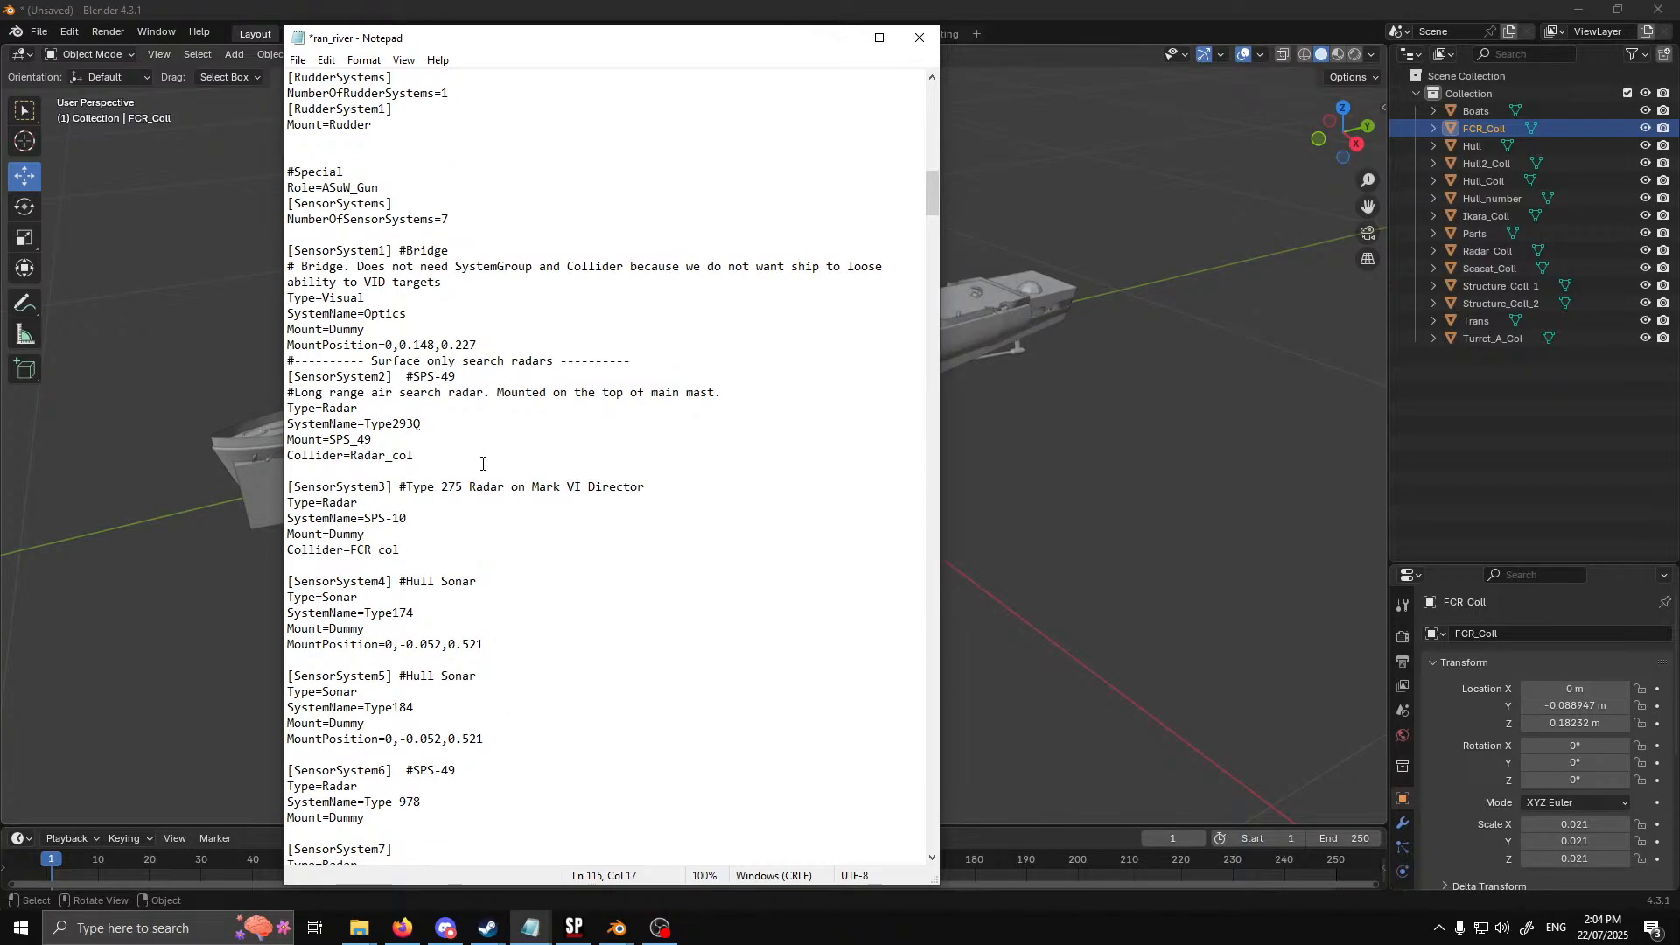
pyautogui.scroll(3, 482, 460)
pyautogui.scroll(-15, 481, 457)
pyautogui.scroll(-7, 481, 451)
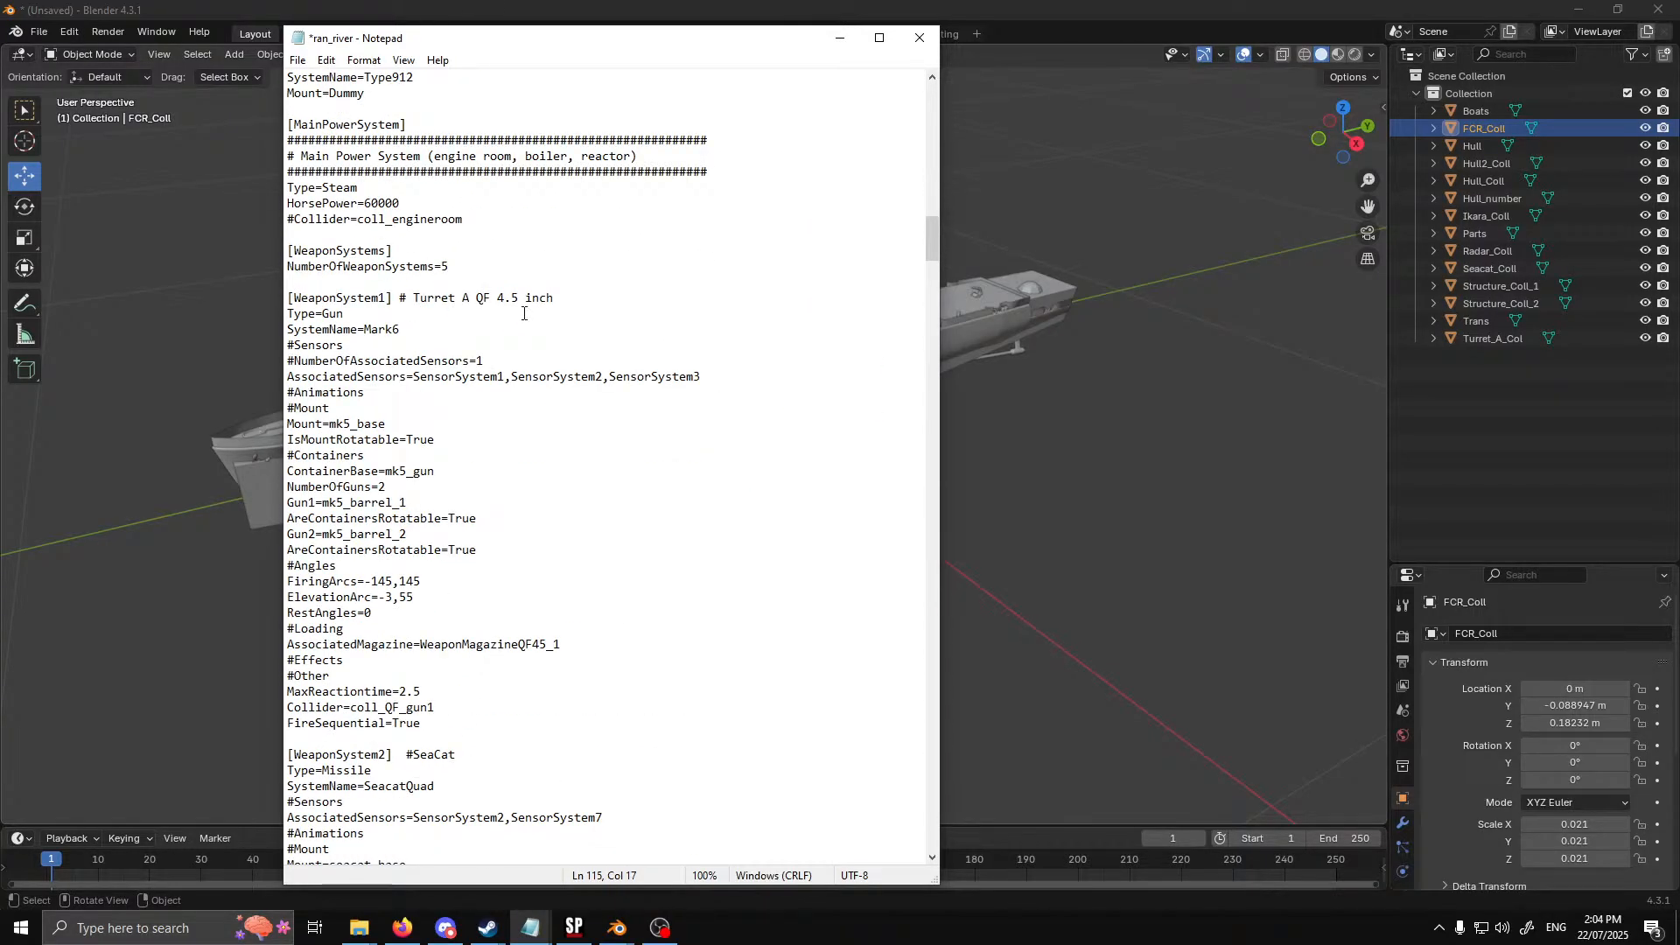
pyautogui.scroll(-2, 479, 312)
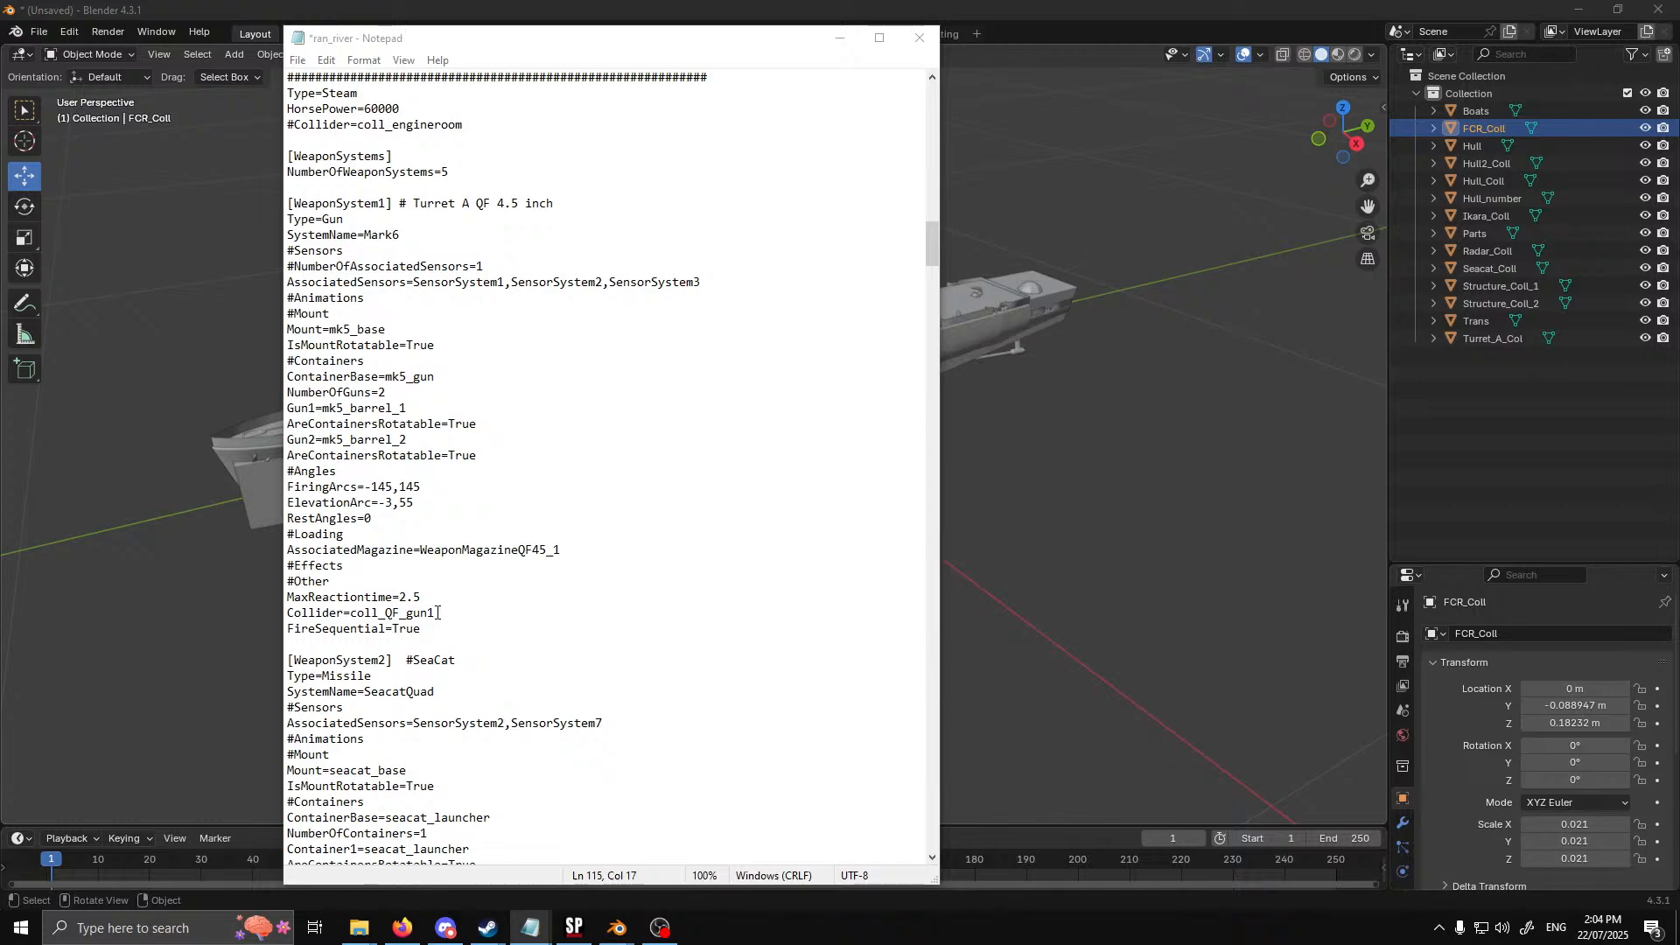
pyautogui.moveTo(435, 613); pyautogui.dragTo(350, 617)
pyautogui.write('Turret_col')
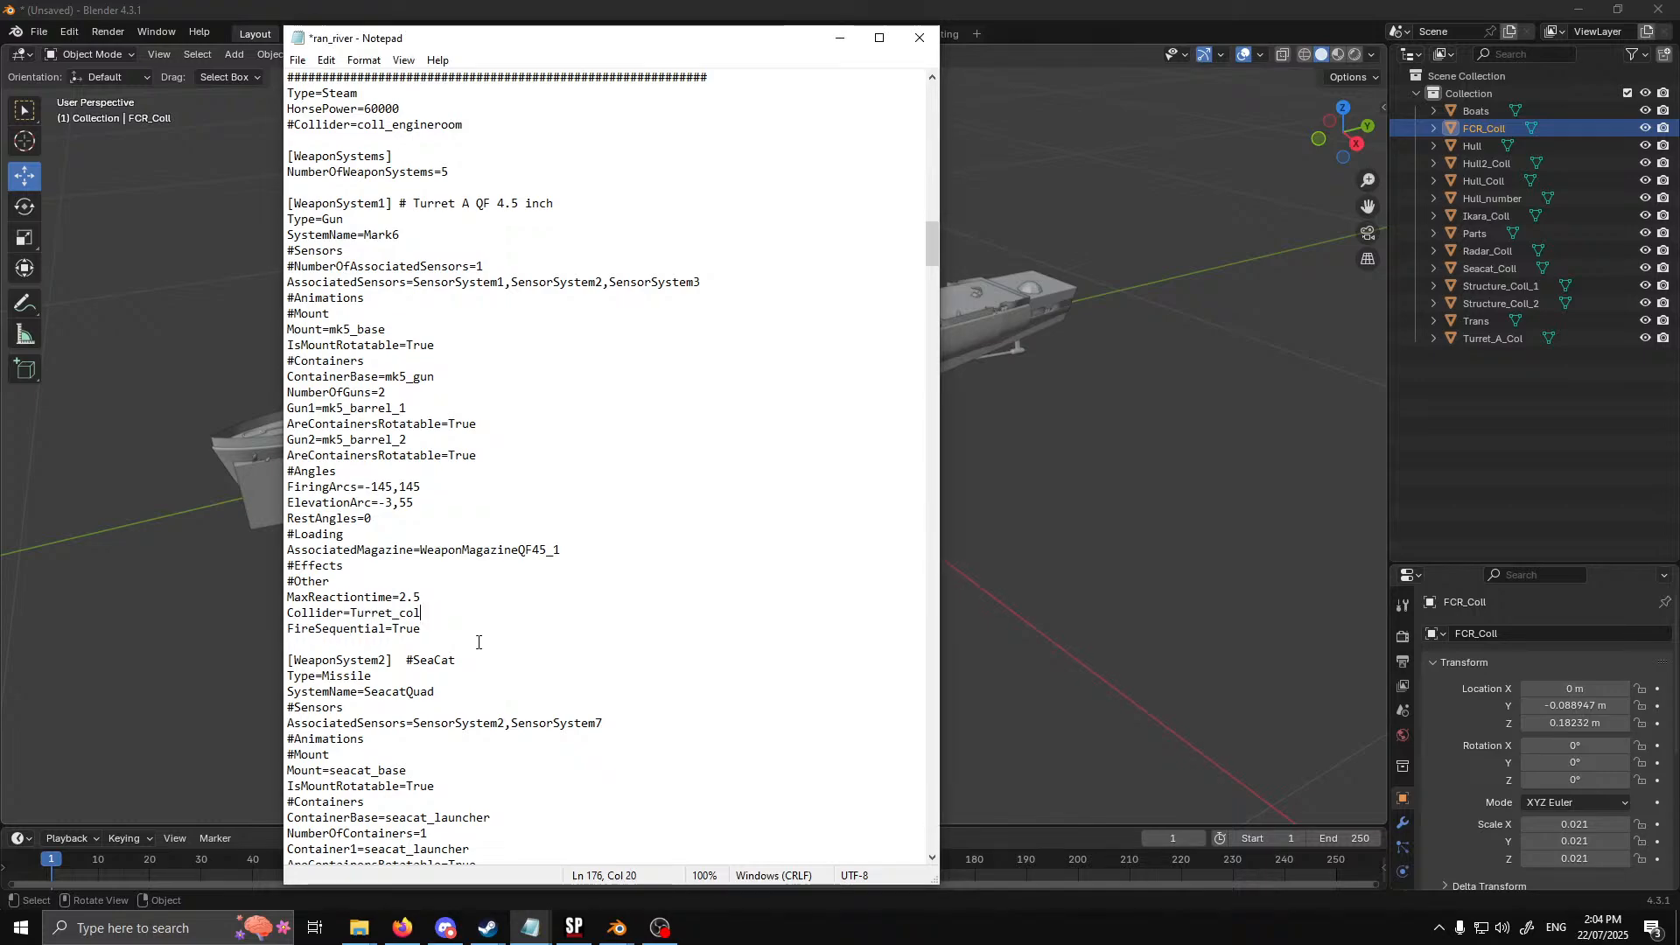
# Set the Collider of [WeaponSystem2], the SeaCat launcher, to Seacat_col
pyautogui.scroll(-5, 638, 657)
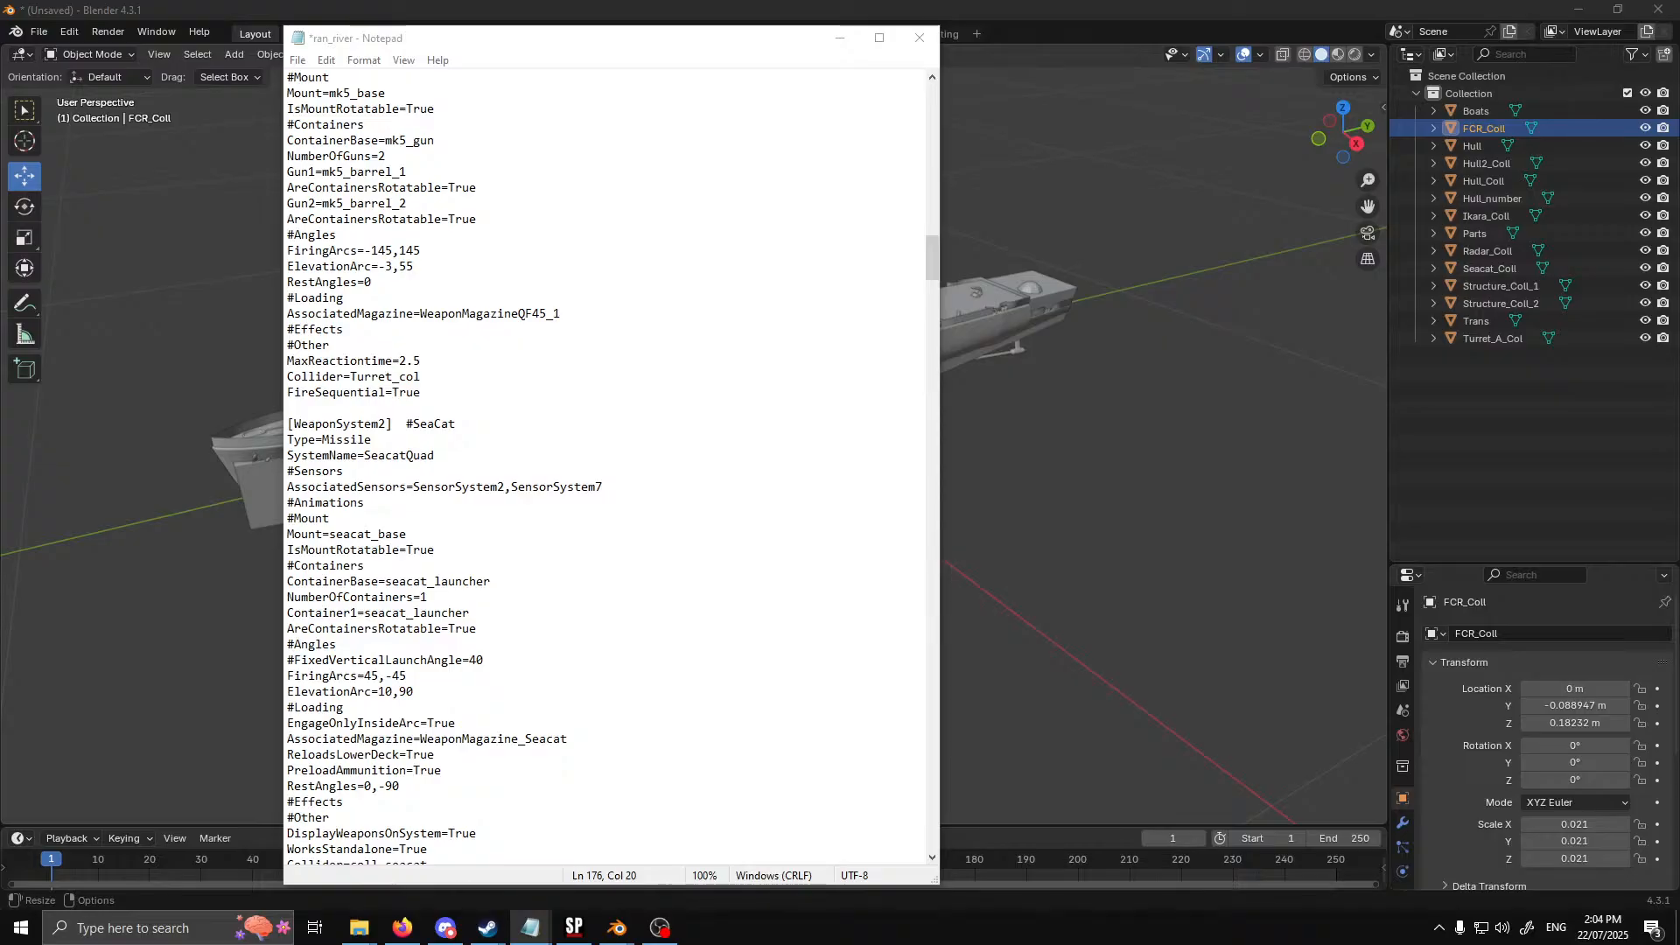
pyautogui.scroll(-5, 581, 610)
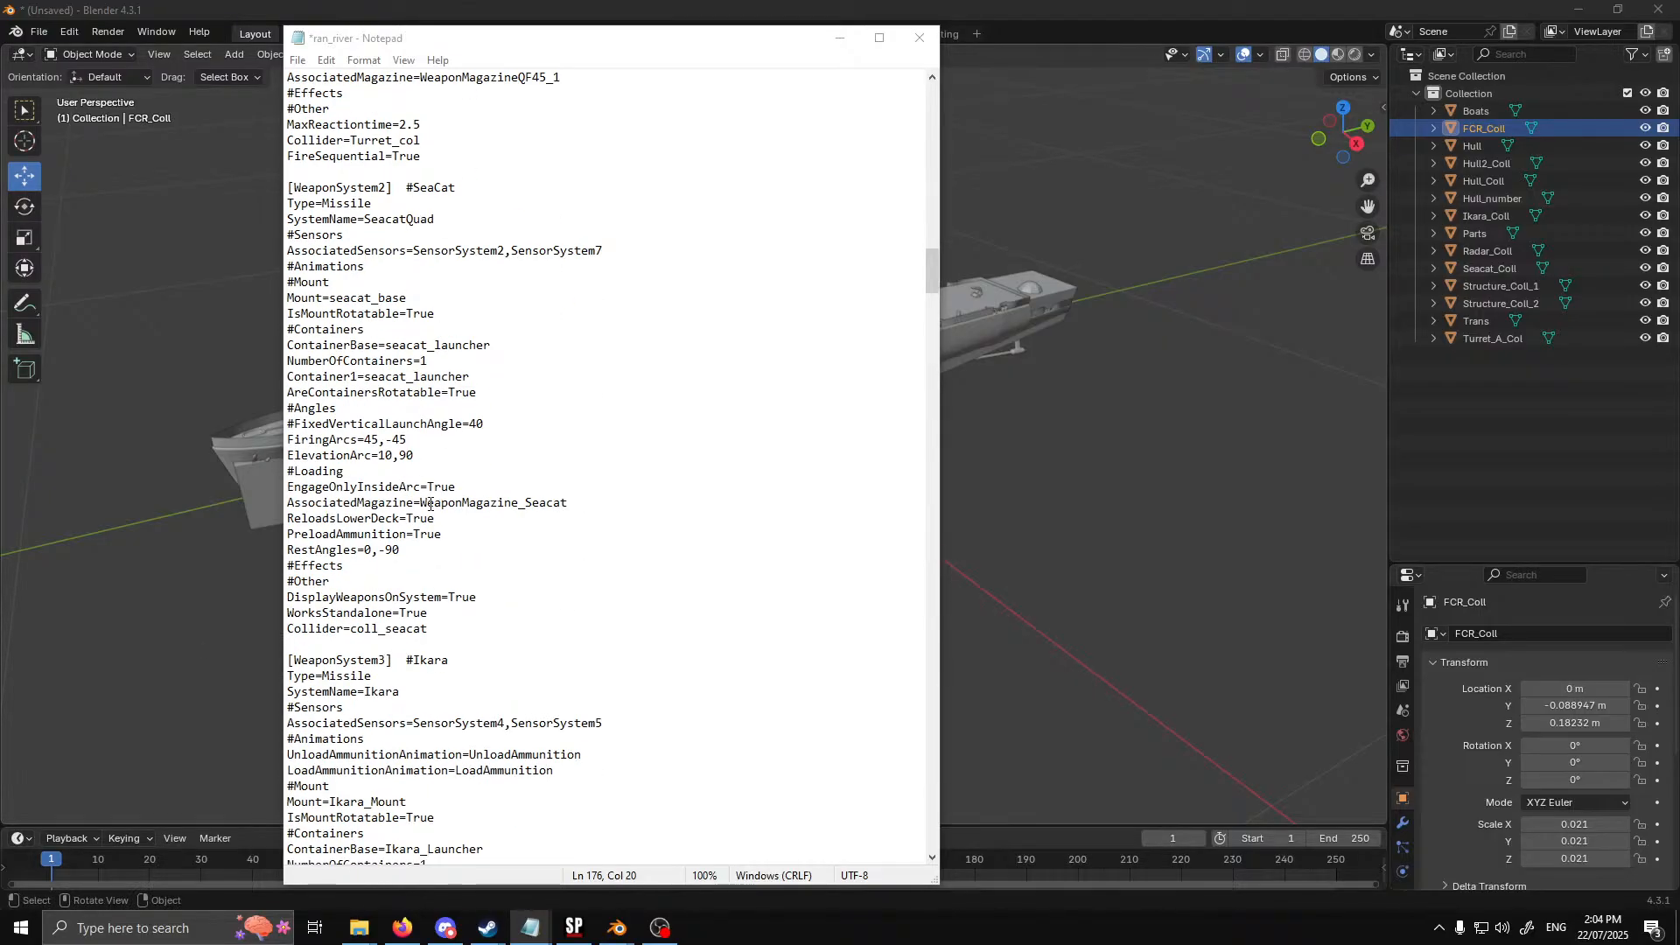
pyautogui.moveTo(427, 631); pyautogui.dragTo(352, 631)
pyautogui.write('Seacat_col')
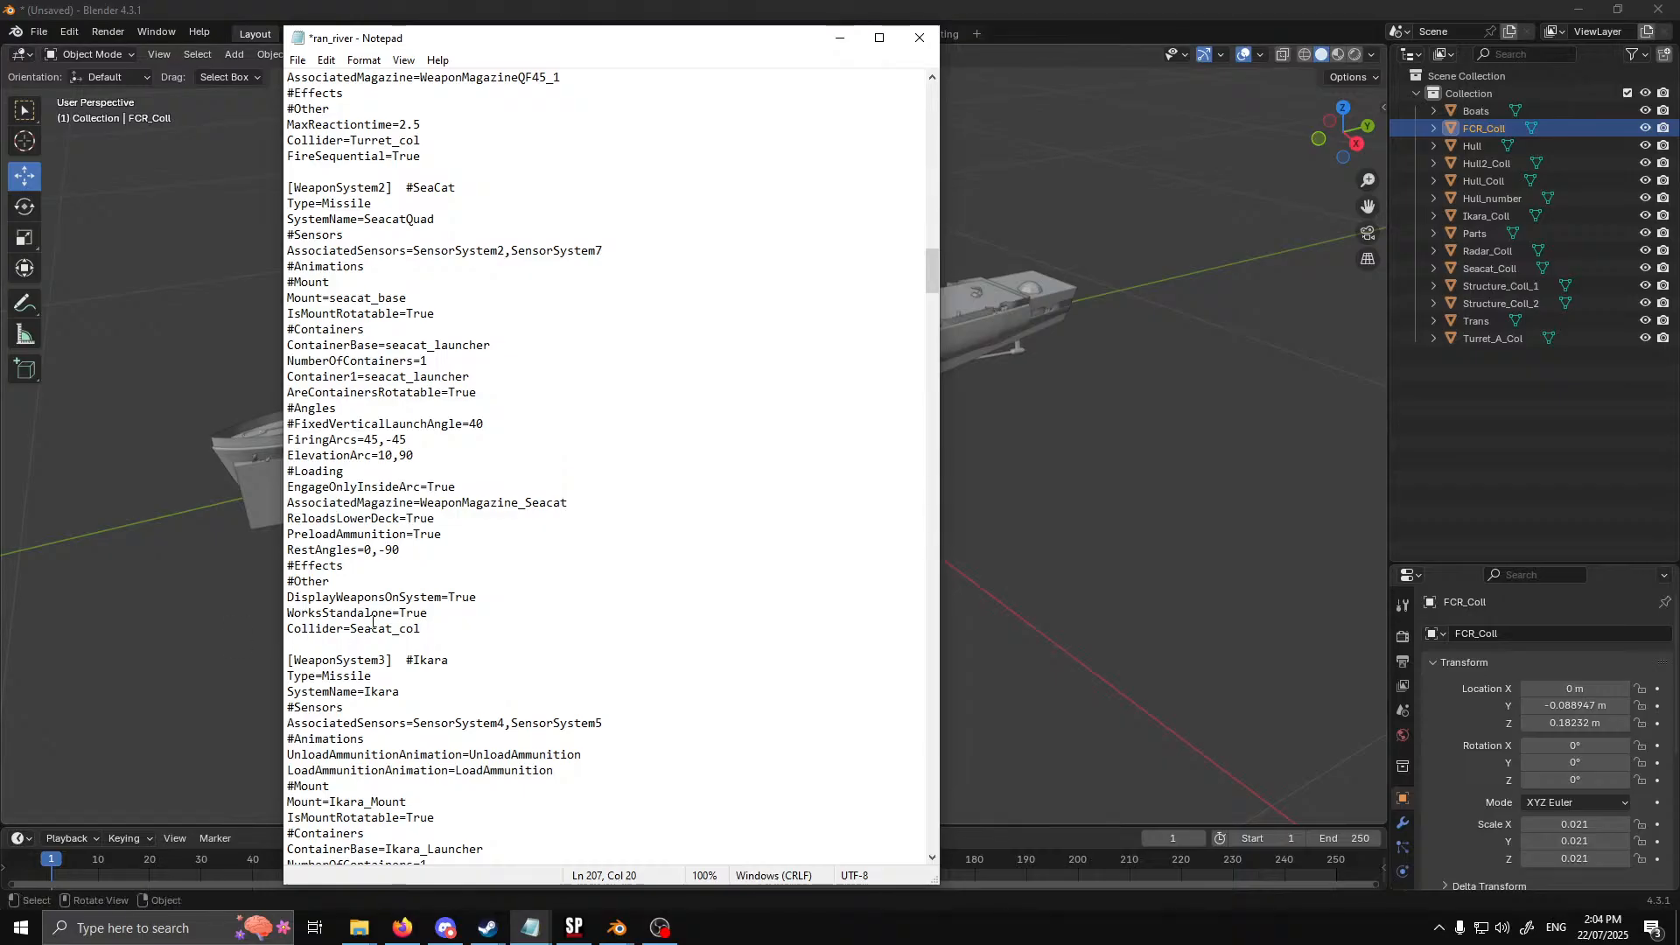
# Set the Collider of [WeaponSystem3], the Ikara launcher, to Ikara_col
pyautogui.scroll(-10, 510, 667)
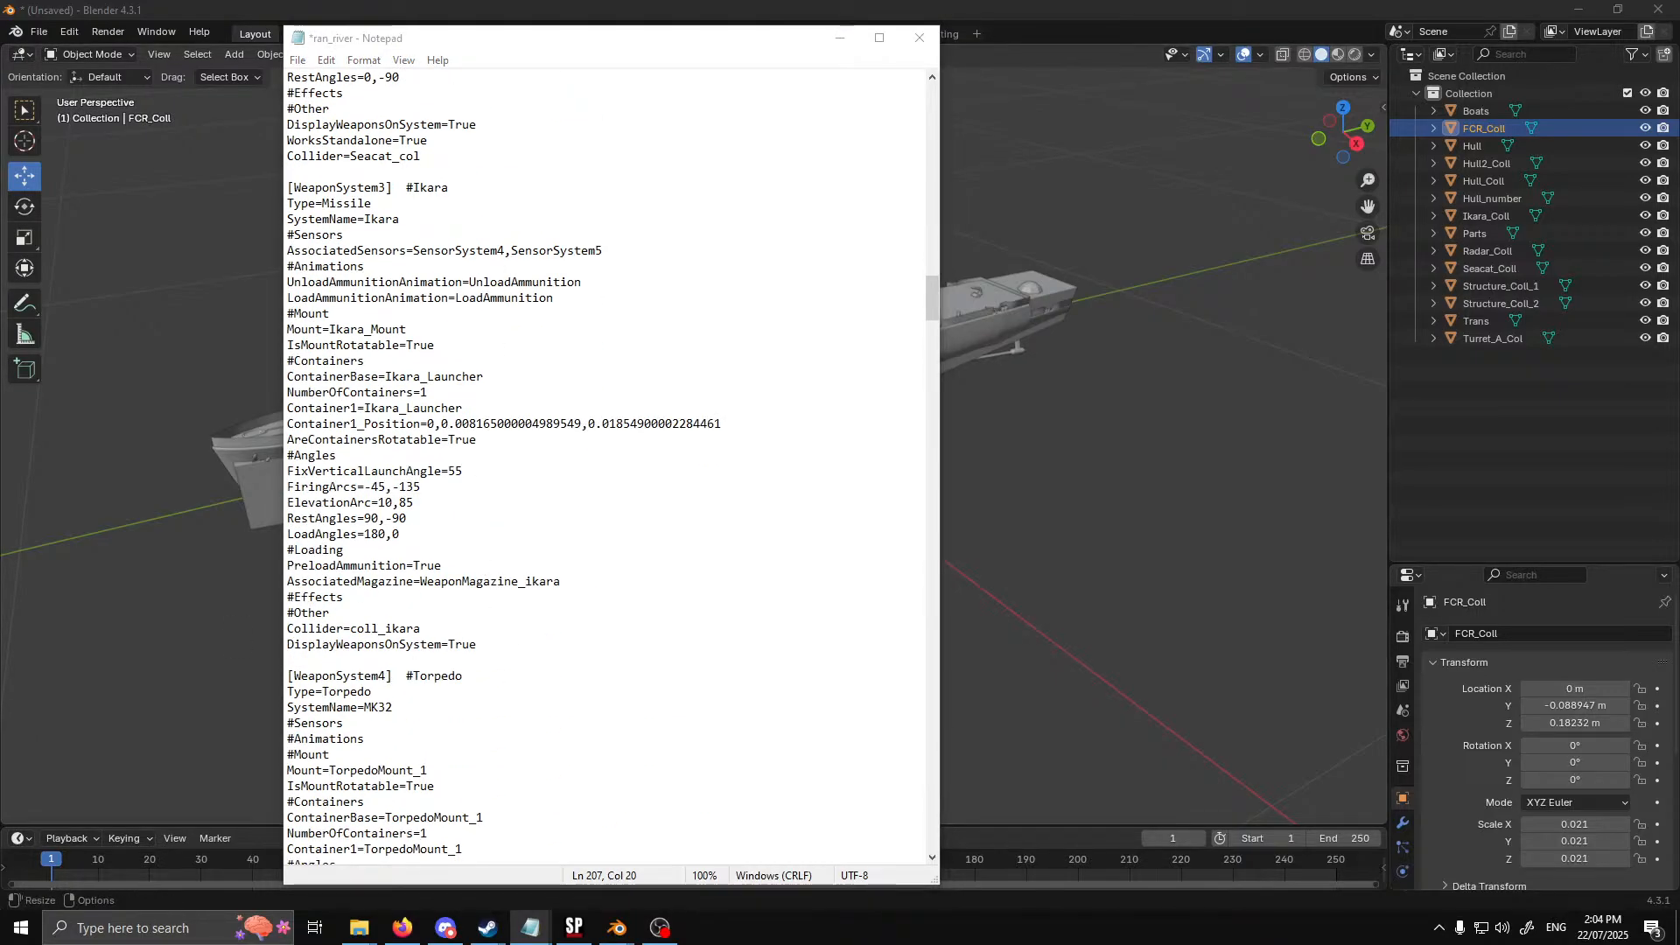
pyautogui.doubleClick(407, 628)
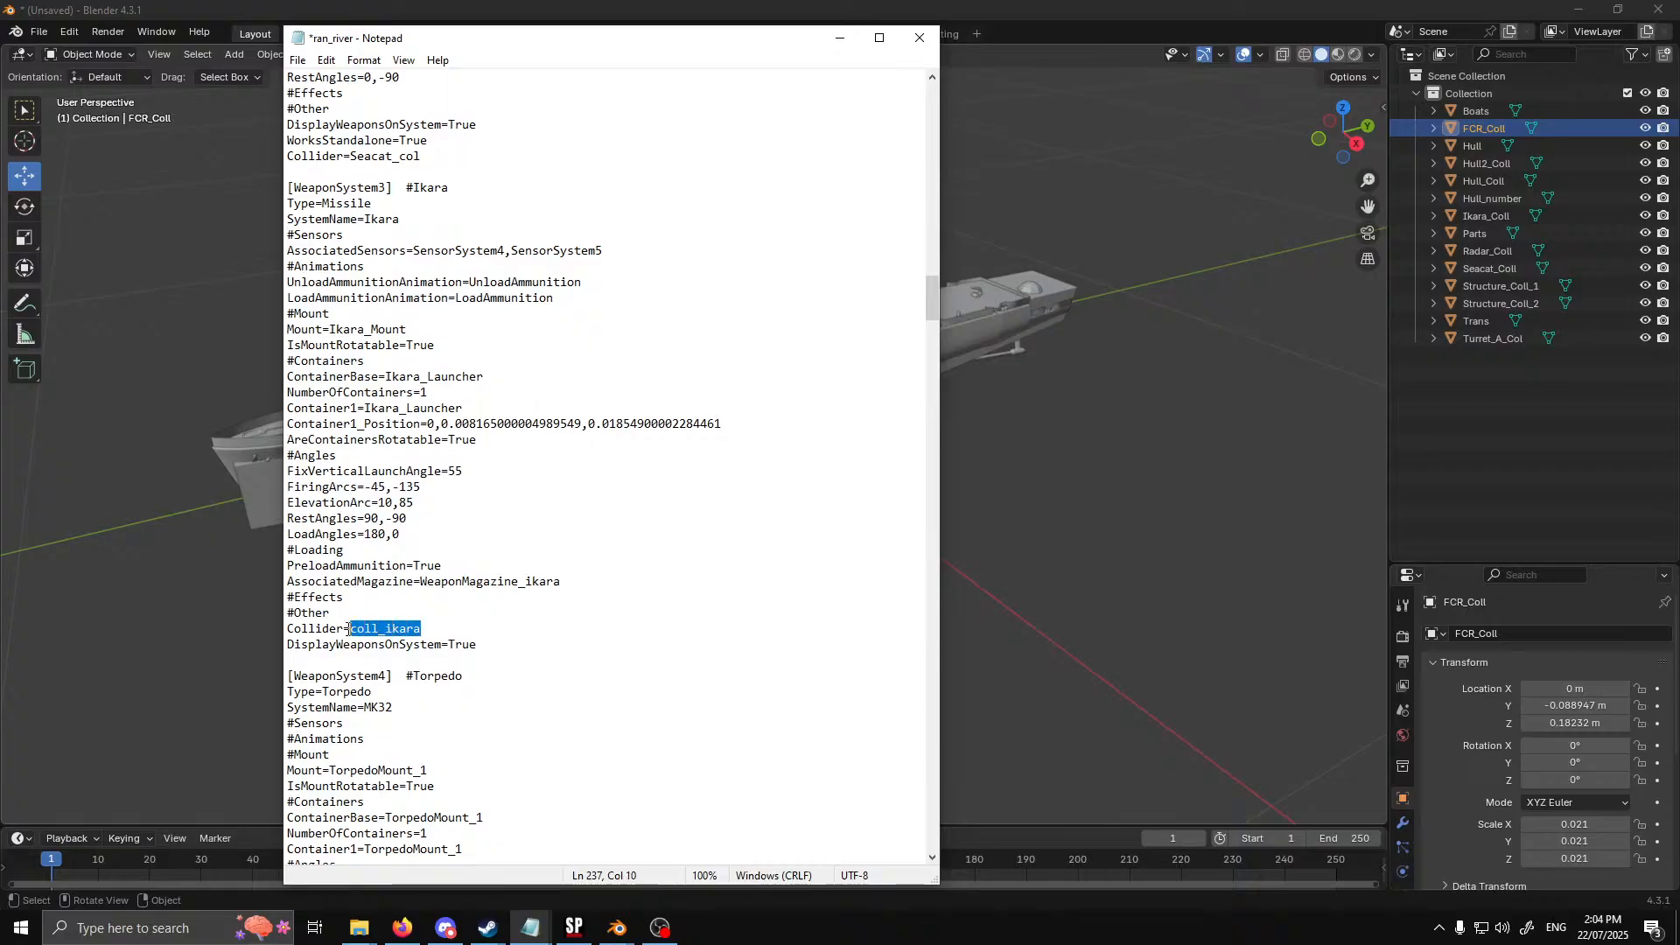
pyautogui.write('Ikara_col')
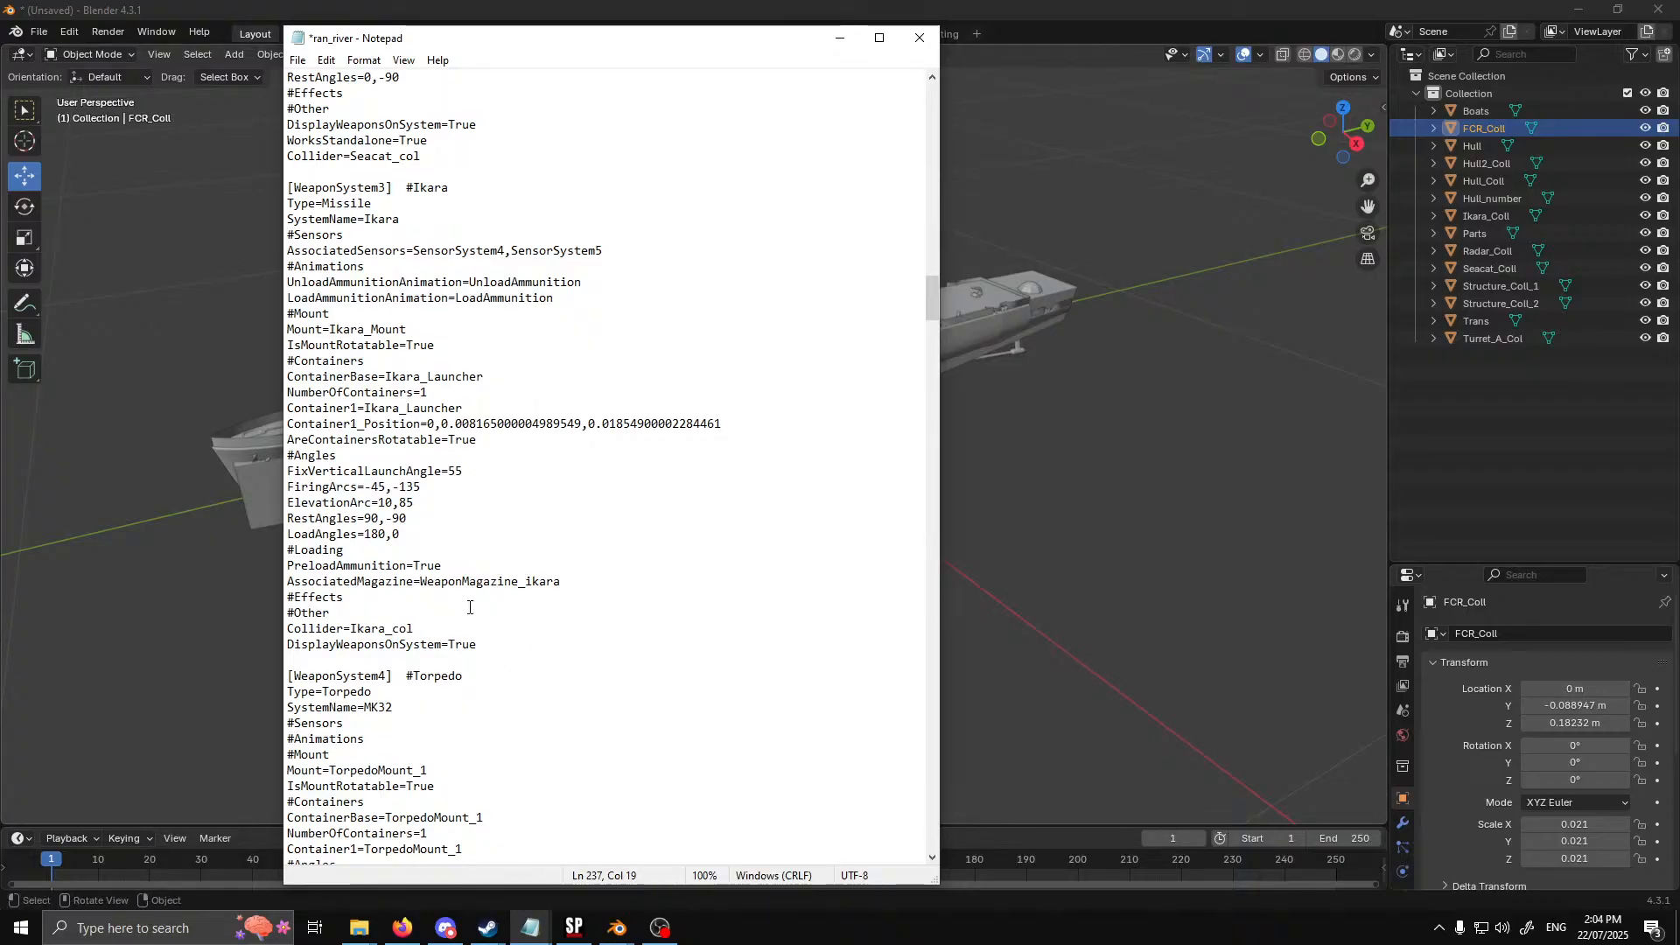
# Comment out the Collider lines of the torpedo systems [WeaponSystem4] and [WeaponSystem5] with a leading #
pyautogui.scroll(-8, 469, 607)
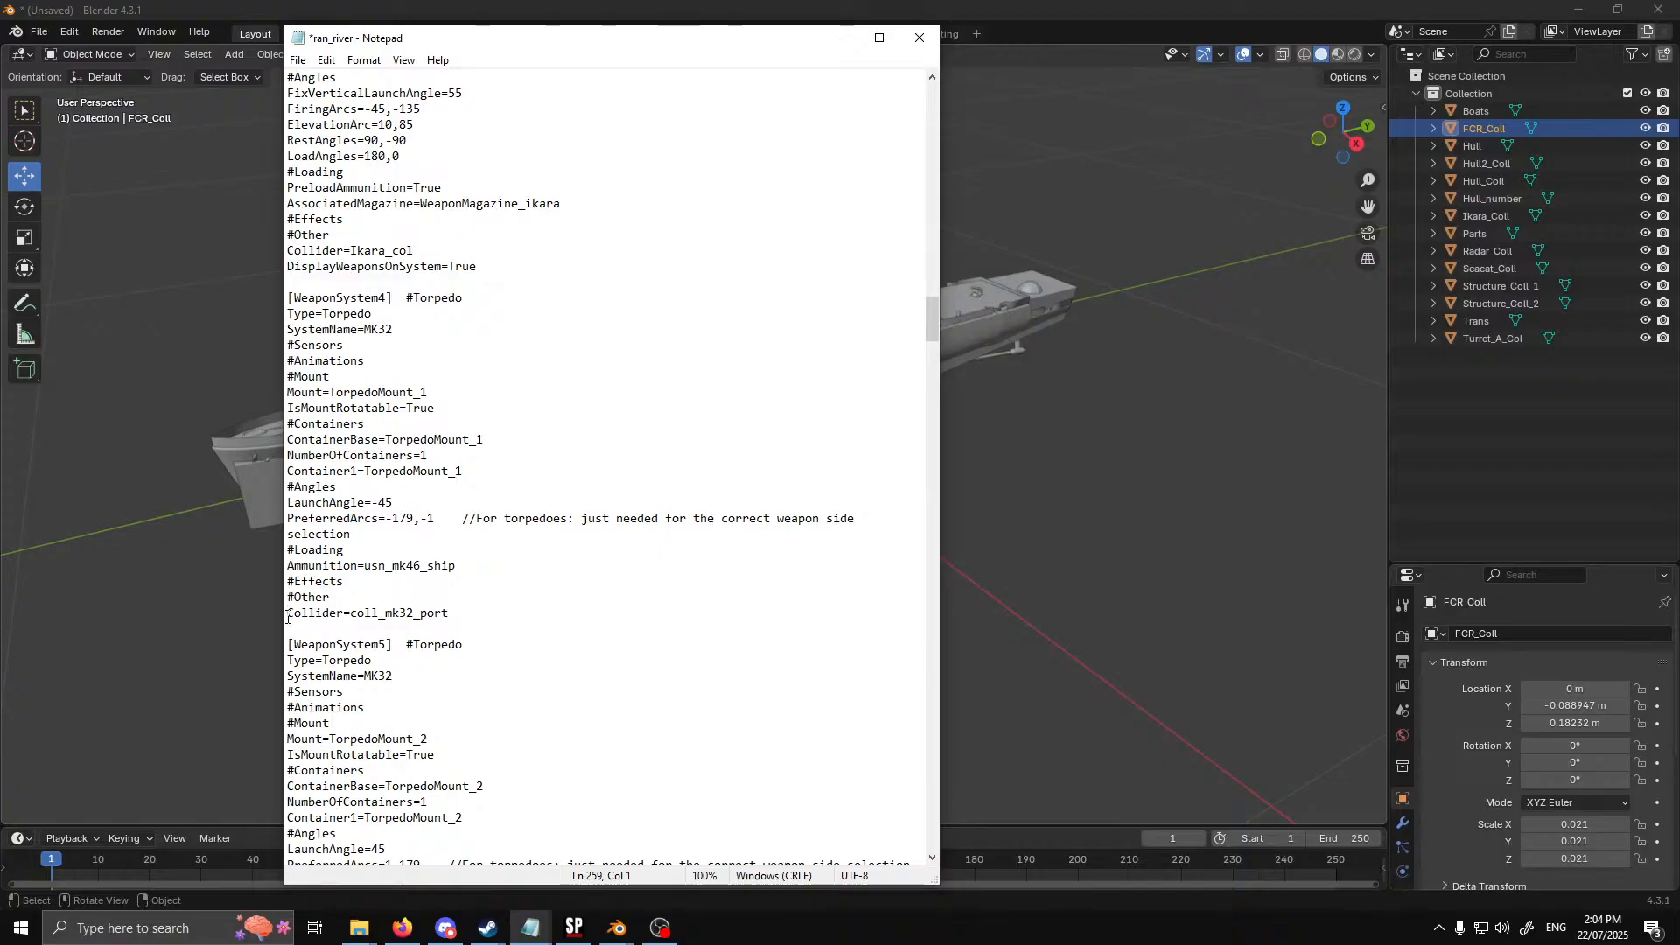
pyautogui.write('#')
pyautogui.scroll(-6, 316, 716)
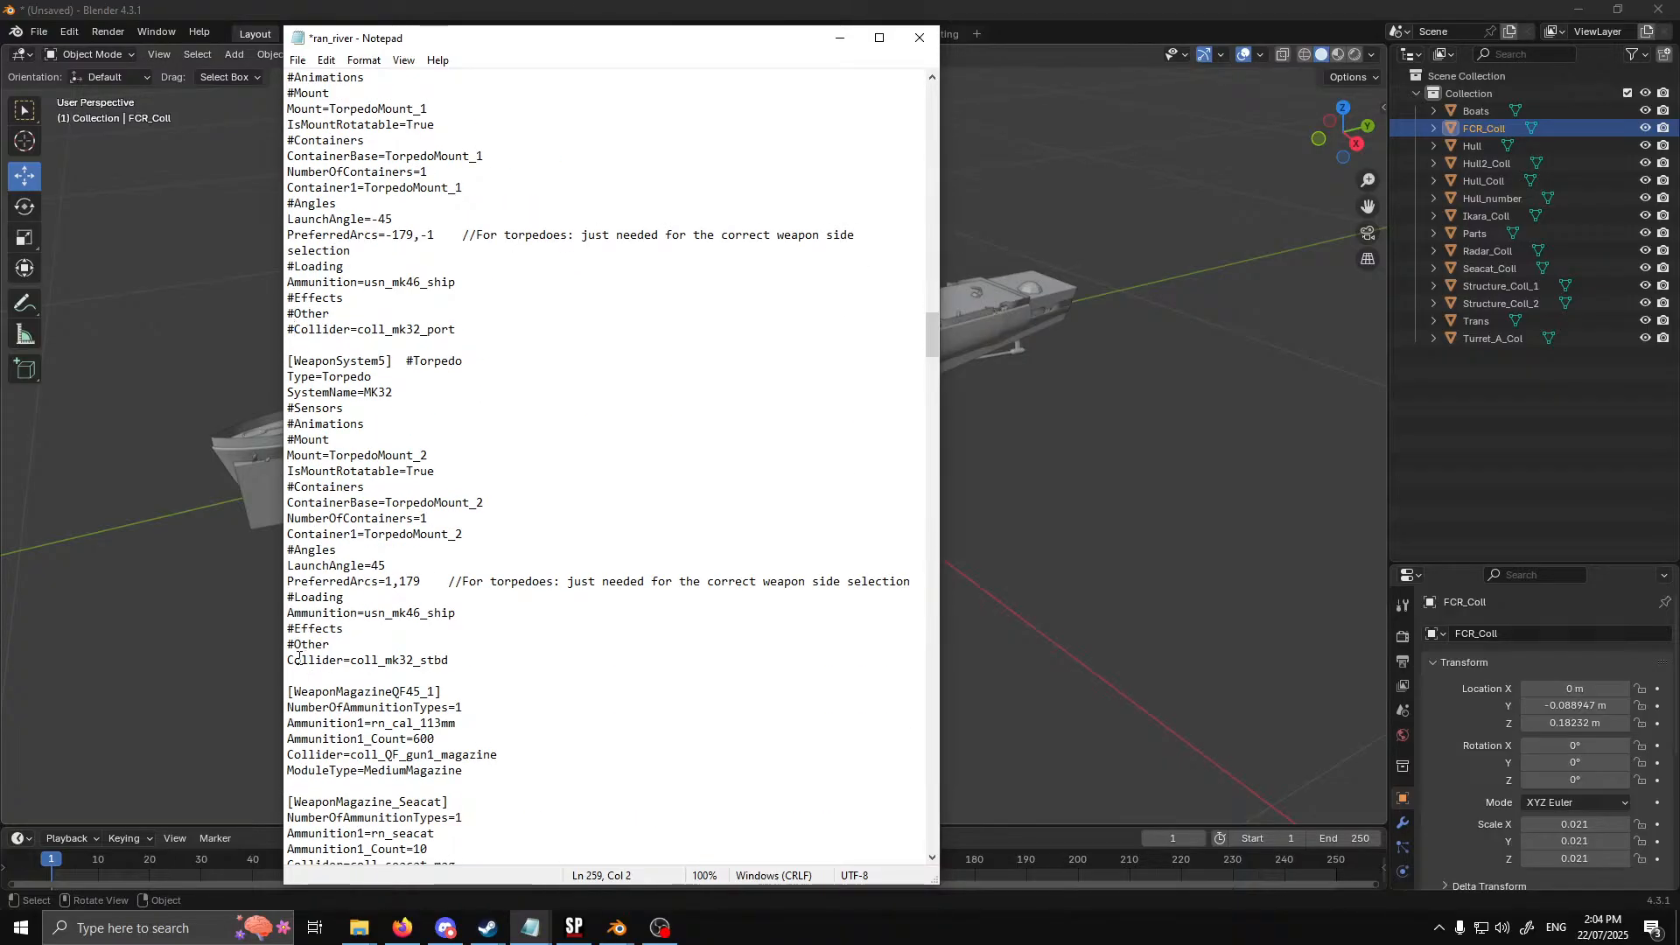
pyautogui.click(289, 660)
pyautogui.write('#')
pyautogui.scroll(-6, 516, 543)
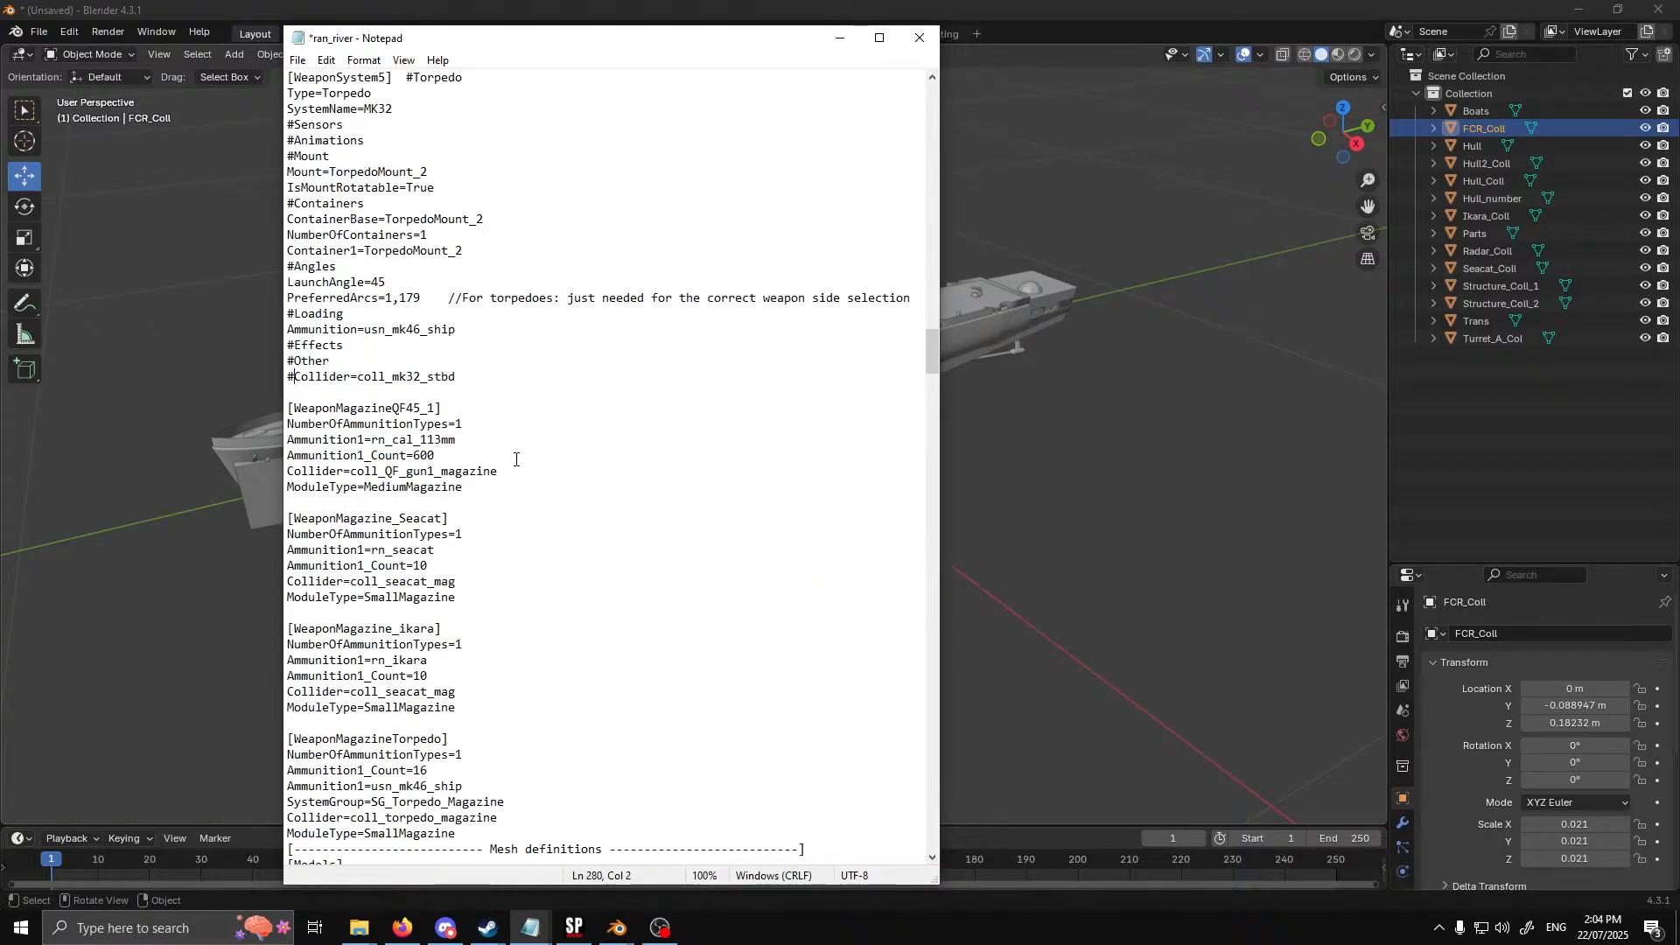
# Comment out the Collider lines of the QF45_1, Seacat, ikara and Torpedo weapon magazine sections with a leading #
pyautogui.scroll(-2, 493, 451)
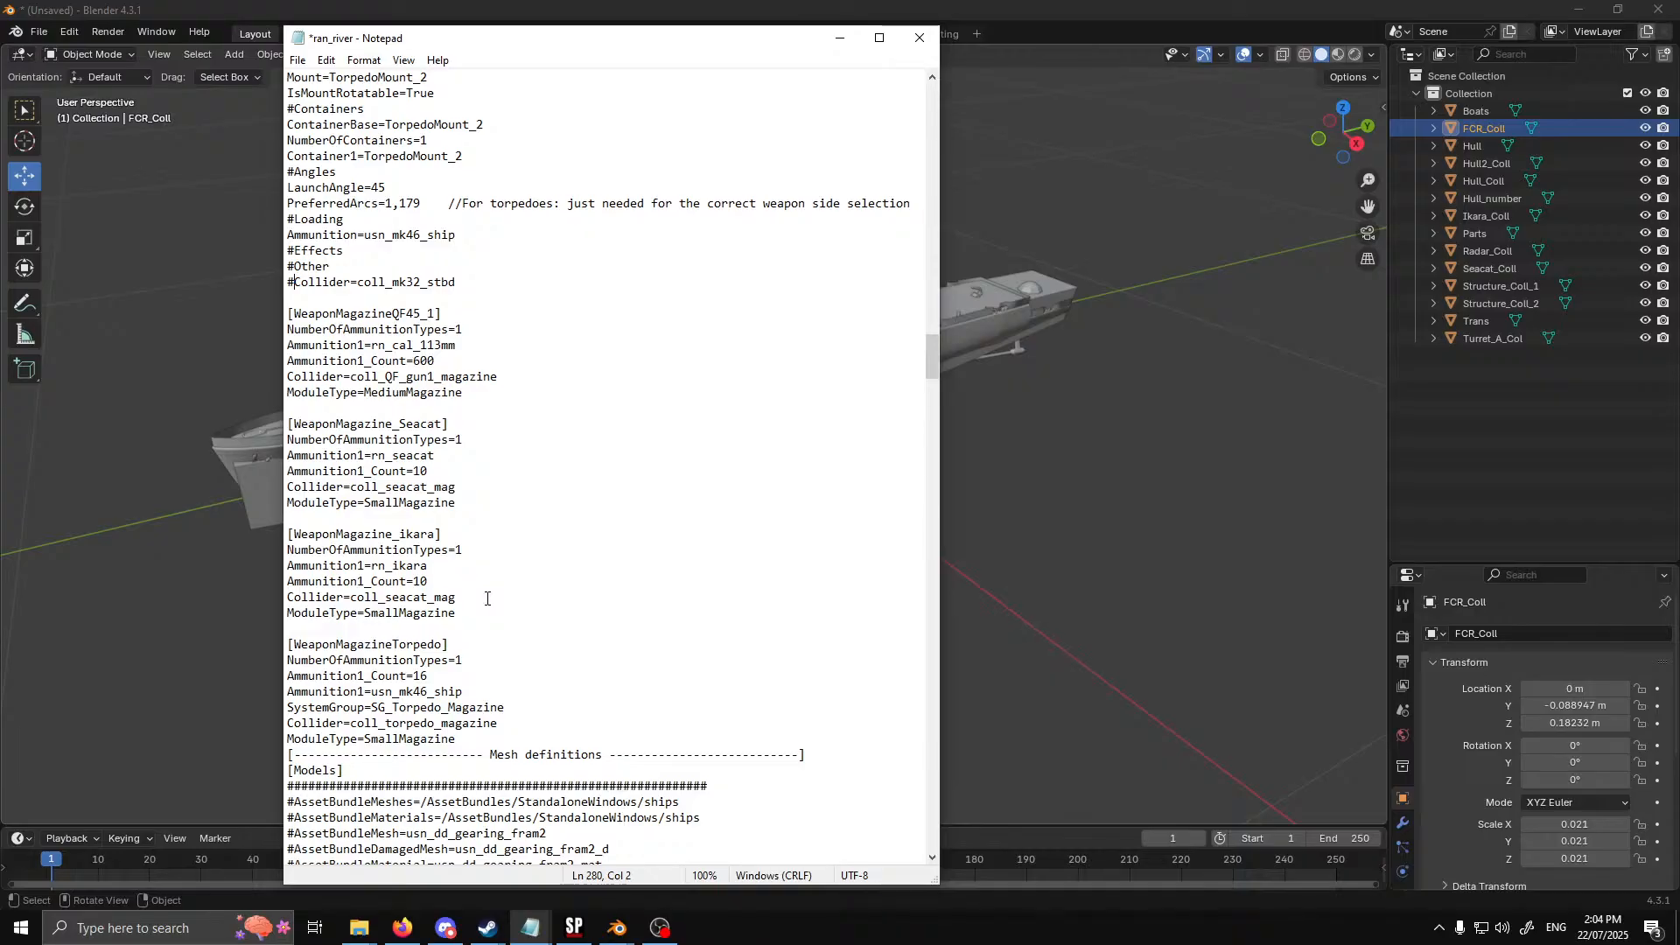
pyautogui.click(841, 37)
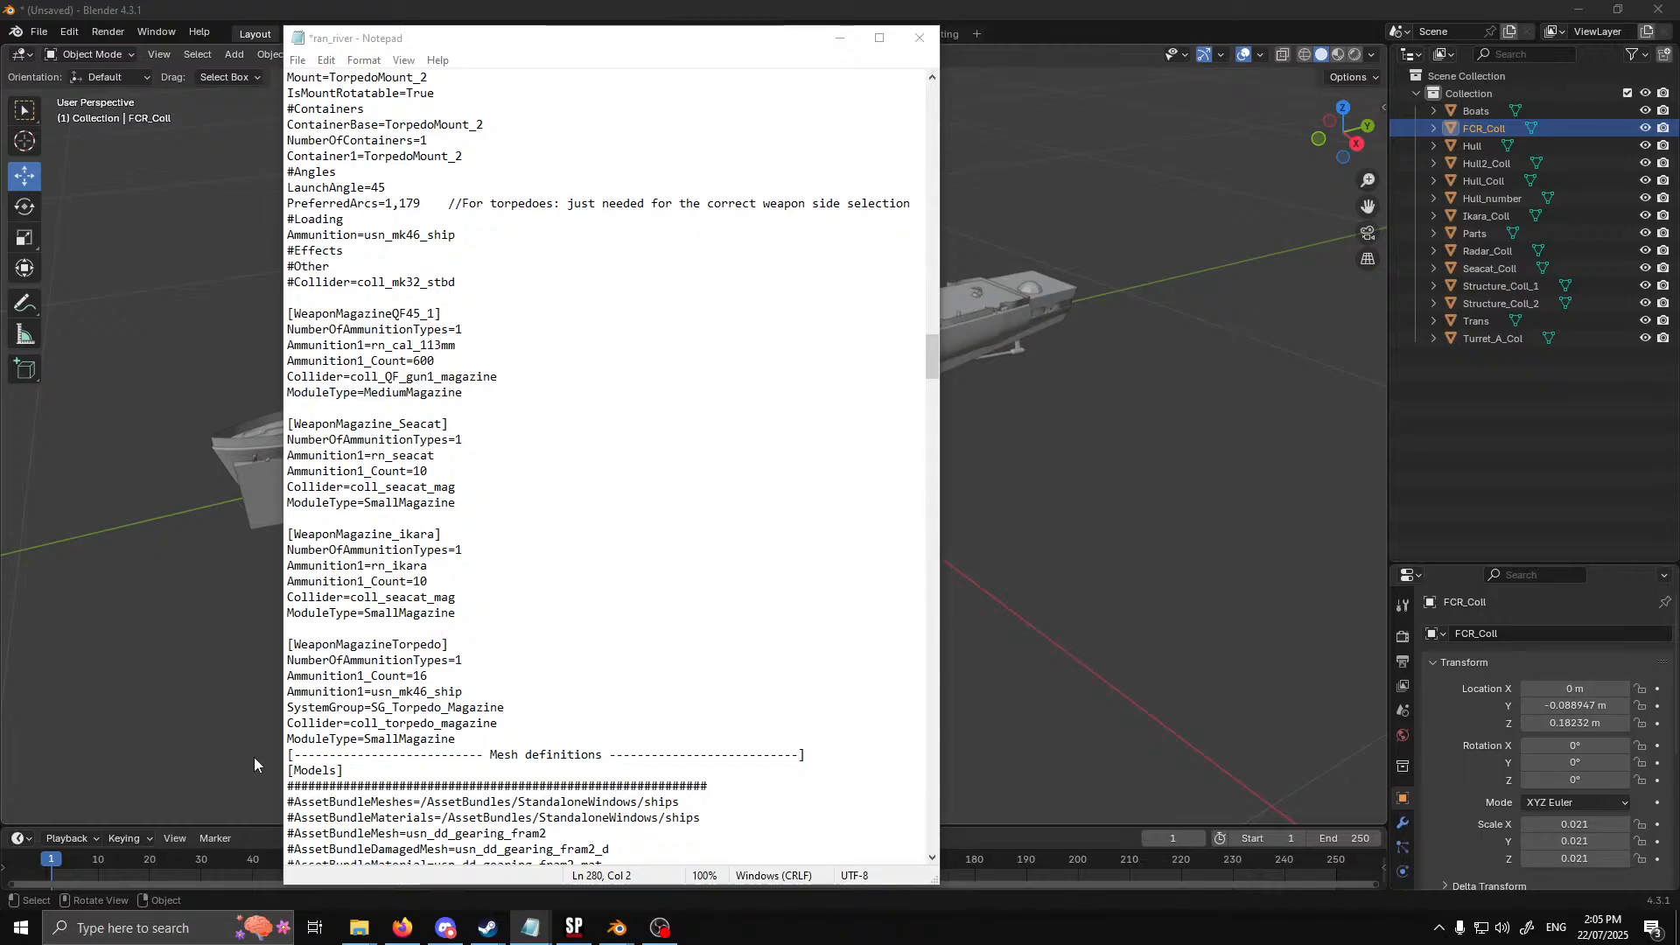
pyautogui.click(289, 725)
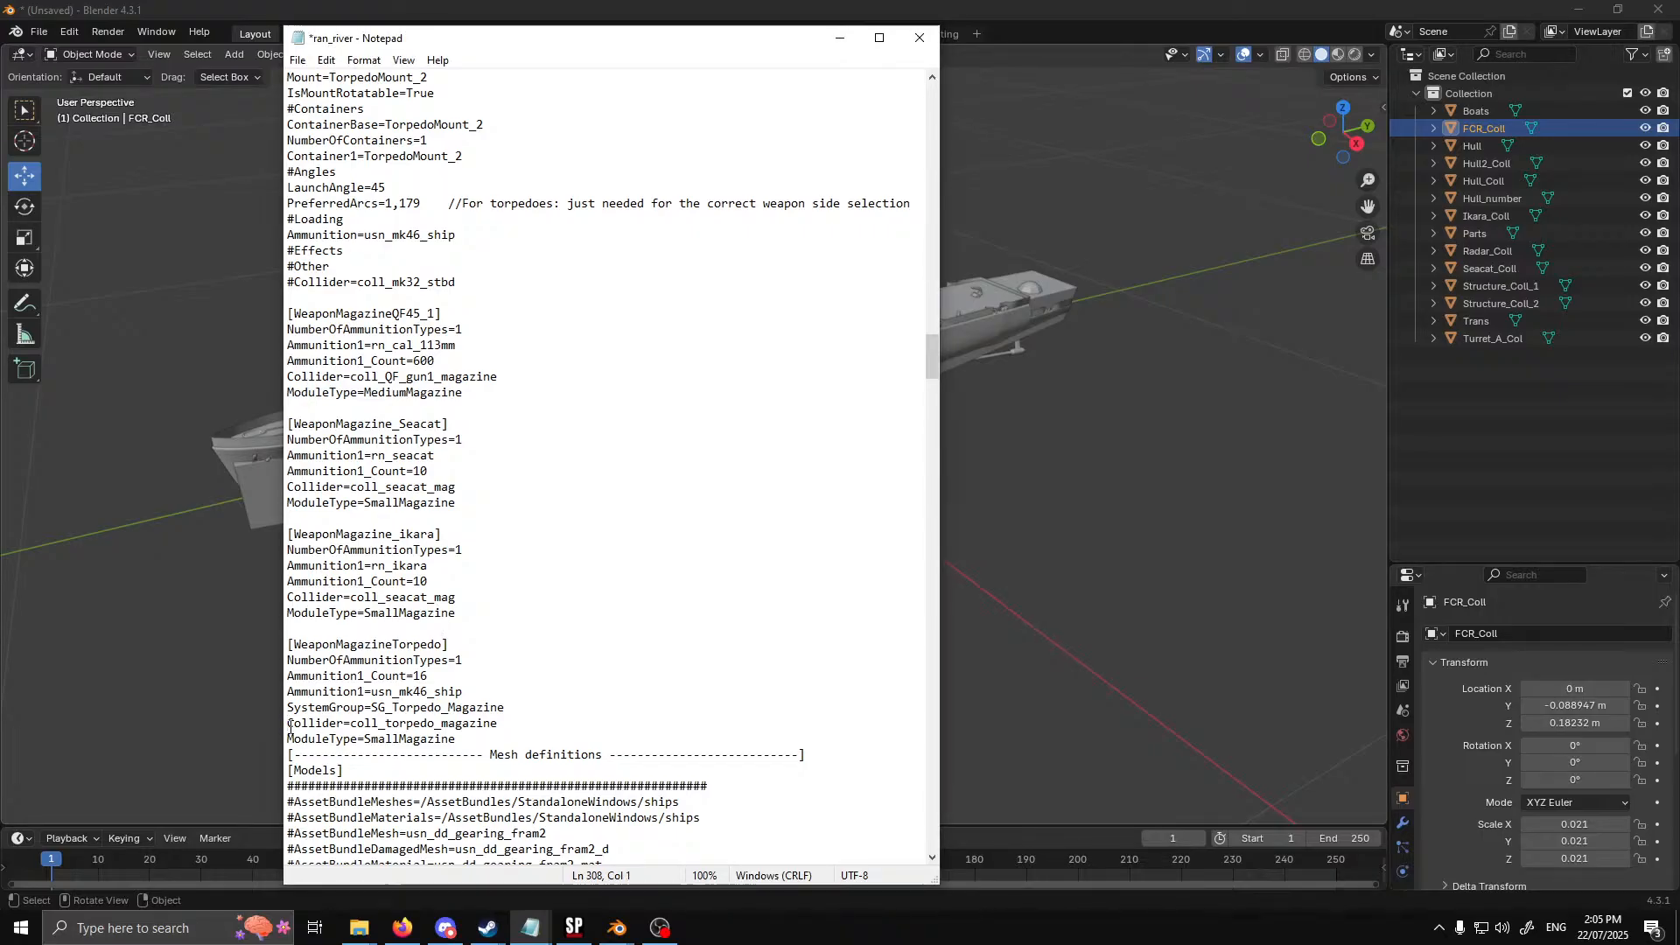
pyautogui.write('#')
pyautogui.click(289, 597)
pyautogui.write('#')
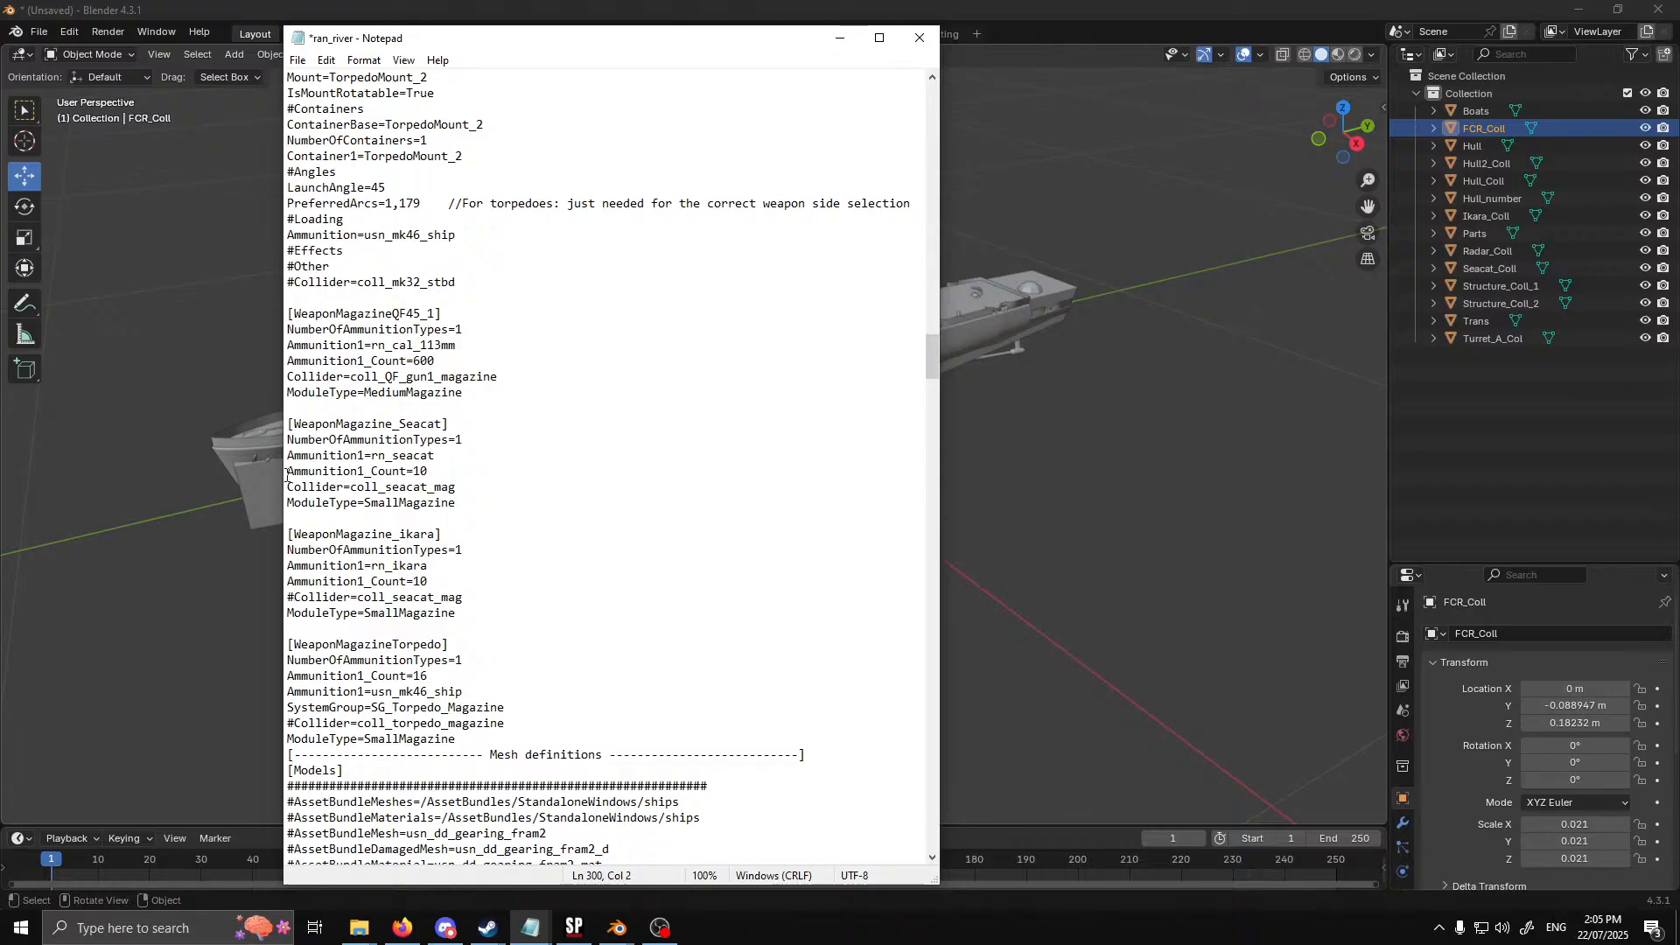
pyautogui.click(289, 486)
pyautogui.write('#')
pyautogui.click(288, 376)
pyautogui.write('#')
# Check the commented-out Collider lines and save the ran_river file
pyautogui.scroll(1, 501, 482)
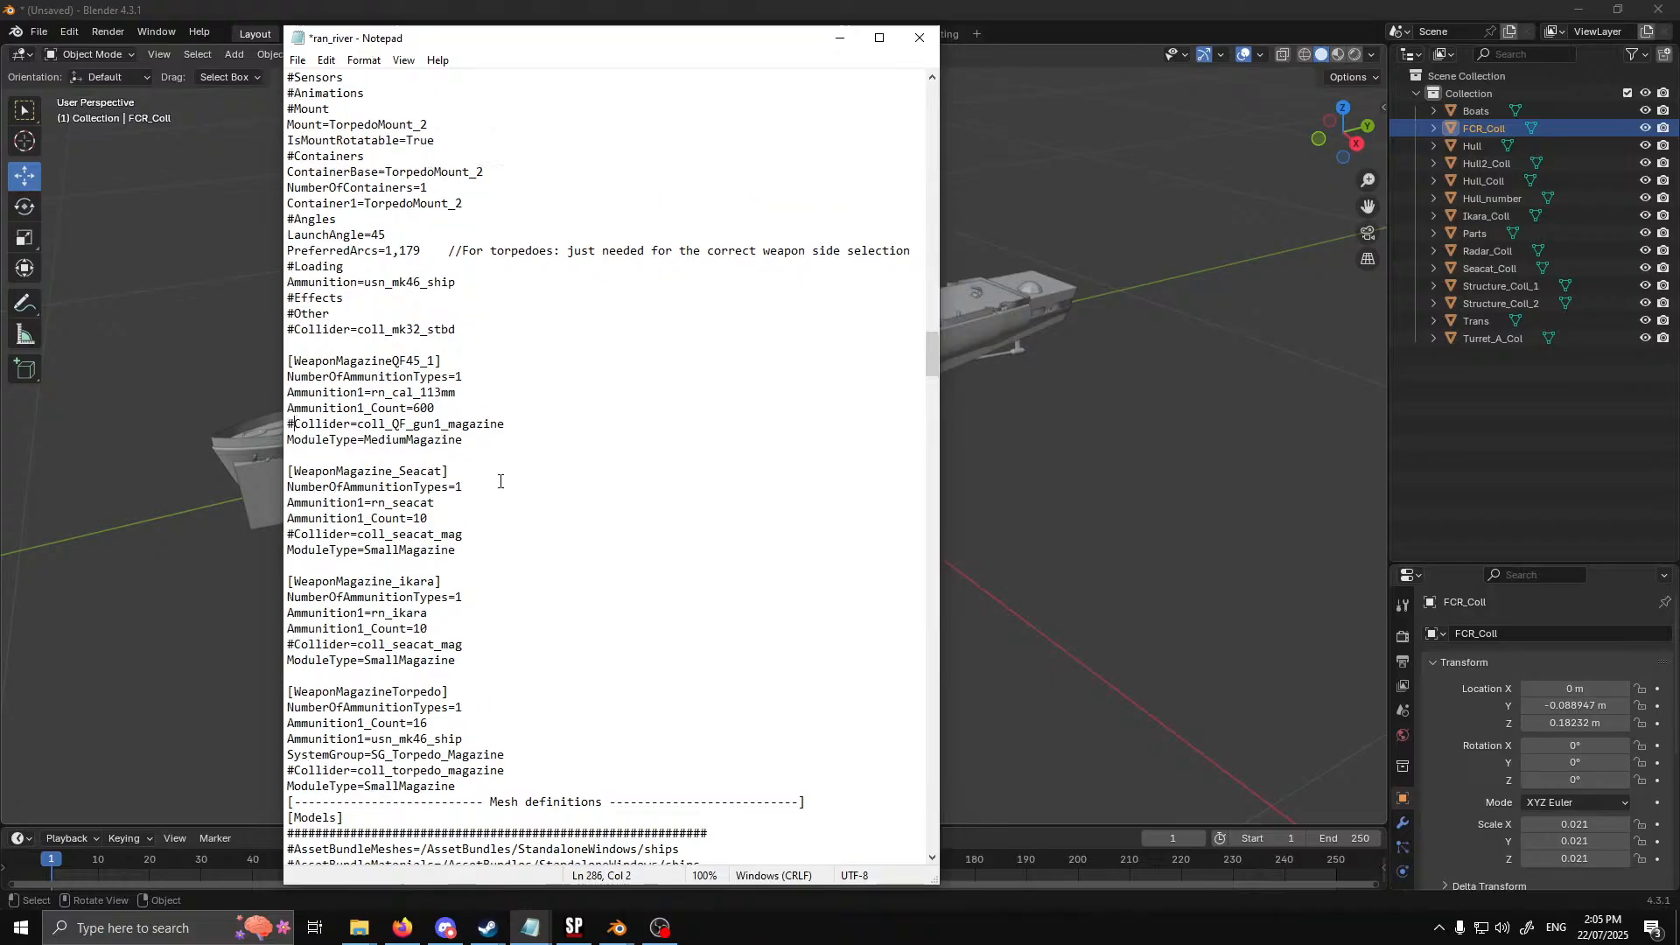
pyautogui.scroll(3, 500, 482)
pyautogui.scroll(-1, 372, 544)
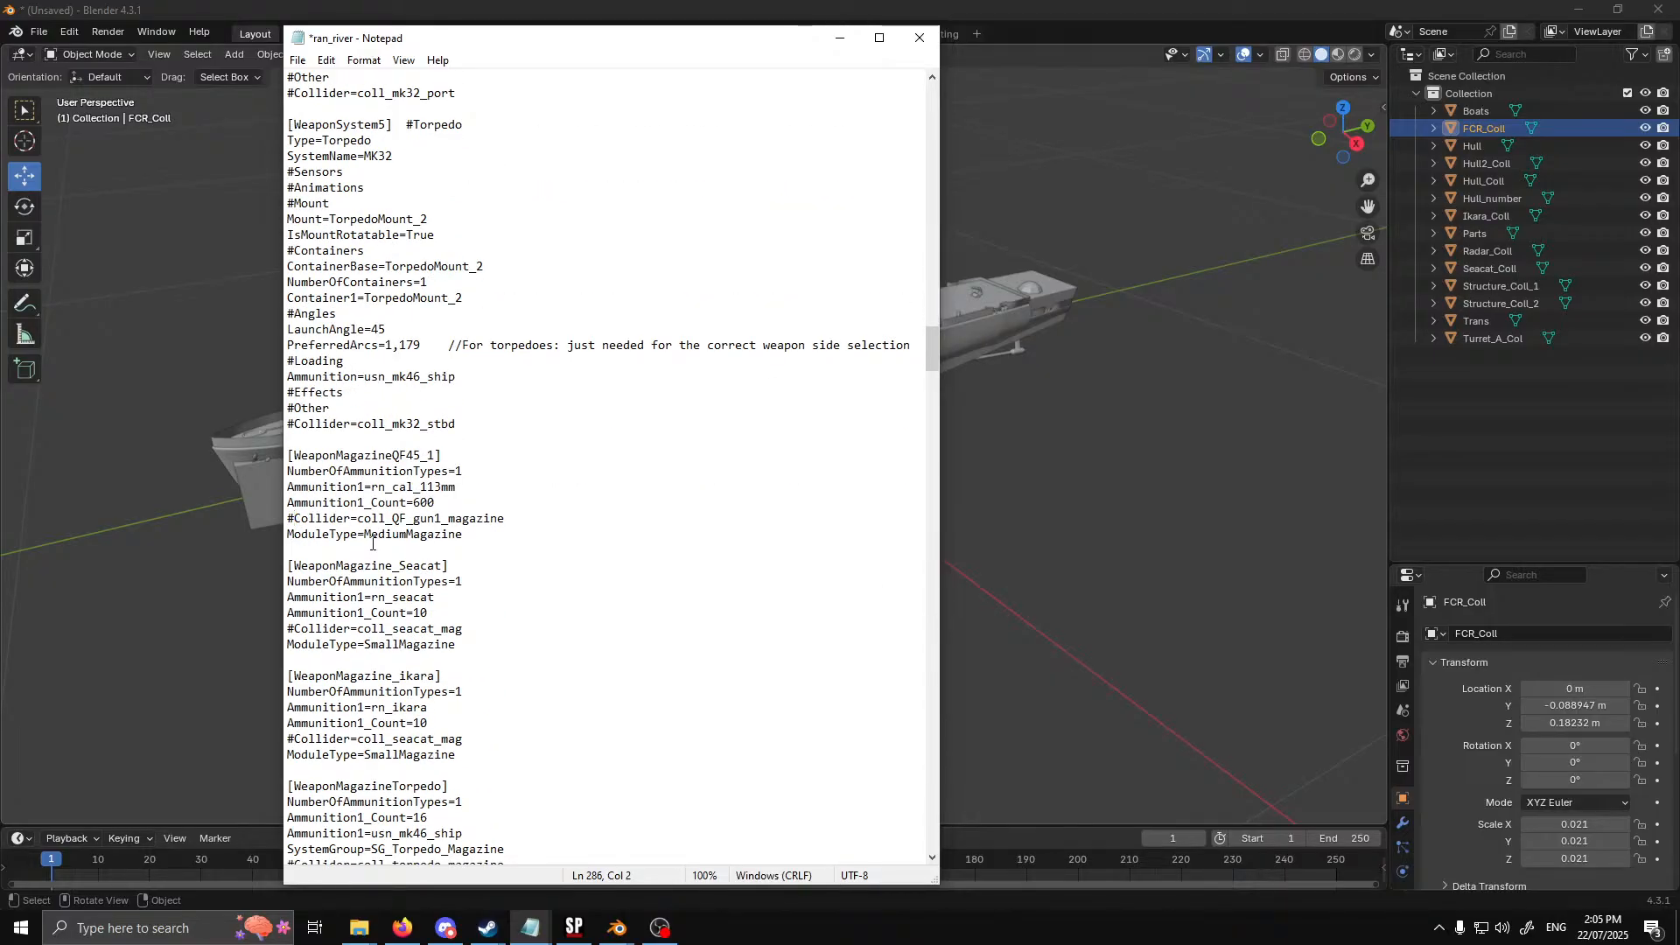
pyautogui.scroll(-1, 468, 612)
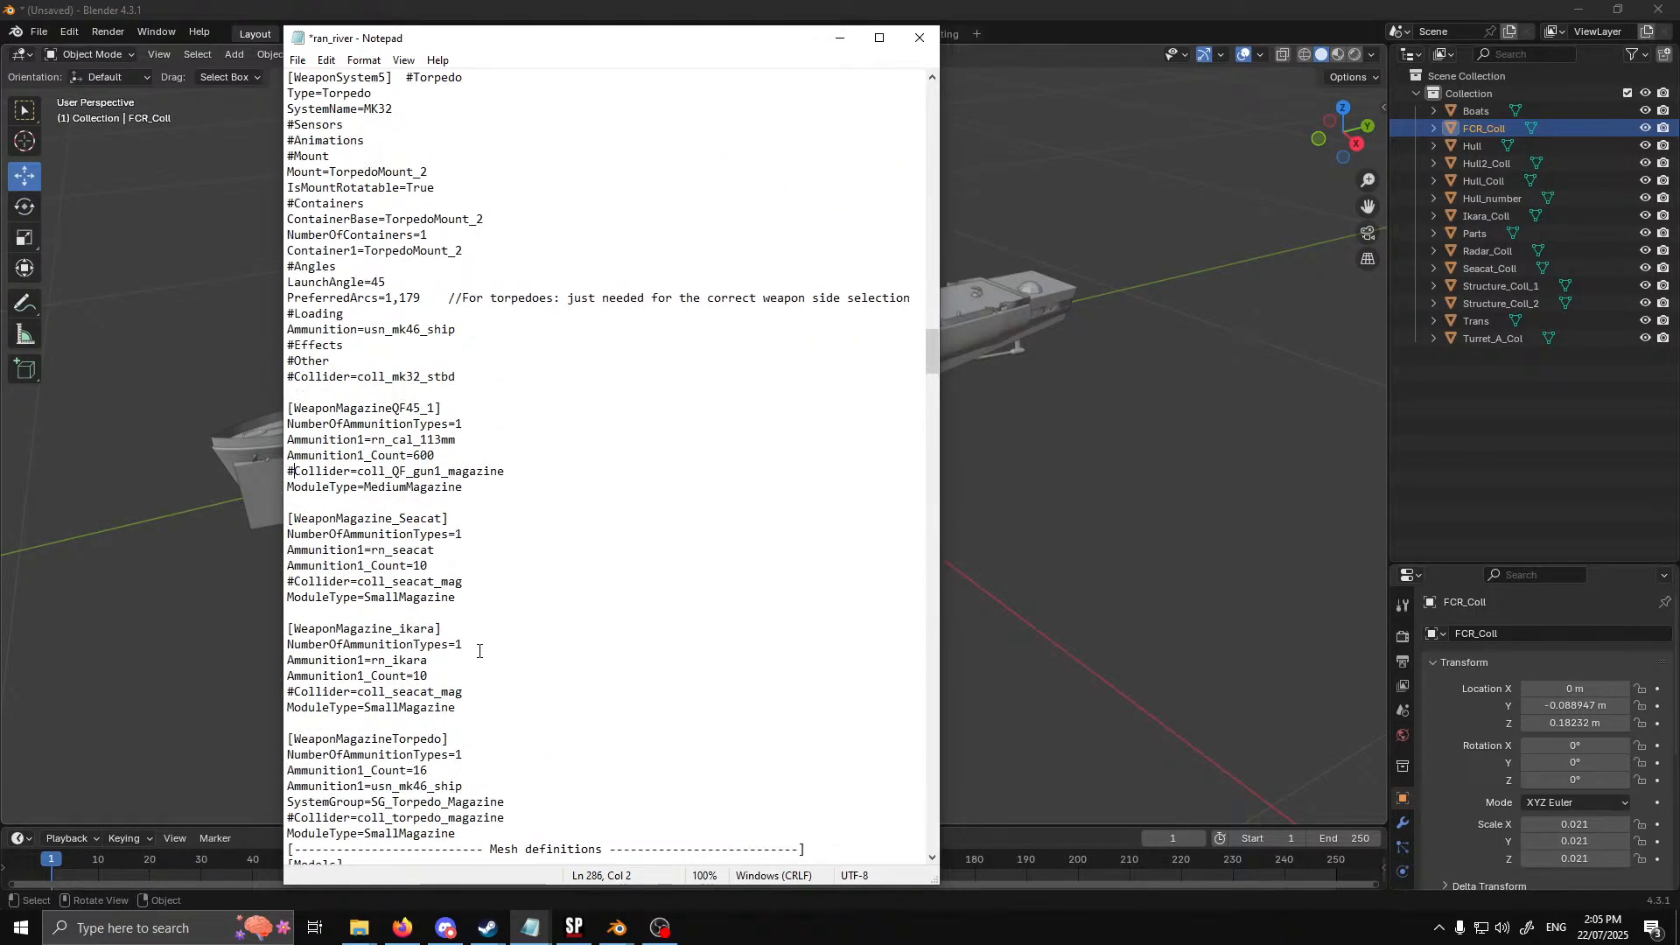
pyautogui.click(298, 61)
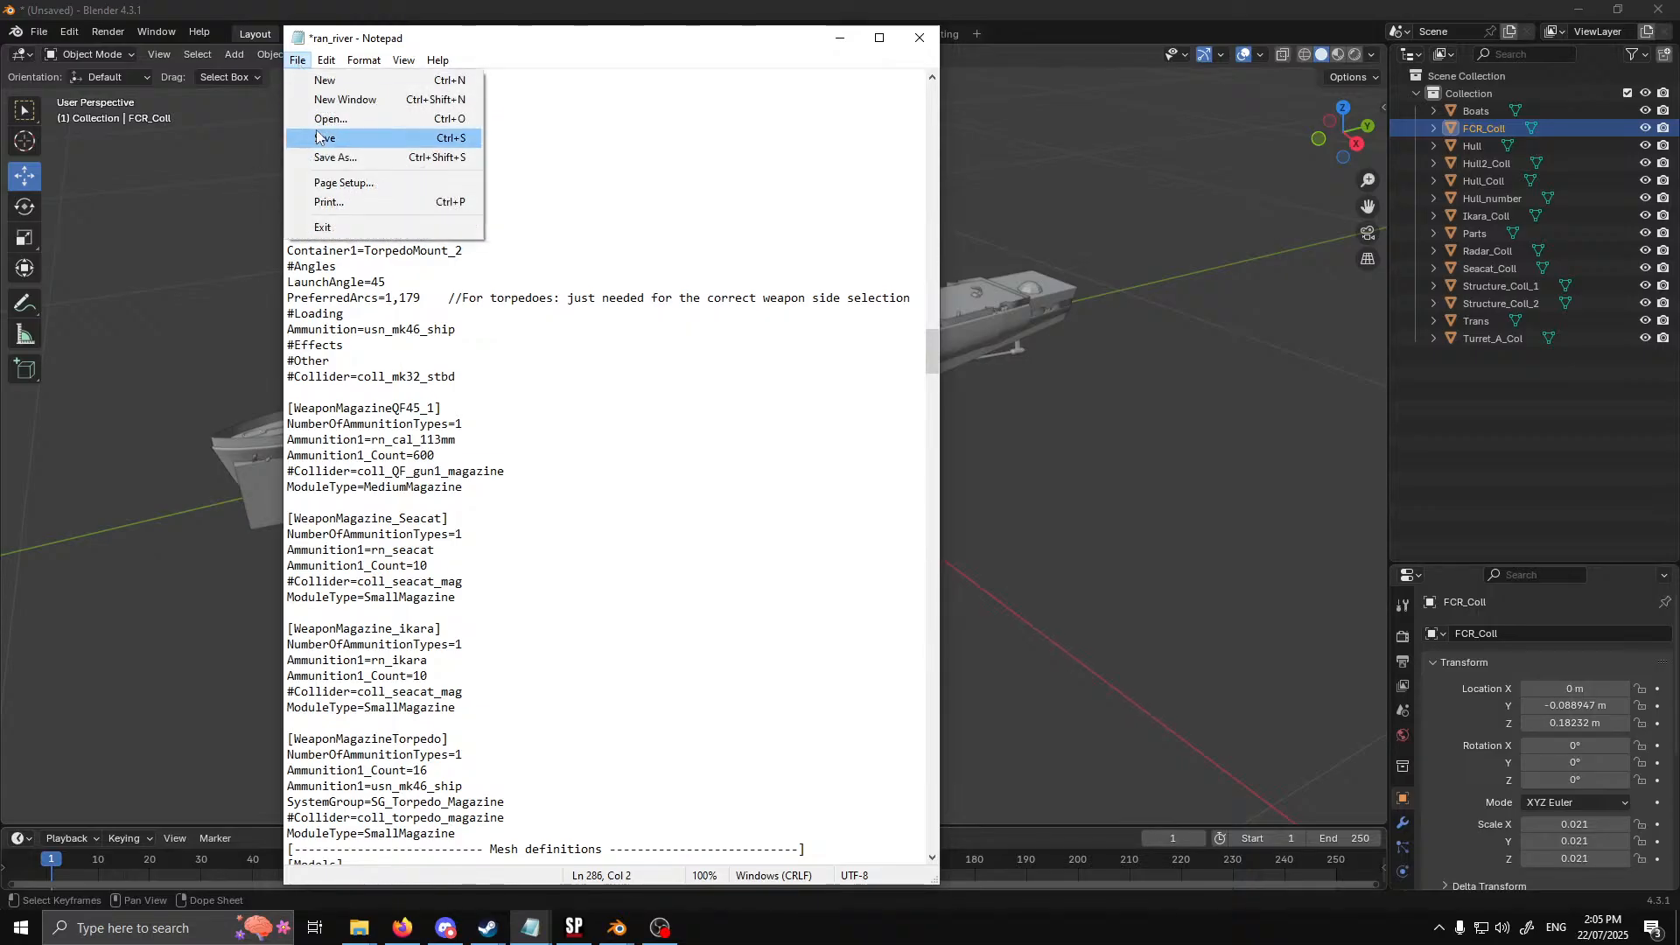
pyautogui.click(322, 139)
# Switch to Sea Power and respawn the River(M) Class ship to test the edited file
pyautogui.click(592, 941)
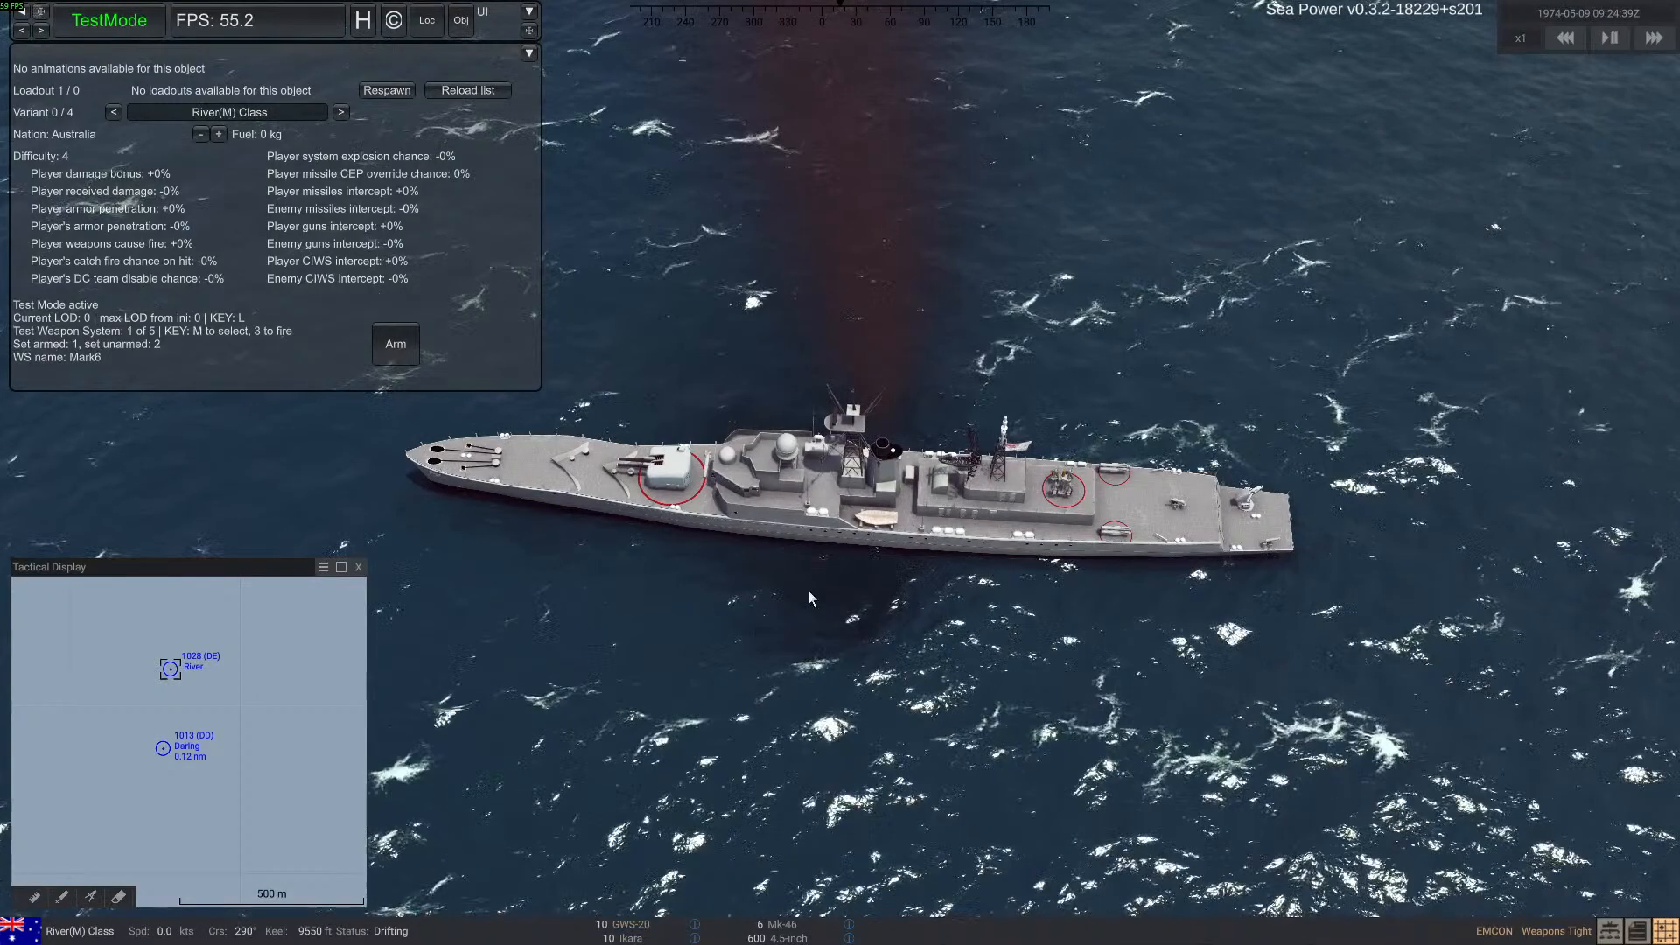
pyautogui.moveTo(777, 487); pyautogui.dragTo(788, 262, button='right')
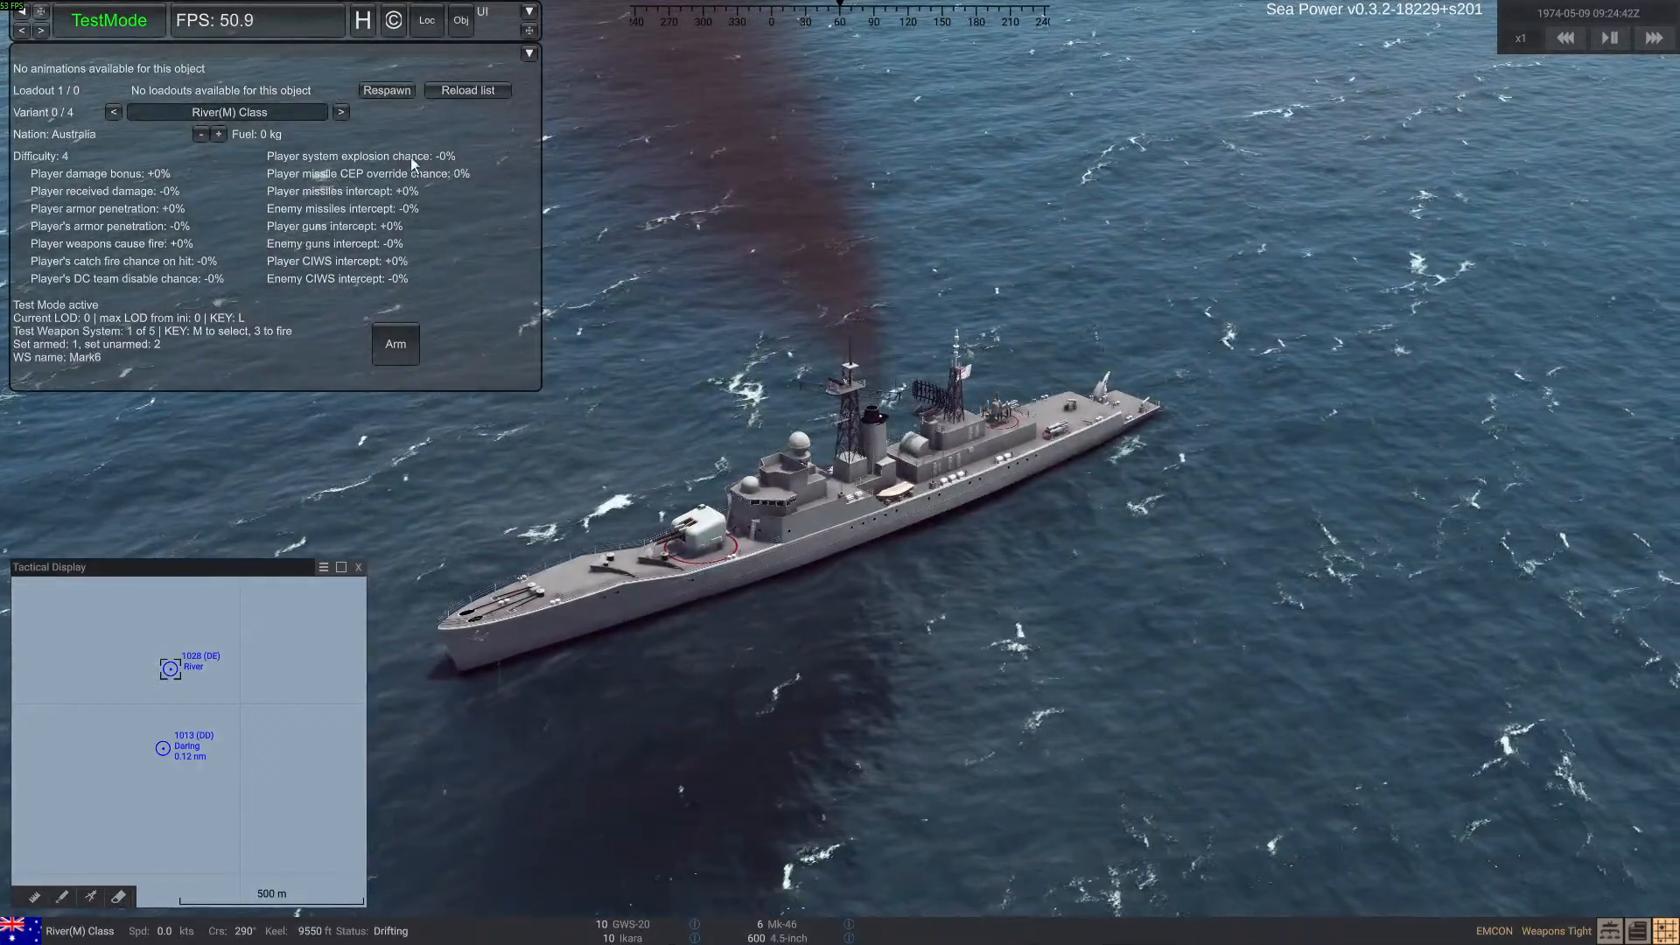
pyautogui.click(393, 91)
pyautogui.moveTo(737, 527); pyautogui.dragTo(789, 507, button='right')
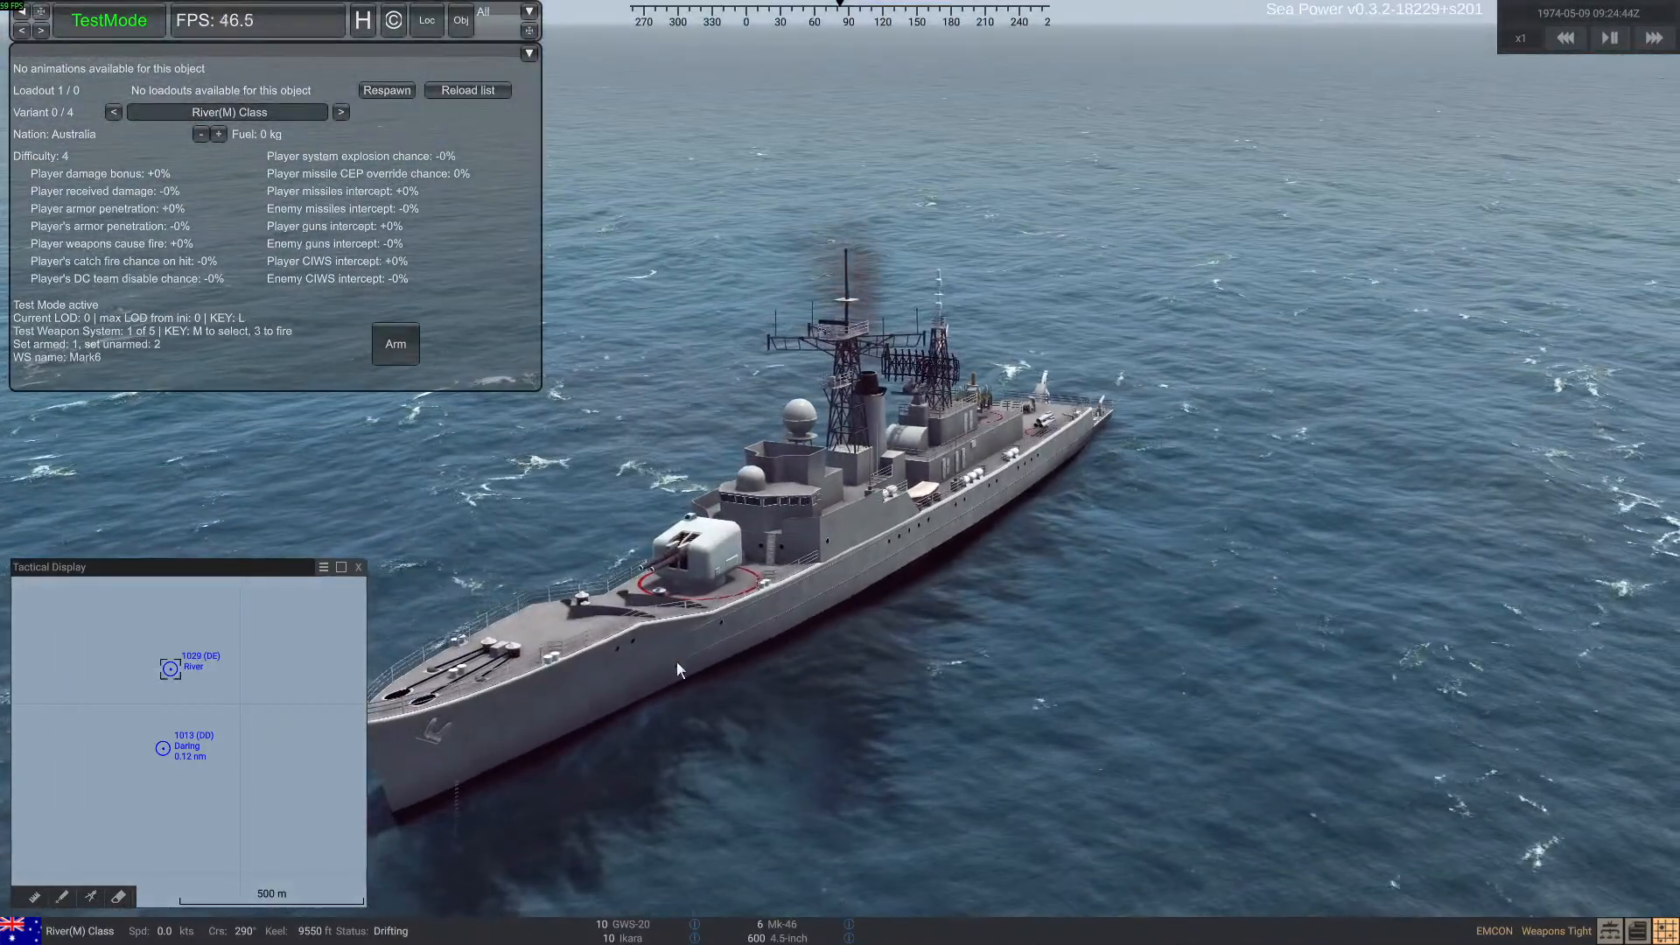
pyautogui.moveTo(1011, 574); pyautogui.dragTo(805, 585, button='right')
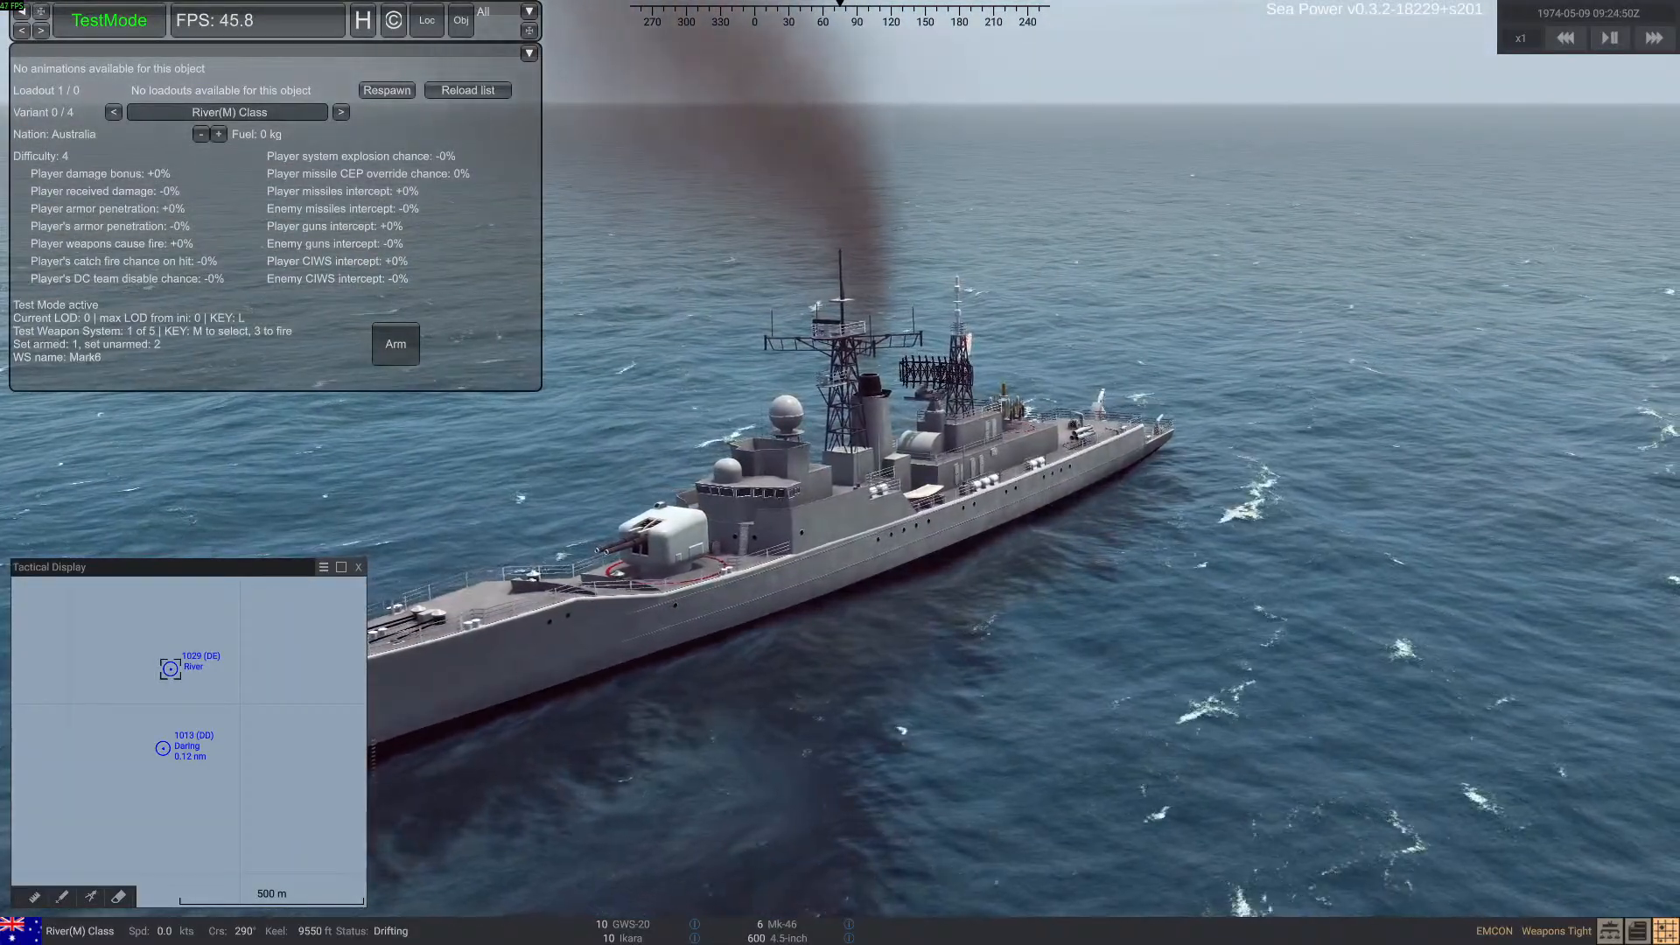
# Open the 2025-07-22_session_1 log from the Sea Power_Data Logs folder in the full-size browser
pyautogui.hotkey('alt', 'Tab')
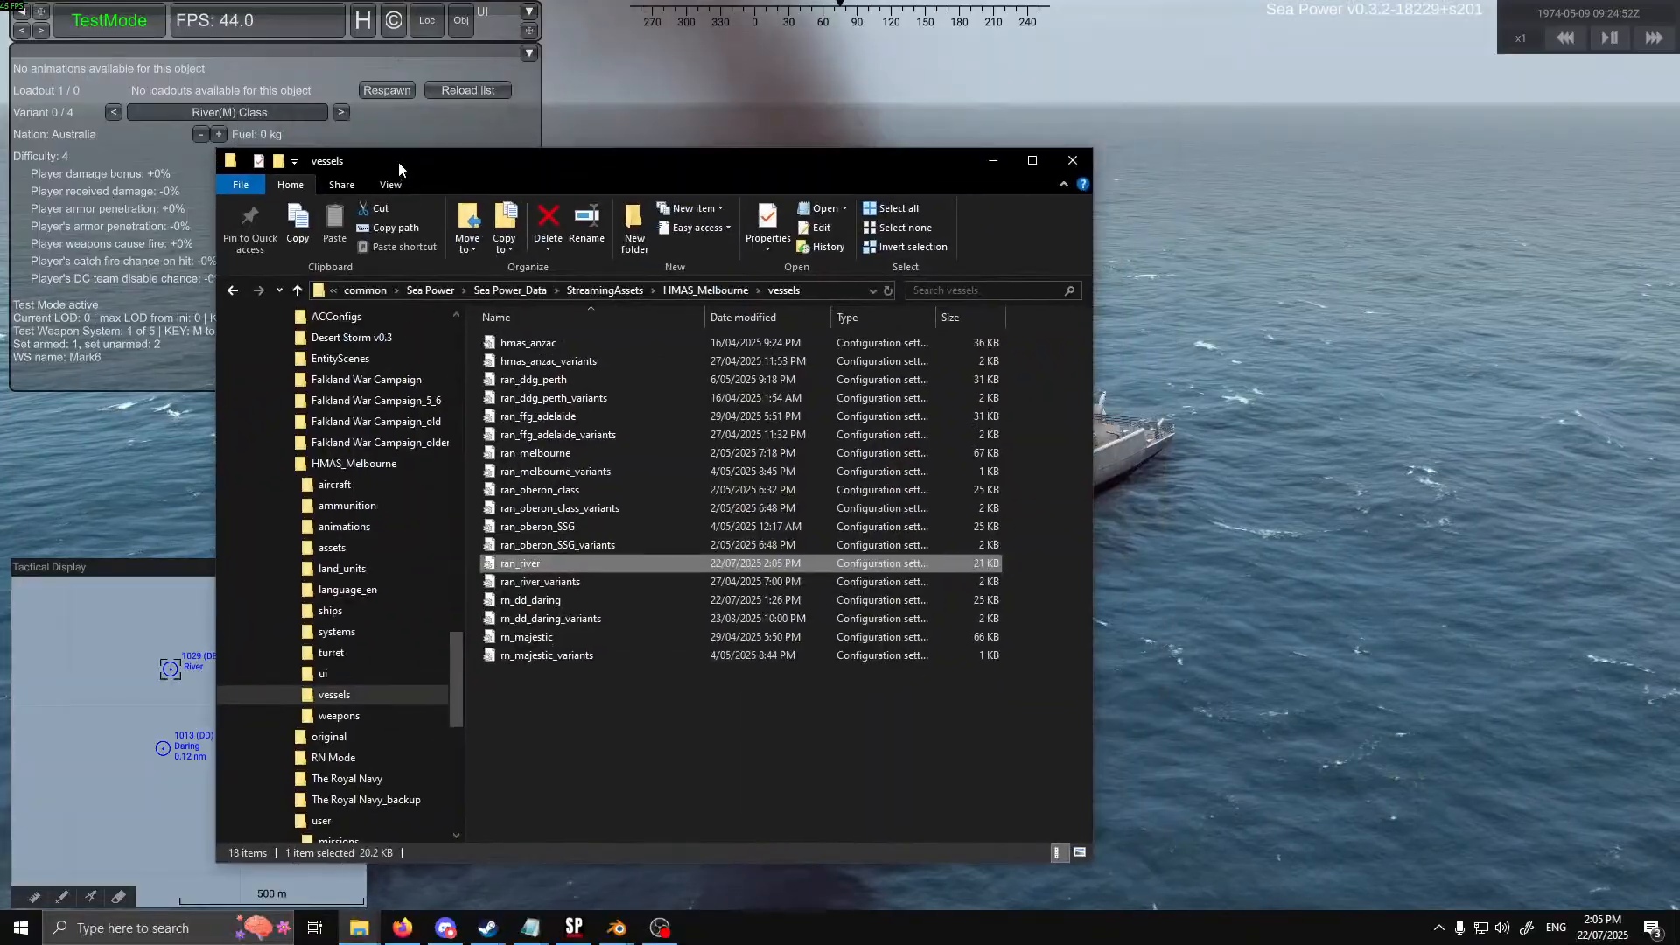
pyautogui.click(325, 463)
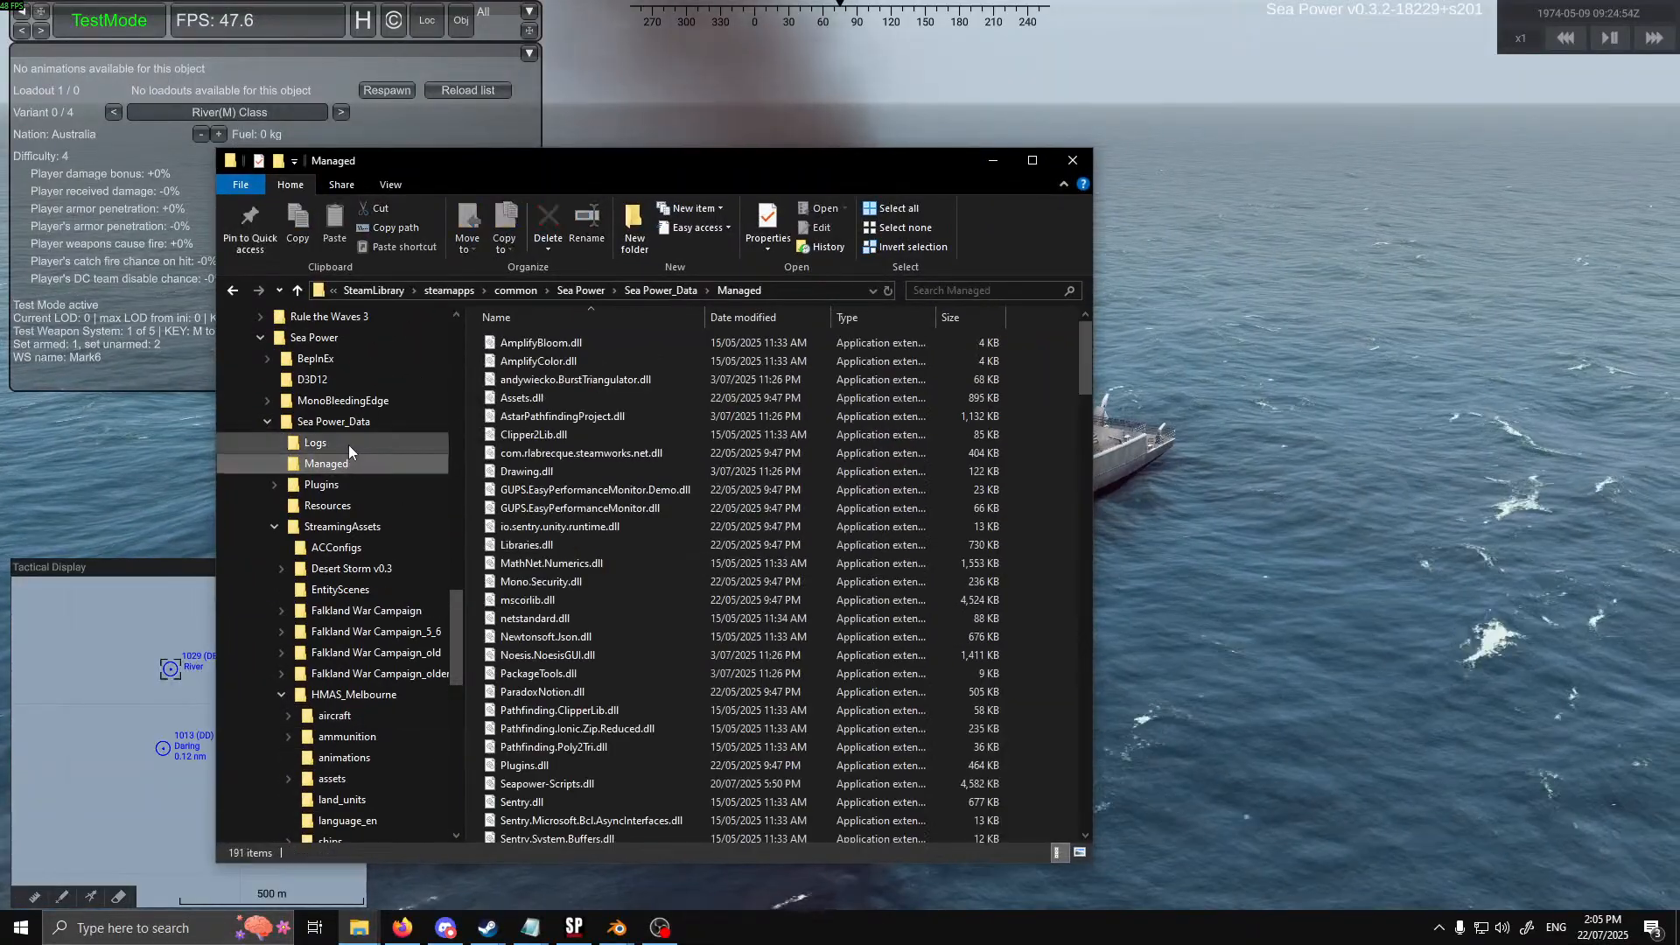
pyautogui.click(348, 443)
pyautogui.click(611, 345)
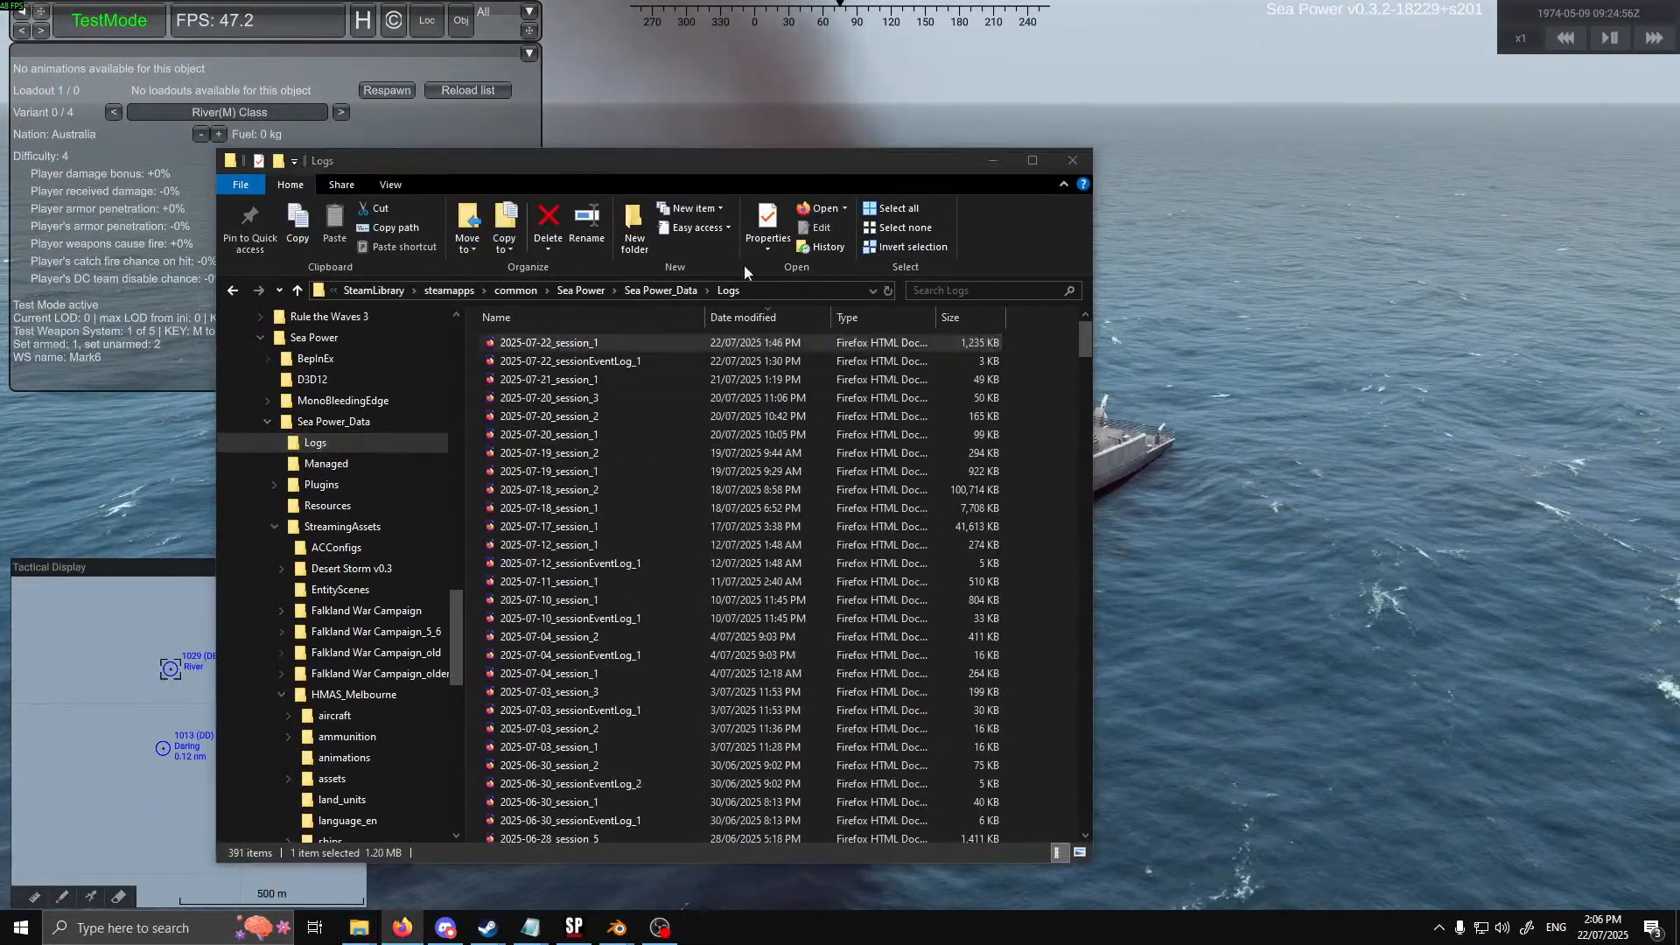
pyautogui.moveTo(895, 170); pyautogui.dragTo(802, 188)
pyautogui.hotkey('alt', 'Tab')
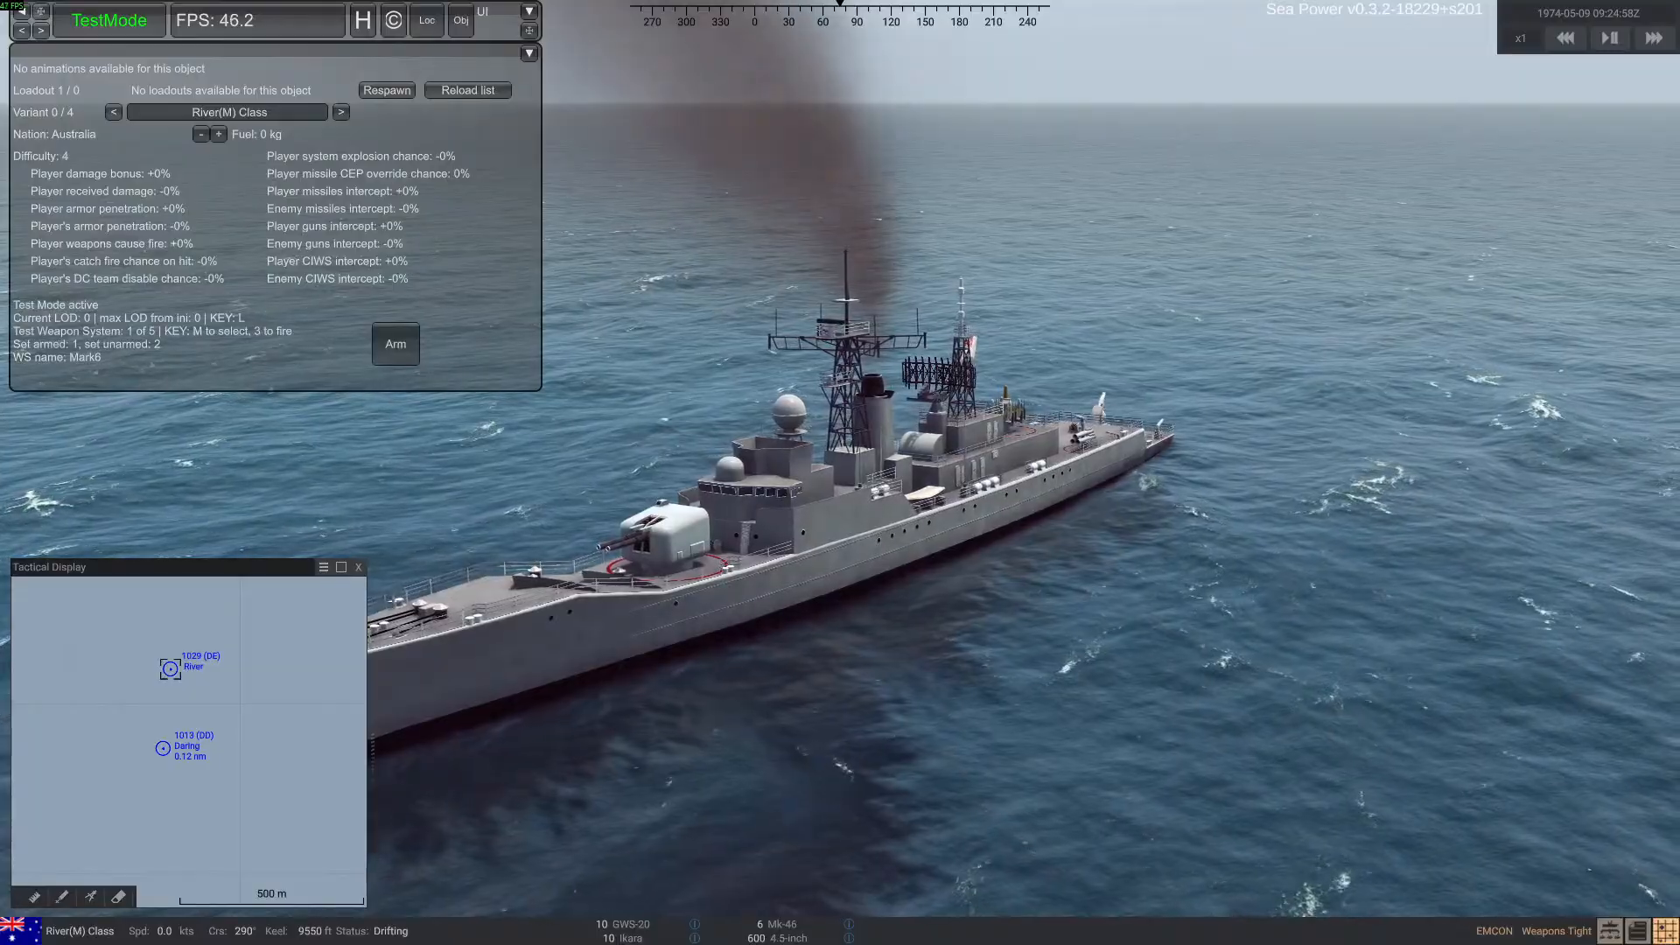
pyautogui.hotkey('alt', 'Tab')
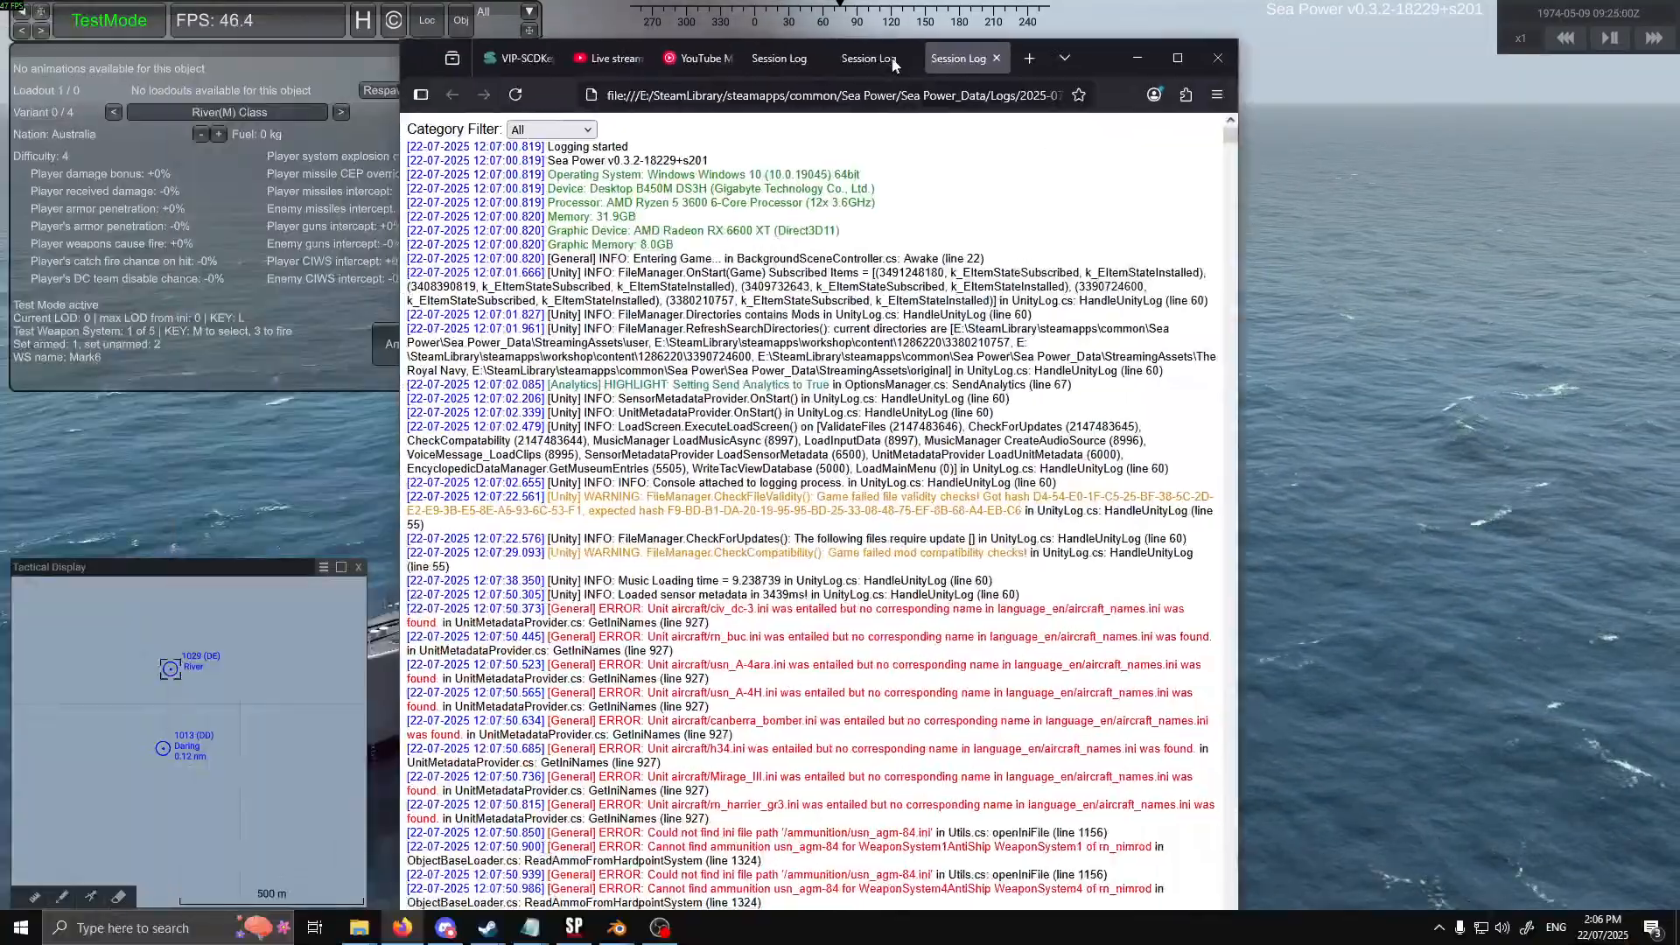
pyautogui.moveTo(1101, 58); pyautogui.dragTo(950, 21)
pyautogui.click(1038, 20)
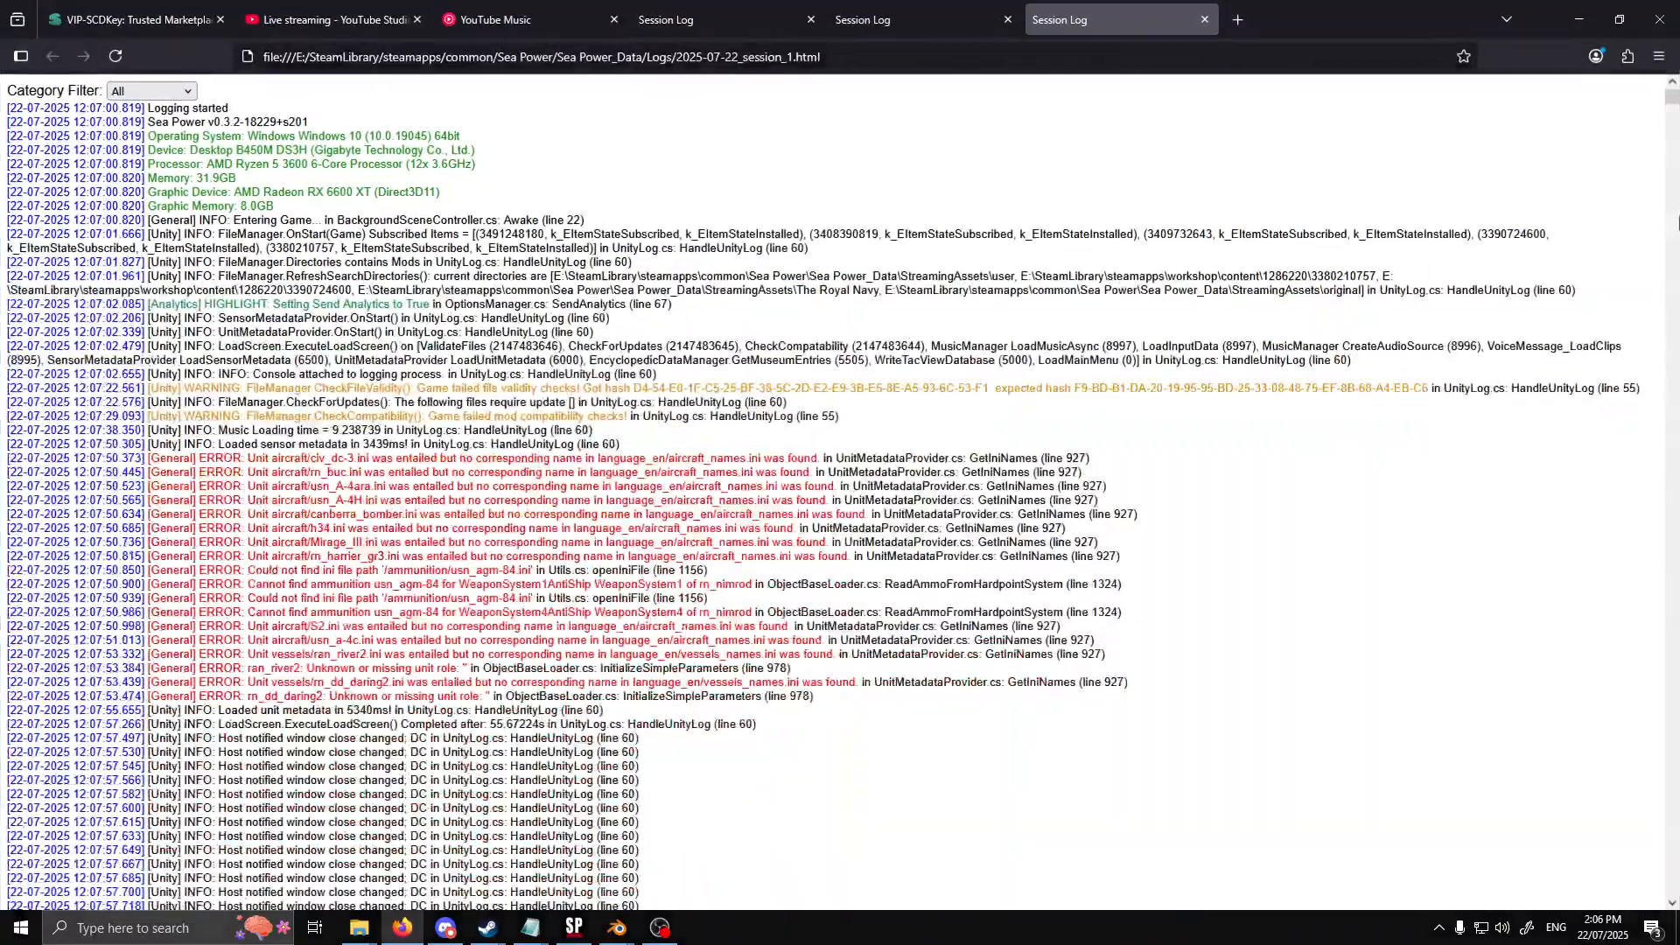
# Examine the newest entries at the end of the session log, highlighting the sensor system named in the ran_river collider error
pyautogui.moveTo(1672, 98); pyautogui.dragTo(1672, 902)
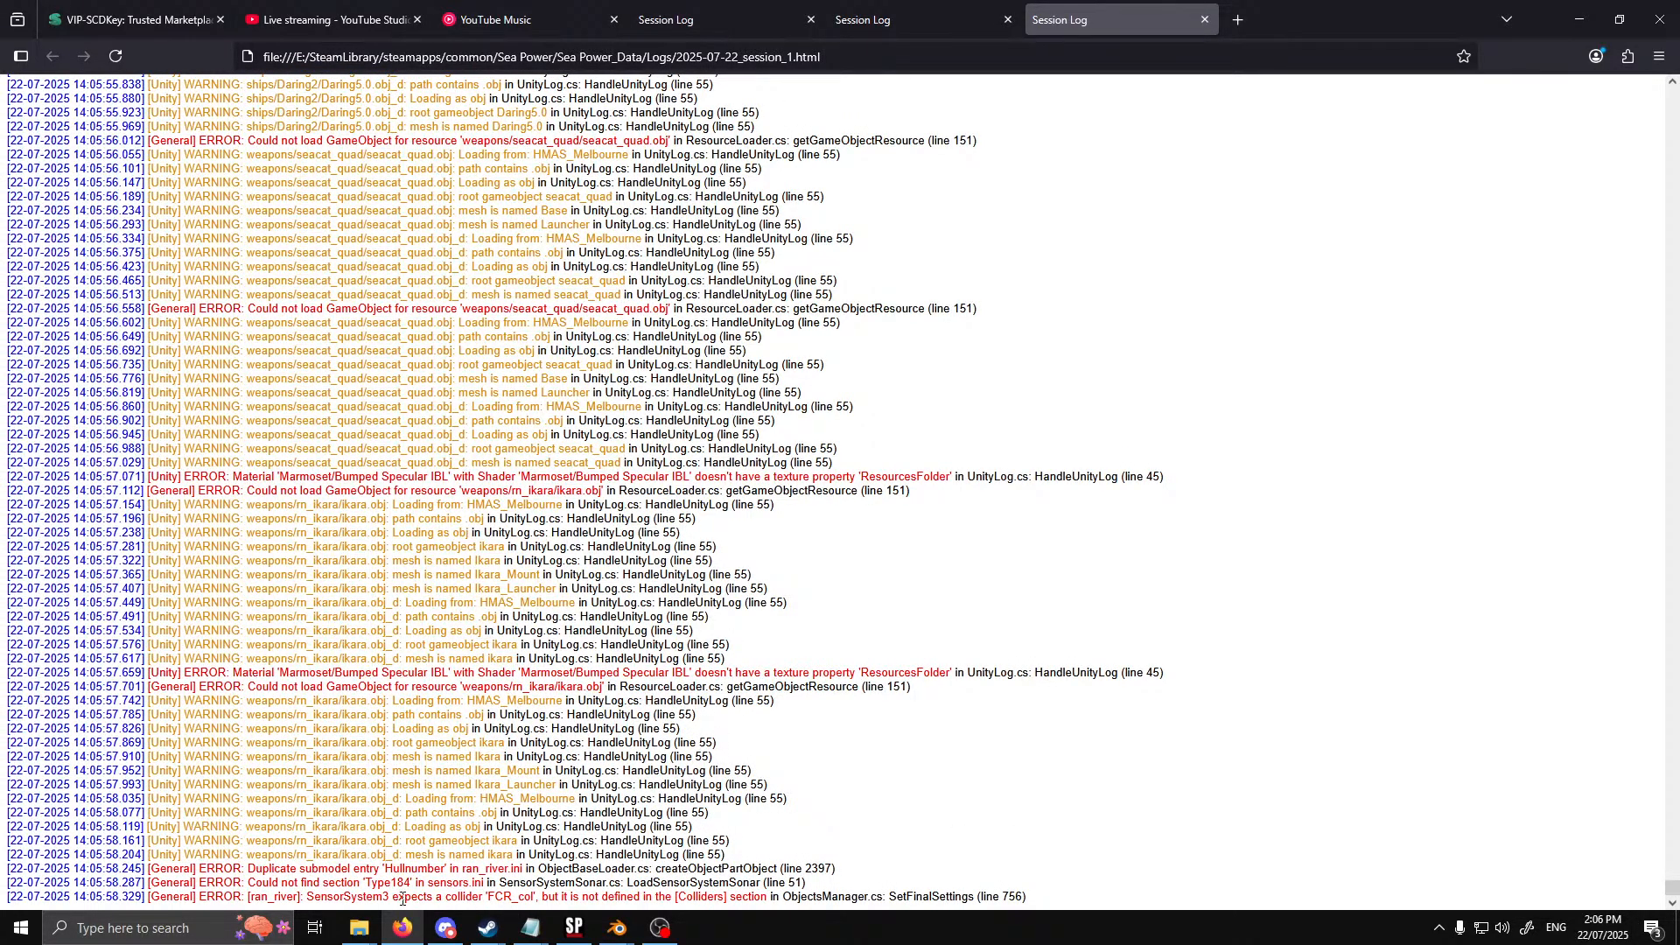
pyautogui.moveTo(308, 897); pyautogui.dragTo(390, 902)
pyautogui.click(665, 848)
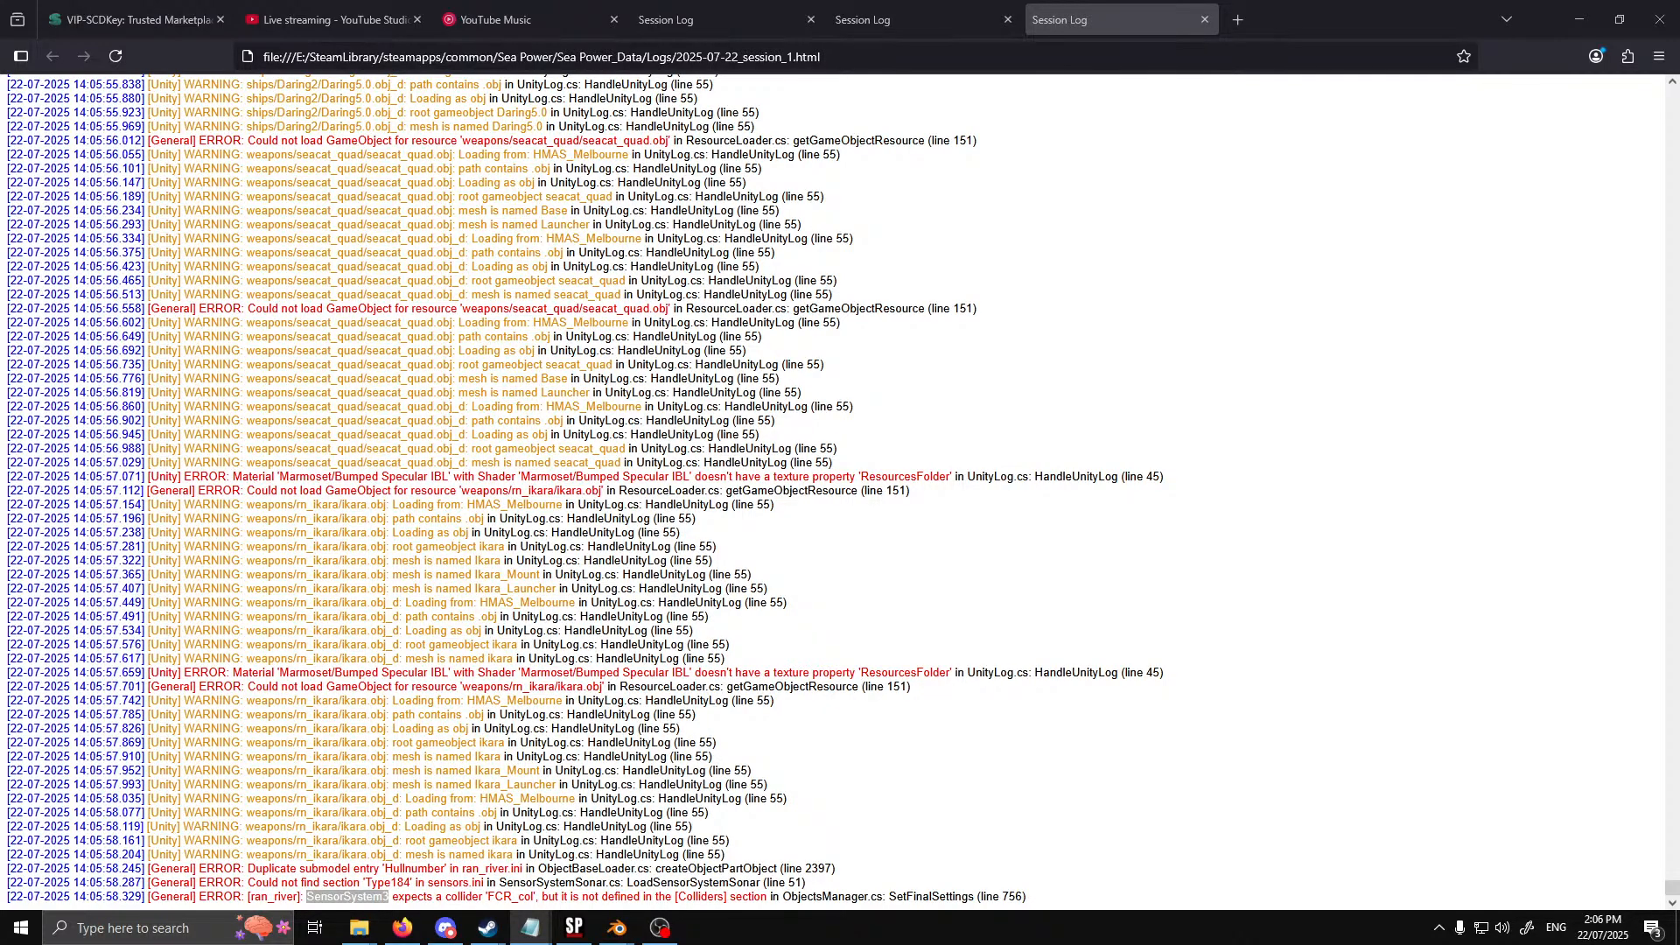
# Set NumberOfMeshColliders to 9 in the [Colliders] section of ran_river and save the file
pyautogui.moveTo(0, 167); pyautogui.dragTo(799, 166)
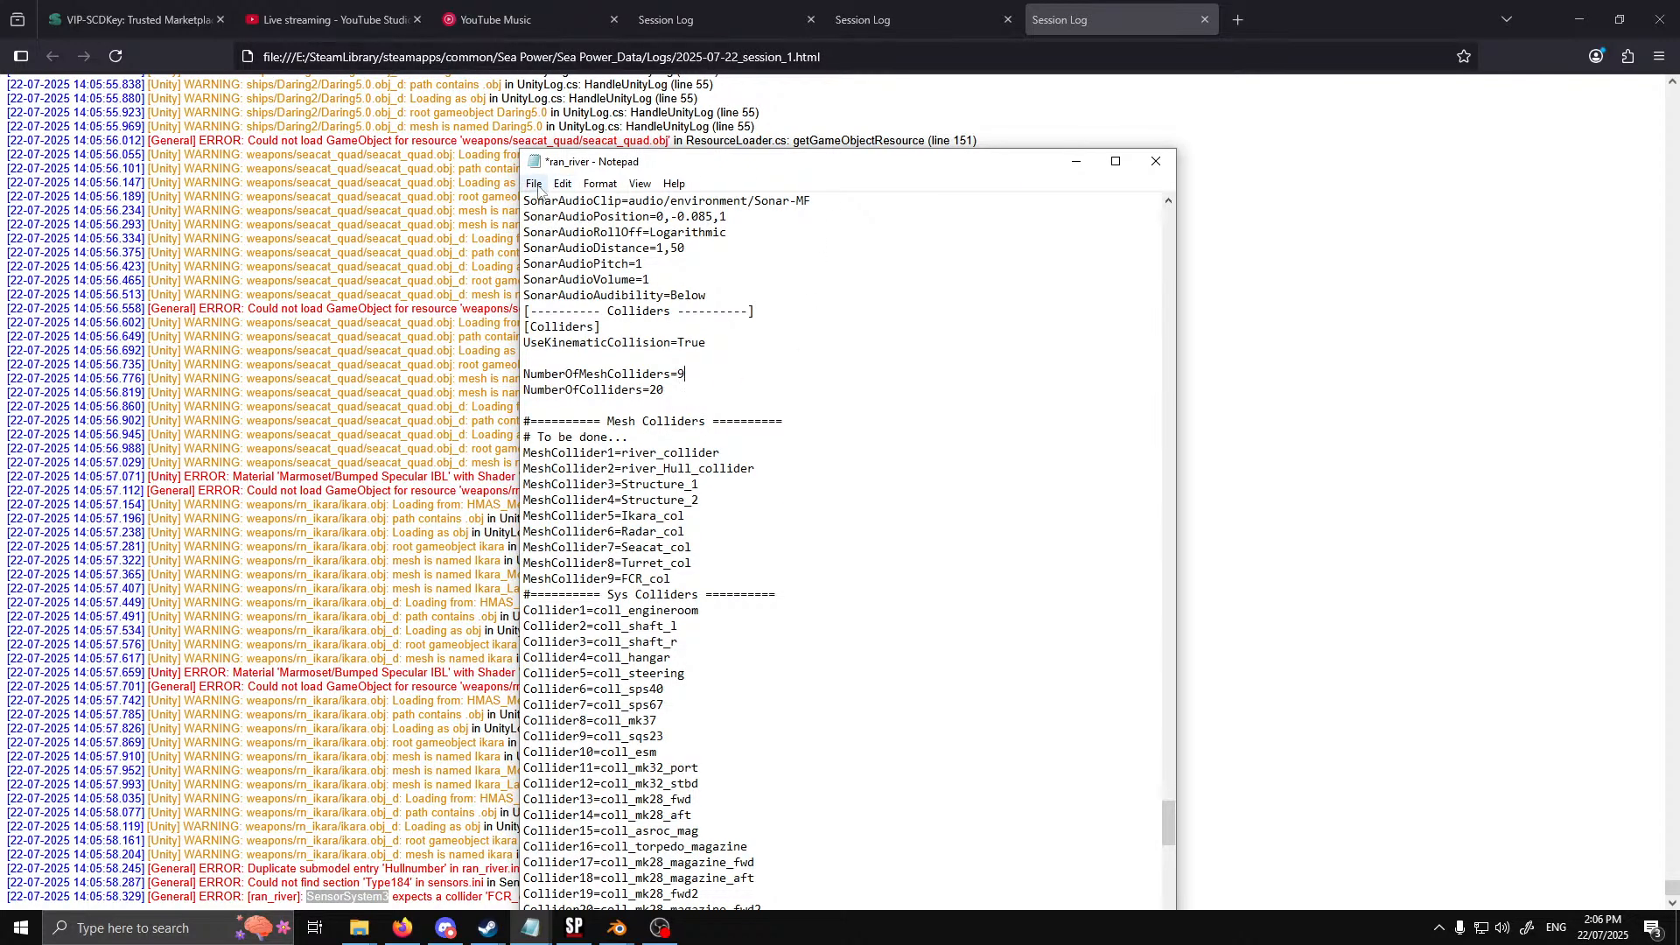
pyautogui.click(534, 183)
pyautogui.click(560, 262)
pyautogui.moveTo(804, 168); pyautogui.dragTo(0, 140)
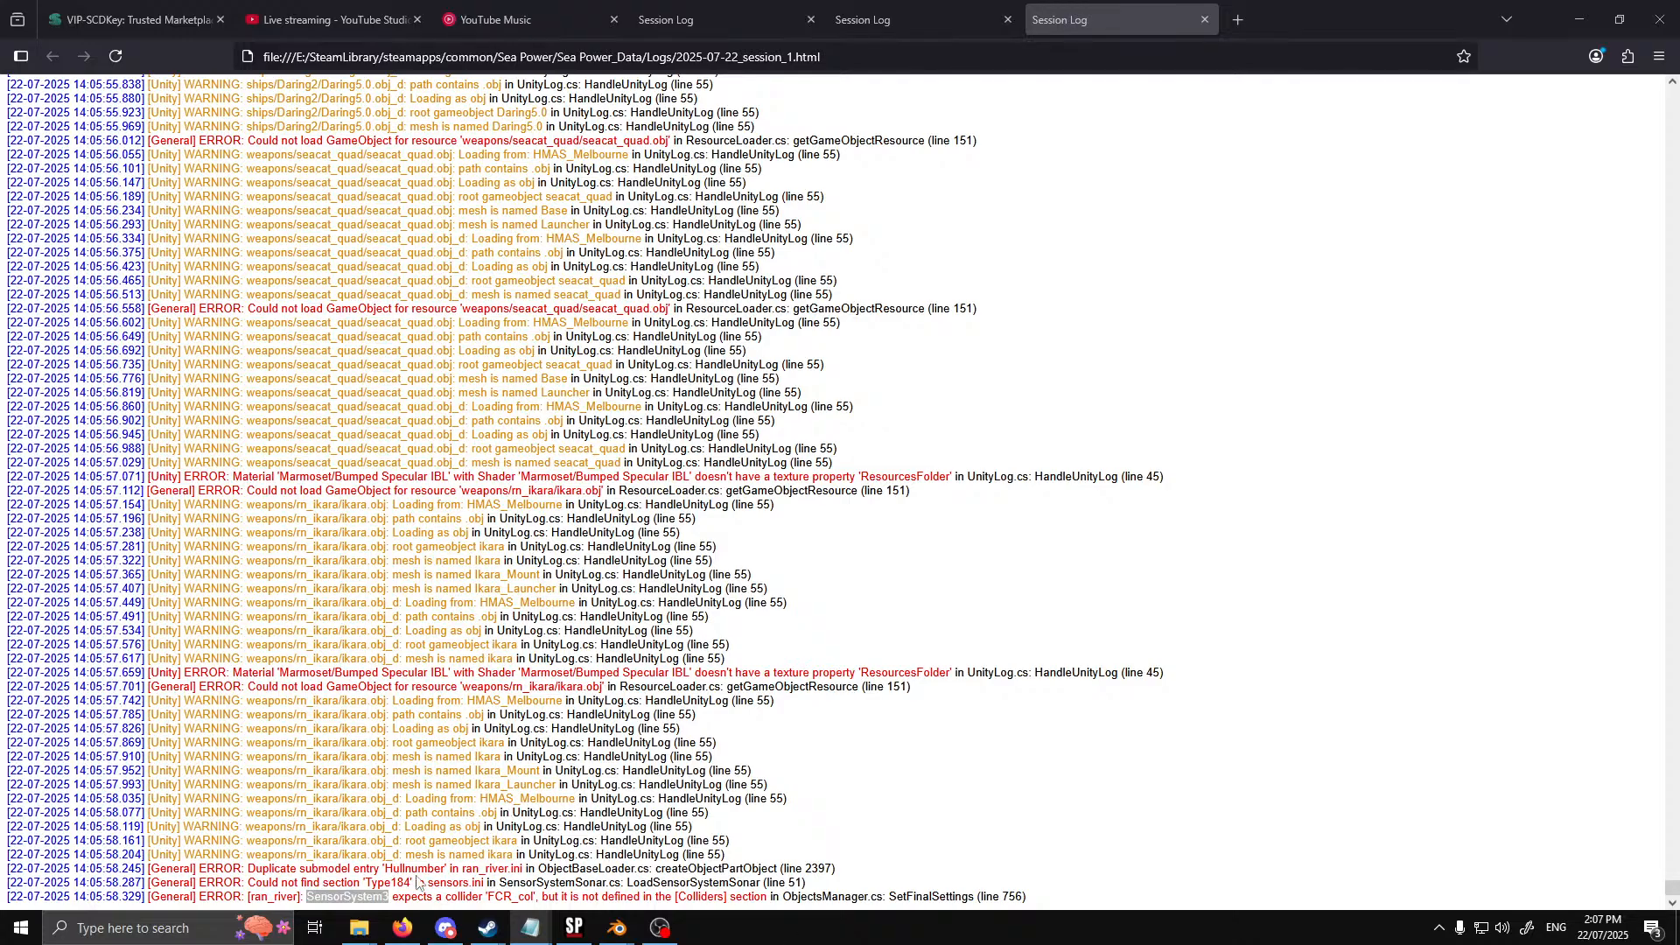
pyautogui.click(557, 687)
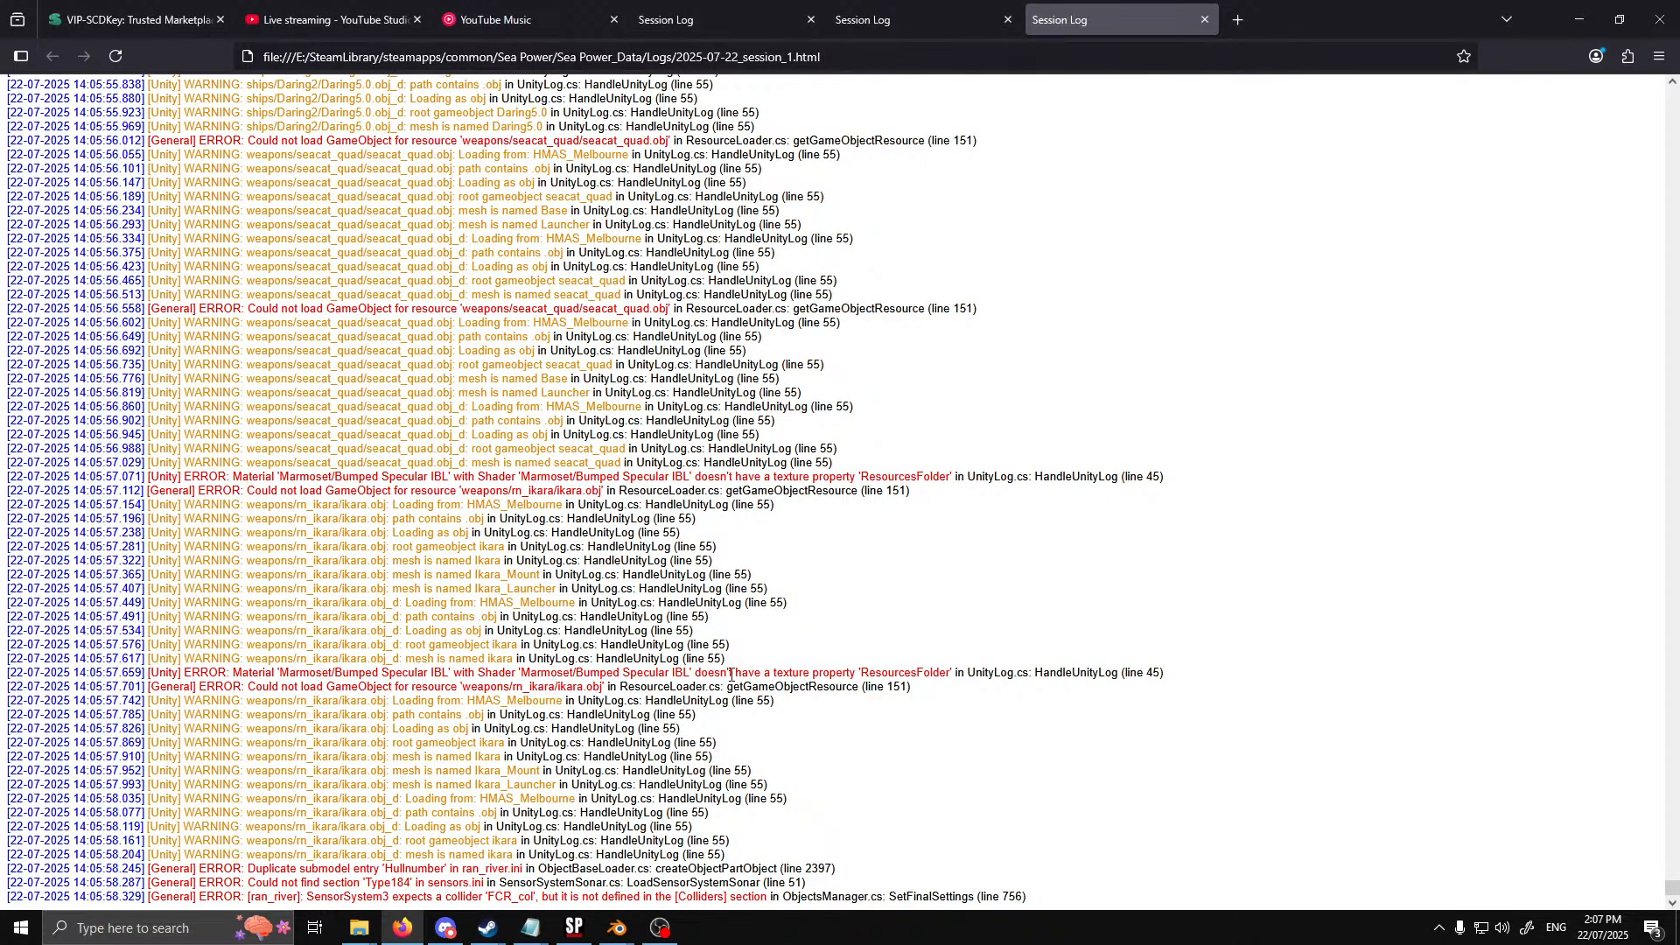
pyautogui.click(365, 931)
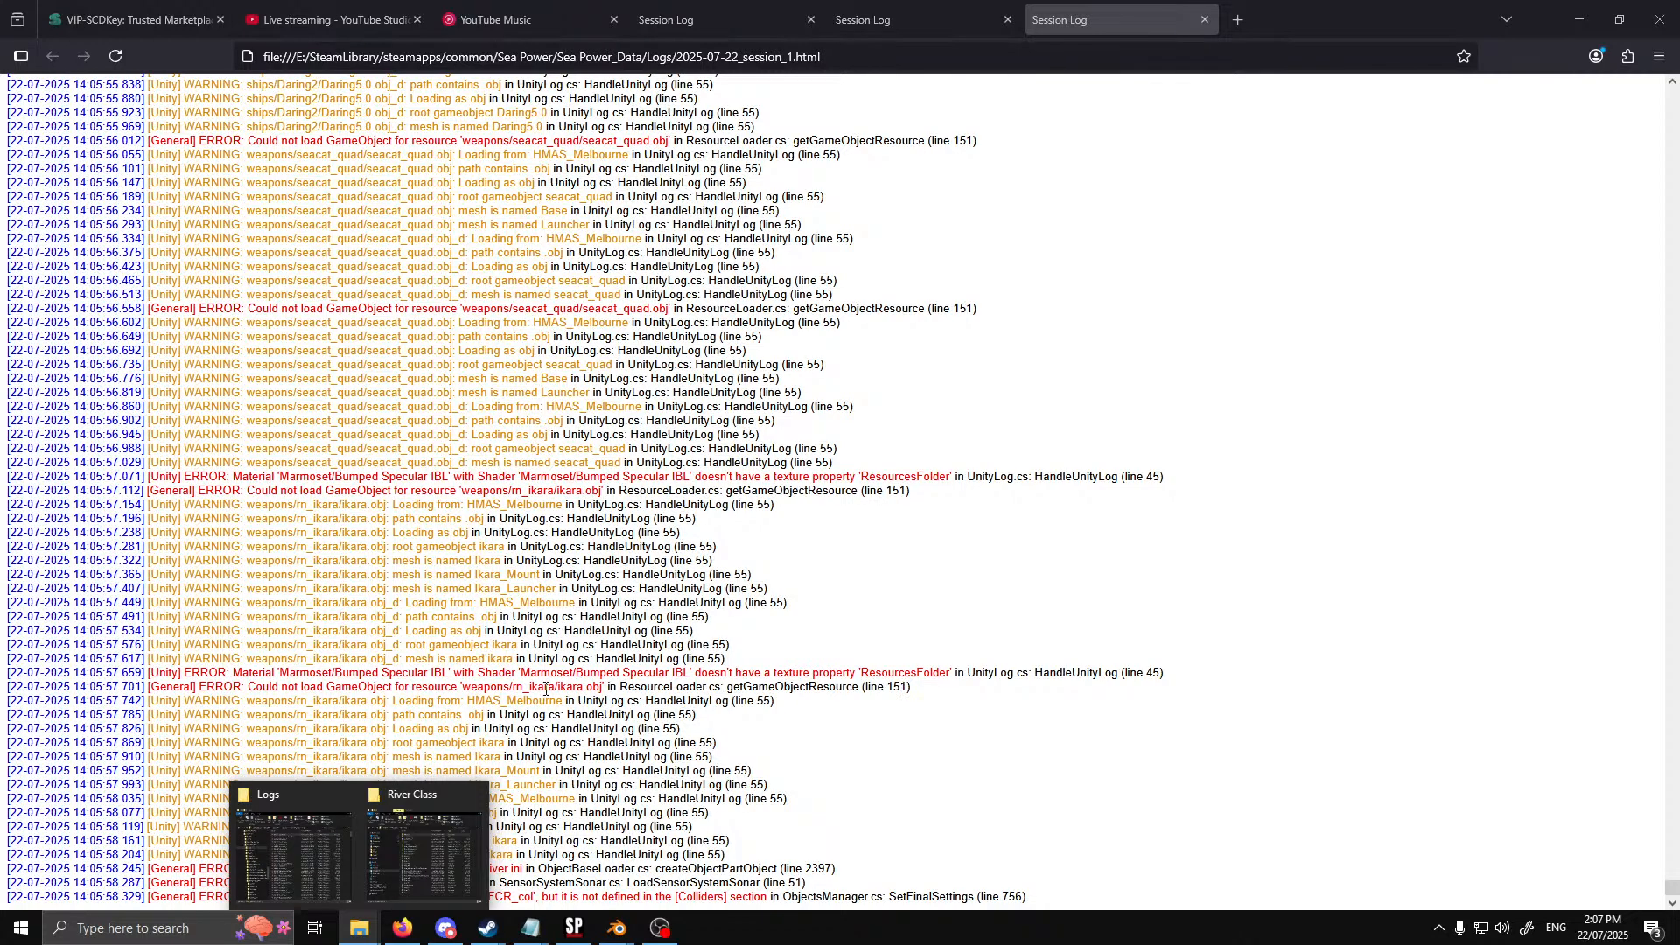
pyautogui.click(409, 854)
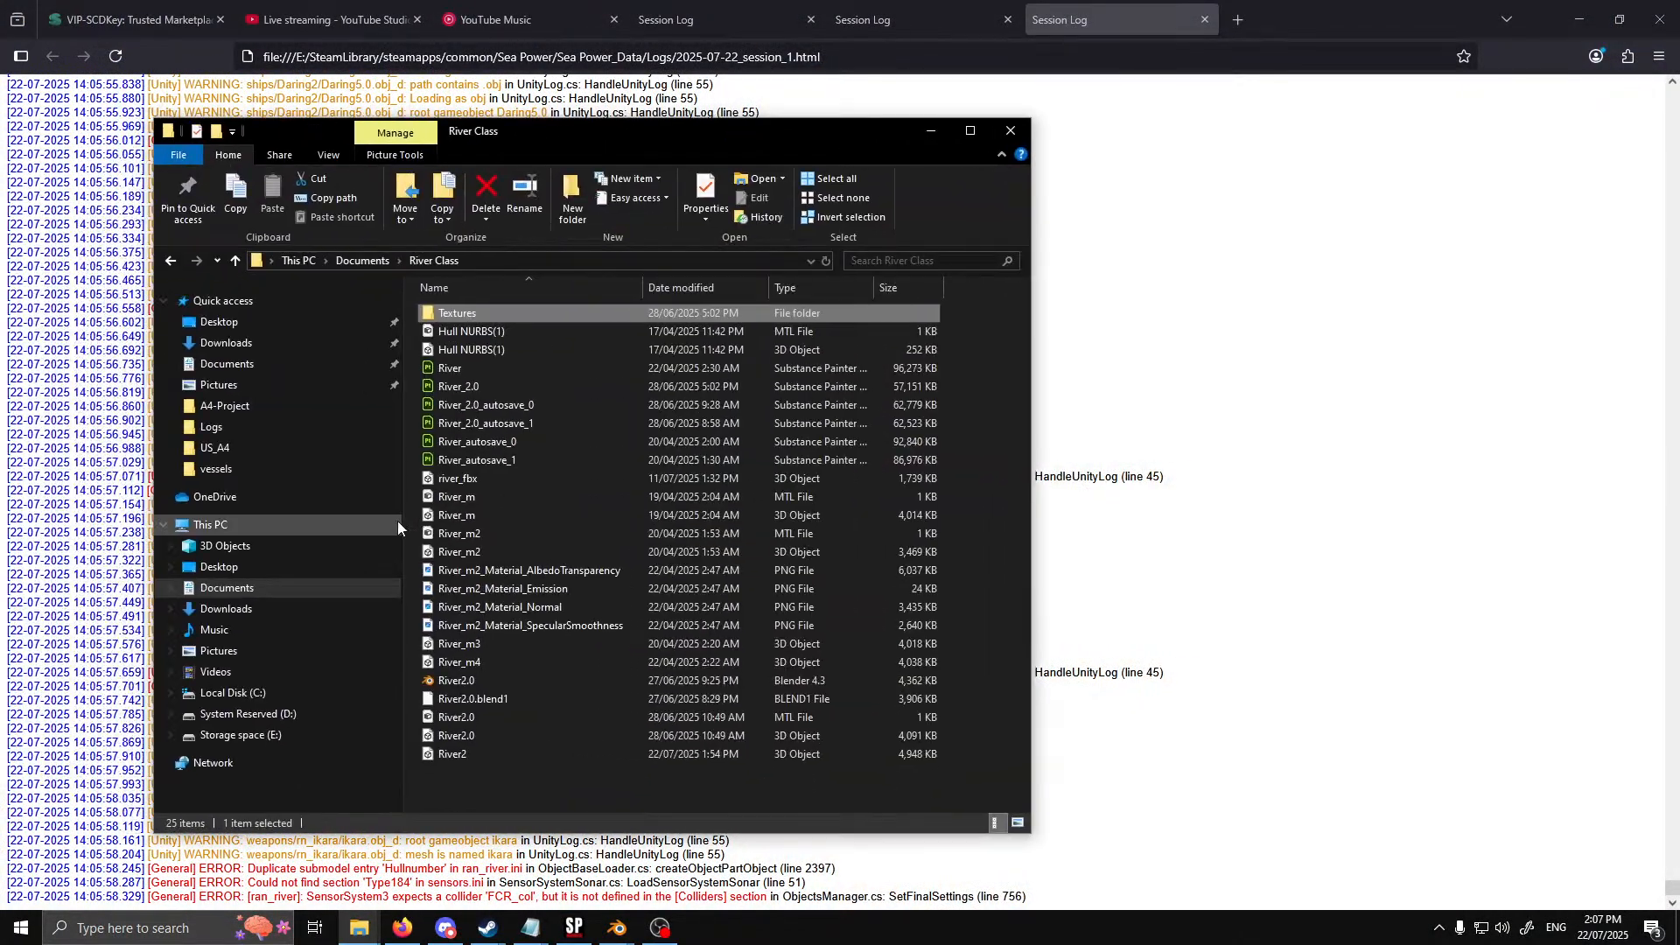
pyautogui.click(931, 131)
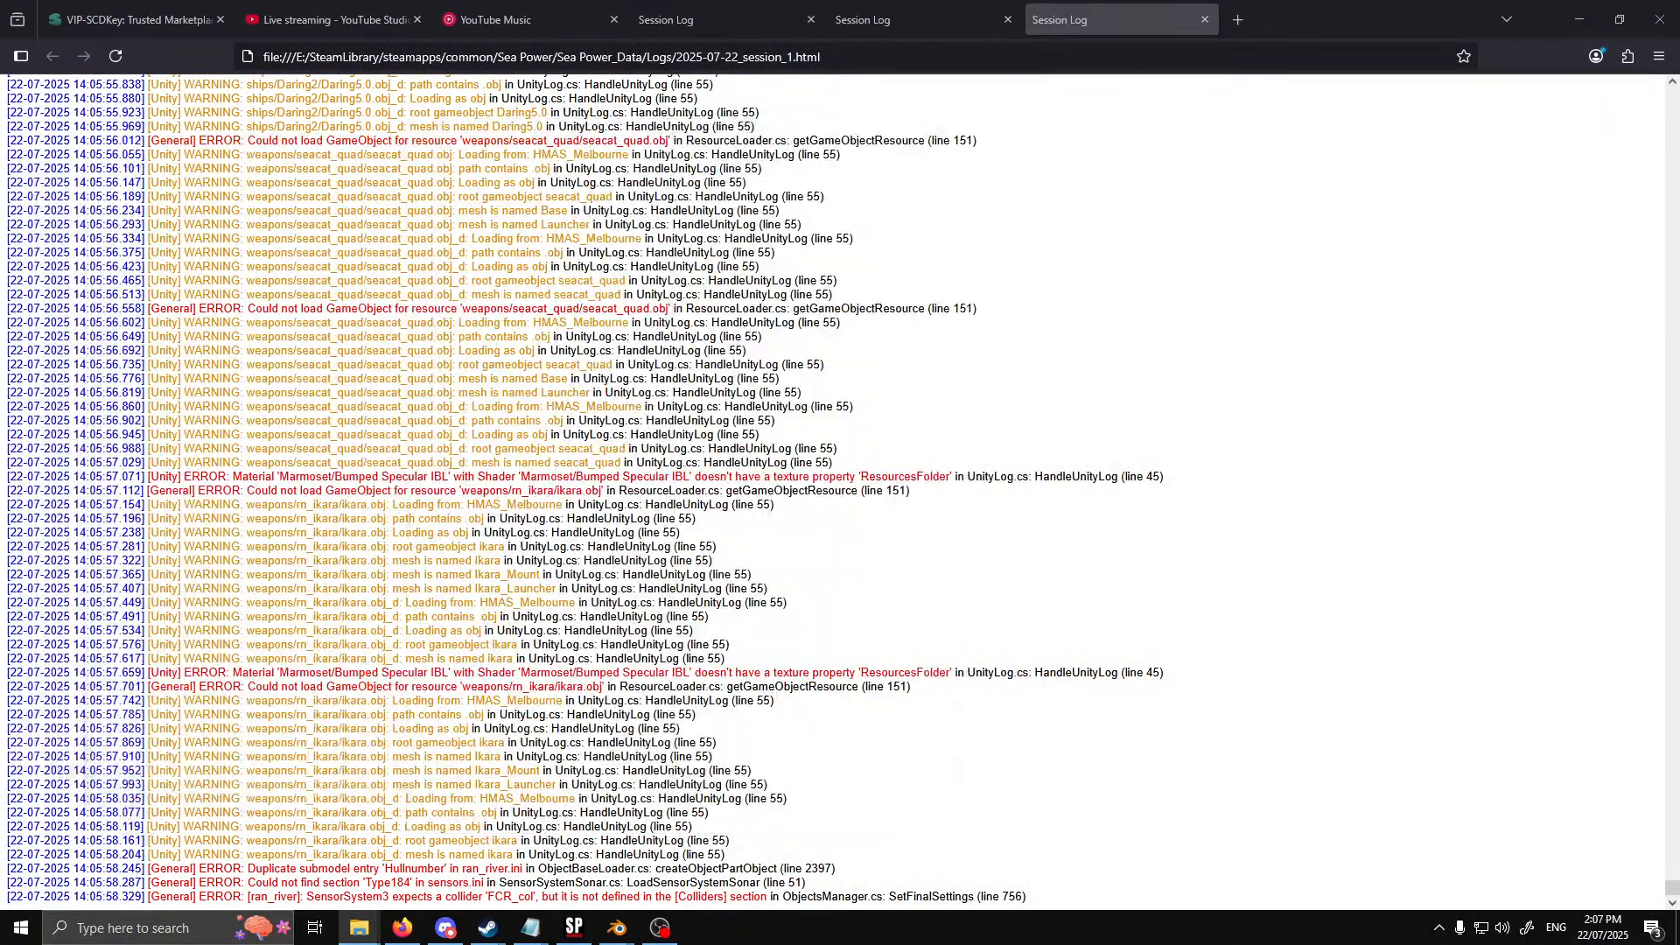
# Open the weapons folder inside StreamingAssets > HMAS_Melbourne in File Explorer
pyautogui.click(361, 924)
pyautogui.click(304, 869)
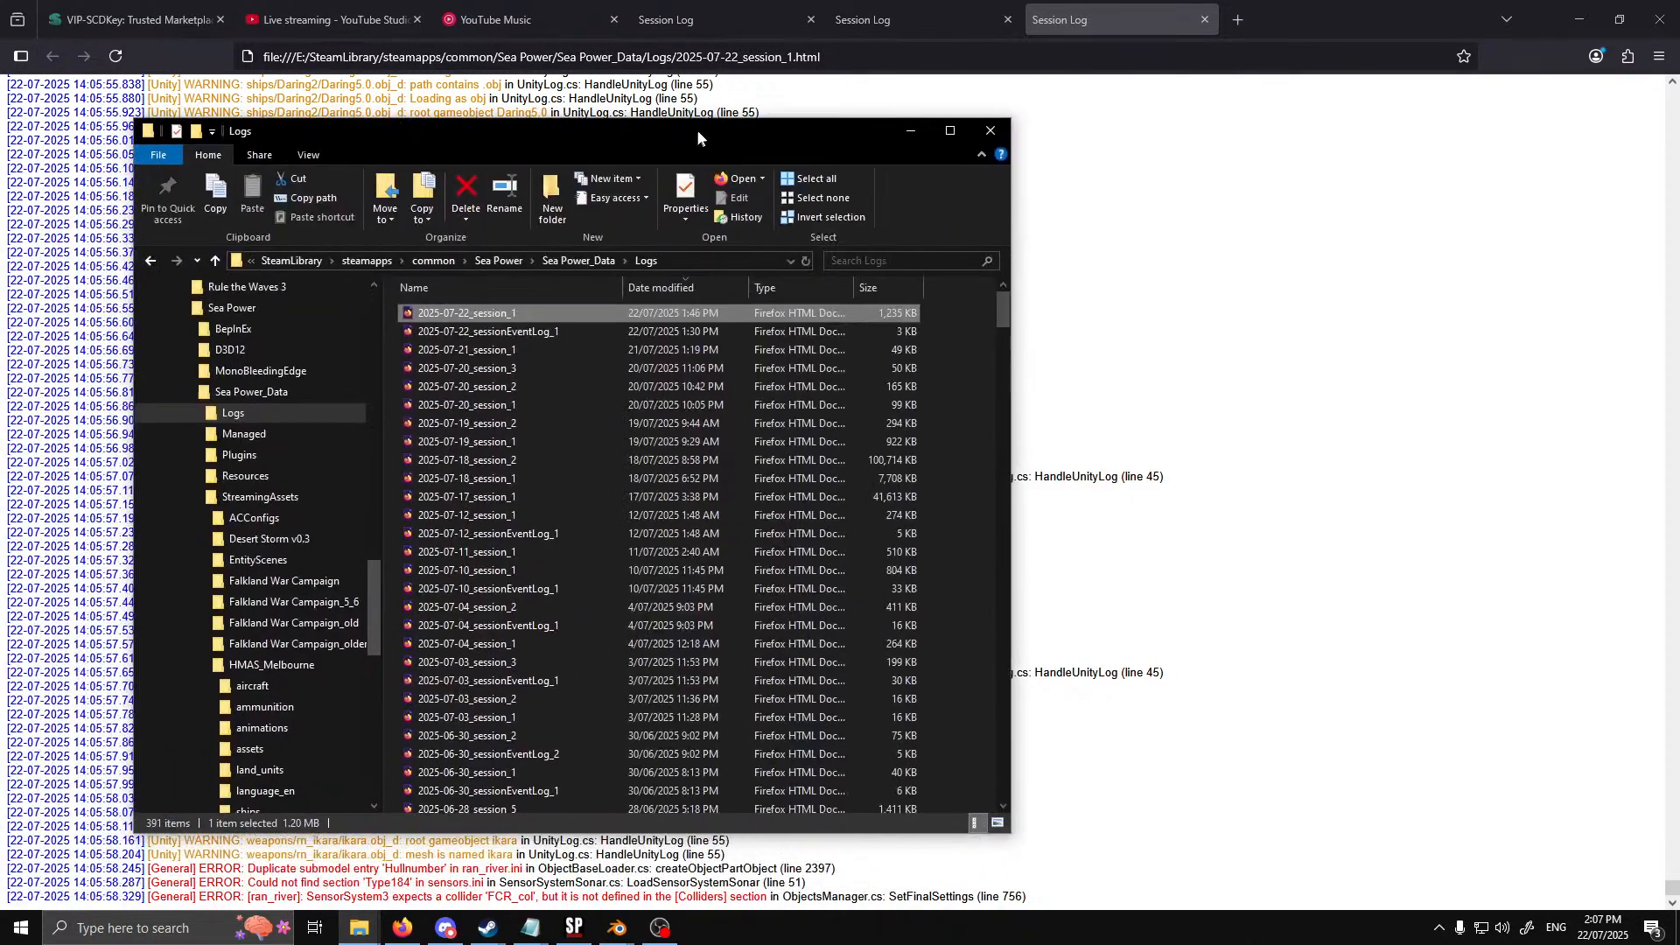
pyautogui.click(285, 662)
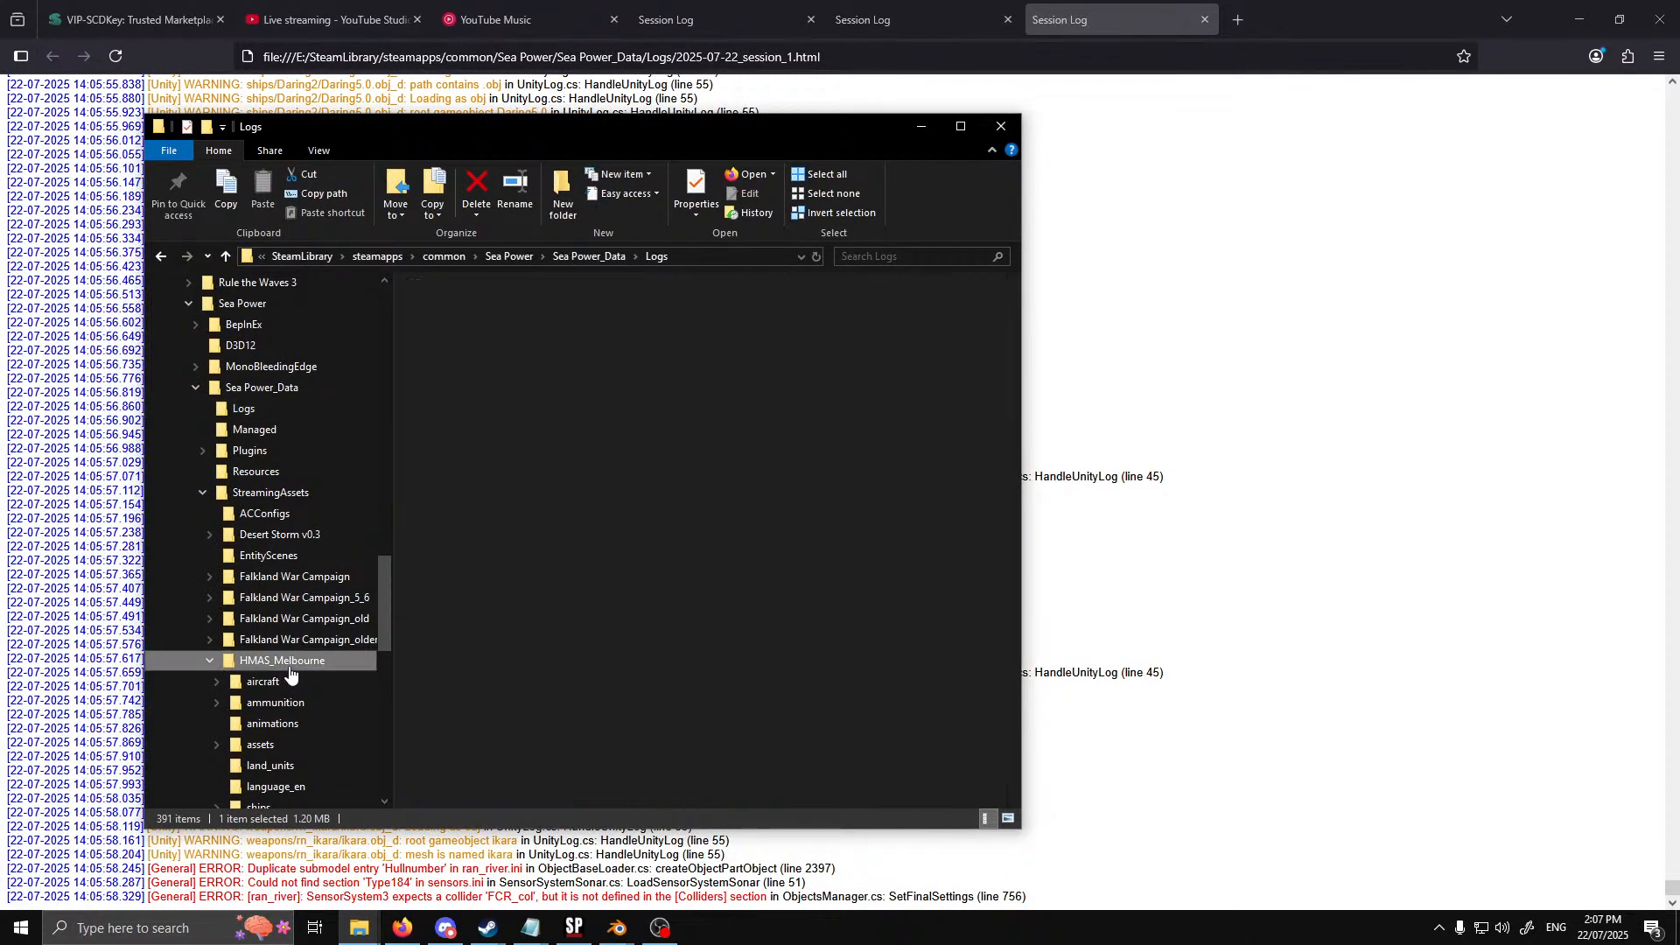
pyautogui.scroll(-3, 297, 716)
pyautogui.click(296, 696)
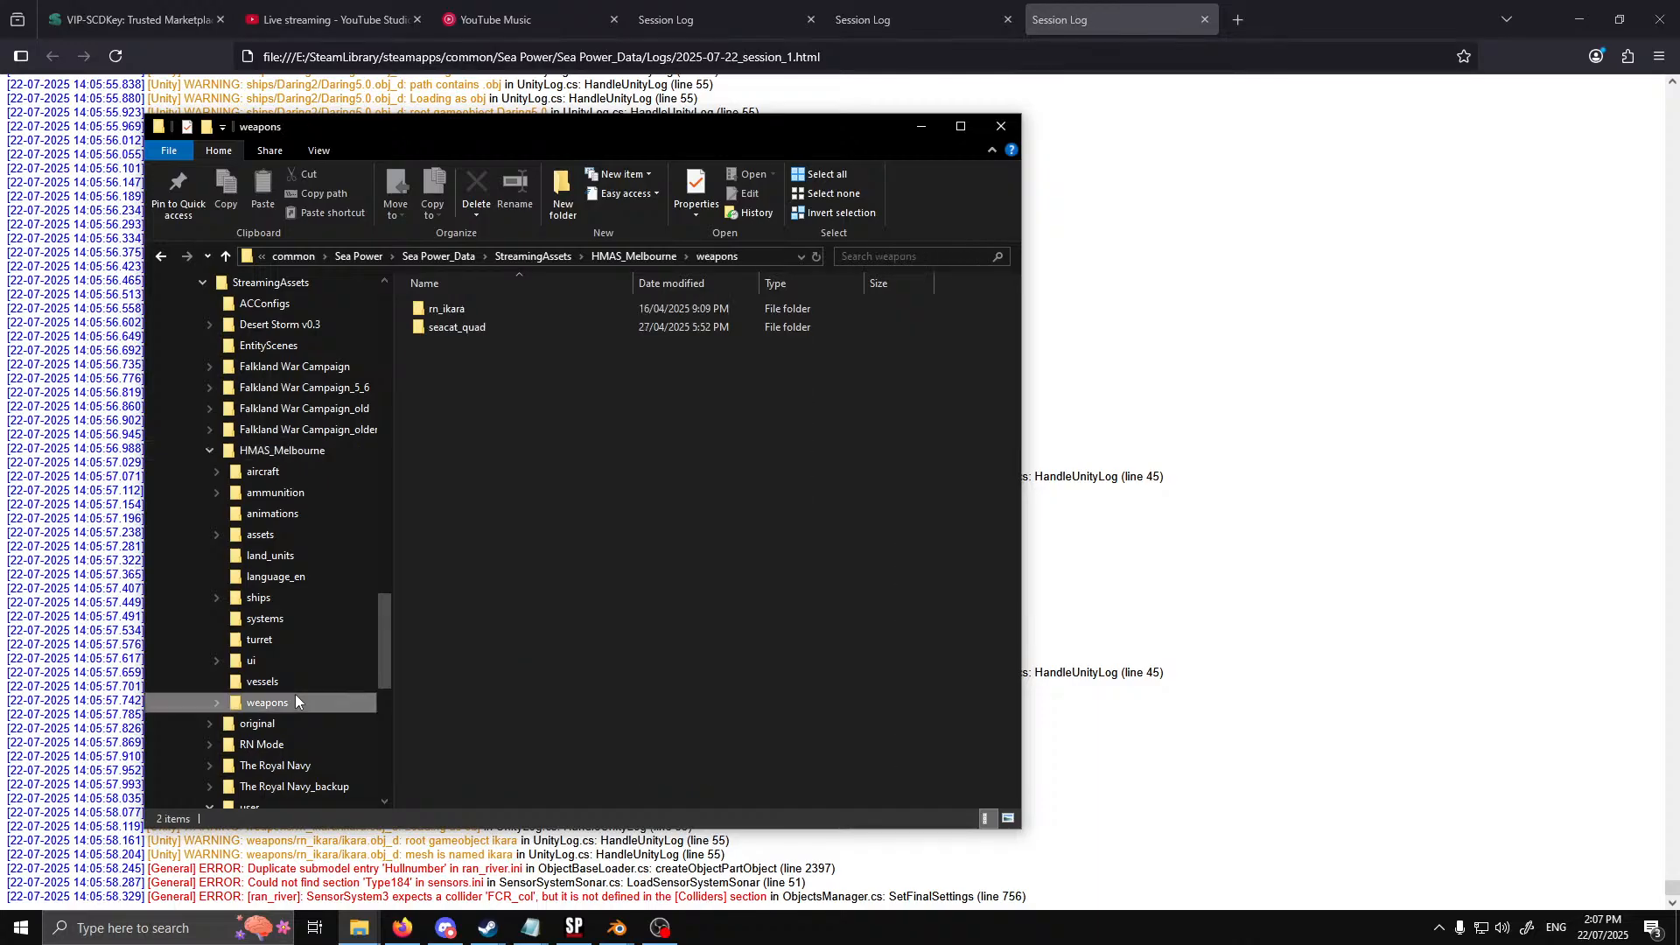
# Open the ikara_mat file from the rn_ikara folder in a text editor and place it over the session log
pyautogui.doubleClick(472, 312)
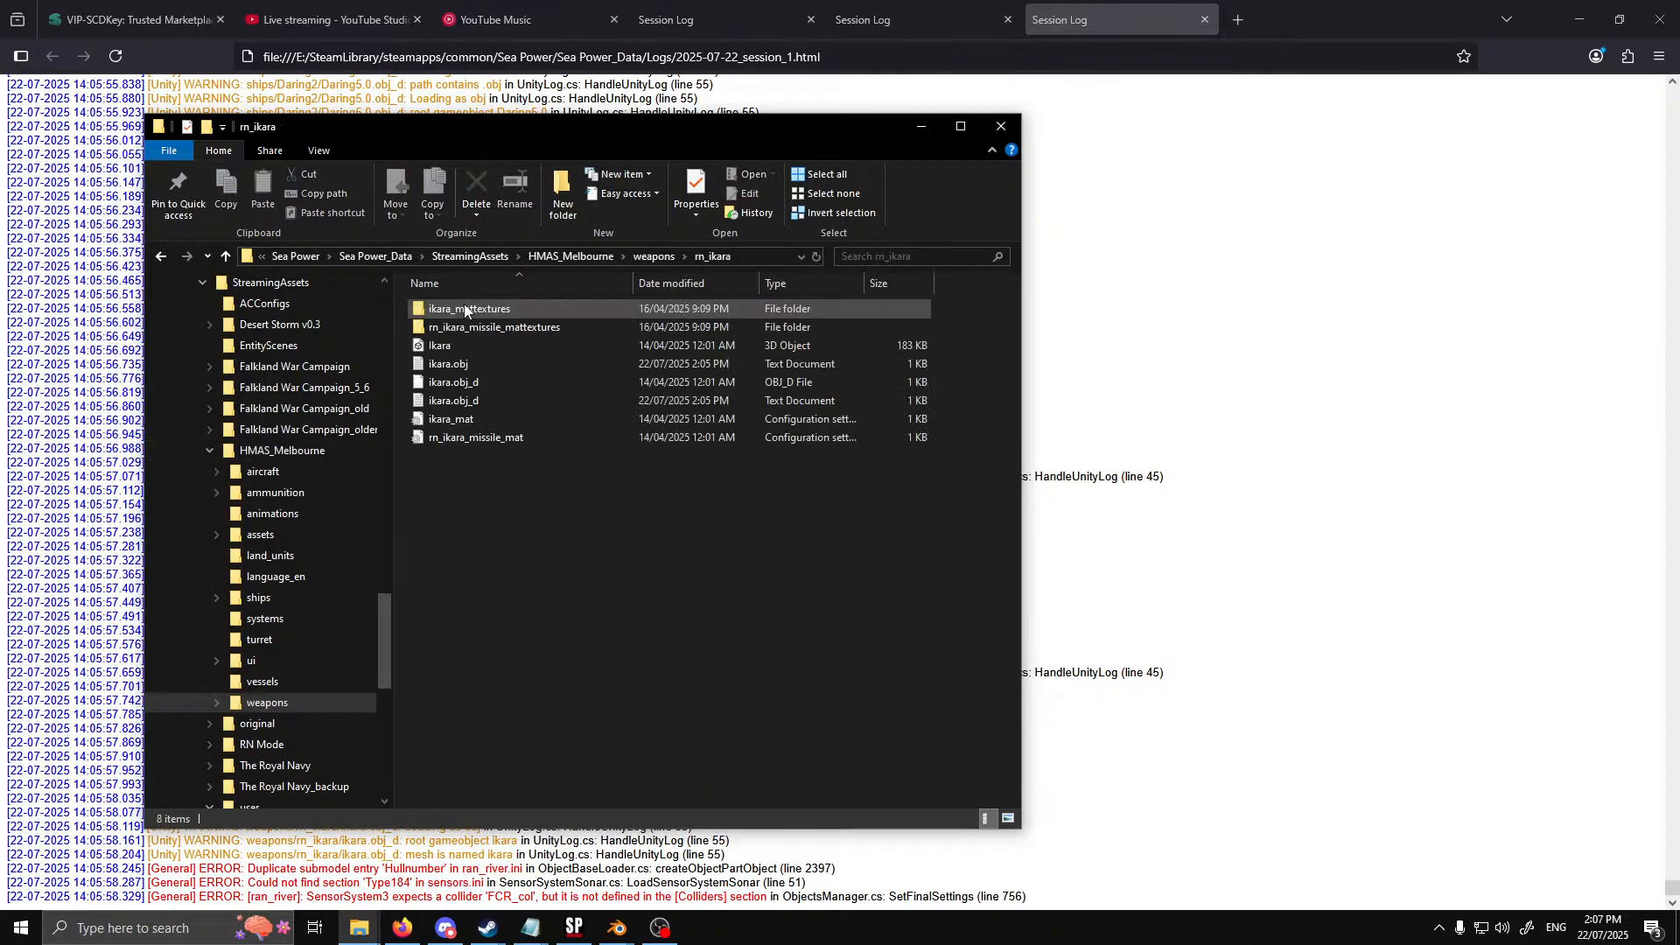
pyautogui.click(482, 420)
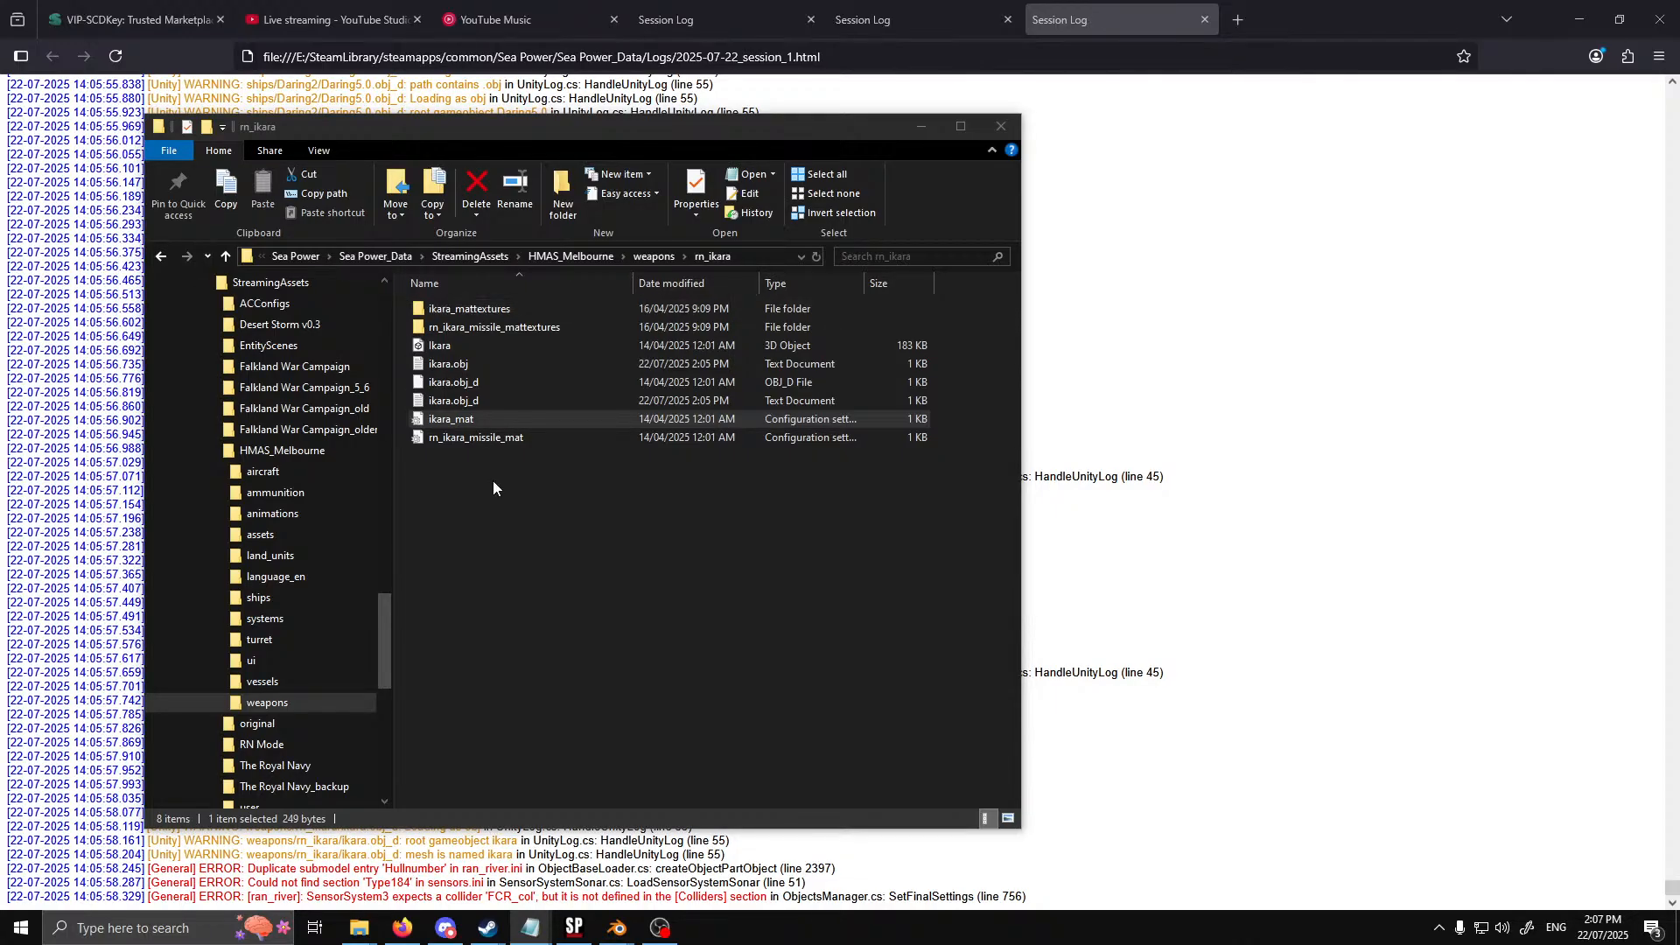
pyautogui.moveTo(707, 128); pyautogui.dragTo(1143, 107)
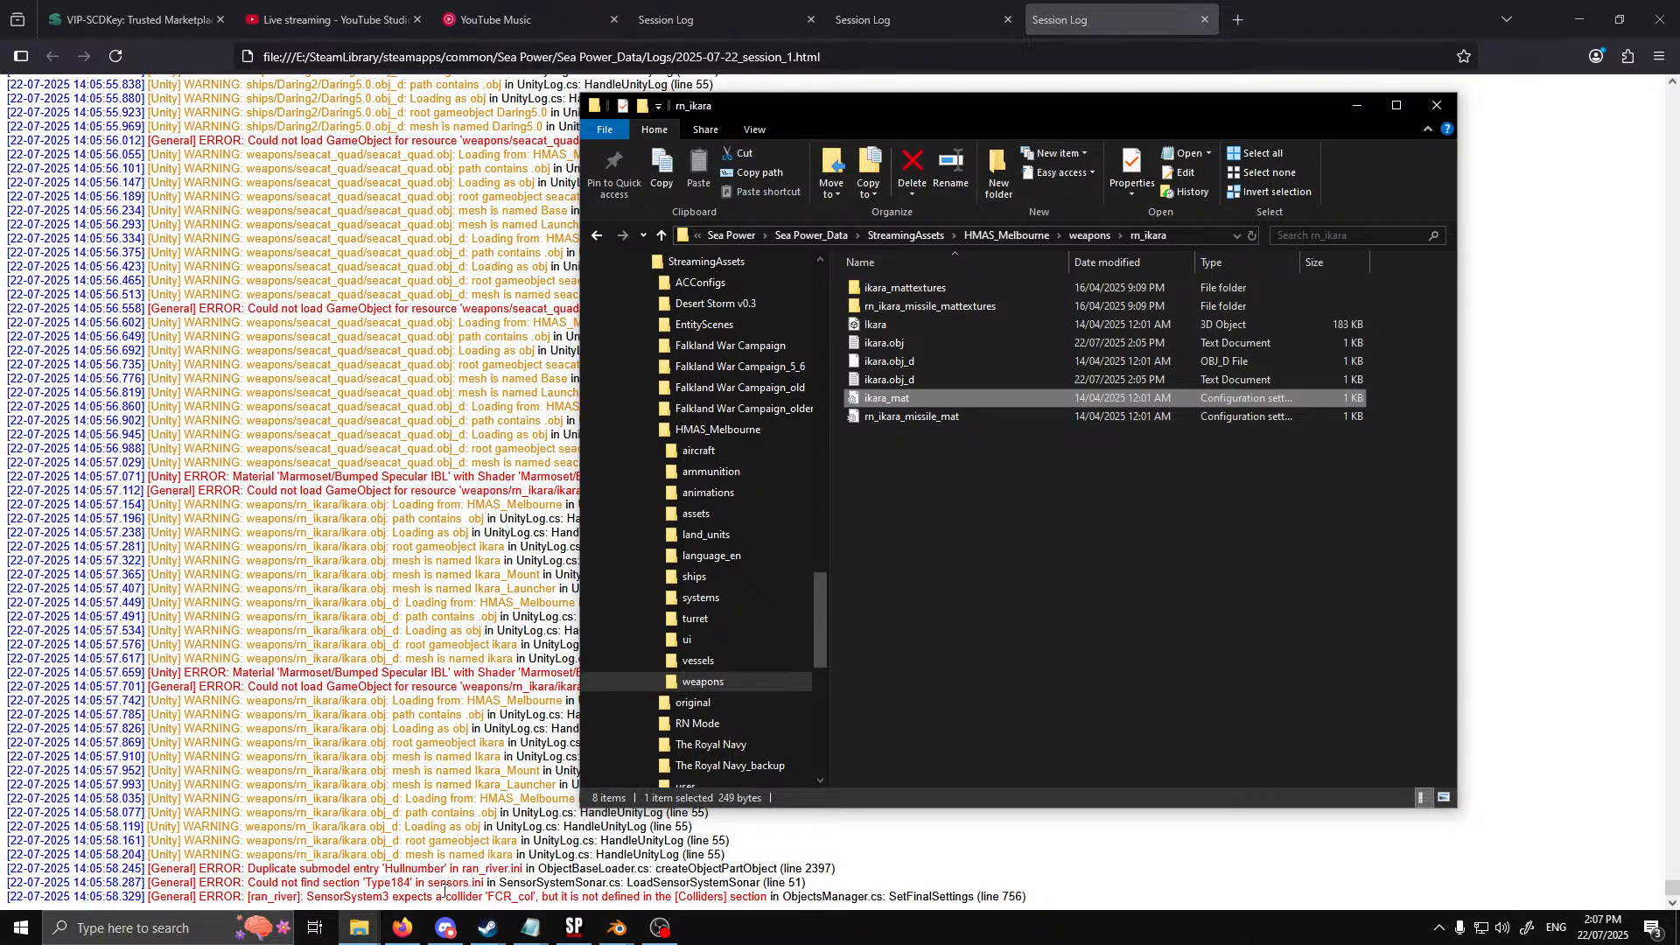
pyautogui.scroll(6, 442, 840)
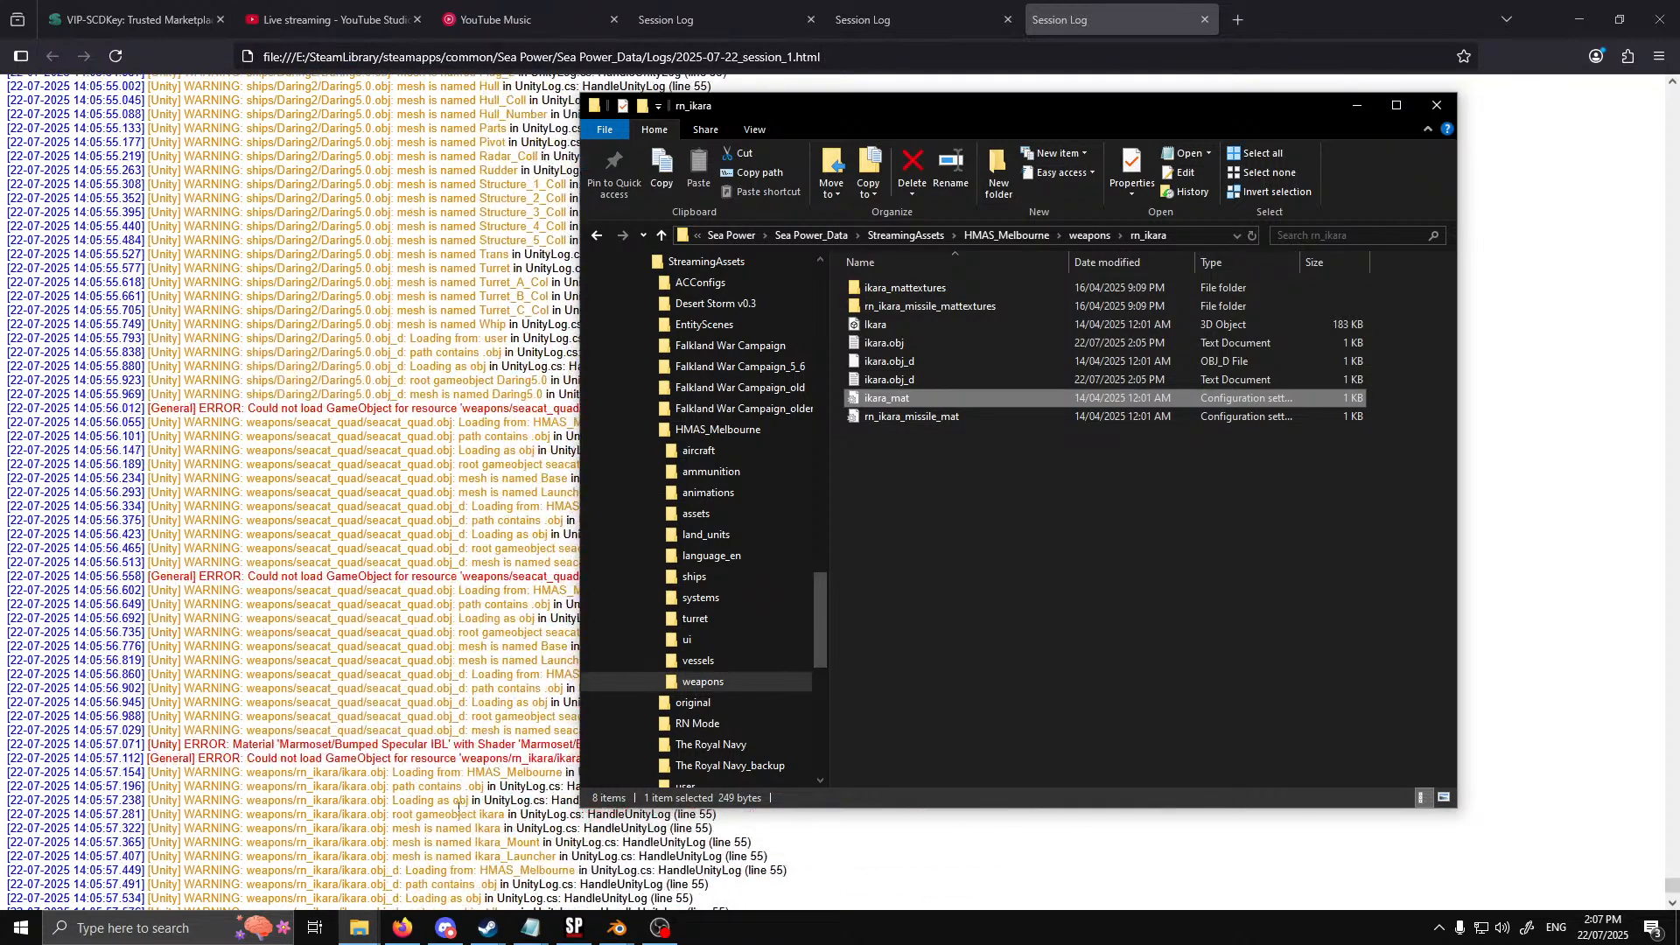
pyautogui.scroll(-4, 458, 805)
pyautogui.moveTo(1094, 115); pyautogui.dragTo(896, 158)
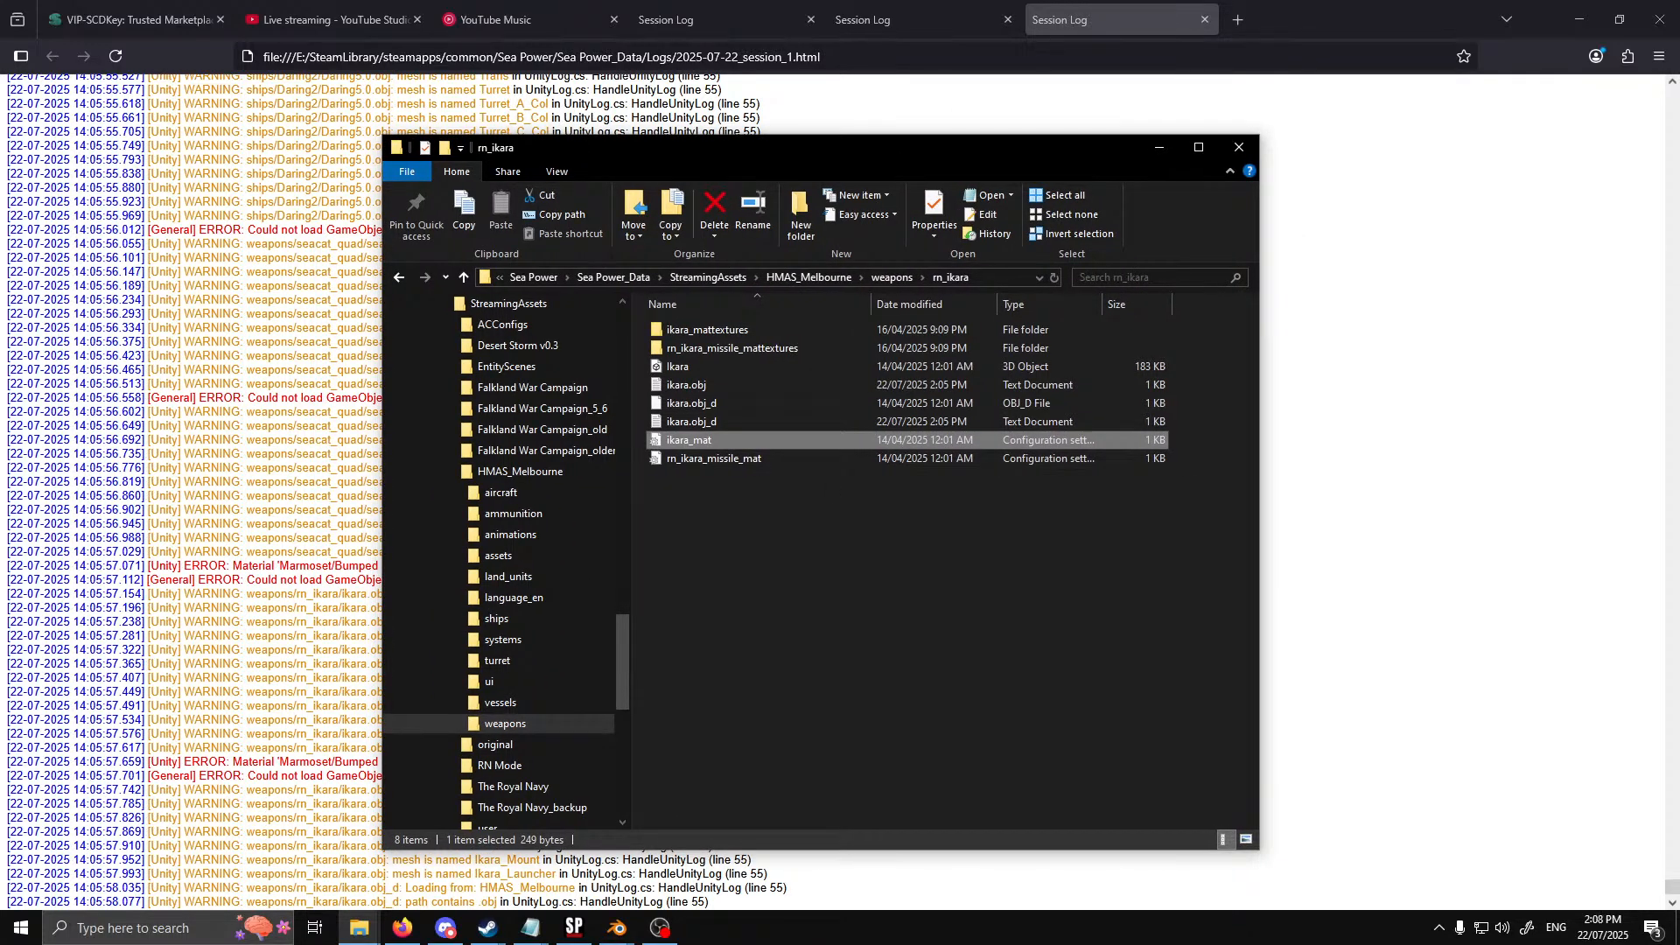
pyautogui.moveTo(0, 114); pyautogui.dragTo(317, 104)
# Open Daring2hull_mat from the HMAS_Melbourne > ships > Daring2 folder and place it beside ikara_mat for comparison
pyautogui.click(969, 631)
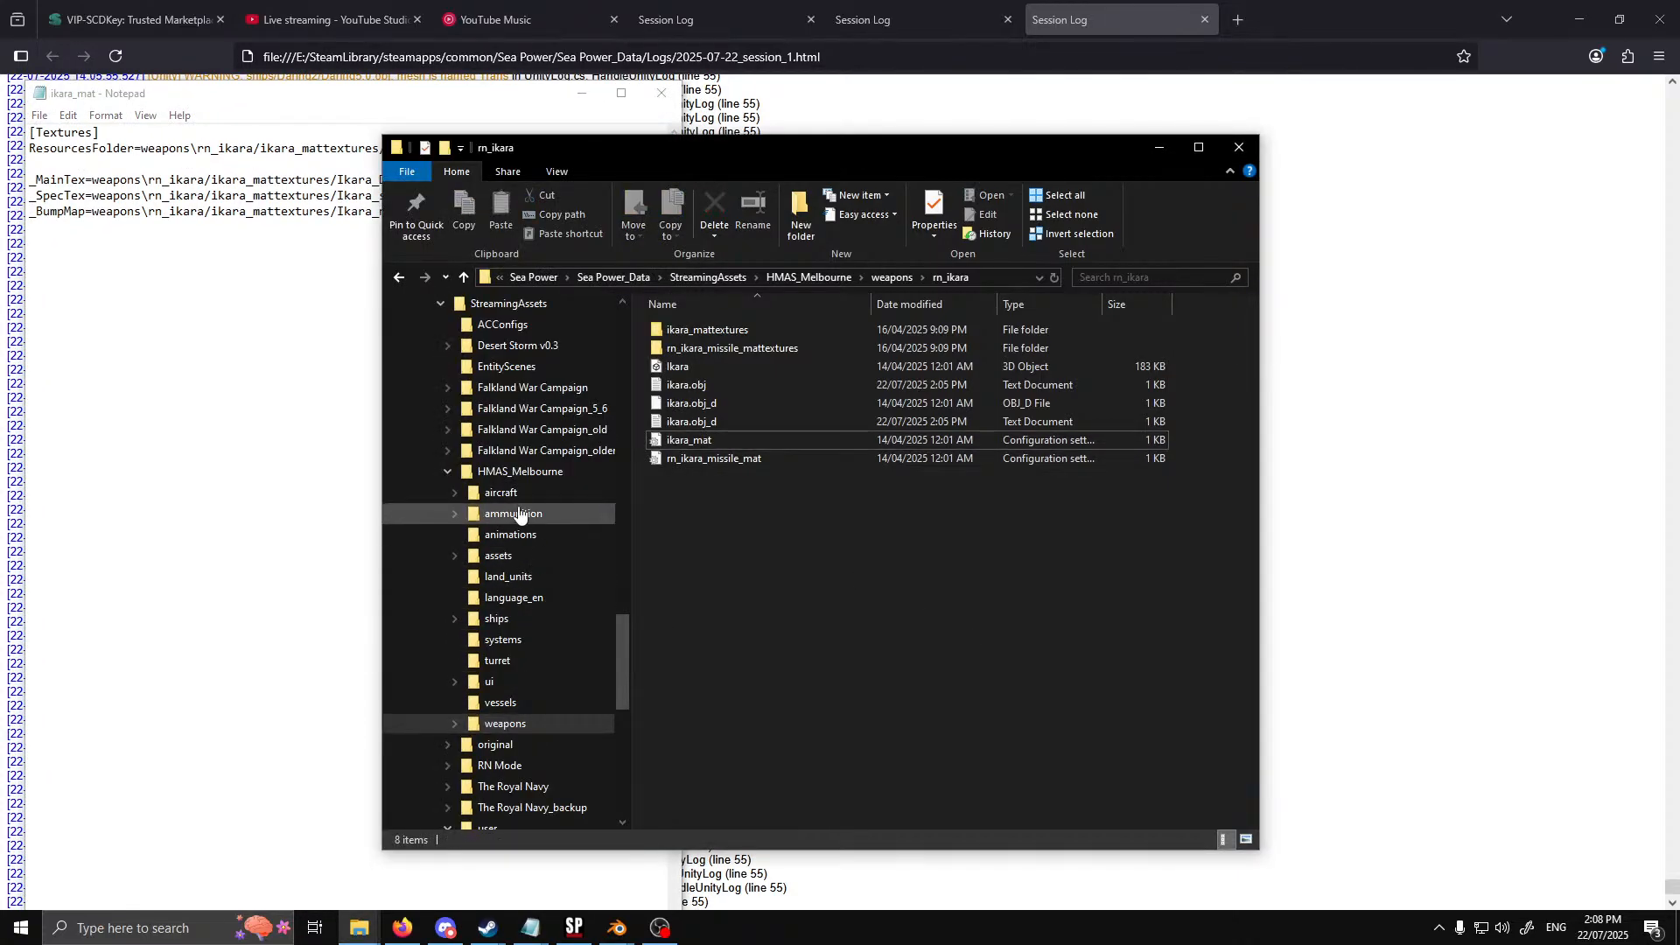
pyautogui.click(496, 619)
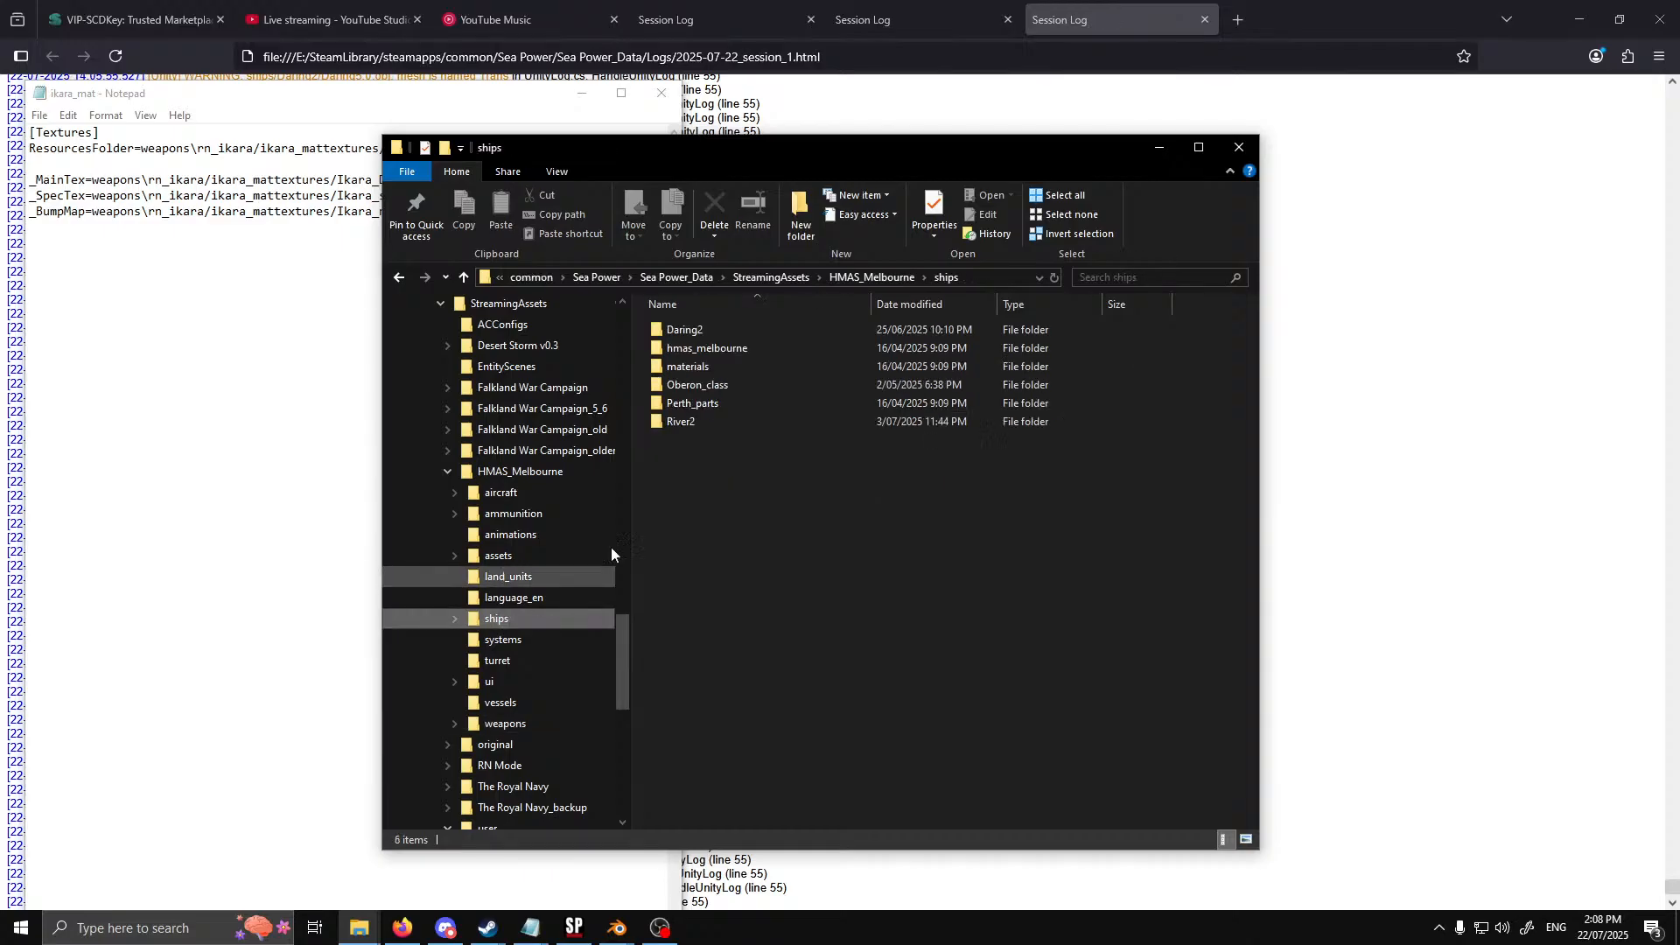
pyautogui.doubleClick(733, 329)
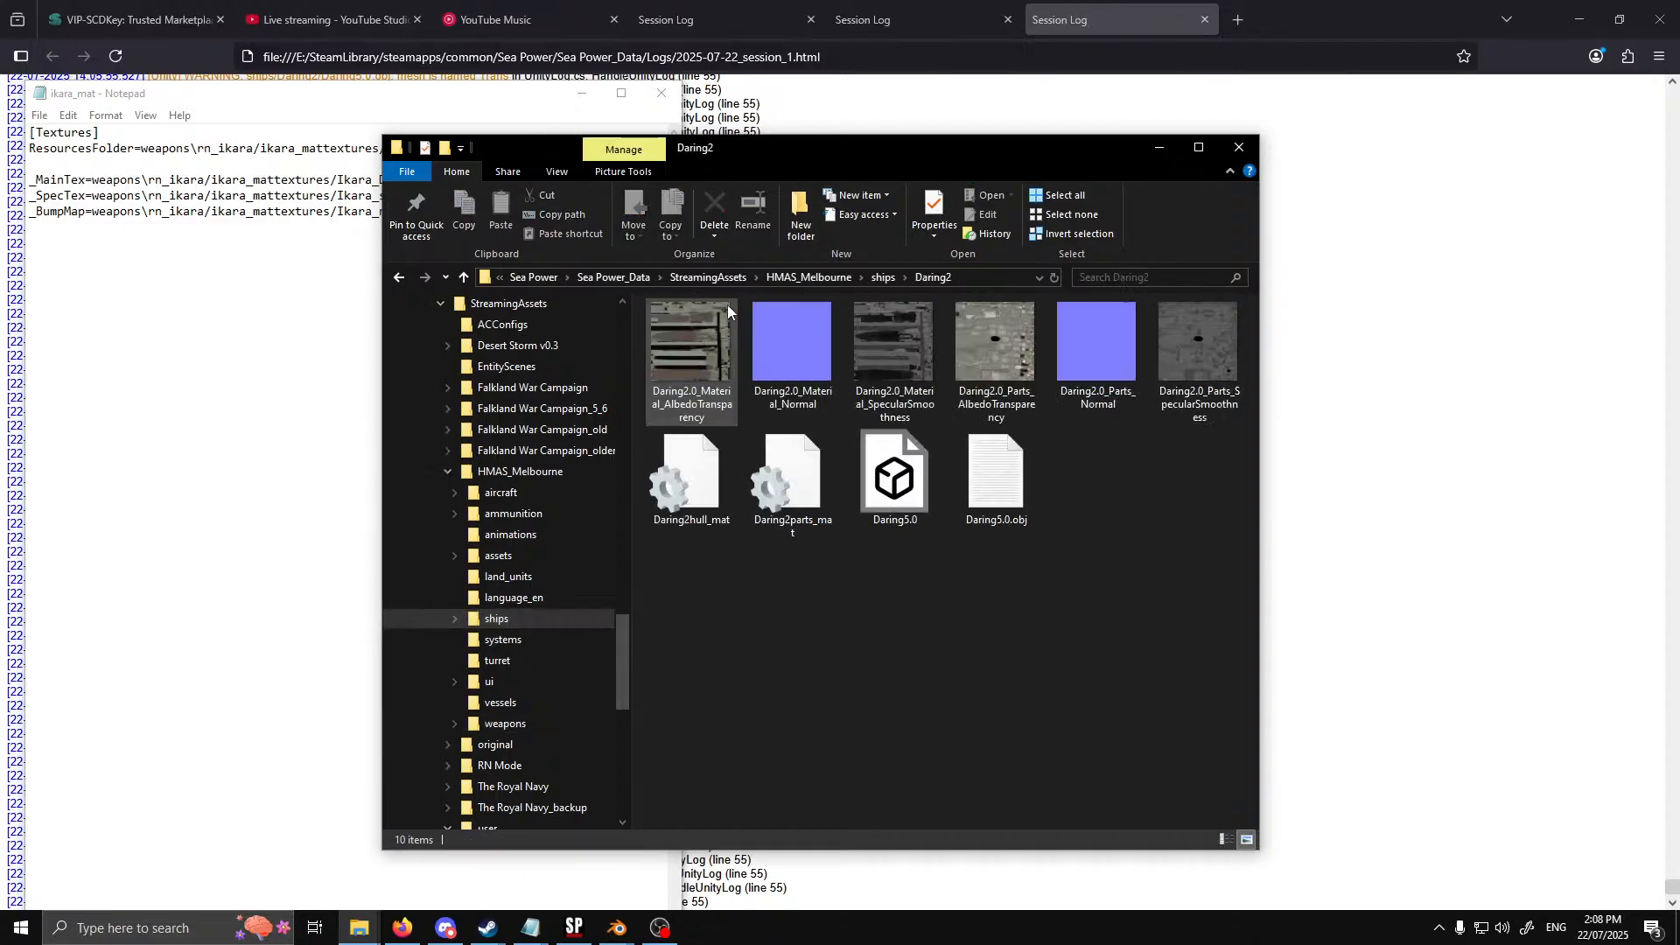
pyautogui.doubleClick(689, 477)
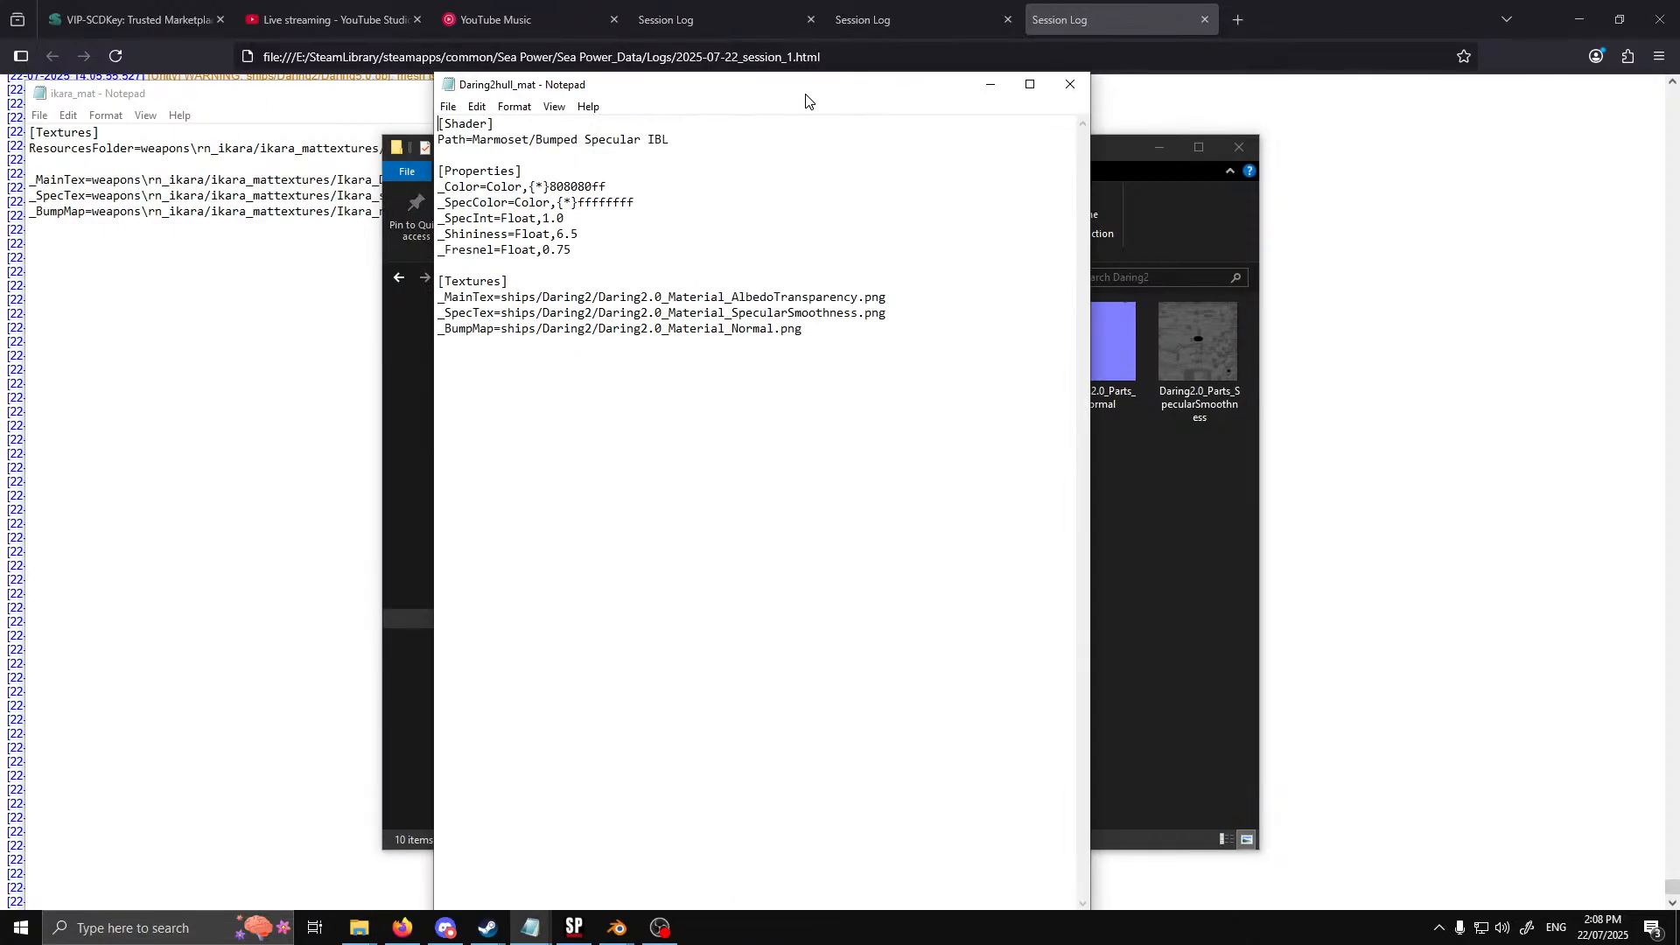
pyautogui.moveTo(805, 95); pyautogui.dragTo(972, 96)
pyautogui.click(241, 103)
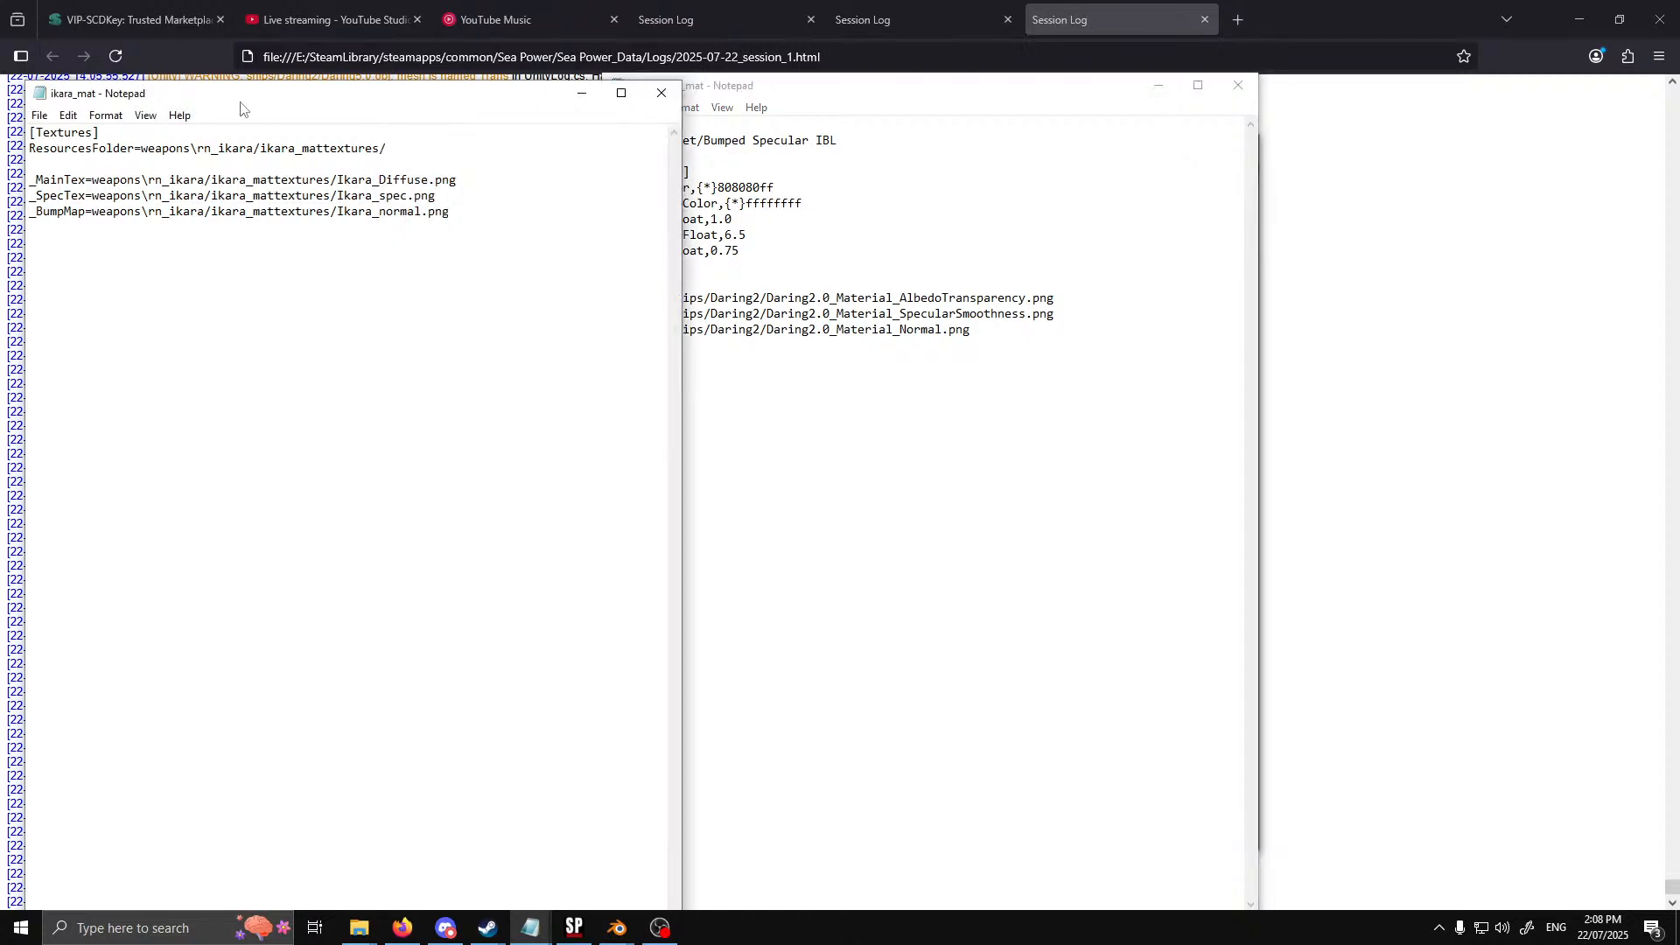
pyautogui.click(953, 235)
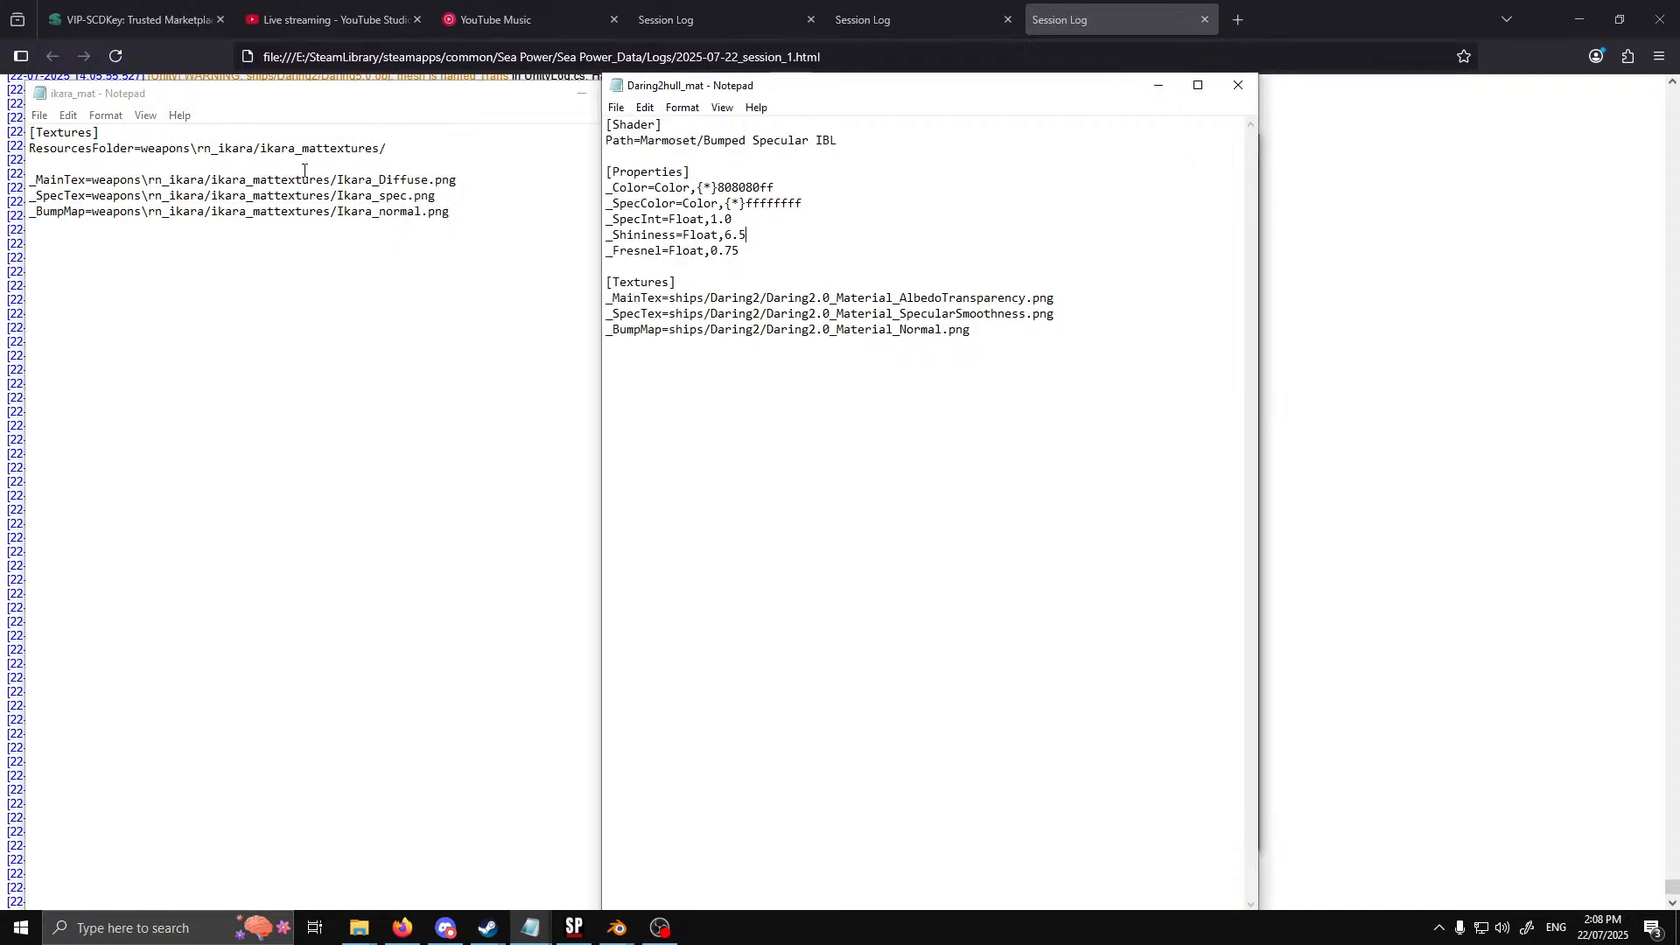
# Delete the ResourcesFolder line and the blank line after it from the [Textures] section of ikara_mat
pyautogui.click(403, 144)
pyautogui.hotkey('shift', 'Home')
pyautogui.press('BackSpace')
pyautogui.press('BackSpace')
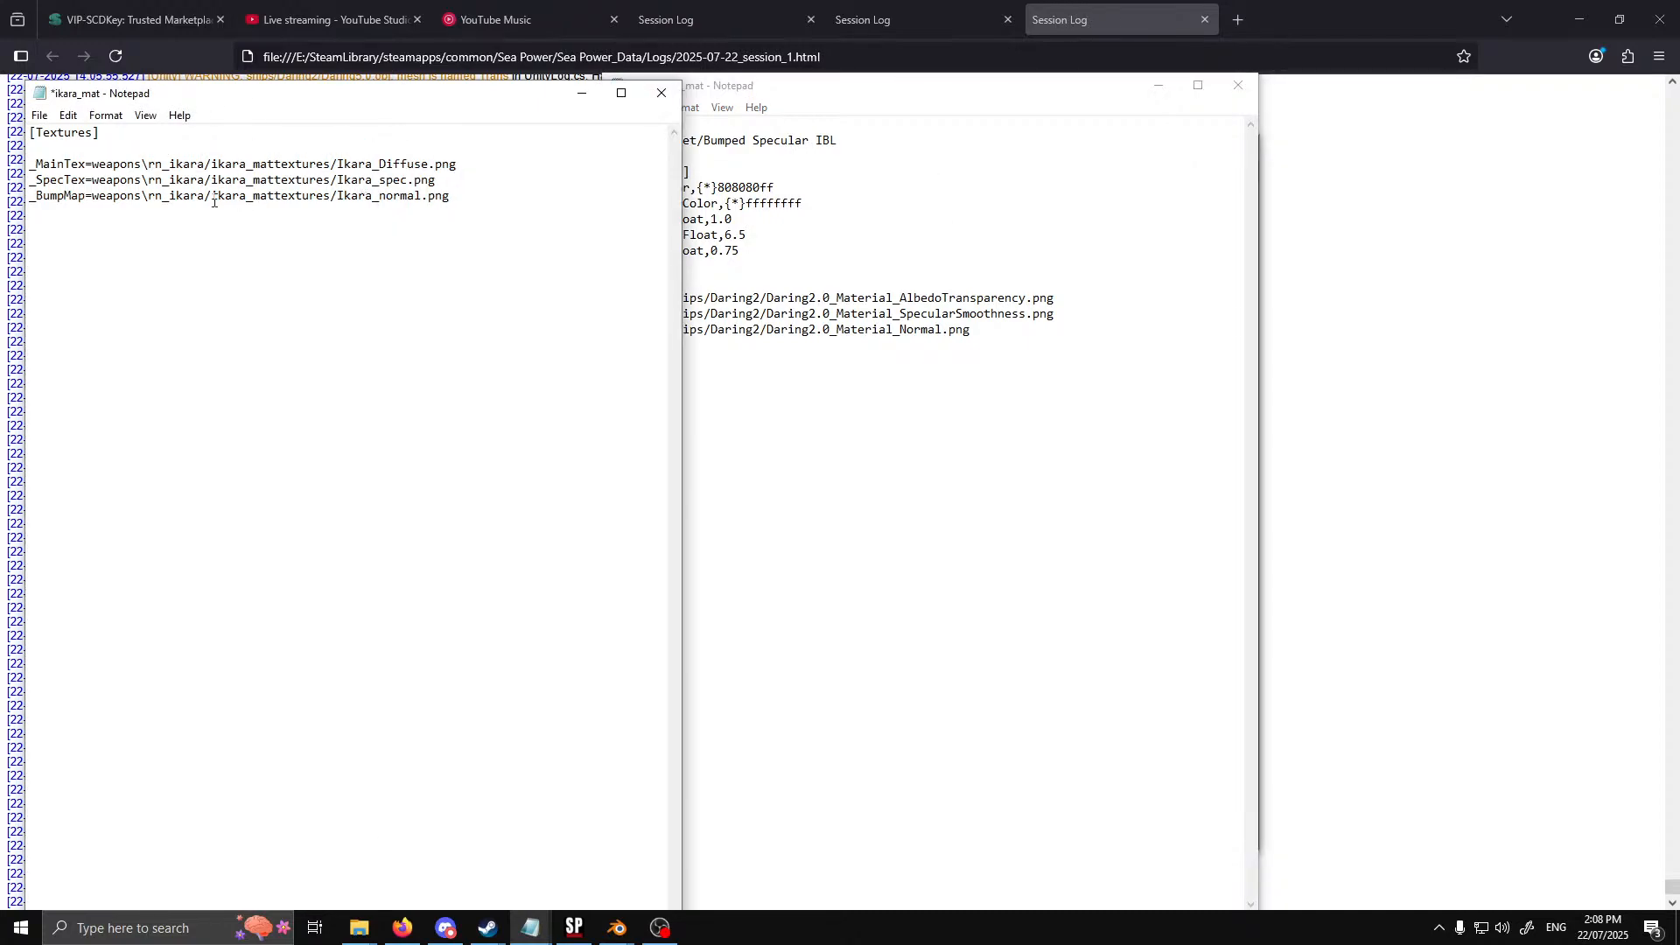
pyautogui.press('Delete')
# Copy the [Shader] section with Path=Marmoset/Bumped Specular IBL from Daring2hull_mat to the start of ikara_mat, above [Textures]
pyautogui.click(972, 219)
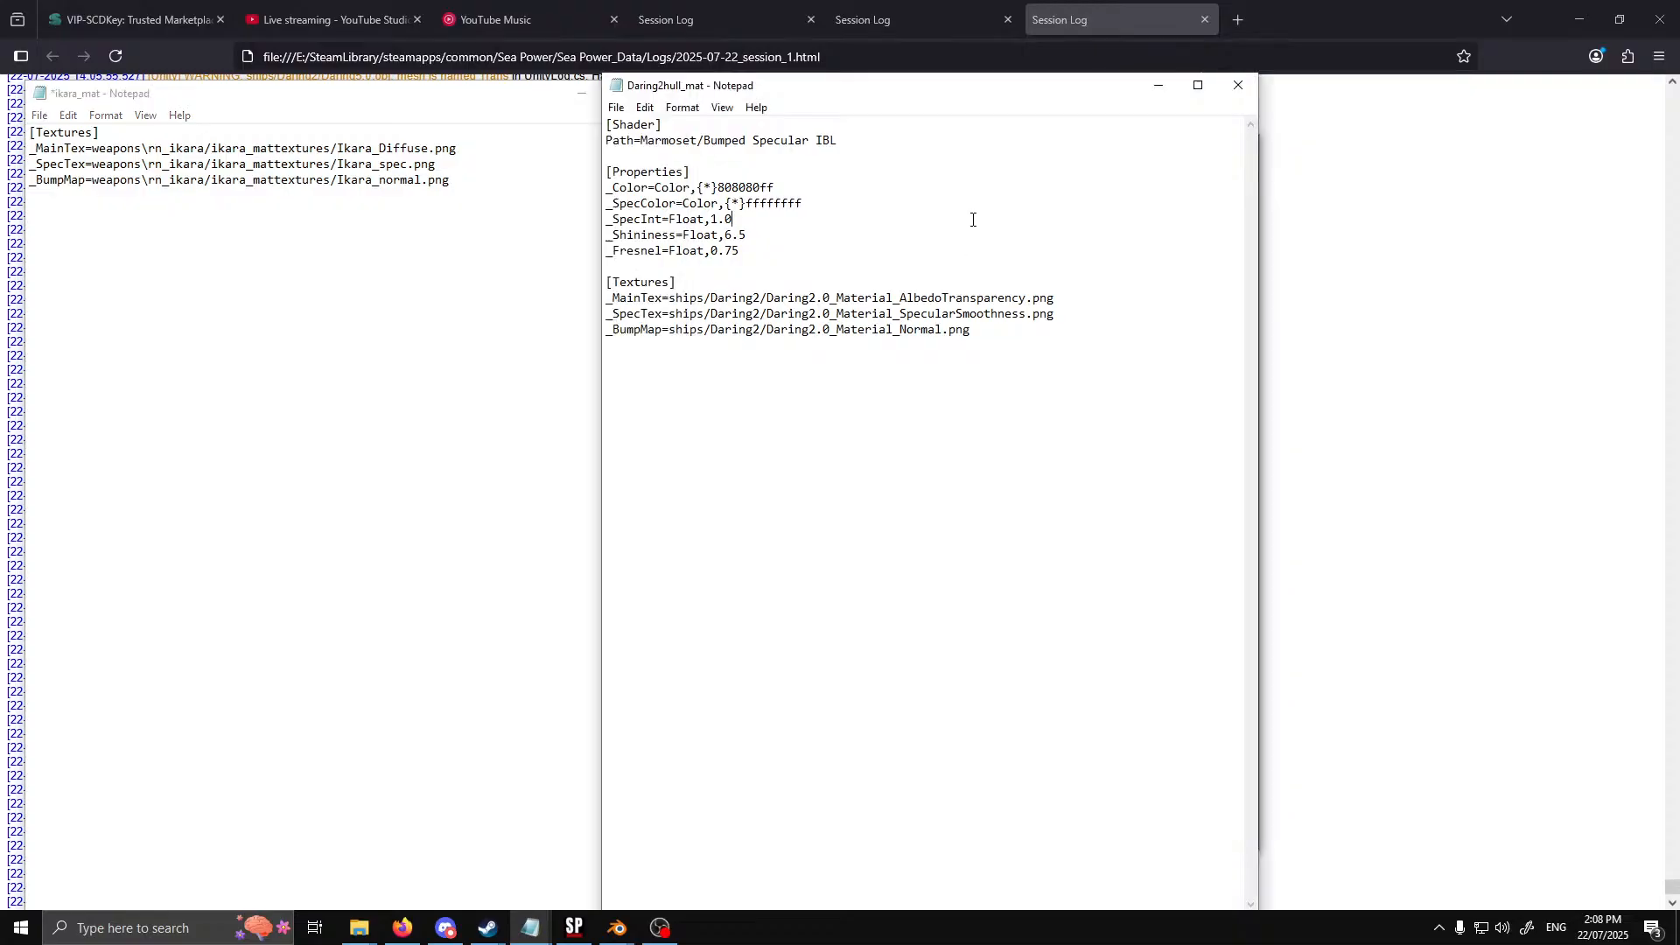
pyautogui.moveTo(836, 142); pyautogui.dragTo(606, 125)
pyautogui.hotkey('ctrl', 'c')
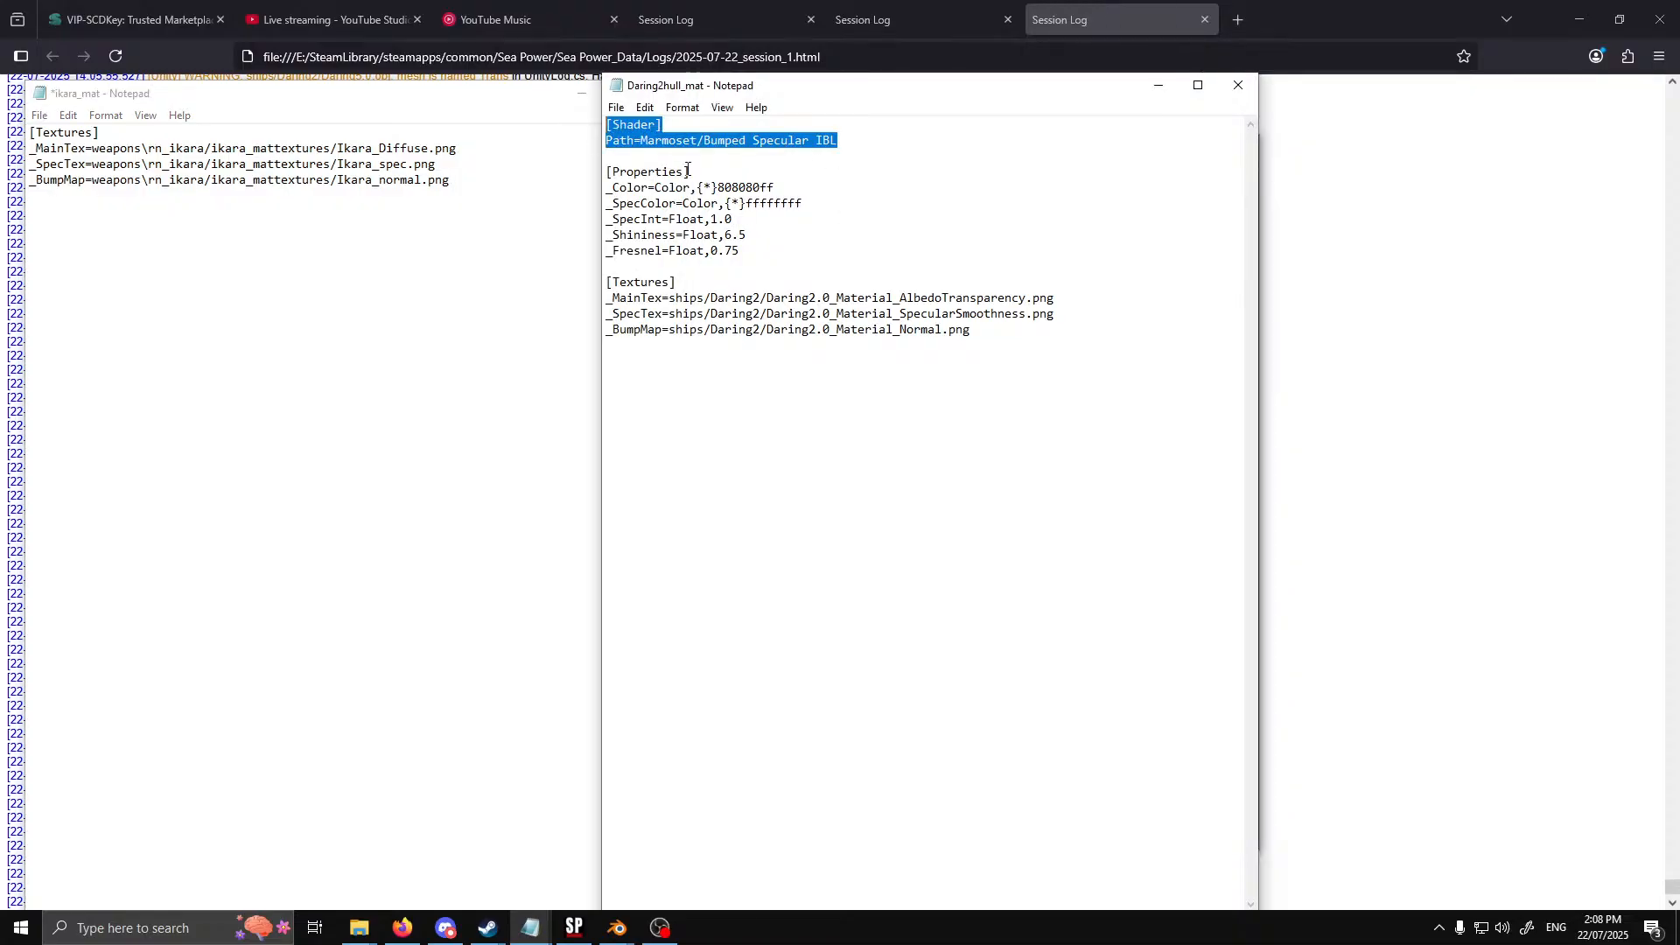
pyautogui.click(31, 133)
pyautogui.press('Return')
pyautogui.press('Return')
pyautogui.press('Up')
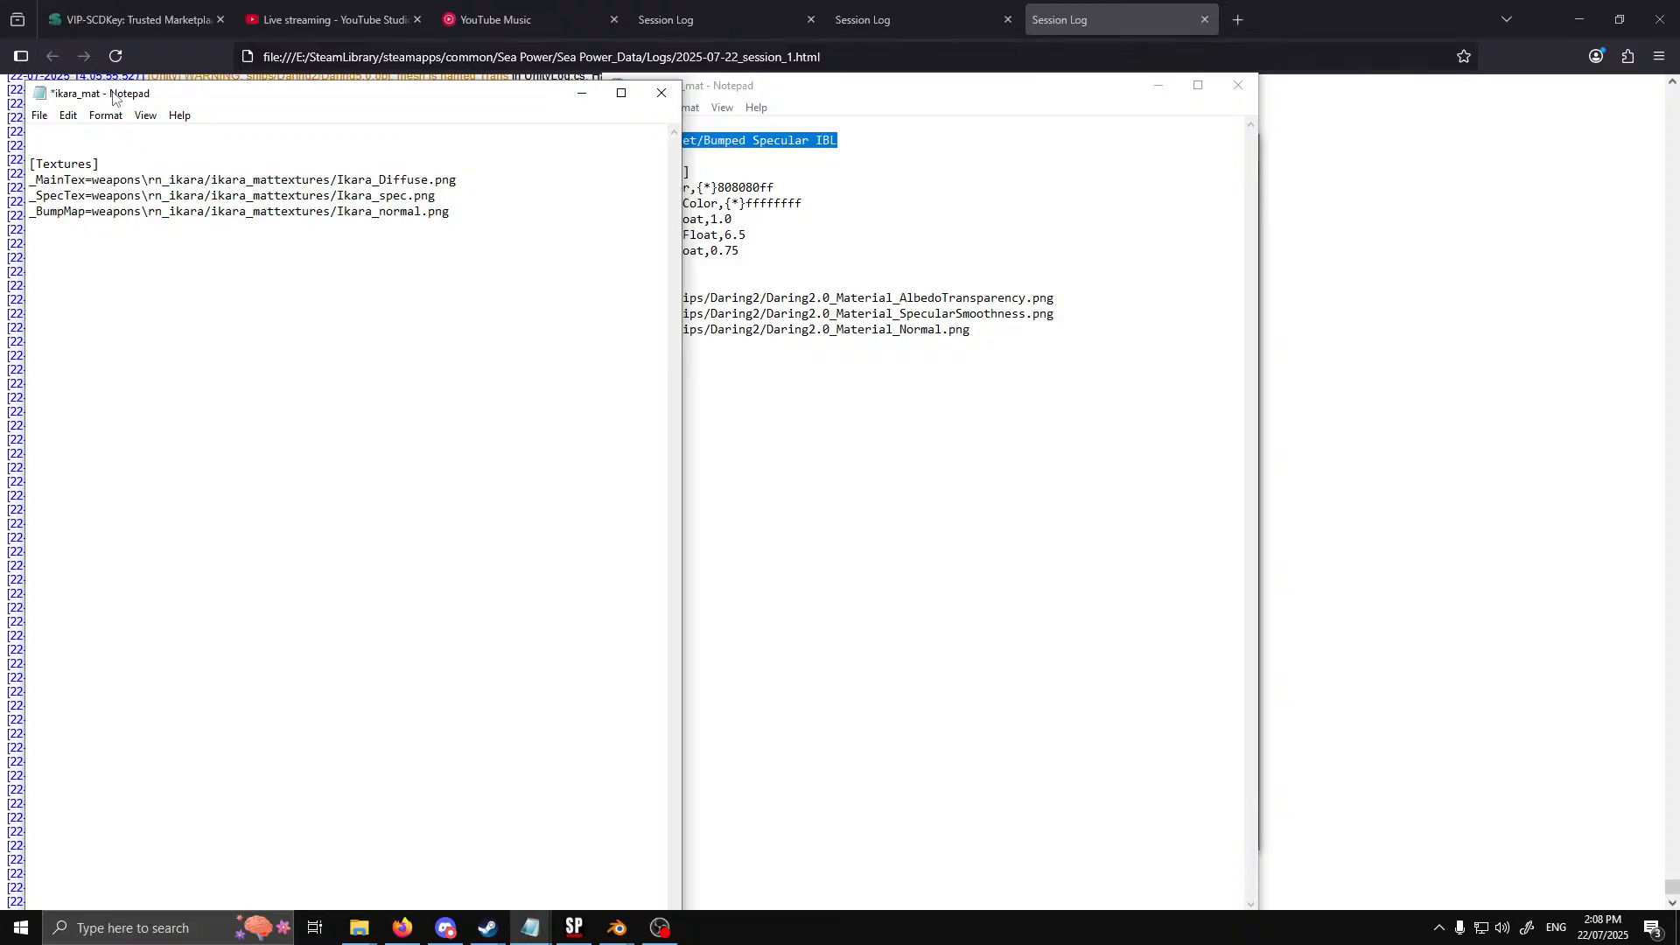
pyautogui.hotkey('ctrl', 'v')
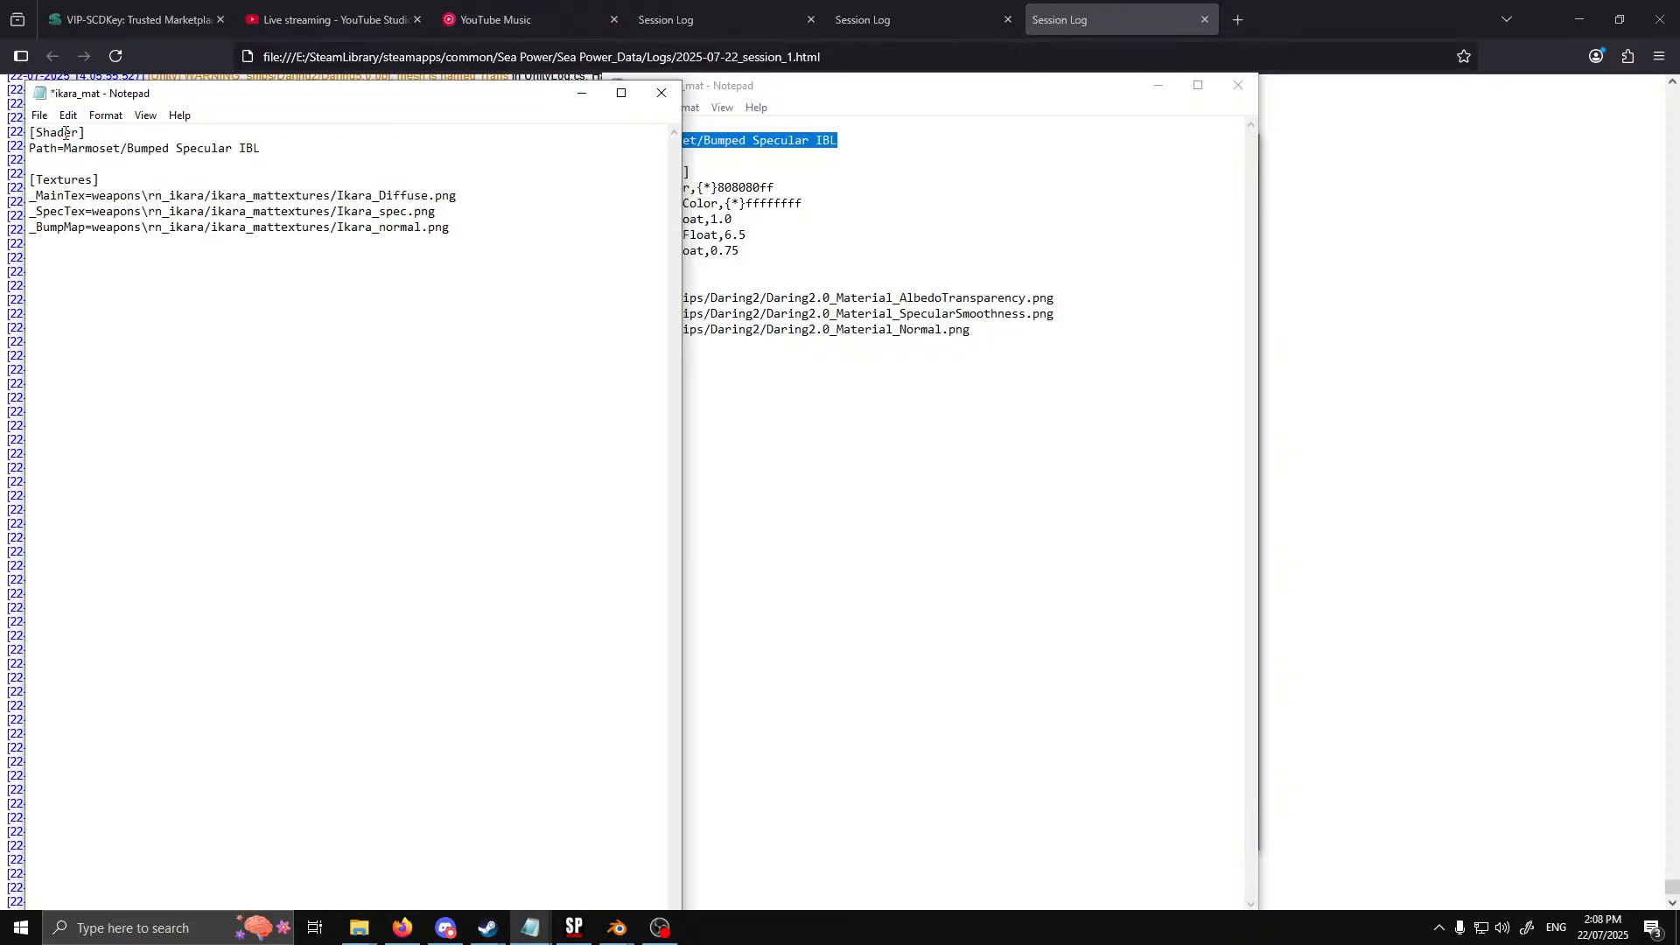
# Check the new shader path in ikara_mat, save the file, and close both ikara_mat and Daring2hull_mat
pyautogui.moveTo(86, 133); pyautogui.dragTo(36, 137)
pyautogui.click(294, 157)
pyautogui.moveTo(261, 148); pyautogui.dragTo(128, 149)
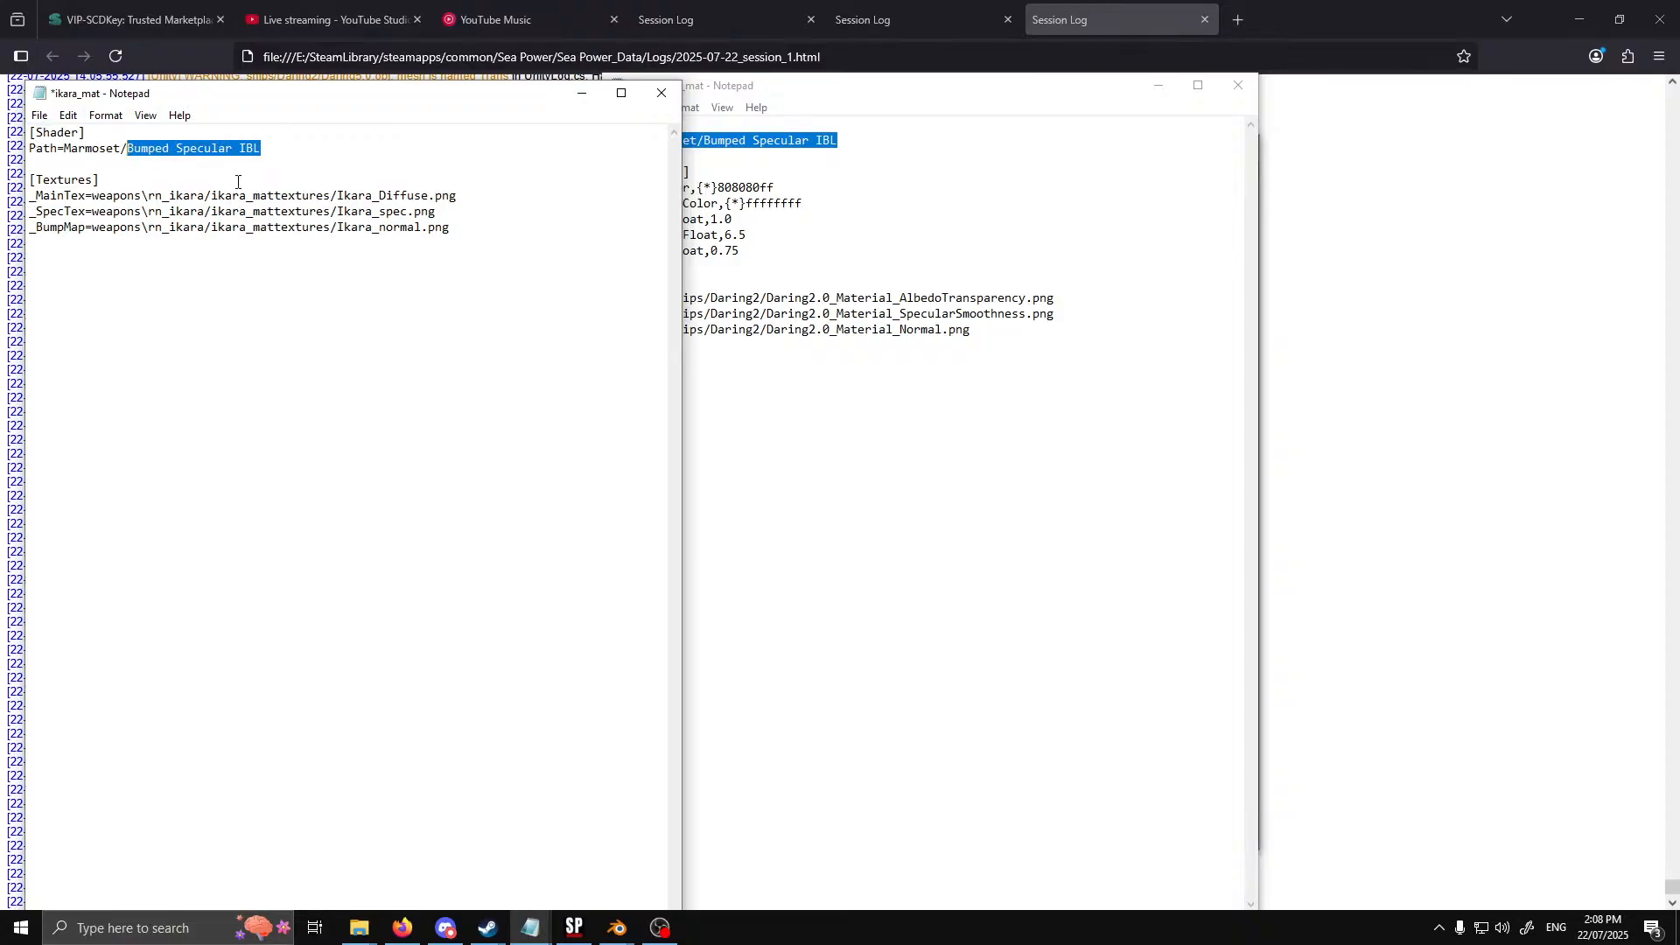
pyautogui.click(39, 115)
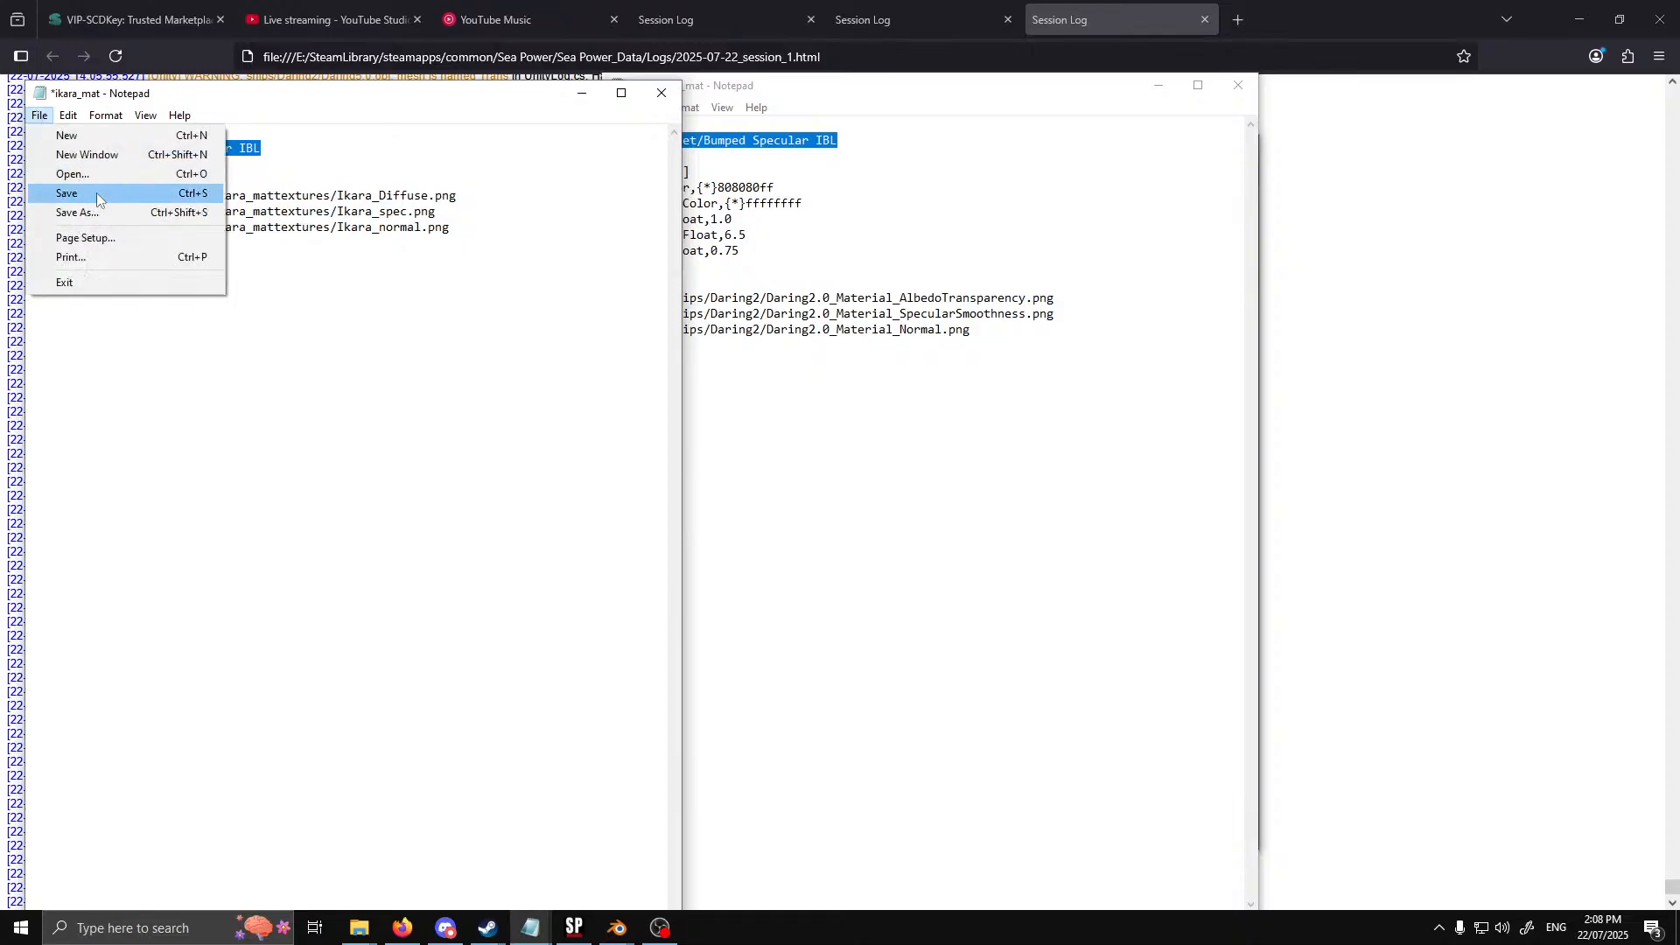
pyautogui.click(97, 198)
pyautogui.click(662, 93)
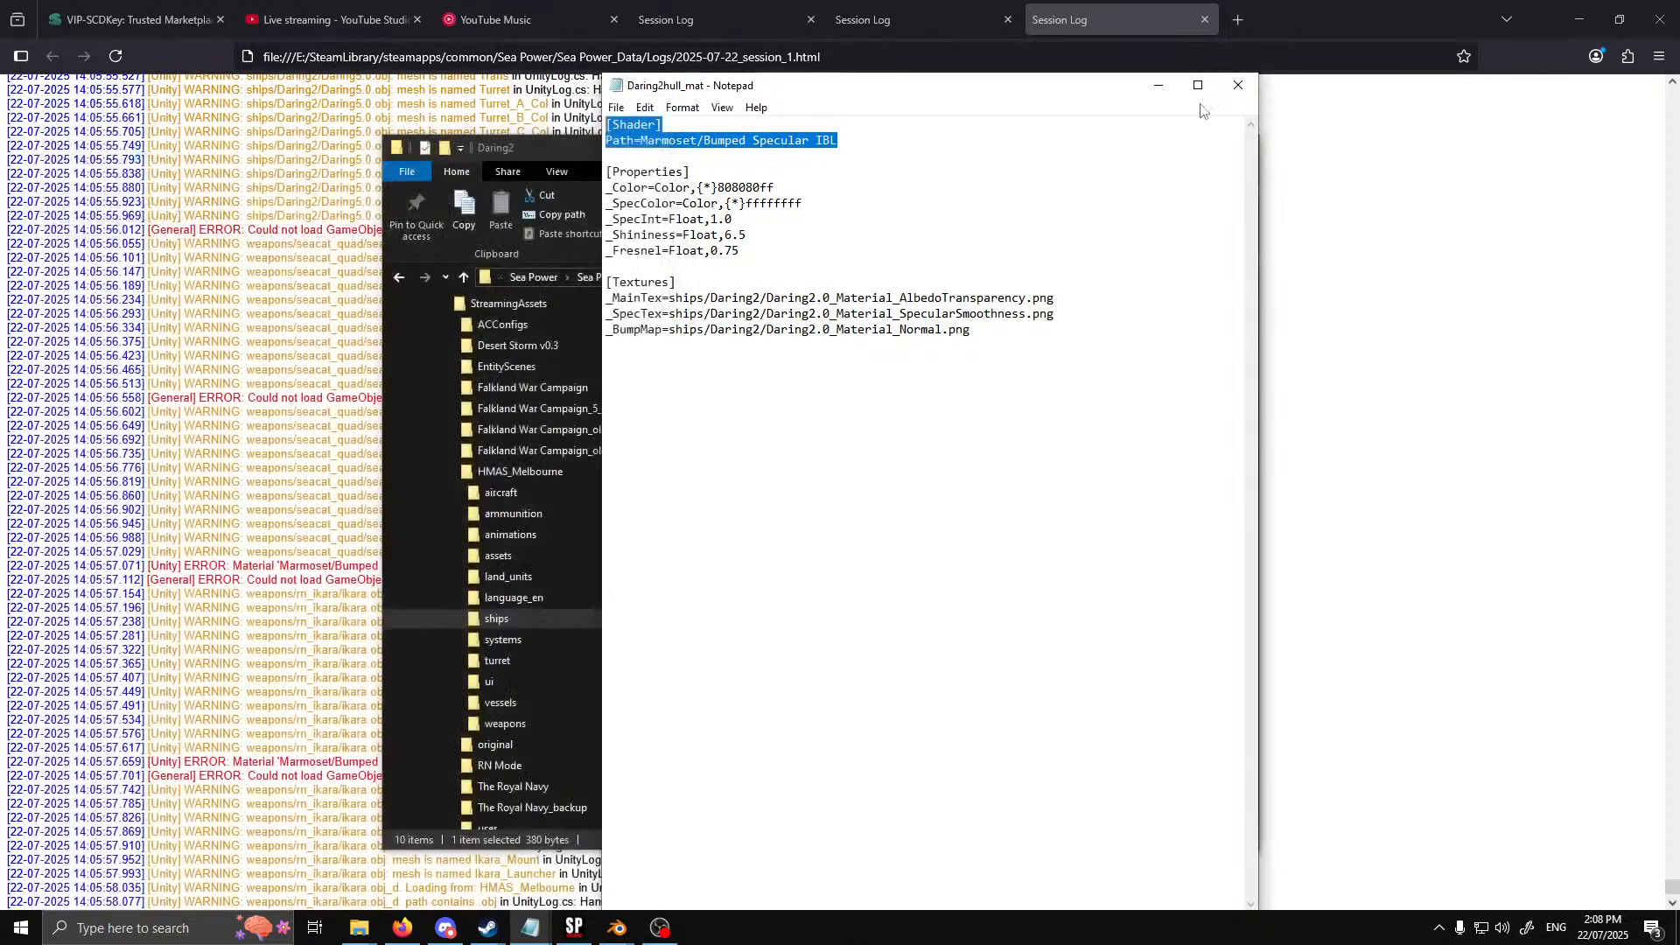
pyautogui.click(1229, 91)
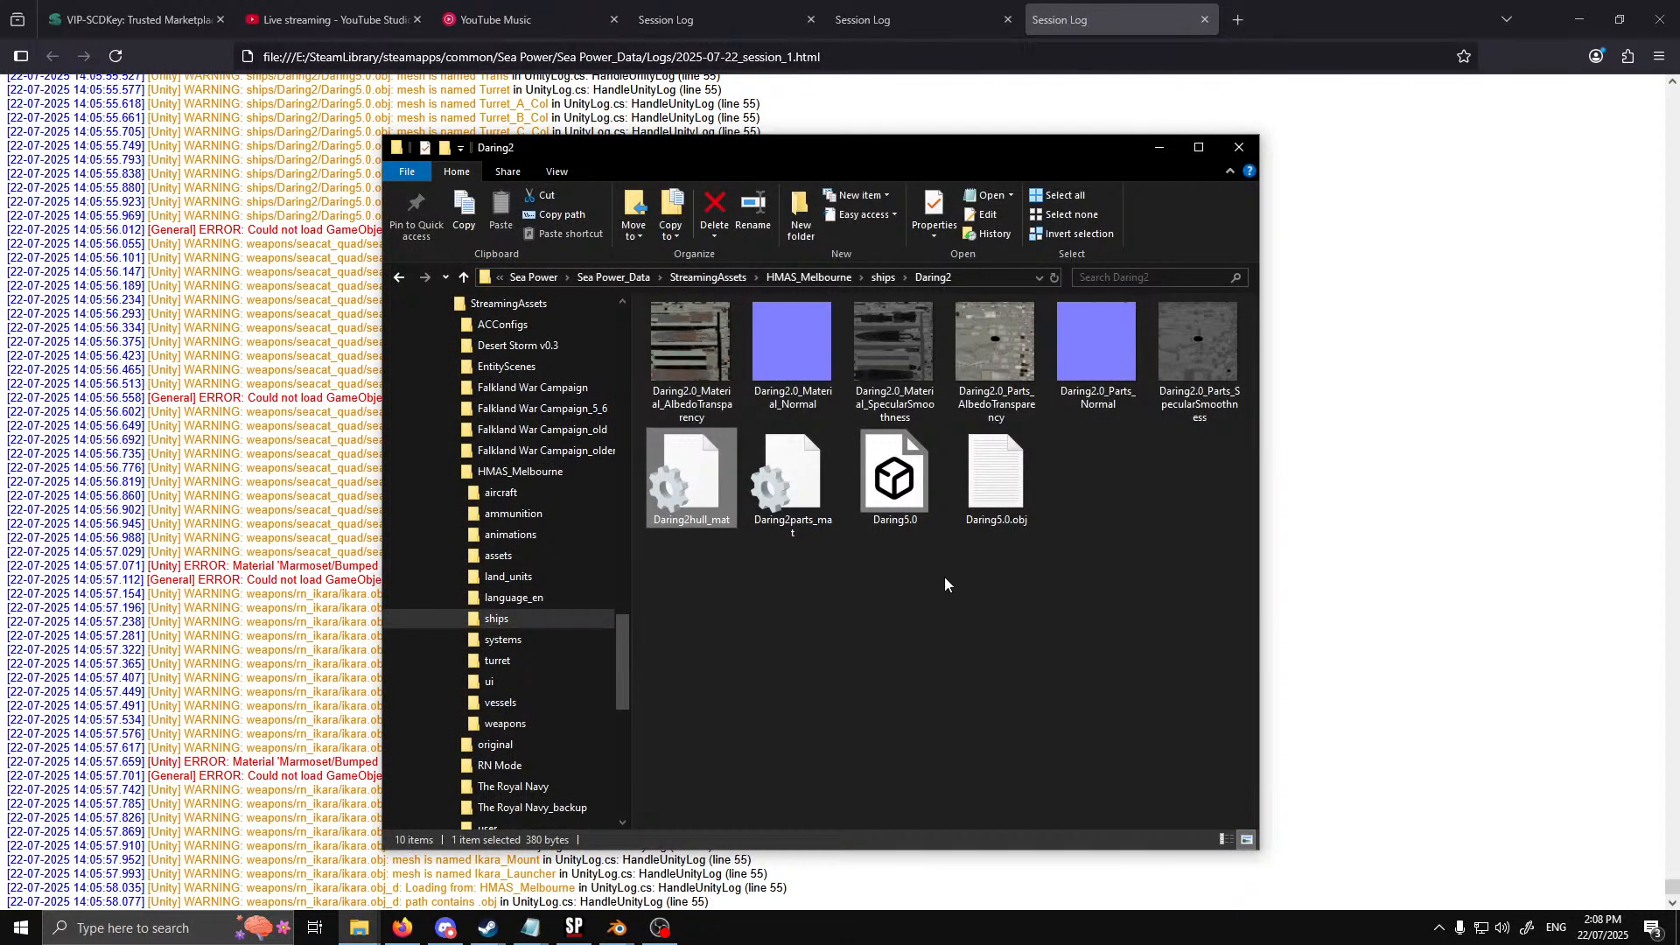
# Examine the session log's GameObject resource errors for Daring5.0.obj and the mesh-loading entries that follow, through to the newest entries
pyautogui.moveTo(996, 167); pyautogui.dragTo(0, 166)
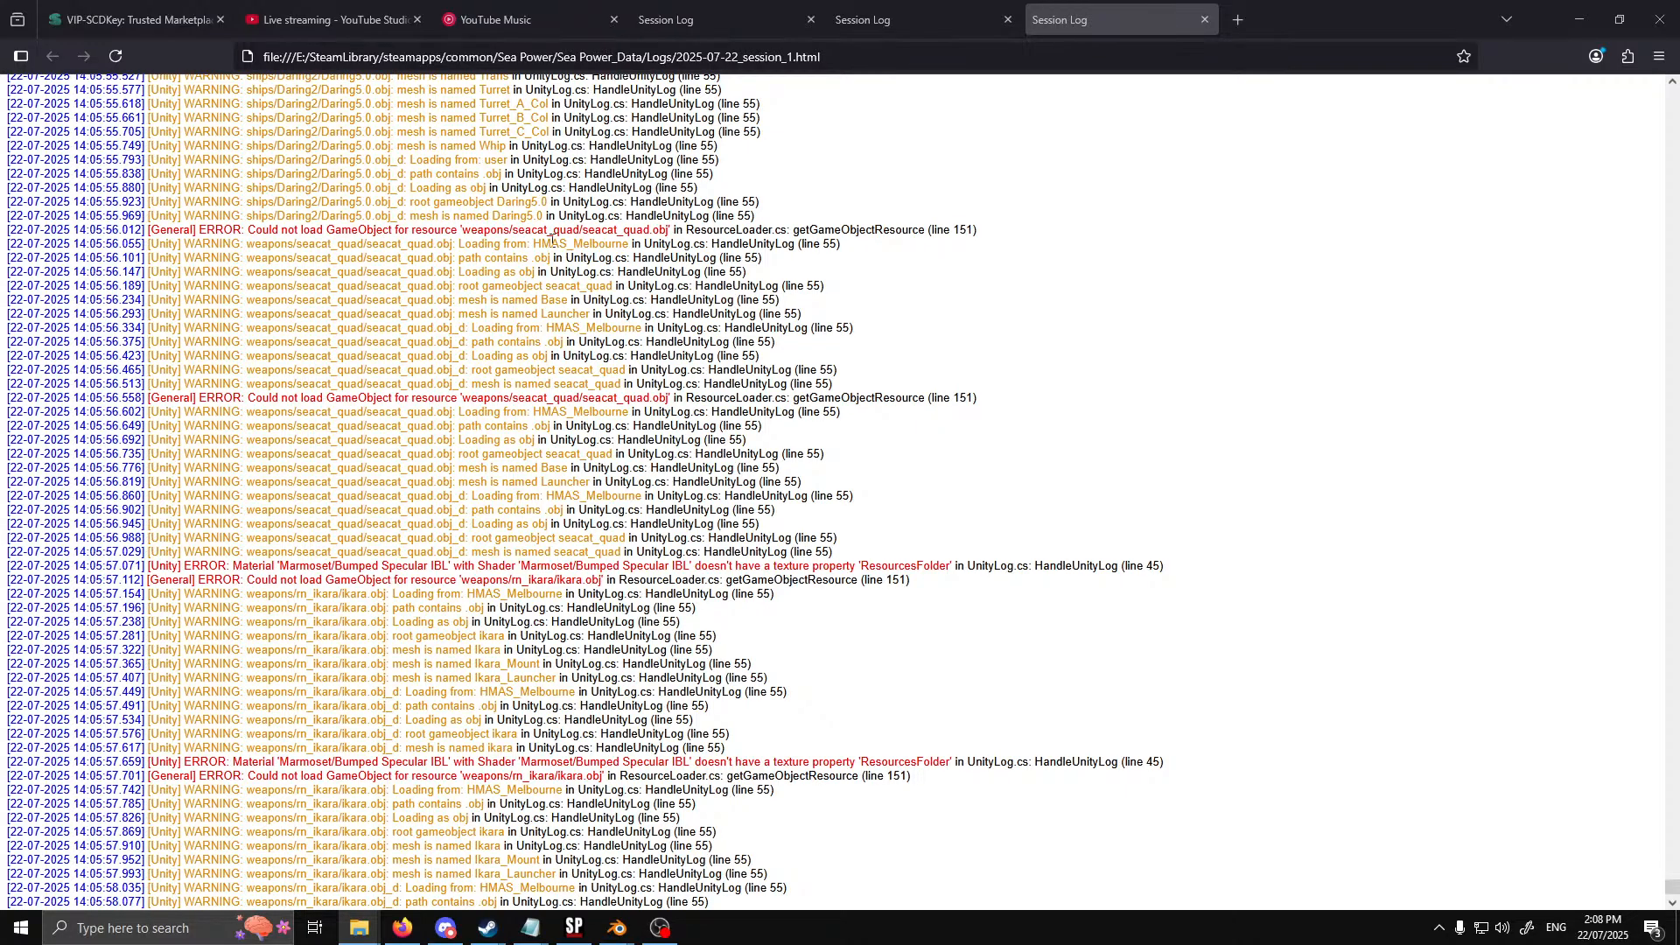
pyautogui.scroll(15, 561, 403)
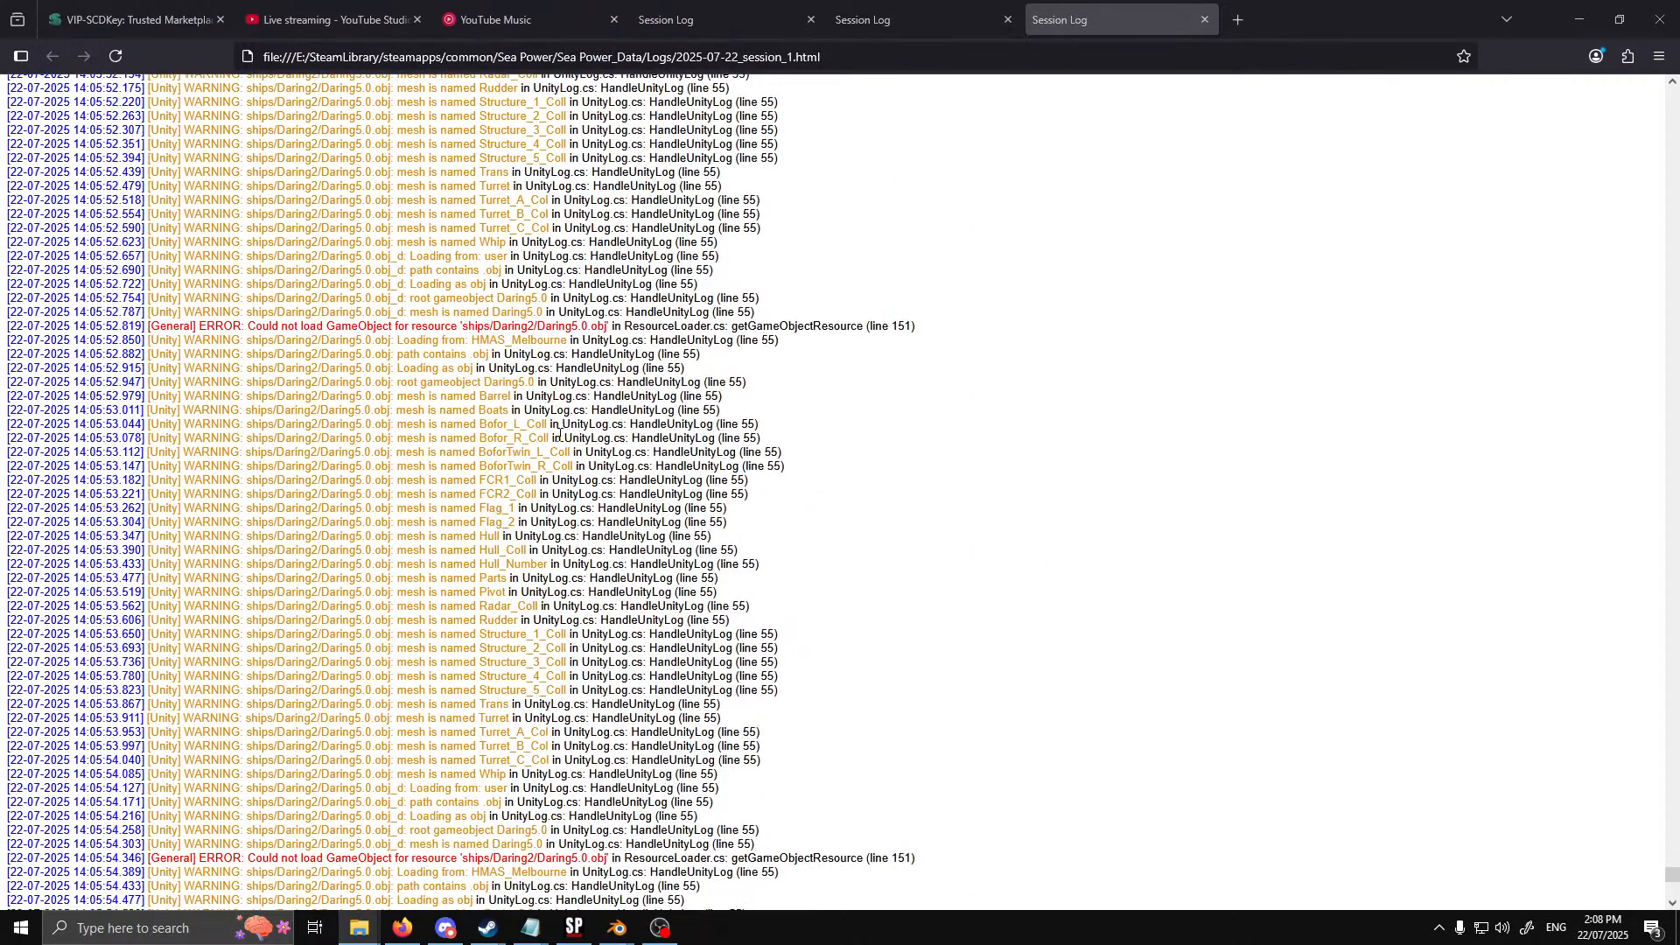
pyautogui.scroll(20, 568, 409)
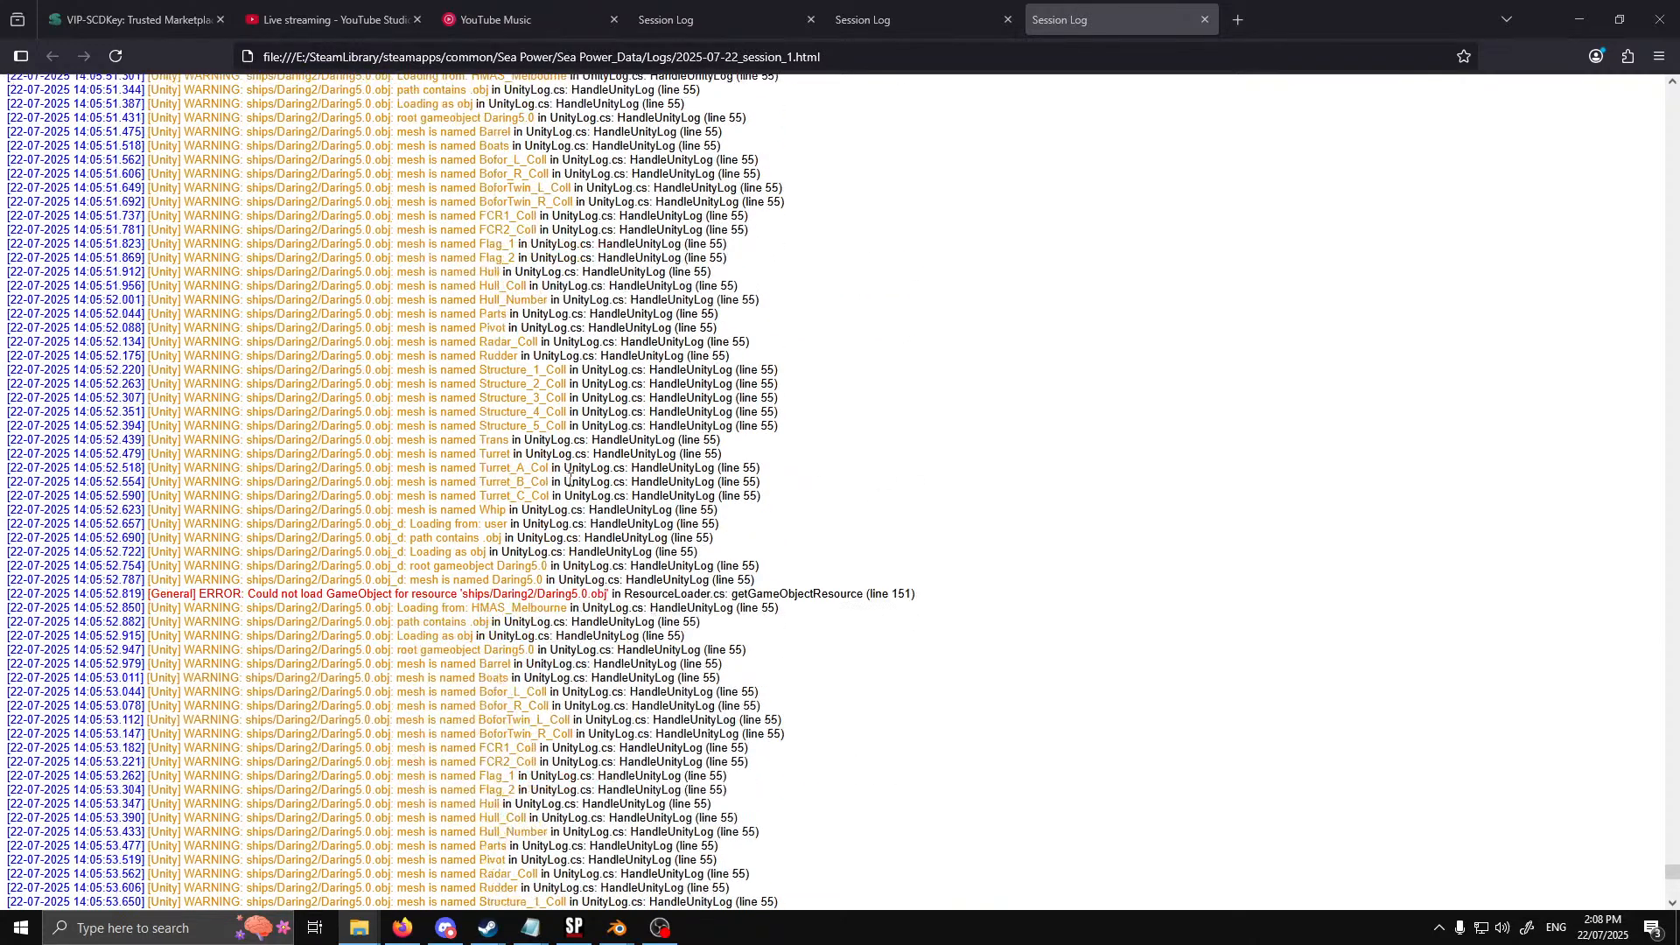
pyautogui.moveTo(606, 435); pyautogui.dragTo(494, 410)
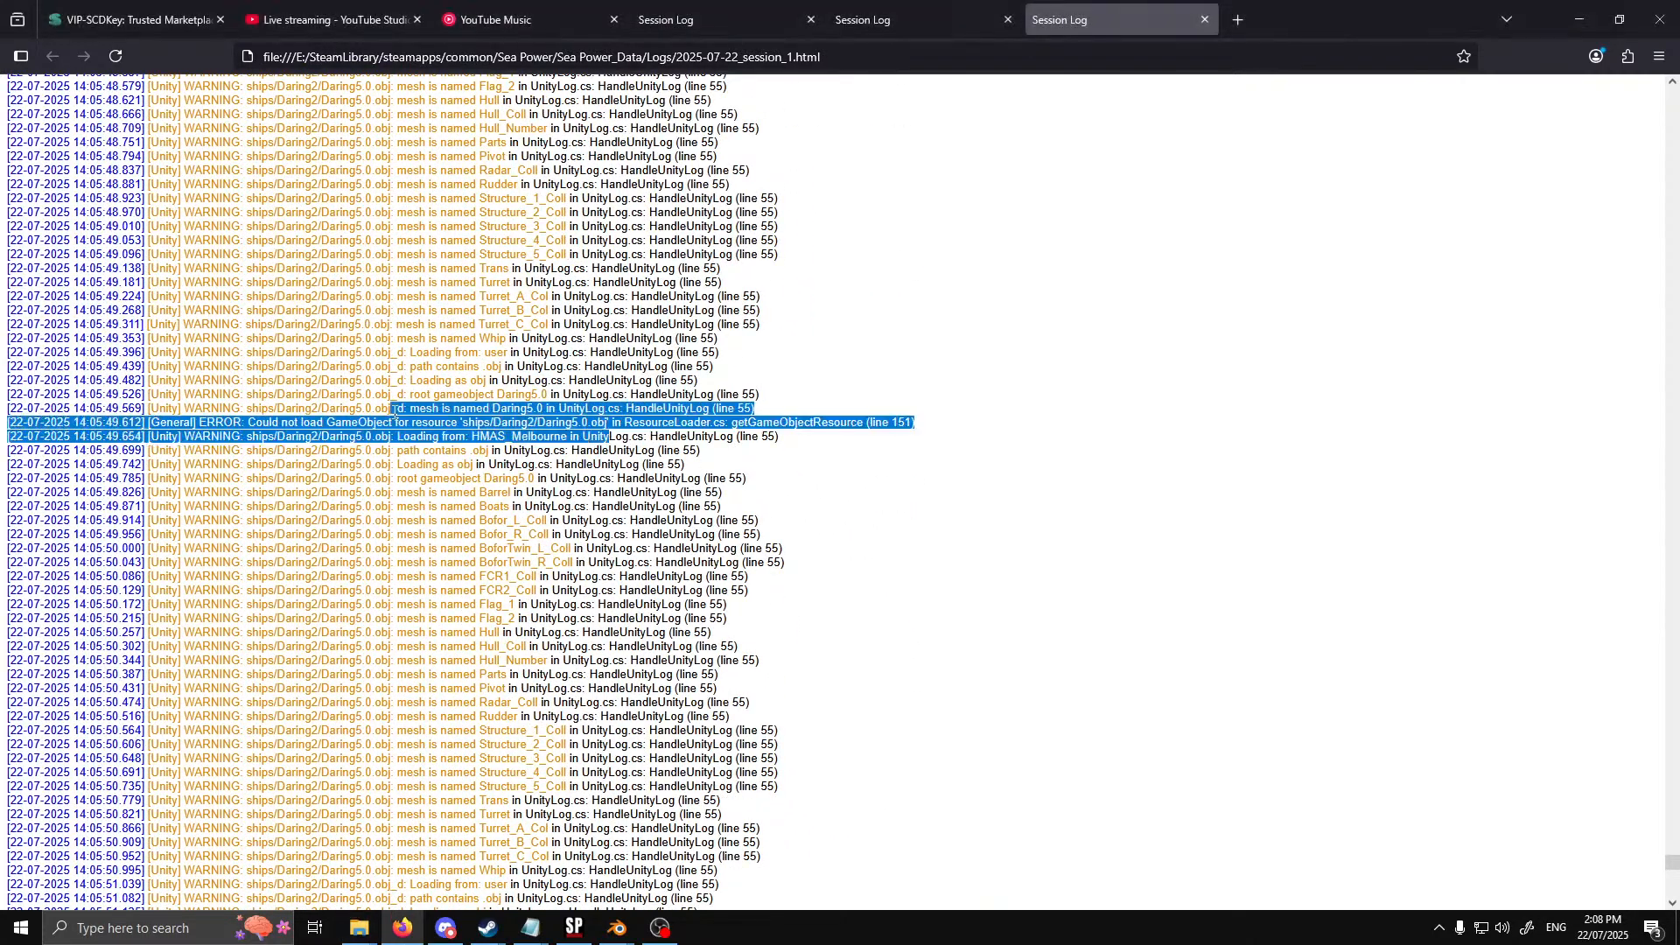
pyautogui.click(383, 440)
pyautogui.moveTo(186, 427); pyautogui.dragTo(601, 424)
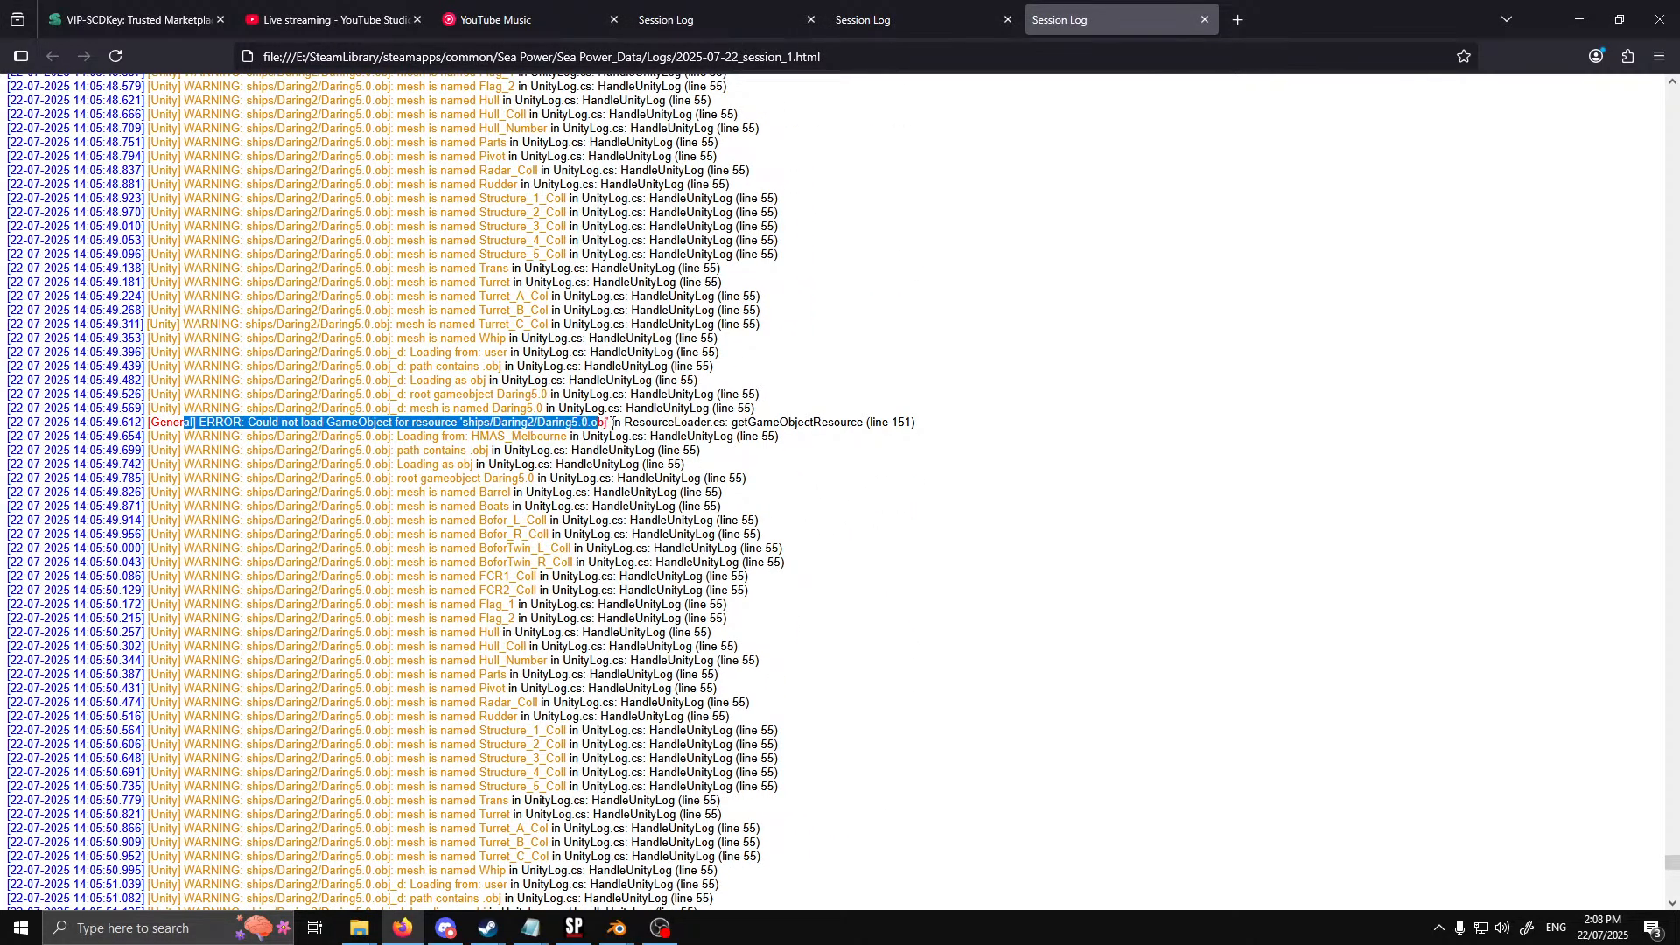
pyautogui.click(615, 425)
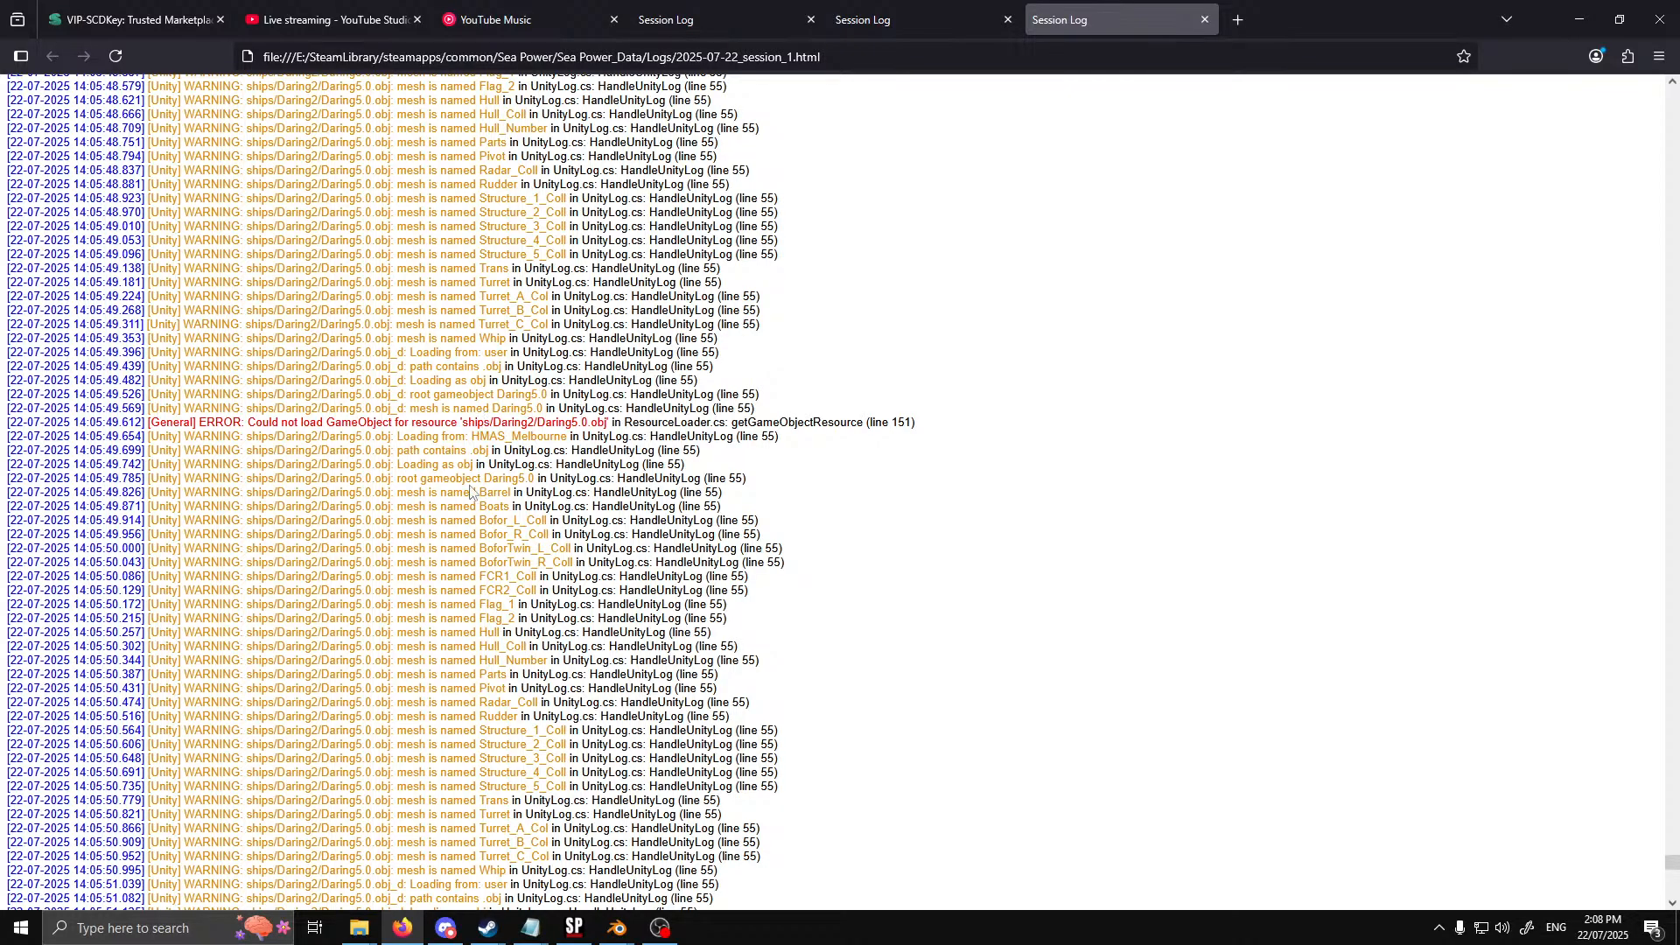
pyautogui.scroll(-4, 525, 337)
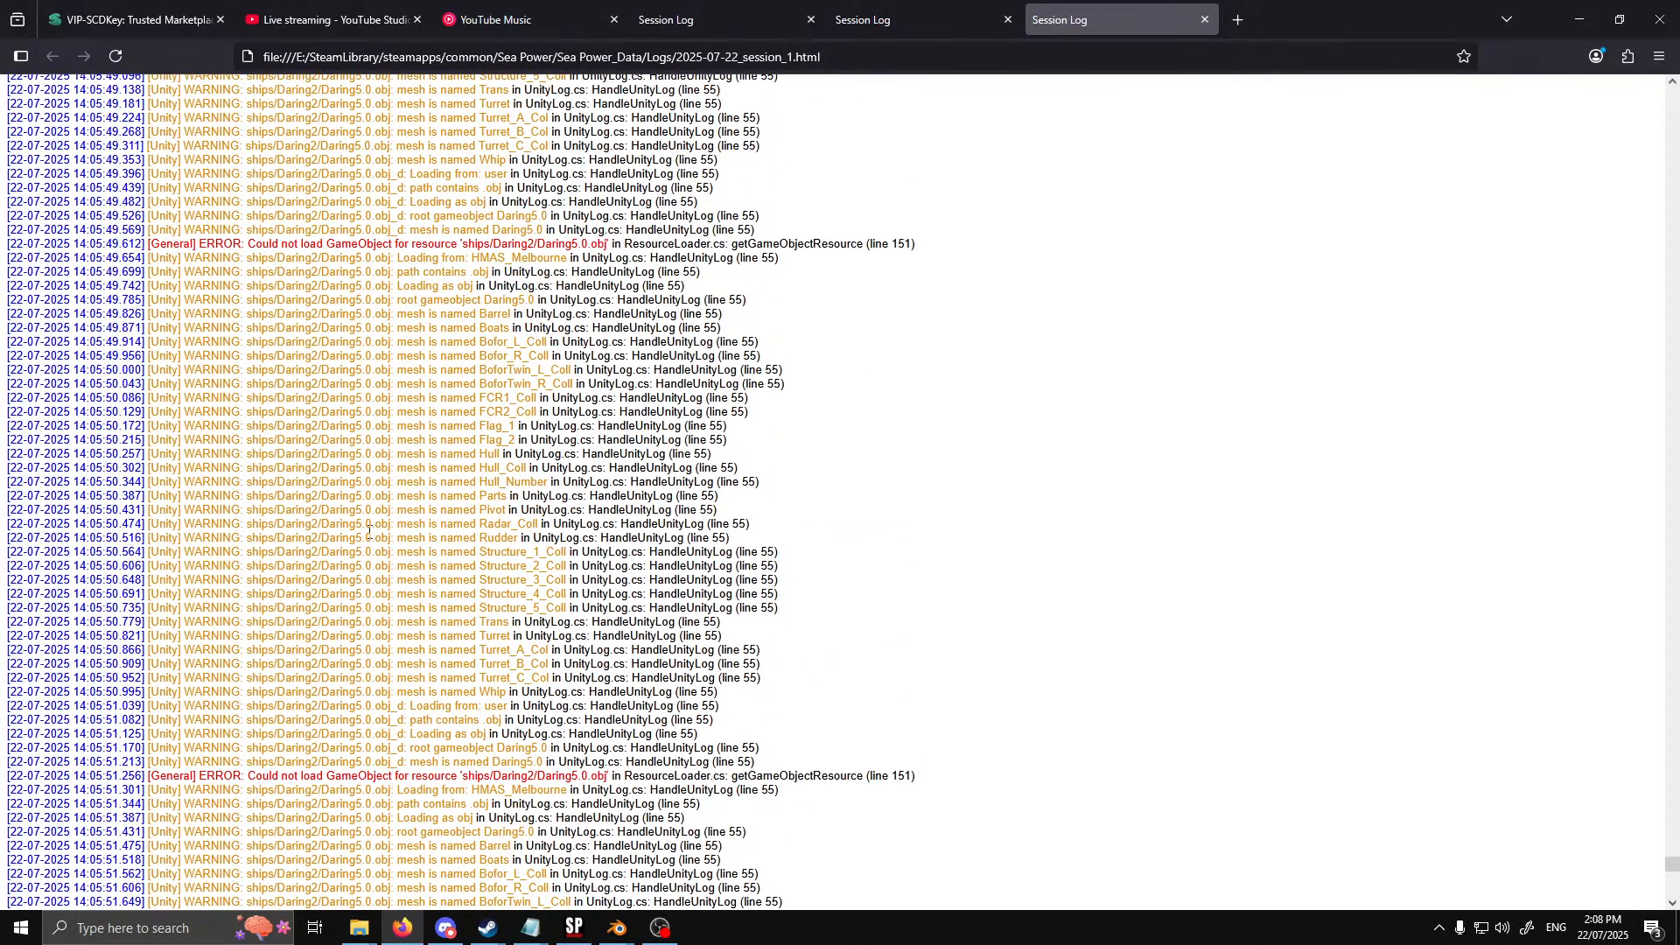
pyautogui.scroll(-10, 368, 530)
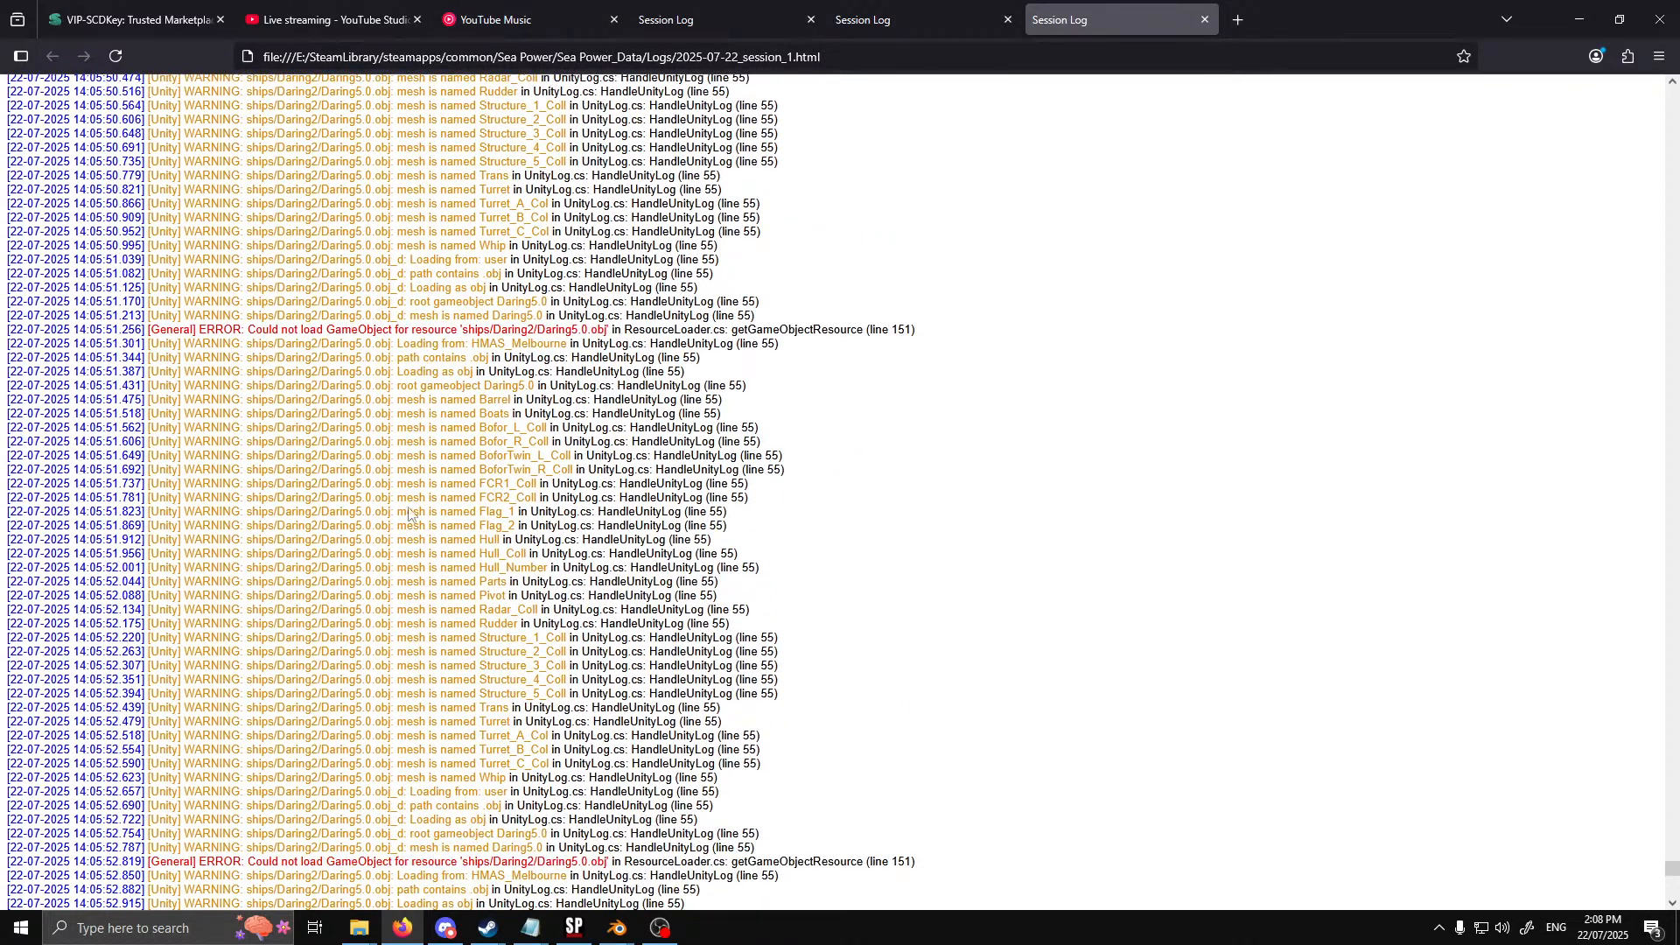
pyautogui.scroll(-20, 447, 483)
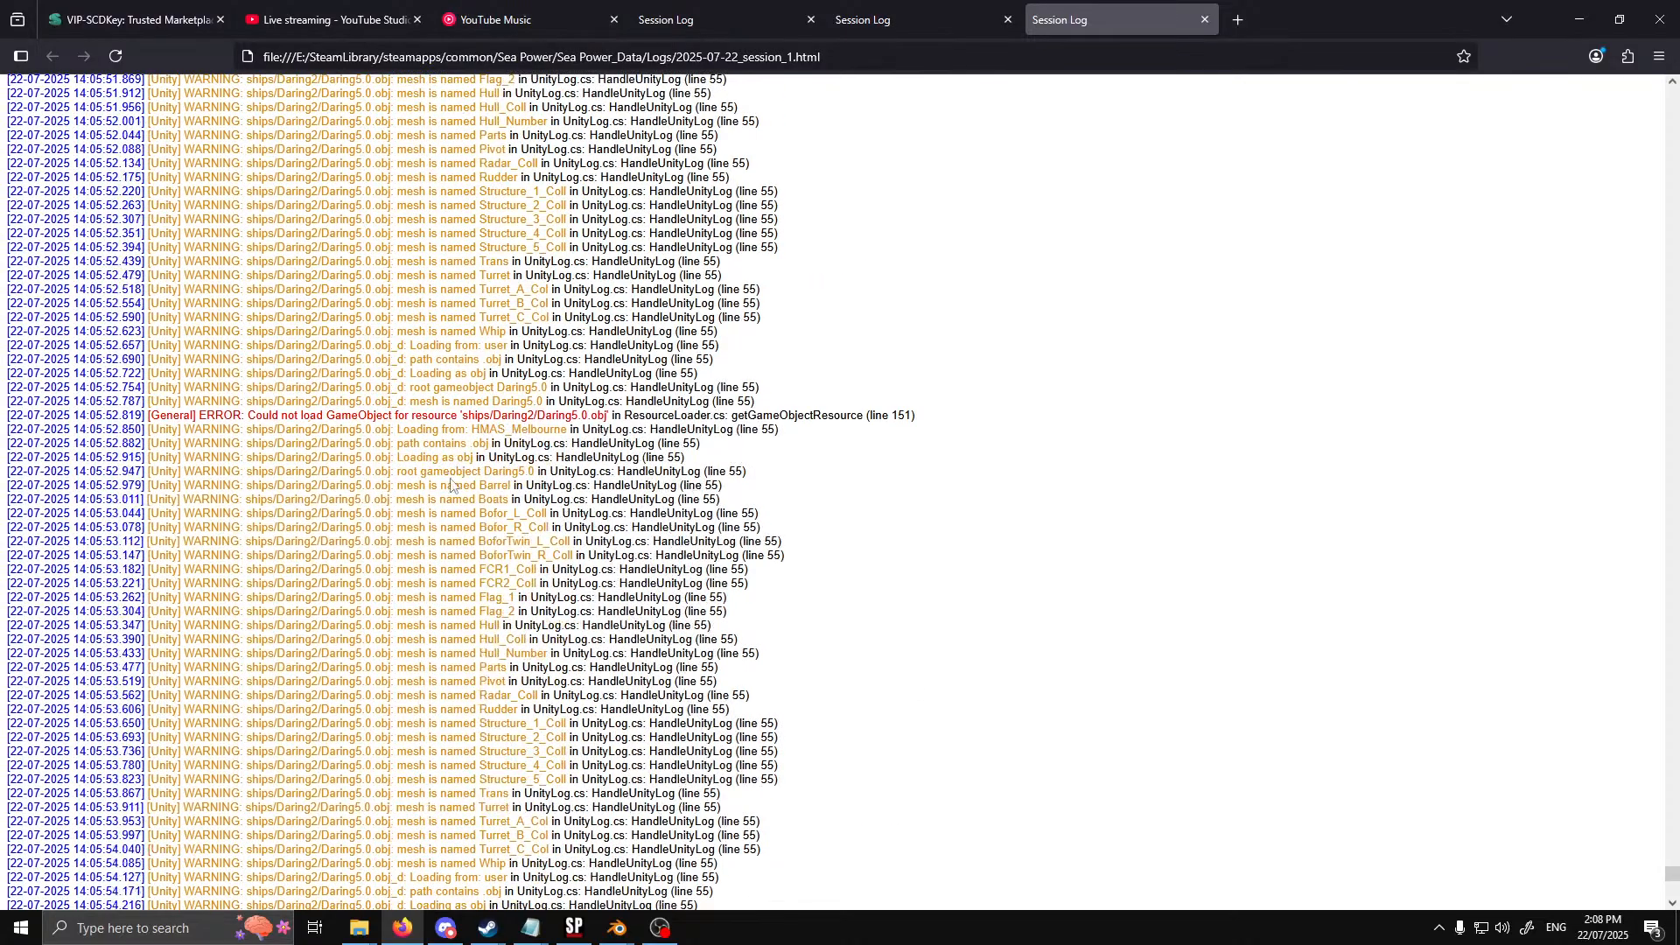
pyautogui.scroll(6, 479, 282)
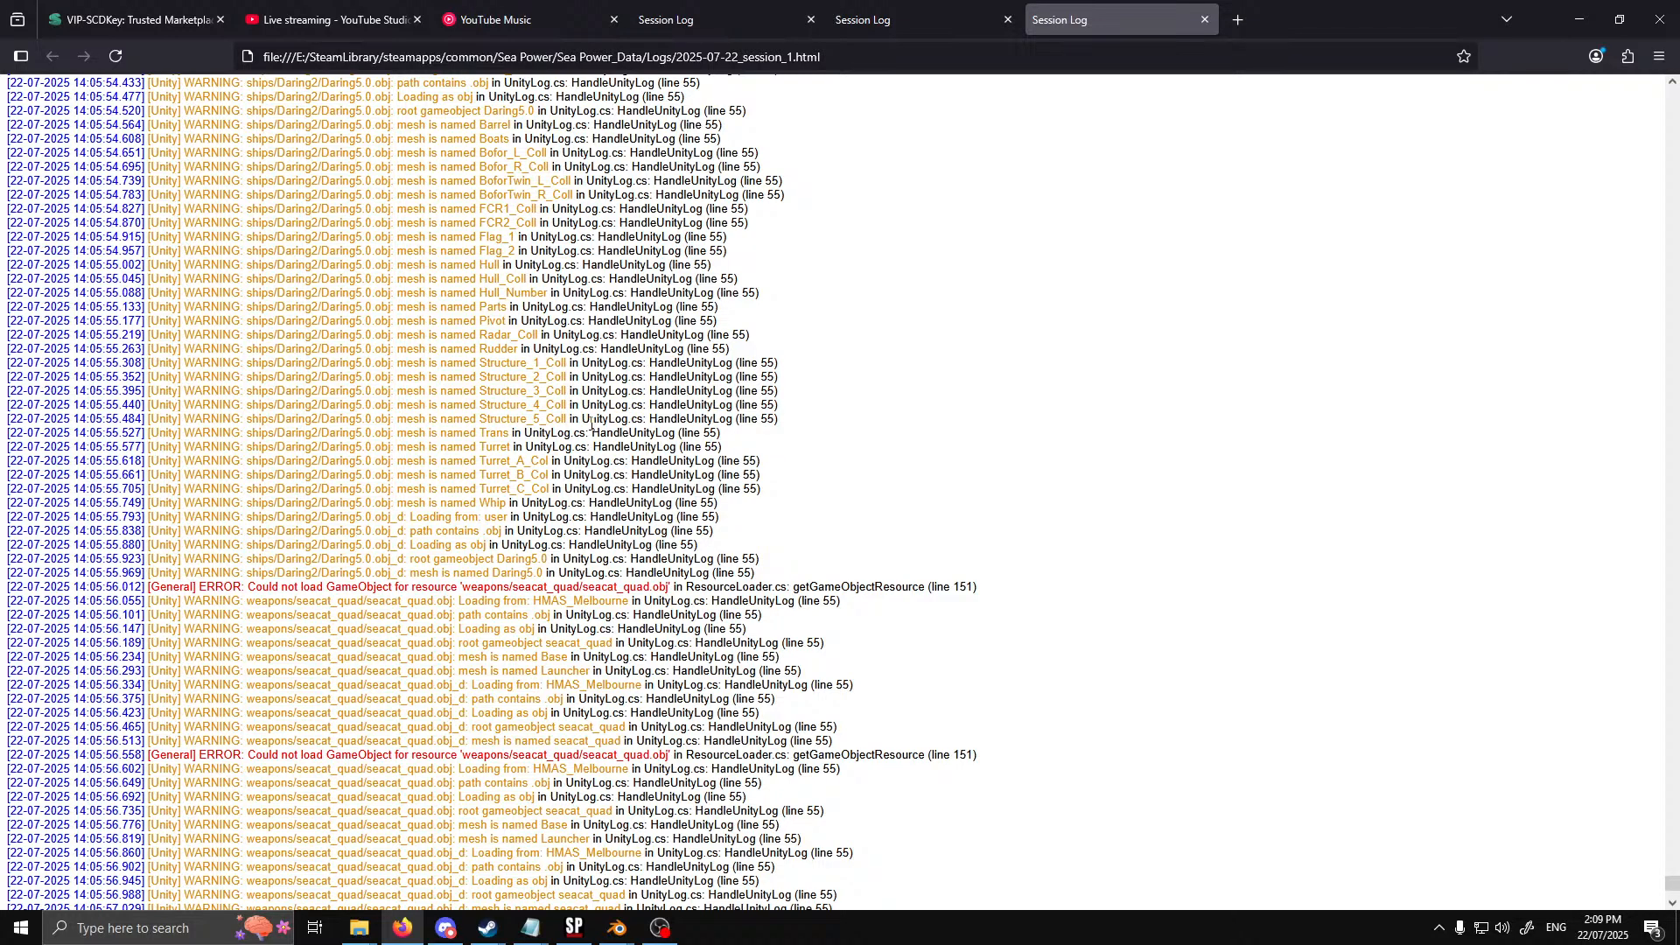
pyautogui.scroll(-2, 451, 435)
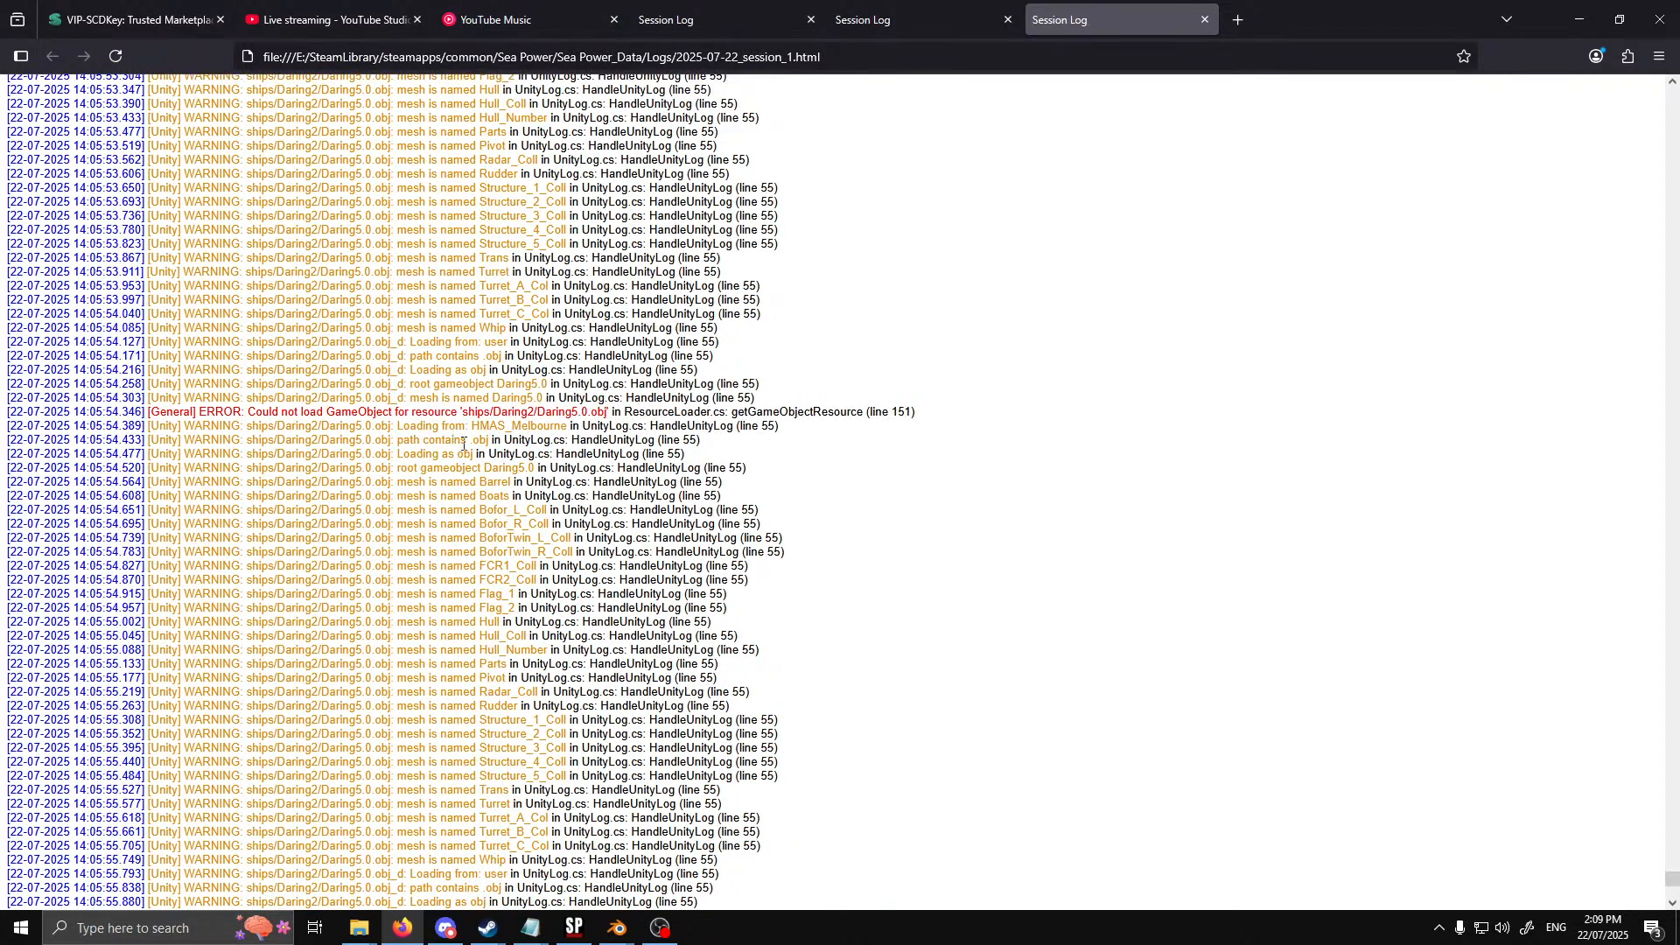
pyautogui.scroll(-8, 453, 433)
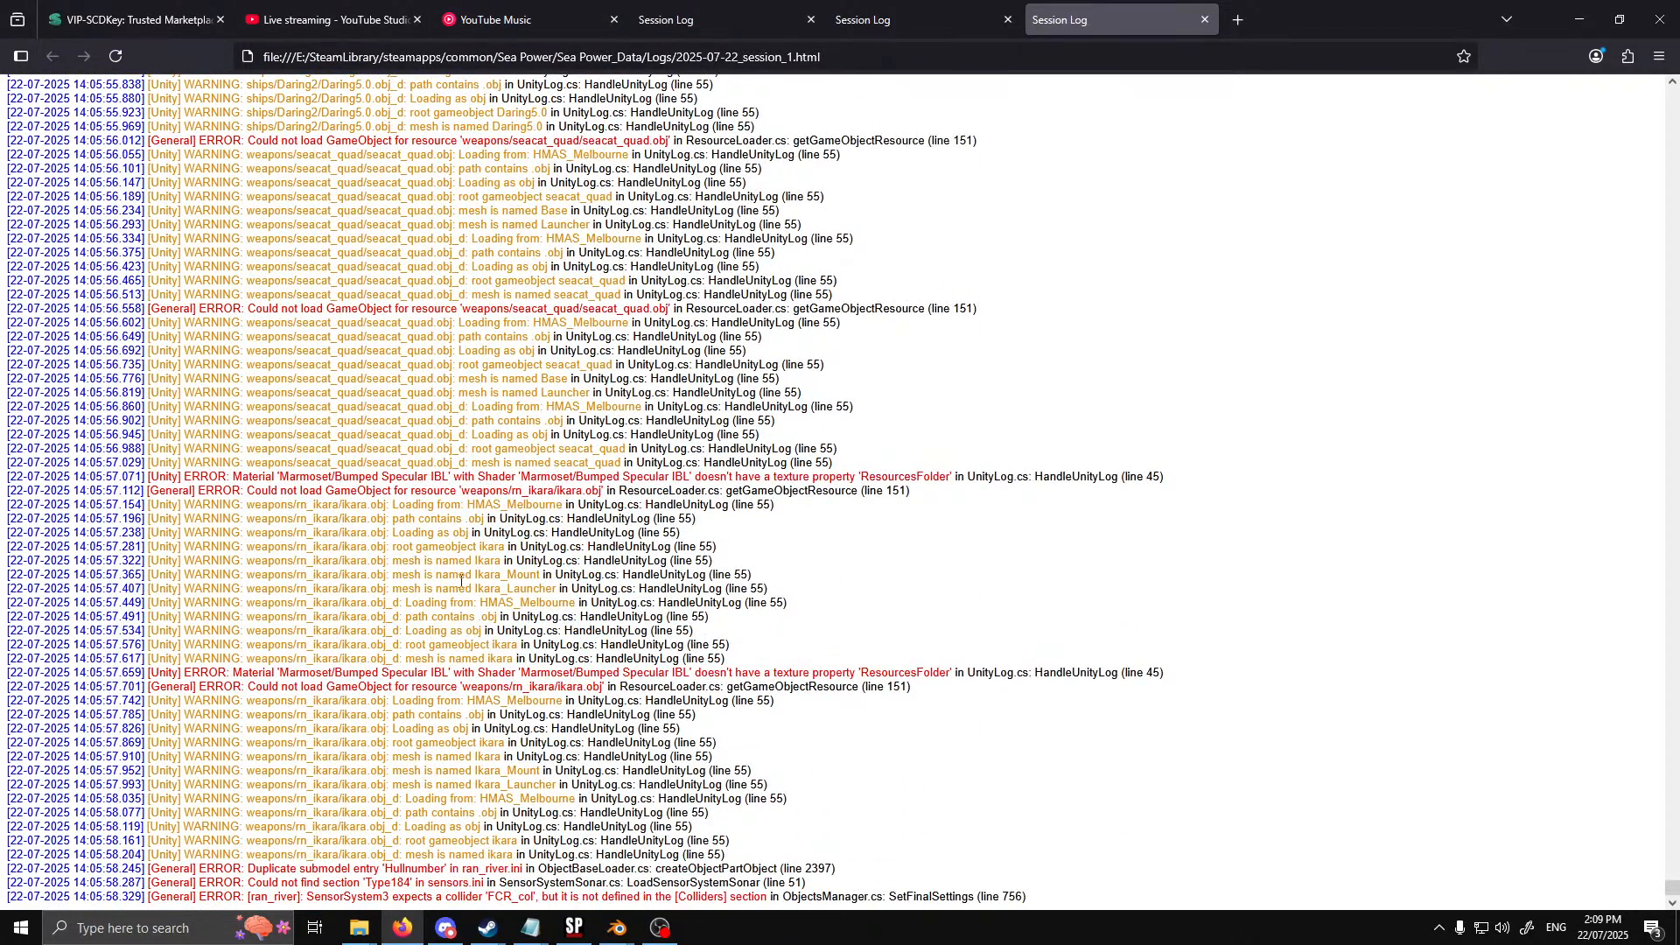
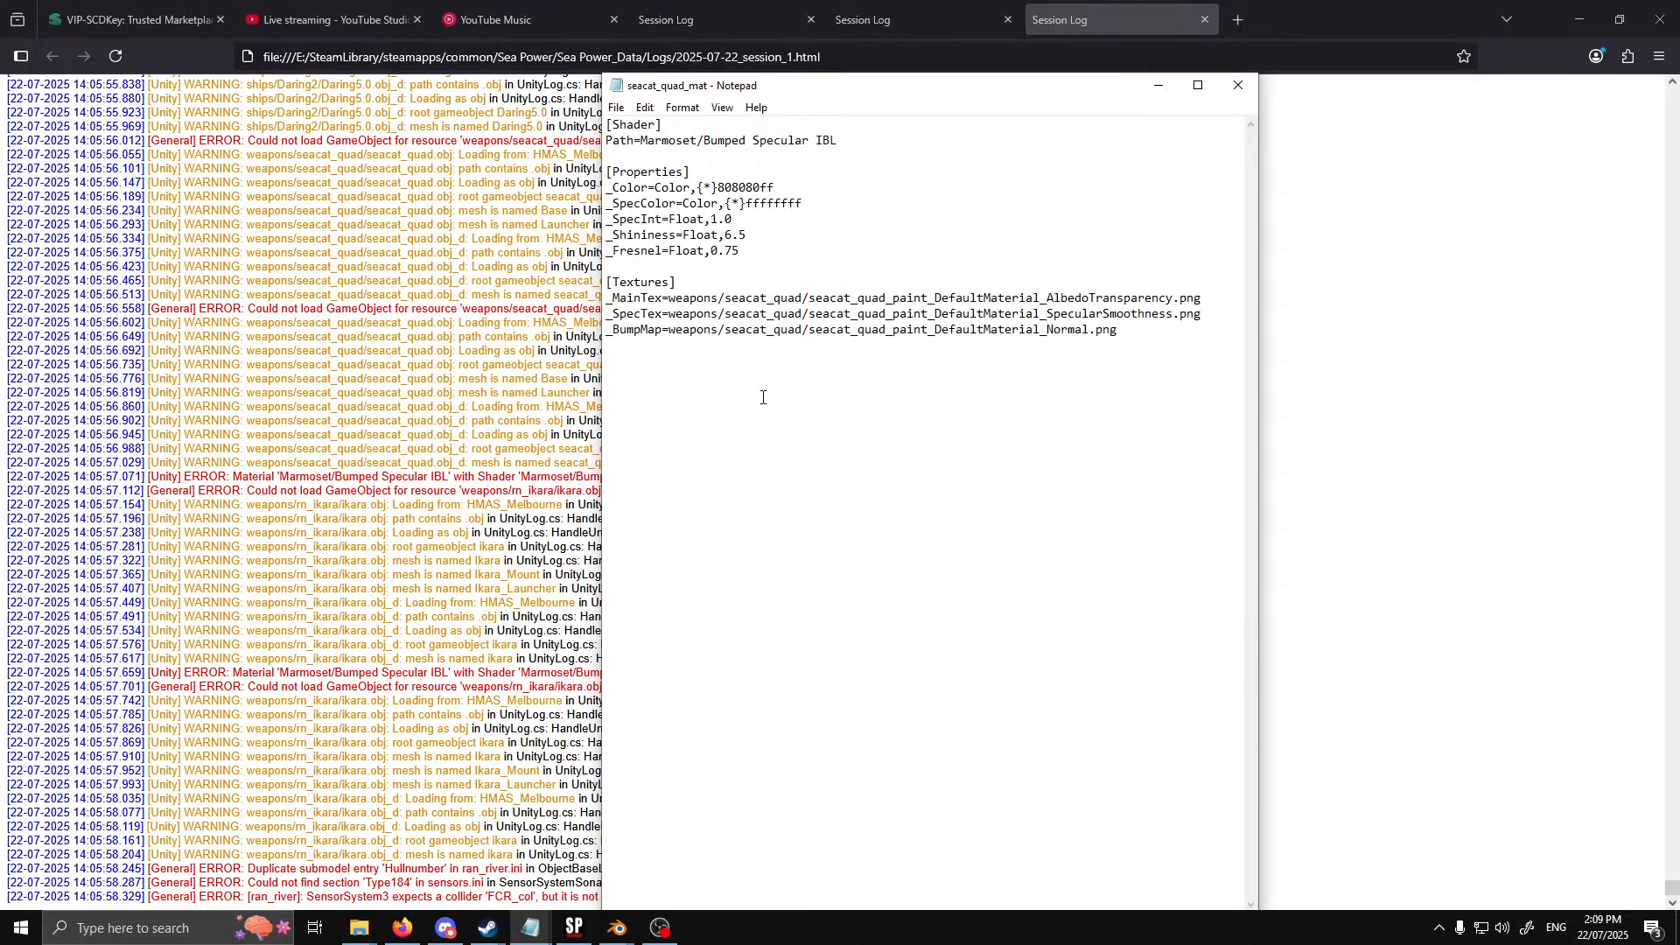
# Close seacat_quad_mat, copy the missing section name Type184 from the session log, and open the sensors file in HMAS_Melbourne's systems folder
pyautogui.click(1238, 85)
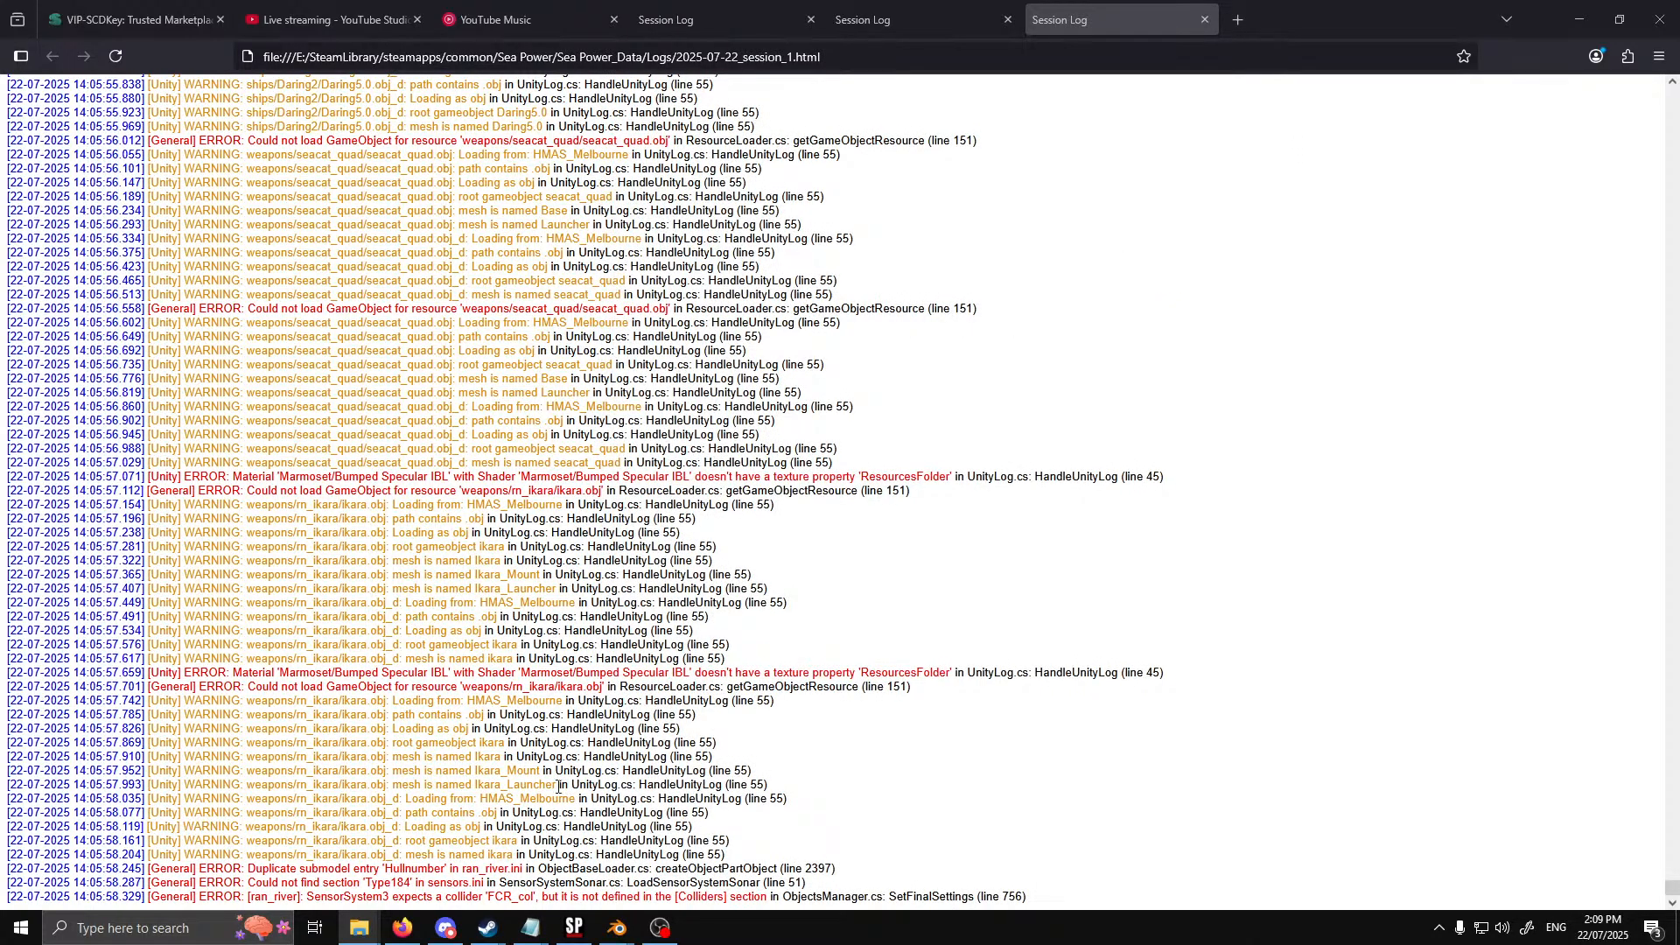
pyautogui.click(413, 886)
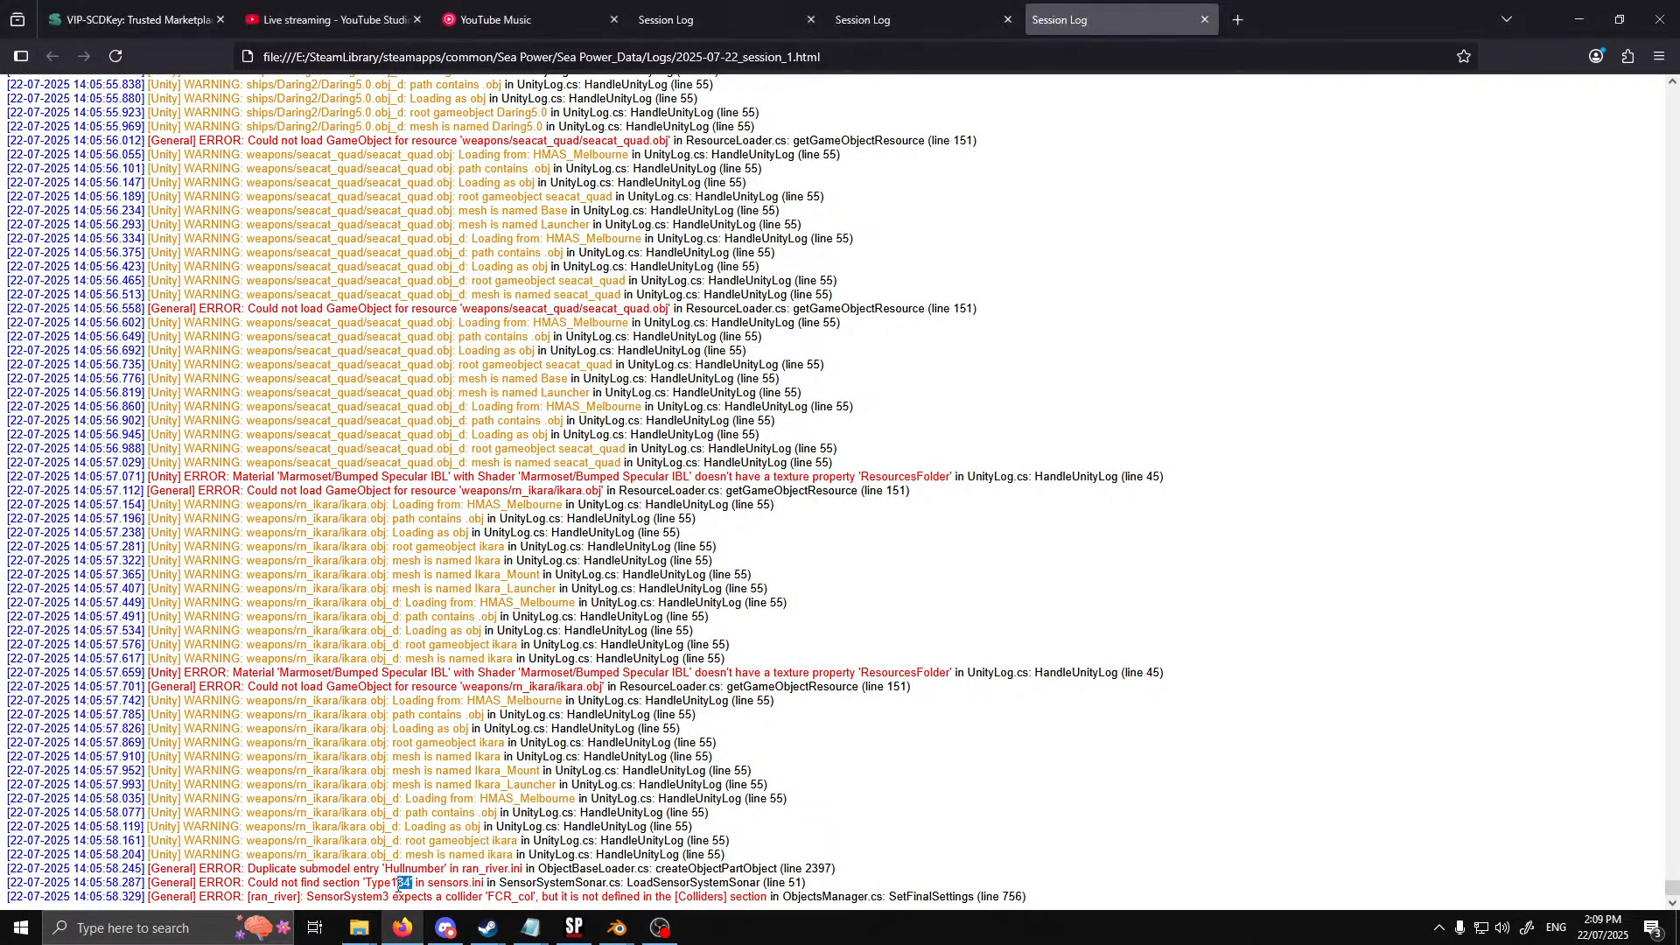
pyautogui.doubleClick(411, 882)
pyautogui.hotkey('ctrl', 'c')
pyautogui.hotkey('alt', 'Tab')
pyautogui.moveTo(965, 261); pyautogui.dragTo(1129, 156)
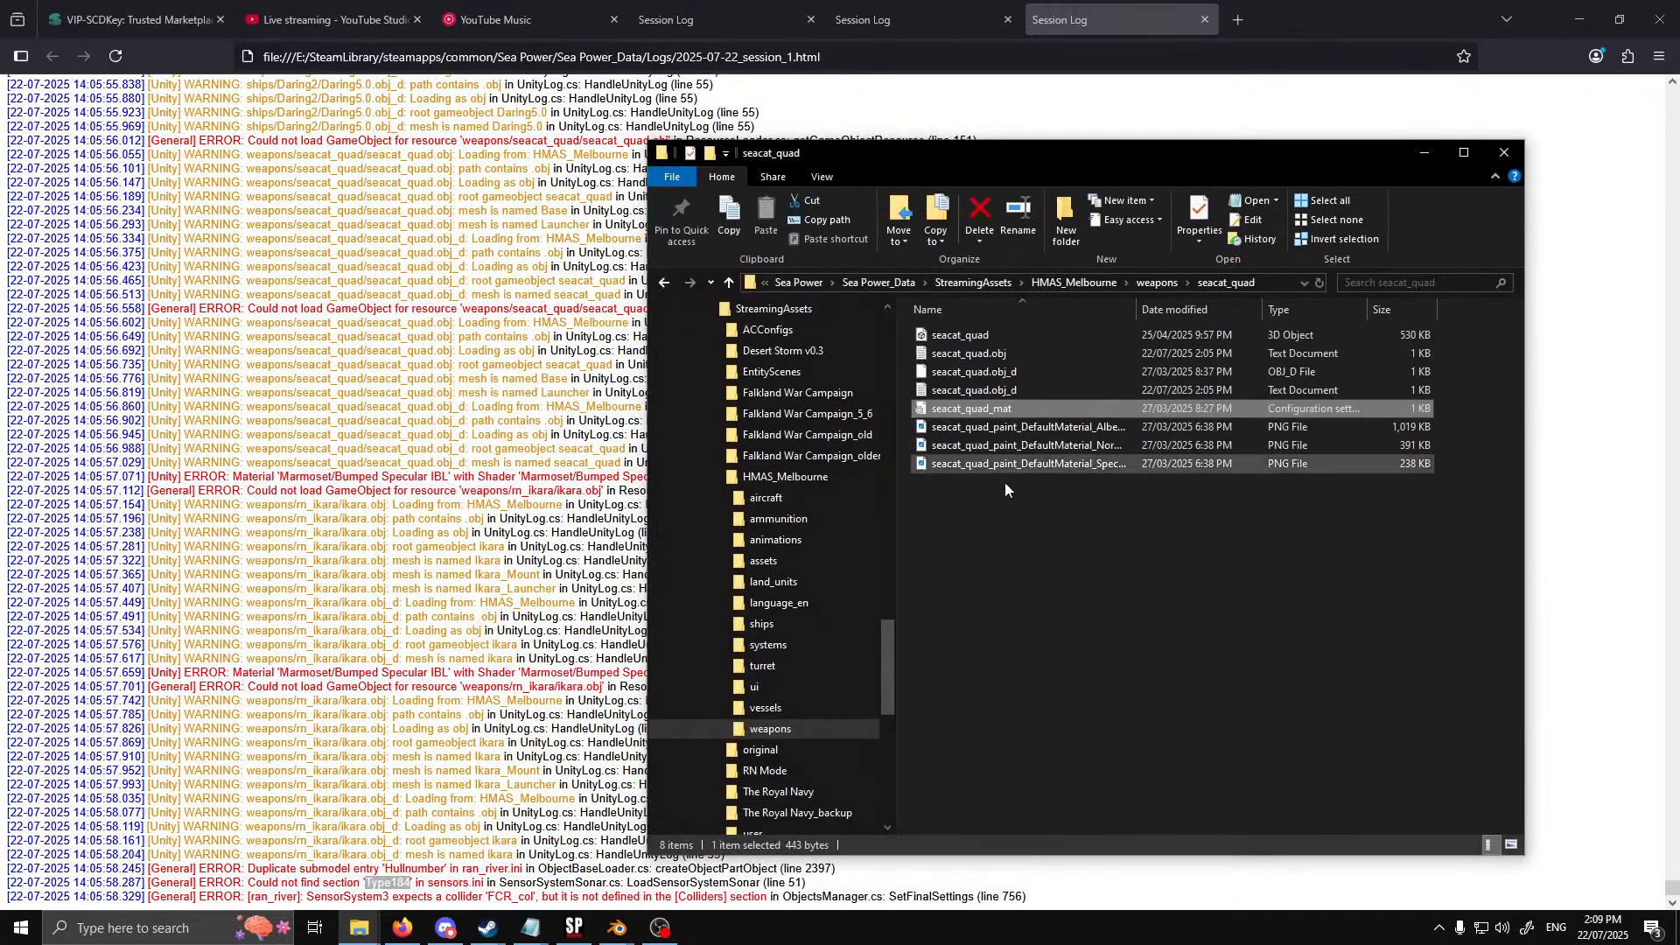
pyautogui.click(794, 645)
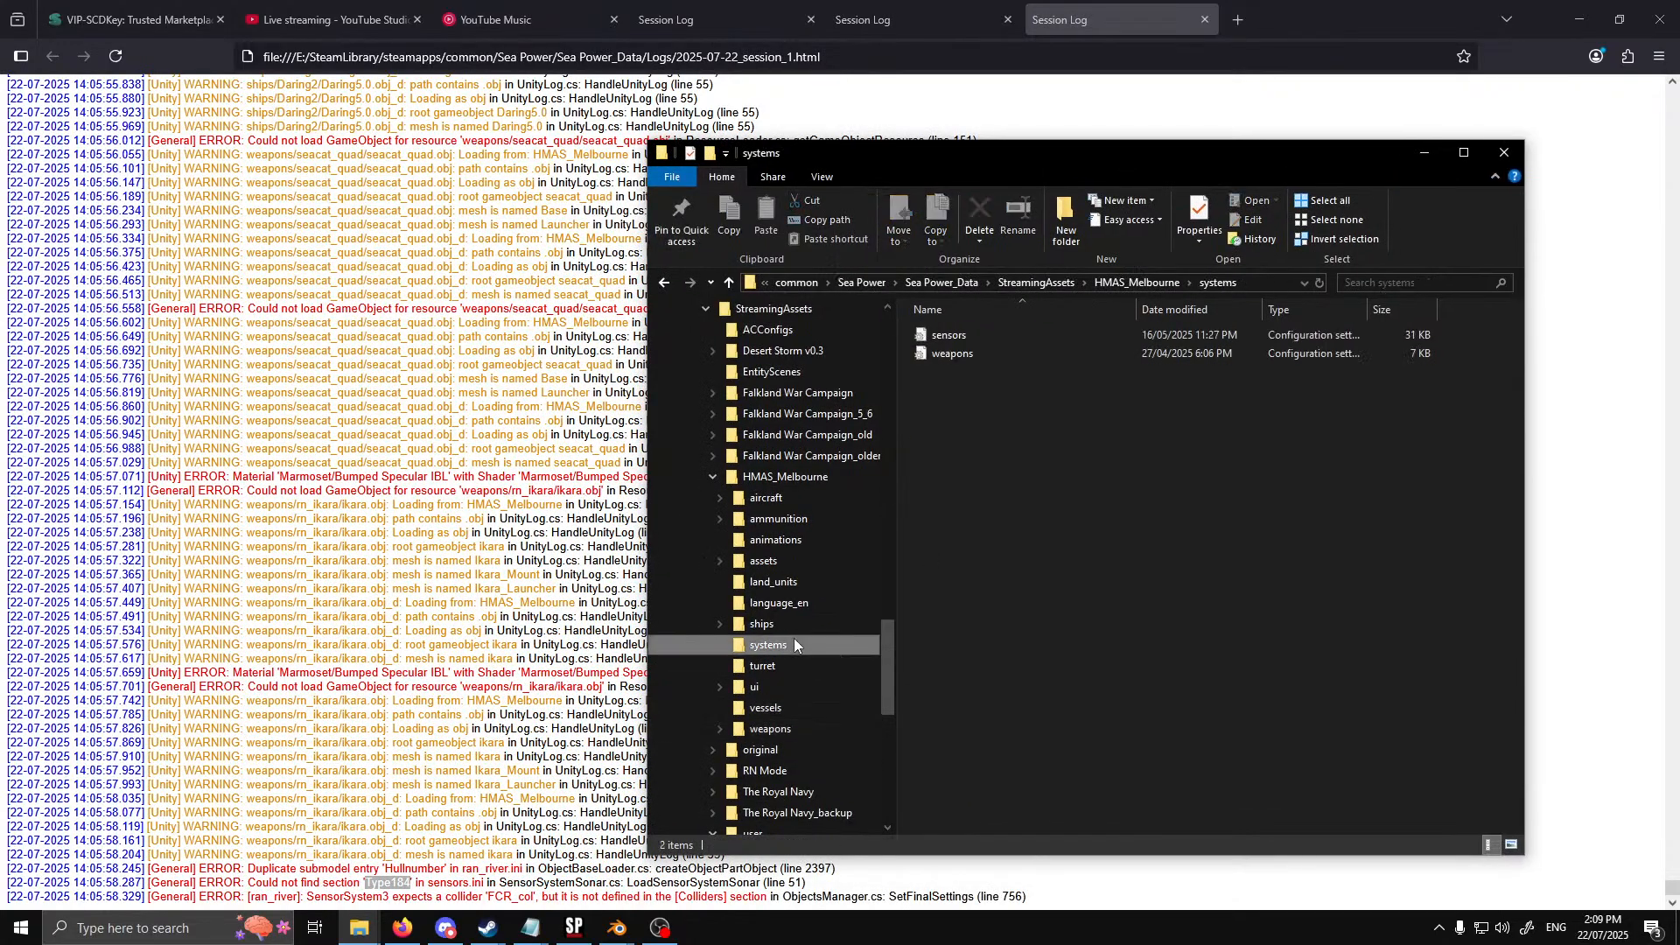
pyautogui.doubleClick(996, 337)
# Undo the stray paste in HMAS_Melbourne's sensors file, search it for Type184, and move its window aside
pyautogui.hotkey('ctrl', 'v')
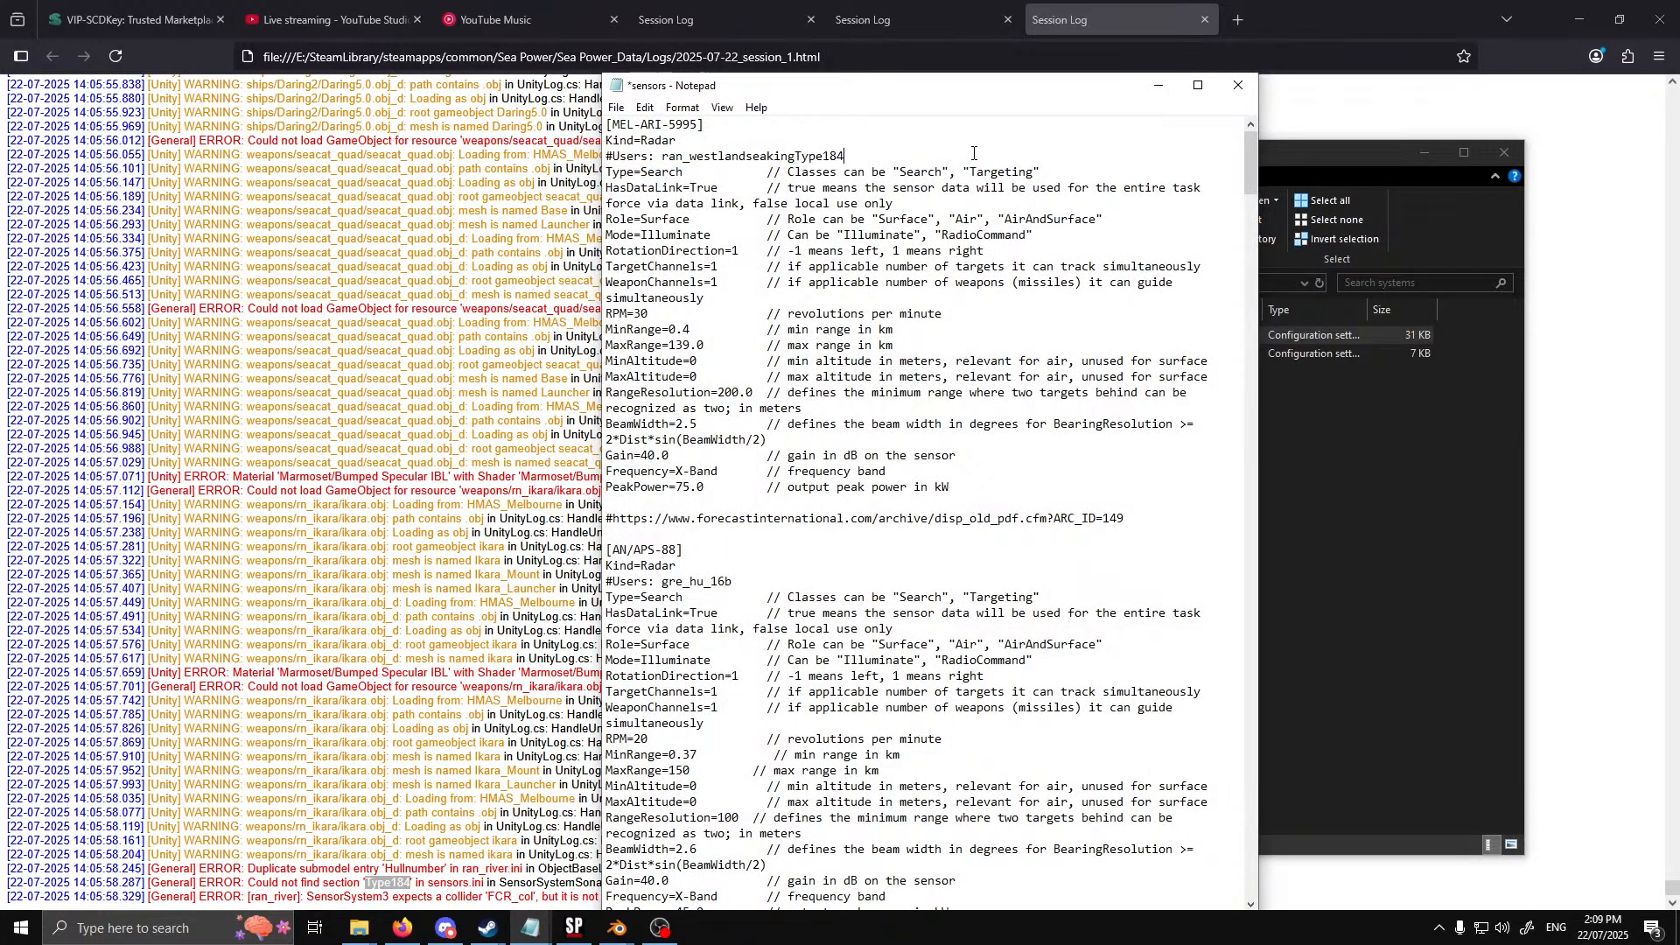
pyautogui.hotkey('ctrl', 'z')
pyautogui.hotkey('ctrl', 'f')
pyautogui.click(921, 262)
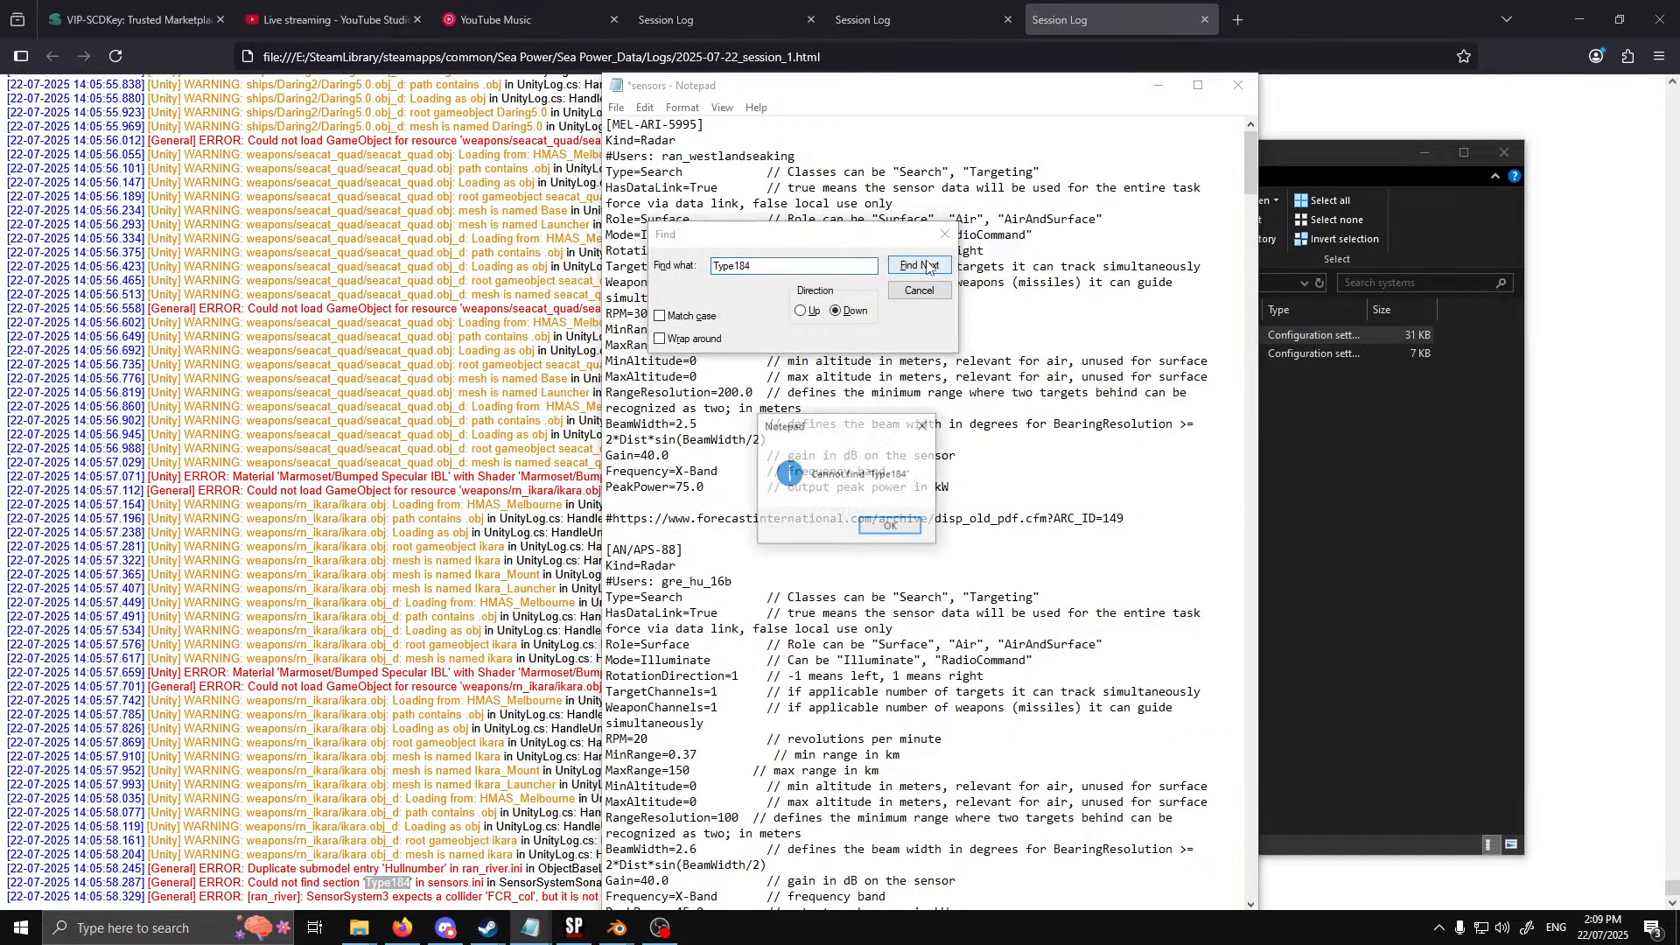
pyautogui.click(889, 531)
pyautogui.click(921, 292)
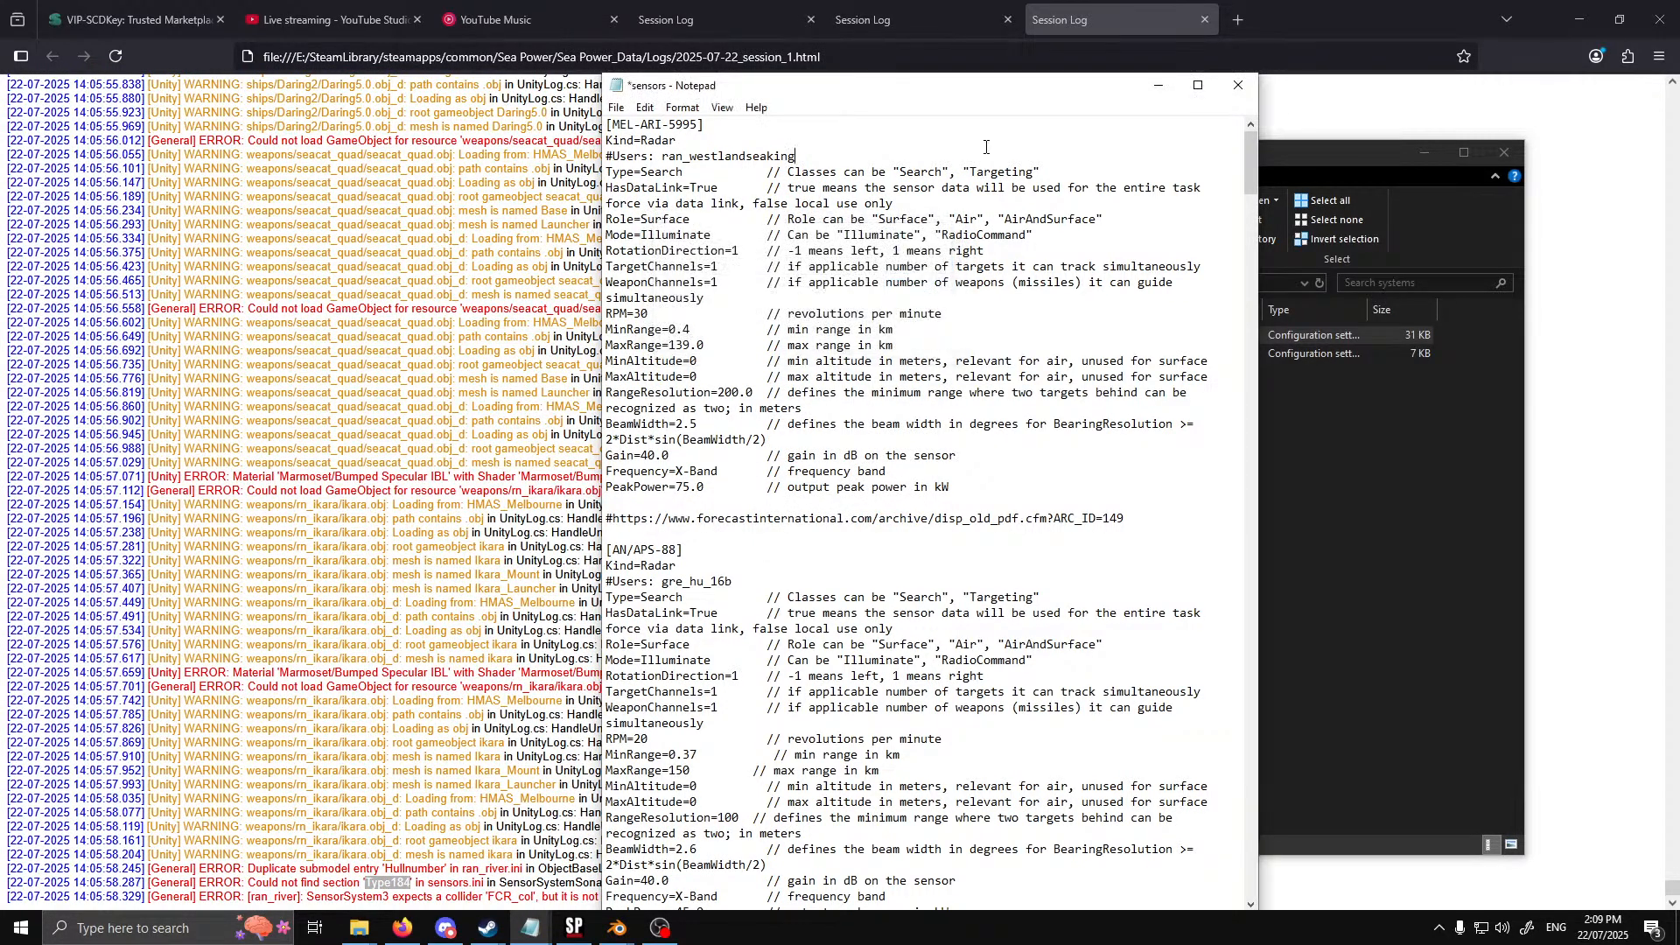
pyautogui.moveTo(1019, 94); pyautogui.dragTo(0, 114)
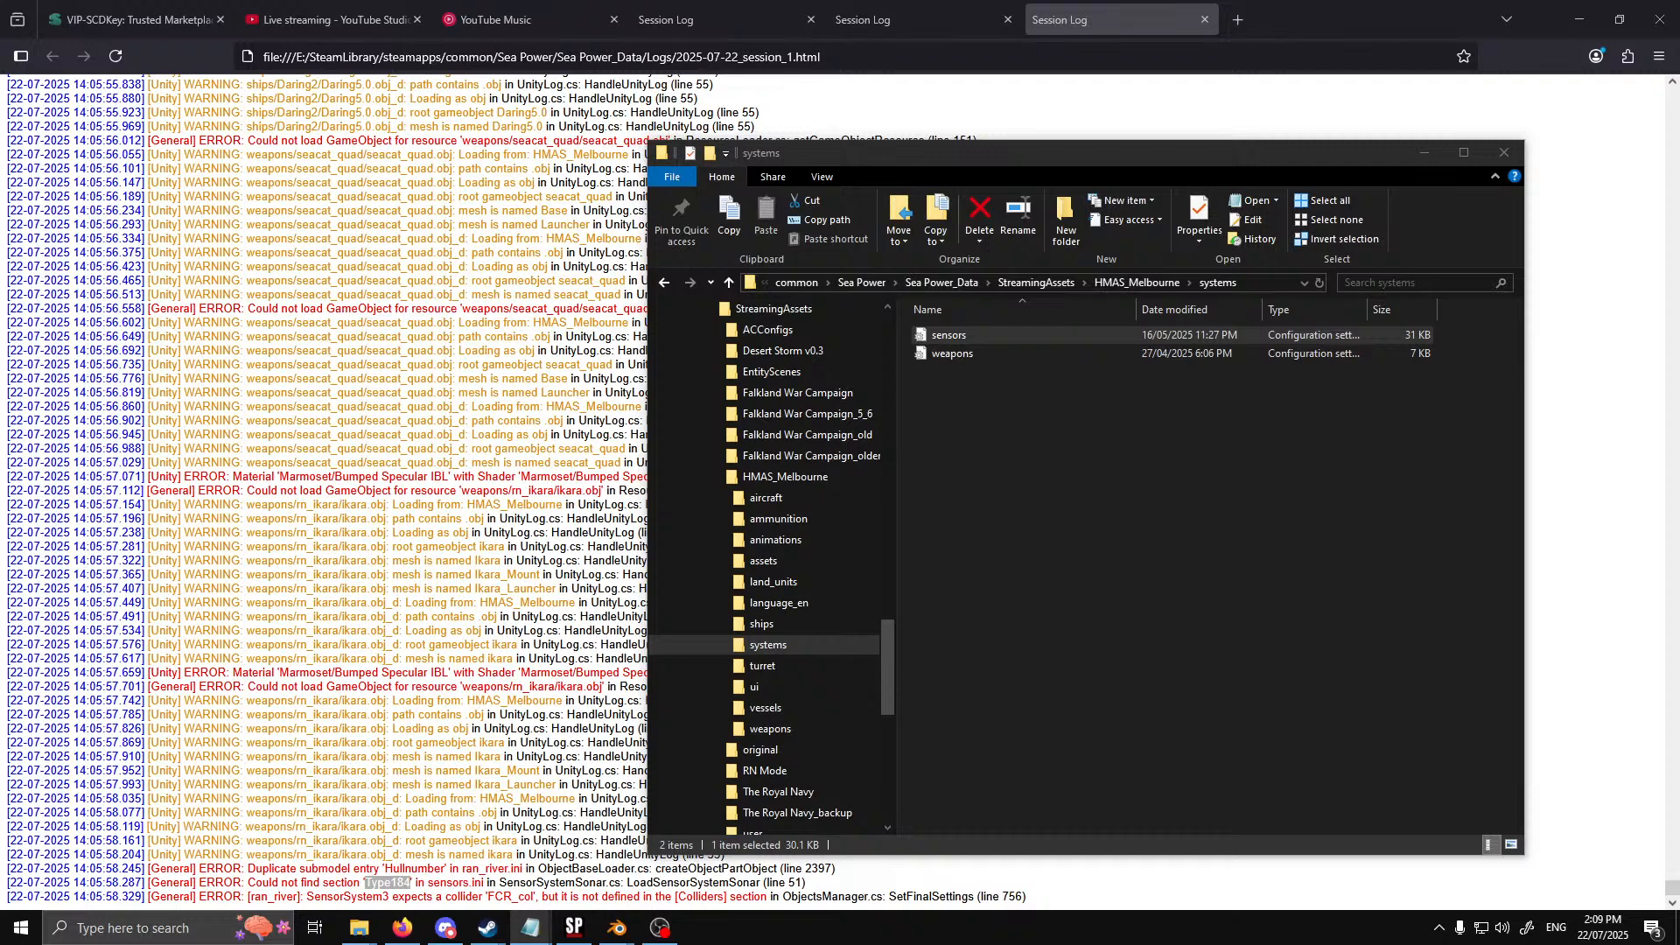
# Open the sensors file in the systems folder of the original game assets
pyautogui.scroll(-4, 791, 590)
pyautogui.scroll(4, 803, 651)
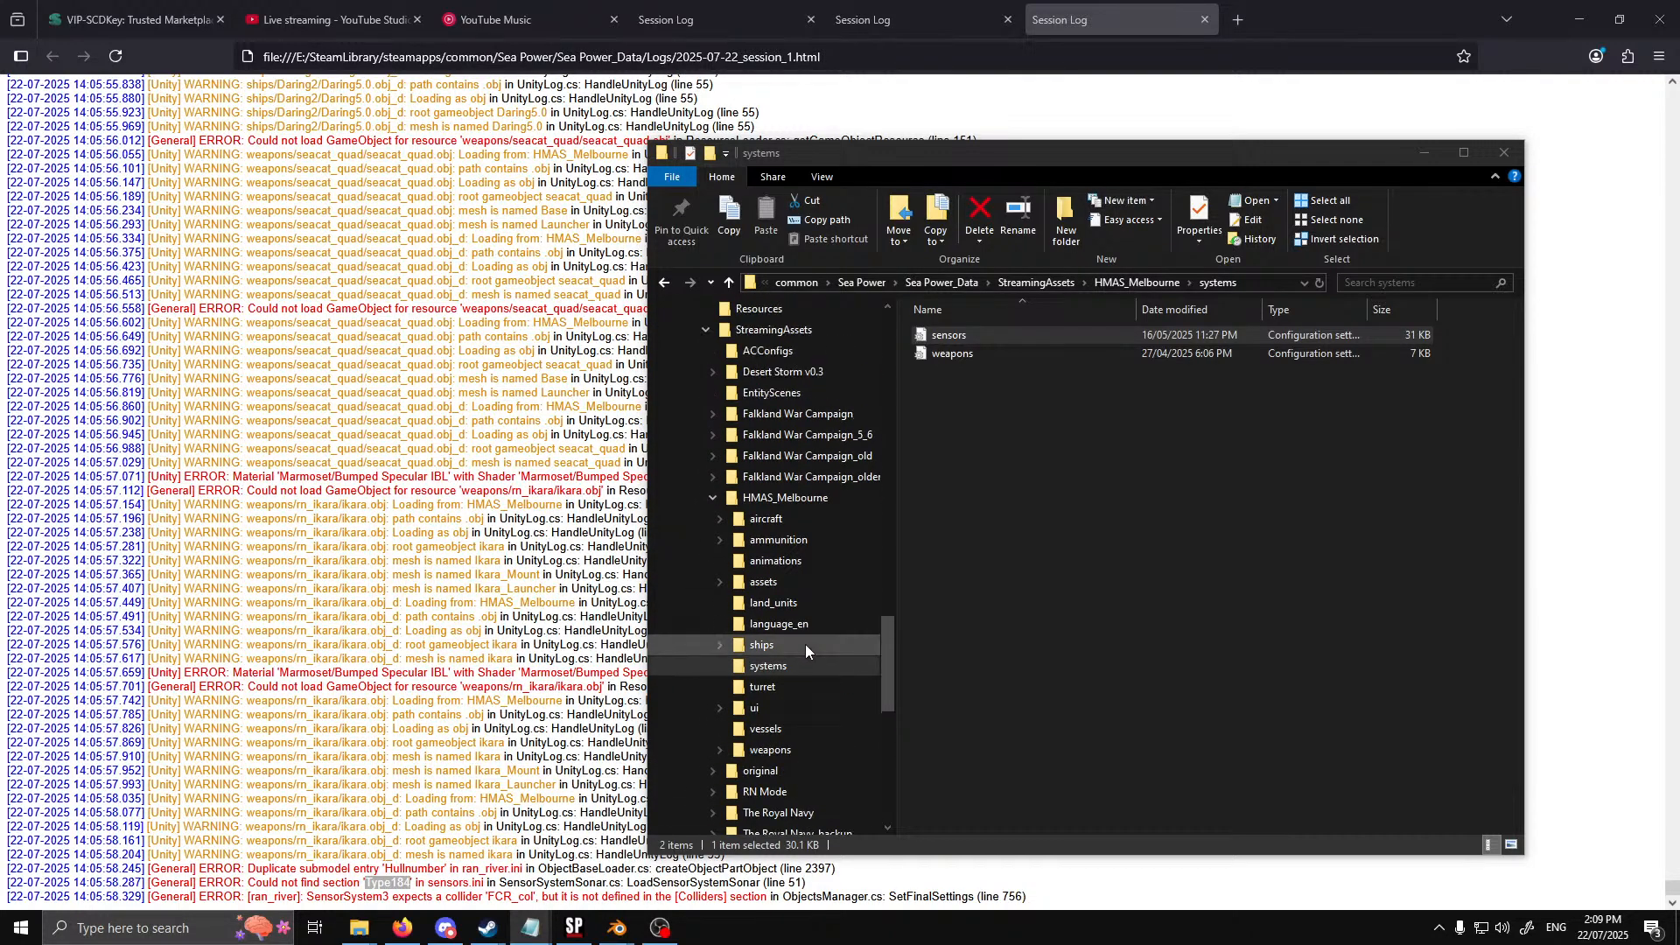
pyautogui.click(713, 497)
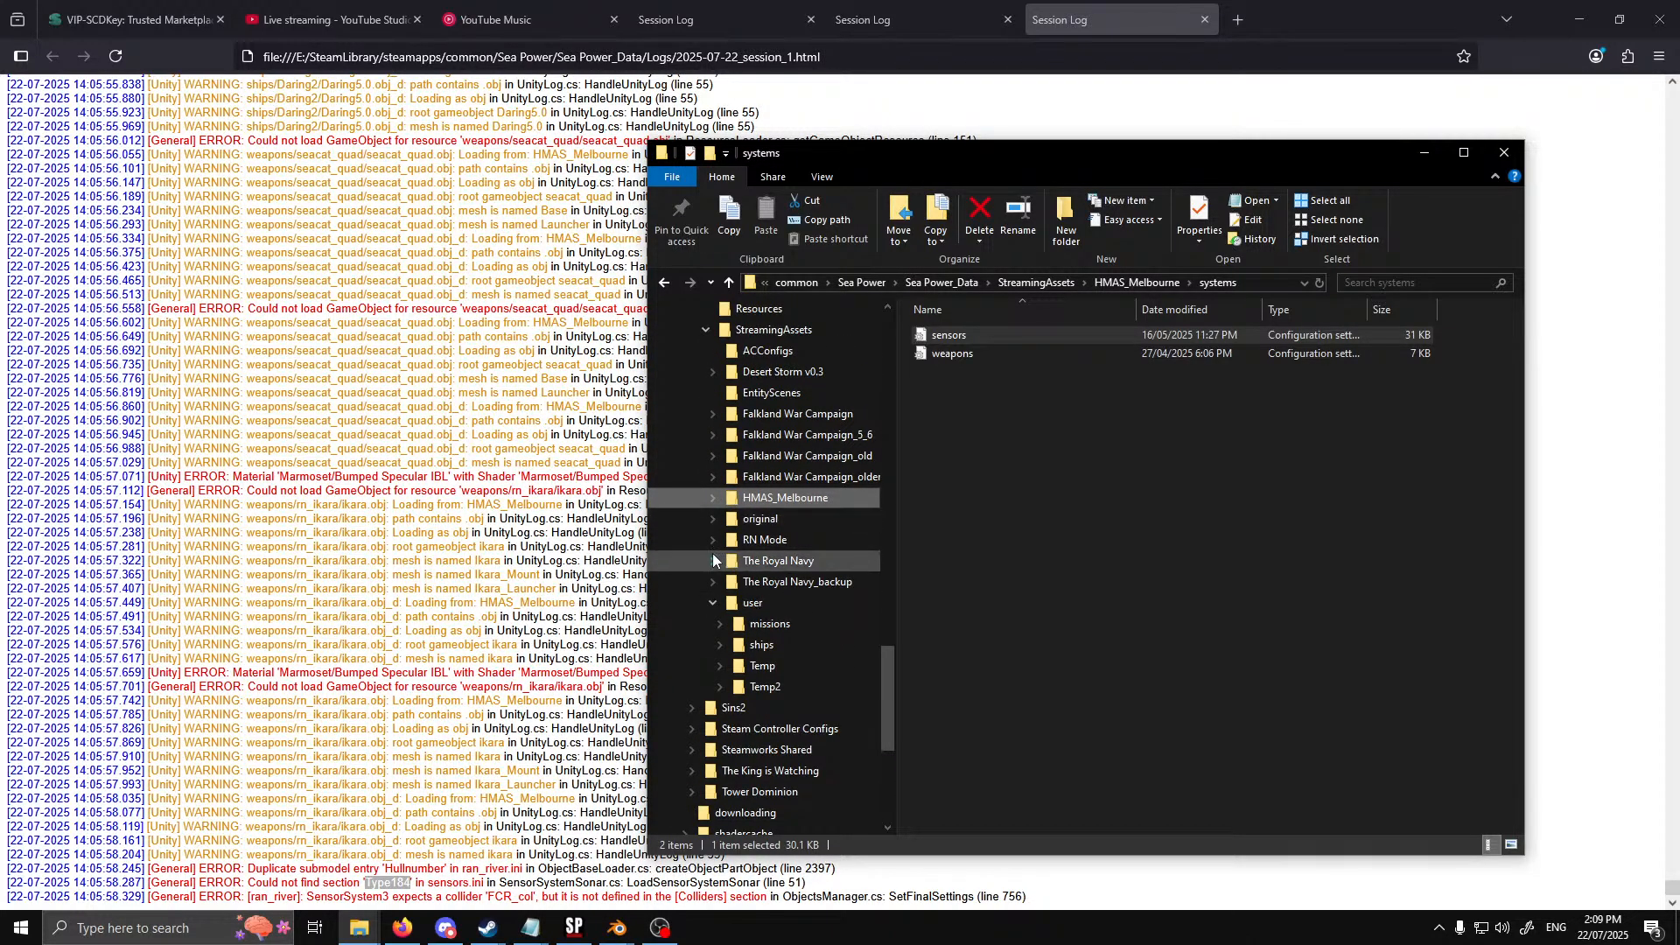
pyautogui.click(712, 518)
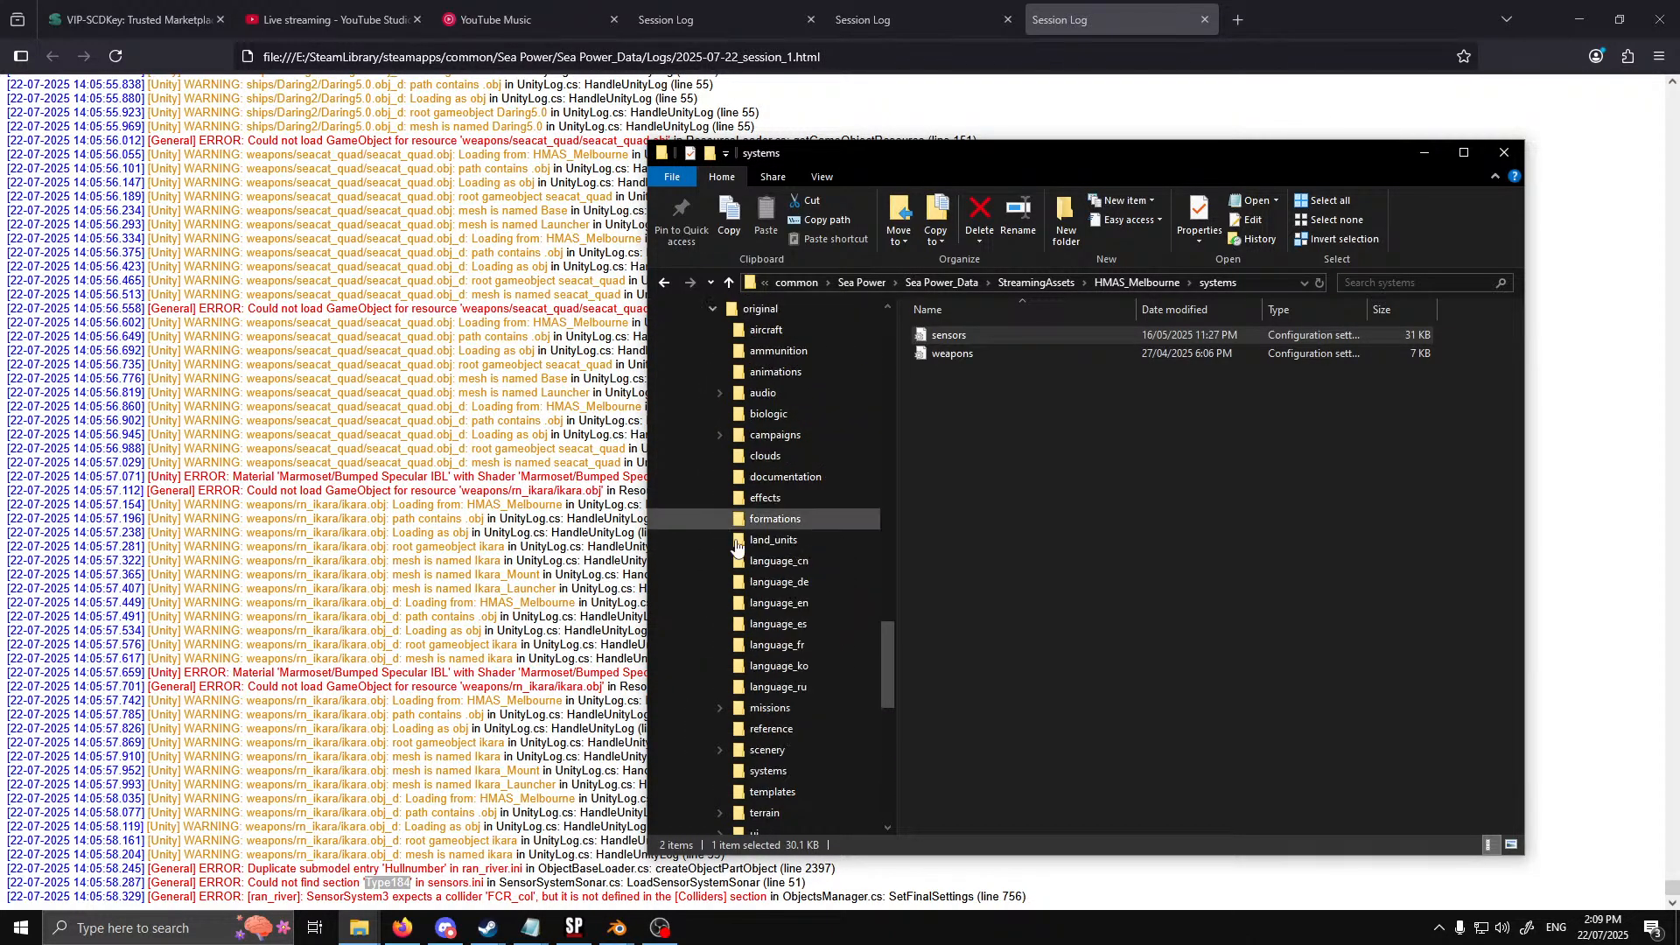
pyautogui.click(770, 771)
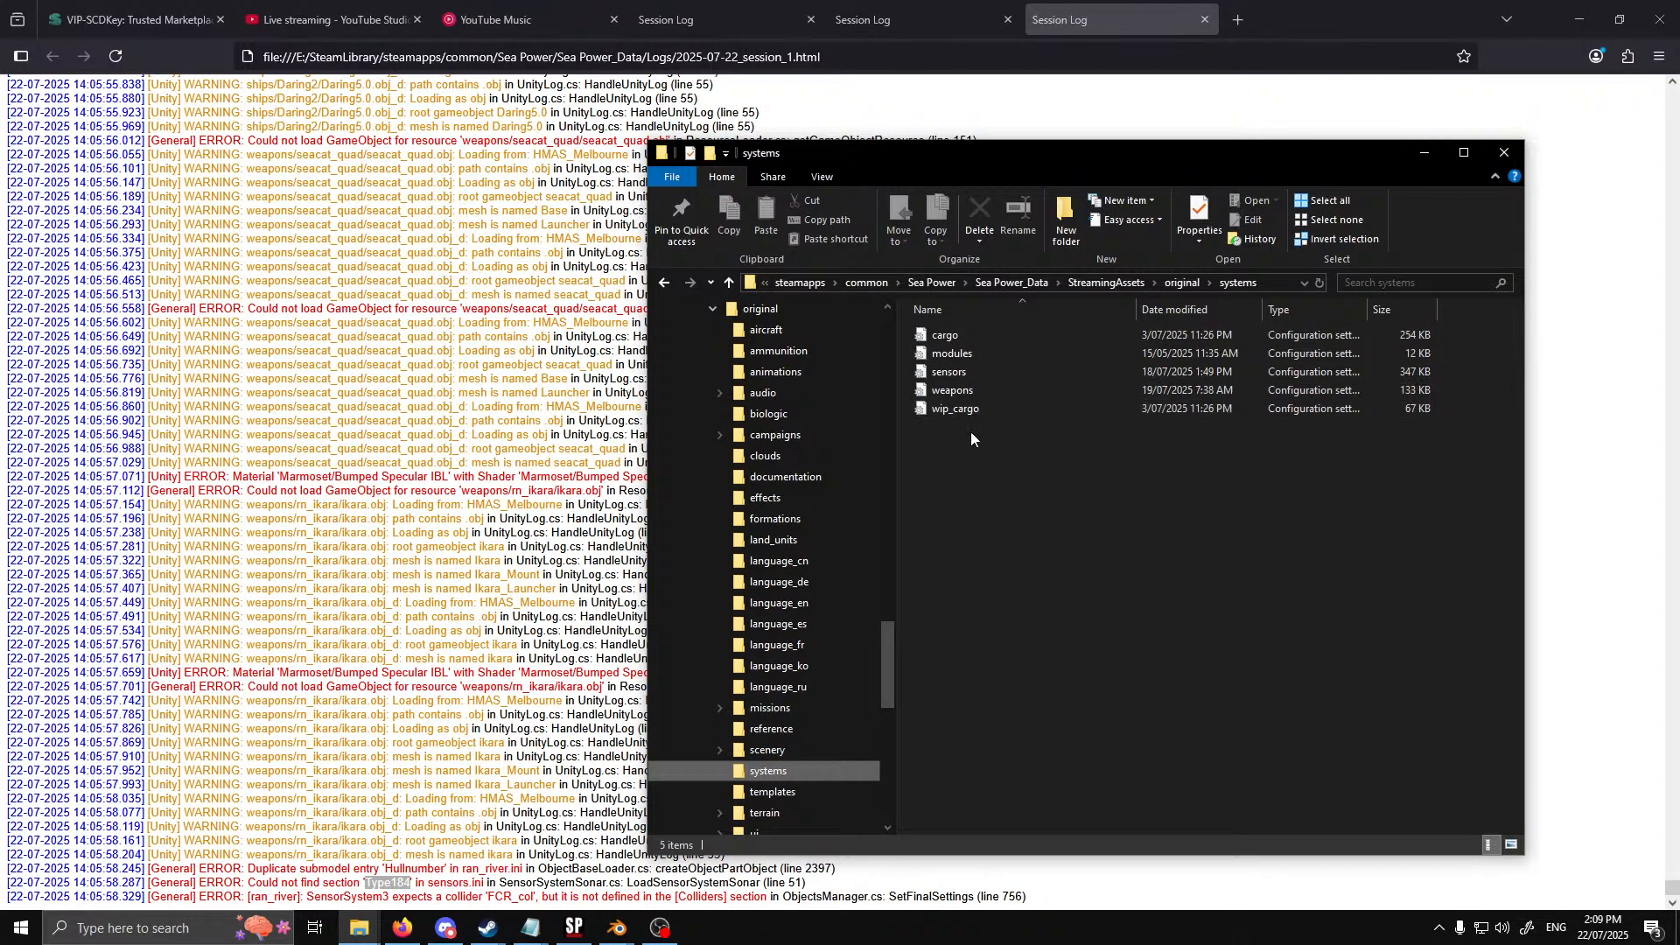
pyautogui.doubleClick(963, 374)
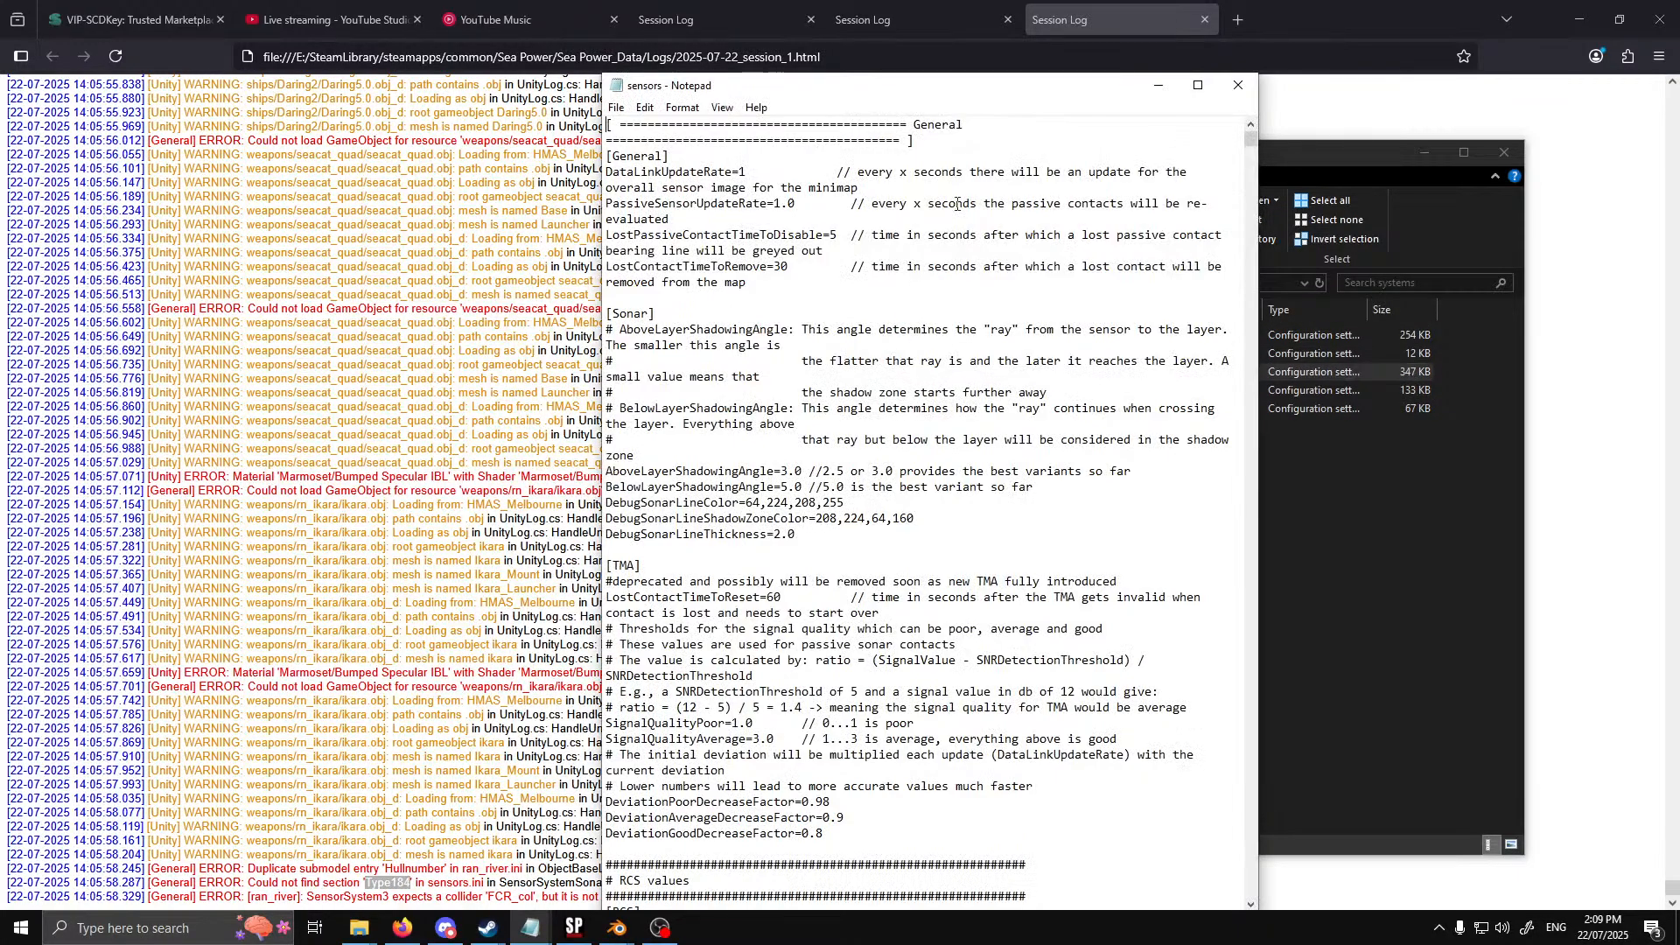
# Search the original sensors file for Type184 and close the file
pyautogui.hotkey('ctrl', 'f')
pyautogui.write('Type184')
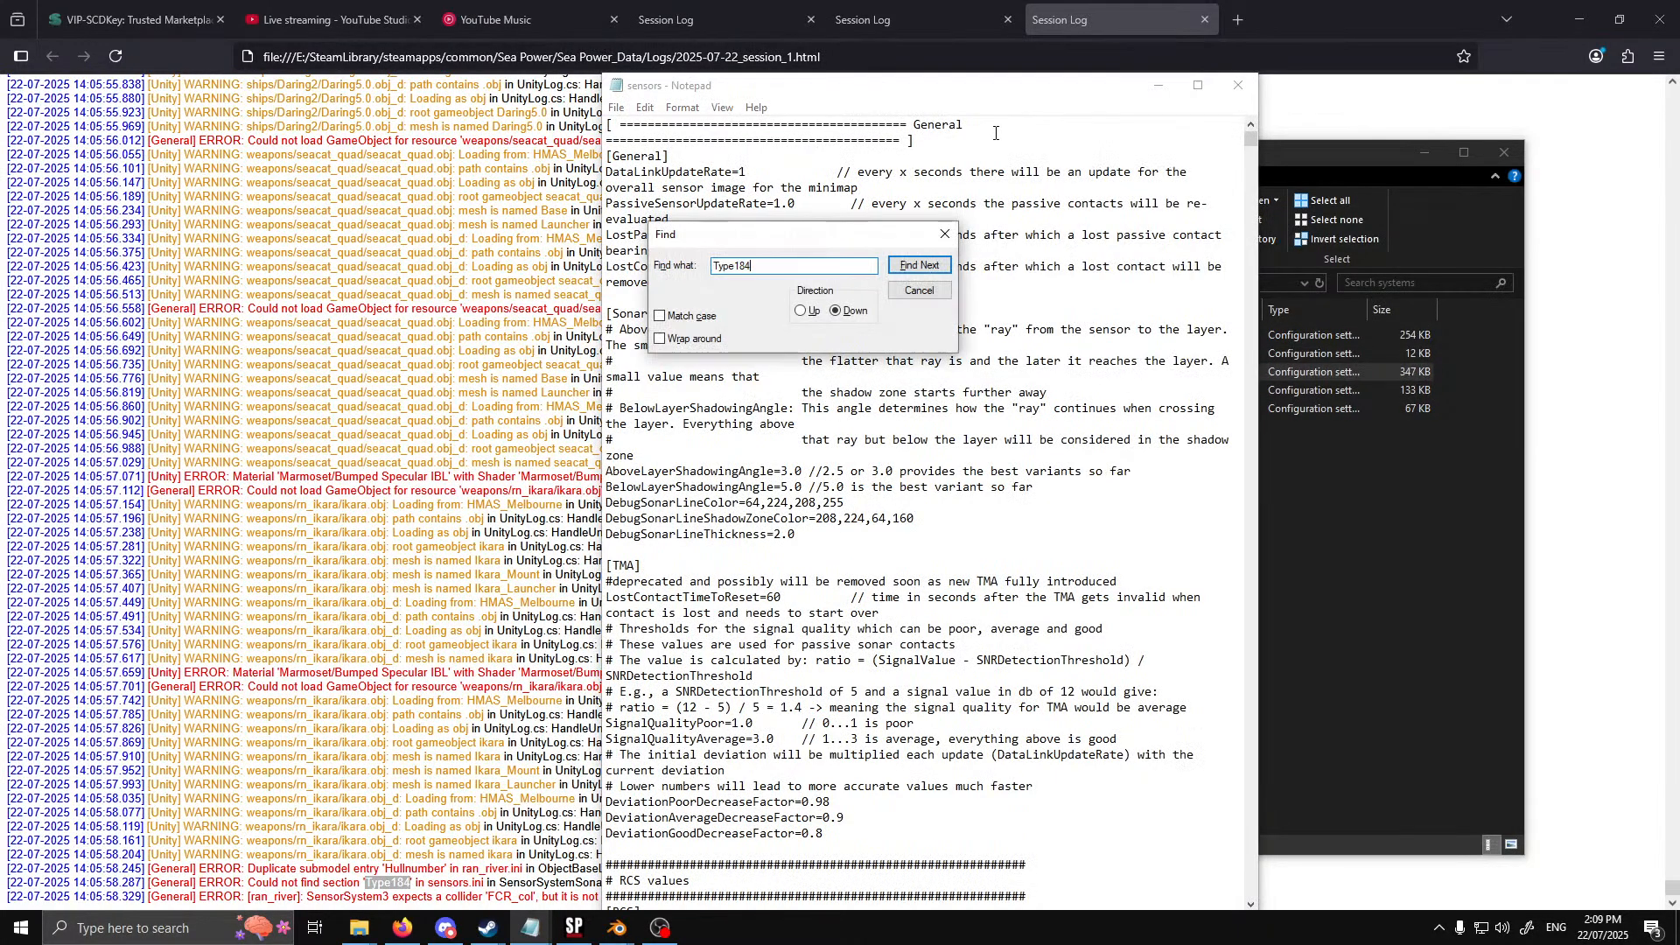
pyautogui.click(932, 264)
pyautogui.click(891, 529)
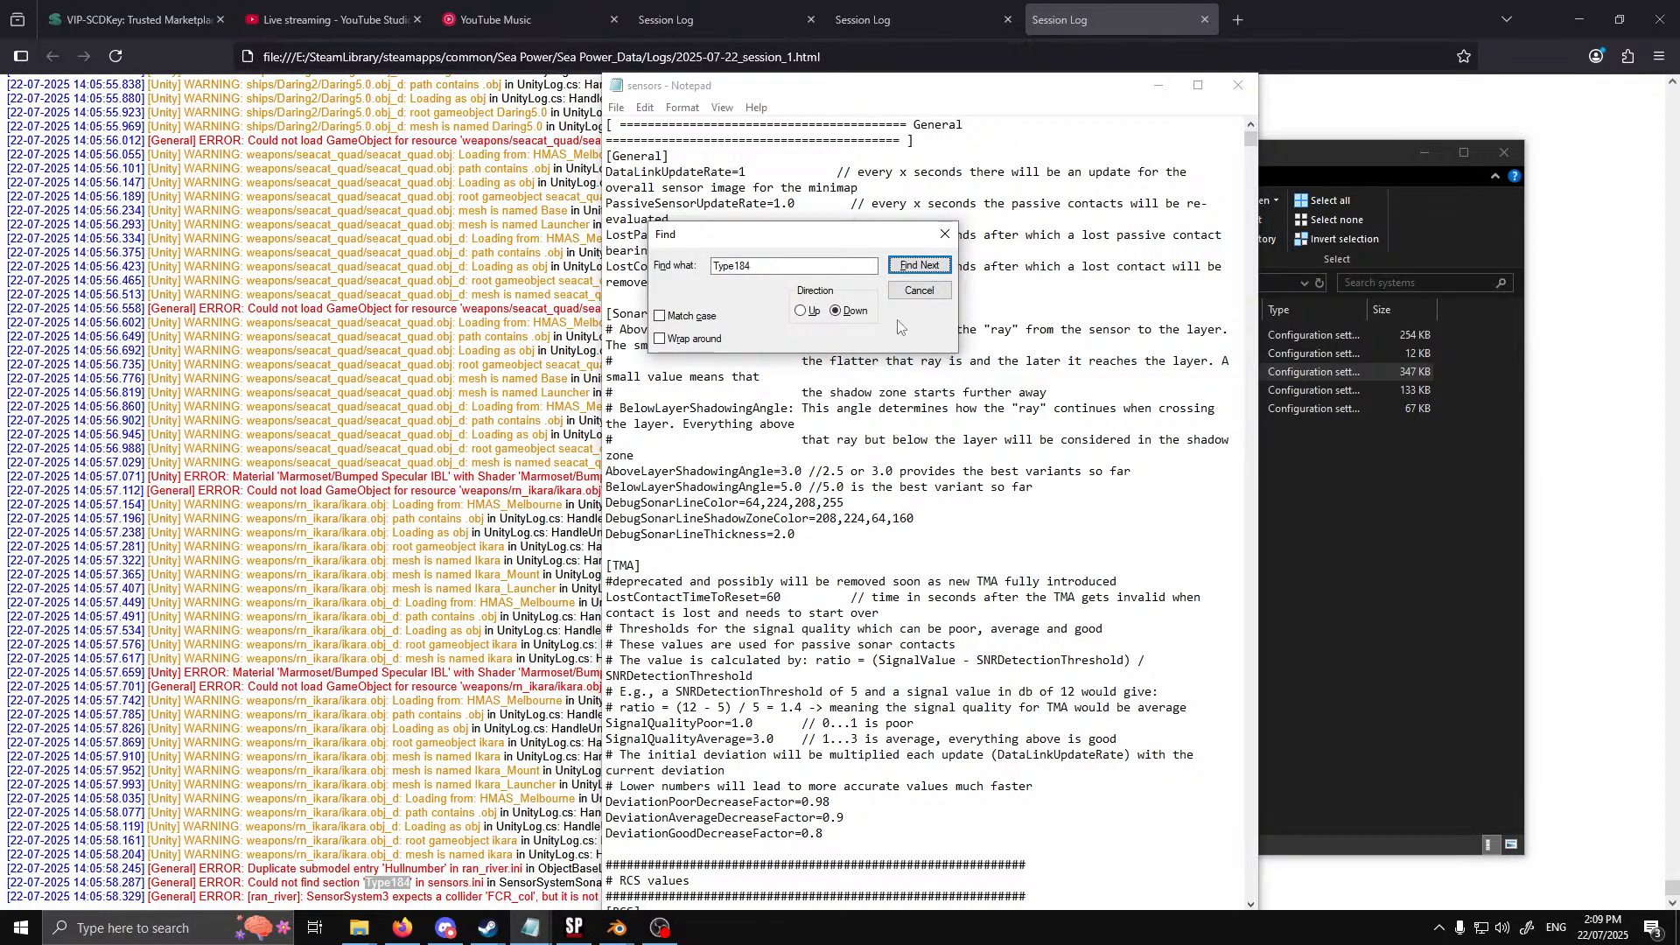
pyautogui.click(910, 291)
pyautogui.click(1238, 85)
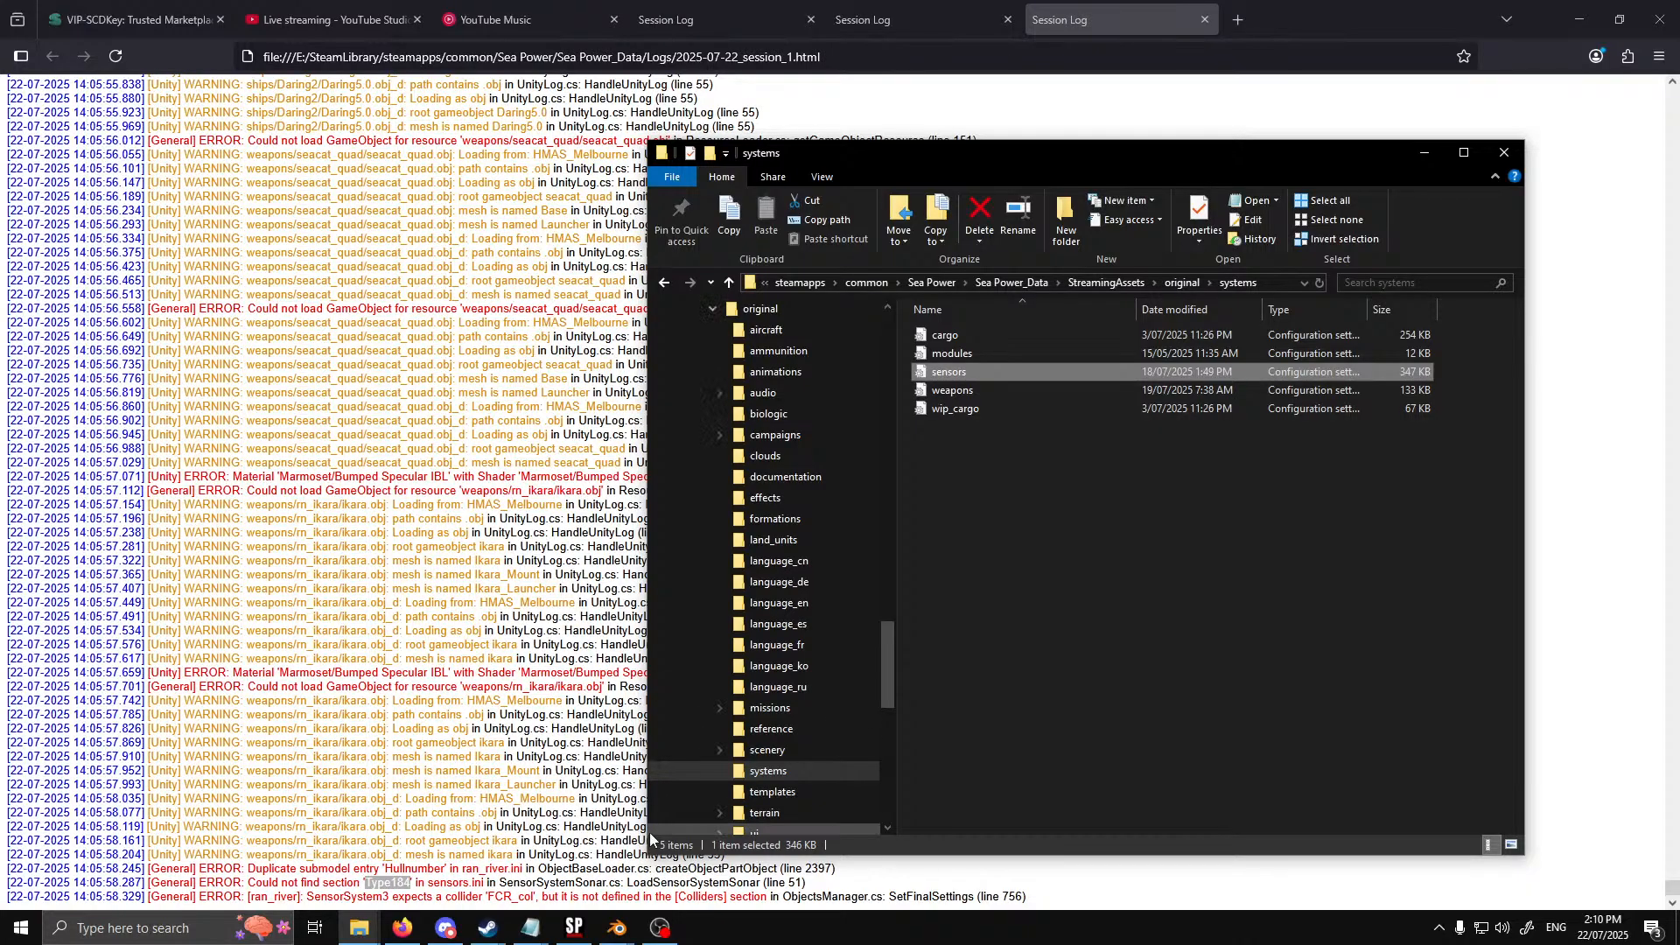
# Search ran_river from its beginning for Type184 to locate the sensor system that uses it
pyautogui.click(528, 932)
pyautogui.click(530, 853)
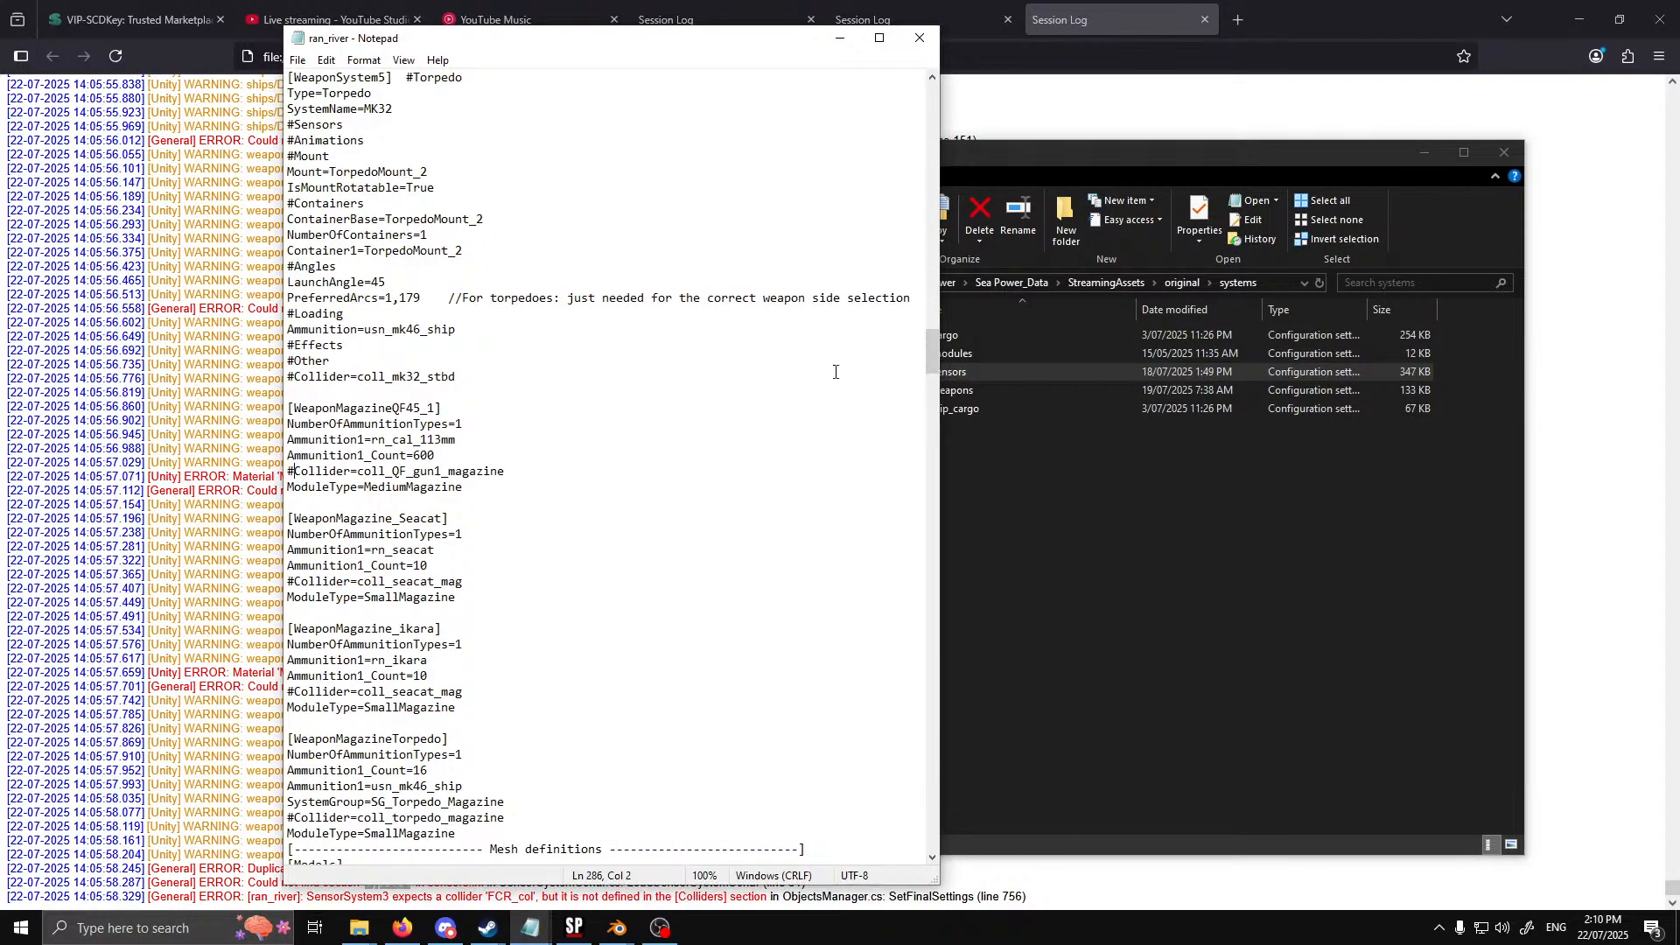
pyautogui.moveTo(934, 354); pyautogui.dragTo(935, 105)
pyautogui.click(604, 139)
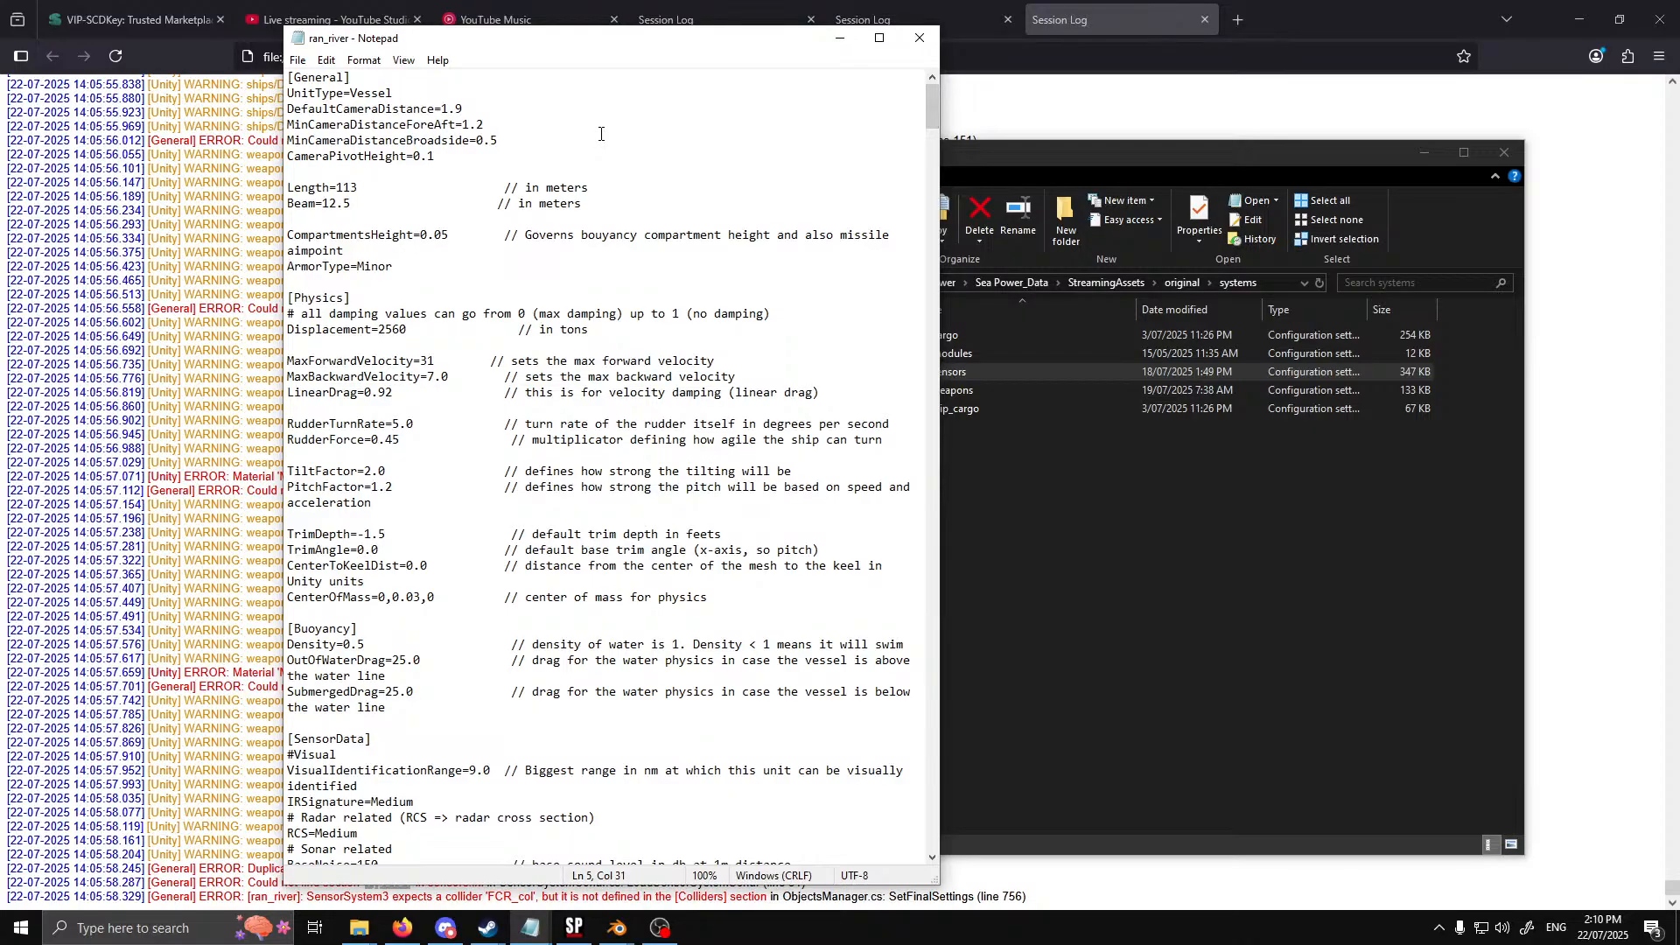
pyautogui.hotkey('ctrl', 'f')
pyautogui.write('Type184')
pyautogui.click(604, 218)
pyautogui.click(604, 243)
pyautogui.scroll(-6, 641, 448)
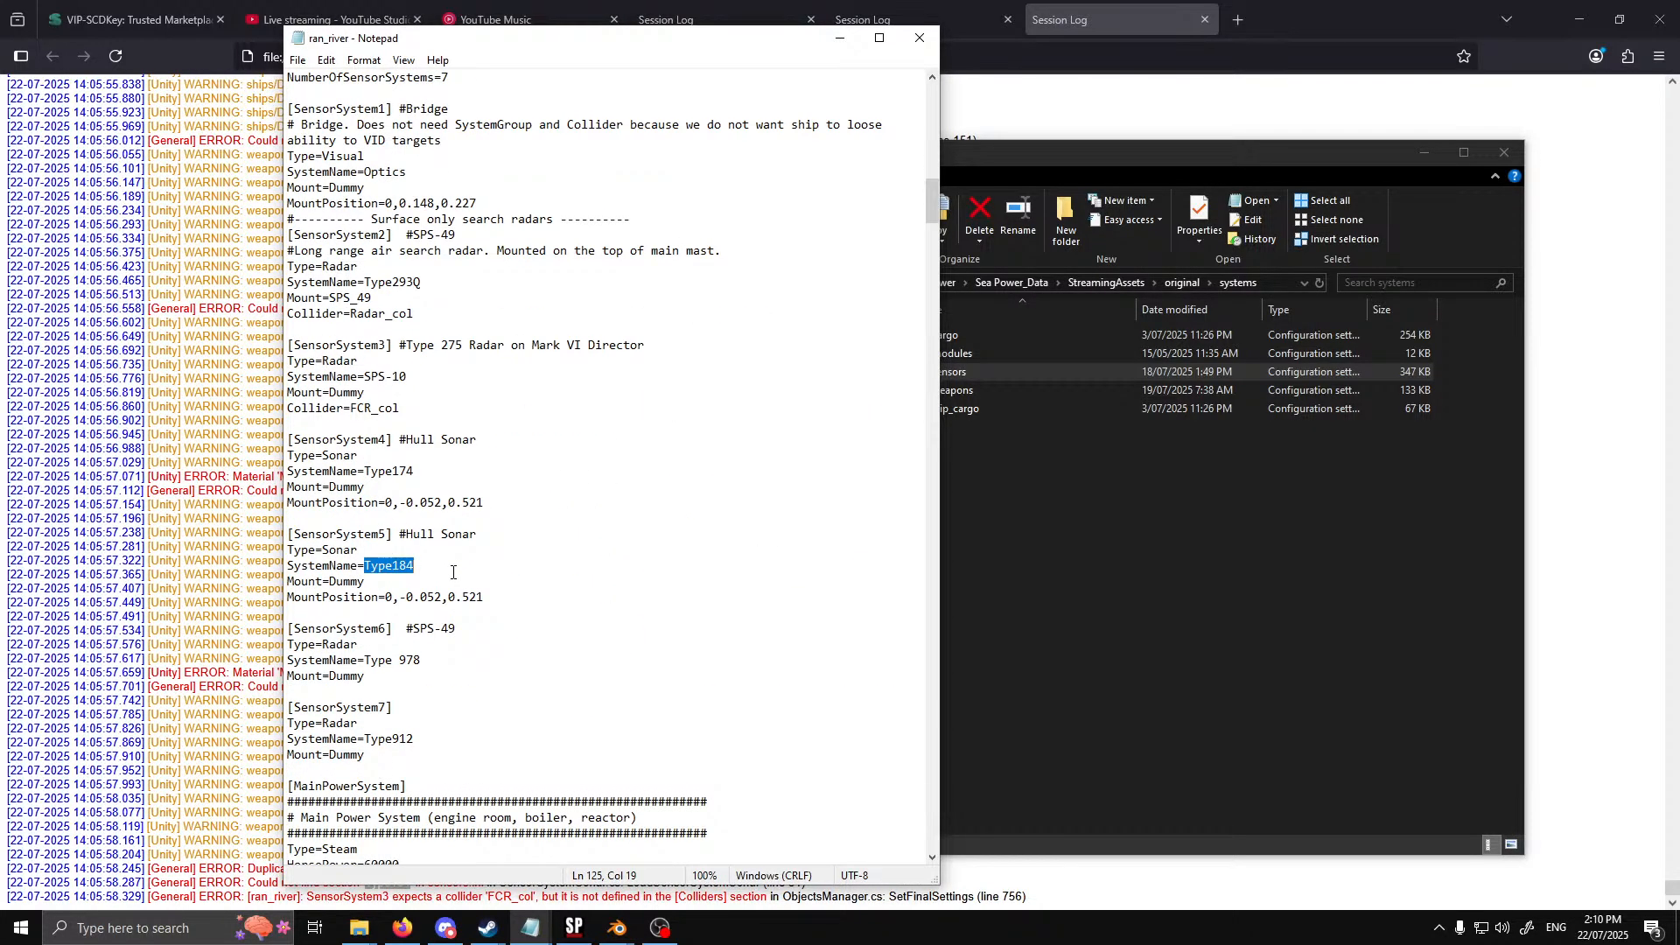
# Open the sensors file in The Royal Navy's systems folder and search it for Type184
pyautogui.click(1064, 617)
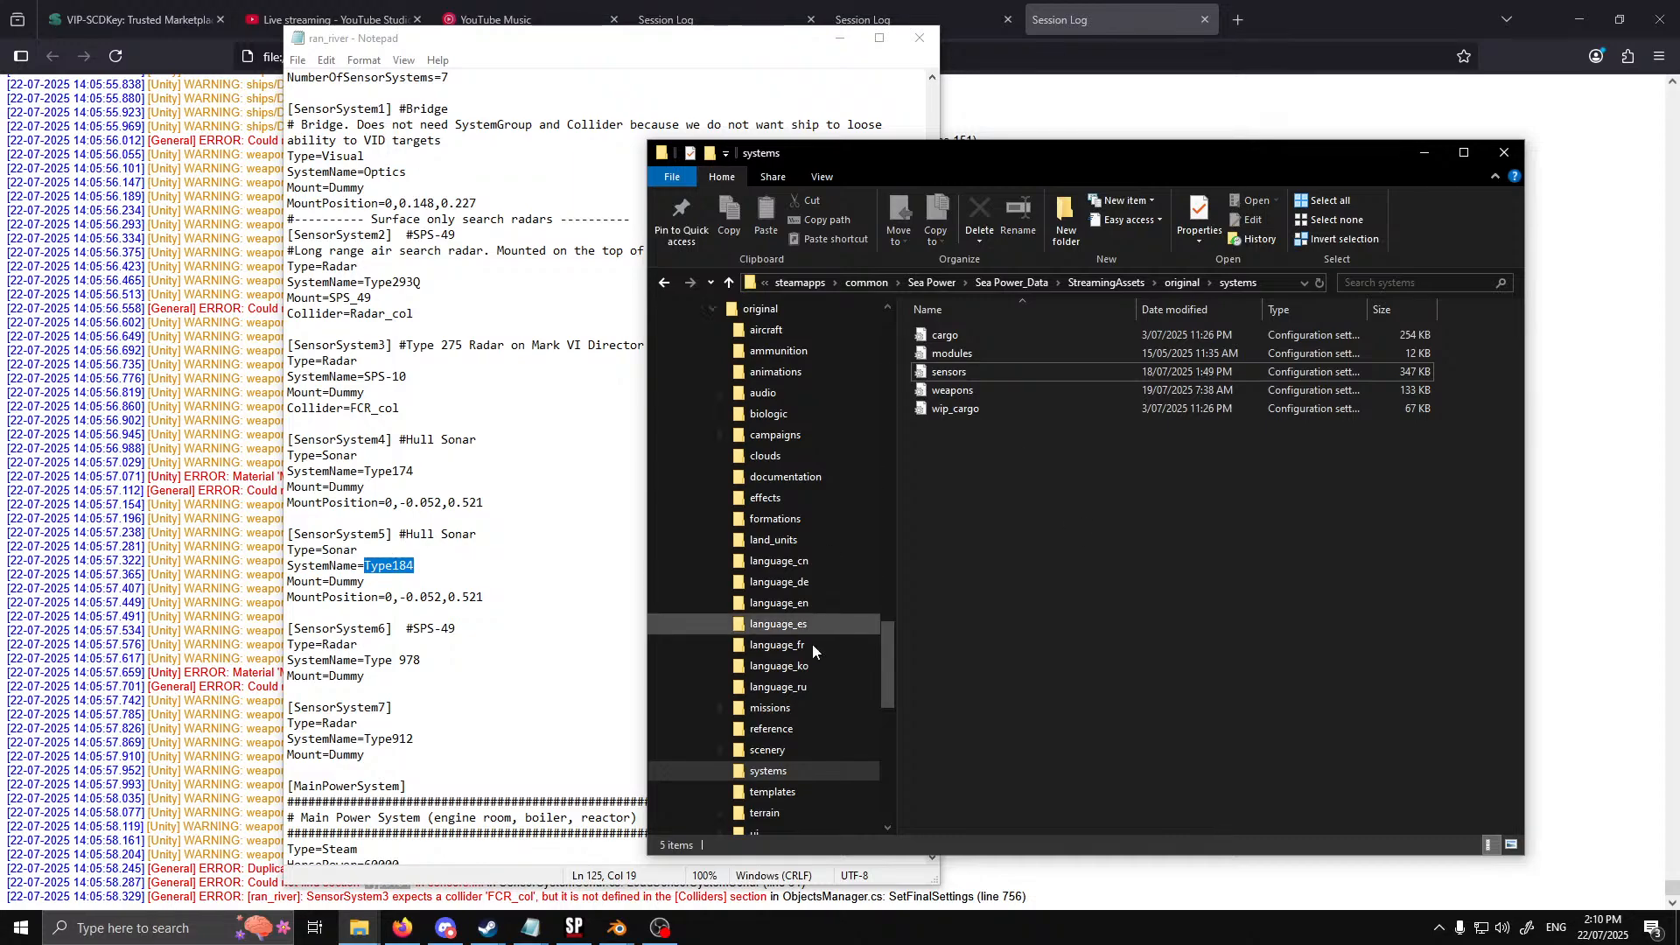
pyautogui.scroll(2, 812, 643)
pyautogui.click(713, 372)
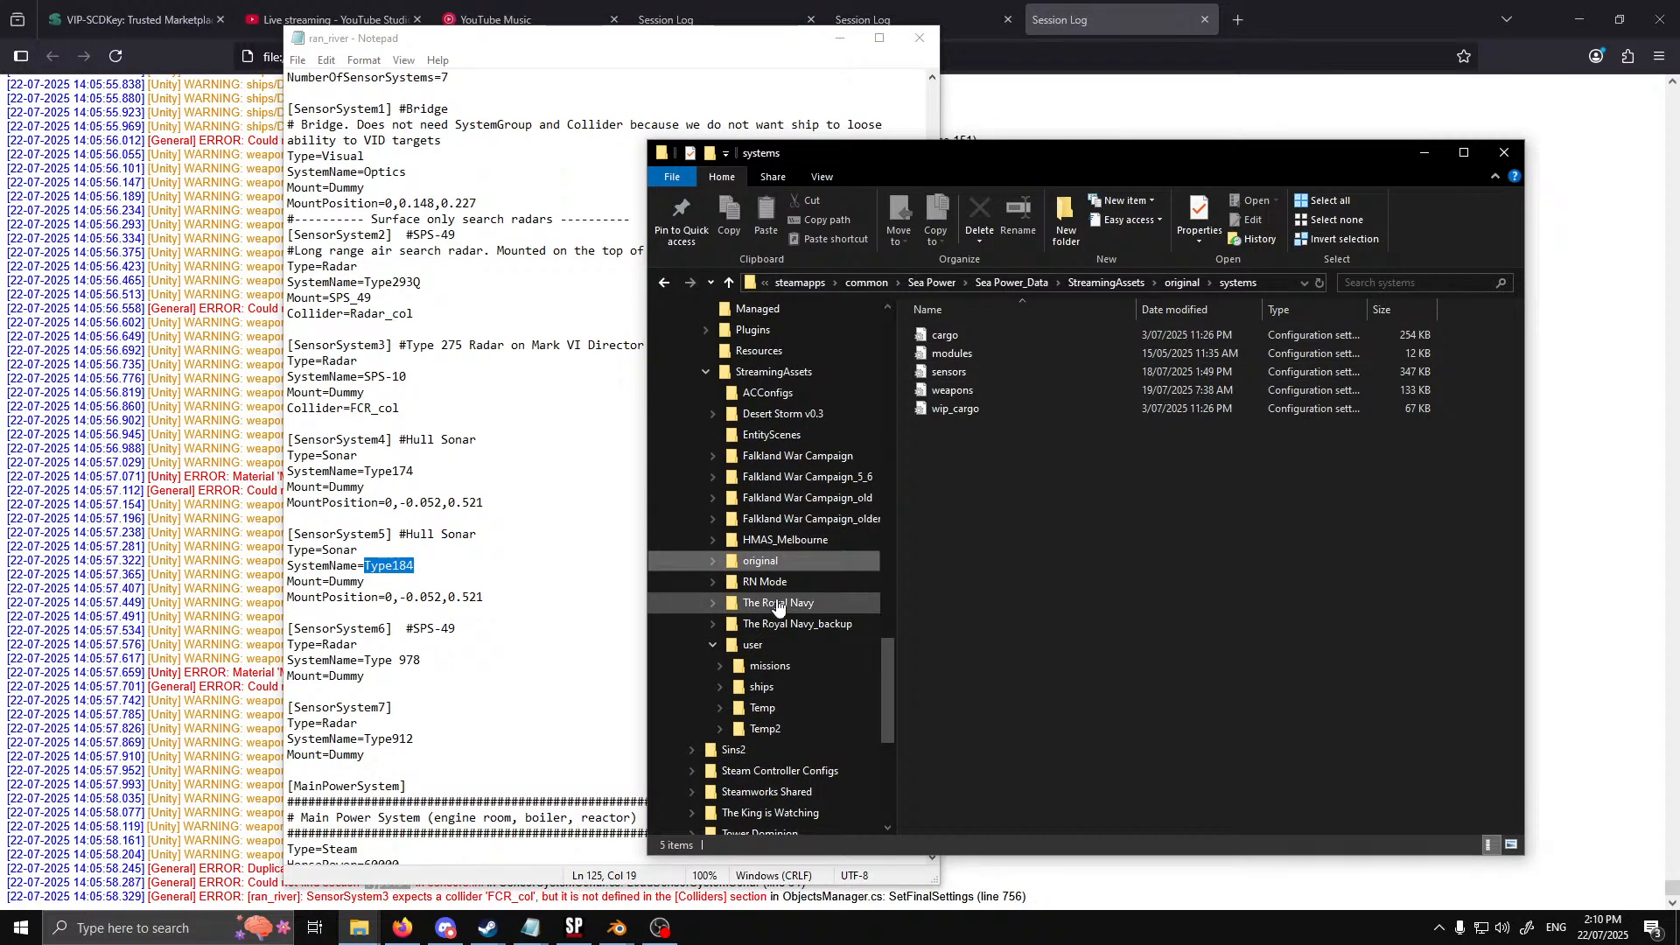
pyautogui.click(779, 603)
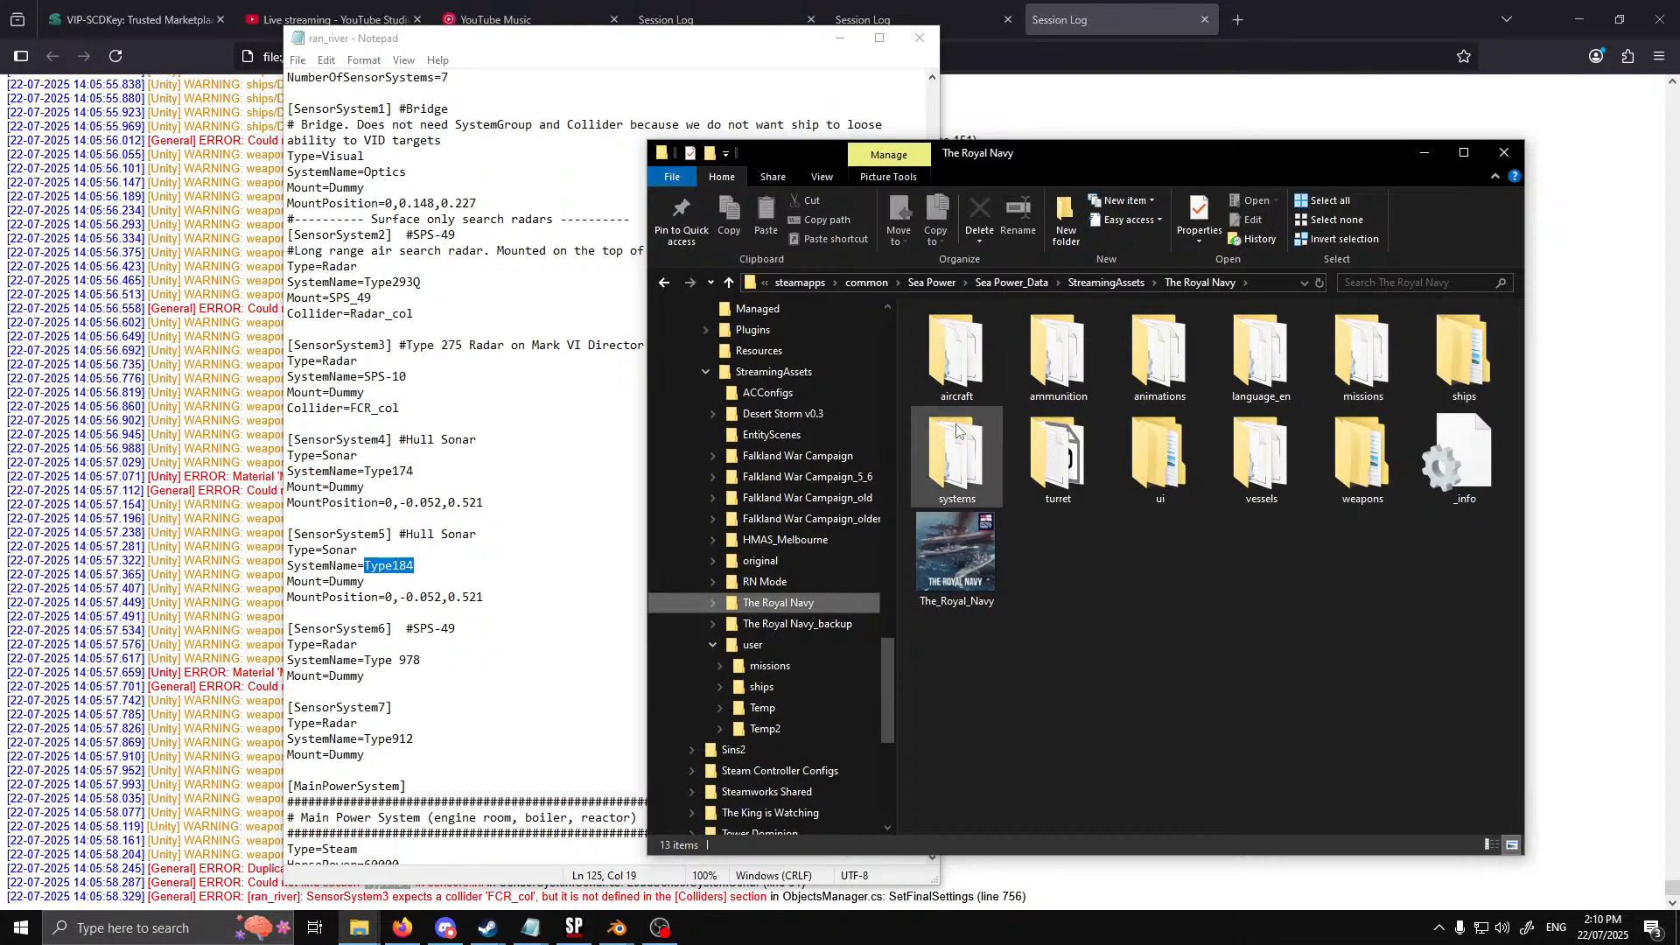
pyautogui.doubleClick(954, 477)
pyautogui.doubleClick(954, 329)
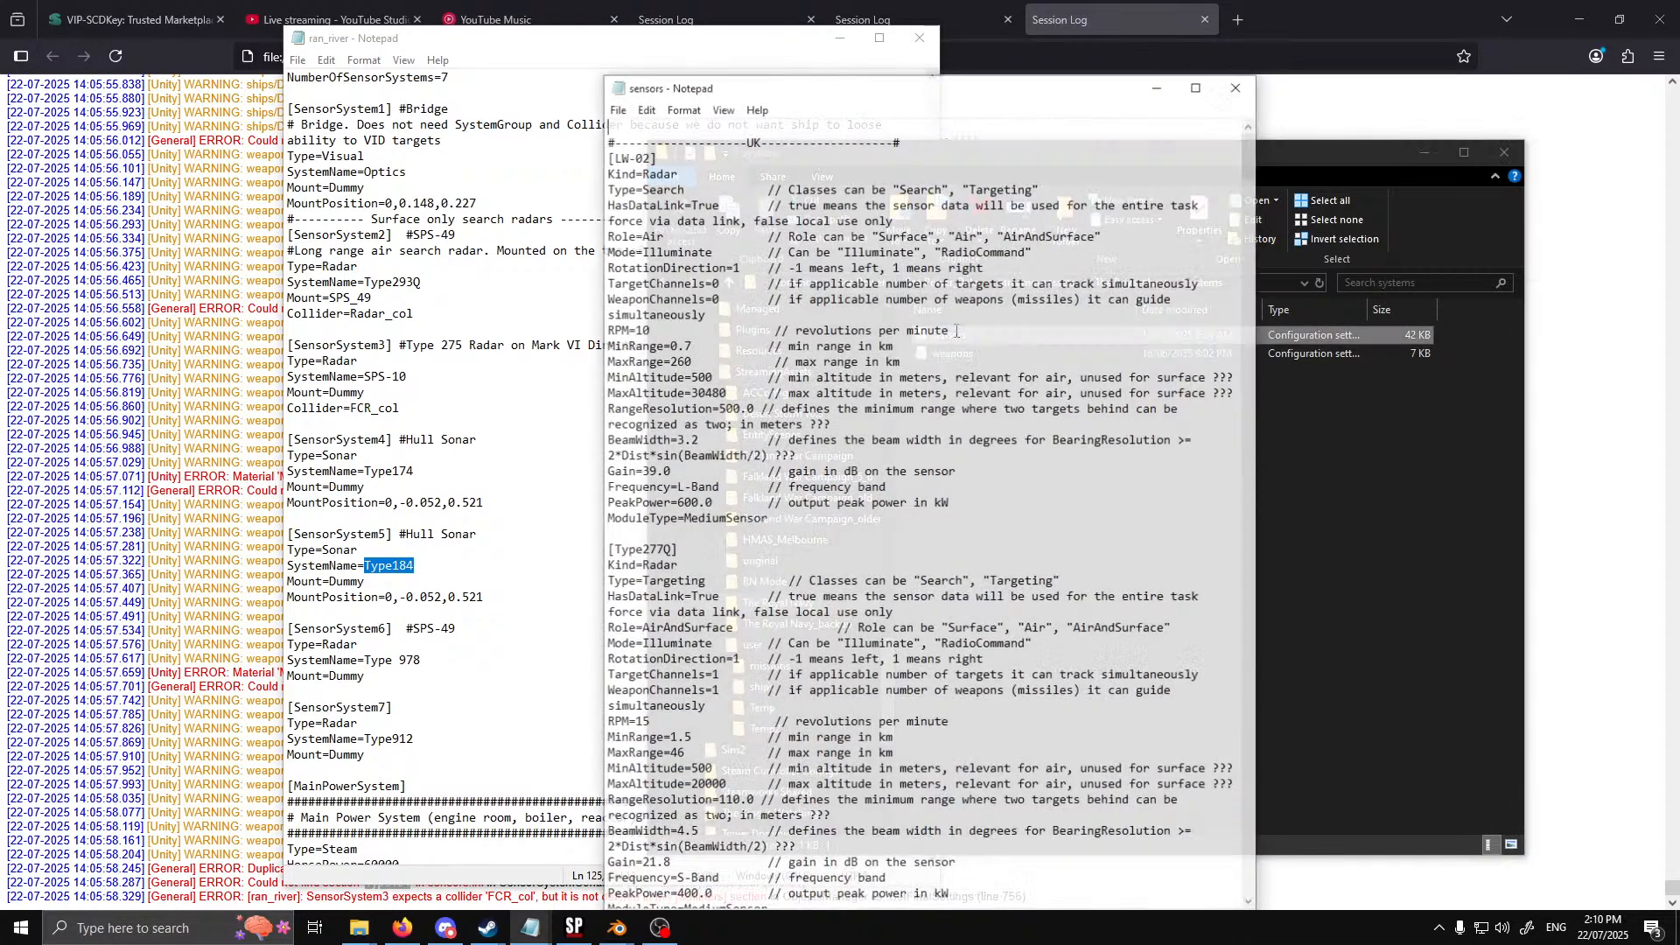
pyautogui.hotkey('ctrl', 'f')
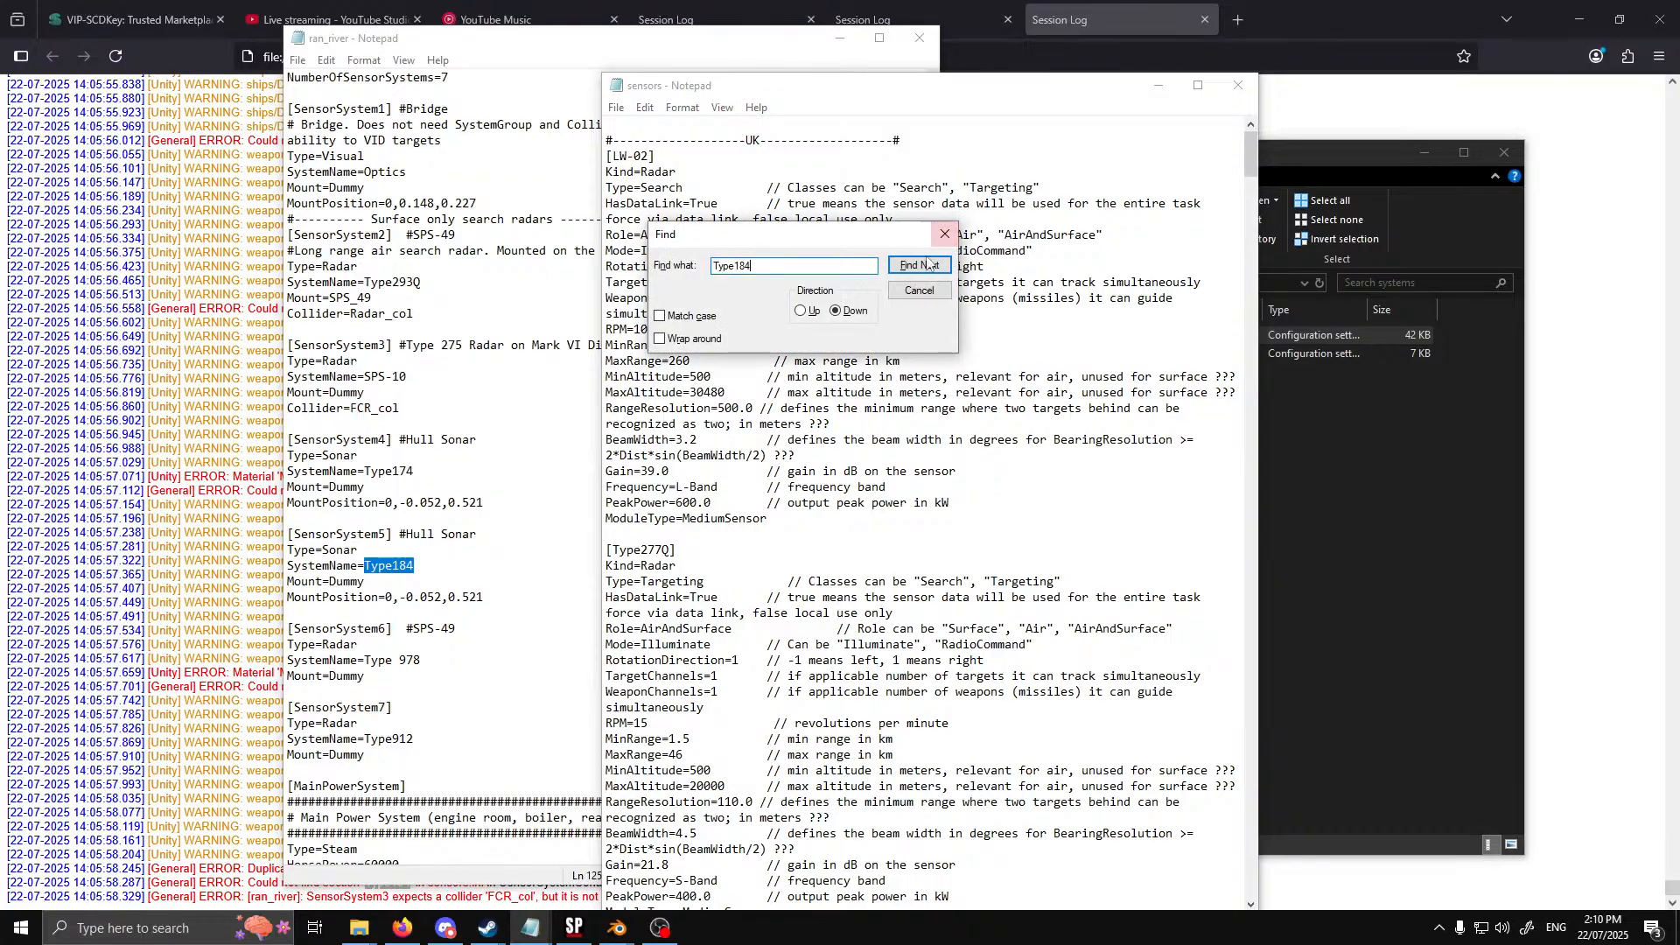
pyautogui.click(919, 265)
pyautogui.click(906, 530)
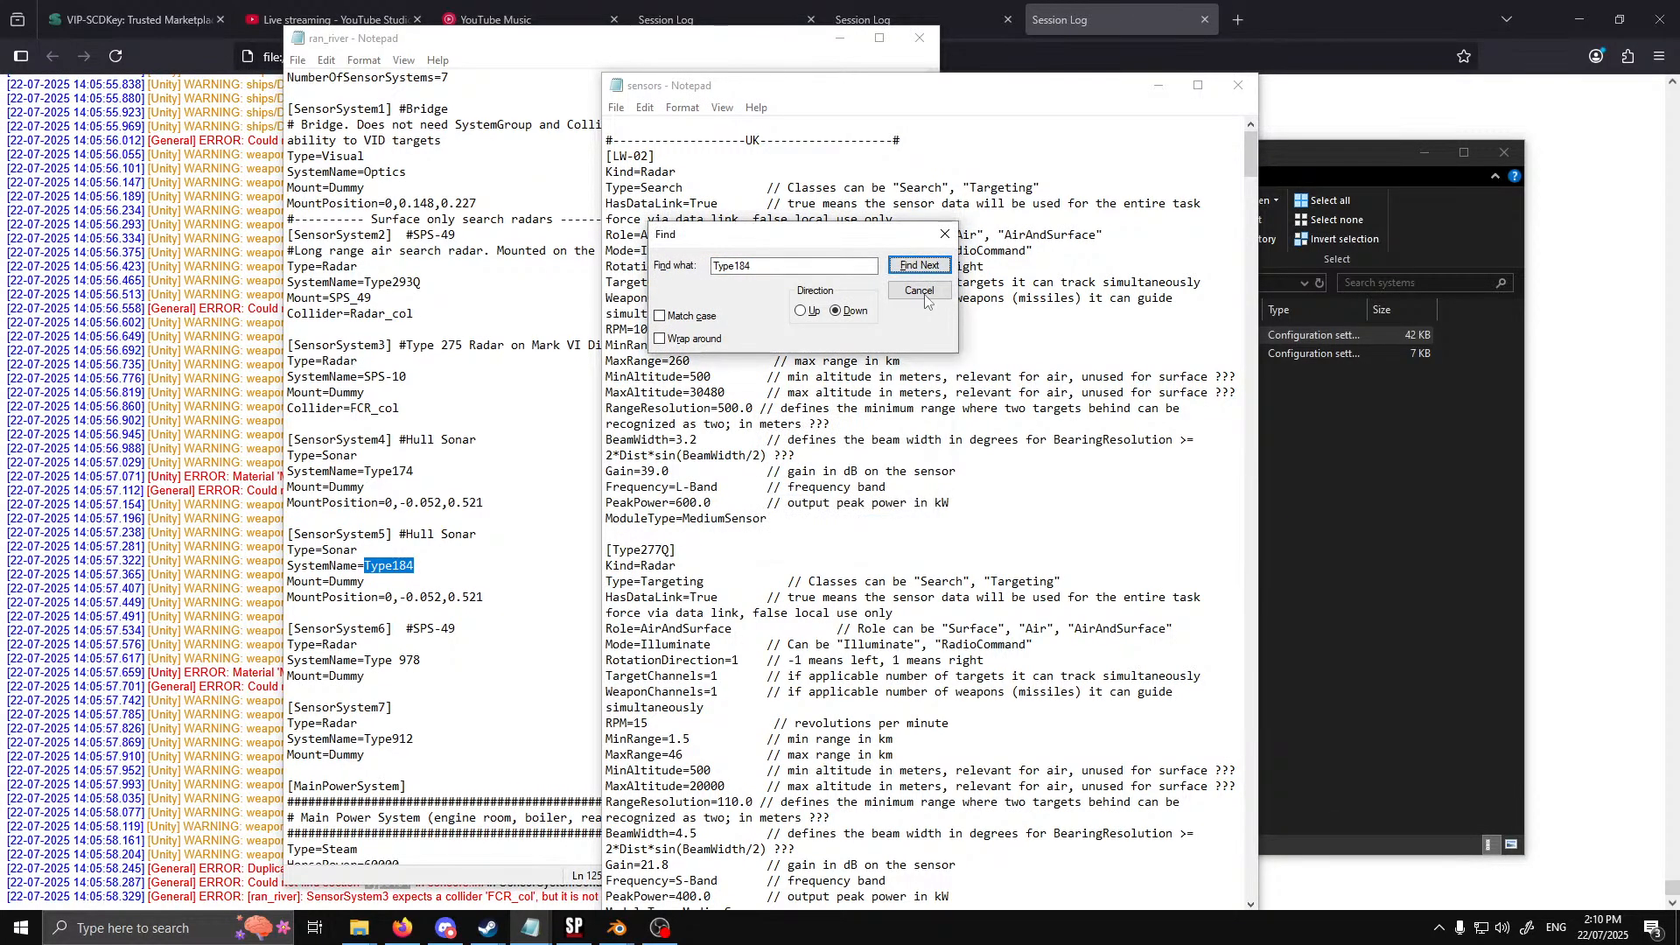
pyautogui.click(919, 290)
# Open the sensors file in Falkland War Campaign's systems folder, search it for Type184, and close the file
pyautogui.click(1346, 495)
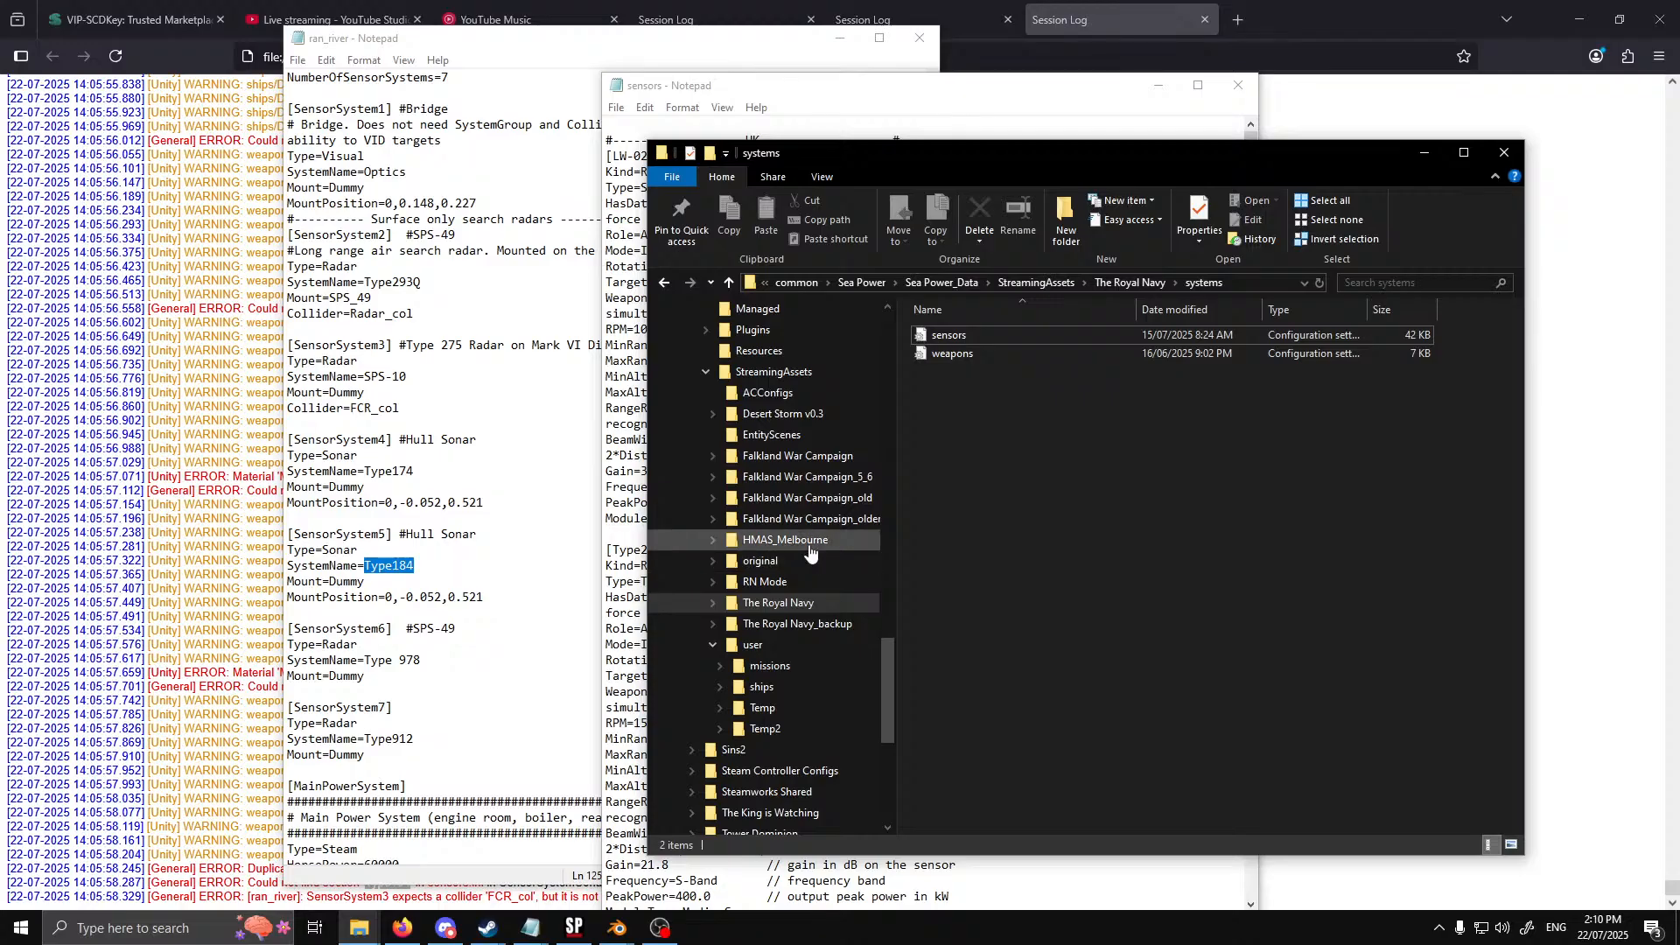
pyautogui.click(801, 459)
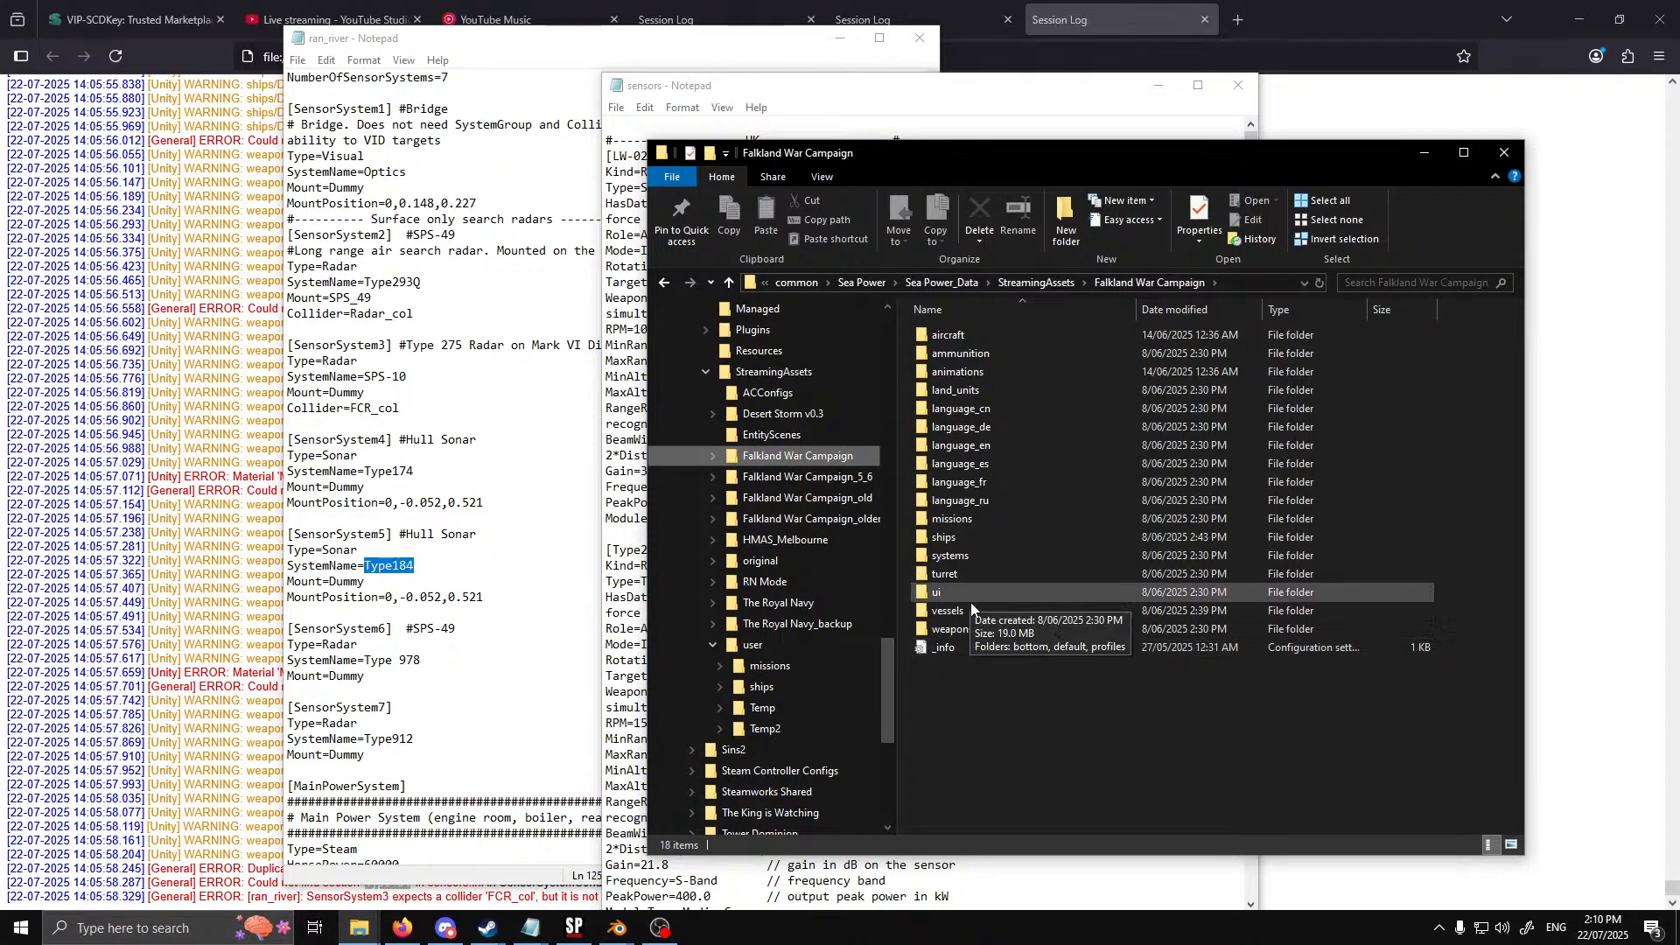
pyautogui.doubleClick(968, 557)
pyautogui.doubleClick(969, 335)
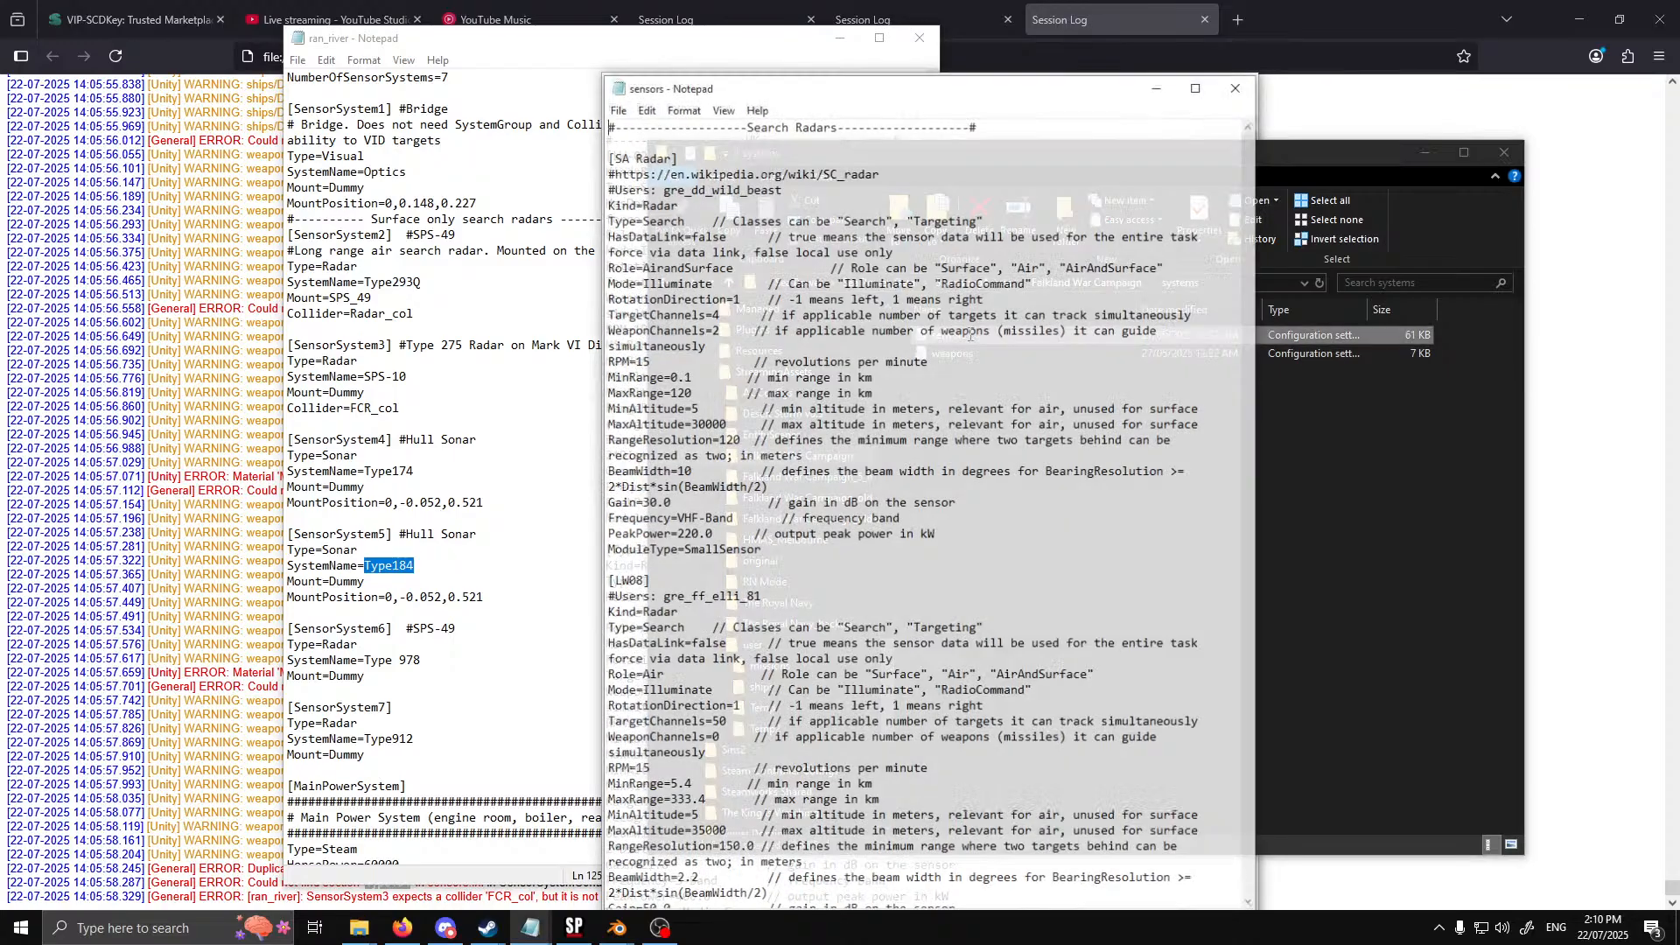
pyautogui.hotkey('ctrl', 'f')
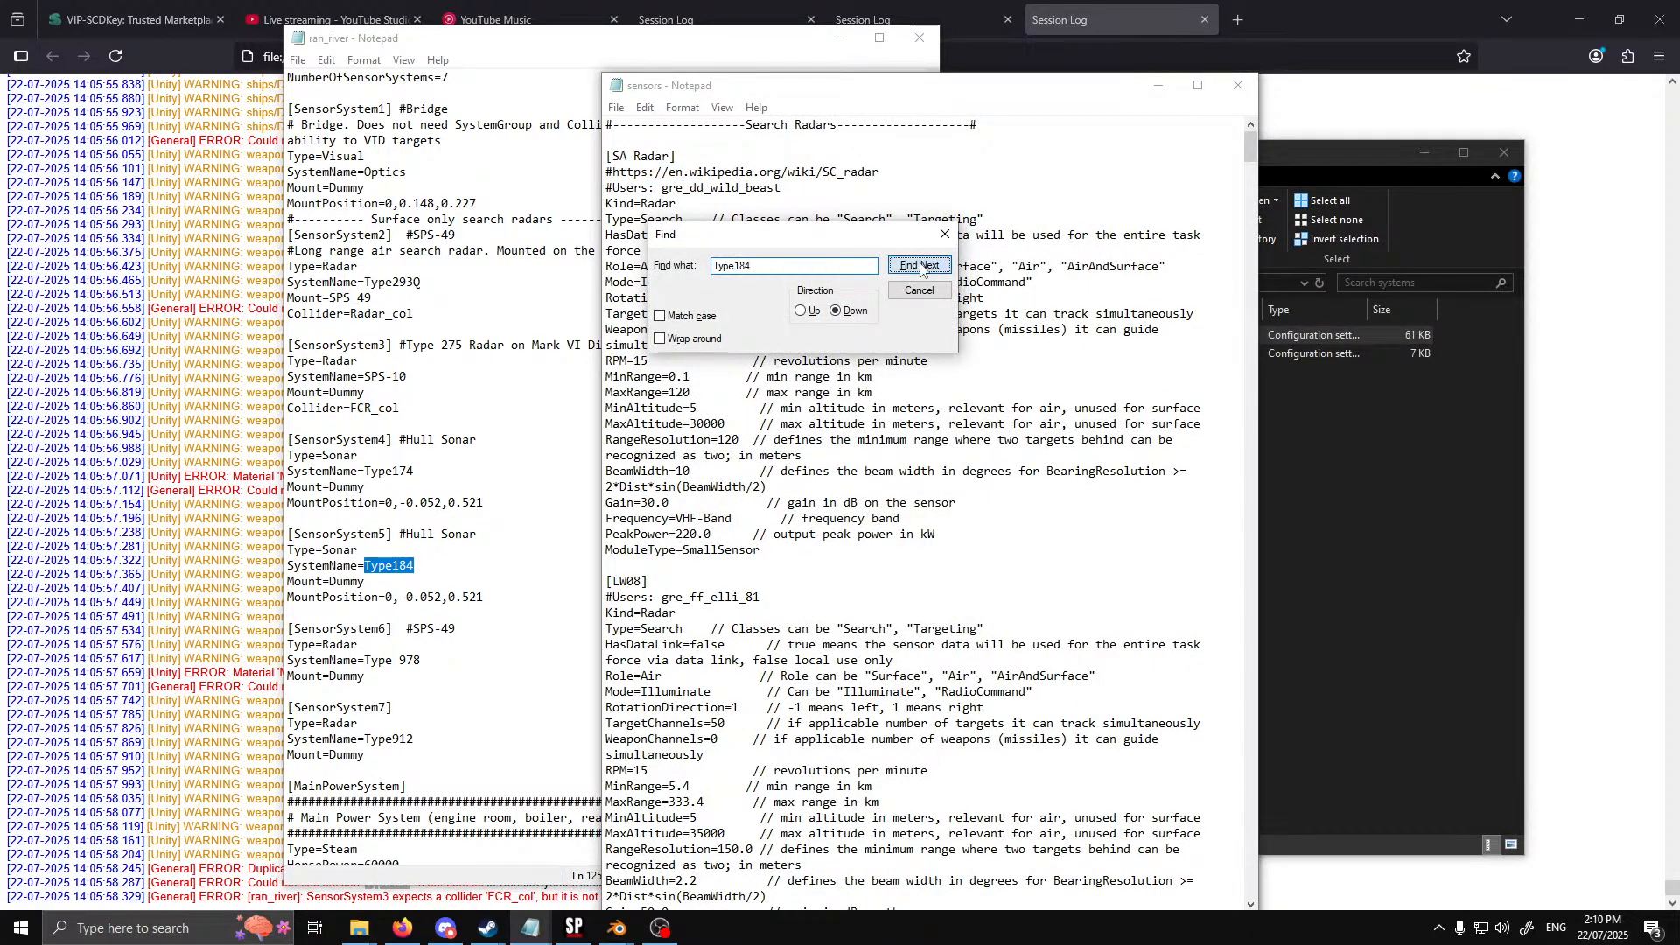
pyautogui.press('Return')
pyautogui.press('Return')
pyautogui.press('Escape')
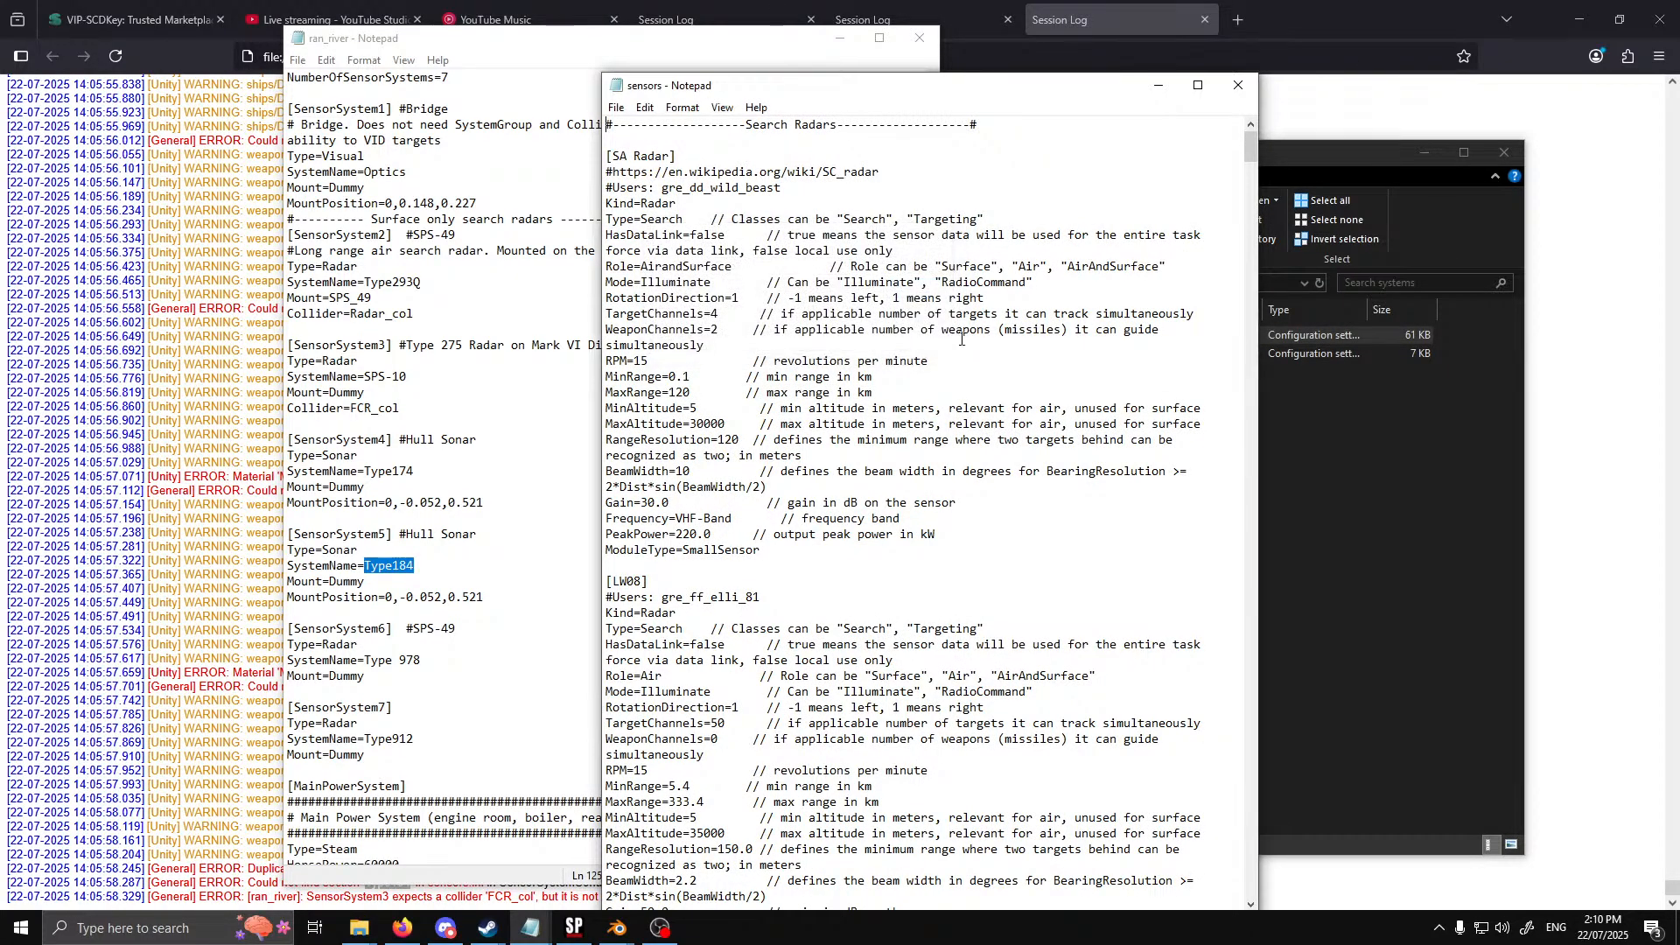
pyautogui.click(1238, 85)
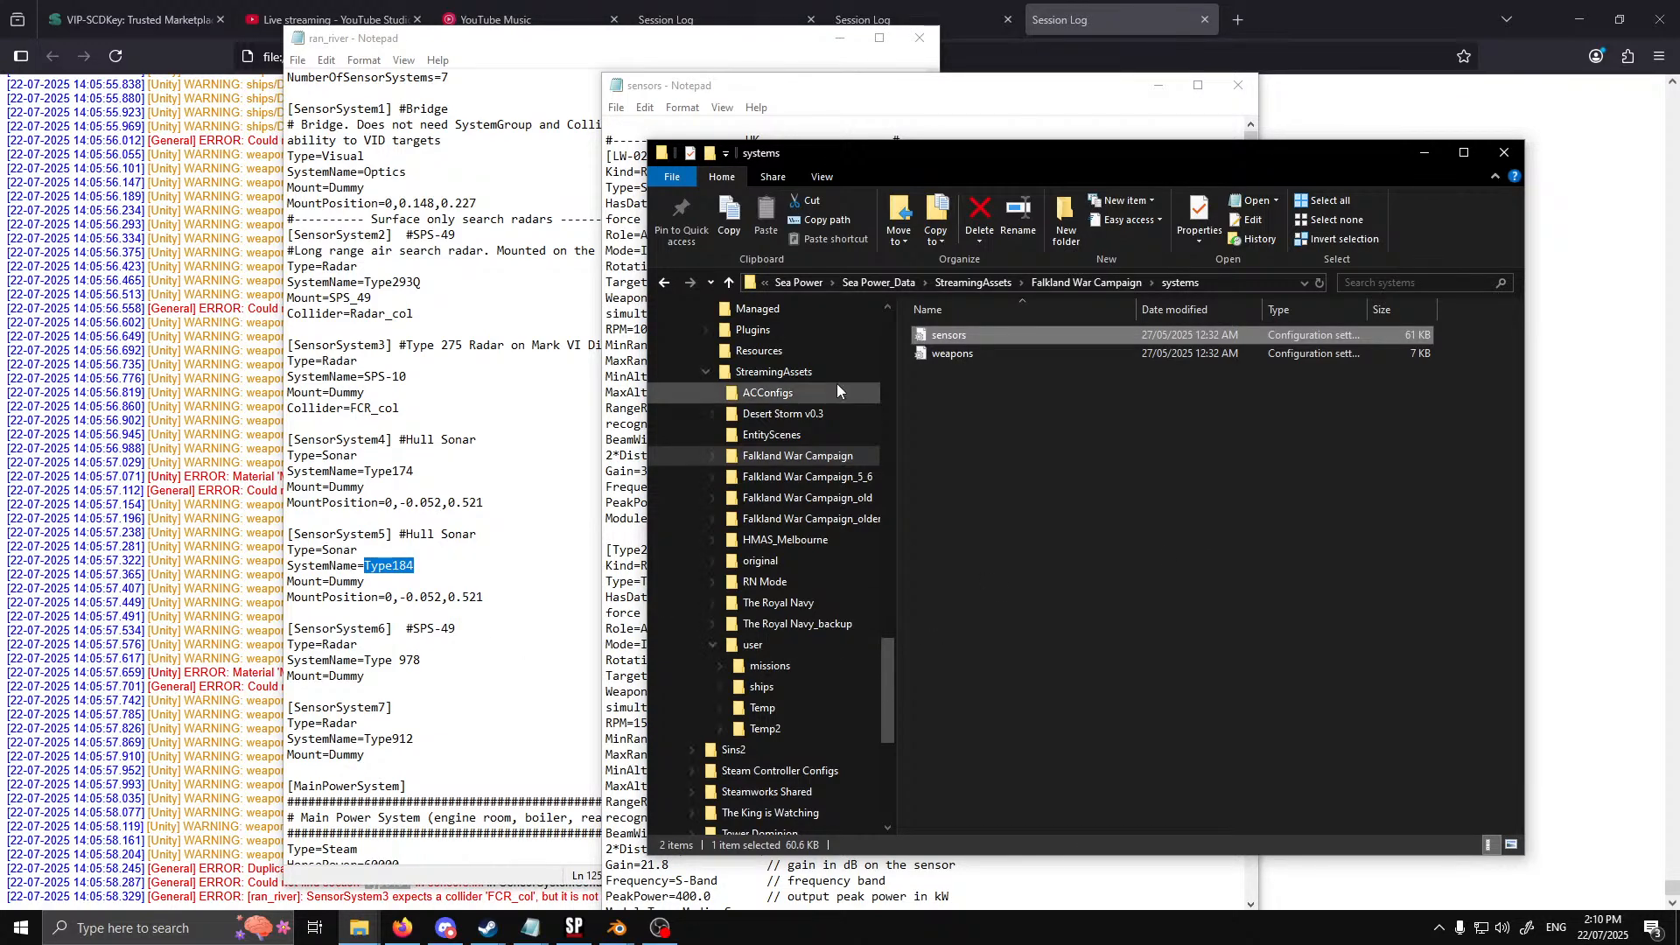
# Open the rn_ff_rothesay vessel file from The Royal Navy's vessels folder
pyautogui.click(799, 692)
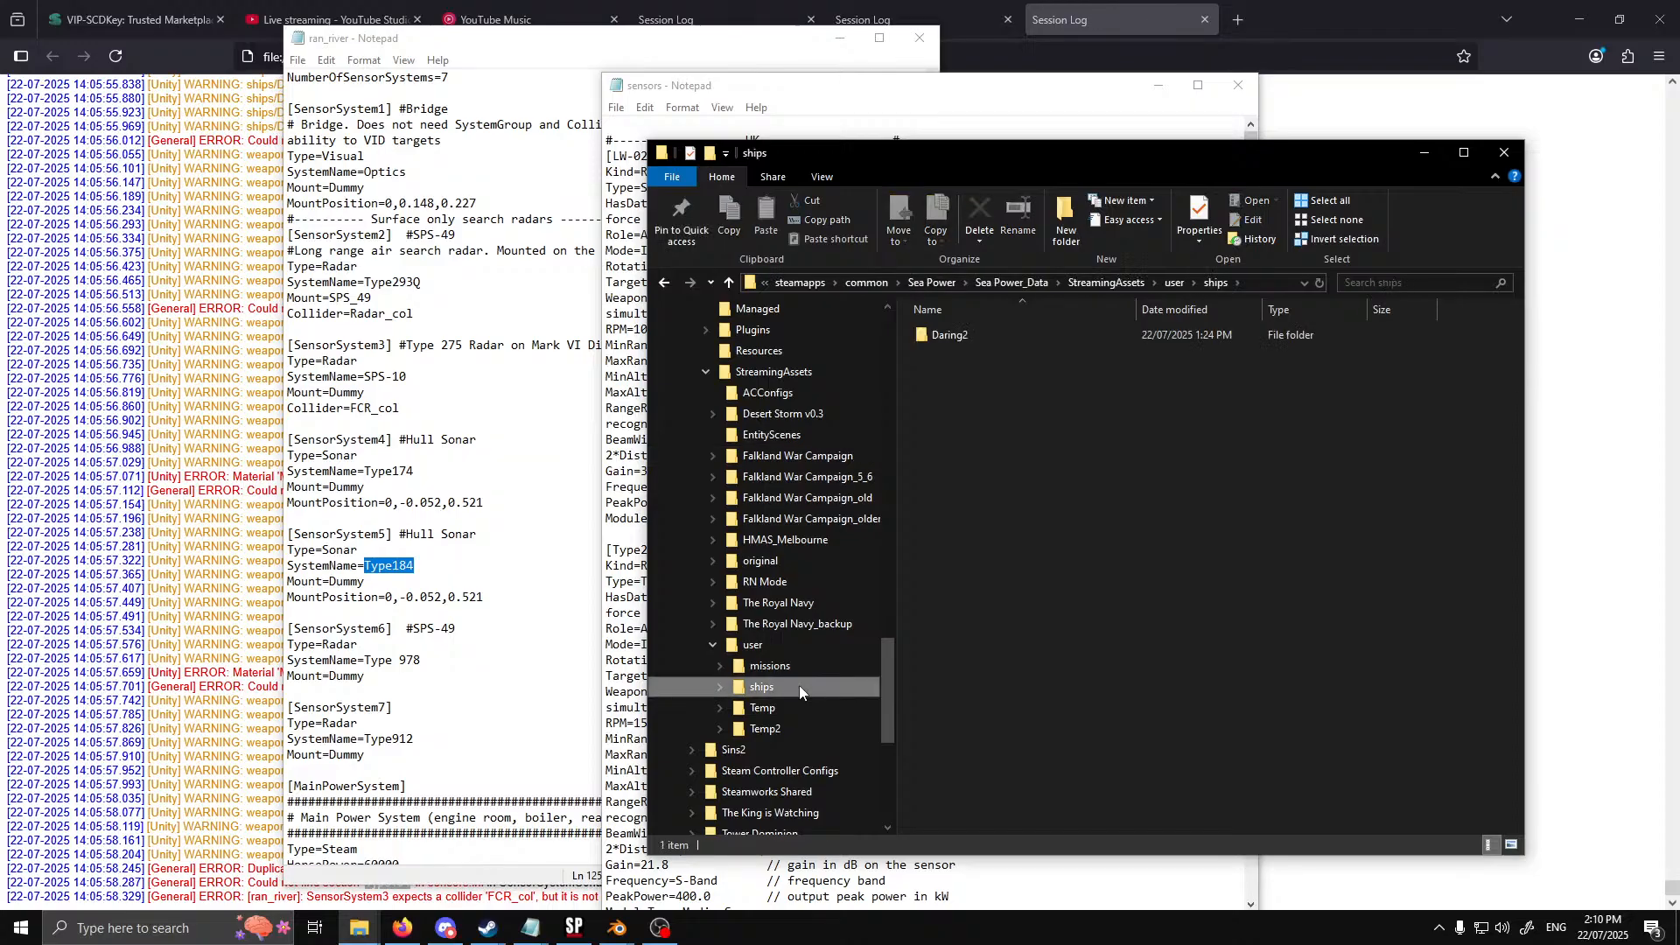
pyautogui.click(764, 605)
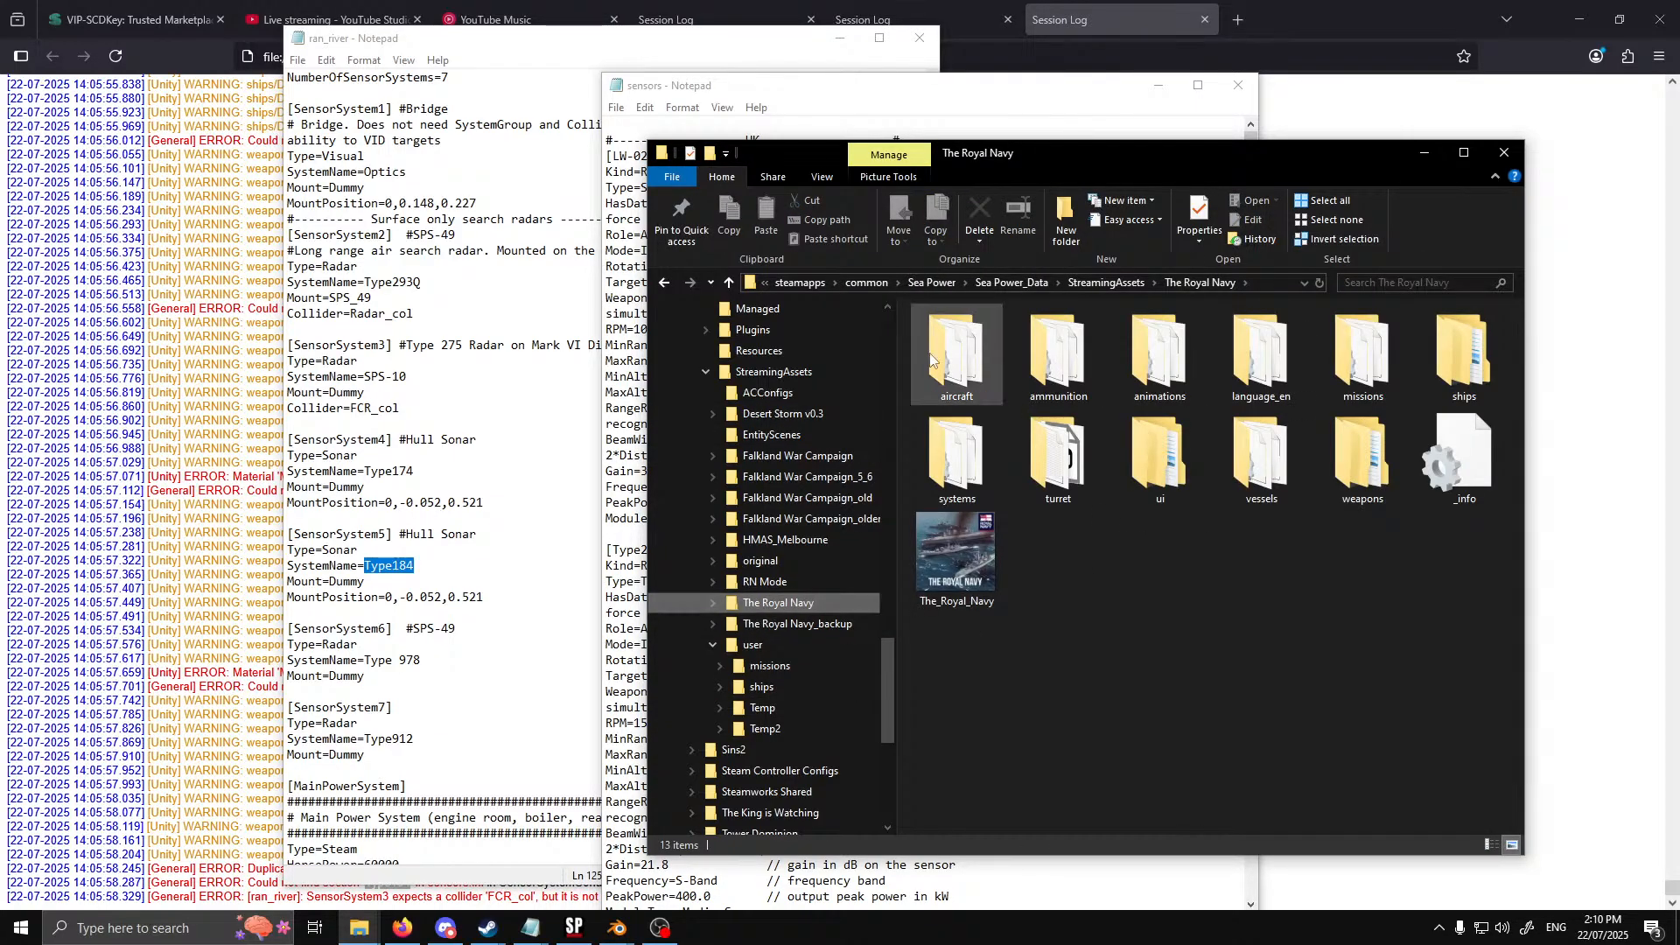
pyautogui.doubleClick(1262, 460)
pyautogui.scroll(-7, 1063, 533)
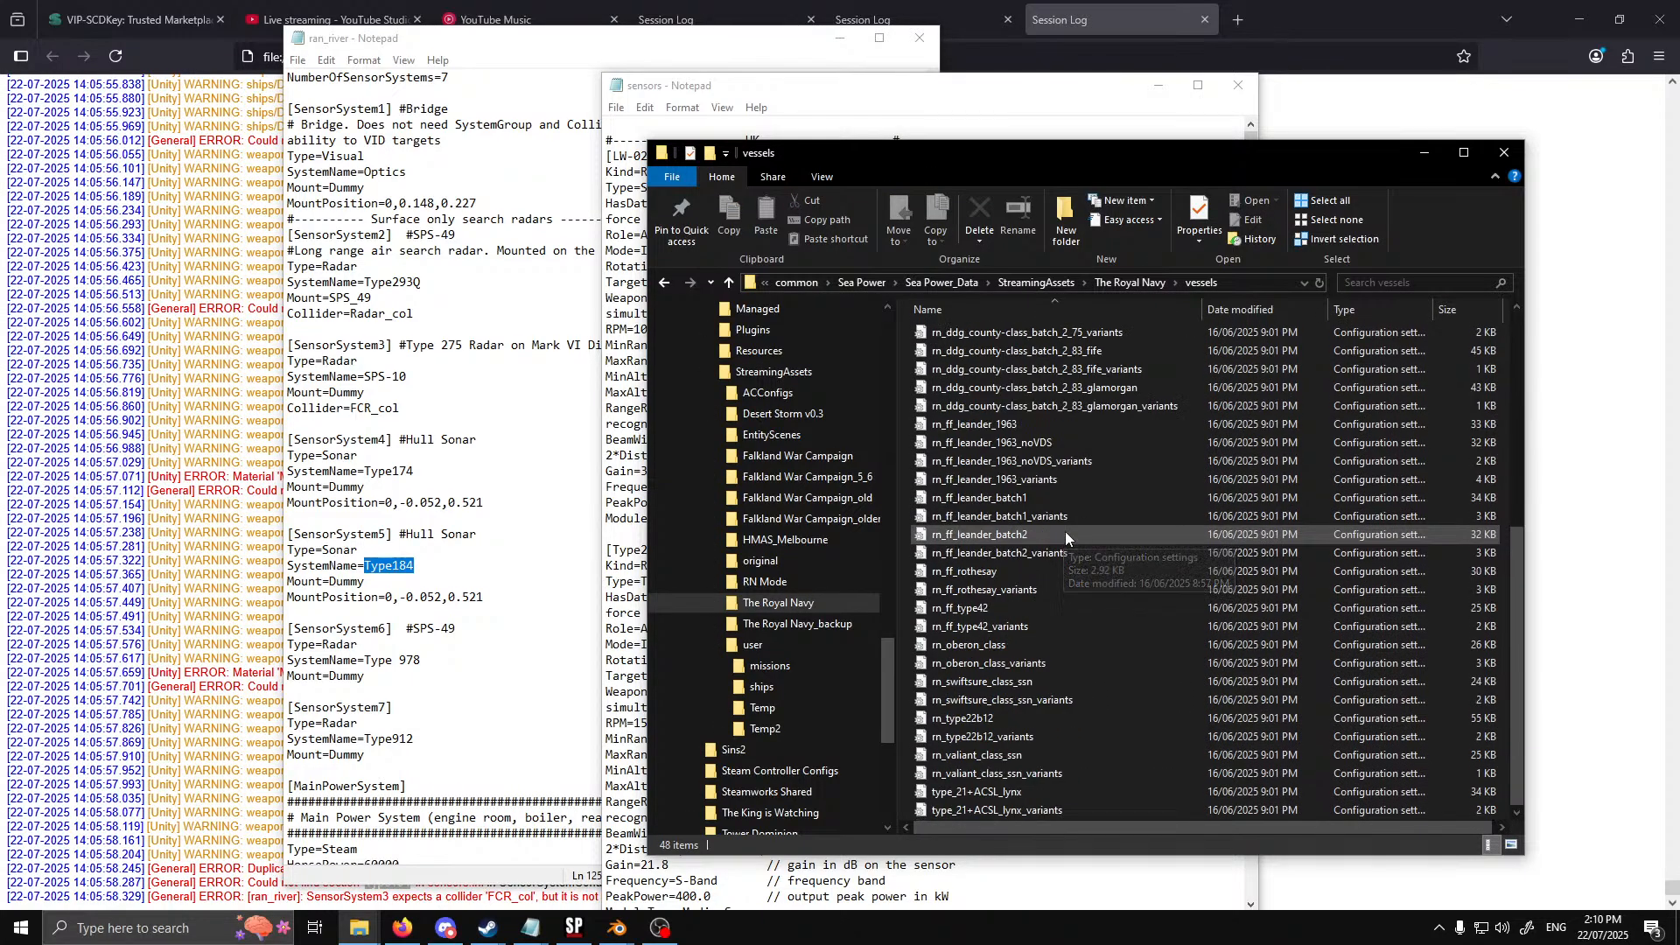
pyautogui.doubleClick(965, 572)
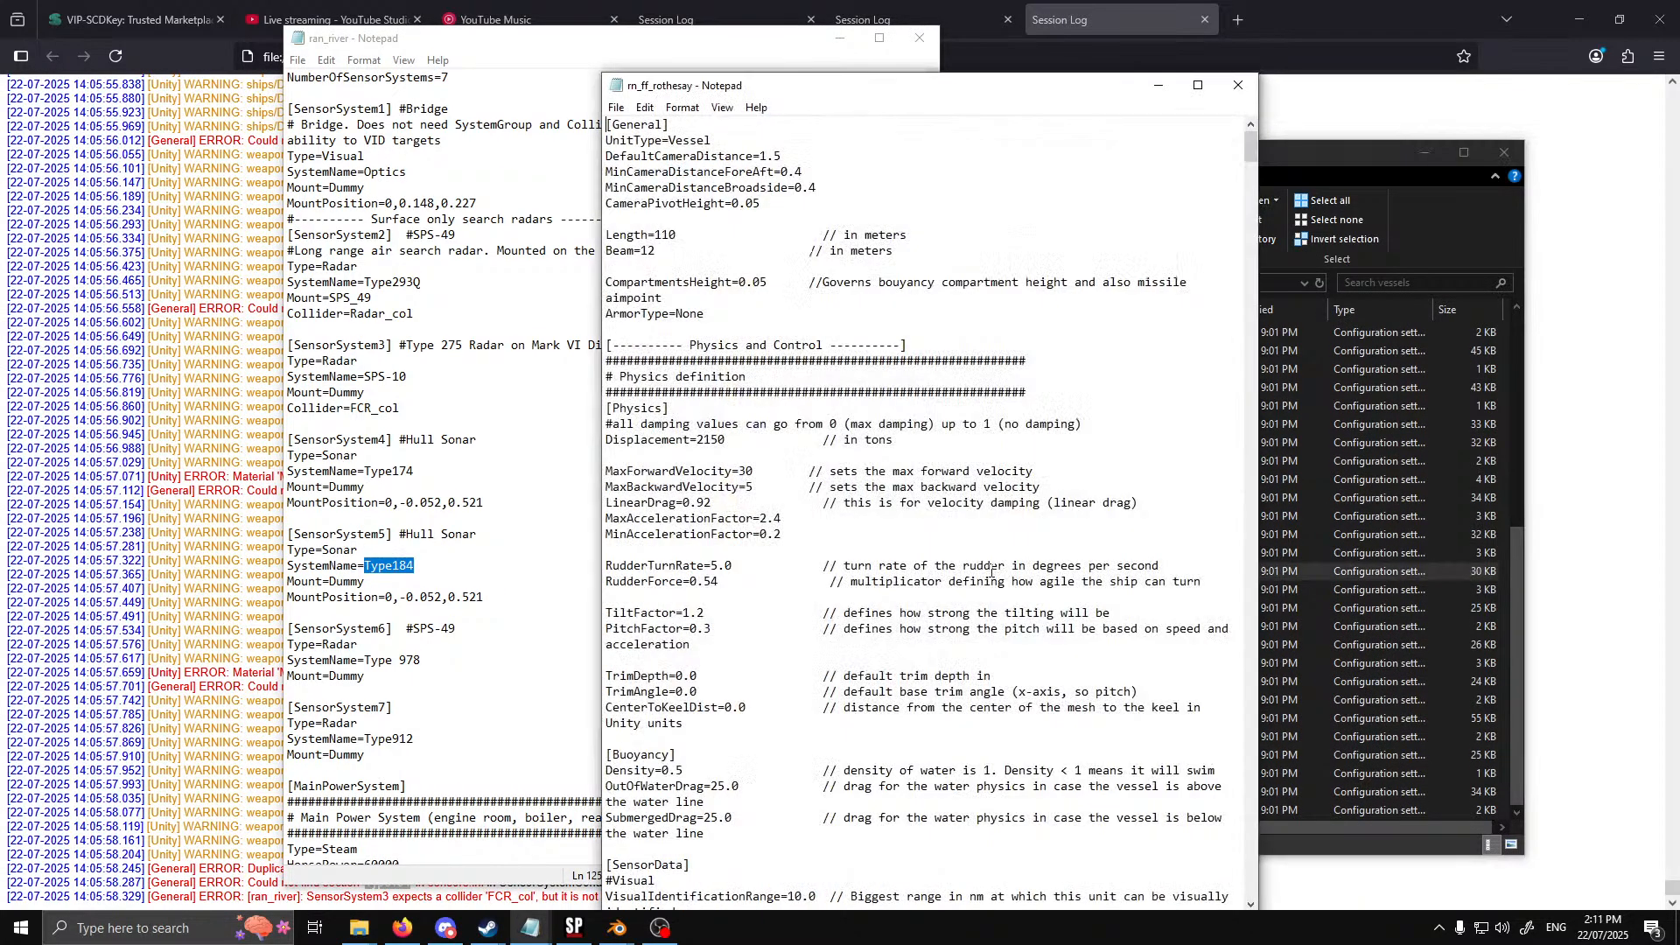
# Look through rn_ff_rothesay's sensor systems for the sonar entry and select its SystemName value
pyautogui.scroll(-10, 1063, 334)
pyautogui.scroll(-11, 1063, 334)
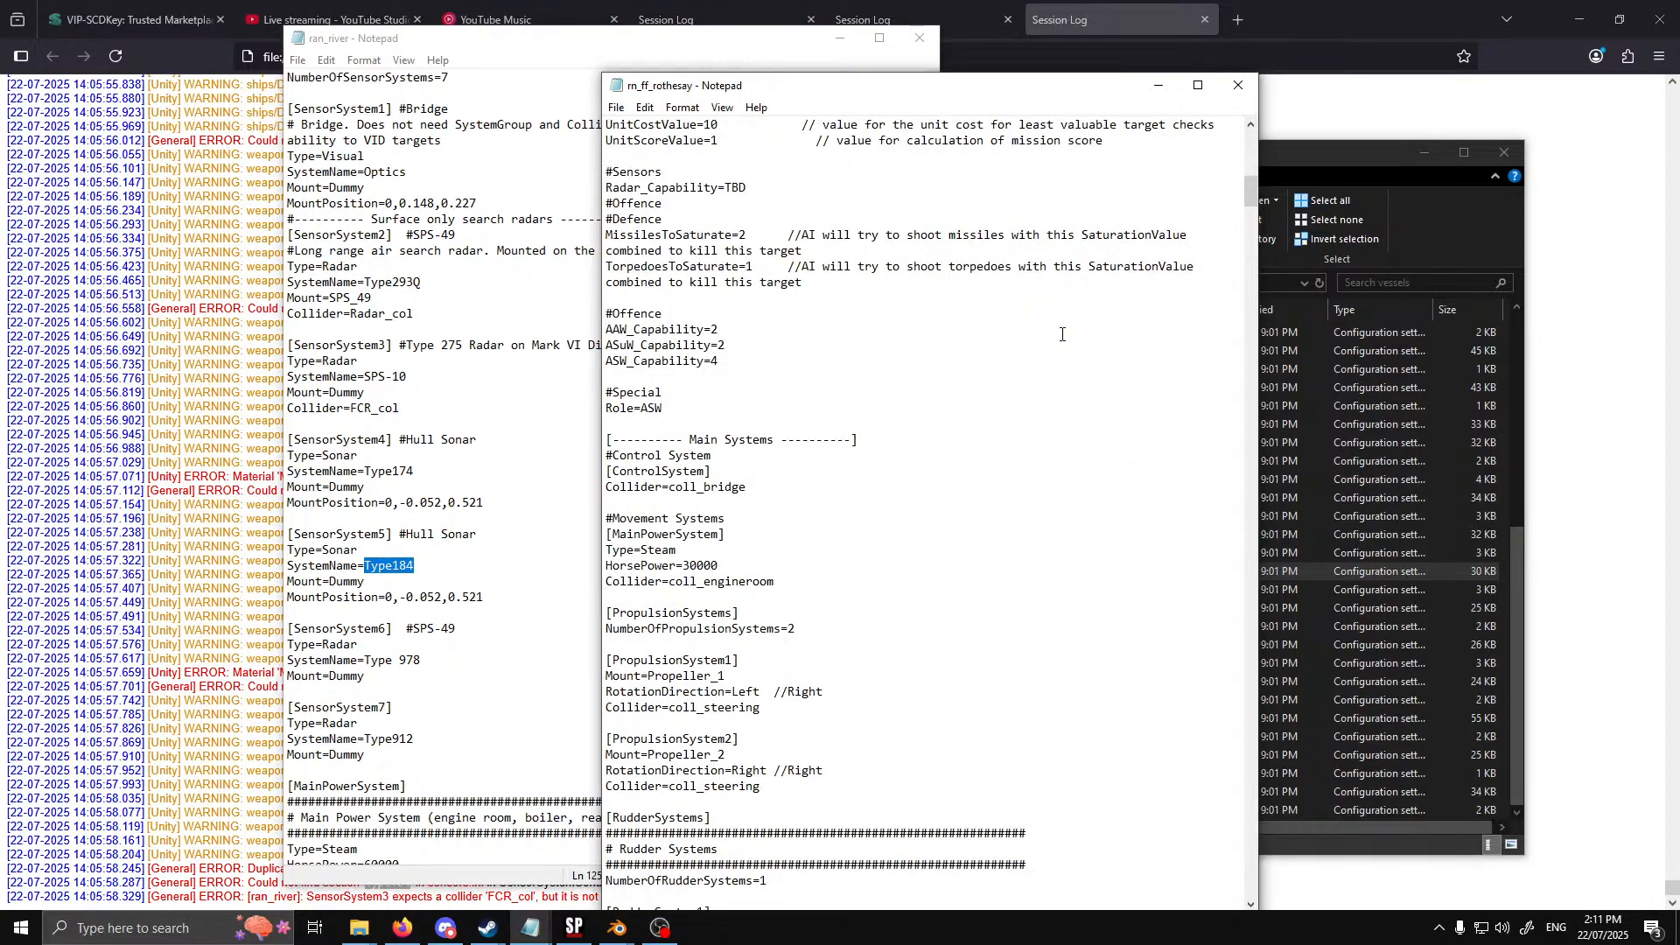
pyautogui.scroll(-20, 981, 437)
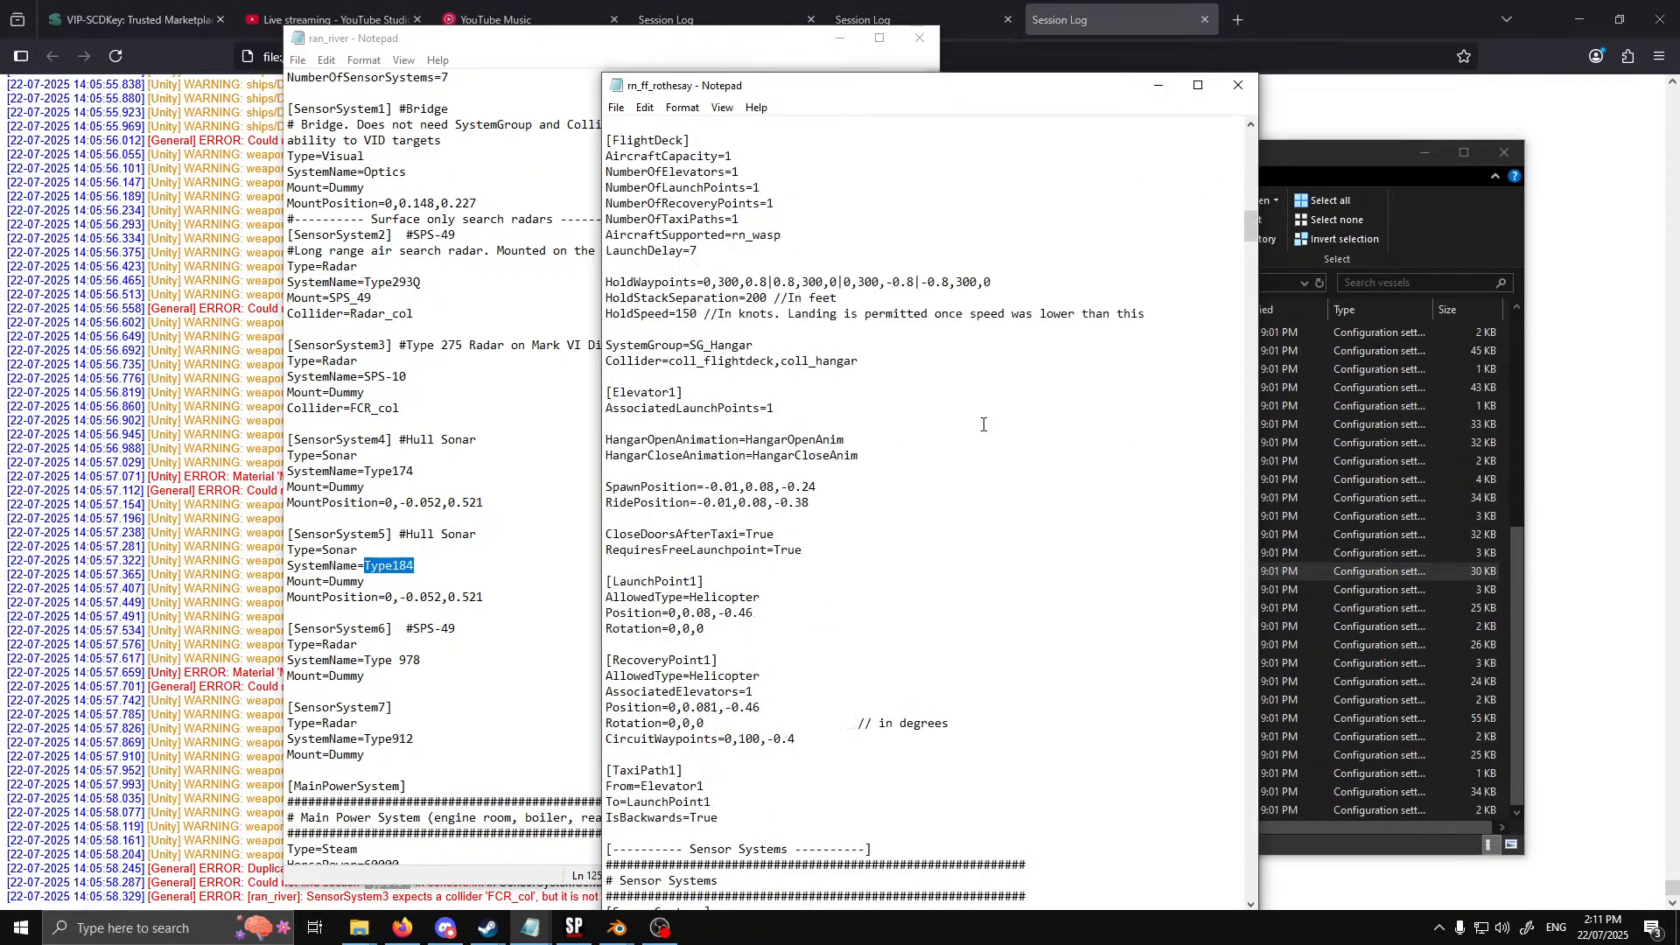
pyautogui.scroll(-4, 984, 420)
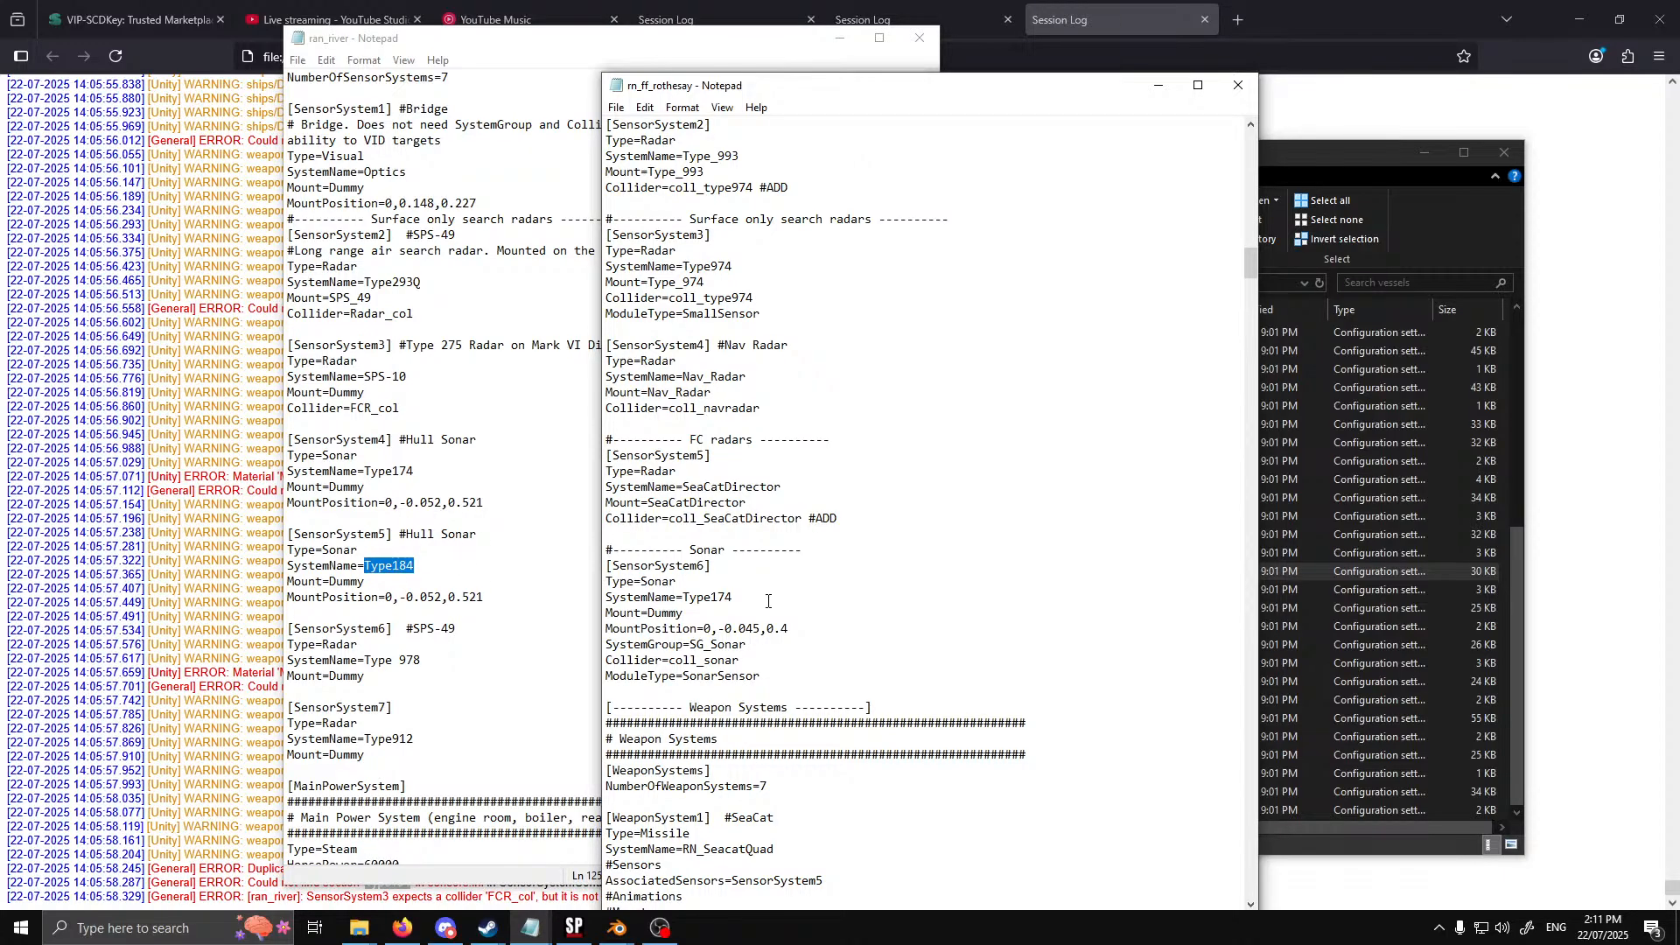
pyautogui.moveTo(716, 598); pyautogui.dragTo(684, 595)
pyautogui.click(536, 927)
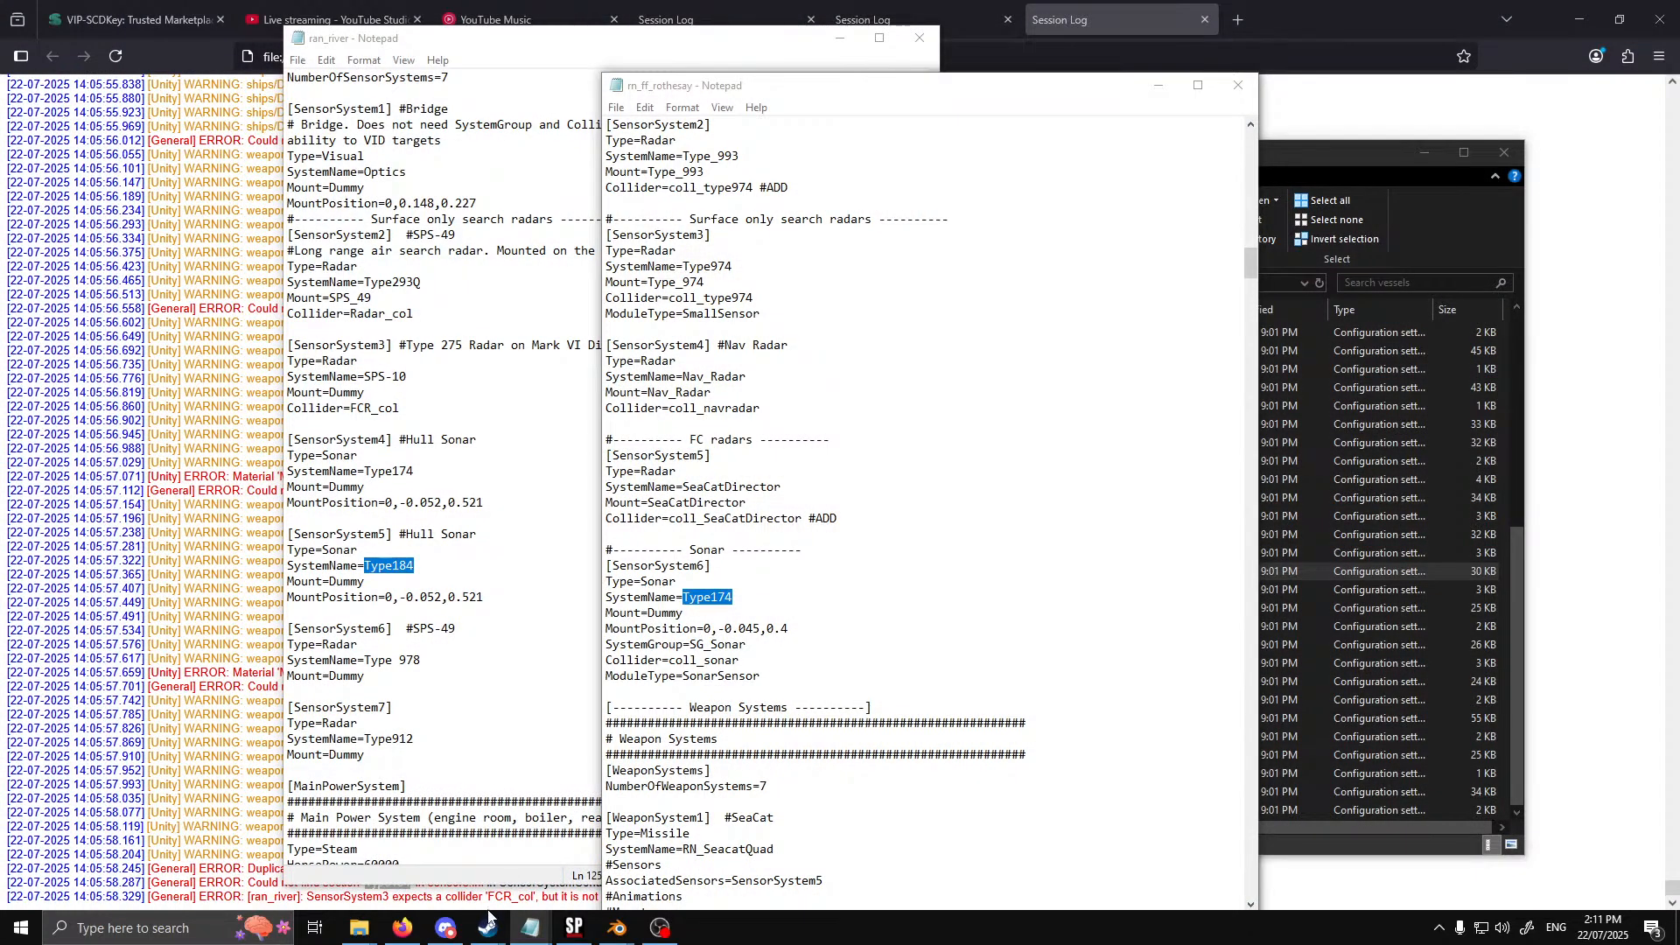
pyautogui.moveTo(530, 925)
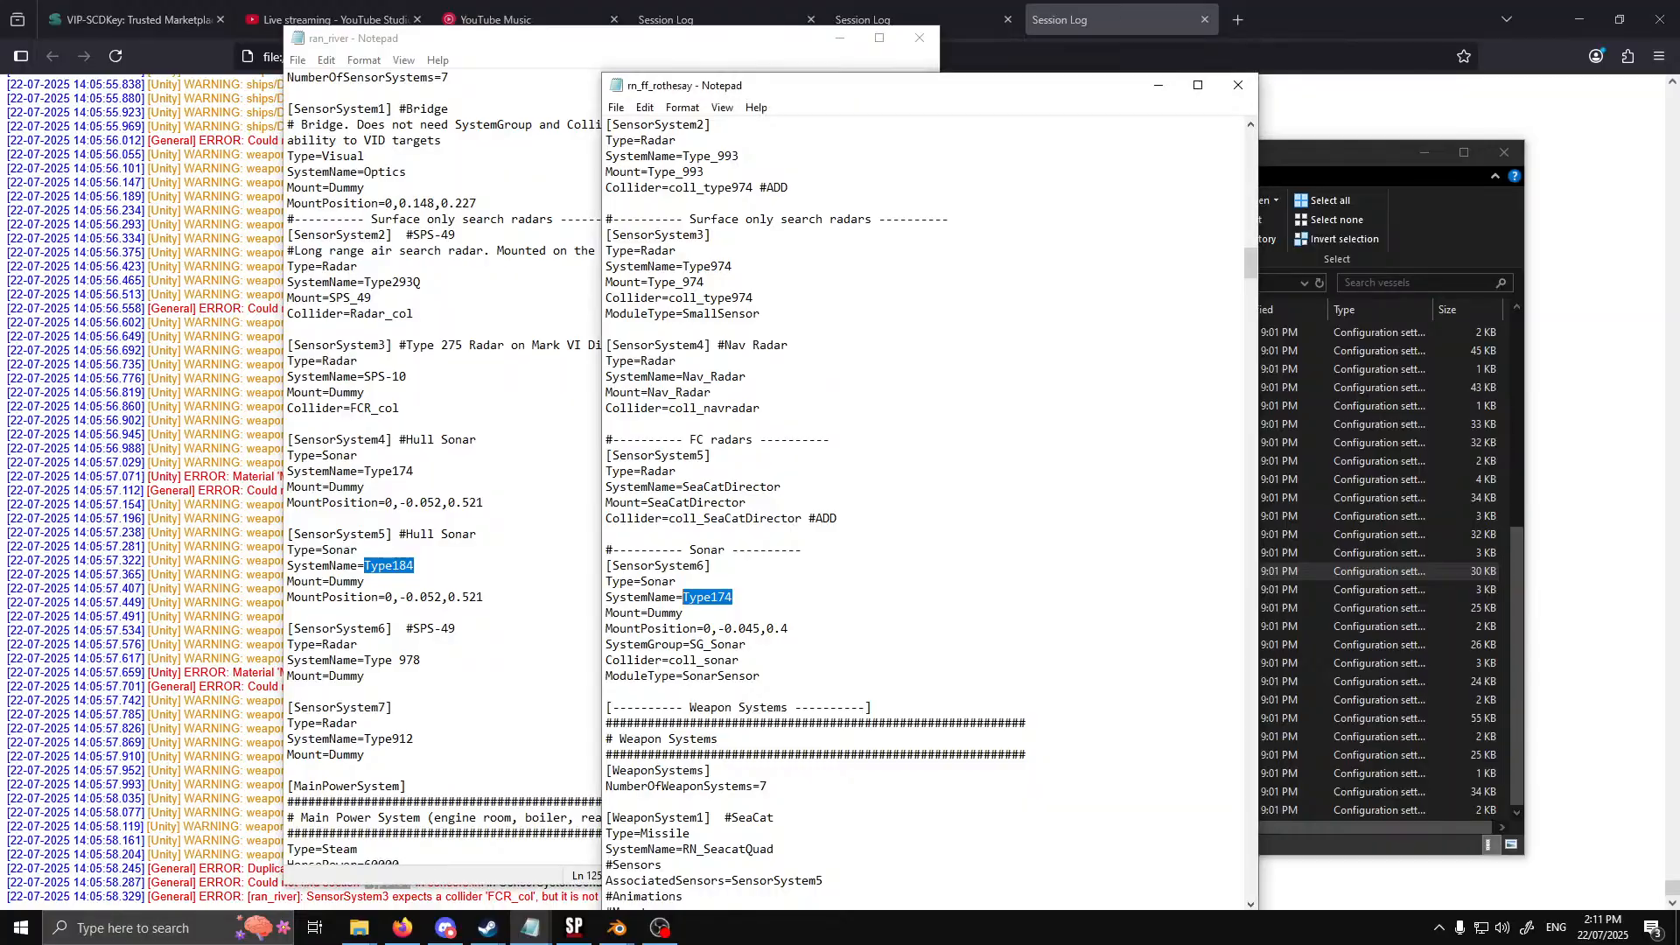
# Open the sensors file in HMAS_Melbourne's systems folder
pyautogui.click(1330, 188)
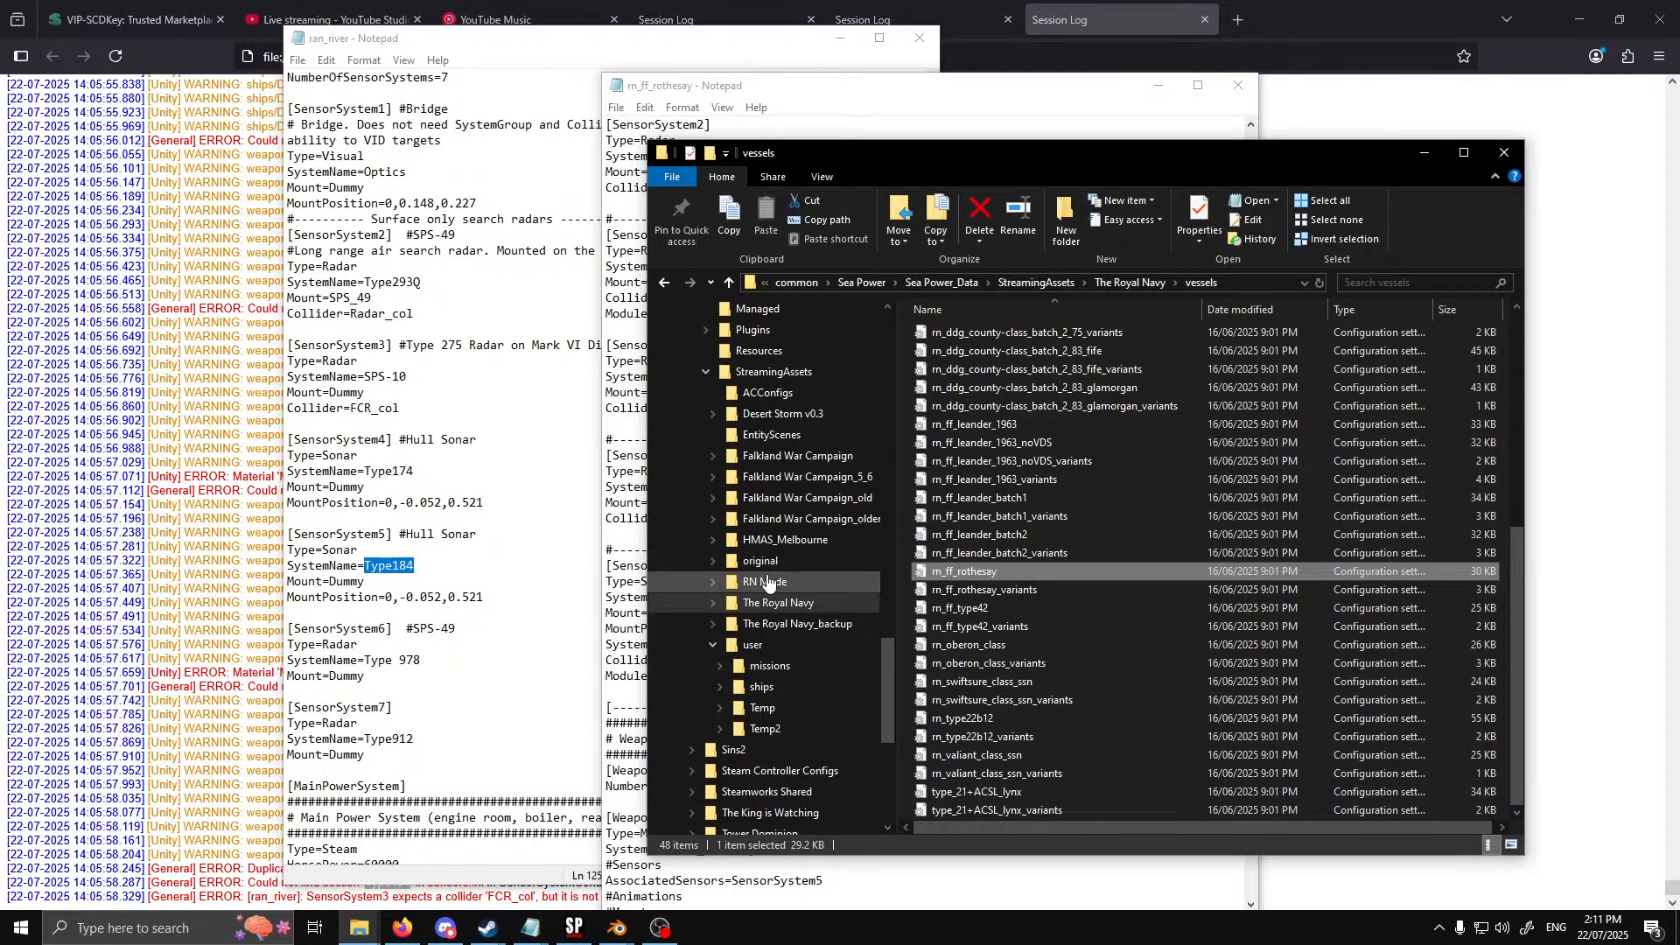
pyautogui.click(785, 540)
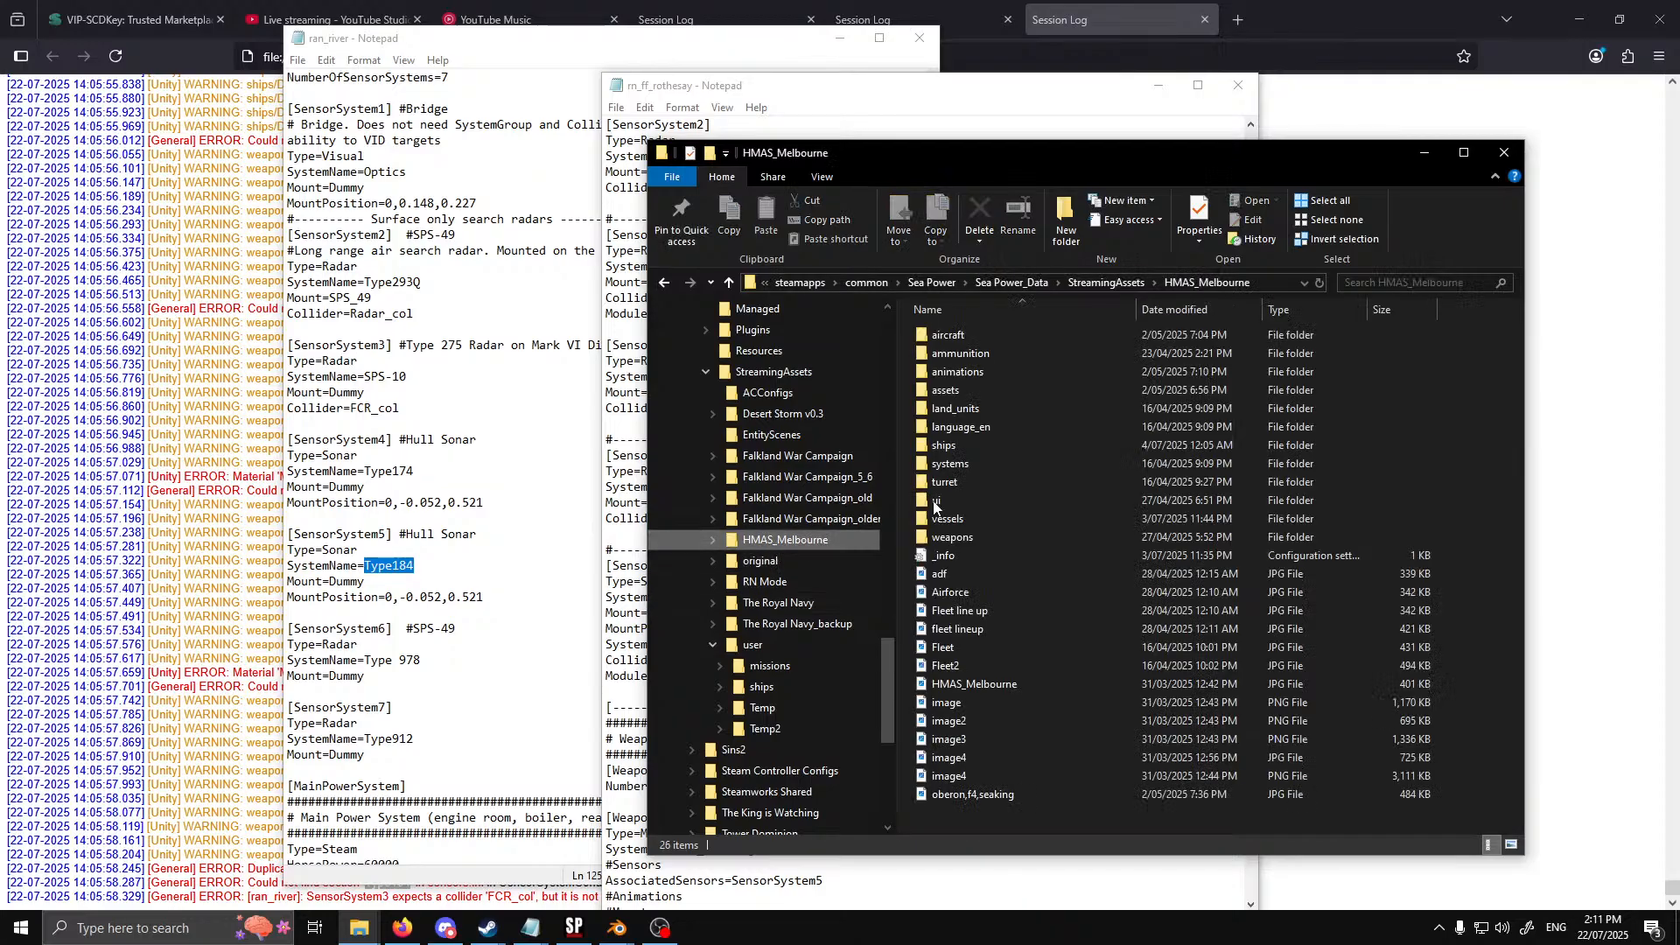
pyautogui.doubleClick(949, 464)
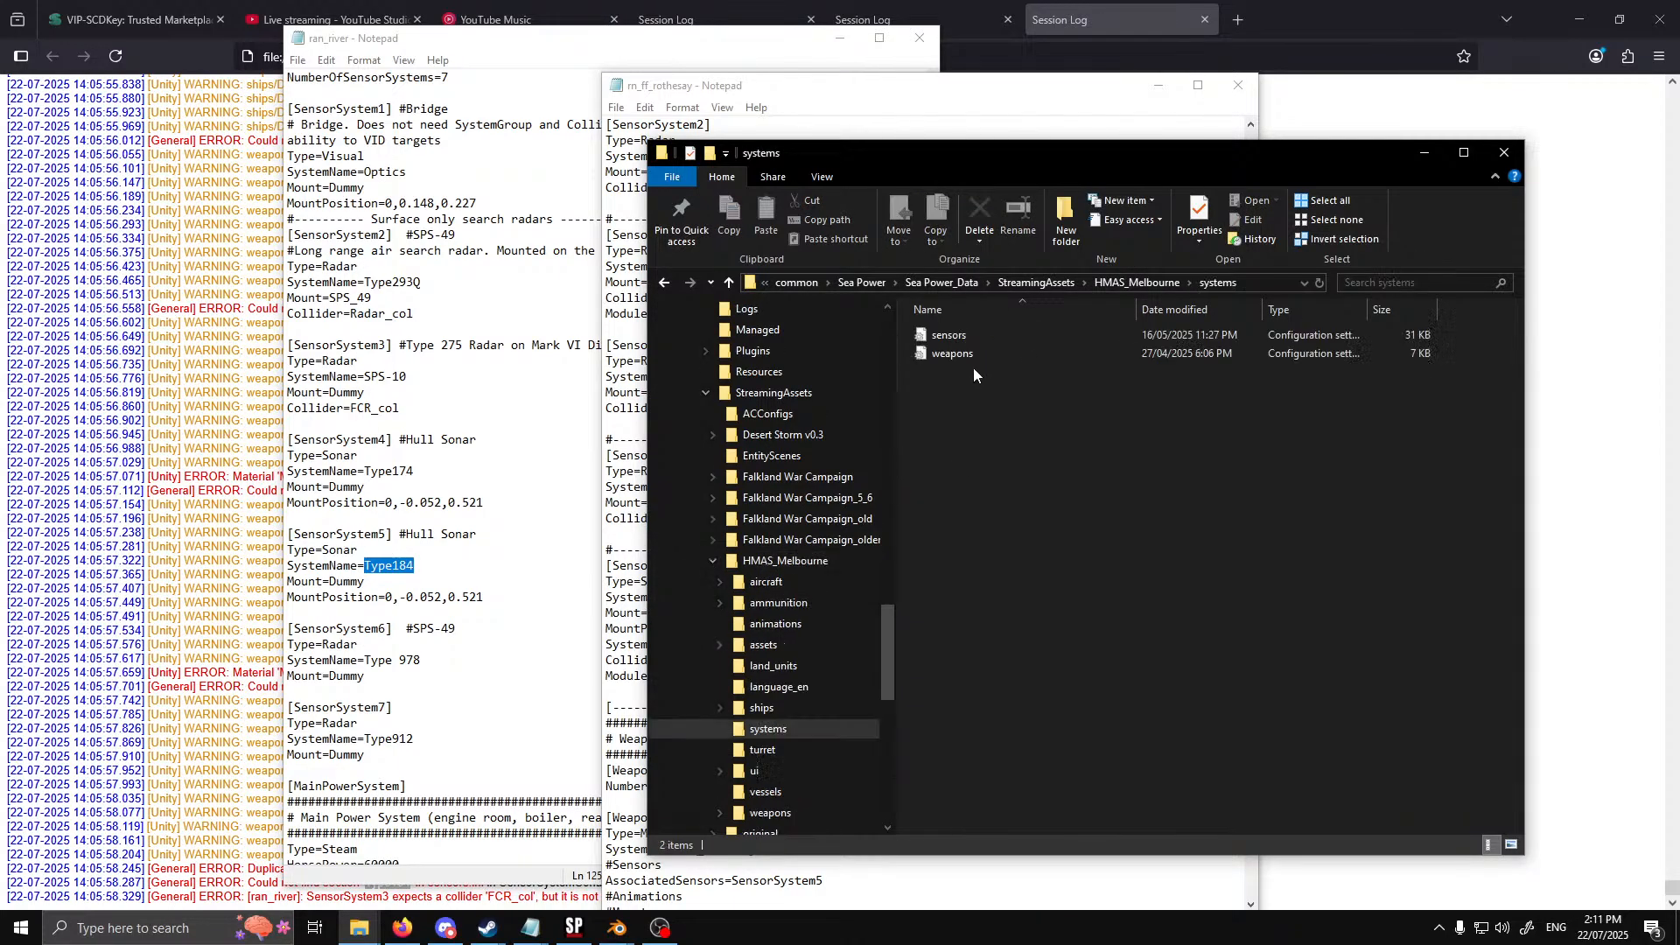
pyautogui.doubleClick(971, 341)
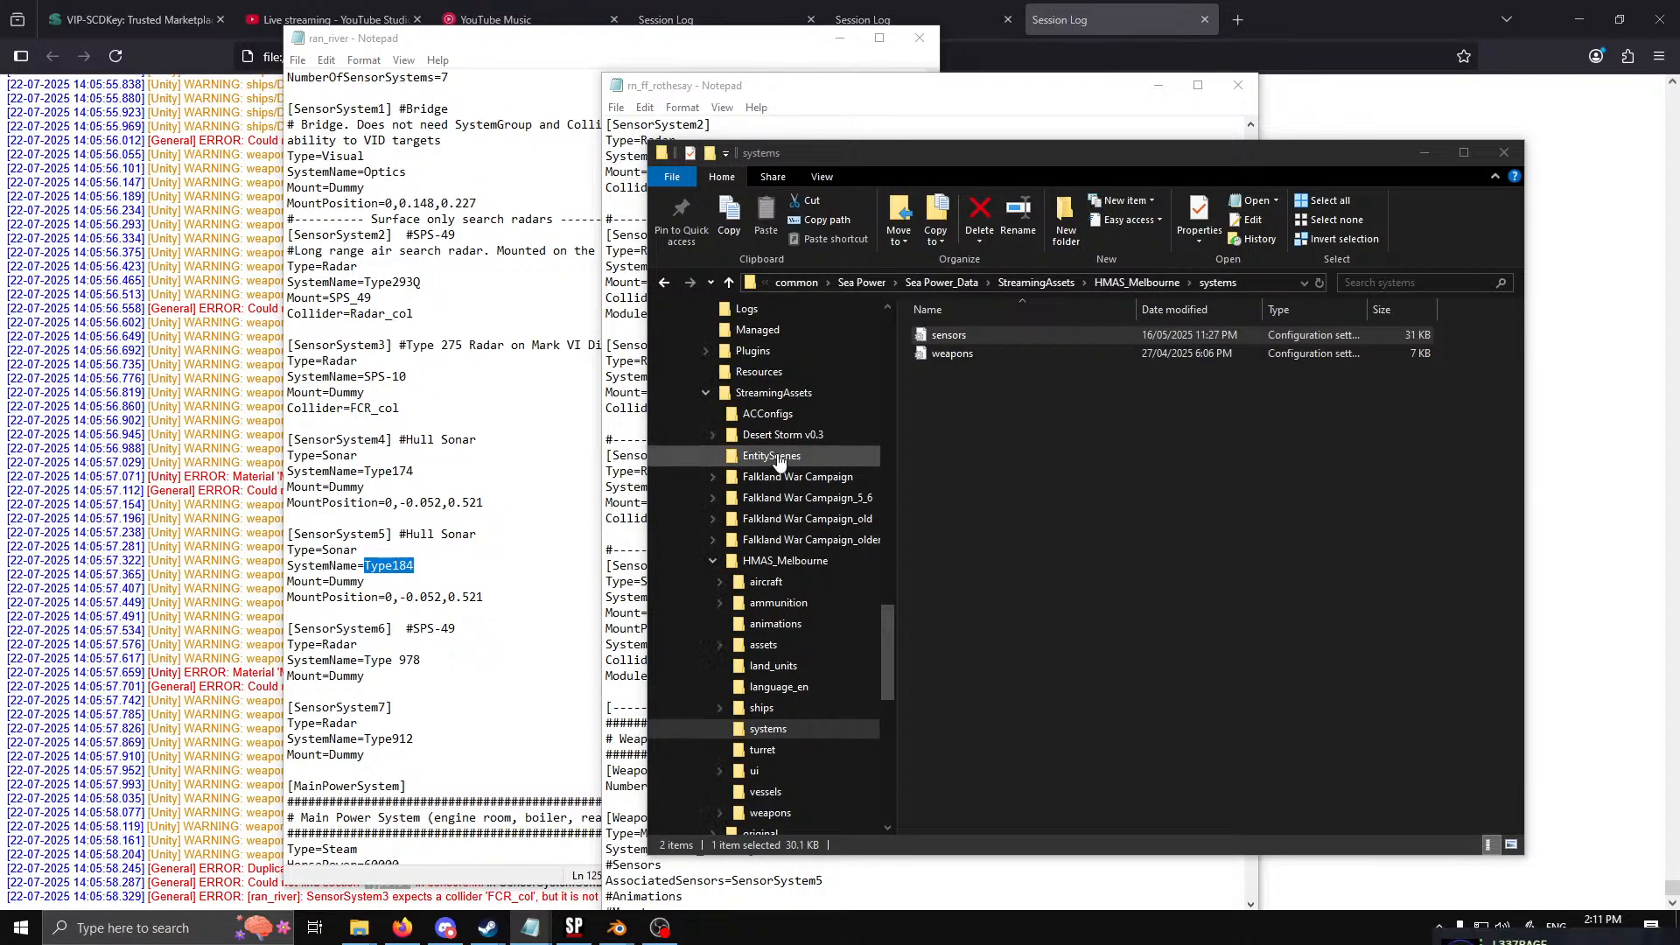
# Open the sensors file in the systems folder of StreamingAssets' original folder
pyautogui.click(709, 563)
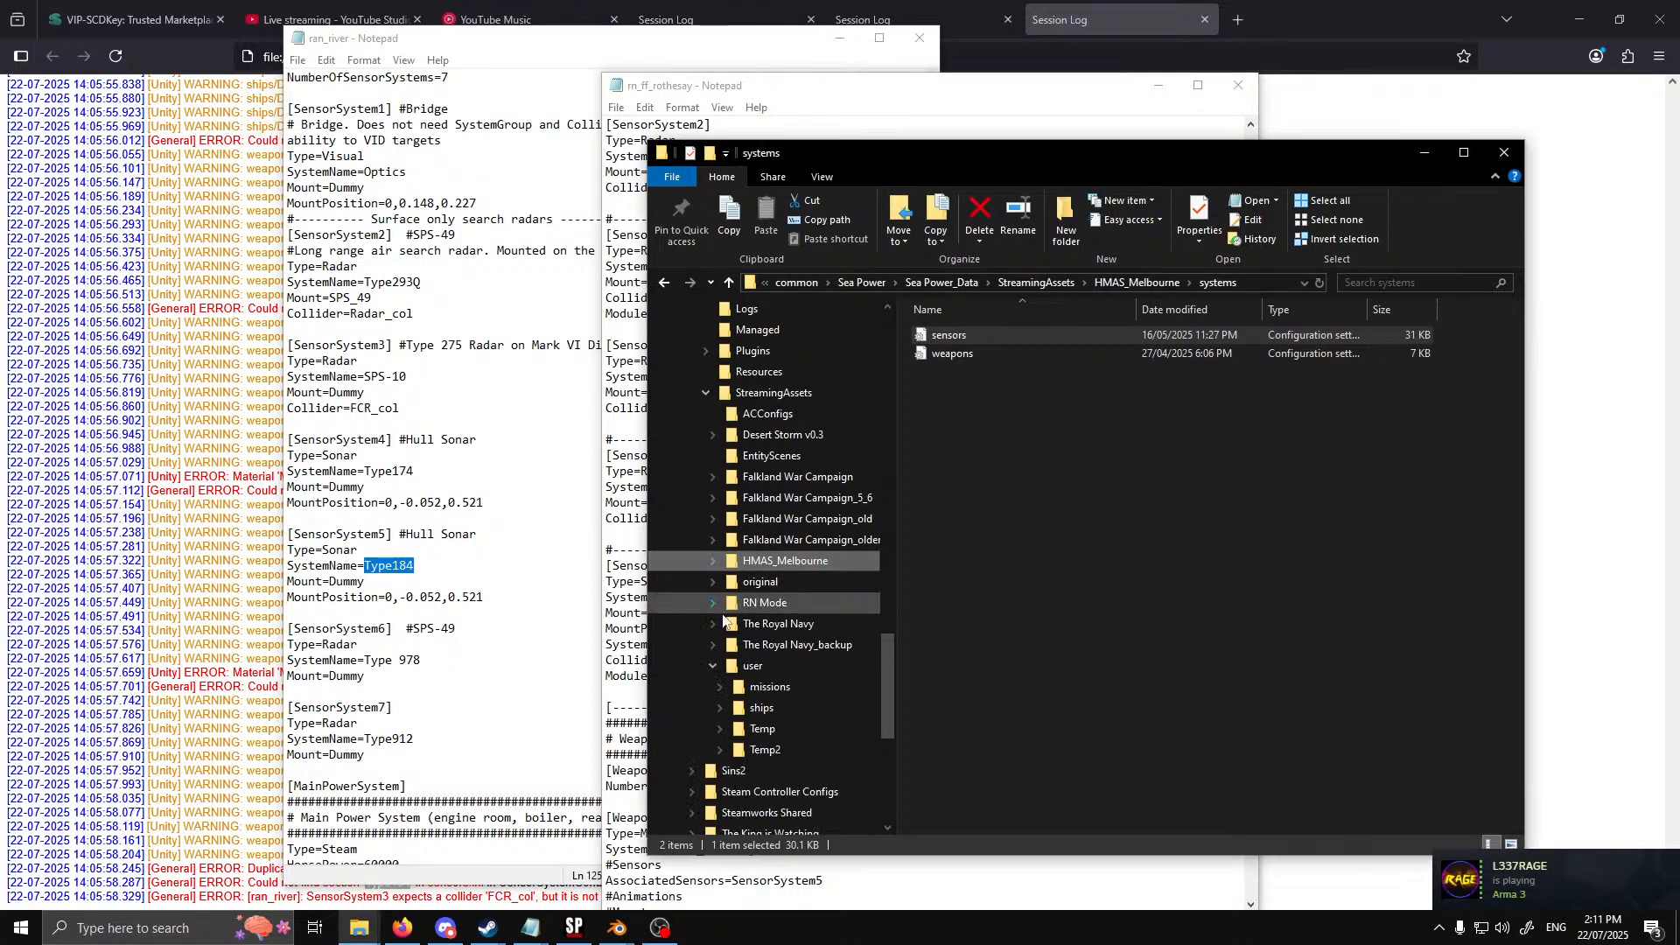
pyautogui.click(715, 583)
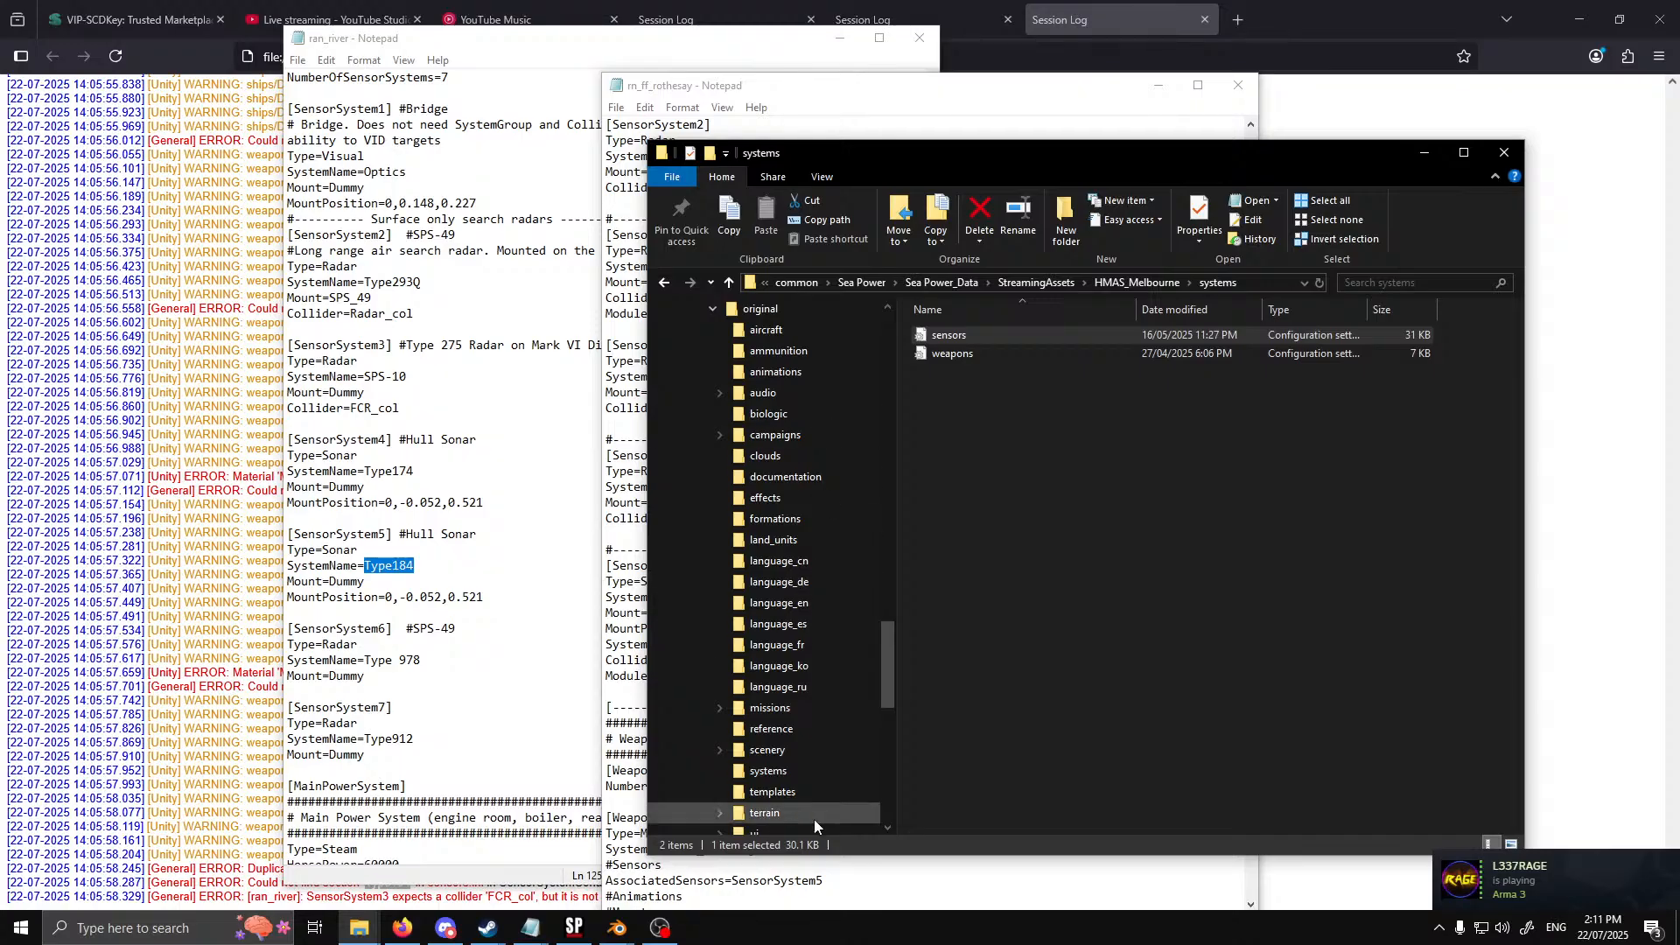
pyautogui.click(790, 770)
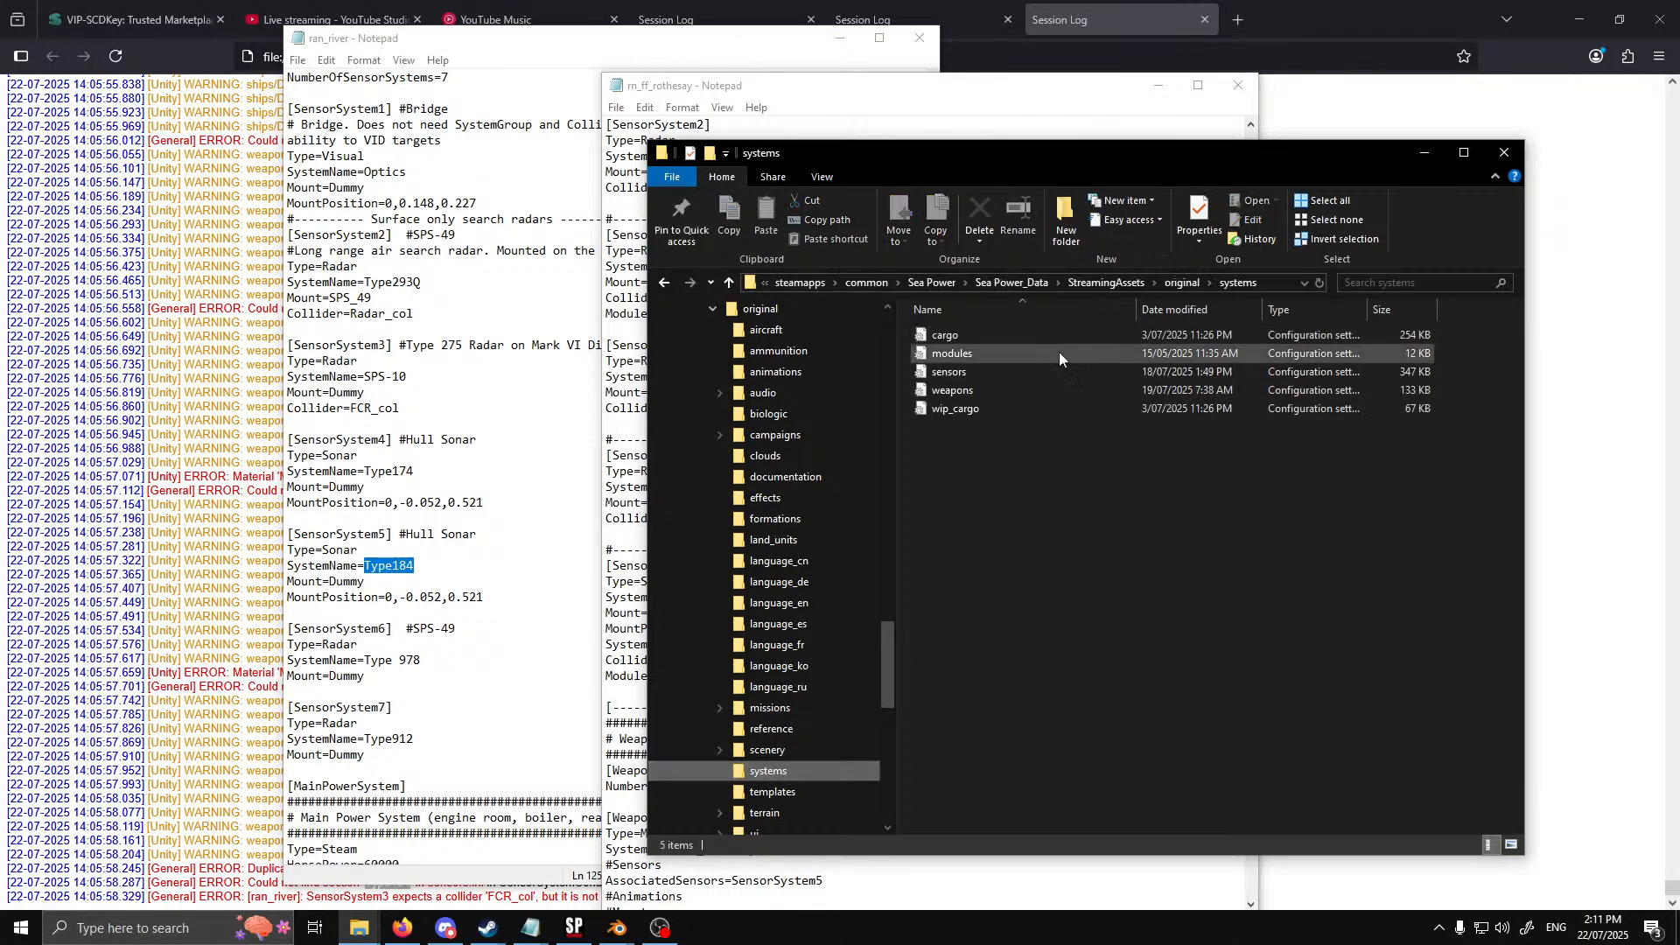
pyautogui.doubleClick(963, 376)
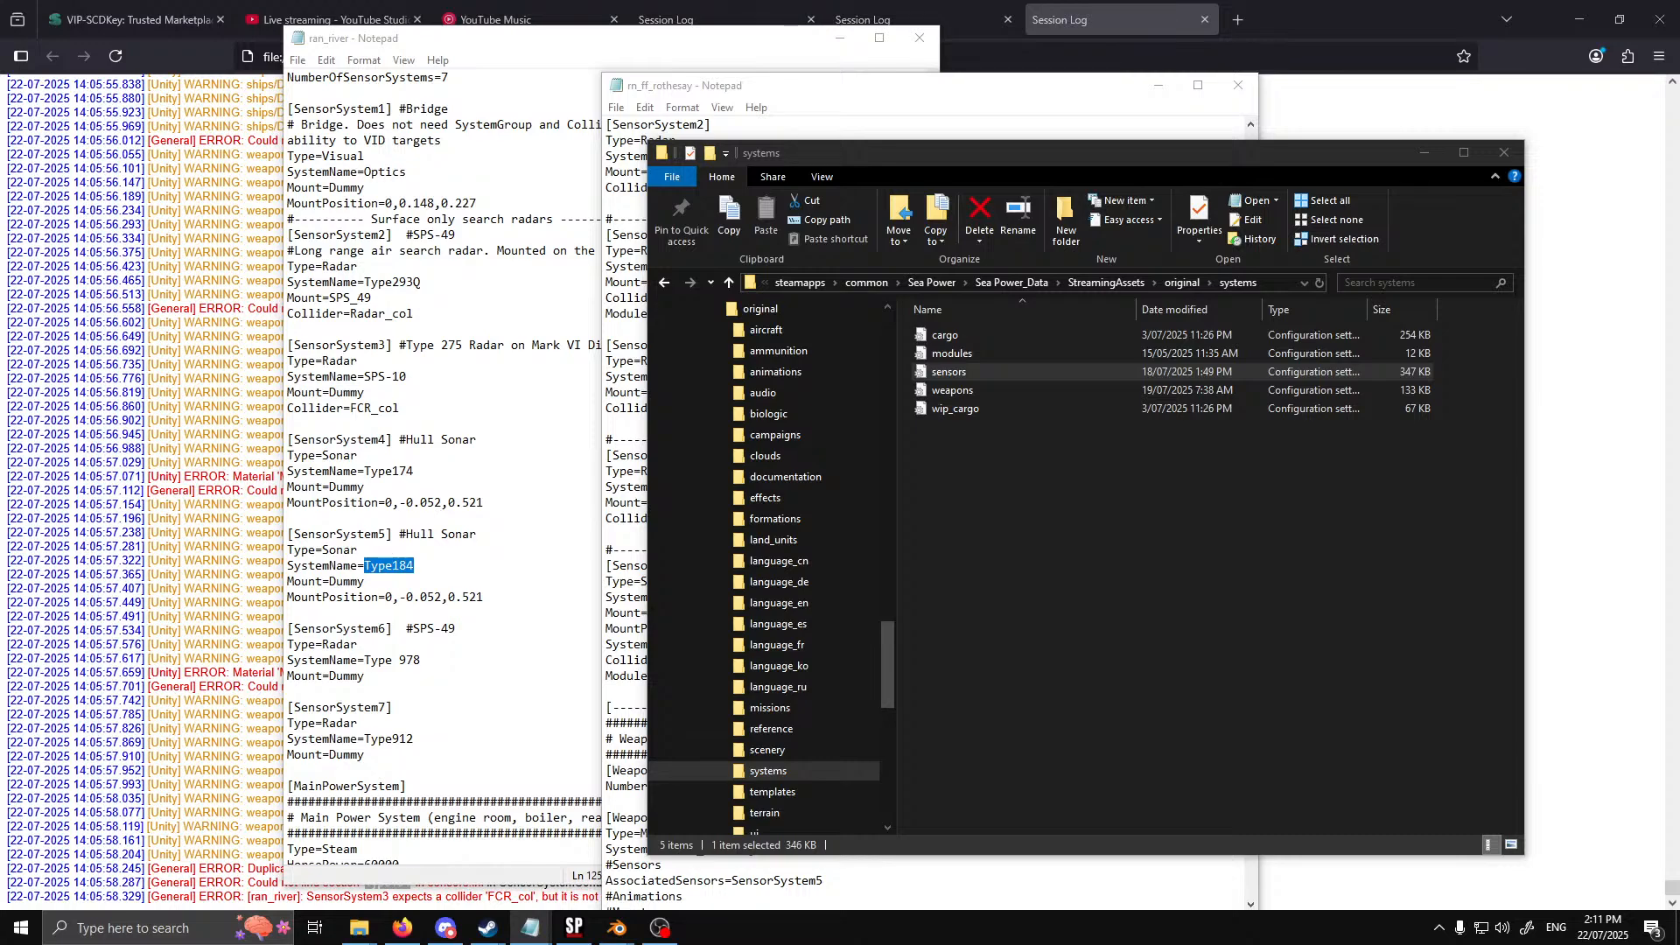
# Set the SystemName of SensorSystem5 in ran_river to Type174 and save the file
pyautogui.click(465, 628)
pyautogui.moveTo(415, 565); pyautogui.dragTo(366, 573)
pyautogui.write('Type174')
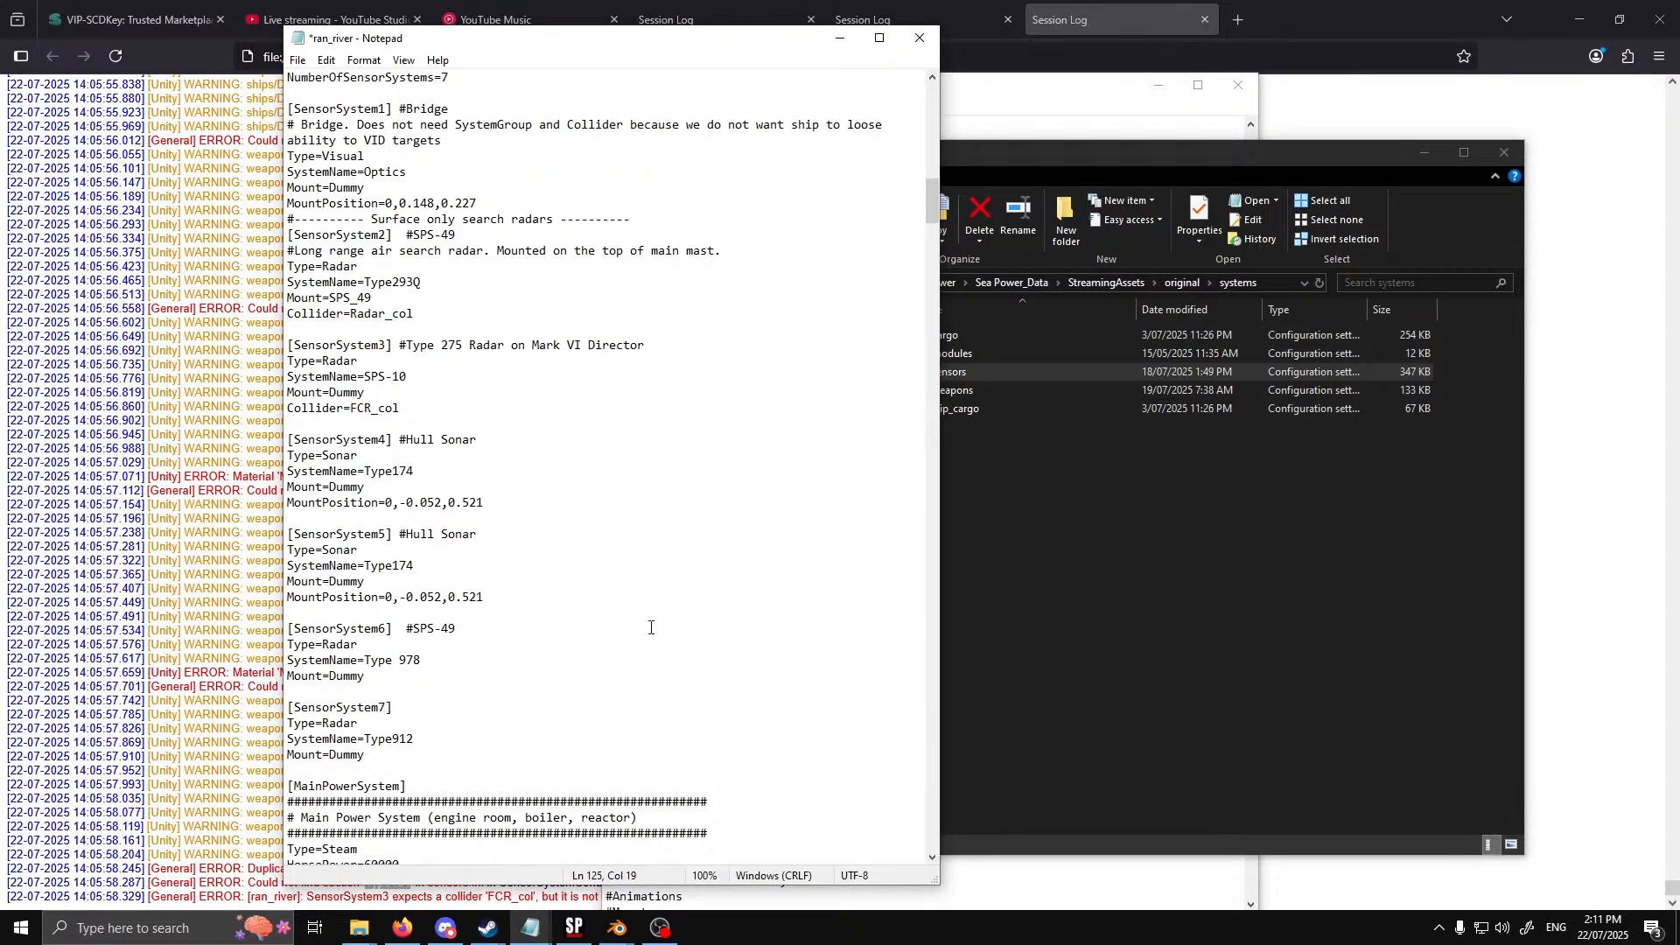
pyautogui.click(297, 59)
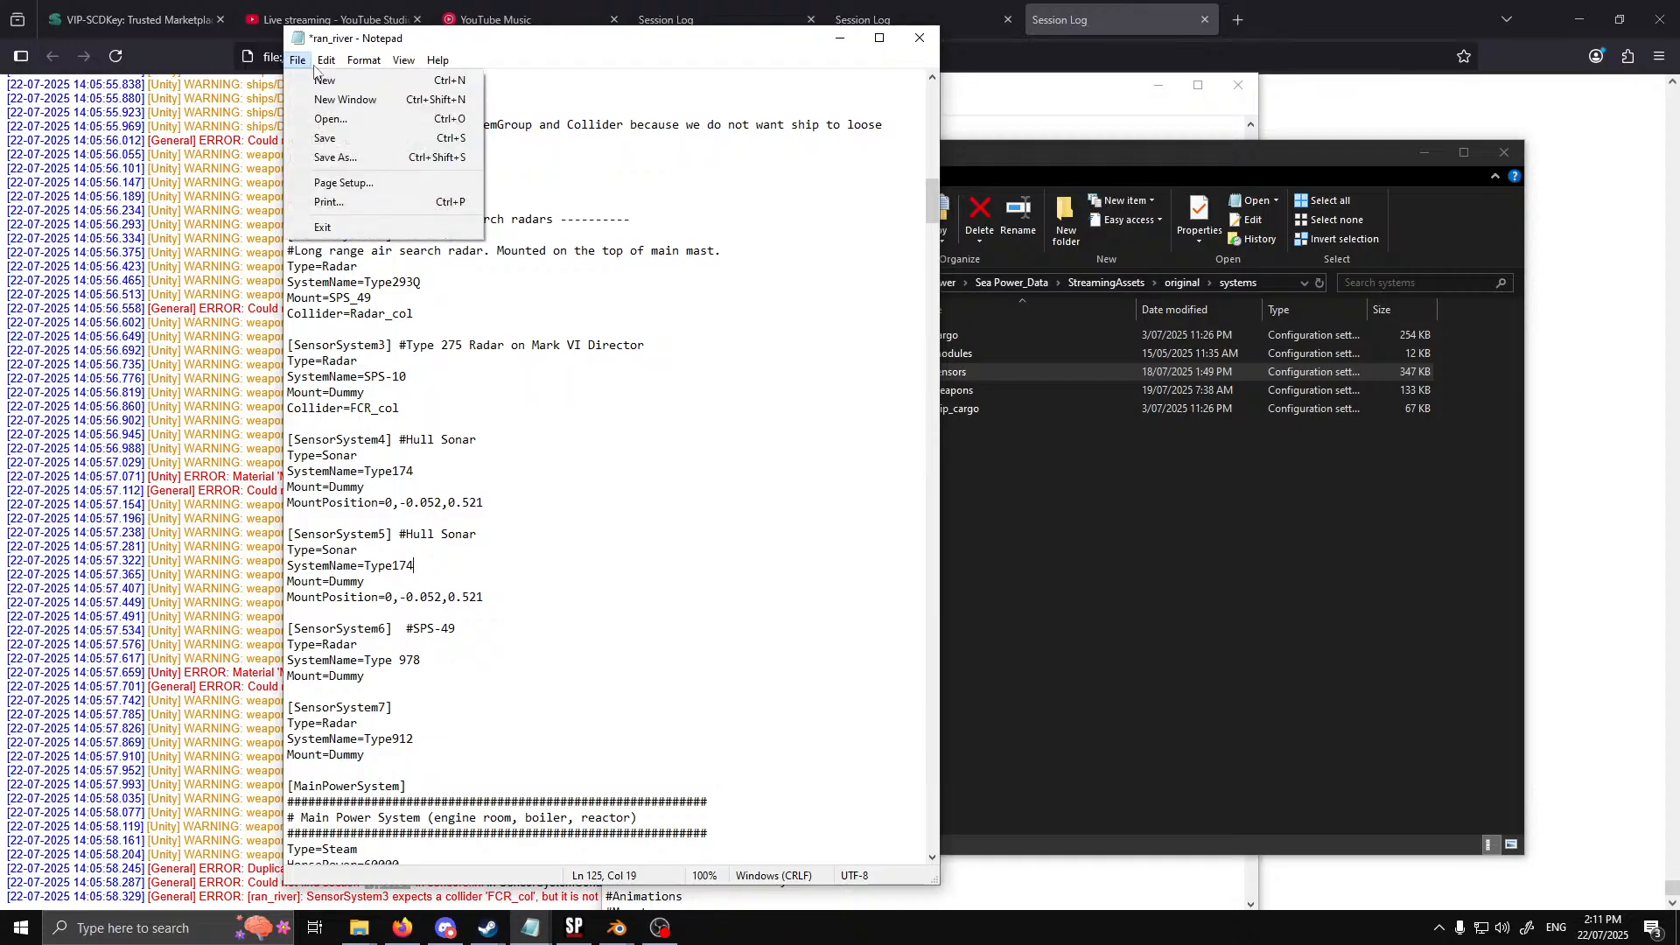
pyautogui.click(341, 138)
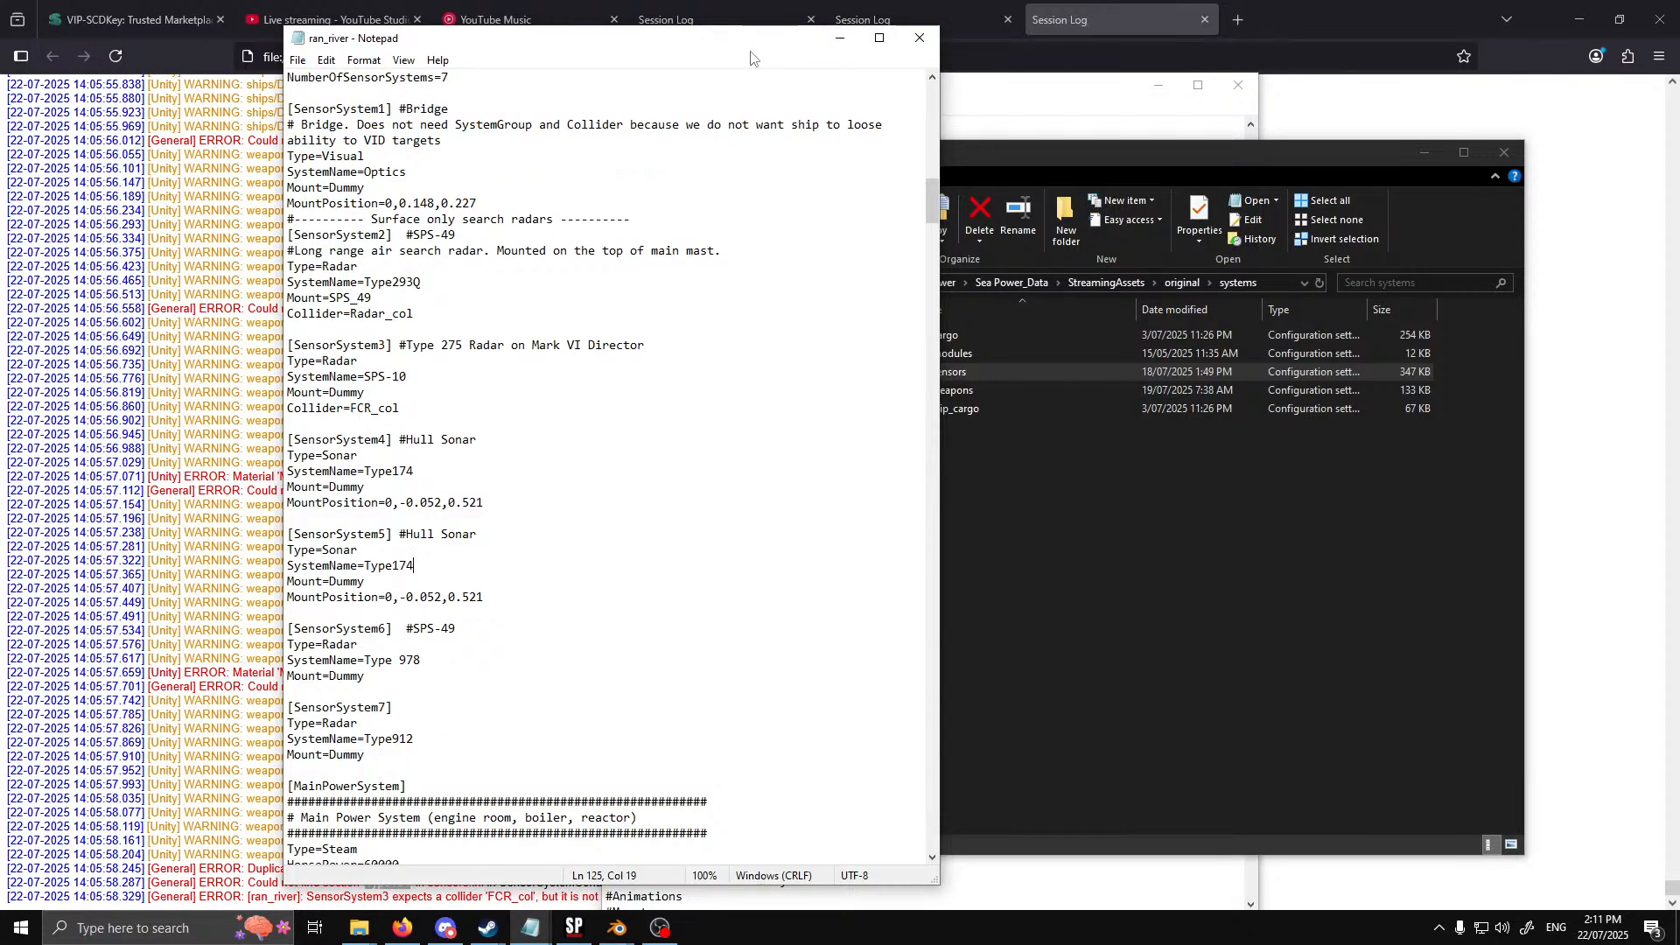
pyautogui.click(913, 48)
# Copy Hullnumber from the duplicate submodel error in the session log and search ran_river for it
pyautogui.click(295, 558)
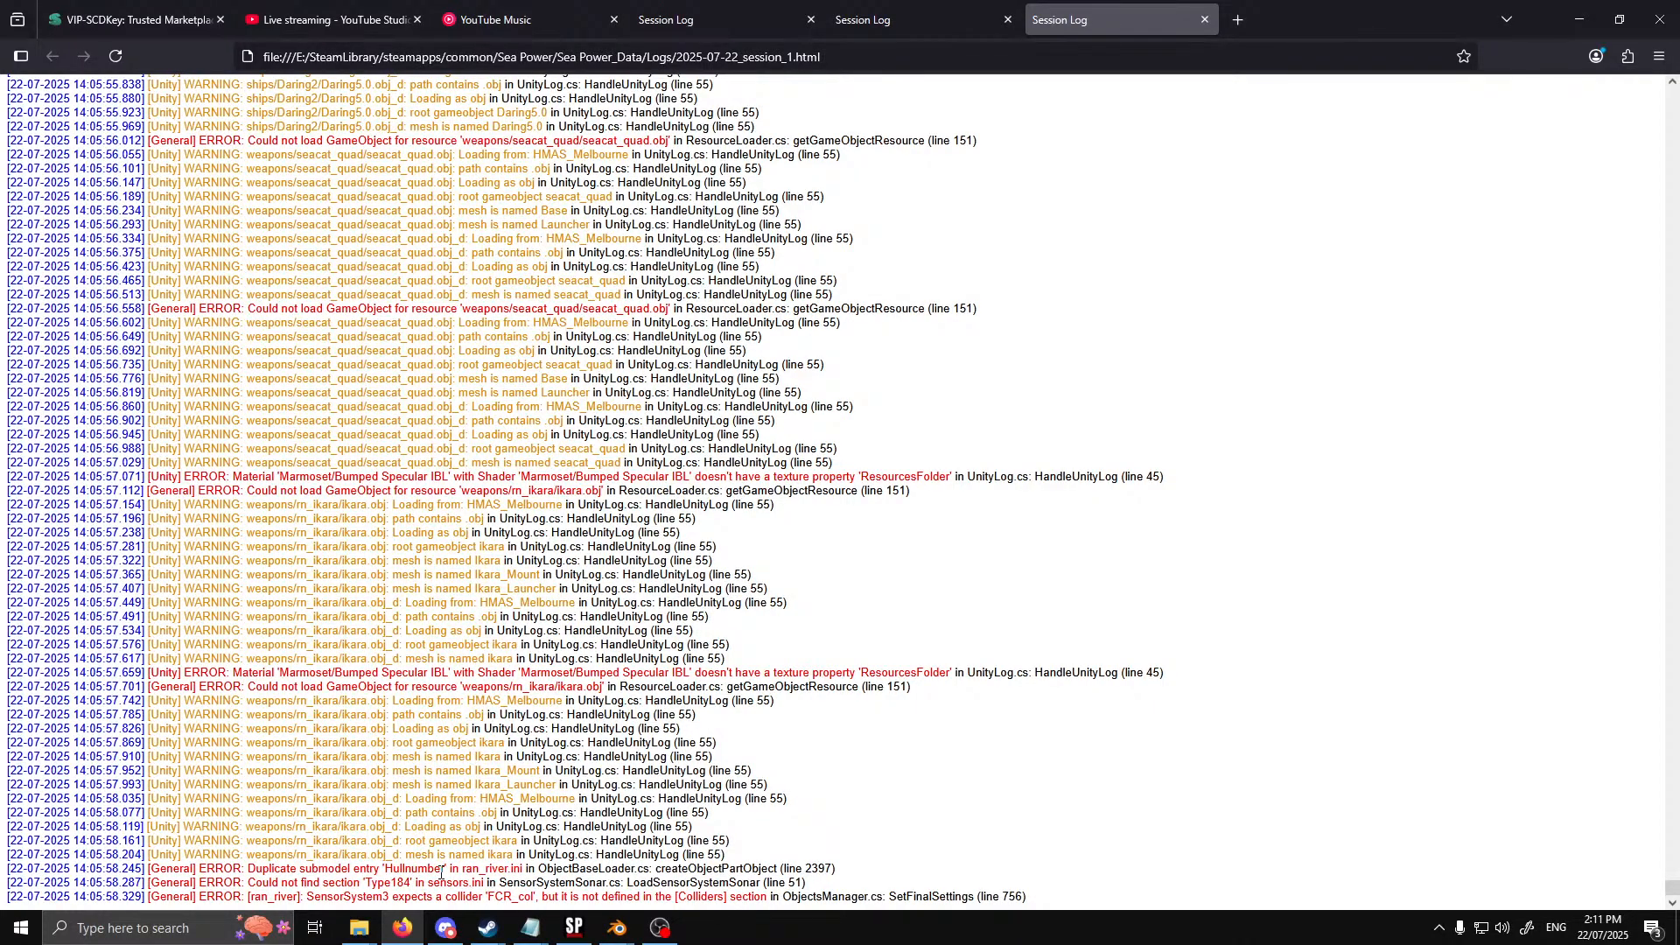
pyautogui.moveTo(441, 869); pyautogui.dragTo(385, 869)
pyautogui.hotkey('ctrl', 'c')
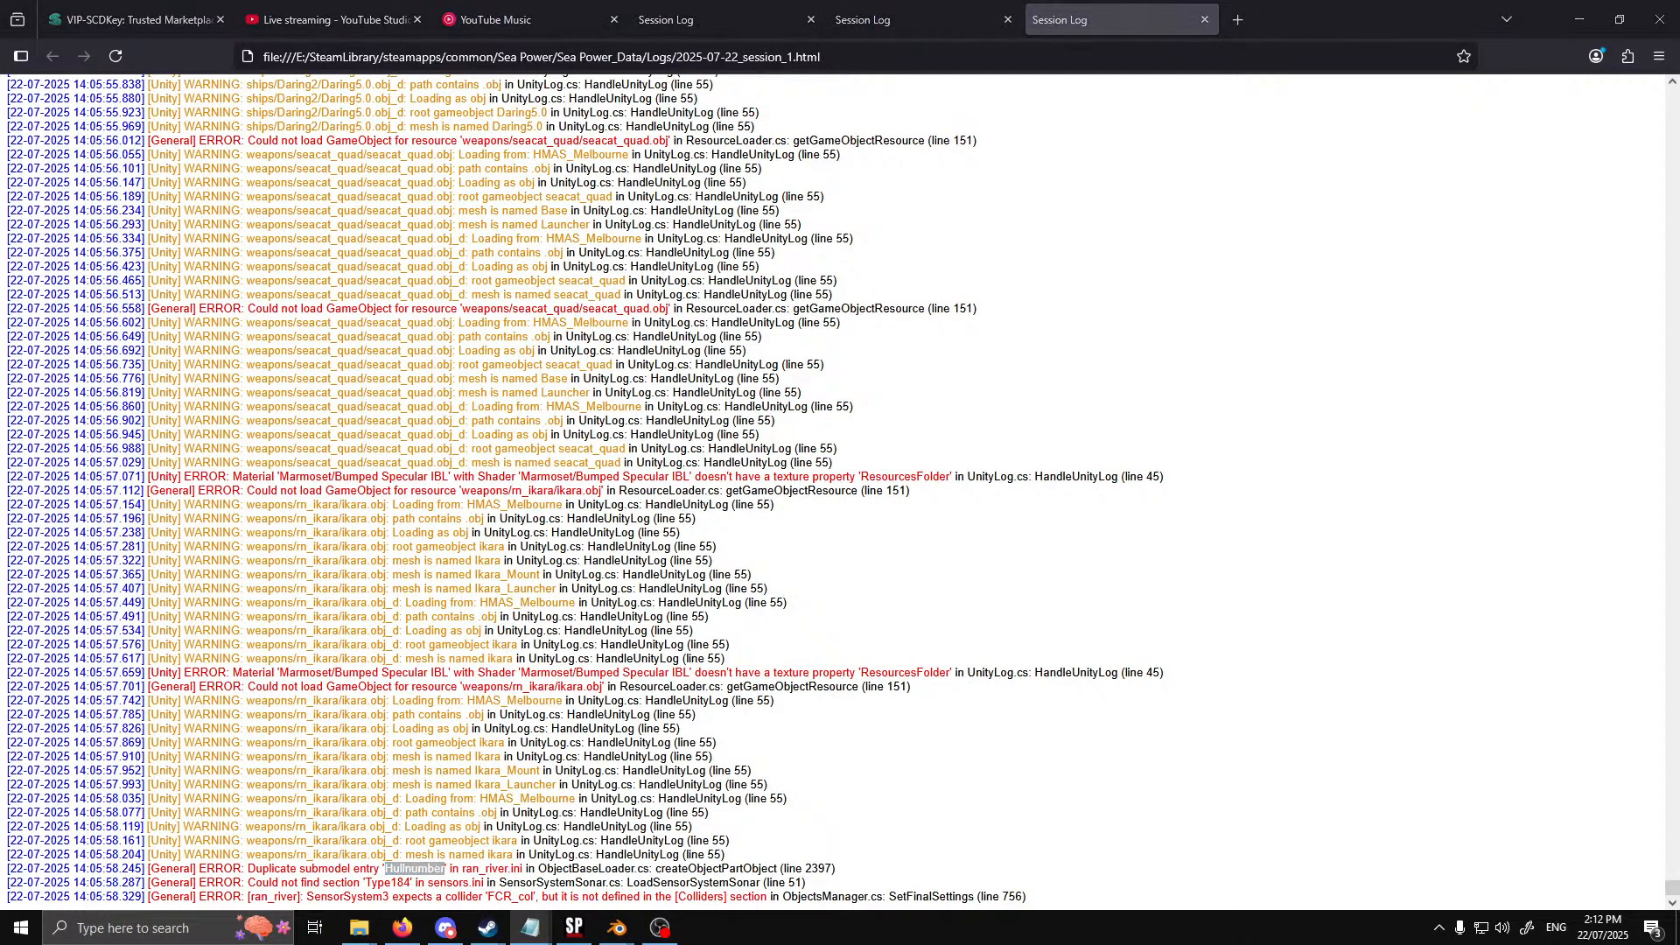
pyautogui.hotkey('alt', 'Tab')
pyautogui.hotkey('ctrl', 'f')
pyautogui.hotkey('ctrl', 'v')
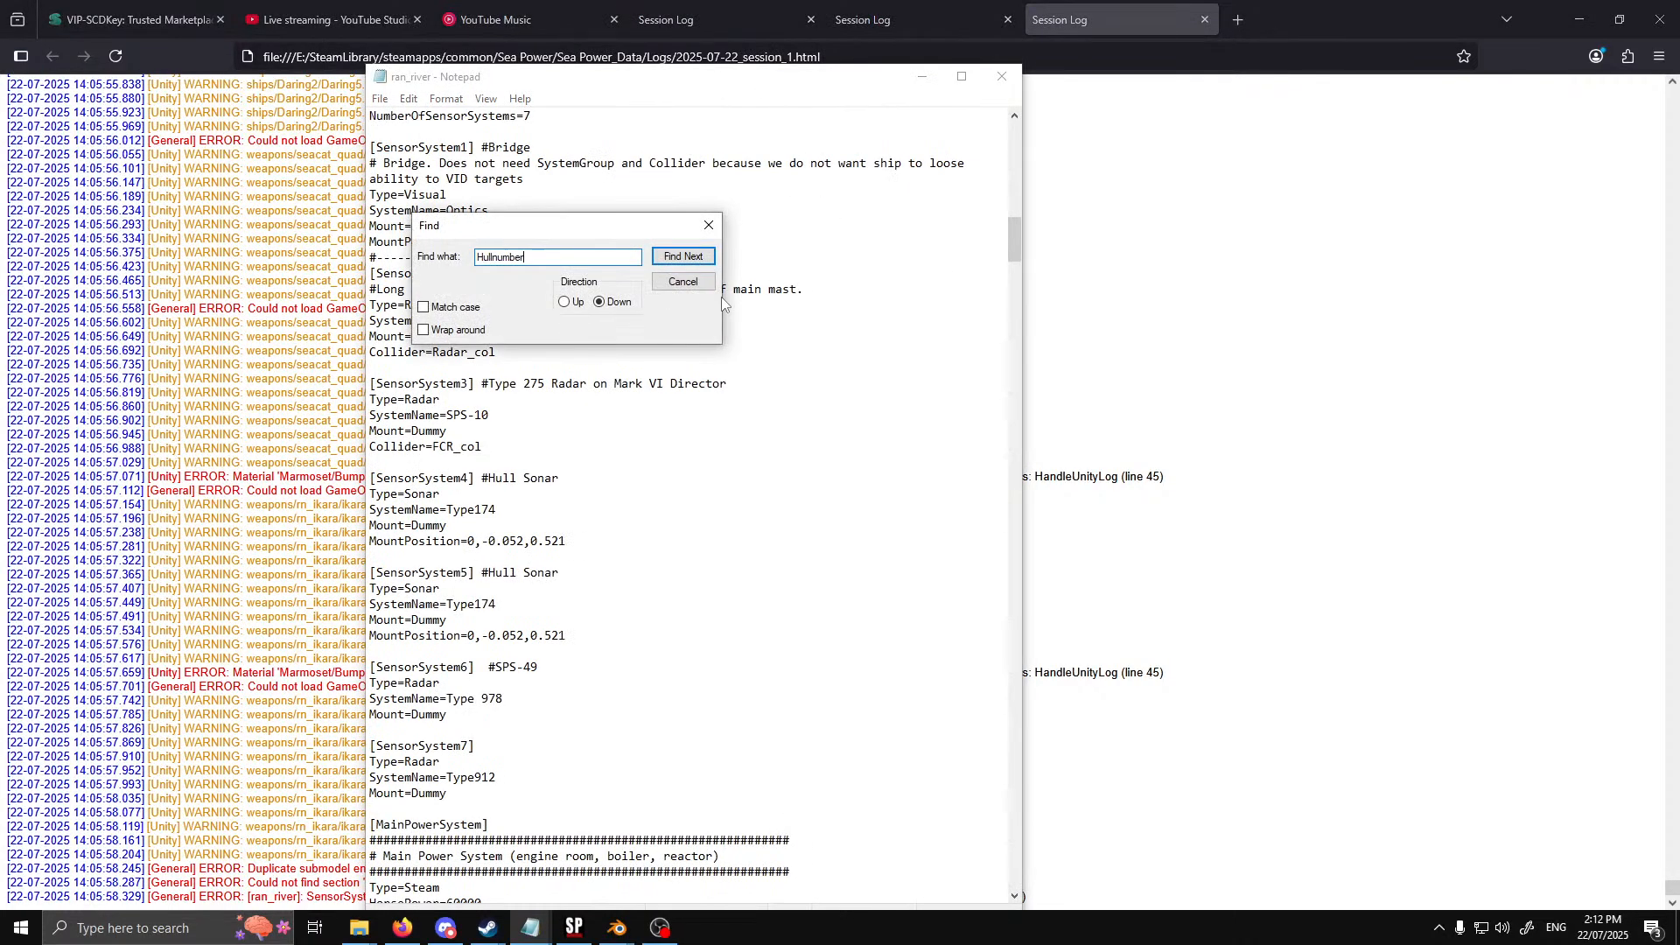
pyautogui.click(684, 257)
pyautogui.scroll(-10, 739, 469)
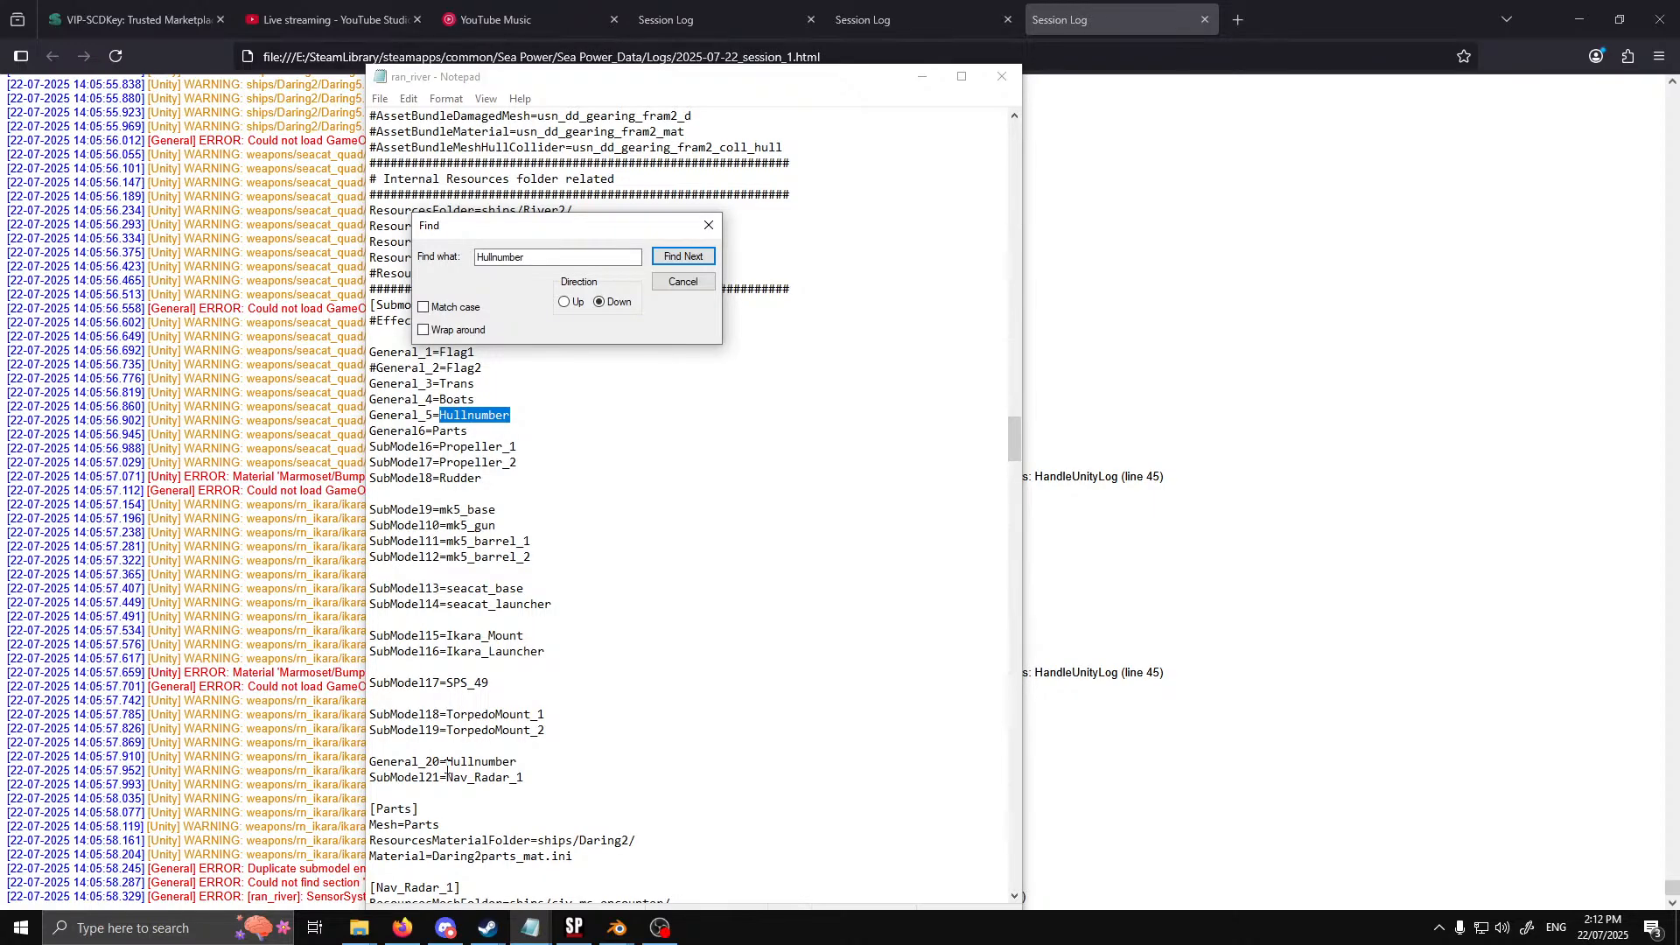
# Delete the duplicate General_20=Hullnumber line from ran_river's Submodels section and save the file
pyautogui.moveTo(520, 762); pyautogui.dragTo(375, 765)
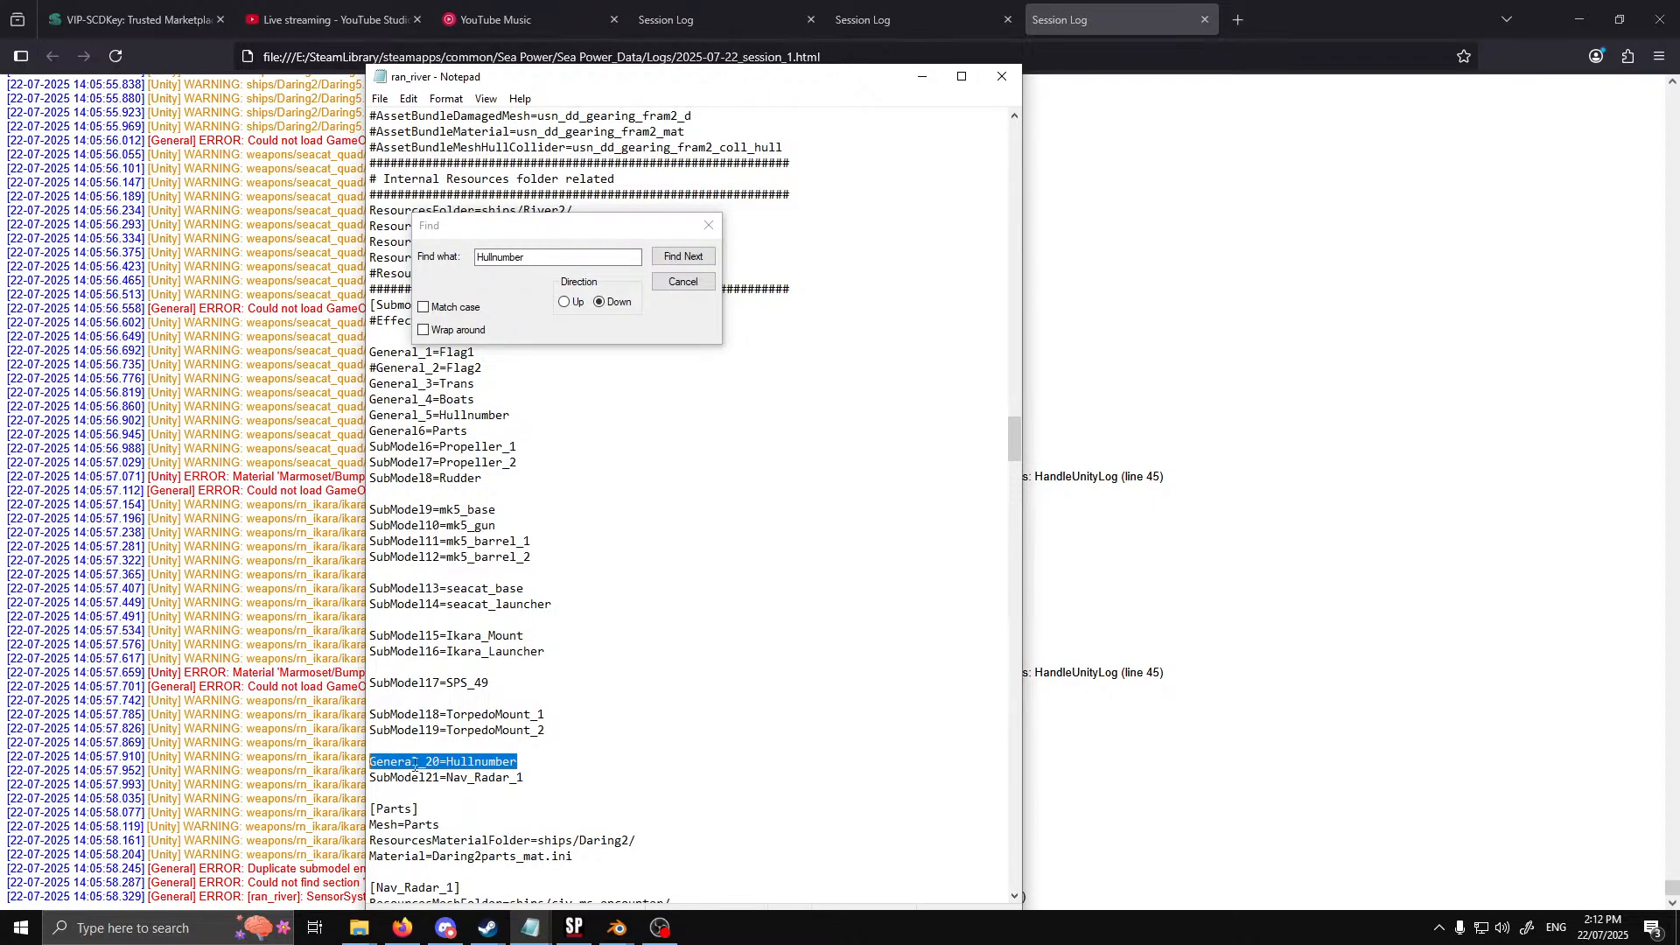
pyautogui.press('Delete')
pyautogui.press('Delete')
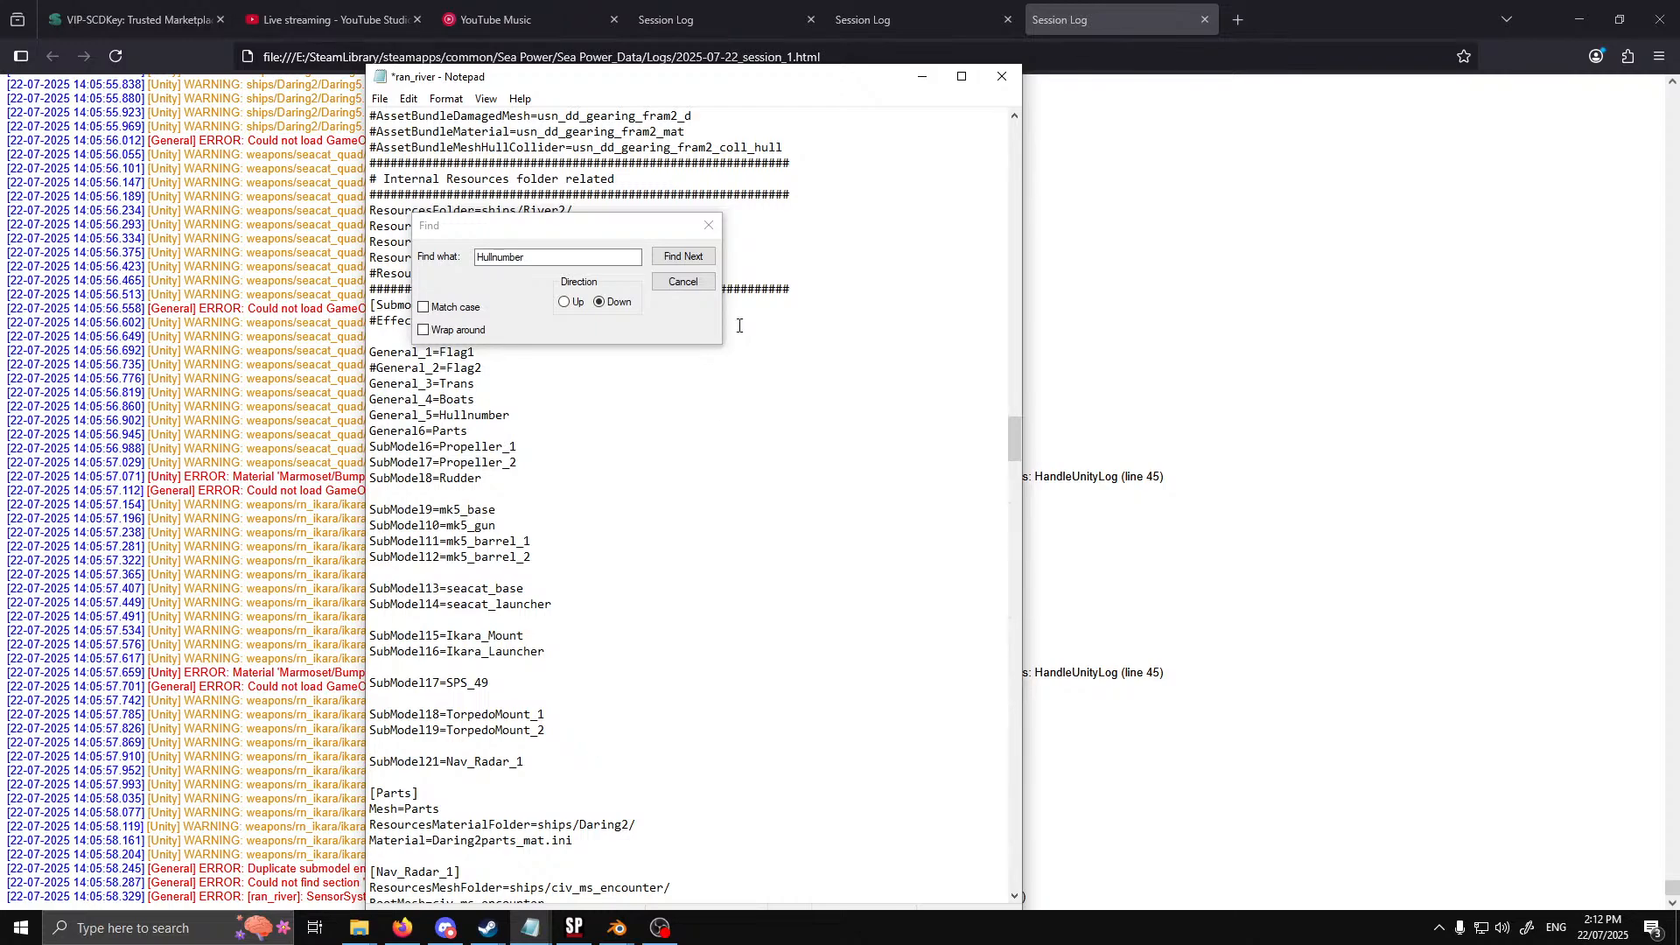
pyautogui.click(713, 283)
pyautogui.click(380, 98)
pyautogui.click(426, 179)
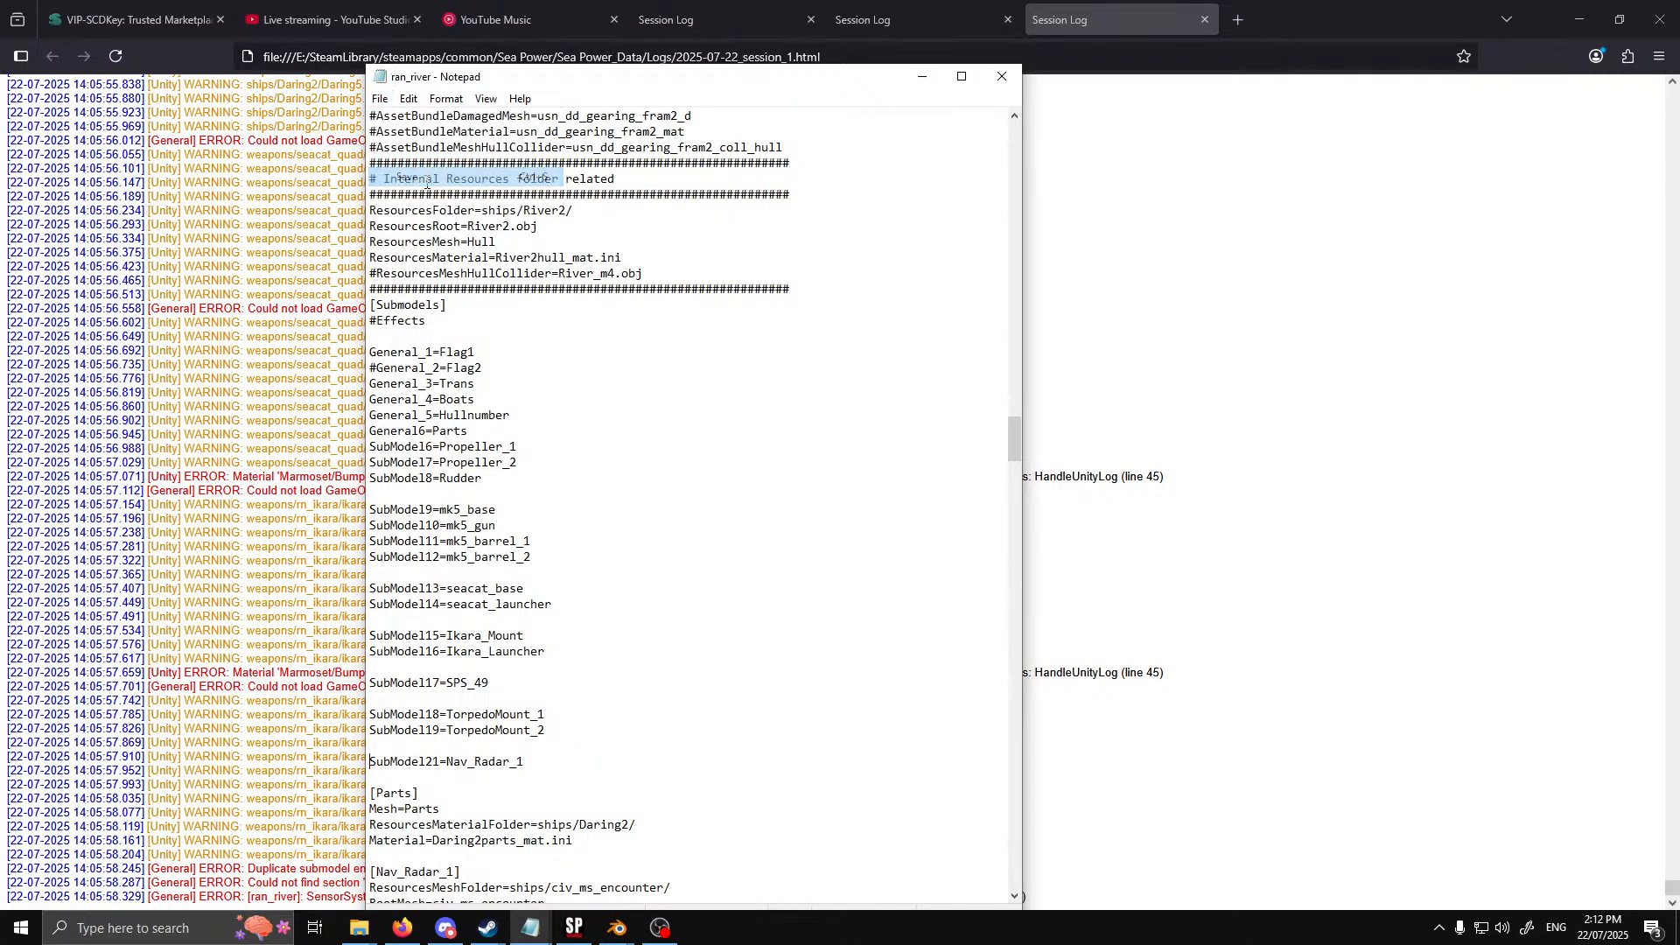
# Switch to Sea Power and respawn the River(M) Class ship
pyautogui.click(1208, 341)
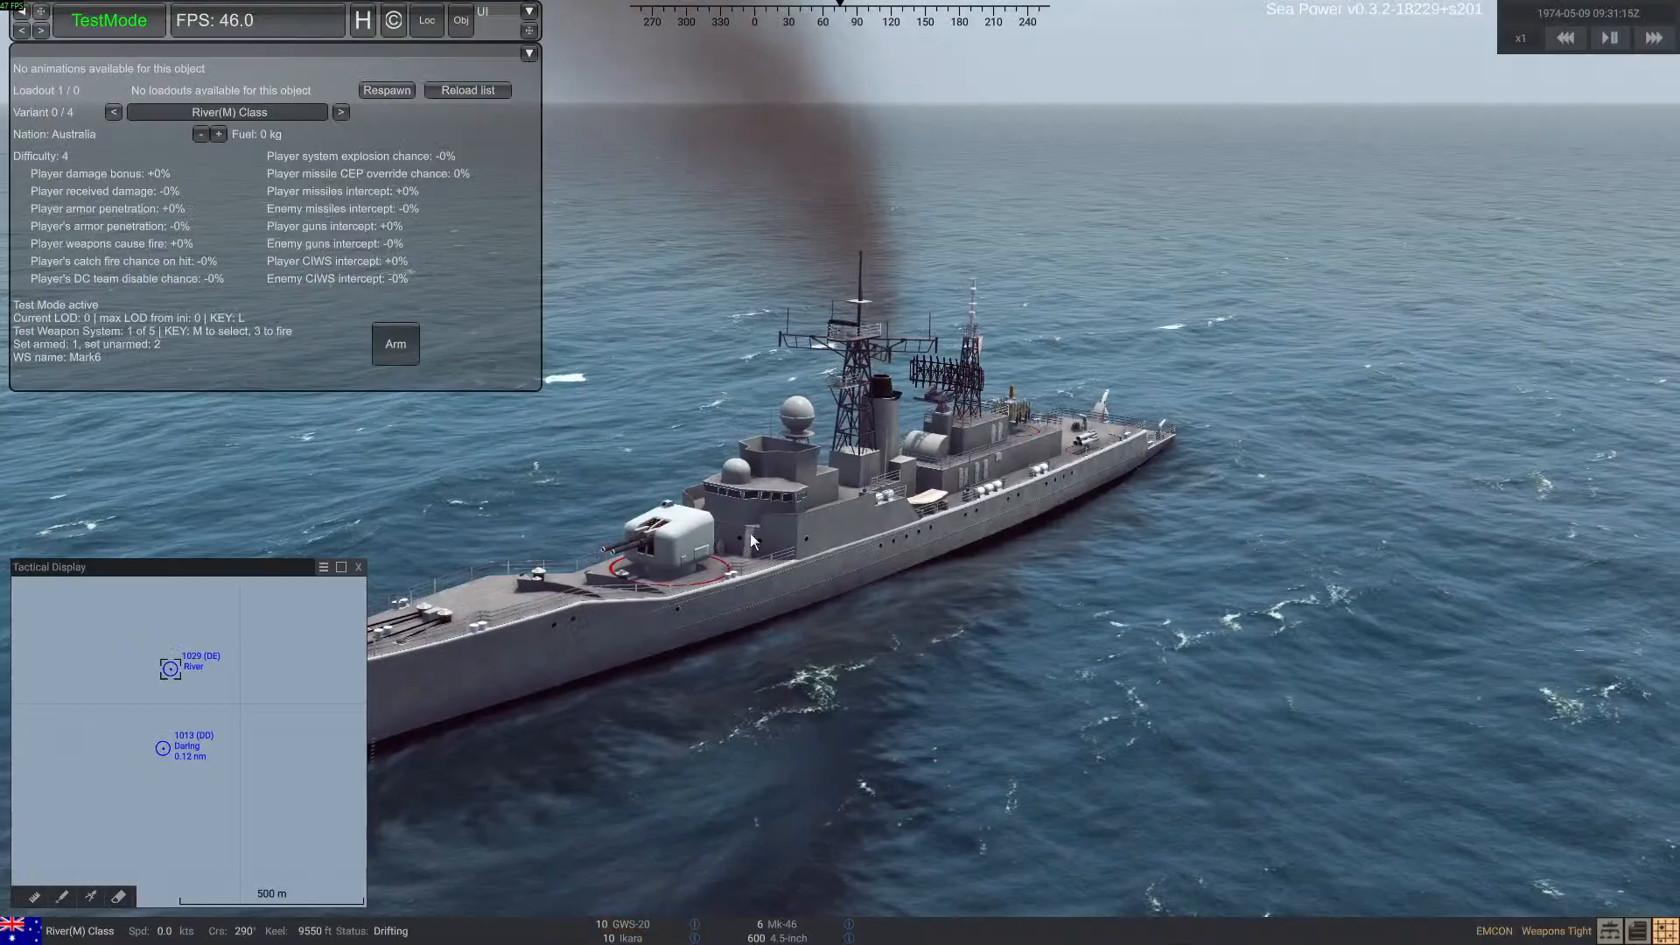
pyautogui.click(573, 927)
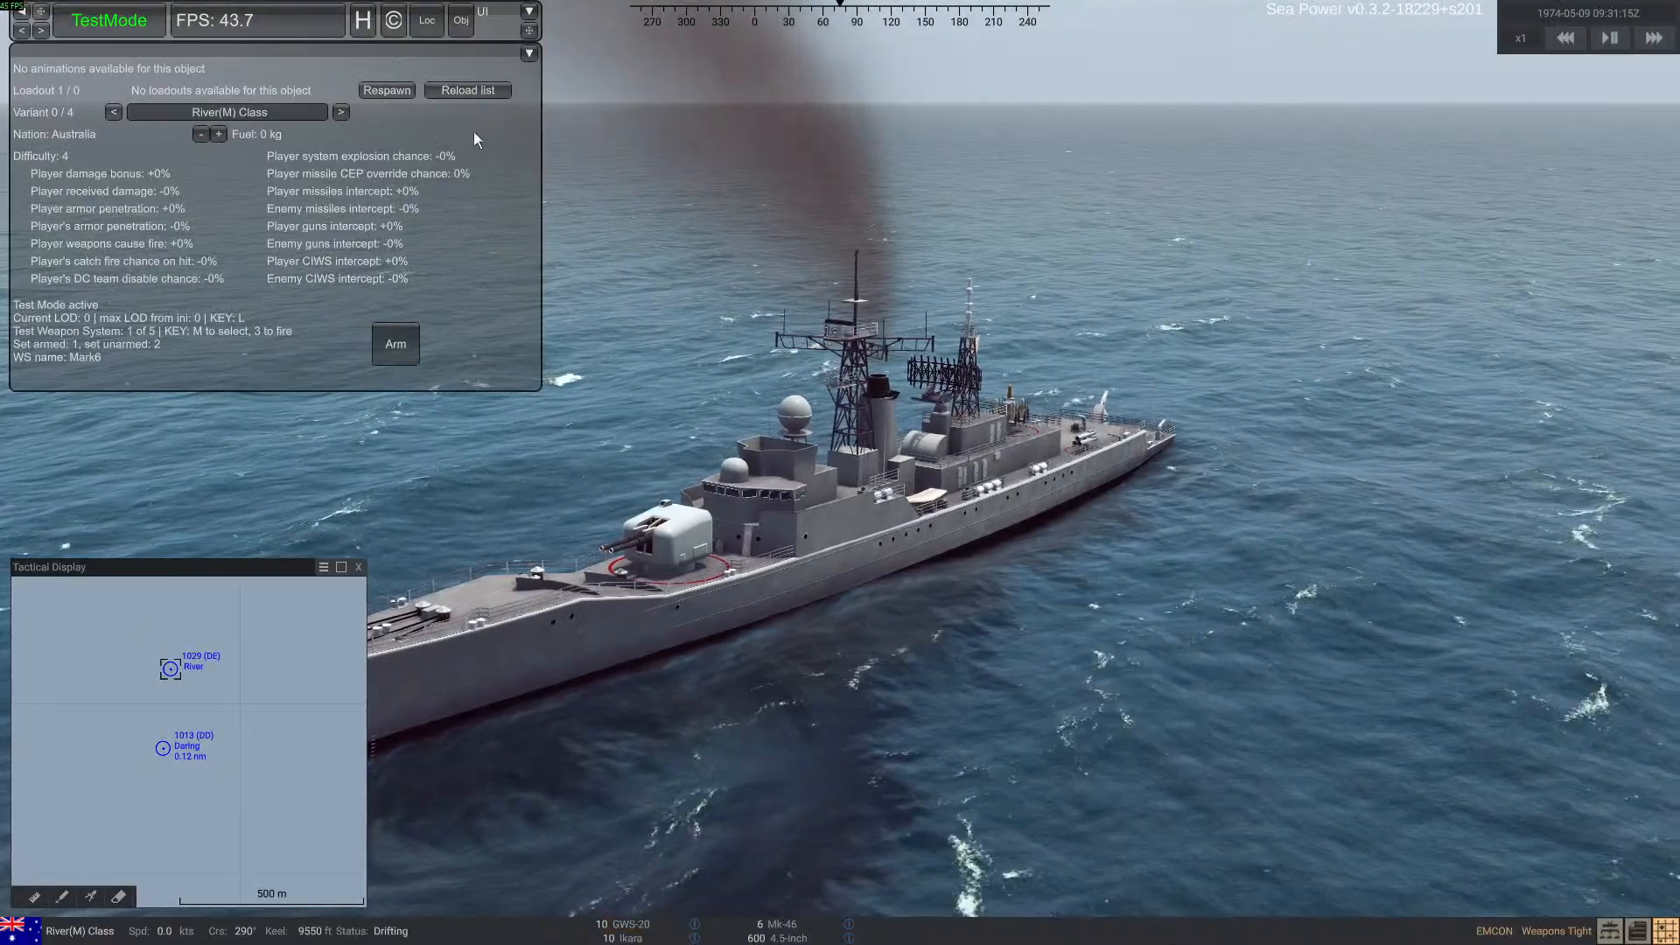
pyautogui.click(402, 87)
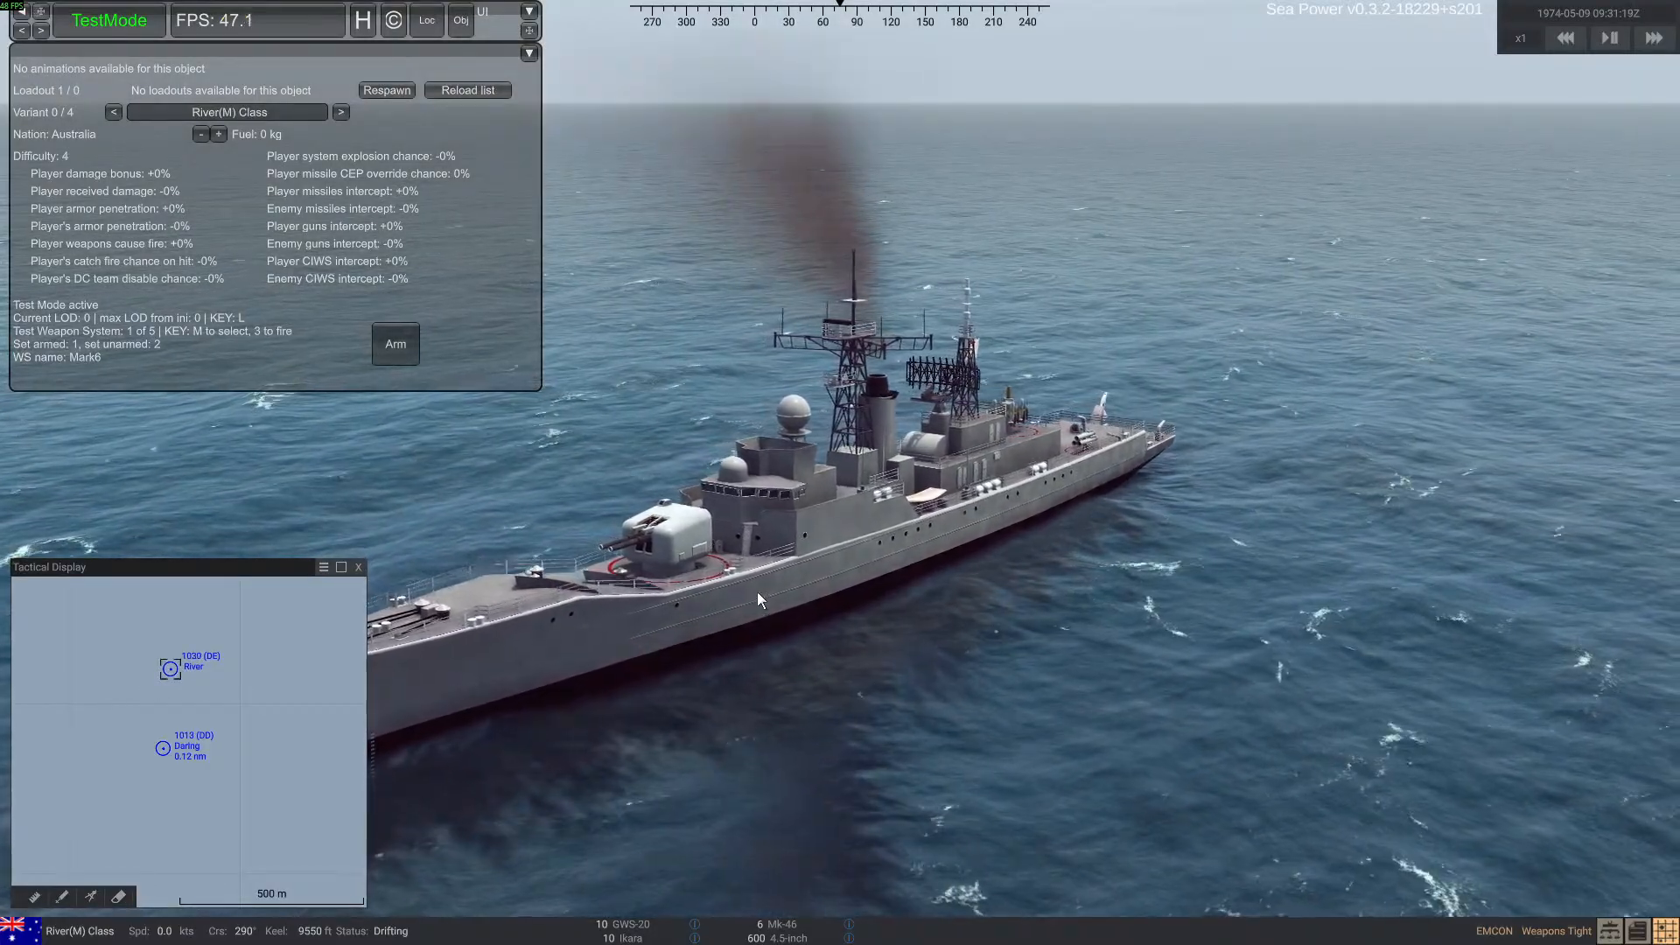
# Open the 2025-07-22_session_1 log from Sea Power's Logs folder and go to its latest entries
pyautogui.hotkey('alt', 'Tab')
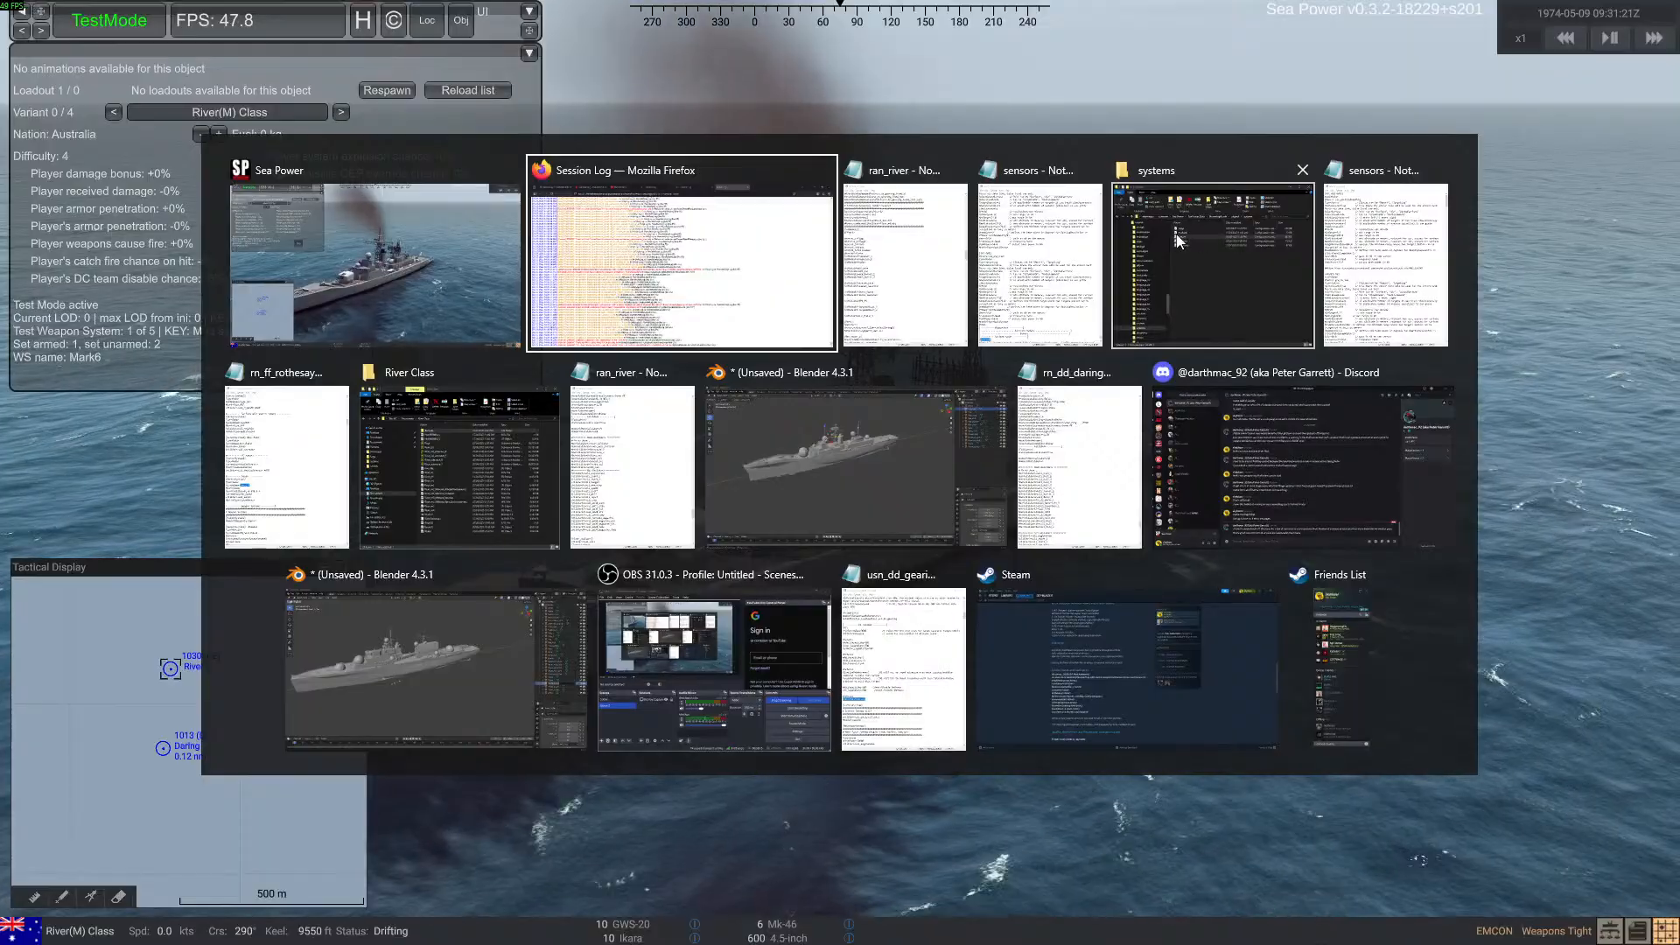
pyautogui.click(1228, 234)
pyautogui.scroll(6, 831, 746)
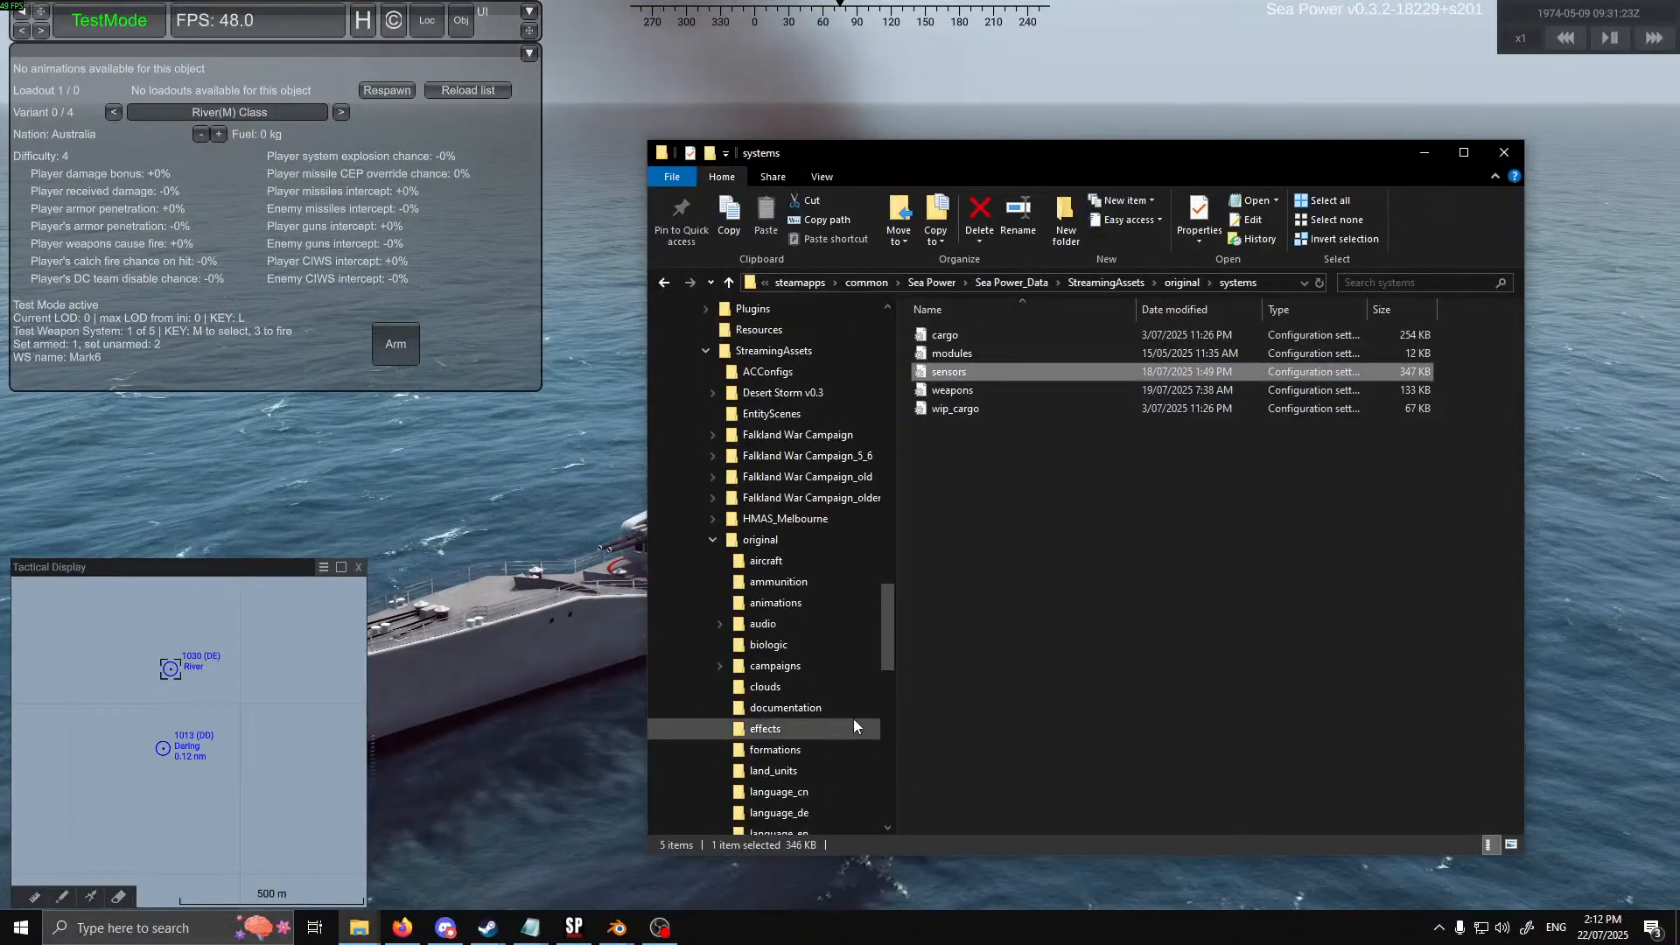
pyautogui.click(778, 434)
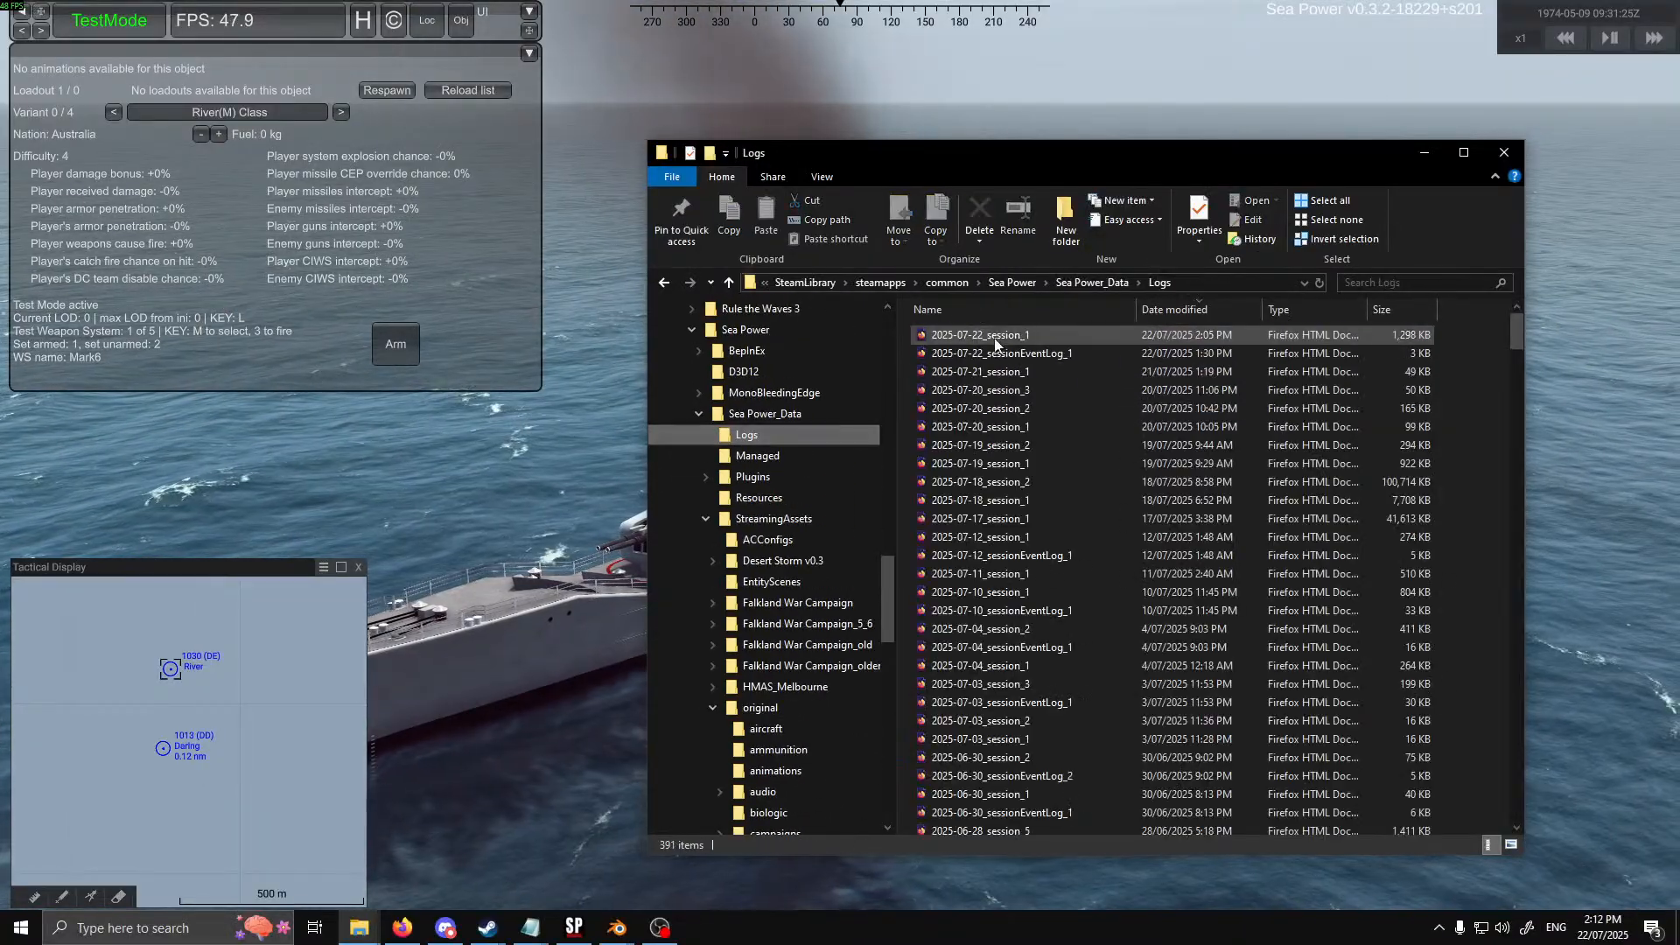
pyautogui.doubleClick(994, 334)
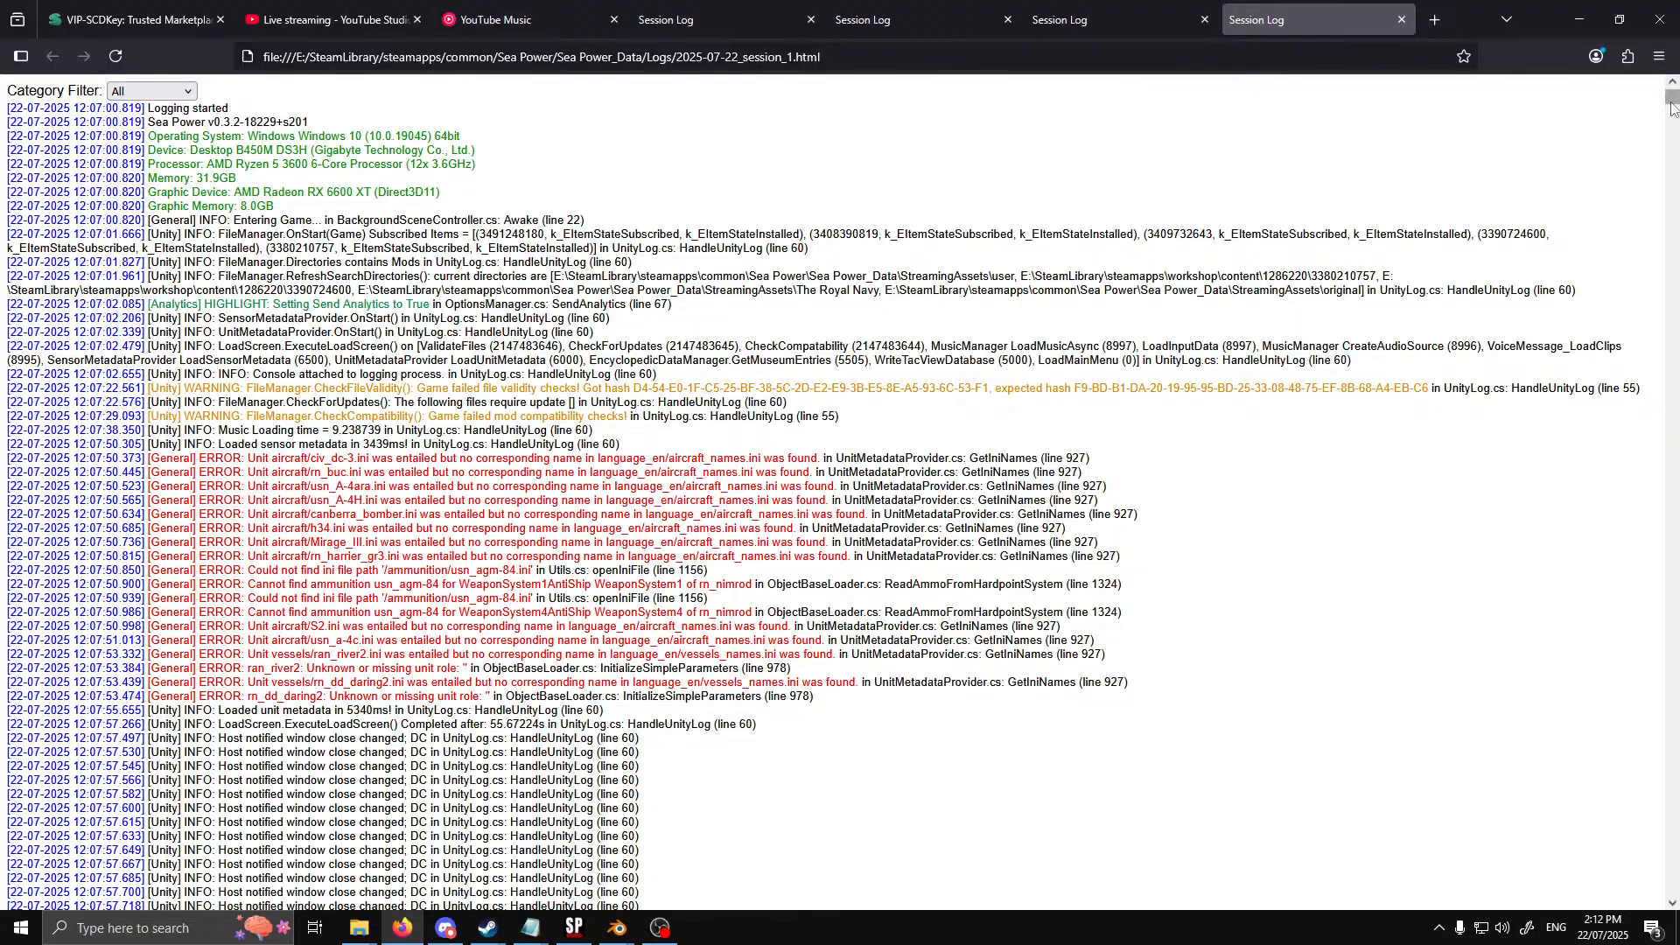
pyautogui.moveTo(1673, 98); pyautogui.dragTo(1673, 889)
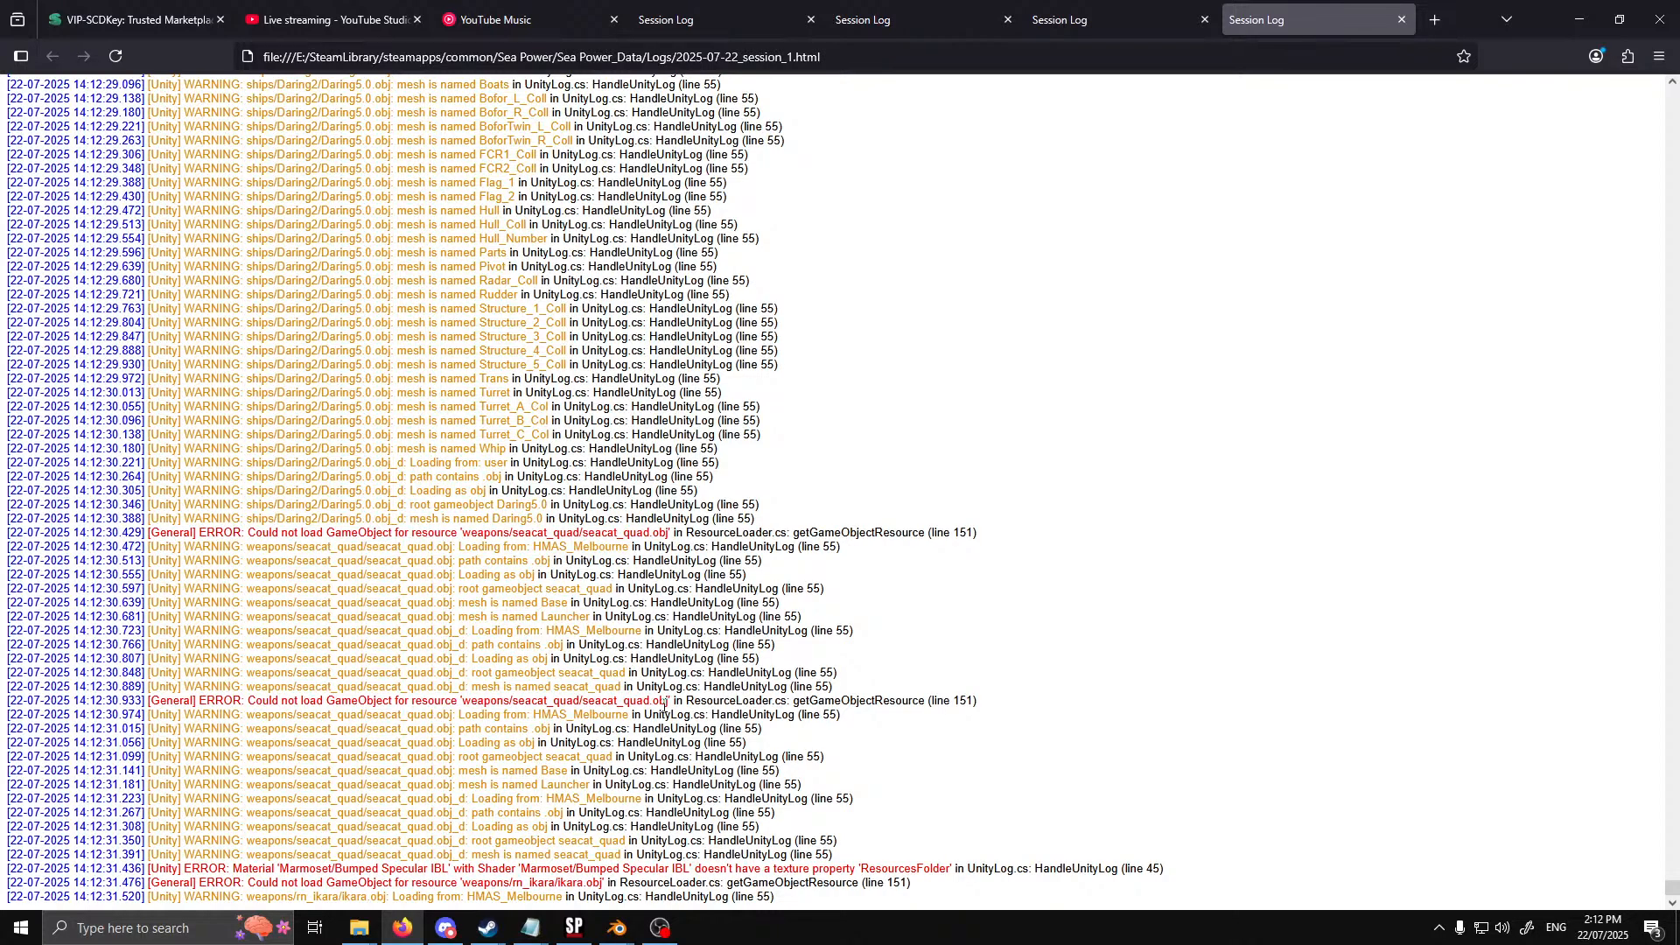
# Open the rn_ikara folder inside HMAS_Melbourne's weapons folder in File Explorer
pyautogui.click(372, 932)
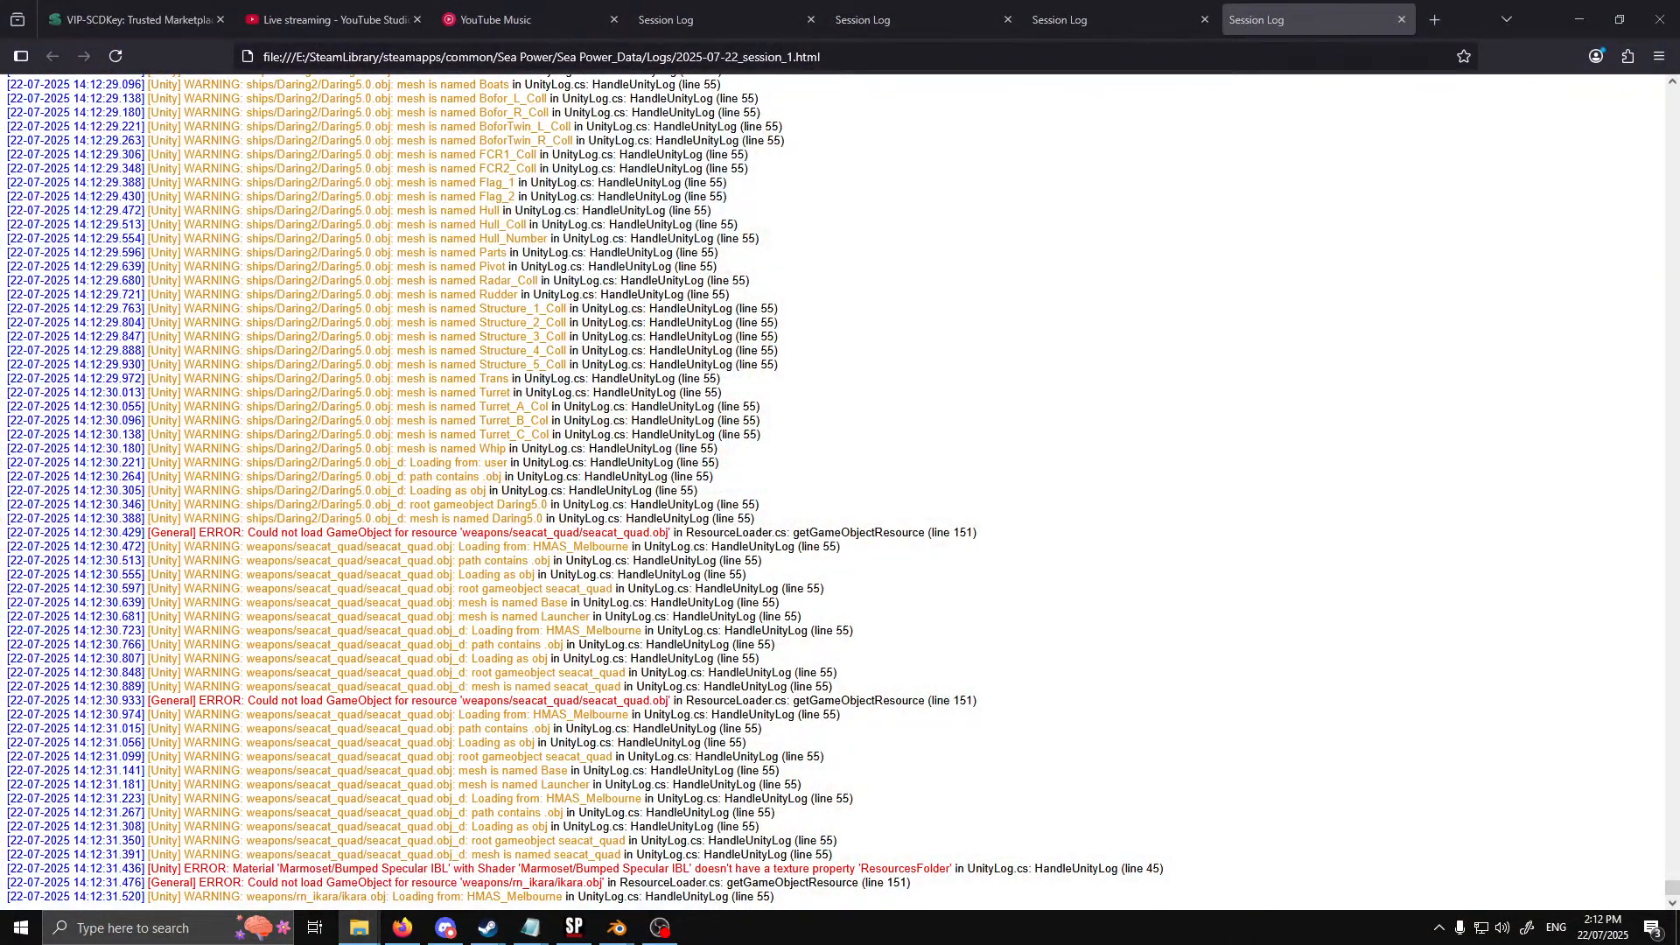
pyautogui.moveTo(359, 929)
pyautogui.click(331, 893)
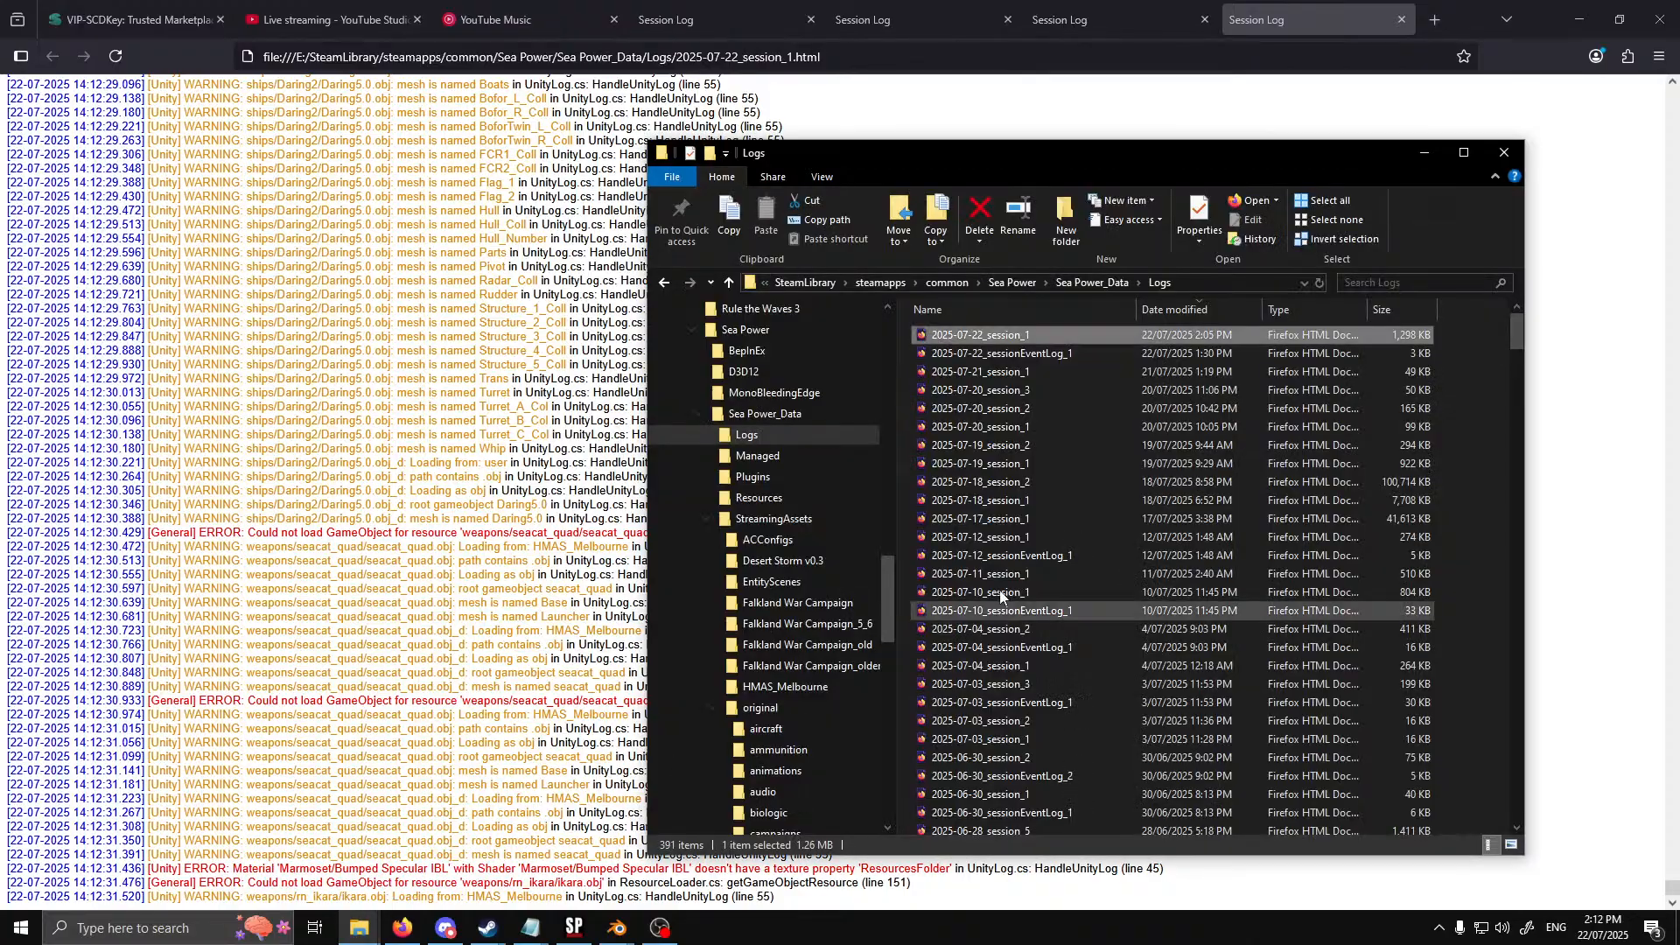
pyautogui.scroll(-2, 843, 652)
pyautogui.click(713, 561)
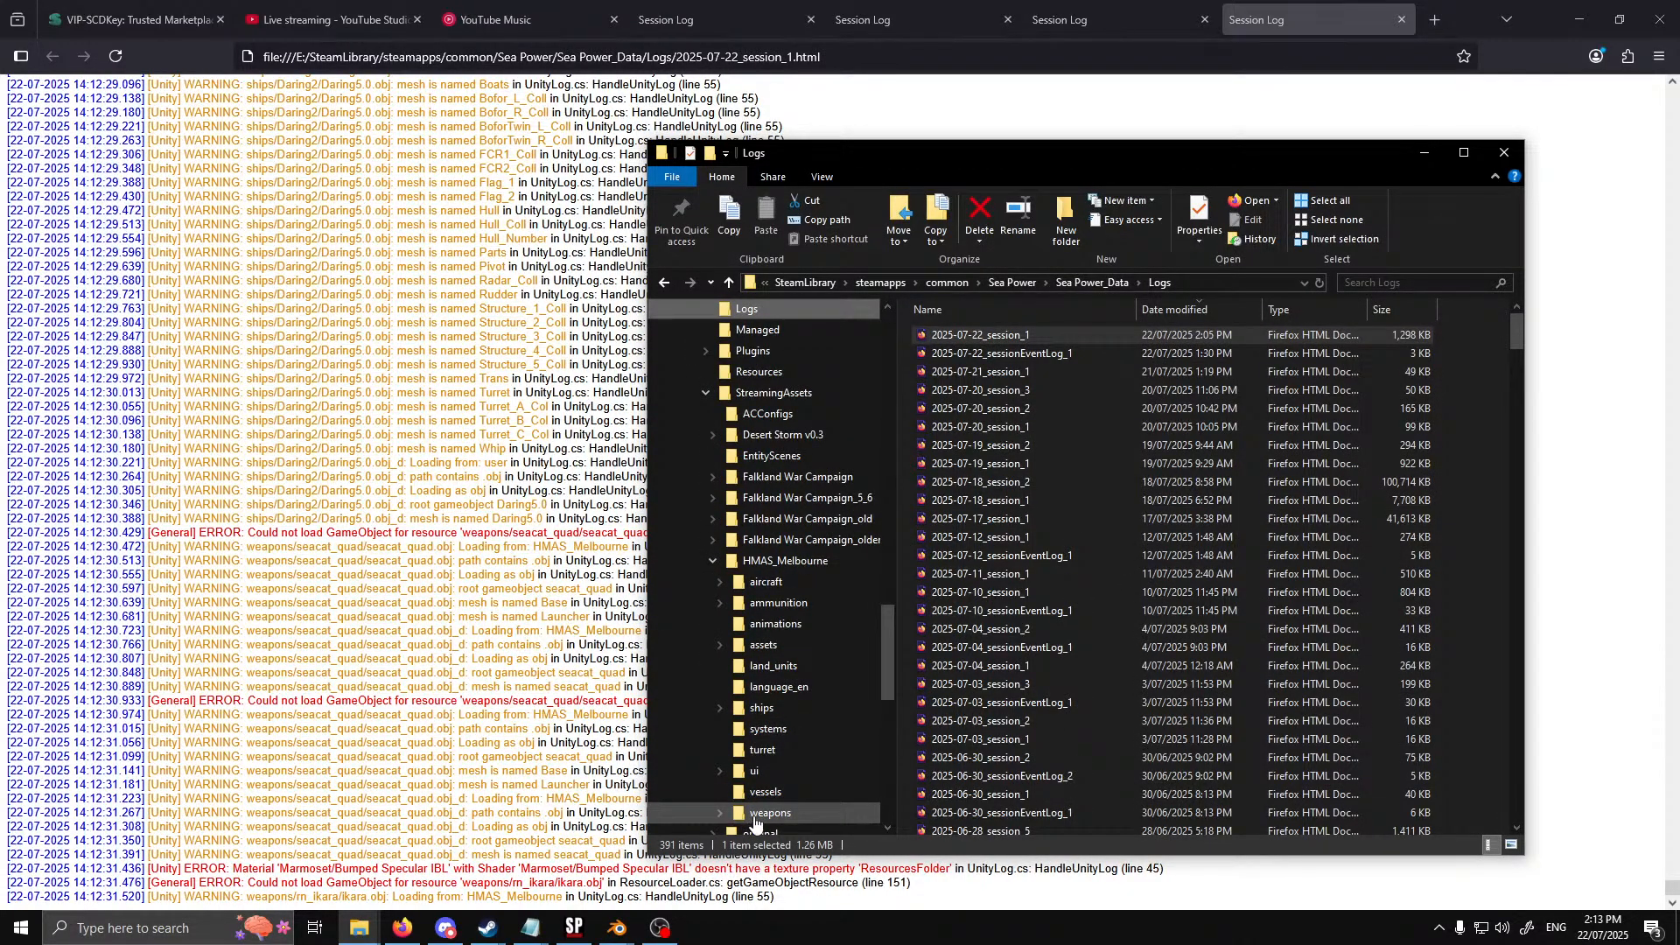
pyautogui.click(754, 821)
pyautogui.doubleClick(963, 336)
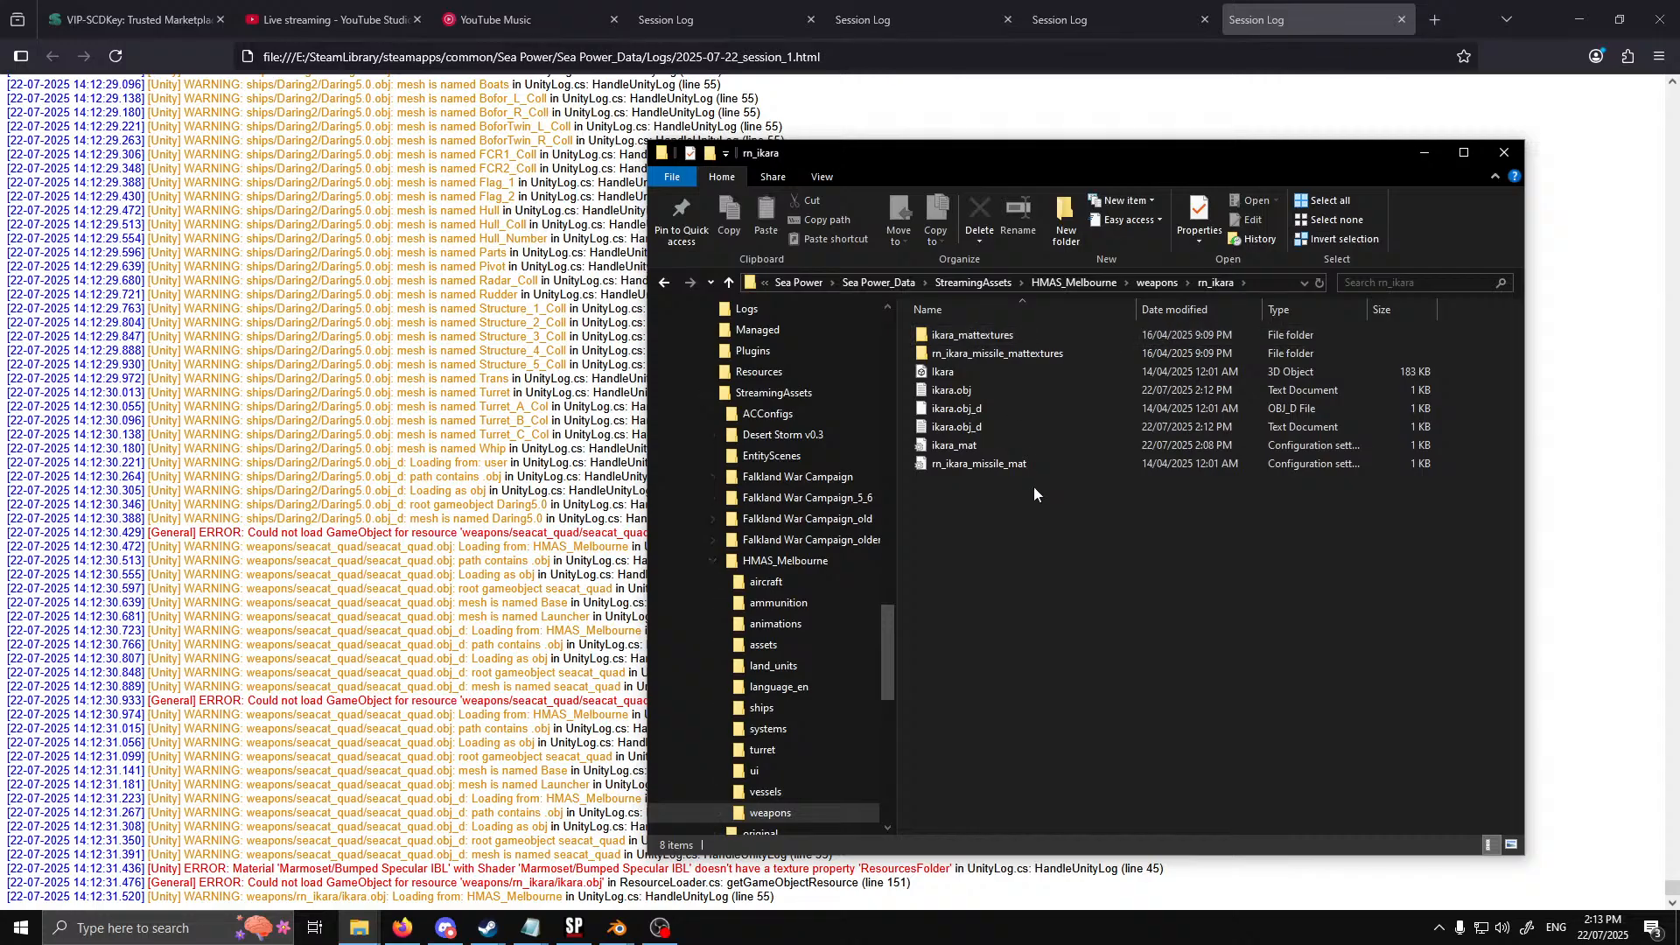
# Edit and save the rn_ikara_missile_mat configuration file in the rn_ikara folder, and respawn the River(M) Class ship in Sea Power
pyautogui.doubleClick(981, 462)
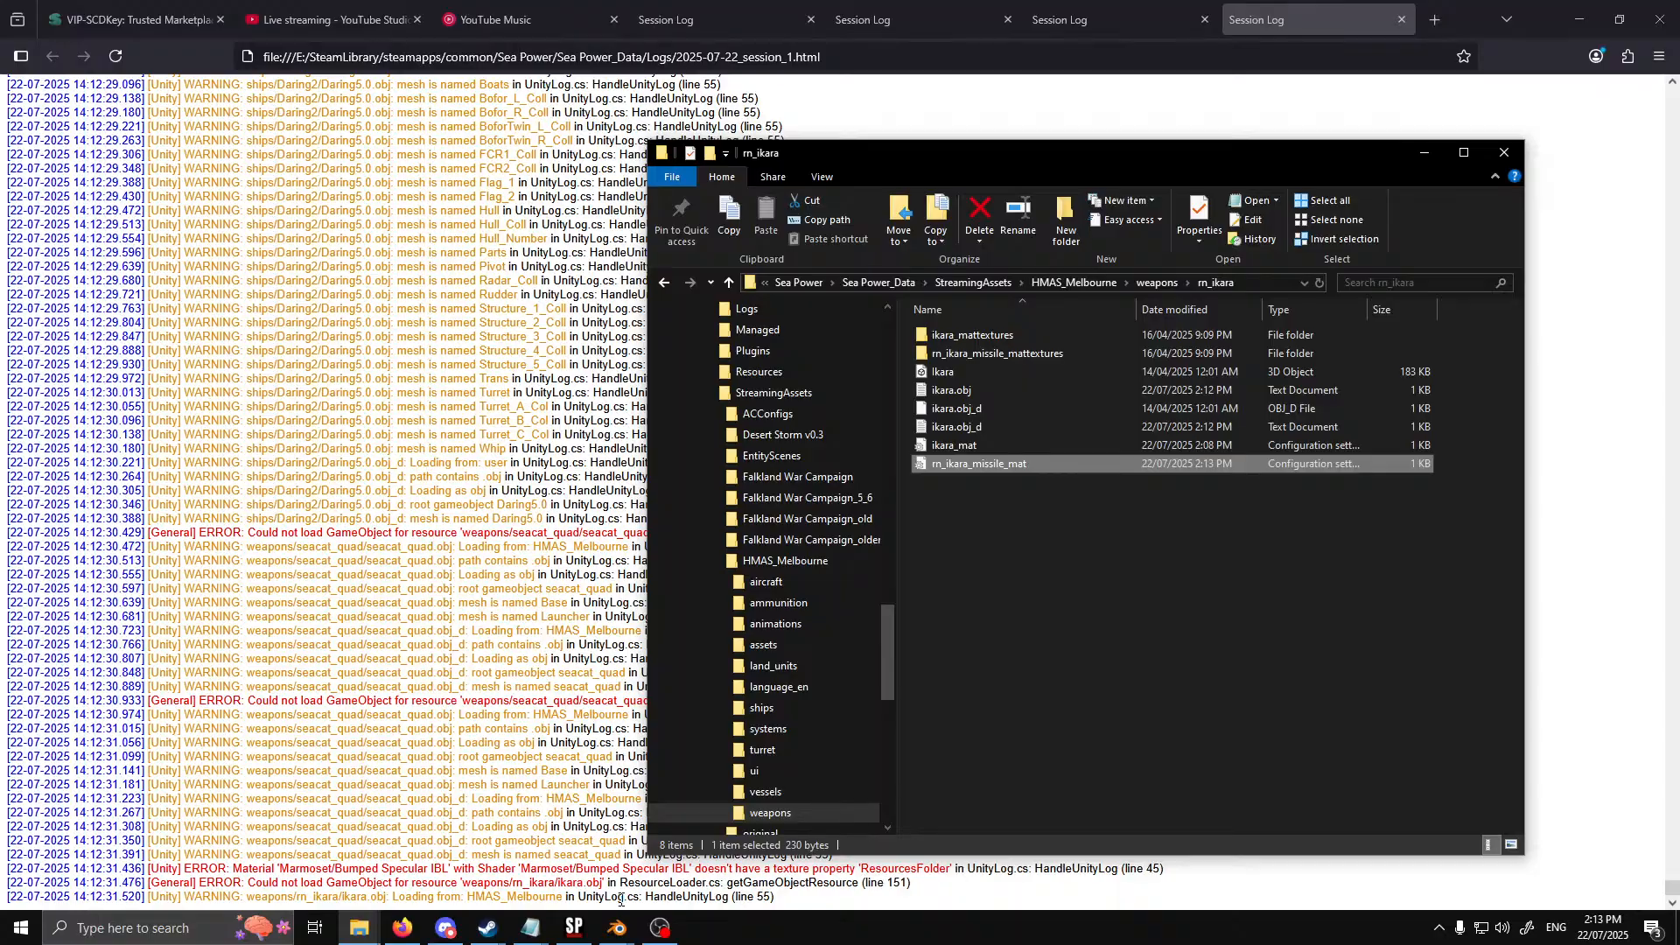
pyautogui.click(574, 930)
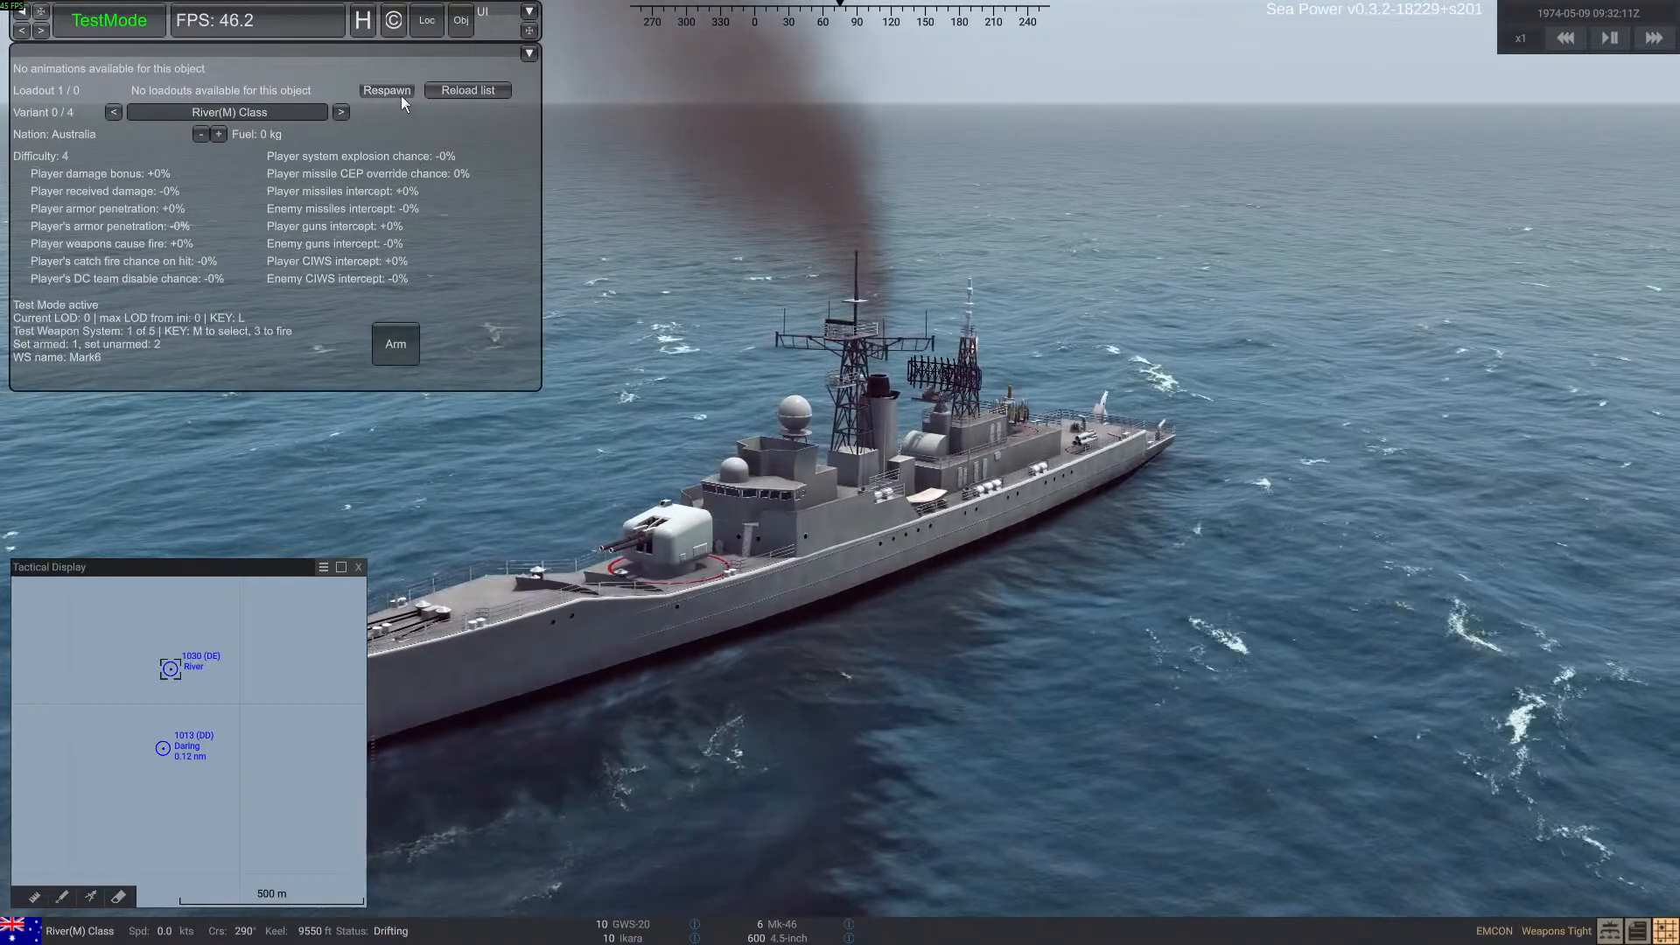
# Open the 2025-07-22_session_1 log from Sea Power's Logs folder and check its latest entries for remaining Ikara and Seacat resource errors
pyautogui.hotkey('alt', 'Tab')
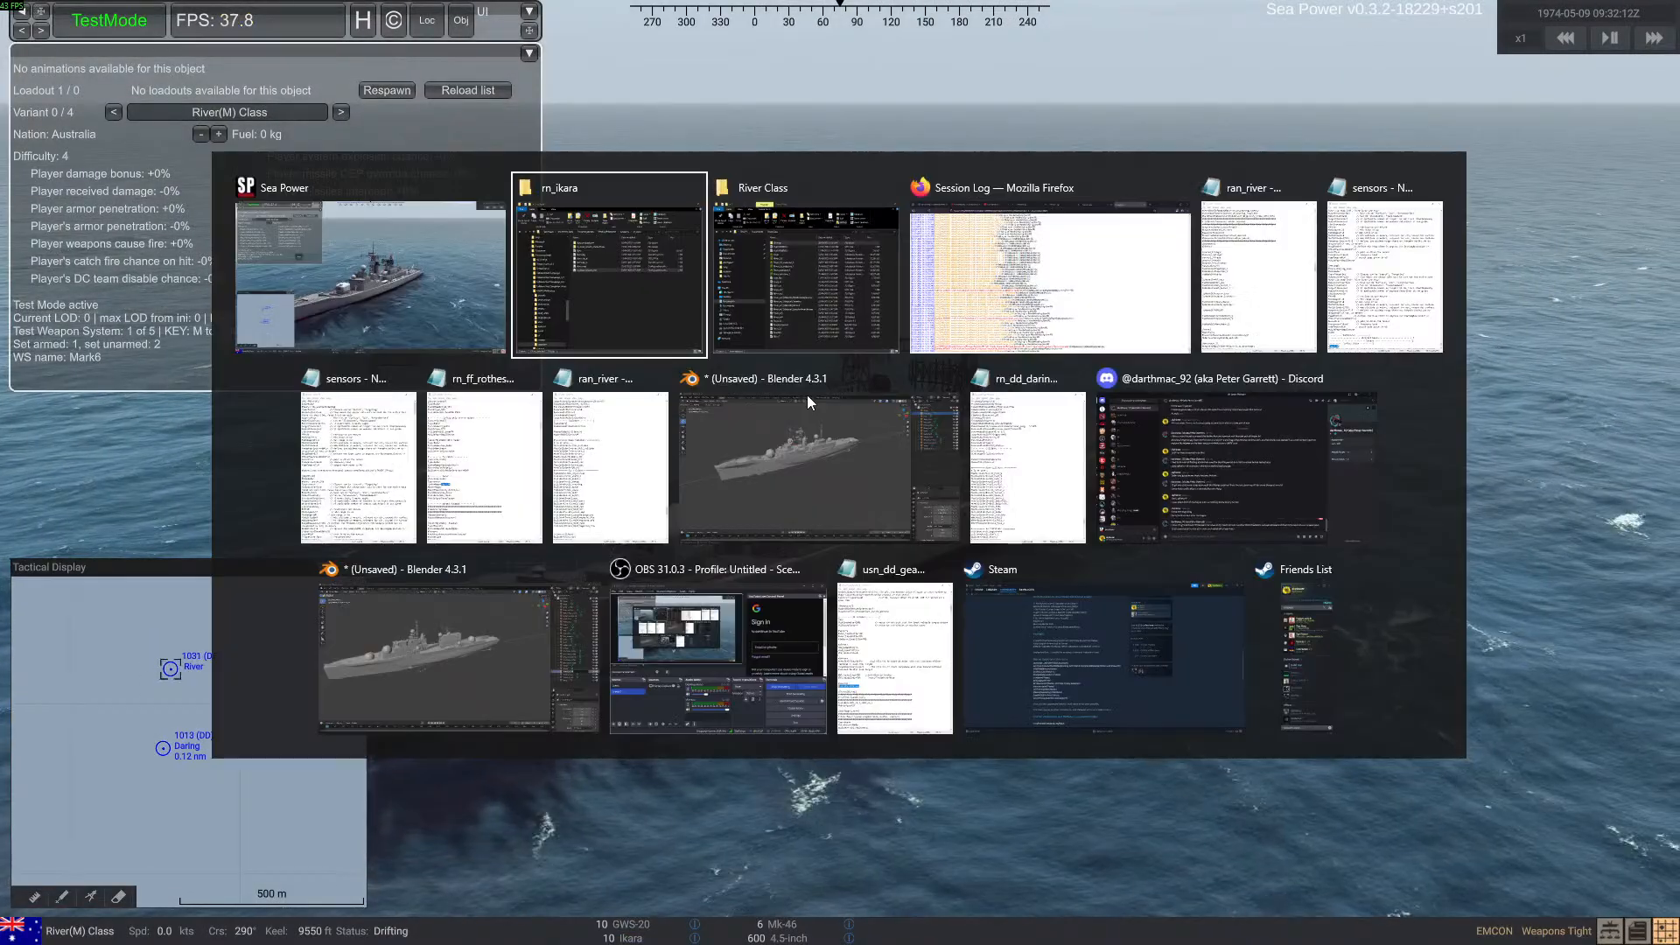
pyautogui.click(544, 254)
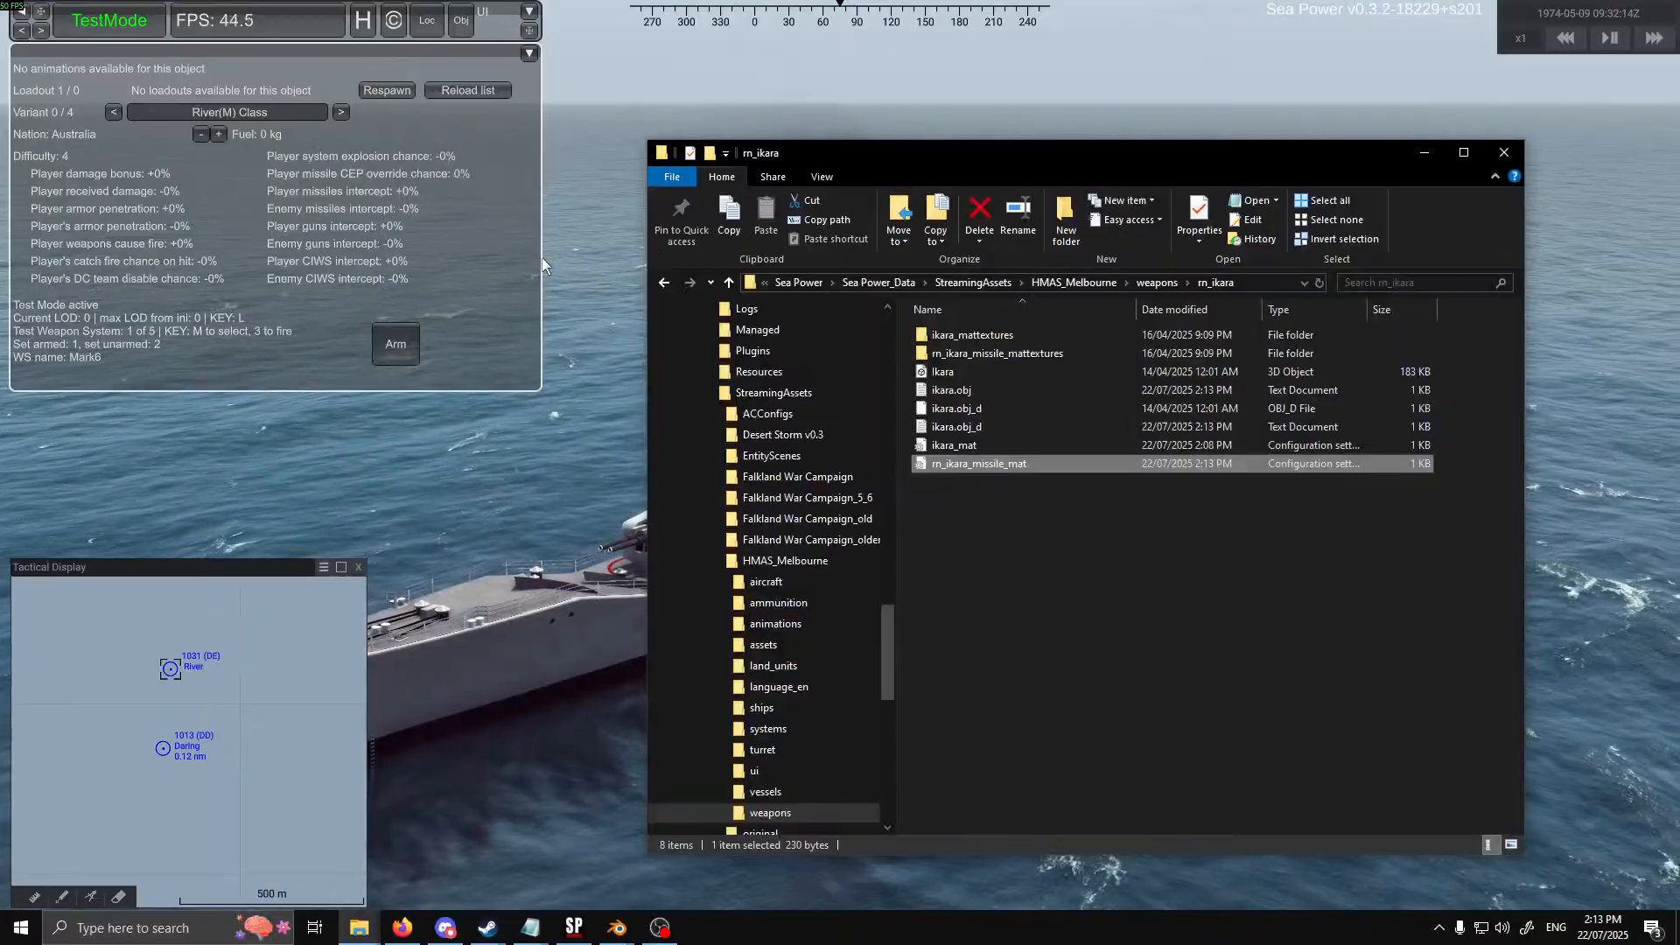
pyautogui.hotkey('alt', 'Tab')
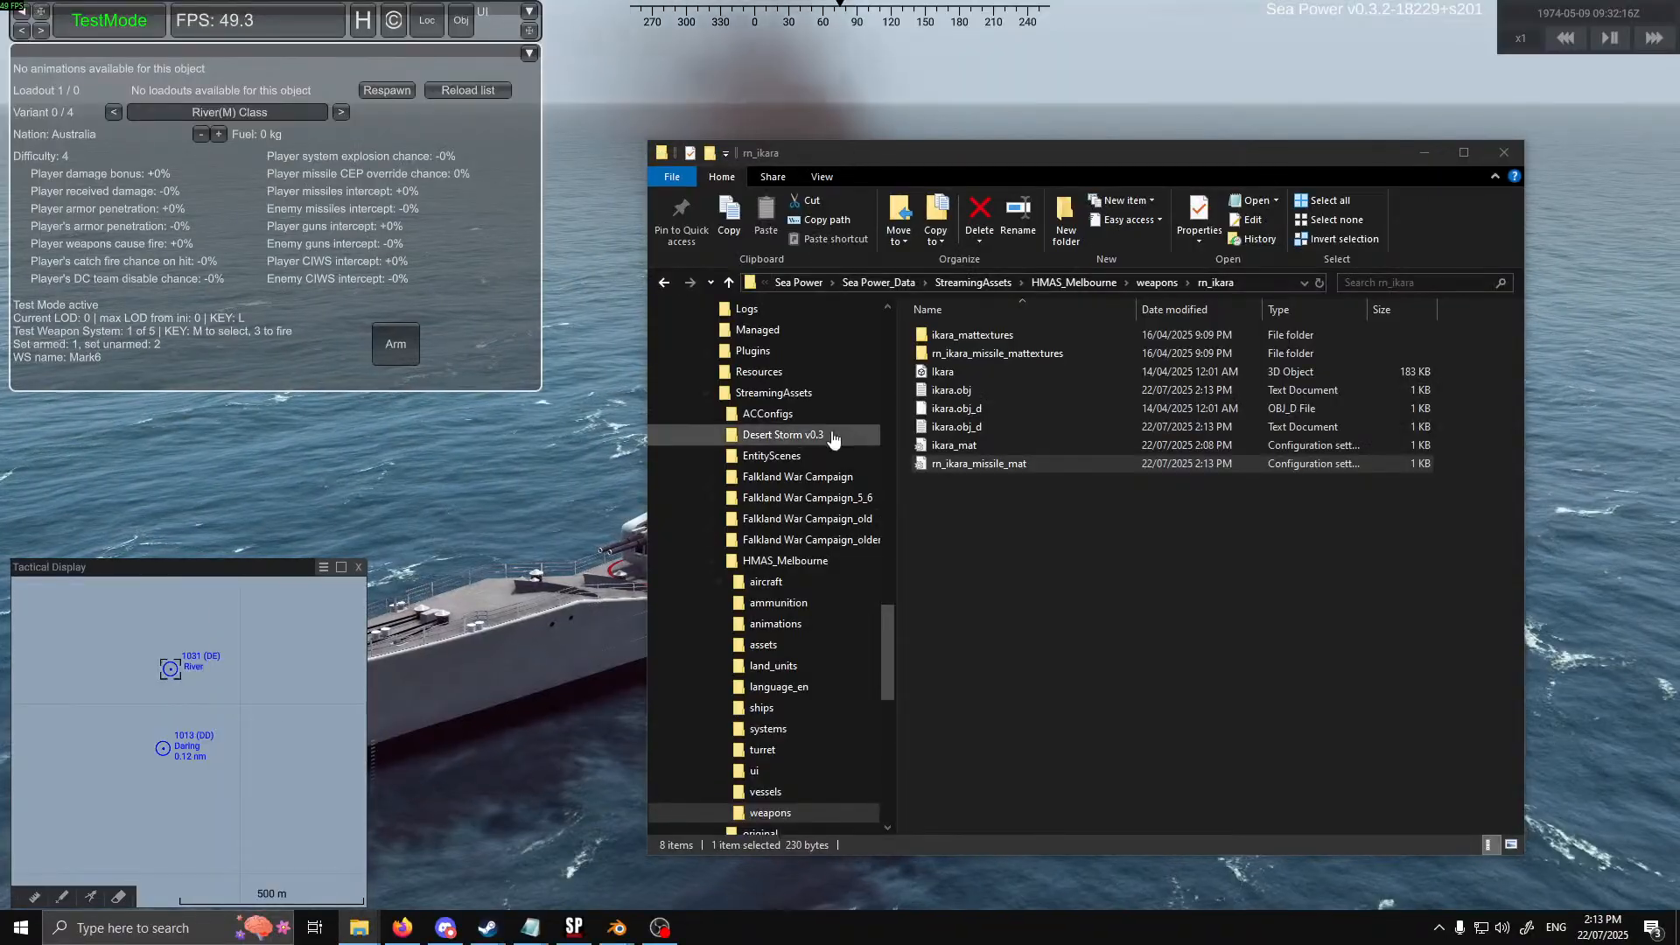
pyautogui.hotkey('alt', 'Tab')
pyautogui.click(1200, 728)
pyautogui.scroll(4, 806, 530)
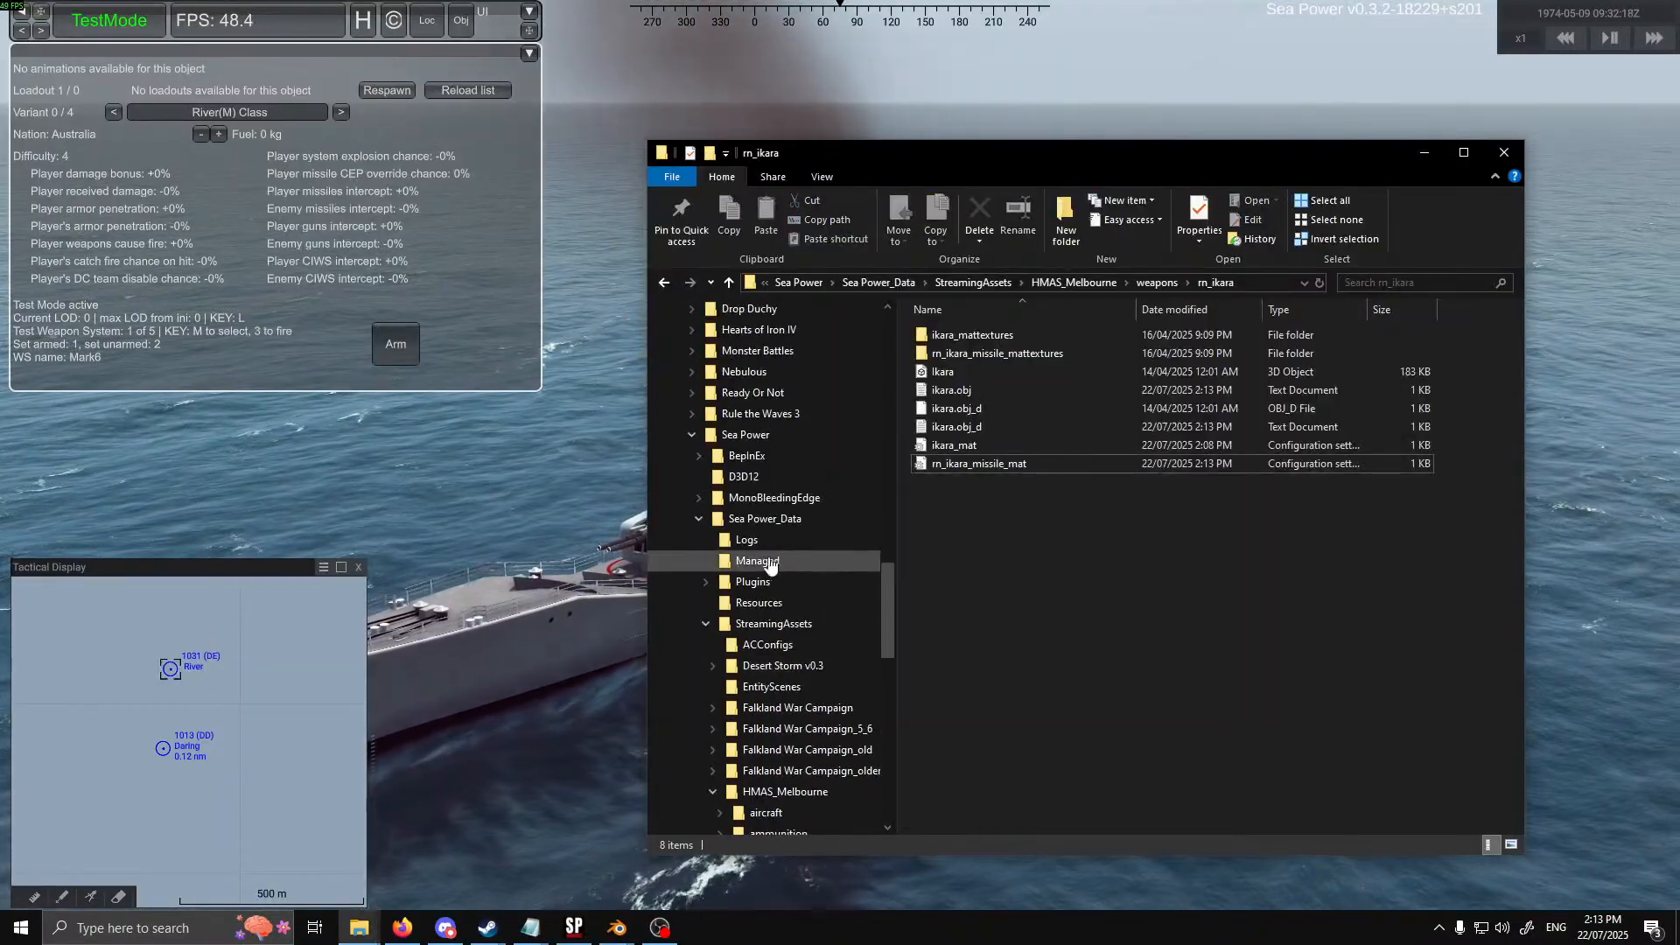
pyautogui.click(806, 529)
pyautogui.doubleClick(958, 338)
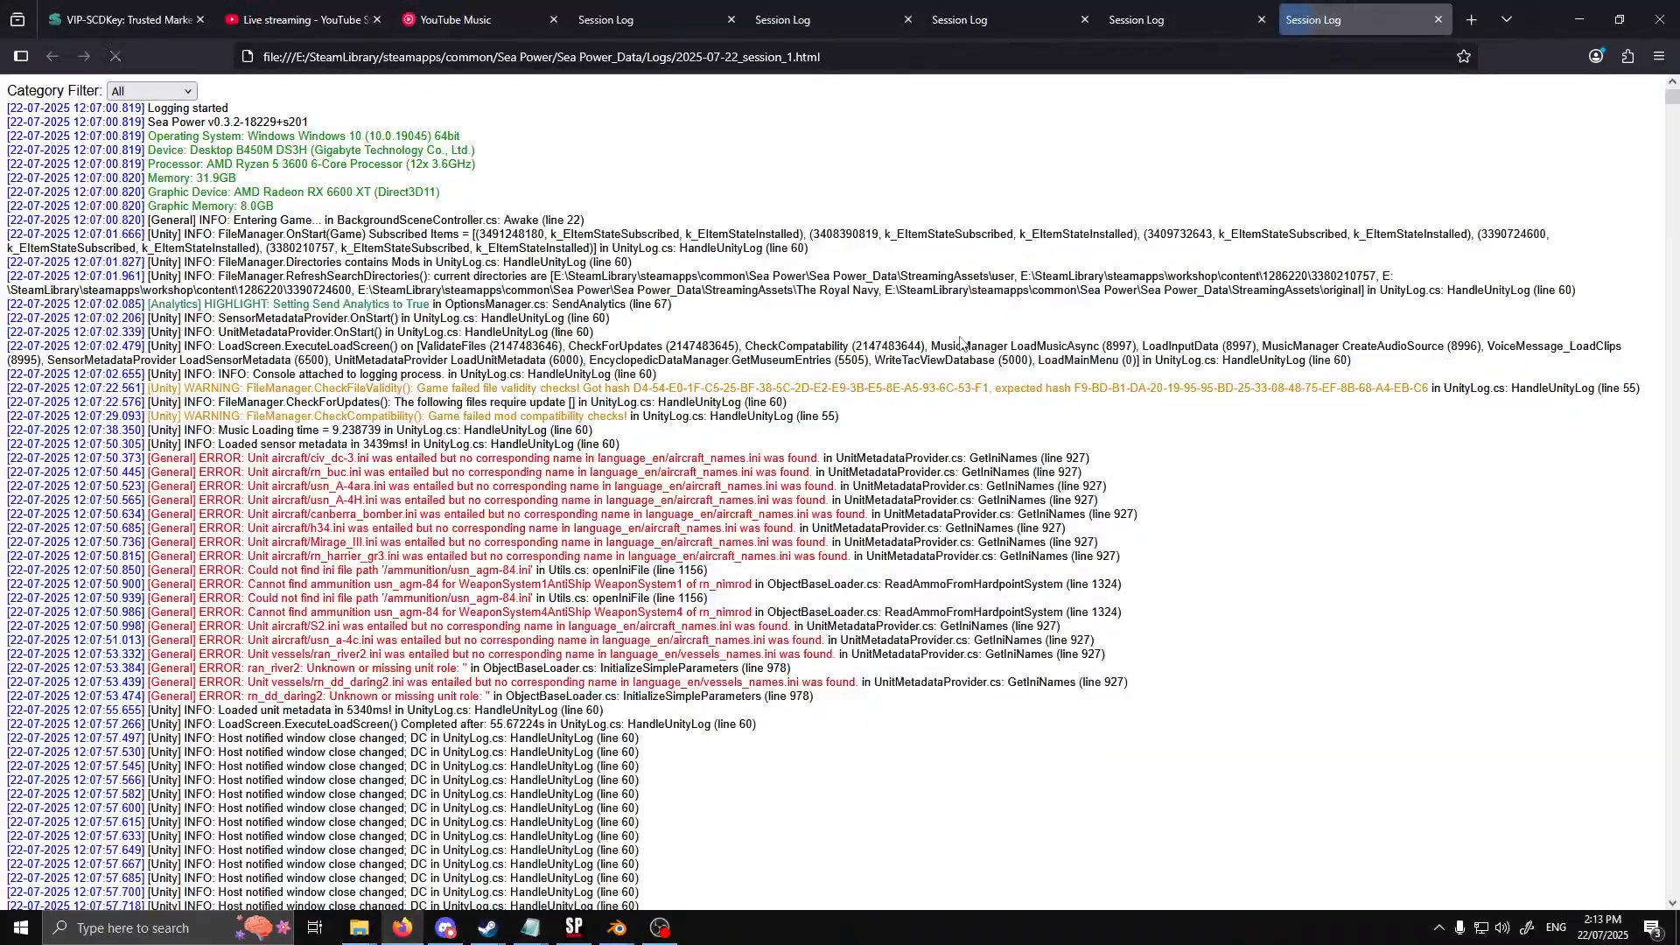
pyautogui.moveTo(1672, 99); pyautogui.dragTo(1673, 886)
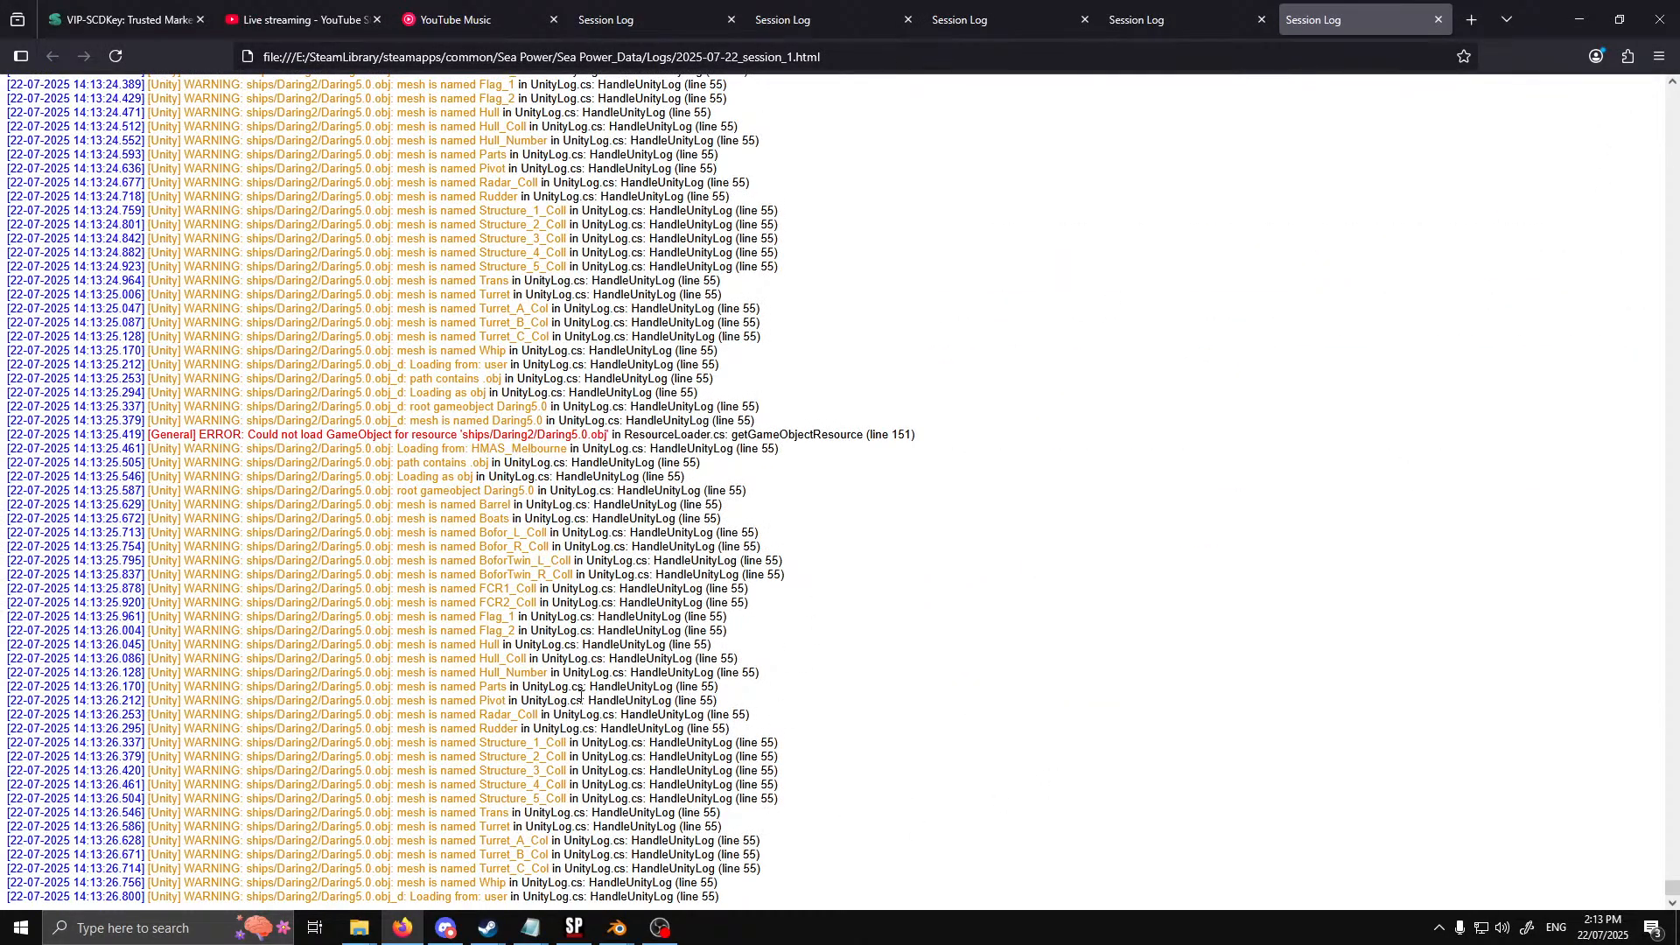
pyautogui.scroll(20, 610, 672)
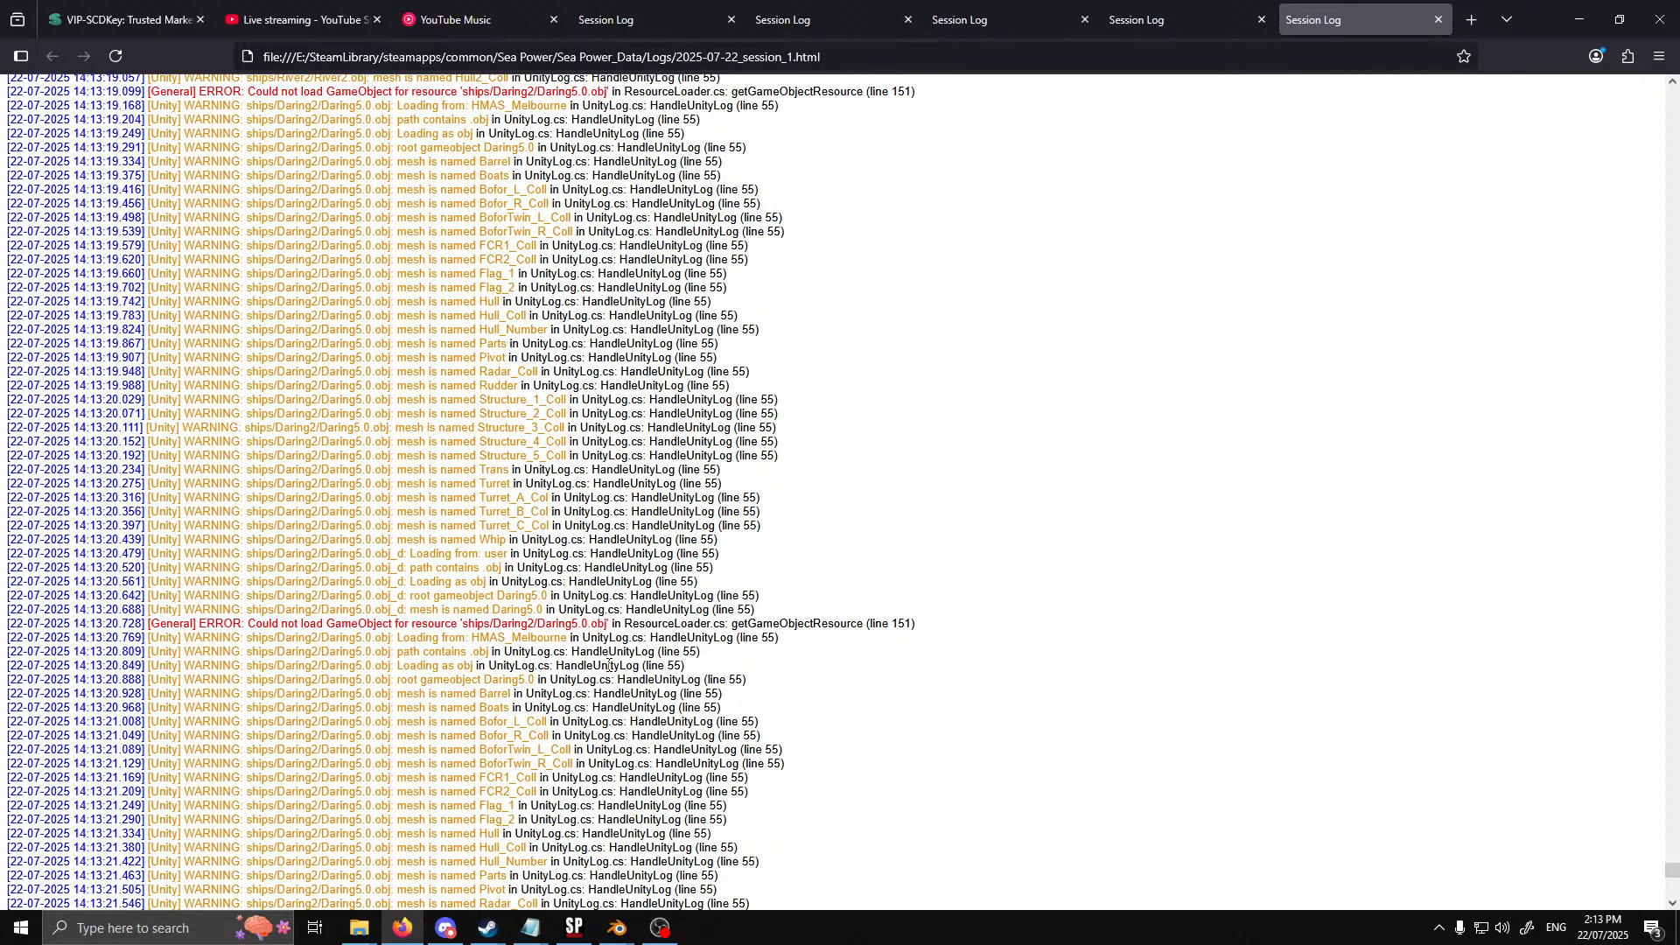
pyautogui.scroll(20, 610, 667)
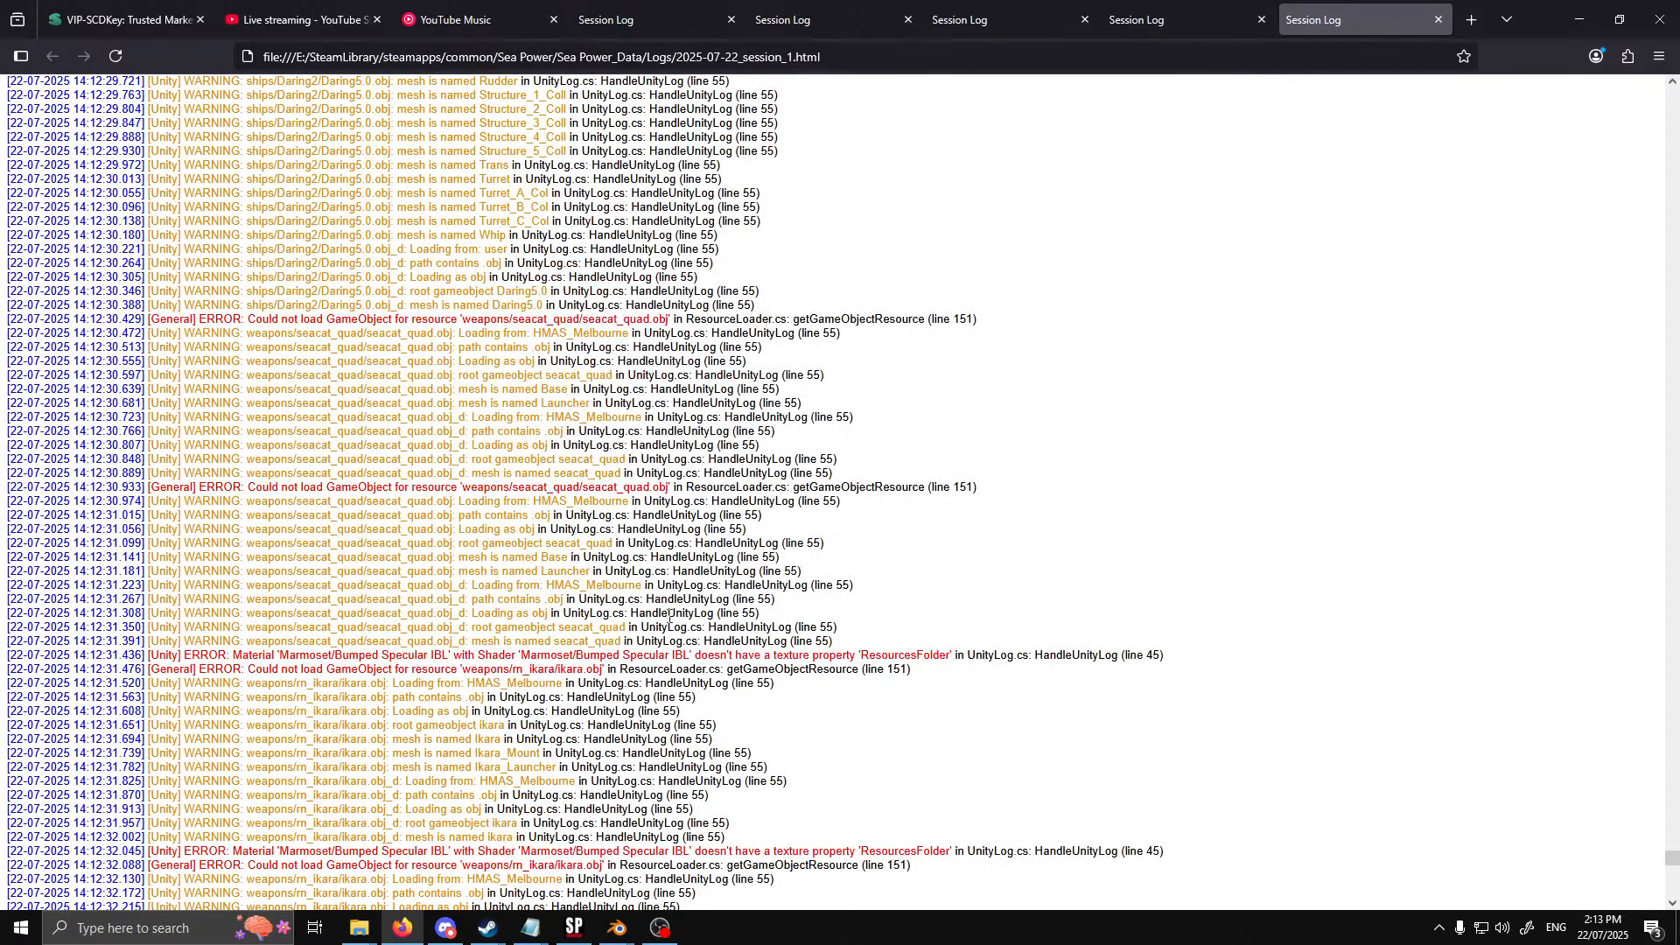
pyautogui.scroll(-20, 732, 624)
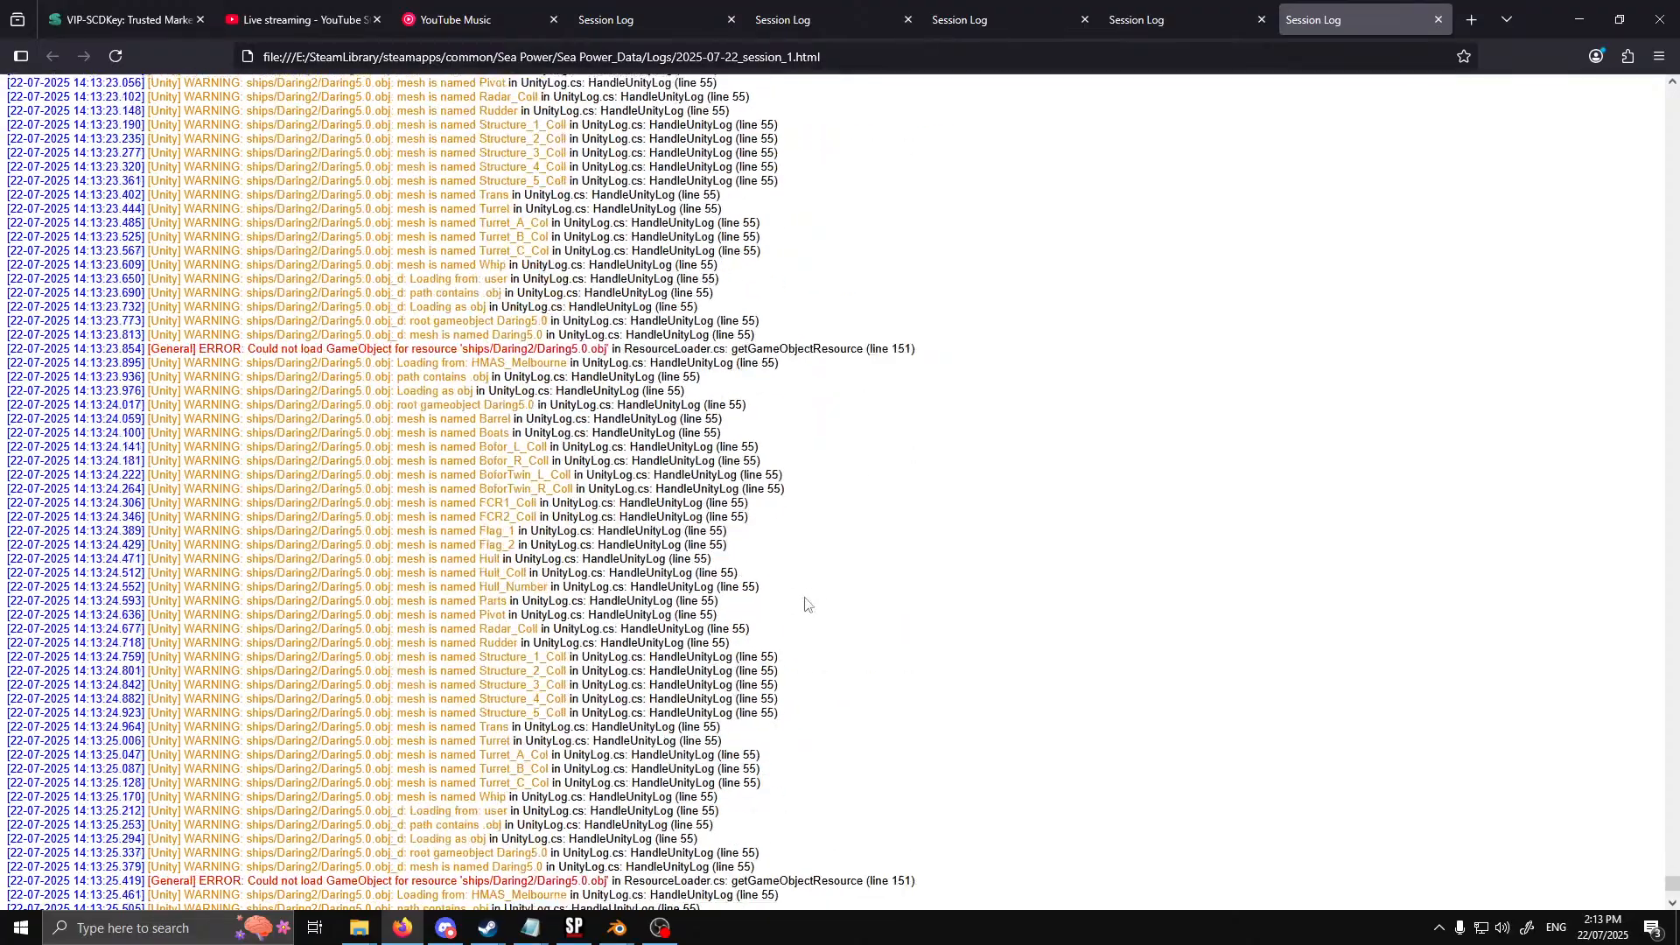
# Switch to Sea Power and have the Daring Class ship engage the River ship with its 4.5-inch and 40mm guns
pyautogui.click(573, 930)
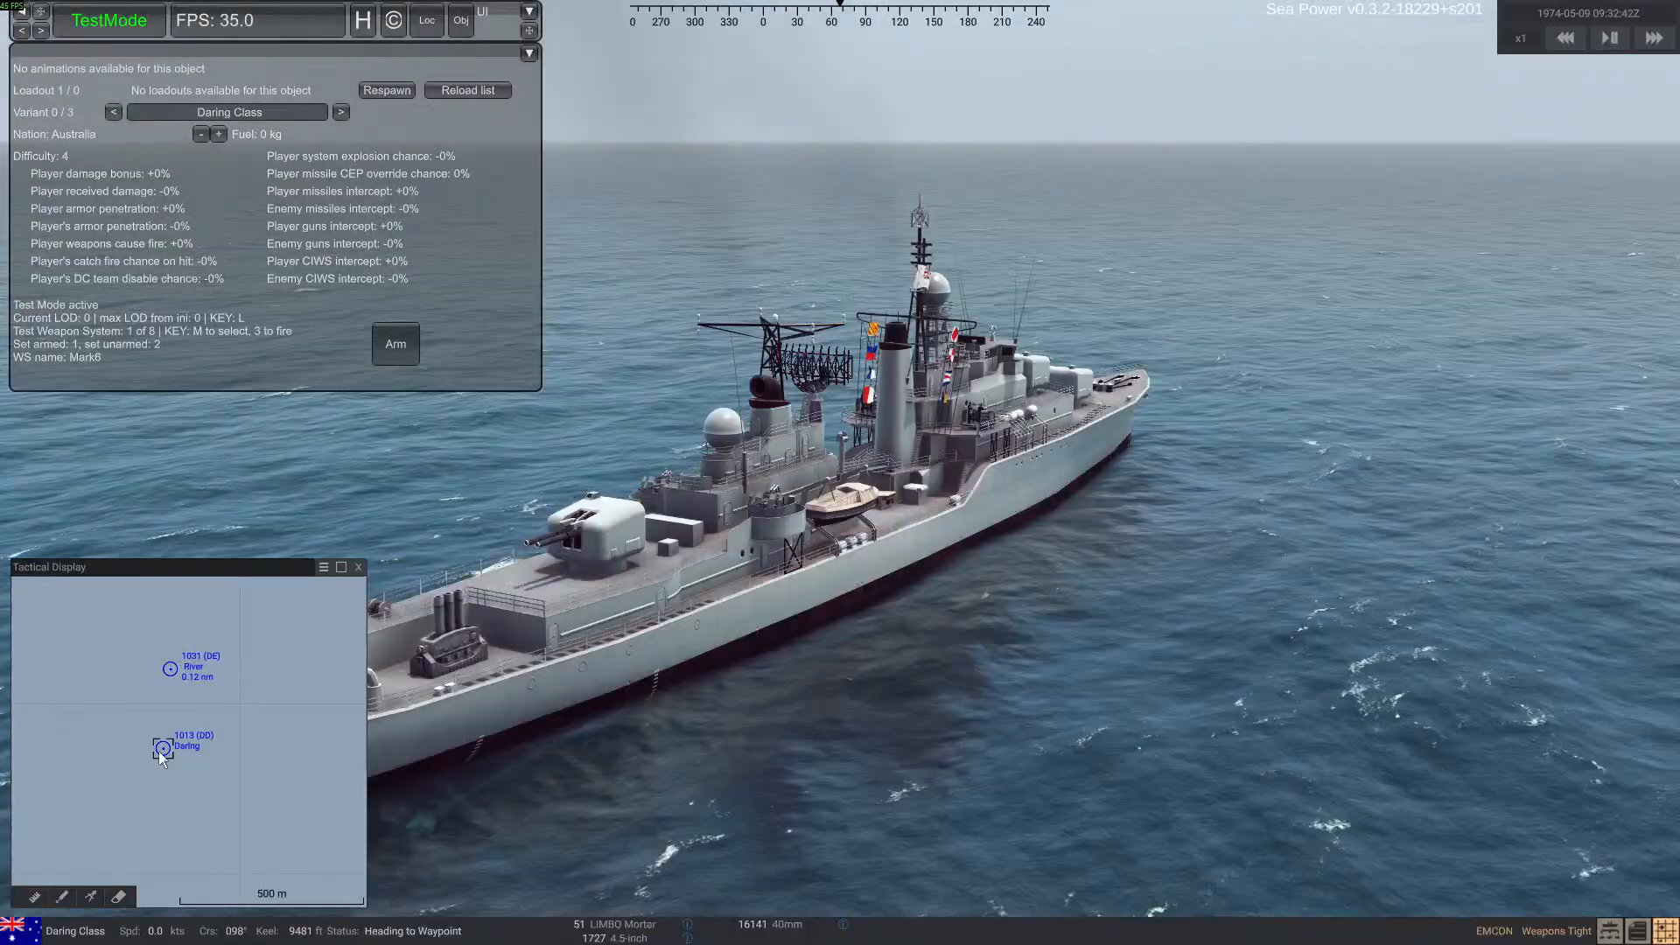
pyautogui.moveTo(875, 637); pyautogui.dragTo(733, 637, button='right')
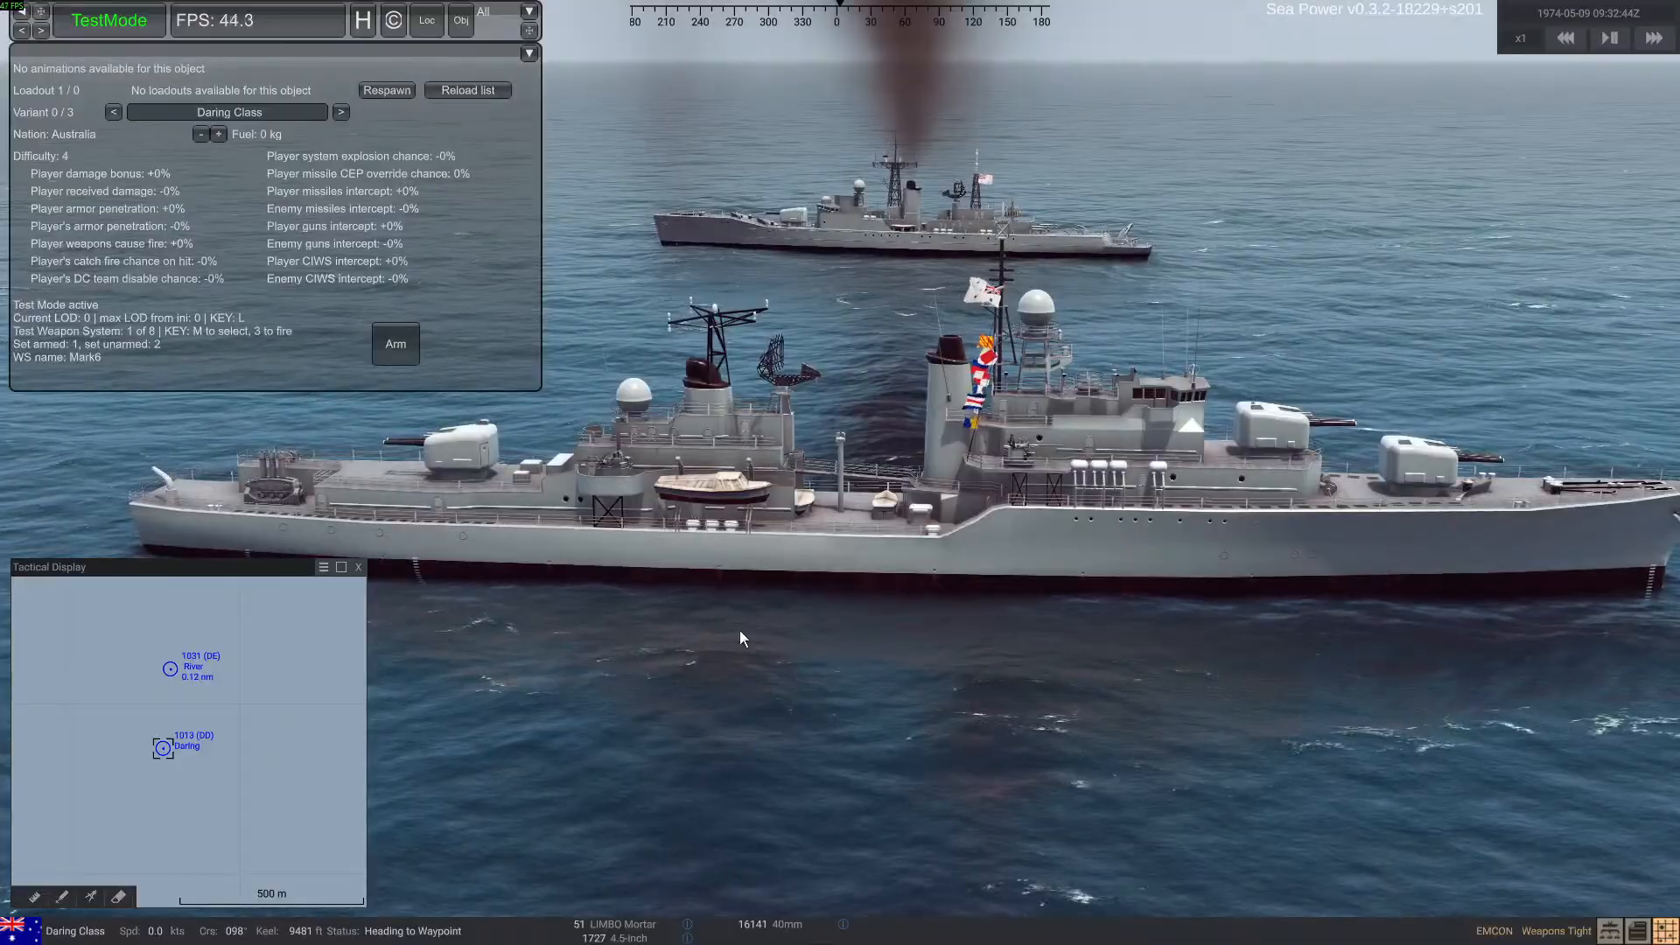
pyautogui.click(169, 677)
pyautogui.moveTo(979, 691); pyautogui.dragTo(964, 690, button='right')
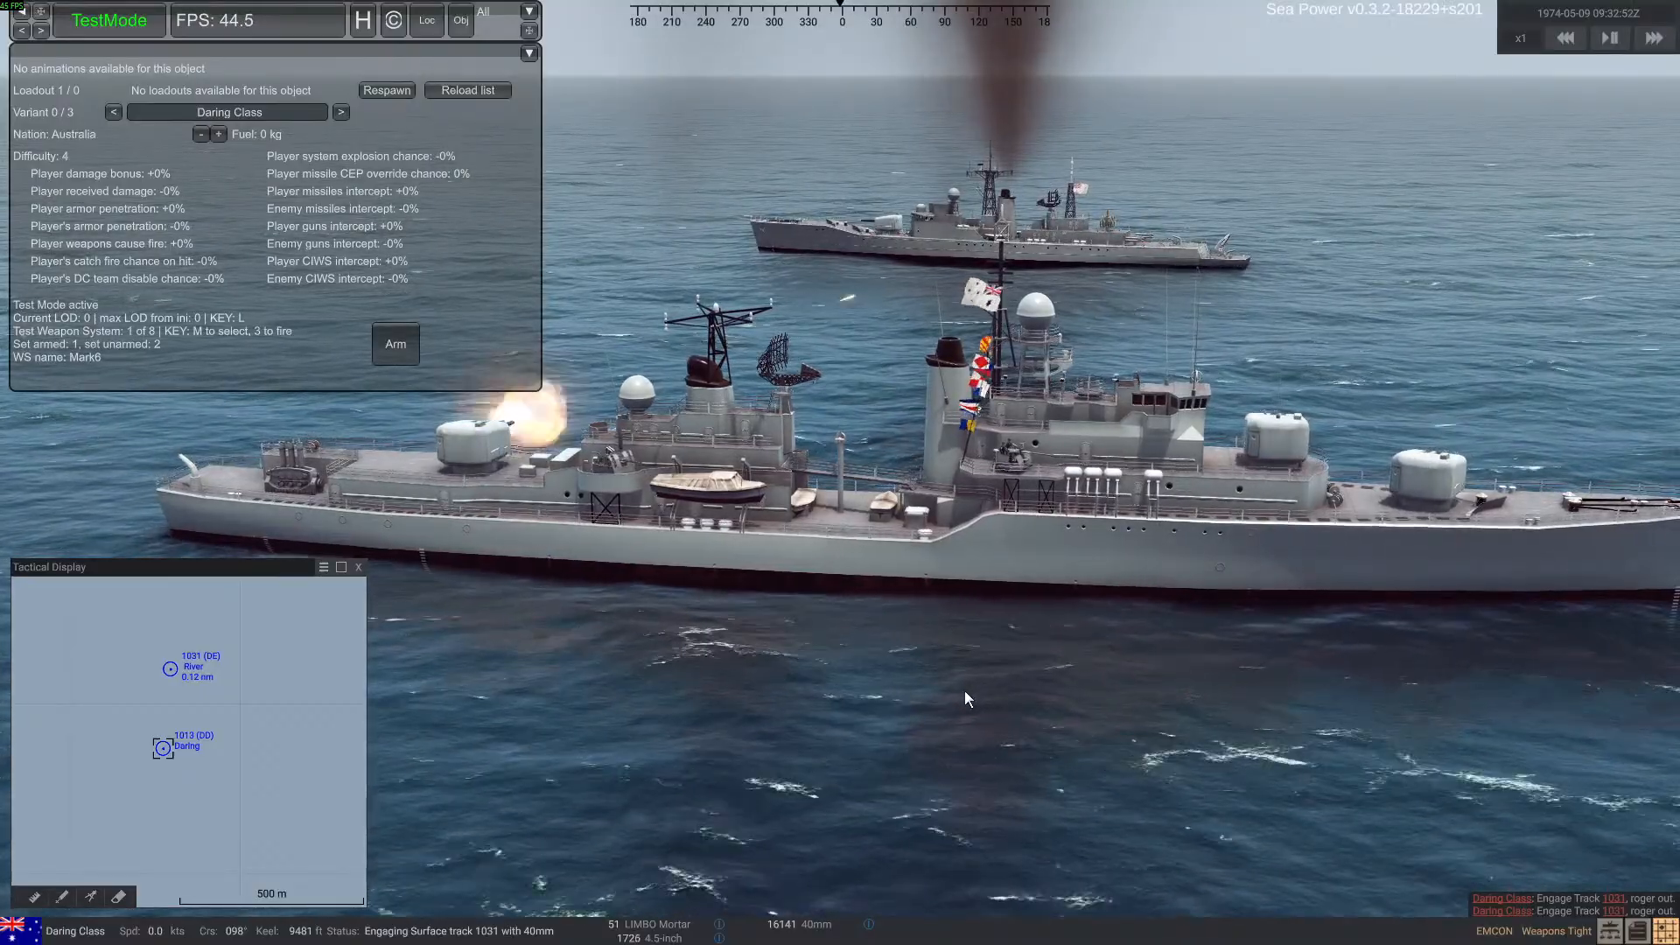
pyautogui.moveTo(973, 695); pyautogui.dragTo(984, 696, button='right')
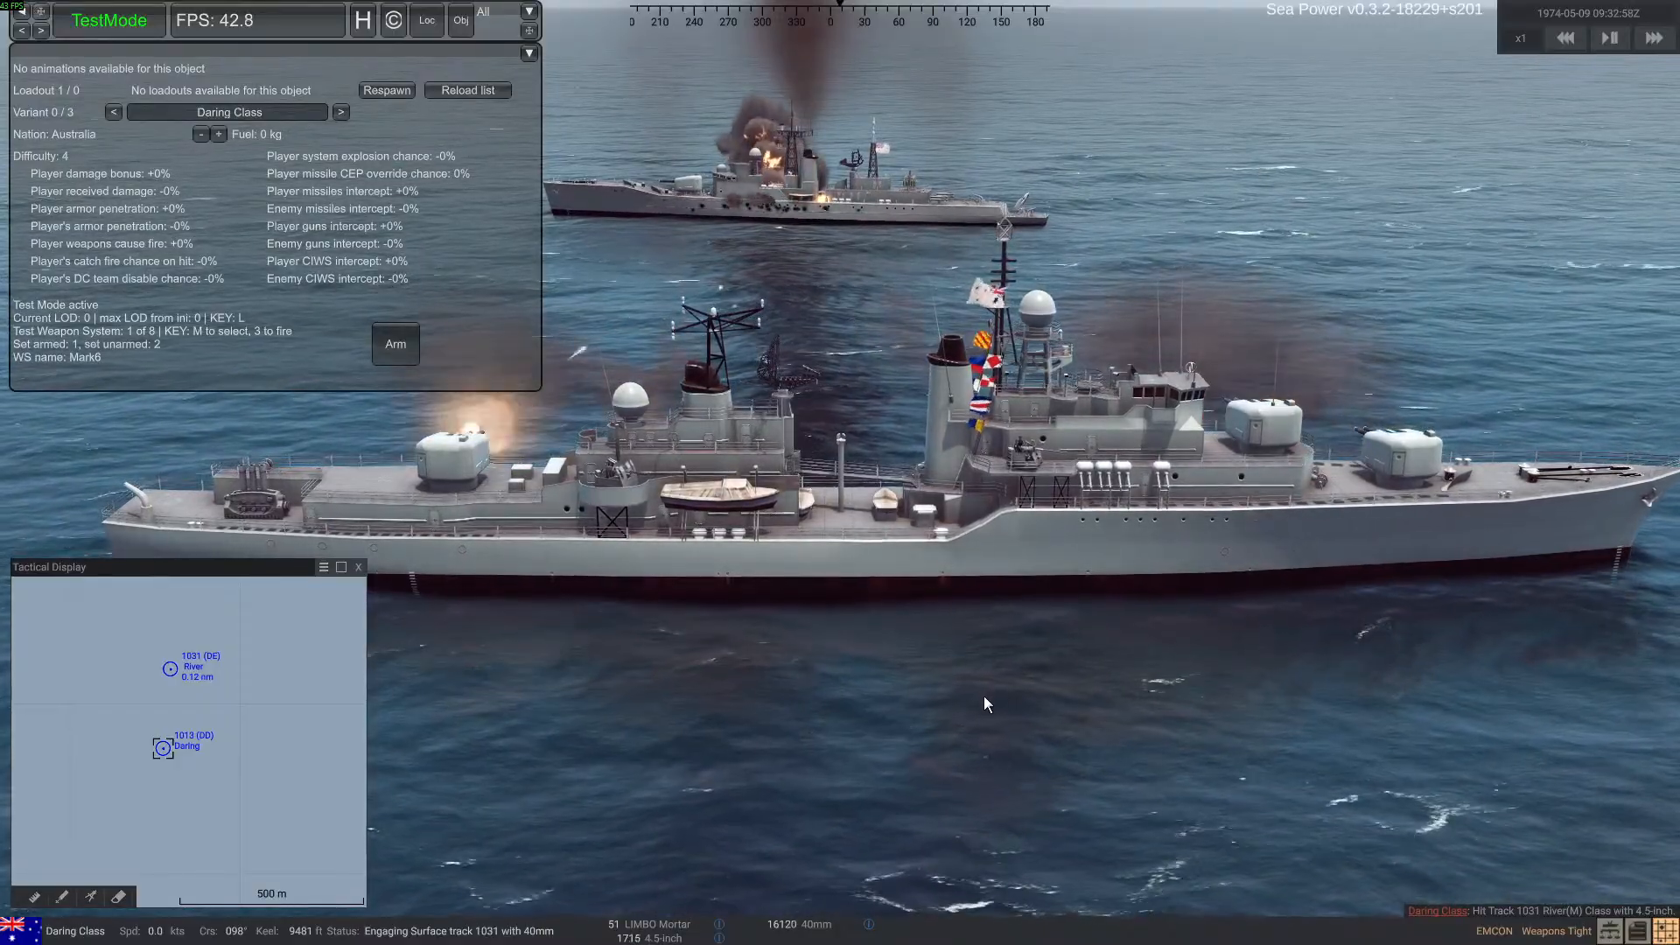
pyautogui.moveTo(983, 695); pyautogui.dragTo(960, 707, button='right')
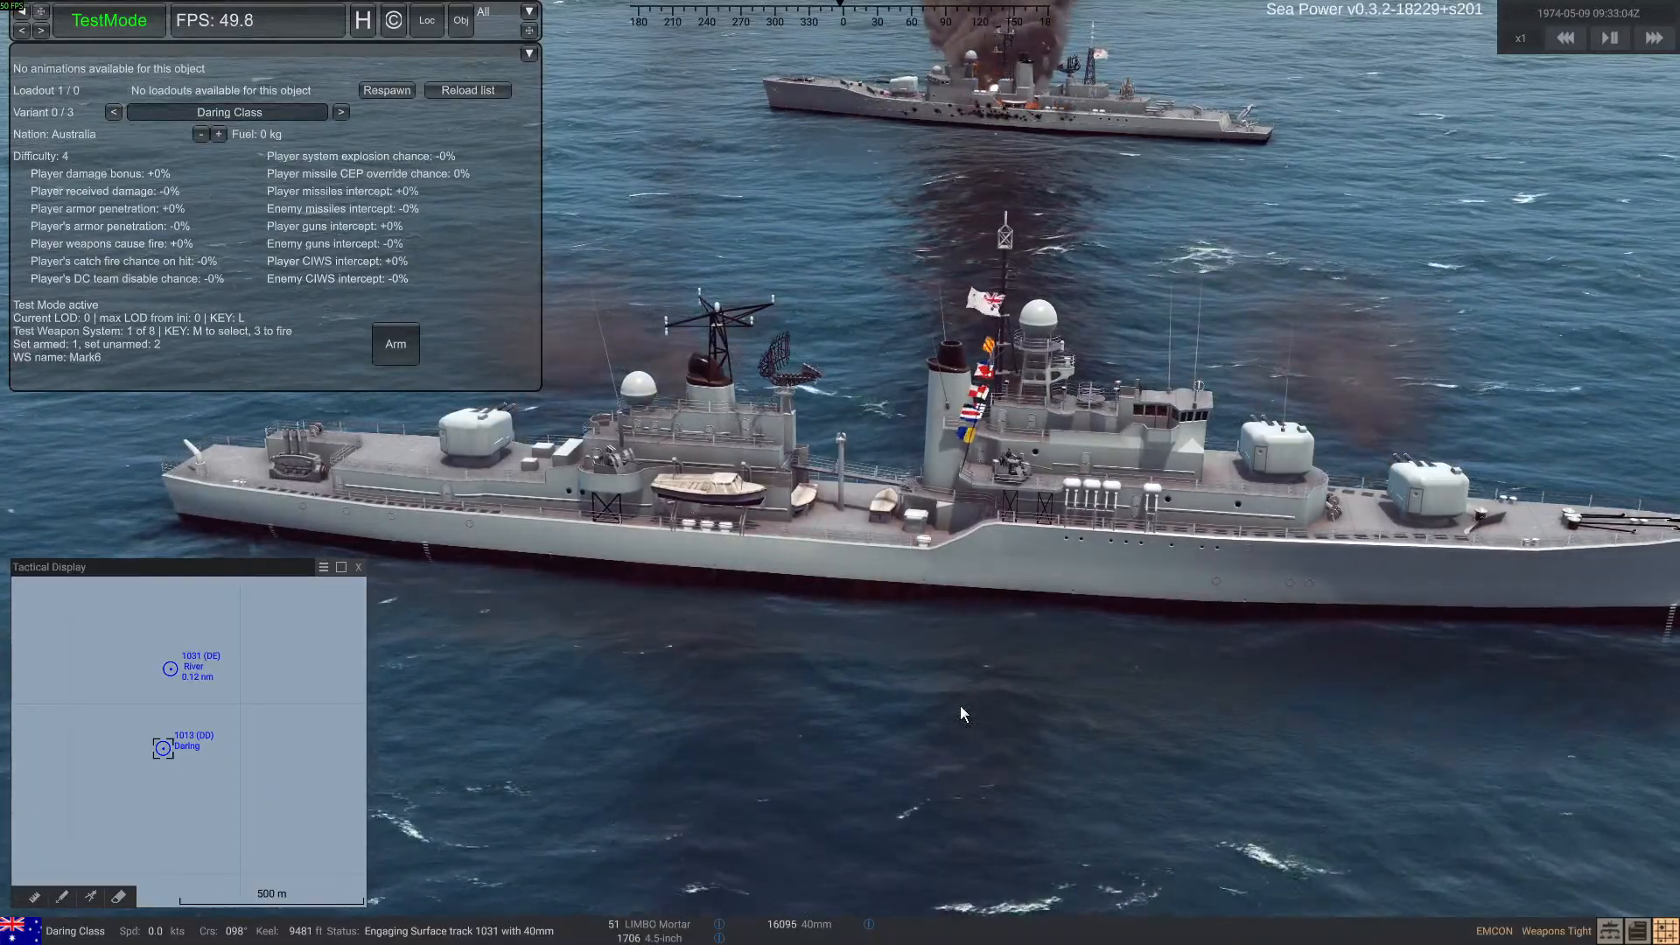
# Order the Daring Class ship to cease fire, and respawn the damaged River(M) Class ship
pyautogui.rightClick(794, 565)
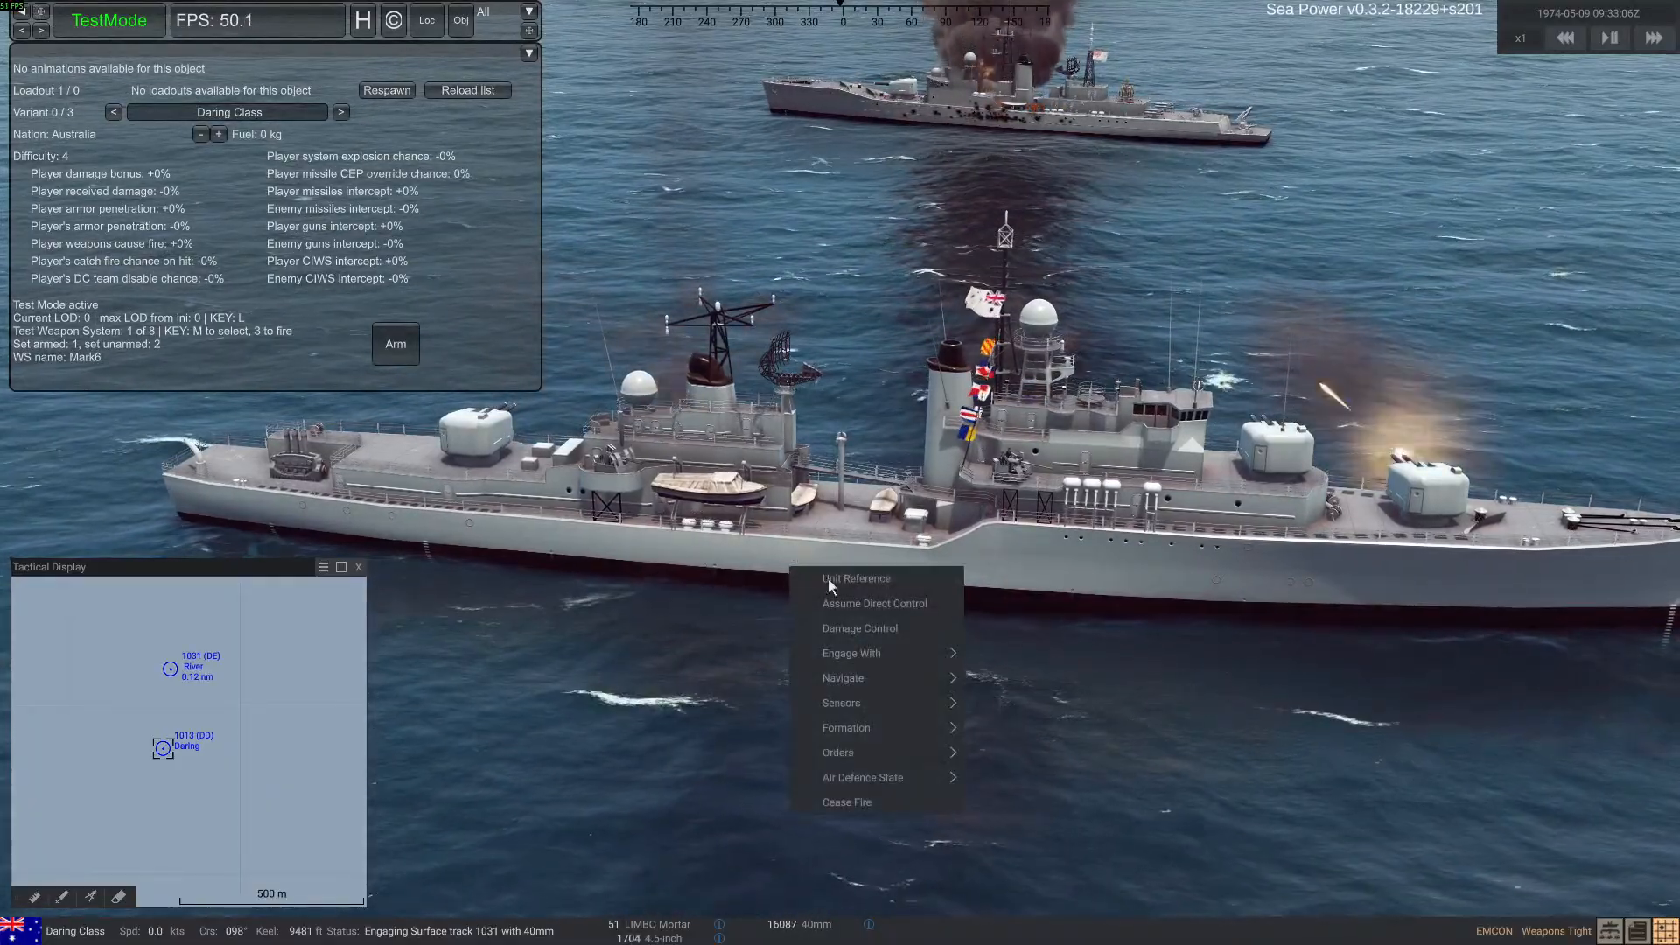
pyautogui.click(864, 800)
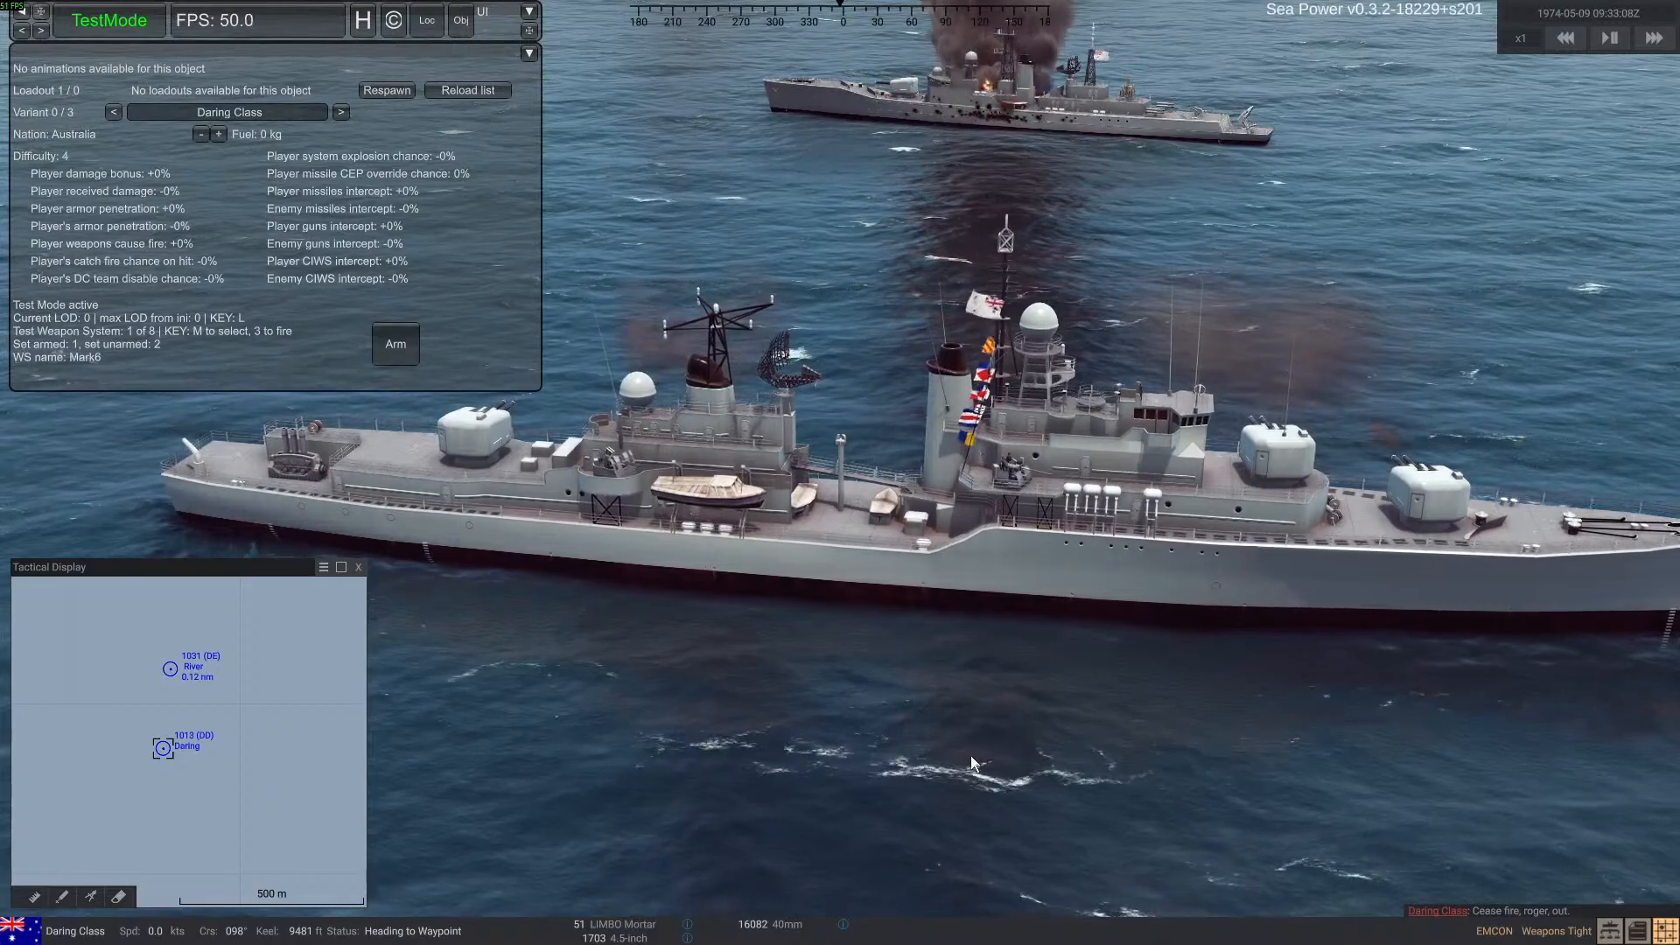
pyautogui.click(169, 669)
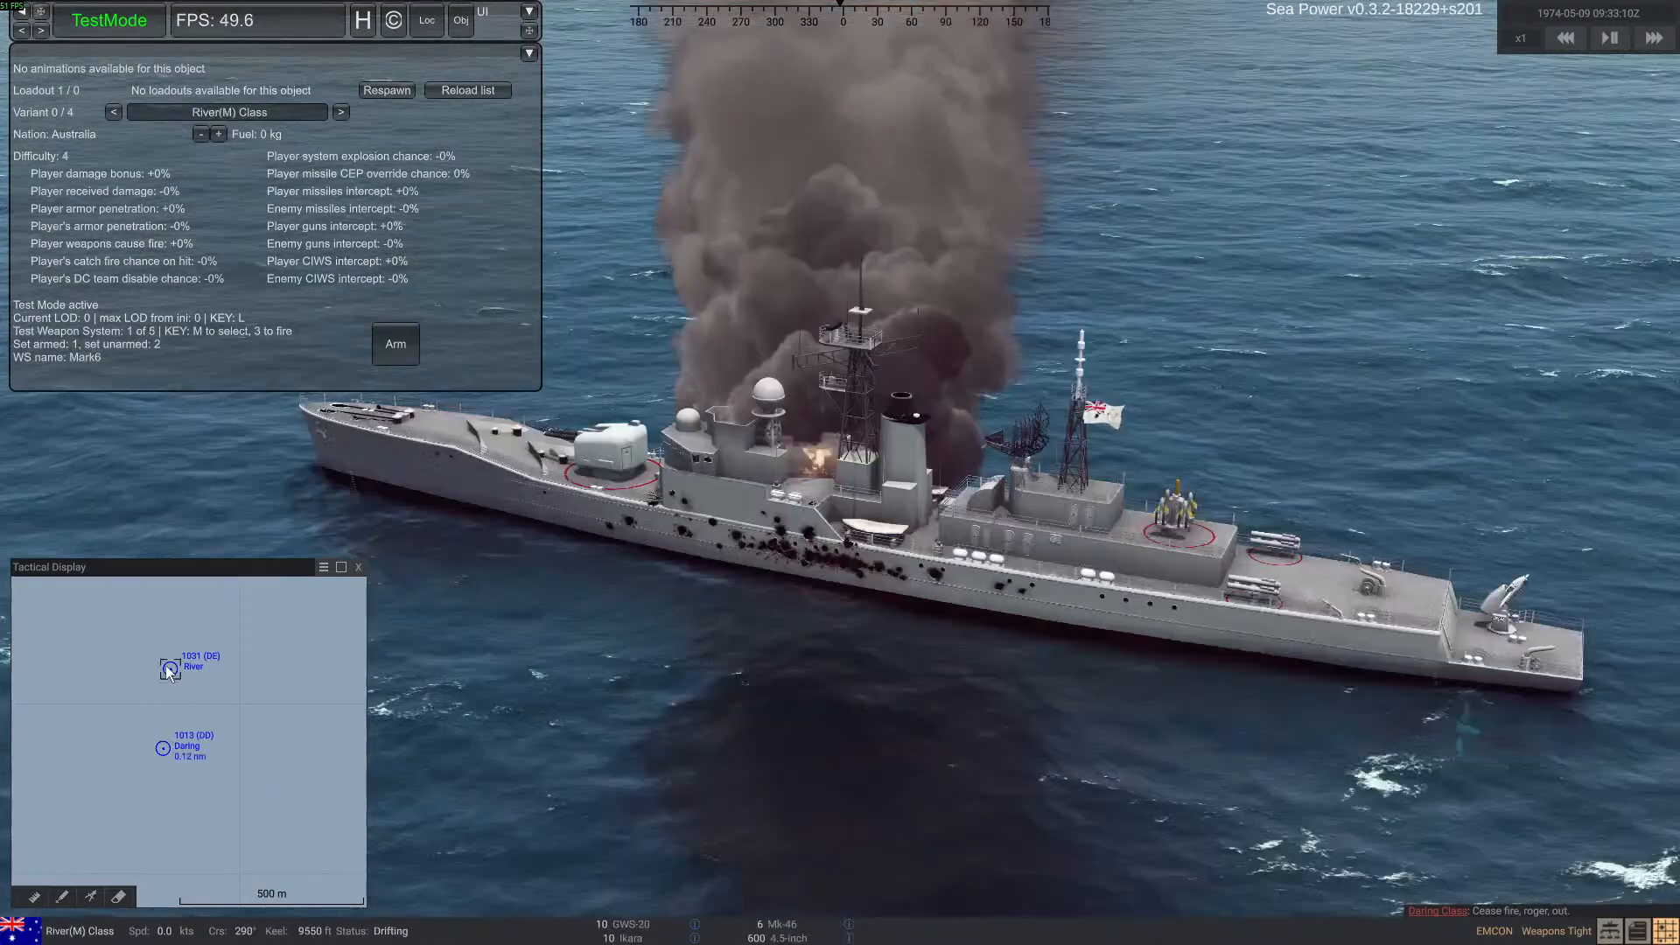
pyautogui.moveTo(812, 554); pyautogui.dragTo(718, 525, button='right')
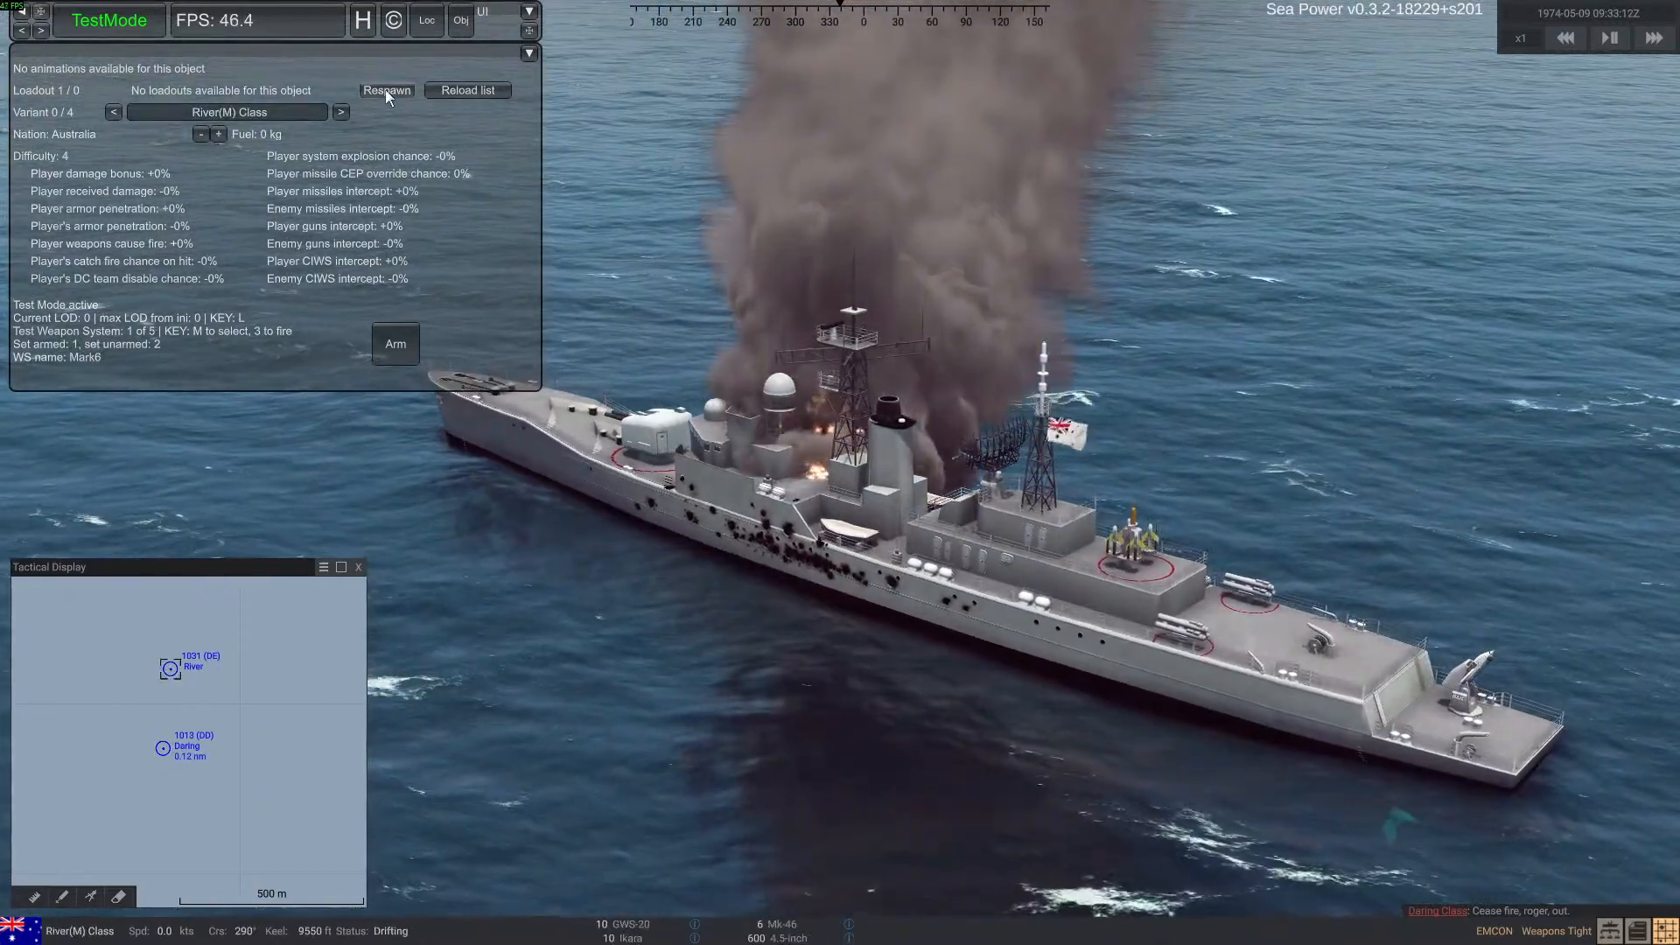
pyautogui.click(387, 90)
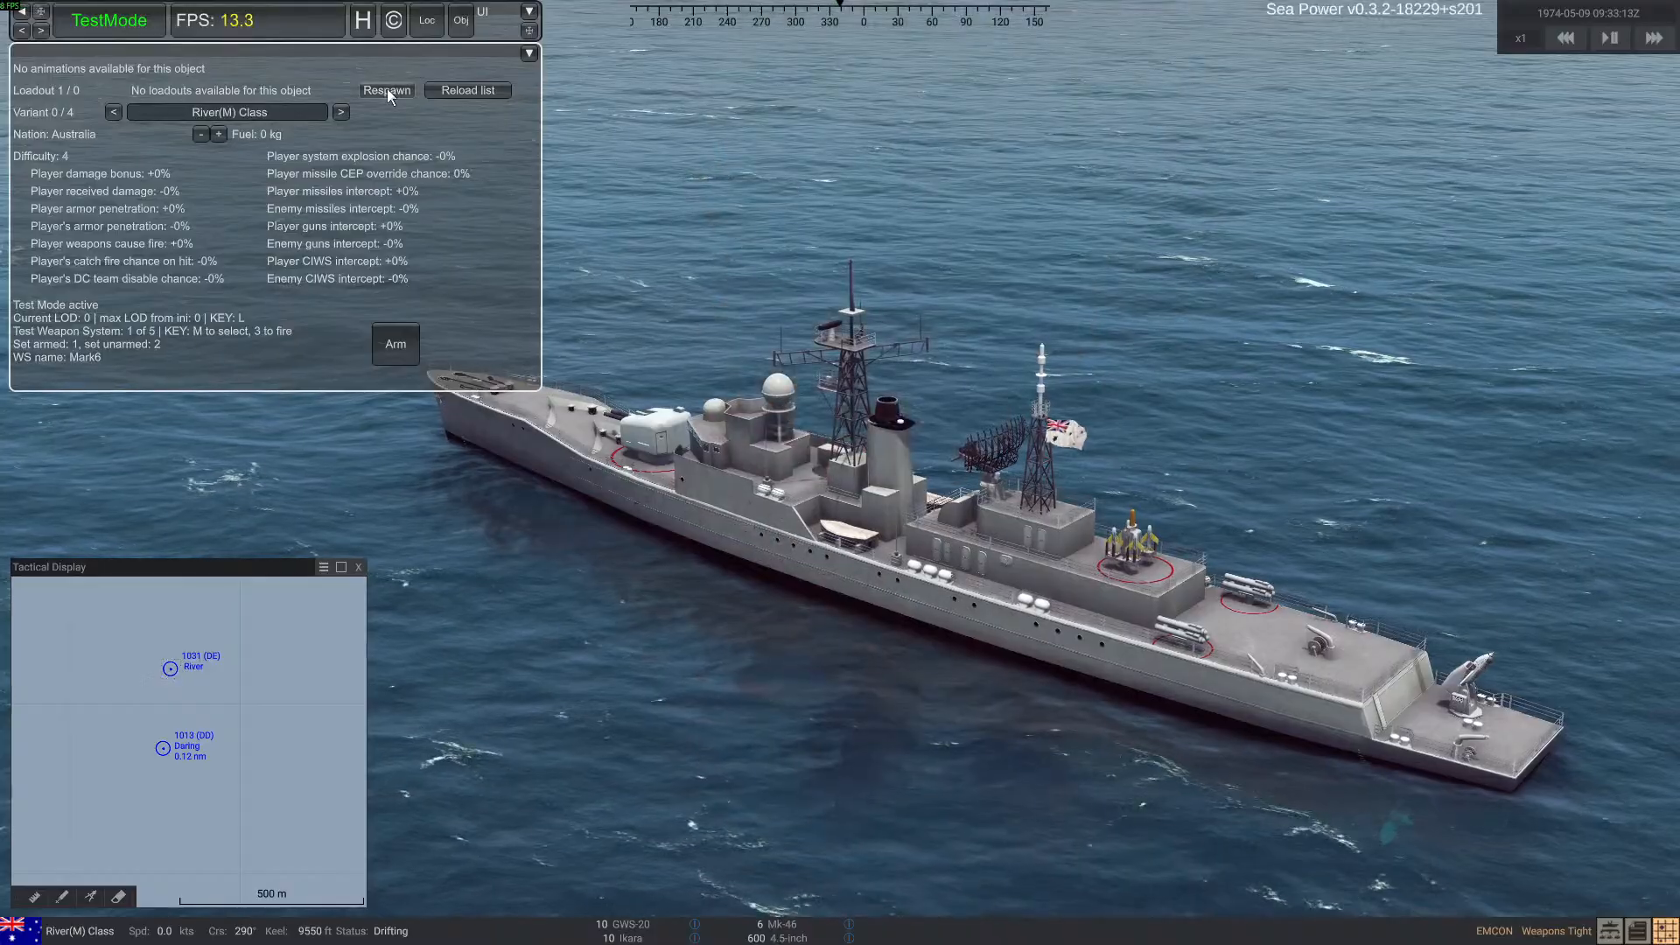
pyautogui.moveTo(702, 578)
pyautogui.mouseDown(button='right')
pyautogui.moveTo(974, 574)
pyautogui.moveTo(1033, 527)
pyautogui.moveTo(1101, 605)
pyautogui.moveTo(1200, 601)
pyautogui.moveTo(1164, 561)
pyautogui.moveTo(1053, 581)
pyautogui.mouseUp(button='right')
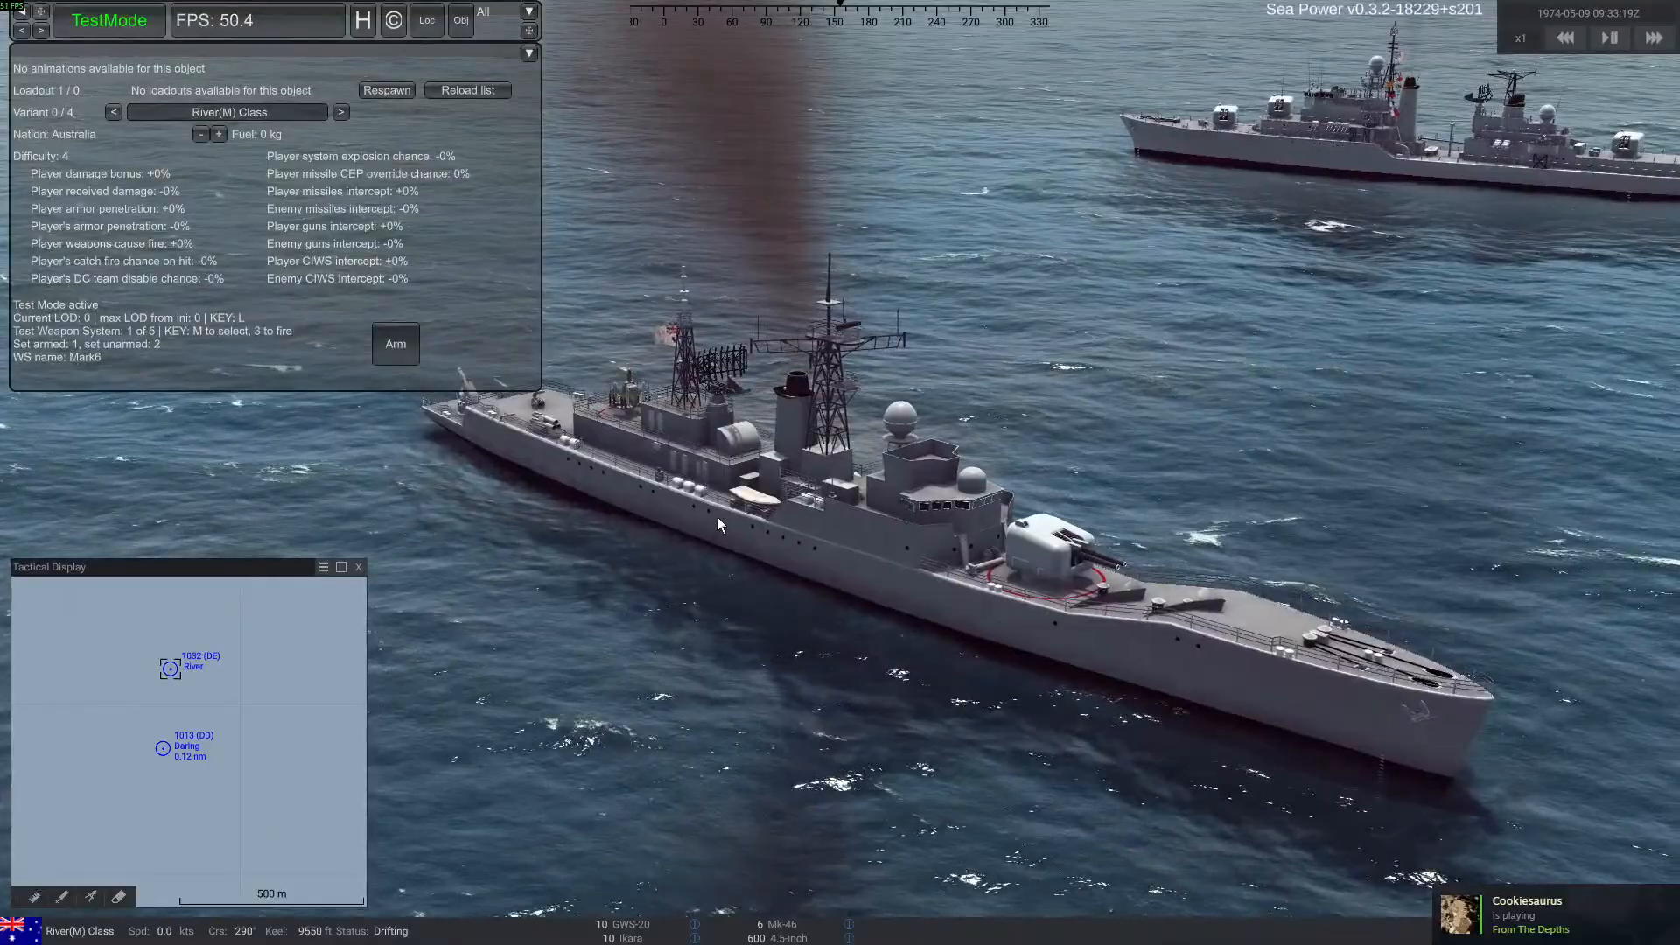
# Spawn another default-variant rn_dd_daring vessel for the player taskforce at the camera position beside the River ship
pyautogui.hotkey('ctrl', 'd')
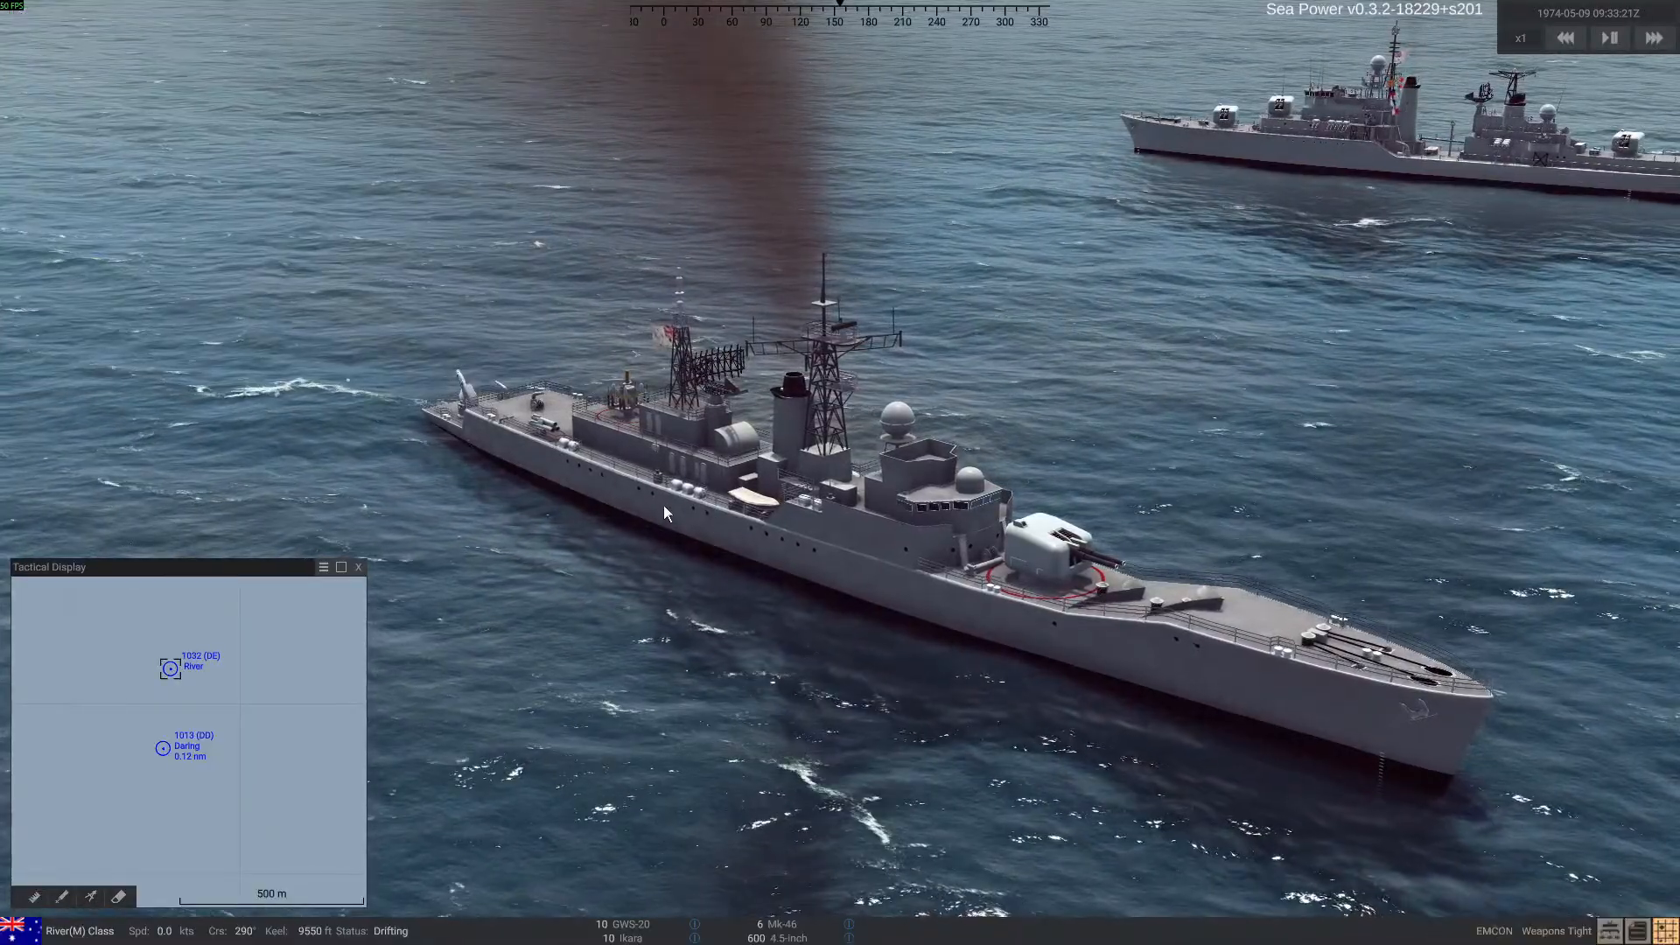
pyautogui.hotkey('ctrl', 'd')
pyautogui.click(139, 30)
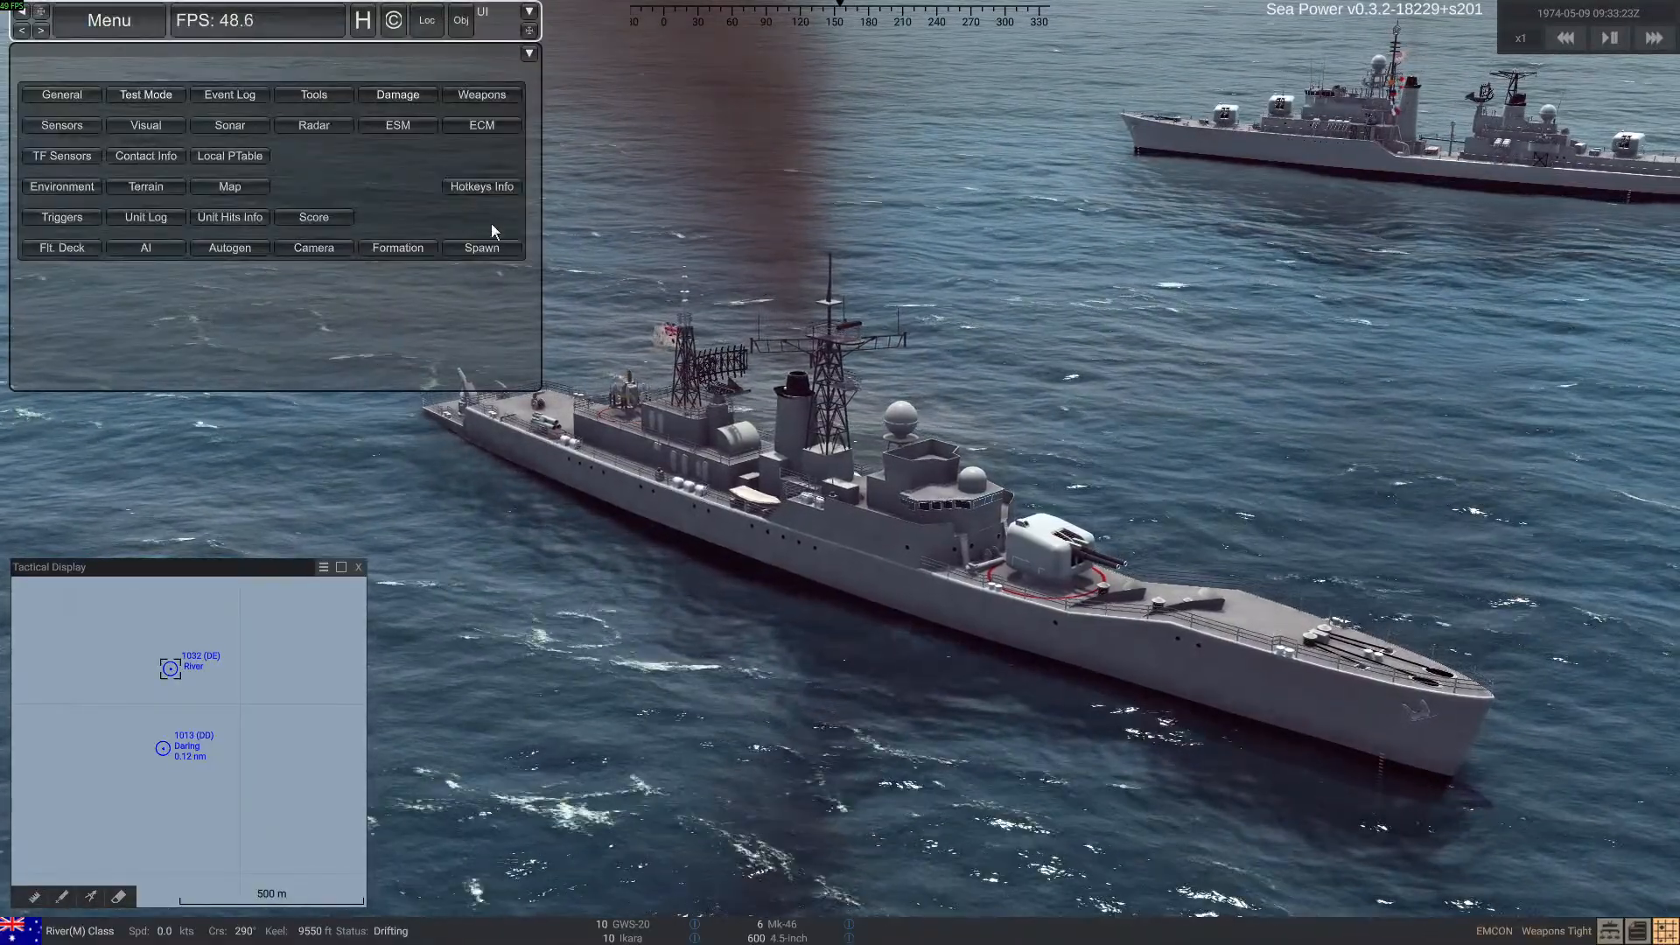
pyautogui.click(491, 222)
pyautogui.moveTo(713, 630); pyautogui.dragTo(800, 602, button='right')
pyautogui.press('a')
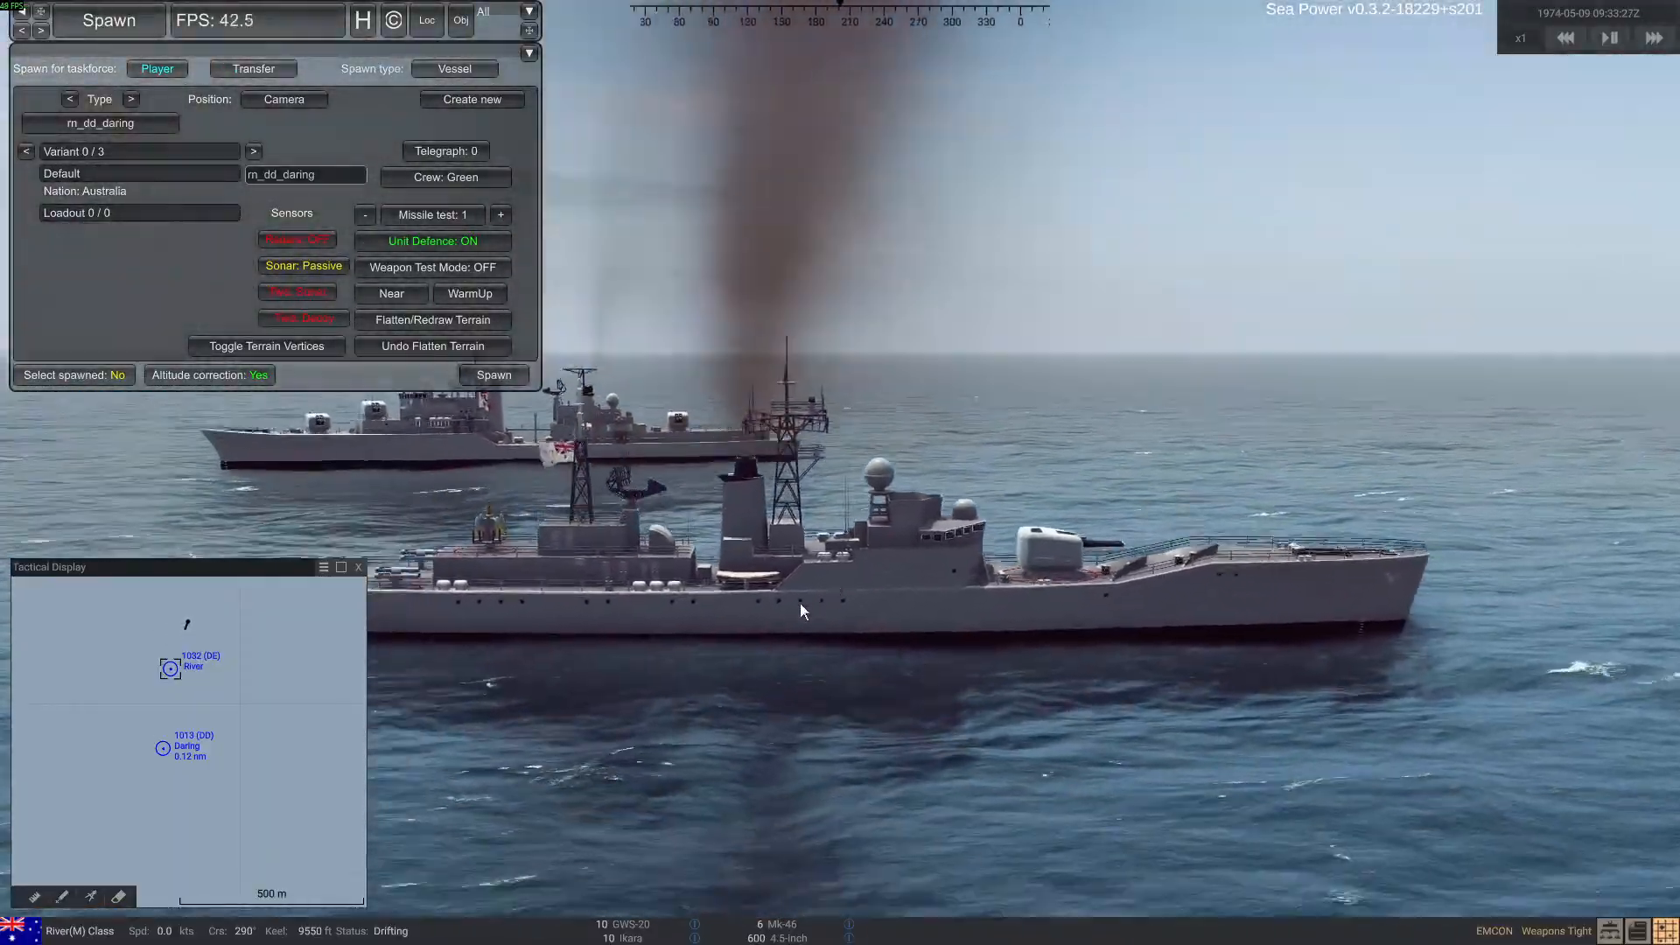
pyautogui.press('w')
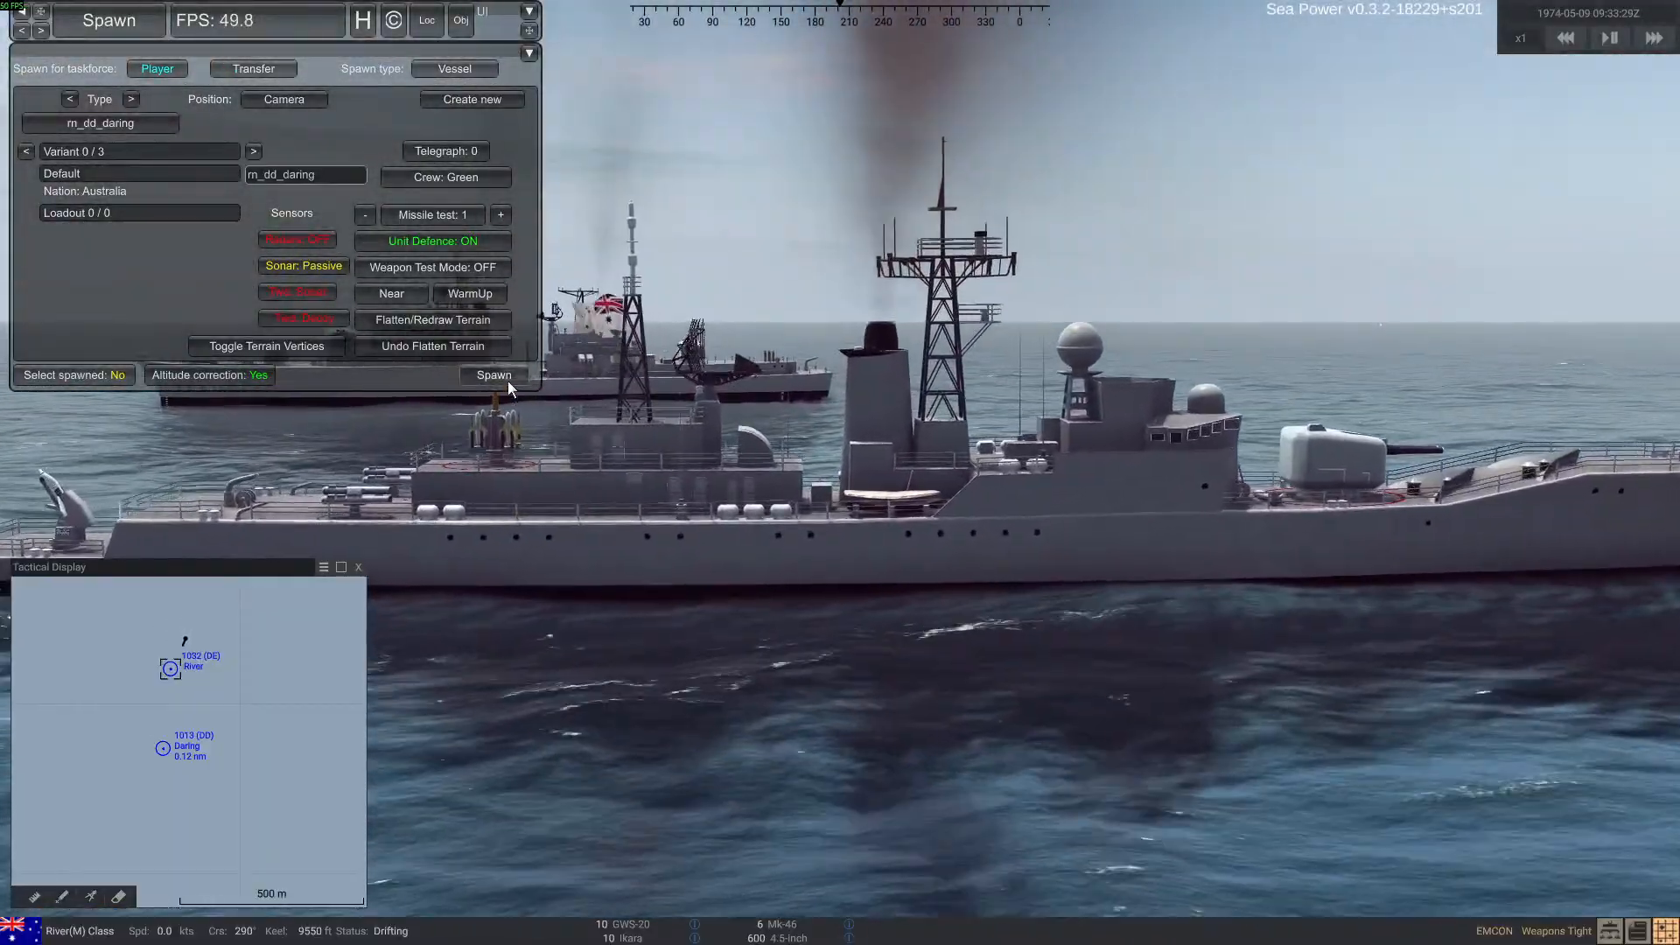
pyautogui.click(496, 377)
pyautogui.press('s')
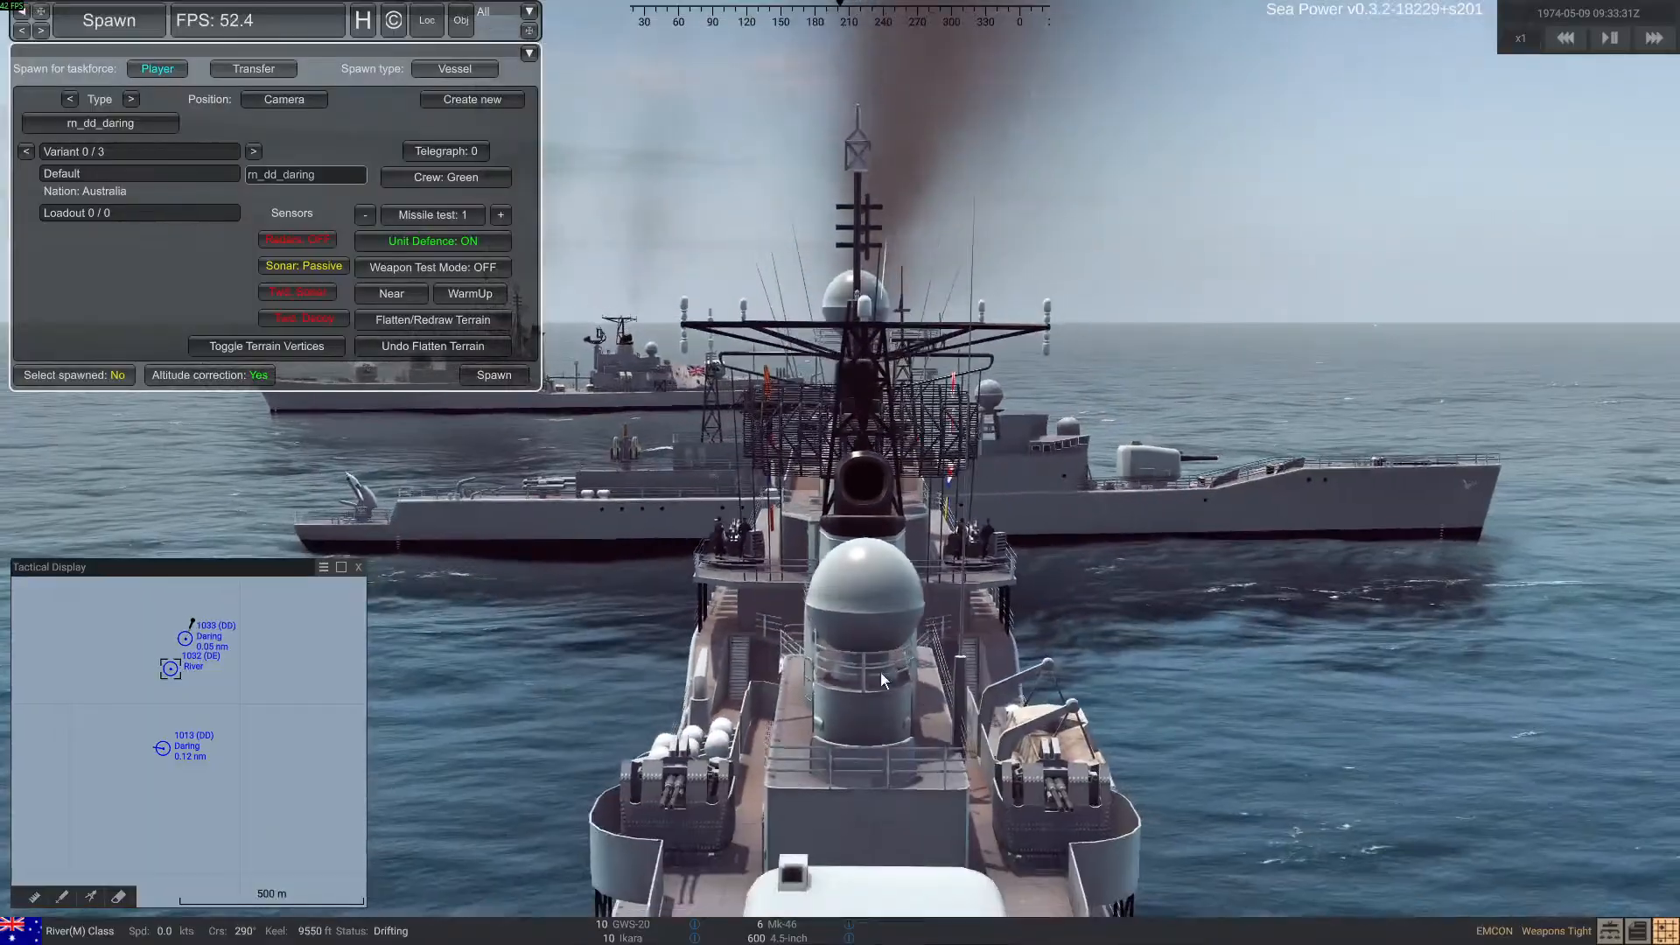
# Select the newly spawned Daring Class ship and order it to Ahead Flank
pyautogui.click(880, 673)
pyautogui.moveTo(822, 655); pyautogui.dragTo(862, 700, button='right')
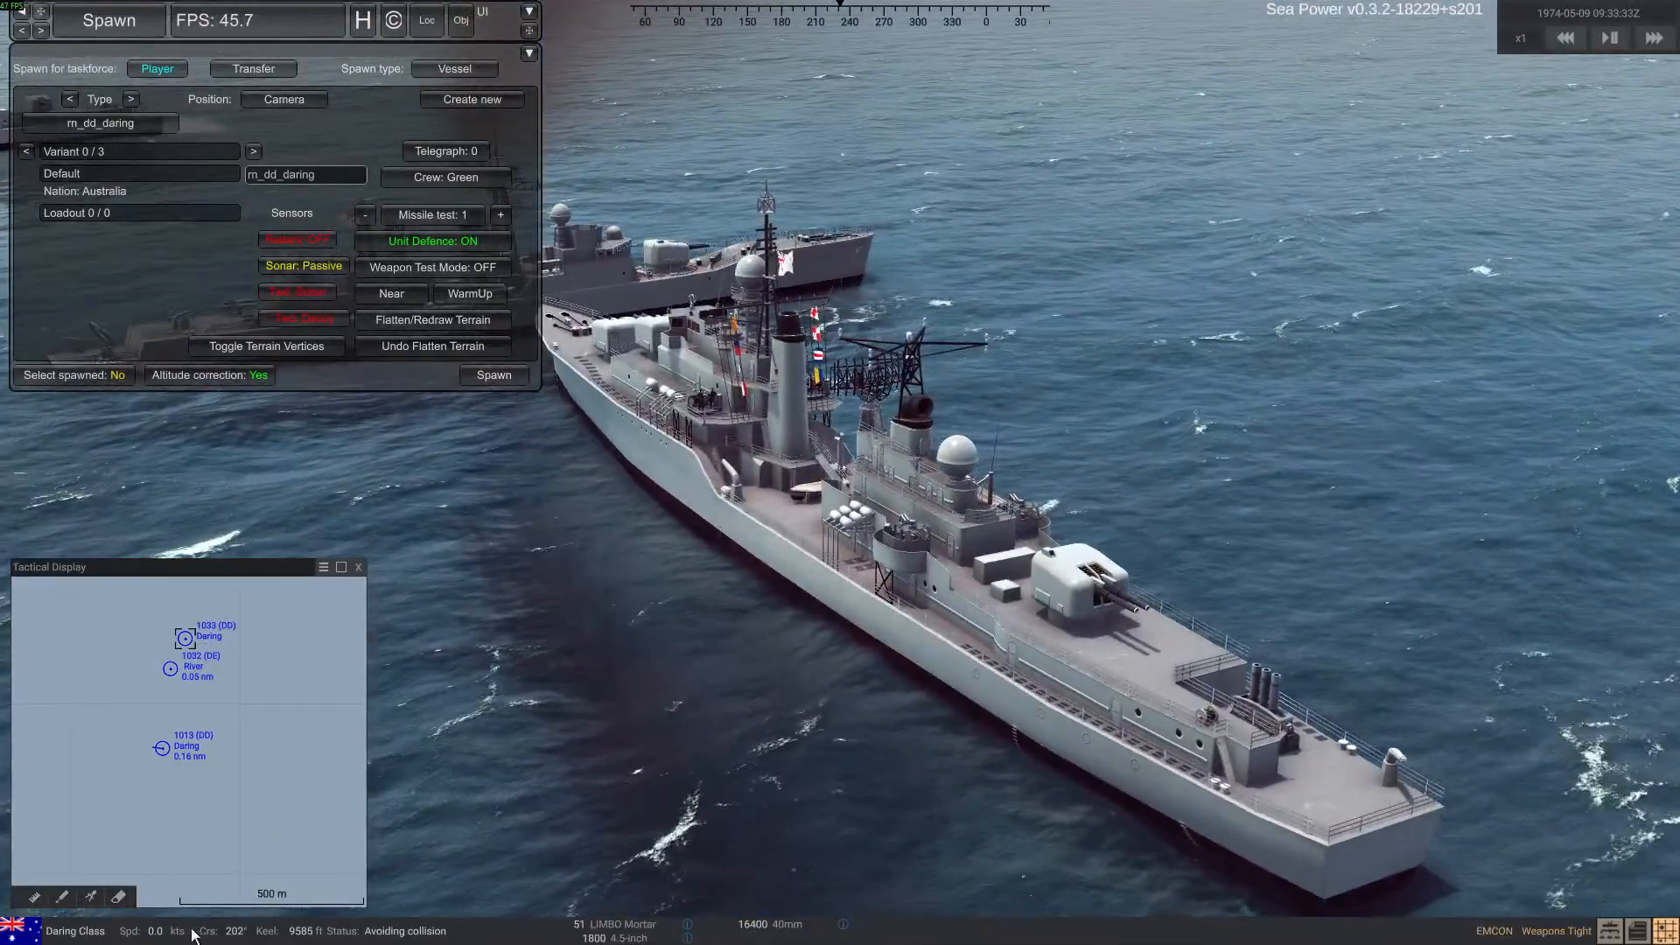
pyautogui.click(156, 930)
pyautogui.click(200, 757)
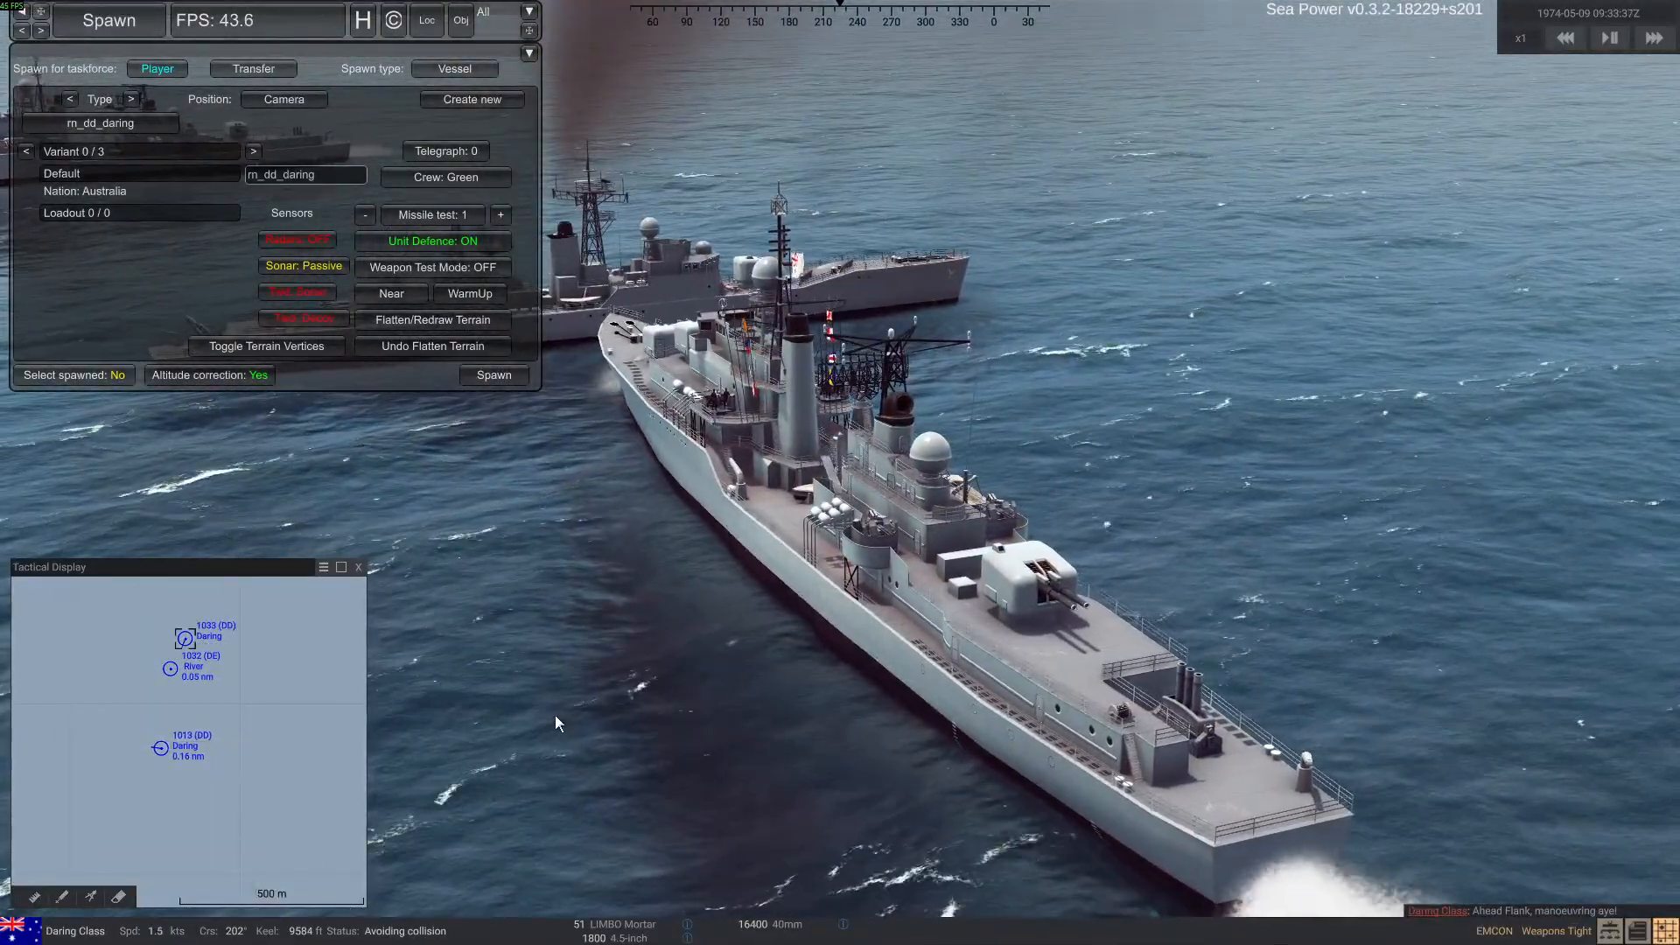
pyautogui.moveTo(555, 715); pyautogui.dragTo(627, 694, button='right')
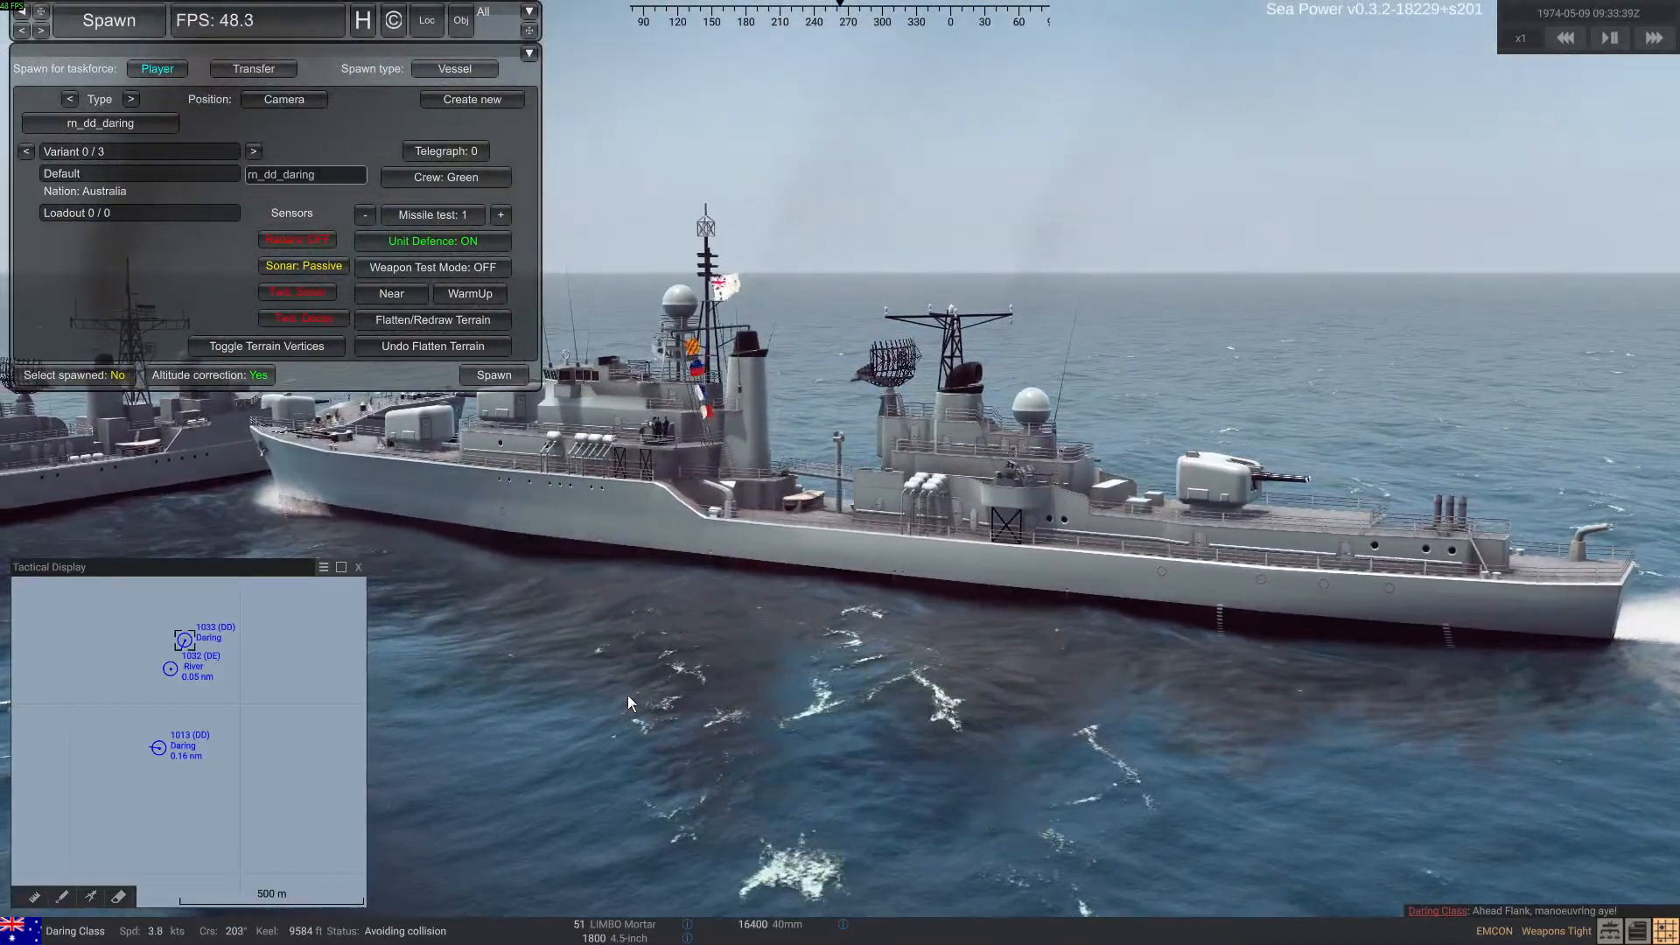
# Hide the debug overlay and order the newly spawned Daring Class ship to All Stop
pyautogui.hotkey('ctrl', 'd')
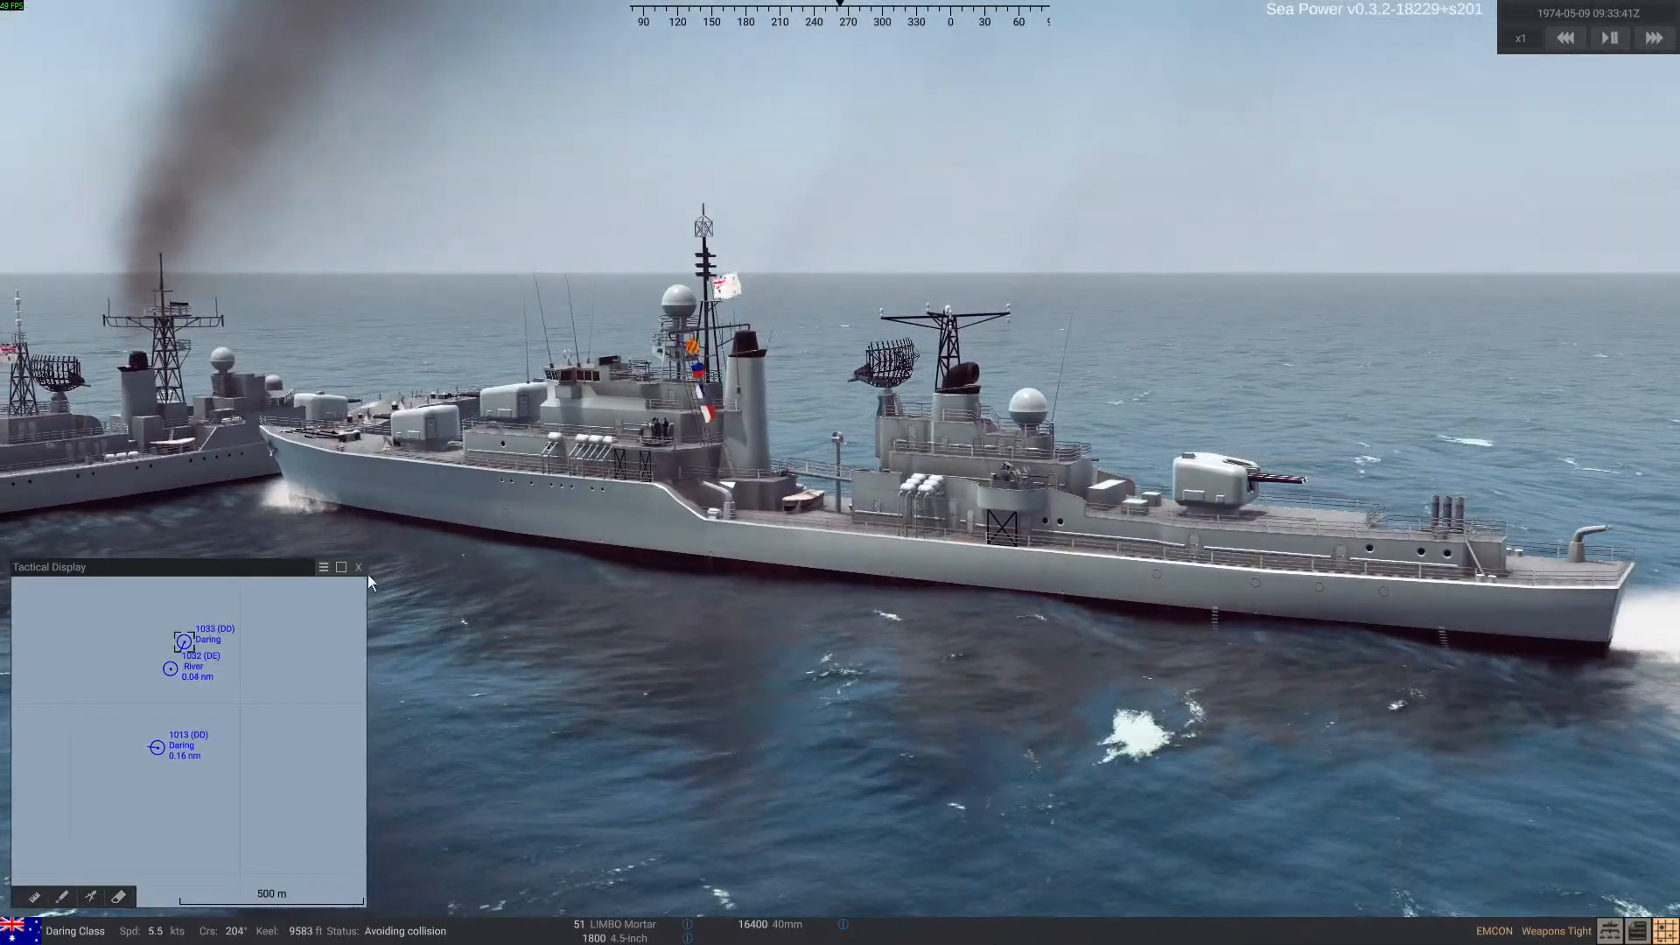
pyautogui.moveTo(653, 680); pyautogui.dragTo(538, 698, button='right')
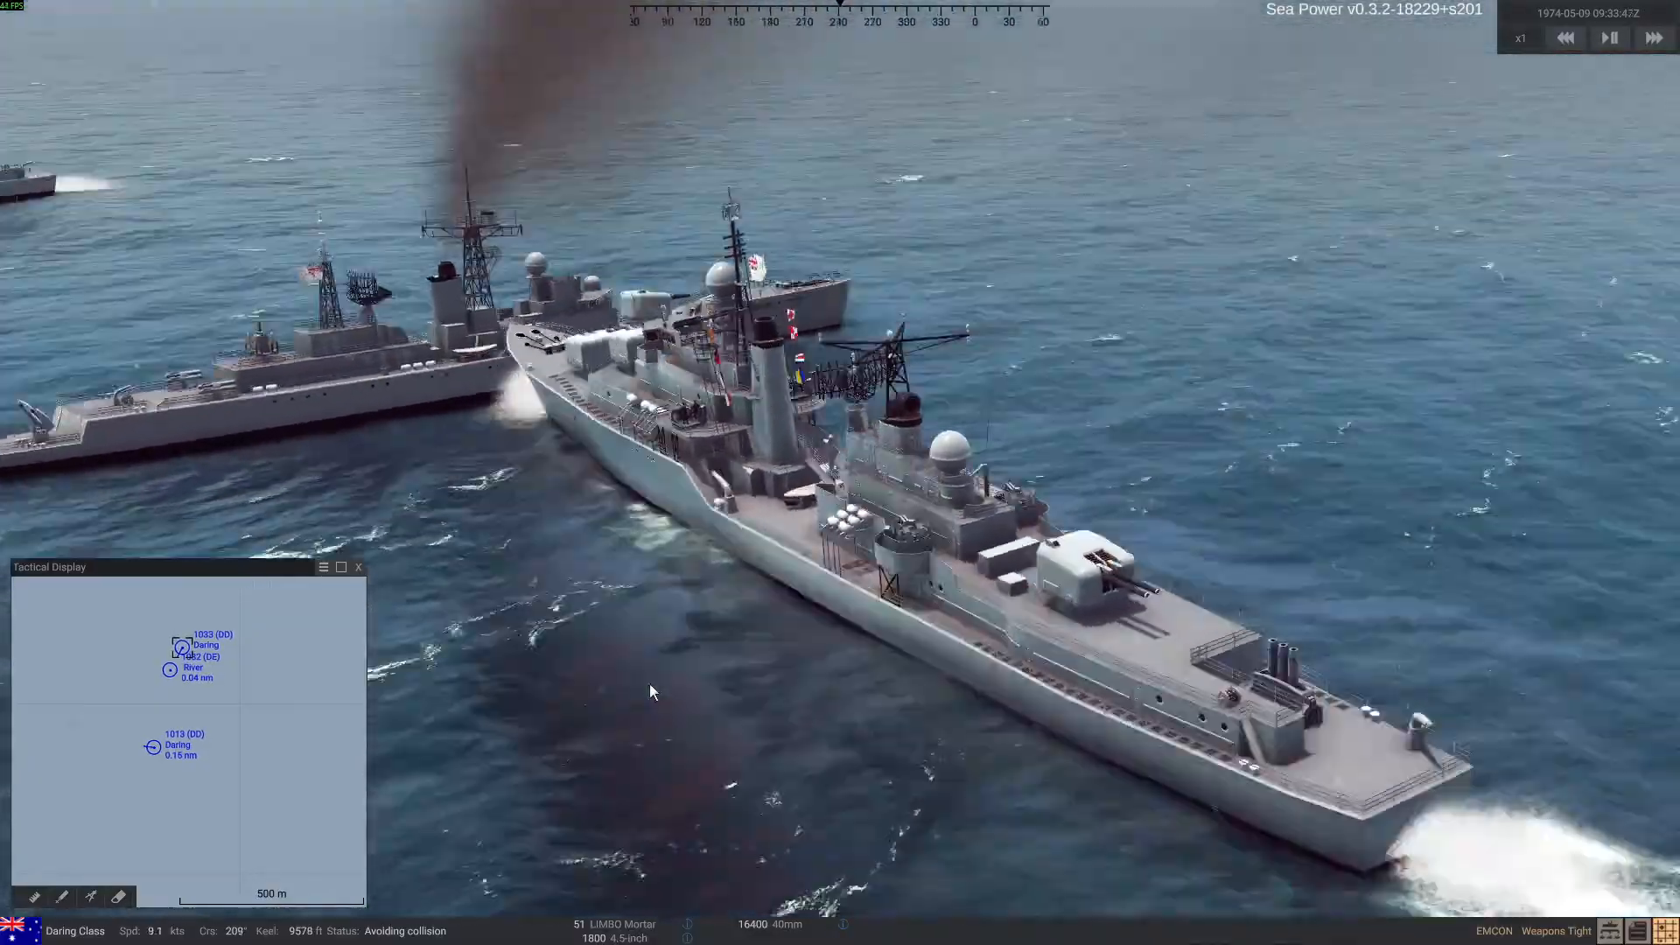
pyautogui.moveTo(649, 684); pyautogui.dragTo(392, 696, button='right')
pyautogui.click(206, 922)
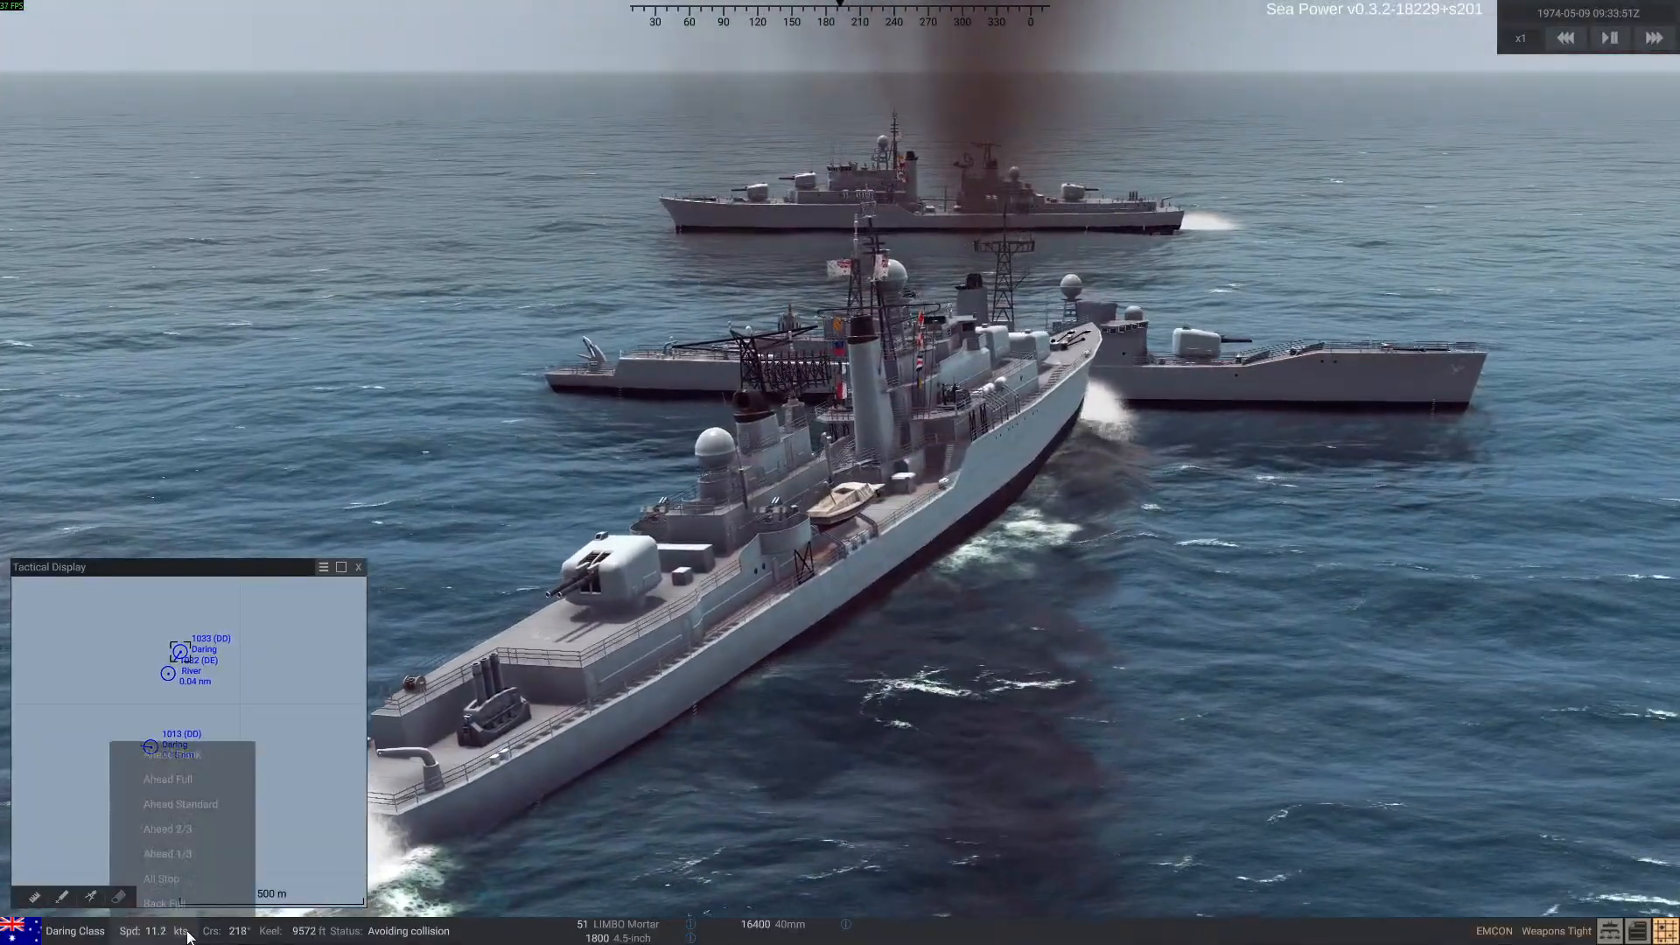
pyautogui.click(192, 882)
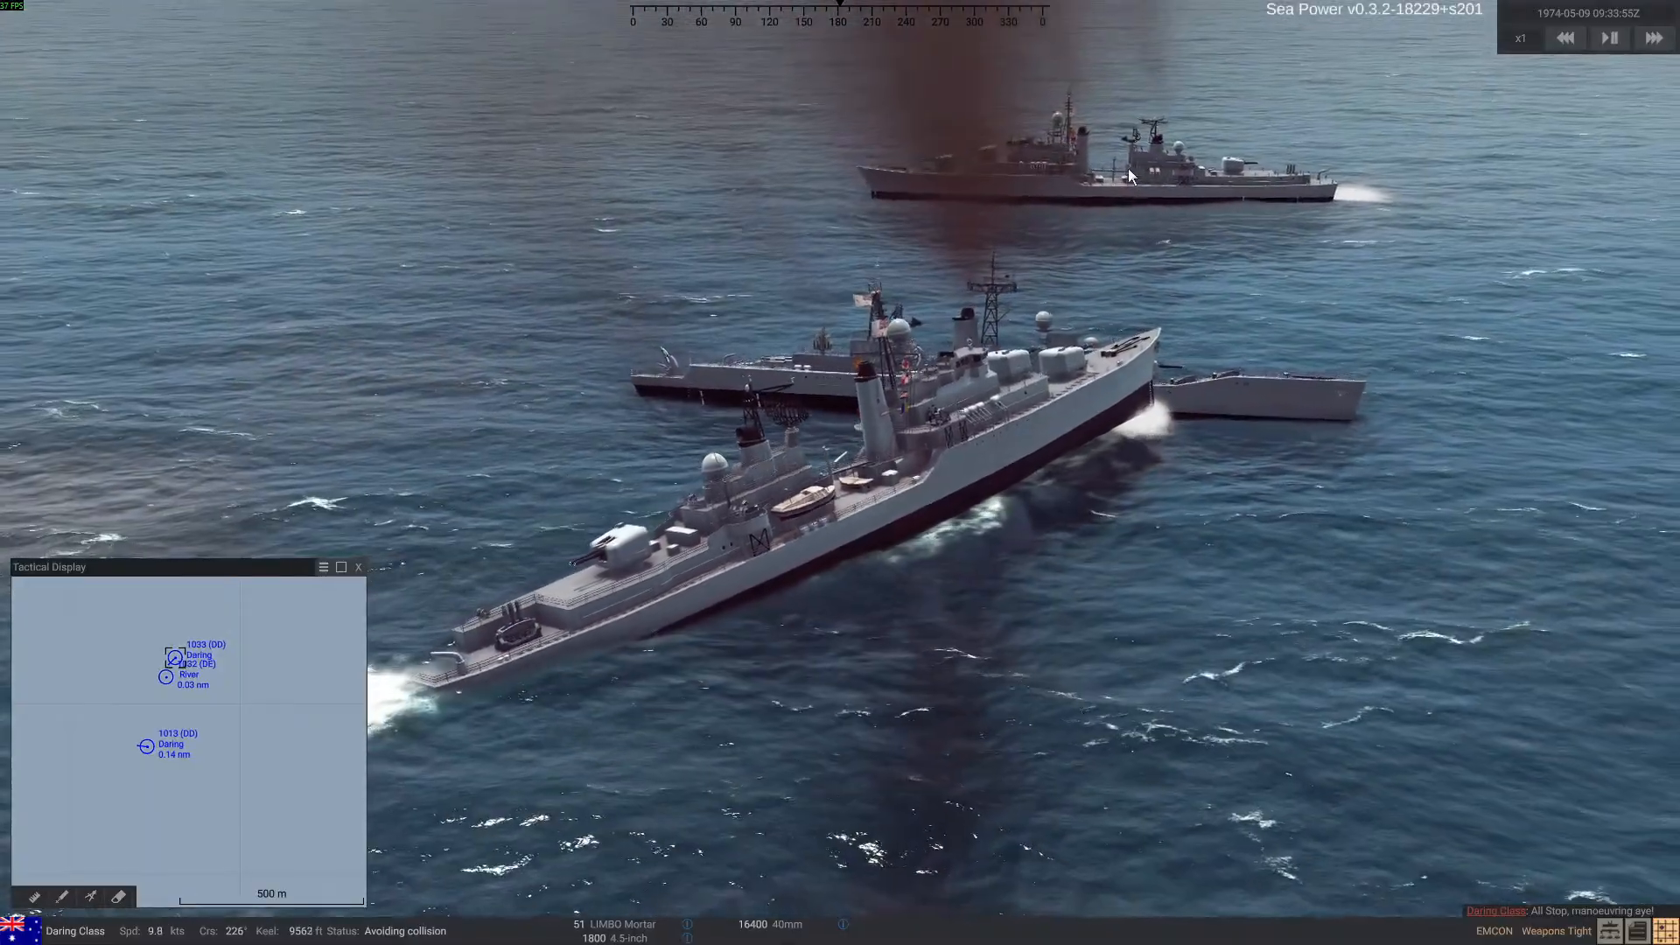
# Select the original Daring Class ship, track 1013, and order it to All Stop
pyautogui.click(1127, 168)
pyautogui.click(161, 931)
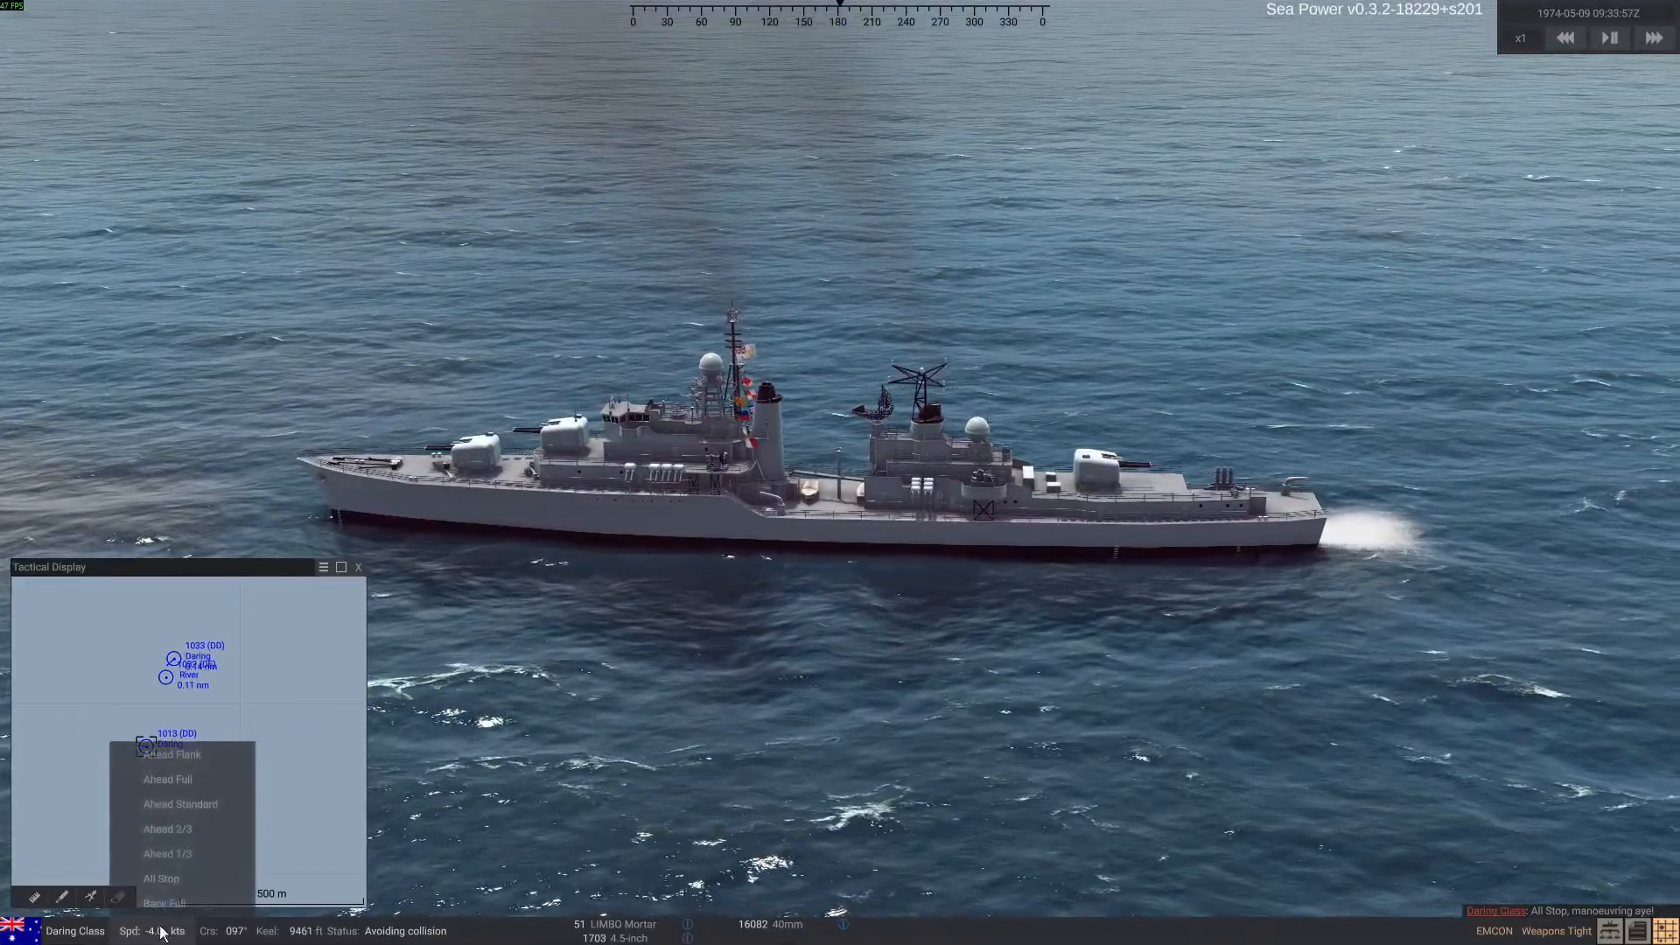
pyautogui.click(180, 878)
pyautogui.moveTo(1037, 750); pyautogui.dragTo(672, 742, button='right')
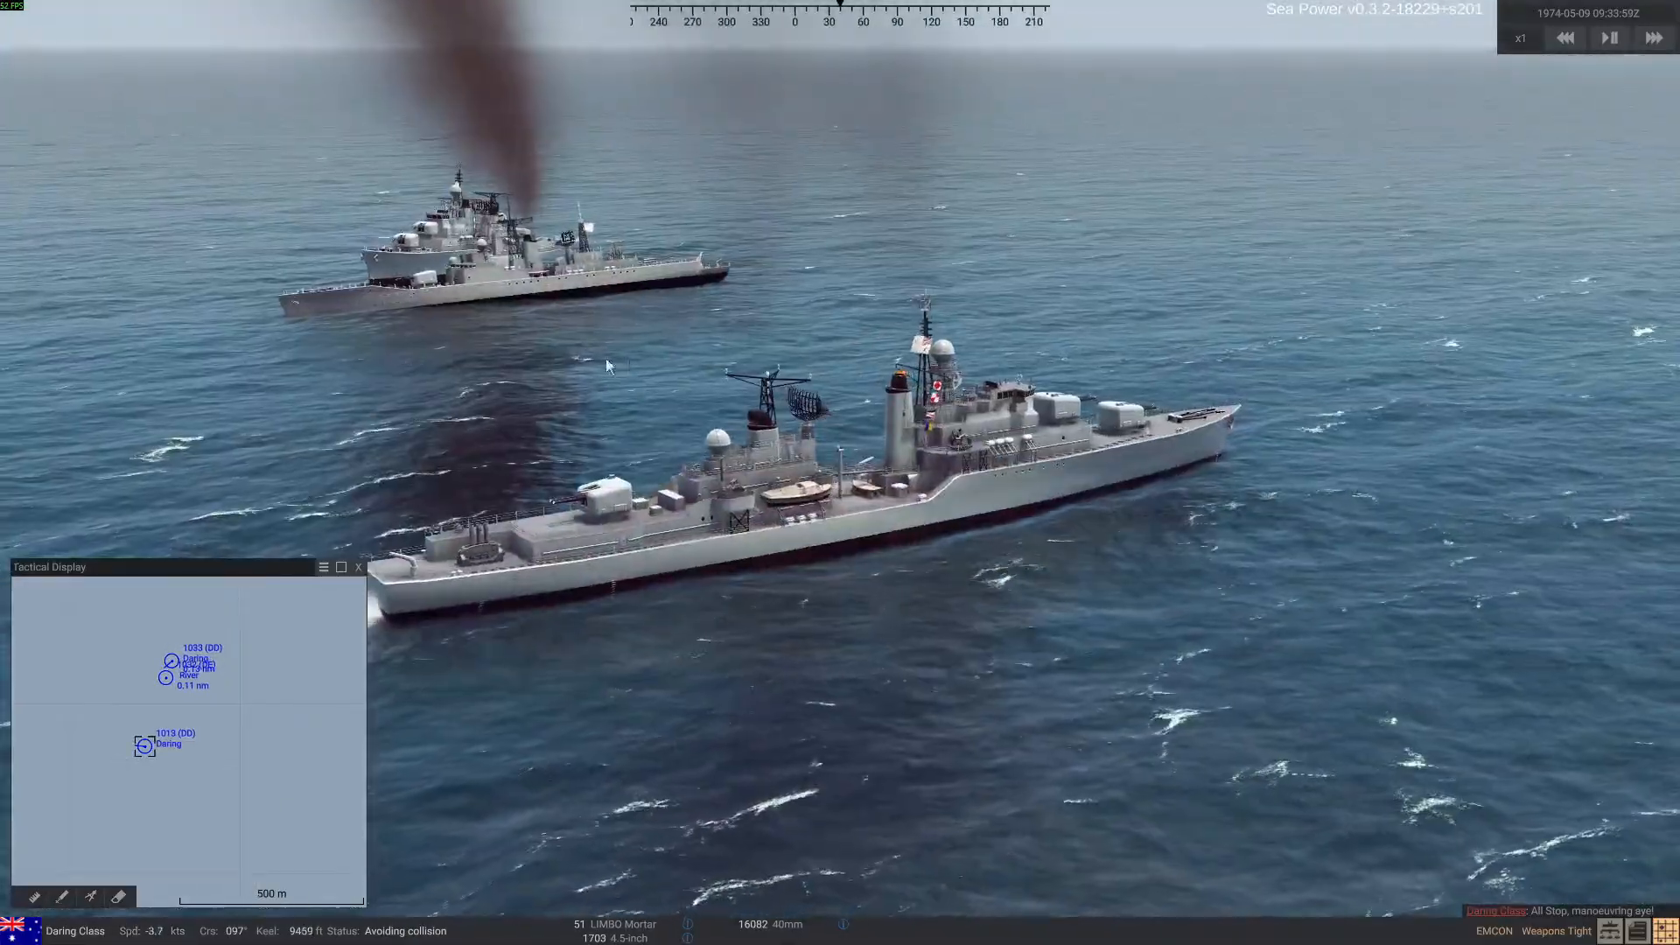
# Select the River-class ship and examine its collision with the second Daring-class ship from above and at waterline level
pyautogui.moveTo(513, 308); pyautogui.dragTo(465, 365, button='right')
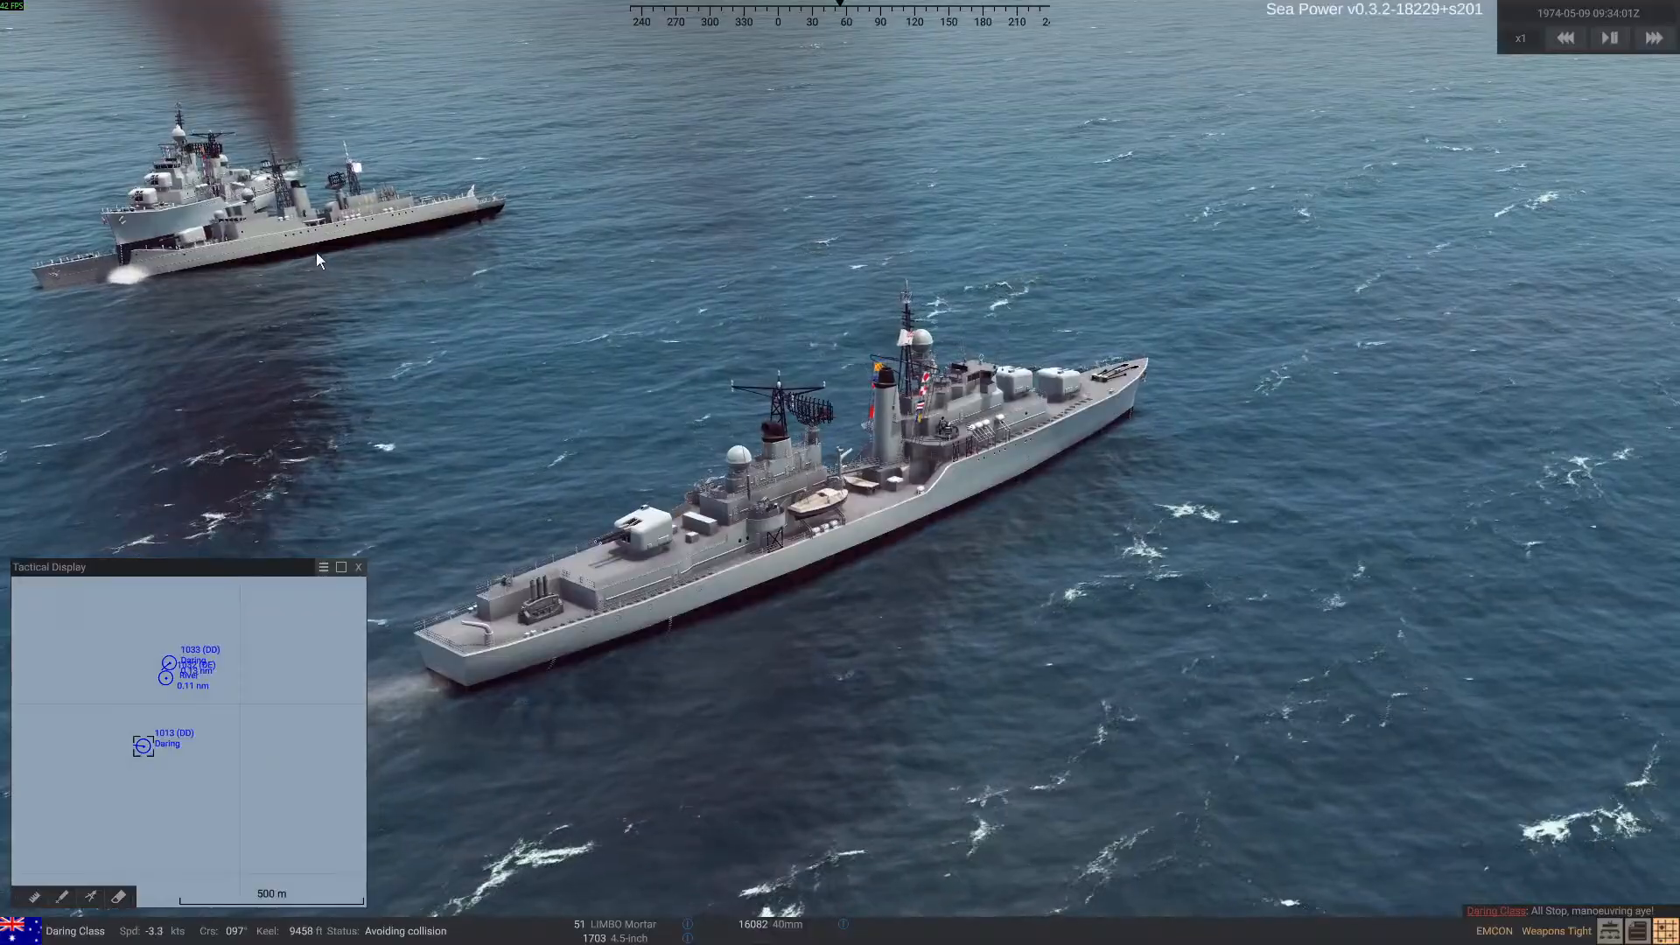
pyautogui.doubleClick(308, 230)
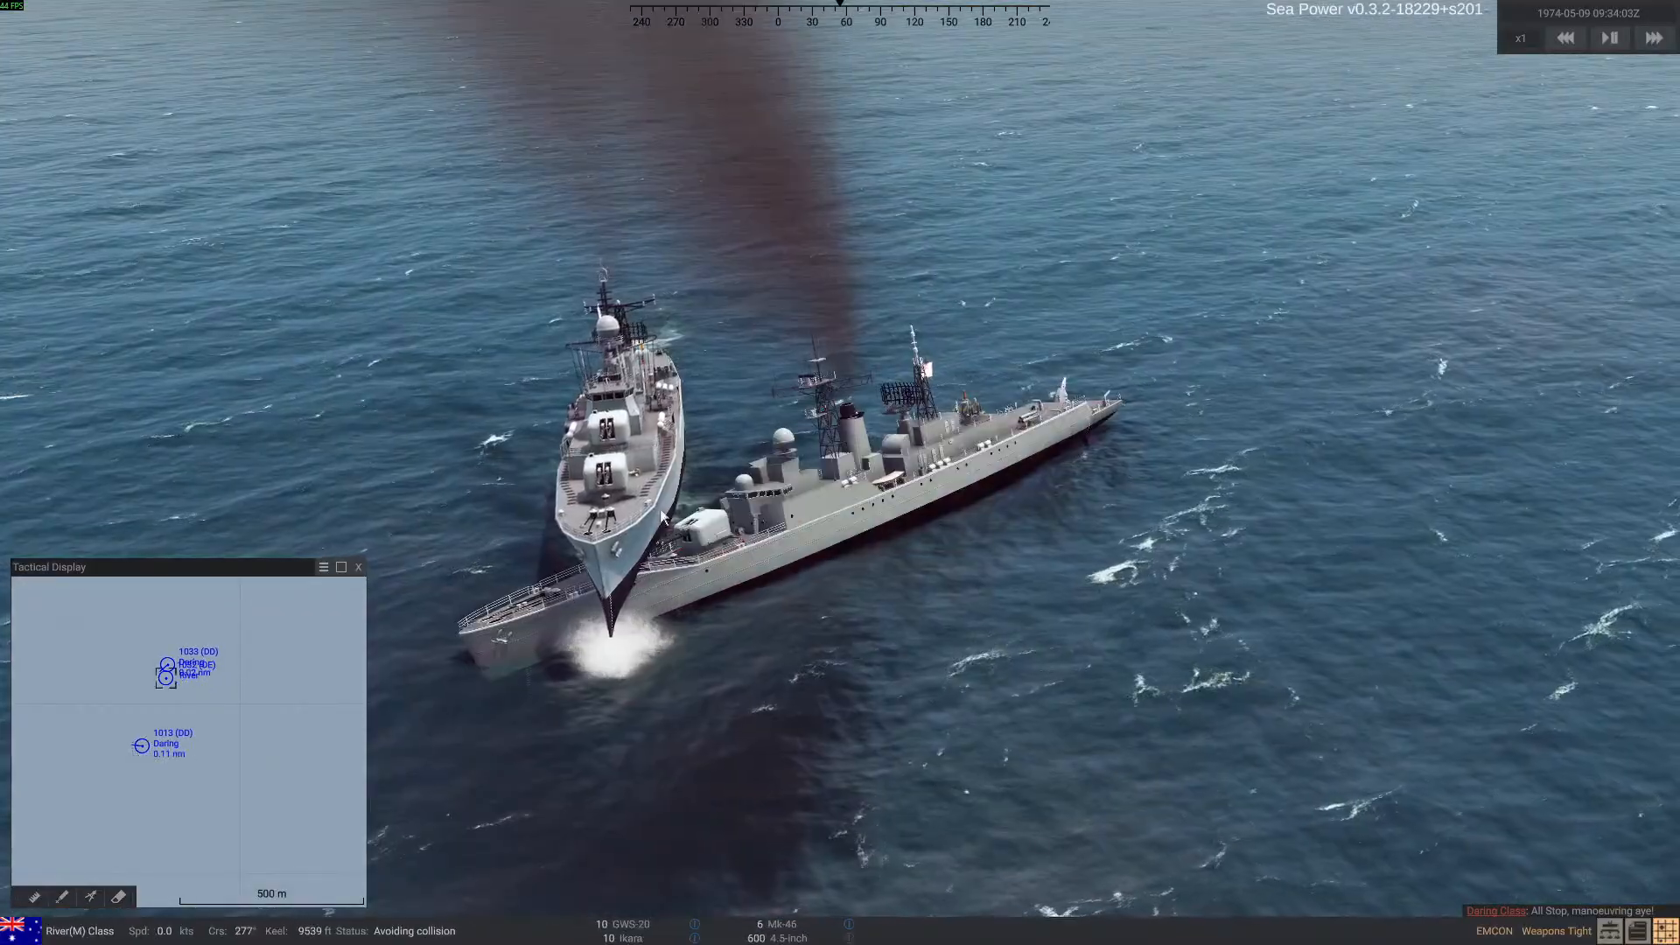
pyautogui.scroll(3, 827, 600)
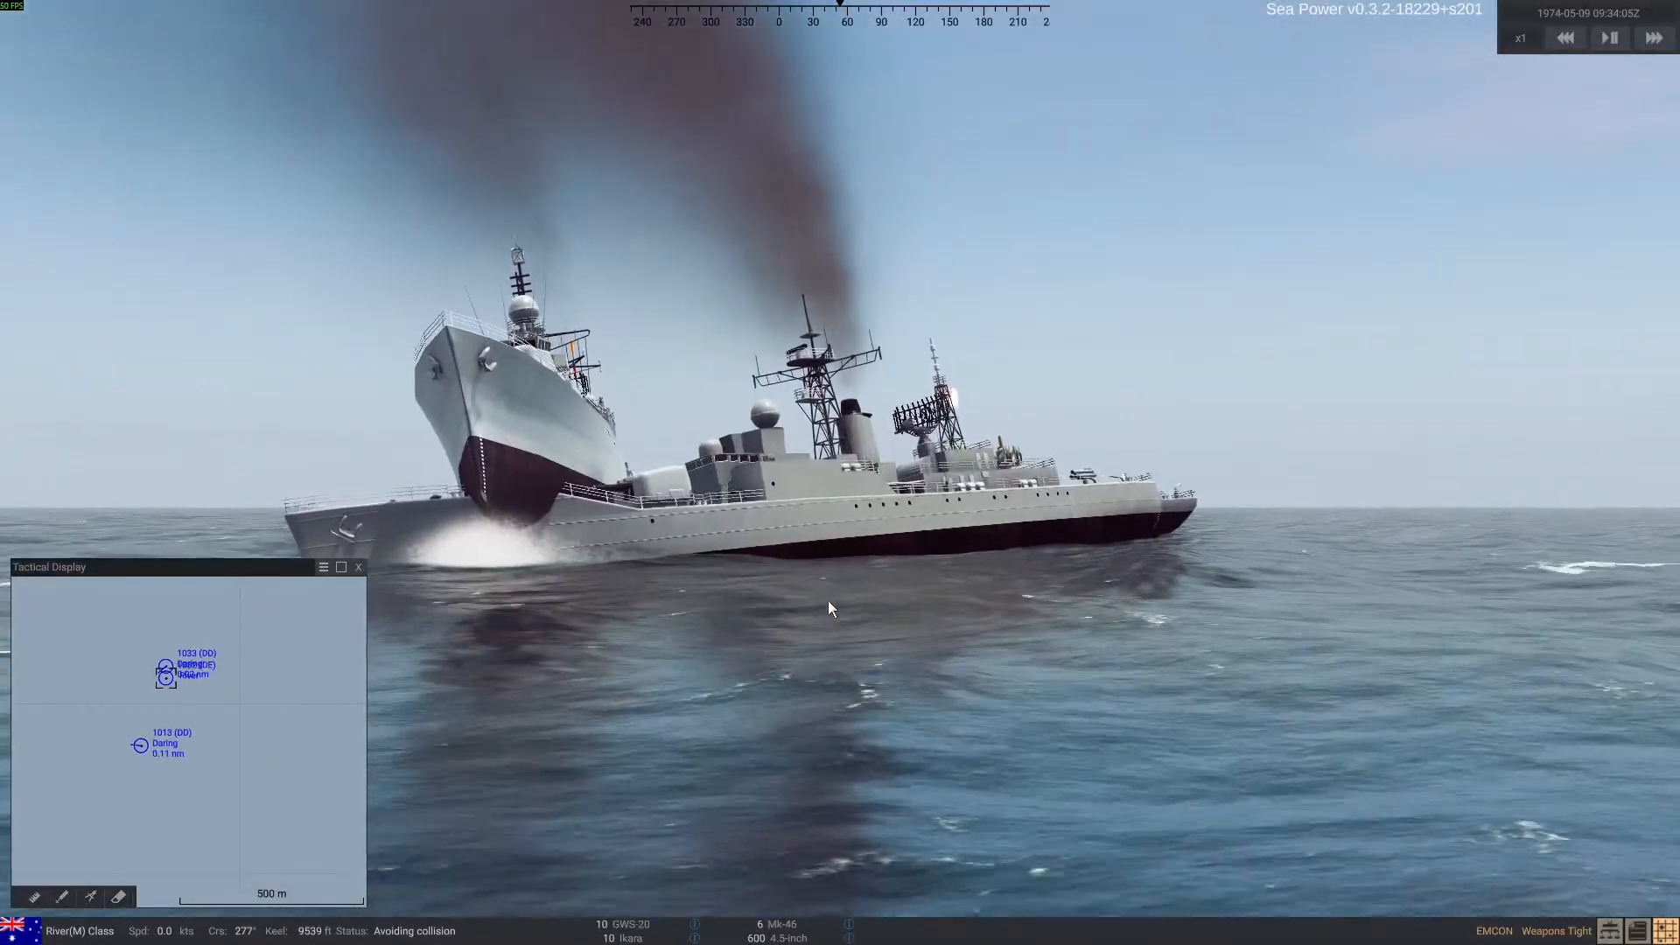
pyautogui.moveTo(613, 528); pyautogui.dragTo(523, 523, button='right')
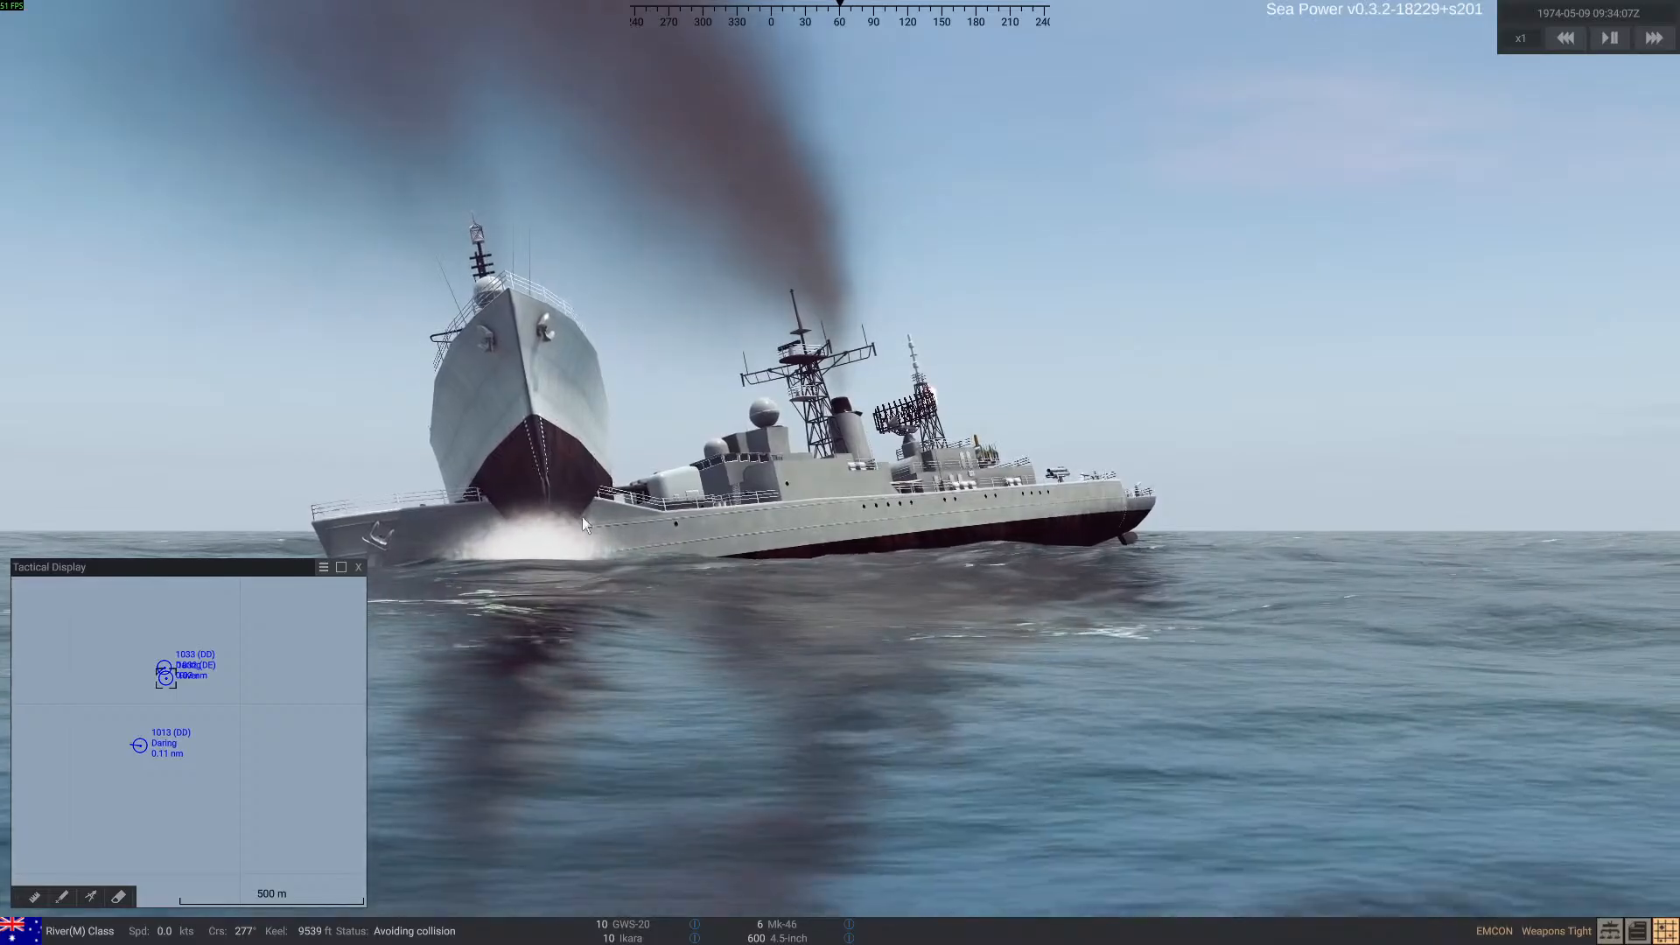
# Switch to Blender to examine the two ship models' hulls and collision meshes, and return to the collided ships in Sea Power
pyautogui.hotkey('alt', 'Tab')
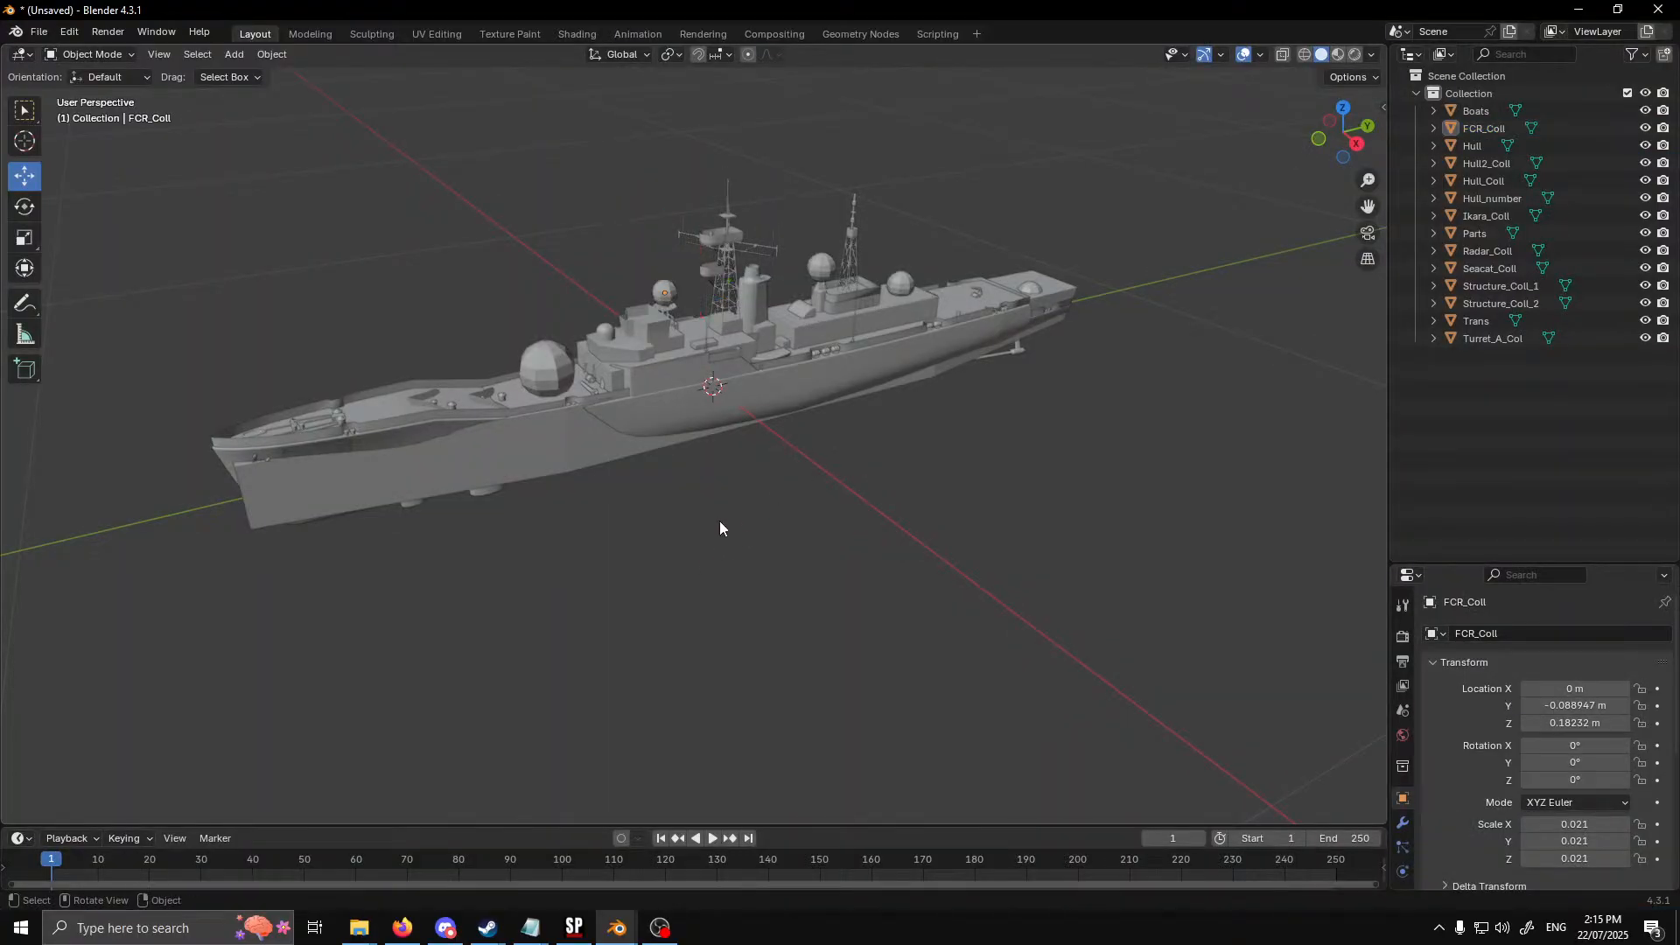
pyautogui.moveTo(719, 528); pyautogui.dragTo(363, 375, button='middle')
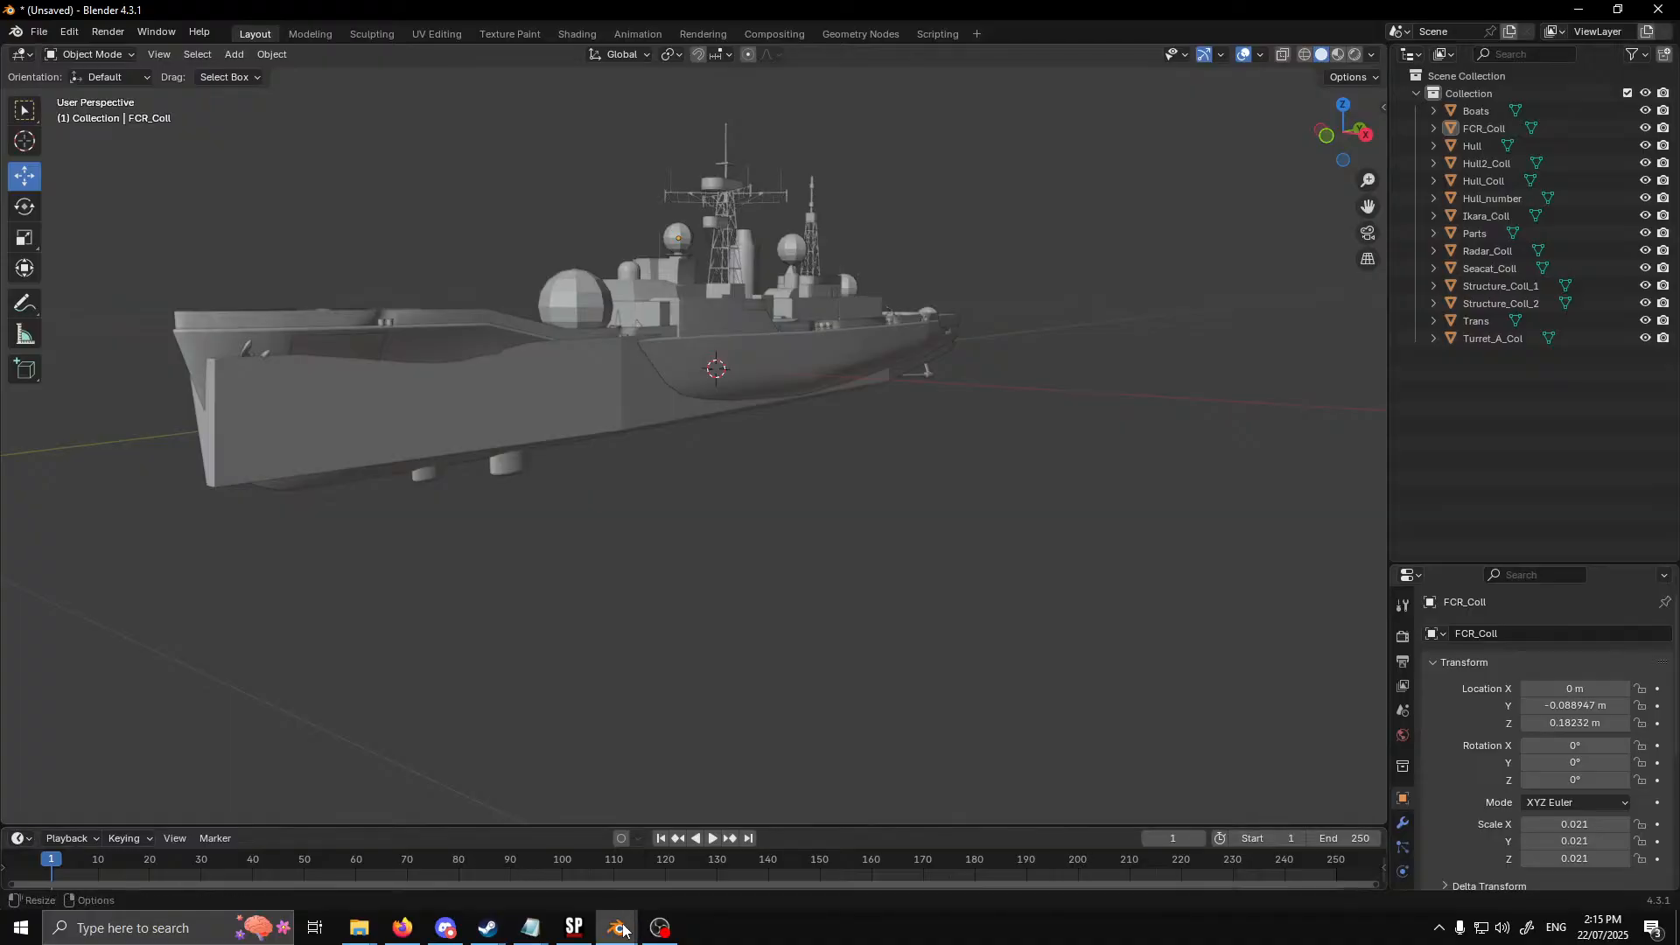
pyautogui.moveTo(615, 923)
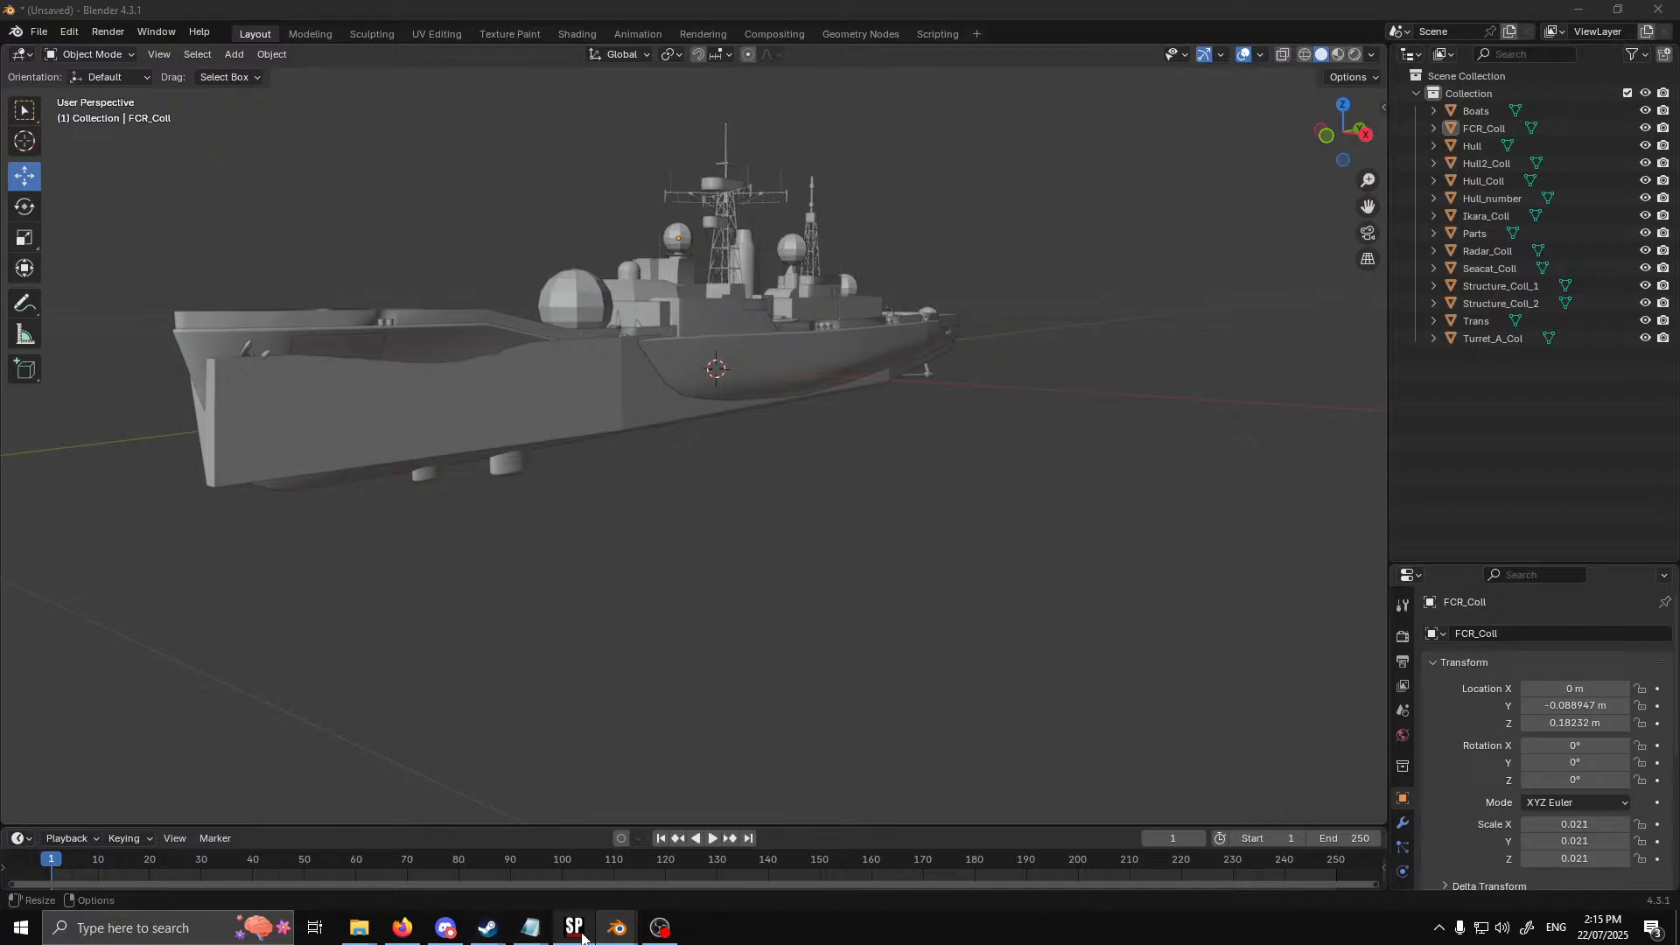
pyautogui.moveTo(0, 42); pyautogui.dragTo(923, 32)
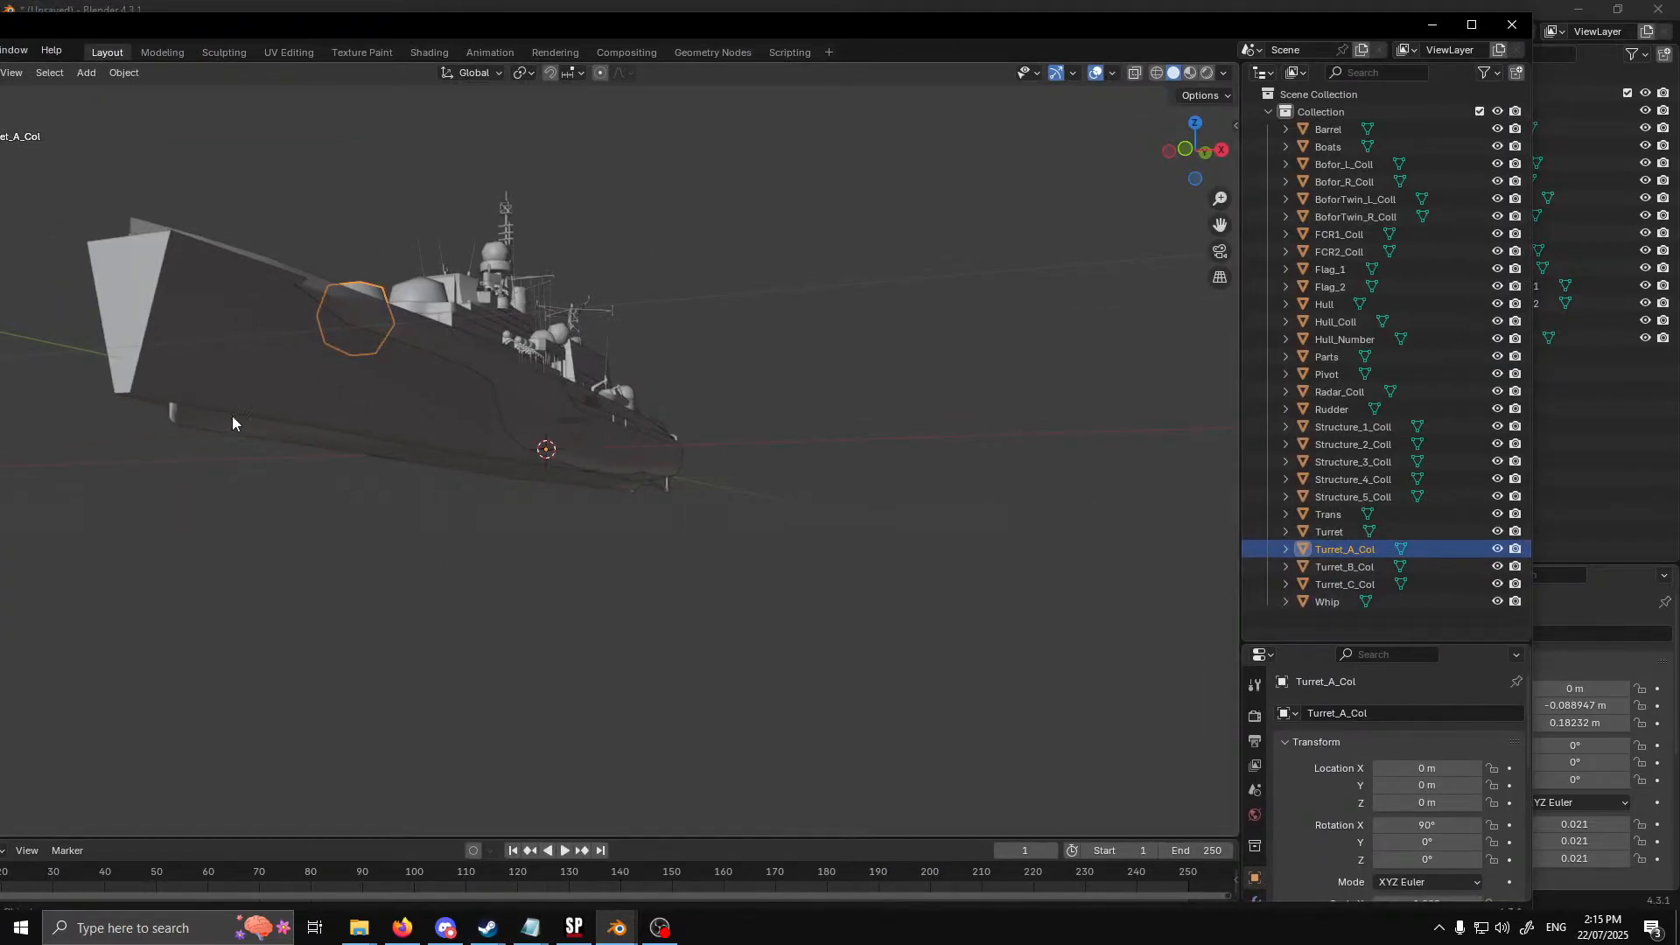
pyautogui.click(575, 927)
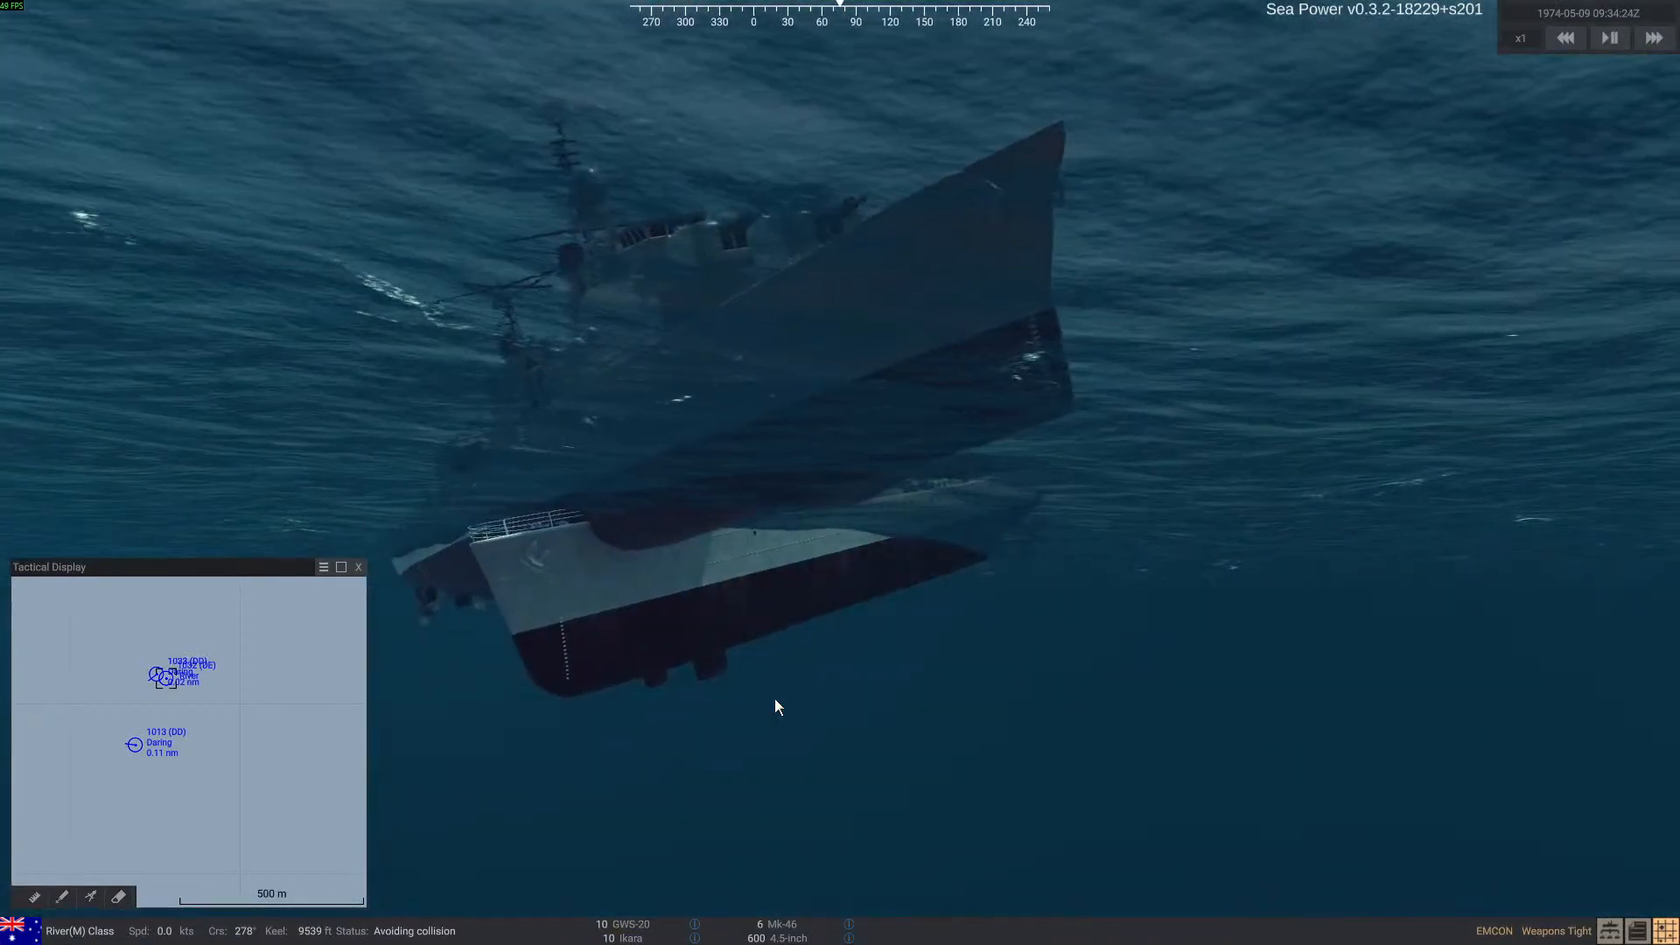
pyautogui.moveTo(775, 699); pyautogui.dragTo(709, 764, button='right')
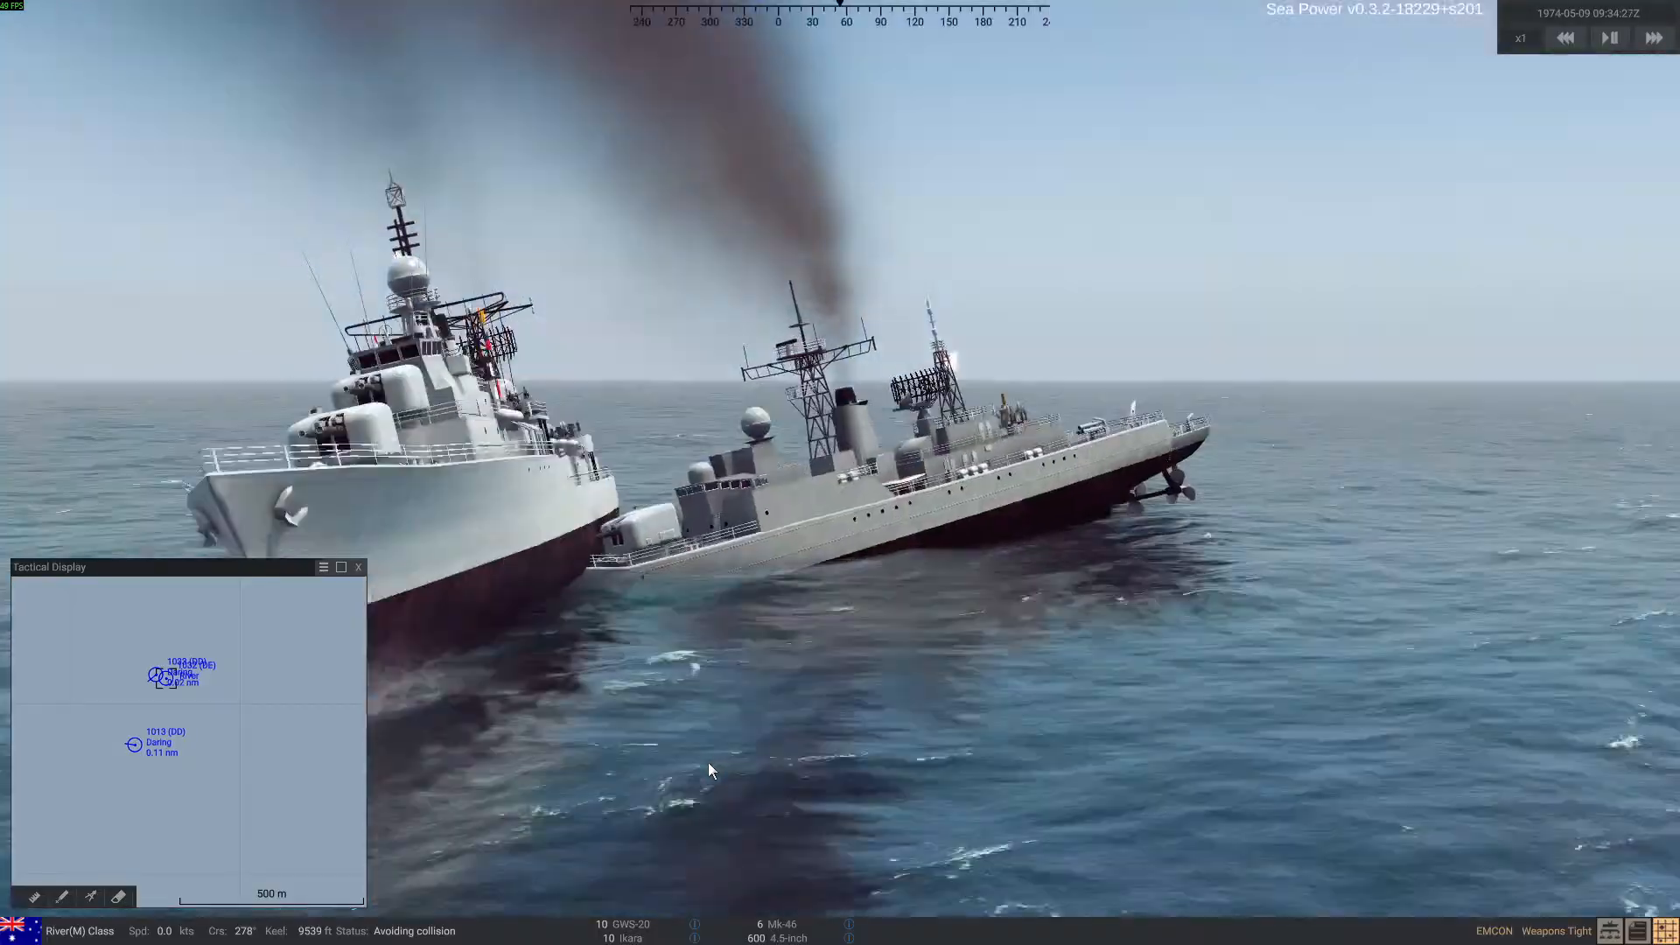
pyautogui.hotkey('alt', 'Tab')
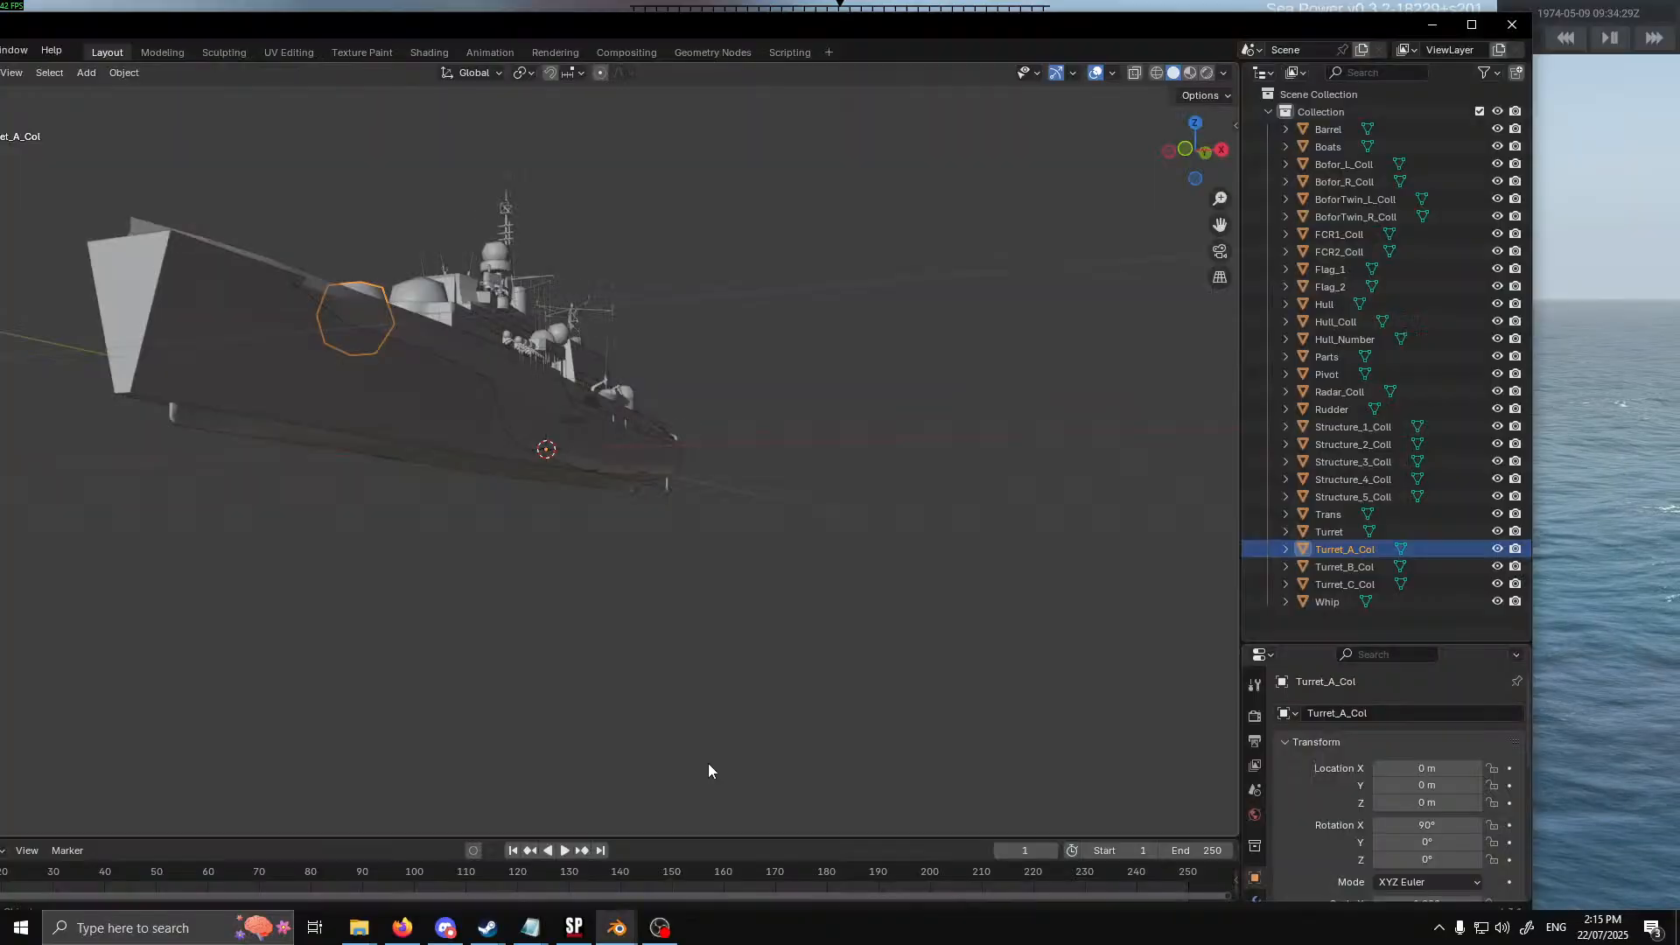
pyautogui.click(574, 928)
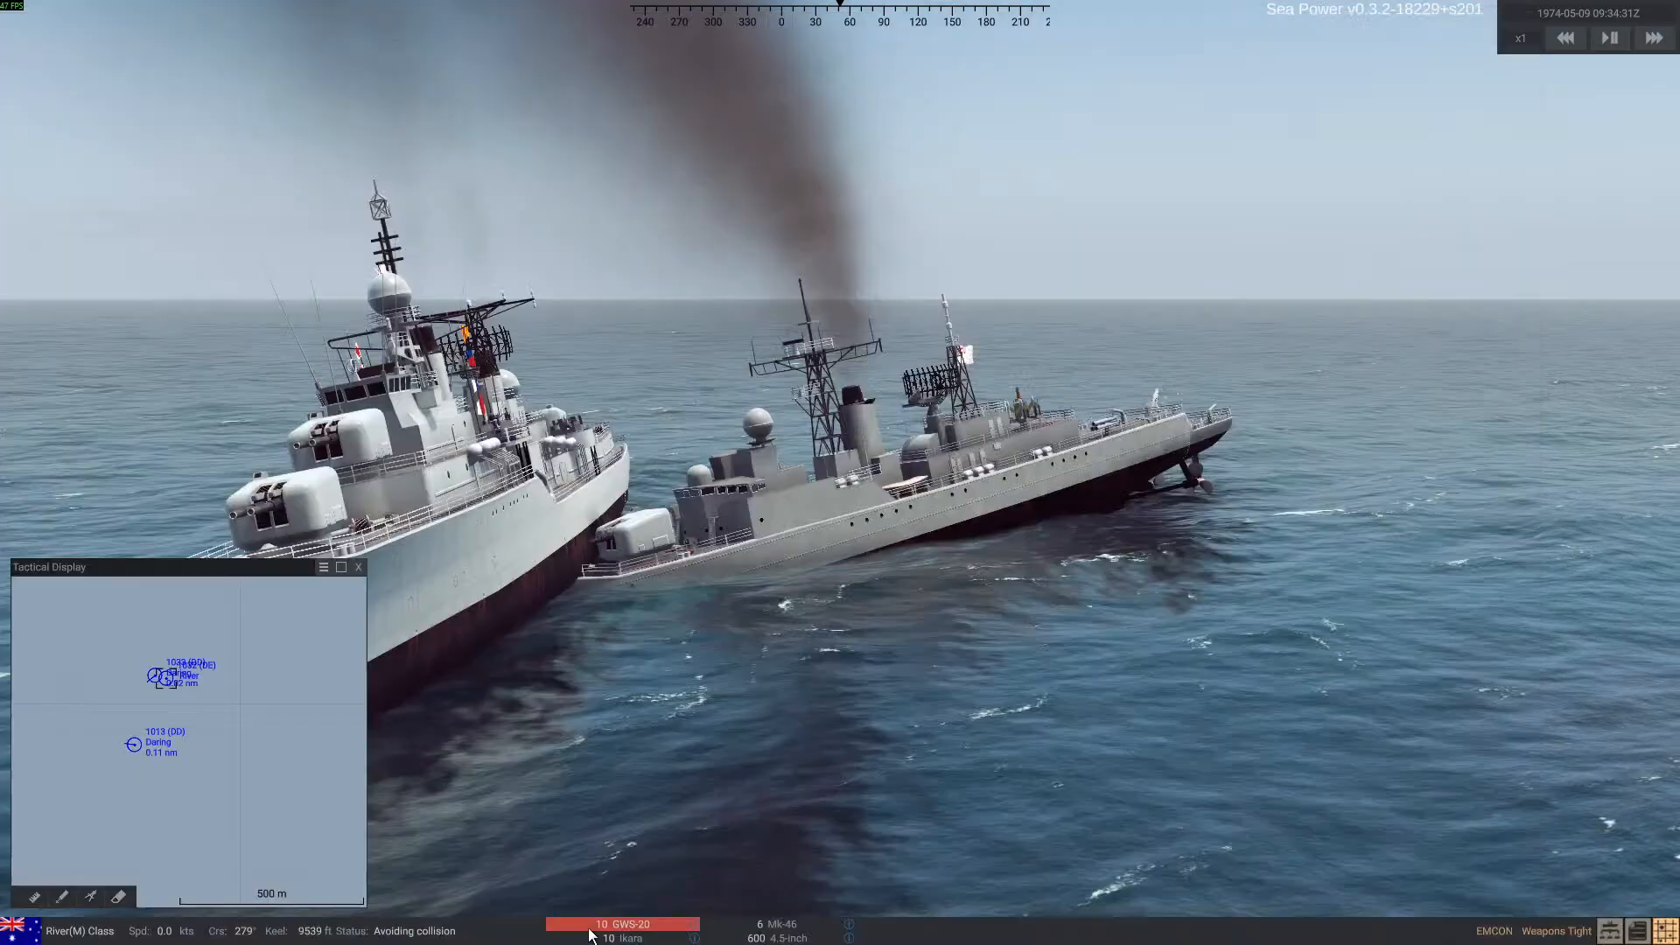
# Examine the overlapping River and Daring hulls from the side and from astern
pyautogui.moveTo(707, 715); pyautogui.dragTo(686, 676, button='right')
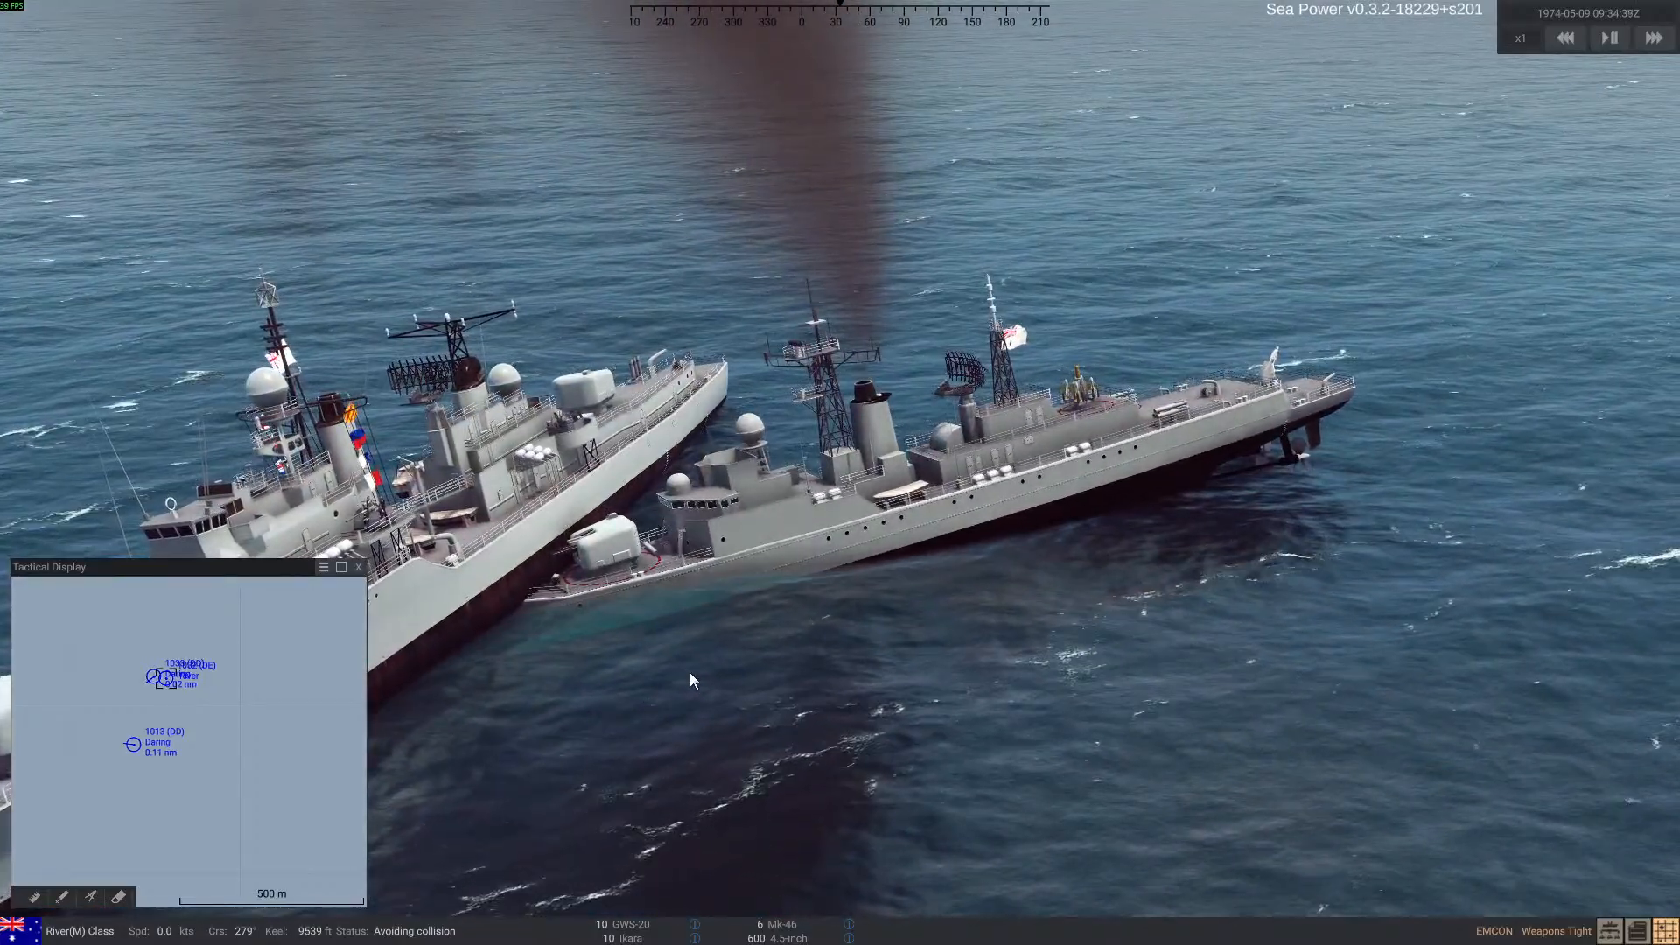
pyautogui.moveTo(849, 648); pyautogui.dragTo(826, 647, button='right')
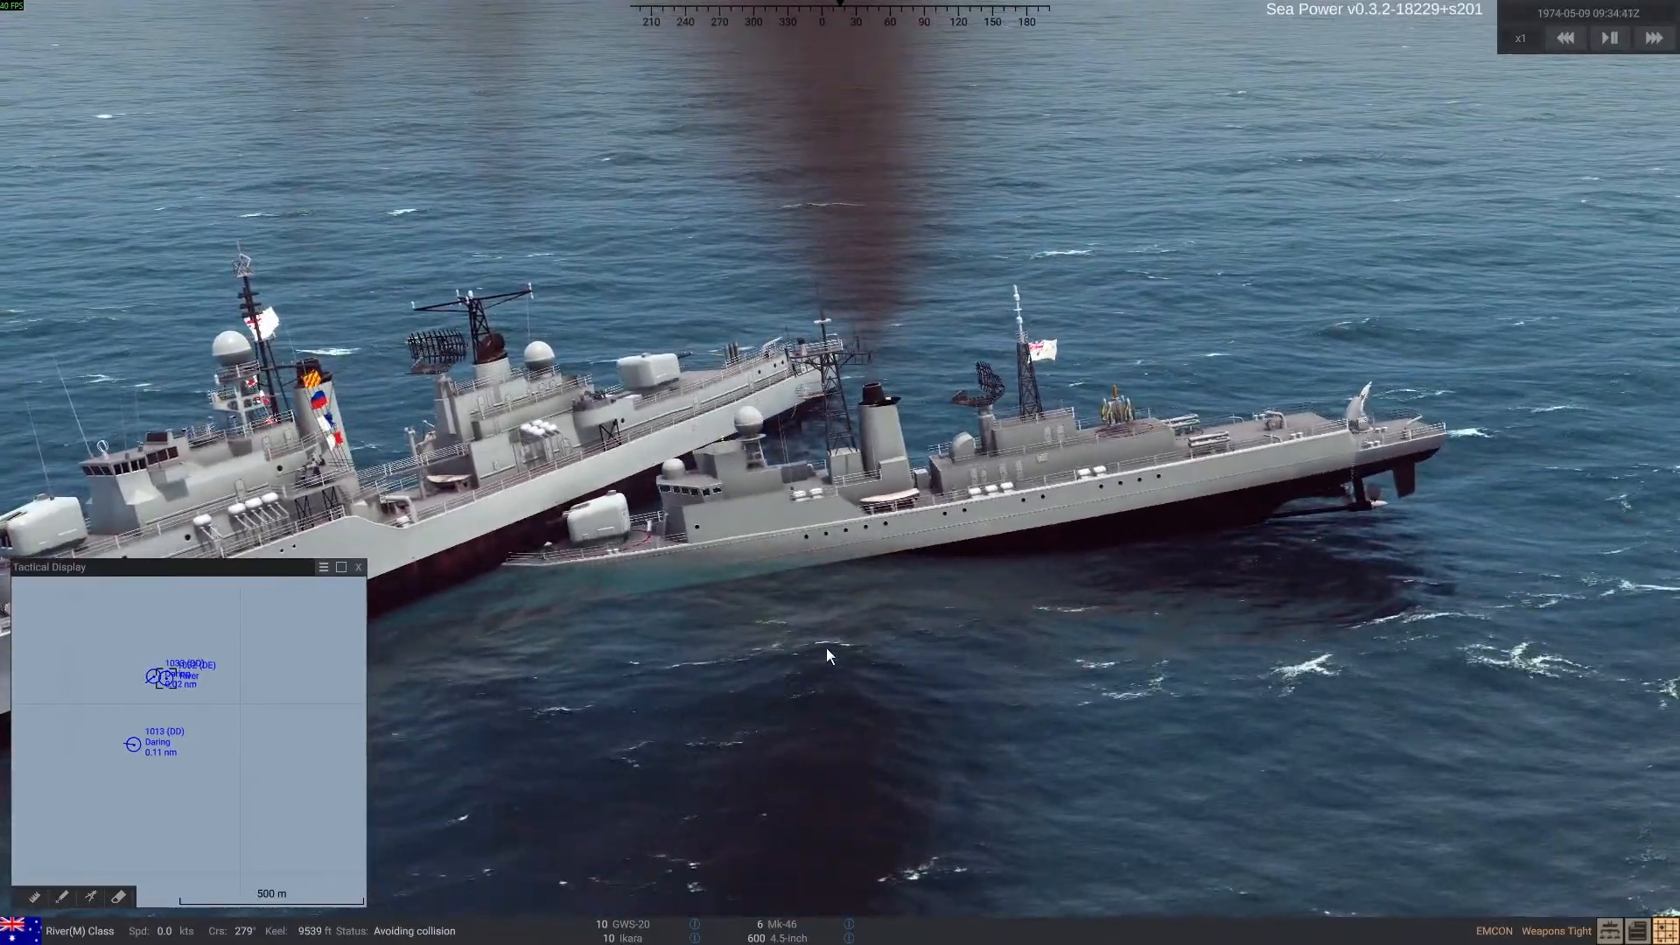
pyautogui.press('Tab')
pyautogui.press('Tab')
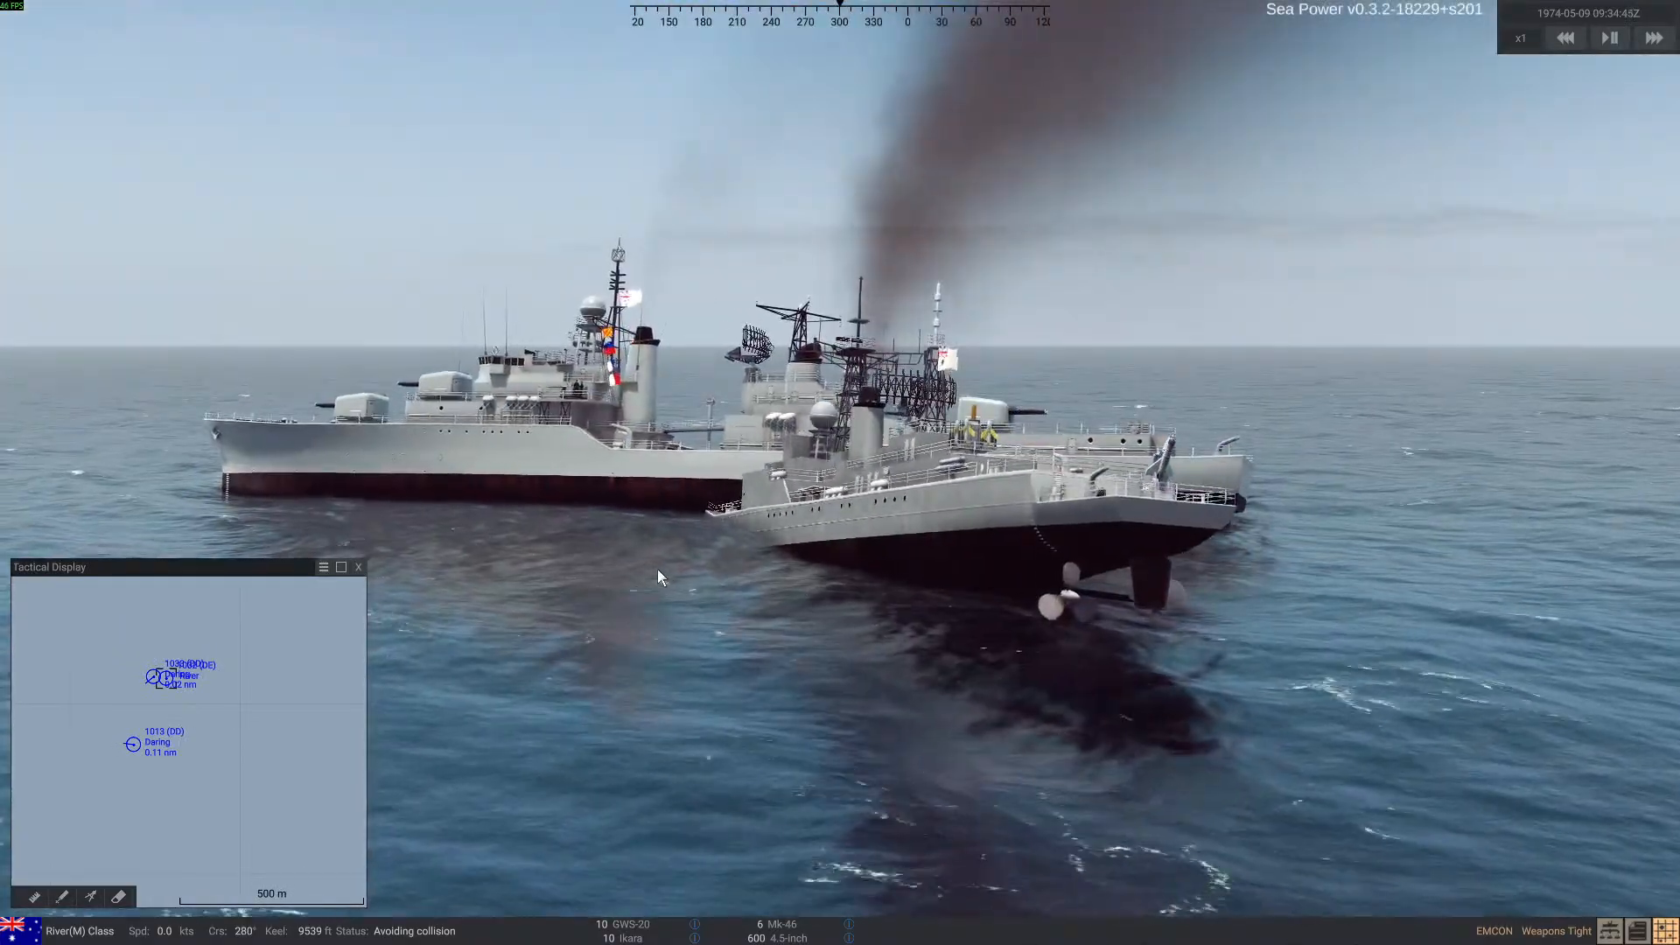
# Place the camera over open water several miles from the ships and show the debug spawn overlay
pyautogui.press('d')
pyautogui.press('s')
pyautogui.moveTo(743, 578); pyautogui.dragTo(726, 570, button='right')
pyautogui.press('s')
pyautogui.scroll(-5, 726, 571)
pyautogui.scroll(-5, 727, 571)
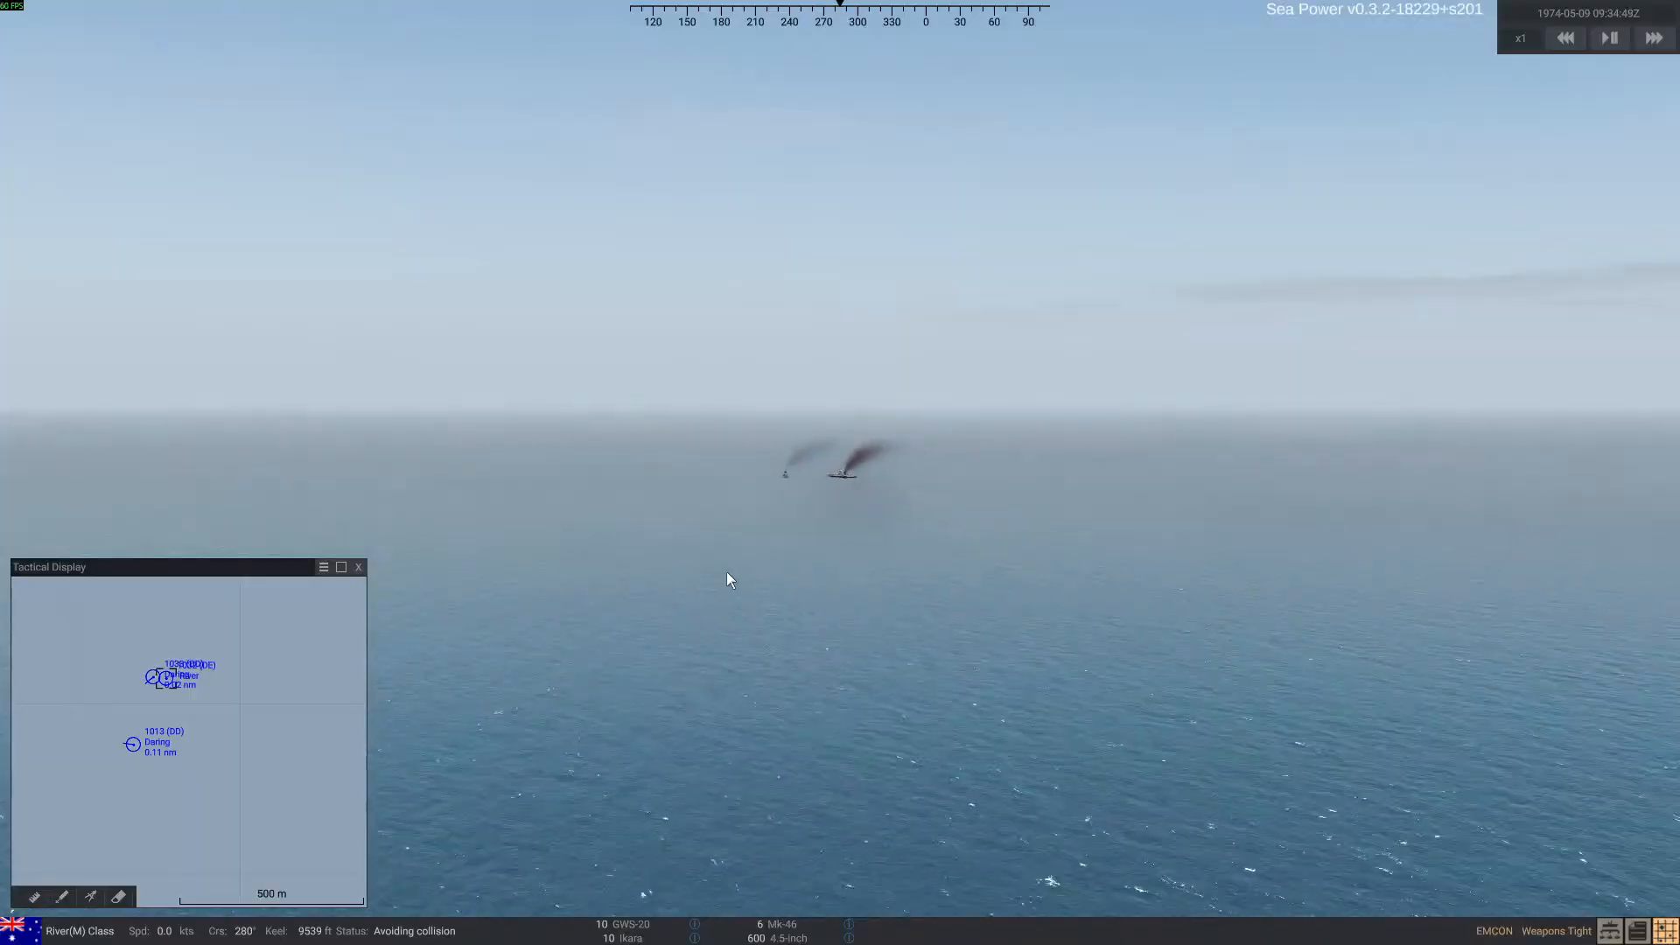
pyautogui.scroll(-2, 728, 570)
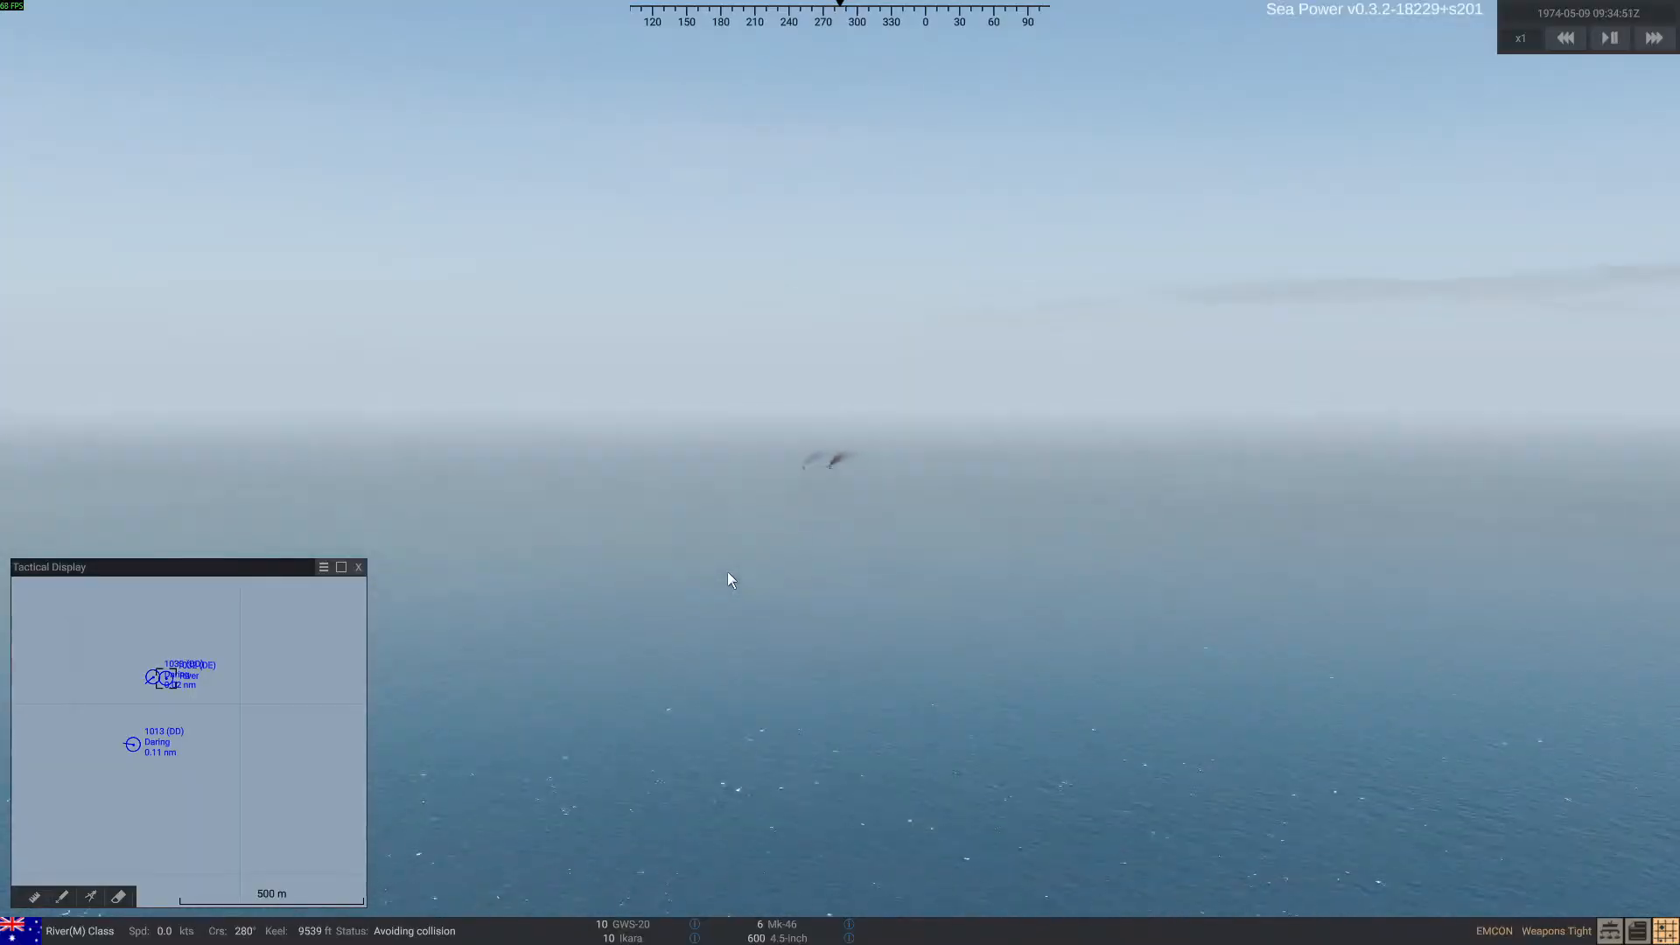
pyautogui.moveTo(727, 571); pyautogui.dragTo(737, 591, button='right')
pyautogui.hotkey('ctrl', 'd')
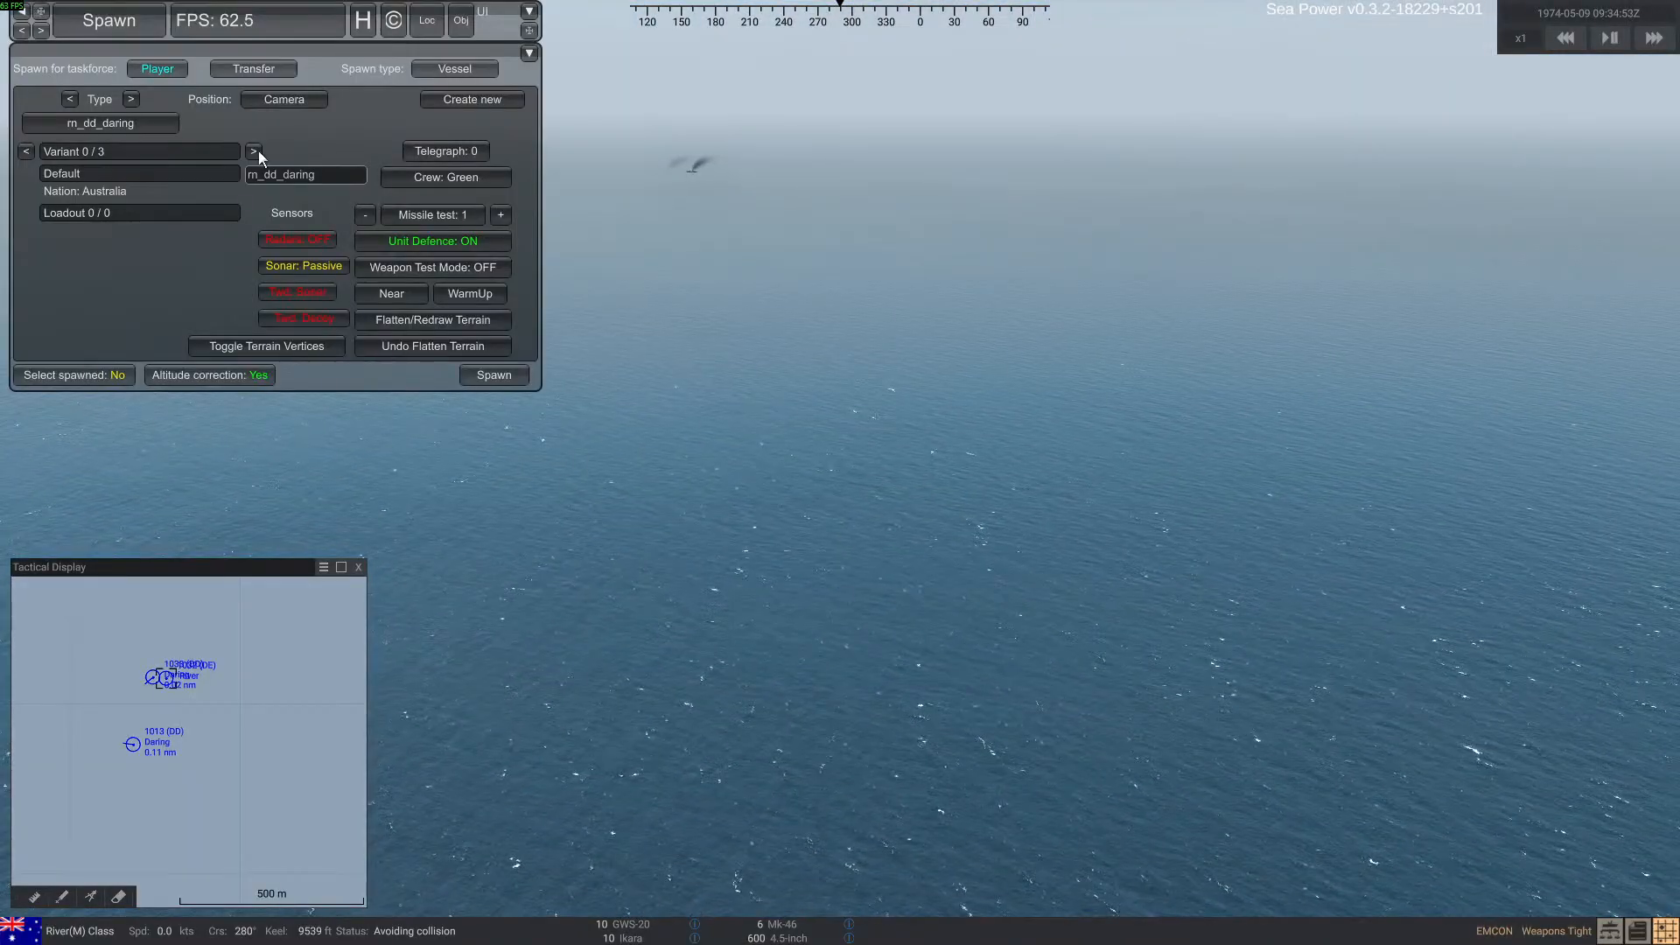
# Spawn a default-variant usn_cg_ticonderoga vessel for the player taskforce at the camera position and select it
pyautogui.click(131, 120)
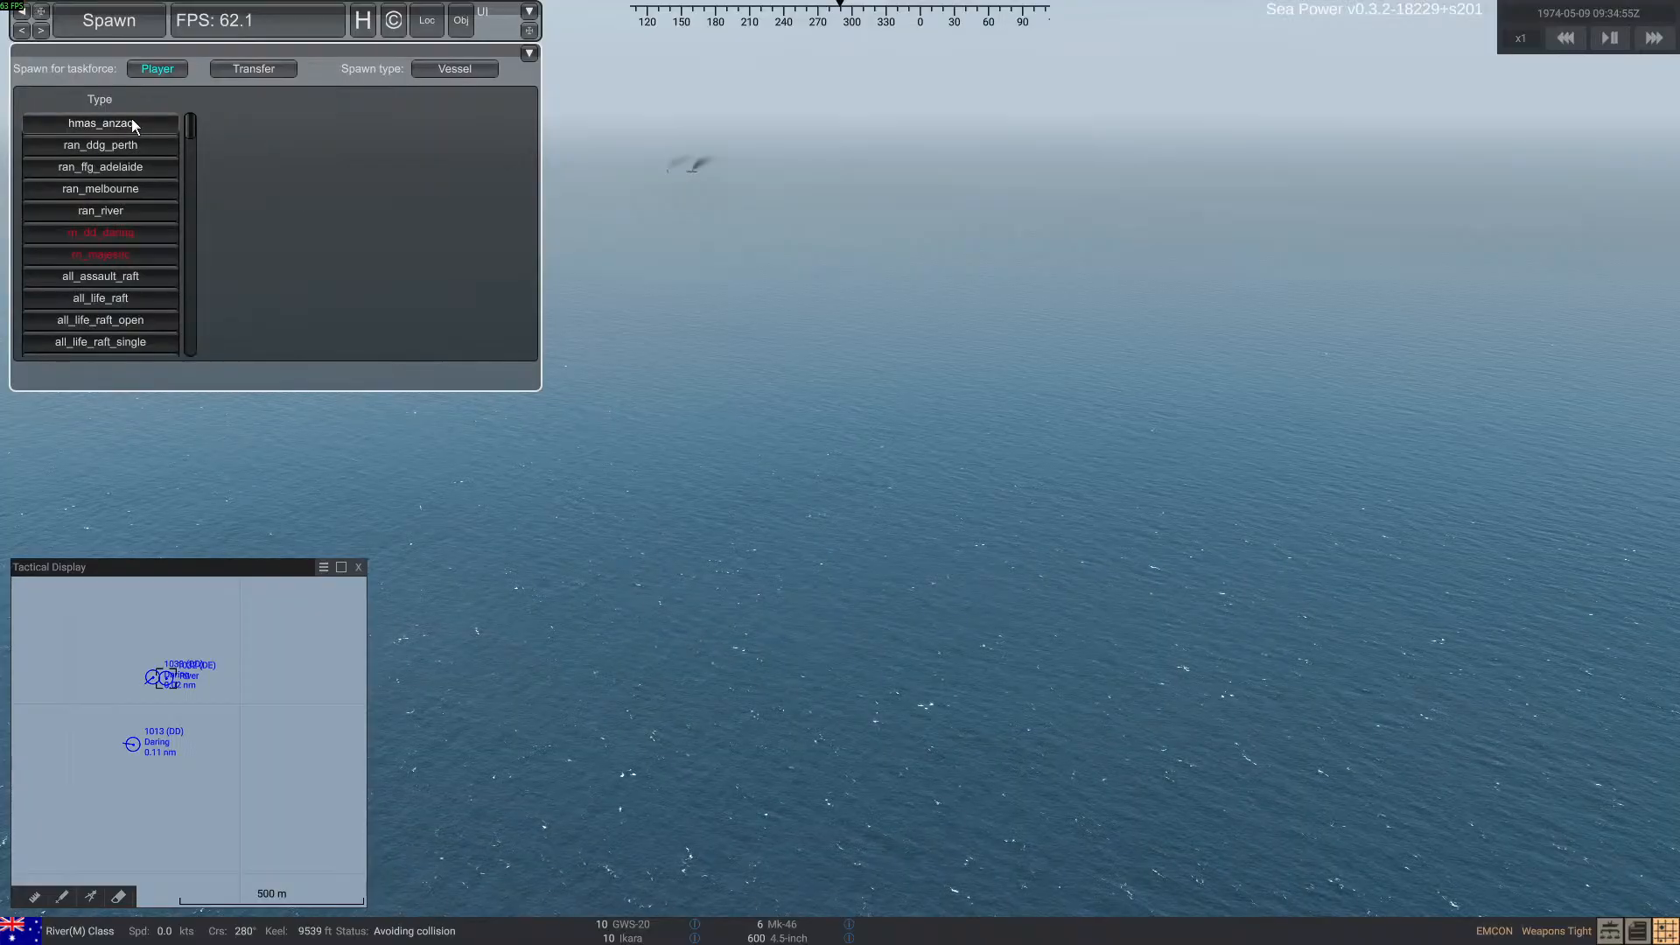
pyautogui.scroll(-5, 136, 205)
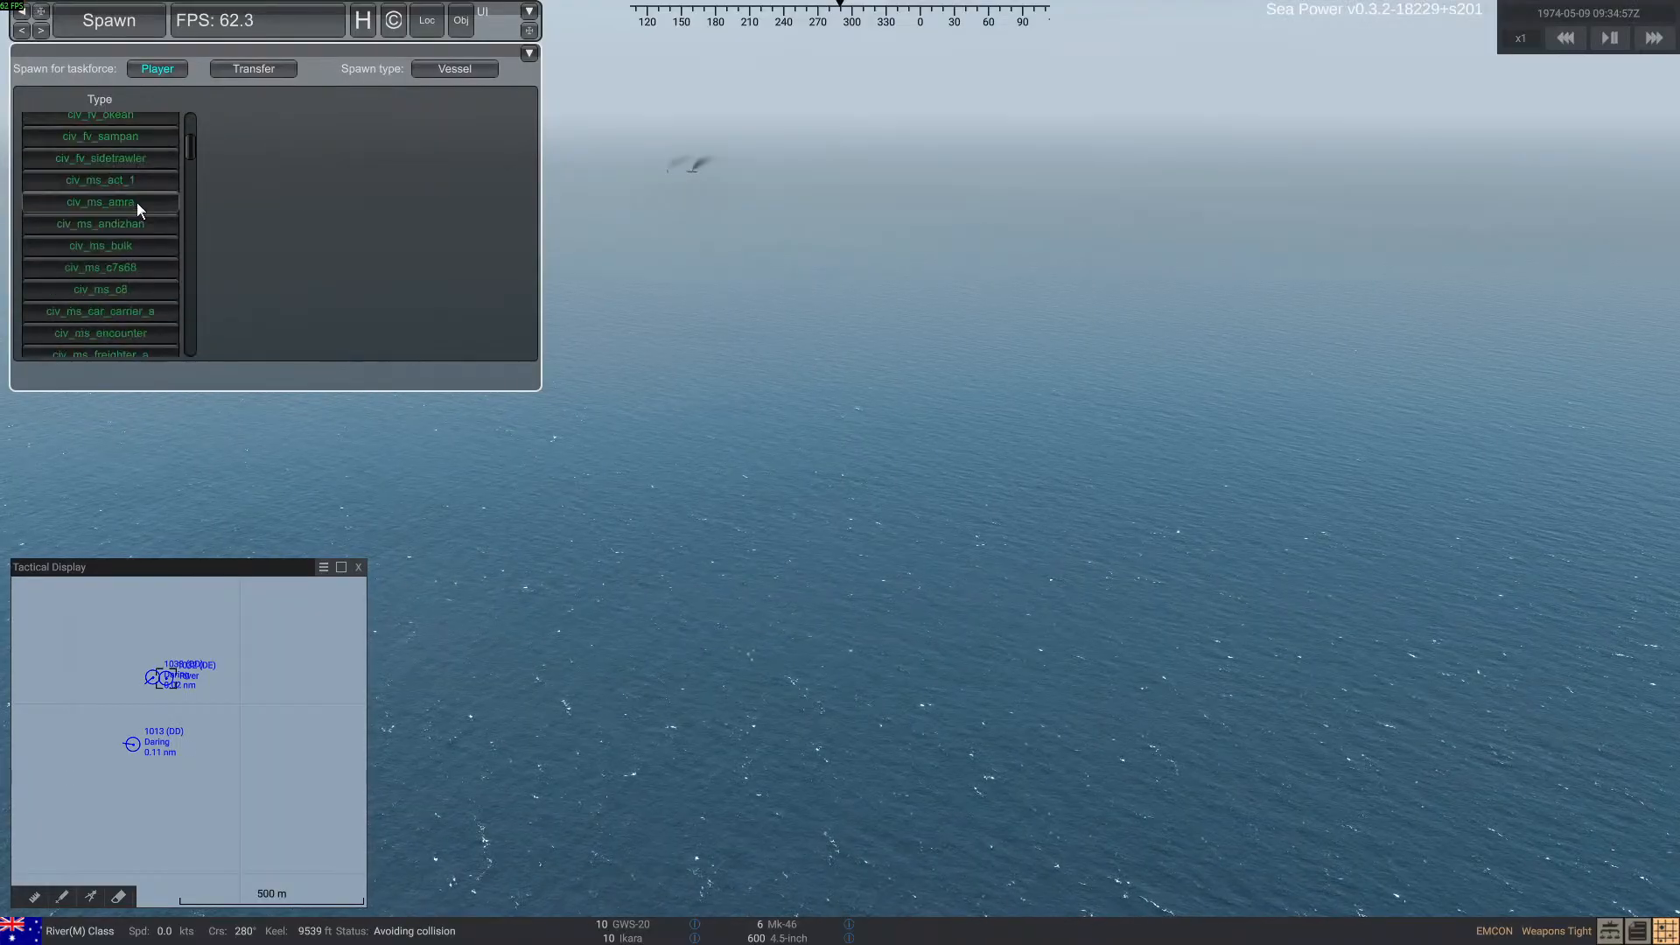
pyautogui.scroll(-1, 147, 189)
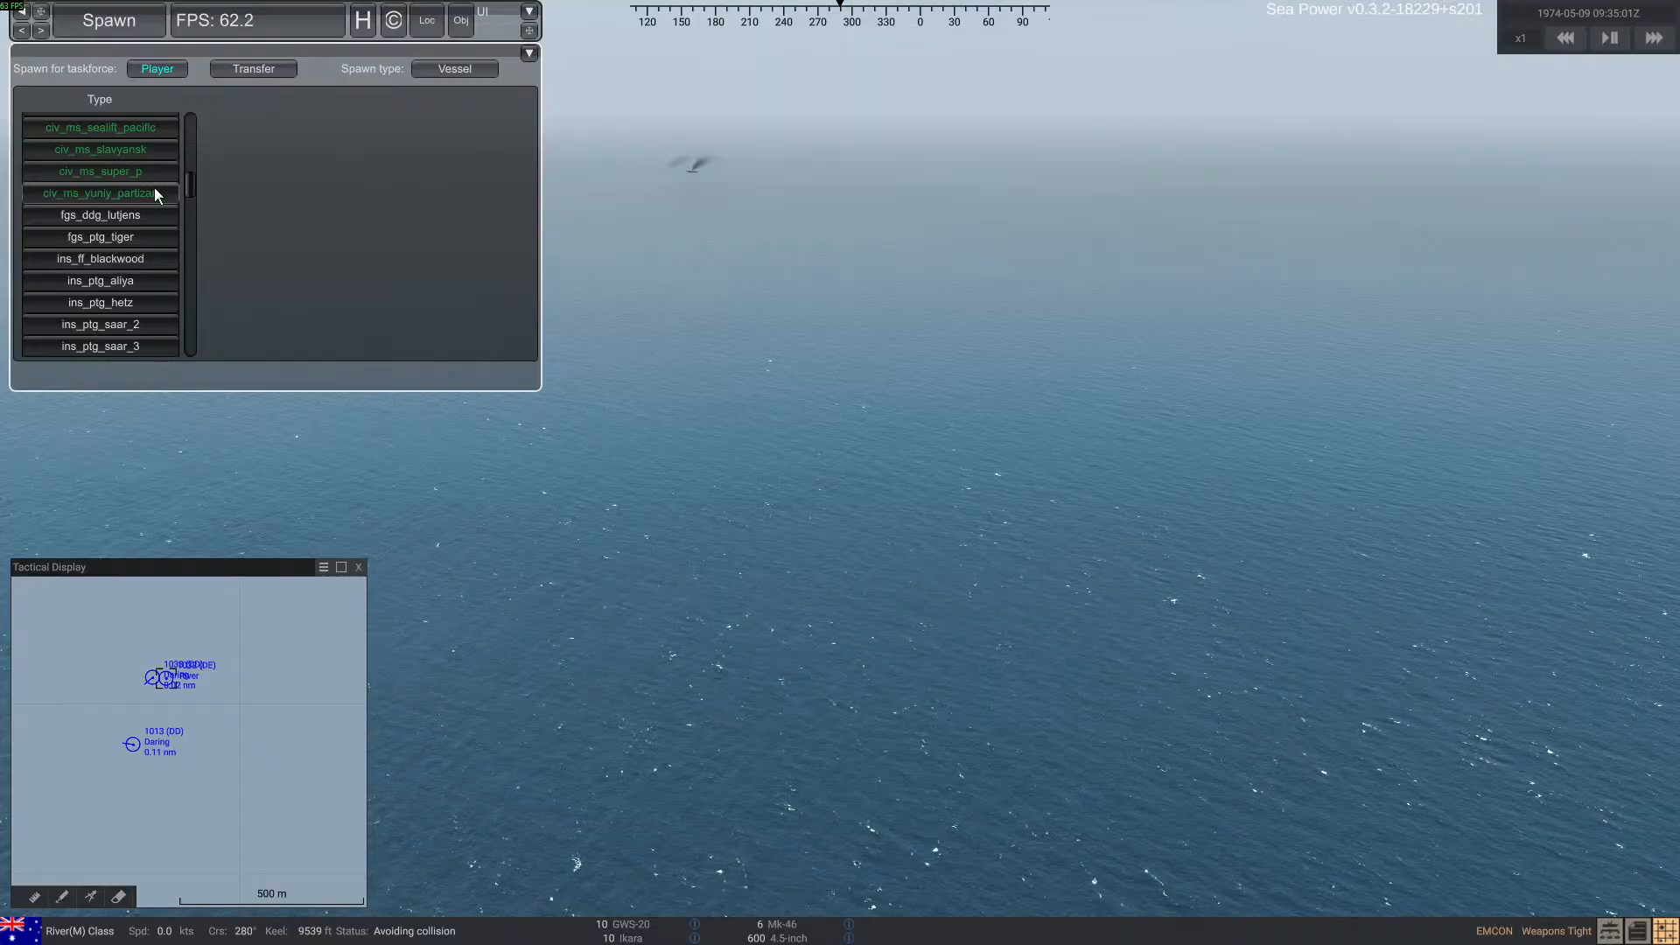
pyautogui.scroll(-8, 155, 192)
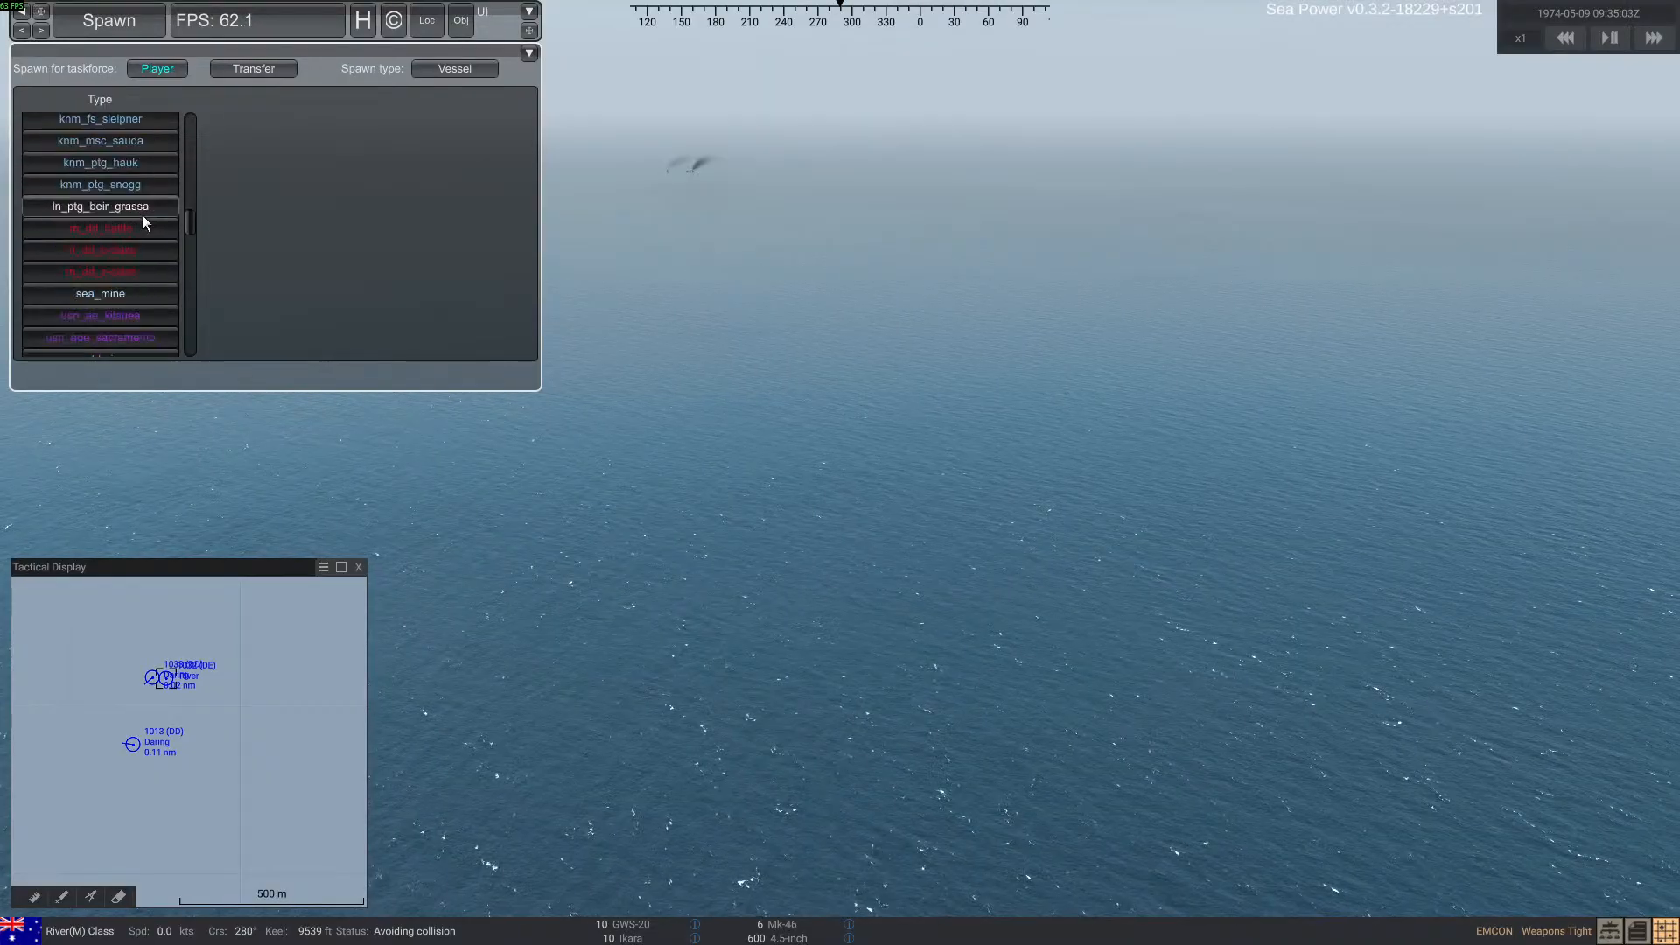
pyautogui.scroll(-2, 142, 214)
pyautogui.scroll(4, 142, 213)
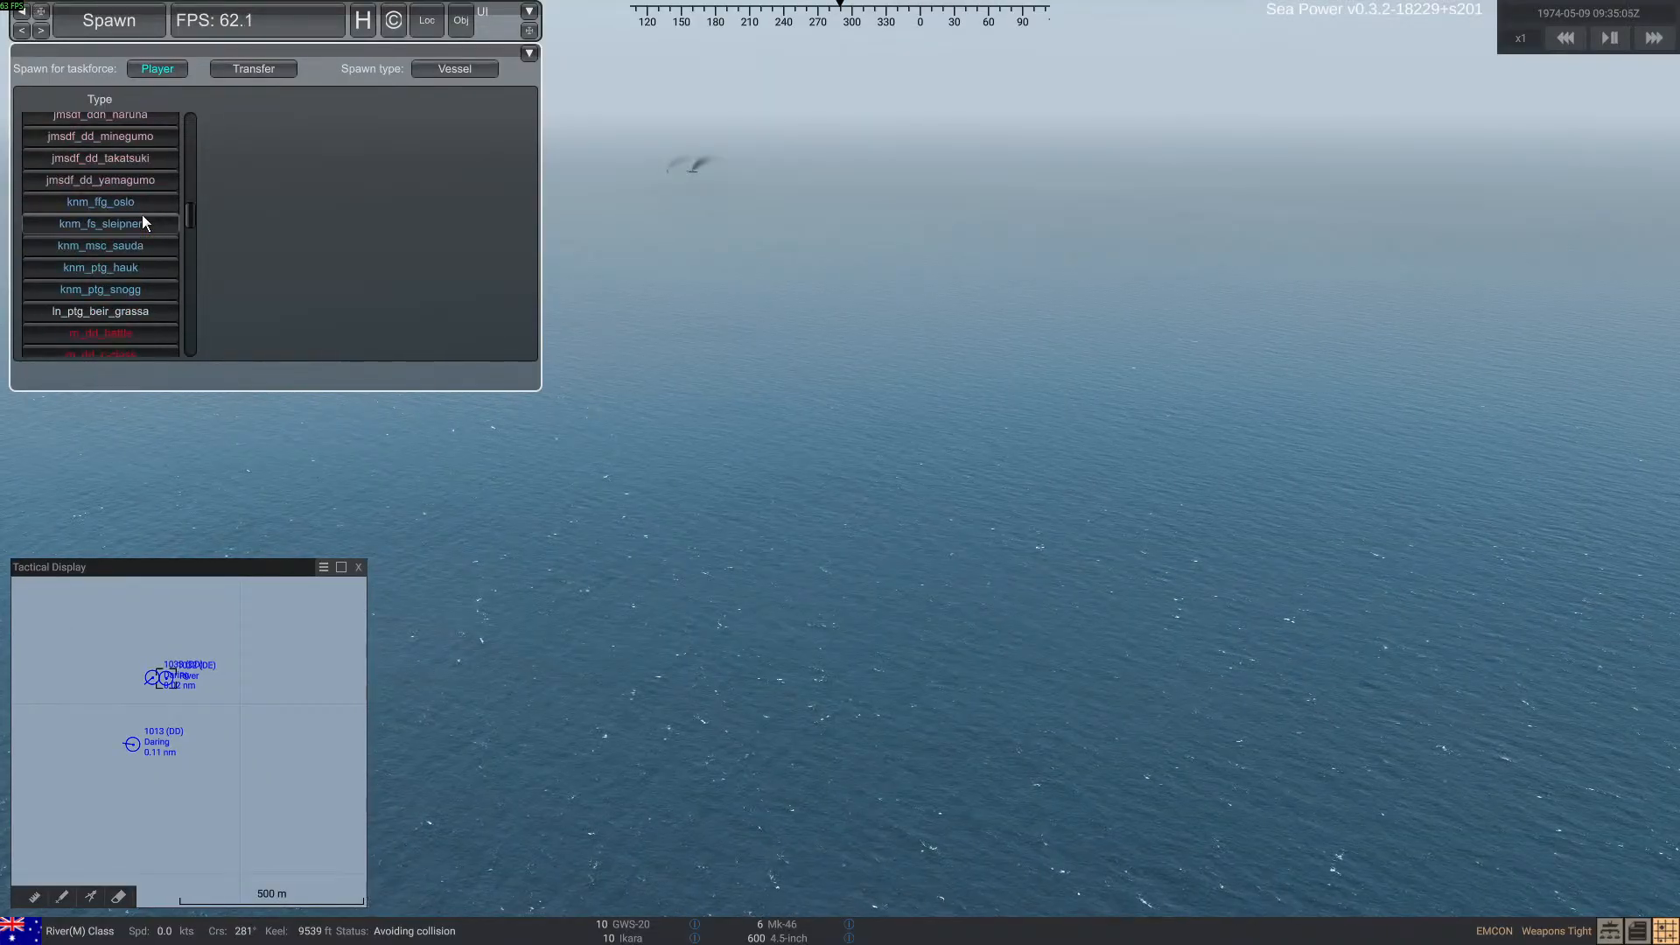
pyautogui.scroll(-3, 144, 219)
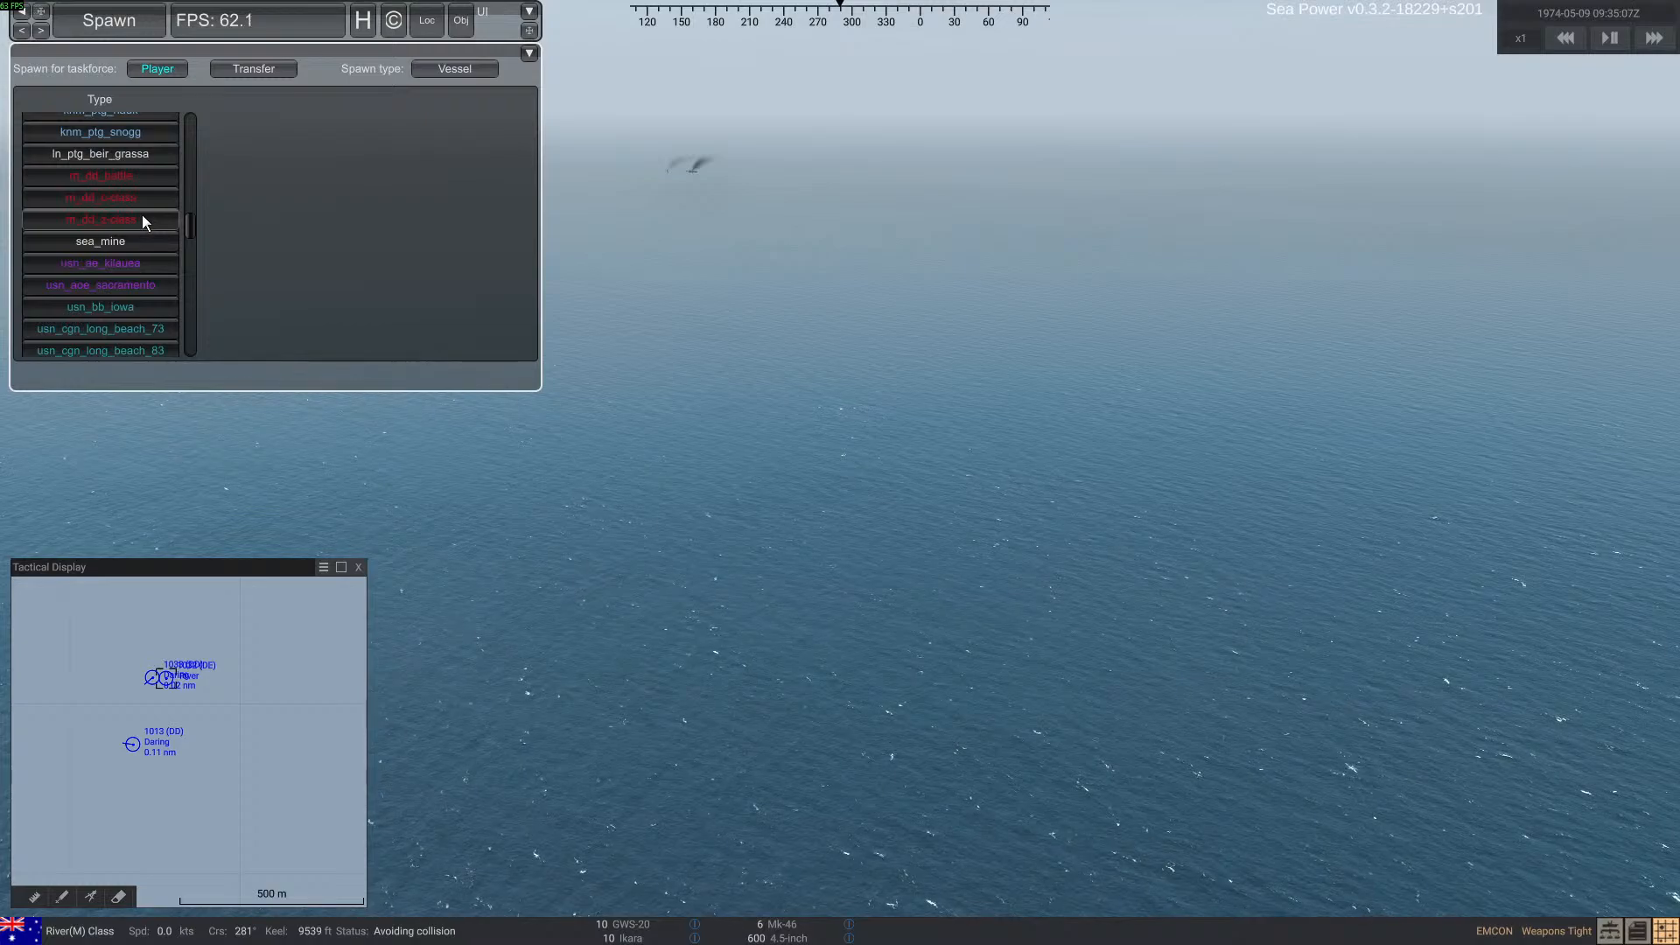
pyautogui.scroll(-4, 143, 221)
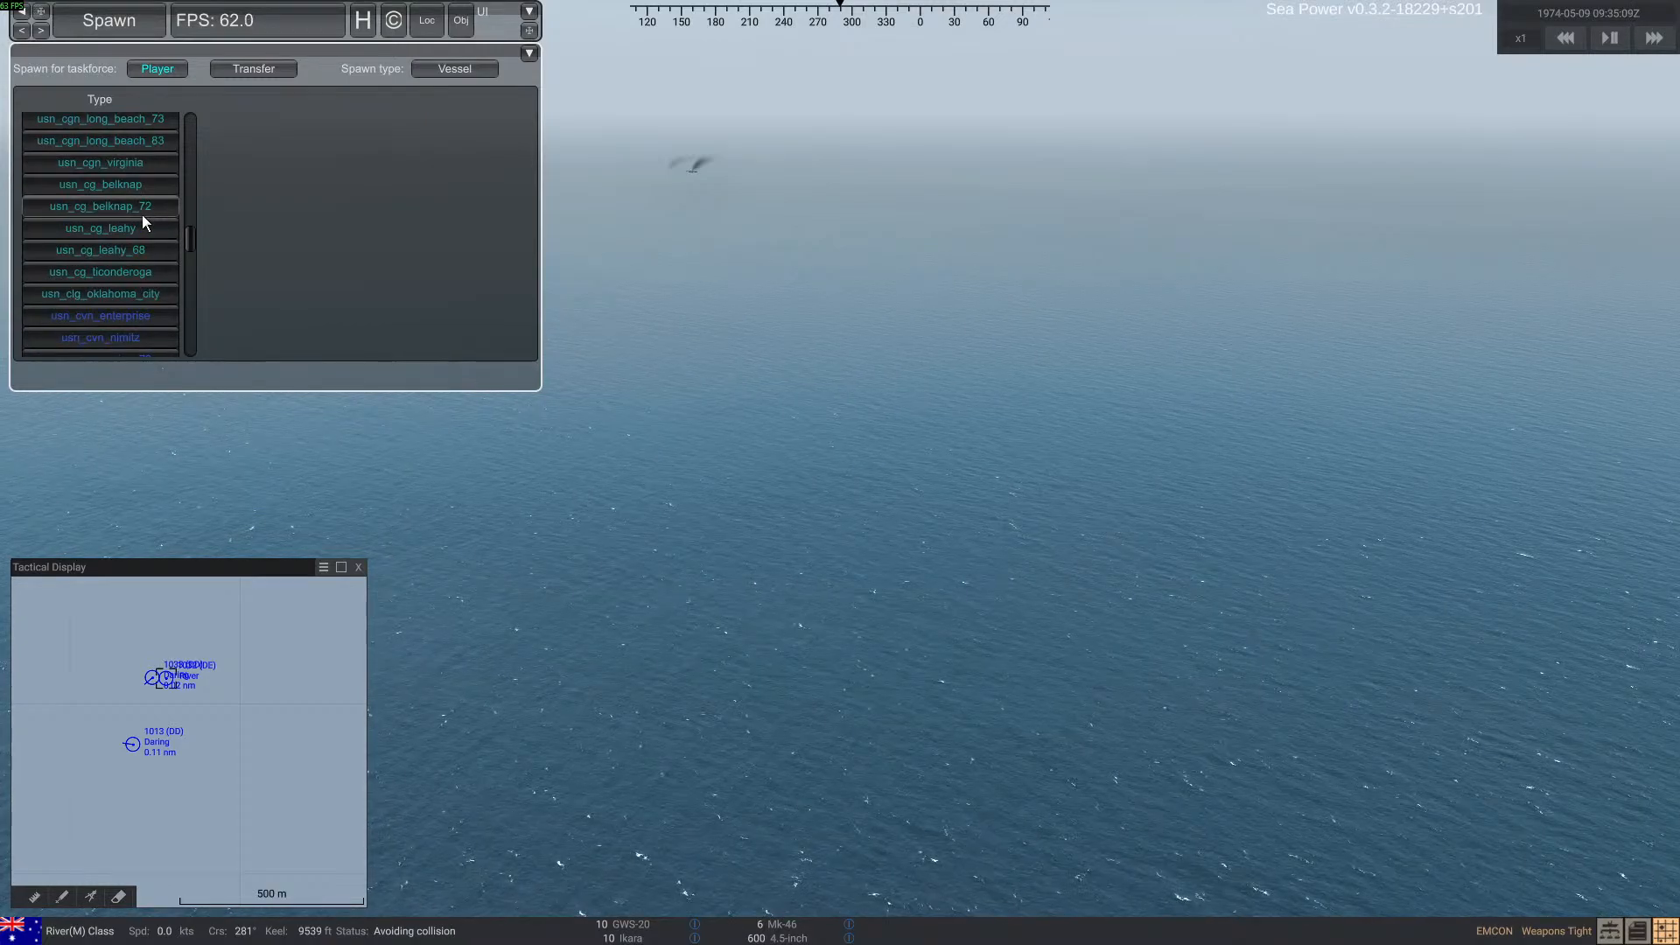
pyautogui.click(133, 270)
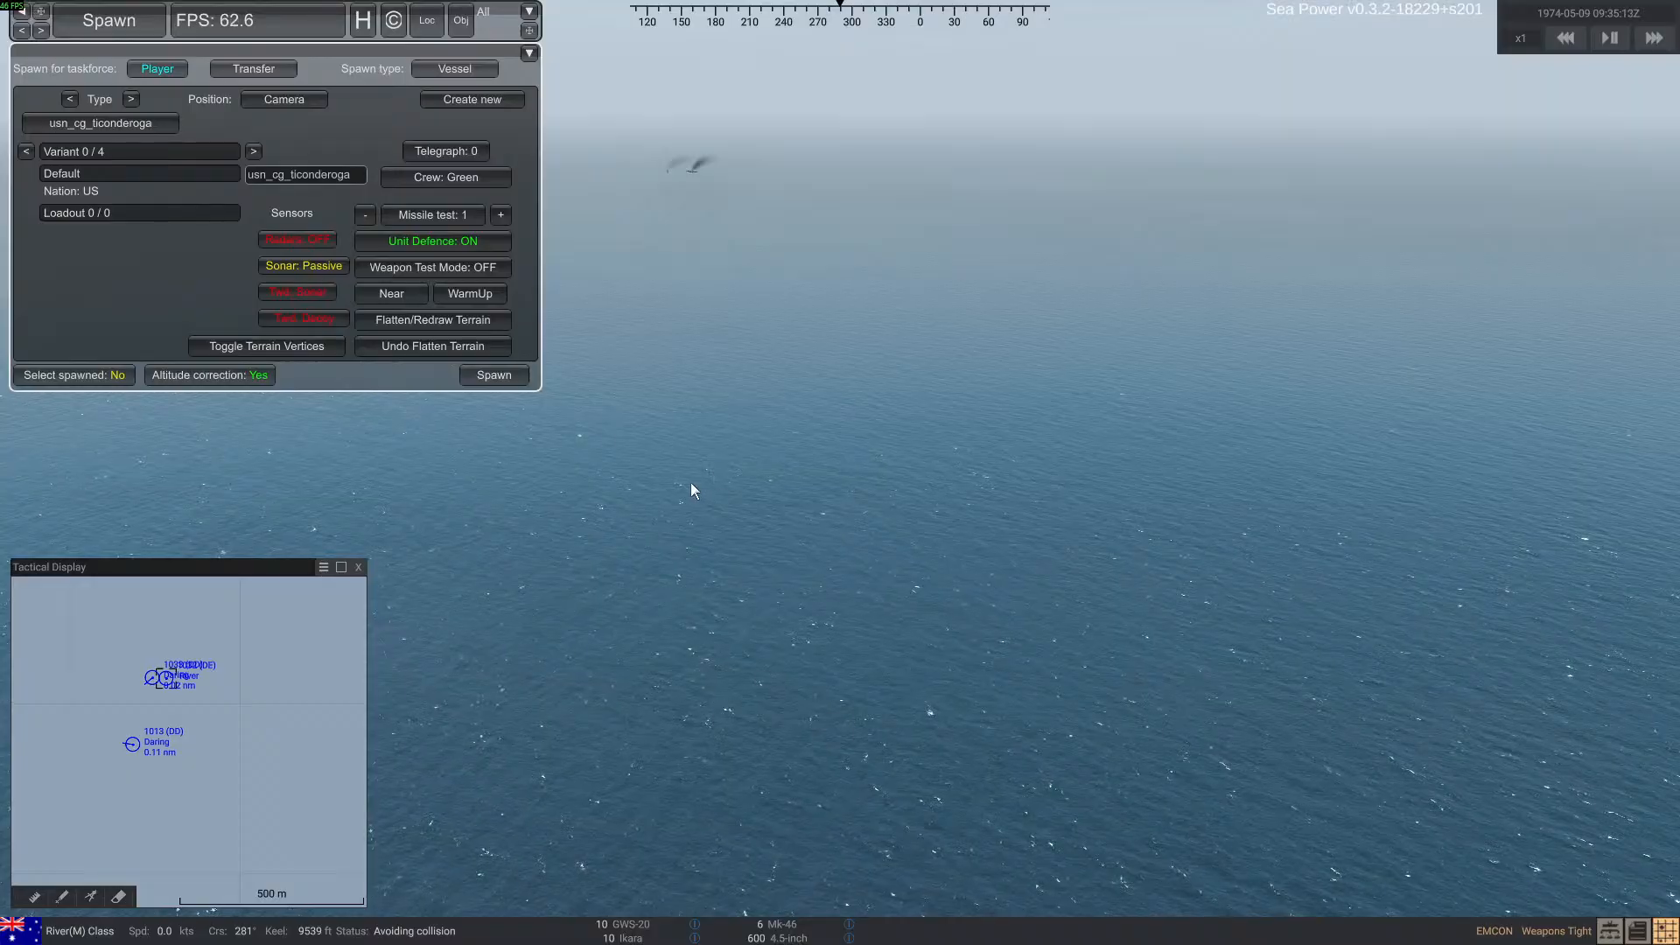
pyautogui.scroll(-3, 266, 714)
pyautogui.moveTo(290, 789); pyautogui.dragTo(294, 755)
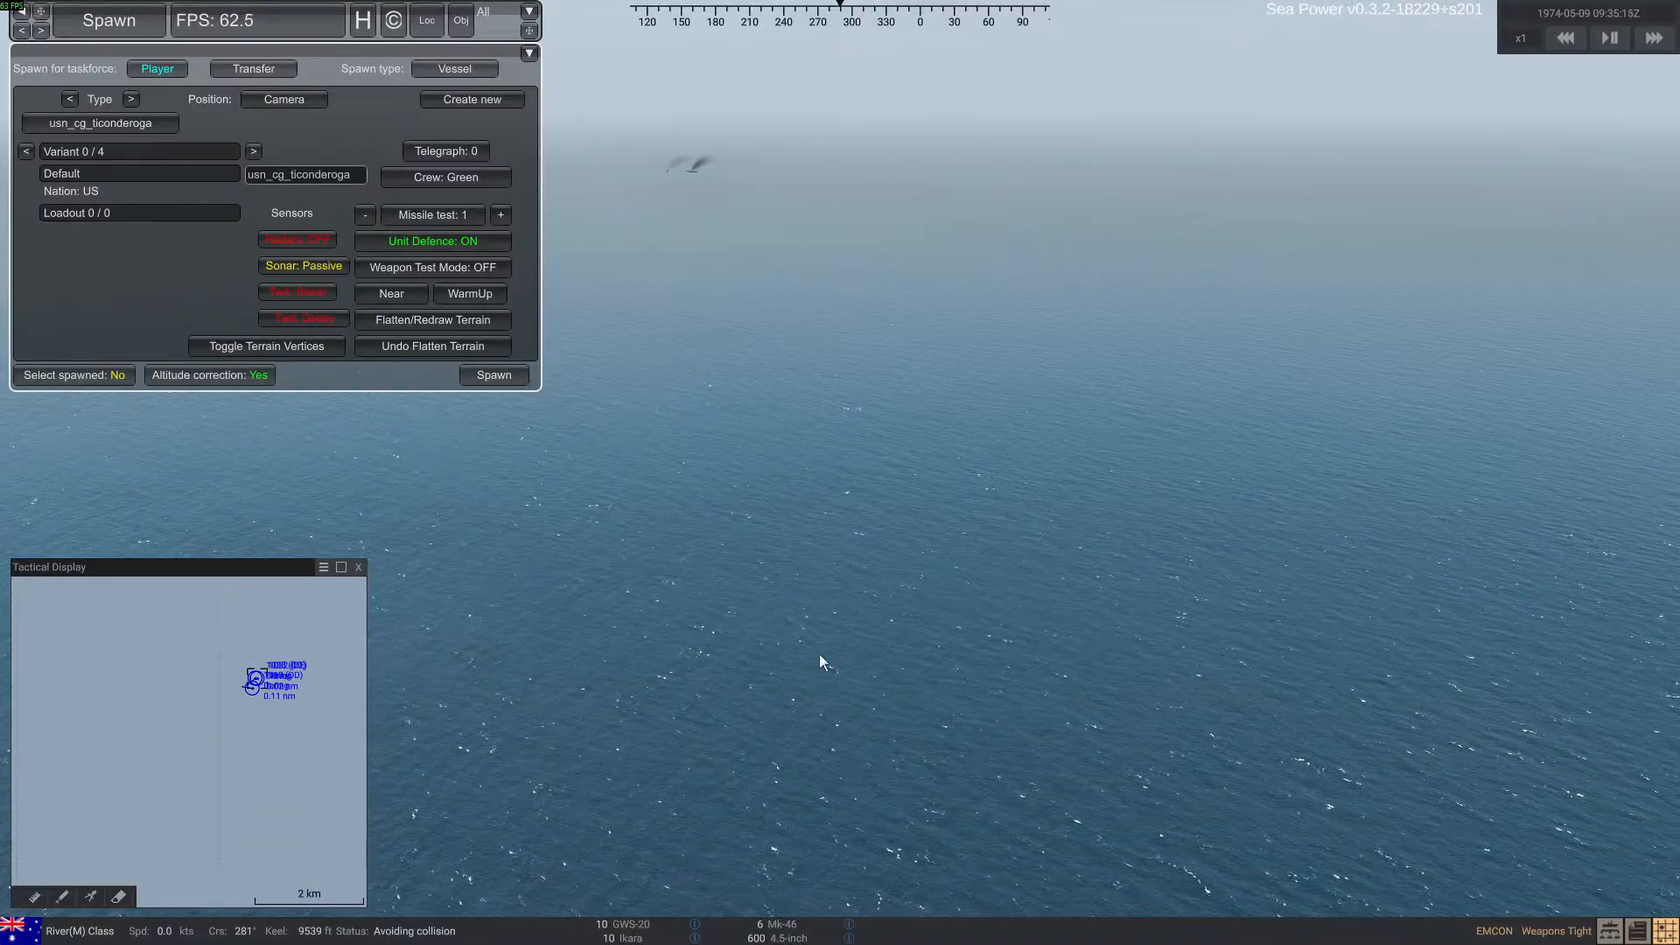
pyautogui.moveTo(819, 654); pyautogui.dragTo(814, 798, button='right')
pyautogui.doubleClick(814, 798)
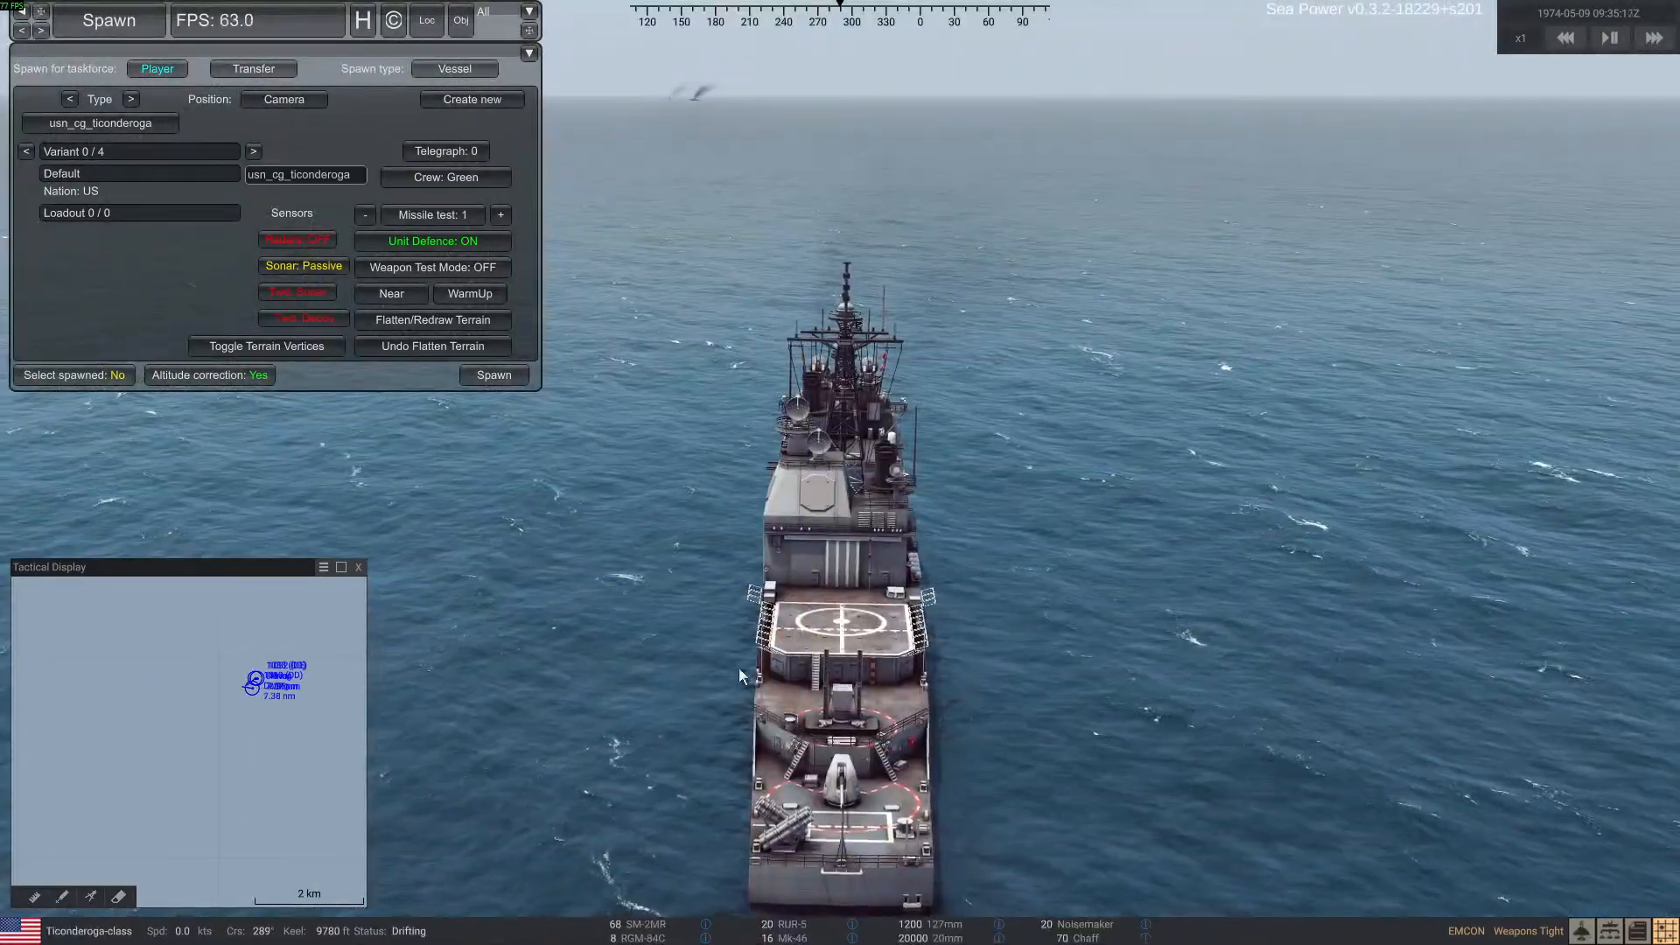
# Order the Ticonderoga-class ship to engage the Daring, track 1033, with RGM-84C missiles in a Salvo 8
pyautogui.moveTo(739, 669); pyautogui.dragTo(723, 656, button='right')
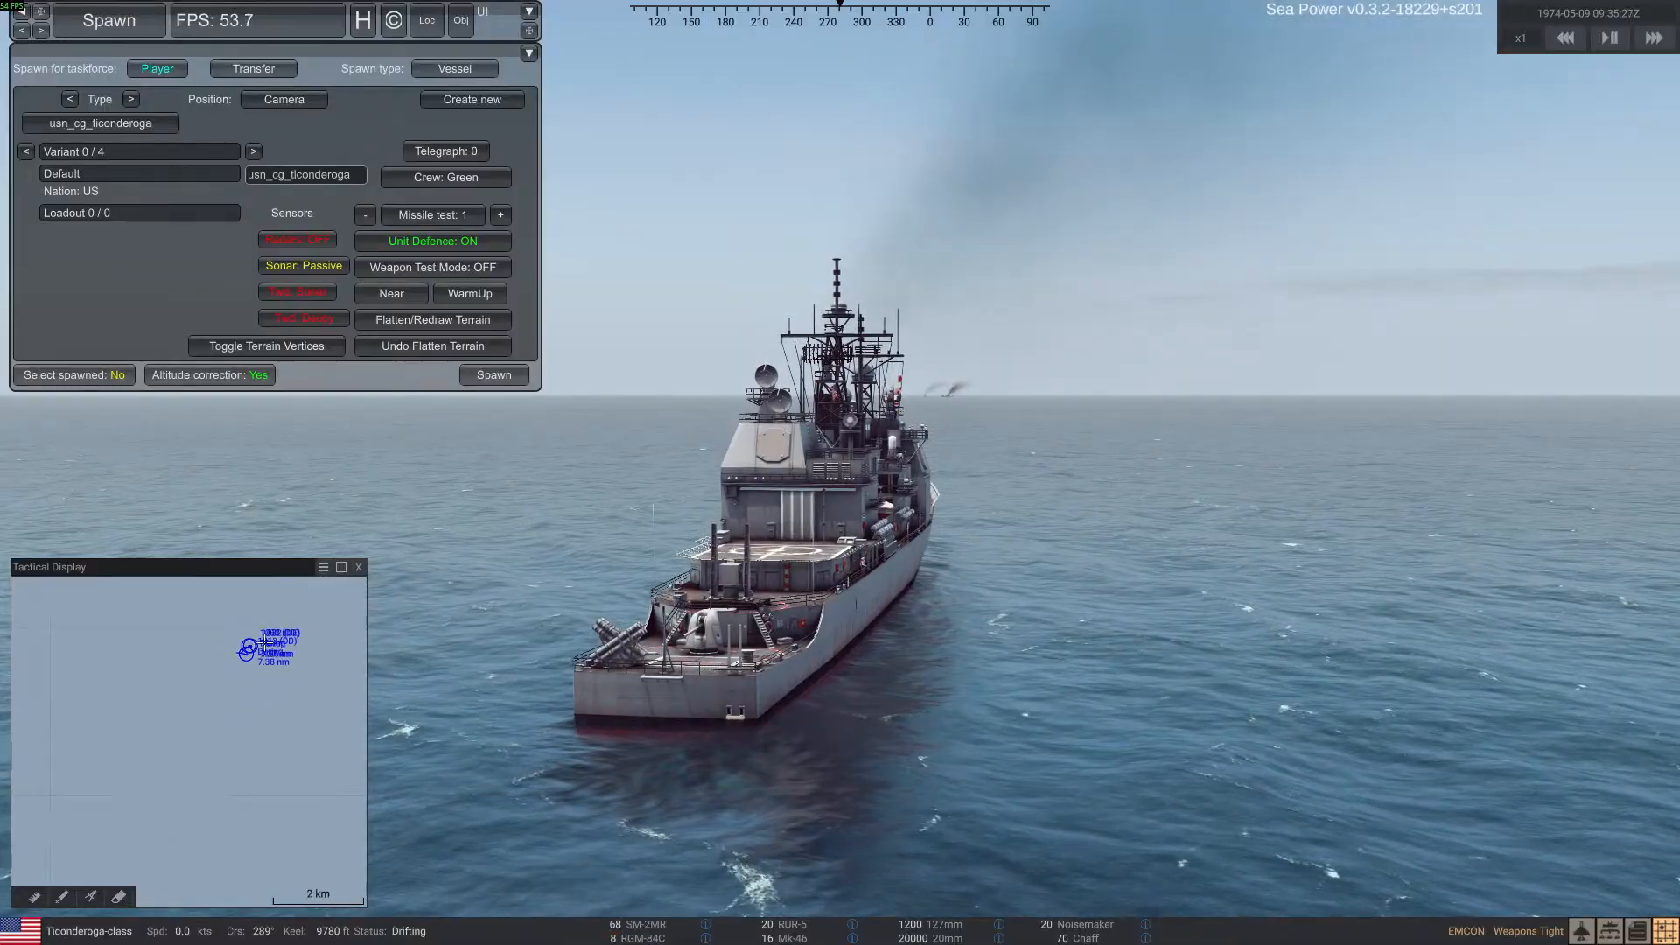
pyautogui.scroll(-5, 262, 644)
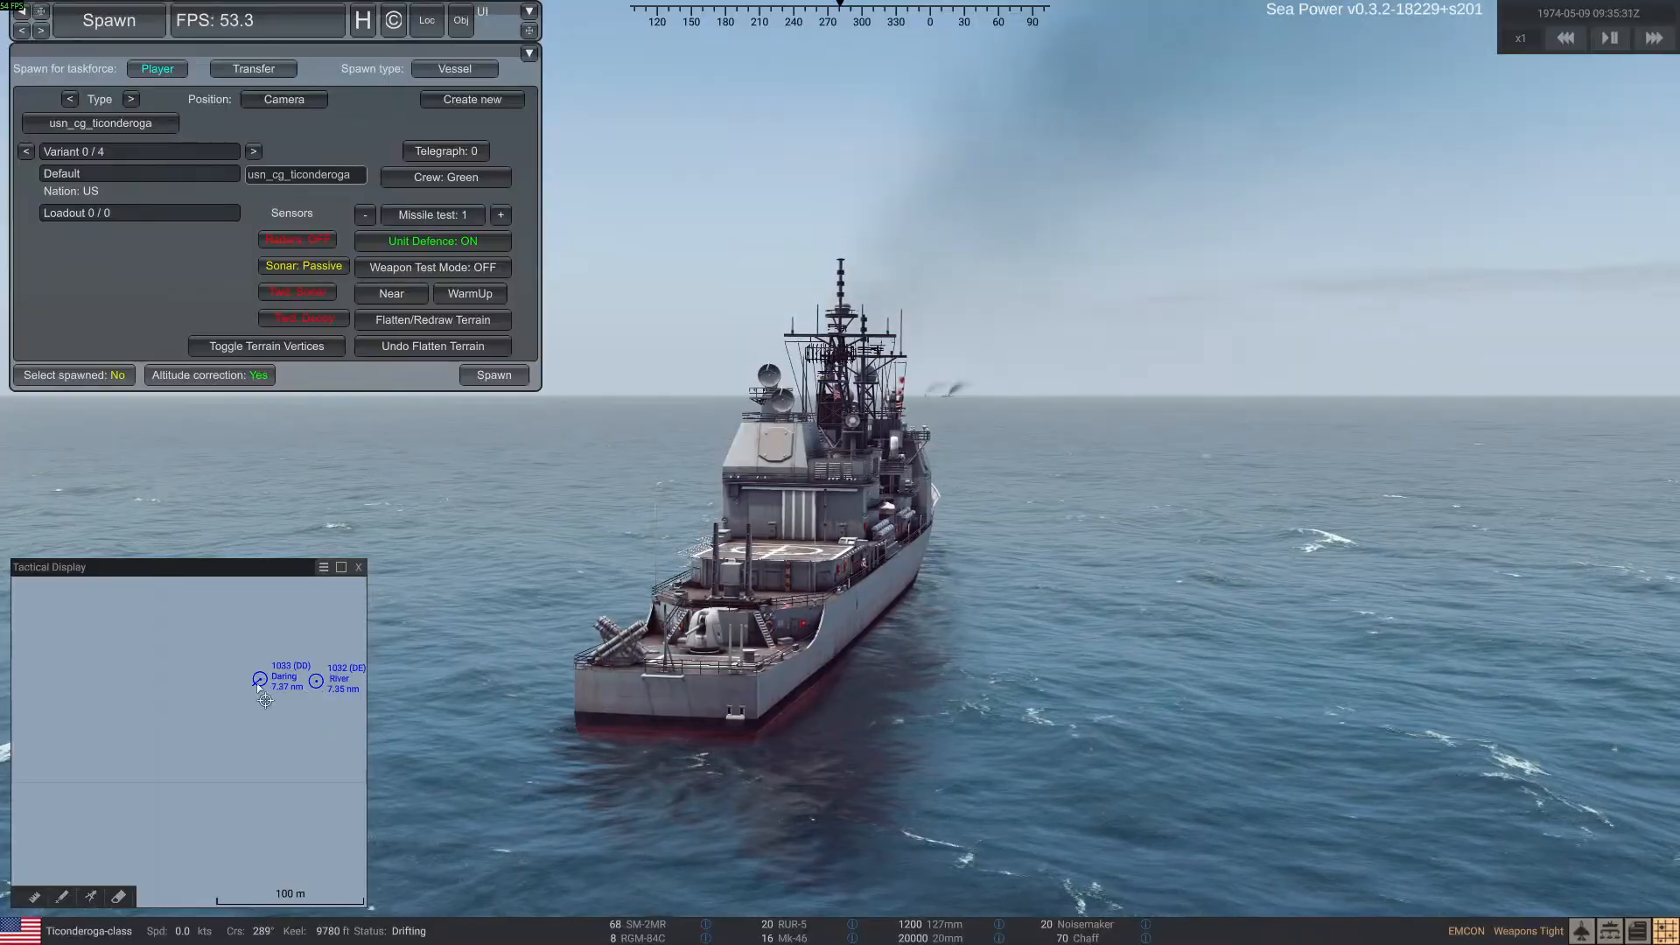
pyautogui.click(261, 679)
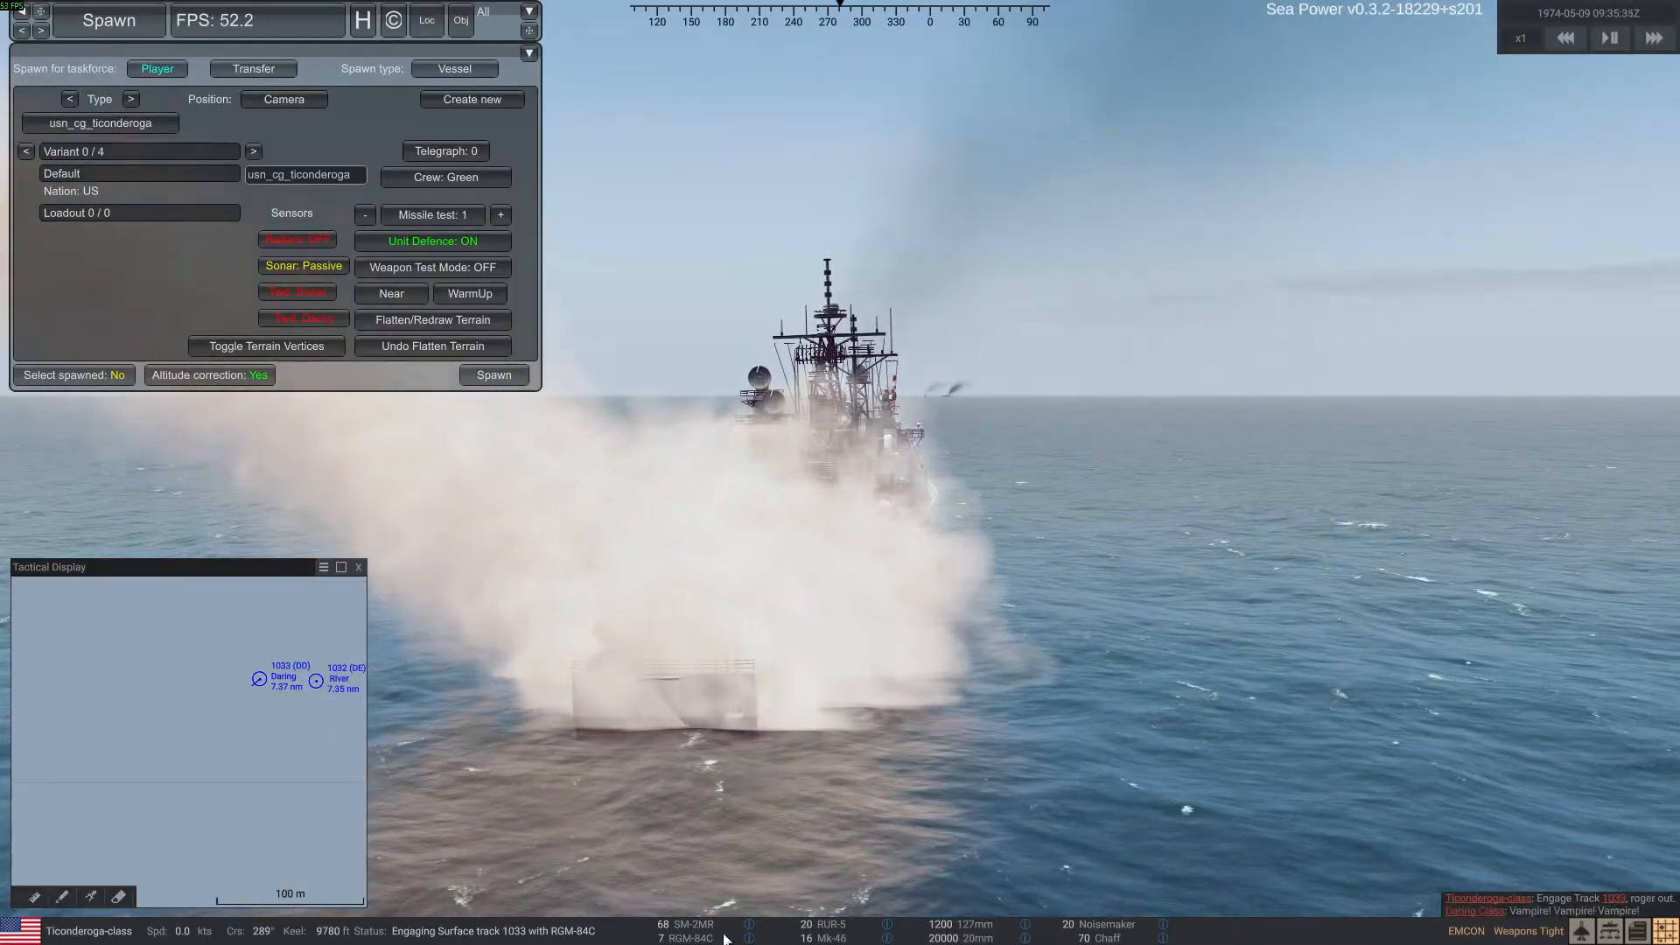
pyautogui.moveTo(714, 939)
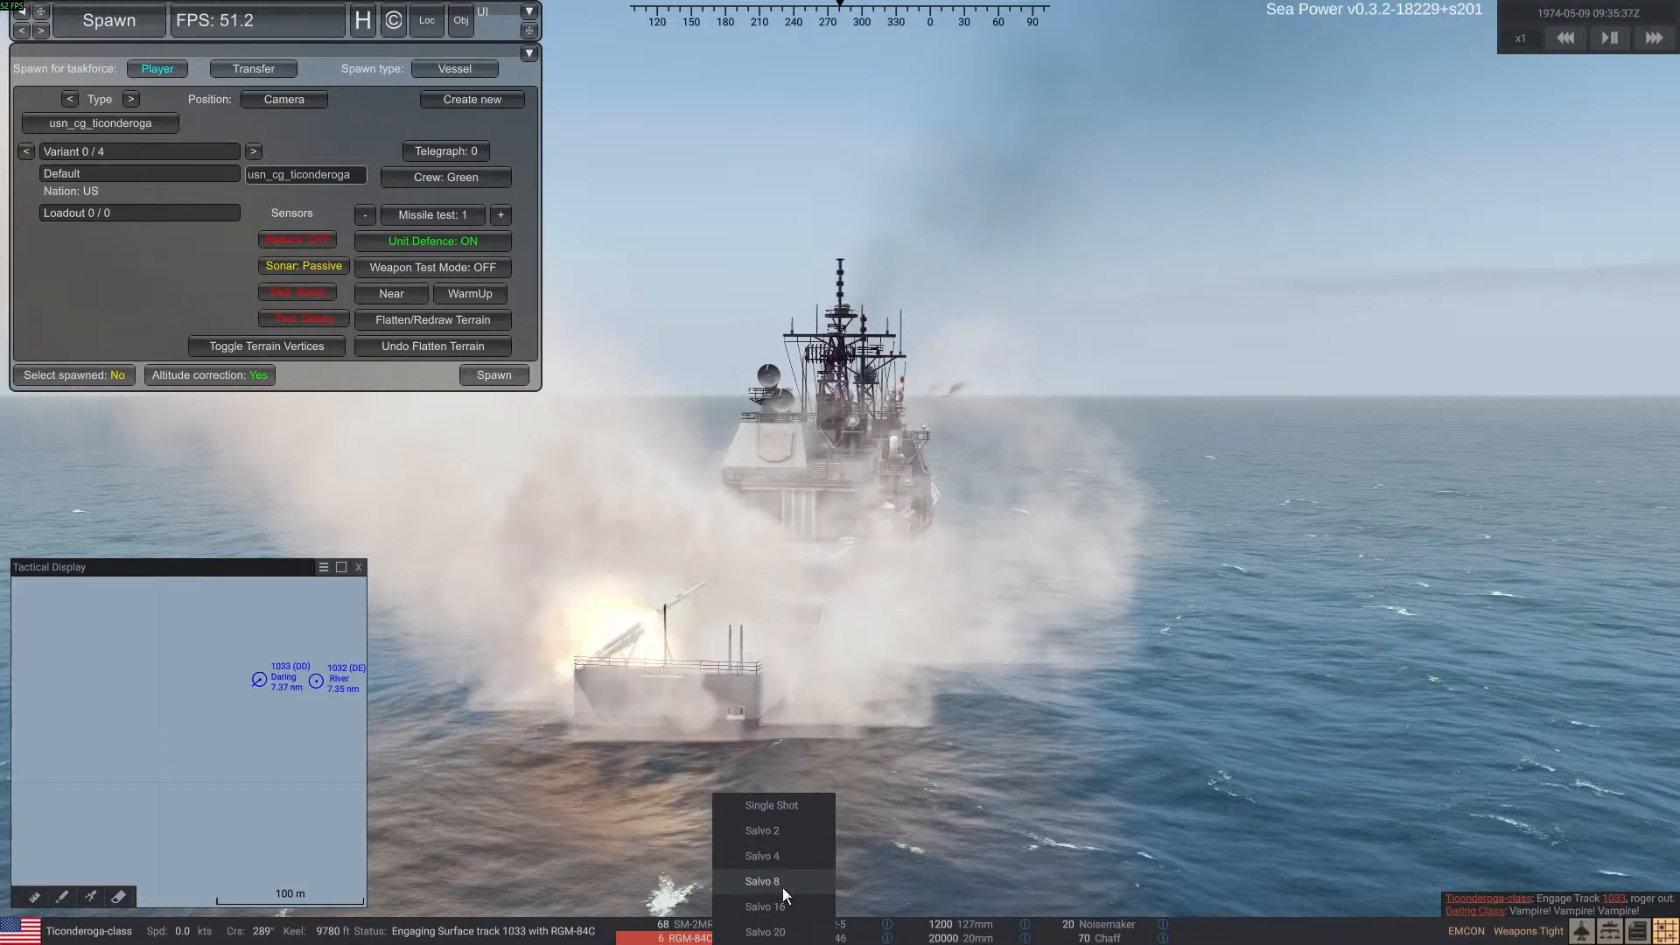
# Follow the launched RGM-84C missiles and their paths toward the Daring on the tactical display
pyautogui.moveTo(1164, 753); pyautogui.dragTo(244, 753, button='right')
pyautogui.scroll(-5, 244, 754)
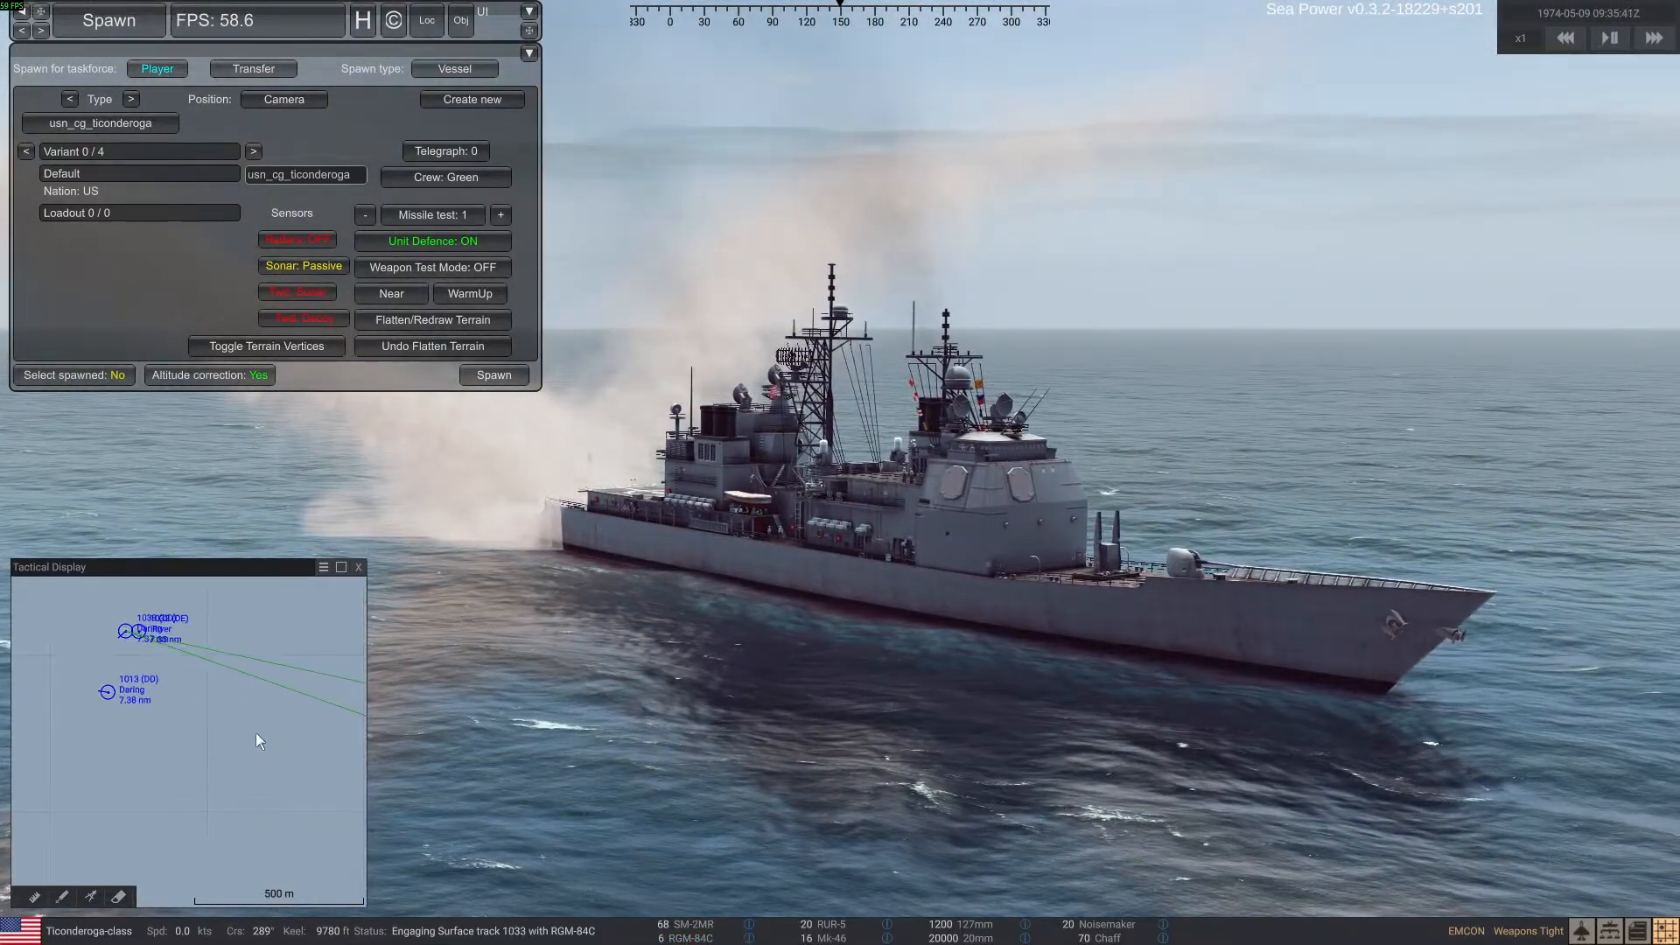
pyautogui.scroll(-2, 298, 758)
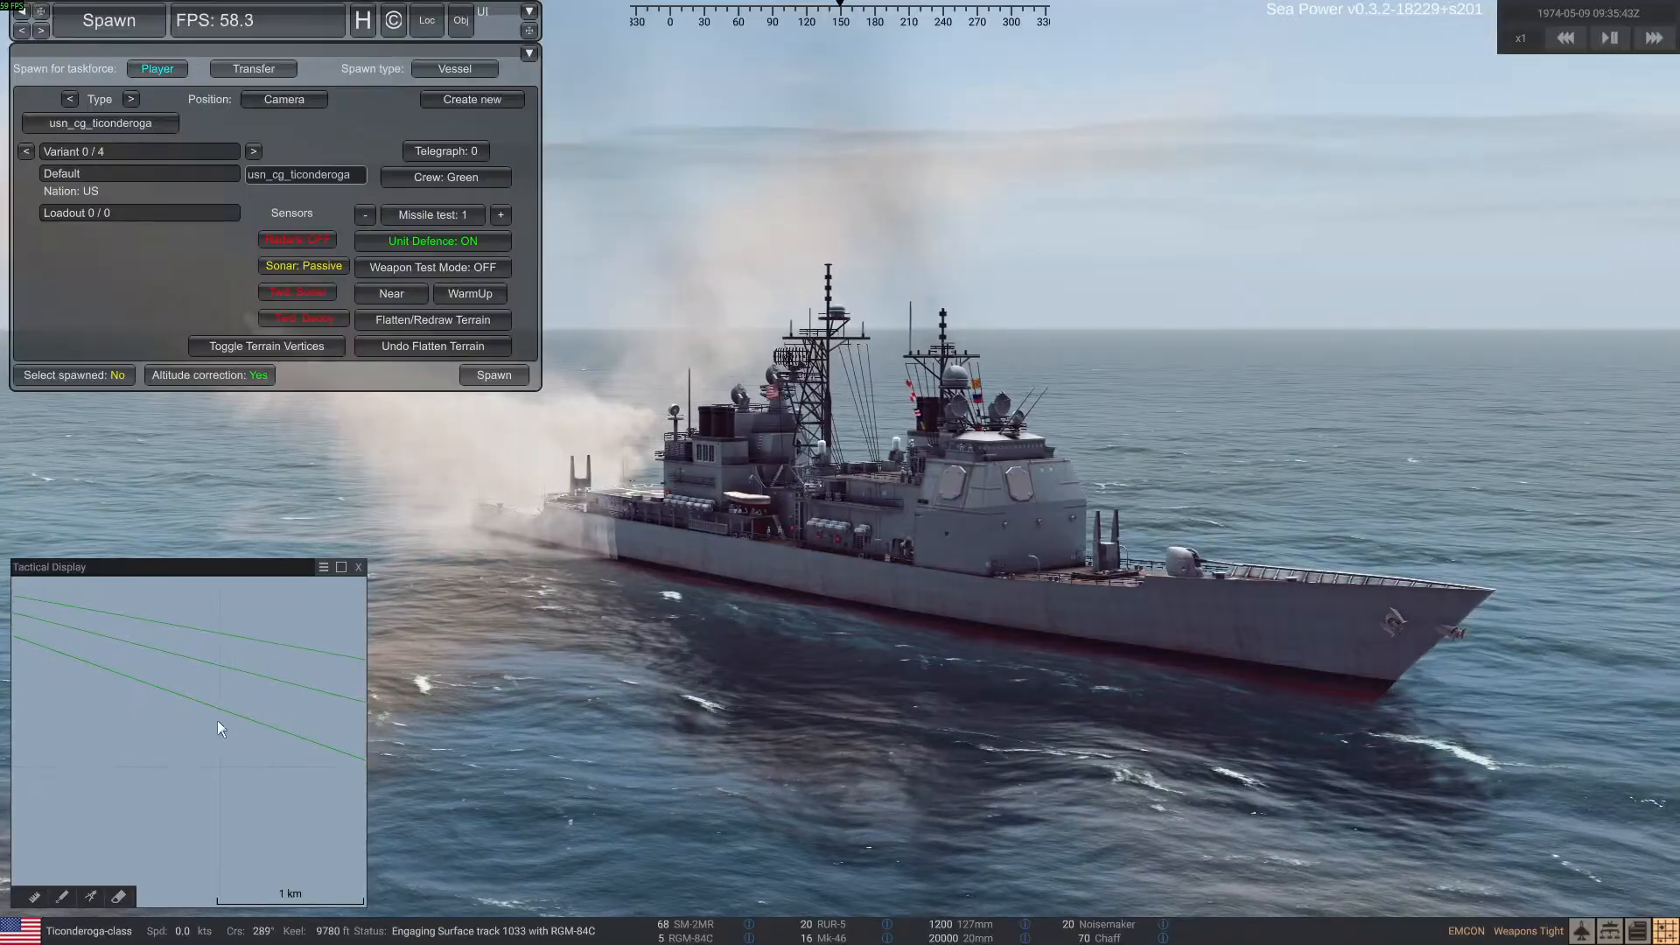
pyautogui.scroll(-3, 281, 743)
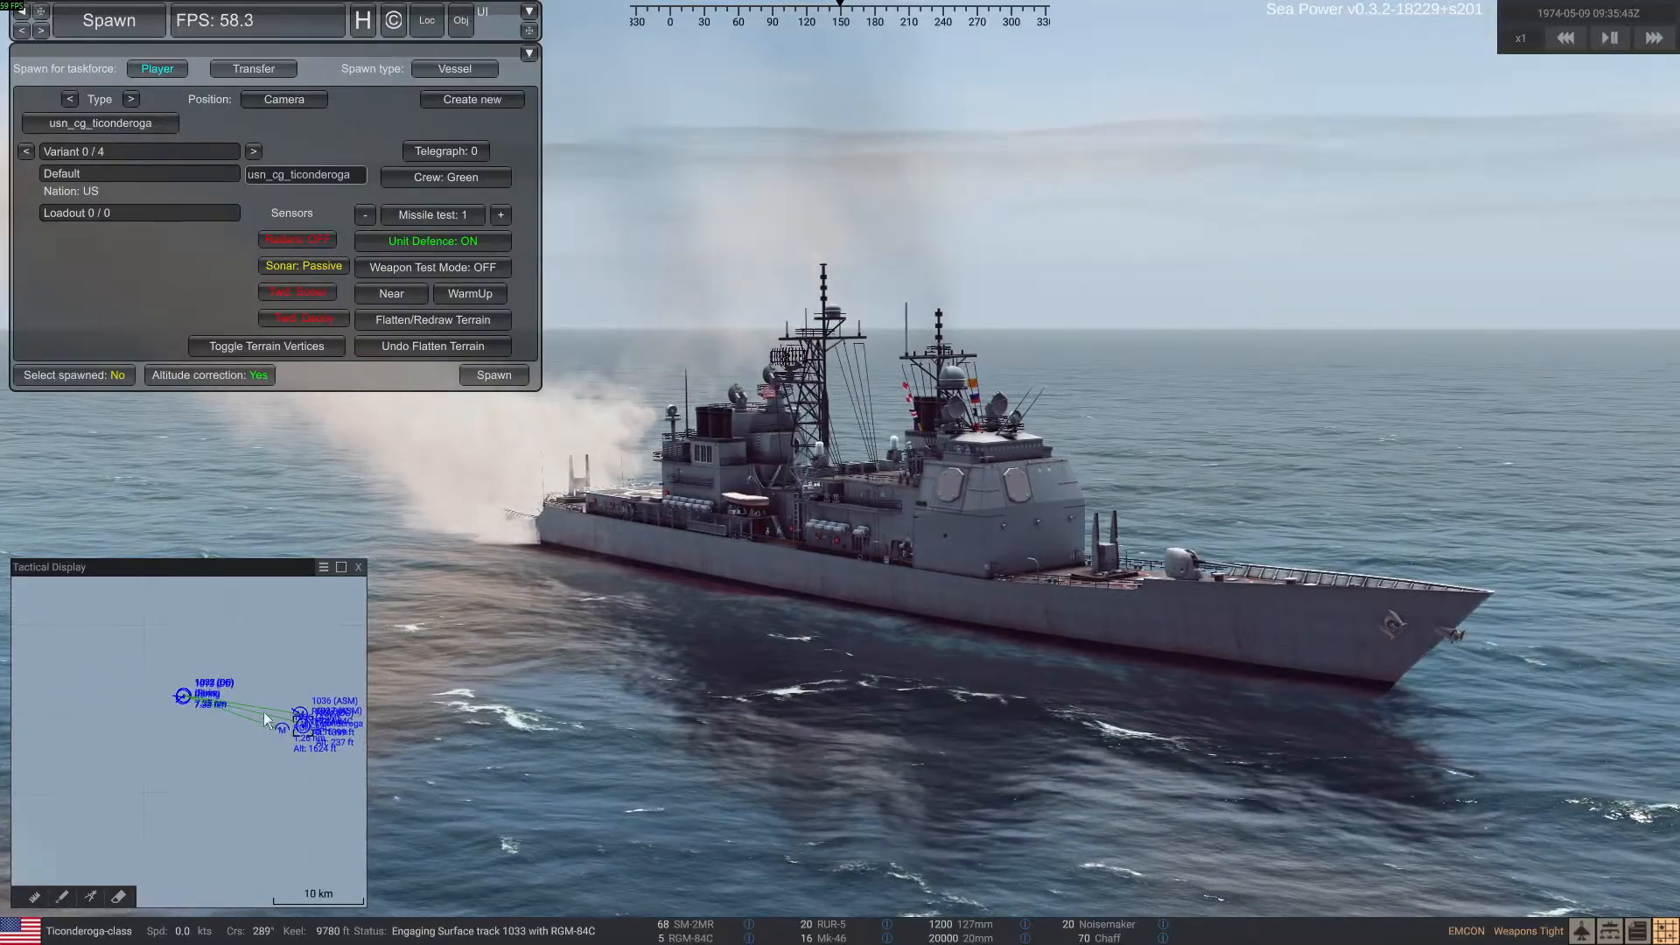
pyautogui.scroll(1, 282, 742)
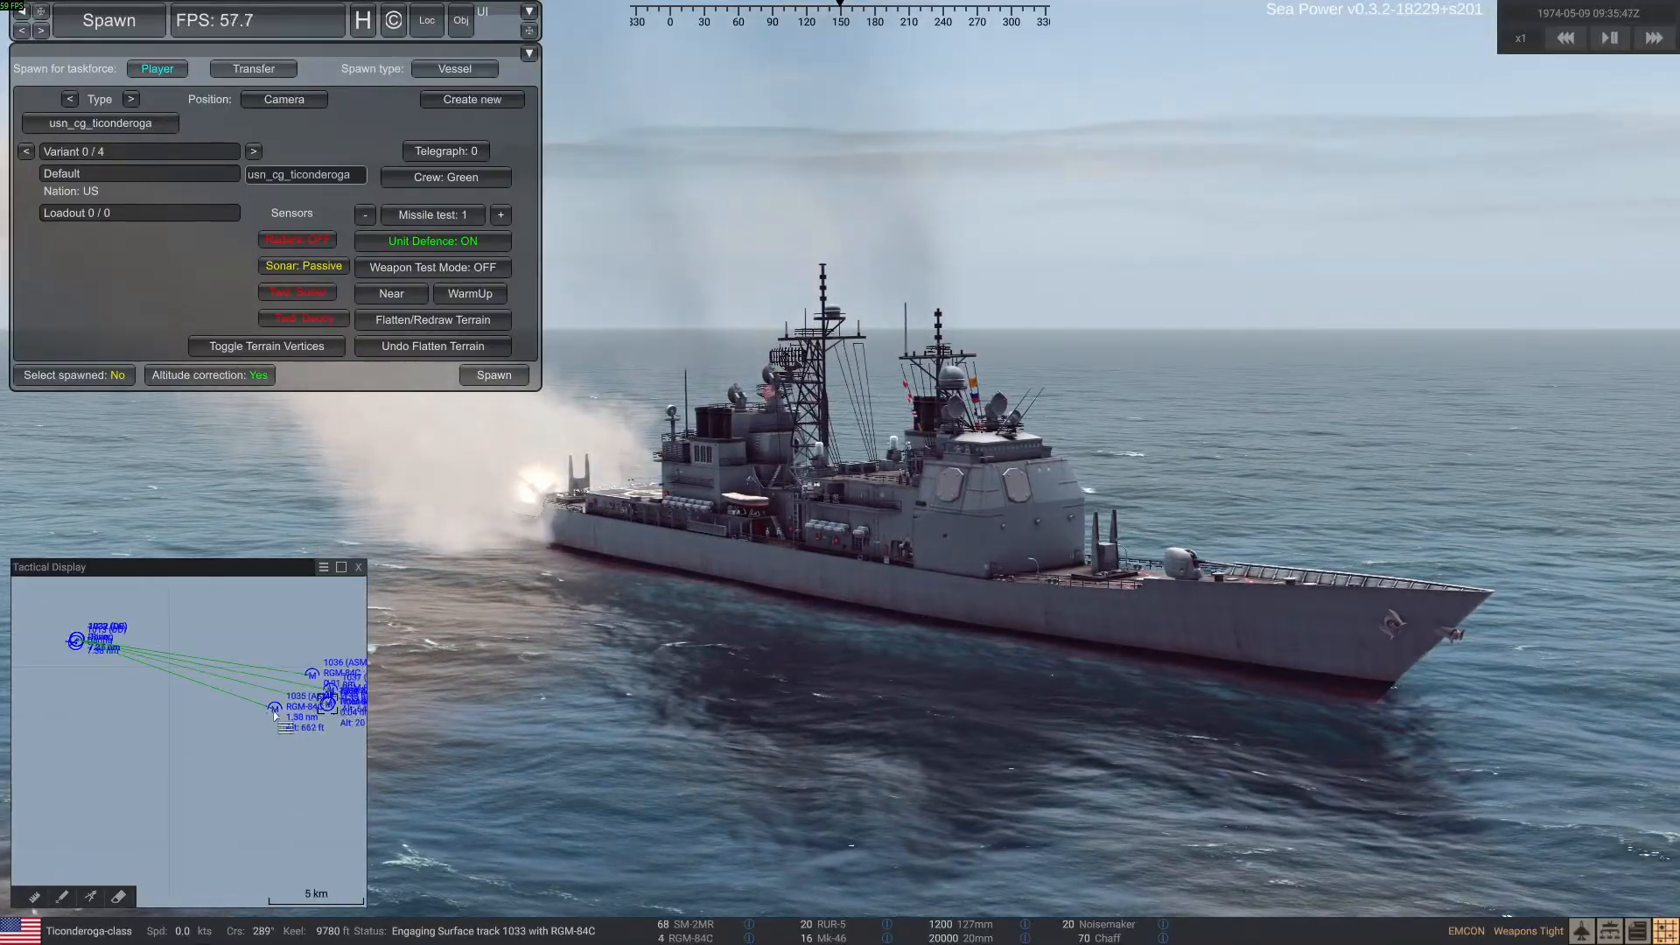
# Select the targeted Daring-class ship and hide the interface to watch its defence against the incoming missiles
pyautogui.click(275, 709)
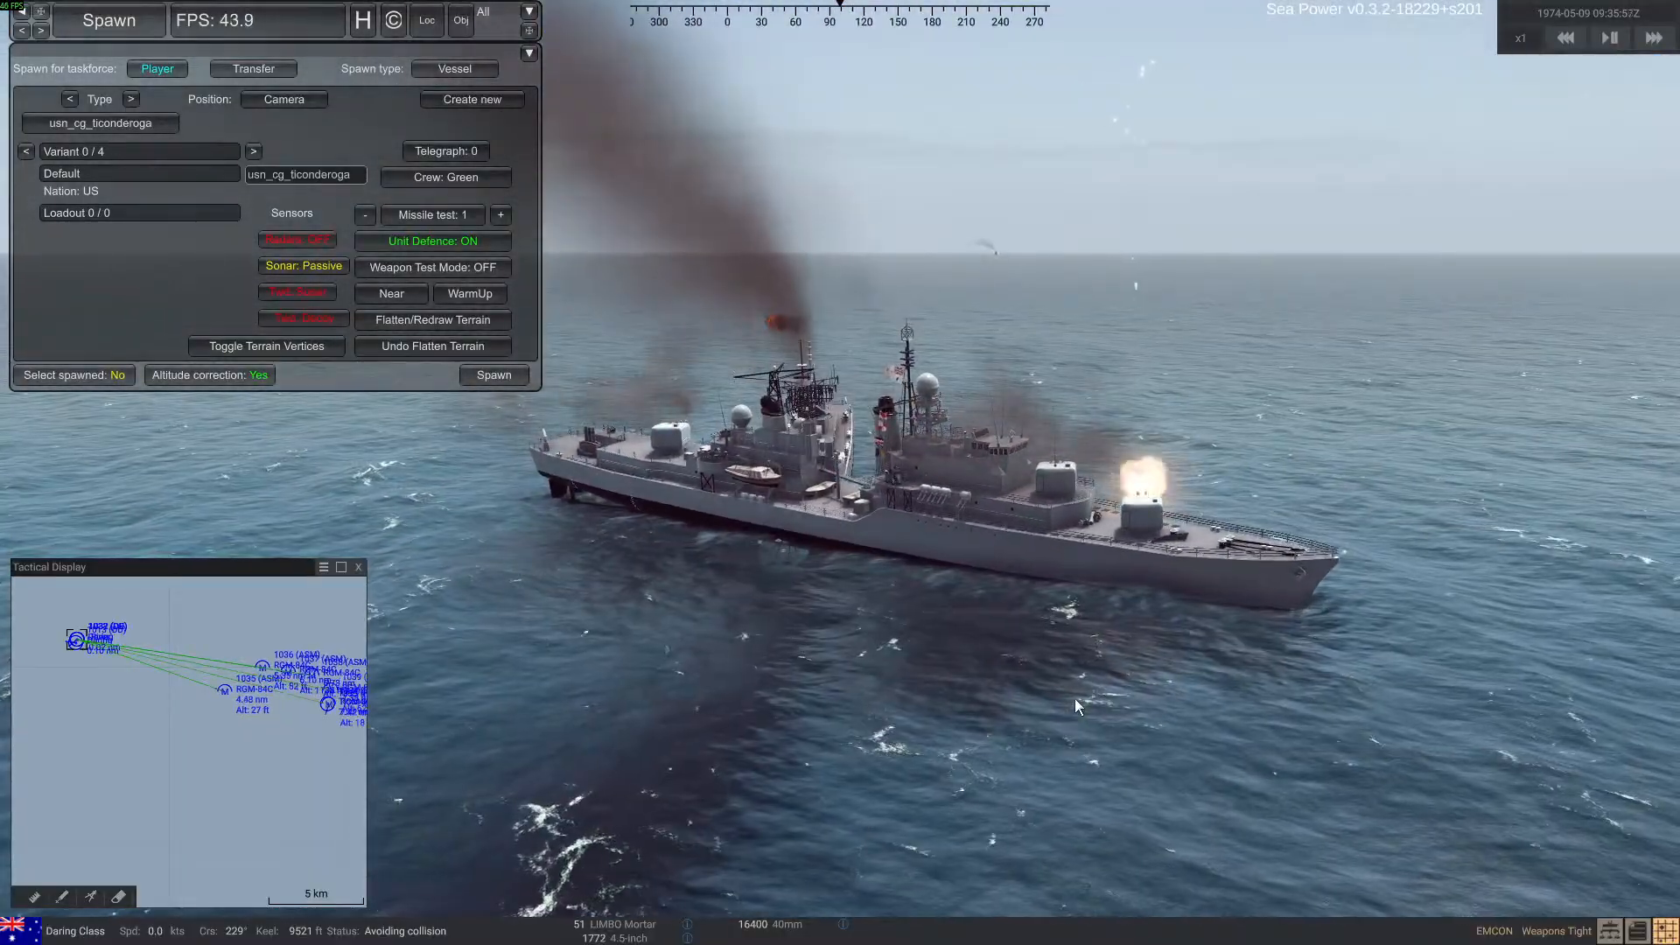
pyautogui.press('h')
pyautogui.moveTo(1069, 701)
pyautogui.mouseDown(button='right')
pyautogui.moveTo(918, 641)
pyautogui.moveTo(1085, 650)
pyautogui.moveTo(922, 649)
pyautogui.mouseUp(button='right')
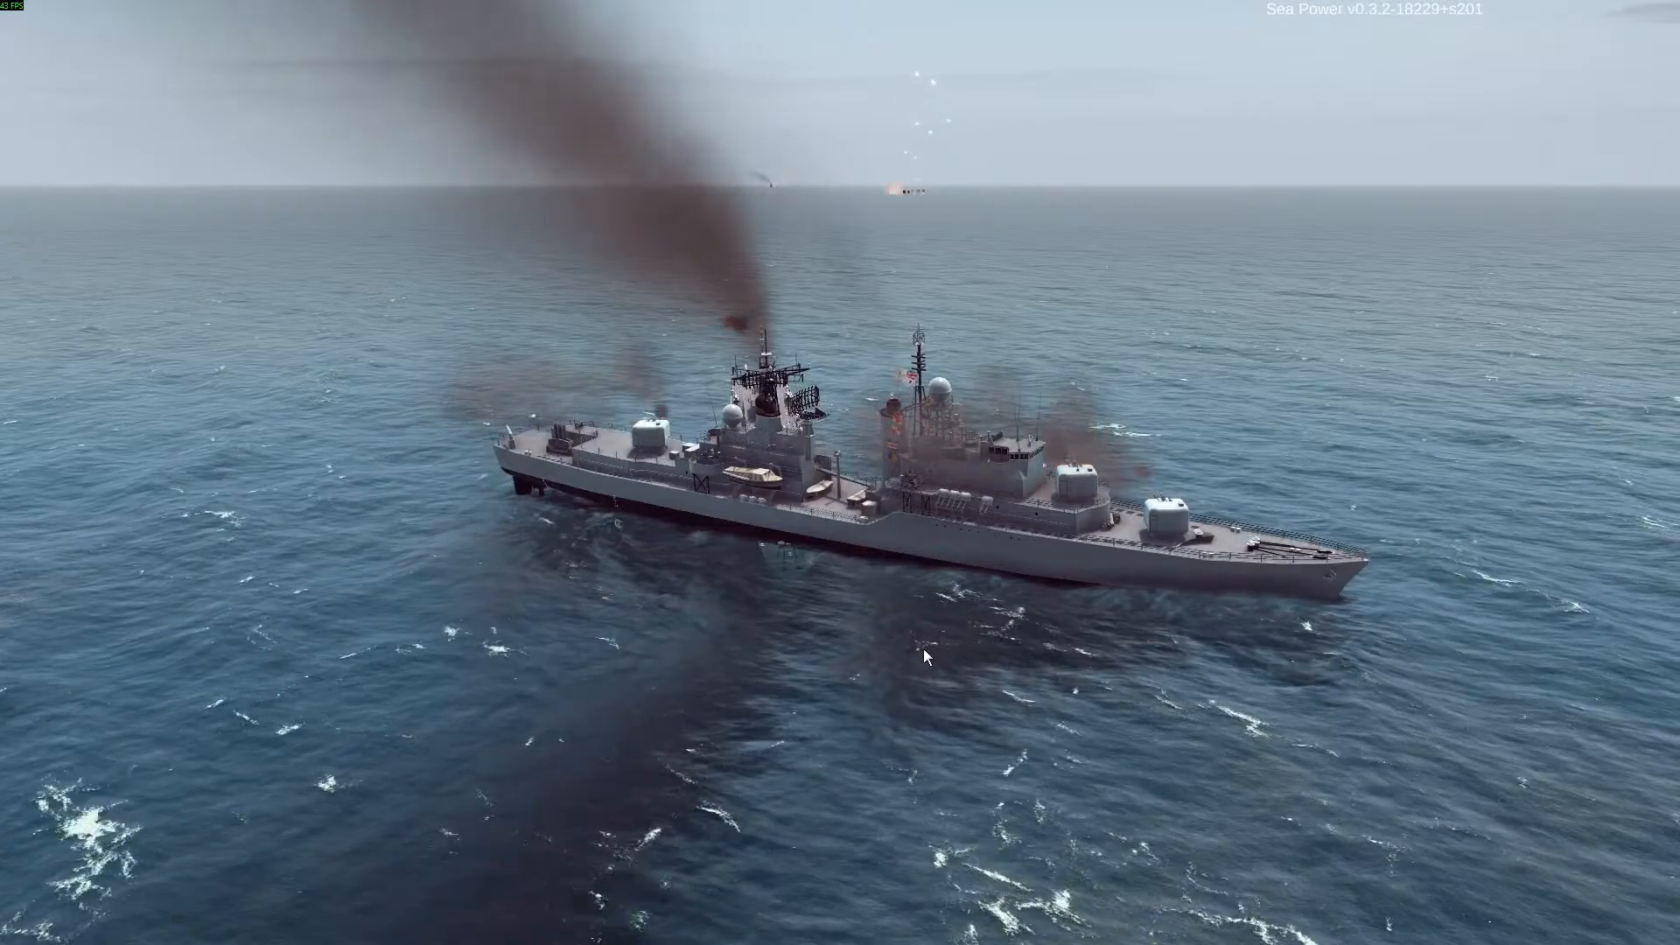
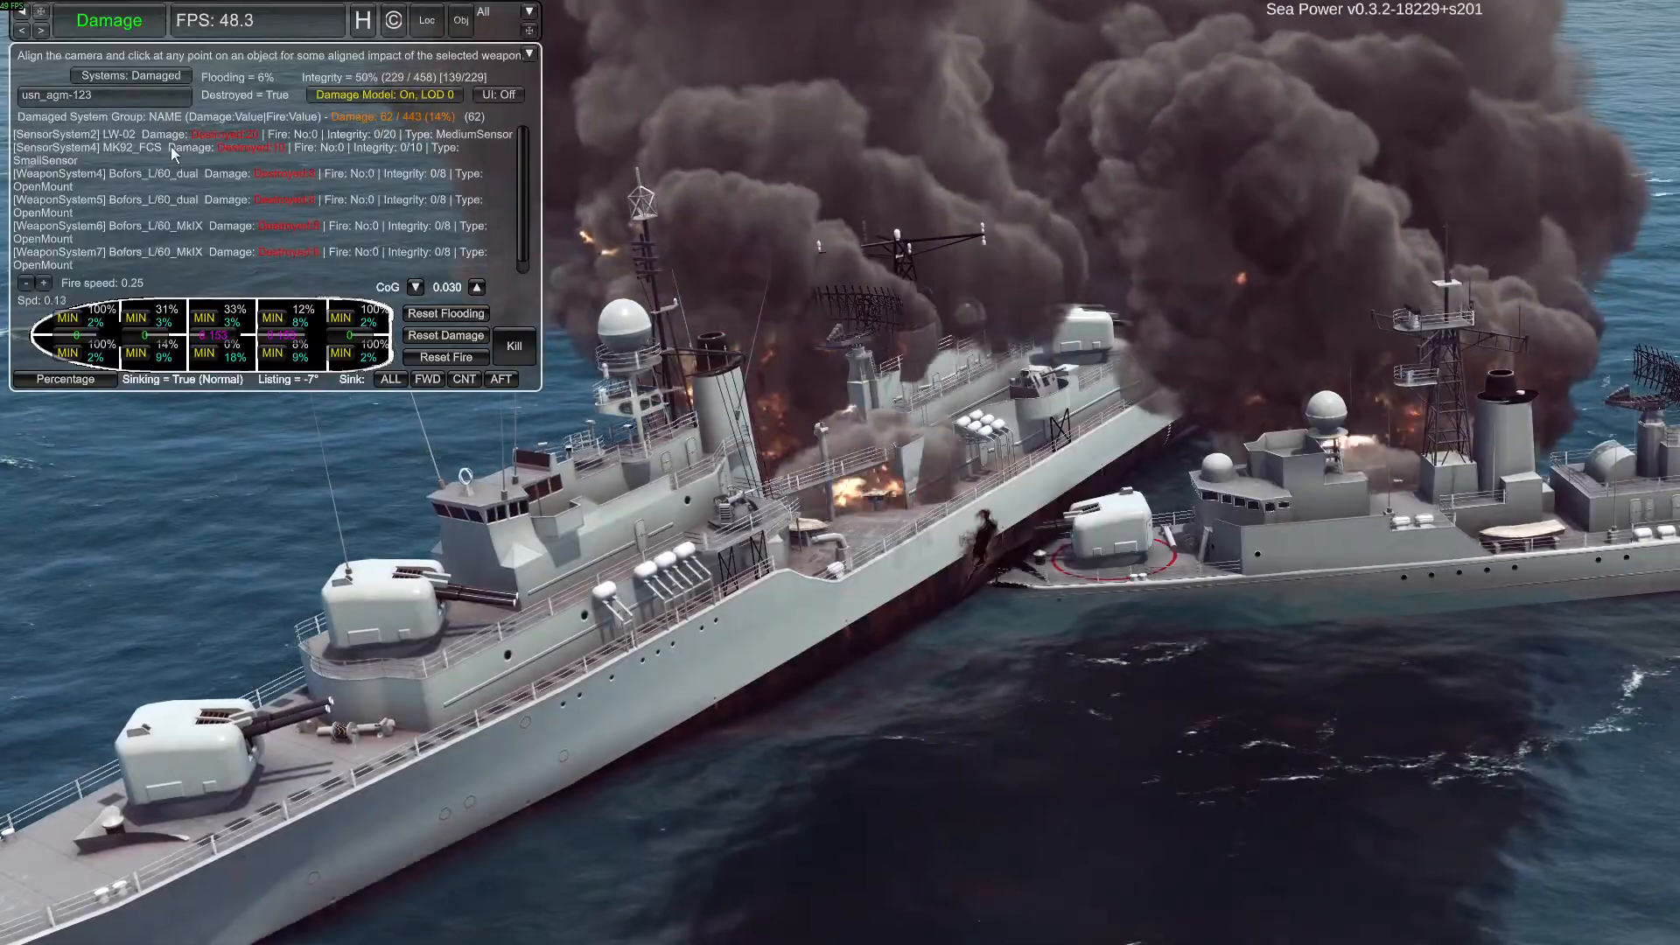
# Respawn the damaged Daring-class ship and the collided River(M)-class ship in test mode, viewing the result from another angle
pyautogui.click(152, 28)
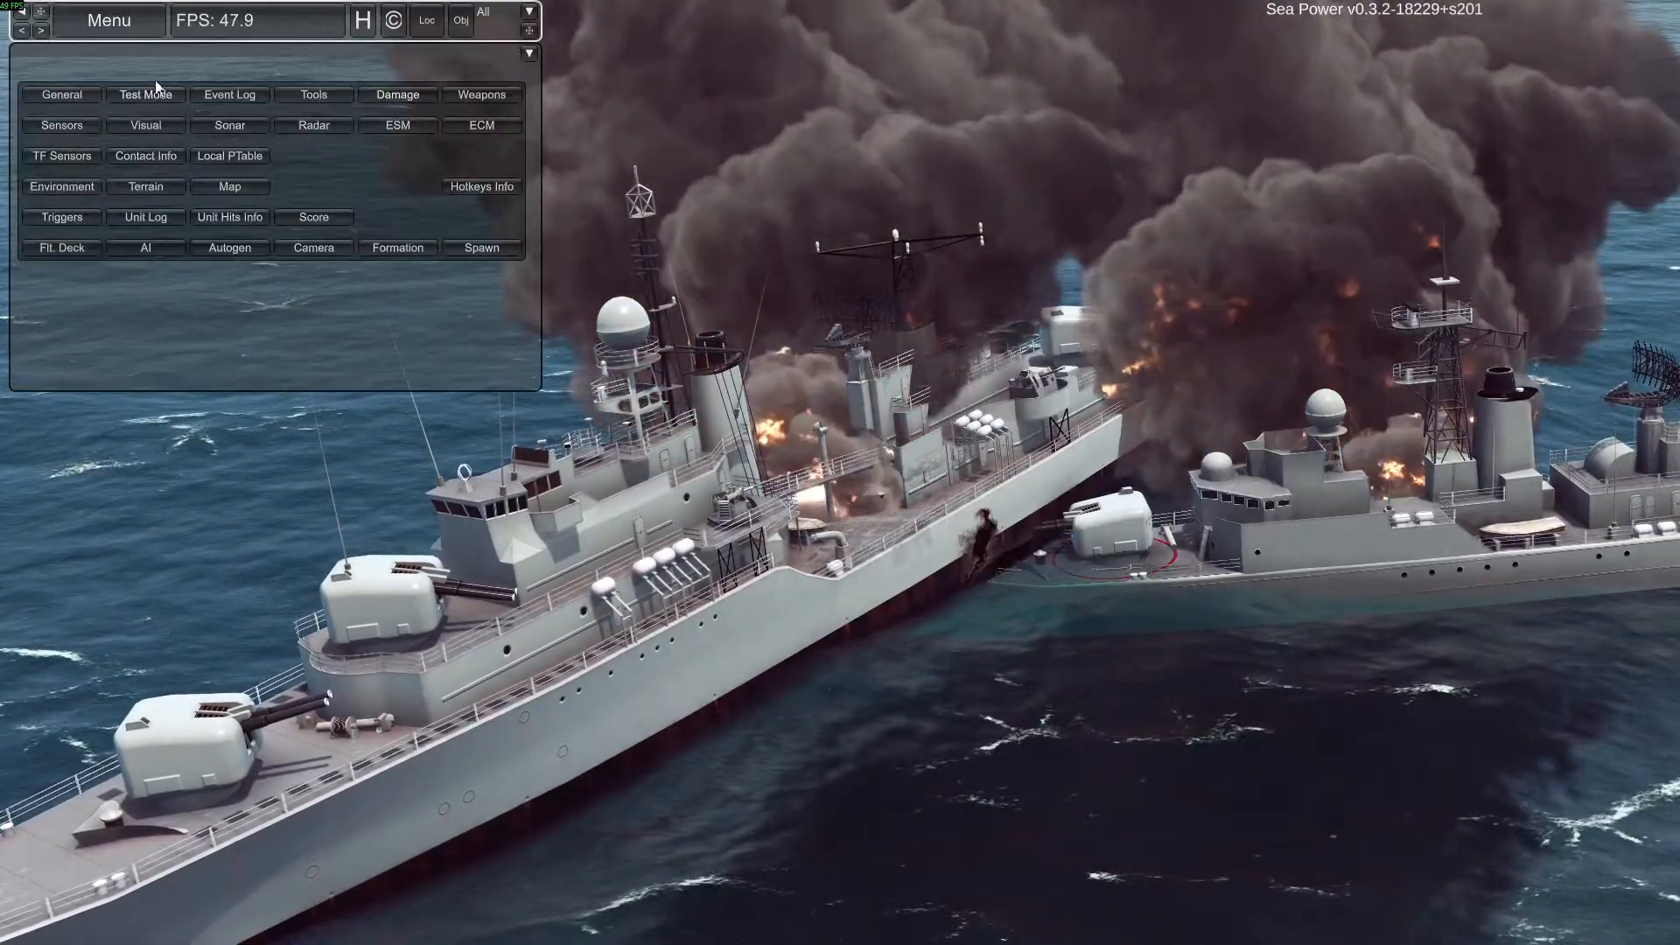
pyautogui.click(155, 86)
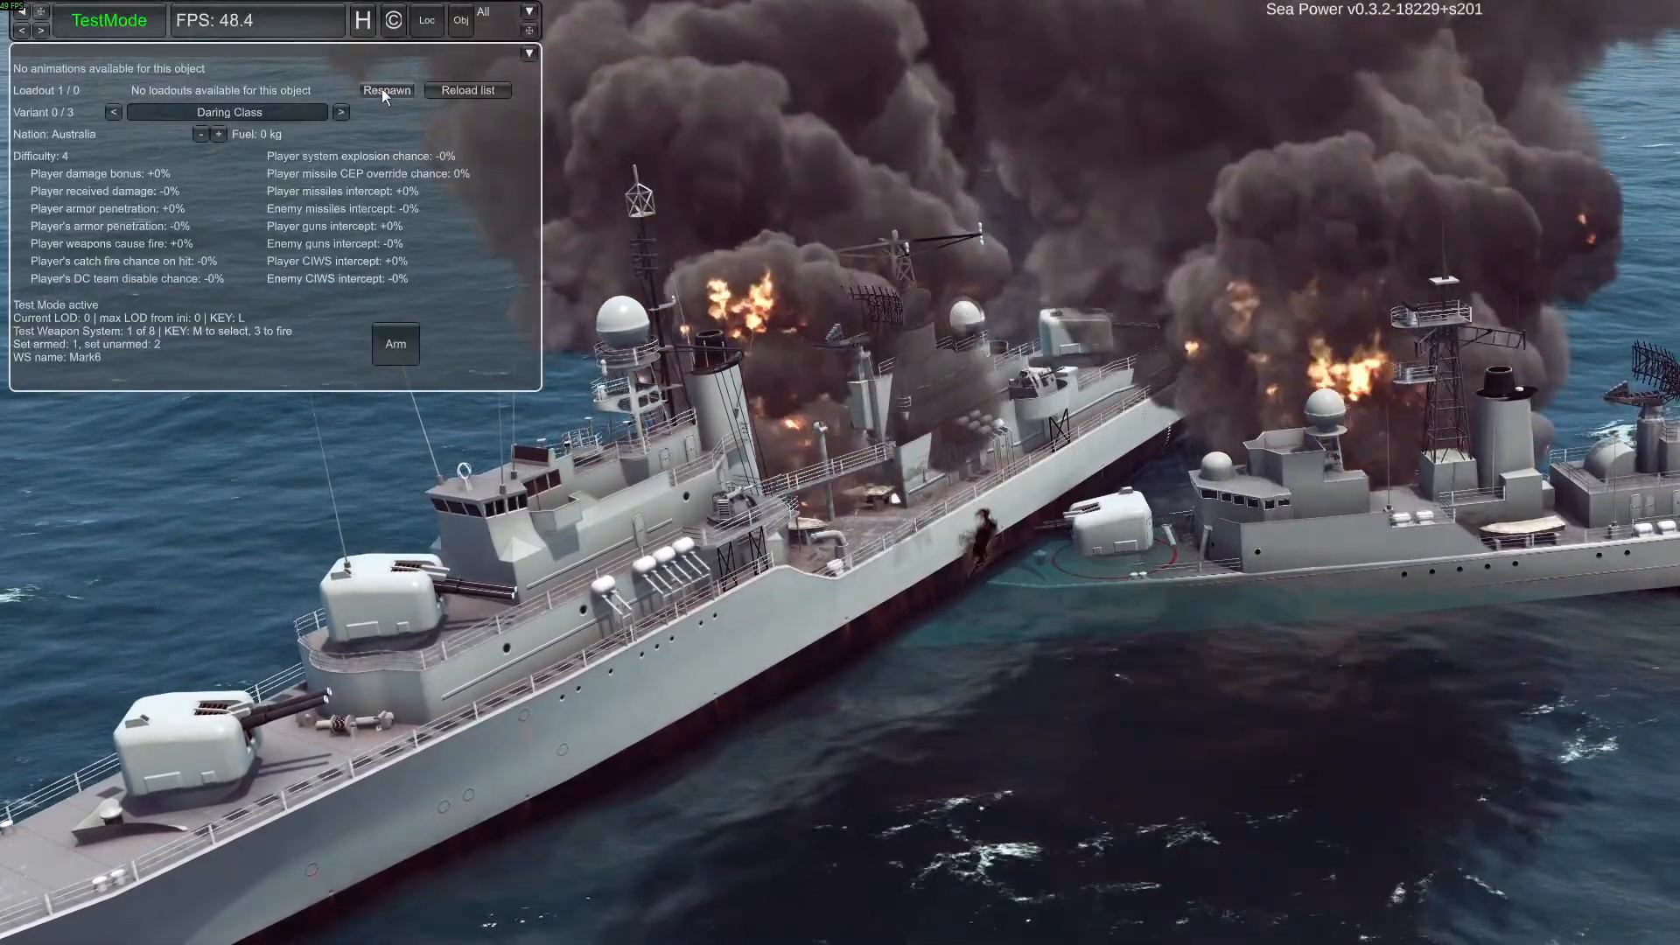
pyautogui.click(383, 89)
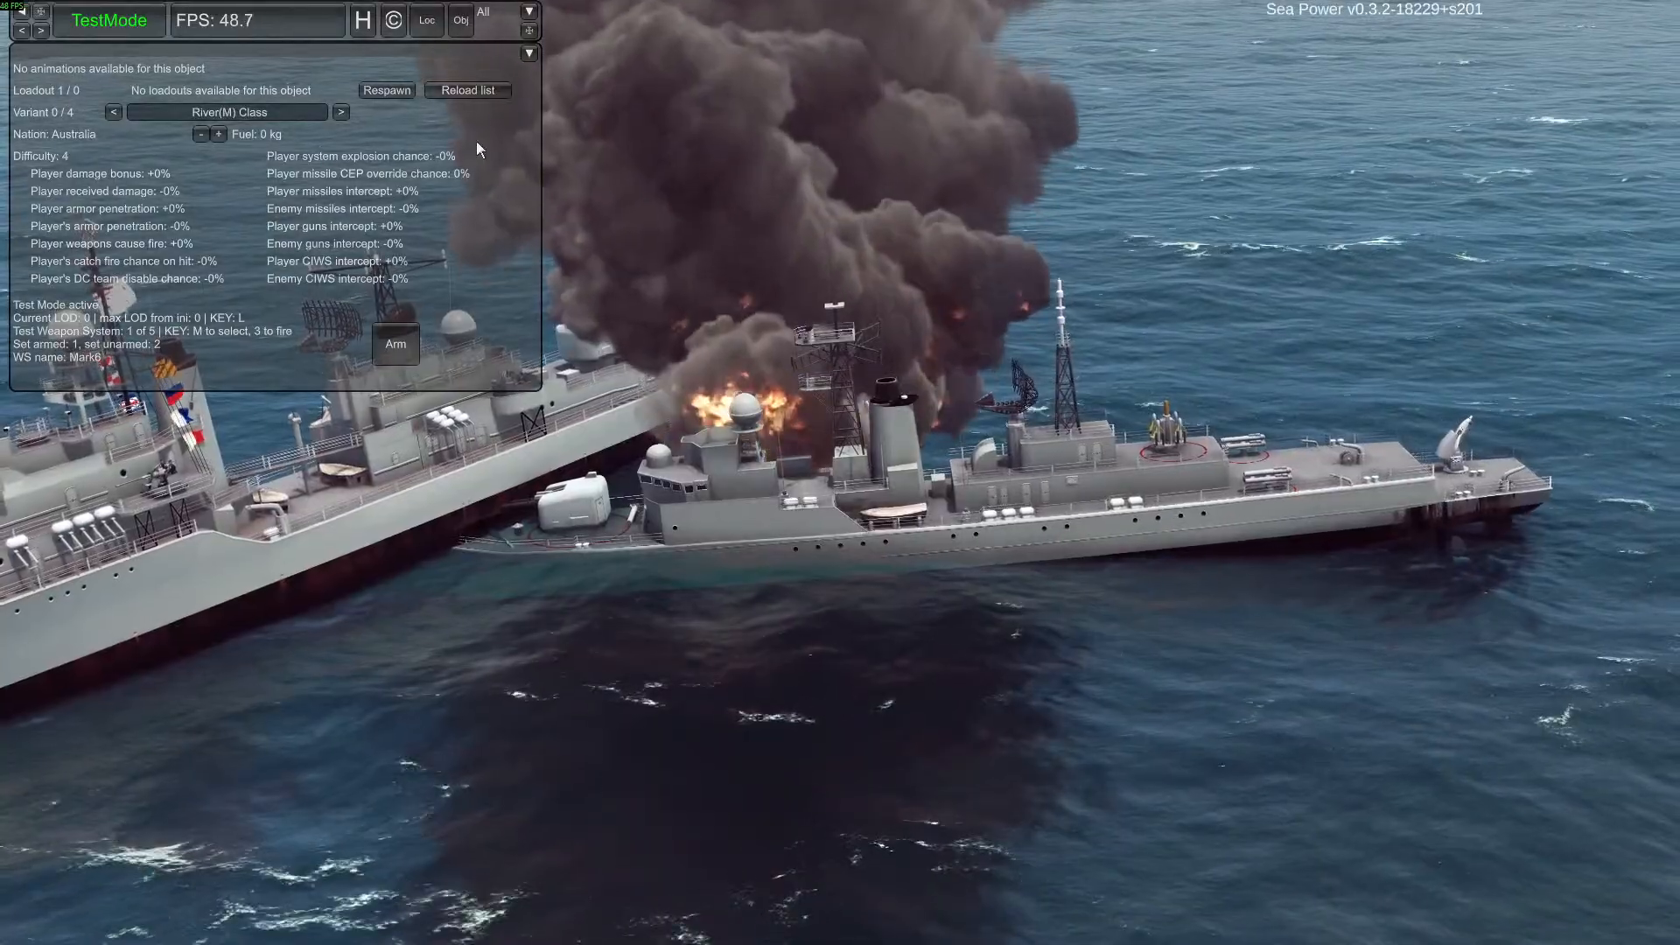
pyautogui.click(398, 92)
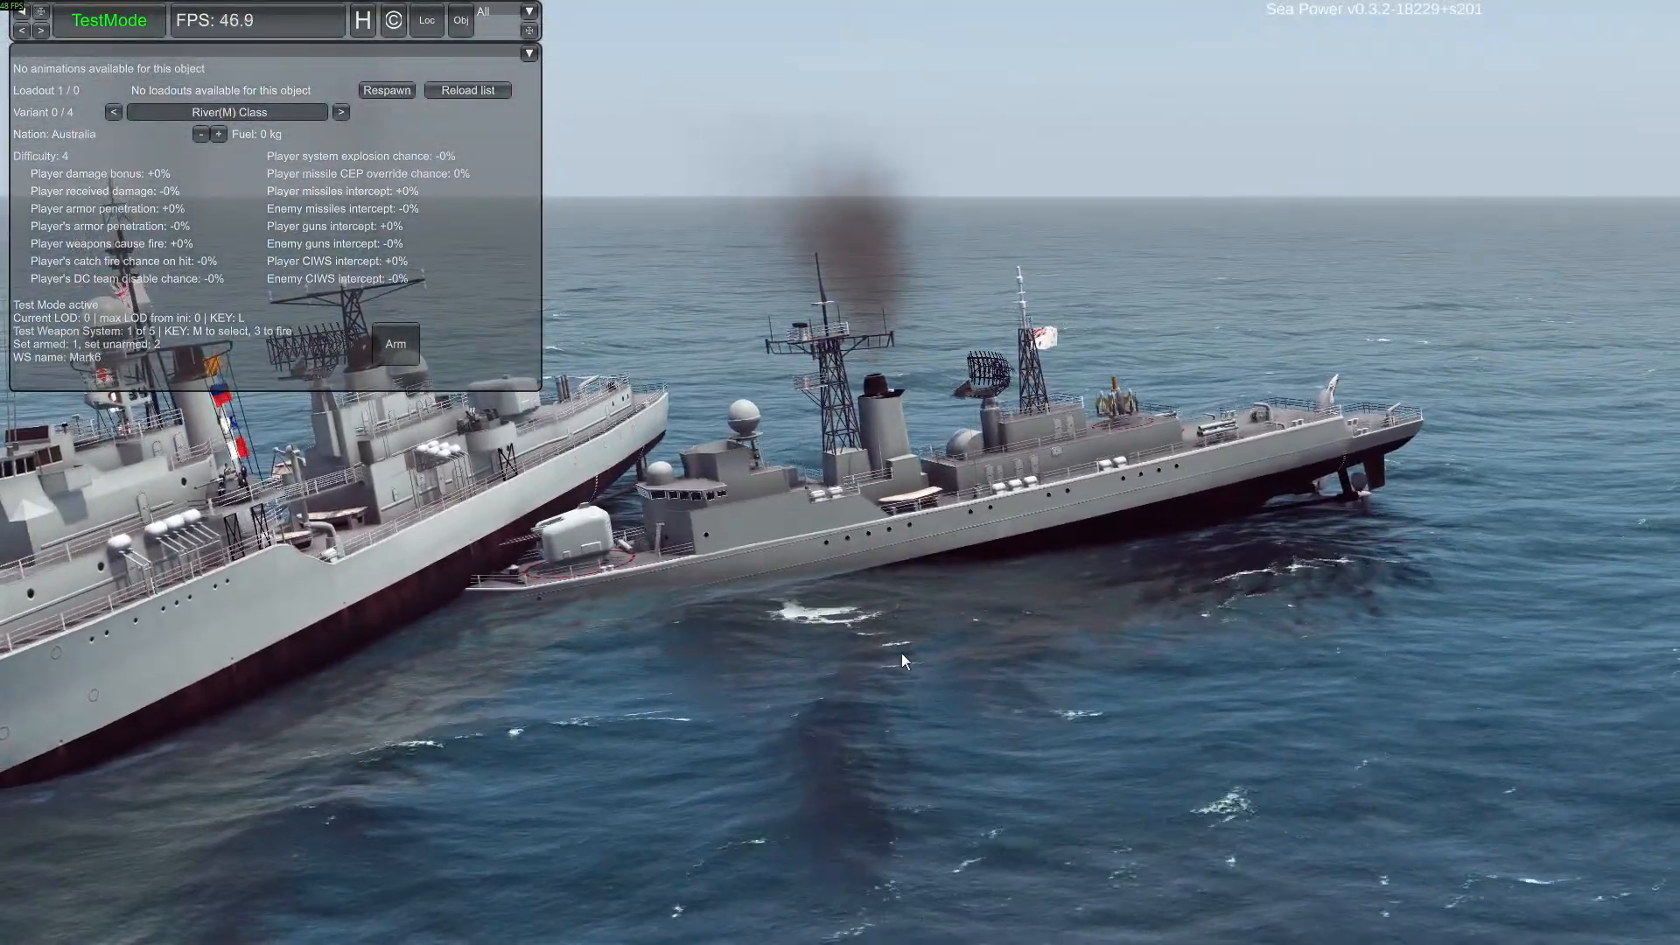
pyautogui.moveTo(903, 653); pyautogui.dragTo(846, 650, button='right')
pyautogui.moveTo(770, 582); pyautogui.dragTo(683, 588, button='right')
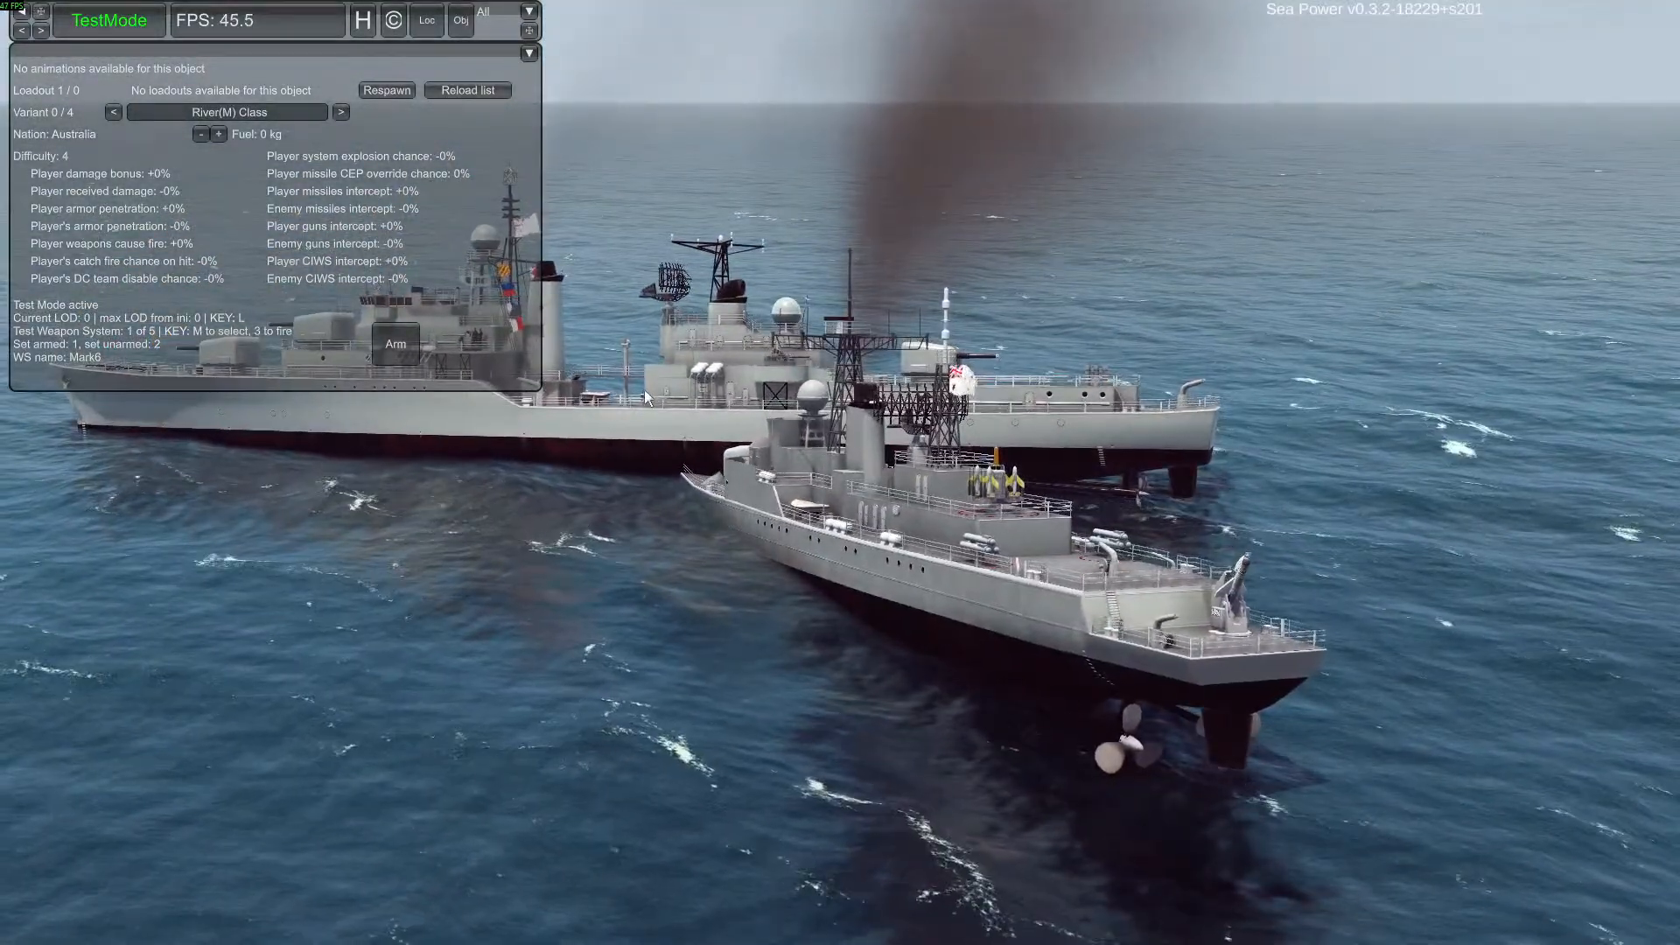
# Choose ran_river as the vessel type to spawn for the player taskforce
pyautogui.click(129, 24)
pyautogui.click(474, 248)
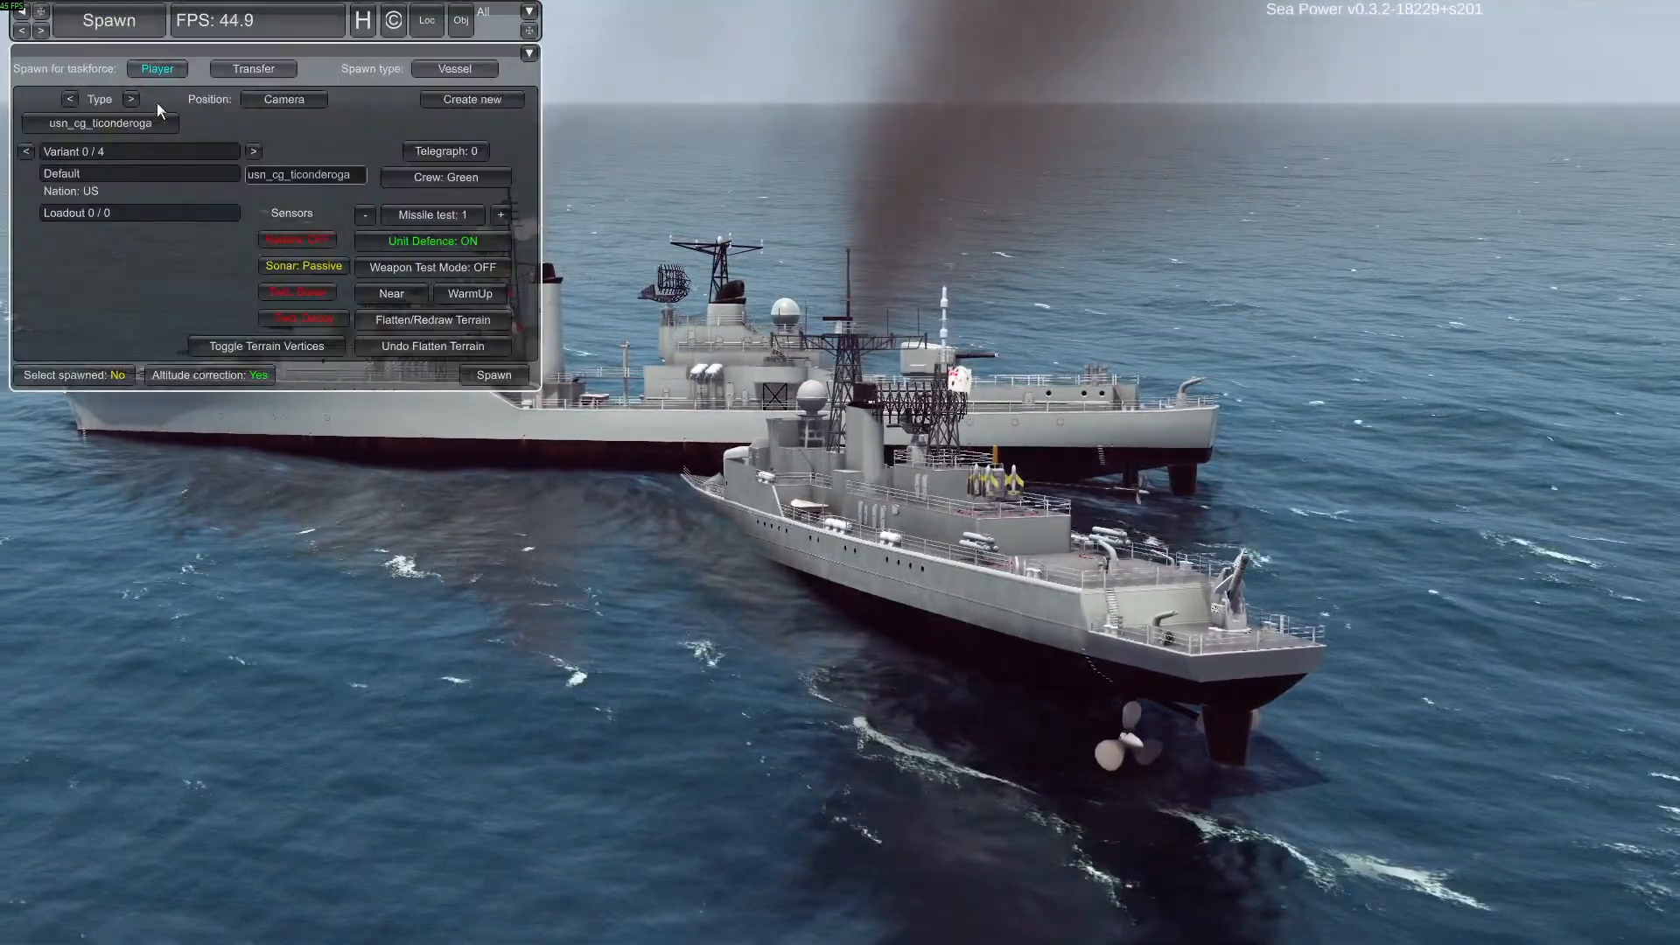
pyautogui.click(149, 123)
pyautogui.moveTo(192, 238); pyautogui.dragTo(198, 127)
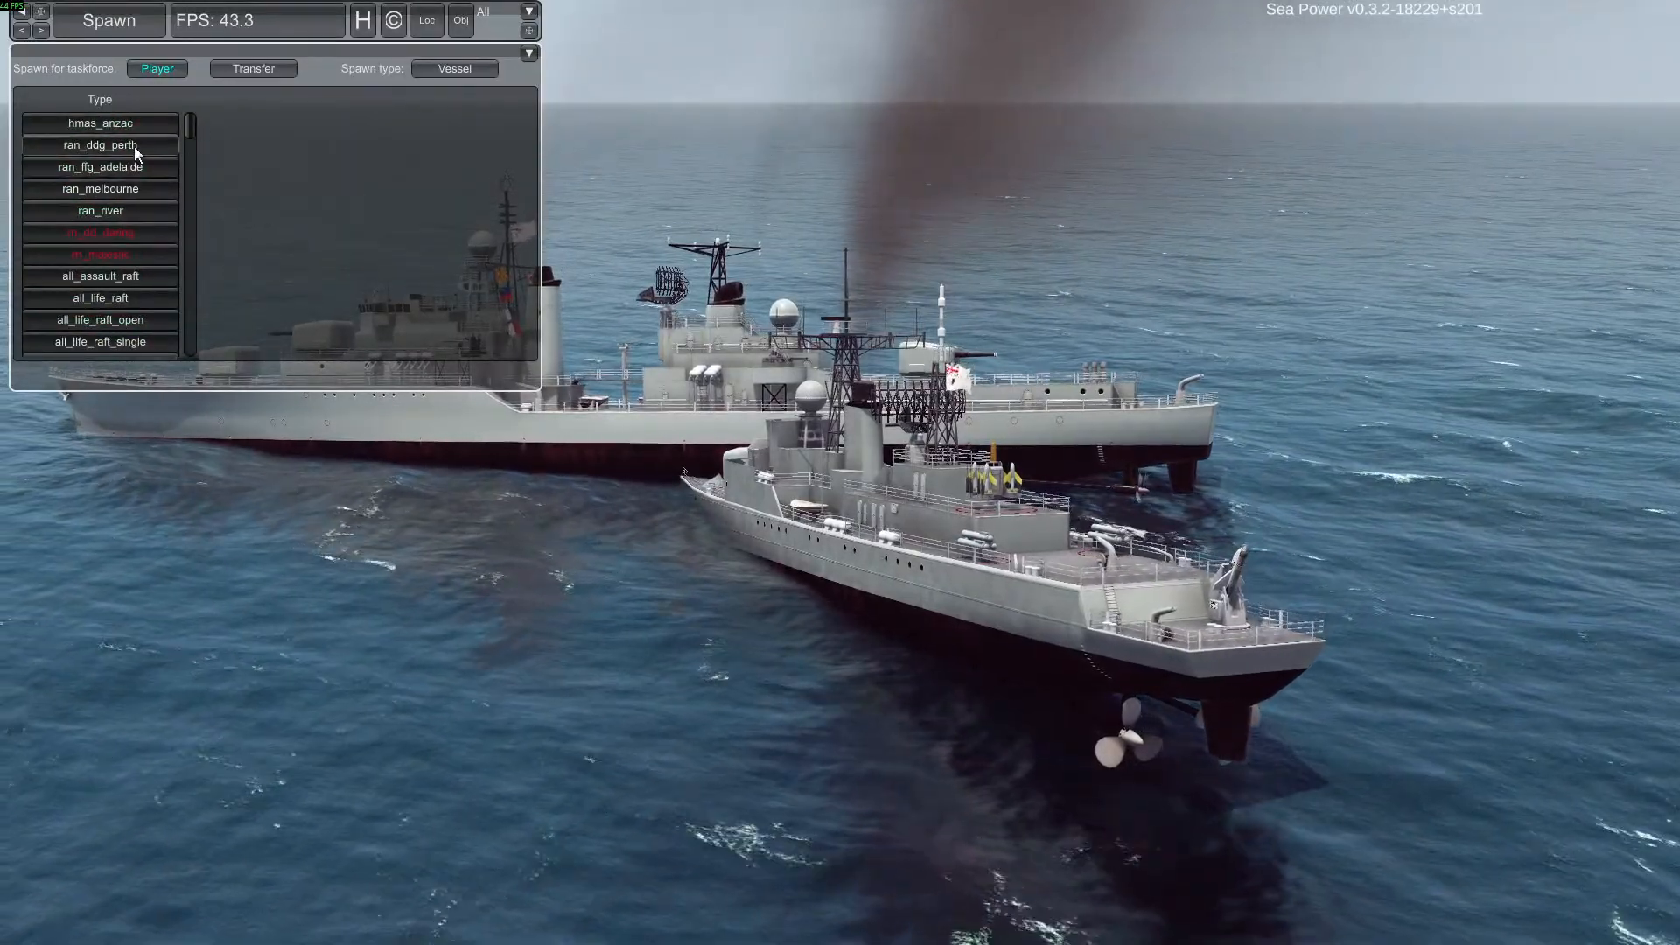
pyautogui.scroll(-3, 135, 150)
pyautogui.scroll(-1, 187, 149)
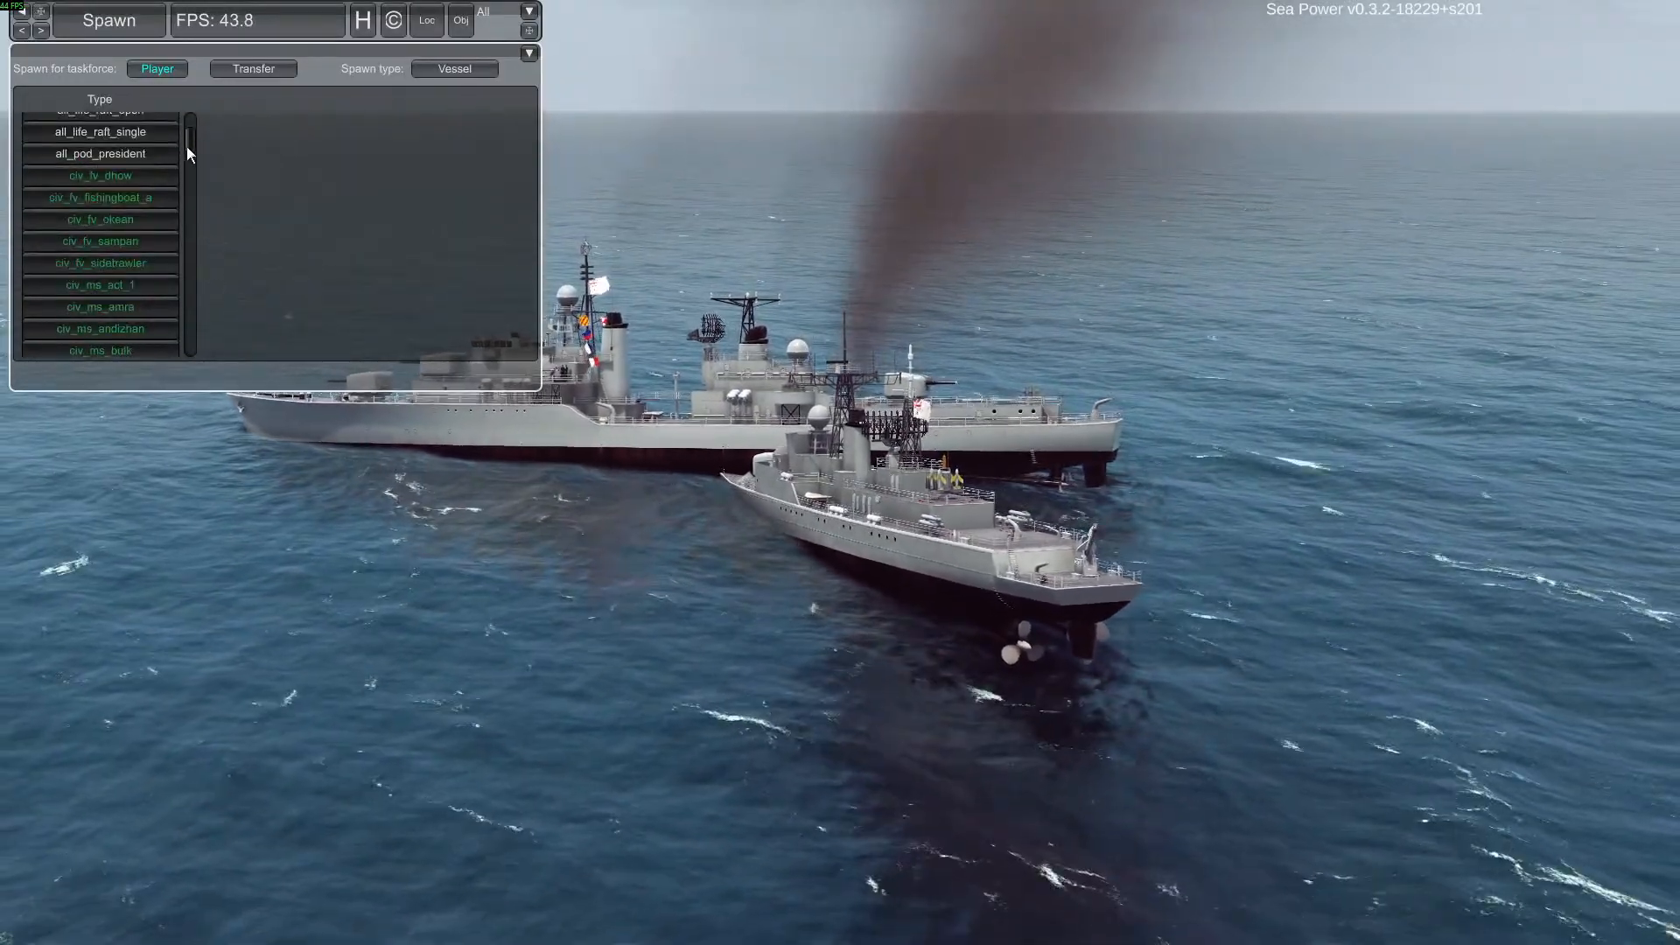
pyautogui.scroll(-3, 193, 154)
pyautogui.scroll(-5, 194, 157)
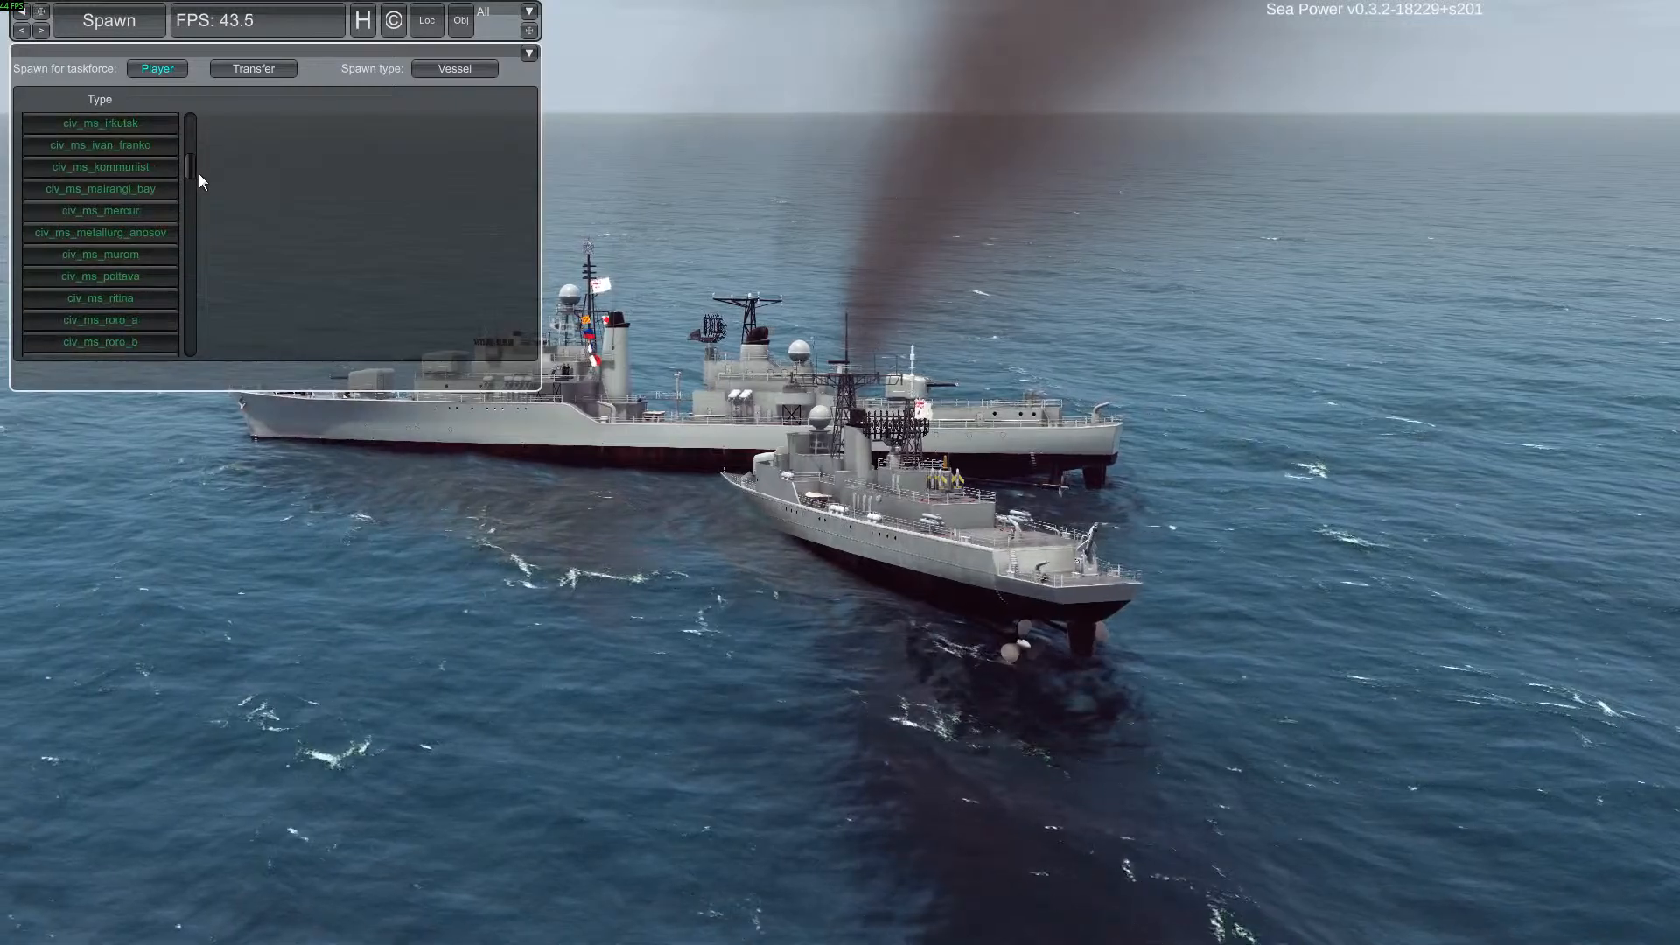
pyautogui.scroll(-8, 203, 196)
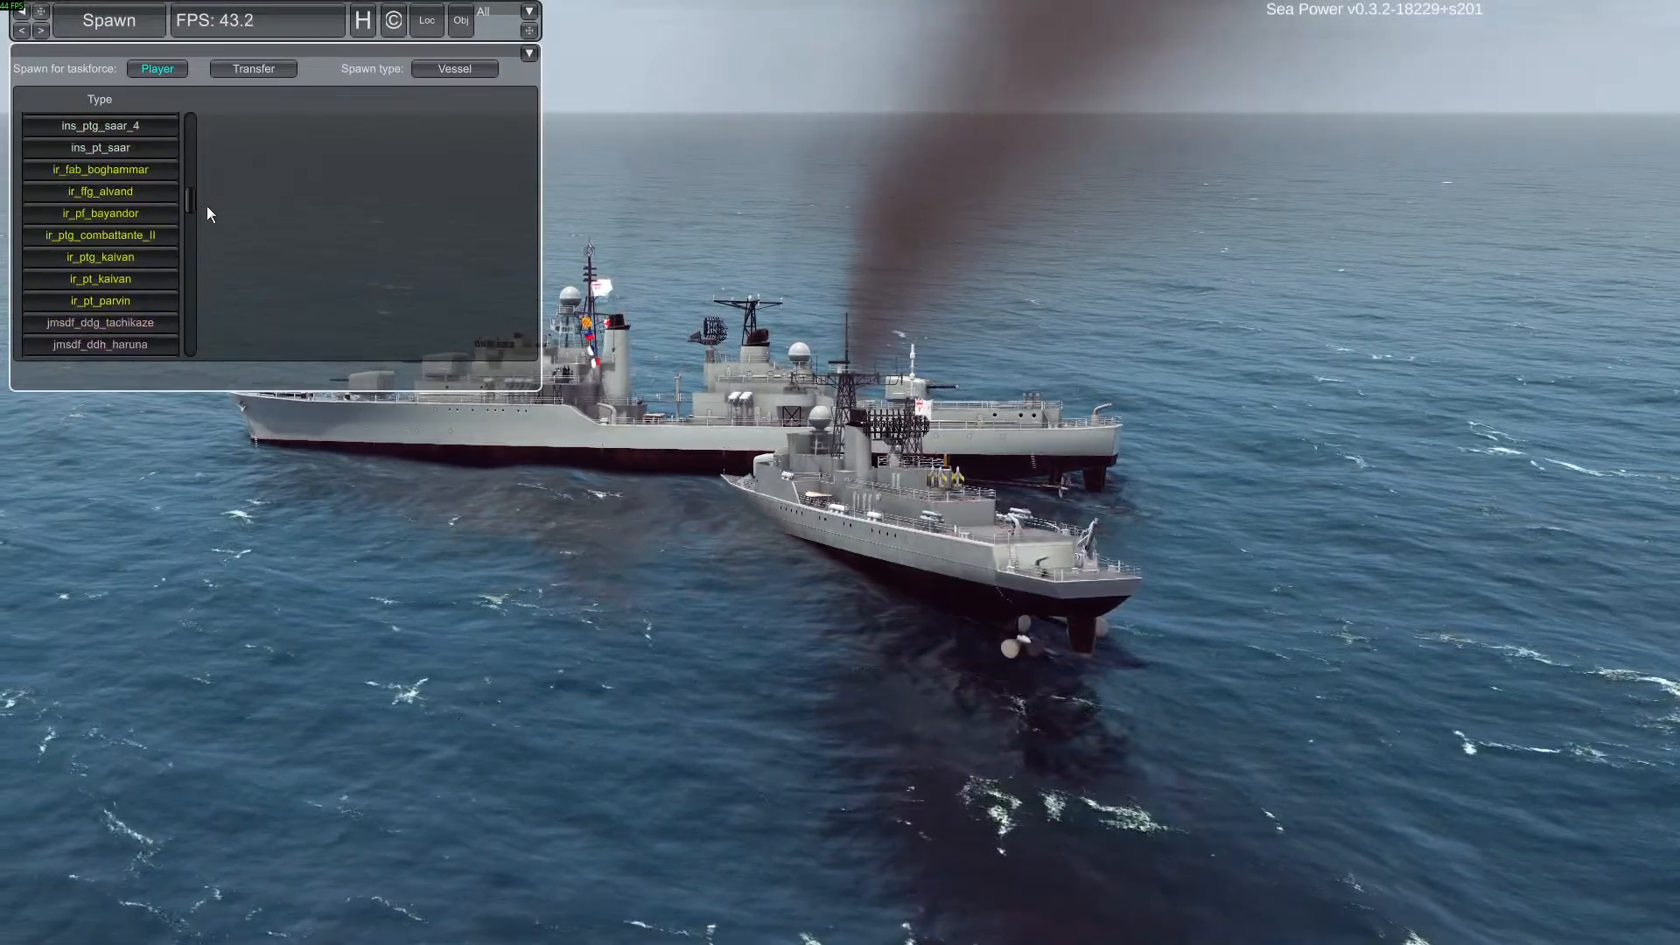
pyautogui.scroll(12, 203, 175)
pyautogui.scroll(-10, 208, 180)
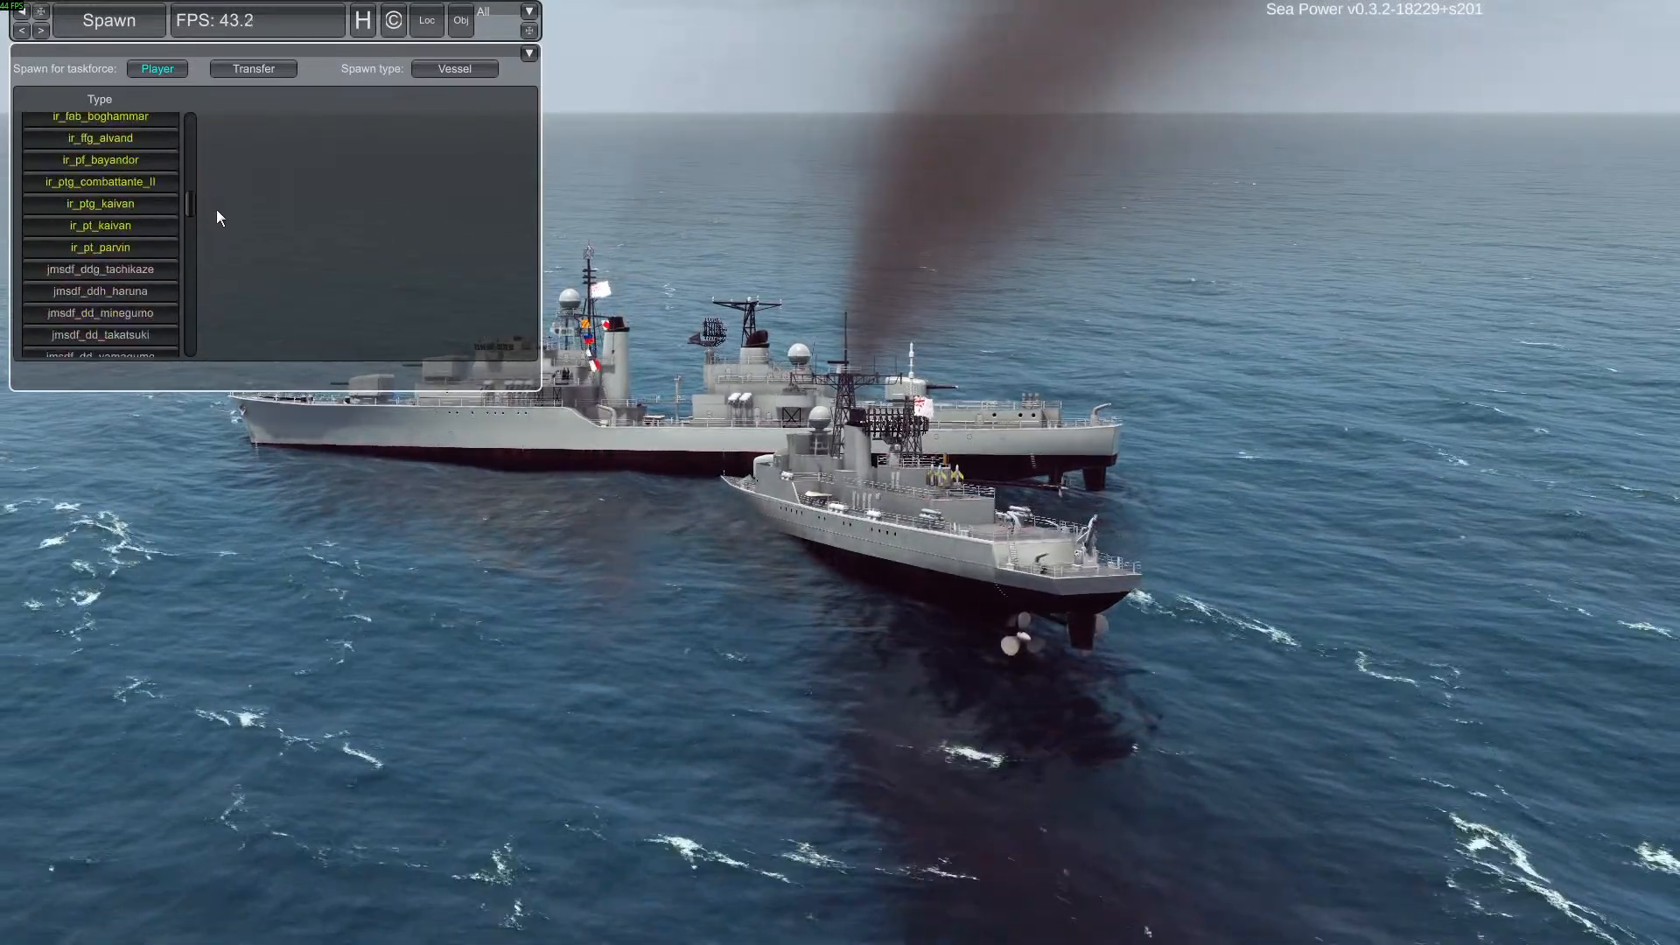
pyautogui.scroll(-10, 221, 229)
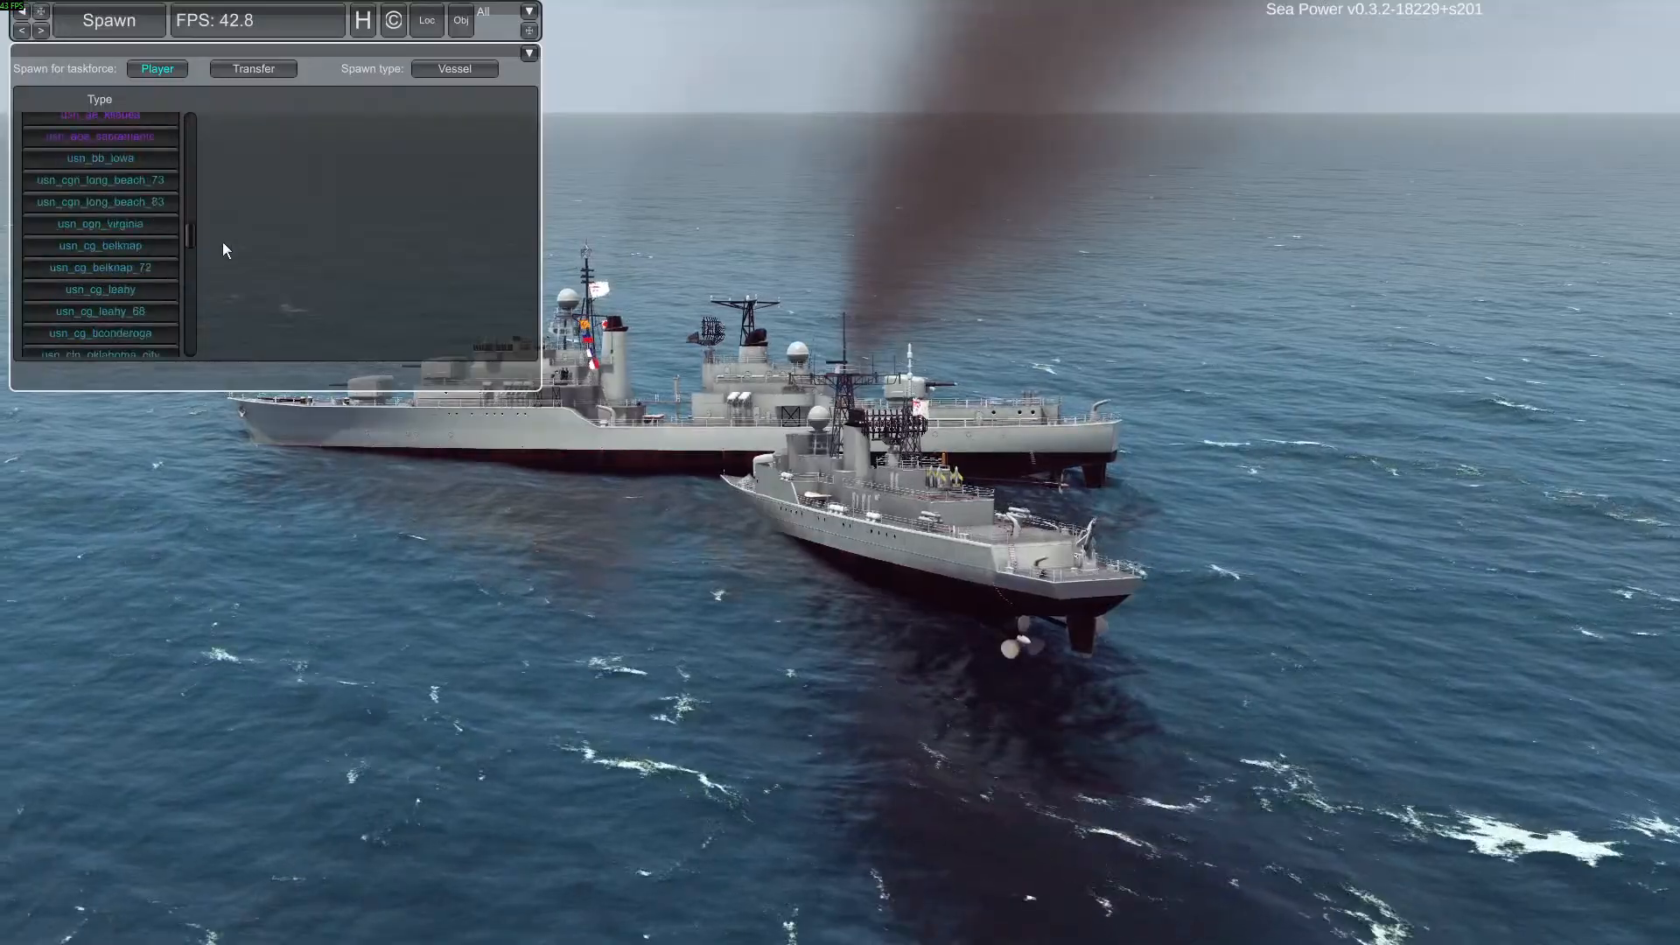
pyautogui.scroll(15, 222, 263)
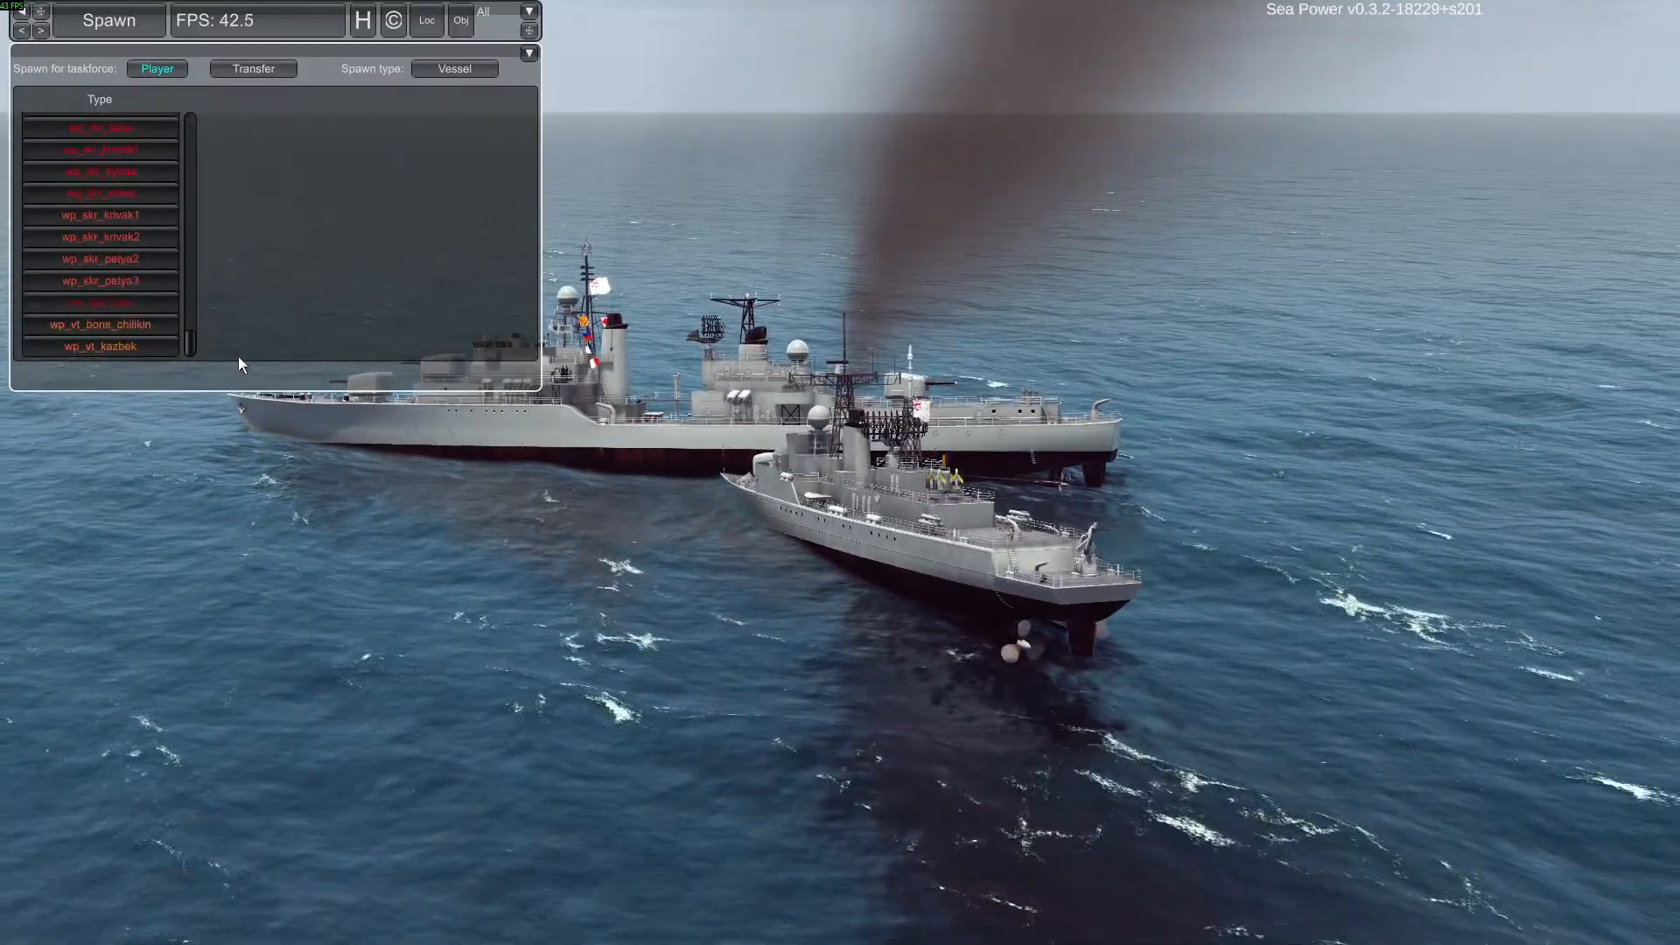
pyautogui.moveTo(217, 114); pyautogui.dragTo(230, 61)
pyautogui.click(129, 210)
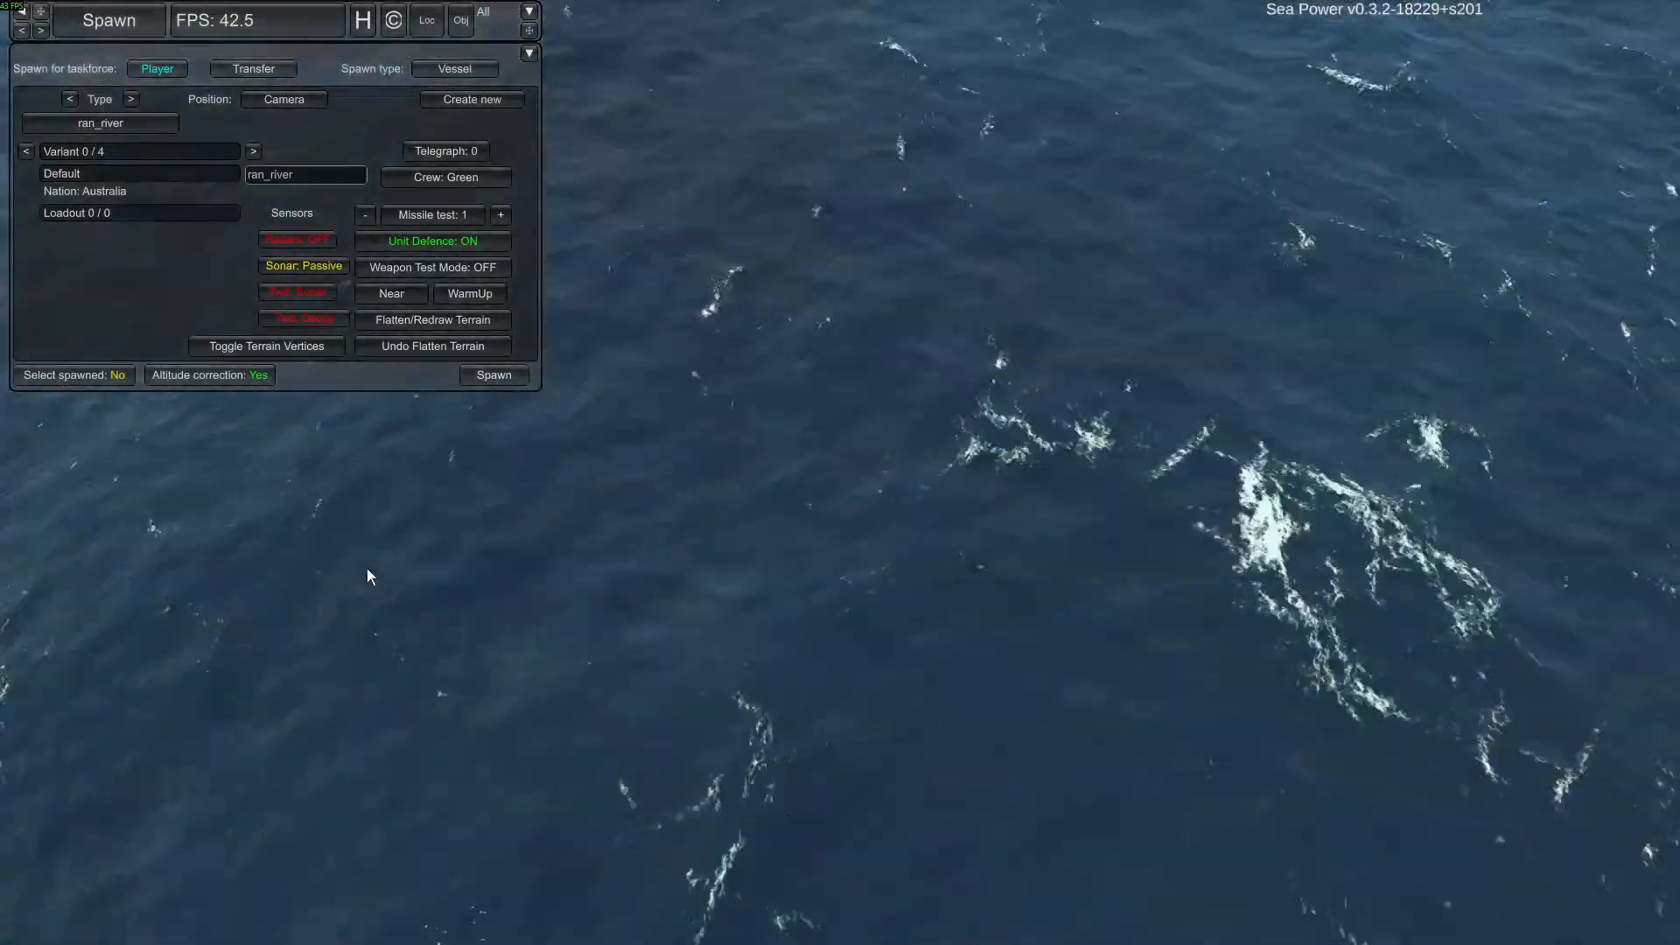
# Spawn a default-variant ran_river vessel at the camera position on open water, select it and hide the debug panel
pyautogui.moveTo(365, 567); pyautogui.dragTo(360, 495, button='right')
pyautogui.press('a')
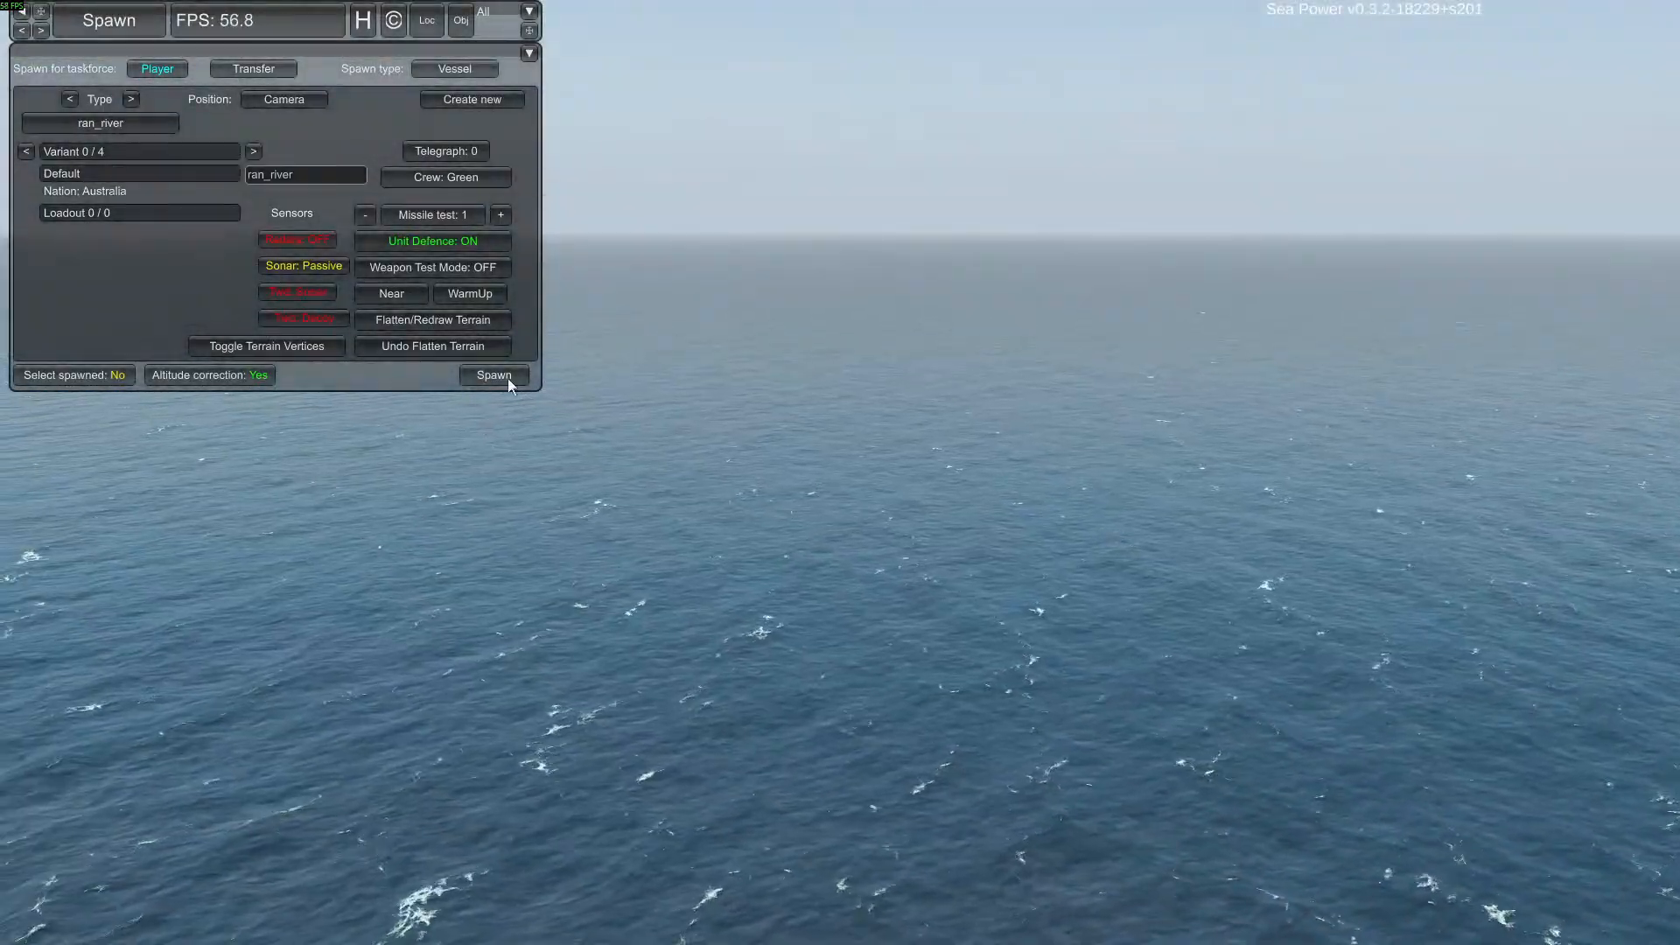
pyautogui.click(516, 383)
pyautogui.moveTo(794, 518); pyautogui.dragTo(822, 612, button='right')
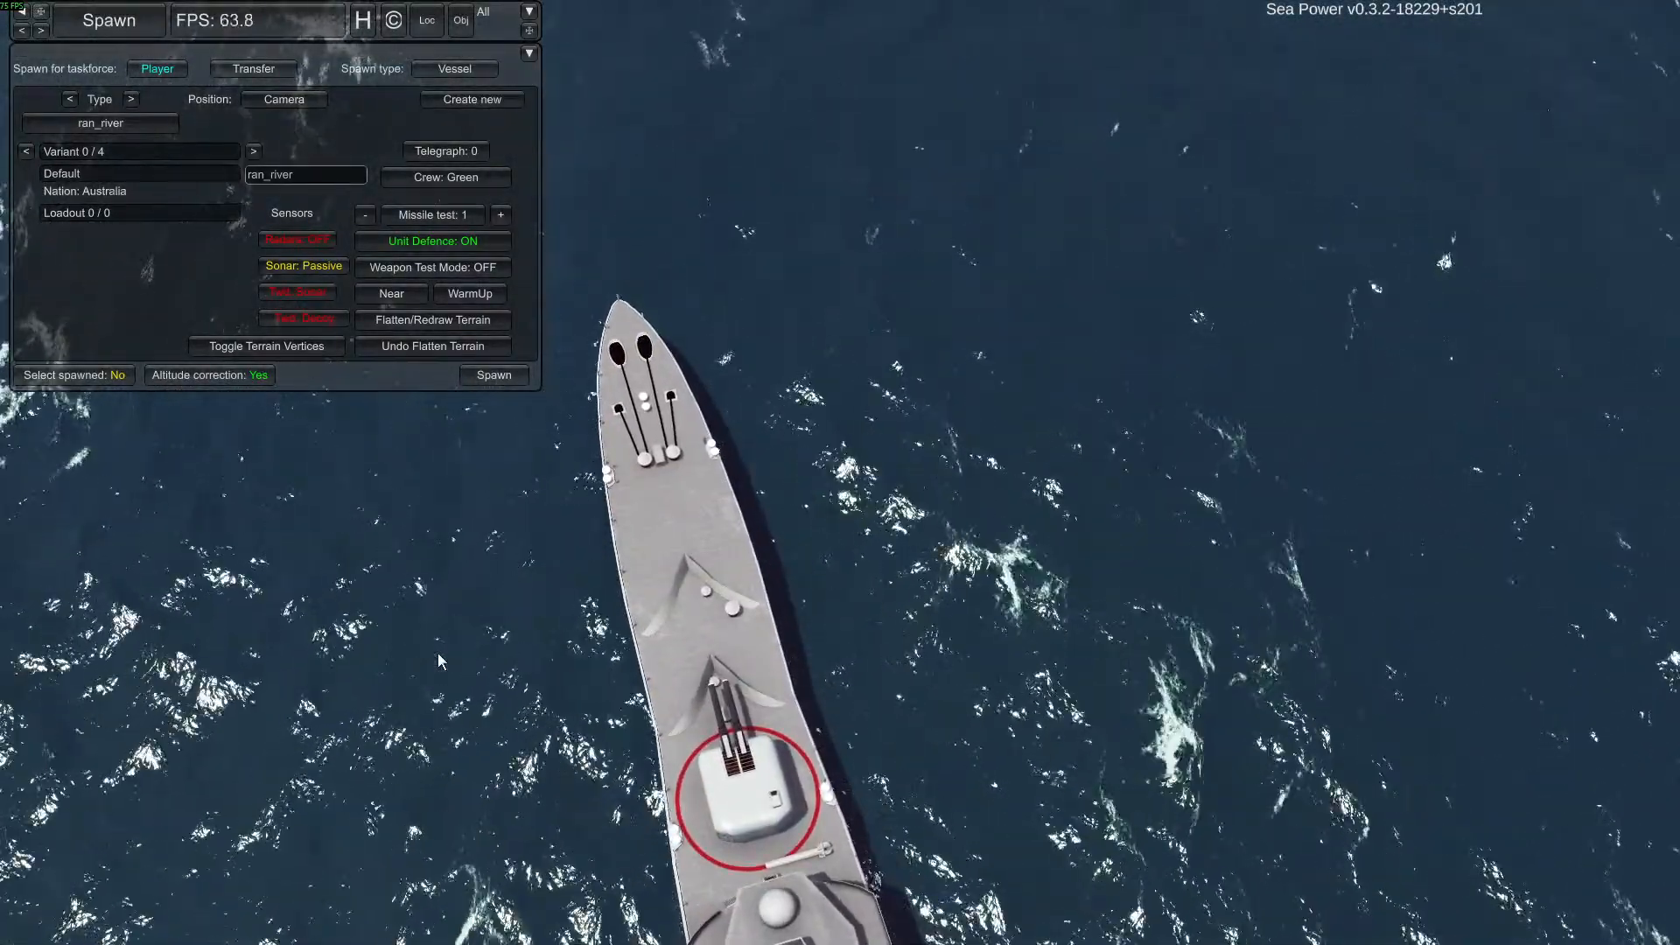
pyautogui.doubleClick(713, 645)
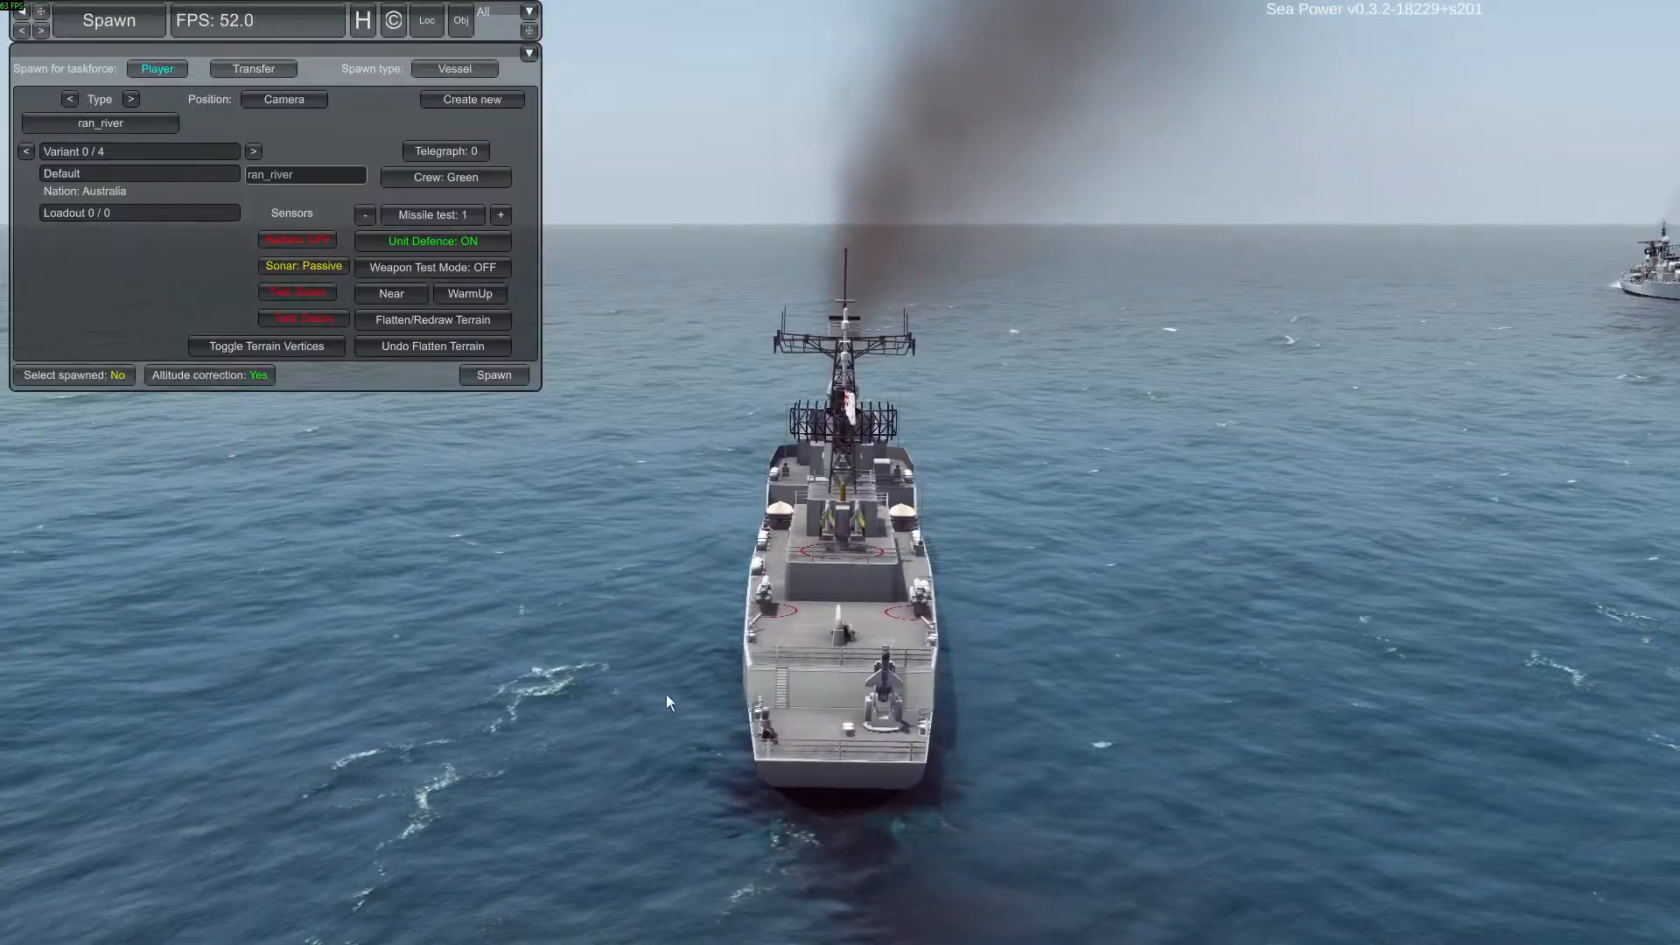
pyautogui.moveTo(838, 589); pyautogui.dragTo(632, 609, button='right')
pyautogui.press('Escape')
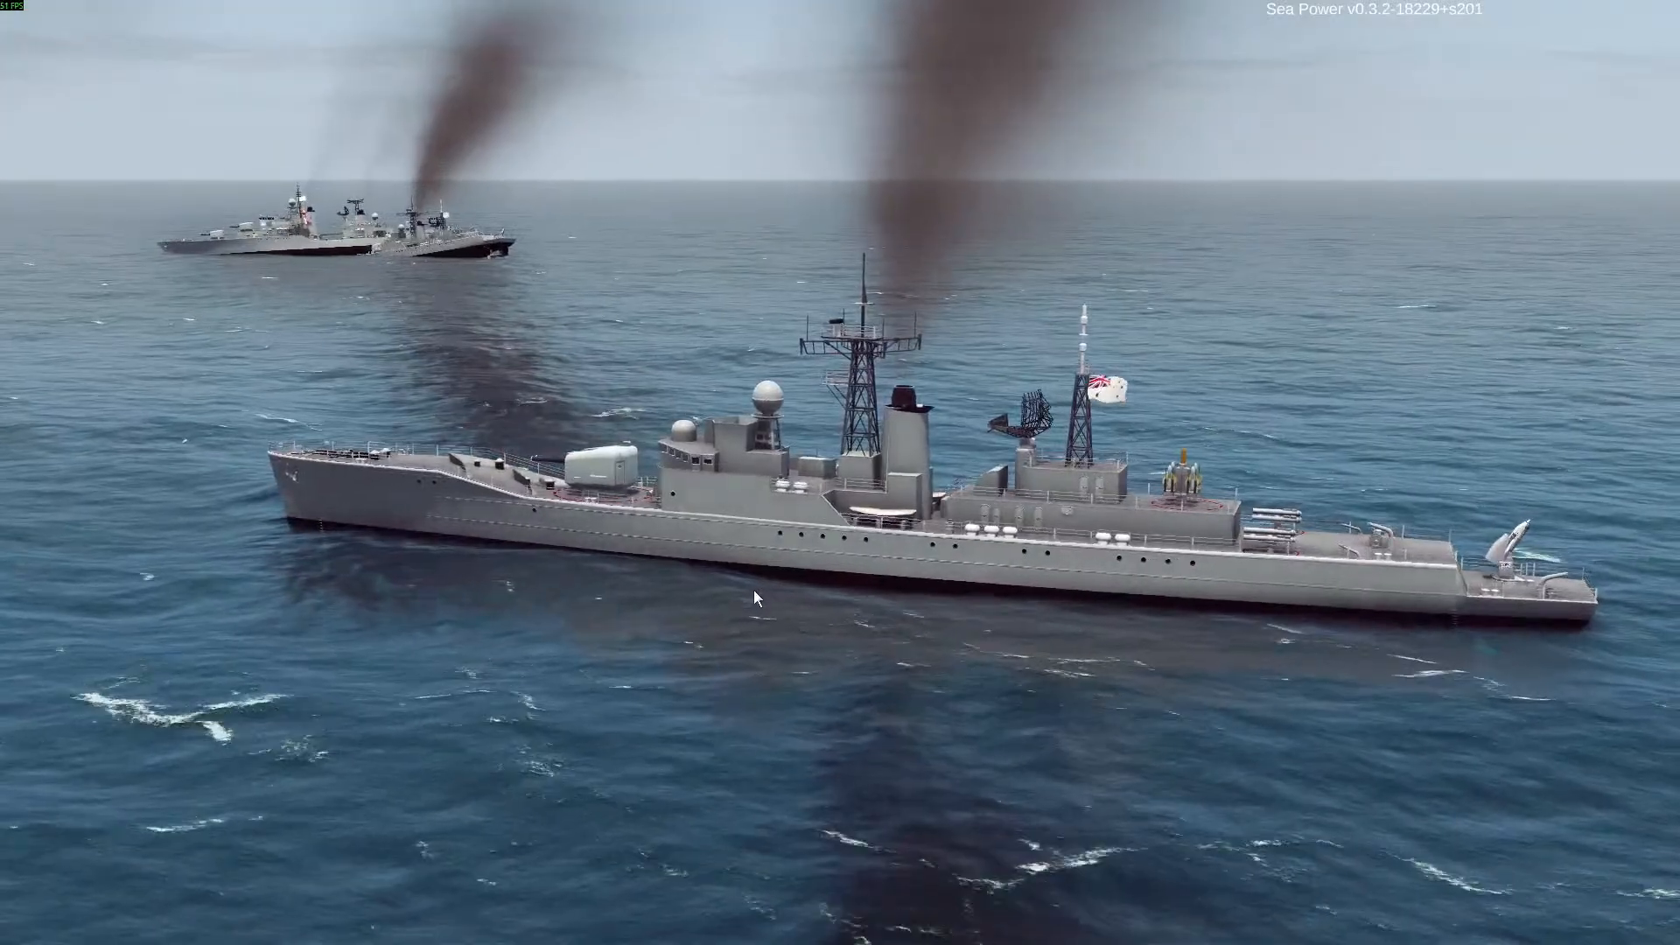
pyautogui.moveTo(759, 574); pyautogui.dragTo(563, 587, button='right')
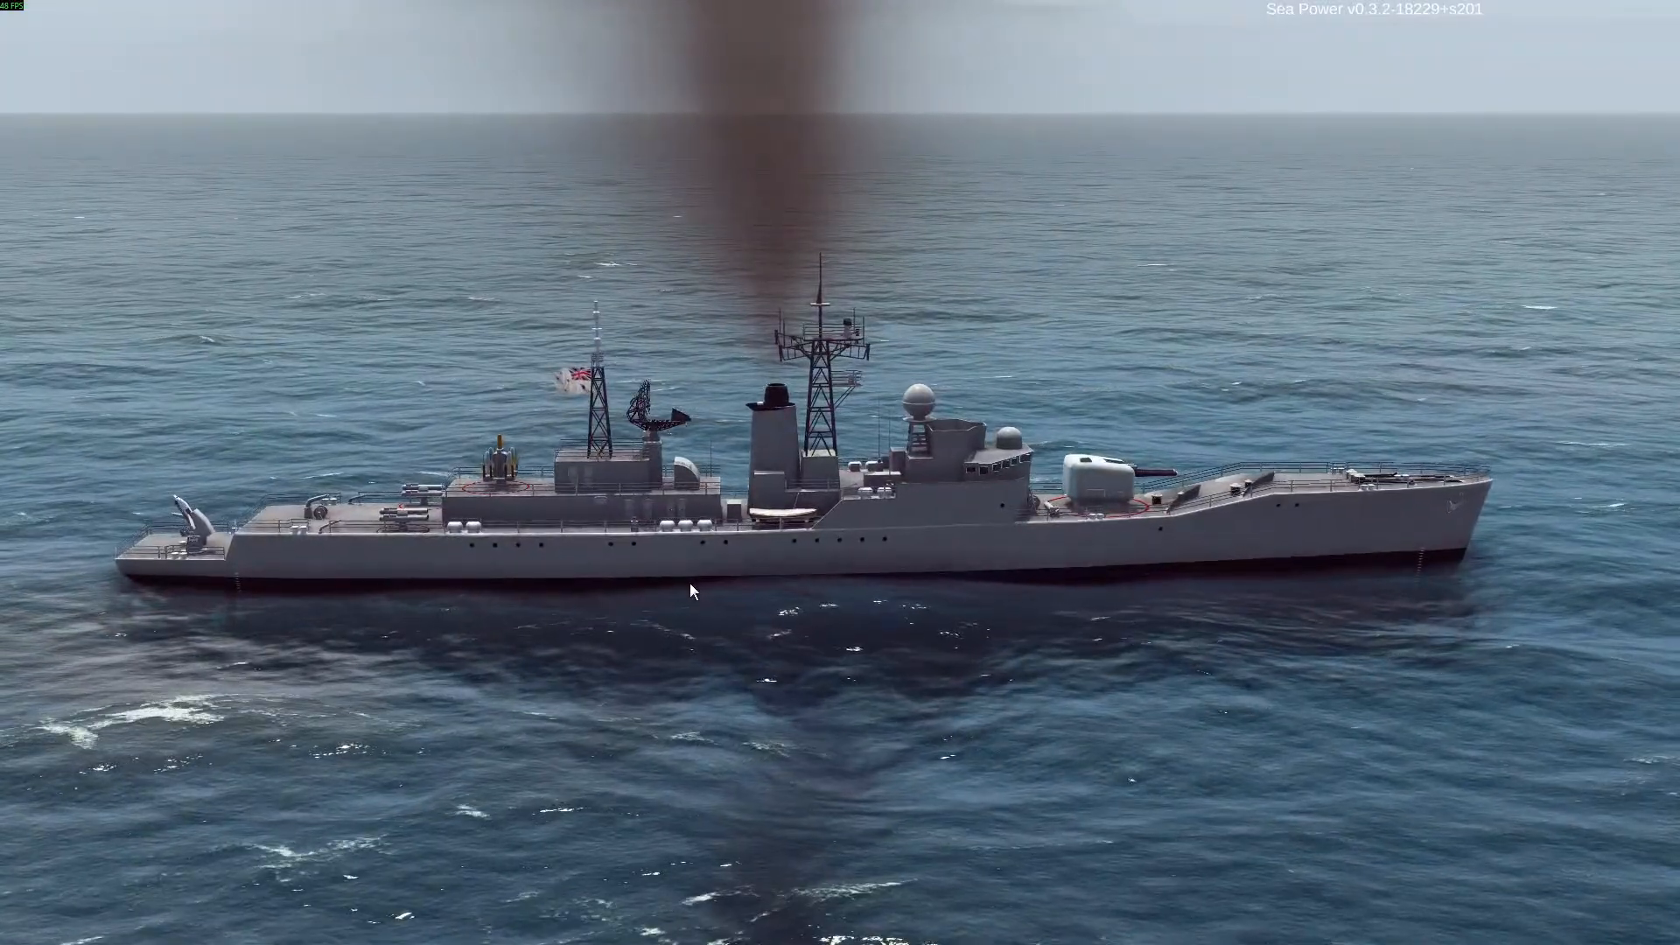
# Select the nearby Daring-class ship and examine it from several angles, with the collided ships behind it
pyautogui.hotkey('alt', 'Tab')
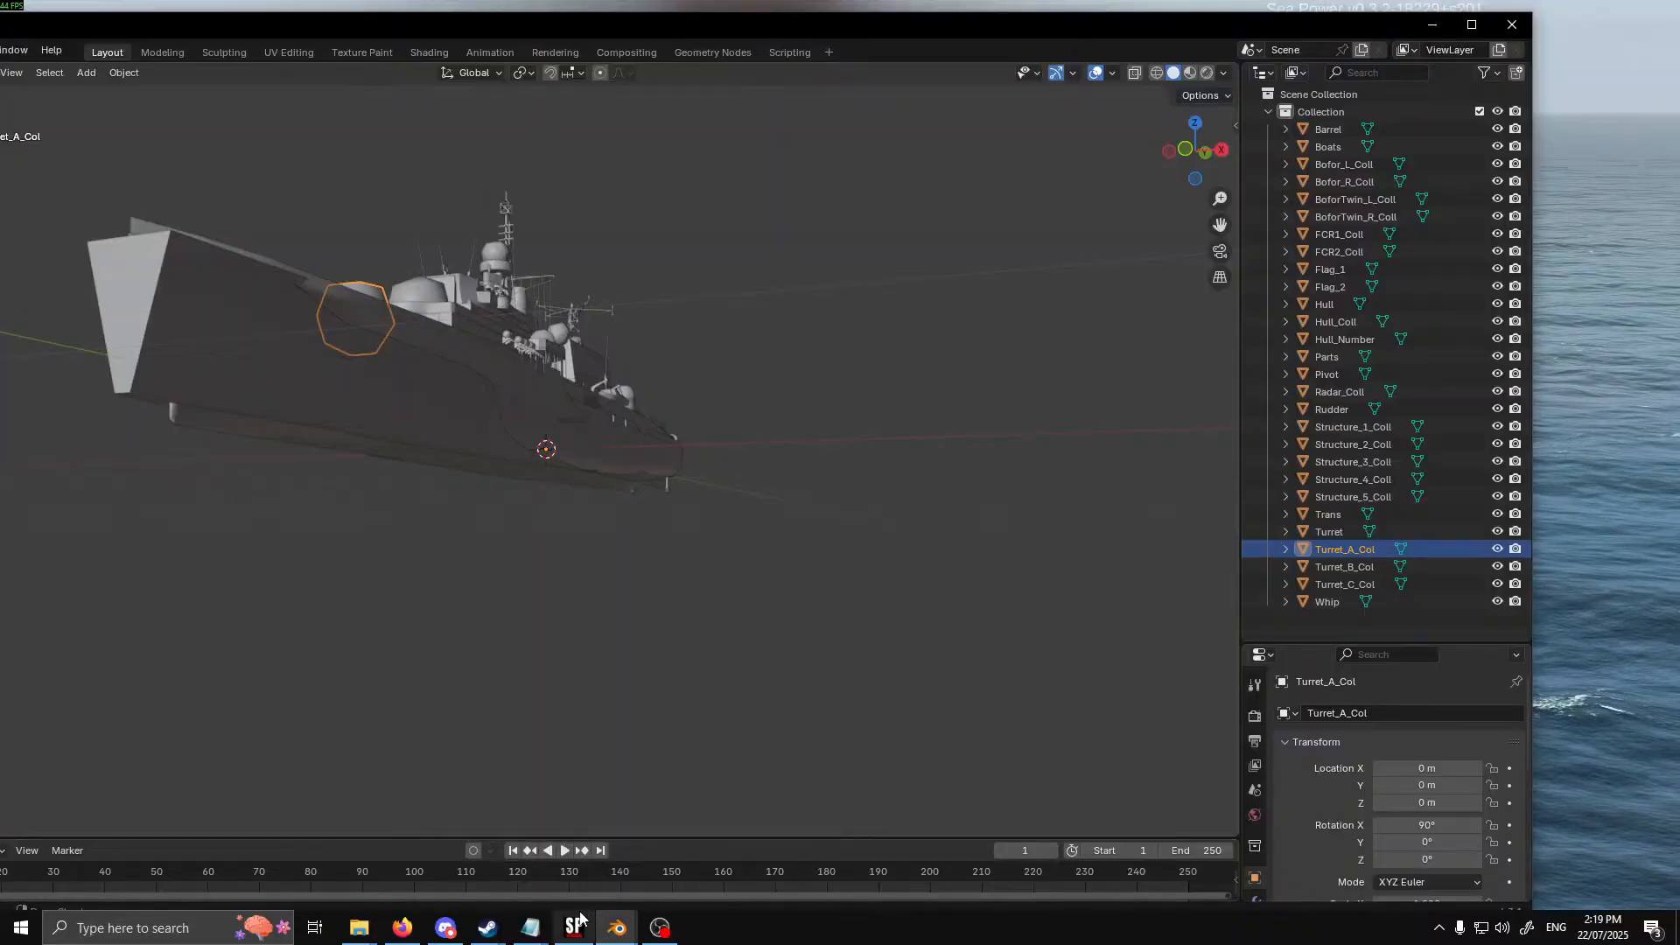
pyautogui.click(580, 916)
pyautogui.moveTo(702, 572); pyautogui.dragTo(1225, 547, button='right')
pyautogui.doubleClick(953, 157)
pyautogui.moveTo(693, 495); pyautogui.dragTo(1261, 371, button='right')
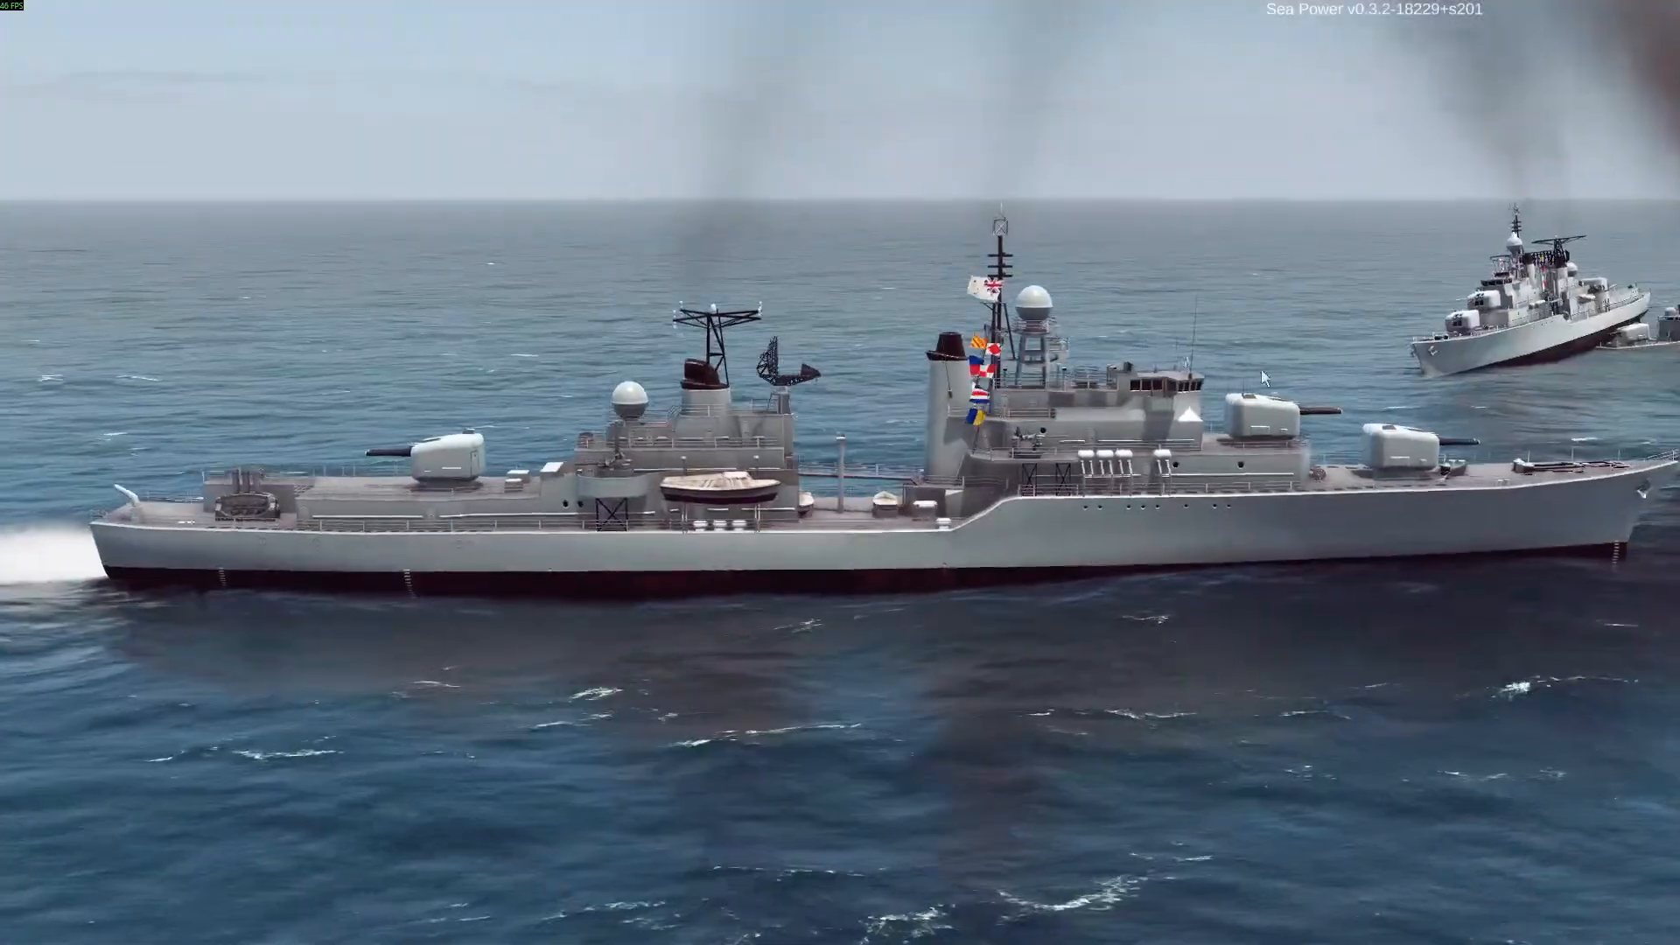
pyautogui.scroll(-2, 1442, 464)
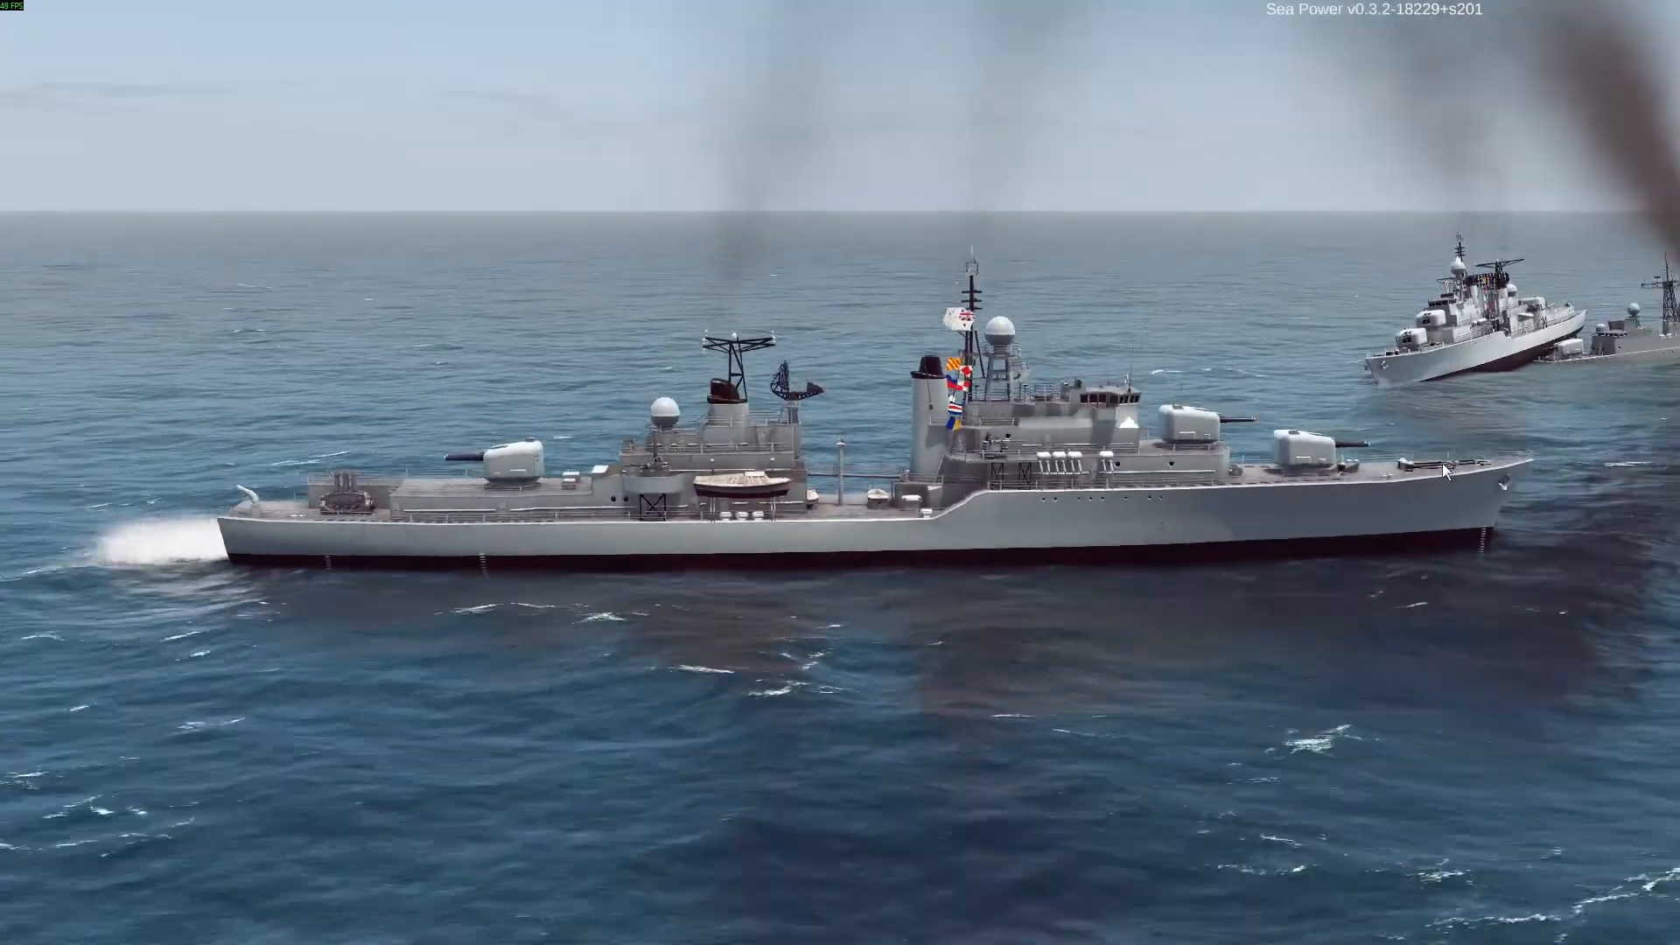
pyautogui.moveTo(679, 654); pyautogui.dragTo(743, 668, button='right')
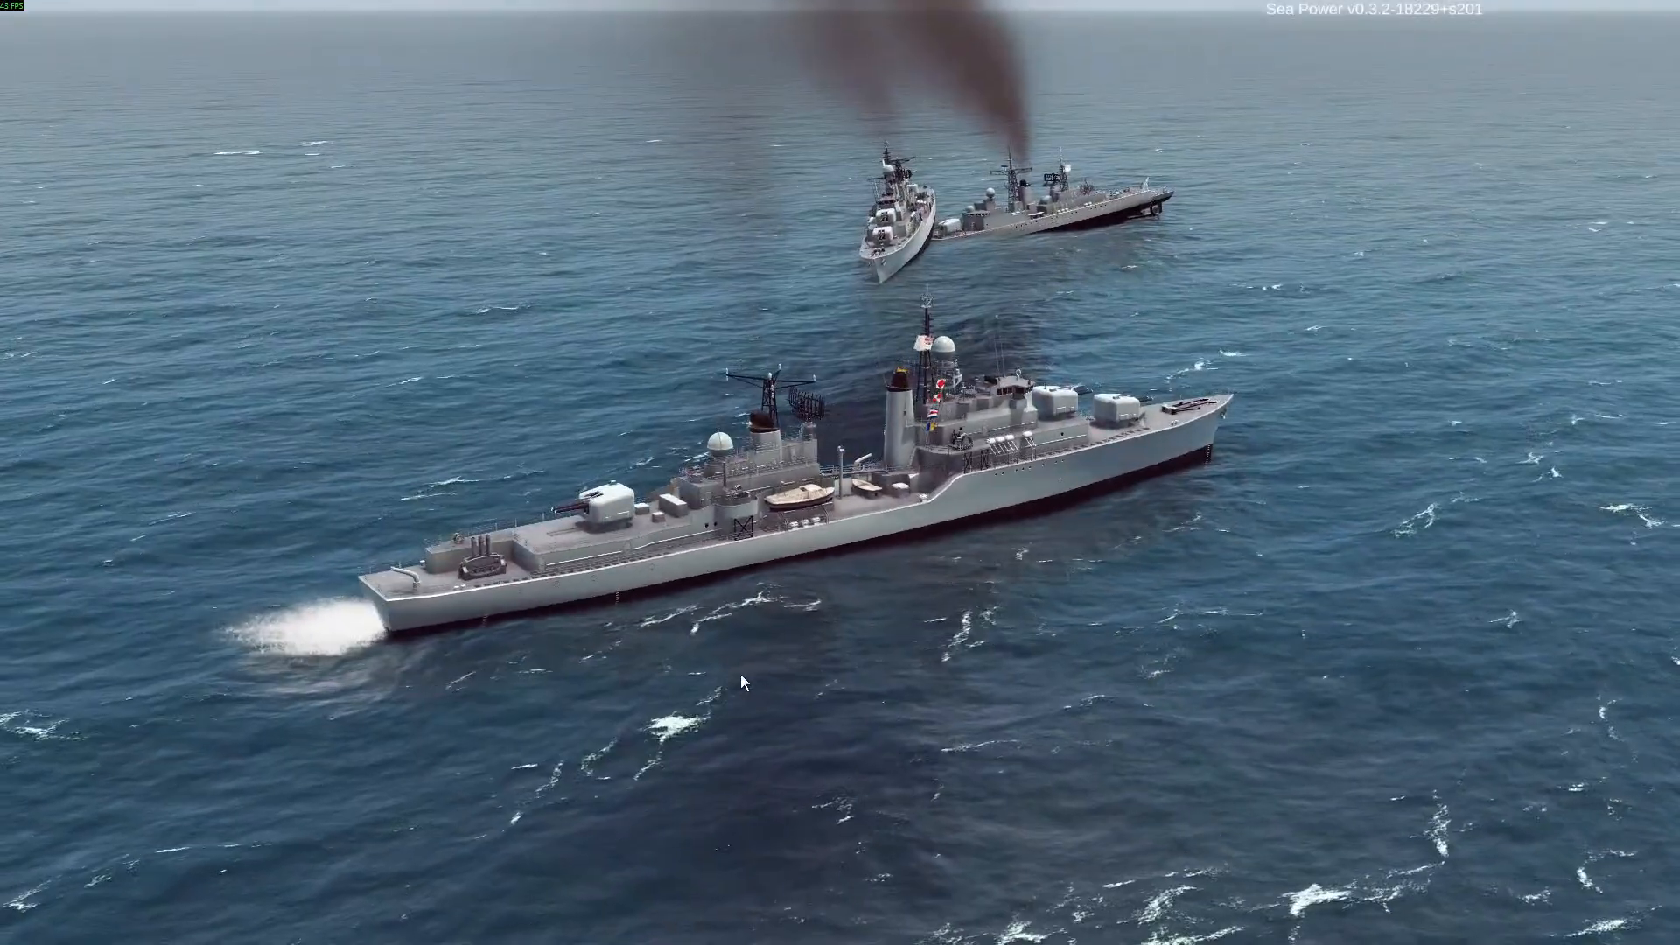
# Show the game interface again and select the newly spawned River(M)-class ship
pyautogui.press('h')
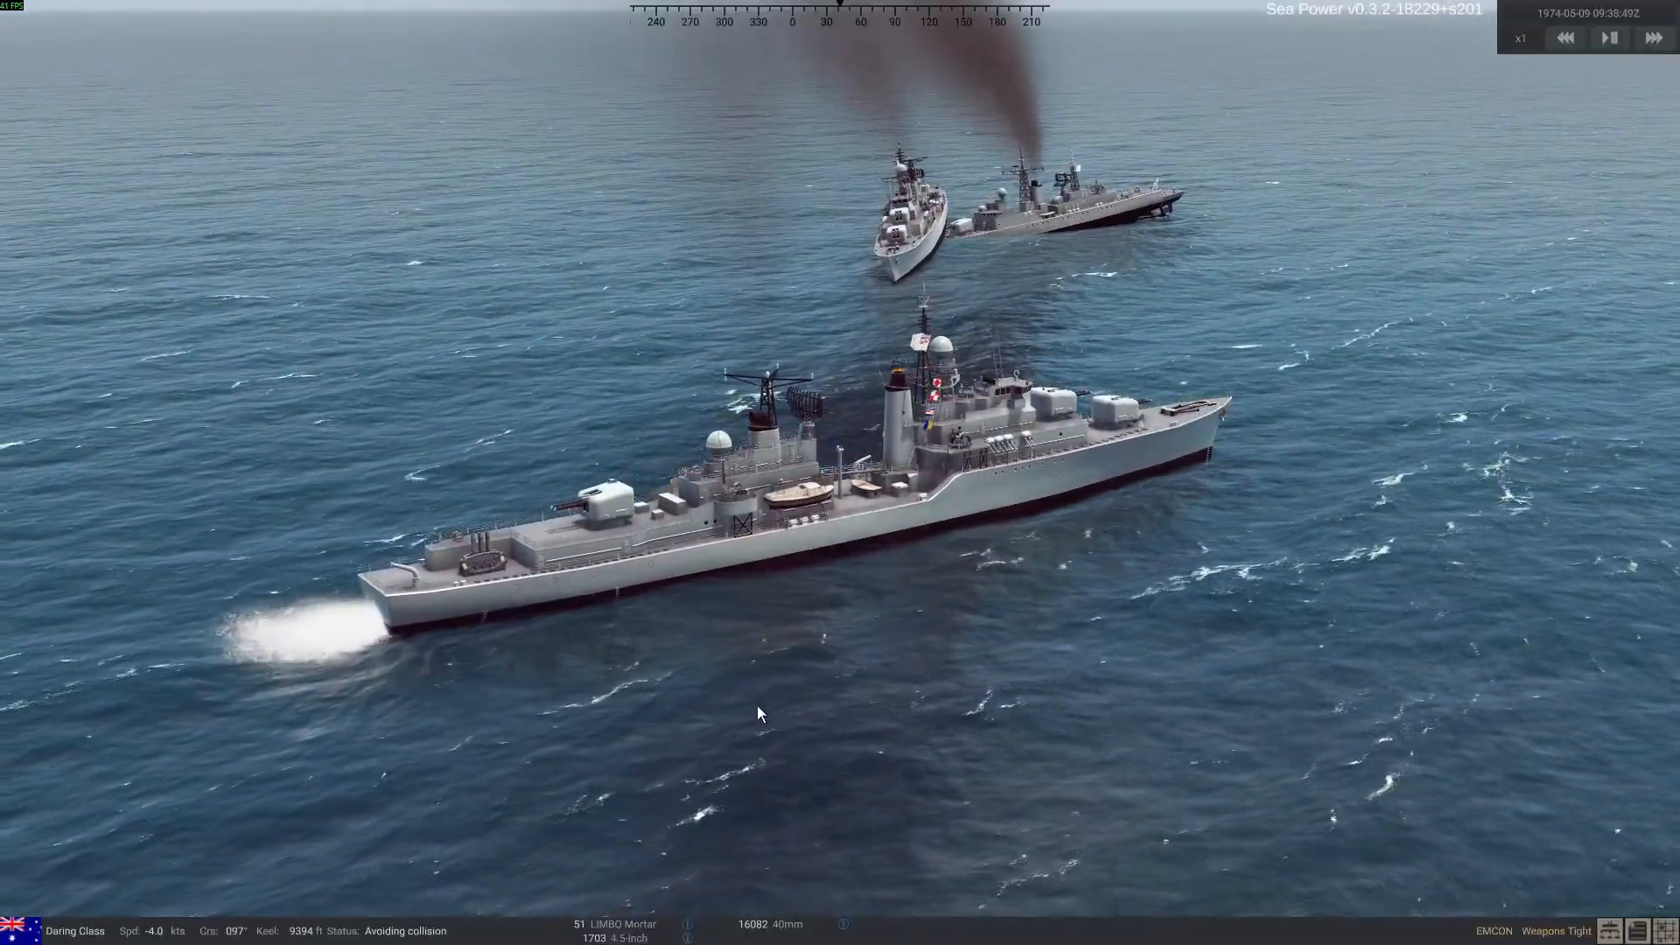
pyautogui.moveTo(676, 680); pyautogui.dragTo(794, 411, button='right')
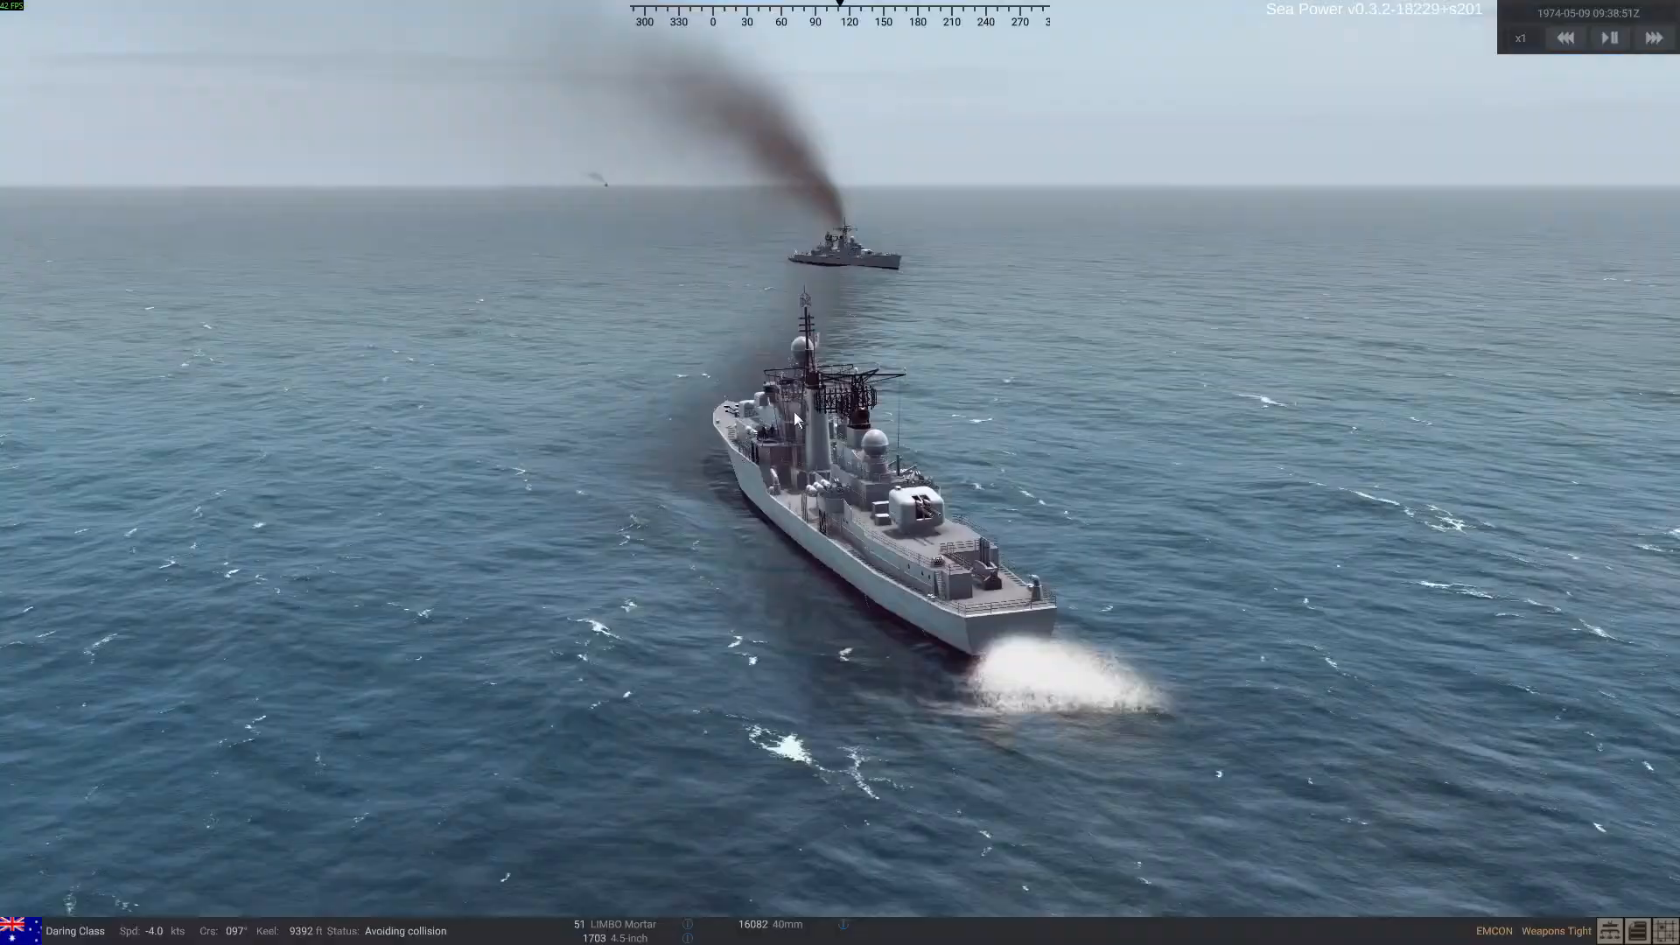
pyautogui.doubleClick(837, 249)
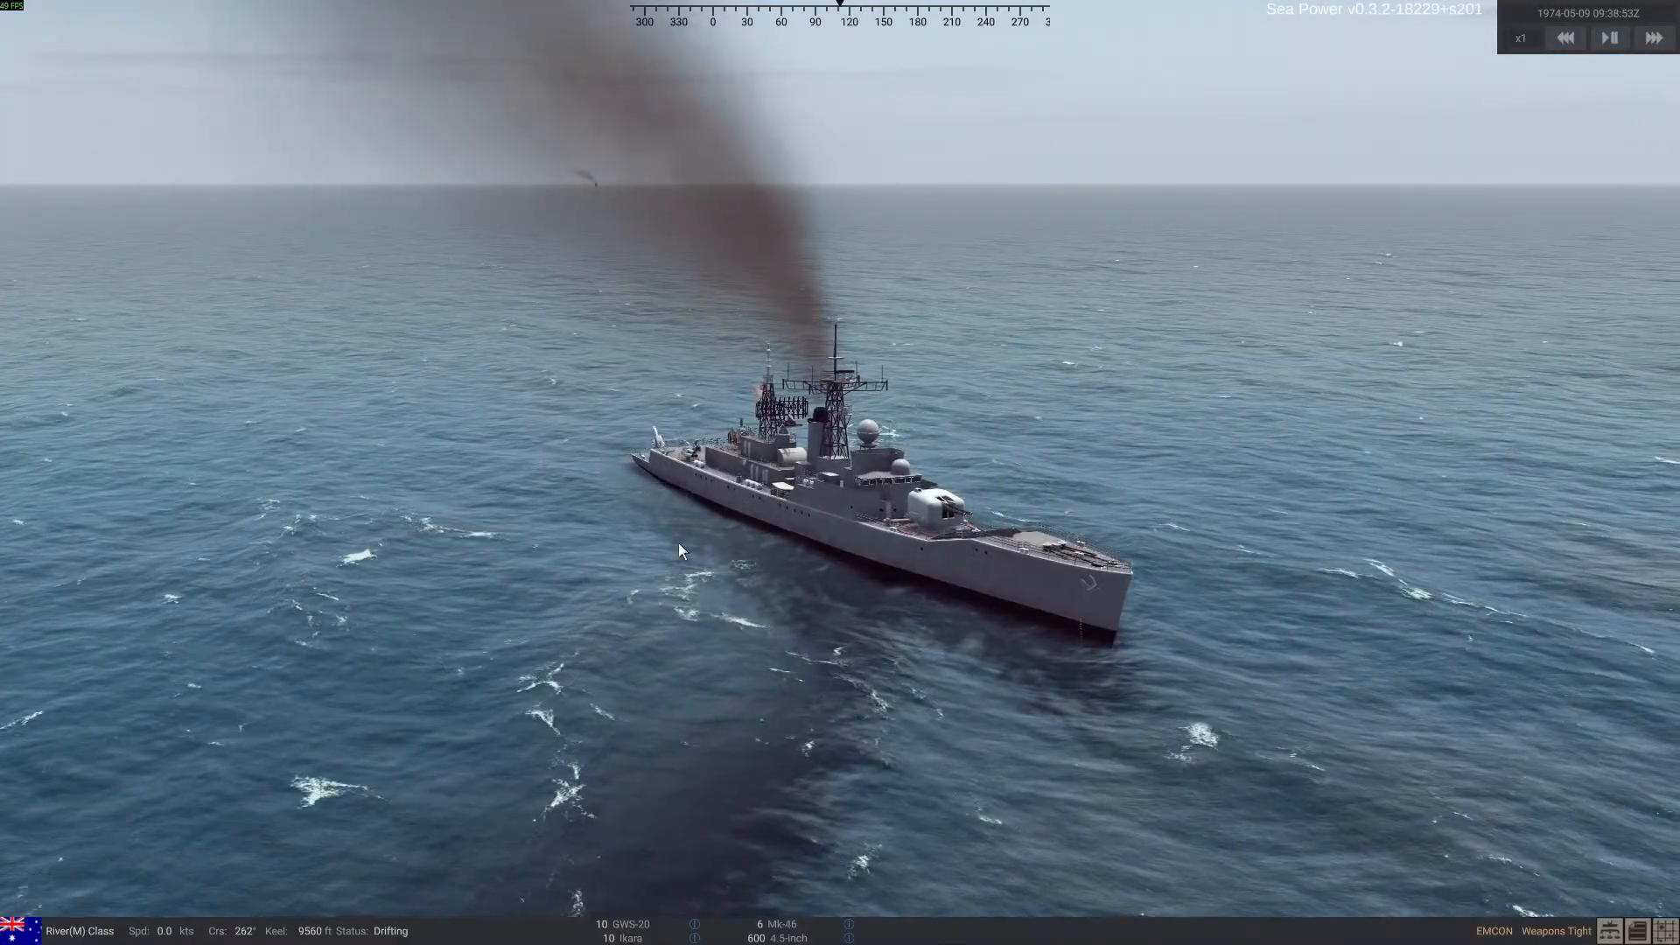
pyautogui.moveTo(711, 535); pyautogui.dragTo(655, 538, button='right')
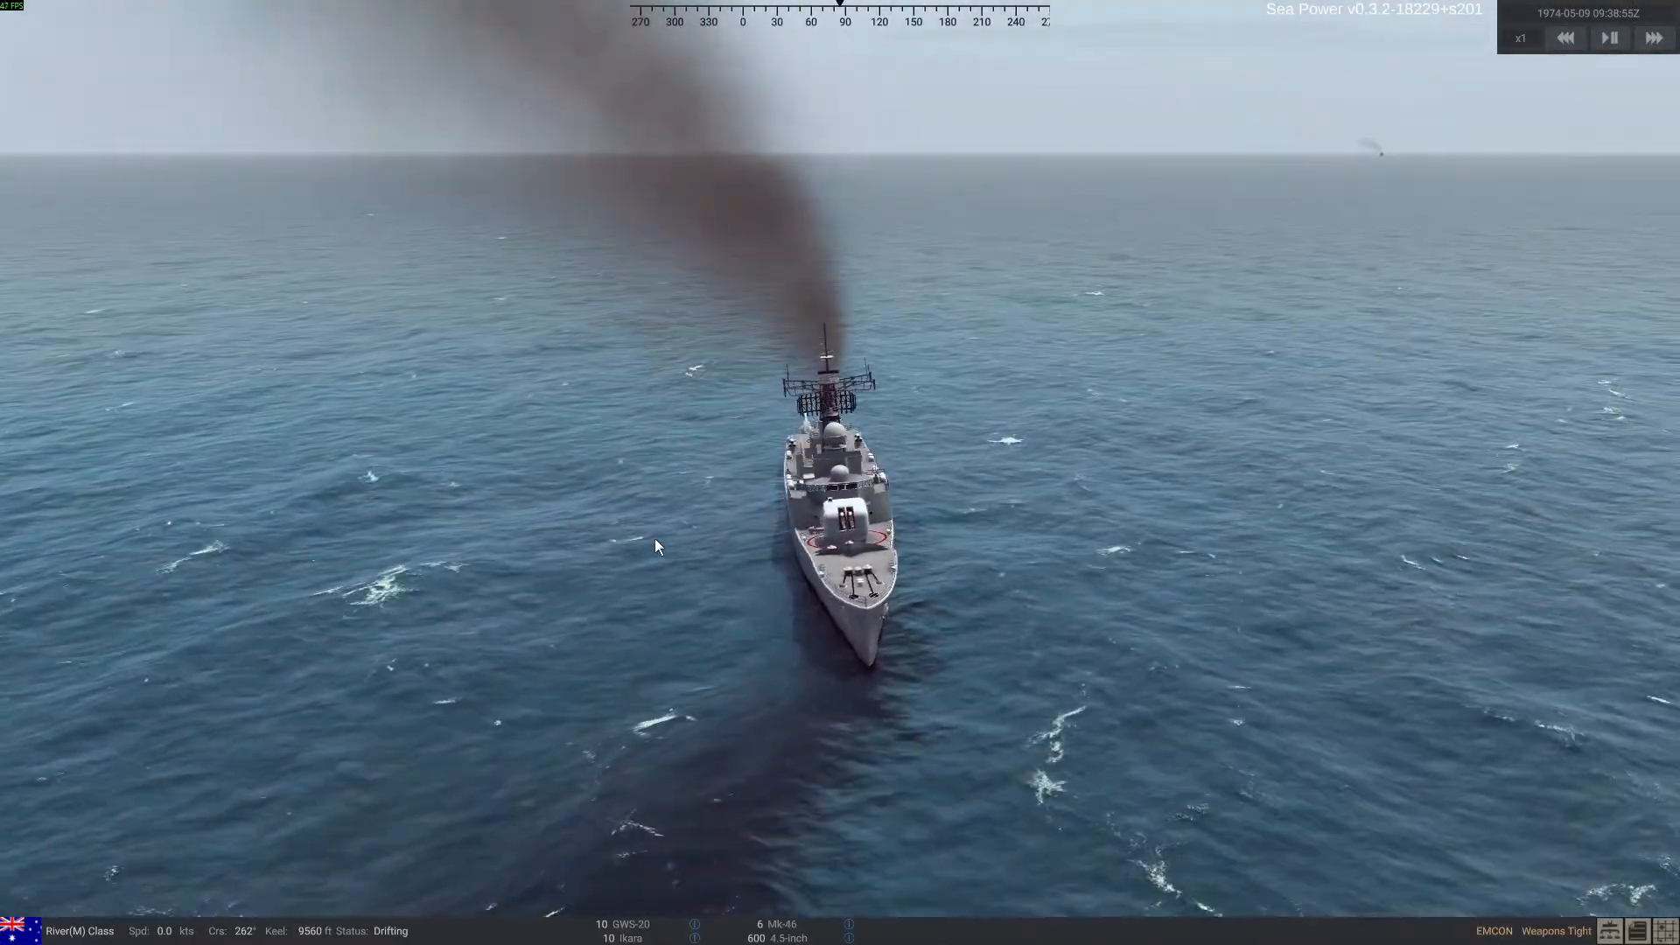
# Select the Ticonderoga-class cruiser, track 1034, on the tactical display and bring it into a side view
pyautogui.click(1665, 931)
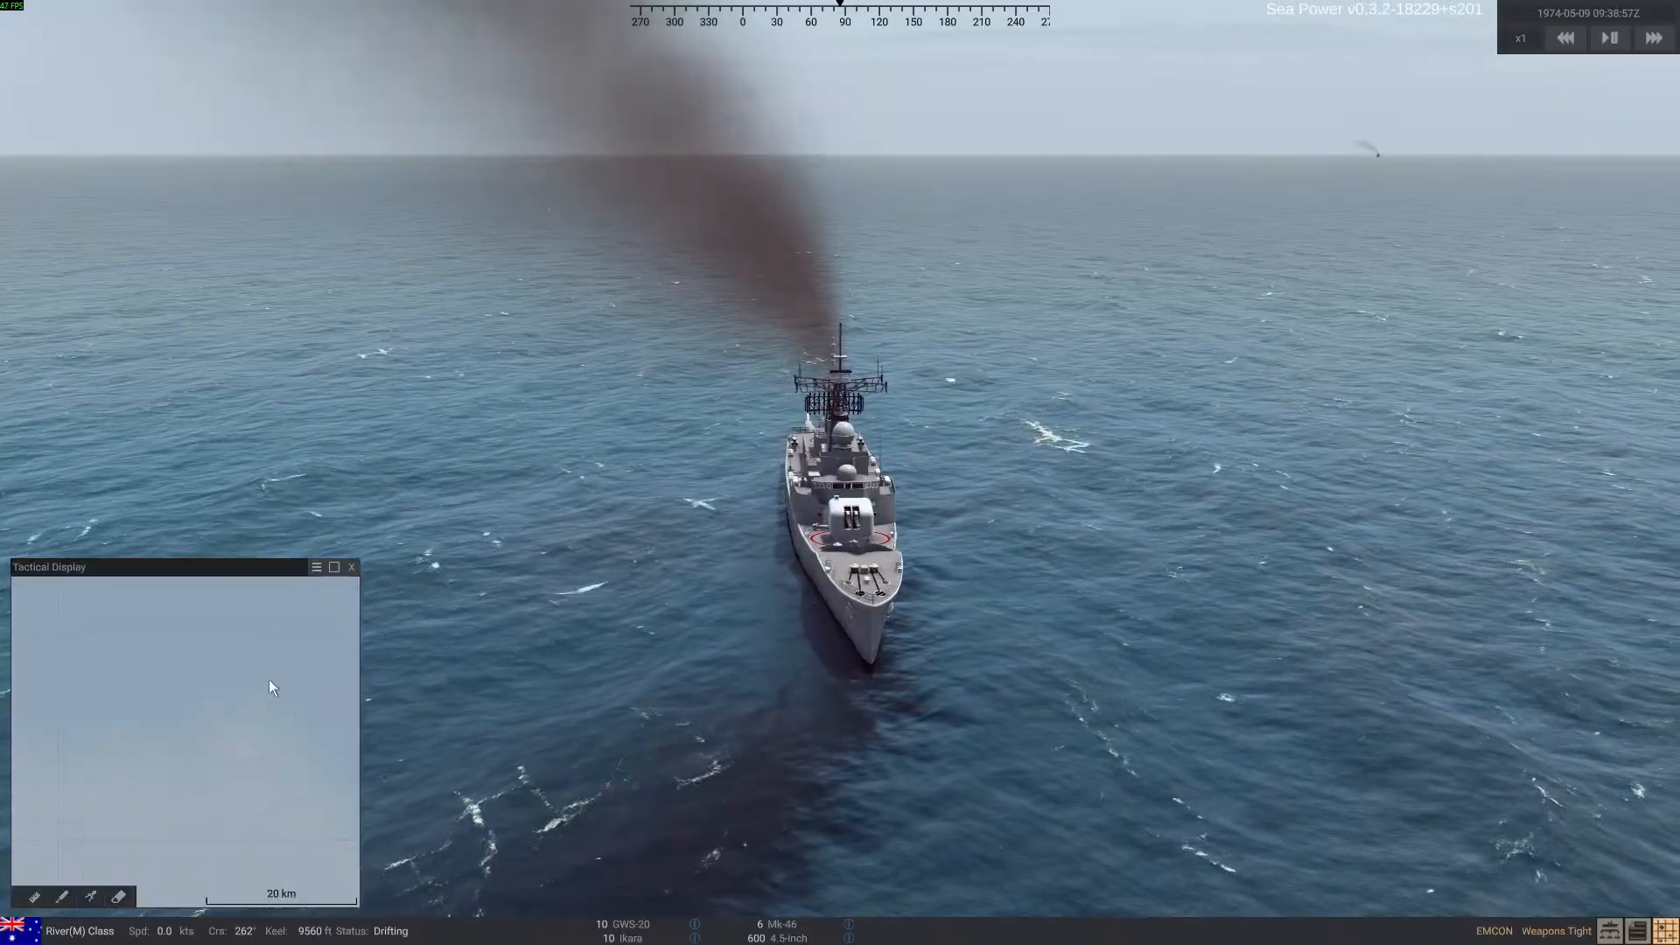
pyautogui.scroll(-5, 268, 677)
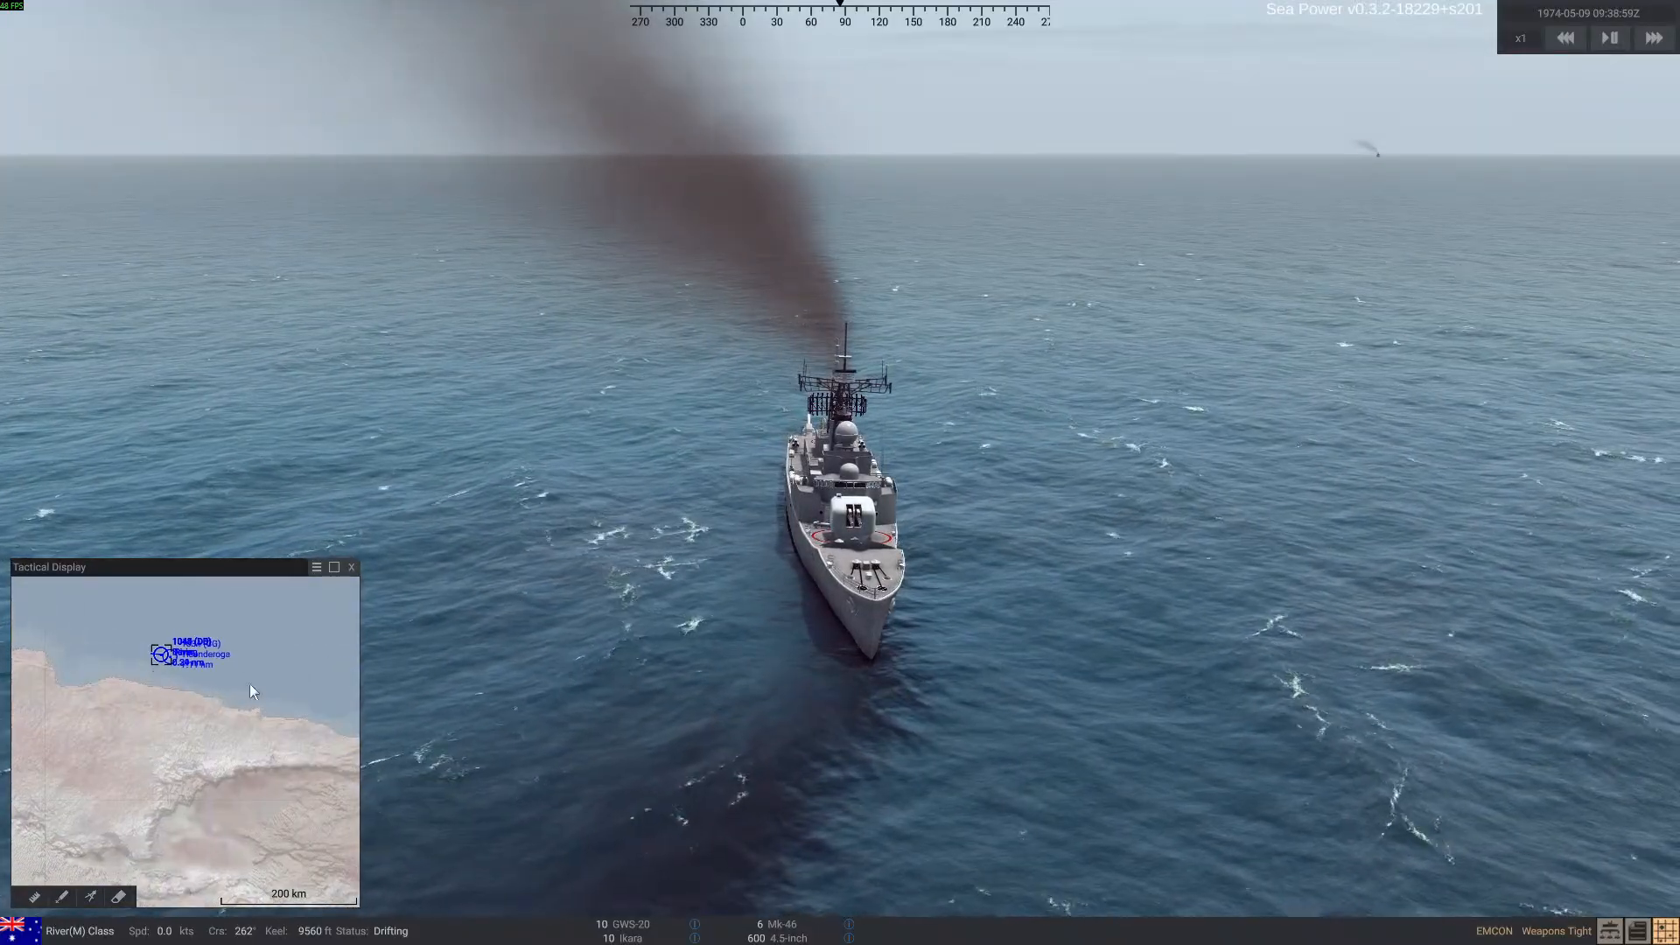
pyautogui.scroll(8, 251, 693)
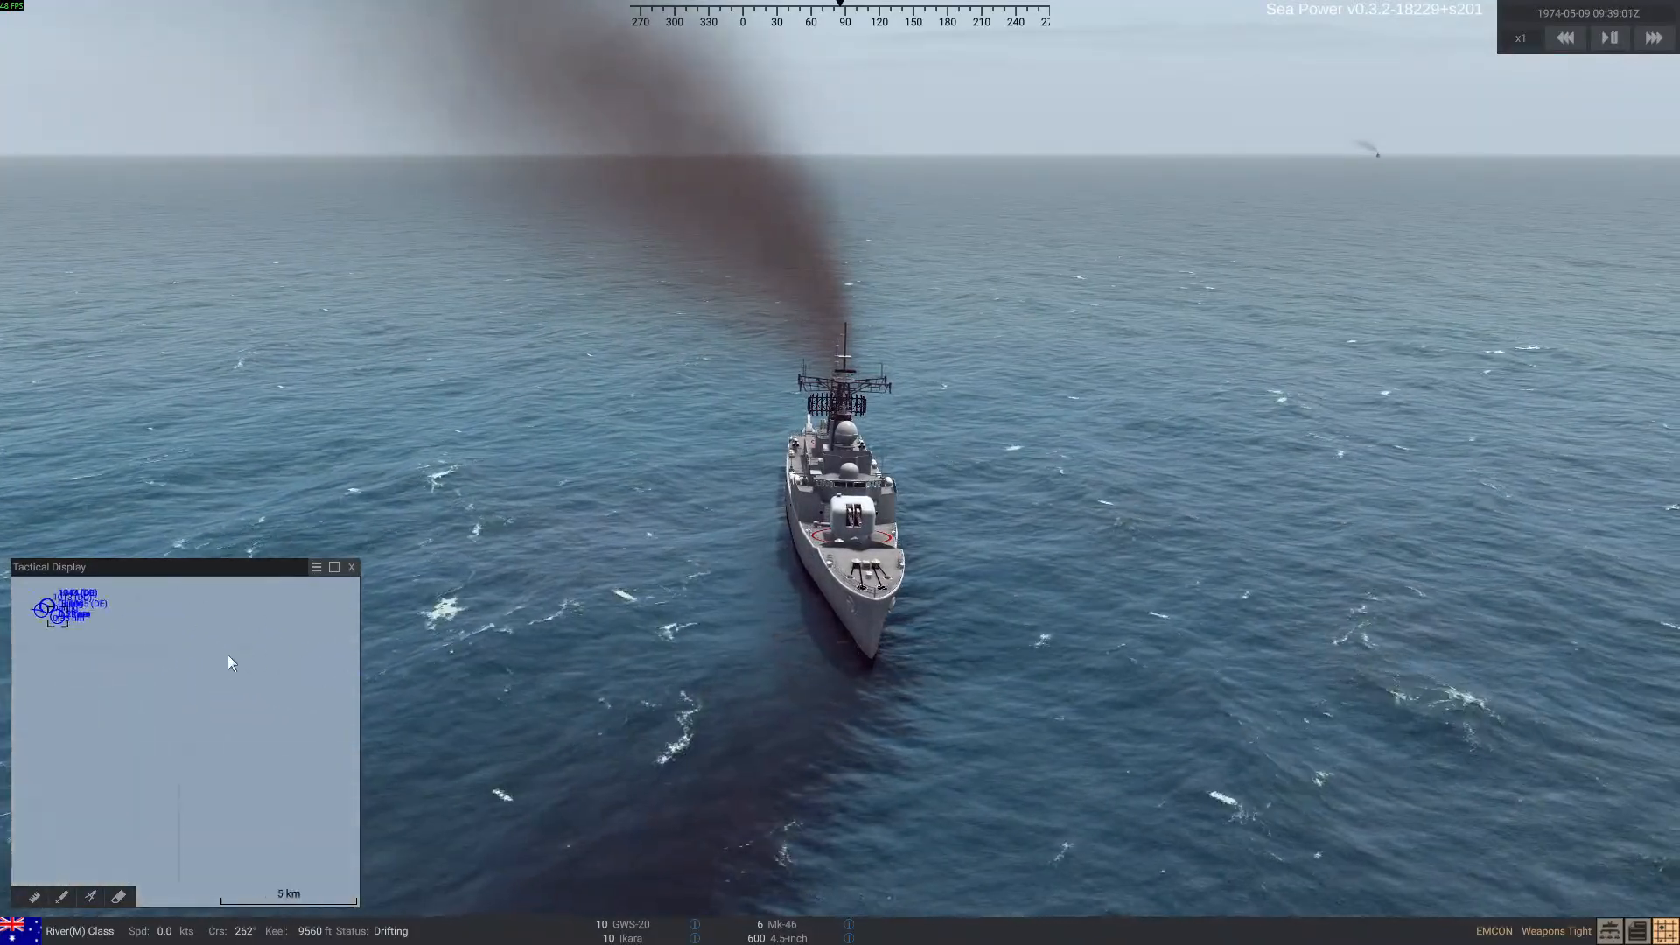
pyautogui.scroll(-3, 228, 662)
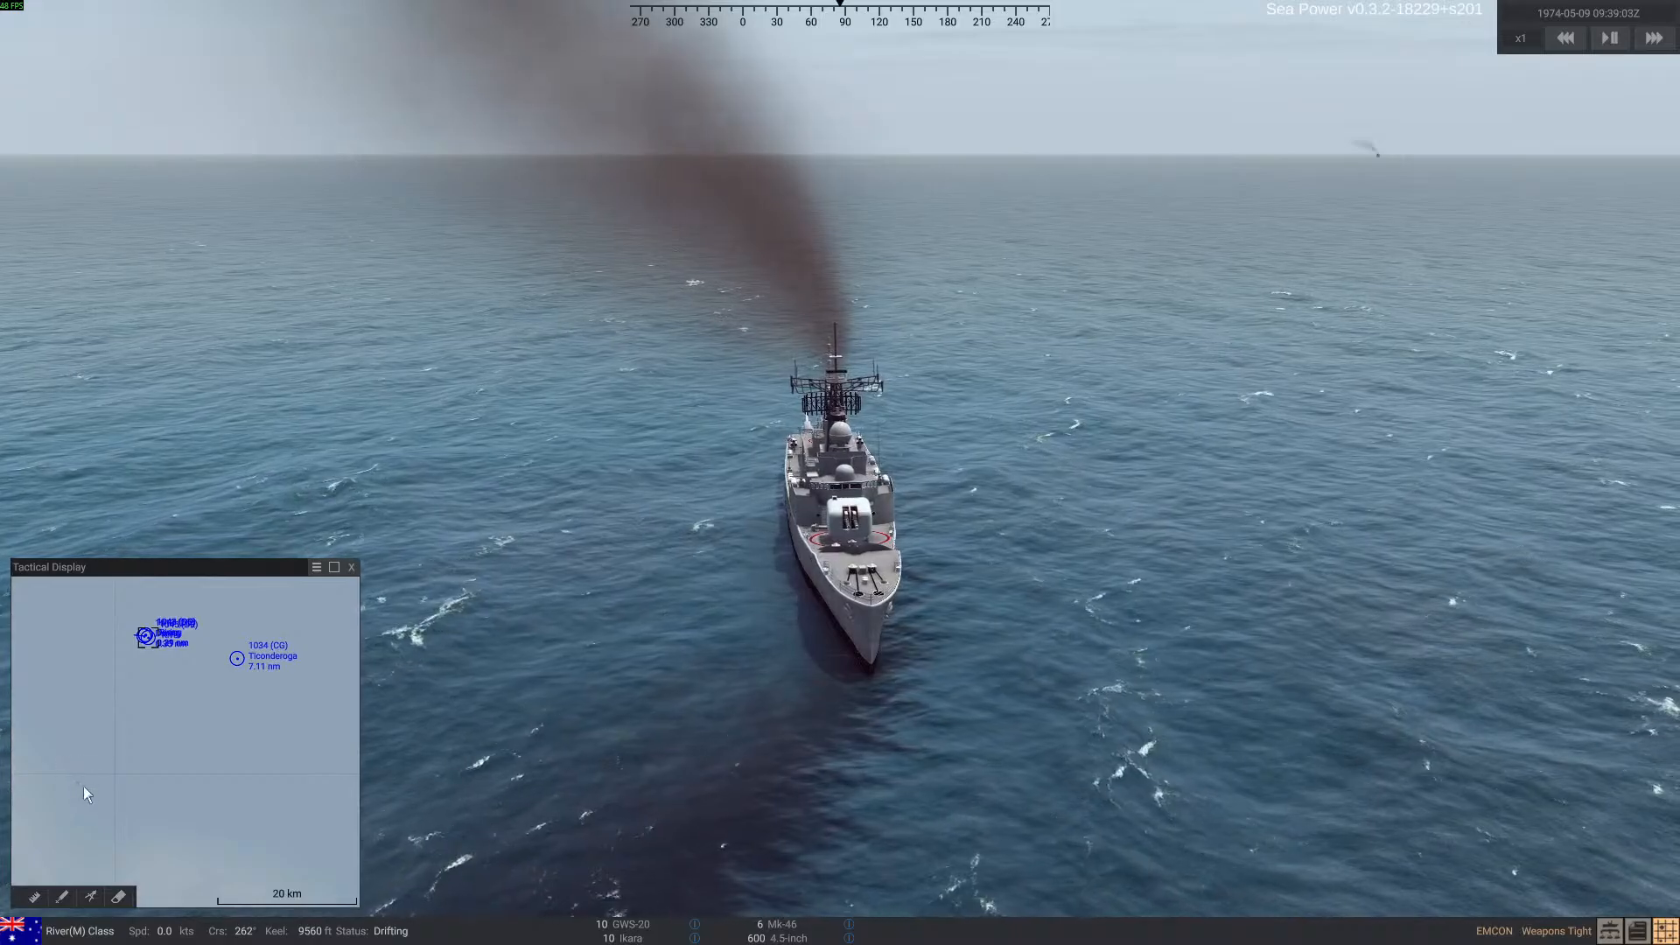
pyautogui.click(237, 659)
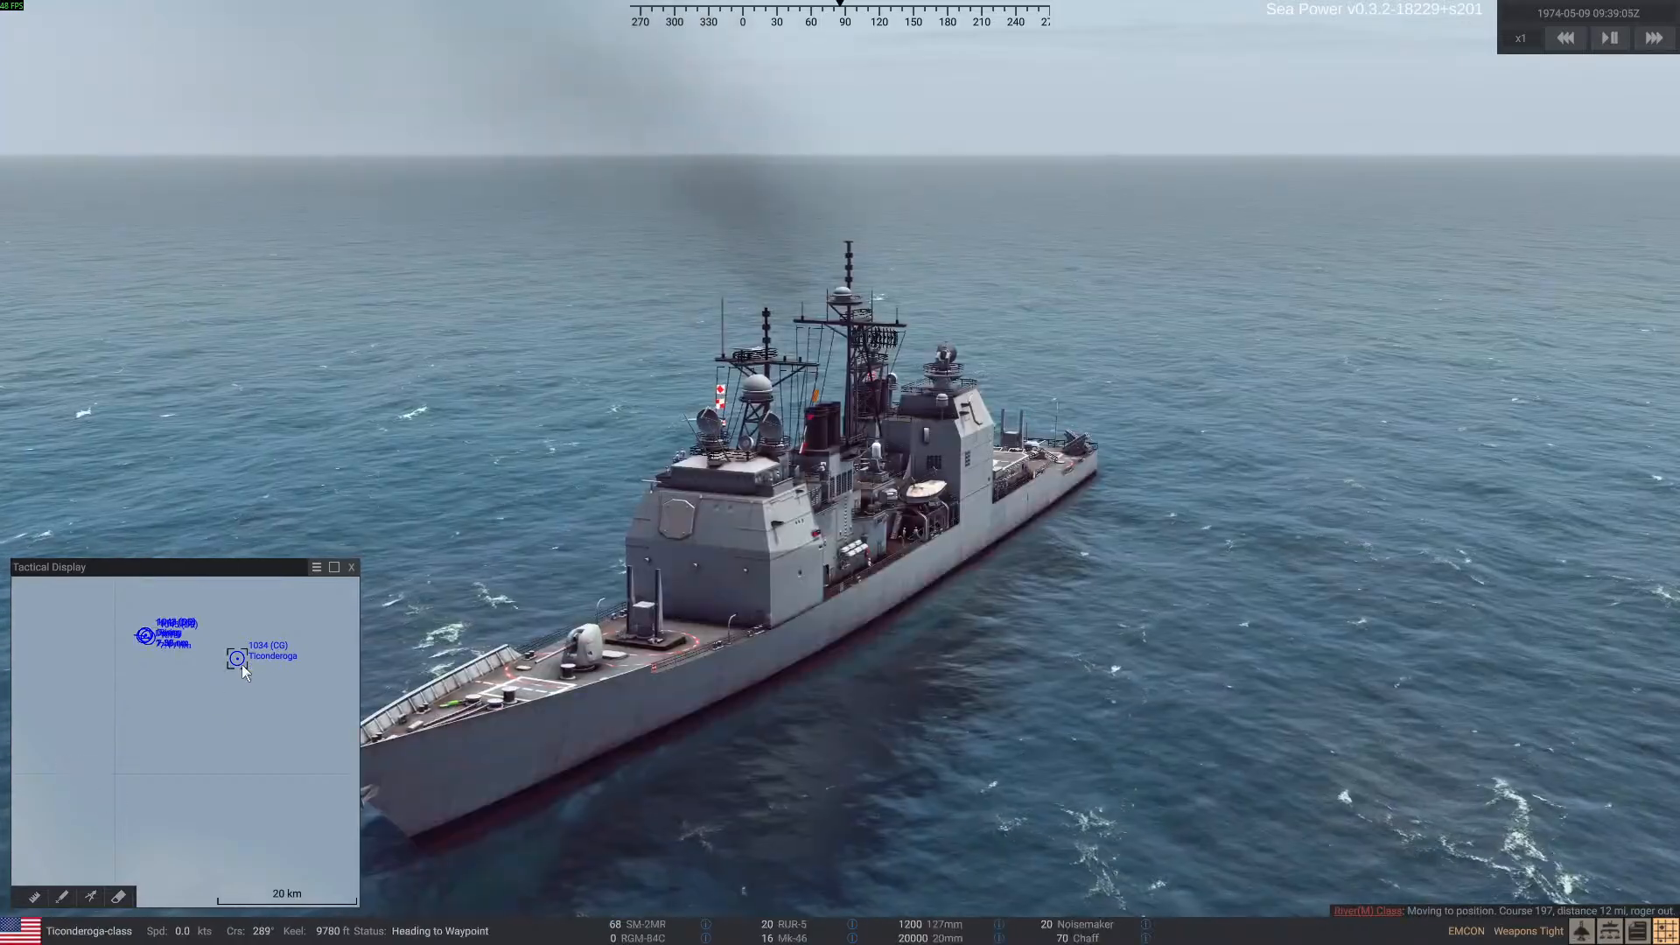
pyautogui.moveTo(842, 608)
pyautogui.mouseDown(button='right')
pyautogui.moveTo(834, 643)
pyautogui.moveTo(844, 624)
pyautogui.mouseUp(button='right')
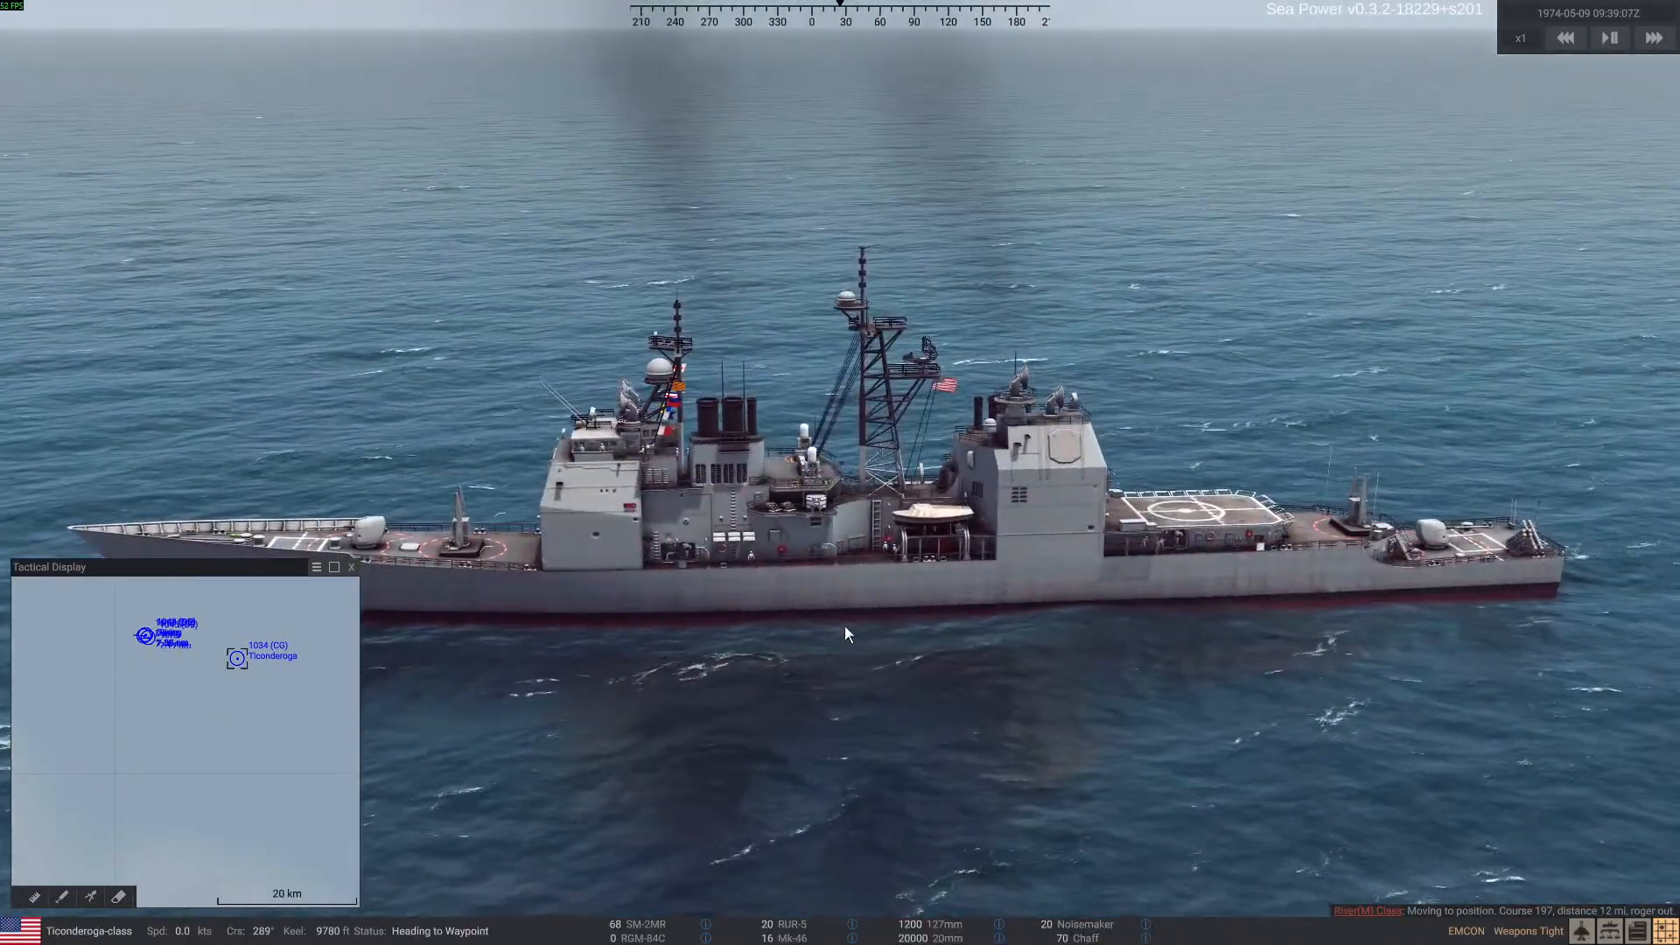
# Open the debug panel's Test Mode and respawn the selected Ticonderoga-class cruiser to restock its weapons
pyautogui.hotkey('ctrl', 'd')
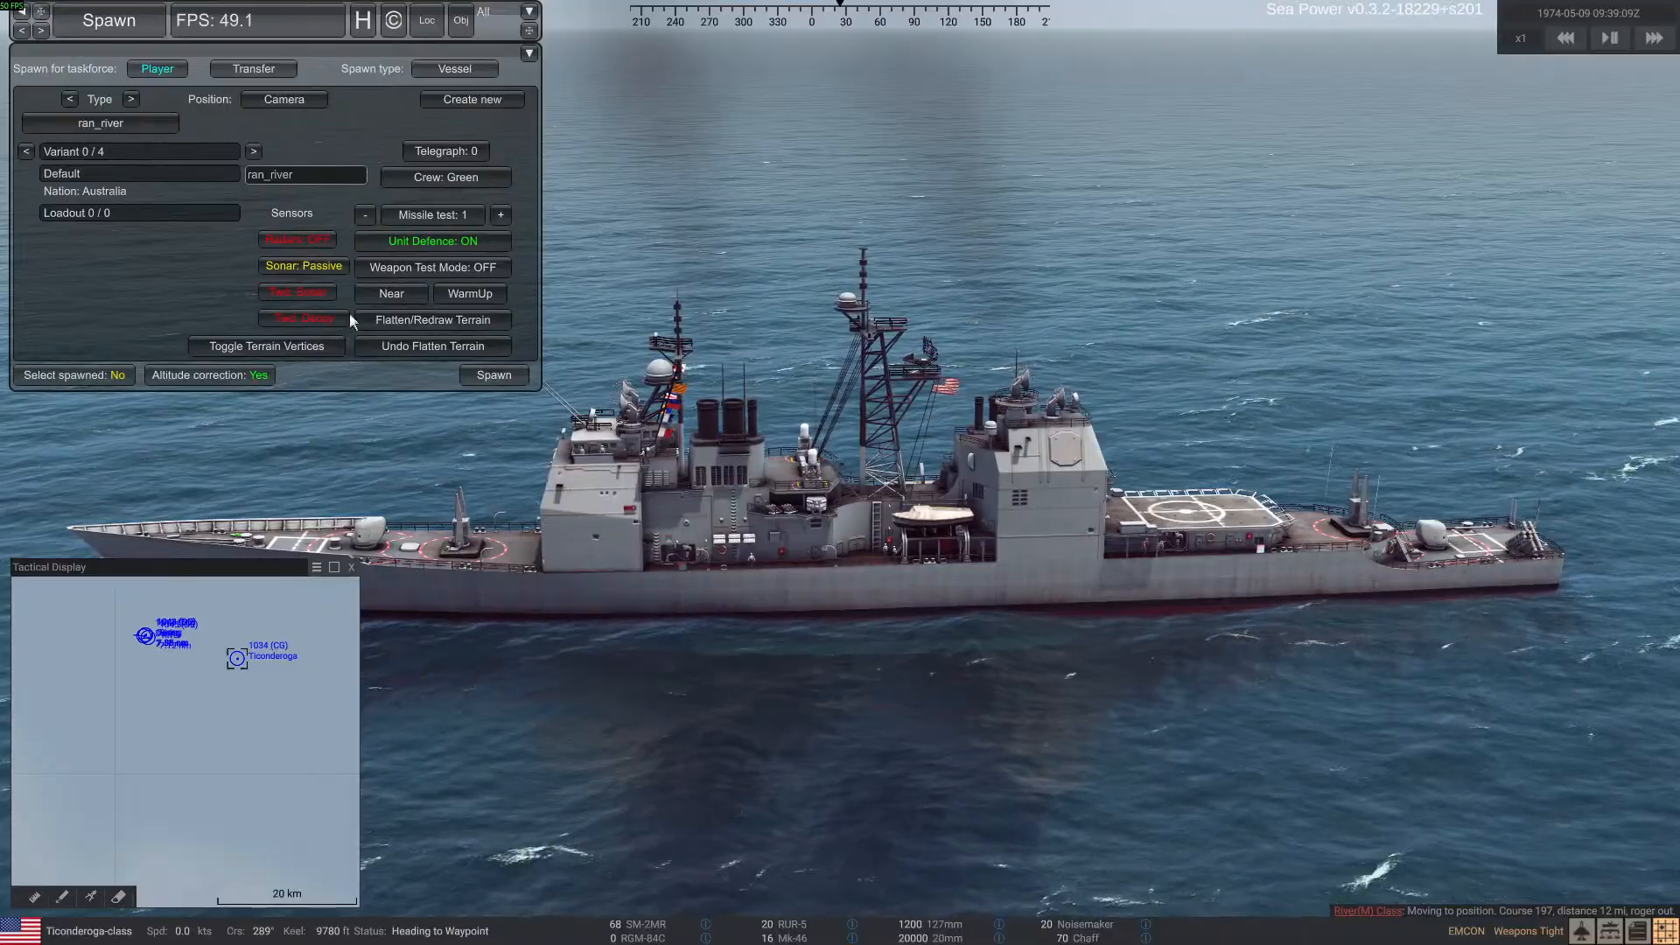
pyautogui.click(145, 8)
pyautogui.click(182, 102)
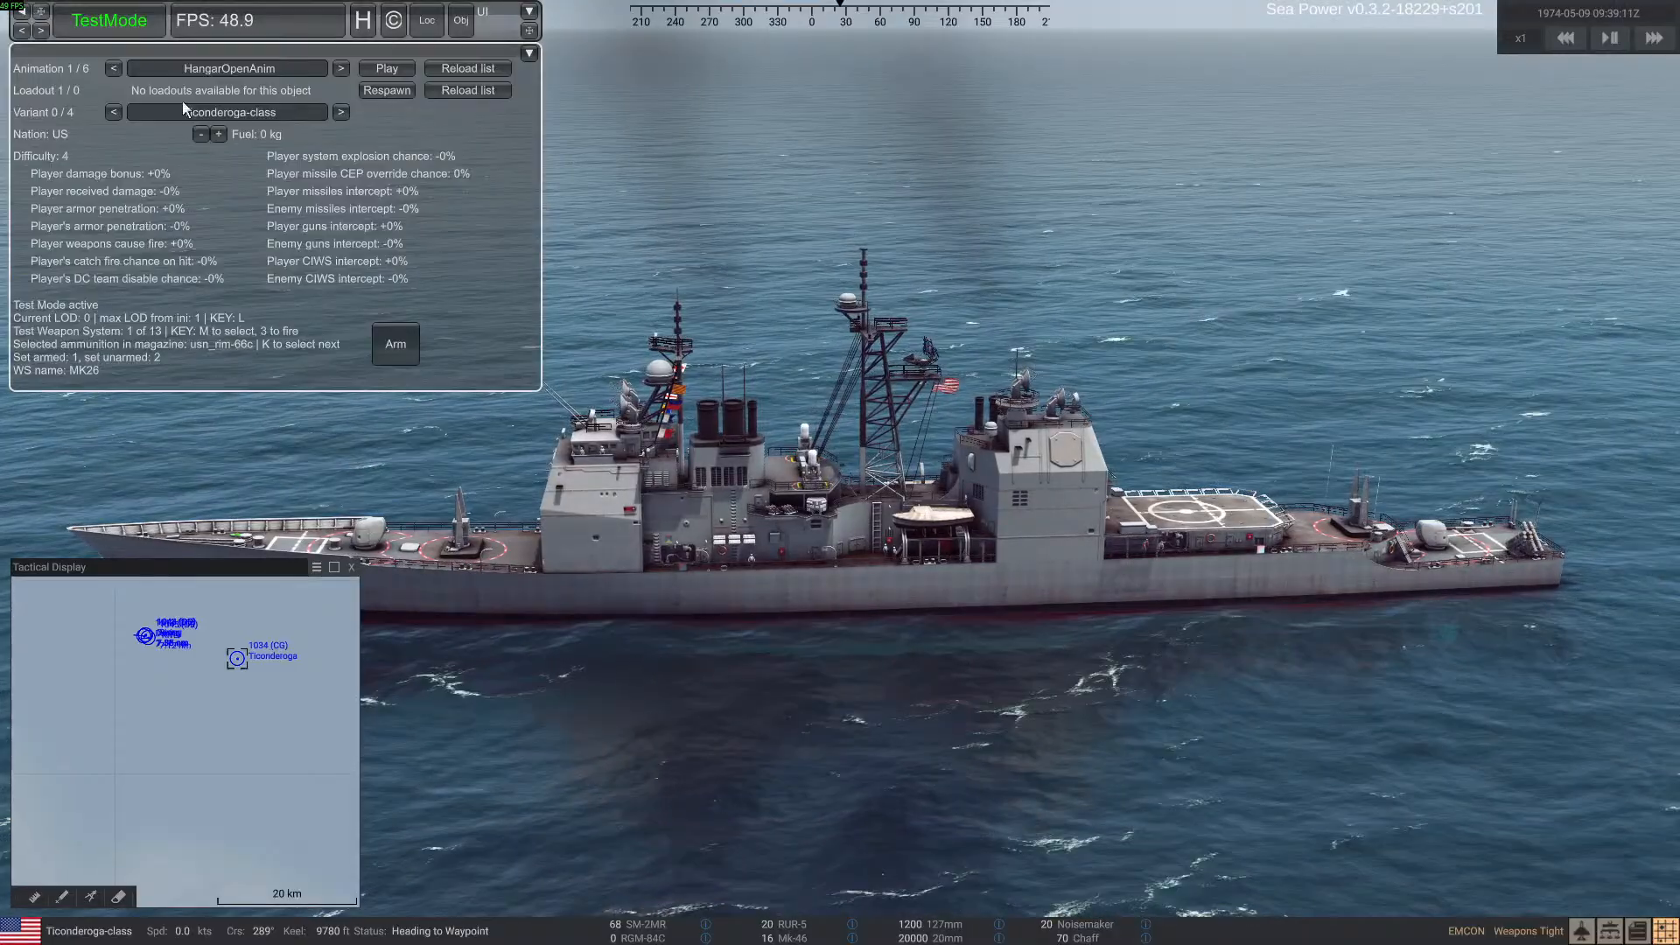
pyautogui.click(388, 89)
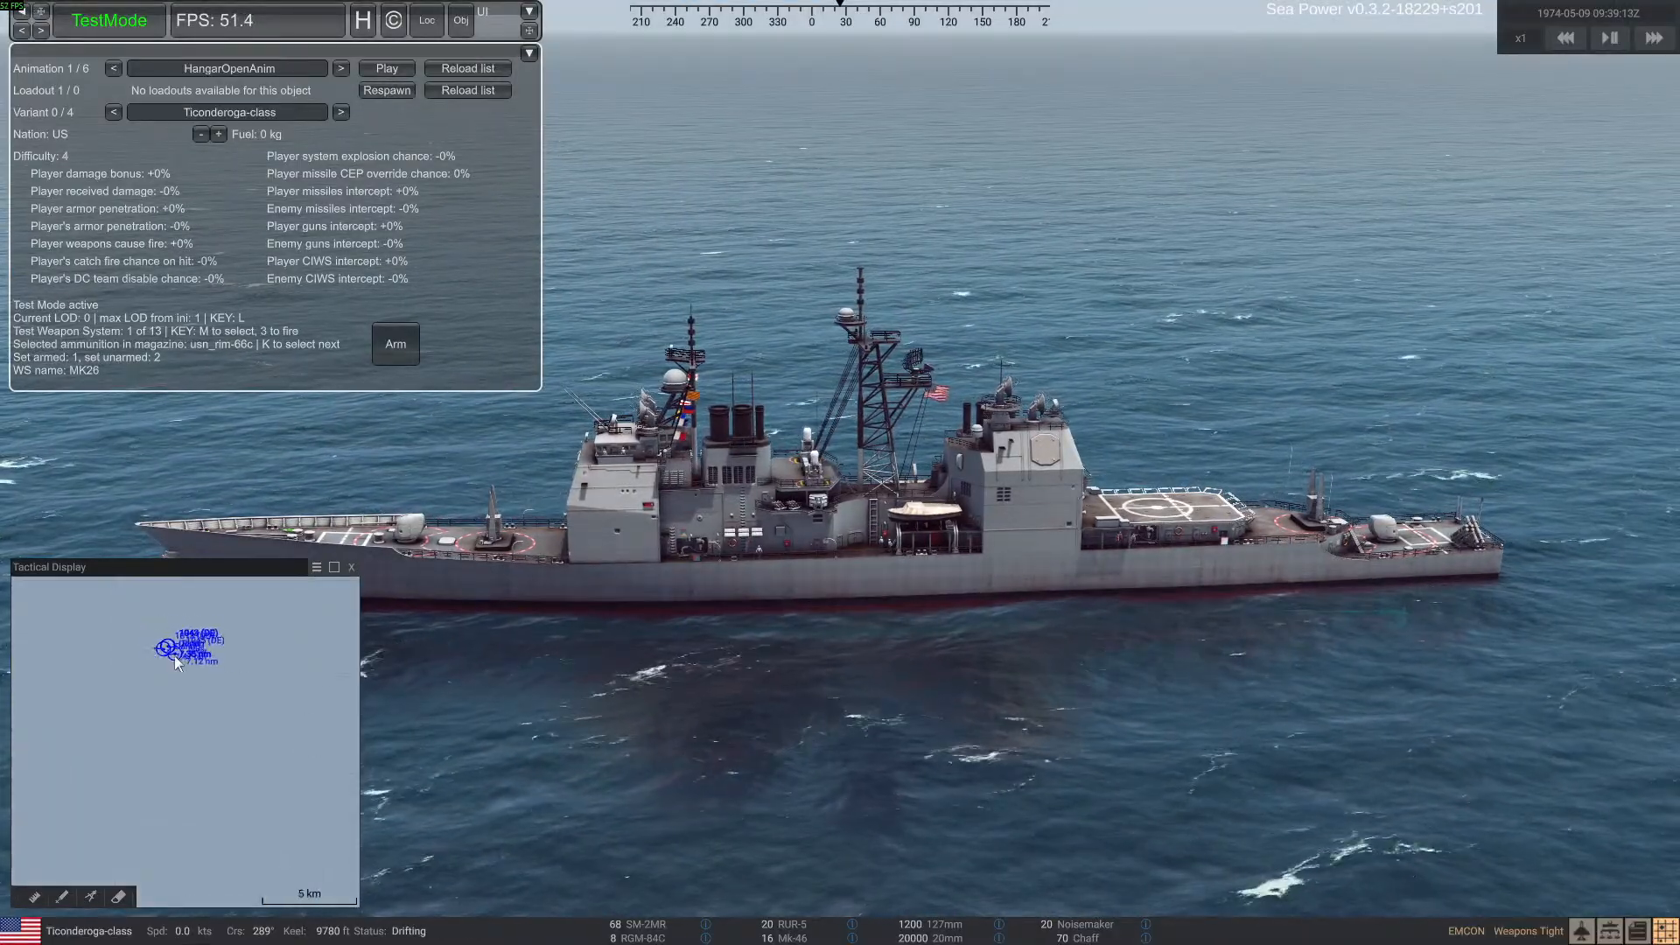
# Order the cruiser to engage the River-class ship, track 1045, with RGM-84C Harpoon missiles
pyautogui.scroll(3, 158, 630)
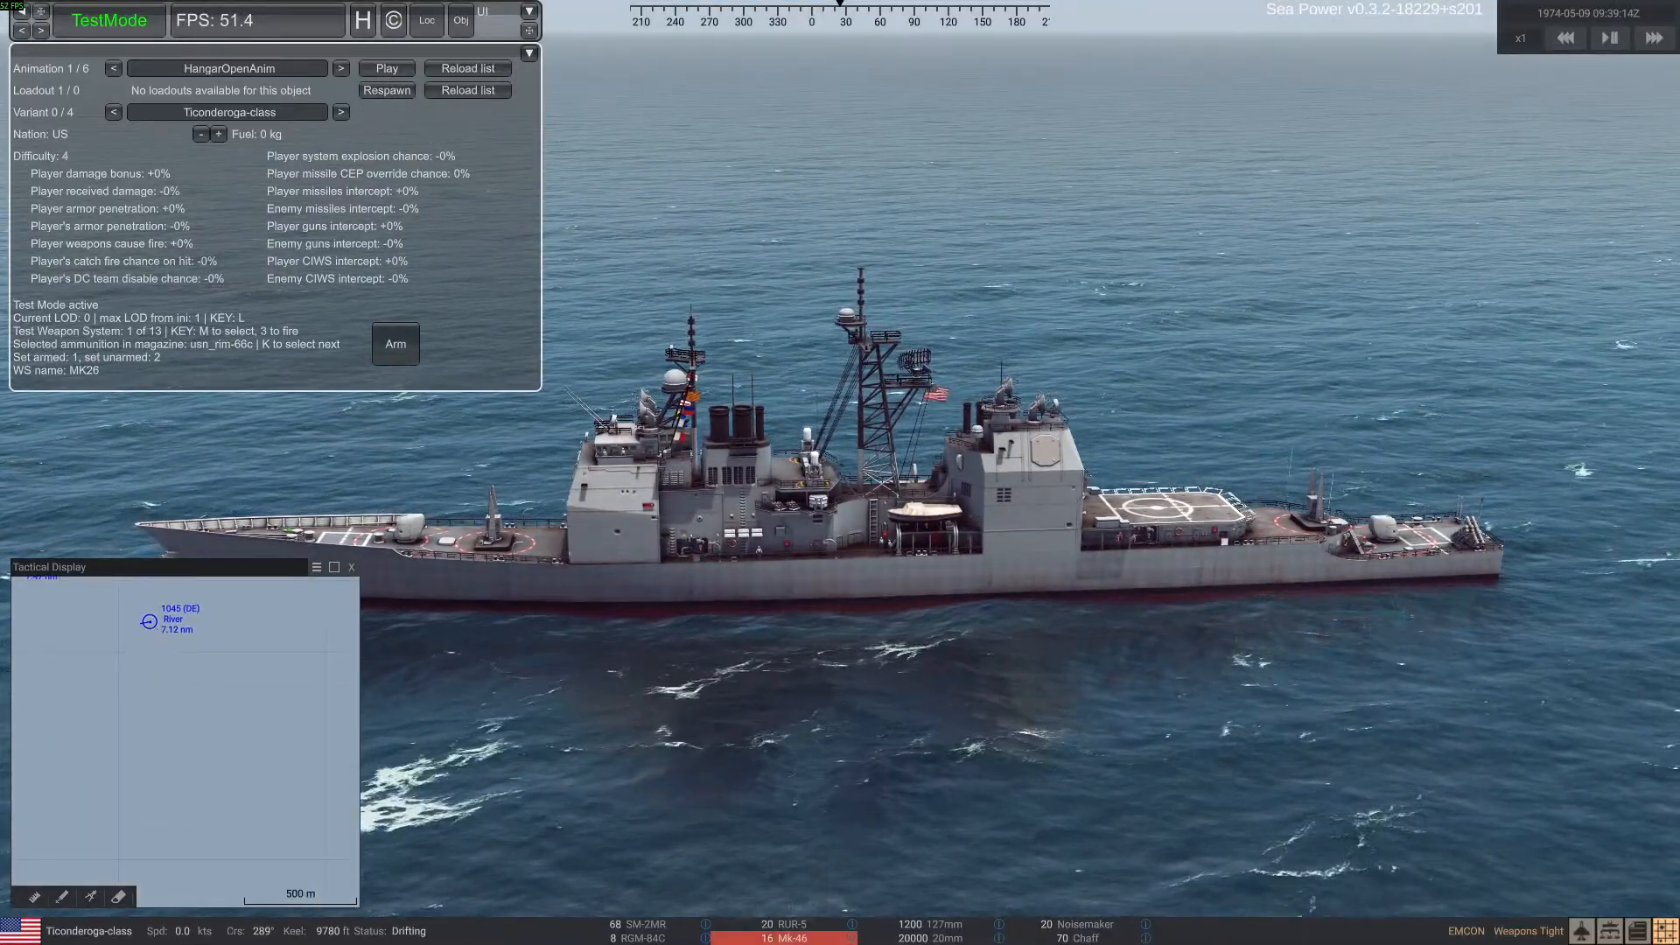
pyautogui.click(647, 940)
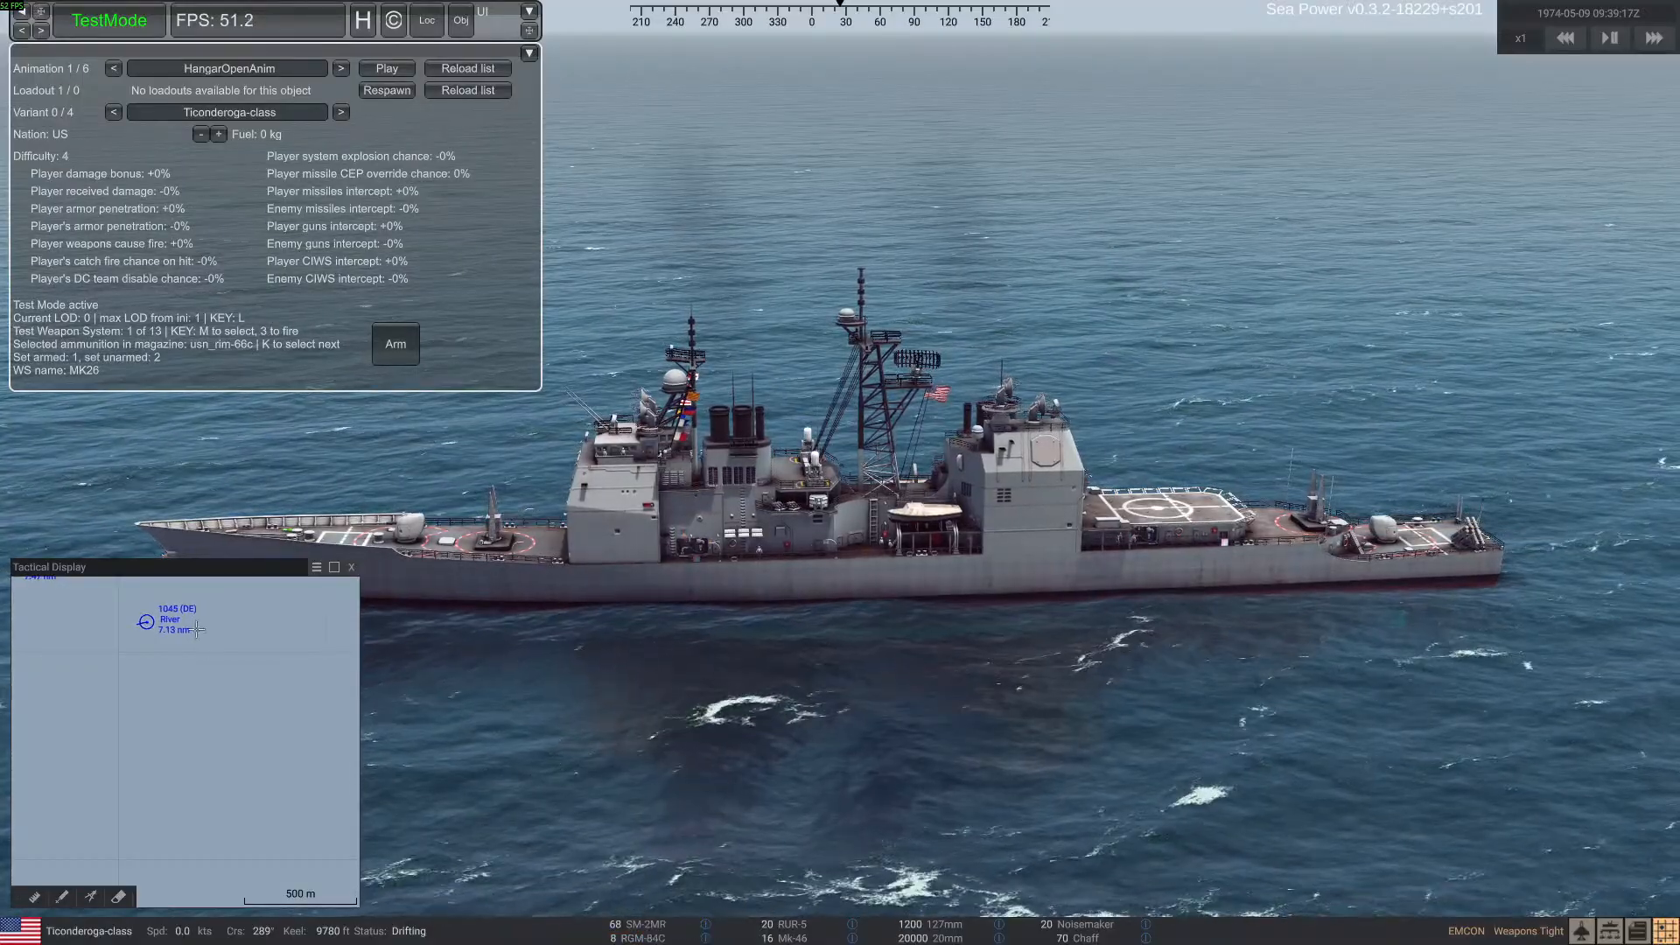
pyautogui.click(147, 621)
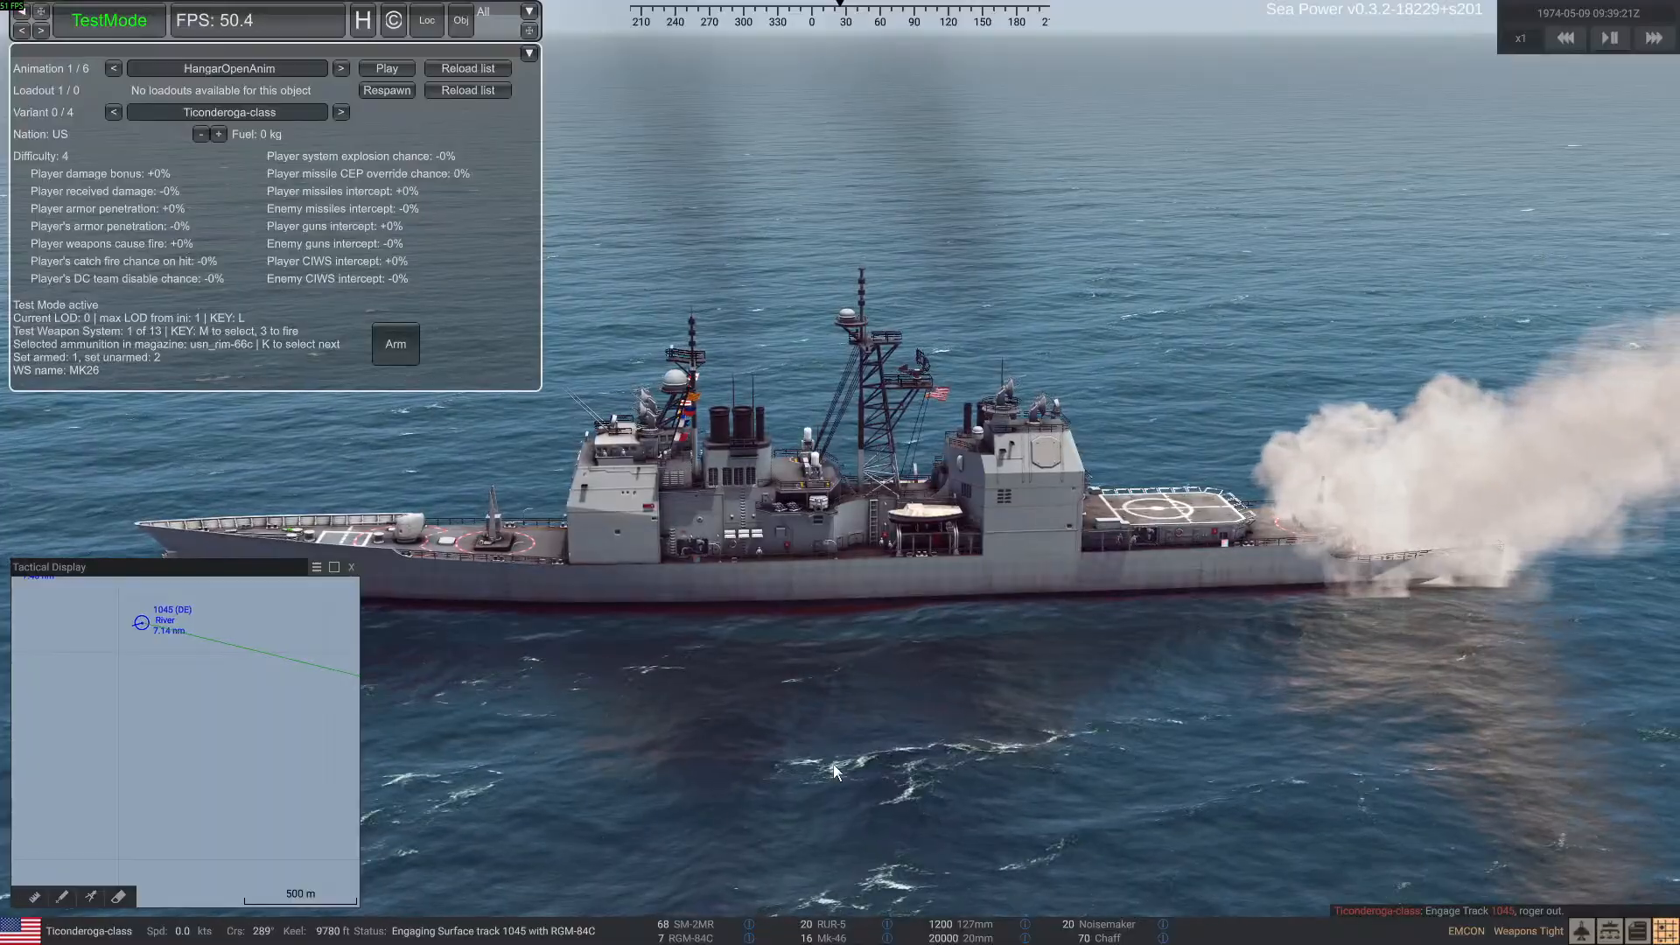
# Order a Salvo 8 SM-2MR attack from the cruiser against the River-class ship, track 1045
pyautogui.scroll(-1, 196, 739)
pyautogui.scroll(-3, 196, 738)
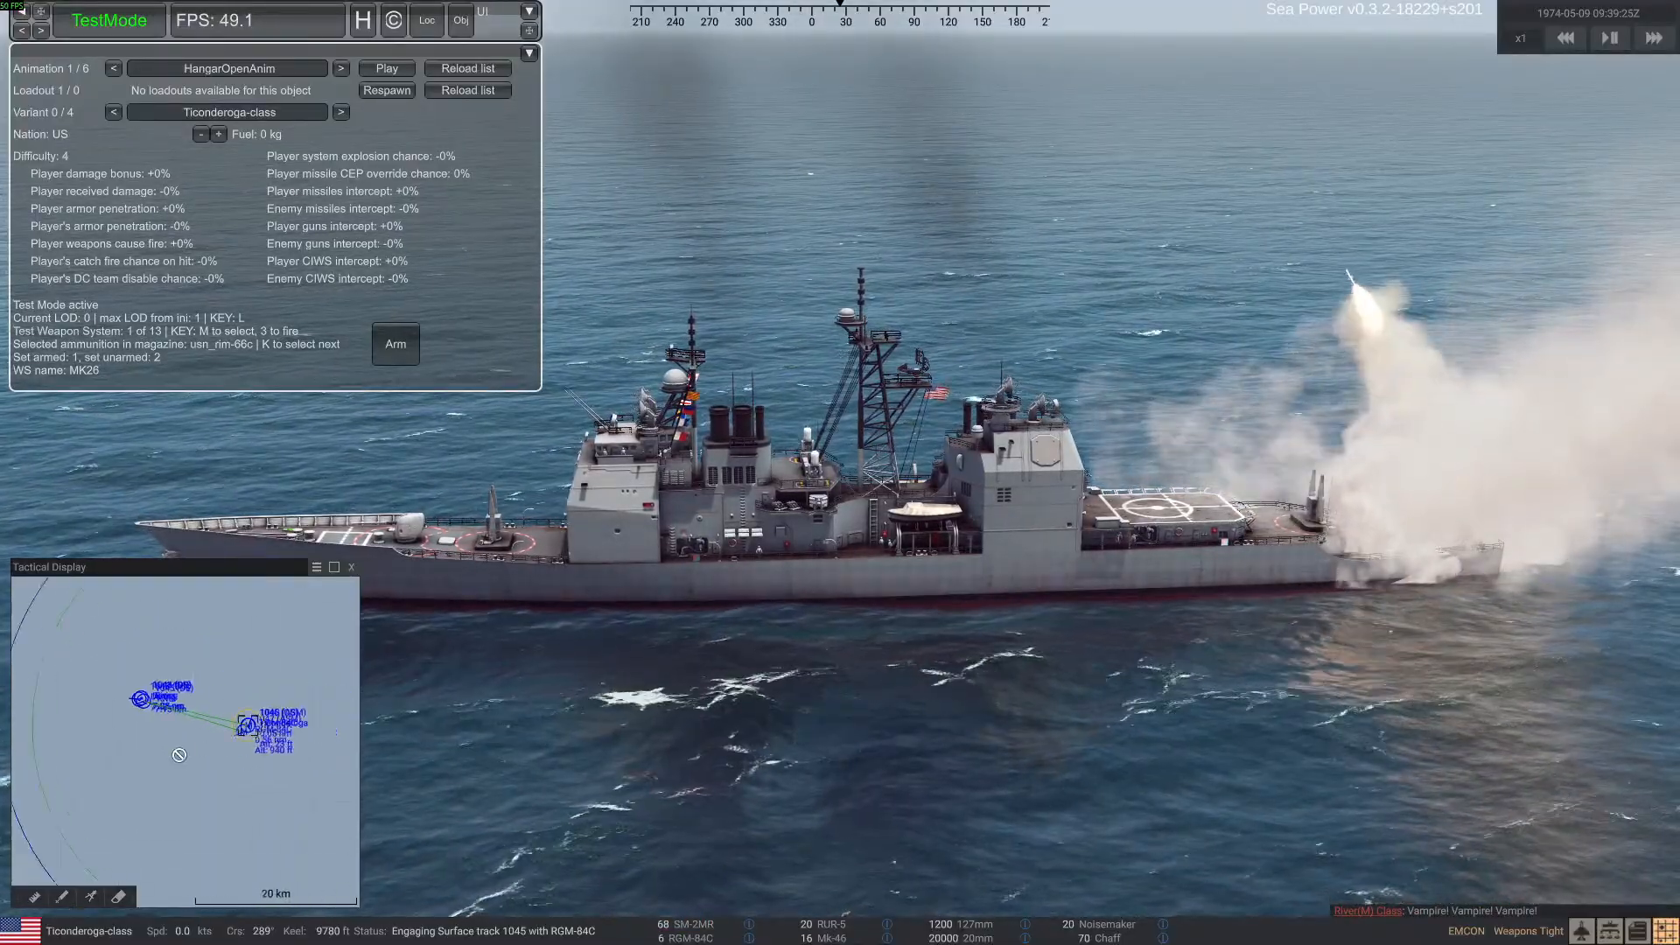
pyautogui.scroll(1, 184, 751)
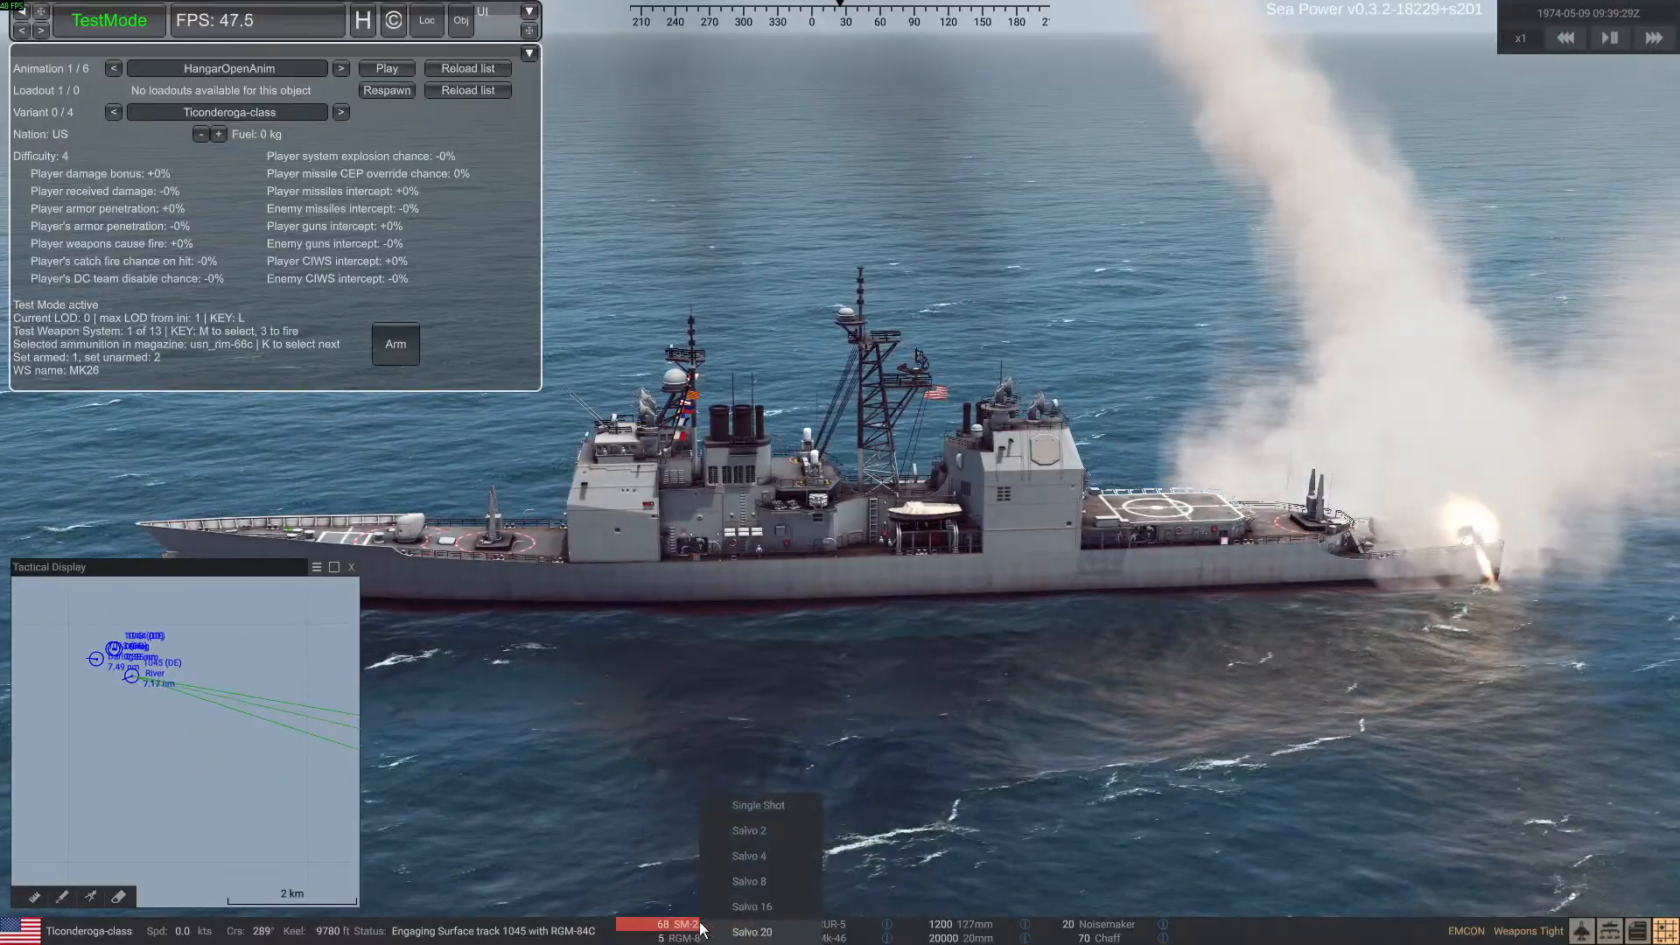
pyautogui.click(768, 882)
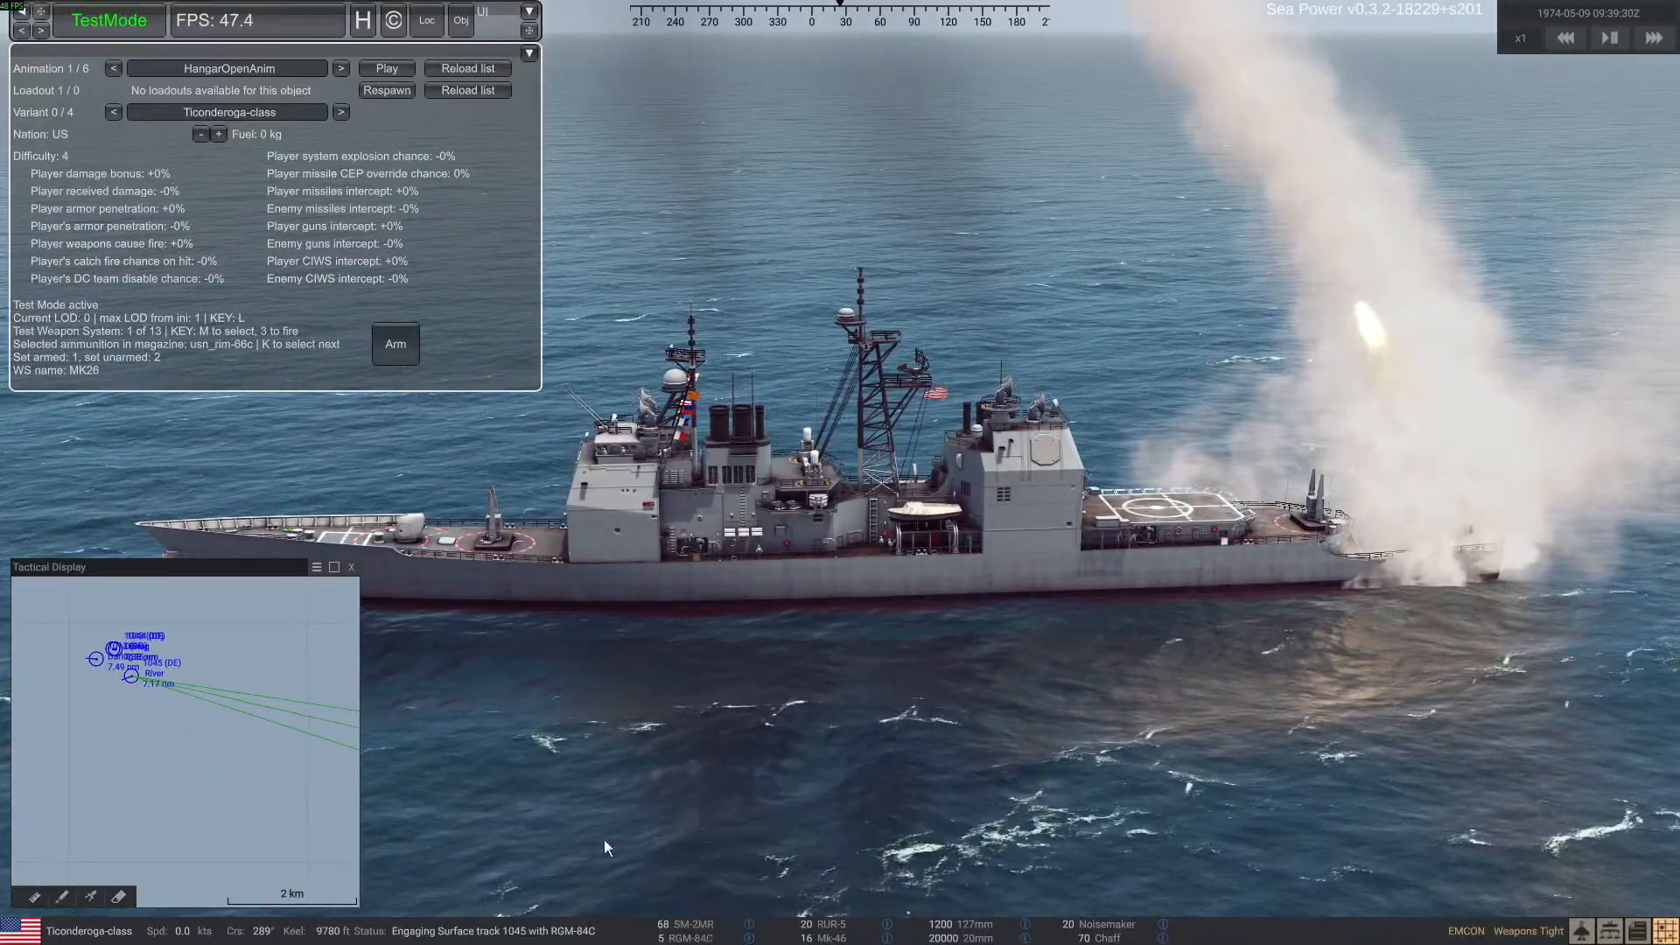
pyautogui.click(133, 679)
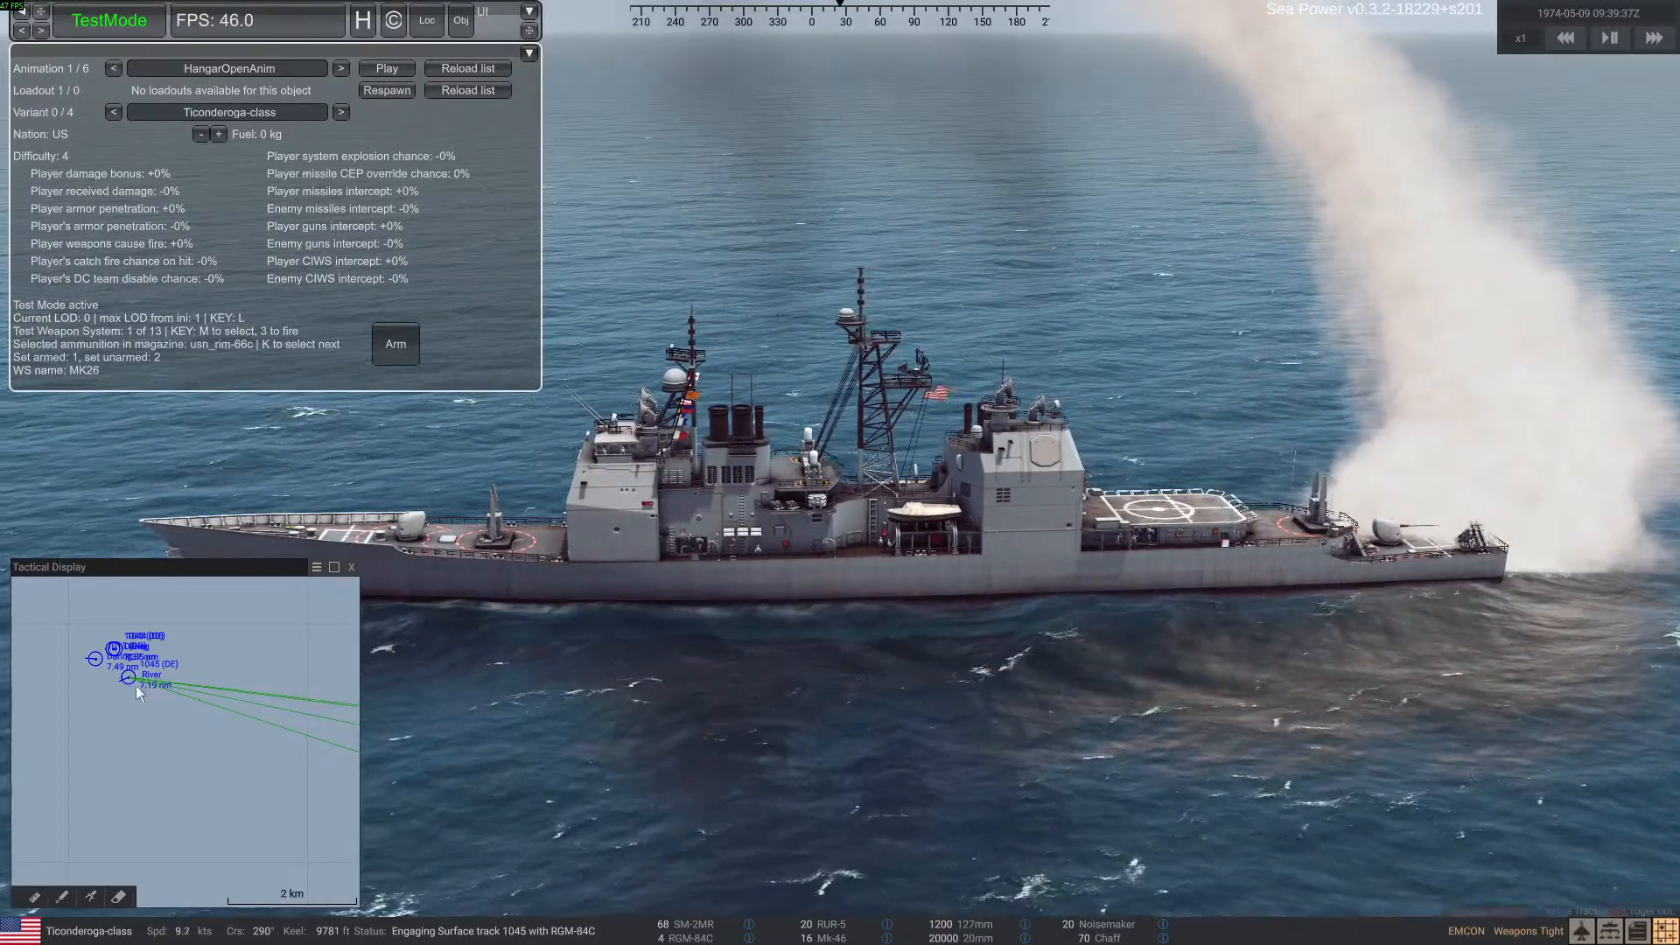
# Select the River(M)-class ship, track 1045, on the tactical display and examine the incoming missile attack and its damage from several angles
pyautogui.scroll(-3, 197, 734)
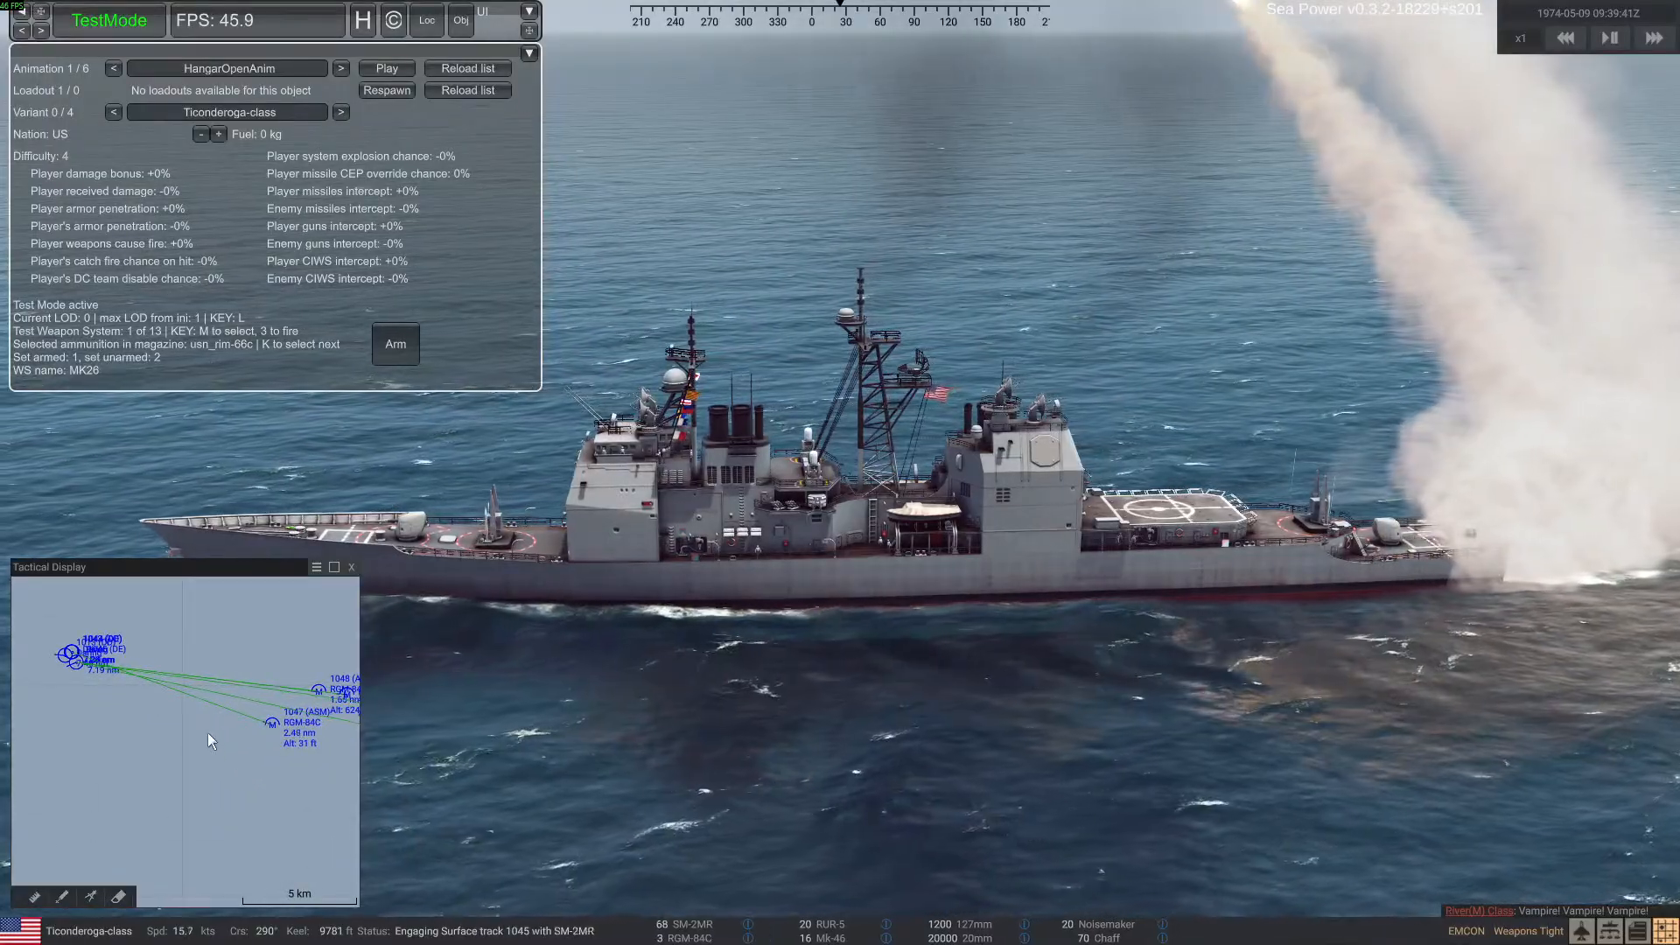
pyautogui.click(91, 664)
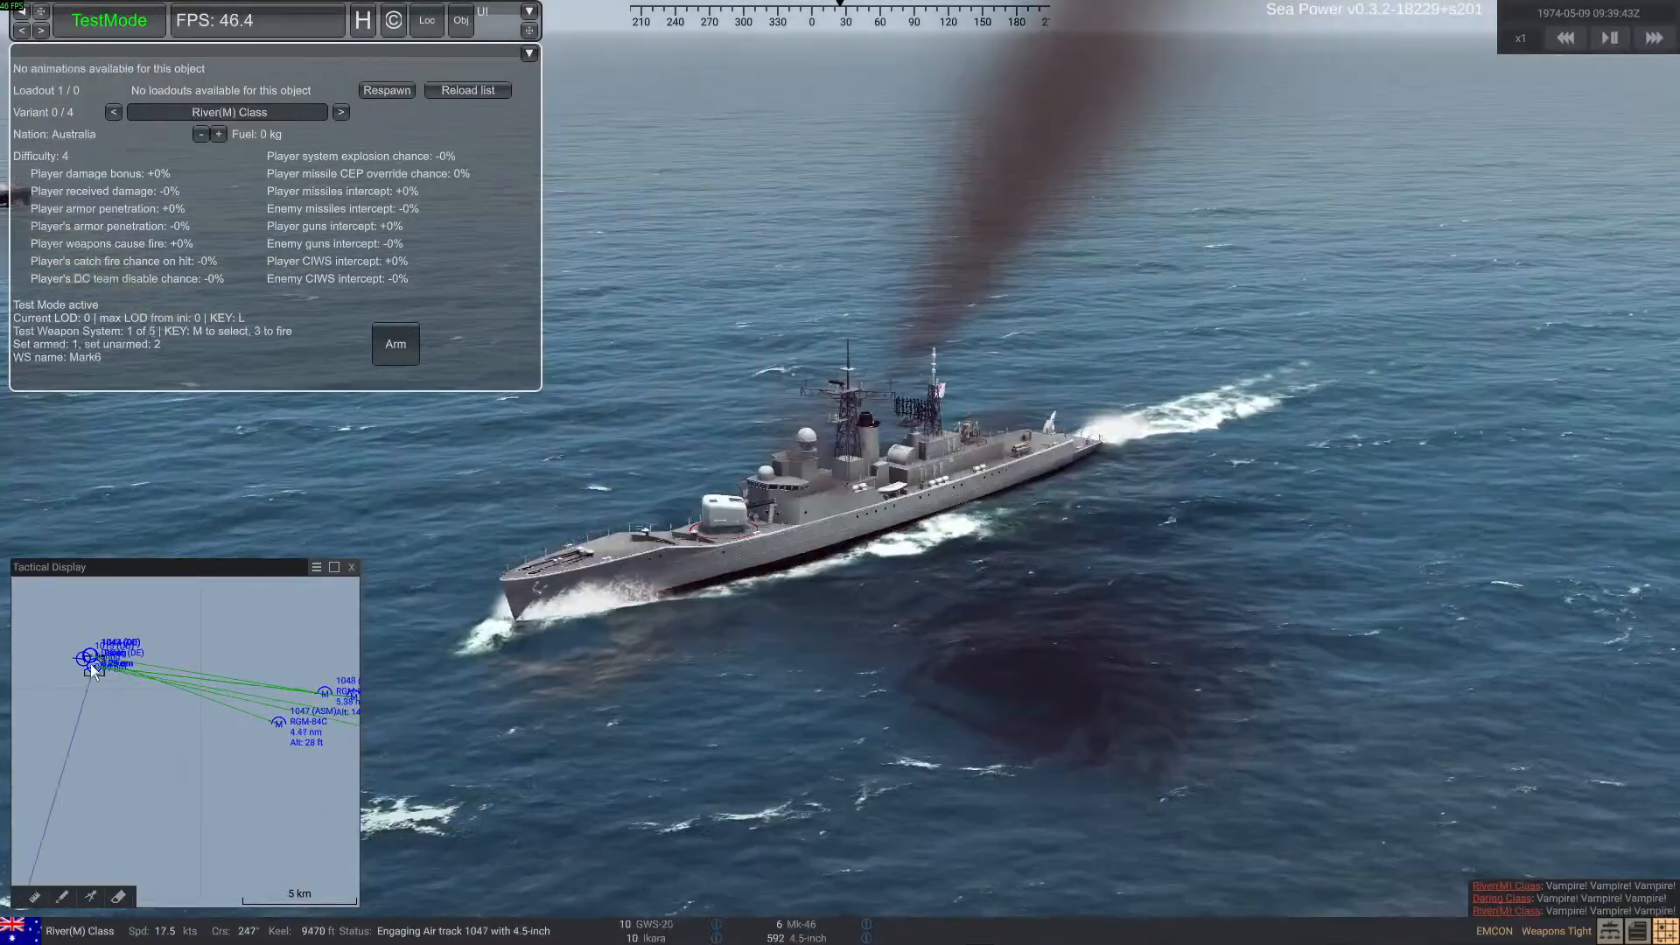
pyautogui.moveTo(612, 667); pyautogui.dragTo(758, 651, button='right')
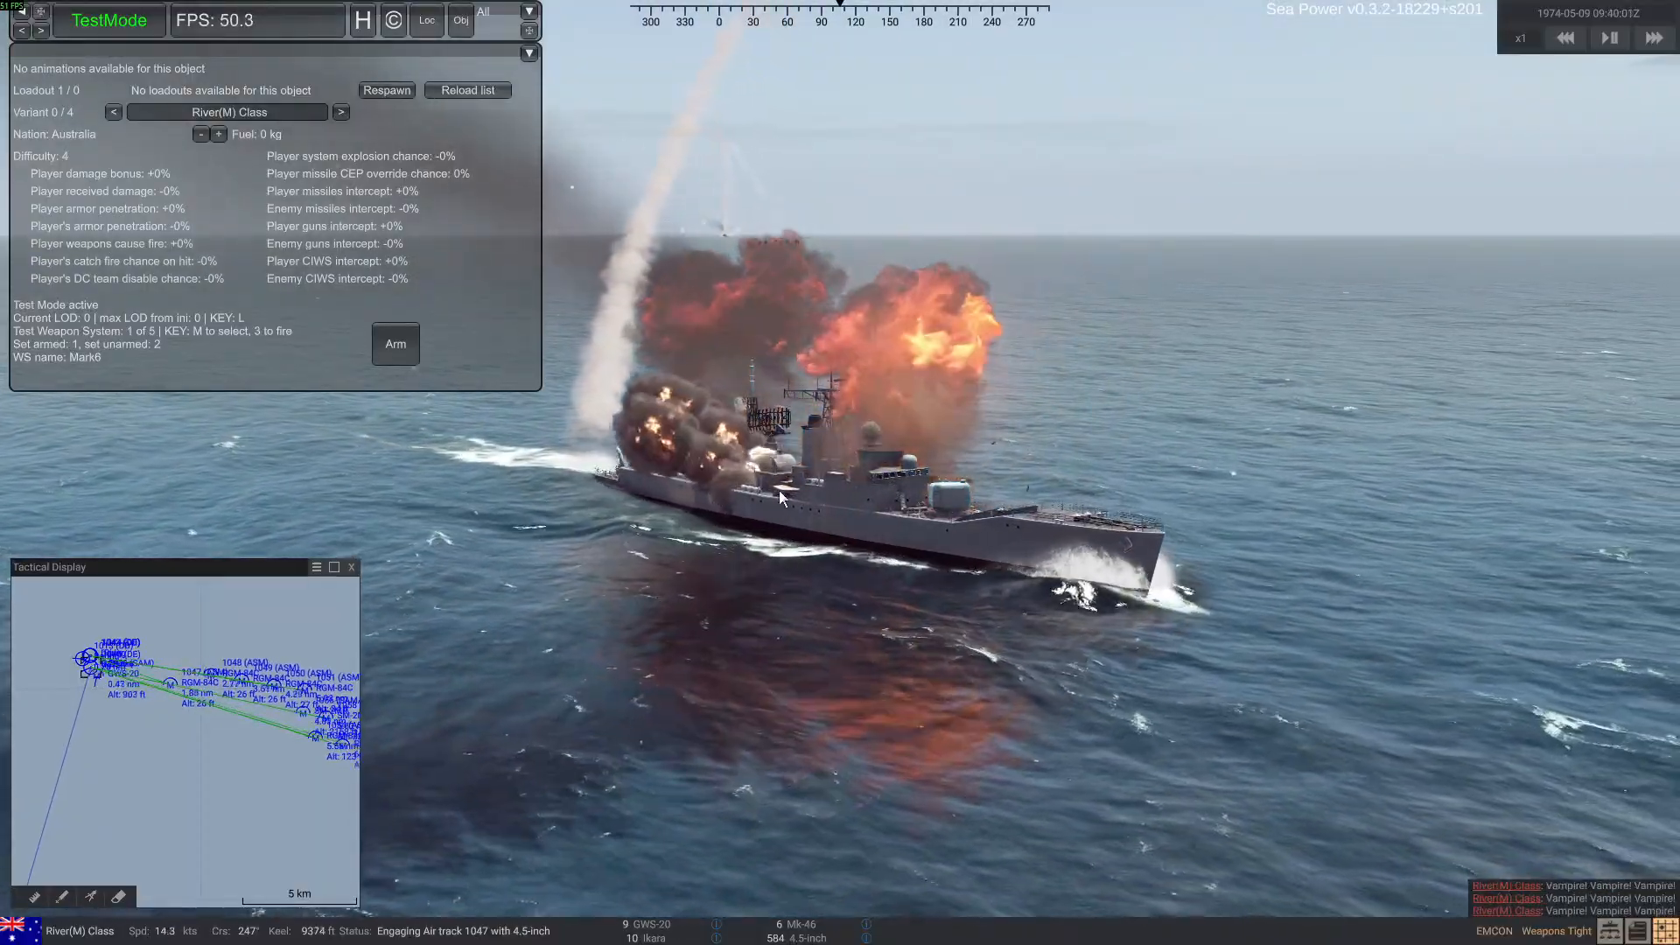
pyautogui.moveTo(779, 491)
pyautogui.mouseDown(button='right')
pyautogui.moveTo(560, 533)
pyautogui.moveTo(705, 543)
pyautogui.moveTo(707, 523)
pyautogui.moveTo(658, 522)
pyautogui.moveTo(771, 527)
pyautogui.mouseUp(button='right')
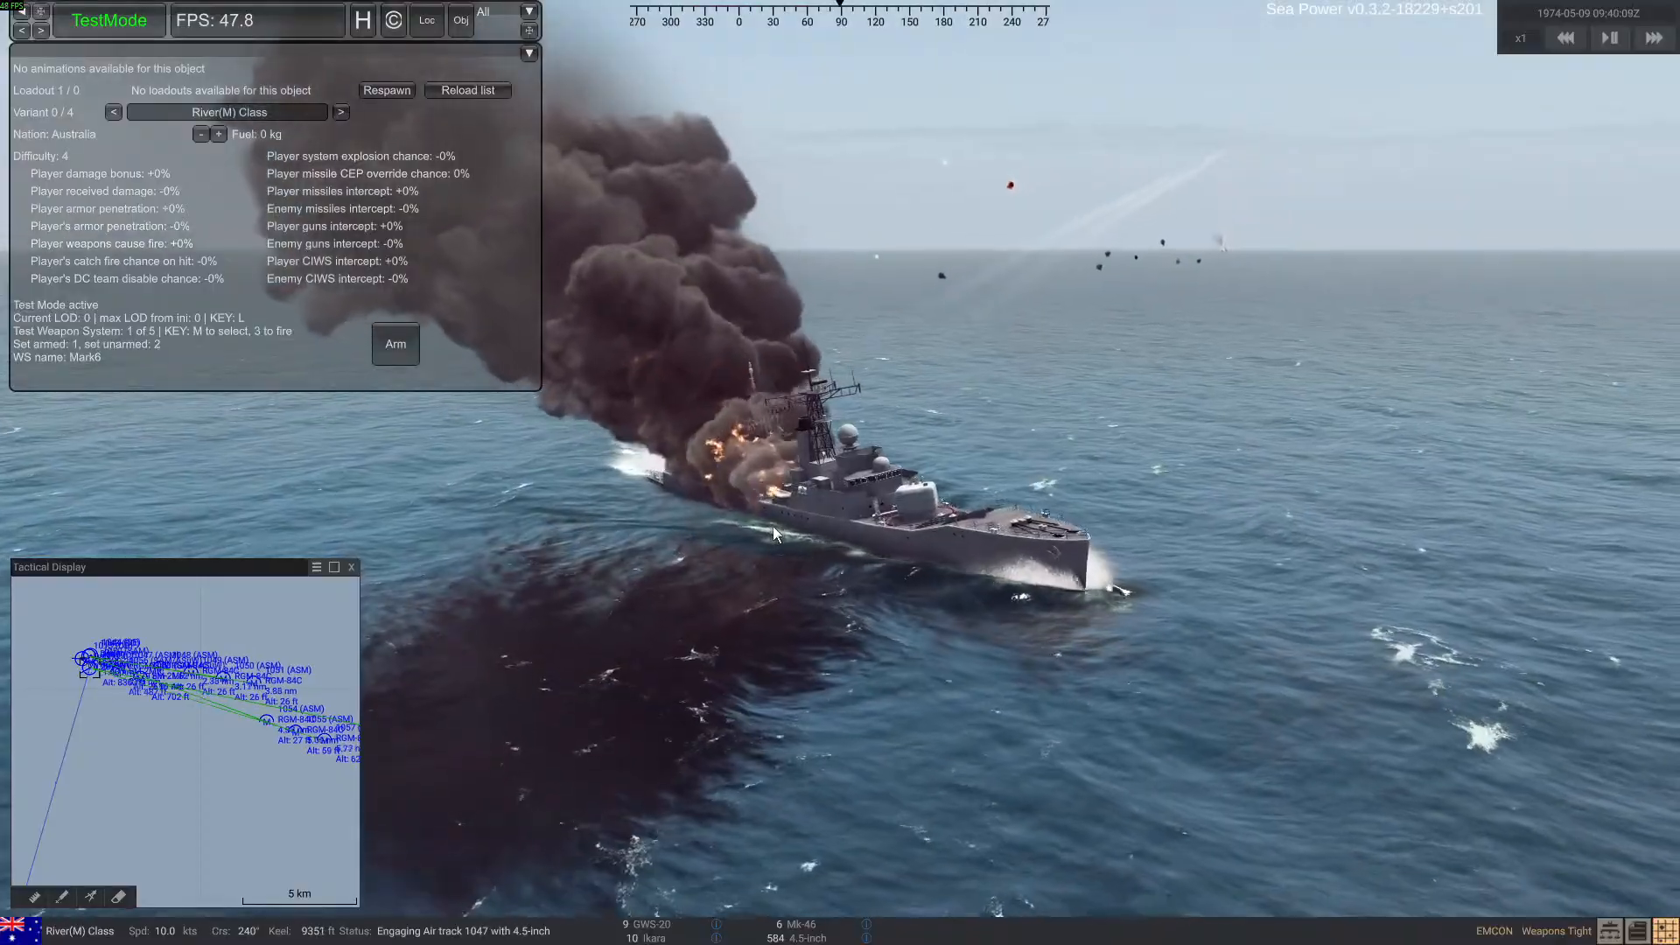
pyautogui.scroll(3, 96, 683)
pyautogui.scroll(3, 93, 673)
pyautogui.moveTo(806, 612)
pyautogui.mouseDown(button='right')
pyautogui.moveTo(515, 627)
pyautogui.moveTo(663, 643)
pyautogui.mouseUp(button='right')
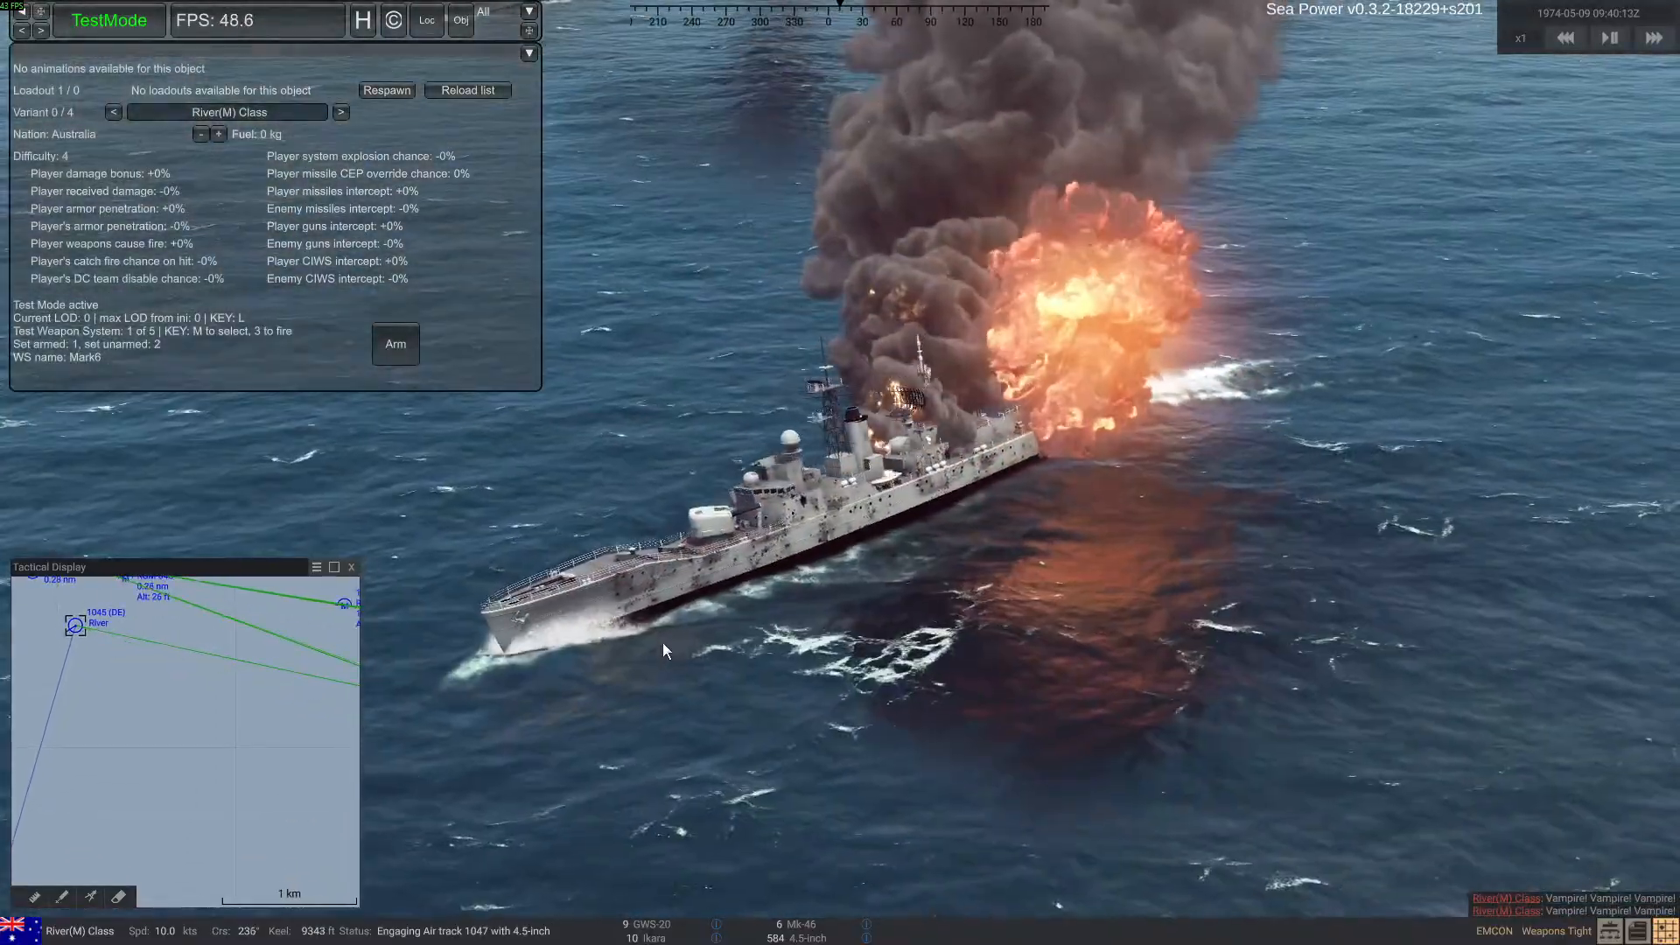
pyautogui.moveTo(886, 556); pyautogui.dragTo(846, 500, button='right')
# Select the nearby Daring-class ship and examine the missile hits on it from above and from the side
pyautogui.doubleClick(628, 336)
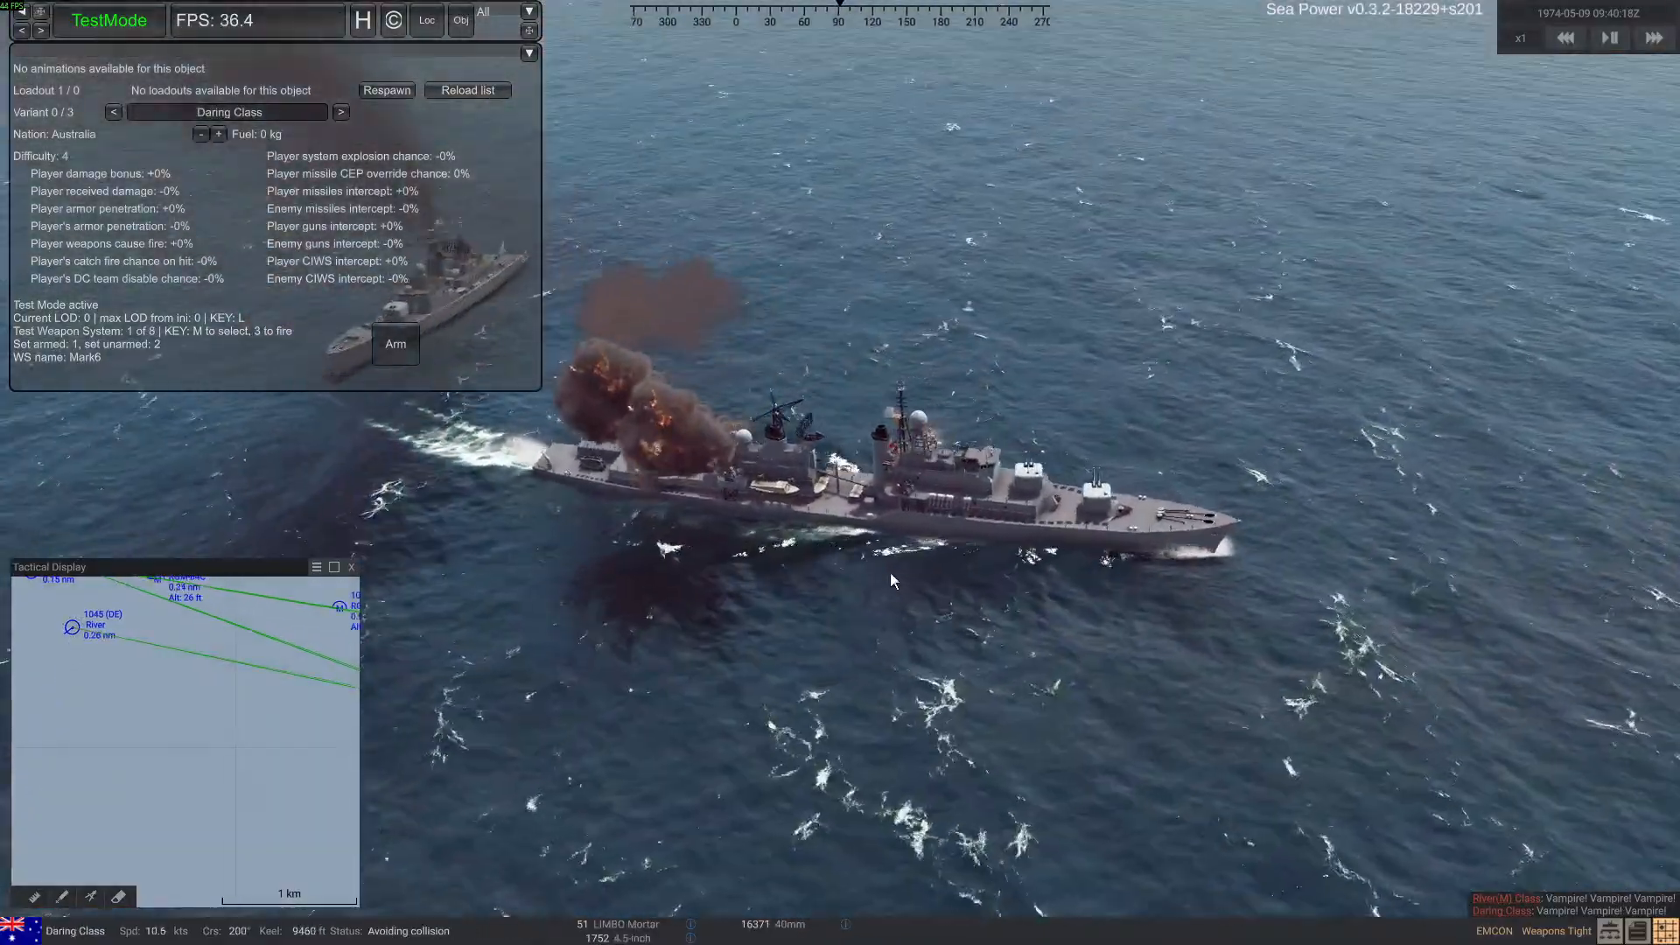
pyautogui.moveTo(890, 570); pyautogui.dragTo(969, 599, button='right')
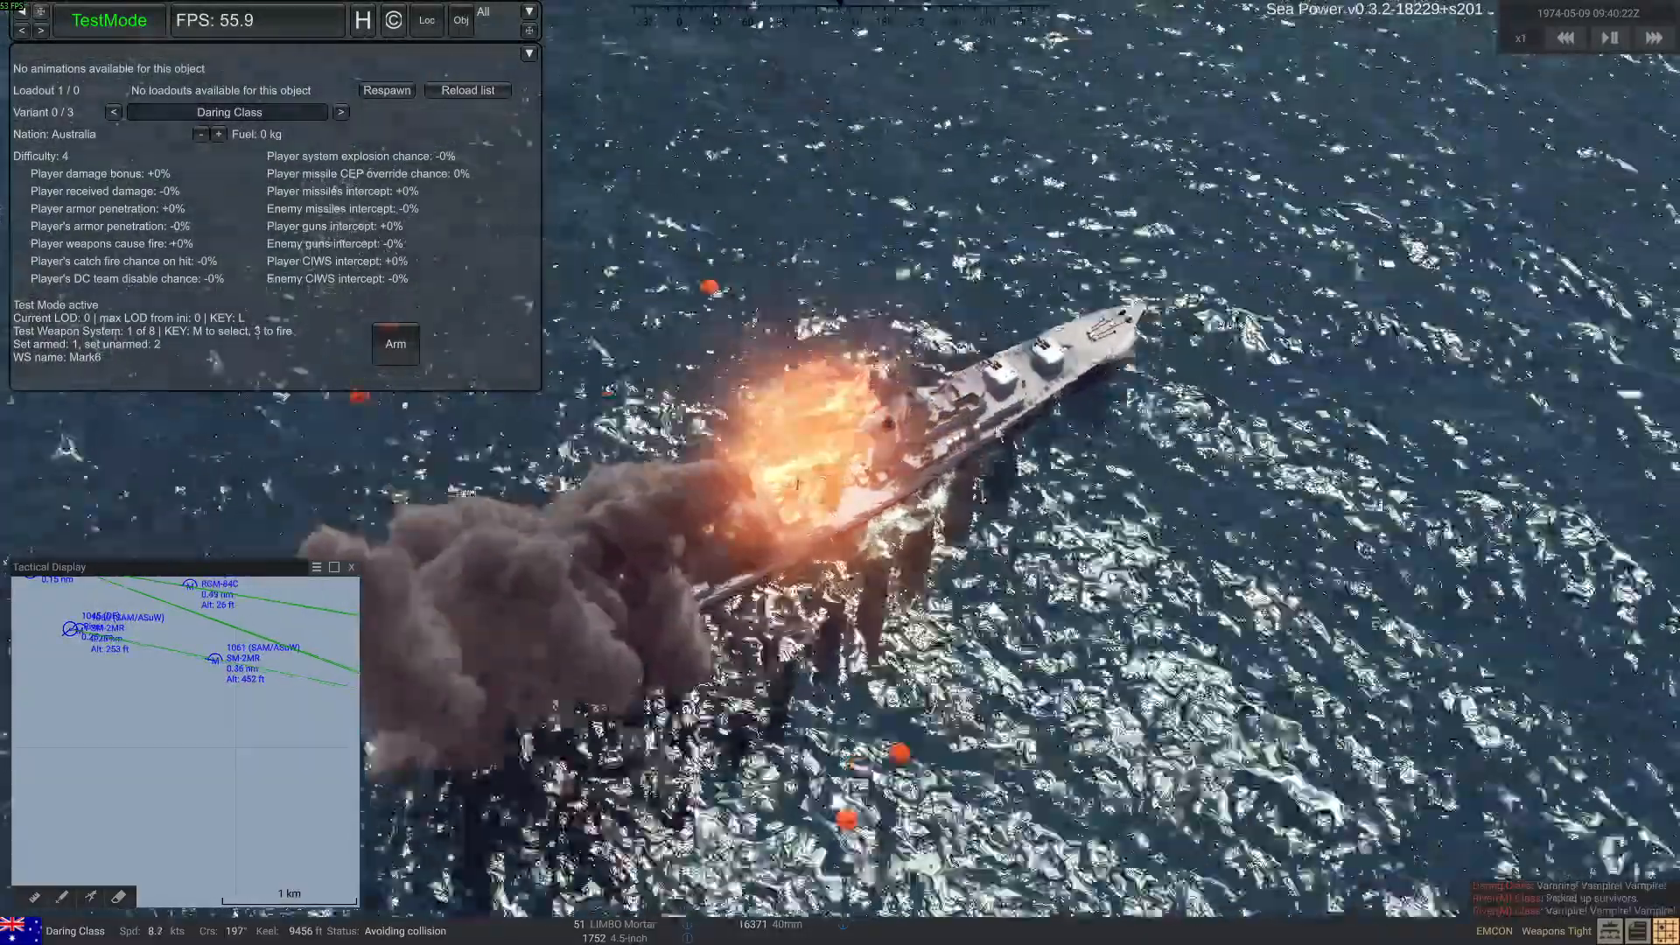
pyautogui.moveTo(853, 512)
pyautogui.mouseDown(button='right')
pyautogui.moveTo(1015, 417)
pyautogui.moveTo(943, 407)
pyautogui.mouseUp(button='right')
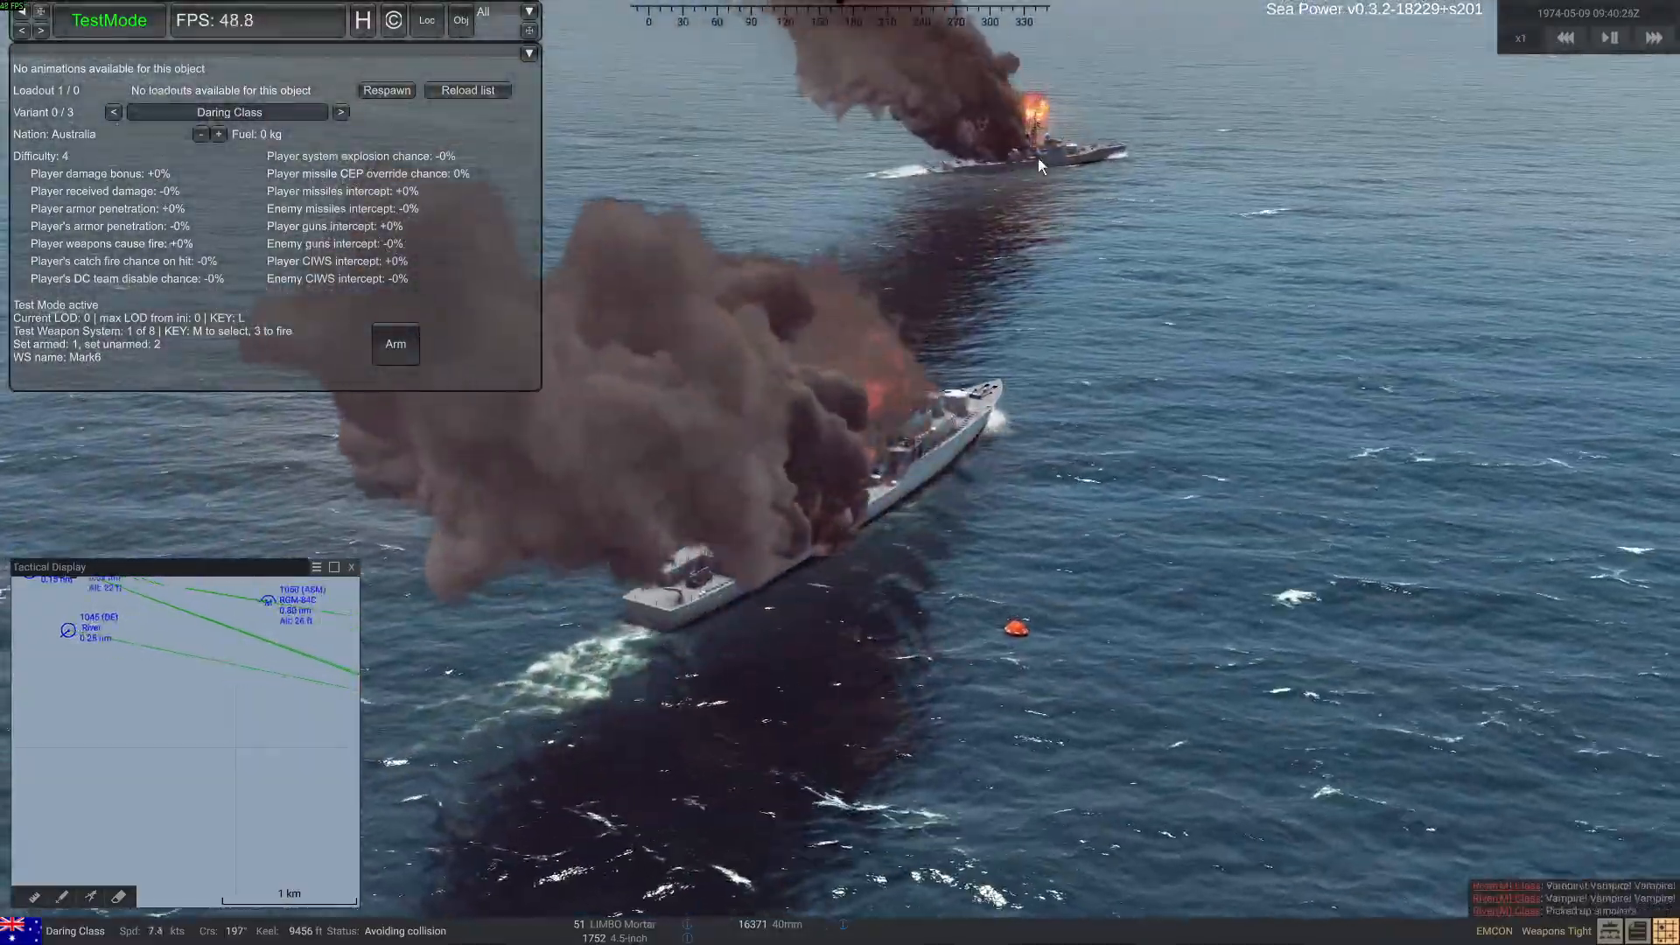
pyautogui.click(1038, 156)
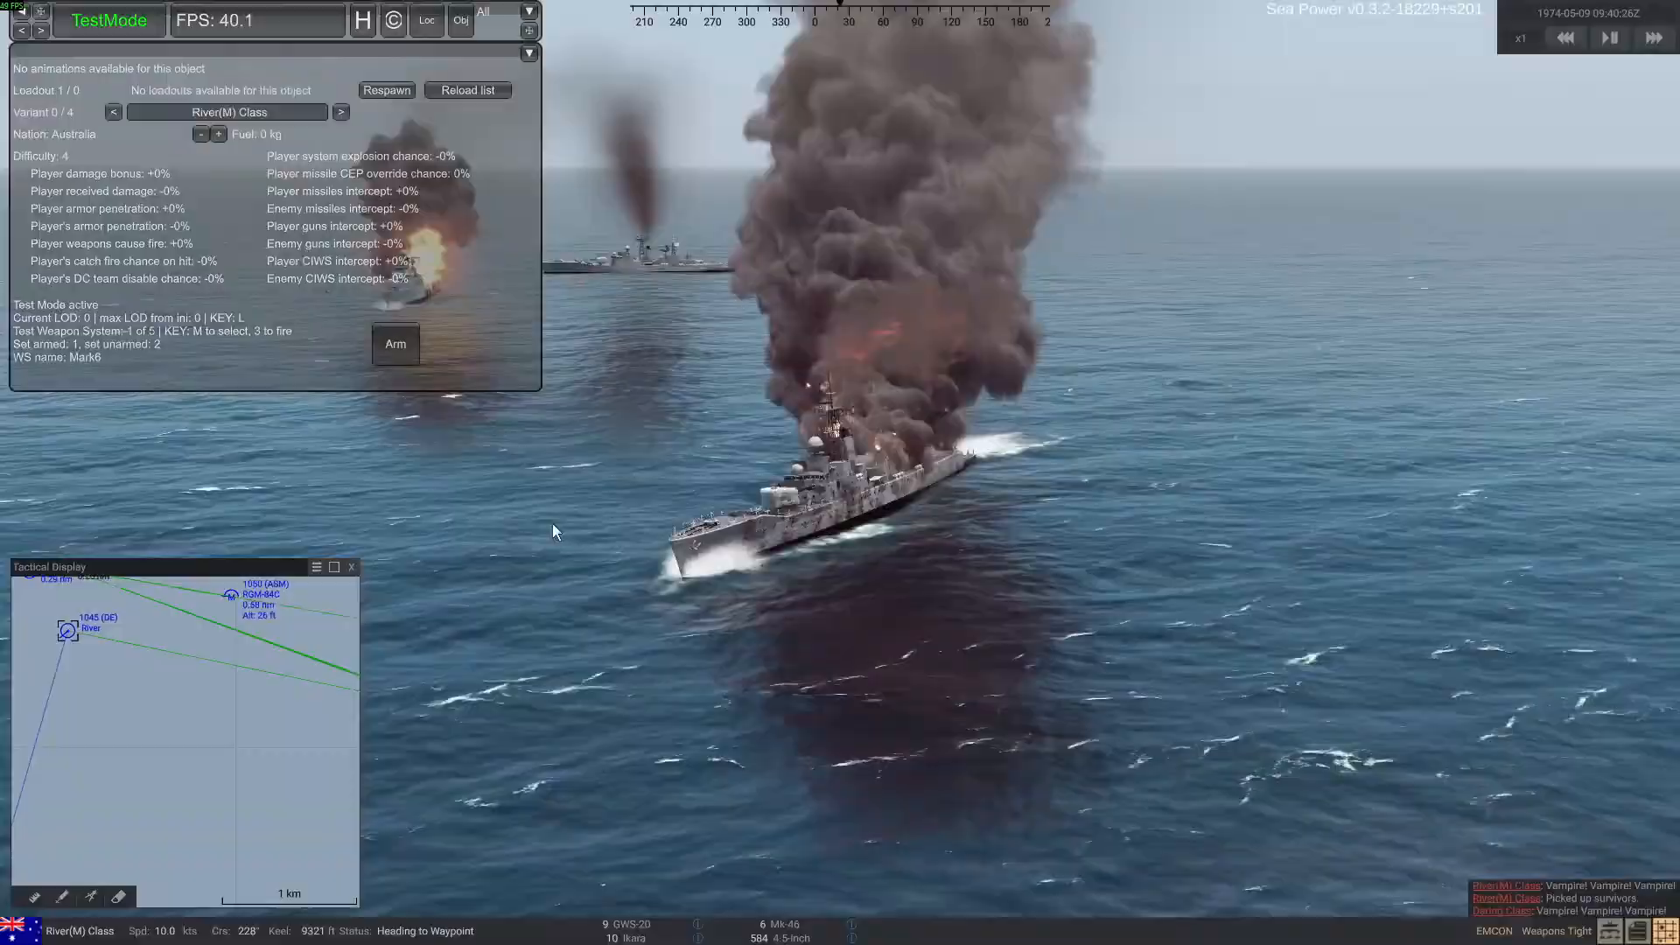
pyautogui.moveTo(553, 523); pyautogui.dragTo(522, 522, button='right')
pyautogui.click(661, 294)
pyautogui.moveTo(663, 333)
pyautogui.mouseDown(button='right')
pyautogui.moveTo(725, 519)
pyautogui.moveTo(669, 536)
pyautogui.moveTo(705, 563)
pyautogui.moveTo(731, 548)
pyautogui.moveTo(722, 496)
pyautogui.mouseUp(button='right')
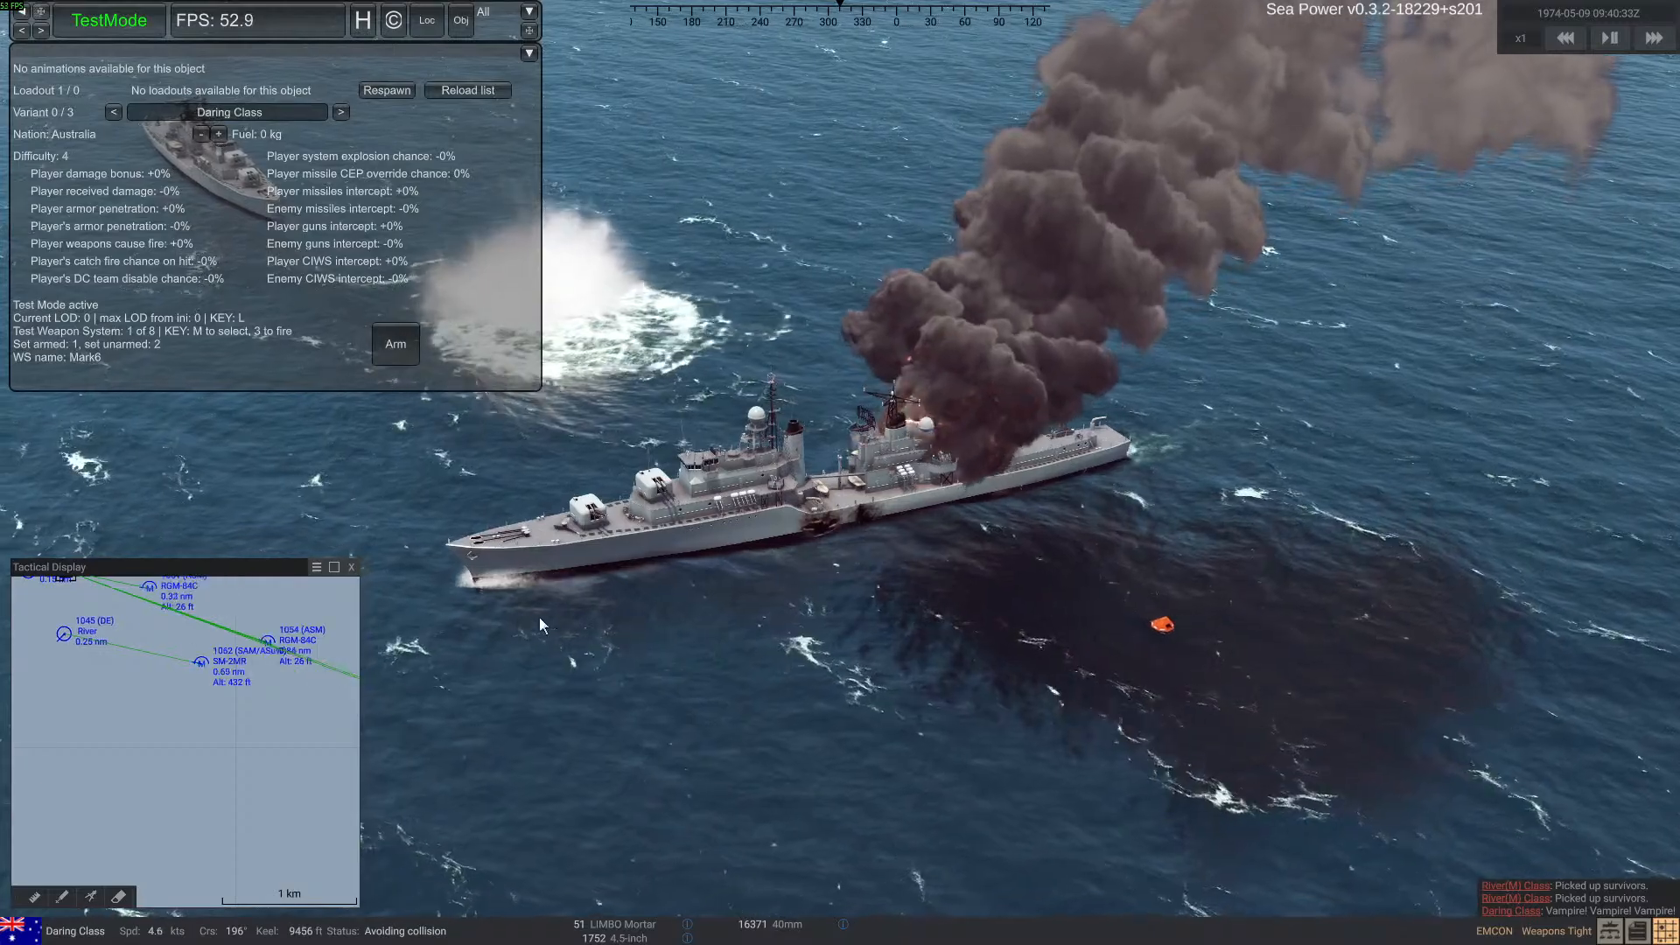
# Switch the debug tools' collider option to Show colliders and check the damaged Daring-class ship up close
pyautogui.click(50, 18)
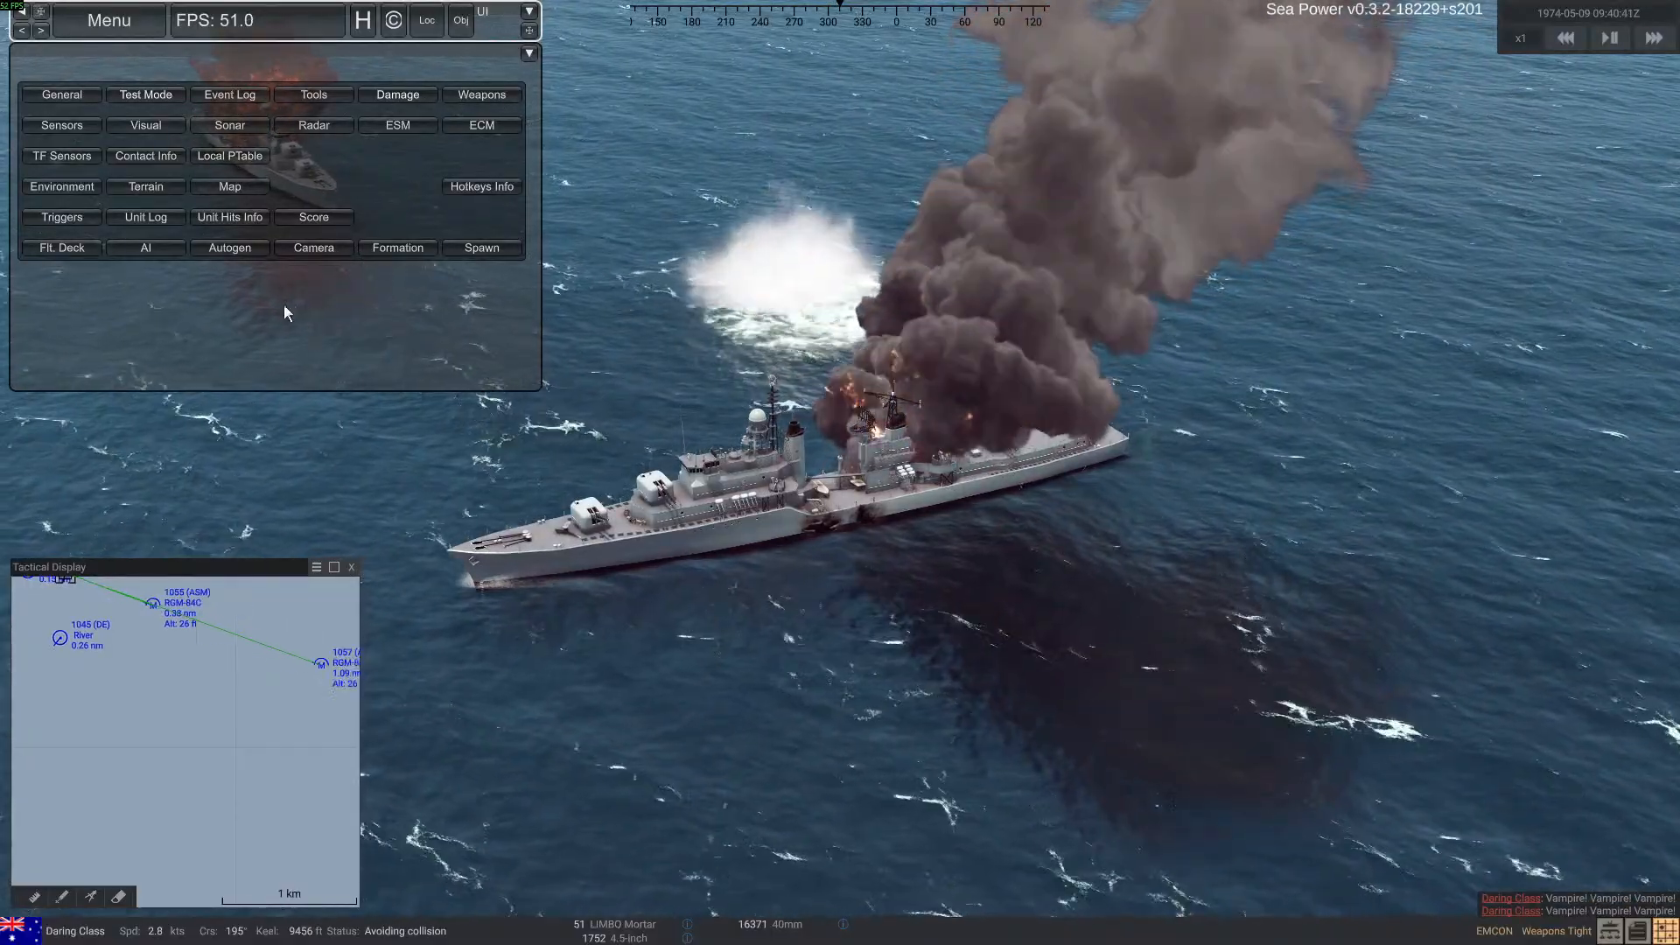
pyautogui.click(313, 94)
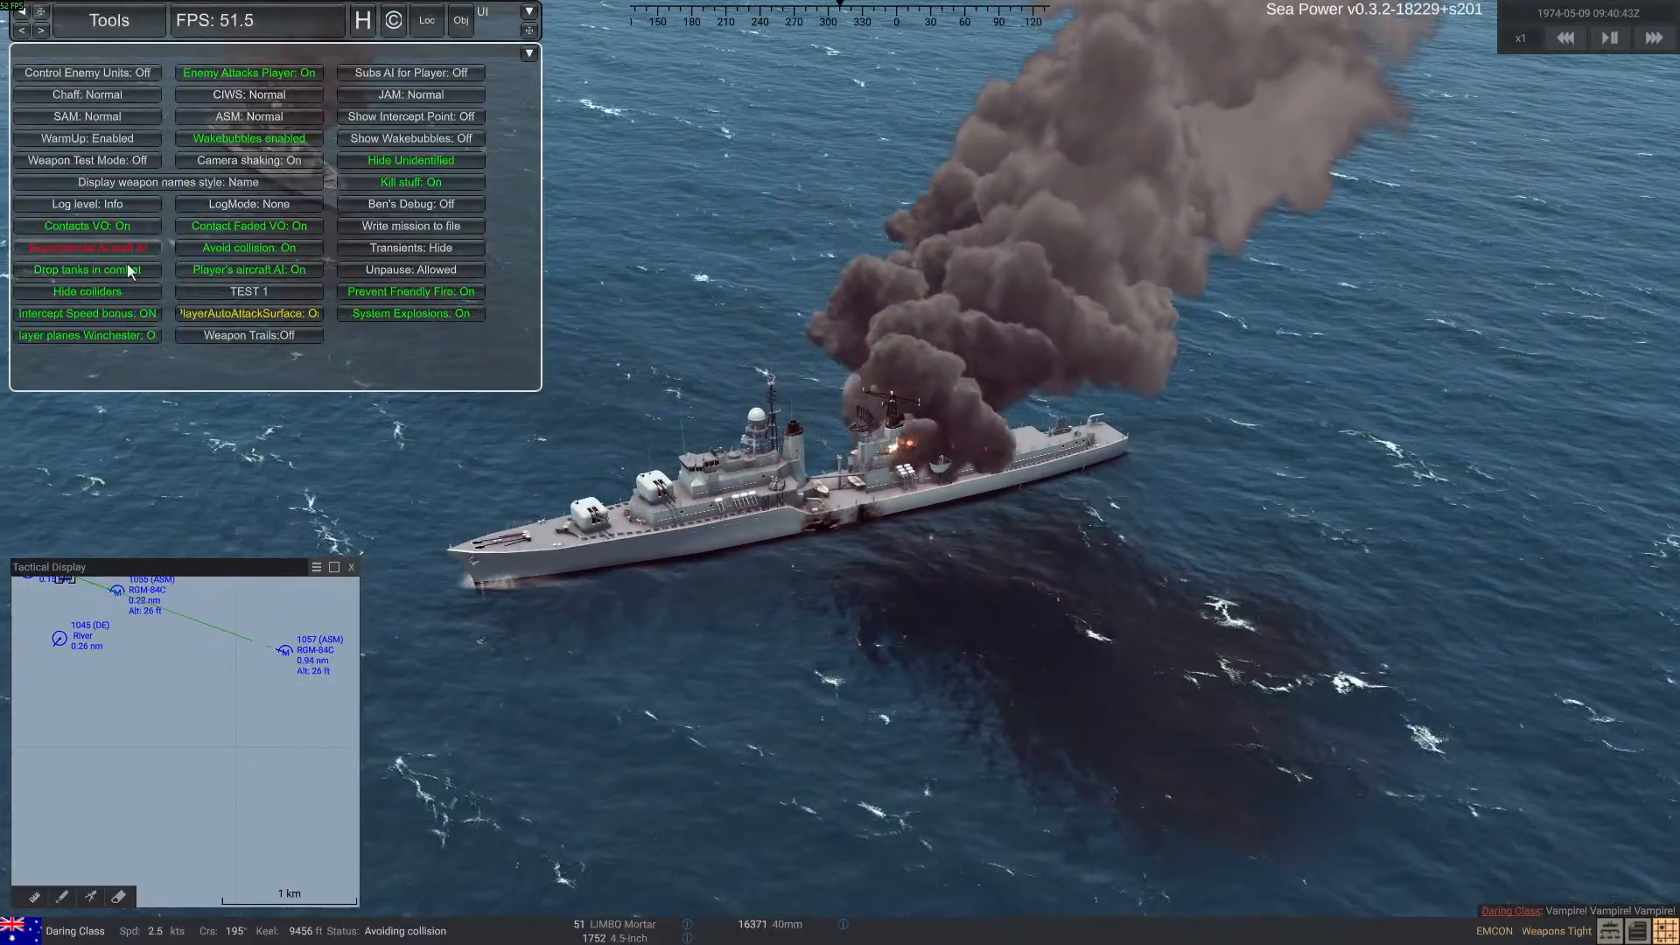
pyautogui.click(120, 294)
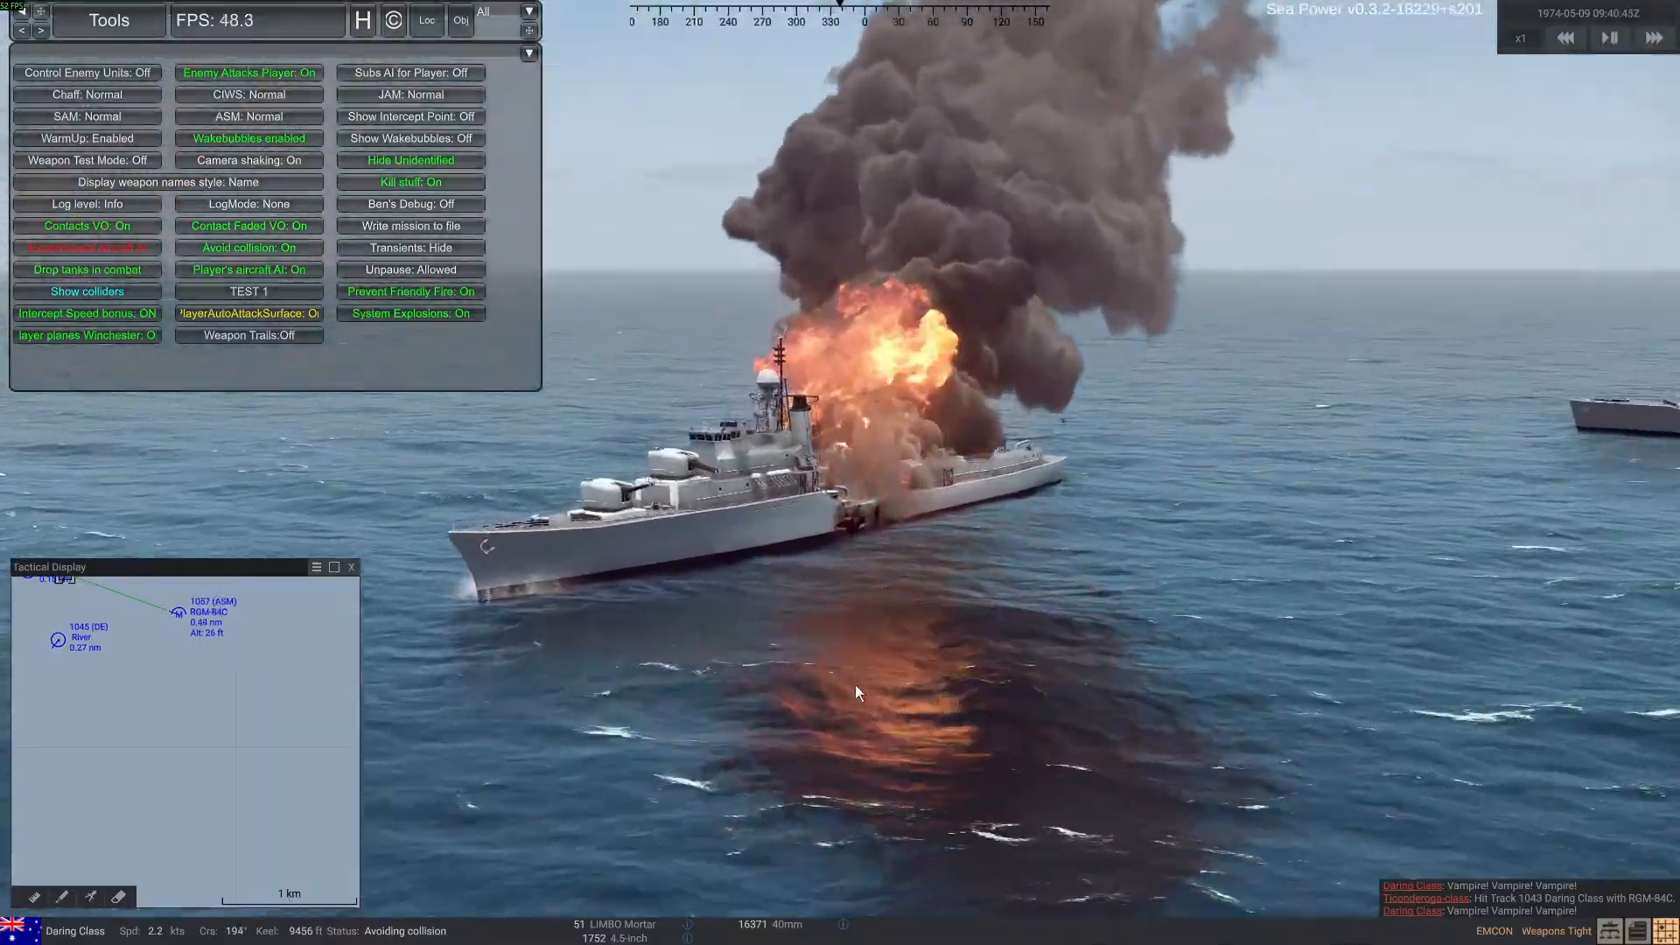
pyautogui.scroll(6, 854, 687)
pyautogui.moveTo(854, 692)
pyautogui.mouseDown(button='right')
pyautogui.moveTo(814, 728)
pyautogui.moveTo(832, 758)
pyautogui.moveTo(901, 755)
pyautogui.moveTo(940, 723)
pyautogui.moveTo(895, 741)
pyautogui.moveTo(933, 777)
pyautogui.moveTo(918, 722)
pyautogui.moveTo(791, 733)
pyautogui.moveTo(854, 527)
pyautogui.moveTo(809, 627)
pyautogui.mouseUp(button='right')
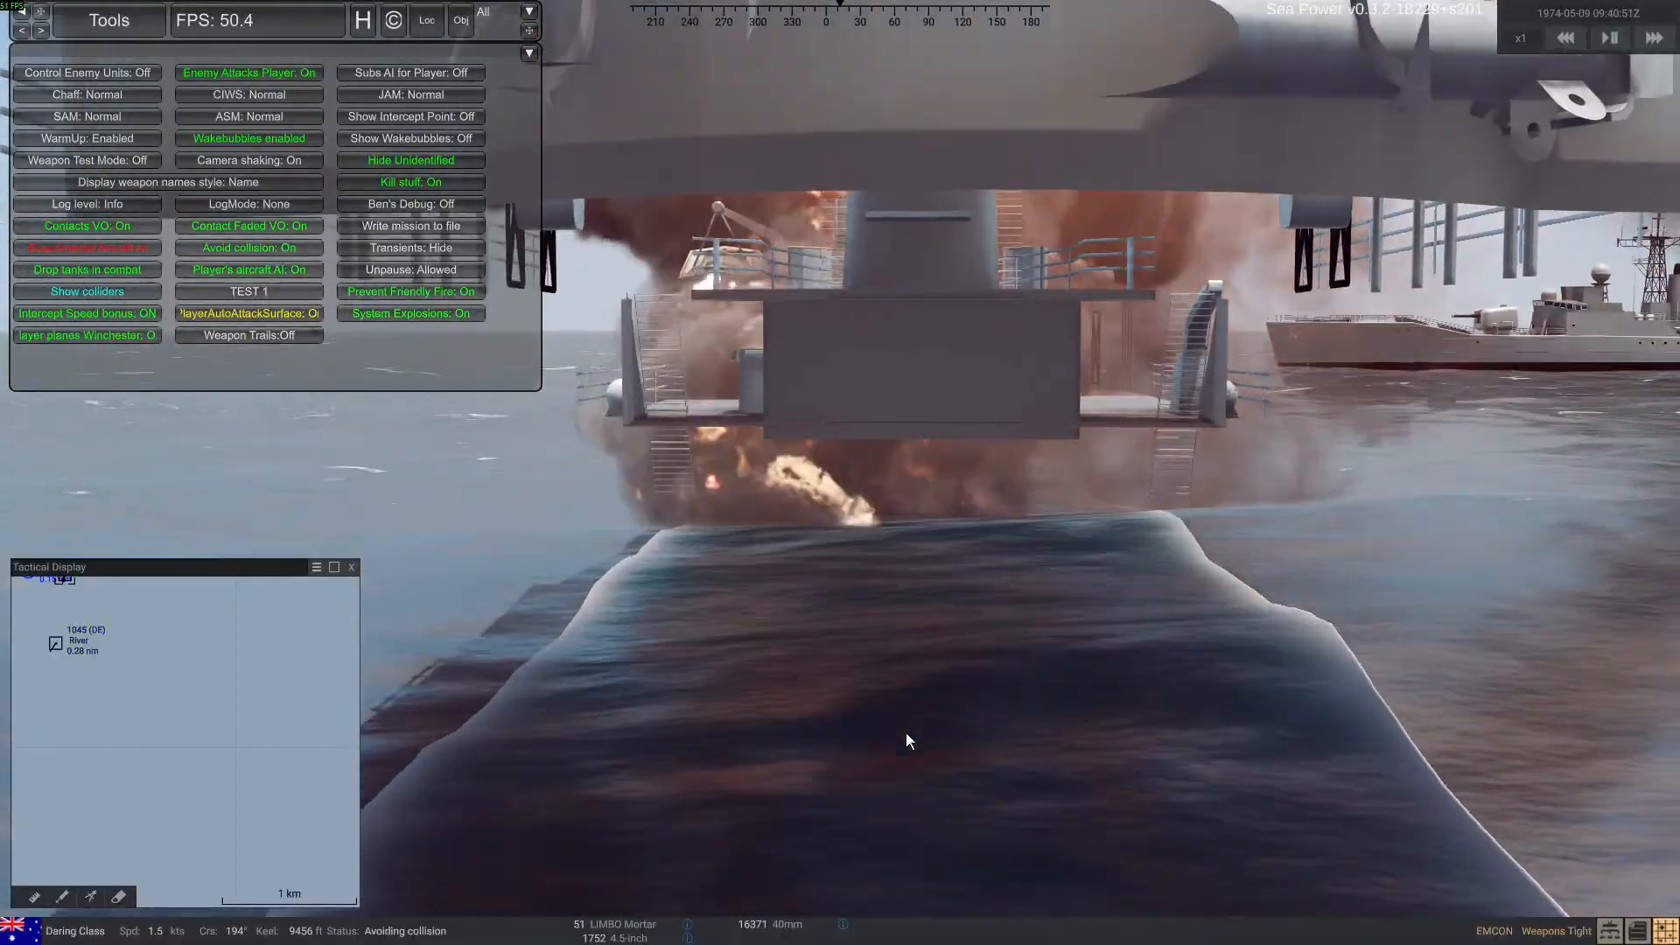
pyautogui.scroll(-6, 906, 733)
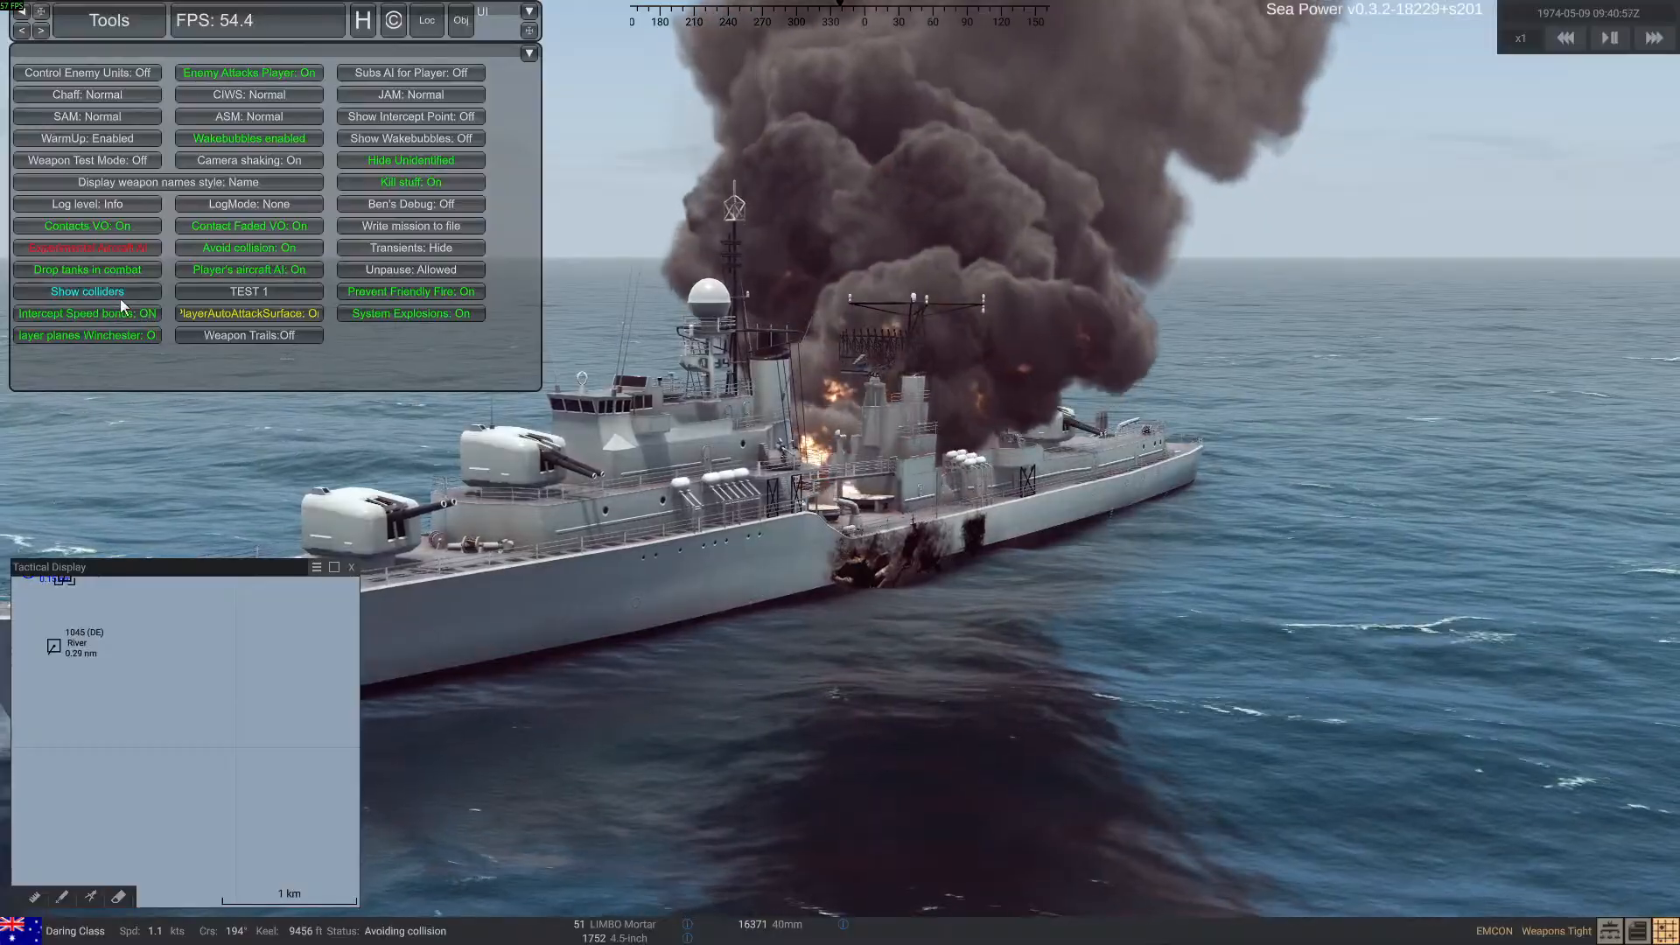
pyautogui.click(119, 292)
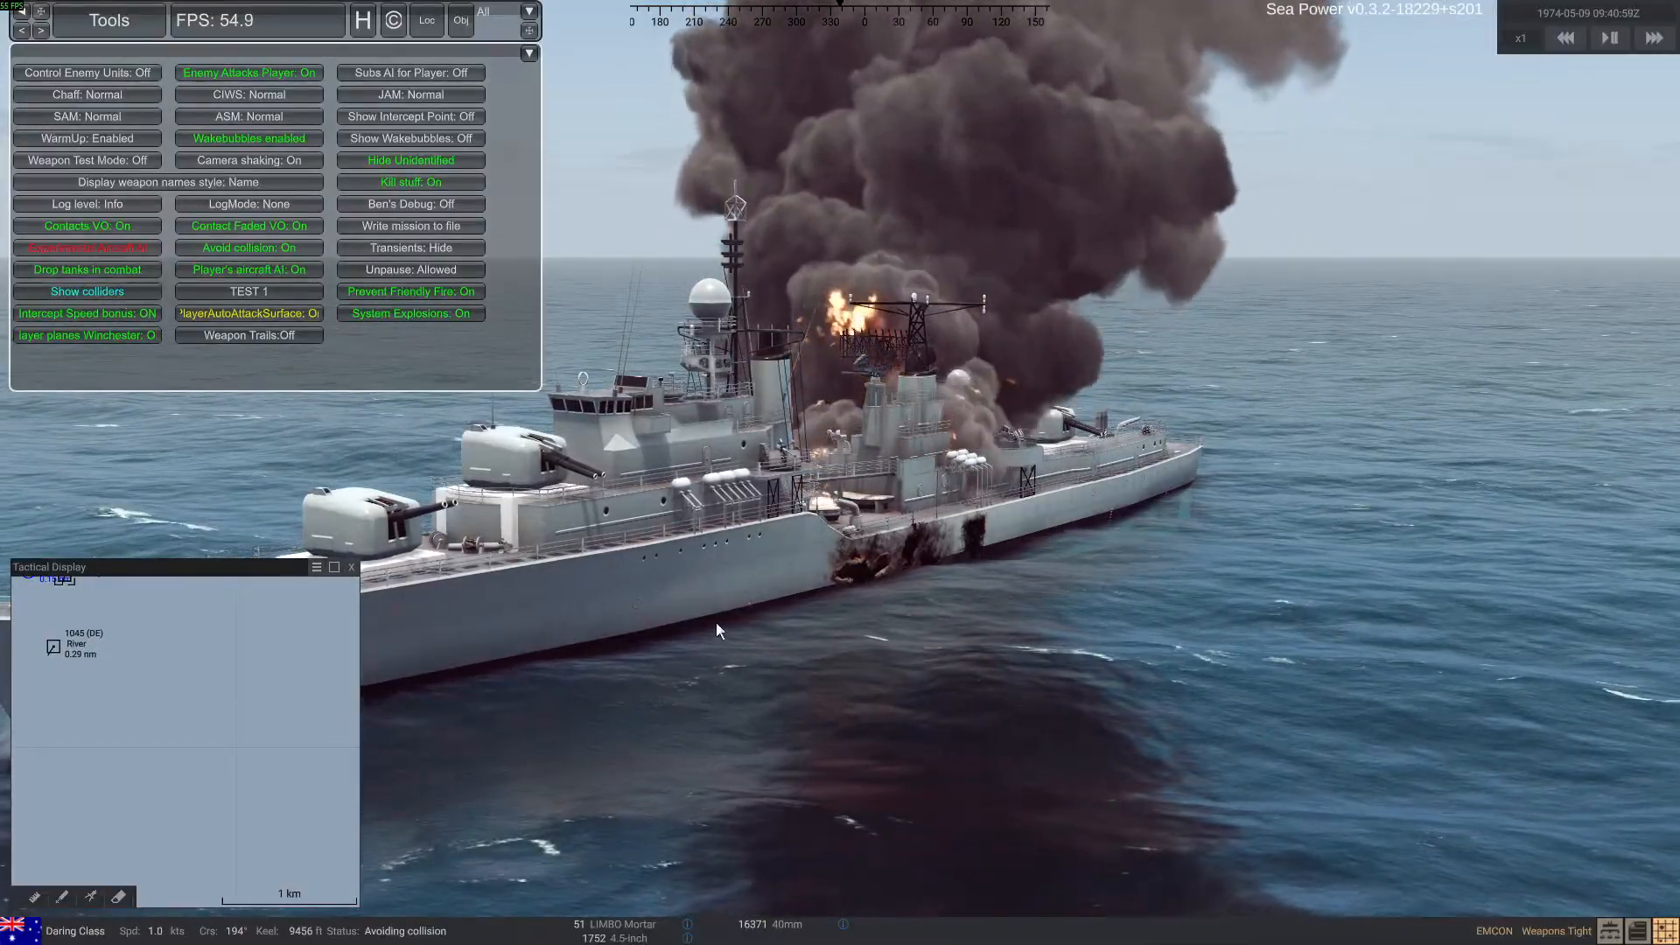
# Examine the scorched hull section amidships on the Daring-class ship from a broadside view
pyautogui.moveTo(743, 676)
pyautogui.mouseDown(button='right')
pyautogui.moveTo(691, 701)
pyautogui.moveTo(723, 713)
pyautogui.moveTo(806, 672)
pyautogui.moveTo(773, 695)
pyautogui.moveTo(832, 689)
pyautogui.moveTo(544, 655)
pyautogui.moveTo(810, 574)
pyautogui.moveTo(692, 573)
pyautogui.mouseUp(button='right')
pyautogui.press('w')
pyautogui.press('a')
pyautogui.press('s')
pyautogui.moveTo(823, 478)
pyautogui.mouseDown(button='right')
pyautogui.moveTo(869, 615)
pyautogui.moveTo(719, 581)
pyautogui.mouseUp(button='right')
pyautogui.hotkey('alt', 'Tab')
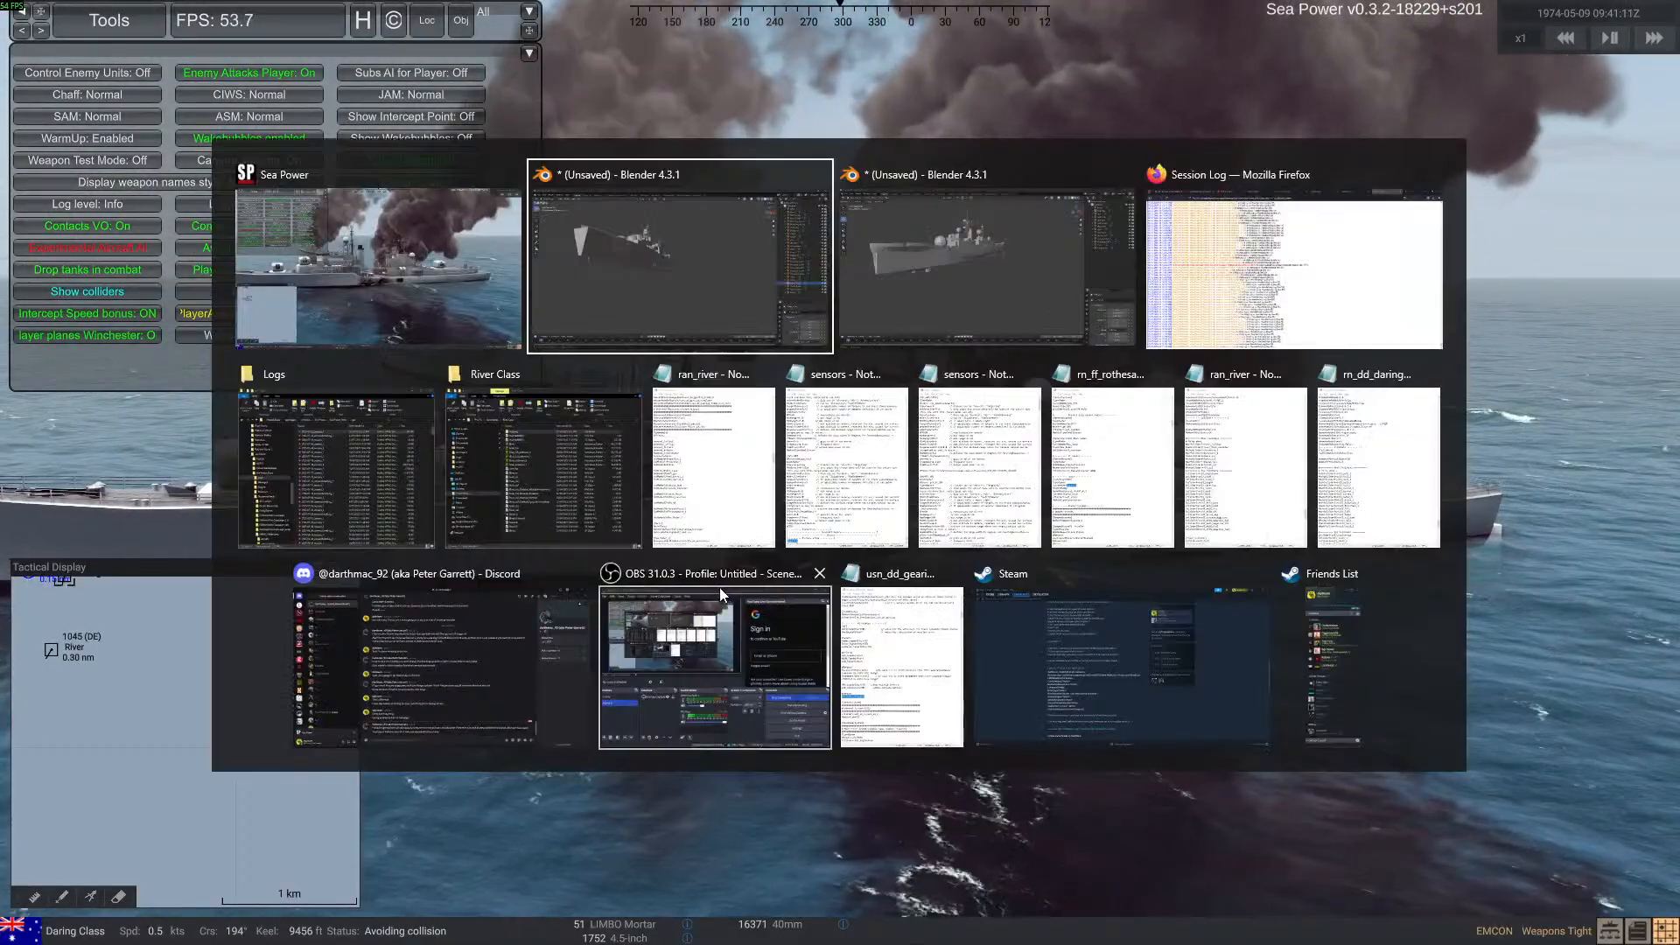
pyautogui.hotkey('alt', 'Tab')
pyautogui.press('Escape')
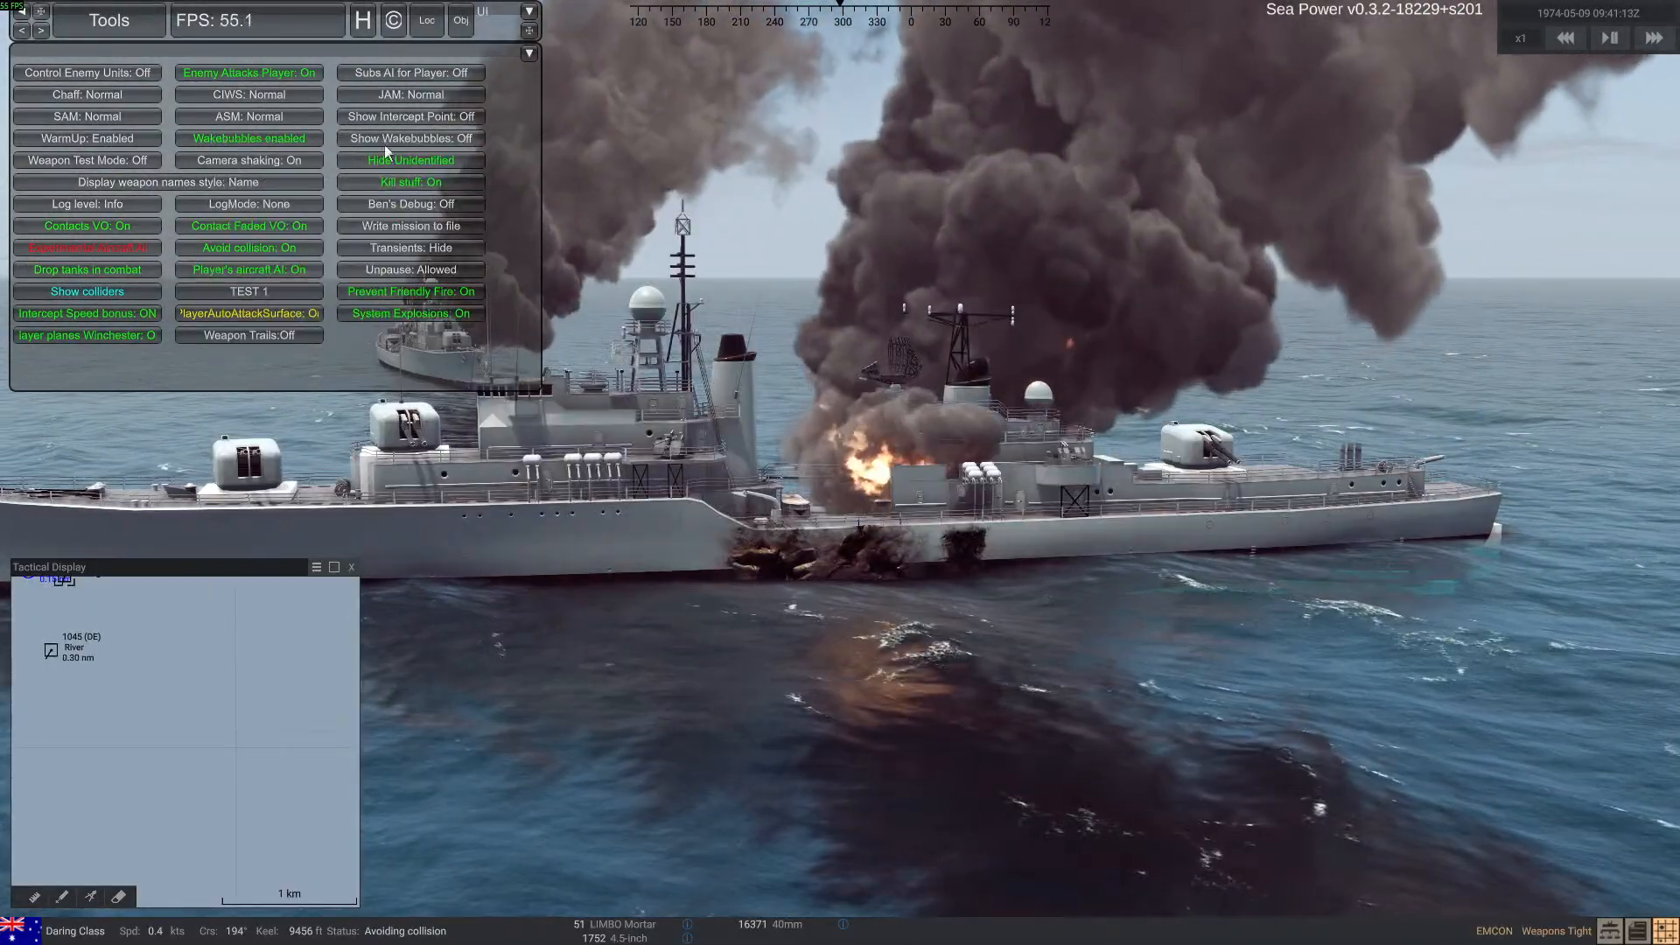
# Respawn the Daring-class and River(M)-class ships in turn through Test Mode, selecting each on the tactical display
pyautogui.click(112, 18)
pyautogui.click(140, 95)
pyautogui.click(386, 90)
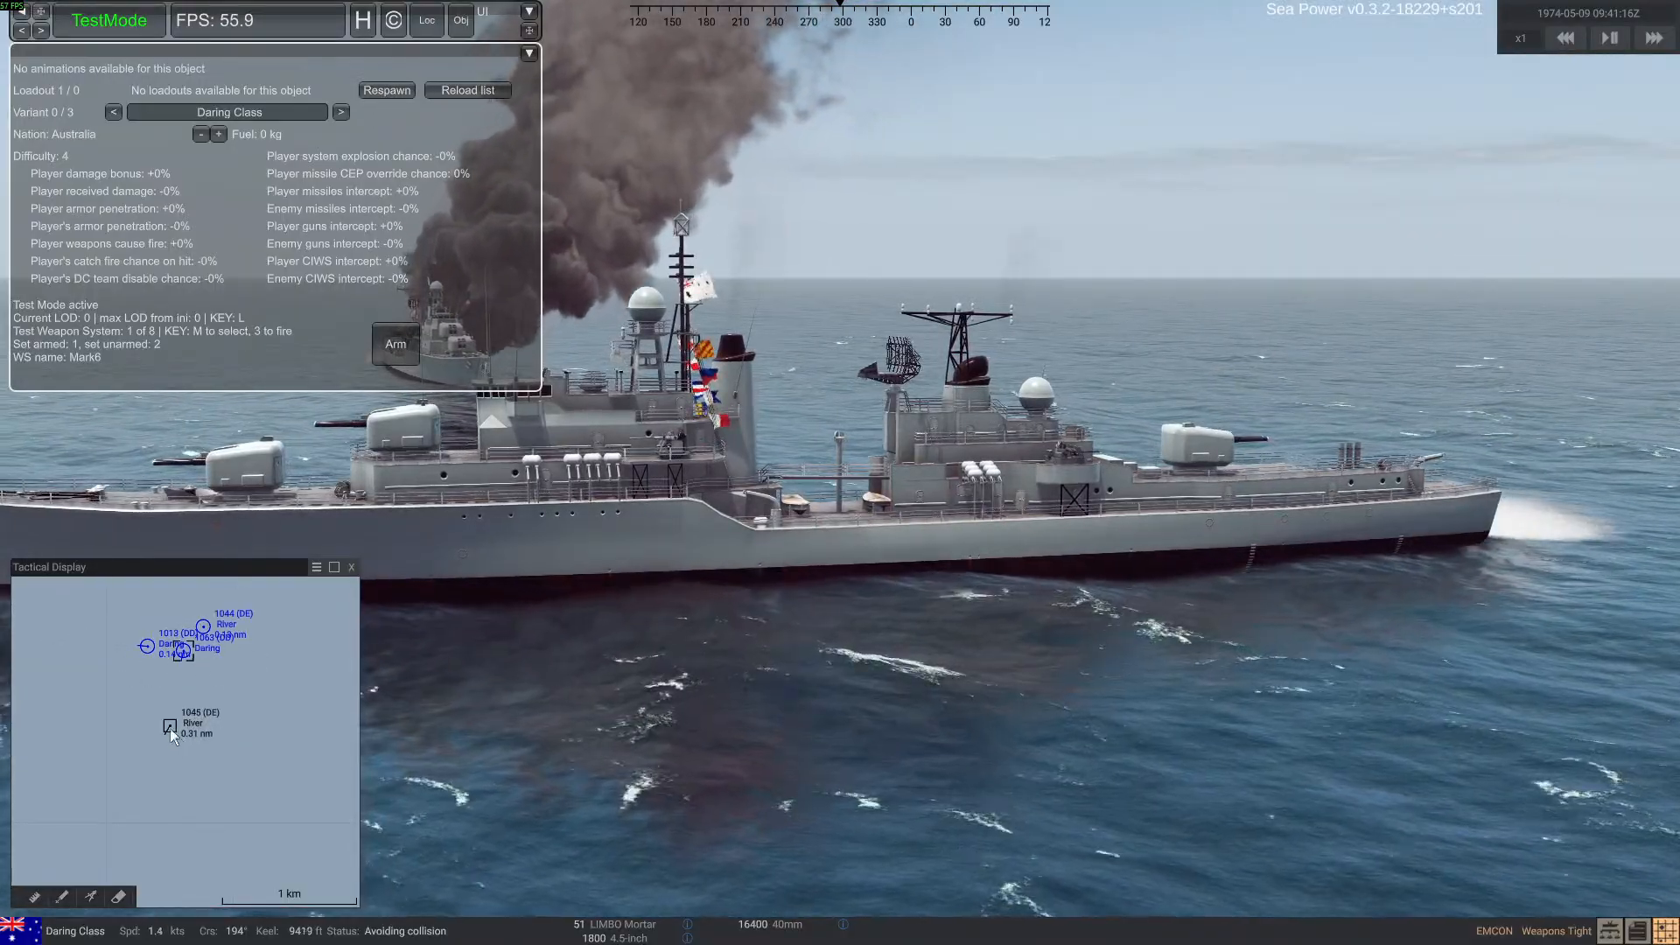
pyautogui.click(170, 726)
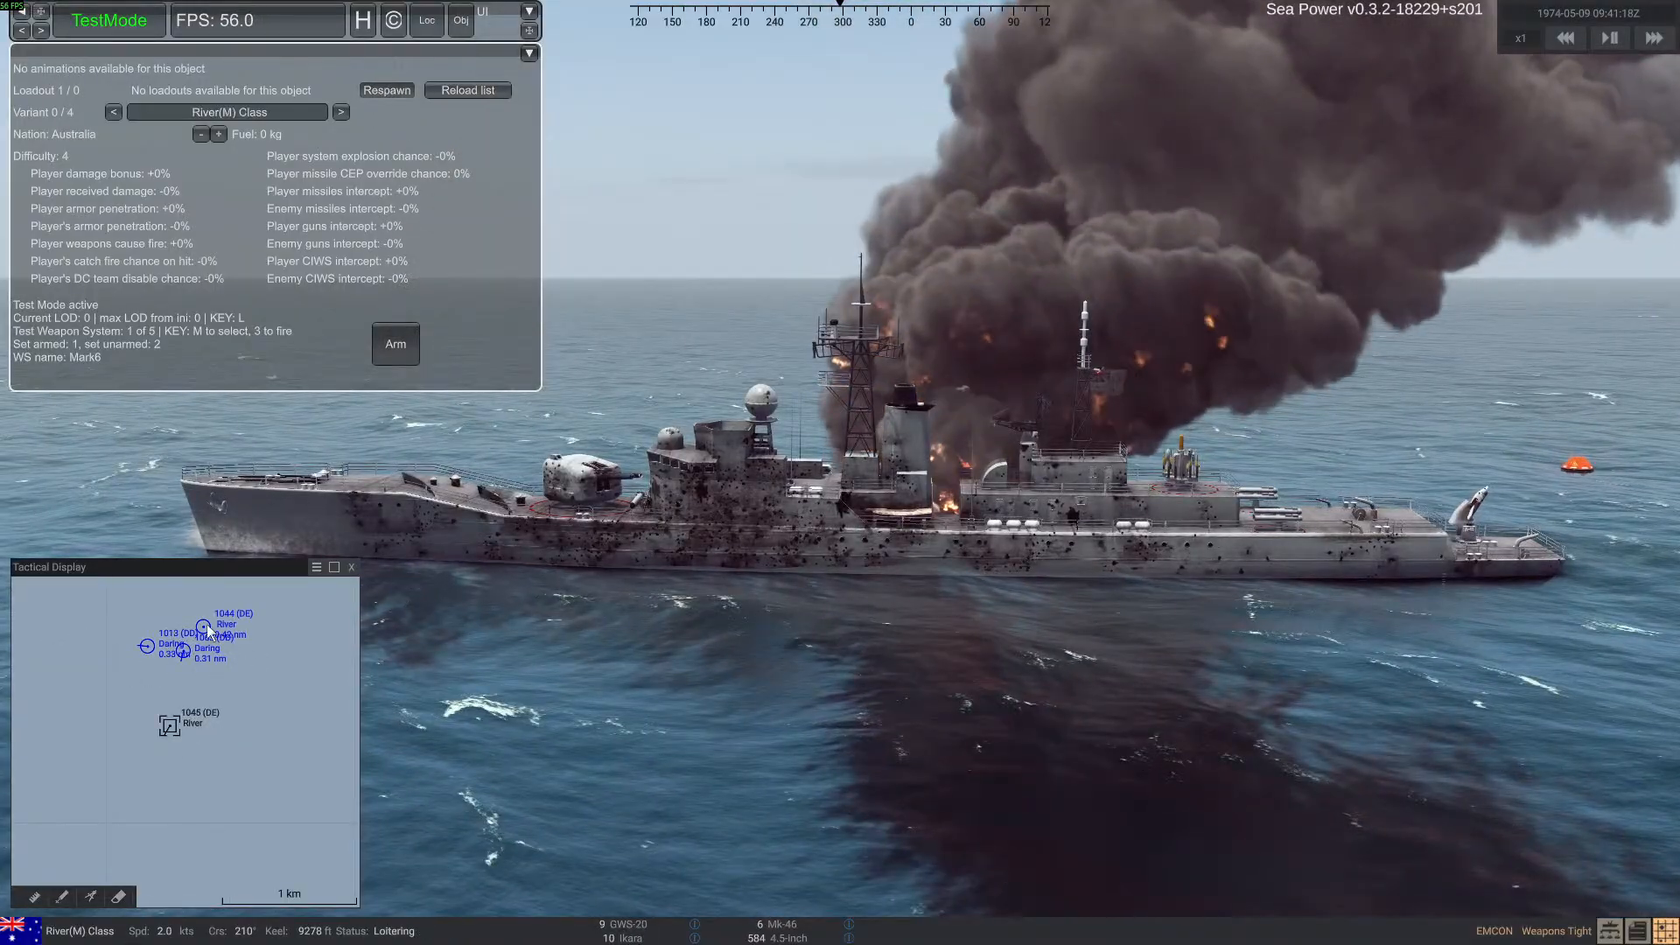
pyautogui.click(387, 90)
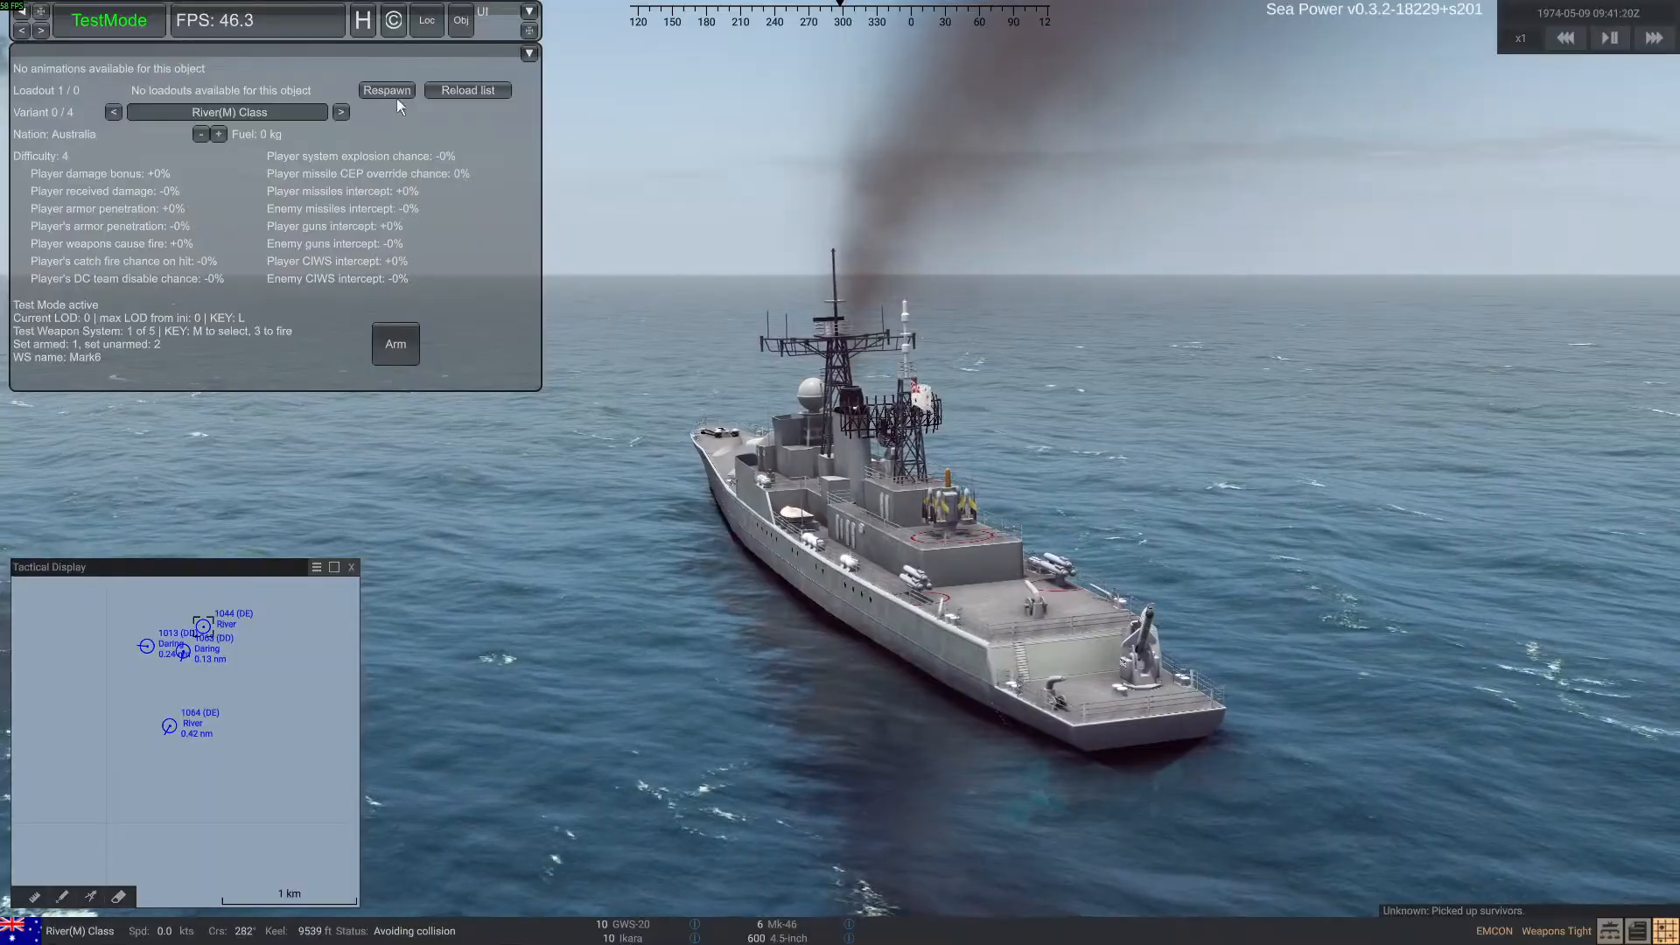
pyautogui.click(145, 644)
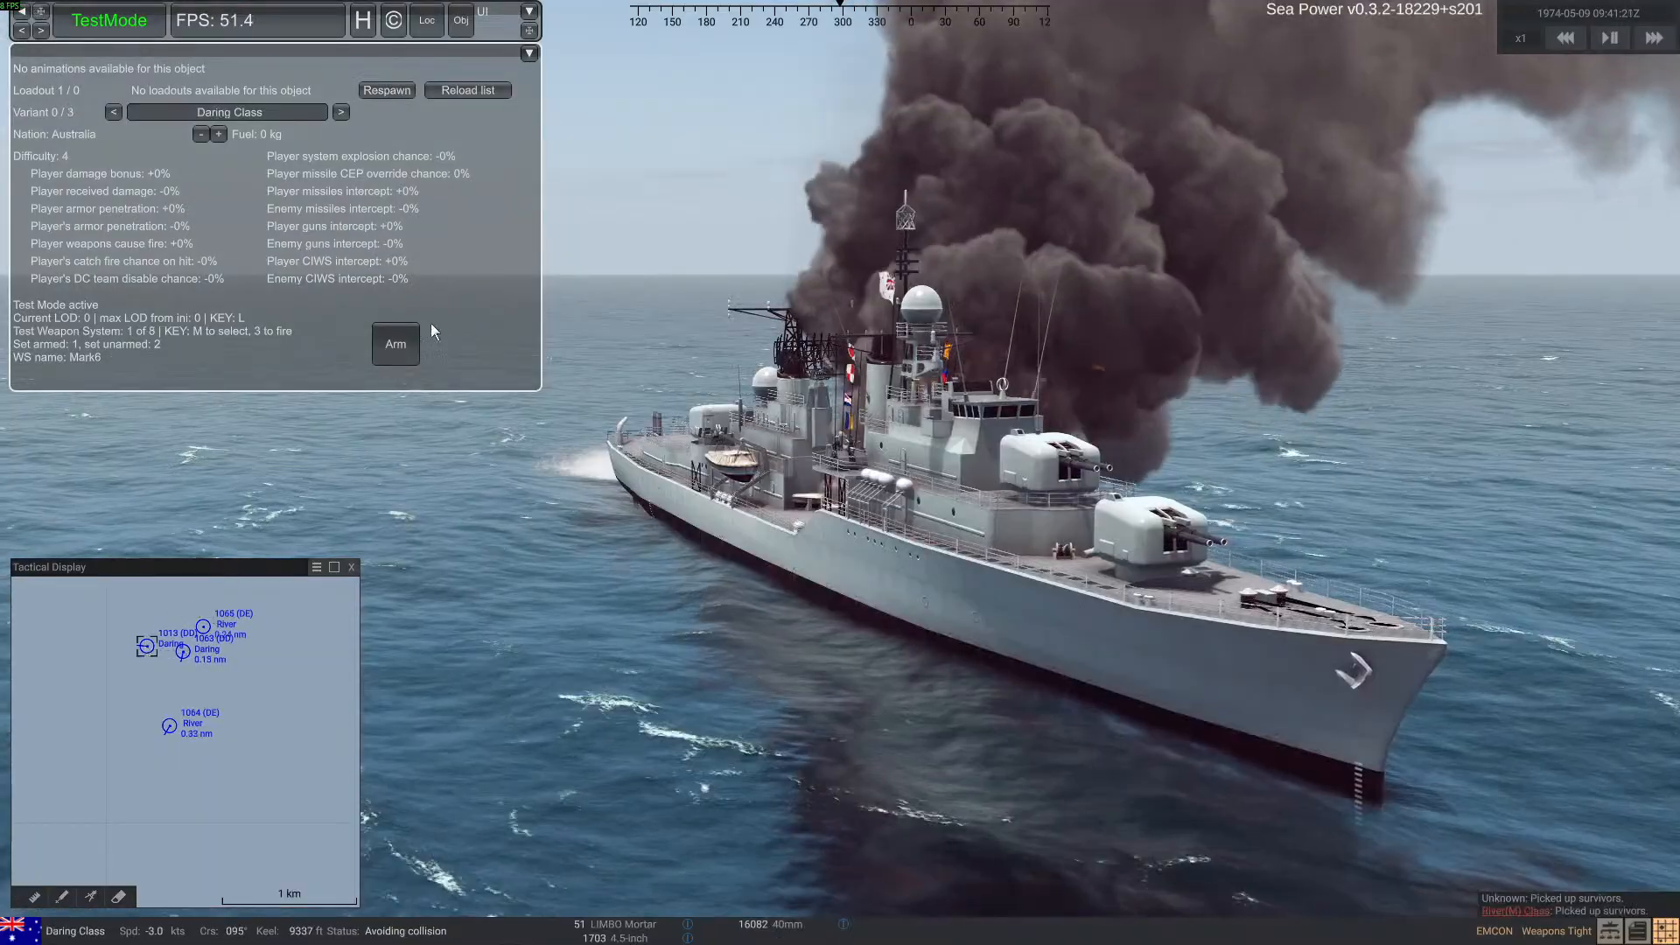
pyautogui.click(387, 90)
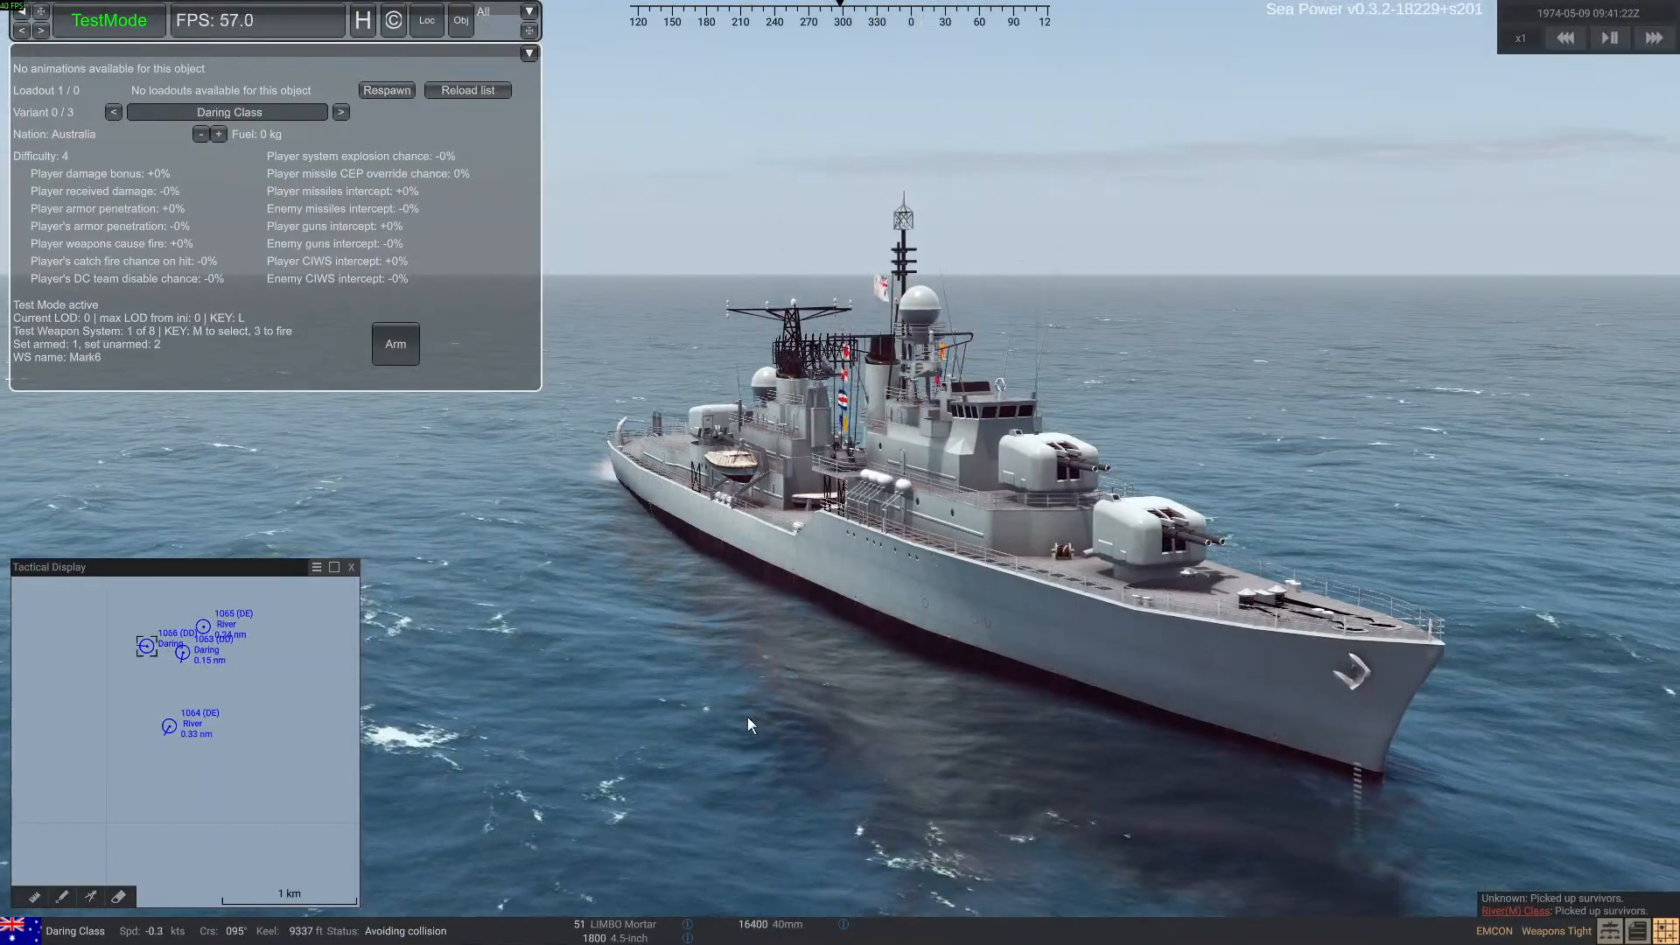
# Switch to Blender and compare the River-class model and its collision meshes with the Daring-class model in the second Blender window
pyautogui.hotkey('alt', 'Tab')
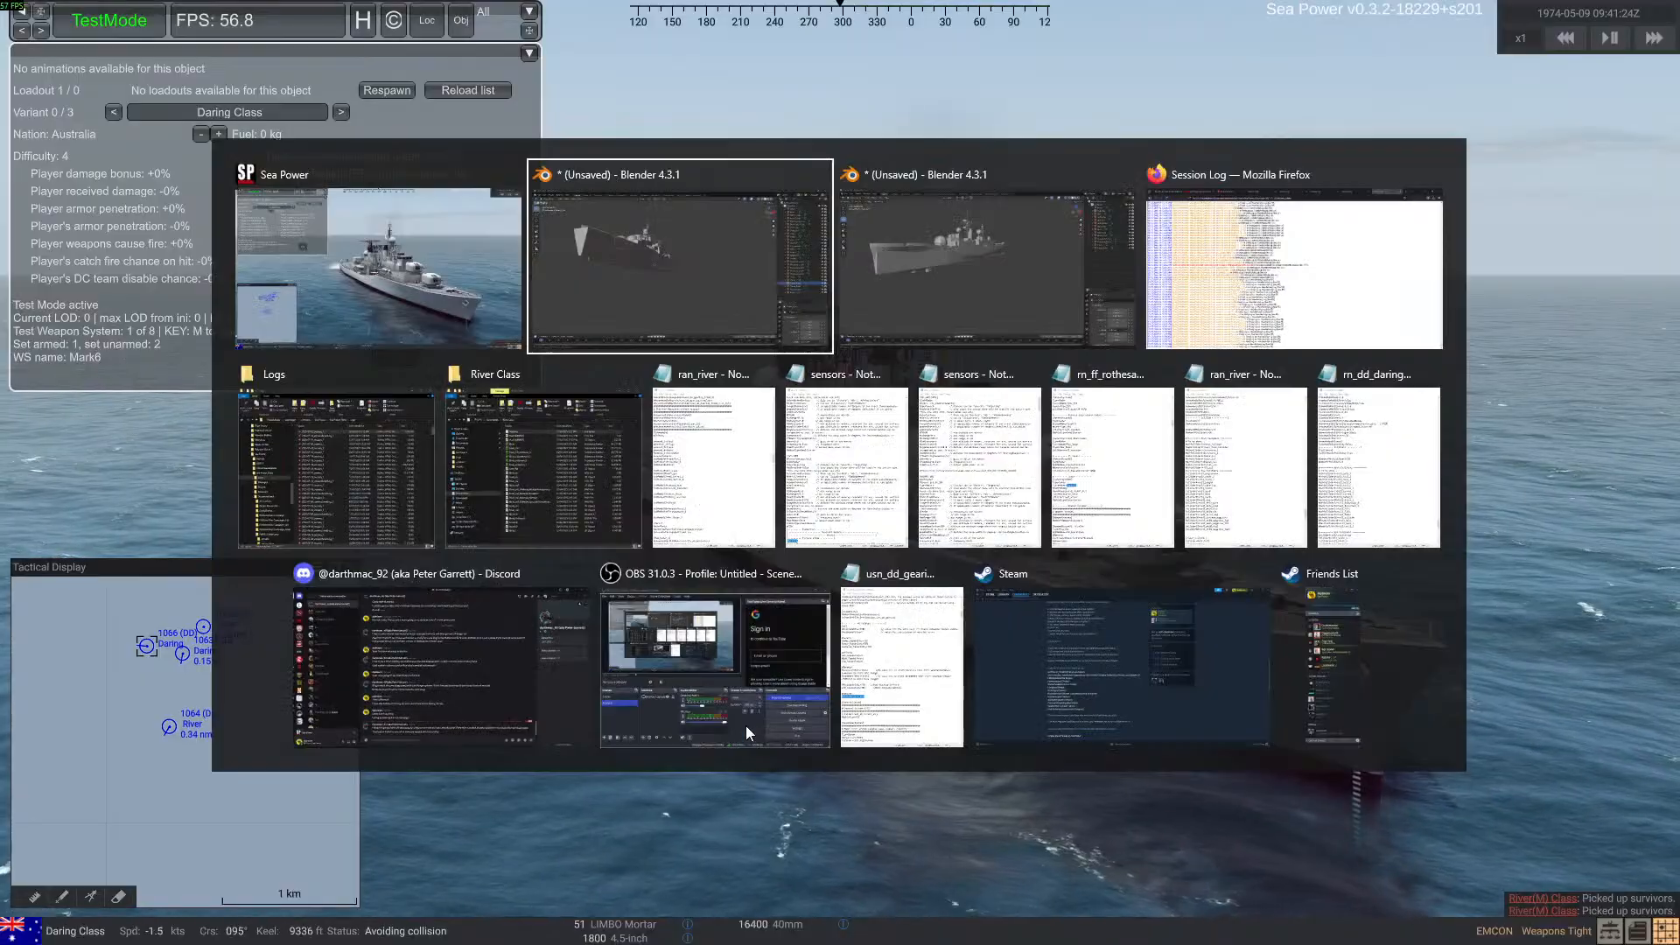
pyautogui.click(906, 276)
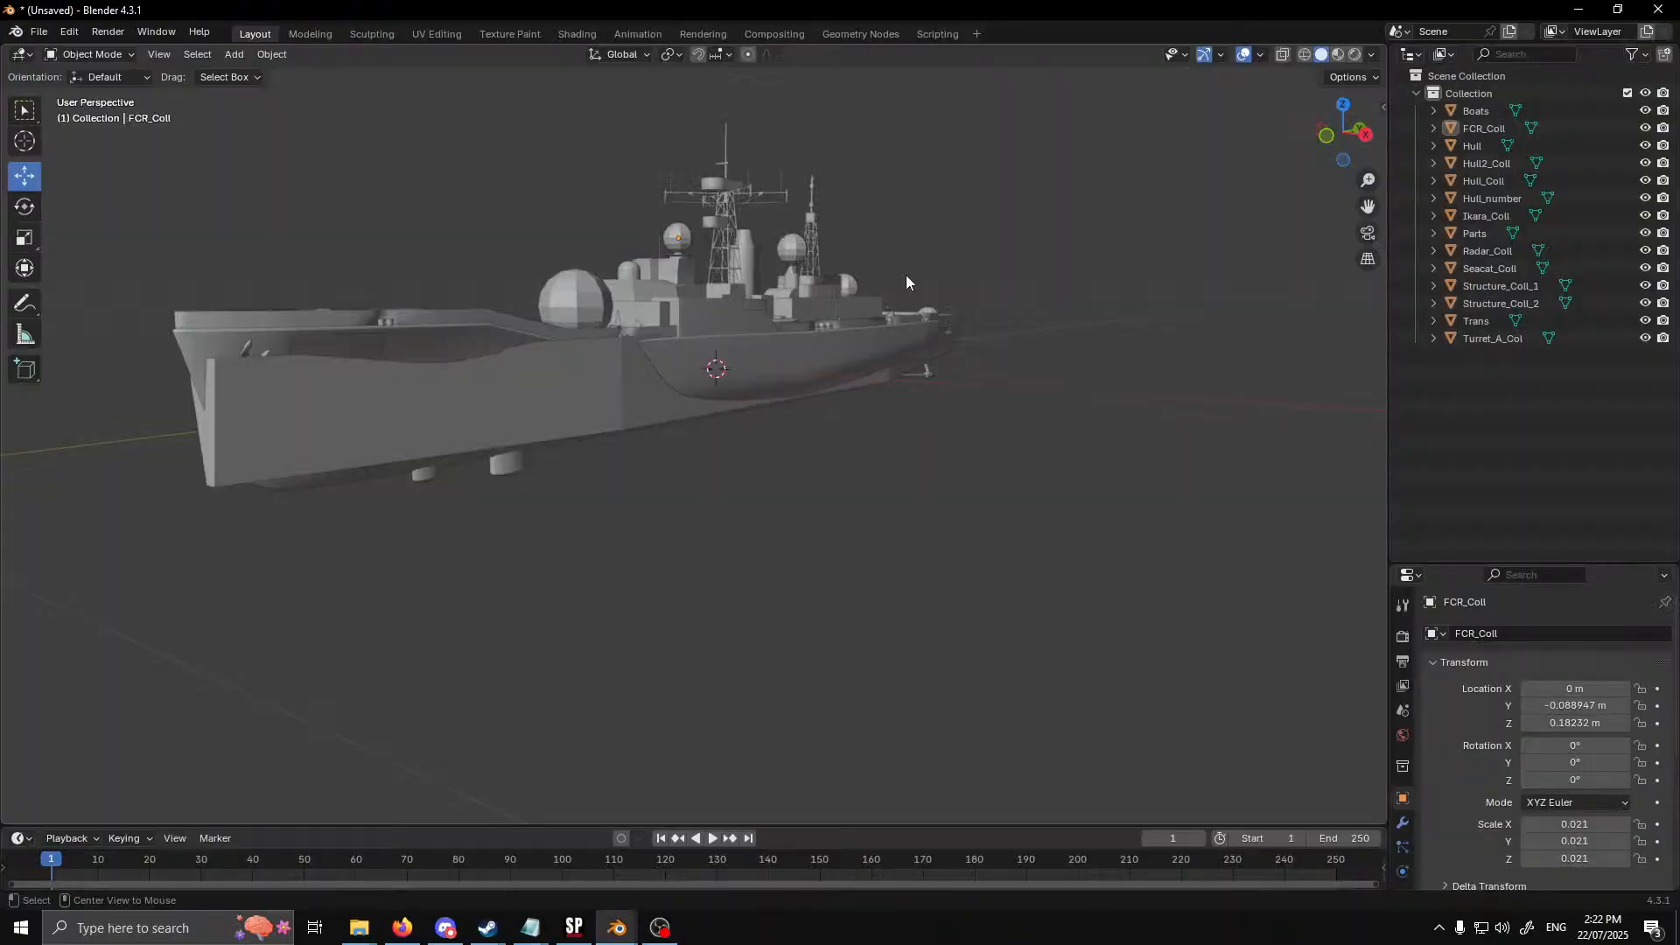
pyautogui.hotkey('alt', 'Tab')
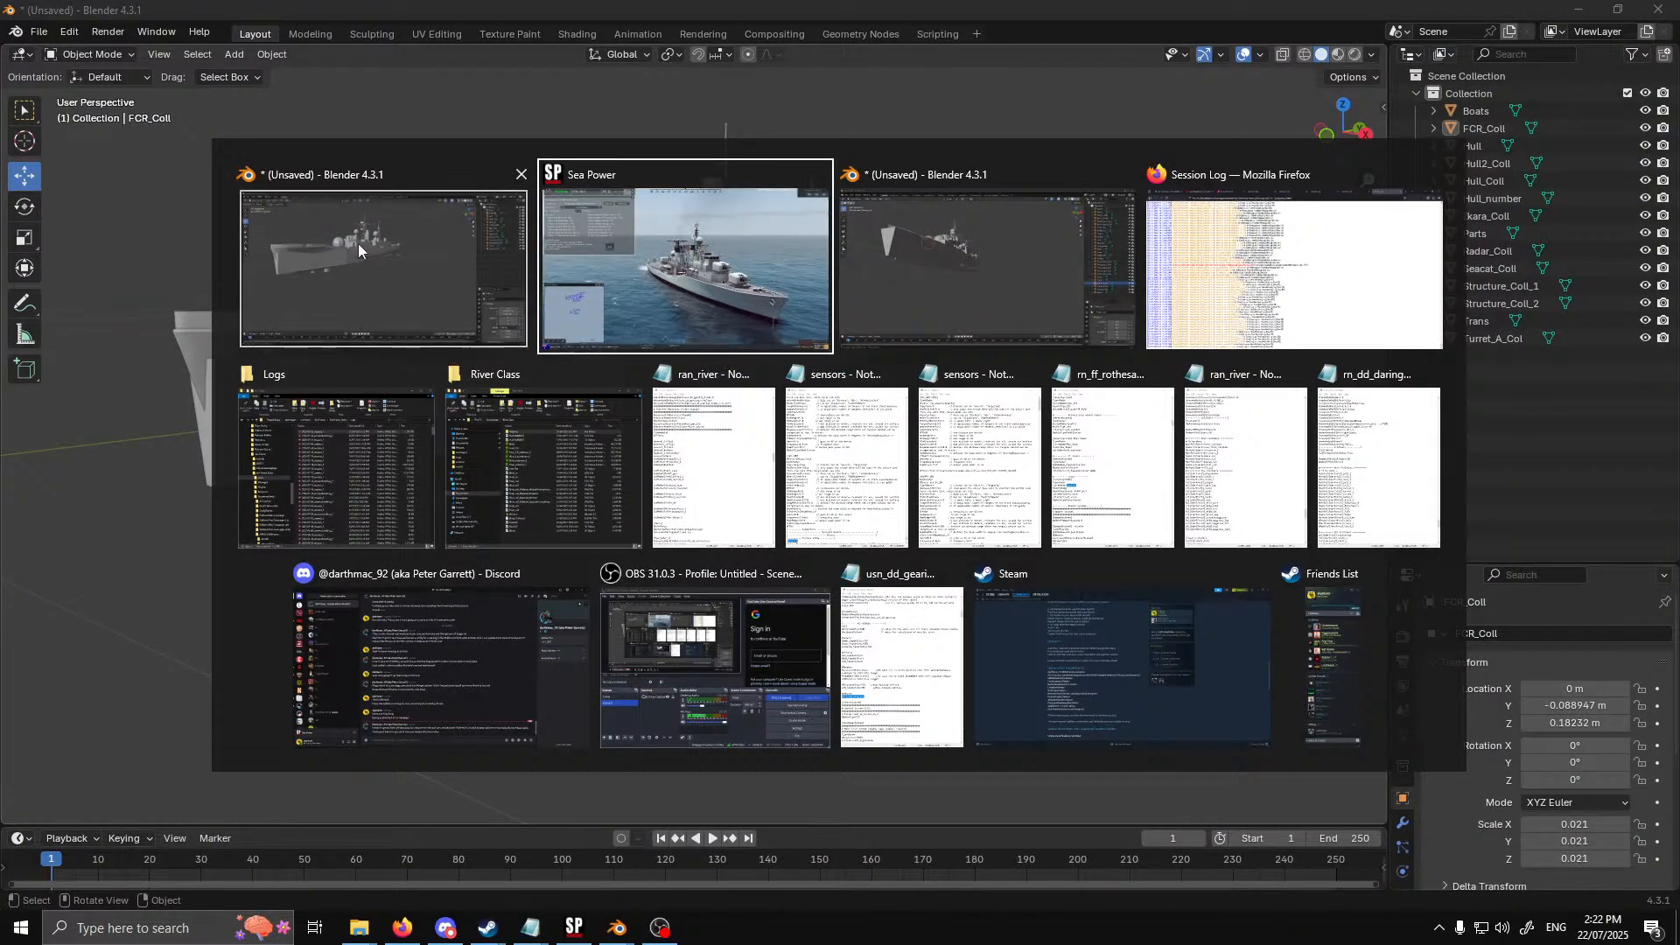
pyautogui.click(359, 243)
pyautogui.moveTo(724, 488); pyautogui.dragTo(715, 641, button='middle')
pyautogui.hotkey('alt', 'Tab')
pyautogui.click(896, 311)
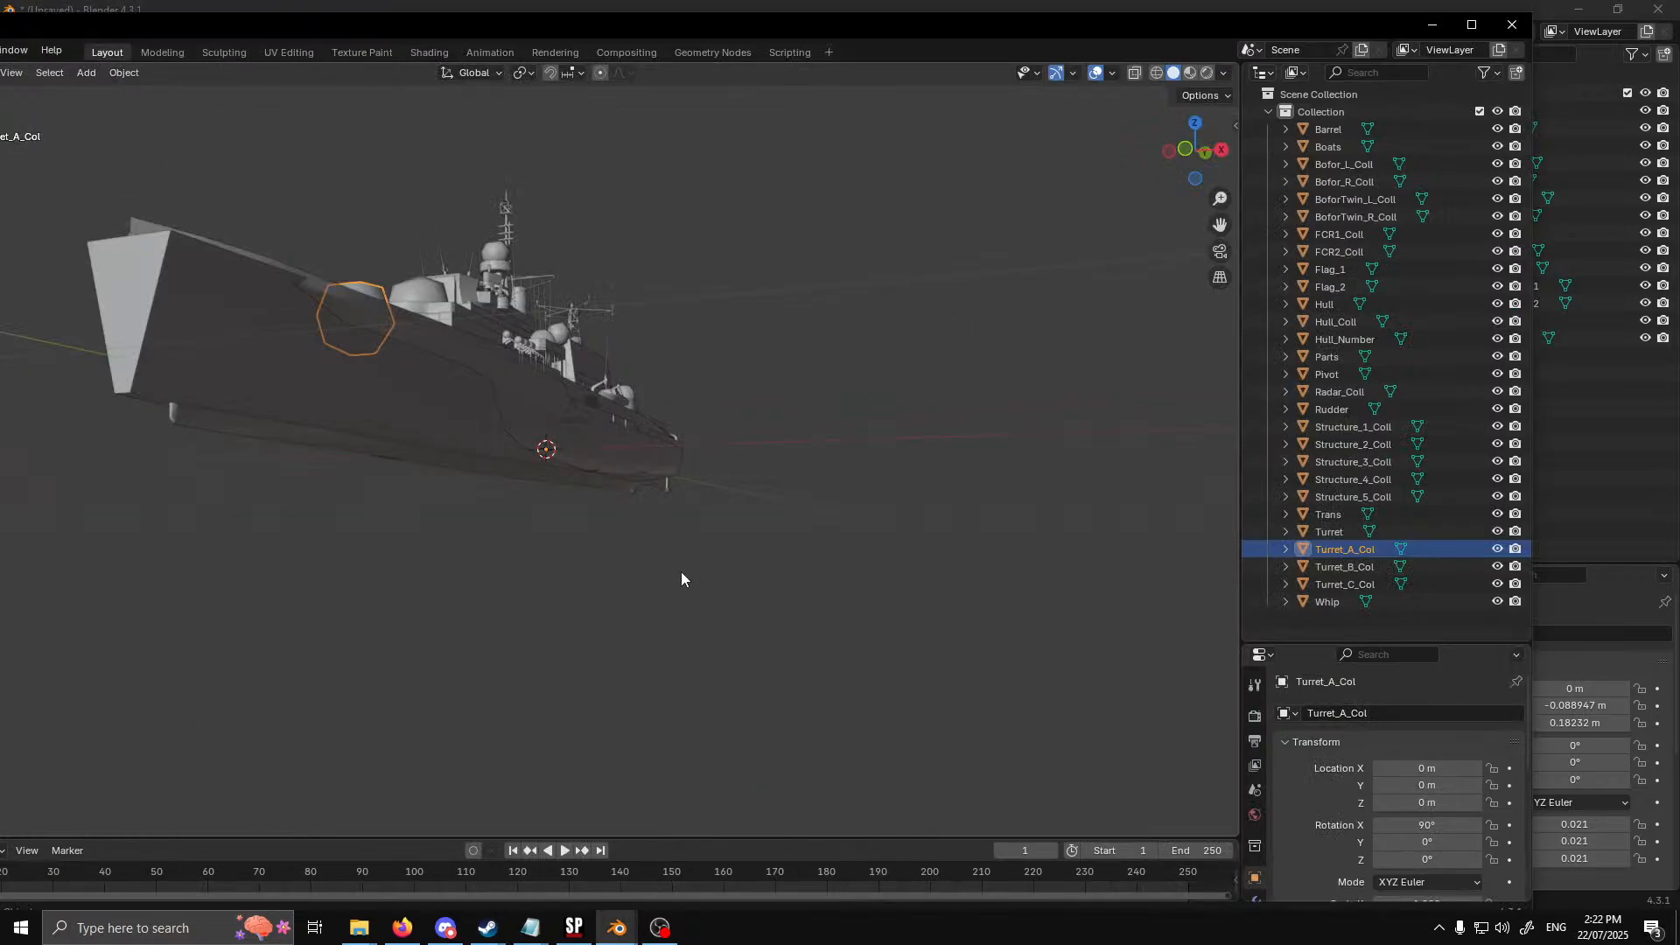
# Duplicate the Hull_Coll collision mesh in place and rename the copy Hull2_Coll
pyautogui.moveTo(681, 571); pyautogui.dragTo(548, 517, button='middle')
pyautogui.click(548, 516)
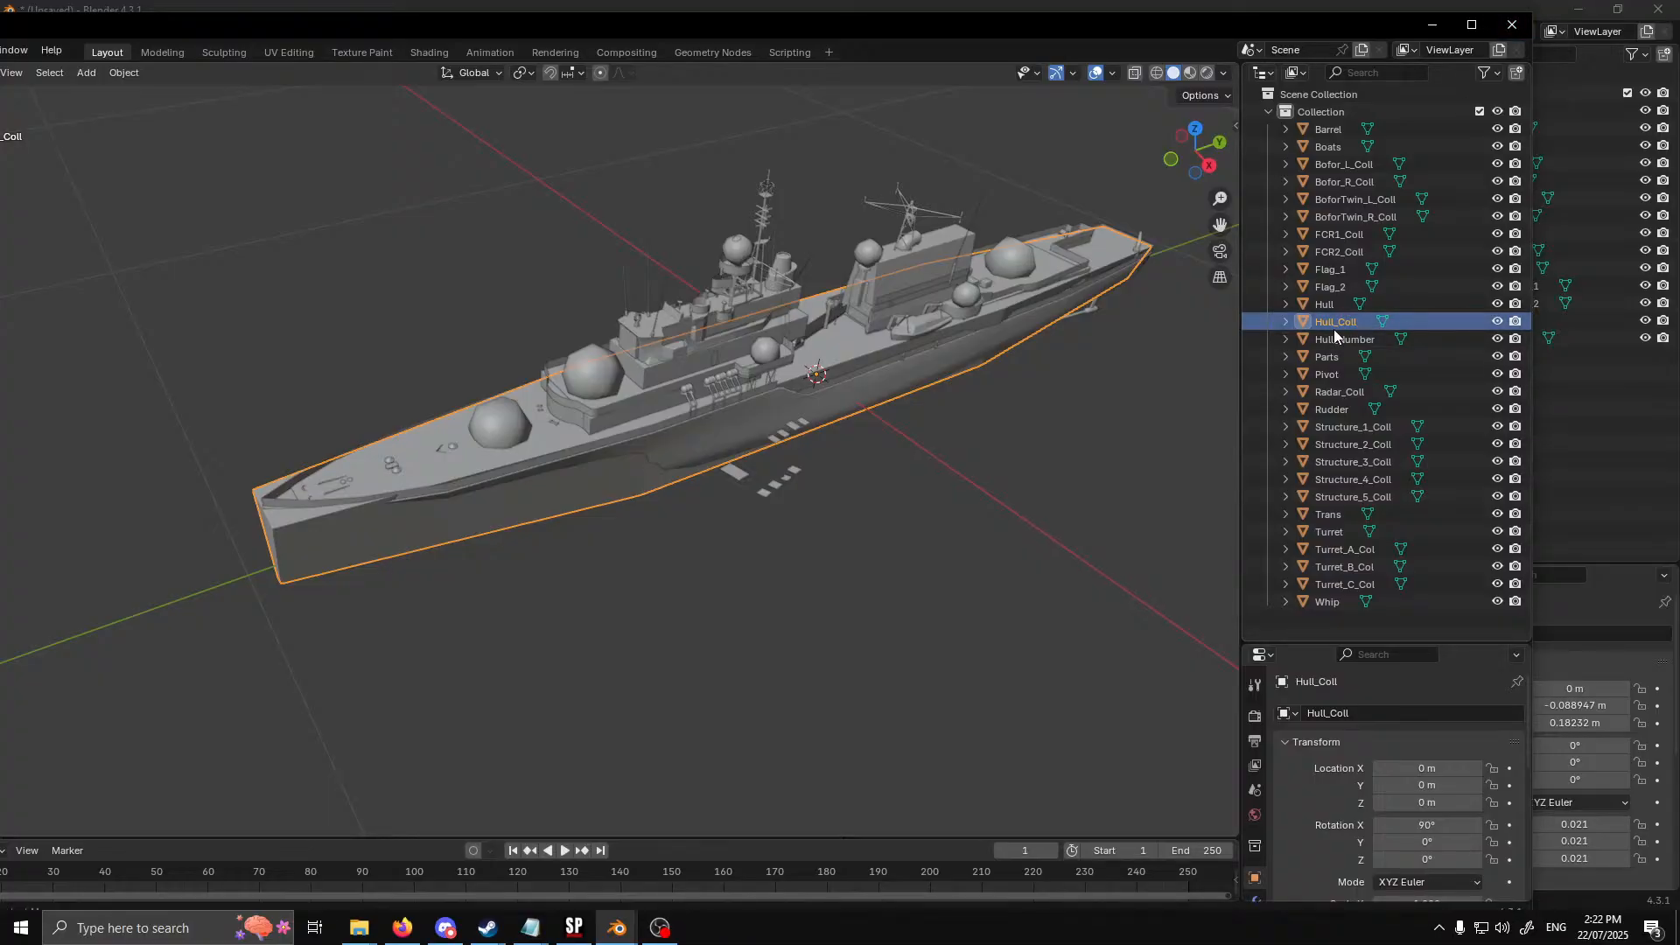
pyautogui.hotkey('shift', 'd')
pyautogui.rightClick(867, 562)
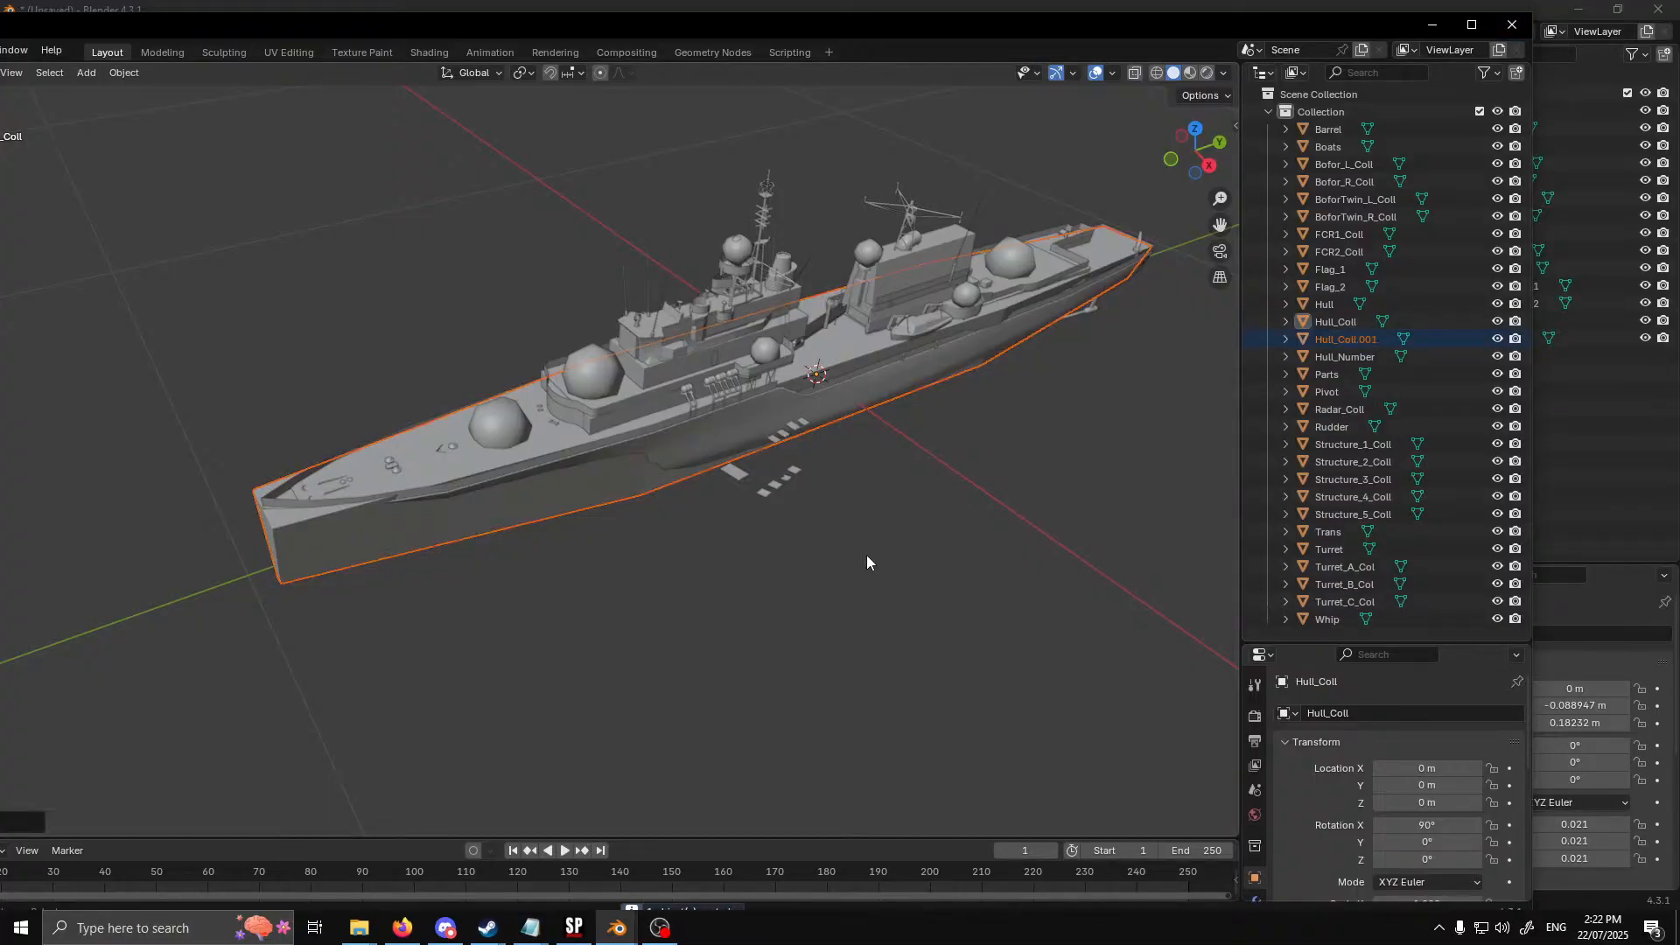
pyautogui.doubleClick(1334, 341)
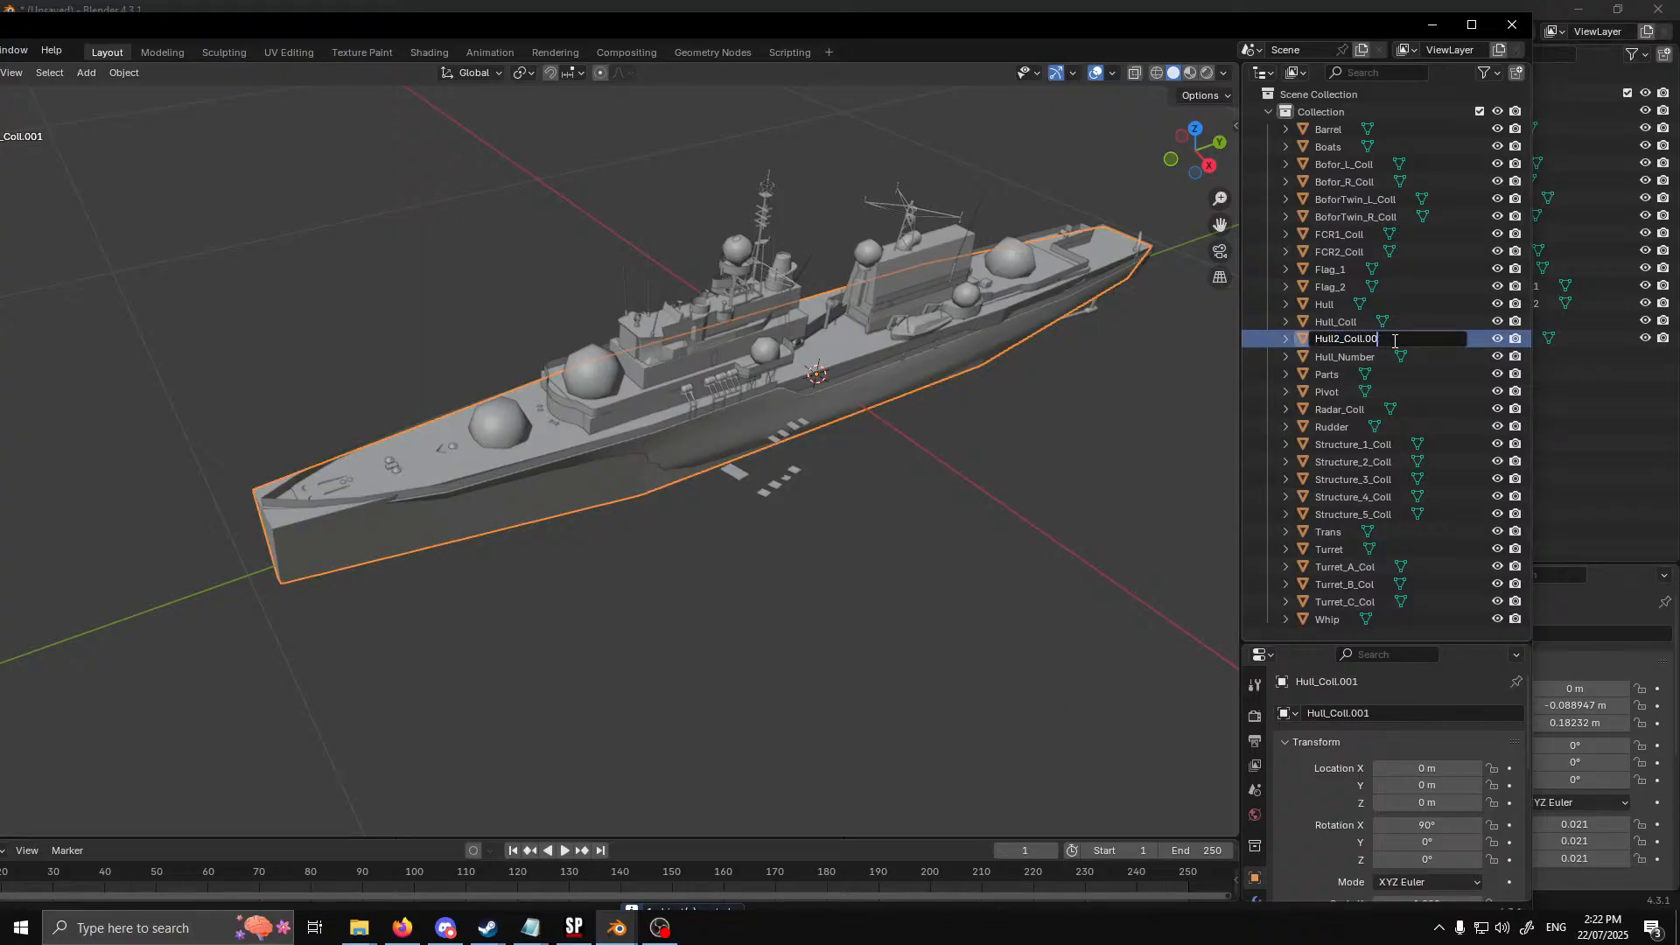
pyautogui.press('Return')
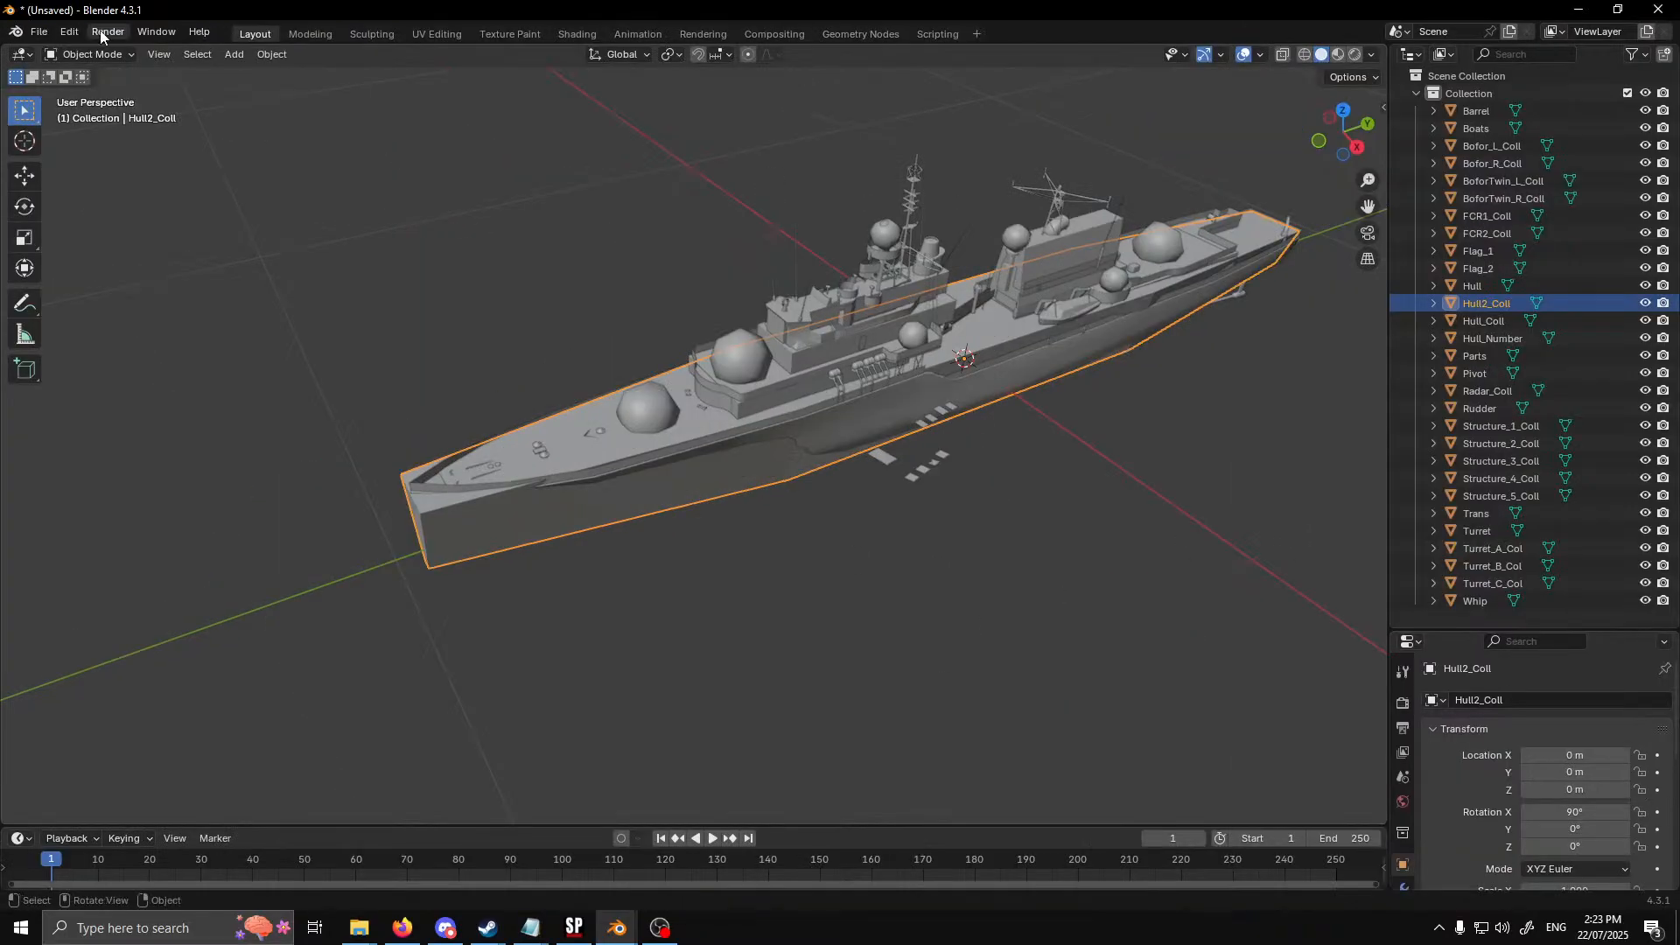
# Export the model as Wavefront OBJ without materials, overwriting Daring5.0.obj in the Documents\Daring\Daring_2 folder
pyautogui.click(35, 32)
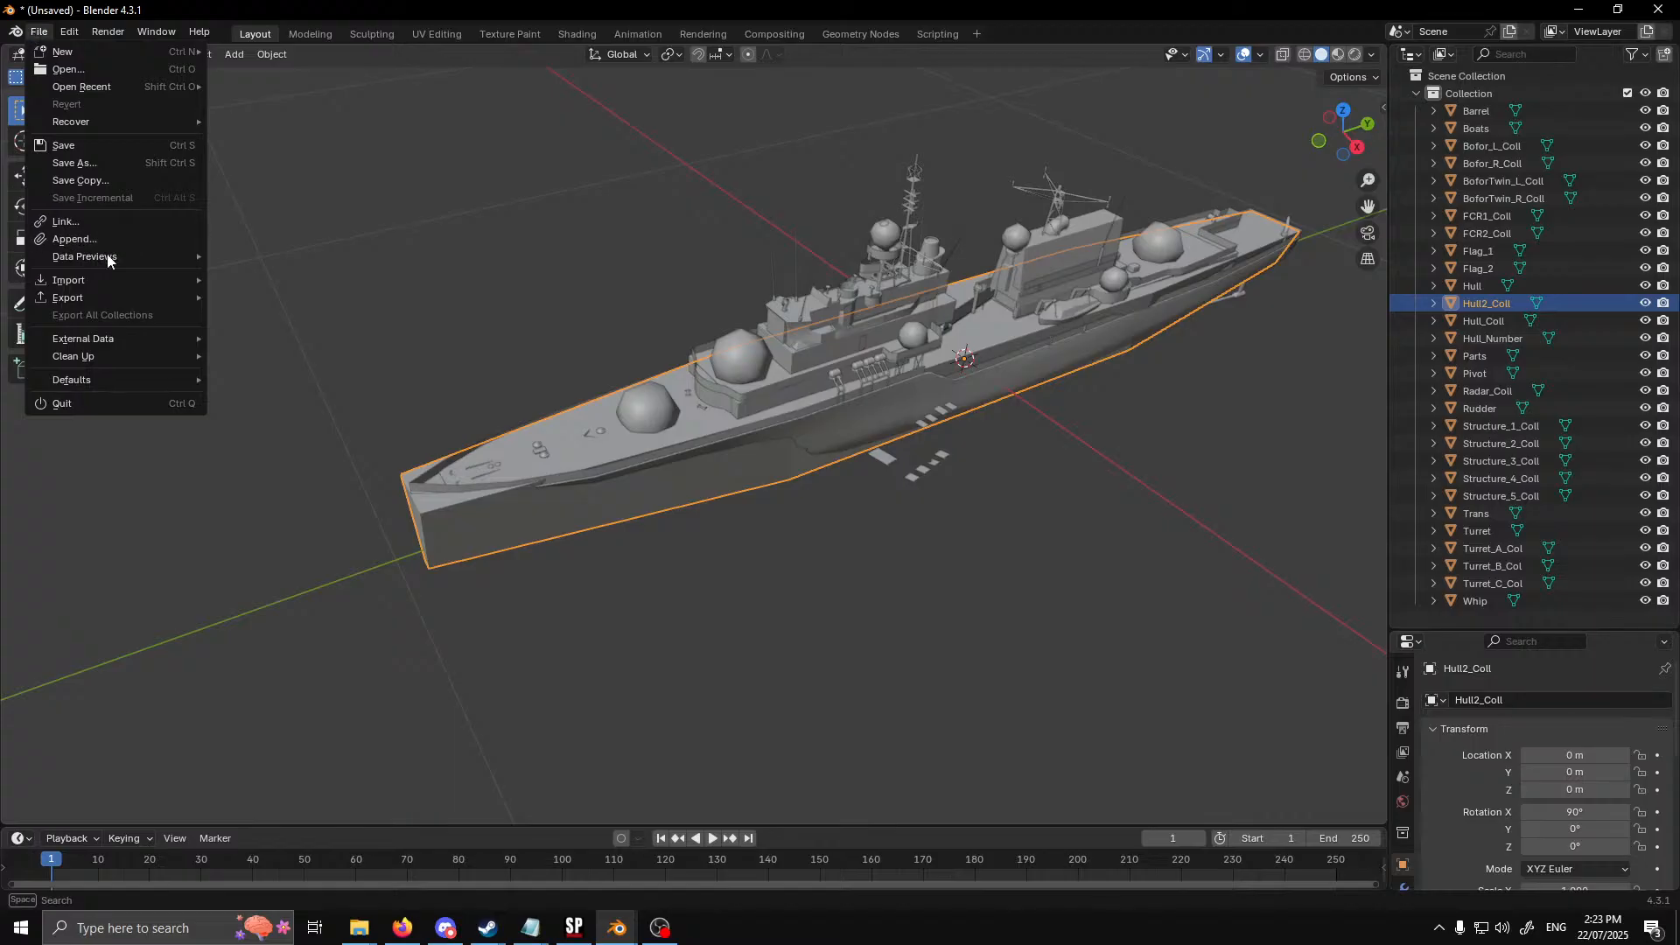
pyautogui.moveTo(103, 297)
pyautogui.click(294, 383)
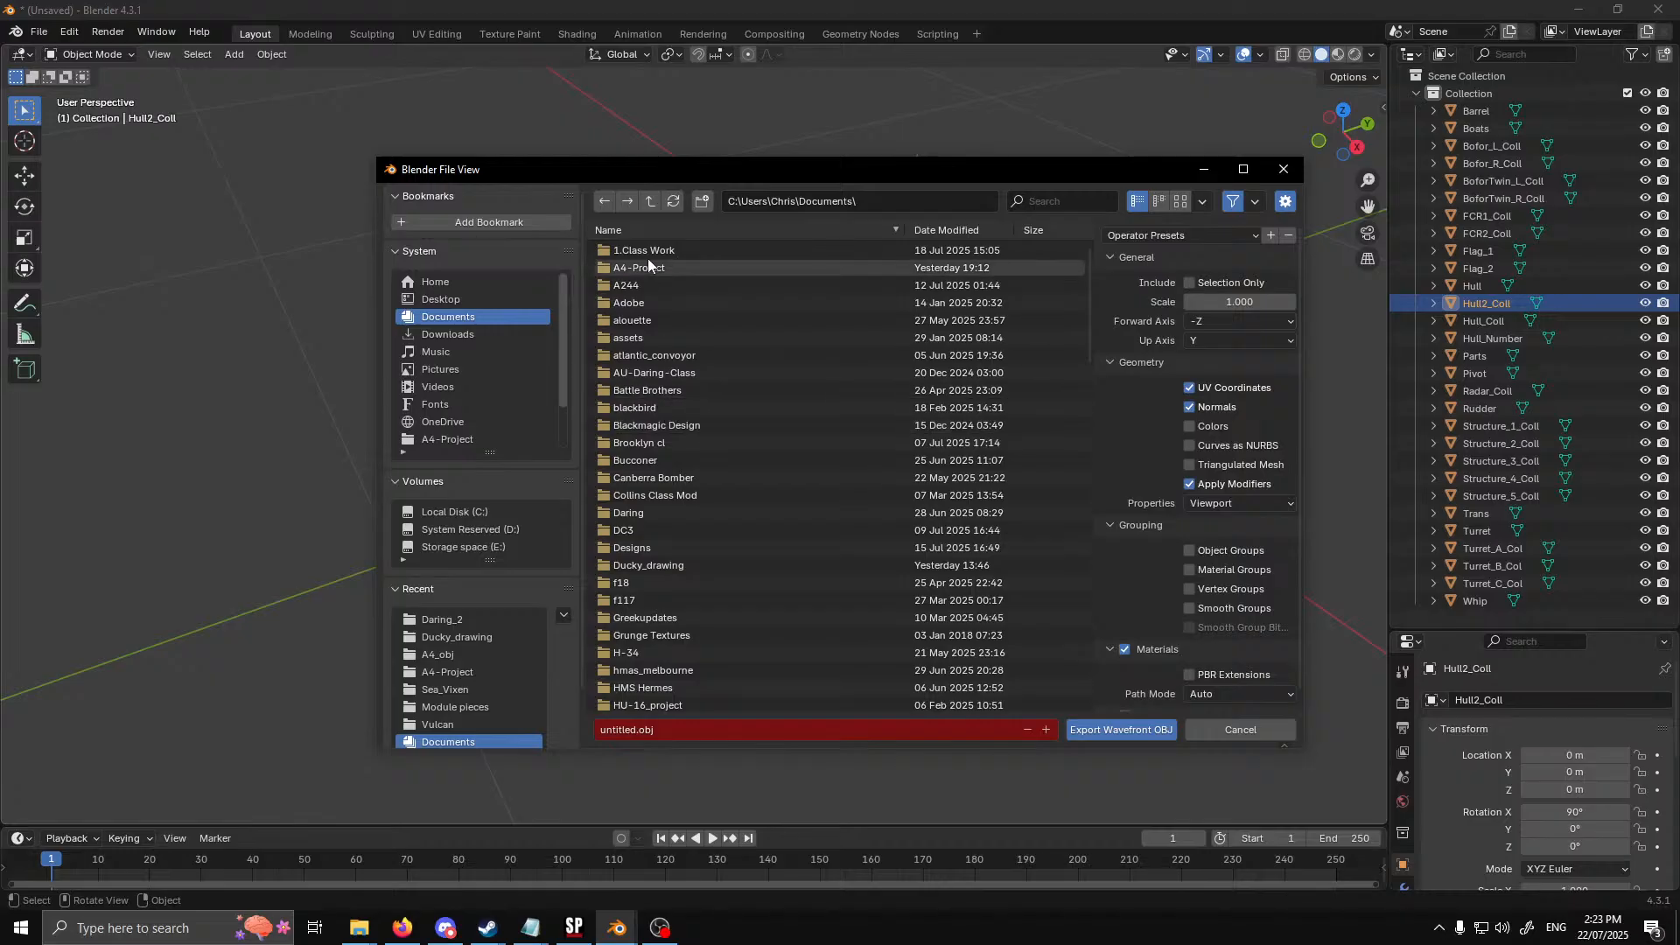
pyautogui.click(667, 513)
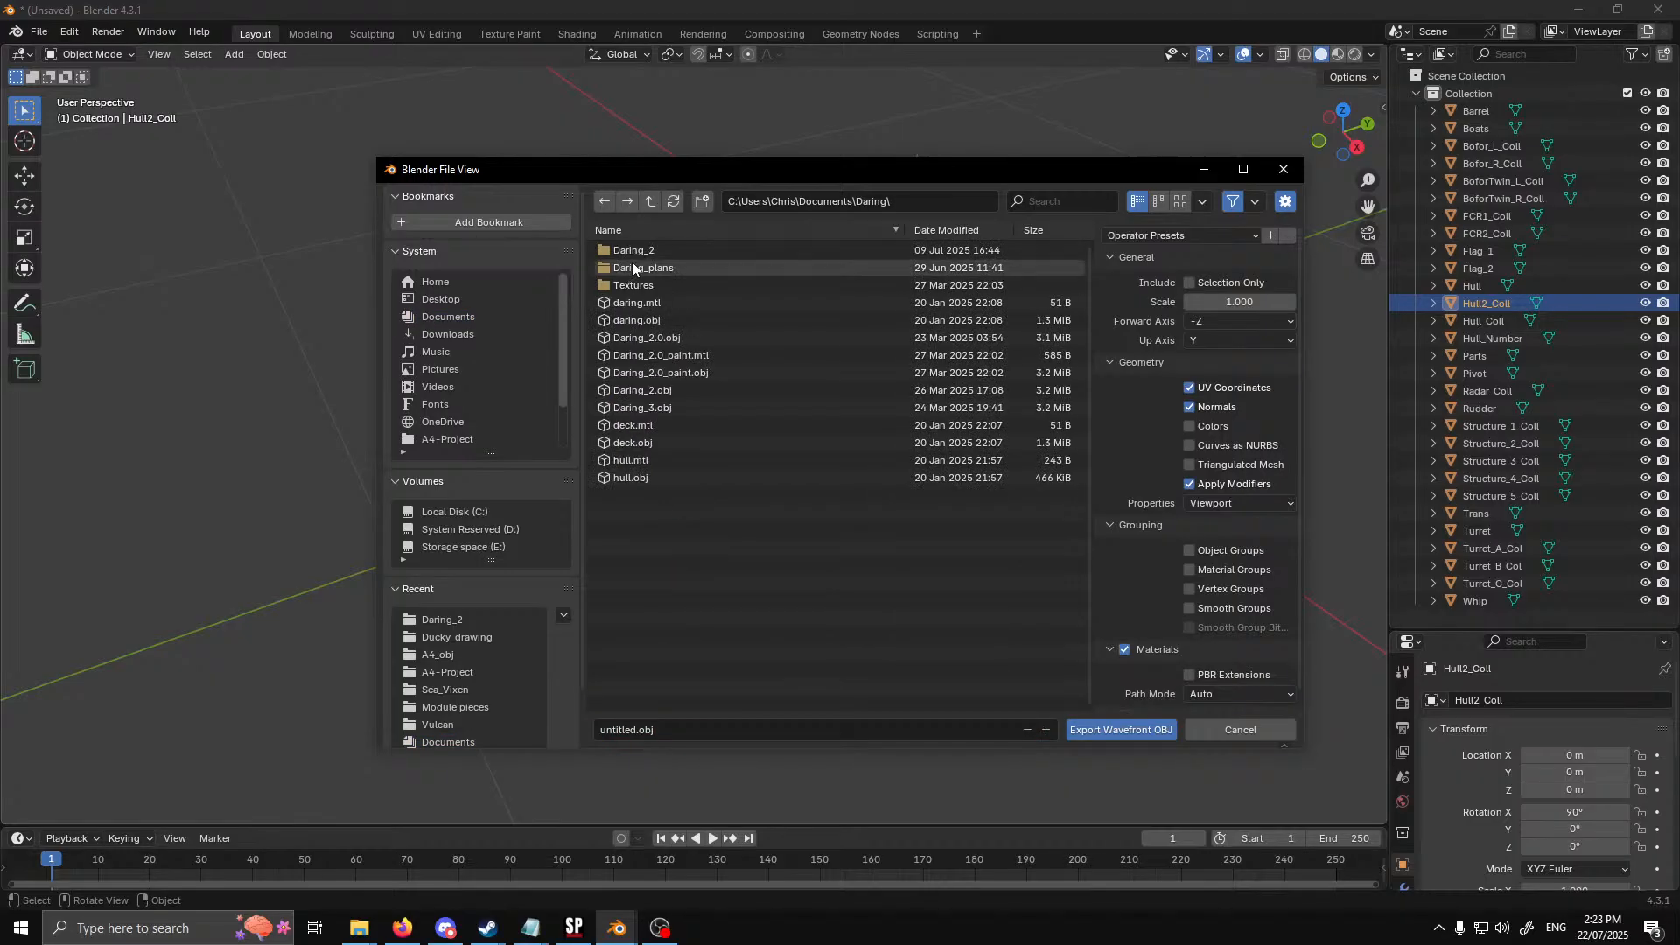
pyautogui.click(643, 249)
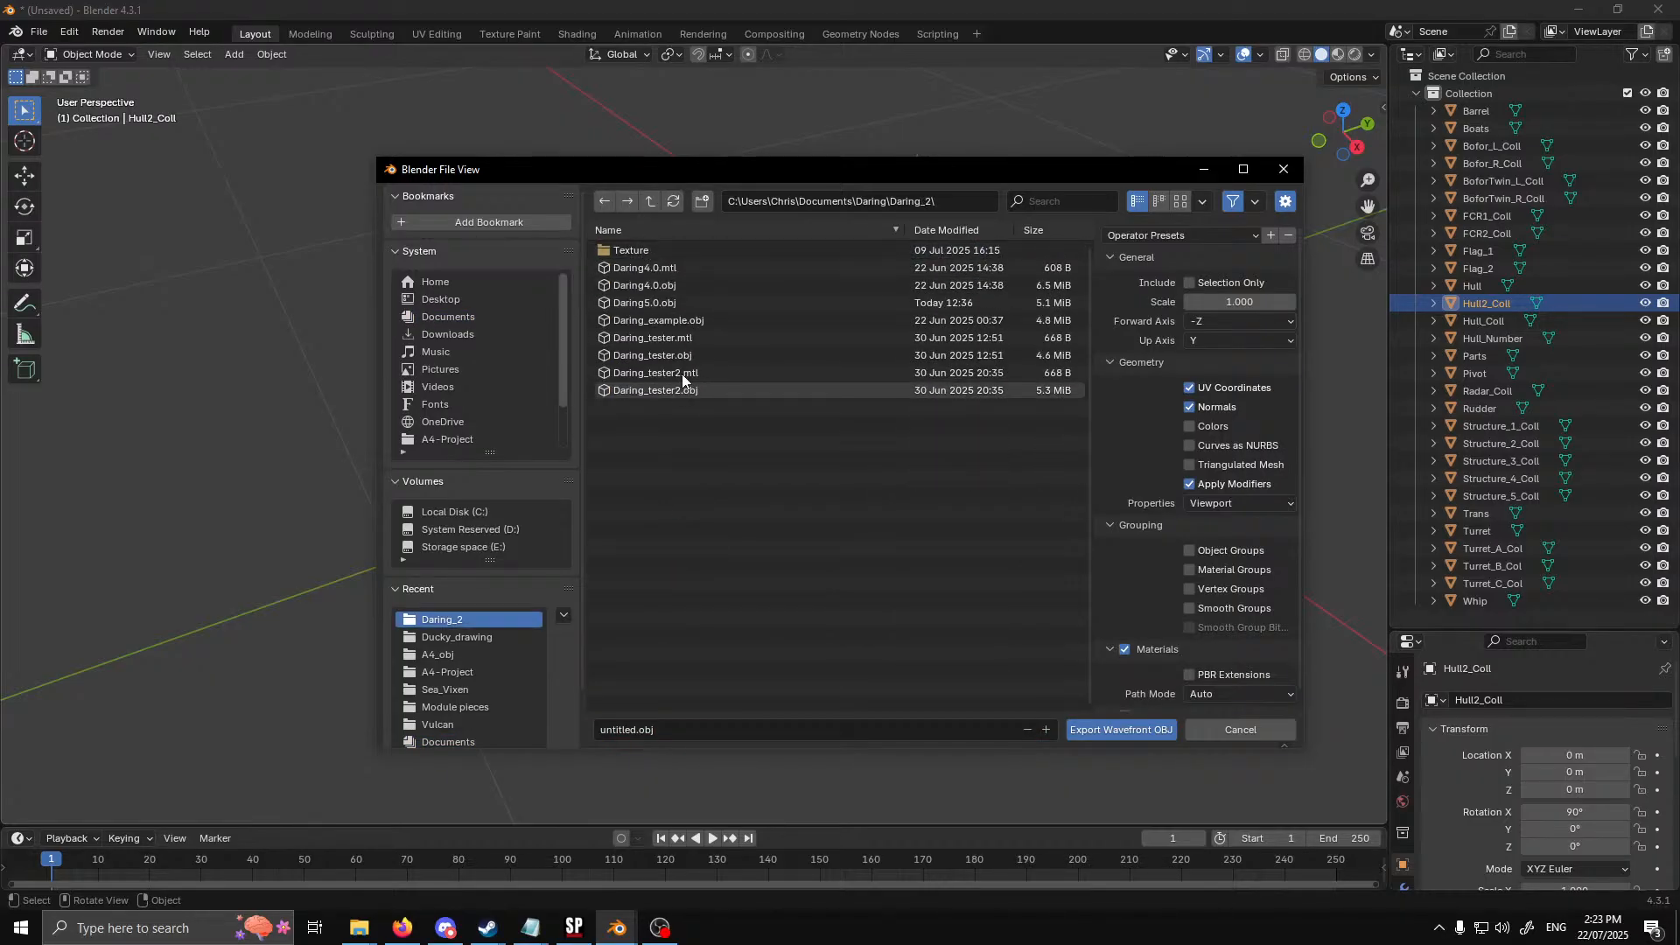
pyautogui.click(669, 303)
pyautogui.click(1130, 651)
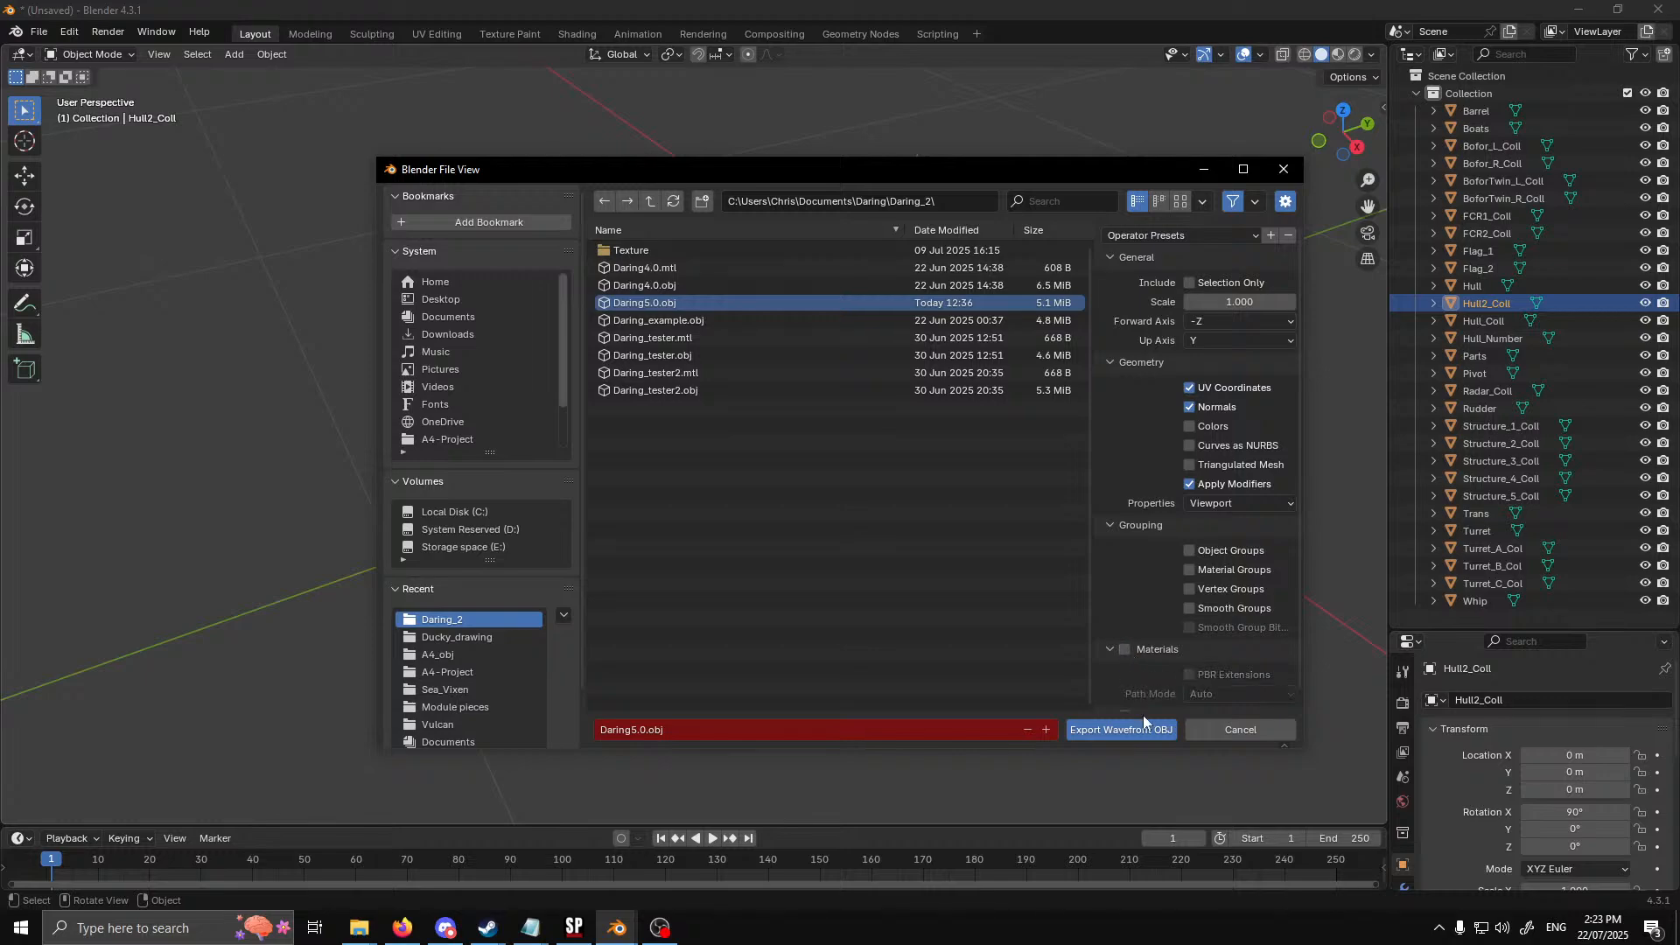
pyautogui.click(1138, 730)
# Copy the exported Daring5.0.obj from Daring_2 into the HMAS_Melbourne\ships\Daring2 folder, replacing the existing file
pyautogui.moveTo(359, 928)
pyautogui.click(338, 884)
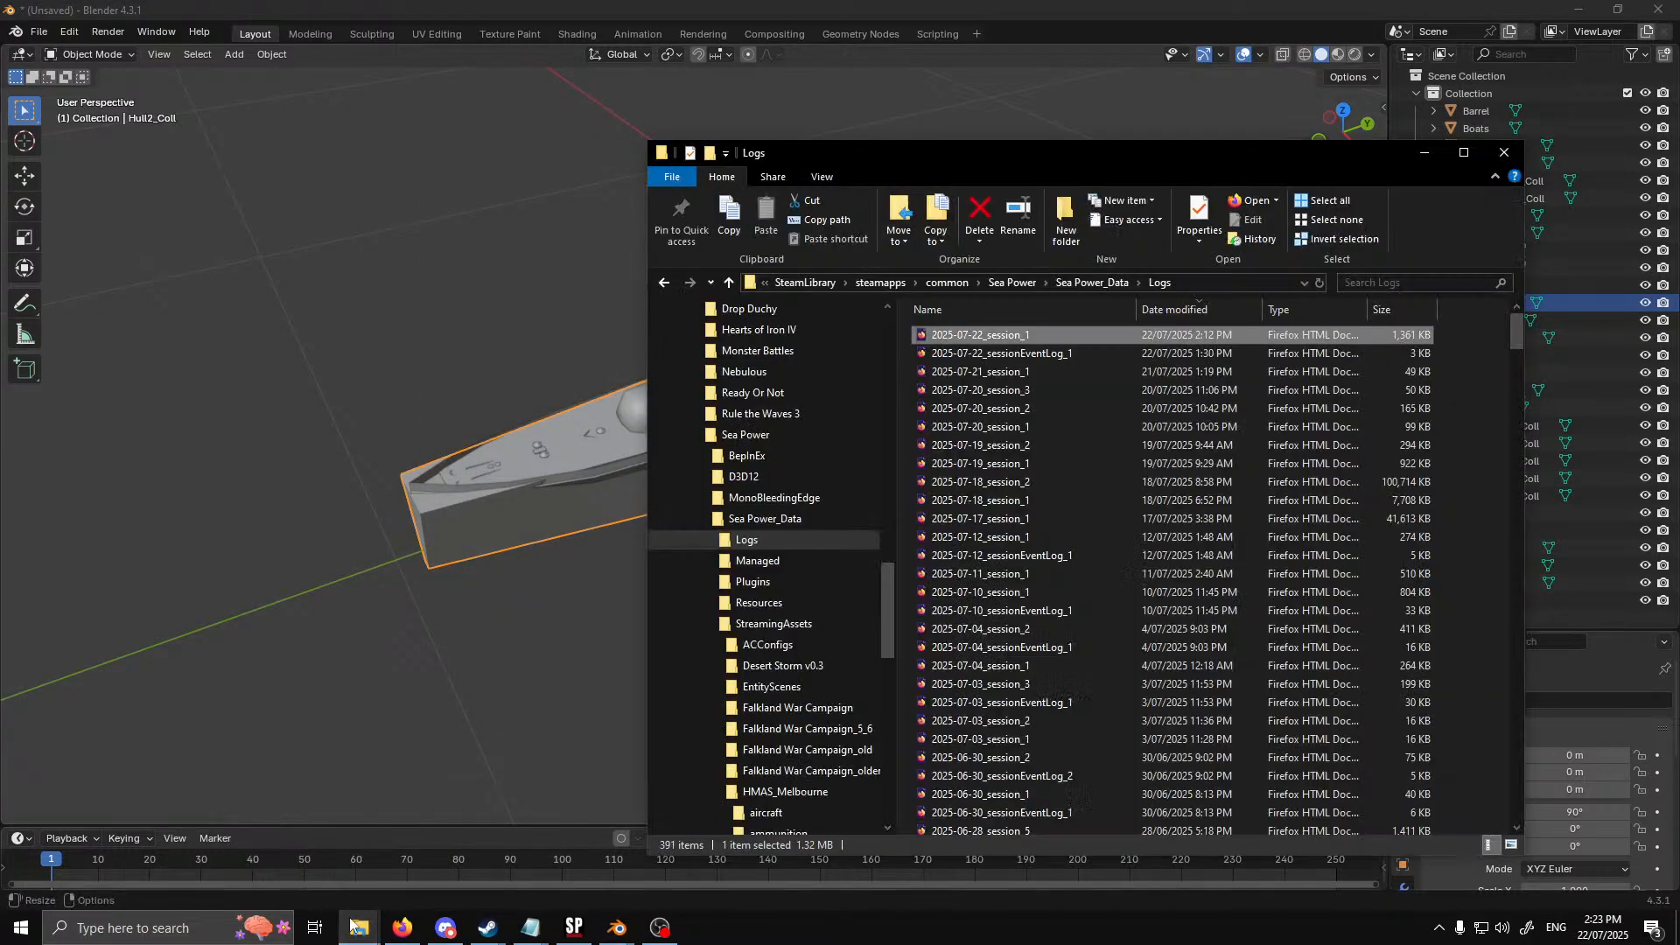
pyautogui.click(362, 933)
pyautogui.click(446, 870)
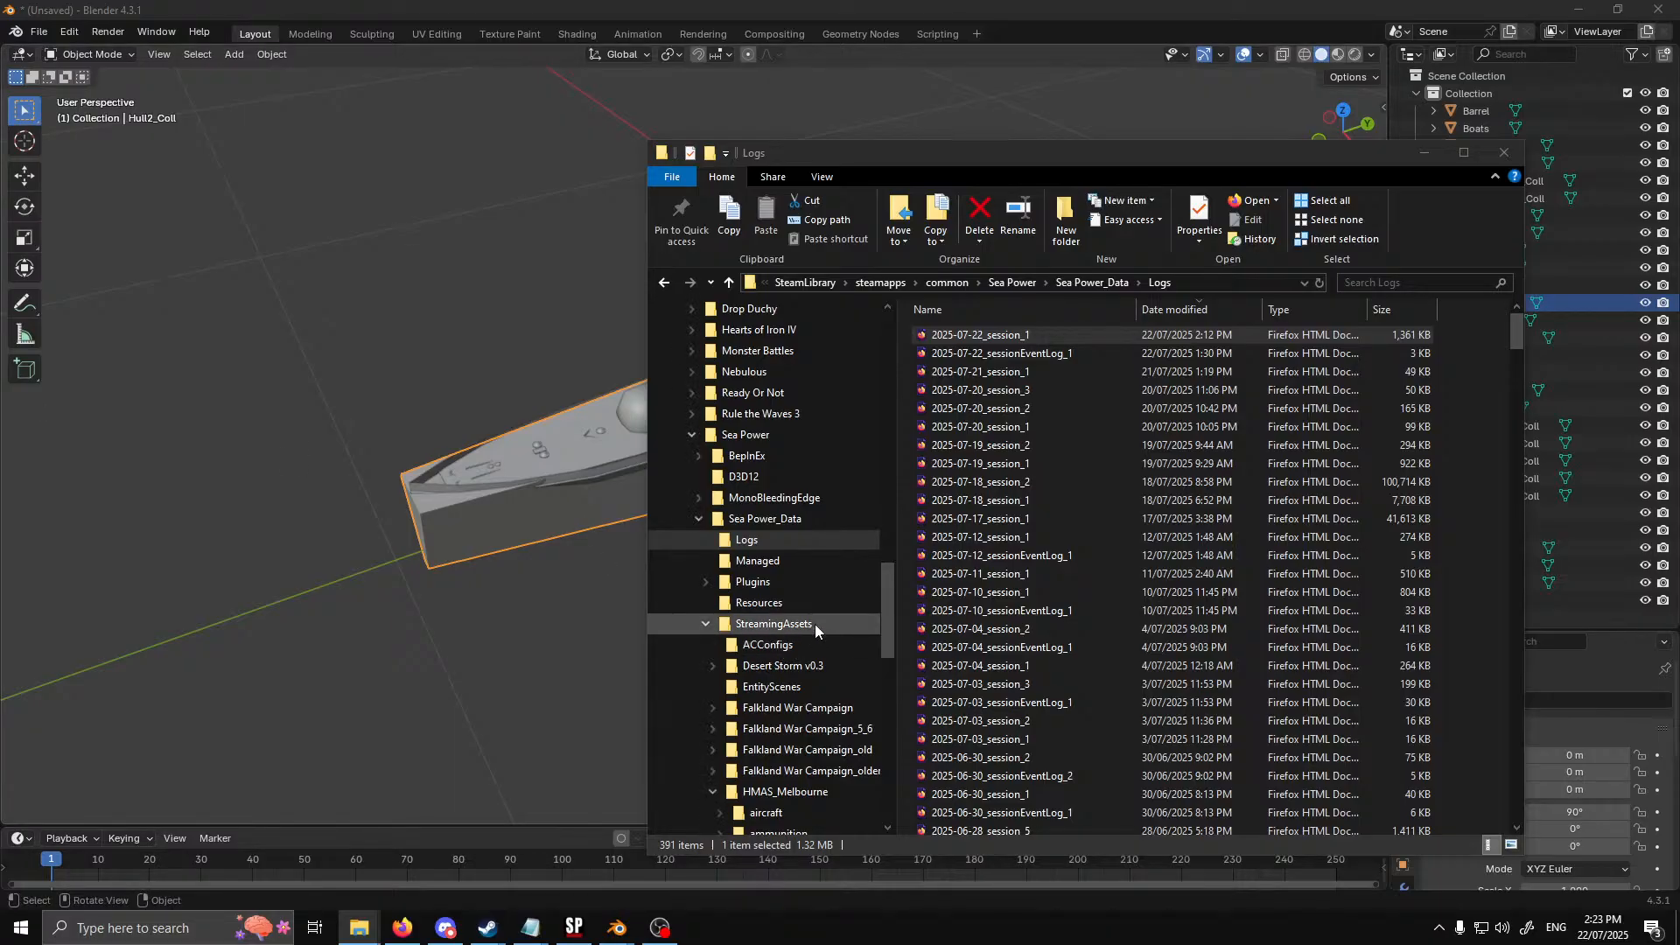
pyautogui.scroll(-2, 812, 625)
pyautogui.scroll(-2, 795, 743)
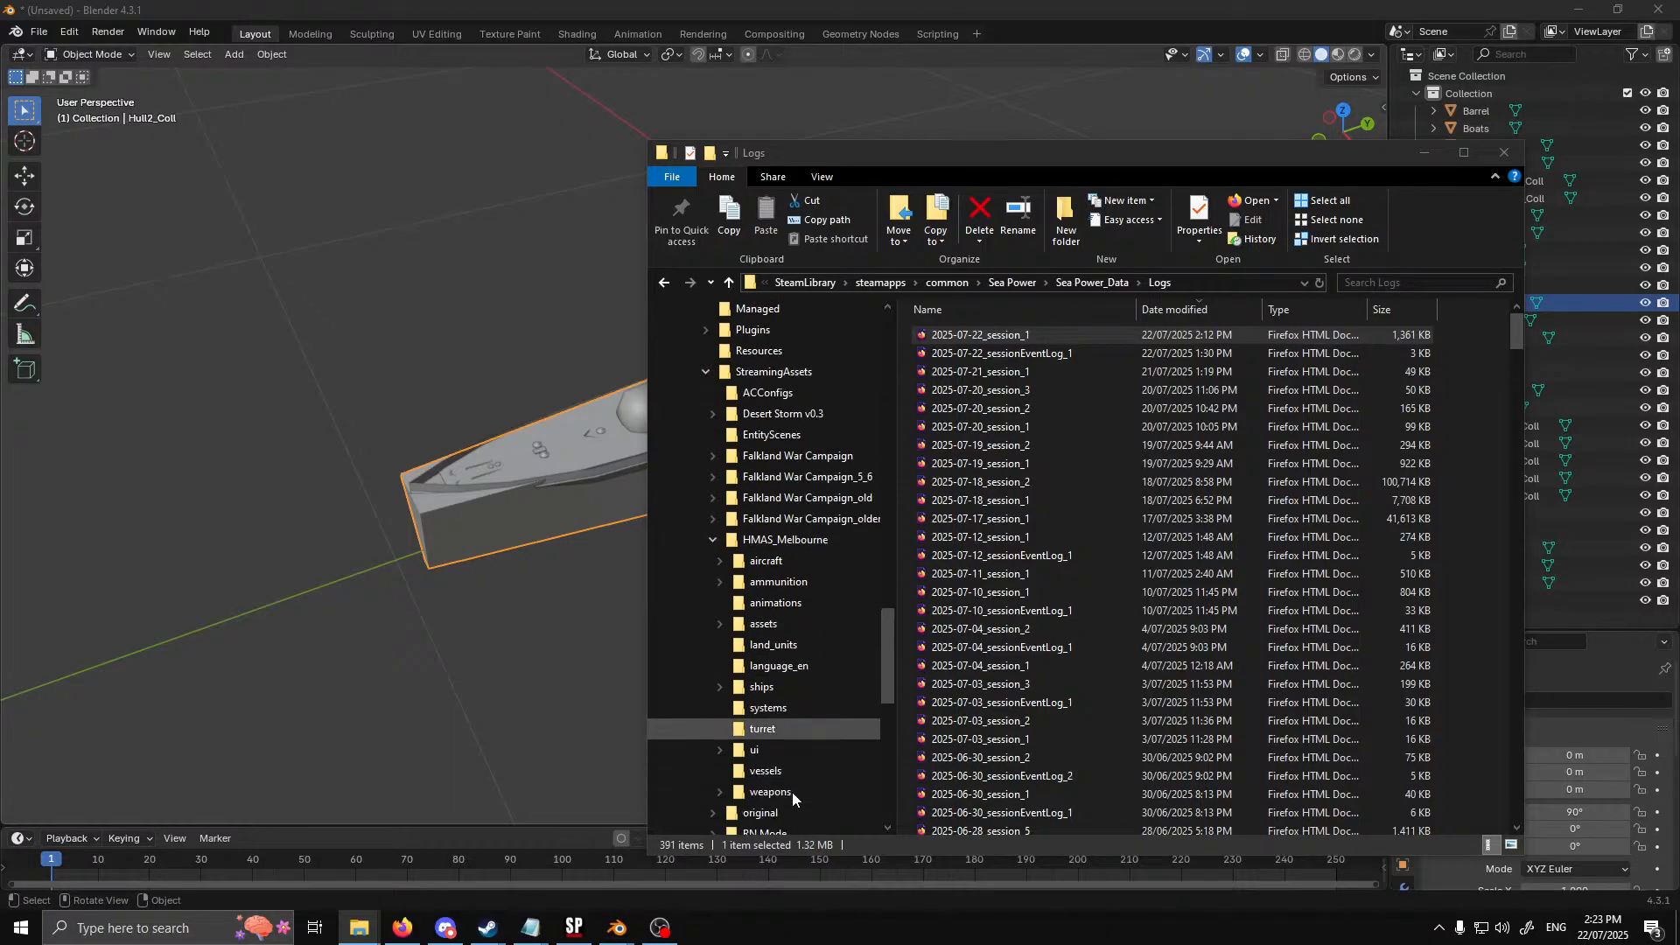
pyautogui.click(787, 688)
pyautogui.doubleClick(963, 333)
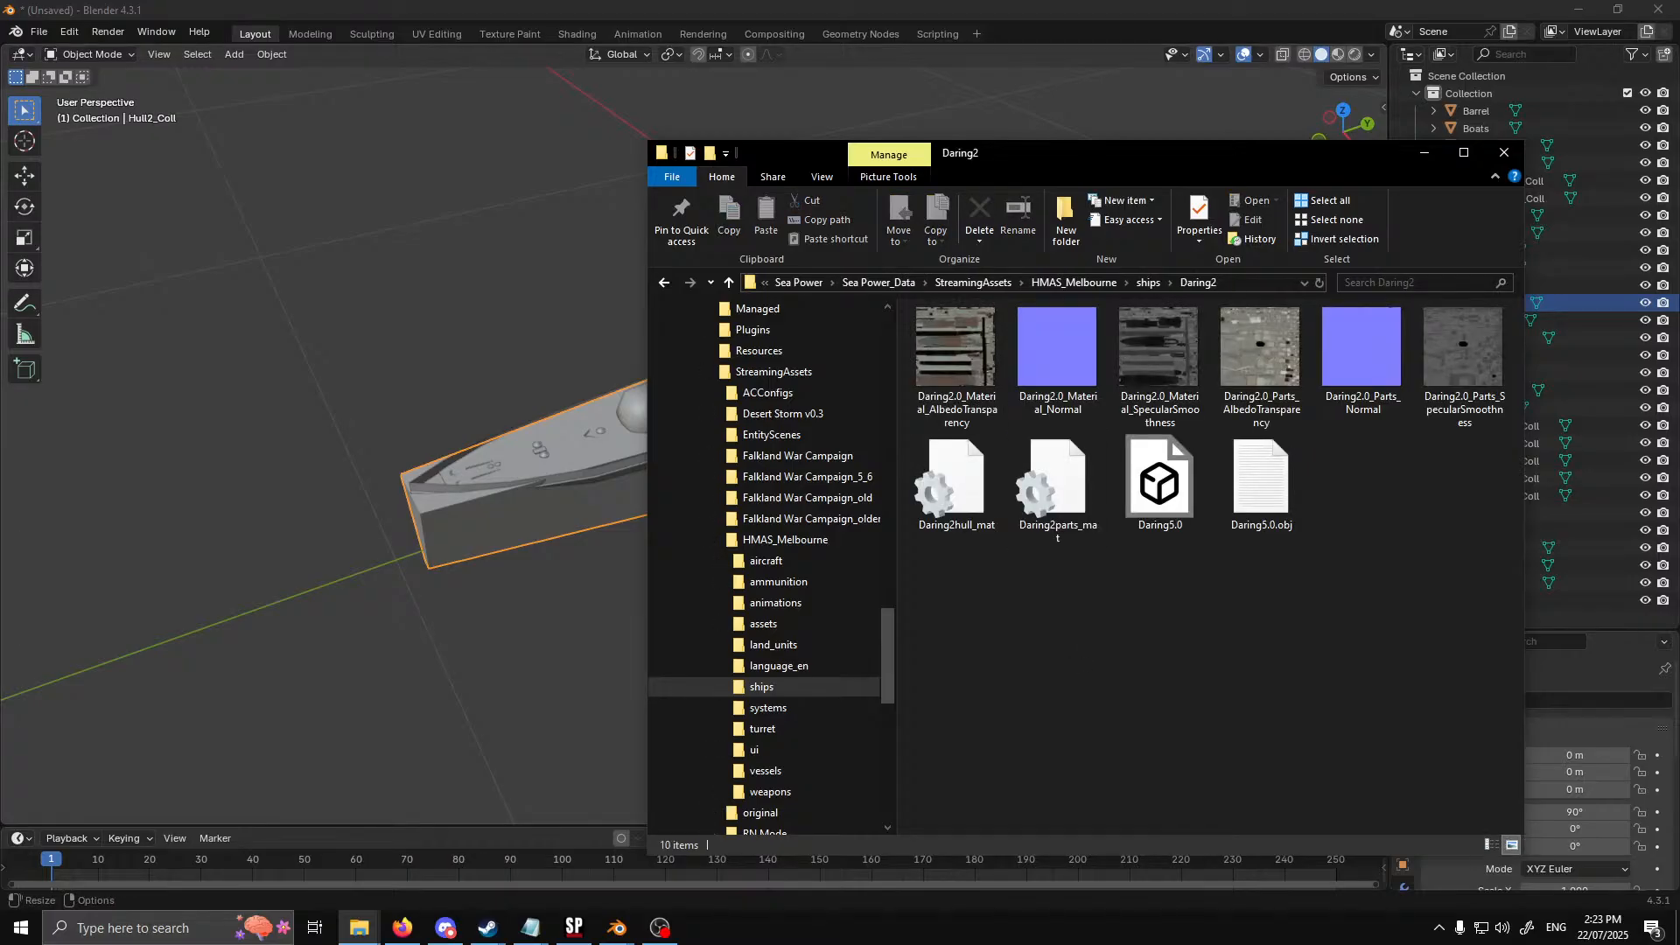
pyautogui.moveTo(0, 754); pyautogui.dragTo(1113, 764)
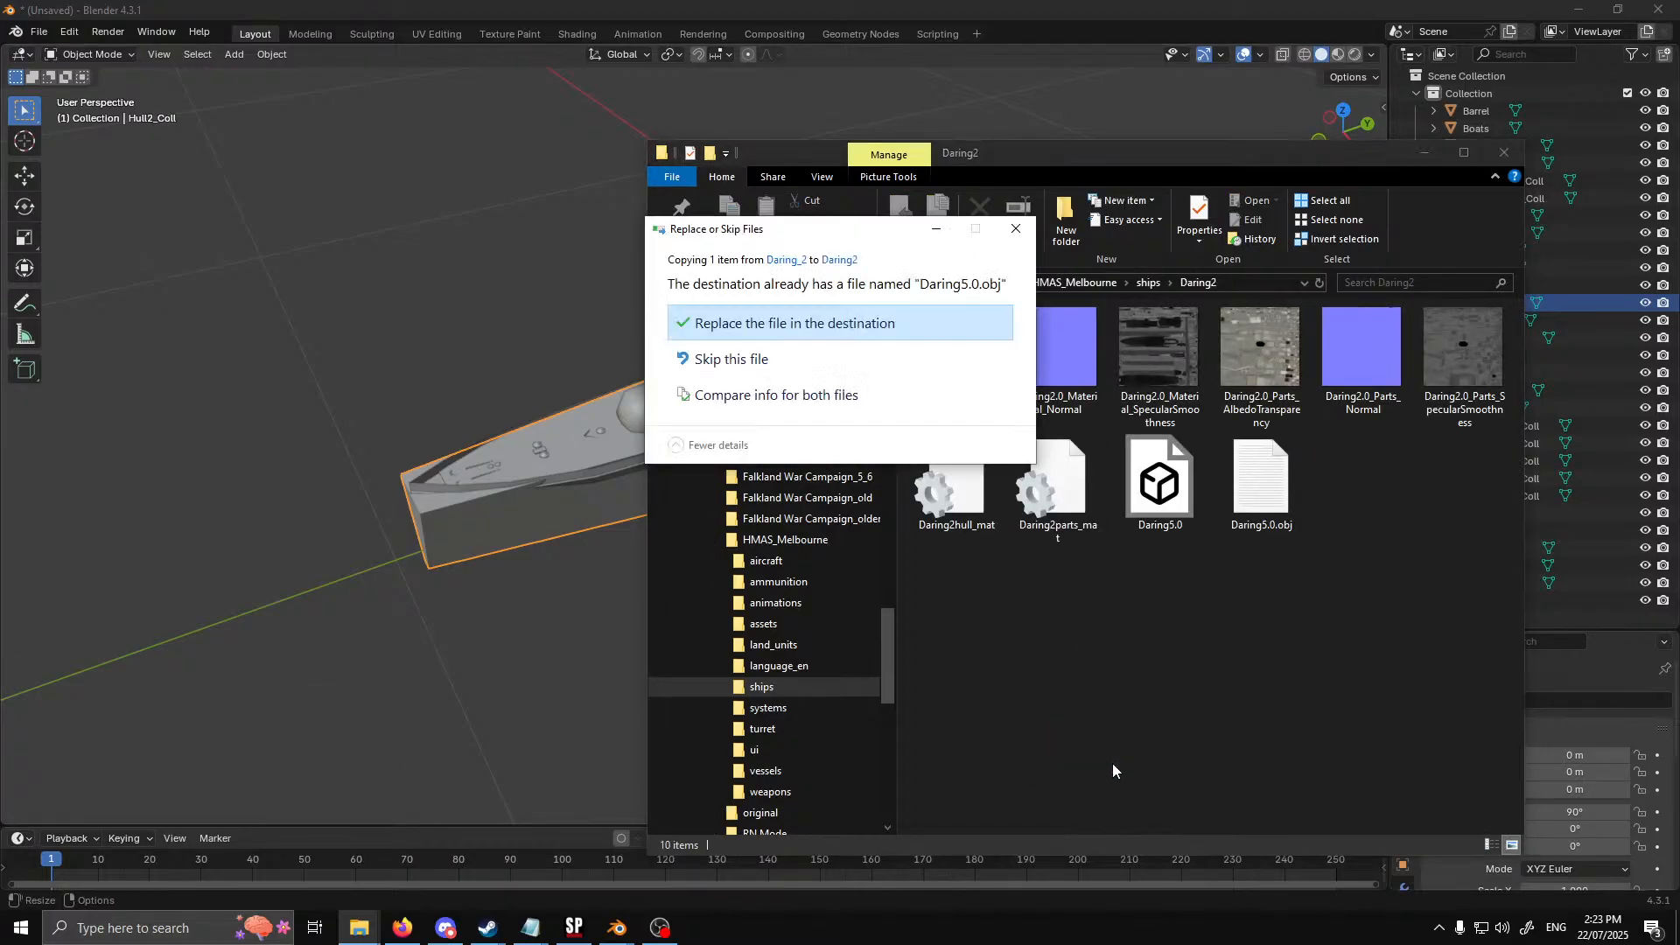
pyautogui.click(818, 322)
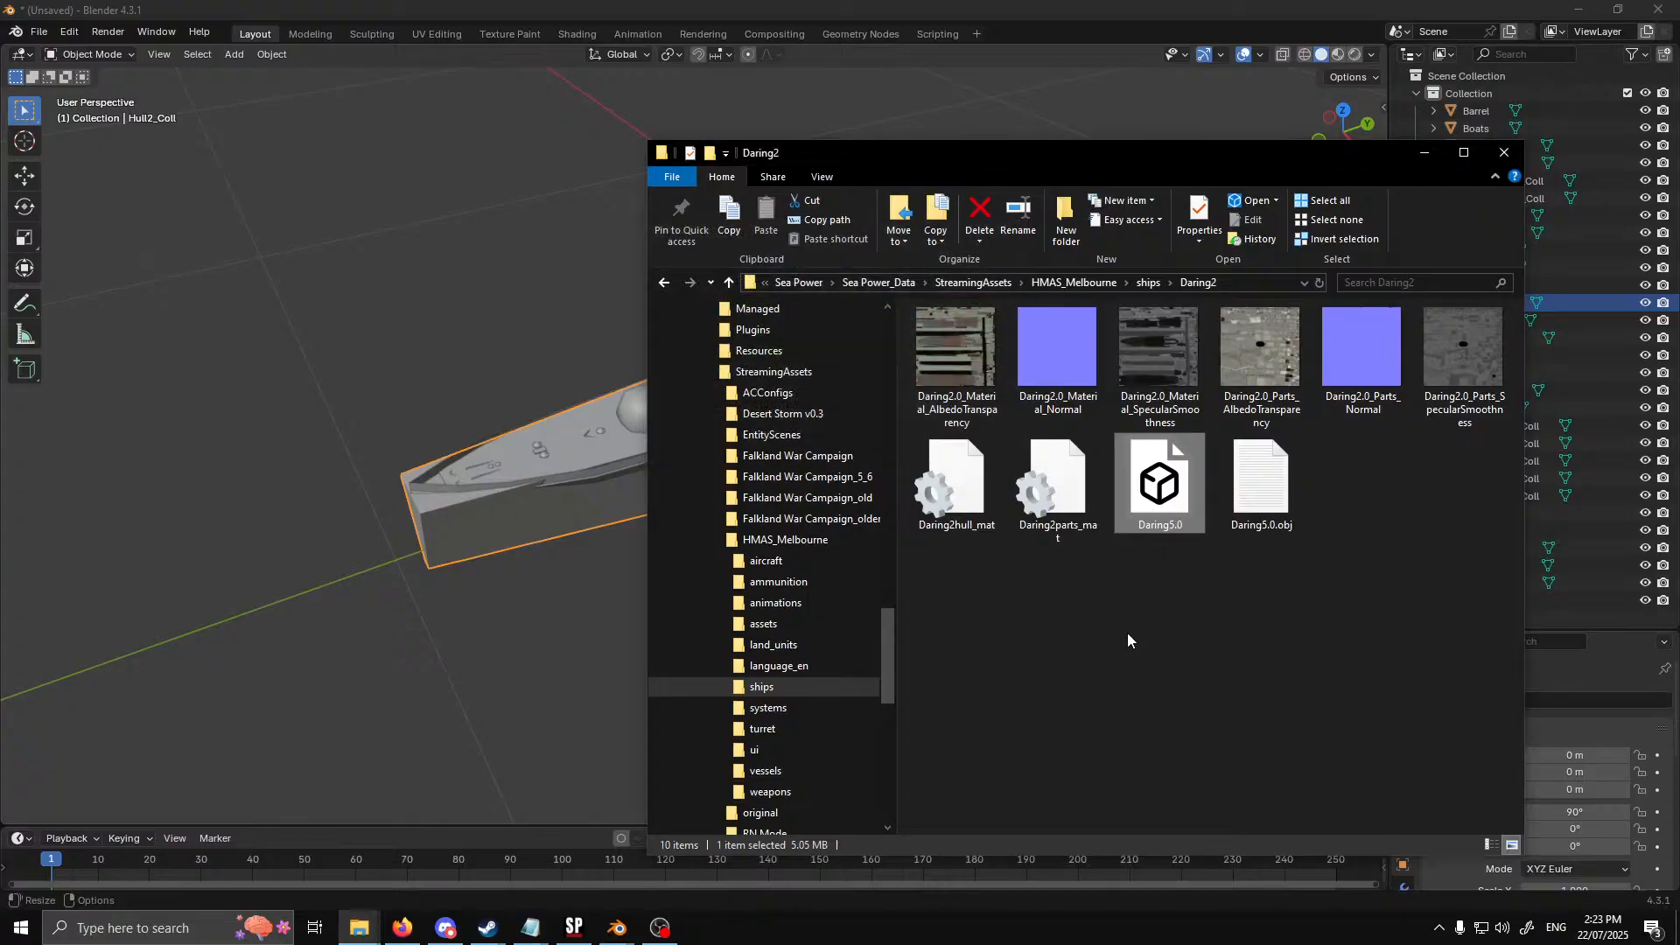
# Close all open Notepad windows and open the rn_dd_daring configuration file from the HMAS_Melbourne vessels folder
pyautogui.click(538, 929)
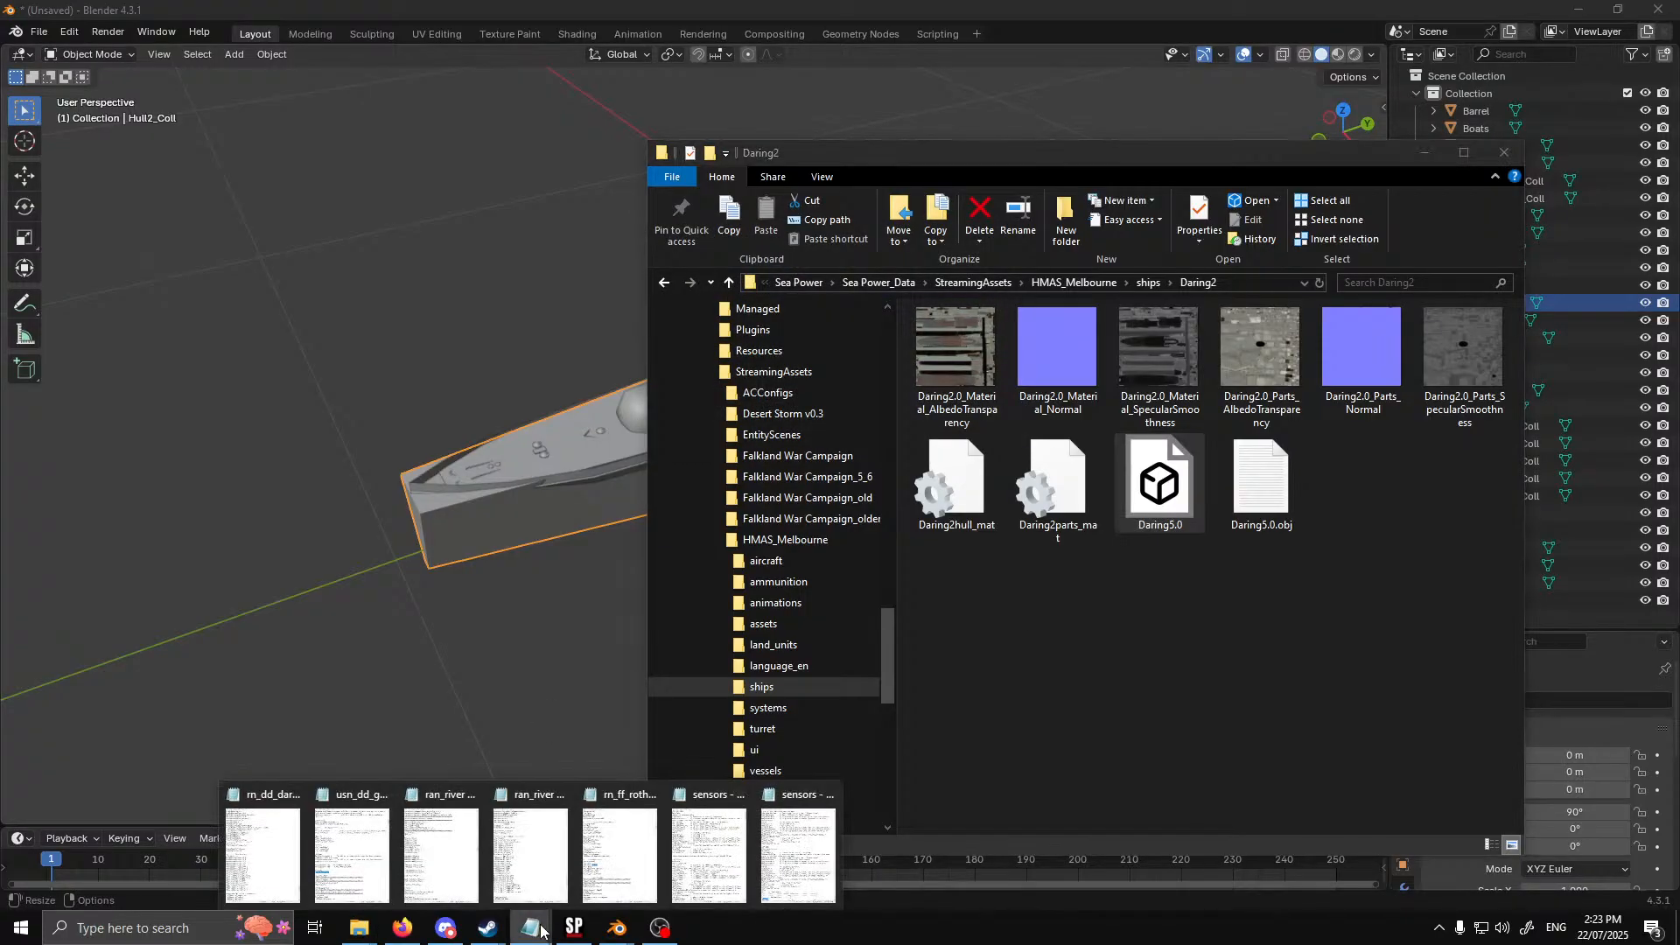
pyautogui.rightClick(541, 929)
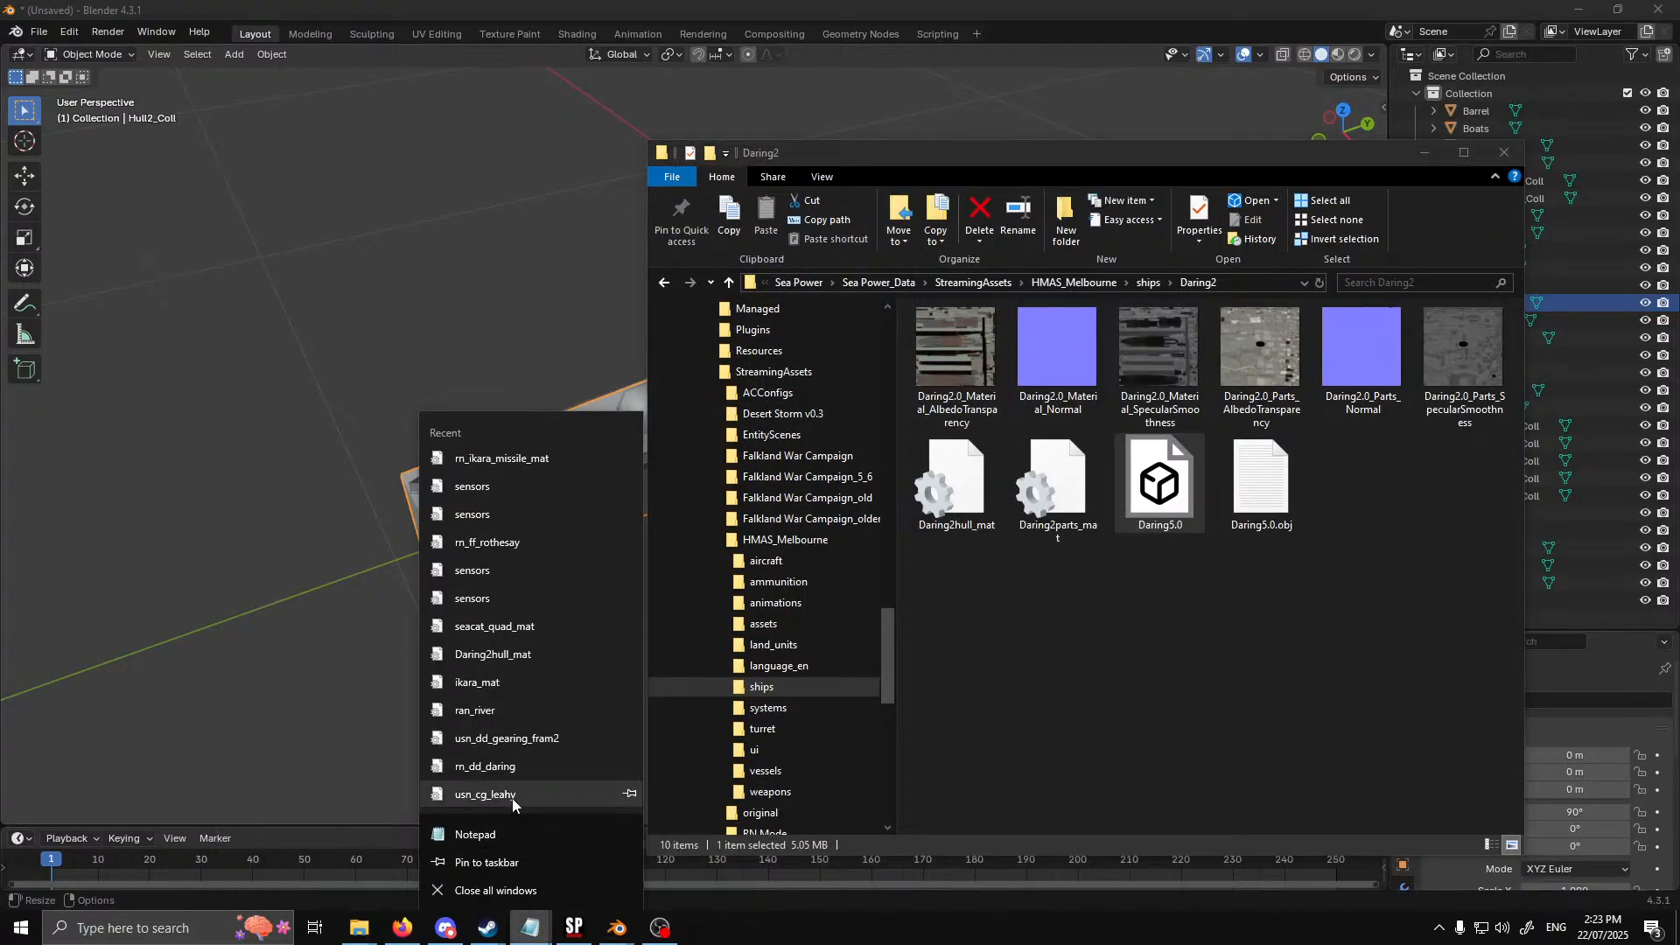
pyautogui.click(524, 890)
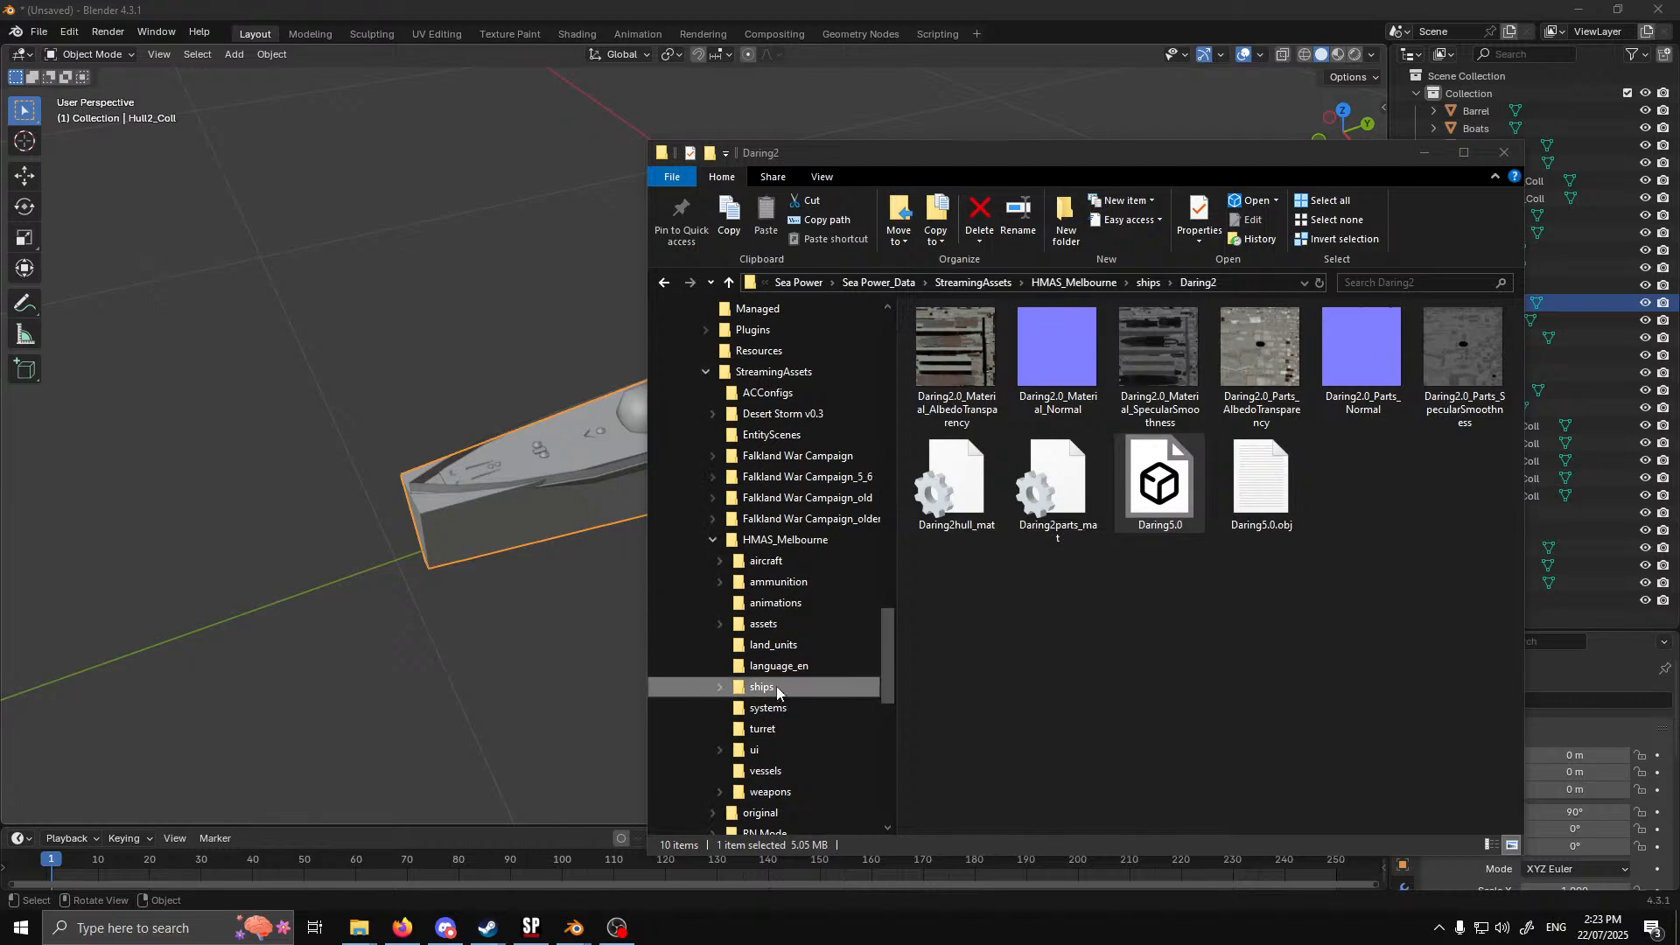
pyautogui.click(765, 771)
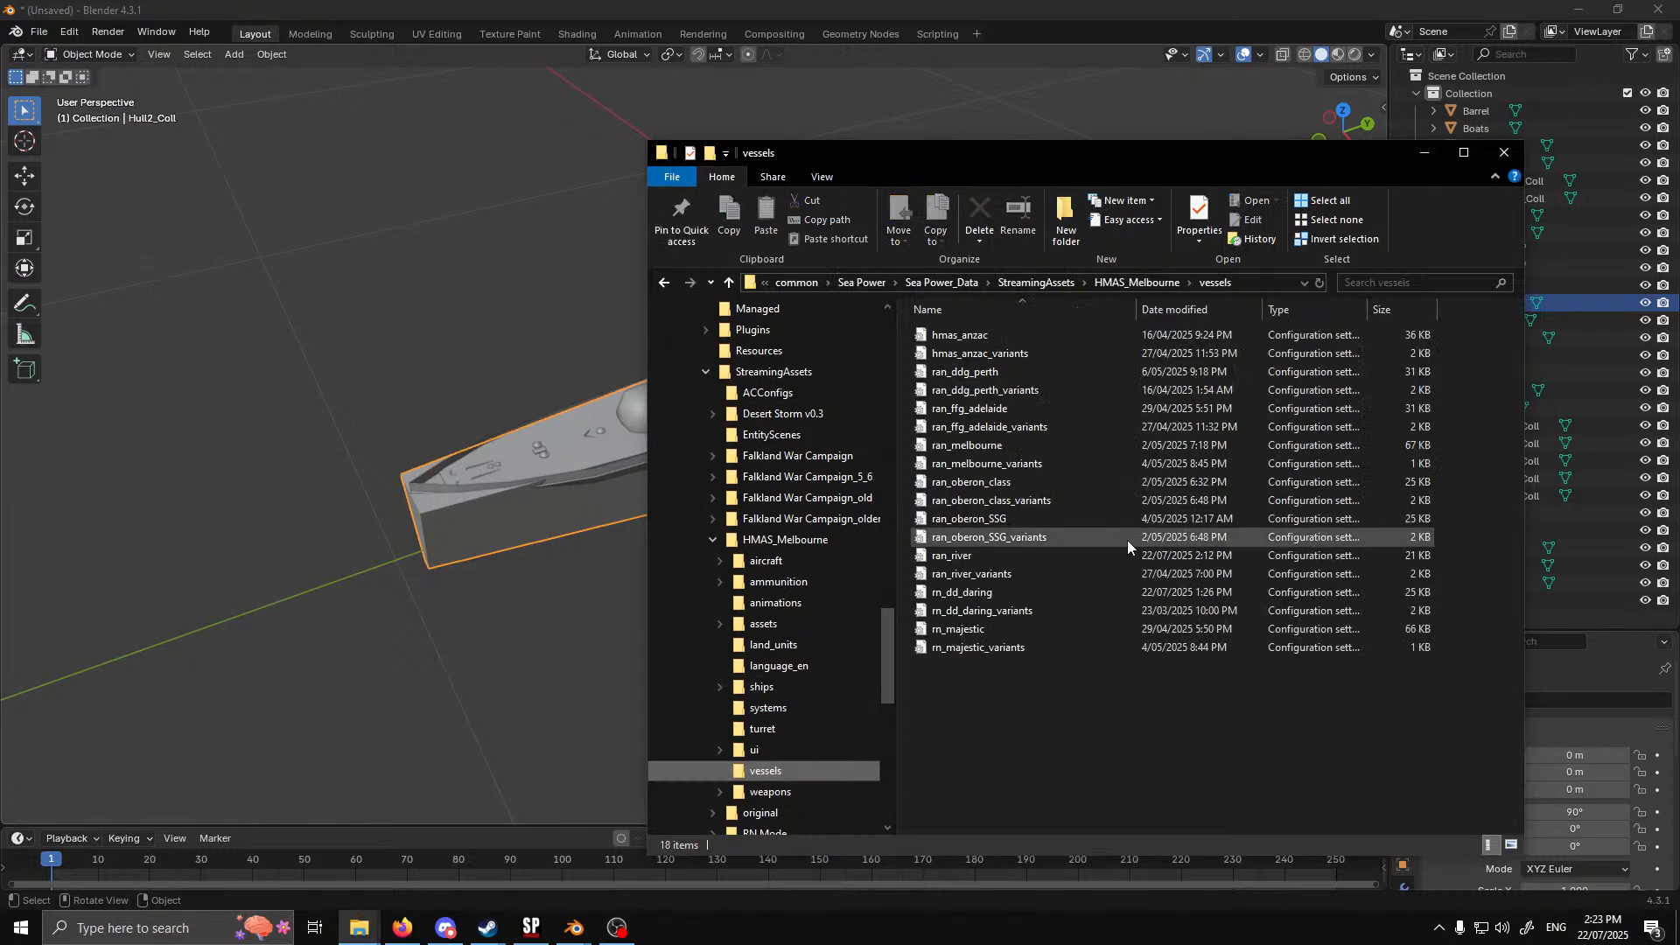
pyautogui.doubleClick(975, 593)
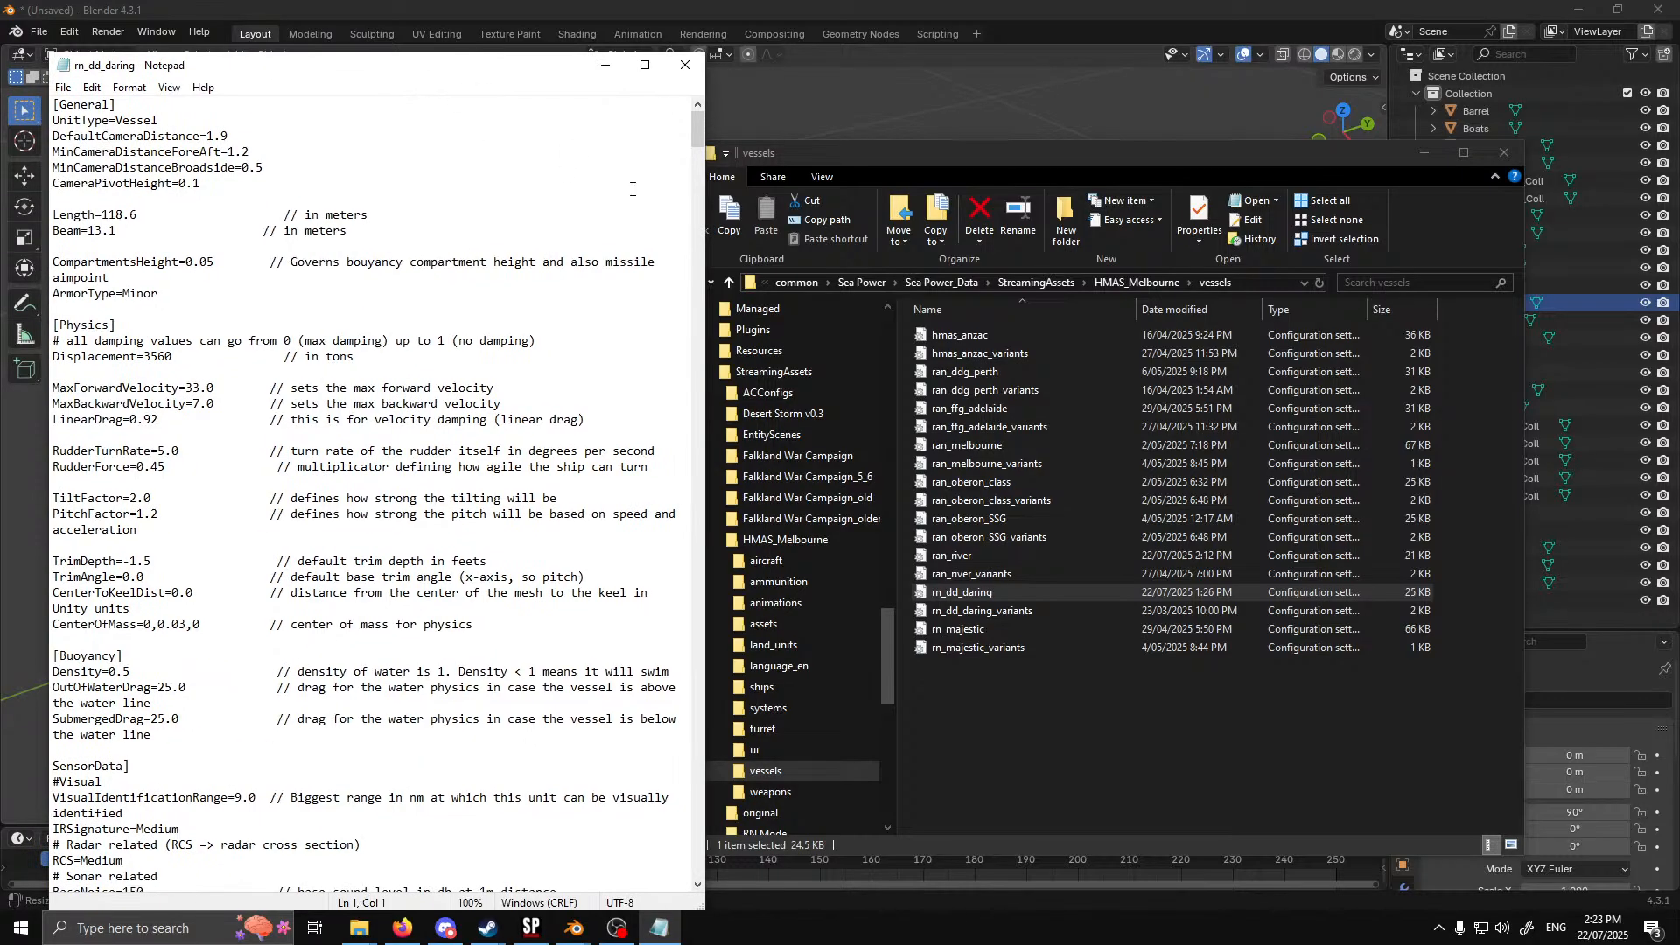
# Find the collider definitions in rn_dd_daring and uncomment the [coll_Hull] section header
pyautogui.moveTo(694, 131); pyautogui.dragTo(722, 790)
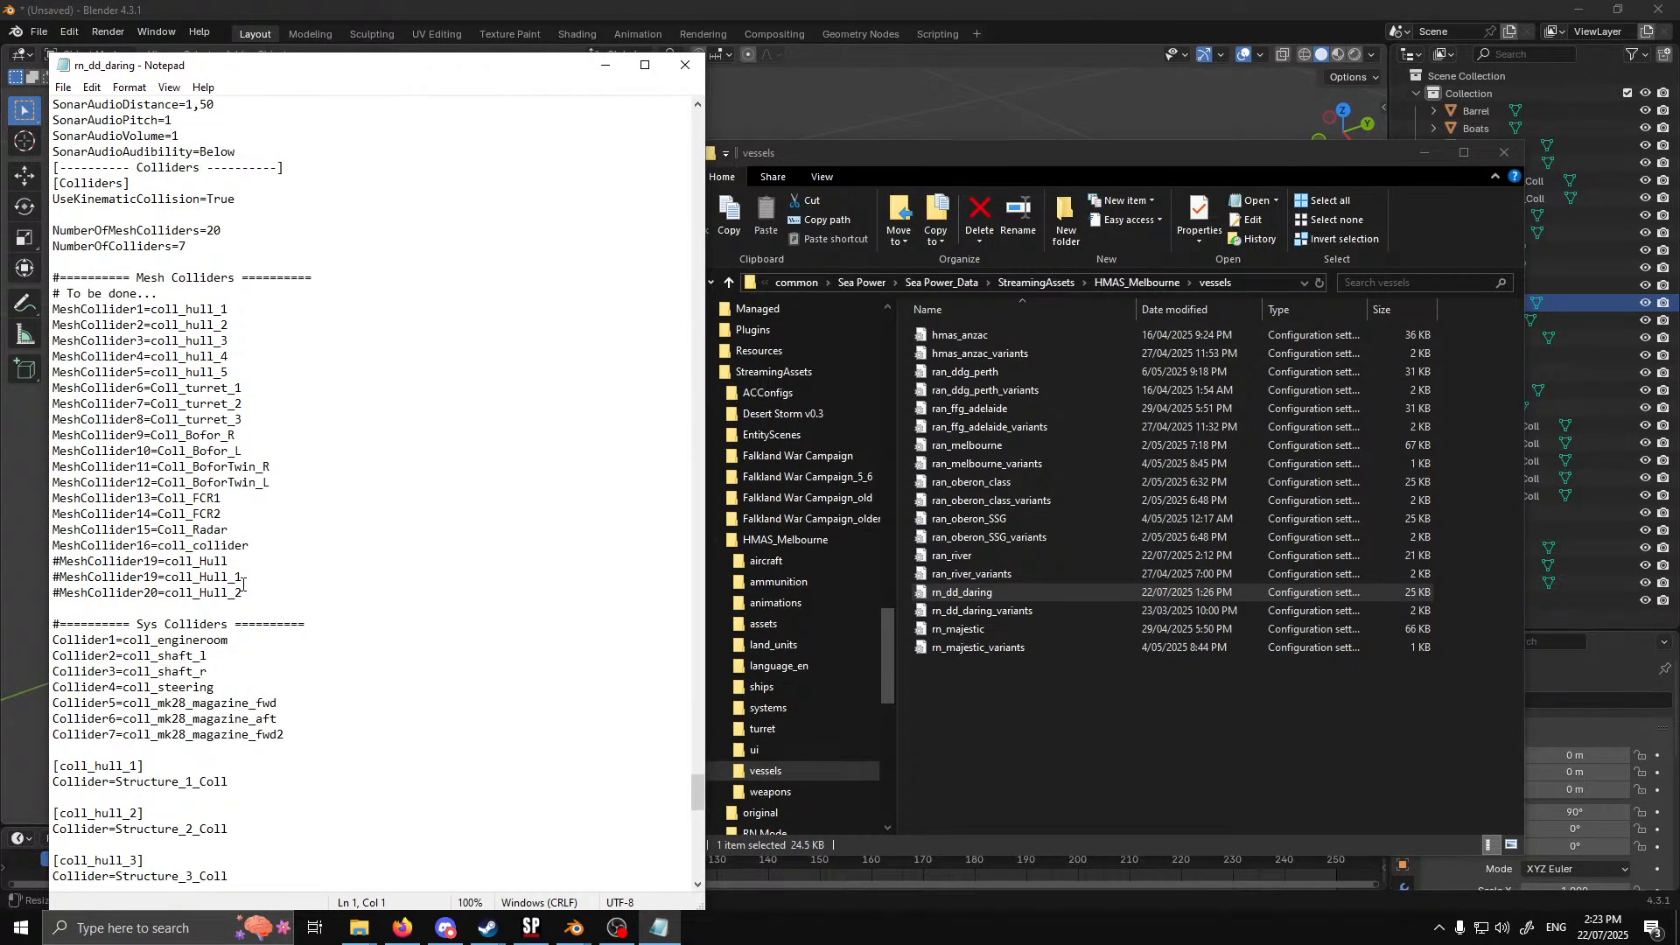
pyautogui.click(1420, 157)
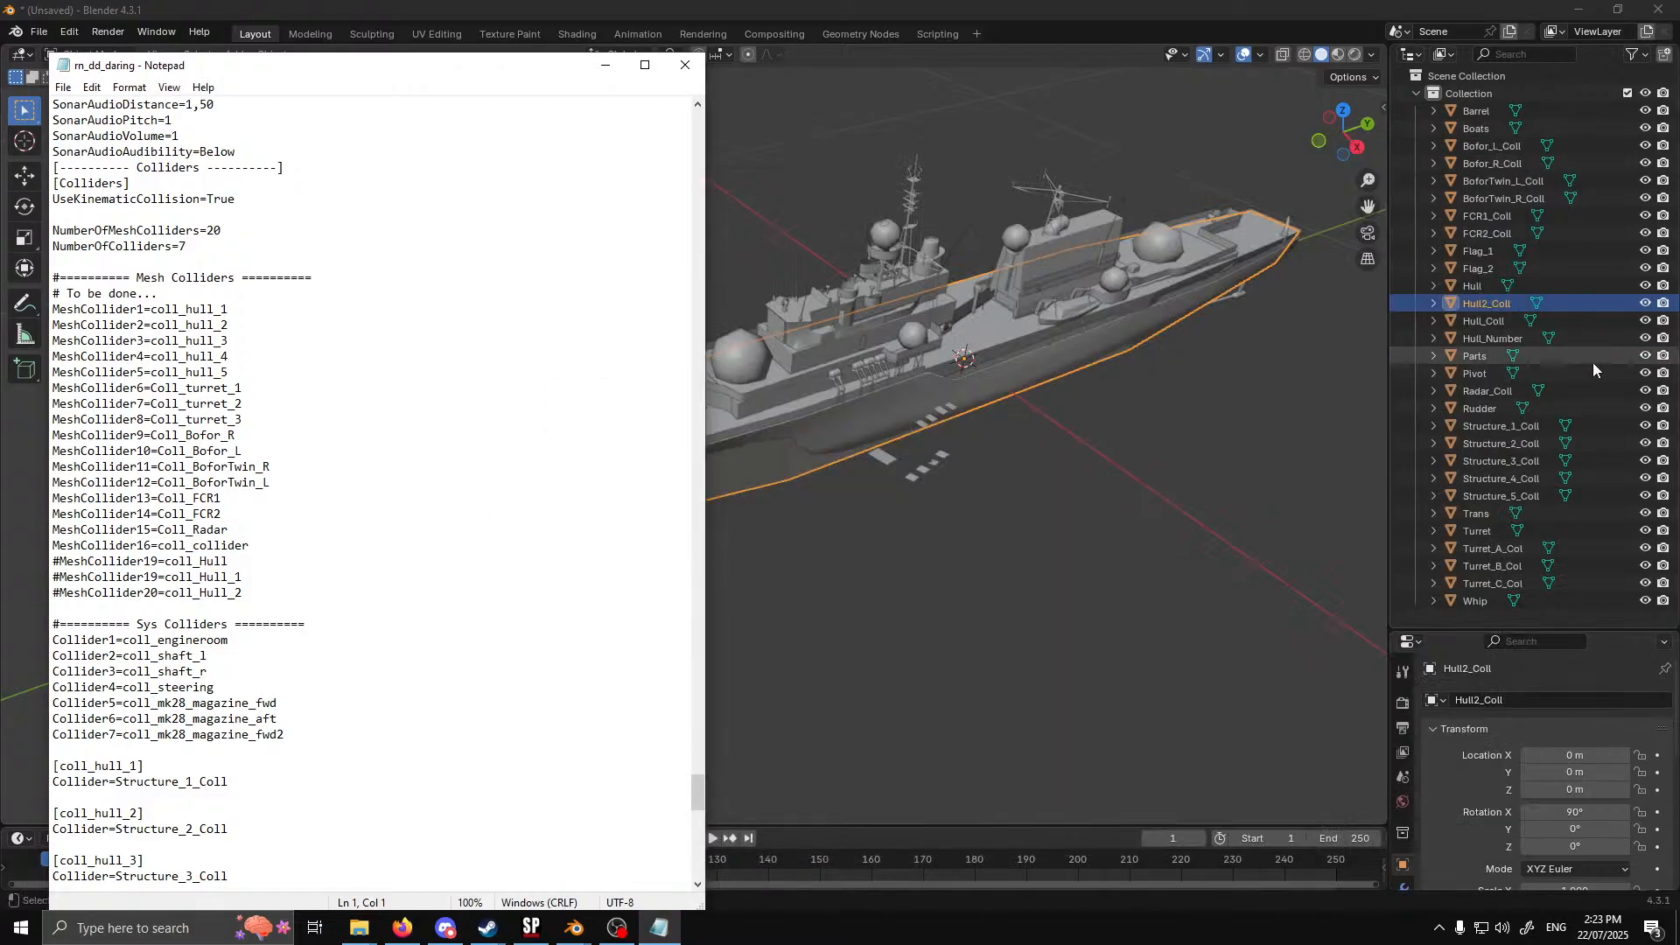
pyautogui.scroll(-13, 296, 614)
pyautogui.scroll(8, 297, 614)
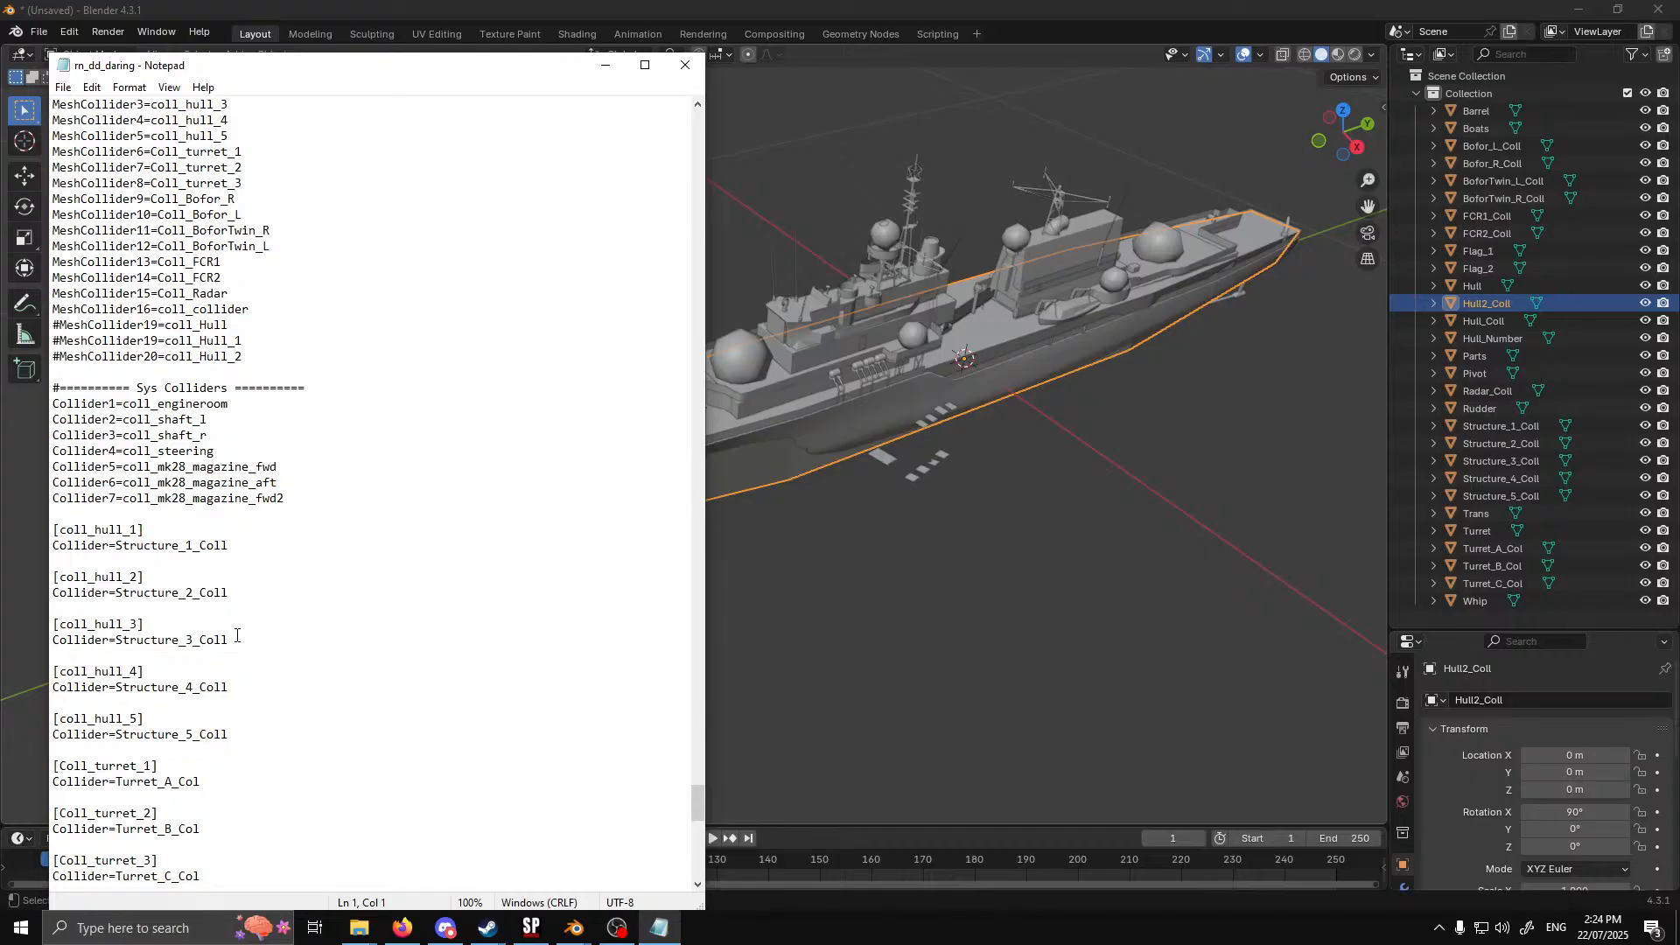
pyautogui.scroll(3, 245, 613)
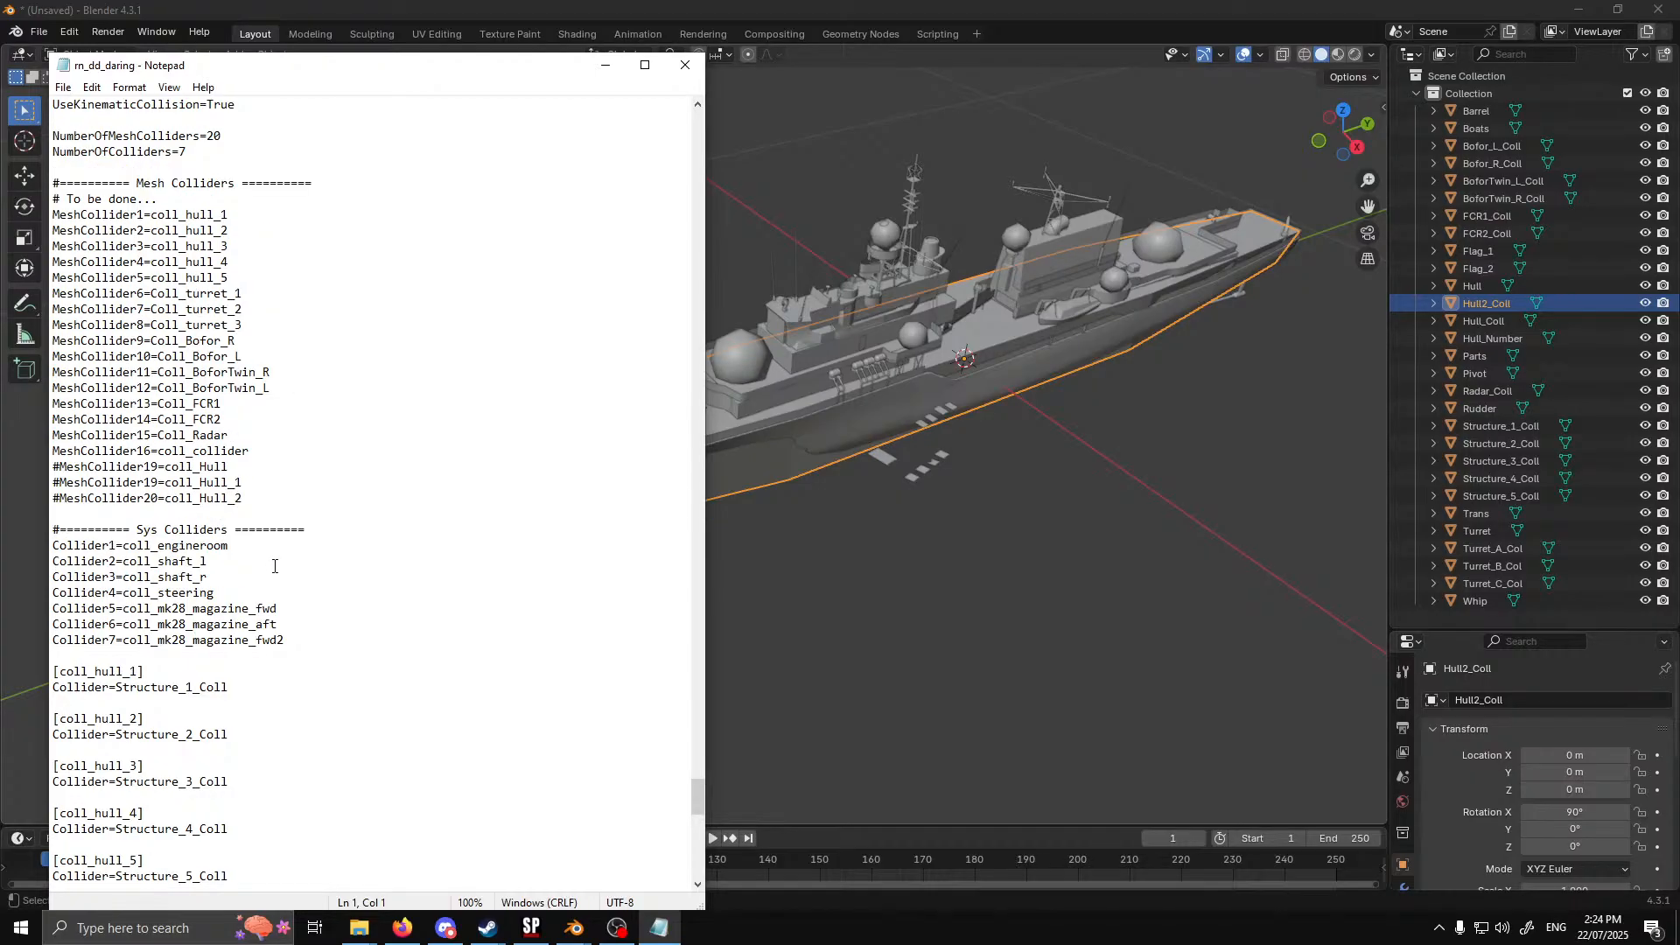
pyautogui.scroll(-6, 274, 566)
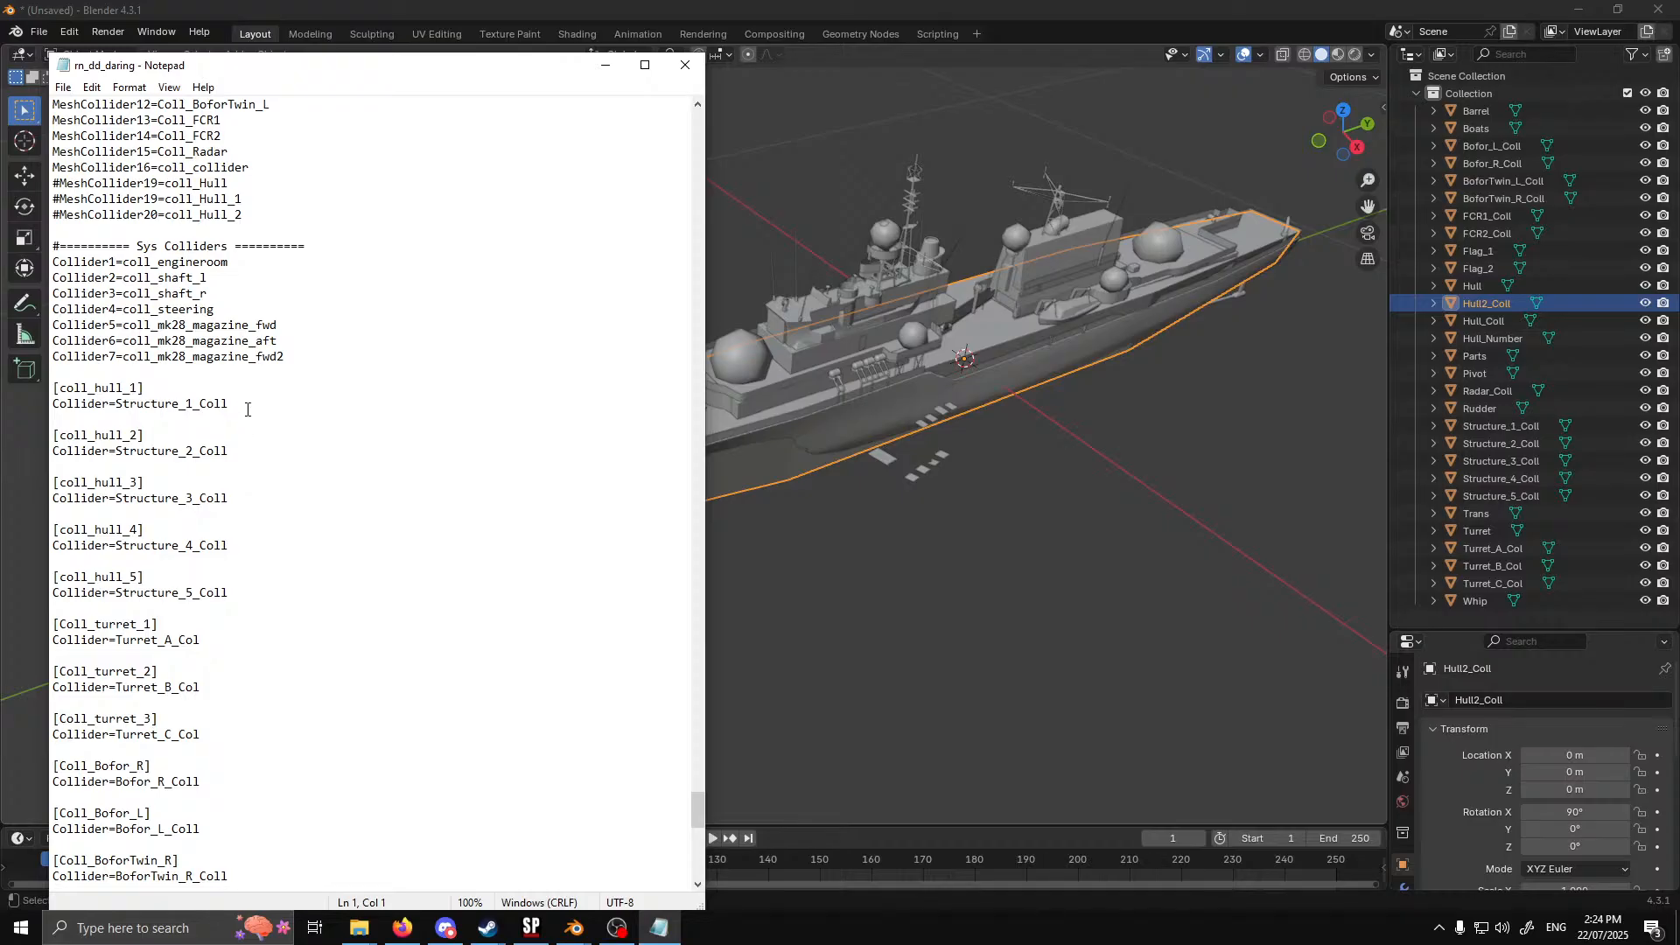
pyautogui.scroll(-12, 253, 536)
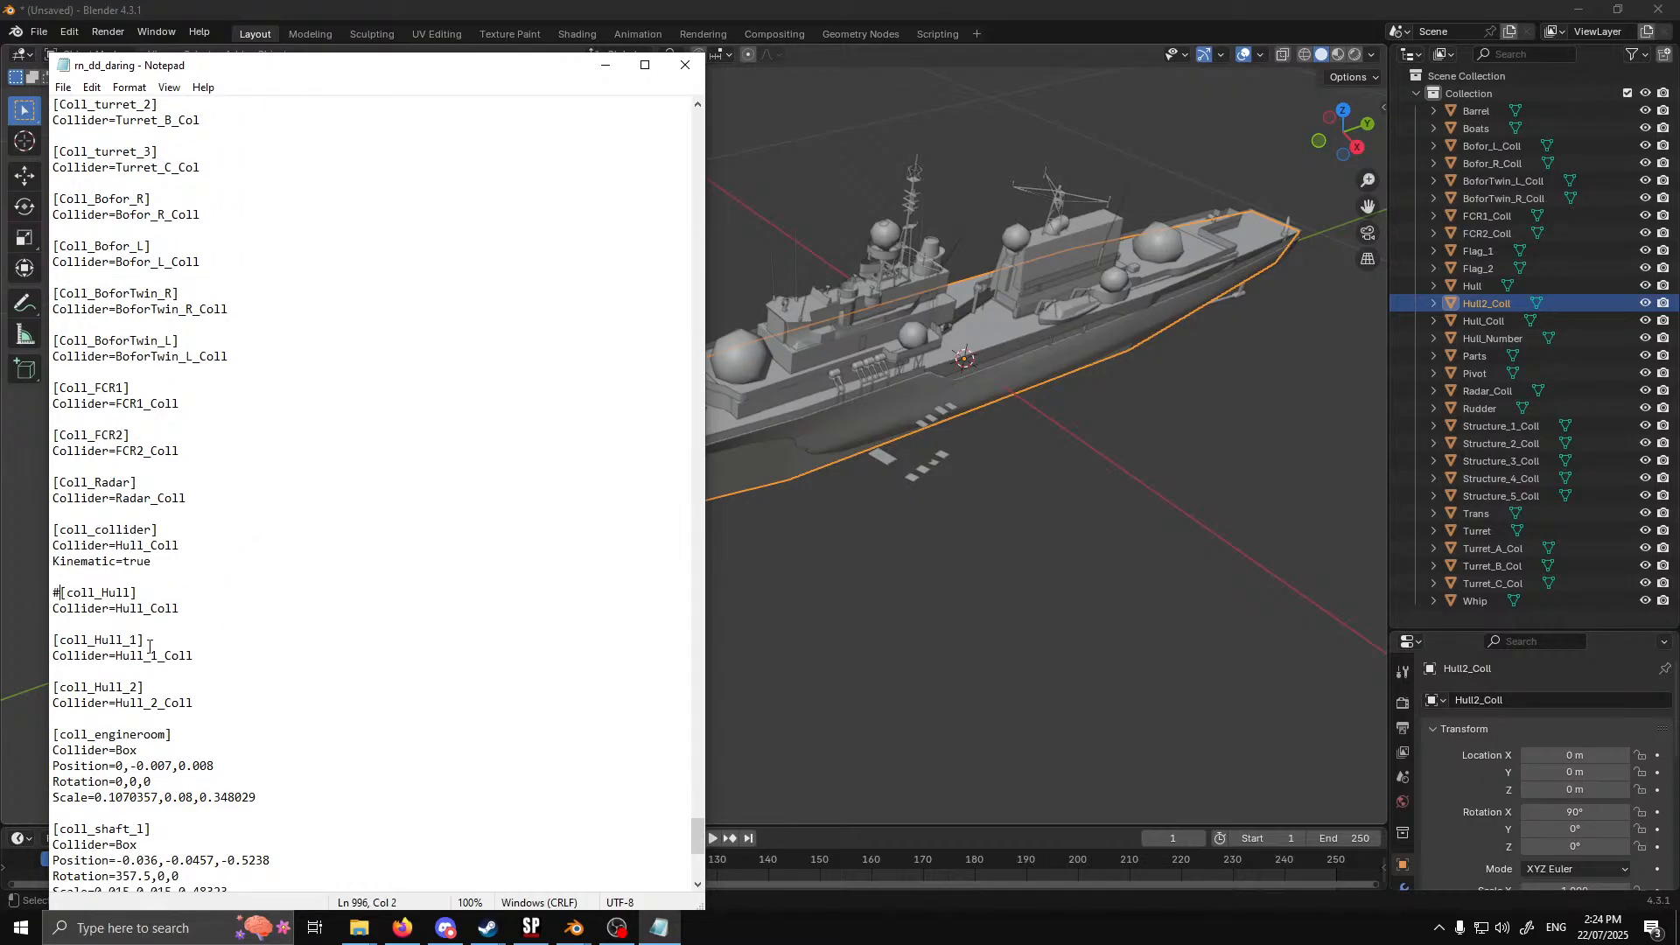
pyautogui.press('BackSpace')
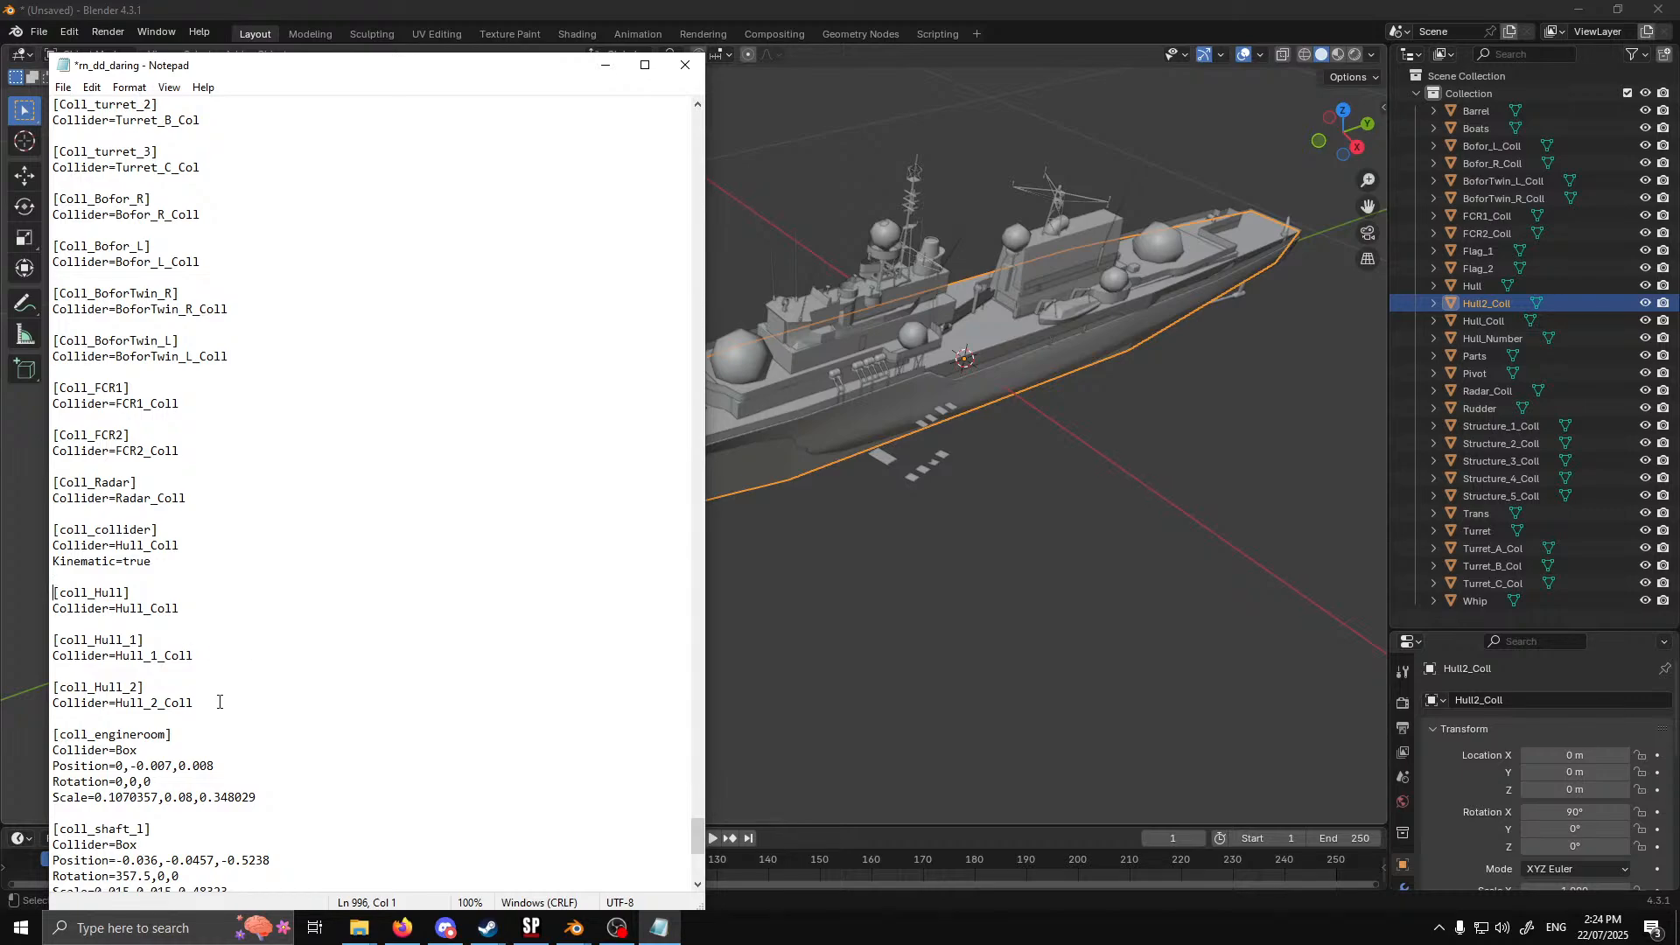
# Delete the [coll_Hull_1] and [coll_Hull_2] sections and set the [coll_Hull] collider to Hull2_Coll
pyautogui.click(1571, 530)
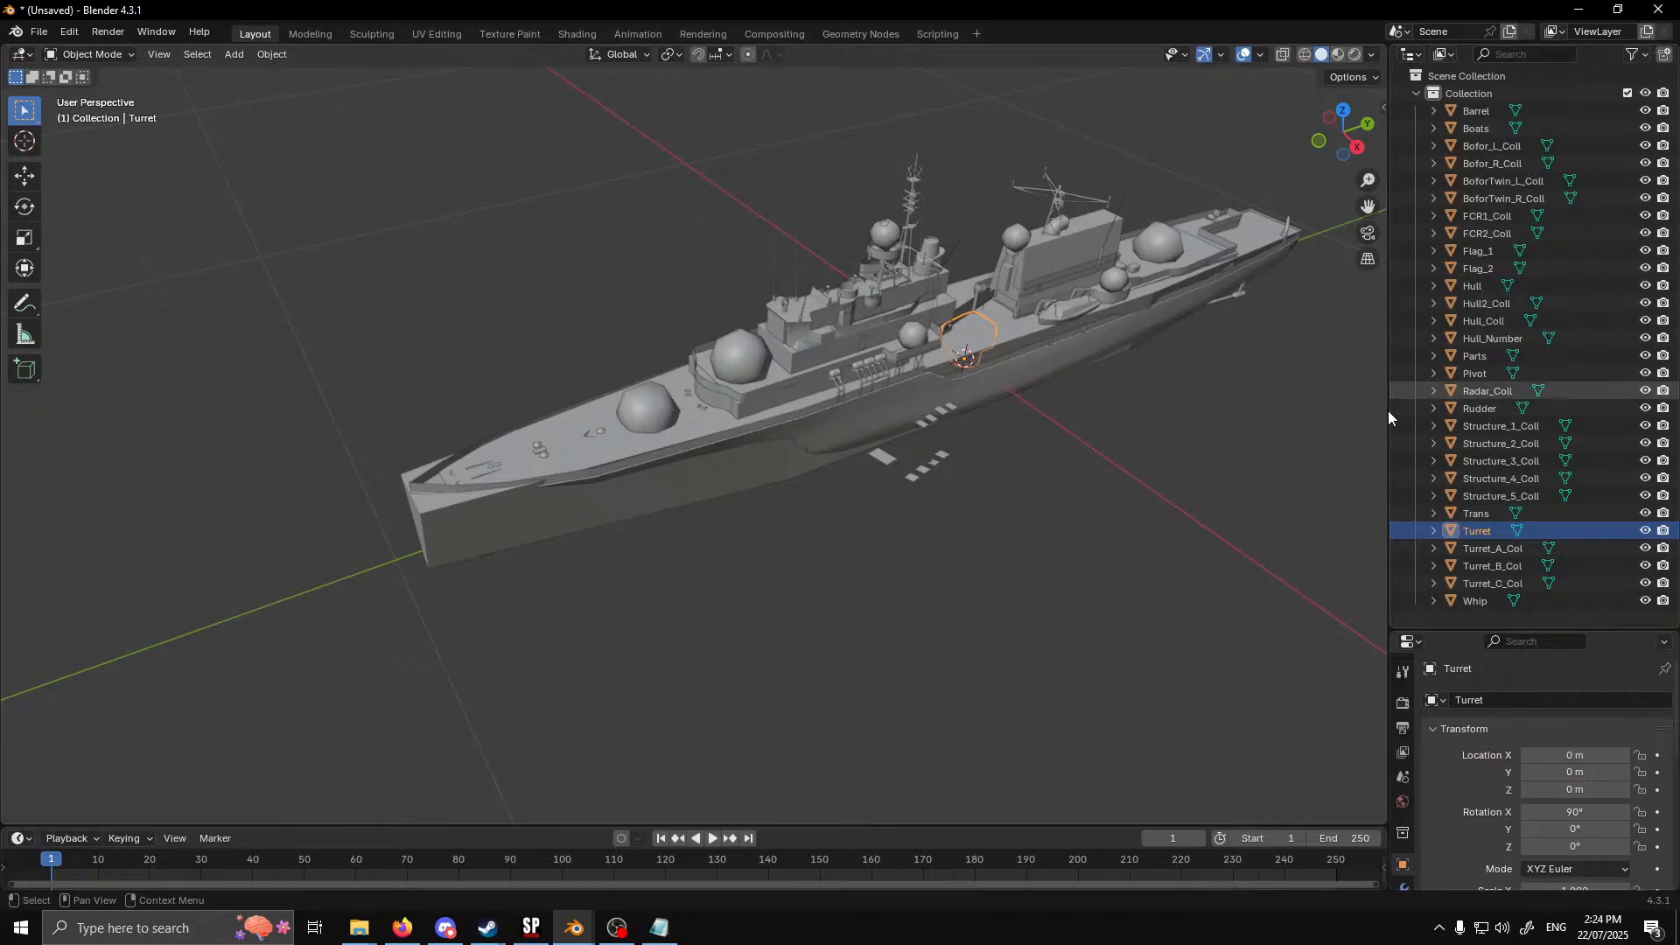
pyautogui.click(658, 927)
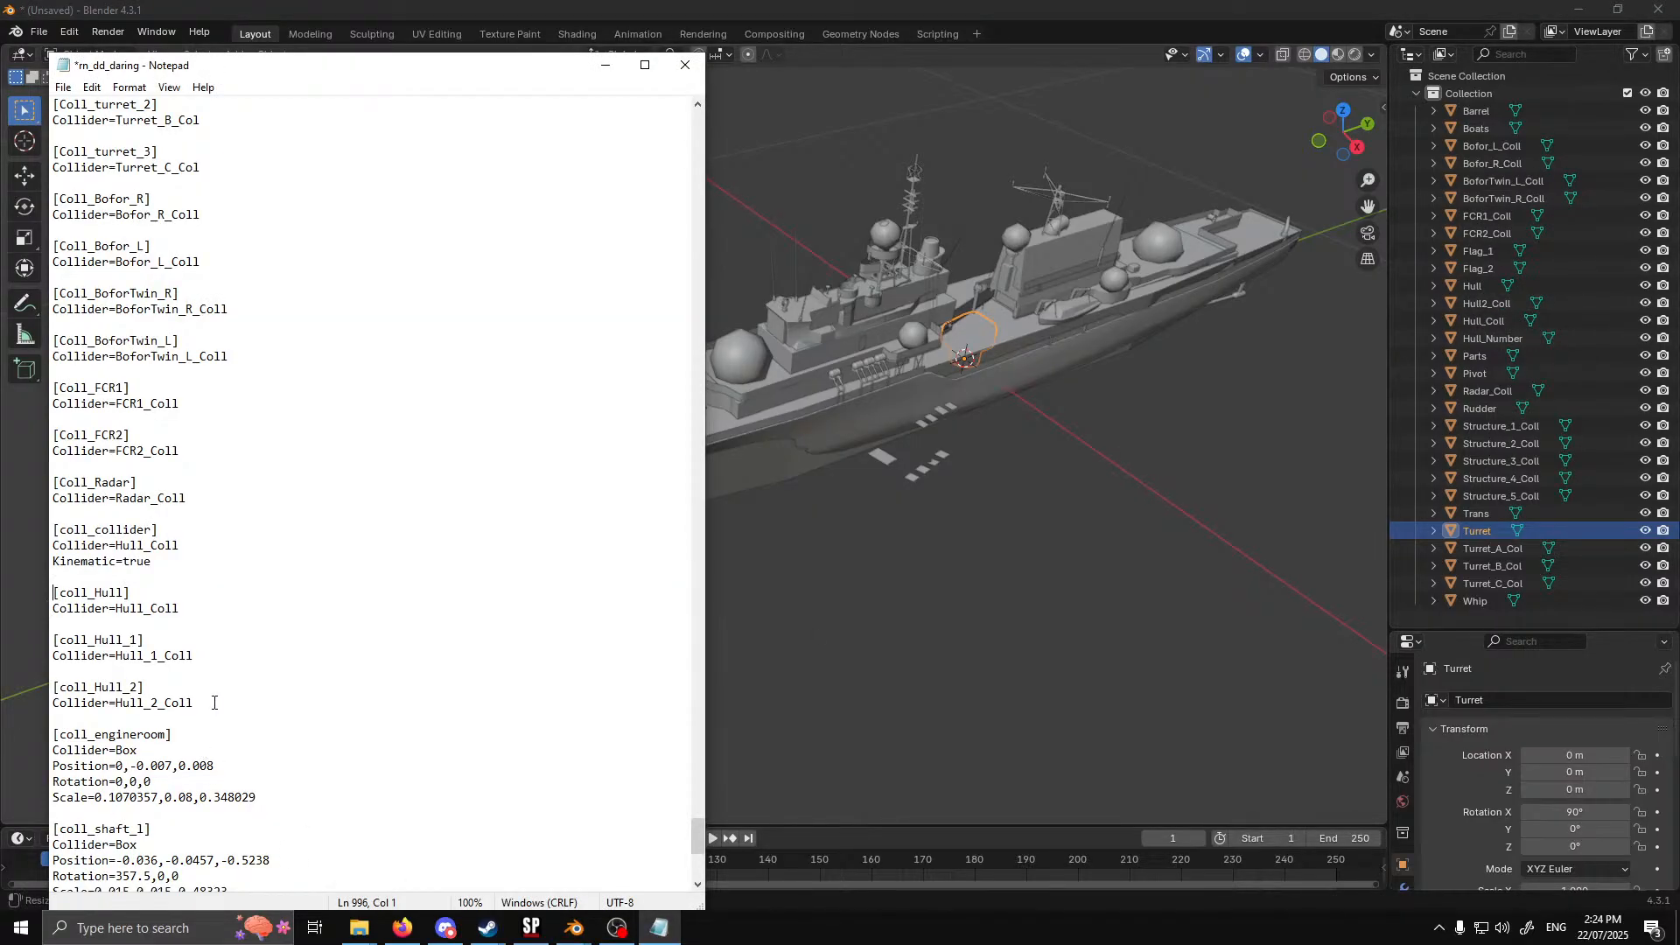
pyautogui.moveTo(214, 703); pyautogui.dragTo(41, 644)
pyautogui.press('Delete')
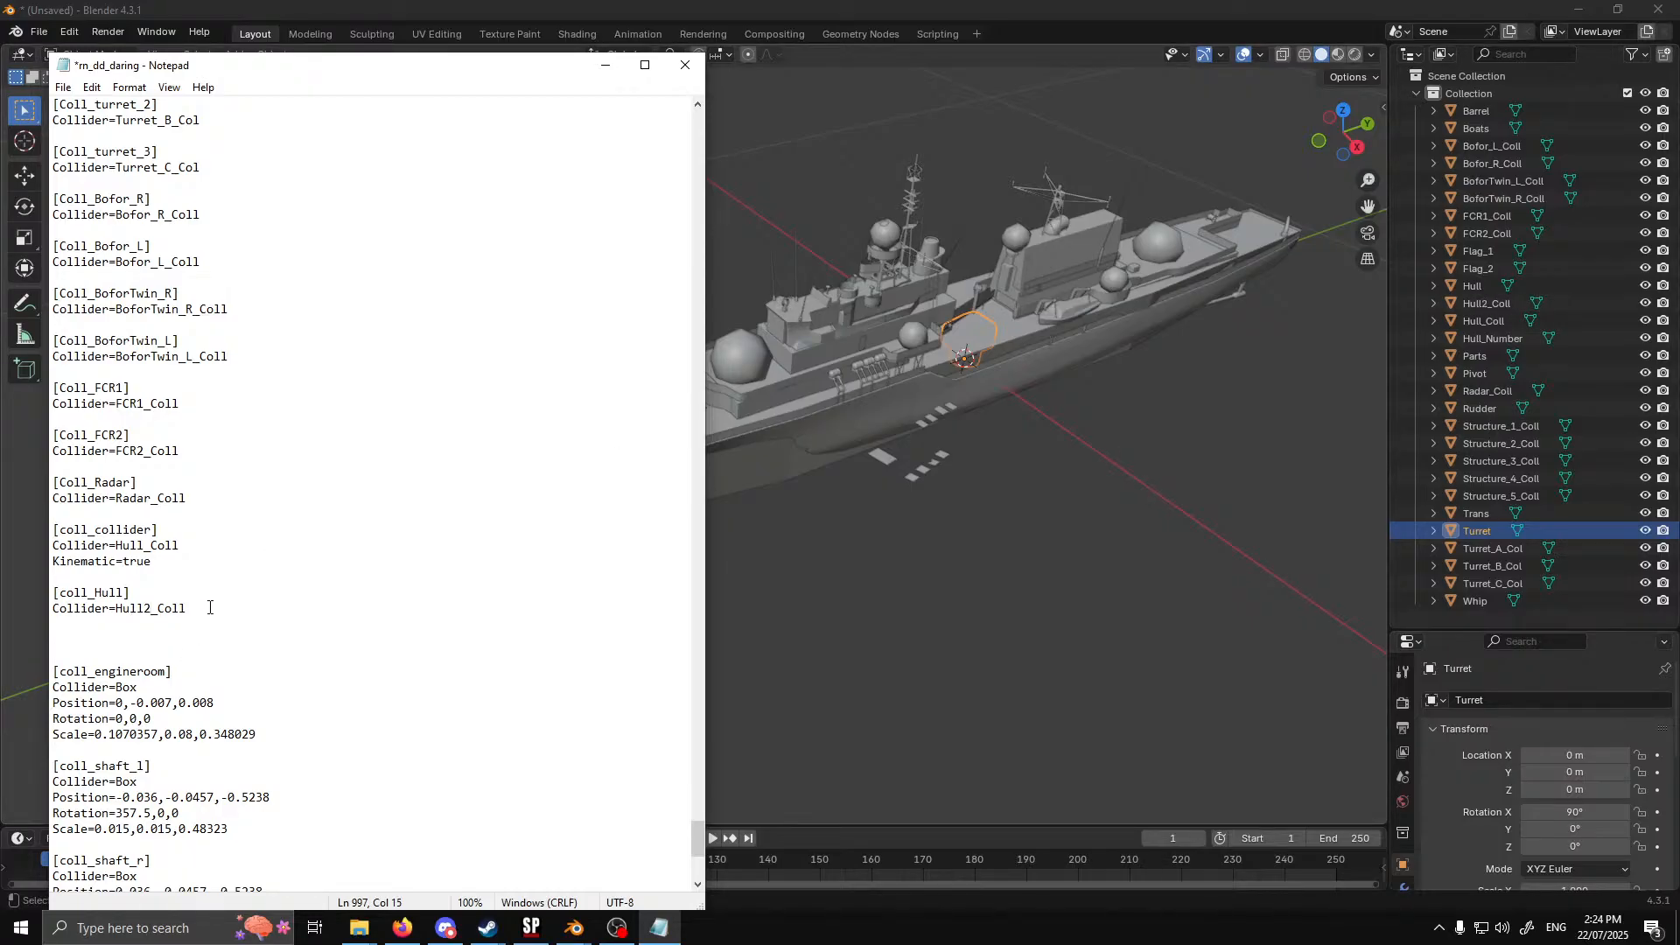
# Uncomment the coll_Hull entry in the mesh collider list, number it MeshCollider17, and save the file
pyautogui.scroll(20, 210, 607)
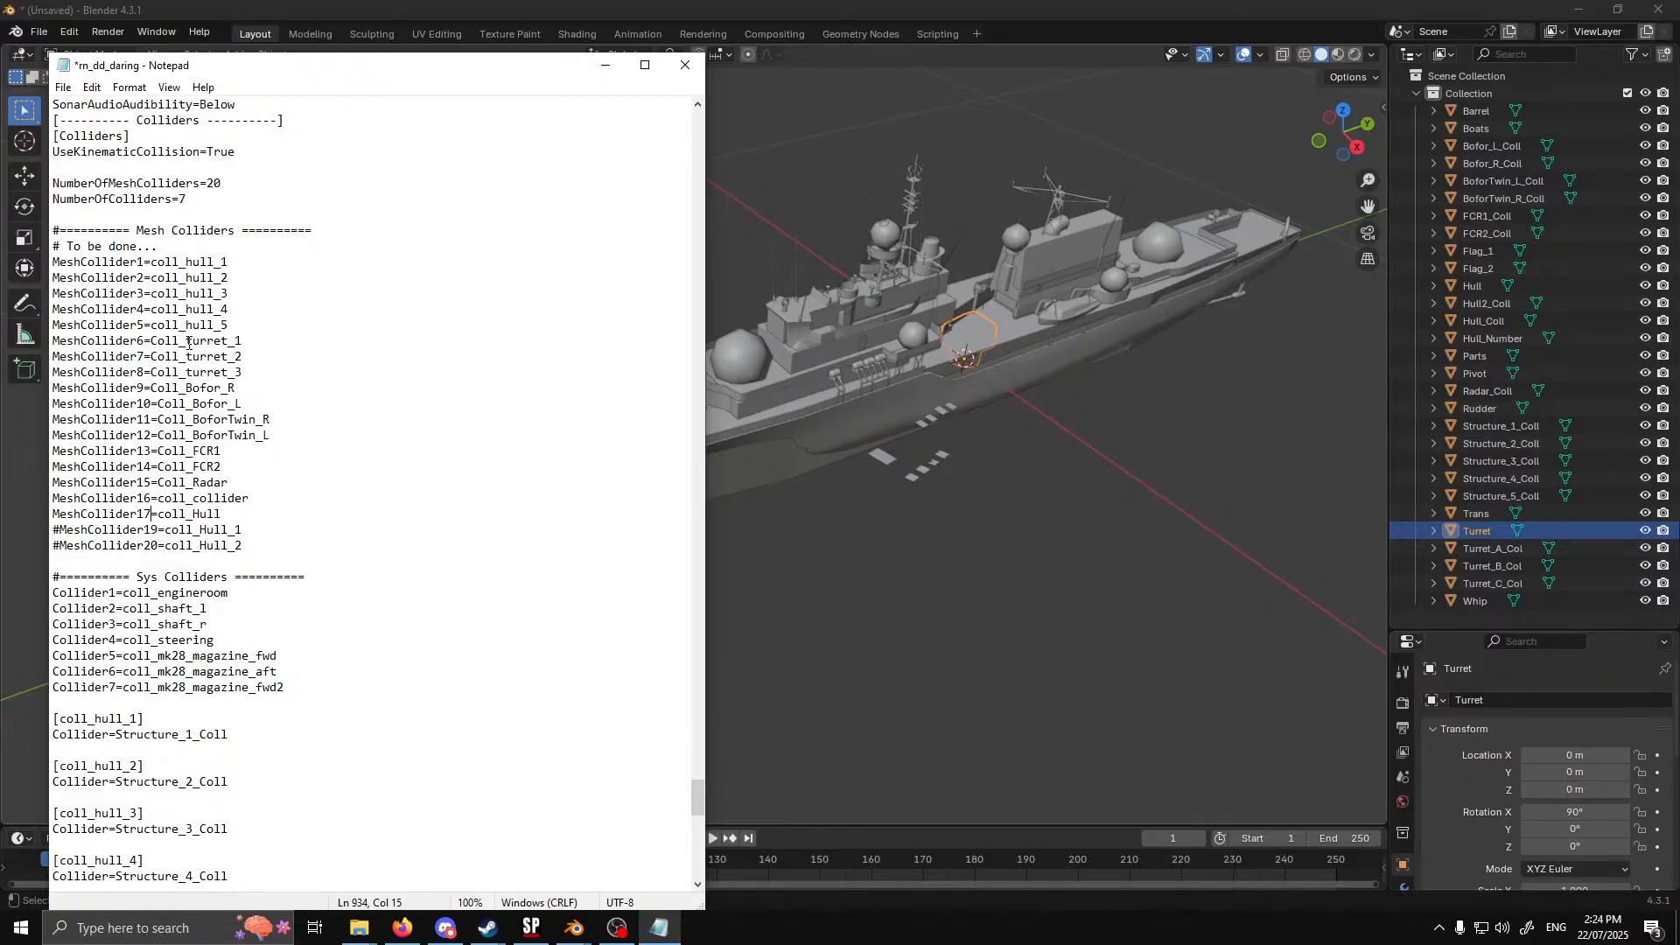
pyautogui.click(63, 87)
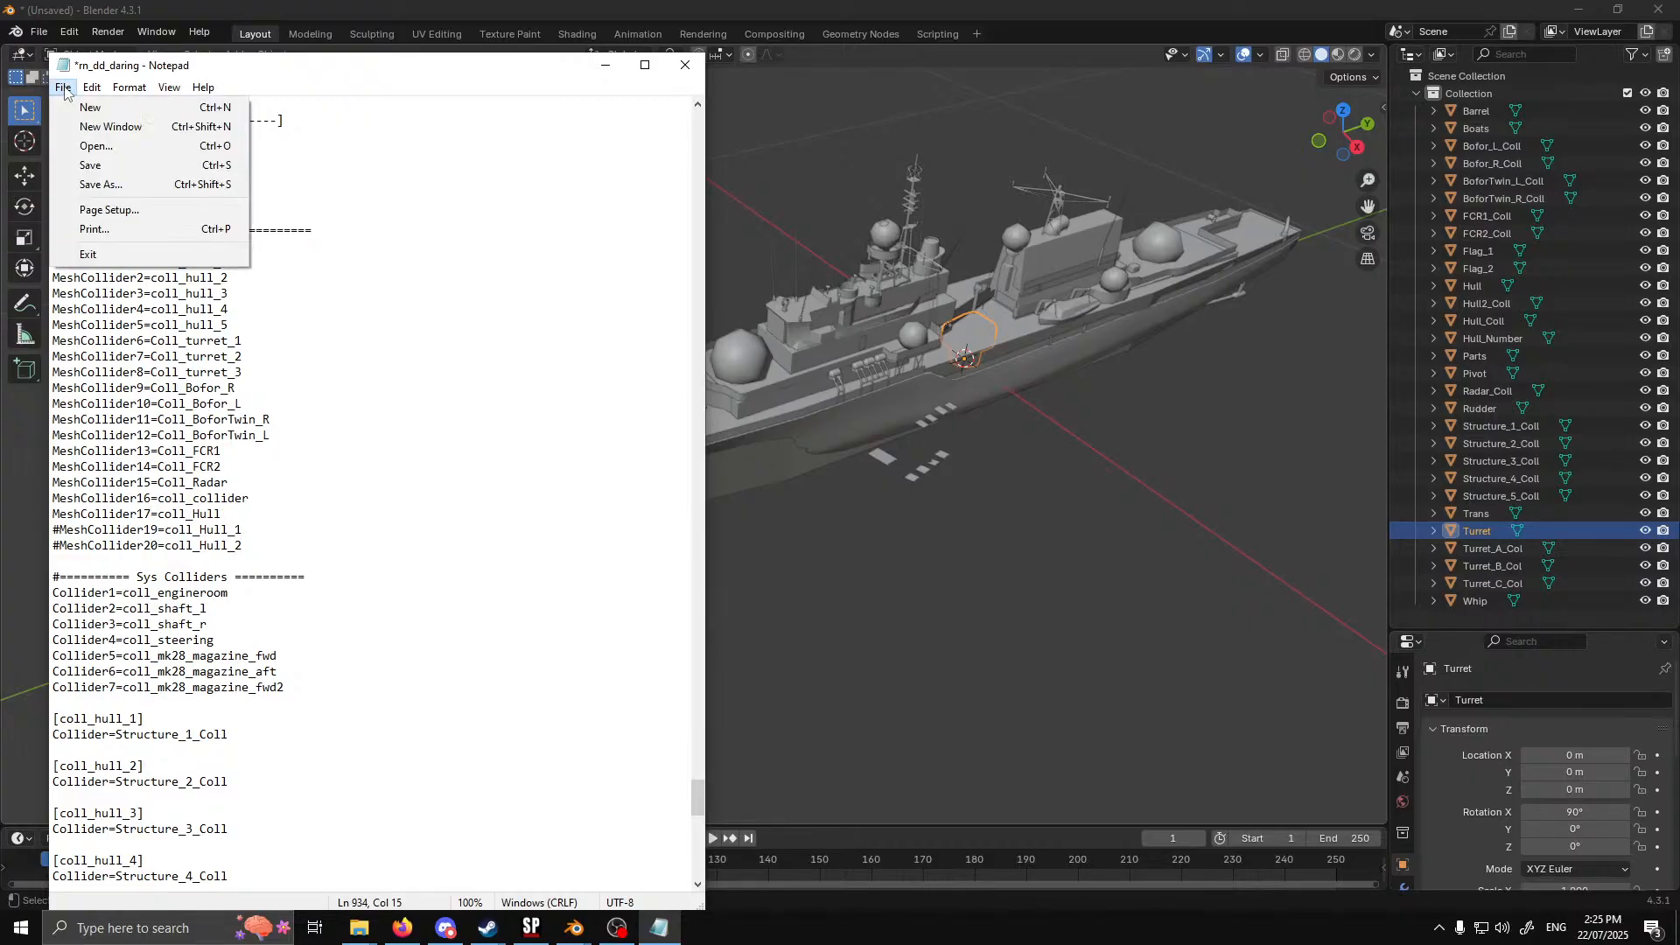
pyautogui.click(109, 165)
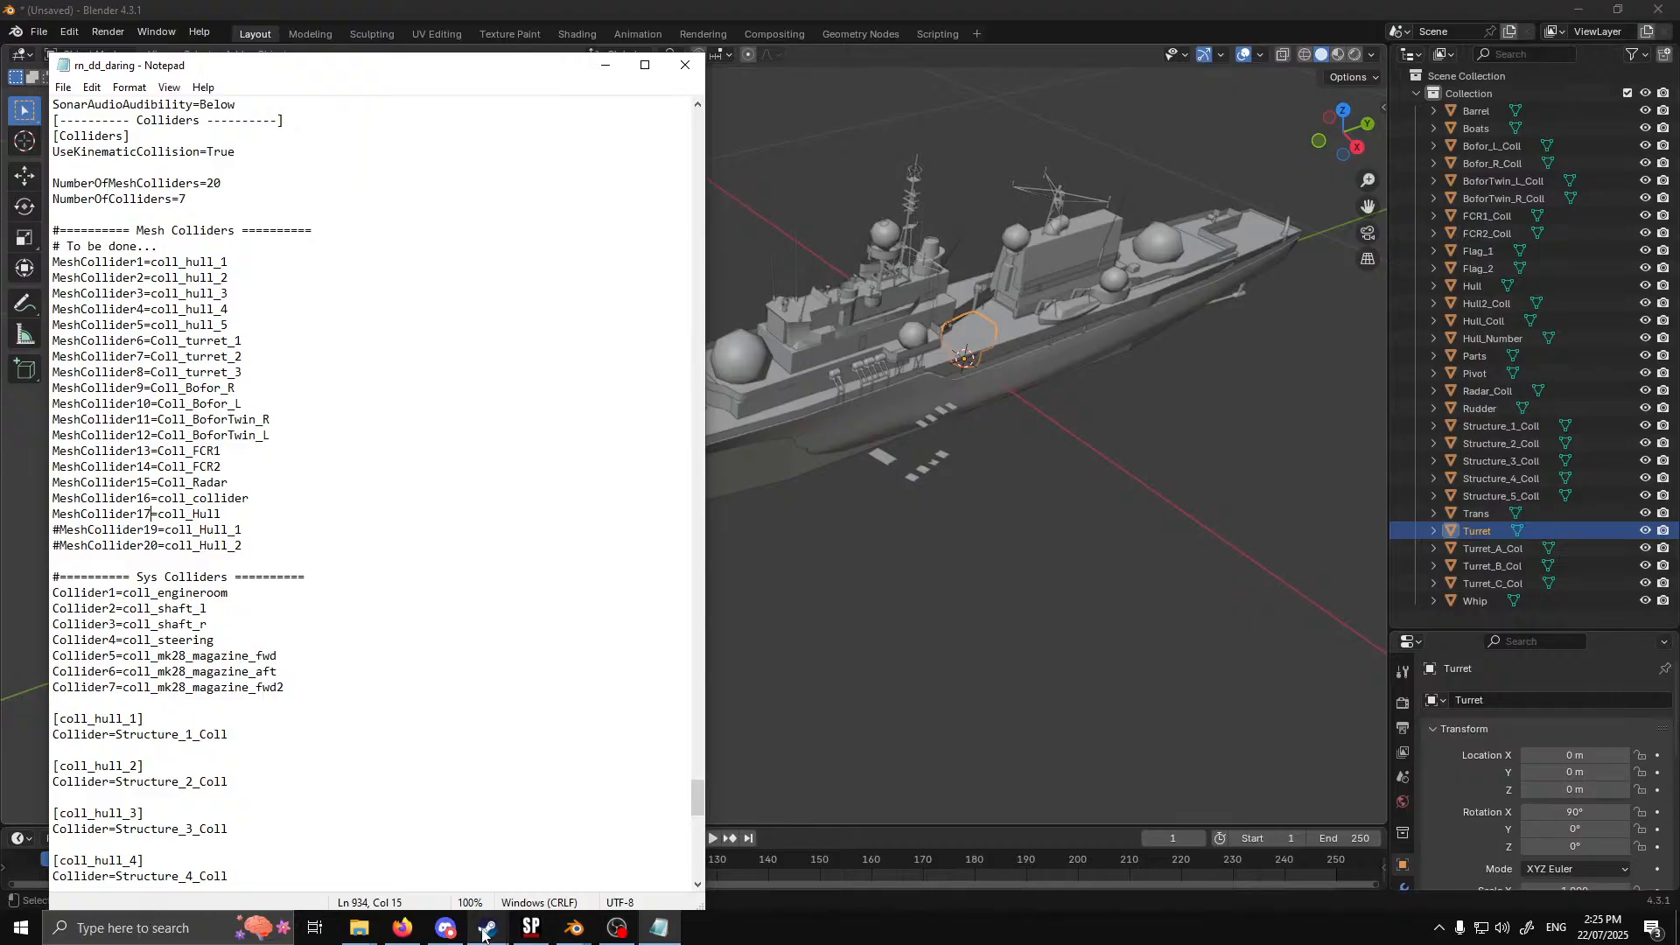
# Switch to Sea Power and respawn the Daring-class ship through Test Mode
pyautogui.click(530, 927)
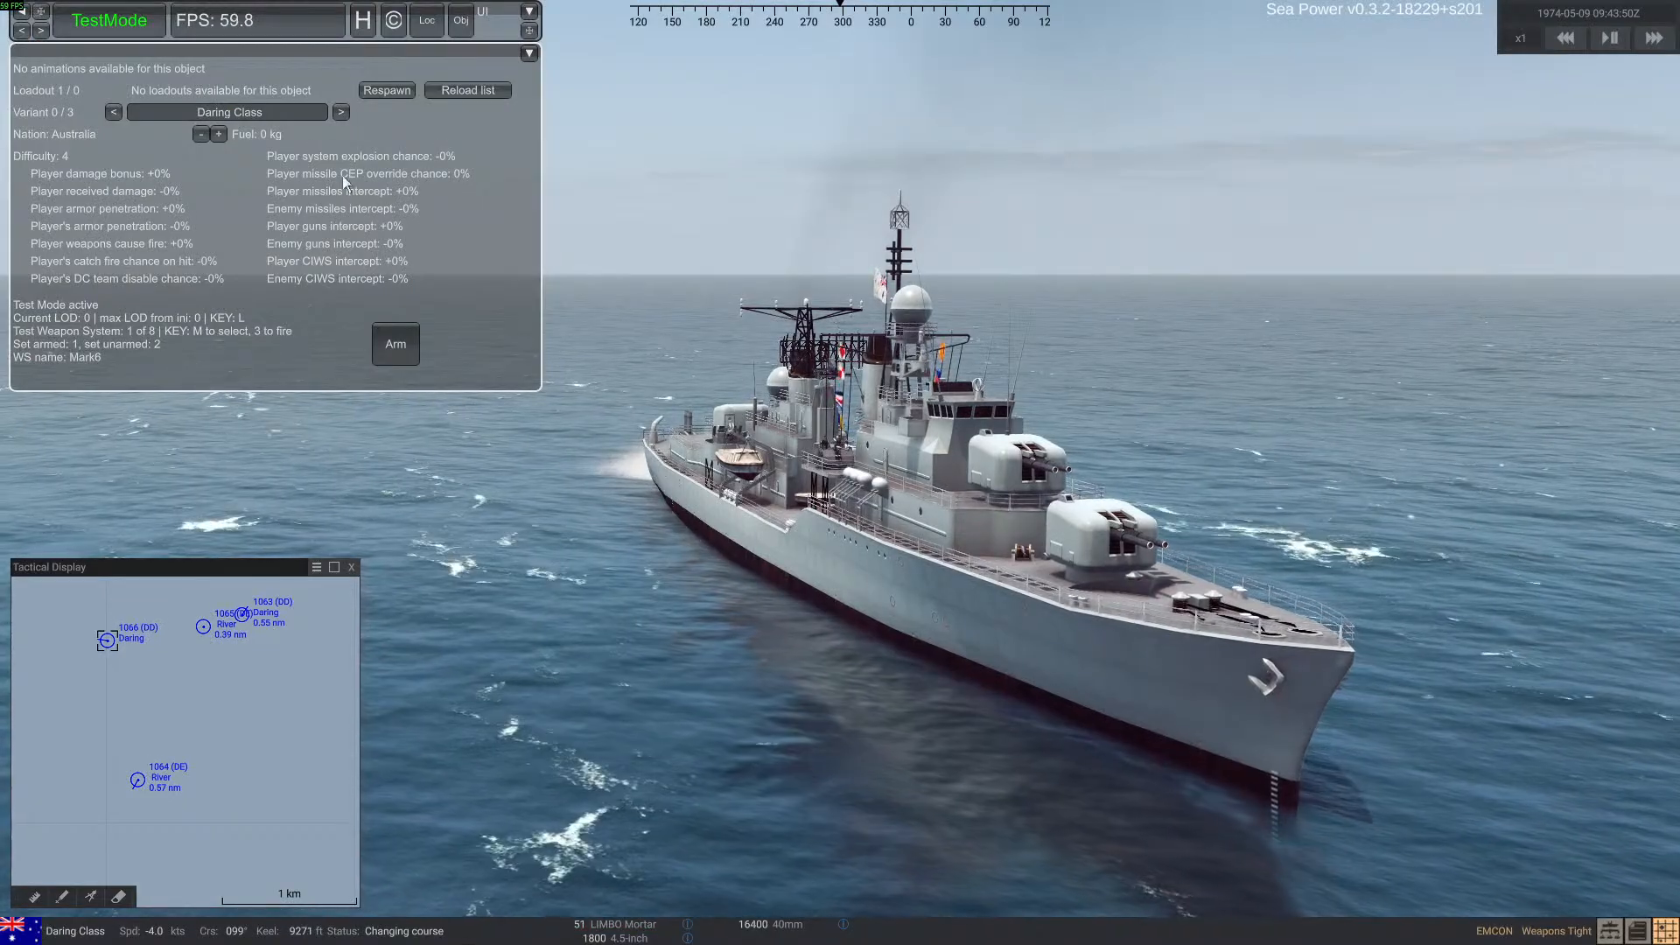
pyautogui.click(386, 92)
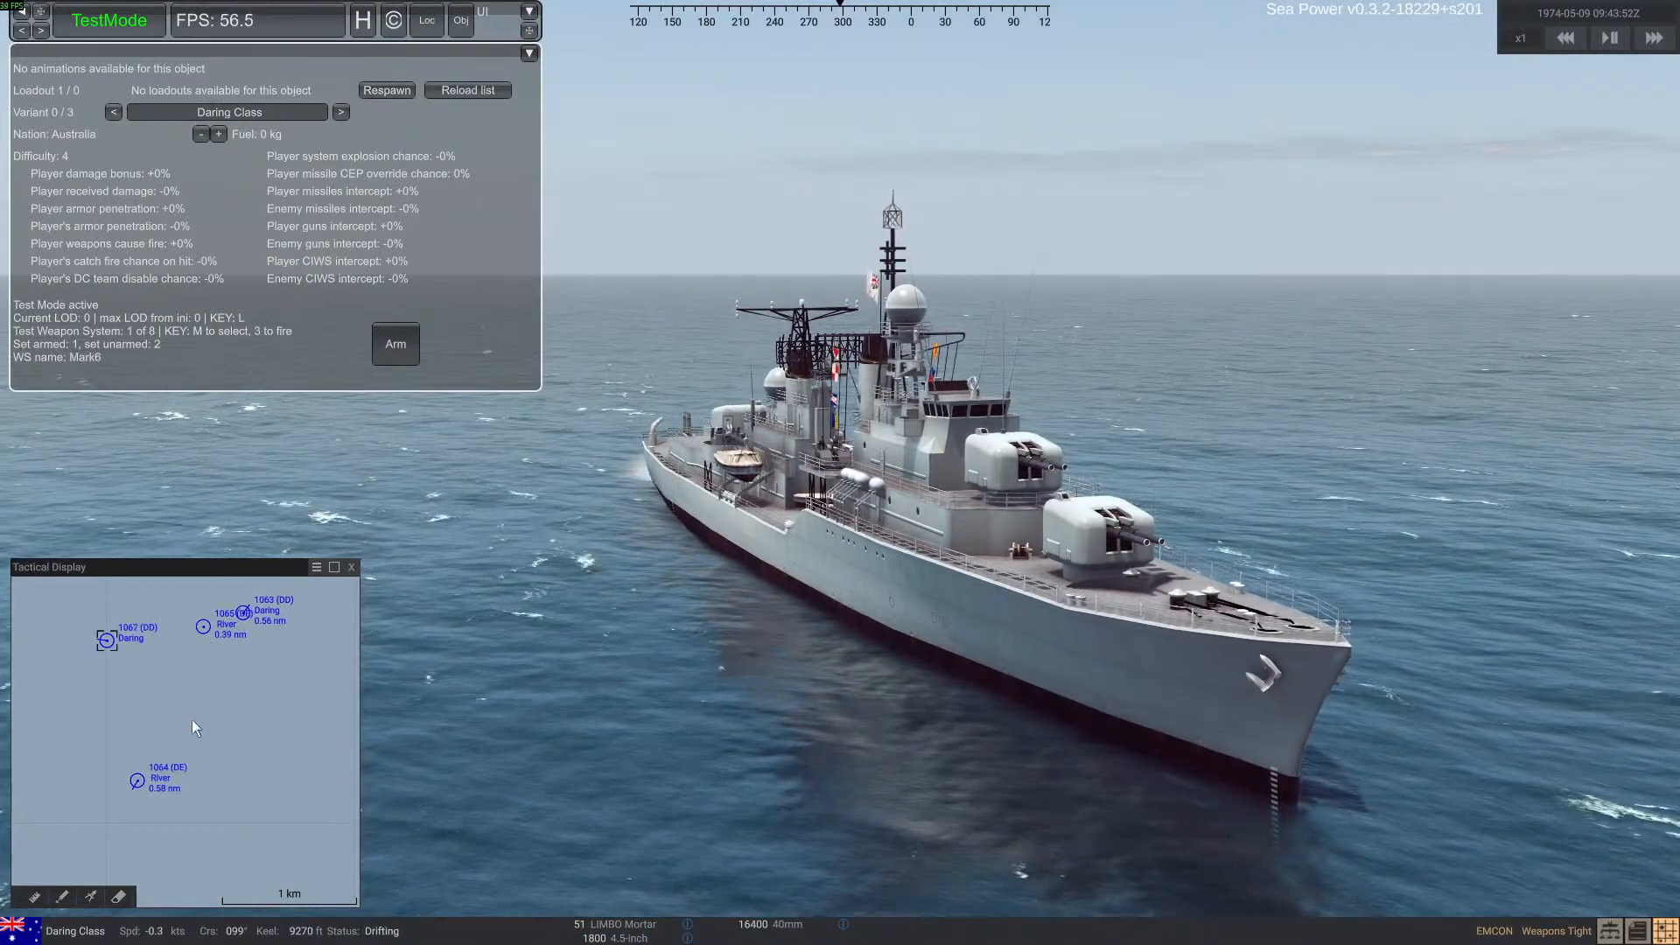
# Select the moving Daring-class ship northeast of the nearby River-class ship and respawn it
pyautogui.click(240, 639)
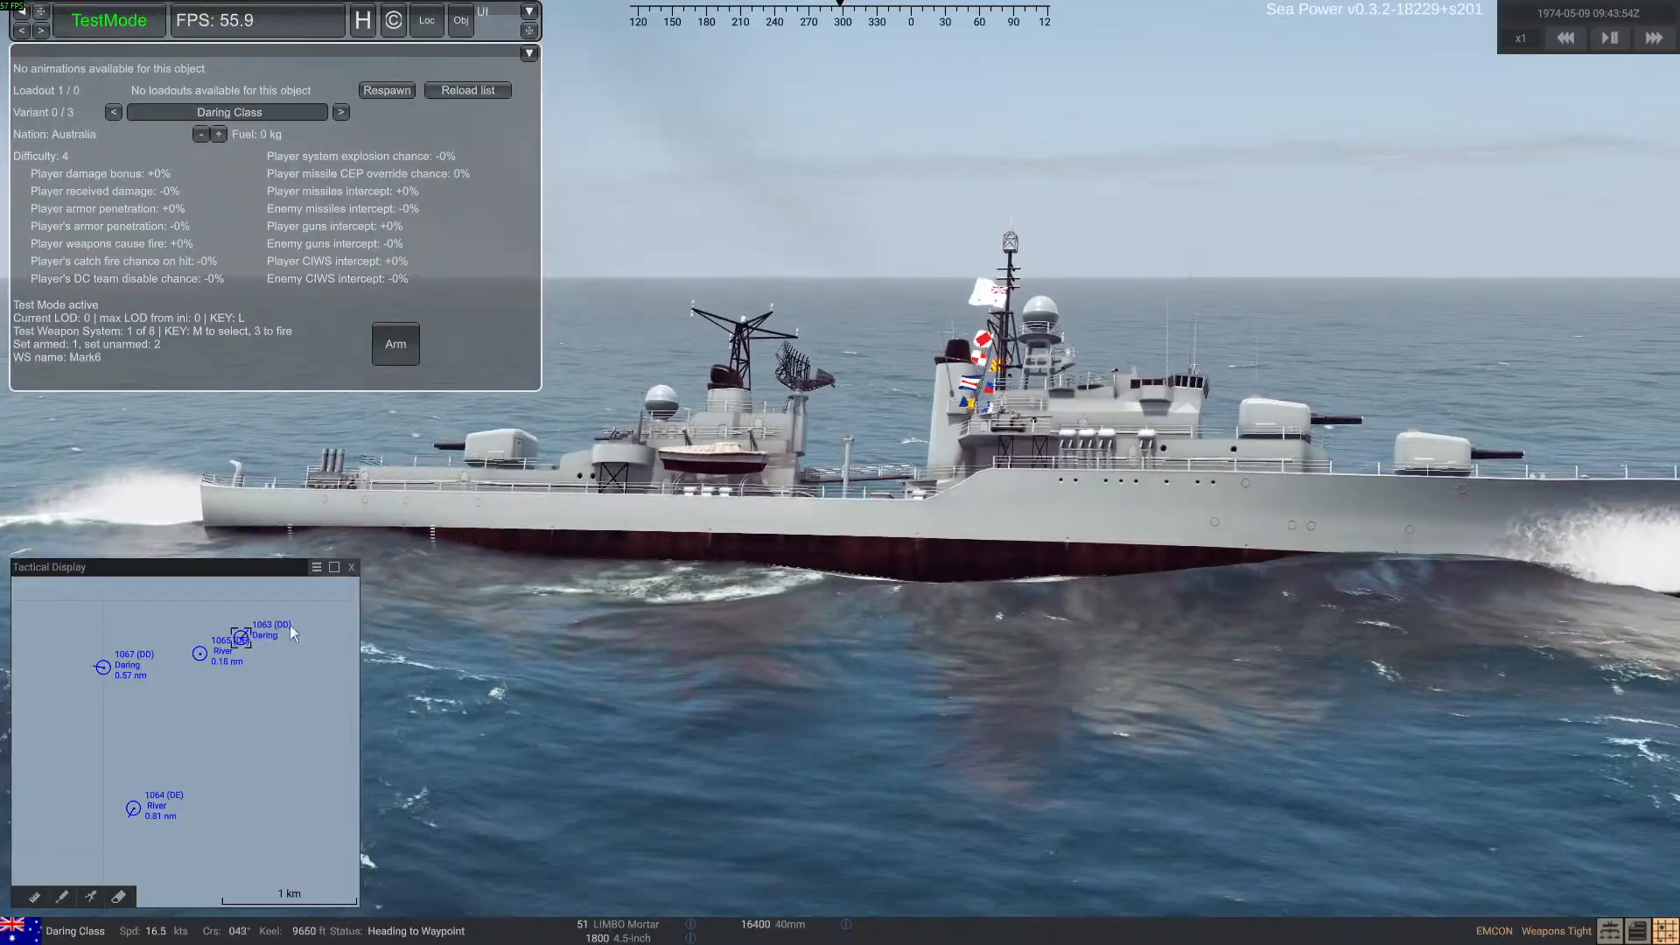
pyautogui.click(399, 88)
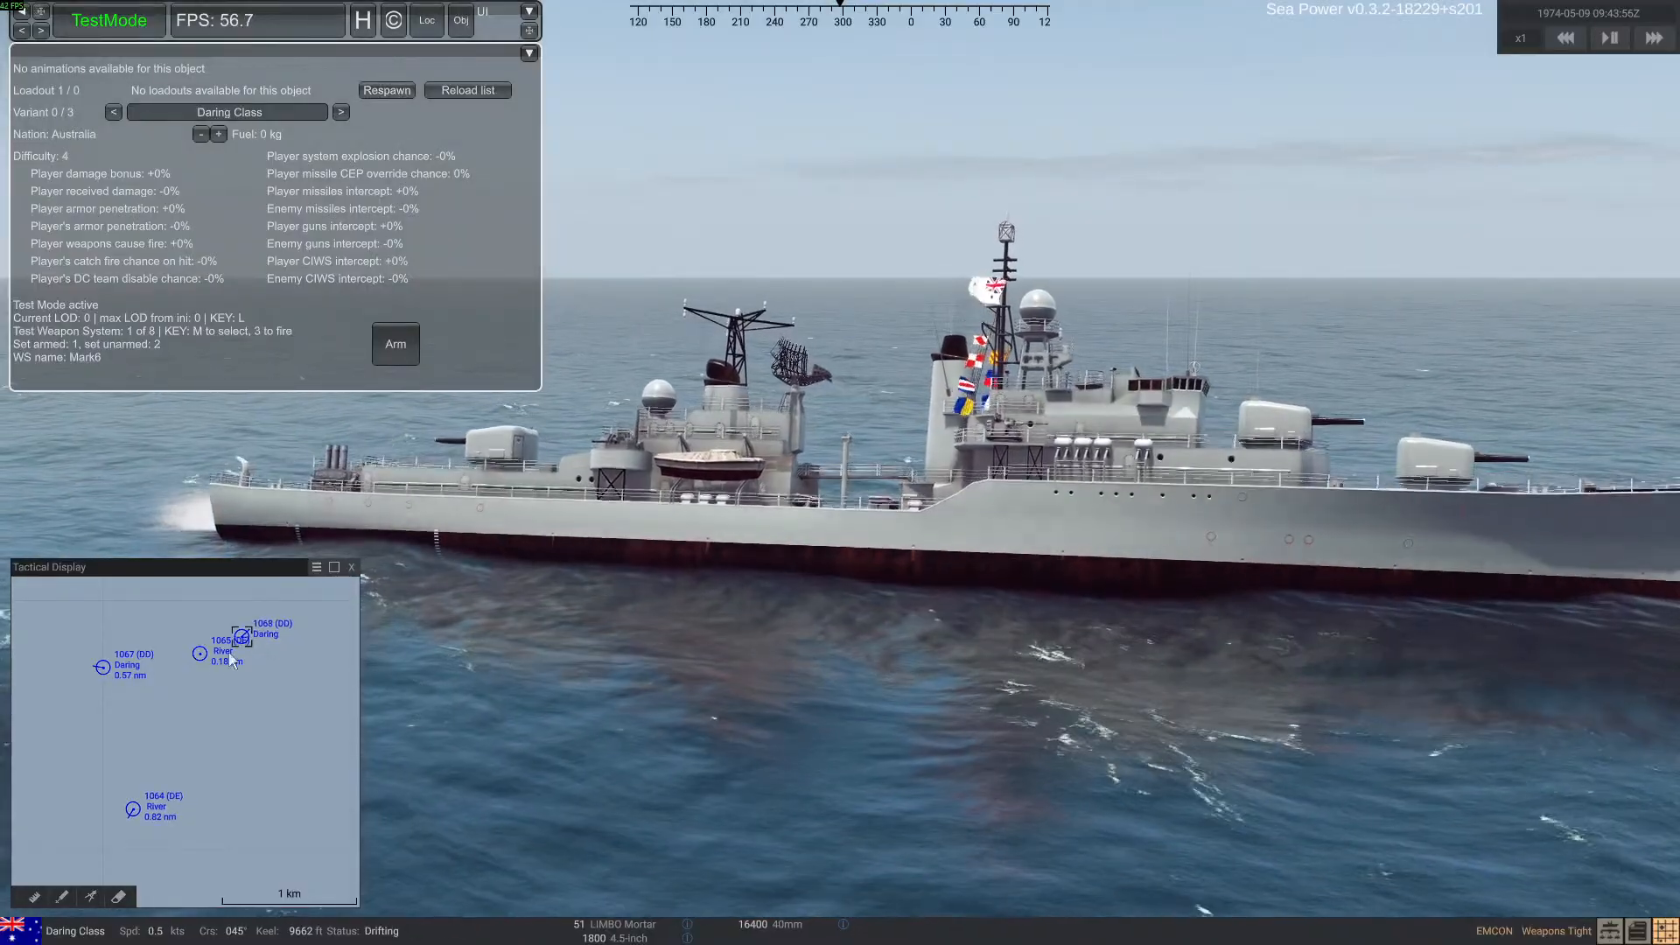
# Have the nearby River(M)-class ship engage the Daring-class ship to its west with its 4.5-inch guns
pyautogui.click(199, 654)
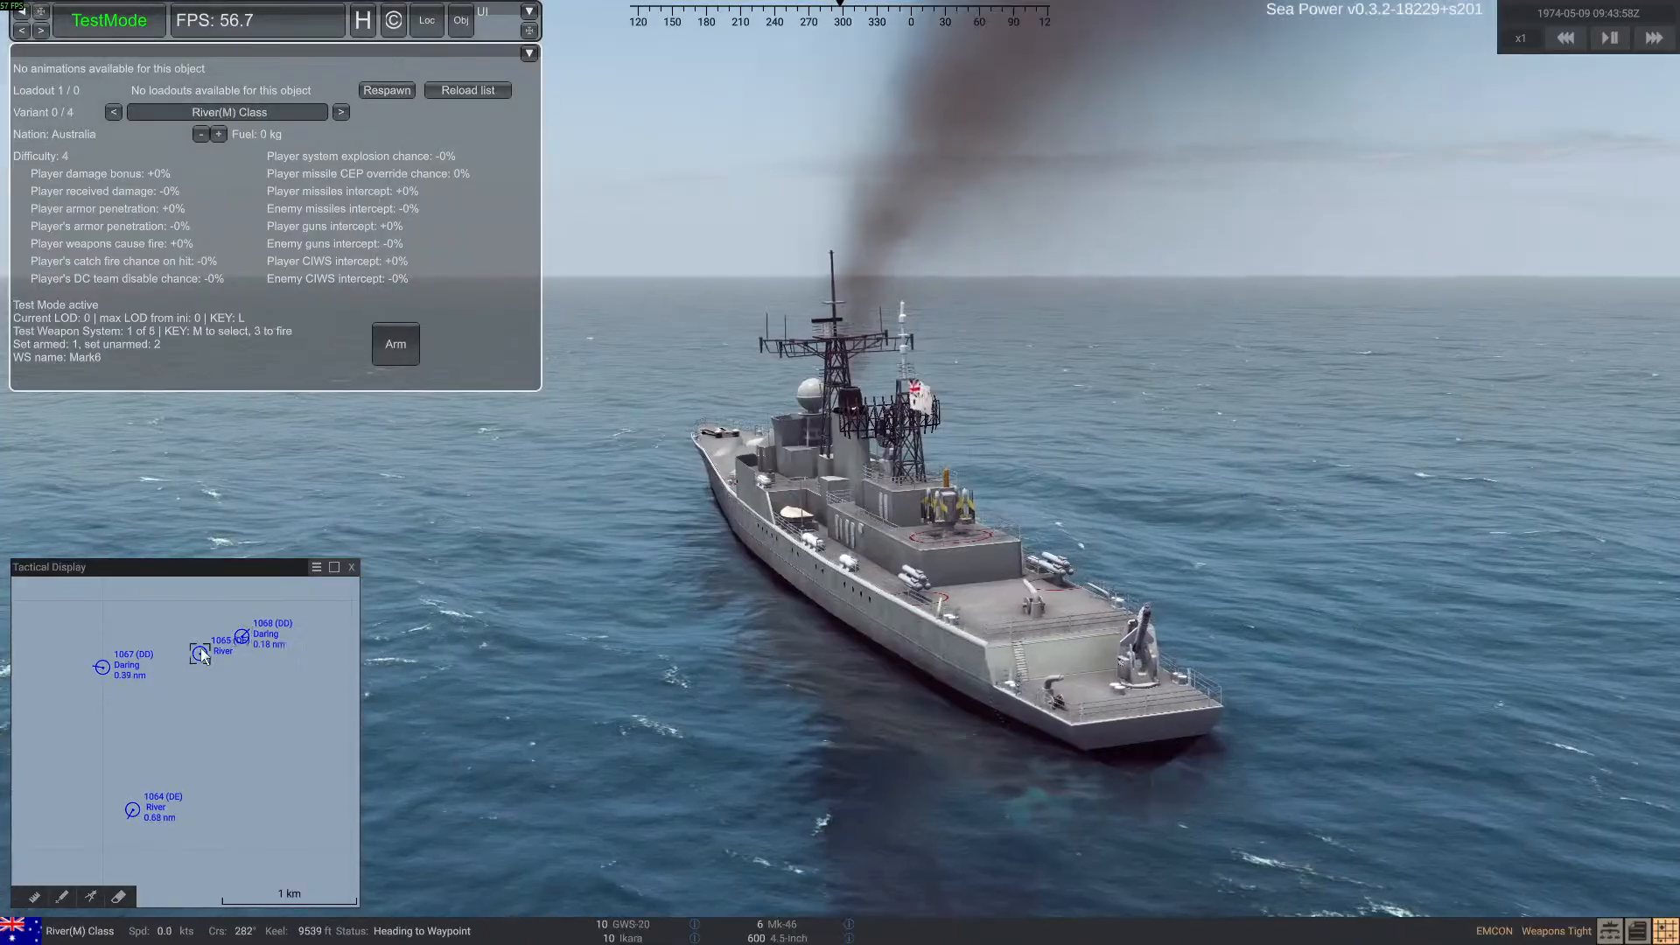
pyautogui.moveTo(751, 693); pyautogui.dragTo(233, 688, button='right')
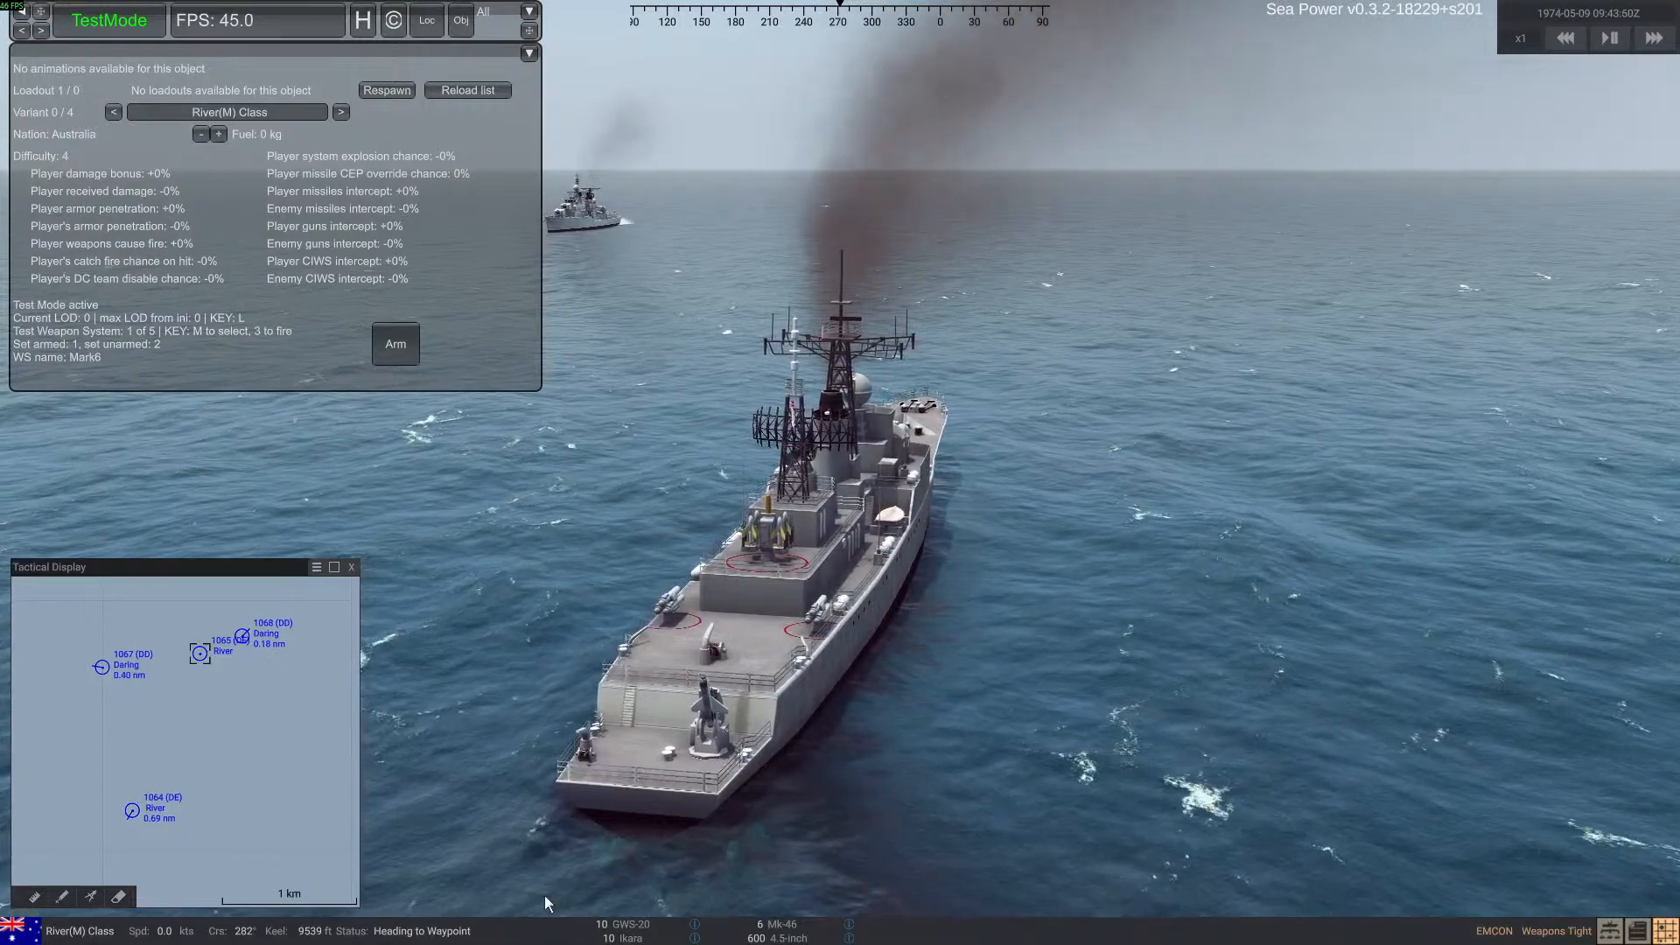
pyautogui.moveTo(636, 925)
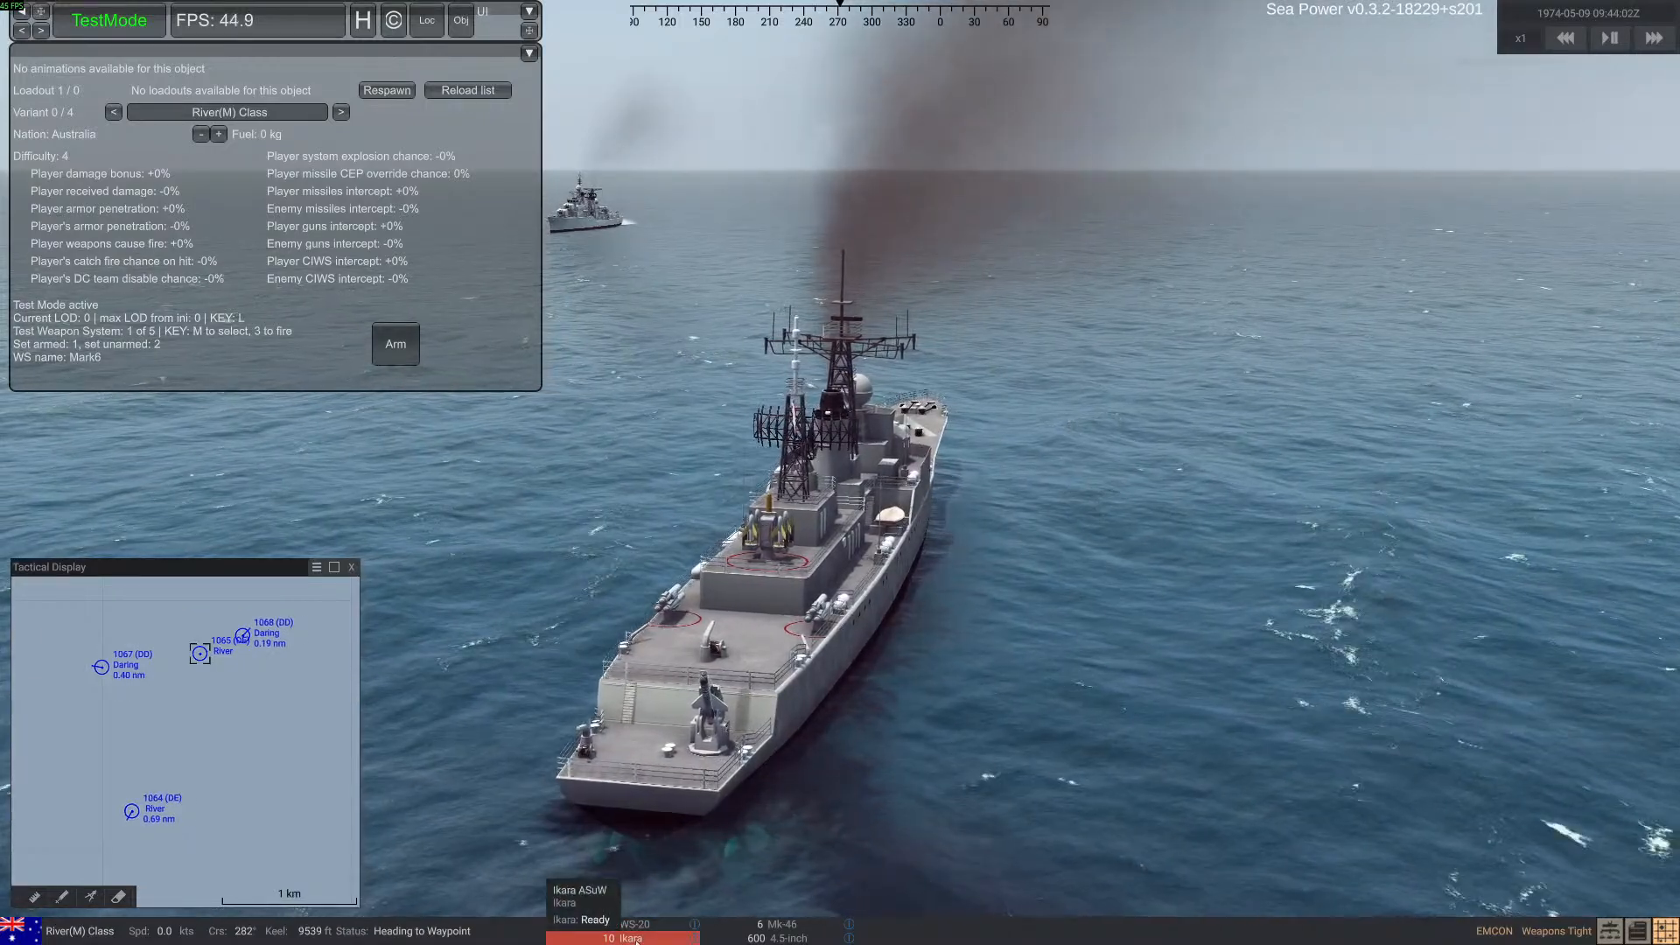
pyautogui.moveTo(788, 937)
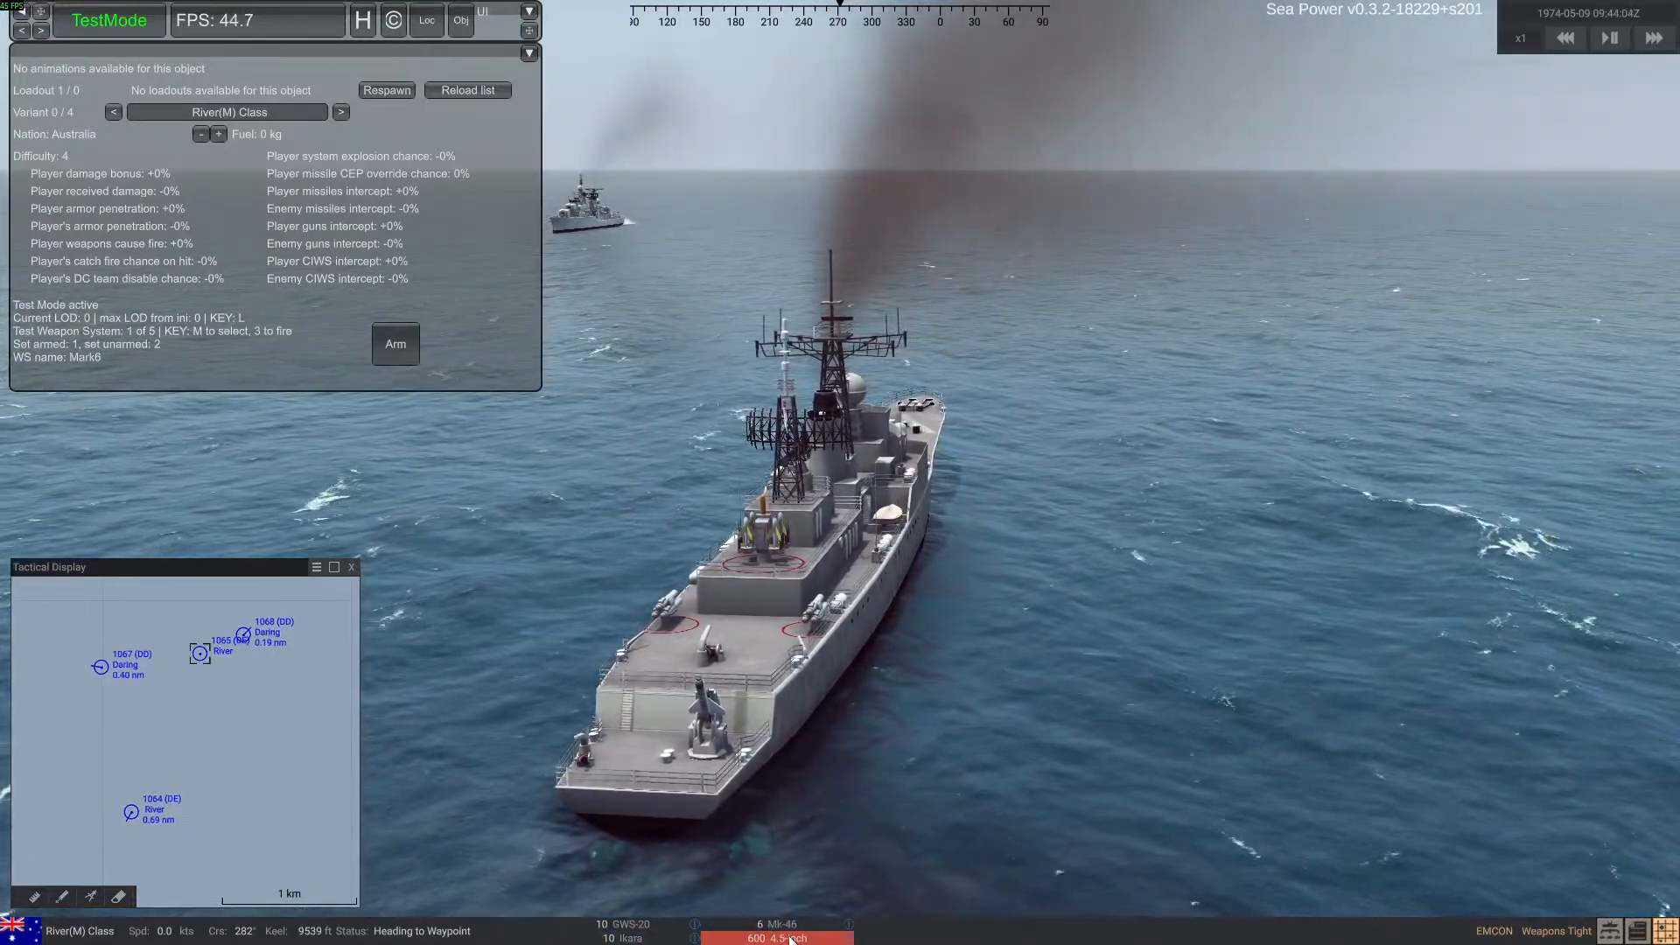
pyautogui.click(104, 670)
pyautogui.moveTo(490, 691); pyautogui.dragTo(872, 695, button='right')
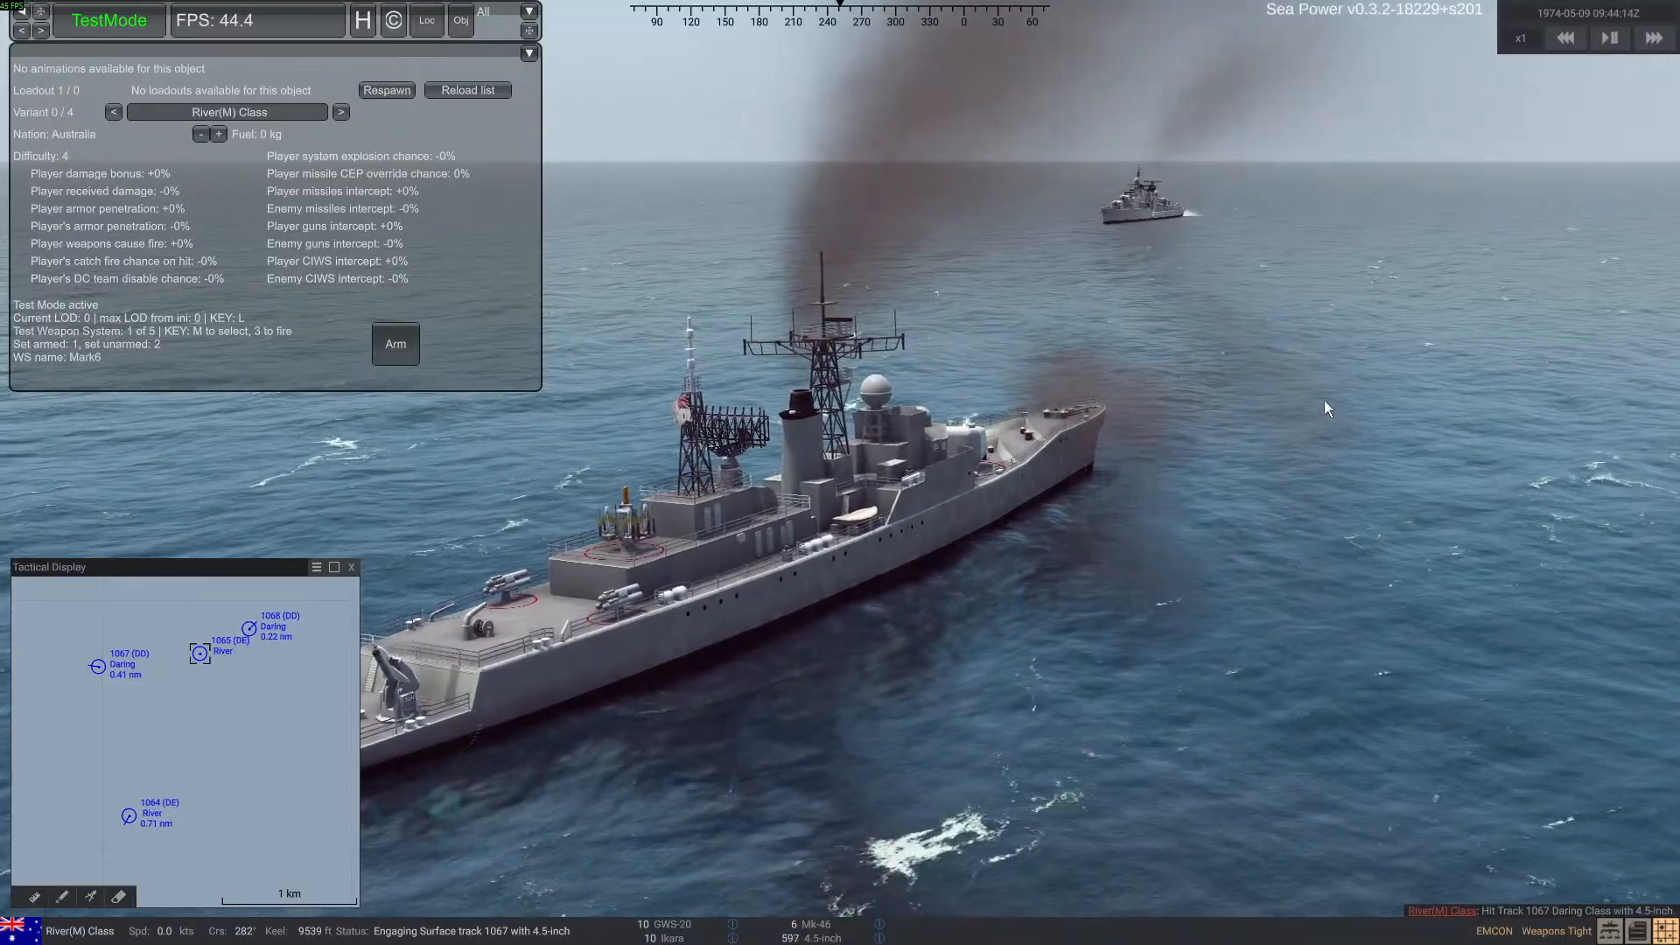
# Respawn the shelled Daring-class ship, and select and respawn the distant Ticonderoga-class cruiser
pyautogui.moveTo(1121, 523)
pyautogui.mouseDown(button='right')
pyautogui.moveTo(849, 665)
pyautogui.moveTo(722, 654)
pyautogui.moveTo(776, 680)
pyautogui.moveTo(1044, 636)
pyautogui.moveTo(809, 674)
pyautogui.moveTo(763, 660)
pyautogui.moveTo(876, 641)
pyautogui.moveTo(838, 647)
pyautogui.moveTo(560, 333)
pyautogui.mouseUp(button='right')
pyautogui.click(391, 93)
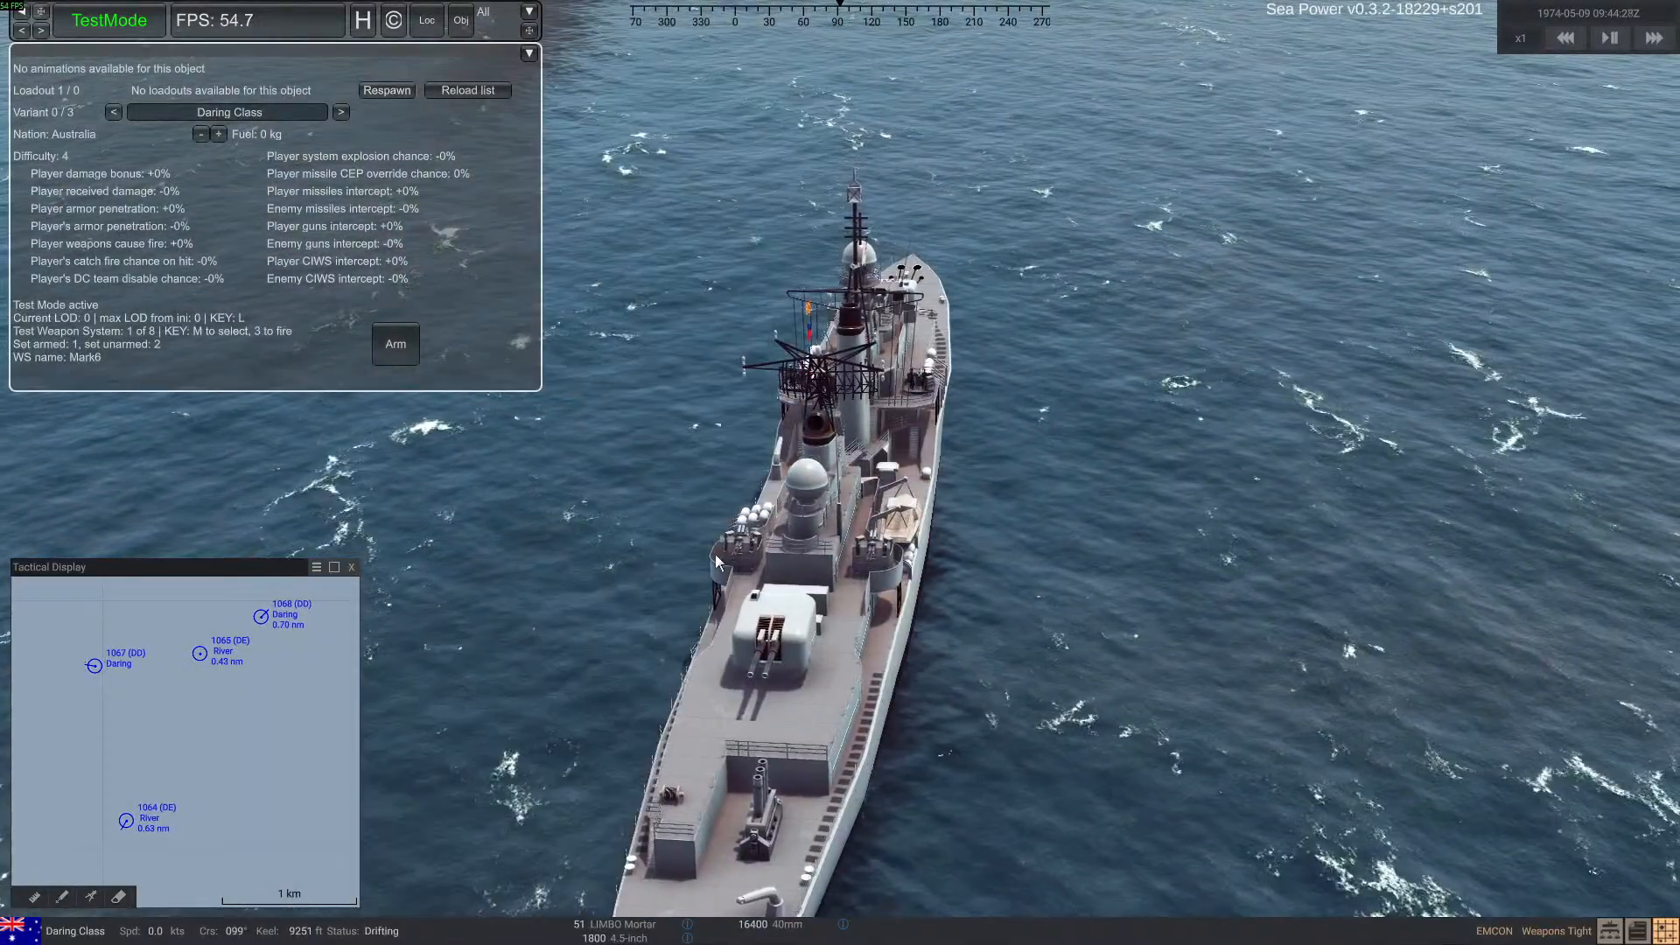
pyautogui.scroll(-2, 259, 695)
pyautogui.scroll(-4, 285, 714)
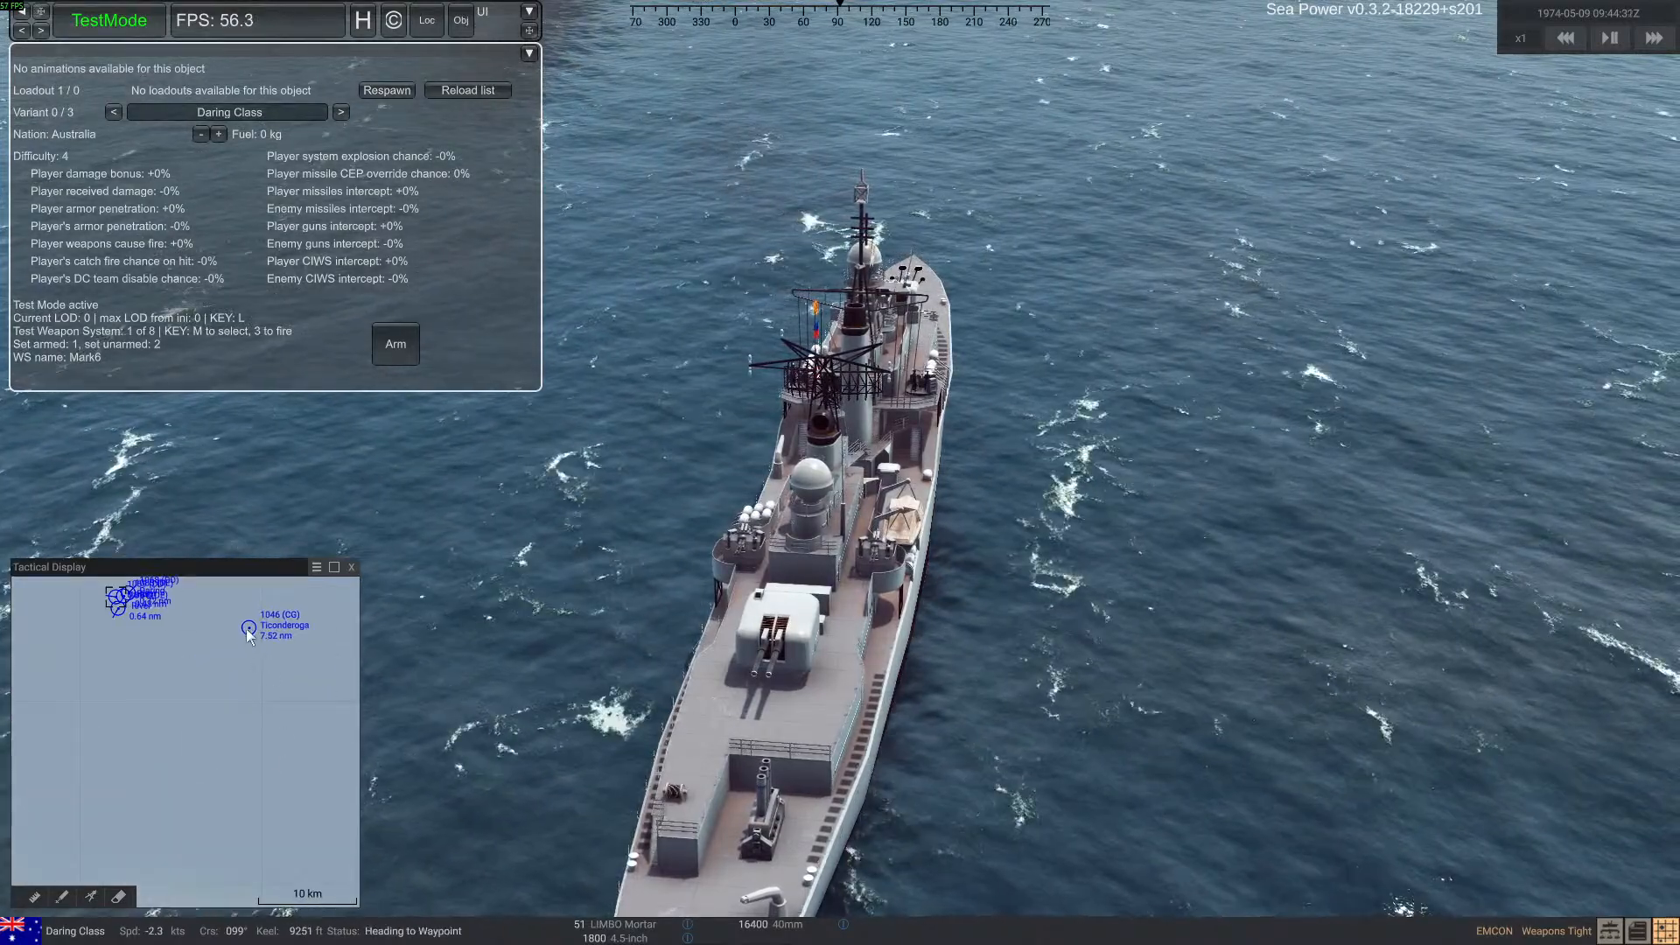
pyautogui.click(249, 626)
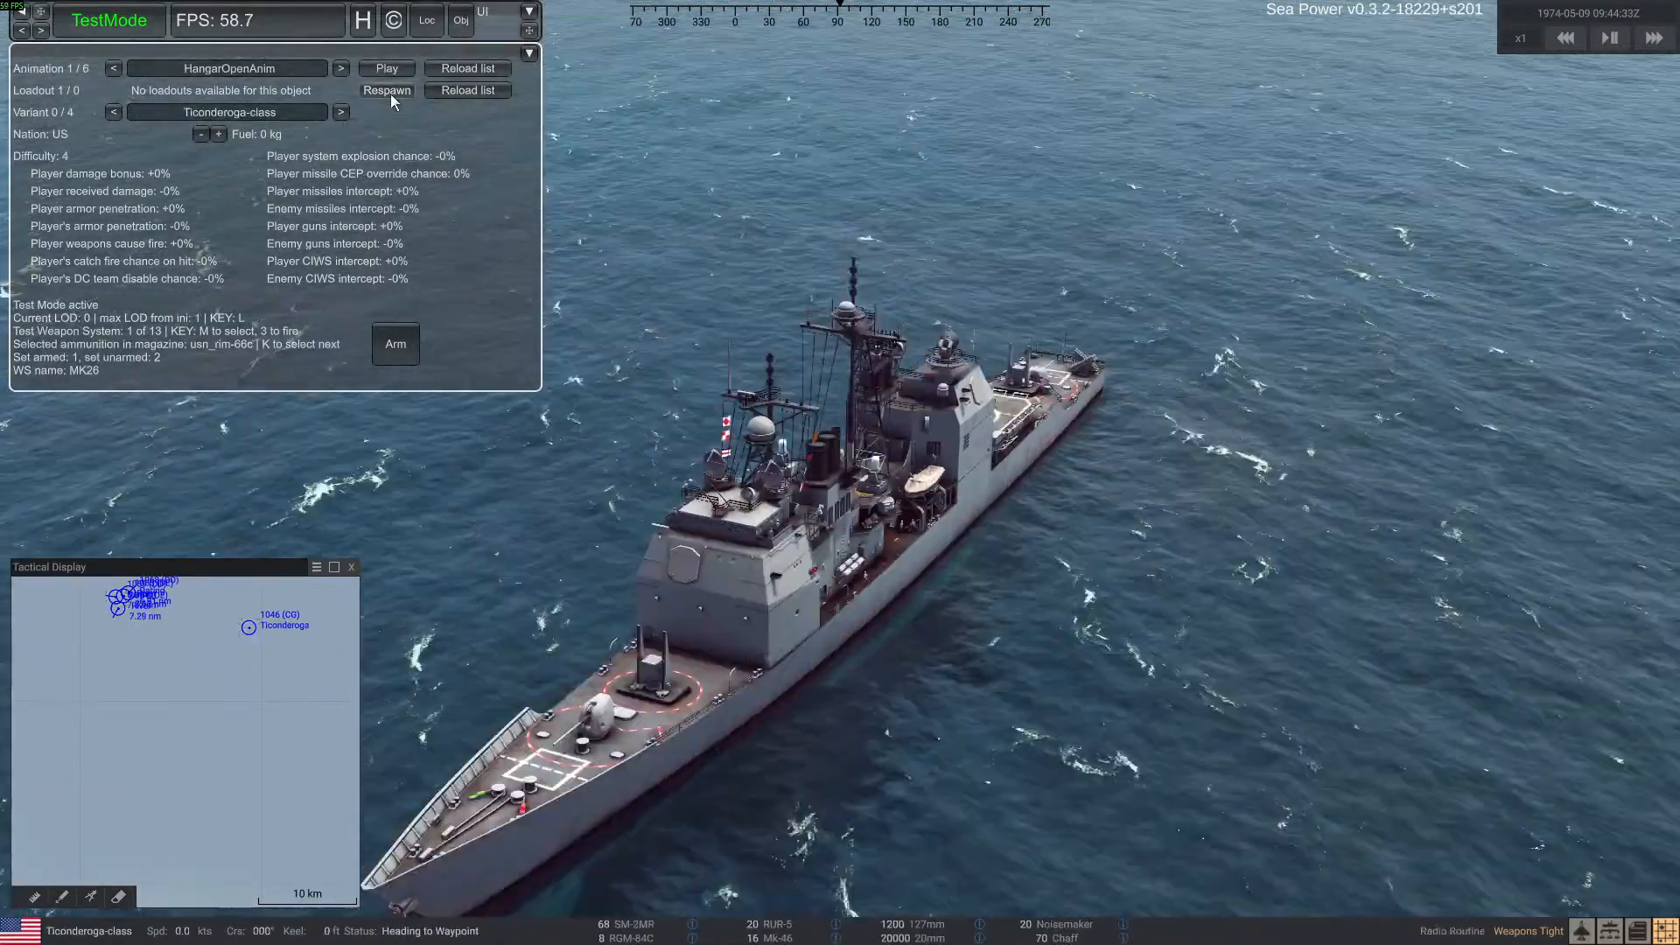
pyautogui.click(390, 92)
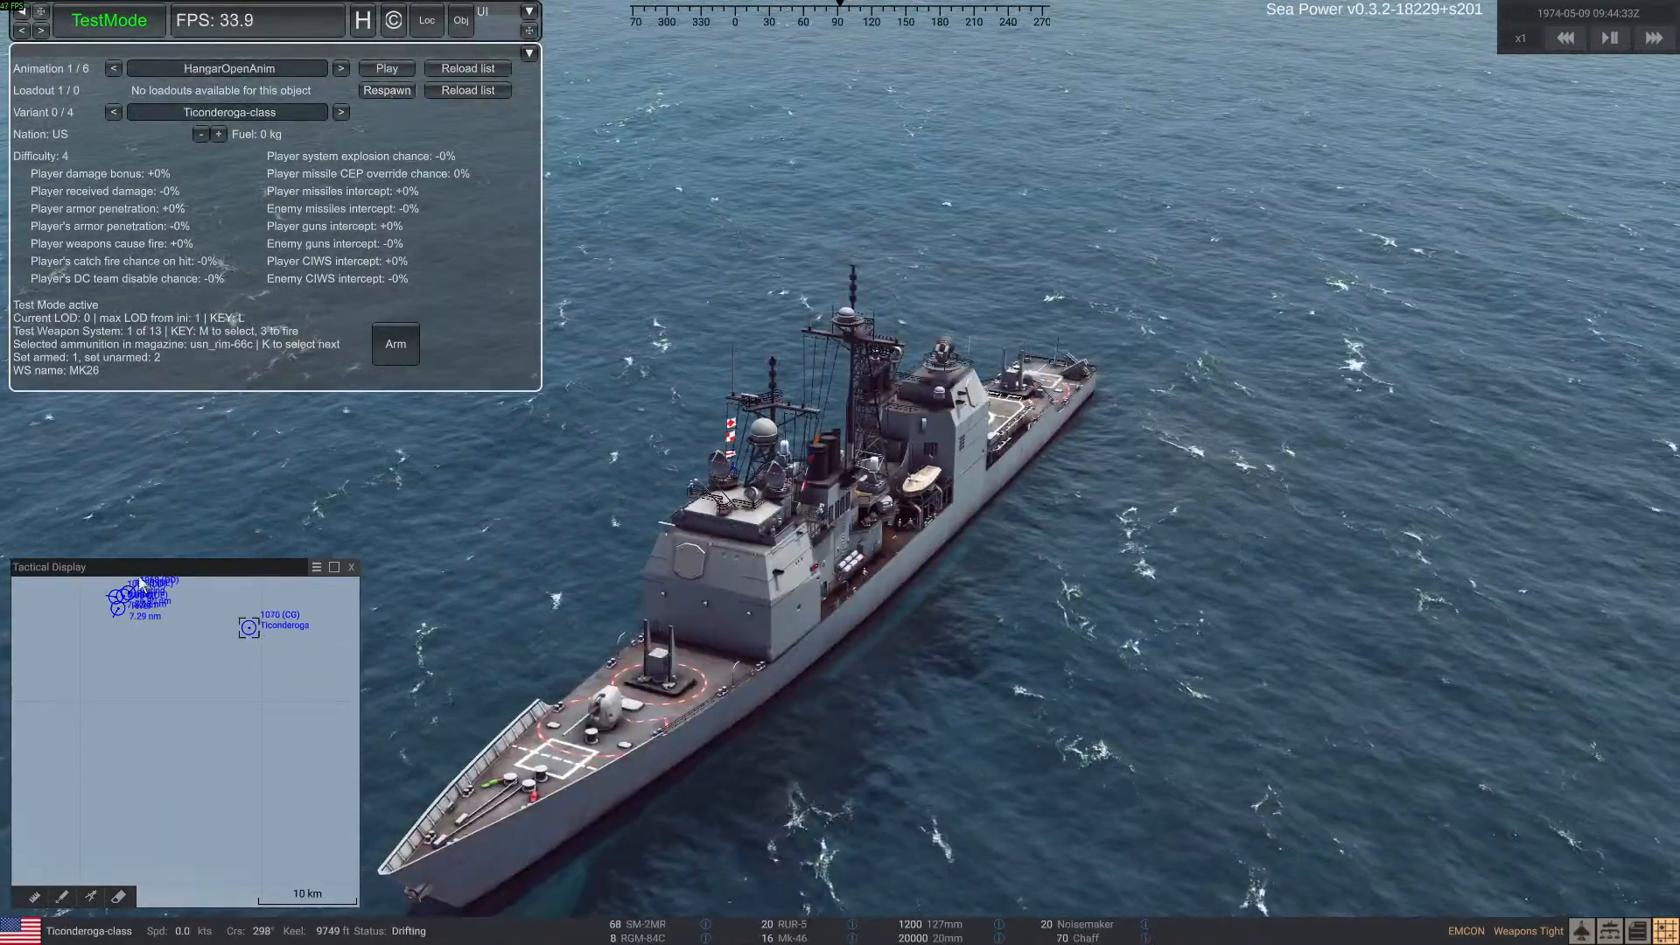
# Order the Ticonderoga to engage the northeastern Daring-class ship with a salvo of 8 RGM-84C missiles
pyautogui.scroll(6, 140, 665)
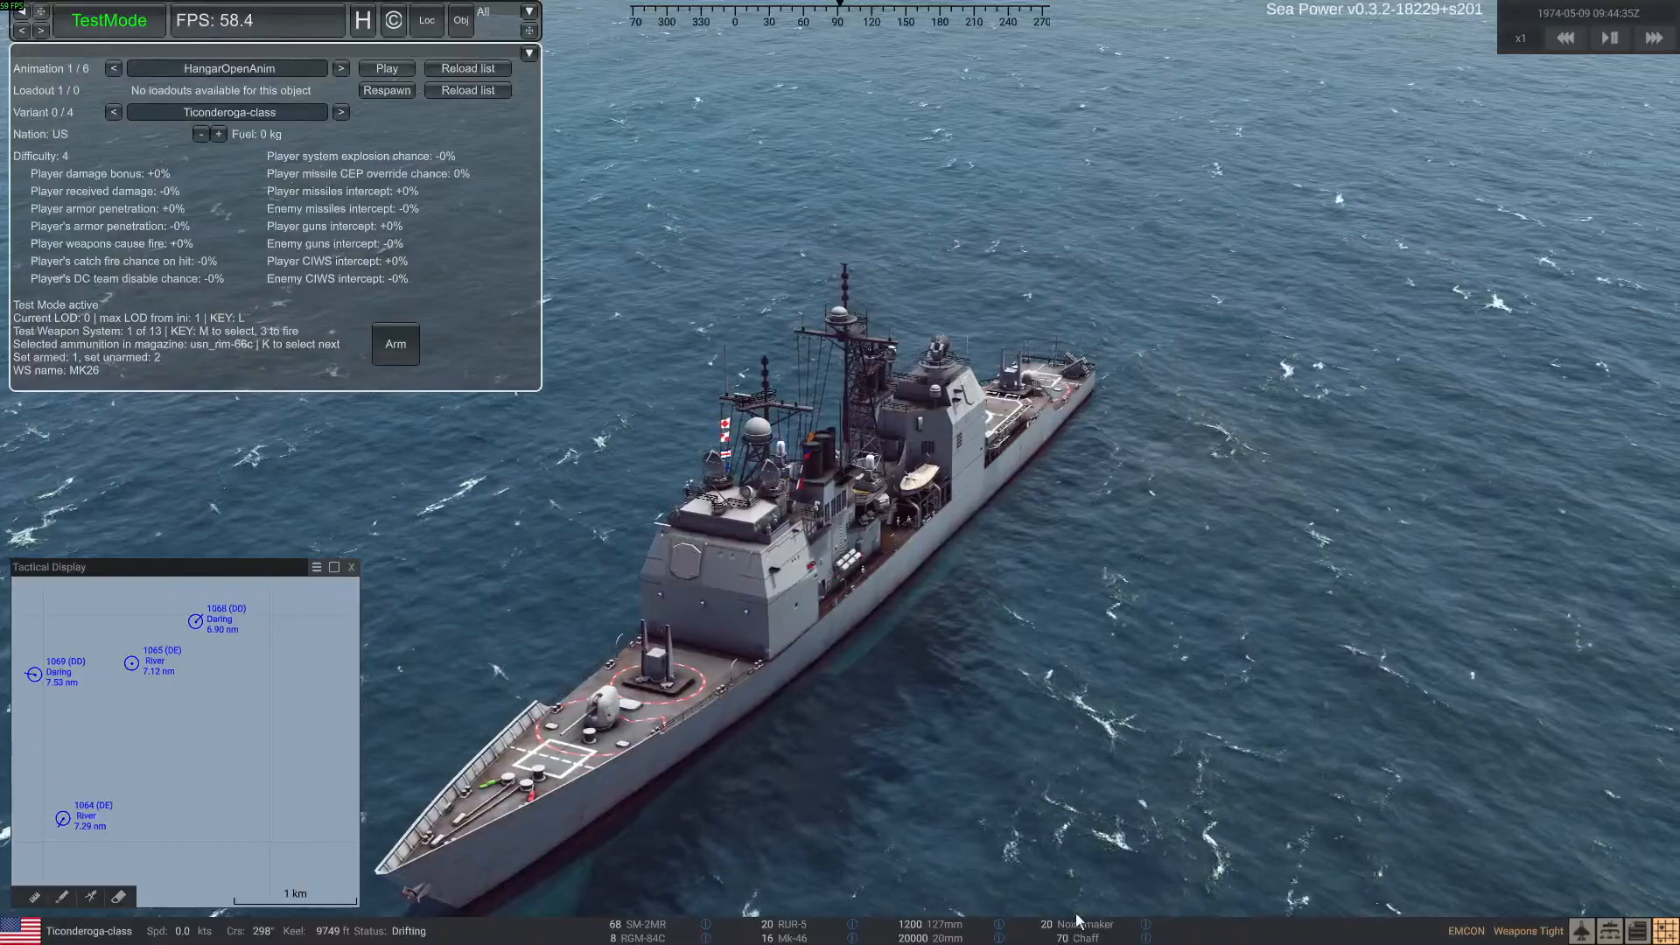
pyautogui.click(659, 938)
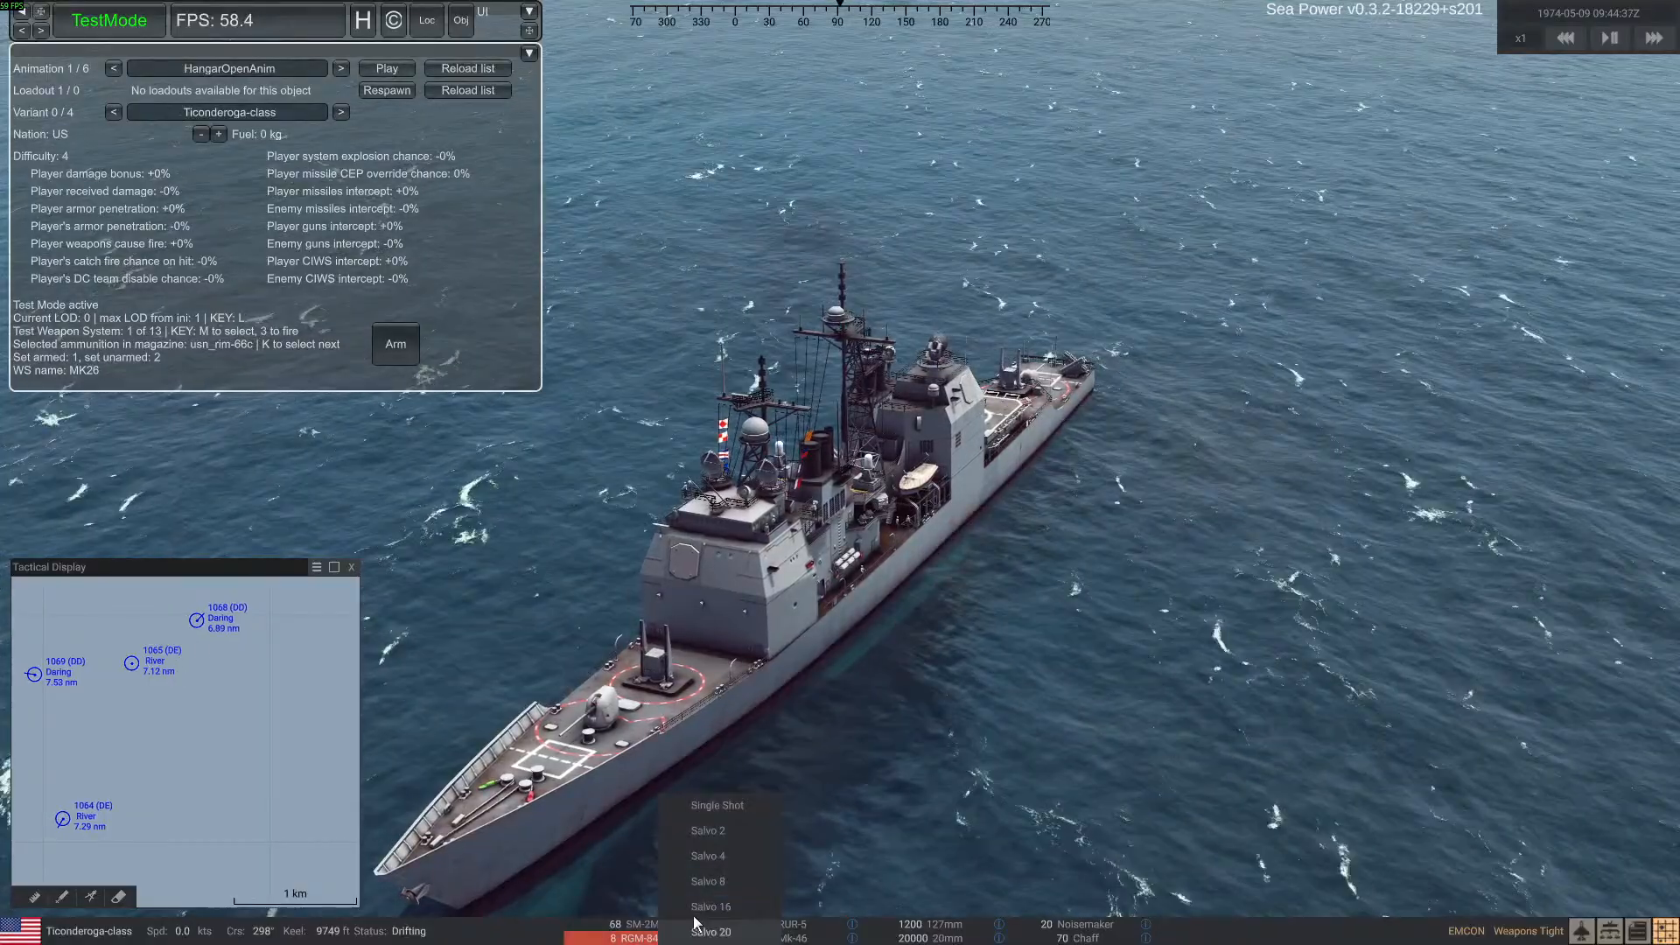
pyautogui.click(733, 878)
pyautogui.click(201, 618)
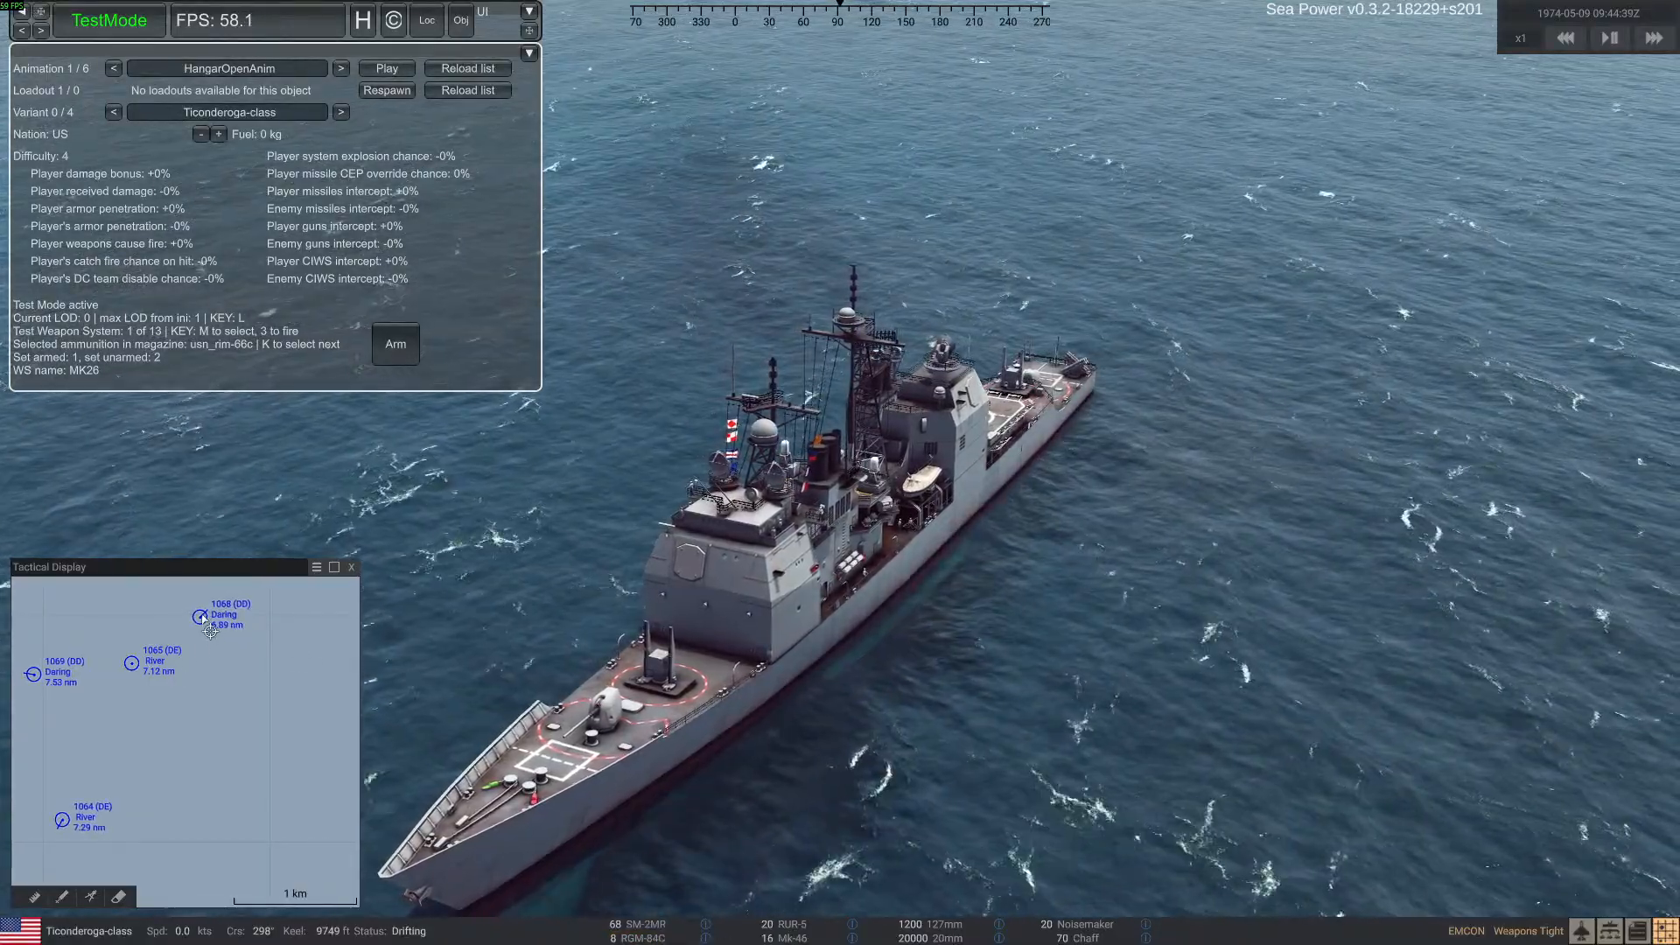
# Order the Ticonderoga to also engage the same Daring-class ship with an SM-2MR salvo
pyautogui.click(678, 927)
pyautogui.click(735, 874)
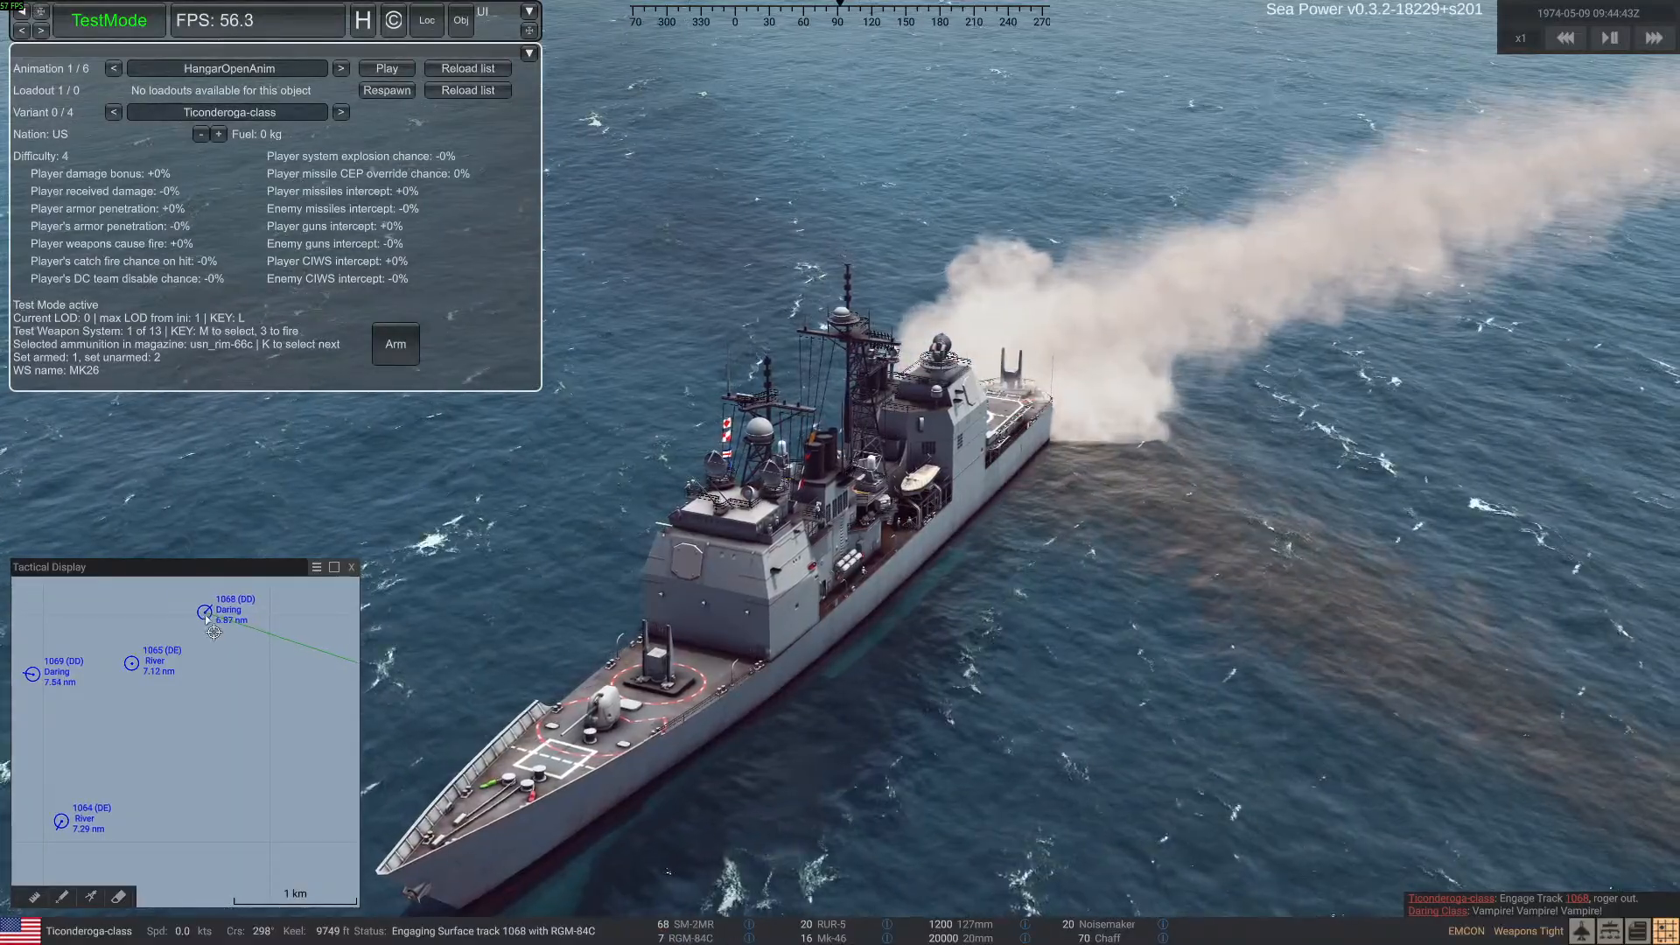
pyautogui.click(218, 618)
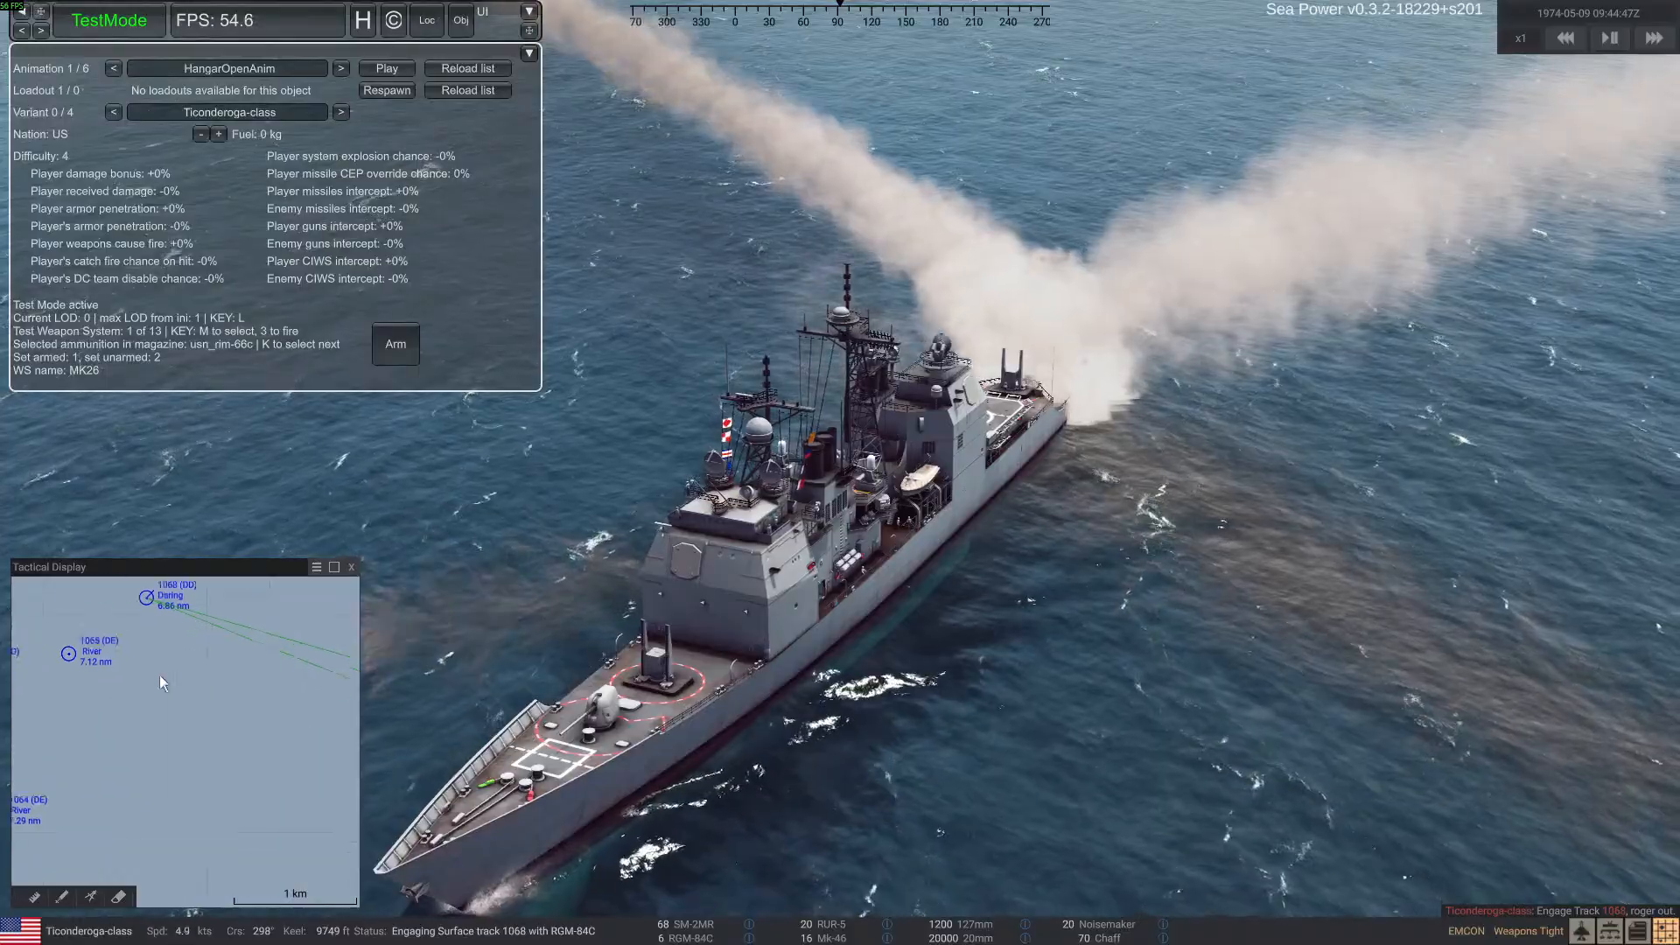
# Switch to the targeted Daring-class ship, hide the debug display, and watch where the incoming missiles hit its hull and superstructure
pyautogui.scroll(-3, 159, 675)
pyautogui.scroll(3, 181, 680)
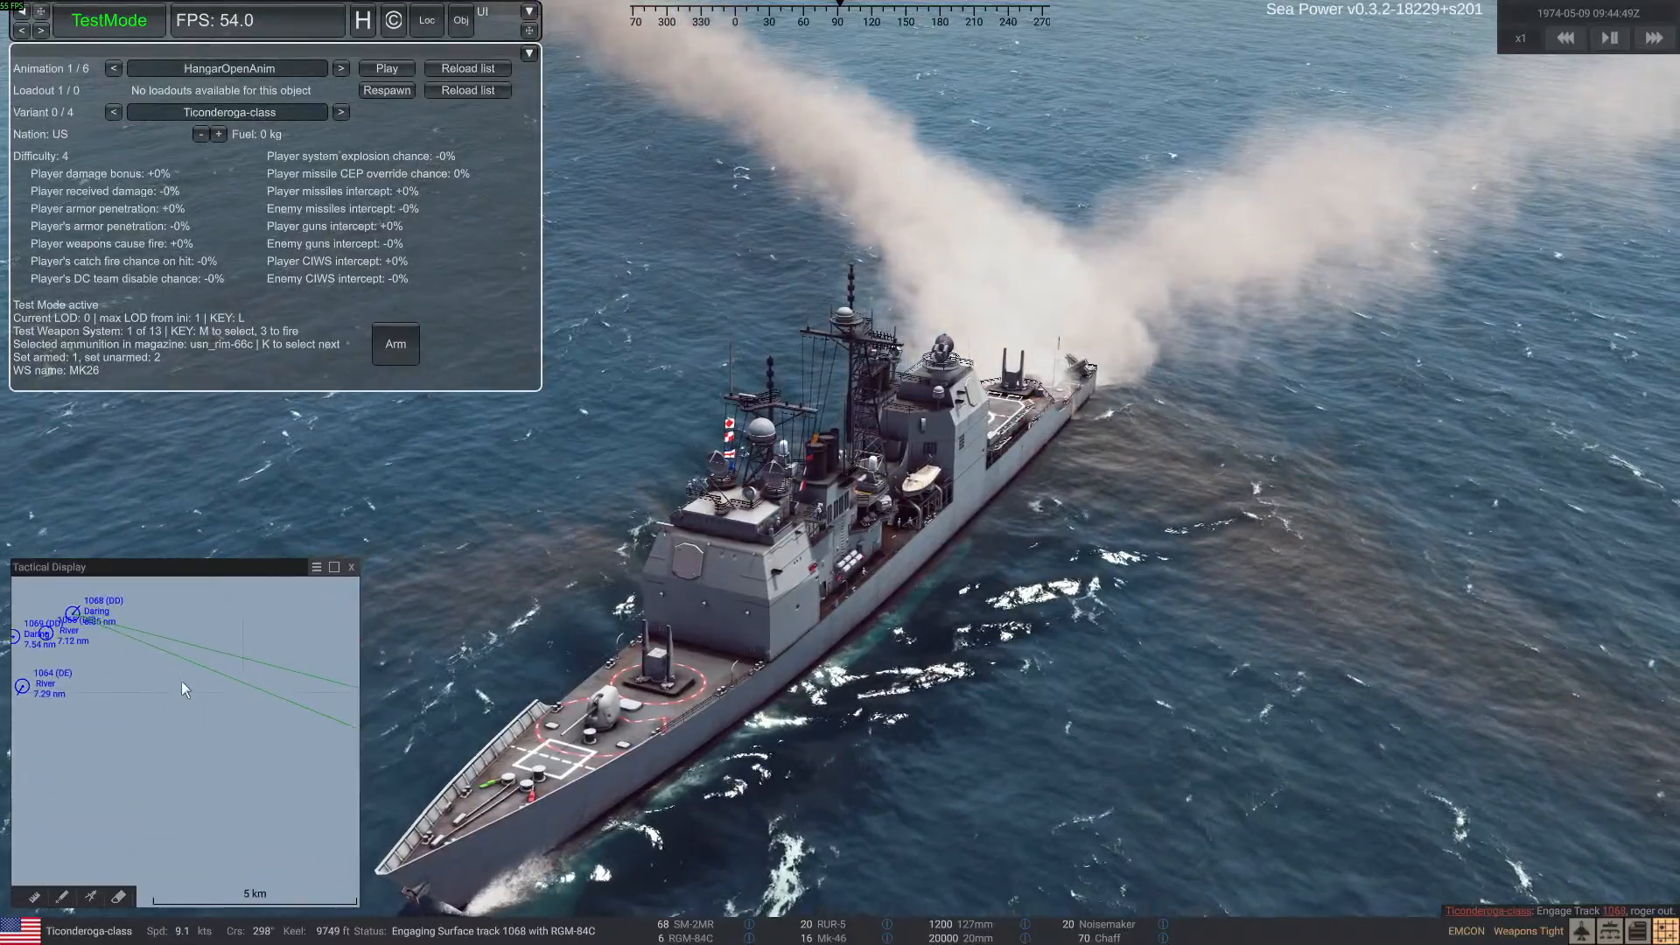
pyautogui.click(75, 613)
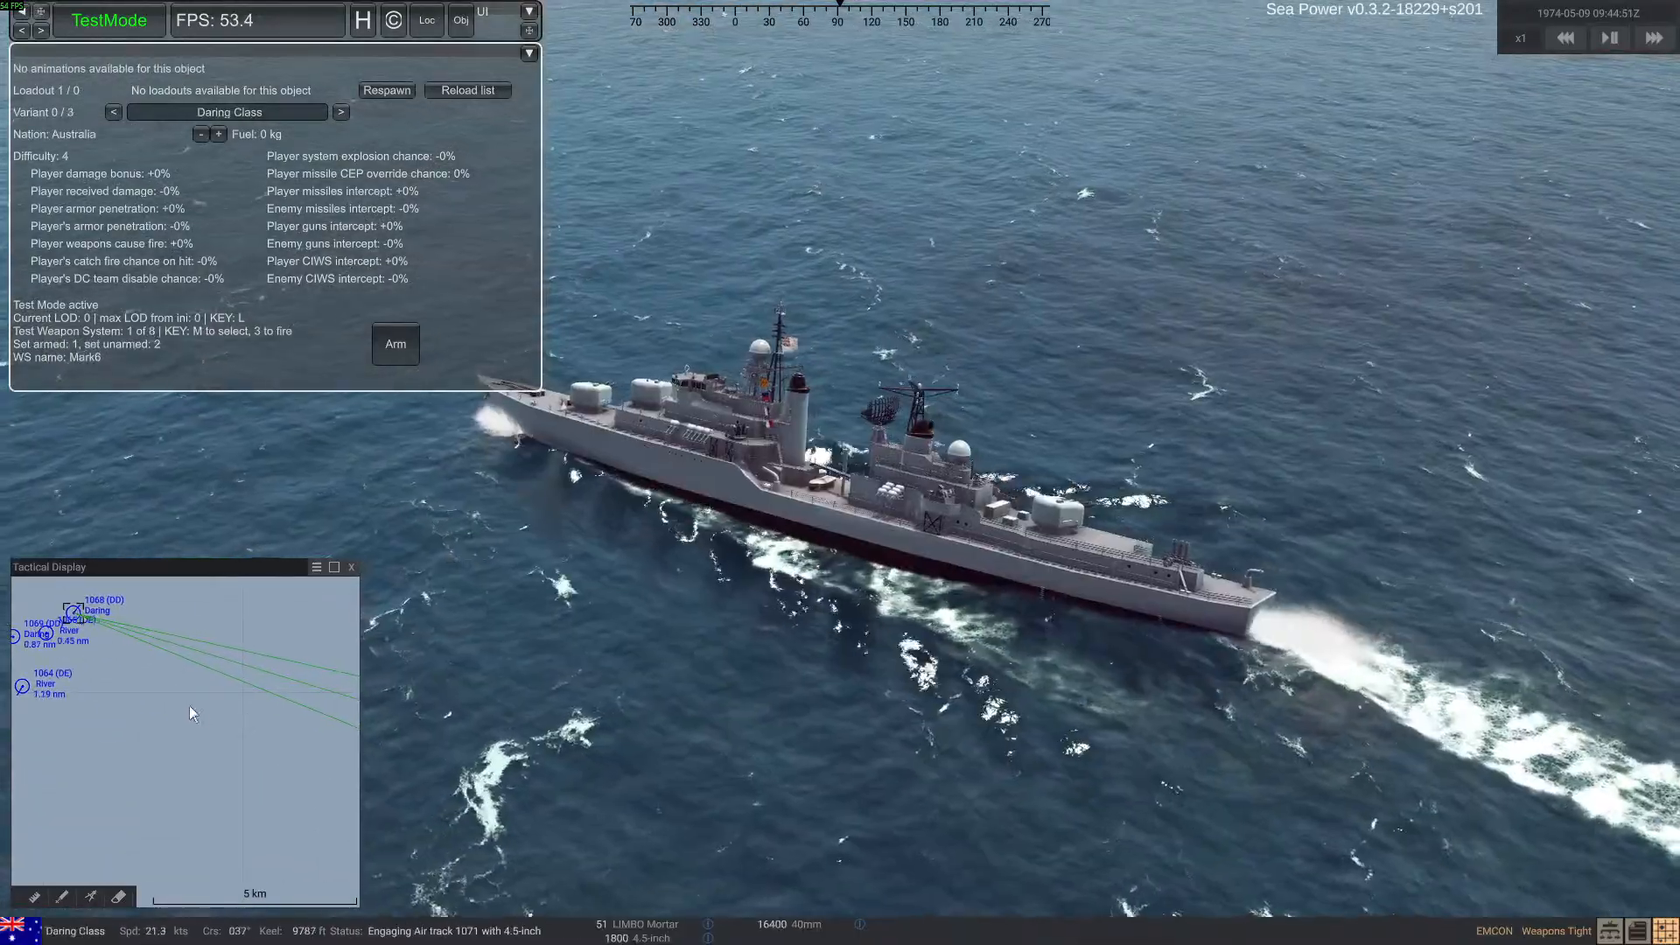
pyautogui.moveTo(638, 602); pyautogui.dragTo(695, 576, button='right')
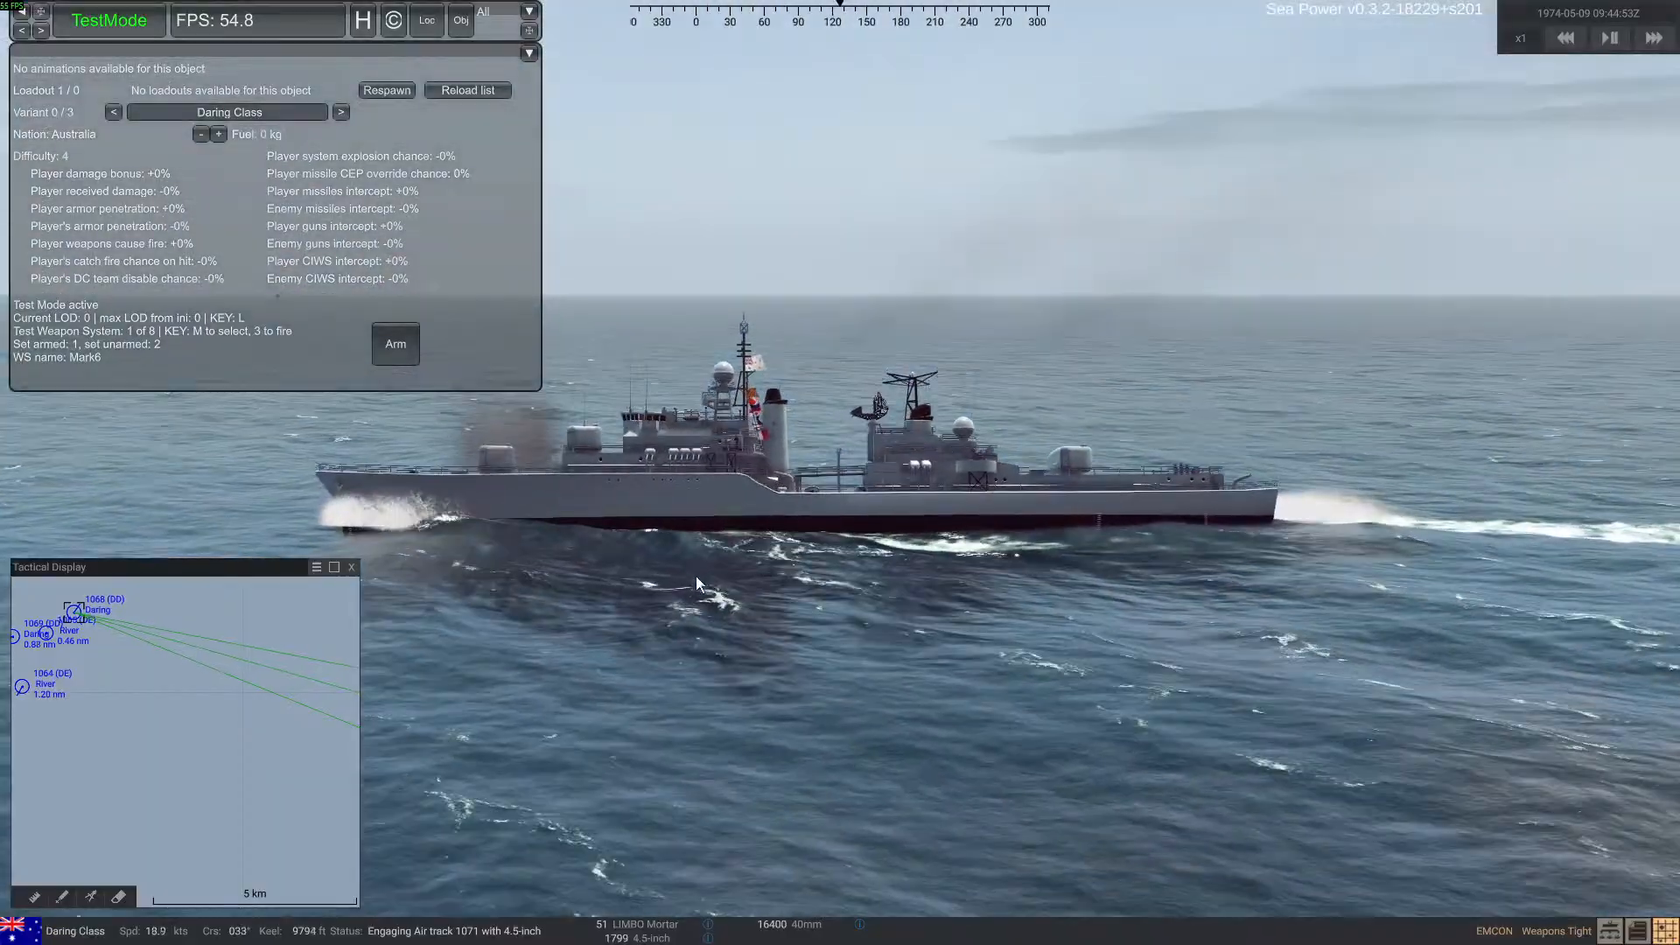
pyautogui.moveTo(553, 630); pyautogui.dragTo(619, 592, button='right')
pyautogui.hotkey('ctrl', 'd')
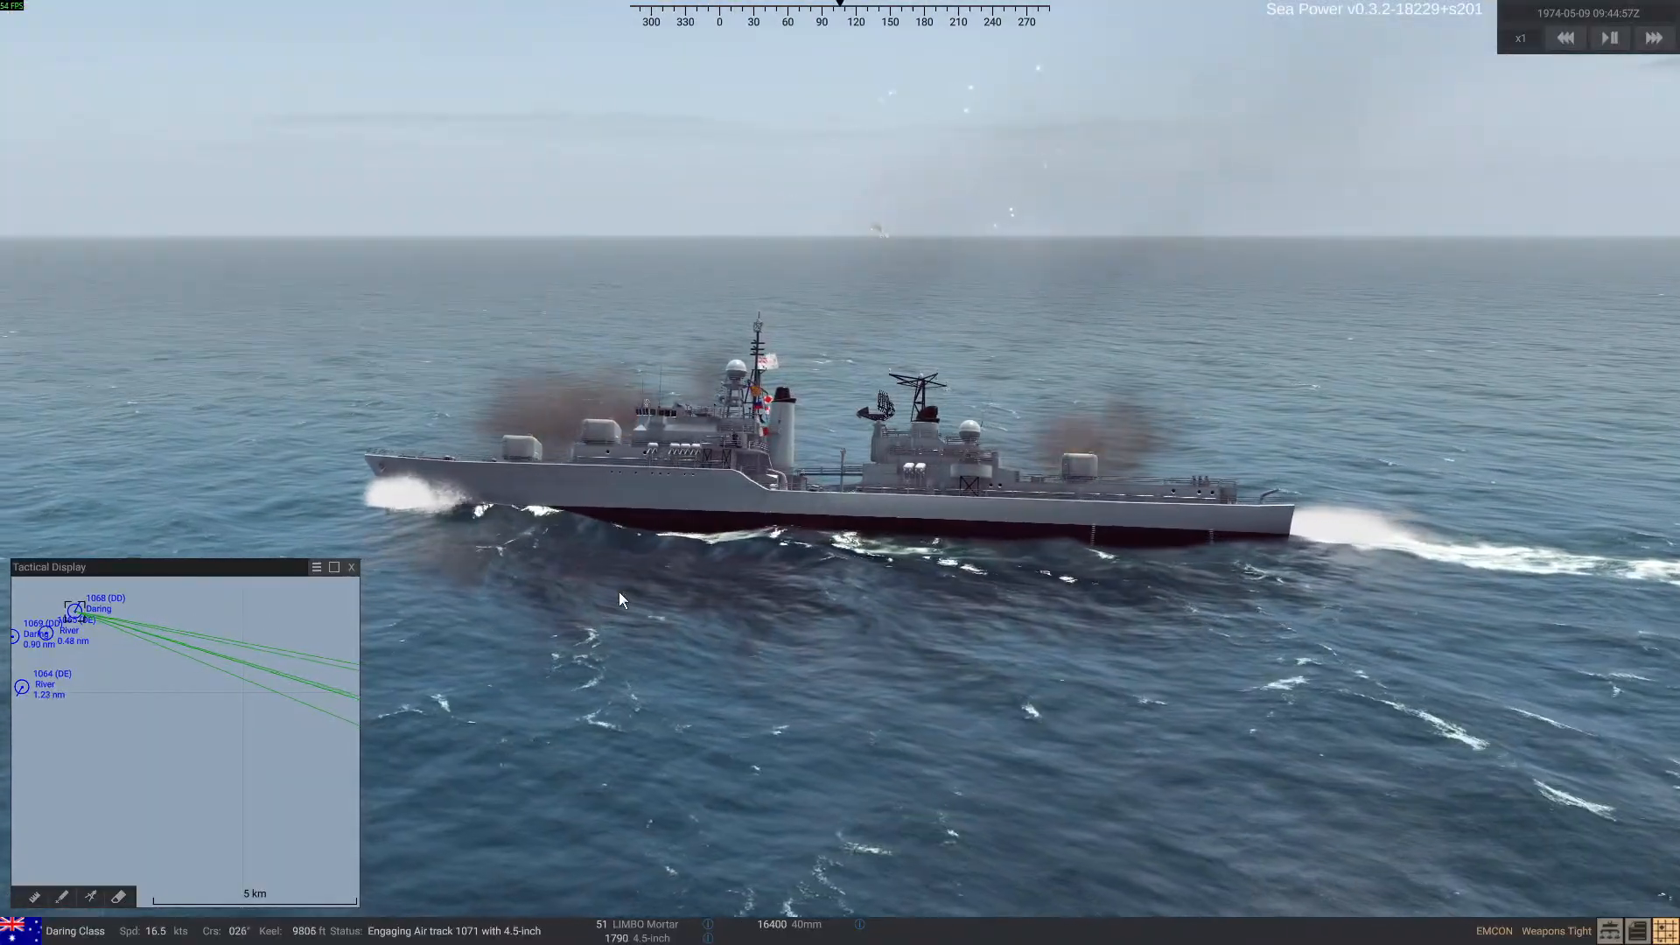
pyautogui.moveTo(738, 586); pyautogui.dragTo(832, 581, button='right')
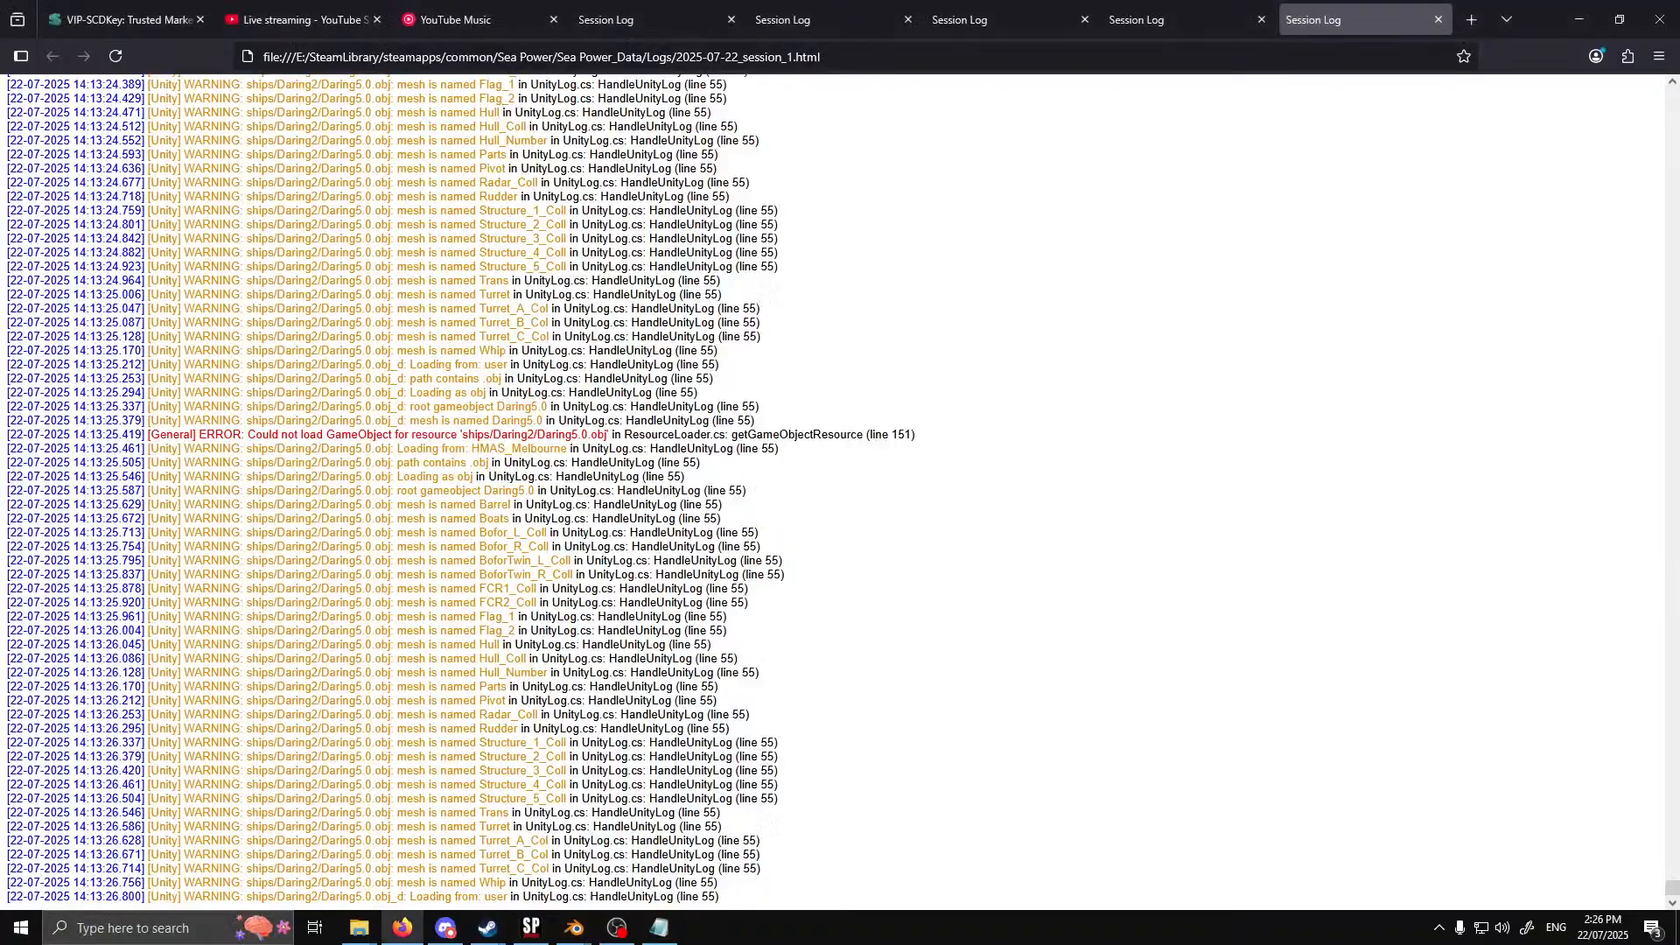
pyautogui.click(1577, 19)
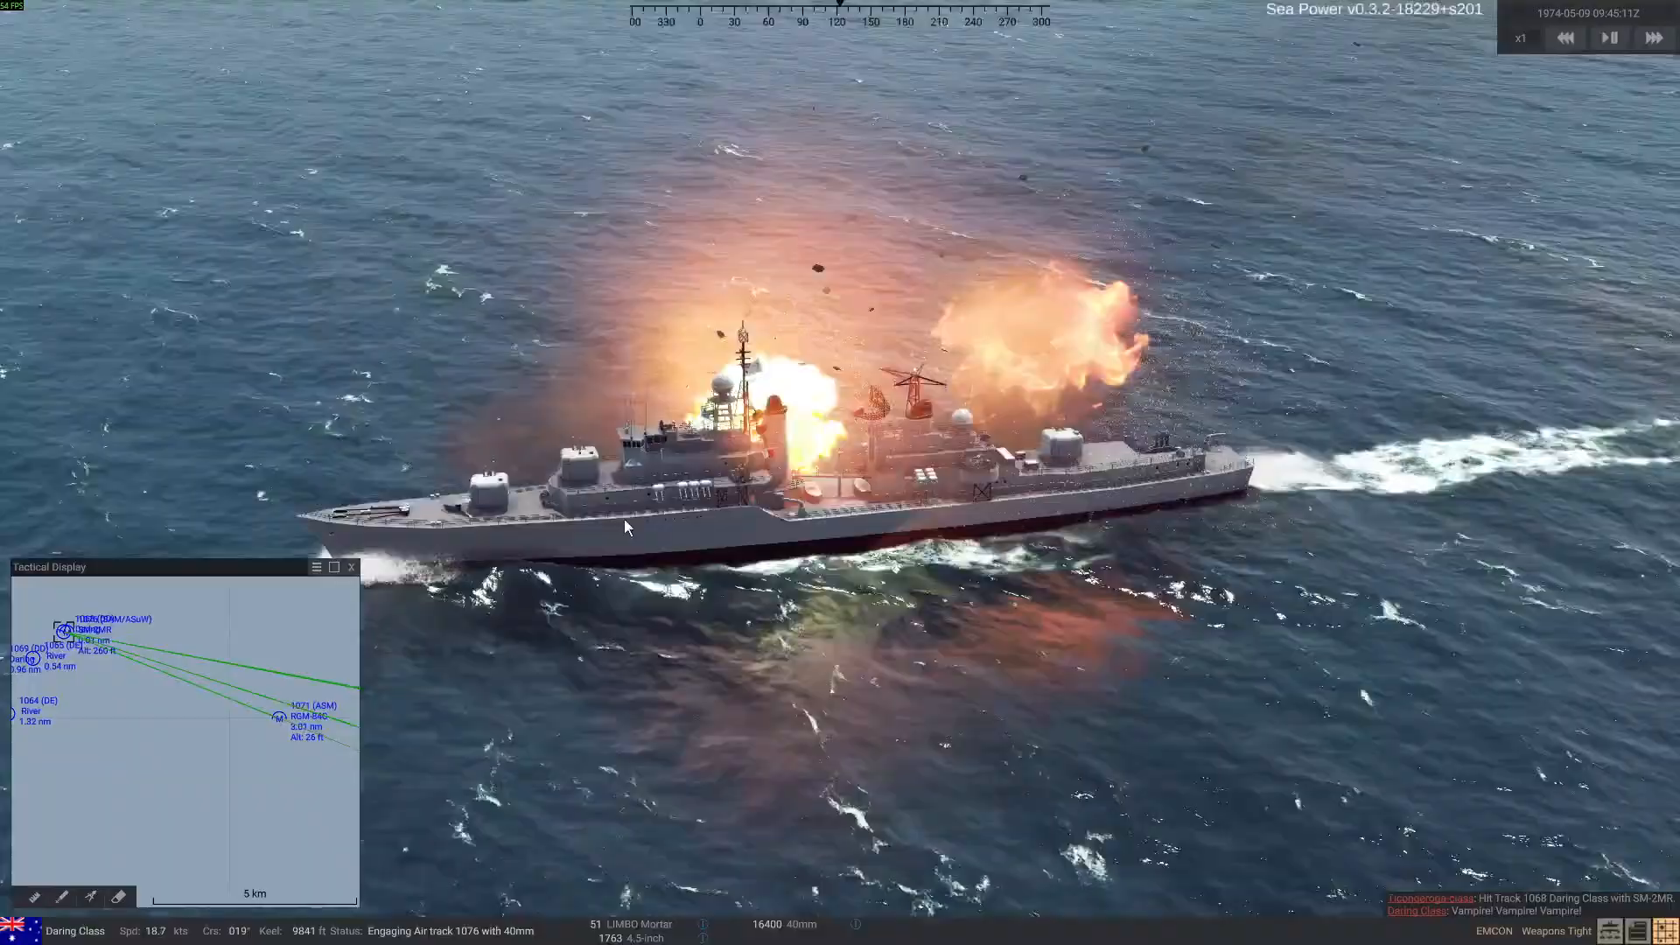
pyautogui.moveTo(623, 519)
pyautogui.mouseDown(button='right')
pyautogui.moveTo(638, 559)
pyautogui.moveTo(1019, 457)
pyautogui.moveTo(969, 406)
pyautogui.mouseUp(button='right')
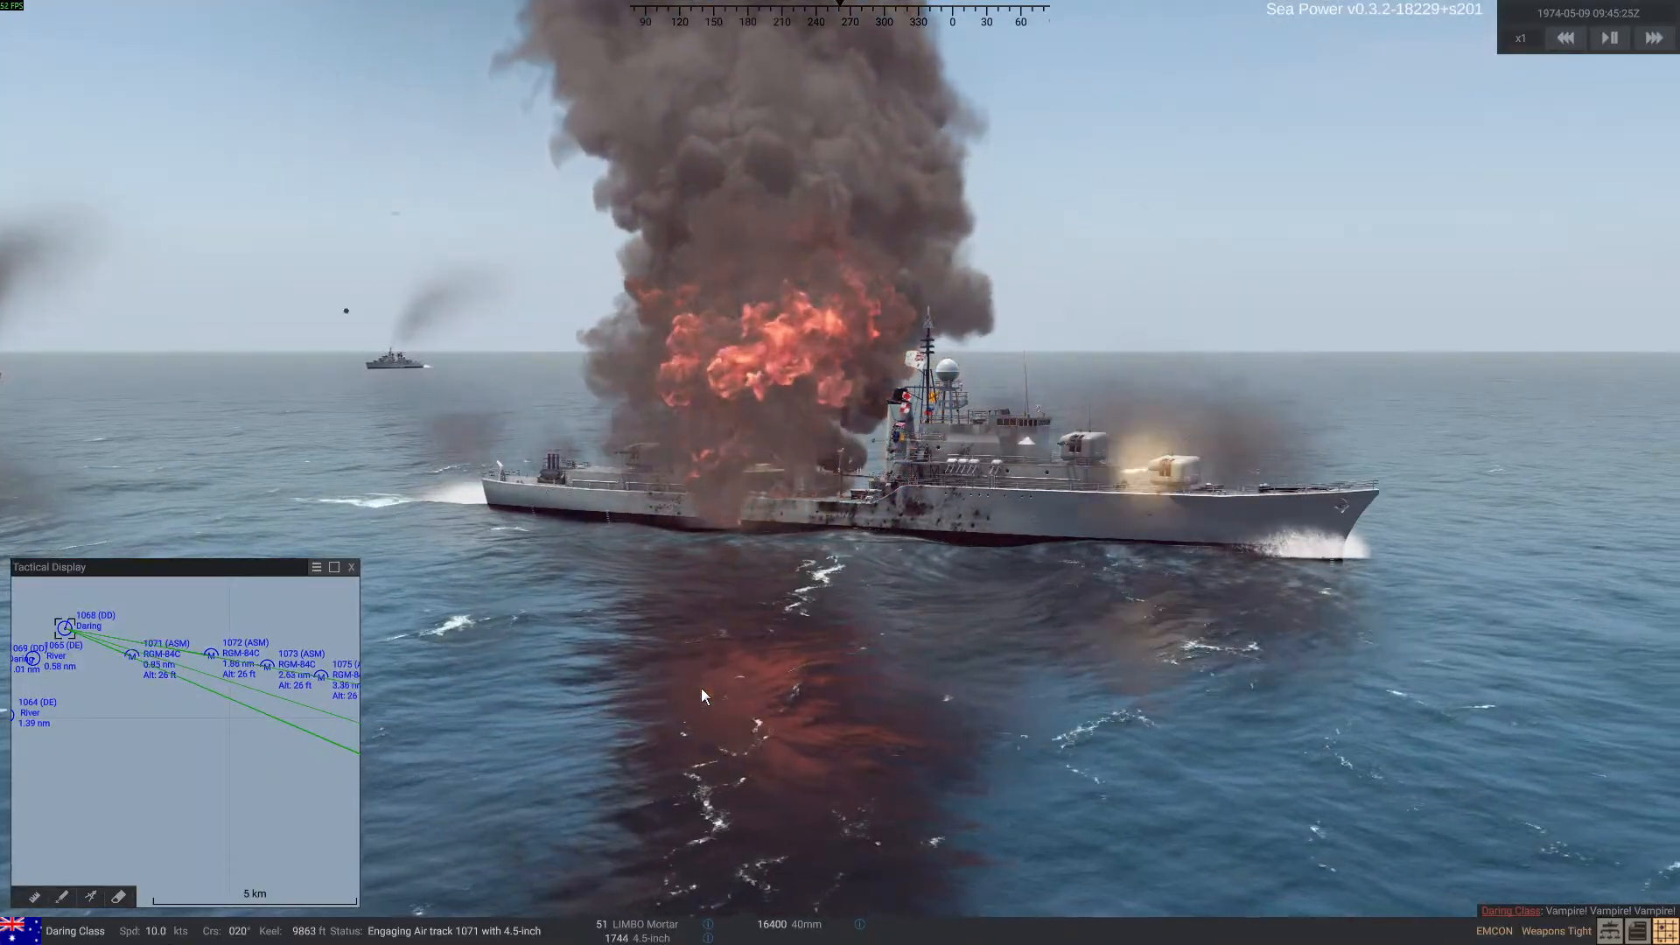
pyautogui.moveTo(701, 688); pyautogui.dragTo(738, 706, button='right')
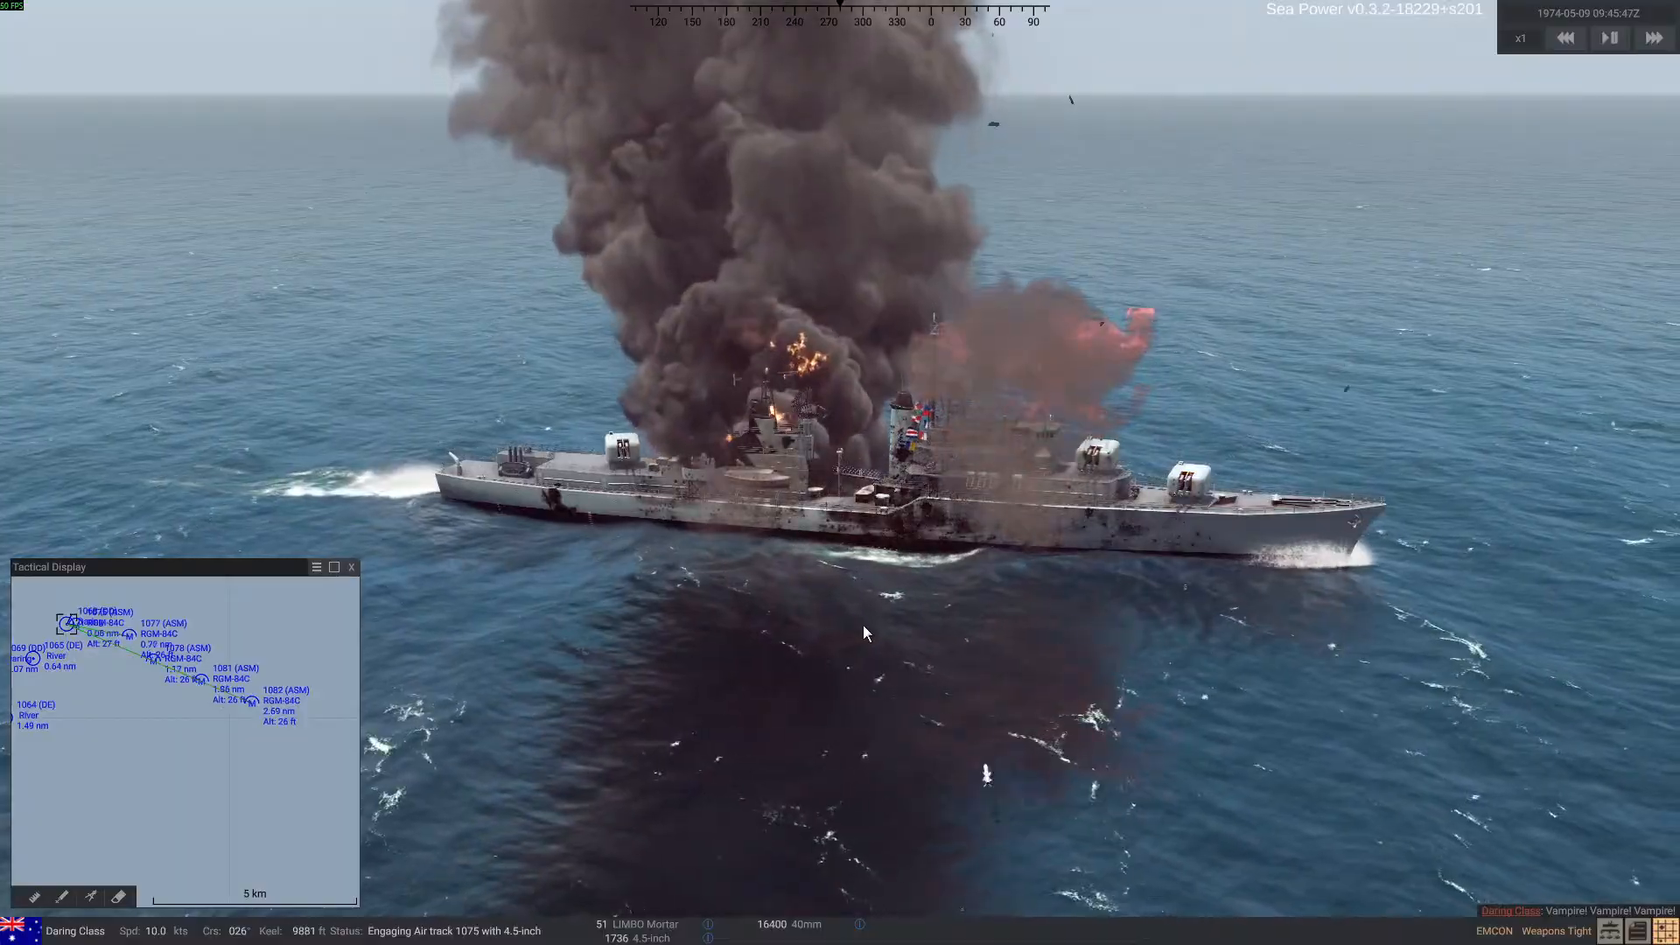
pyautogui.moveTo(1047, 623)
pyautogui.mouseDown(button='right')
pyautogui.moveTo(952, 633)
pyautogui.moveTo(1115, 616)
pyautogui.mouseUp(button='right')
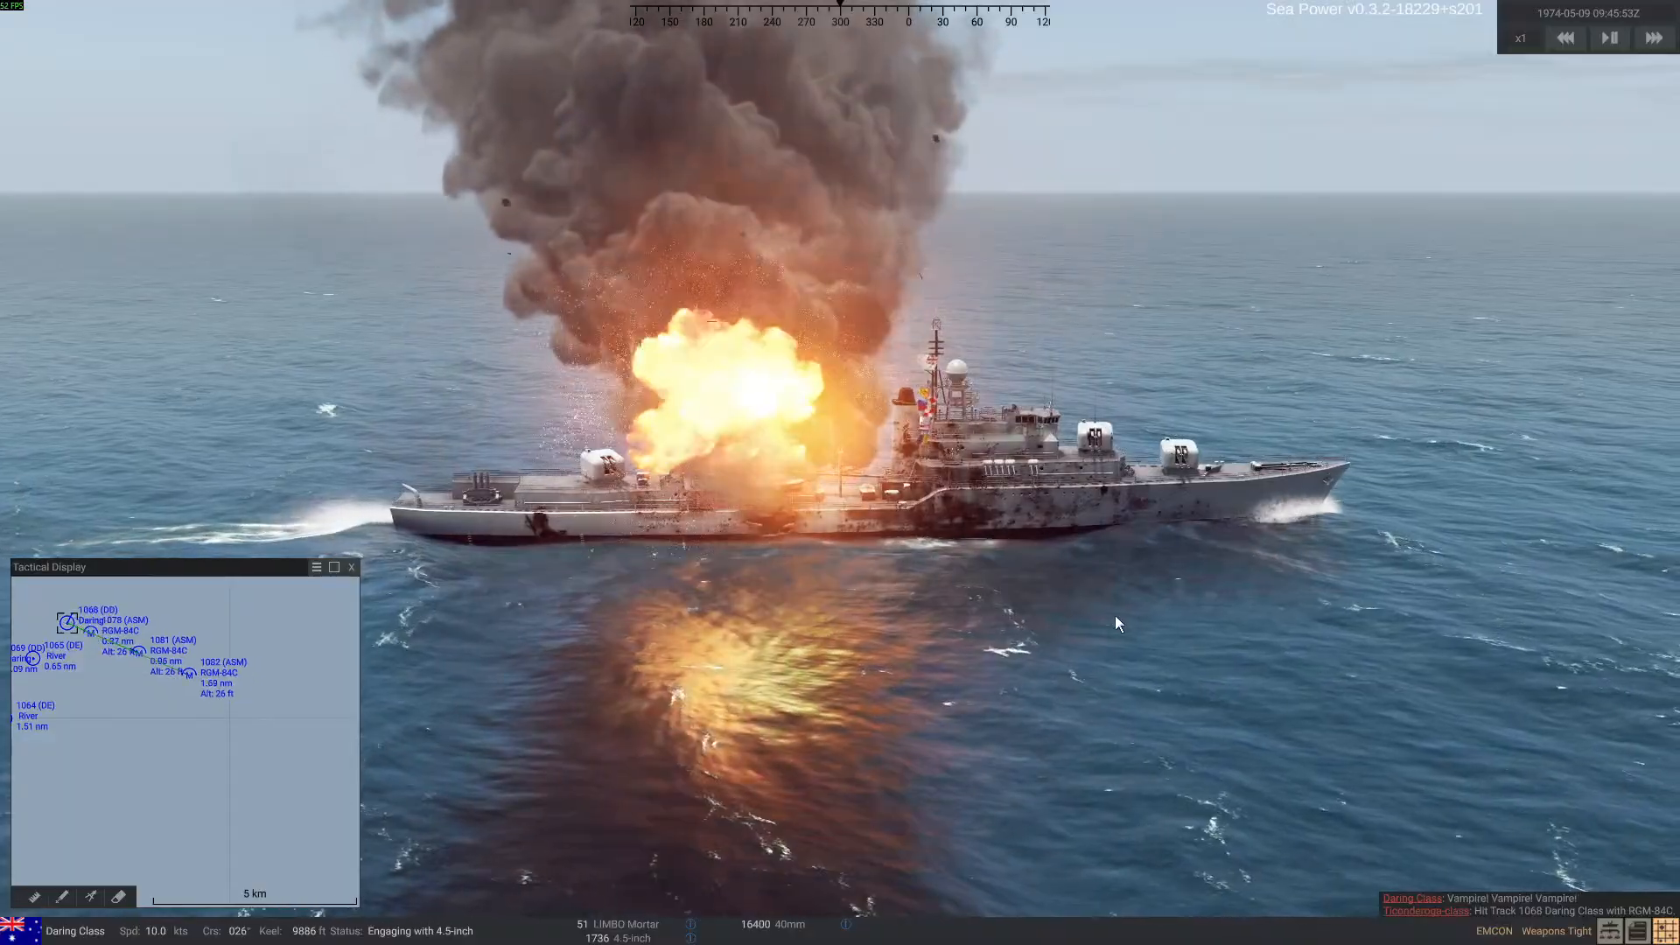
pyautogui.moveTo(1115, 616); pyautogui.dragTo(1059, 625, button='right')
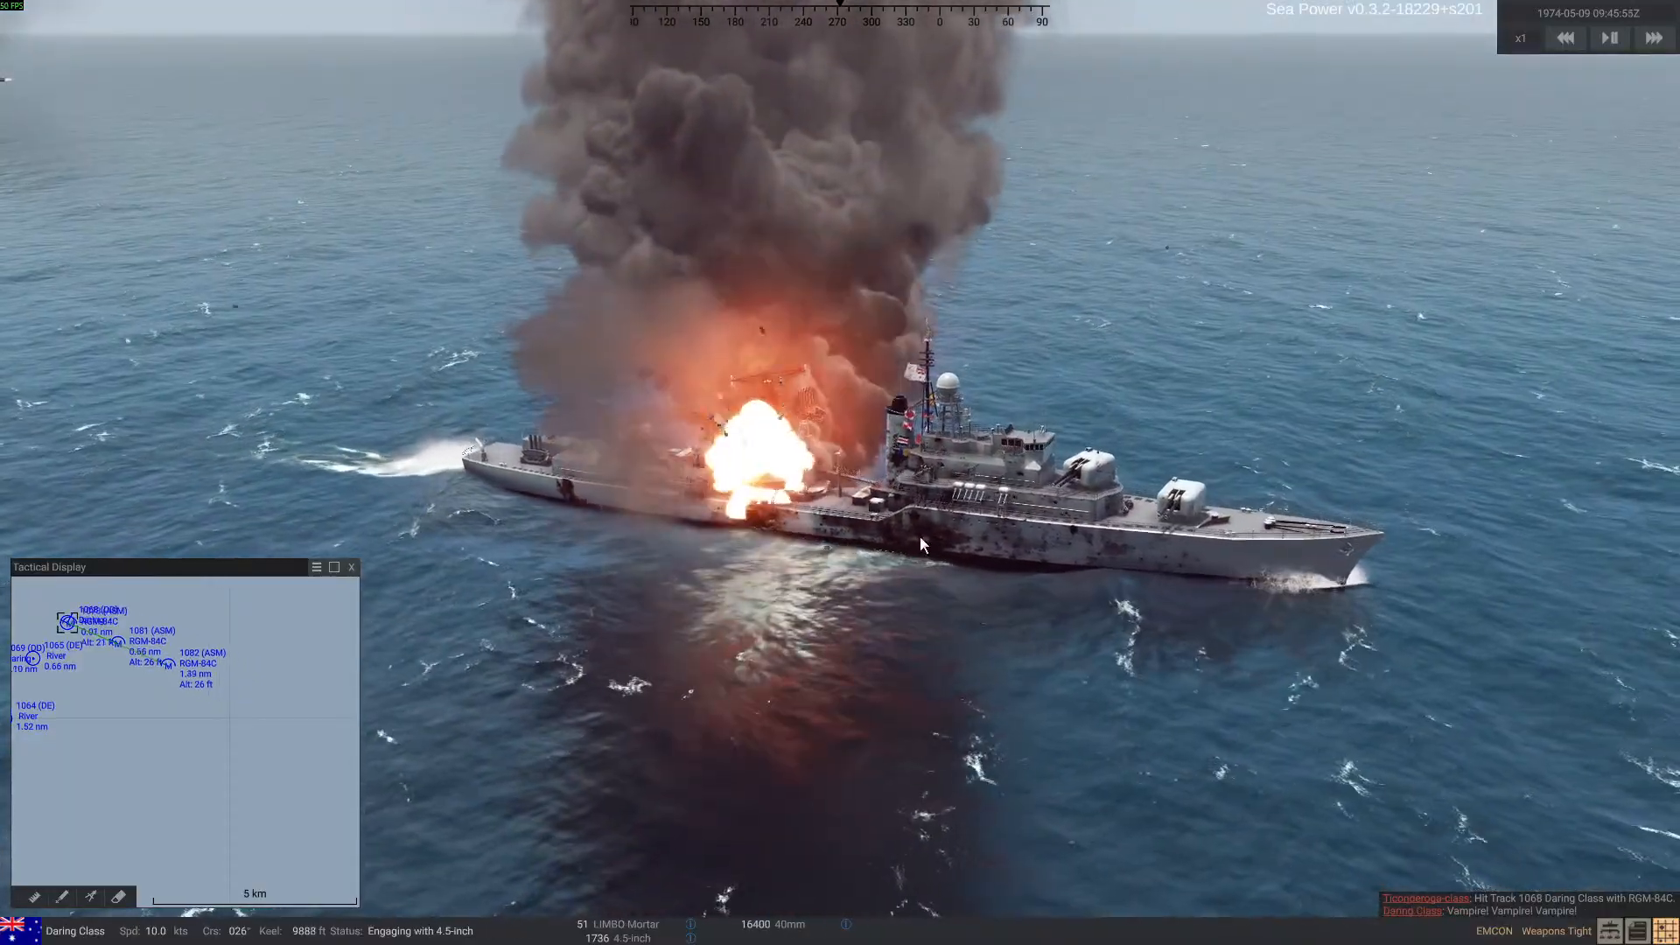
# Bring back the debug display and review the Daring-class ship's damaged systems in the Damage readout
pyautogui.hotkey('ctrl', 'd')
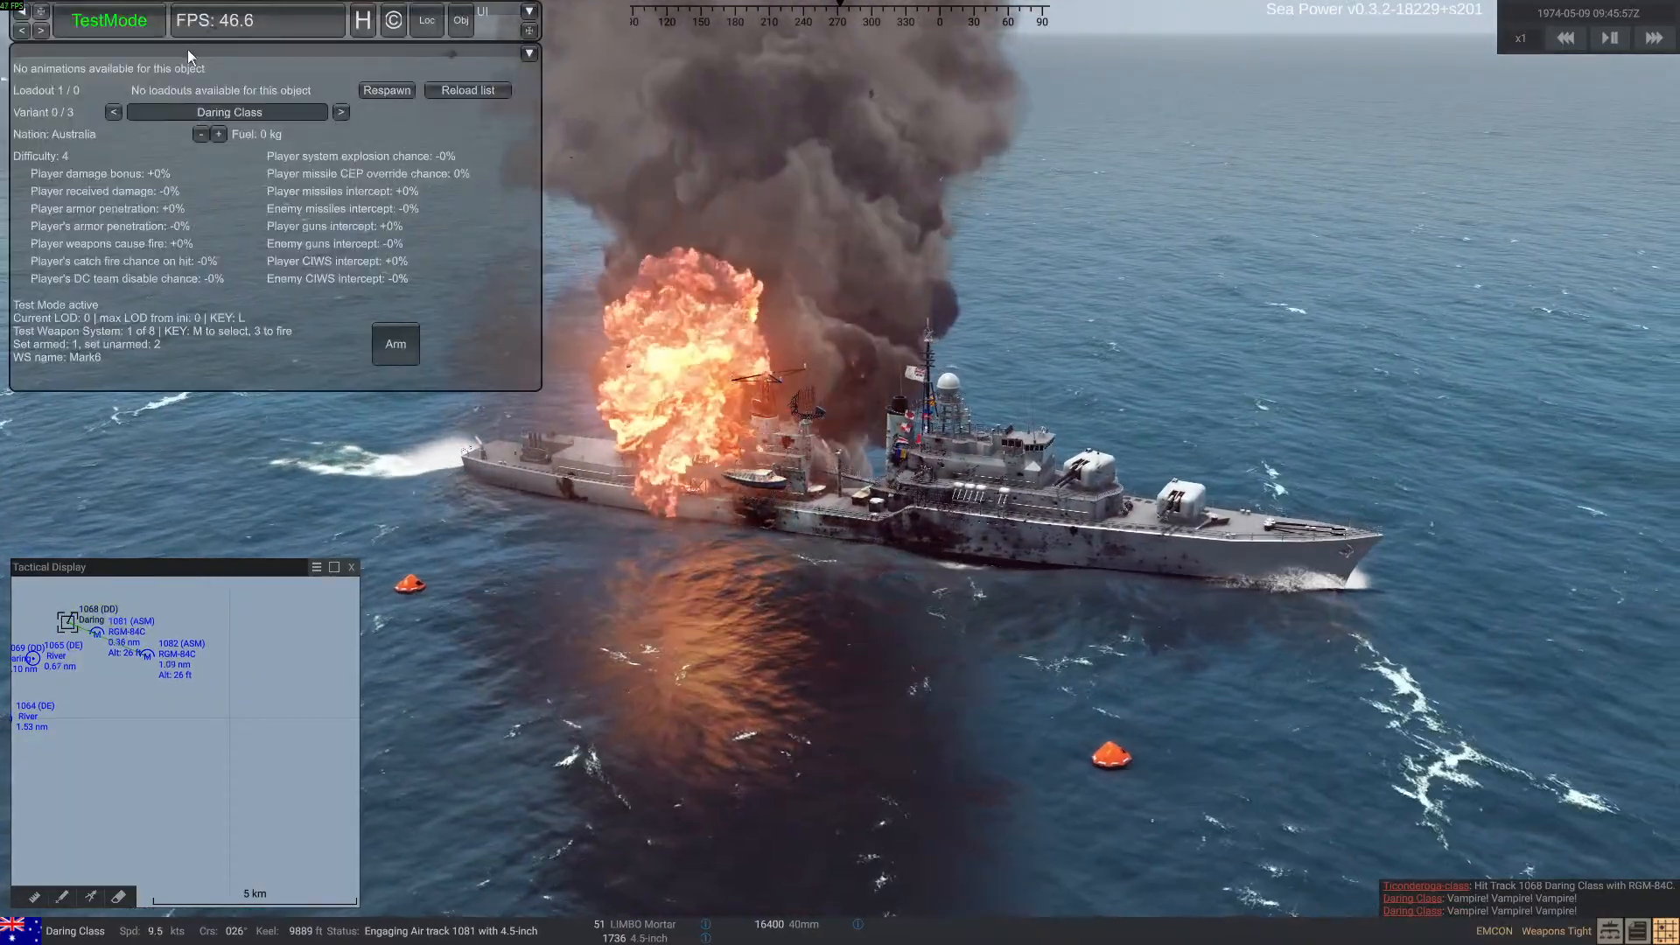
pyautogui.click(134, 23)
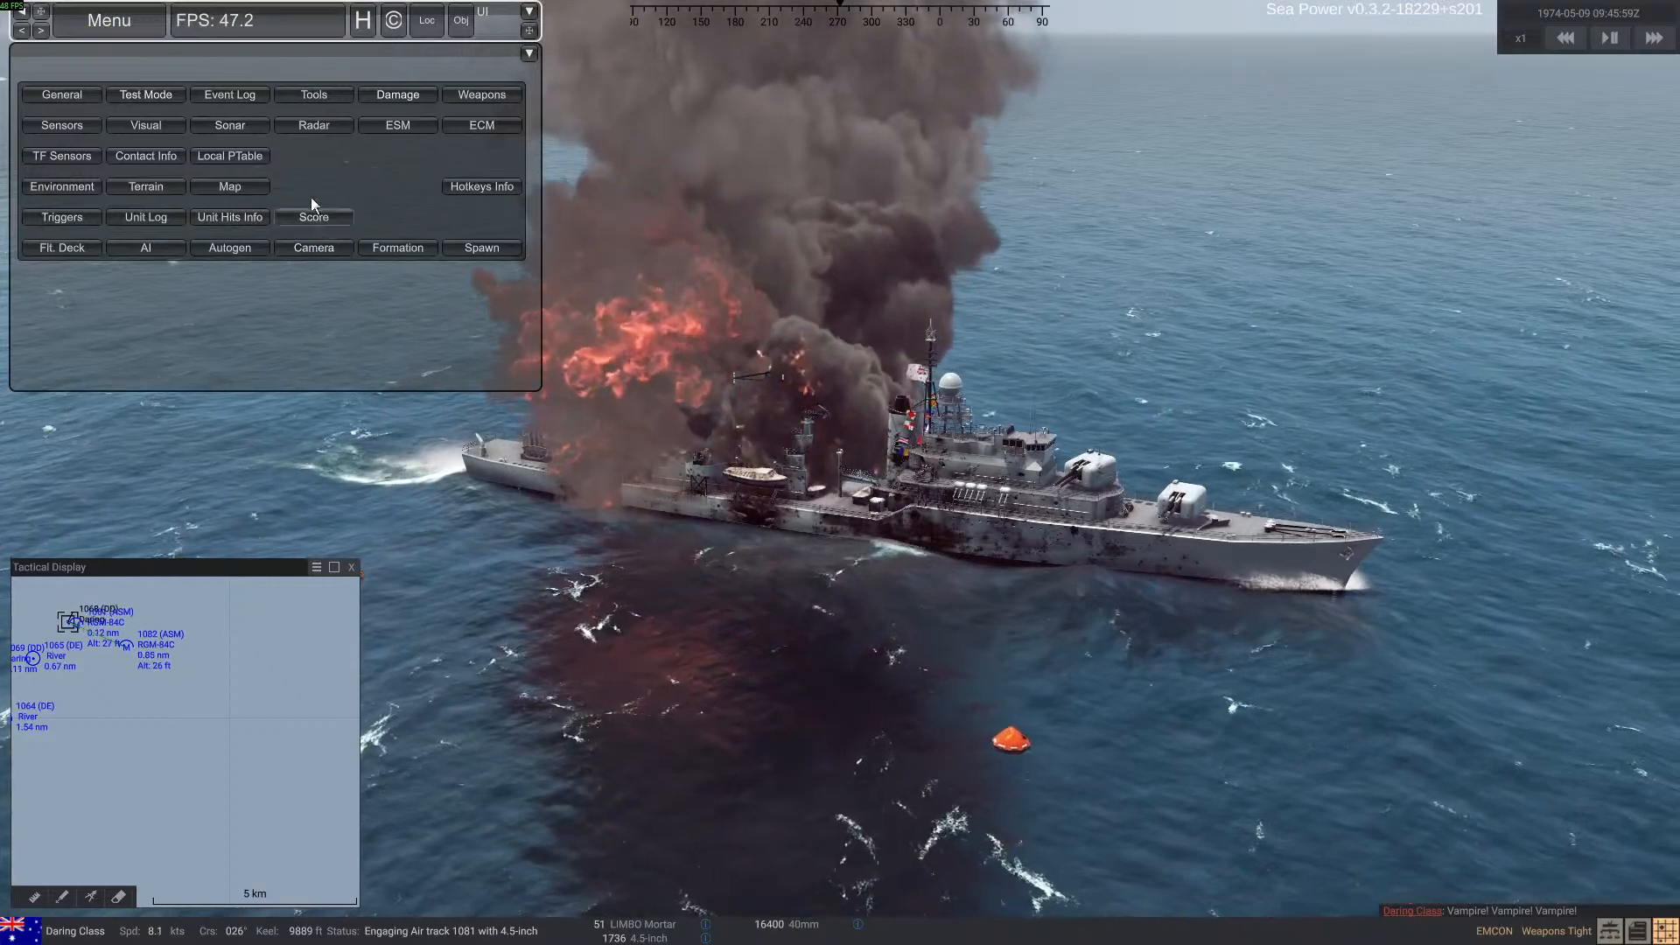
pyautogui.click(396, 97)
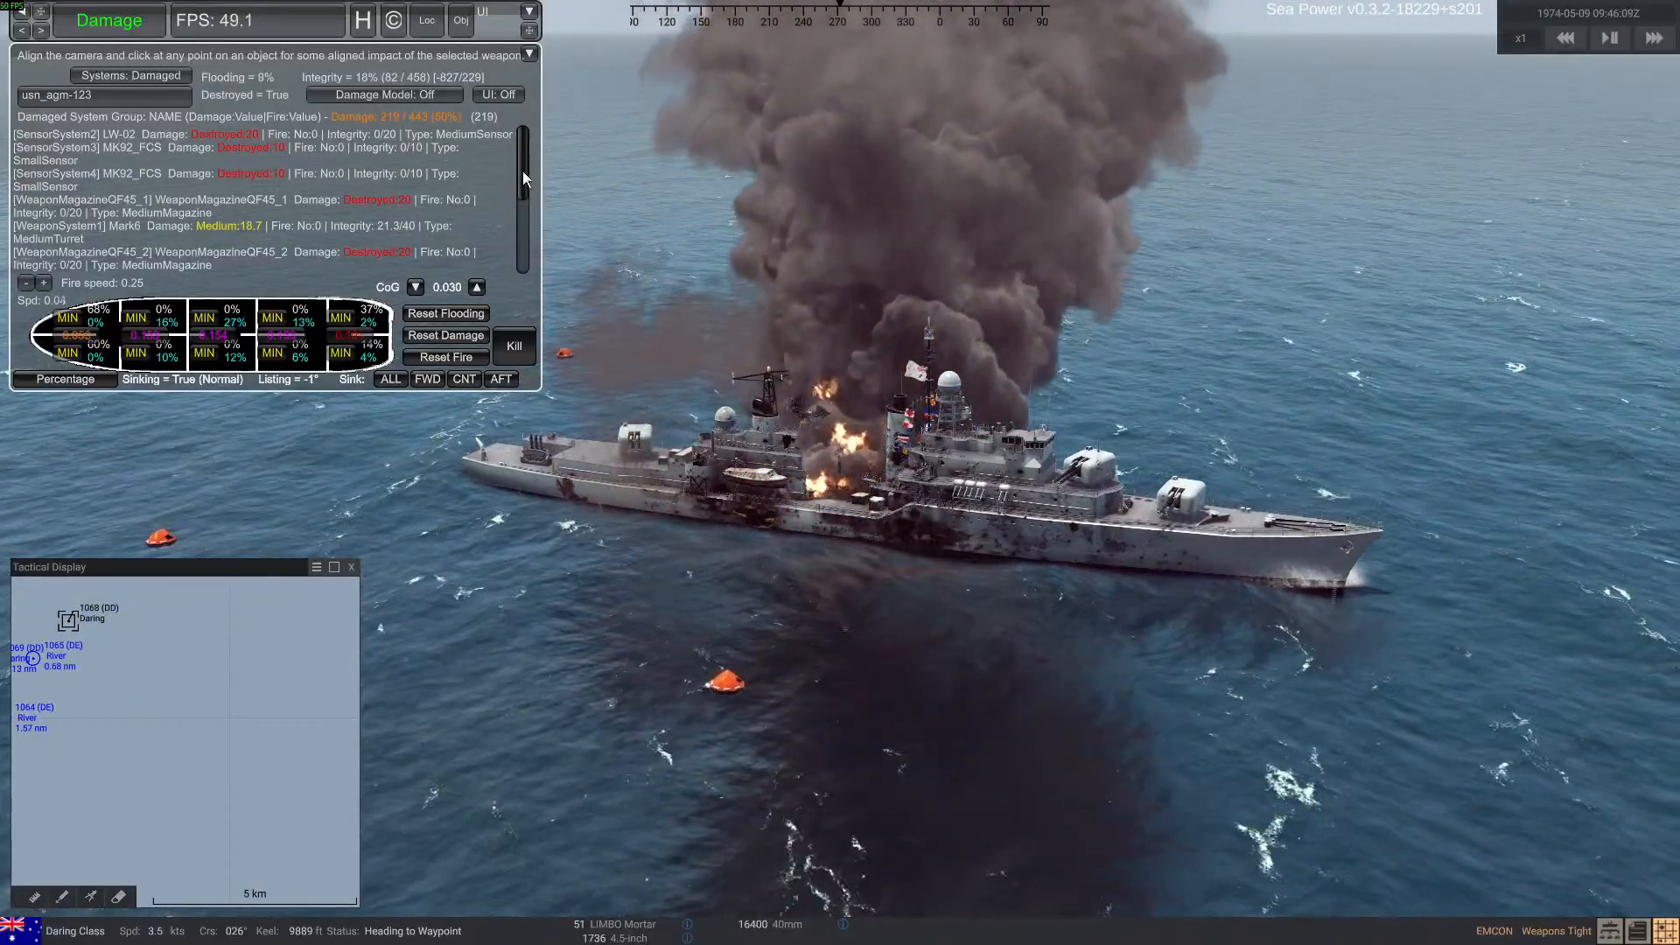
pyautogui.moveTo(527, 172); pyautogui.dragTo(542, 261)
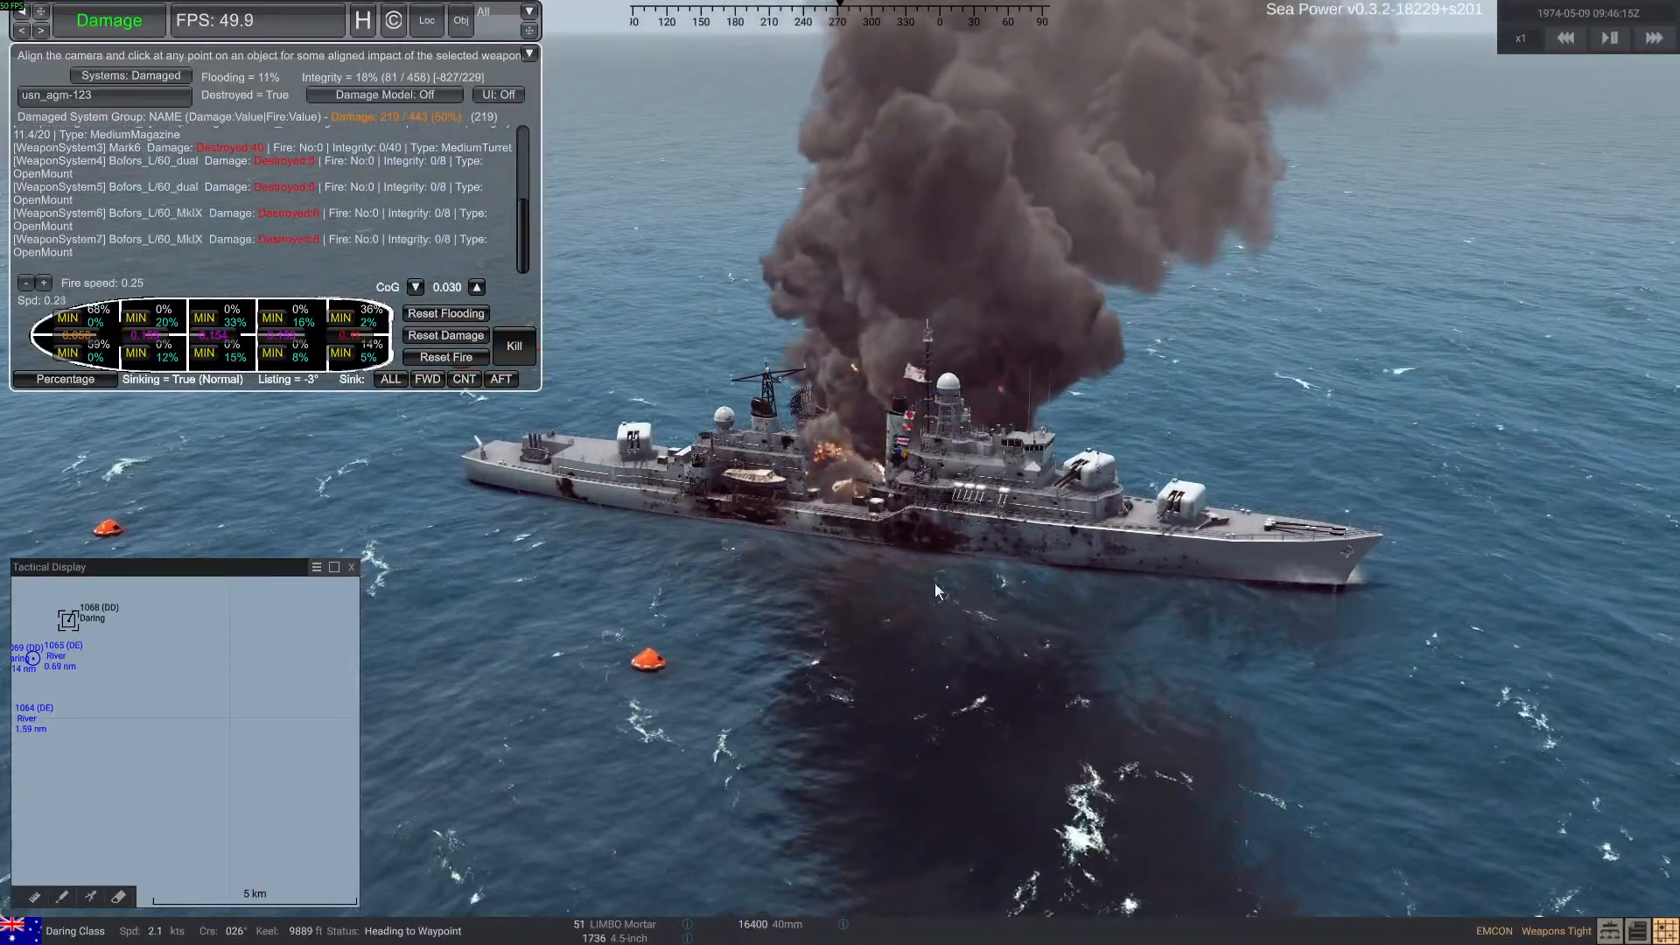
# Examine the damaged Daring-class ship from several angles, checking the hull damage, fires and flooding
pyautogui.moveTo(935, 581); pyautogui.dragTo(780, 560, button='right')
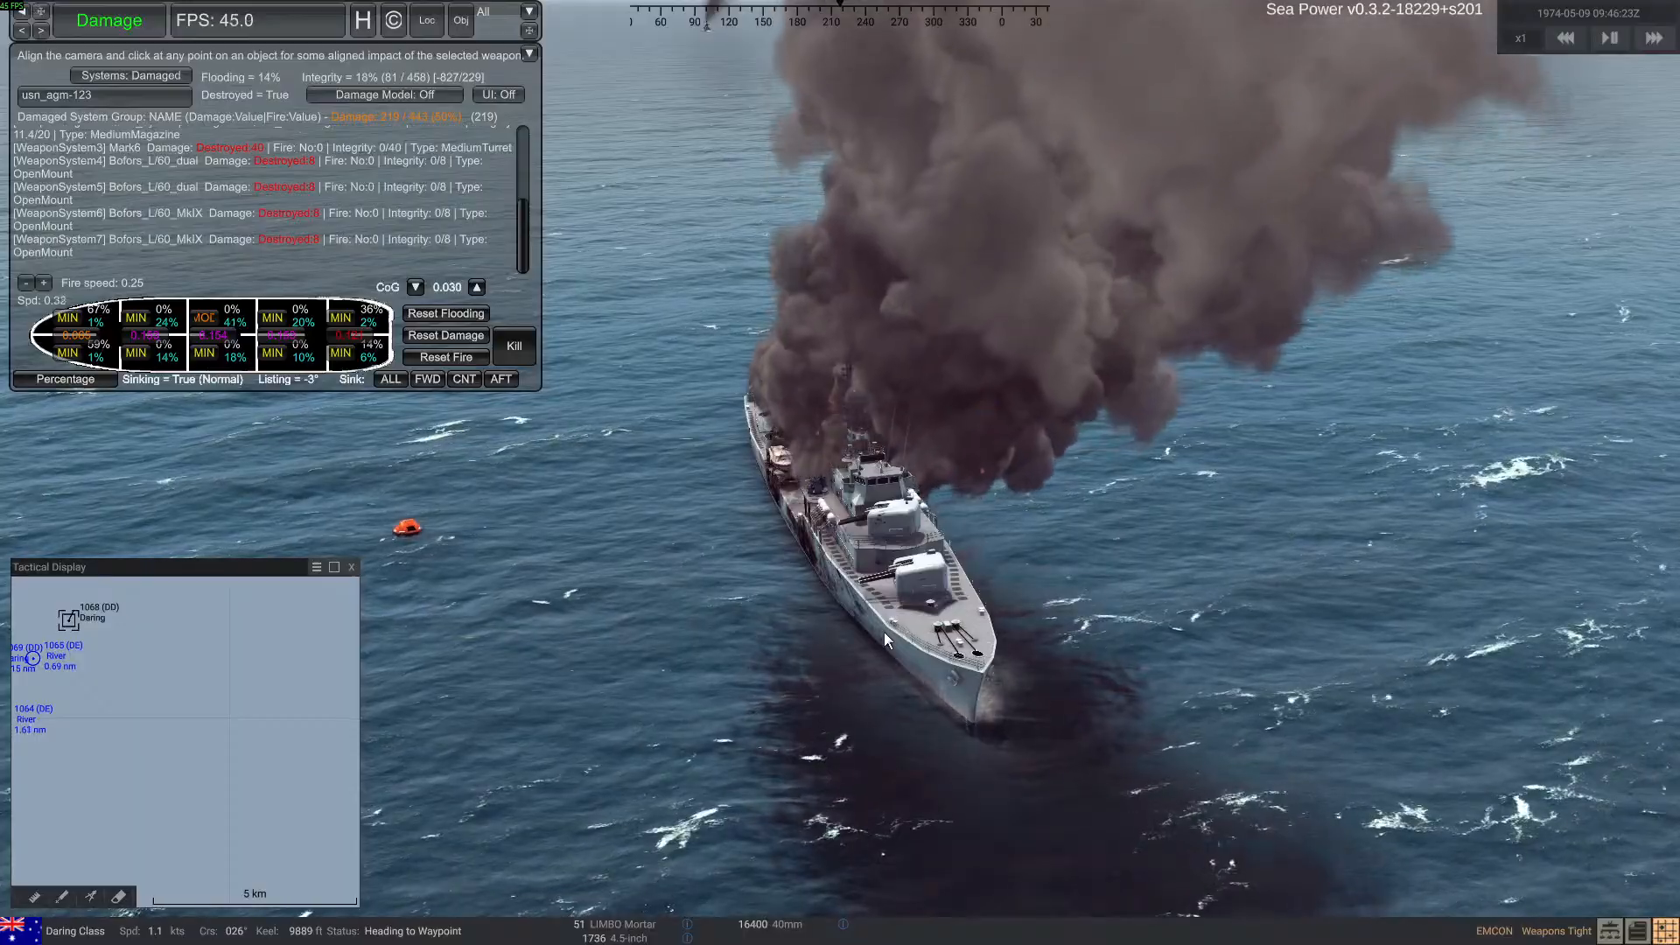
pyautogui.moveTo(815, 617); pyautogui.dragTo(838, 613, button='right')
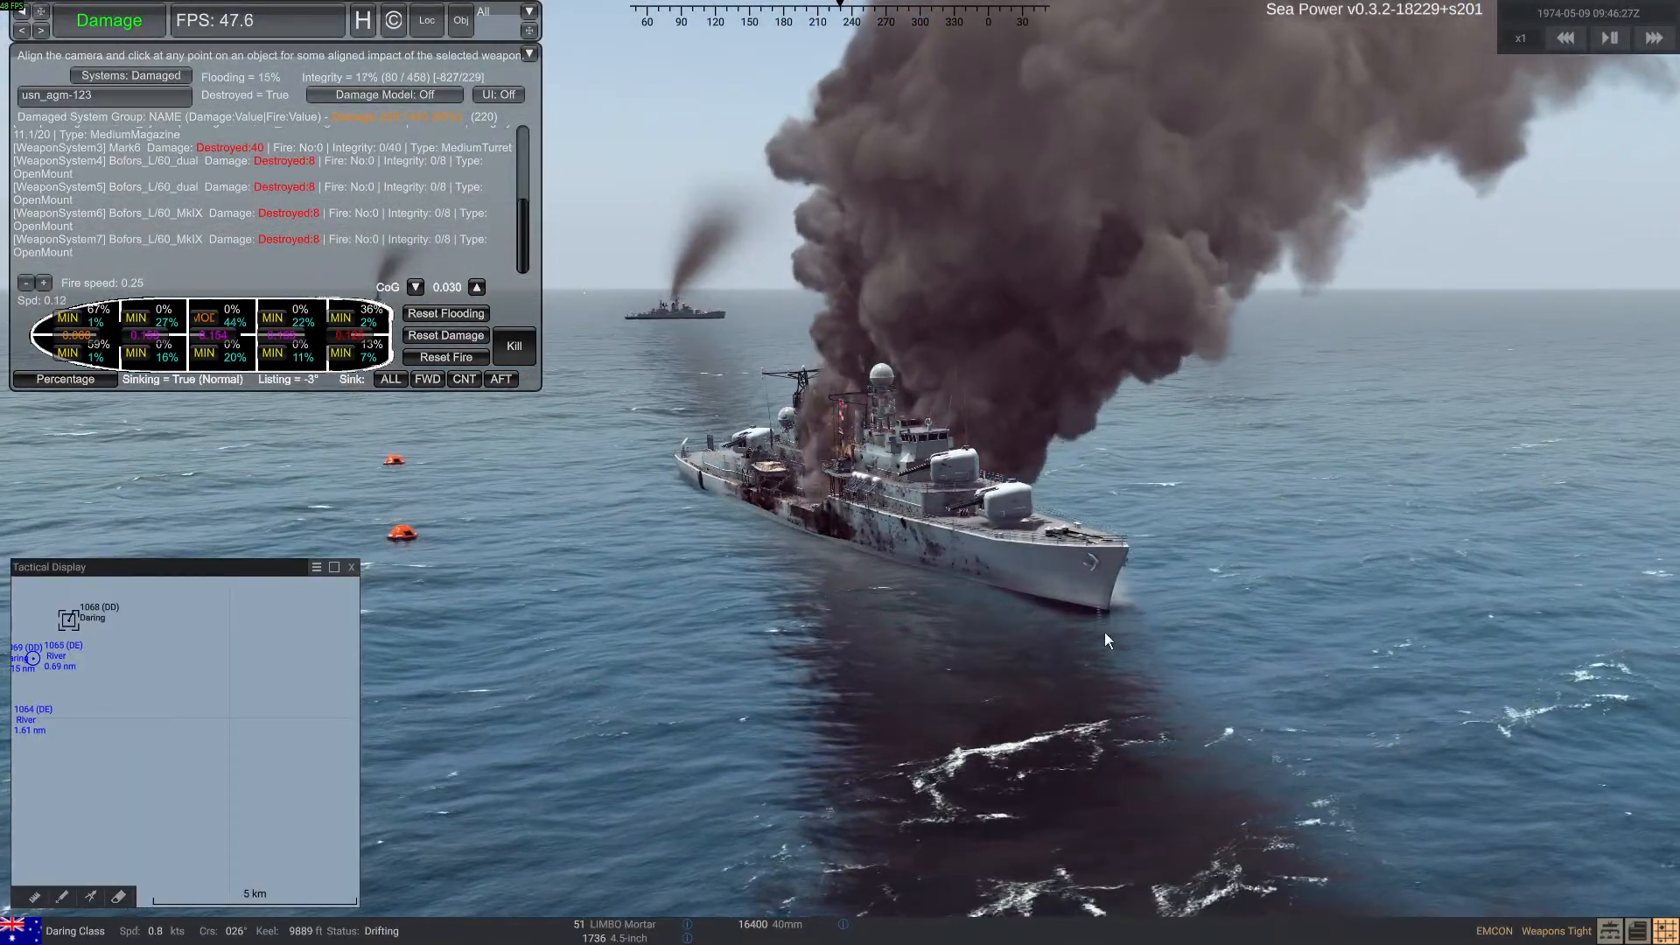
pyautogui.moveTo(872, 435); pyautogui.dragTo(850, 606, button='right')
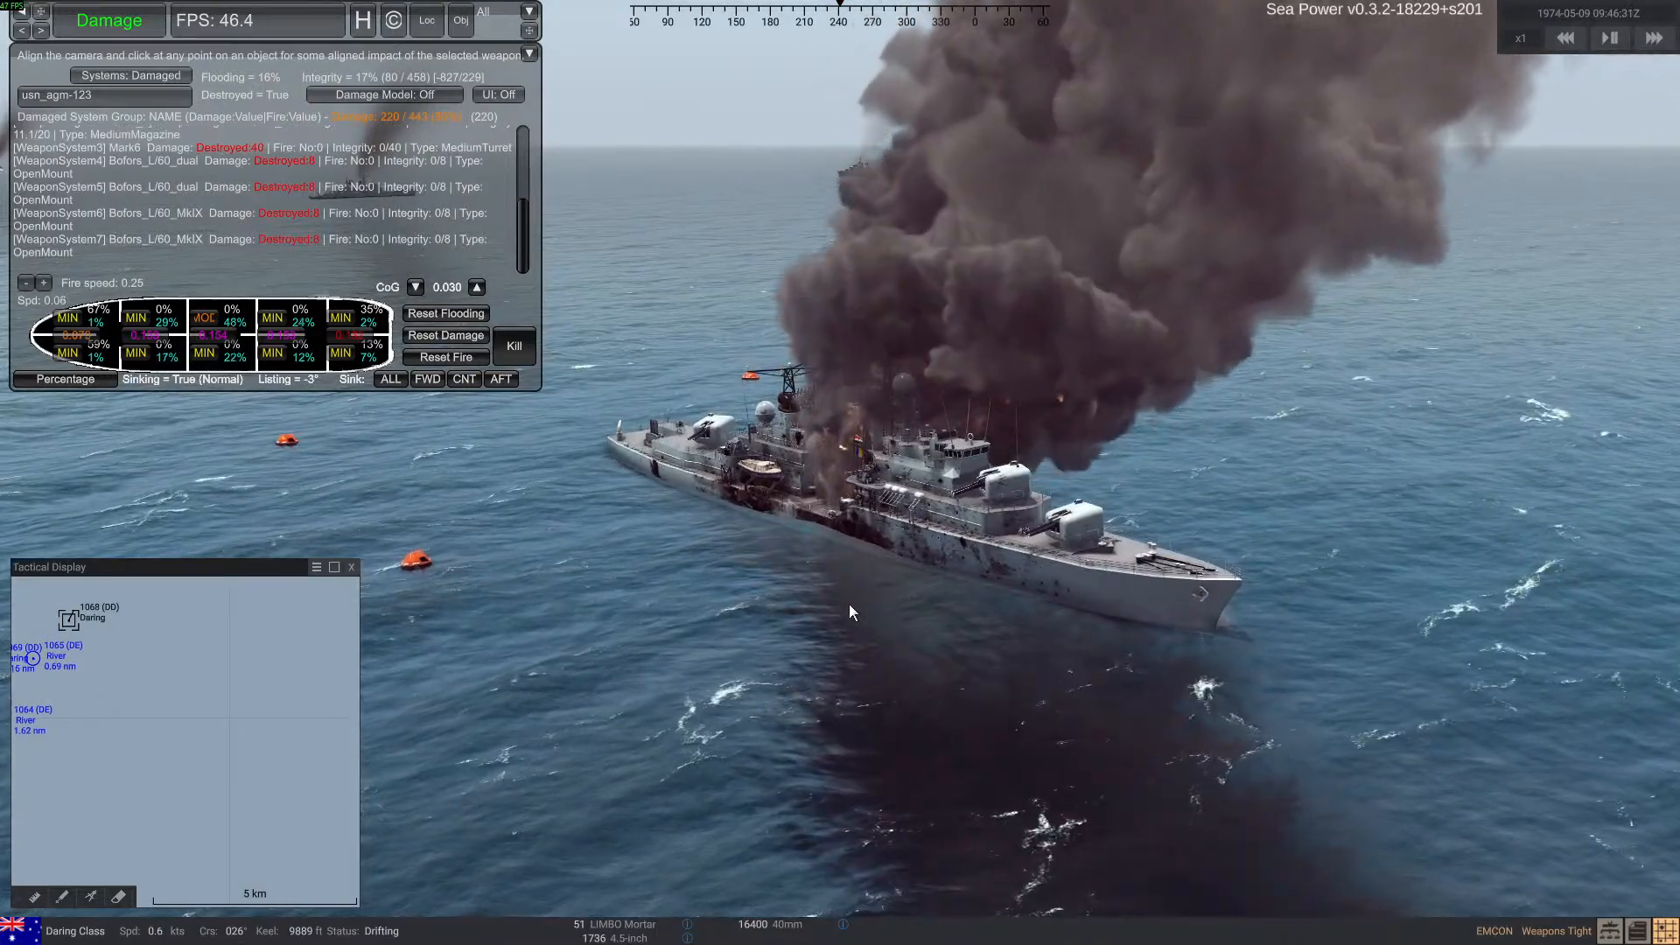
pyautogui.moveTo(849, 607); pyautogui.dragTo(978, 619, button='right')
pyautogui.scroll(10, 955, 617)
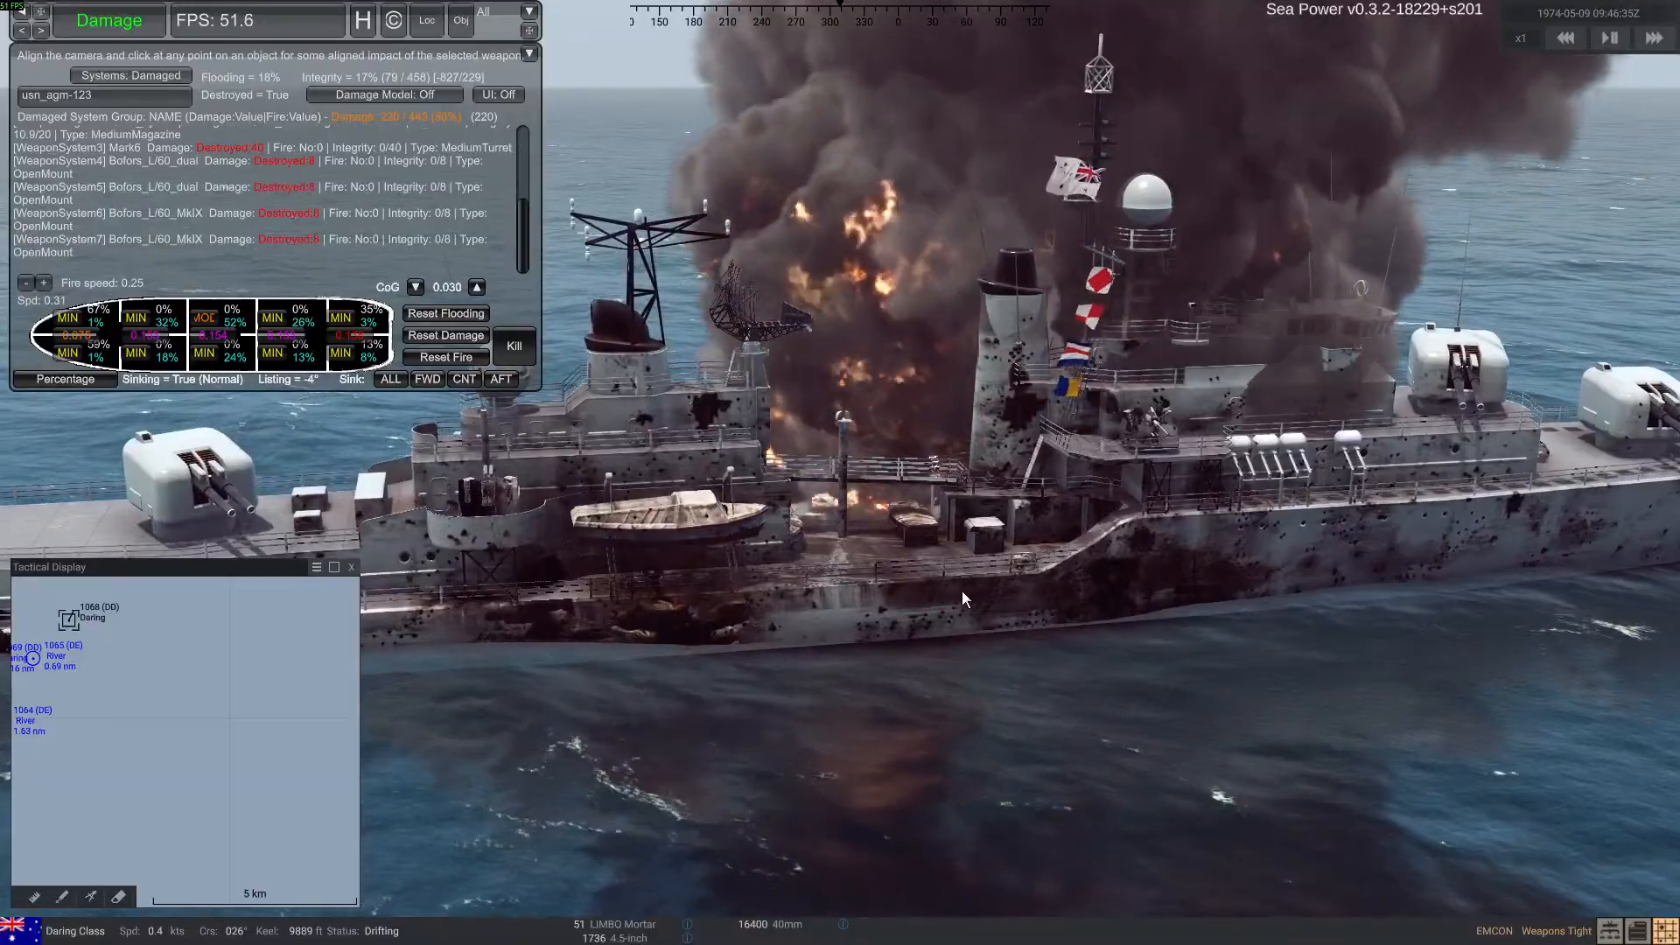
pyautogui.moveTo(962, 590)
pyautogui.mouseDown(button='right')
pyautogui.moveTo(996, 590)
pyautogui.moveTo(959, 597)
pyautogui.mouseUp(button='right')
pyautogui.scroll(-5, 960, 597)
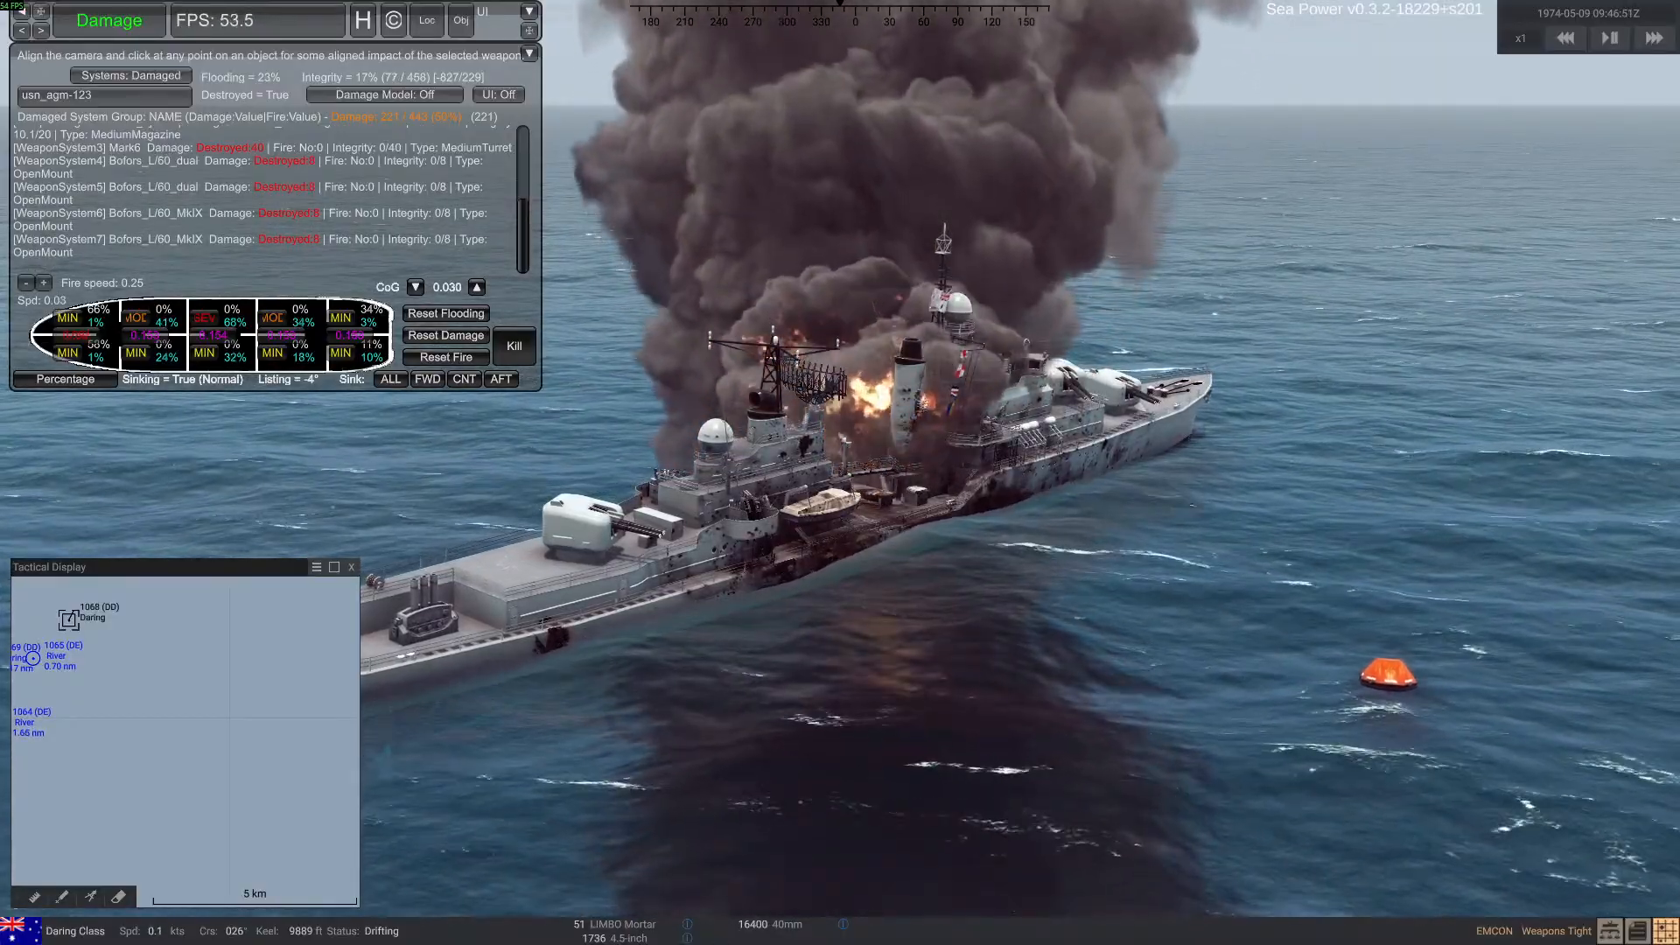
pyautogui.moveTo(909, 609); pyautogui.dragTo(875, 585, button='right')
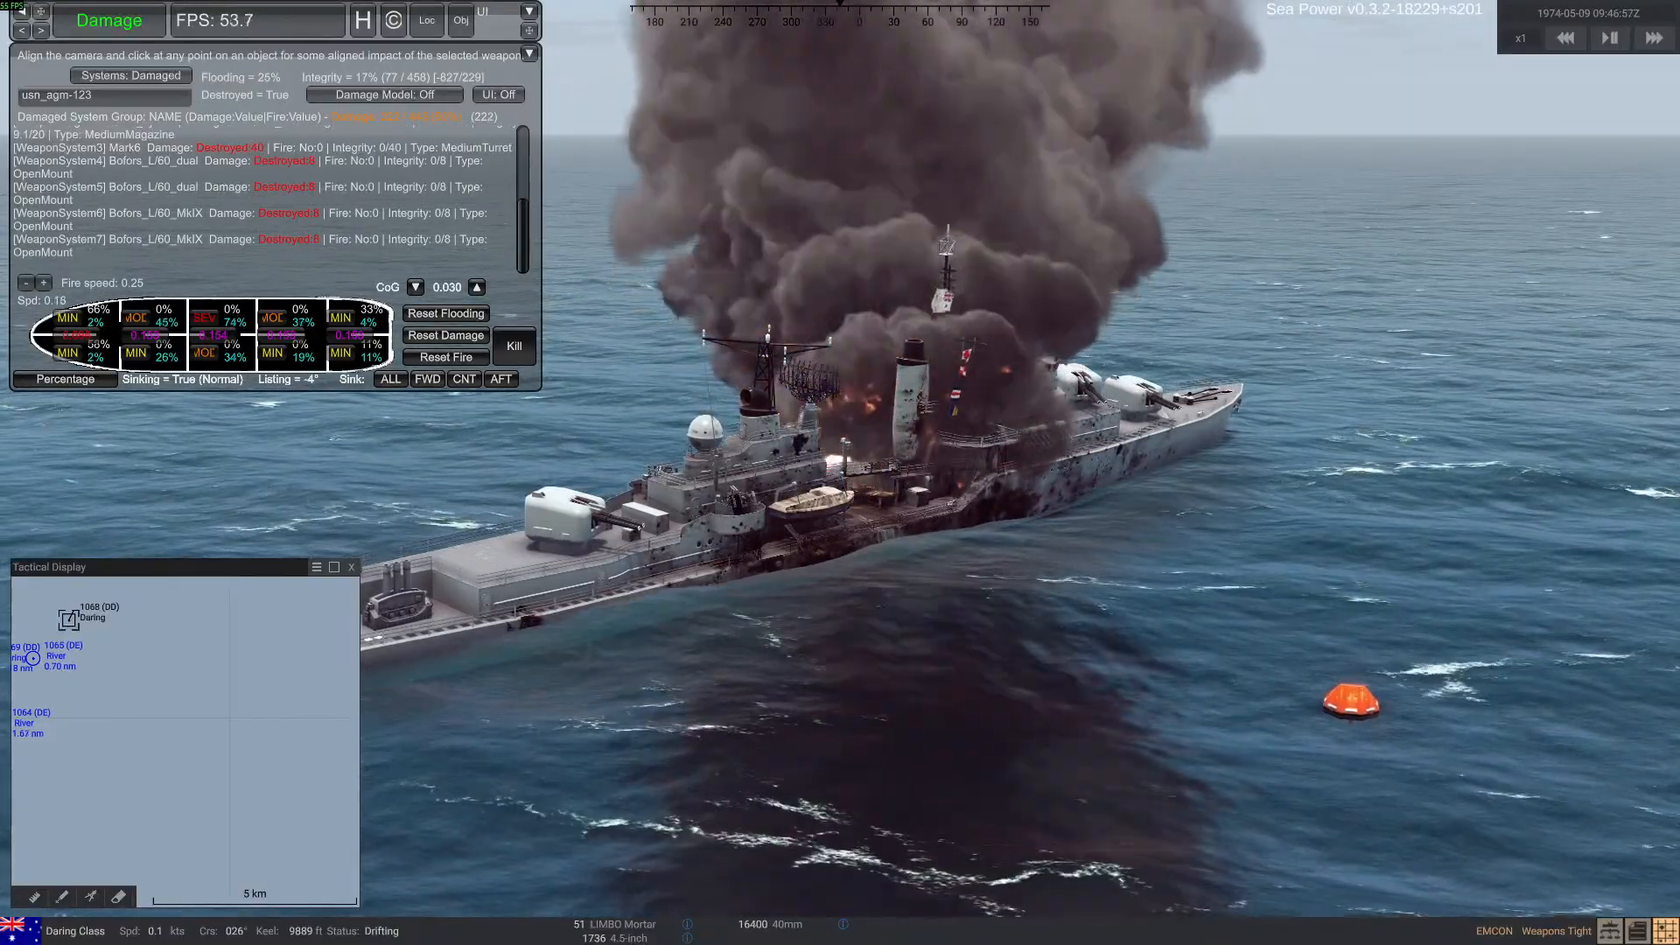
# Open the 2025-07-22_session_1 log from the Sea Power_Data Logs folder and examine its latest mesh collider errors
pyautogui.hotkey('alt', 'Tab')
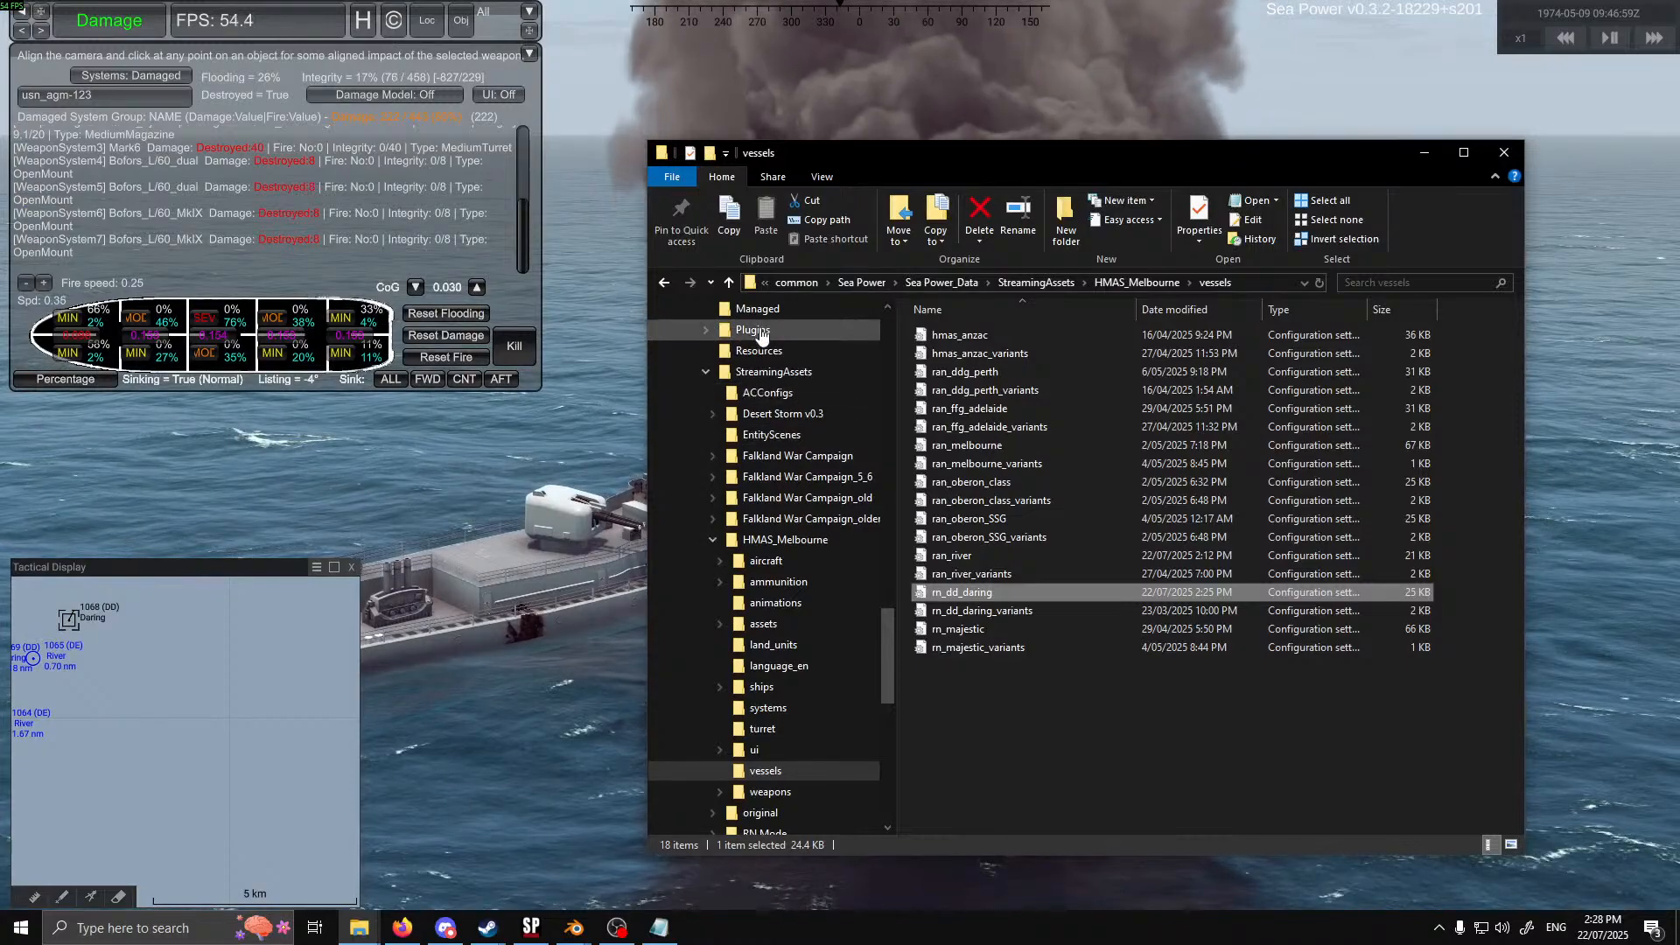
pyautogui.scroll(5, 779, 432)
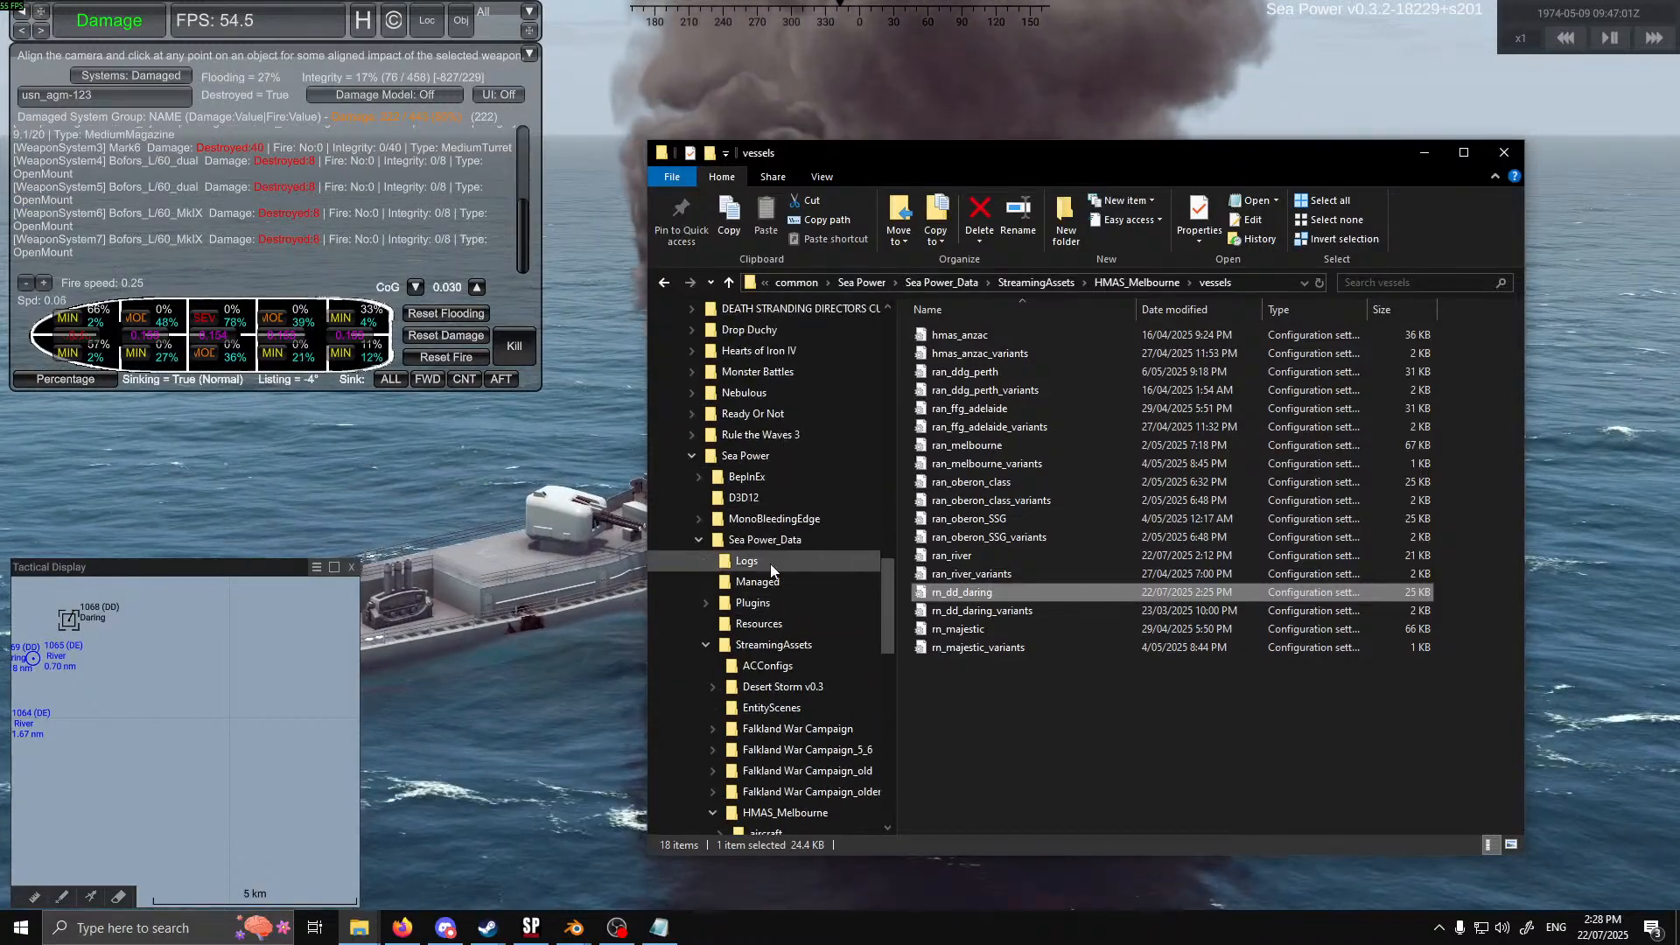
pyautogui.click(746, 560)
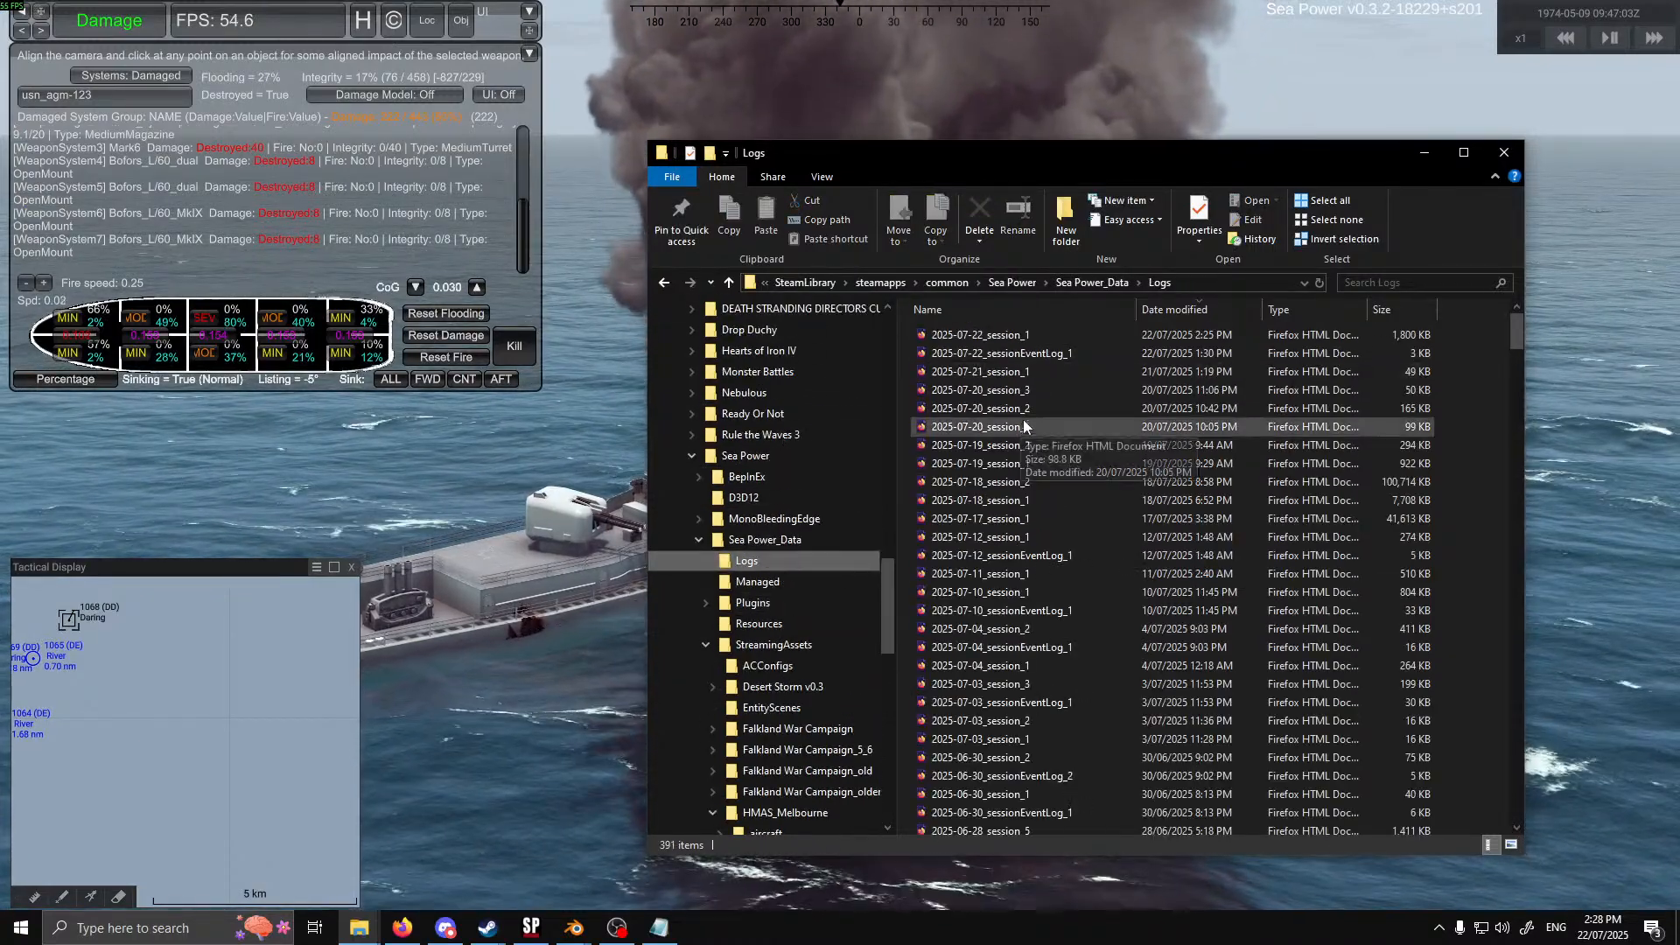
pyautogui.click(1027, 334)
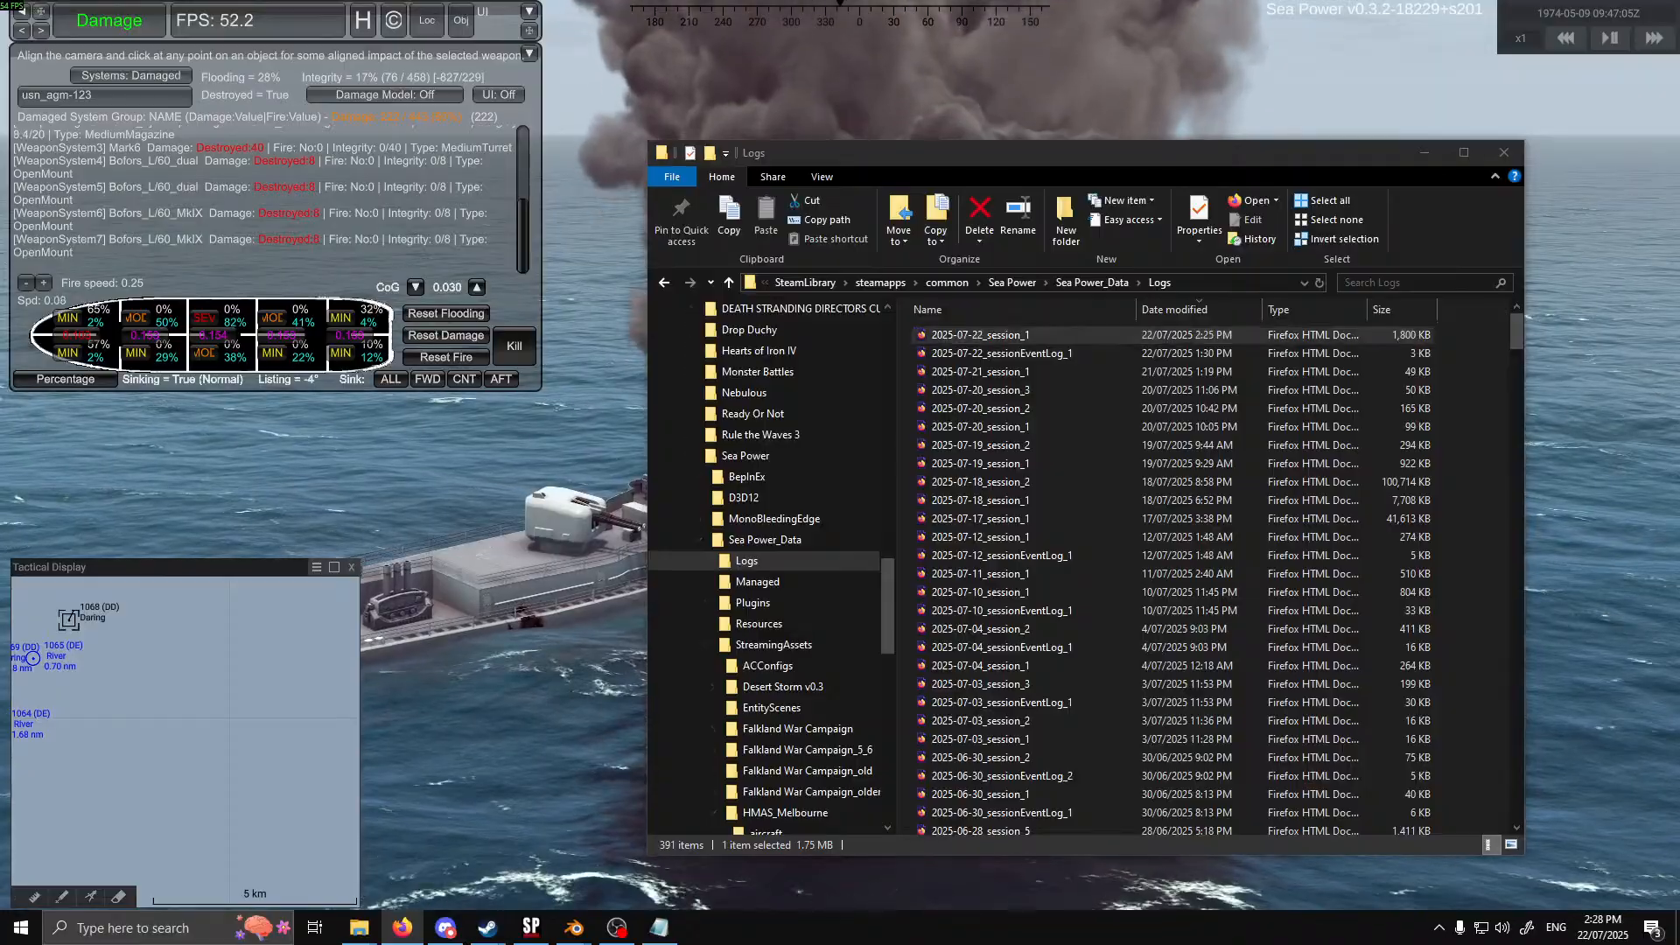
pyautogui.moveTo(0, 253); pyautogui.dragTo(990, 67)
pyautogui.doubleClick(990, 67)
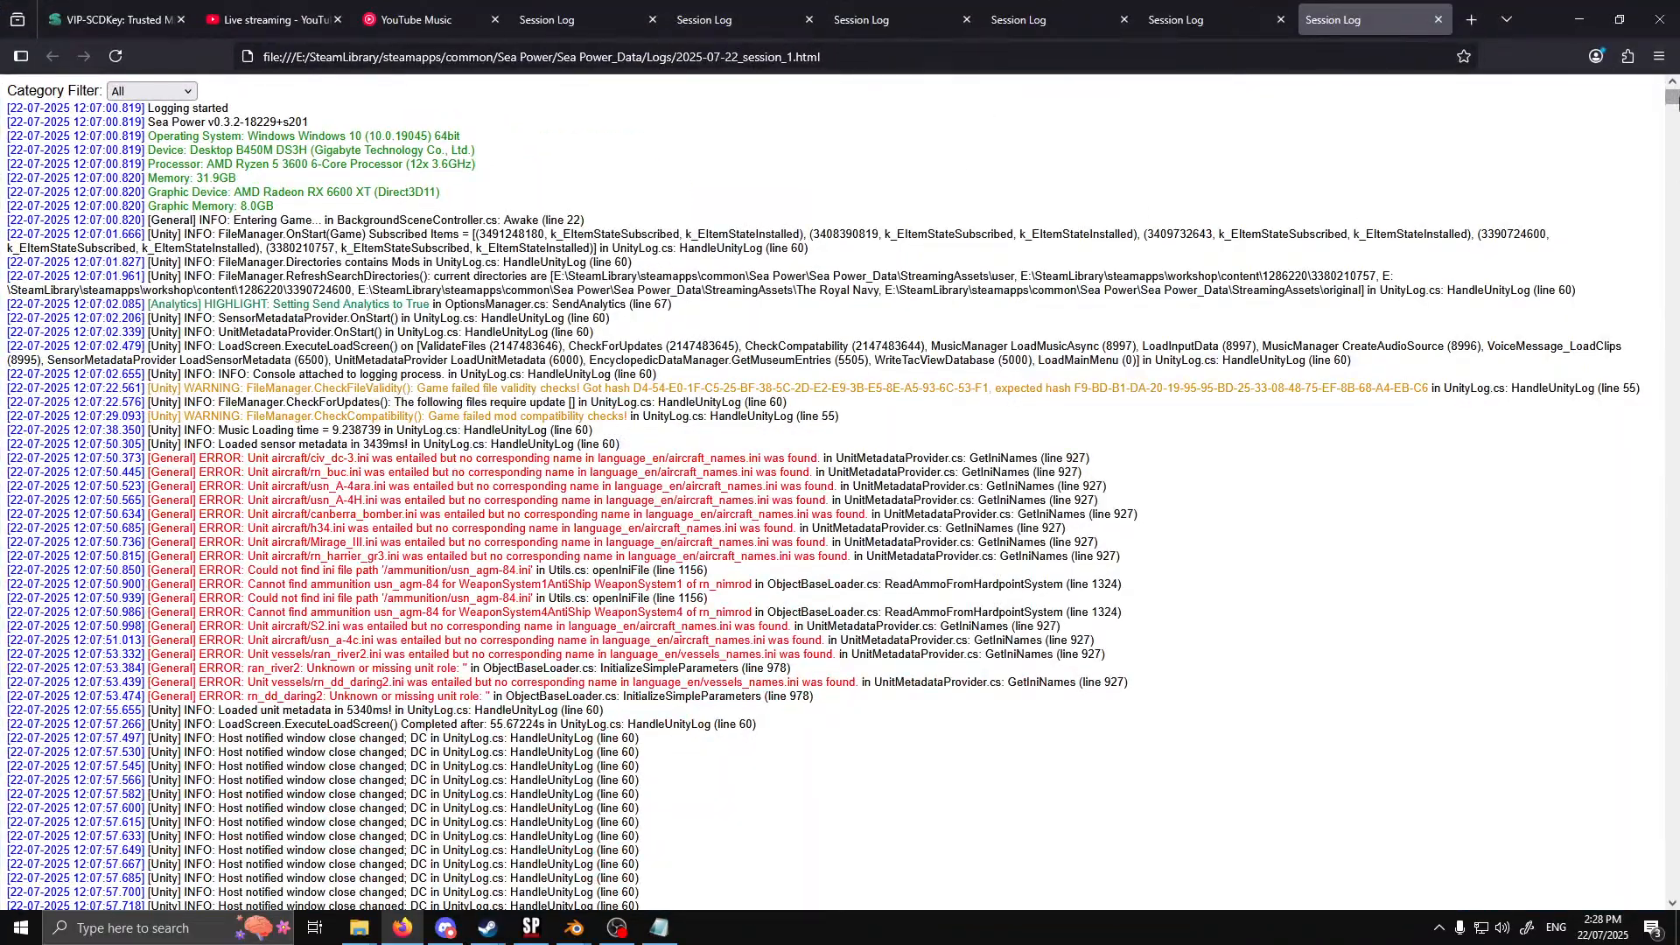
pyautogui.moveTo(1672, 98); pyautogui.dragTo(1678, 638)
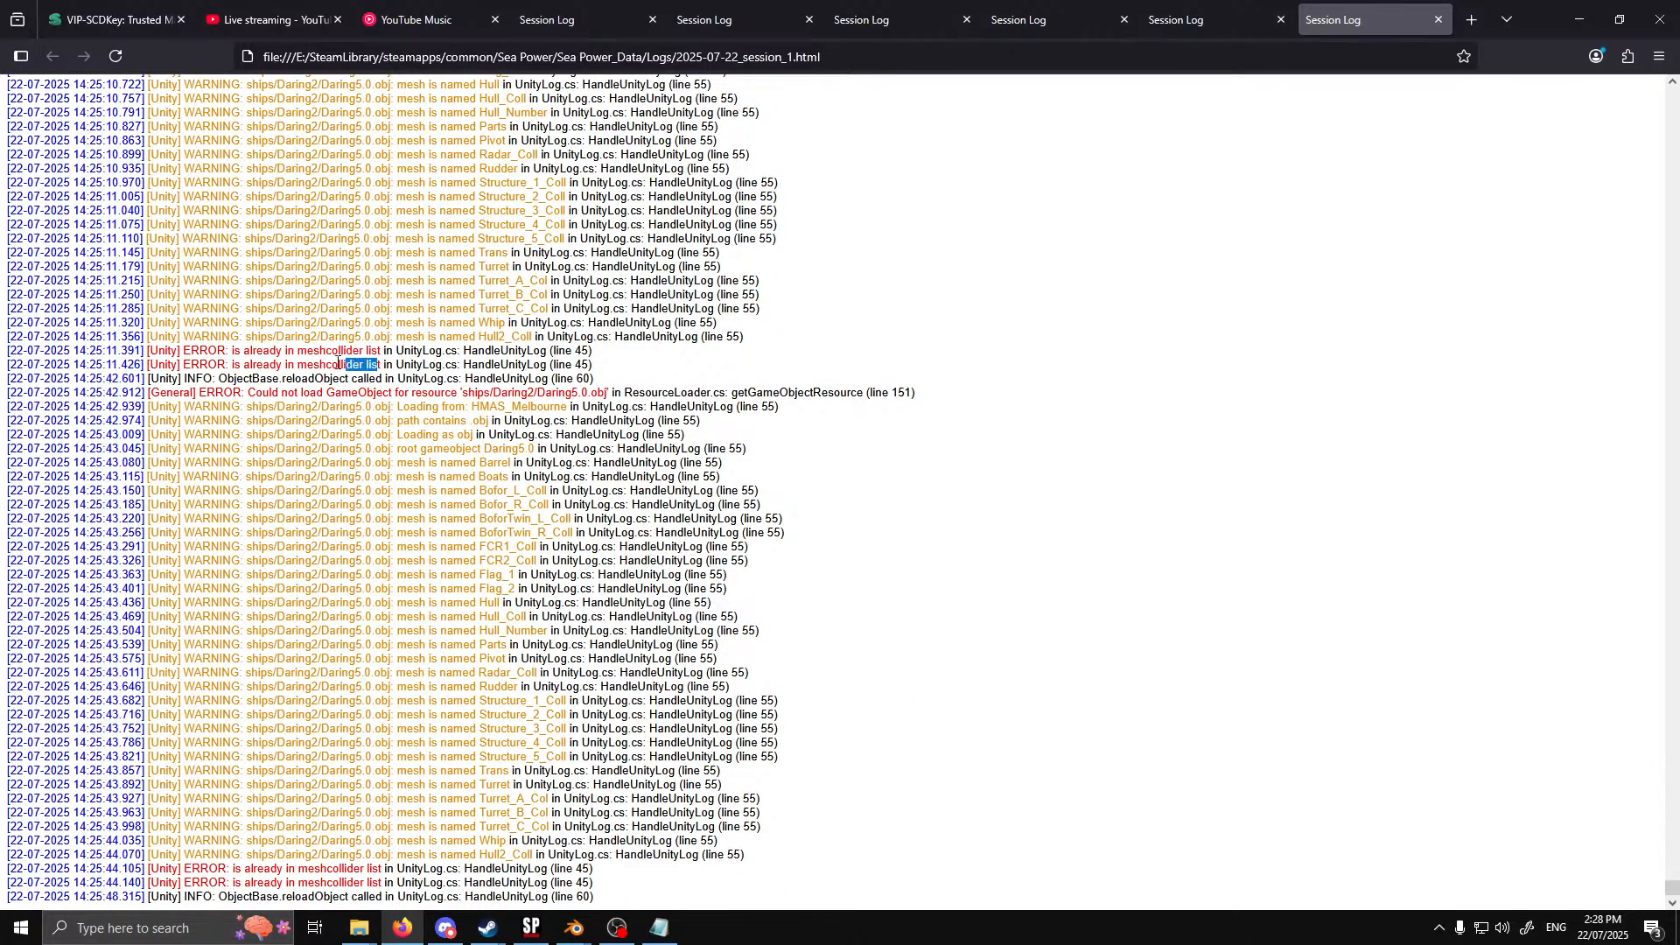
pyautogui.click(469, 378)
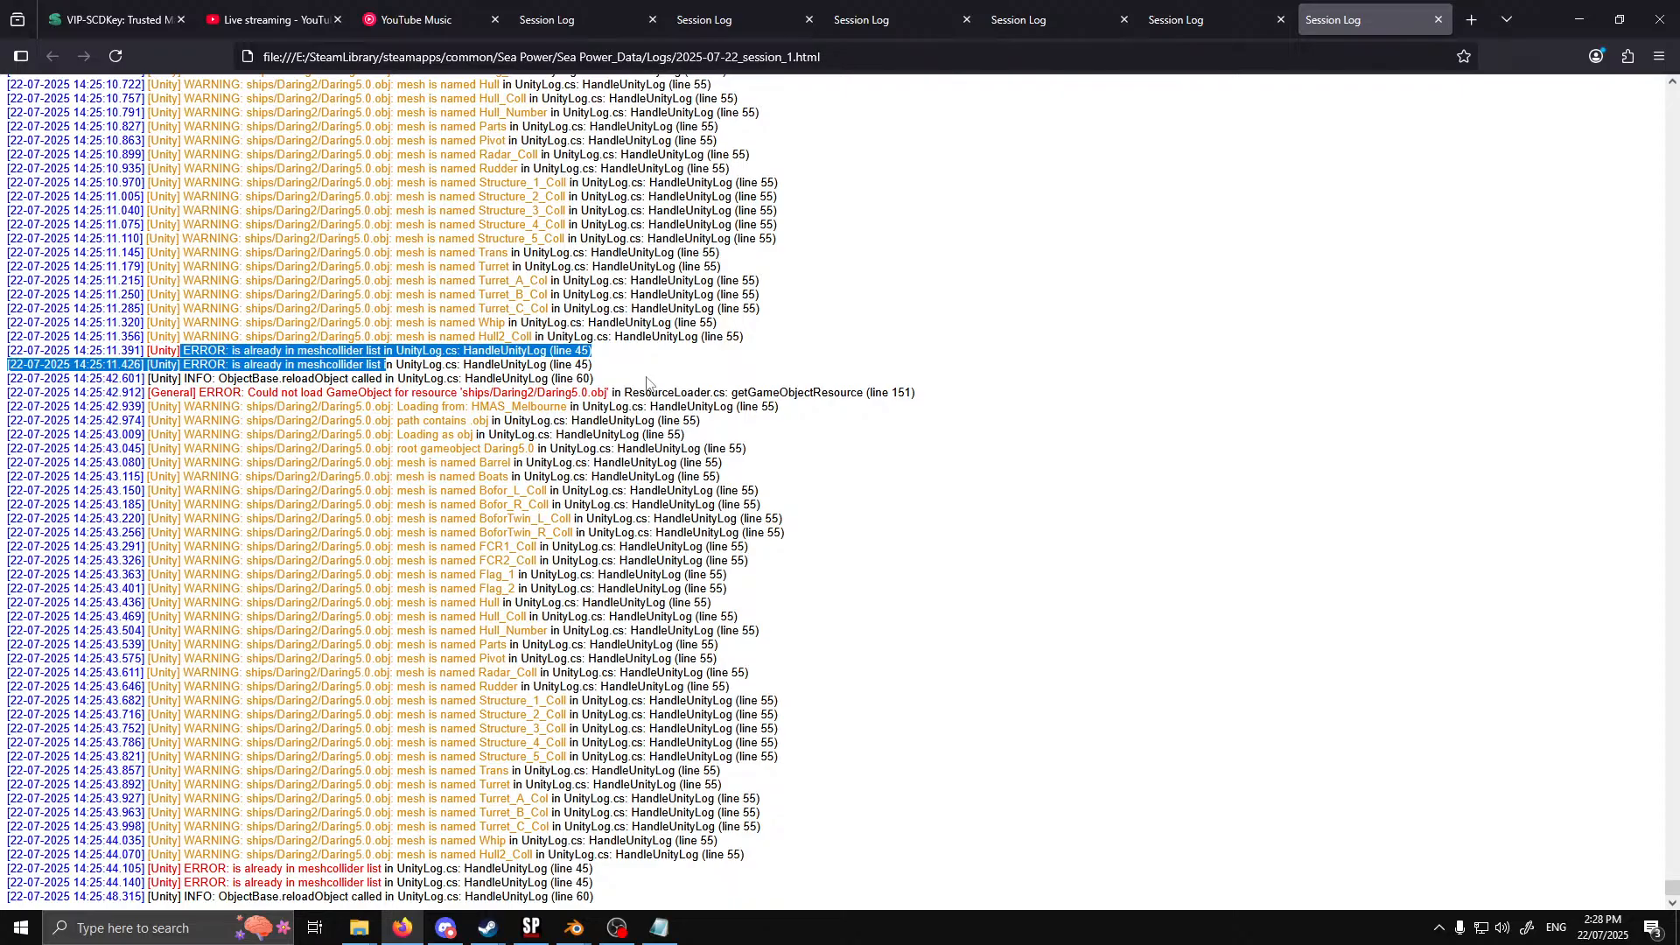
pyautogui.click(612, 373)
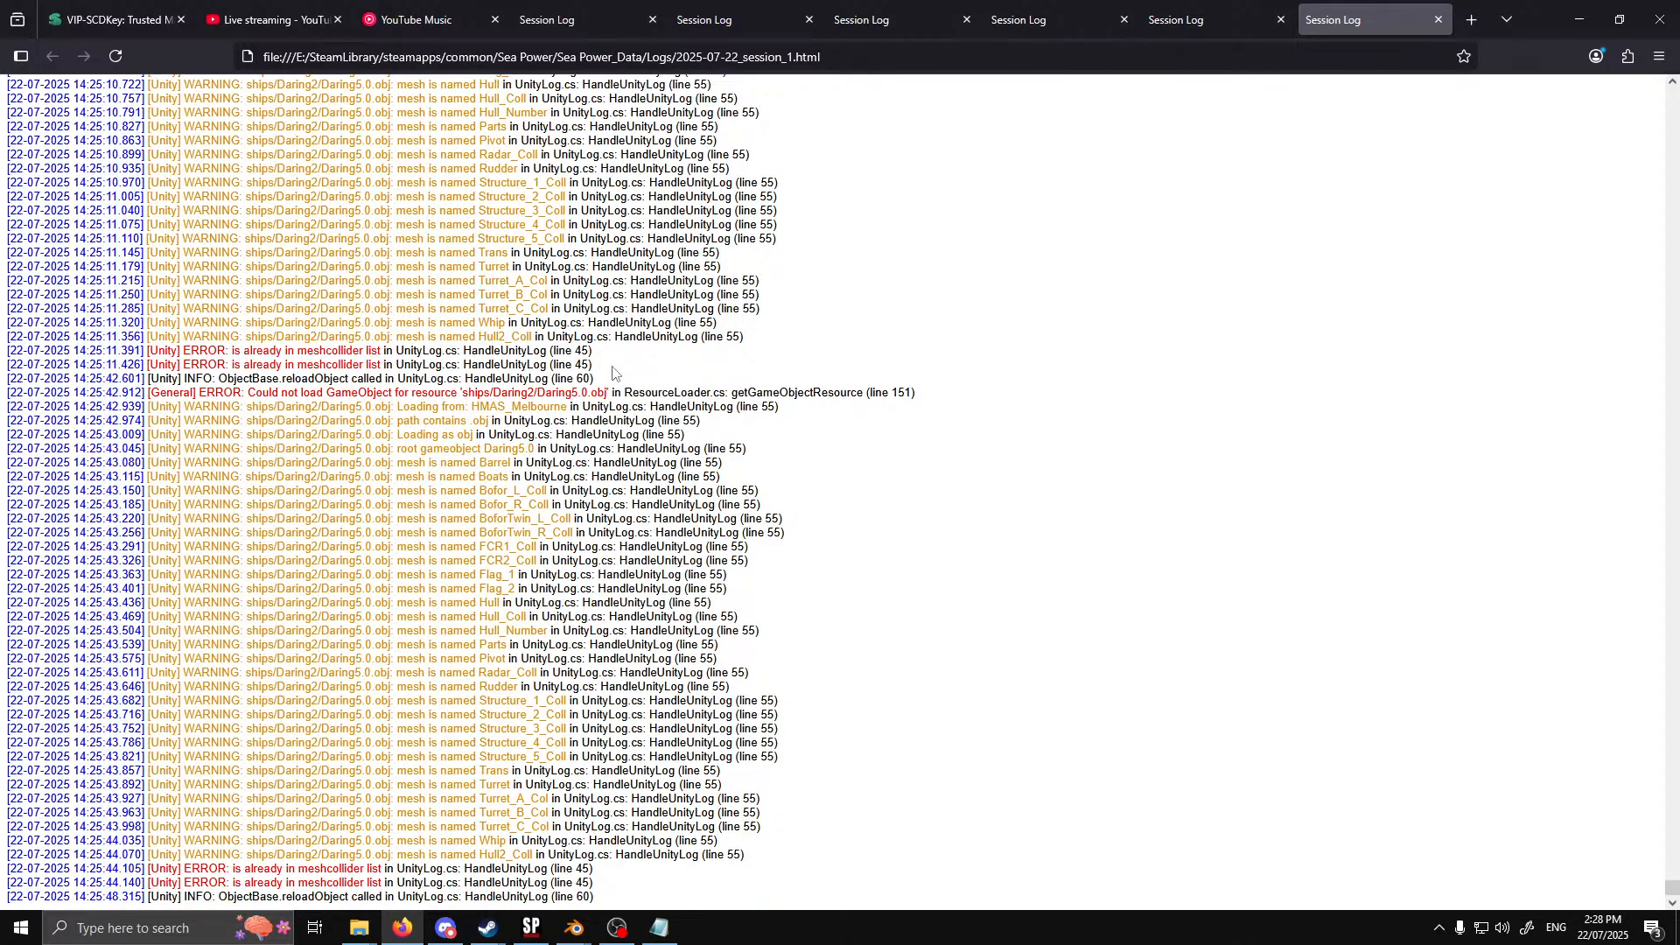
# Switch to Notepad and delete the commented-out MeshCollider19 and MeshCollider20 lines from the rn_dd_daring mesh collider list
pyautogui.click(661, 928)
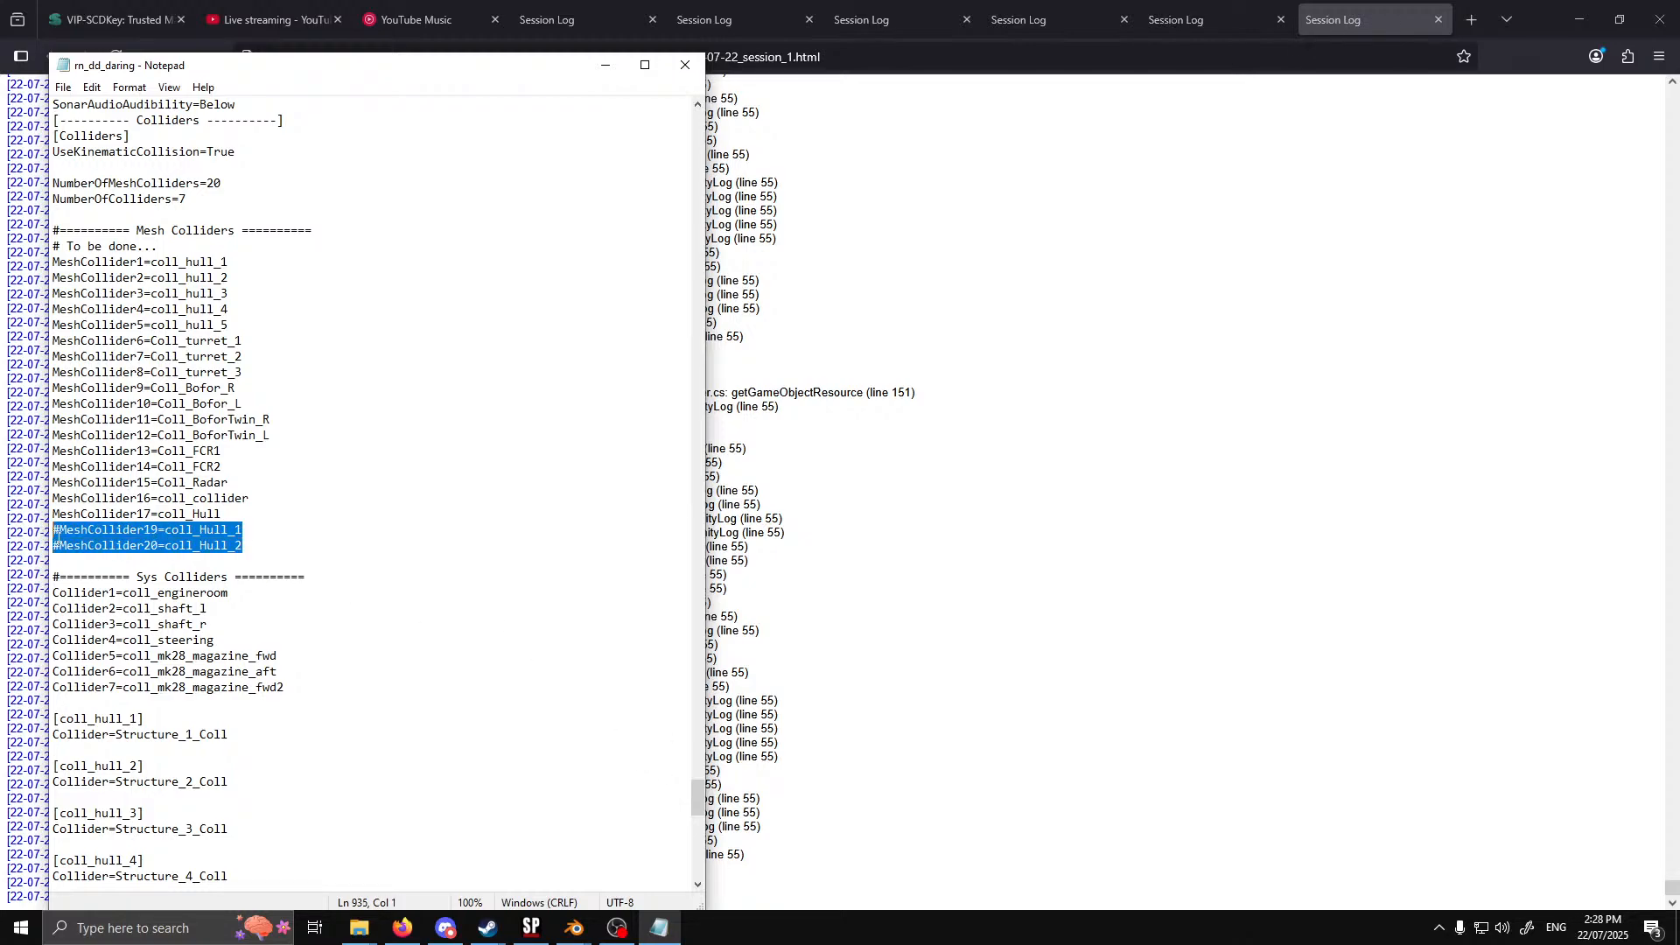
pyautogui.press('Delete')
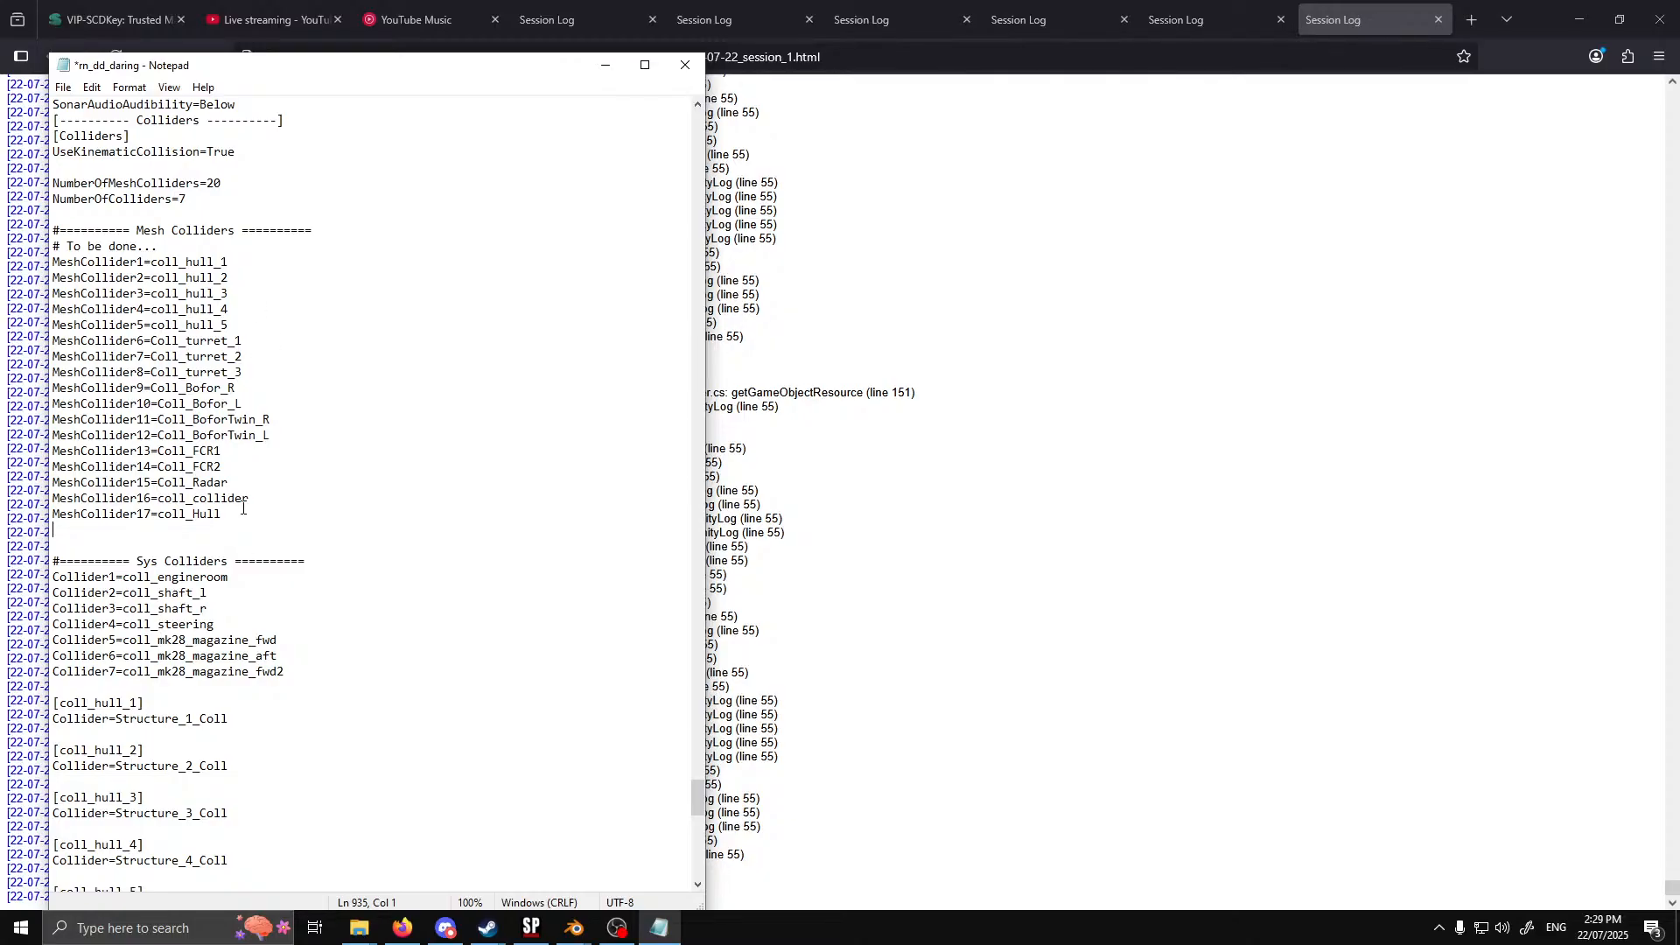
# Check the collider definitions in rn_dd_daring for duplicate entries against the mesh collider list, and save the file
pyautogui.scroll(-9, 243, 508)
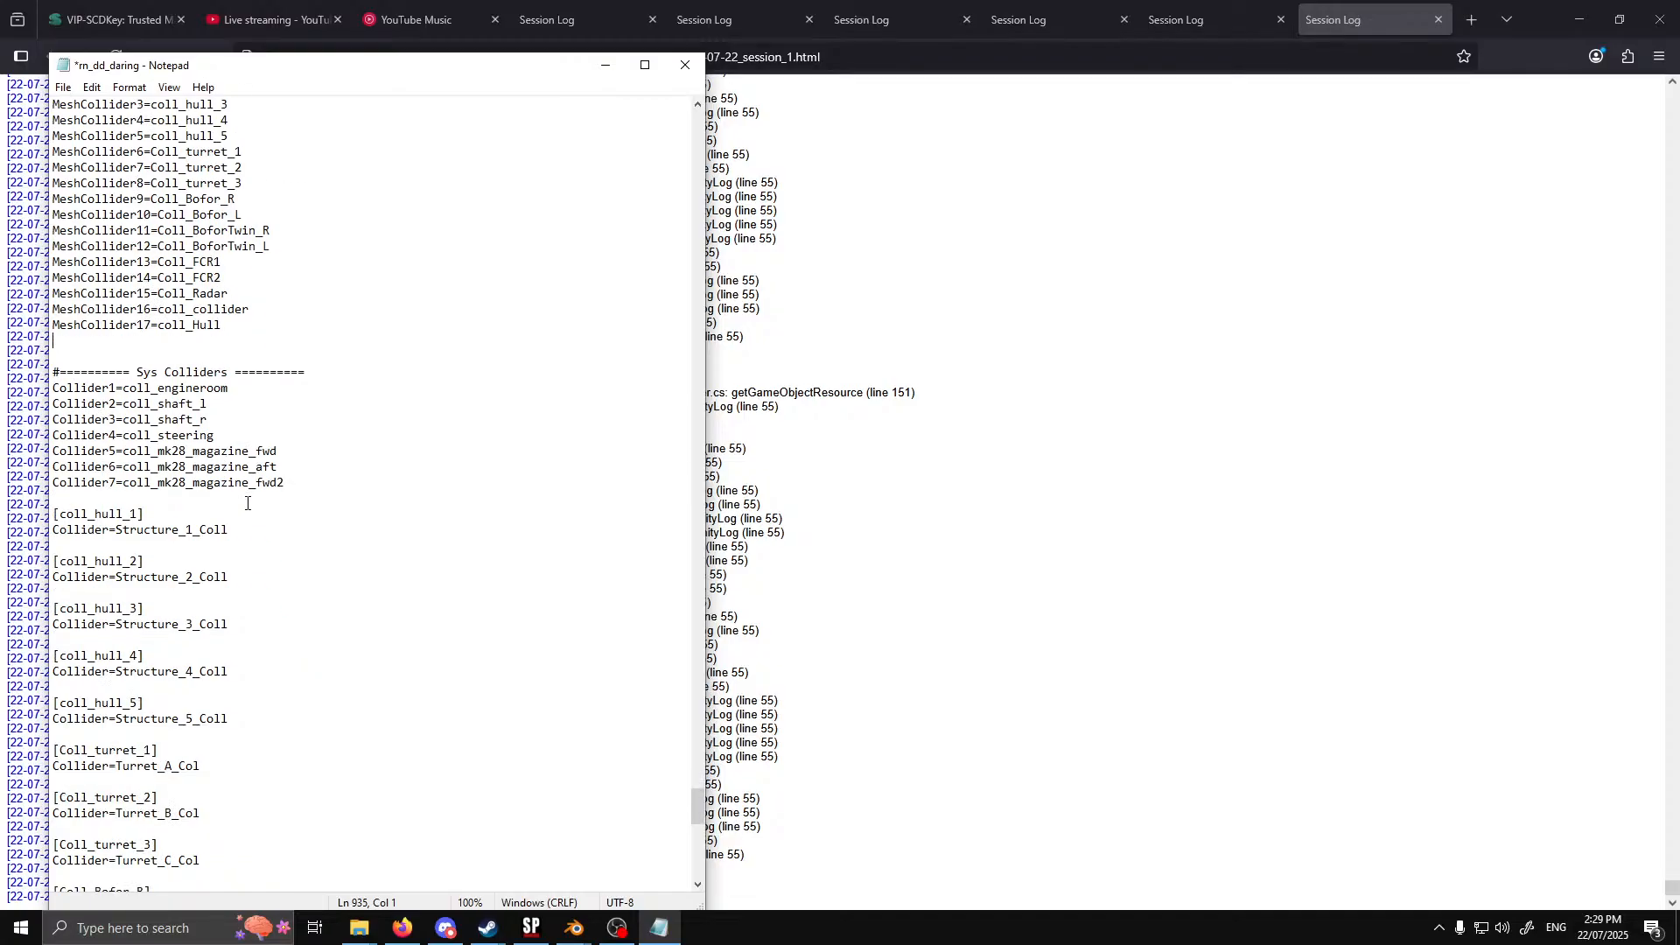
pyautogui.scroll(-6, 247, 503)
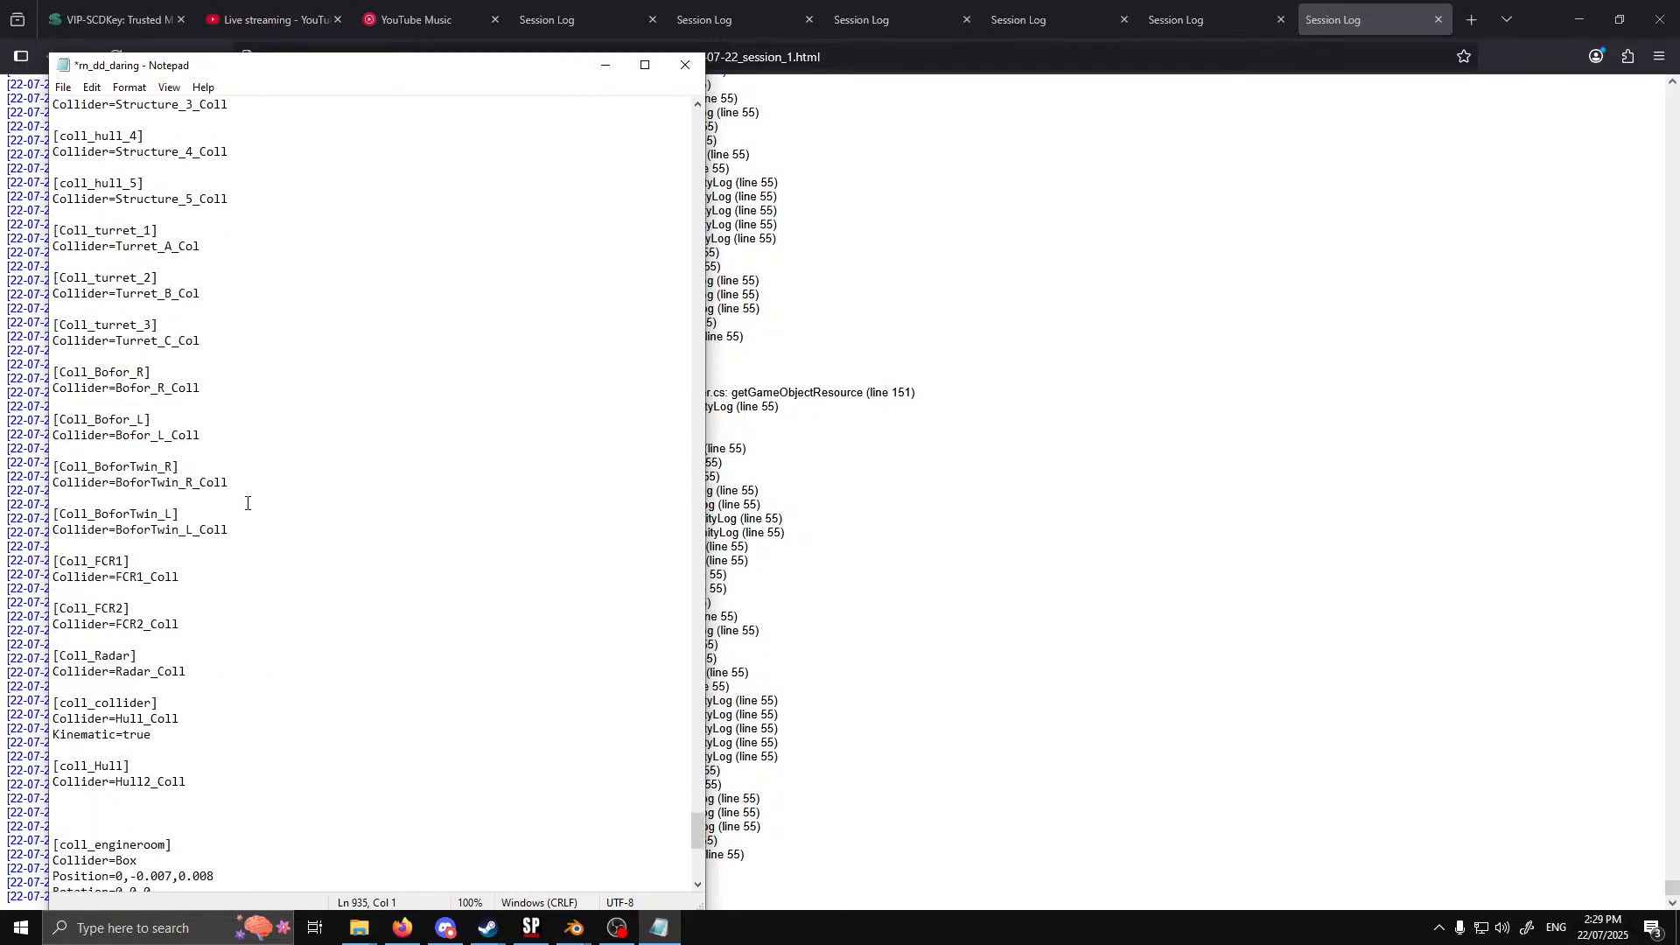
pyautogui.scroll(3, 238, 674)
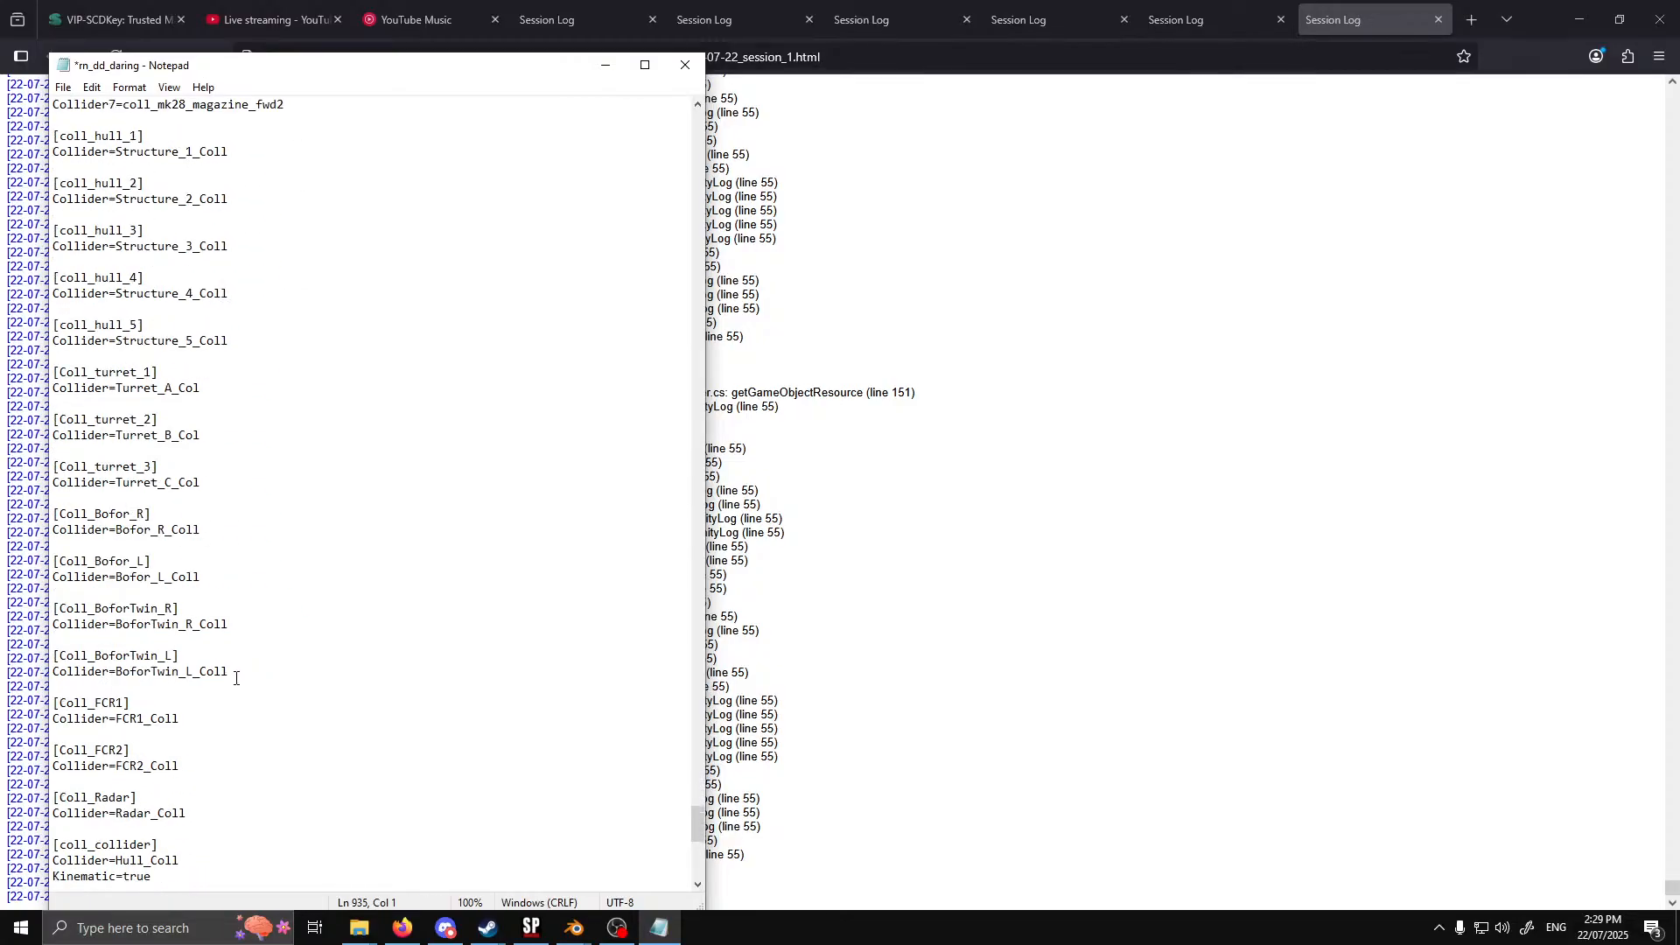
pyautogui.scroll(-2, 241, 672)
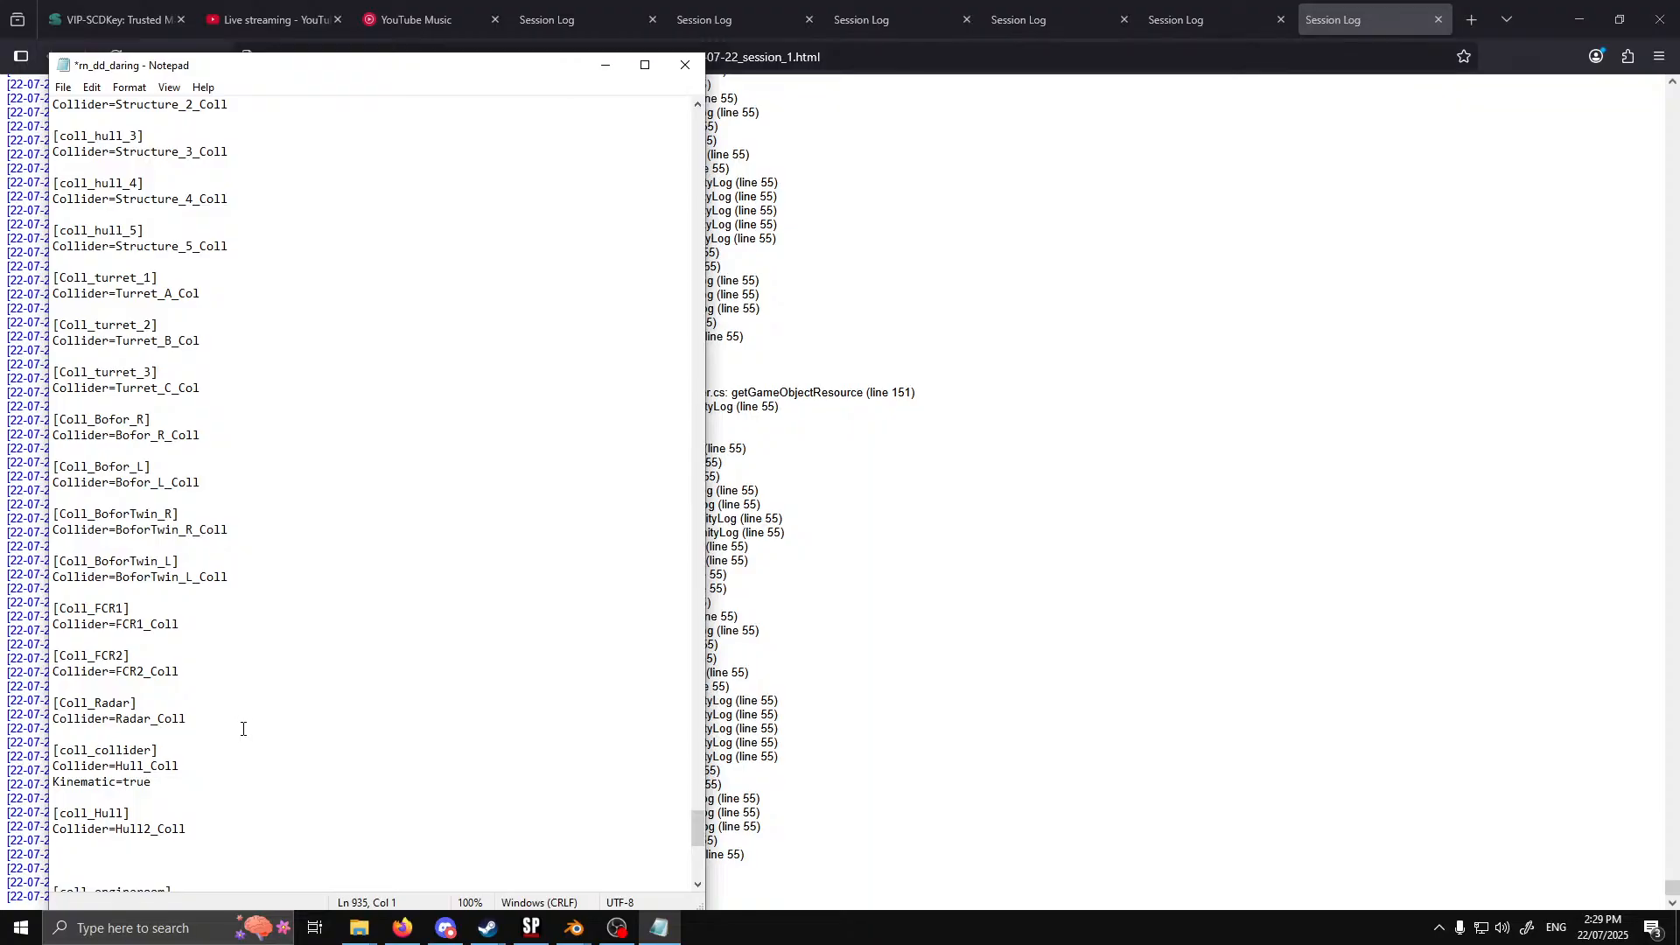
pyautogui.scroll(4, 223, 770)
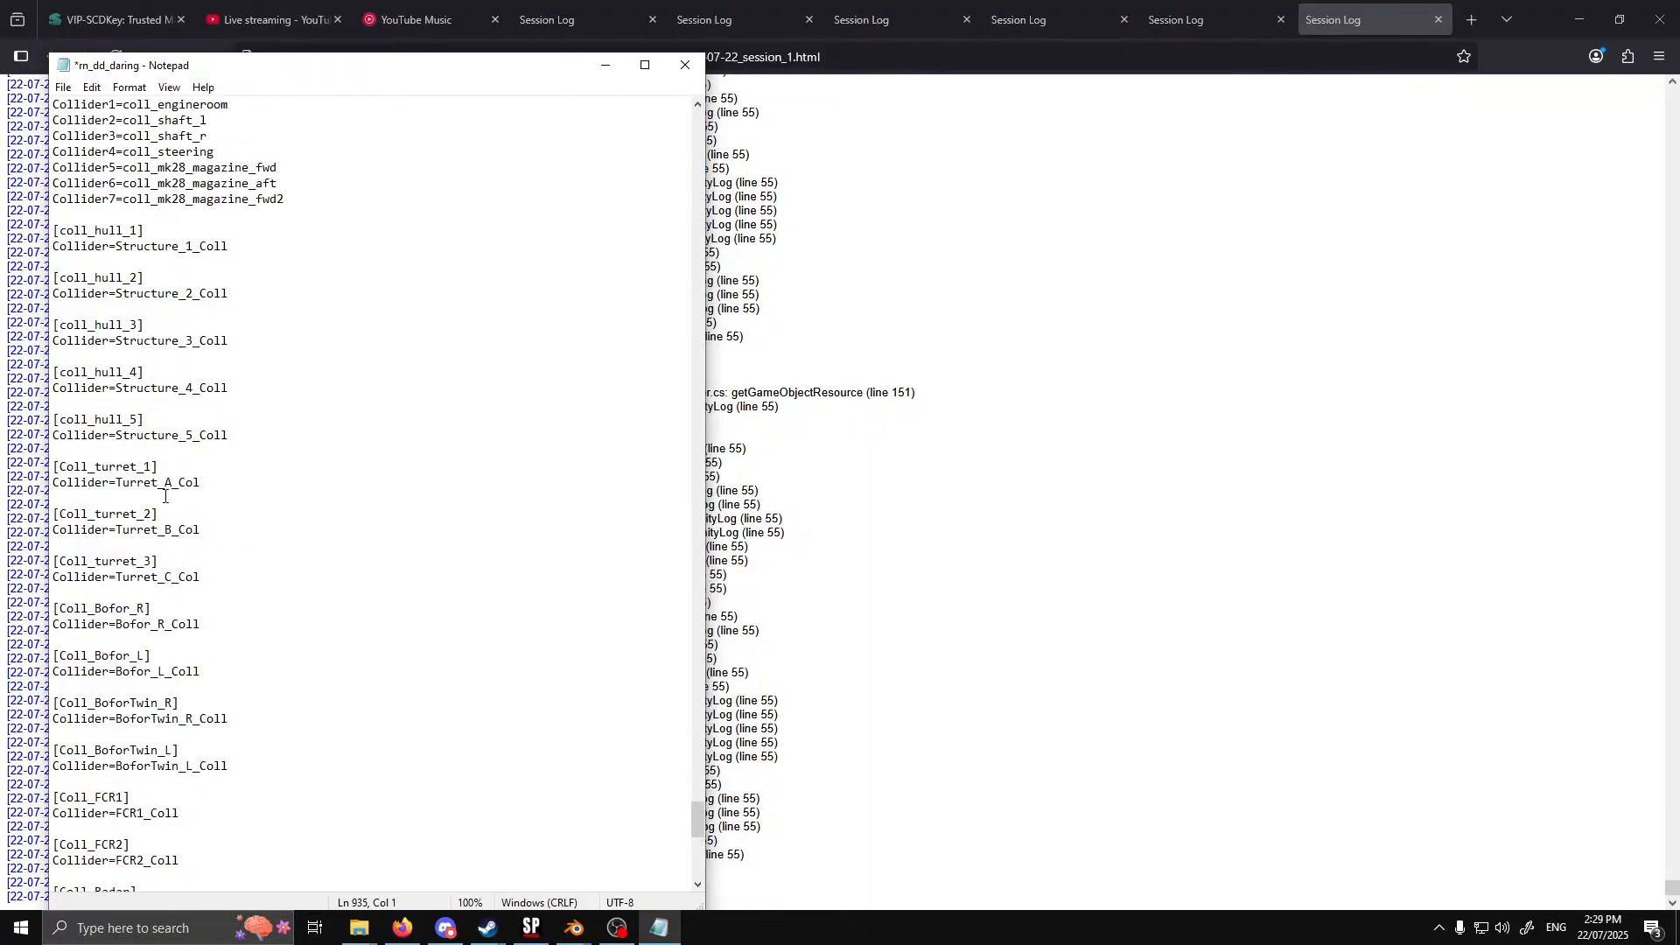
pyautogui.scroll(-2, 171, 433)
pyautogui.scroll(-2, 170, 494)
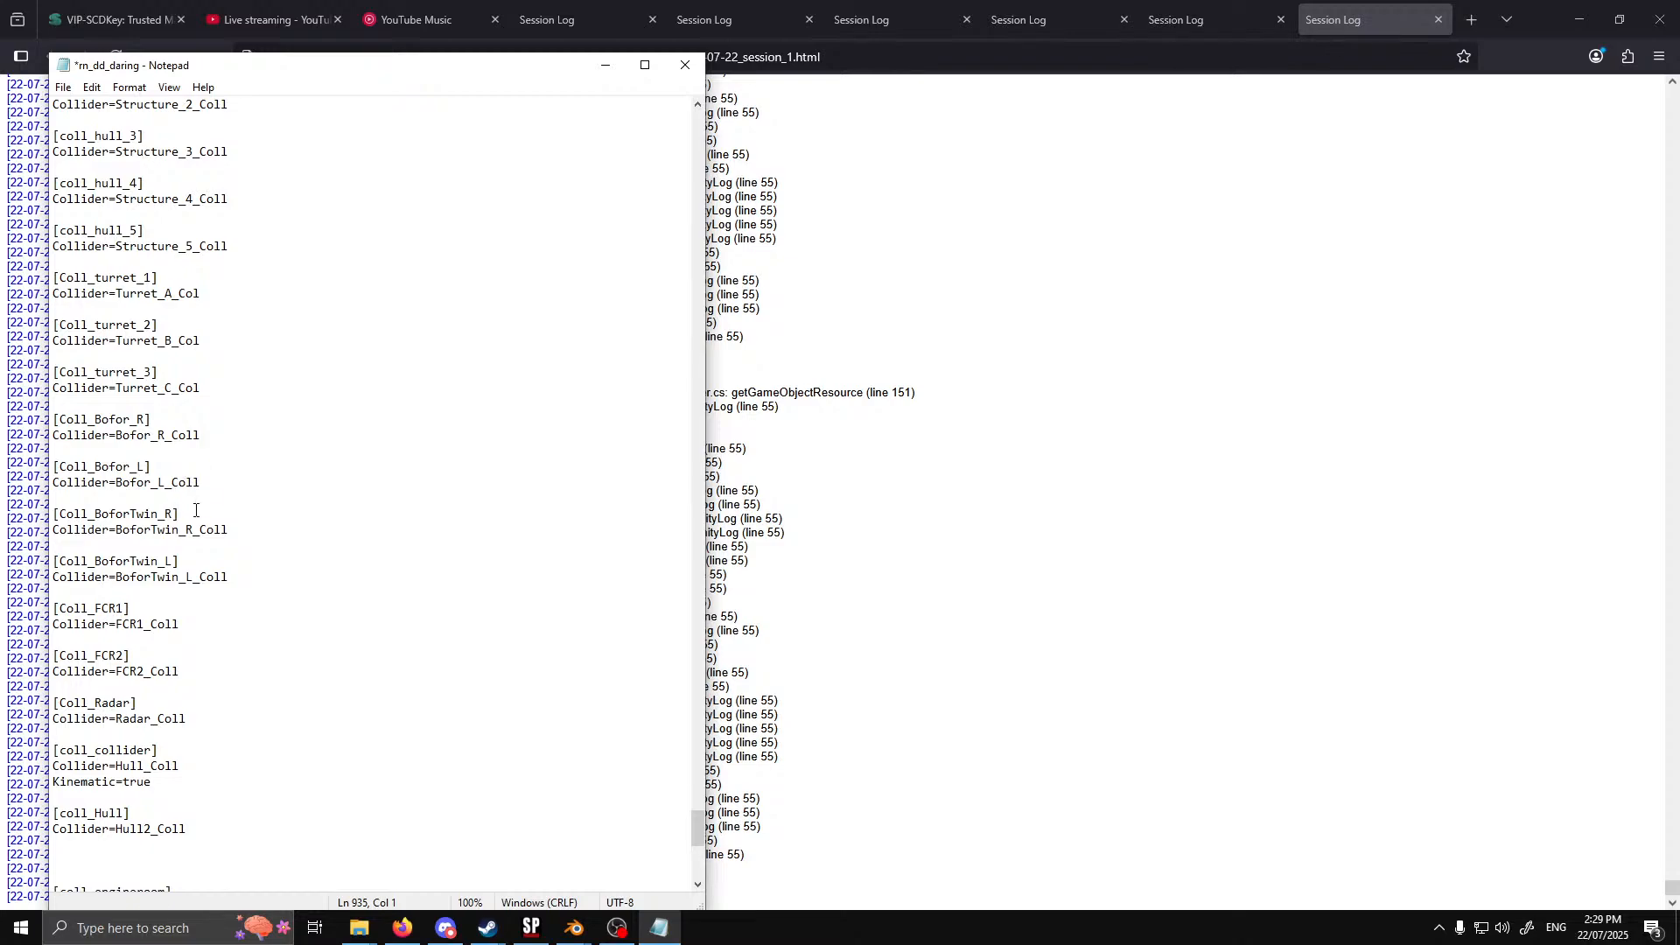
pyautogui.scroll(-1, 193, 596)
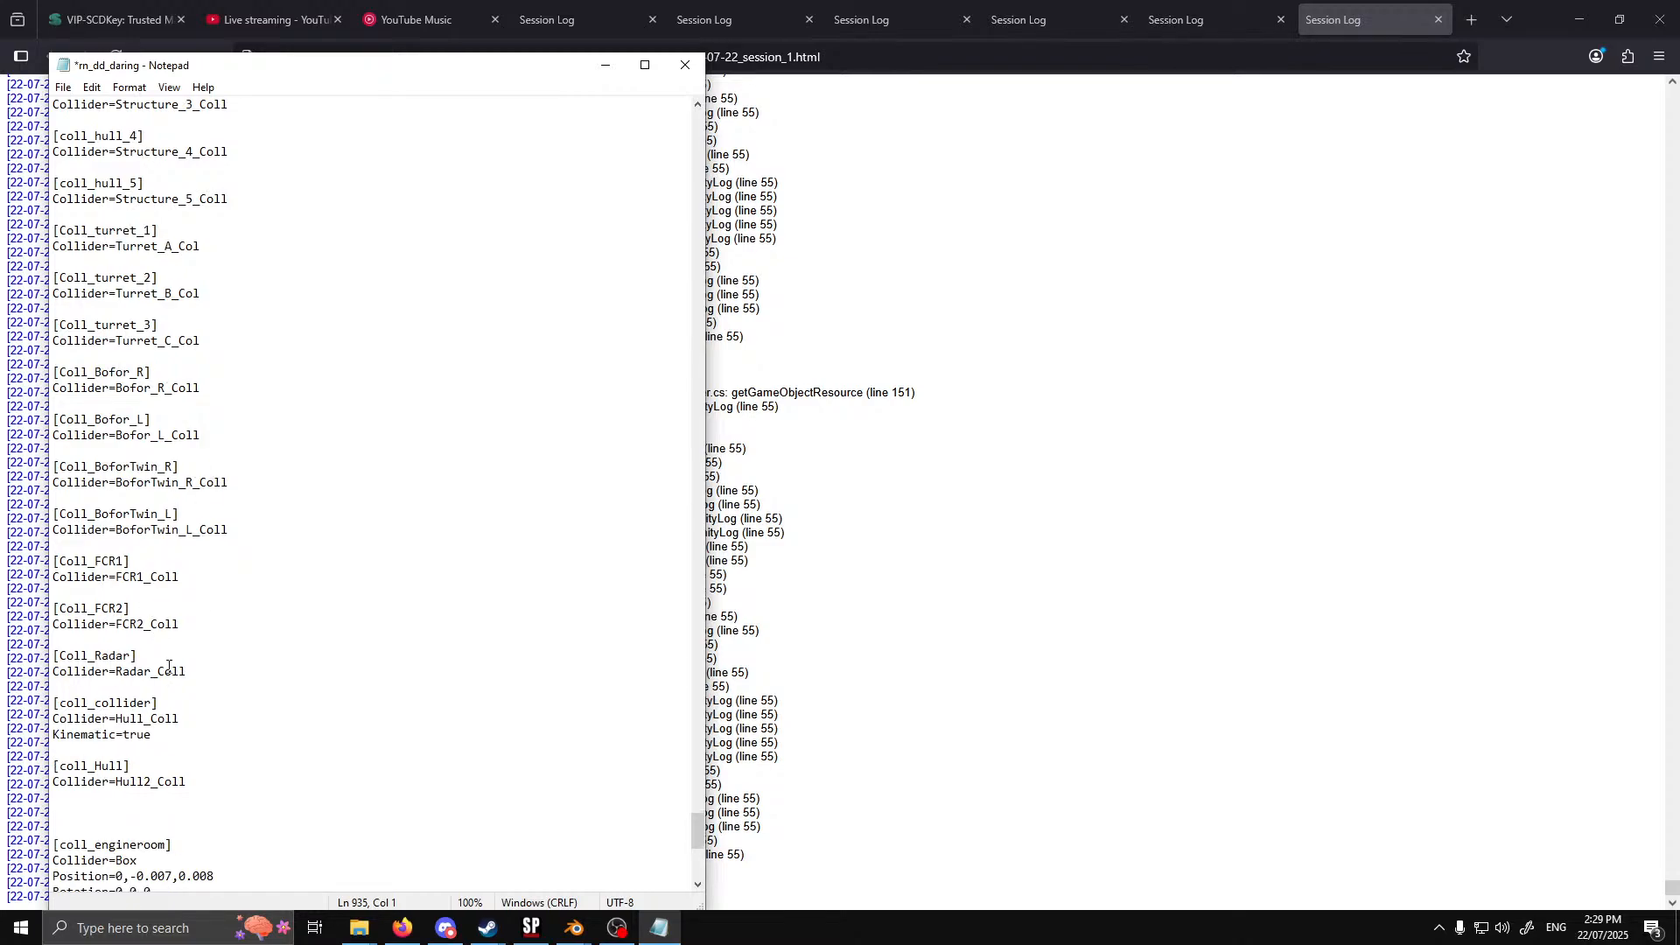
pyautogui.scroll(-2, 177, 683)
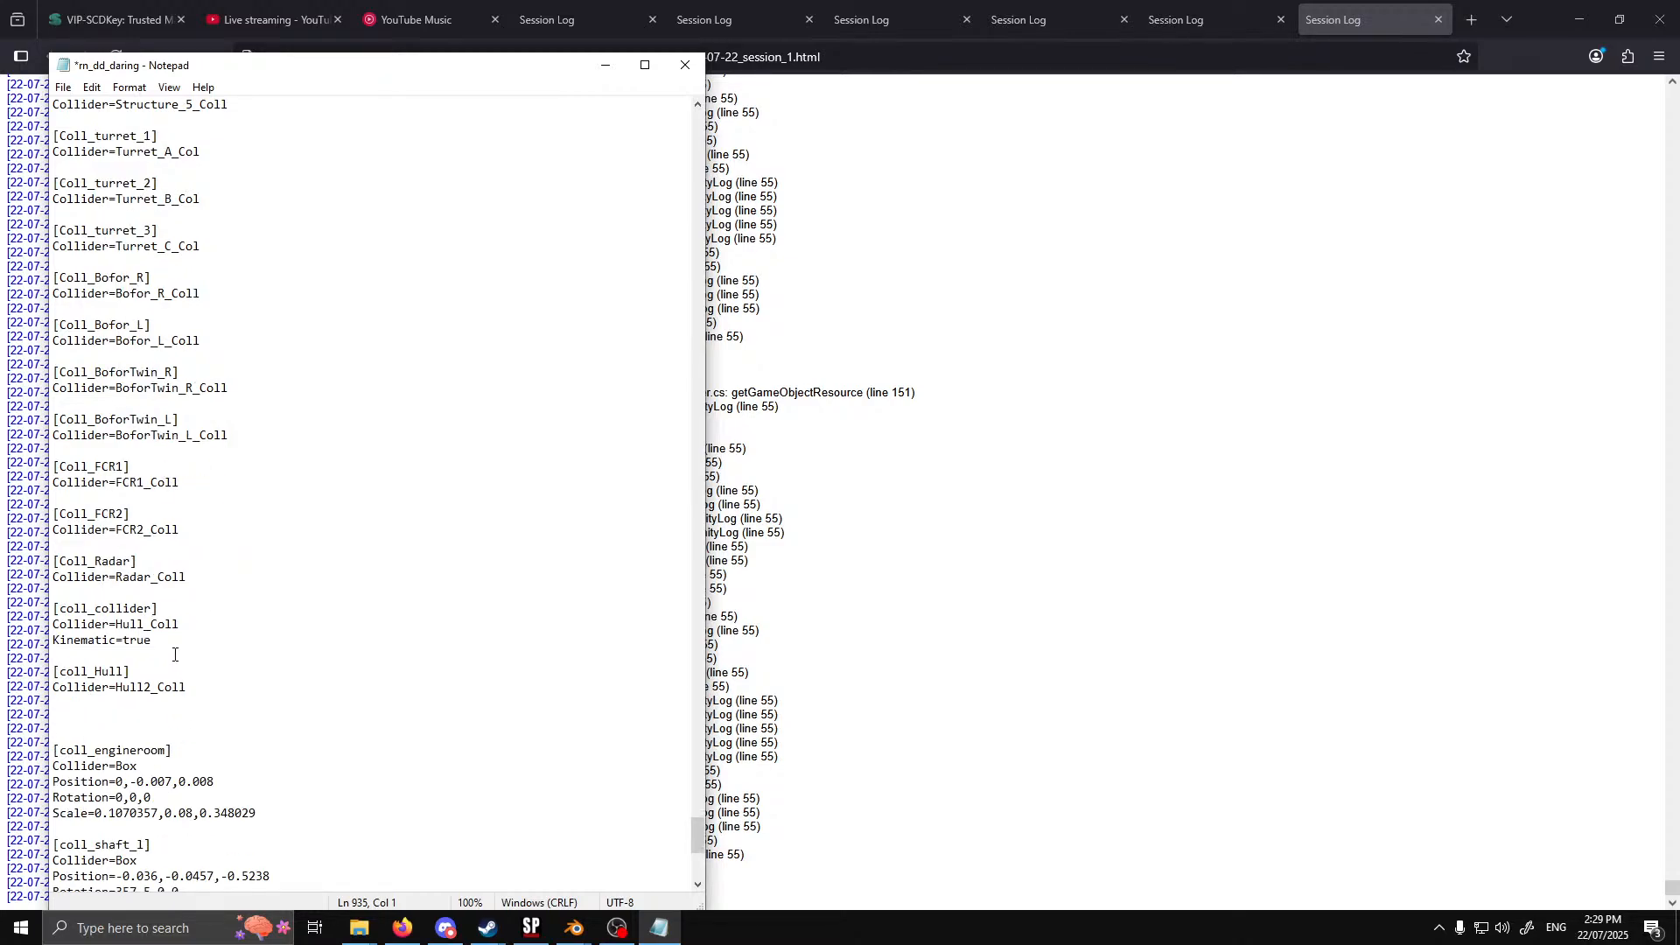
pyautogui.scroll(-9, 174, 654)
pyautogui.scroll(-2, 283, 670)
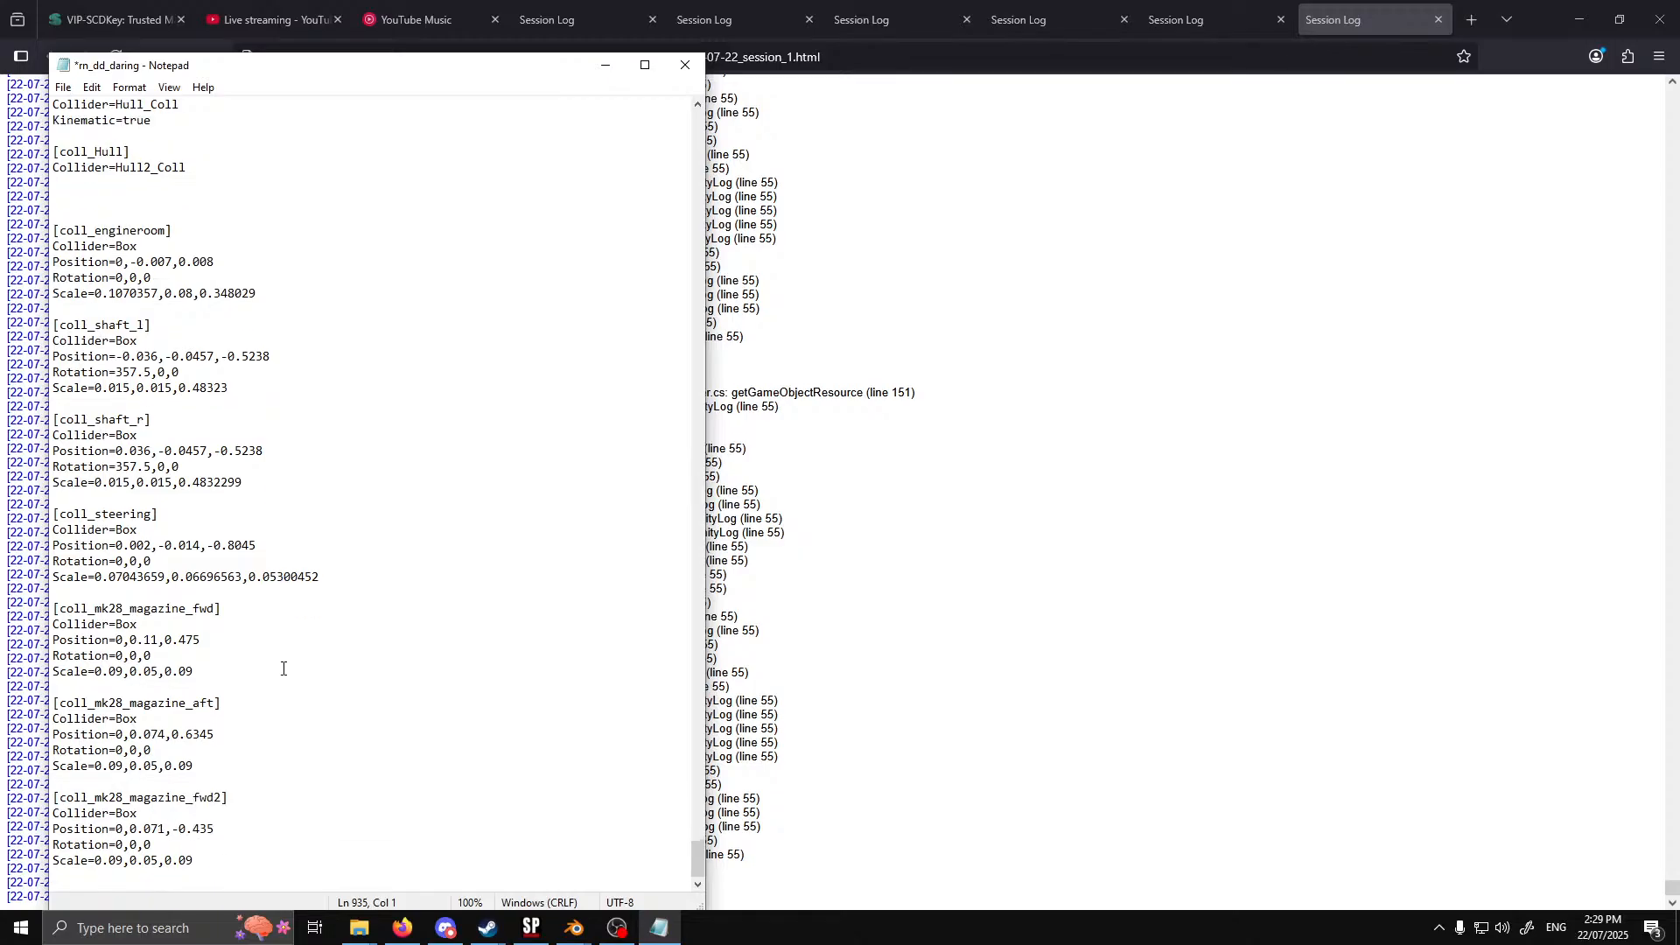
pyautogui.scroll(20, 283, 668)
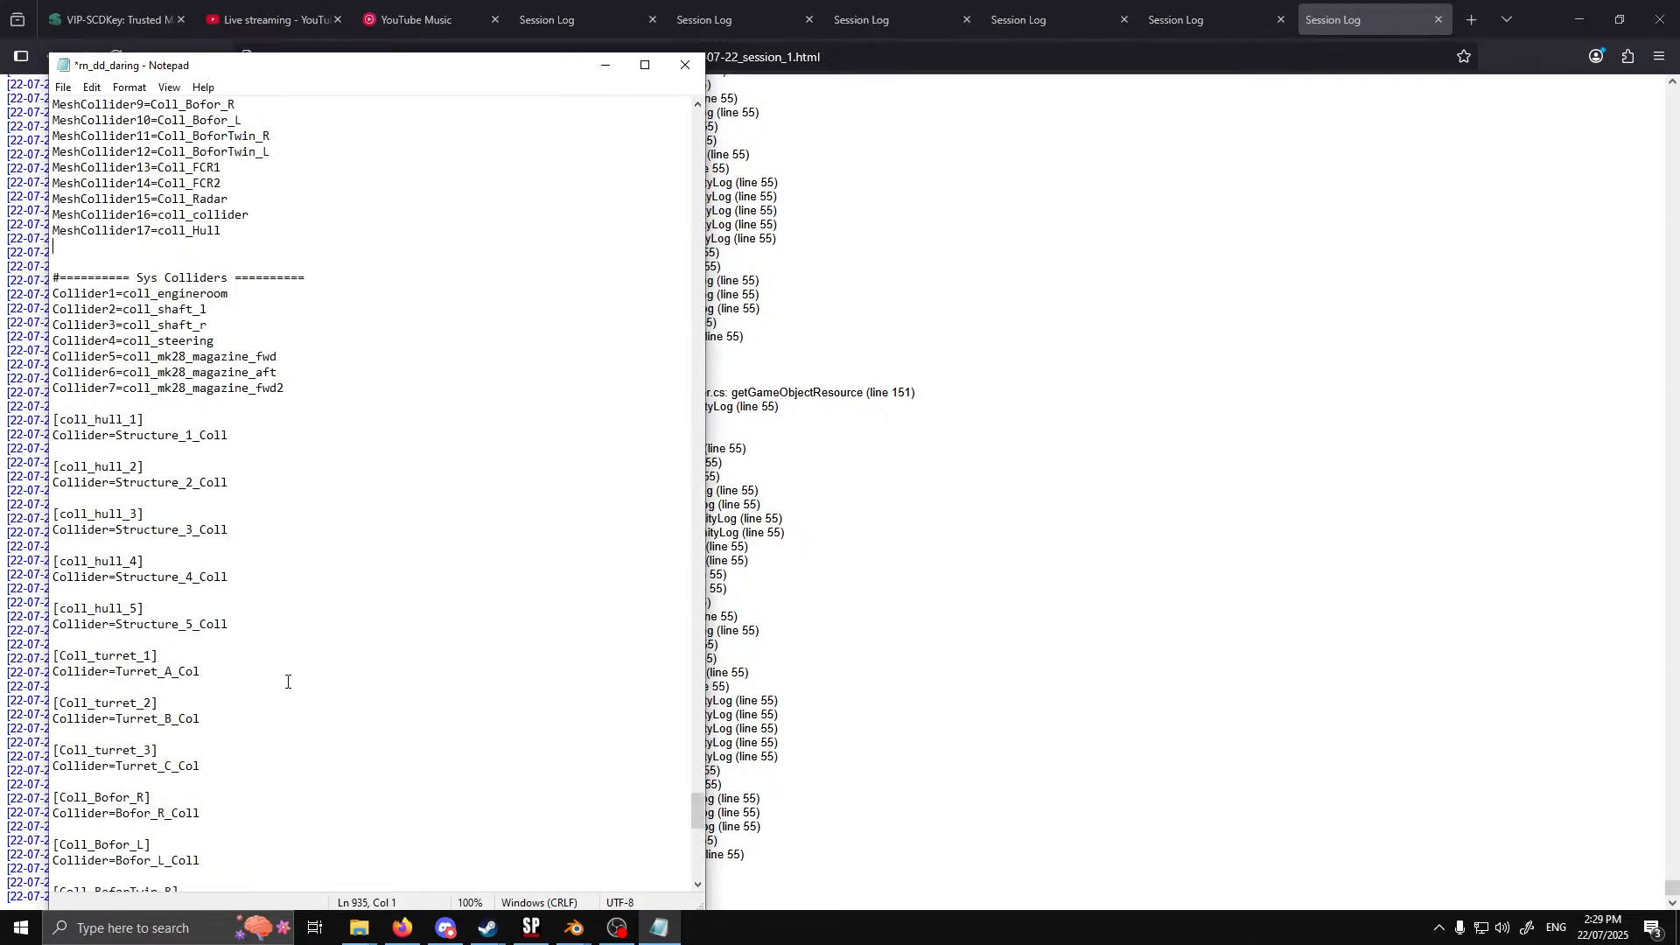
pyautogui.scroll(3, 286, 669)
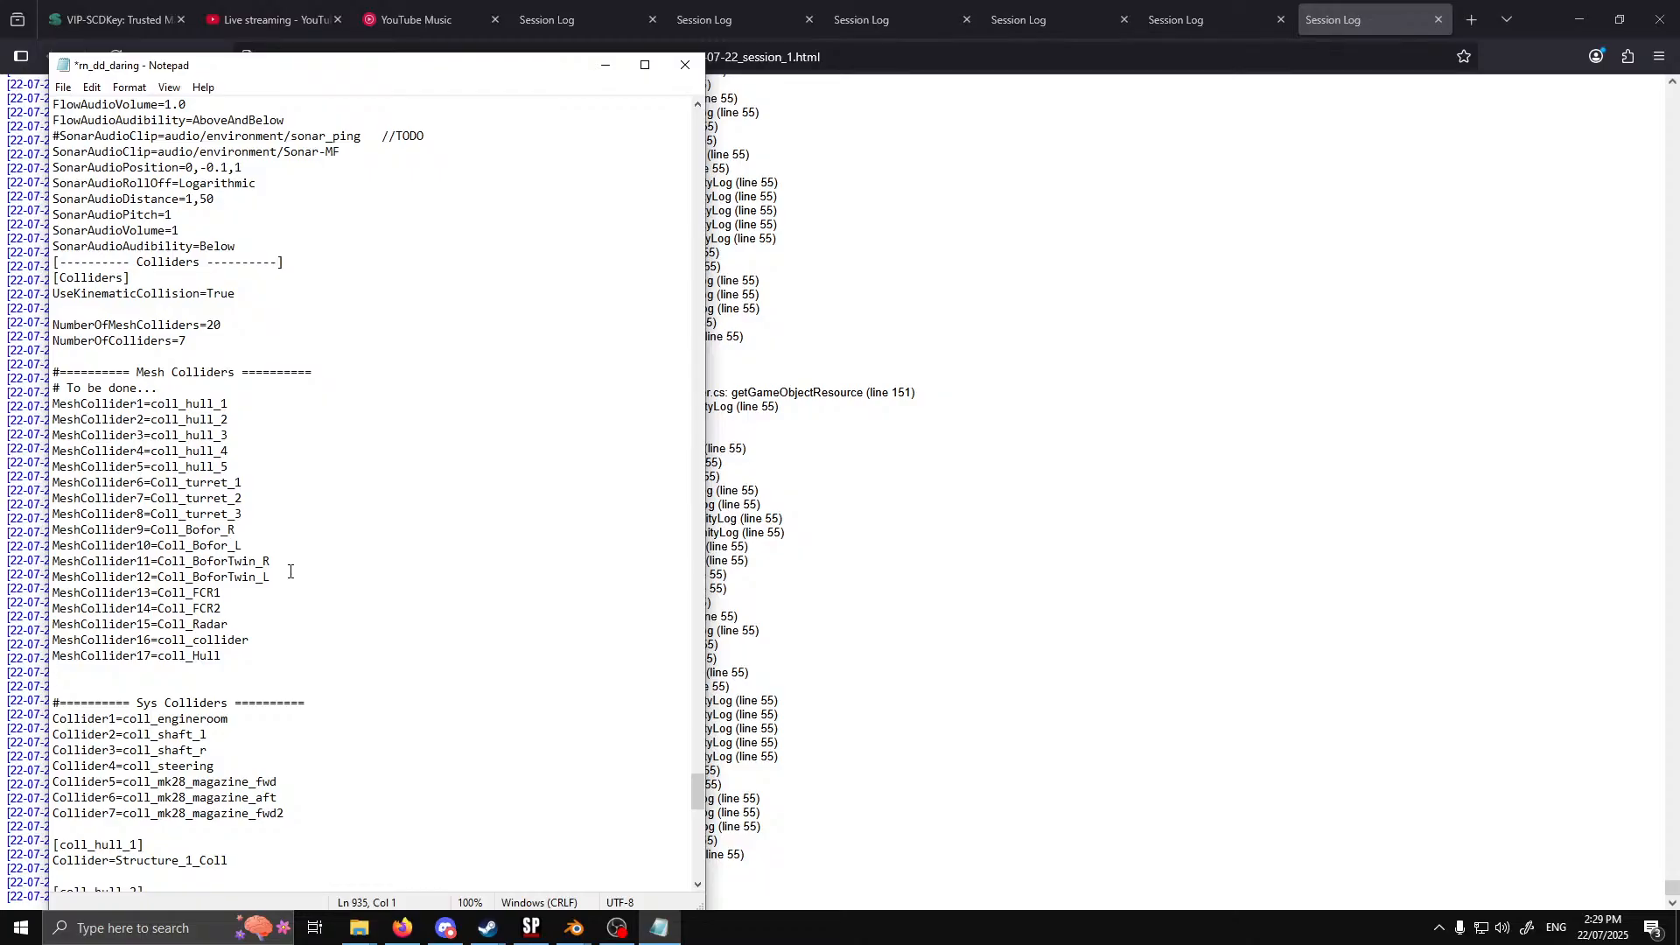
pyautogui.click(63, 88)
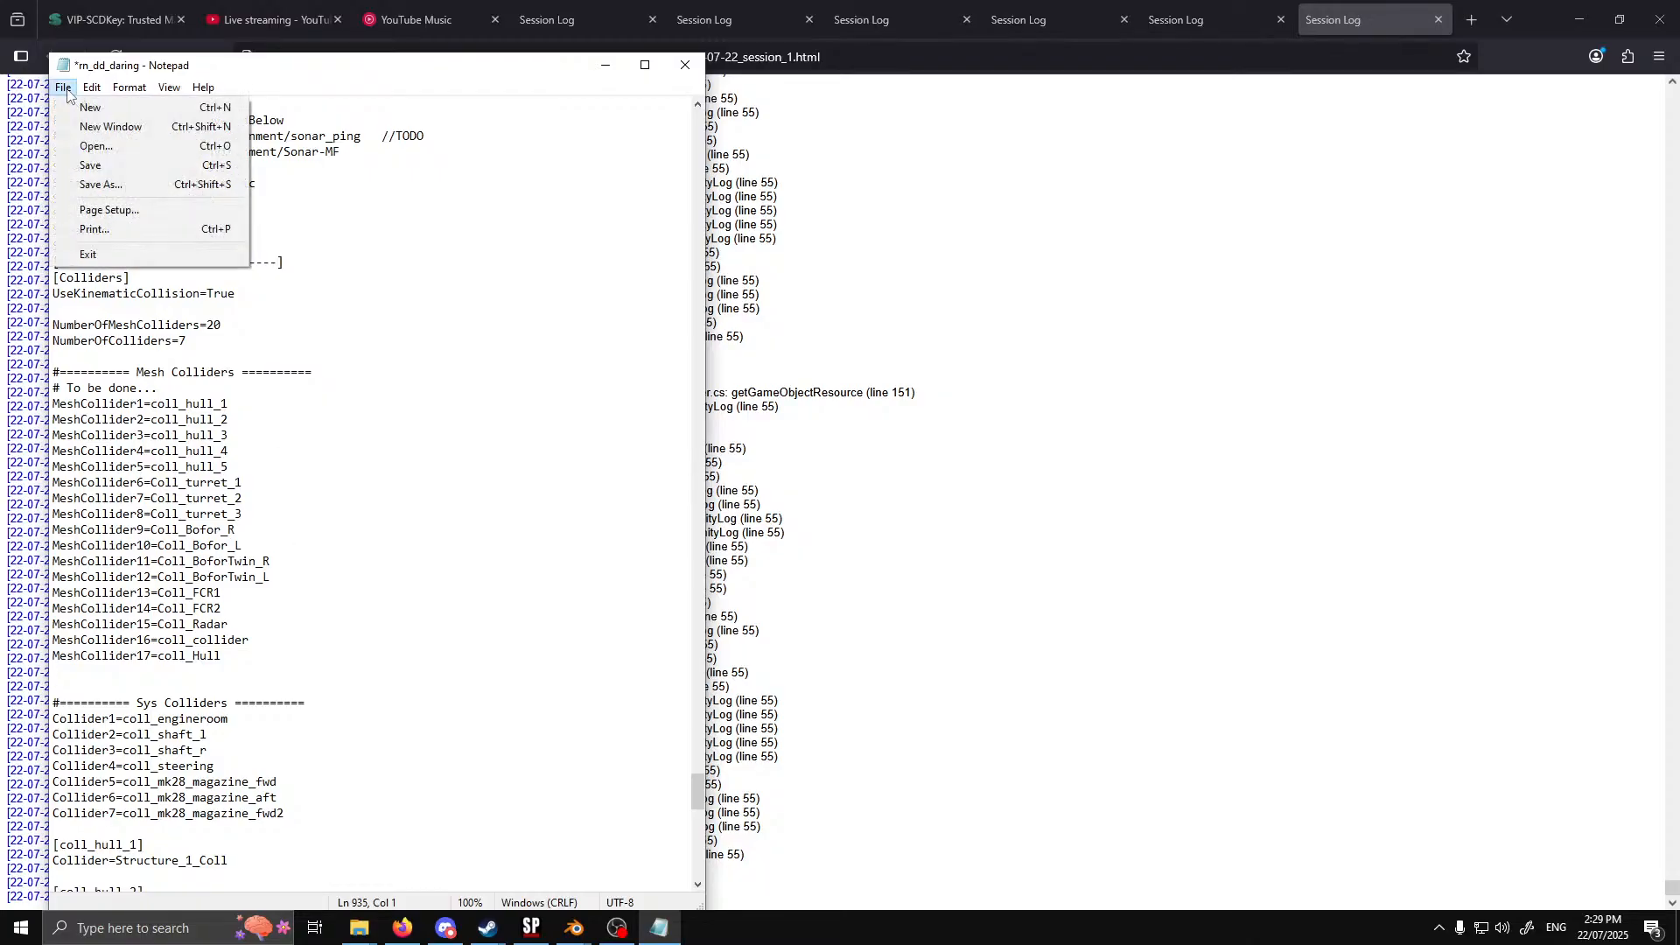
pyautogui.click(95, 168)
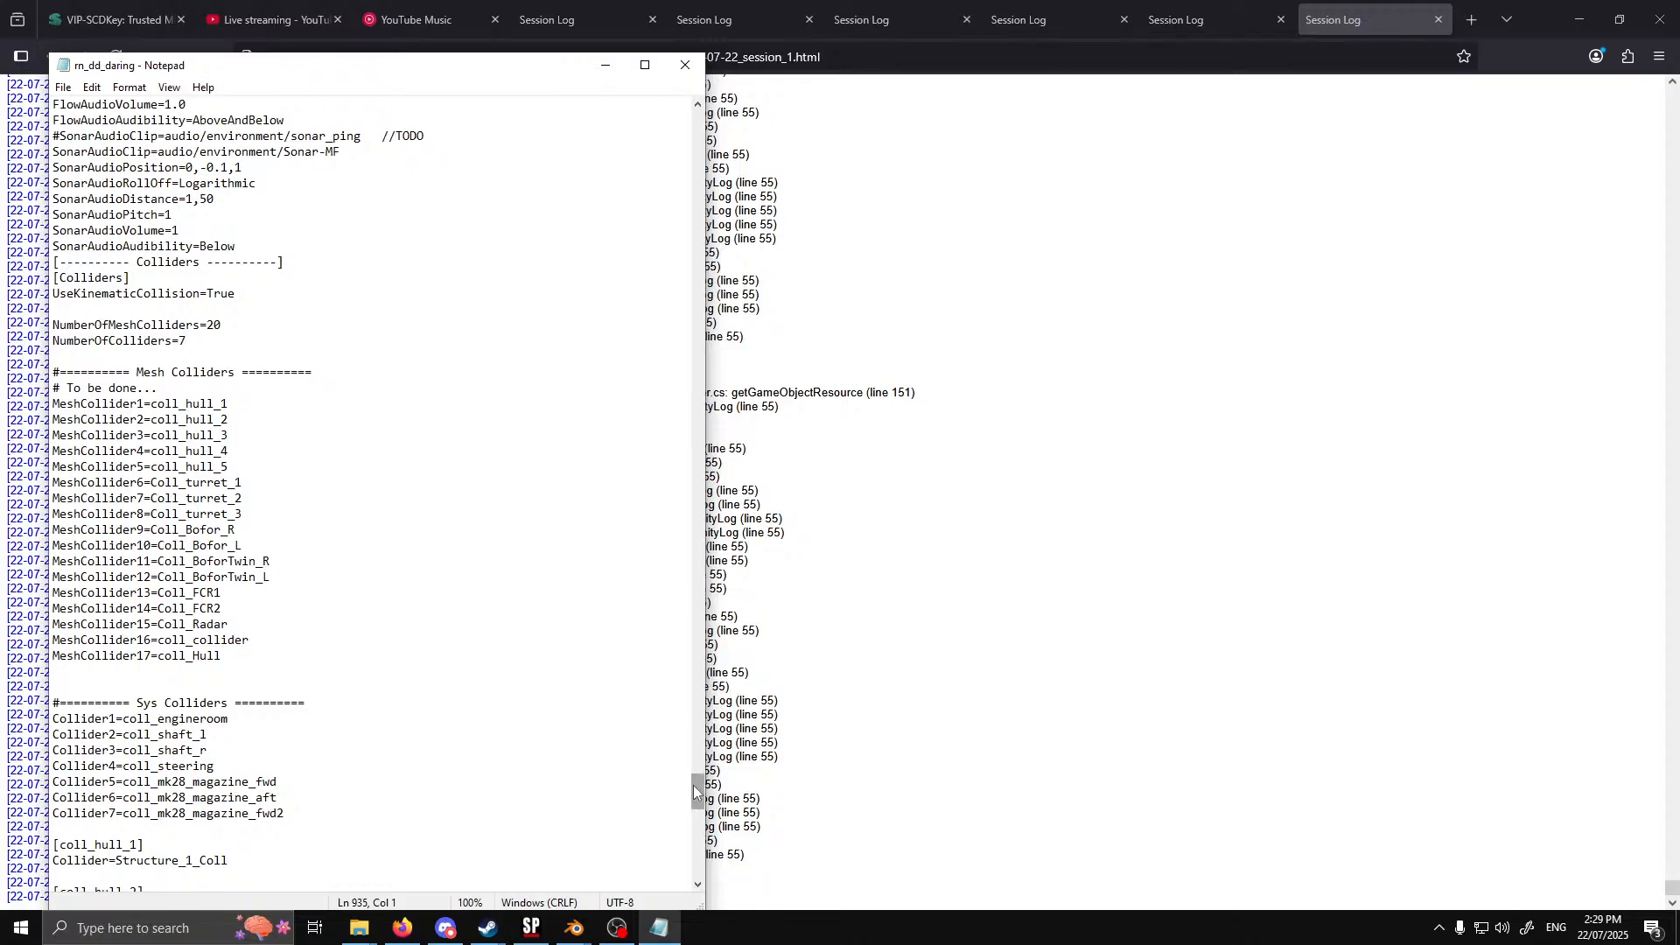
# Comment out the six AssetBundle lines under [Models] in the mesh definitions and save the file
pyautogui.moveTo(698, 792); pyautogui.dragTo(692, 422)
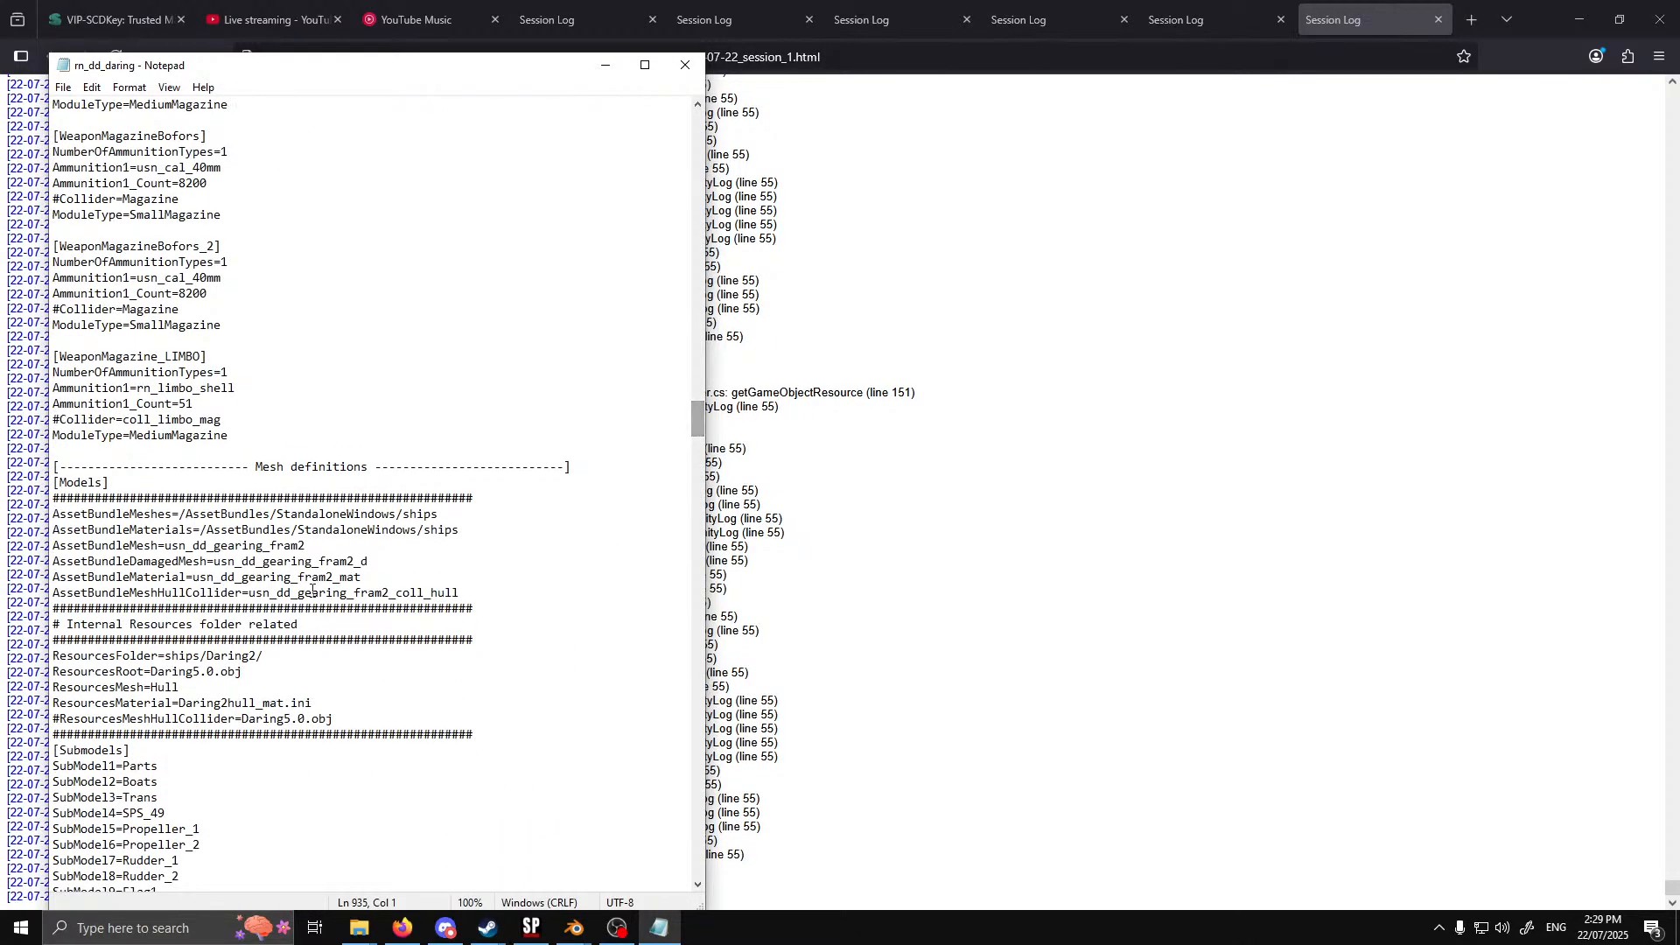
pyautogui.click(52, 593)
pyautogui.write('#')
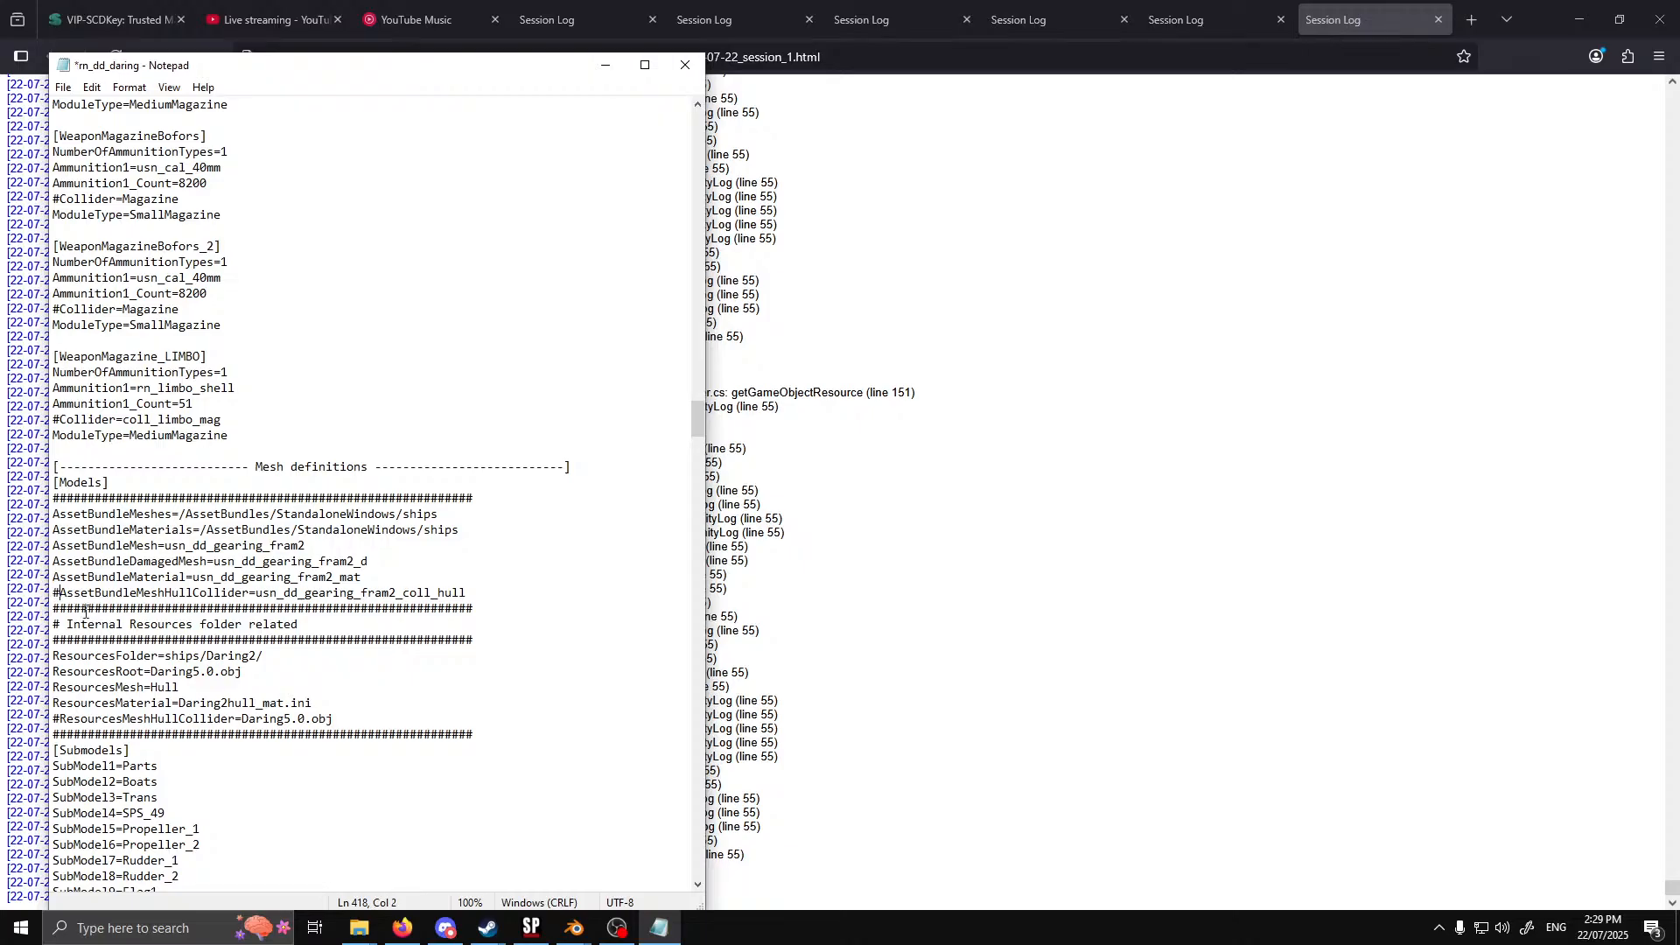
pyautogui.click(53, 577)
pyautogui.write('#')
pyautogui.click(53, 561)
pyautogui.write('#')
pyautogui.click(54, 546)
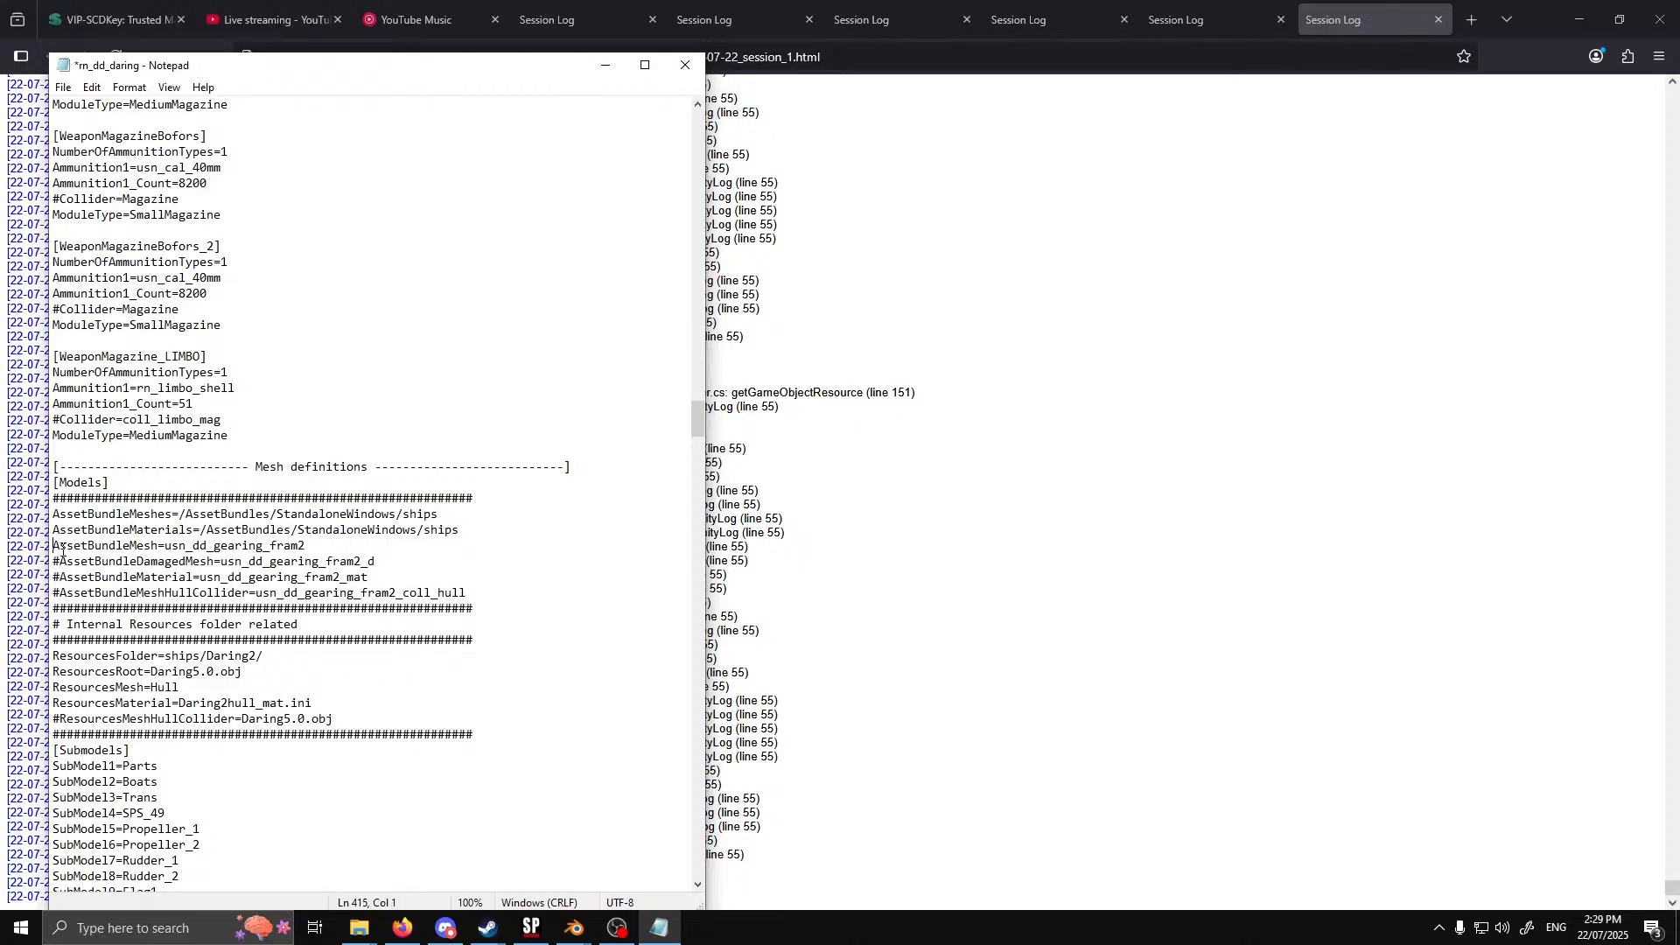
pyautogui.write('#')
pyautogui.press('Left')
pyautogui.press('Up')
pyautogui.write('#')
pyautogui.press('Left')
pyautogui.press('Up')
pyautogui.write('#')
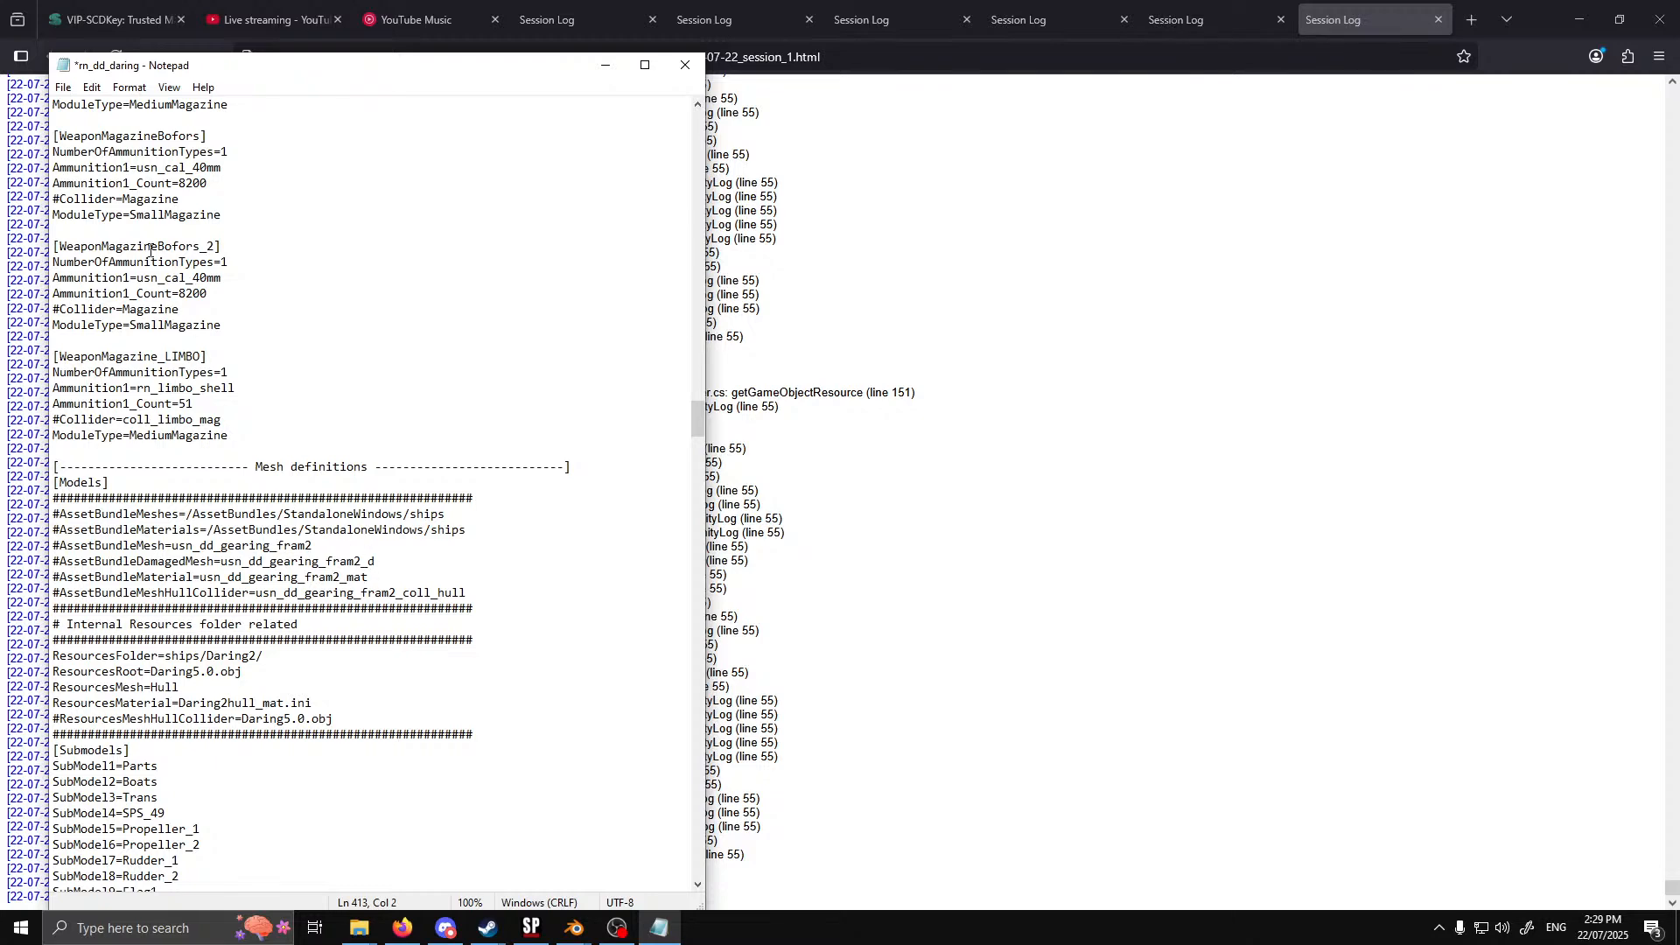
pyautogui.click(63, 87)
pyautogui.click(102, 166)
# Switch to Sea Power and respawn the damaged Daring-class ship through the Test Mode debug page
pyautogui.click(534, 928)
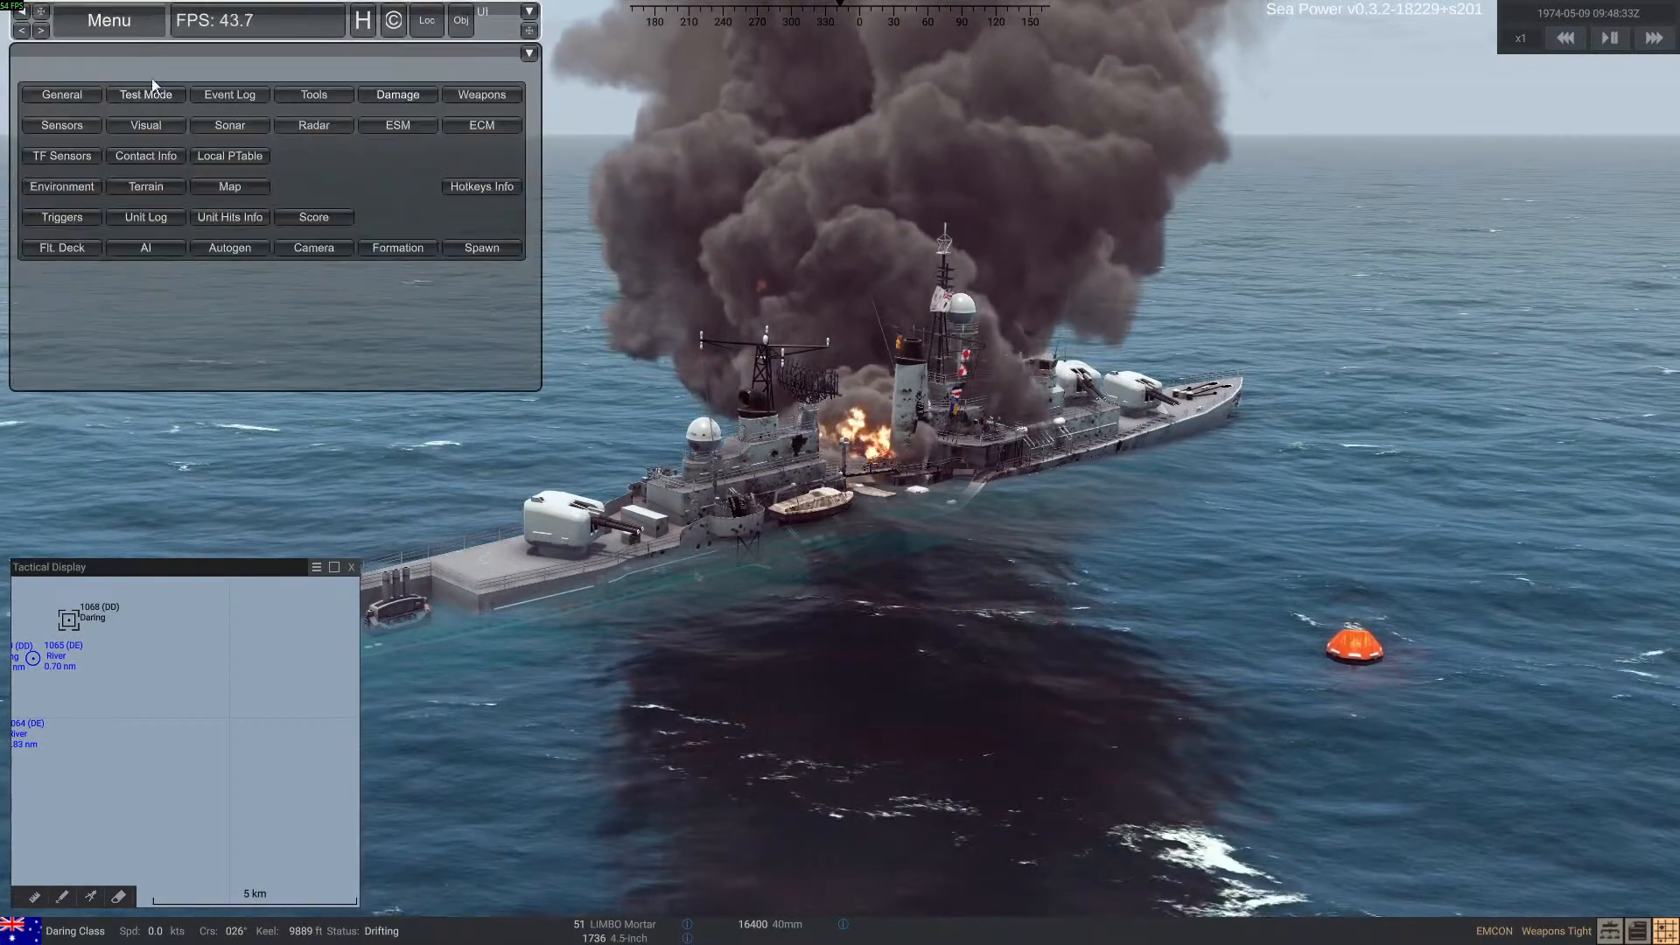
pyautogui.click(153, 87)
pyautogui.click(394, 91)
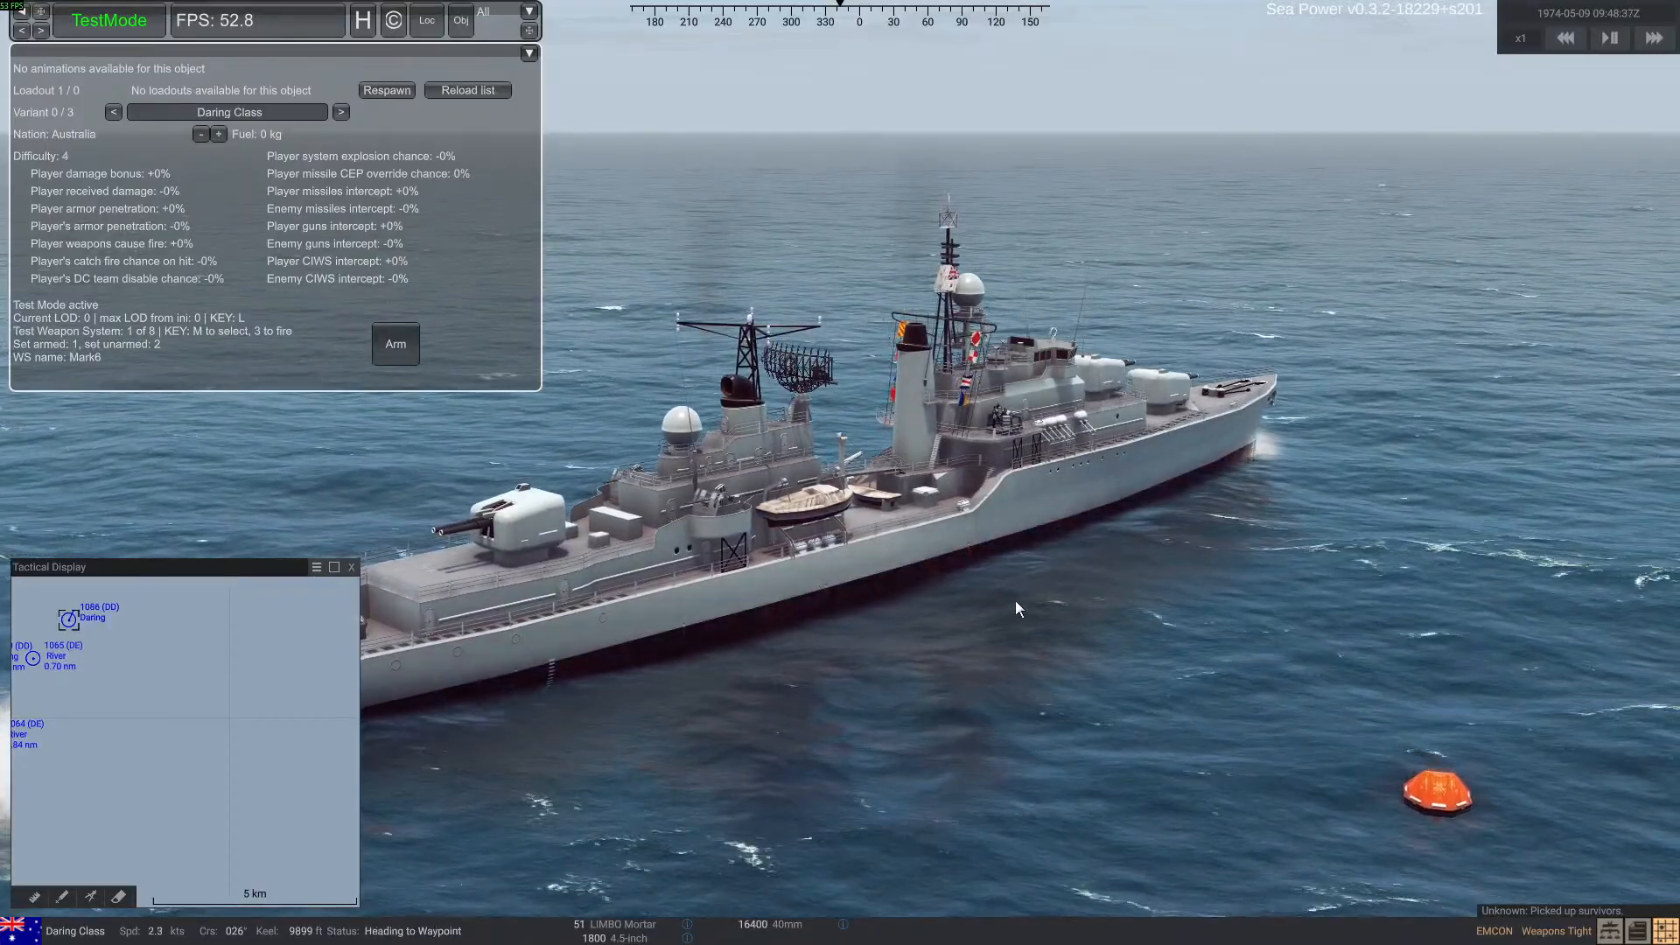
# Reopen the 2025-07-22_session_1 log and examine the newest entries for mesh collider errors after the respawn
pyautogui.hotkey('alt', 'Tab')
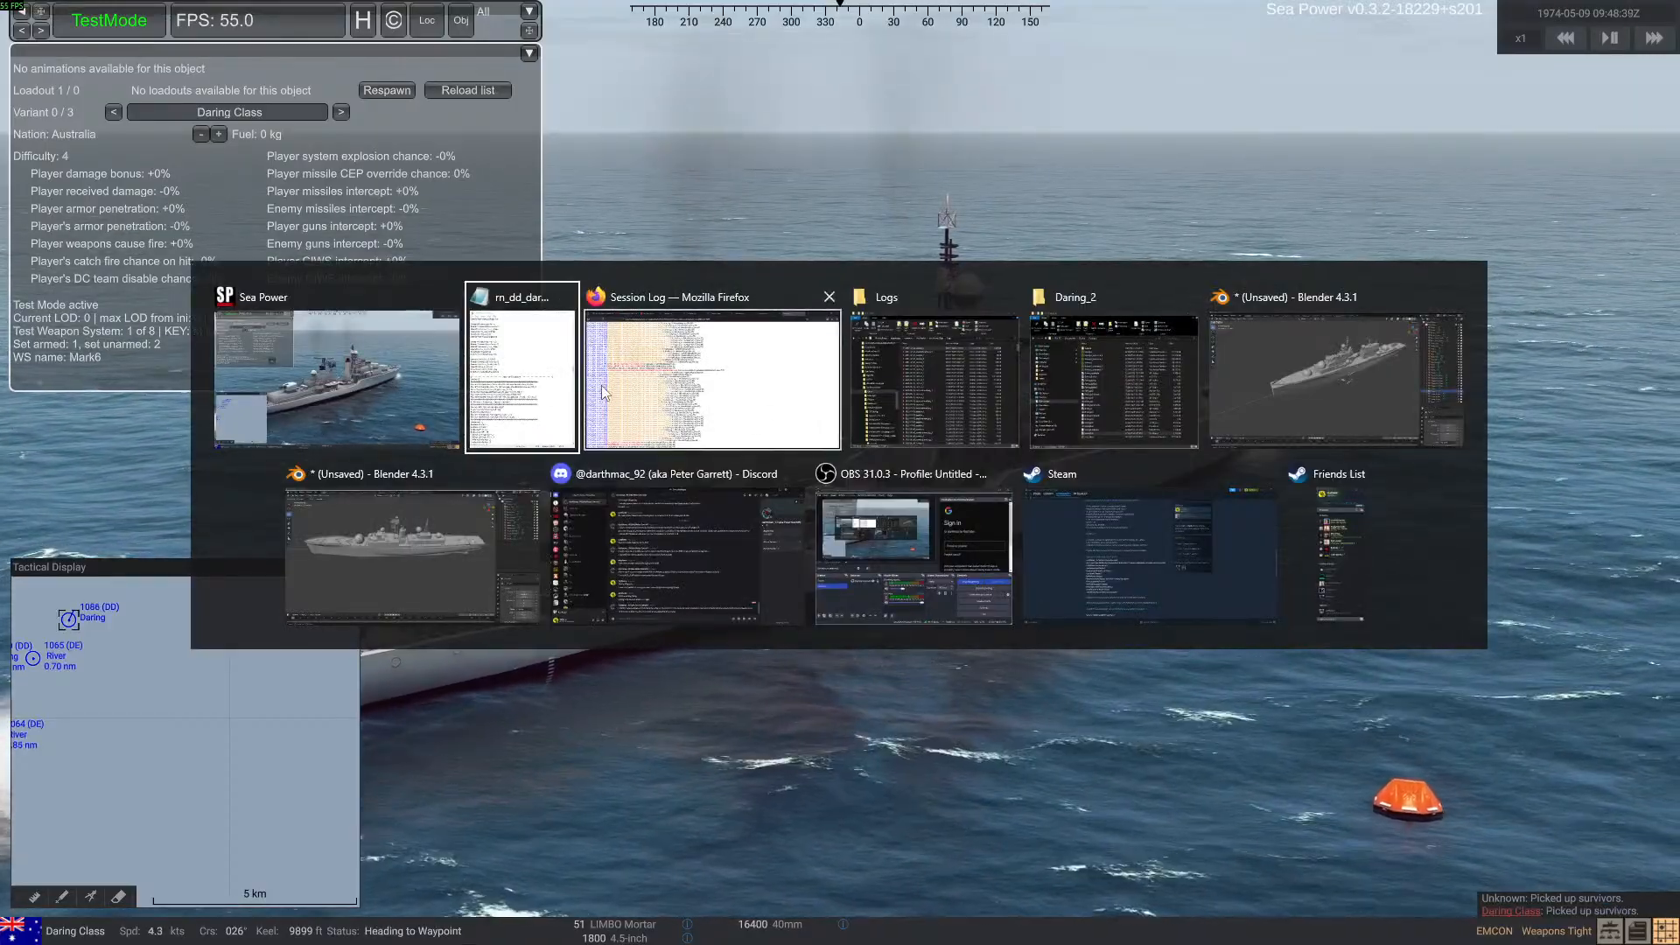
pyautogui.click(952, 385)
pyautogui.doubleClick(983, 339)
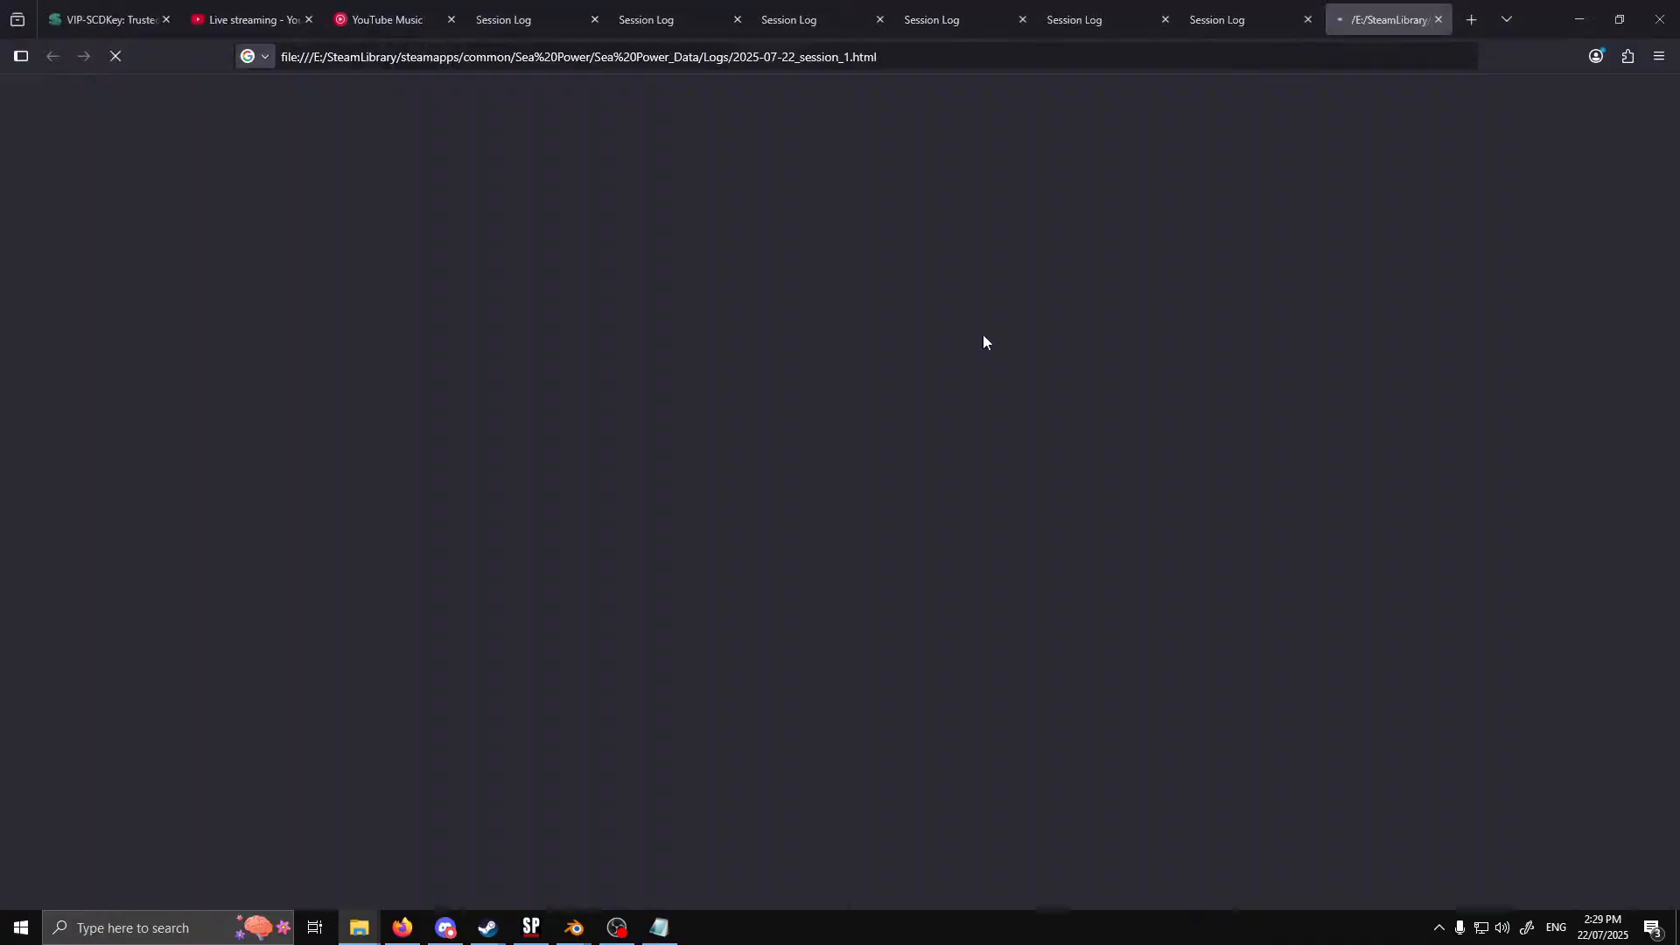
pyautogui.moveTo(1677, 101); pyautogui.dragTo(1674, 890)
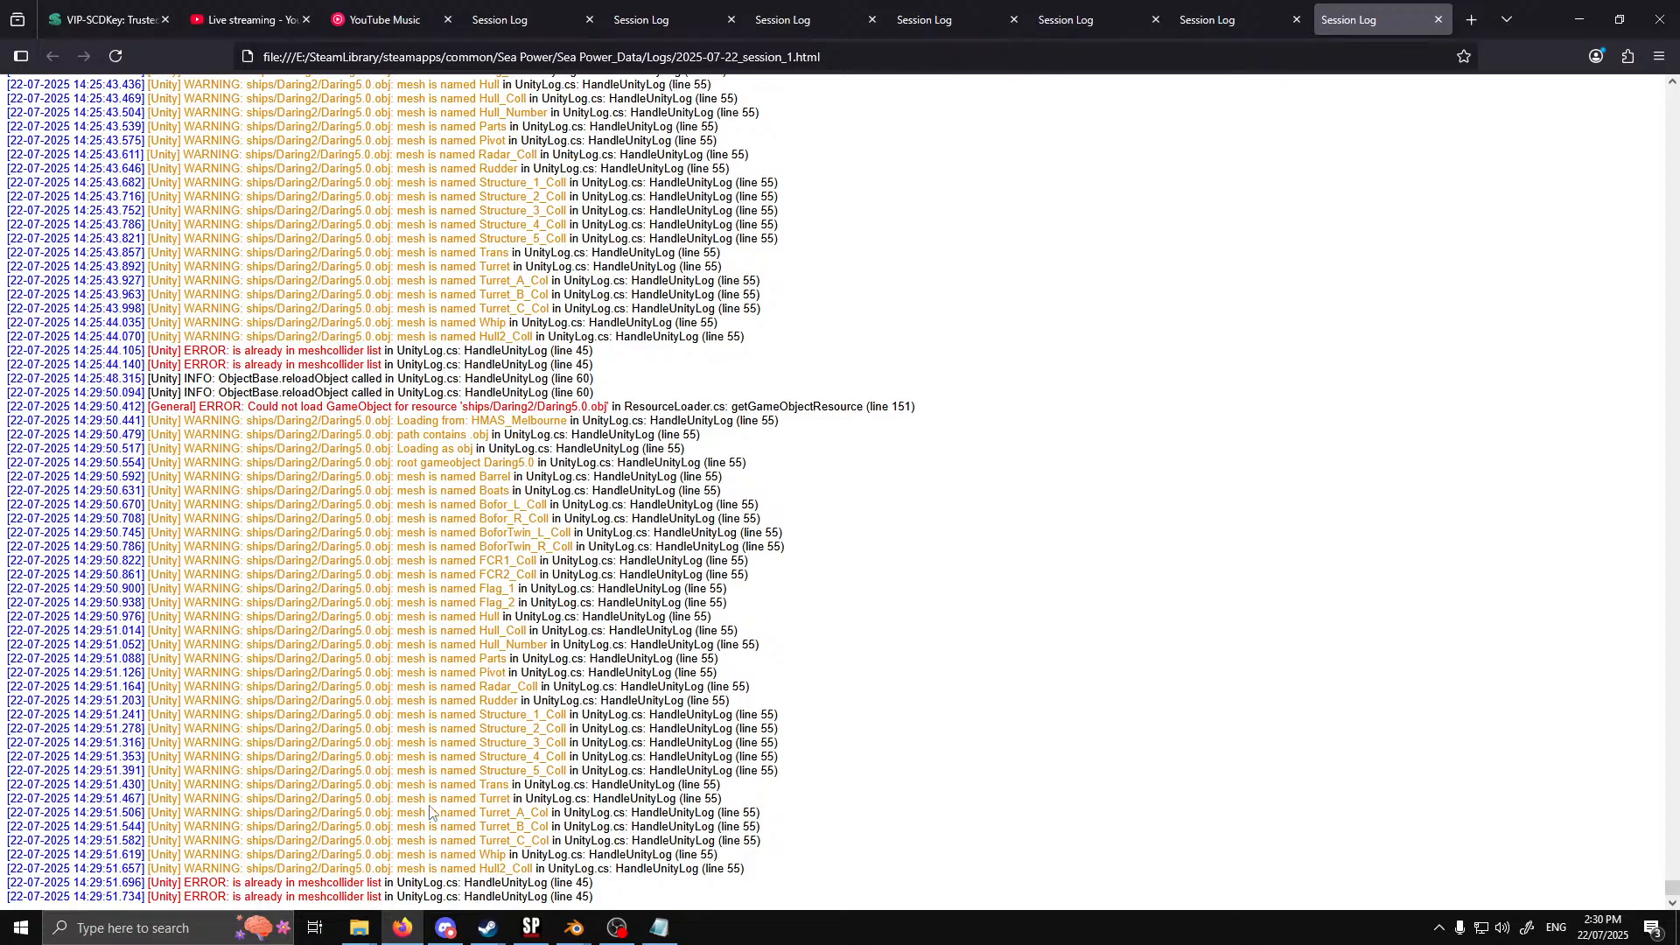
# Review the mesh collider list in rn_dd_daring again and move the Notepad window clear of the session log
pyautogui.click(659, 927)
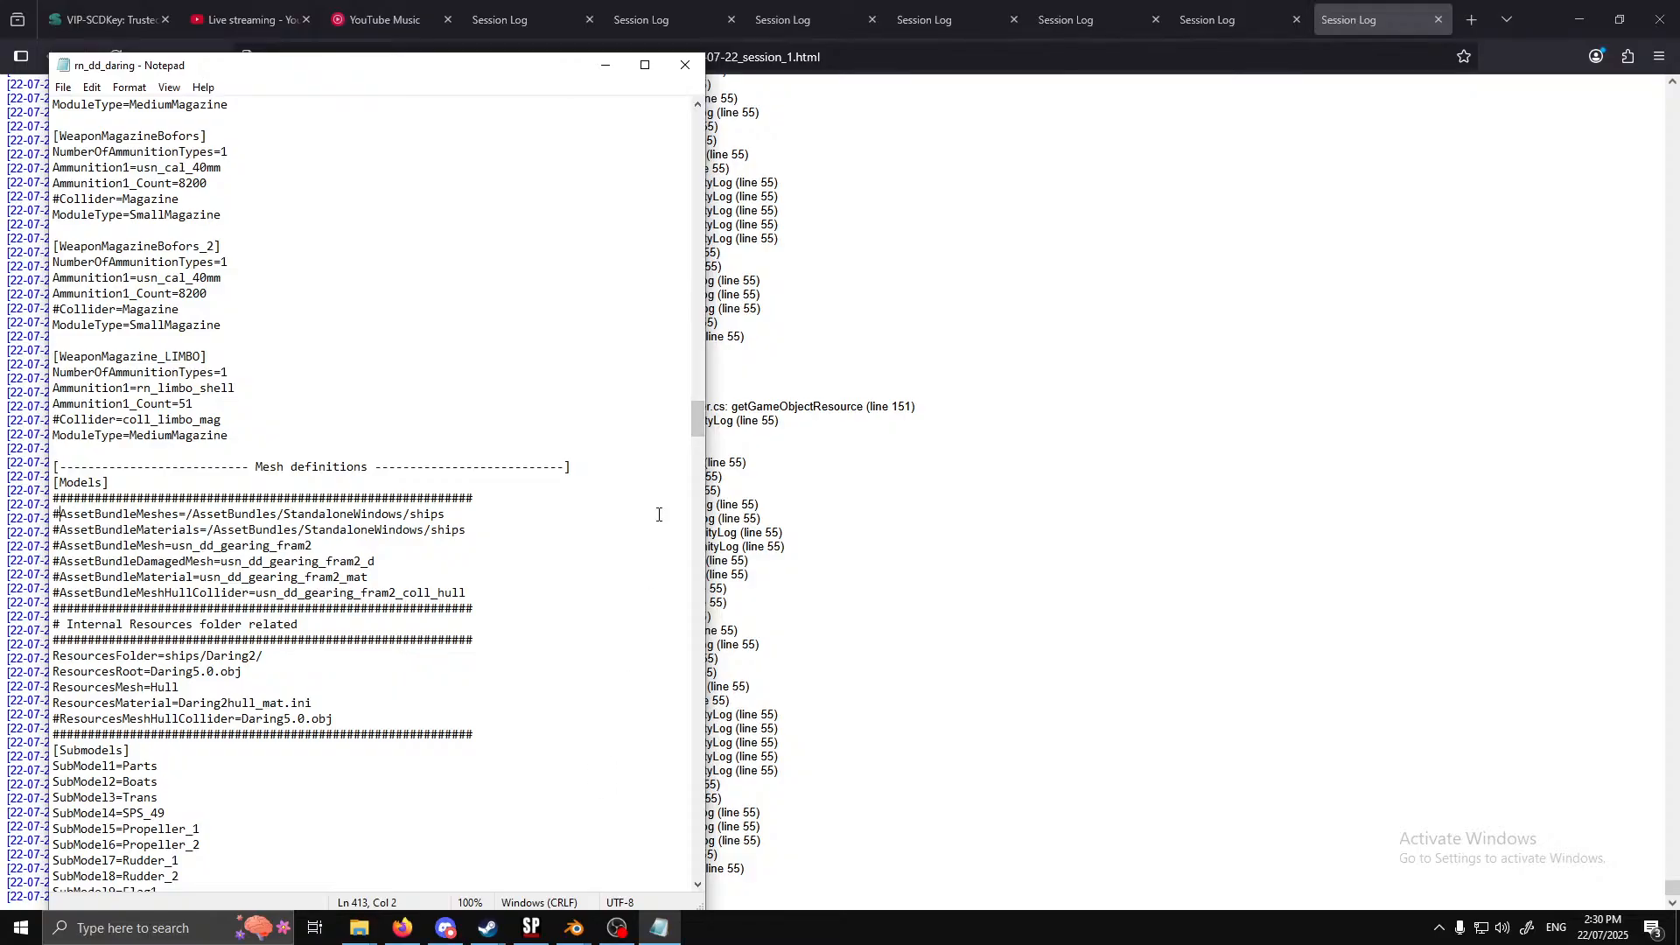
pyautogui.moveTo(701, 417); pyautogui.dragTo(711, 722)
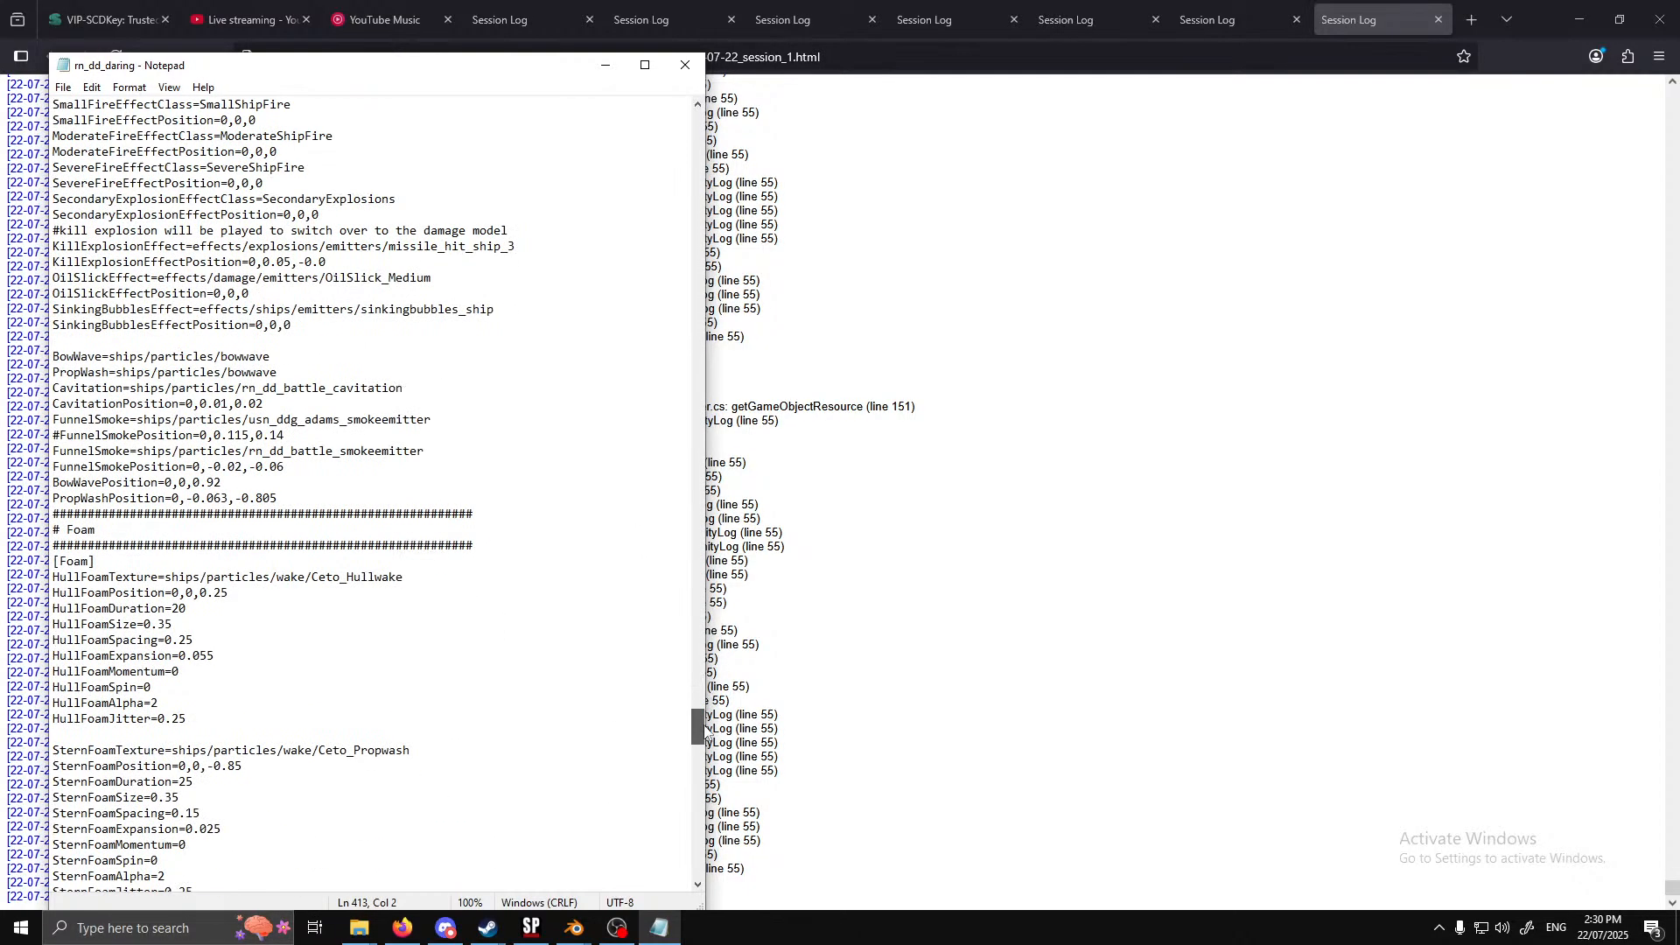
pyautogui.scroll(-10, 544, 703)
pyautogui.scroll(-17, 544, 703)
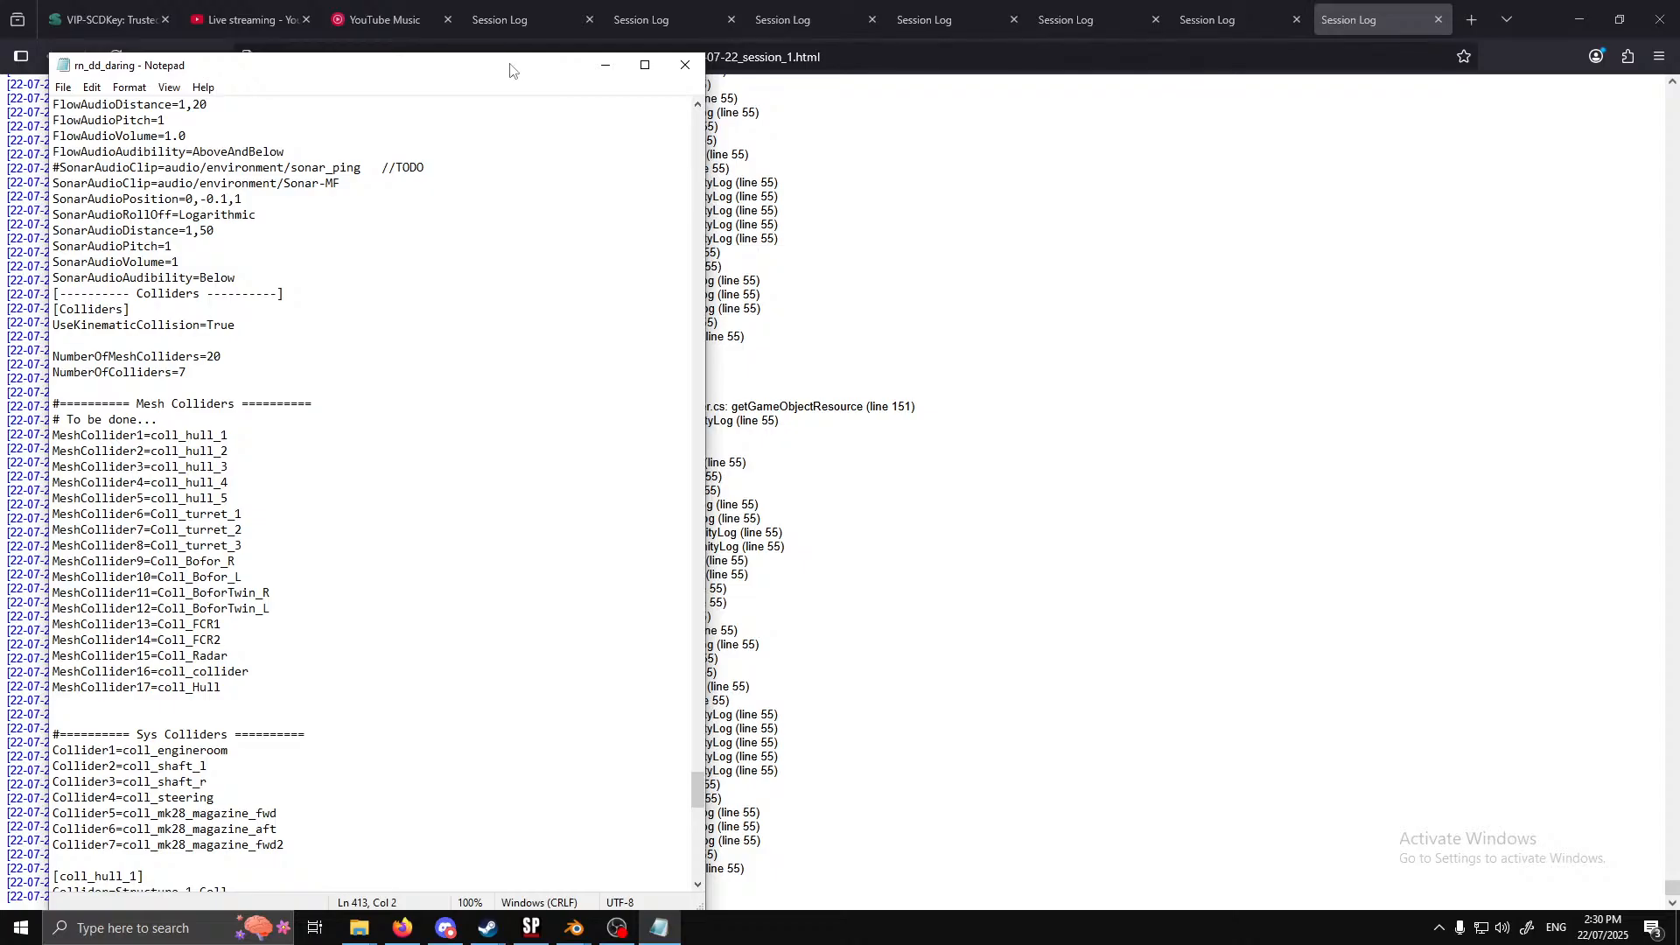
pyautogui.moveTo(511, 66); pyautogui.dragTo(0, 70)
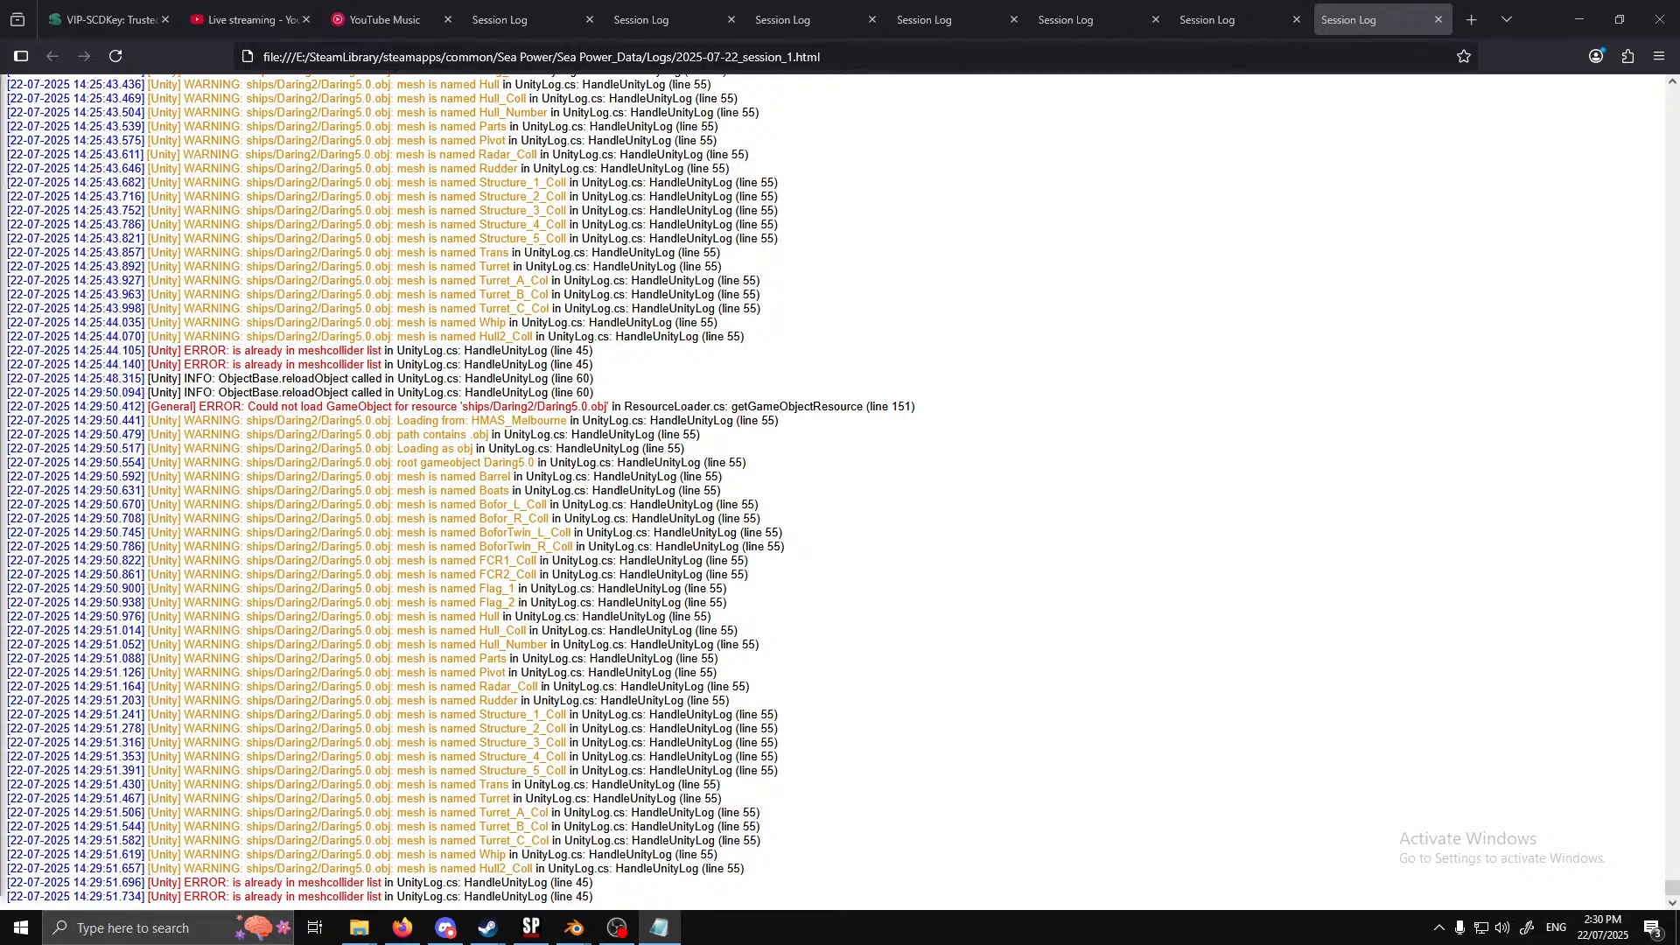
# Review the propulsion, rudder and sensor sections of rn_dd_daring for collider references and move its window aside
pyautogui.moveTo(0, 74); pyautogui.dragTo(690, 70)
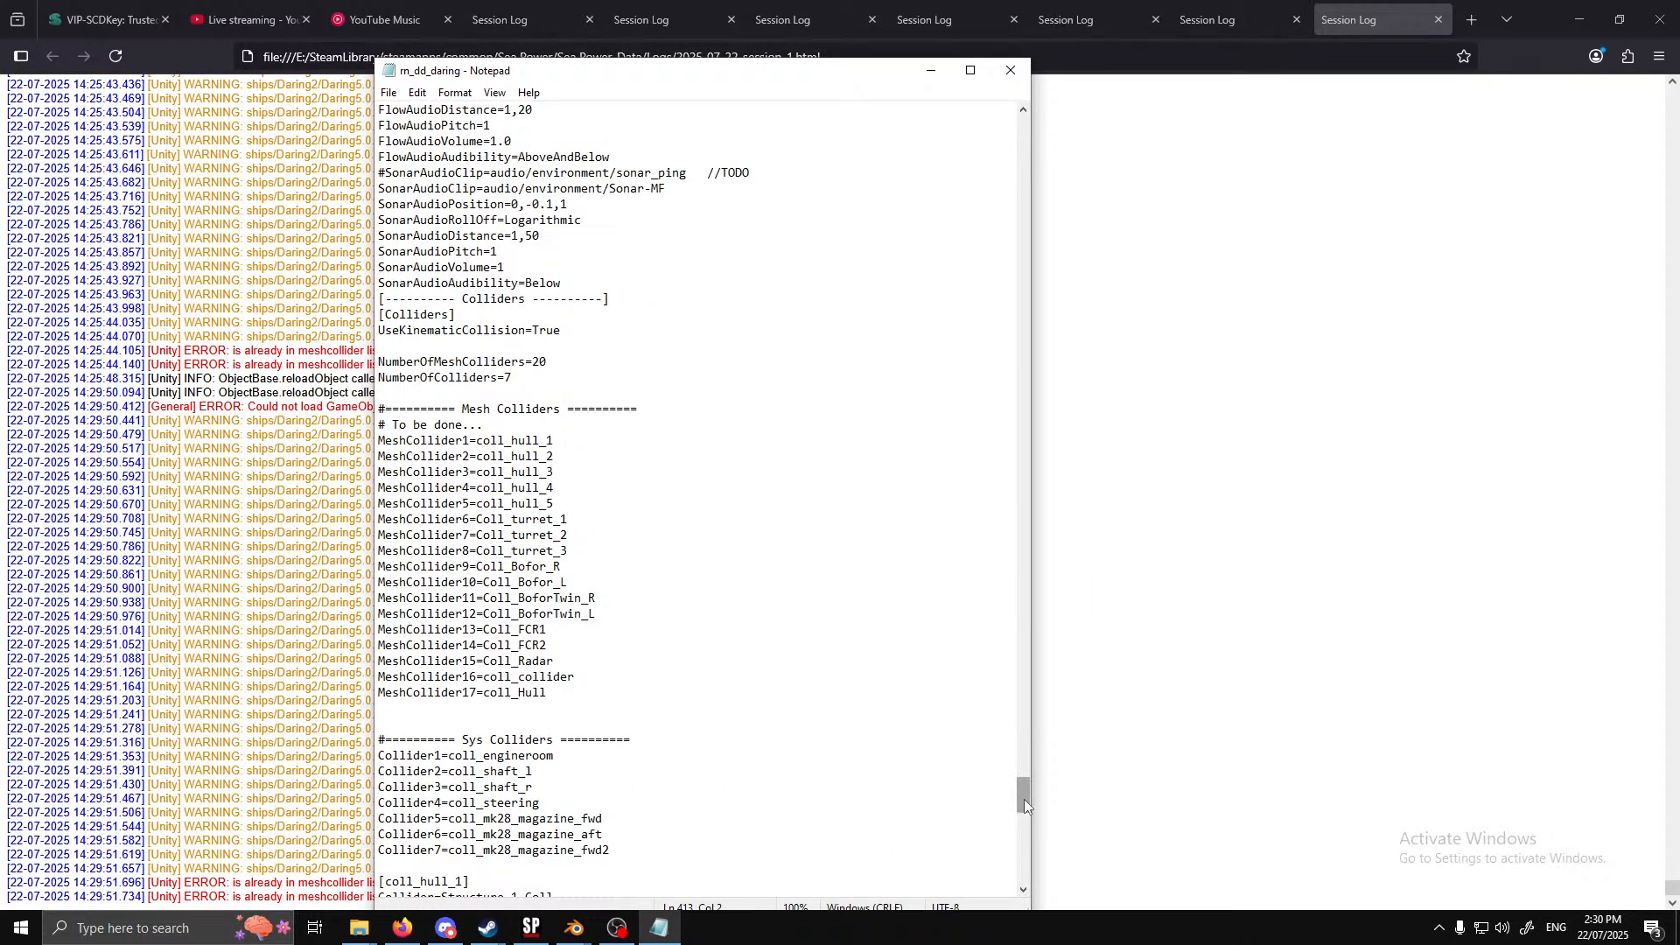
pyautogui.moveTo(1024, 798); pyautogui.dragTo(1057, 178)
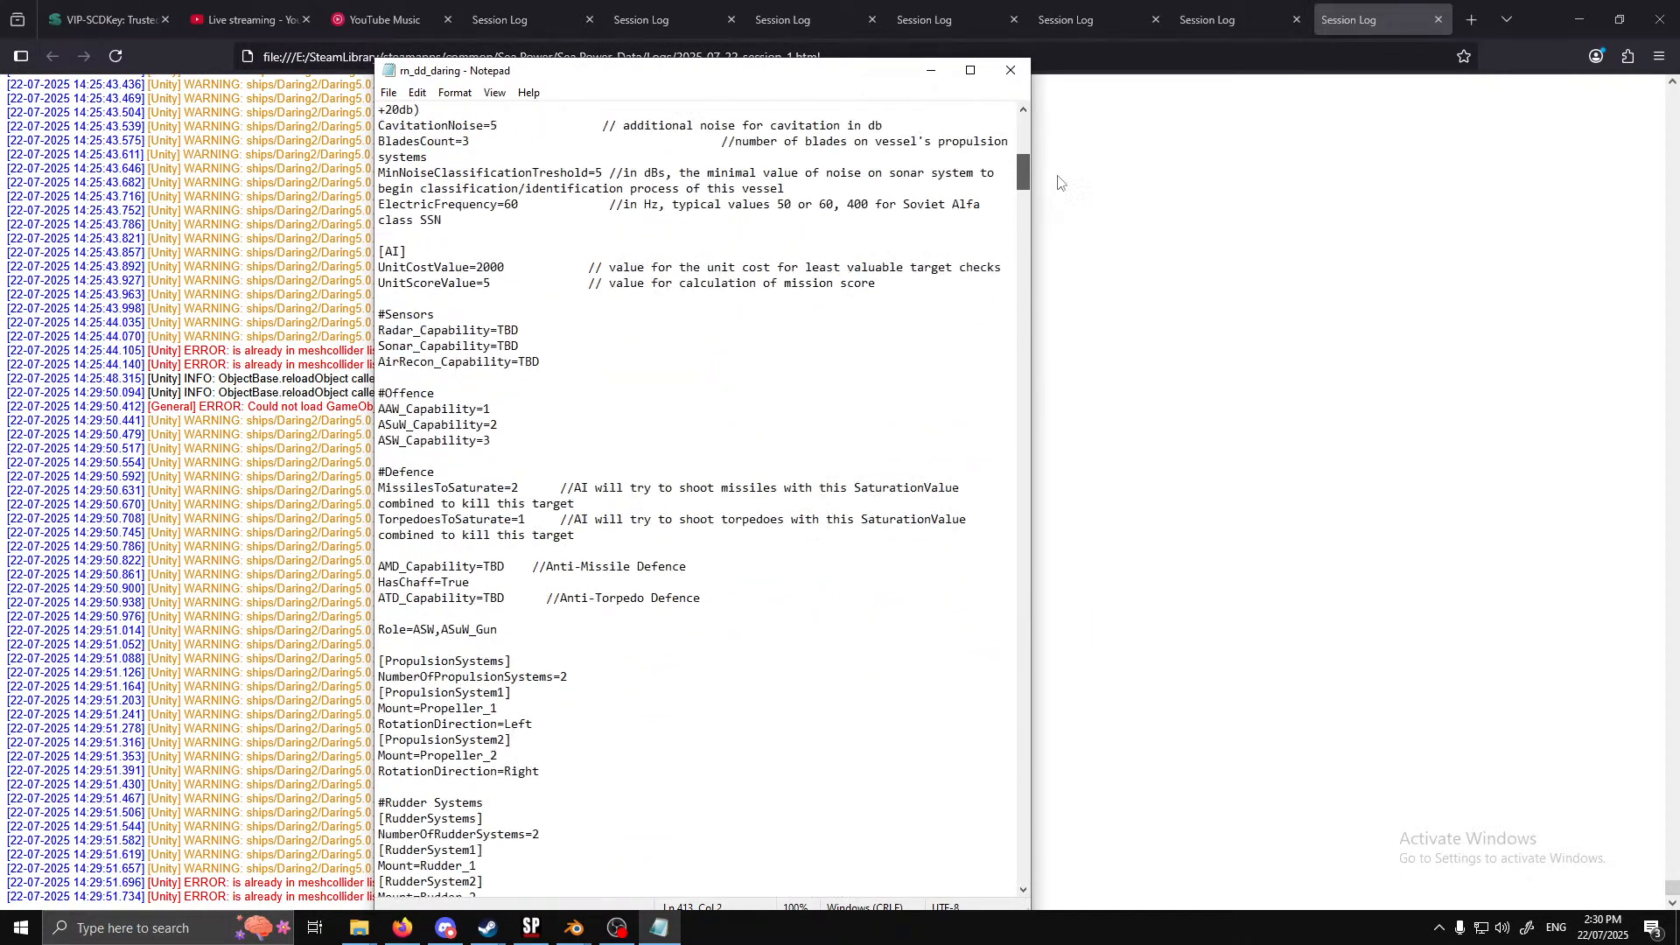
pyautogui.scroll(-11, 930, 330)
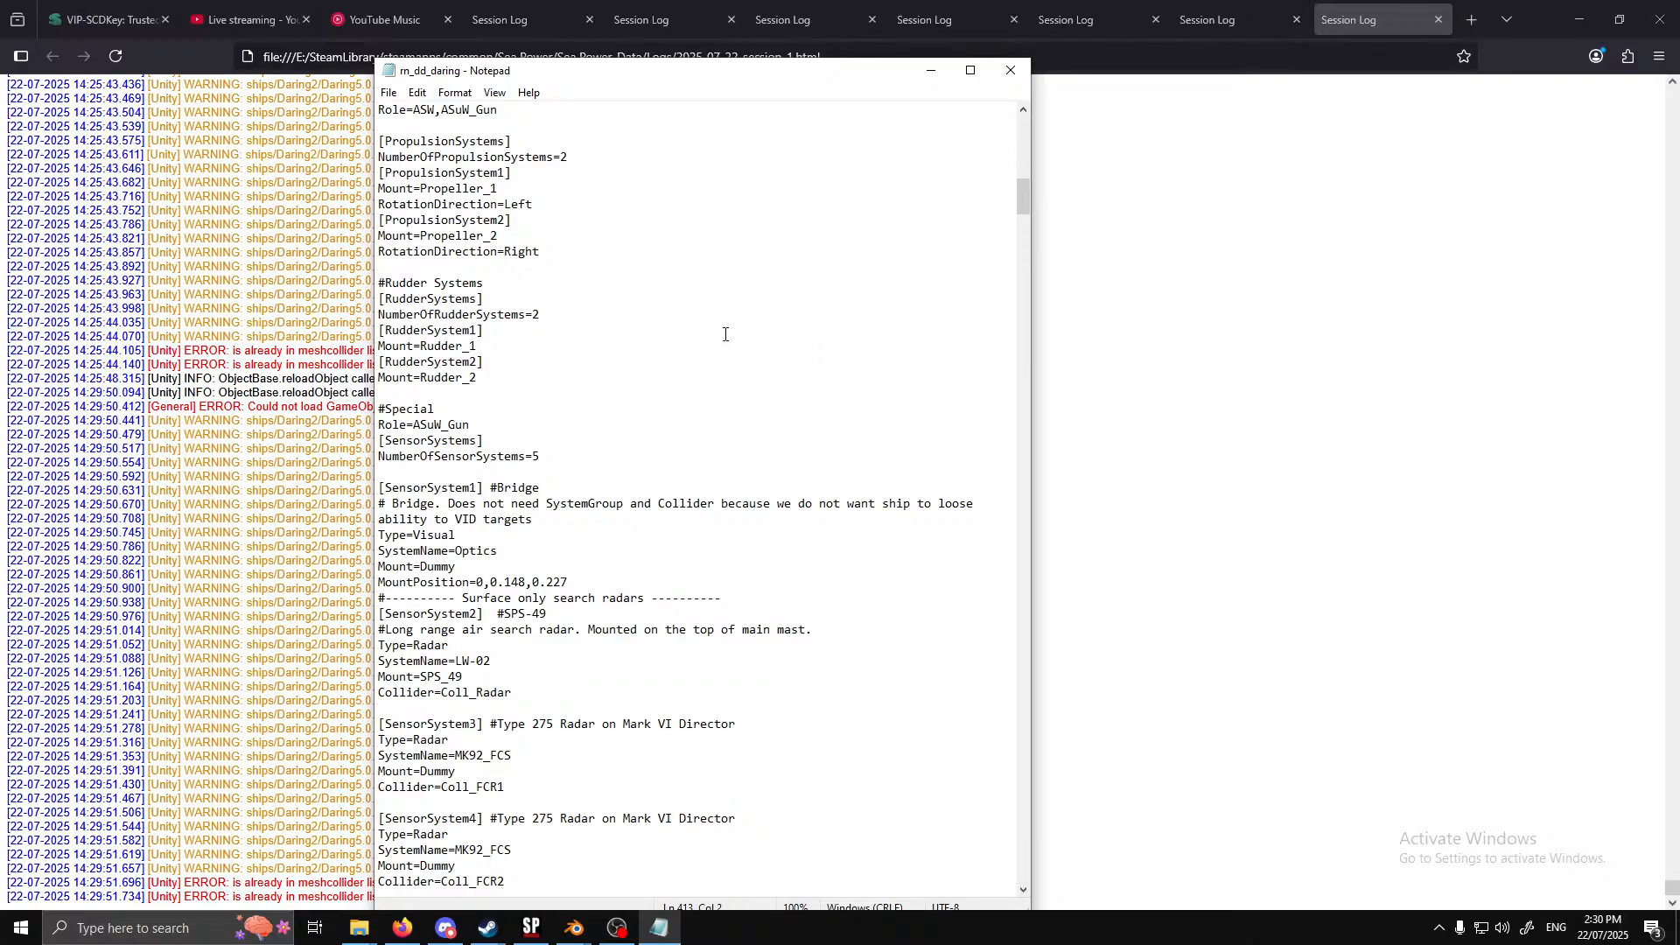
pyautogui.scroll(-7, 723, 332)
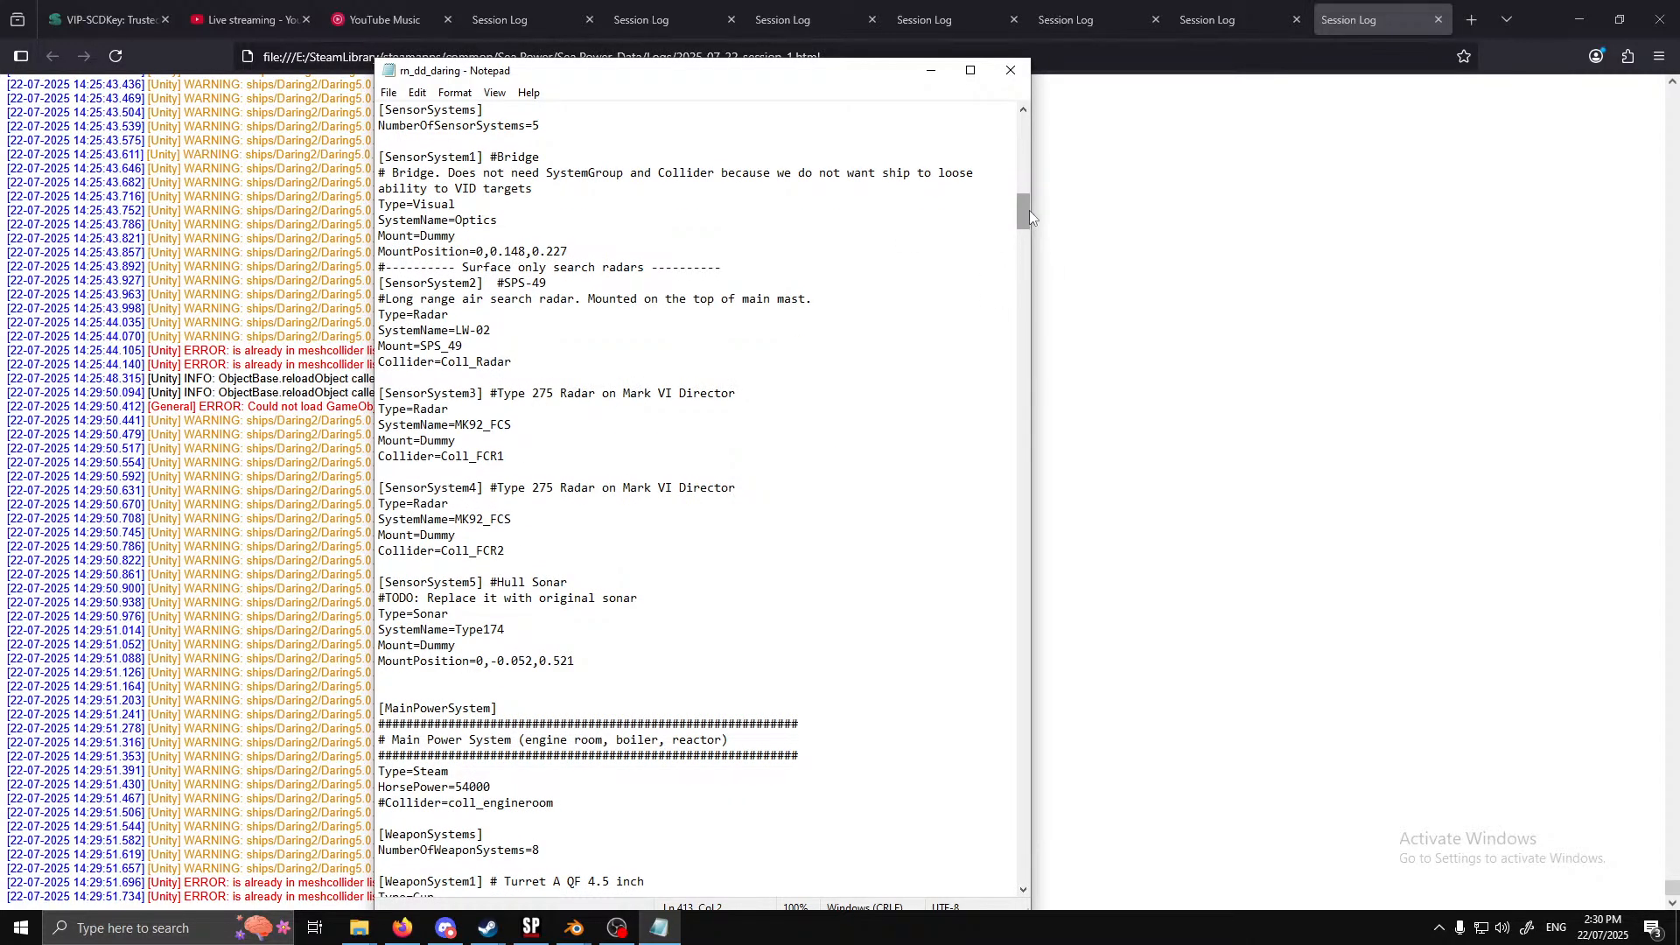
pyautogui.moveTo(761, 73); pyautogui.dragTo(1156, 37)
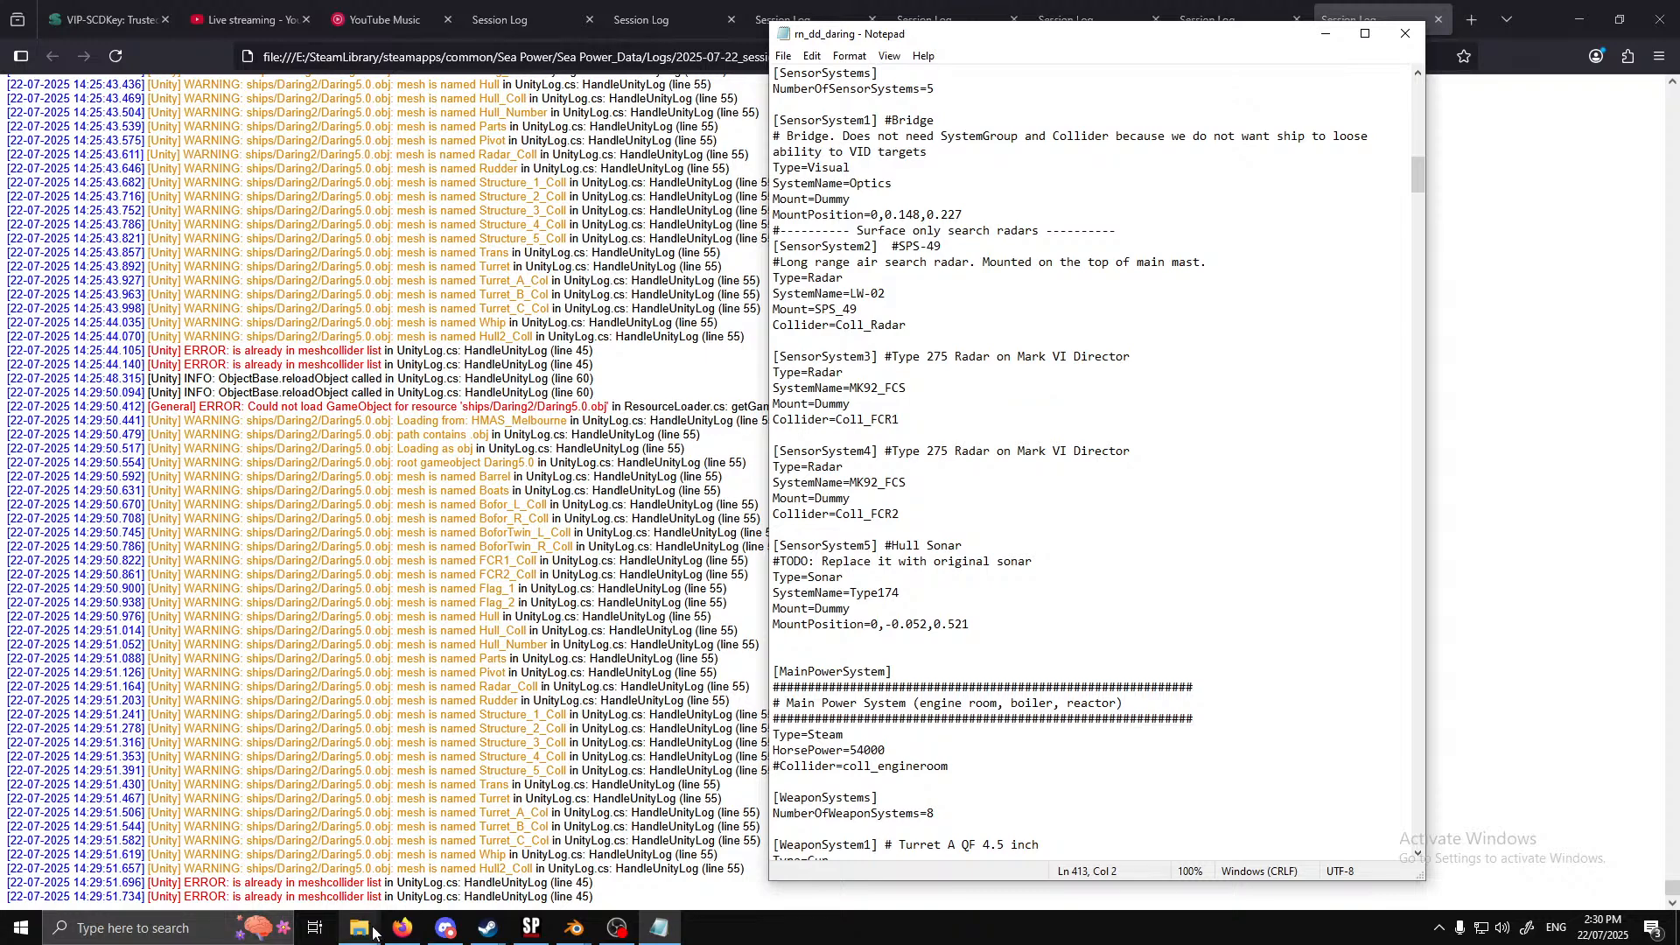
# Open rn_dd_daring from HMAS_Melbourne's vessels folder in a second Notepad window and go to its Mesh Colliders list
pyautogui.moveTo(359, 928)
pyautogui.click(254, 846)
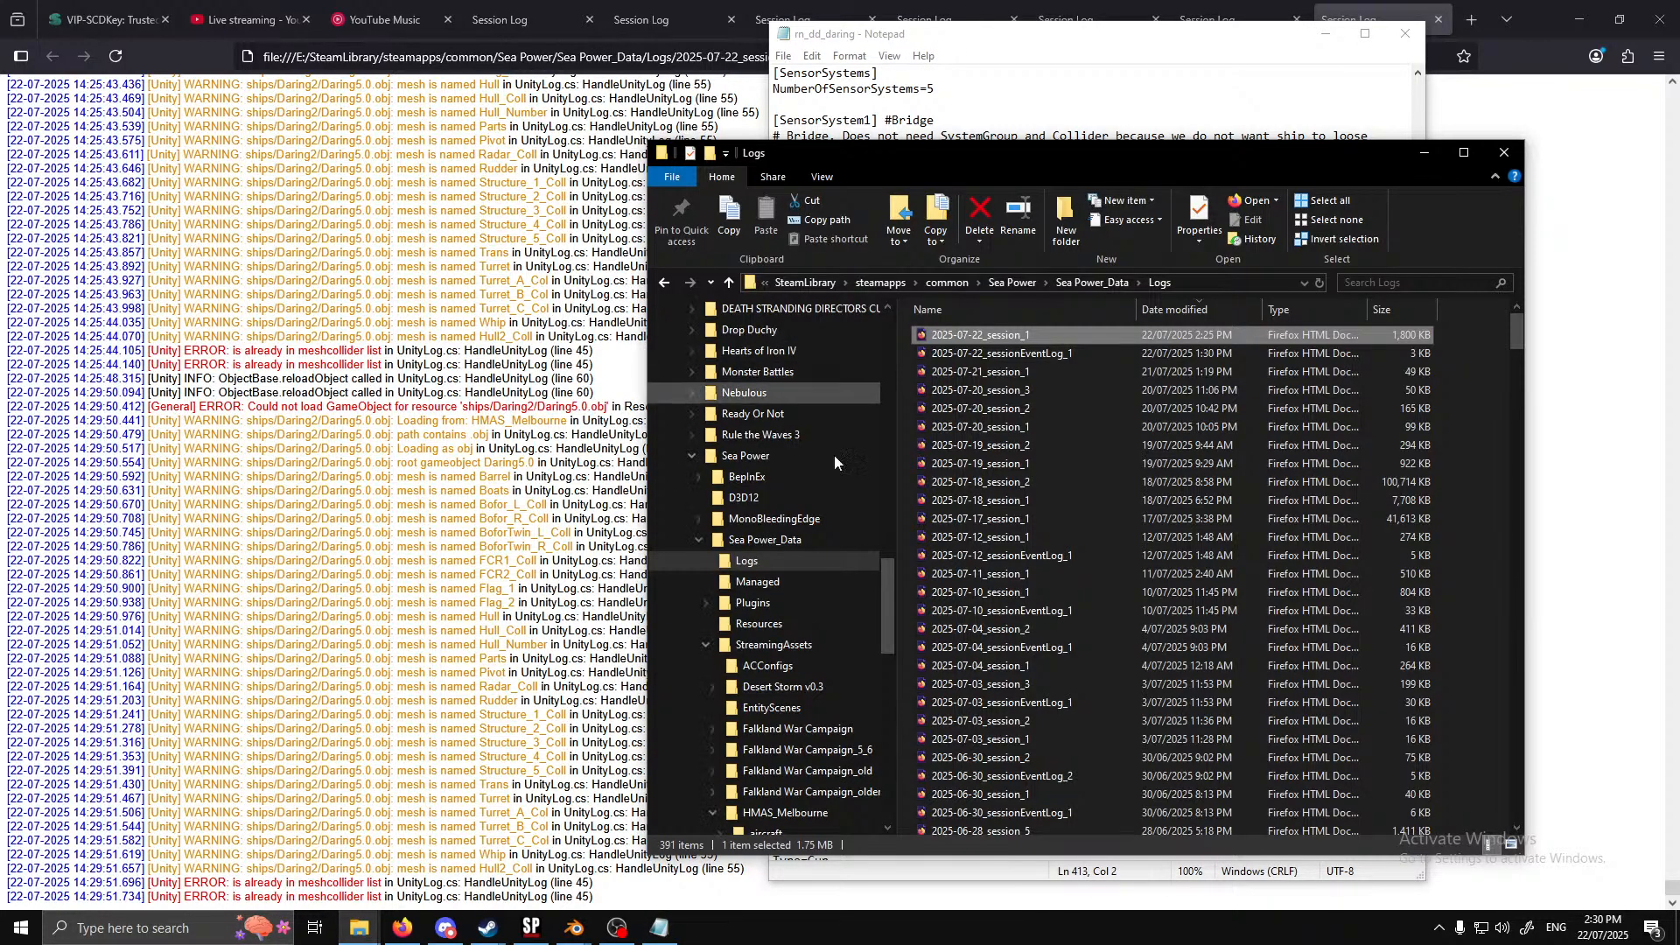
pyautogui.scroll(-3, 810, 516)
pyautogui.scroll(-1, 797, 670)
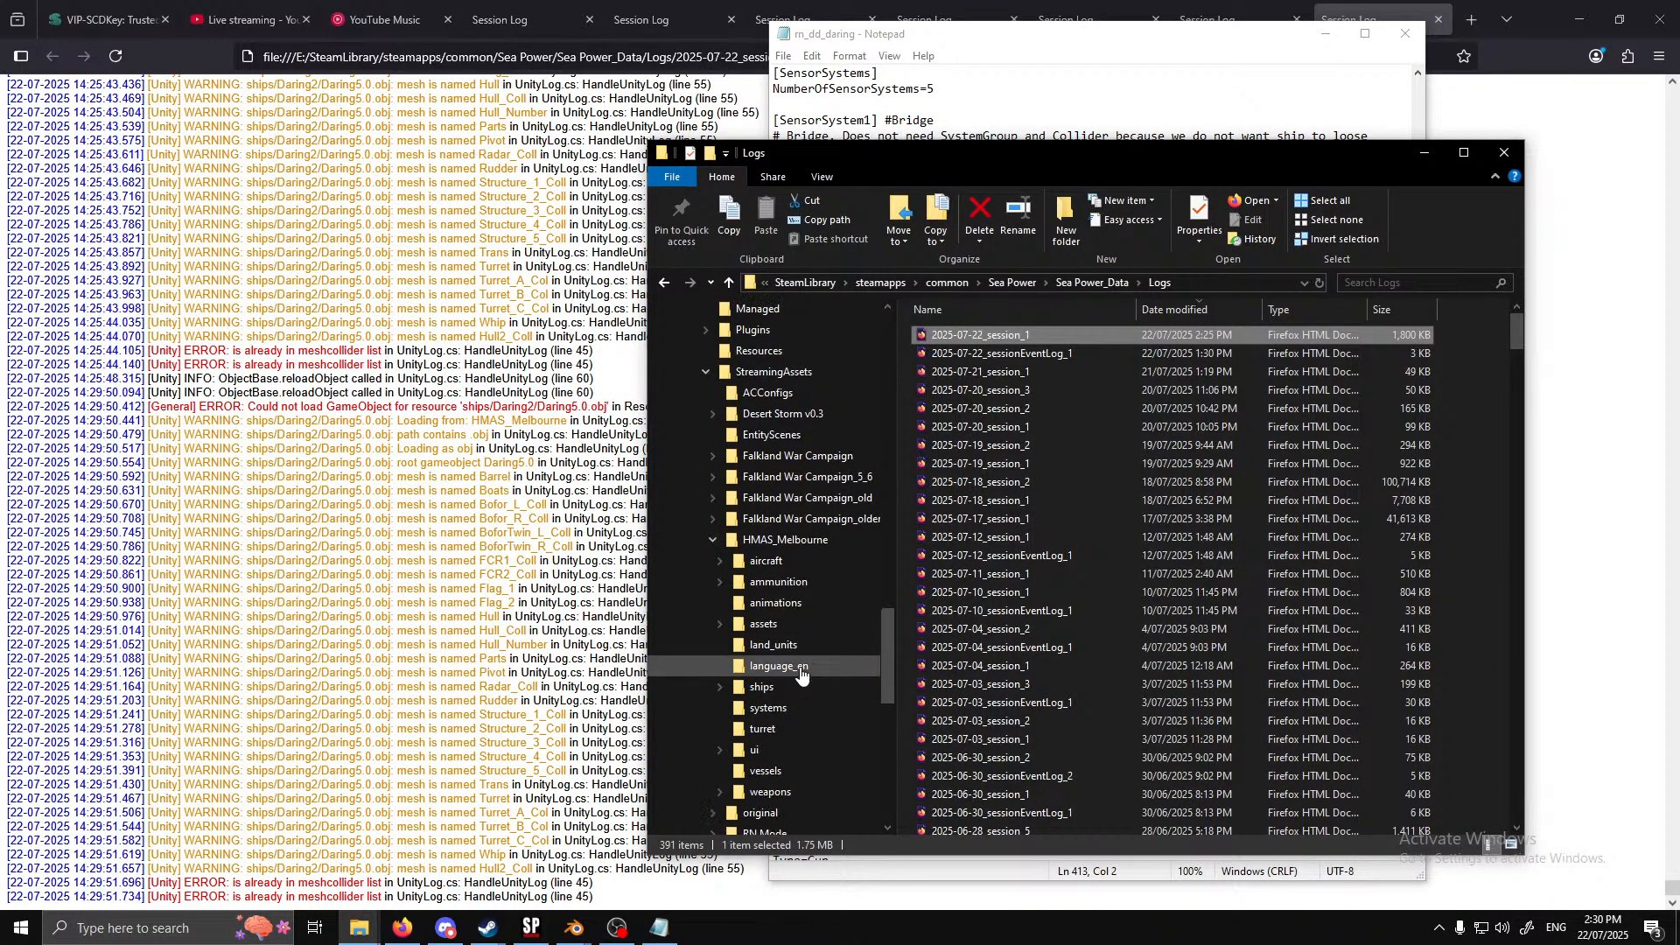
pyautogui.click(788, 774)
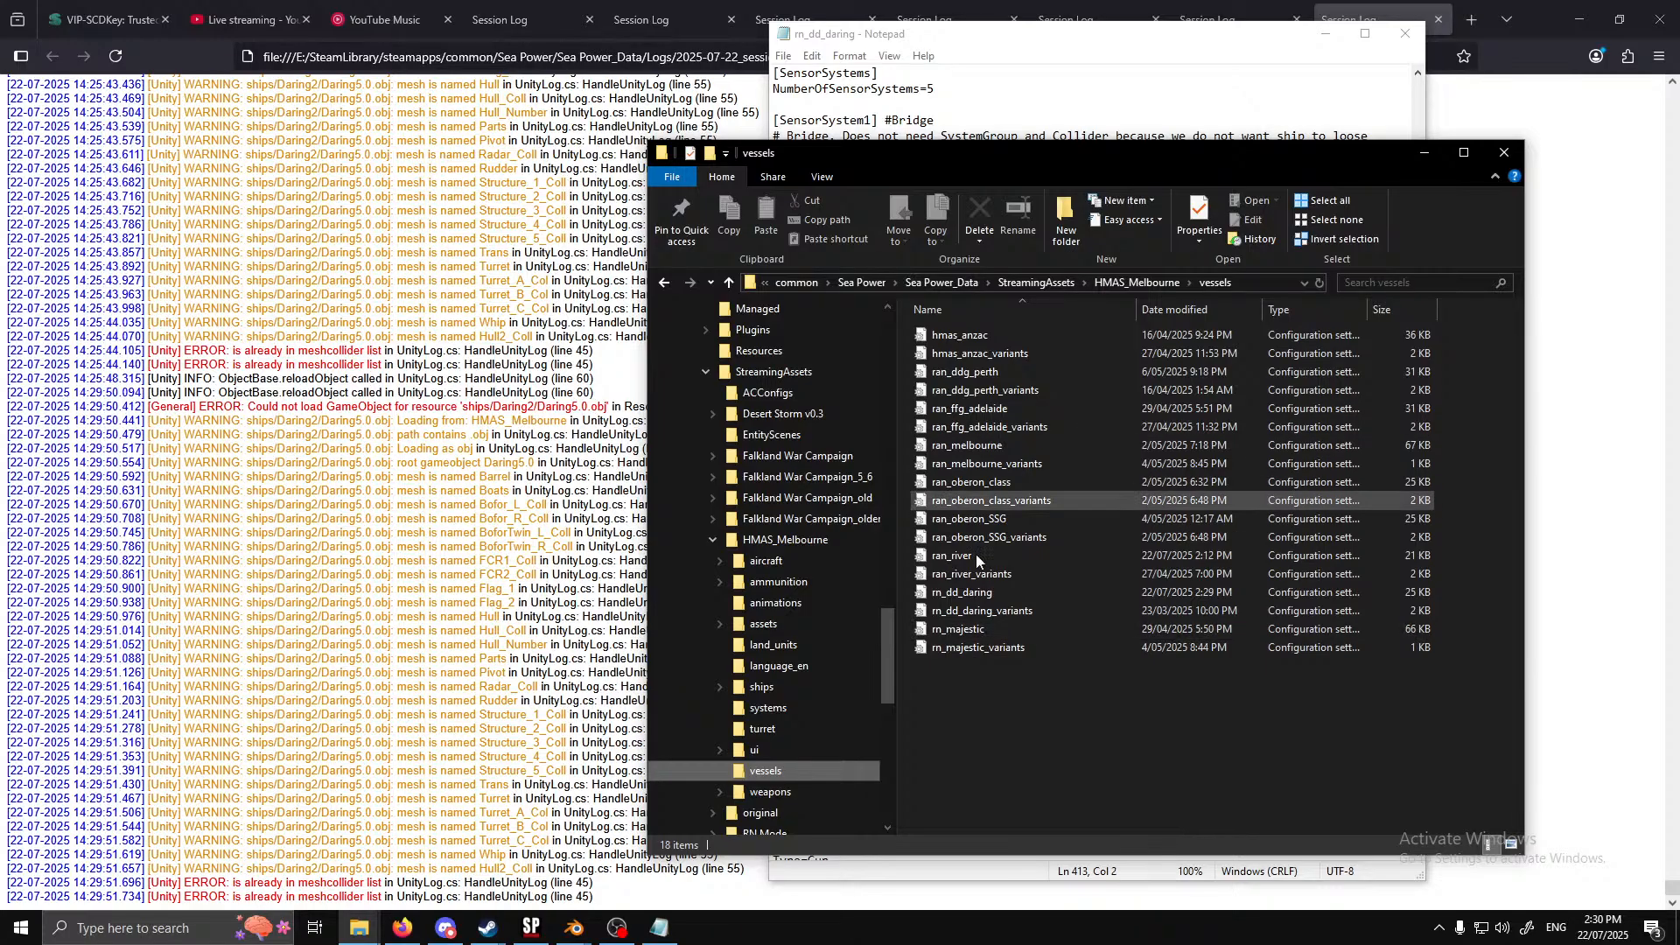
pyautogui.doubleClick(971, 594)
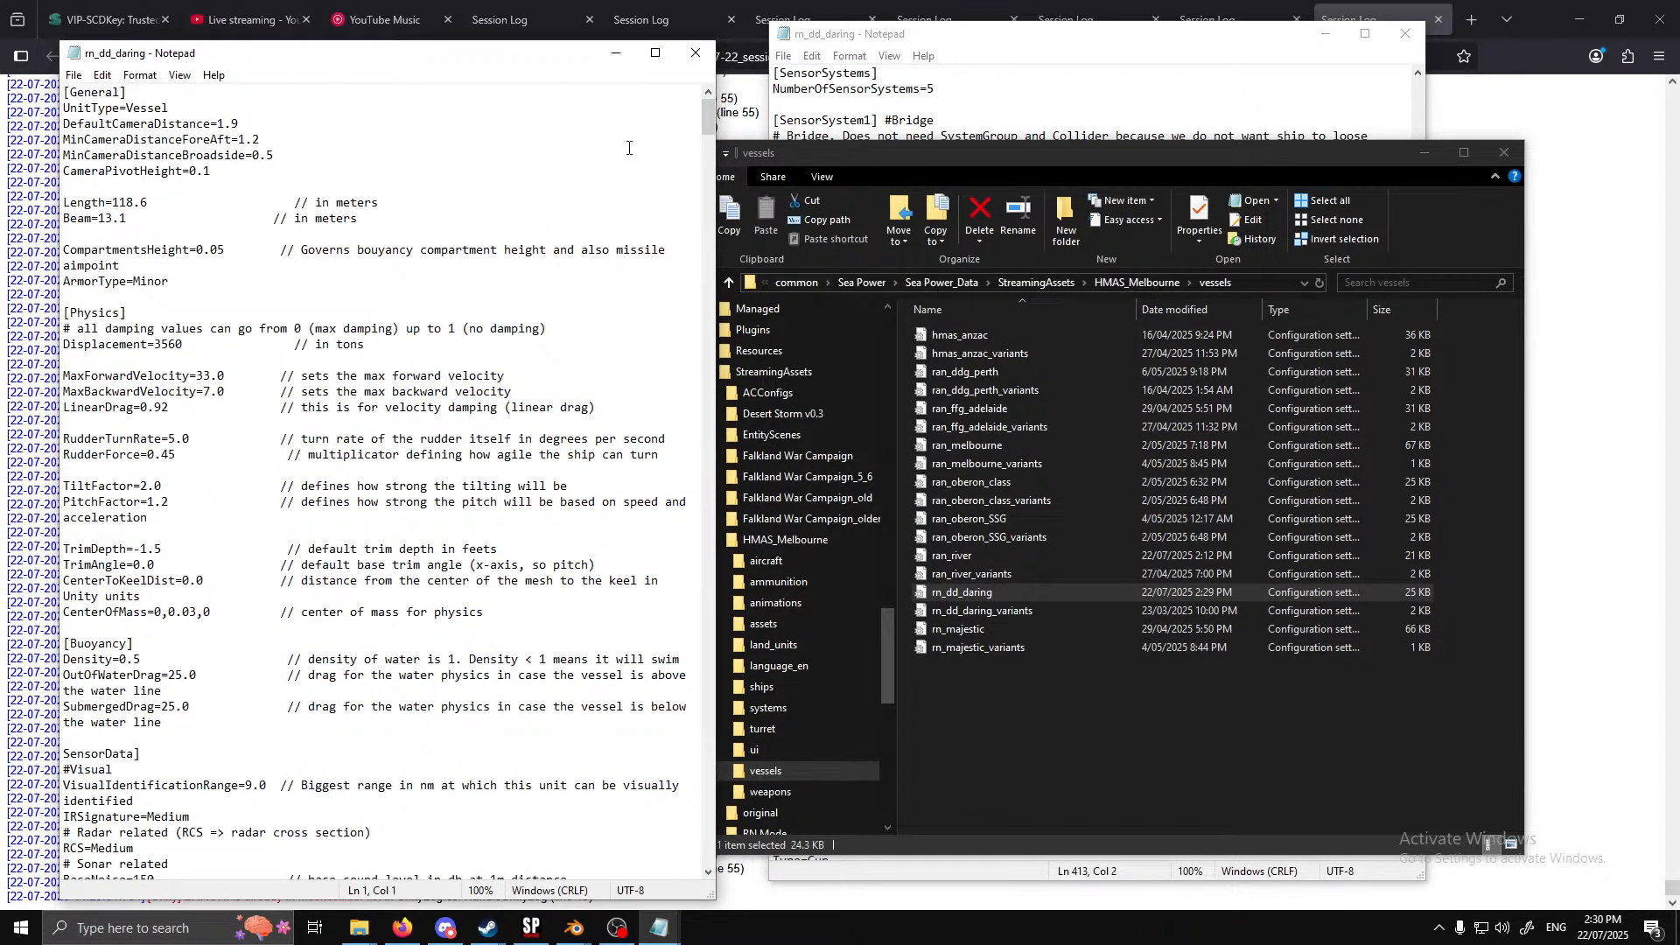
pyautogui.moveTo(709, 117); pyautogui.dragTo(711, 784)
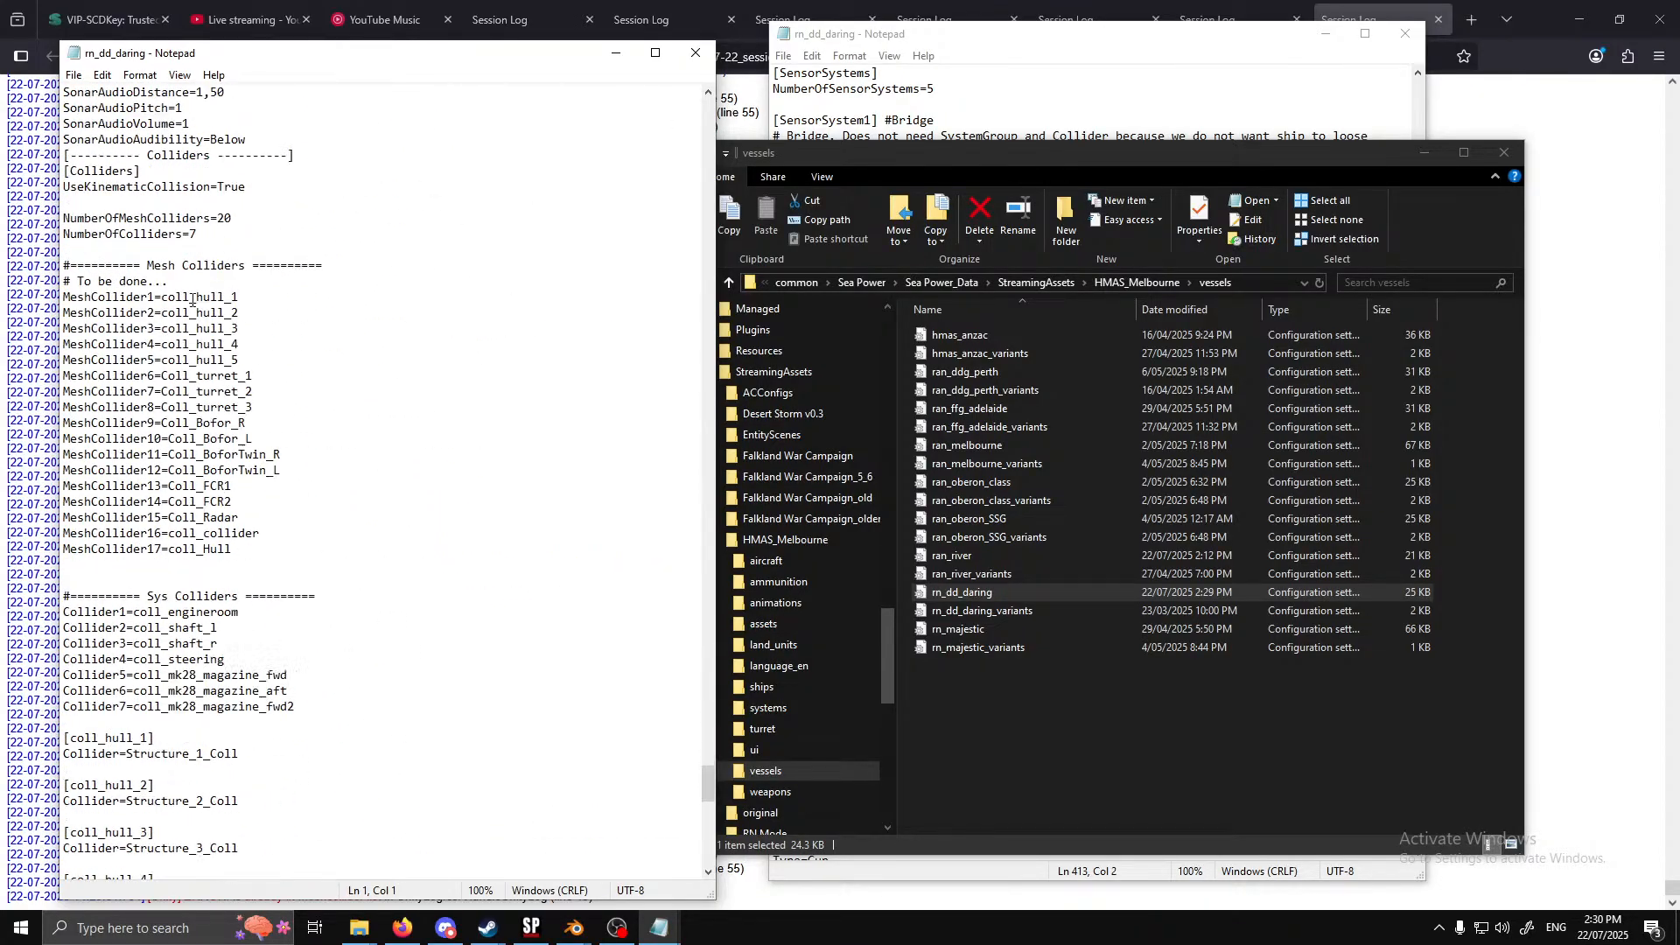
# Search the first rn_dd_daring window from its beginning for every occurrence of Coll_turret_1
pyautogui.click(1068, 35)
pyautogui.scroll(10, 1094, 455)
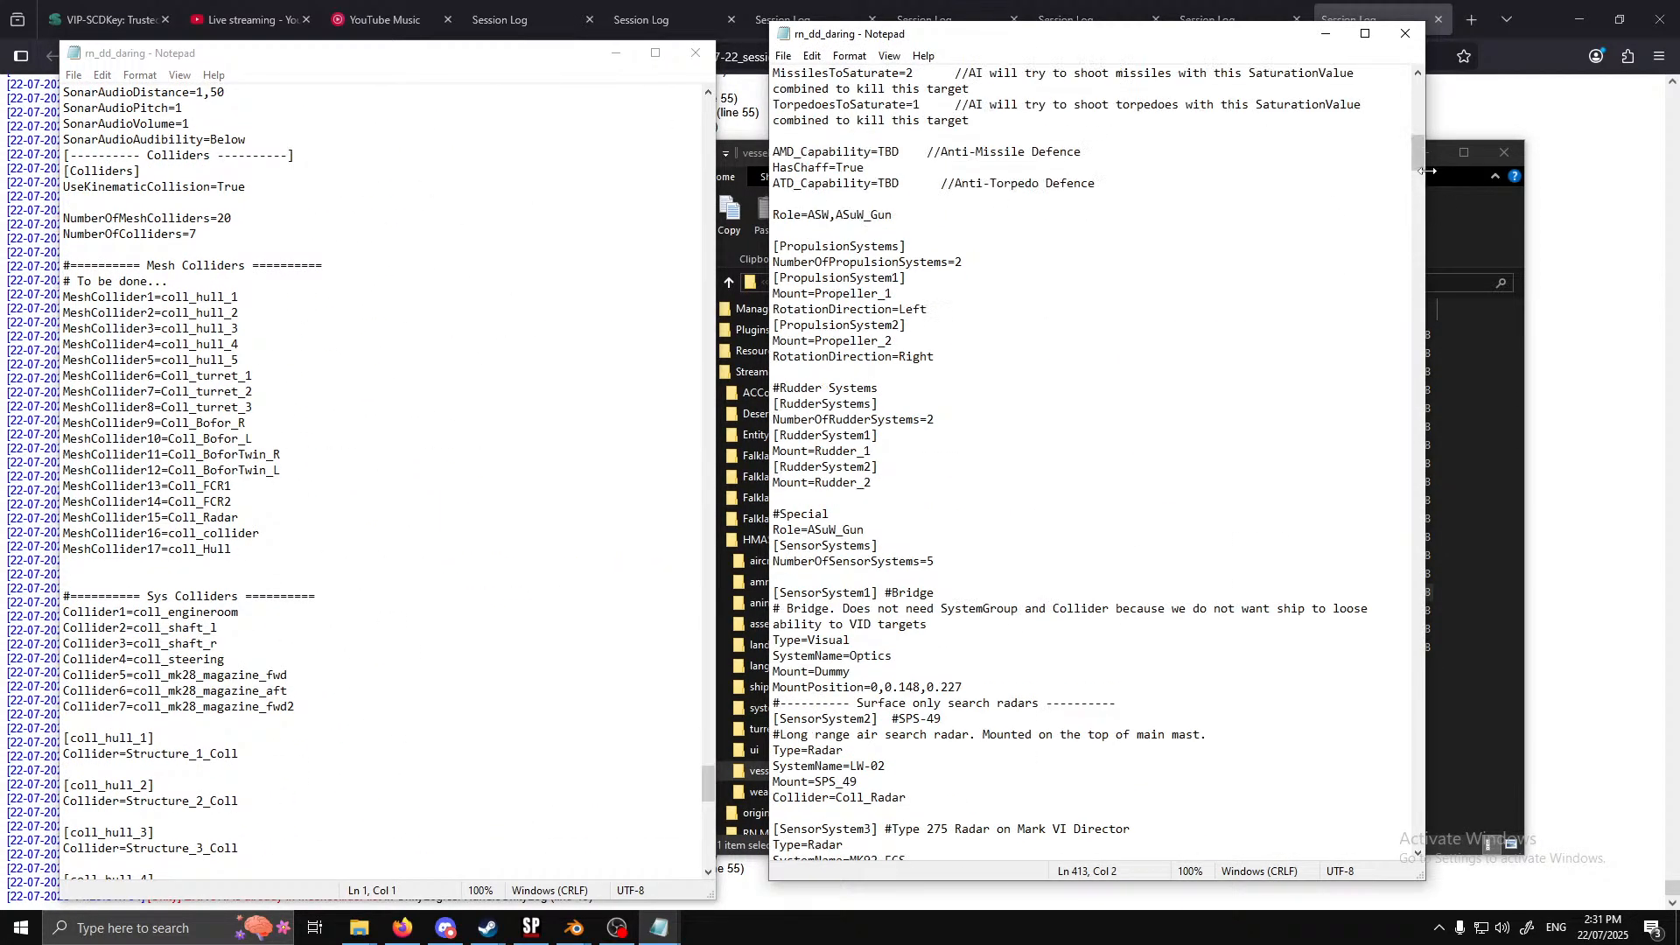
pyautogui.moveTo(1418, 152); pyautogui.dragTo(1416, 87)
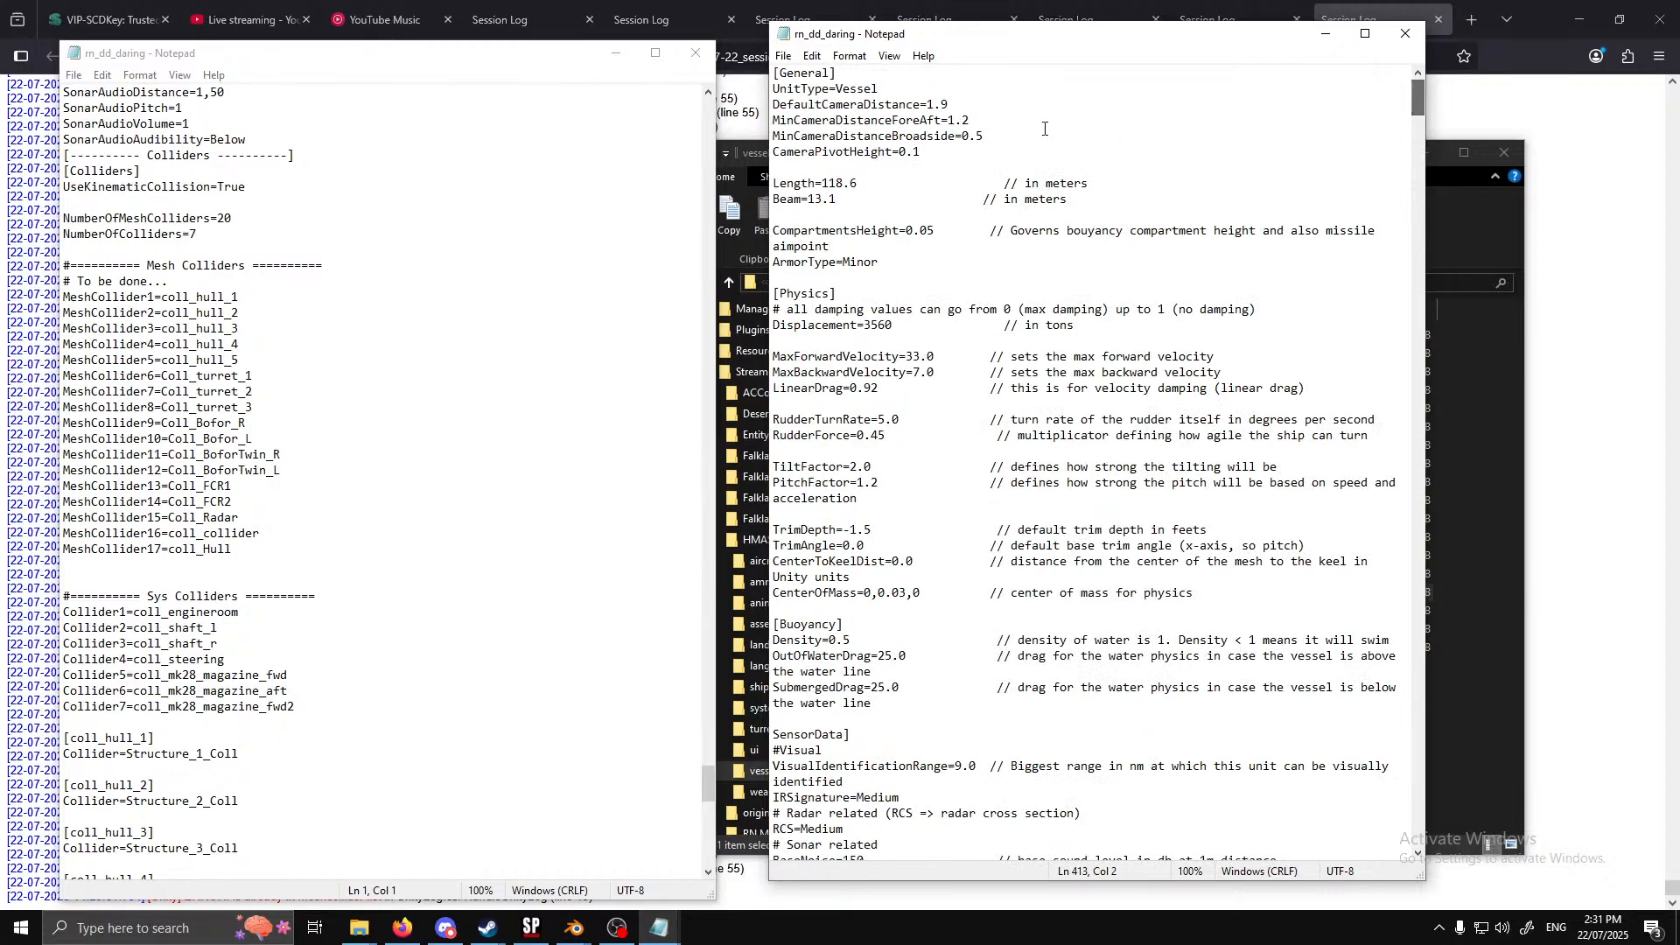
pyautogui.click(1044, 127)
pyautogui.moveTo(255, 375); pyautogui.dragTo(162, 378)
pyautogui.hotkey('ctrl', 'c')
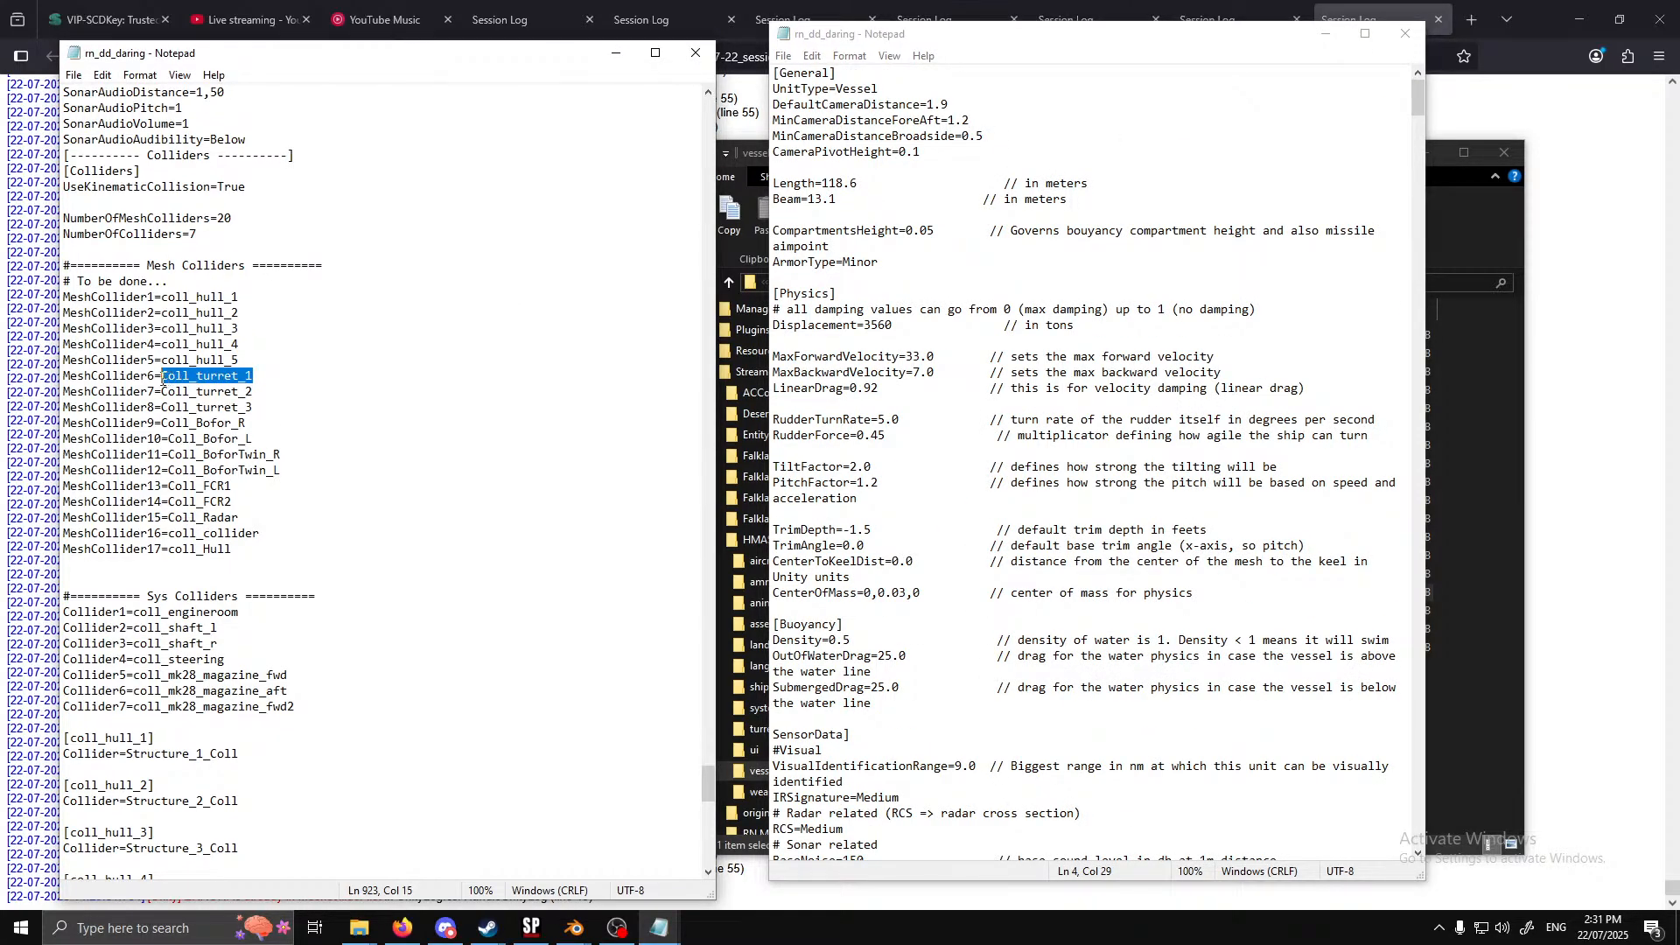
pyautogui.click(1135, 119)
pyautogui.hotkey('ctrl', 'f')
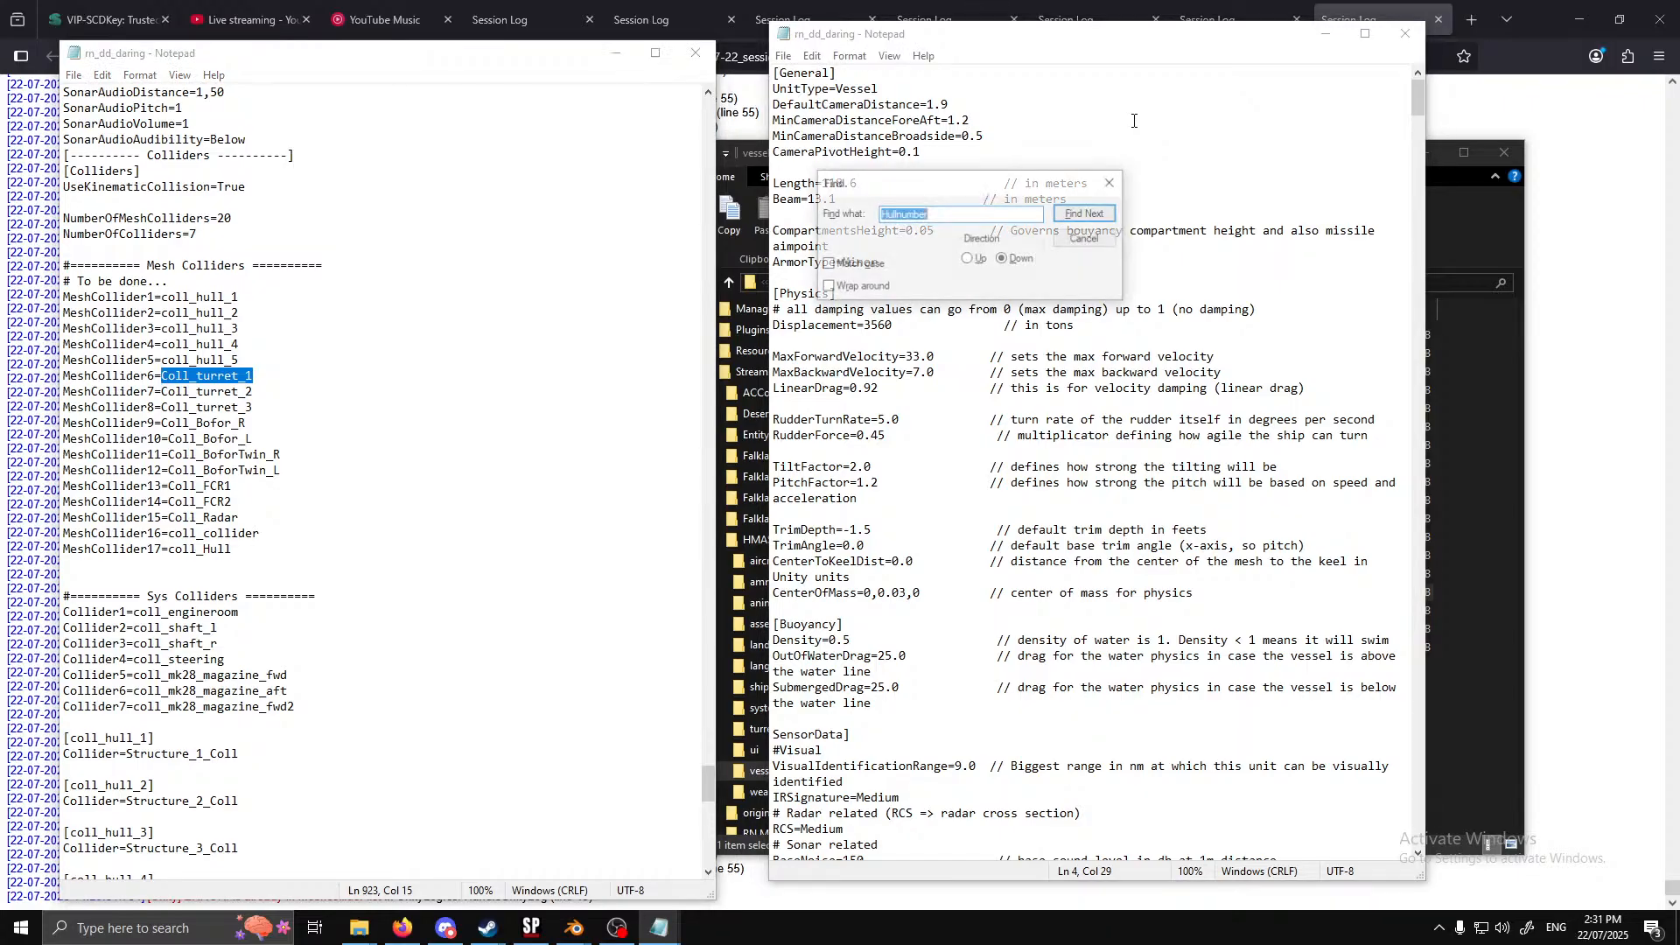
pyautogui.hotkey('ctrl', 'v')
pyautogui.click(1095, 210)
pyautogui.click(1094, 214)
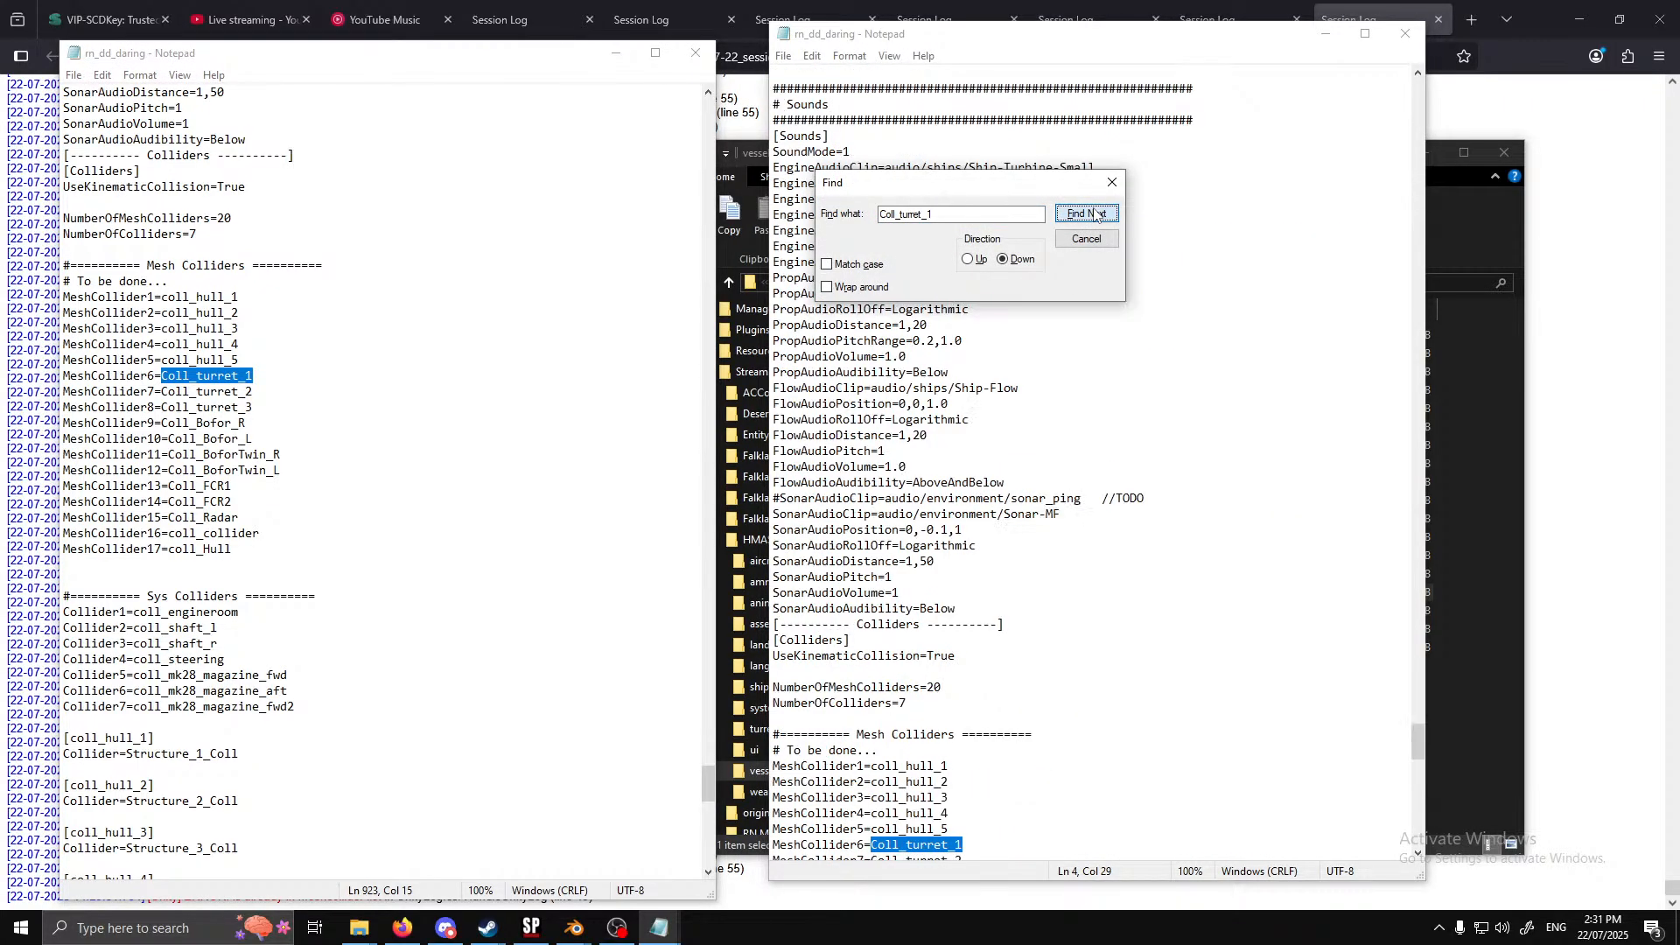
pyautogui.click(1094, 214)
pyautogui.click(1095, 215)
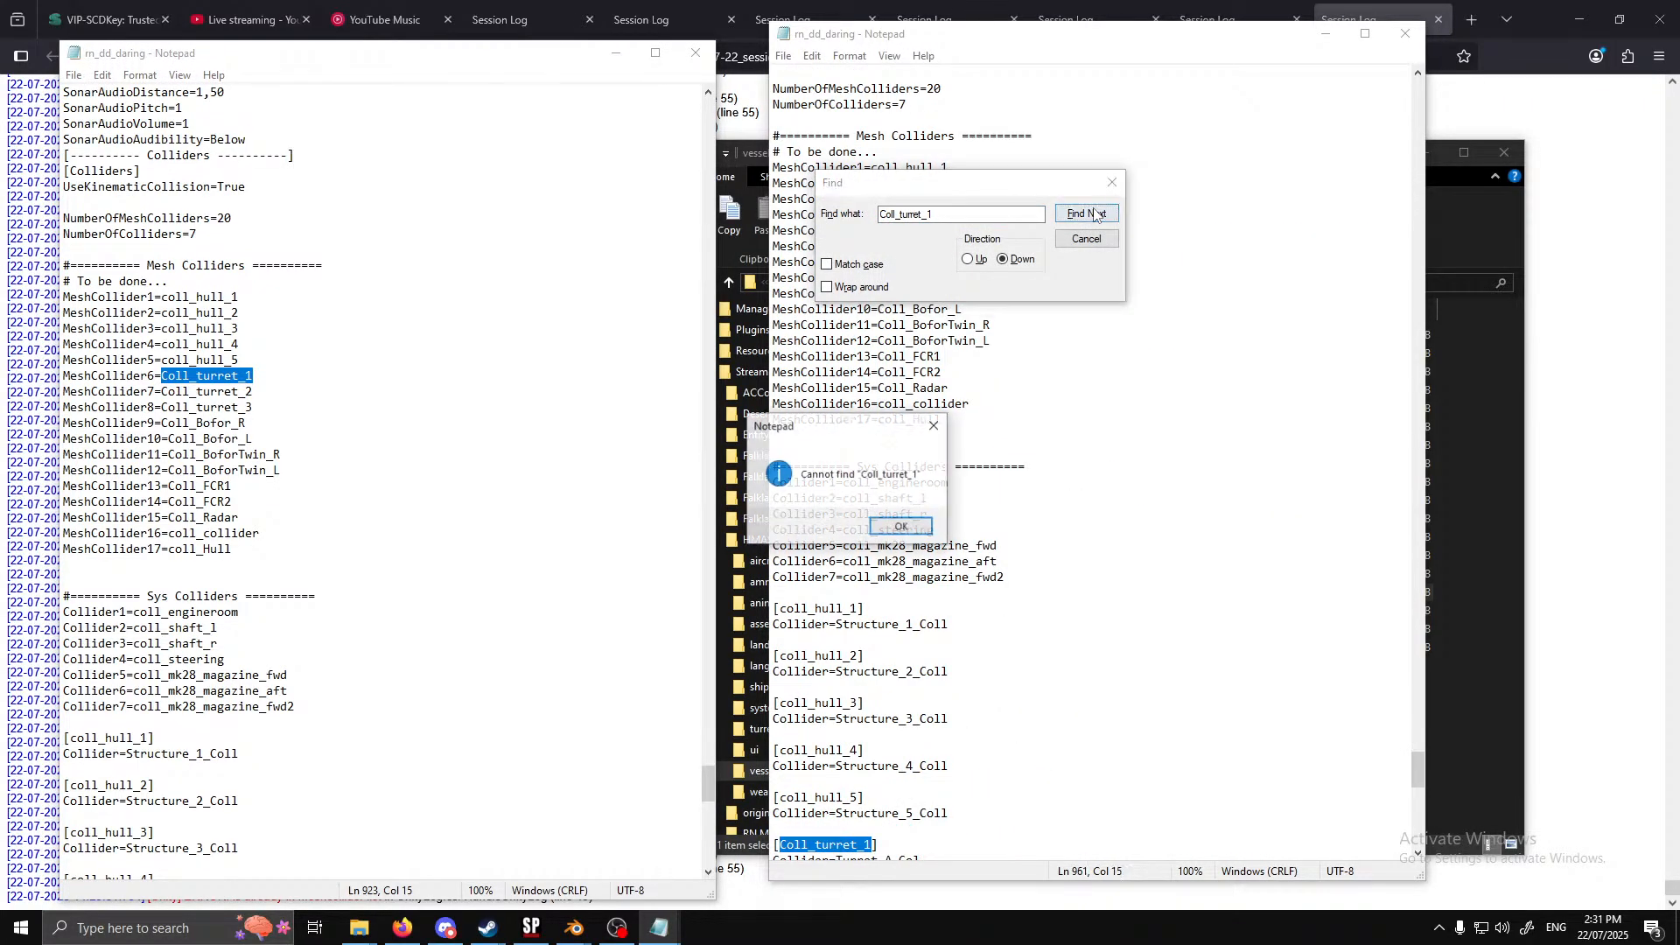
pyautogui.click(905, 523)
pyautogui.click(1105, 245)
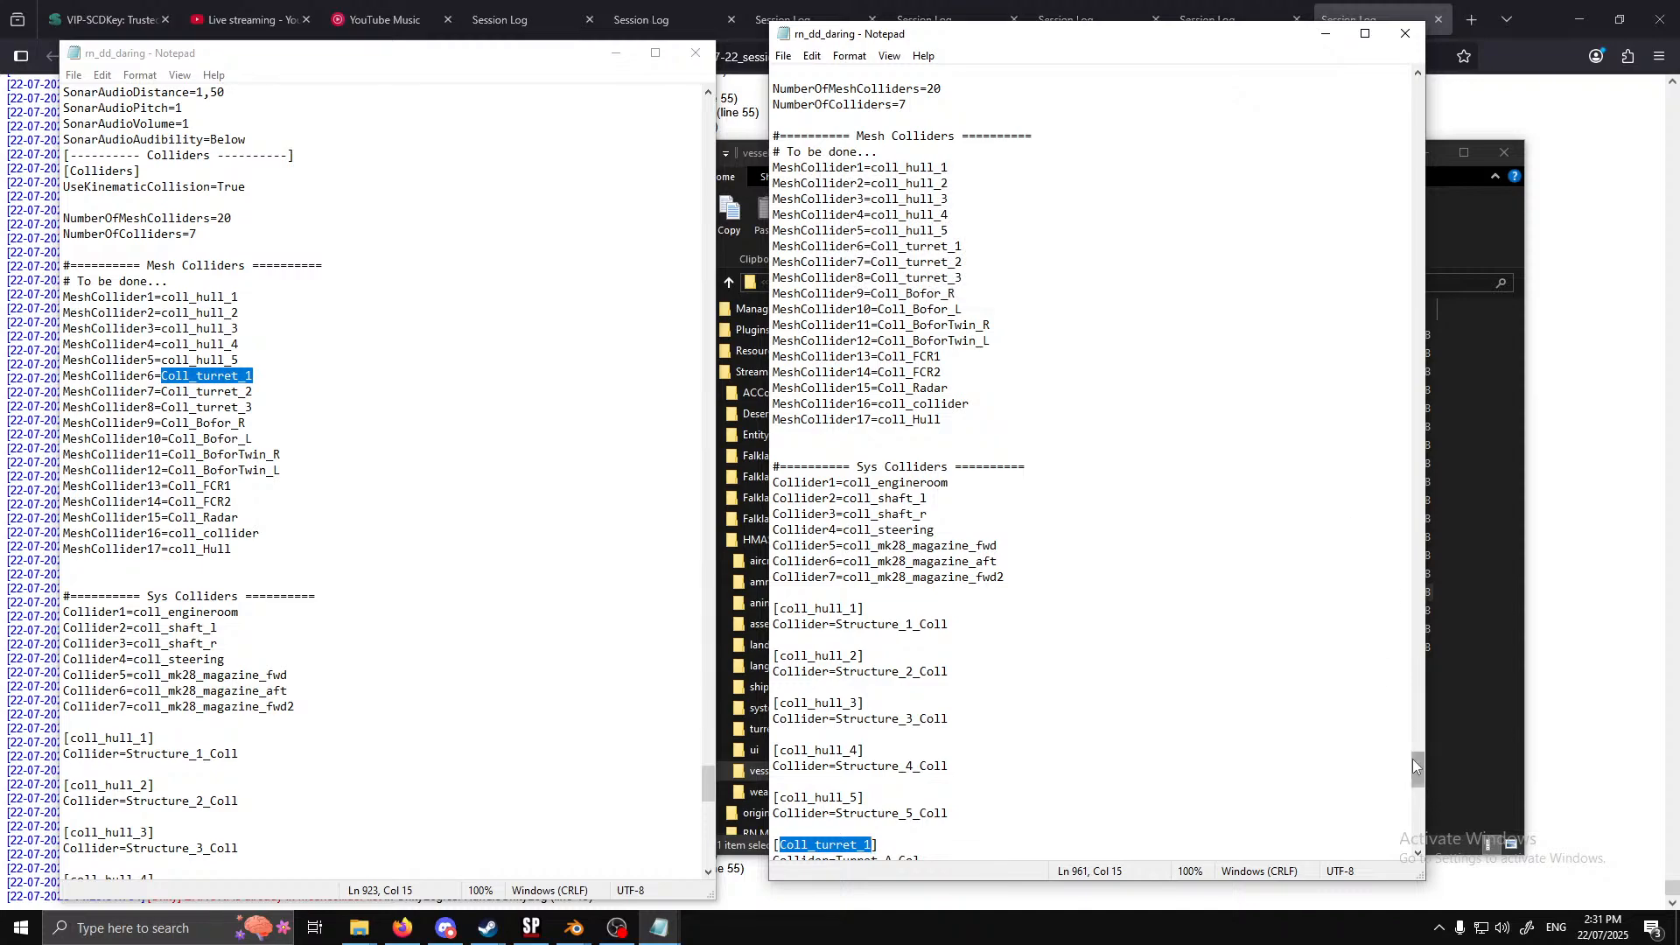
# Copy Coll_turret_2 from the mesh collider list and search the whole first rn_dd_daring window for it
pyautogui.moveTo(1412, 759); pyautogui.dragTo(1416, 88)
pyautogui.moveTo(259, 391); pyautogui.dragTo(161, 391)
pyautogui.hotkey('ctrl', 'c')
pyautogui.click(1076, 115)
pyautogui.hotkey('ctrl', 'f')
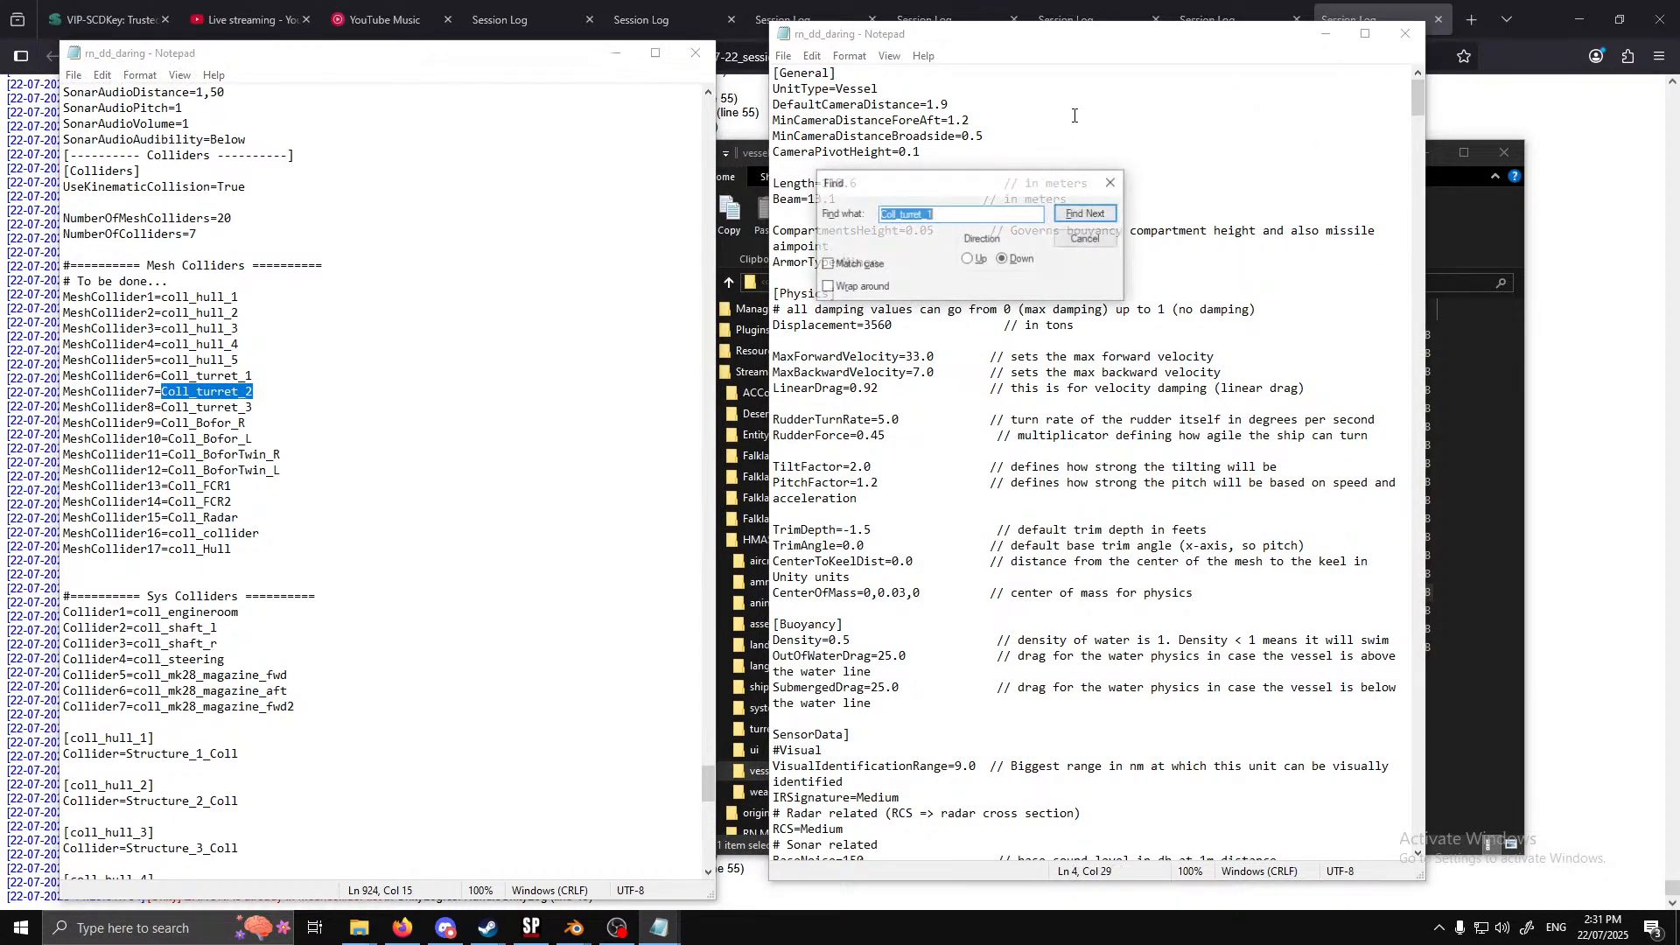
pyautogui.hotkey('ctrl', 'v')
pyautogui.click(1111, 215)
pyautogui.click(1113, 214)
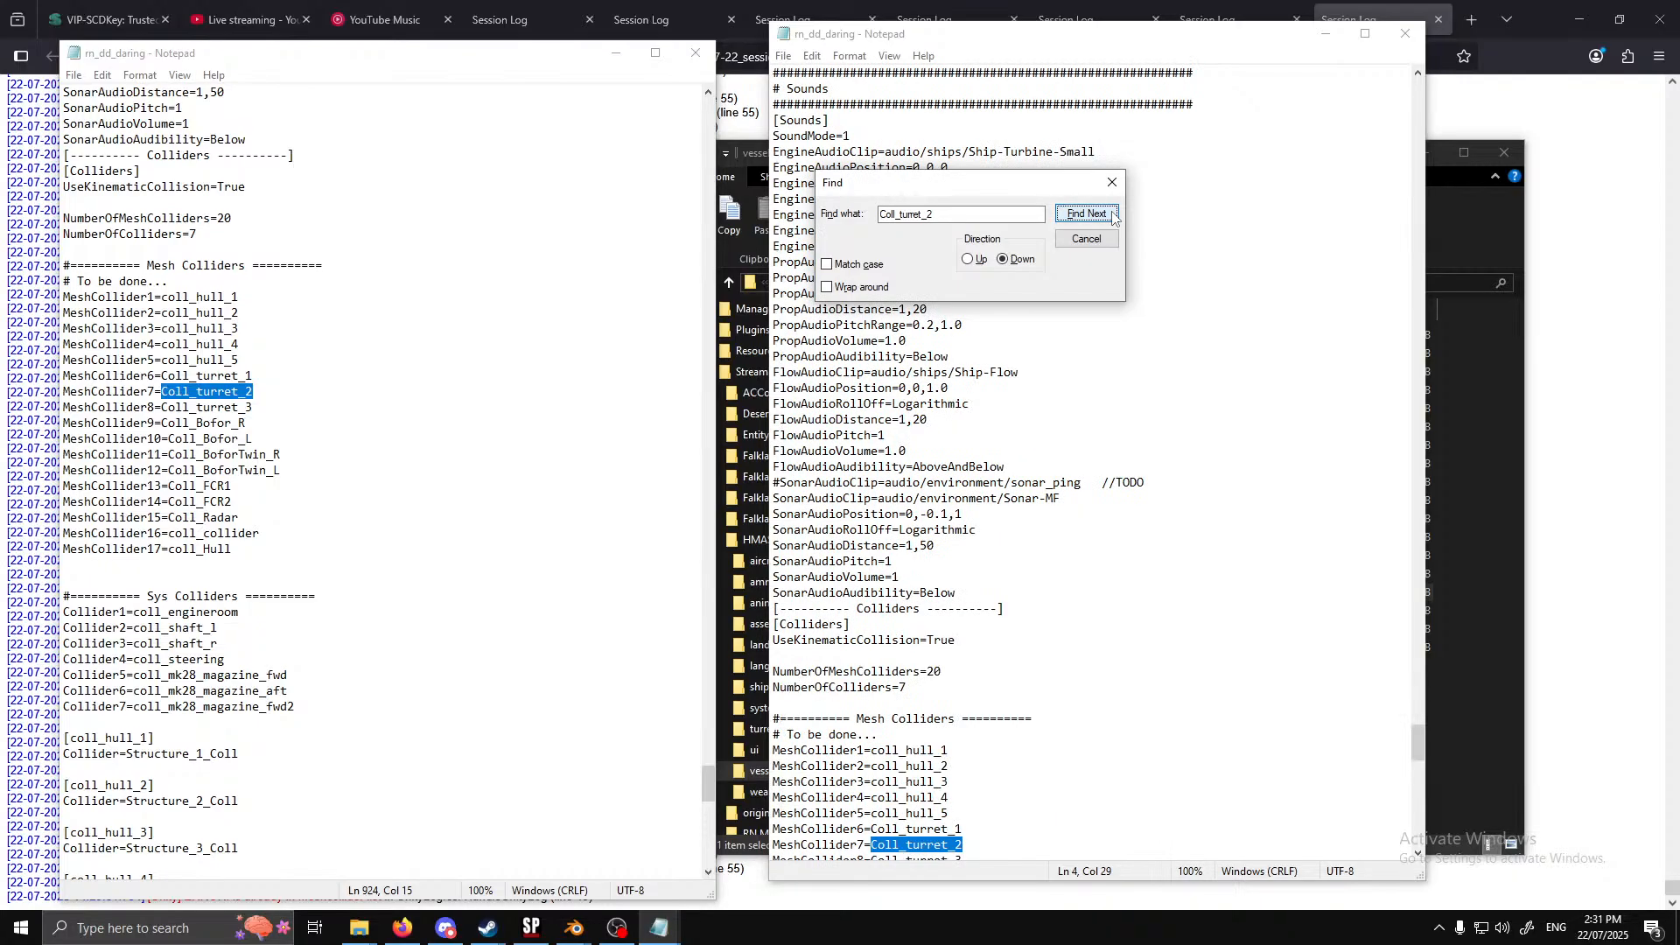
pyautogui.click(1114, 214)
pyautogui.click(1113, 214)
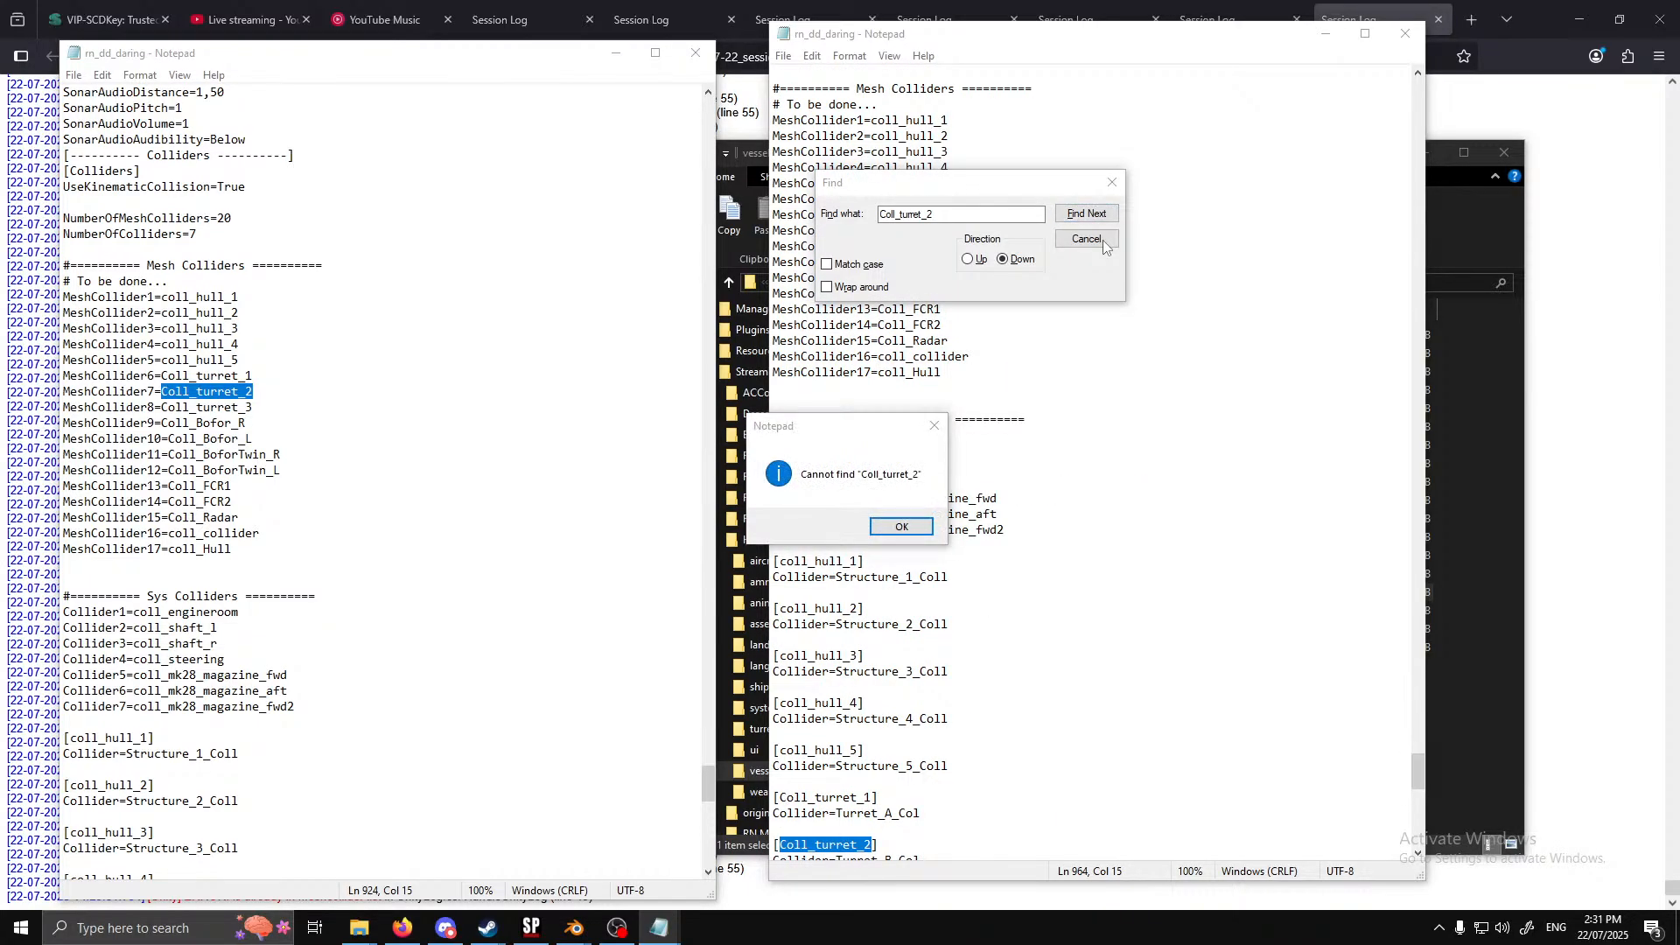
pyautogui.click(906, 526)
pyautogui.click(1087, 241)
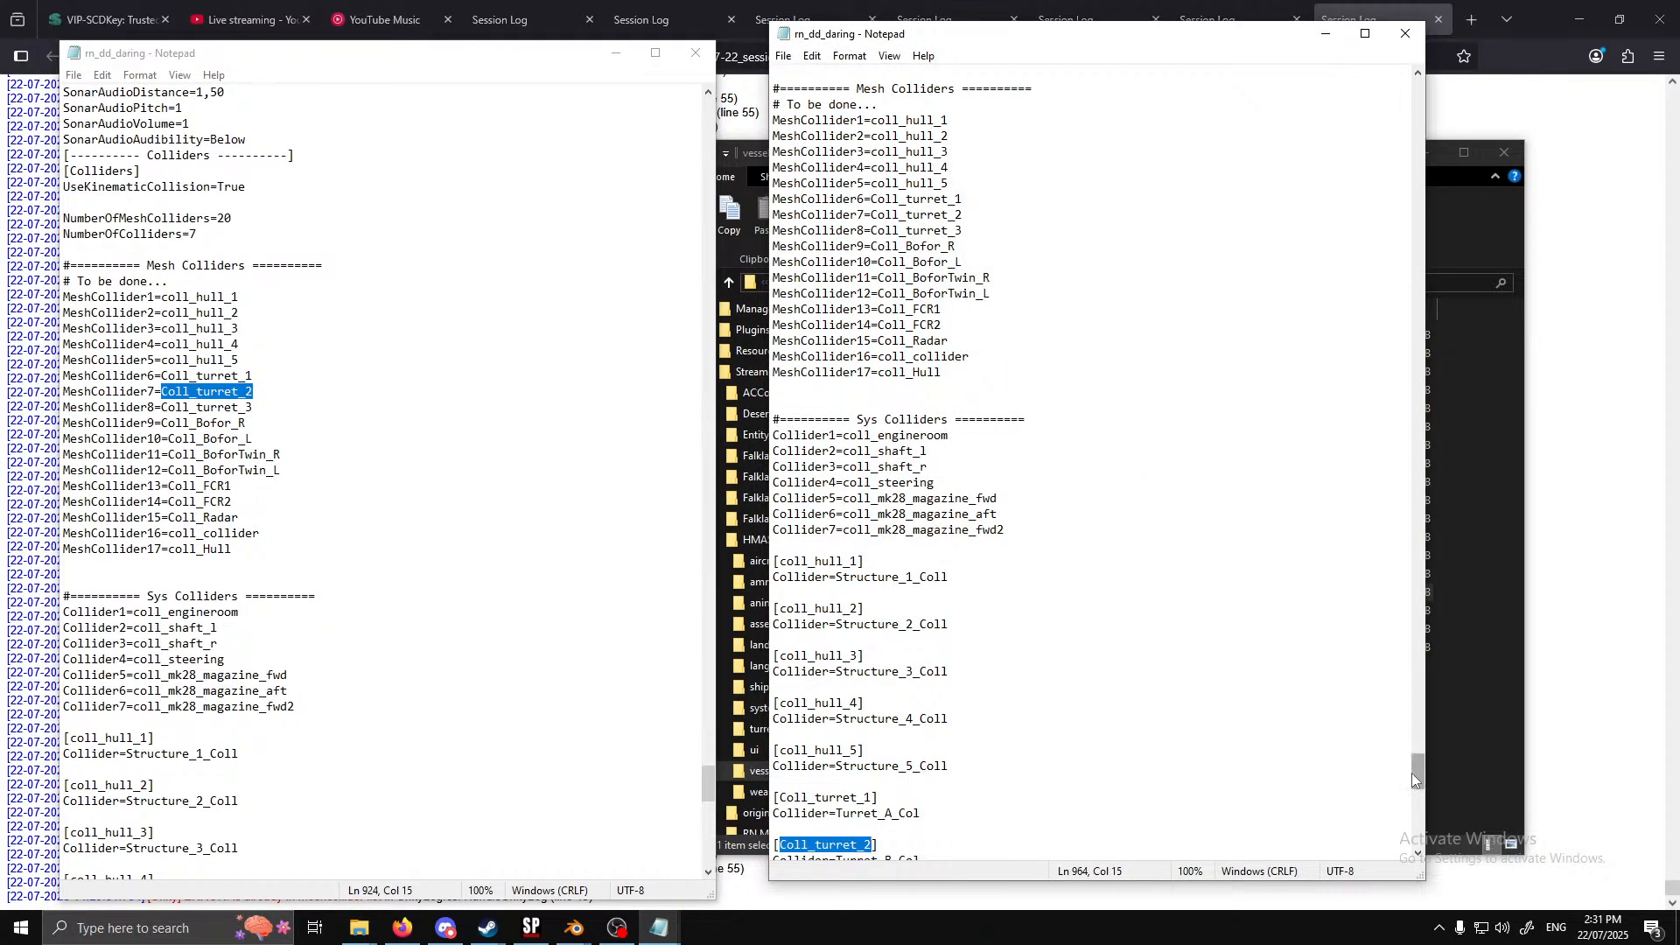
# Check the first rn_dd_daring window from the top for occurrences of Coll_turret_3
pyautogui.moveTo(1422, 775); pyautogui.dragTo(1416, 94)
pyautogui.click(1023, 156)
pyautogui.moveTo(254, 407); pyautogui.dragTo(161, 407)
pyautogui.hotkey('ctrl', 'c')
pyautogui.click(1282, 285)
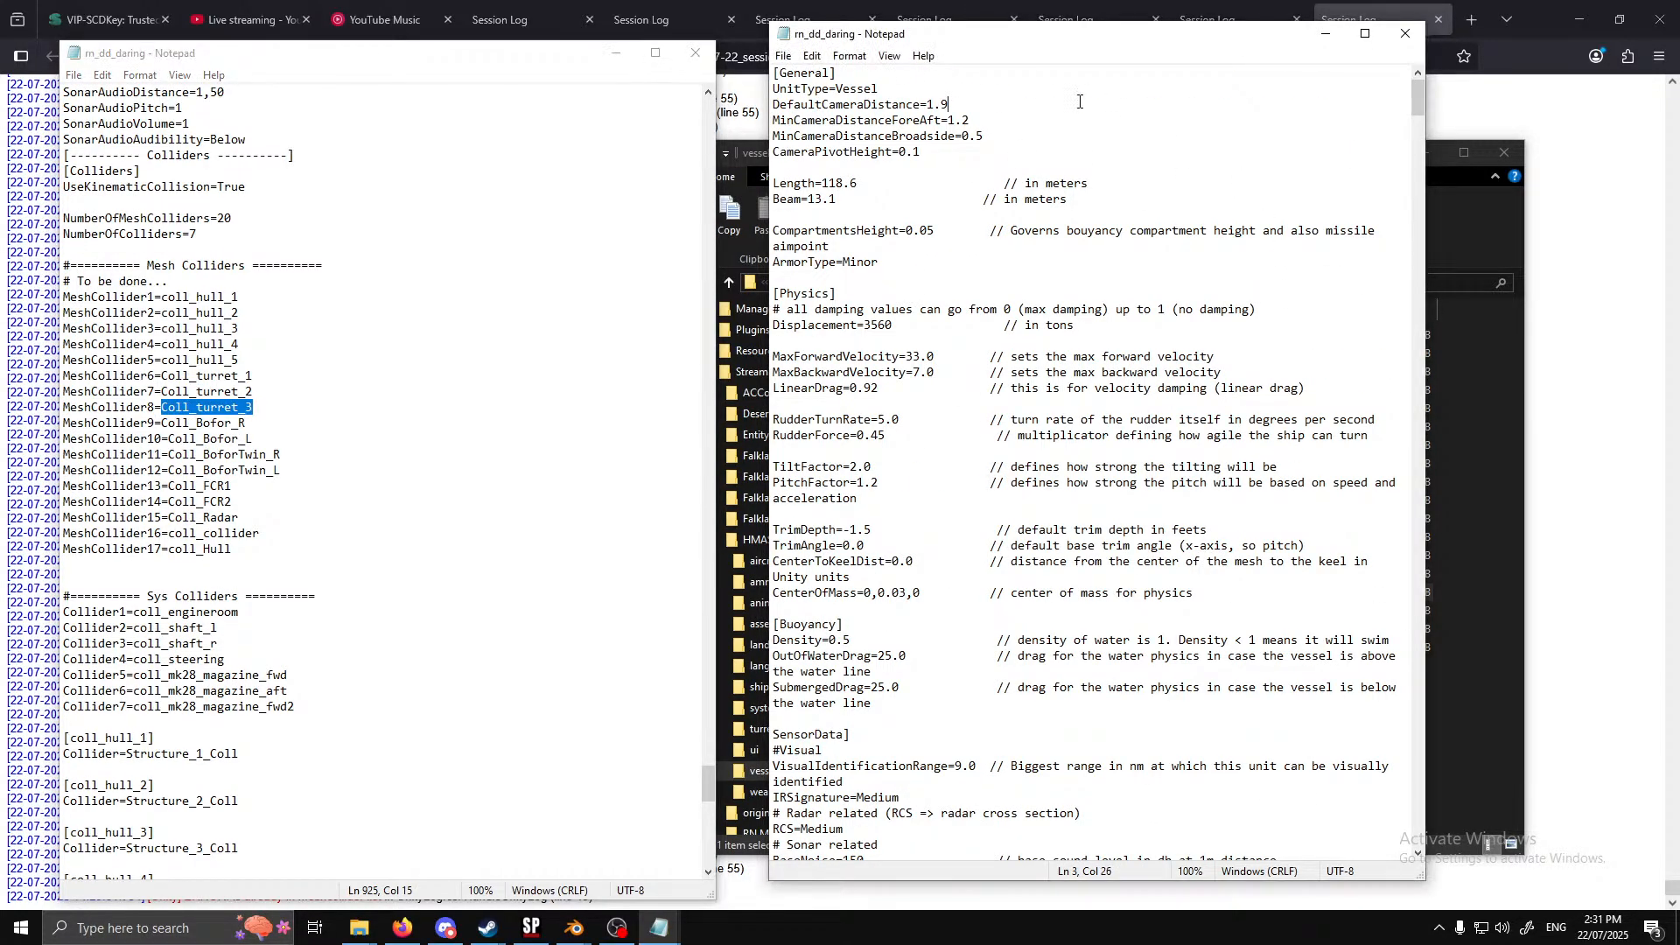
pyautogui.hotkey('ctrl', 'f')
pyautogui.hotkey('ctrl', 'v')
pyautogui.click(1087, 214)
pyautogui.click(1086, 214)
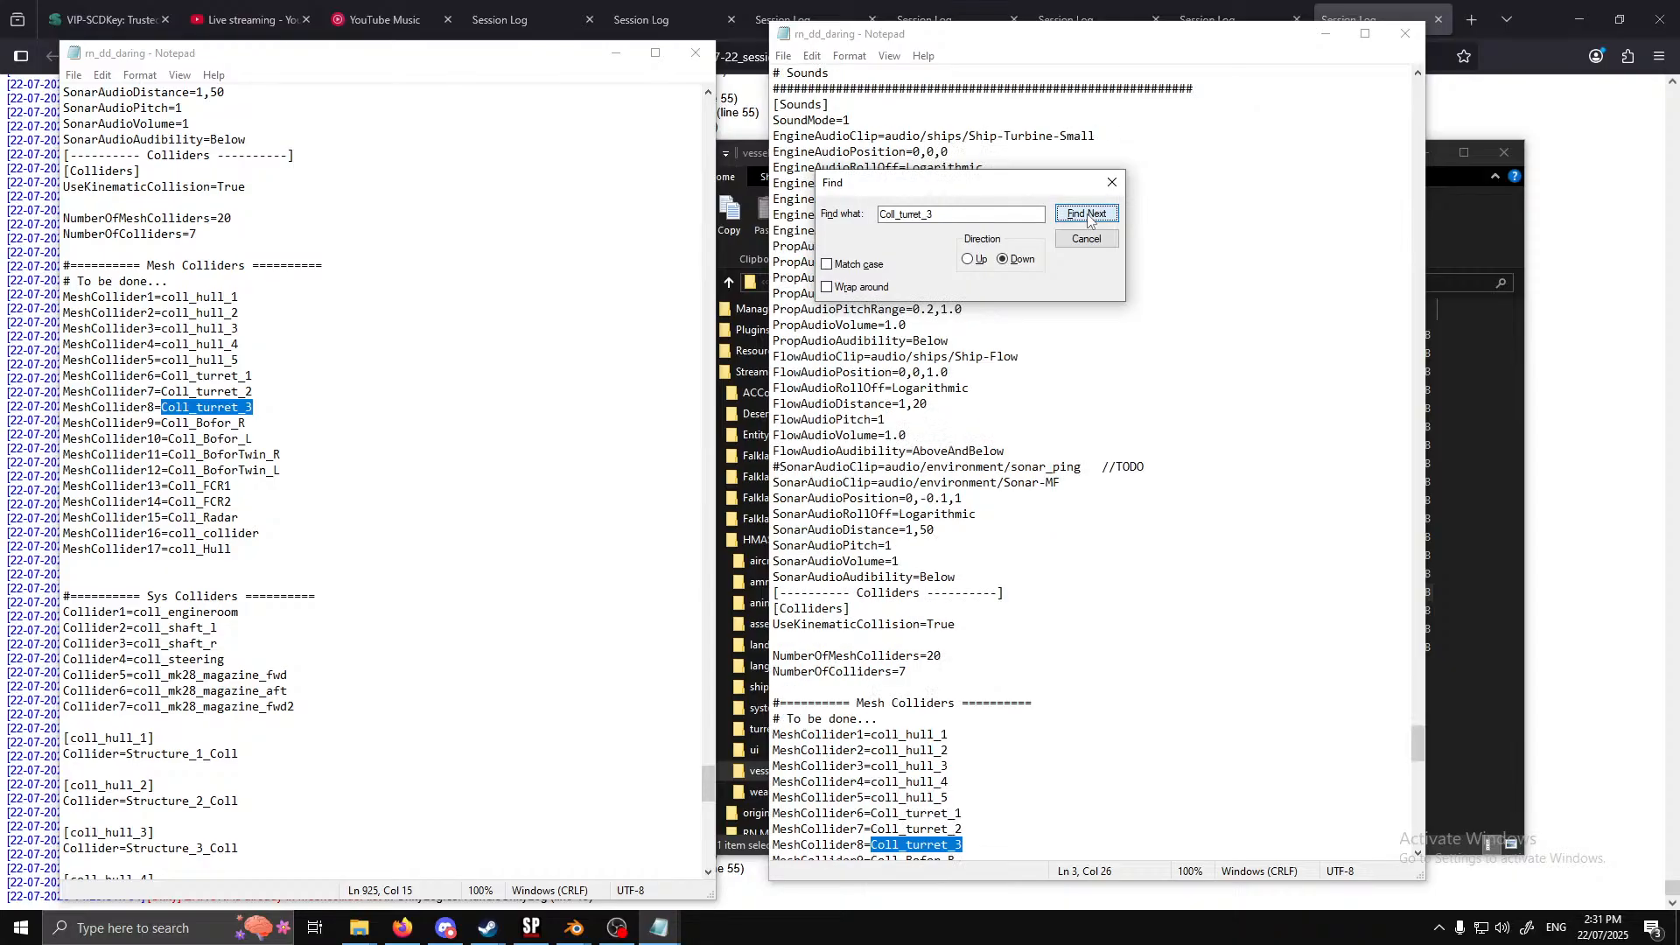
pyautogui.click(1087, 214)
pyautogui.click(1087, 238)
# Copy Coll_Bofor_R from the mesh collider list and look up all its occurrences in the first rn_dd_daring window
pyautogui.moveTo(1415, 783); pyautogui.dragTo(1417, 92)
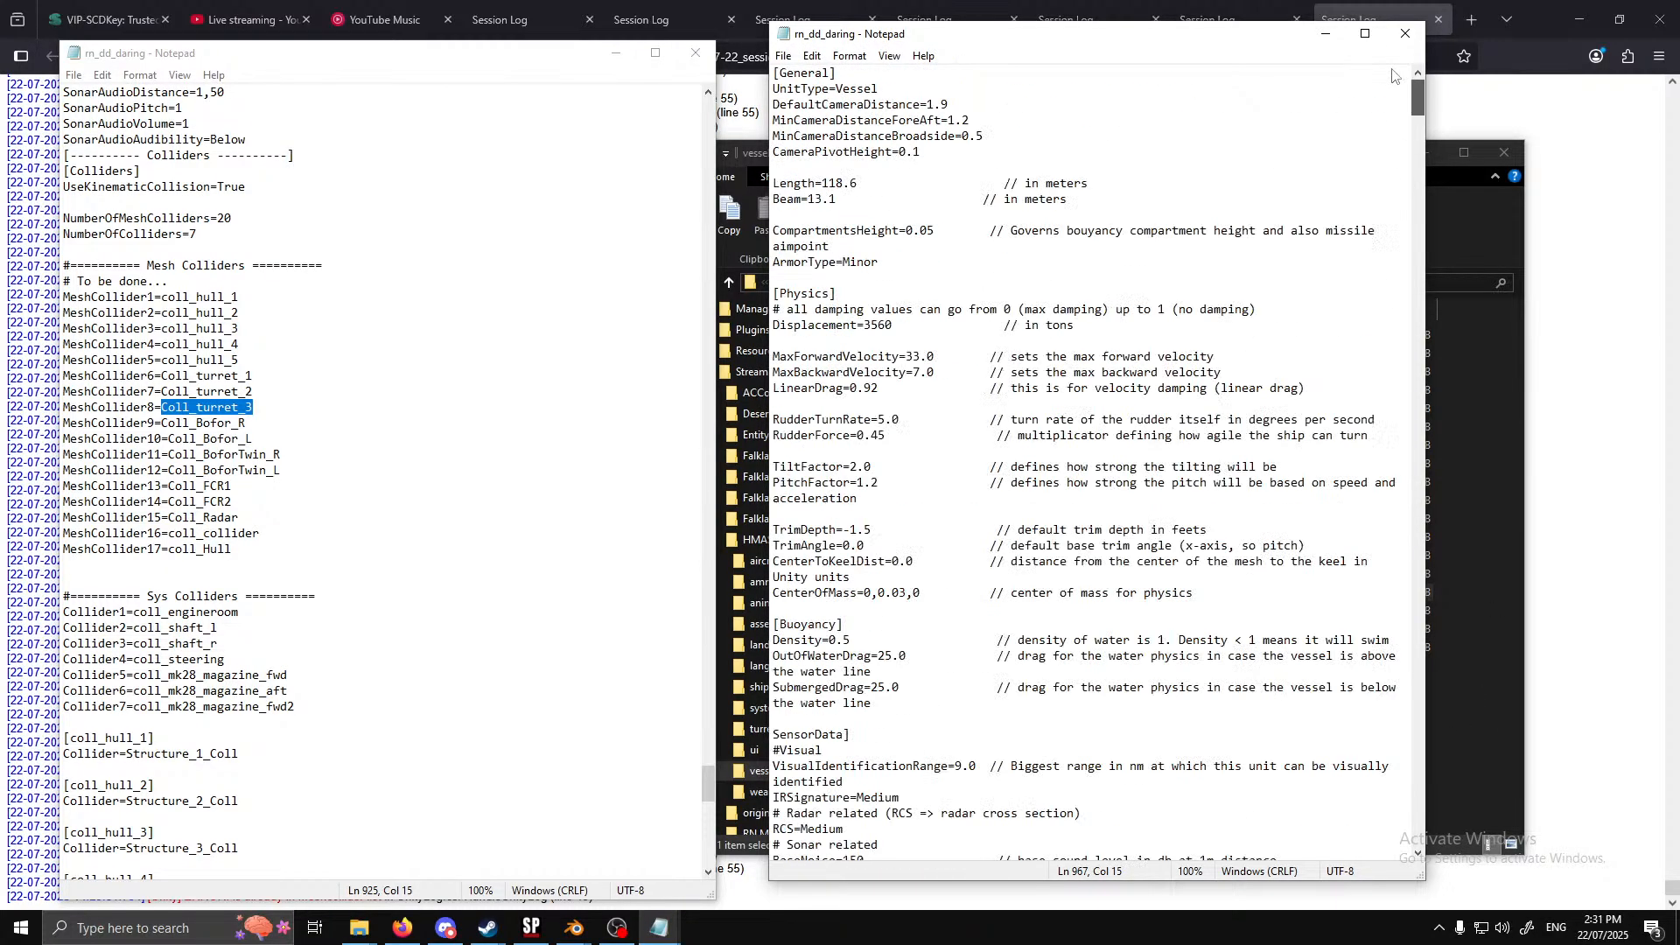
pyautogui.moveTo(246, 423); pyautogui.dragTo(163, 426)
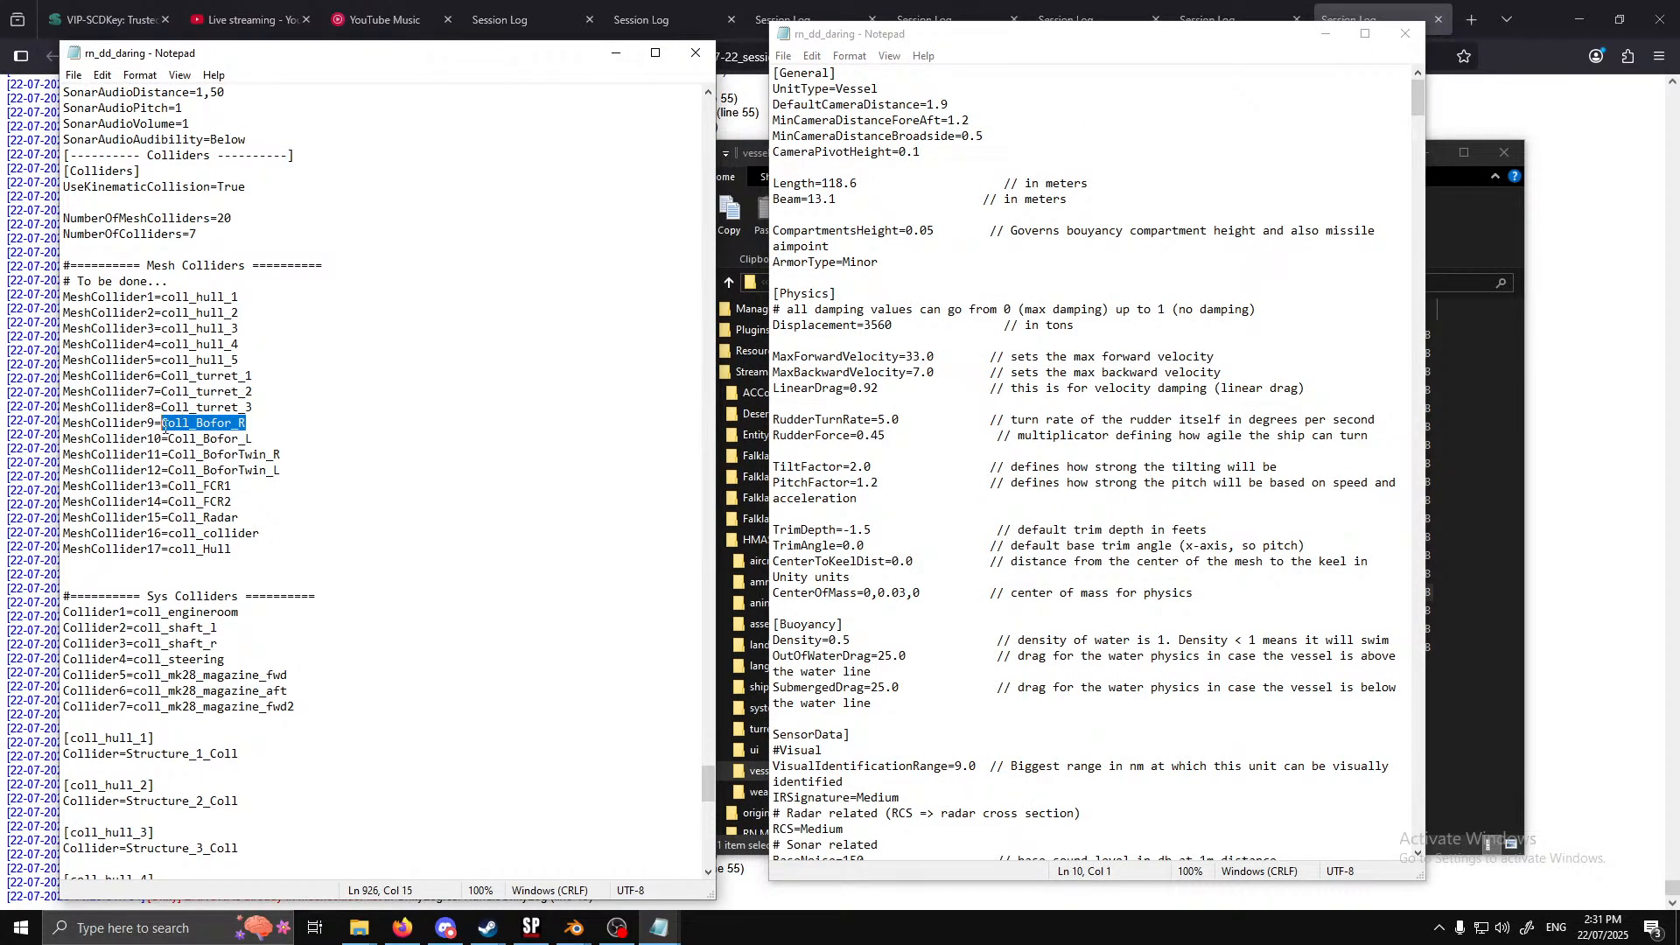
pyautogui.hotkey('ctrl', 'c')
pyautogui.click(875, 382)
pyautogui.hotkey('ctrl', 'f')
pyautogui.hotkey('ctrl', 'v')
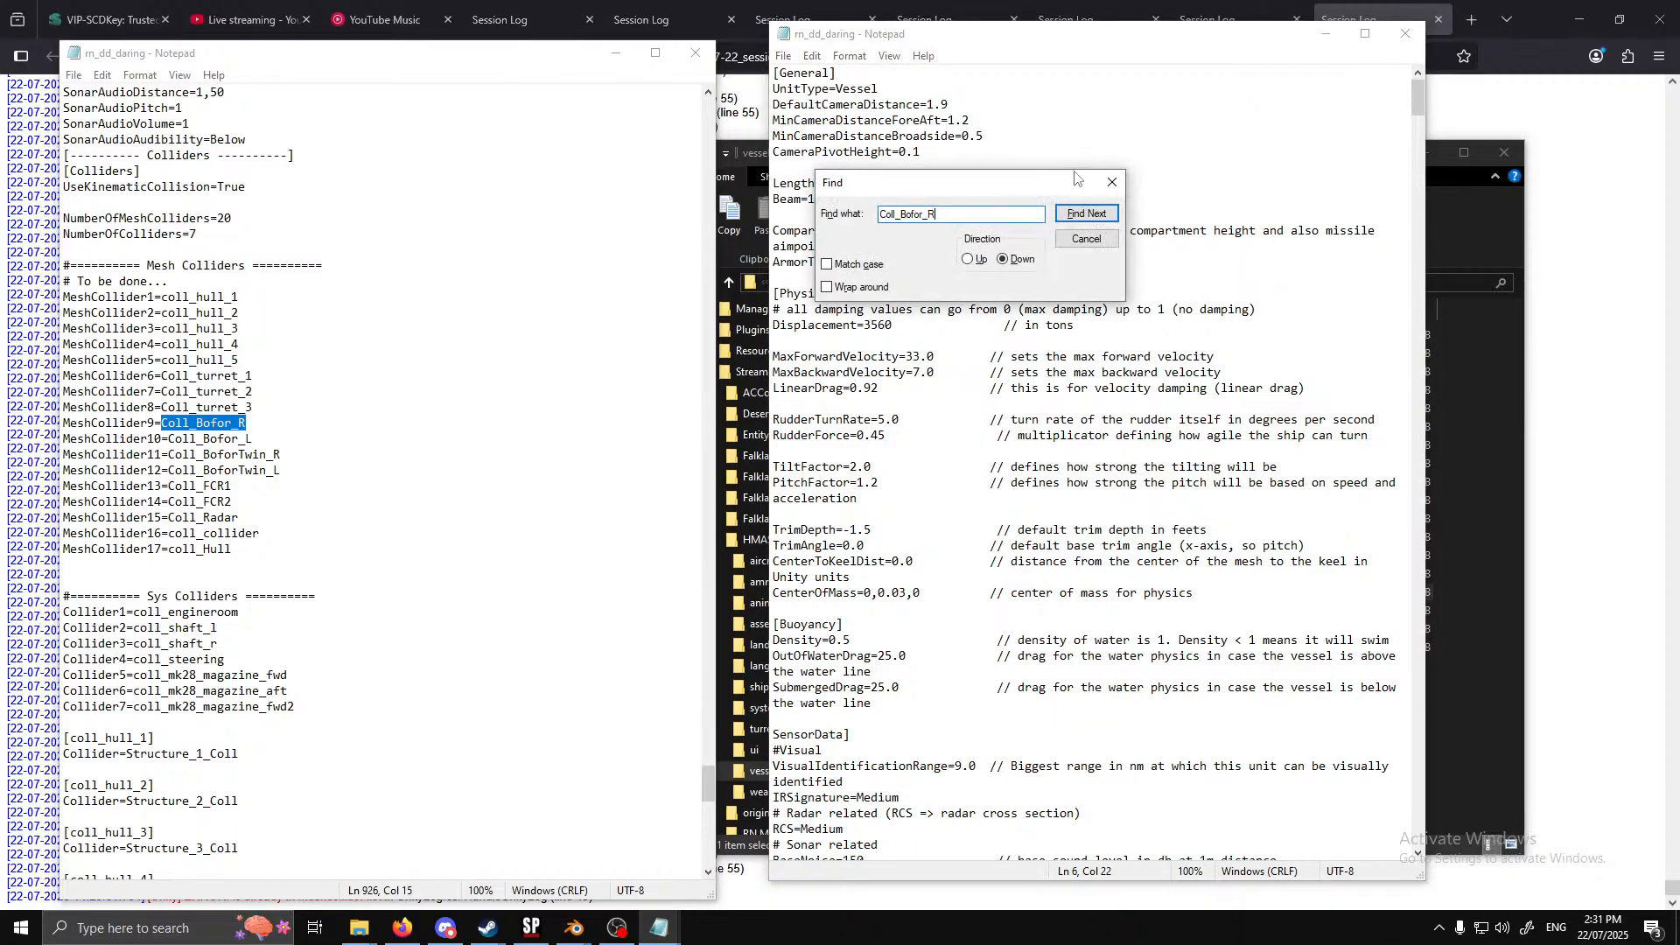
pyautogui.click(1104, 215)
pyautogui.click(1104, 215)
pyautogui.click(1104, 216)
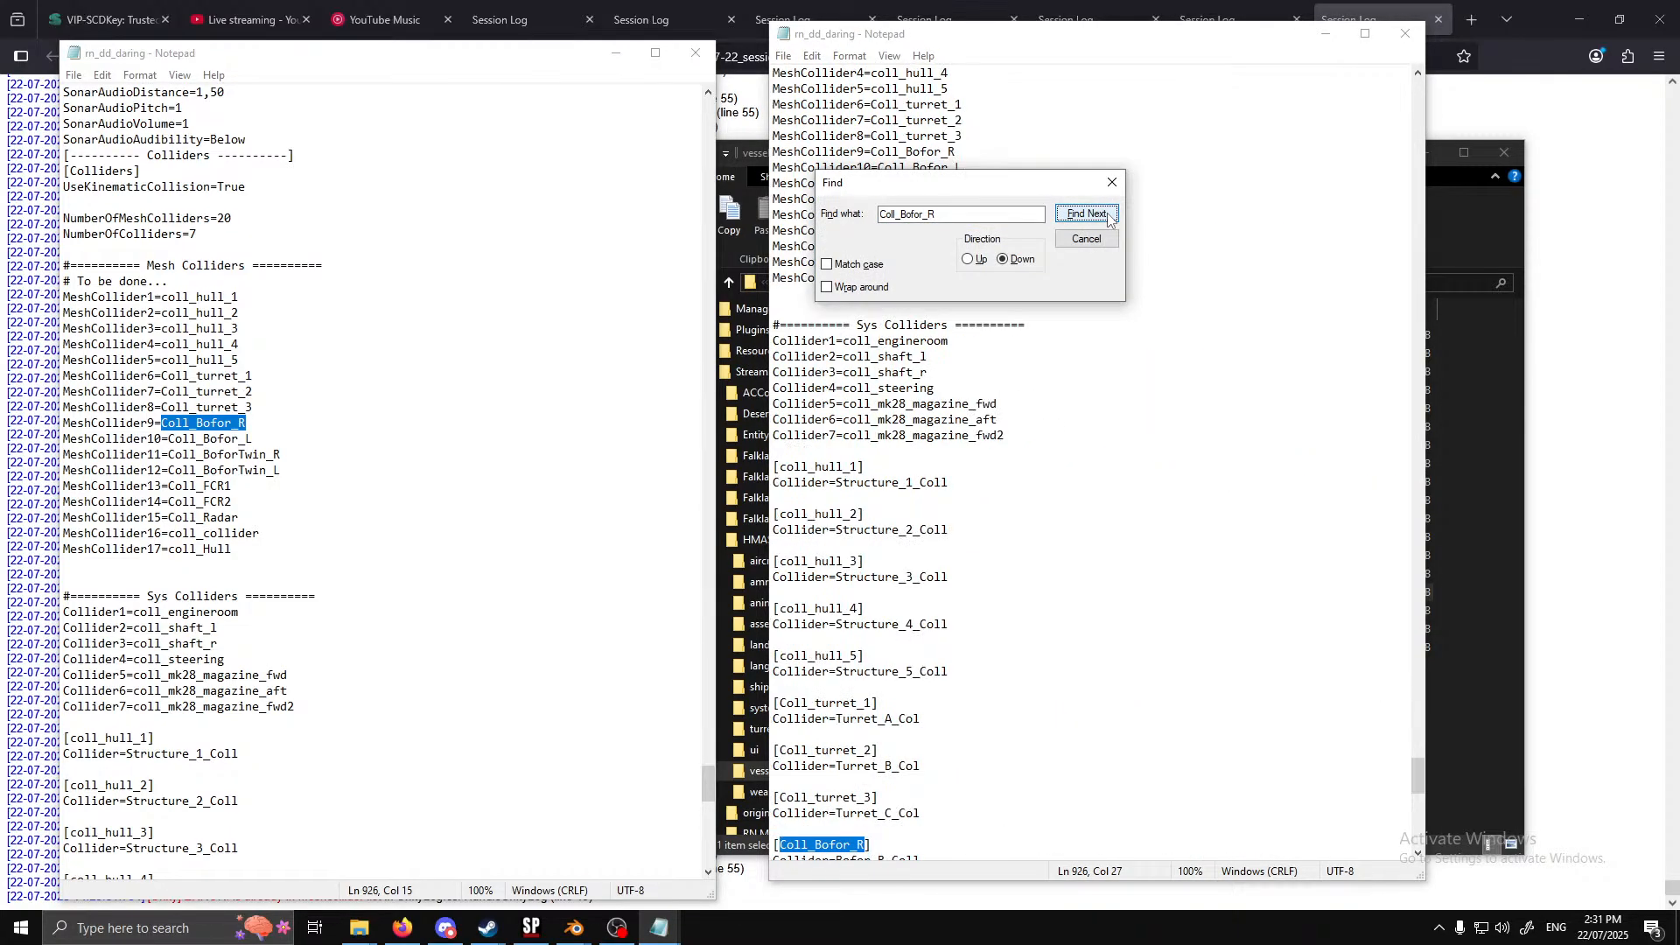
pyautogui.click(1104, 216)
pyautogui.press('Return')
pyautogui.click(1098, 240)
# Search the first rn_dd_daring window from its start for Coll_FCR1 in the sensor systems and mesh collider list
pyautogui.moveTo(1421, 785); pyautogui.dragTo(1419, 100)
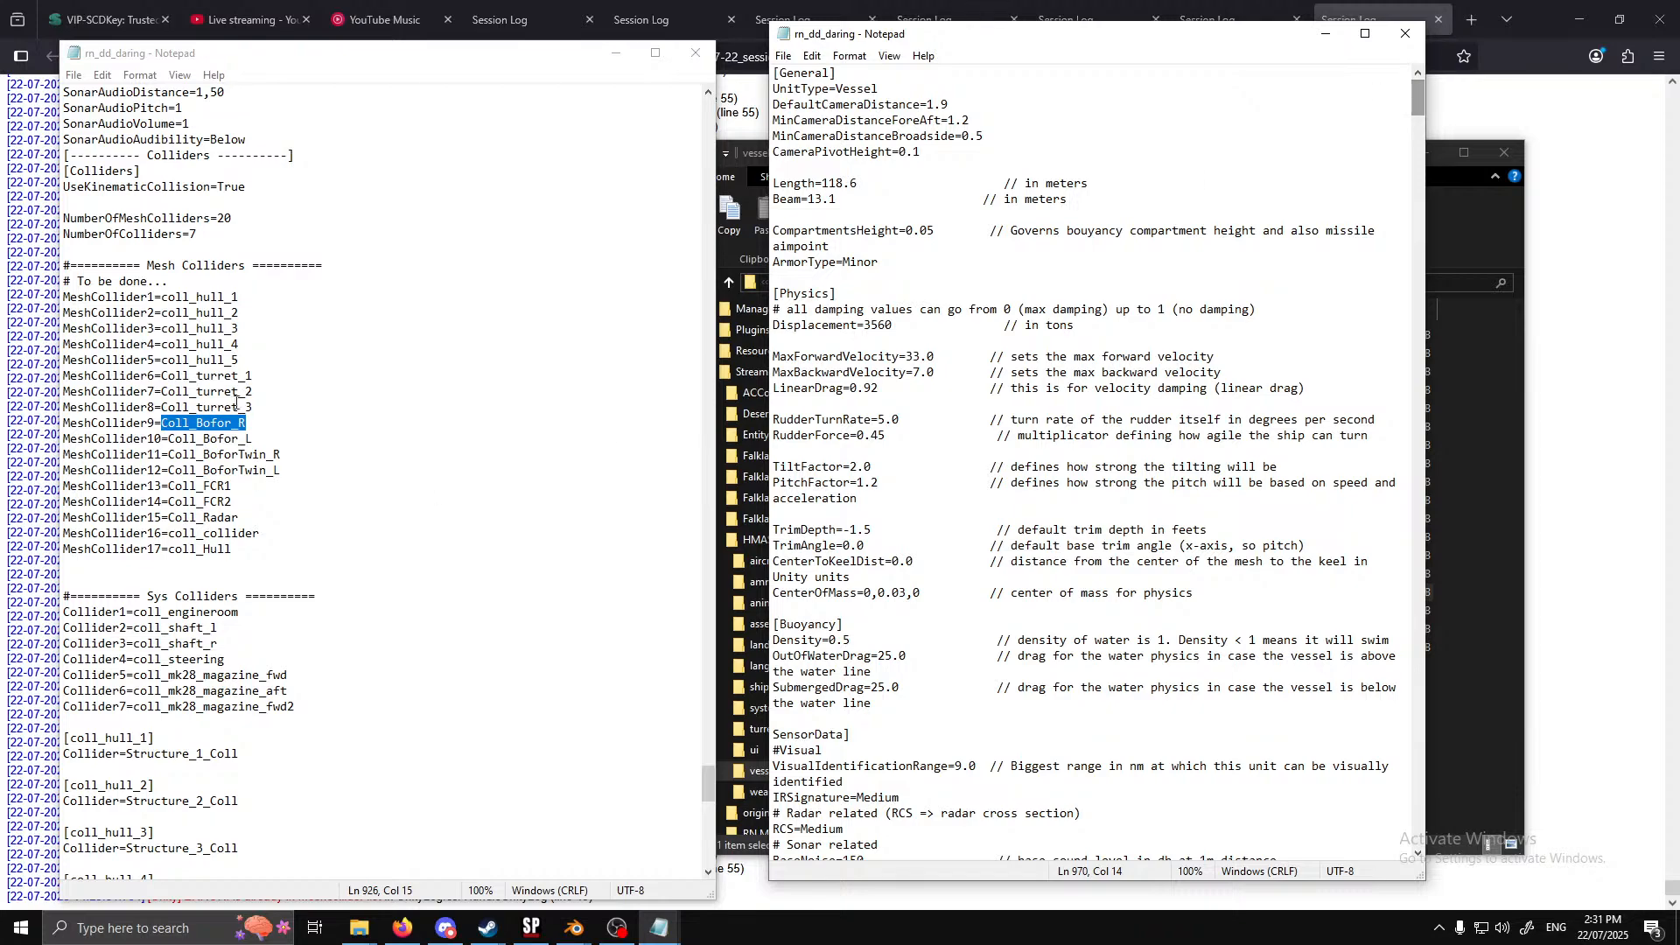
pyautogui.moveTo(233, 488); pyautogui.dragTo(172, 488)
pyautogui.click(995, 138)
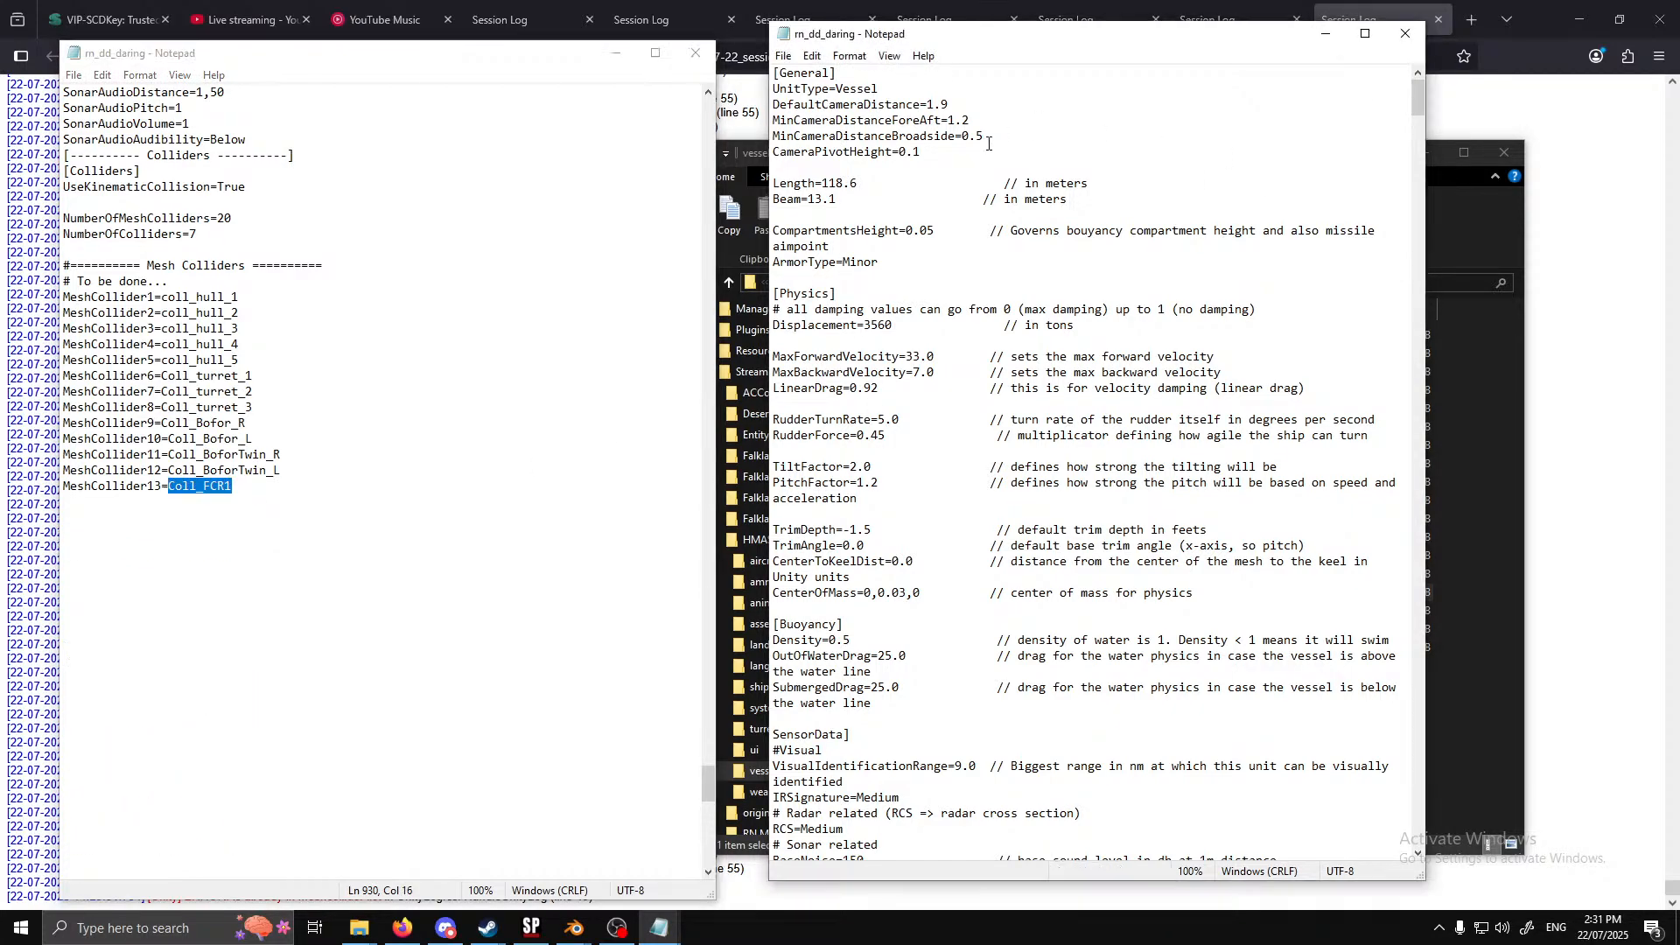
pyautogui.hotkey('ctrl', 'f')
pyautogui.hotkey('ctrl', 'v')
pyautogui.click(1106, 218)
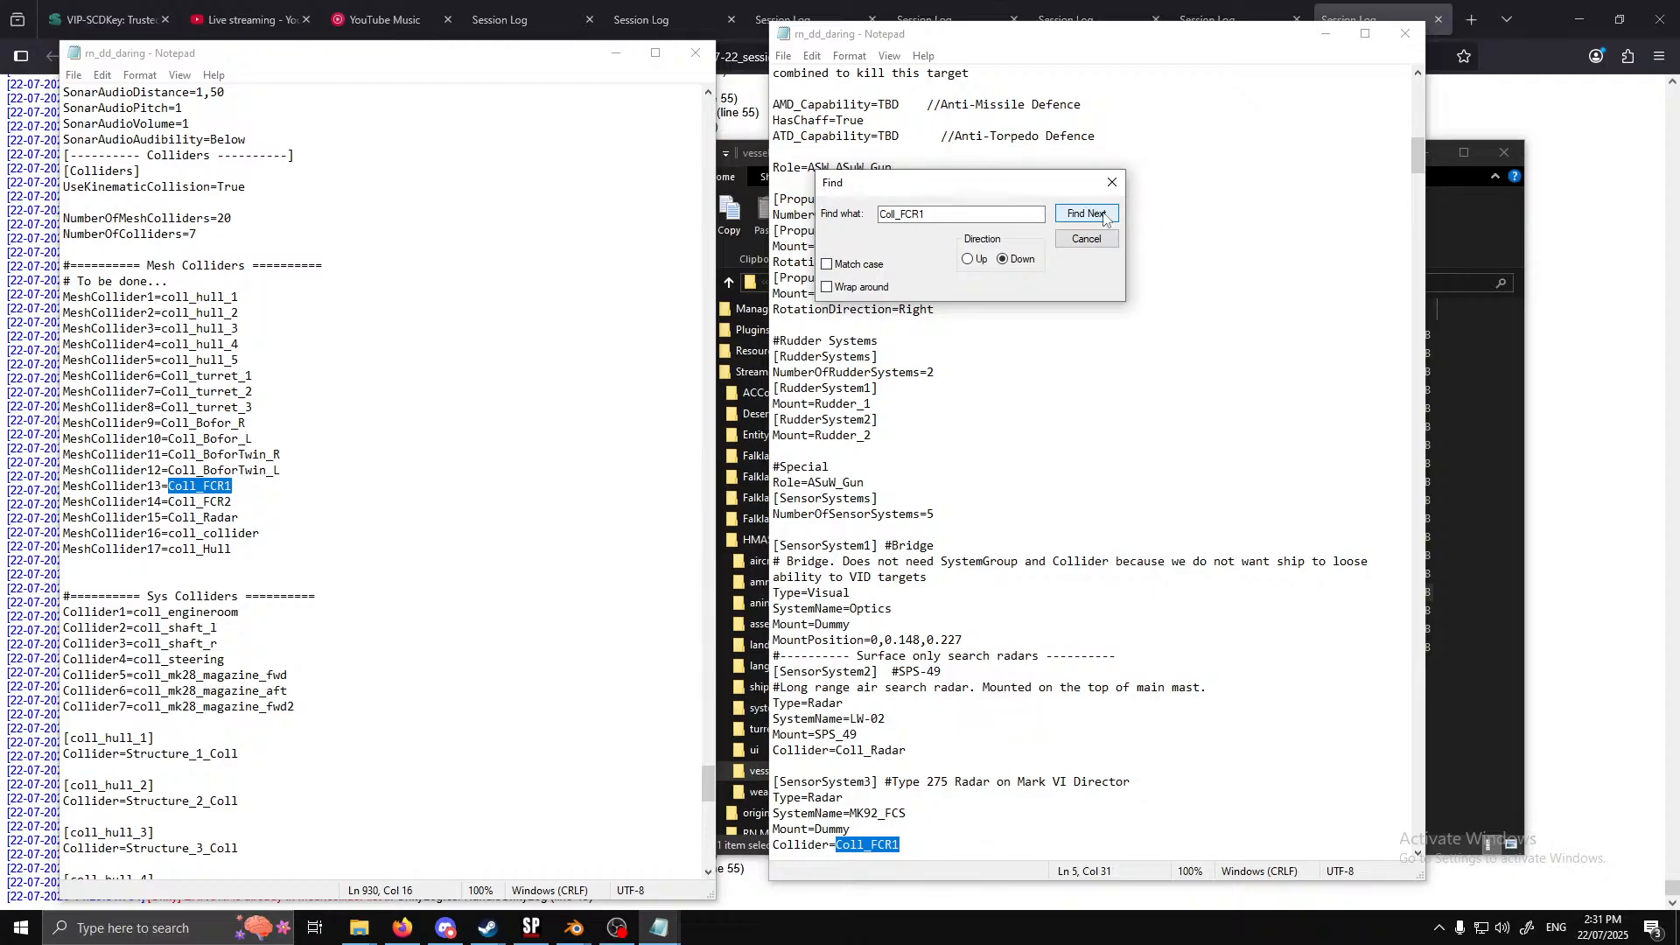
pyautogui.click(1104, 215)
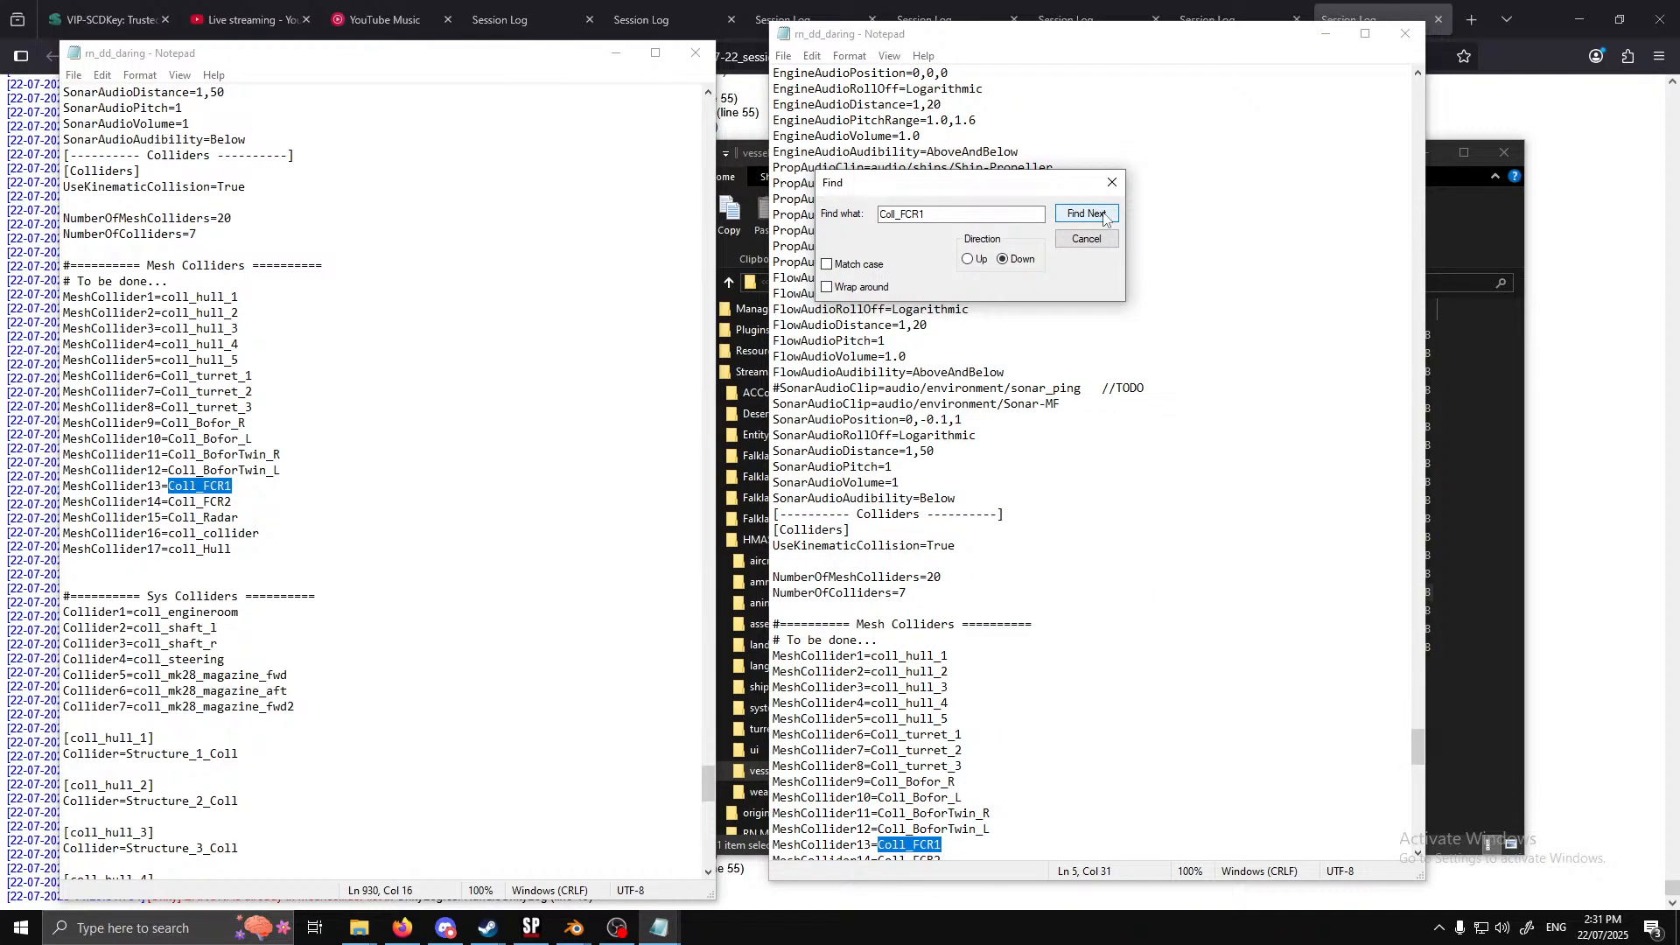
pyautogui.click(1086, 239)
# Search the first rn_dd_daring window for Coll_FCR2 in the sensor systems and mesh collider list
pyautogui.moveTo(63, 517); pyautogui.dragTo(167, 502)
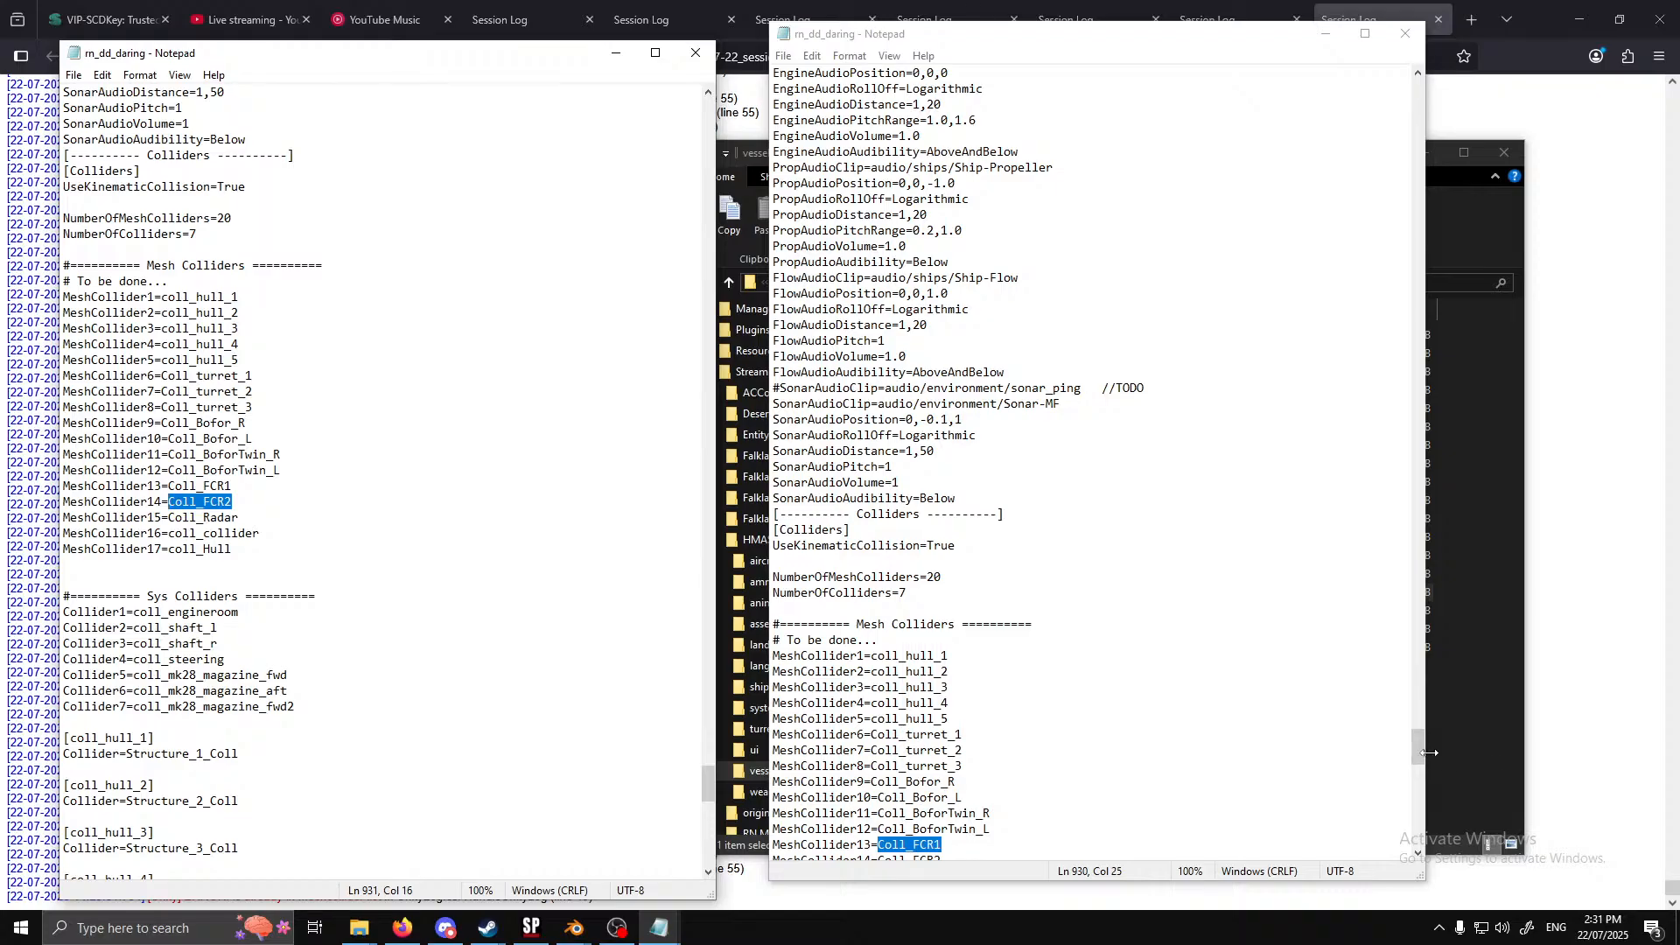
pyautogui.moveTo(1418, 751); pyautogui.dragTo(1377, 97)
pyautogui.click(1110, 177)
pyautogui.hotkey('ctrl', 'f')
pyautogui.hotkey('ctrl', 'v')
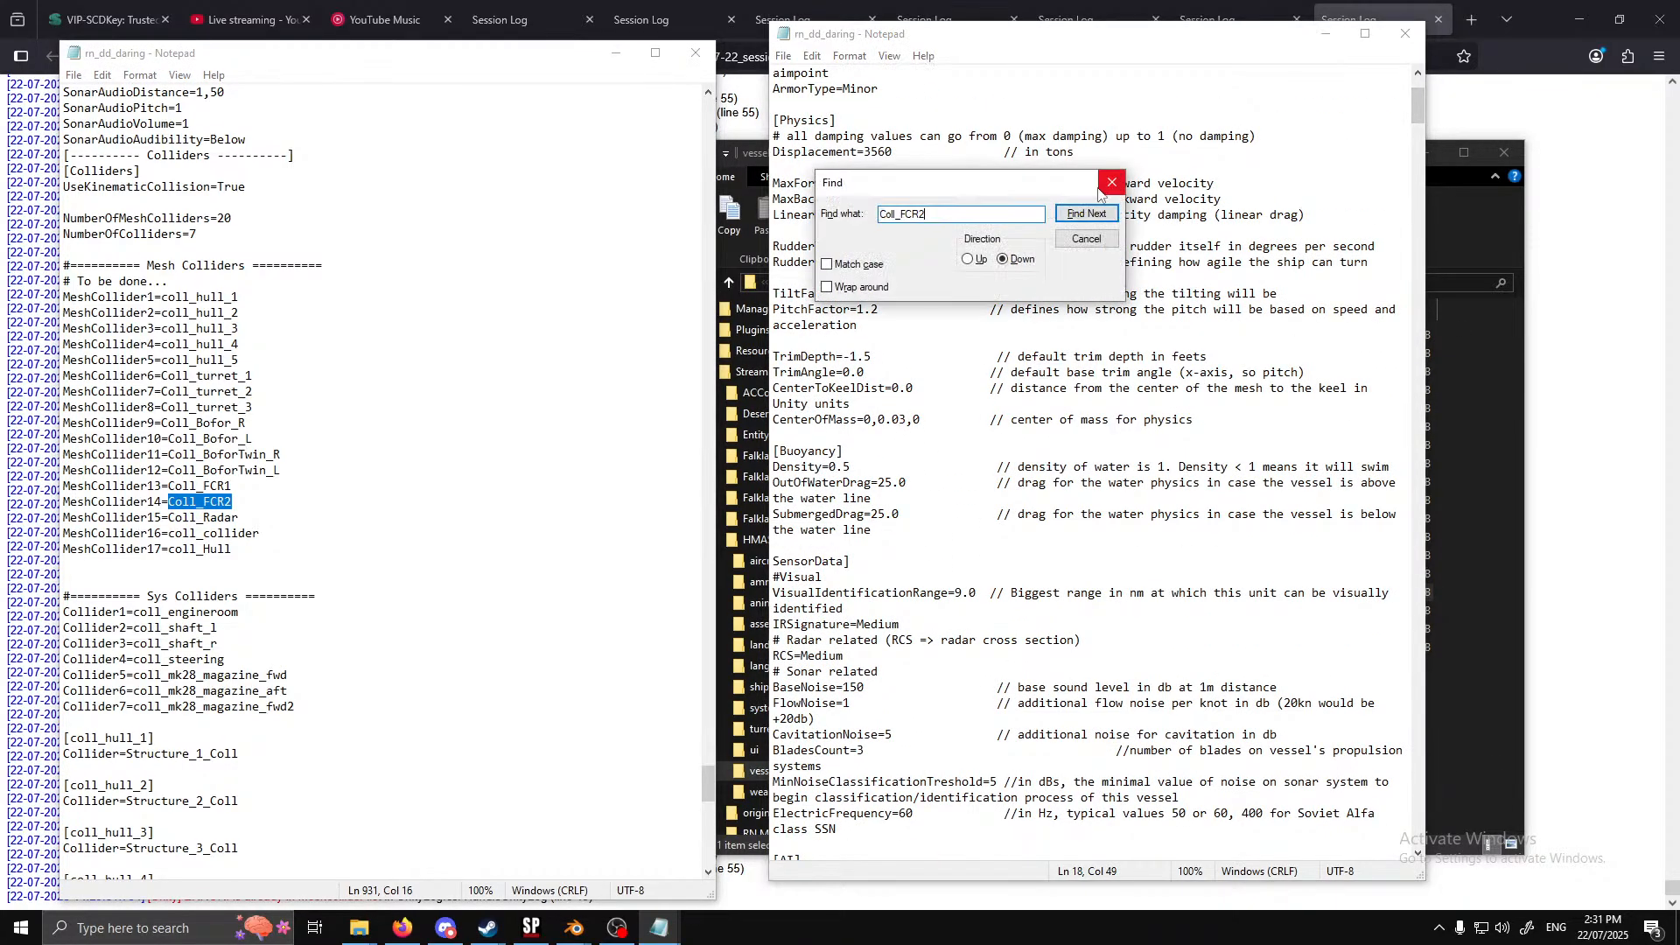
pyautogui.click(1090, 218)
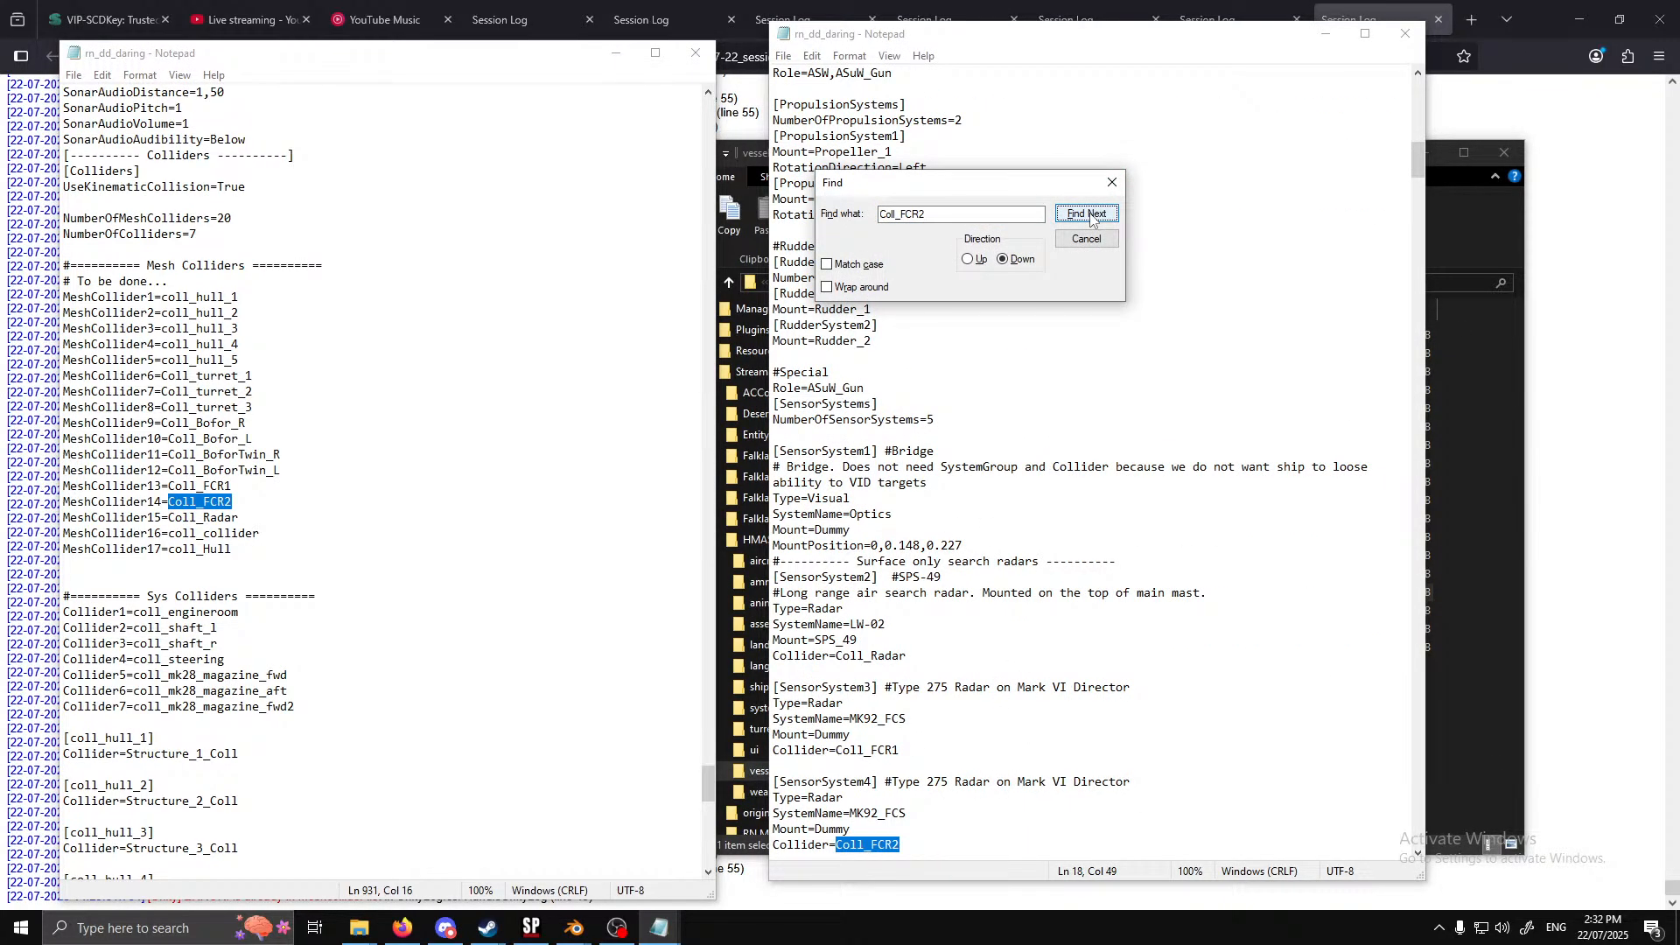
pyautogui.click(1090, 218)
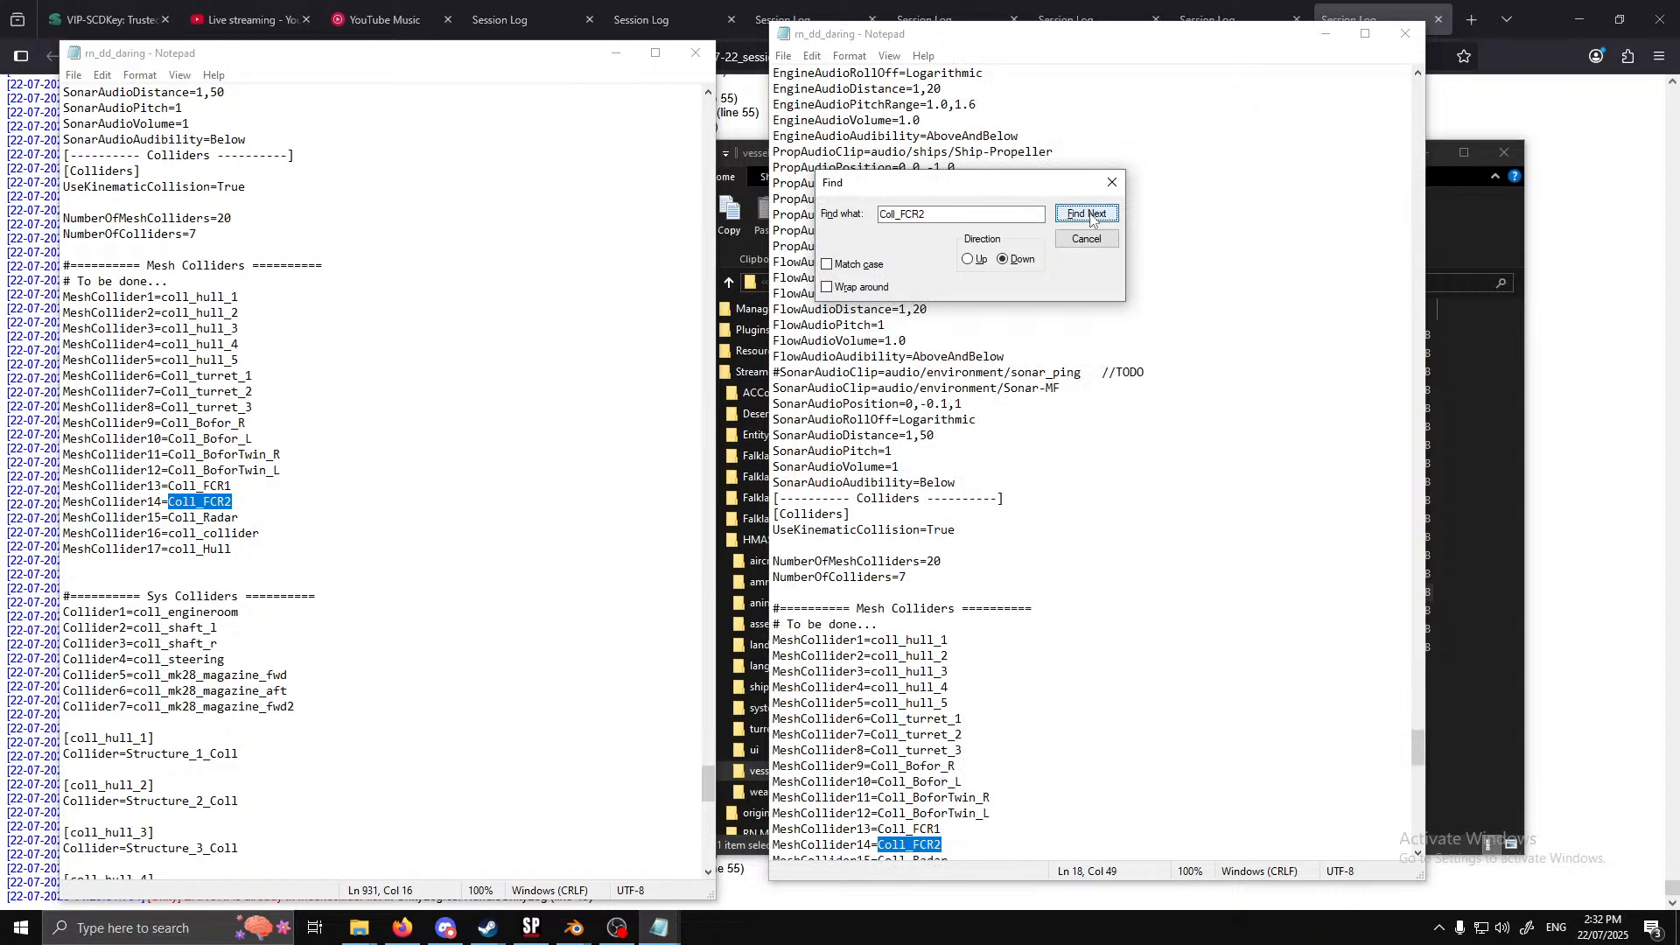
# Copy Coll_Radar from the mesh collider list and search the first rn_dd_daring window for it from the start
pyautogui.click(1094, 240)
pyautogui.moveTo(238, 518); pyautogui.dragTo(171, 520)
pyautogui.moveTo(1419, 748); pyautogui.dragTo(1418, 92)
pyautogui.click(1088, 121)
pyautogui.hotkey('ctrl', 'f')
pyautogui.hotkey('ctrl', 'v')
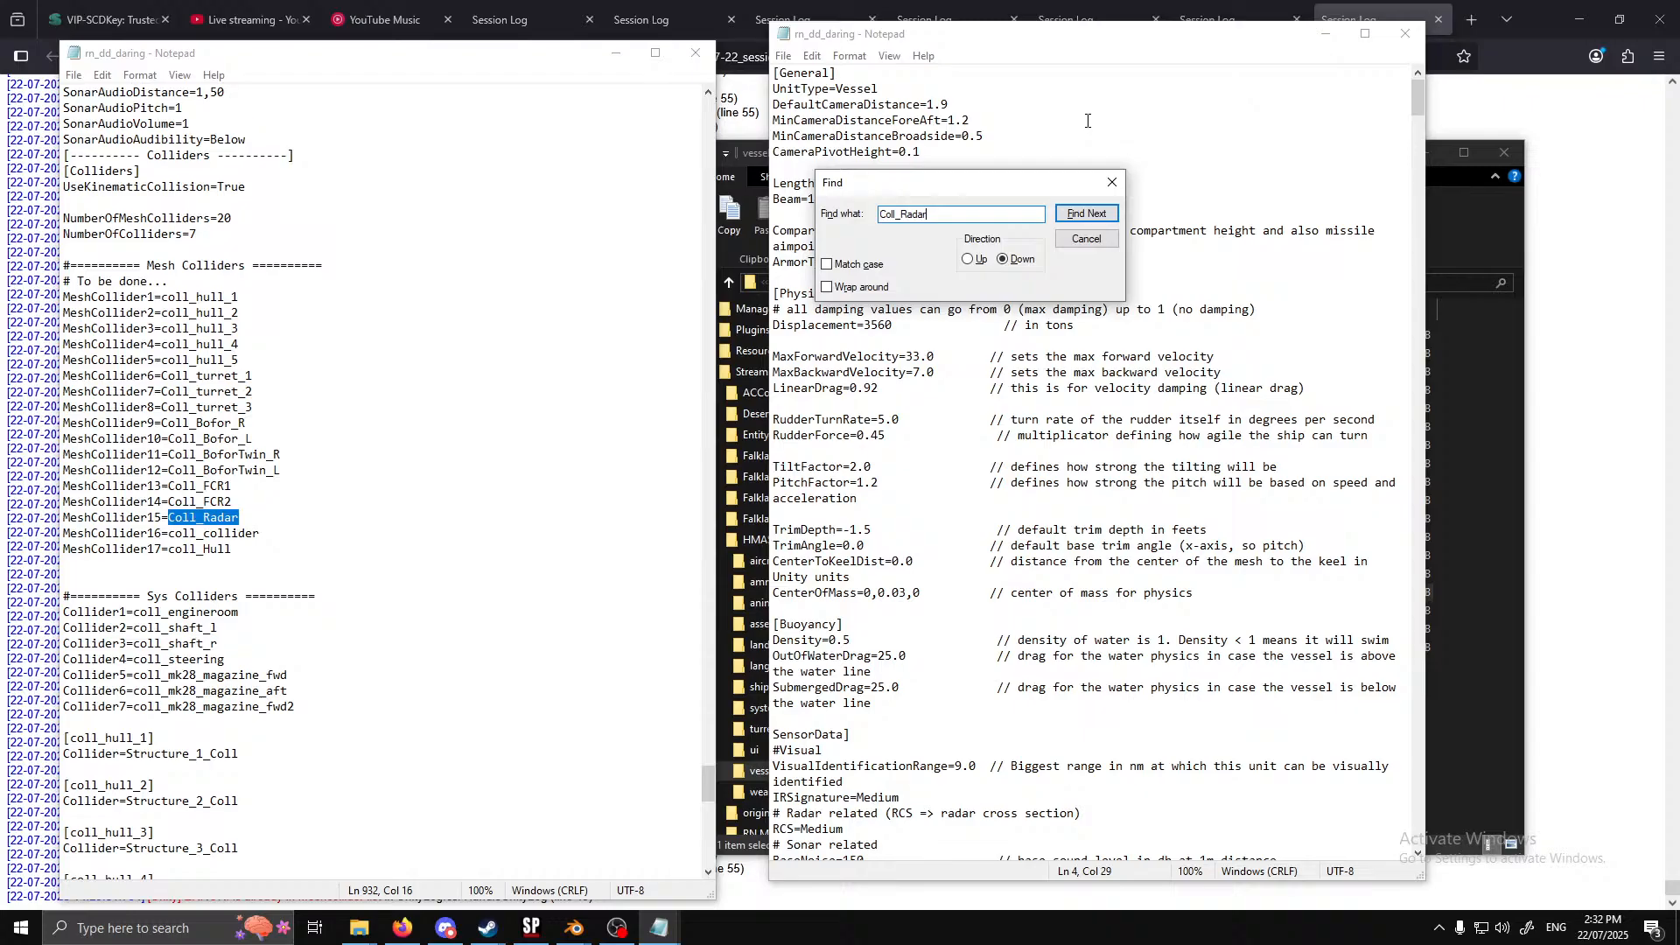
pyautogui.click(1087, 218)
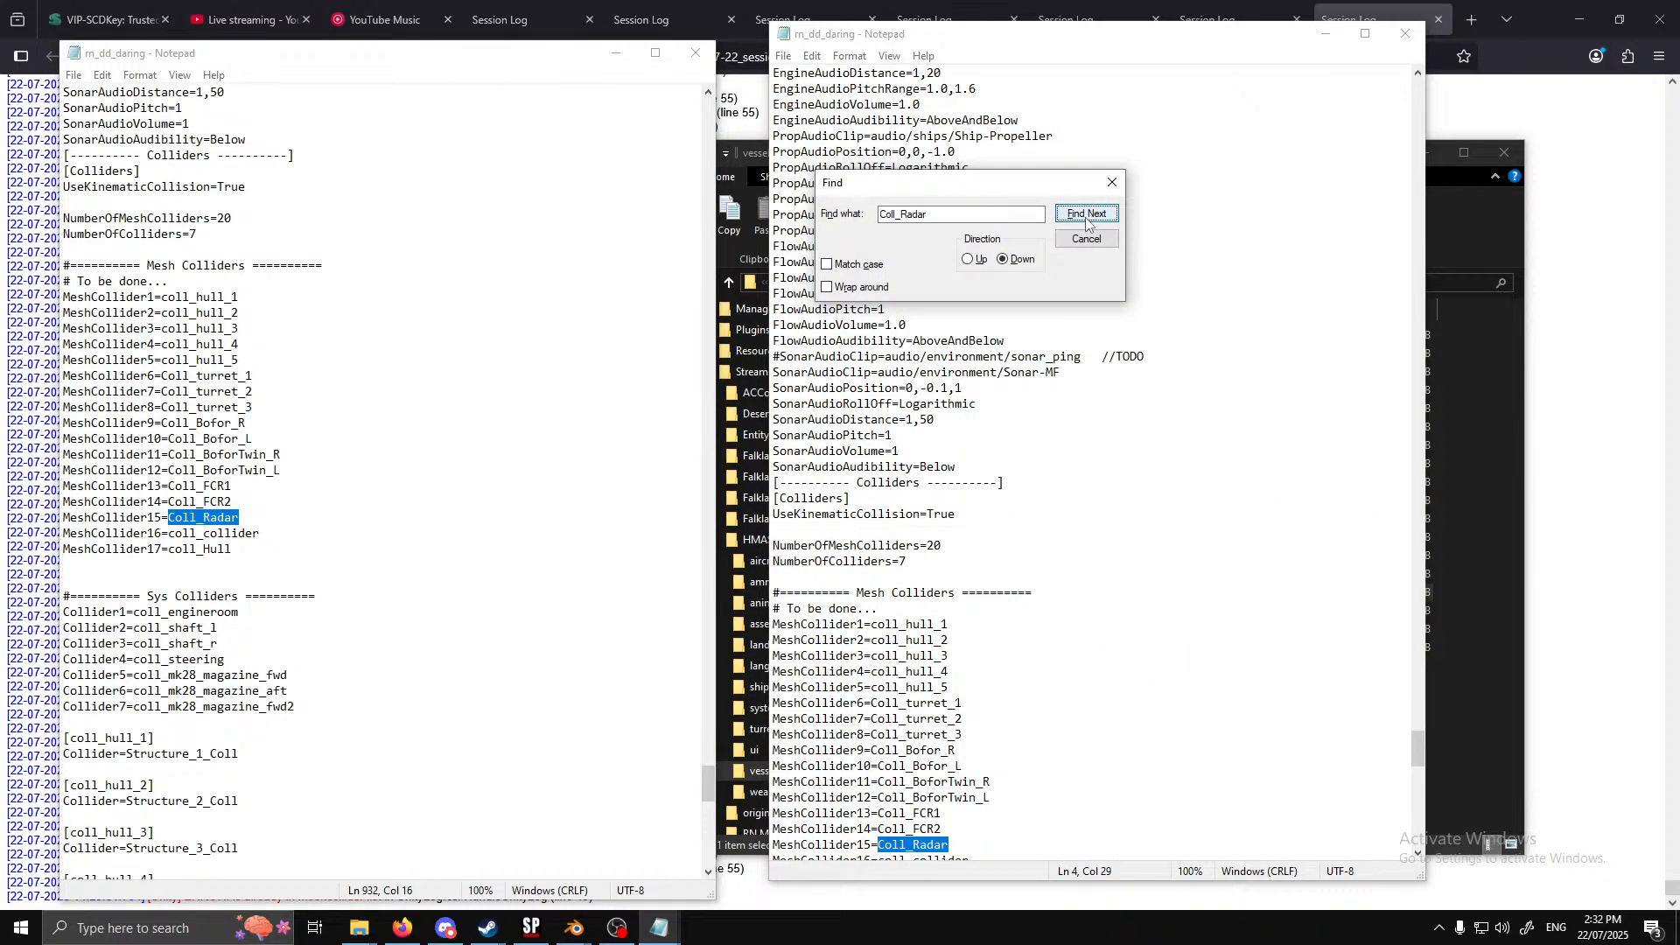
pyautogui.click(1087, 215)
pyautogui.click(1085, 238)
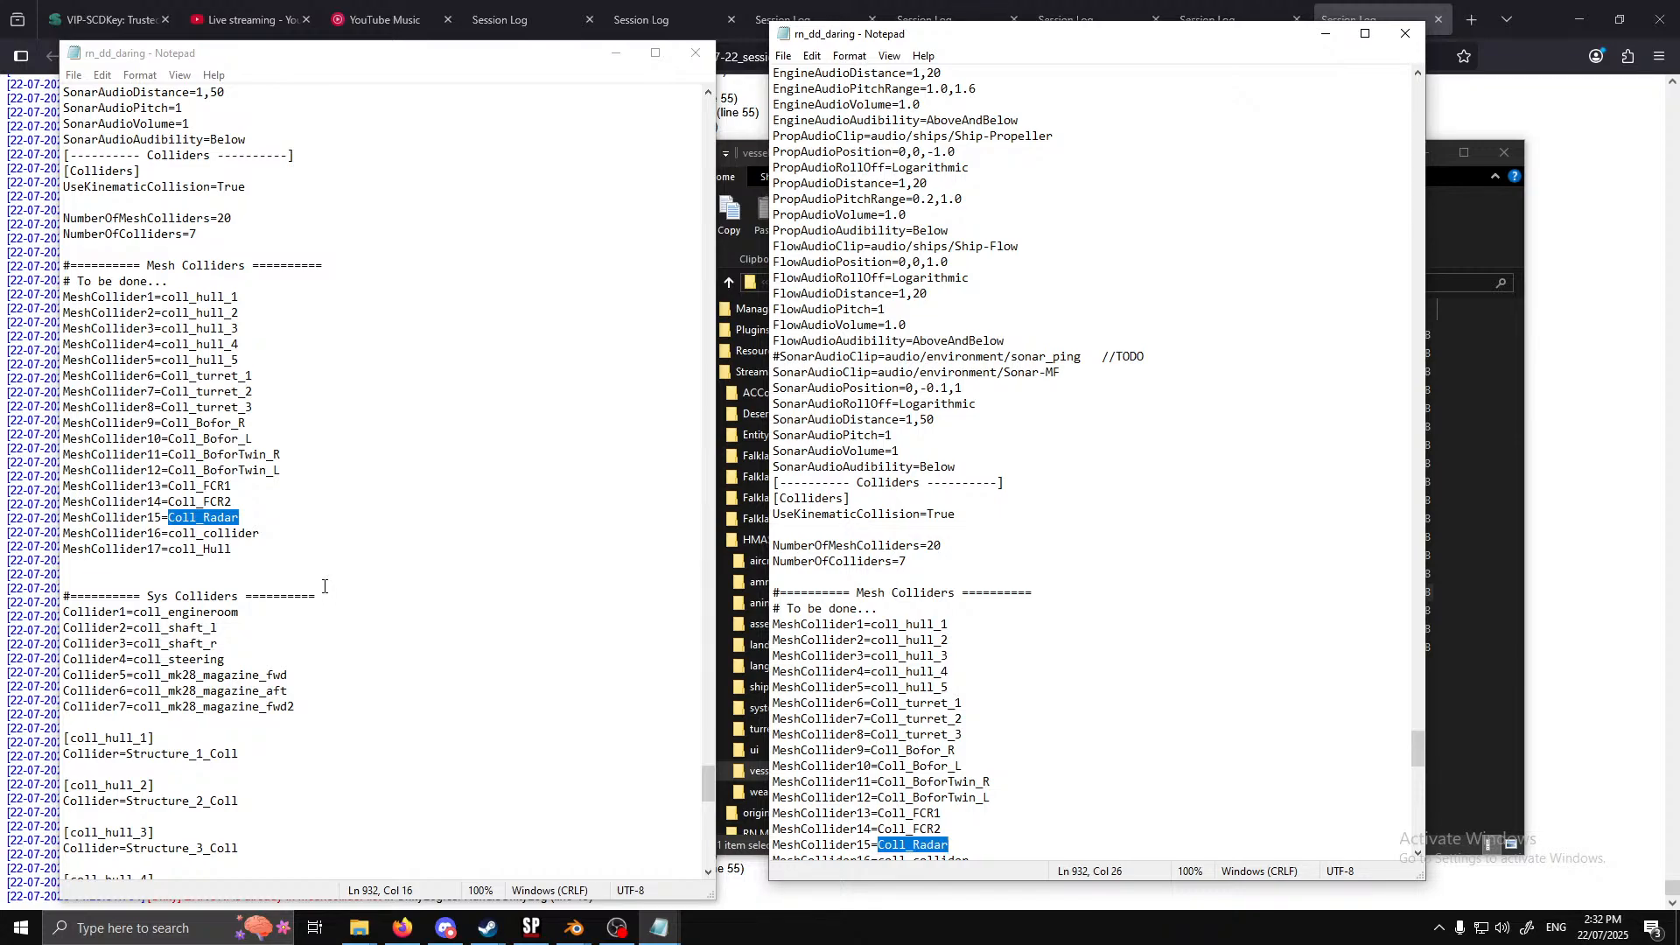
# Examine the individual collider definitions in the second rn_dd_daring window against its mesh collider list
pyautogui.scroll(-9, 324, 586)
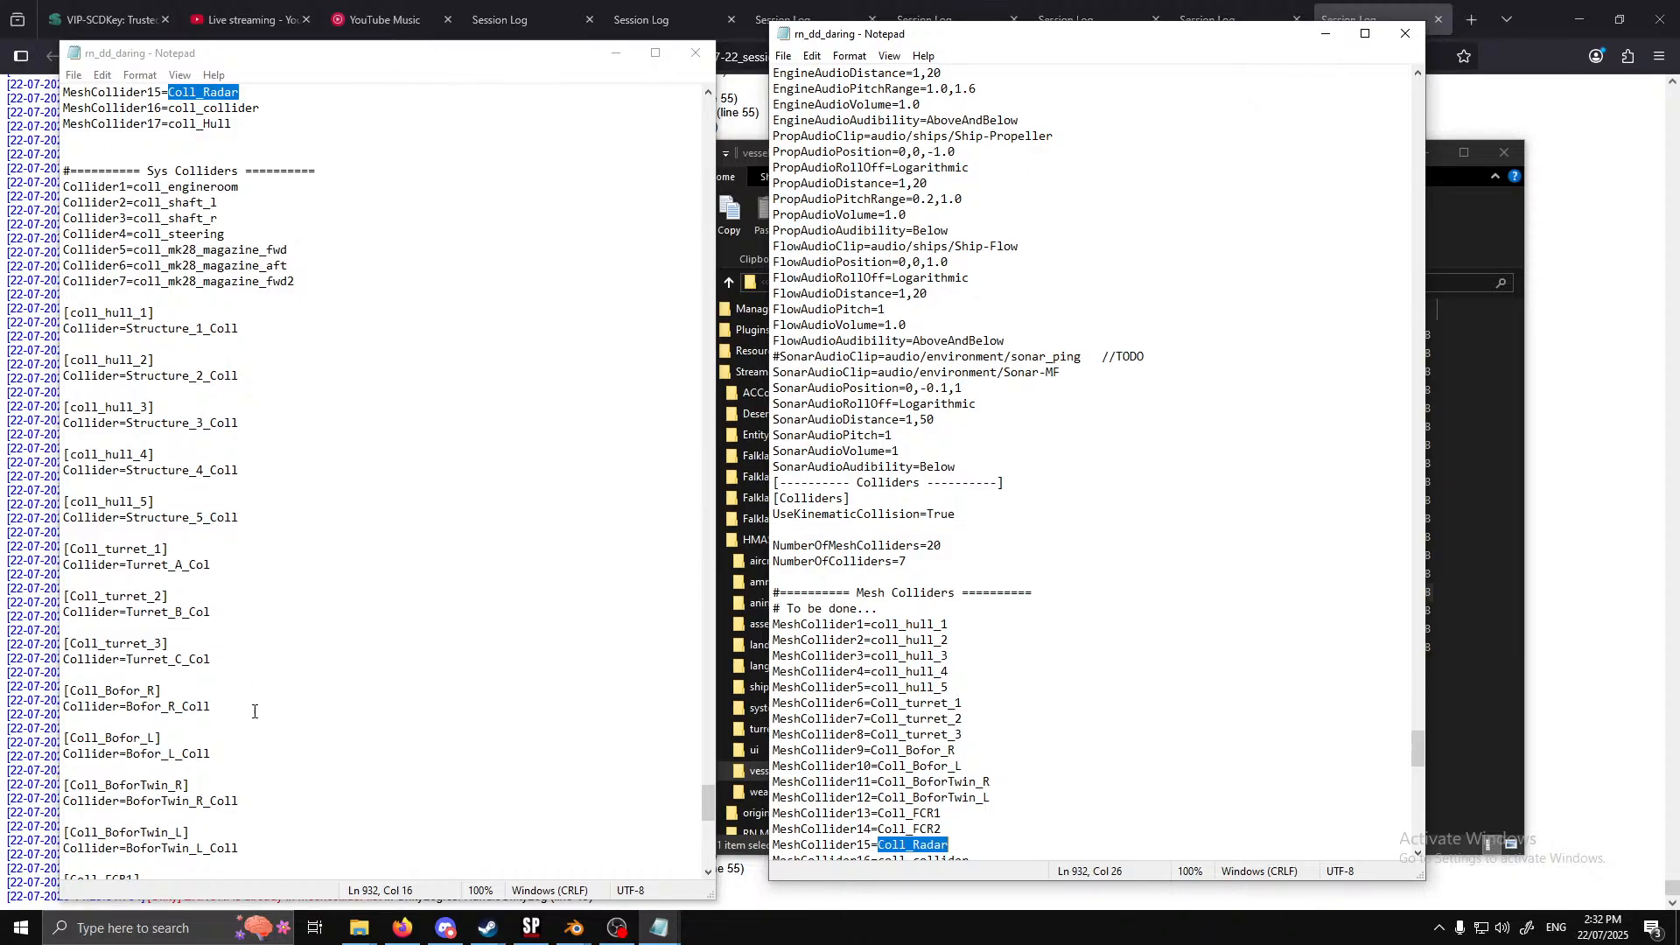
pyautogui.scroll(-3, 259, 714)
pyautogui.scroll(-2, 260, 710)
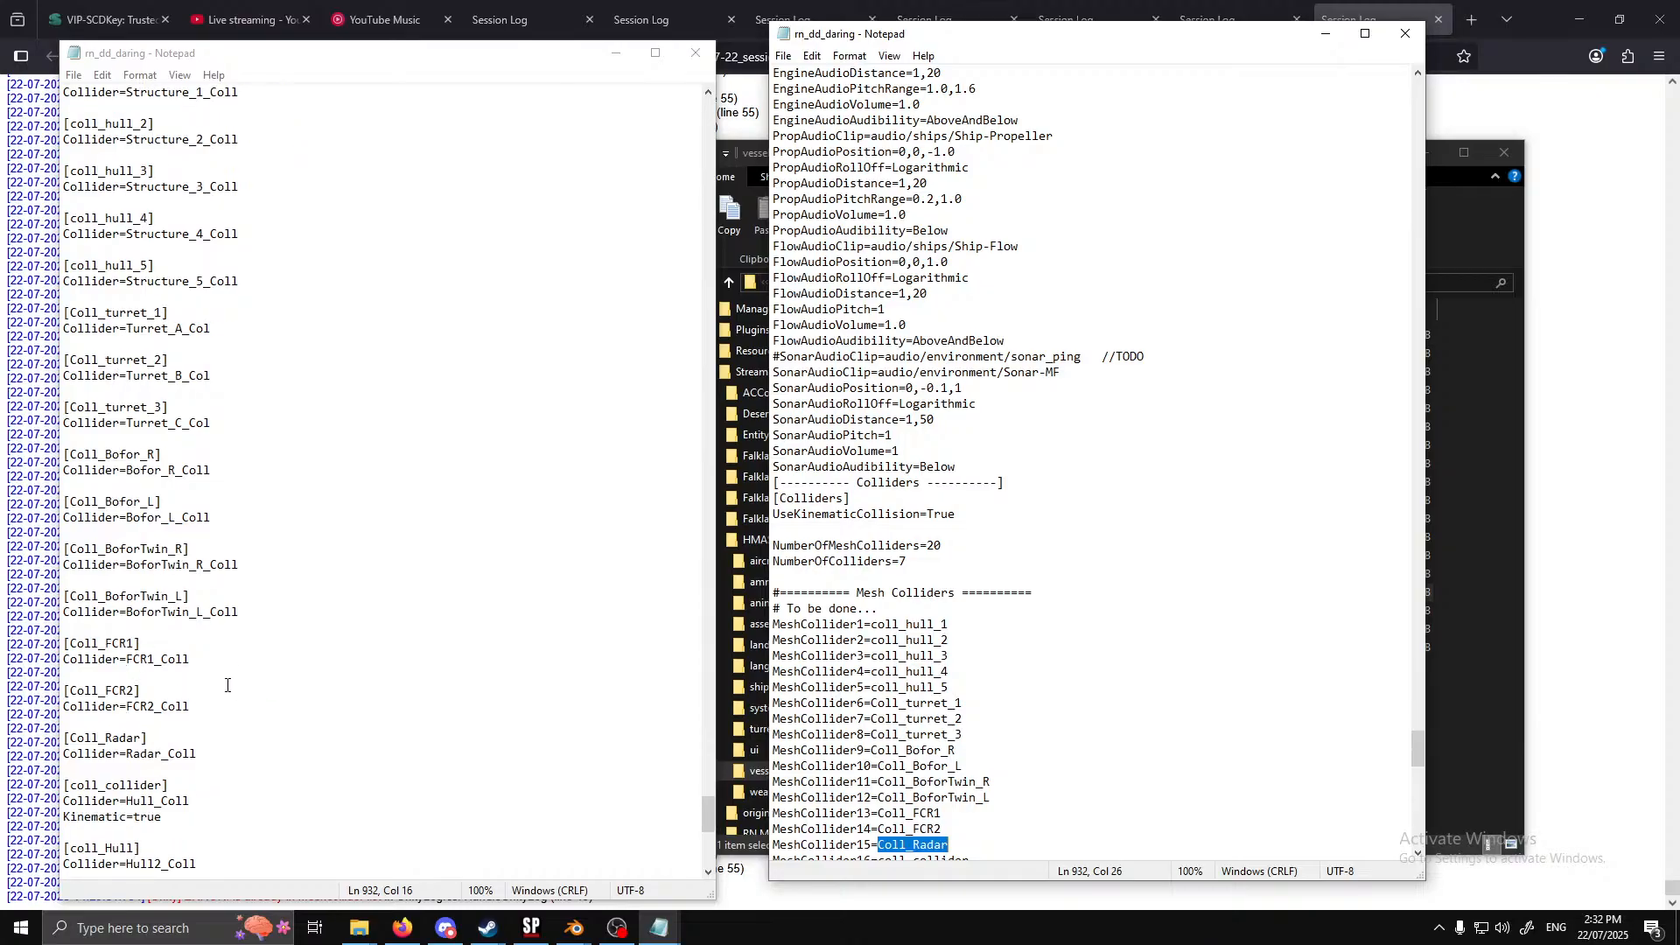
pyautogui.scroll(-12, 216, 738)
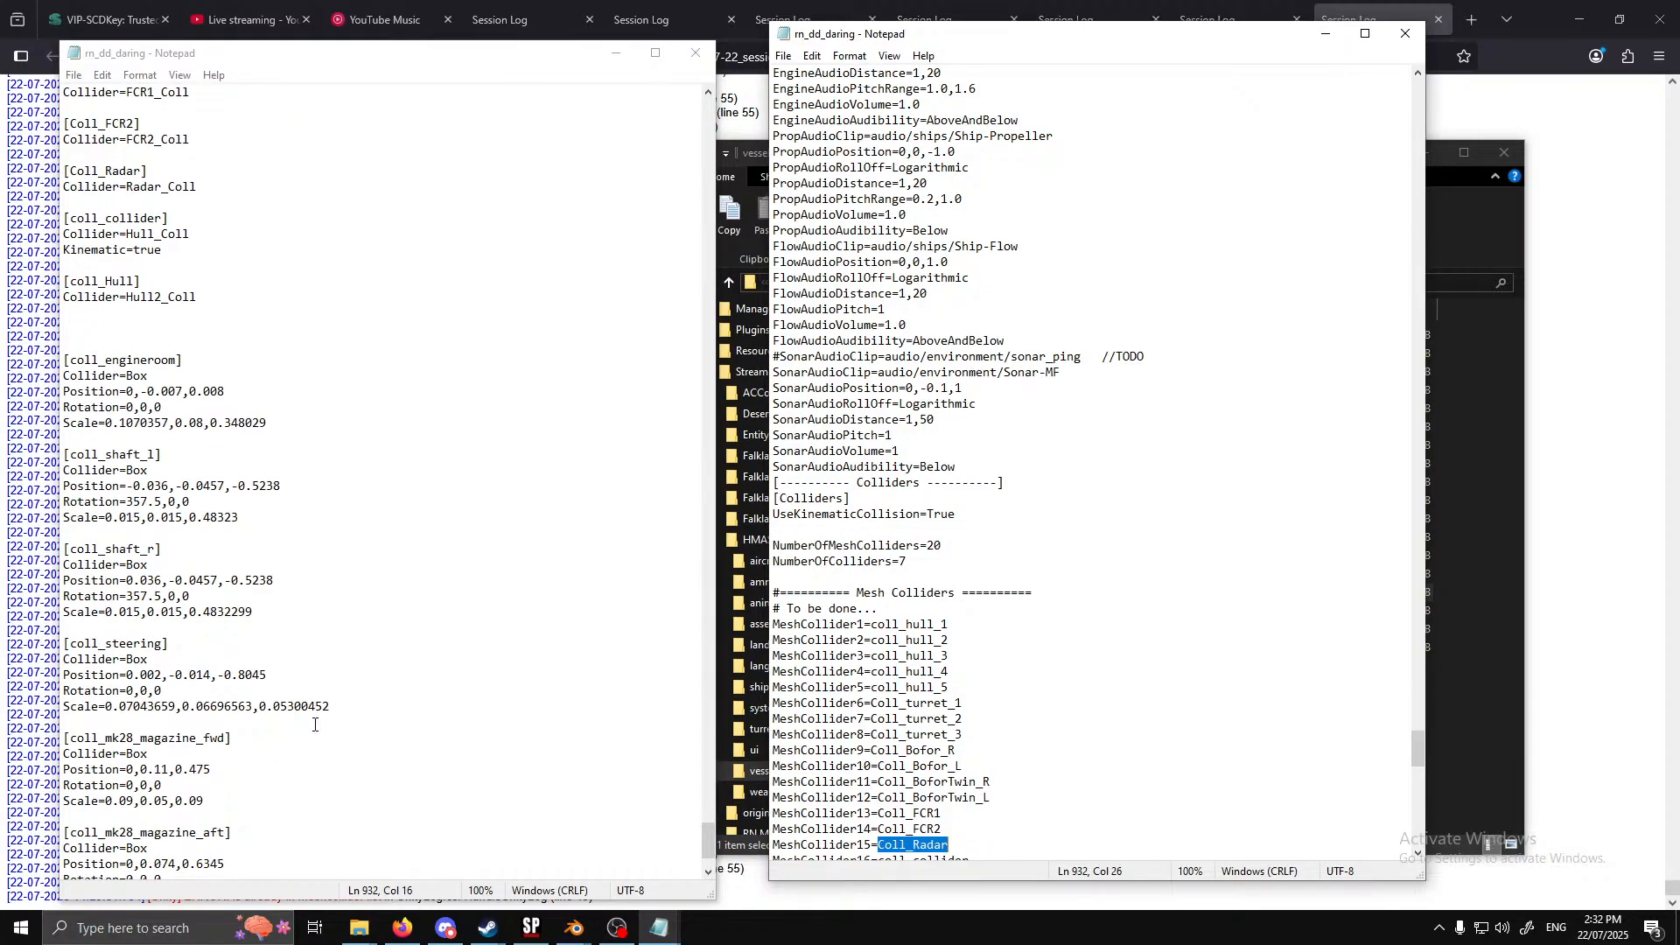
pyautogui.scroll(-3, 315, 724)
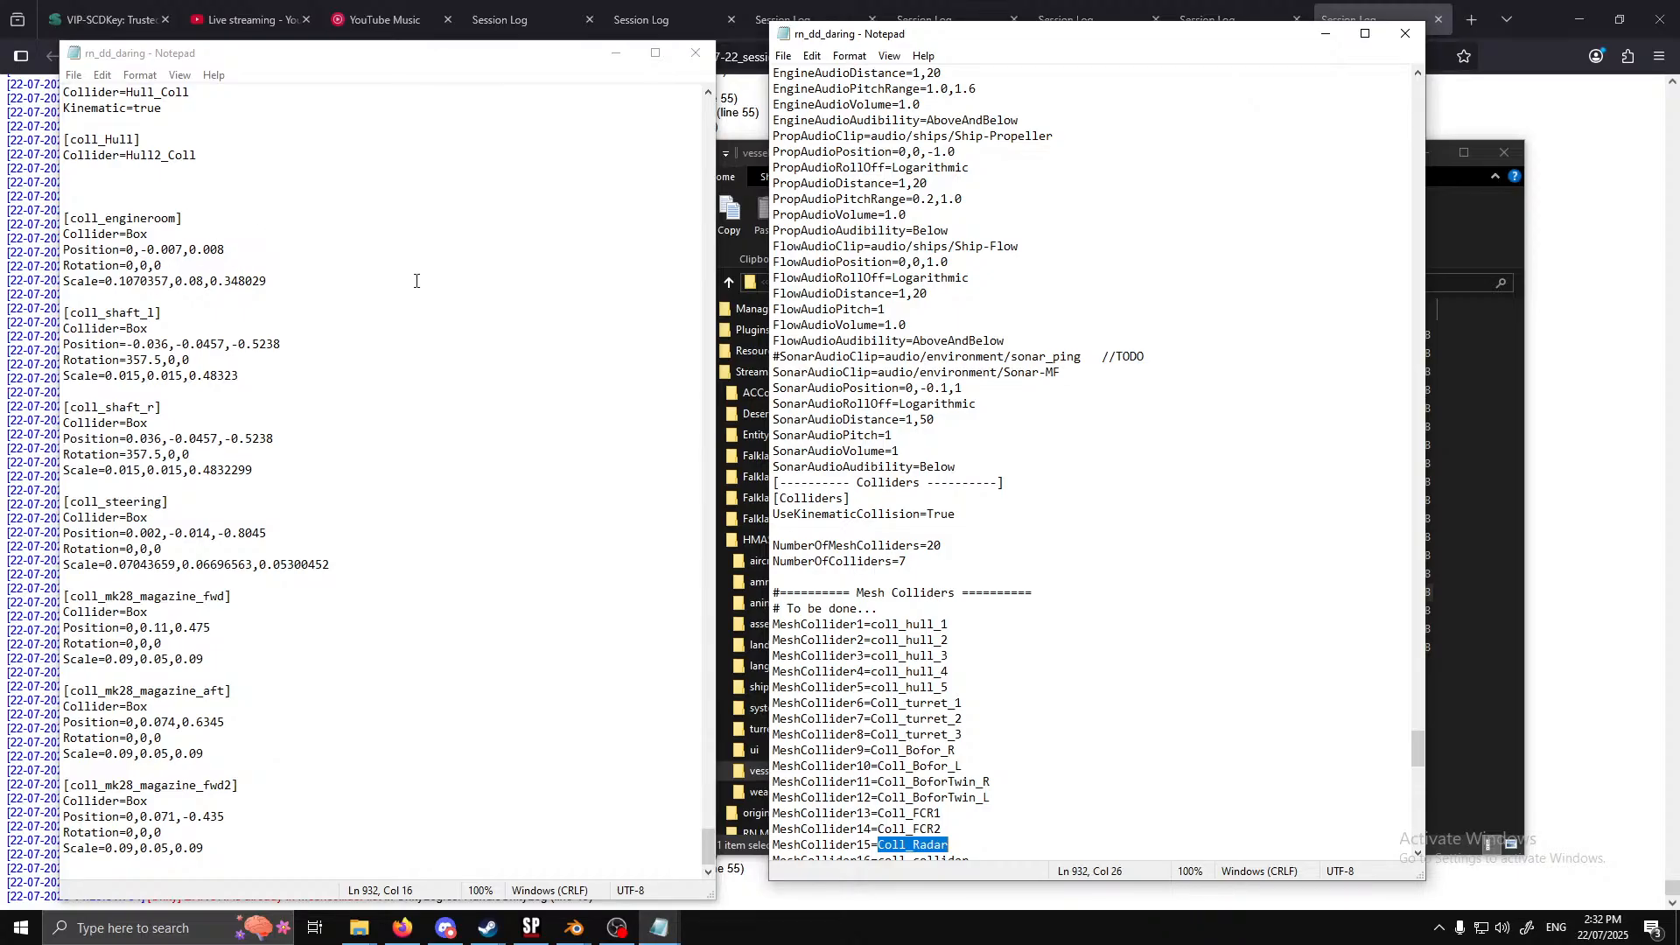
pyautogui.scroll(4, 417, 281)
pyautogui.click(706, 826)
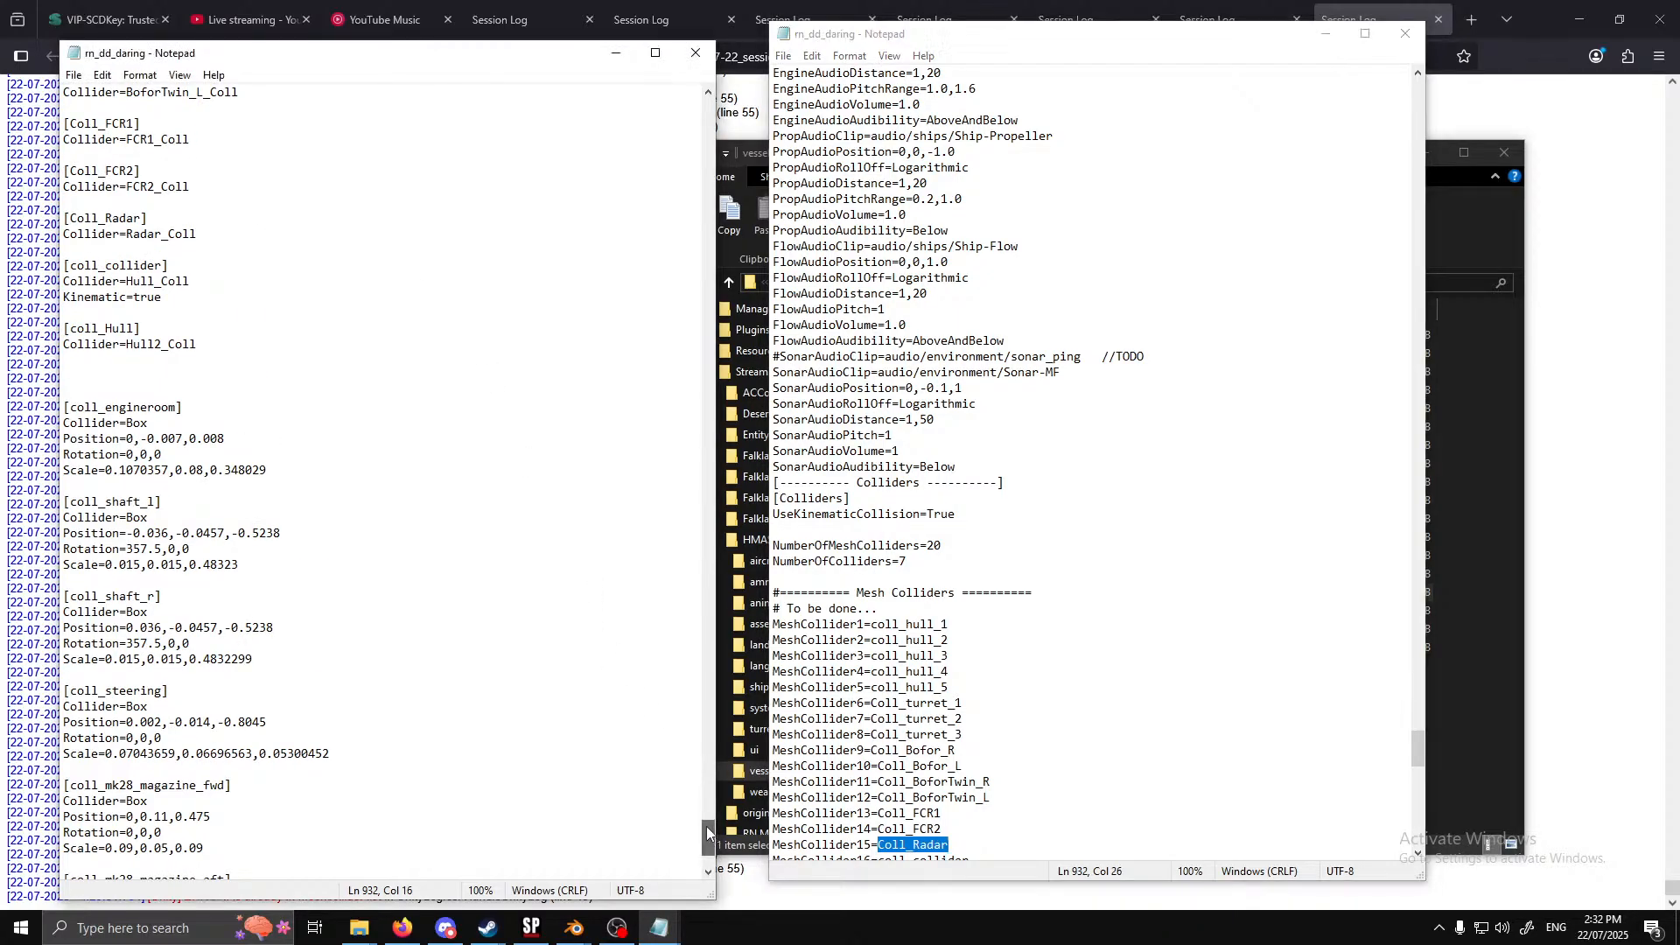
pyautogui.moveTo(706, 826); pyautogui.dragTo(701, 773)
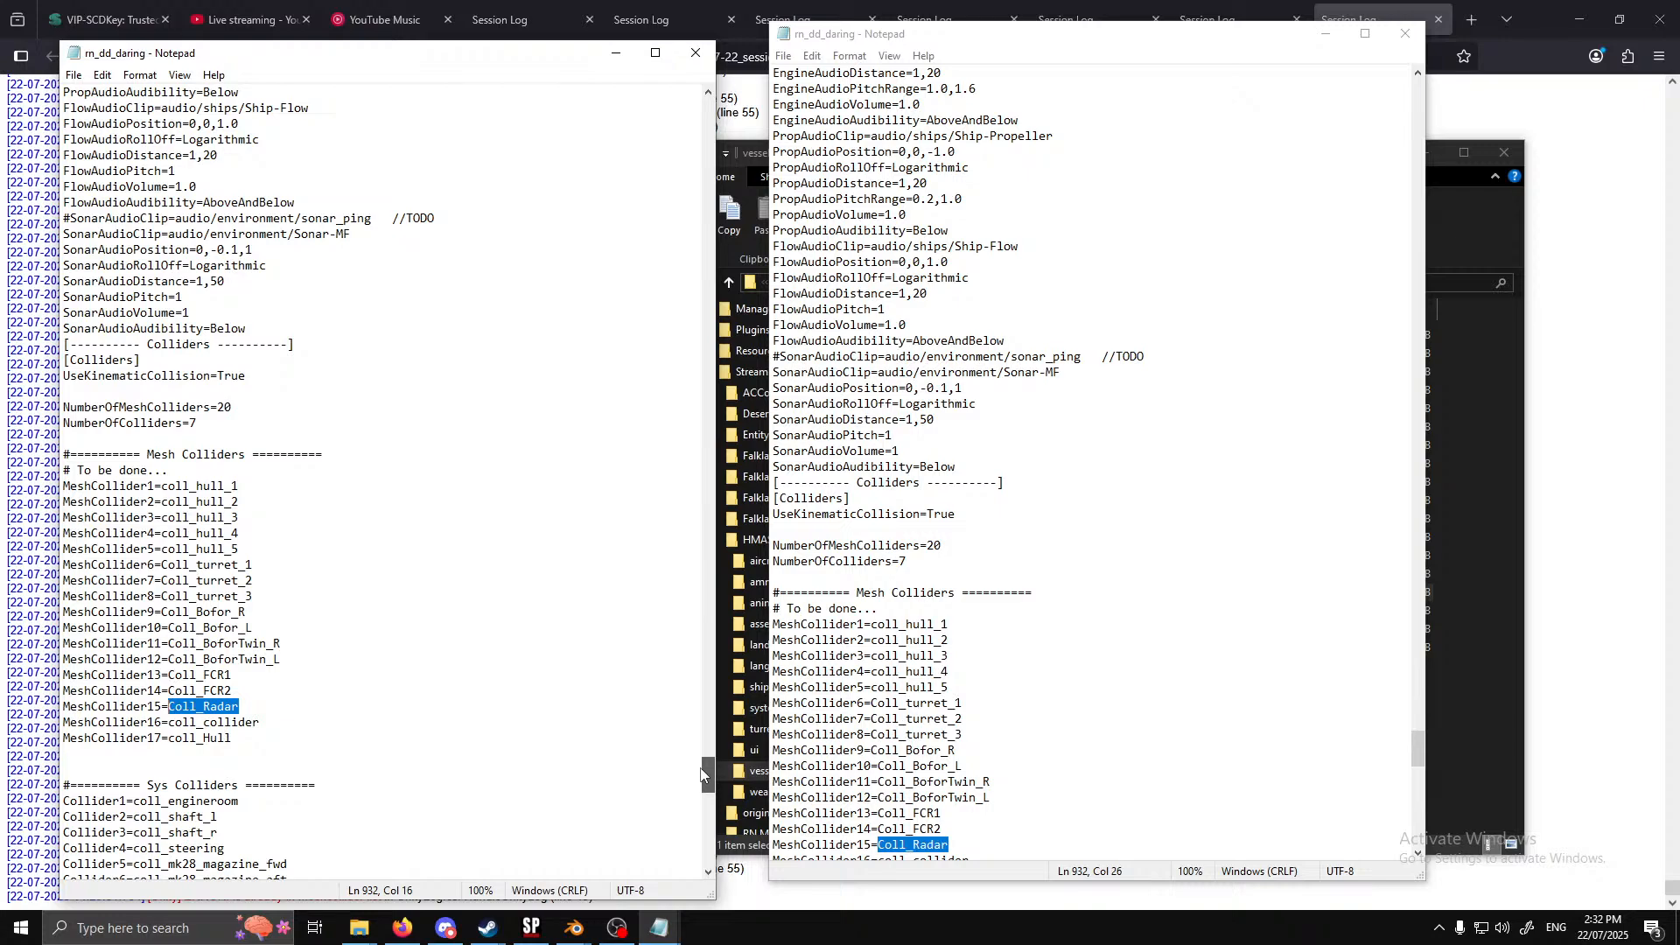
pyautogui.moveTo(701, 774)
pyautogui.mouseDown()
pyautogui.moveTo(702, 802)
pyautogui.moveTo(691, 776)
pyautogui.mouseUp()
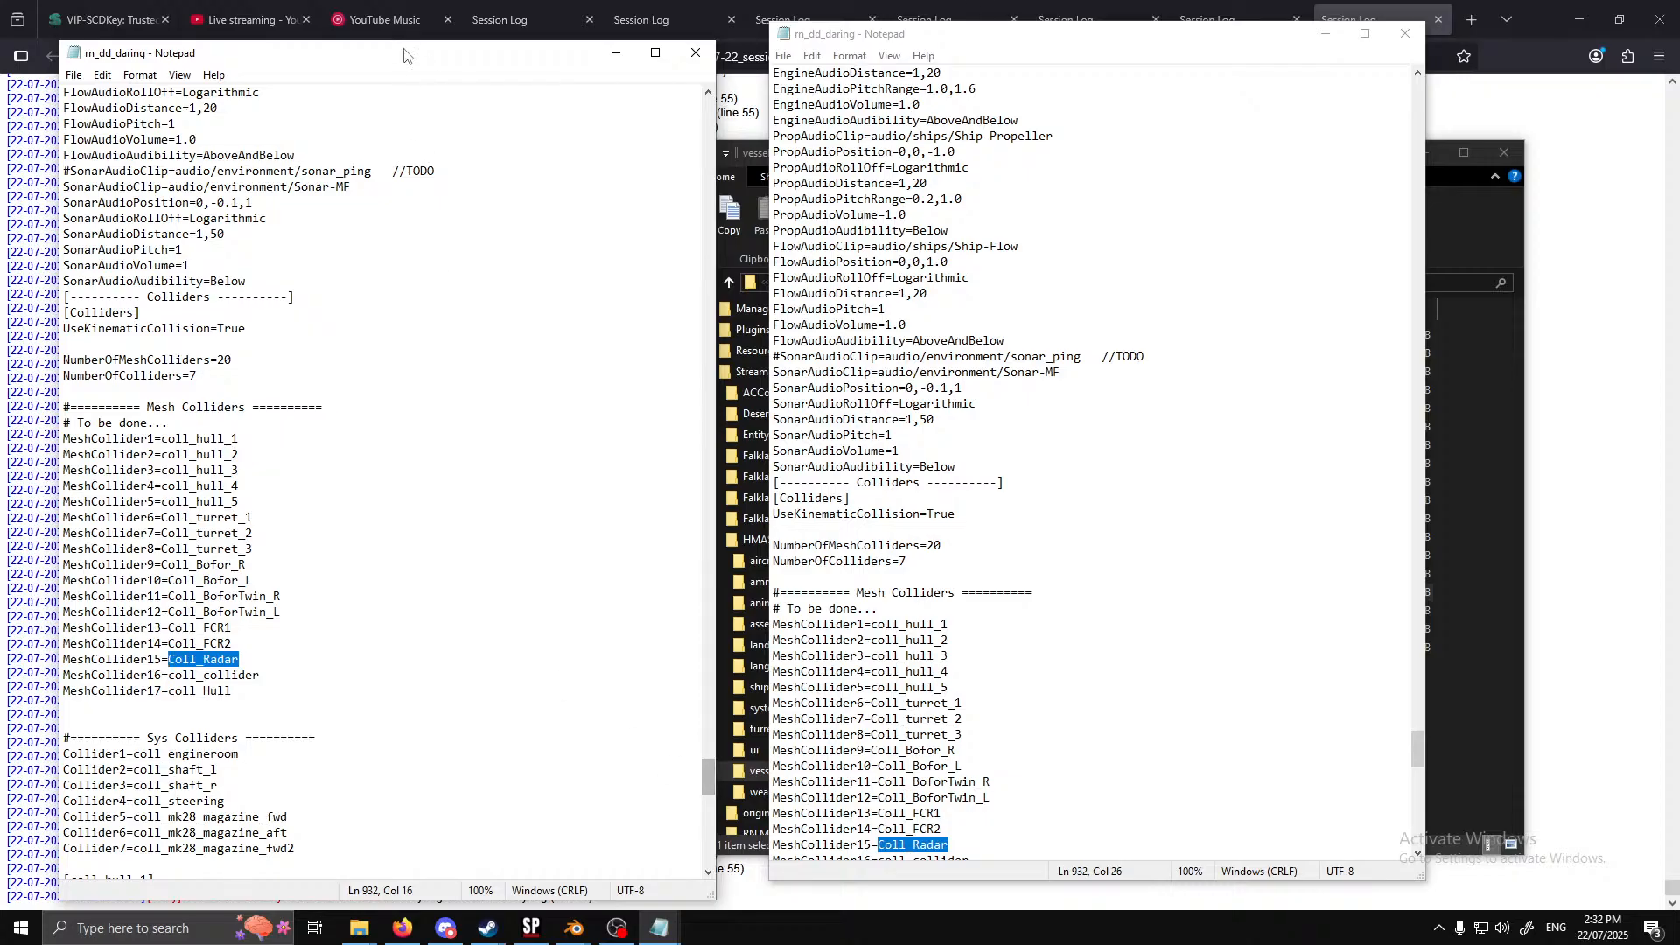
# Close both rn_dd_daring windows and check the meshcollider list errors at the end of the session log
pyautogui.click(696, 52)
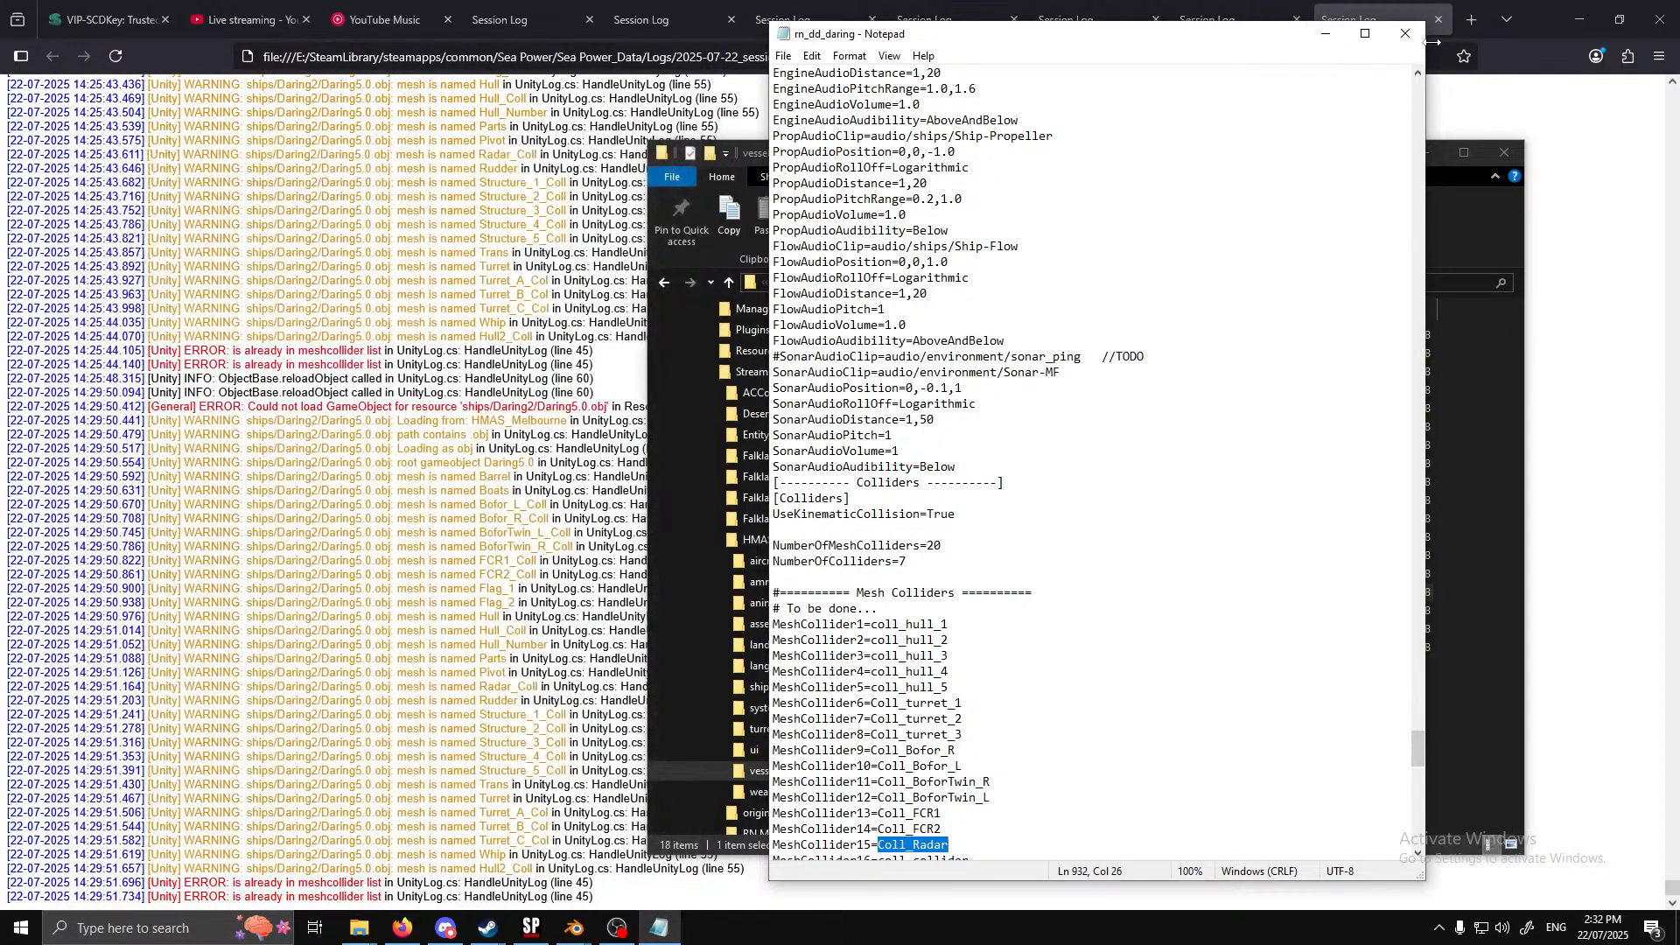
pyautogui.click(1405, 35)
pyautogui.click(524, 715)
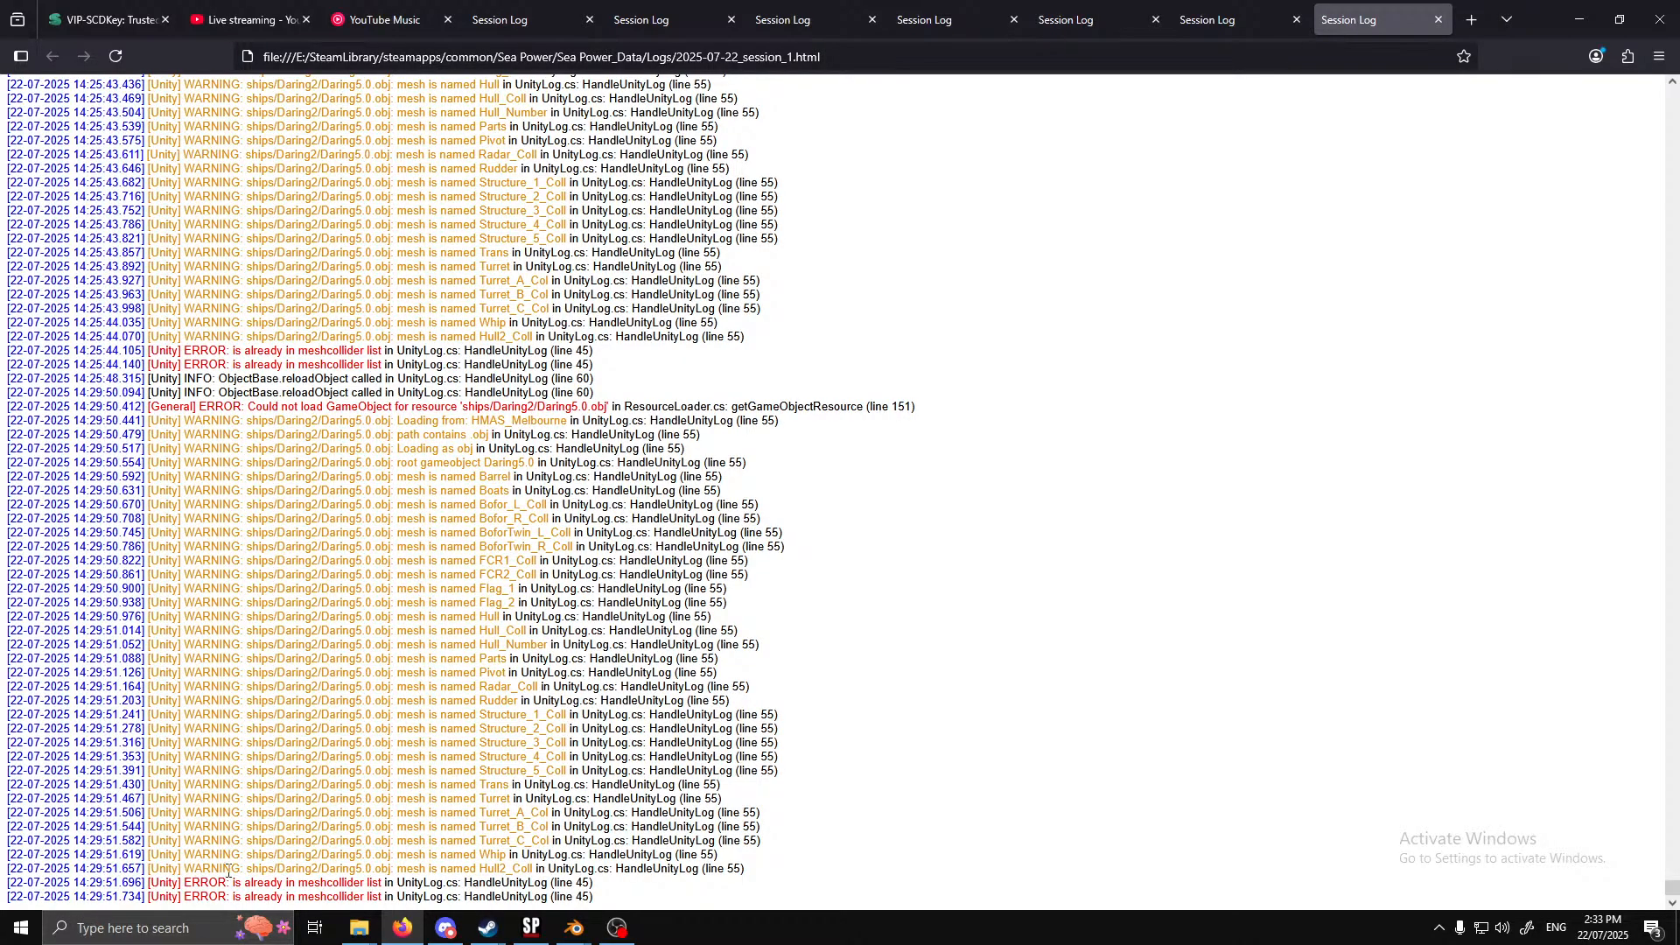
pyautogui.moveTo(231, 883); pyautogui.dragTo(382, 897)
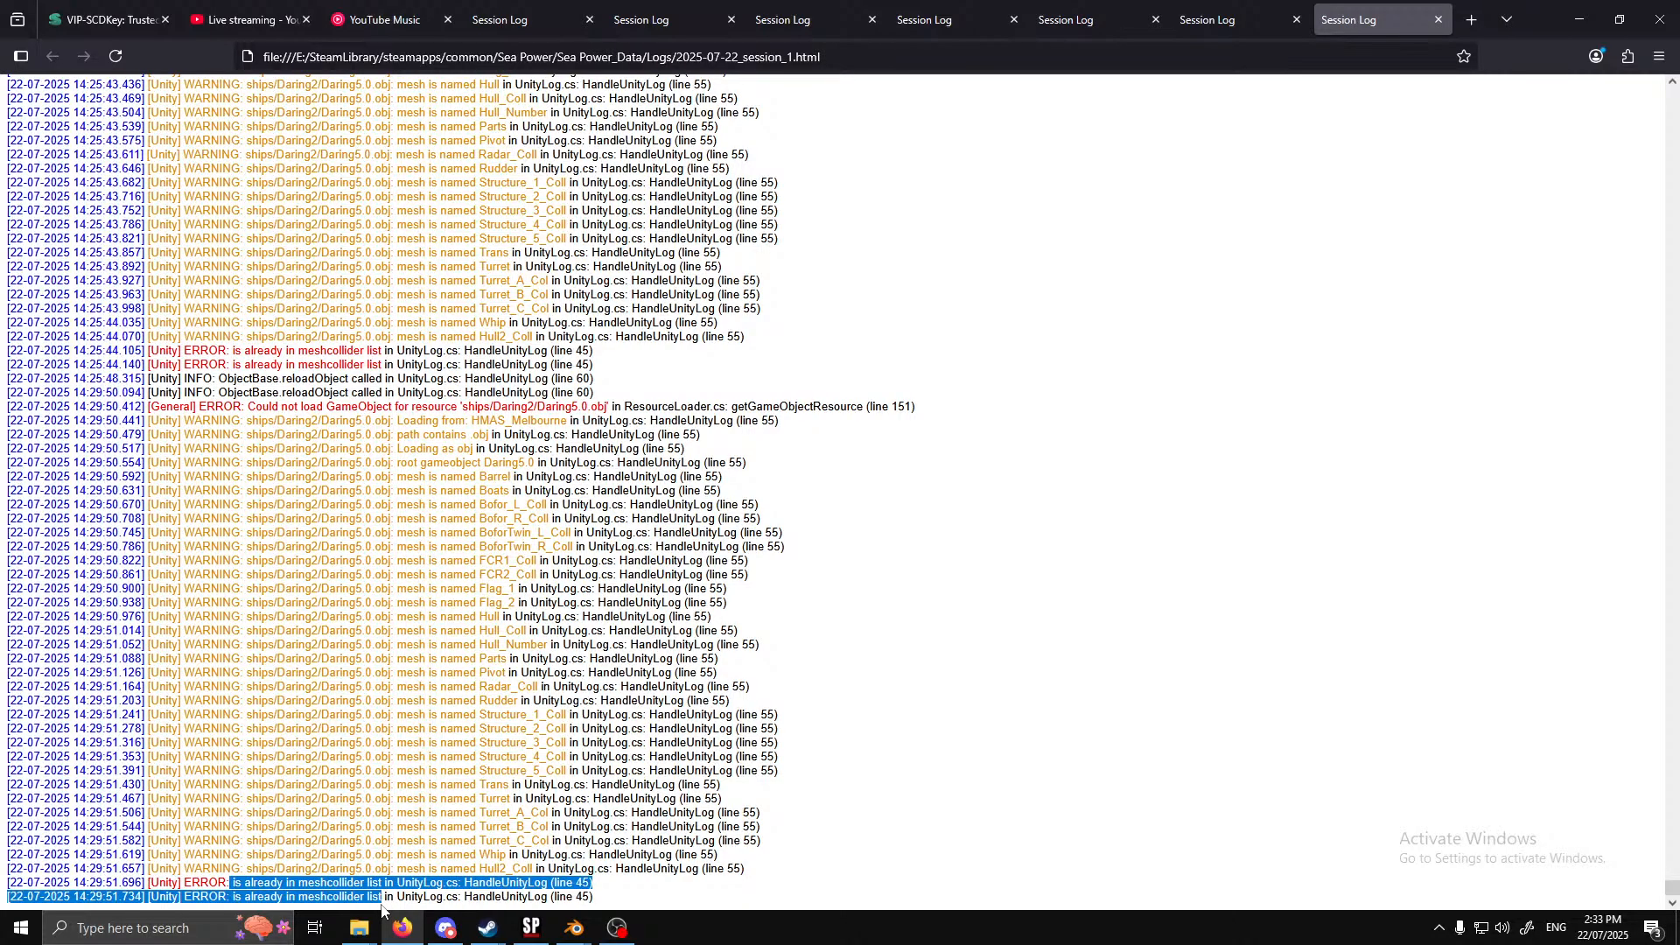
pyautogui.click(615, 900)
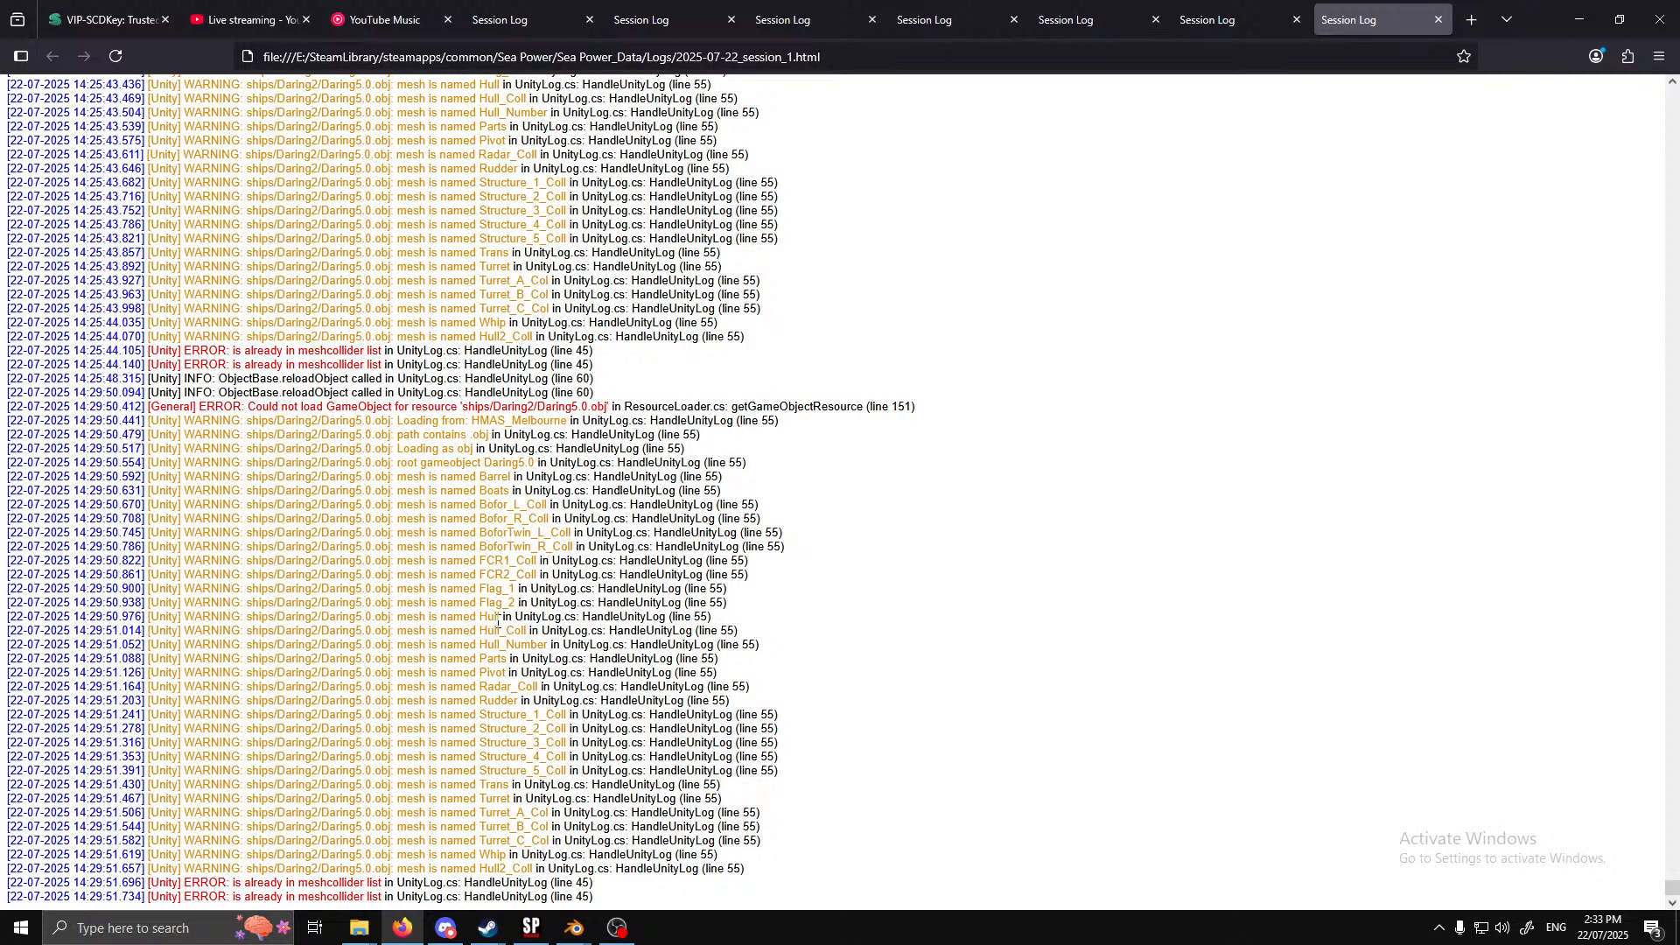
# Switch to Sea Power and compare the River(M) Class ship with the Daring Class ship in the water
pyautogui.moveTo(531, 928)
pyautogui.click(533, 930)
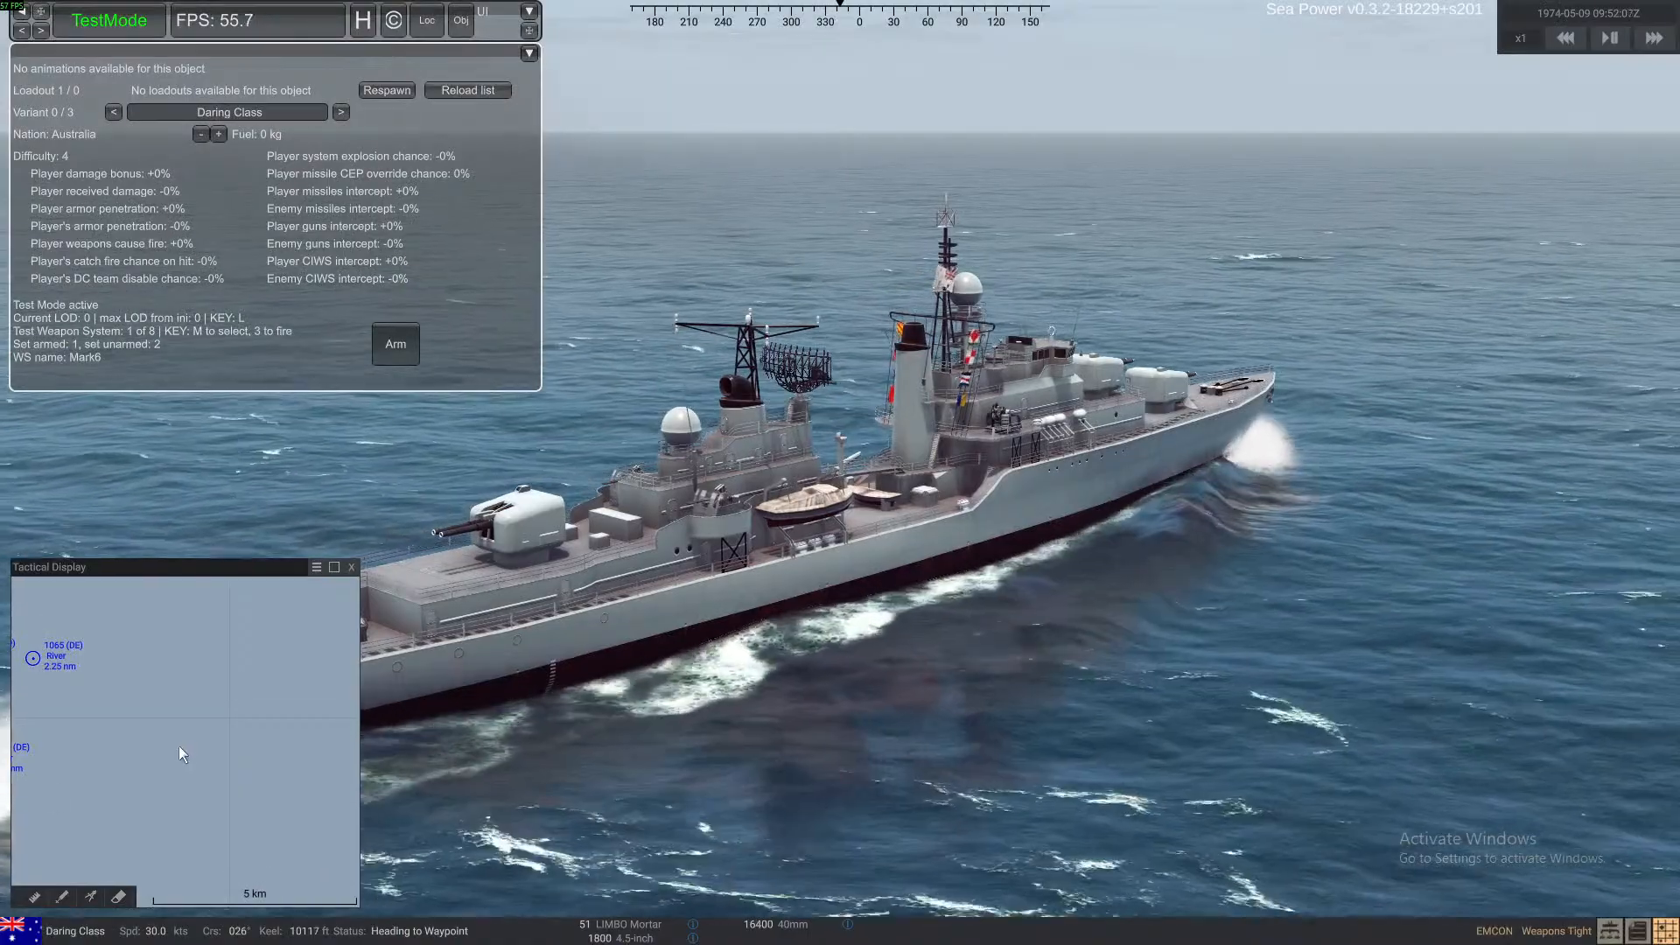
pyautogui.click(174, 667)
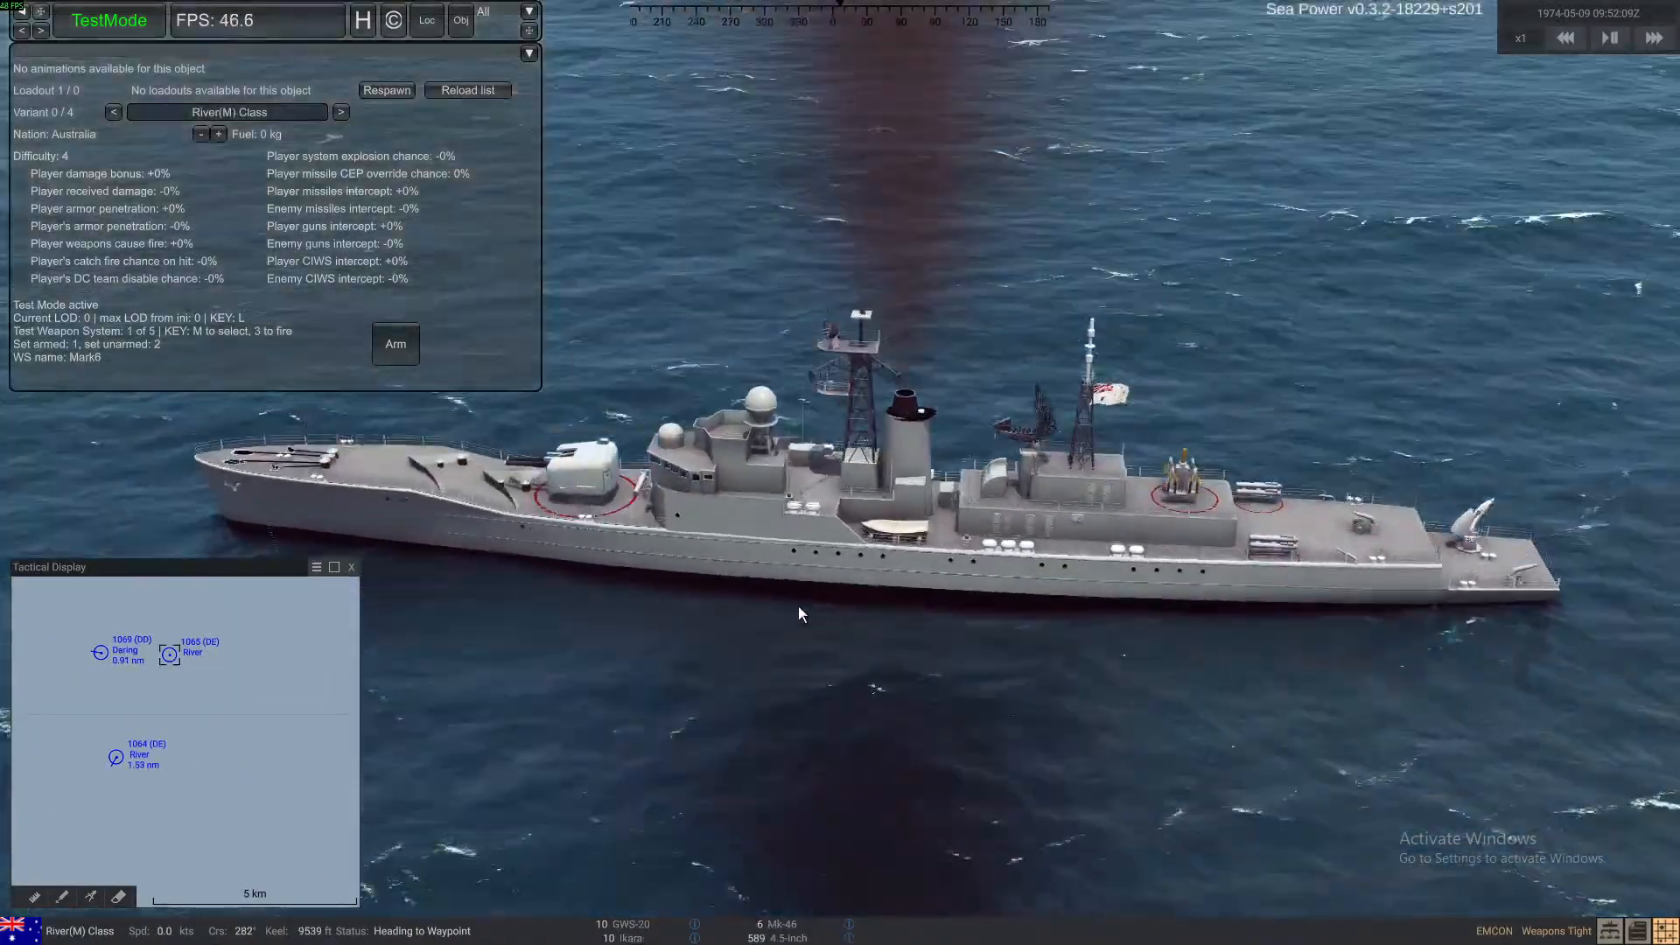
pyautogui.moveTo(798, 606); pyautogui.dragTo(885, 596, button='right')
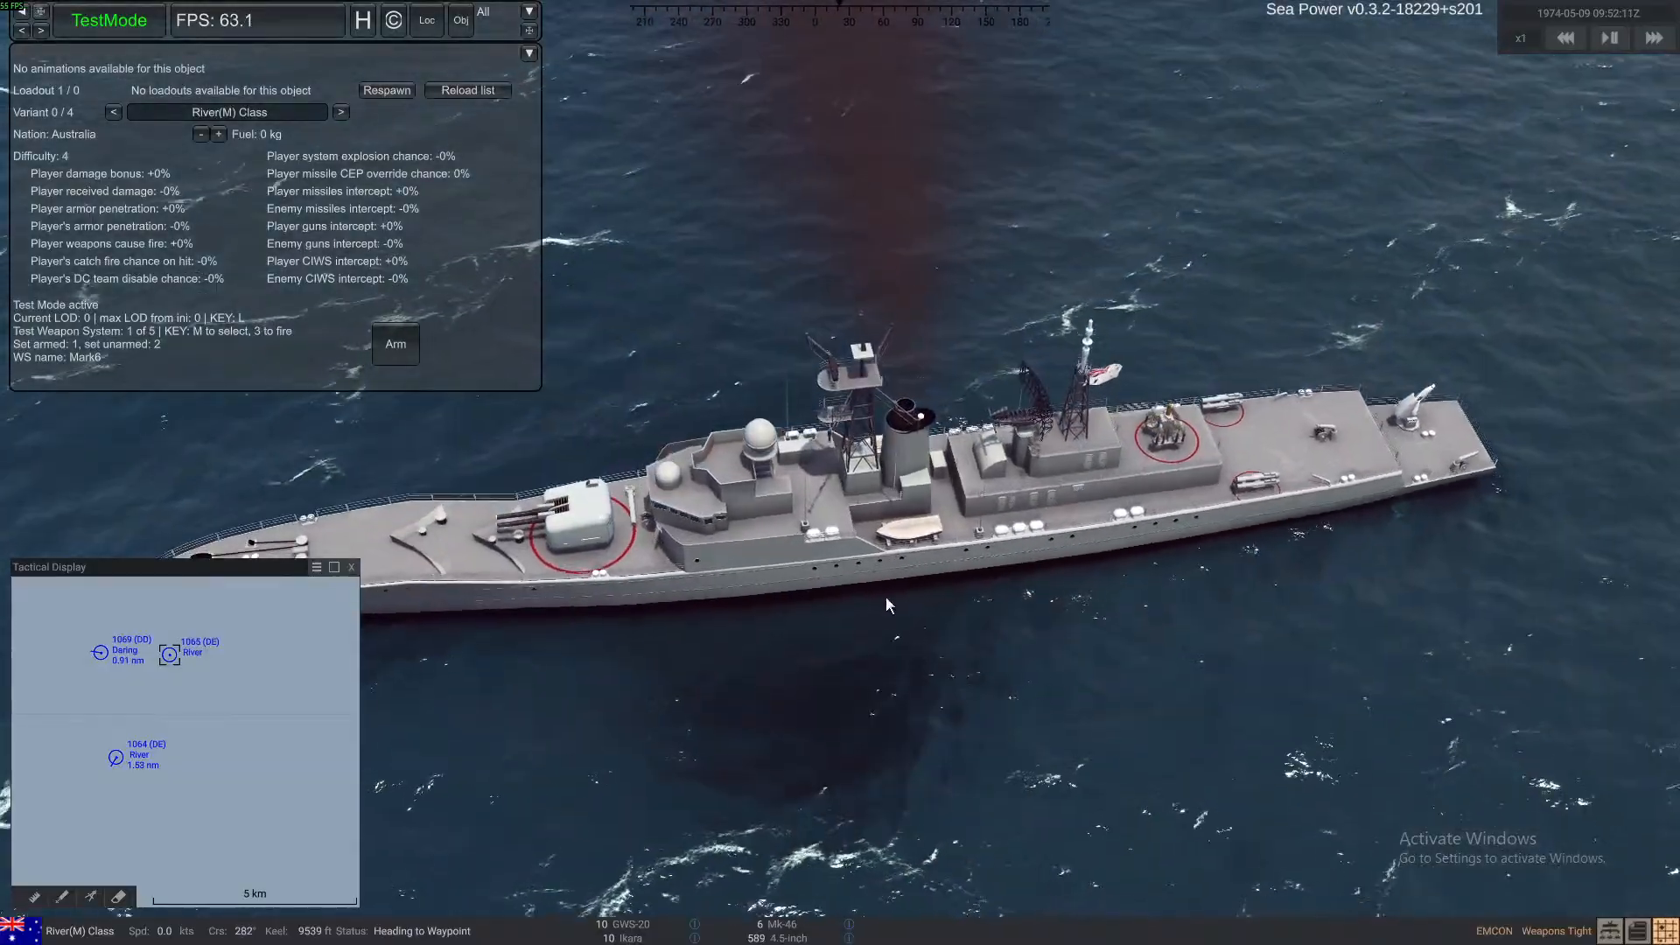
pyautogui.moveTo(691, 632); pyautogui.dragTo(623, 530, button='right')
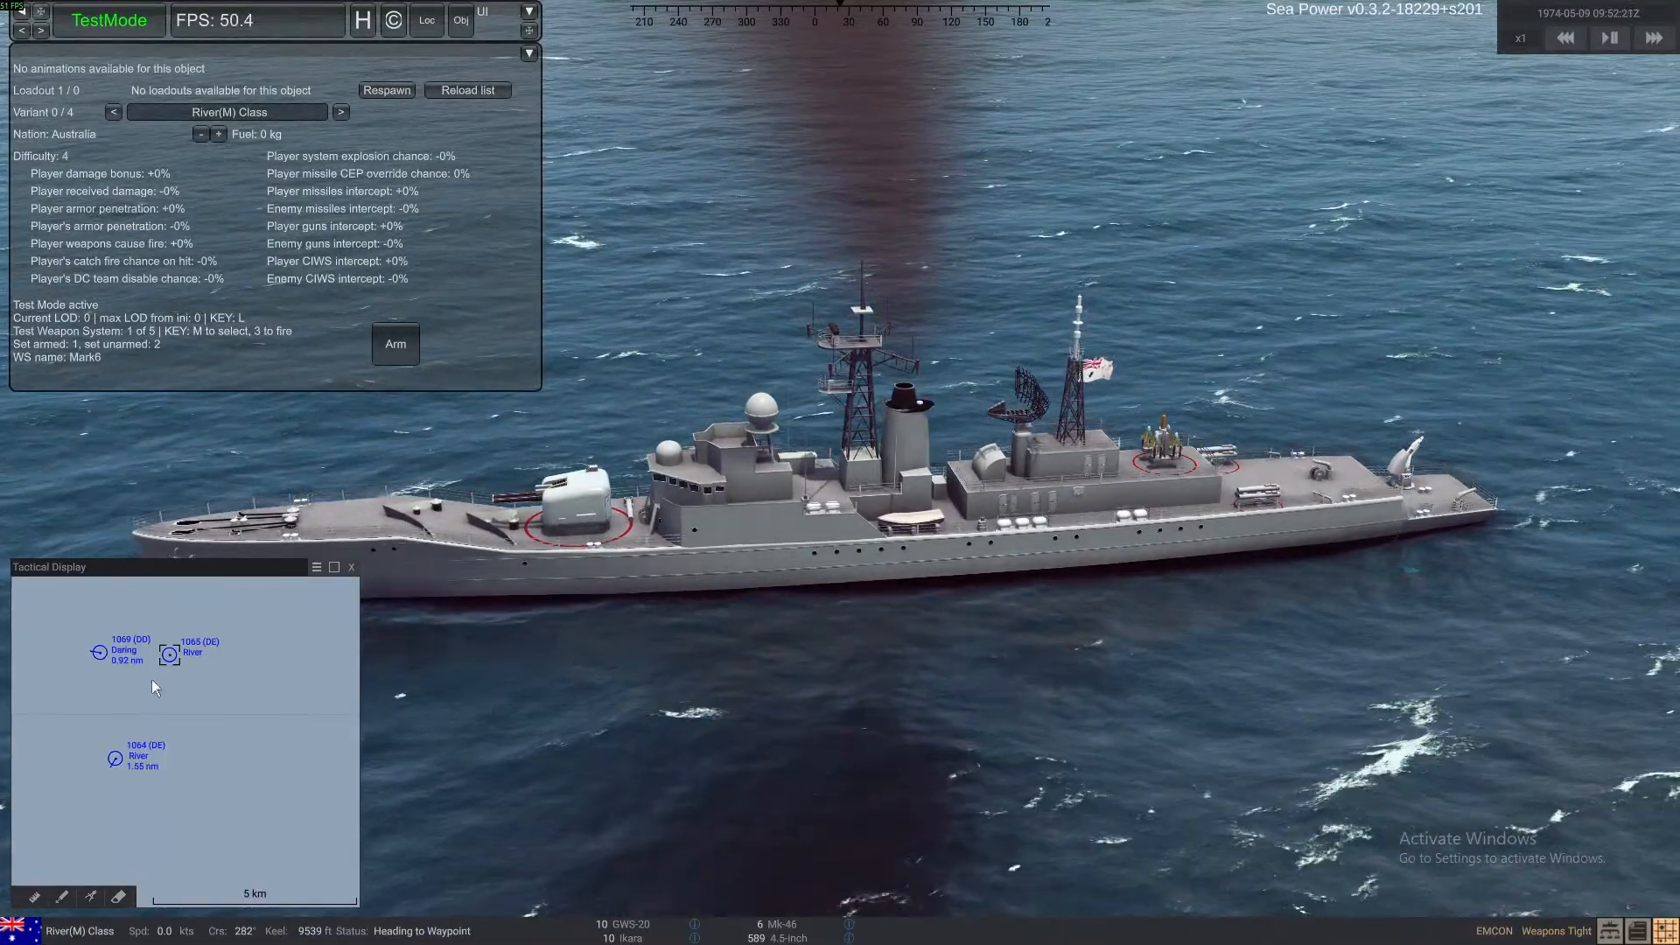
pyautogui.click(102, 658)
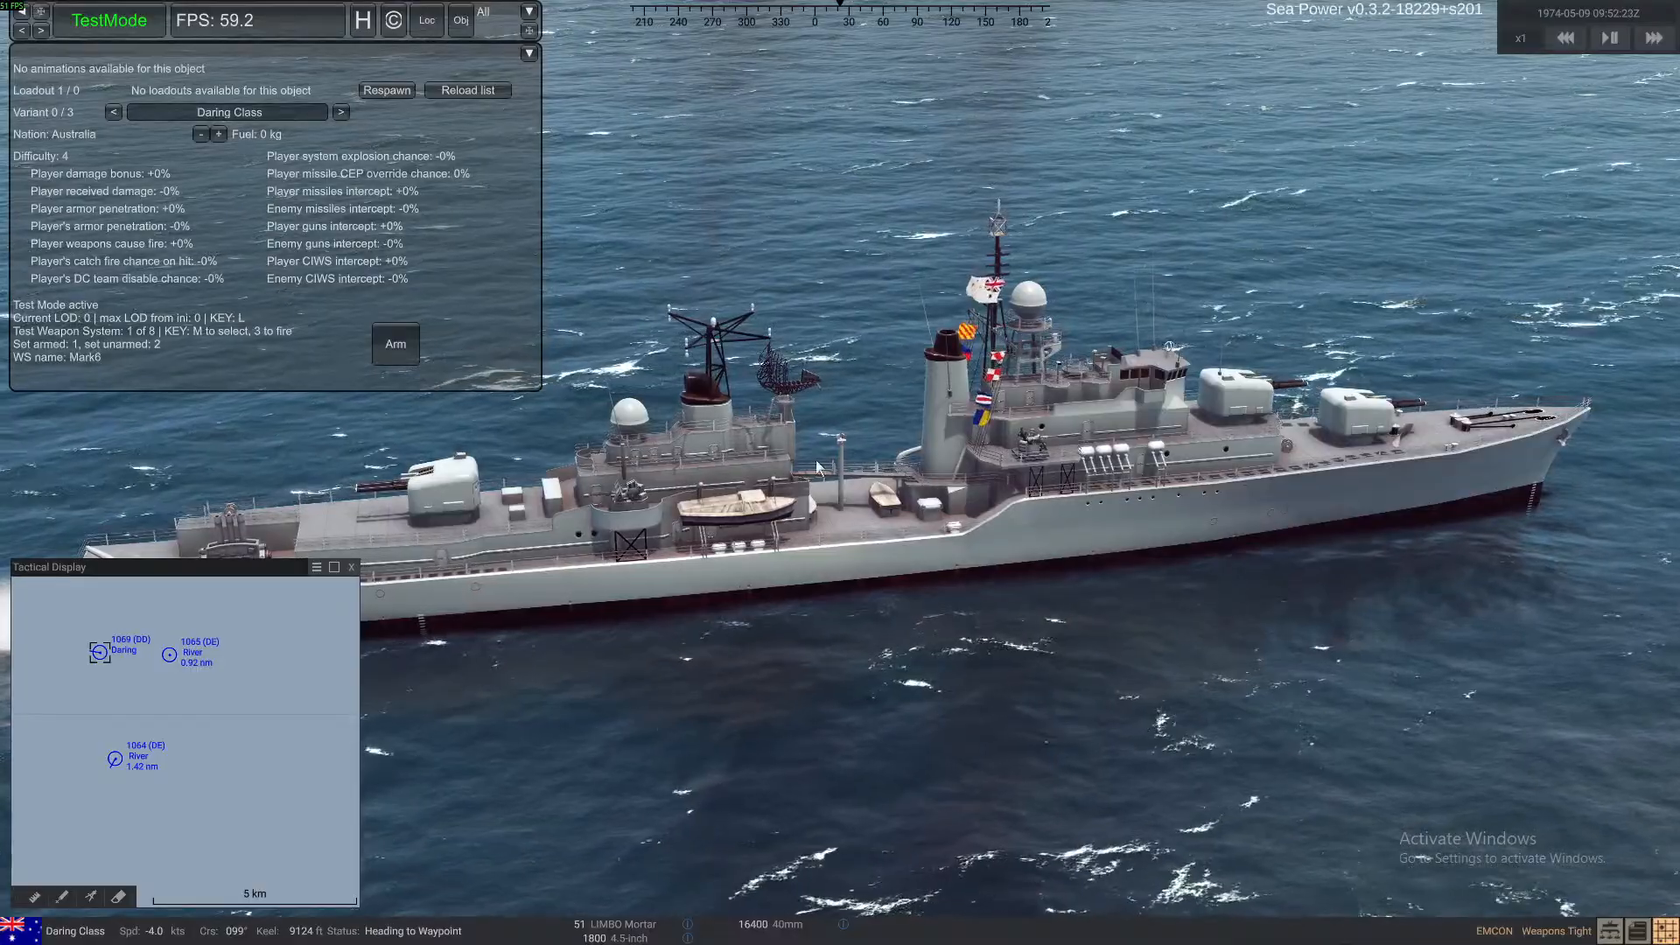
# Select the River(M) Class ship beside the Daring on the tactical display and respawn it
pyautogui.click(171, 656)
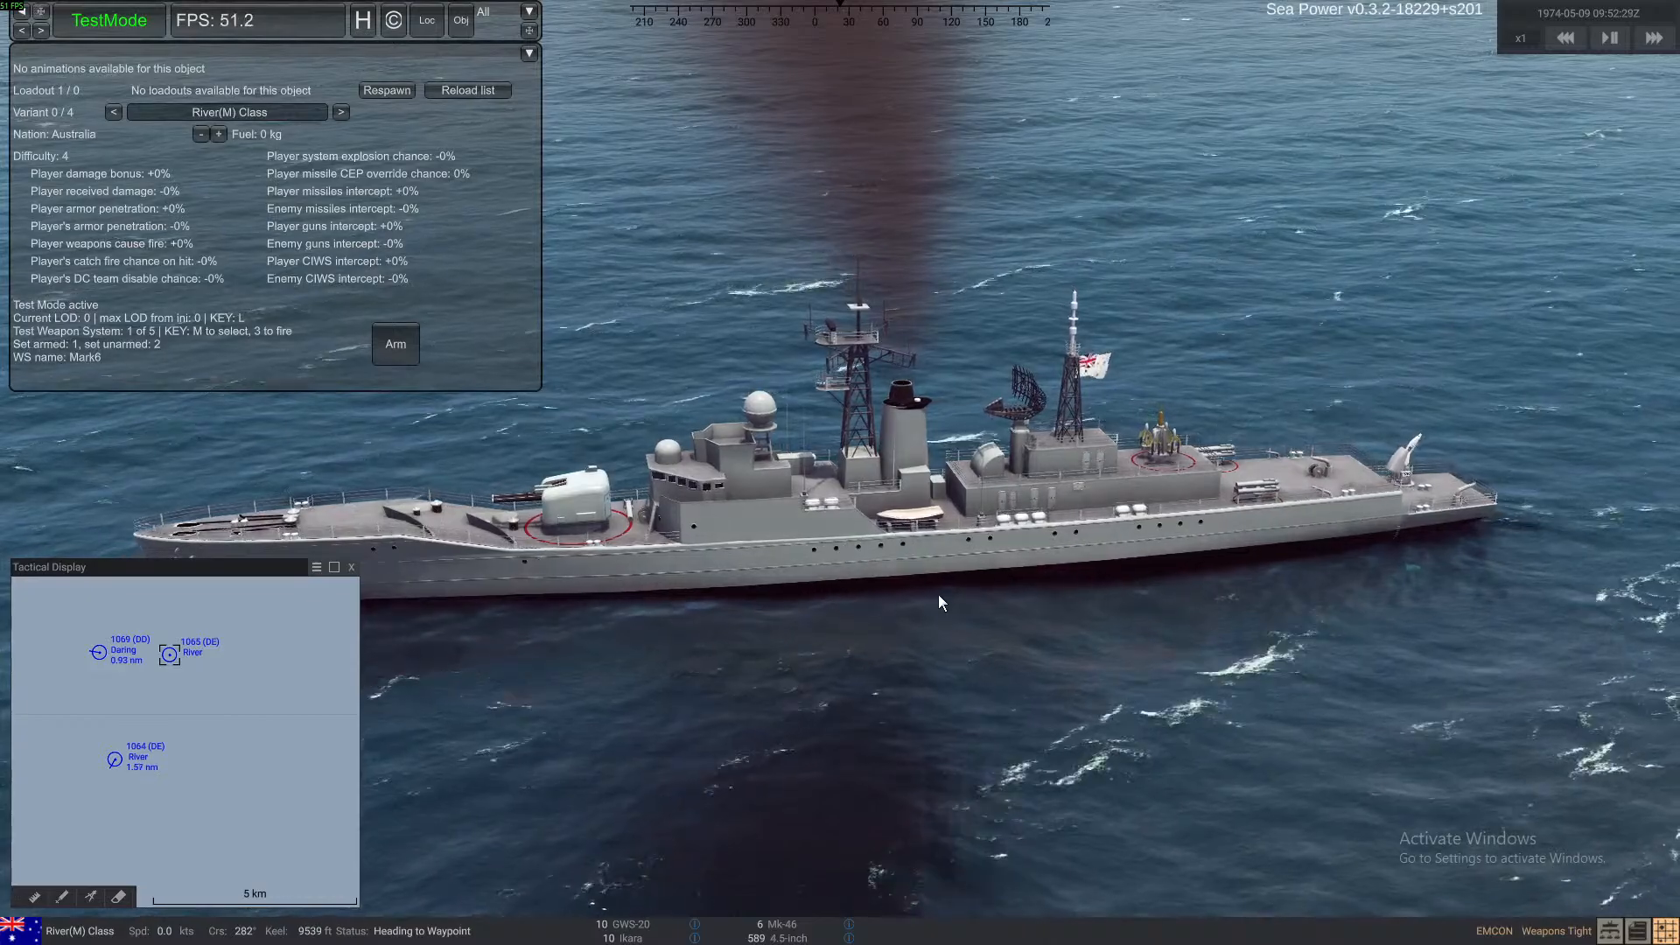
pyautogui.click(383, 89)
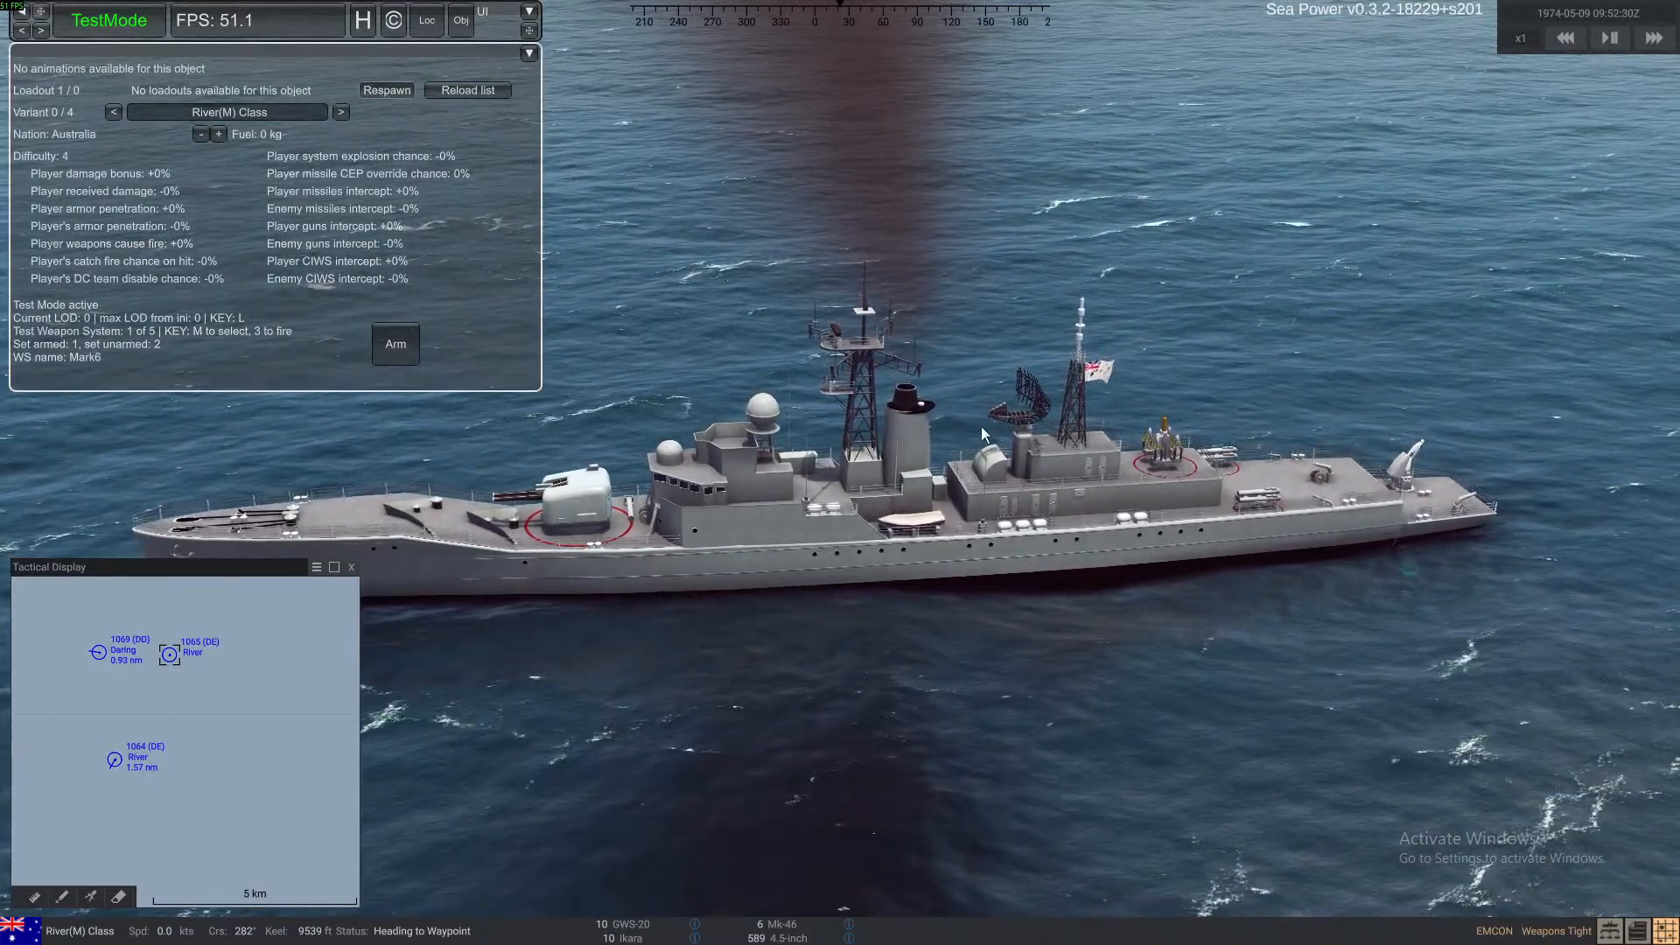
# Open 2025-07-22_session_1 from the Sea Power_Data Logs folder in the browser and go to its newest entries
pyautogui.hotkey('alt', 'Tab')
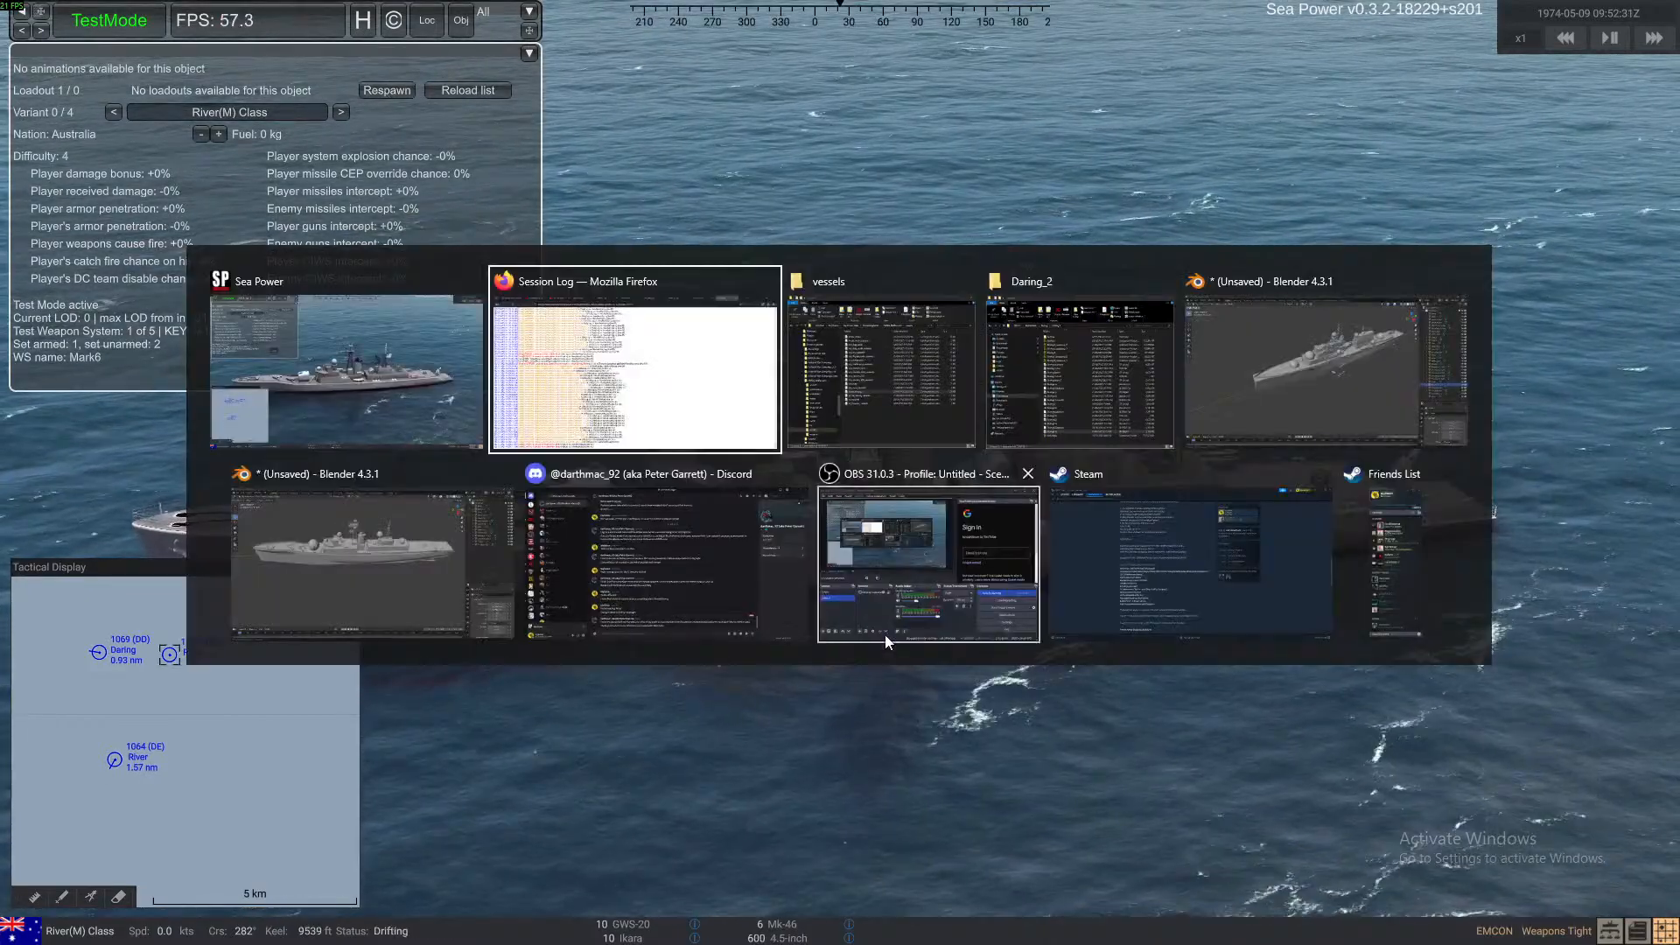
pyautogui.click(854, 390)
pyautogui.scroll(2, 853, 389)
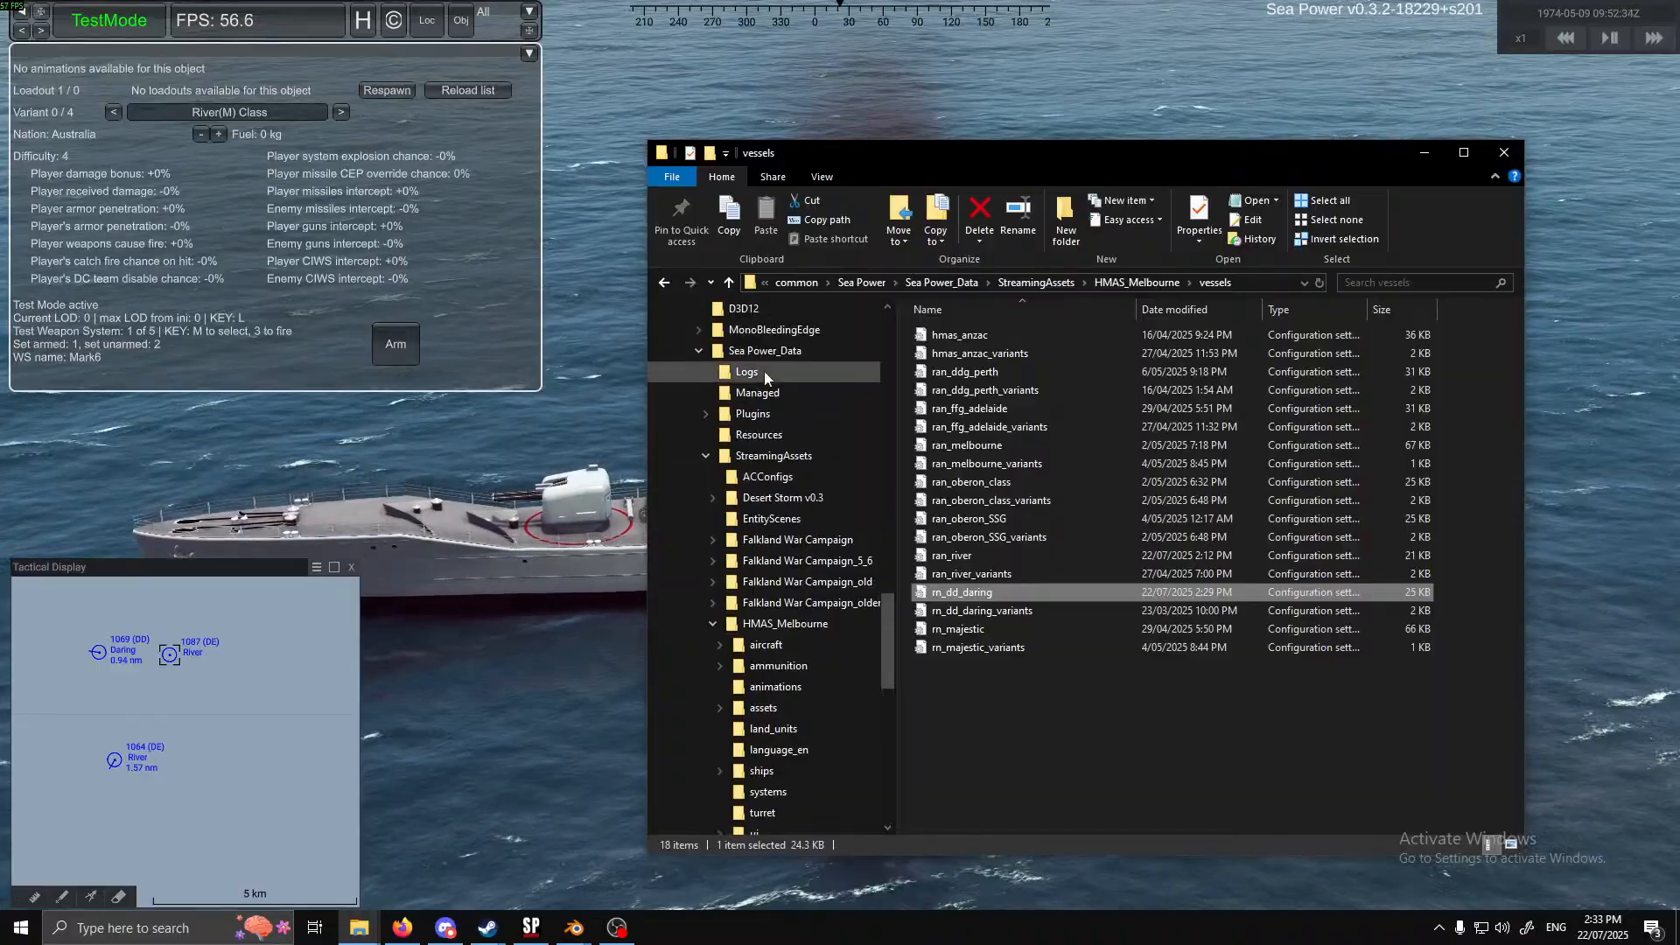
pyautogui.click(764, 371)
pyautogui.doubleClick(999, 336)
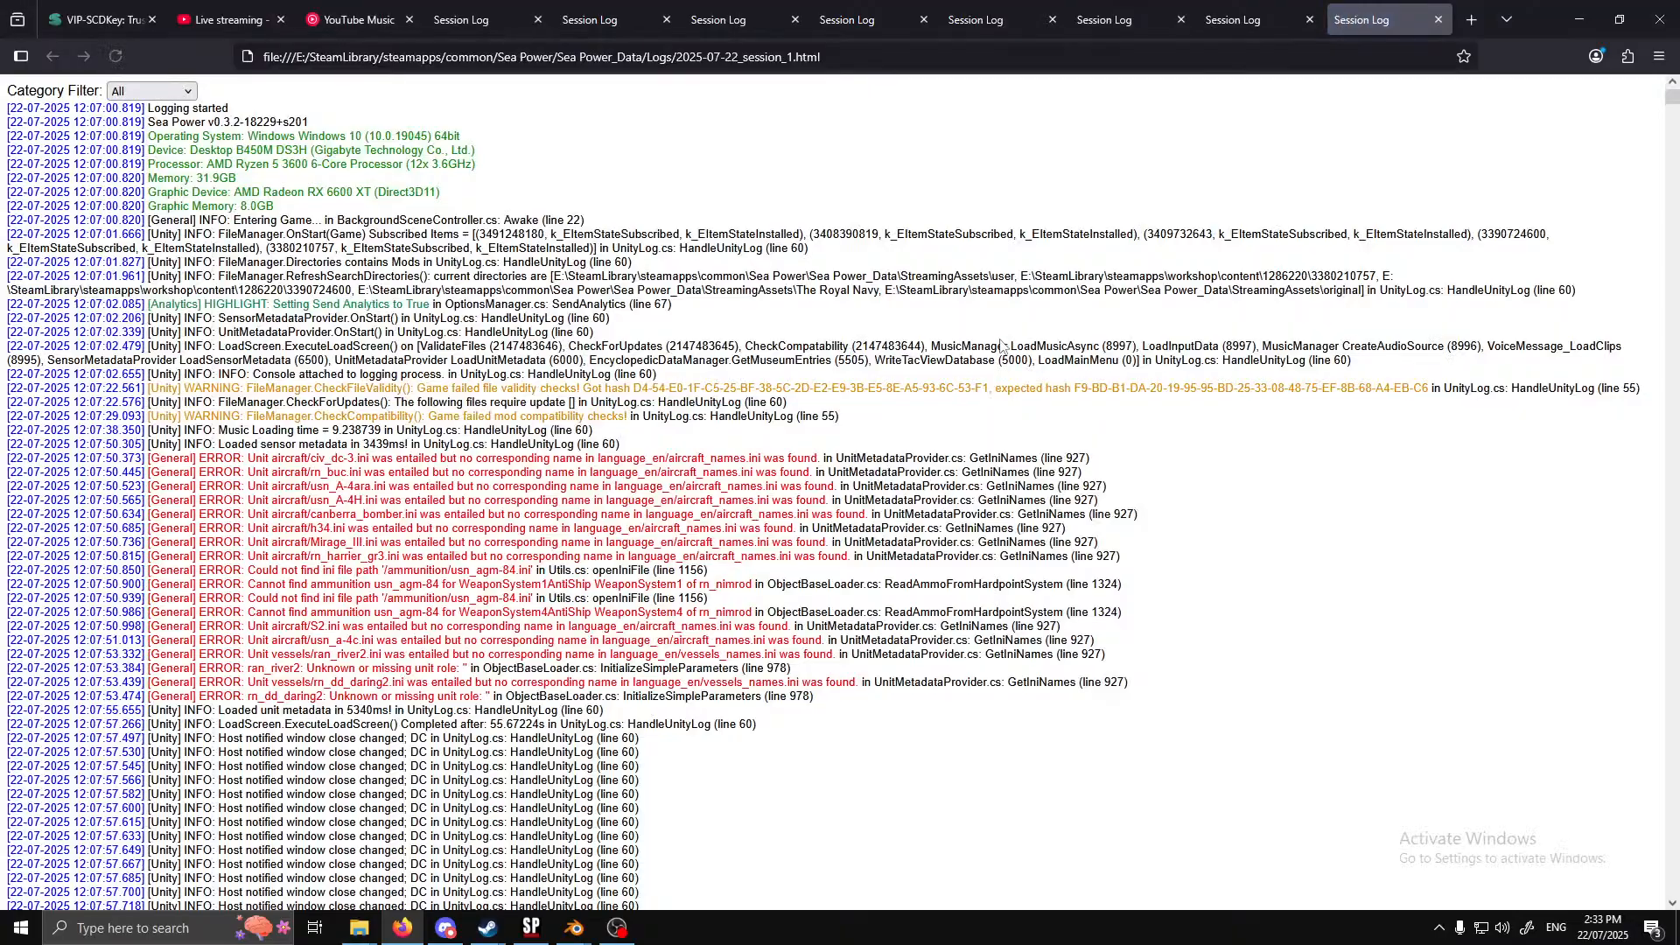
pyautogui.moveTo(1669, 101); pyautogui.dragTo(1603, 875)
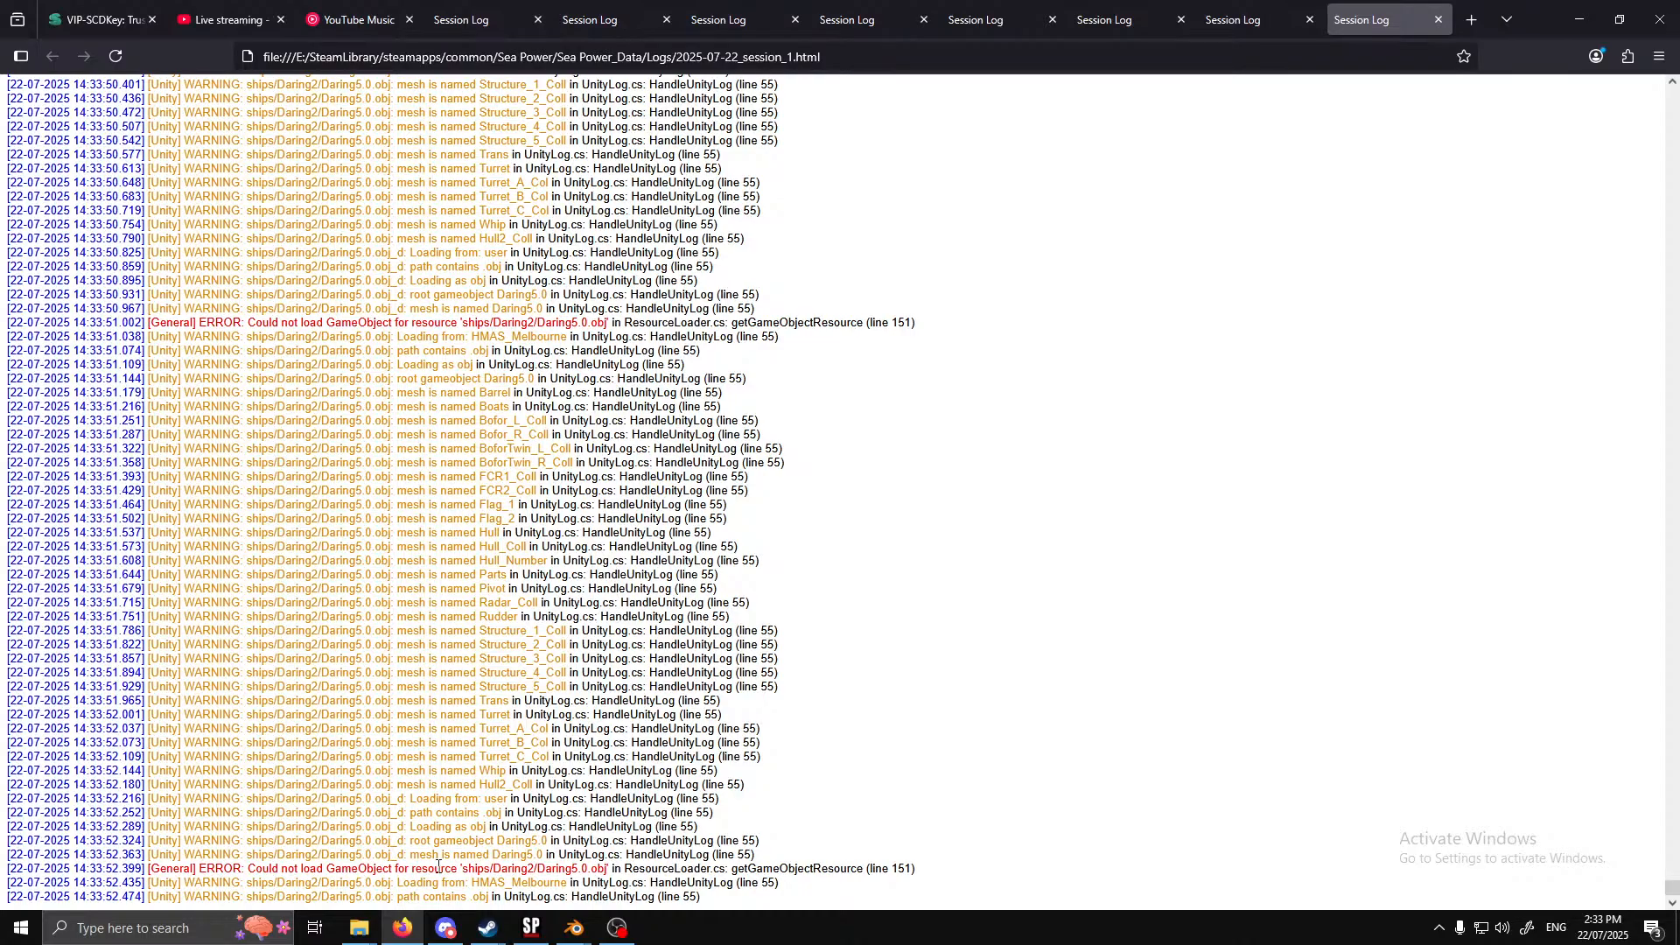
# Examine the latest River2.obj and Daring5.0.obj loading entries in the session log for errors and repeated mesh blocks
pyautogui.scroll(3, 556, 862)
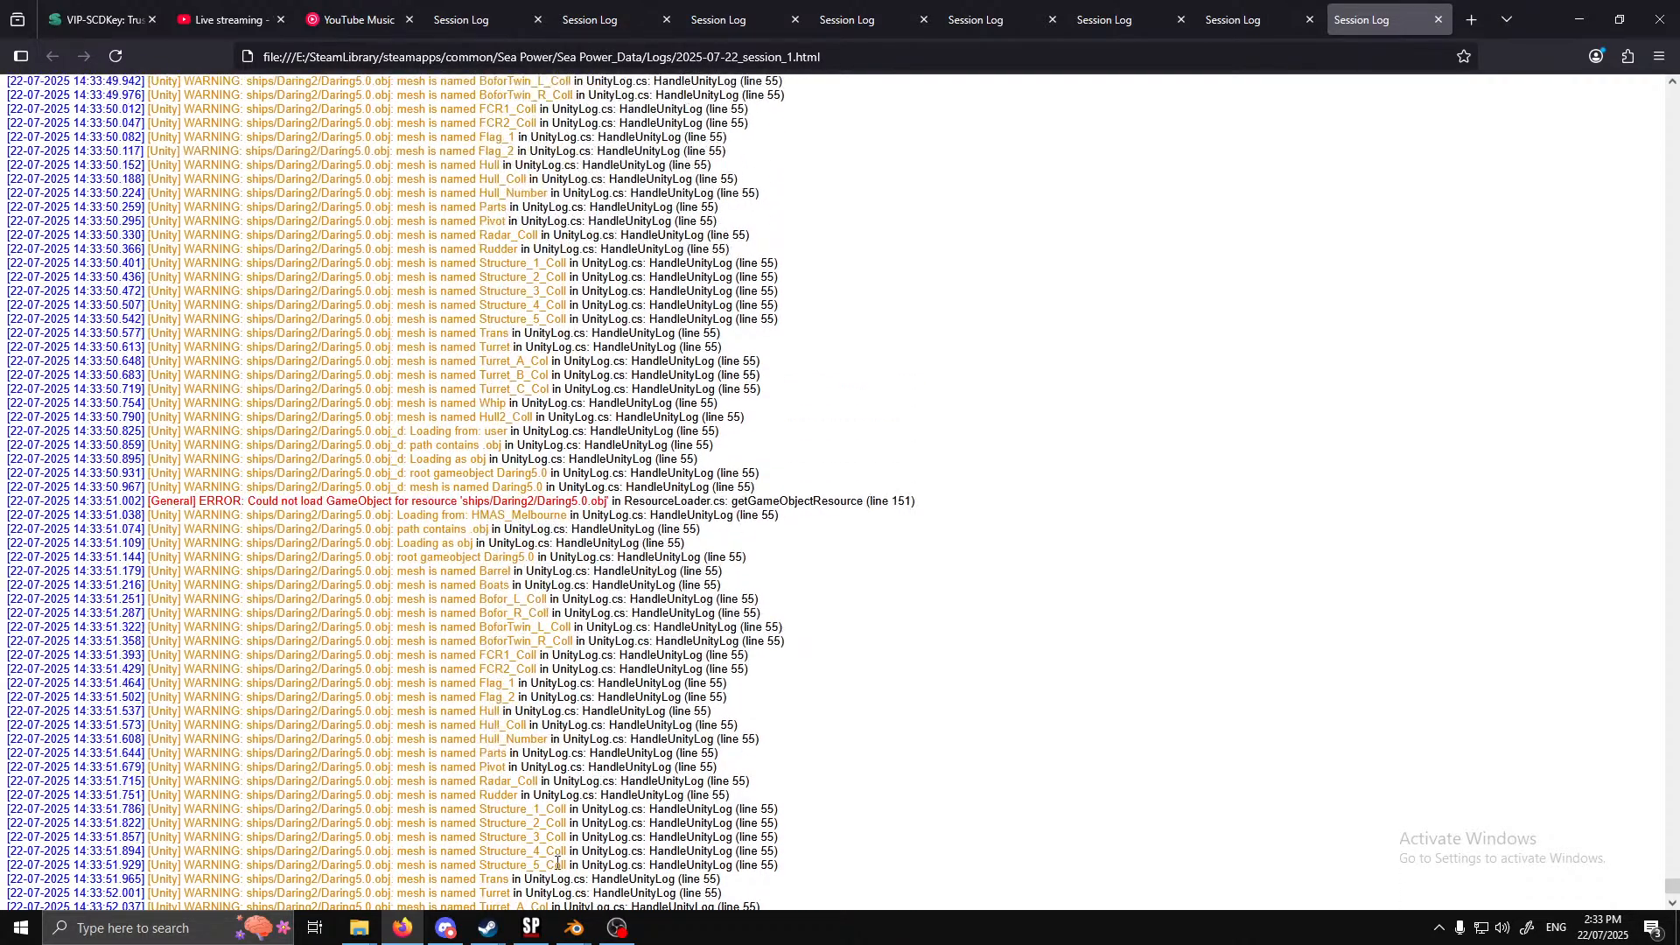
pyautogui.scroll(20, 557, 862)
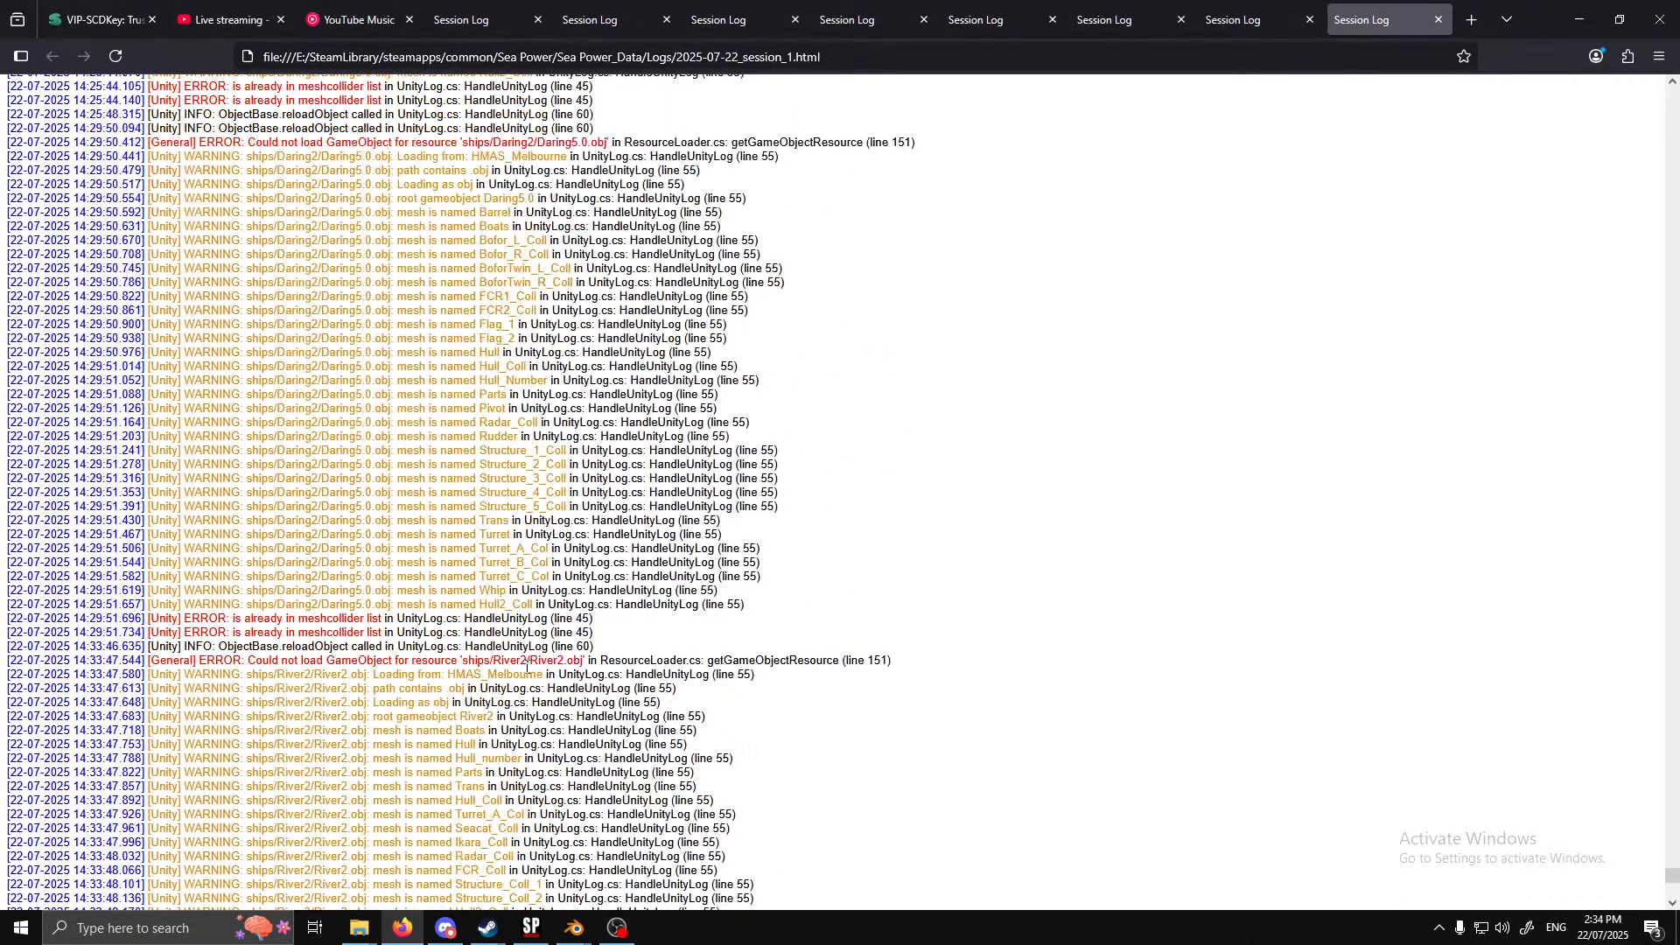
pyautogui.scroll(-6, 518, 450)
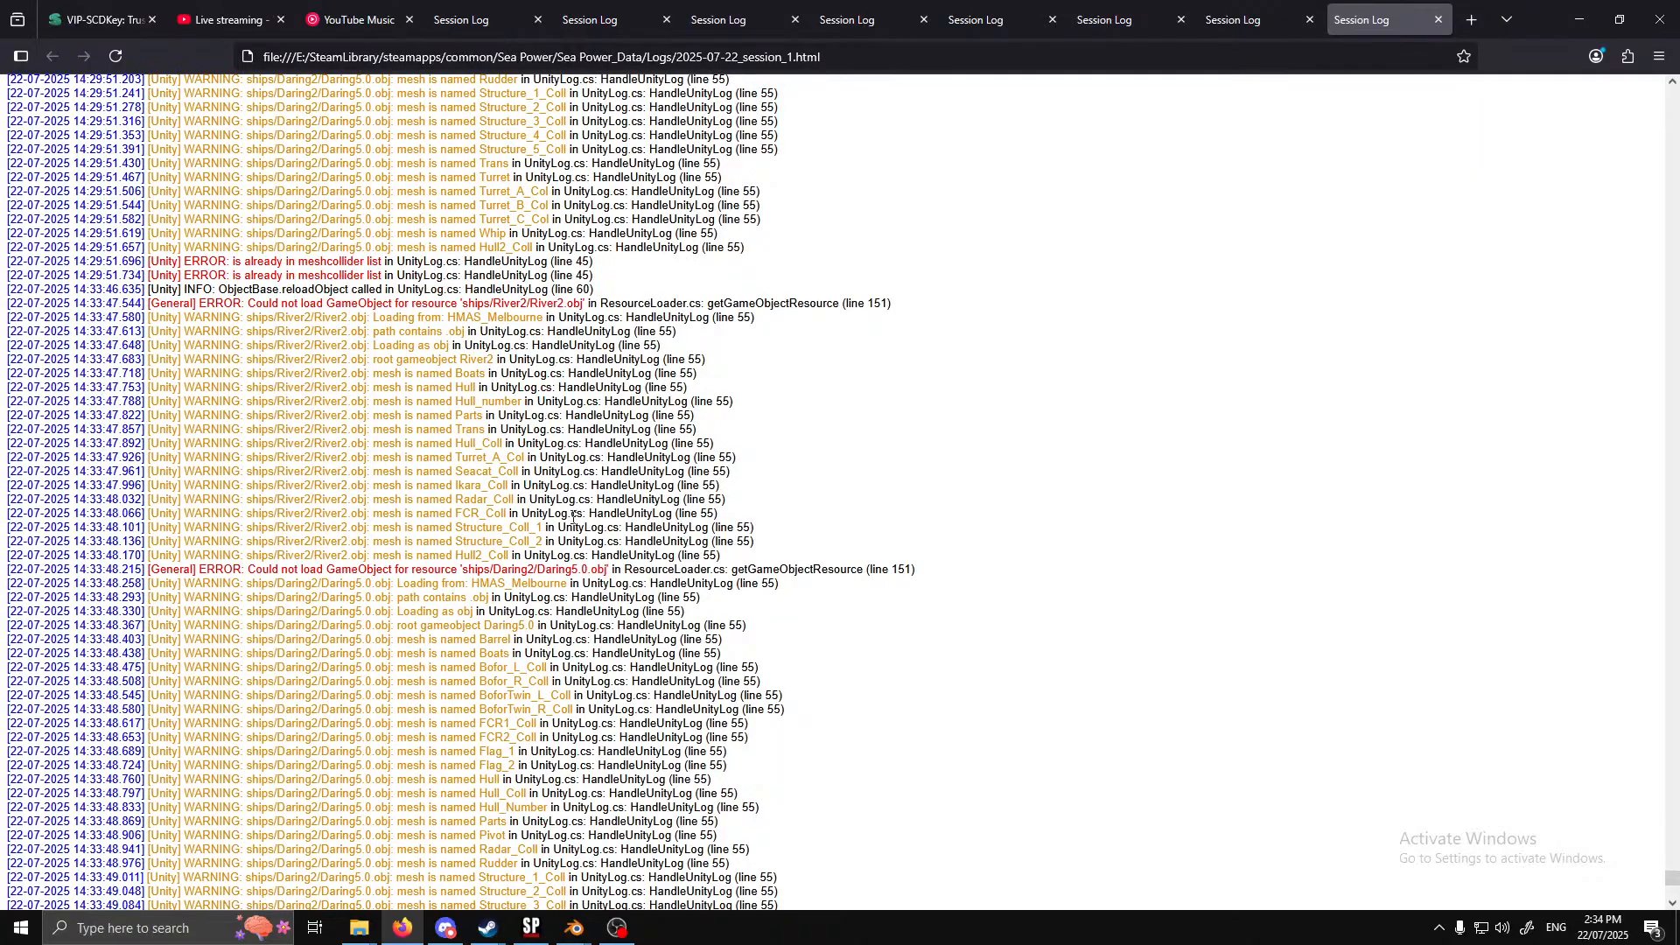
pyautogui.moveTo(477, 570); pyautogui.dragTo(614, 569)
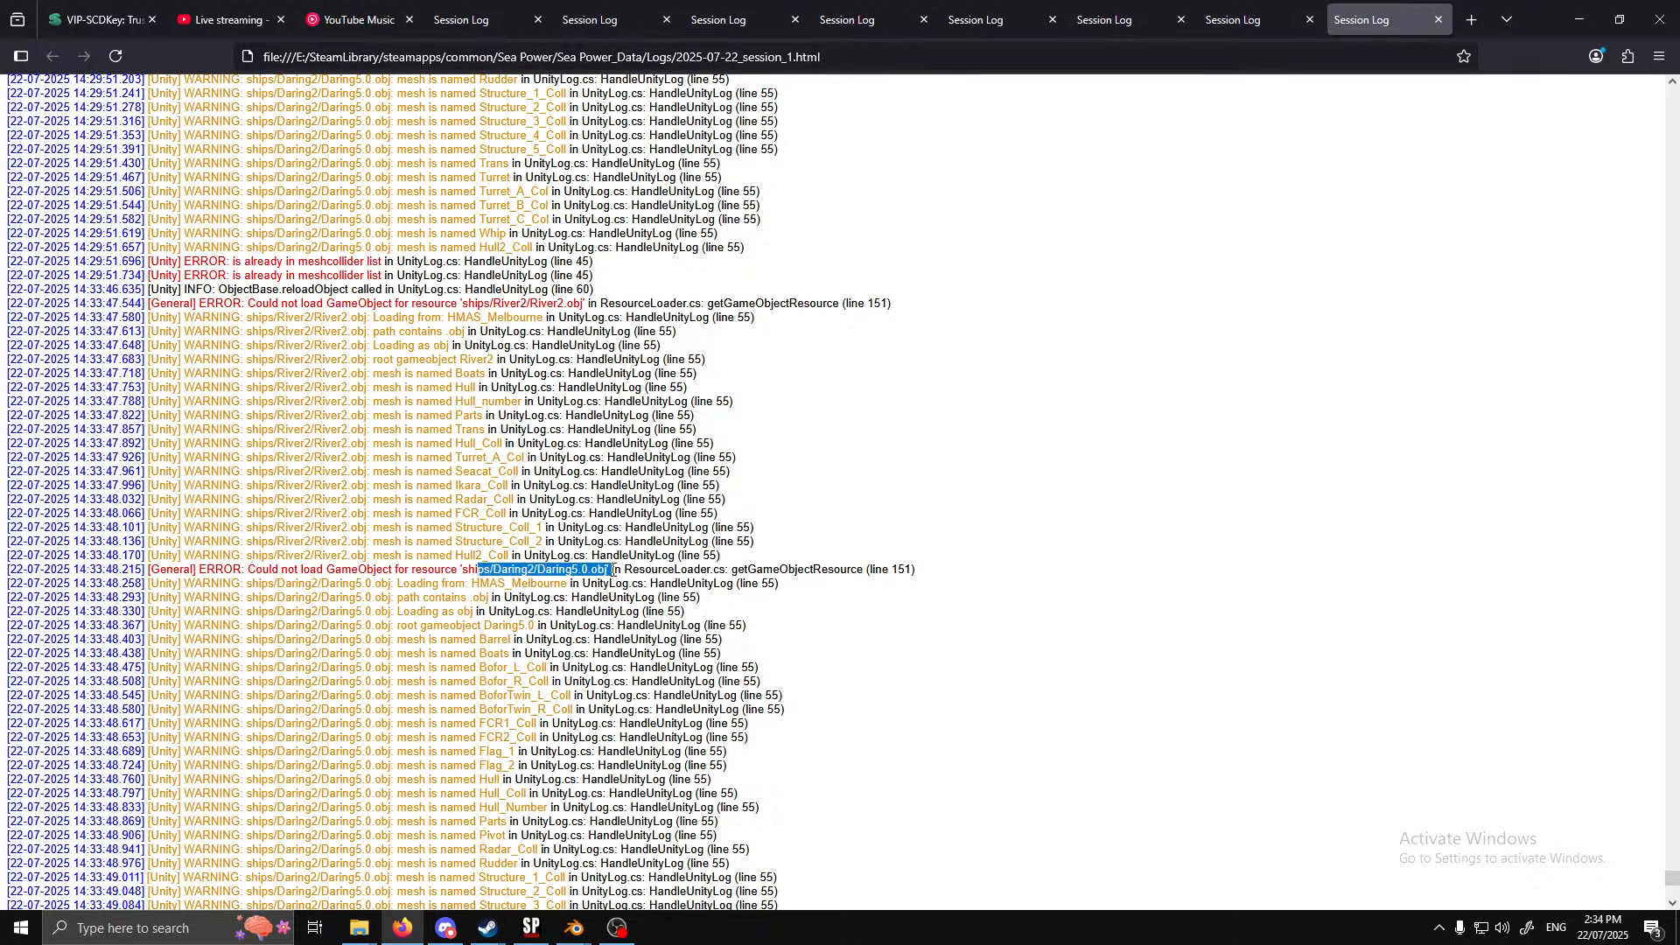
pyautogui.scroll(-6, 496, 336)
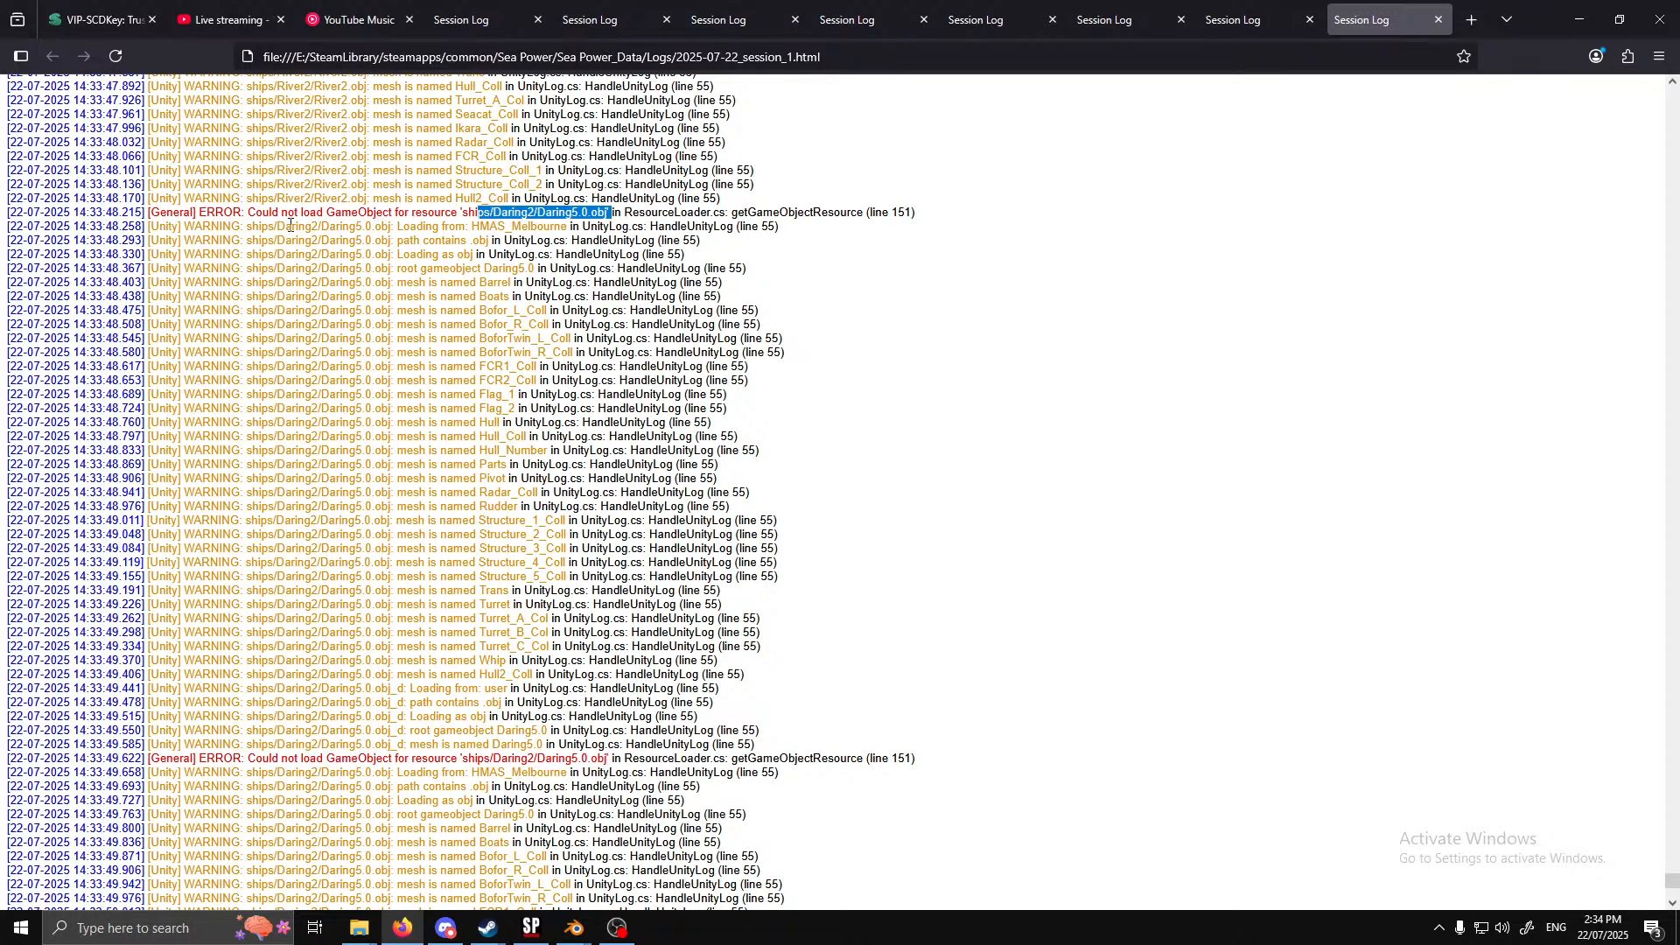
pyautogui.moveTo(290, 225); pyautogui.dragTo(469, 729)
pyautogui.scroll(-7, 379, 405)
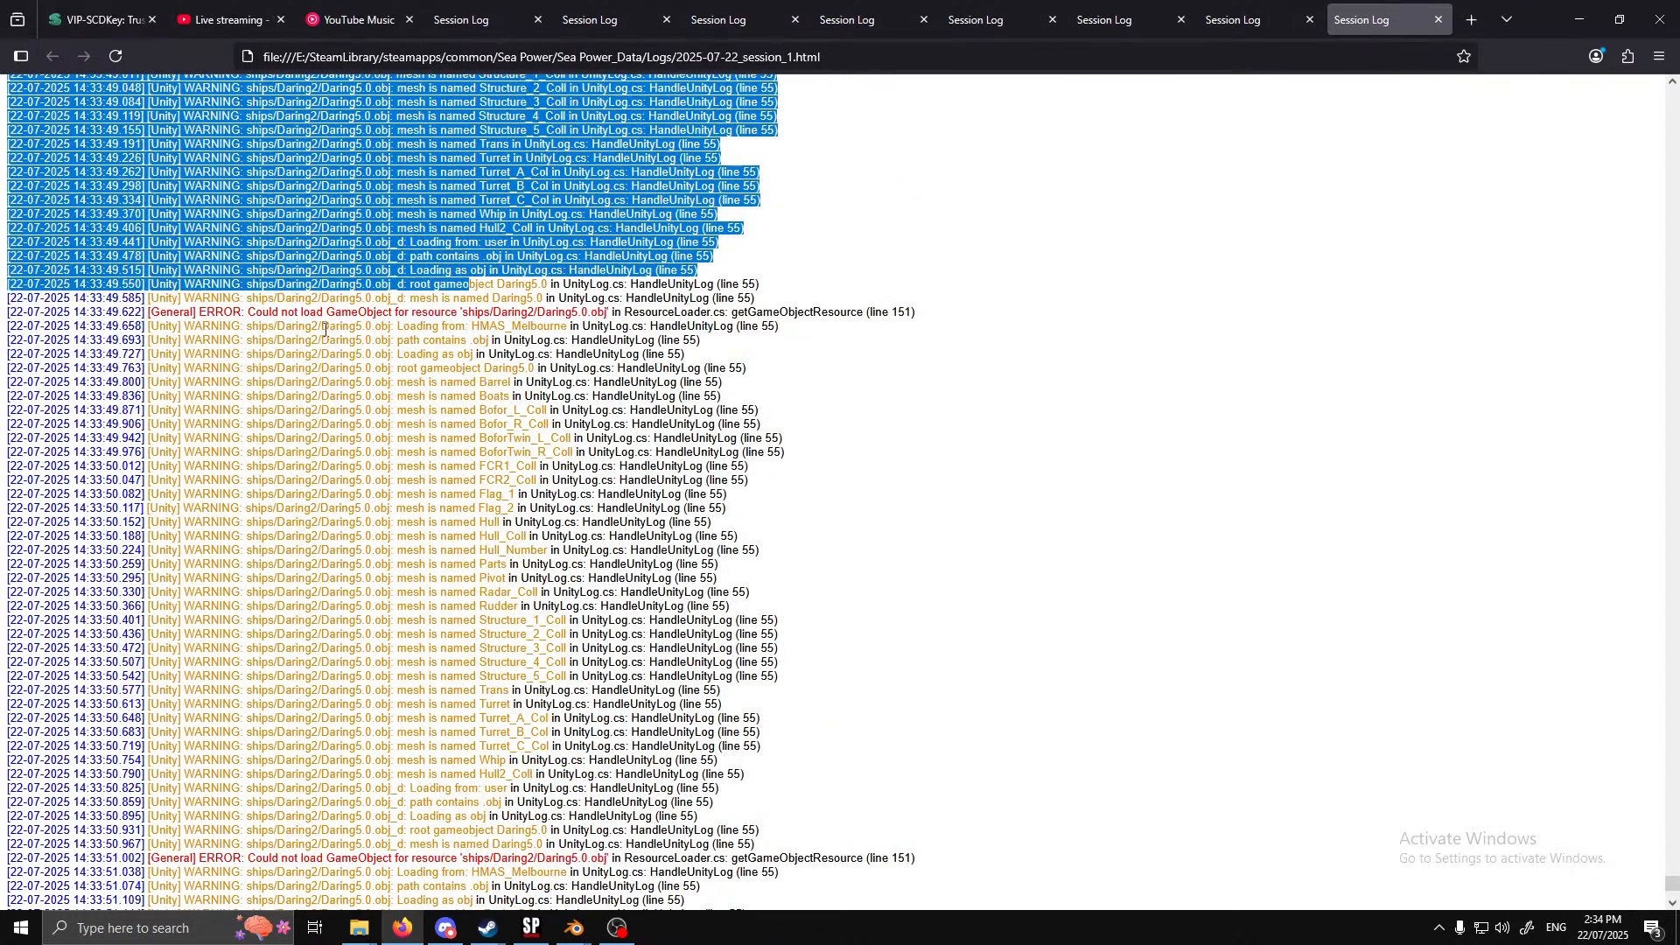
pyautogui.moveTo(324, 329); pyautogui.dragTo(476, 830)
pyautogui.scroll(-9, 477, 829)
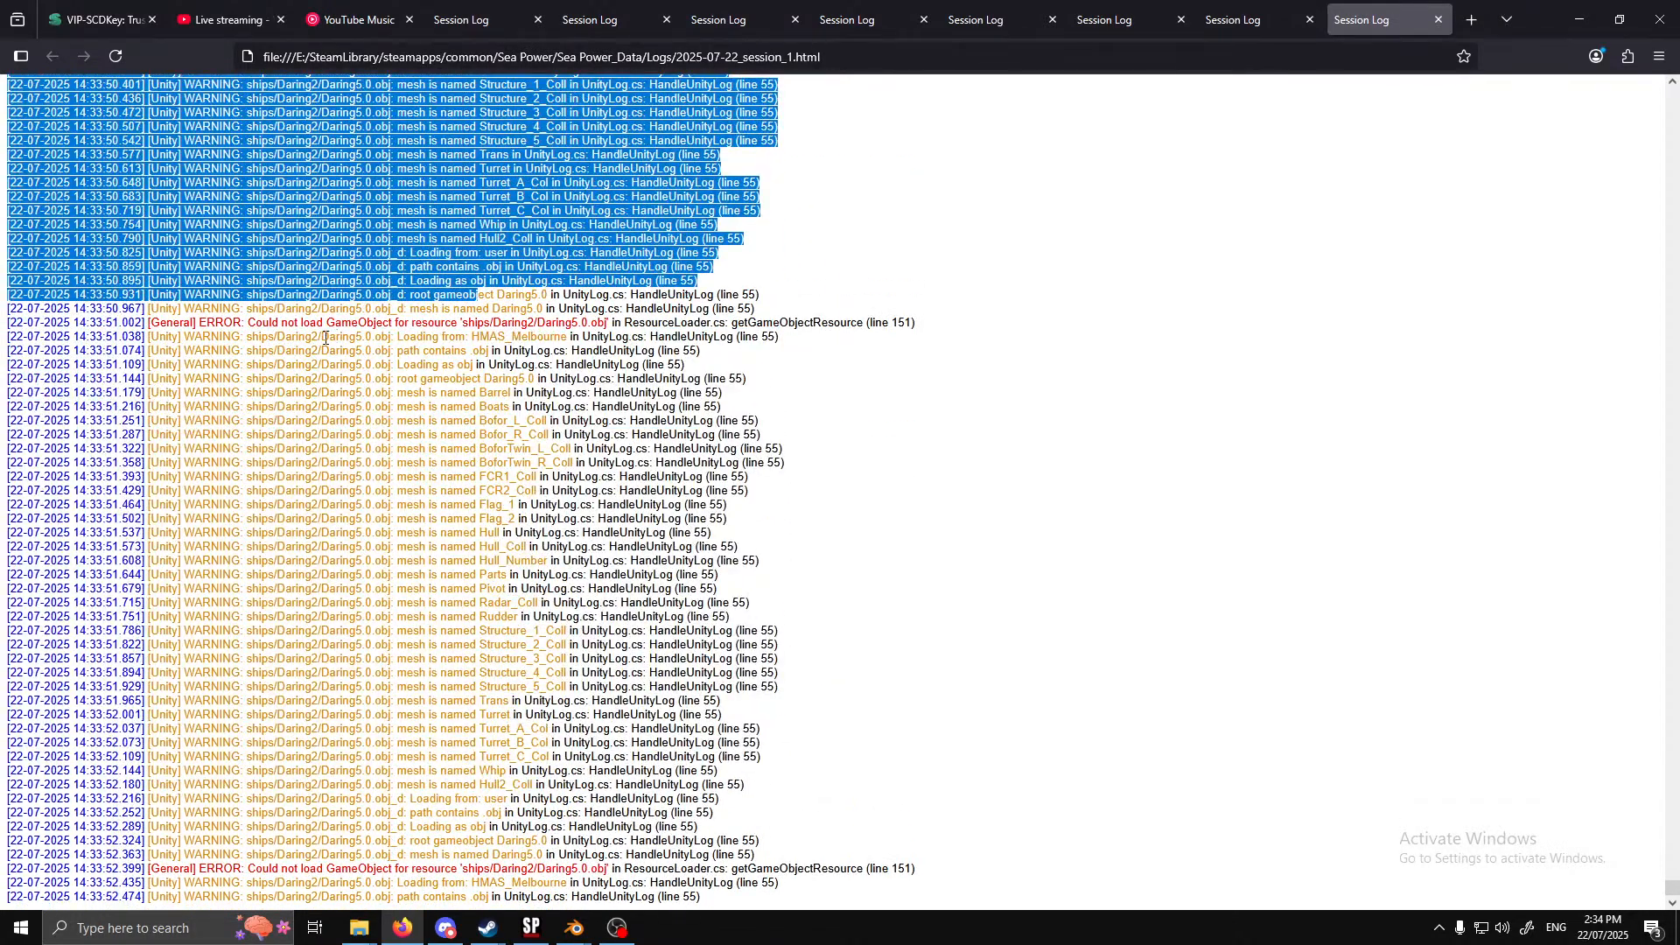
pyautogui.moveTo(324, 338); pyautogui.dragTo(478, 822)
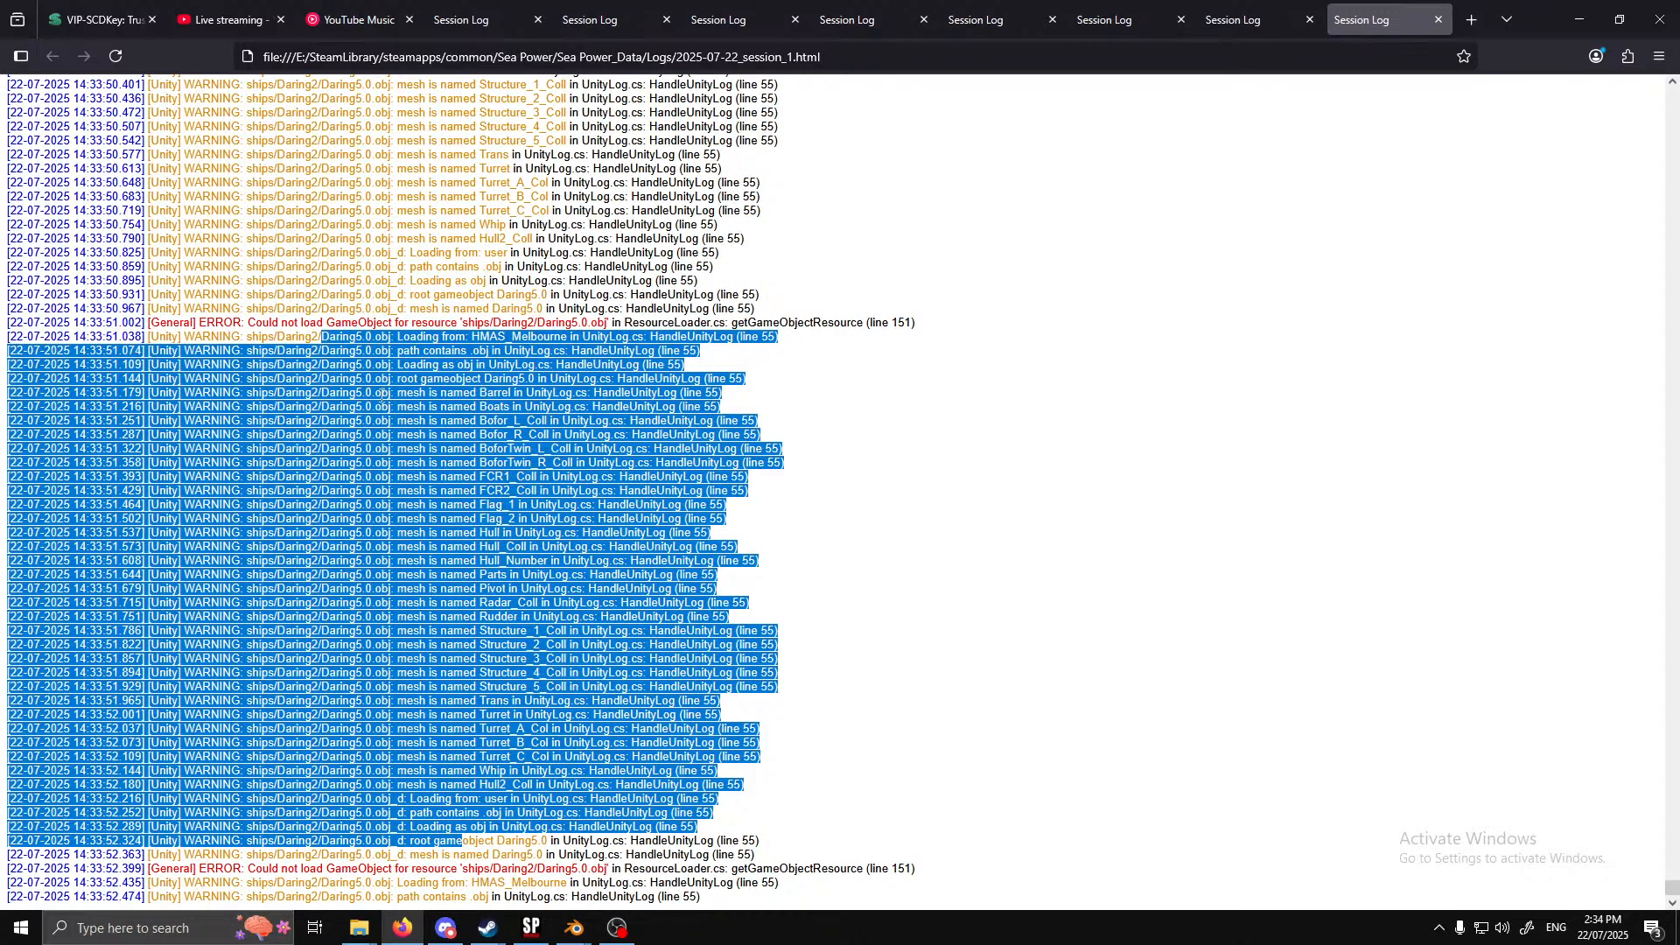
pyautogui.click(785, 790)
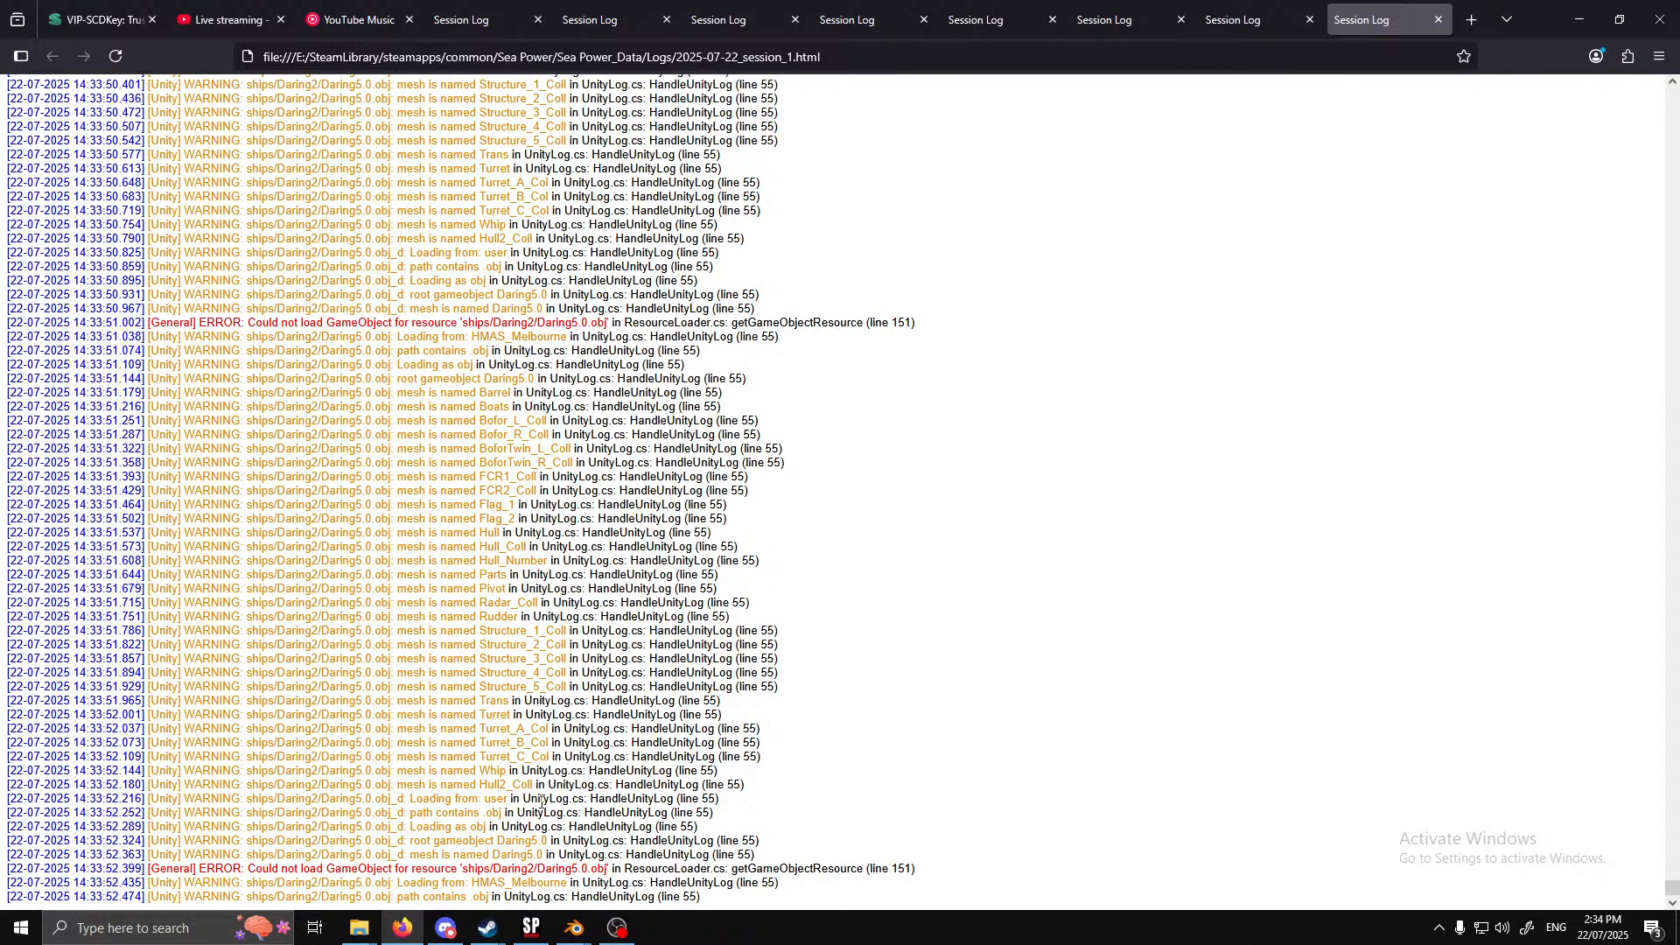
pyautogui.click(610, 940)
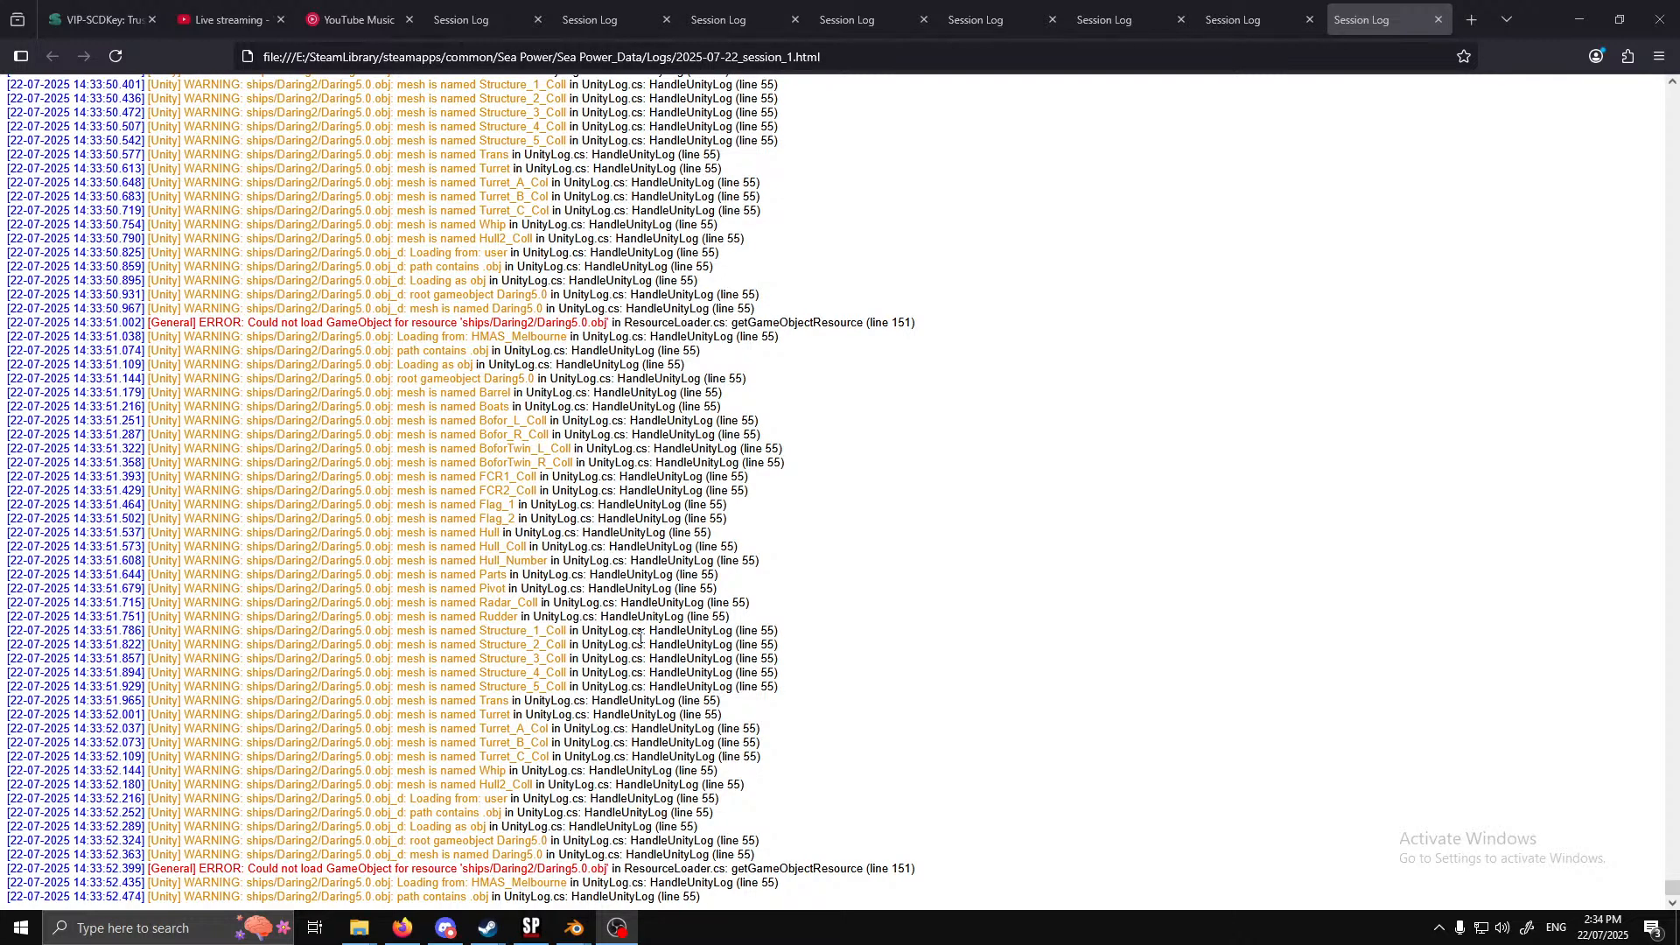